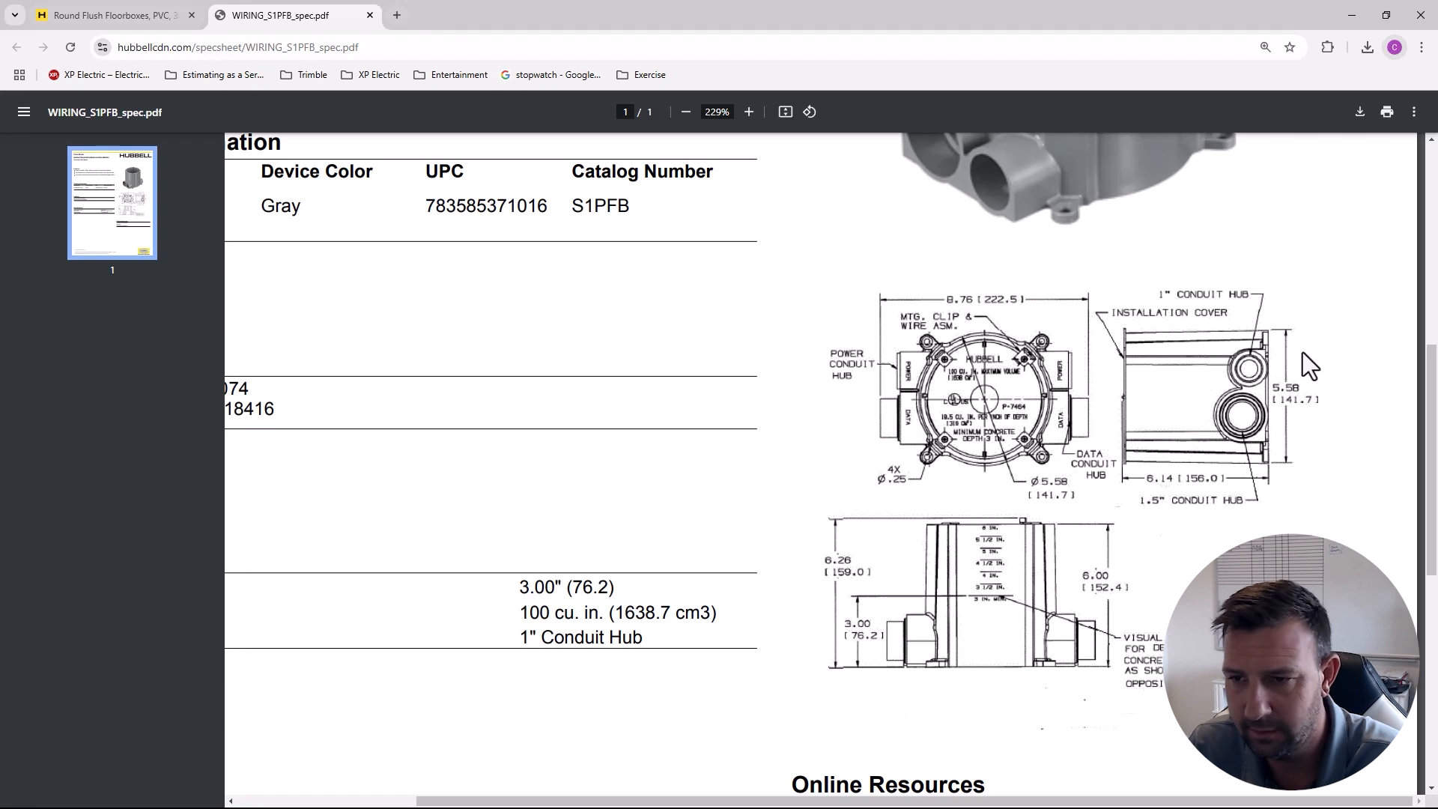
Step: Switch to Bluebeam Revu and check symbol notes 3 and 4 against the floor boxes in the Display Sales area
key("alt+Tab")
scroll(981, 409, "down", 2)
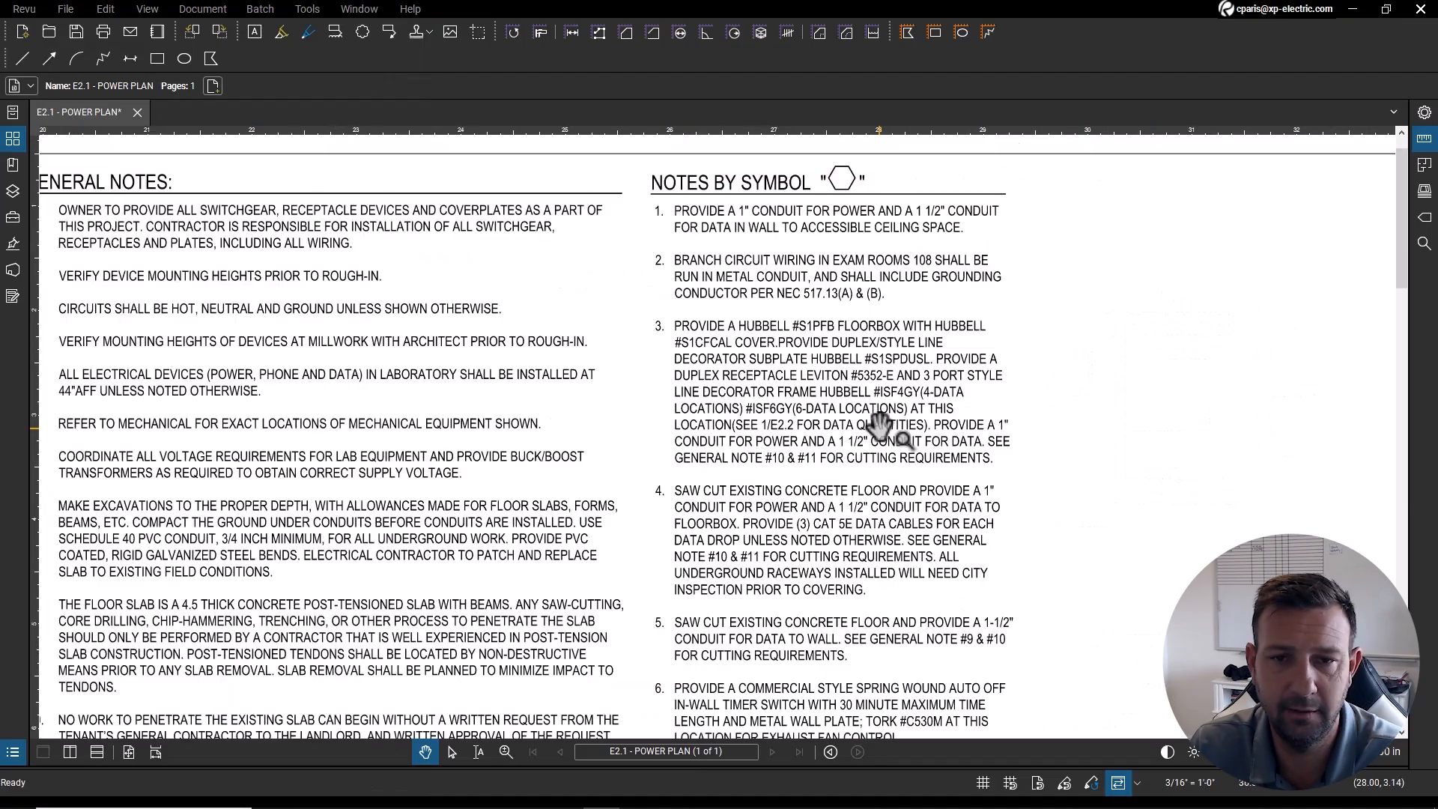
scroll(795, 318, "up", 2)
scroll(834, 350, "up", 2)
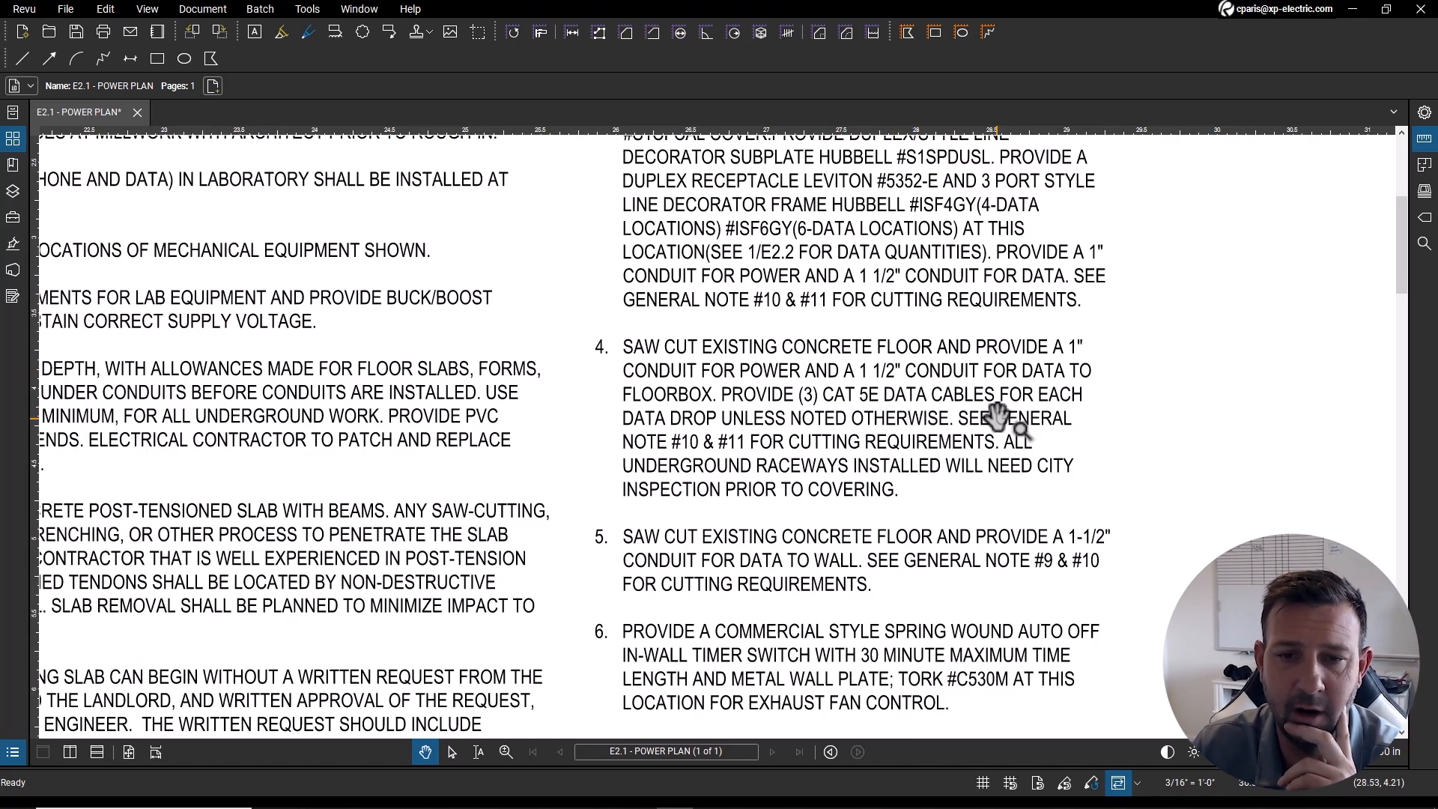
scroll(989, 252, "down", 1)
scroll(989, 251, "down", 3)
left_click_drag(779, 514, 967, 299)
scroll(966, 298, "down", 2)
left_click_drag(1071, 386, 816, 226)
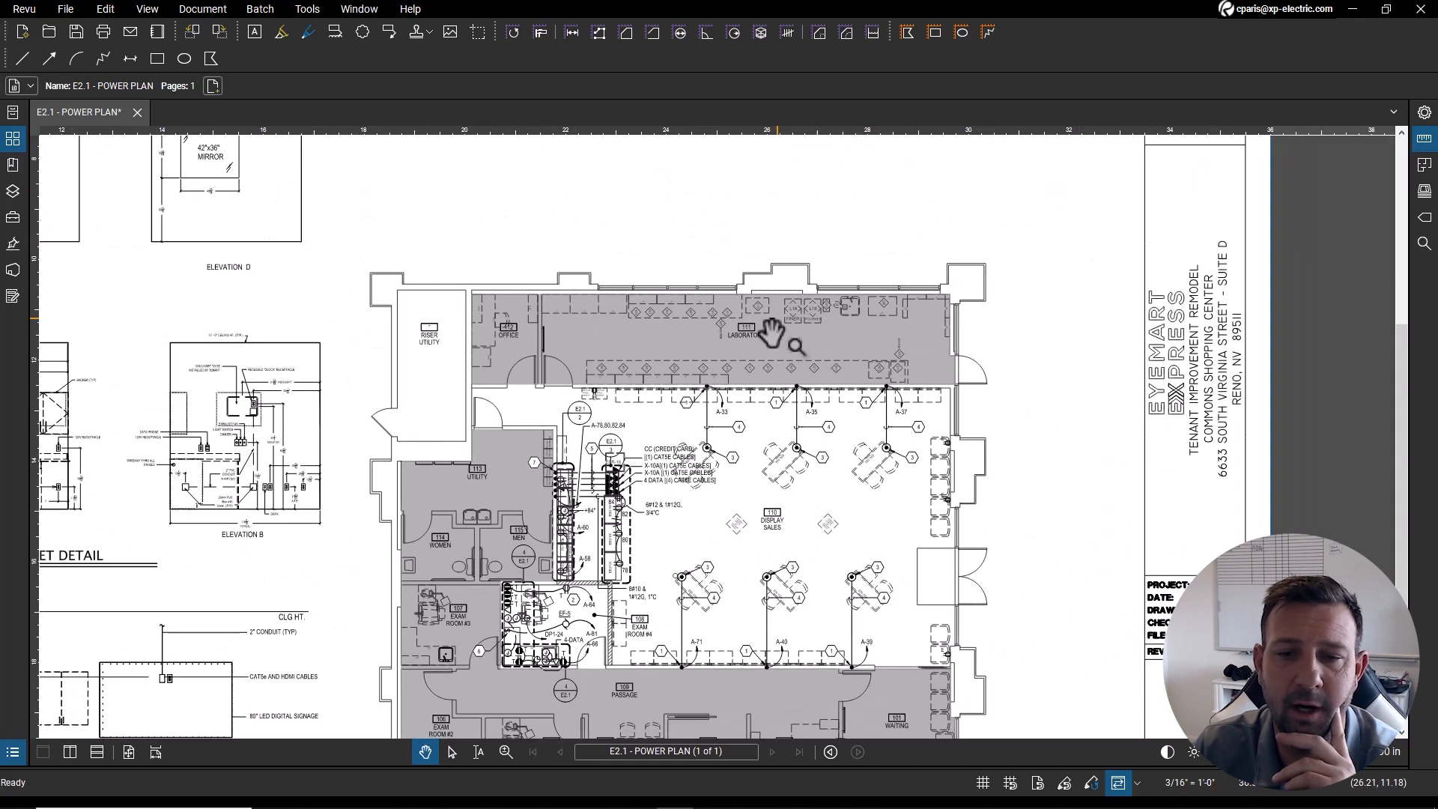
scroll(776, 333, "up", 5)
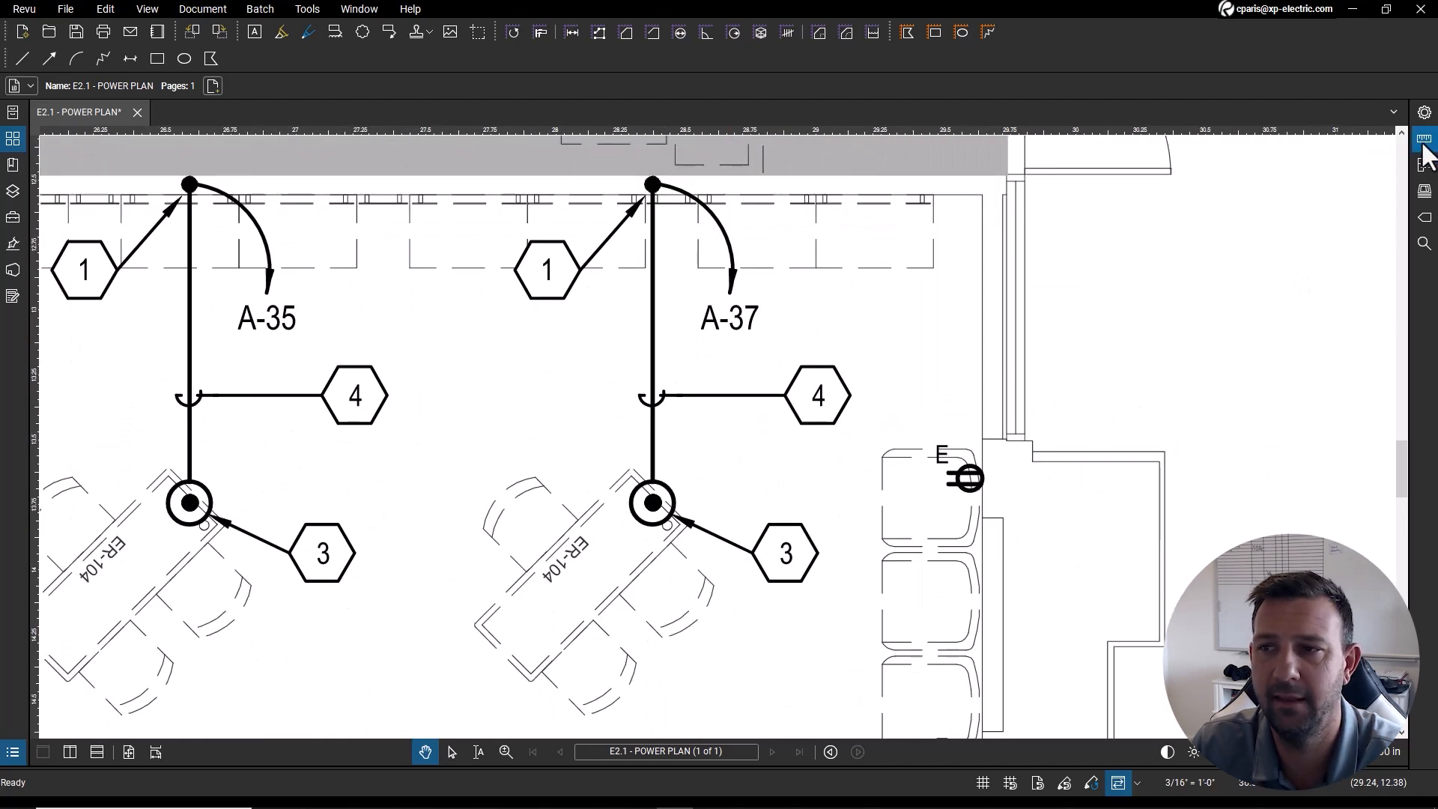
Step: Measure a length of about 1'-0" across the floor box on the A-37 run and place the dimension below it
left_click(1424, 141)
scroll(654, 585, "up", 3)
left_click(590, 500)
left_click(689, 499)
left_click(686, 428)
left_click_drag(687, 434, 729, 639)
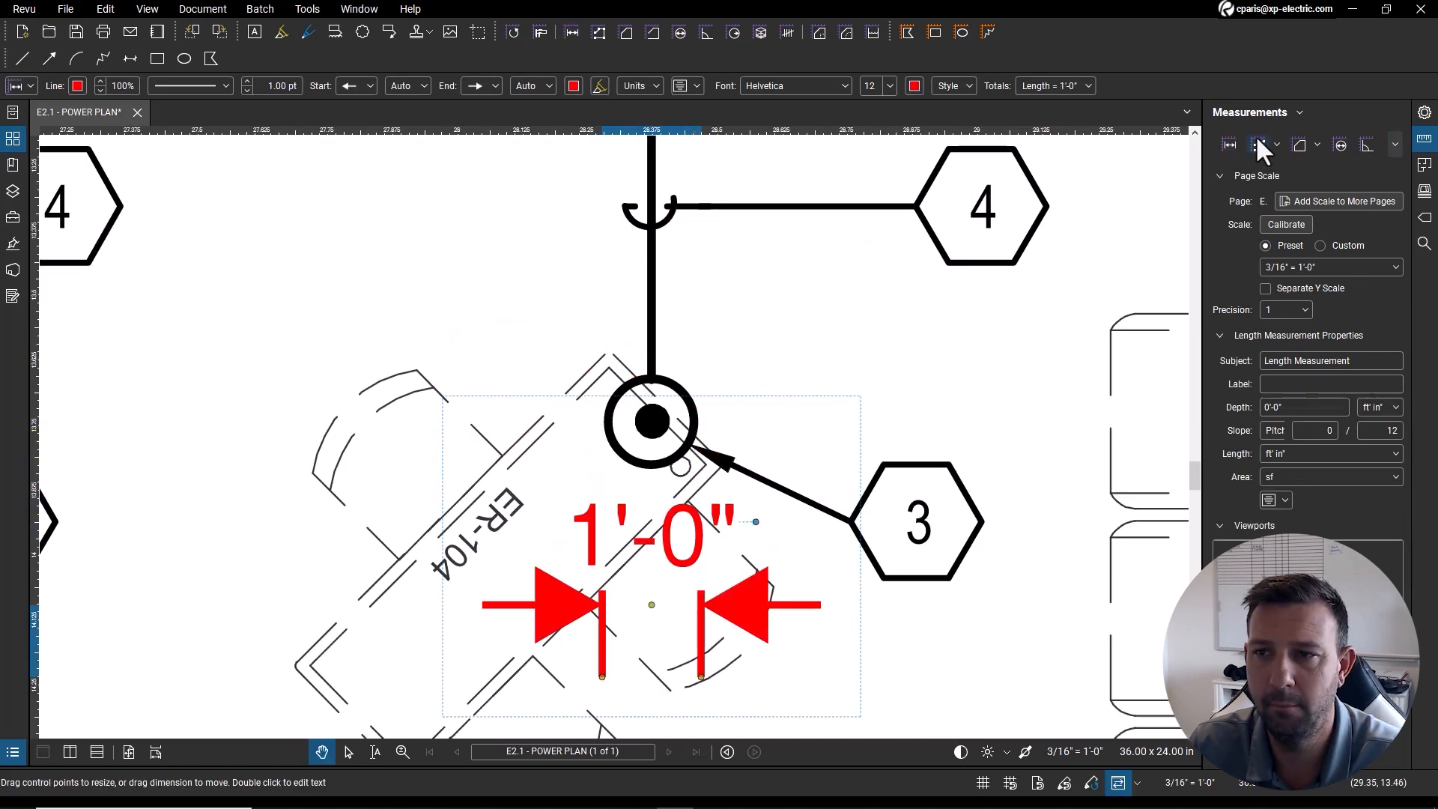
Step: Trace a polylength of about 7'-6" along the A-37 run from the wall past the floor box, and delete the 1'-0" dimension
left_click(1259, 145)
scroll(645, 285, "up", 5)
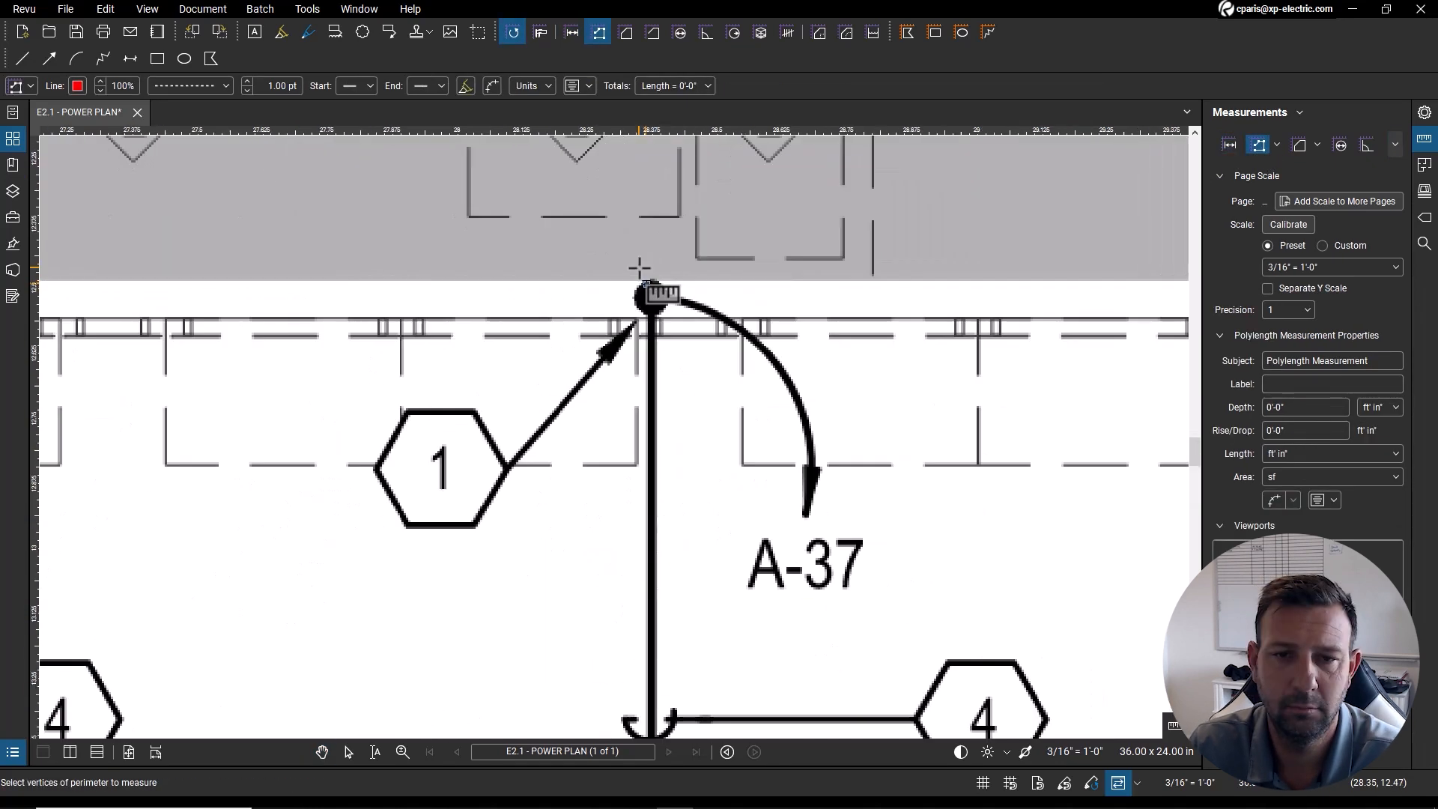
left_click(651, 299)
scroll(651, 299, "down", 5)
scroll(645, 390, "up", 6)
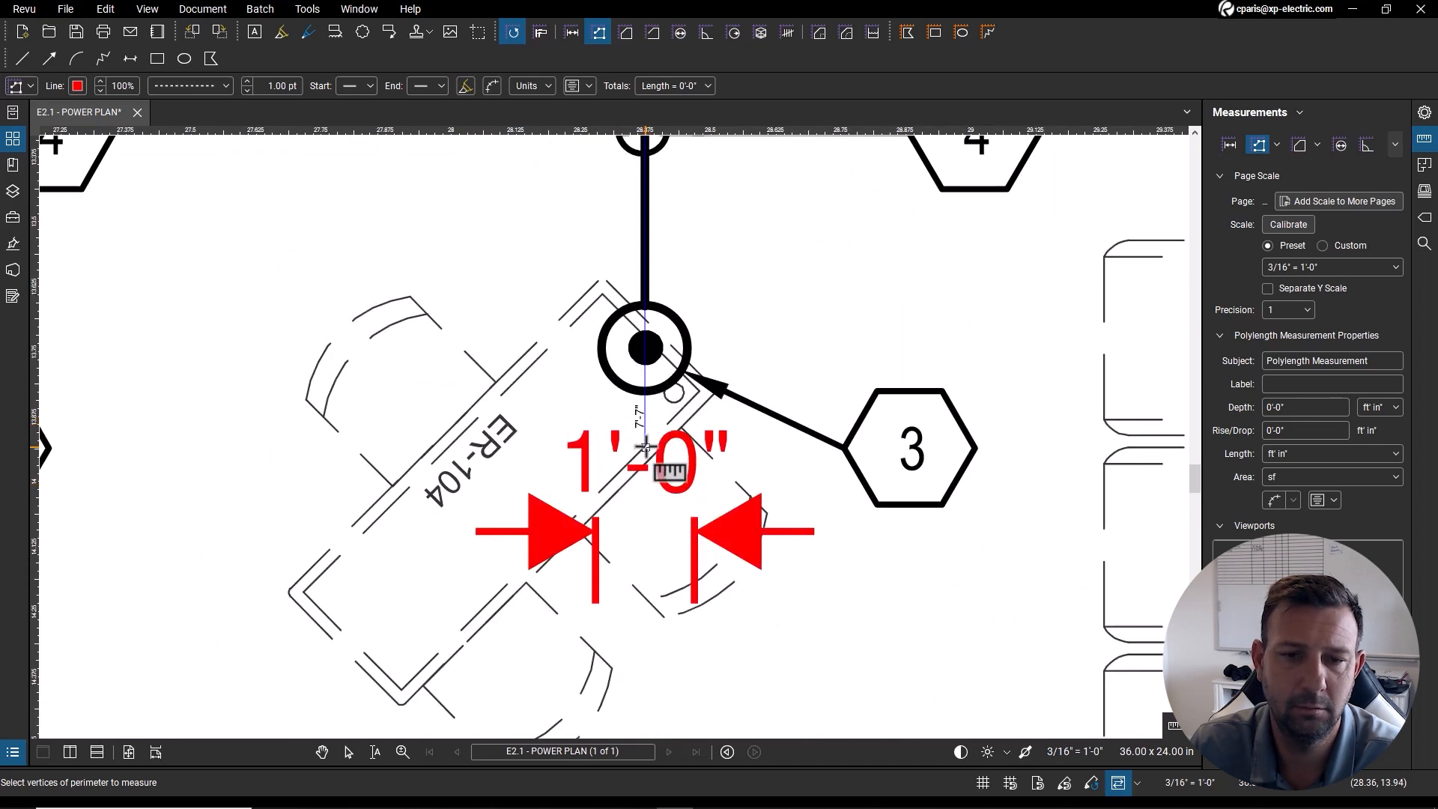
scroll(646, 435, "up", 5)
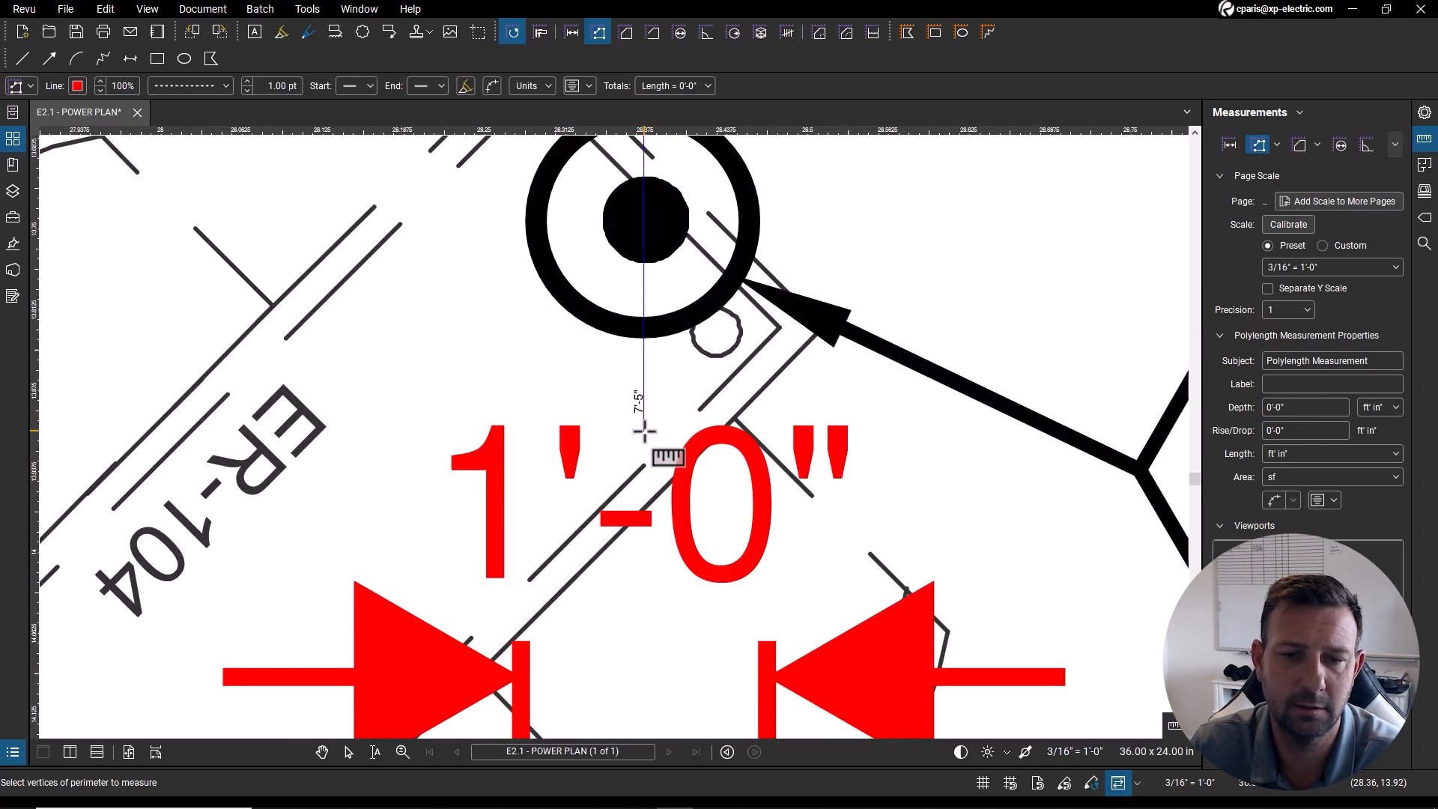
double_click(643, 448)
scroll(643, 478, "down", 8)
key("Escape")
left_click(619, 511)
Step: Format the A-37 polylength as a solid light orange line with 50% opacity and 14 pt width
left_click(83, 83)
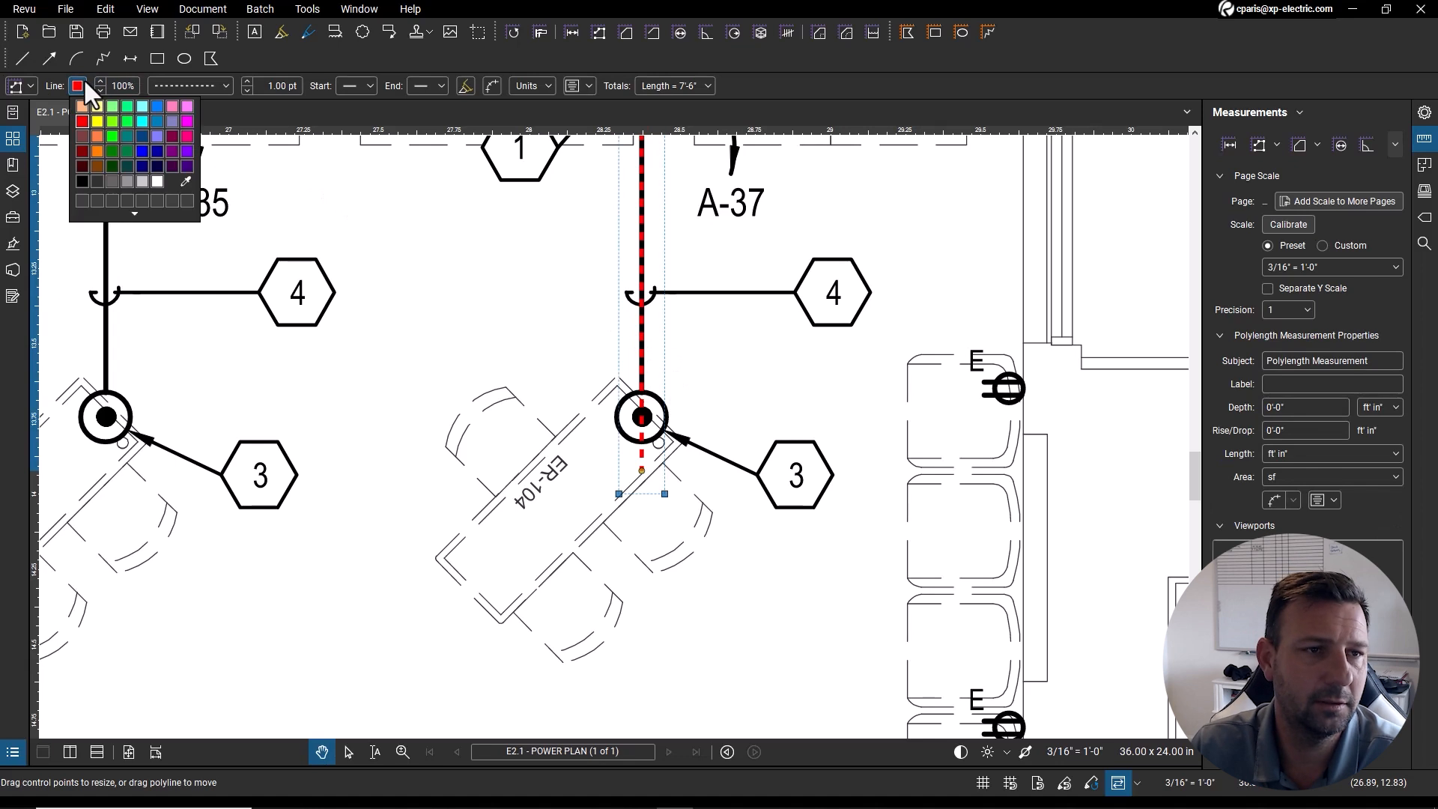
left_click(83, 106)
left_click(127, 86)
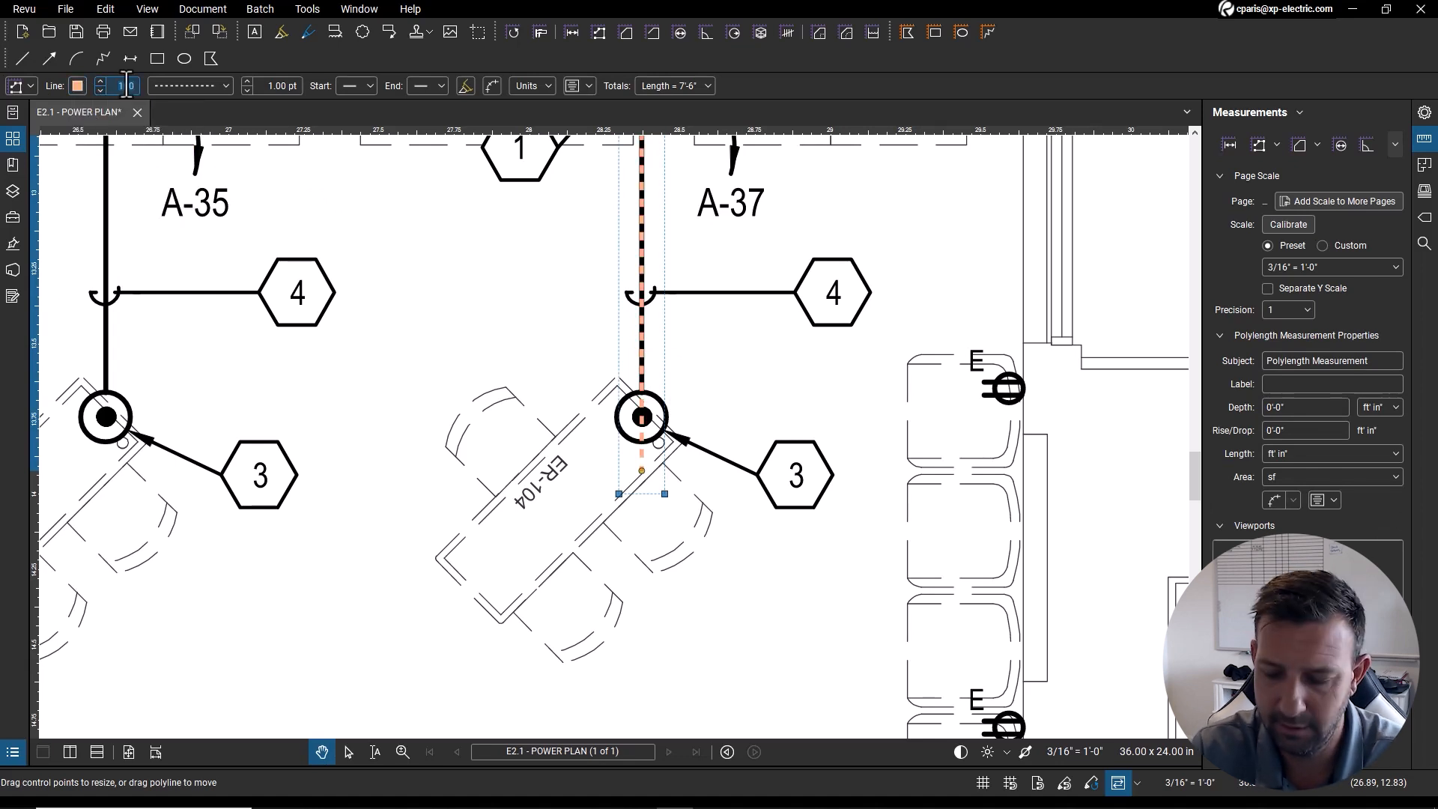
left_click(191, 86)
scroll(183, 112, "up", 1)
left_click(186, 126)
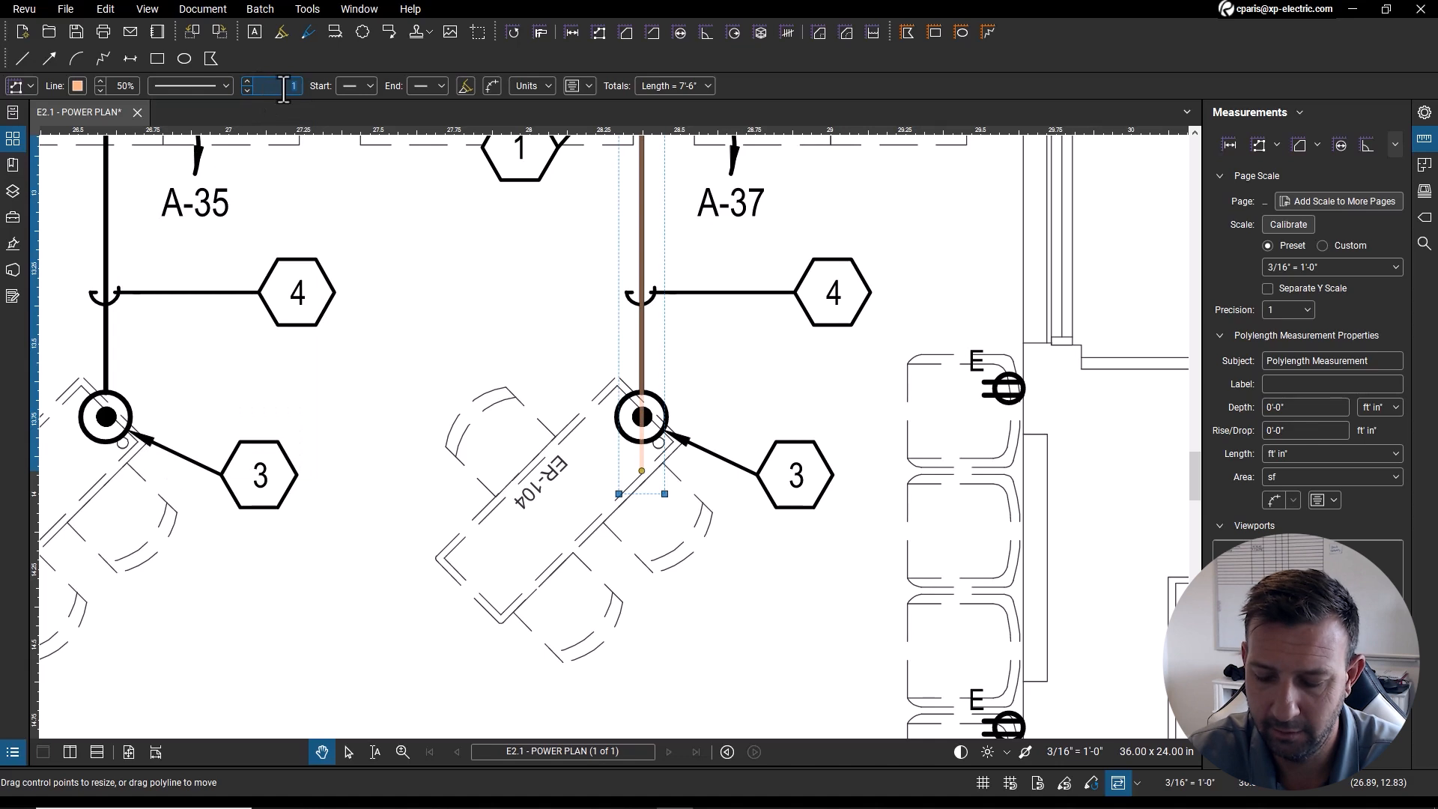
type("12")
key("Return")
key("Return")
Step: Set the formatted A-37 polylength's appearance as the default for polylength measurements
scroll(774, 518, "down", 2)
right_click(699, 277)
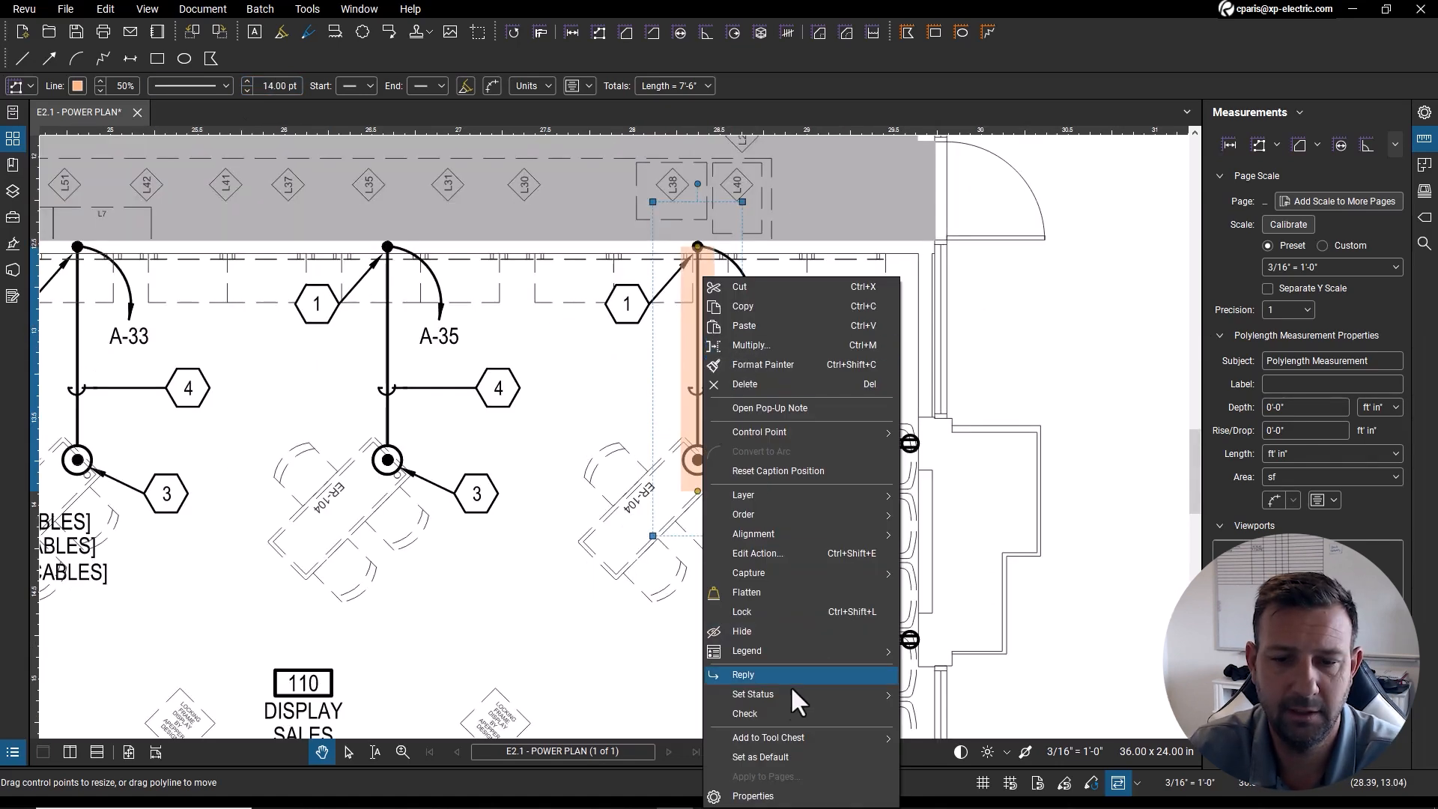
left_click(782, 757)
key("Escape")
Step: Trace polylength measurements along the A-35 and A-33 runs from the wall to just past their floor boxes
left_click(1259, 145)
scroll(352, 260, "up", 6)
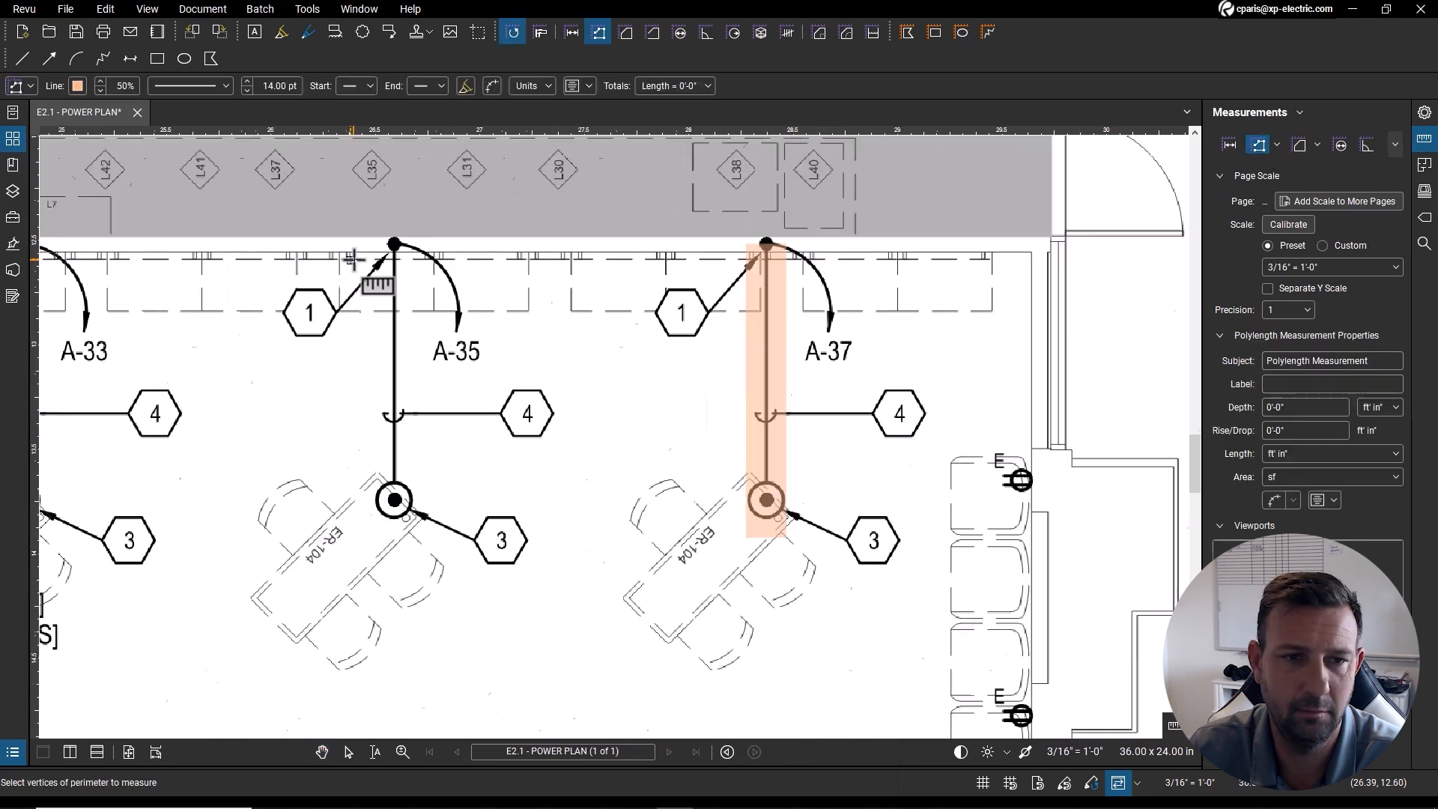
left_click(454, 220)
scroll(524, 217, "down", 3)
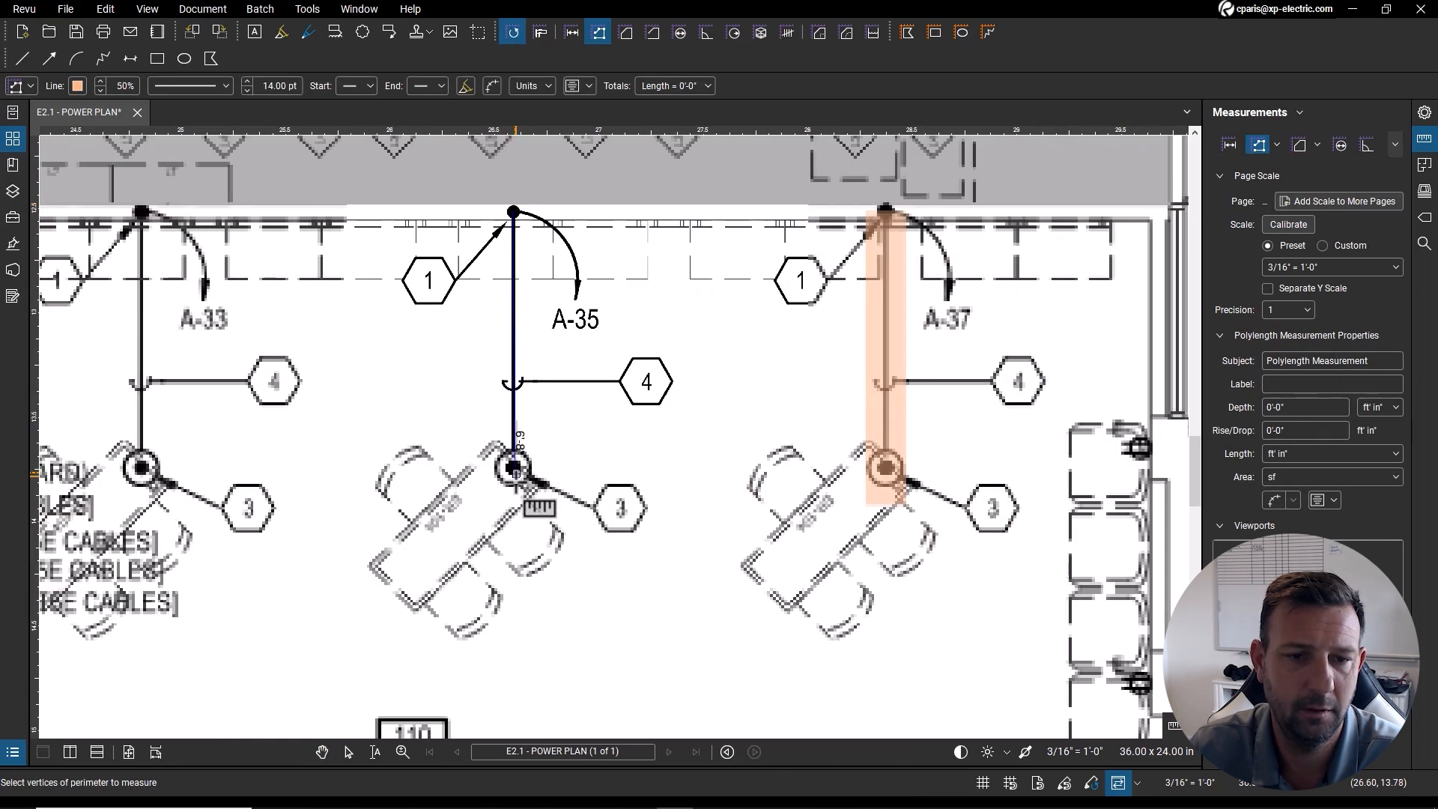
scroll(513, 461, "up", 1)
scroll(510, 508, "up", 4)
double_click(507, 529)
scroll(882, 552, "down", 5)
left_click(331, 192)
scroll(575, 453, "up", 5)
double_click(574, 459)
scroll(574, 459, "down", 6)
Step: Trace polylength measurements along the A-39, A-40 and A-71 runs between the passage wall and their floor boxes
scroll(566, 411, "up", 6)
left_click(565, 411)
scroll(565, 410, "down", 6)
double_click(549, 411)
left_click(485, 658)
double_click(484, 434)
left_click(351, 641)
scroll(353, 418, "up", 5)
double_click(354, 418)
key("Escape")
scroll(583, 298, "down", 6)
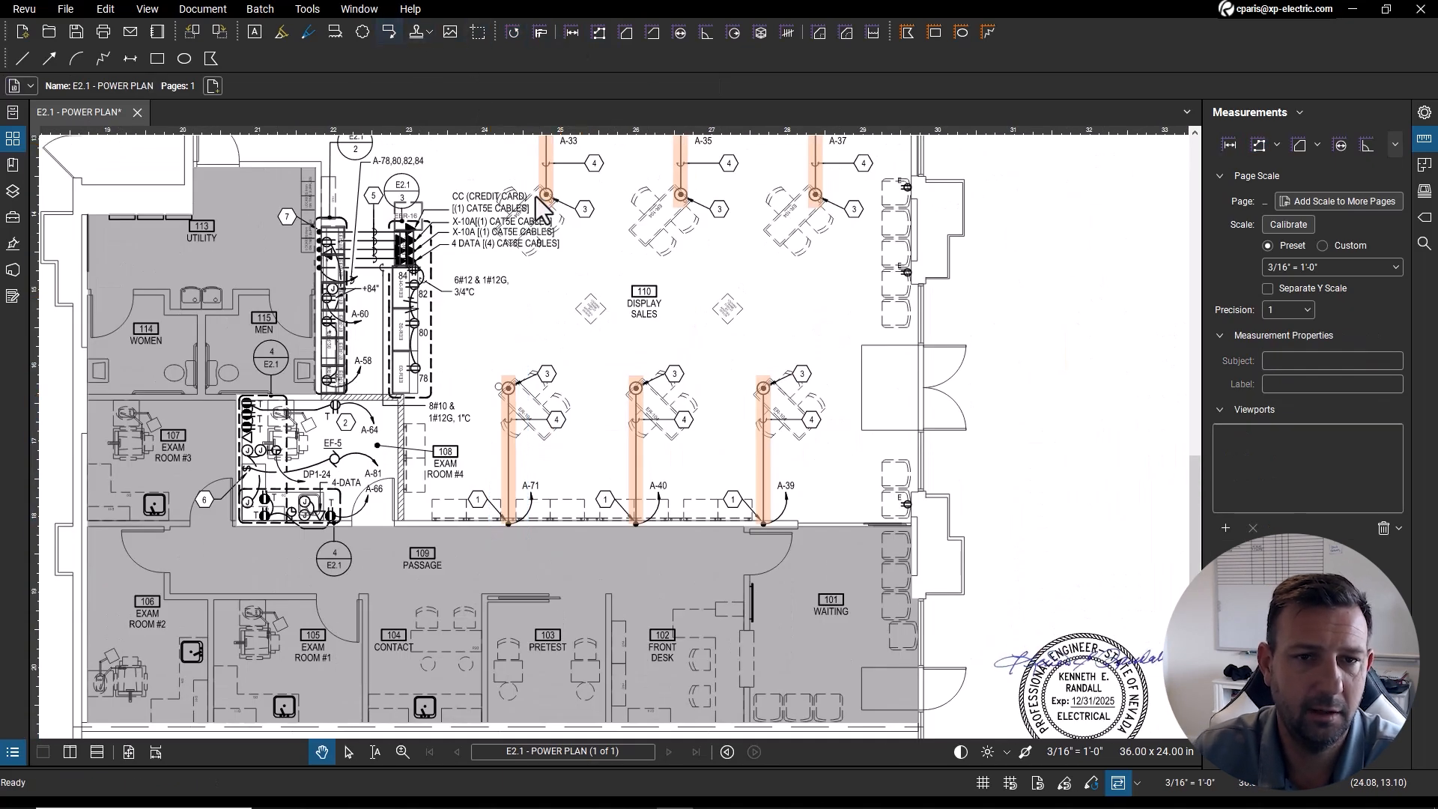
Step: Add a callout reading 7'6" X 12" (TYP OF 3) that points to the highlighted A-33 run
key("q")
scroll(541, 212, "up", 5)
left_click(494, 382)
left_click(753, 622)
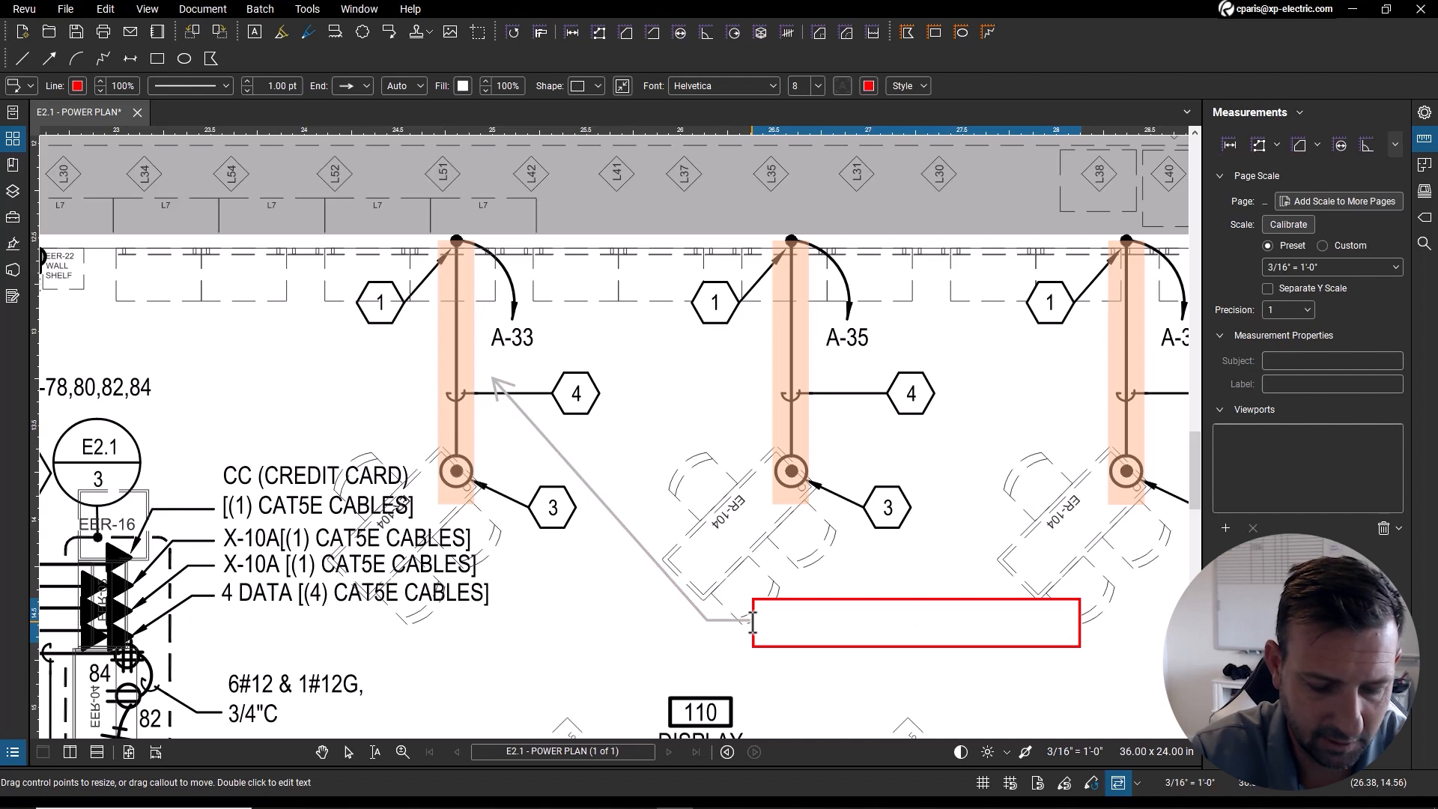
type("7'6\" X 12\" (TYP 3)OF 3)")
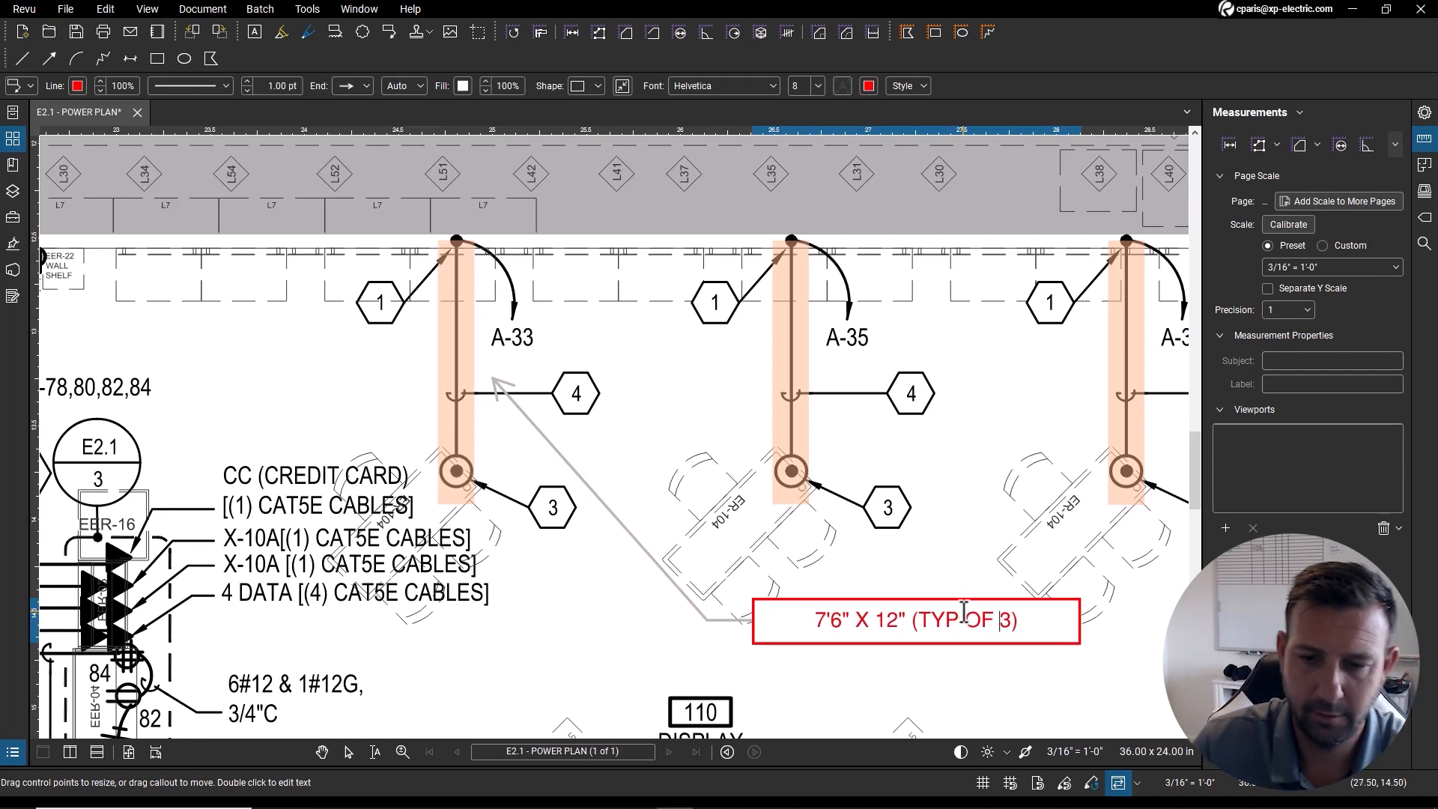
Step: Add two more leaders to the 7'6" X 12" callout, pointing to the A-35 and A-37 runs
scroll(965, 611, "down", 2)
right_click(620, 578)
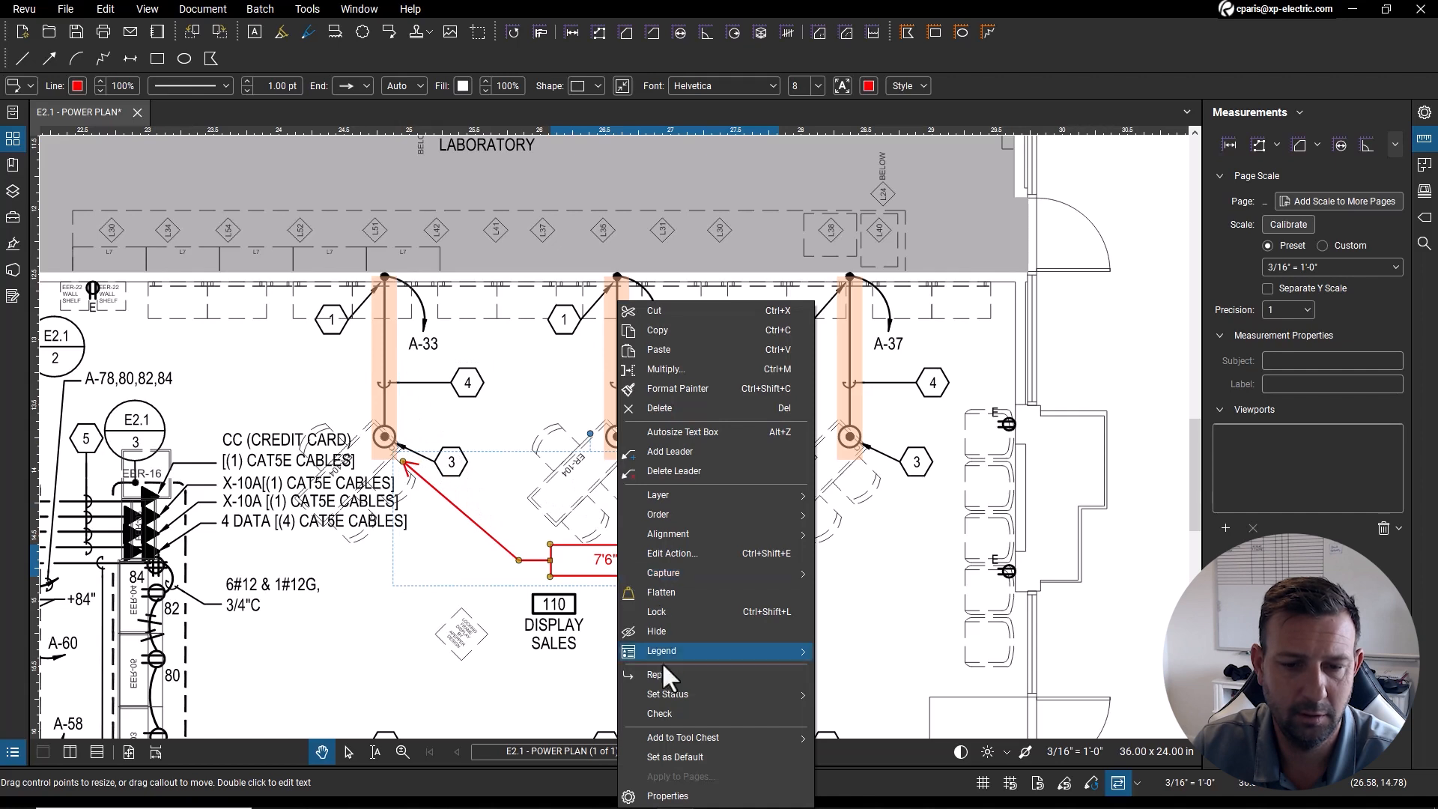
left_click(670, 451)
left_click(623, 467)
right_click(730, 574)
left_click(781, 445)
left_click(848, 471)
Step: Add a callout reading 10'6" X 12" (TYP OF 3) that points to the highlighted A-71 run
scroll(761, 271, "down", 3)
scroll(611, 402, "up", 3)
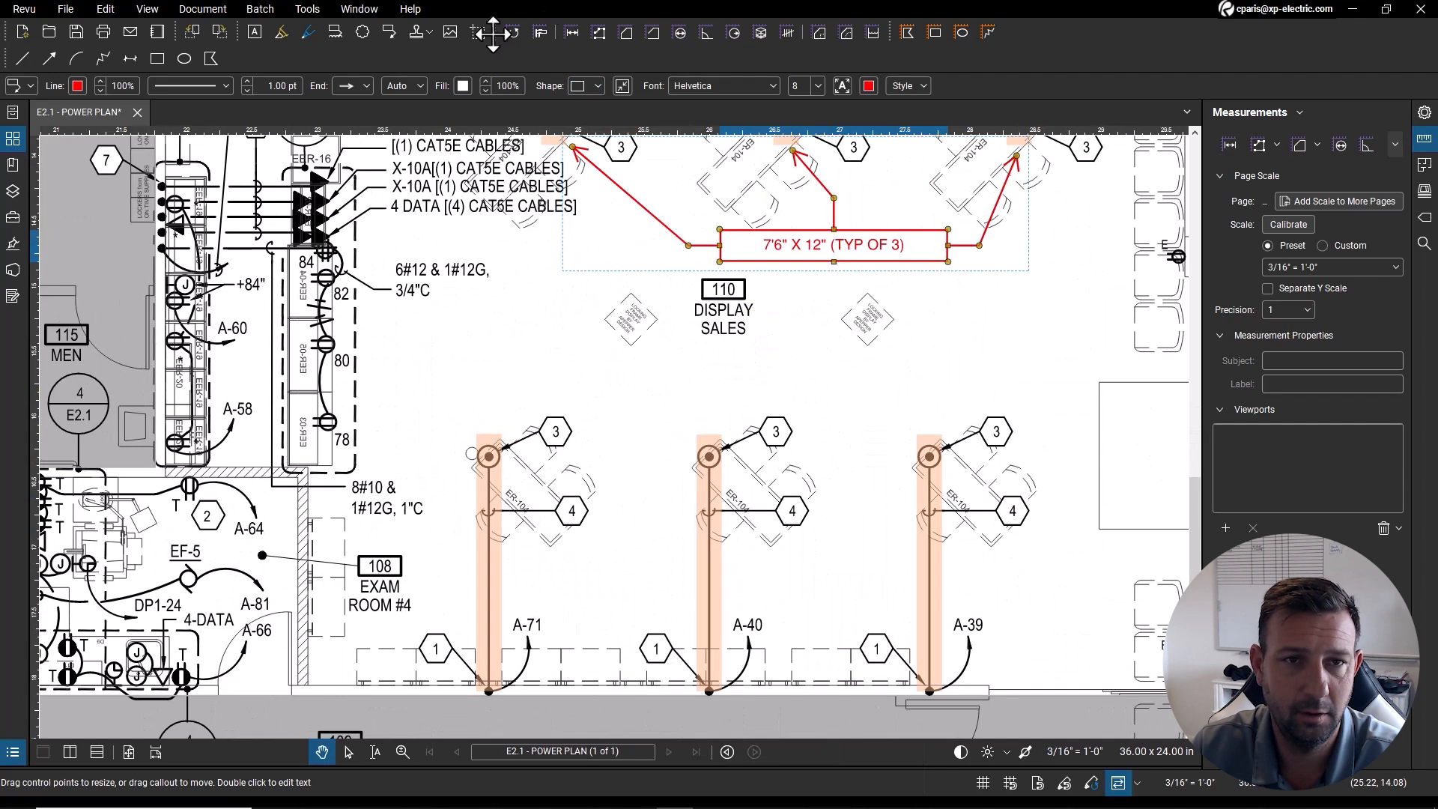
left_click(388, 34)
left_click(506, 421)
left_click(581, 383)
type("10'6\" X 12\" (TYP OF")
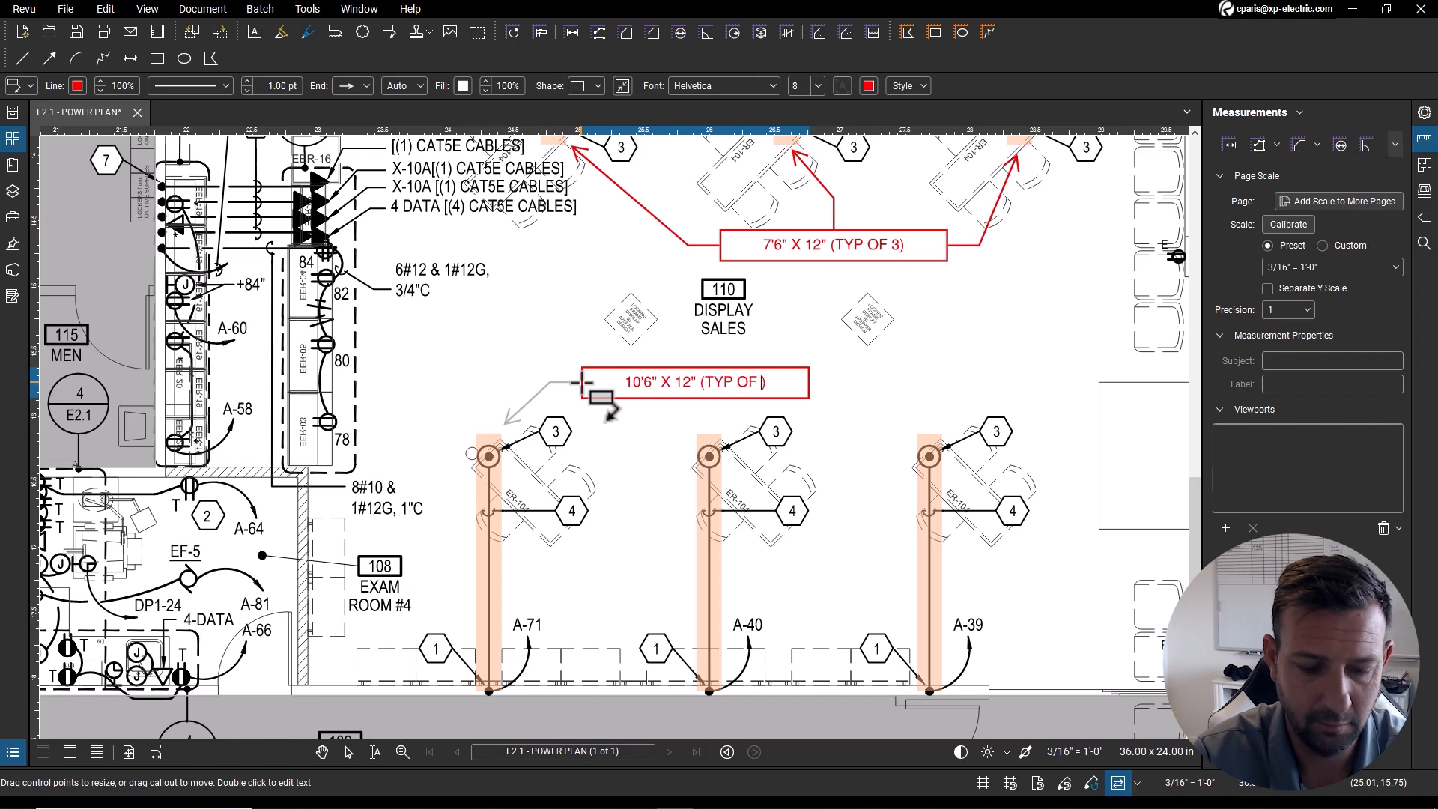
key("Escape")
Step: Move the 10'6" X 12" callout beneath the 7'6" X 12" one and add leaders to the A-40 and A-39 runs
left_click_drag(734, 384, 863, 319)
right_click(798, 330)
left_click(854, 451)
left_click(731, 427)
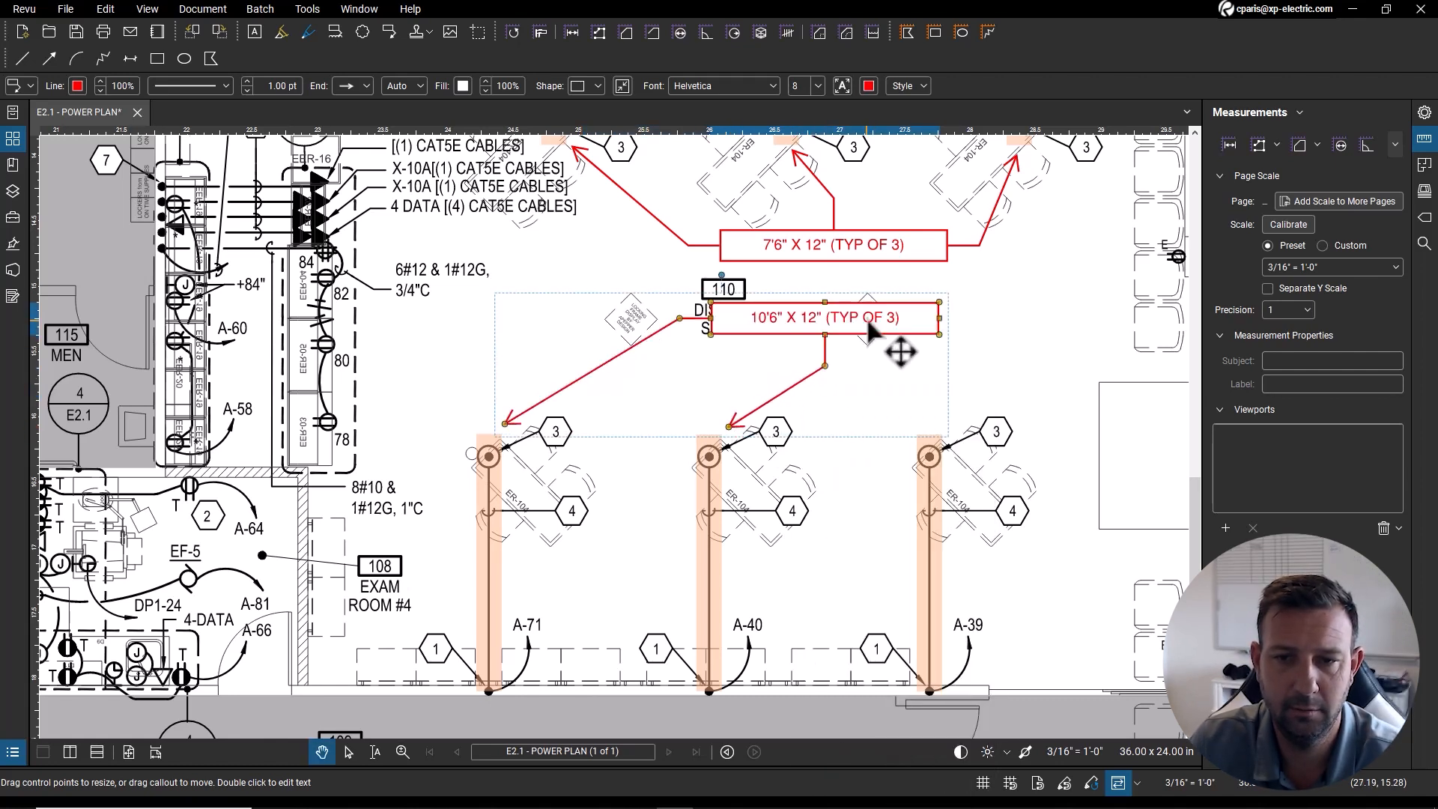
right_click(867, 323)
left_click(929, 423)
left_click(931, 430)
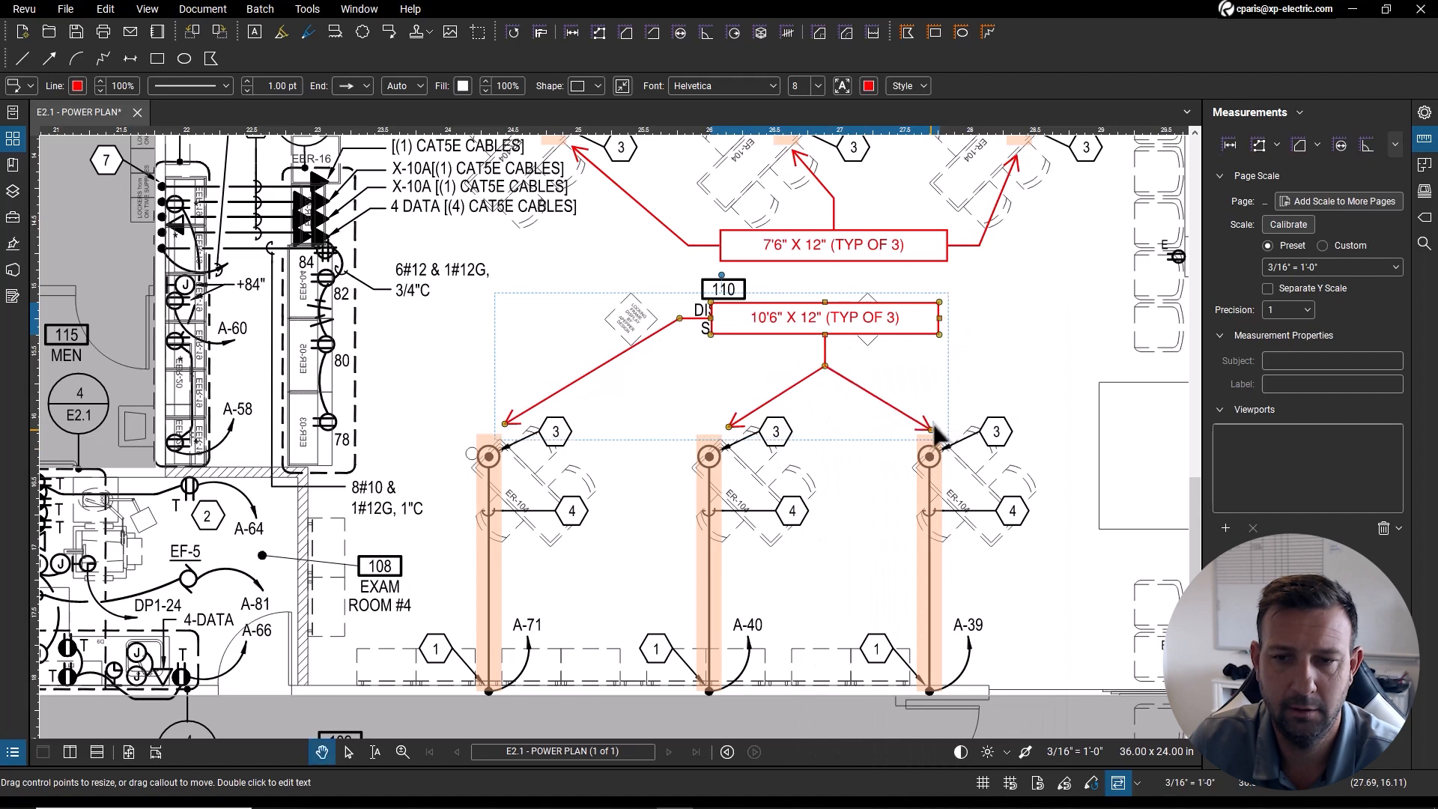
Step: Nudge the 7'6" X 12" callout into line above the 10'6" X 12" callout
scroll(1016, 349, "down", 1)
left_click_drag(1016, 349, 888, 369)
left_click_drag(753, 291, 747, 294)
key("Escape")
Step: Read general notes 9 and 10 about penetrating the post-tensioned floor slab
scroll(977, 306, "down", 1)
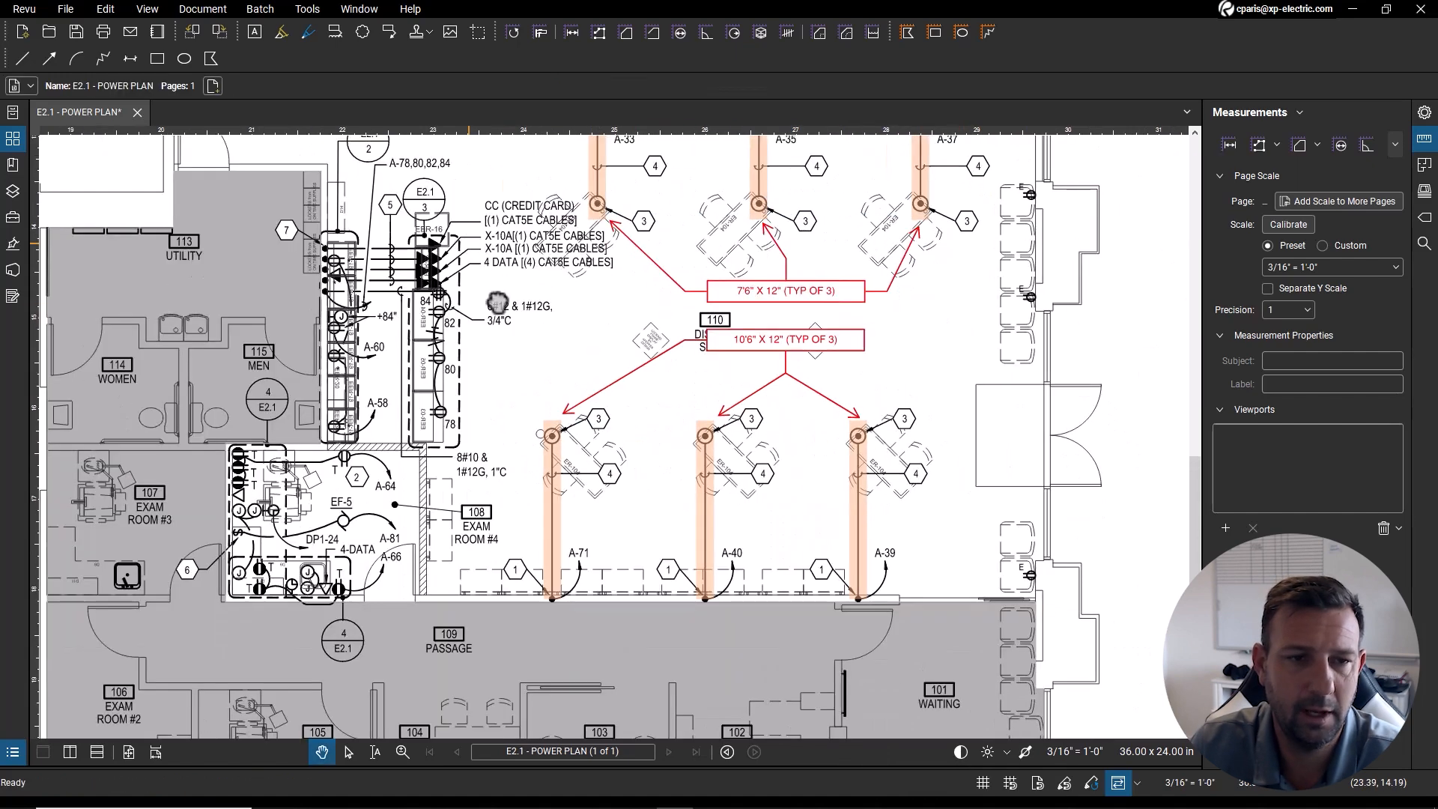
left_click_drag(496, 302, 576, 466)
scroll(340, 459, "up", 2)
scroll(341, 459, "down", 2)
scroll(340, 459, "down", 4)
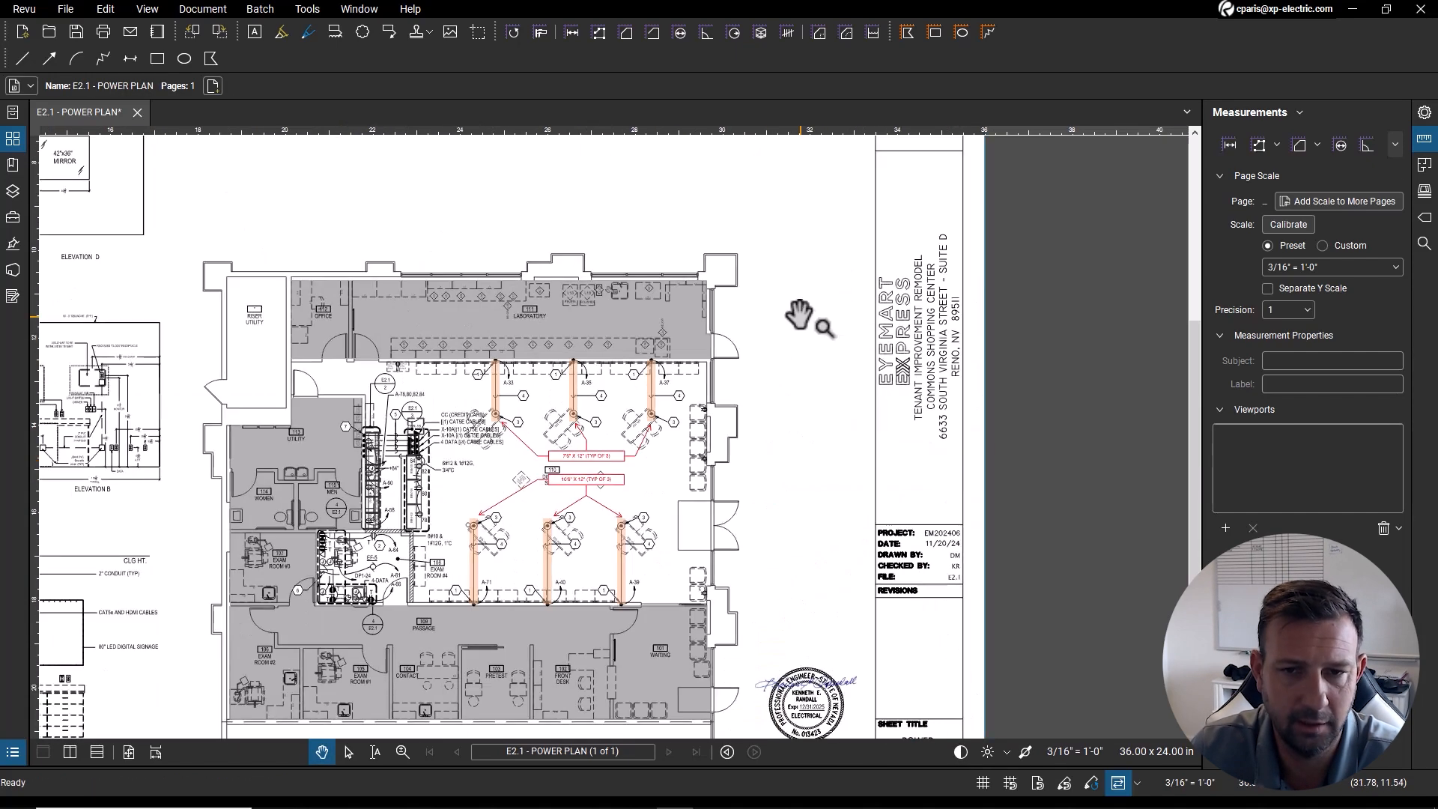
left_click_drag(801, 314, 789, 592)
scroll(573, 293, "up", 5)
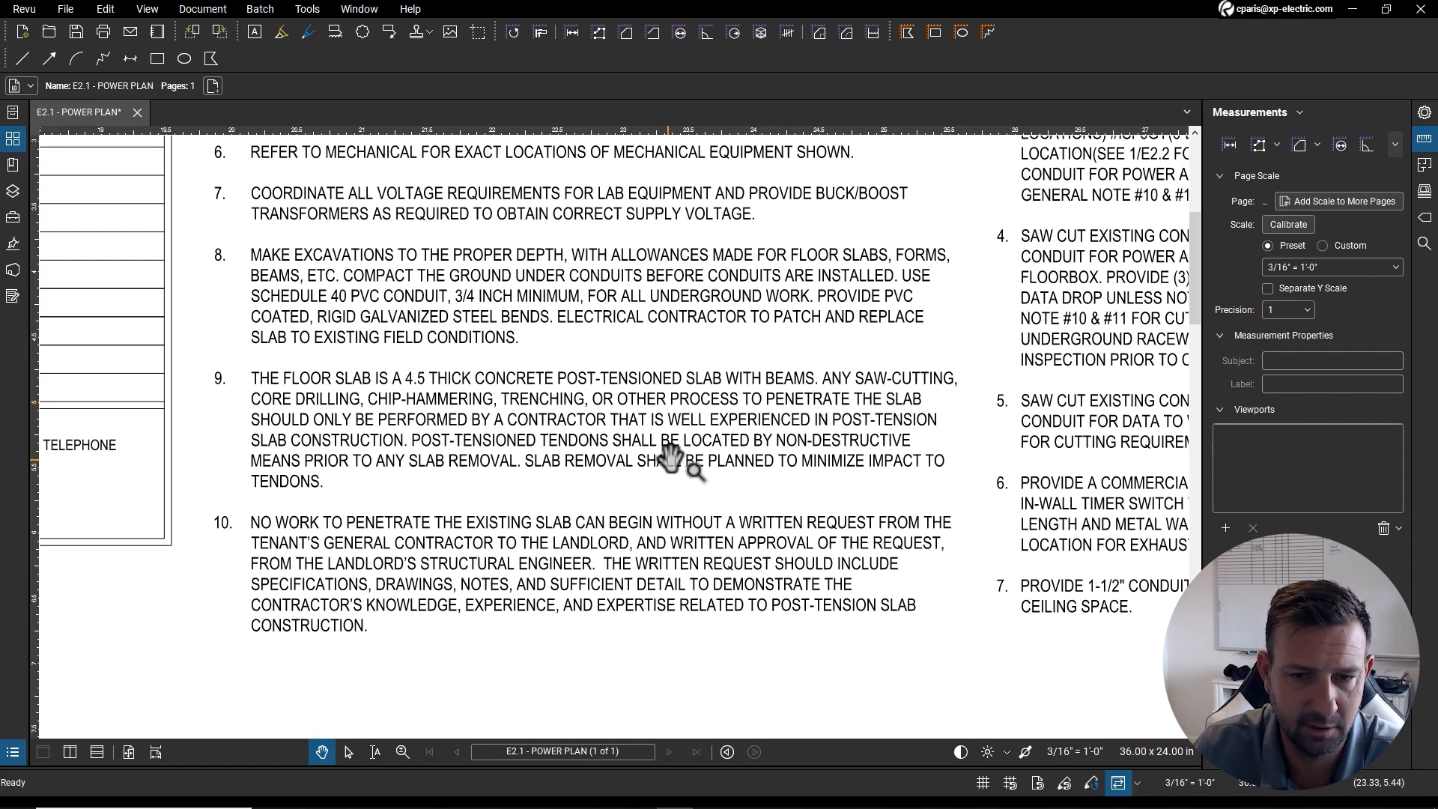
left_click_drag(461, 476, 513, 390)
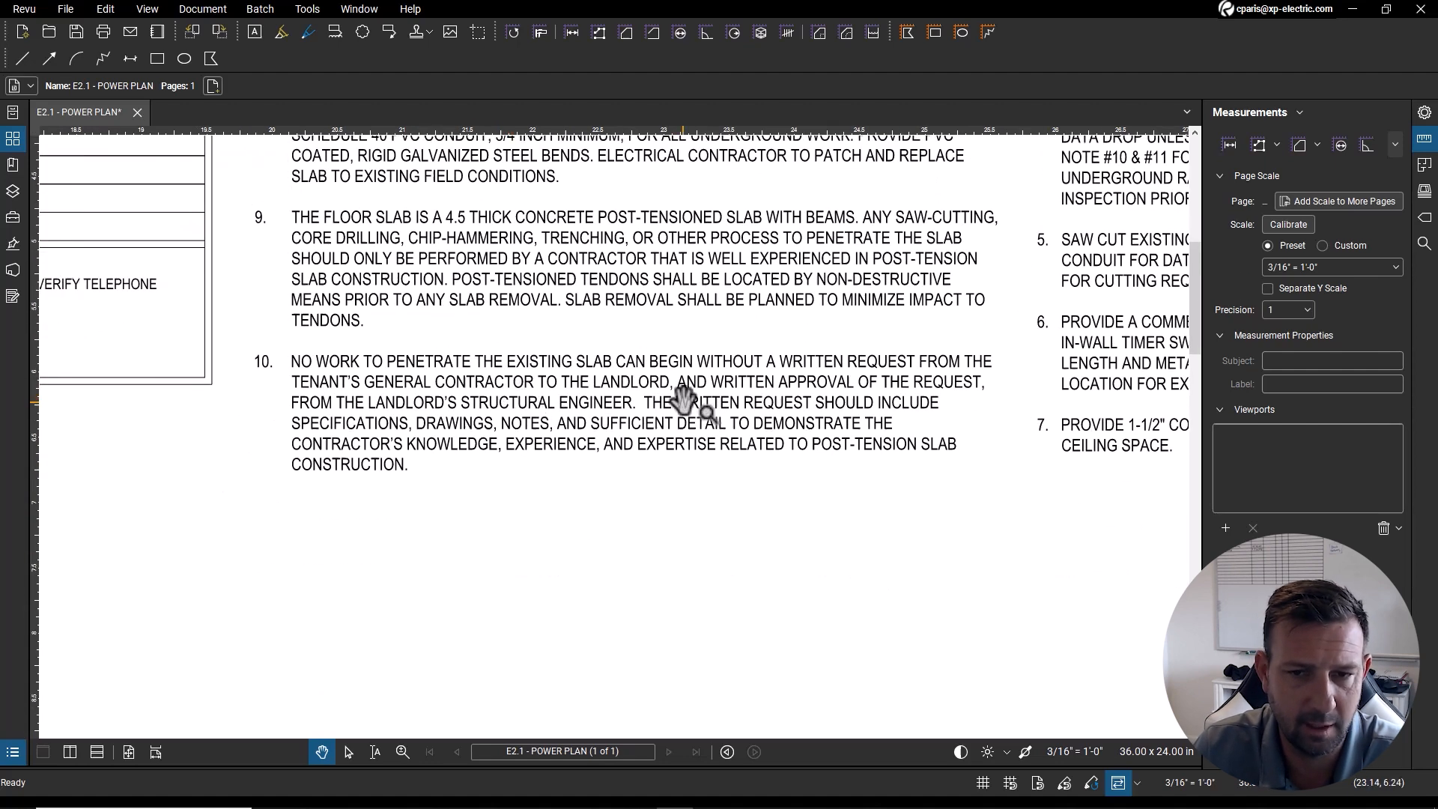
scroll(750, 409, "down", 5)
Step: Examine the conduit runs tagged 5 and 7 beside the Utility room and read the matching symbol notes
scroll(682, 491, "up", 5)
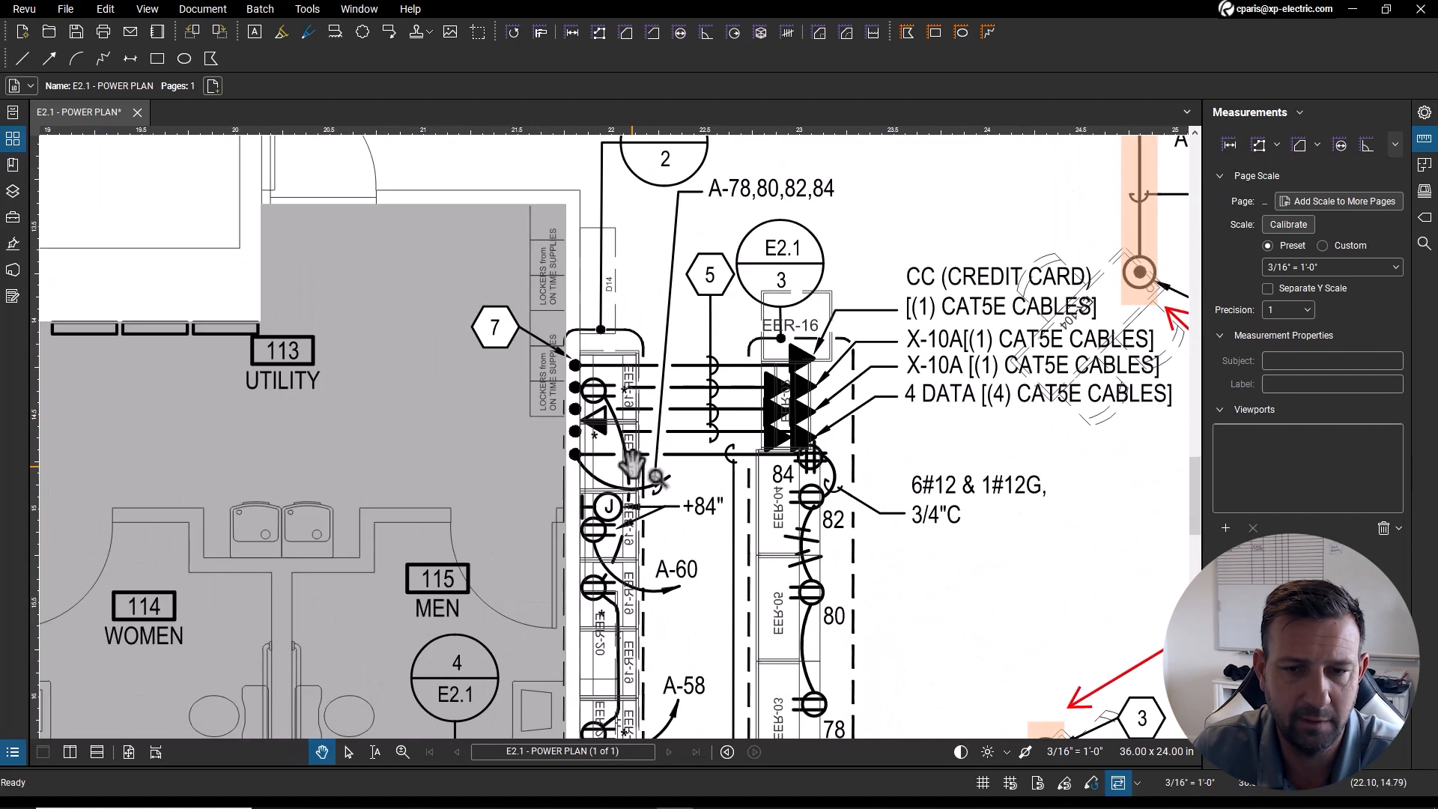
scroll(496, 386, "down", 3)
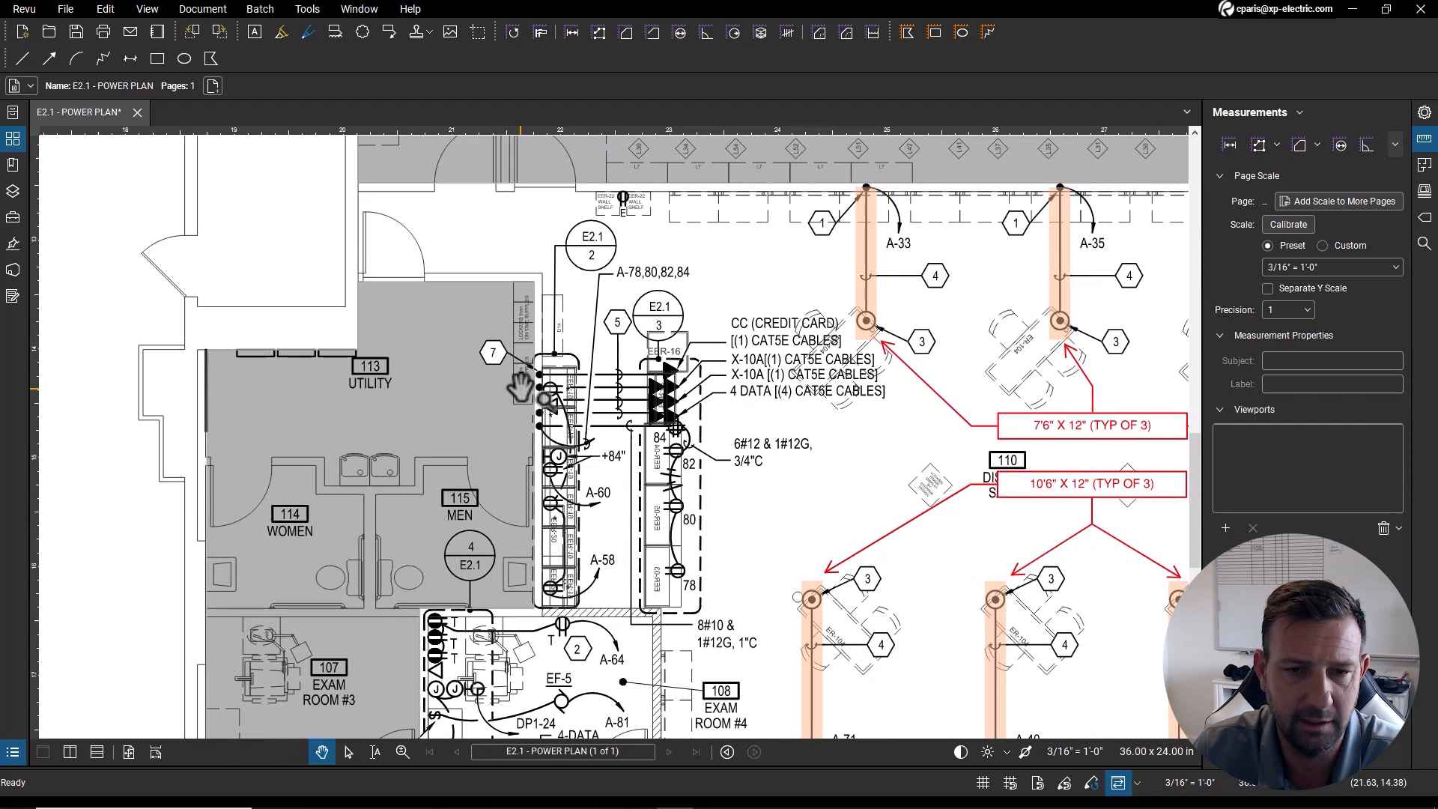
scroll(496, 346, "down", 4)
scroll(598, 225, "up", 6)
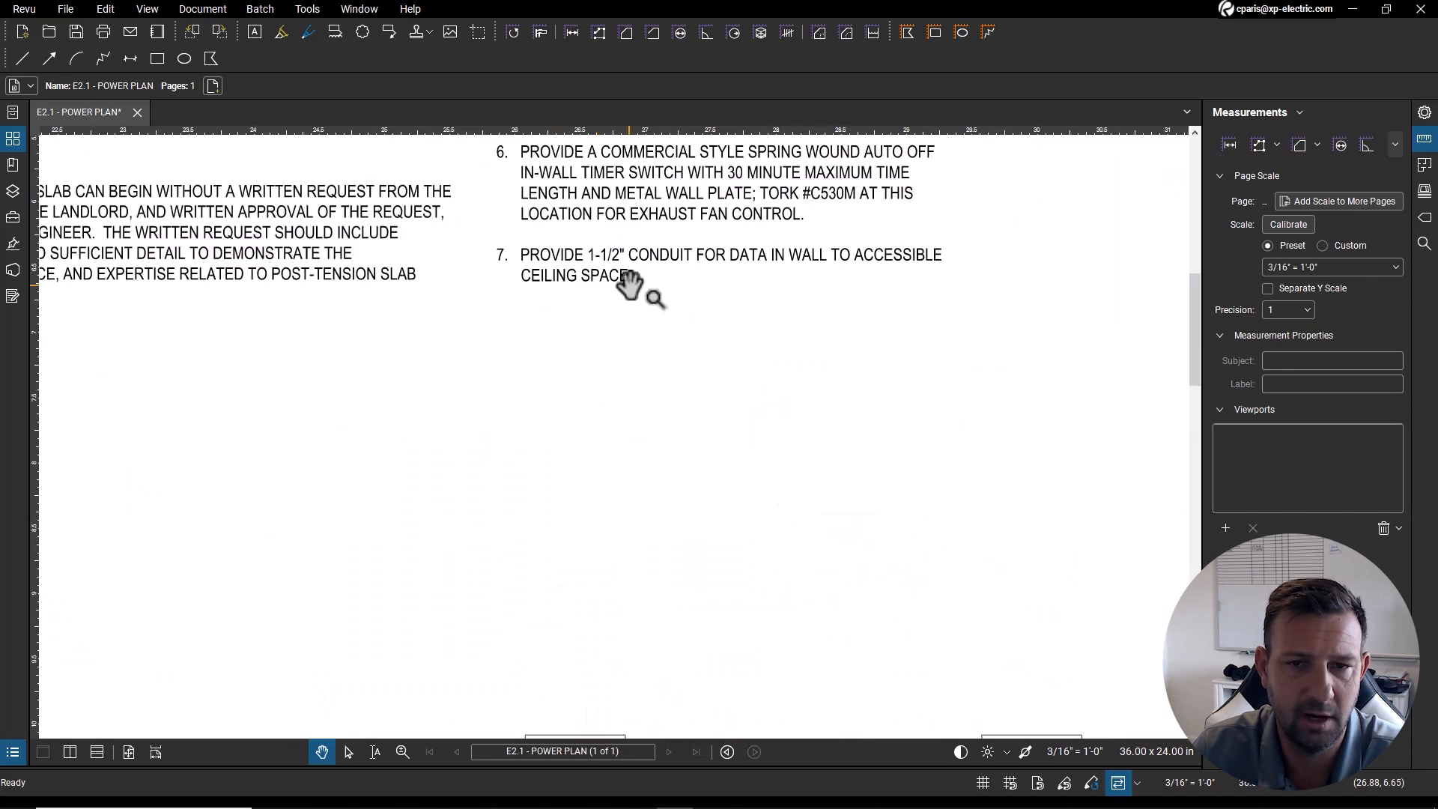
left_click_drag(671, 237, 621, 441)
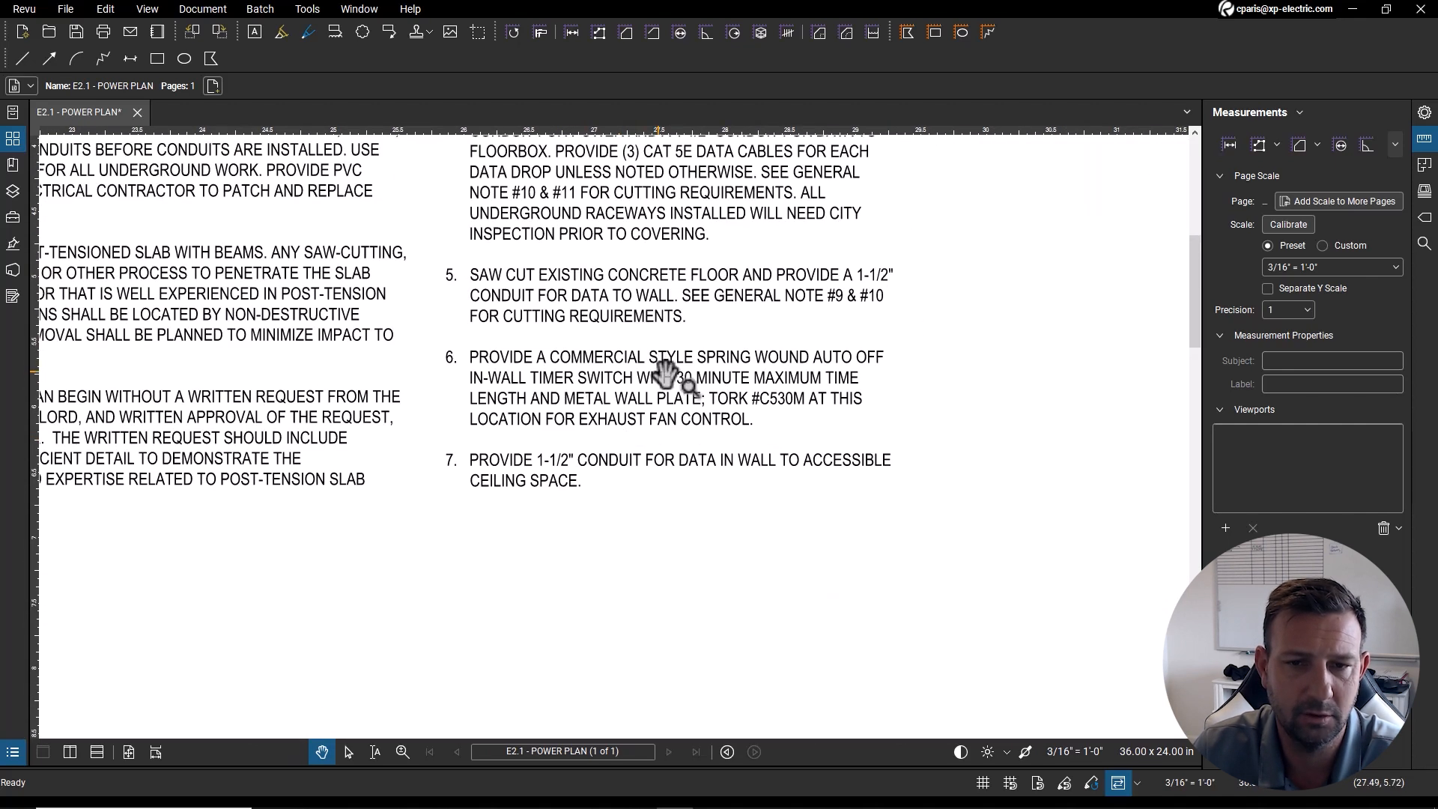
left_click_drag(596, 324, 592, 439)
scroll(717, 247, "down", 5)
left_click_drag(683, 171, 636, 303)
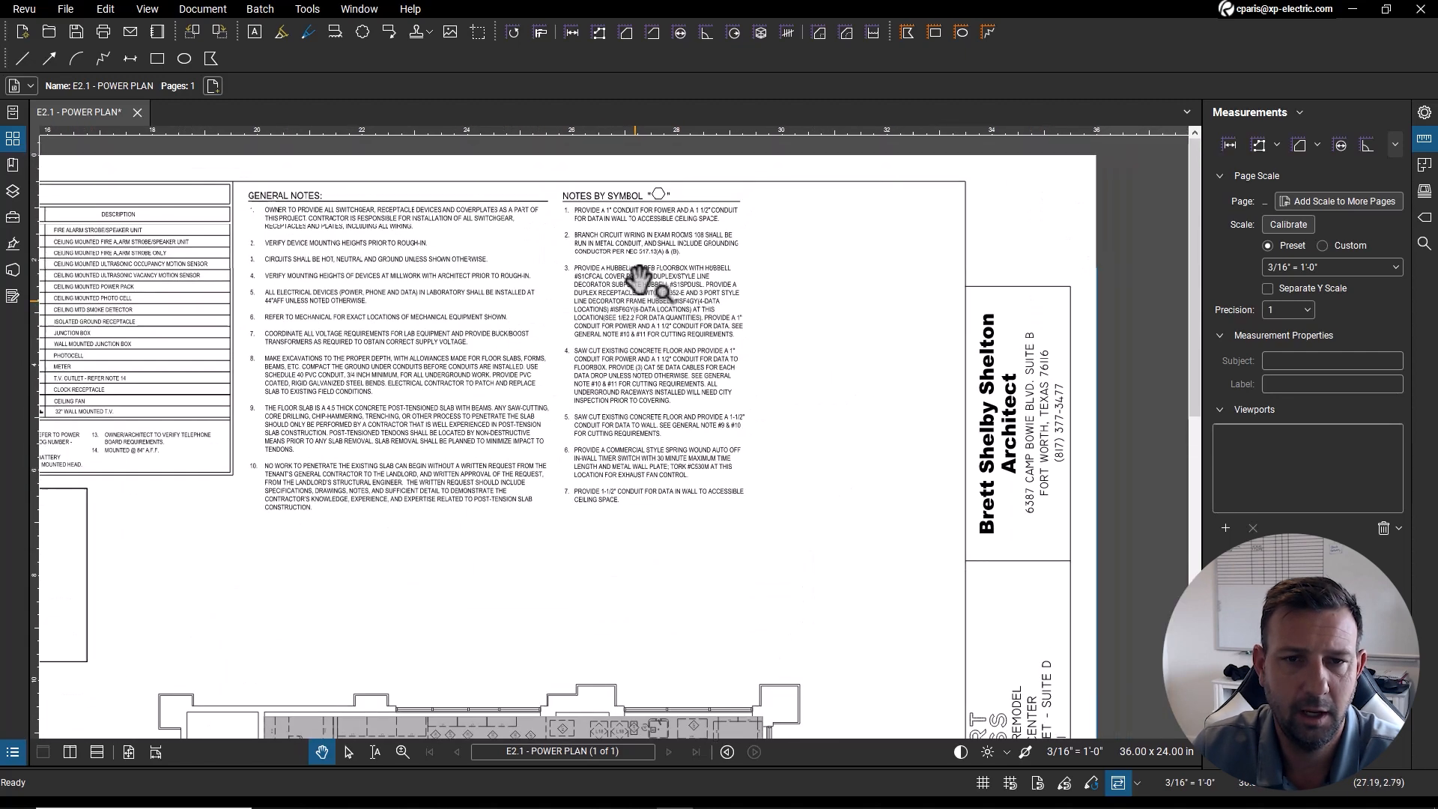
Step: Examine the data and power conduits between the Utility room wall and the EER-16 counter at detail 3/E2.1
scroll(651, 259, "up", 5)
scroll(828, 209, "down", 9)
scroll(680, 499, "up", 8)
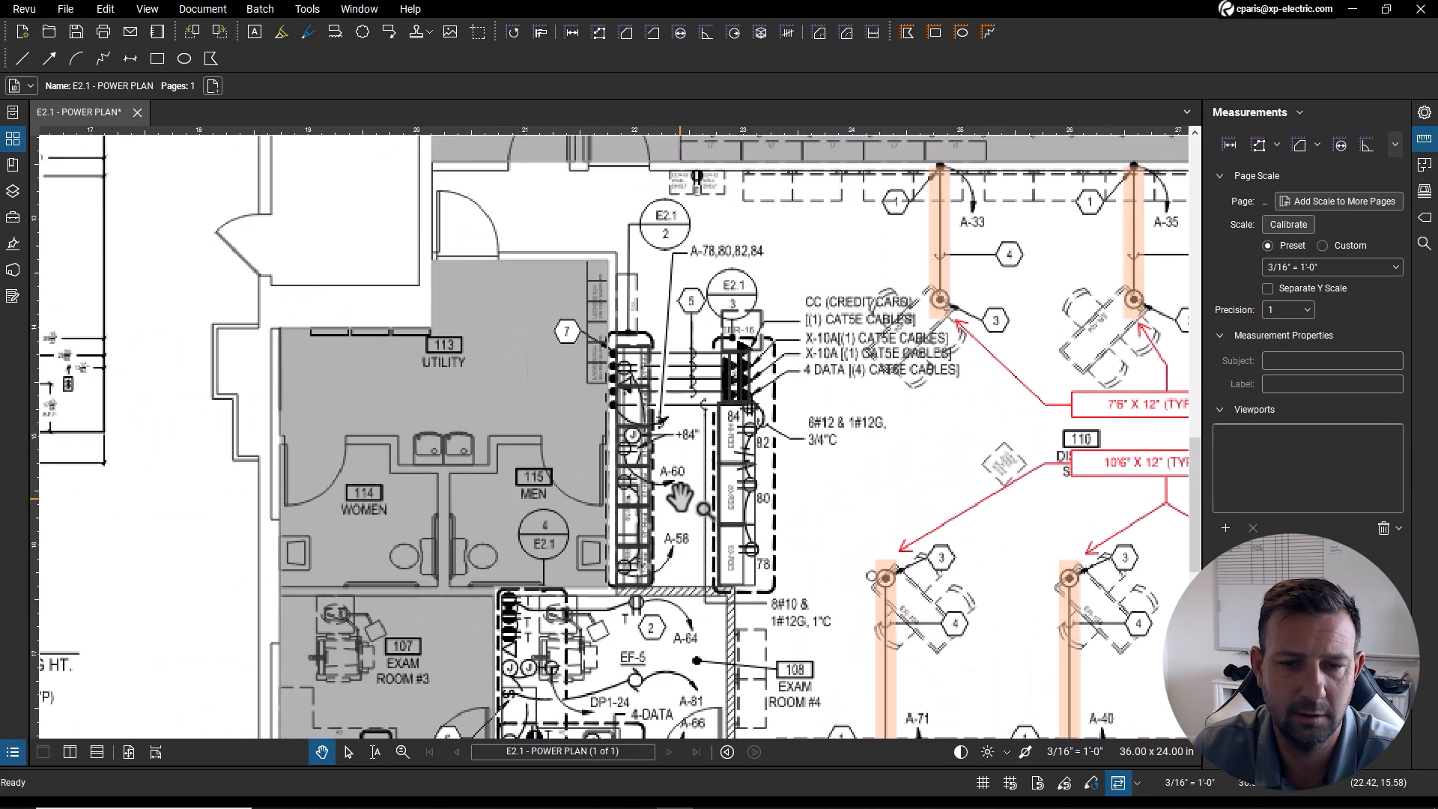
scroll(726, 432, "up", 3)
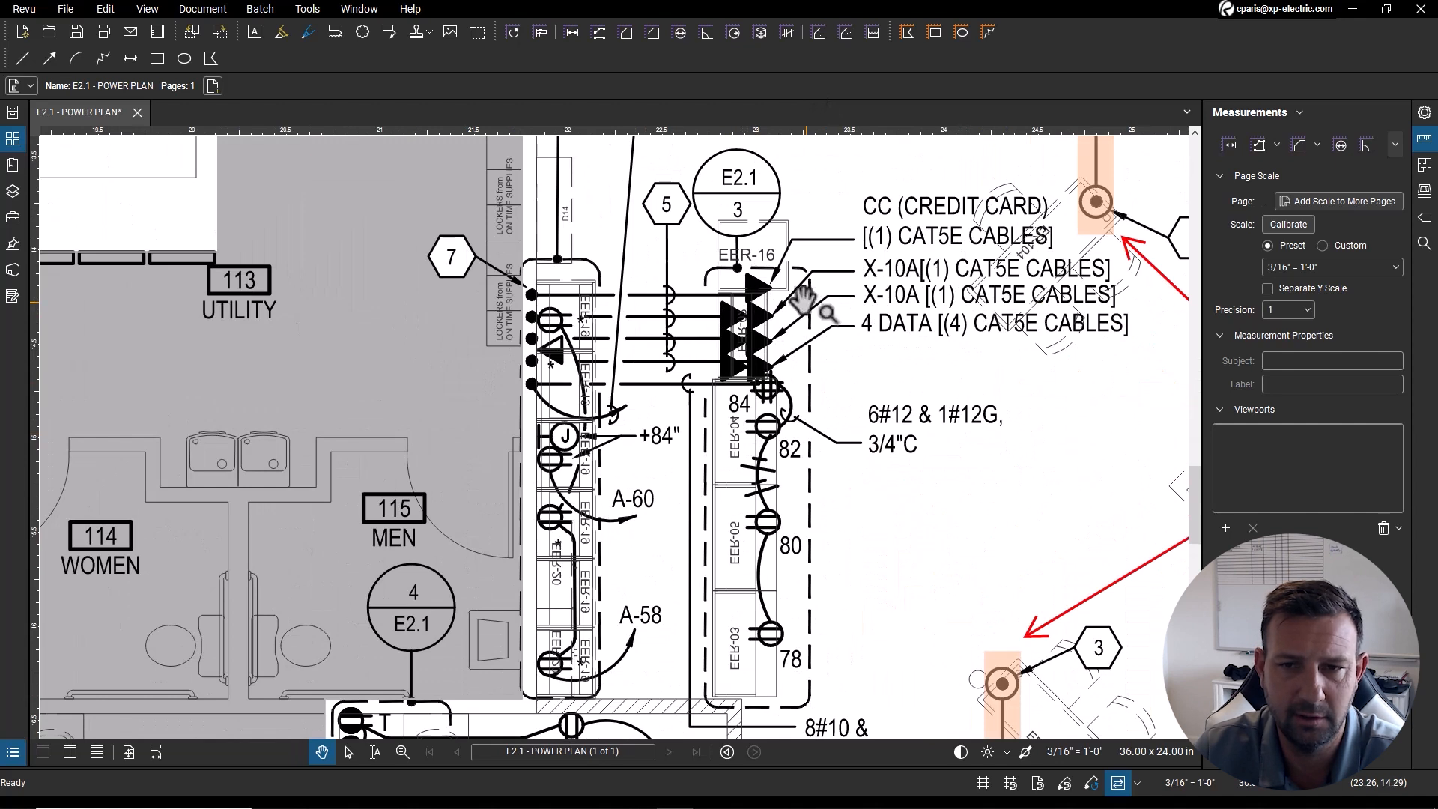
scroll(802, 300, "down", 3)
scroll(484, 479, "down", 3)
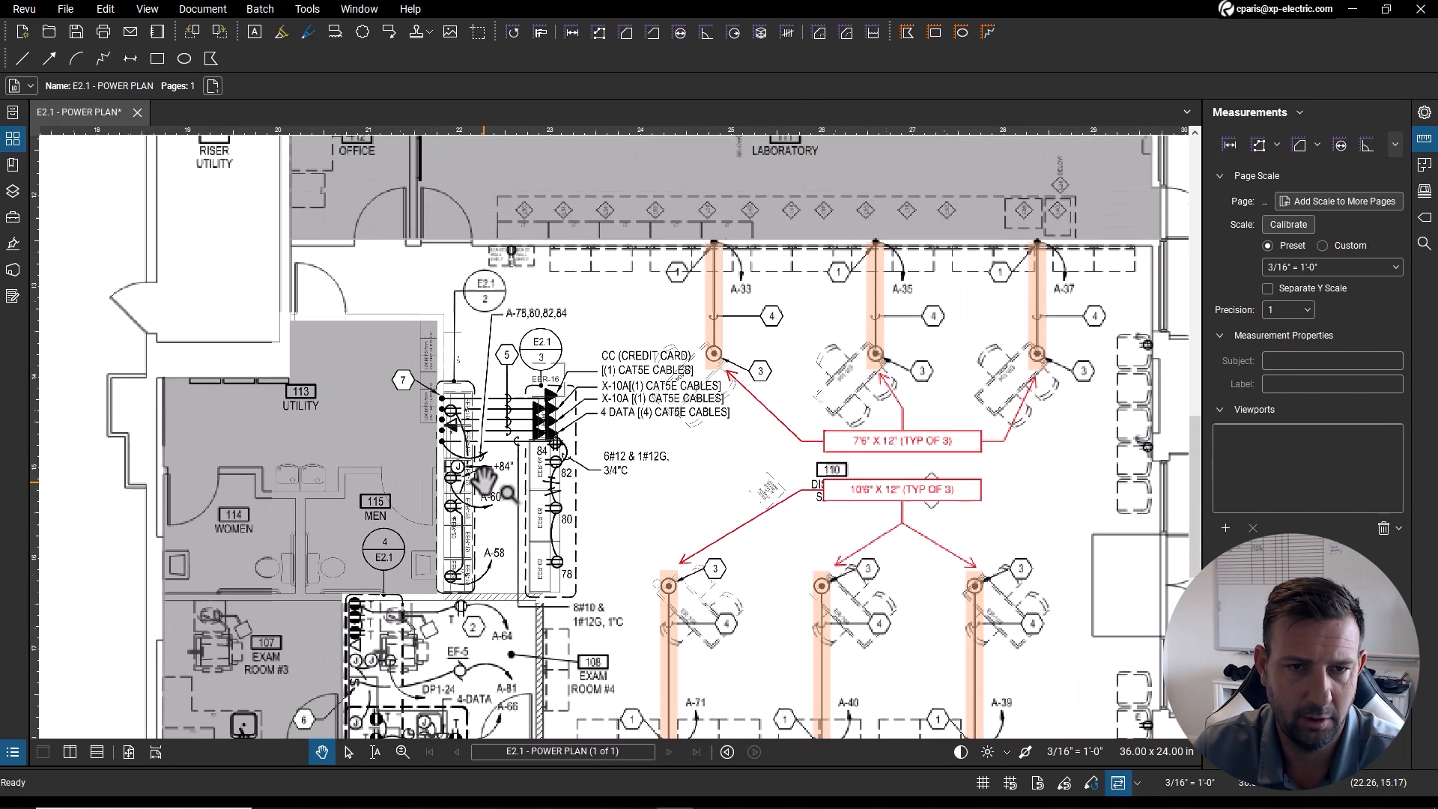
scroll(487, 450, "up", 2)
scroll(488, 381, "up", 4)
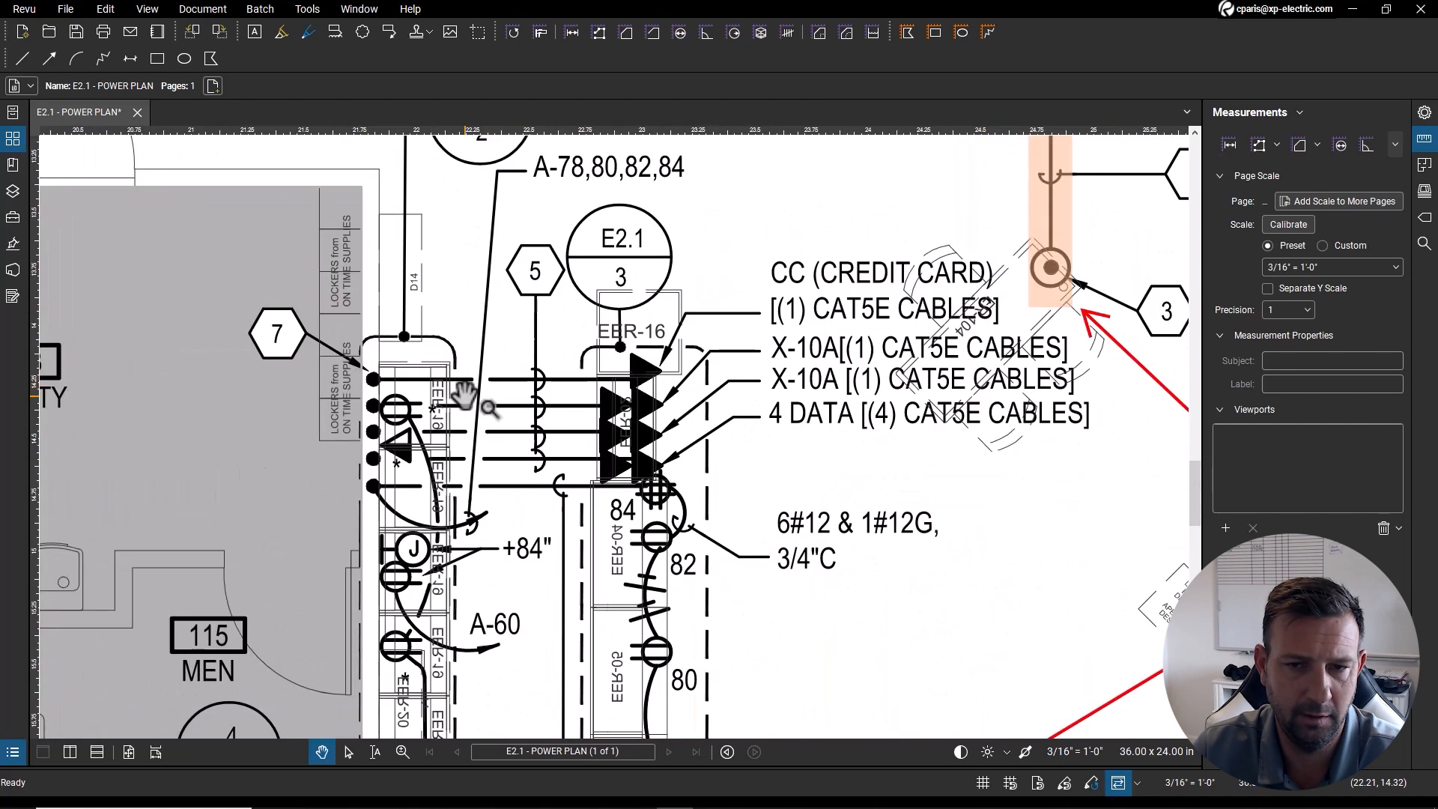
Step: Measure the spread across the group of data conduits tagged 5 between the Utility wall and the EER-16 counter
scroll(465, 393, "down", 3)
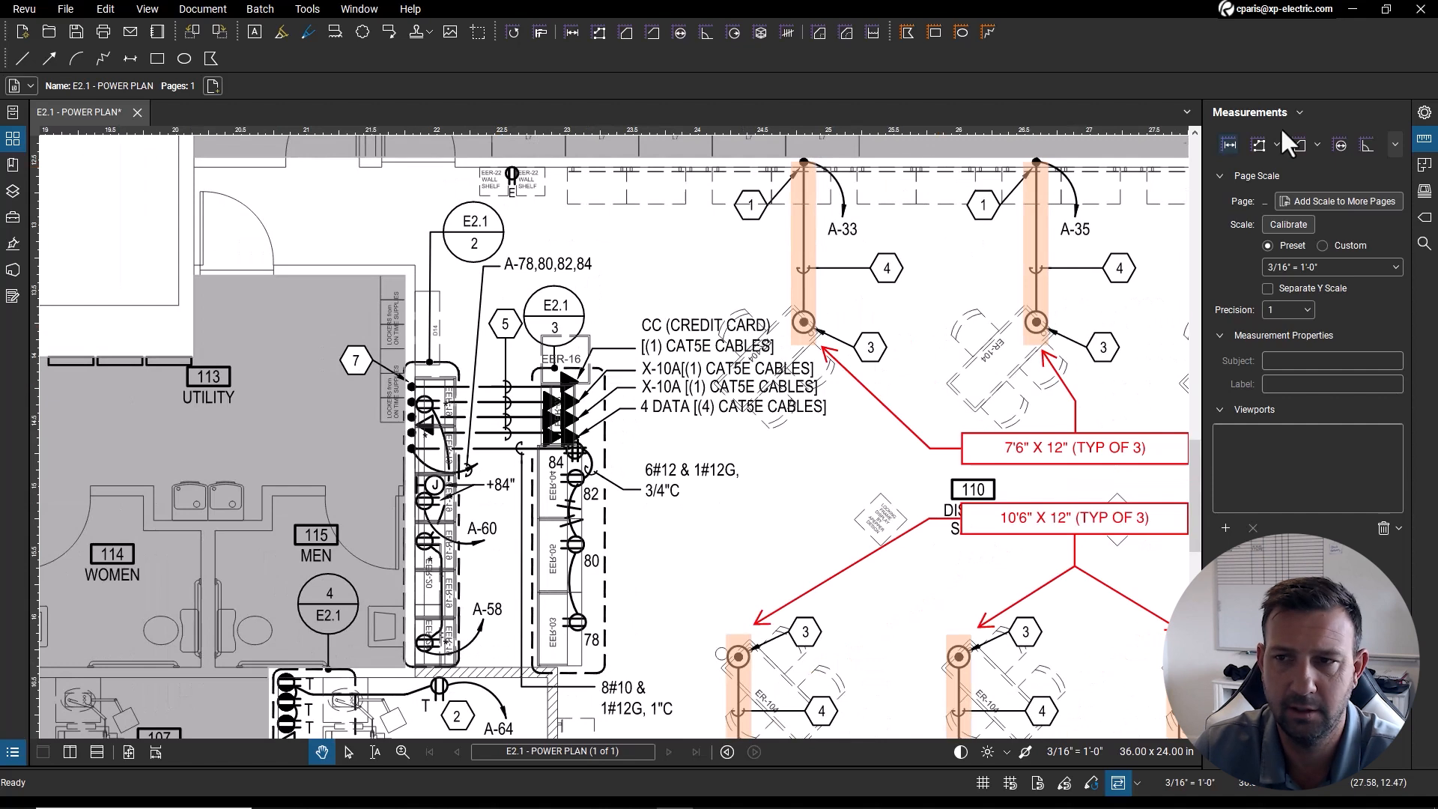
left_click(1225, 146)
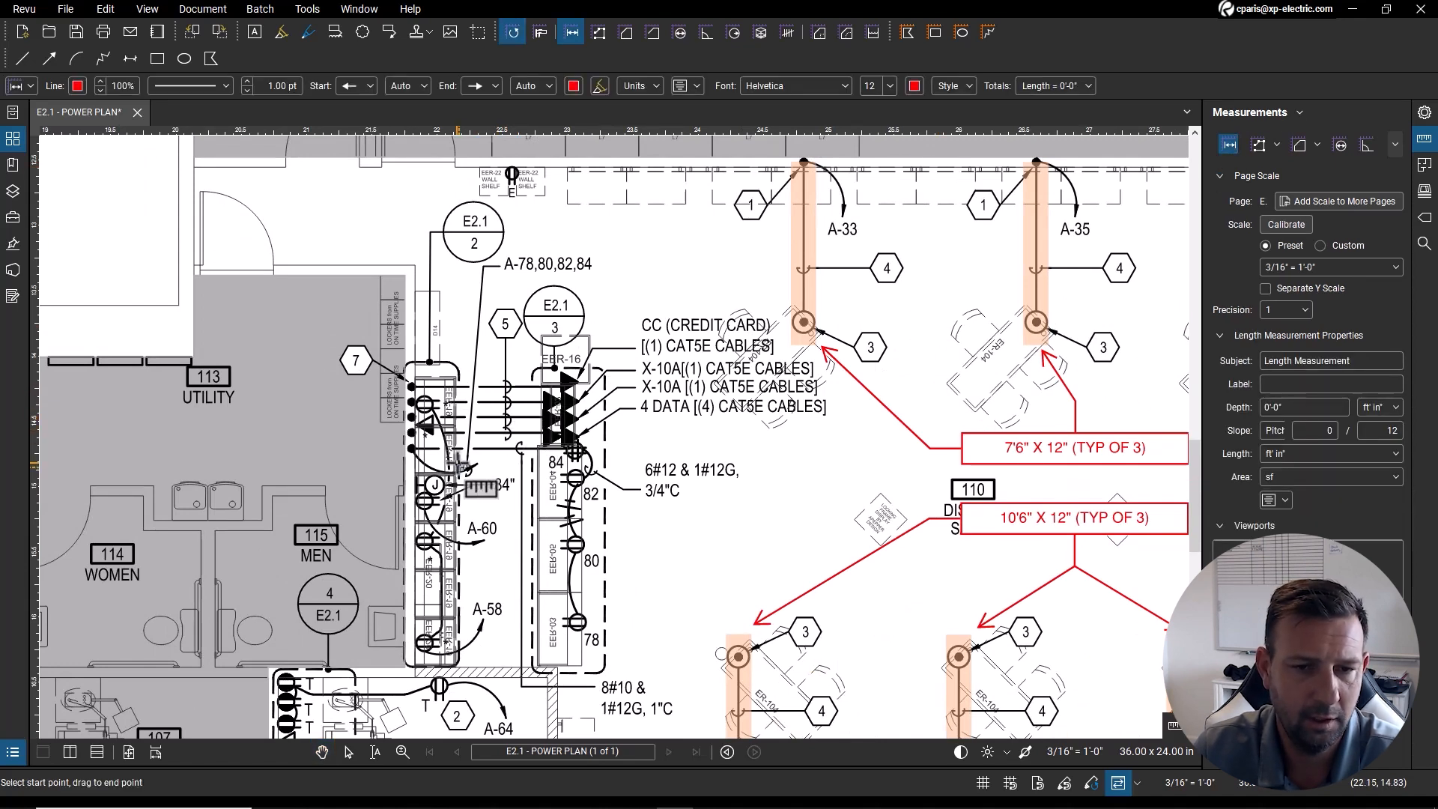
scroll(491, 405, "up", 3)
left_click_drag(508, 355, 513, 527)
scroll(507, 474, "up", 4)
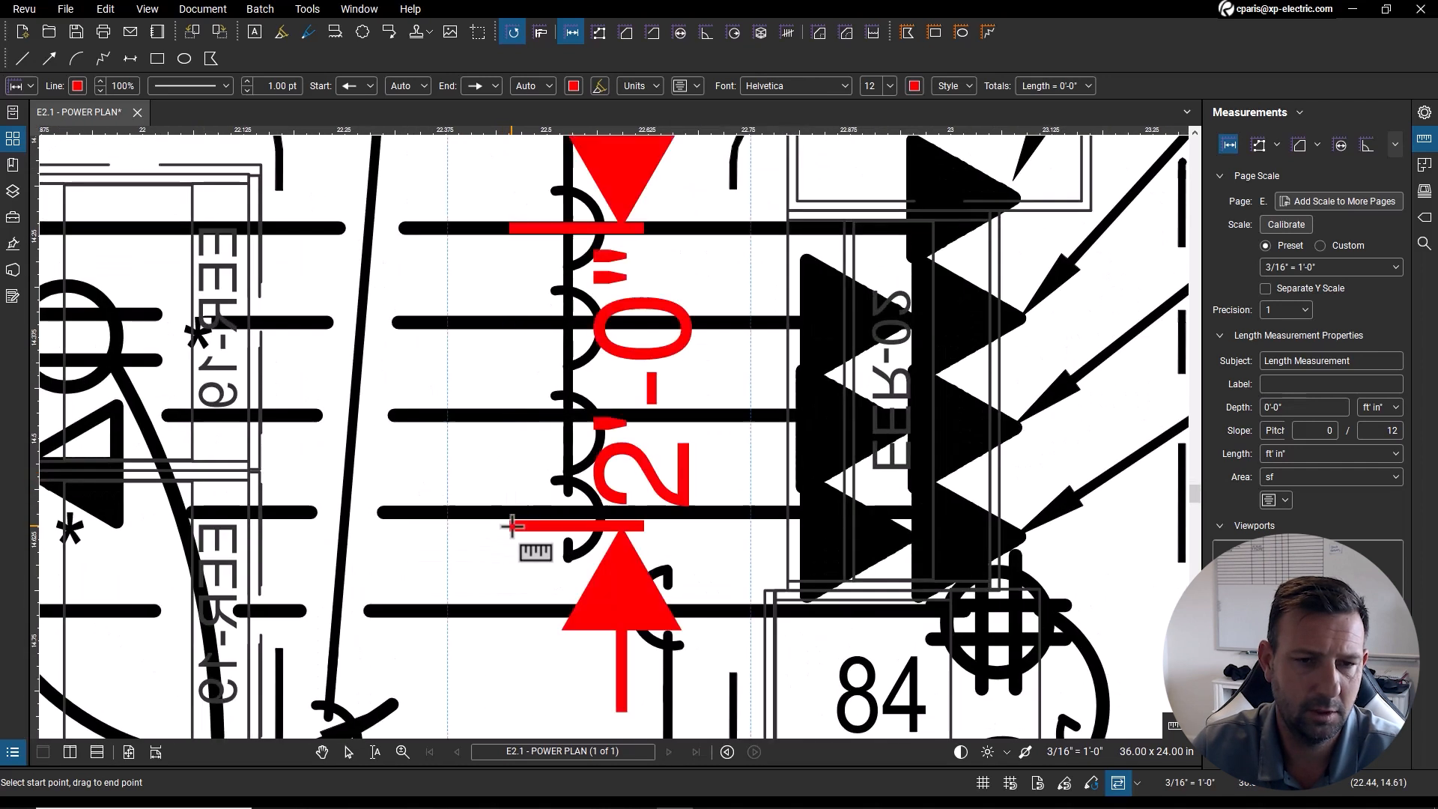
scroll(513, 525, "down", 5)
Step: Highlight the data conduit run from the Utility wall to the EER-16 counter with a polylength measurement about 7'-6" long
left_click(1258, 145)
scroll(365, 434, "up", 3)
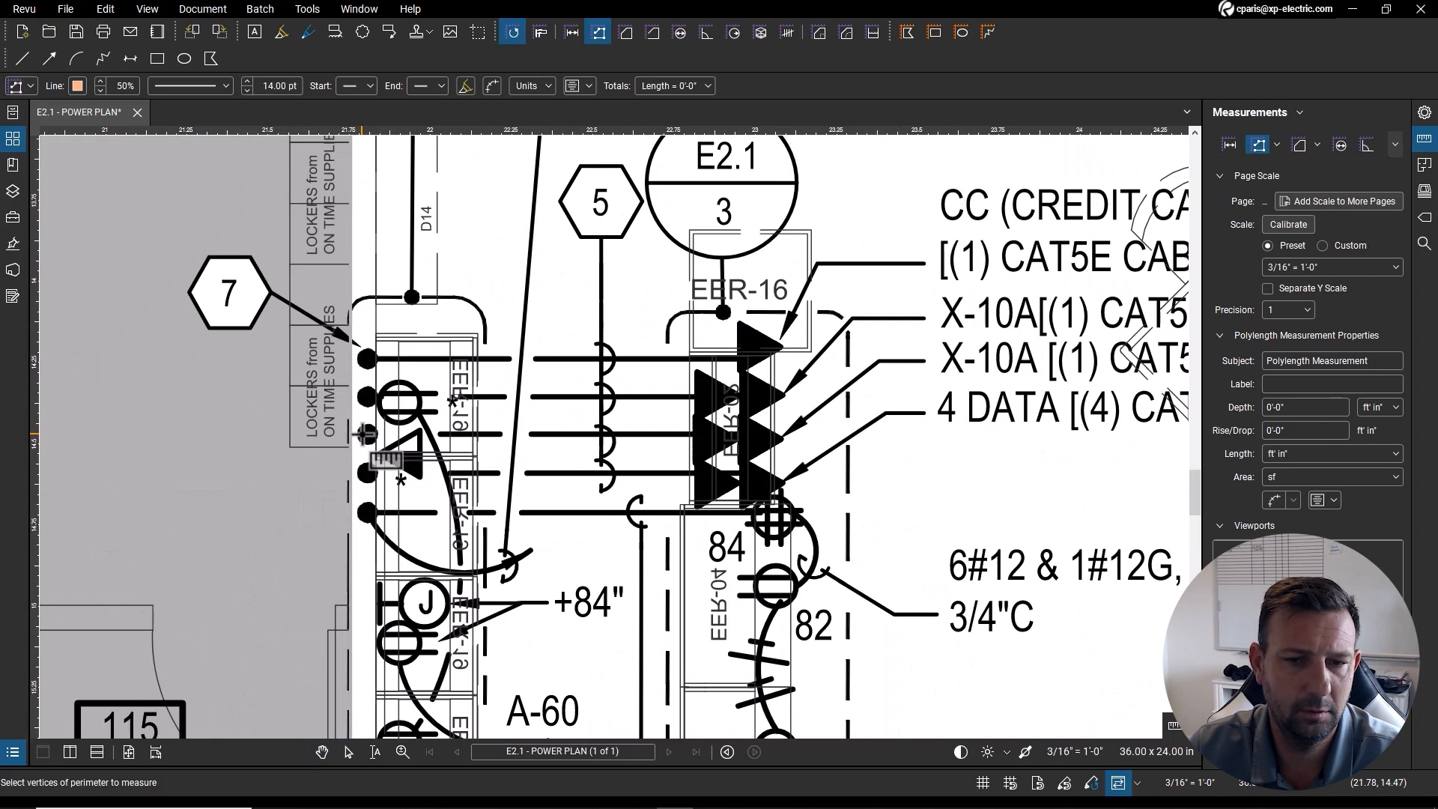
left_click(365, 435)
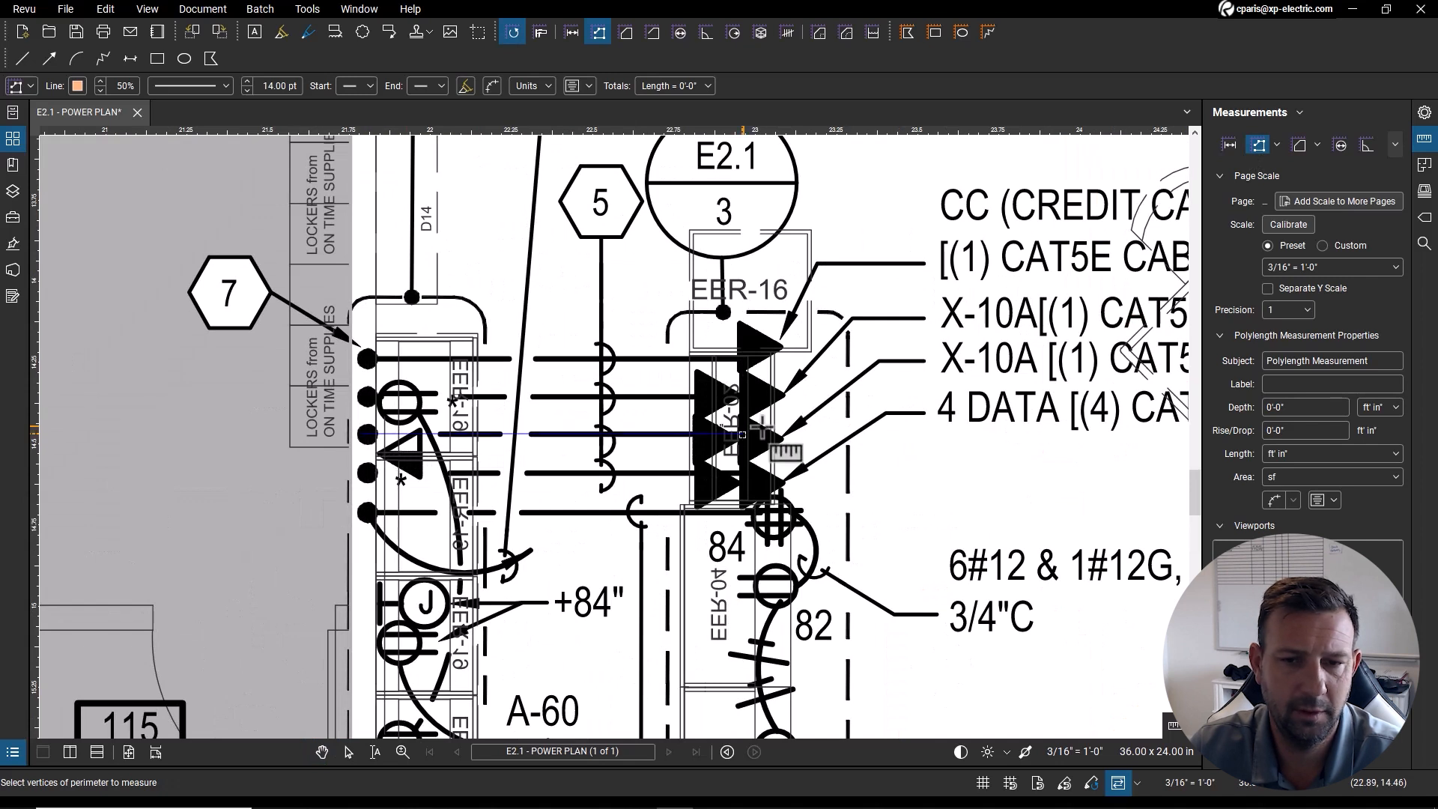
double_click(822, 433)
scroll(672, 448, "down", 3)
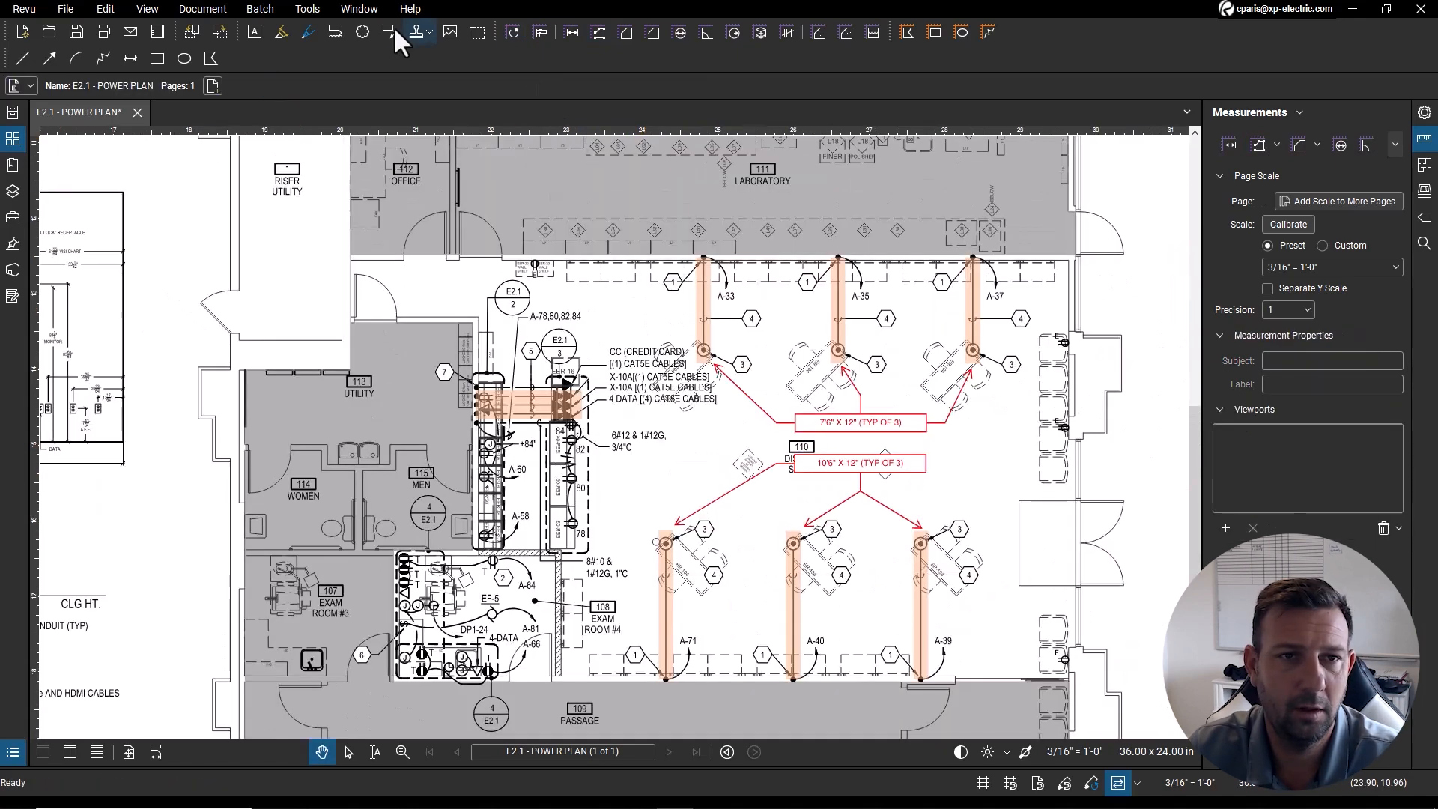
Step: Add a callout reading 7'6" X 24" above the cable notes, pointing at the highlighted data conduit trench
left_click(388, 32)
scroll(588, 363, "up", 3)
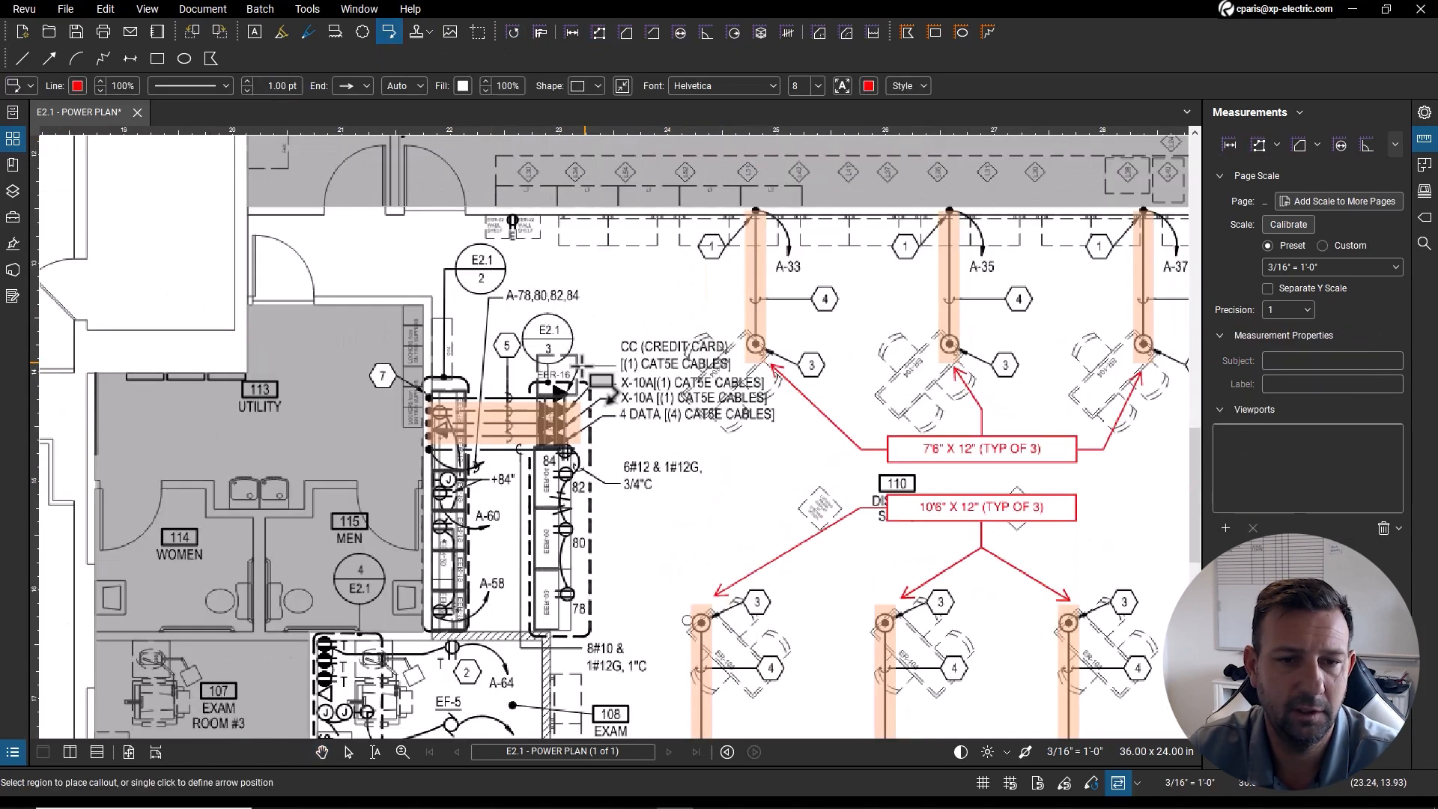
left_click(597, 303)
type("2")
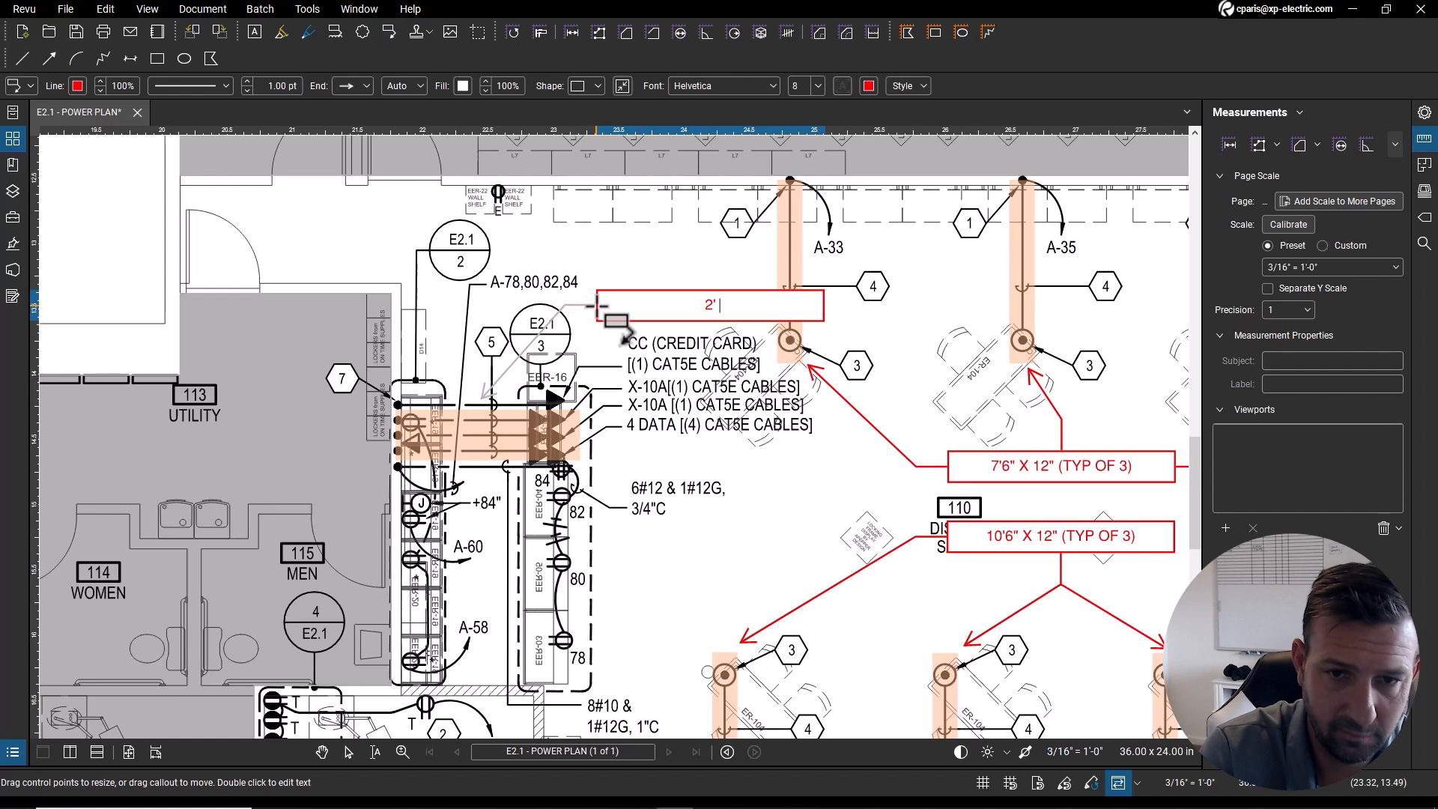
type("' X")
key("BackSpace")
key("BackSpace")
key("BackSpace")
key("BackSpace")
key("BackSpace")
type("7")
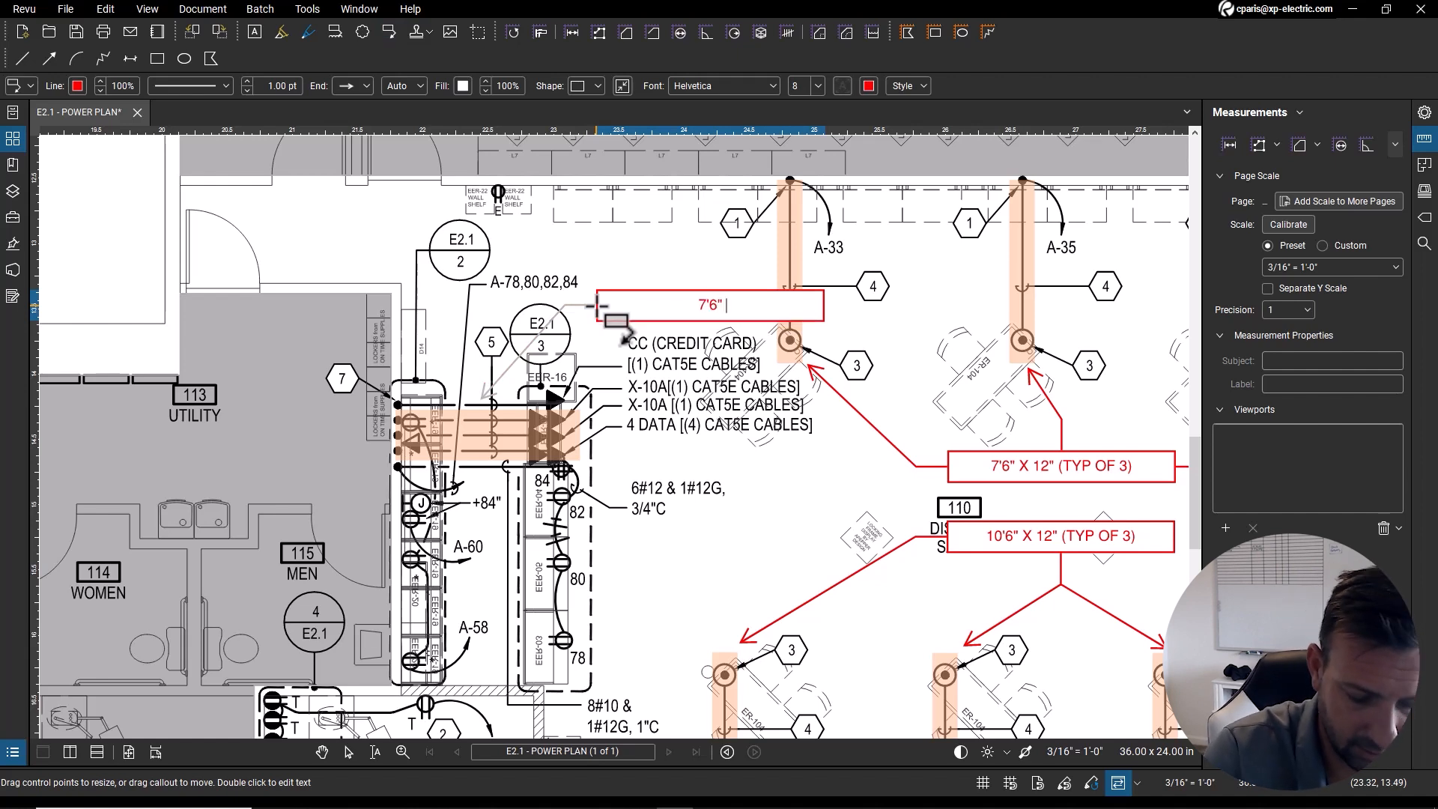
key("Escape")
Step: Narrow the 7'6" X 24" callout box to fit its text
left_click_drag(825, 306, 750, 306)
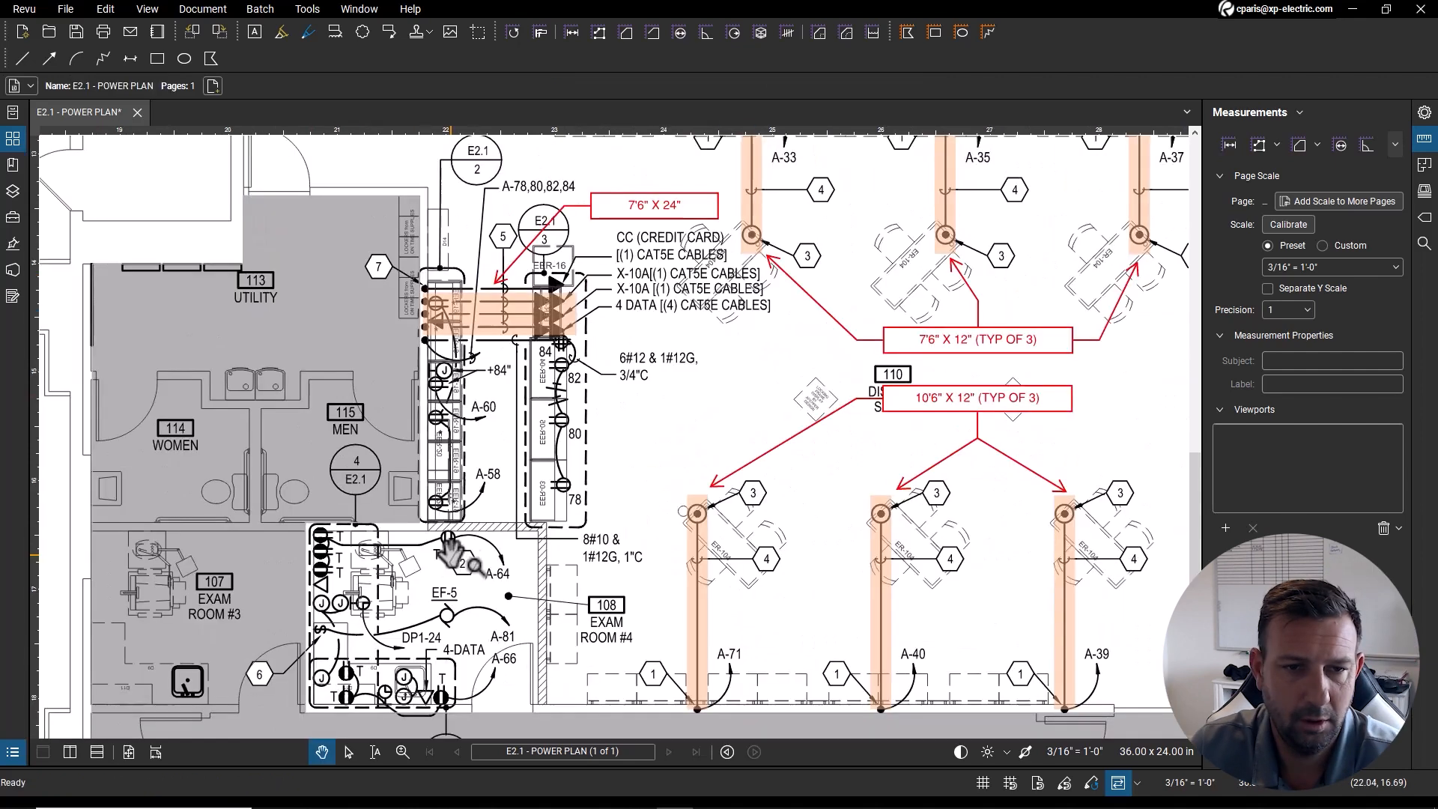
left_click_drag(795, 293, 509, 437)
scroll(650, 355, "down", 1)
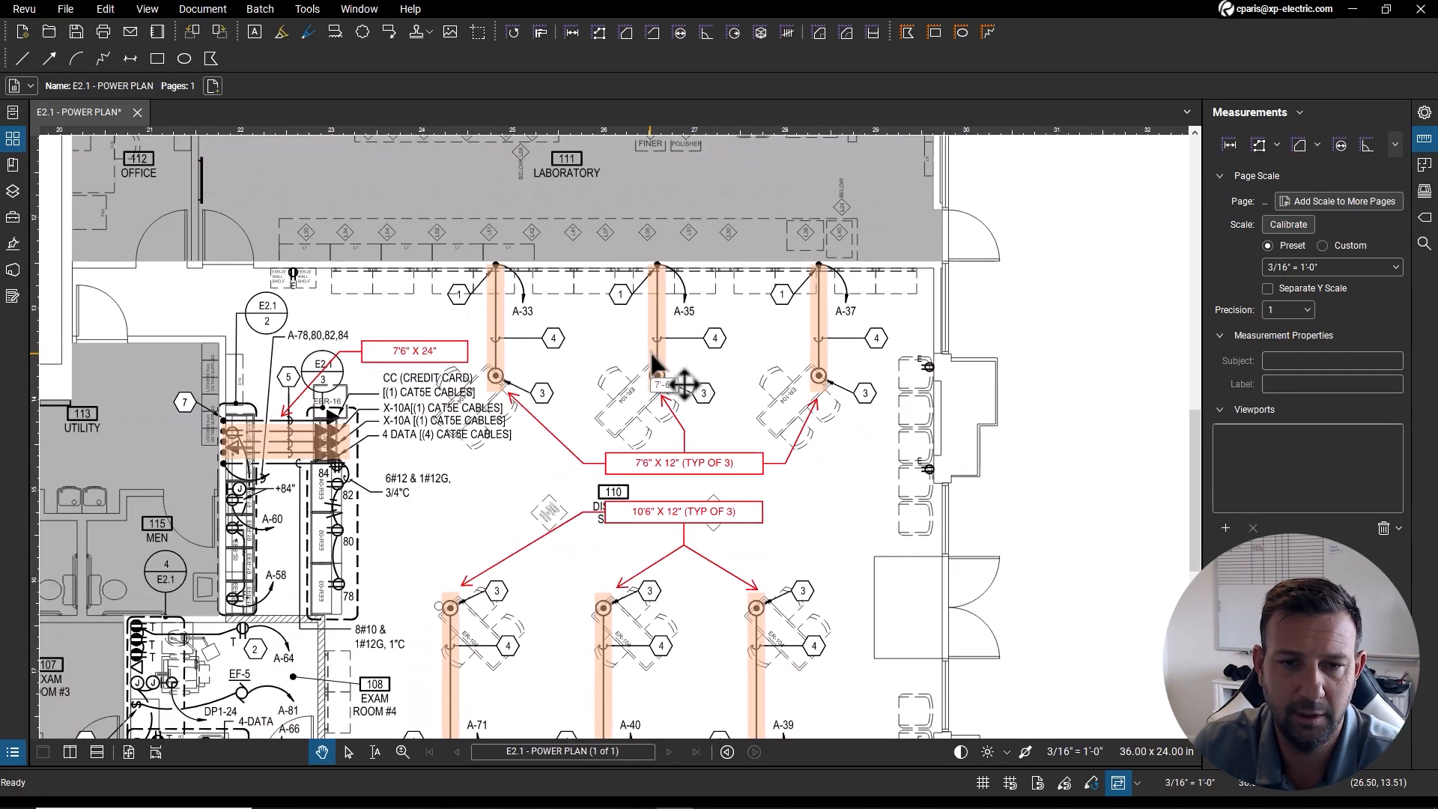
Step: Save the marked-up drawing as a copy named E2.1 - POWER PLAN - SAW CUT PLAN in the 5. TAKEOFF DRAWINGS folder
double_click(1203, 176)
left_click(71, 10)
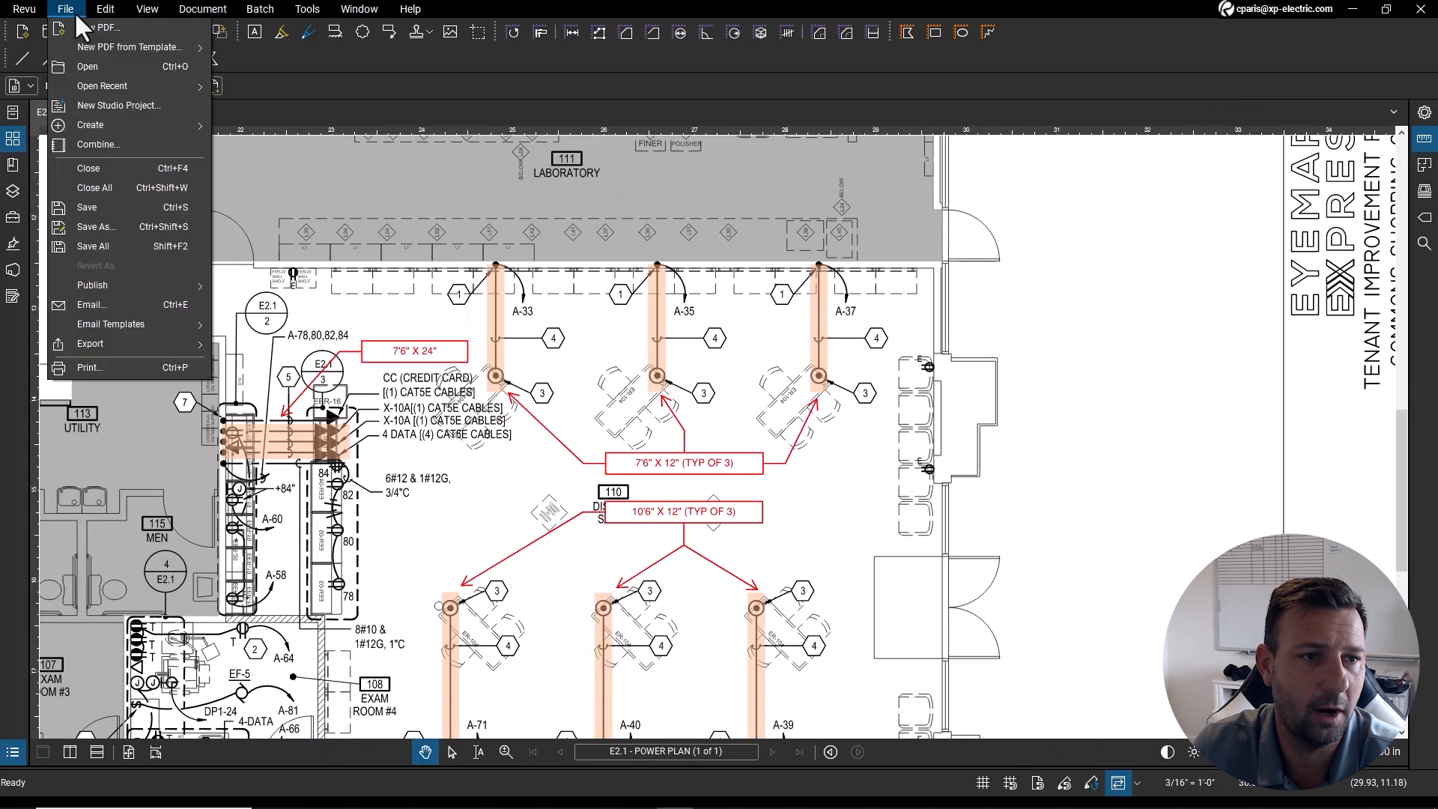
left_click(109, 229)
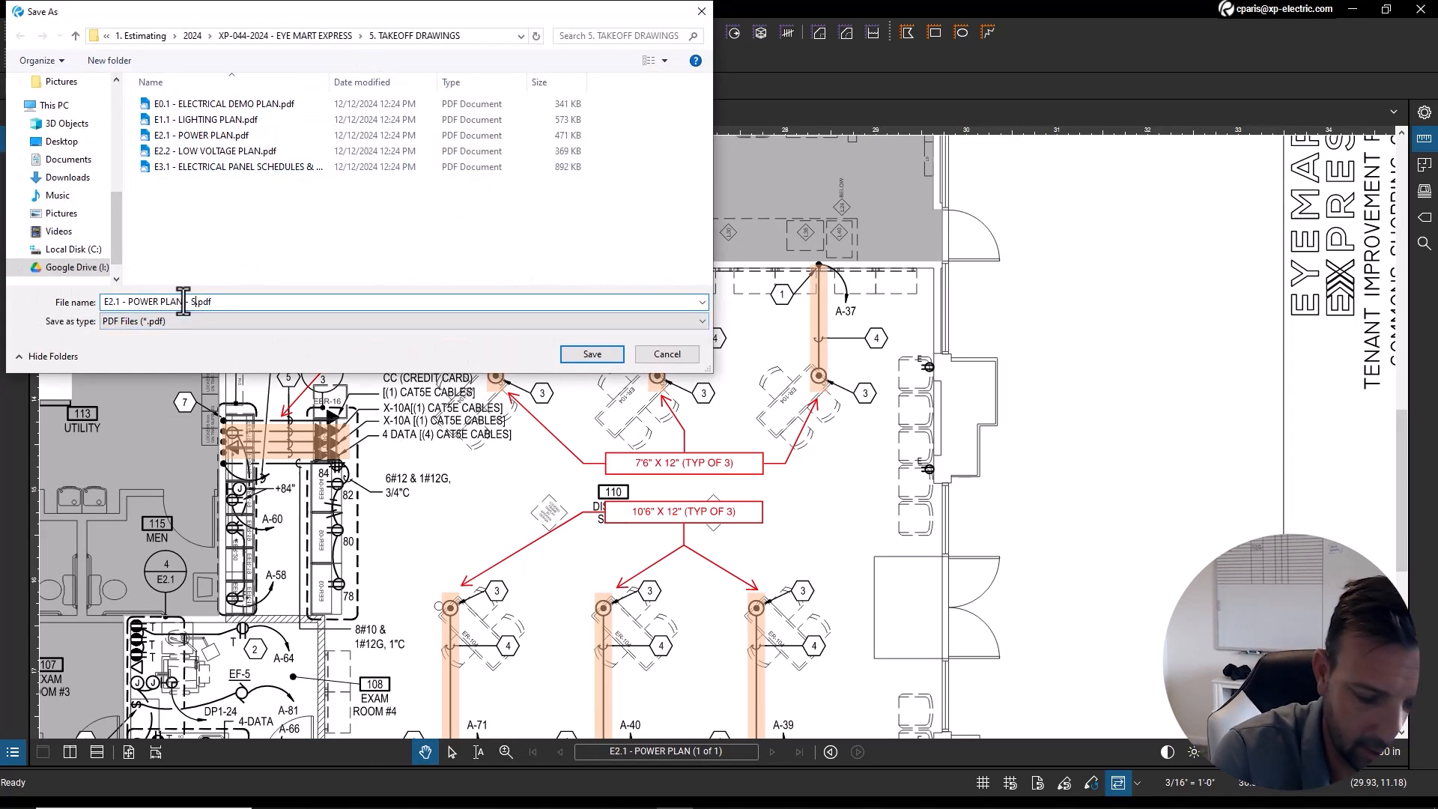
key("Return")
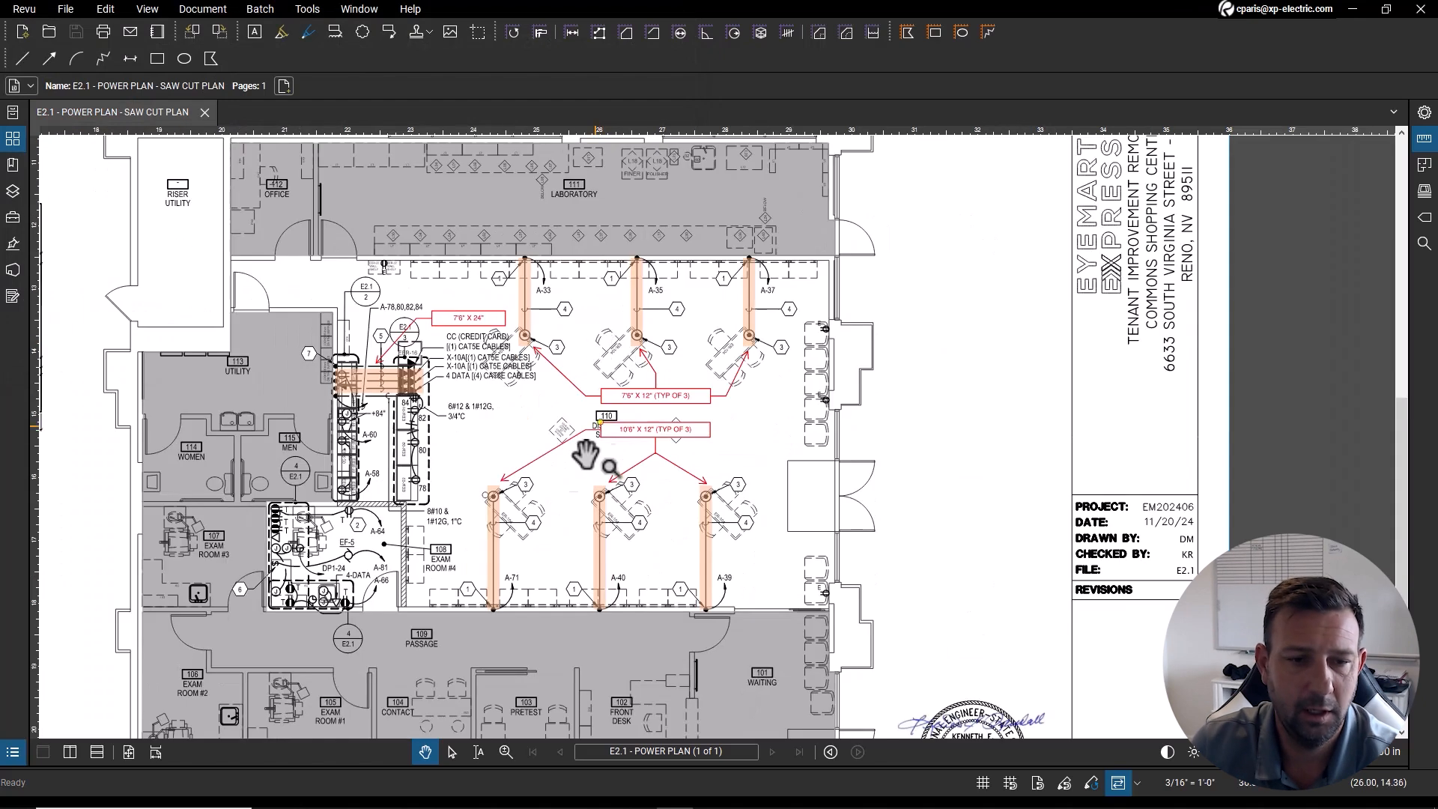
Step: Review the highlighted saw-cut trenches and their size callouts across the saw cut plan
scroll(463, 527, "up", 3)
scroll(239, 595, "up", 2)
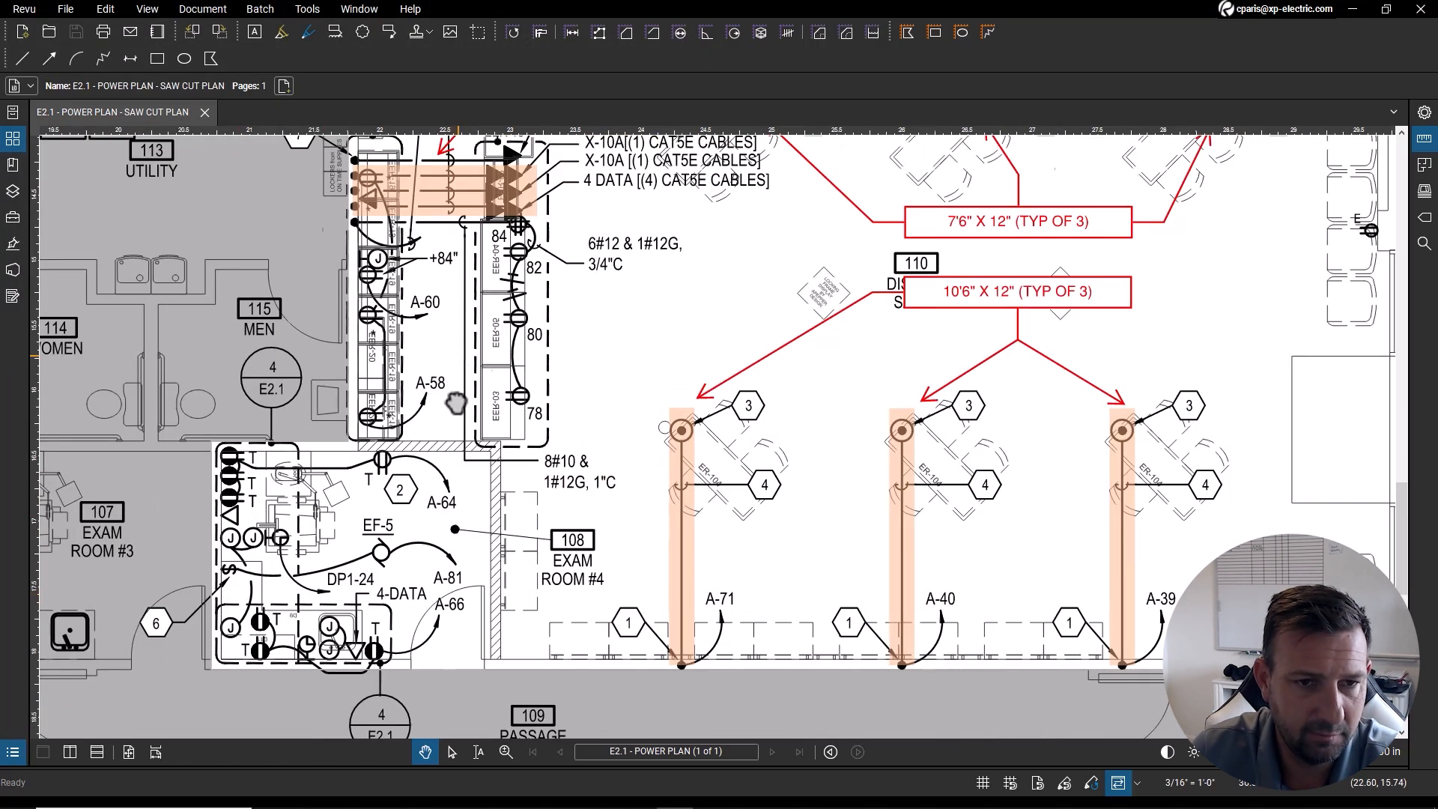
left_click_drag(456, 403, 440, 546)
scroll(391, 367, "down", 1)
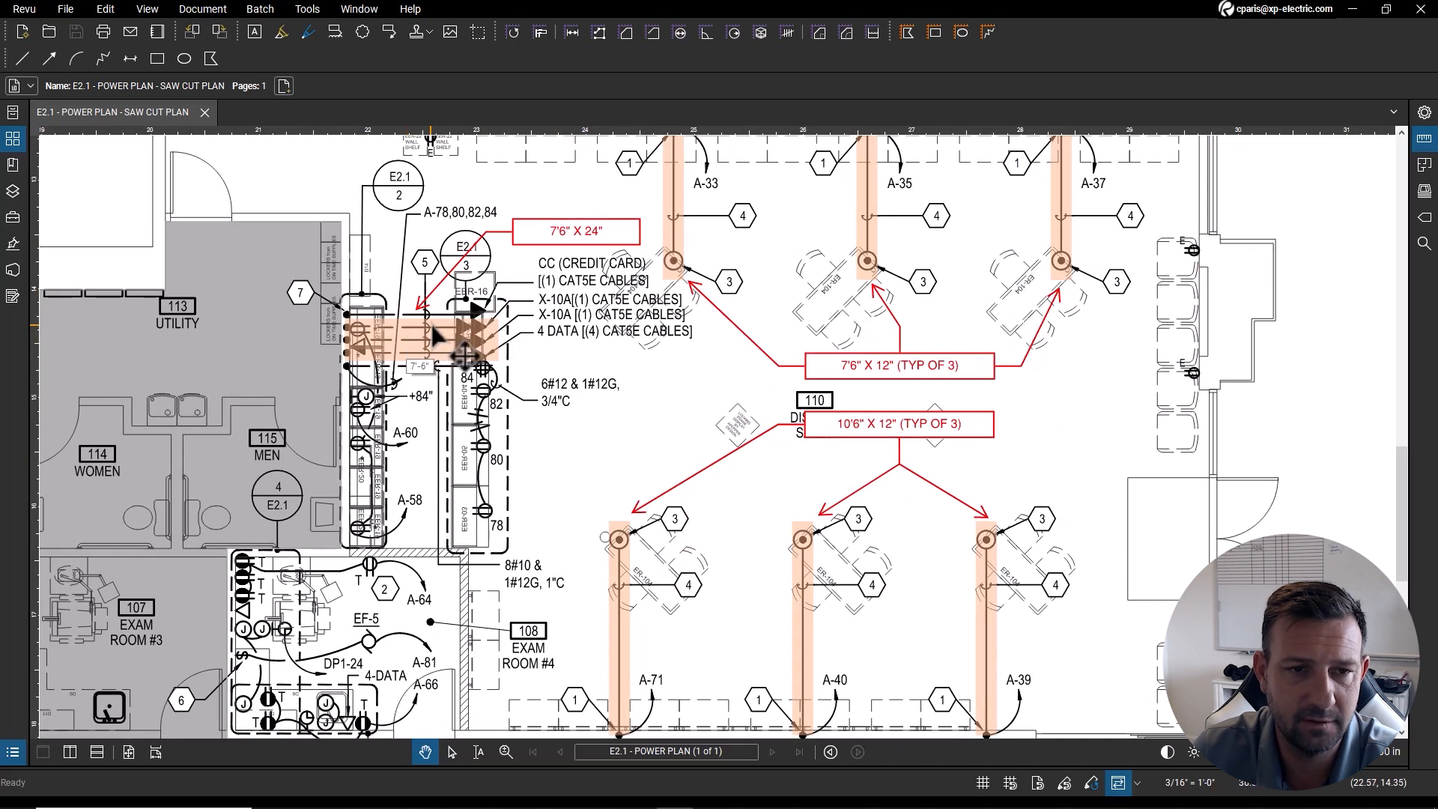
scroll(438, 337, "down", 5)
scroll(498, 221, "up", 5)
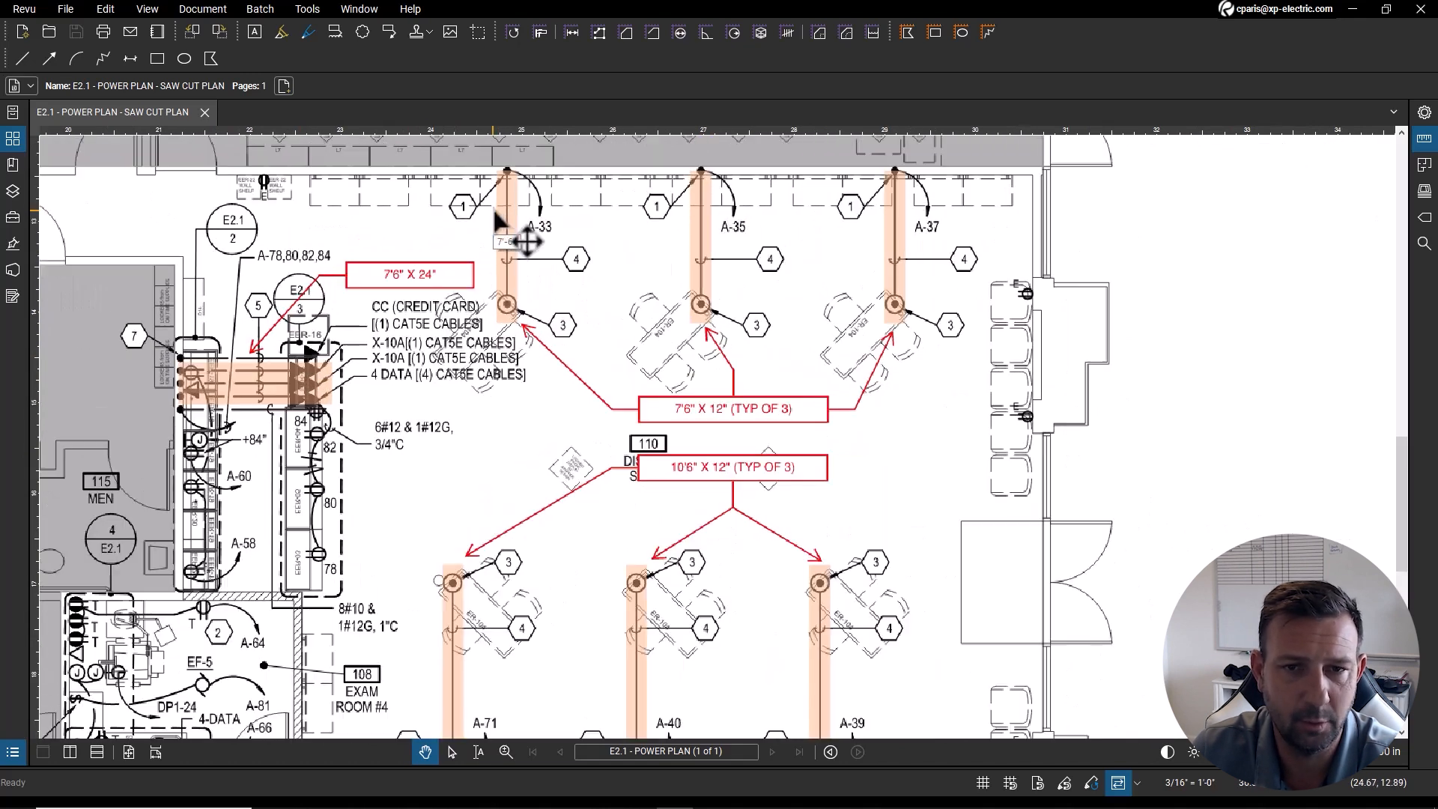
left_click_drag(758, 447, 793, 294)
left_click_drag(831, 388, 830, 452)
scroll(830, 451, "down", 1)
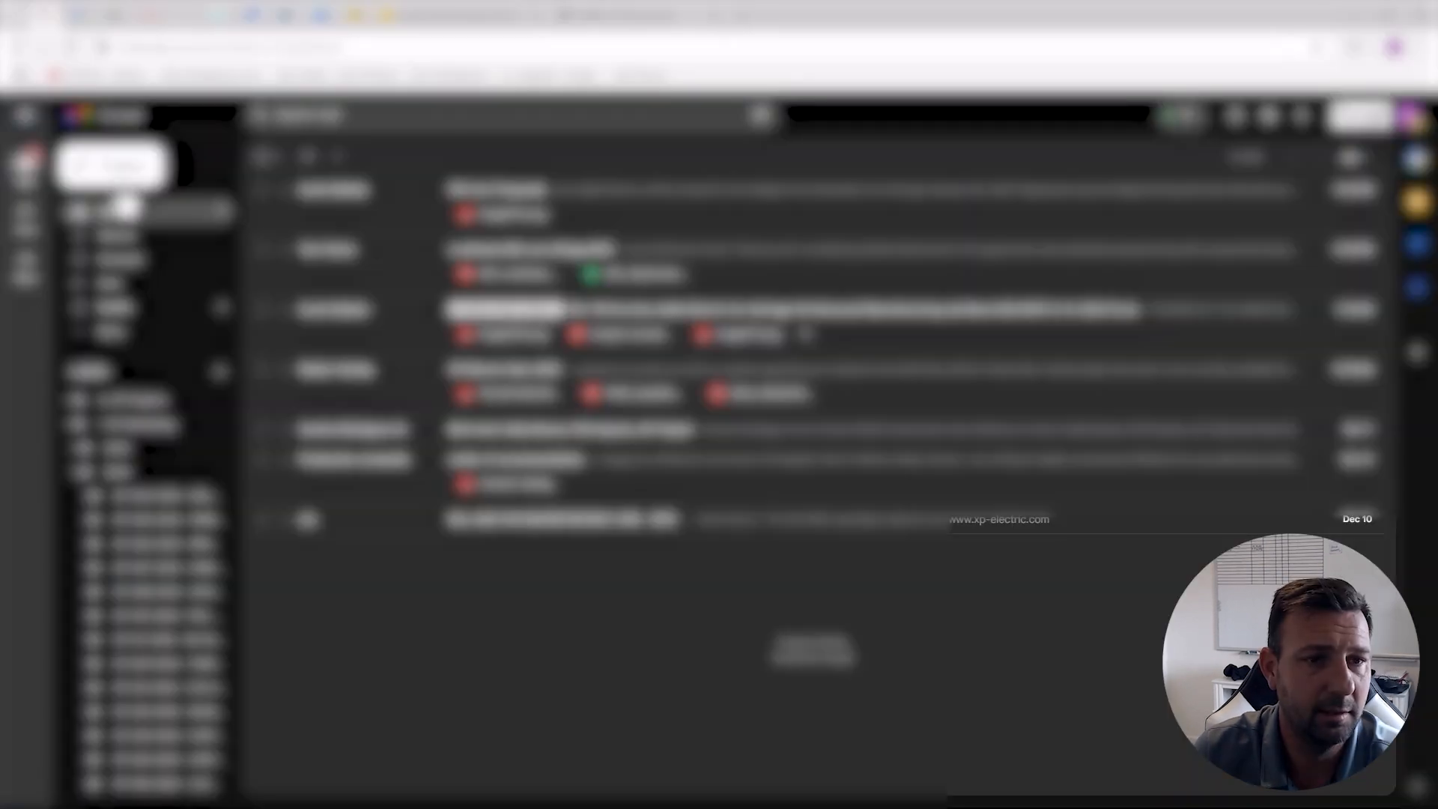
Step: Switch to the webmail inbox and start a new email message
left_click(112, 166)
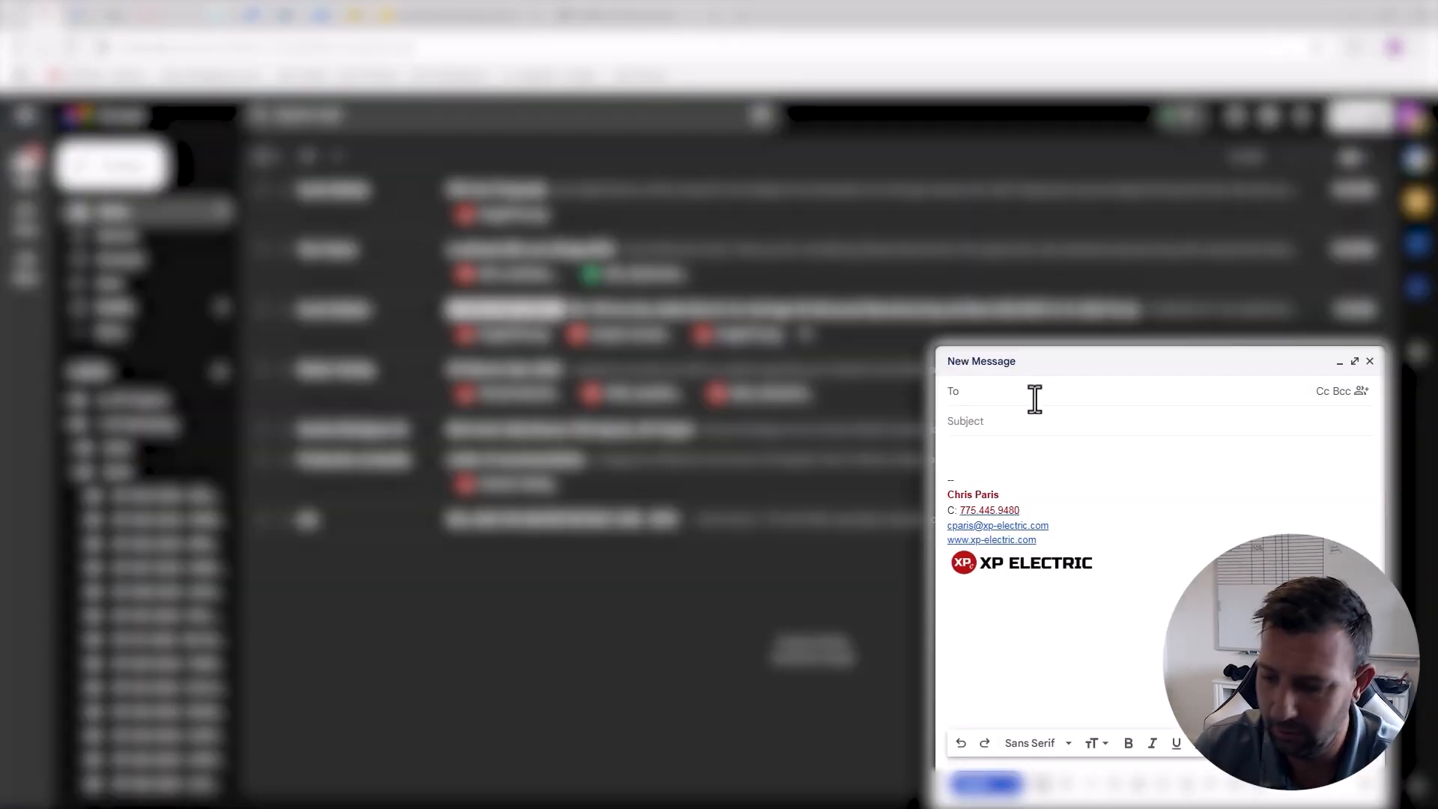
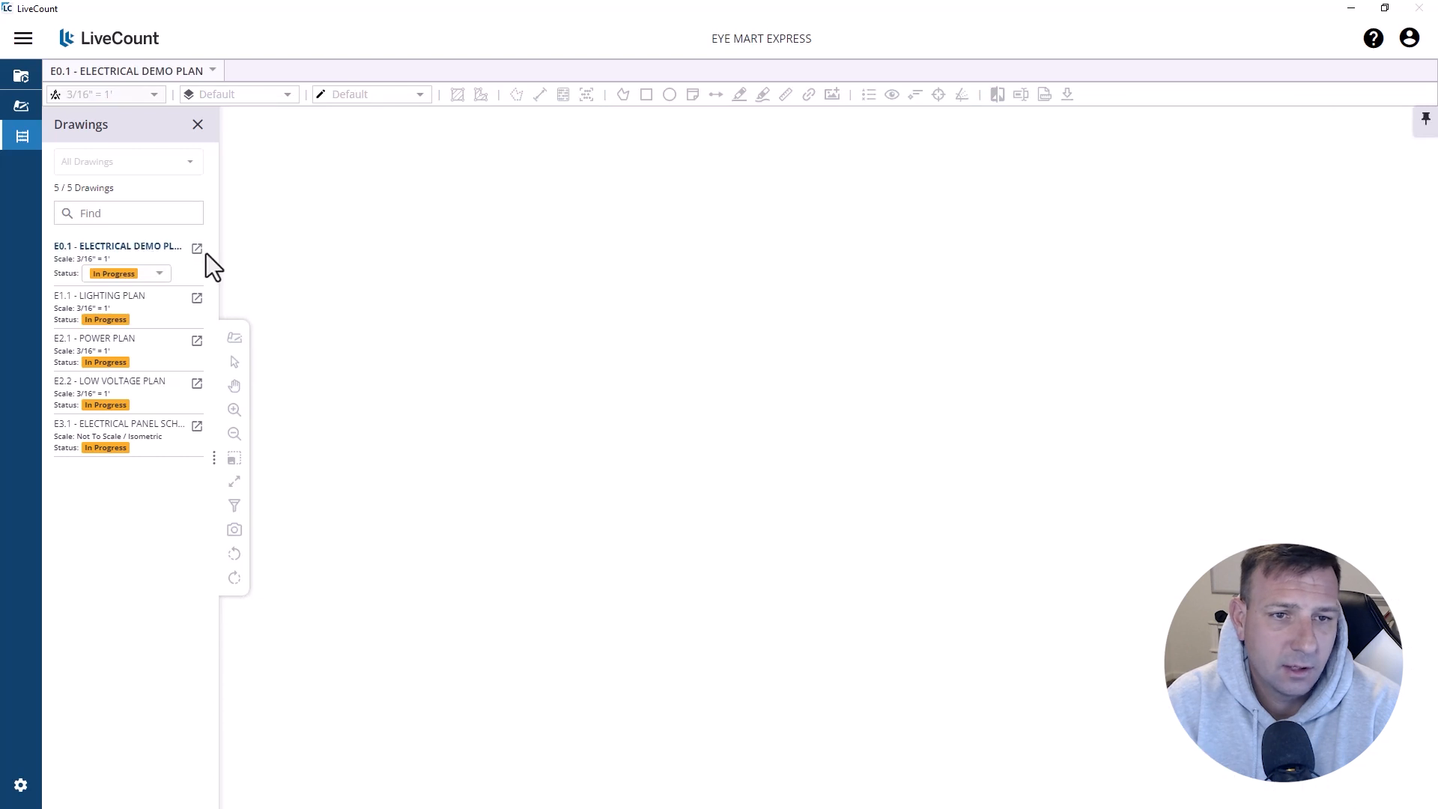
Step: Switch to LiveCount and read the symbol notes and floor plan on the E0.1 electrical demo plan
scroll(1011, 172, "up", 5)
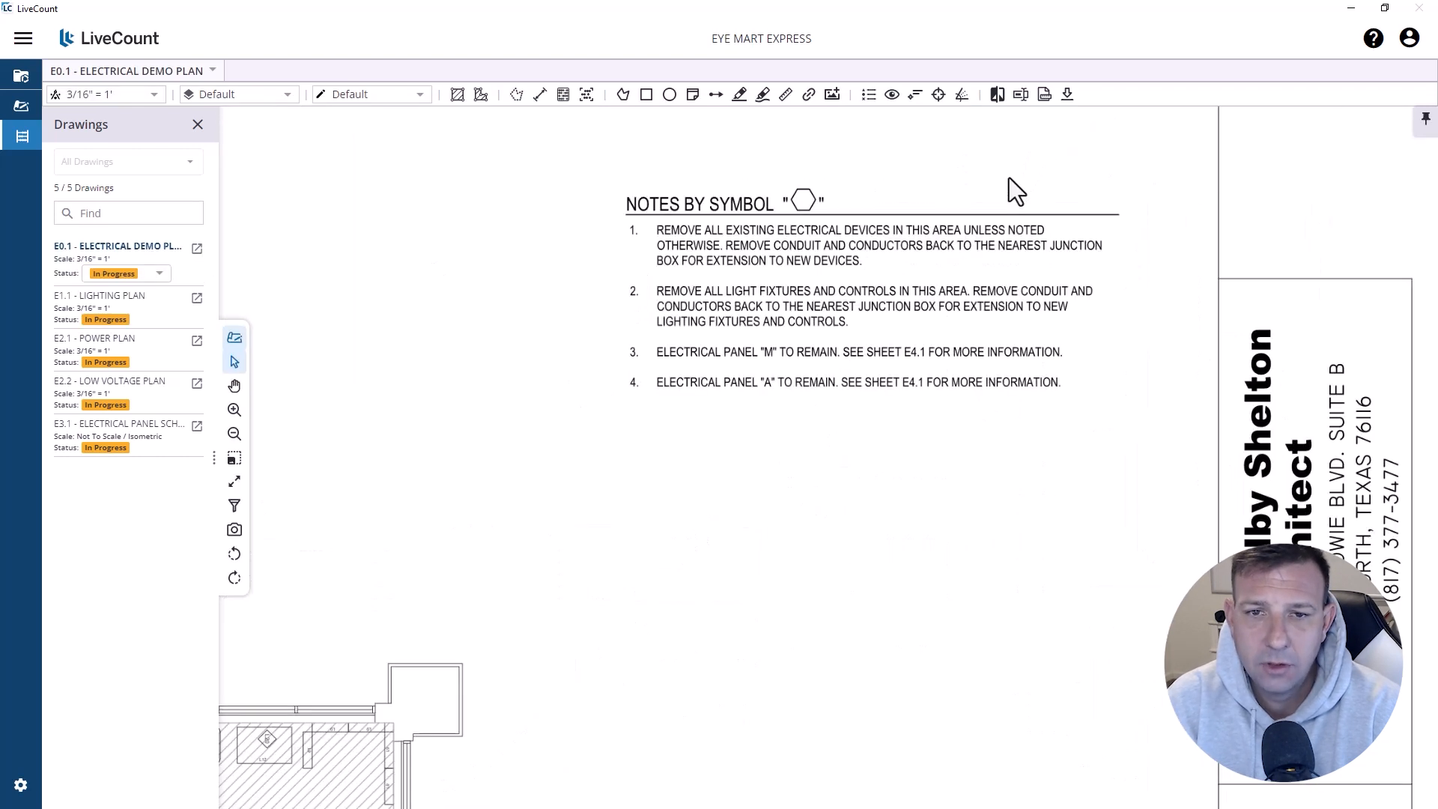
scroll(1009, 177, "down", 5)
scroll(966, 449, "up", 3)
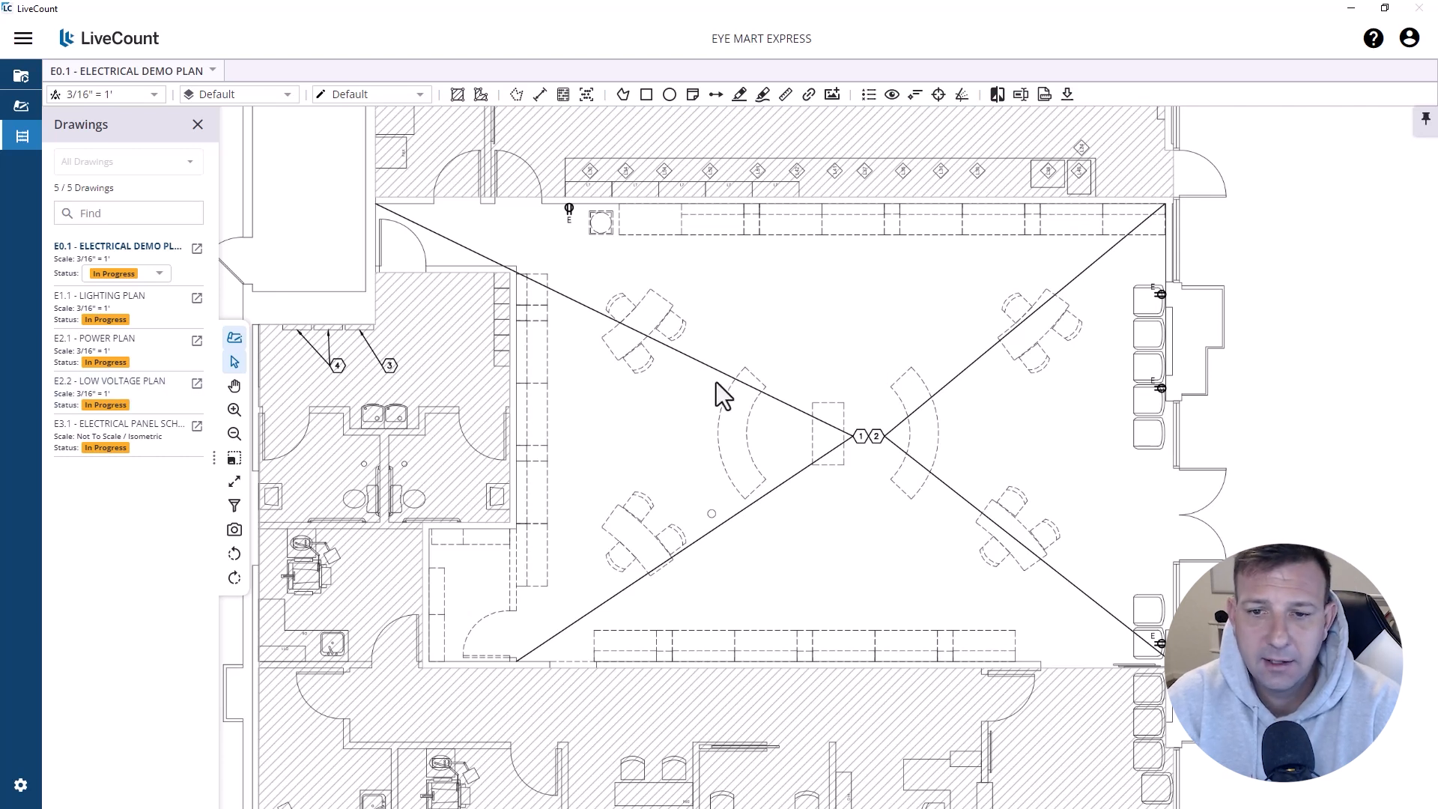
scroll(433, 461, "down", 2)
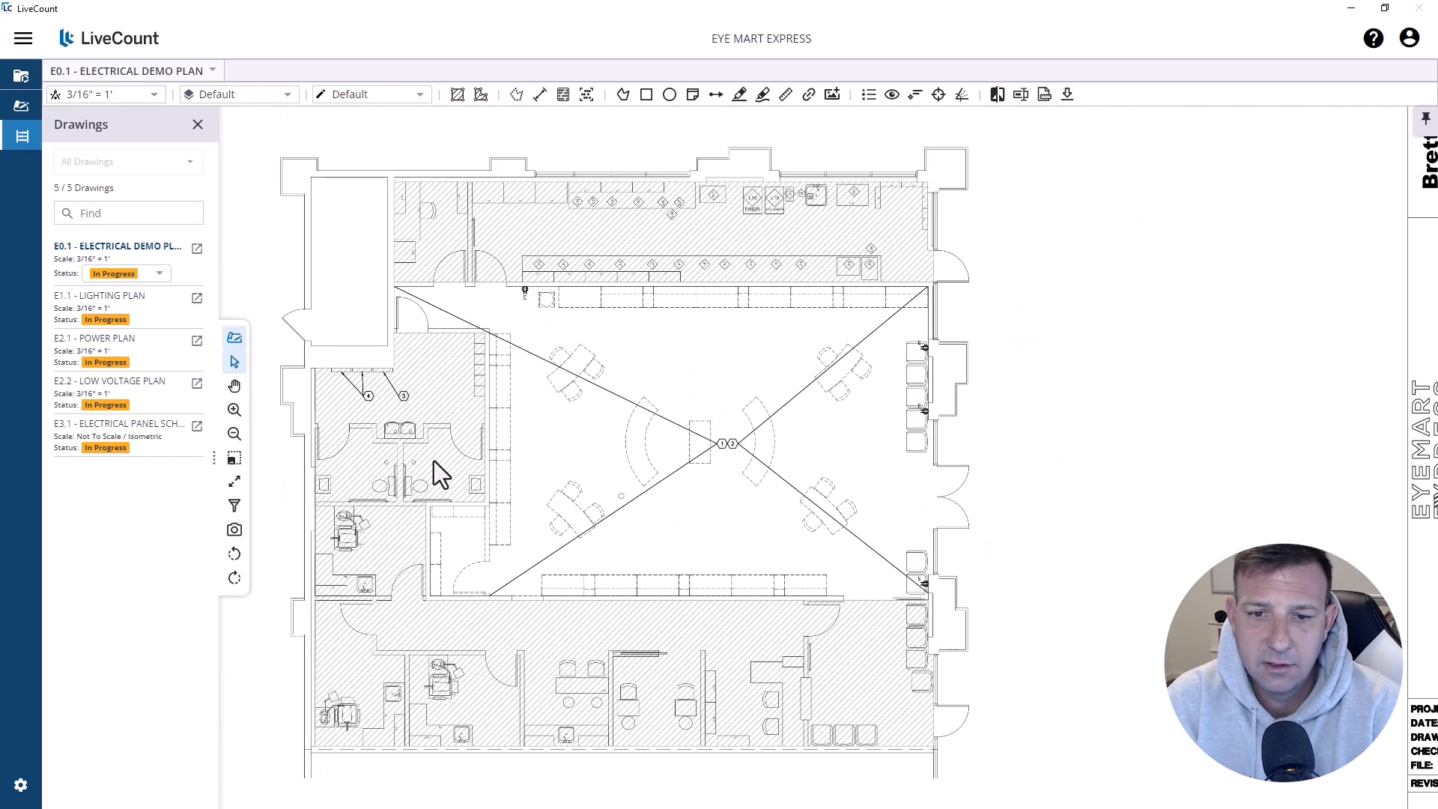
scroll(694, 469, "up", 2)
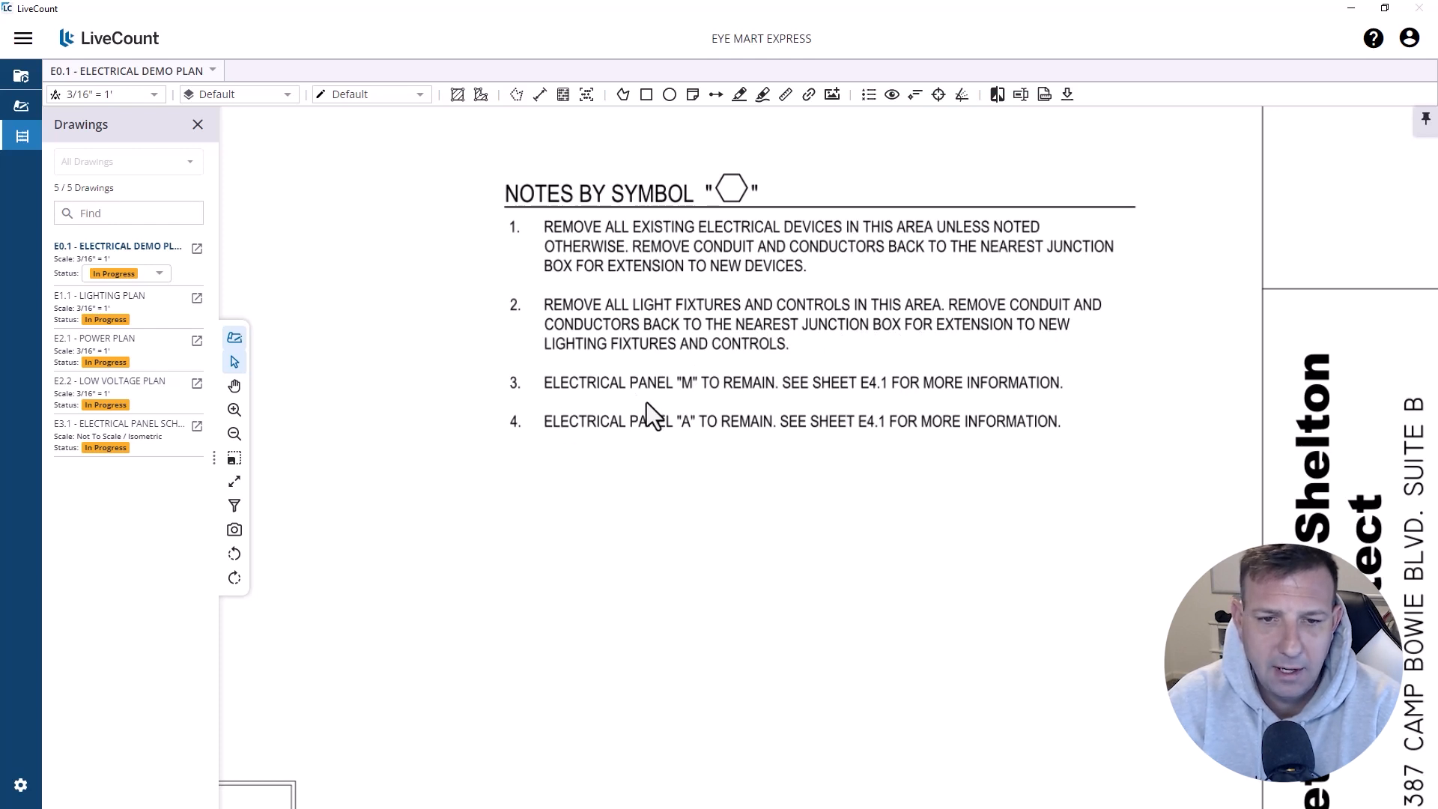
Step: Highlight the numbers 1 through 4 in the Notes by Symbol list in yellow
left_click(736, 96)
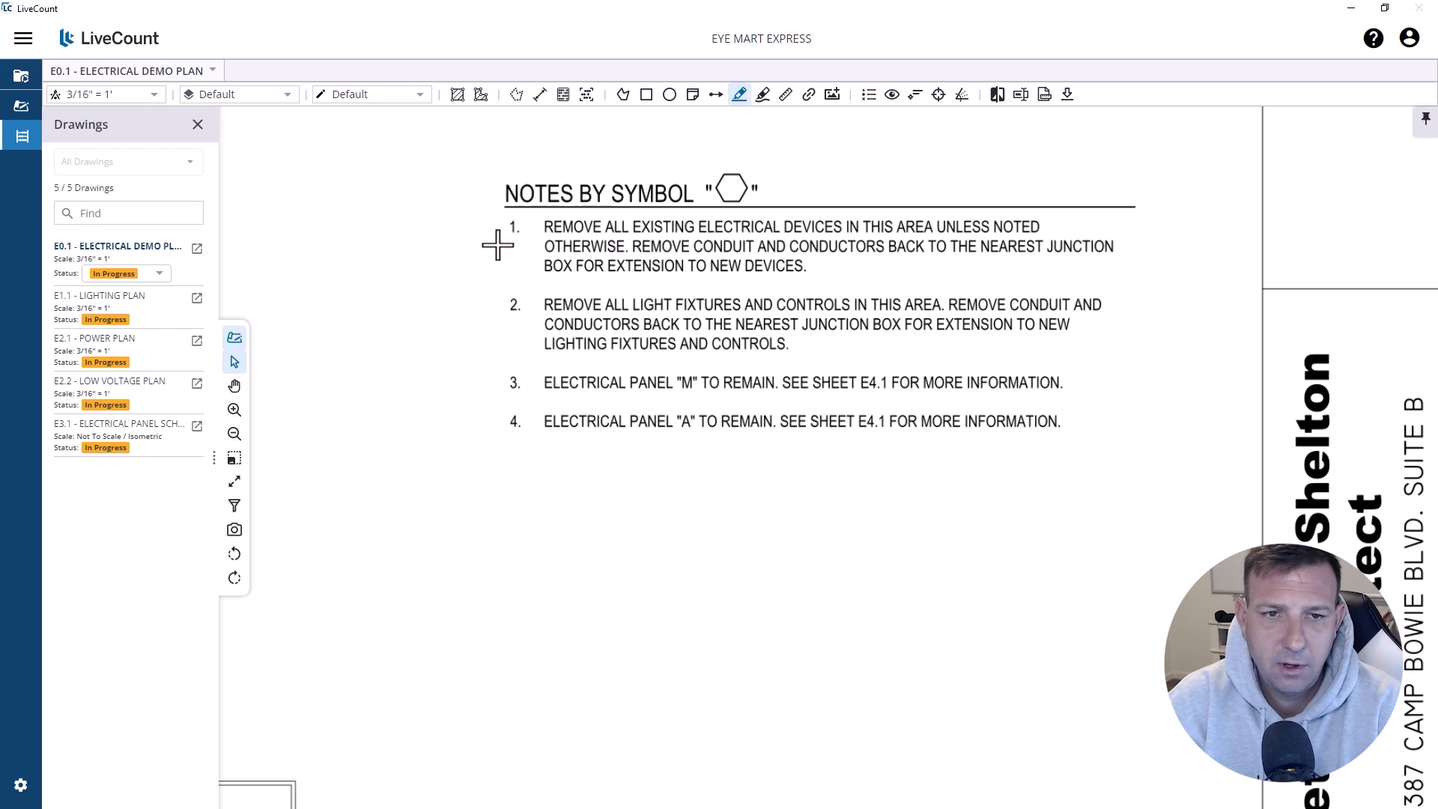
right_click(523, 215)
left_click(549, 231)
left_click(739, 96)
right_click(526, 299)
left_click(556, 306)
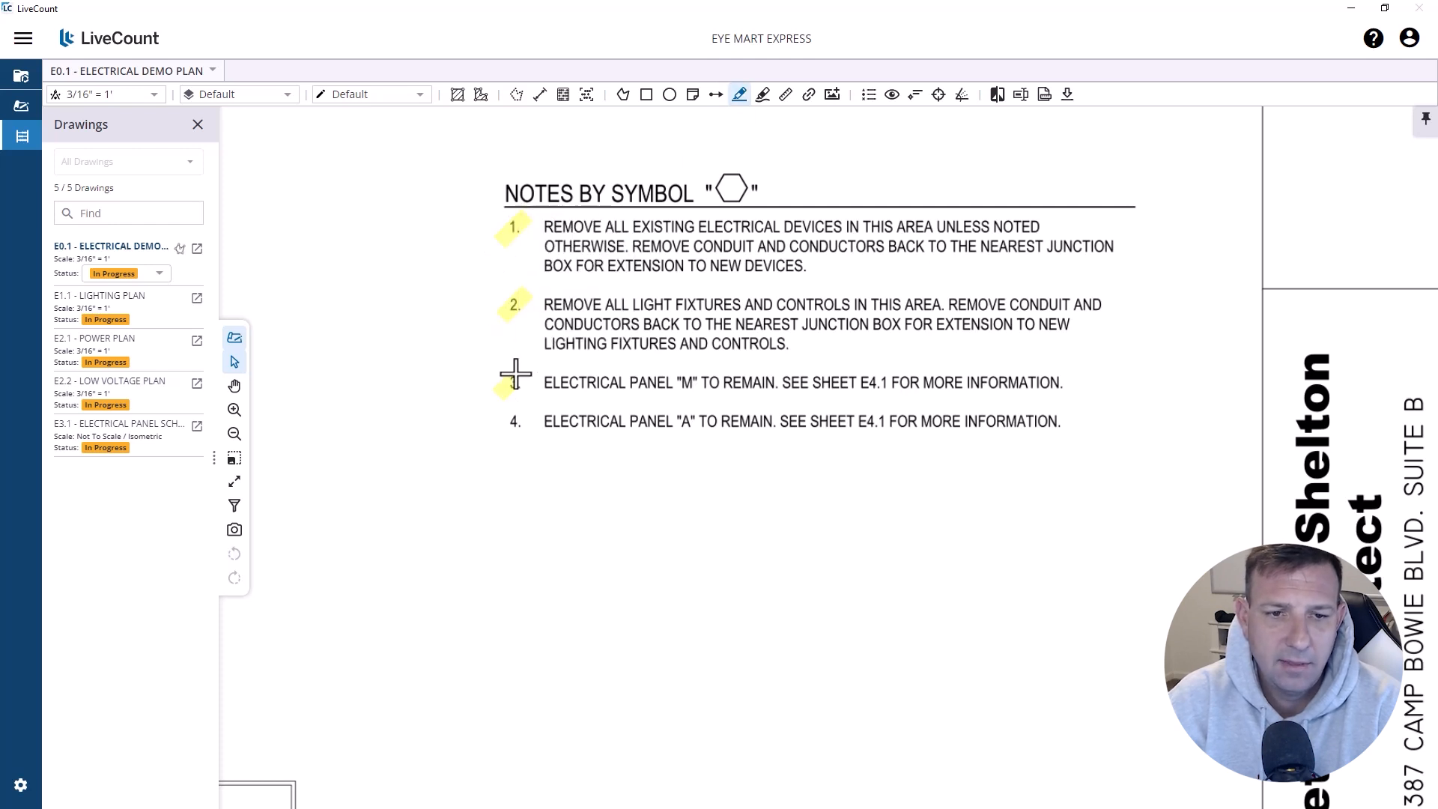
left_click(498, 436)
right_click(525, 406)
left_click(547, 421)
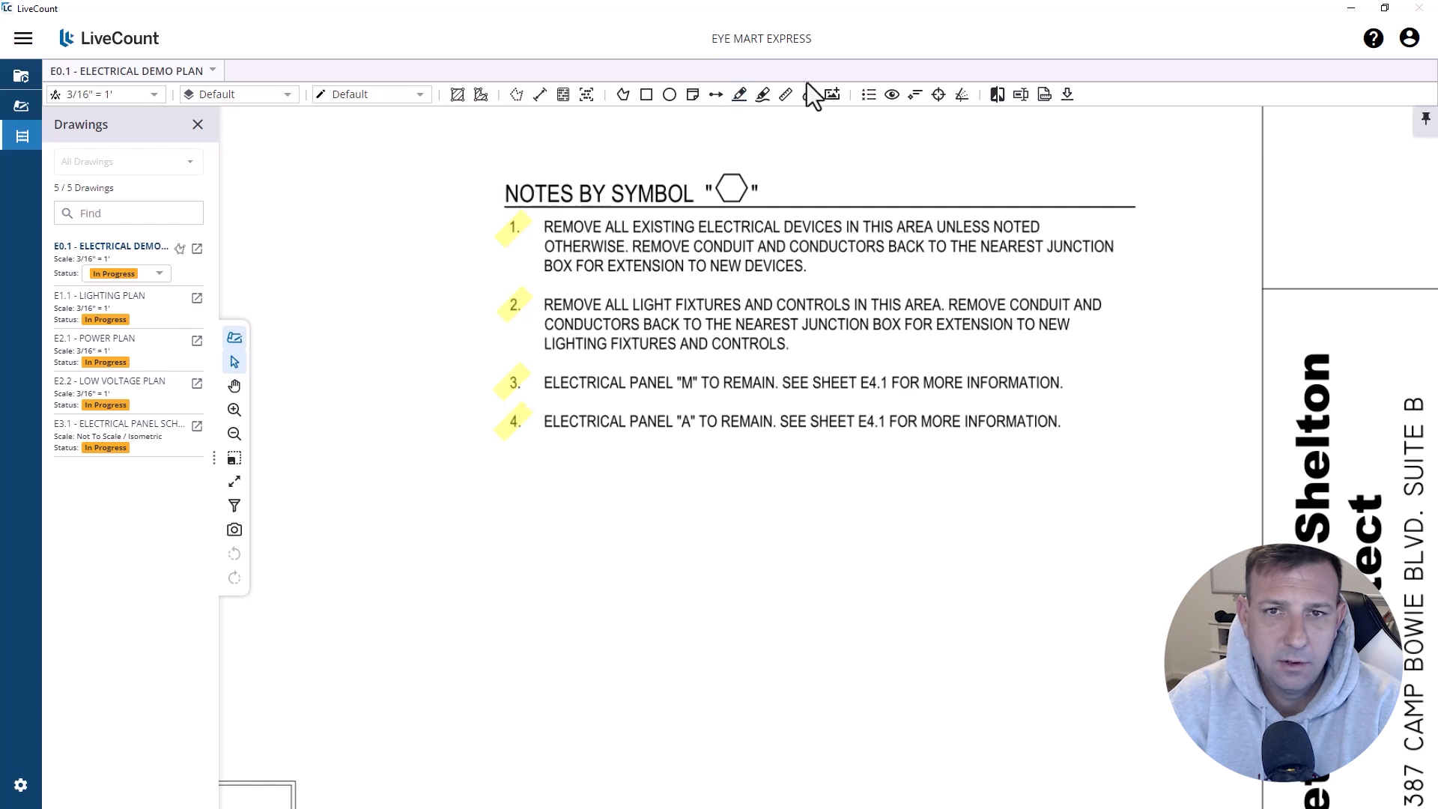
Step: Highlight the hexagonal note tags 1 and 2 at the centre of the demolition area in yellow
left_click(740, 96)
scroll(604, 416, "down", 3)
left_click_drag(604, 417, 986, 154)
left_click_drag(676, 616, 679, 372)
scroll(689, 390, "up", 6)
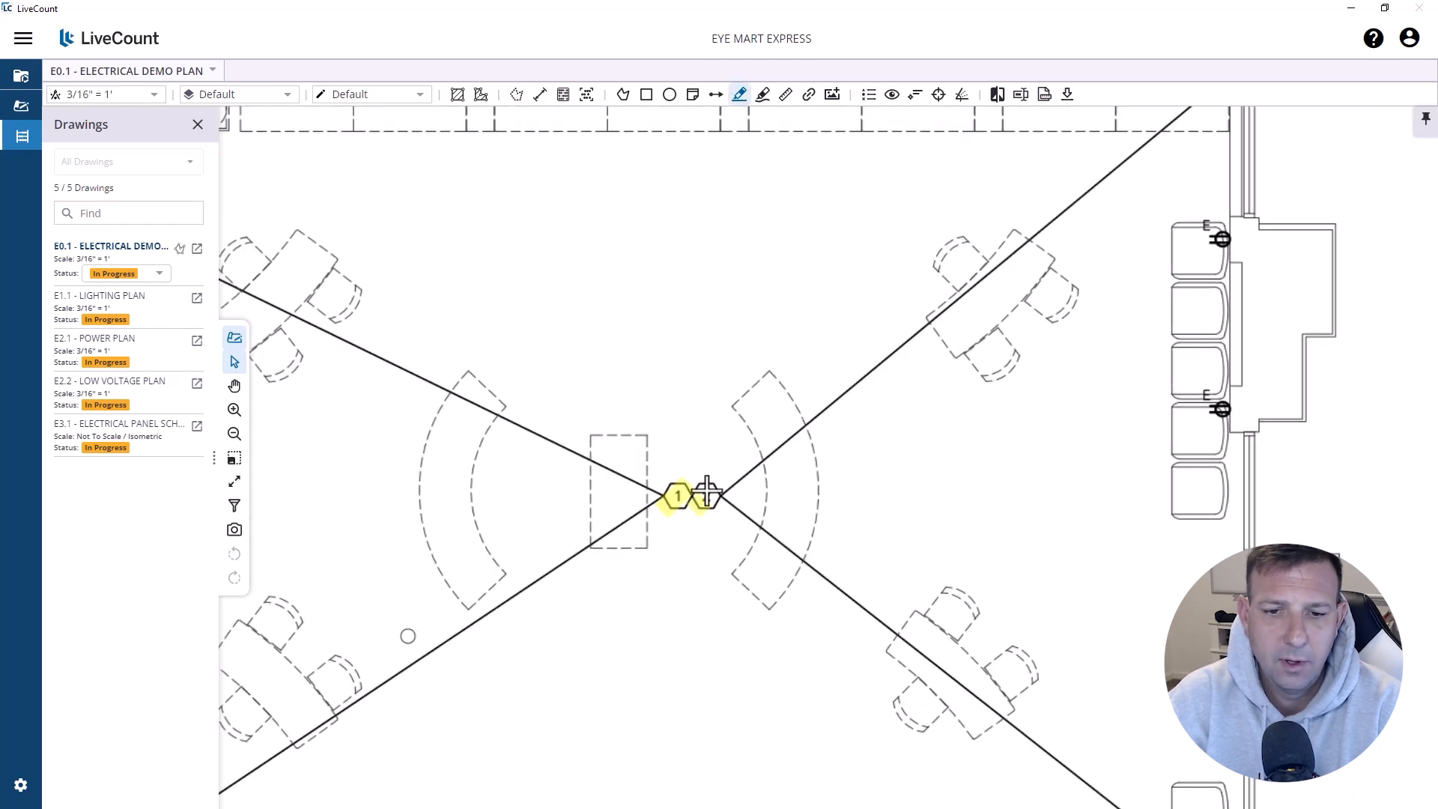
Step: Highlight the hexagonal note tags 3 and 4 below the electrical panels in yellow and leave the highlighter
scroll(707, 492, "down", 3)
mouse_move(451, 391)
left_mouse_down()
mouse_move(555, 344)
mouse_move(923, 317)
left_mouse_up()
scroll(689, 356, "up", 3)
left_click_drag(667, 360, 697, 327)
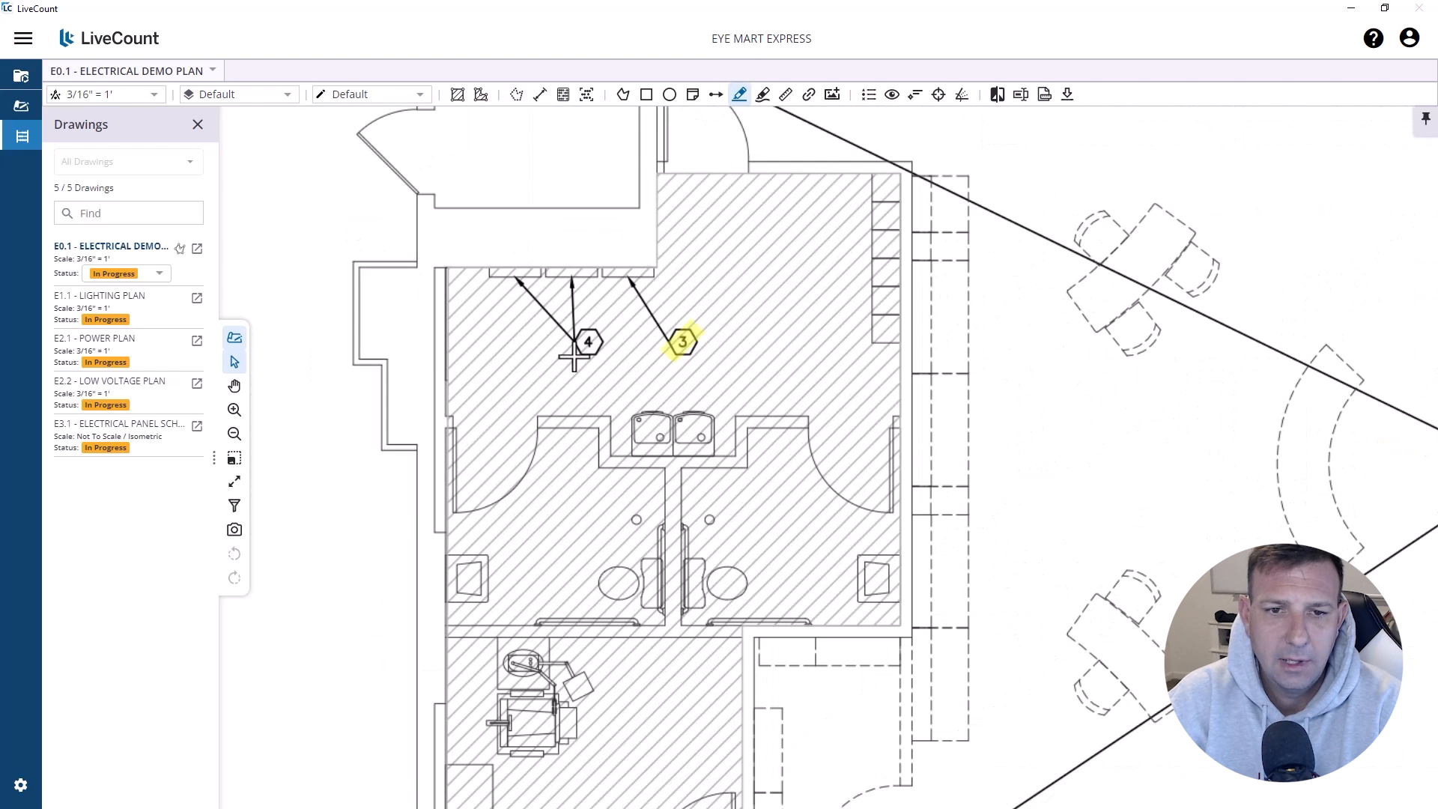
left_click_drag(587, 342, 605, 326)
key("Escape")
scroll(609, 329, "down", 3)
left_click_drag(690, 349, 533, 389)
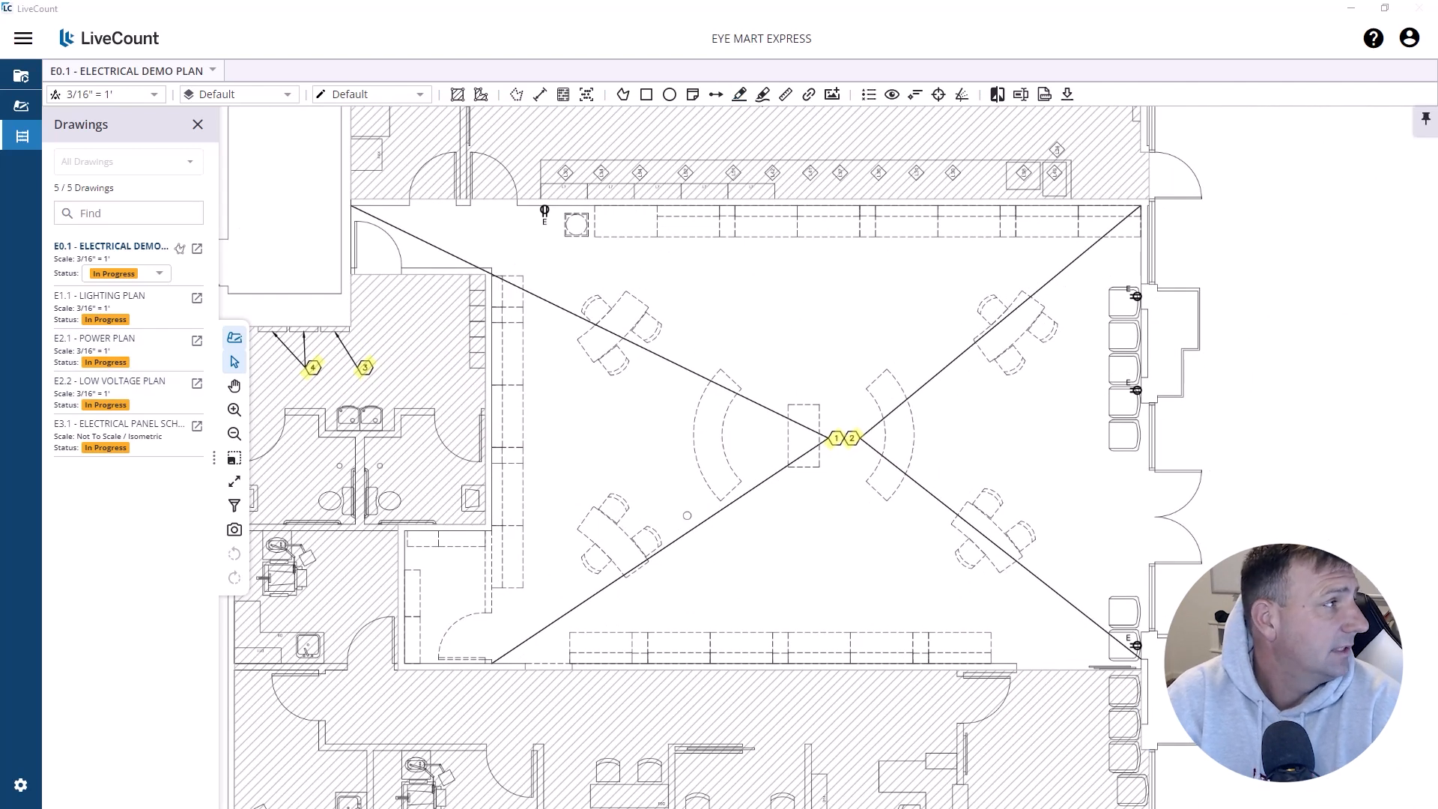
Step: Look up the project site address in the title block of the demo plan
scroll(525, 284, "down", 2)
left_click_drag(1099, 345, 322, 306)
scroll(255, 299, "up", 3)
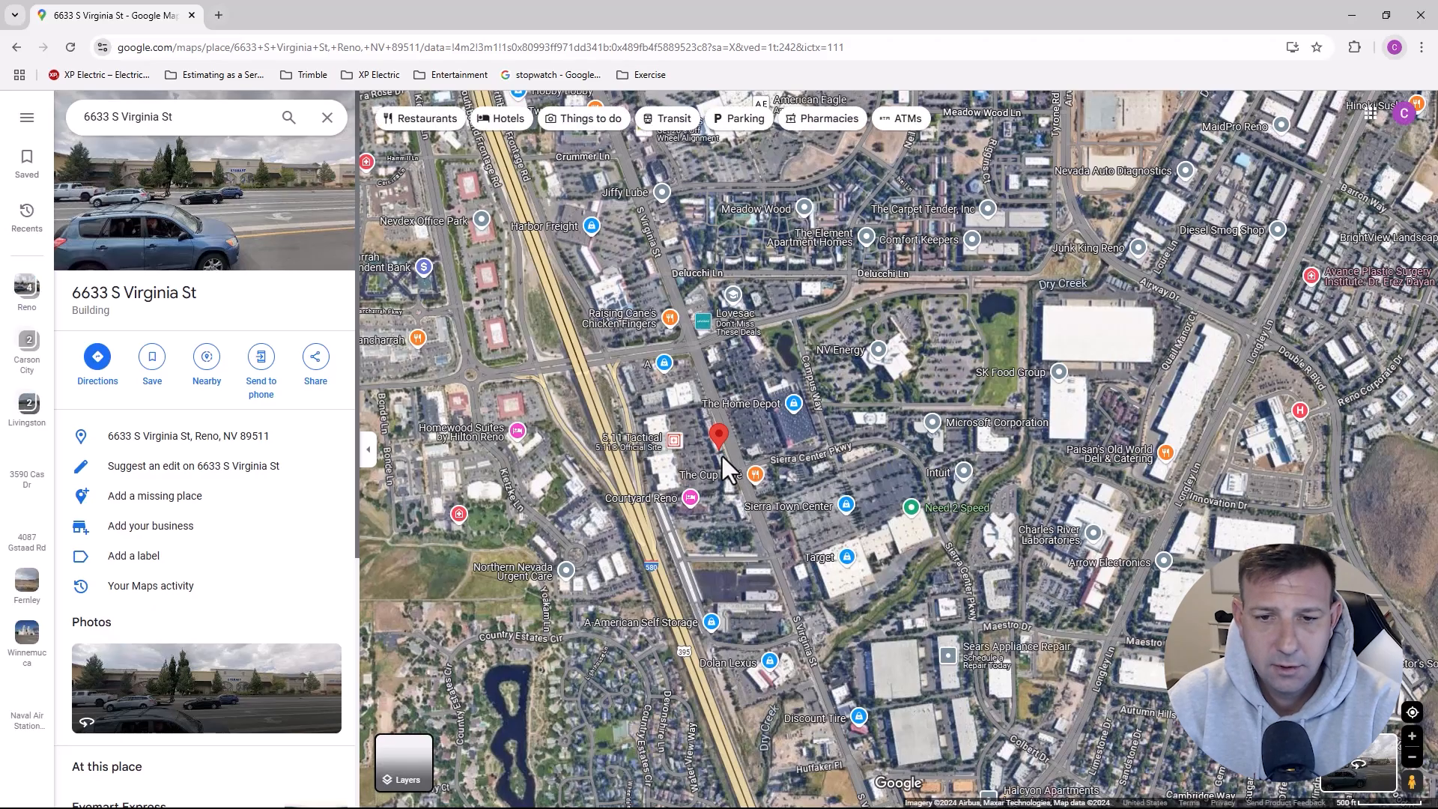
Step: Locate the project building on the Google Maps satellite image and examine its Eyemart storefront in Street View
scroll(722, 456, "up", 5)
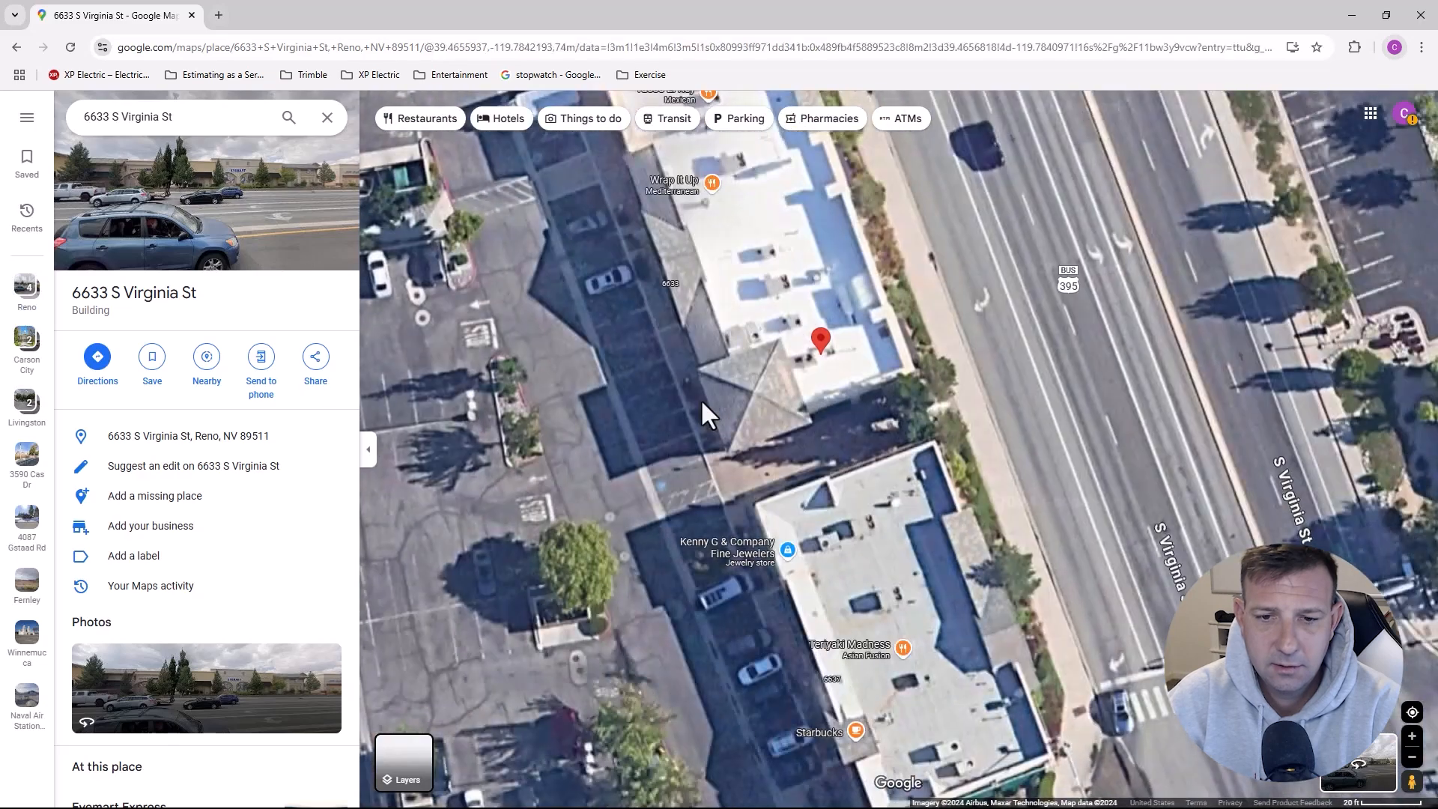
scroll(703, 402, "up", 1)
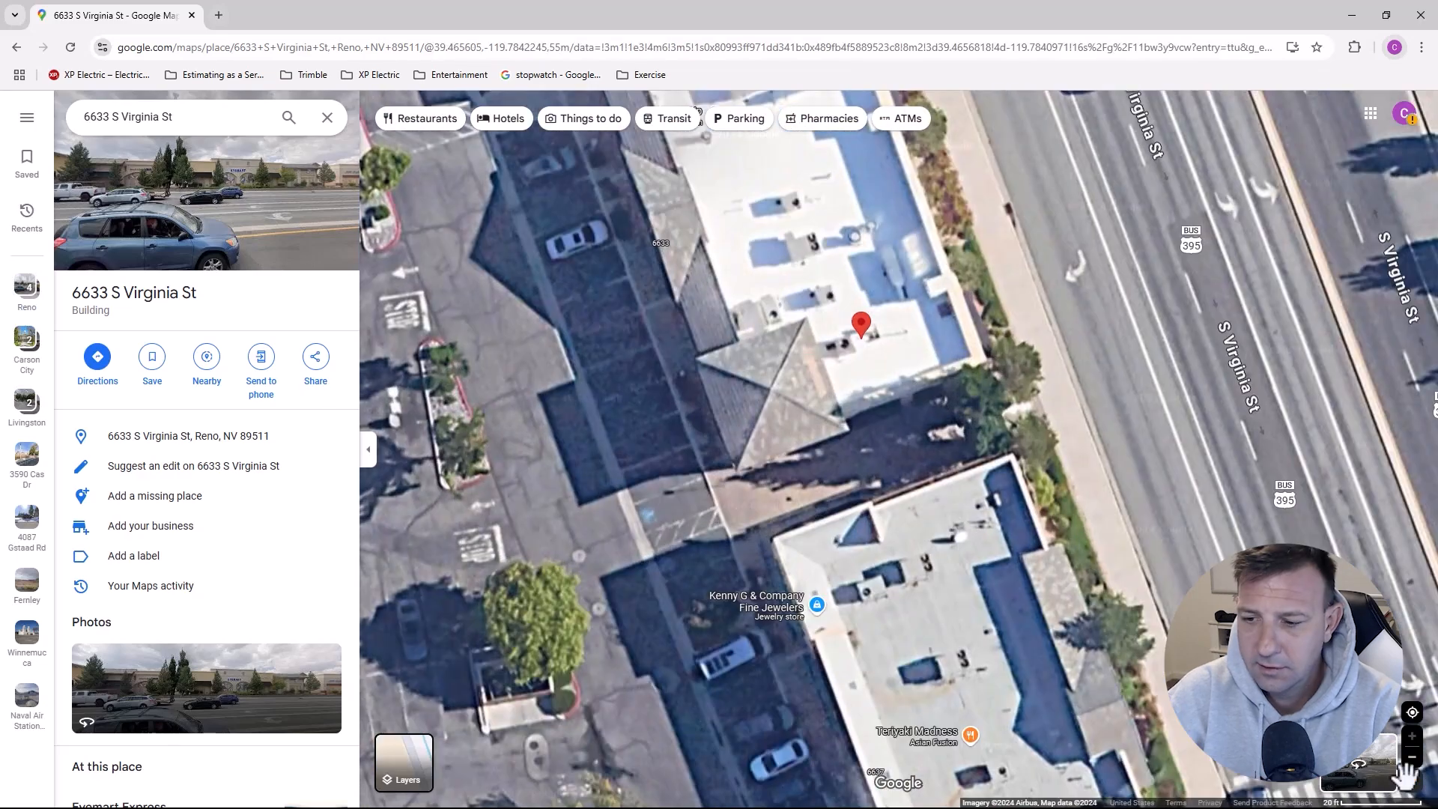
left_click_drag(1413, 781, 561, 367)
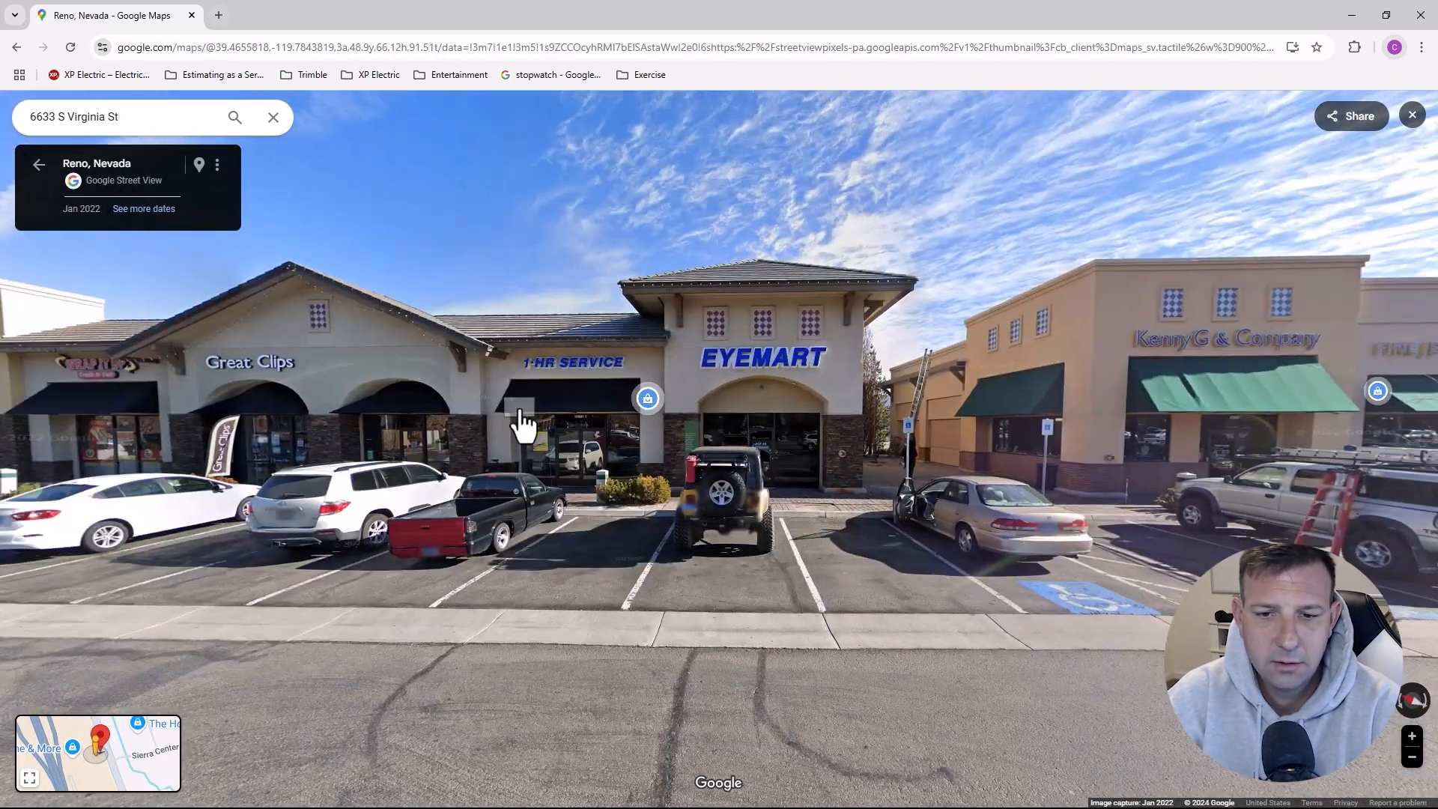
left_click_drag(524, 420, 969, 397)
left_click_drag(566, 391, 1166, 369)
left_click_drag(517, 401, 990, 472)
Step: Leave the street imagery and bring up the Accubid Classic takeoff window over the LiveCount drawing
left_click_drag(69, 20, 0, 21)
left_click_drag(801, 247, 804, 333)
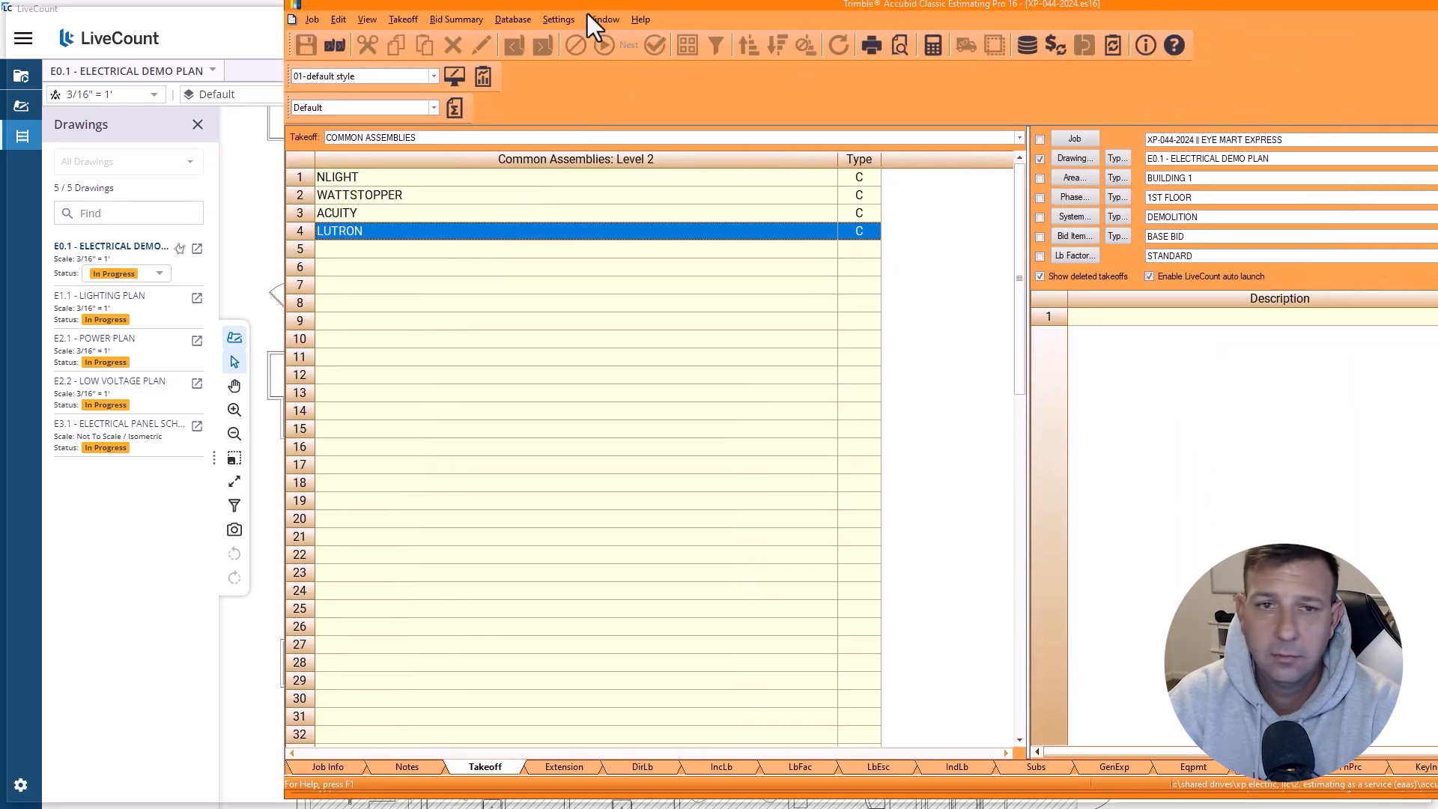
Step: Maximize the takeoff window, switch the takeoff list to TEMPORARY ITEMS and start a new item described as DEMO
left_click_drag(587, 14, 585, 2)
left_click(107, 145)
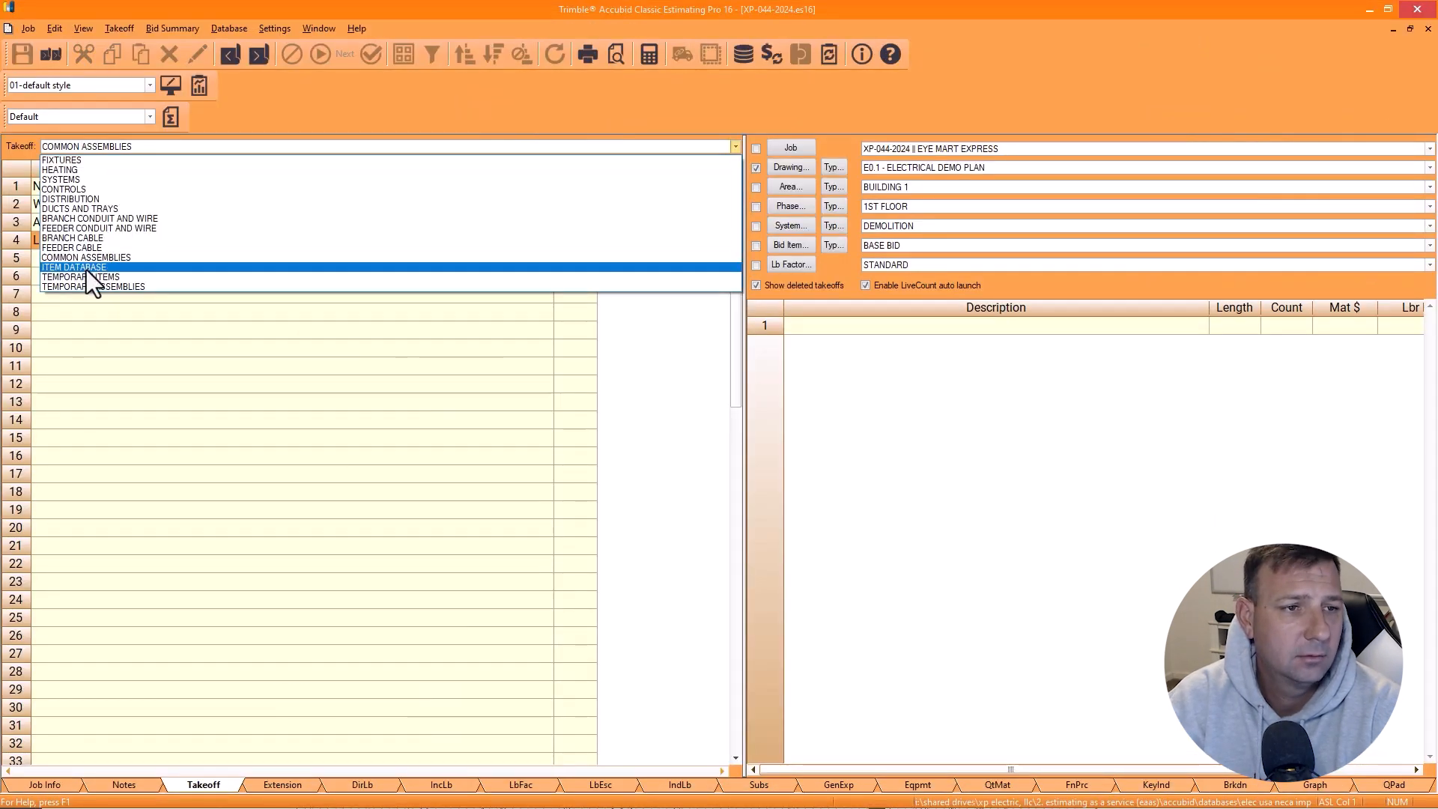
left_click(86, 270)
left_click(78, 143)
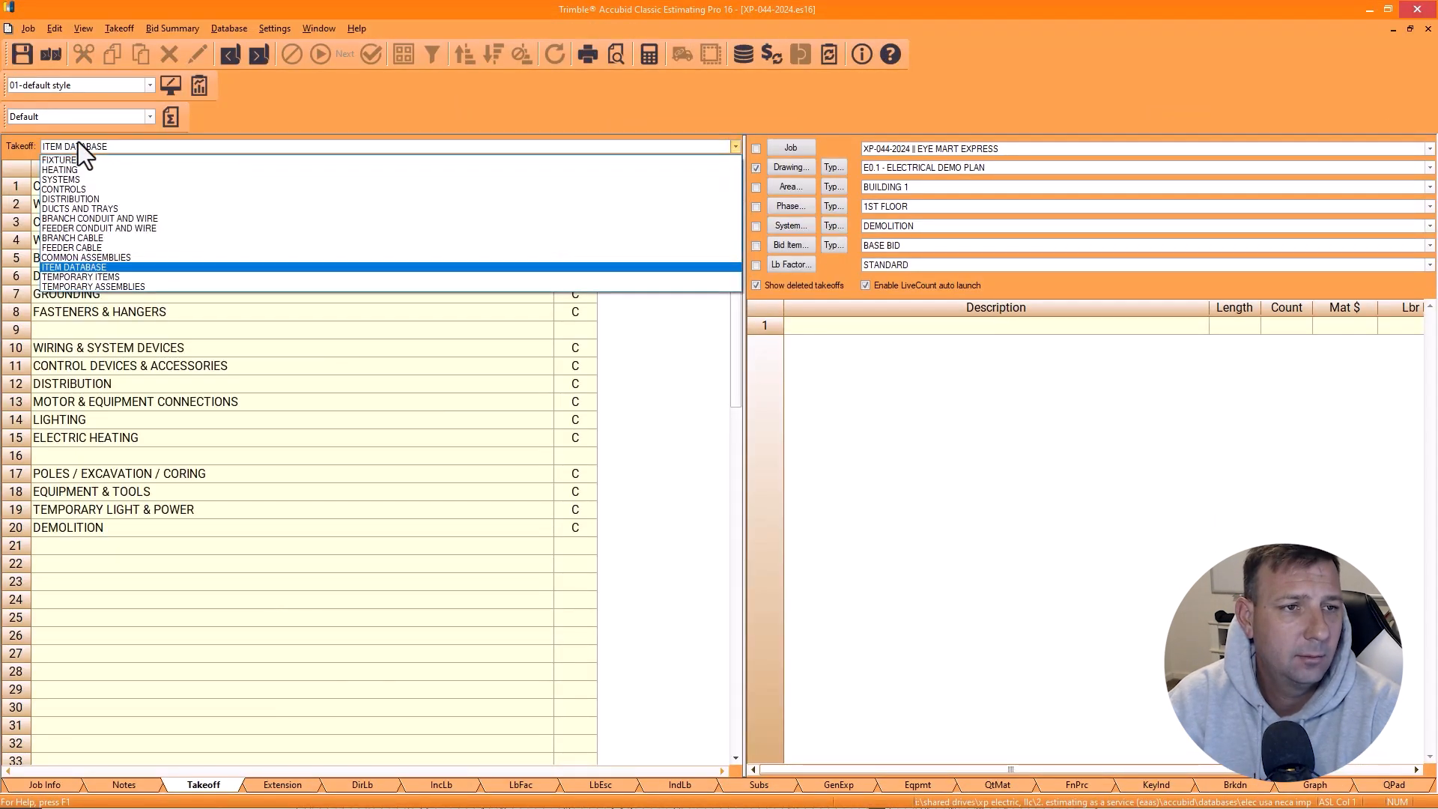
left_click(78, 277)
double_click(96, 185)
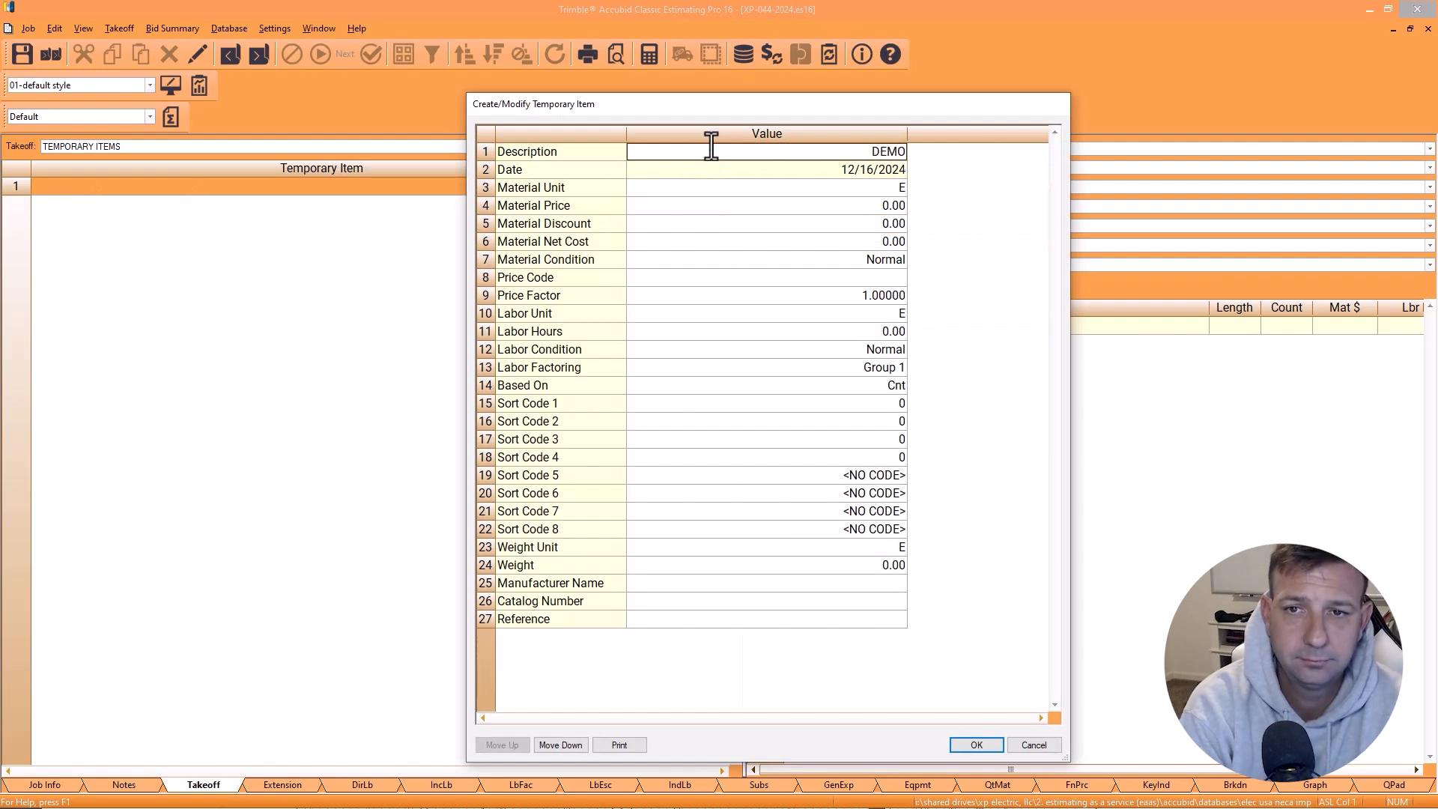
Step: Set the DEMO item's material price to 0.01 and its labor hours to 16, and save the item
left_click(854, 206)
type("1")
key("Return")
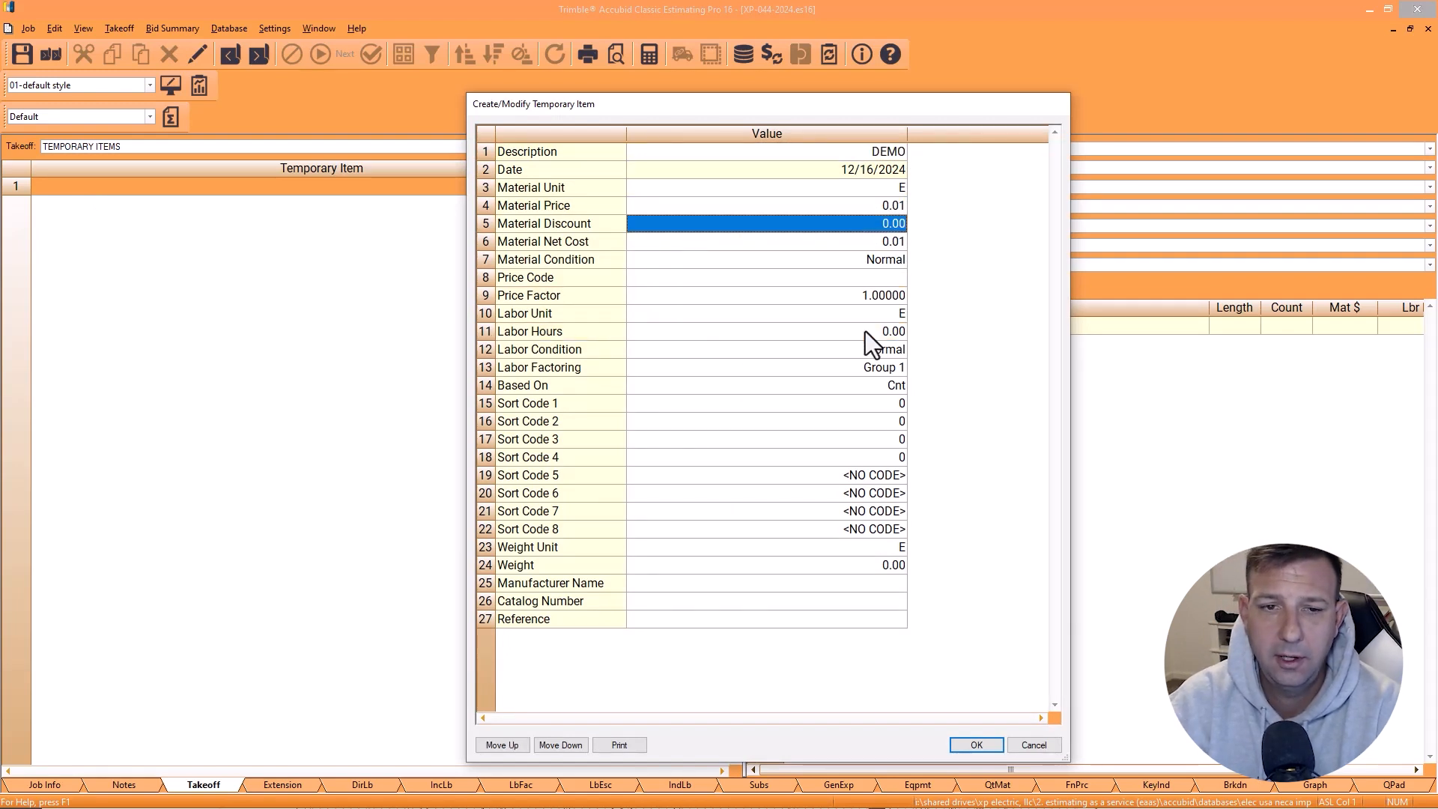
left_click(866, 331)
type("16")
key("Return")
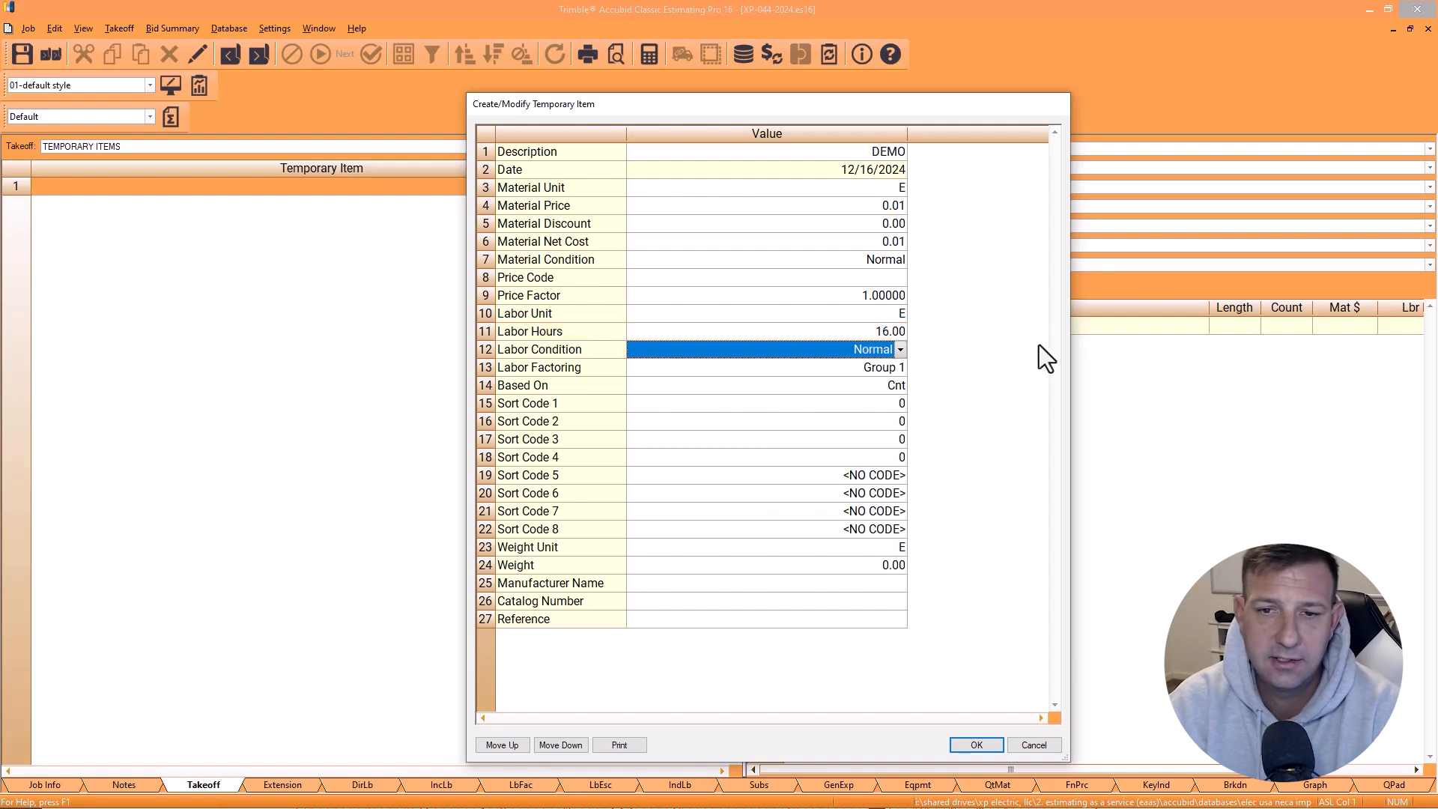
left_click(976, 745)
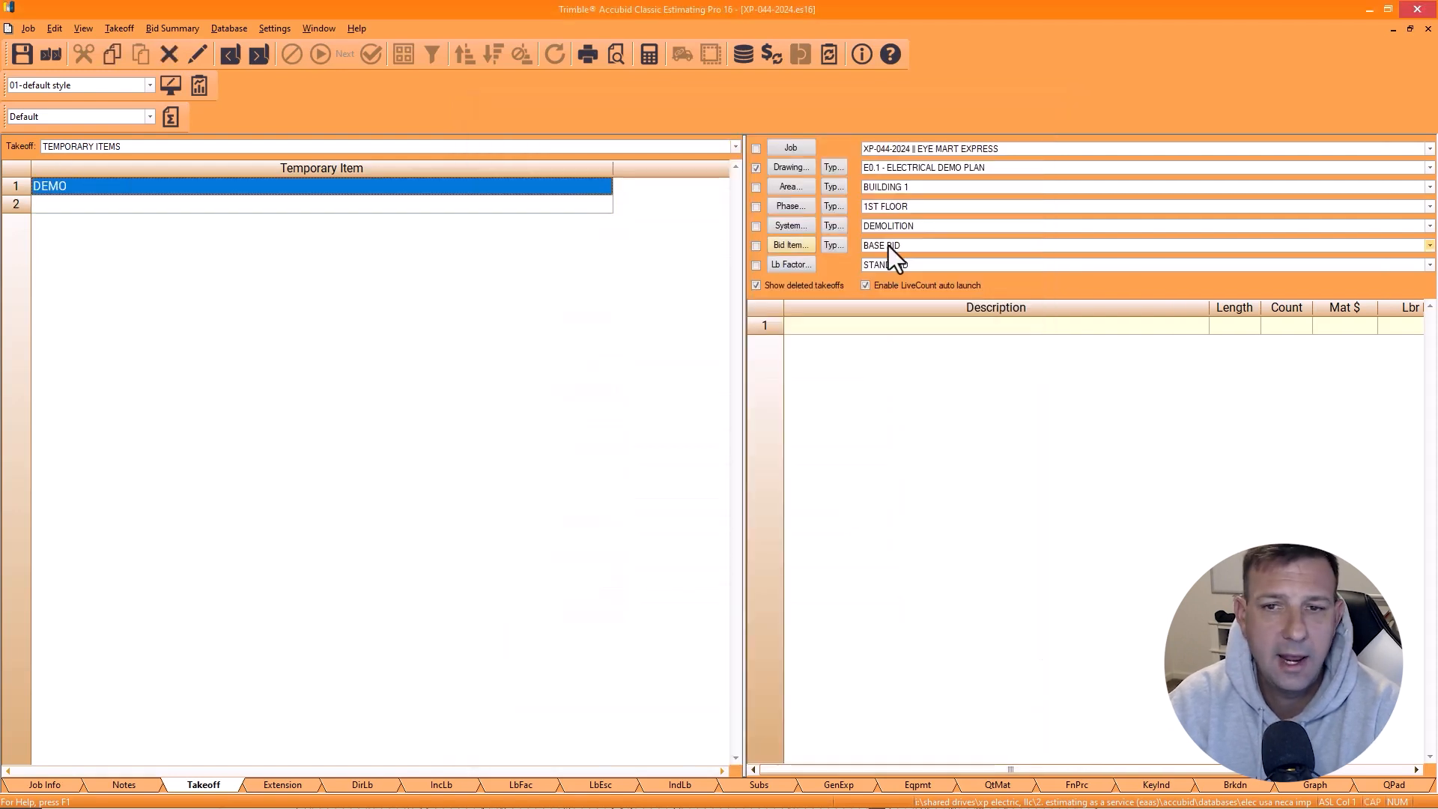
double_click(806, 12)
left_click_drag(1170, 83, 1165, 86)
double_click(1166, 85)
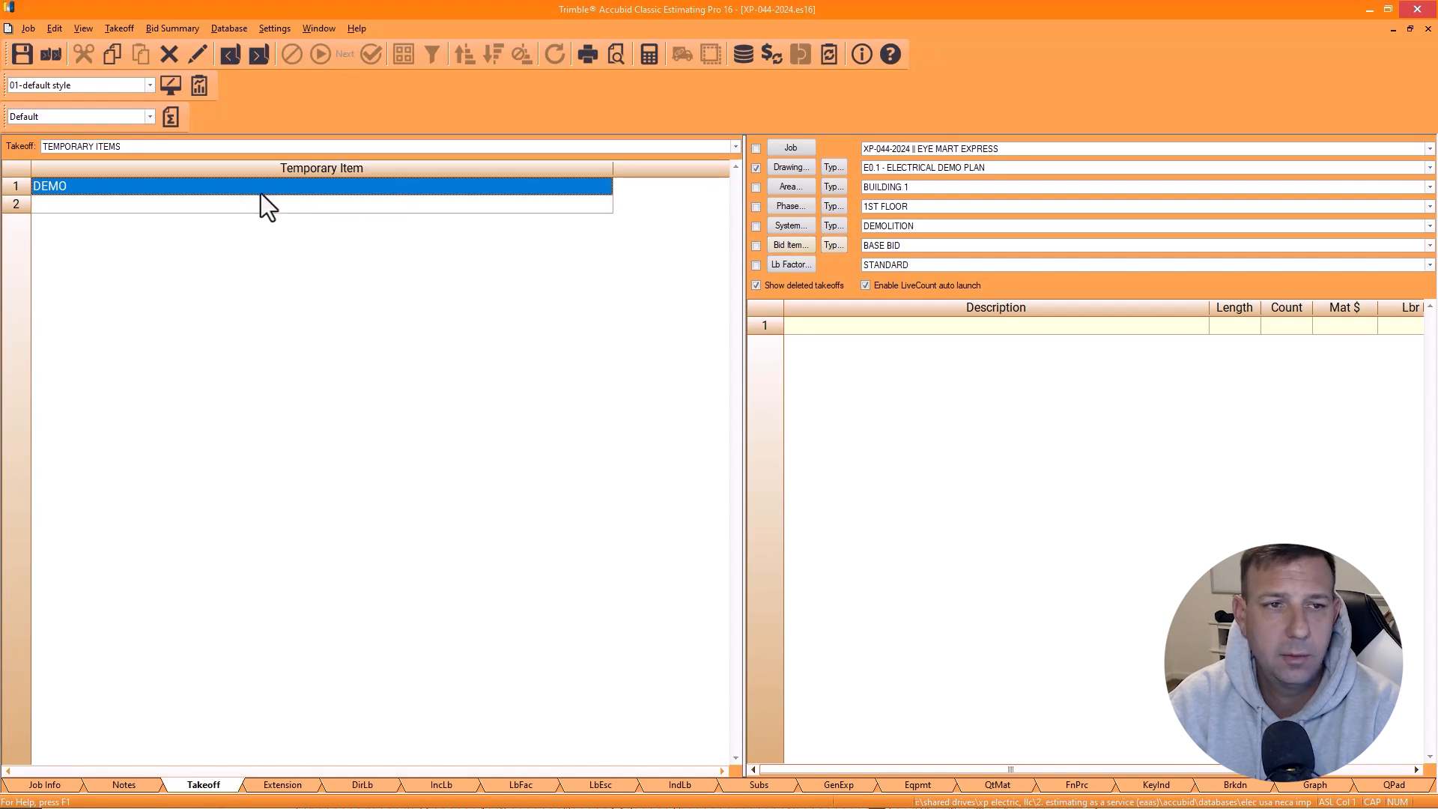
Step: Take off the DEMO item in LiveCount with one count mark at note tags 1 and 2 in the middle of the demo area
double_click(214, 188)
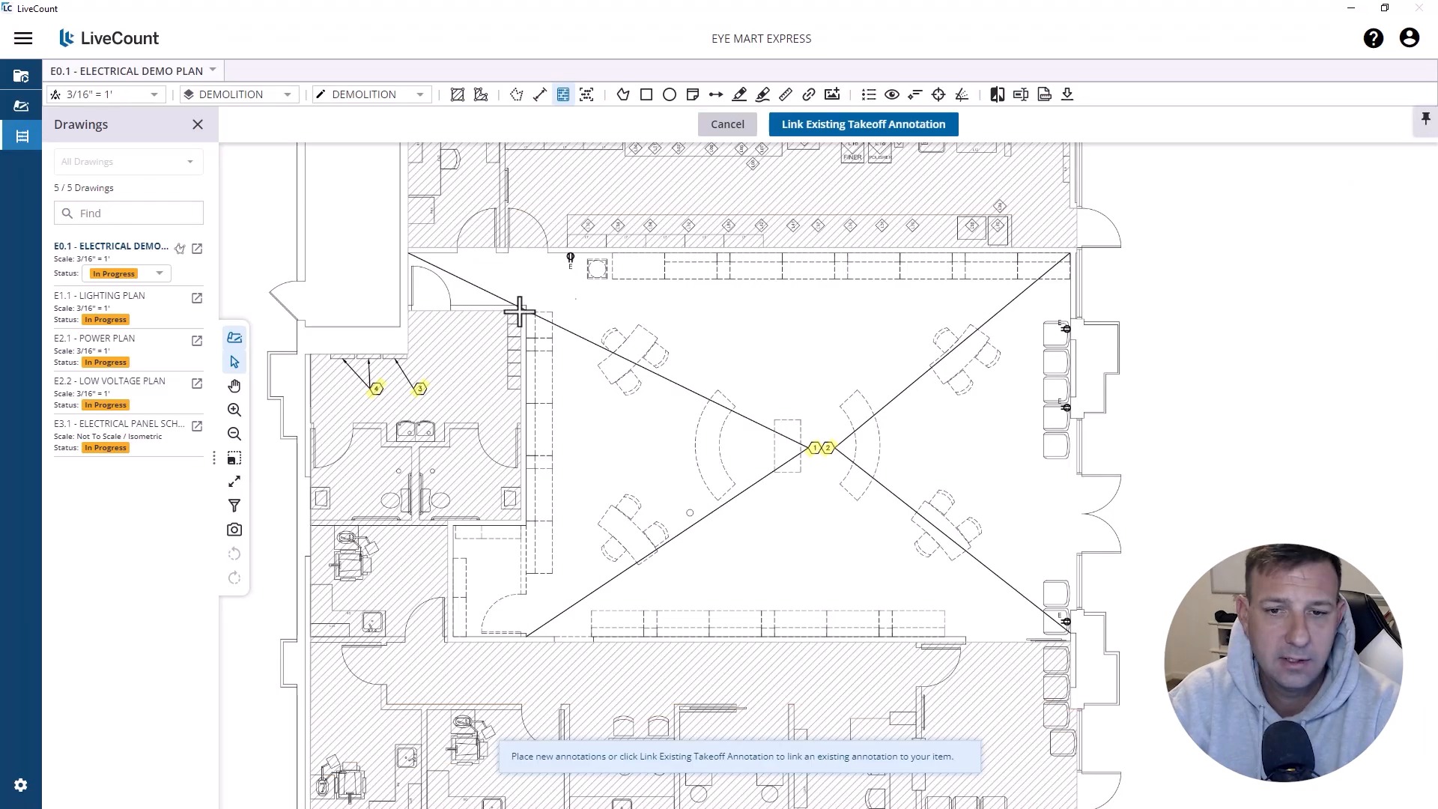
scroll(818, 442, "up", 3)
left_click(826, 430)
scroll(858, 375, "down", 3)
left_click_drag(879, 298, 838, 332)
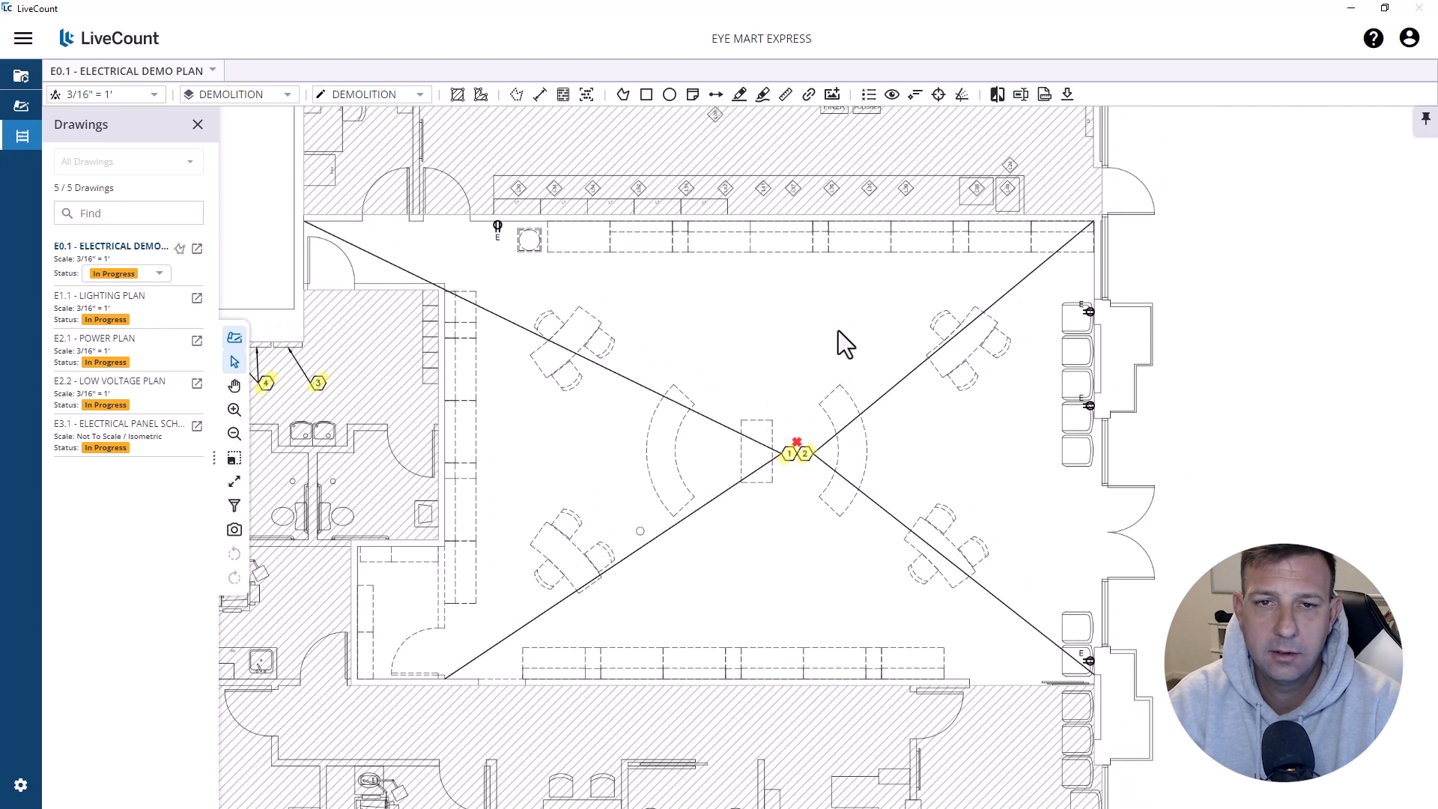
Step: Switch back to Accubid and check the DEMO item's labor hours in the extension
key("alt+Tab")
left_click(869, 325)
left_click(290, 787)
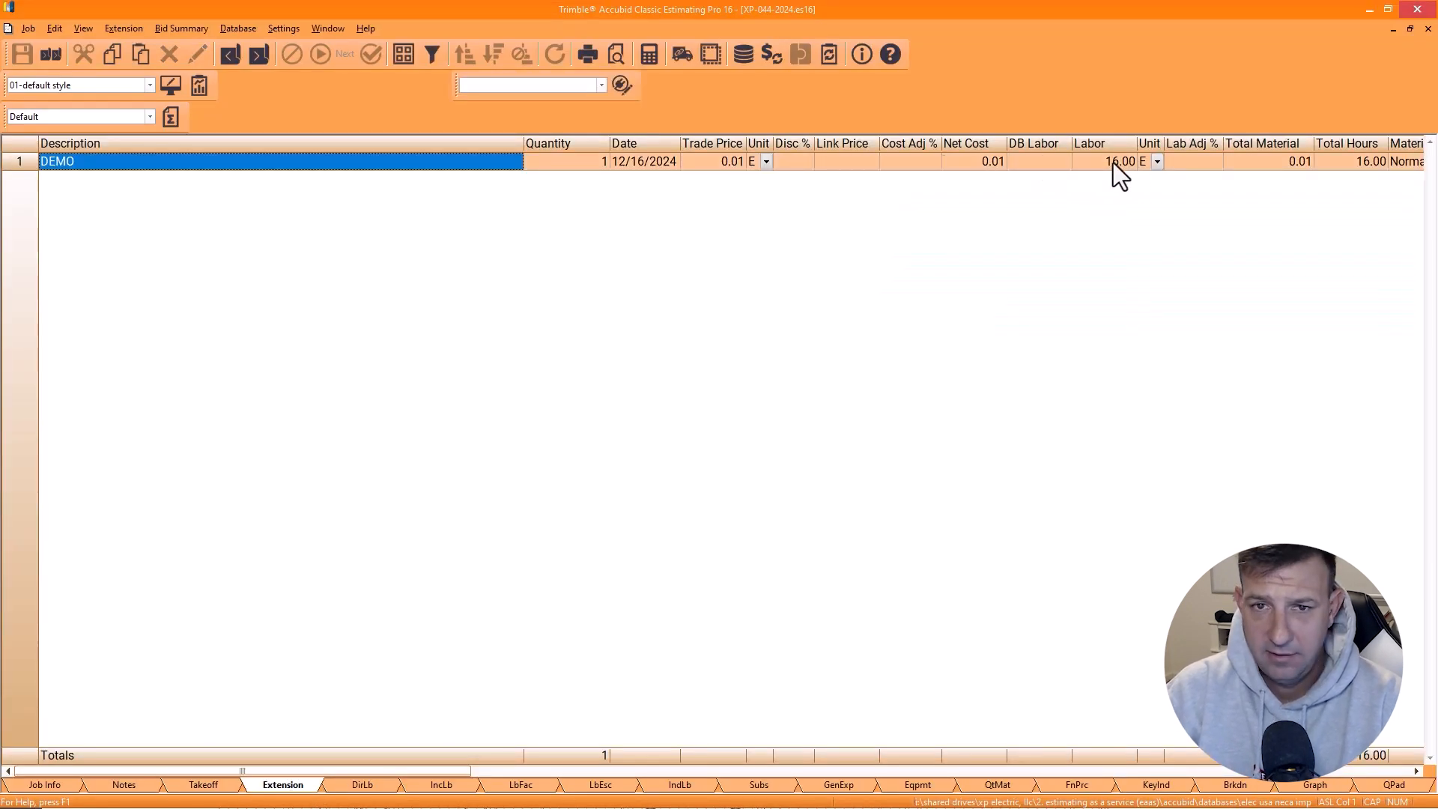
left_click(1084, 159)
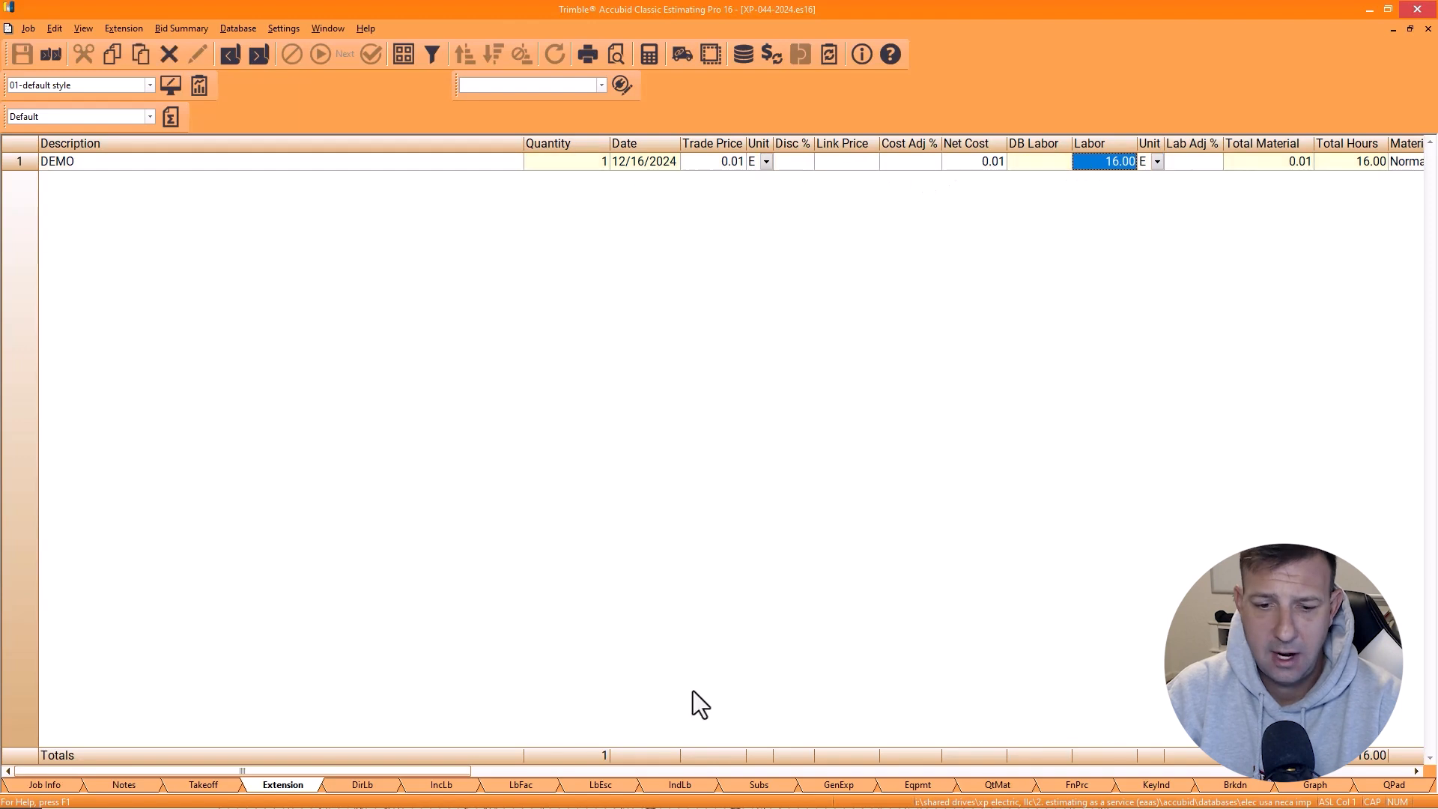
Step: Return to LiveCount and highlight the existing receptacle near the demo area's upper-left corner in red
key("alt+Tab")
scroll(497, 222, "up", 3)
scroll(492, 232, "down", 2)
left_click_drag(1086, 321, 720, 279)
scroll(995, 421, "down", 1)
mouse_move(897, 558)
left_mouse_down()
mouse_move(1075, 352)
mouse_move(1244, 693)
left_mouse_up()
scroll(546, 363, "up", 3)
left_click_drag(549, 362, 599, 313)
left_click(1302, 268)
left_click(1137, 509)
scroll(712, 274, "down", 3)
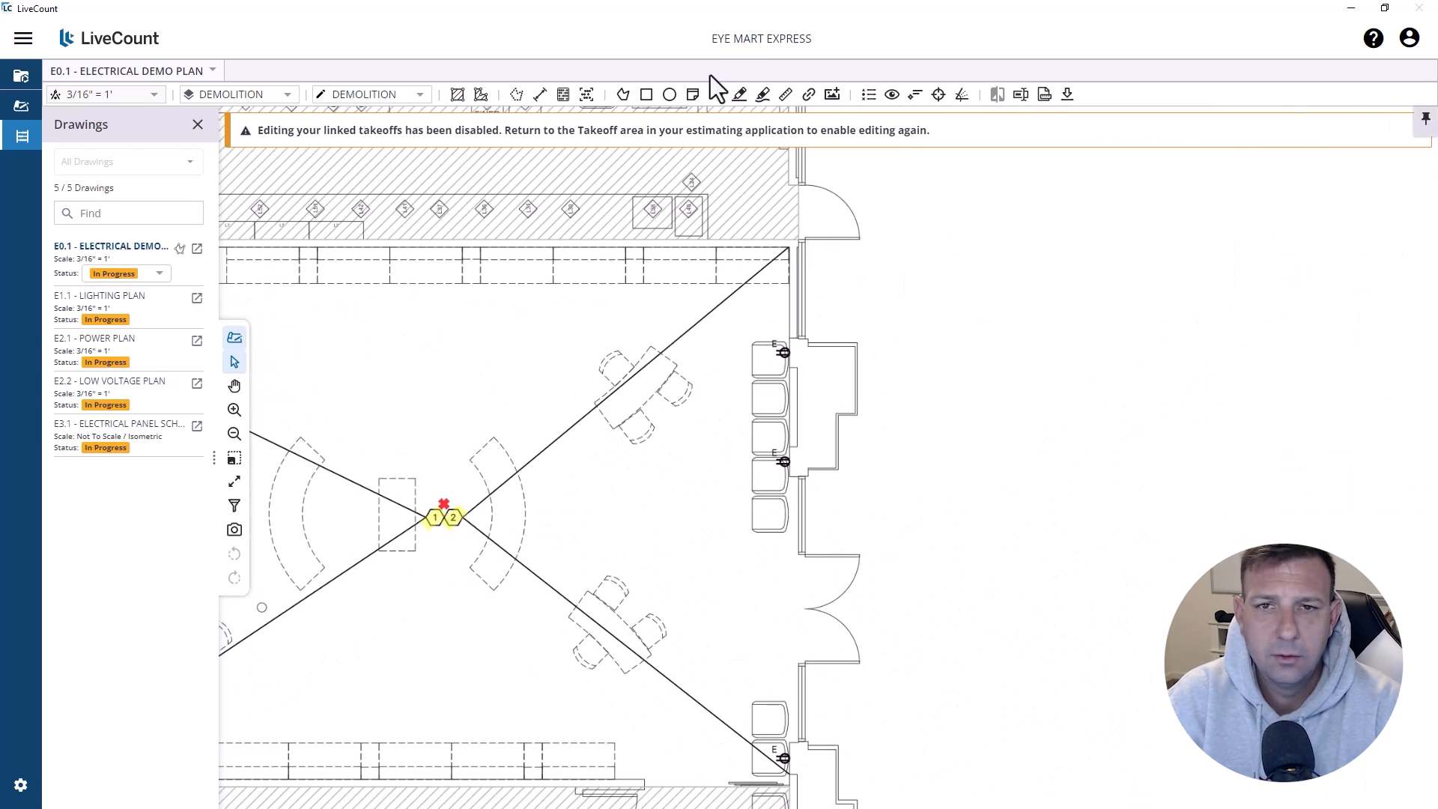
Step: Highlight the three existing receptacles by the seats along the right-hand wall of the demo plan in yellow
left_click(739, 93)
scroll(787, 371, "up", 2)
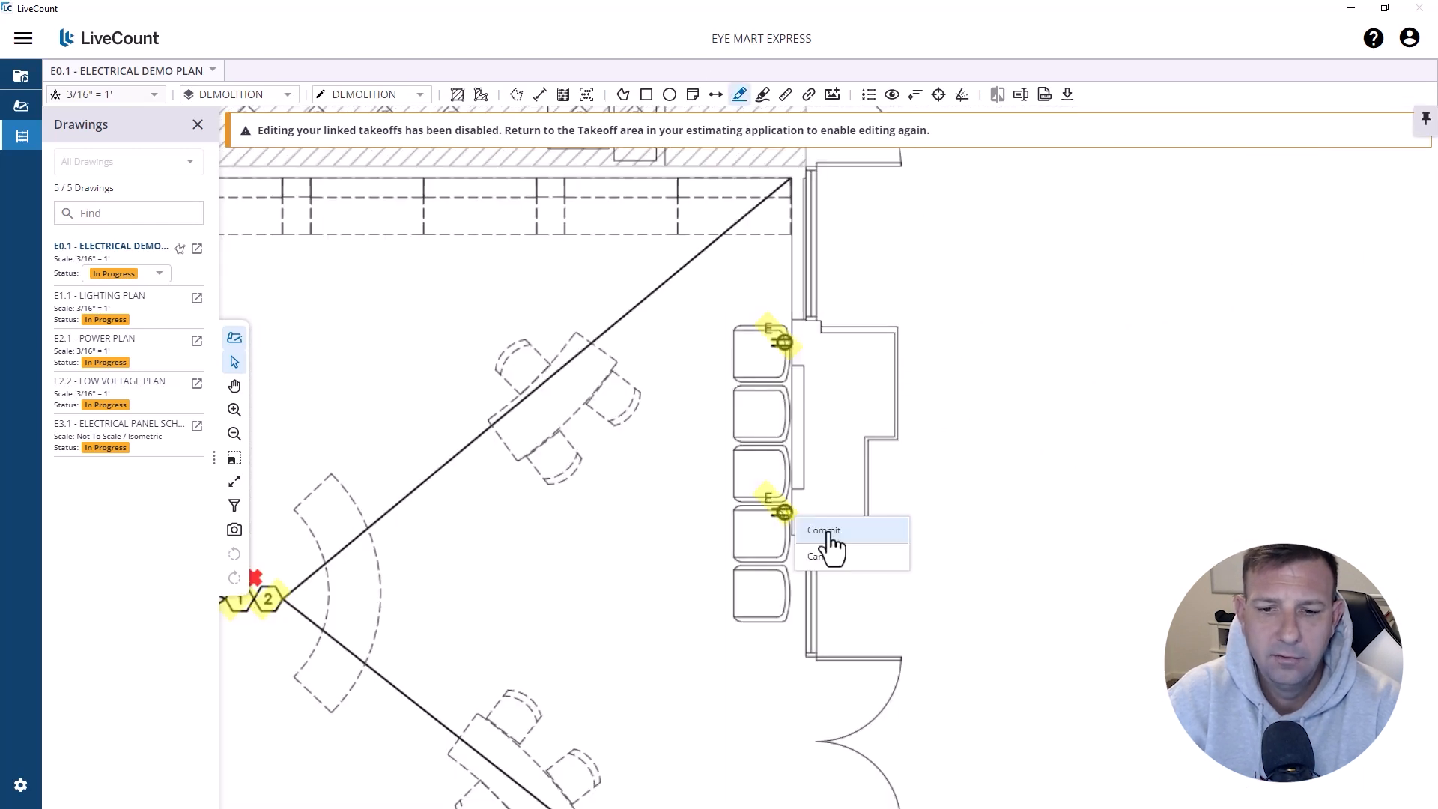
scroll(757, 411, "down", 3)
scroll(816, 404, "up", 3)
Step: Change the highlight on the lowest receptacle along the right-hand wall to red
left_click(819, 419)
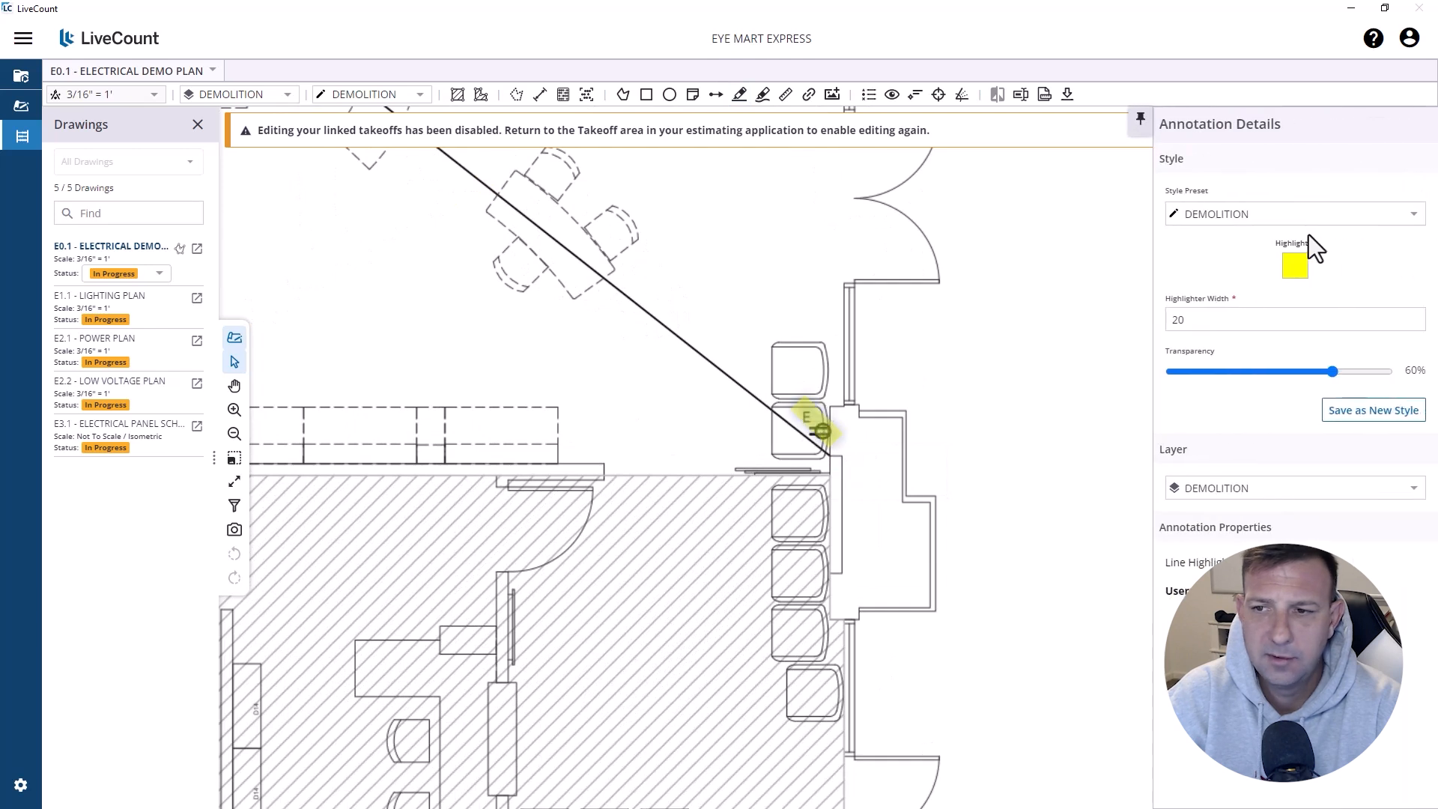
left_click(1296, 265)
left_click(1135, 510)
left_click(1015, 426)
Step: Change the highlights on the two upper receptacles along the right-hand wall to red
mouse_move(863, 540)
left_mouse_down()
mouse_move(850, 614)
mouse_move(812, 682)
left_mouse_up()
left_click(729, 328)
left_click(660, 297)
left_click(726, 313)
left_click(1295, 264)
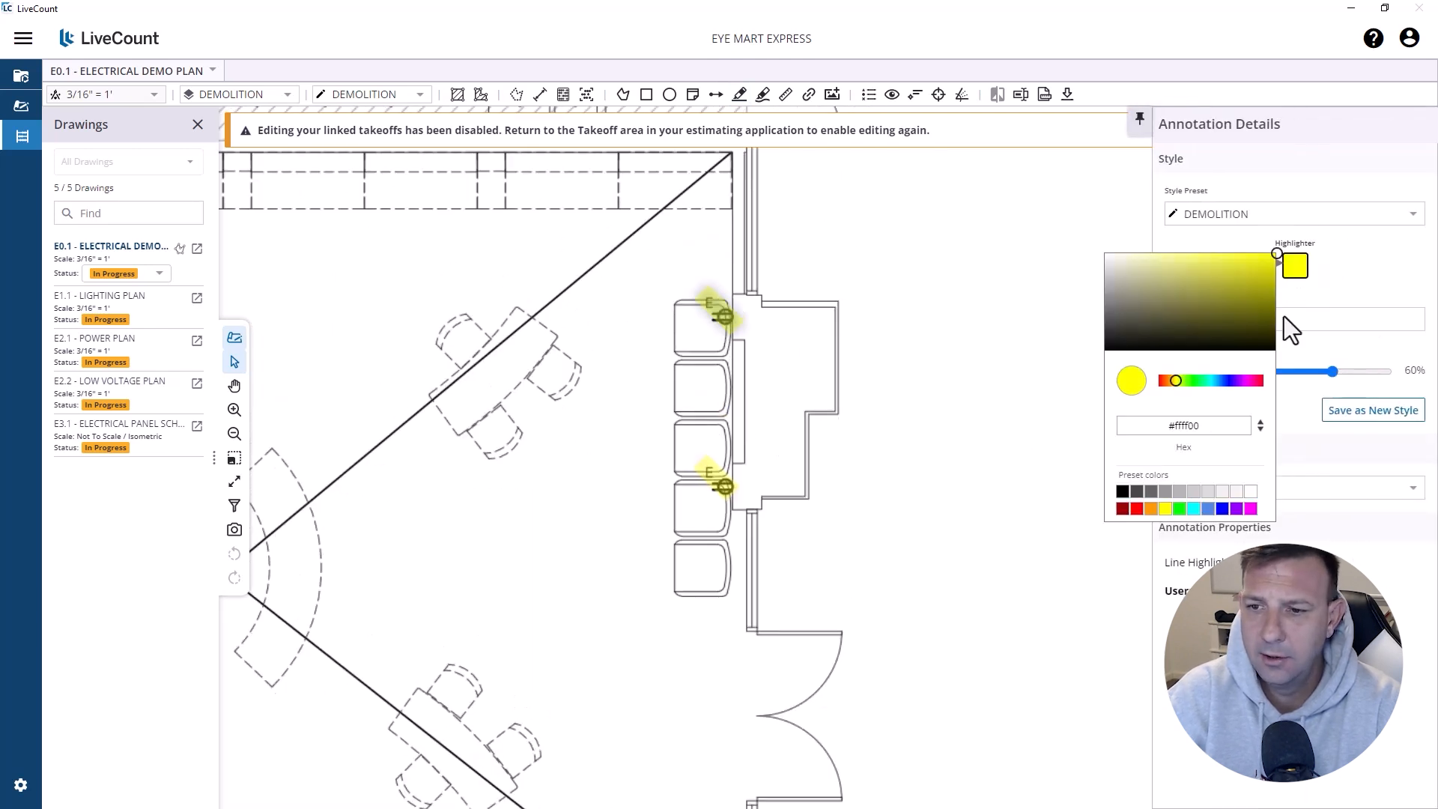
left_click(1137, 510)
left_click(718, 480)
left_click(1302, 269)
left_click(1136, 509)
left_click(1024, 381)
Step: Look over the marked-up demo plan and set the E0.1 drawing's status to Complete
scroll(950, 227, "down", 3)
left_click_drag(471, 546, 884, 325)
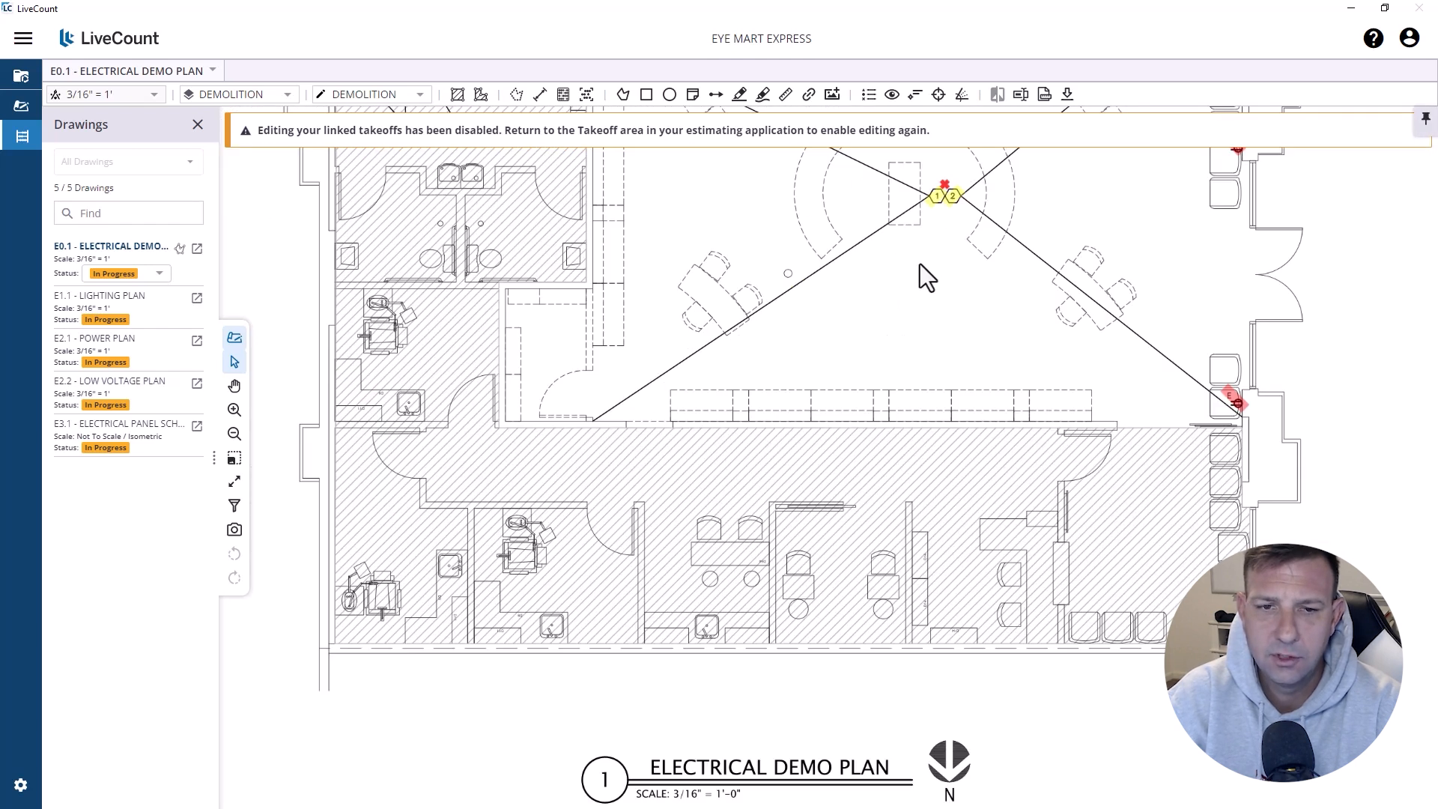
left_click_drag(920, 264, 857, 486)
scroll(642, 358, "down", 2)
left_click_drag(888, 239, 784, 390)
left_click_drag(880, 273, 824, 369)
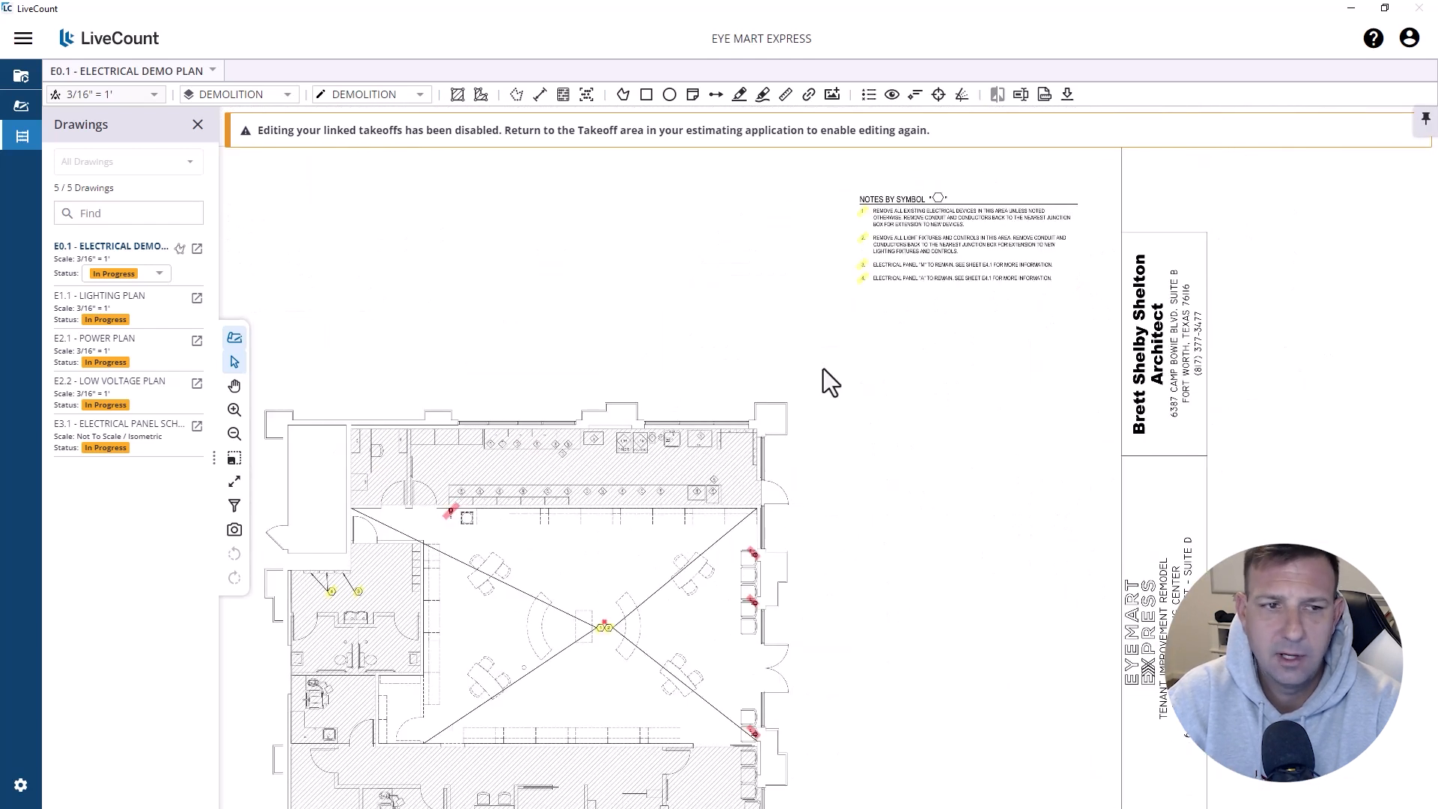
left_click(128, 285)
left_click(133, 358)
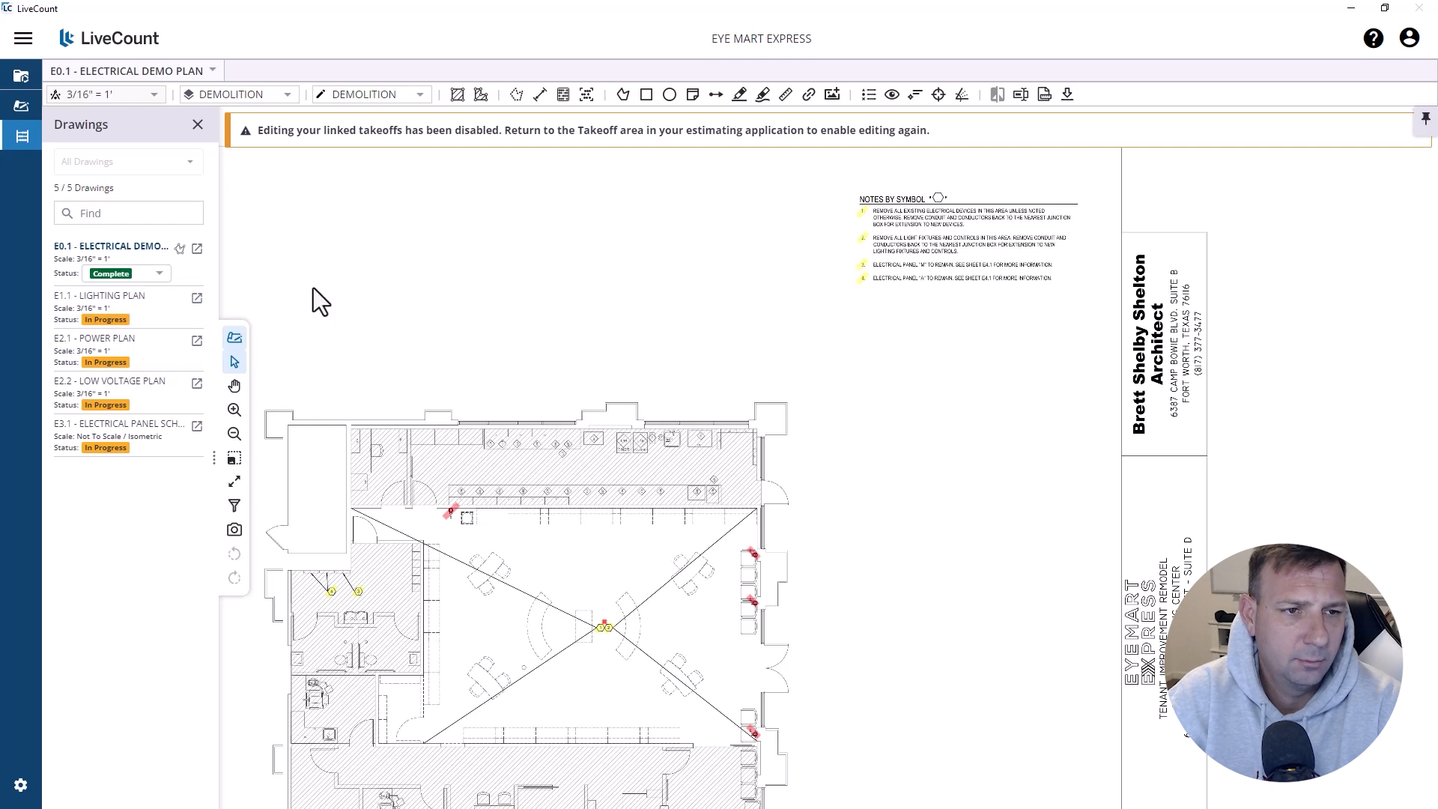
Step: Open the E1.1 lighting plan and view the fixture layout of the display sales area
left_click(148, 311)
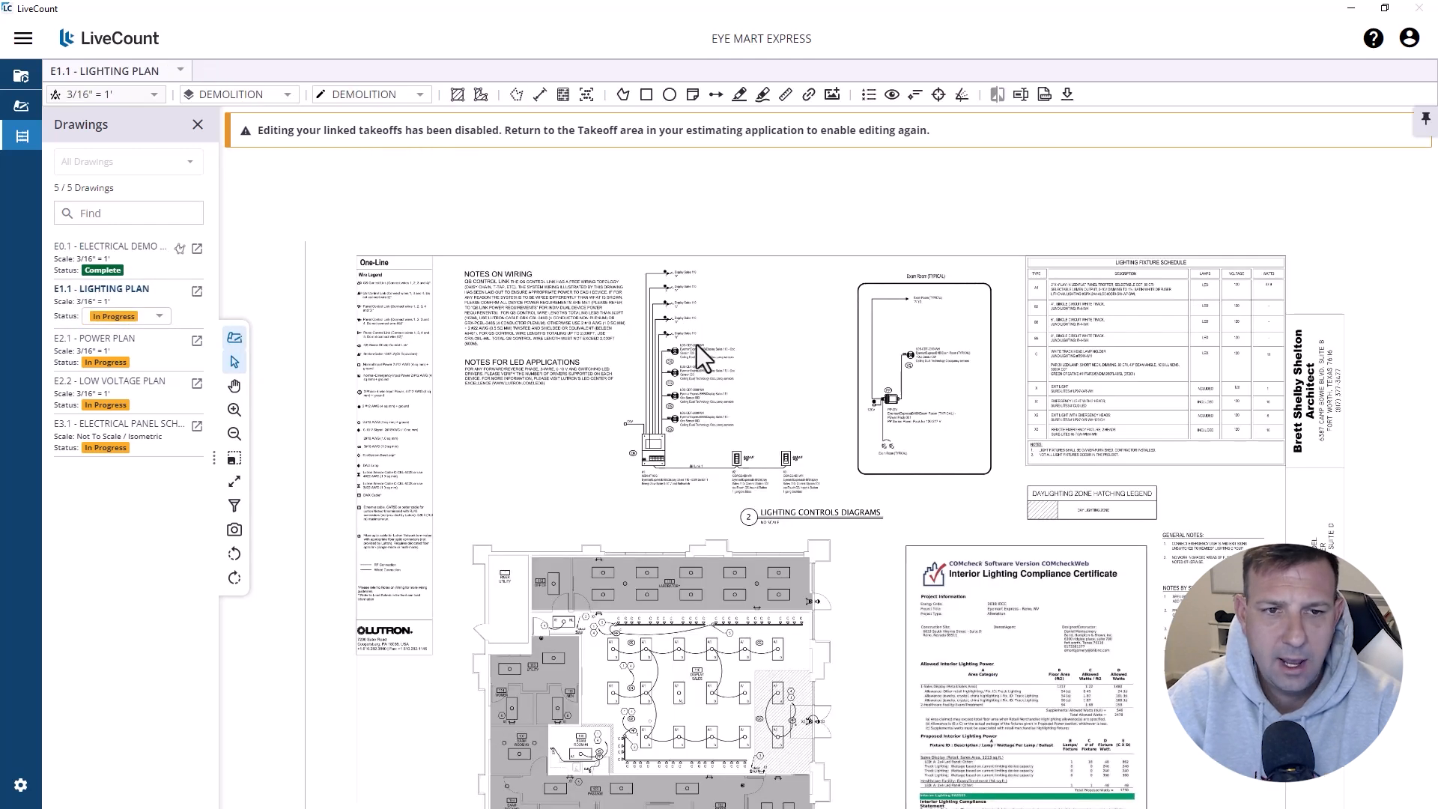
left_click_drag(757, 385, 753, 359)
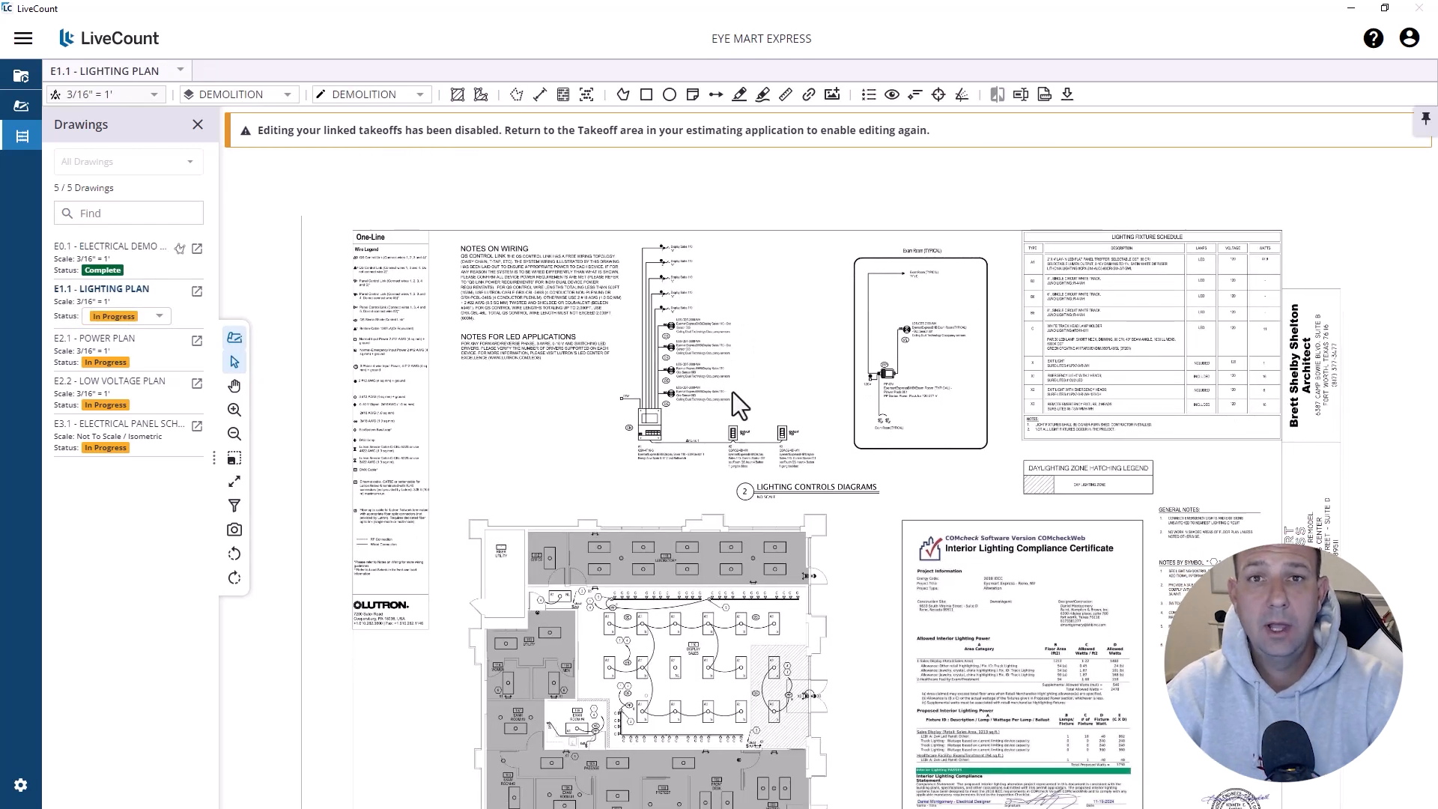
scroll(712, 390, "down", 3)
scroll(622, 568, "up", 5)
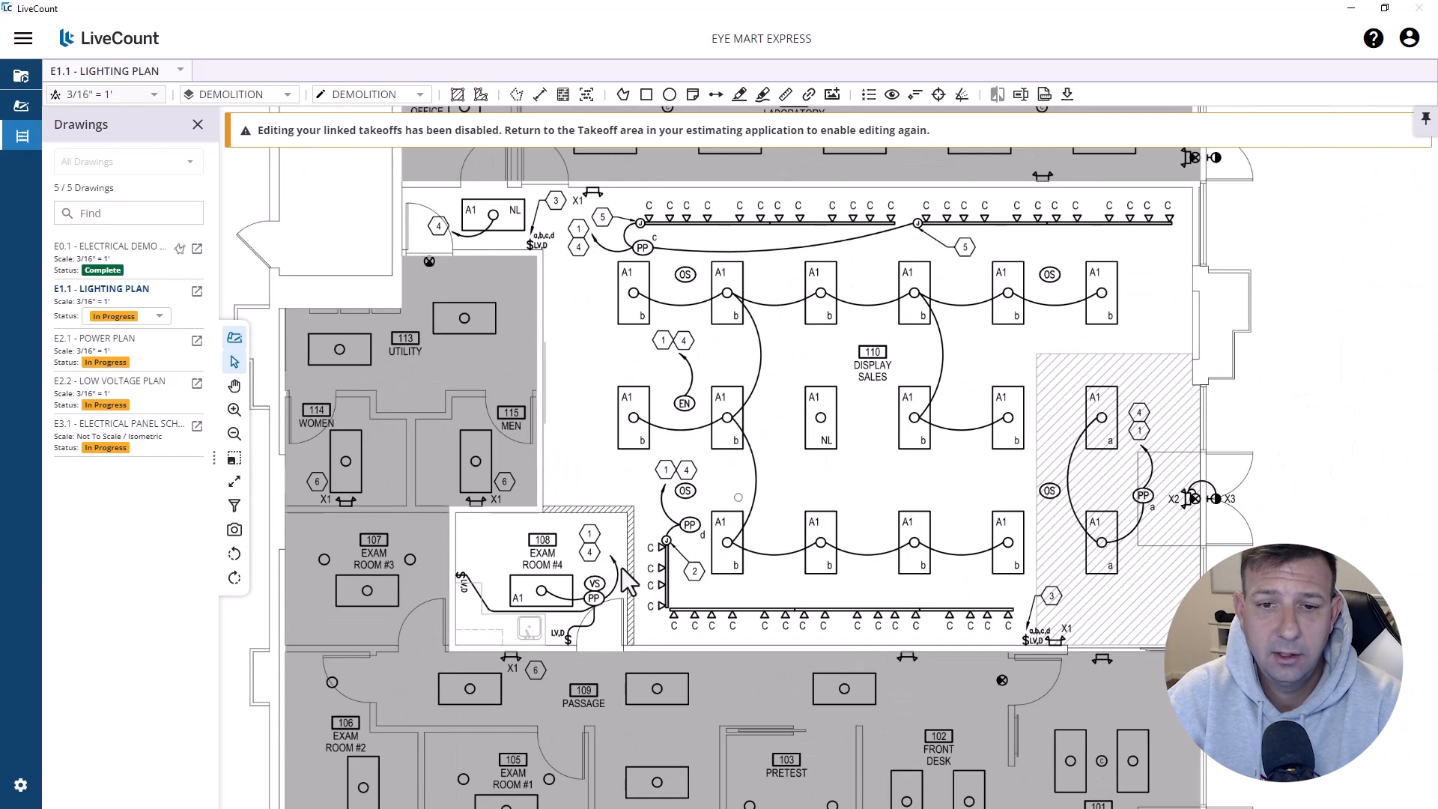
left_click_drag(720, 462, 658, 528)
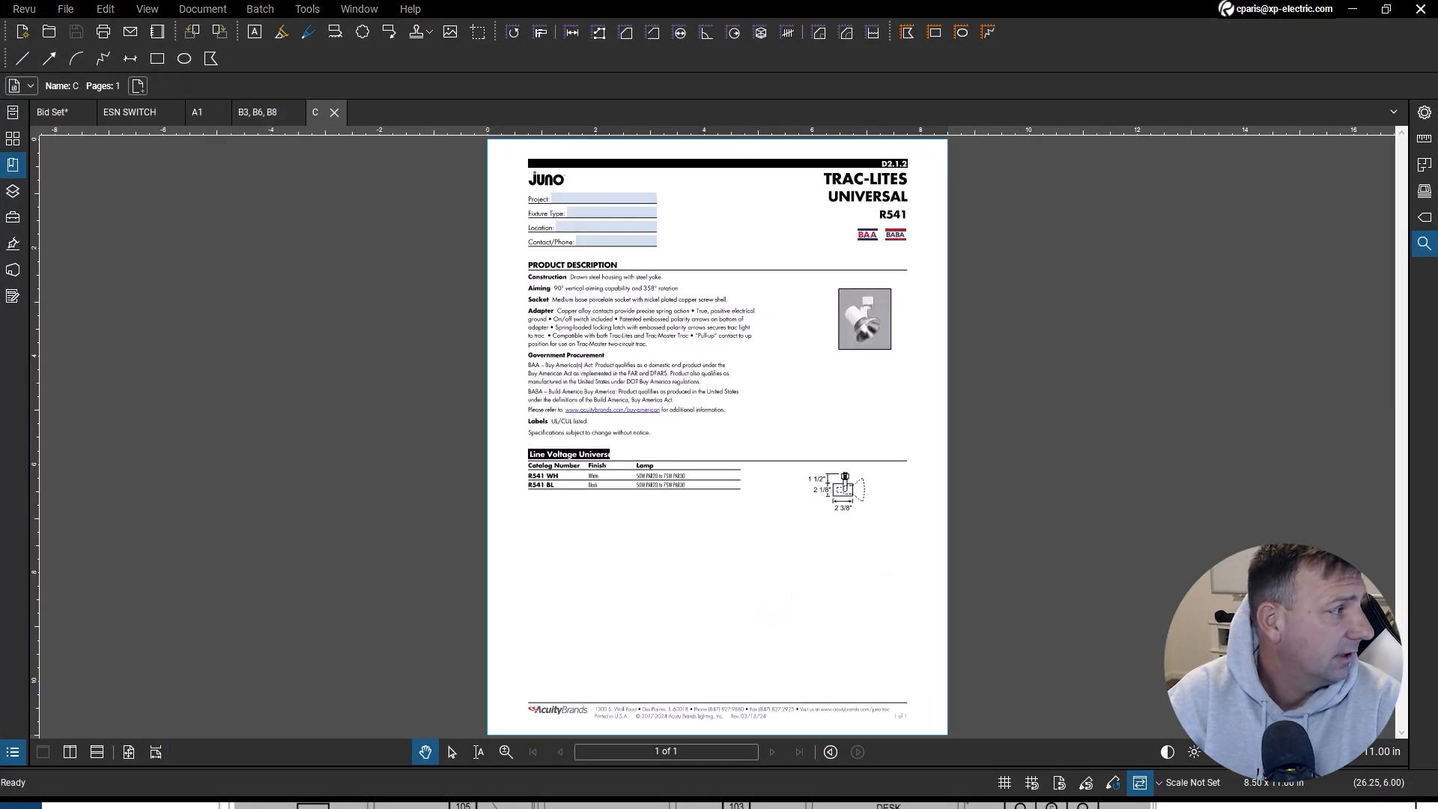
Step: In Bluebeam Revu, view the A1 cut sheet, then examine the display sales fixtures on the Bid Set's E1.1 lighting plan
left_click(193, 117)
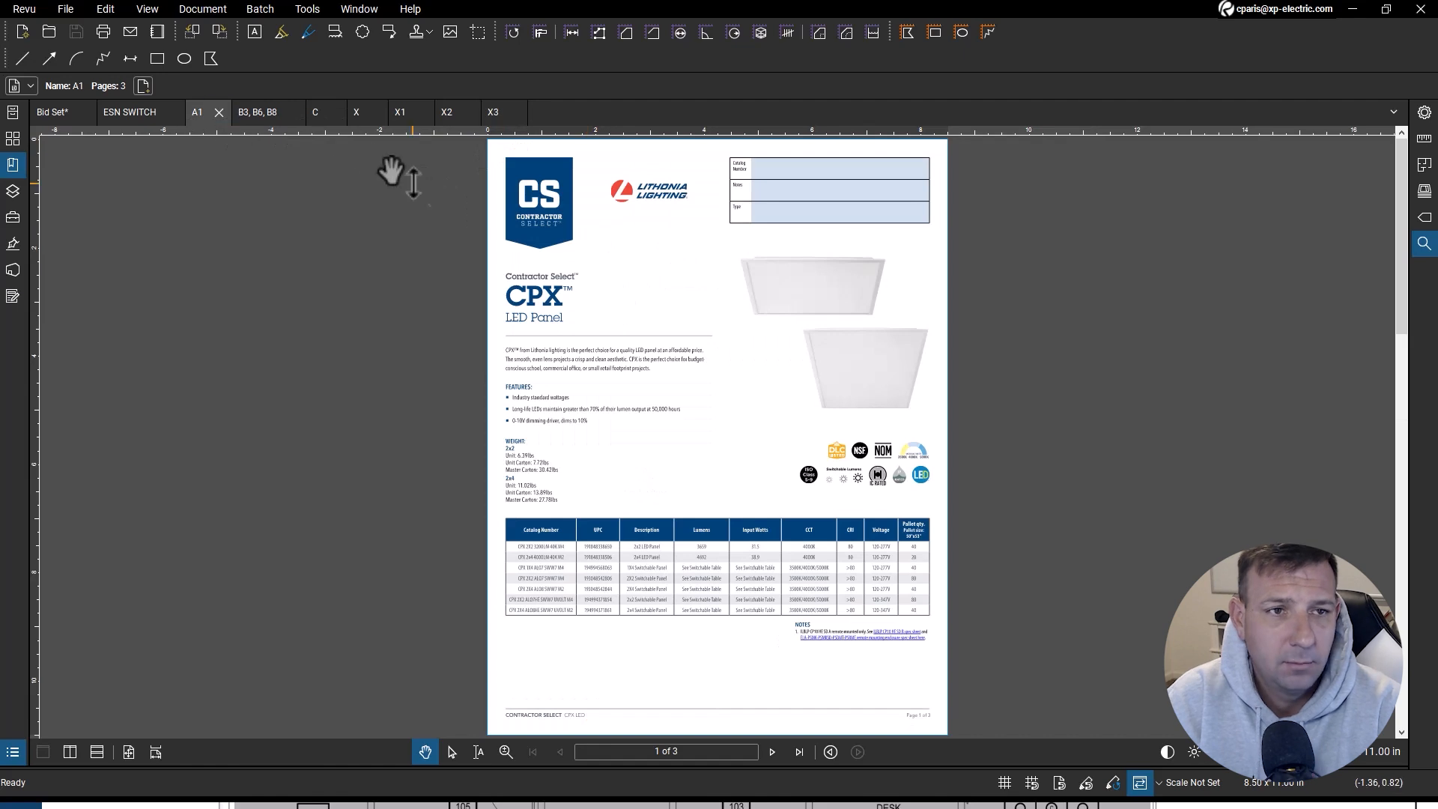
left_click(51, 112)
left_click(772, 750)
scroll(761, 494, "down", 3)
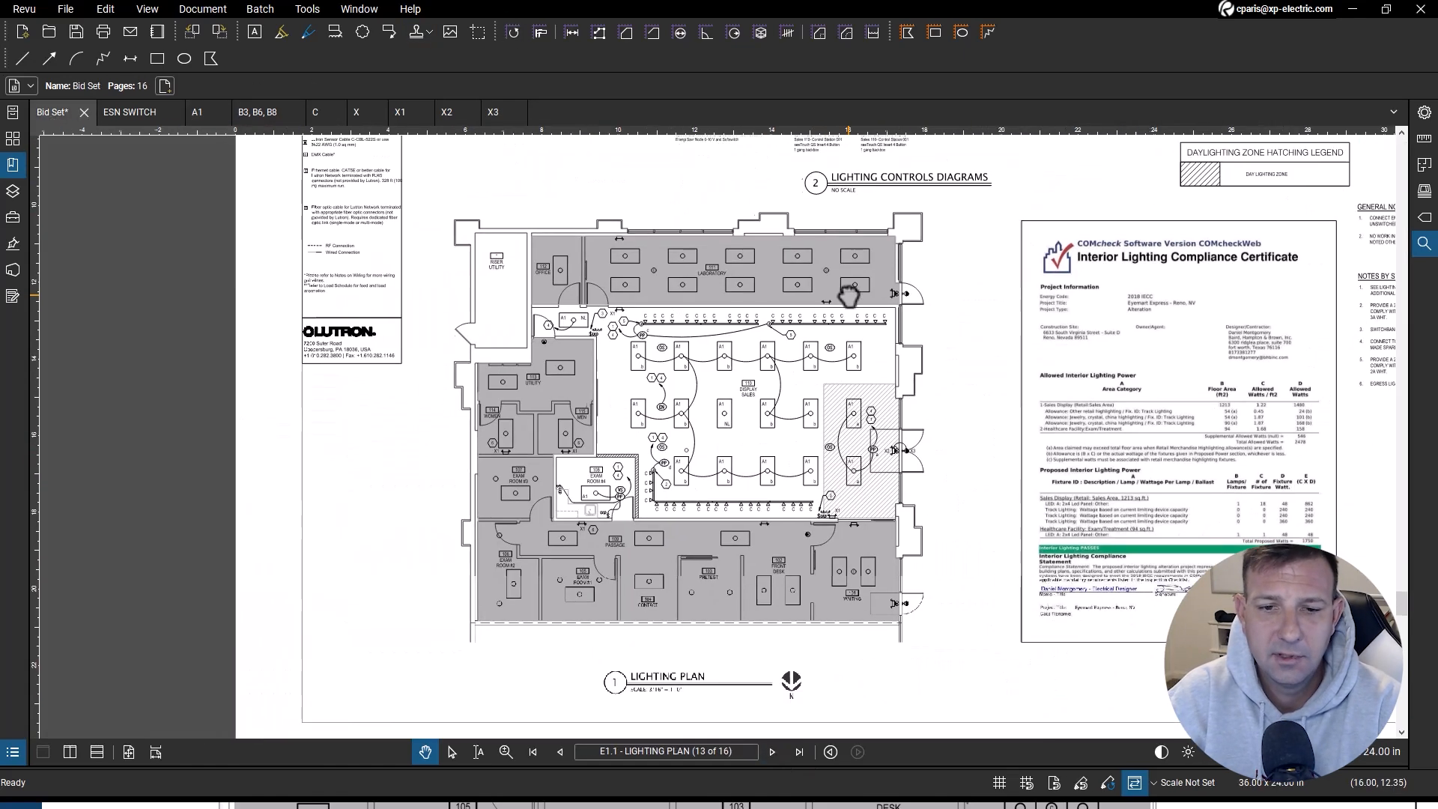
scroll(717, 386, "up", 4)
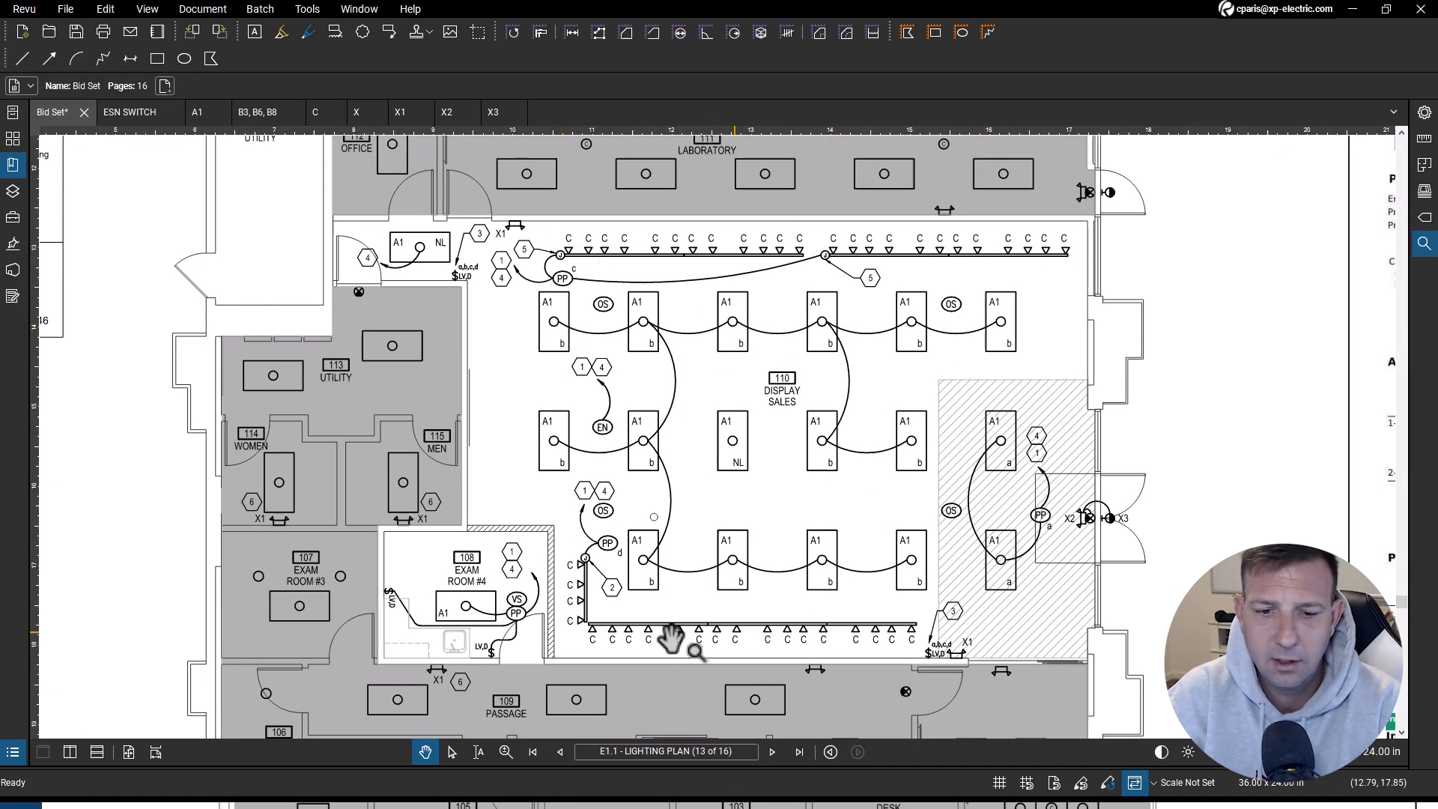
scroll(1091, 514, "up", 4)
scroll(1052, 489, "down", 5)
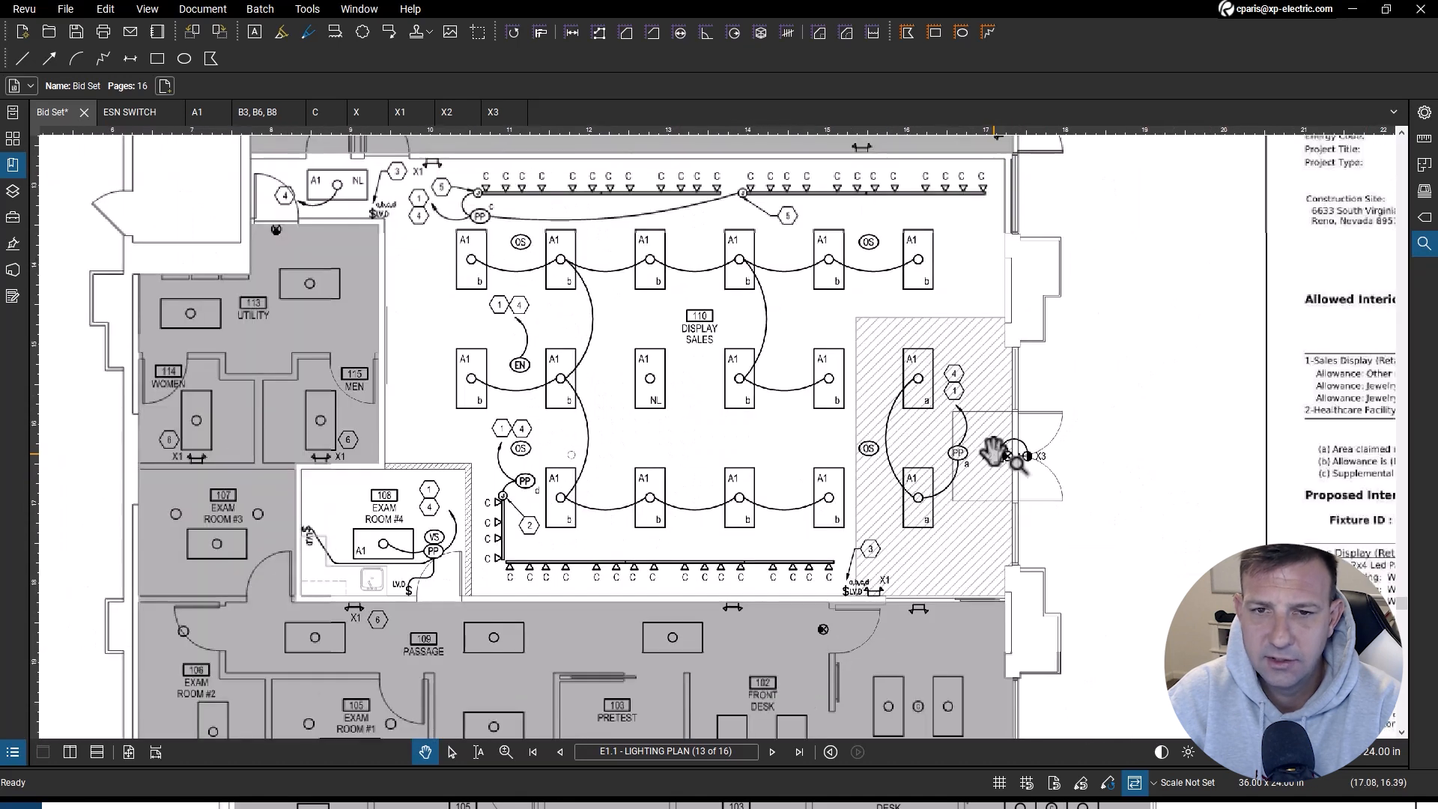
scroll(490, 238, "up", 4)
Step: Review the cut sheets for the A1 panel, the B3, B6 and B8 track sections and the C track head
left_click(196, 111)
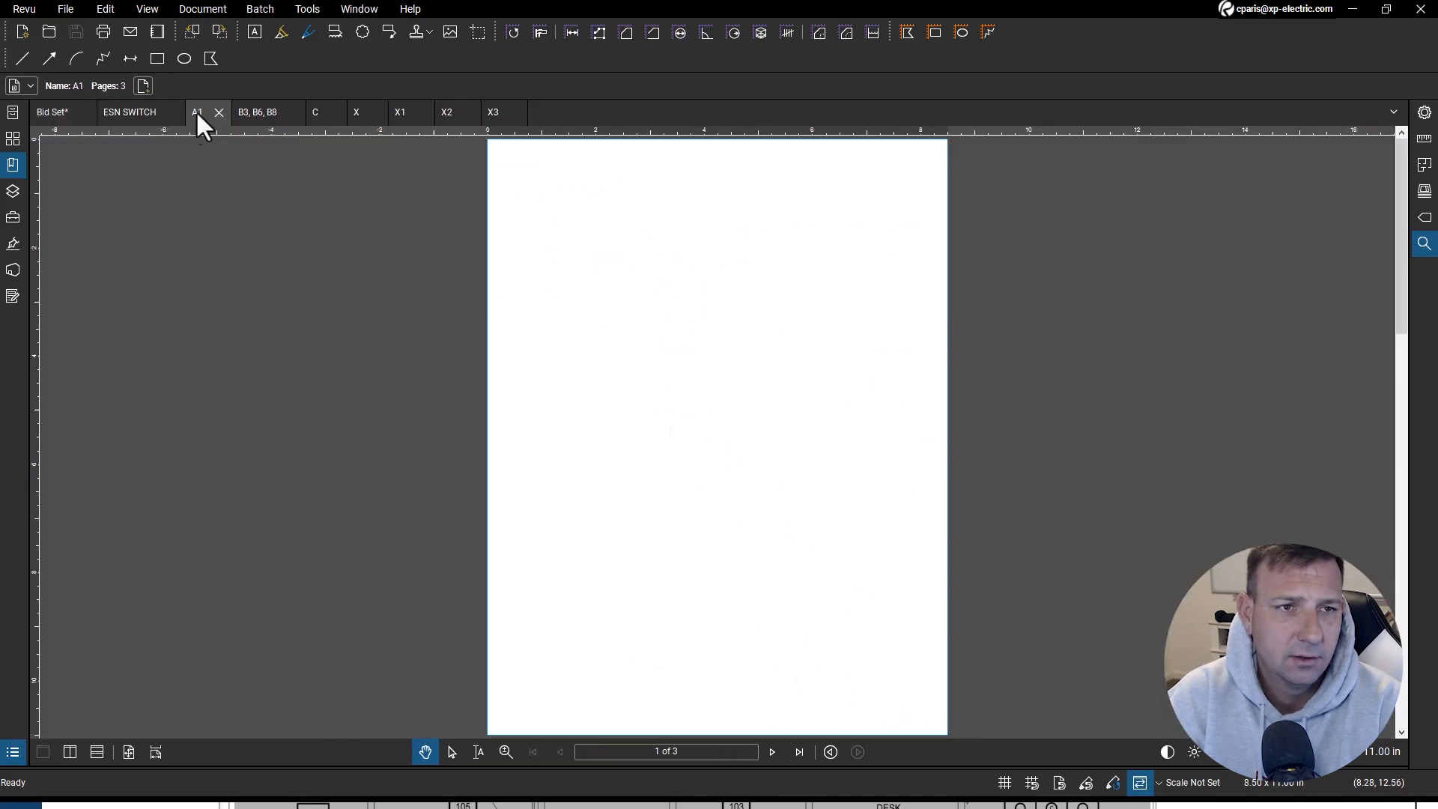
left_click(257, 113)
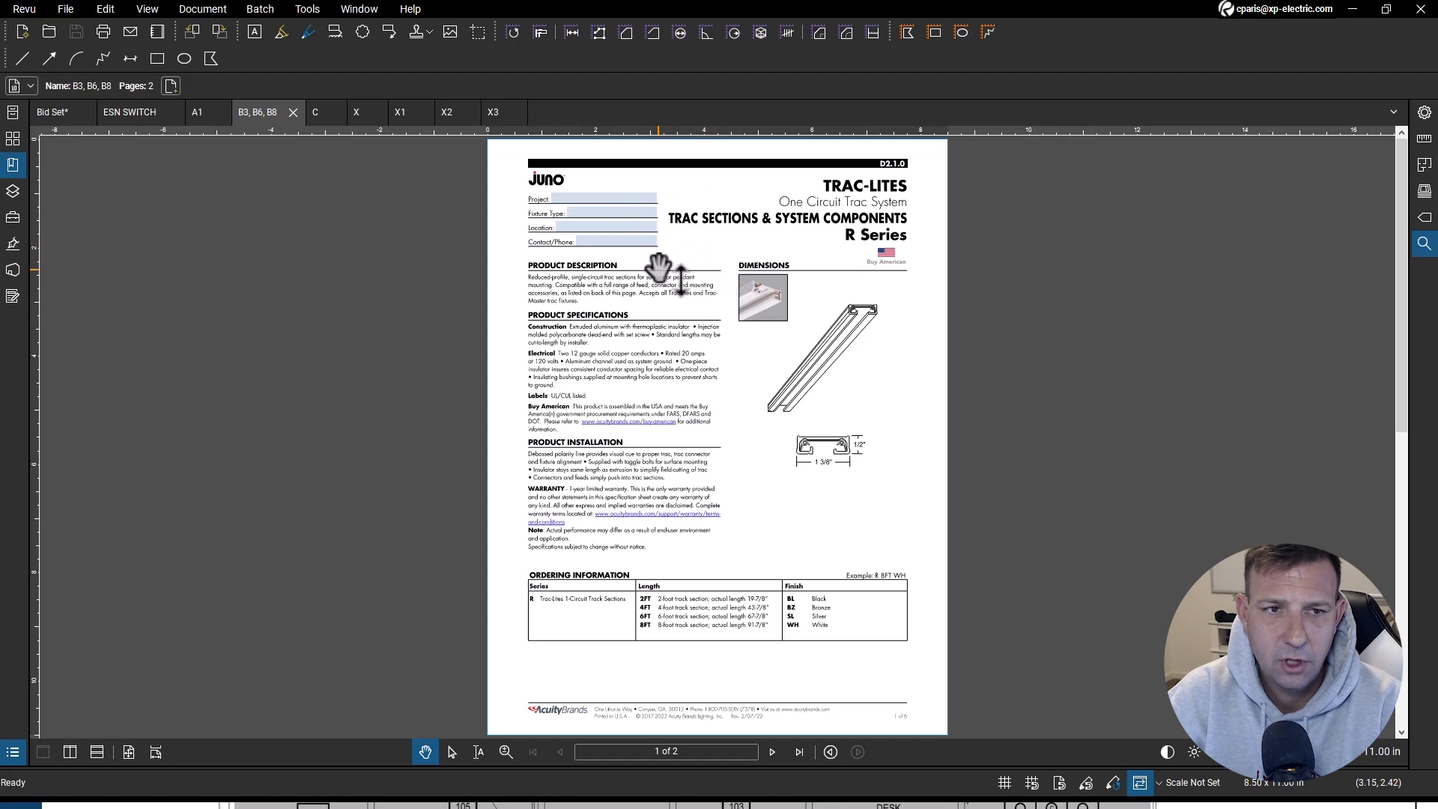
key("ctrl+Tab")
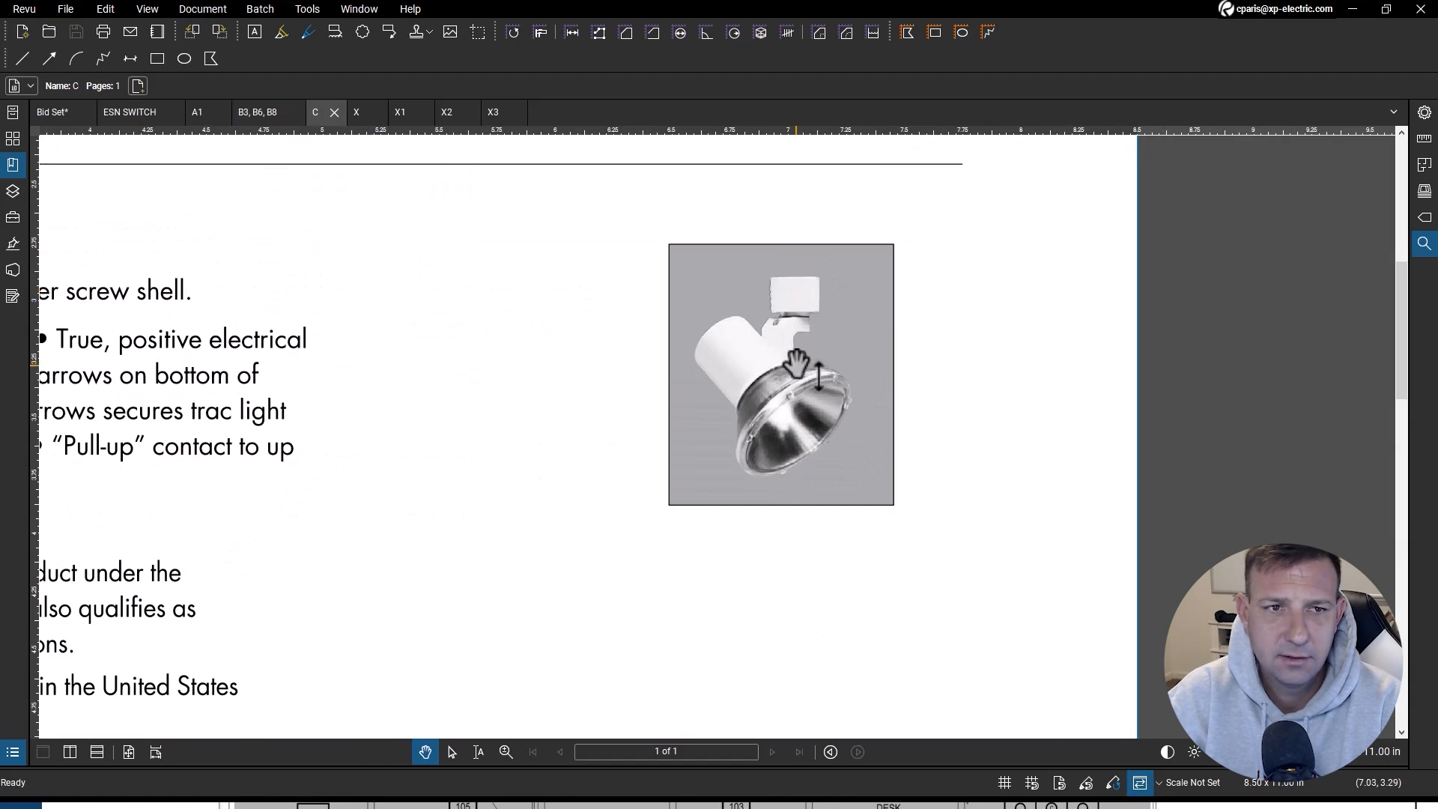
Step: Review the X, X1, X2 and X3 cut sheets, then return to the lighting plan in LiveCount
key("ctrl+Tab")
key("ctrl+Tab")
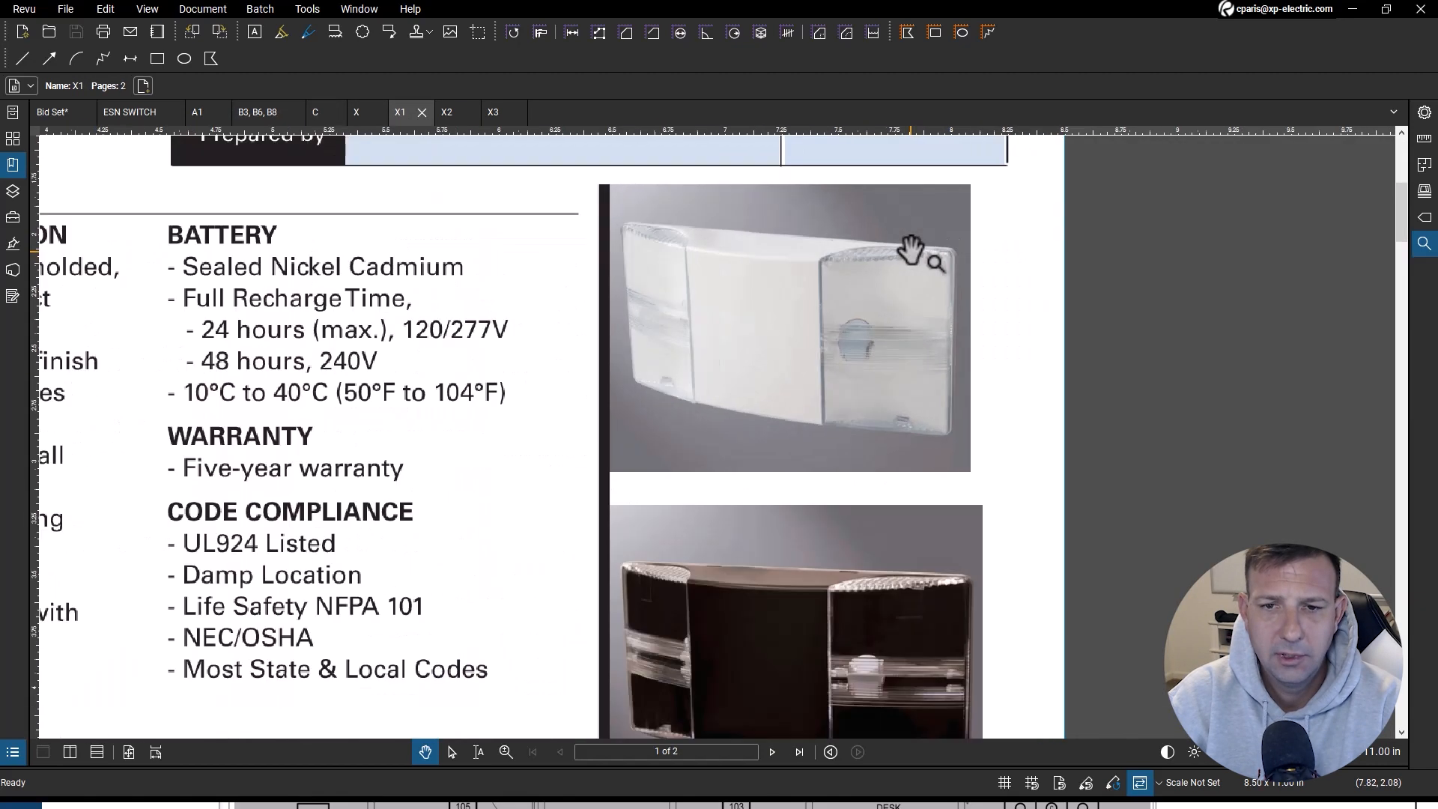
scroll(912, 251, "up", 1)
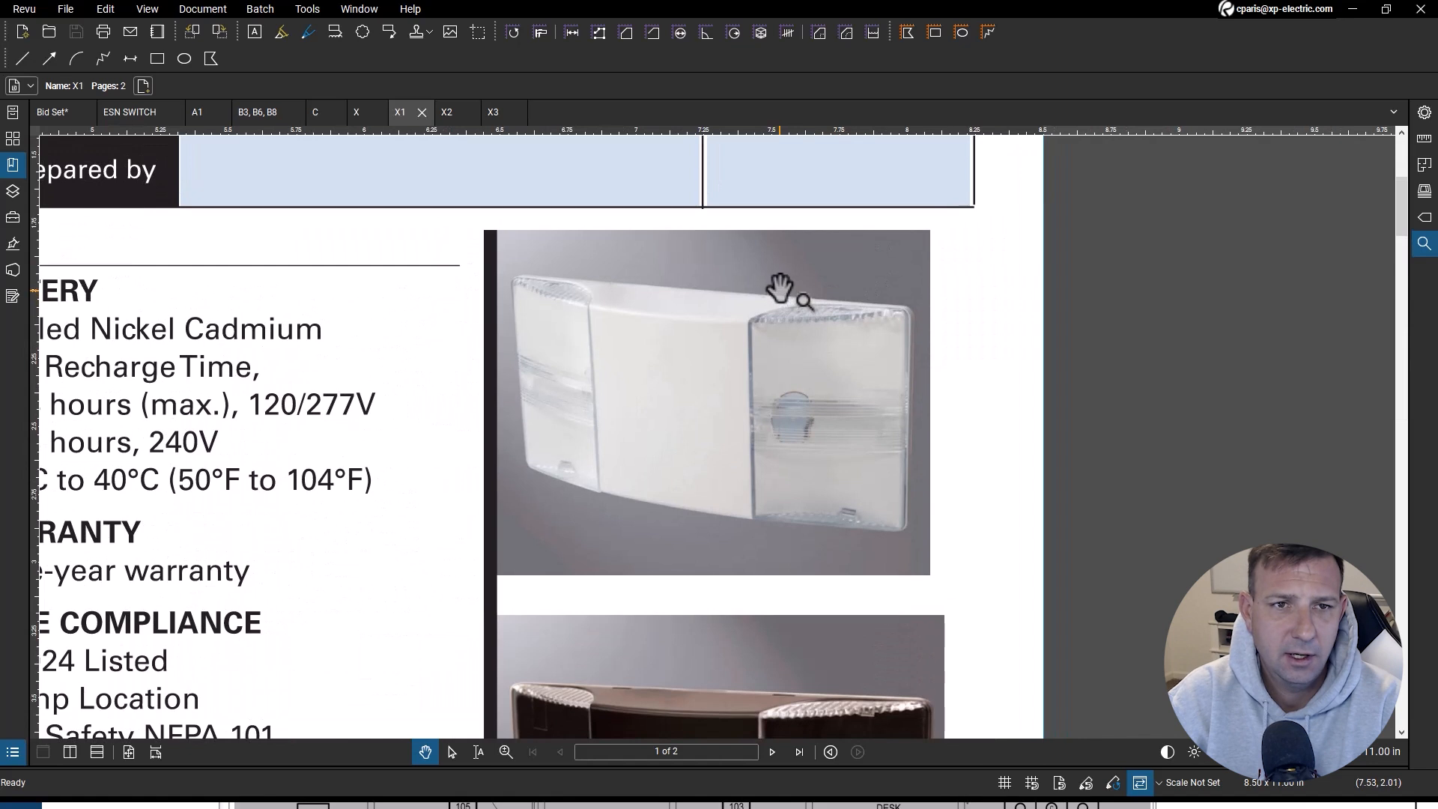
key("ctrl+Tab")
scroll(897, 401, "up", 5)
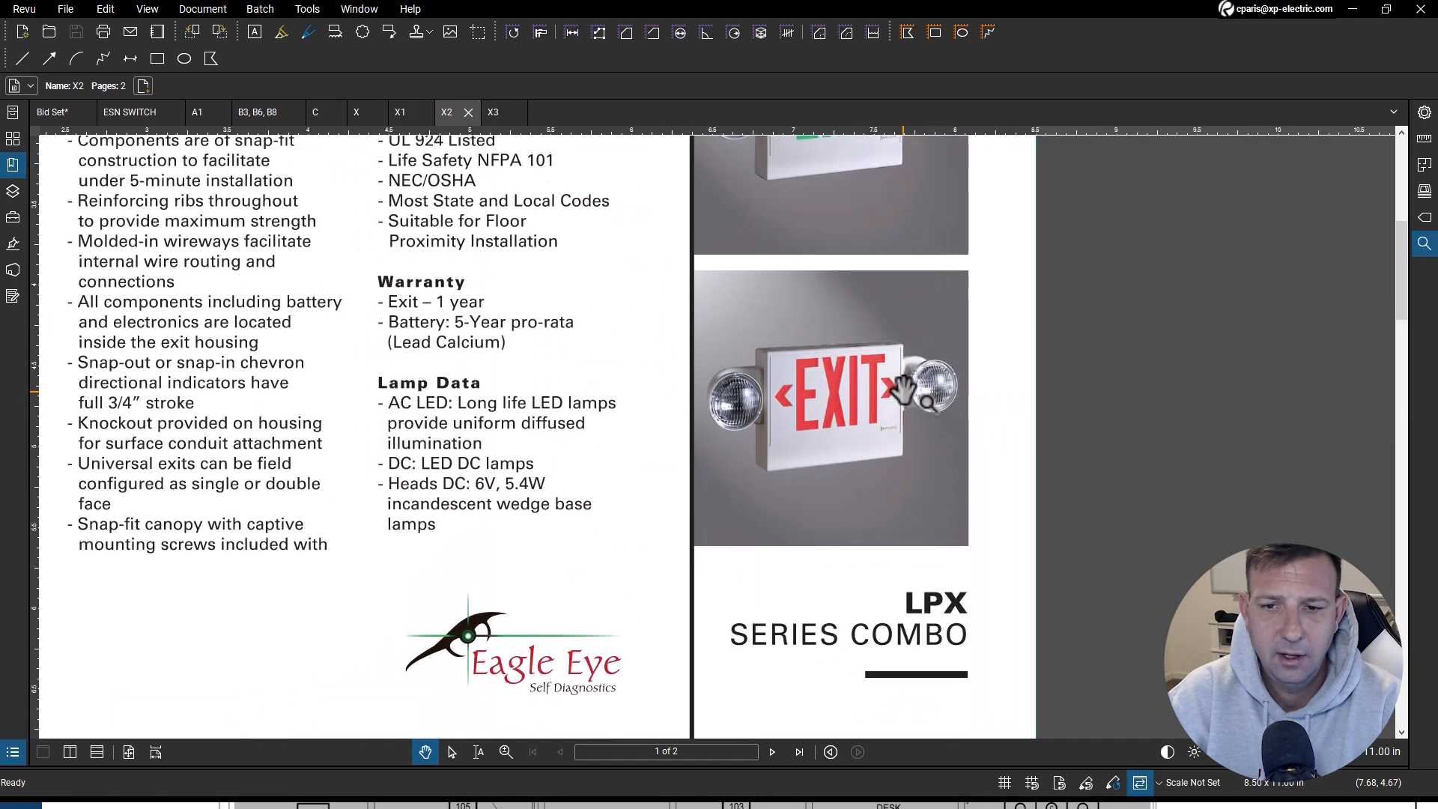
left_click(493, 112)
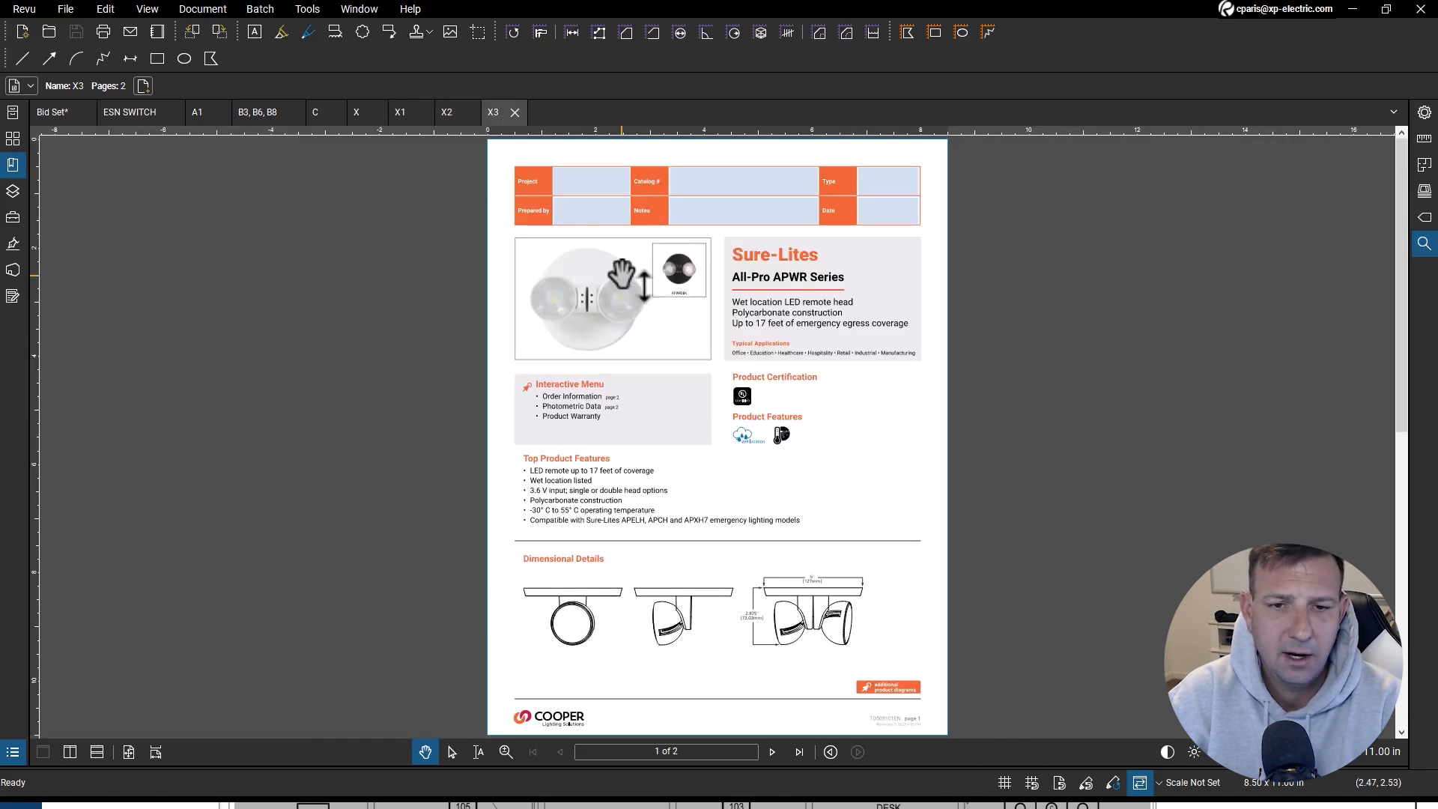
scroll(621, 273, "up", 3)
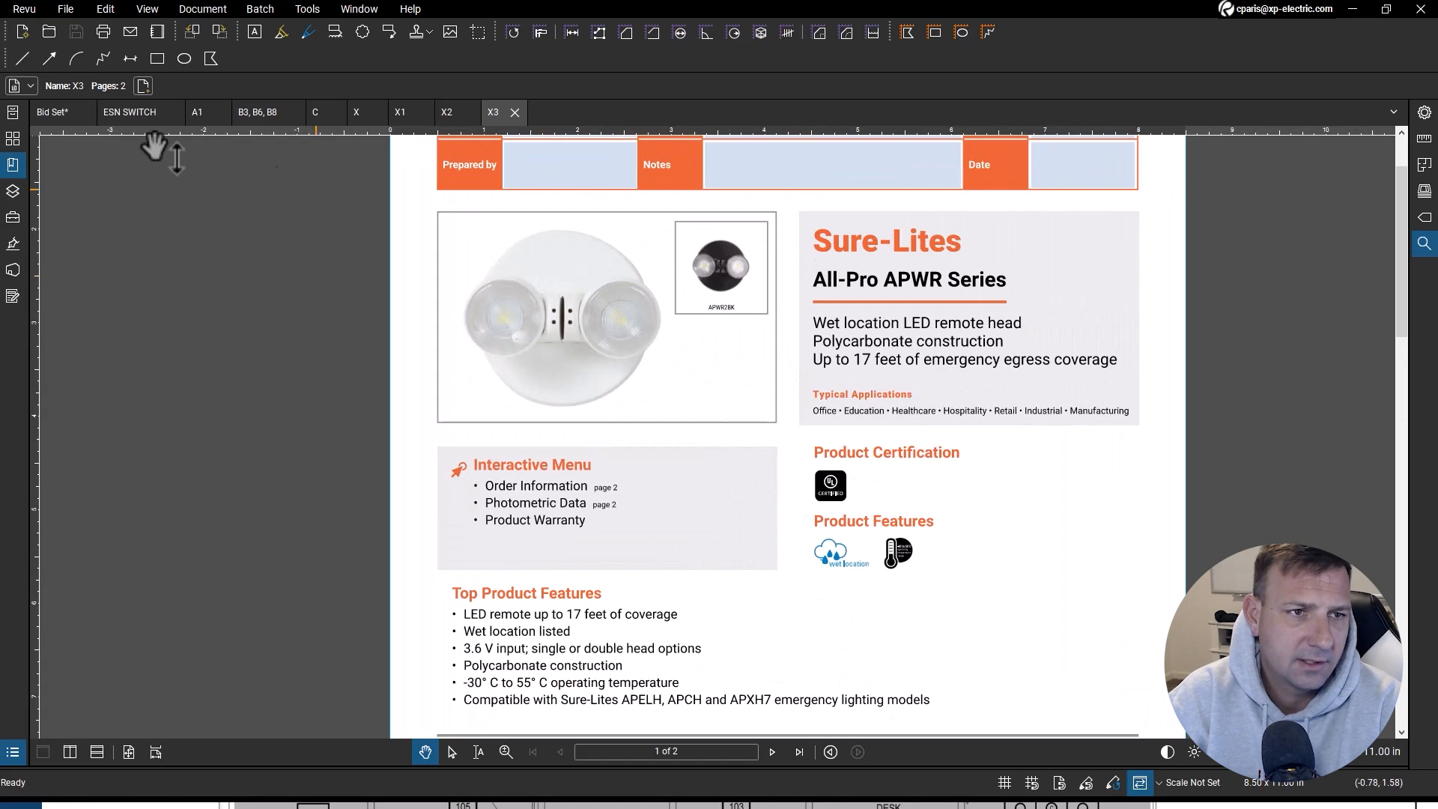
left_click(1355, 11)
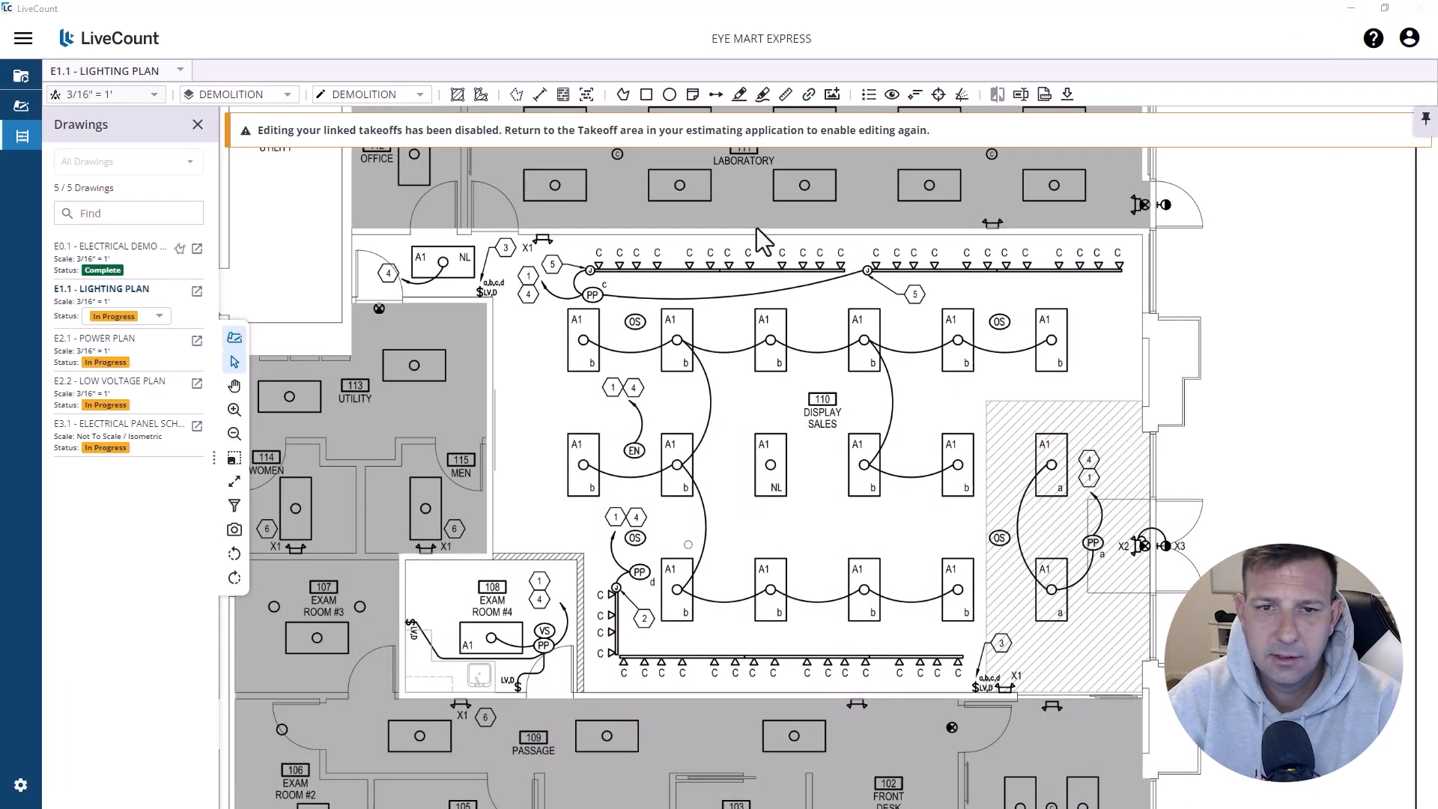
Step: Review the lighting fixture schedule on the E1.1 lighting plan
scroll(851, 317, "down", 3)
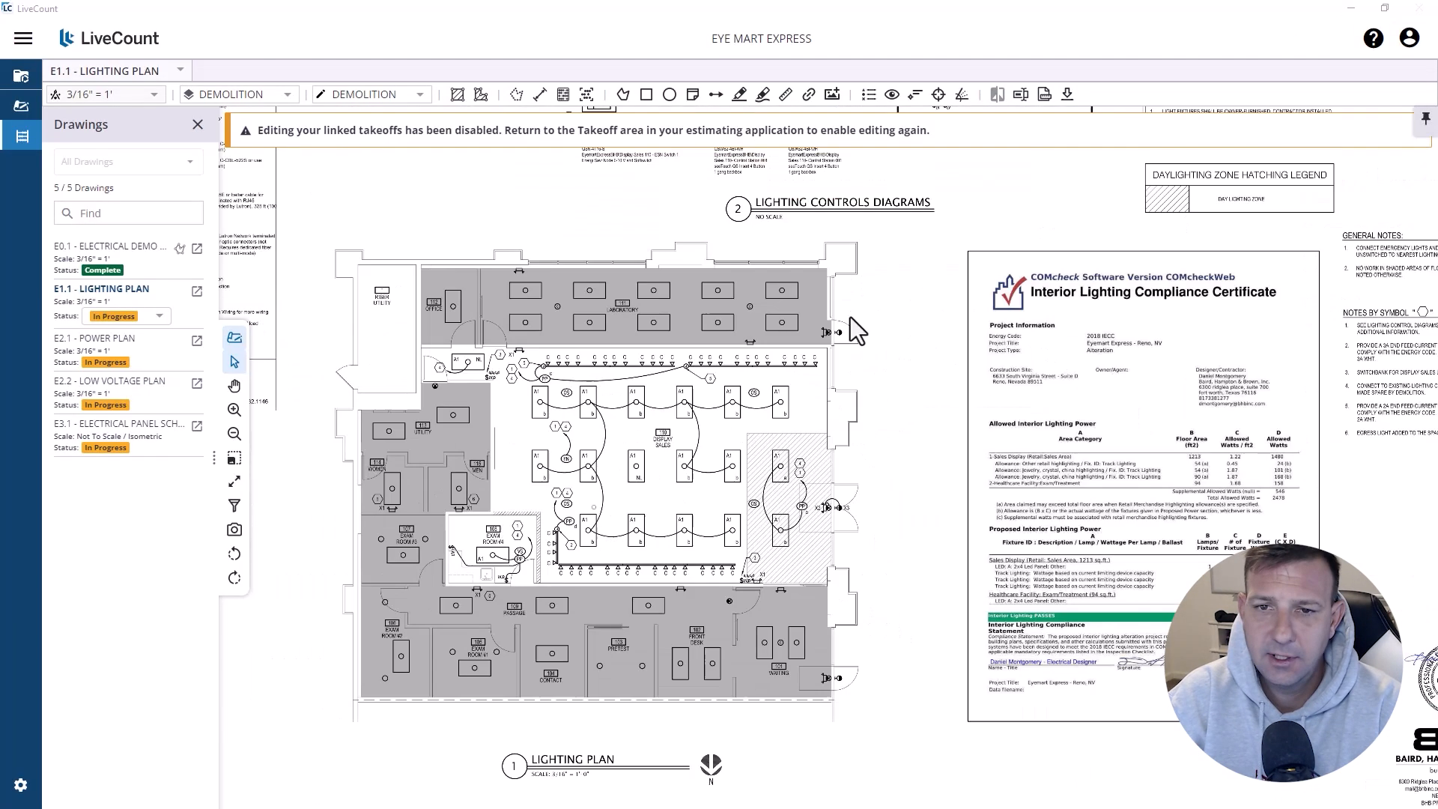
scroll(572, 546, "up", 5)
left_click_drag(551, 286, 854, 241)
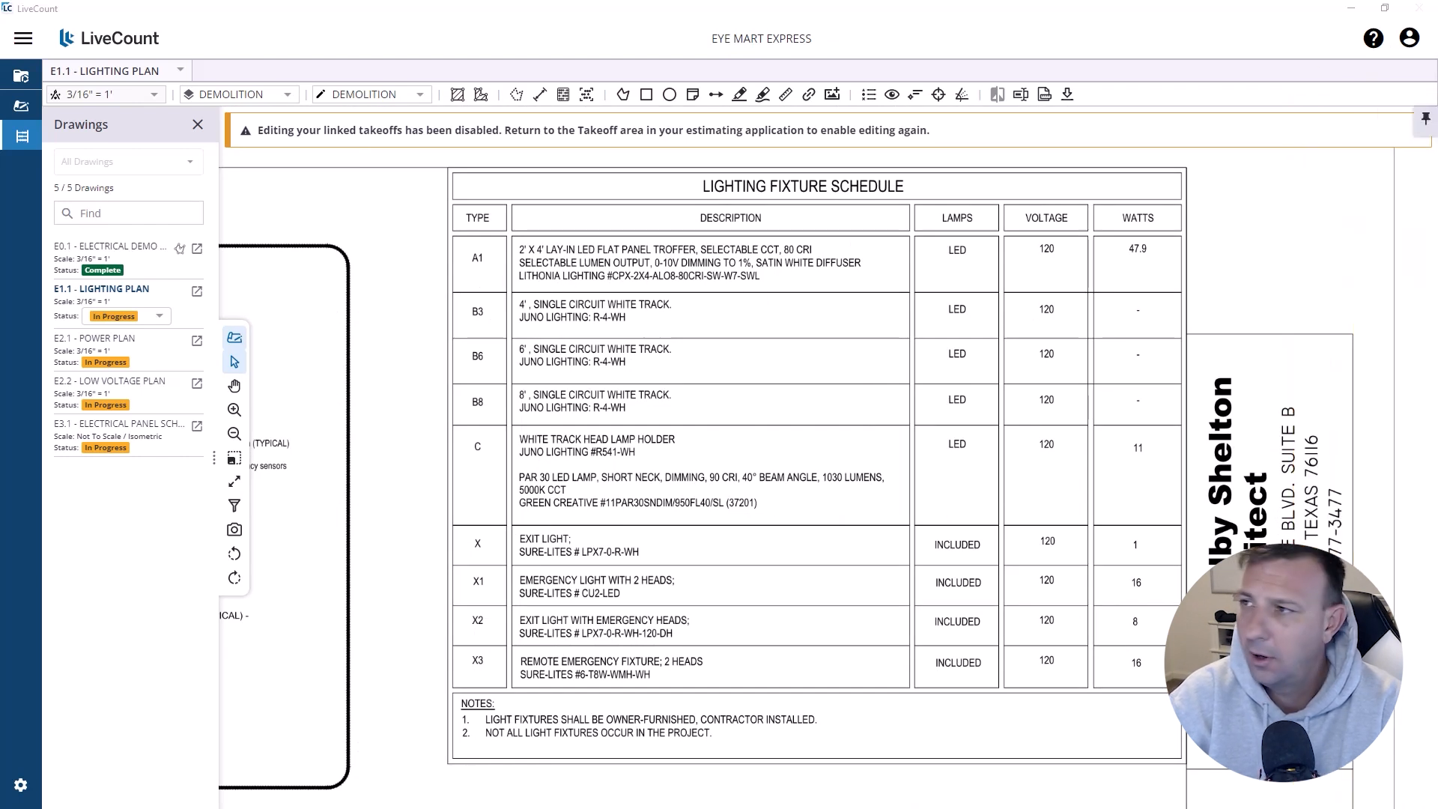
Step: In Accubid Classic, open the takeoff for E1.1 - LIGHTING PLAN and set its system to LIGHT FIXTURES
left_click_drag(1437, 299, 592, 0)
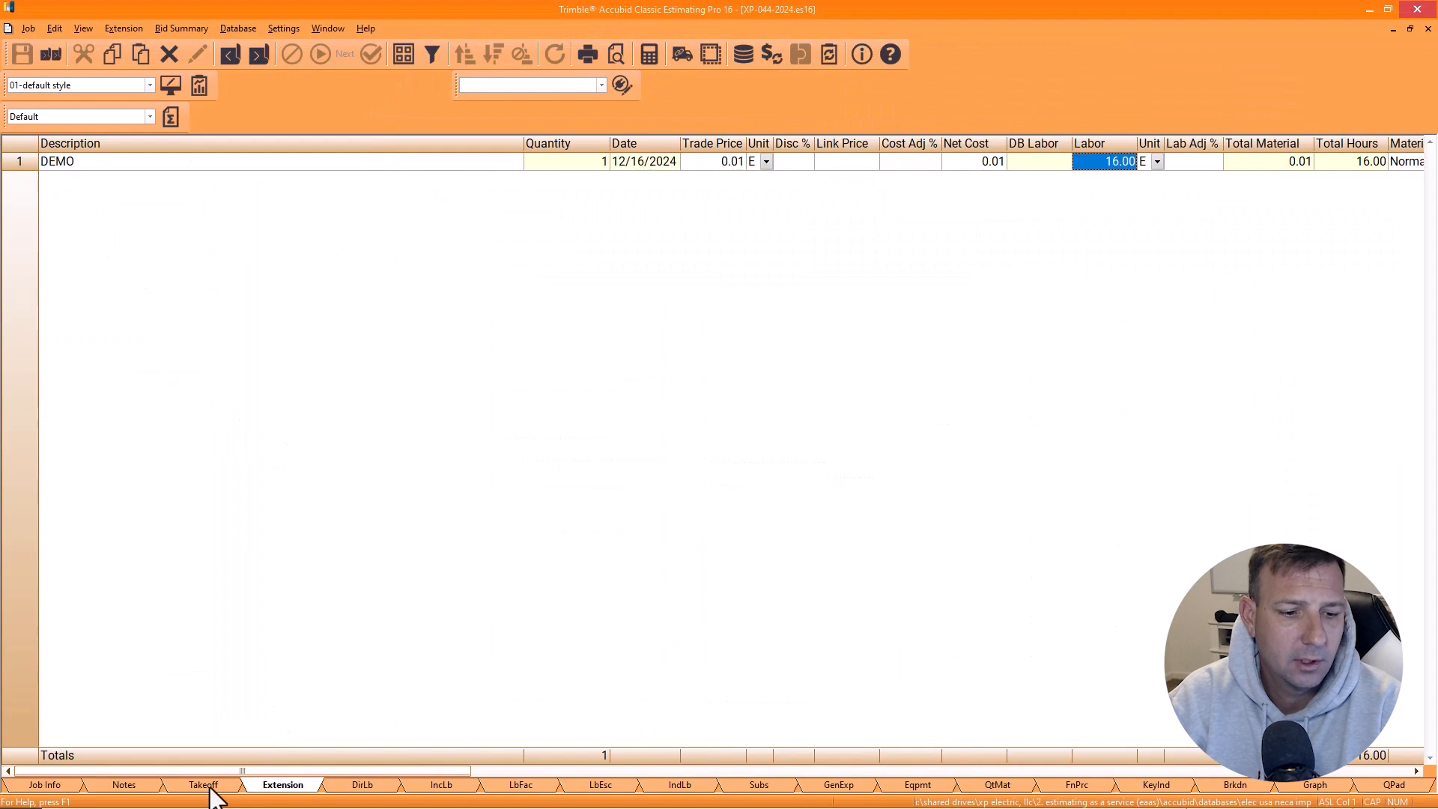
left_click(210, 790)
left_click(891, 224)
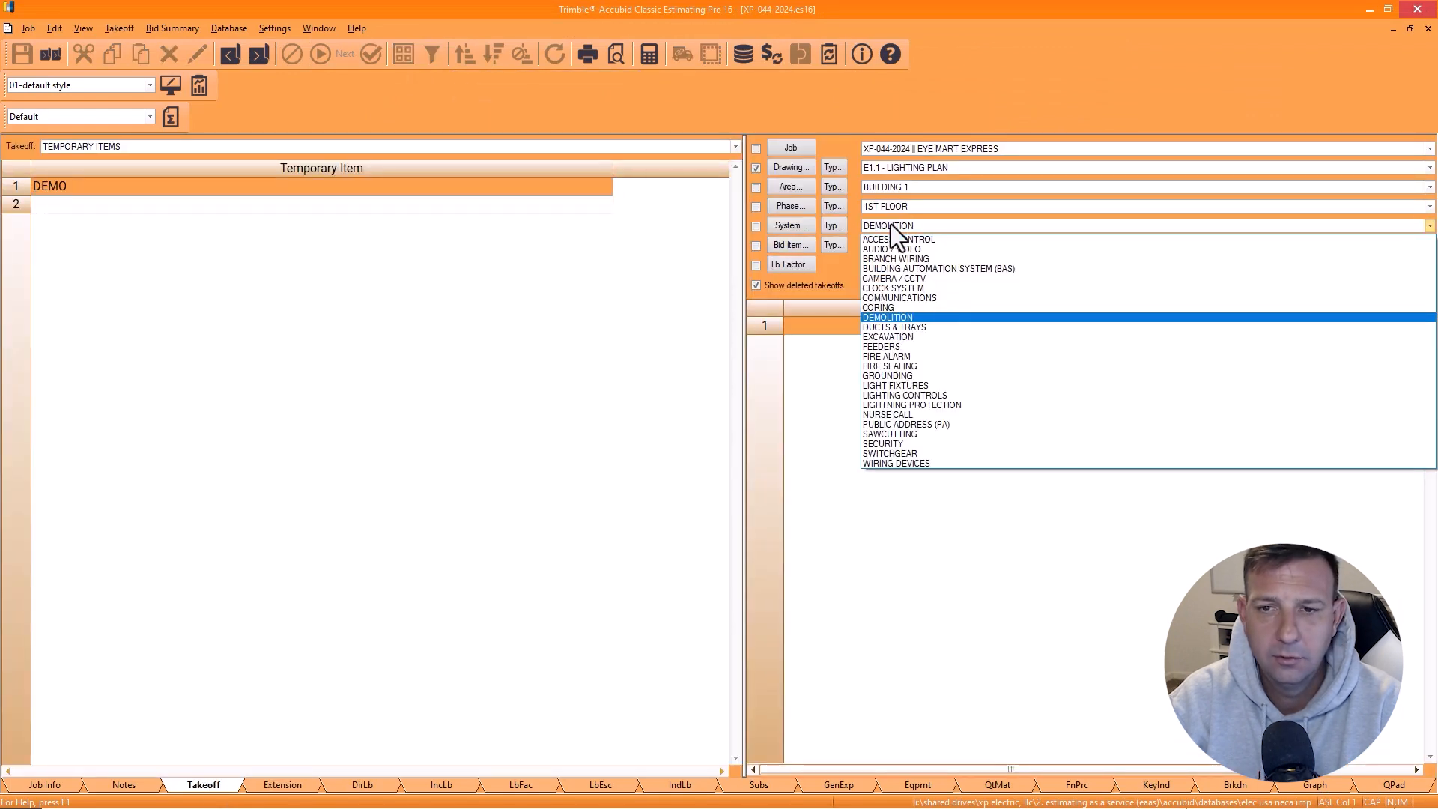
left_click(890, 385)
Step: Change the takeoff type to FIXTURES and create a fixture designation named A1
left_click(104, 144)
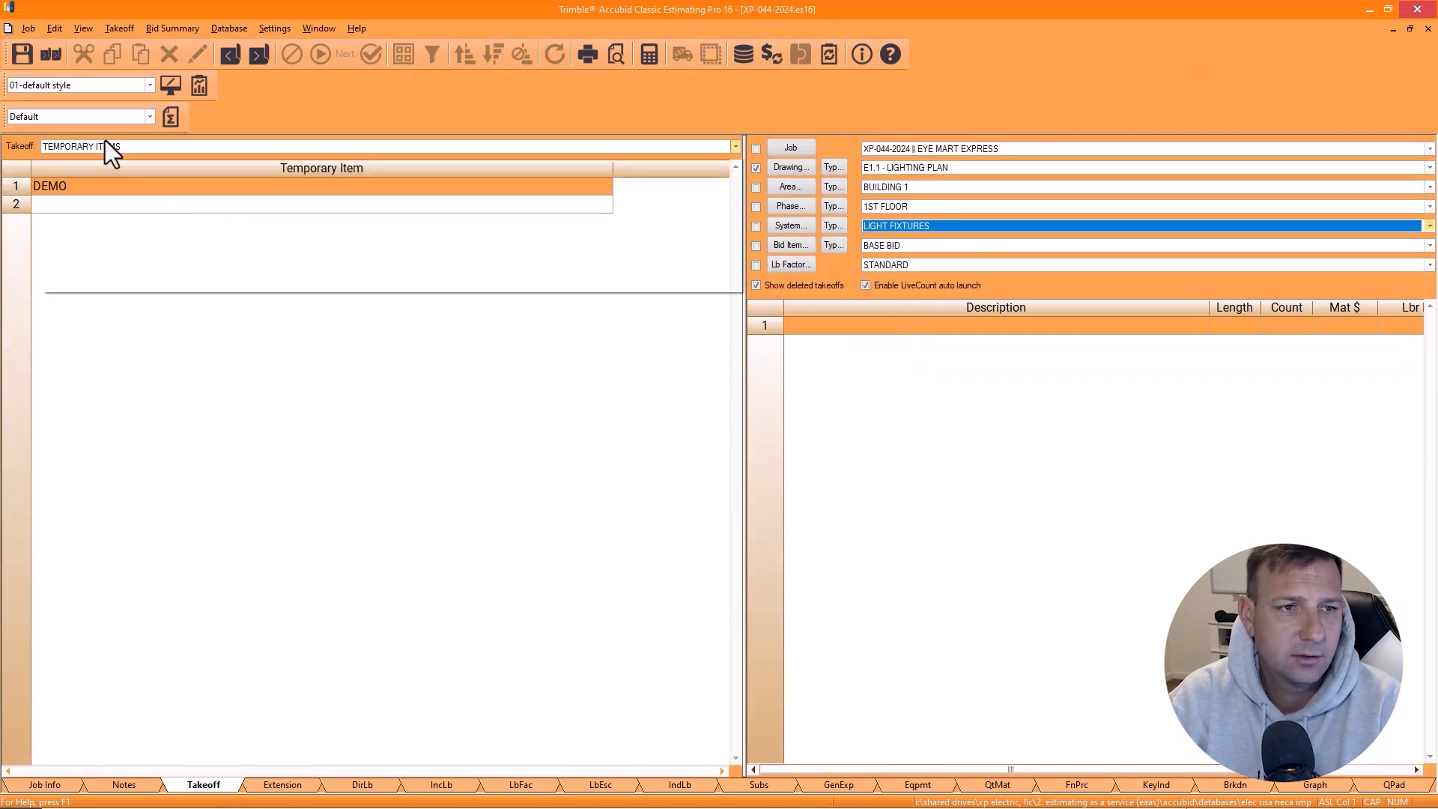
left_click(90, 158)
type("A1")
left_click(686, 436)
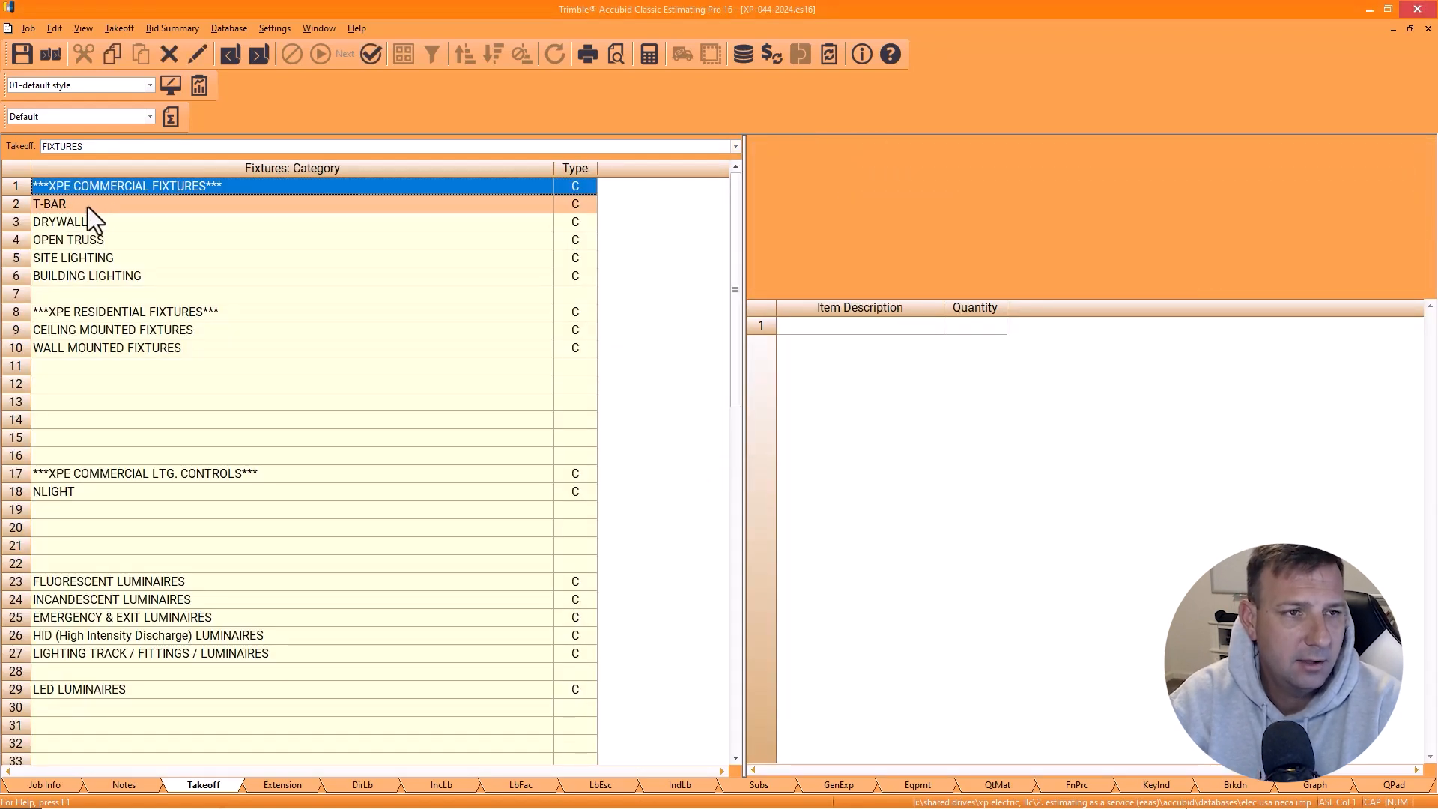
Step: Assign the modular LED luminaire 2' X 4' MODULAR FLAT LENS RCSD T-BAR - INTEGRAL LED LAMP to A1
scroll(93, 213, "down", 2)
scroll(93, 212, "down", 2)
scroll(125, 375, "up", 2)
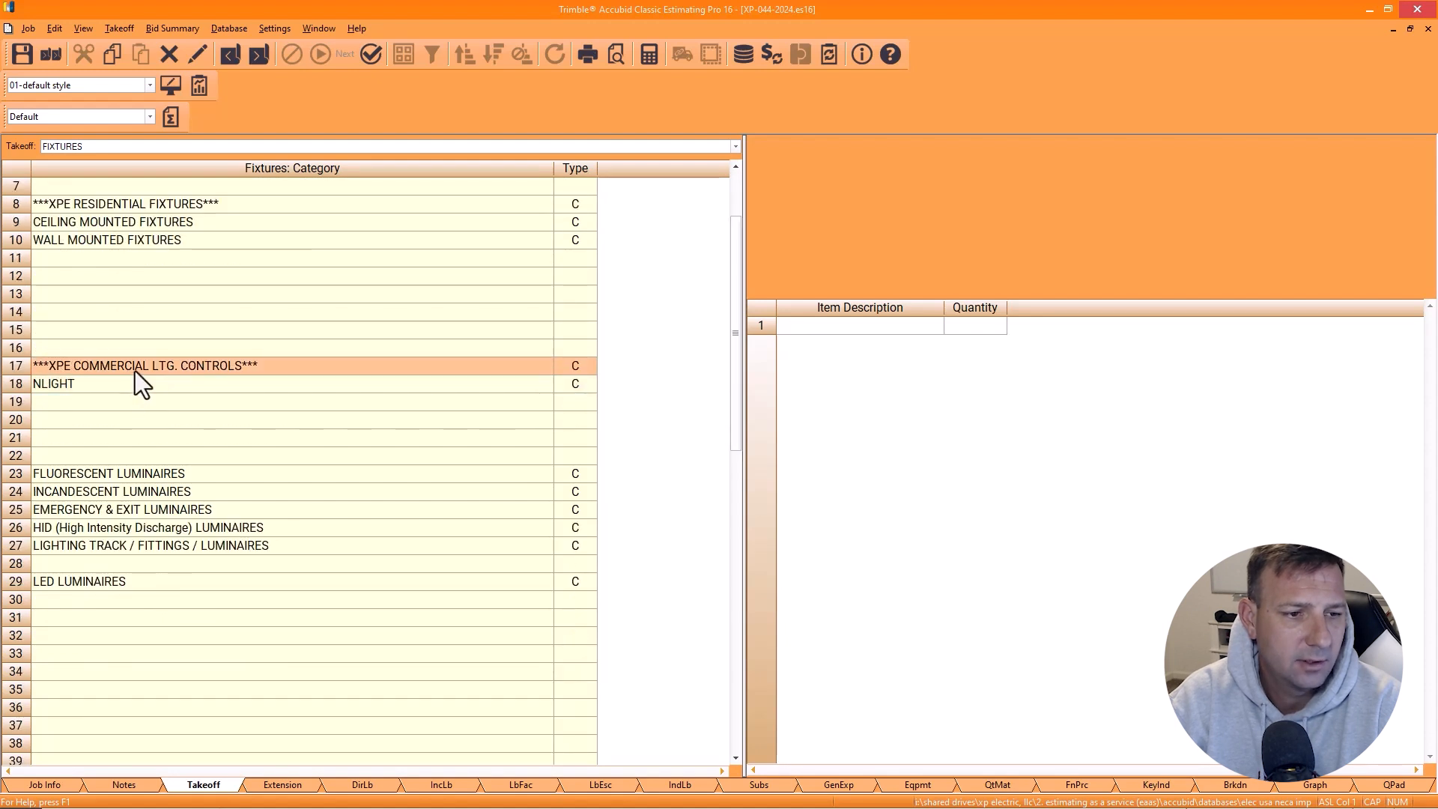
double_click(87, 586)
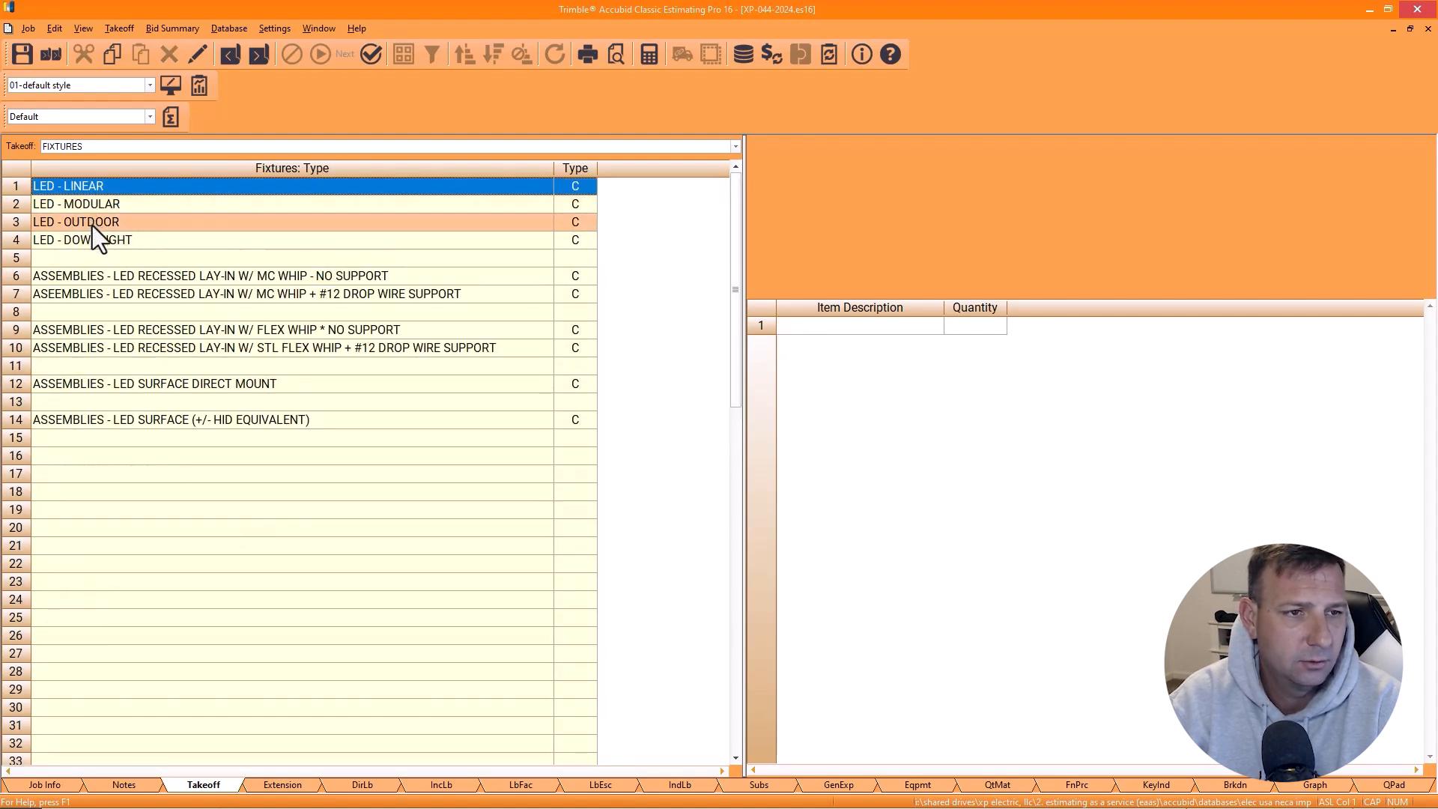
double_click(93, 206)
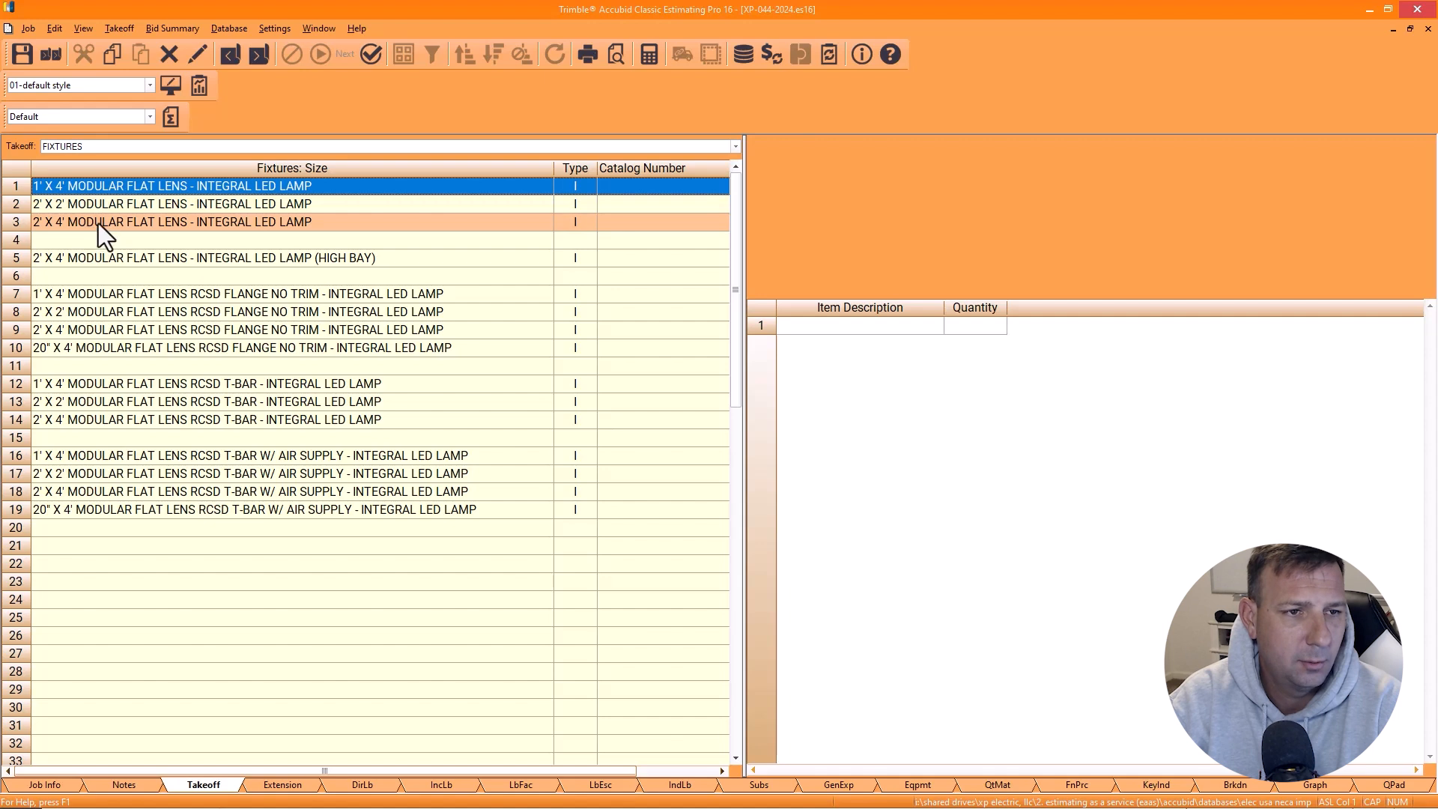
double_click(114, 425)
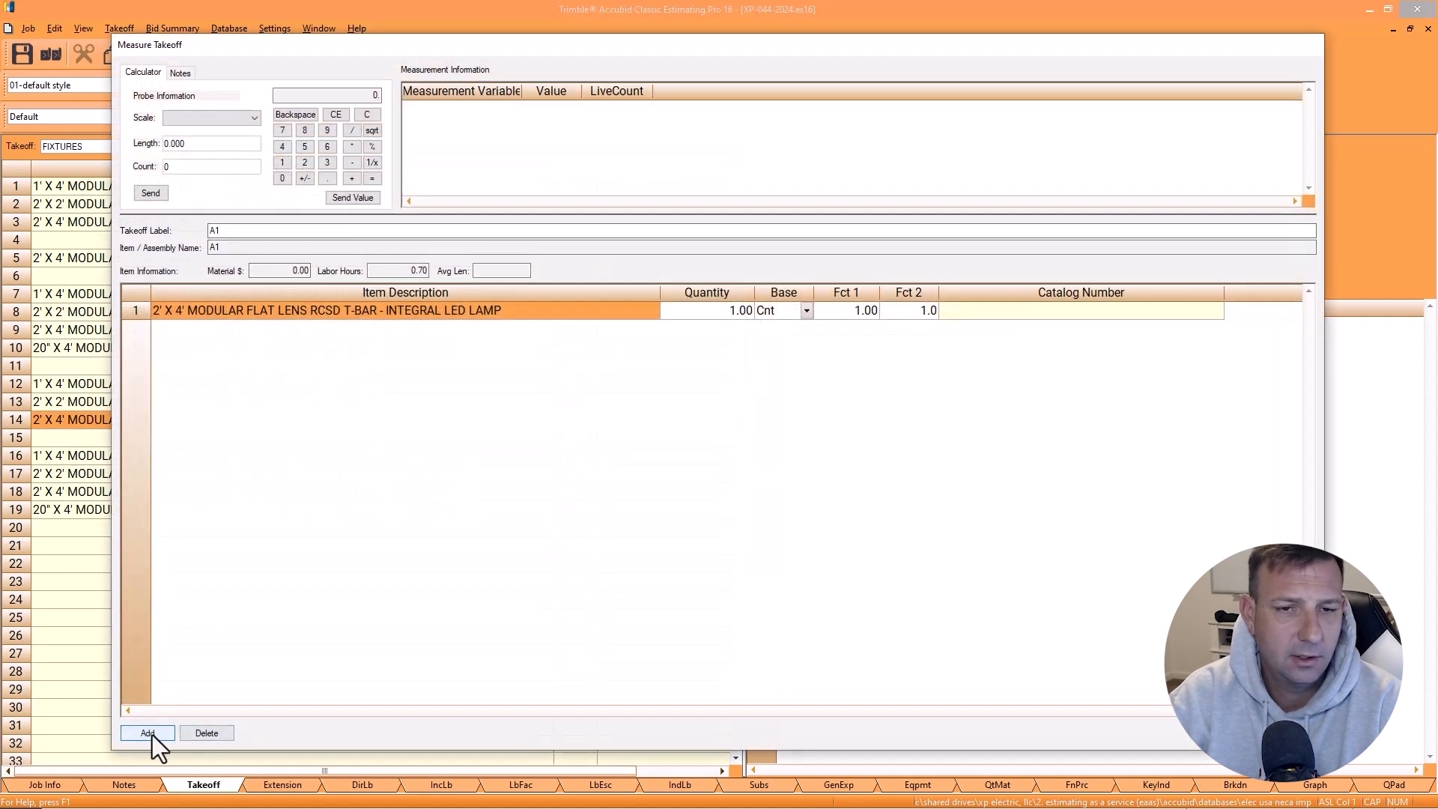
Step: Add the 1/4-14 LAG SCREW from the fasteners and hangers items to the A1 takeoff
left_click(152, 735)
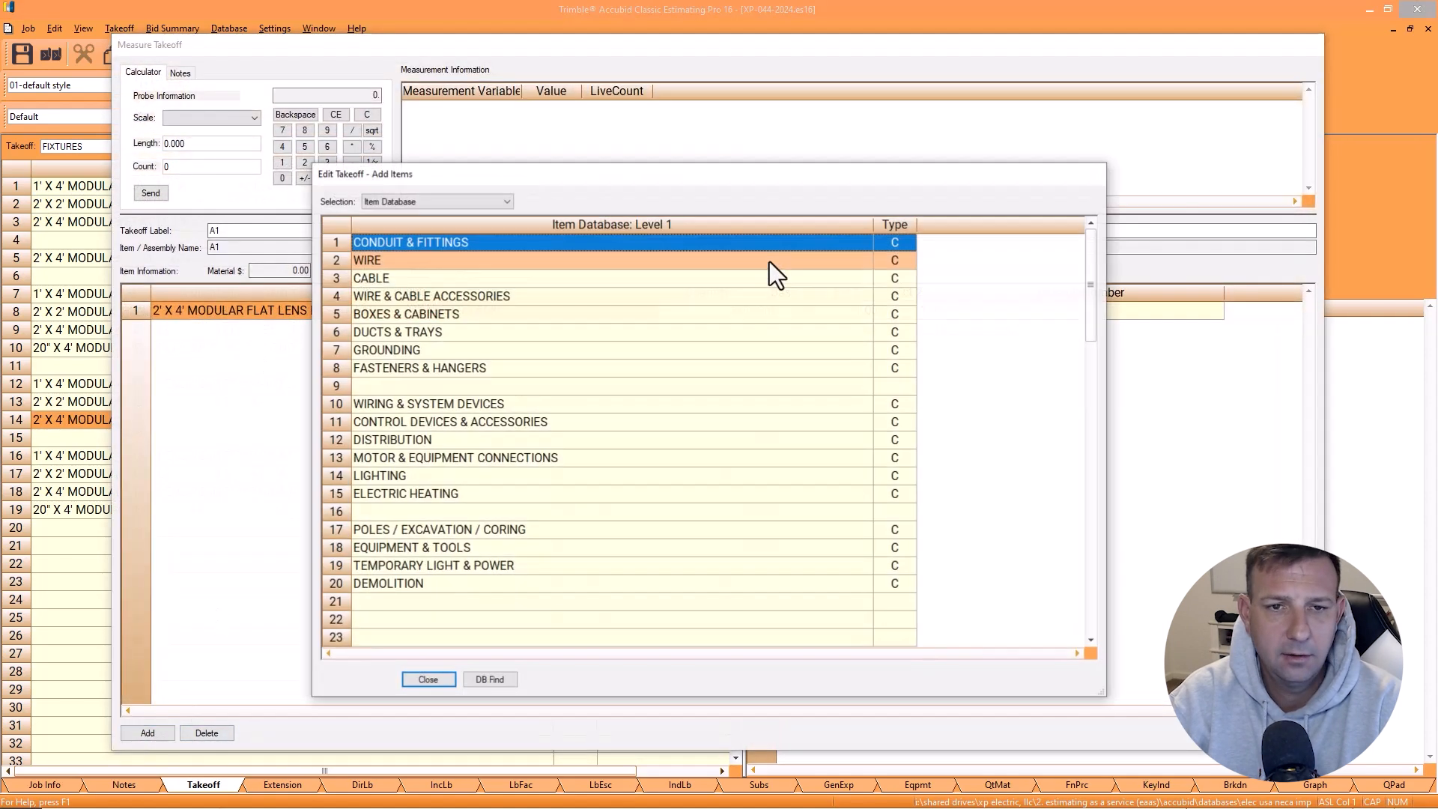
double_click(429, 373)
double_click(419, 318)
double_click(418, 425)
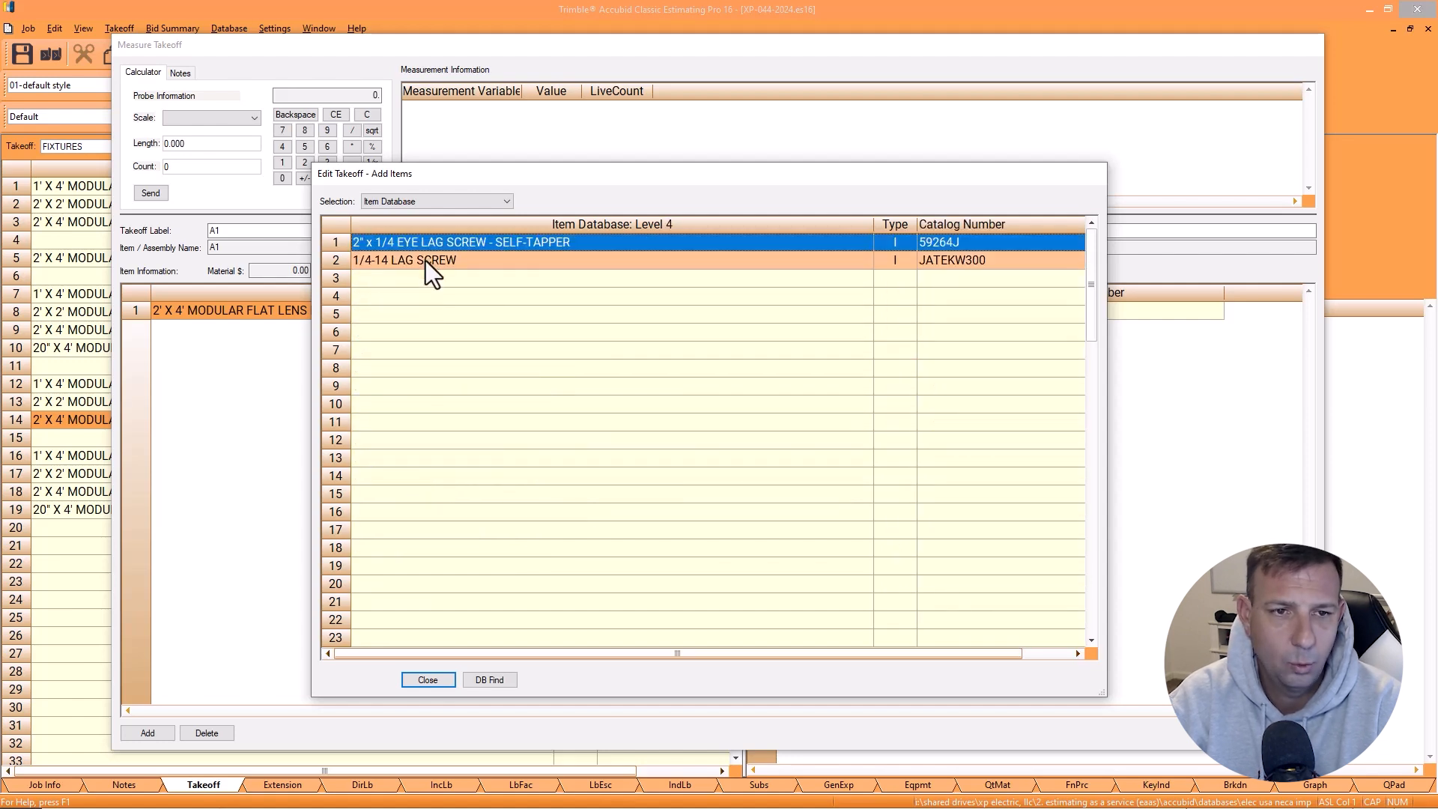
left_click(426, 261)
double_click(424, 264)
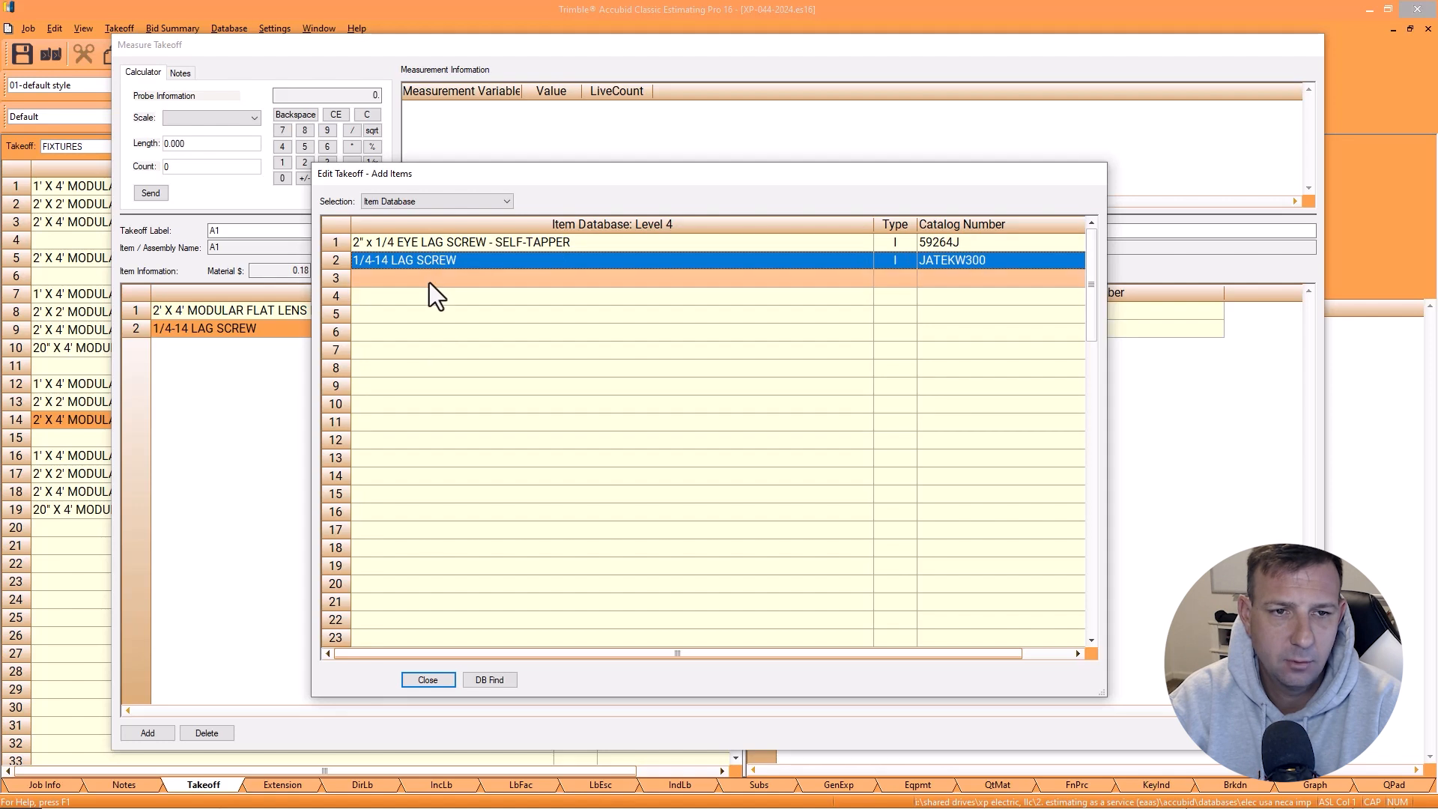
Step: Add #12 CEILING WIRE from the seismic restraint and steel wire items to the A1 takeoff
right_click(429, 268)
right_click(402, 275)
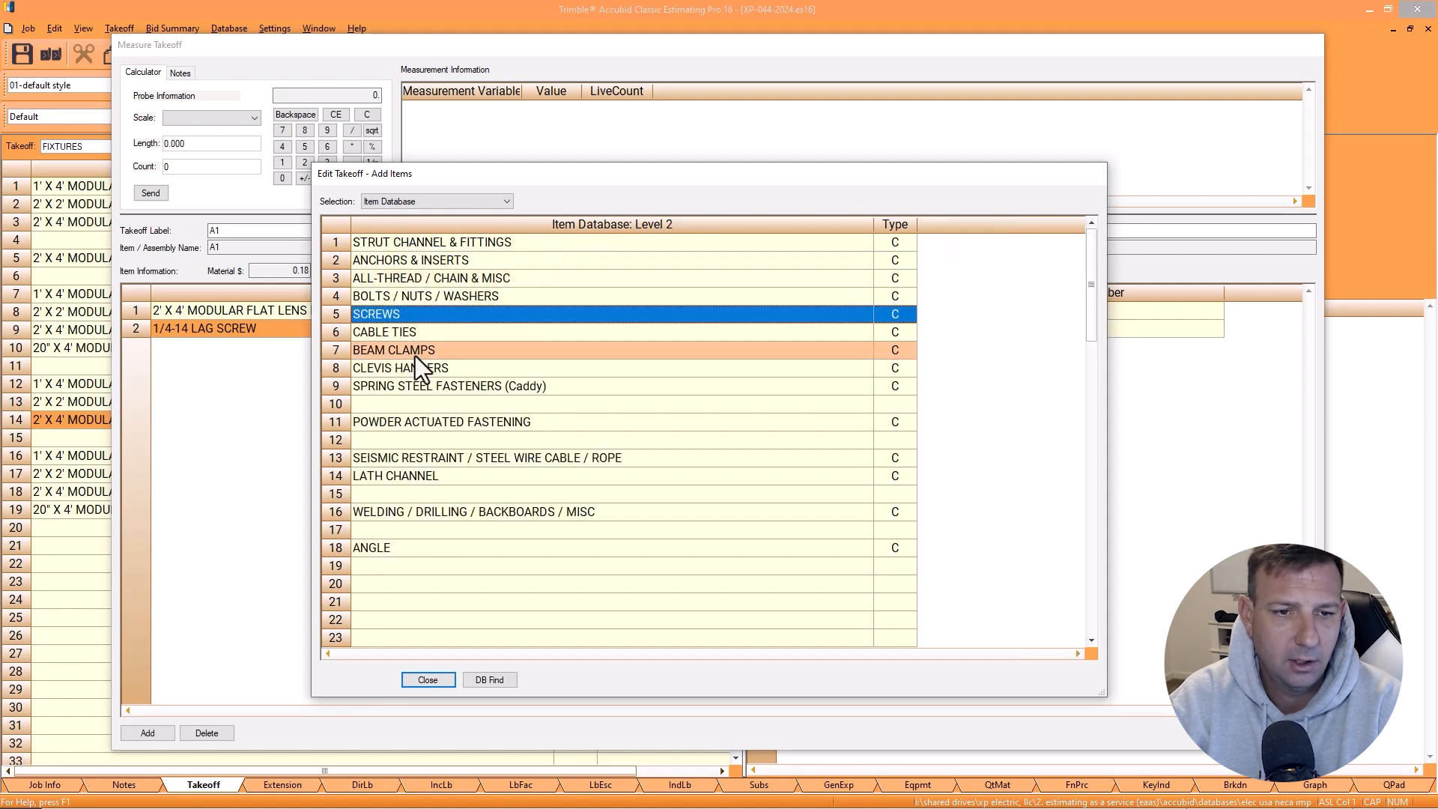
double_click(448, 459)
double_click(419, 282)
double_click(420, 301)
Step: Add the #8x 1 WAFER HEAD SELF-TAP STUD SCREW - 12G to A1 and close the item selection
right_click(420, 303)
right_click(419, 302)
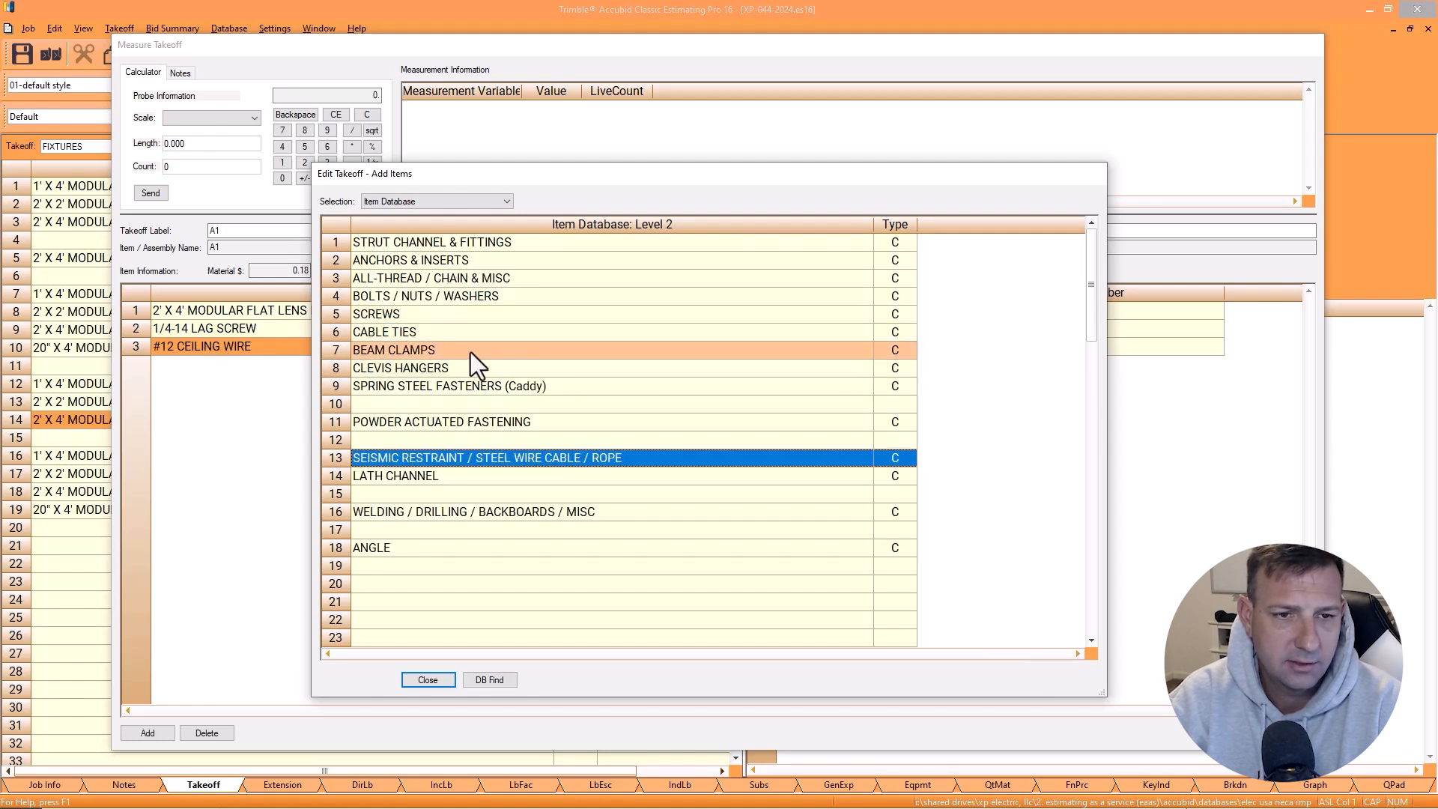
double_click(421, 314)
double_click(430, 385)
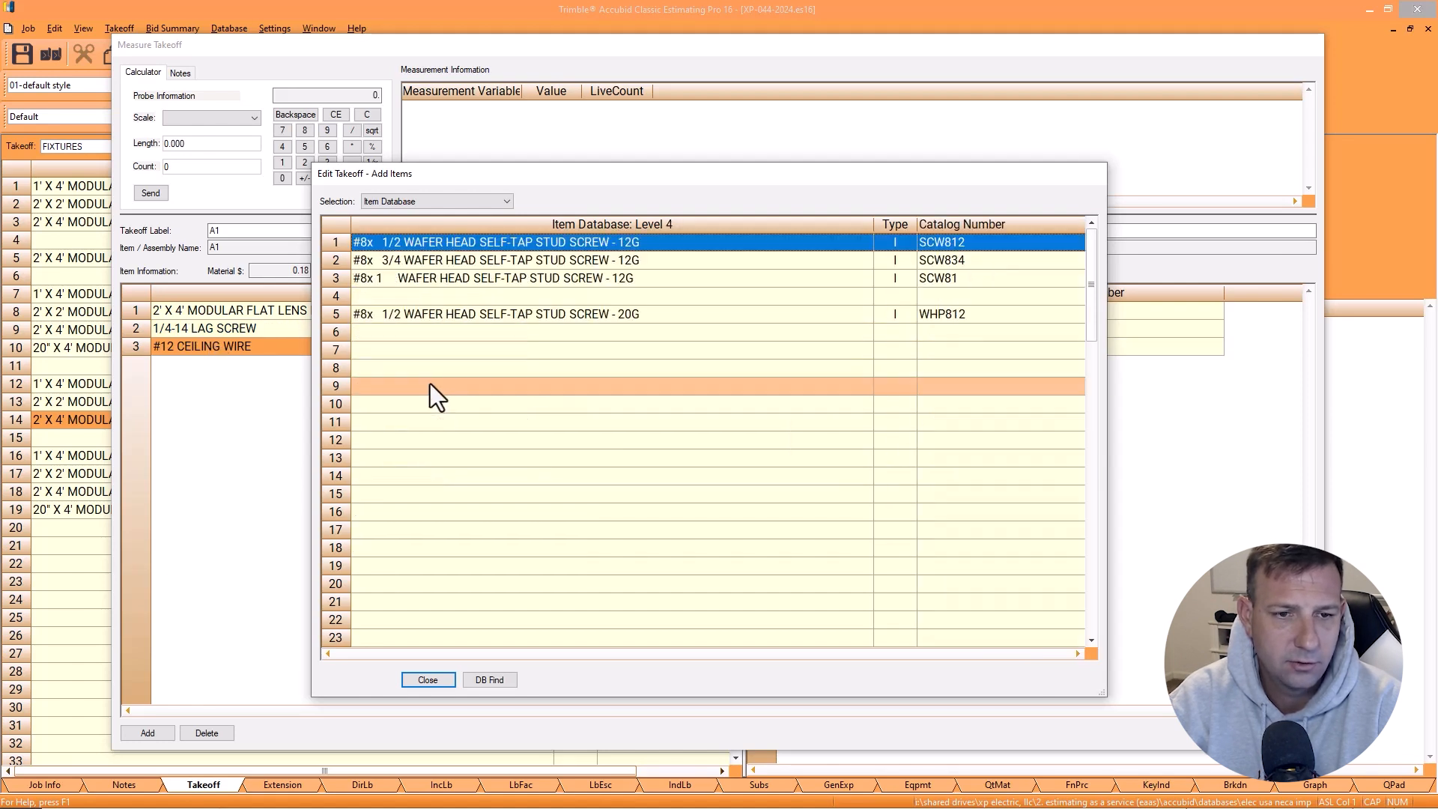
double_click(437, 279)
left_click(422, 682)
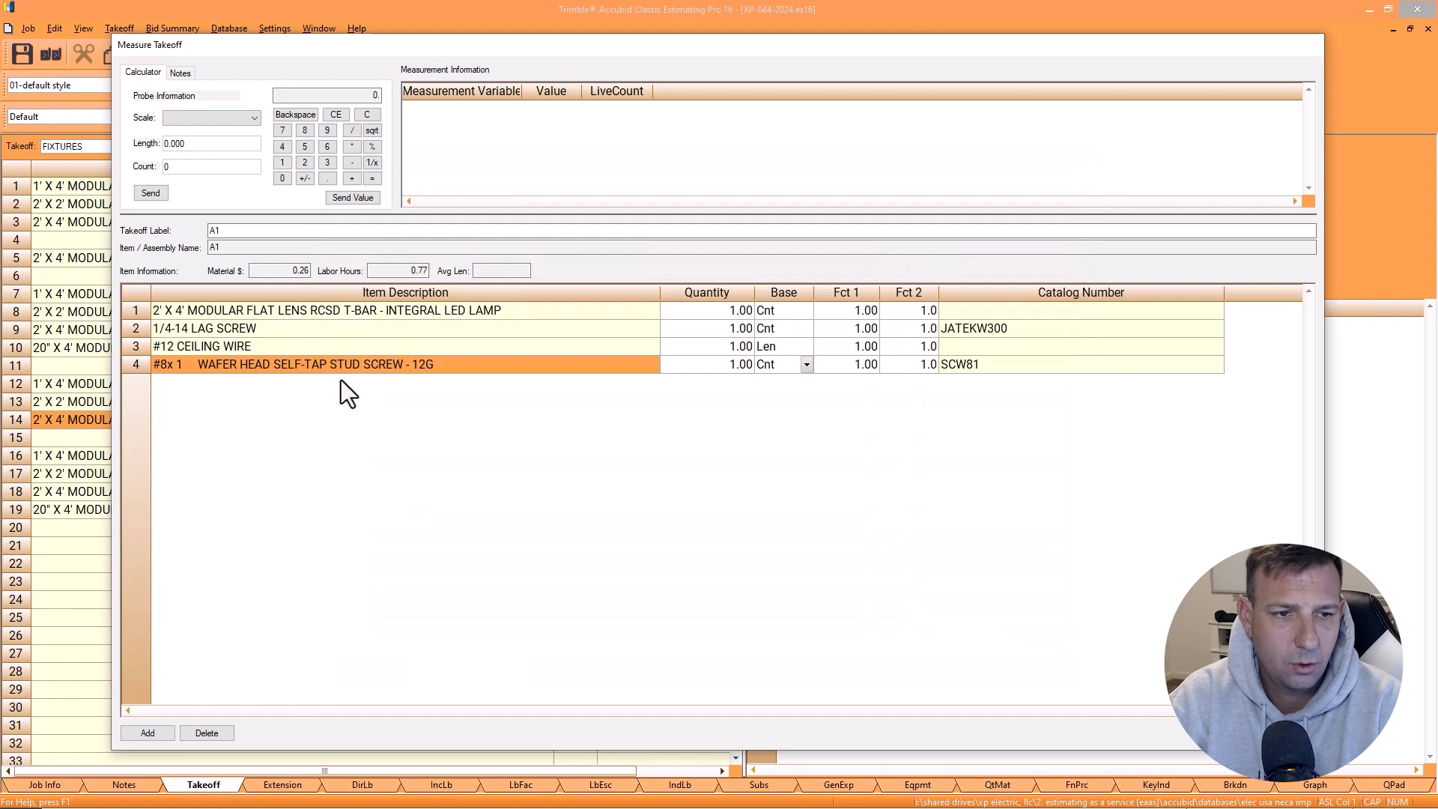
Step: Base the ceiling wire on count and set Fct 1 to 2 for lag screws, 2 for ceiling wire and 4 for stud screws
left_click(807, 345)
left_click(794, 363)
left_click(806, 330)
left_click(847, 326)
type("2")
key("Return")
type("2")
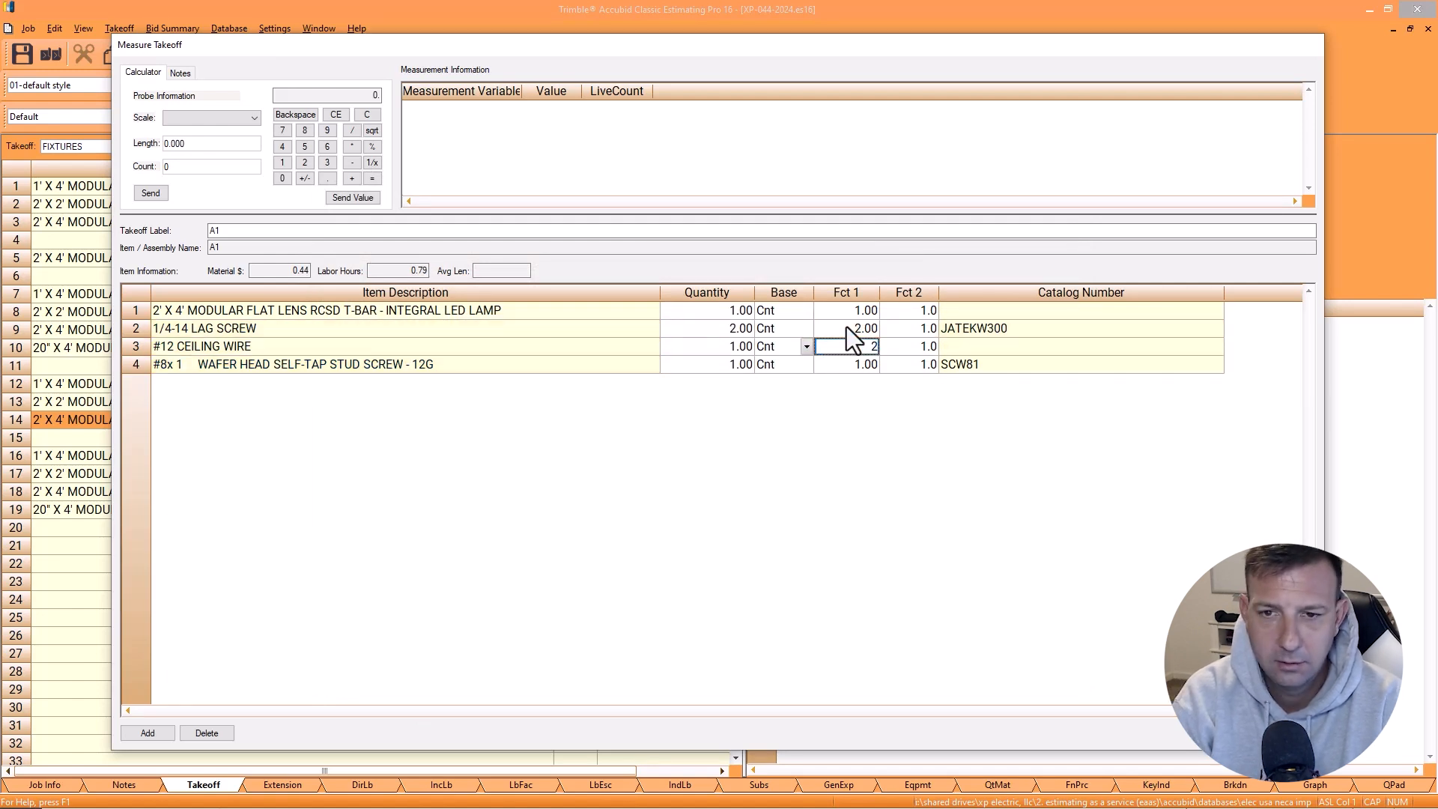
key("Return")
type("4")
key("Return")
Step: Accept the A1 item list and finish the fixture definition without adding lamps
left_click(236, 312)
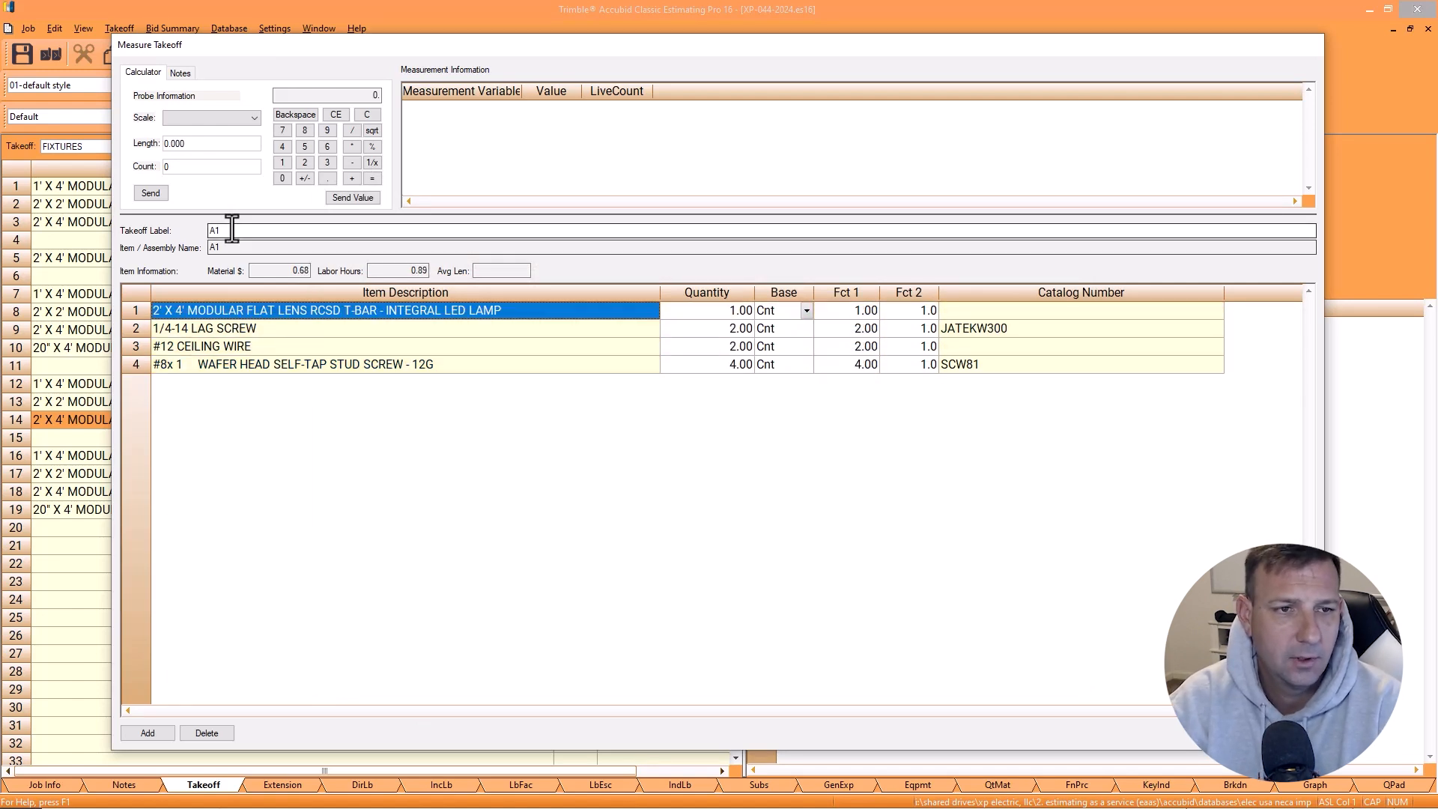
left_click(1229, 734)
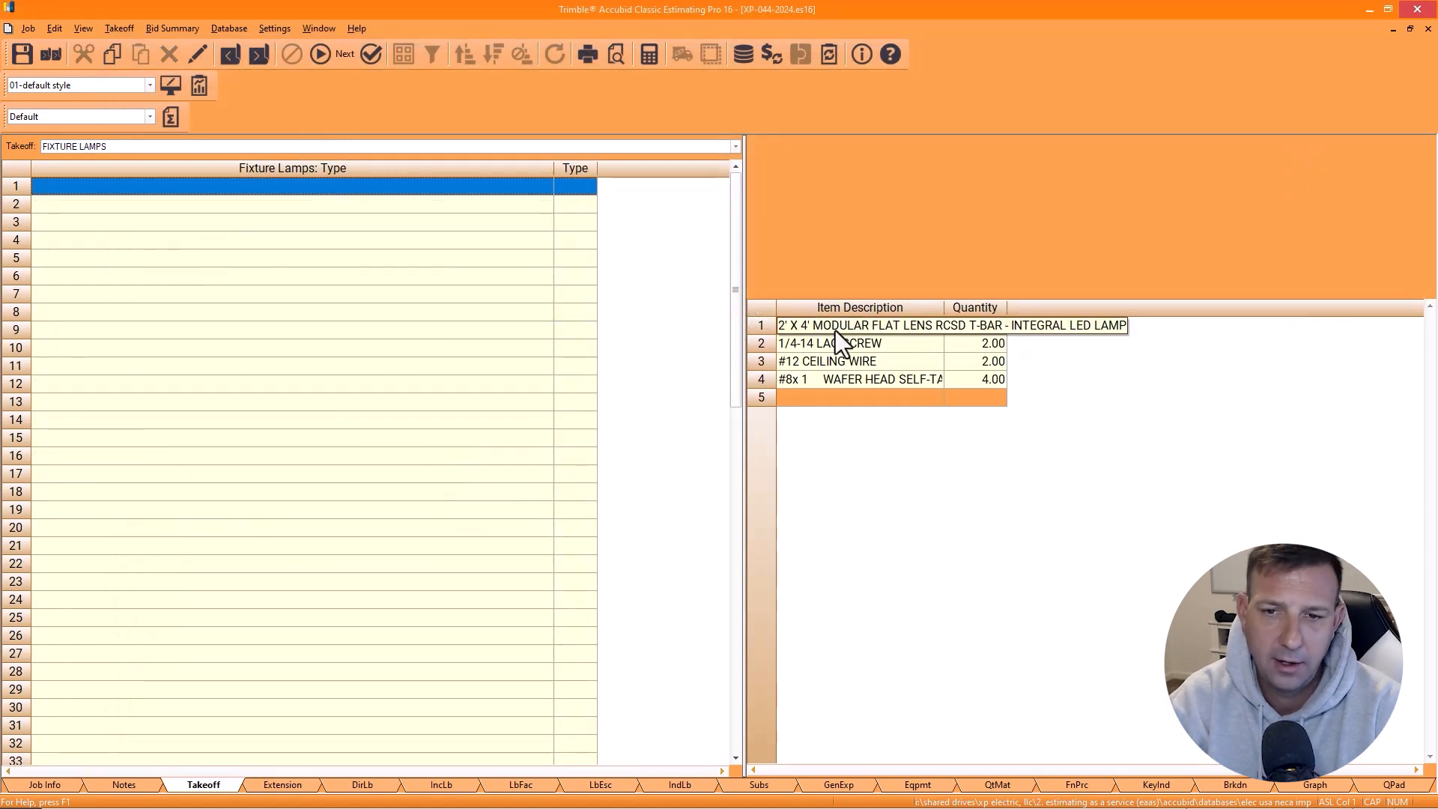
right_click(834, 323)
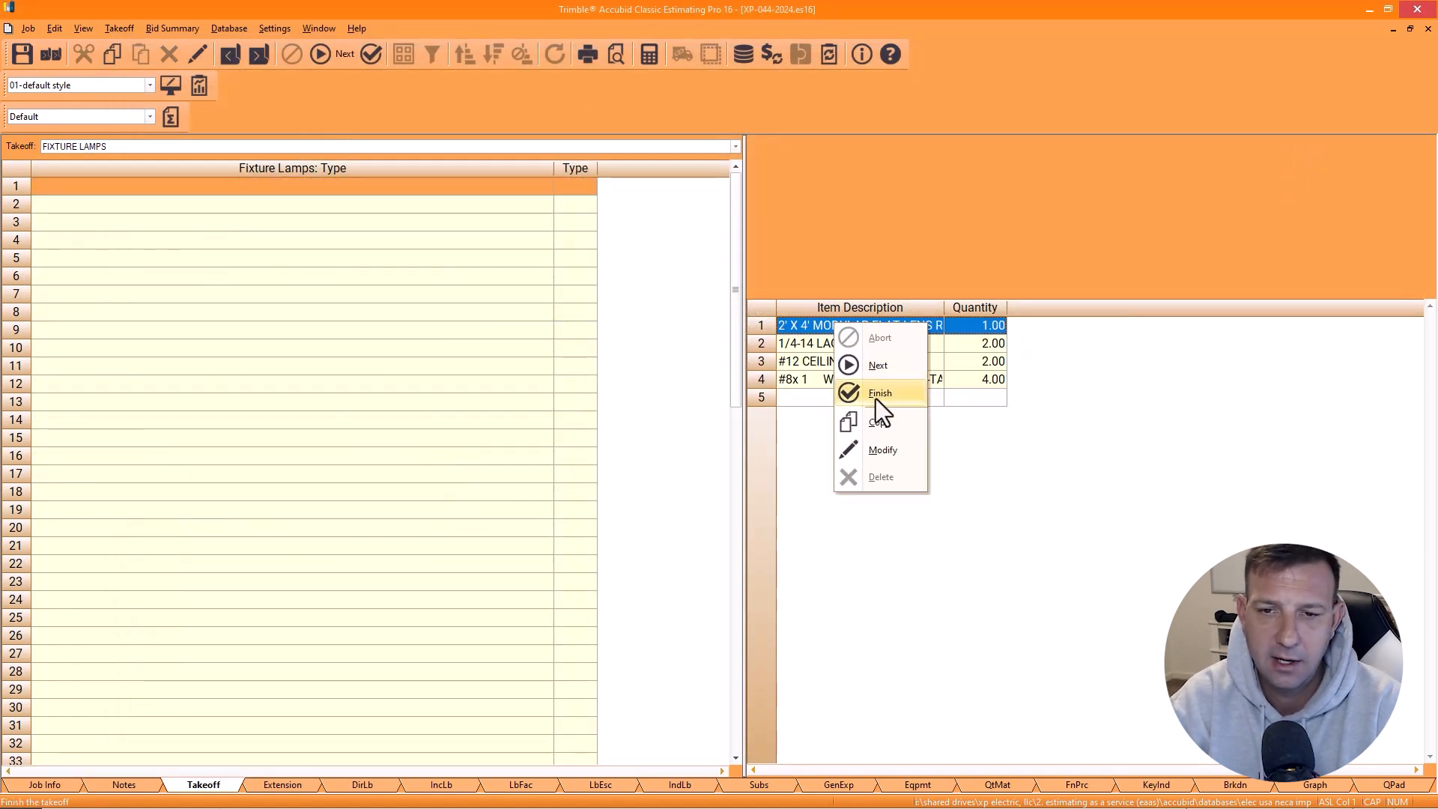
left_click(884, 397)
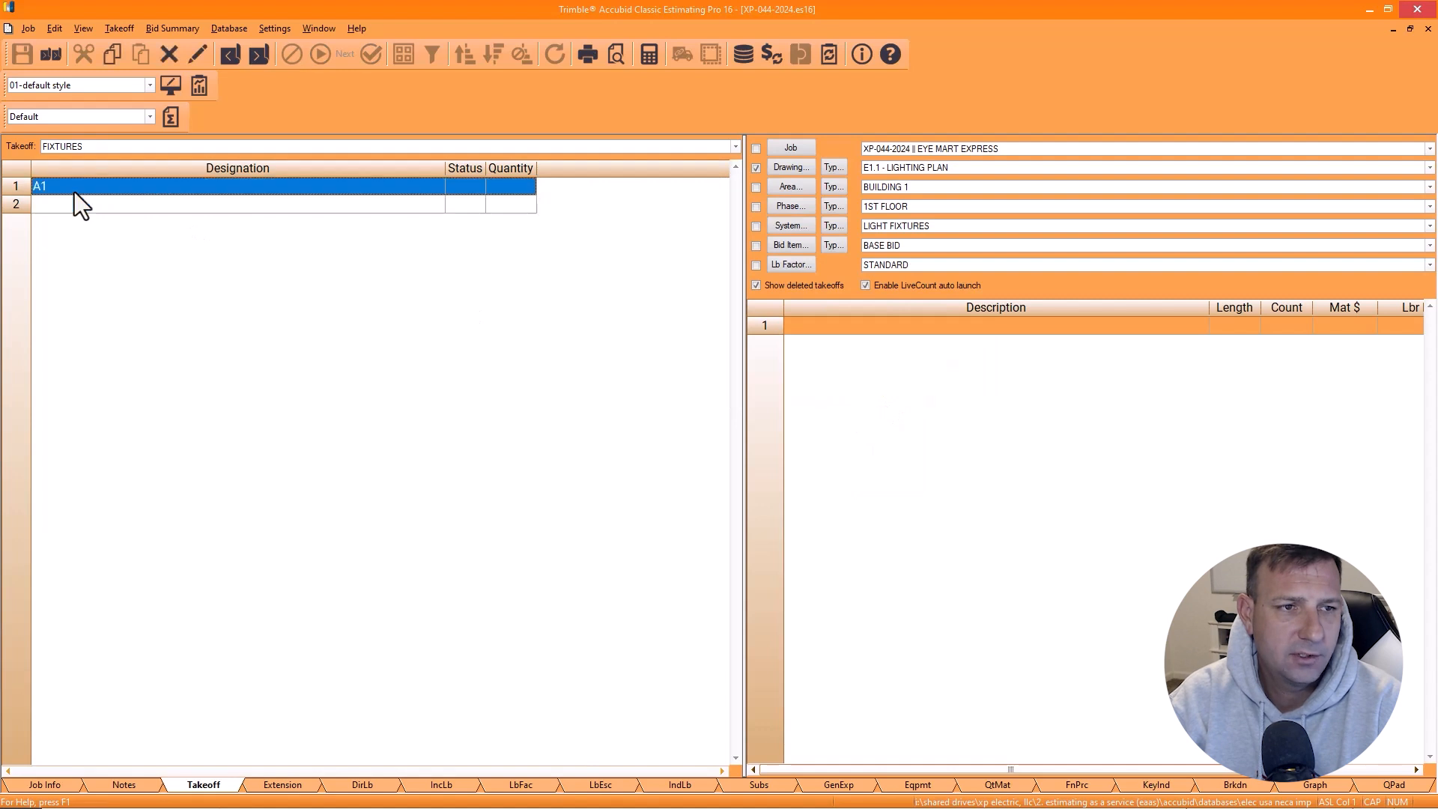
left_click_drag(322, 9, 484, 3)
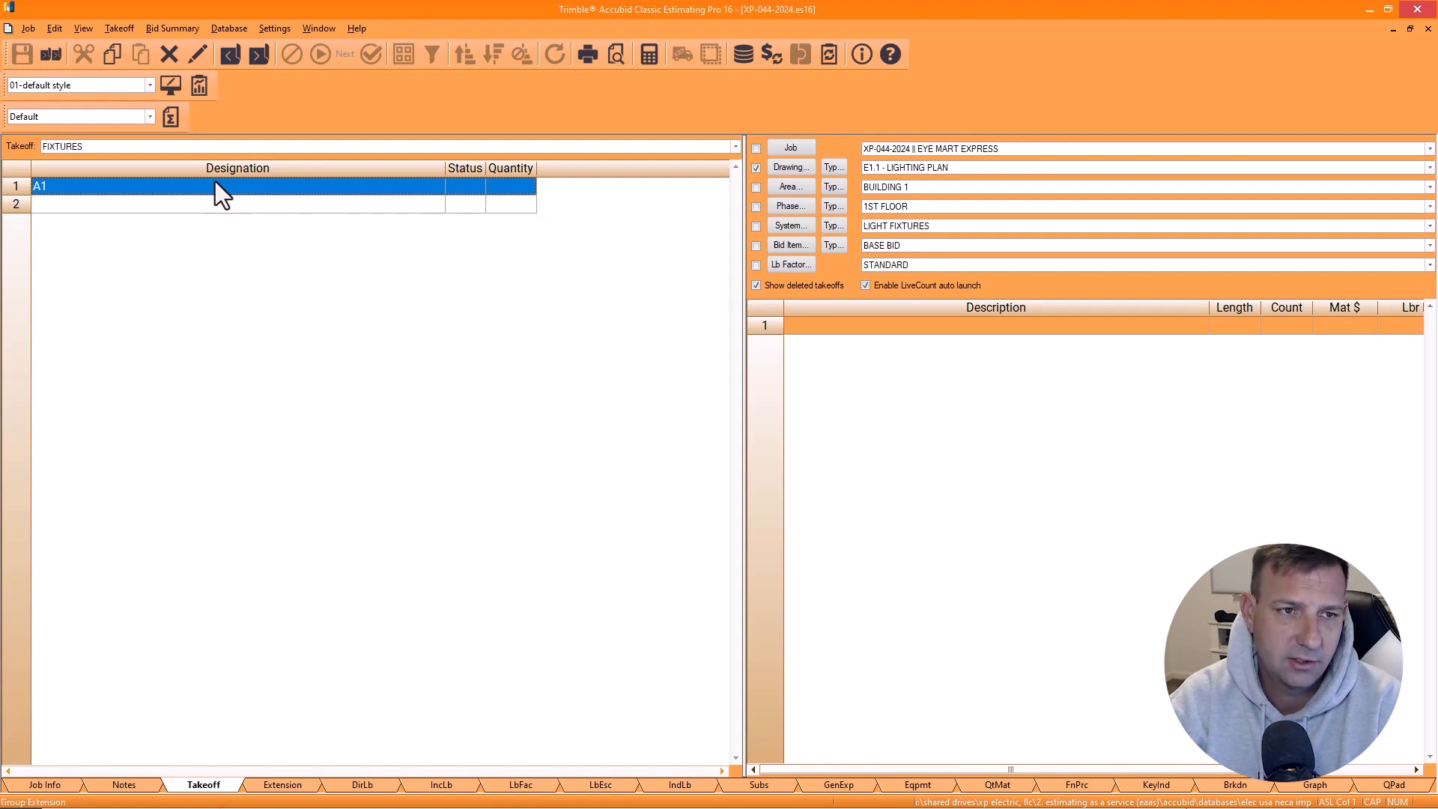
Step: Start the A1 takeoff, count every A1 fixture on the E1.1 lighting plan in LiveCount, and return the count to Accubid
double_click(67, 187)
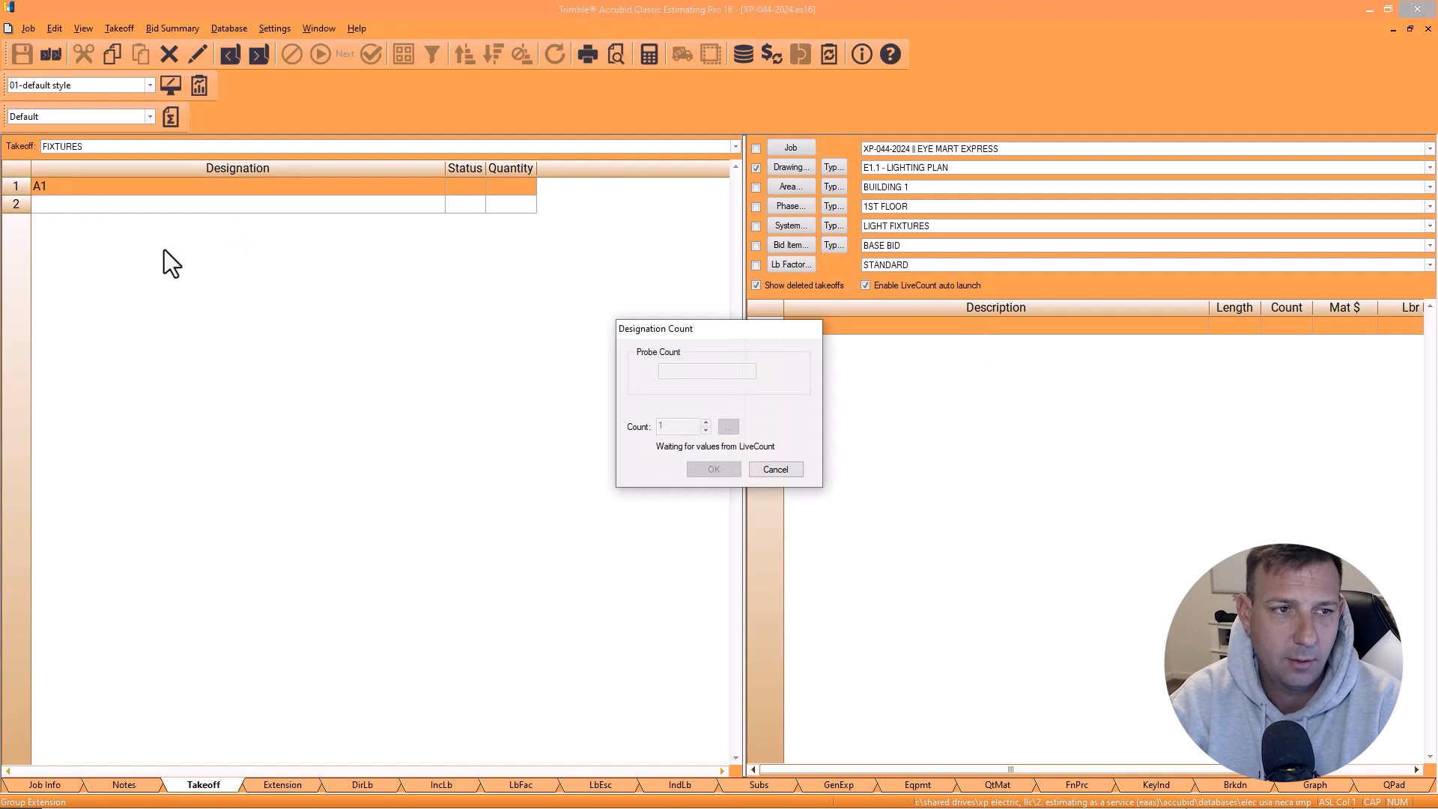
left_click(824, 808)
scroll(960, 378, "down", 4)
left_click_drag(533, 446, 863, 260)
left_click_drag(646, 341, 807, 156)
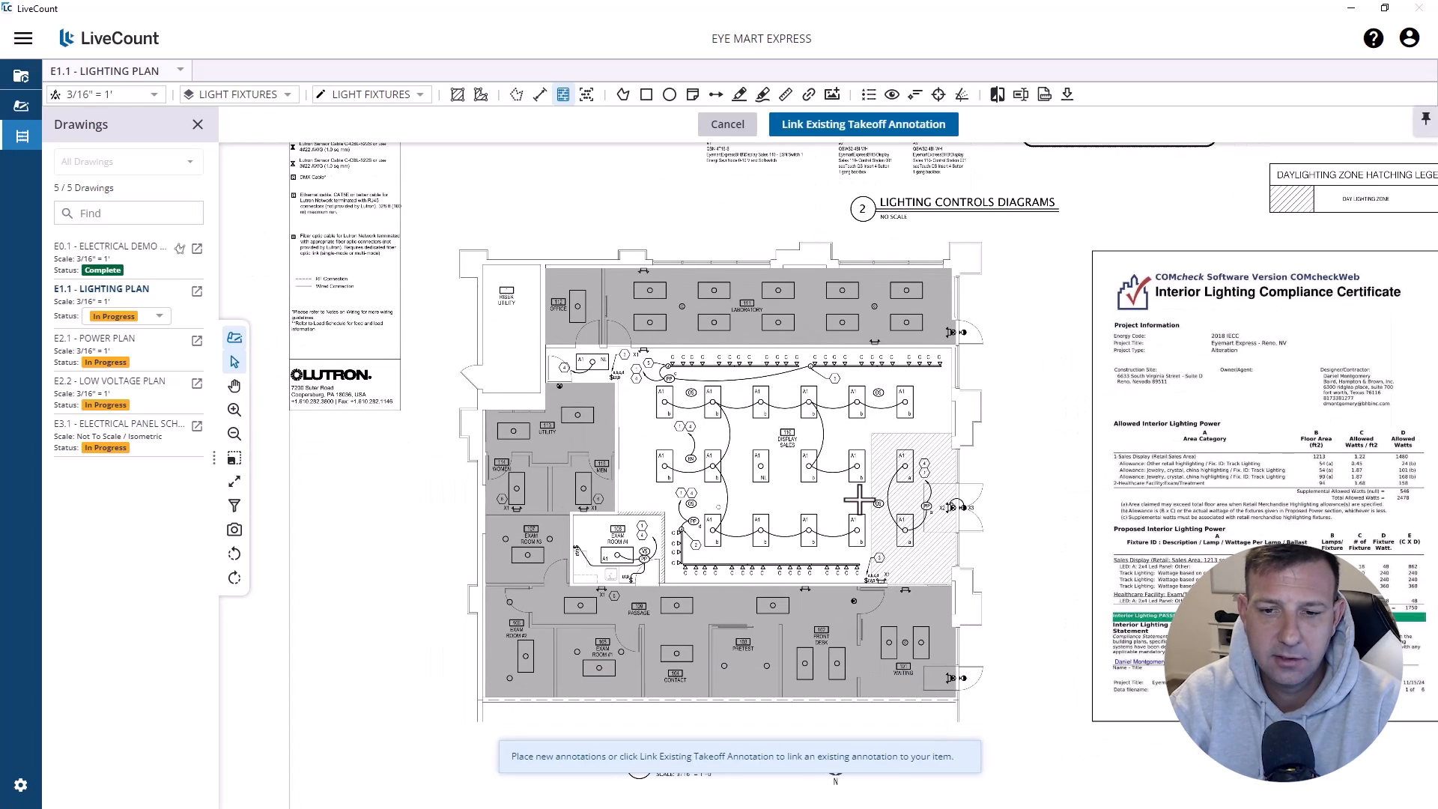
scroll(860, 500, "up", 2)
scroll(449, 285, "up", 3)
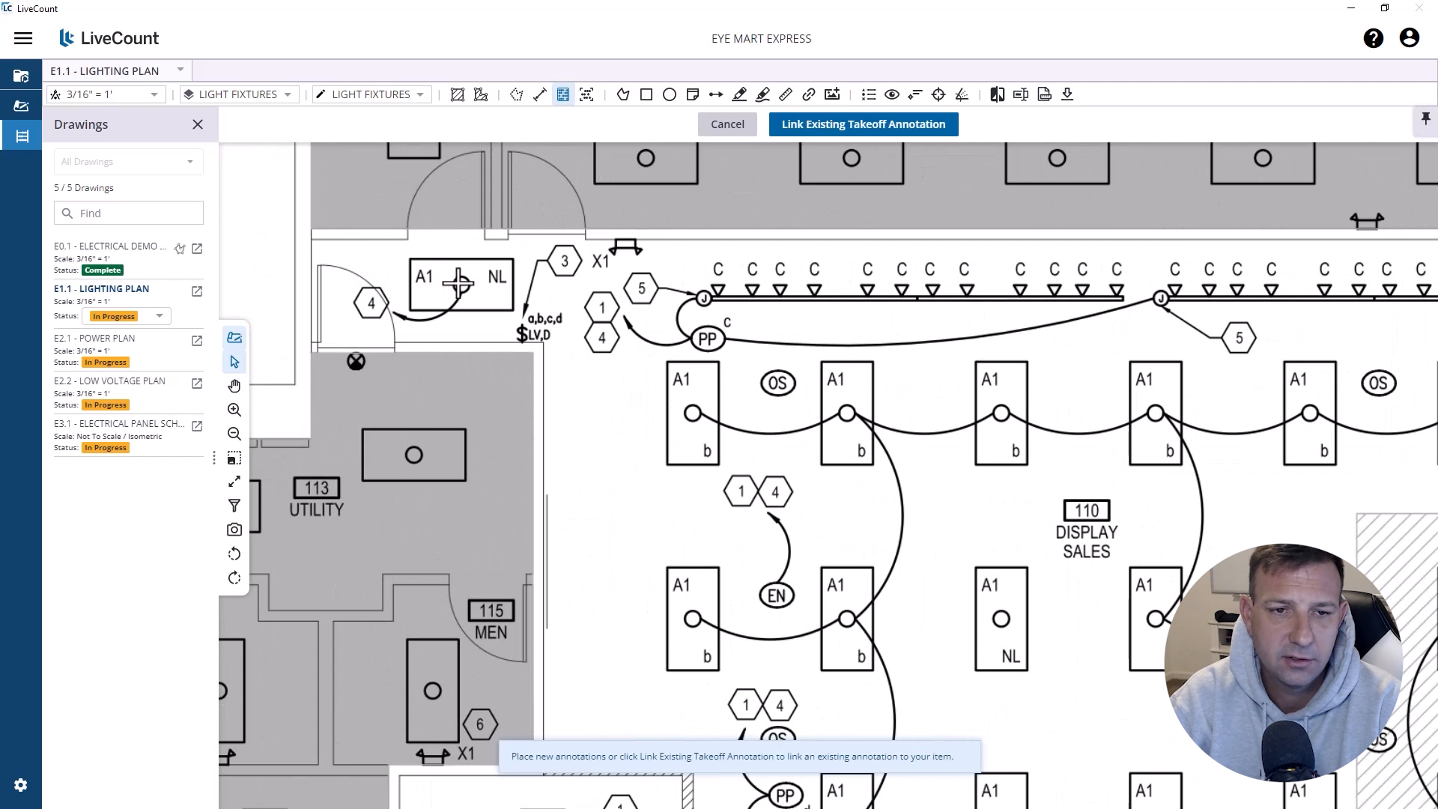
left_click(458, 283)
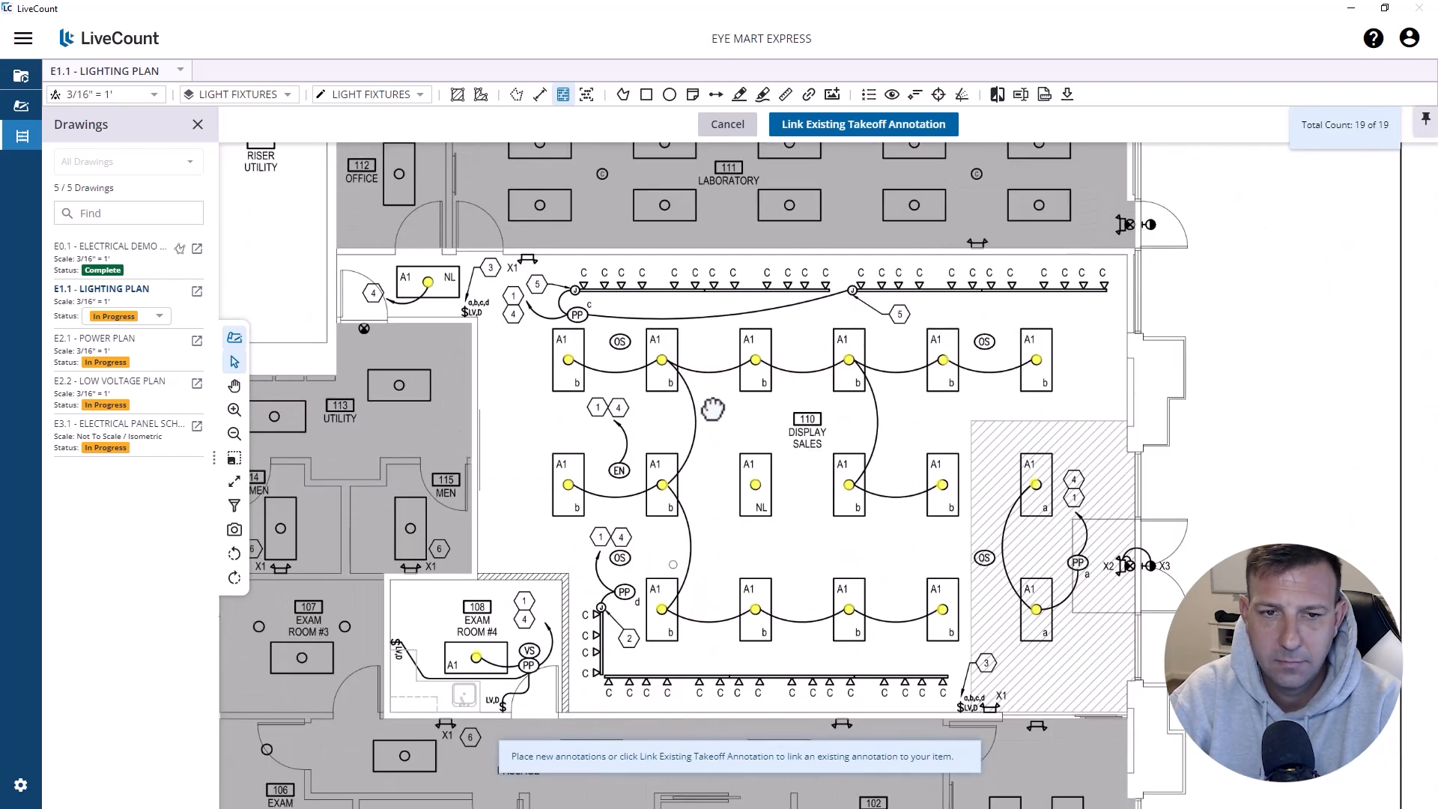
left_click_drag(713, 411, 719, 378)
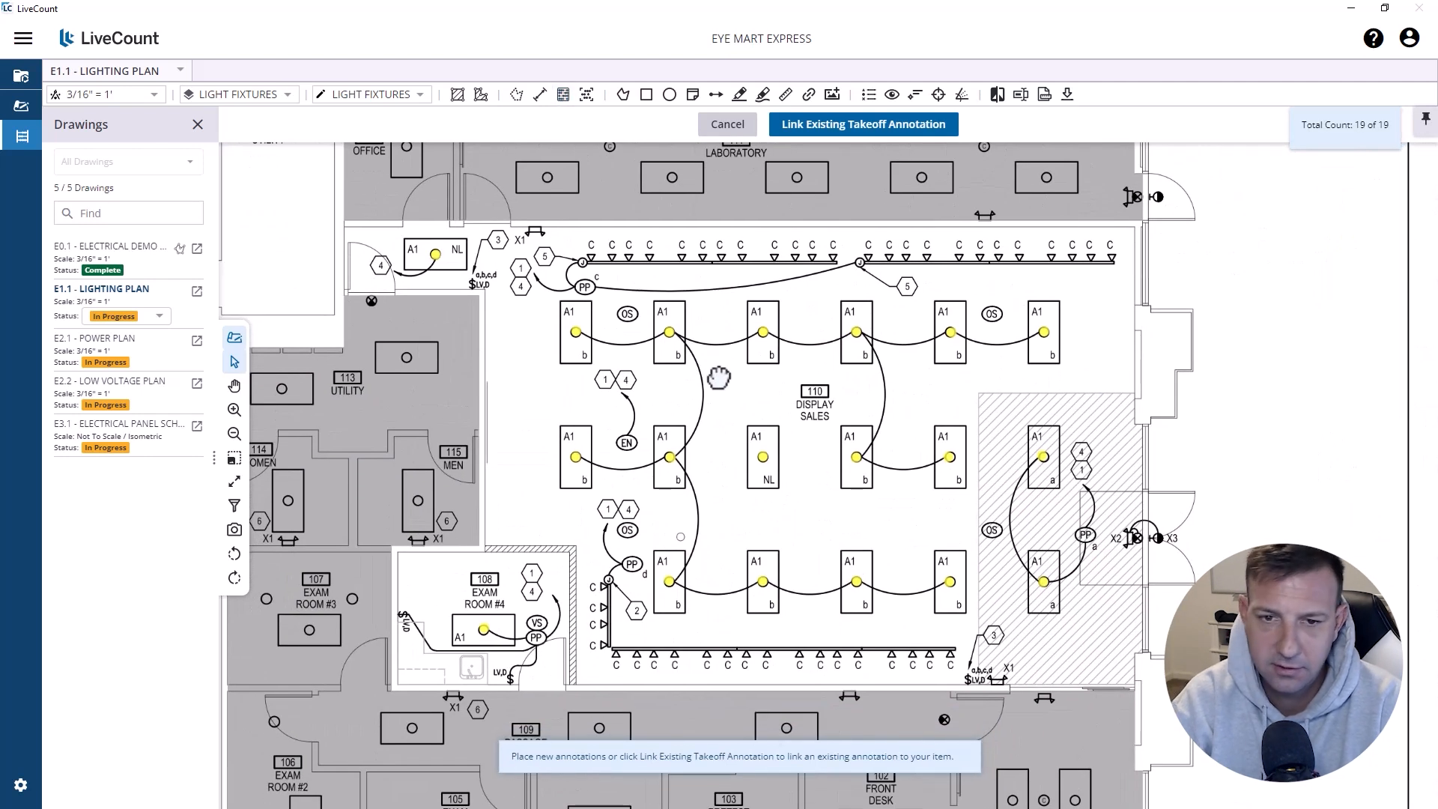
key("Escape")
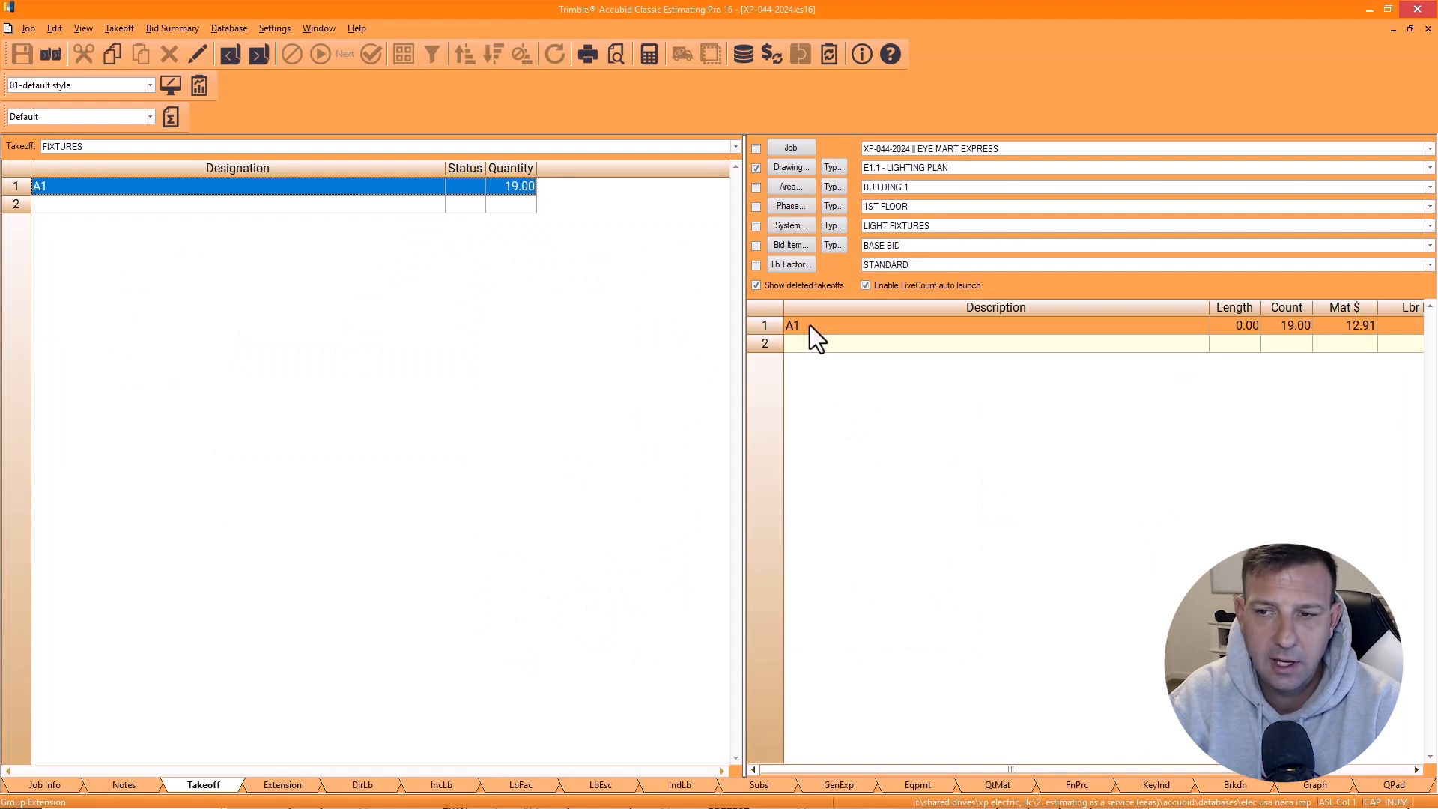
Step: Review the A1 takeoff entry, then examine the extension rows for A1, its screws and ceiling wire, including total hours
left_click(1282, 326)
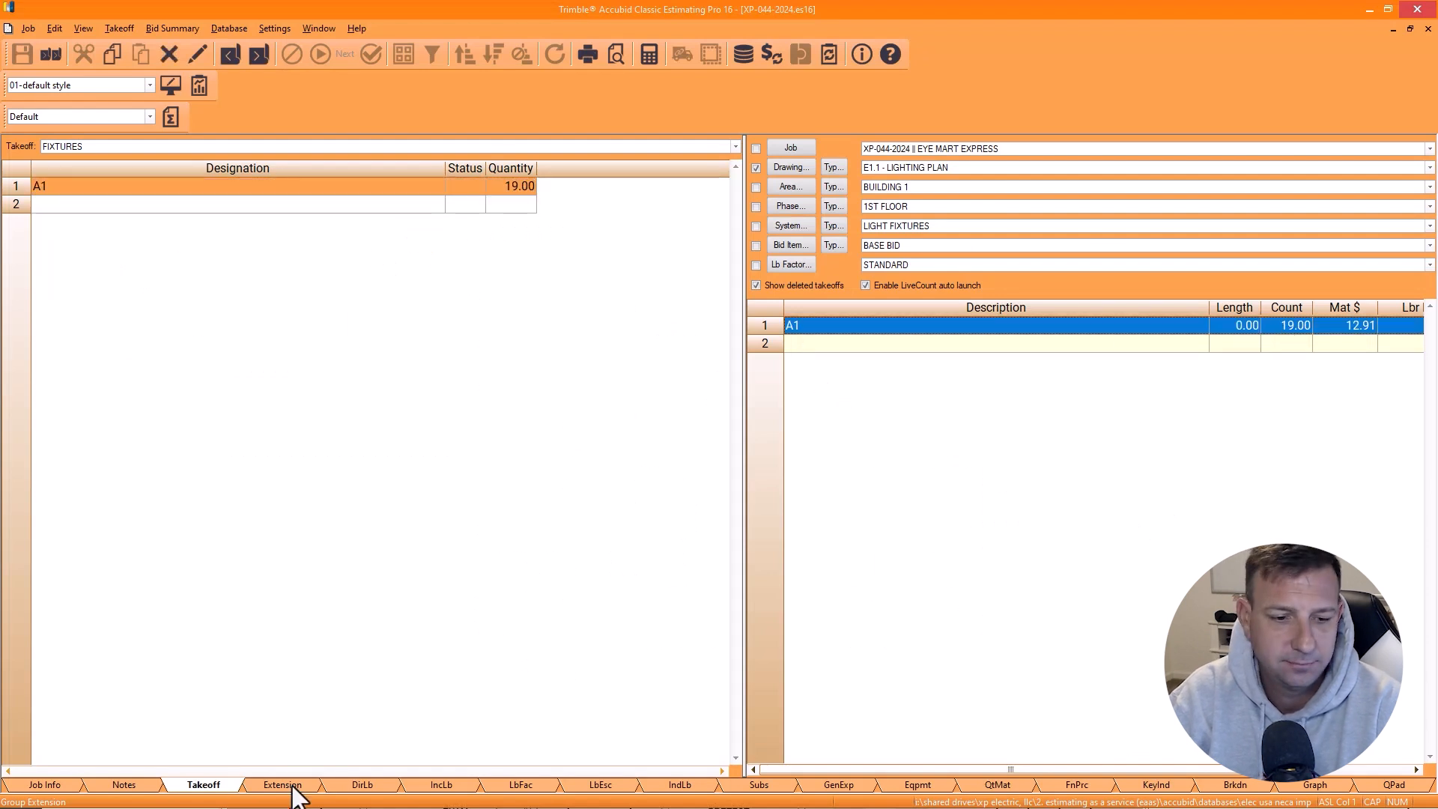
left_click(292, 787)
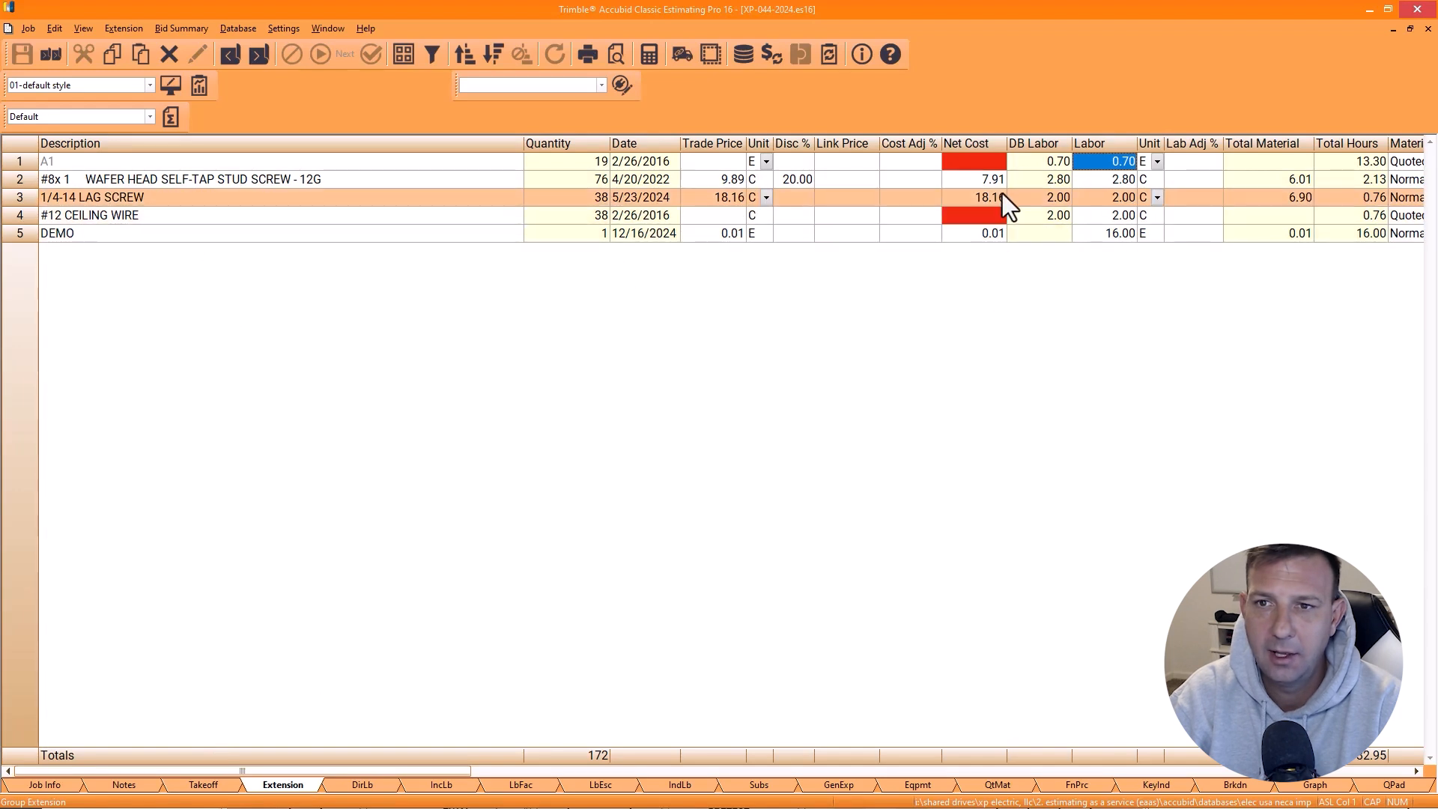
left_click(1353, 148)
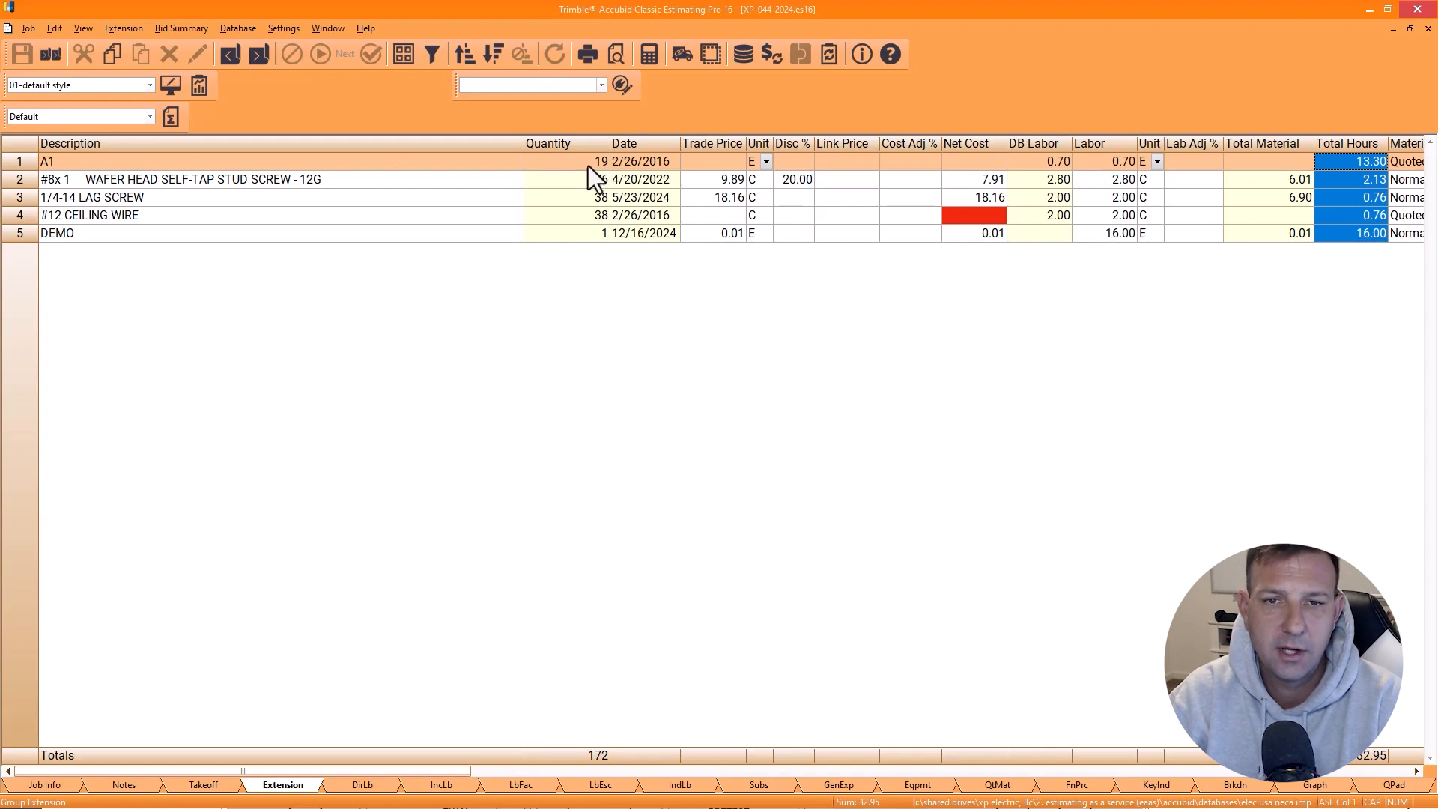
left_click(97, 160)
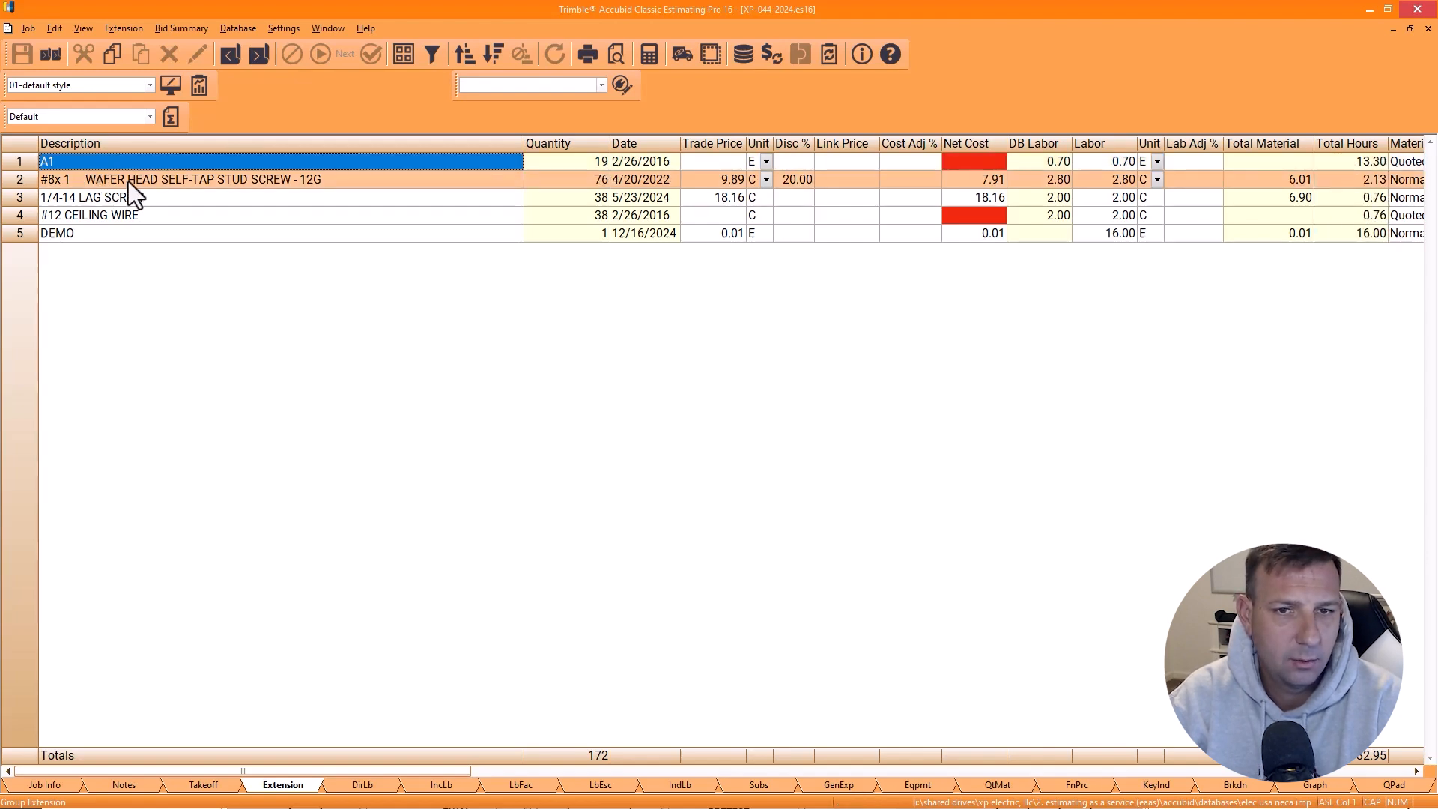
left_click(128, 181)
left_click(105, 202)
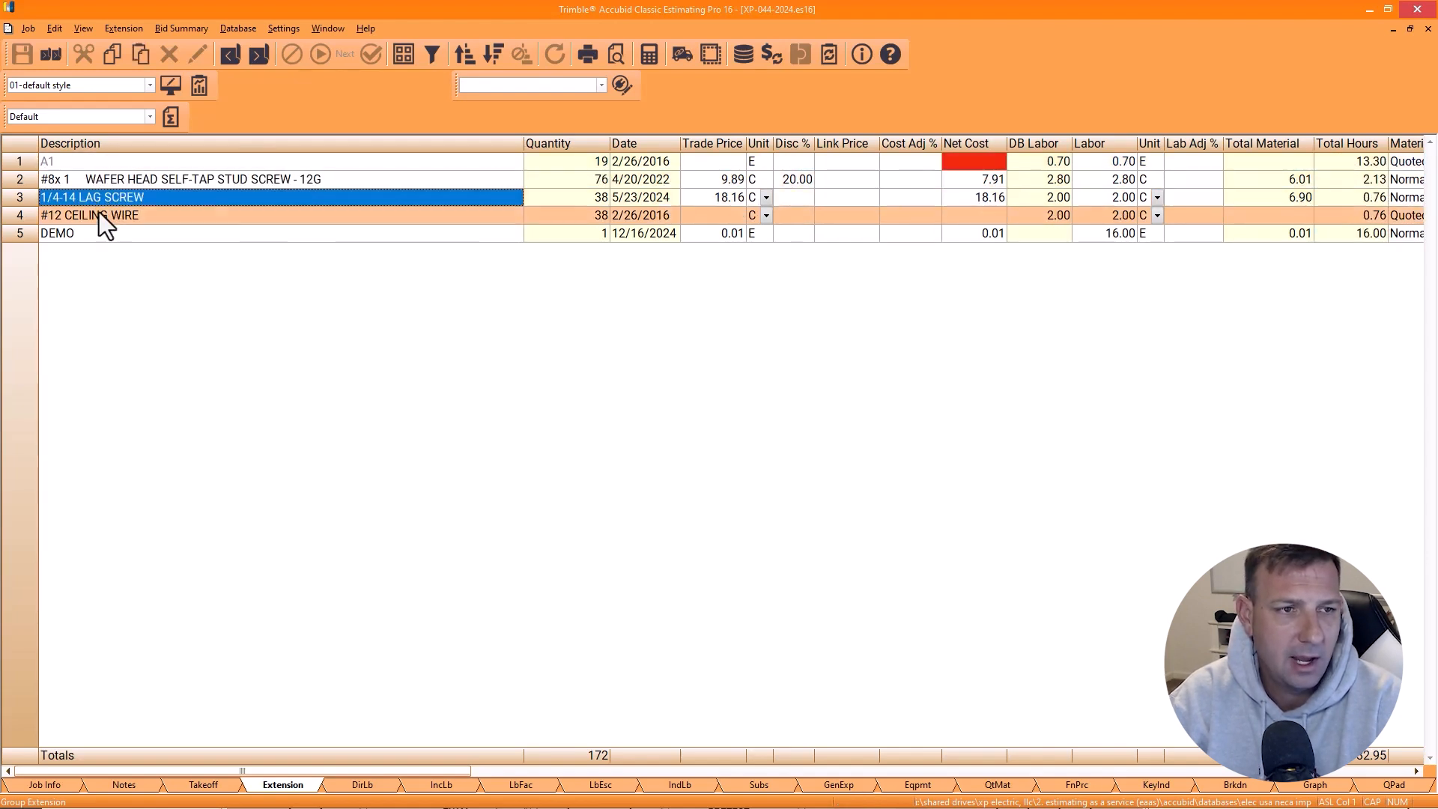
left_click(100, 215)
left_click(712, 161)
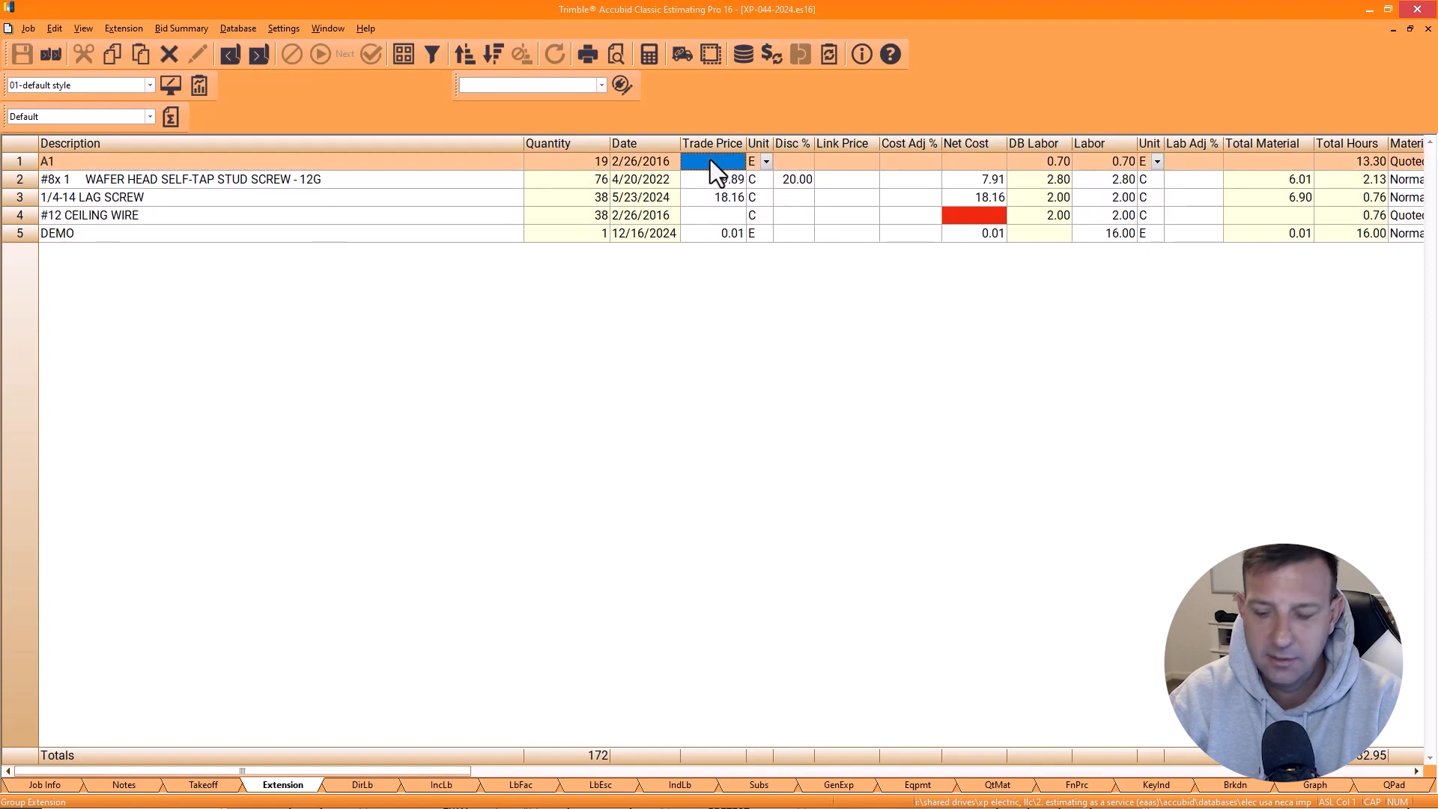
type(".01")
key("Return")
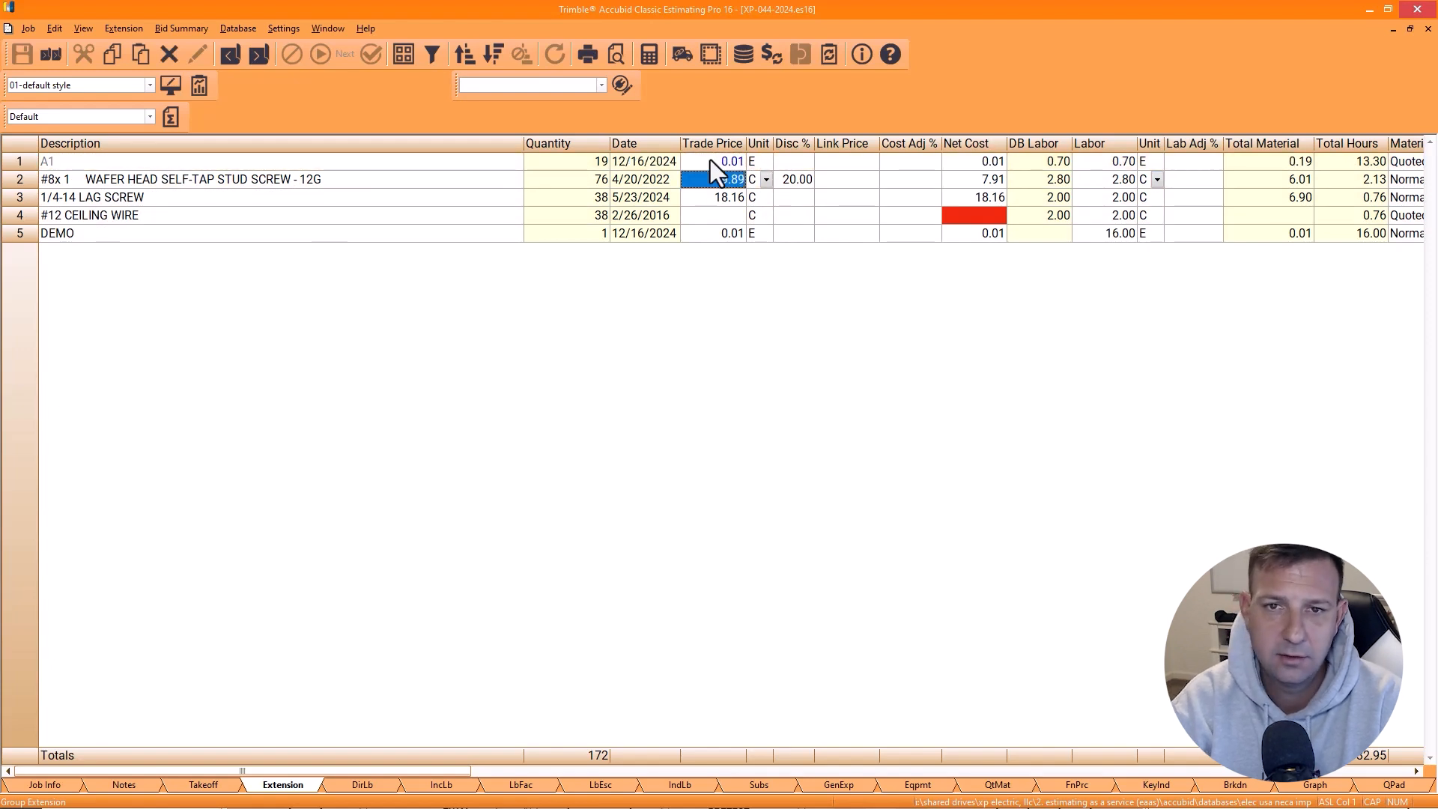
left_click(712, 159)
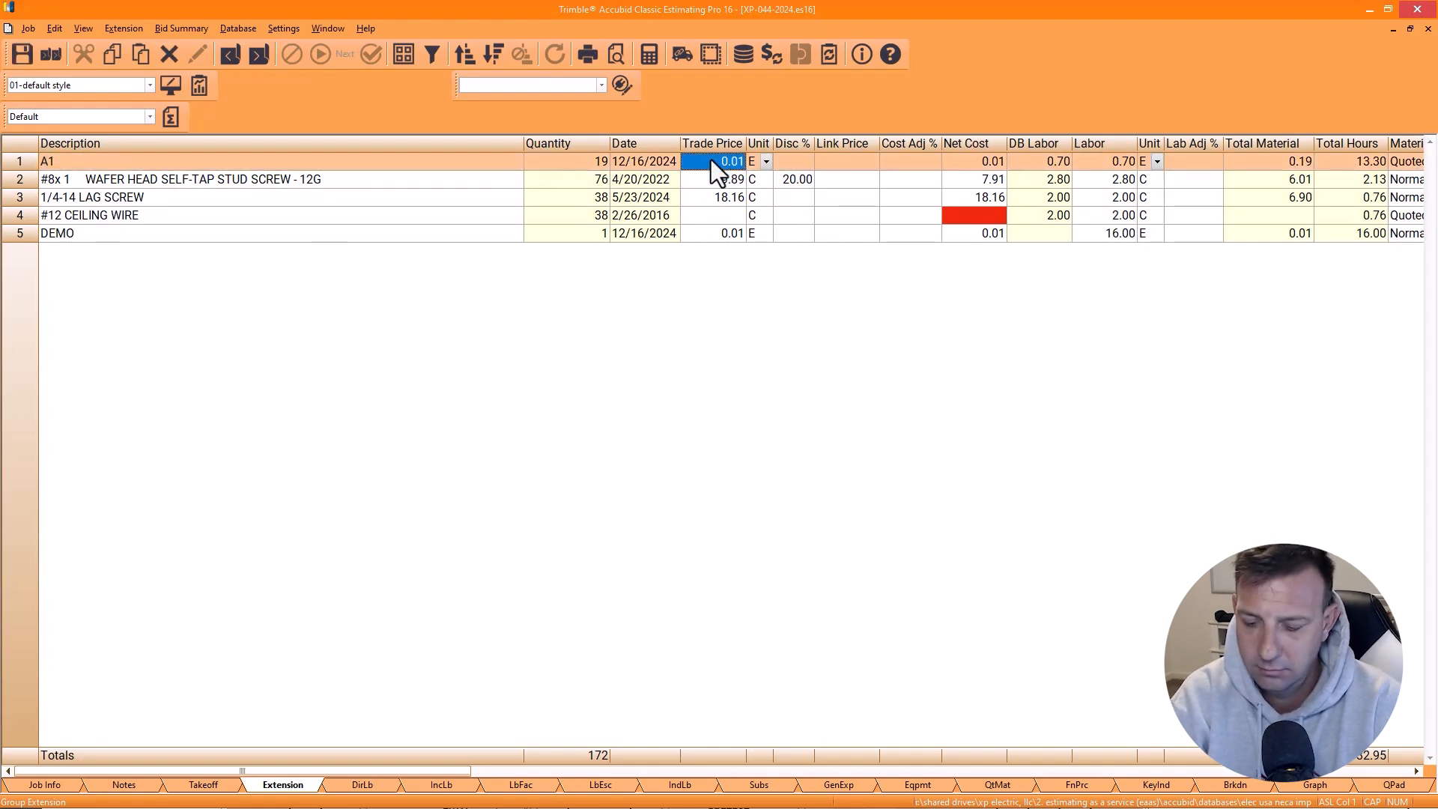
key("Delete")
Step: Set the trade price of the #12 ceiling wire to 200.00 per C and save the job
left_click(713, 215)
type("200")
left_click(1144, 216)
left_click(1123, 216)
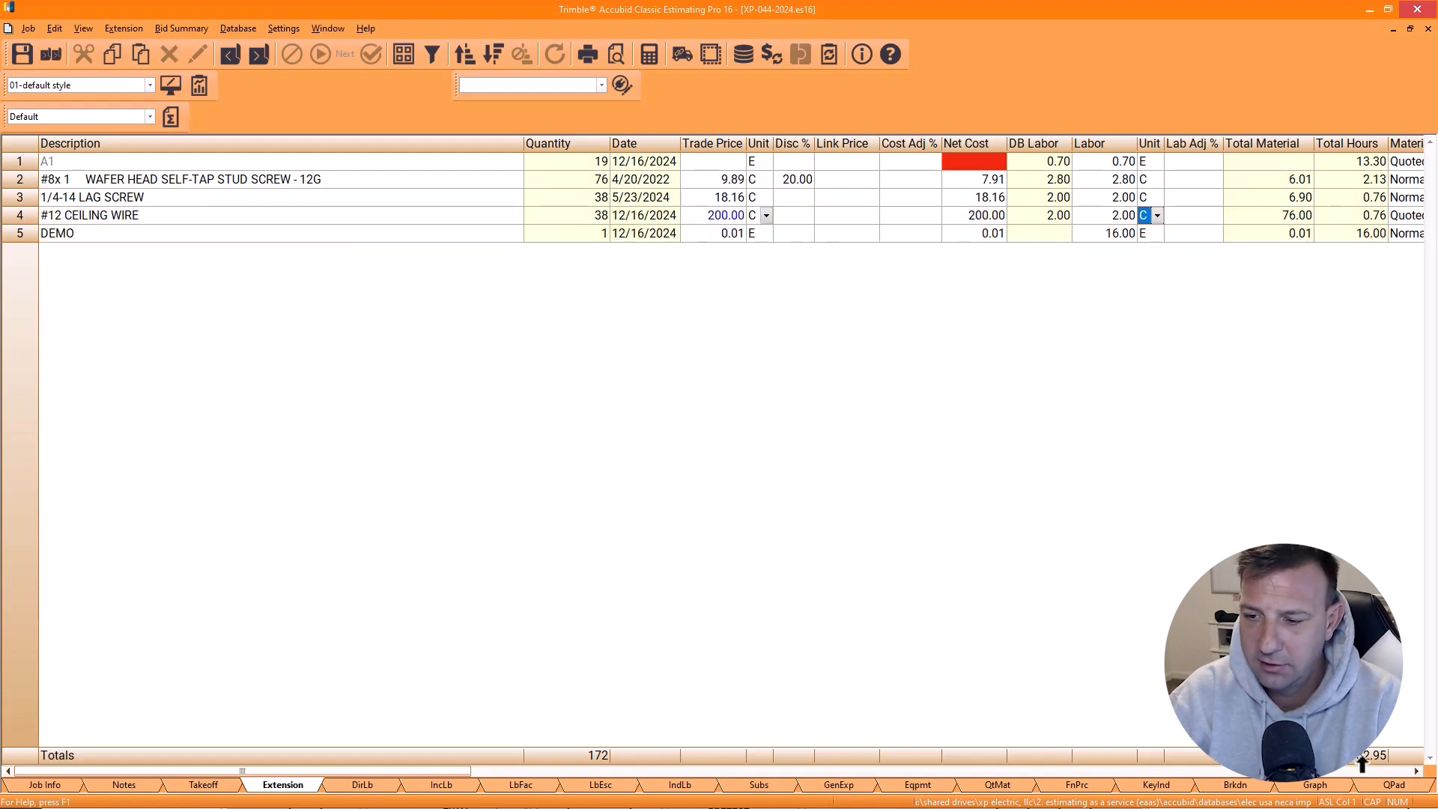
left_click(25, 28)
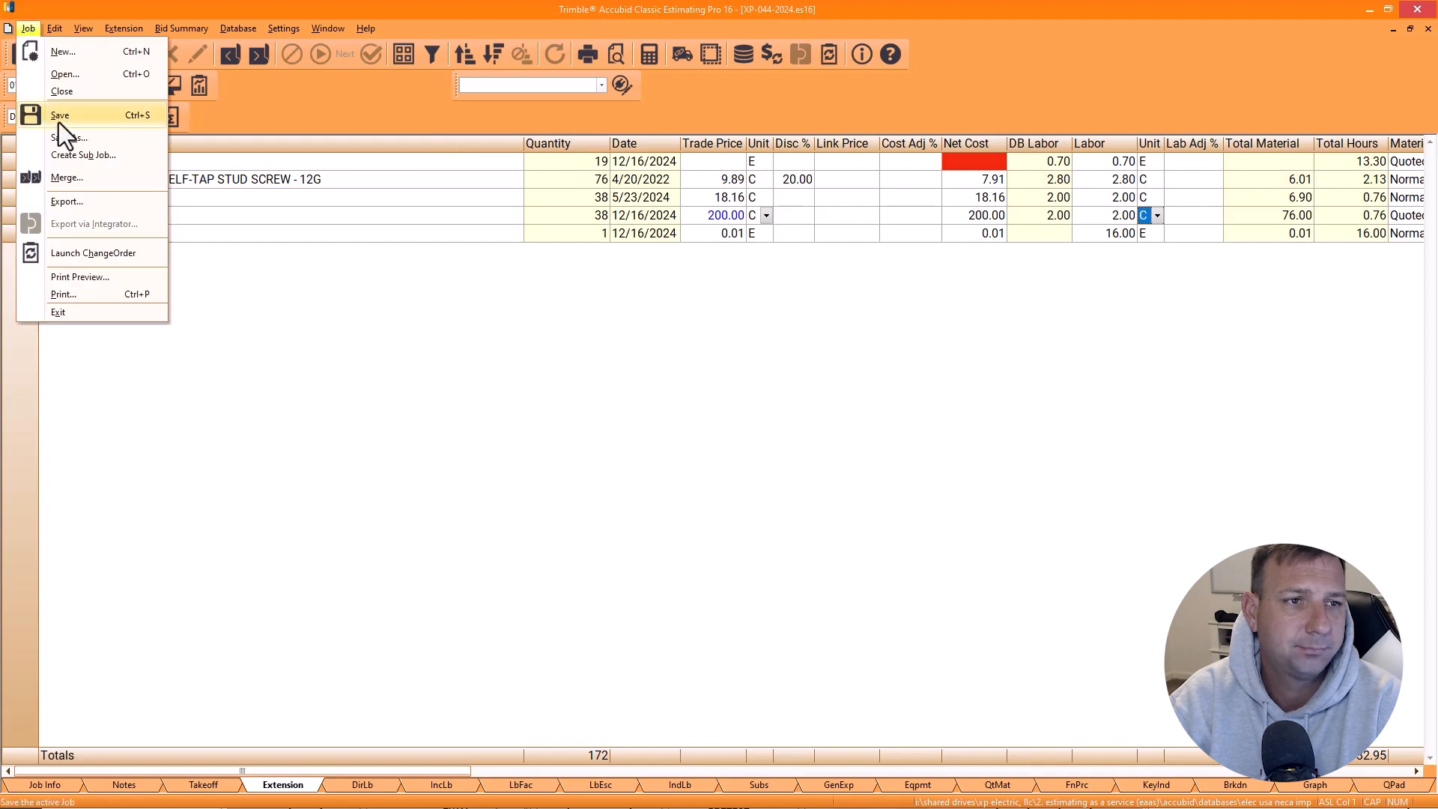
left_click(59, 121)
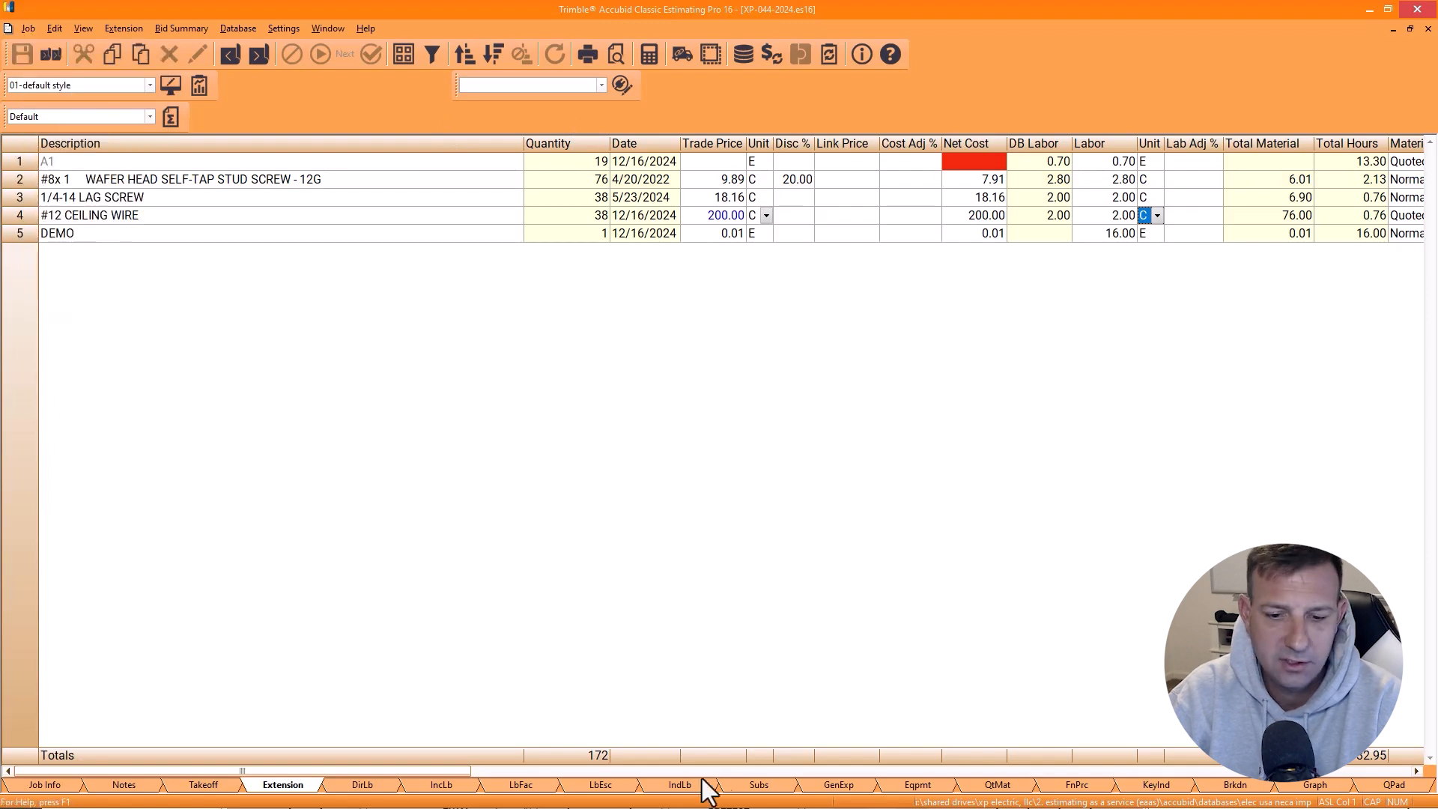
Step: Switch to LiveCount and highlight type A1 in the lighting fixture schedule
left_click(1368, 10)
scroll(380, 635, "up", 5)
scroll(674, 193, "up", 6)
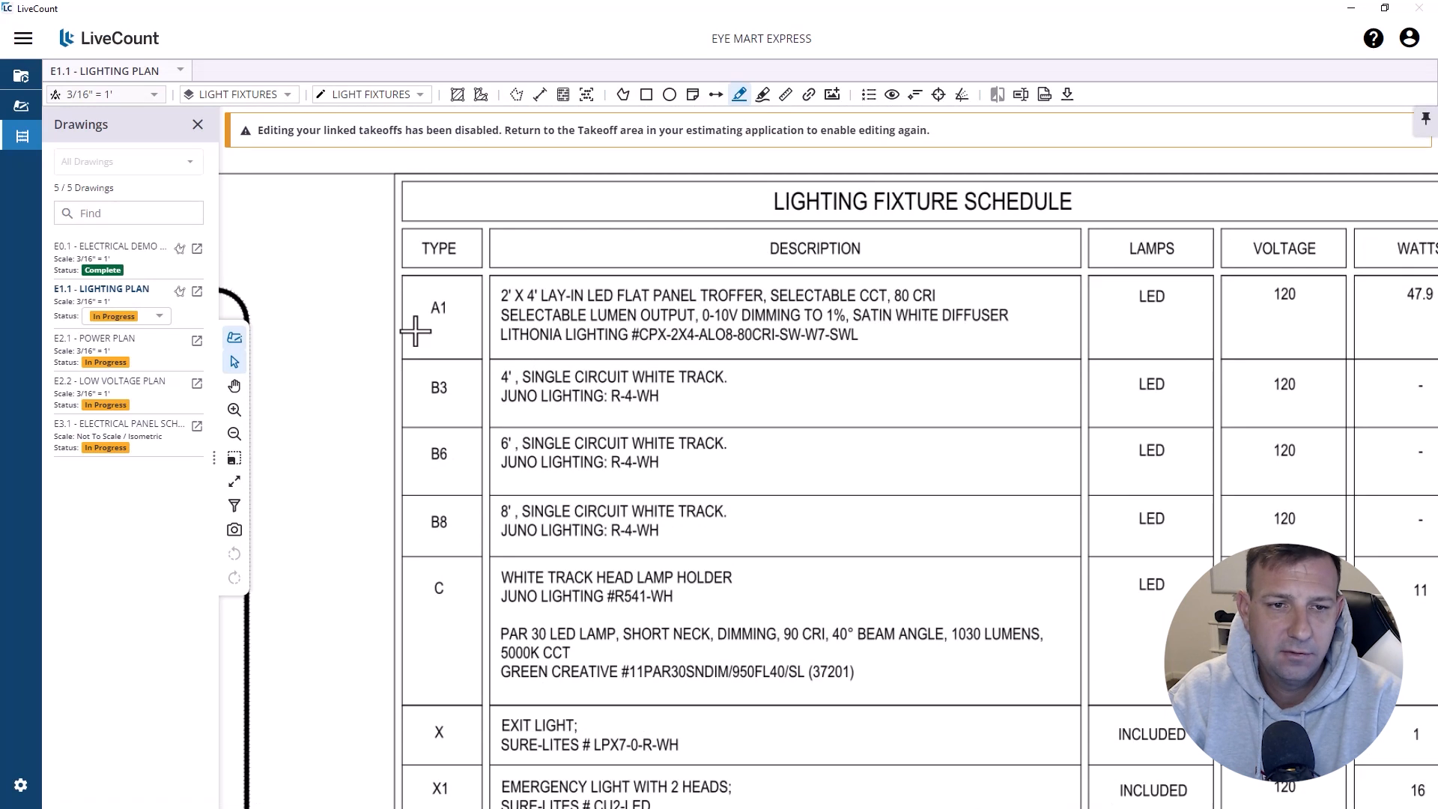
right_click(452, 288)
left_click(483, 301)
scroll(721, 191, "down", 3)
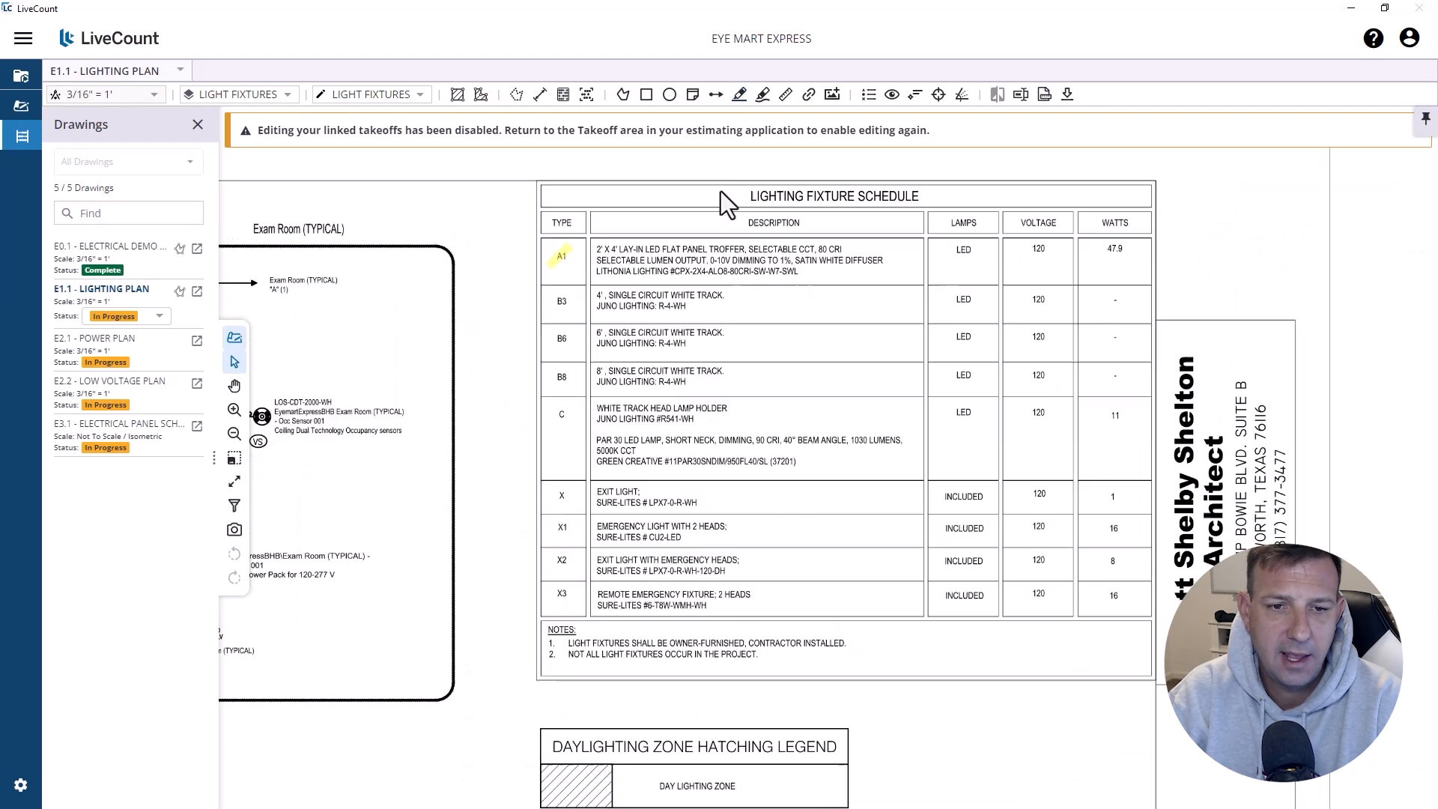
Step: Examine the B3, B6, B8 and C track entries in the fixture schedule and the track runs around Display Sales 110
scroll(574, 281, "up", 4)
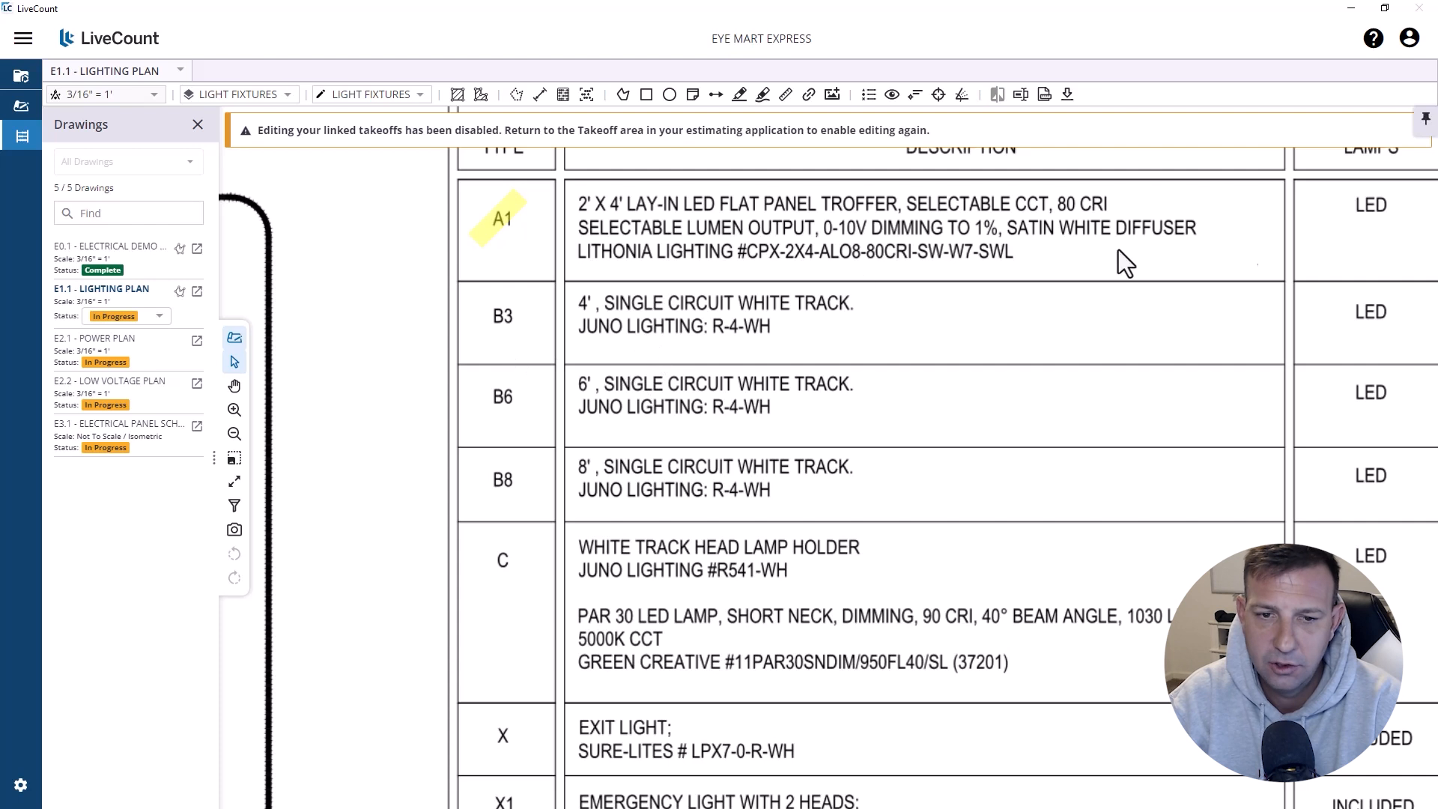
scroll(1134, 205, "down", 5)
scroll(823, 433, "up", 5)
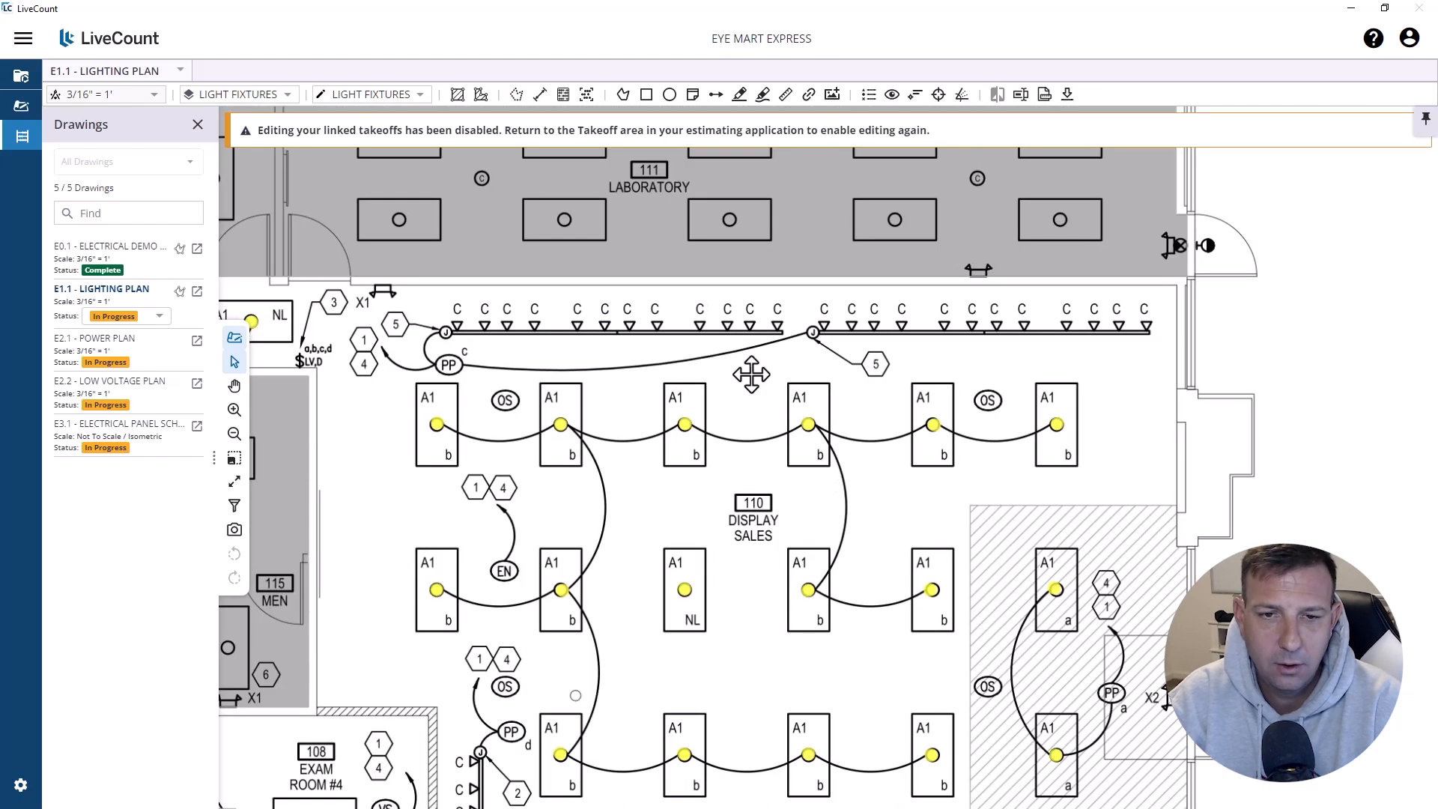
scroll(502, 343, "up", 1)
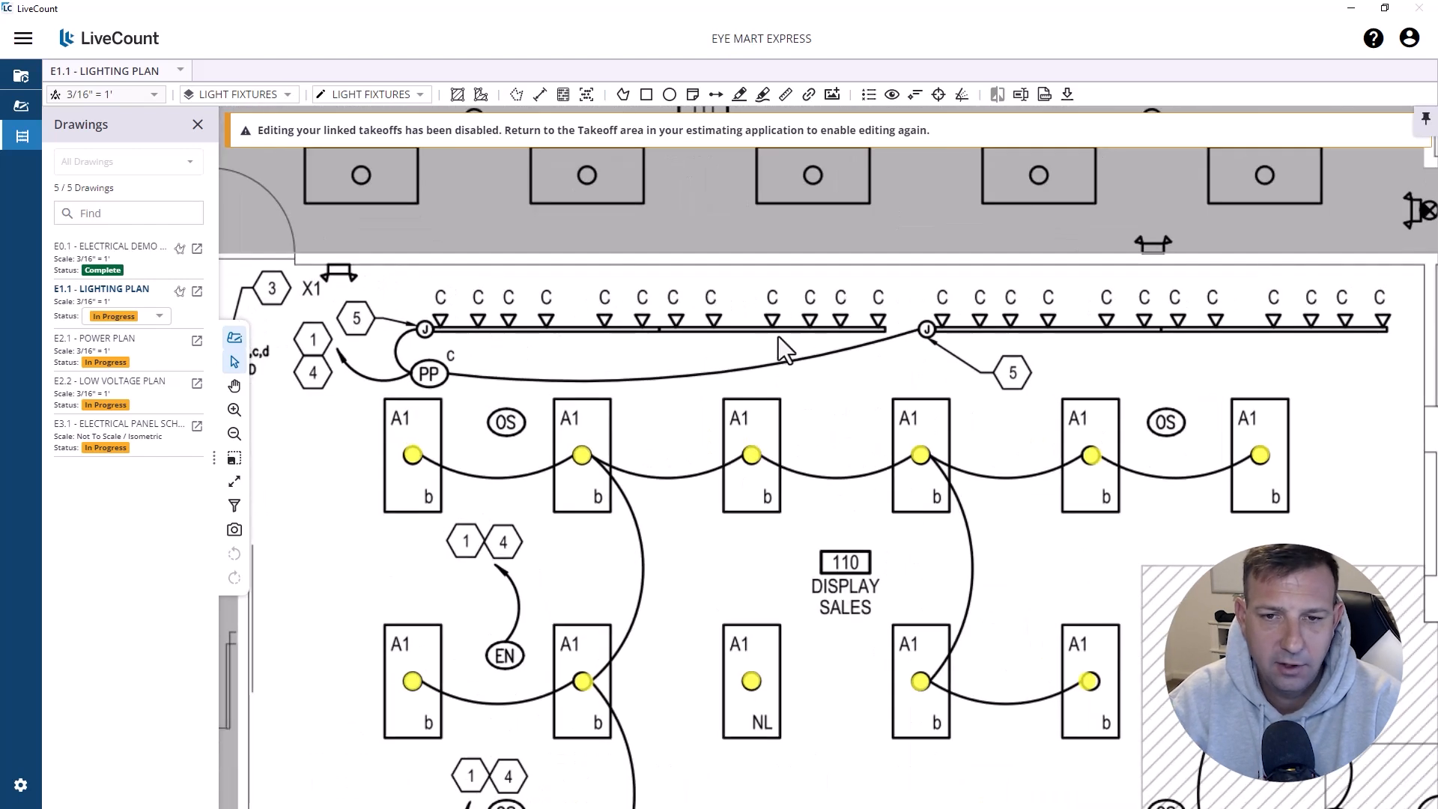
scroll(628, 187, "down", 1)
left_click_drag(579, 729, 671, 334)
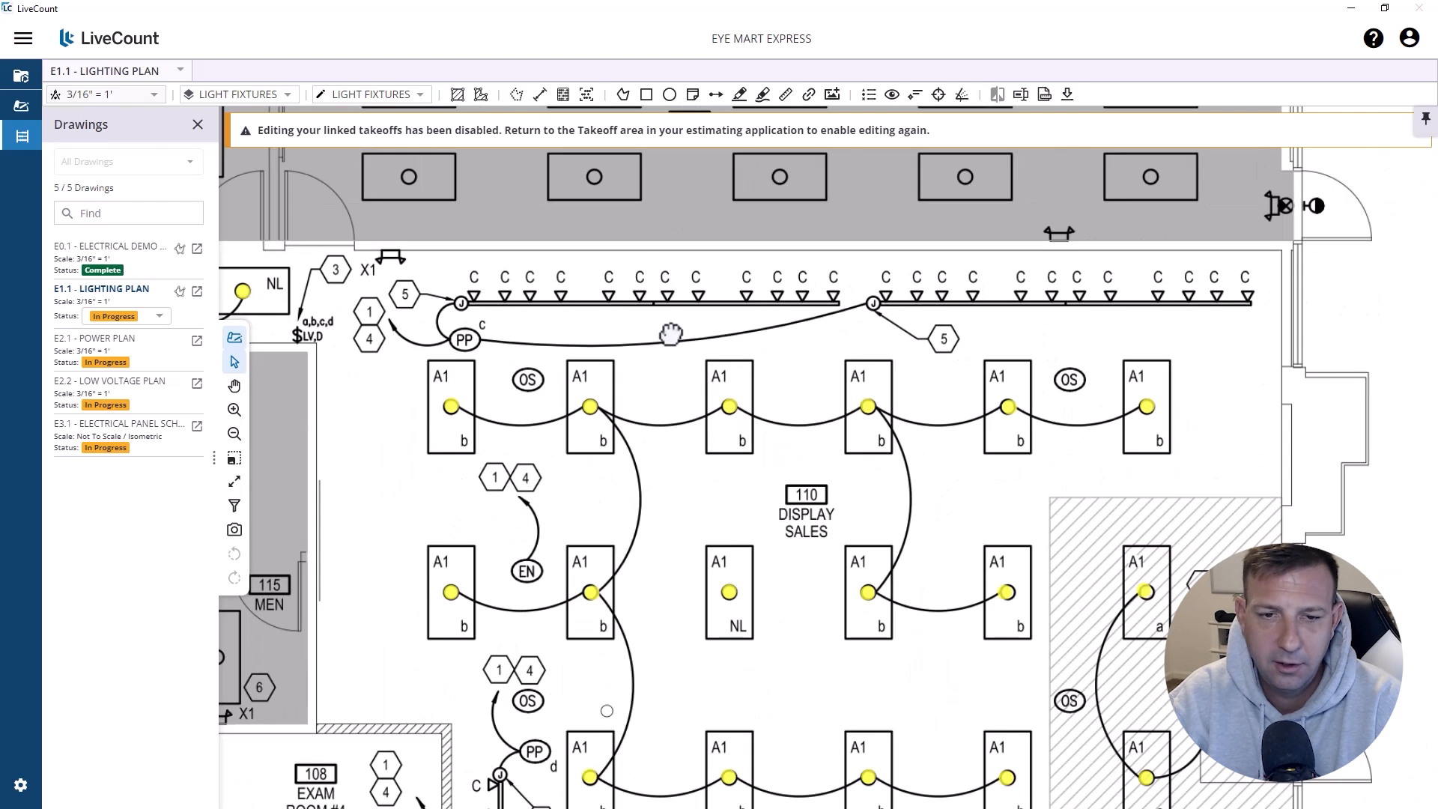
scroll(709, 503, "up", 1)
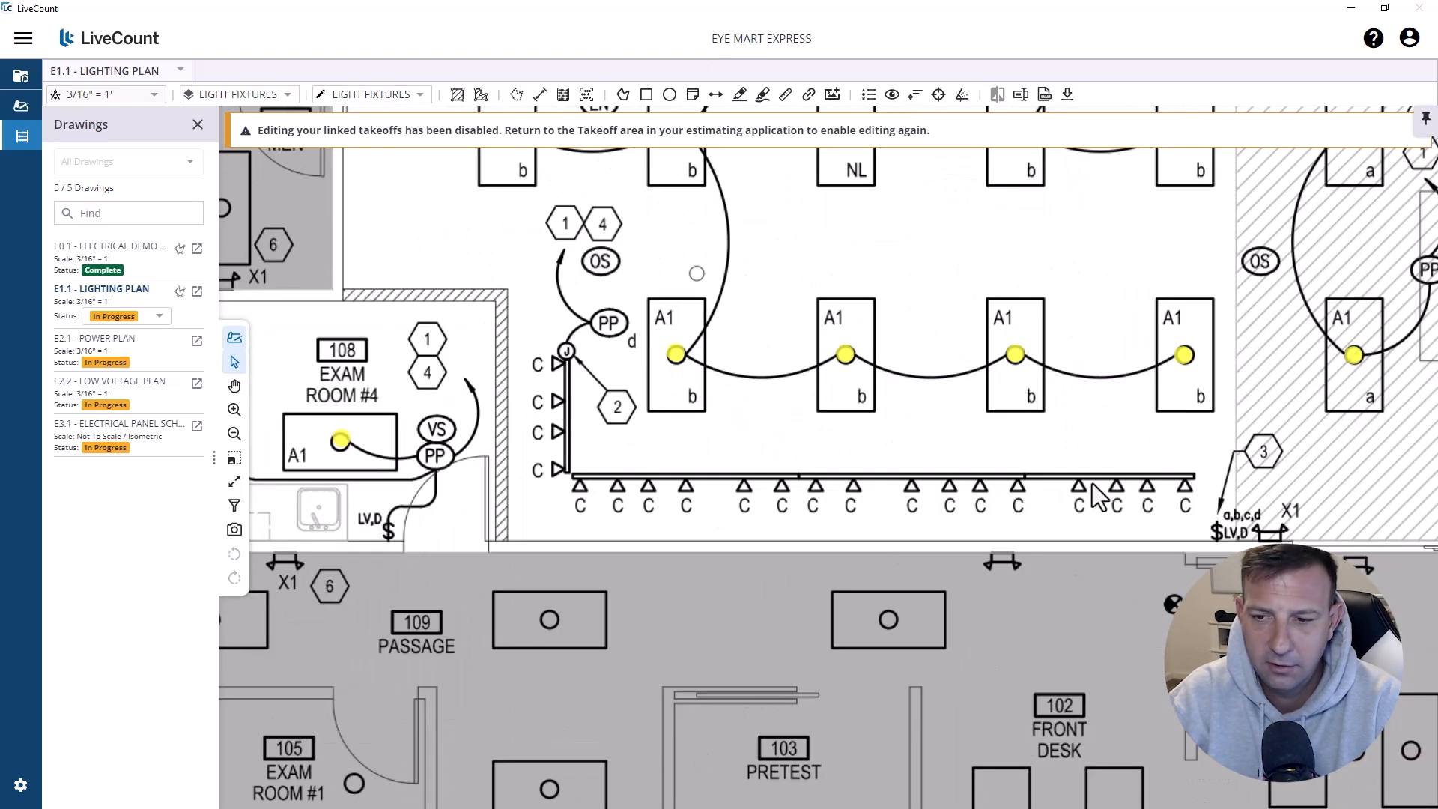
scroll(690, 403, "down", 1)
left_click_drag(691, 403, 632, 633)
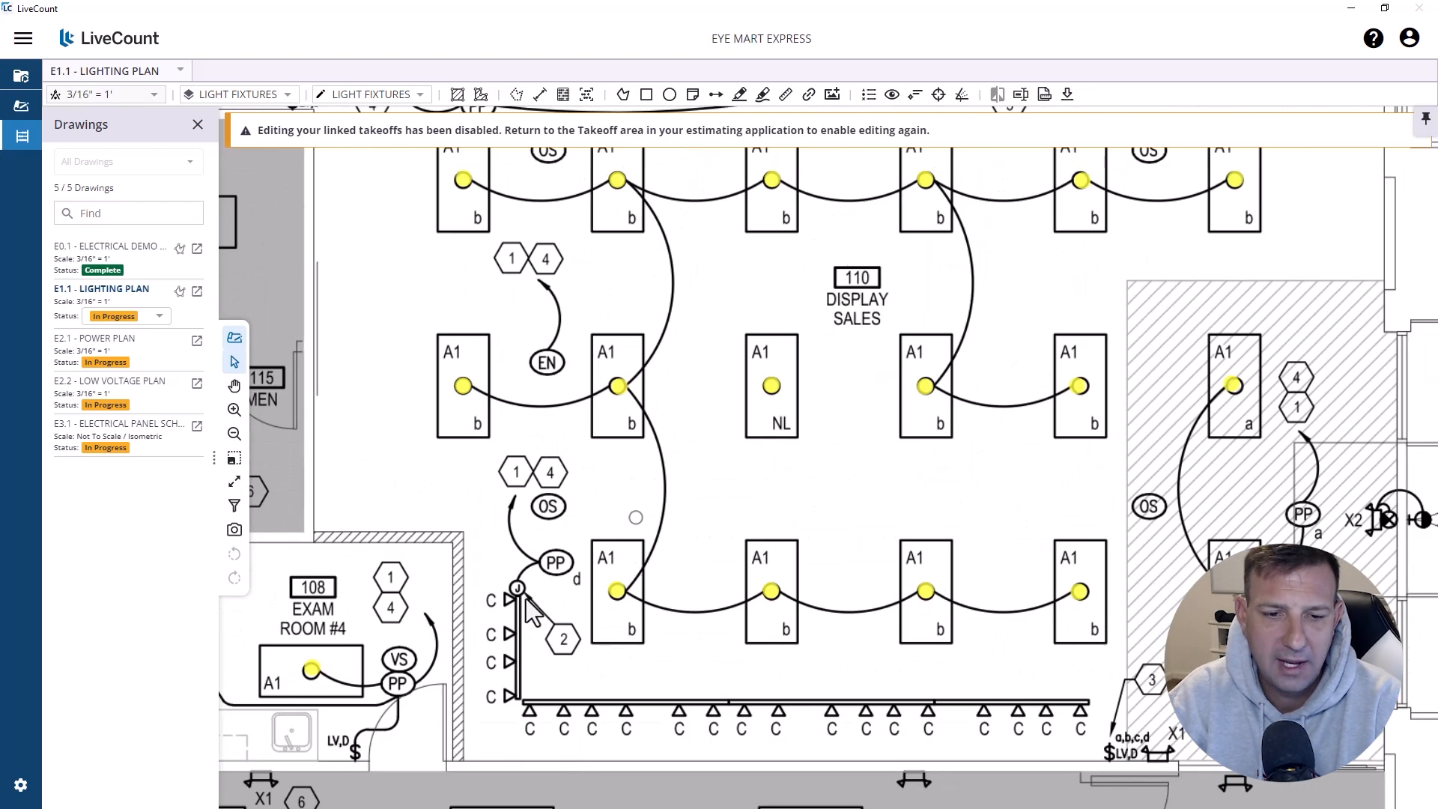
scroll(526, 597, "down", 1)
scroll(529, 608, "down", 1)
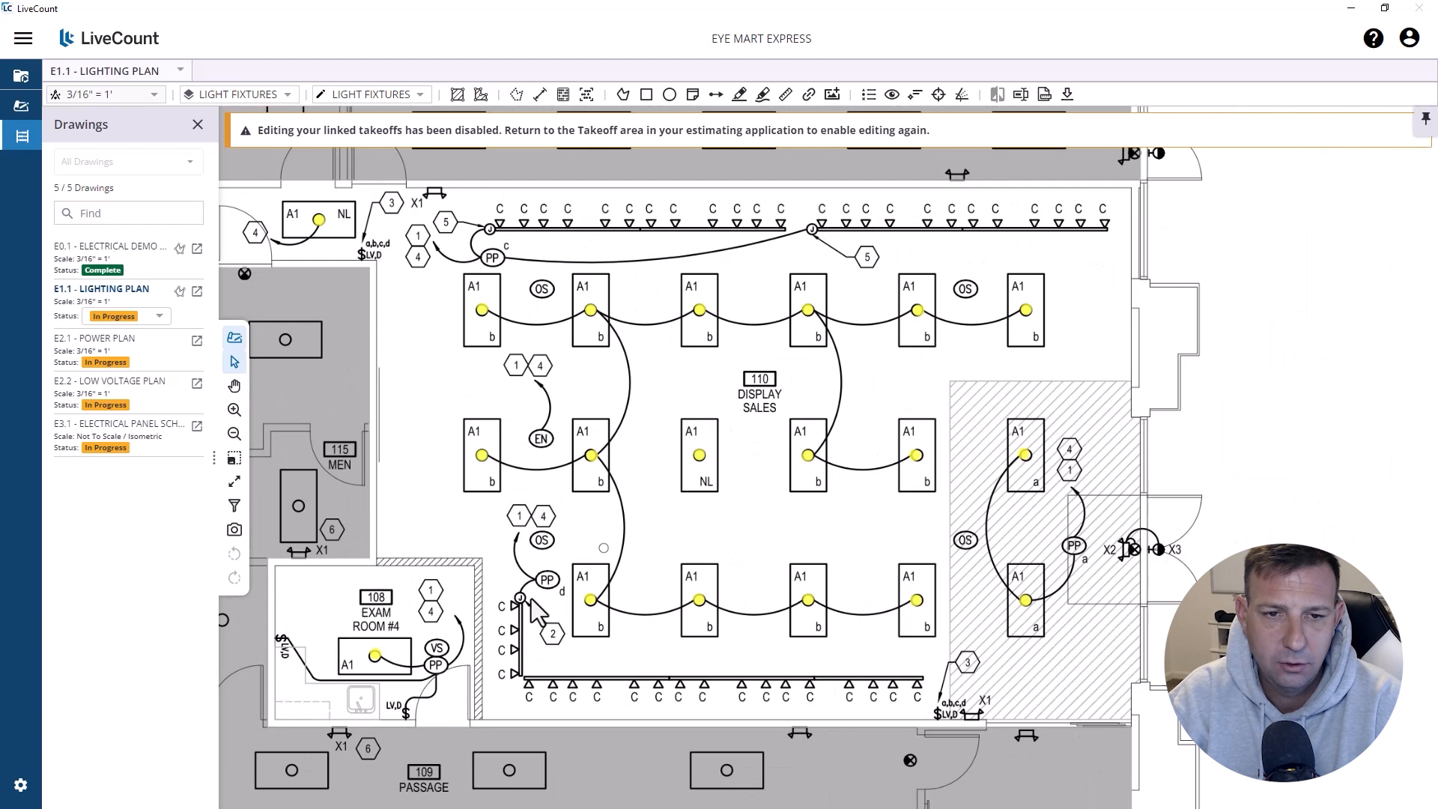
Step: Examine the track section breaks and type C heads, and read symbol notes 2 and 5 about the end feed current limiting devices
scroll(832, 228, "up", 2)
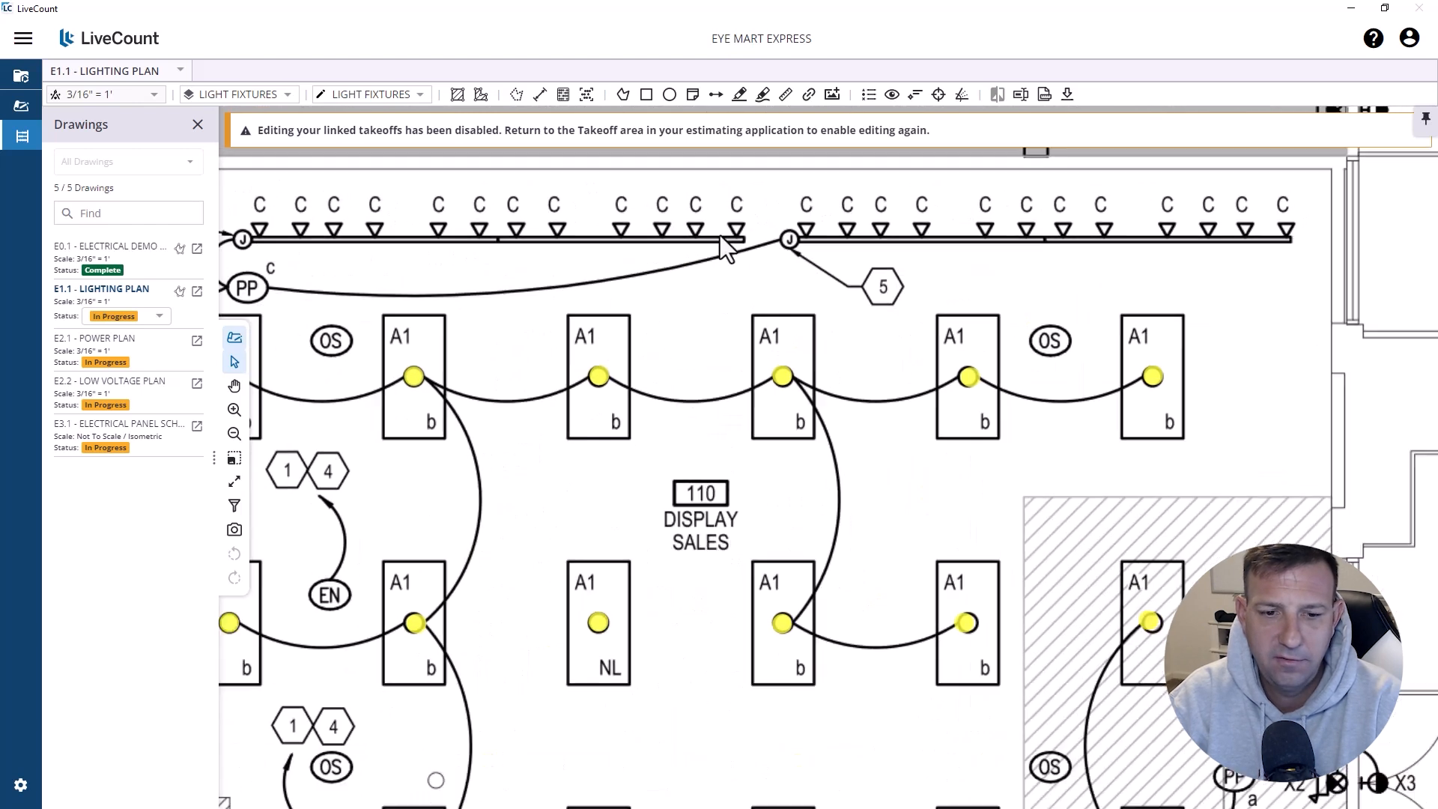
scroll(723, 247, "down", 2)
scroll(487, 639, "up", 2)
scroll(472, 673, "down", 2)
mouse_move(1168, 314)
left_mouse_down()
mouse_move(772, 368)
mouse_move(635, 281)
left_mouse_up()
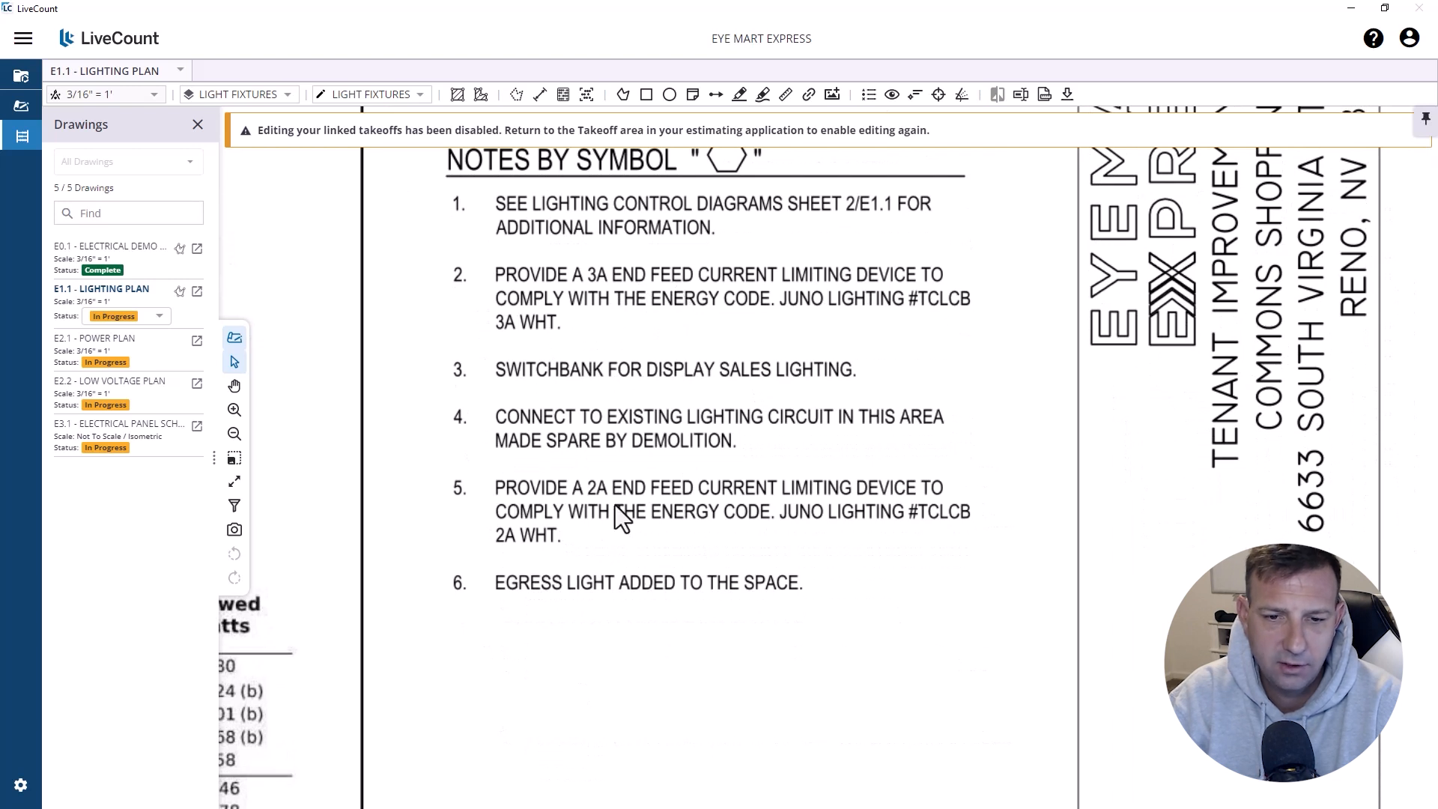
scroll(819, 514, "down", 3)
scroll(1040, 516, "up", 3)
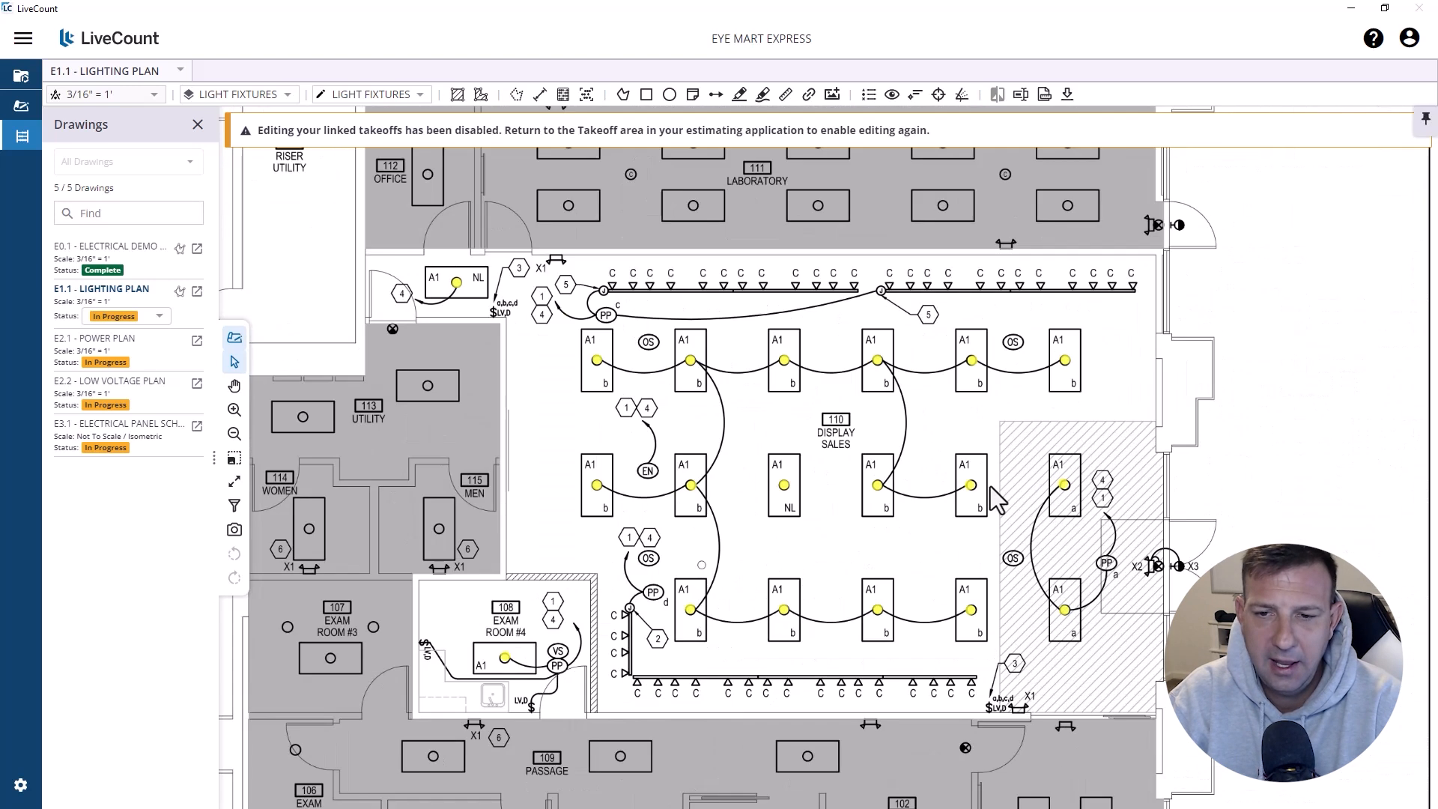
scroll(648, 300, "up", 1)
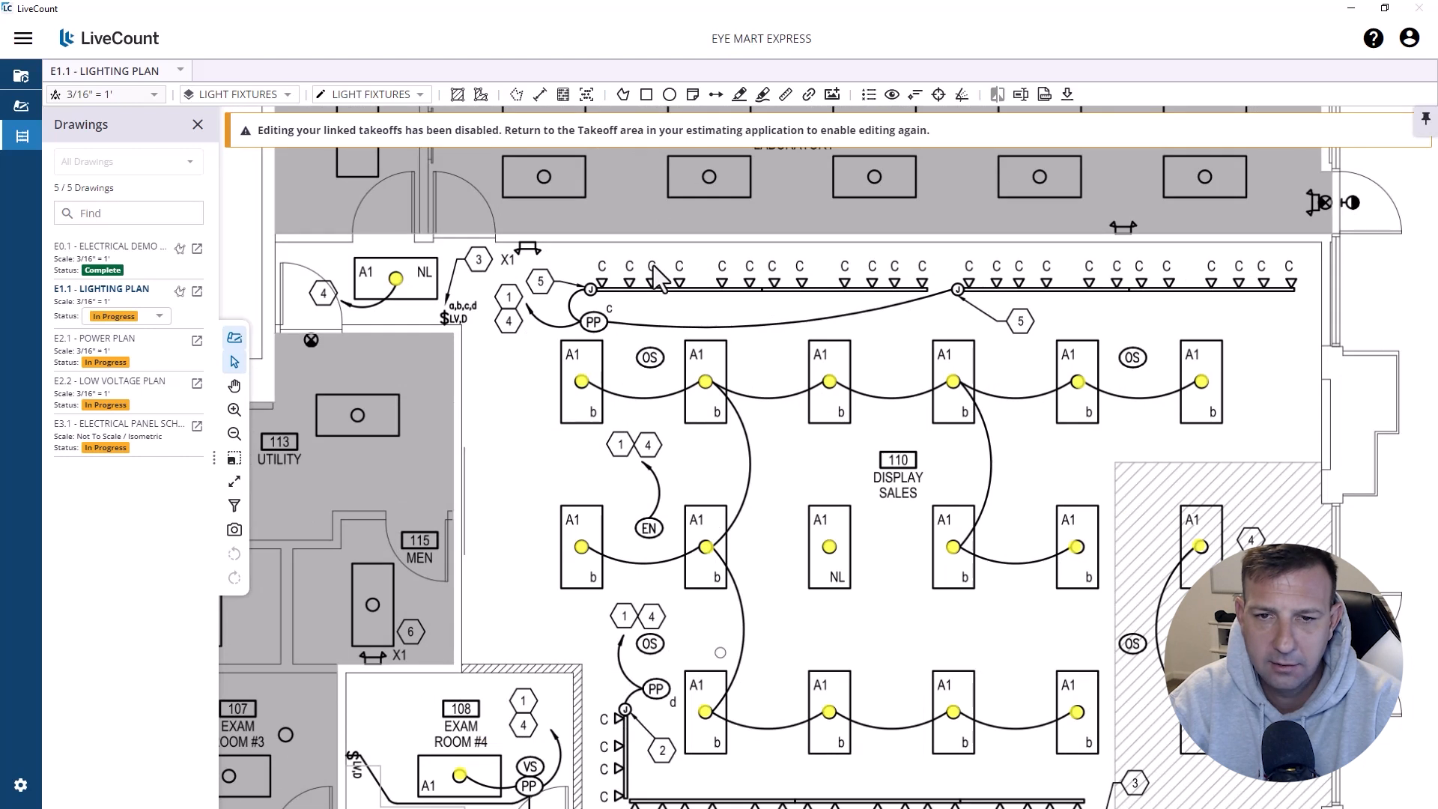
left_click_drag(880, 475, 808, 234)
scroll(567, 595, "up", 3)
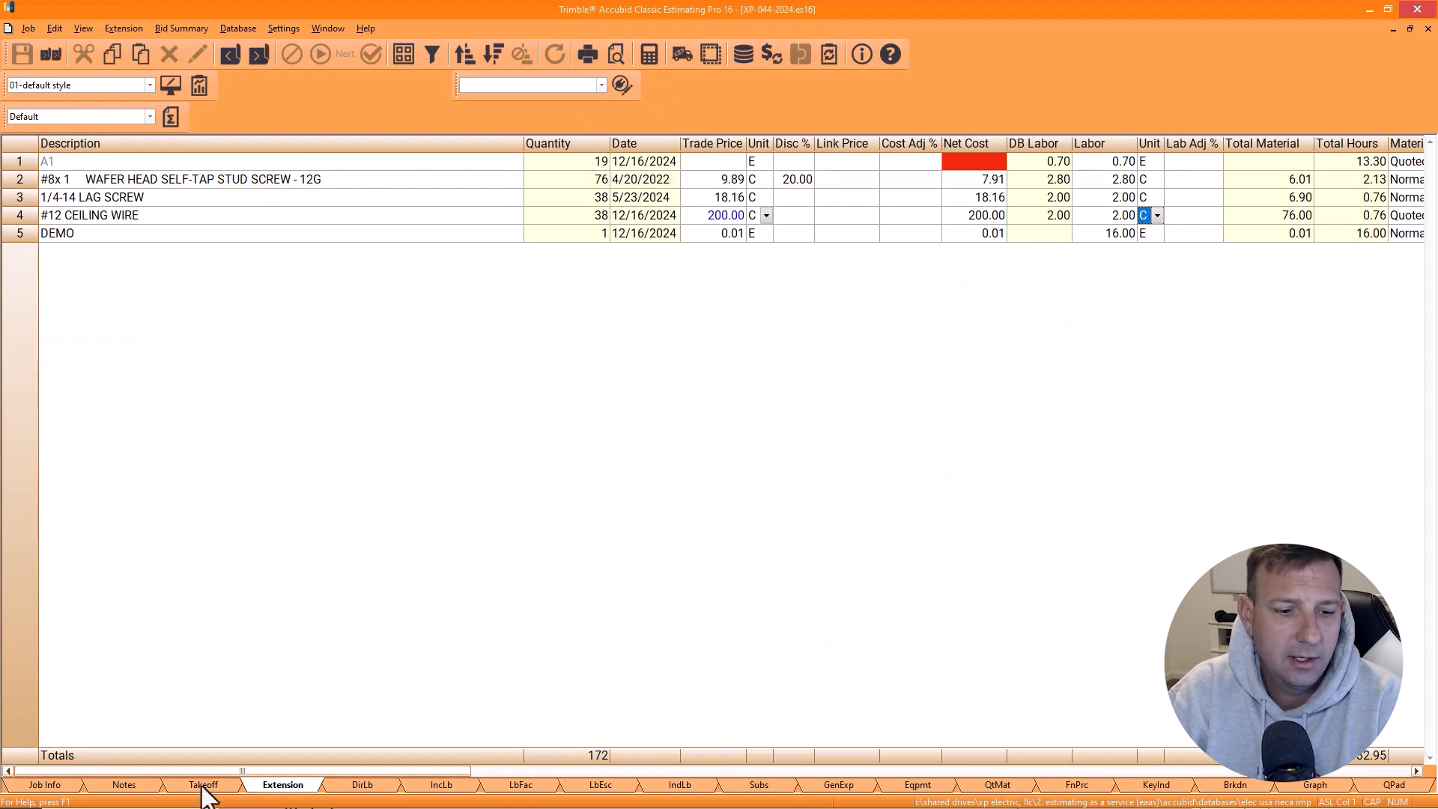
Step: Return to the Accubid takeoff, create fixture designation B3 and assign it the 4' TRACK STARTER SURF from the lighting track and fittings
left_click(208, 790)
double_click(111, 204)
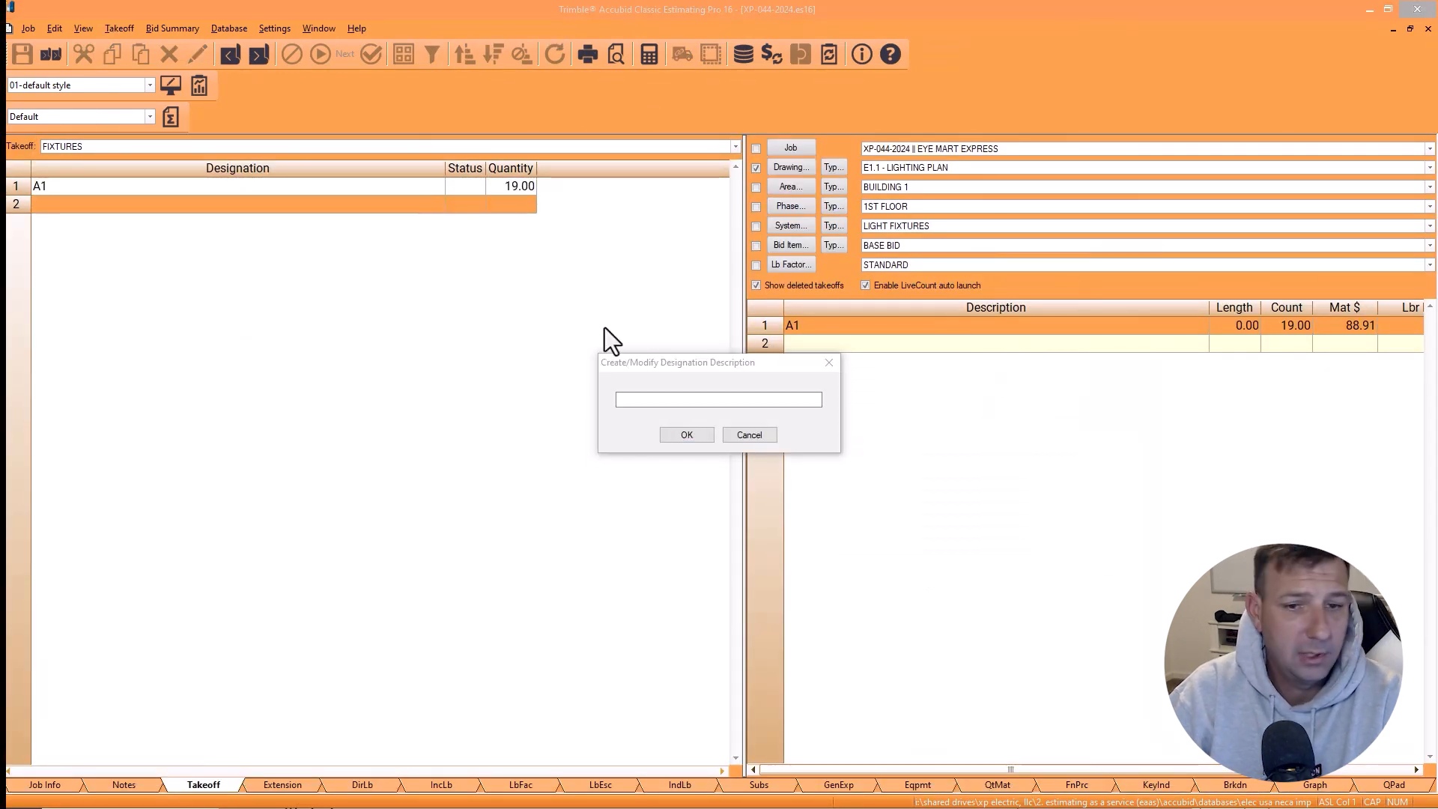
left_click(697, 398)
key("Return")
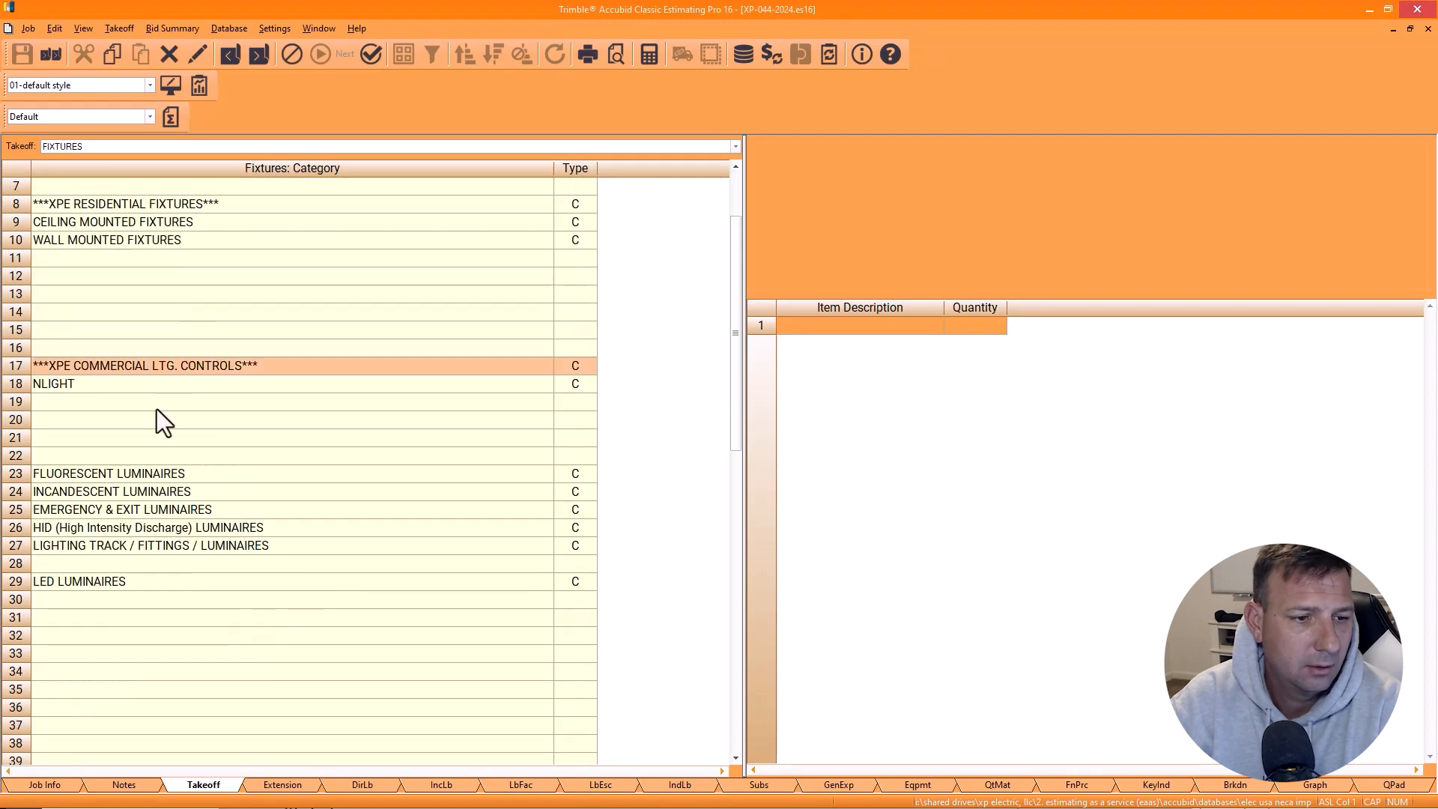
left_click(113, 545)
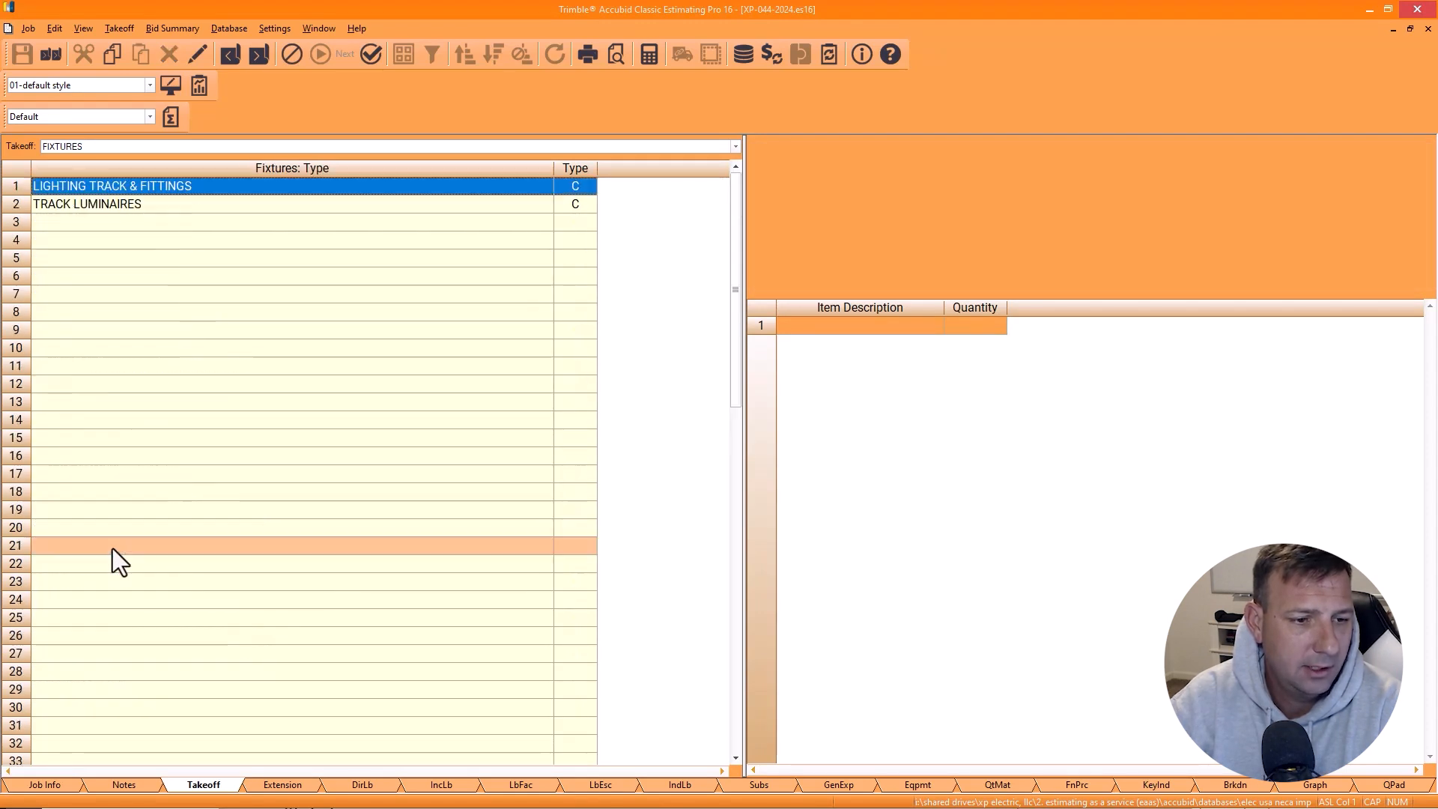
left_click(96, 189)
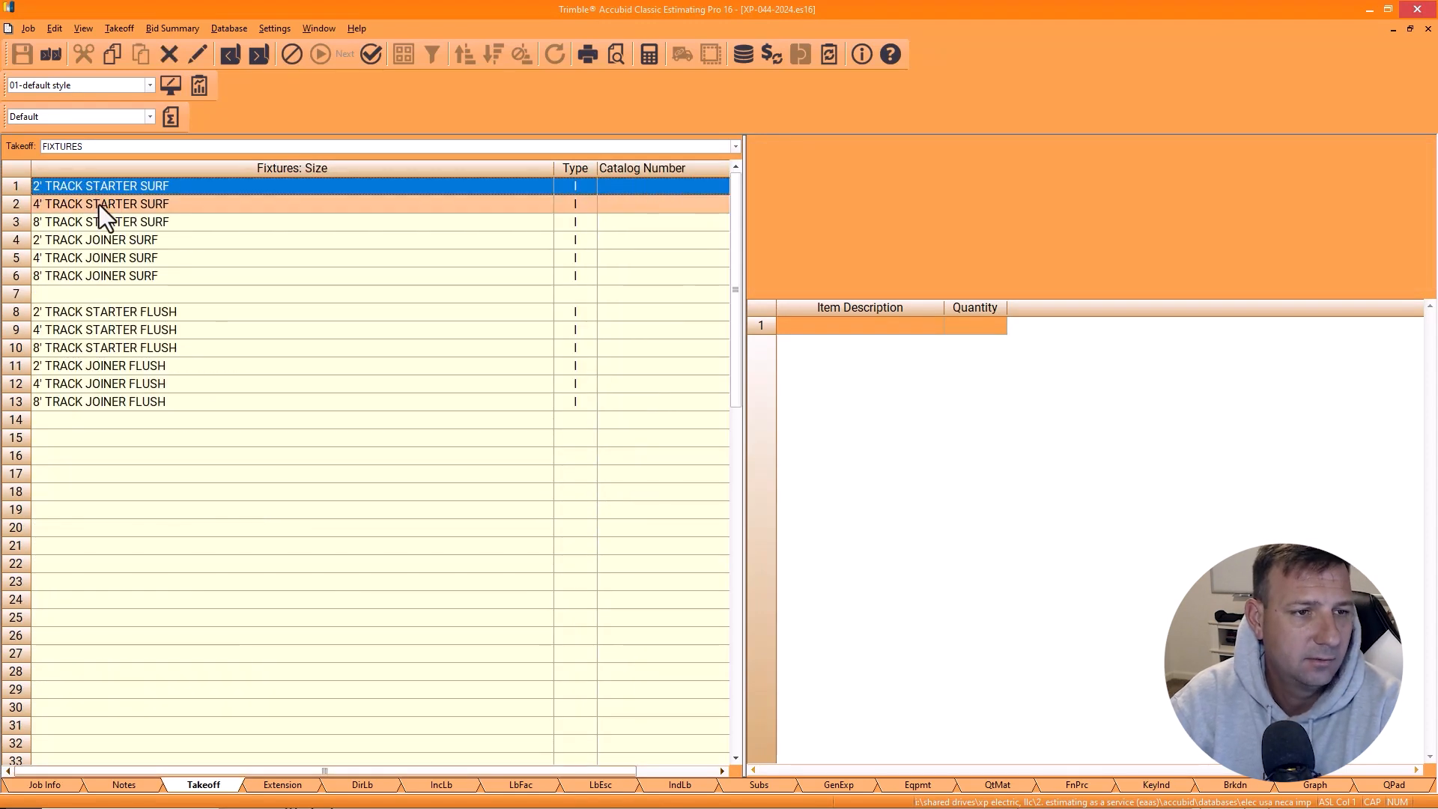
left_click(99, 204)
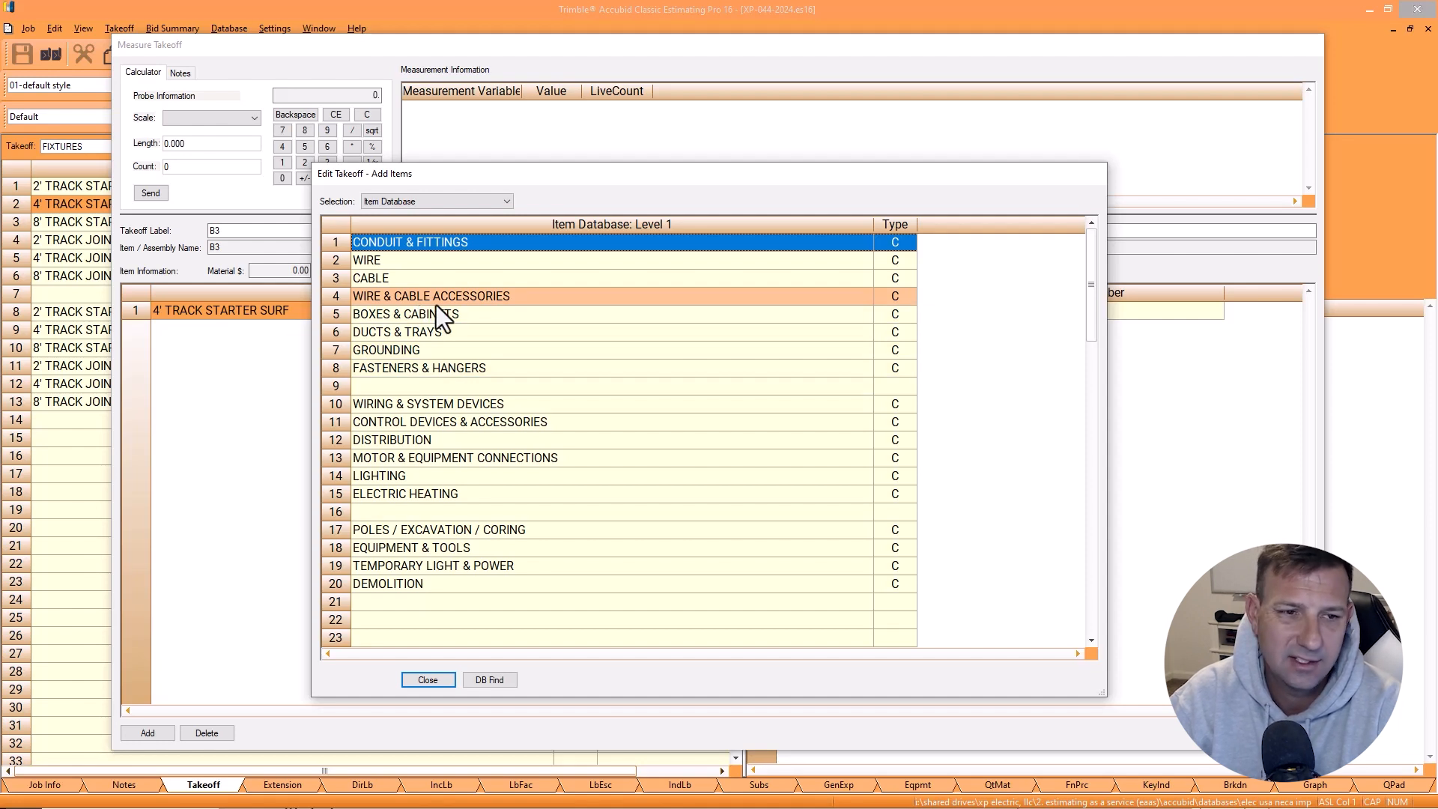
Step: Add the 1 5/8x 1 5/8x 12G STRUT SLOTTED HOLE GALV from the galvanized channels to the B3 takeoff
double_click(428, 372)
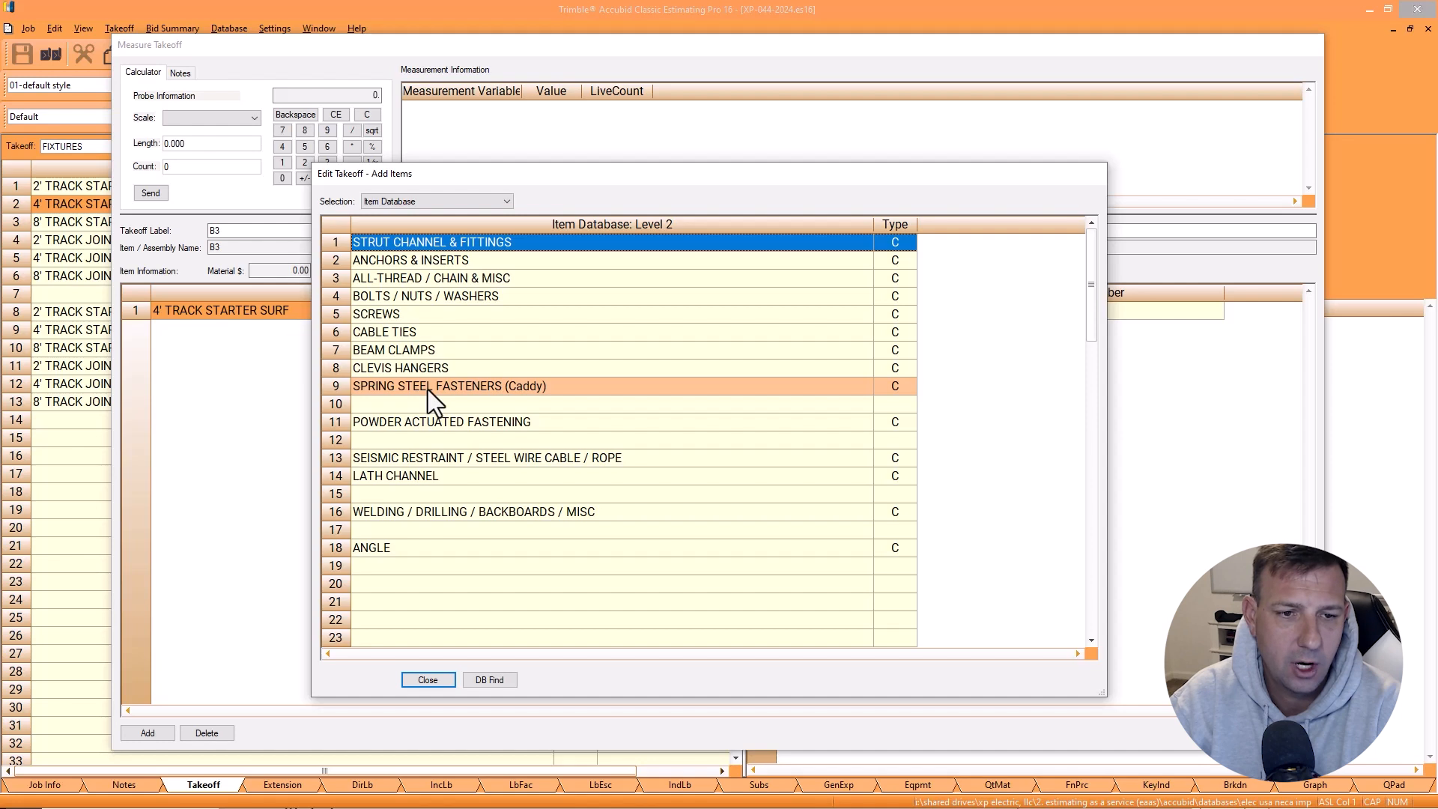
double_click(417, 245)
double_click(424, 245)
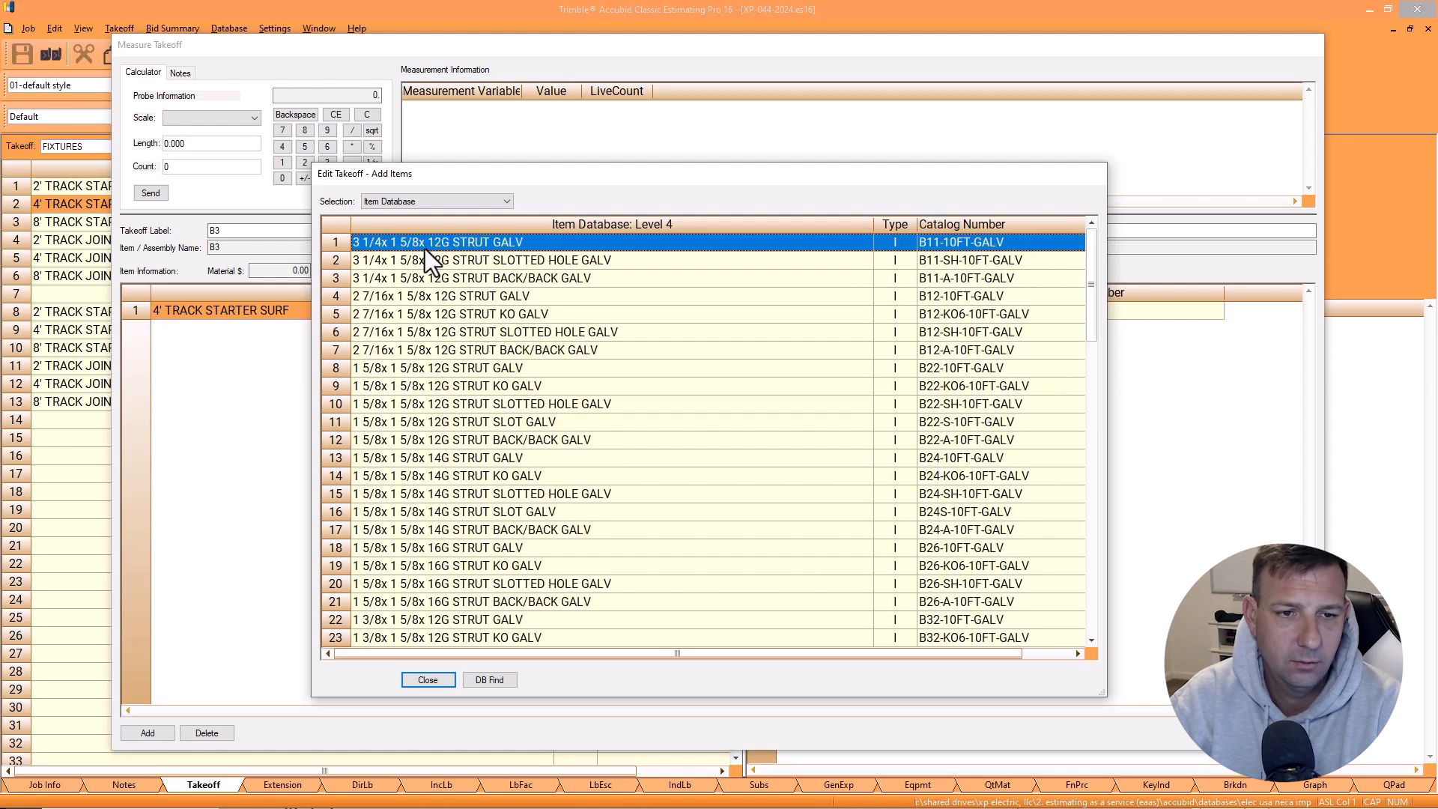
double_click(443, 397)
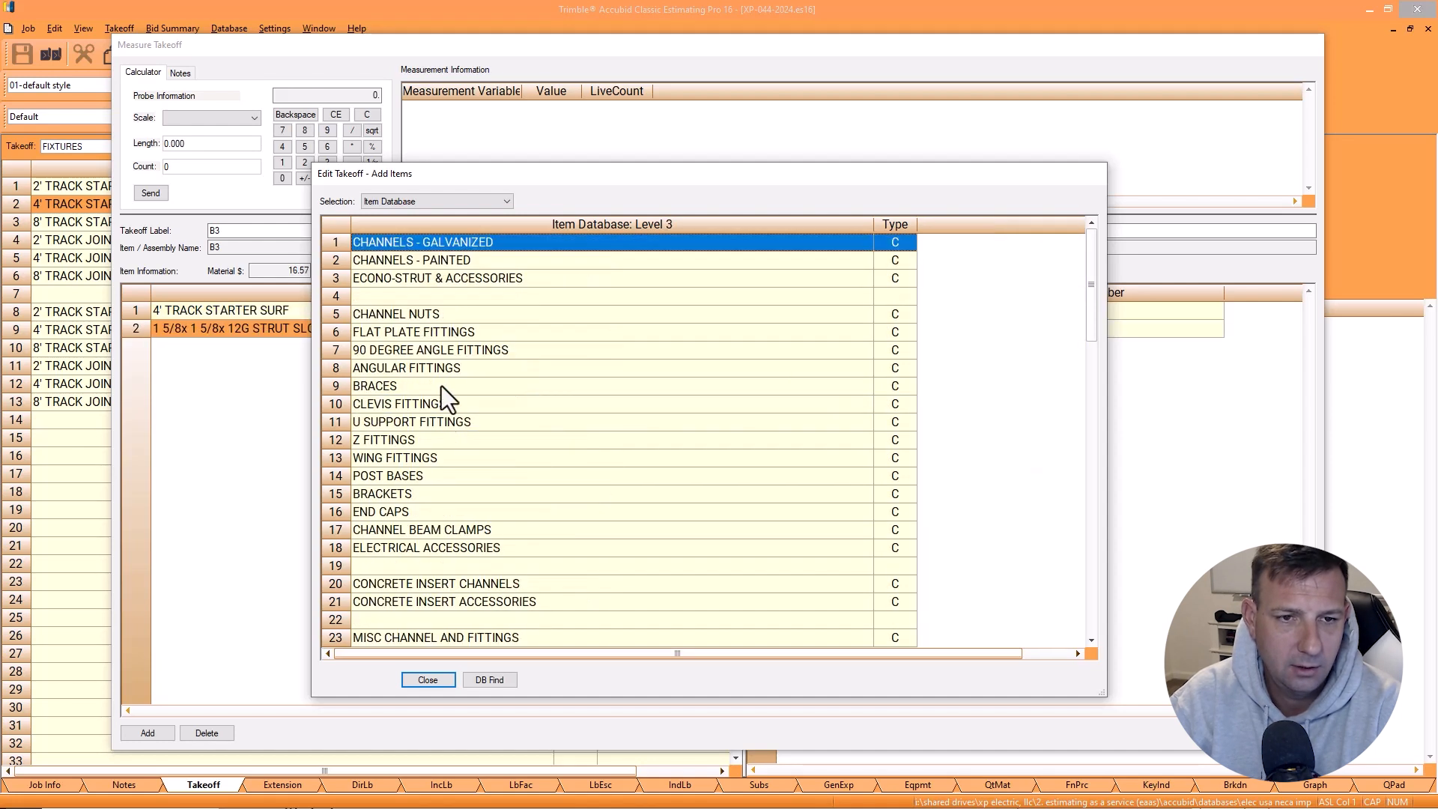
Step: Add the 1/4x 2 LAG SCREW from the fastener screws to the B3 takeoff
right_click(424, 273)
left_click(411, 314)
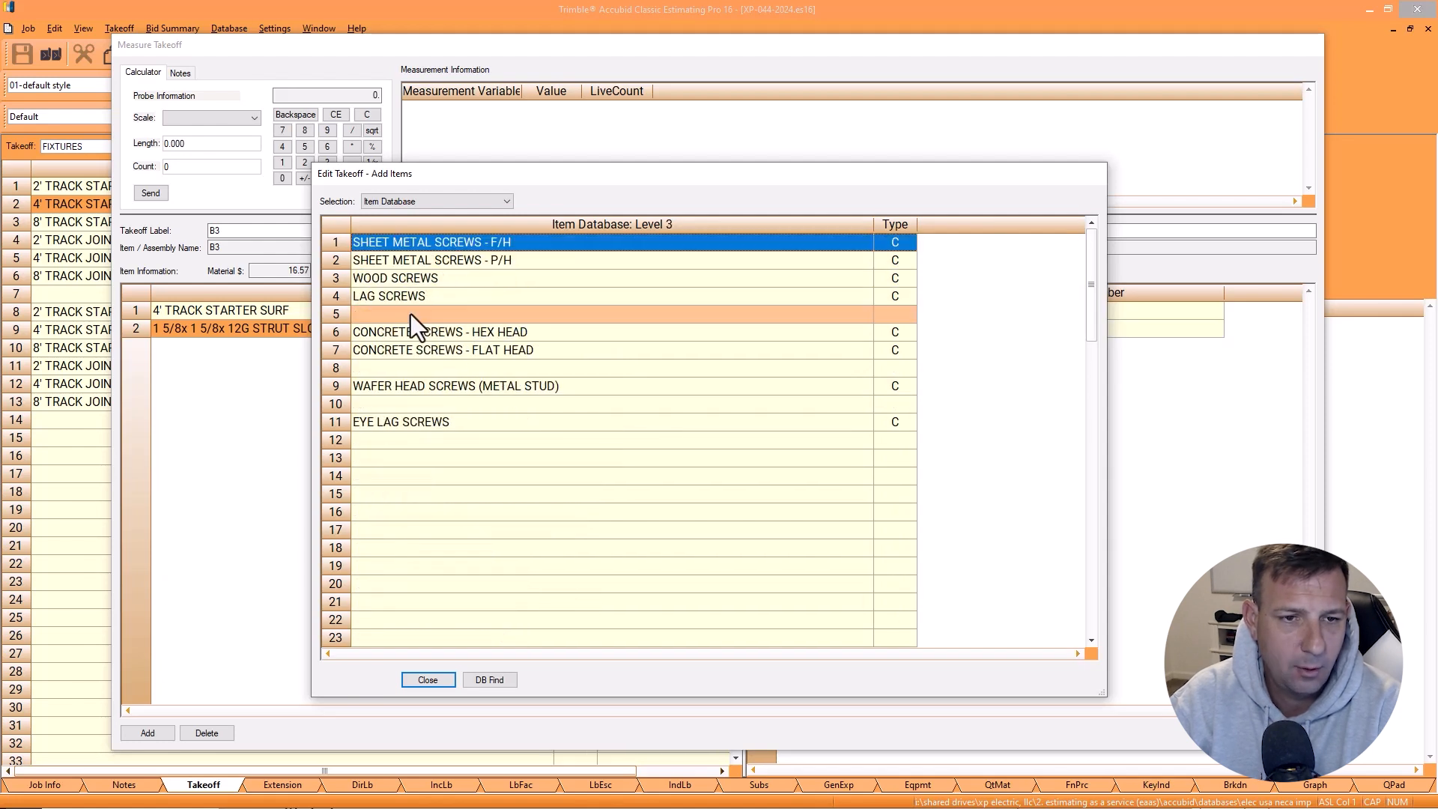
left_click(406, 297)
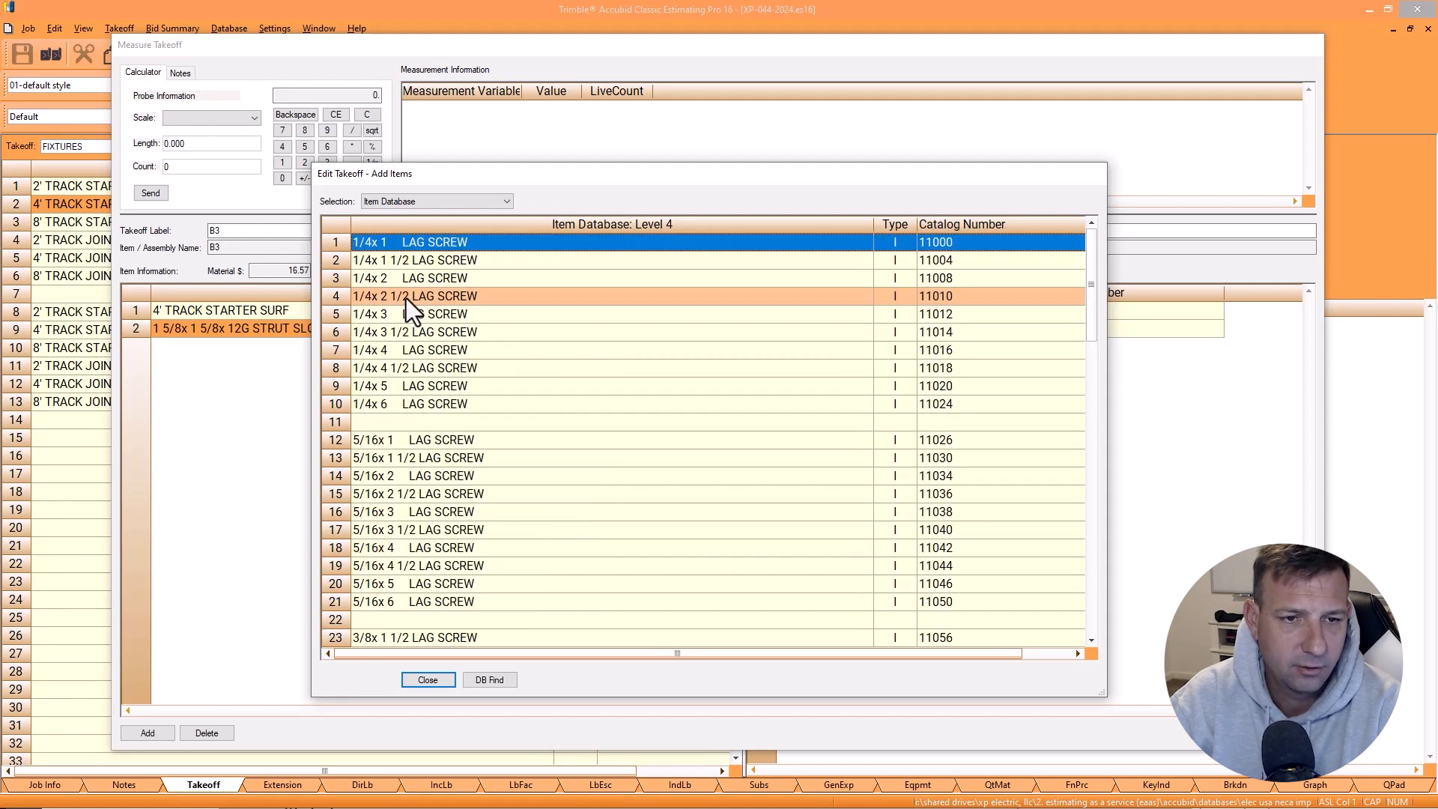
left_click(409, 277)
Step: Add the 1/4" FLAT WASHER - PLTD STL to the B3 takeoff and finish adding items
right_click(409, 277)
right_click(411, 277)
left_click(412, 294)
left_click(407, 276)
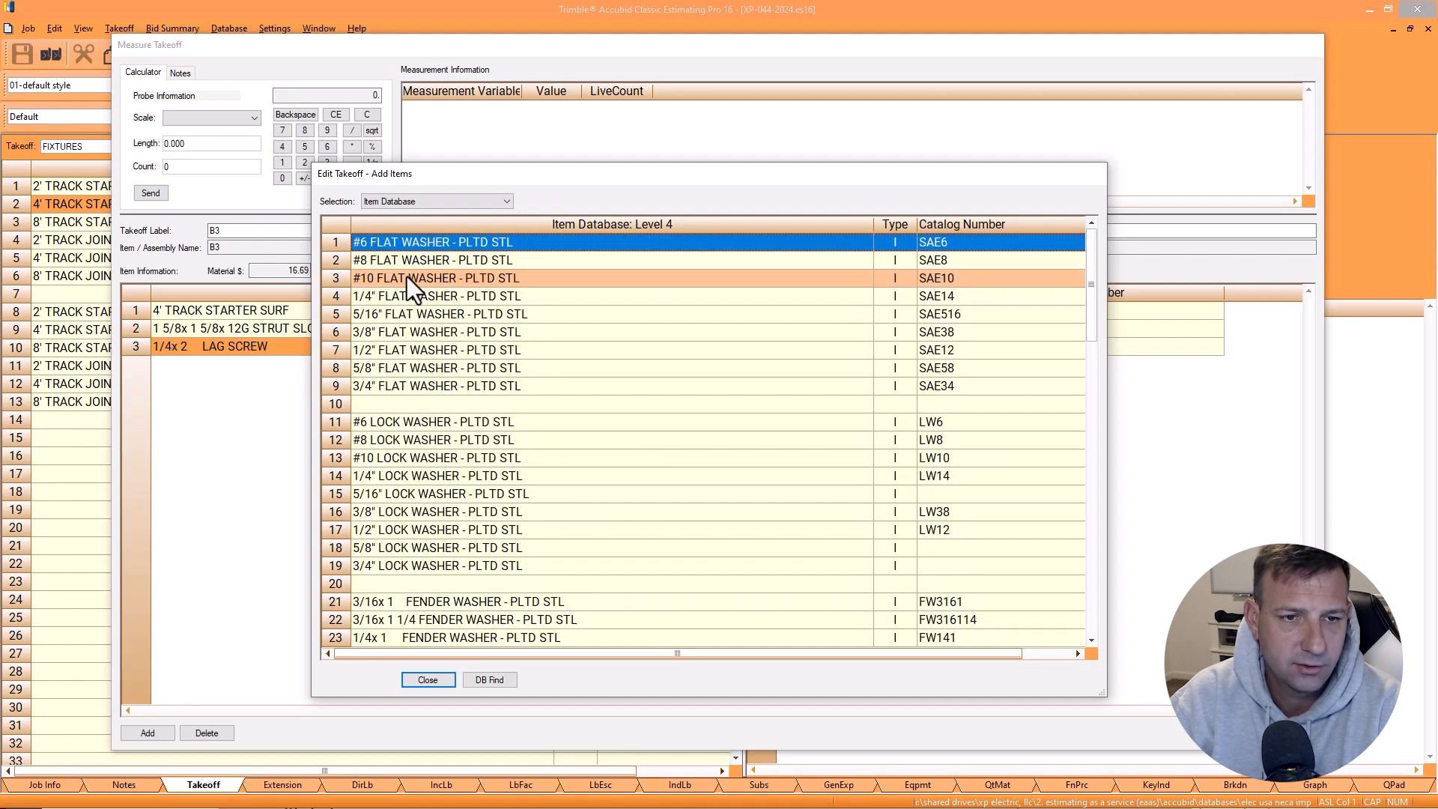
left_click(406, 296)
right_click(423, 424)
left_click(431, 352)
right_click(431, 352)
left_click(425, 680)
Step: Base the B3 strut on count and set Fct 1 to 5 for the strut and 3 for the lag screw
left_click(817, 334)
left_click(806, 329)
left_click(786, 345)
type("5")
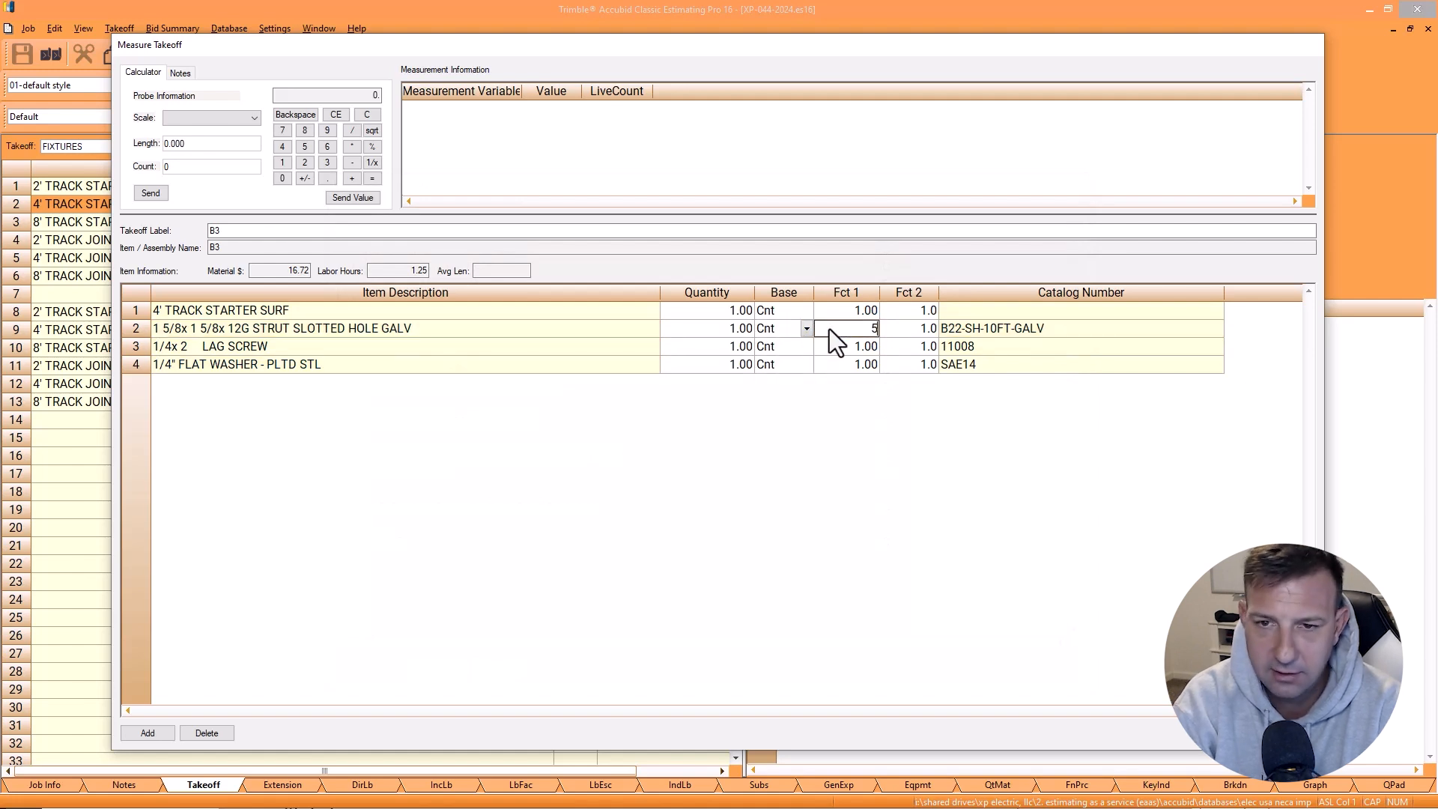
key("Return")
type("3")
key("Return")
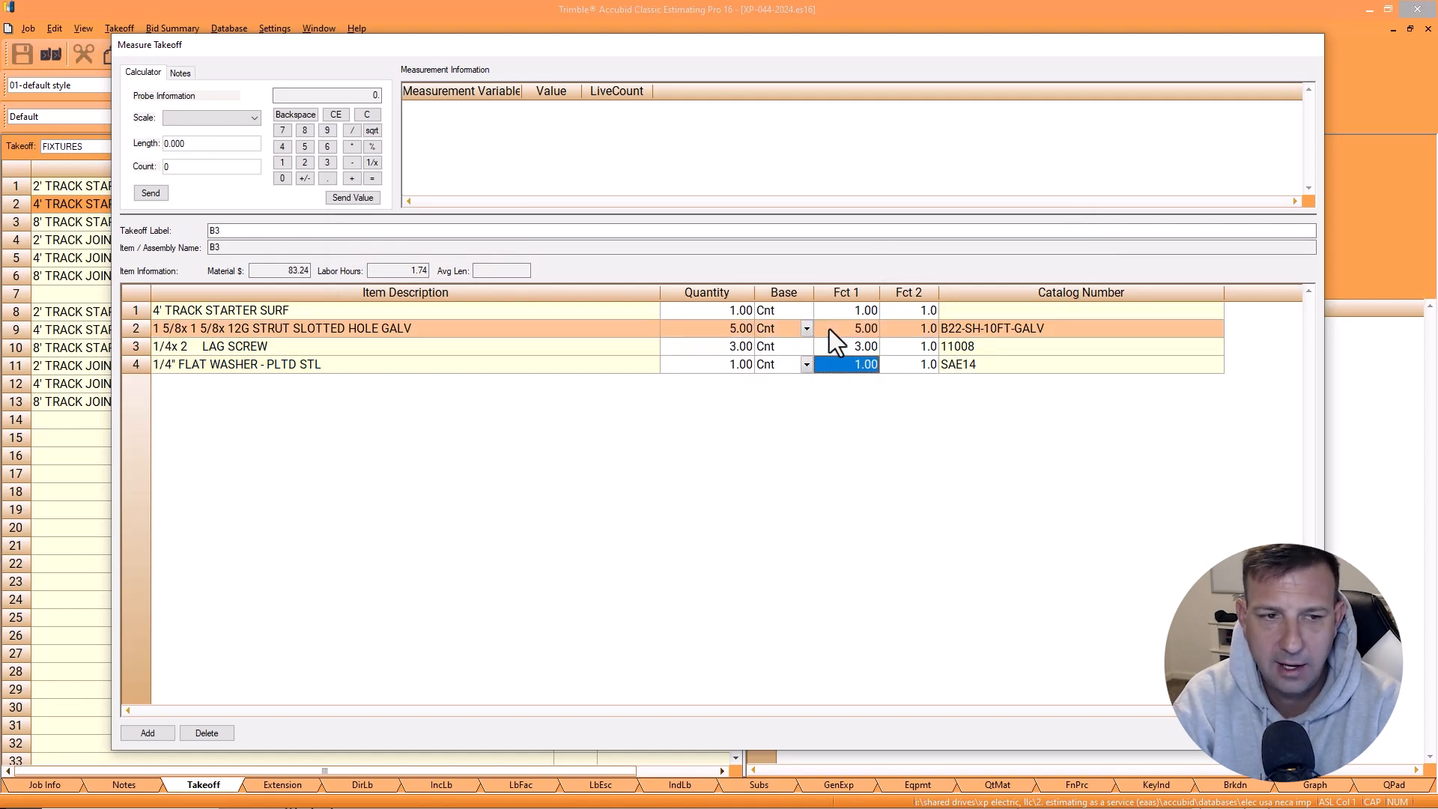
Step: Set the flat washer's Fct 1 to 3 and add the 1/4" THREADED ROD - PLTD to the B3 takeoff
double_click(625, 390)
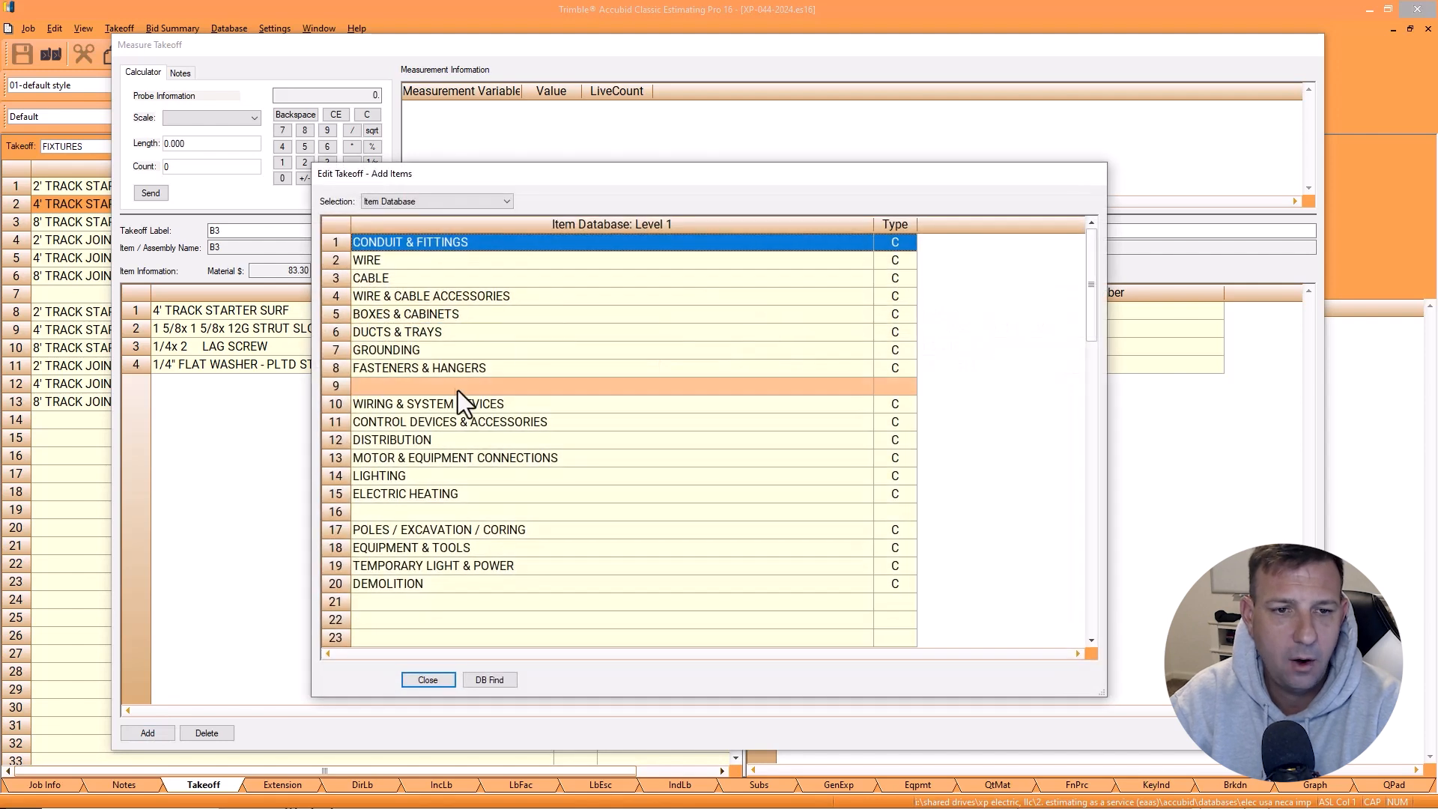
double_click(447, 368)
double_click(423, 277)
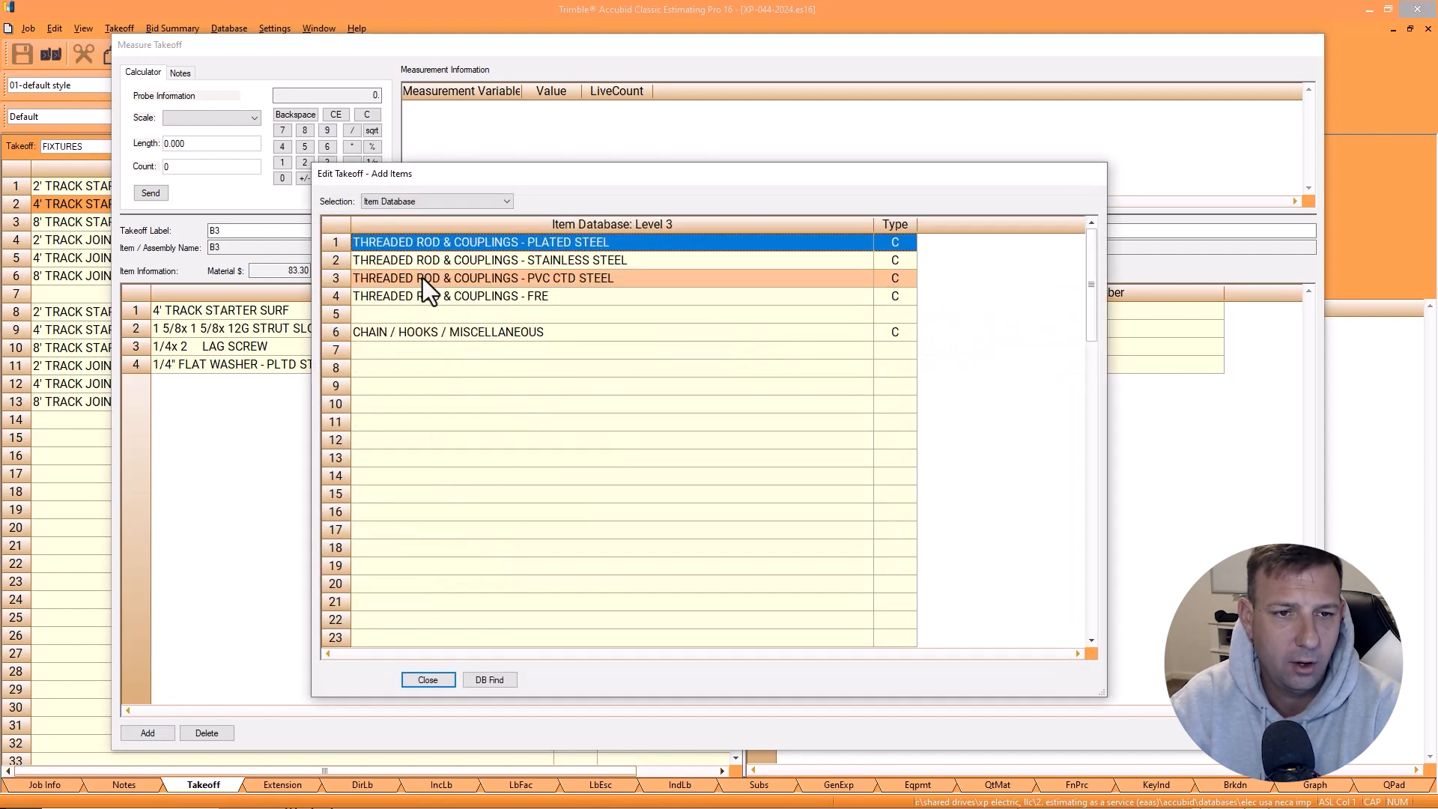
double_click(436, 245)
double_click(433, 241)
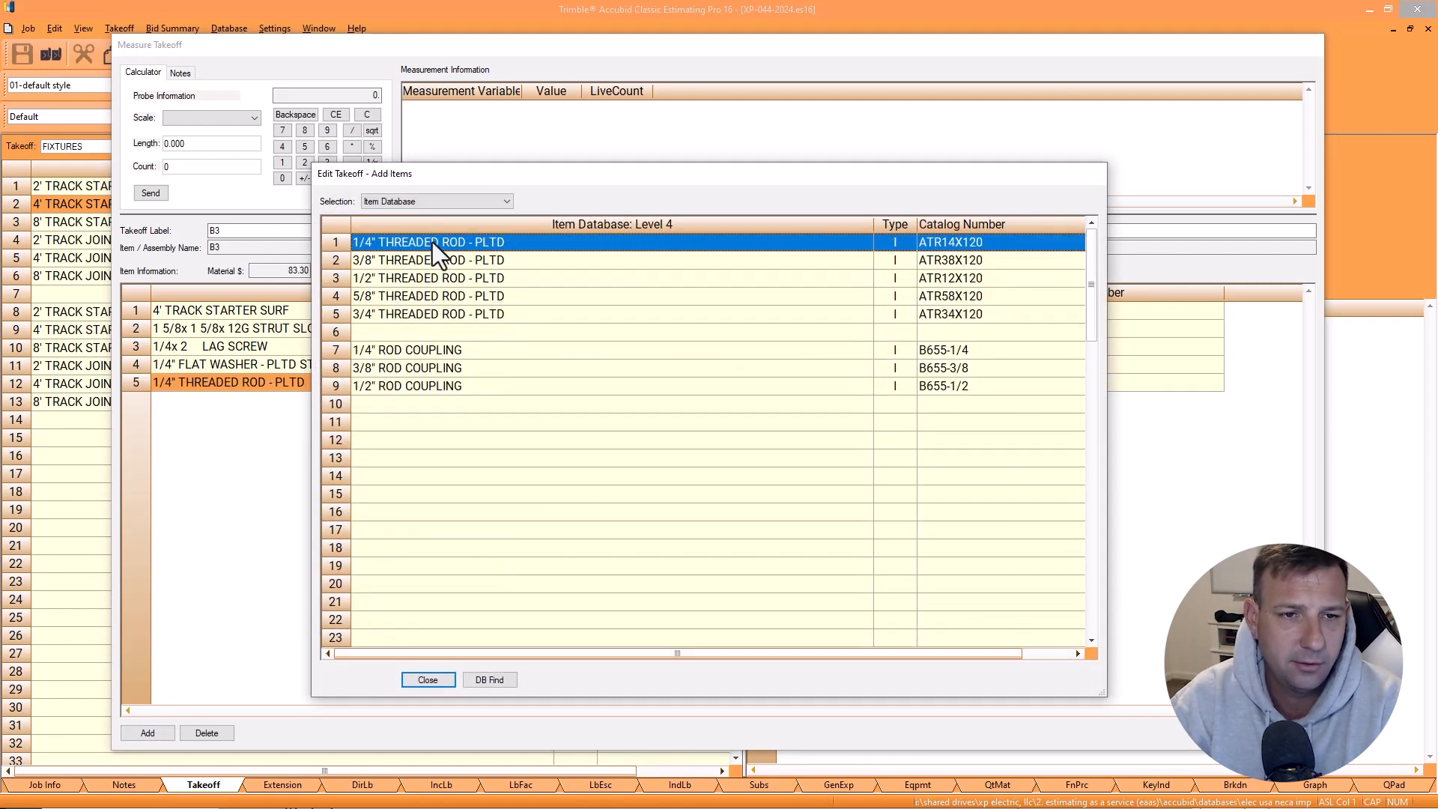
Step: Add the 1/4x 1 1/4 FENDER WASHER - PLTD STL and the 1/4" LOCK WASHER - PLTD STL to the B3 takeoff
double_click(424, 278)
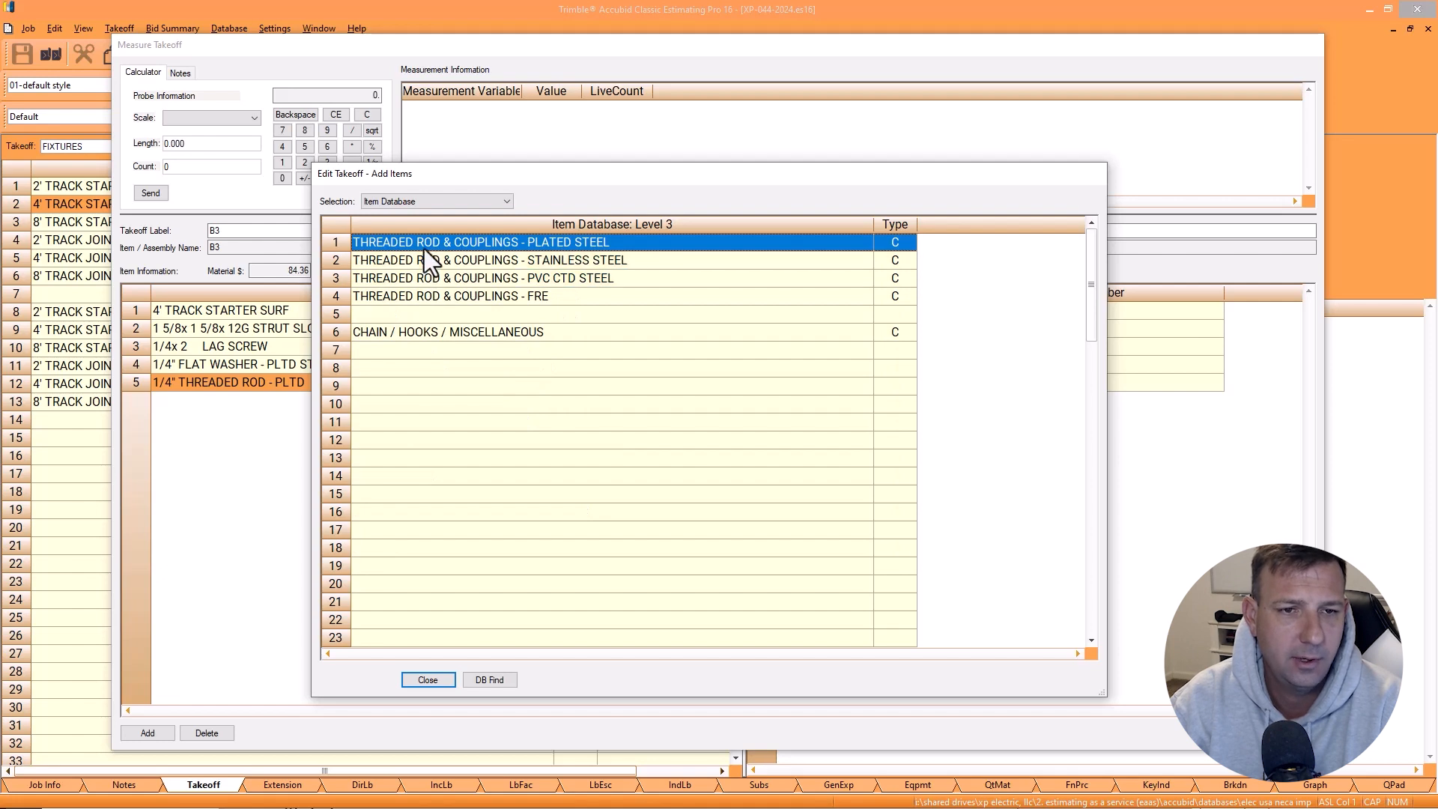
double_click(426, 249)
right_click(425, 250)
right_click(424, 255)
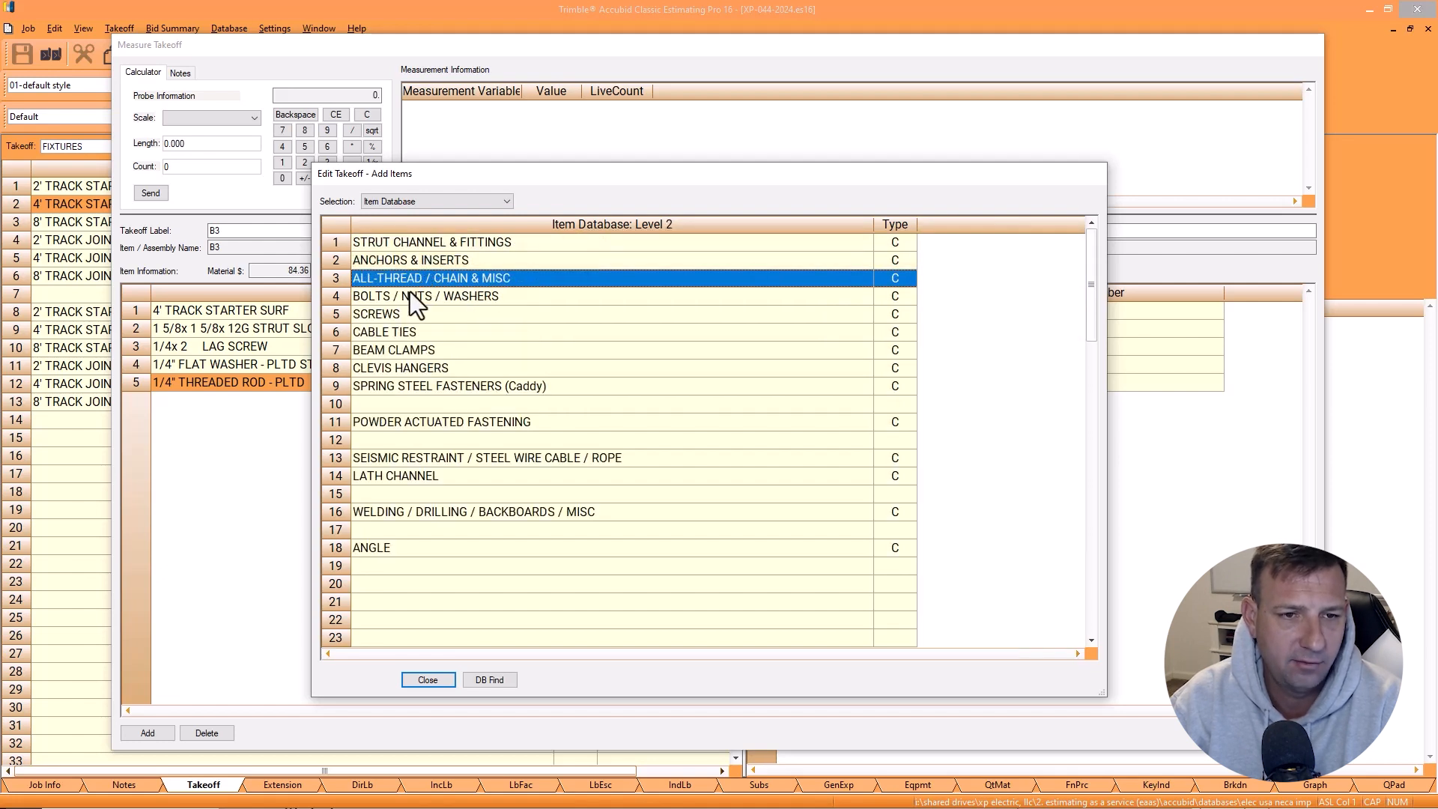
double_click(409, 297)
double_click(409, 281)
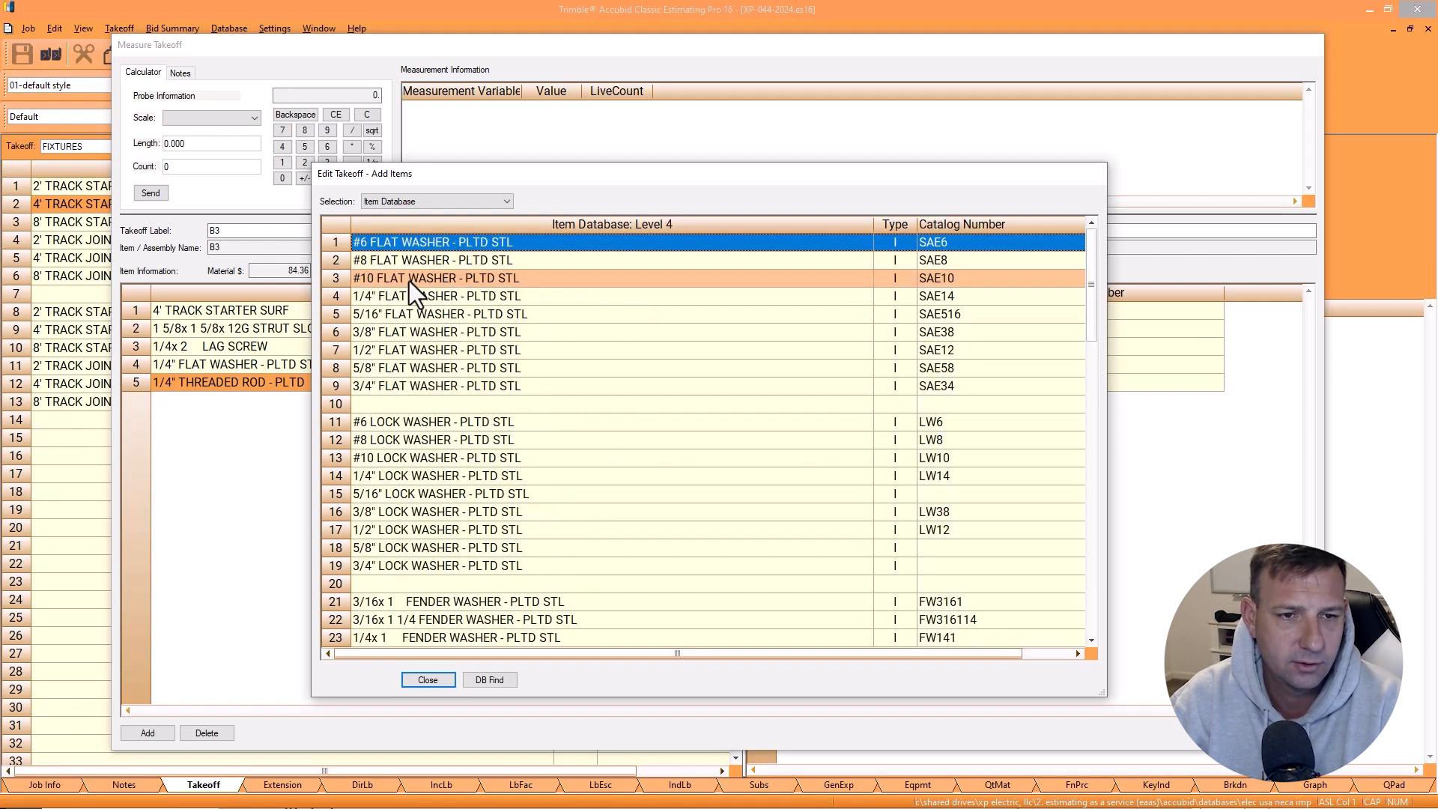
scroll(413, 300, "down", 2)
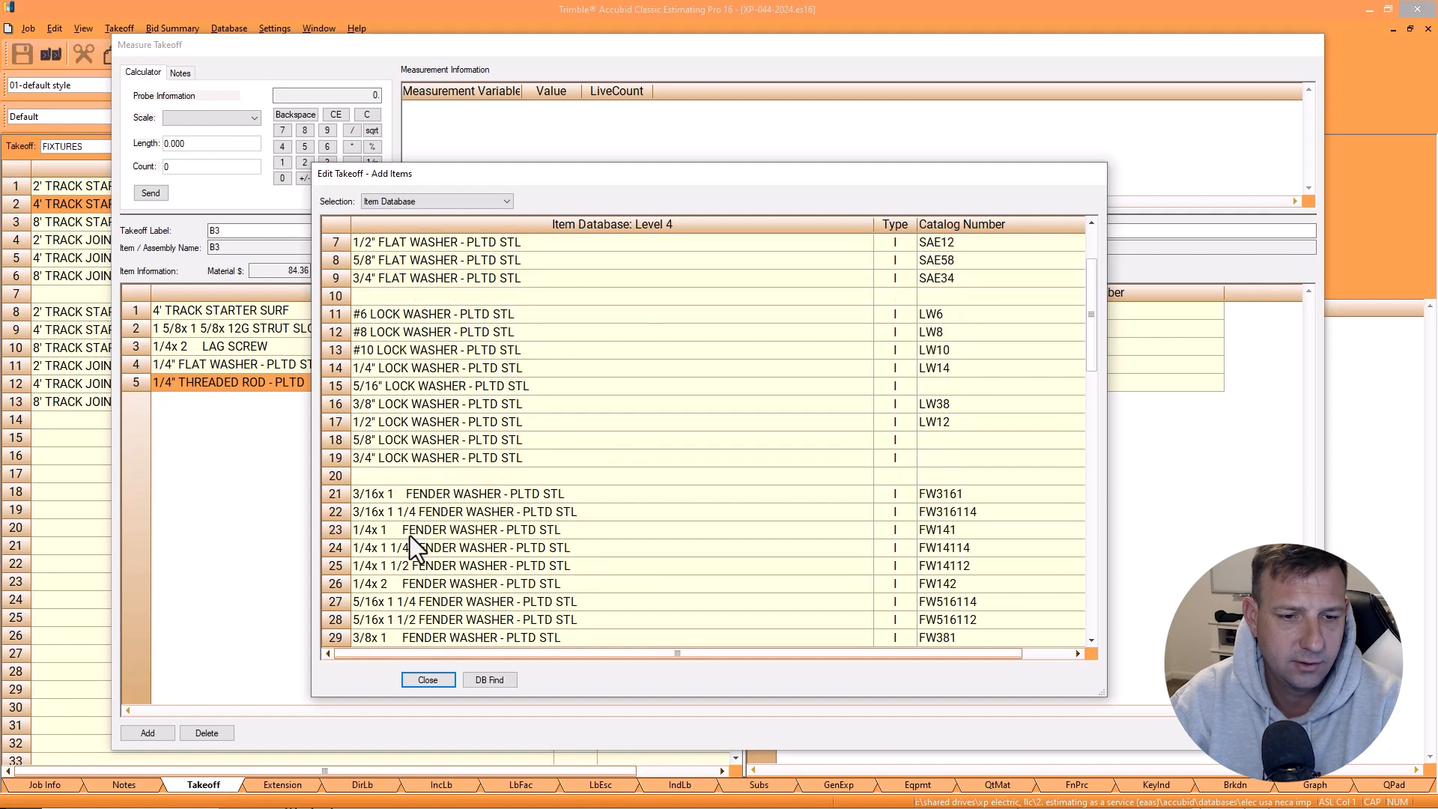
double_click(412, 549)
double_click(403, 371)
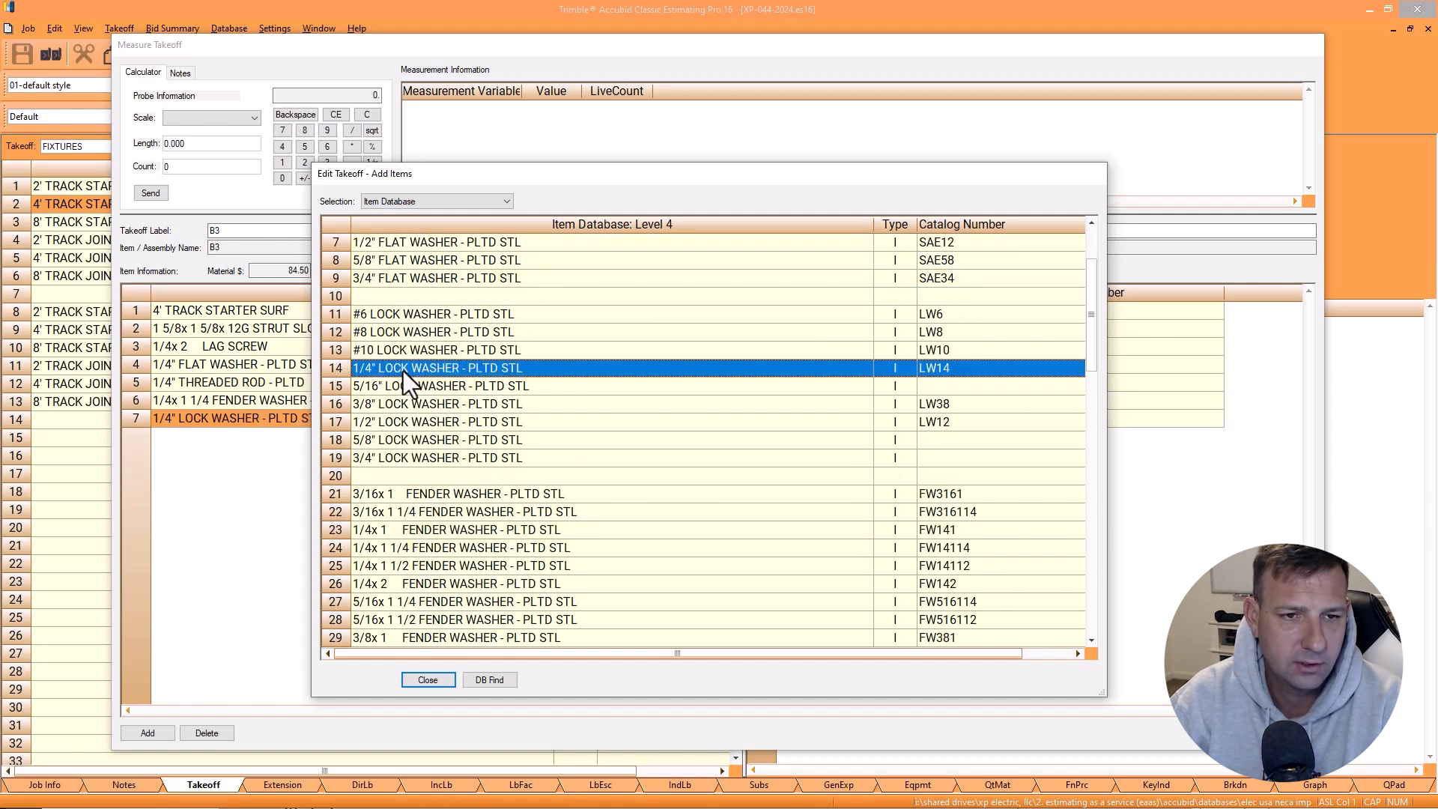
Step: Add the 1/4-20 HEX NUT - PLTD STL to the B3 takeoff and finish adding items
right_click(403, 369)
double_click(407, 261)
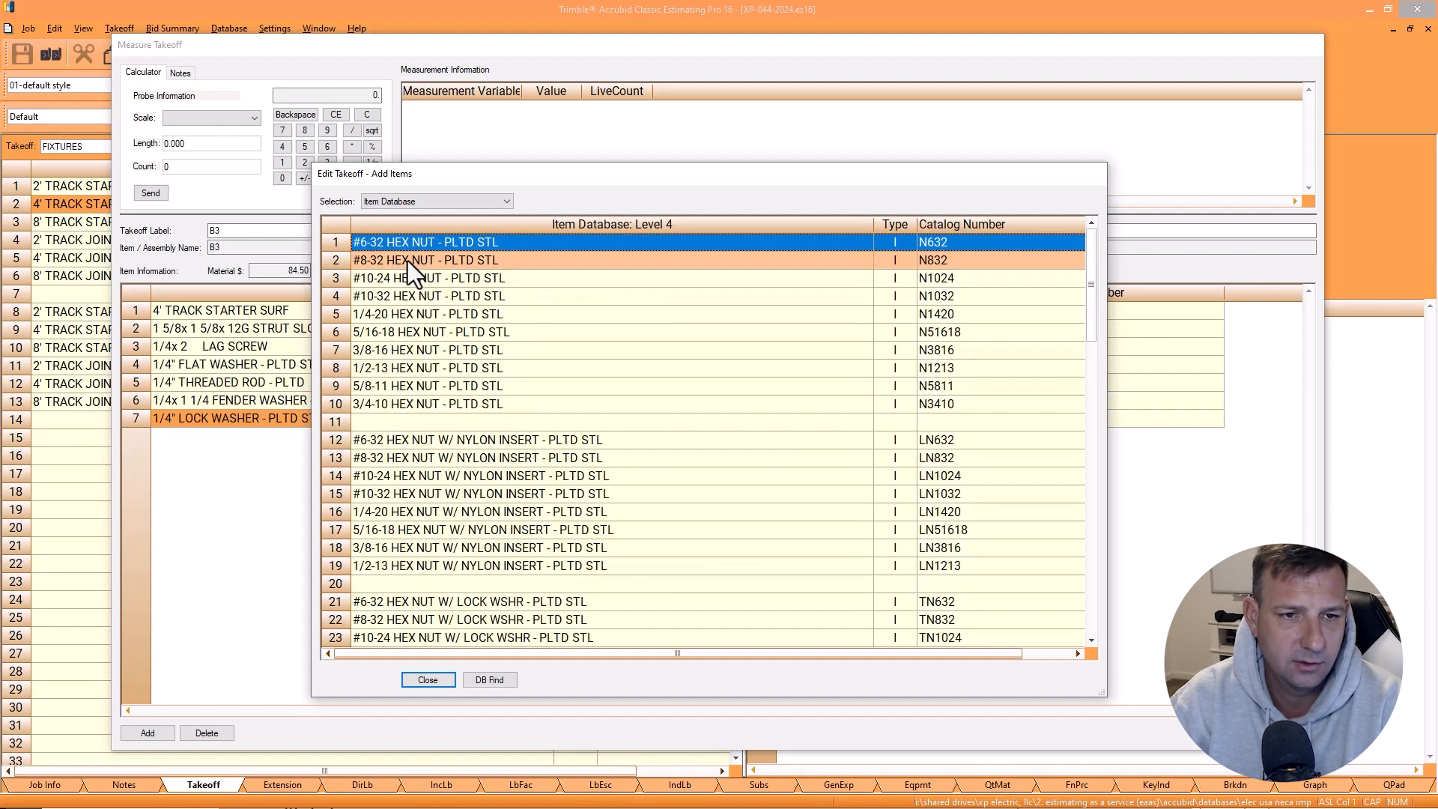
double_click(397, 315)
Step: Base the 1/4" threaded rod on count and set its Fct 1 to 10
left_click(806, 382)
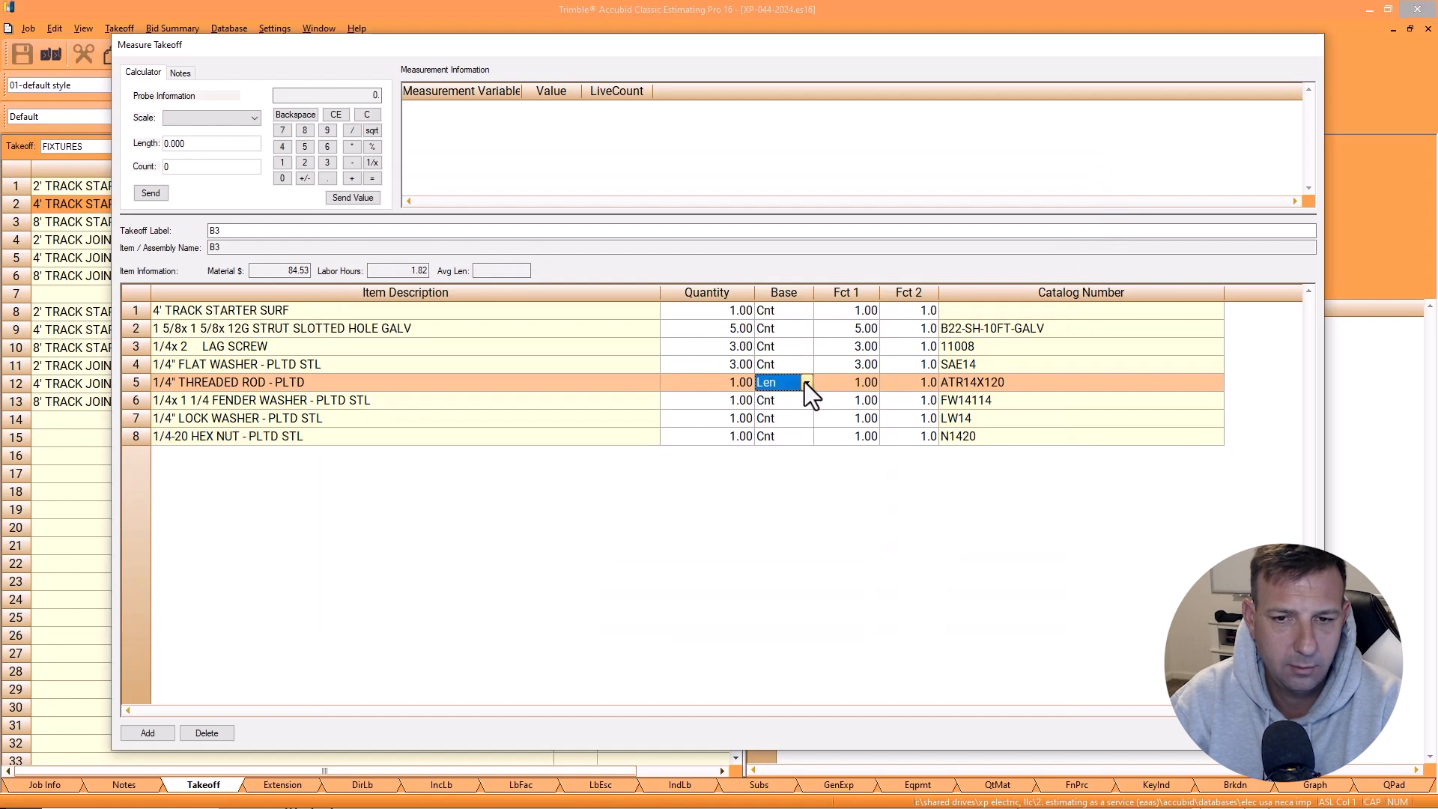
left_click(818, 394)
left_click(845, 381)
type("1")
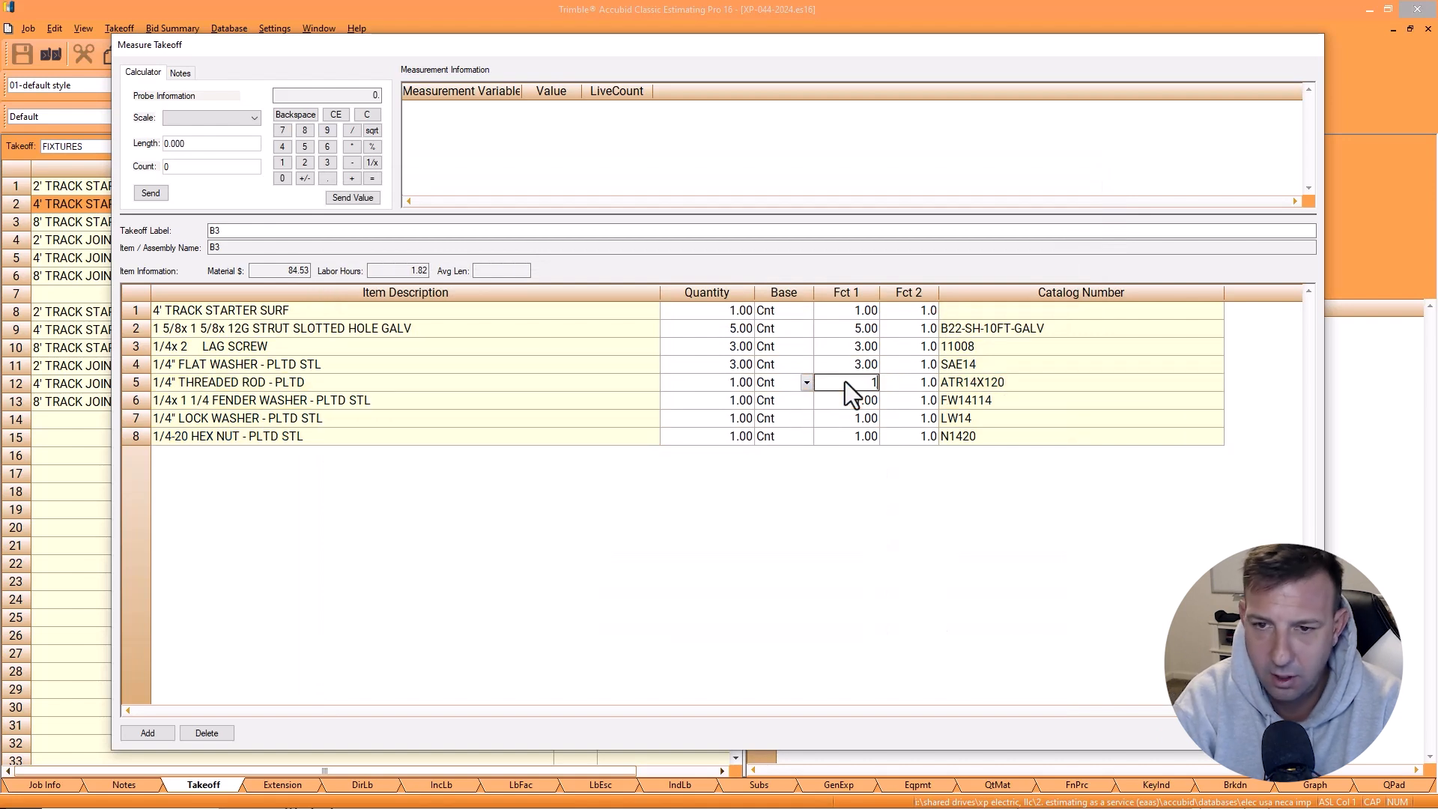
key("Return")
Step: Set Fct 1 to 4 for the fender washer, 2 for the lock washer and 4 for the hex nut
type("4")
key("Return")
type("2")
key("Return")
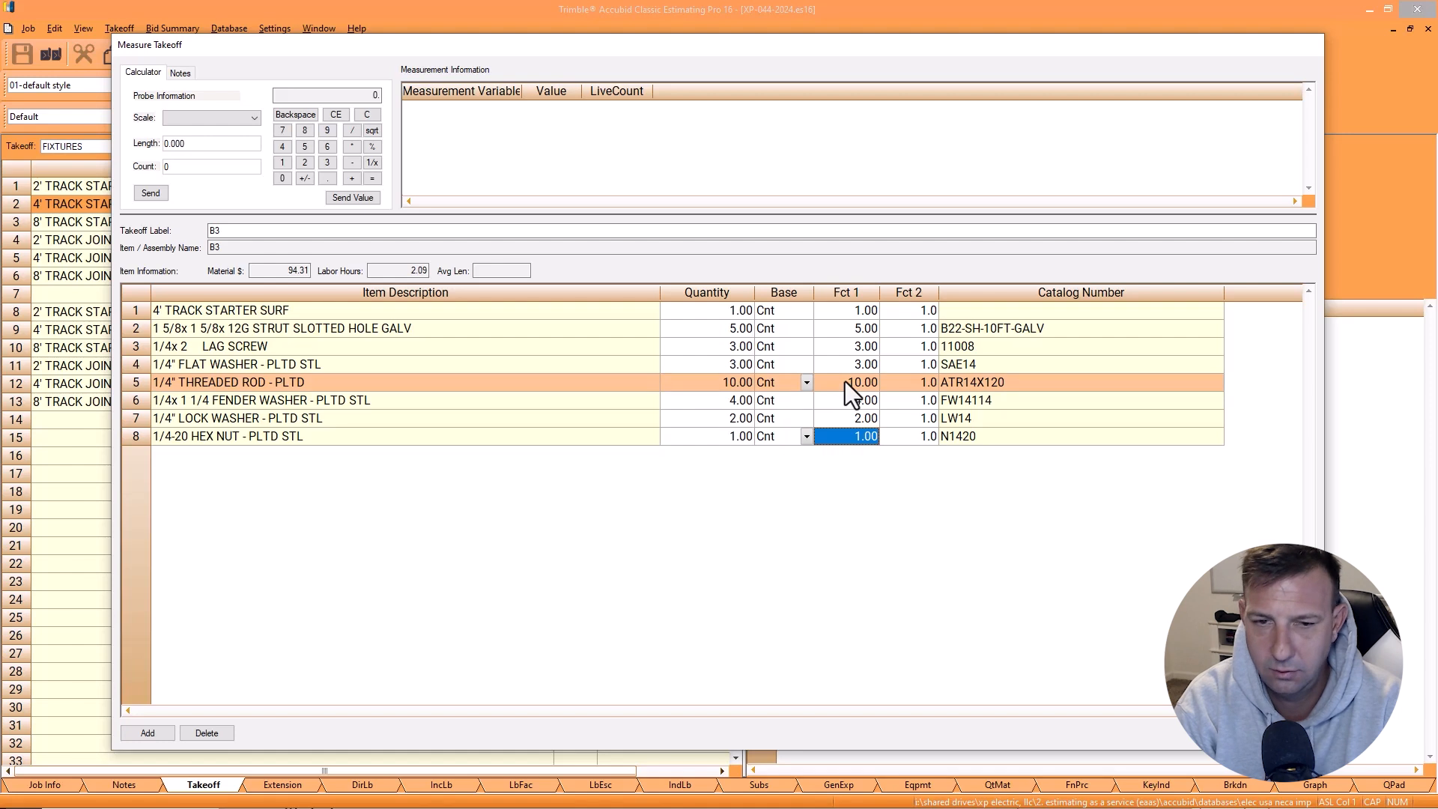
type("4")
key("Return")
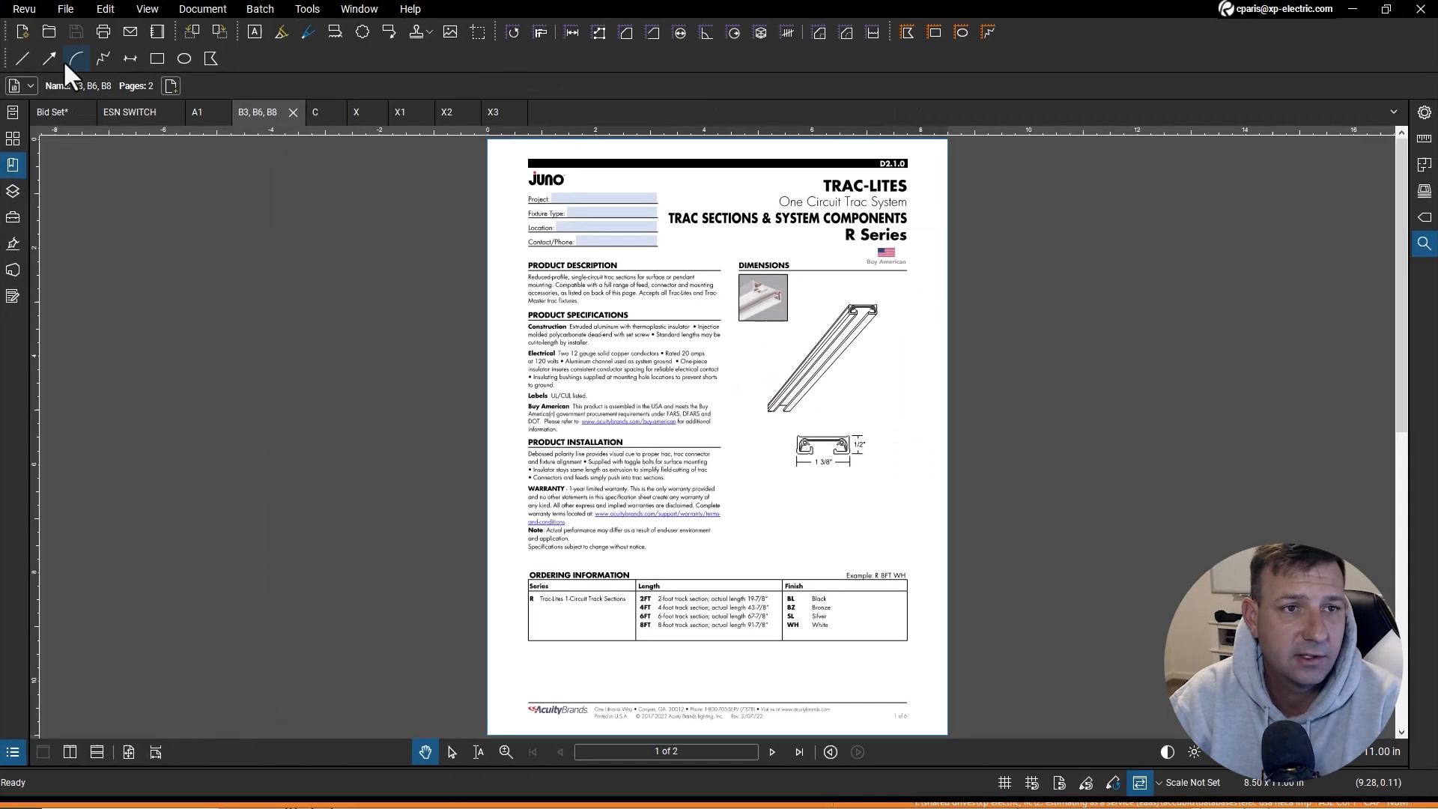
Step: Switch to Revu and examine the track lighting runs around Display Sales 110 on the bid set's E1.1 lighting plan
left_click(42, 114)
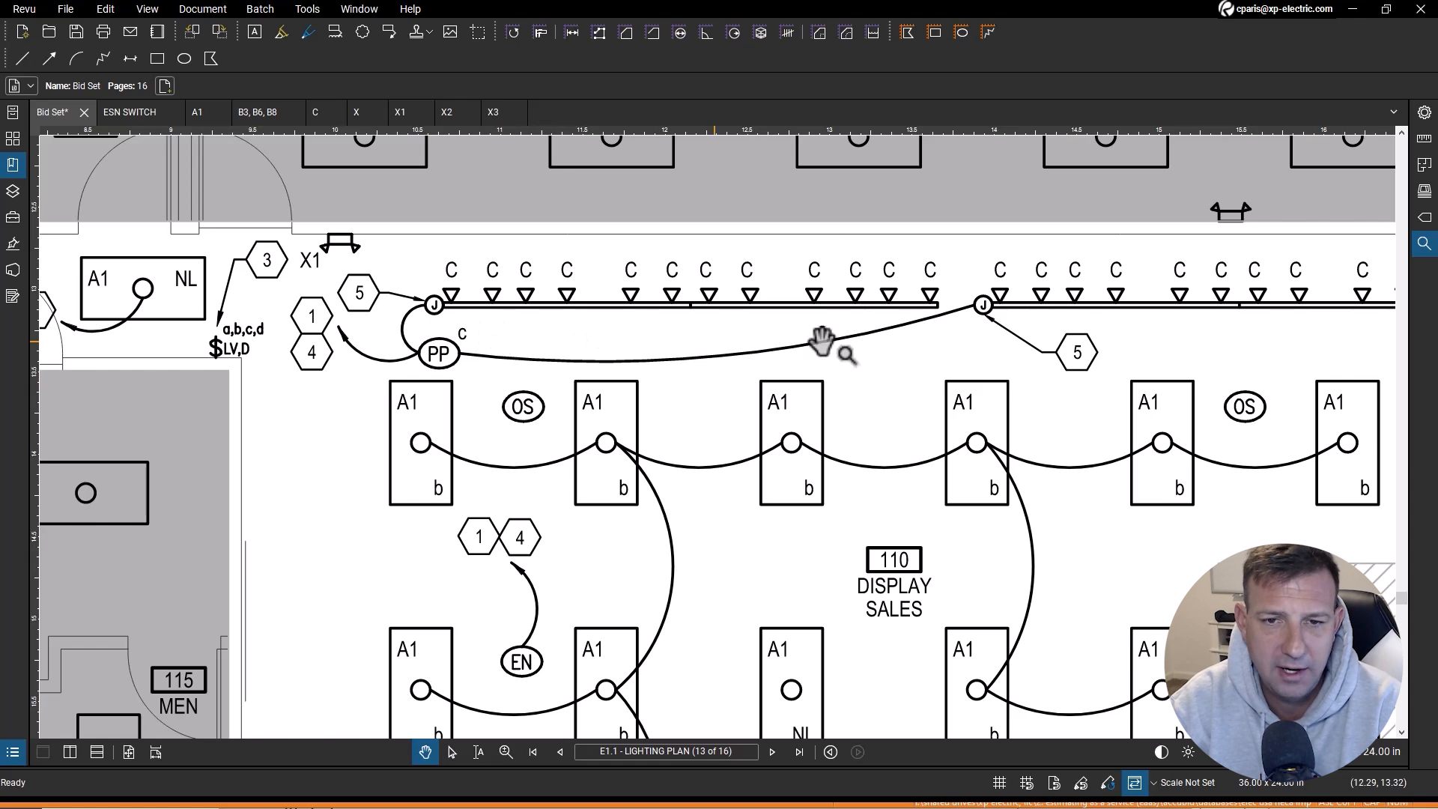
scroll(379, 322, "down", 1)
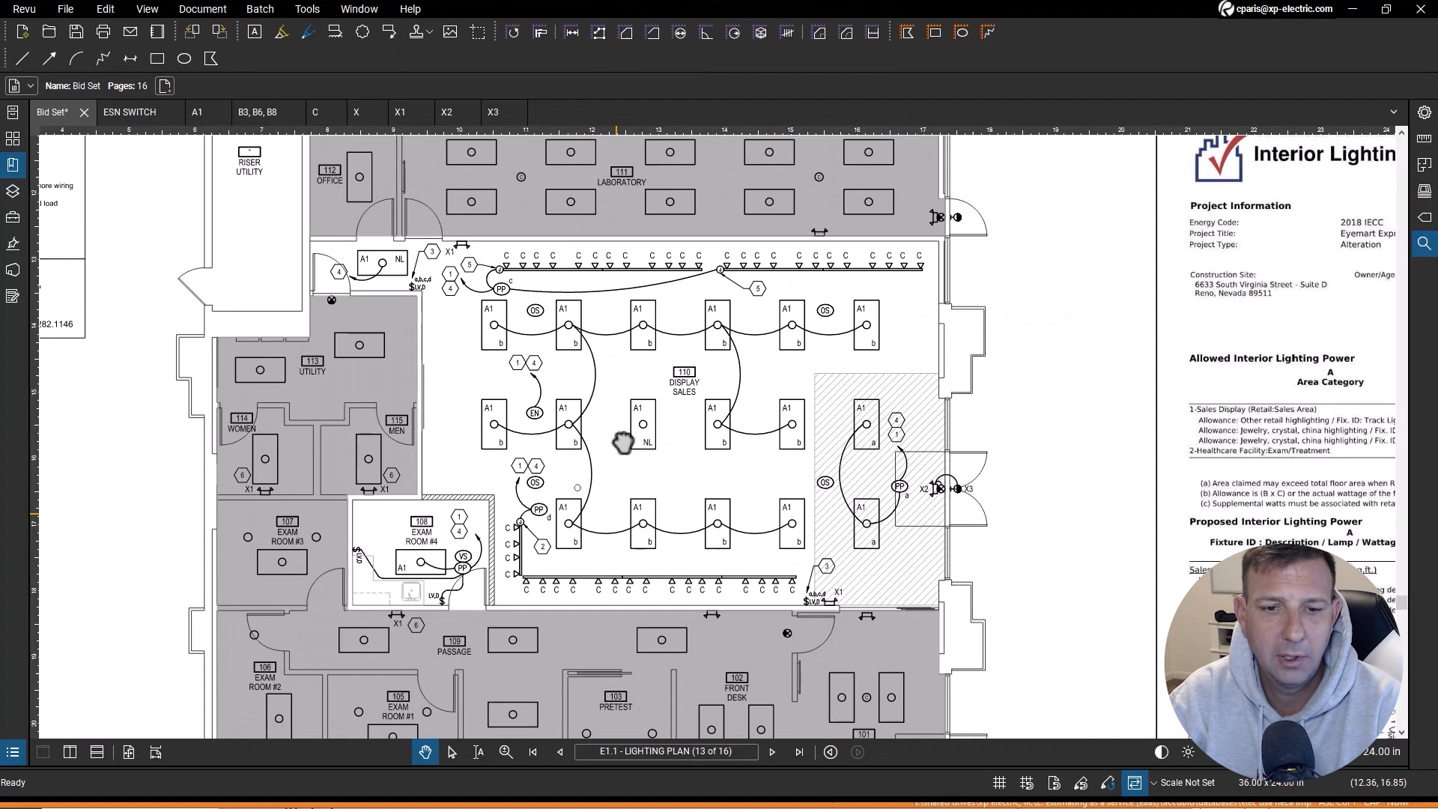
scroll(652, 338, "up", 4)
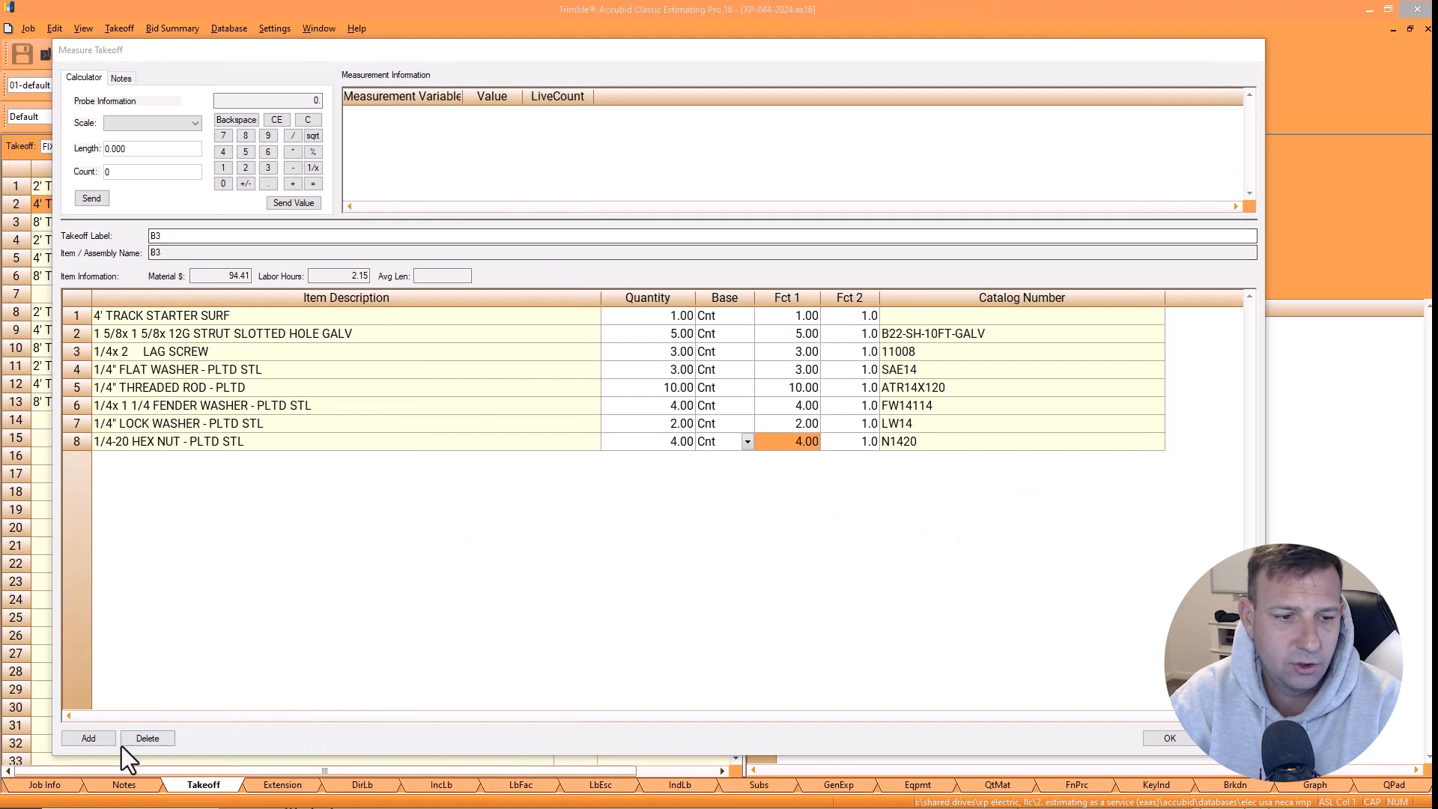
Step: Switch back to Accubid and add the TRACK L CONN SURF from the surface track fittings to the B3 takeoff
left_click(90, 738)
left_click(408, 459)
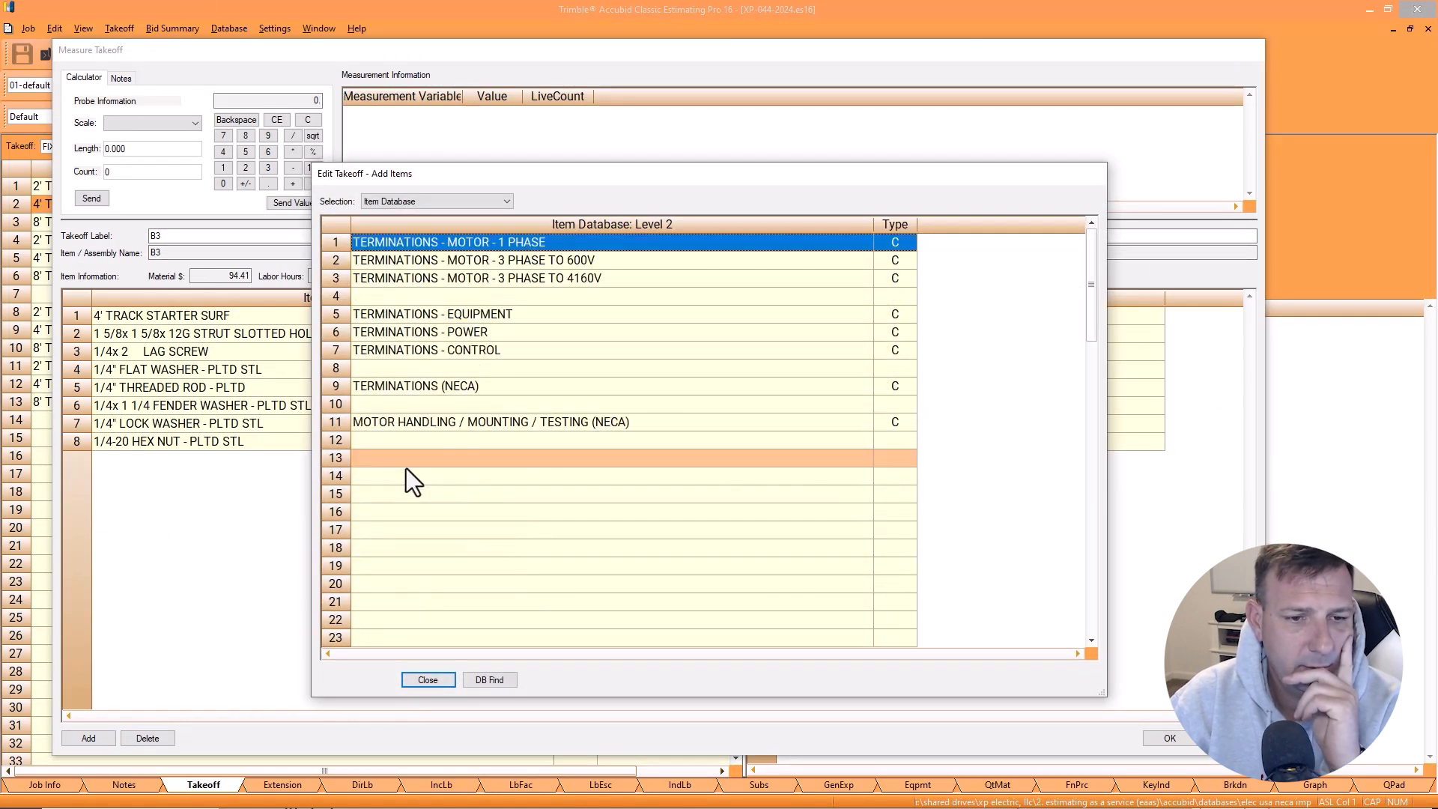
right_click(407, 466)
left_click(404, 480)
left_click(423, 332)
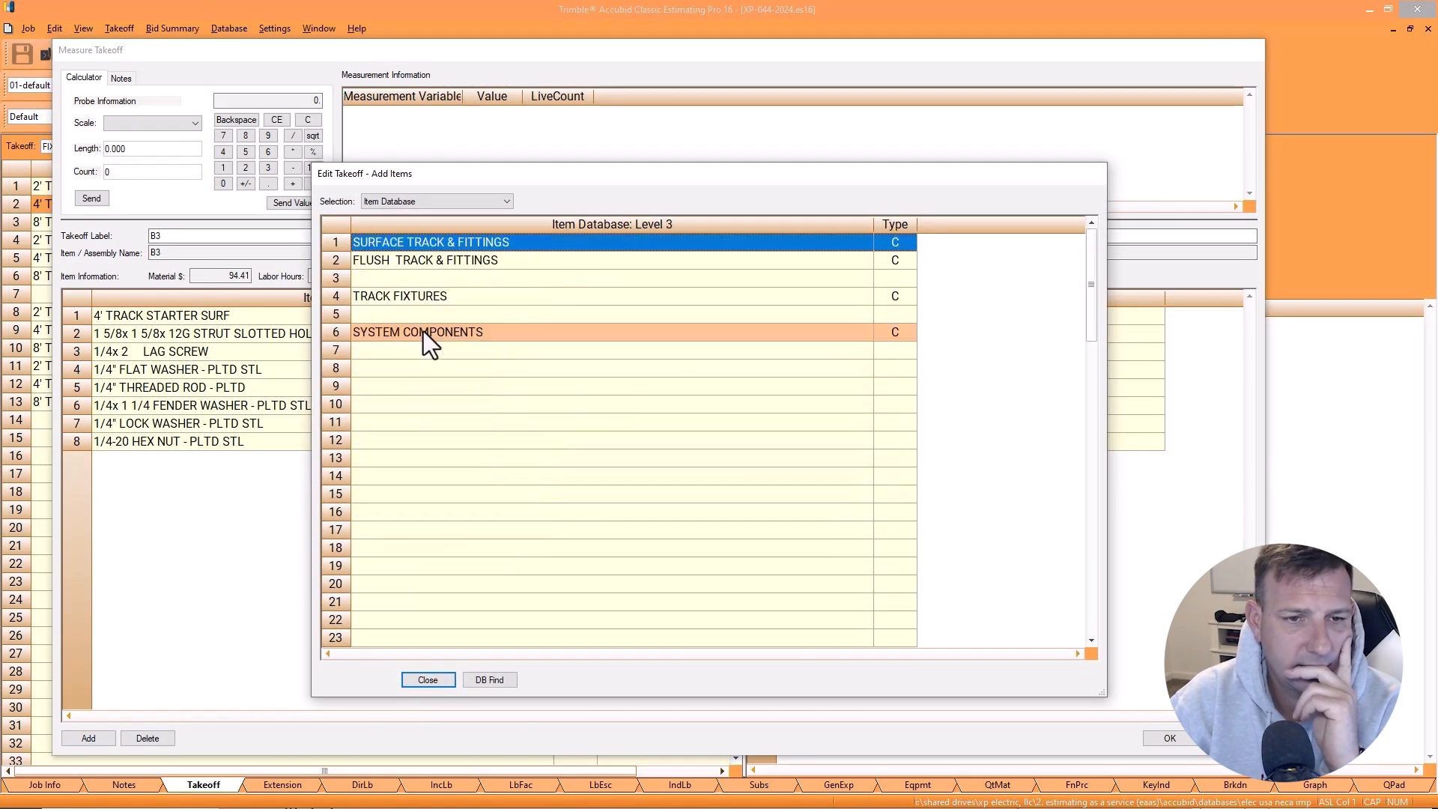
left_click(421, 243)
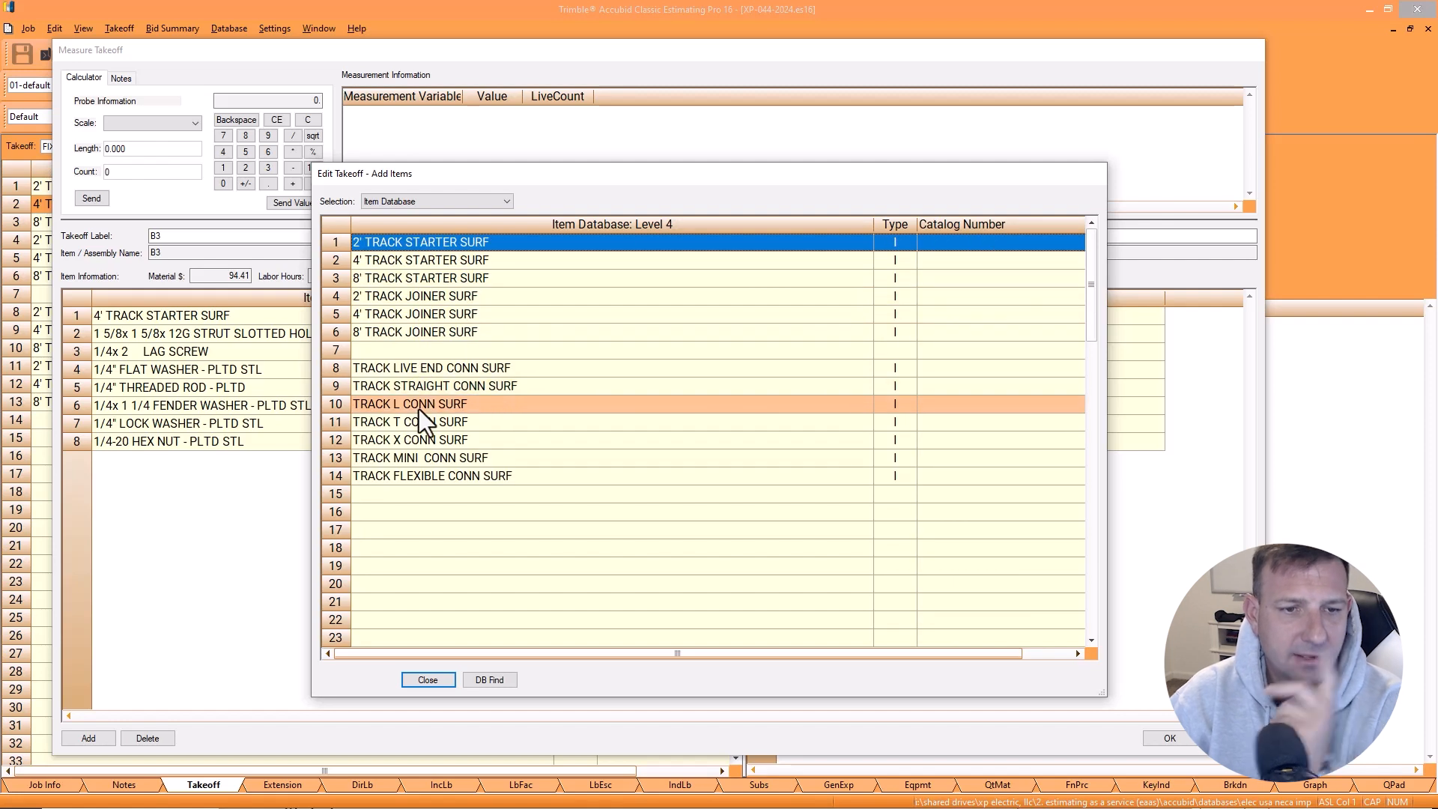
left_click(420, 406)
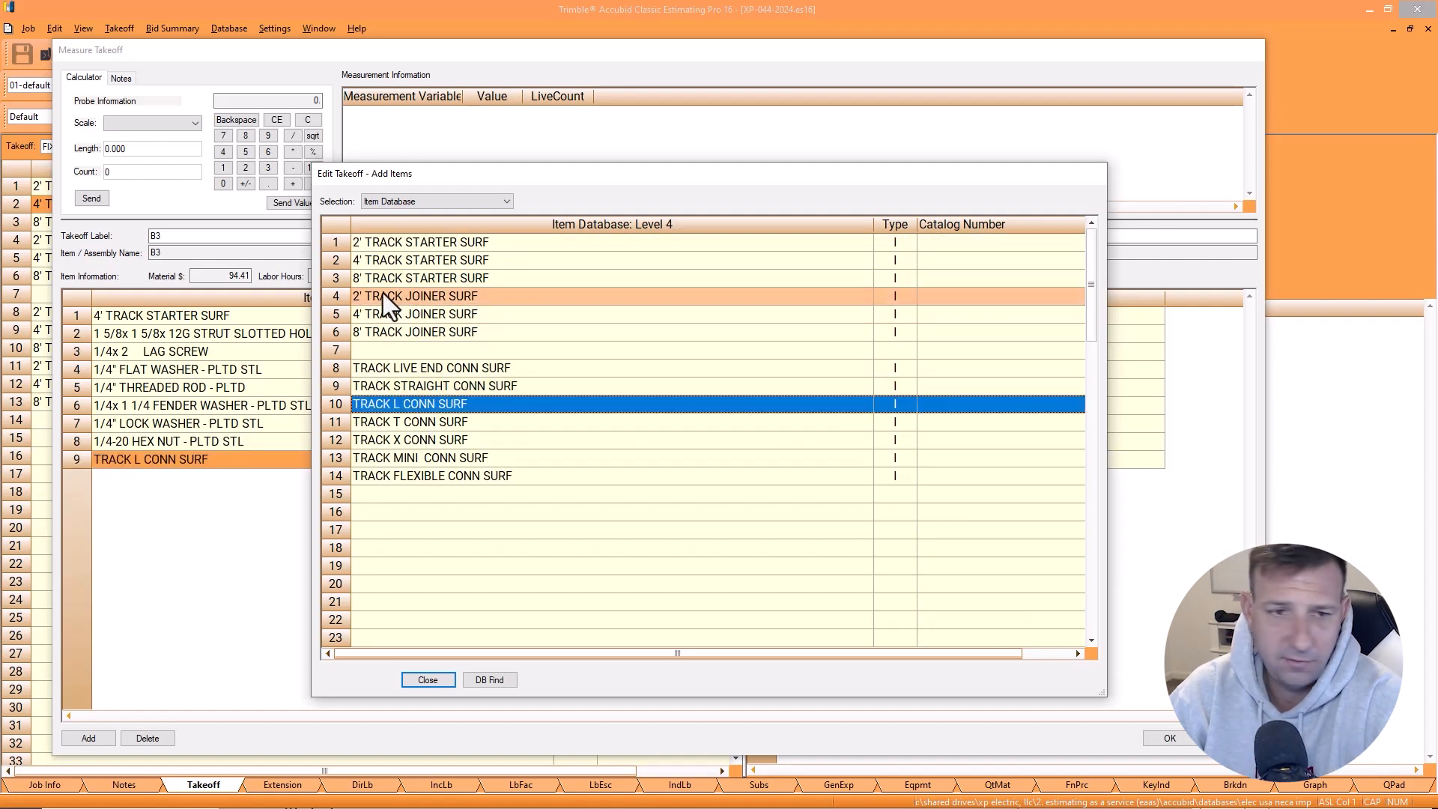
Step: Add the 8' TRACK STARTER SURF to the B3 takeoff and set its Fct 1 to 3
left_click(445, 278)
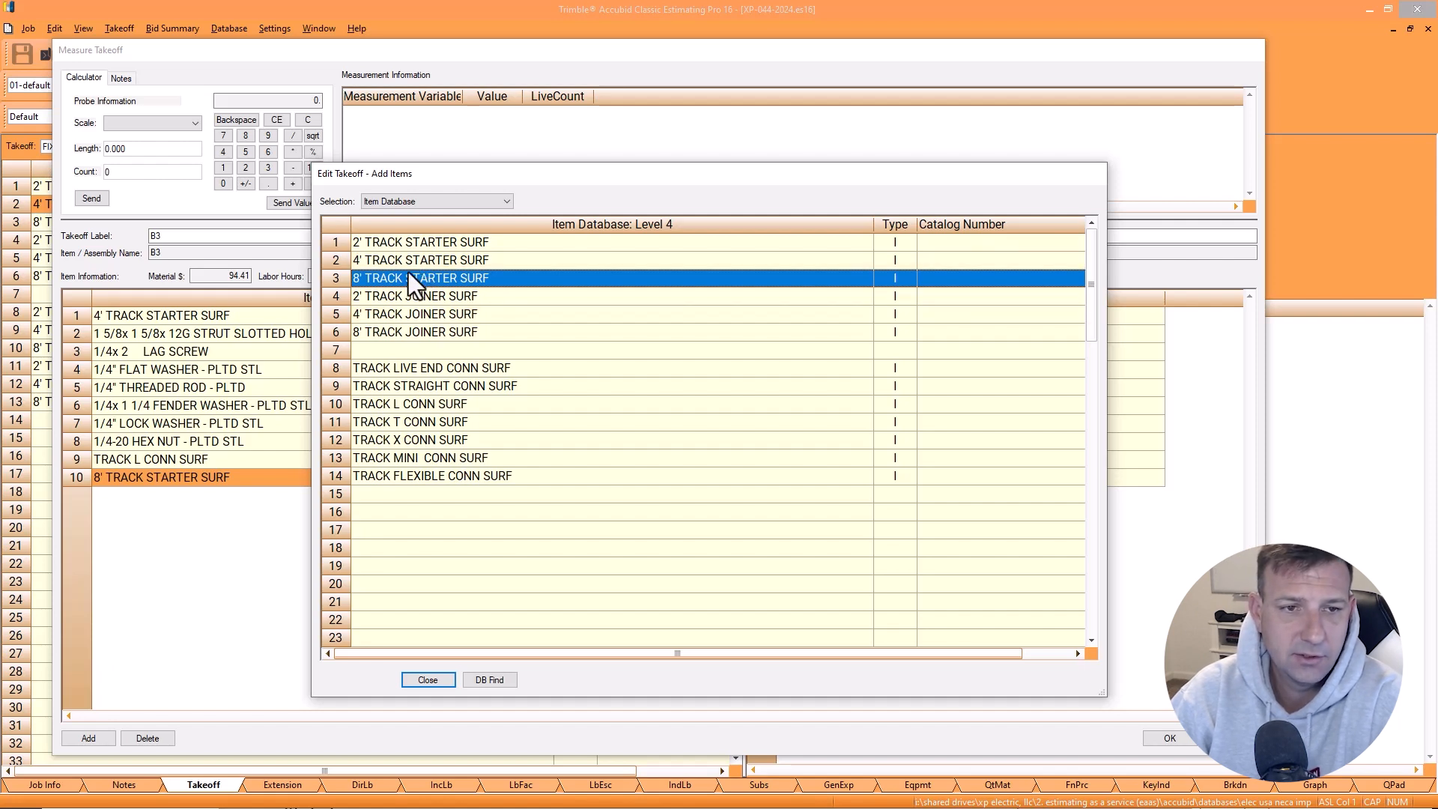
left_click(411, 678)
left_click(578, 459)
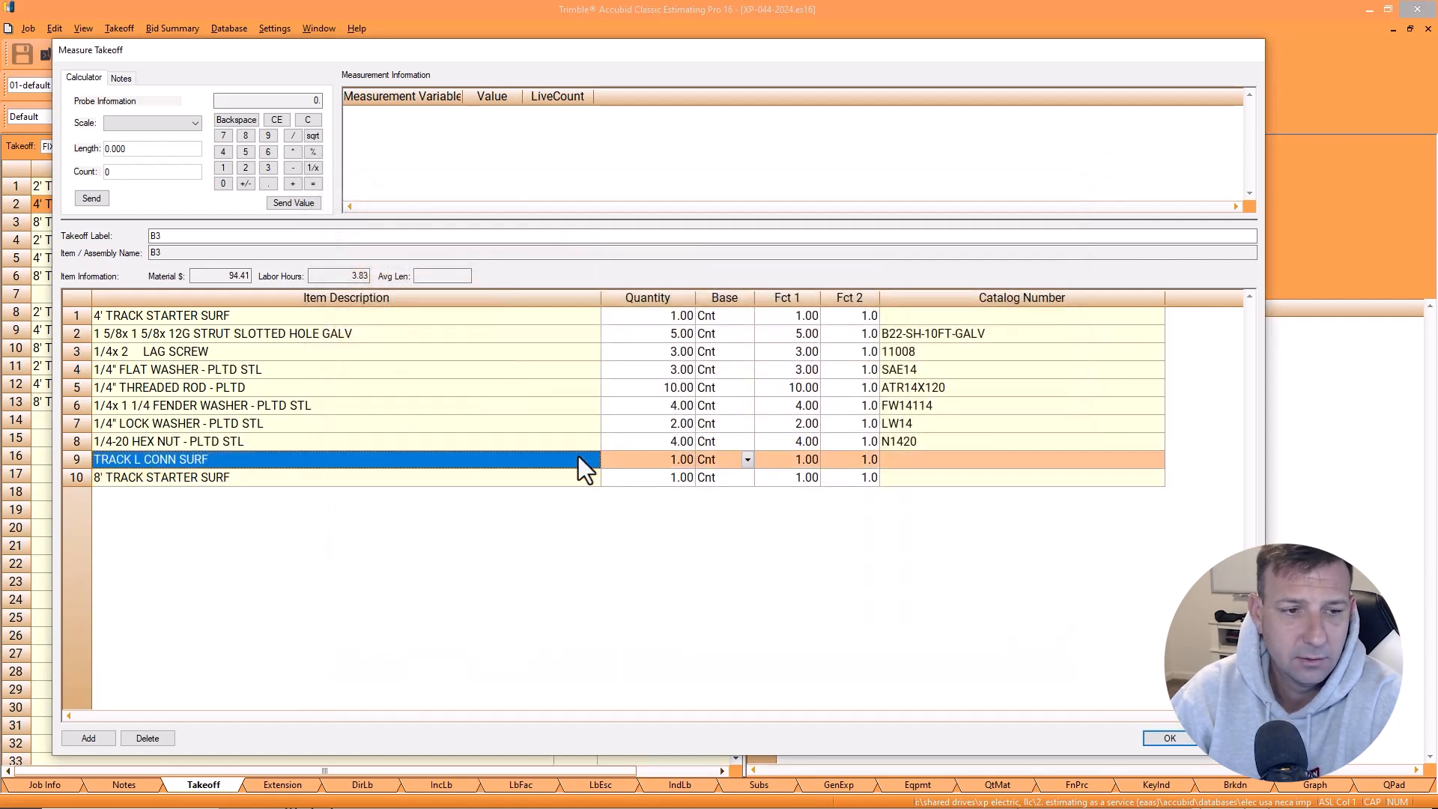
left_click(788, 460)
left_click(779, 478)
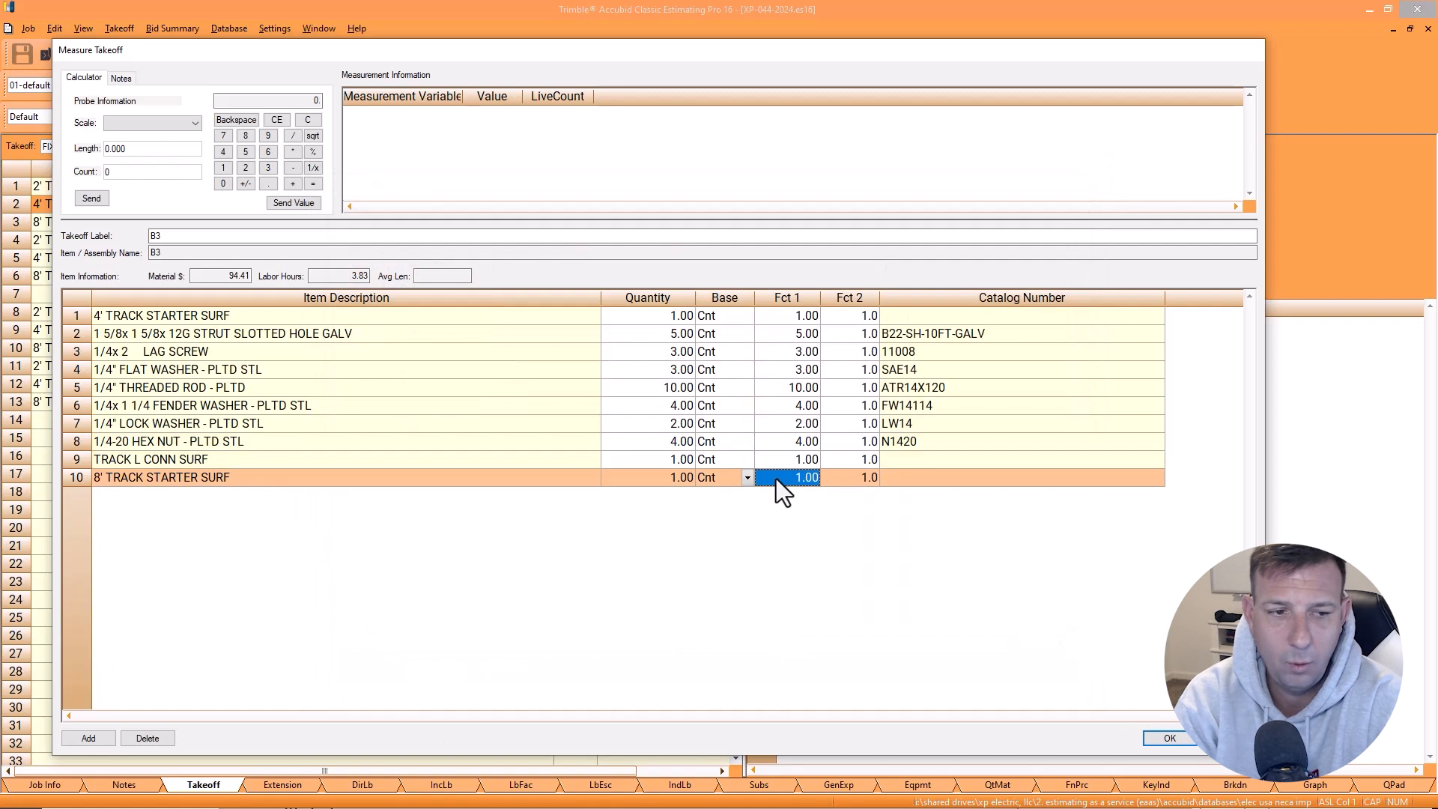
type("3")
key("Return")
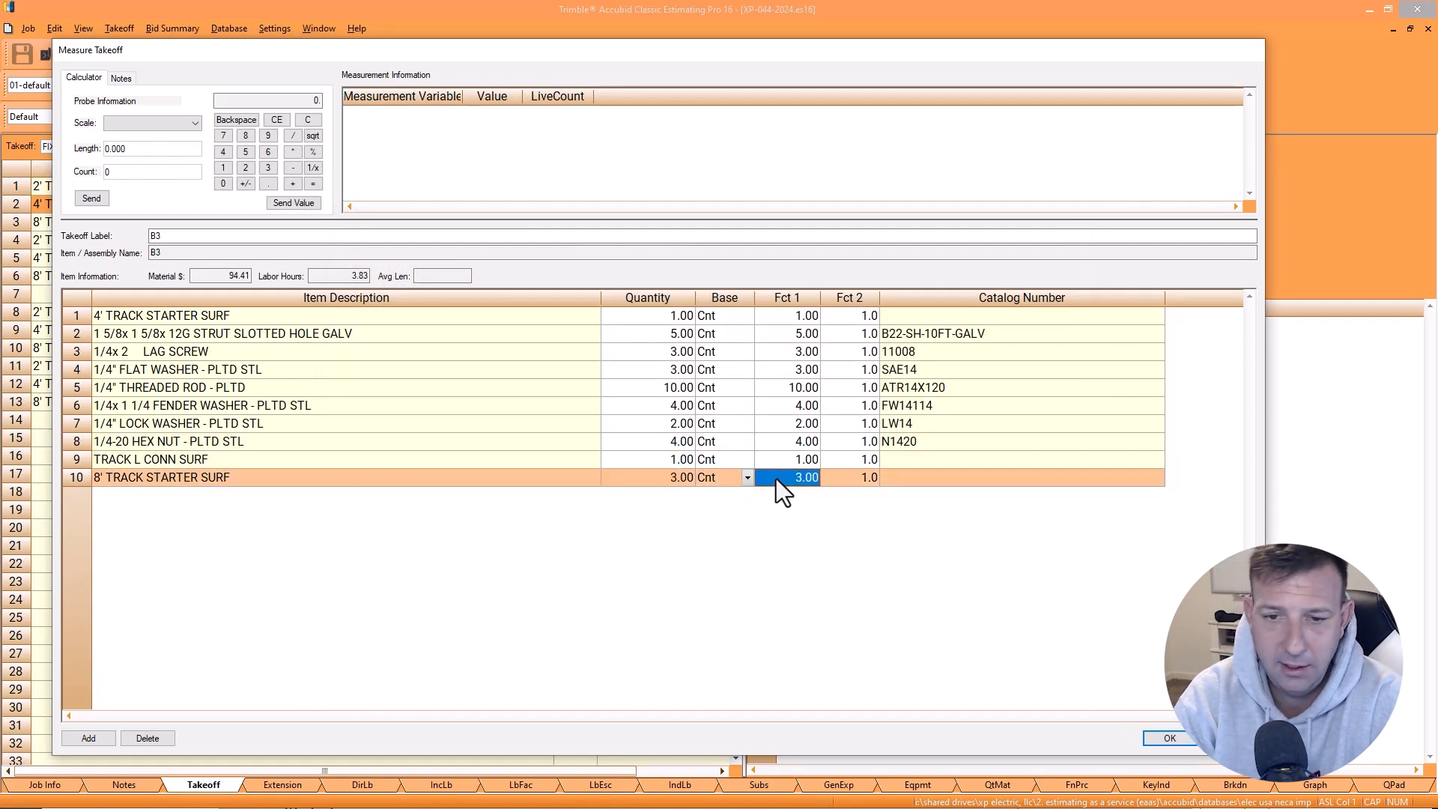
Step: Recheck the L-shaped track run on the lighting plan, and set Fct 1 to 50 for the strut and 15 for the lag screw
left_click_drag(733, 0, 734, 5)
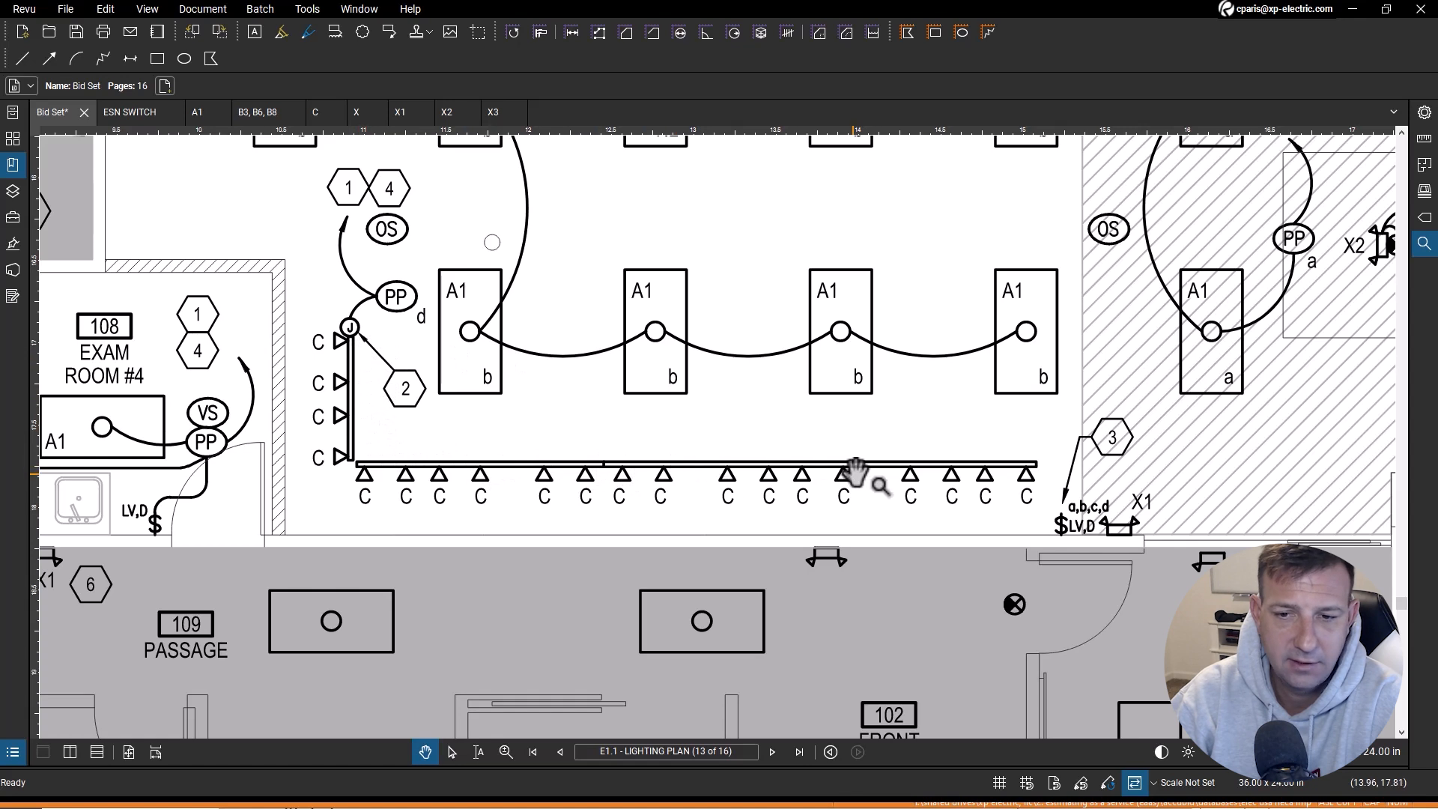
left_click_drag(859, 9, 824, 0)
left_click(776, 336)
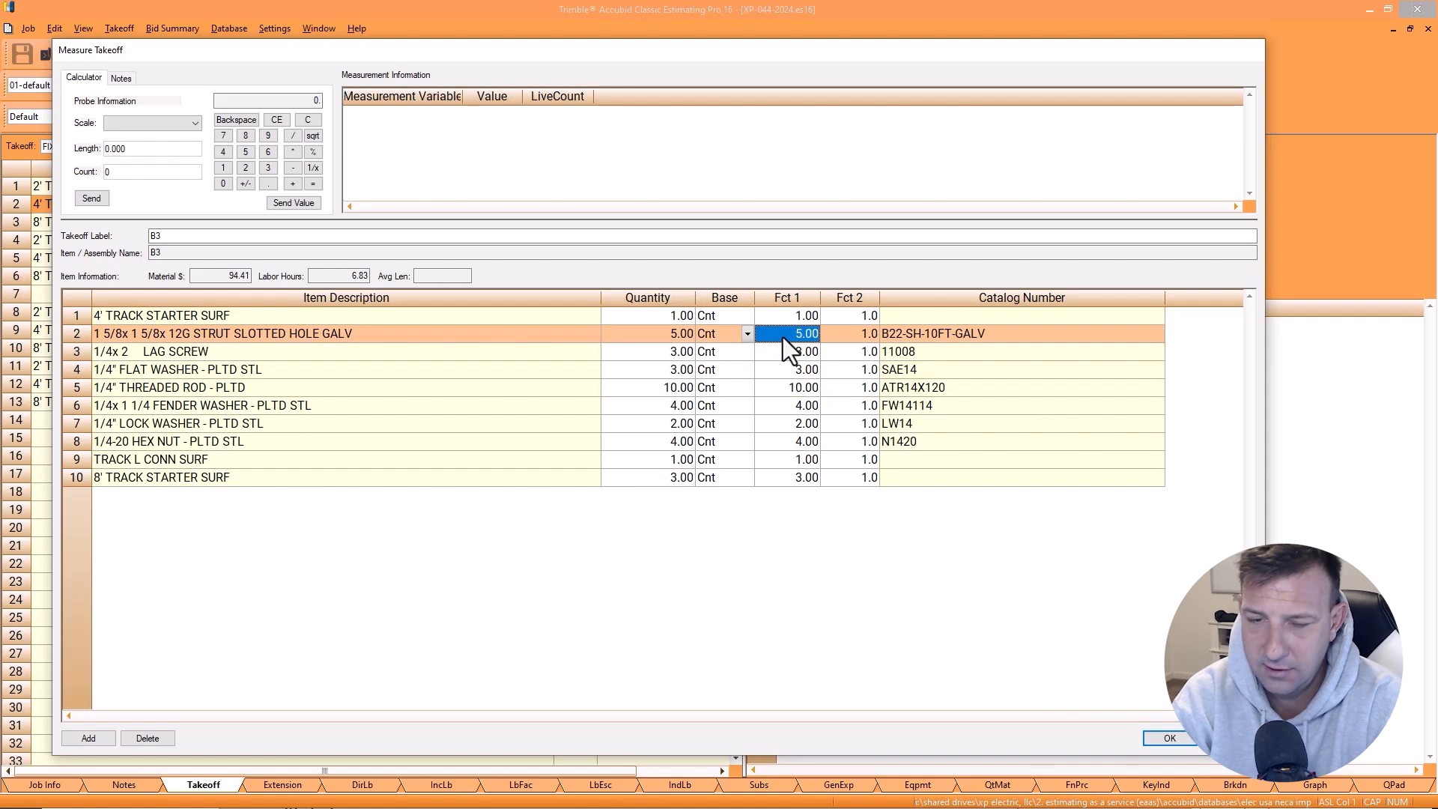
type("50")
key("Return")
type("15")
key("Return")
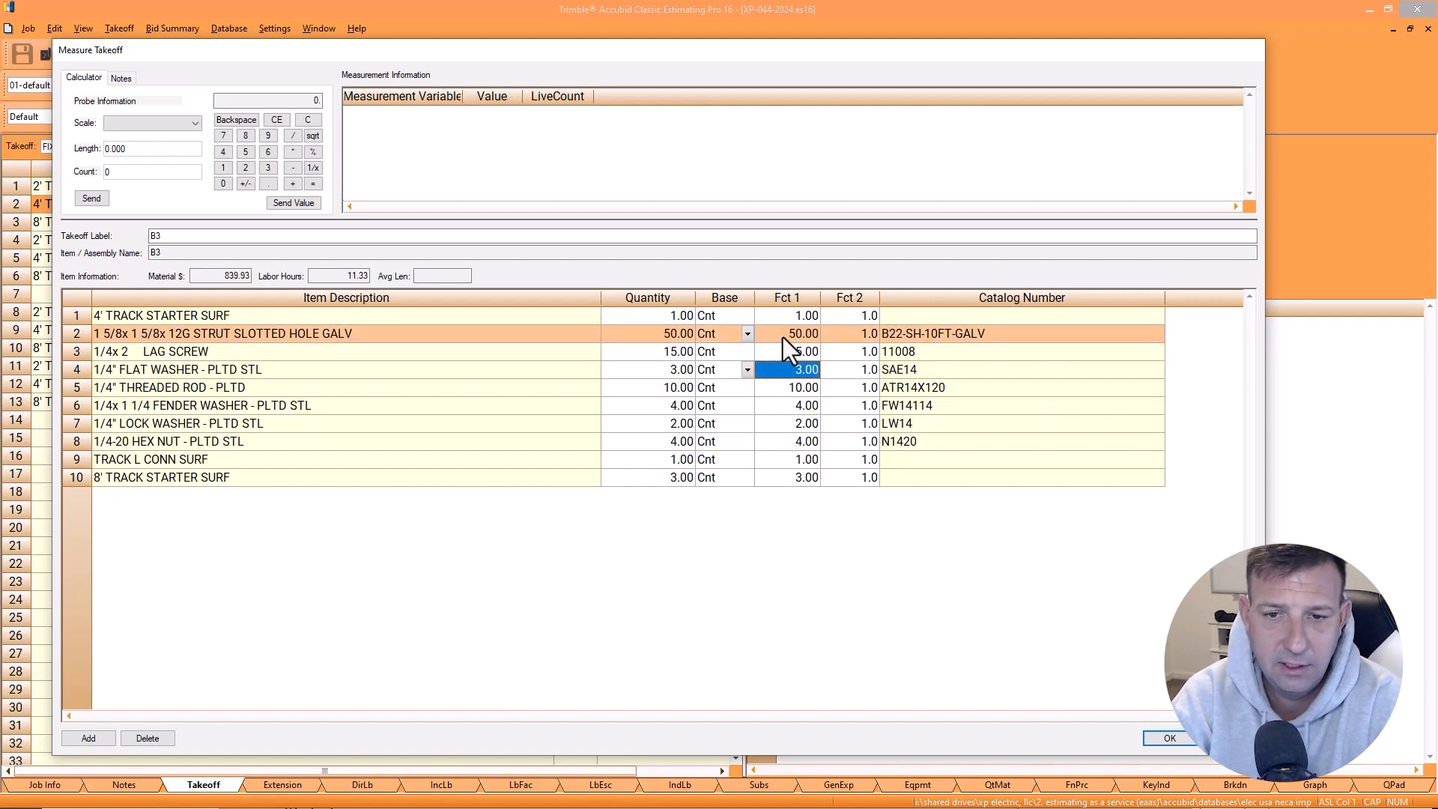
Step: Set Fct 1 to 15 for the flat washer, 50 for the threaded rod and 20 for the fender washer
type("15")
key("Return")
type("50")
key("Return")
type("20")
key("Return")
Step: Set Fct 1 to 10 for the lock washer and 20 for the hex nut
type("10")
key("Return")
type("20")
key("Return")
type("5")
key("Escape")
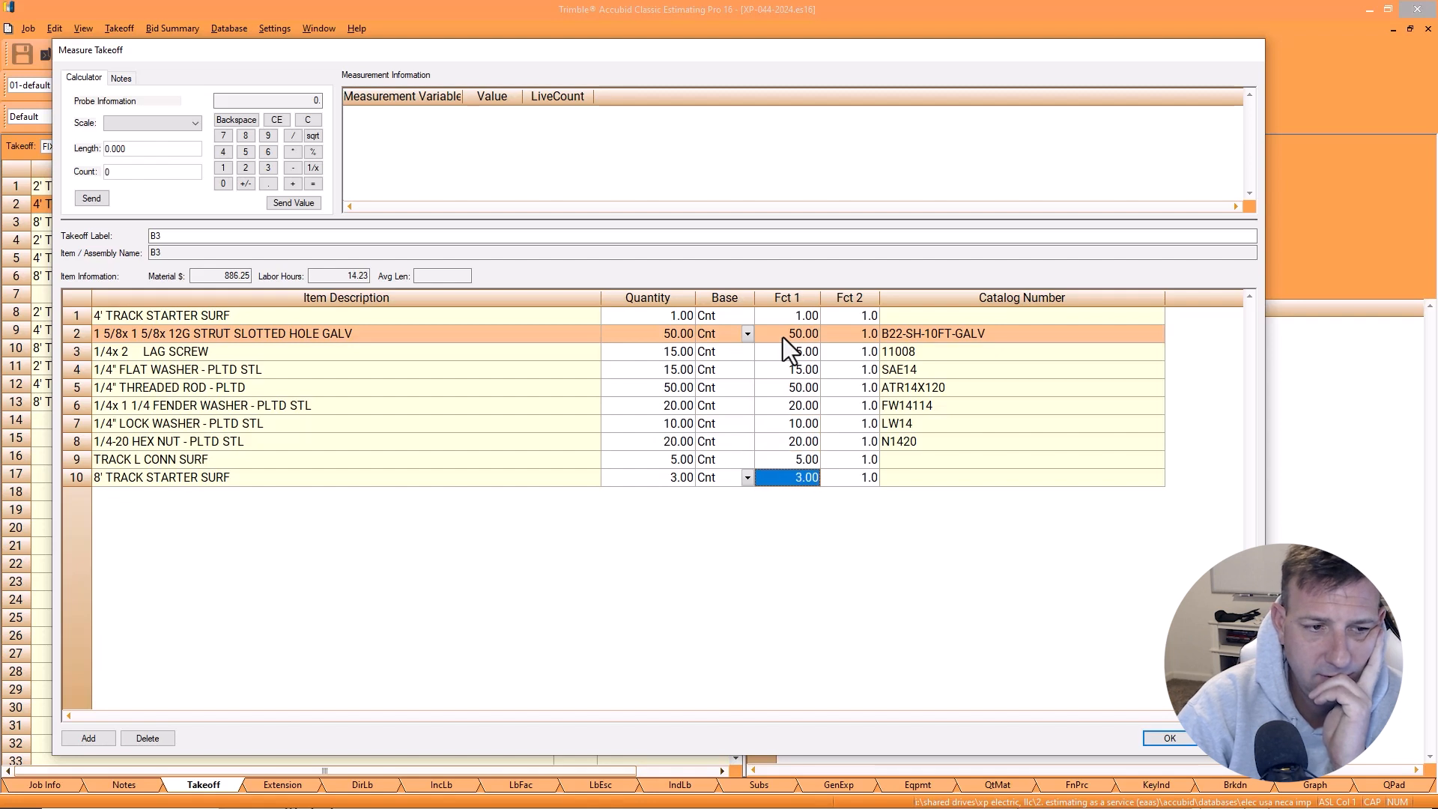
left_click(794, 335)
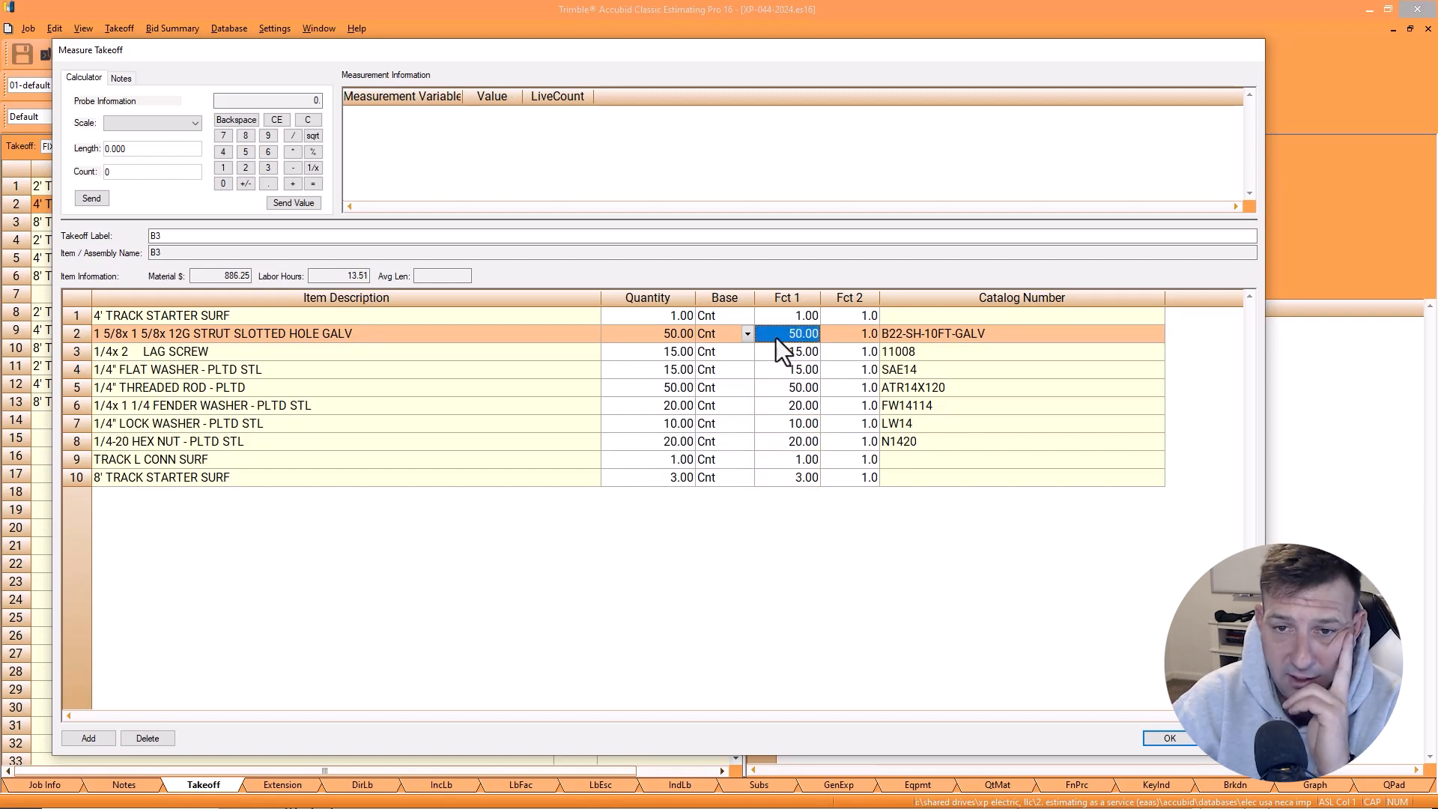
Step: Change the takeoff label to TRACK 1
left_click(183, 236)
left_click_drag(183, 236, 41, 242)
type("TR")
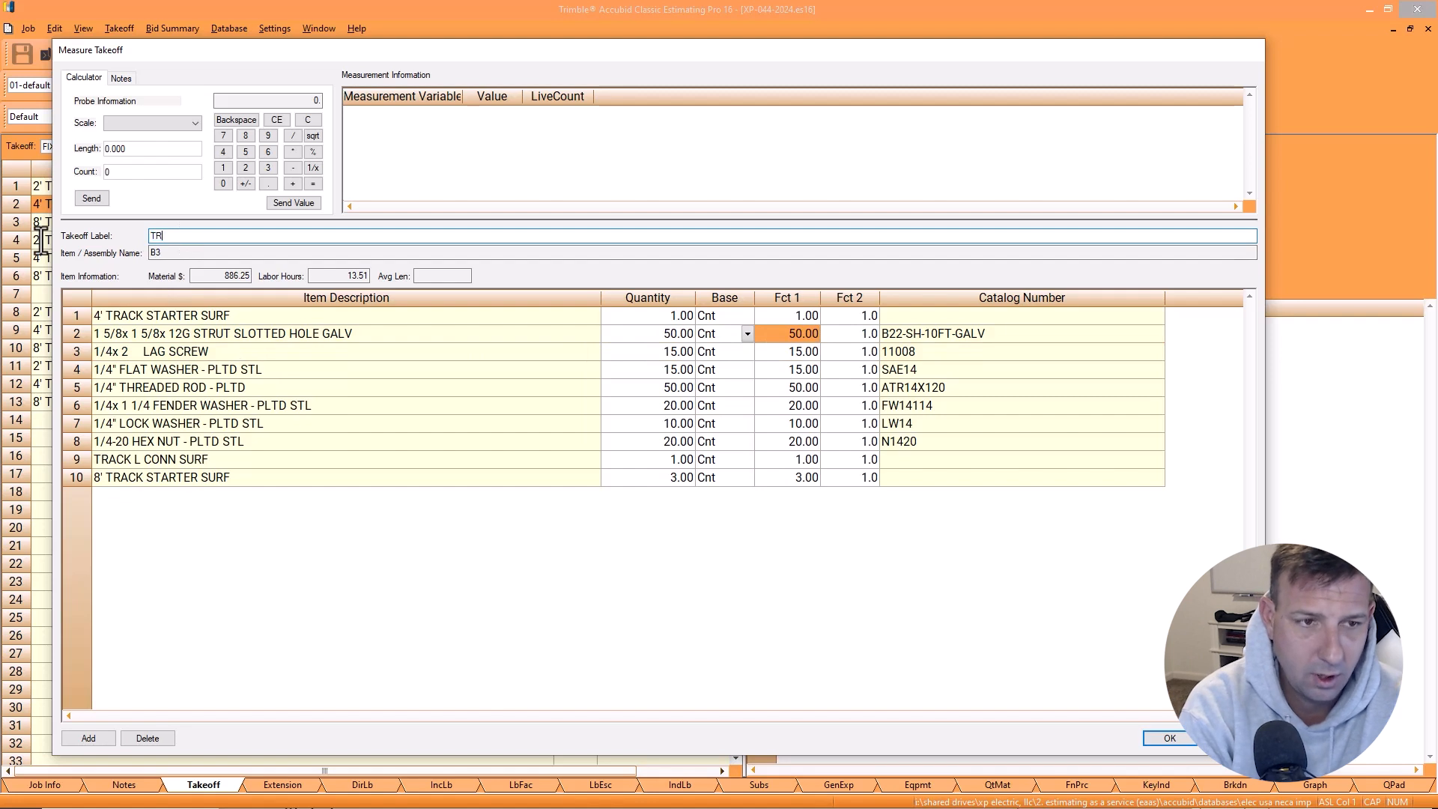
type("ACK 1")
Step: Add a TRACK LIVE END CONN SURF from the surface track and fittings items to the TRACK 1 takeoff
left_click(196, 324)
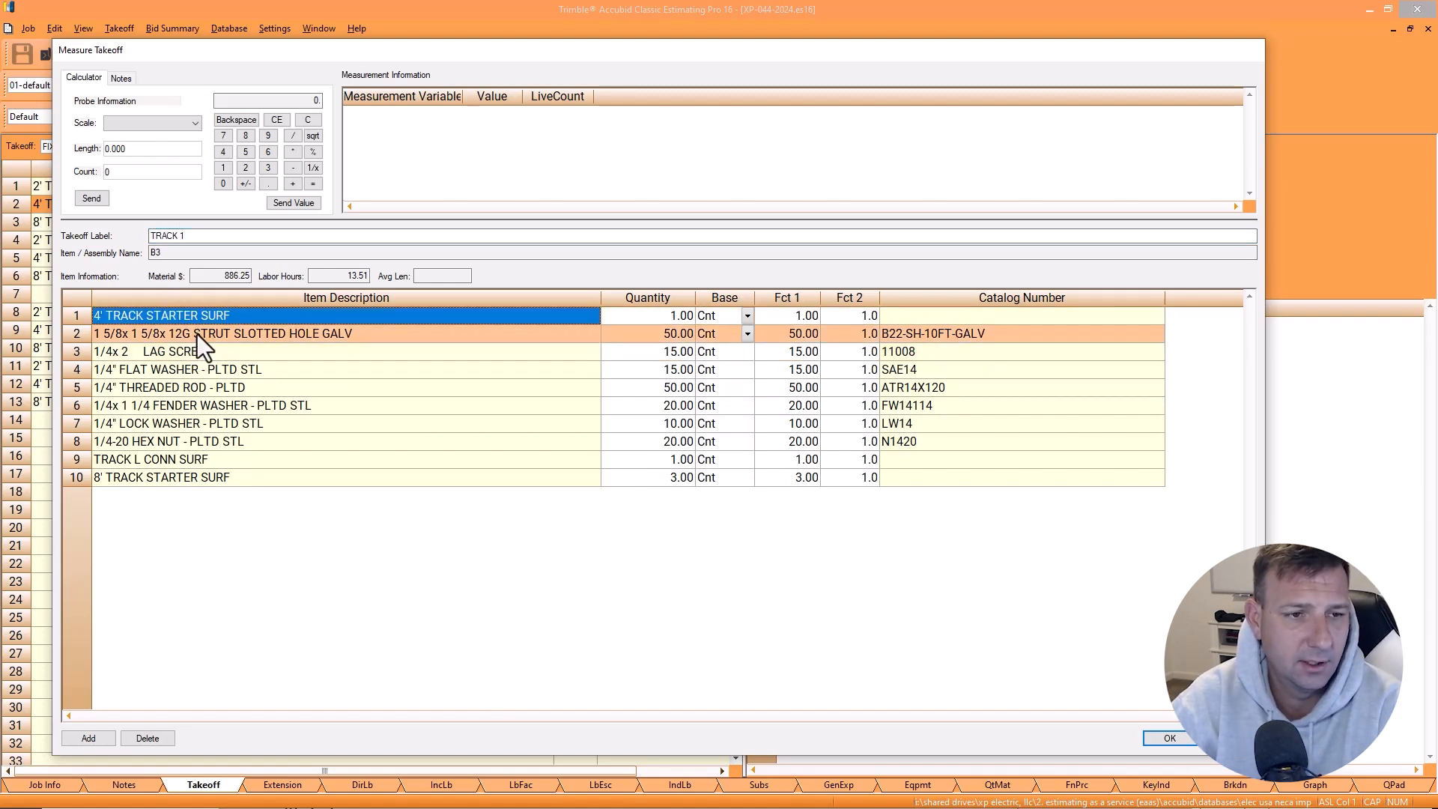
double_click(197, 335)
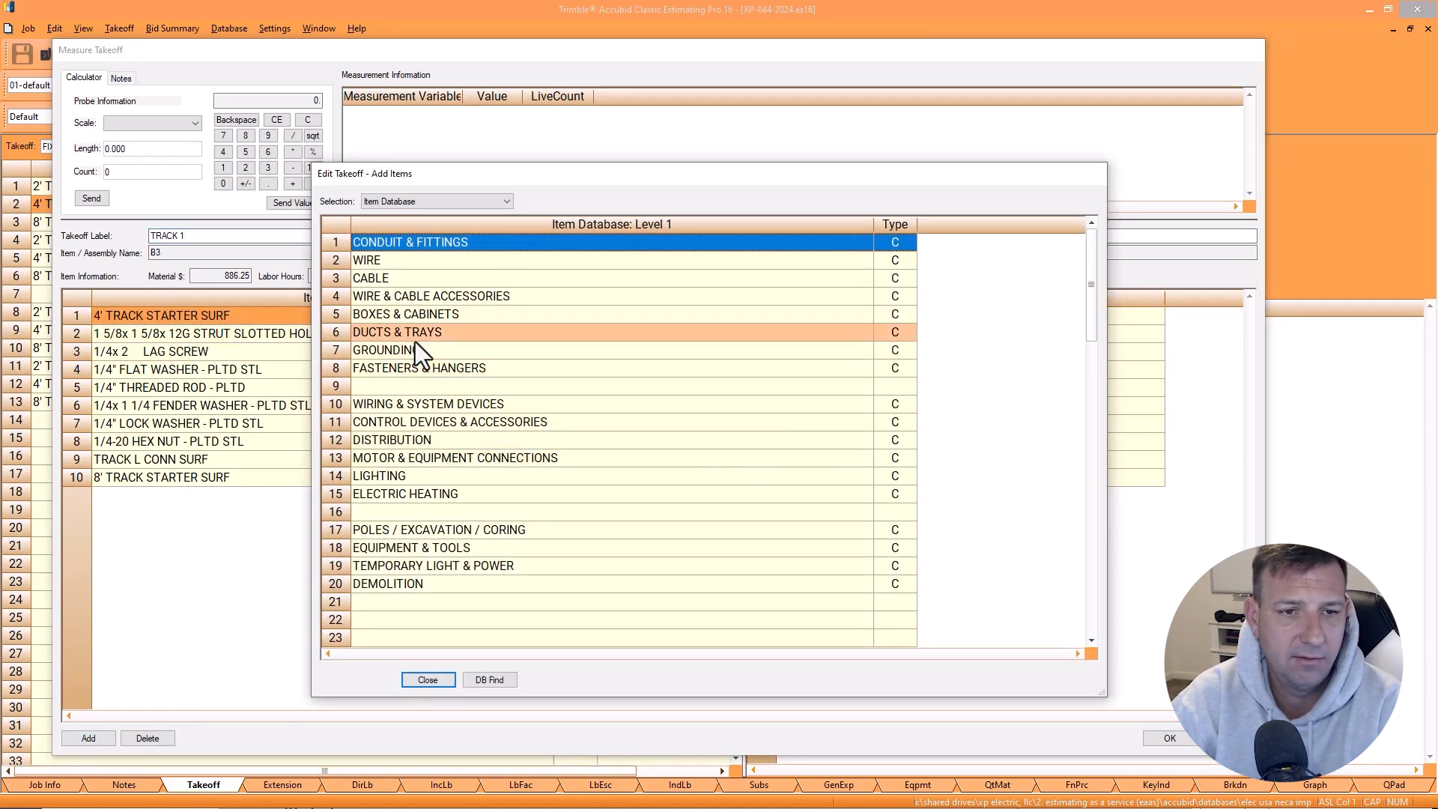
double_click(406, 477)
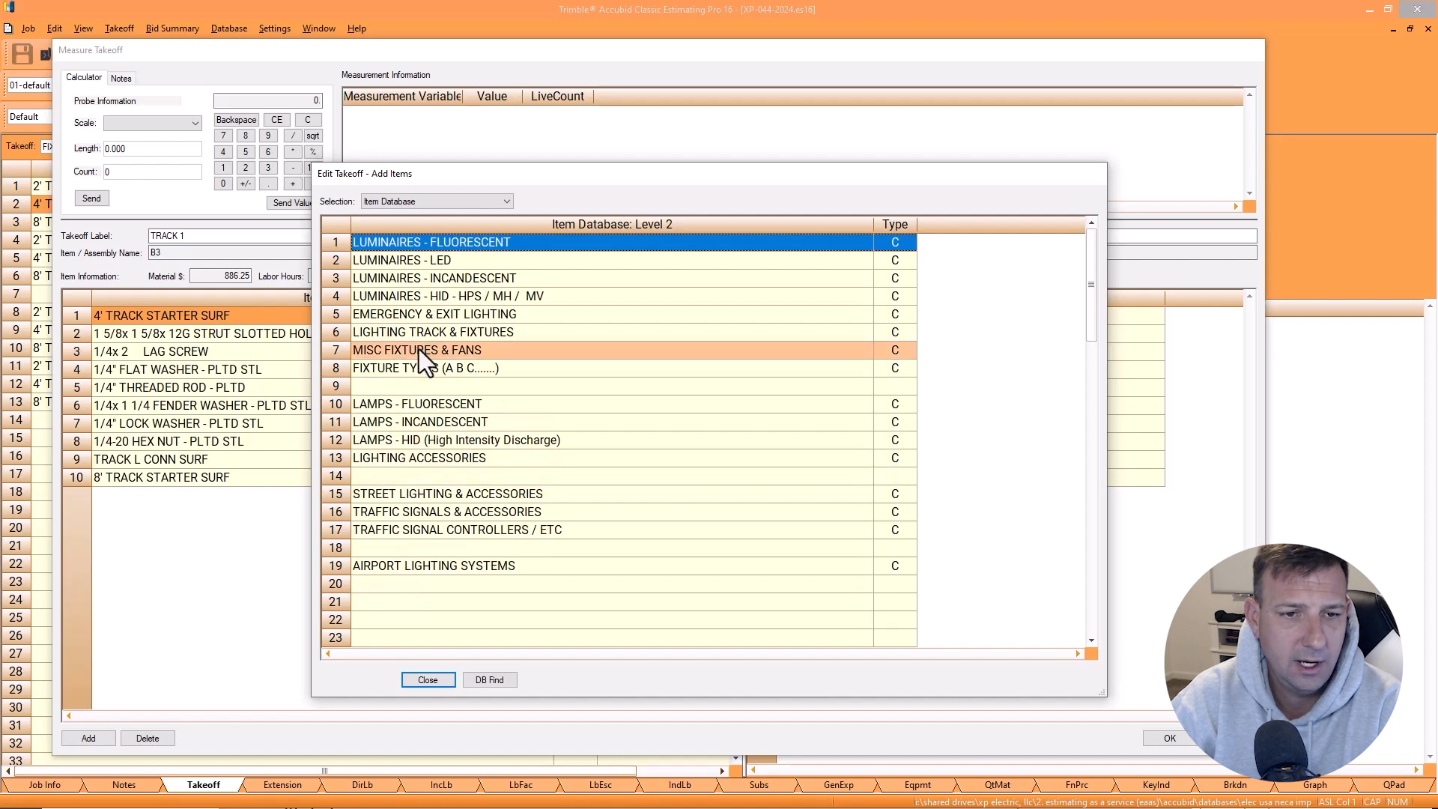
double_click(418, 334)
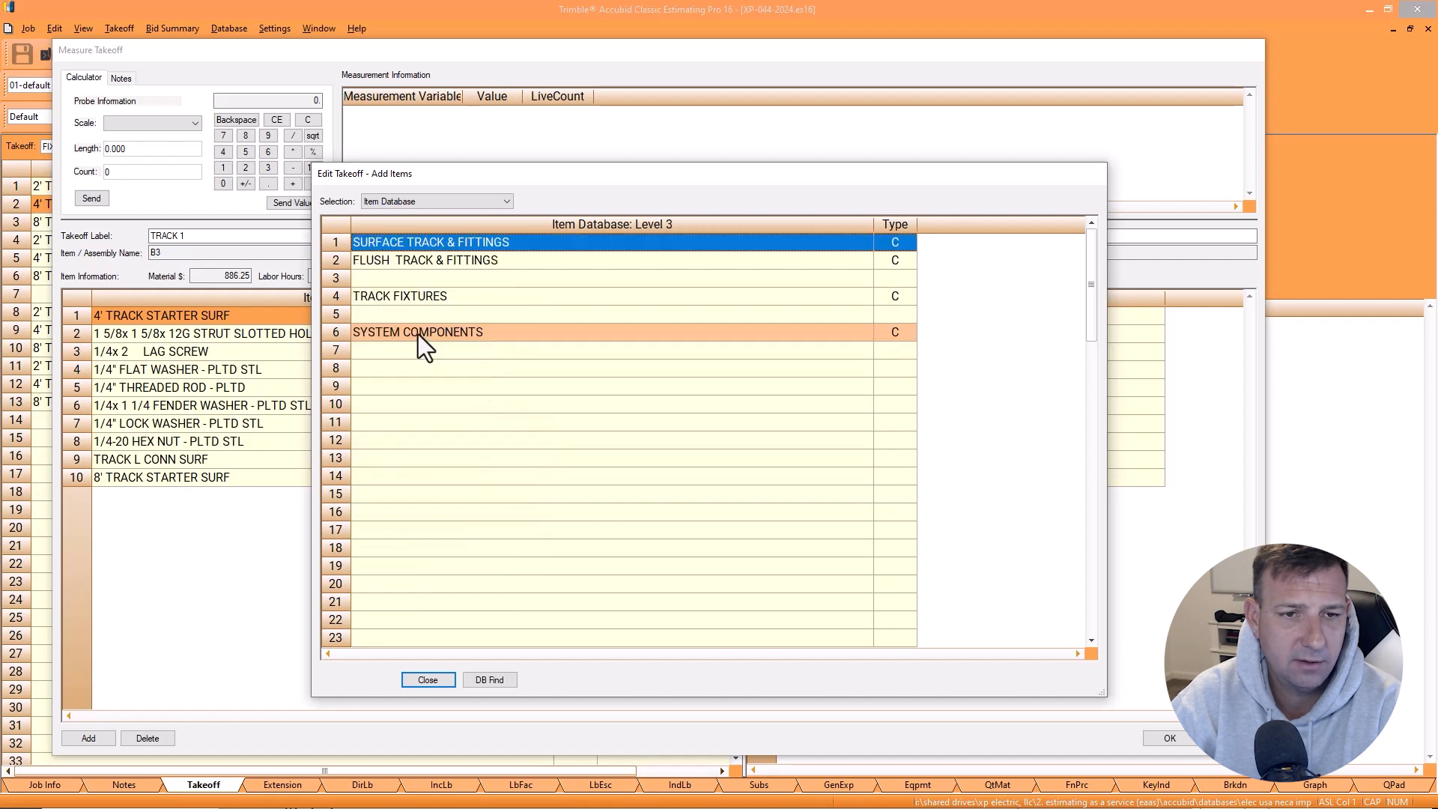
double_click(416, 245)
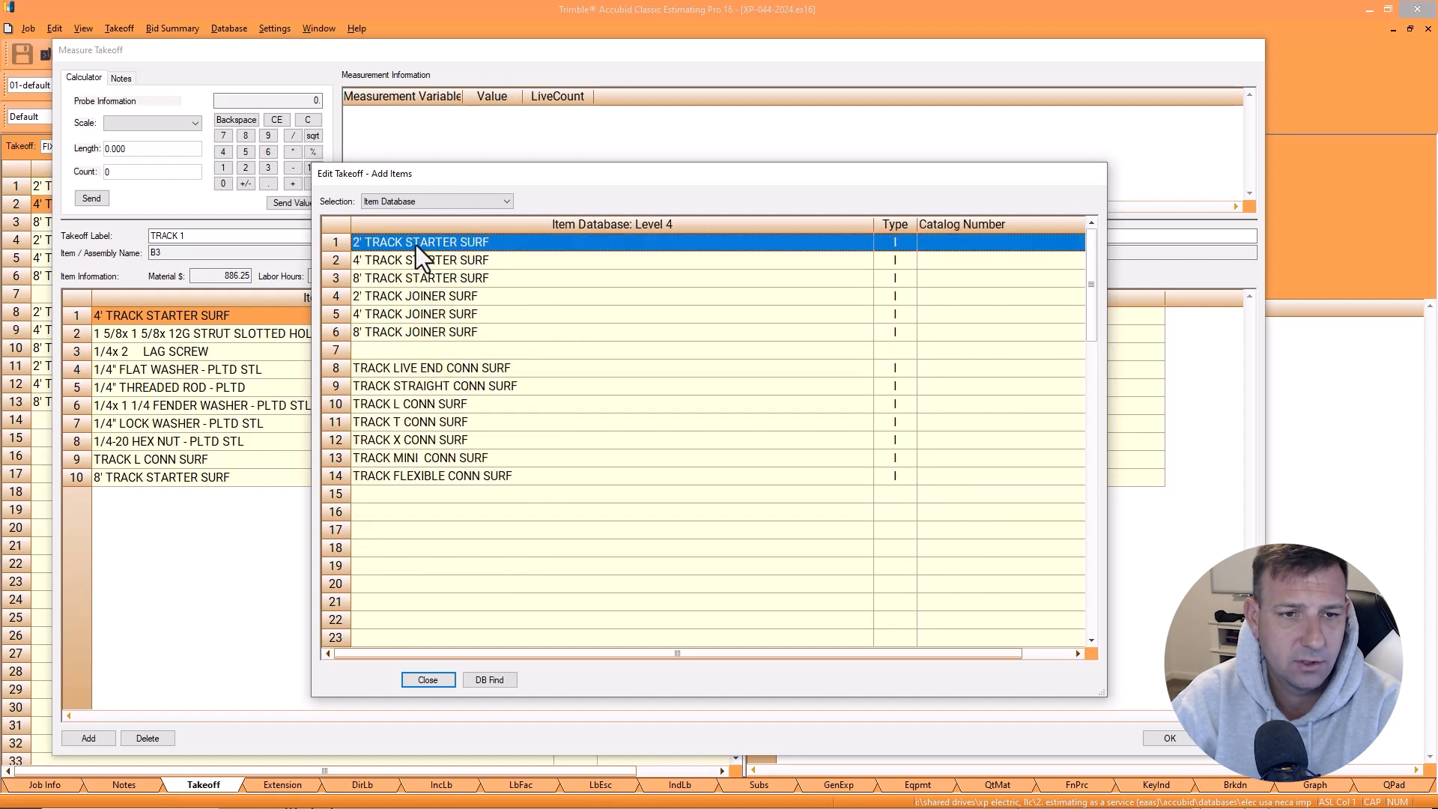
double_click(416, 368)
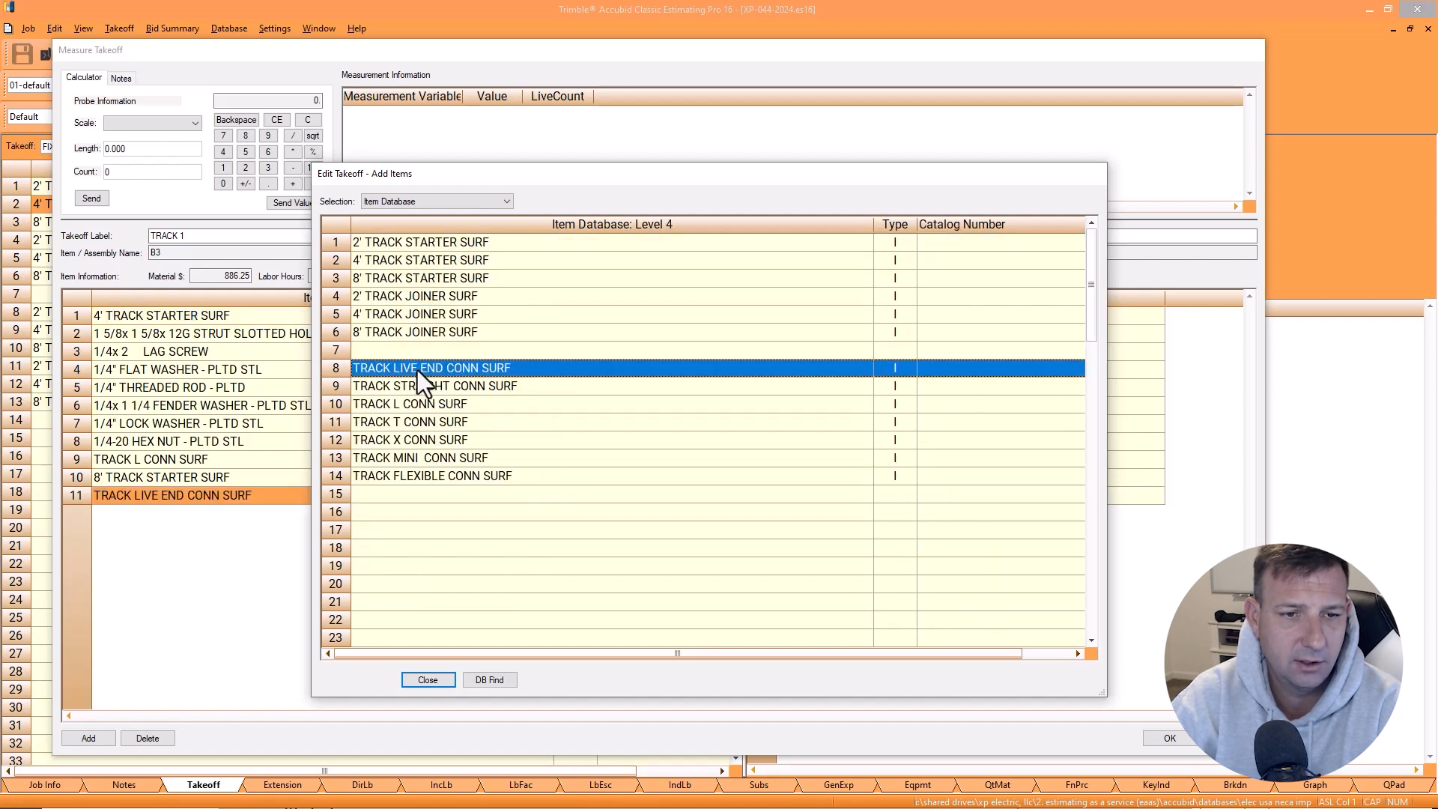
left_click(428, 680)
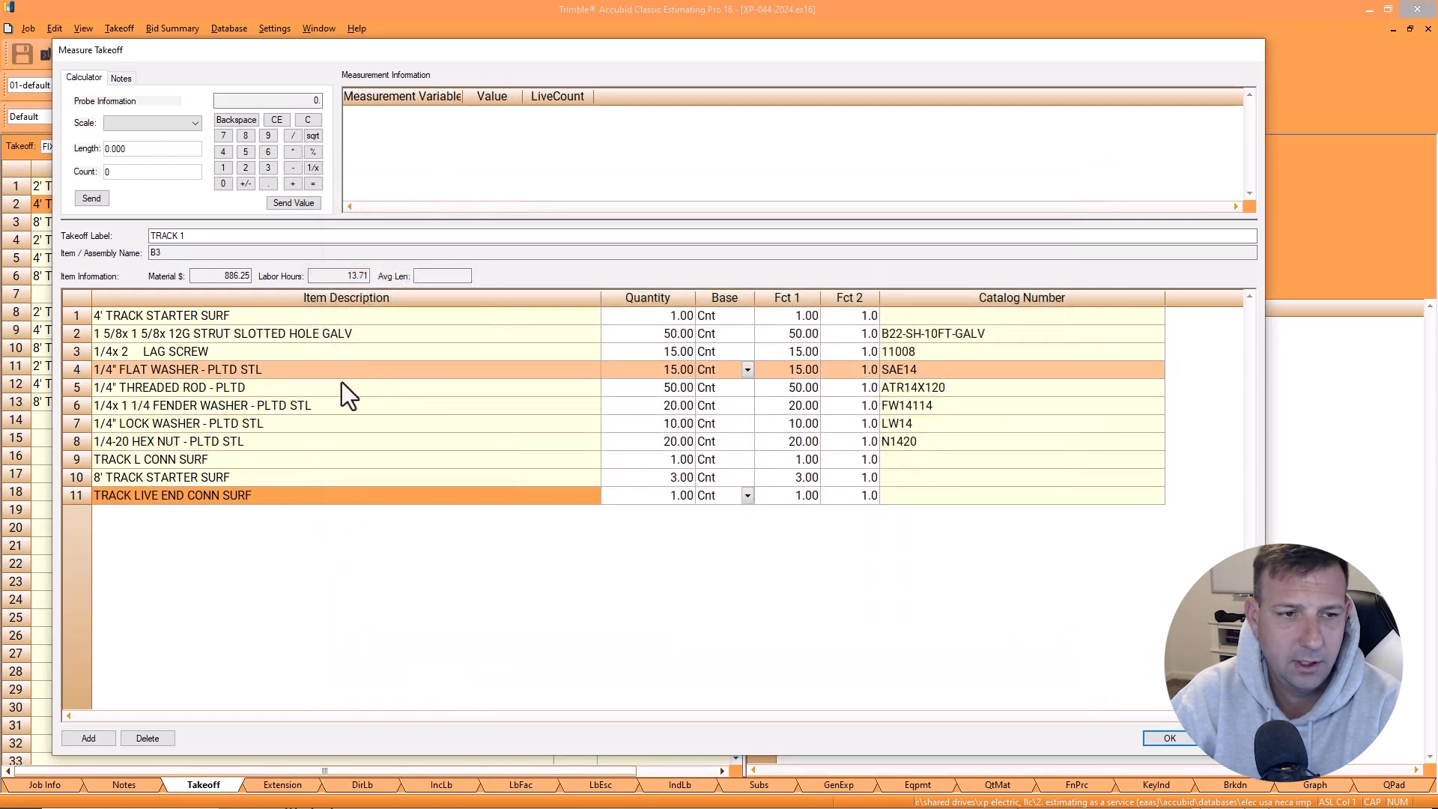
Step: Finish the TRACK 1 takeoff and reopen its item list for editing
left_click(1171, 737)
right_click(926, 373)
left_click(902, 324)
double_click(902, 324)
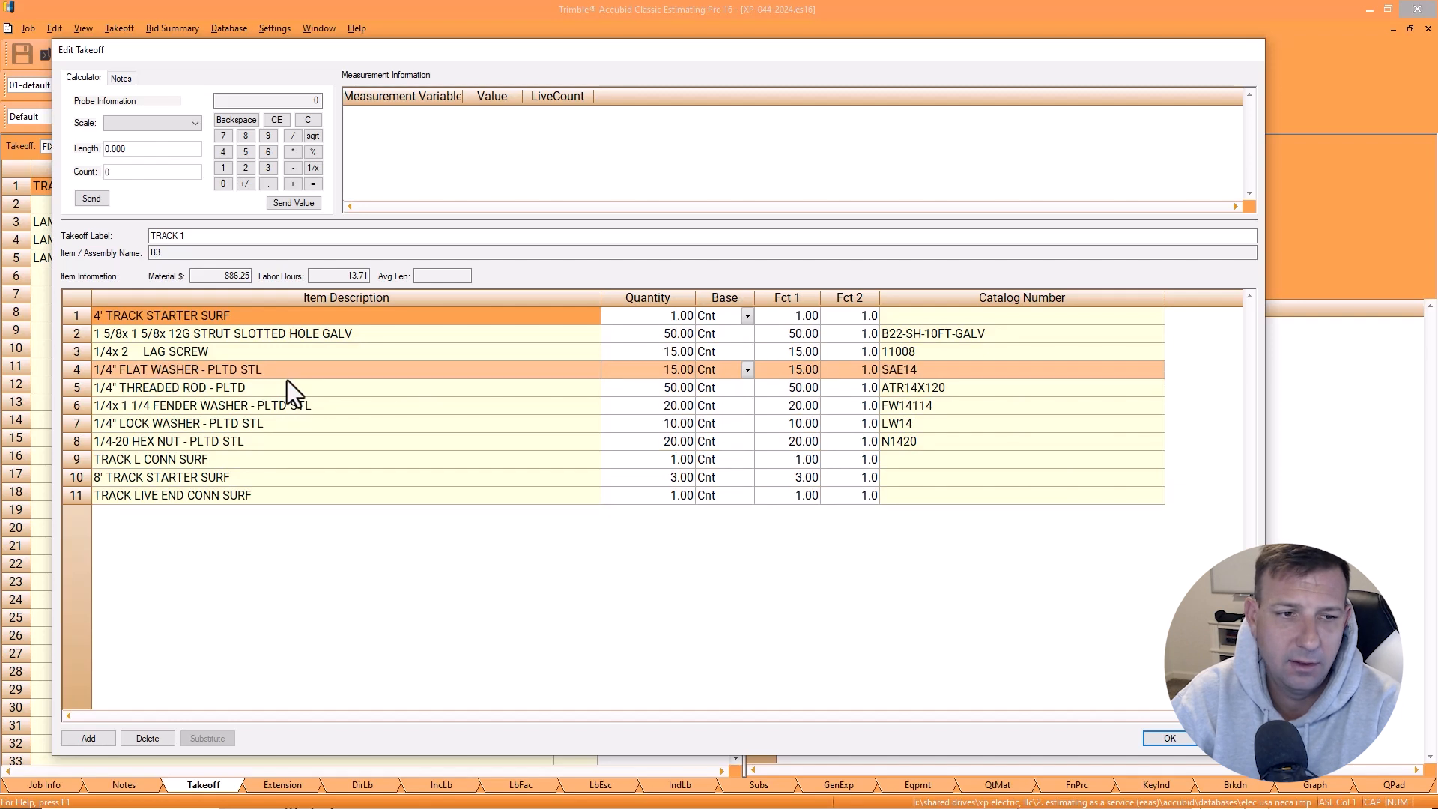
Step: Recheck the L-shaped track run on the lighting plan and set Fct 1 to 30 for the slotted strut
key("alt+Tab")
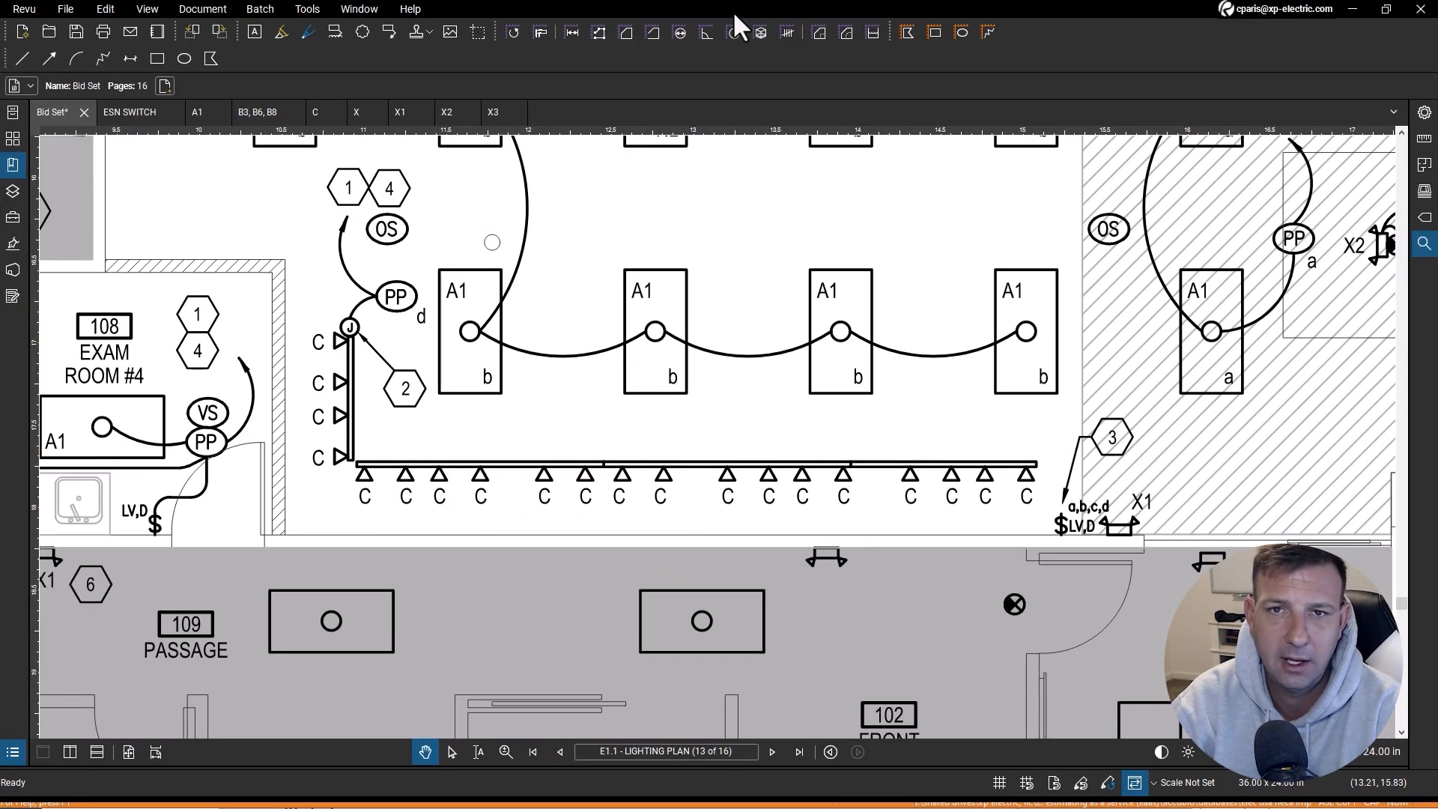
left_click_drag(732, 11, 1437, 104)
left_click(204, 317)
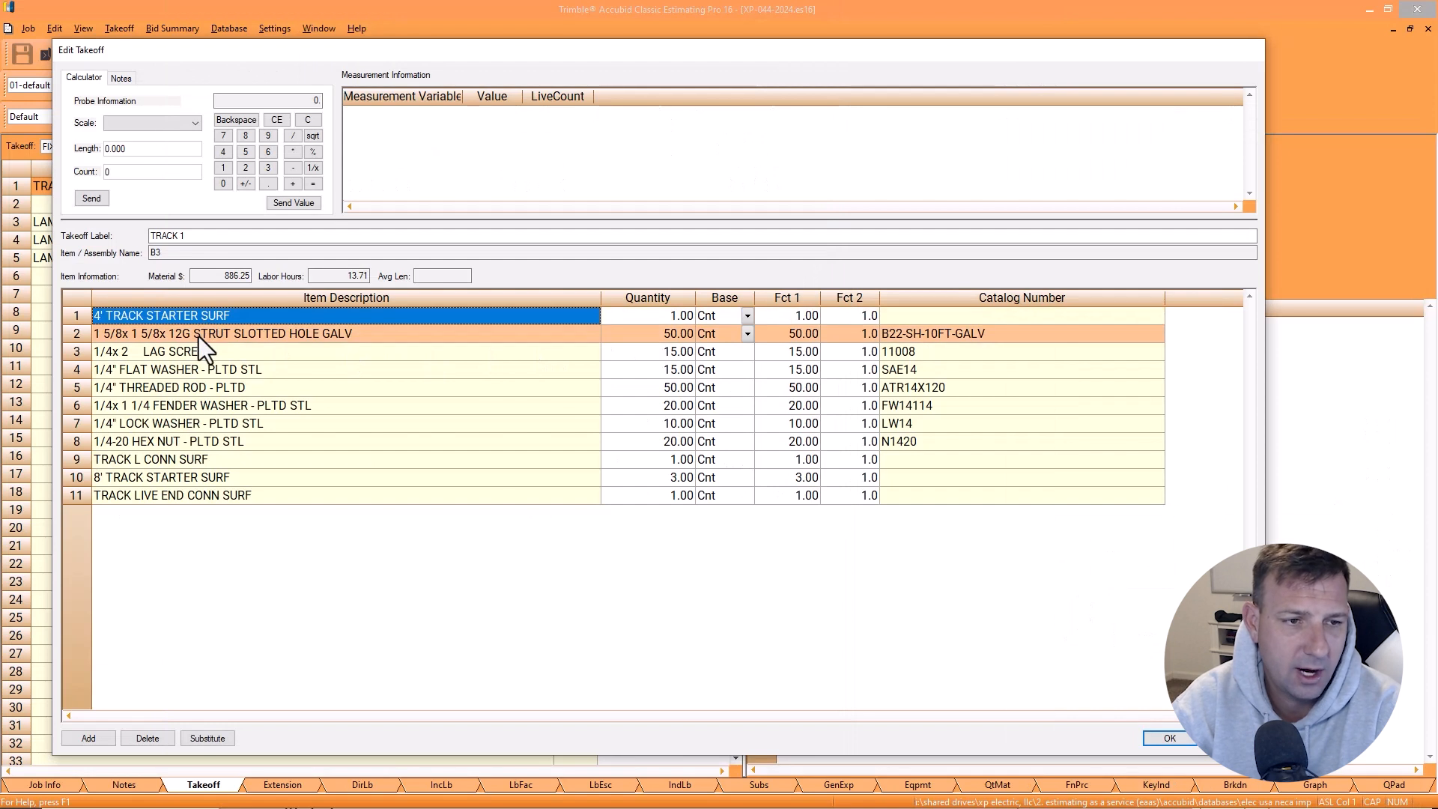
left_click(199, 336)
left_click(771, 337)
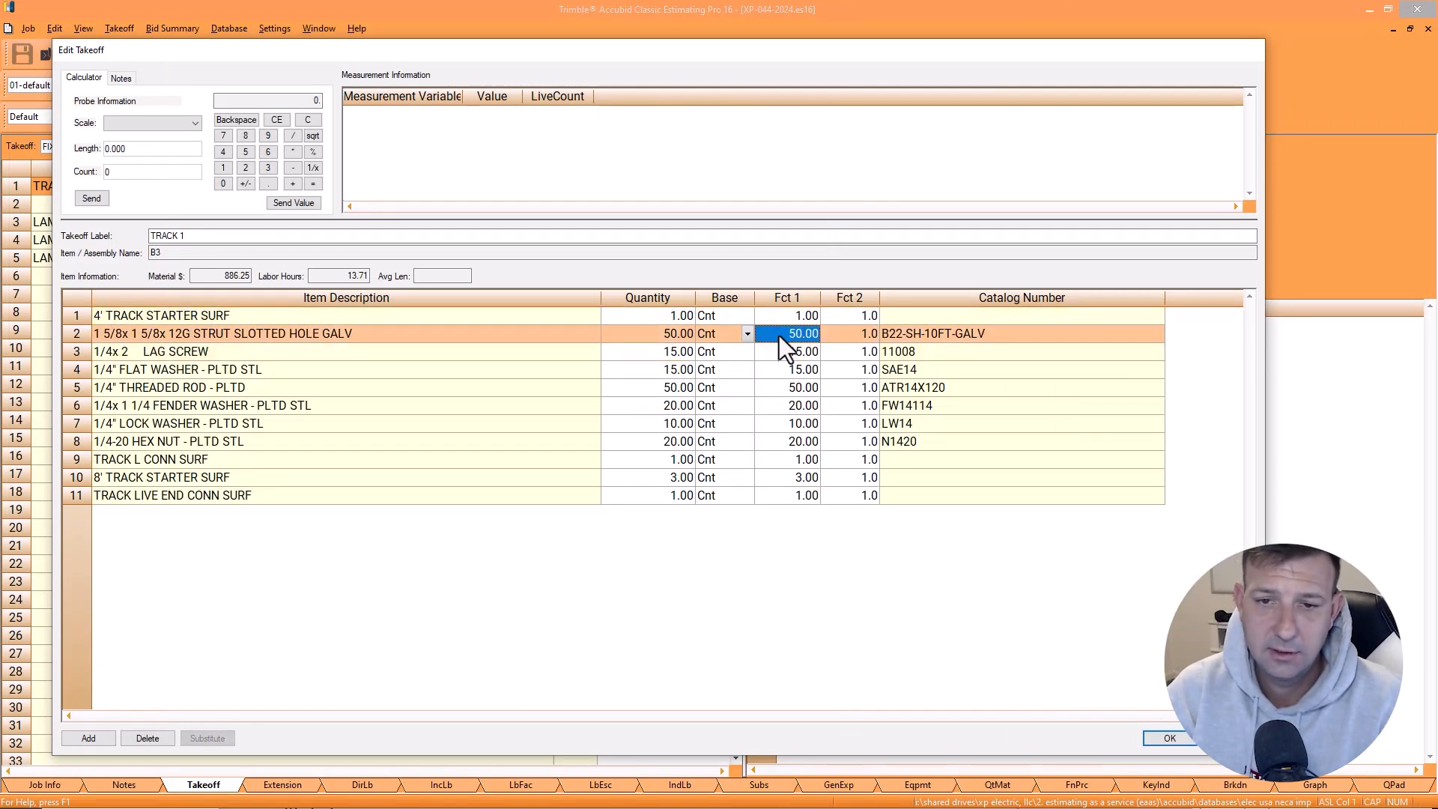
type("26")
key("Return")
left_click(804, 333)
type("30")
key("Return")
Step: Finish the strut edit and place one TRACK 1 count at the junction box feeding the L-shaped run in LiveCount
key("Return")
right_click(864, 384)
left_click(895, 460)
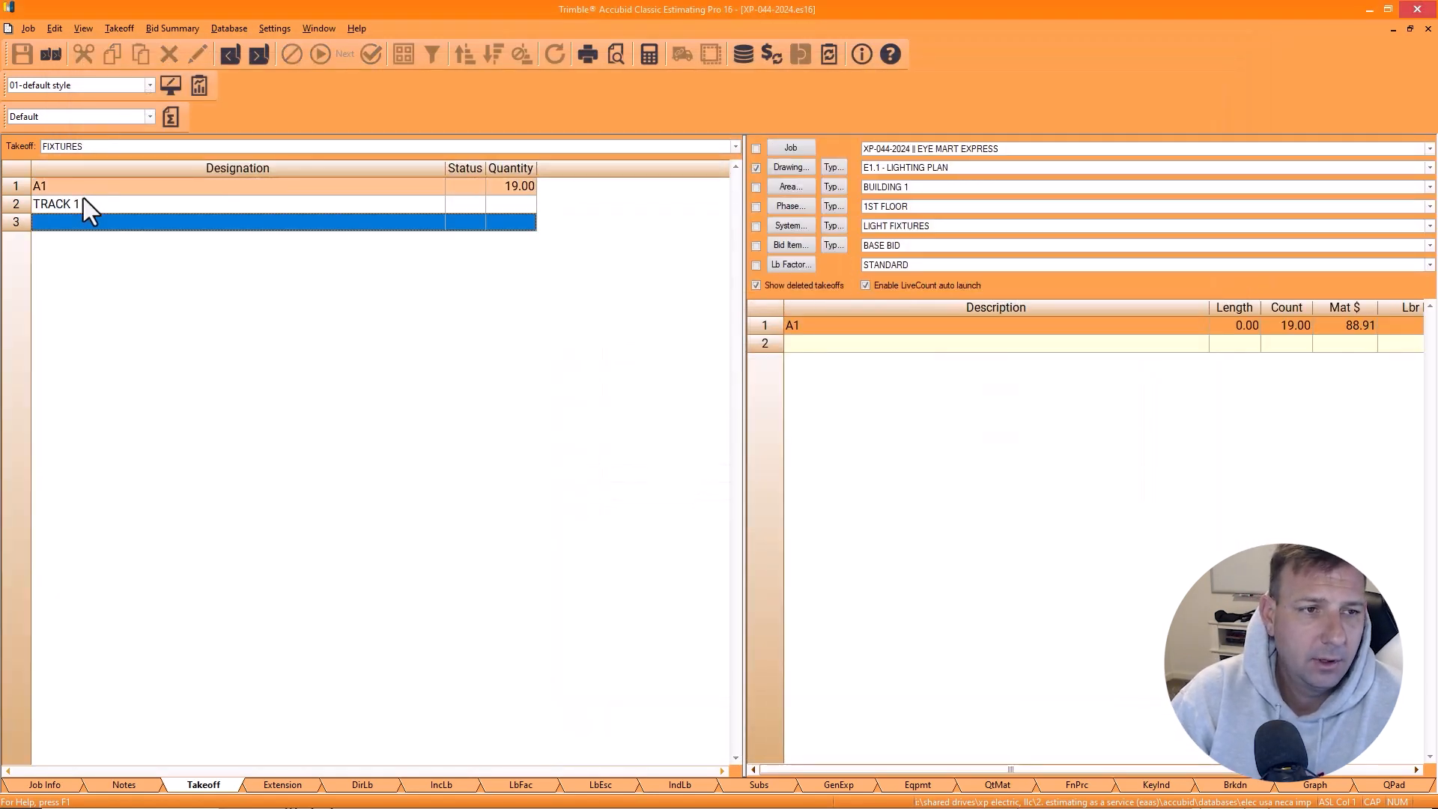
left_click(84, 203)
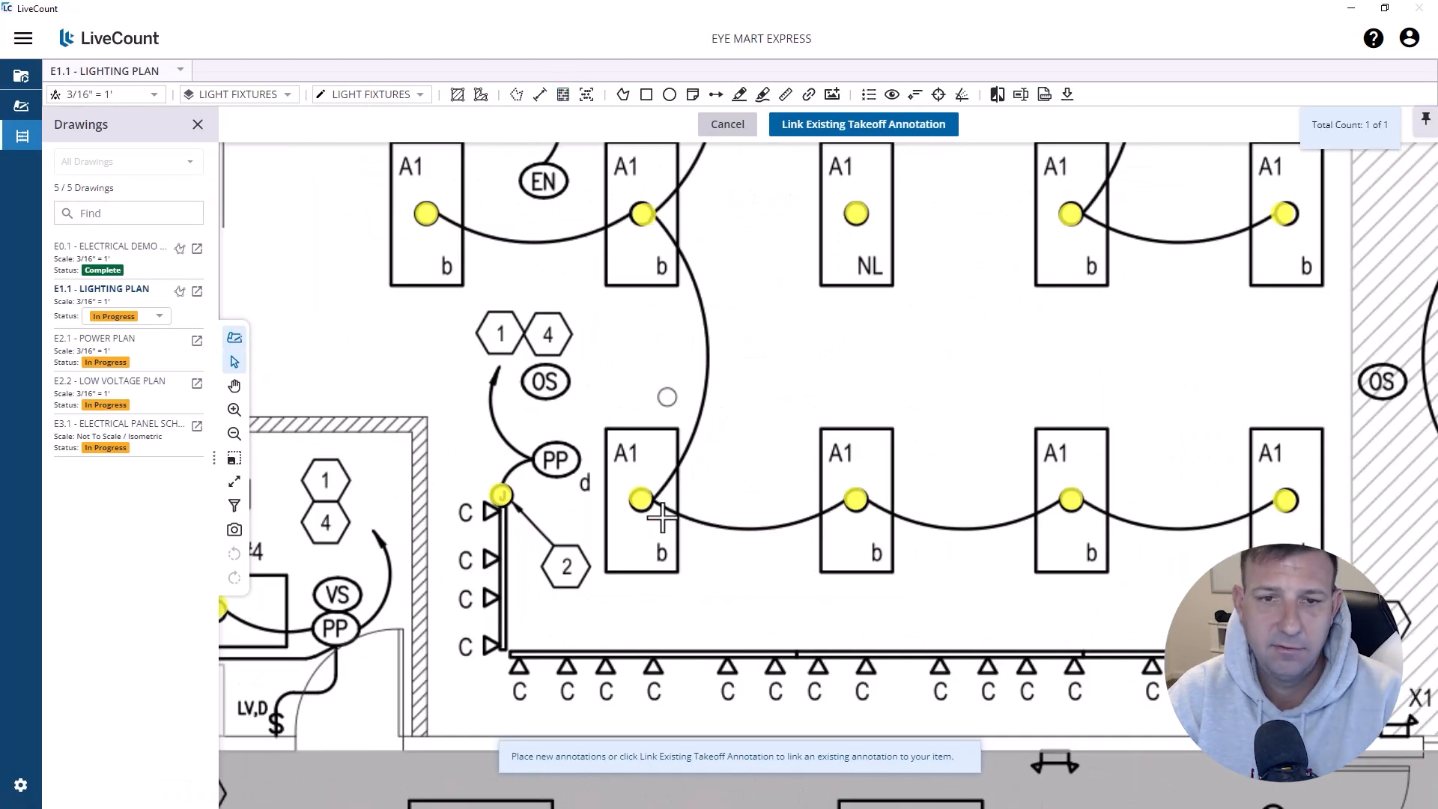
right_click(498, 494)
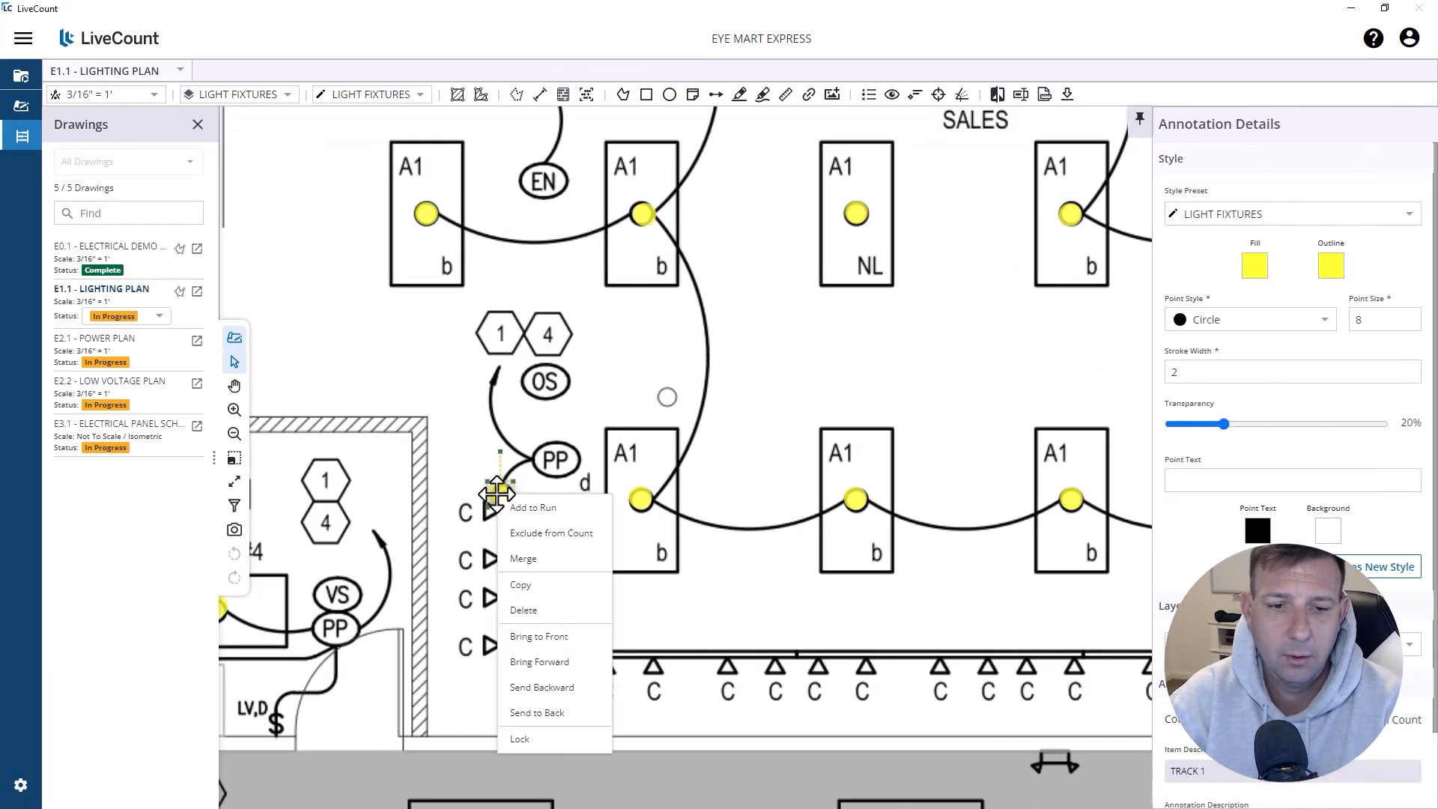
left_click(527, 454)
Step: Examine the Notes by Symbol on the lighting plan sheet for the track feed requirement
scroll(655, 460, "down", 3)
left_click_drag(1195, 231, 405, 507)
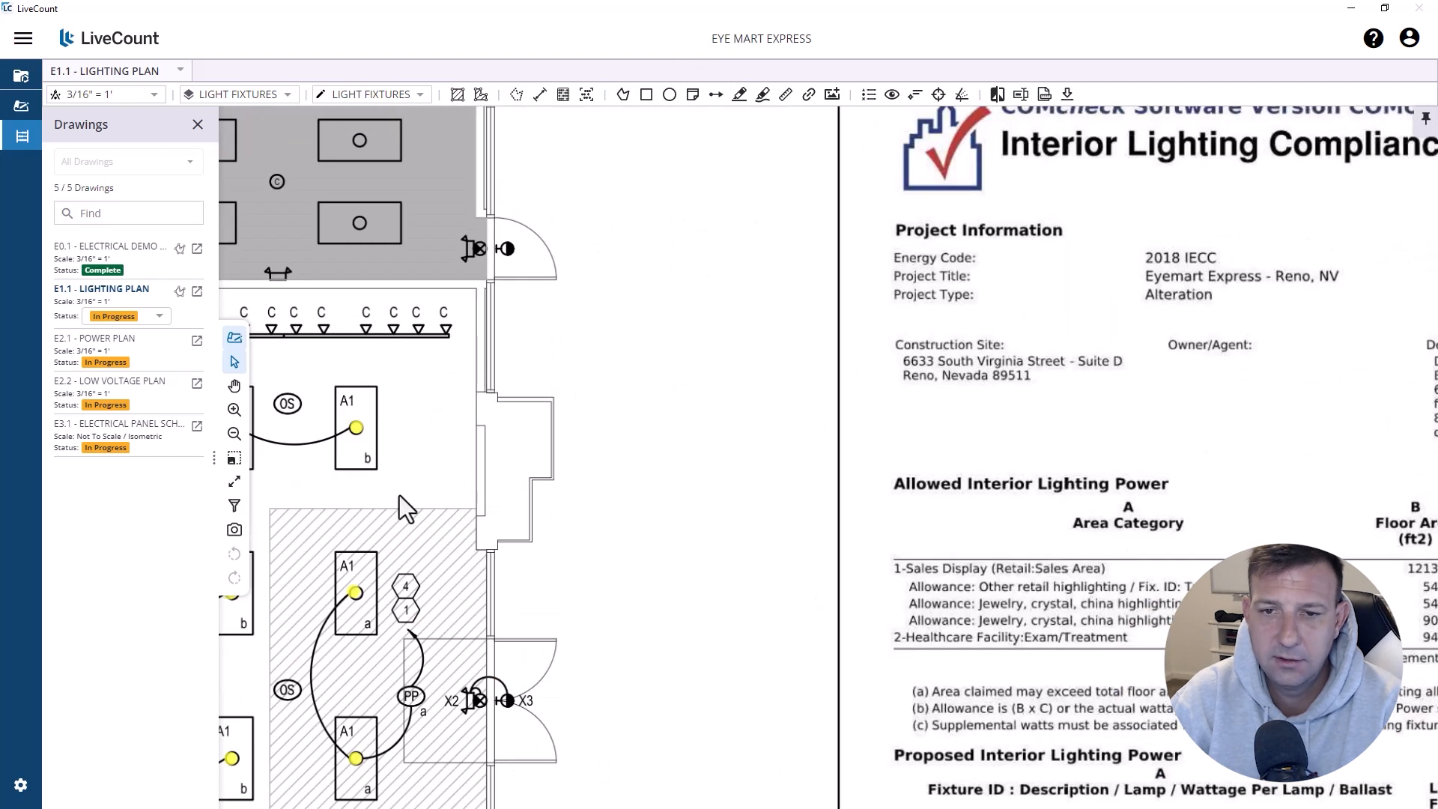
left_click_drag(1274, 300, 668, 326)
scroll(668, 326, "up", 1)
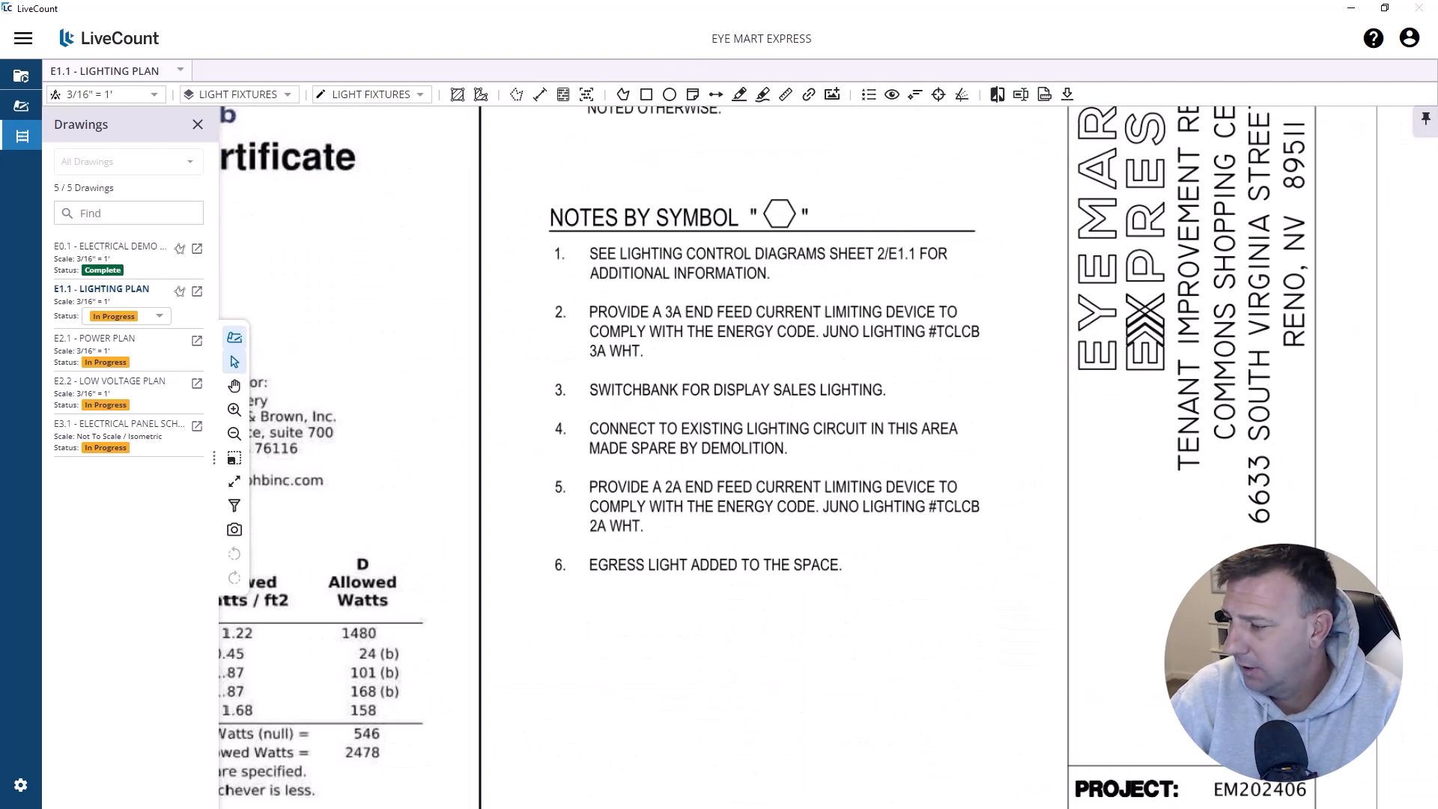
Step: Reopen the TRACK 1 takeoff and add the 2A and 3A current limiters from the lighting track system components
key("alt+Tab")
double_click(244, 206)
double_click(877, 324)
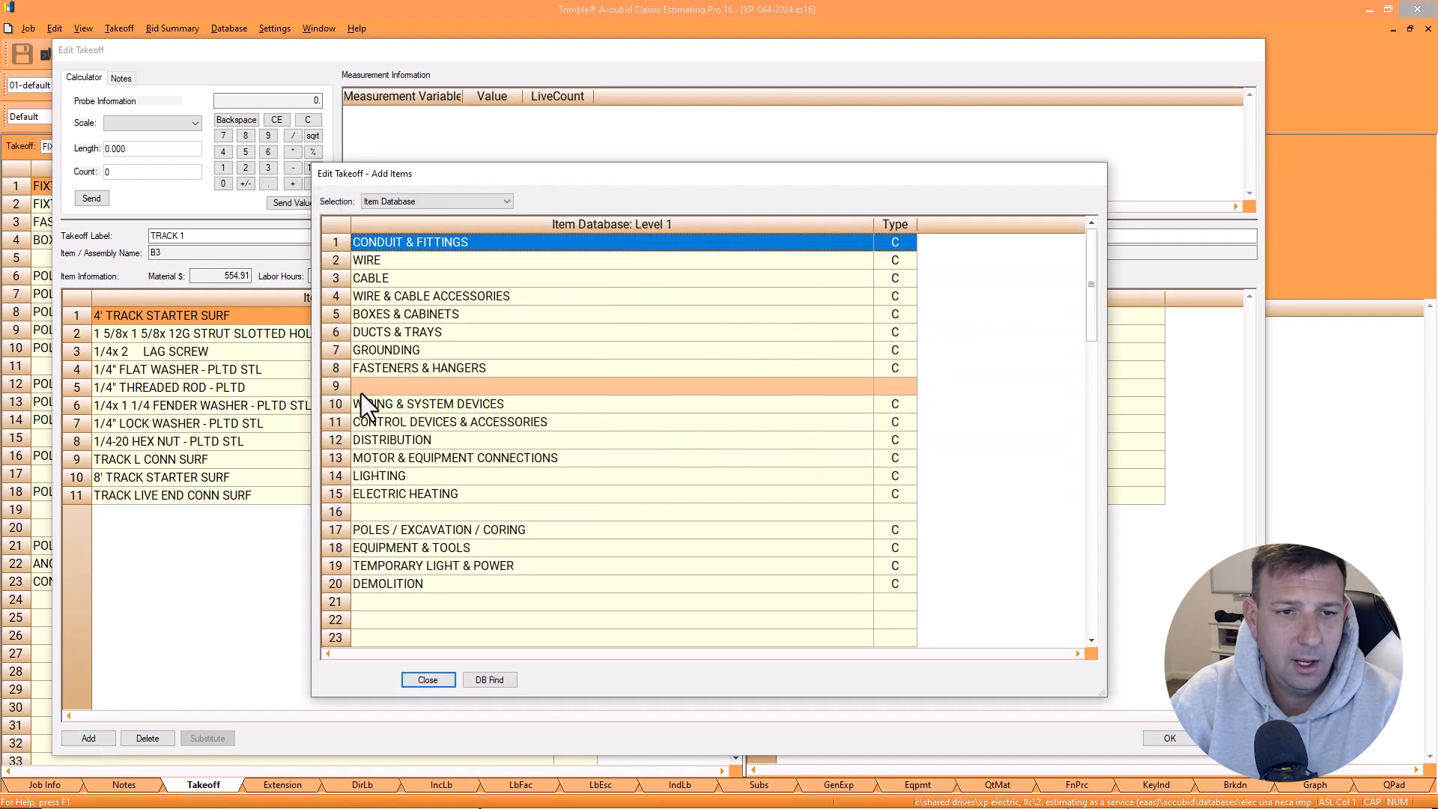
double_click(392, 478)
double_click(406, 332)
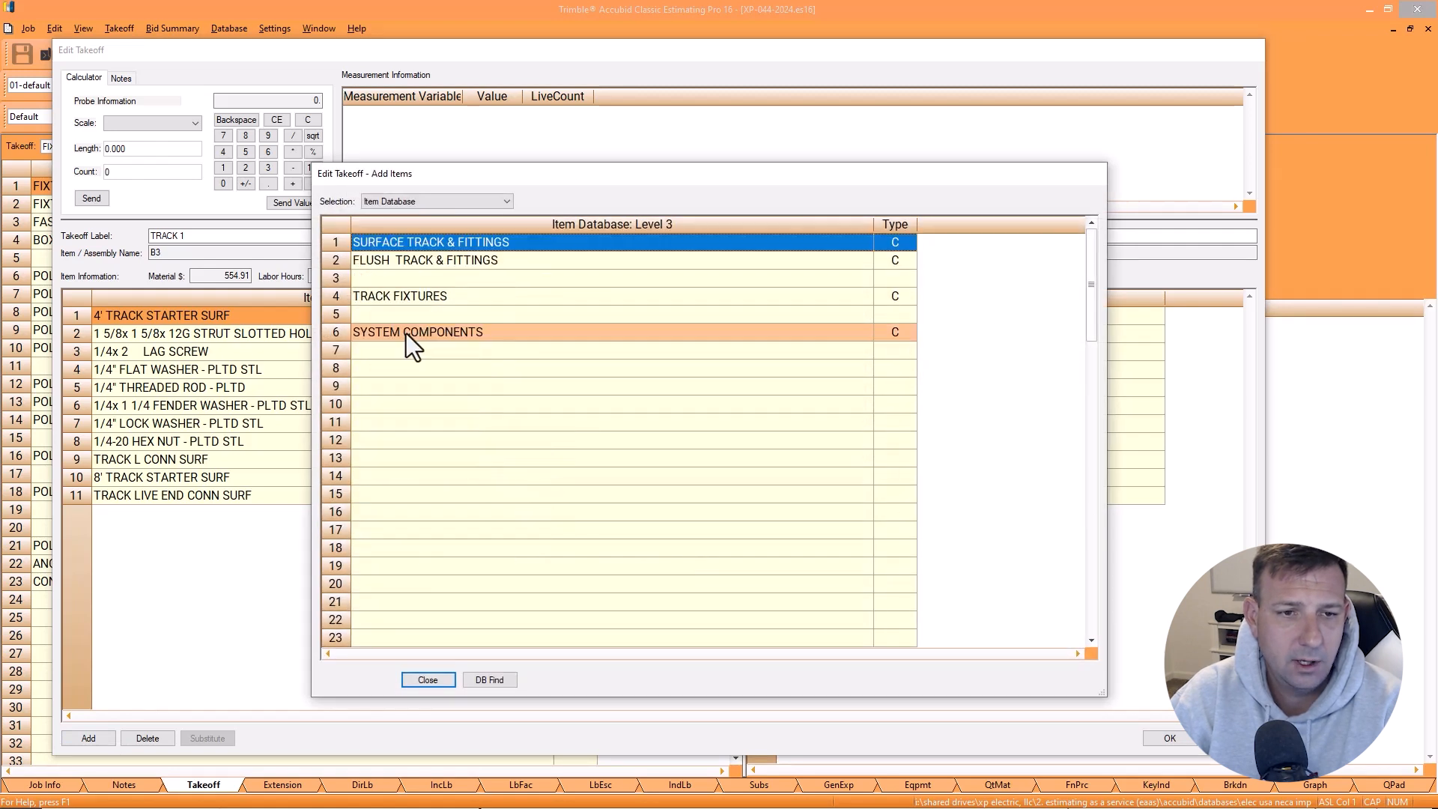
double_click(406, 334)
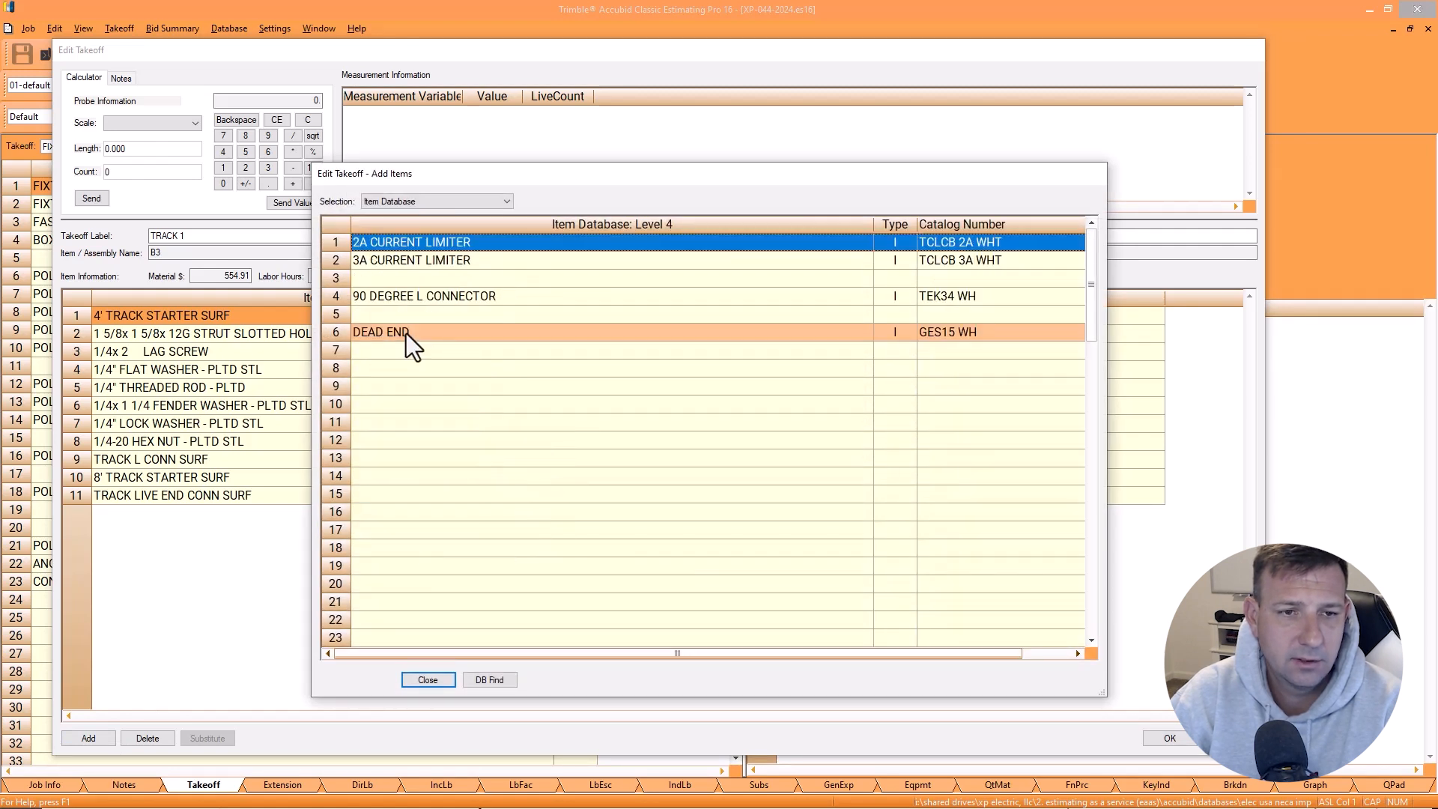
double_click(424, 242)
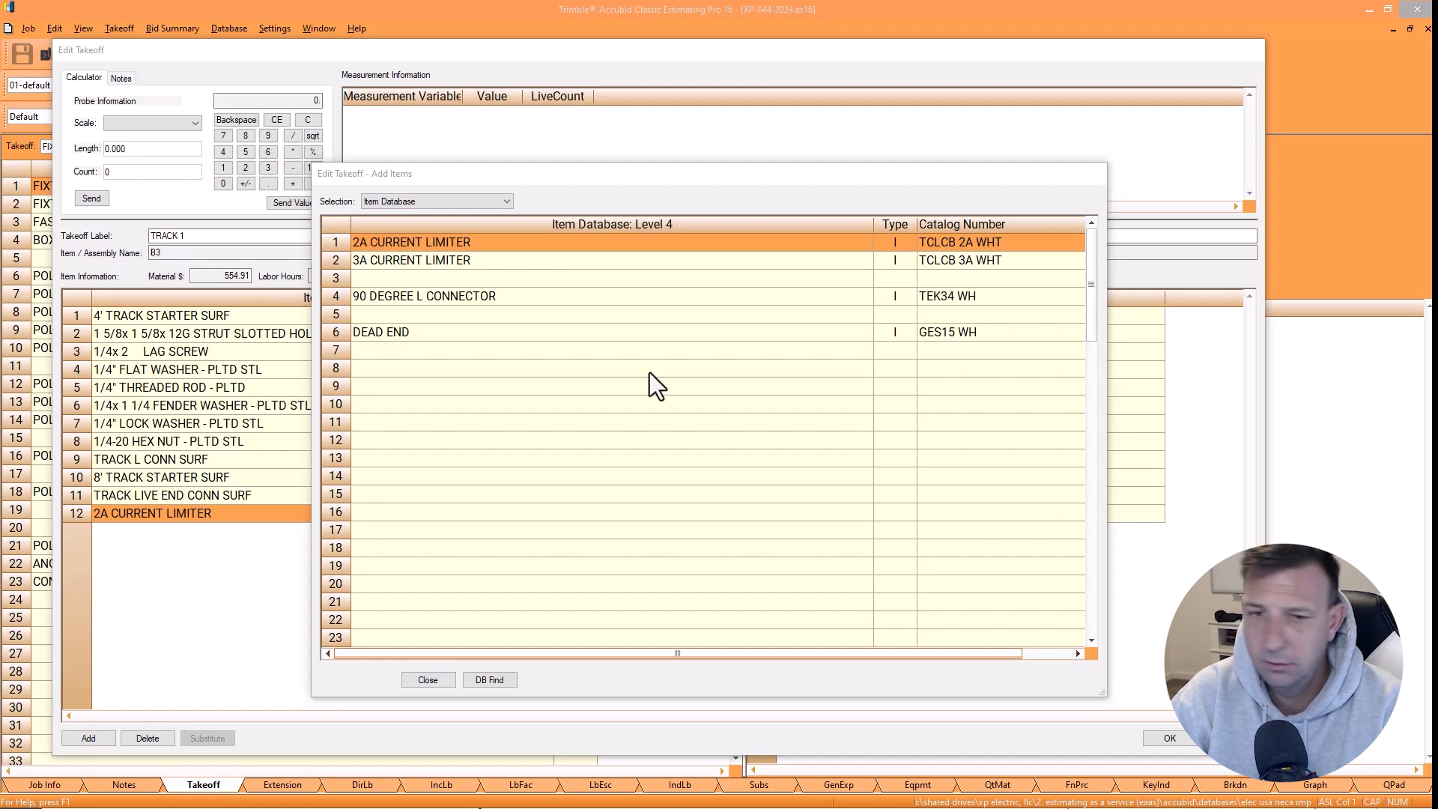
double_click(411, 260)
left_click(428, 679)
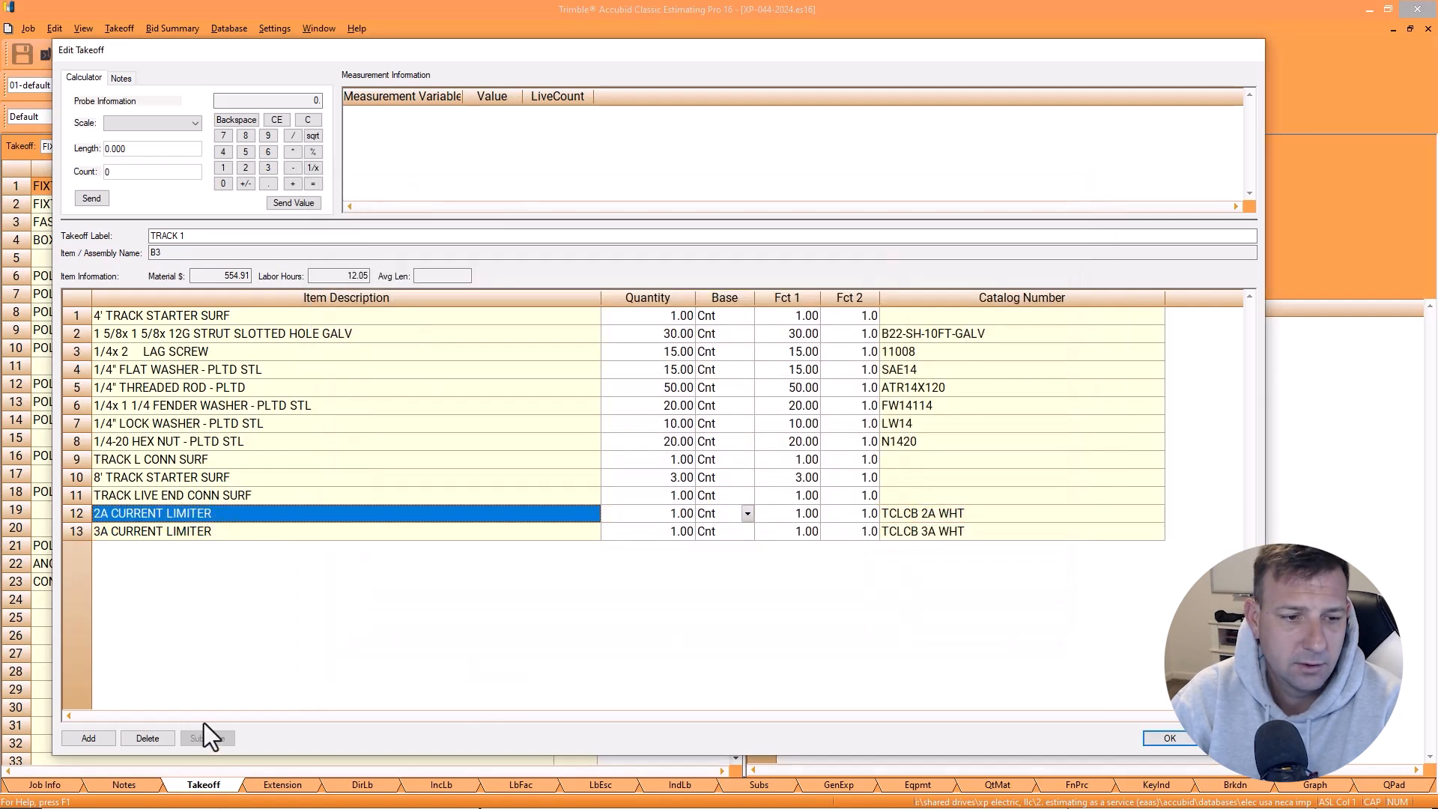
Step: Delete the 2A current limiter from TRACK 1 and finish the takeoff edit
left_click(148, 738)
left_click(1162, 744)
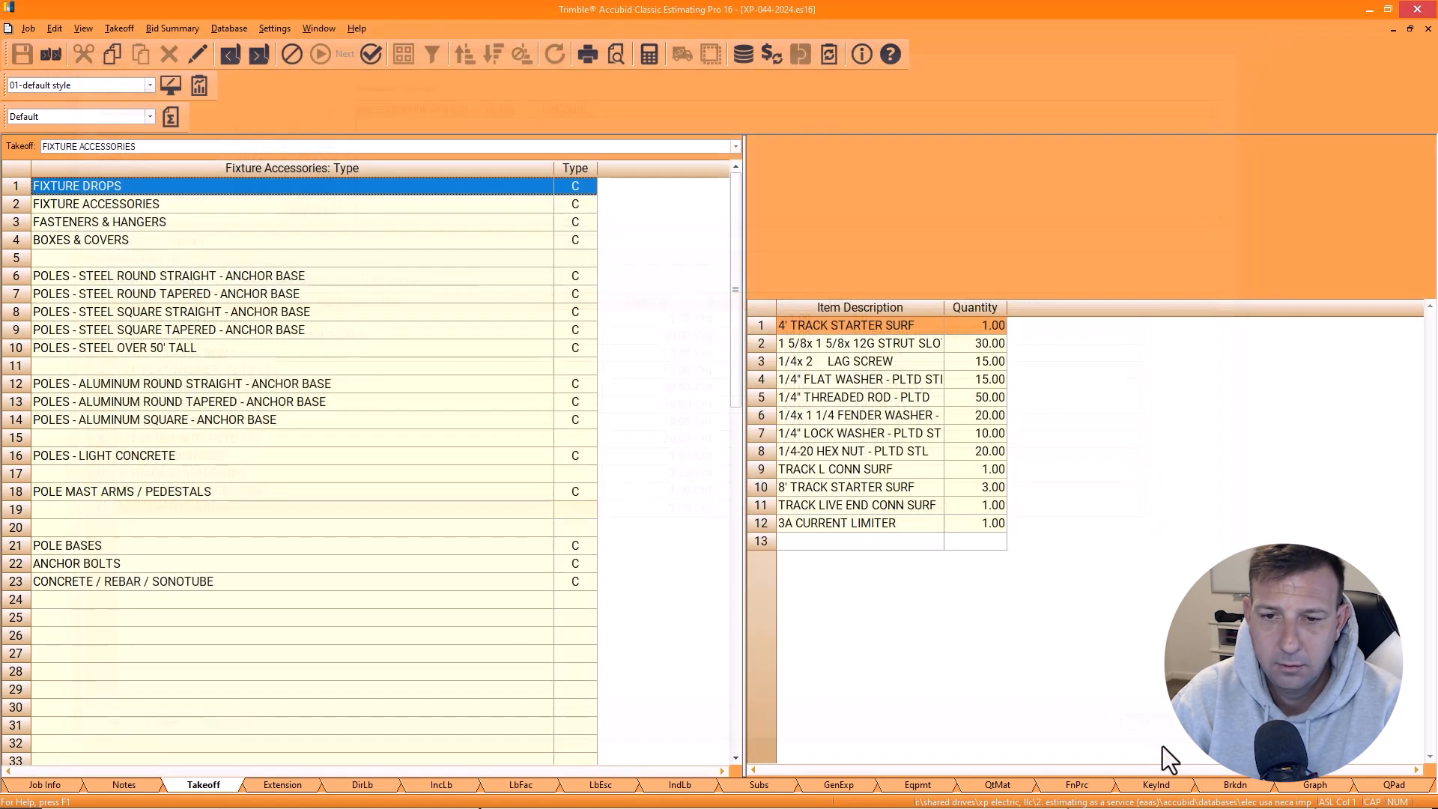
right_click(870, 422)
left_click(922, 495)
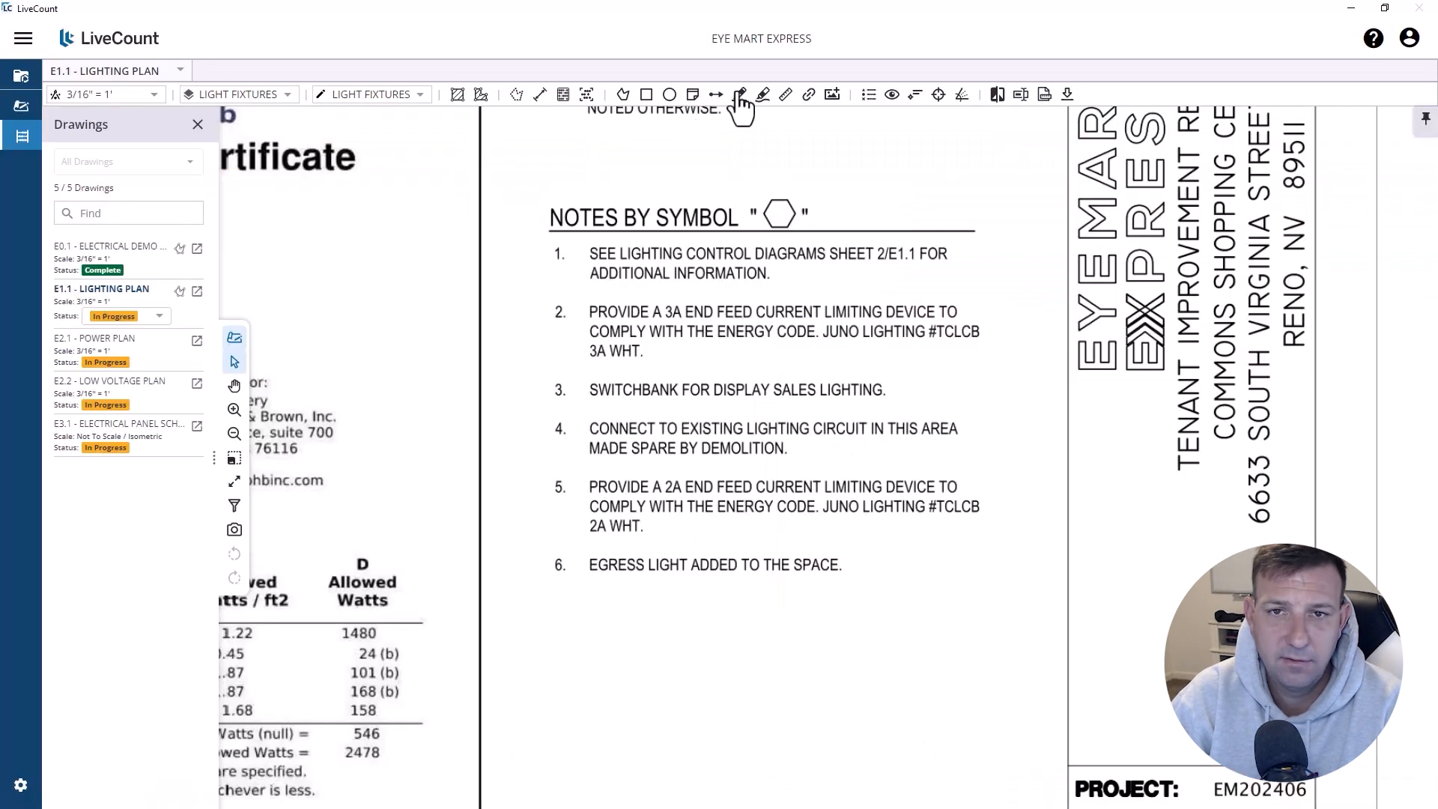
Step: Highlight the number of note 2 in the Notes by Symbol list in LiveCount
left_click_drag(564, 300, 565, 313)
right_click(567, 286)
left_click(599, 300)
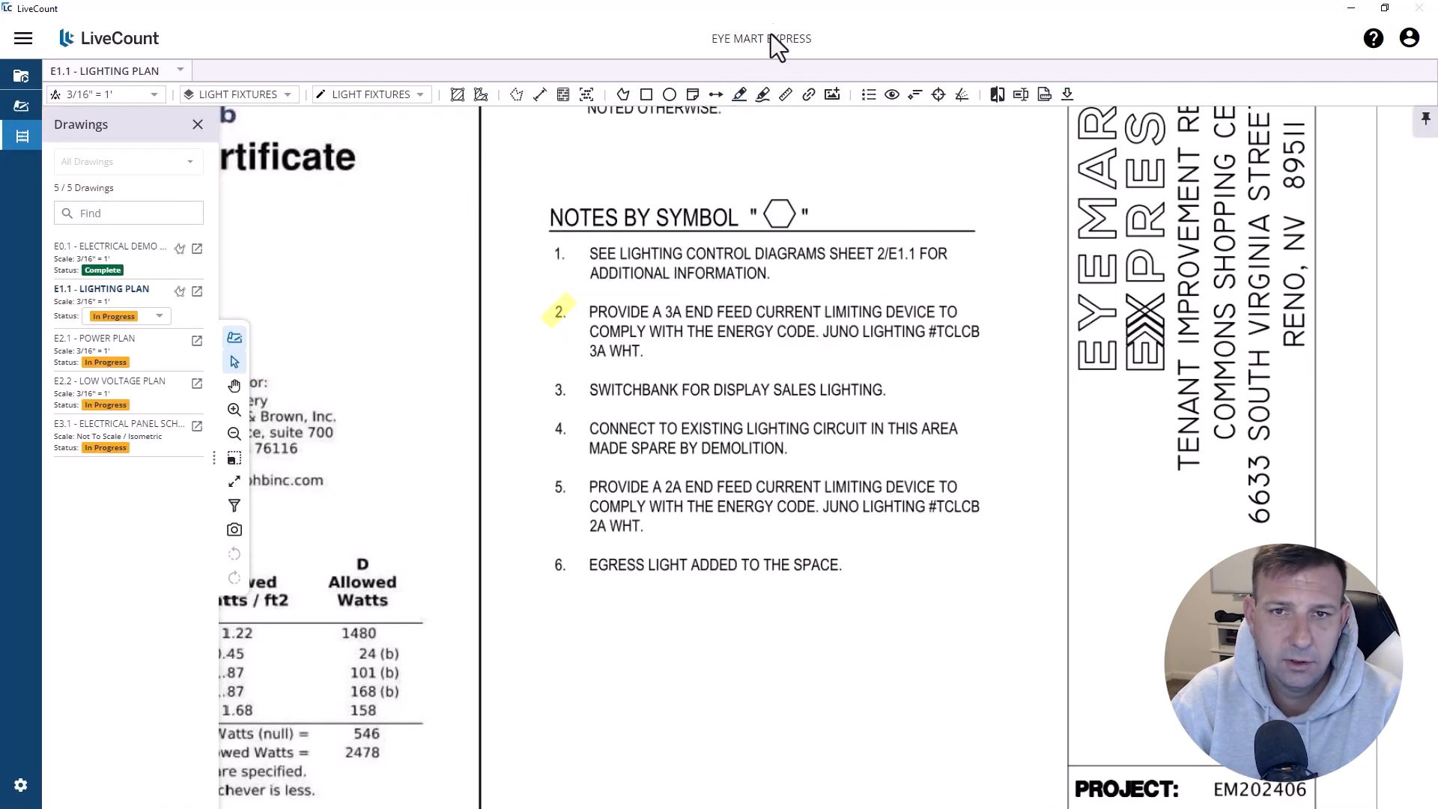
Step: Highlight the hexagon 2 keynote symbol beside the L-shaped track run on the lighting plan
left_click(741, 95)
scroll(905, 245, "down", 5)
mouse_move(491, 378)
left_mouse_down()
mouse_move(1079, 222)
mouse_move(1136, 222)
left_mouse_up()
scroll(666, 254, "up", 5)
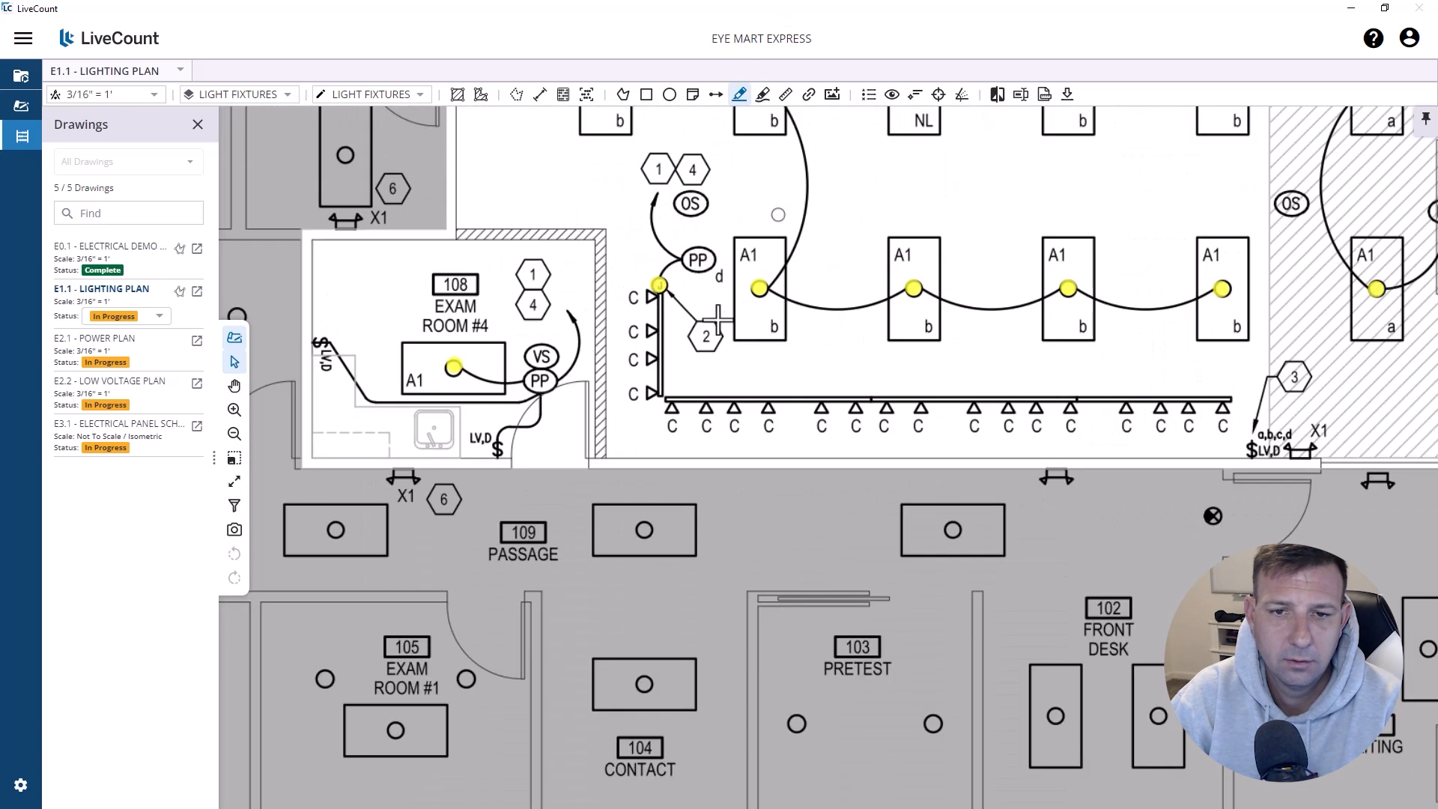
left_click_drag(721, 320, 716, 316)
right_click(717, 316)
left_click(744, 332)
Step: Duplicate the TRACK 1 takeoff into the next empty row of the FIXTURES list for the straight track runs
scroll(600, 490, "down", 3)
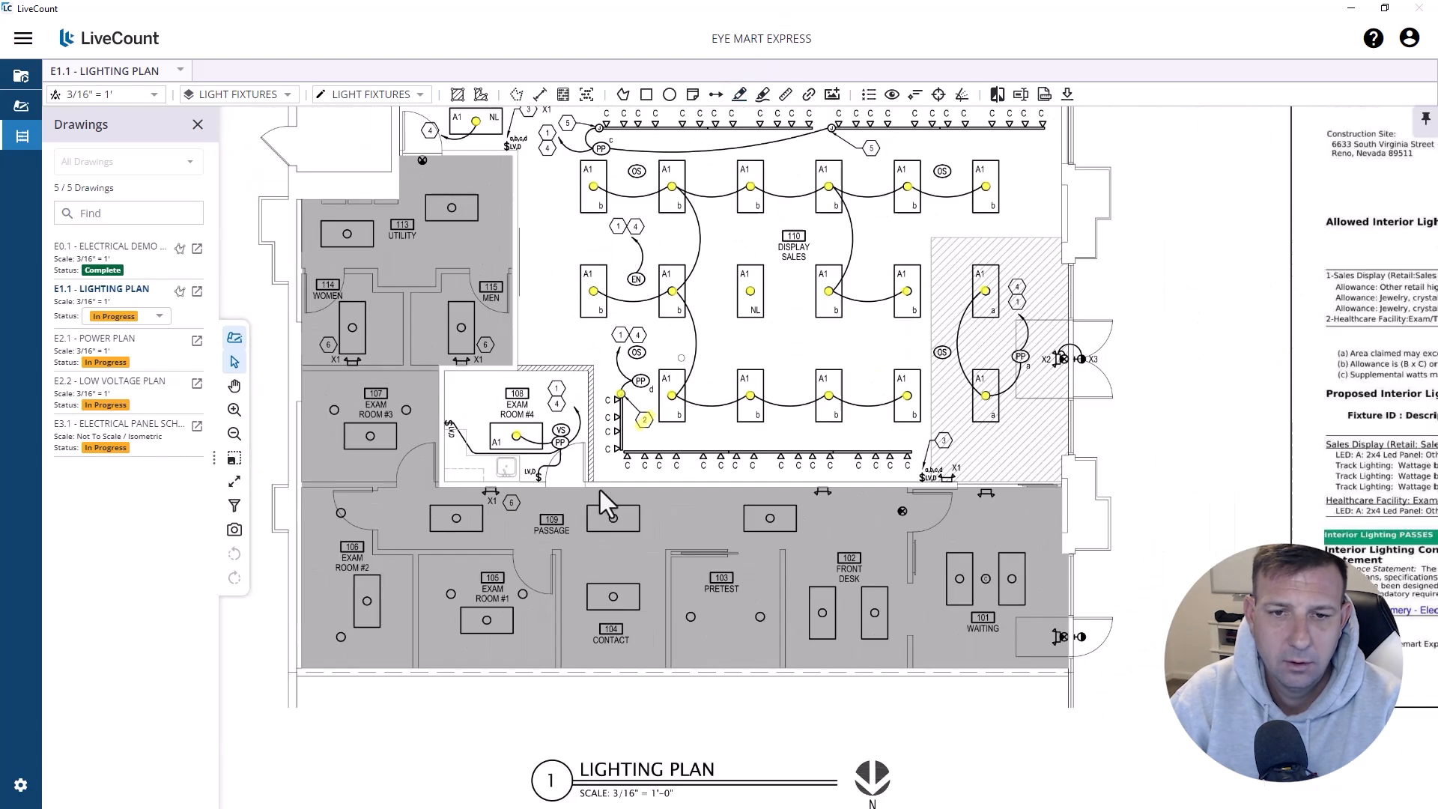
left_click_drag(742, 268, 609, 451)
scroll(522, 306, "up", 3)
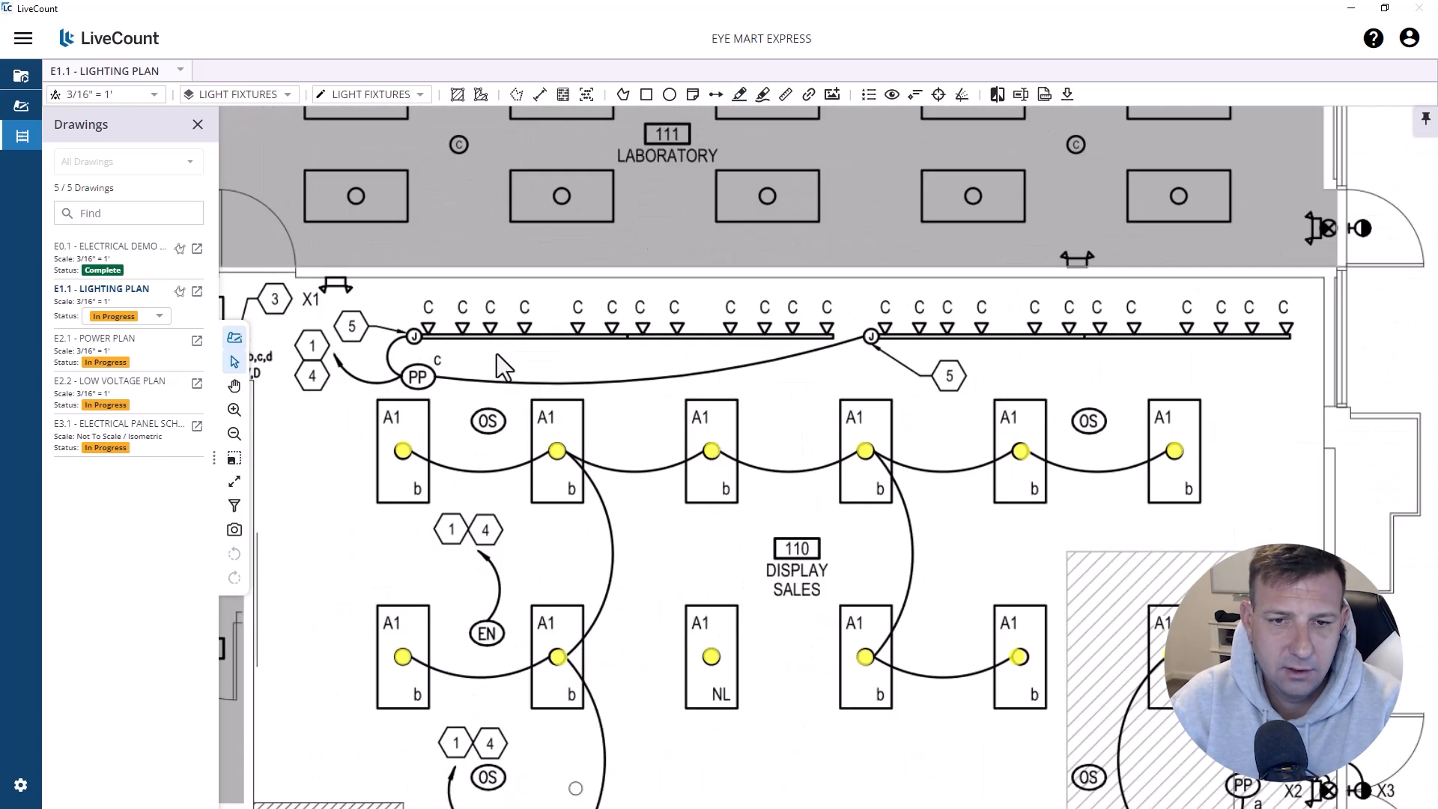
key("alt+Tab")
double_click(159, 229)
key("Escape")
left_click(65, 201)
key("ctrl+c")
left_click(81, 225)
key("ctrl+v")
Step: Open the copied takeoff for editing and change its takeoff label to TRACK 2
right_click(84, 227)
left_click(119, 239)
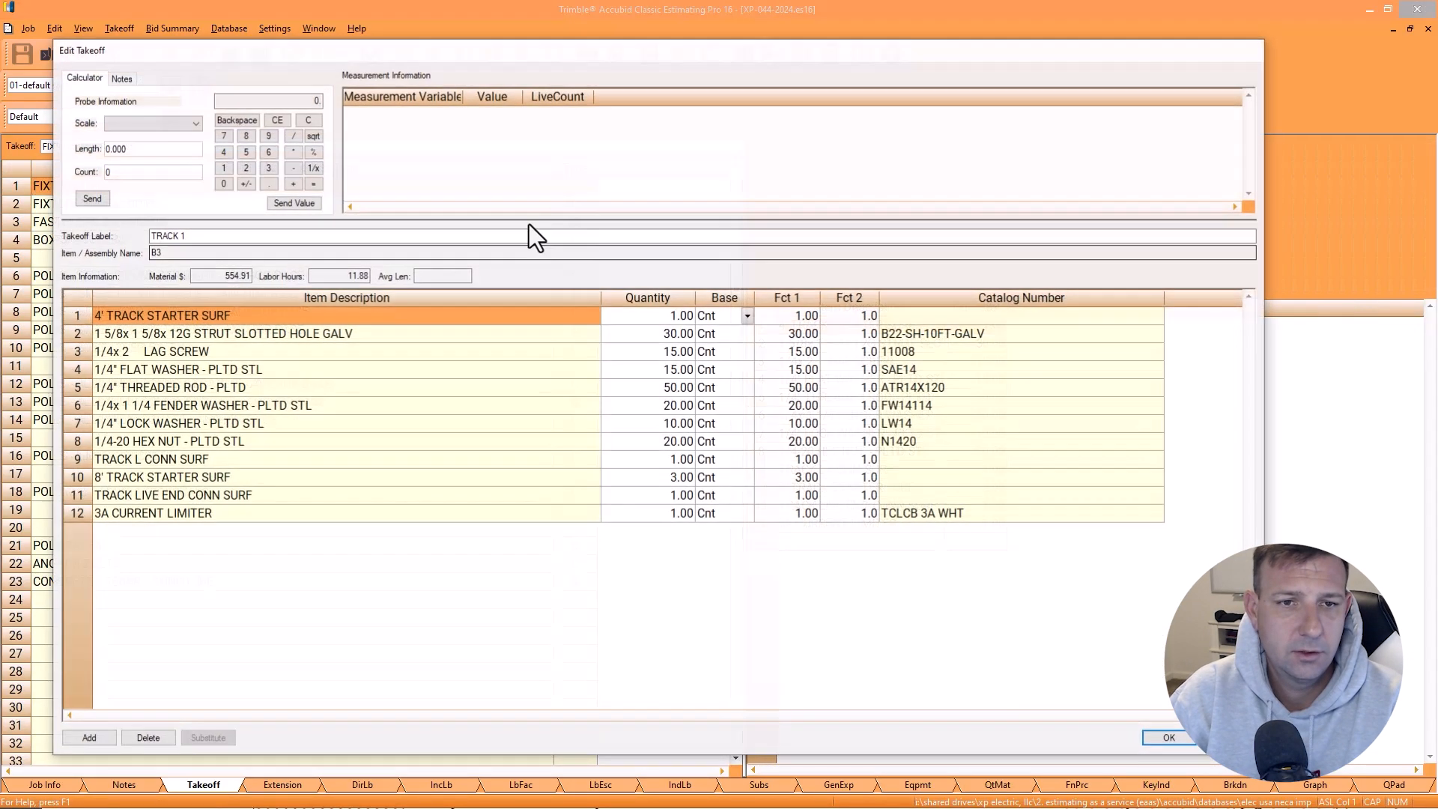
double_click(334, 234)
type("TRACK 2")
Step: Substitute an 8' TRACK STARTER SURF for the 4' track starter in TRACK 2
left_click(218, 314)
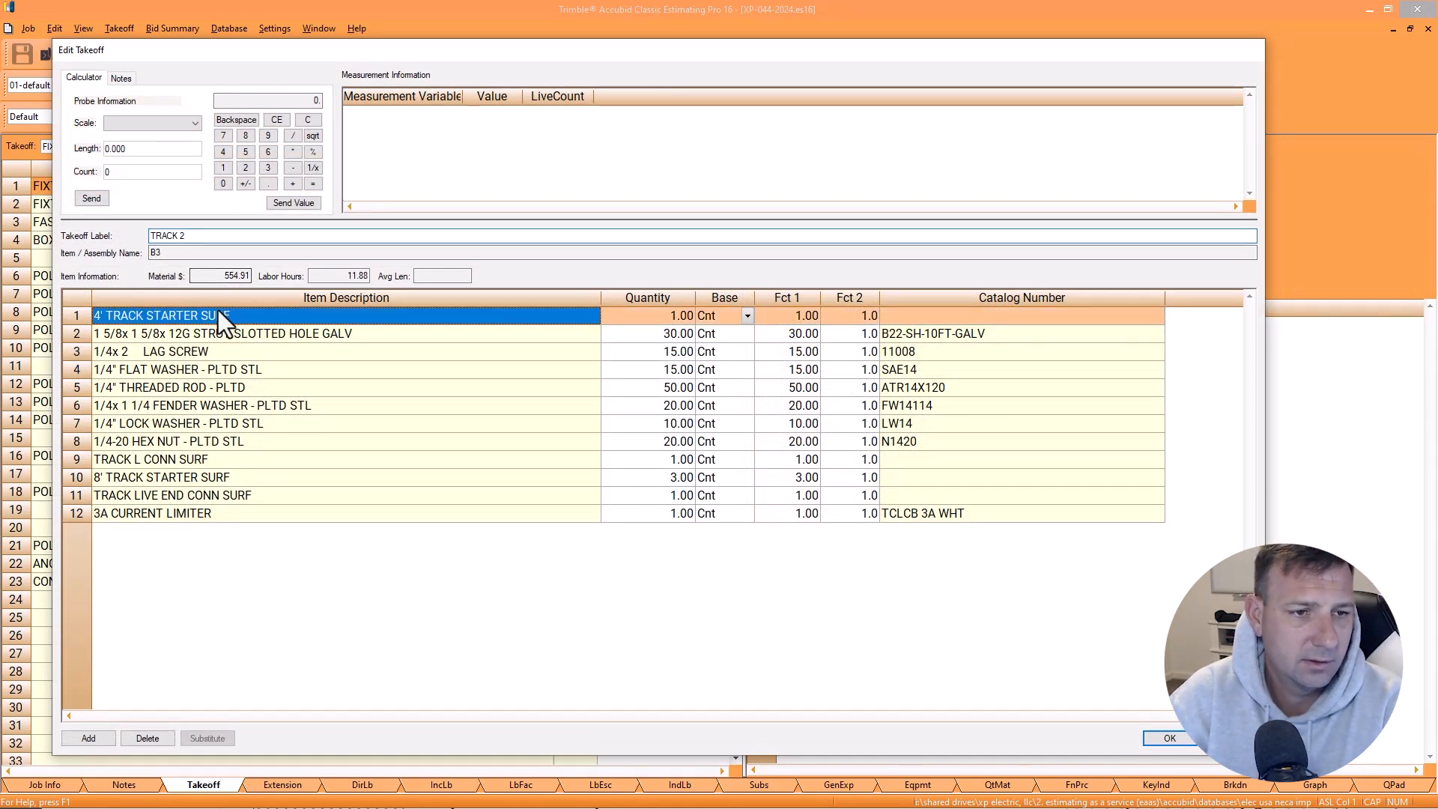
left_click(200, 738)
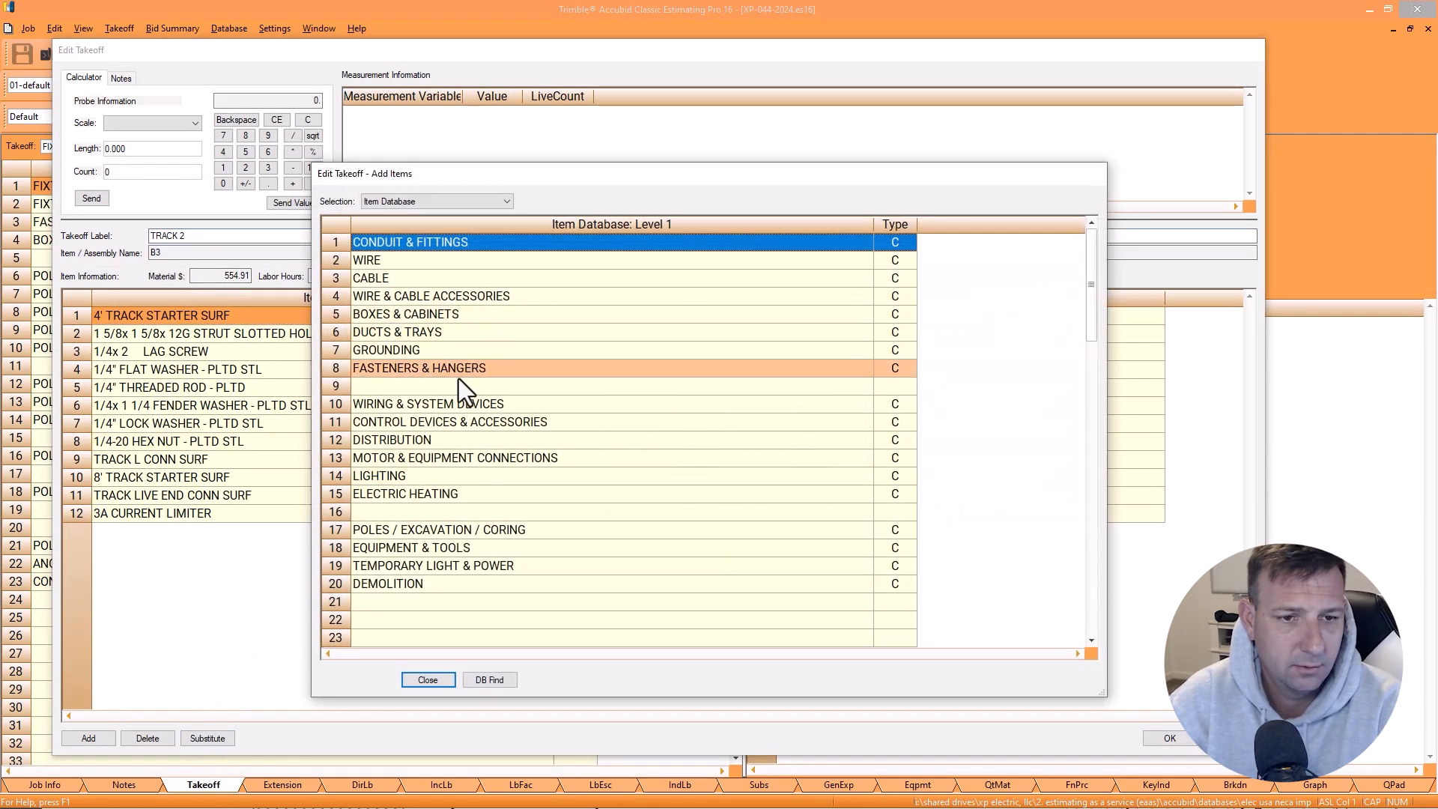
double_click(418, 476)
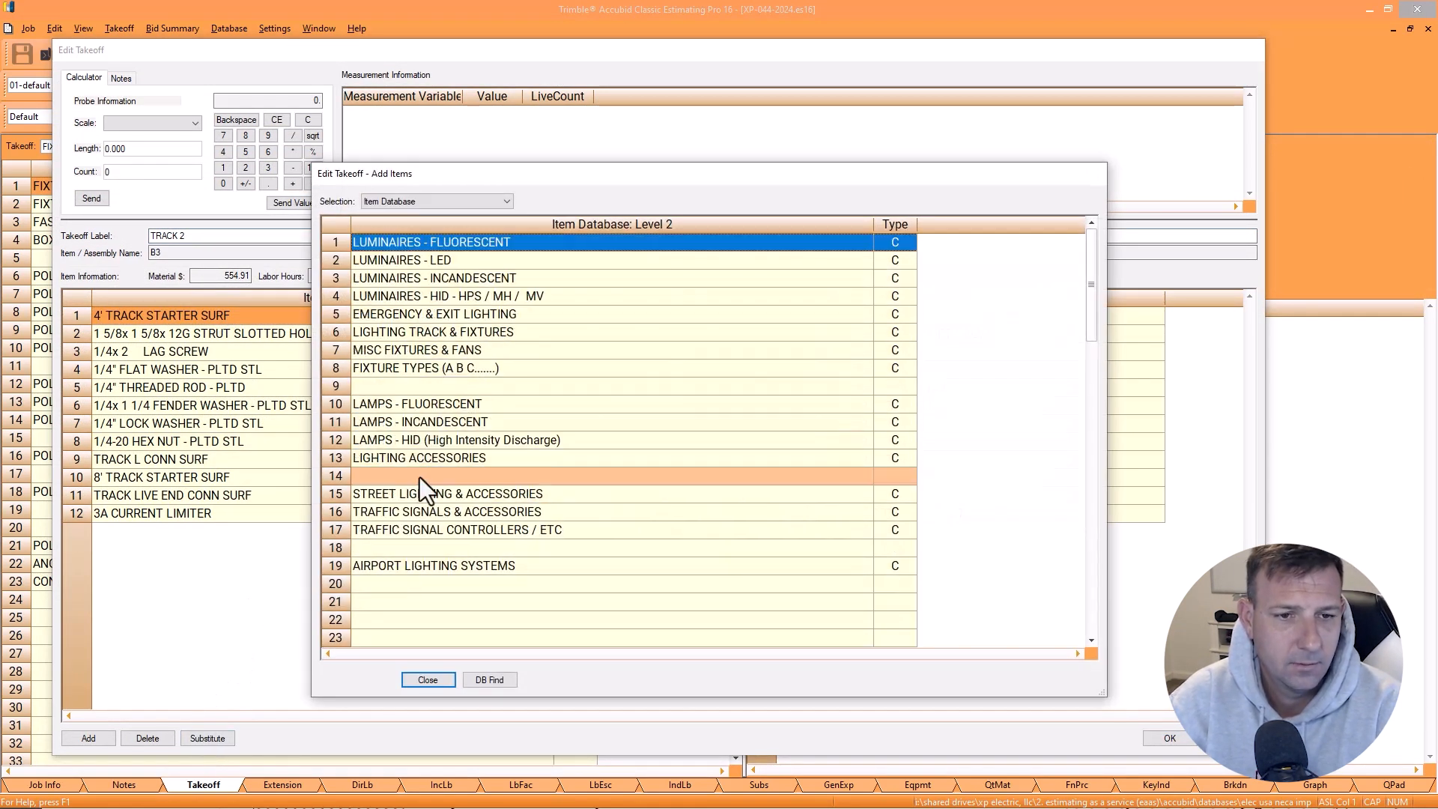
double_click(420, 339)
double_click(421, 240)
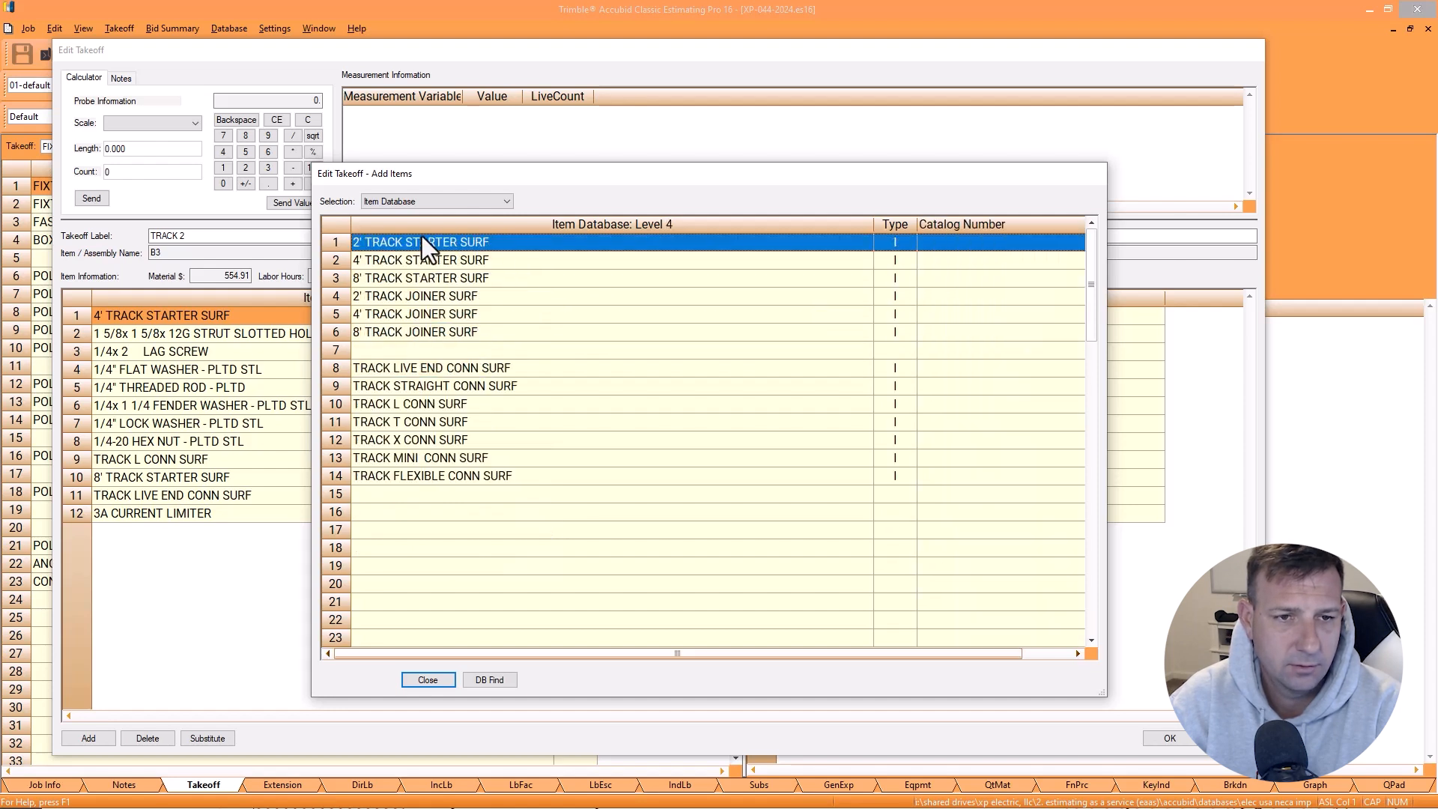
left_click(416, 279)
left_click(424, 679)
Step: Set Fct 1 in TRACK 2 to 20 for the slotted strut and 6 for the lag screw
left_click(793, 333)
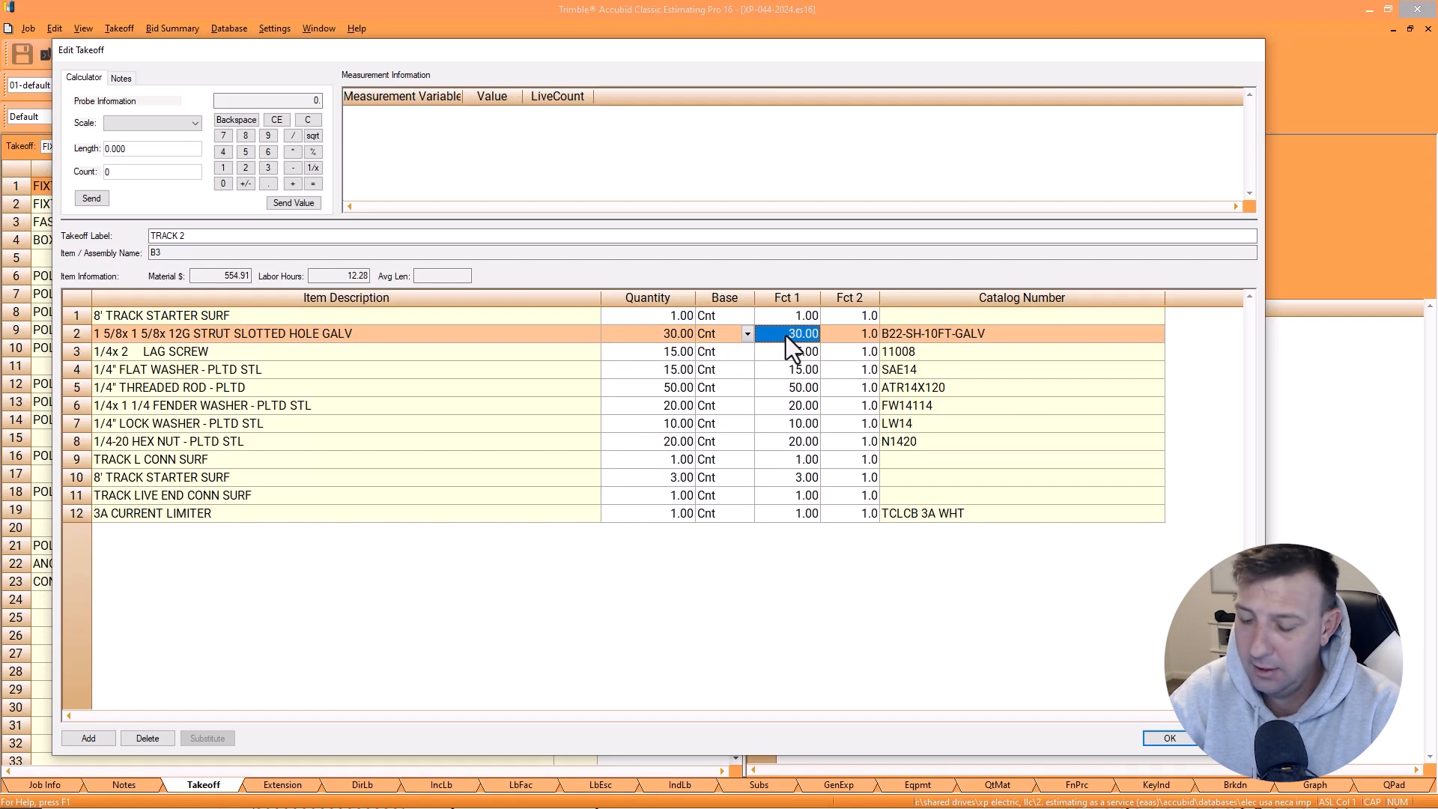
type("20")
key("Return")
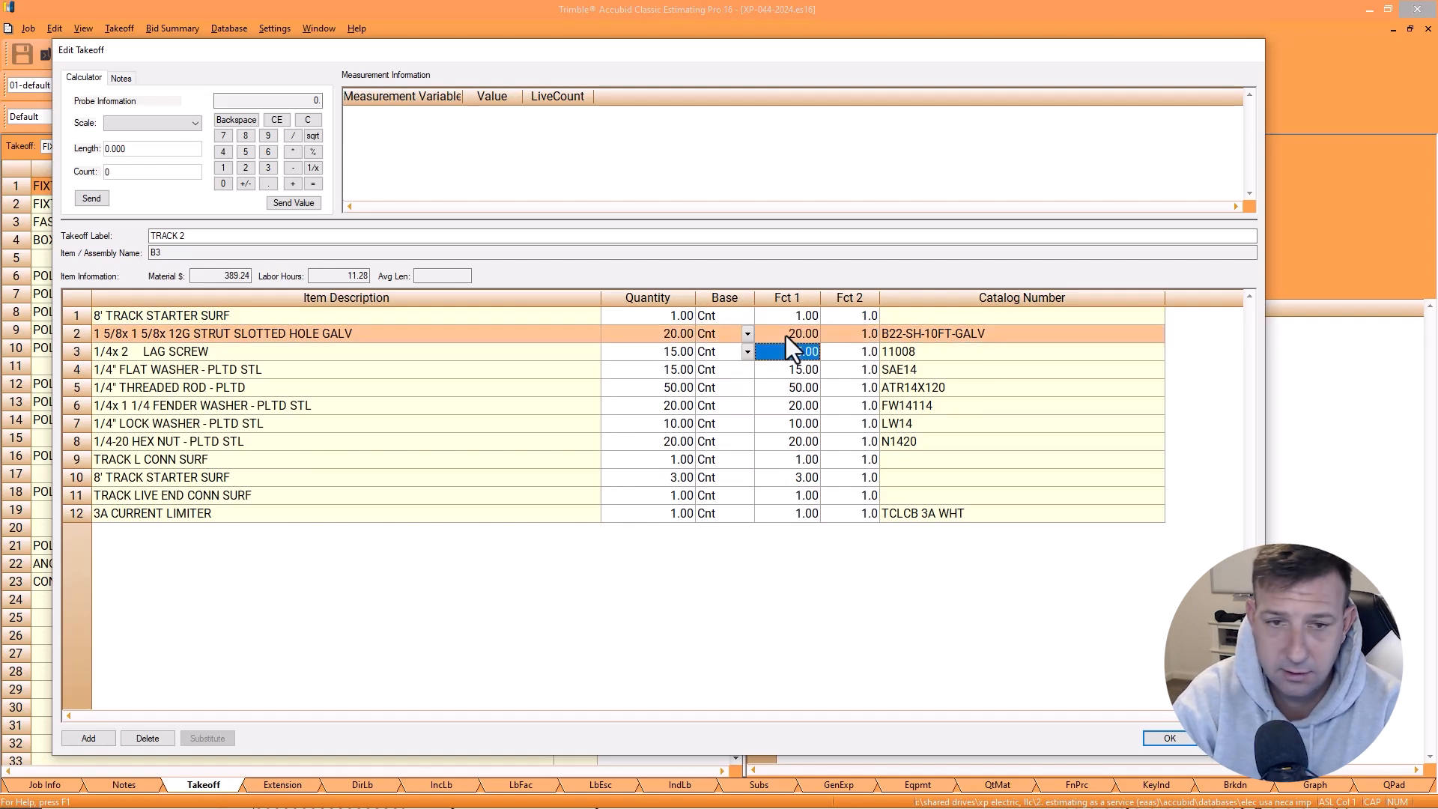
type("6")
key("Return")
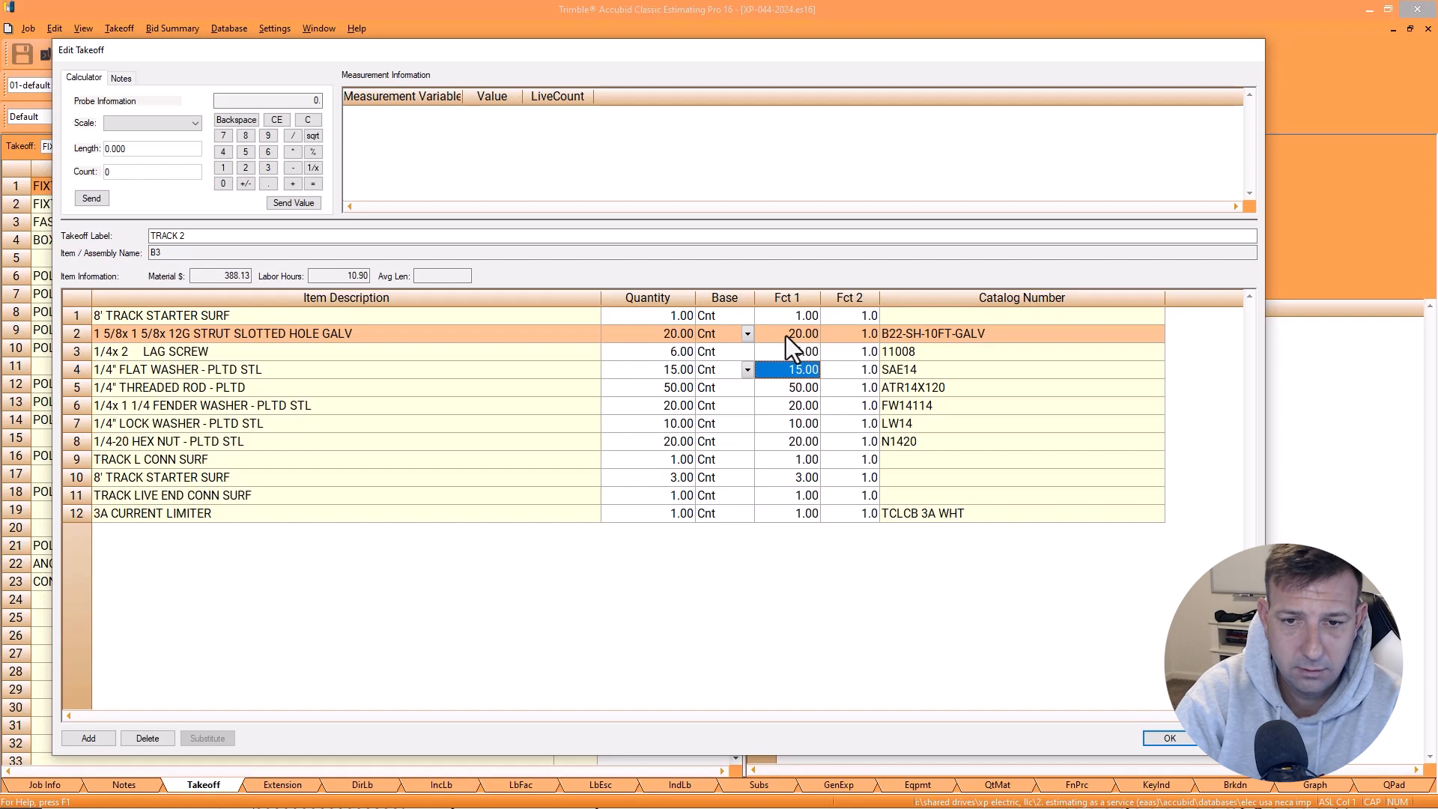
Step: Set Fct 1 in TRACK 2 to 6 for the 1/4" flat washer and 30 for the 1/4" threaded rod
type("6")
key("Return")
type("30")
key("Return")
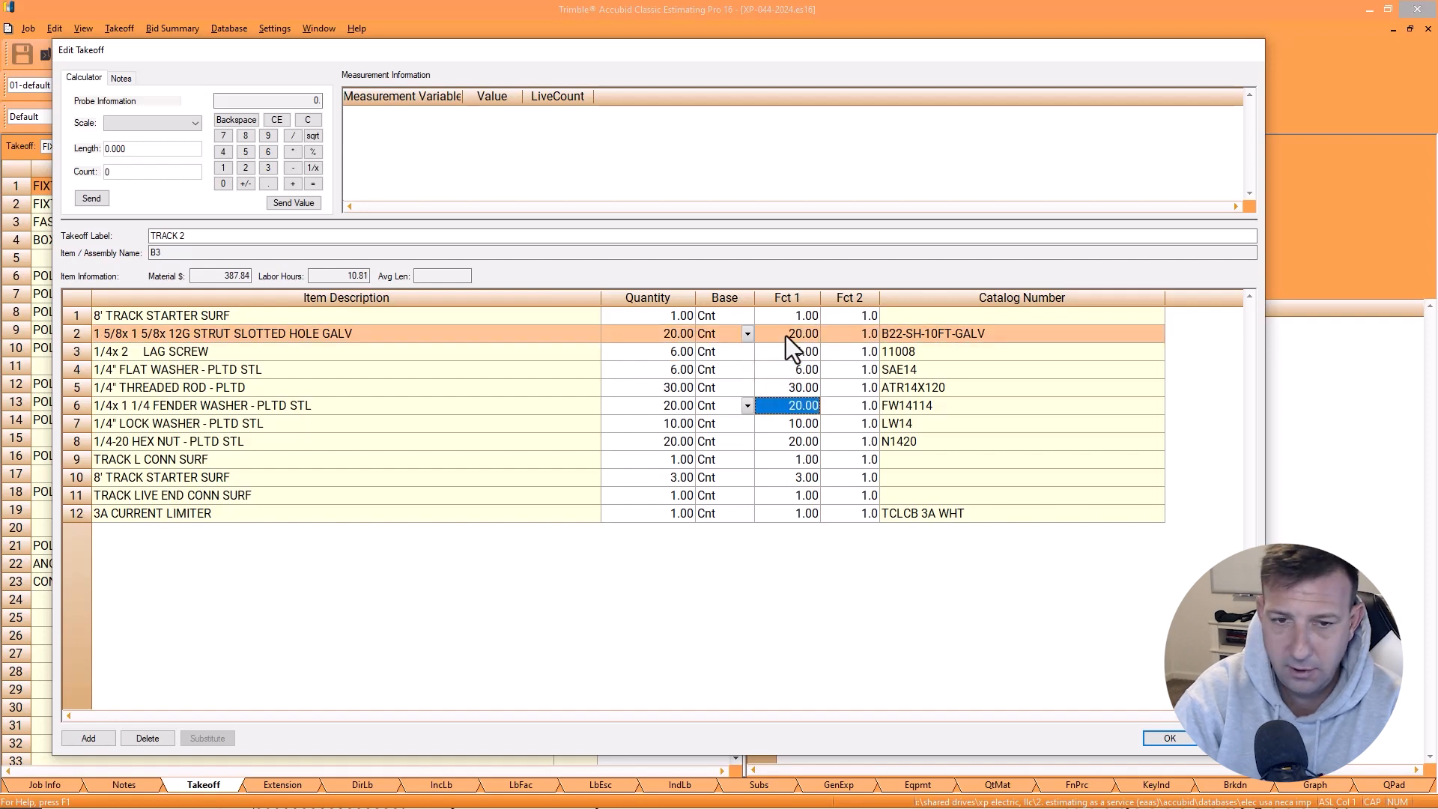
Step: Set Fct 1 in TRACK 2 to 9 for the fender washer, 3 for the lock washer and 12 for the hex nut
type("9")
key("Return")
type("3")
key("Return")
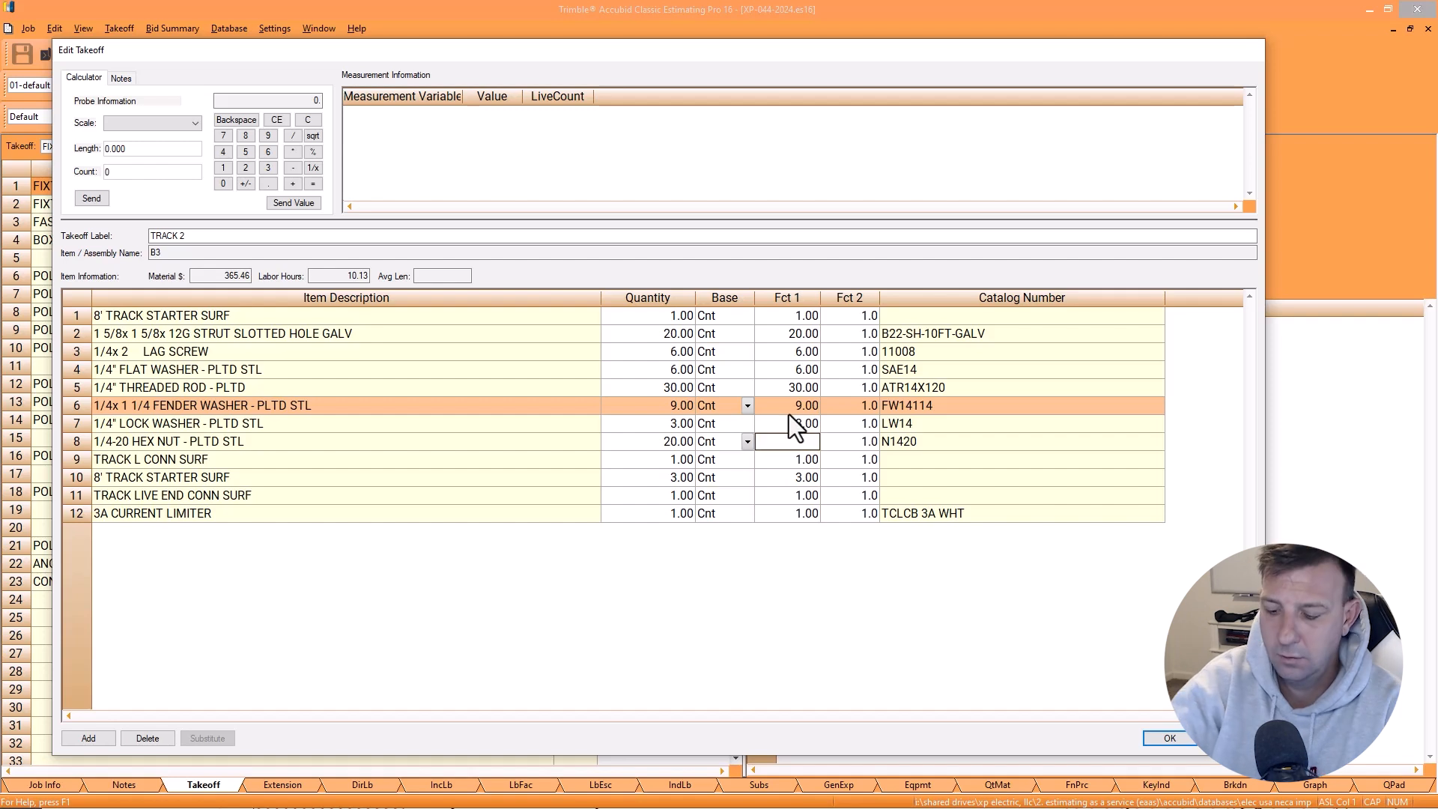
type("12")
key("Return")
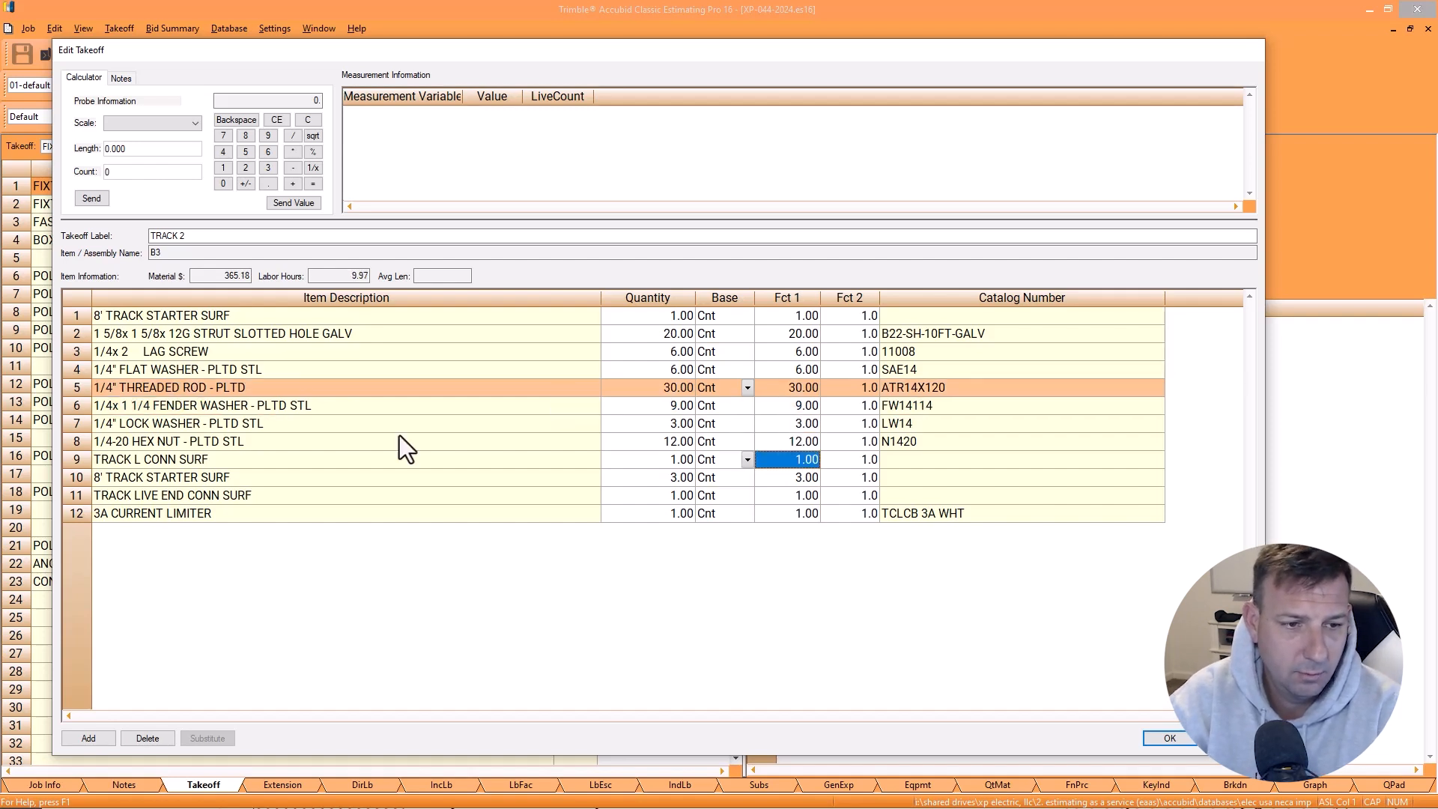
Step: Delete the TRACK L CONN SURF, the second 8' TRACK STARTER SURF and the 3A CURRENT LIMITER from TRACK 2
left_click(212, 459)
left_click(148, 739)
left_click(204, 456)
left_click(159, 738)
left_click(205, 479)
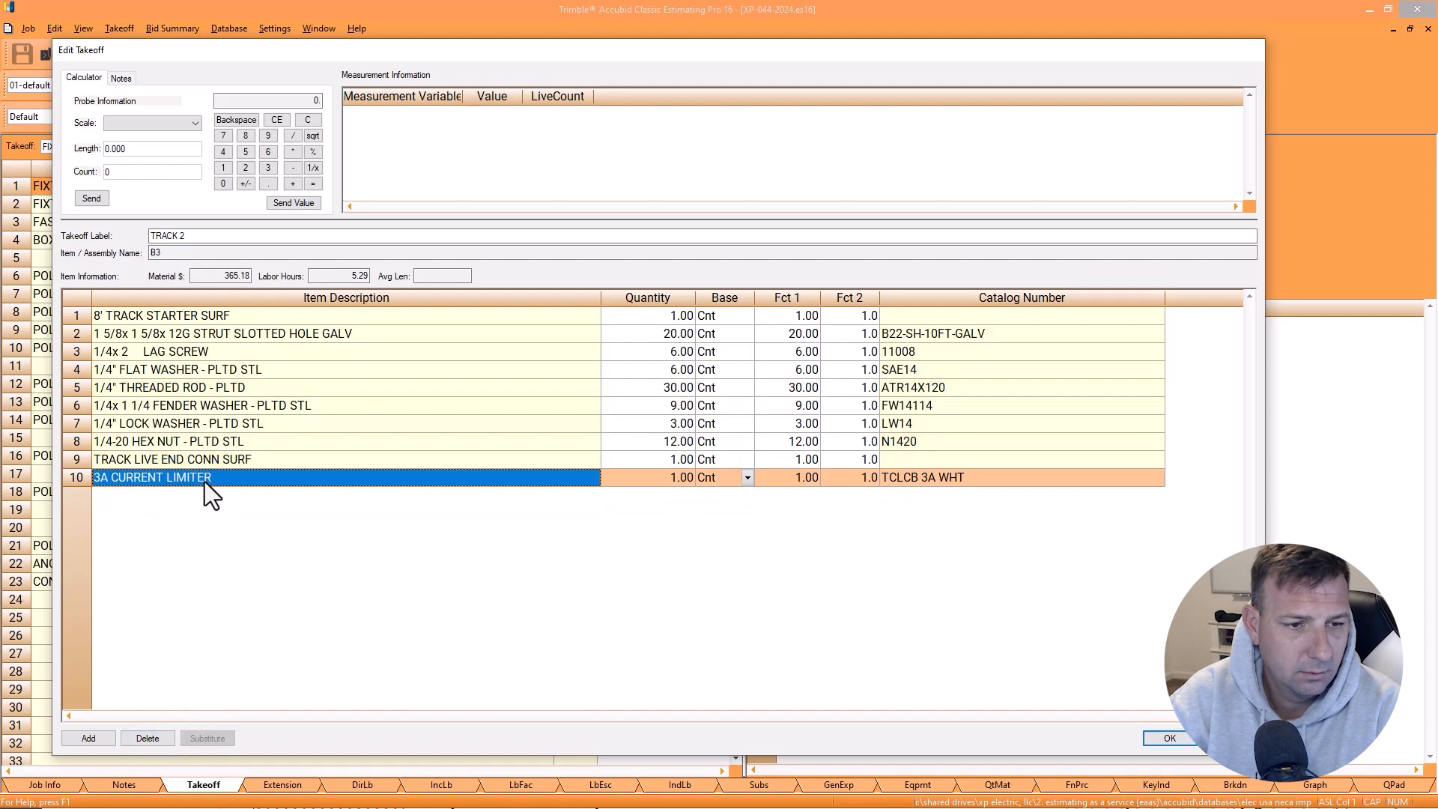
left_click(150, 738)
Step: Add a 2A CURRENT LIMITER from the lighting track system components to TRACK 2 and save the takeoff
left_click(99, 739)
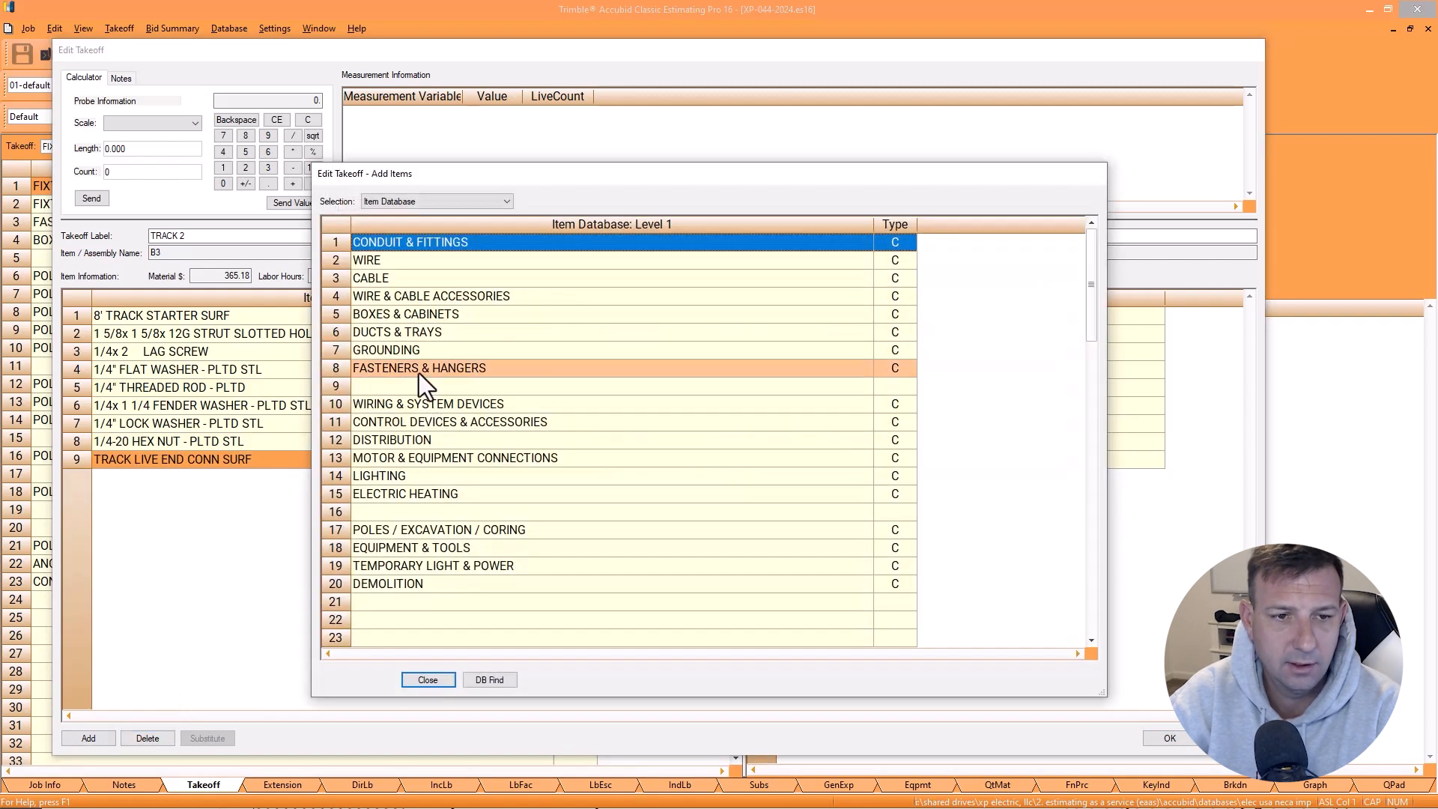
double_click(409, 475)
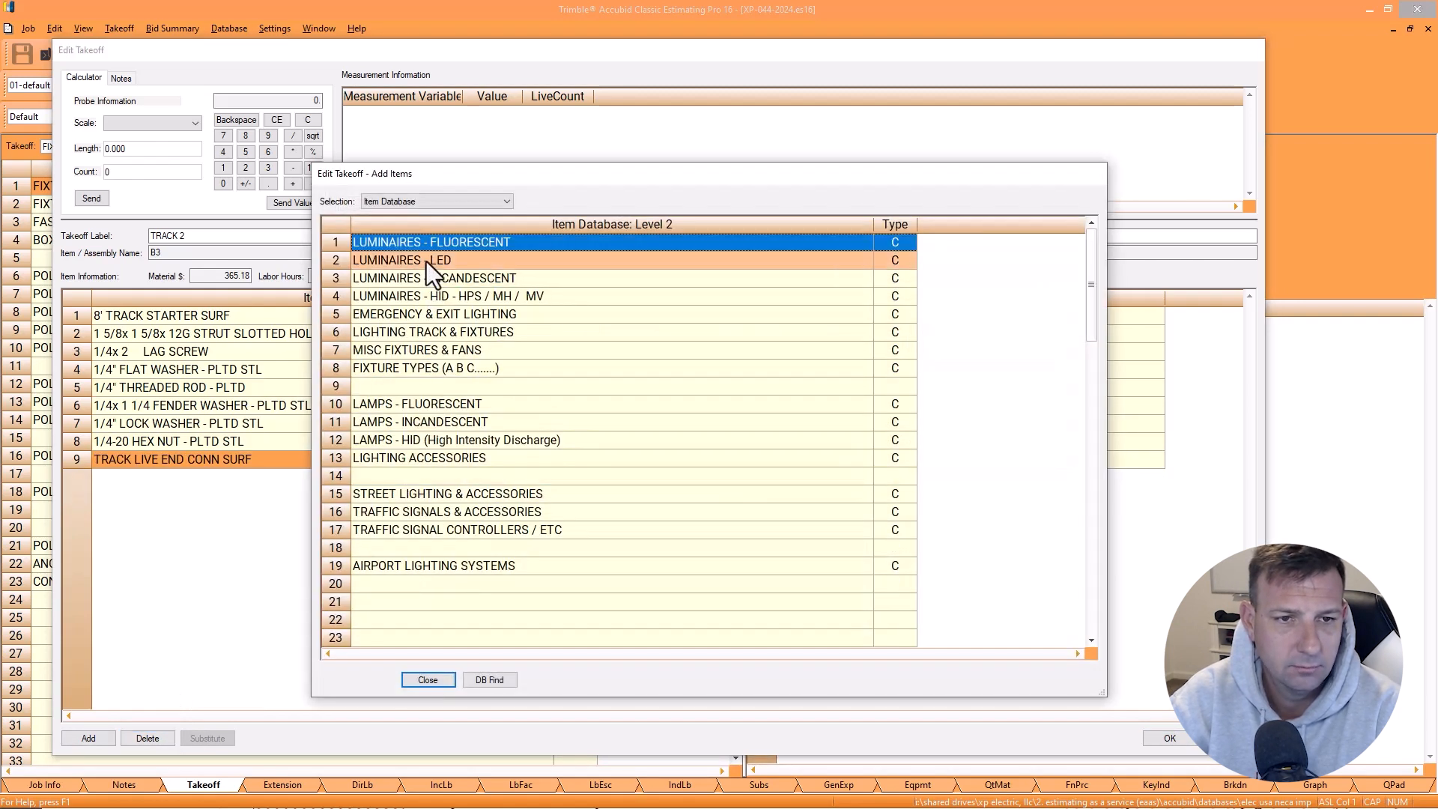
double_click(426, 354)
key("BackSpace")
left_click(427, 336)
double_click(427, 335)
double_click(424, 331)
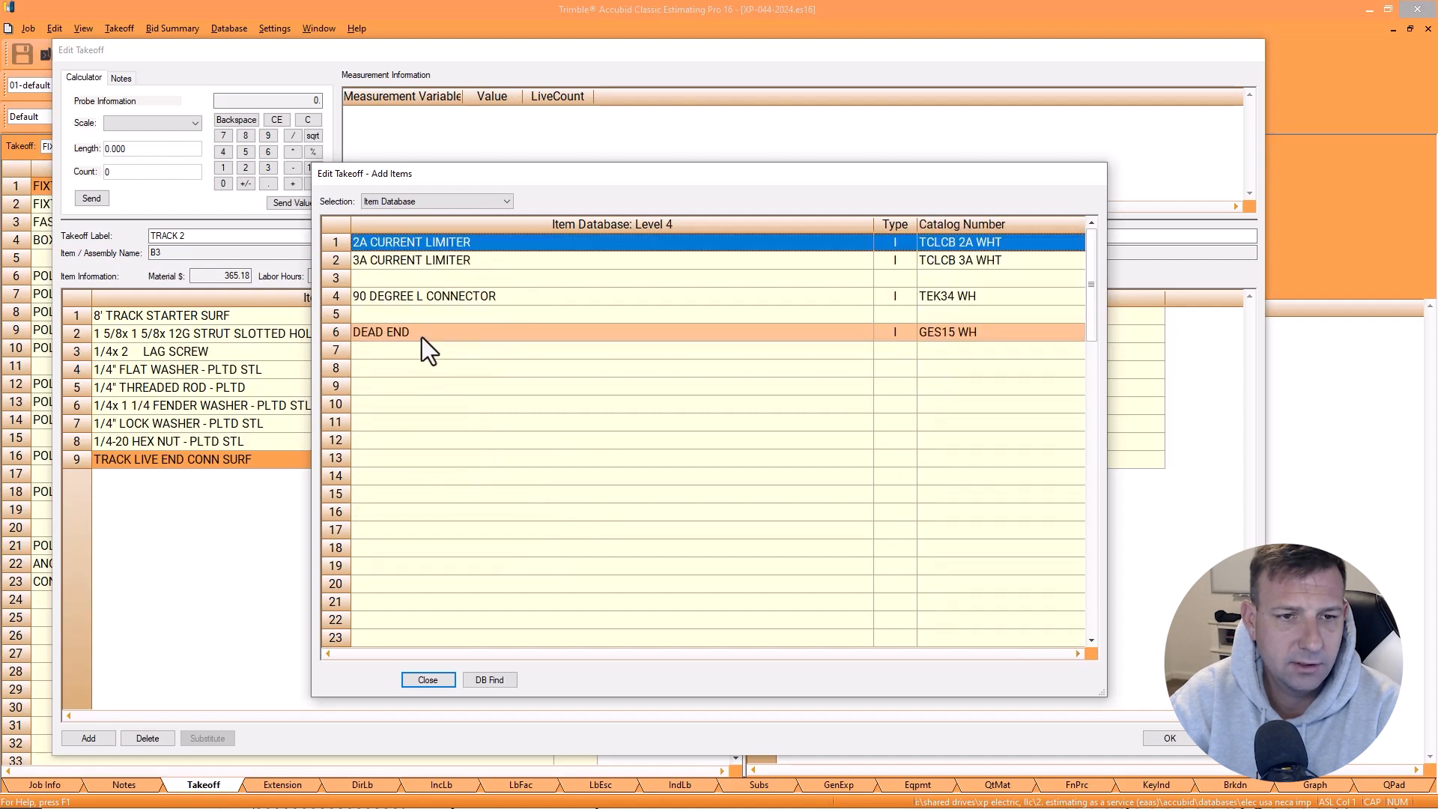
double_click(415, 239)
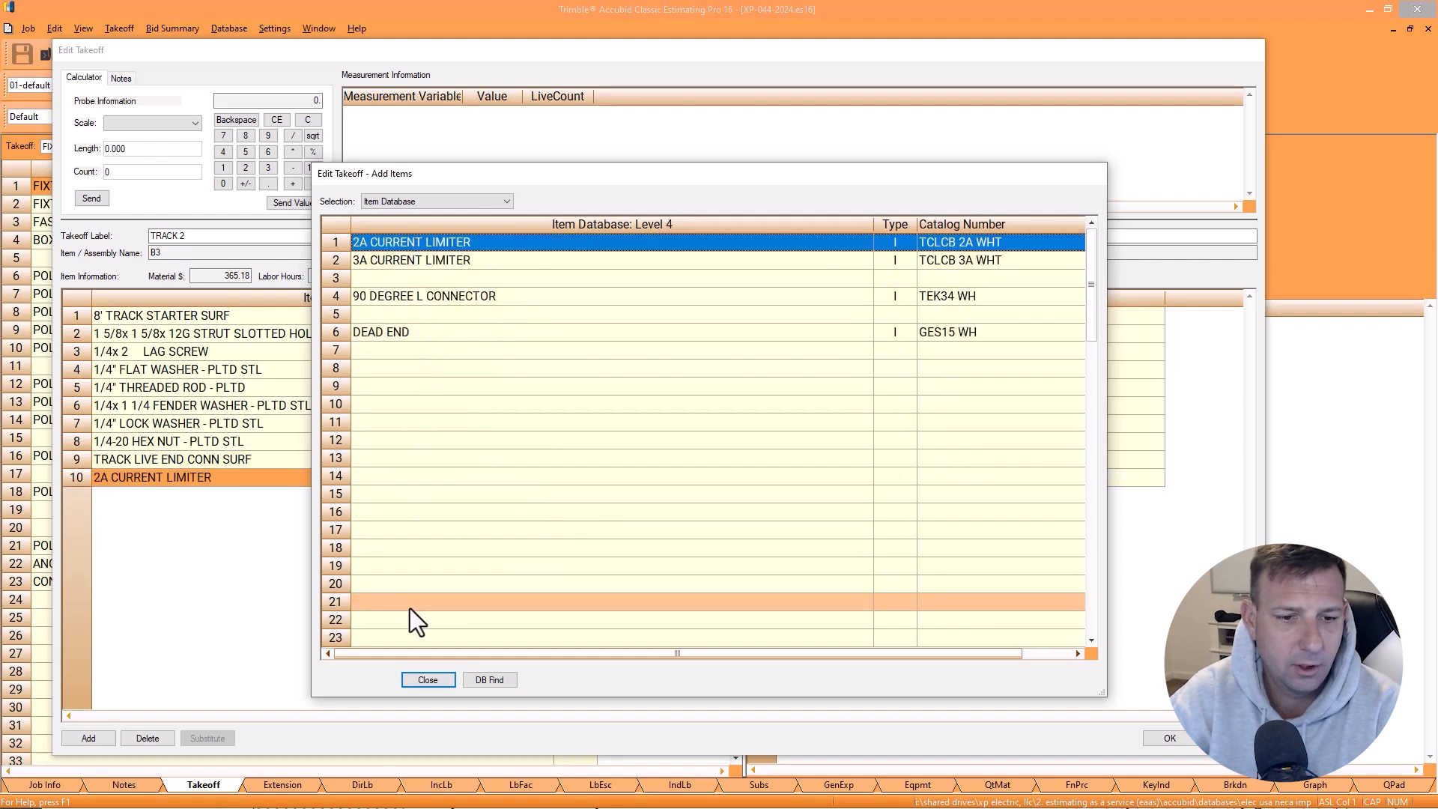
left_click(425, 679)
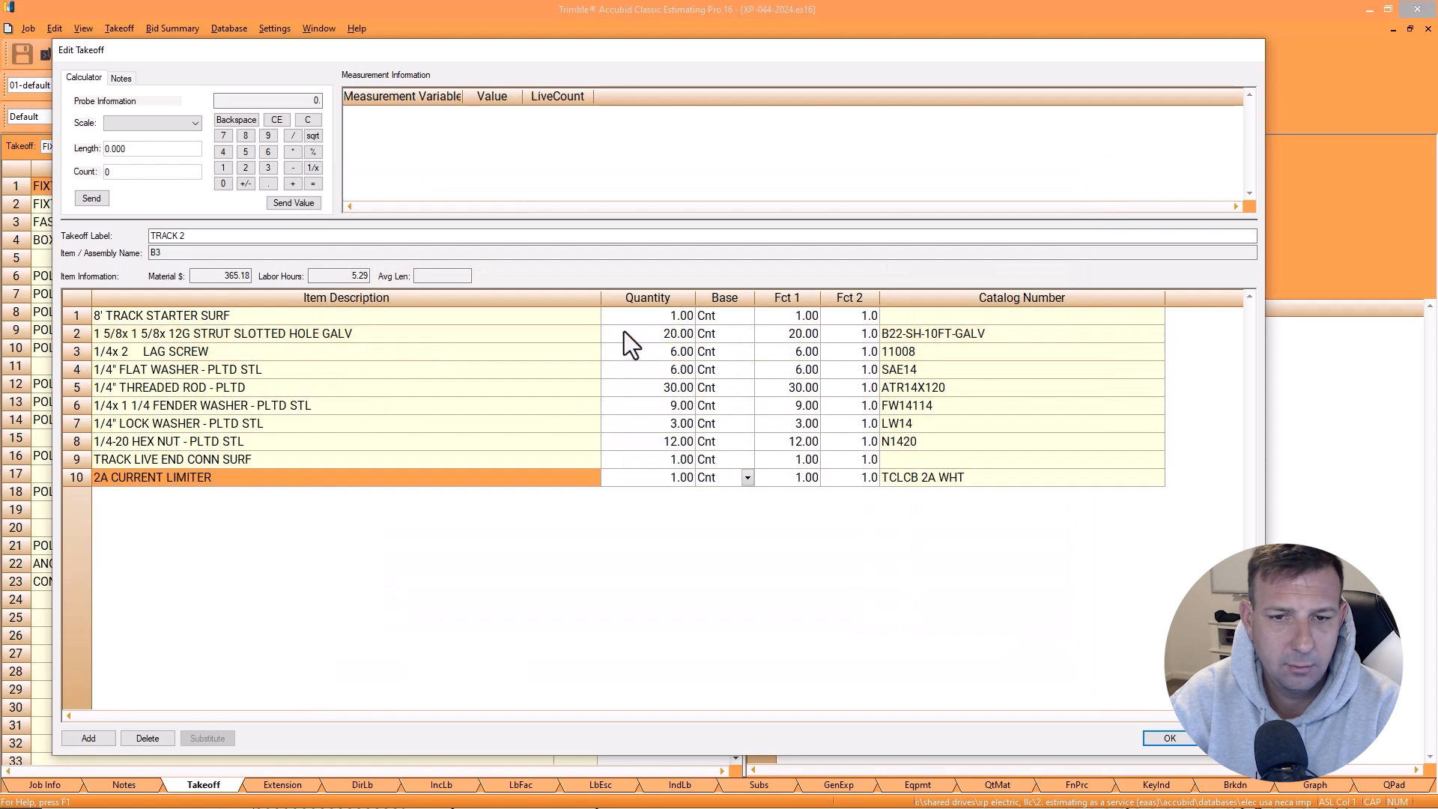
left_click(1163, 736)
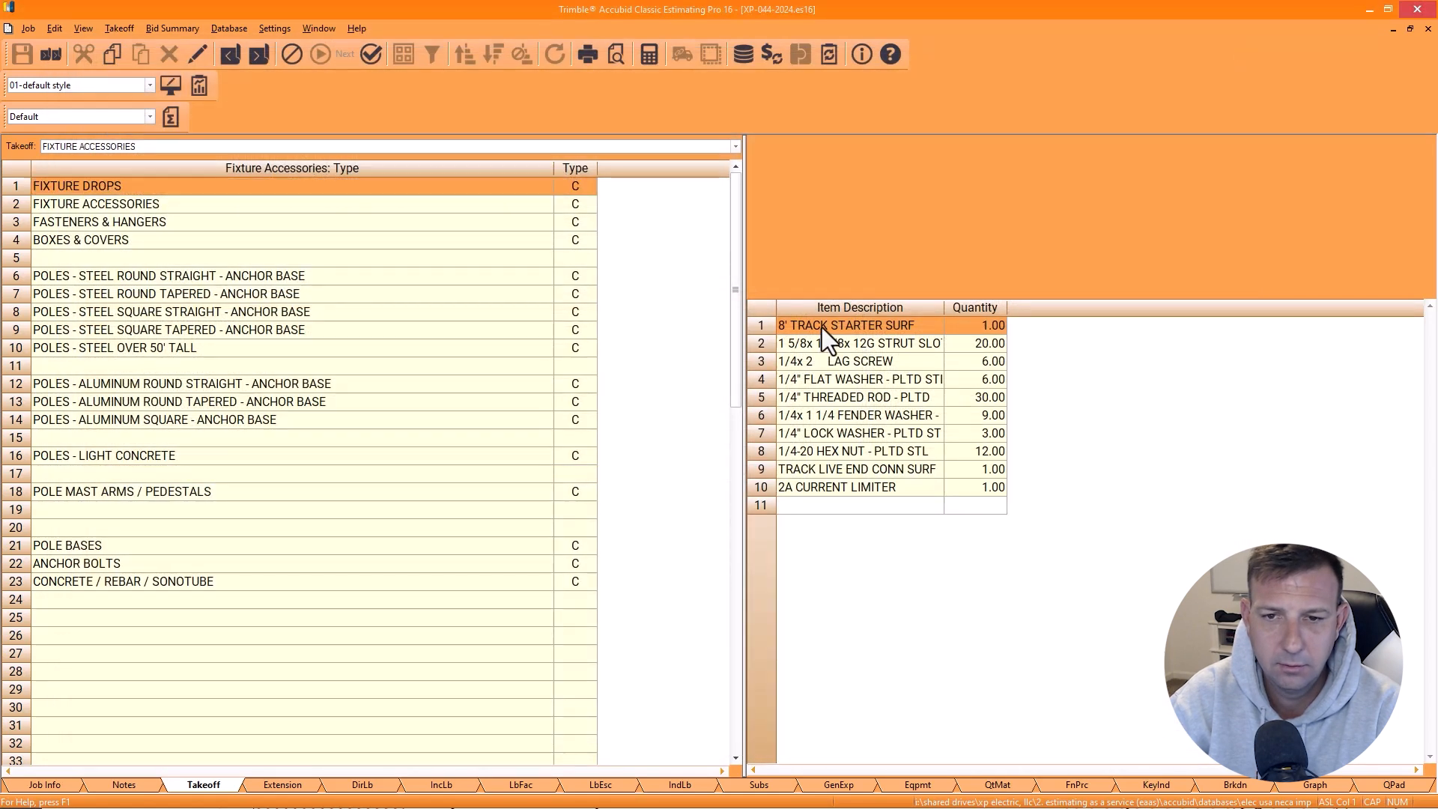
Step: Reopen TRACK 2 to add an 8' TRACK JOINER SURF from the surface track fittings, removing the extra 8' track starter
double_click(822, 326)
left_click(646, 333)
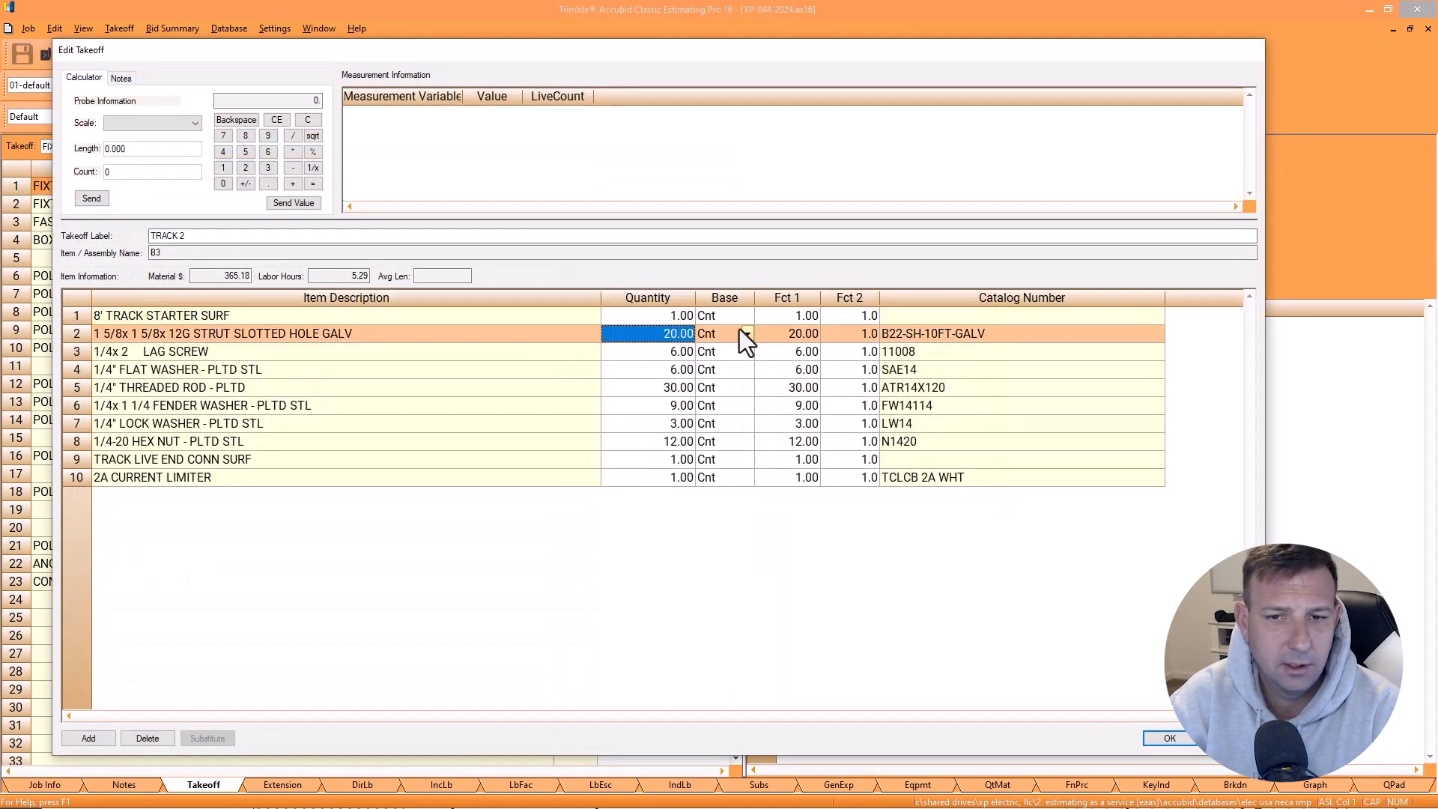
left_click(797, 352)
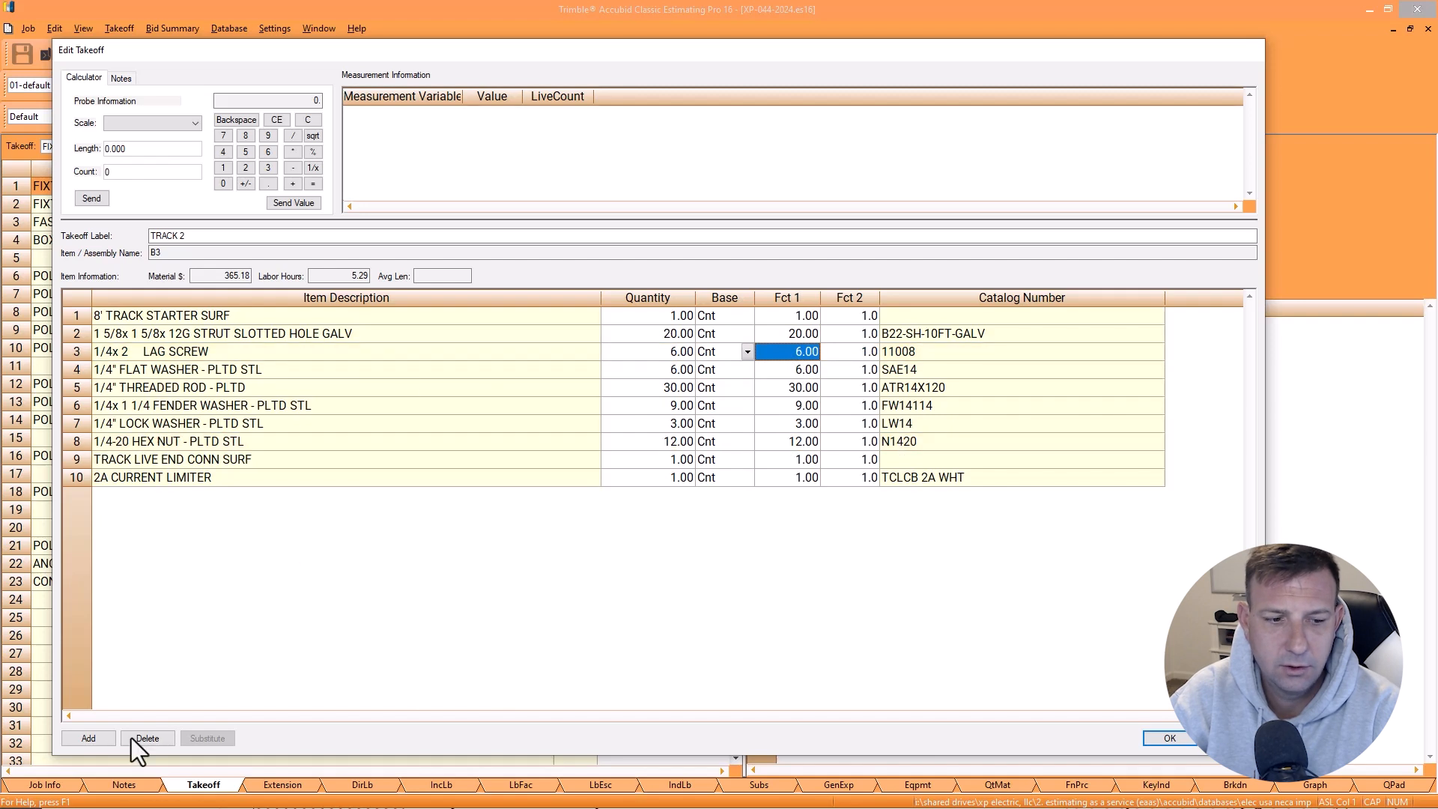
left_click(87, 740)
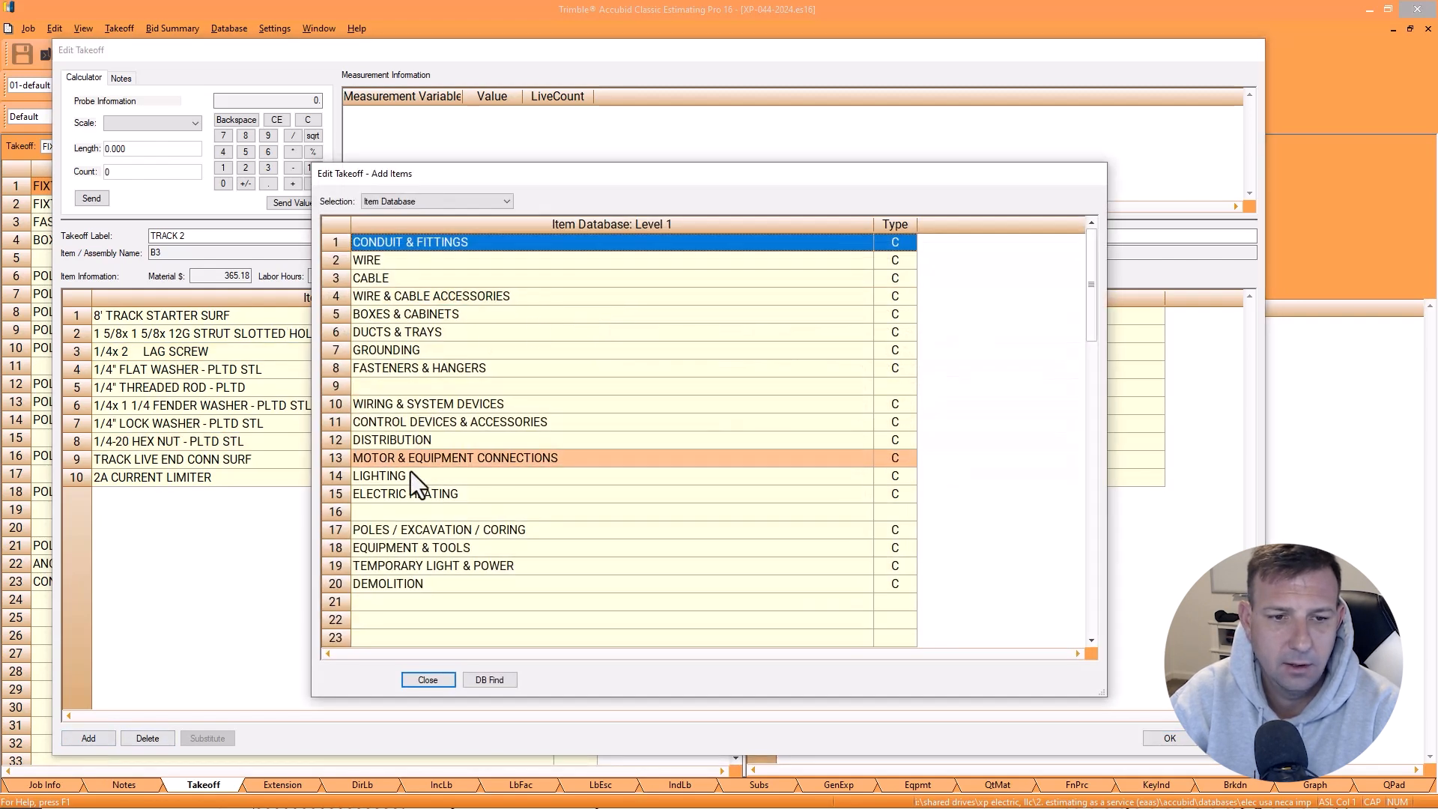
left_click(409, 476)
double_click(409, 478)
double_click(415, 335)
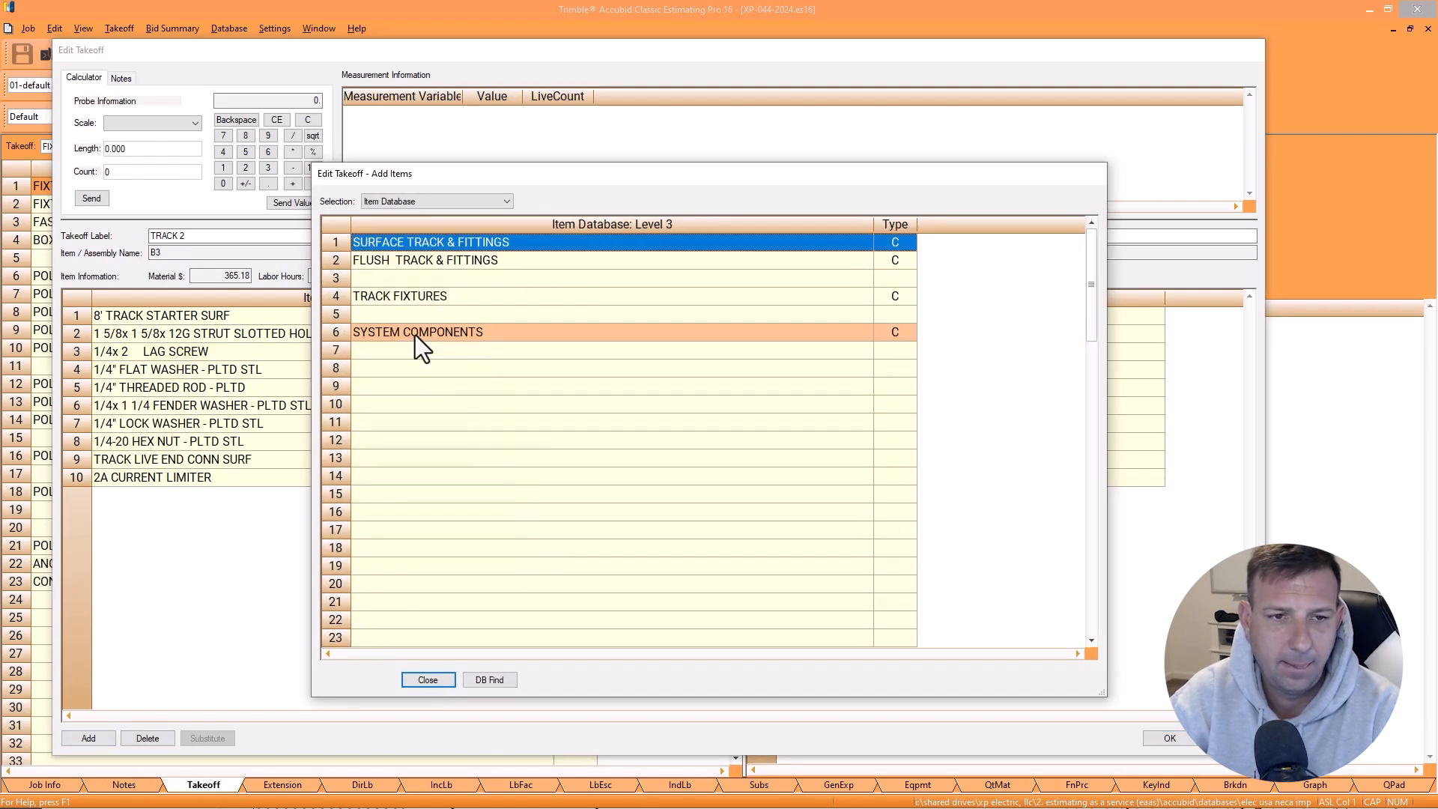
double_click(416, 248)
double_click(417, 282)
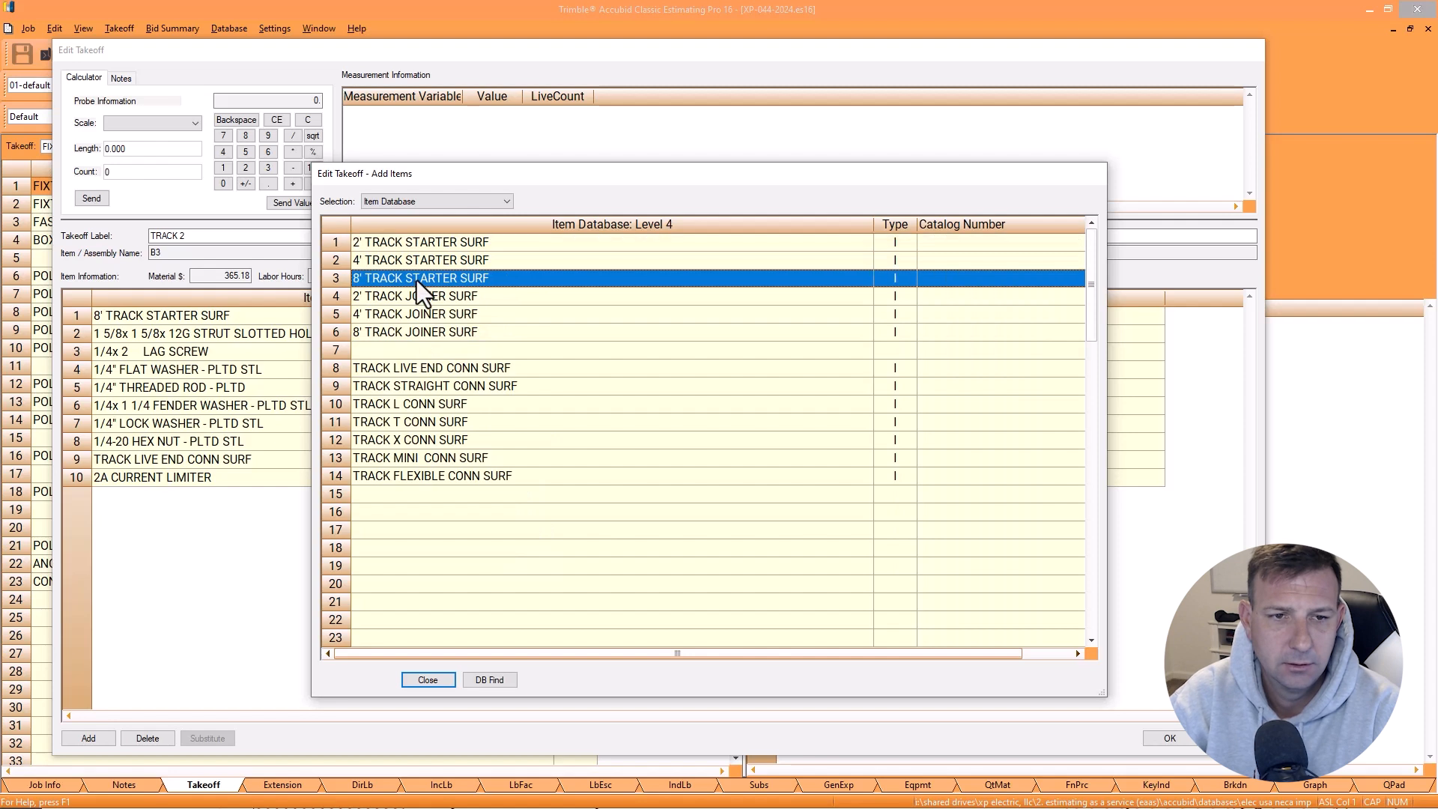
double_click(421, 331)
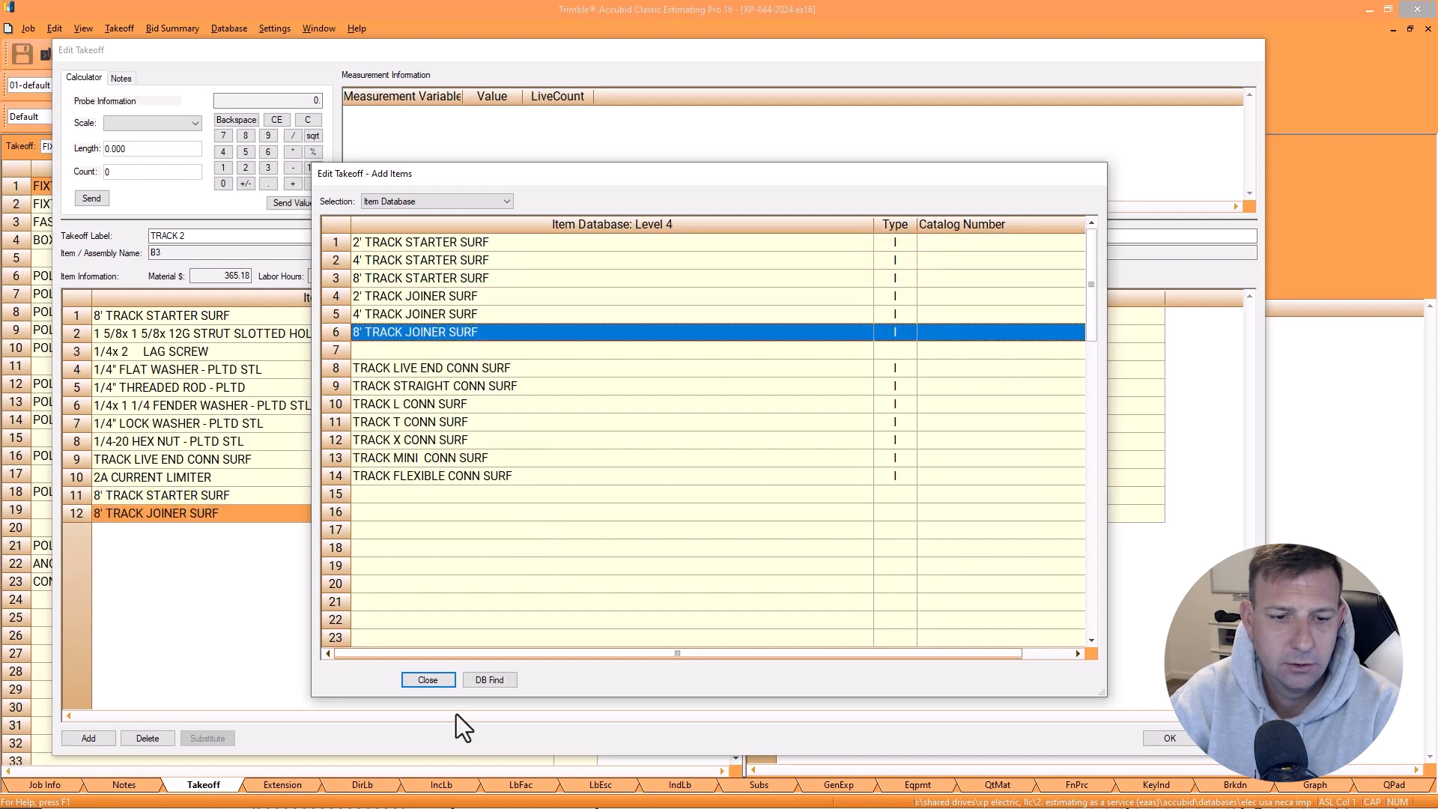
left_click(428, 680)
left_click(199, 496)
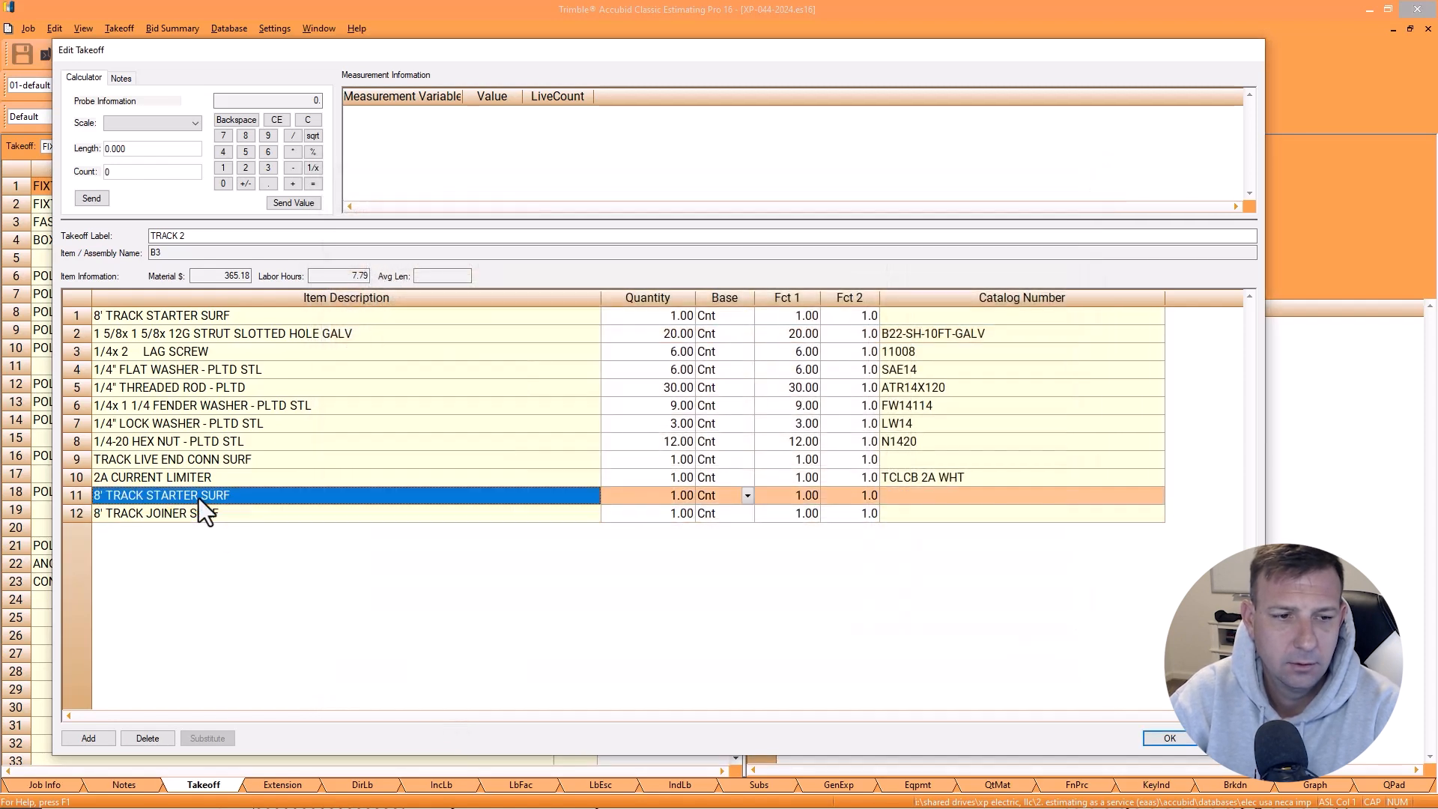
left_click(161, 739)
Step: Add a DEAD END from the lighting track system components to TRACK 2
left_click(71, 739)
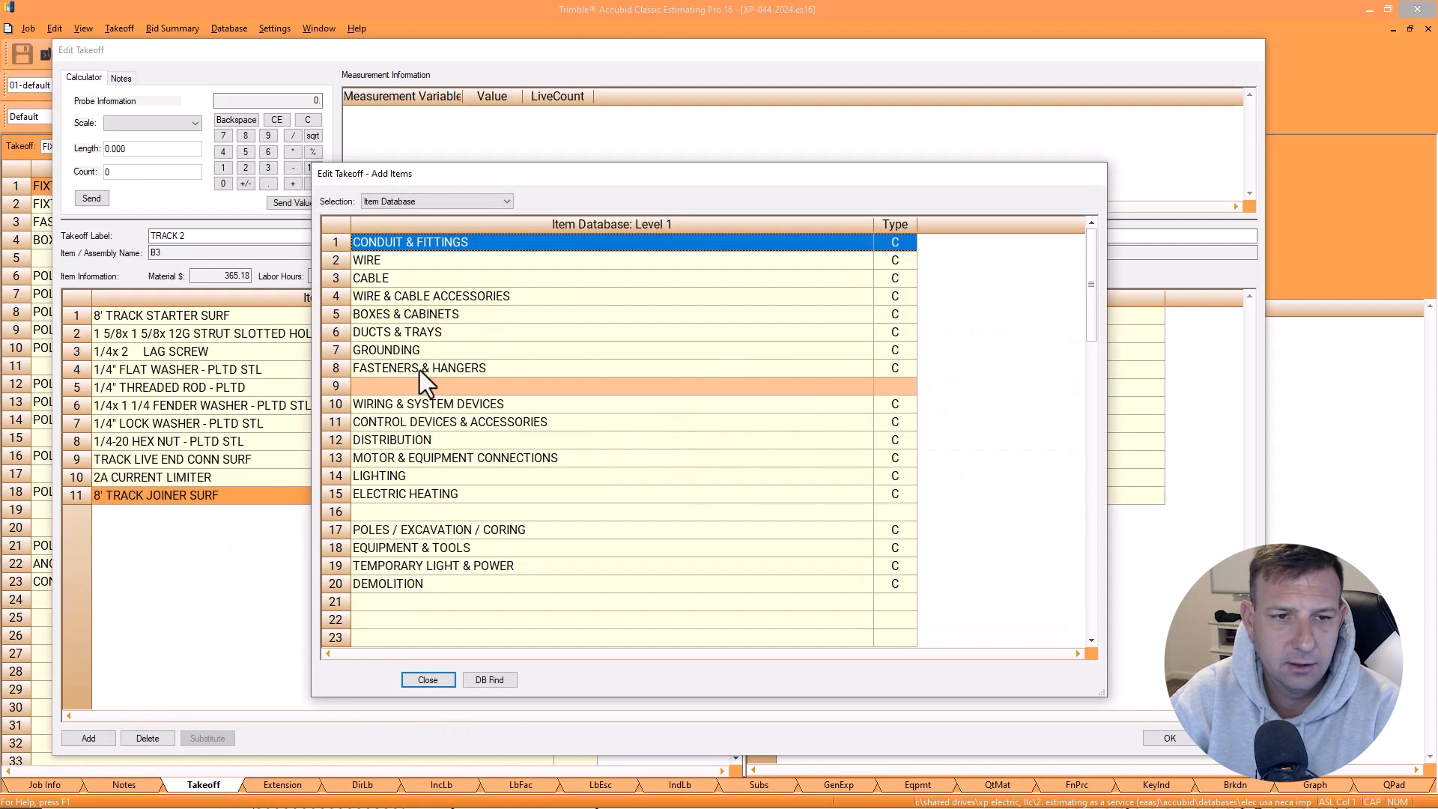
double_click(416, 475)
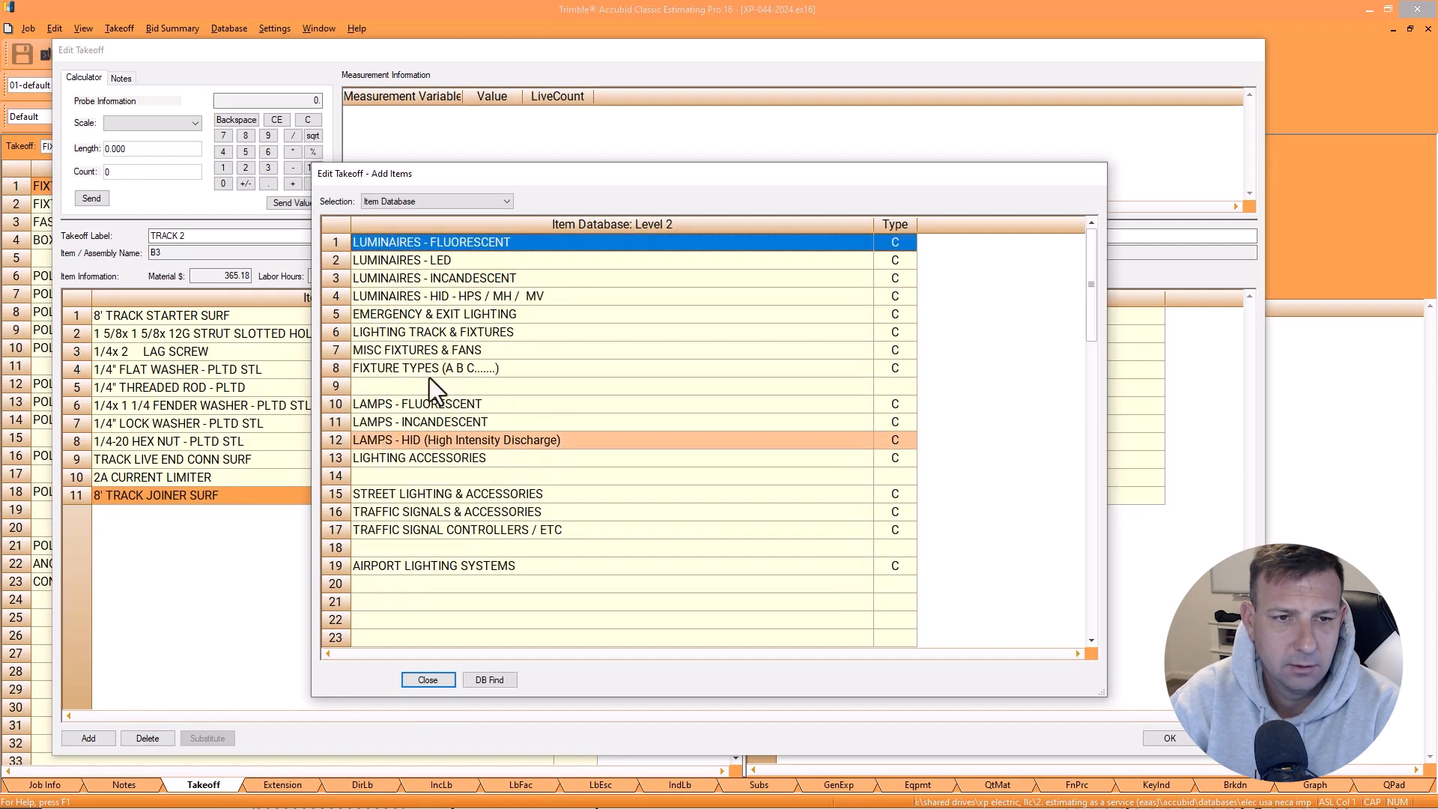
double_click(425, 336)
double_click(418, 298)
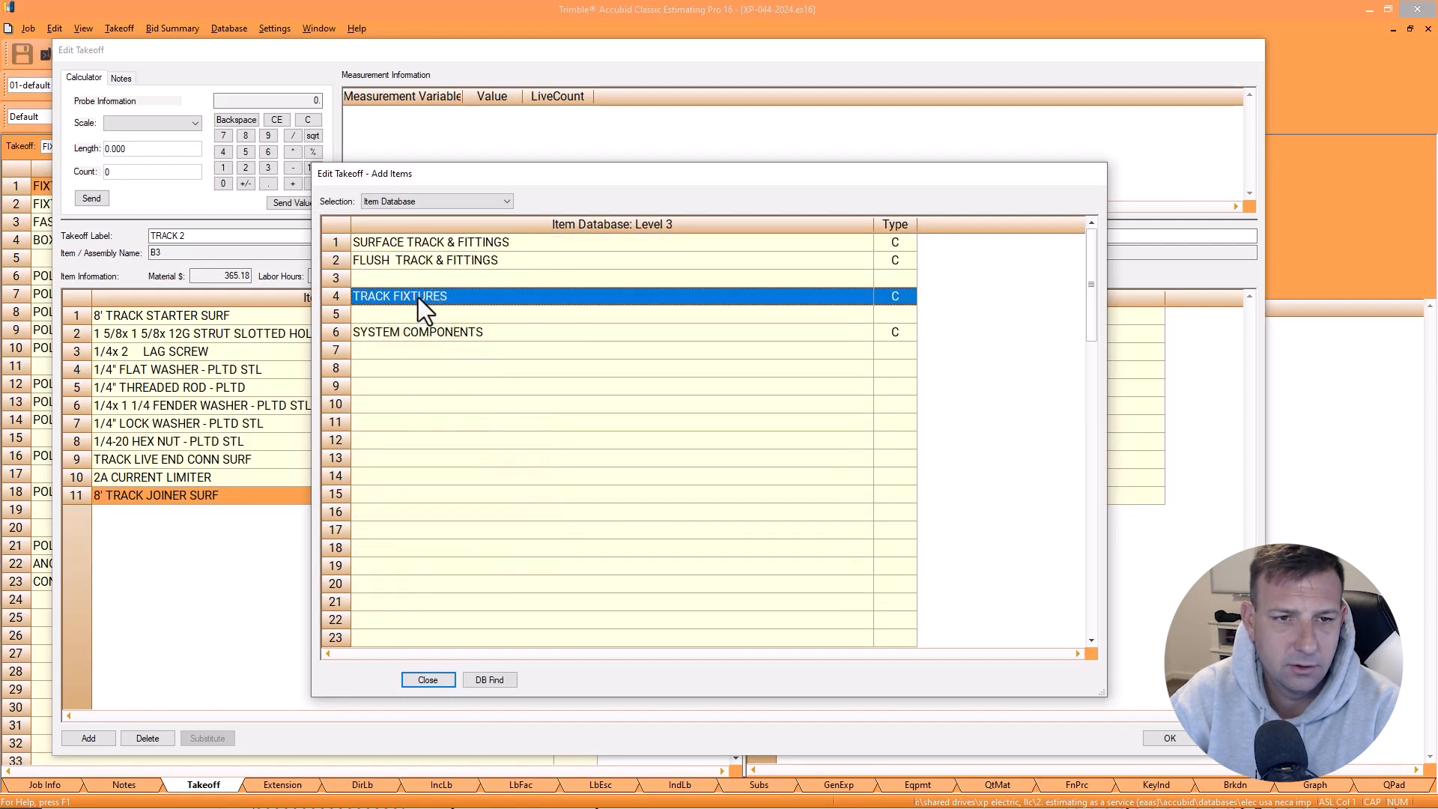
right_click(418, 298)
double_click(412, 245)
right_click(420, 367)
double_click(406, 331)
double_click(406, 332)
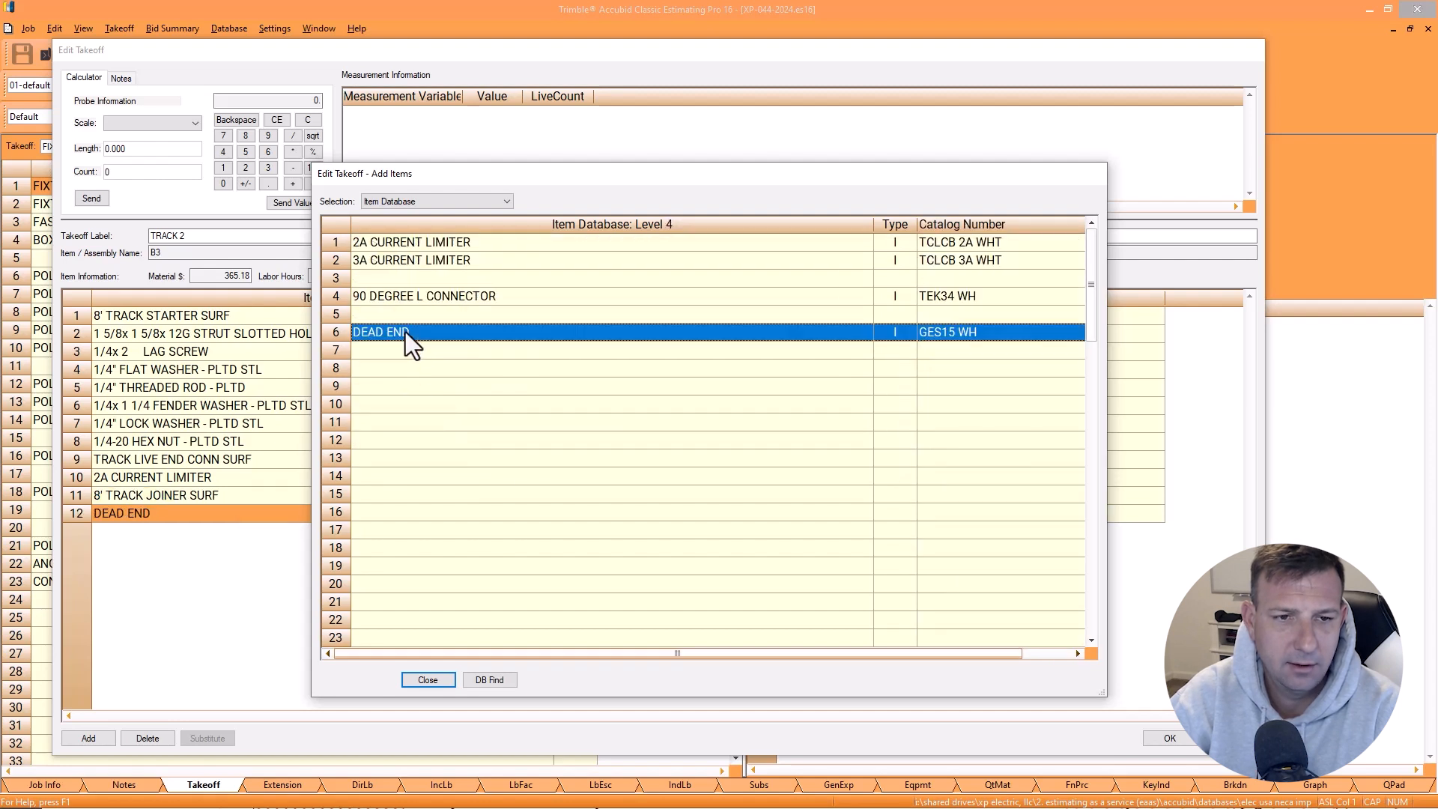
left_click(428, 679)
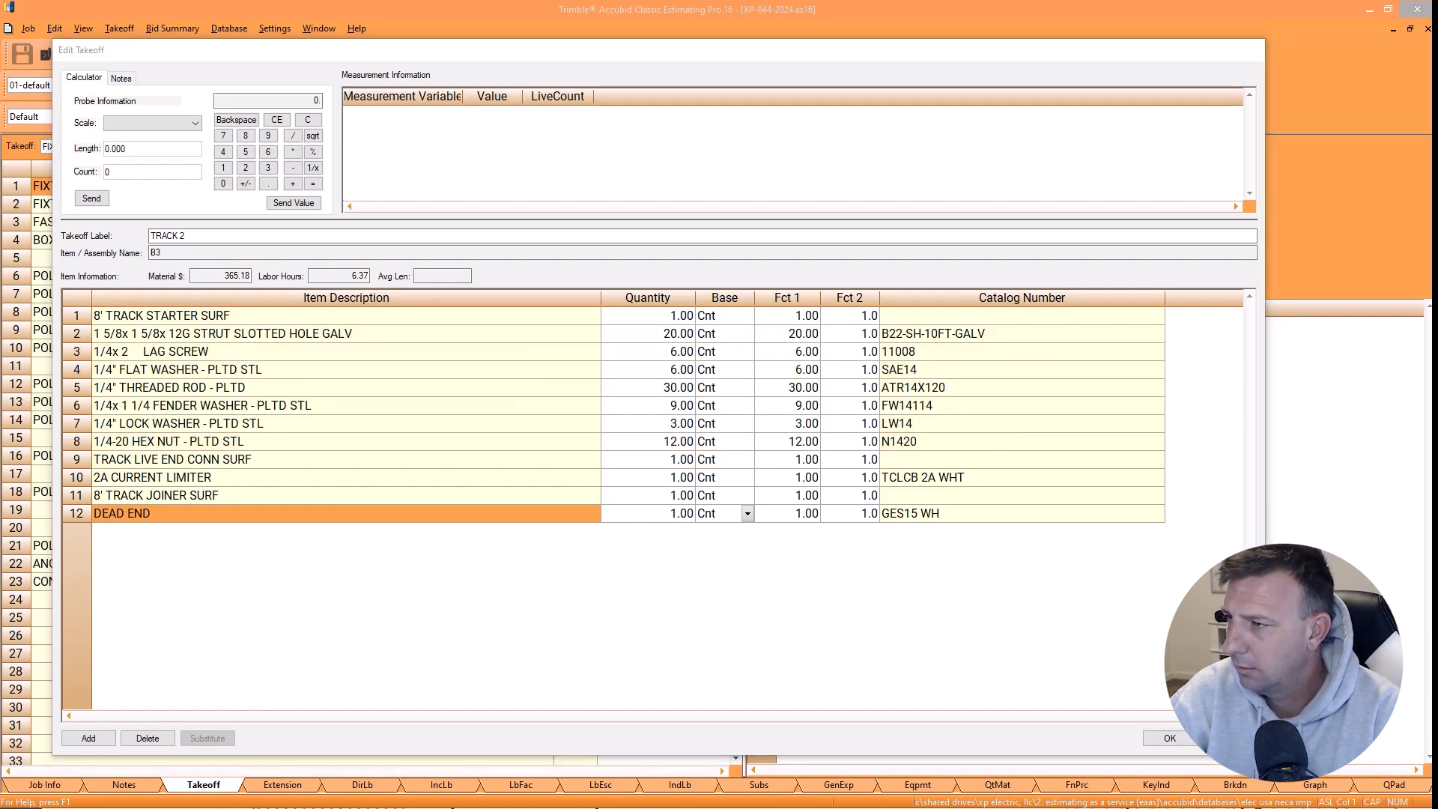
Step: Set Fct 1 in TRACK 2 to 18 for the fender washer, 6 for the lock washer and 24 for the hex nut
left_click(763, 335)
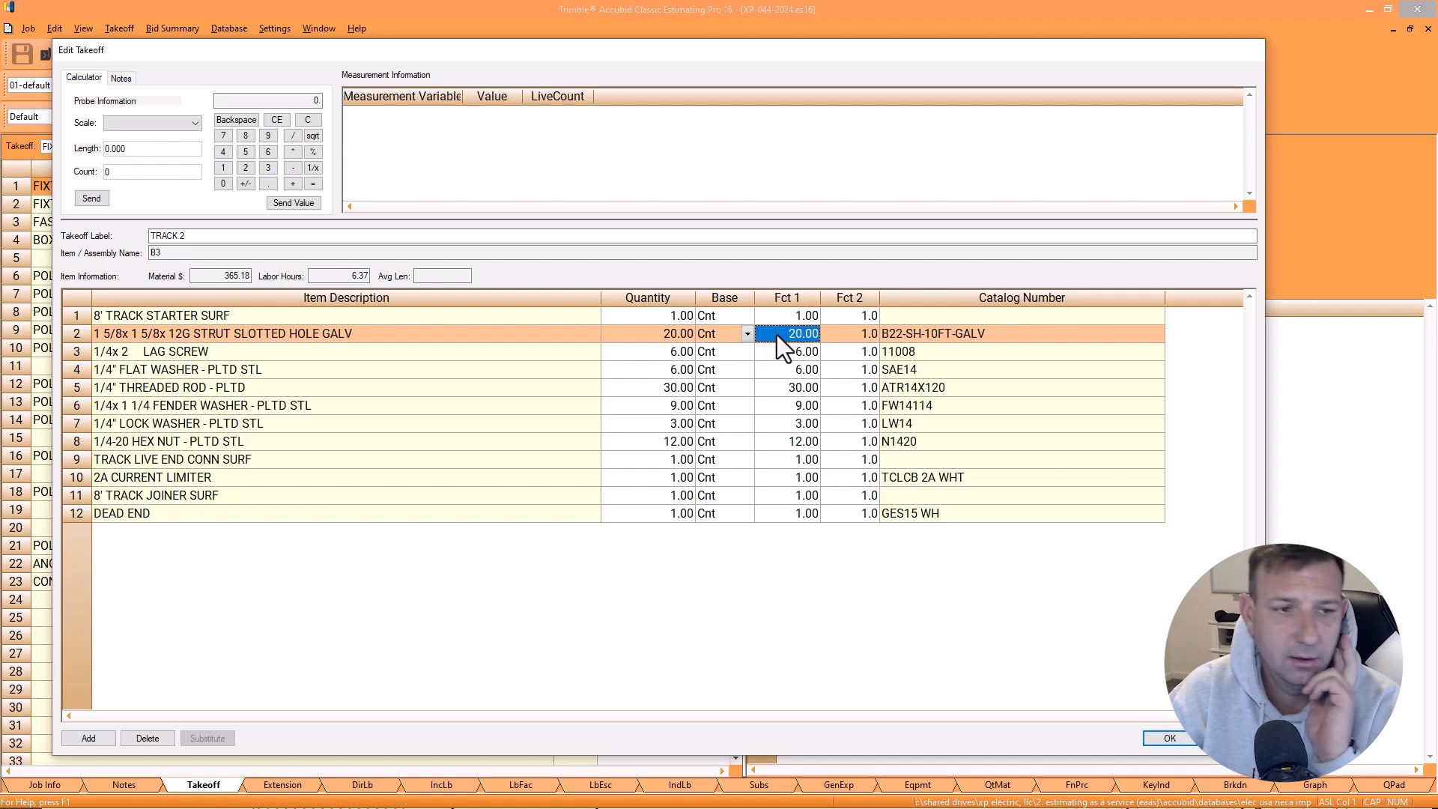
left_click(779, 352)
left_click(780, 372)
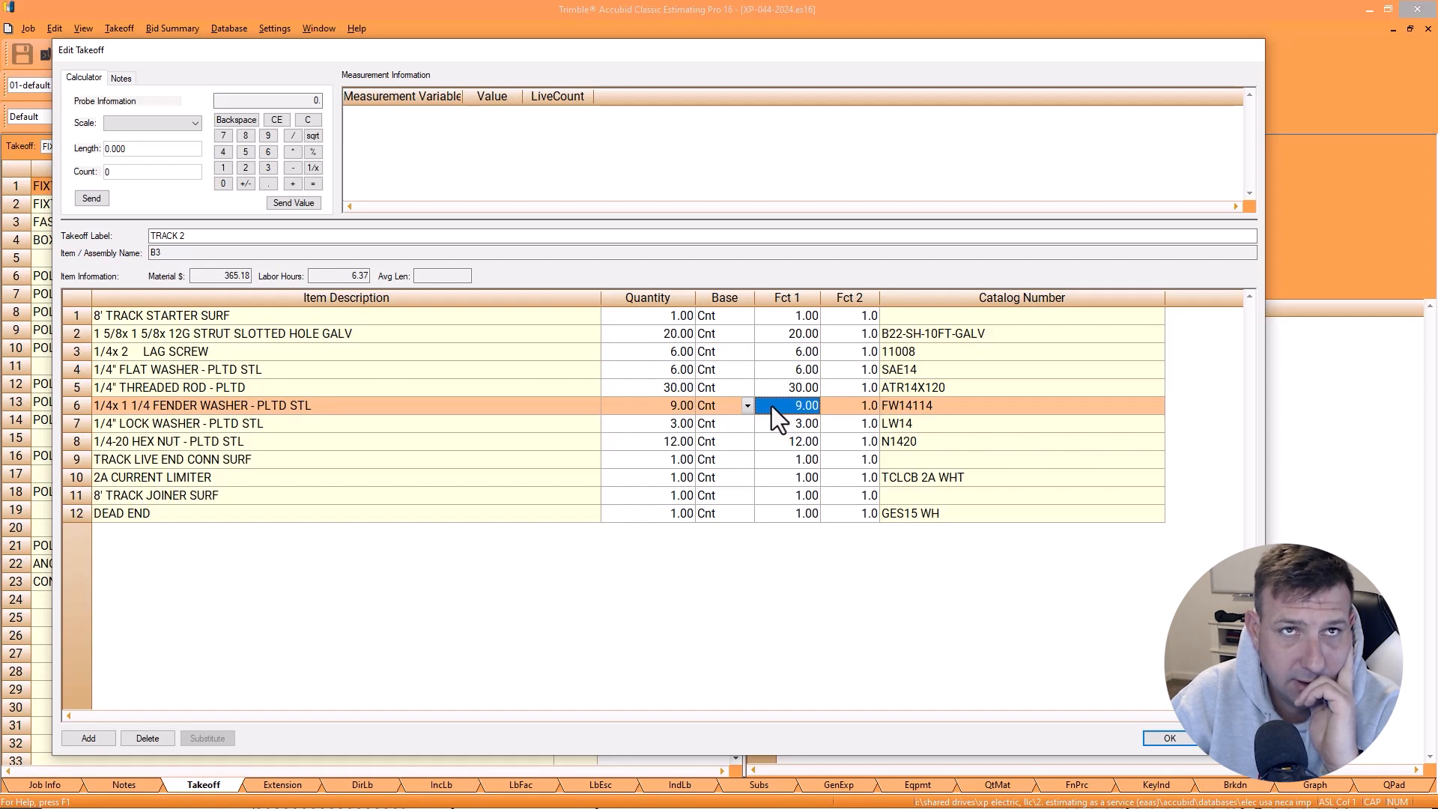
type("18")
key("Return")
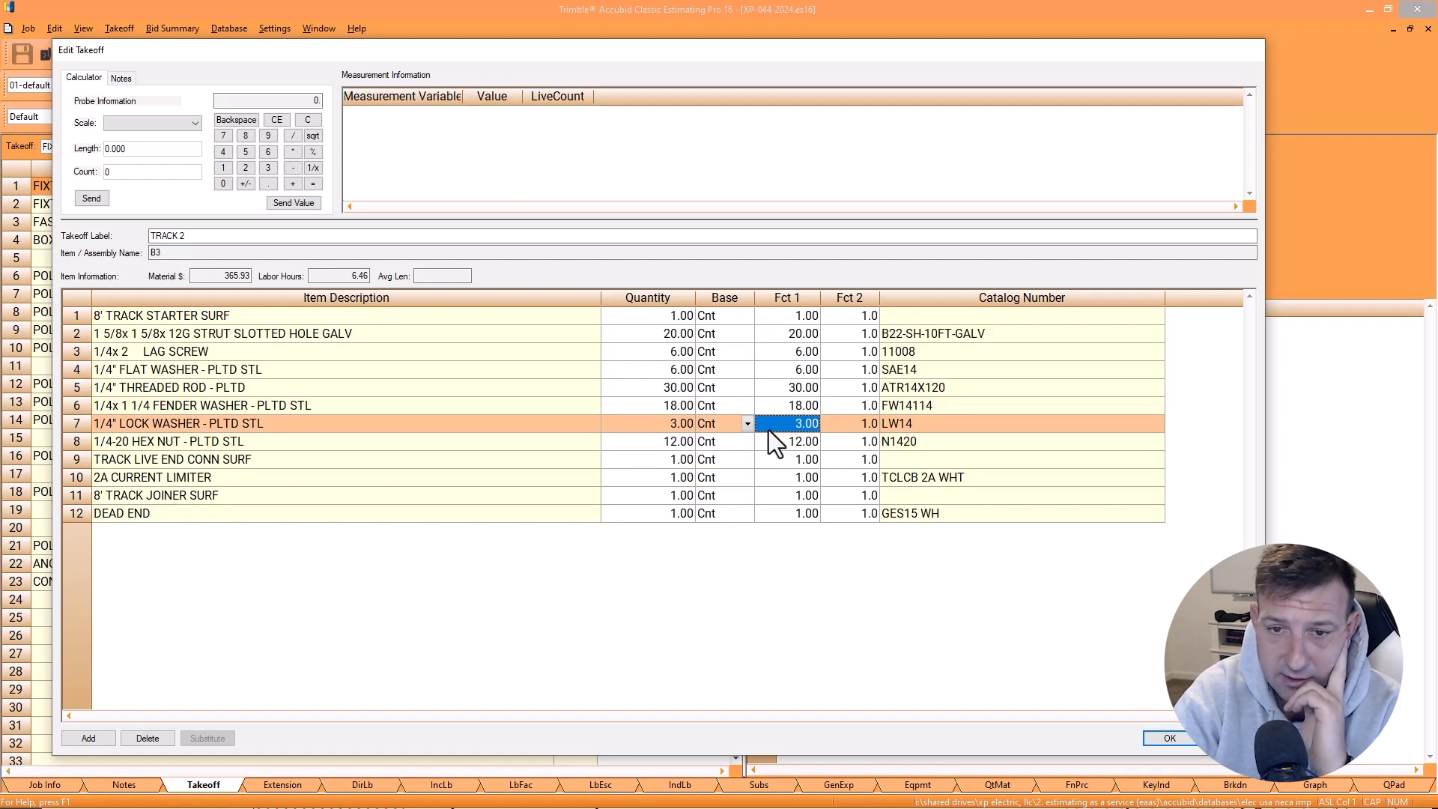
type("6")
key("Return")
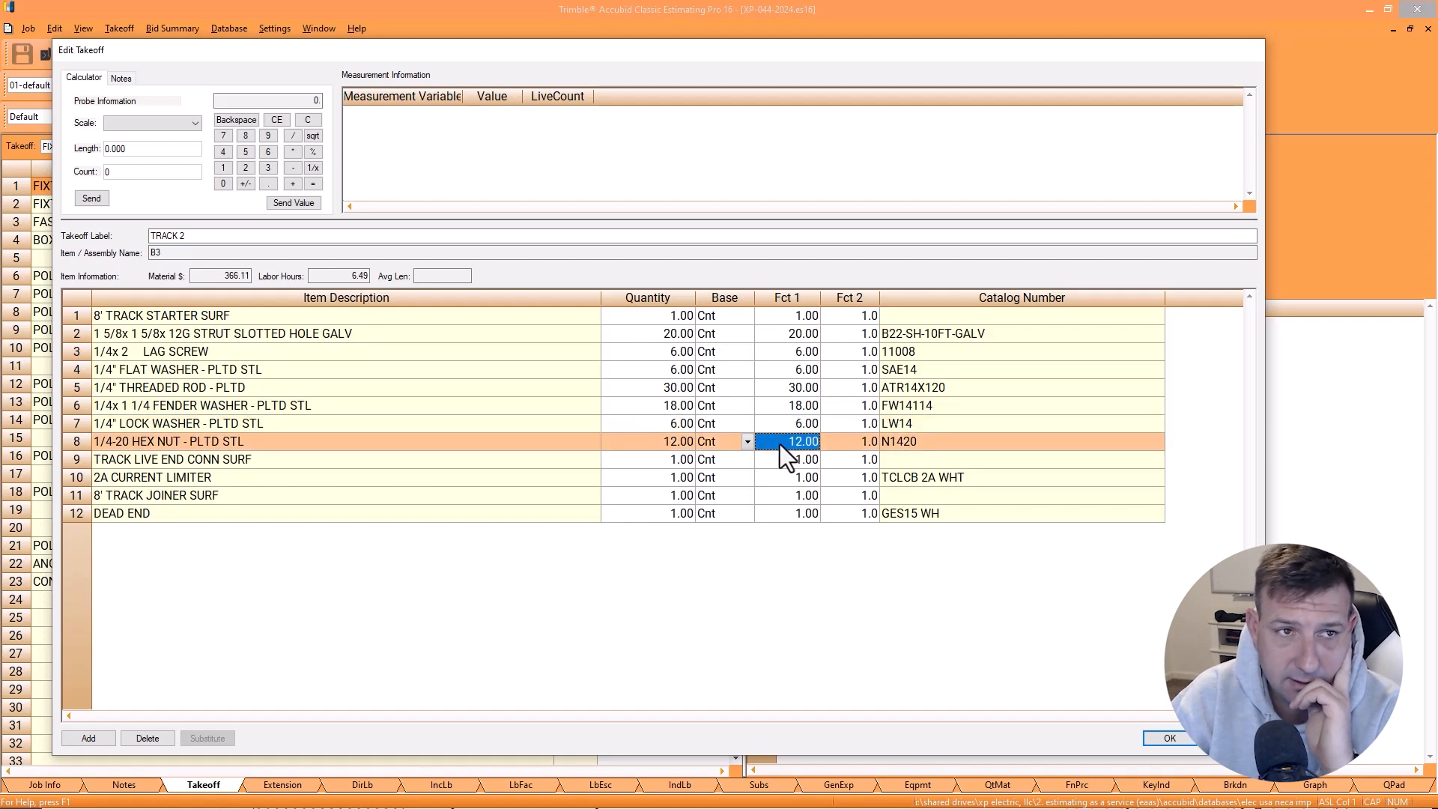
type("24")
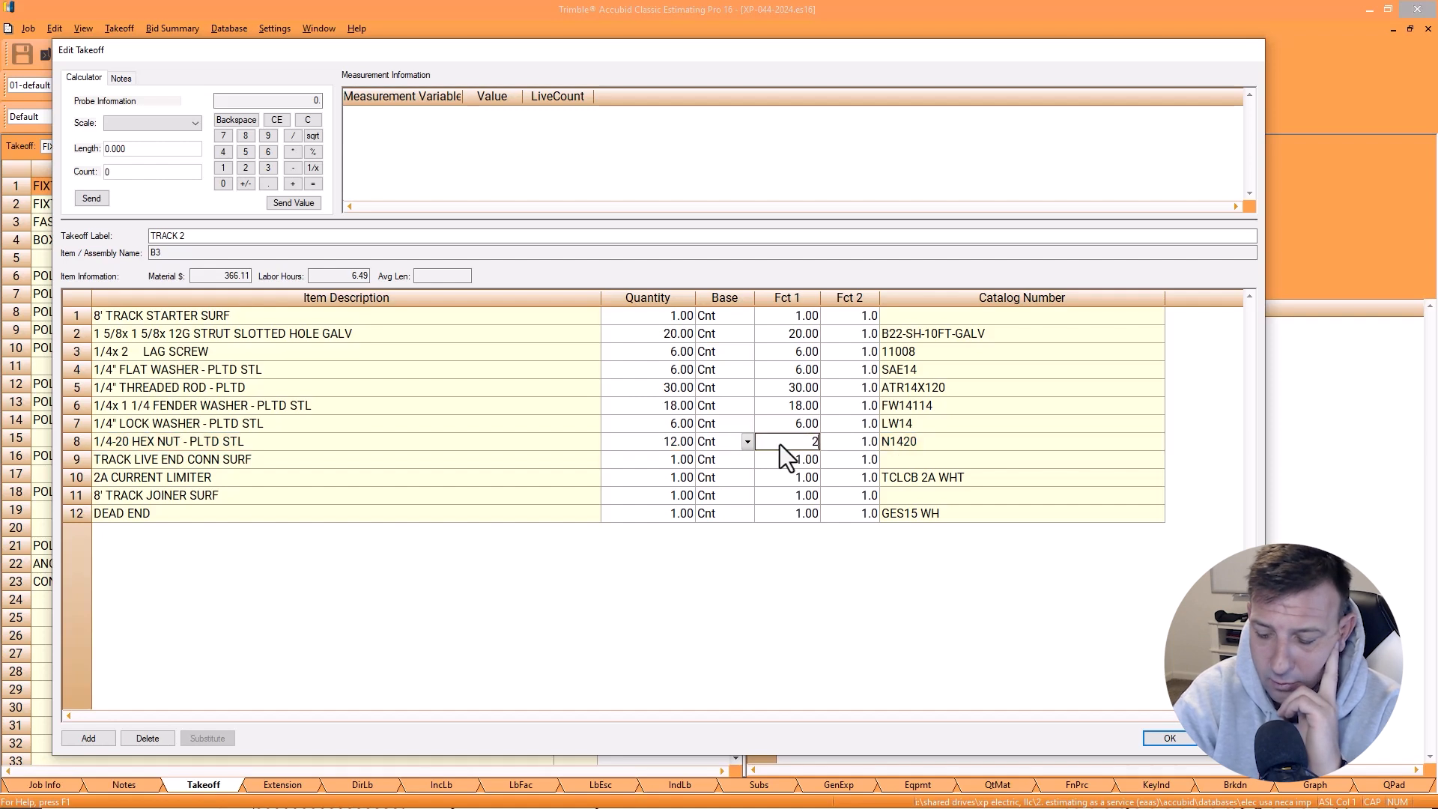
key("Return")
Step: Set the fender washer's Fct 1 to 24 and save the TRACK 2 takeoff
left_click(778, 403)
type("24")
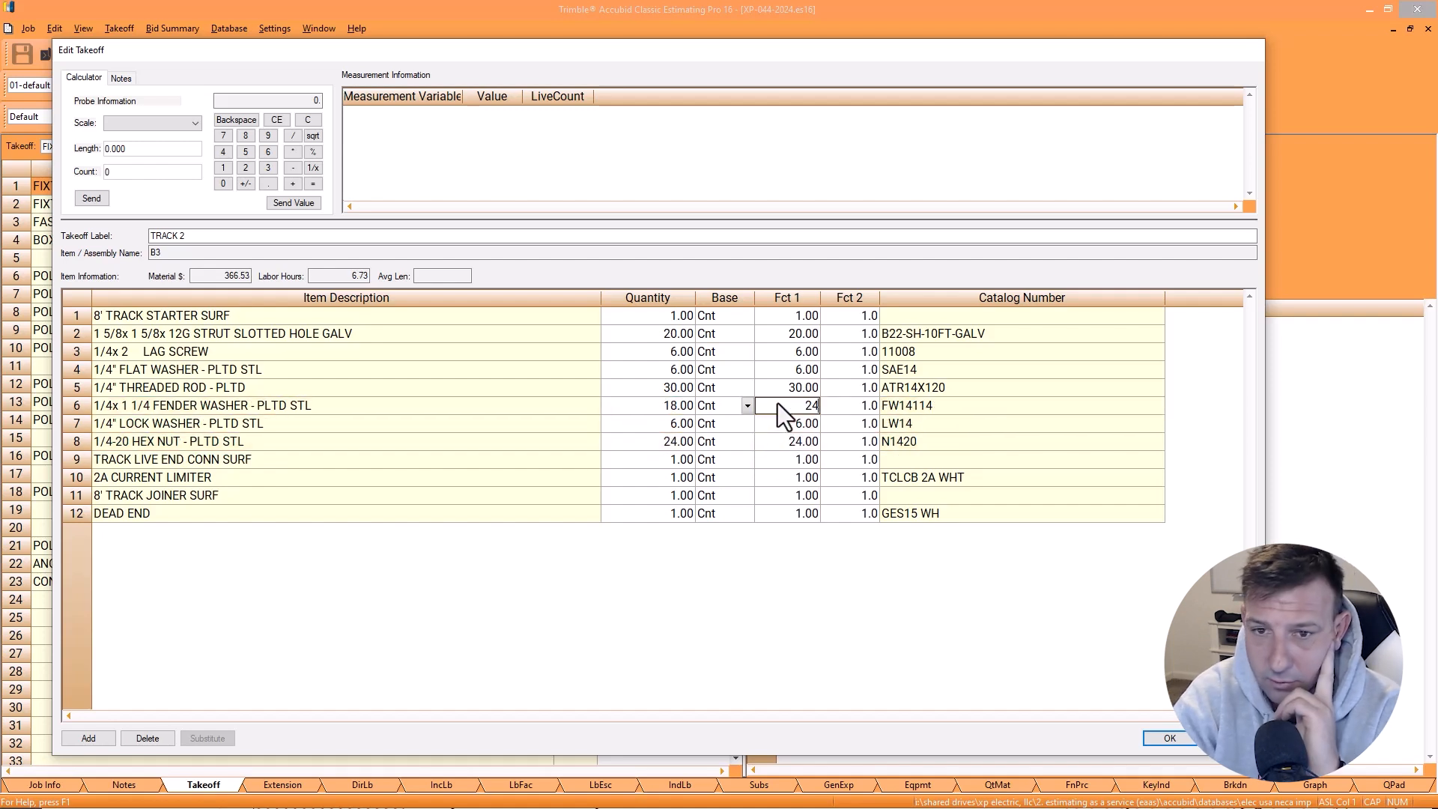
key("Return")
left_click(779, 459)
left_click(1168, 739)
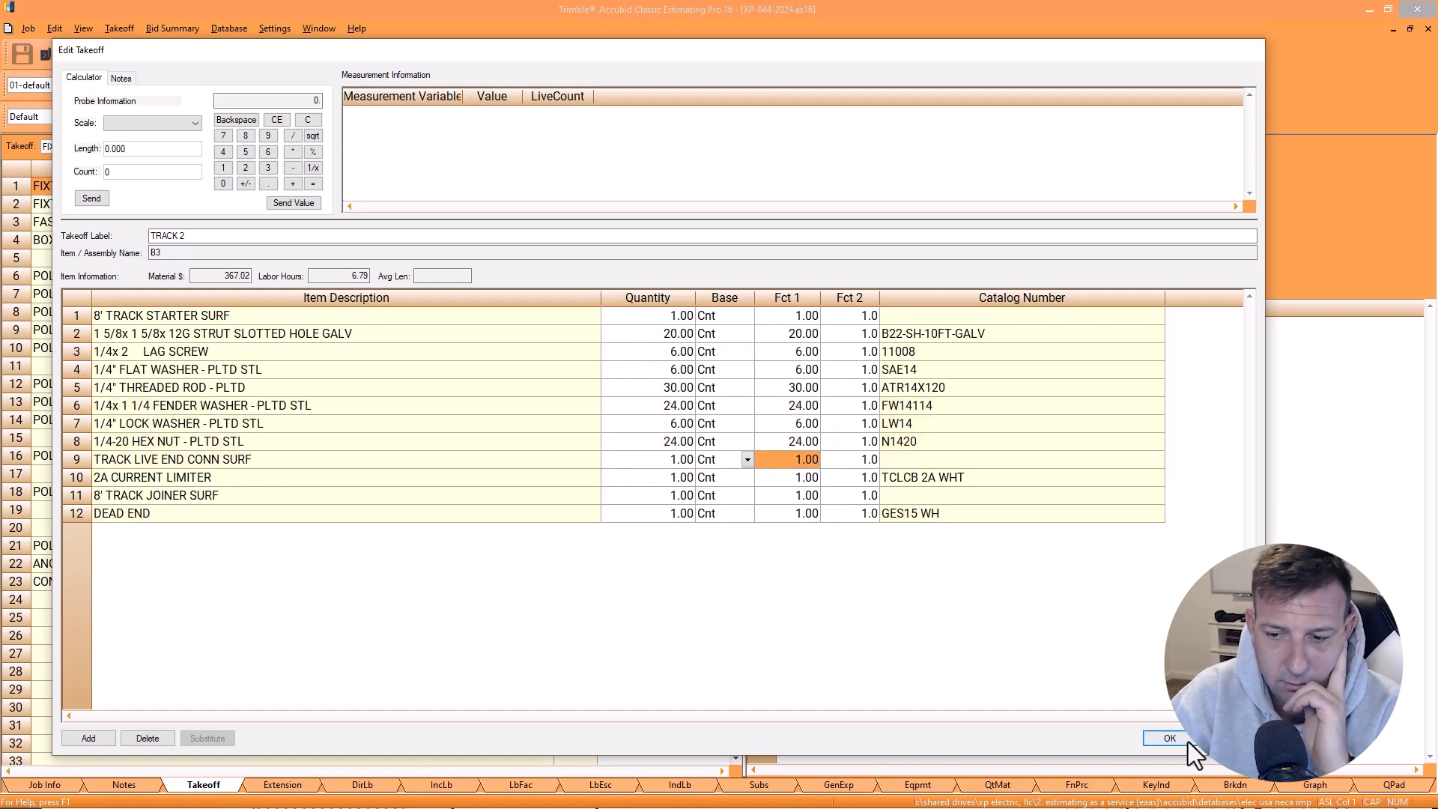
Step: Return to the takeoff list, open the copied track takeoff in LiveCount and count the two straight track runs along the upper Display Sales wall
left_click(832, 339)
right_click(832, 339)
left_click(877, 407)
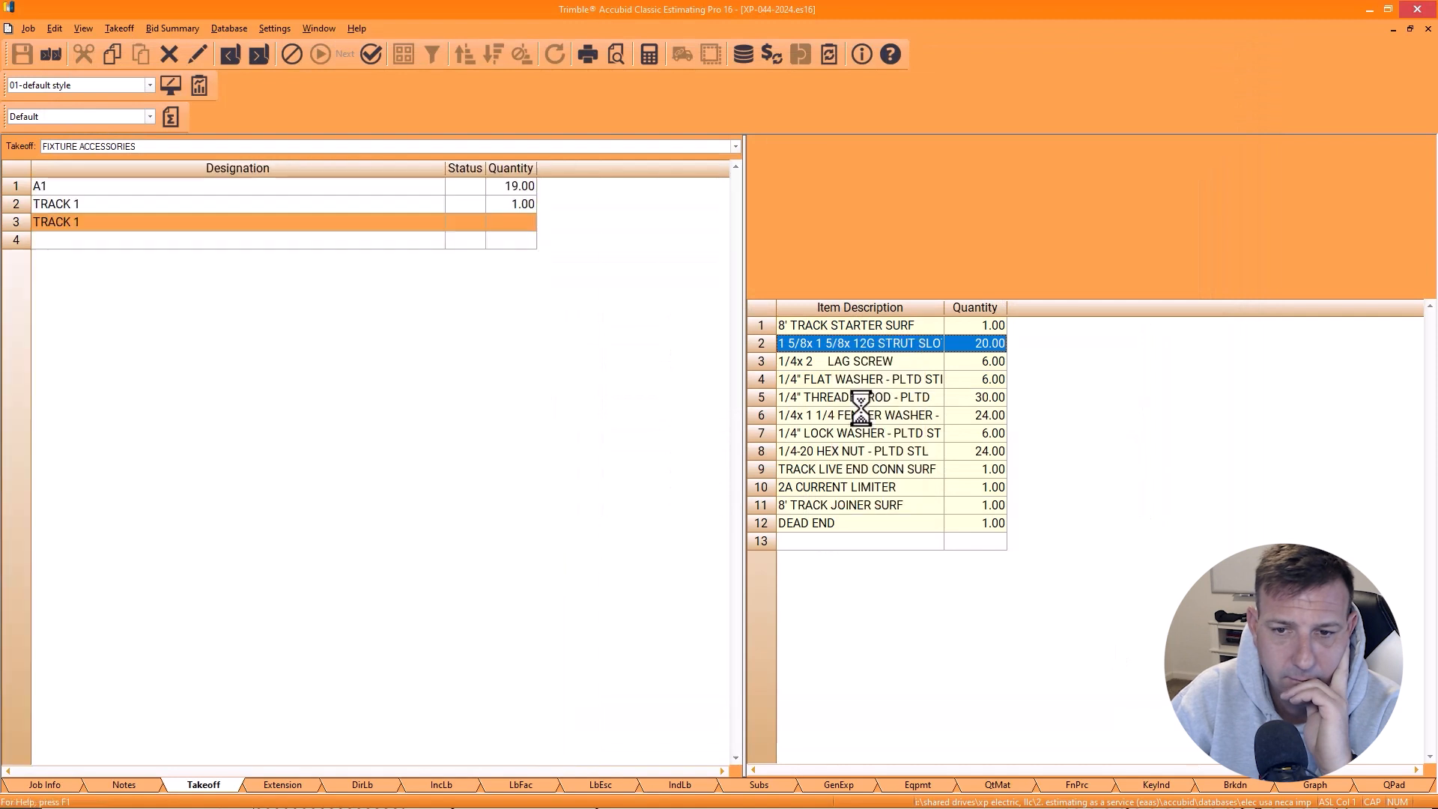
double_click(271, 223)
left_click(415, 336)
left_click(871, 336)
Step: Highlight both keynote 5 tags beside the two counted track runs on the E1.1 lighting plan
left_click(739, 94)
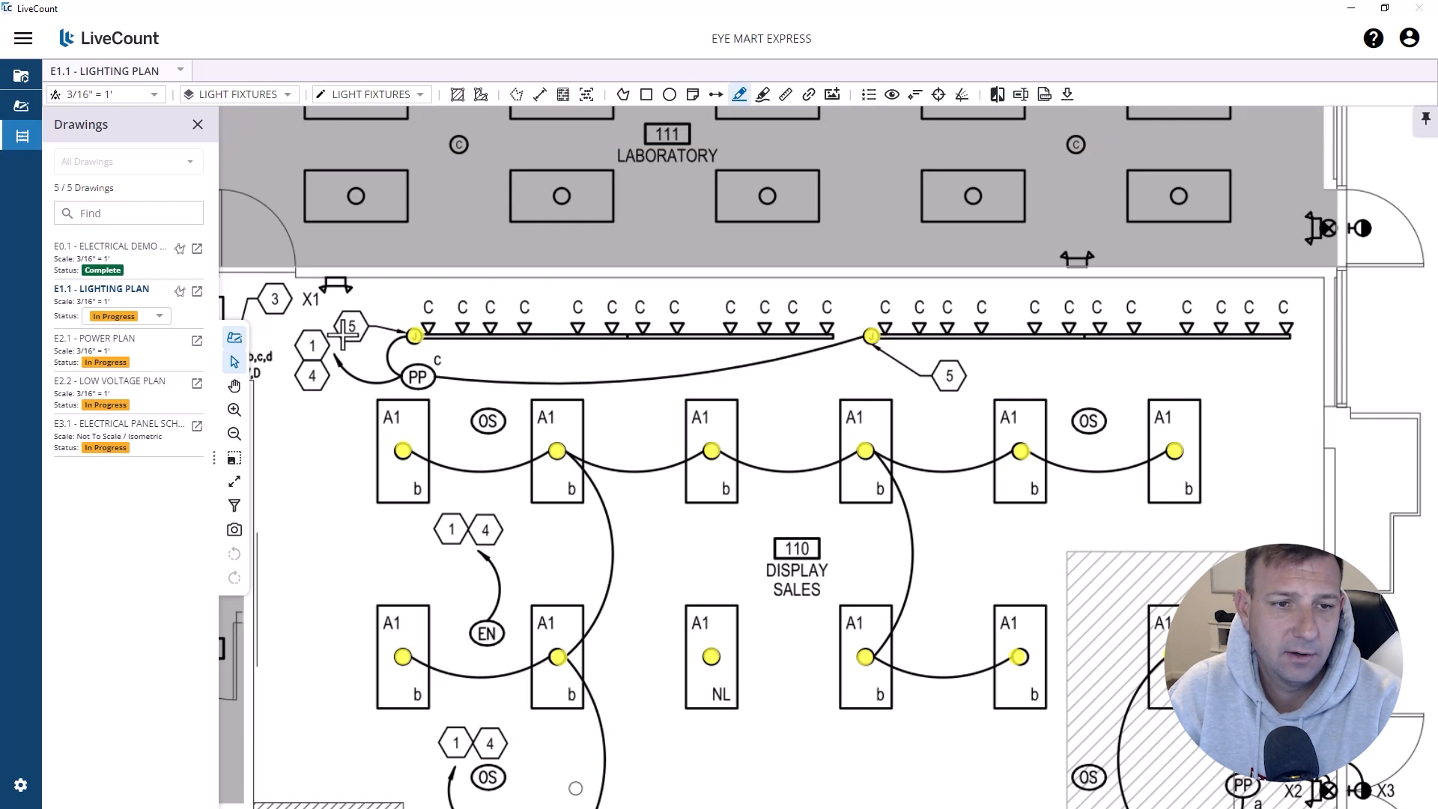
left_click_drag(368, 304, 369, 304)
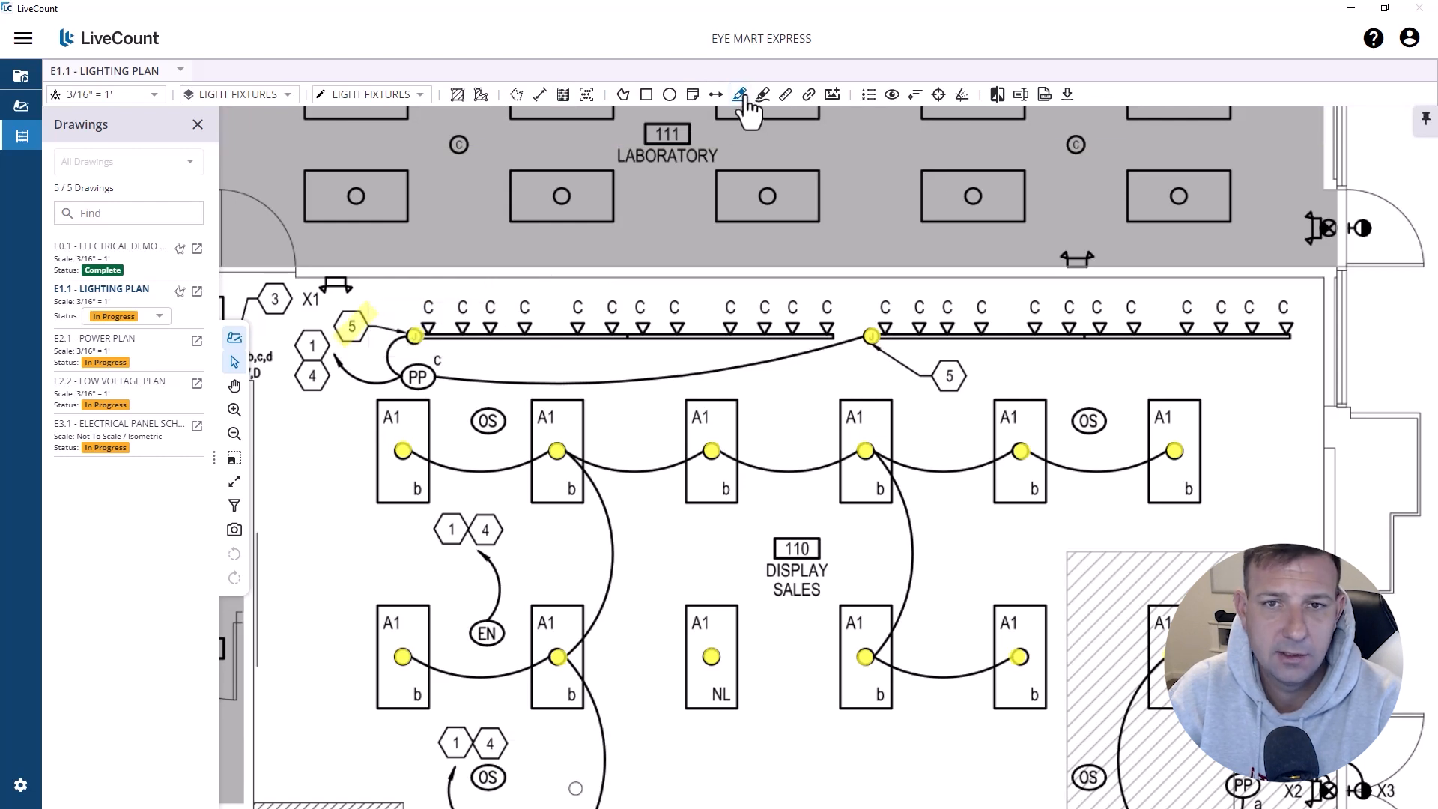
left_click_drag(930, 387, 966, 357)
Step: Highlight note 5 in the sheet's NOTES BY SYMBOL list and return to the Display Sales track runs
scroll(1081, 241, "down", 3)
left_click_drag(1081, 241, 947, 283)
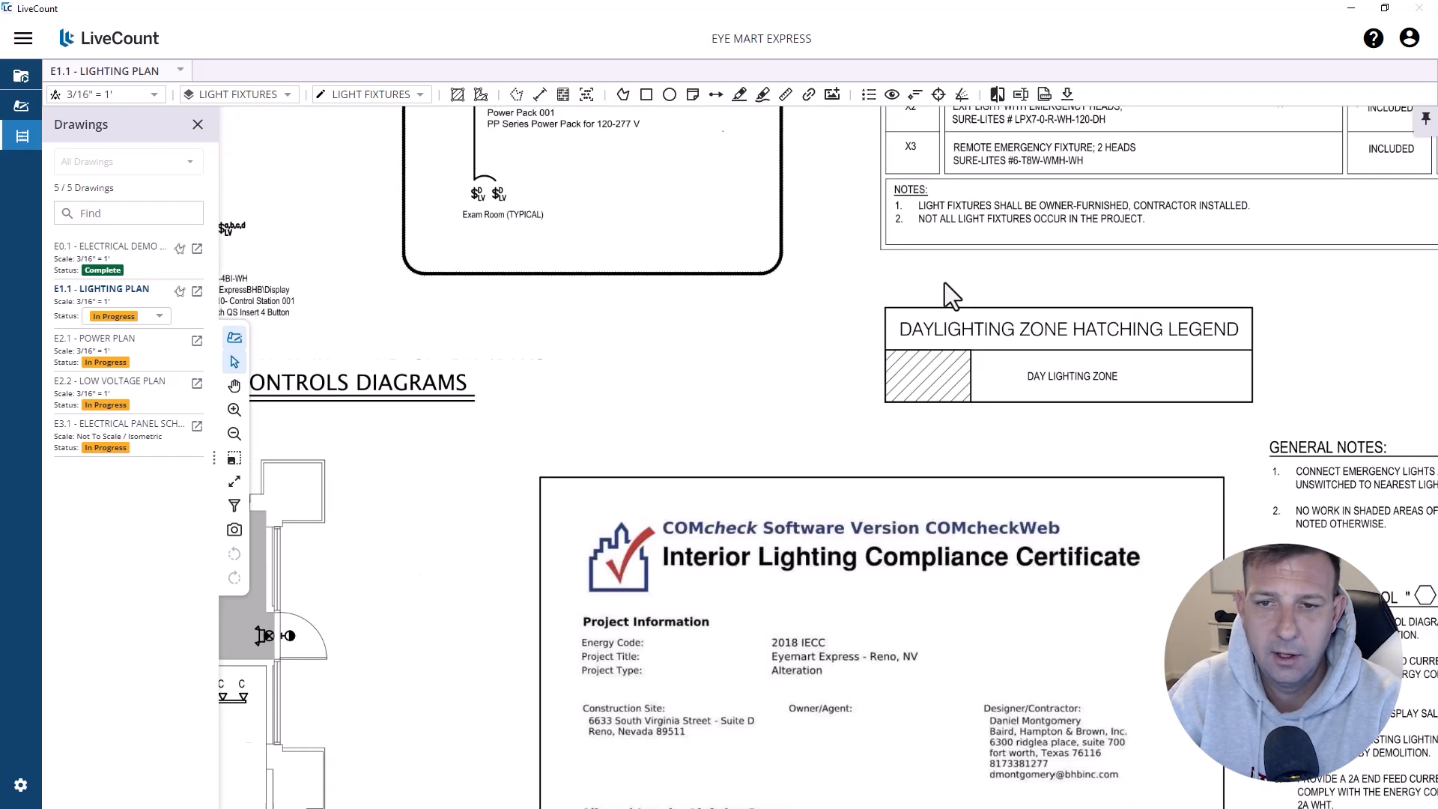
scroll(947, 283, "up", 3)
left_click(739, 94)
right_click(363, 554)
left_click(401, 572)
scroll(852, 331, "down", 7)
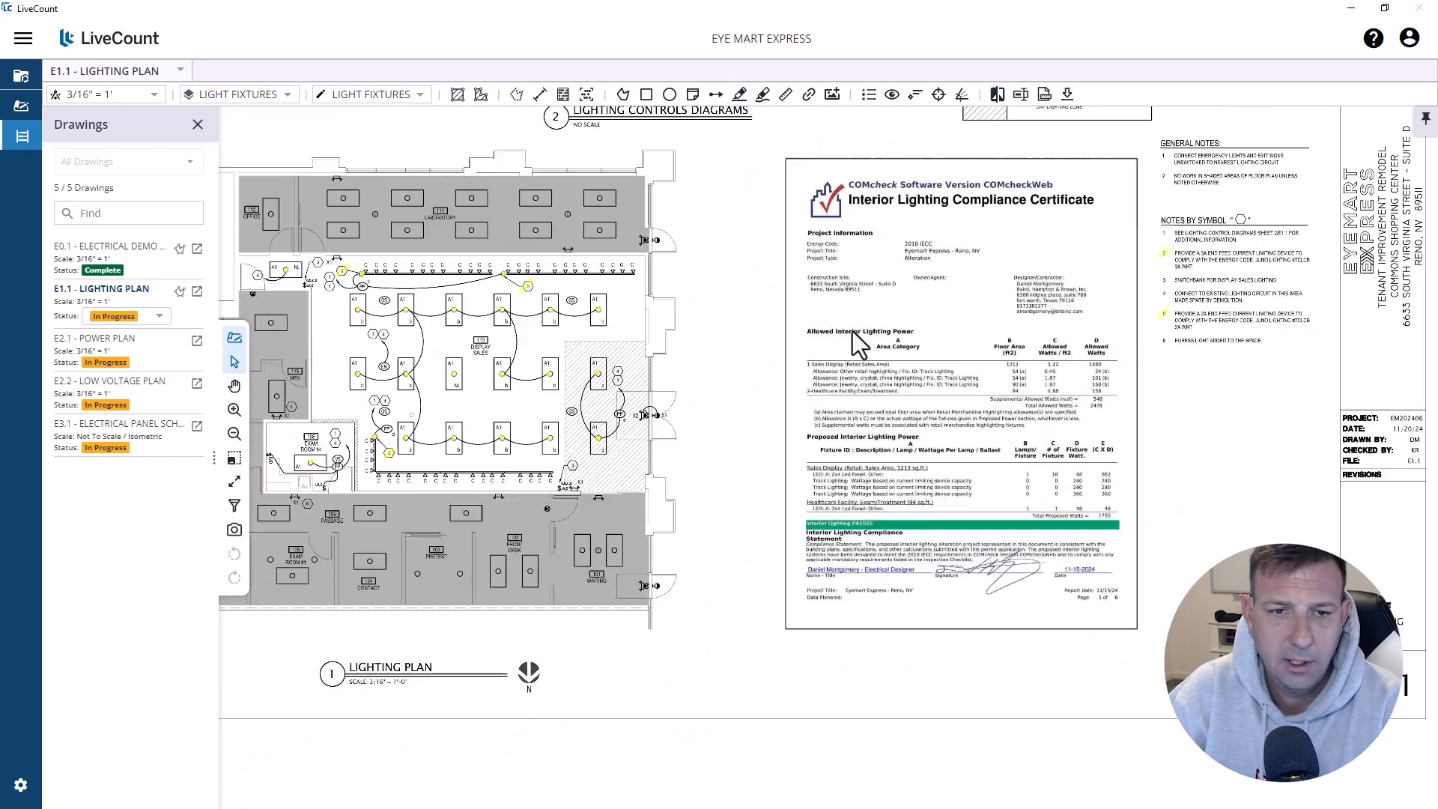
scroll(535, 307, "up", 5)
scroll(535, 261, "up", 2)
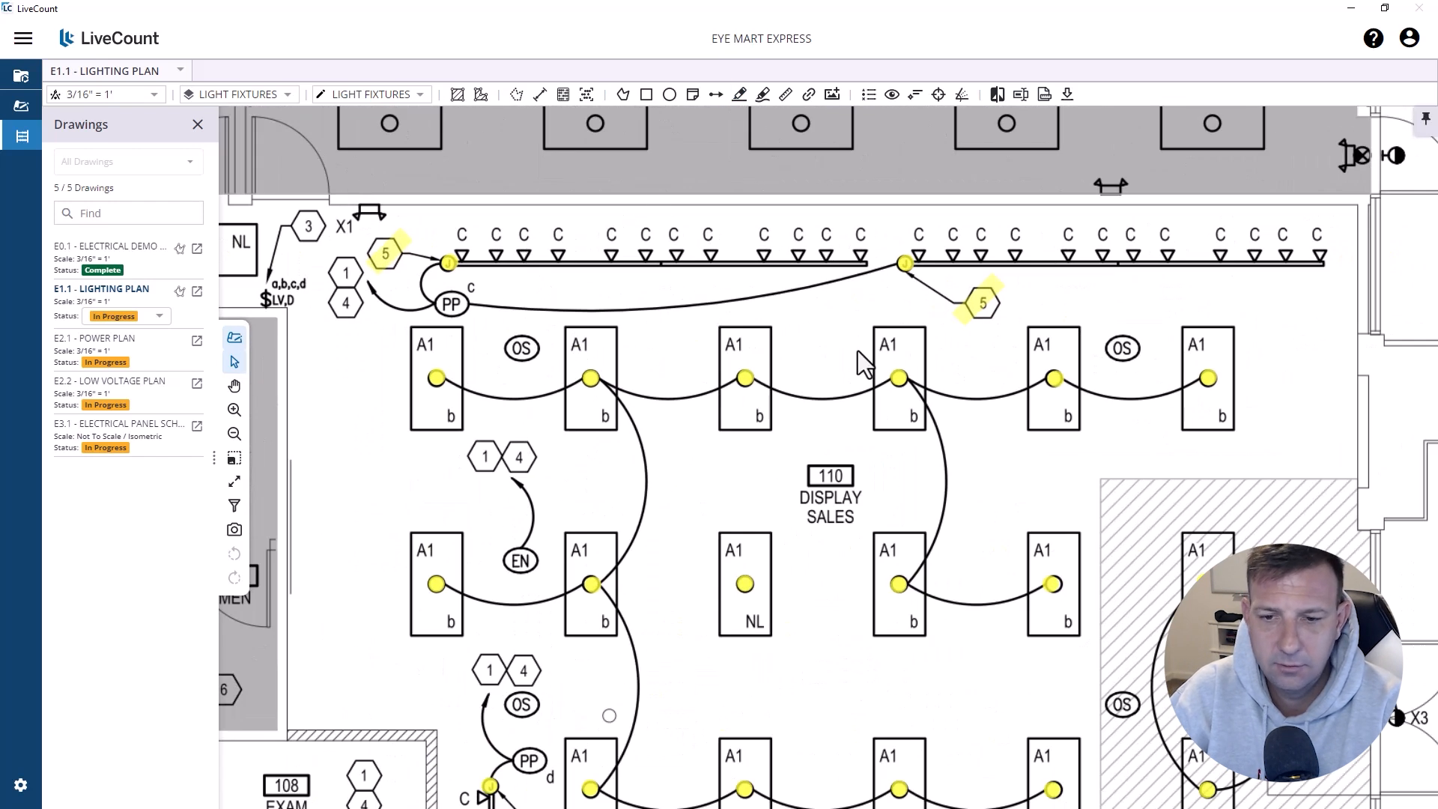
Step: Switch to Accubid and add a new fixture designation C below TRACK 2
key("alt+Tab")
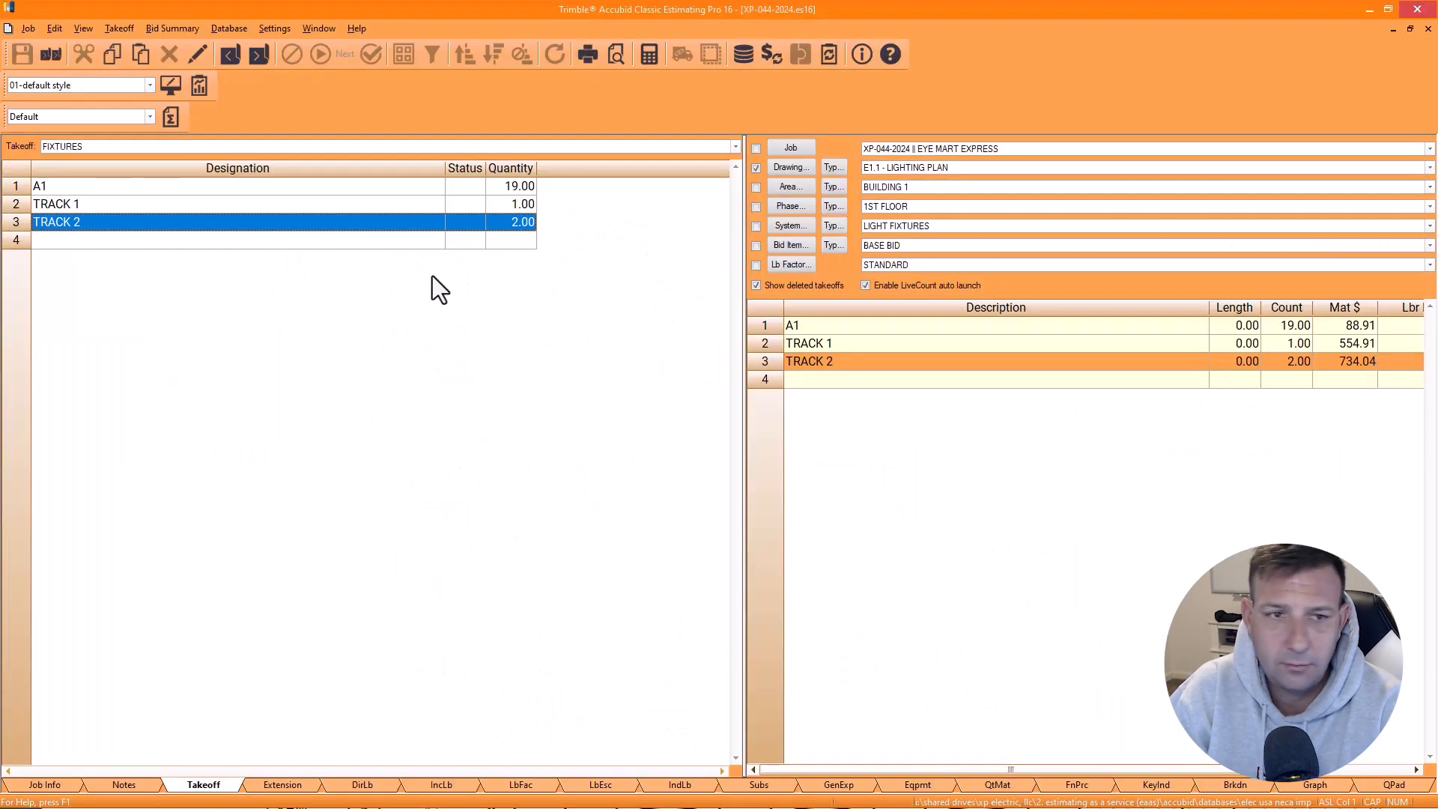
double_click(214, 244)
key("Return")
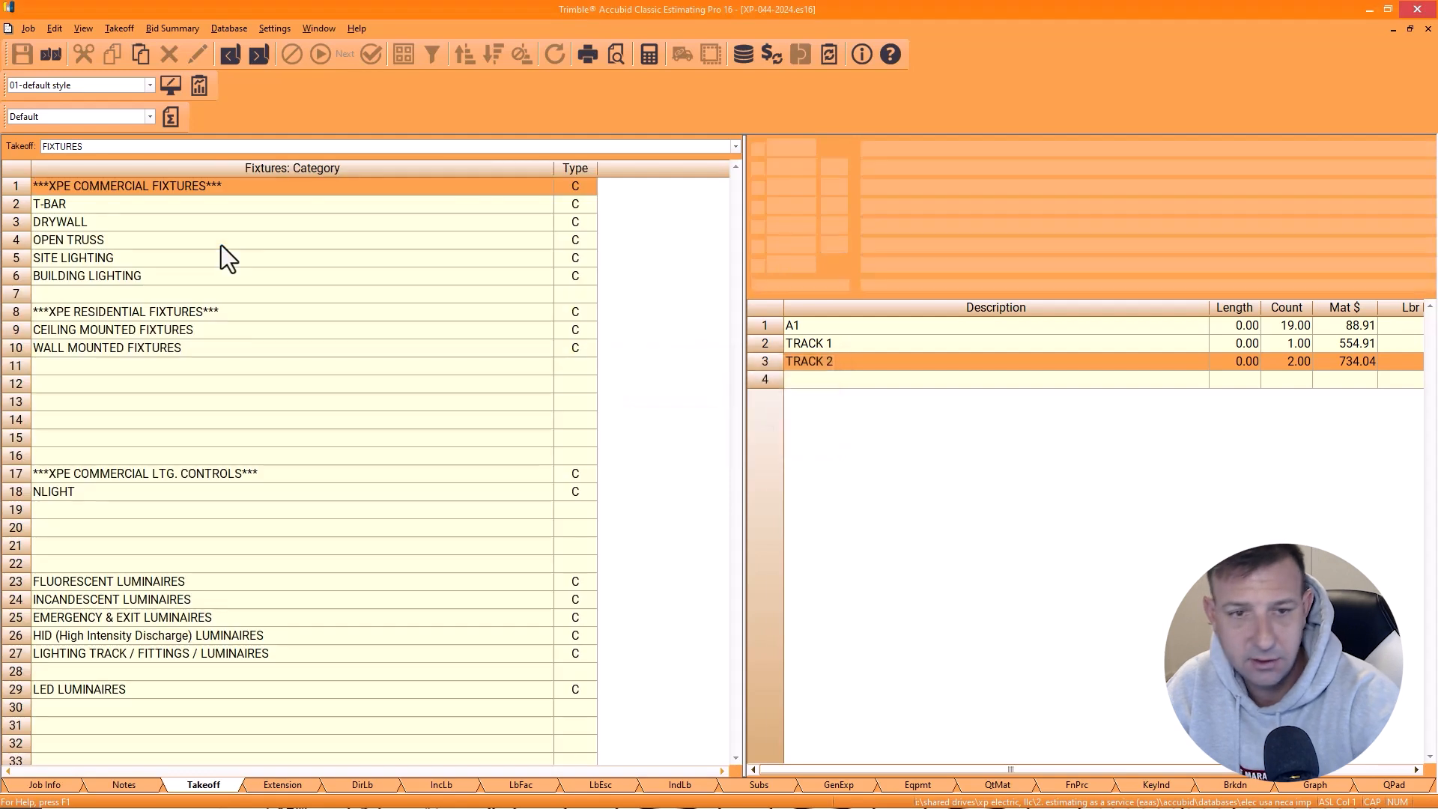
Step: Assign the UNIVERSAL TRACK FIXT from the track luminaires to designation C and finish its takeoff without a lamp
scroll(127, 359, "down", 1)
double_click(107, 599)
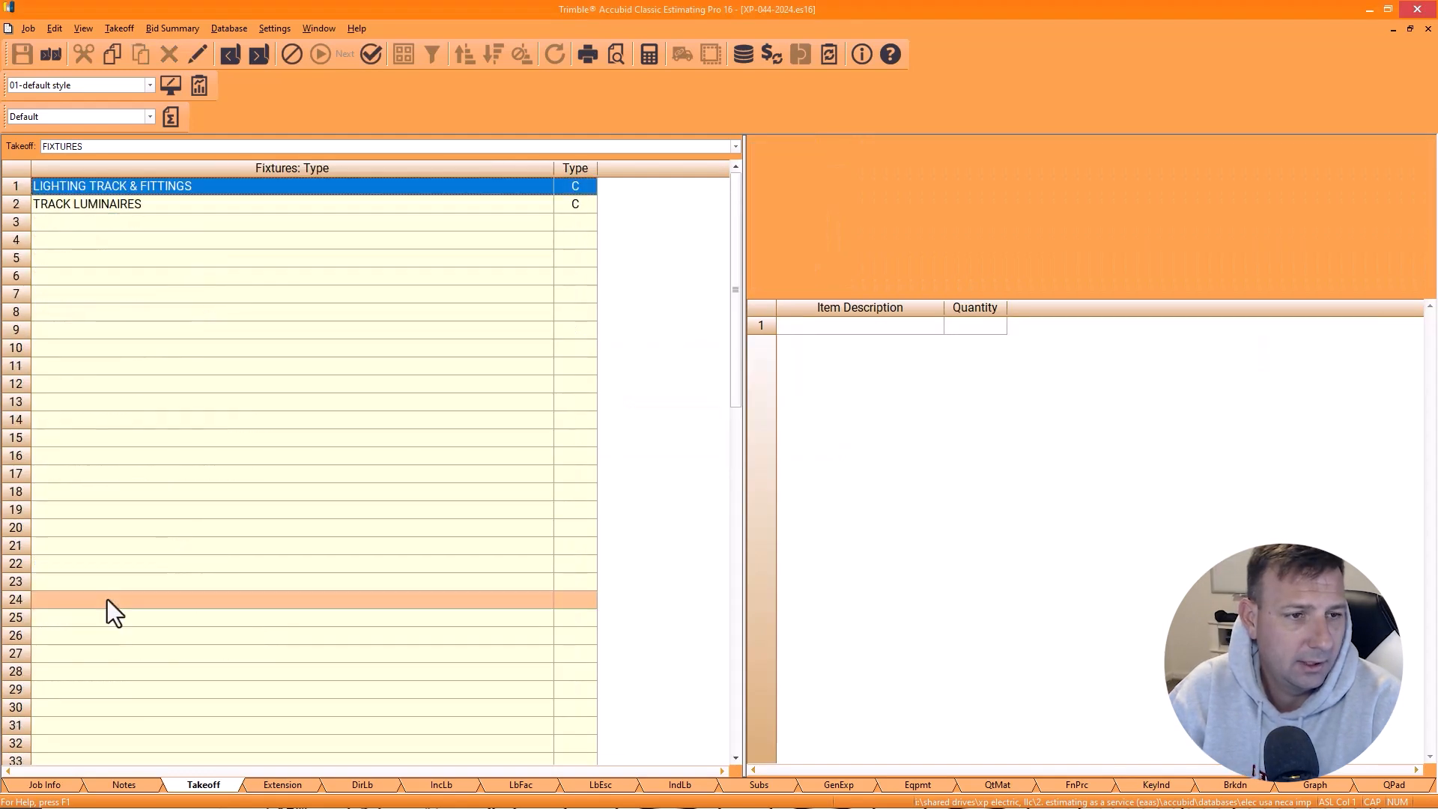
double_click(110, 186)
right_click(110, 185)
left_click(107, 210)
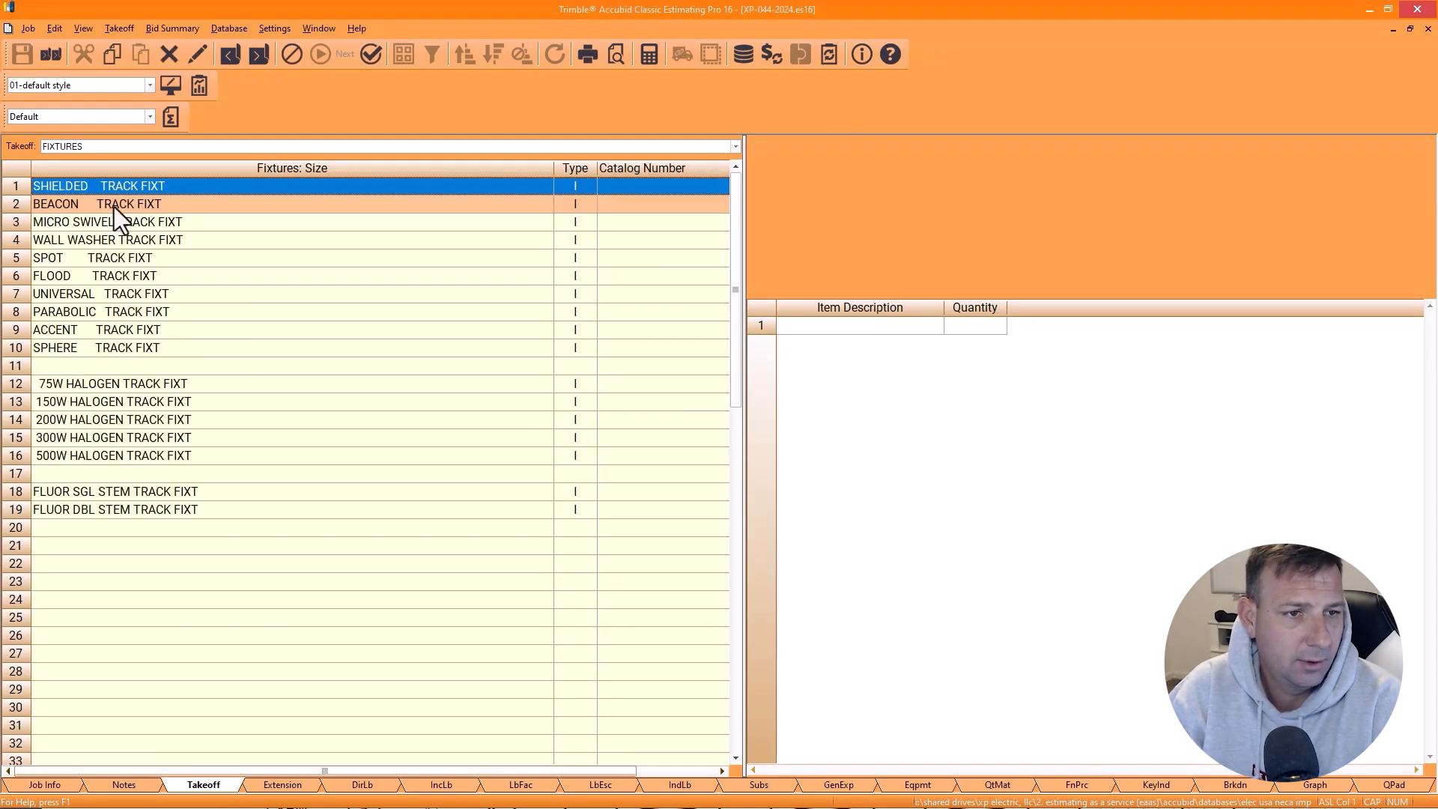
double_click(105, 294)
left_click(1170, 738)
right_click(851, 327)
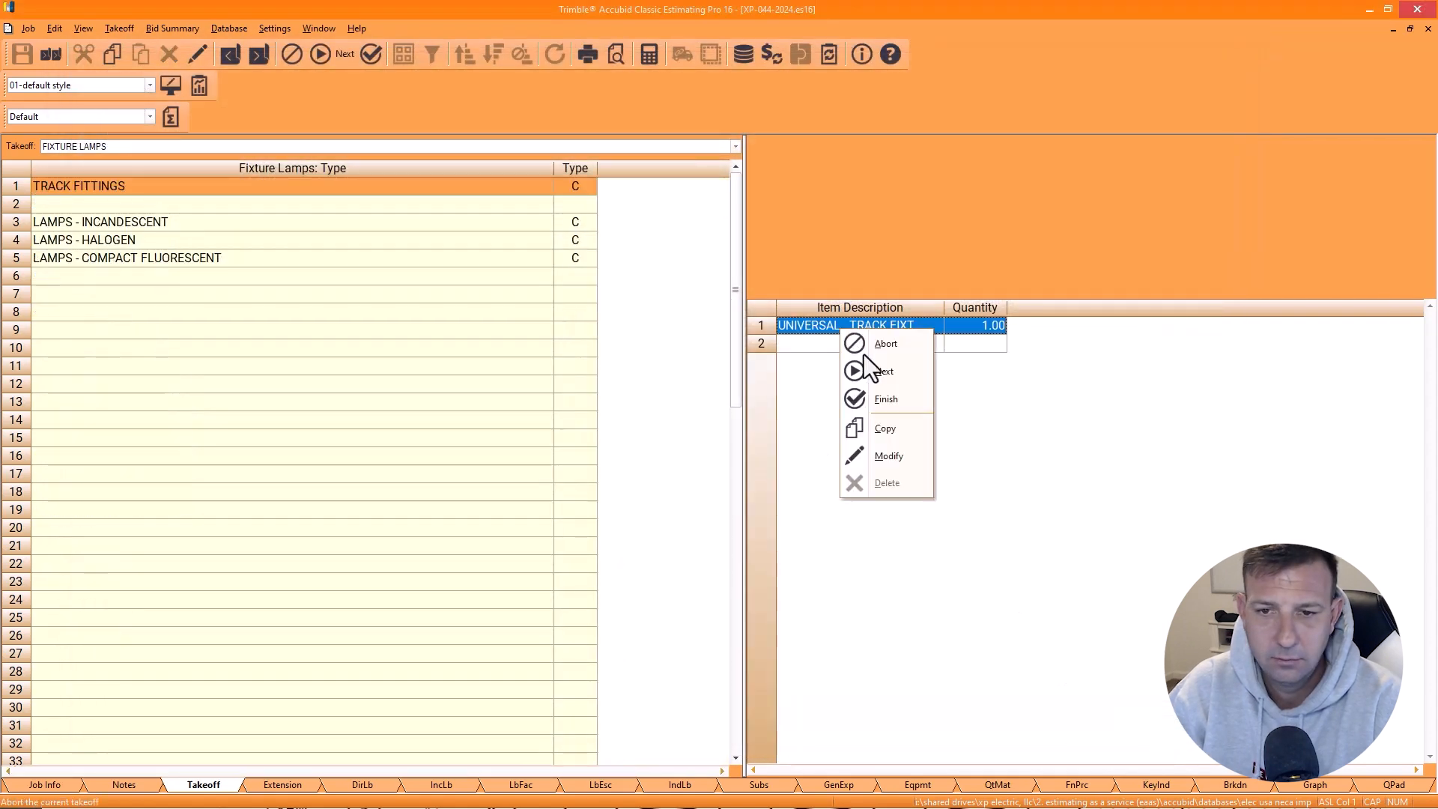
left_click(877, 402)
Step: Open designation C in LiveCount and count every type C track head along the Display Sales track runs
double_click(249, 241)
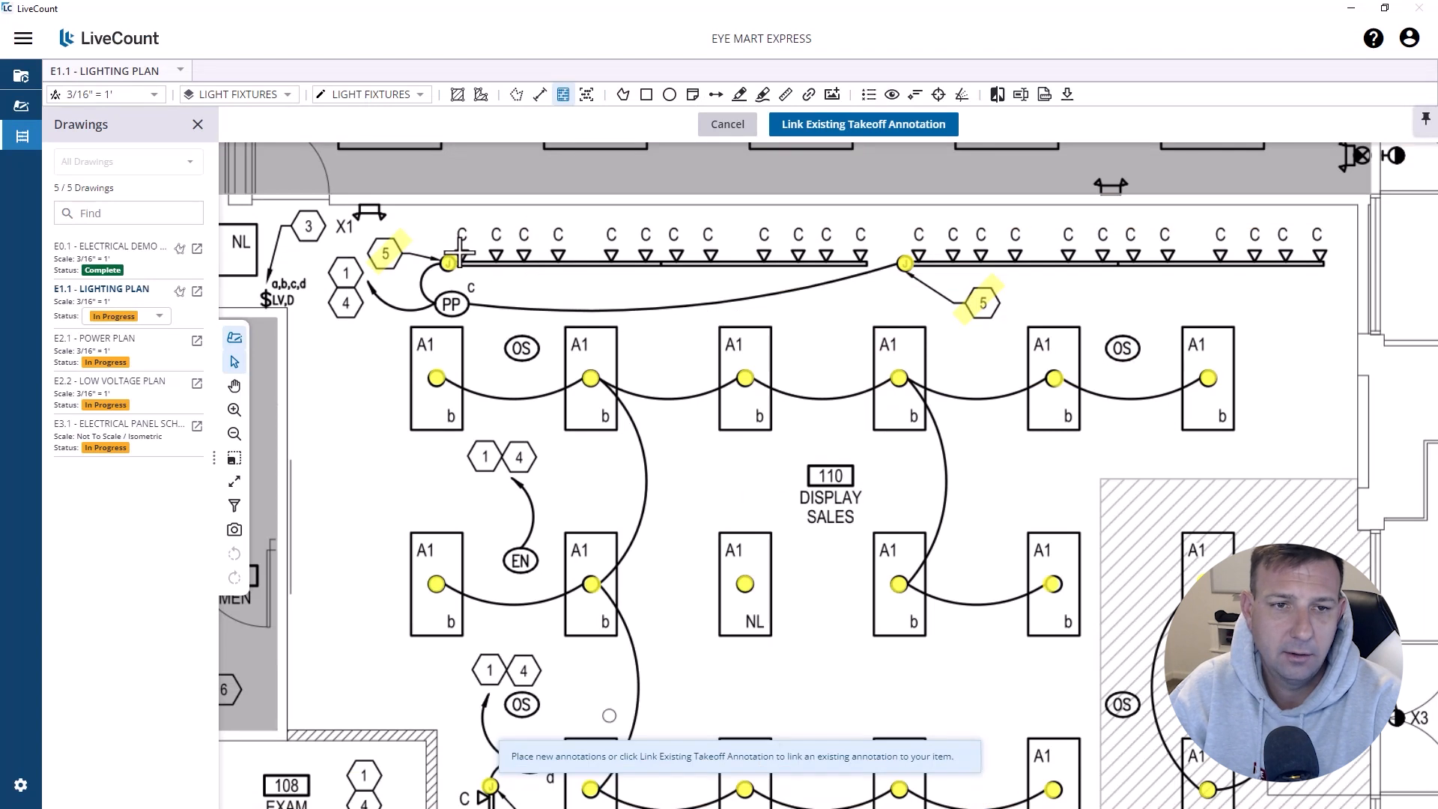
left_click(460, 254)
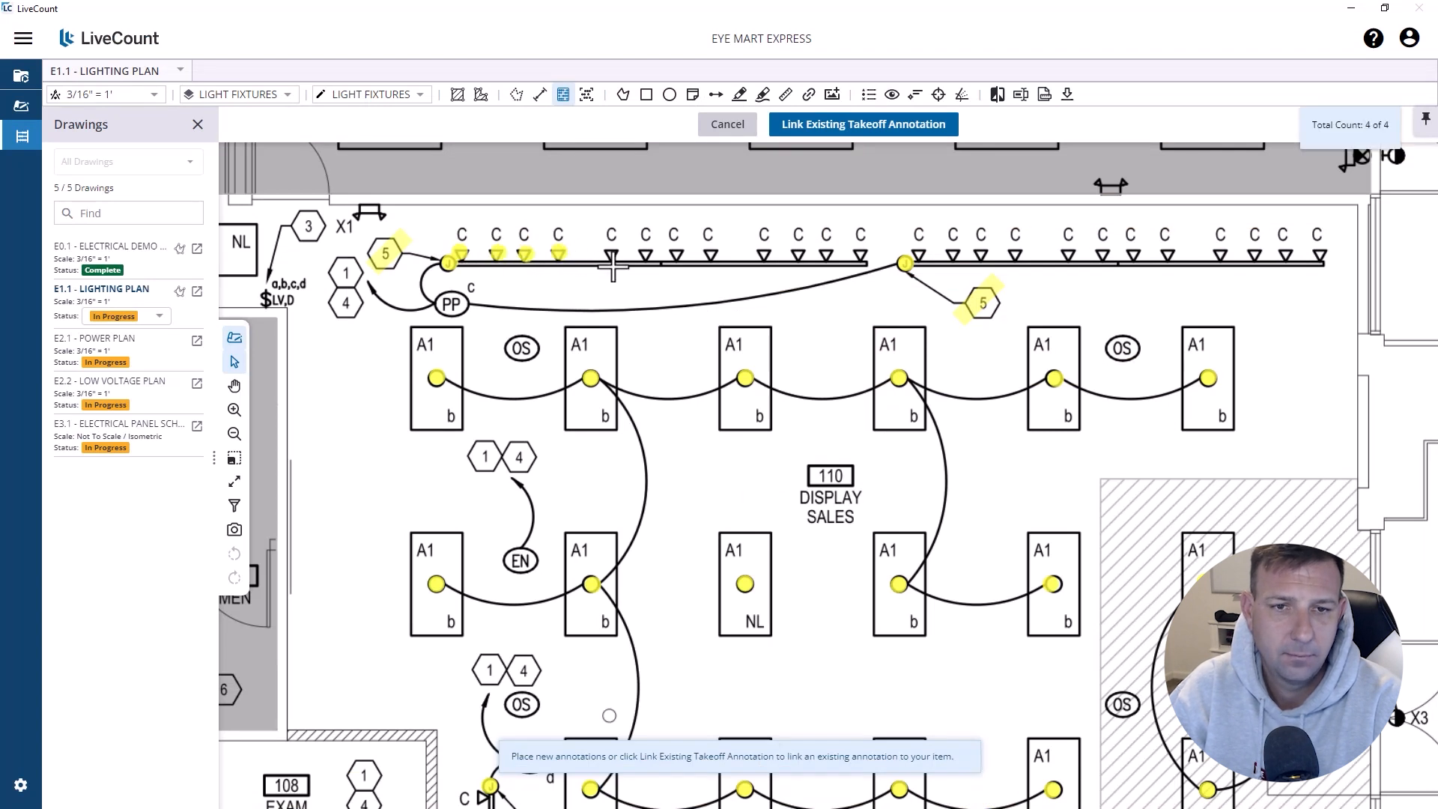
left_click(798, 255)
left_click(826, 254)
left_click(861, 255)
left_click(920, 255)
left_click(953, 255)
left_click(981, 255)
left_click(1015, 254)
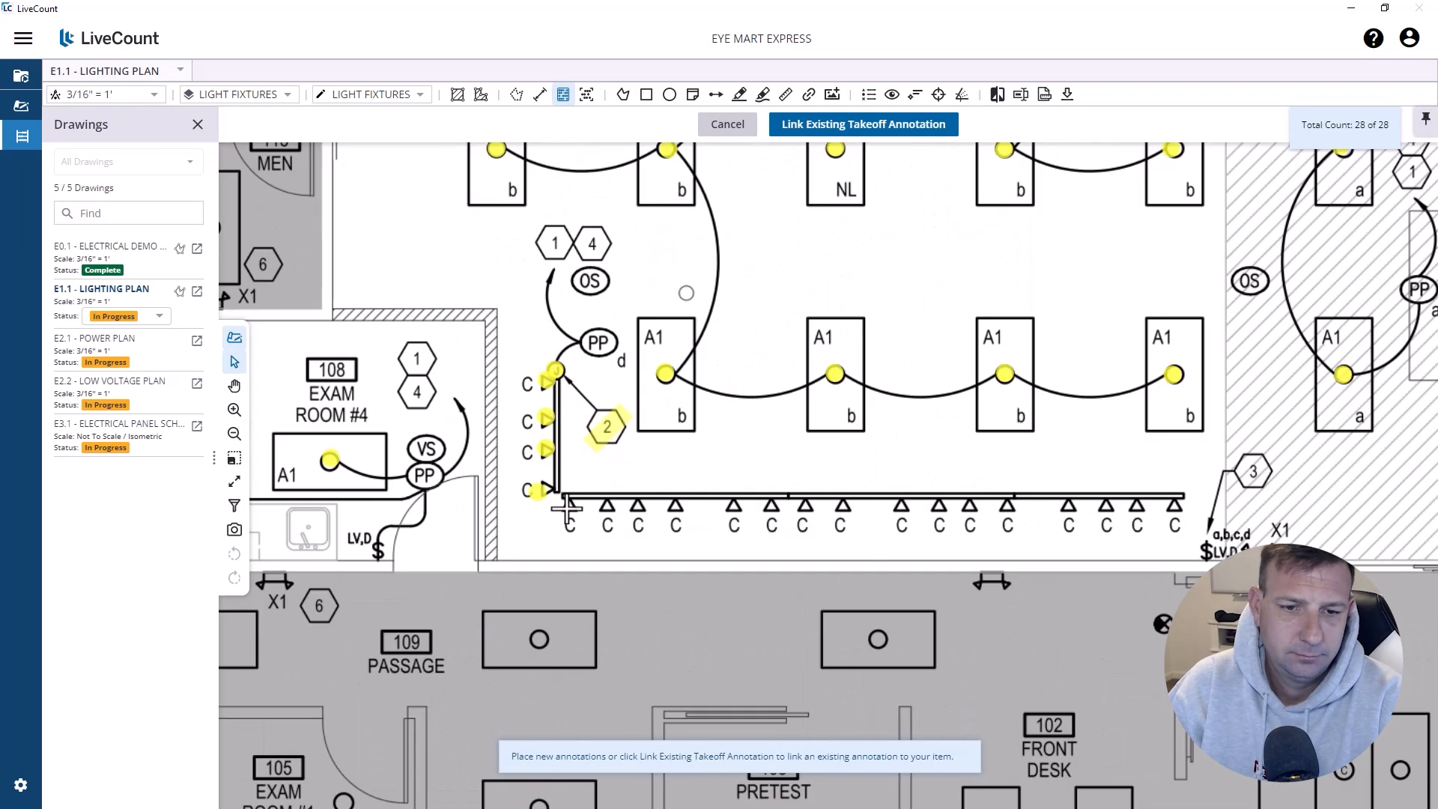
key("Escape")
Step: Highlight types B3, B6, B8 and C in the E1.1 lighting fixture schedule
scroll(766, 594, "up", 3)
scroll(768, 595, "down", 1)
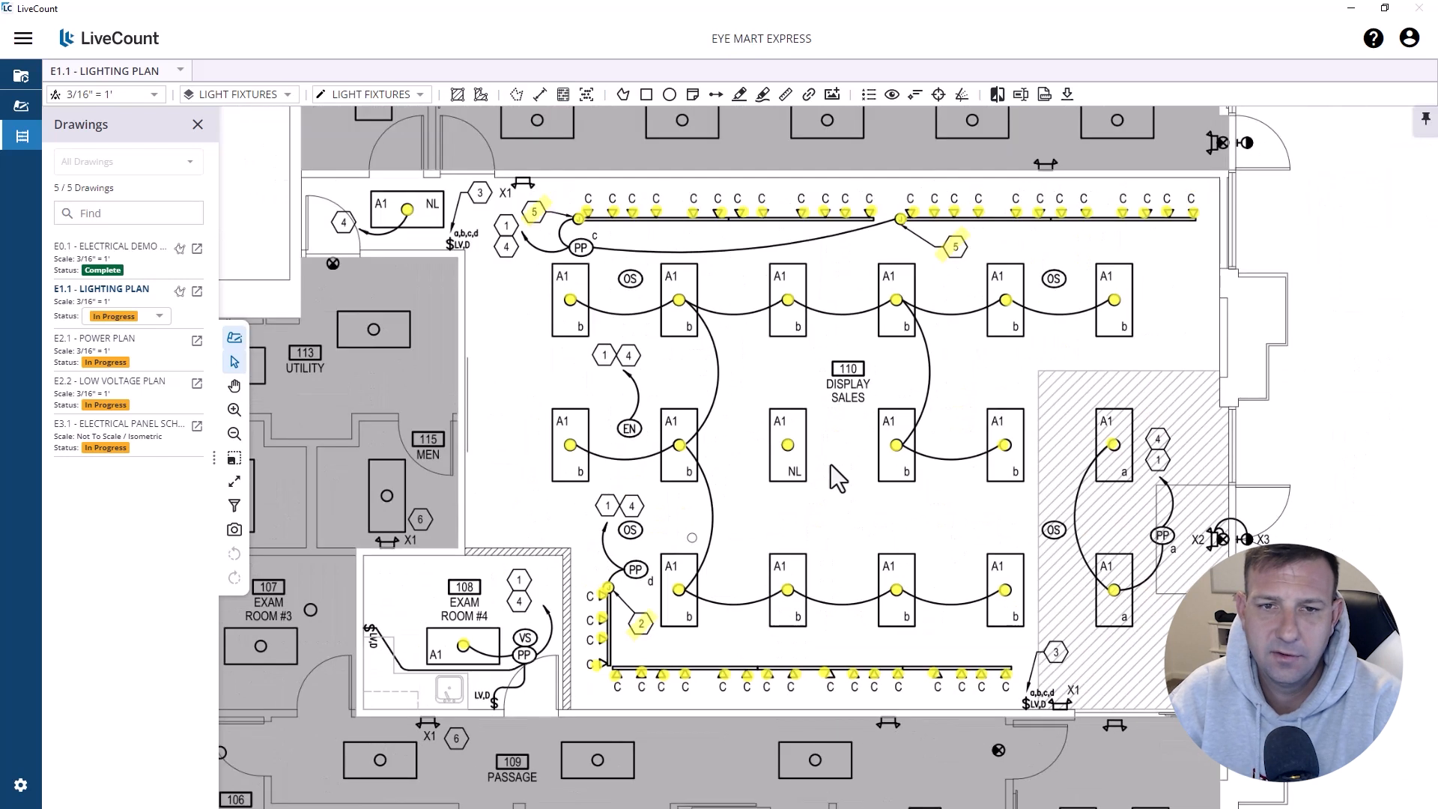
left_click_drag(843, 445, 631, 573)
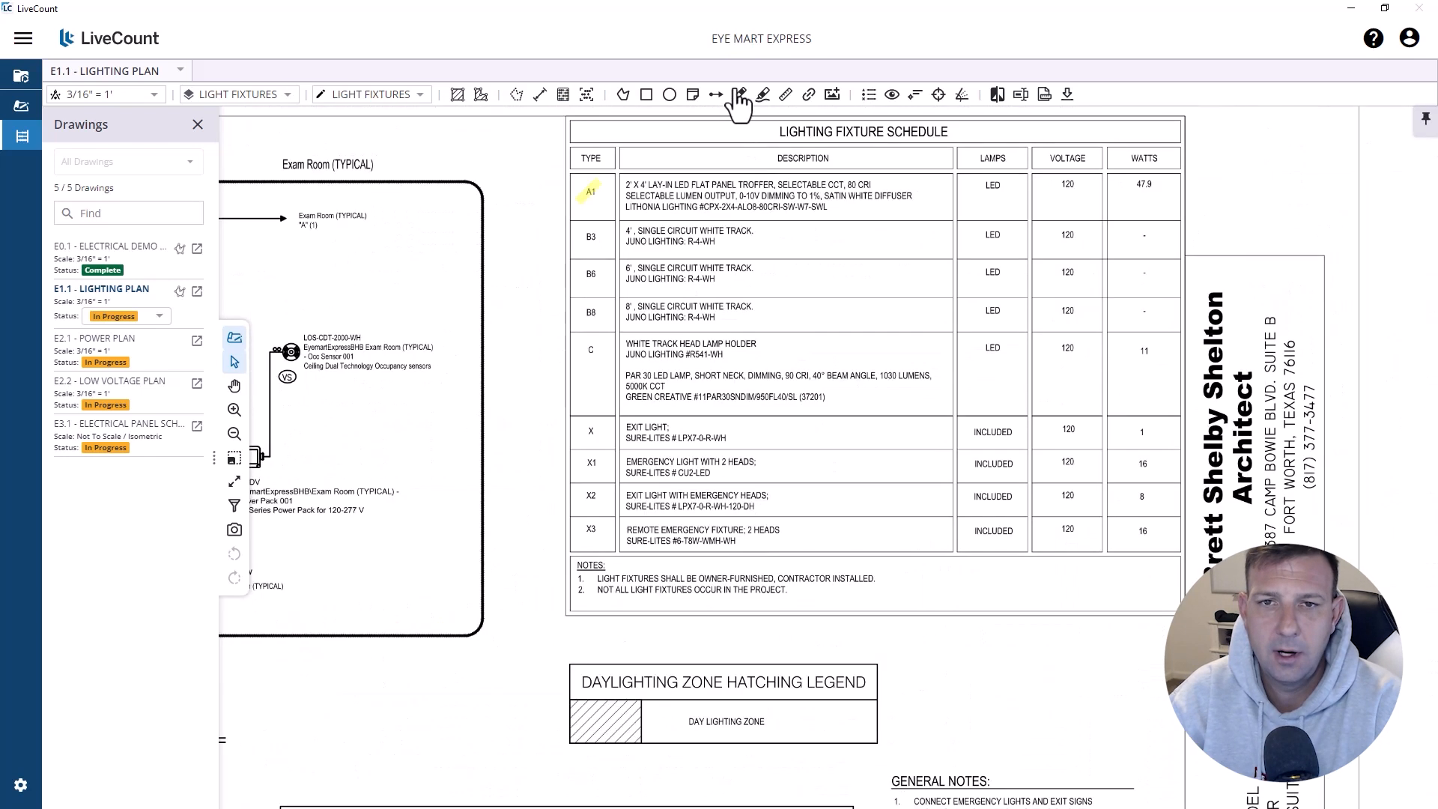
left_click(740, 97)
scroll(578, 271, "up", 3)
scroll(578, 271, "up", 1)
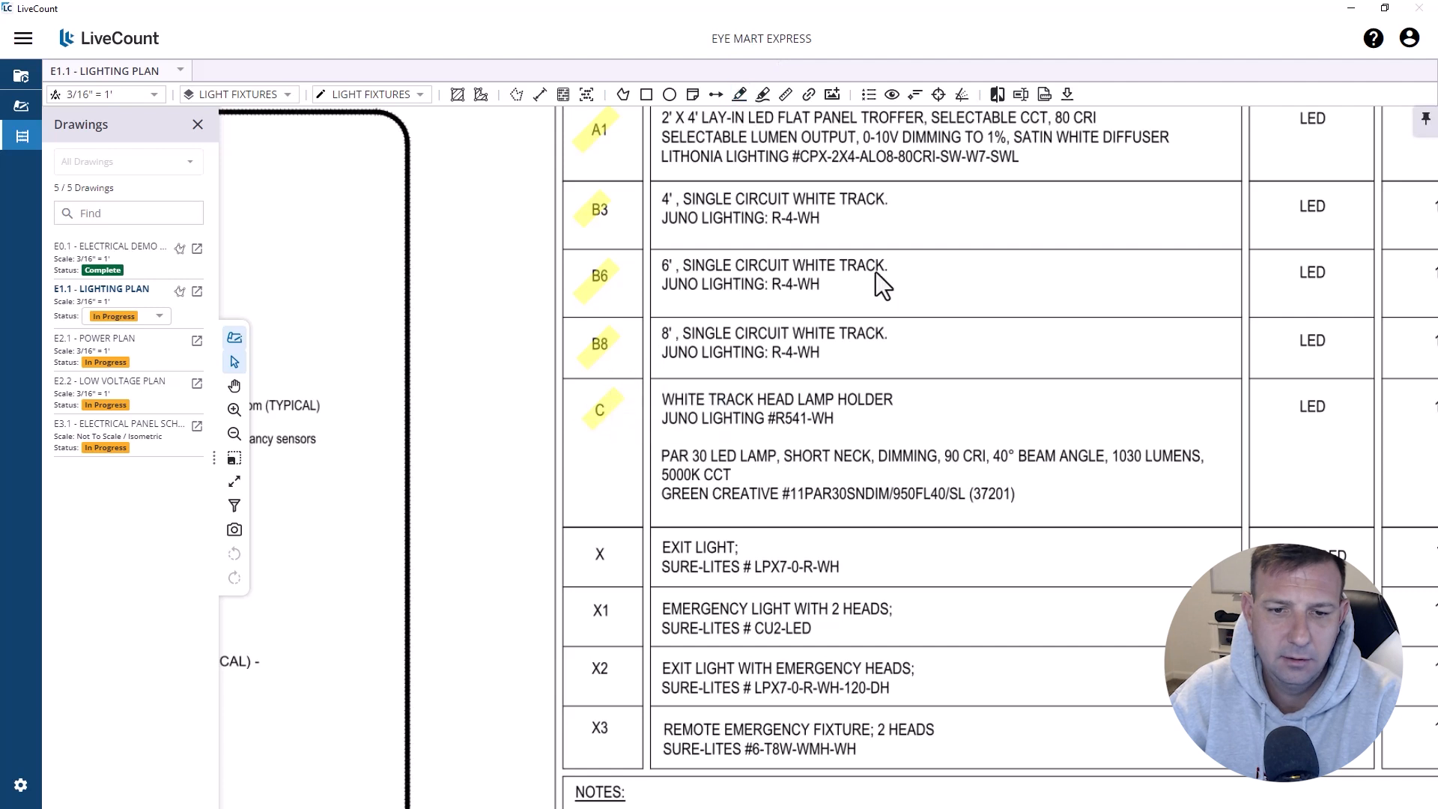
scroll(875, 272, "down", 2)
left_click_drag(830, 490, 663, 410)
scroll(541, 431, "up", 2)
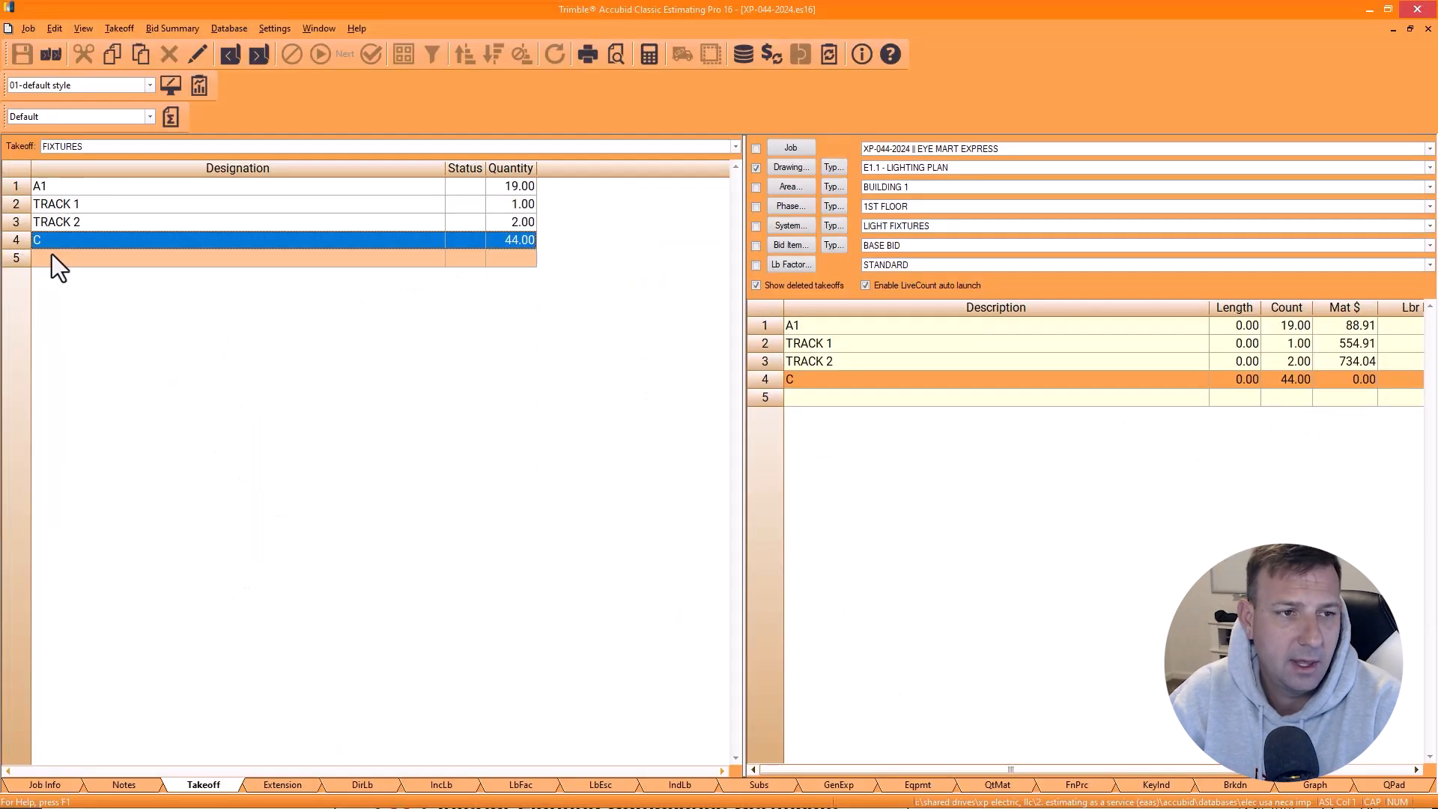
left_click(66, 261)
double_click(65, 259)
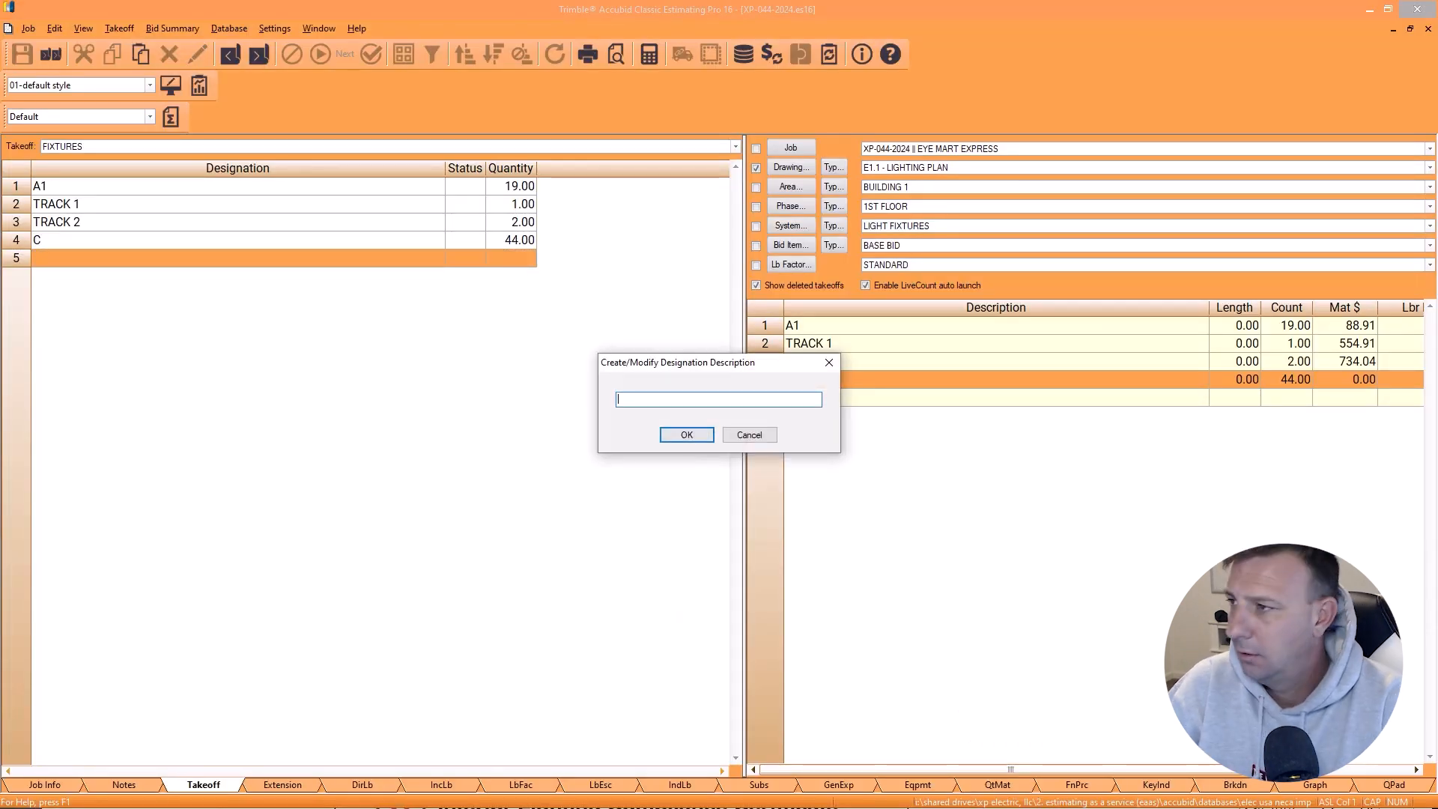
Step: Switch to Revu, examine the E1.1 lighting plan for type X exit lights, and cancel the blank designation in Accubid
left_click_drag(1437, 7, 778, 6)
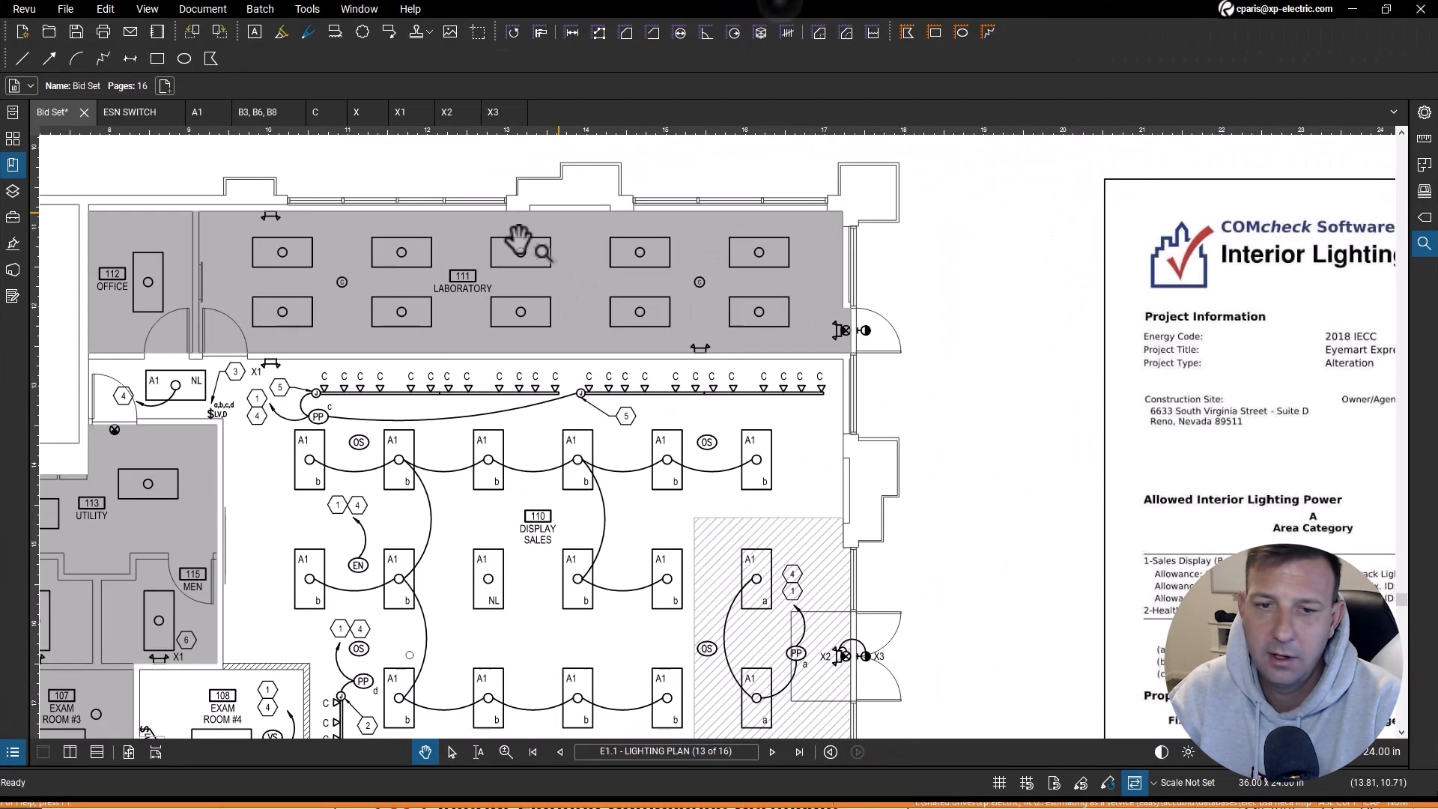
scroll(519, 242, "down", 2)
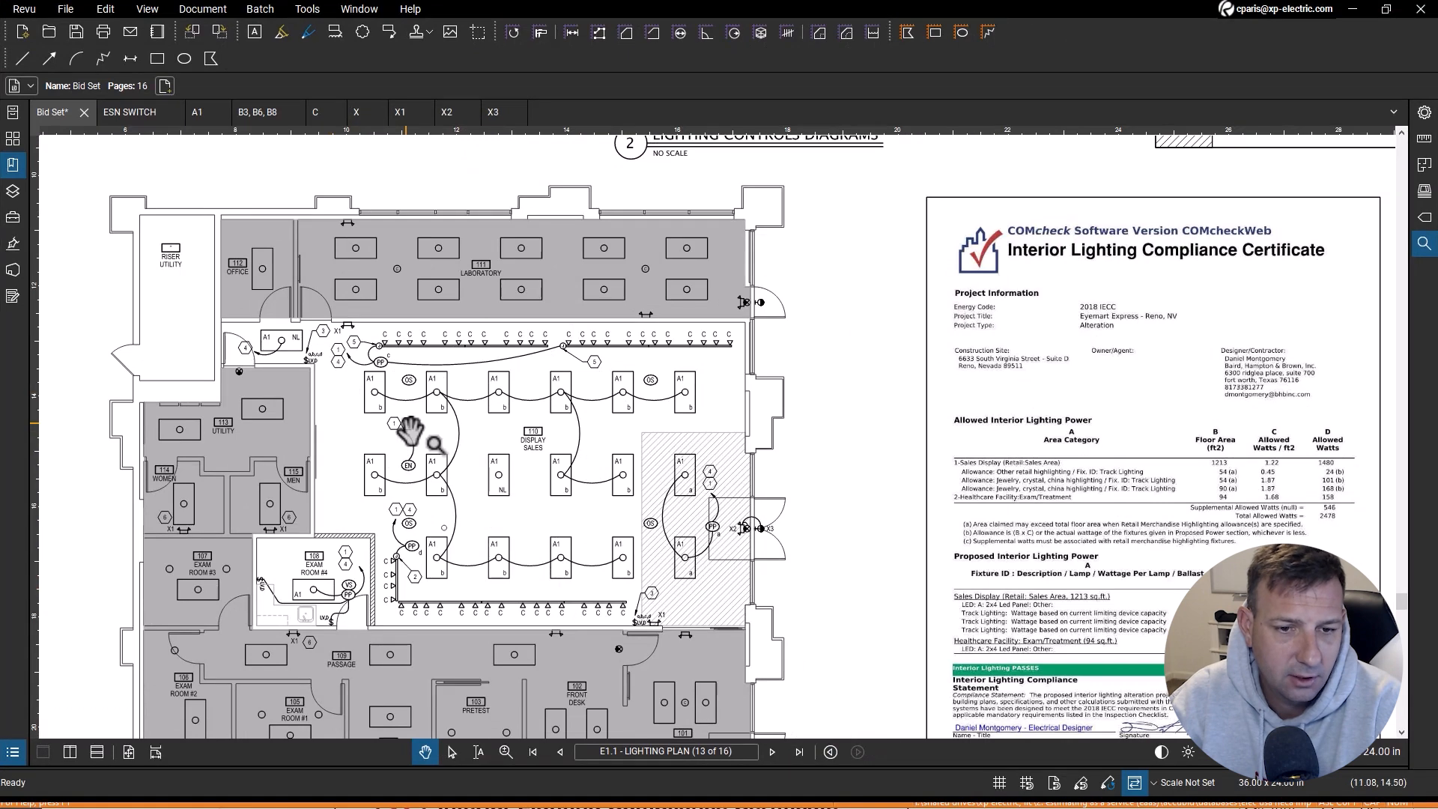
scroll(374, 502, "up", 2)
left_click_drag(375, 500, 508, 391)
scroll(1055, 420, "up", 3)
left_click_drag(797, 304, 1022, 514)
scroll(1023, 514, "down", 1)
scroll(1023, 514, "down", 1)
left_click_drag(455, 246, 557, 200)
left_click_drag(586, 696, 544, 538)
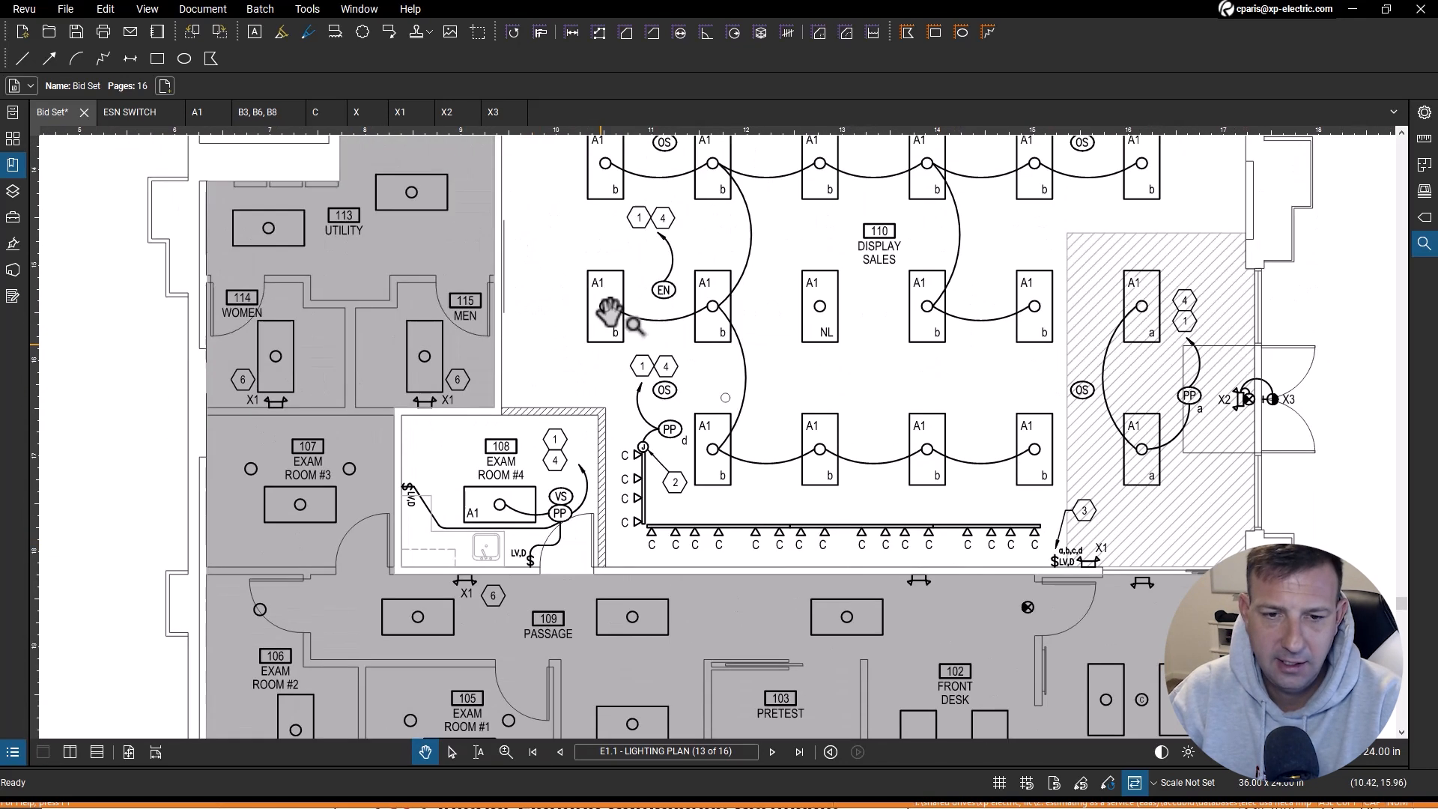
left_click_drag(610, 314, 578, 585)
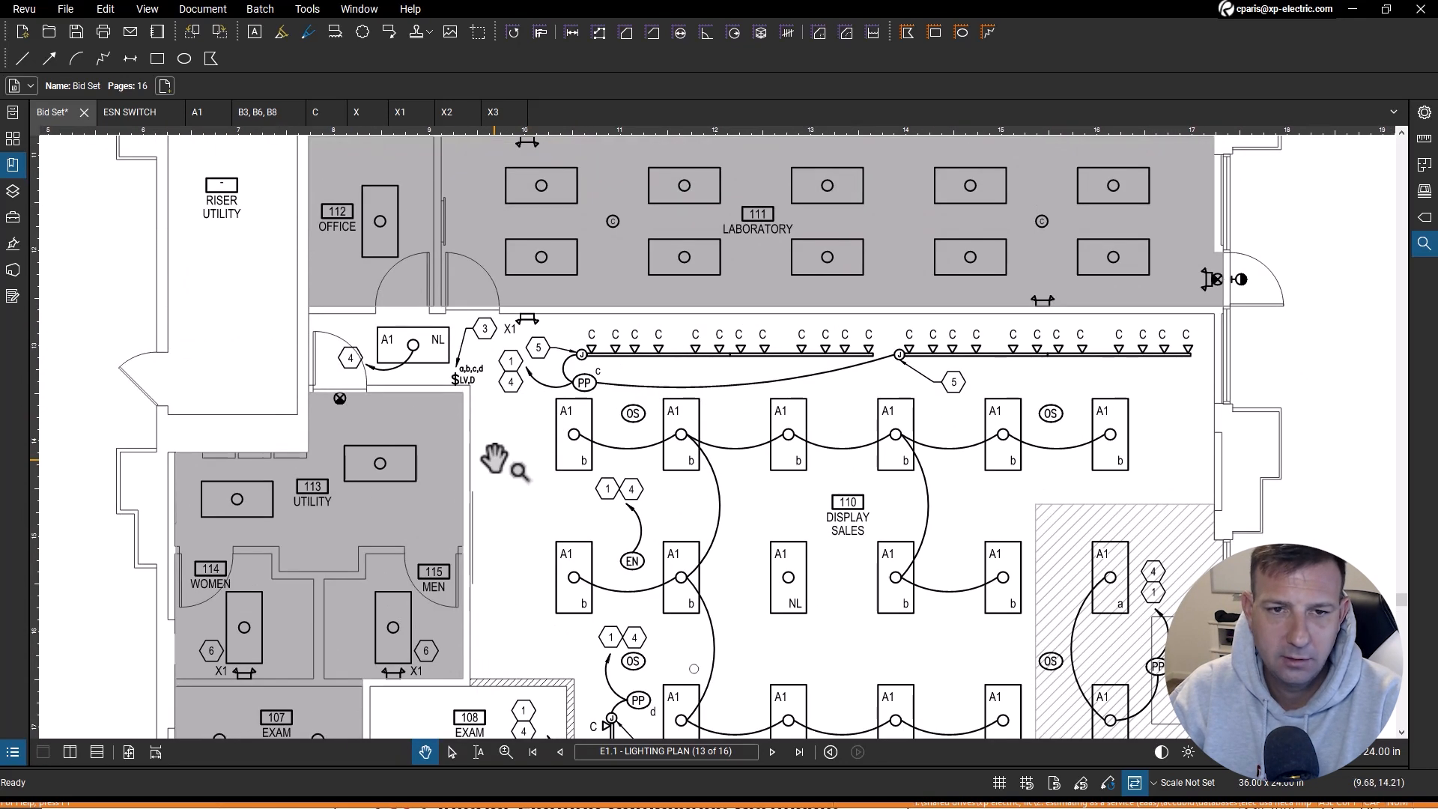
scroll(494, 458, "down", 5)
scroll(494, 459, "up", 3)
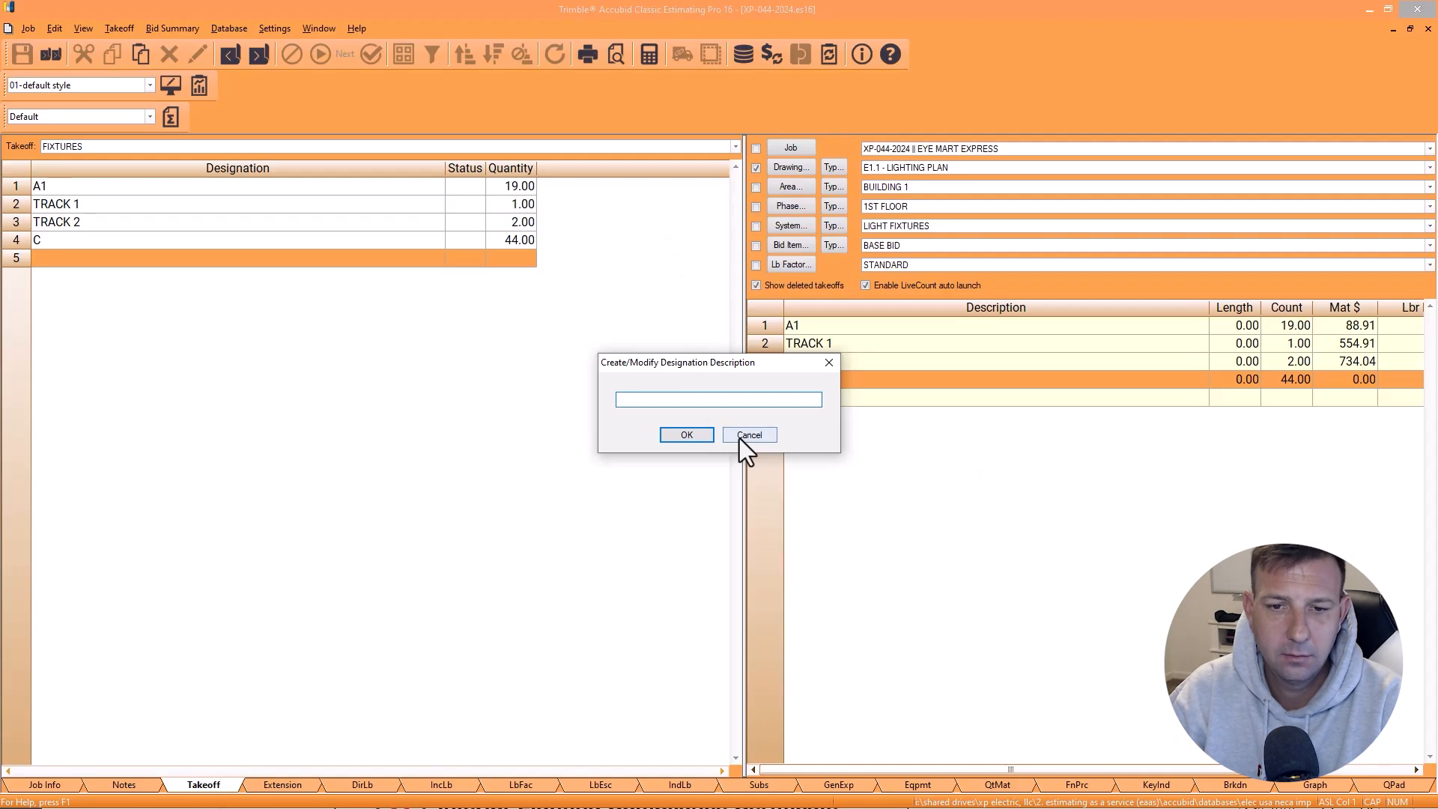
left_click(742, 436)
Step: Highlight exit light type X in LiveCount's lighting fixture schedule
left_click(740, 94)
scroll(642, 382, "up", 3)
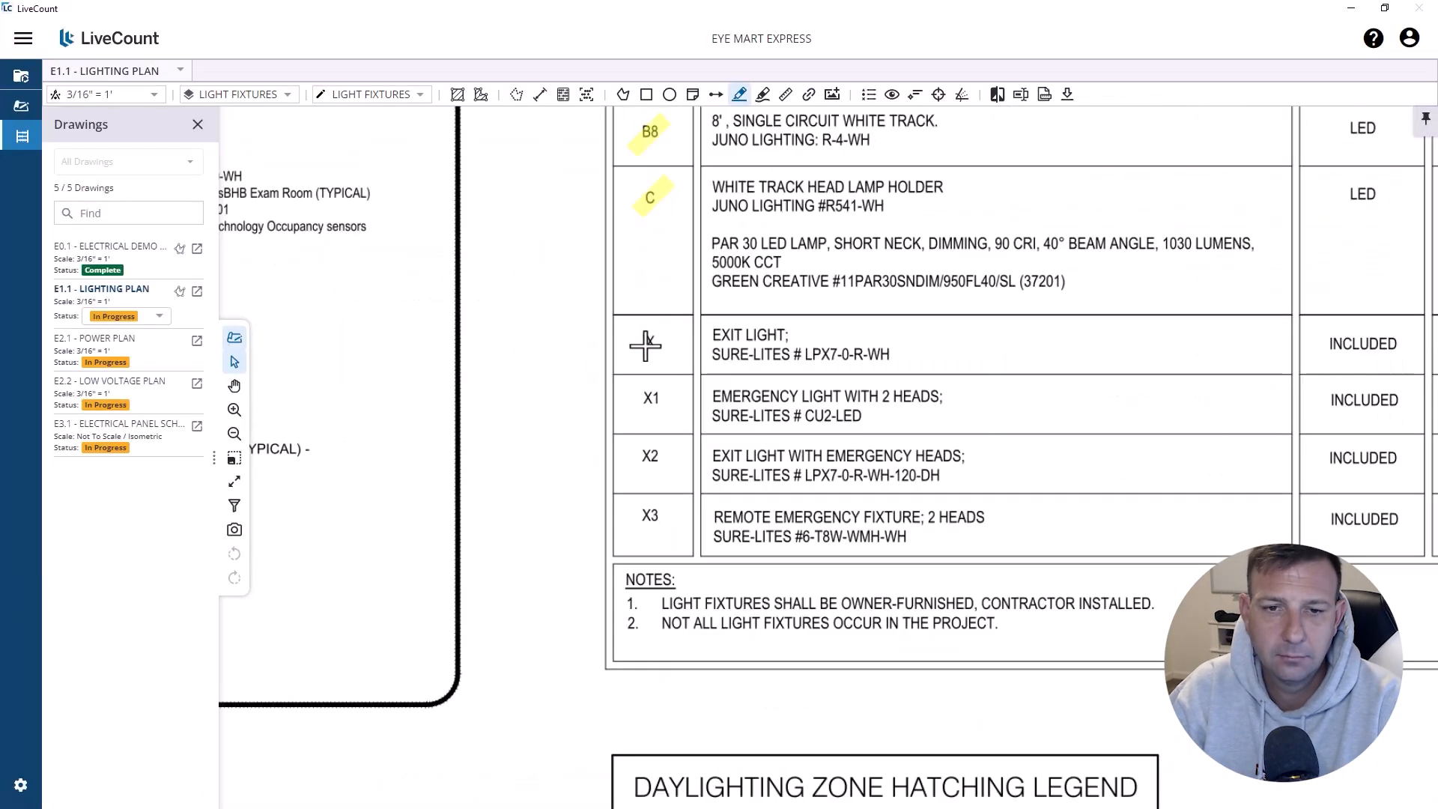
left_click_drag(634, 357, 668, 328)
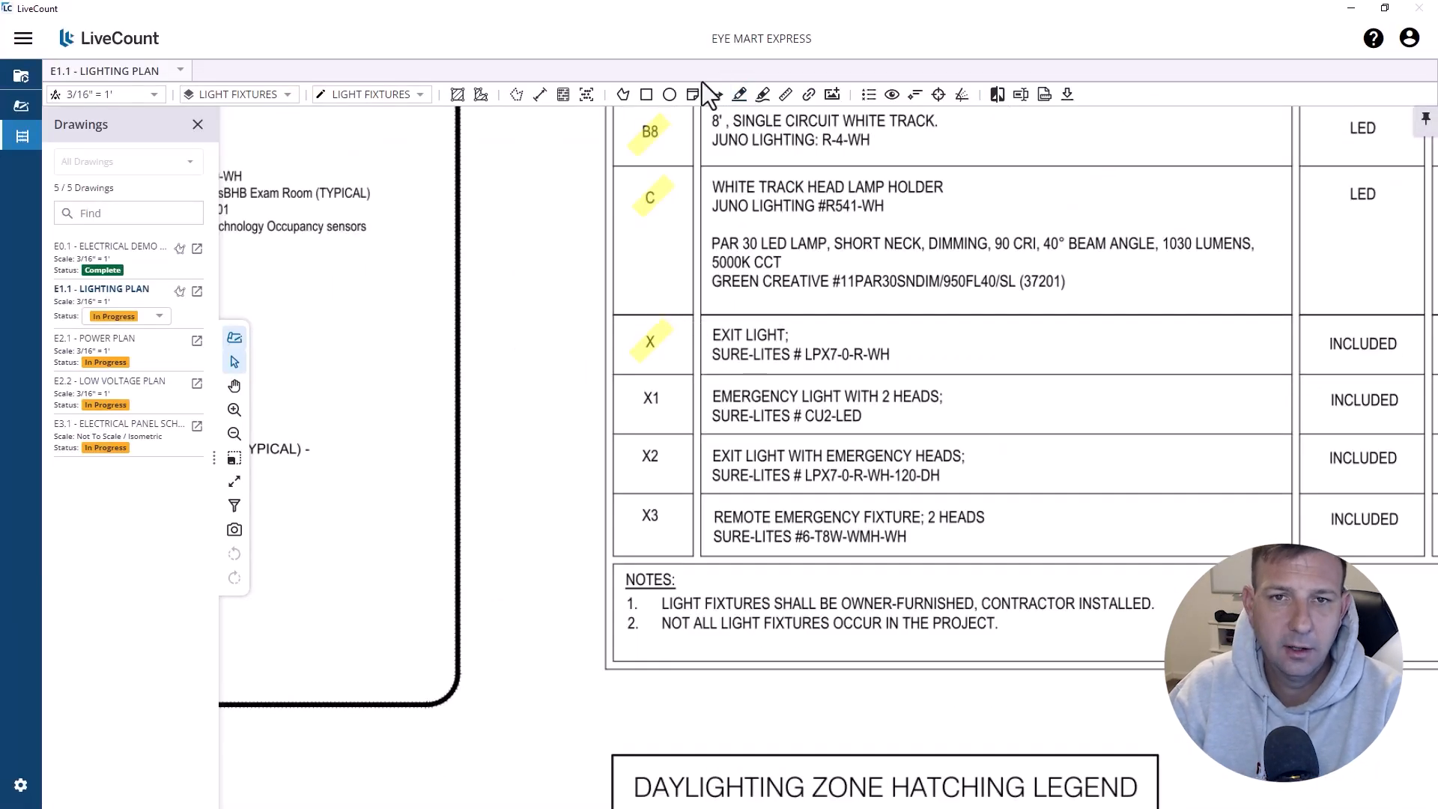
Step: Add the text note "FIXTURE NOT USED" beside the schedule's type X row and fit it close to the table
left_click(545, 334)
type("FIXTURE NOT US")
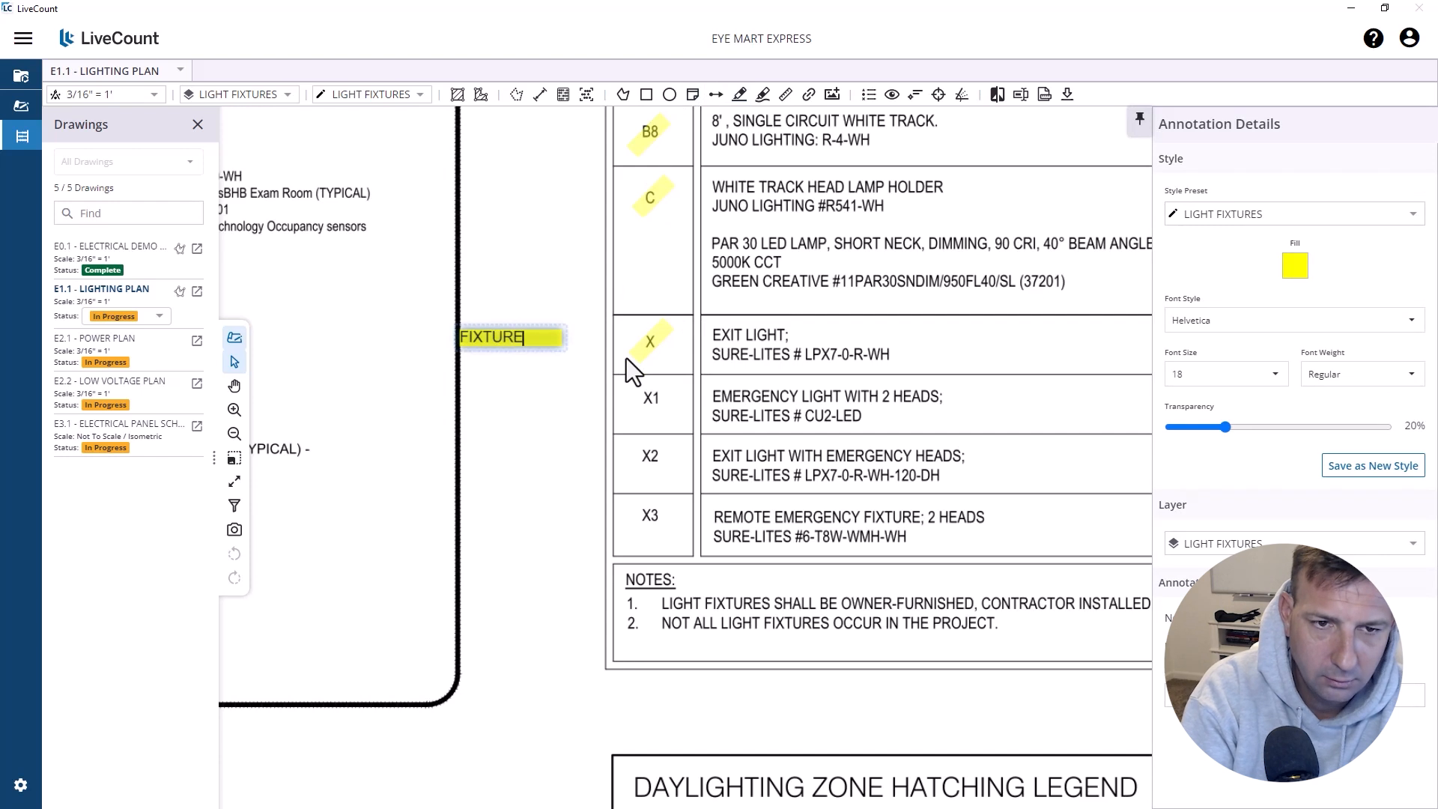
type("ED")
left_click(627, 359)
left_click_drag(517, 352, 549, 360)
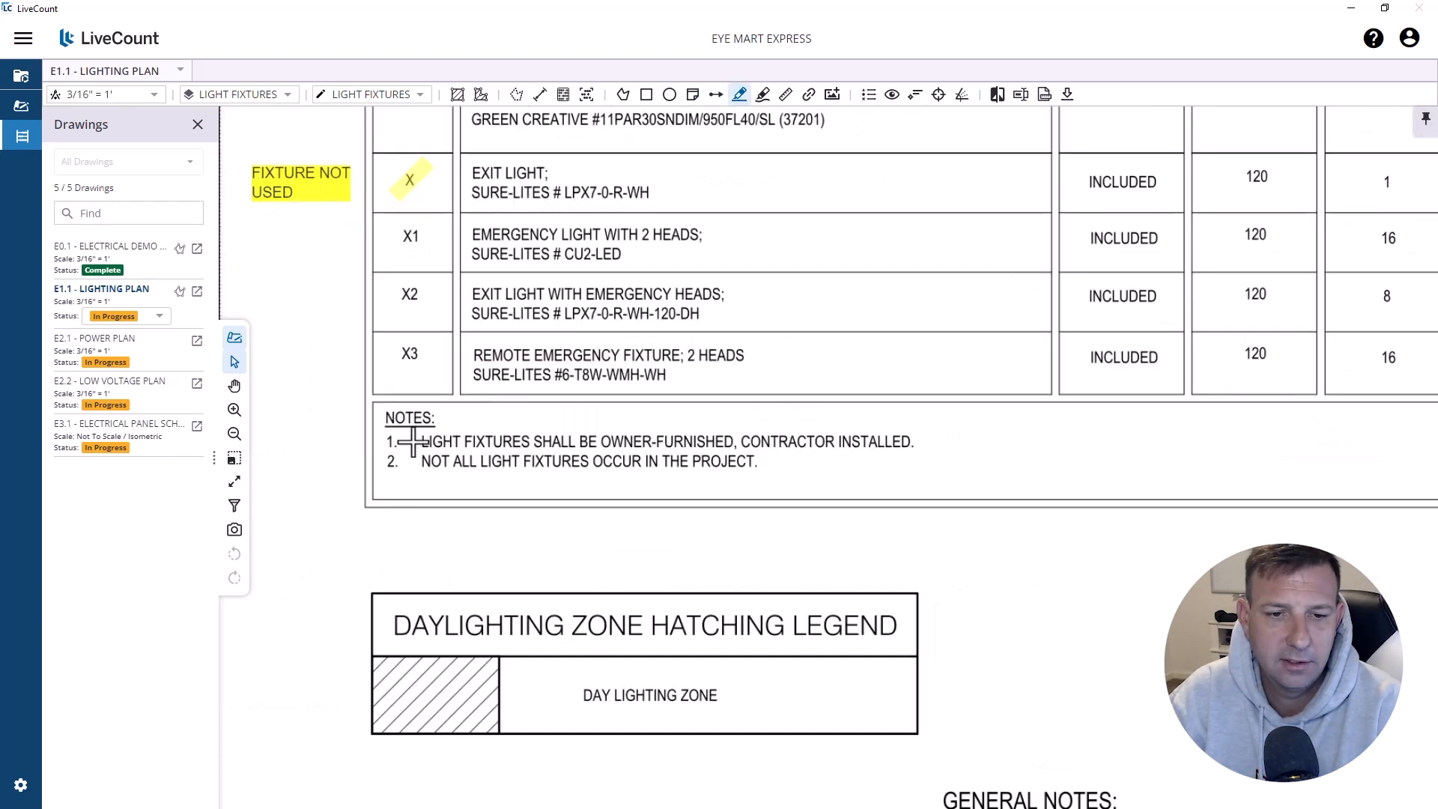
Step: Highlight "LIGHT FIXTURES SHALL BE OWNER-FURNISHED" and the numbers of notes 1 and 2 below the fixture schedule
left_click_drag(414, 443, 673, 438)
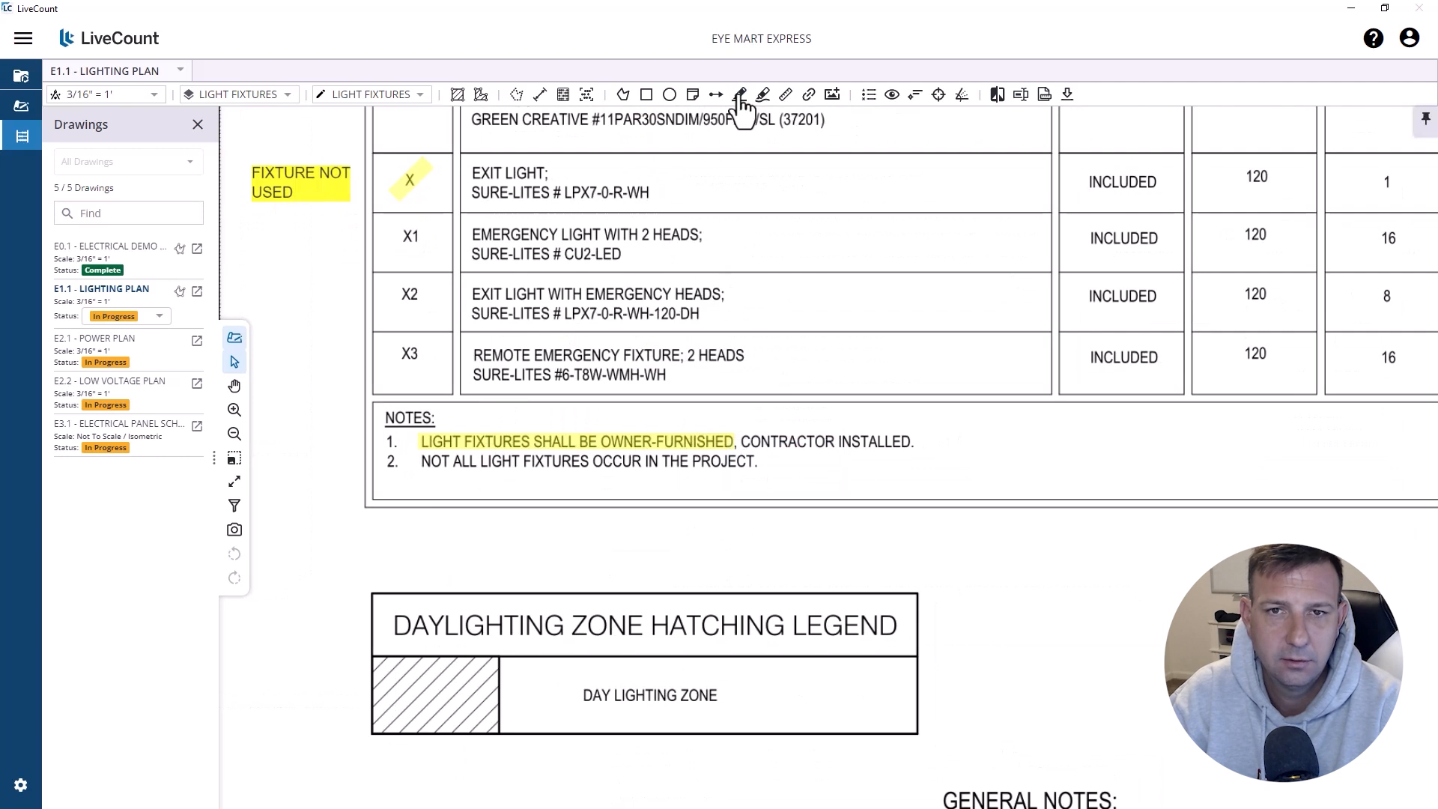
key("Escape")
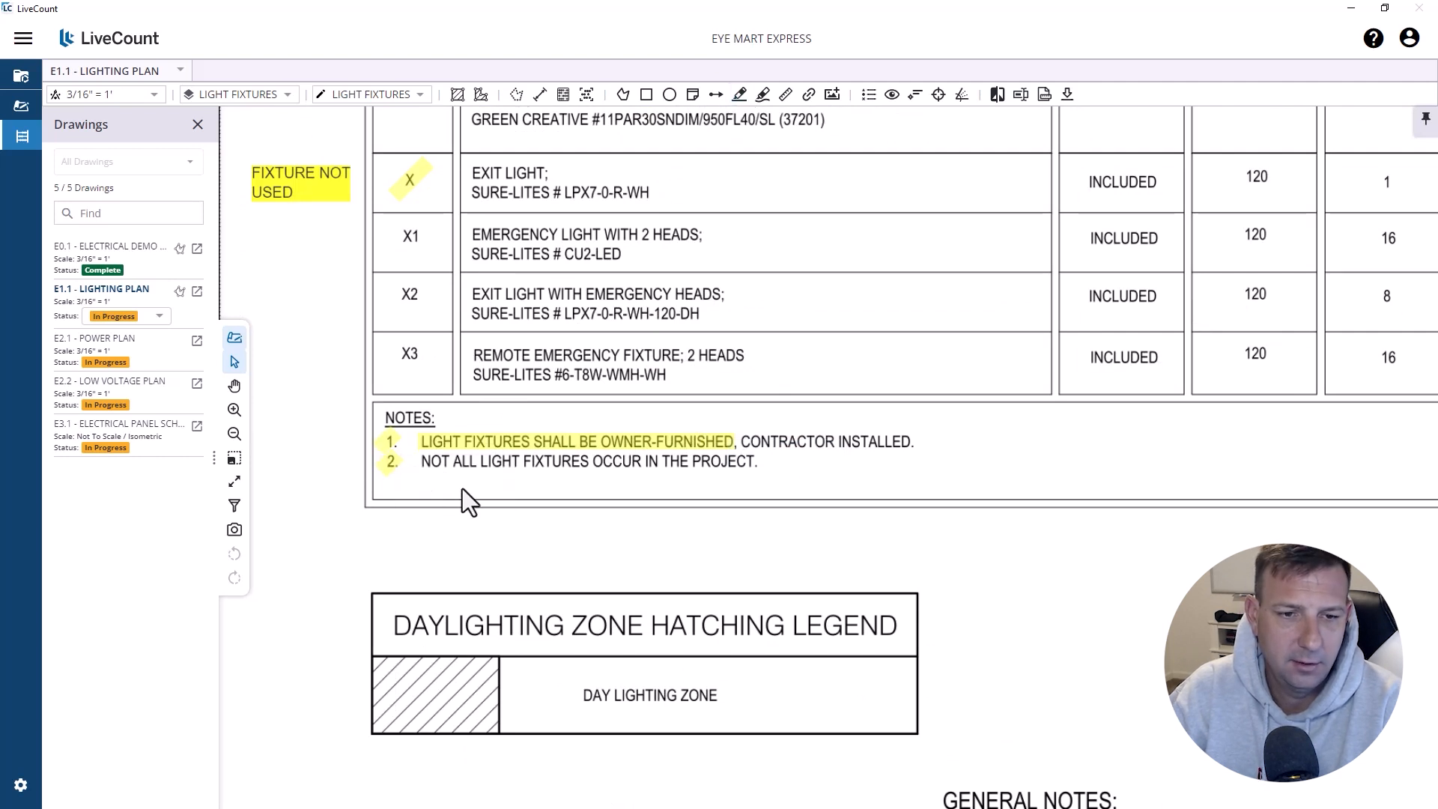
Step: View the type X1 emergency light's cut sheet in Revu and return to the fixture schedule in LiveCount
scroll(469, 492, "down", 3)
left_click_drag(481, 398, 636, 398)
scroll(663, 368, "up", 4)
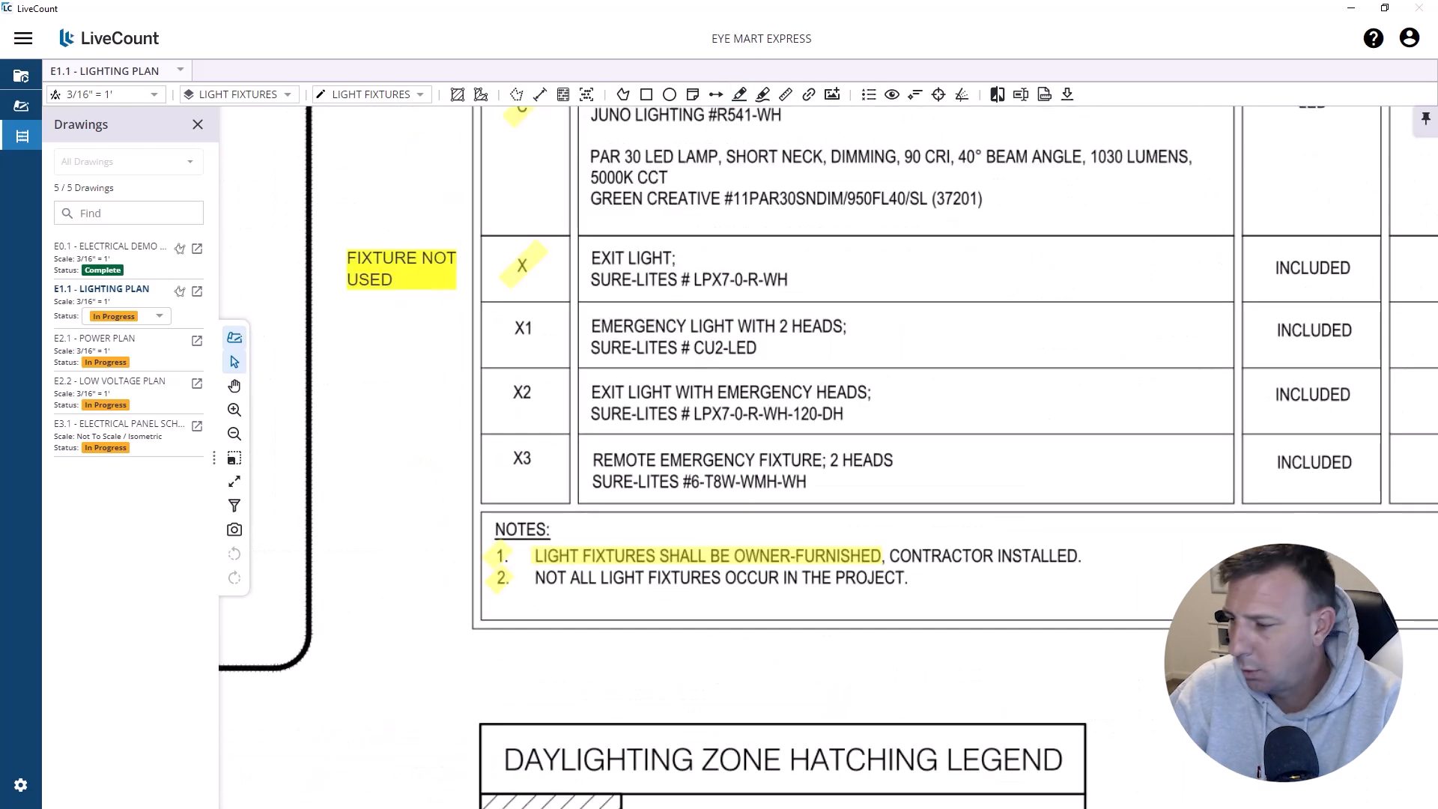
key("alt+Tab")
left_click(399, 112)
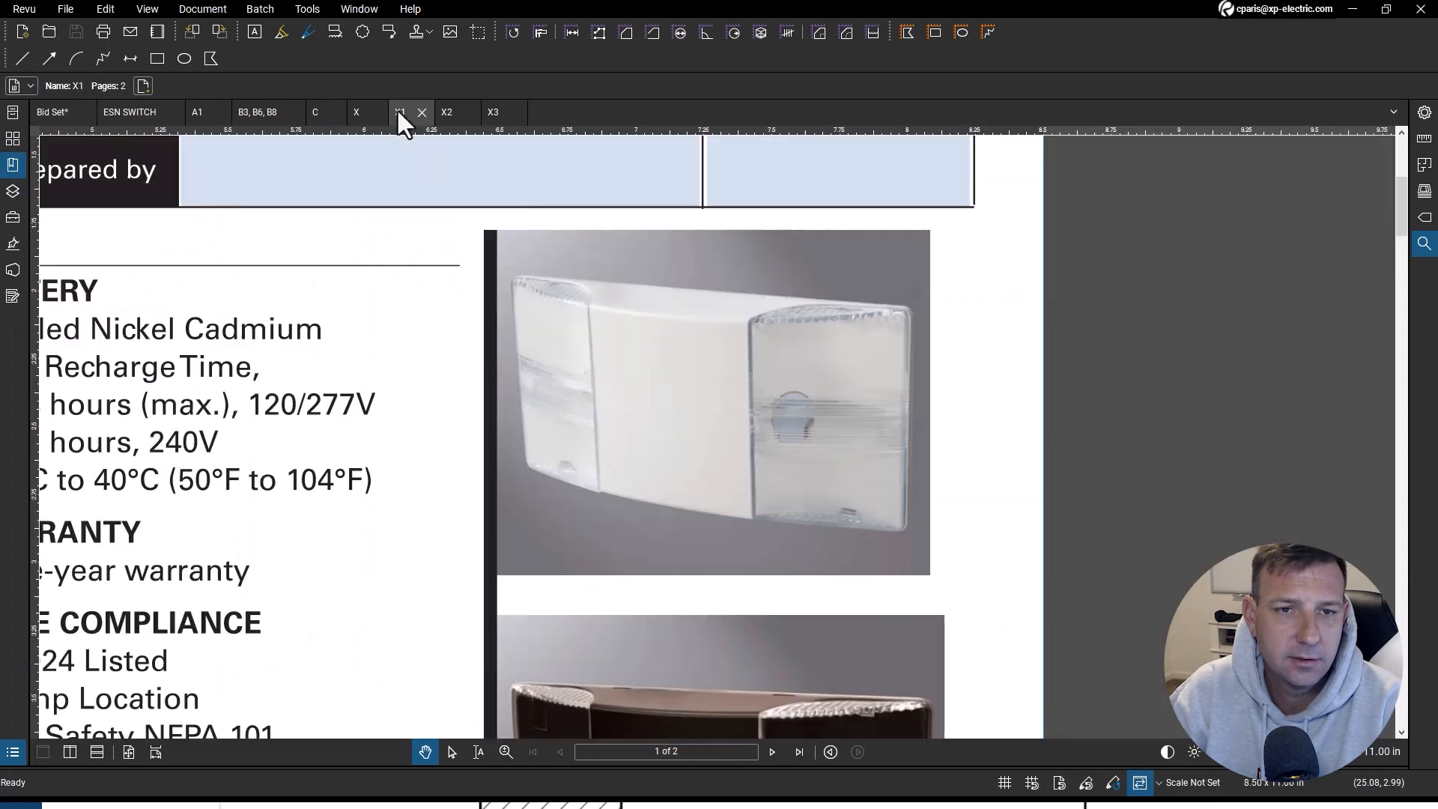
left_click(1353, 9)
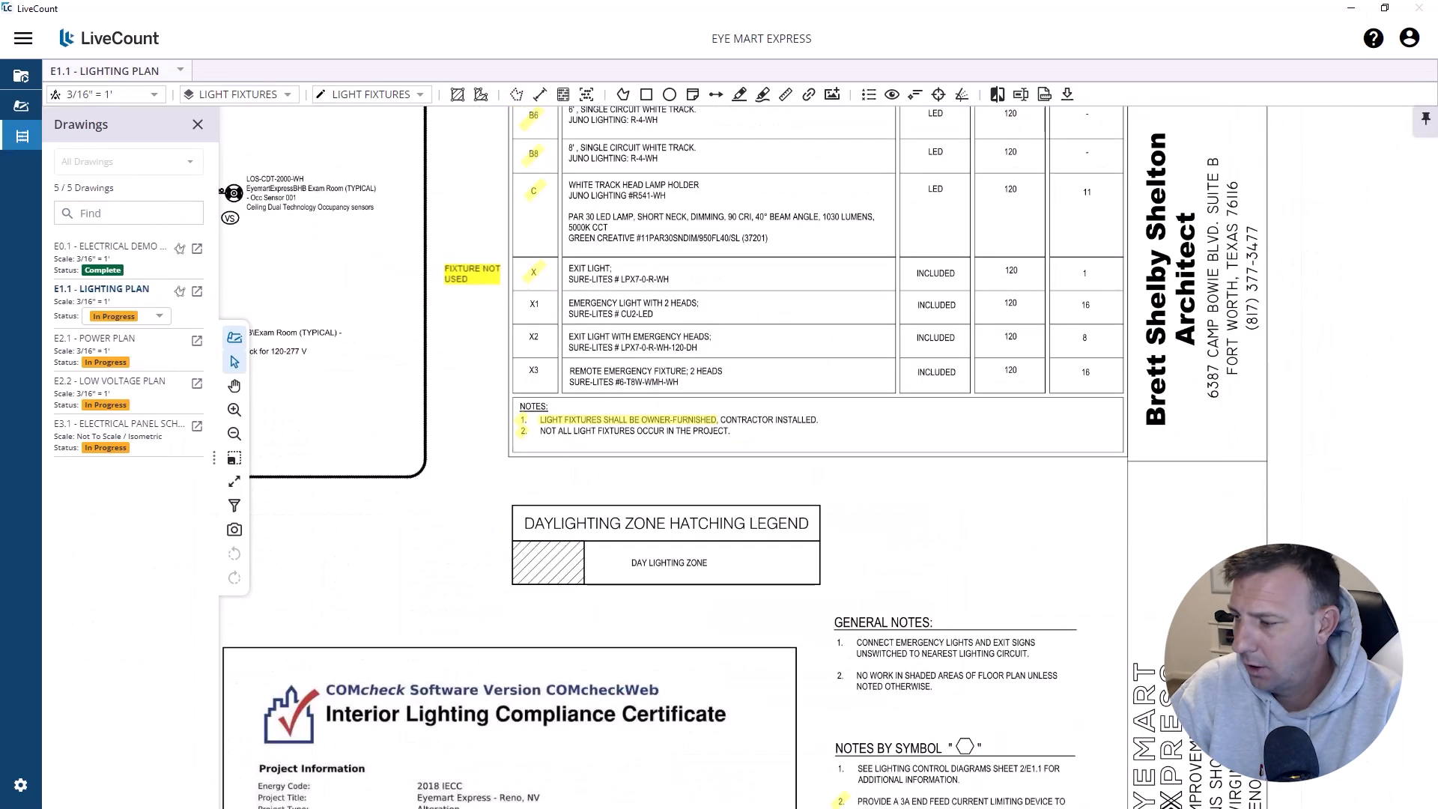
Step: Switch to Accubid and add a fixture designation for the type X1 emergency light below C
key("alt+Tab")
double_click(205, 262)
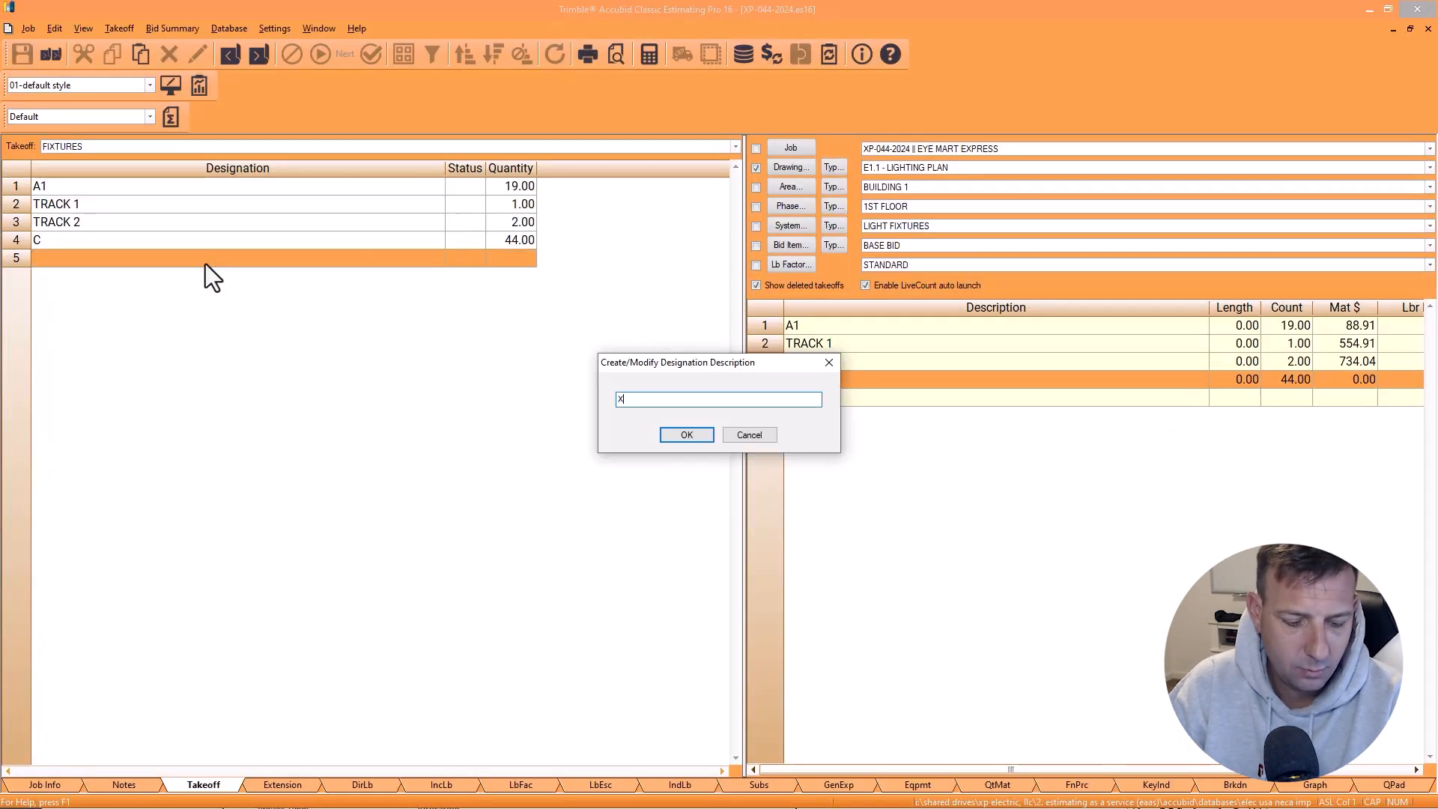
left_click(685, 434)
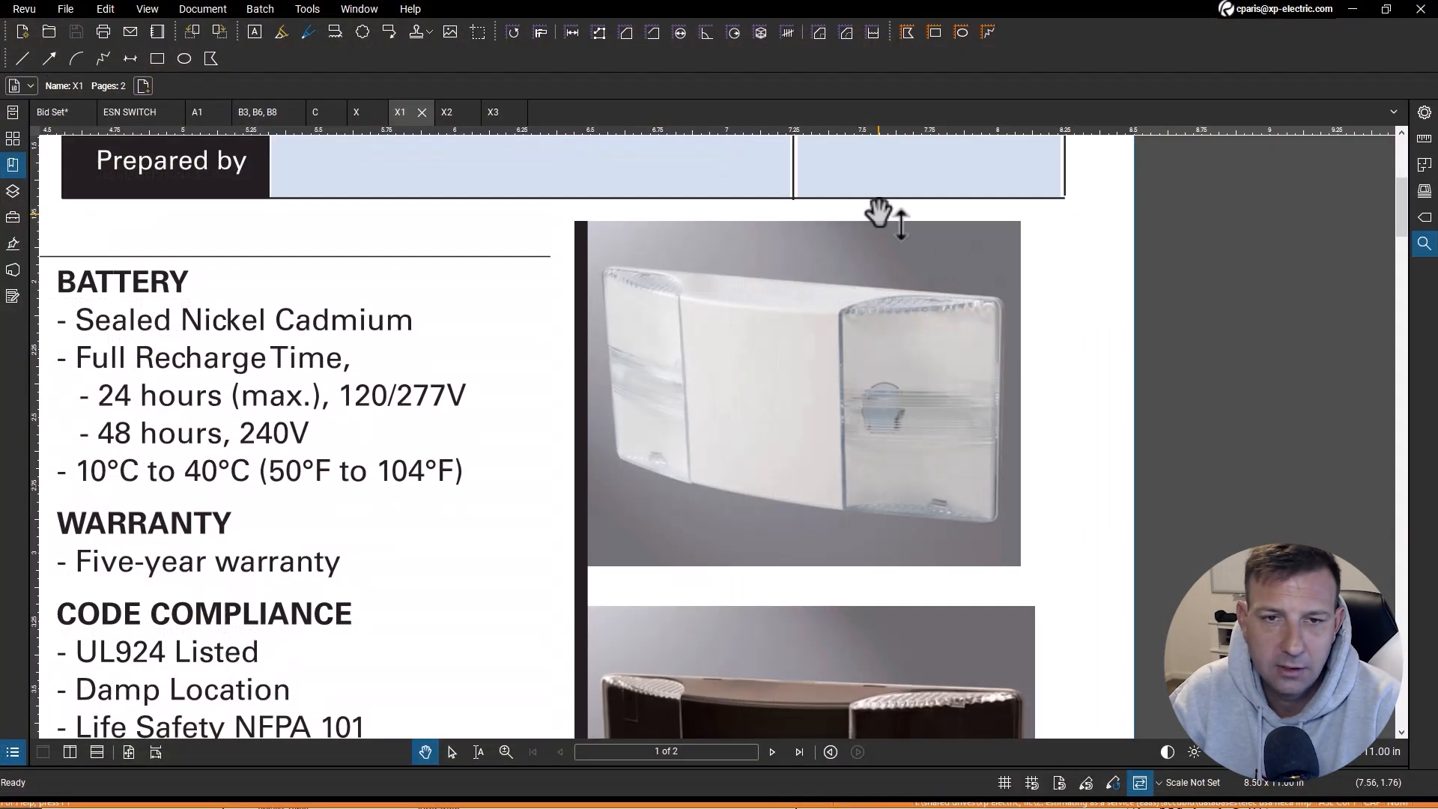
Step: Review the X1 cut sheet in Revu and examine the bid set's E1.1 lighting plan for X1 emergency lights and their keynotes
scroll(884, 212, "down", 5)
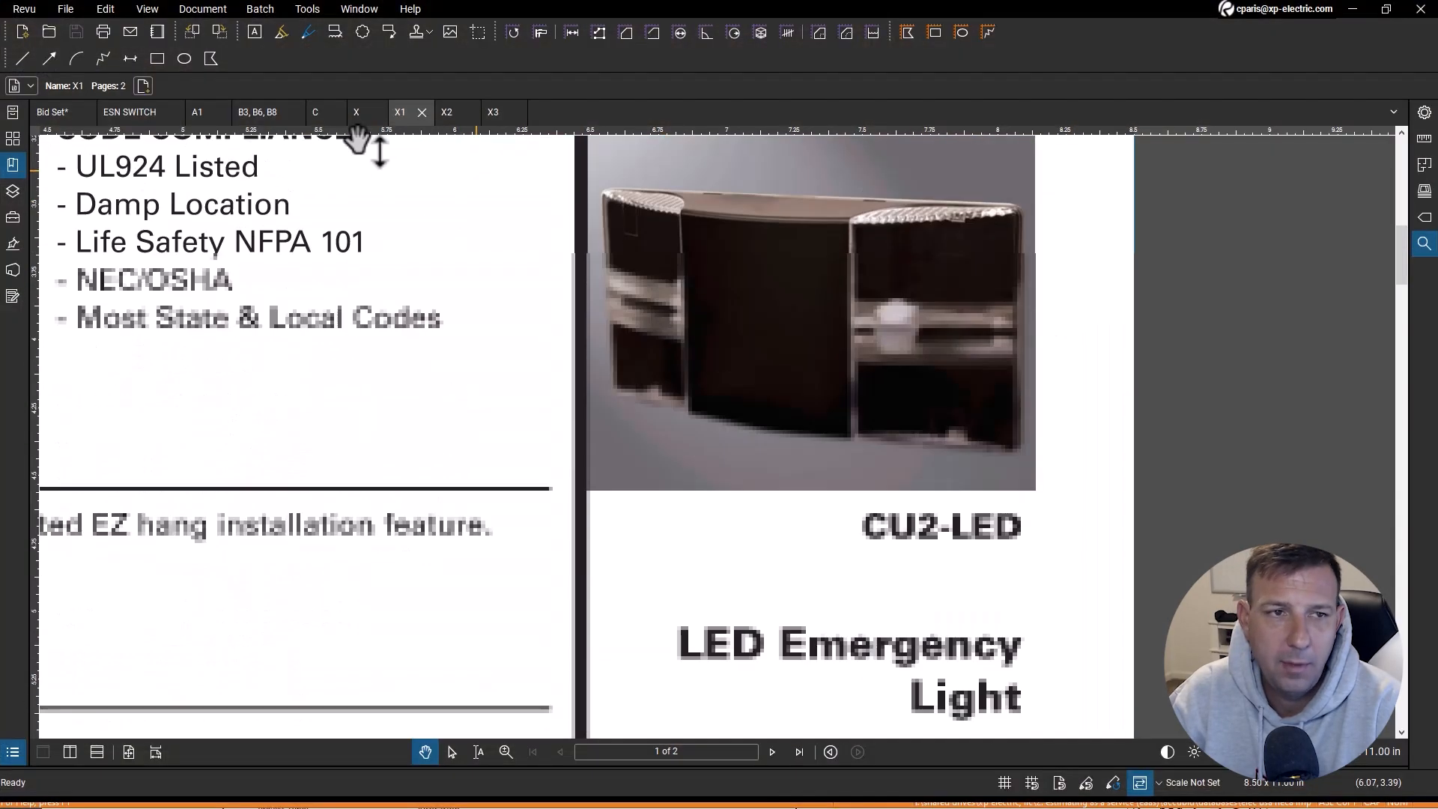
left_click(46, 111)
scroll(582, 379, "down", 4)
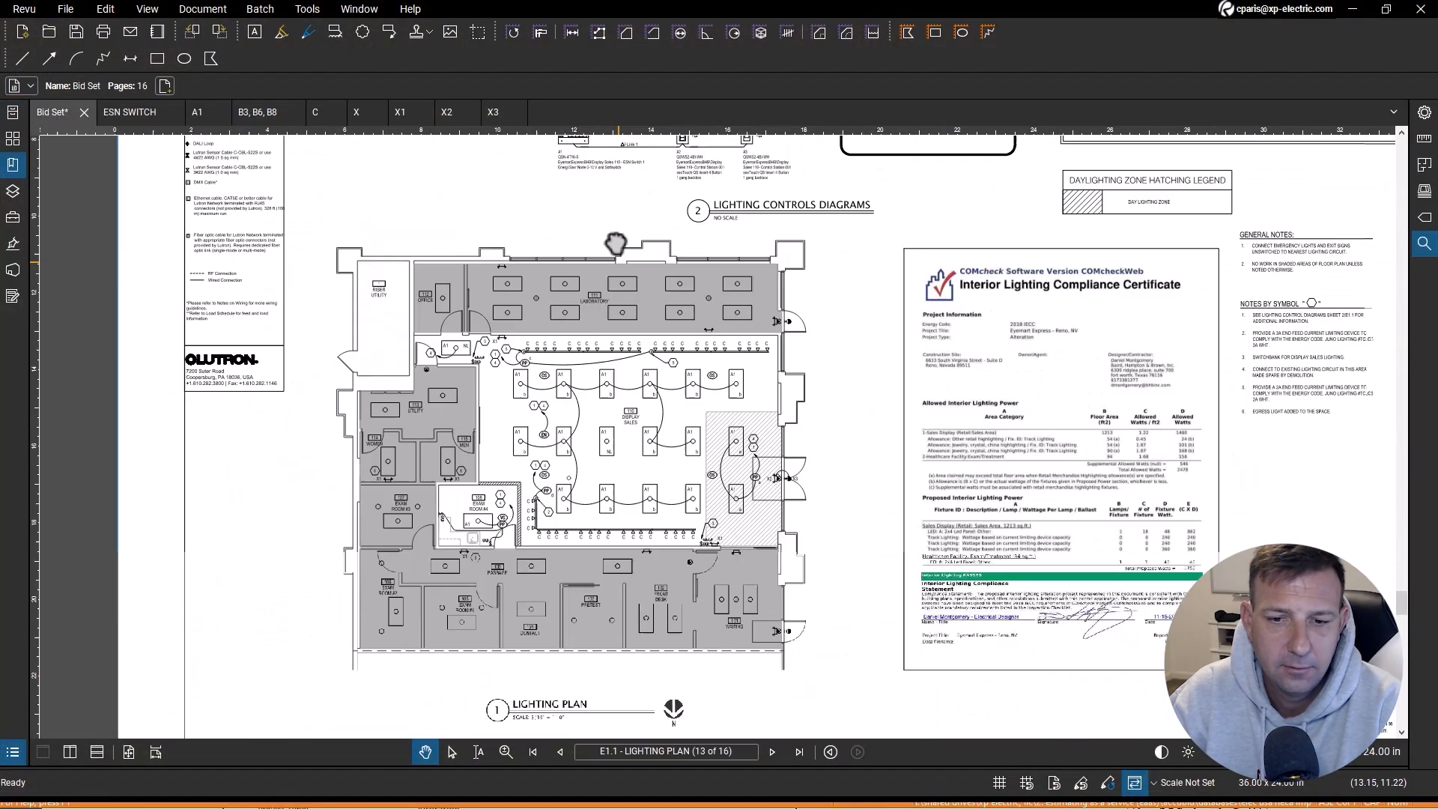
scroll(787, 367, "up", 3)
scroll(708, 530, "up", 5)
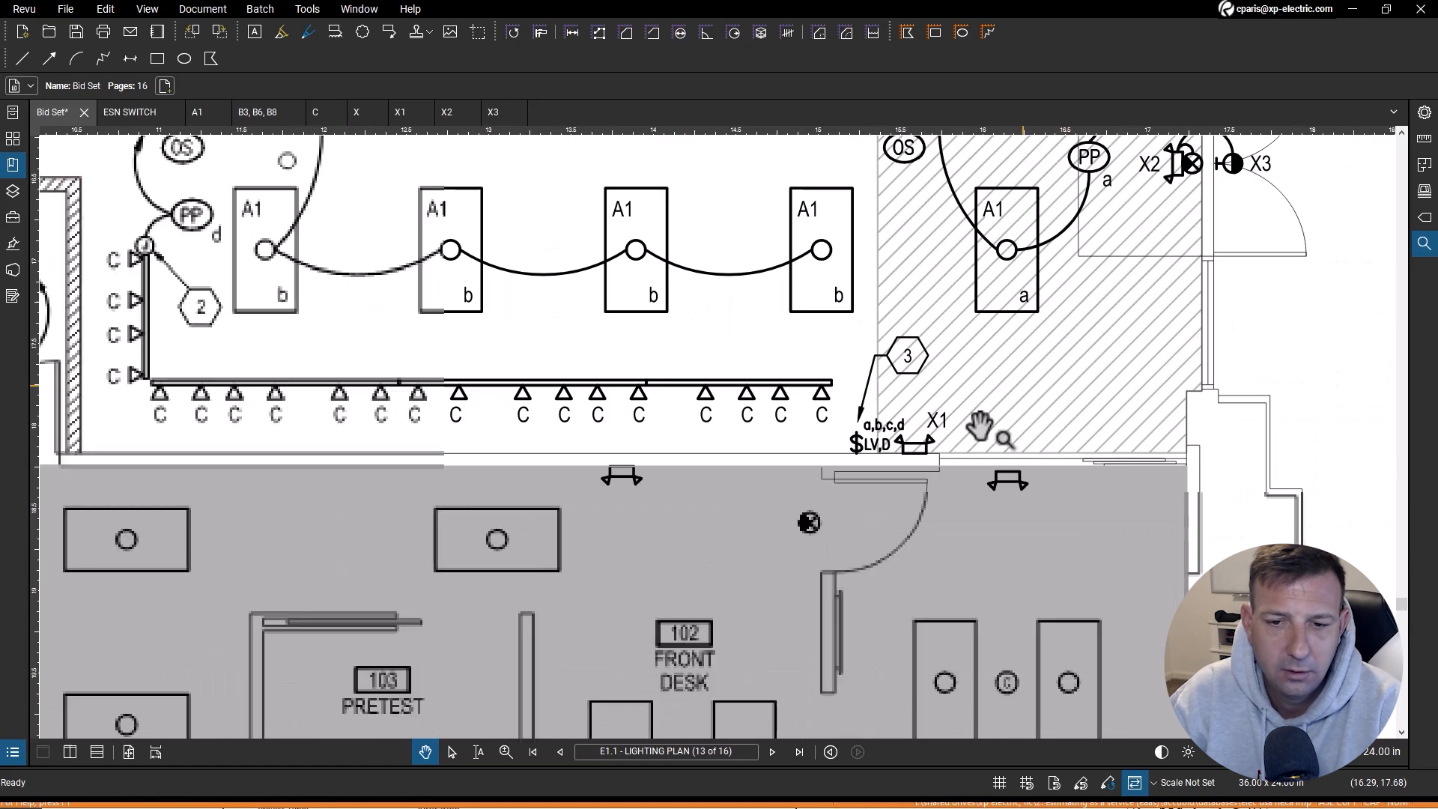
scroll(984, 470, "down", 7)
scroll(604, 450, "up", 4)
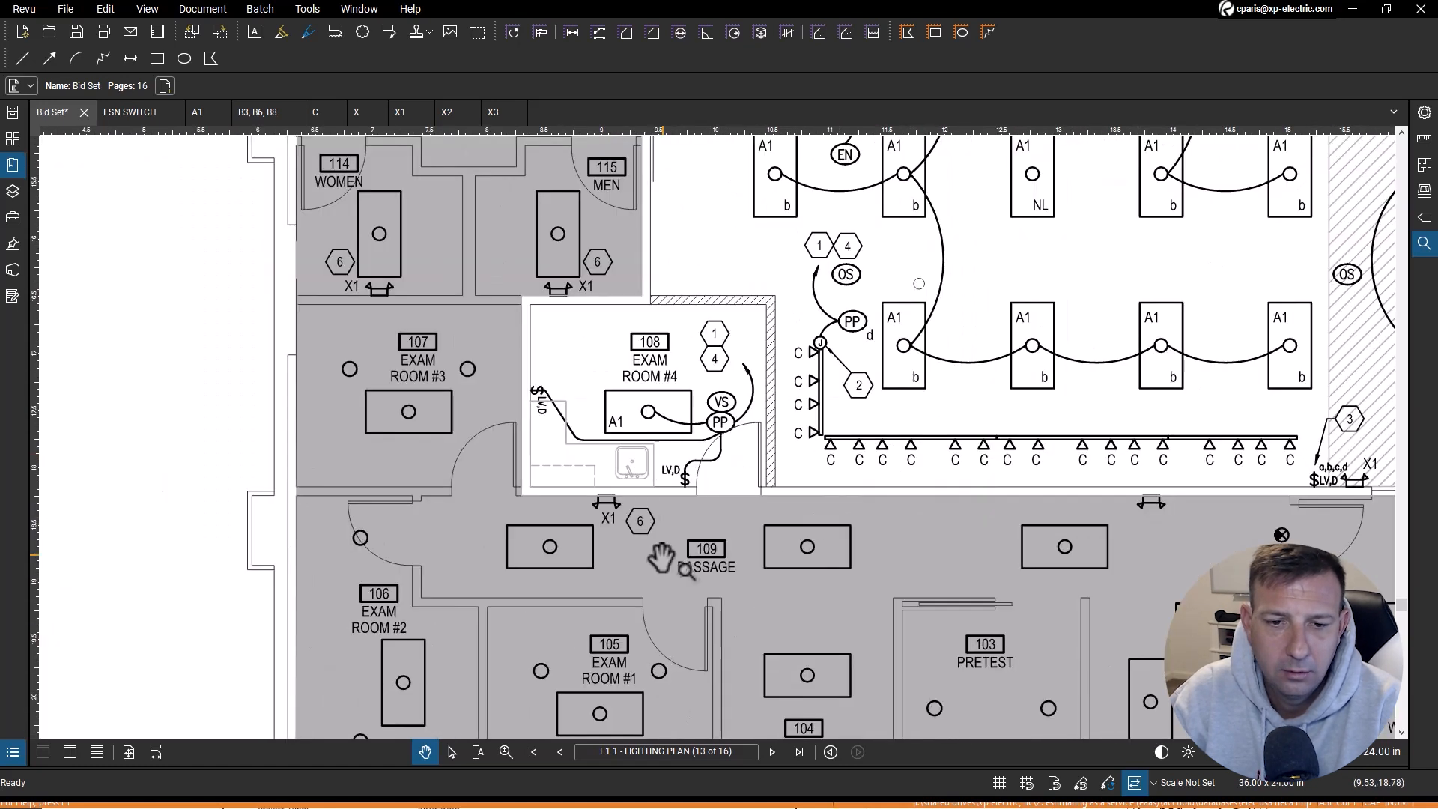
scroll(610, 560, "up", 4)
scroll(597, 471, "down", 5)
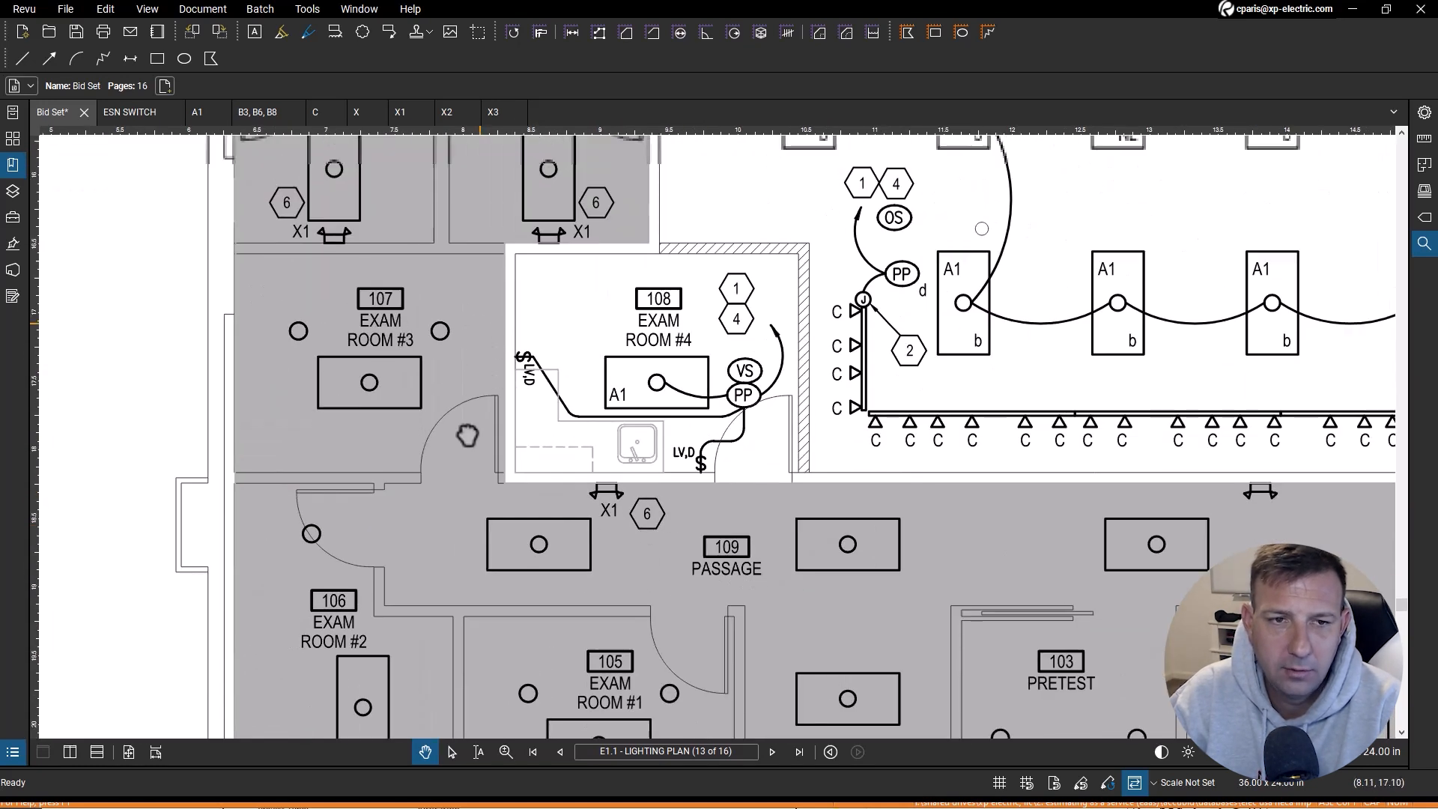
scroll(218, 437, "up", 2)
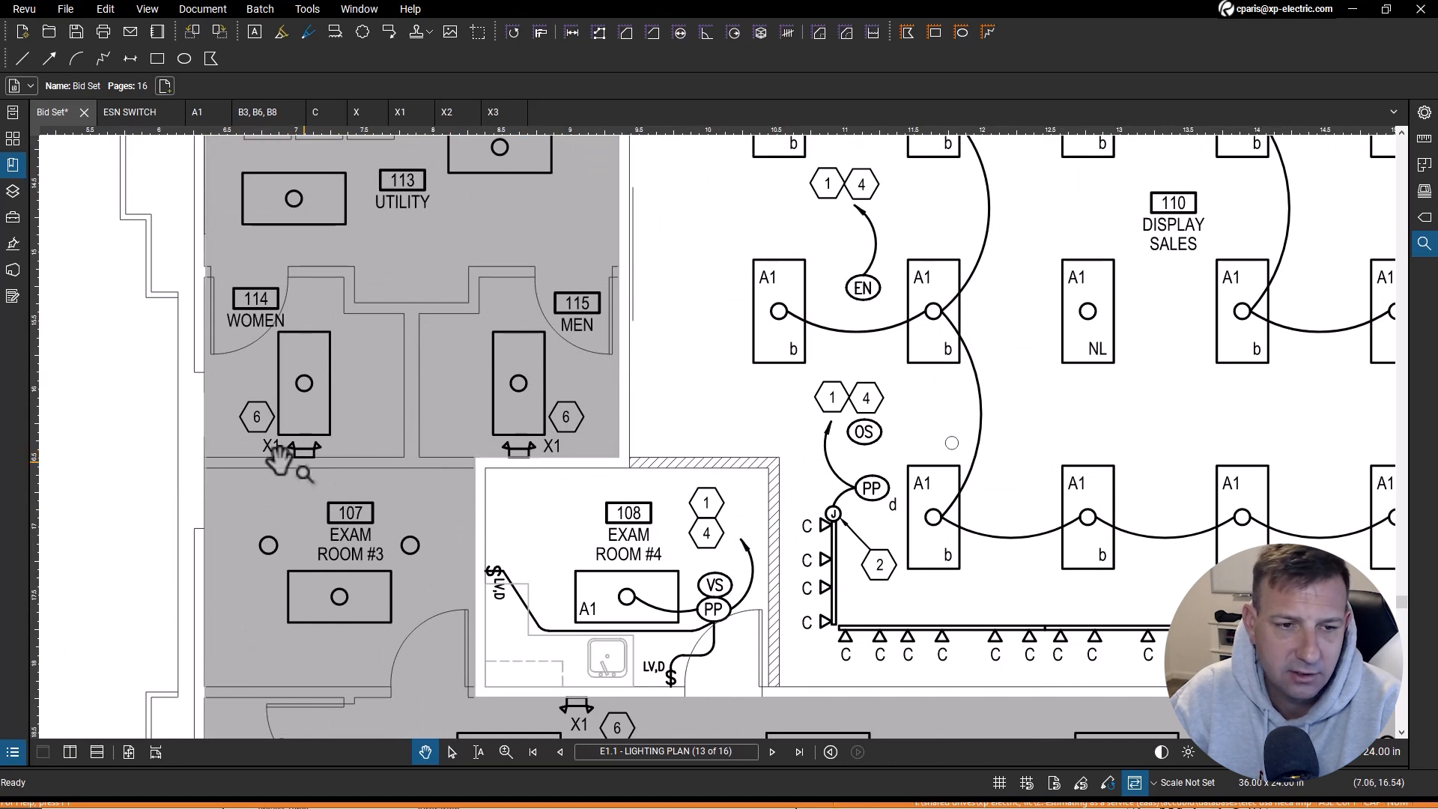
Step: Examine the E1.1 lighting plan's X1 emergency lights in rooms 114 and 115 and the text of keynote 6
scroll(279, 461, "down", 3)
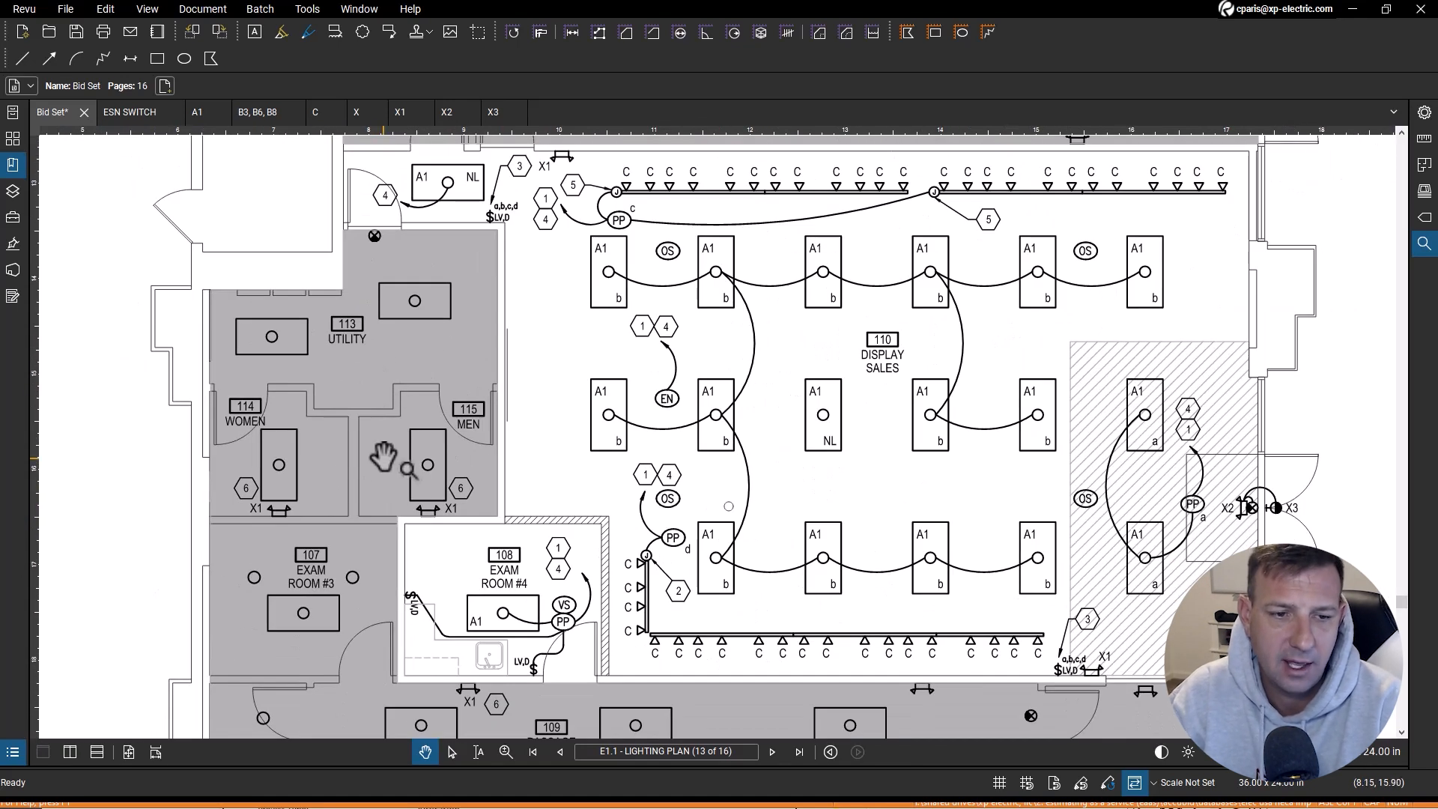
scroll(1117, 379, "down", 5)
scroll(475, 514, "up", 4)
scroll(250, 514, "up", 2)
scroll(238, 516, "down", 4)
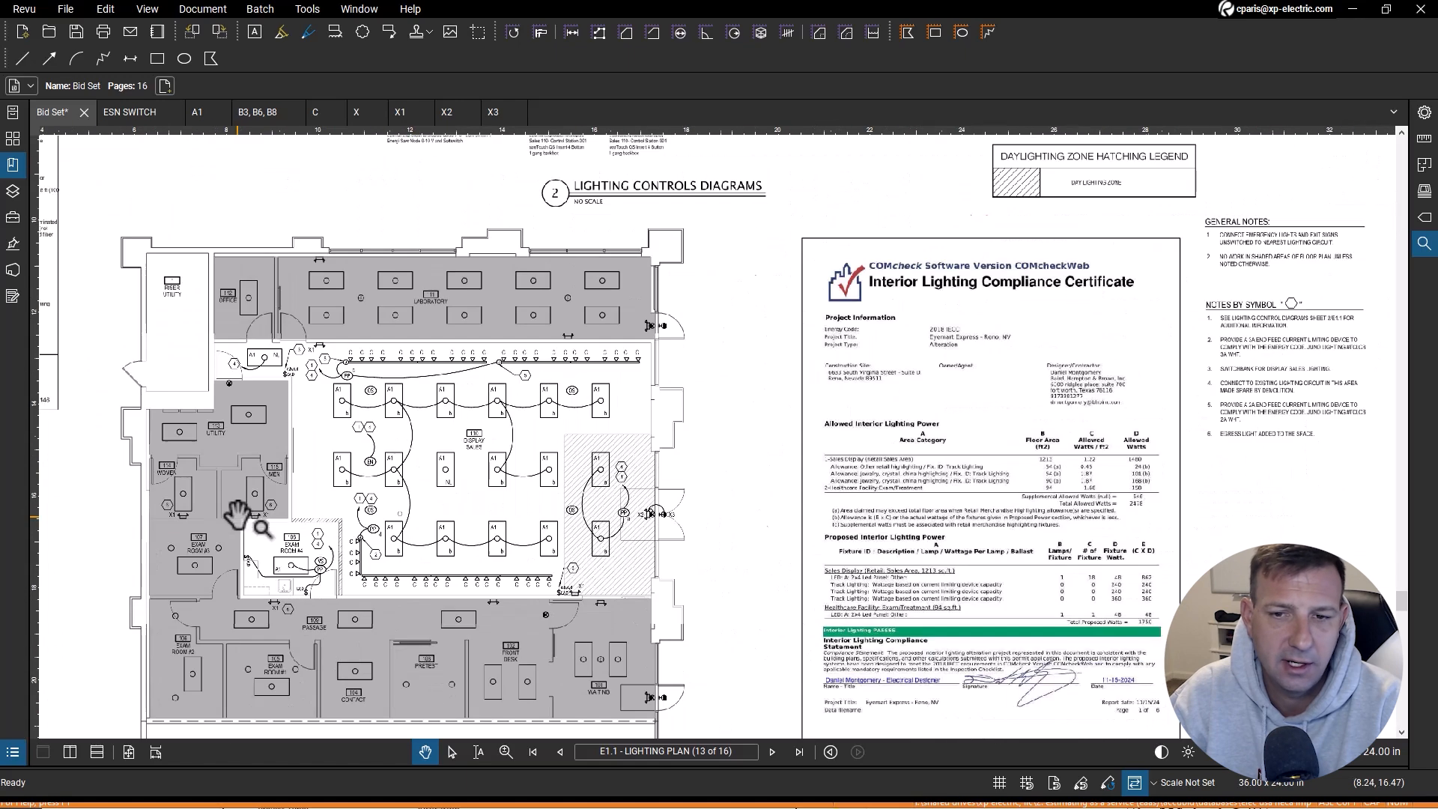
scroll(633, 508, "up", 8)
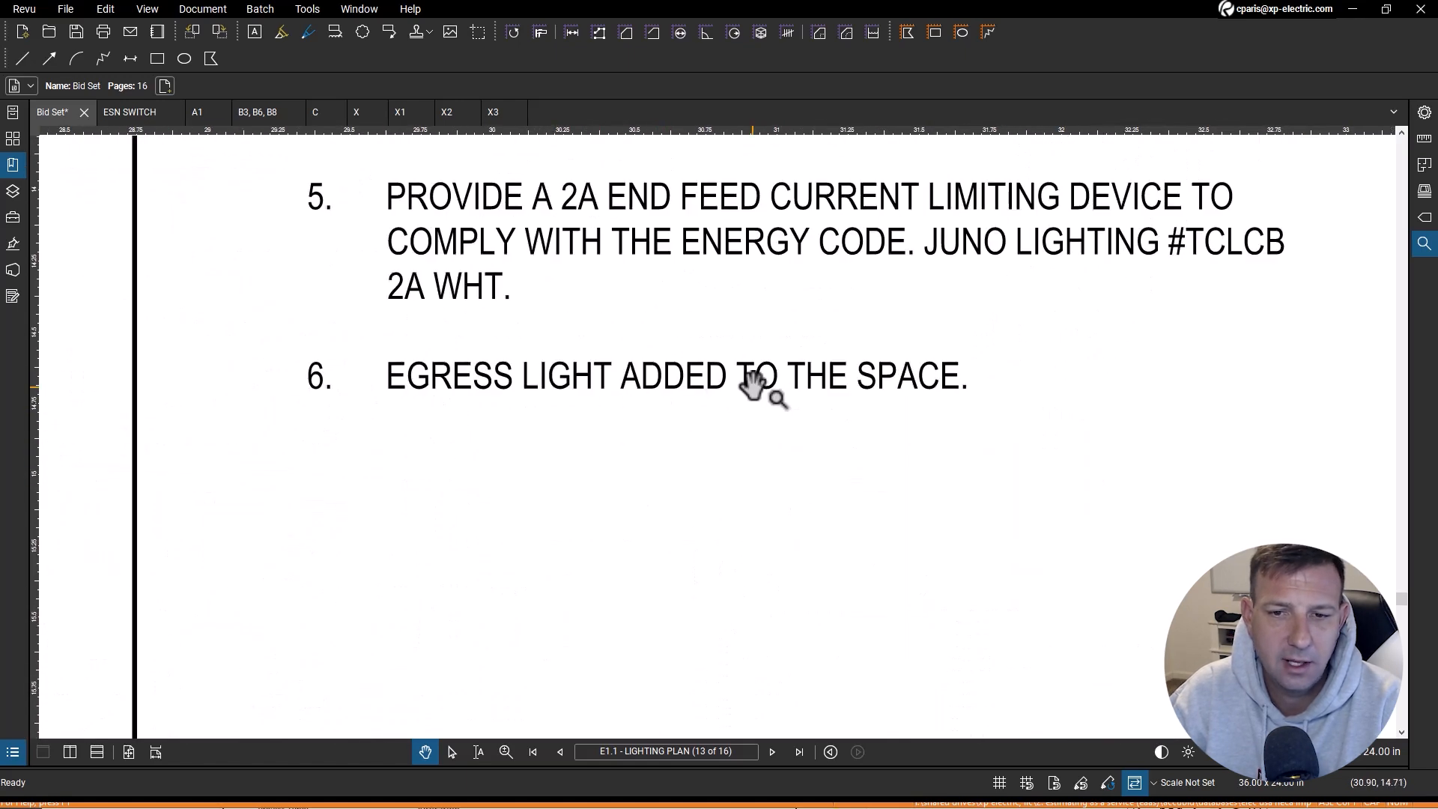
scroll(753, 384, "down", 2)
scroll(347, 330, "down", 3)
scroll(749, 386, "up", 1)
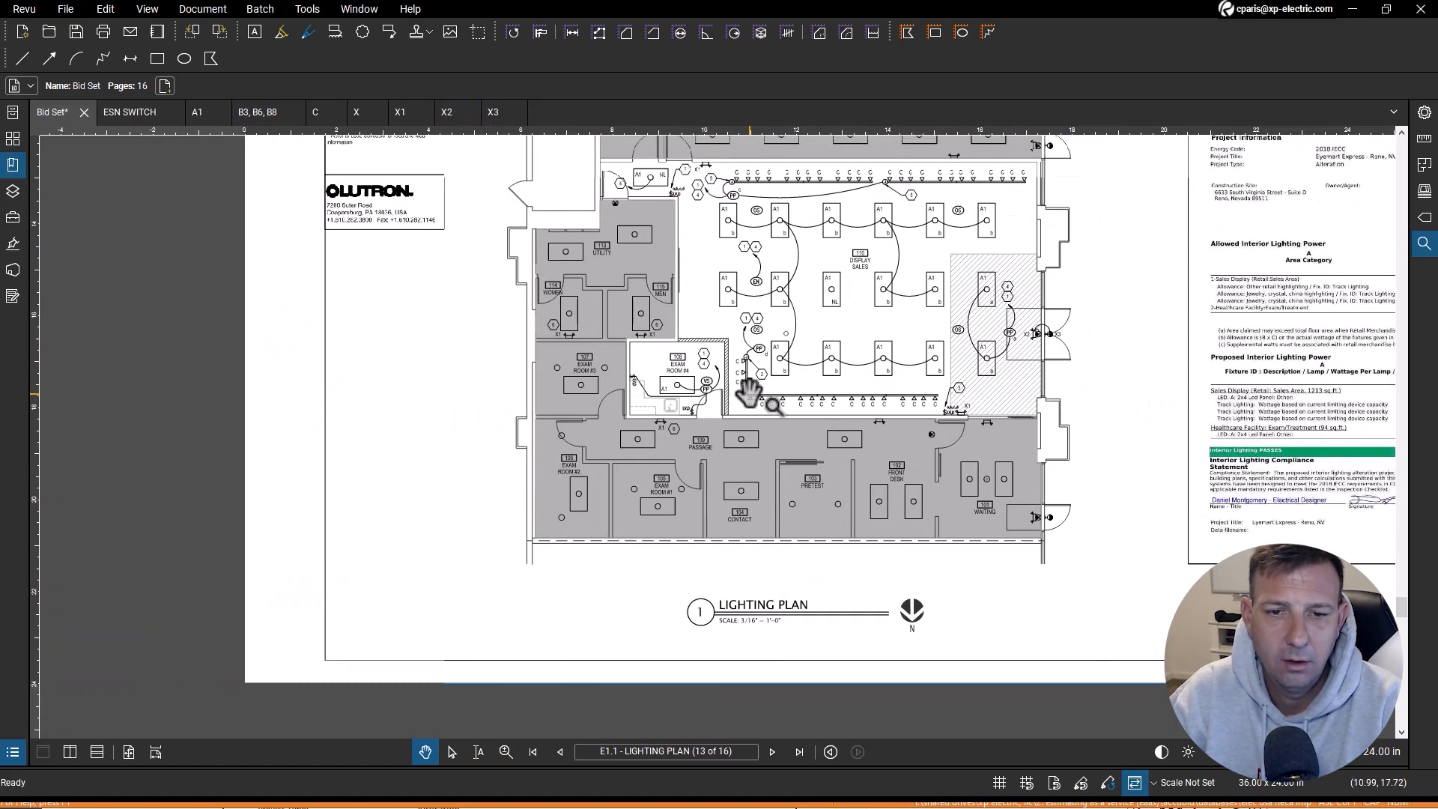
scroll(584, 324, "up", 4)
left_click_drag(584, 323, 497, 401)
scroll(494, 404, "up", 2)
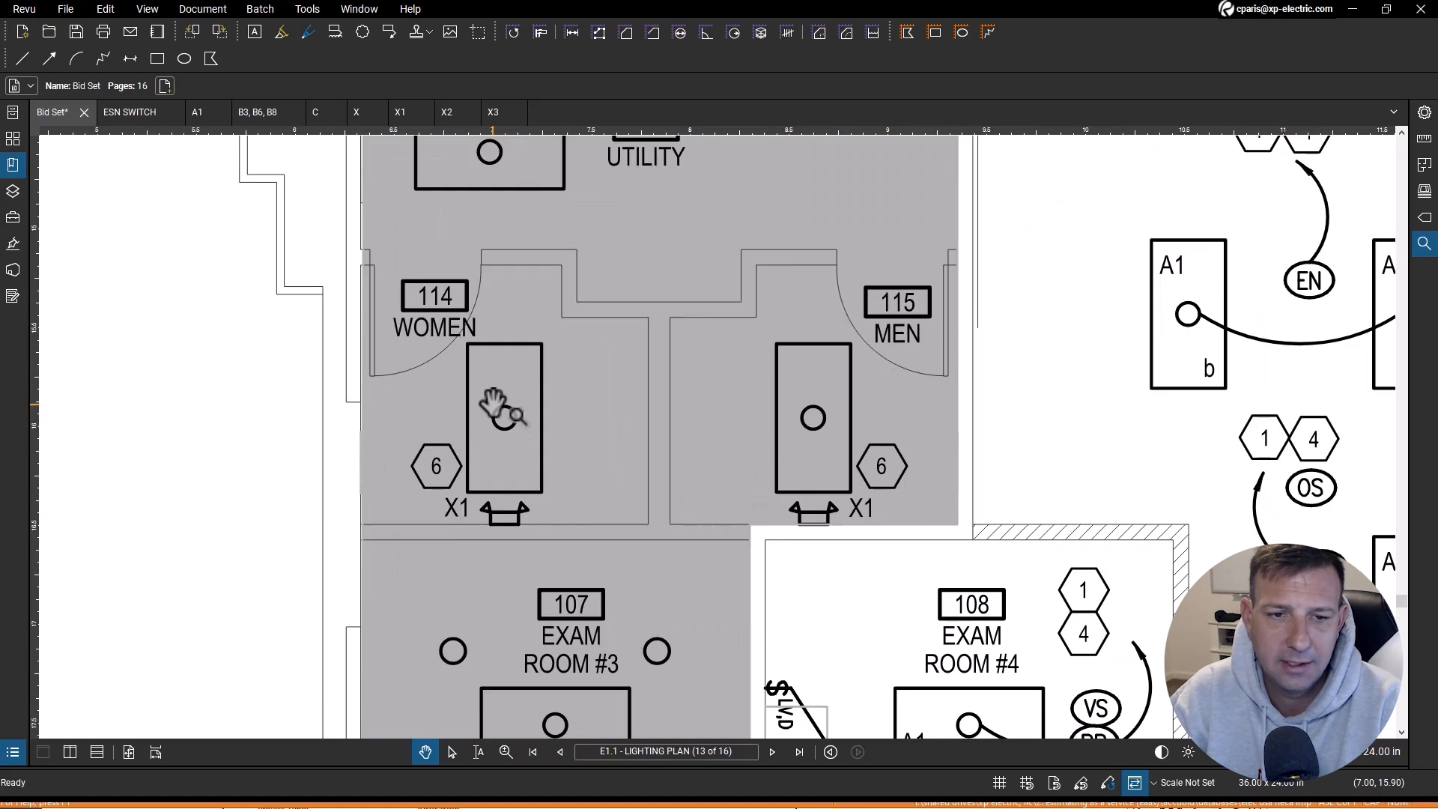
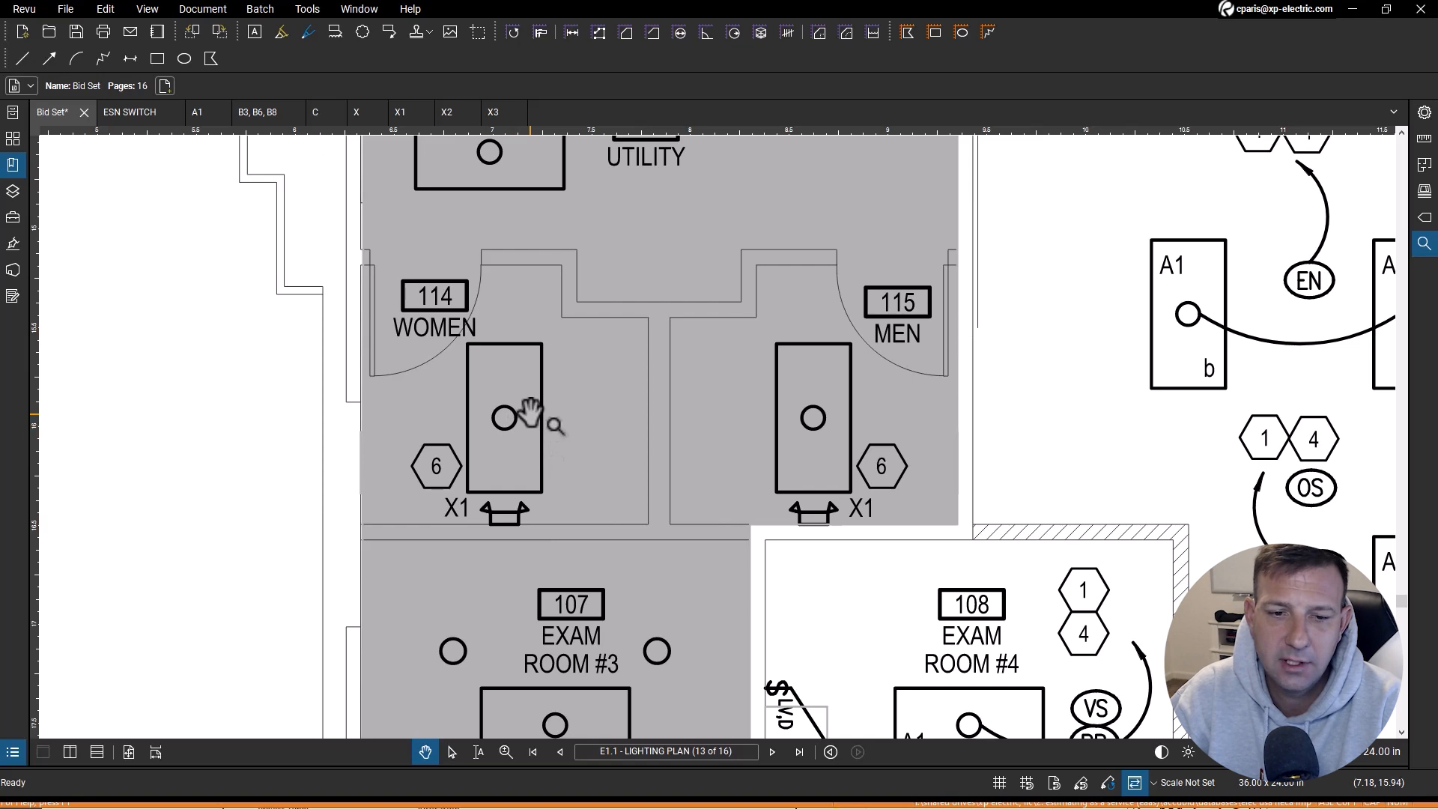
scroll(530, 411, "down", 5)
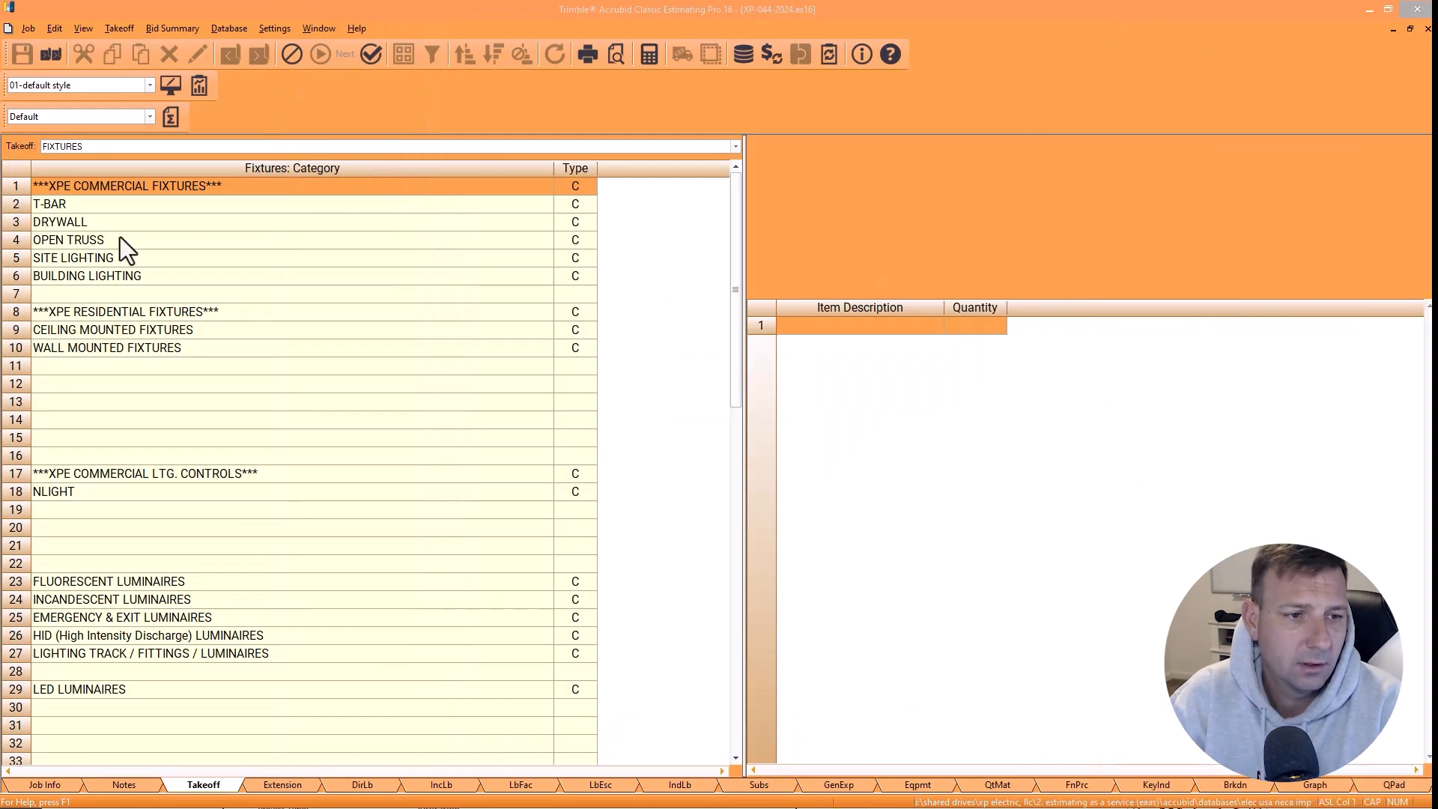
Step: In Accubid, start the X1 takeoff with BATTERY PACK 2 HEAD SURF from the emergency and exit luminaires
left_click(84, 615)
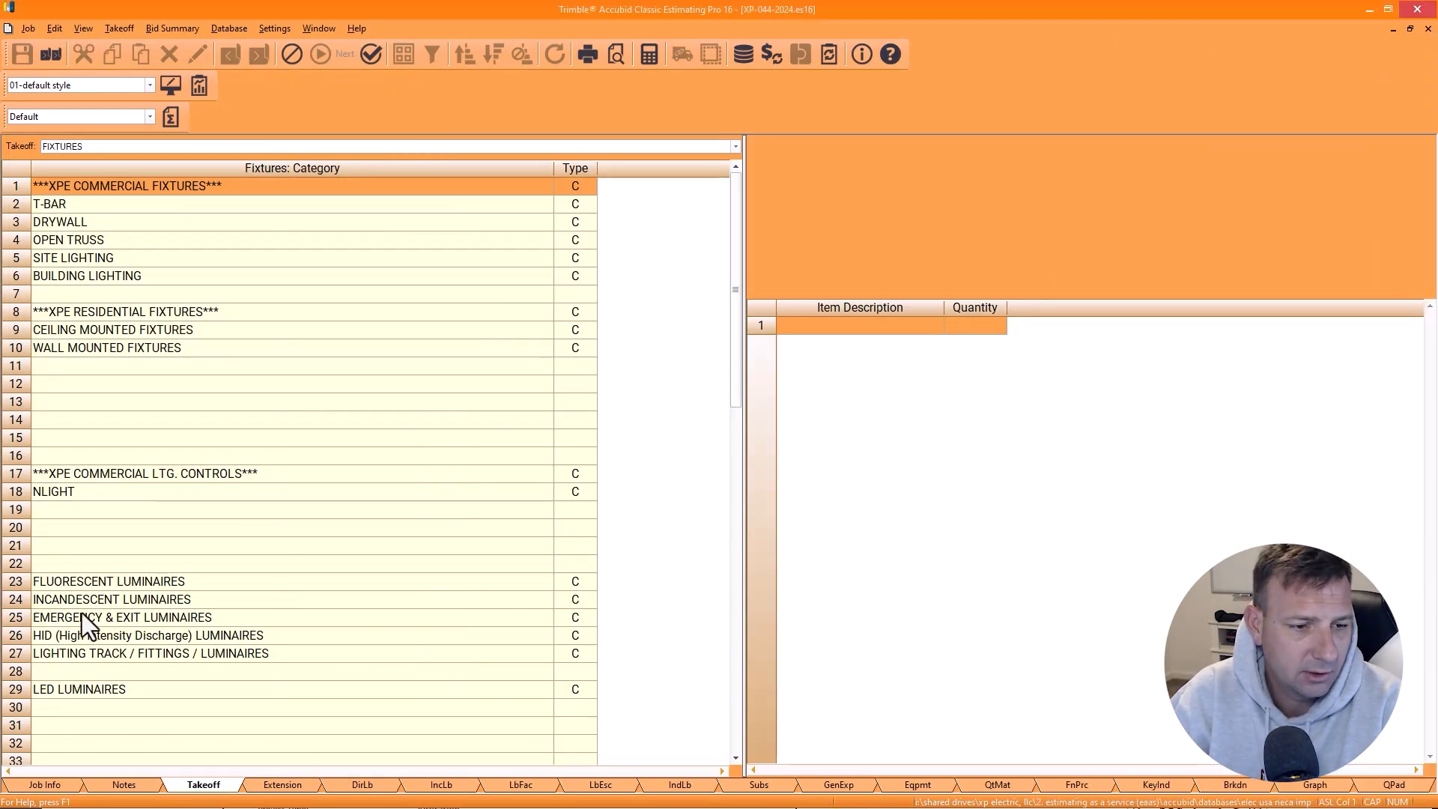
left_click(90, 188)
key("Escape")
left_click(88, 219)
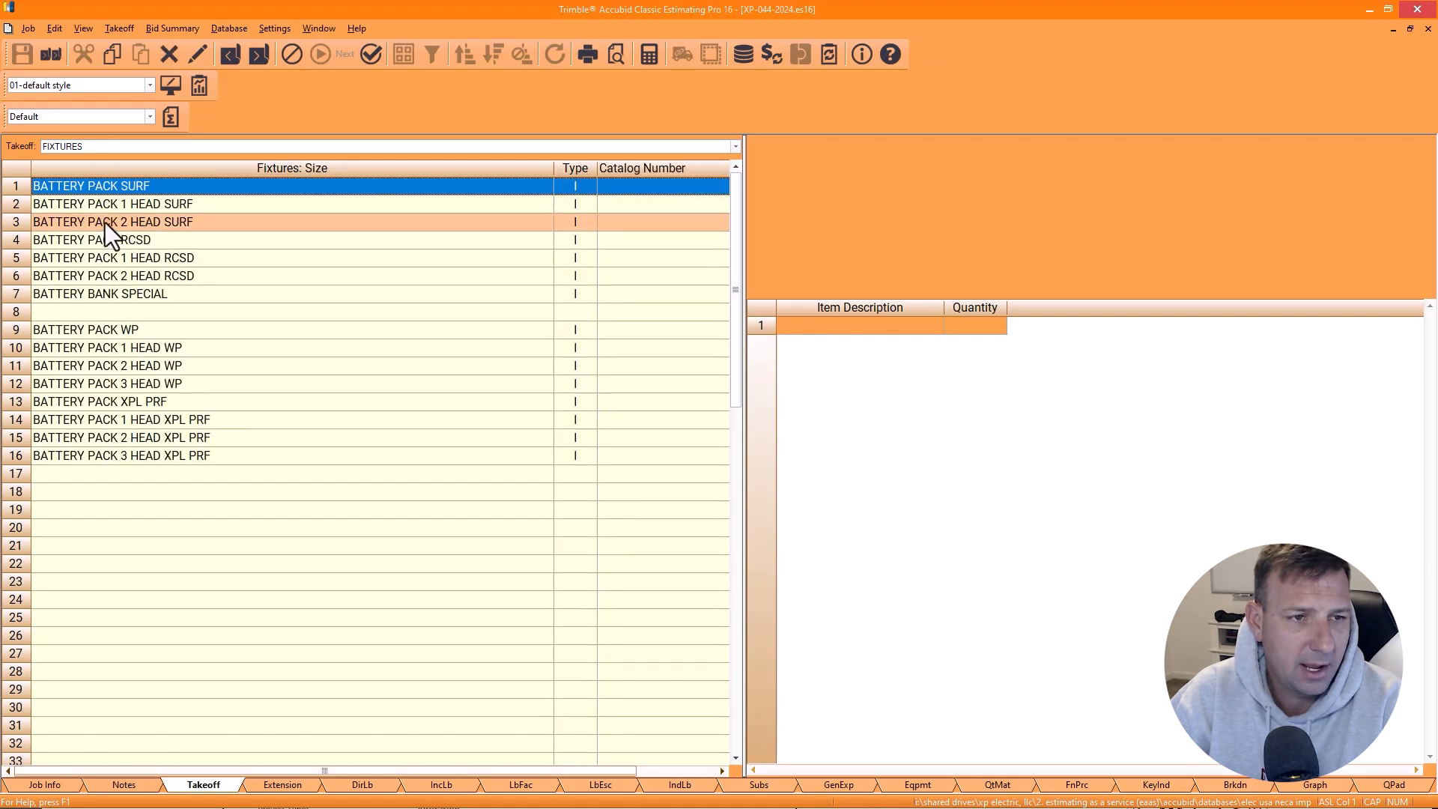
double_click(104, 222)
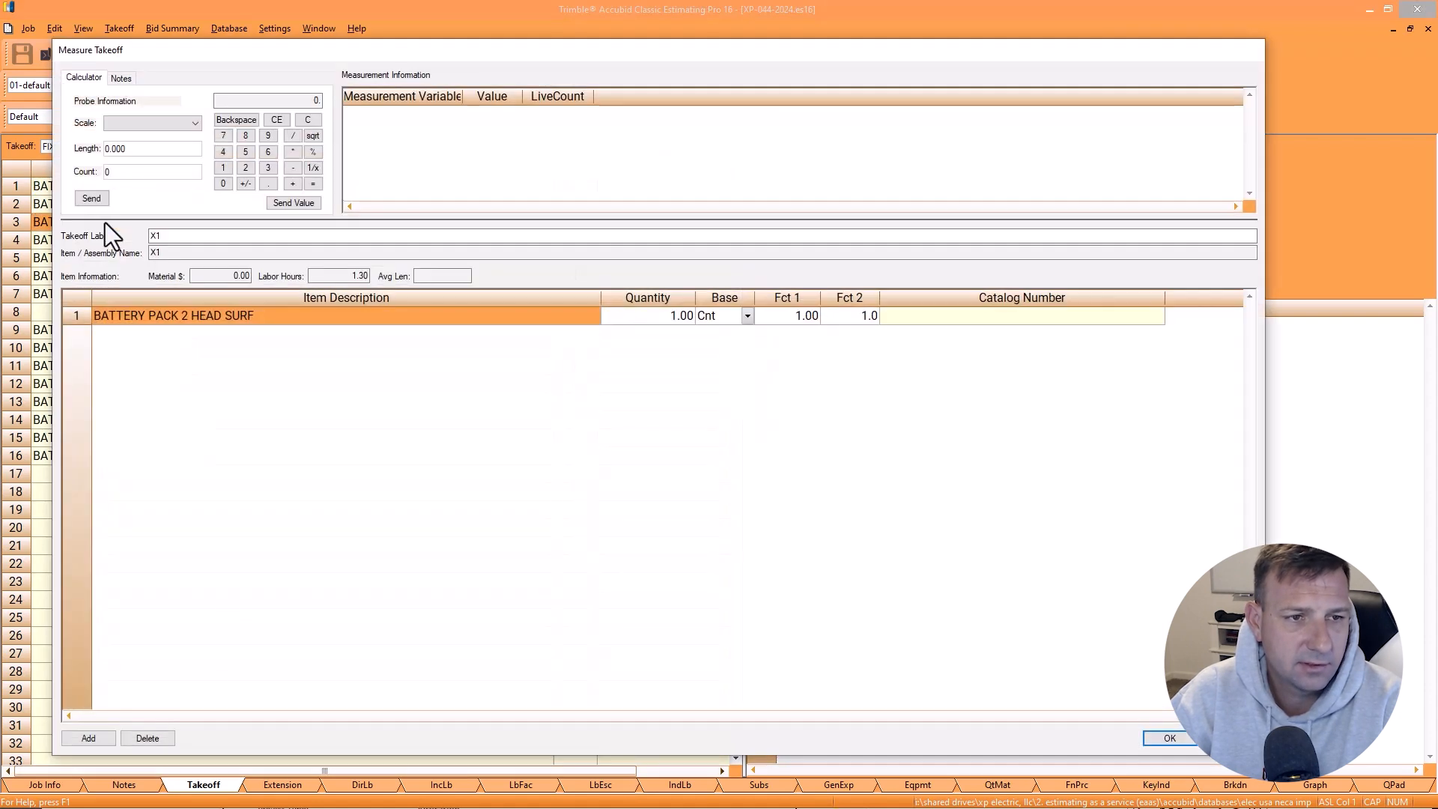
Step: Browse the item database's steel device, handy, masonry and non-metallic rework boxes for a box suited to X1
left_click(92, 740)
double_click(421, 314)
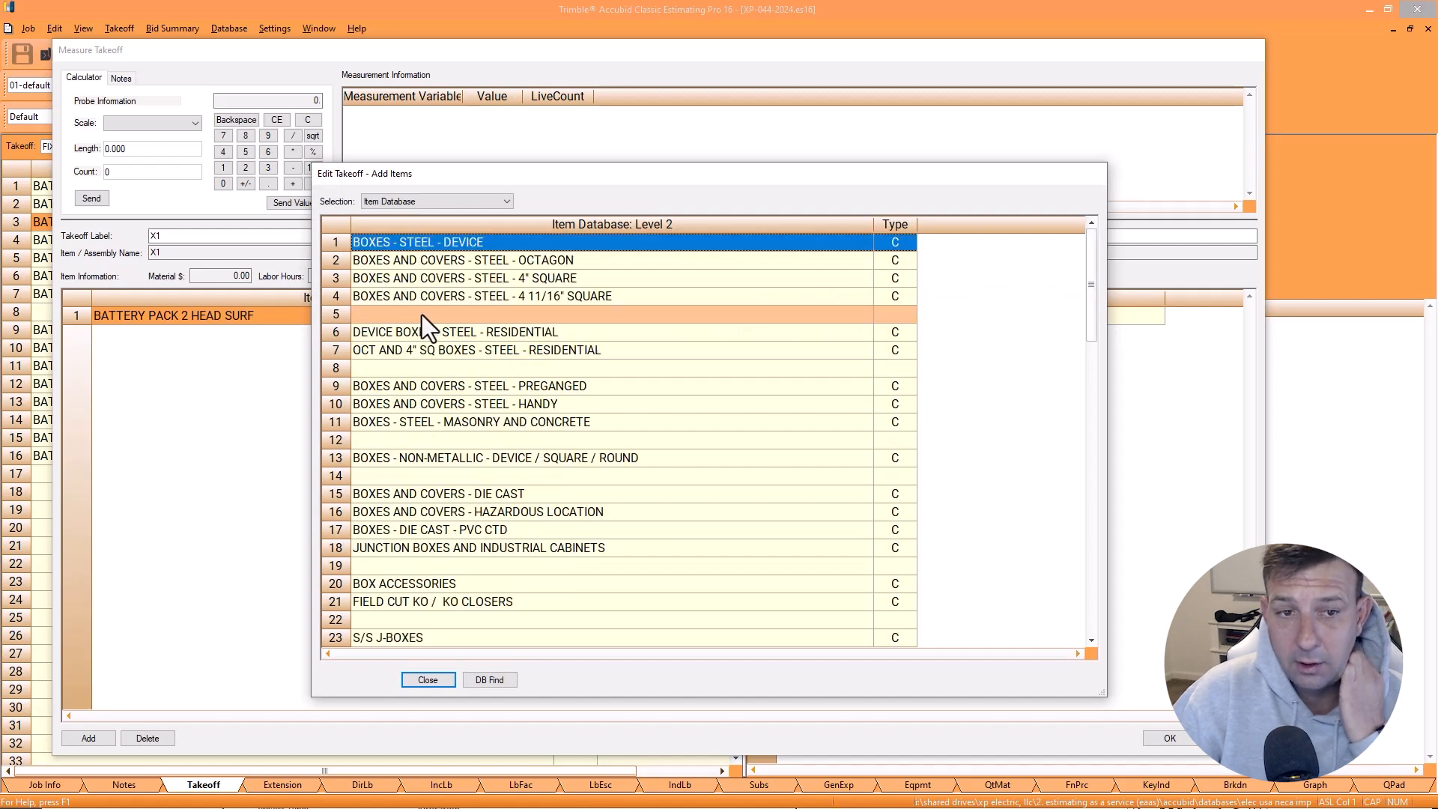
double_click(449, 240)
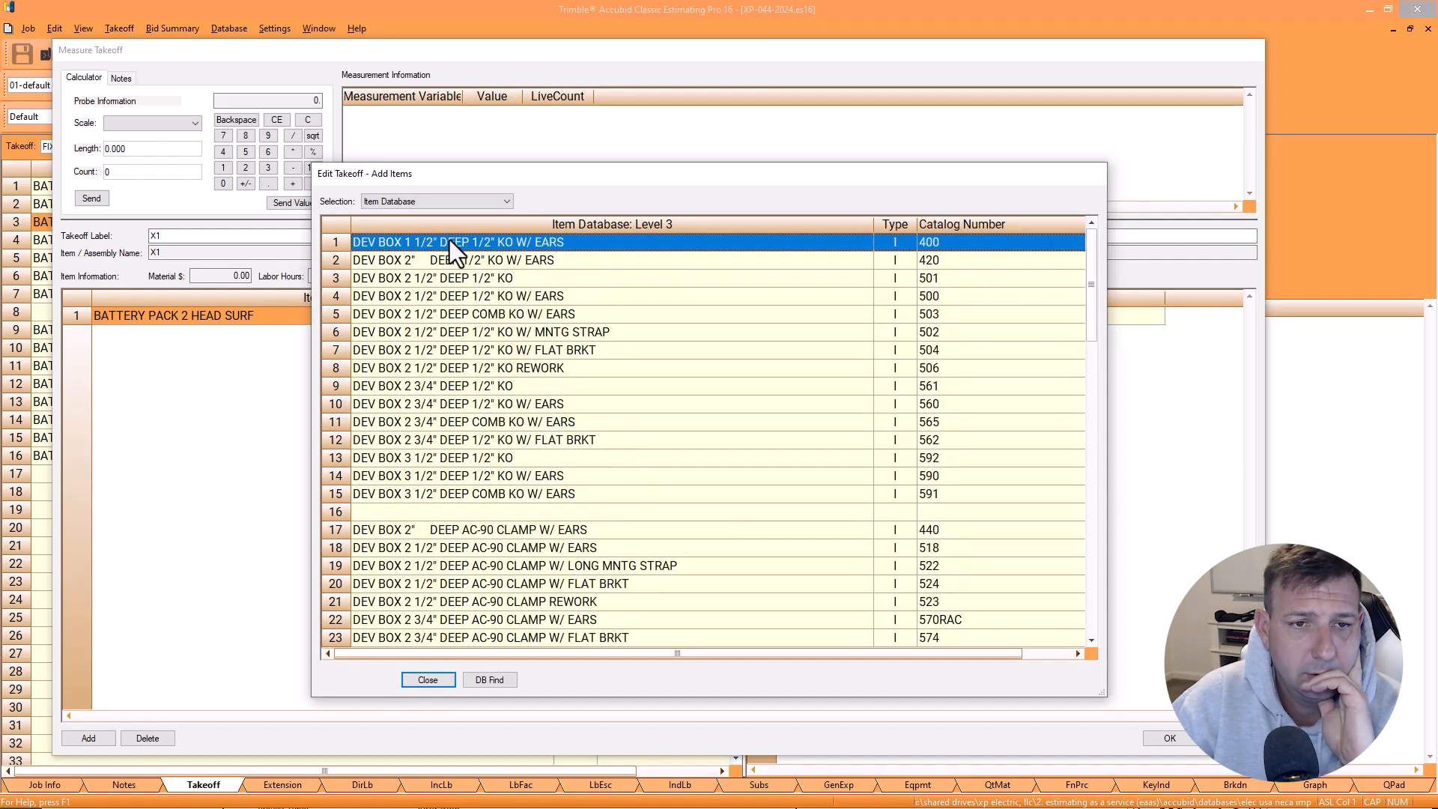
right_click(450, 240)
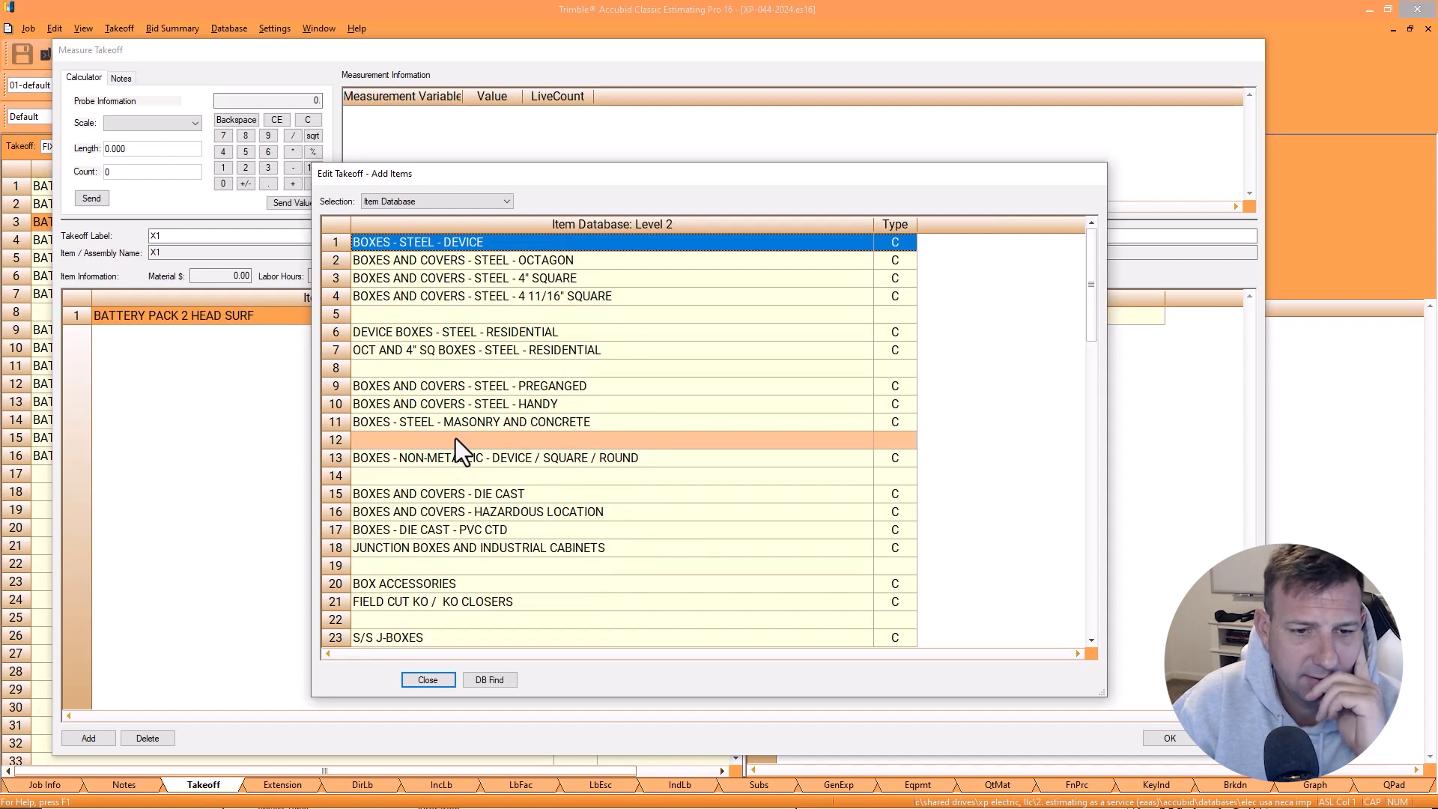
left_click(462, 405)
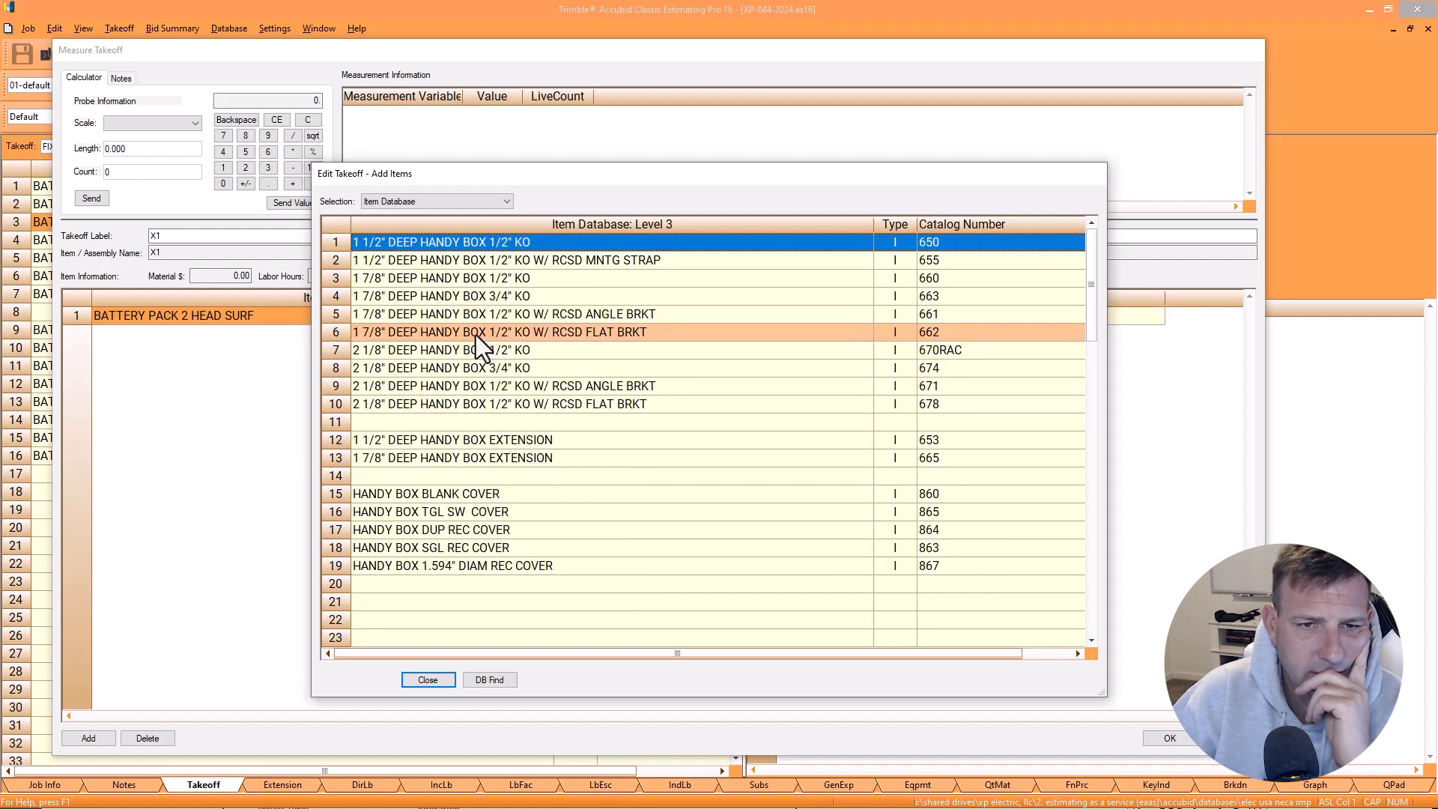
right_click(486, 320)
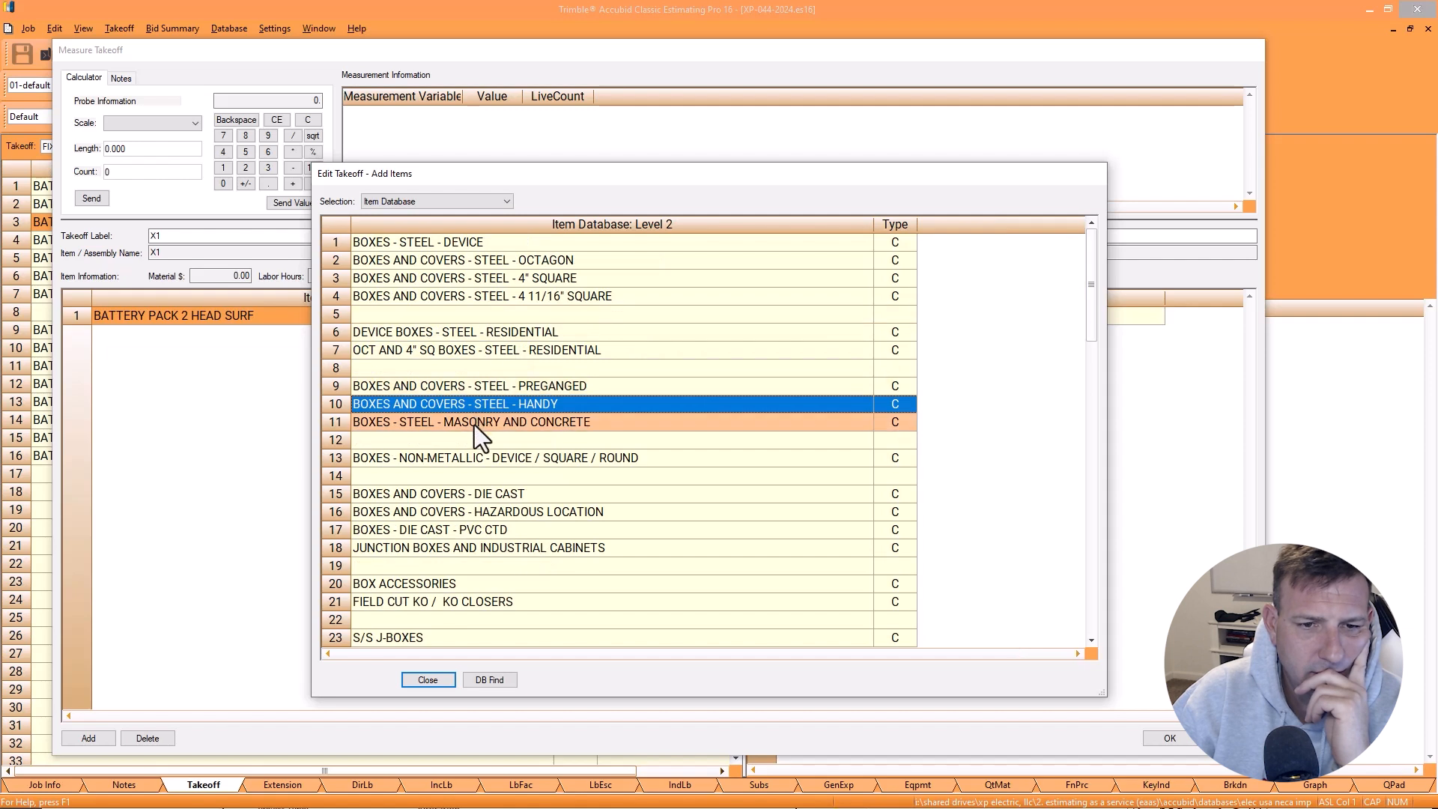
left_click(474, 423)
scroll(488, 300, "down", 4)
right_click(488, 301)
left_click(483, 458)
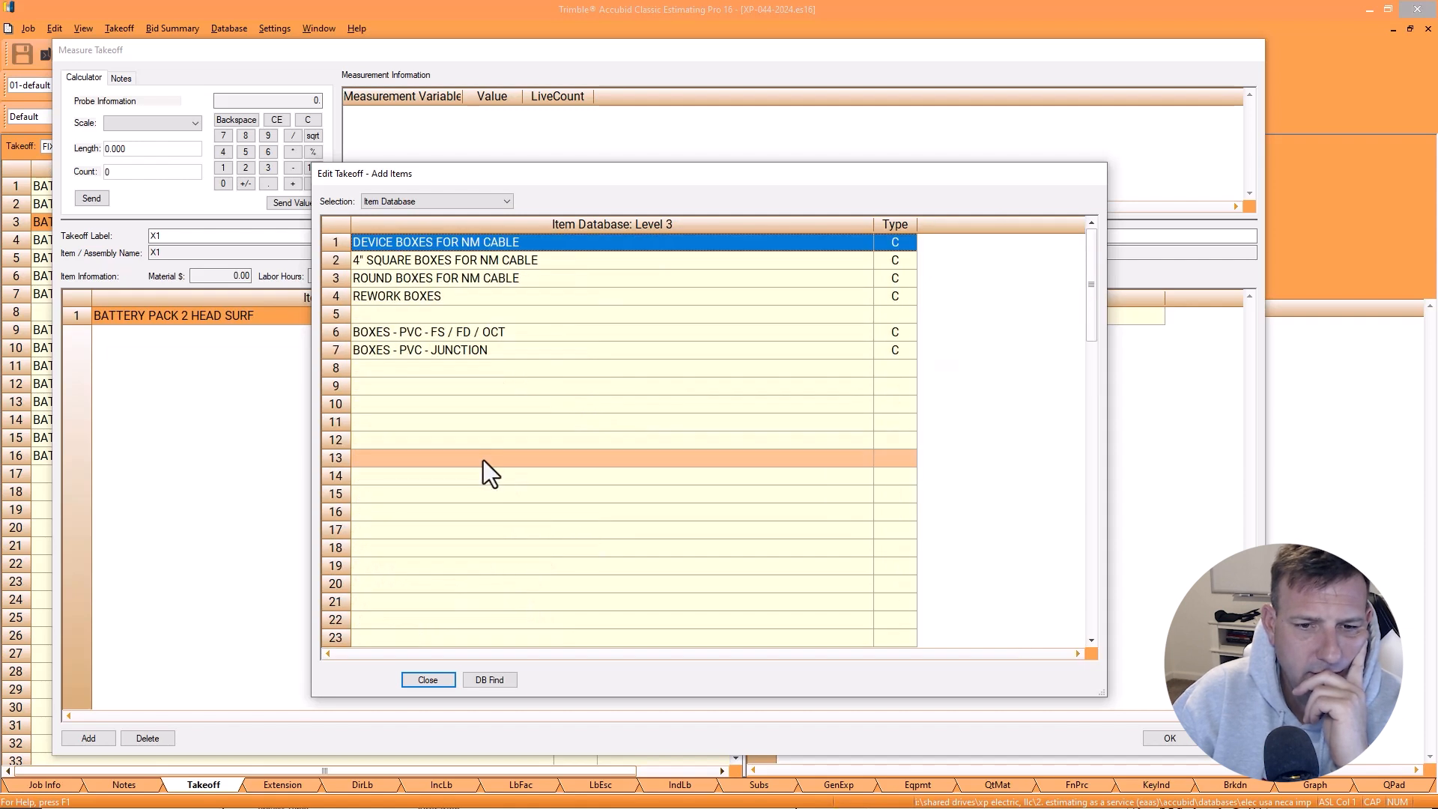
left_click(448, 299)
left_click(448, 299)
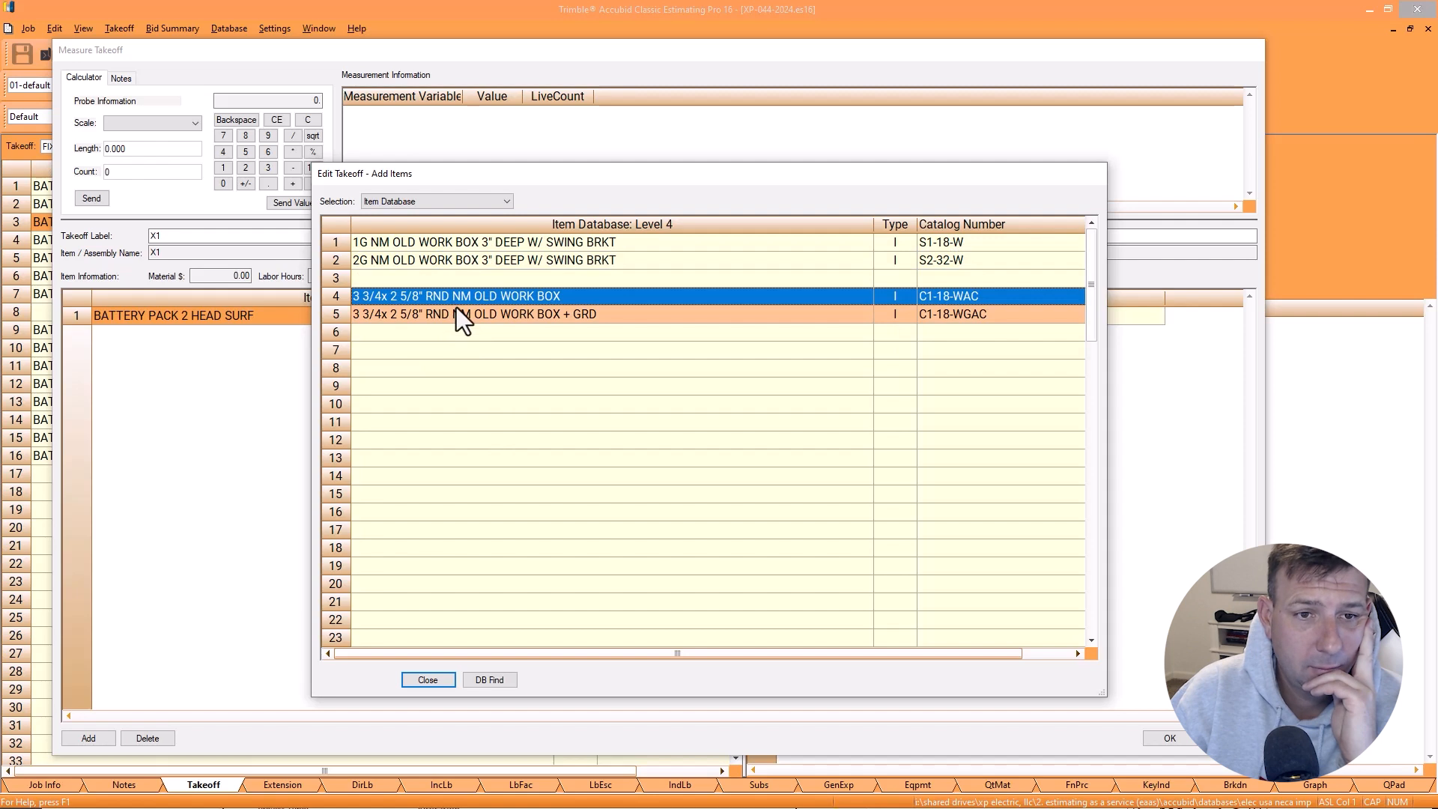
right_click(457, 307)
right_click(456, 307)
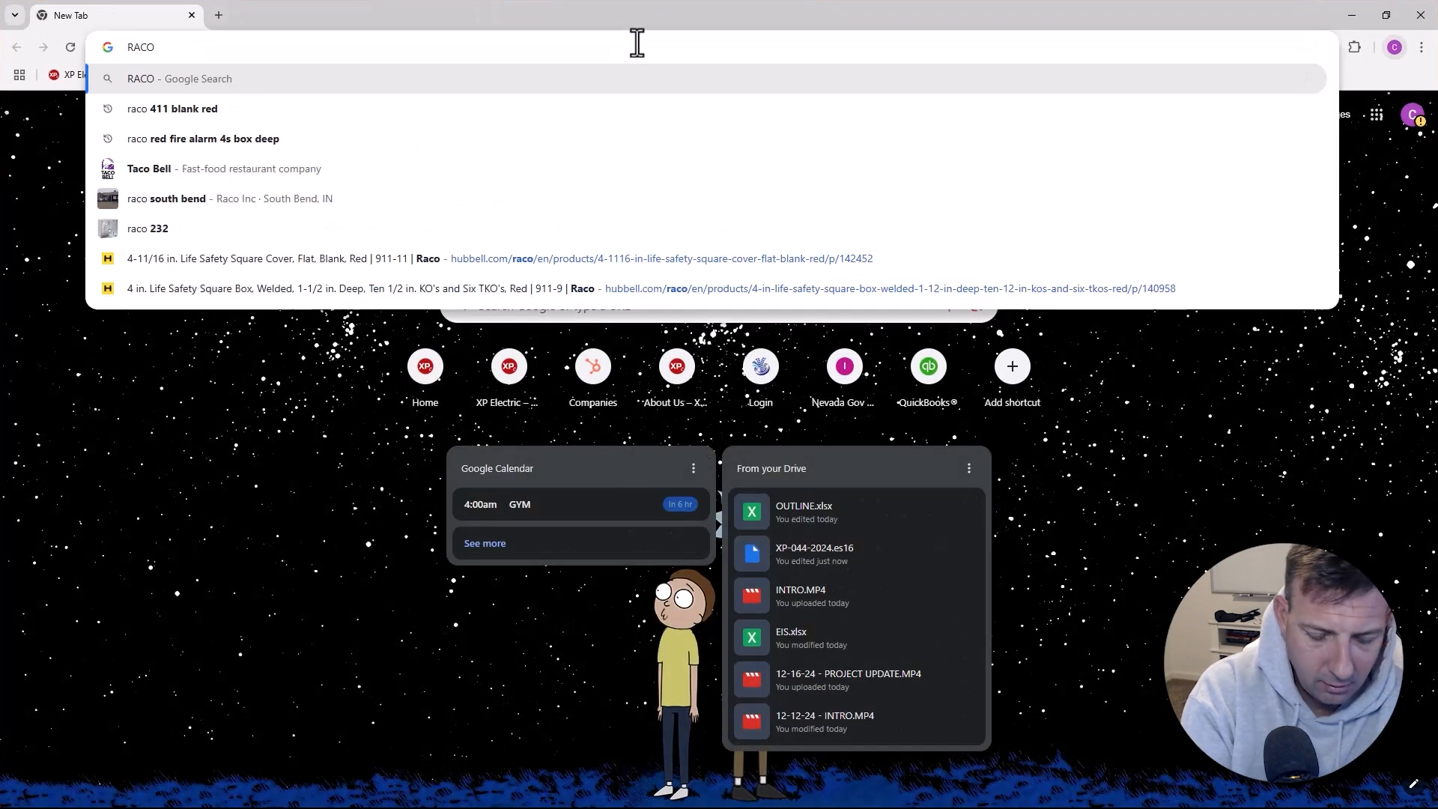
Step: Search the web in Chrome for "RACO SINGLE GANG CUT IN BOX" and Accubid's item database for 509
type("SINGLE GANG CUT IN BOX")
key("Return")
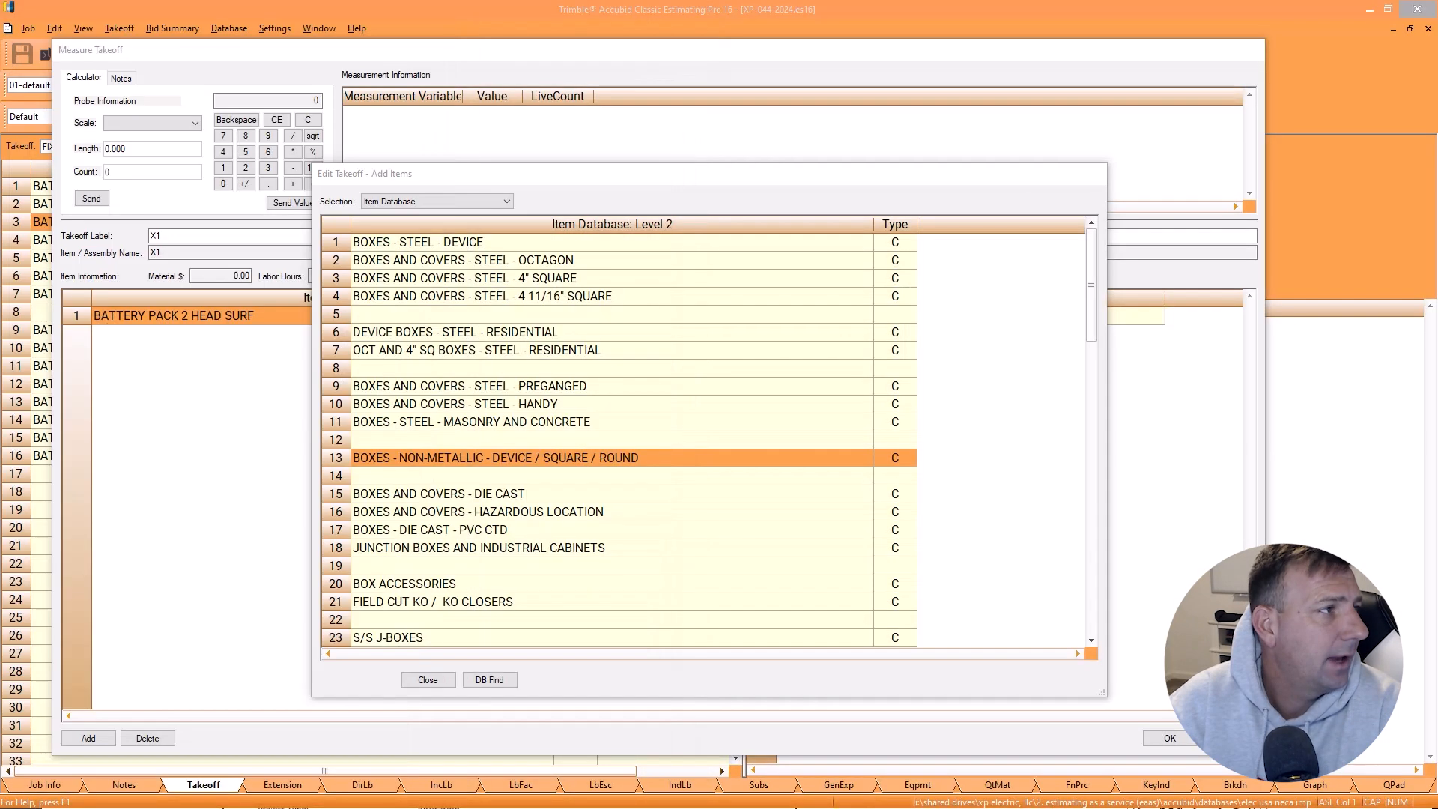
left_click(498, 679)
type("509")
key("Return")
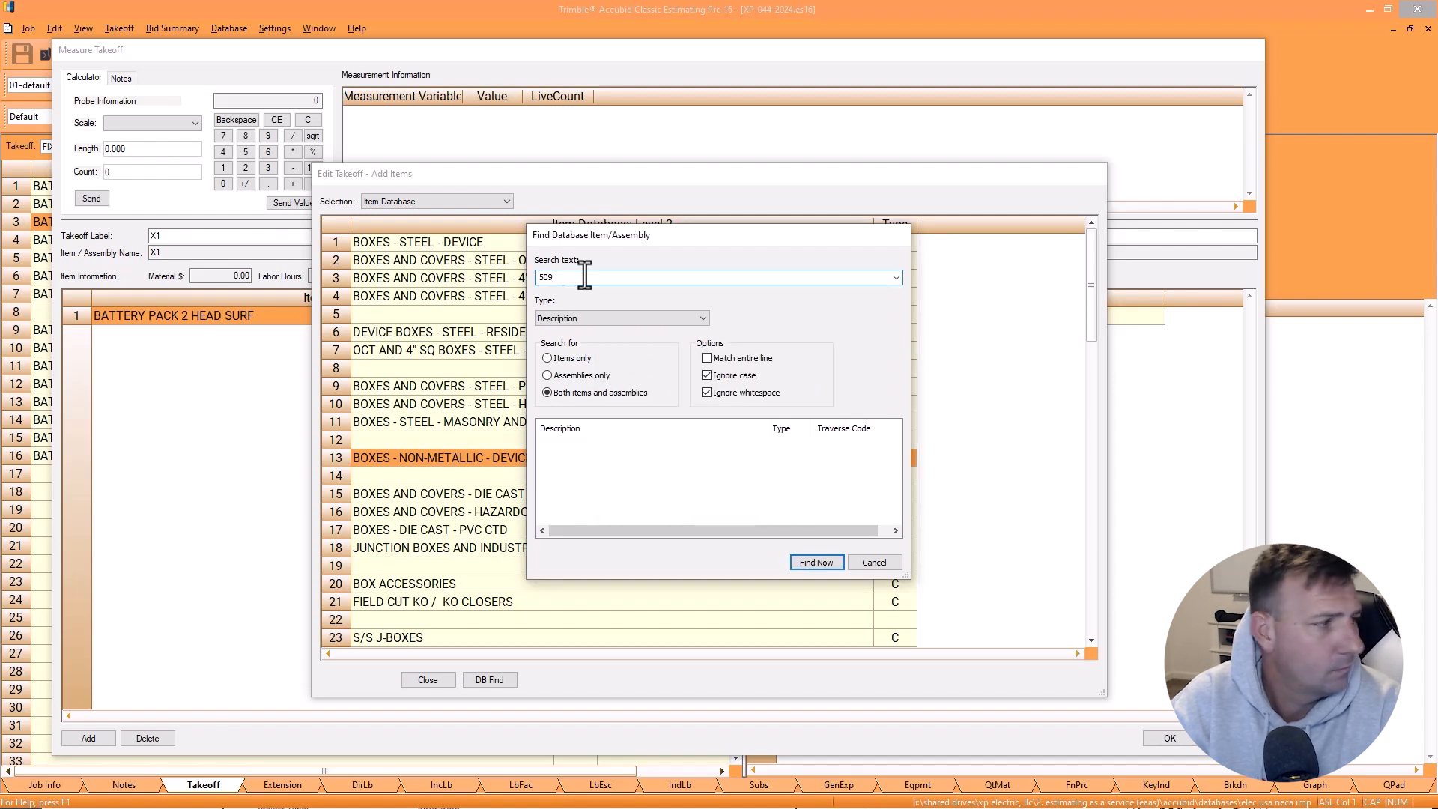
left_click(874, 563)
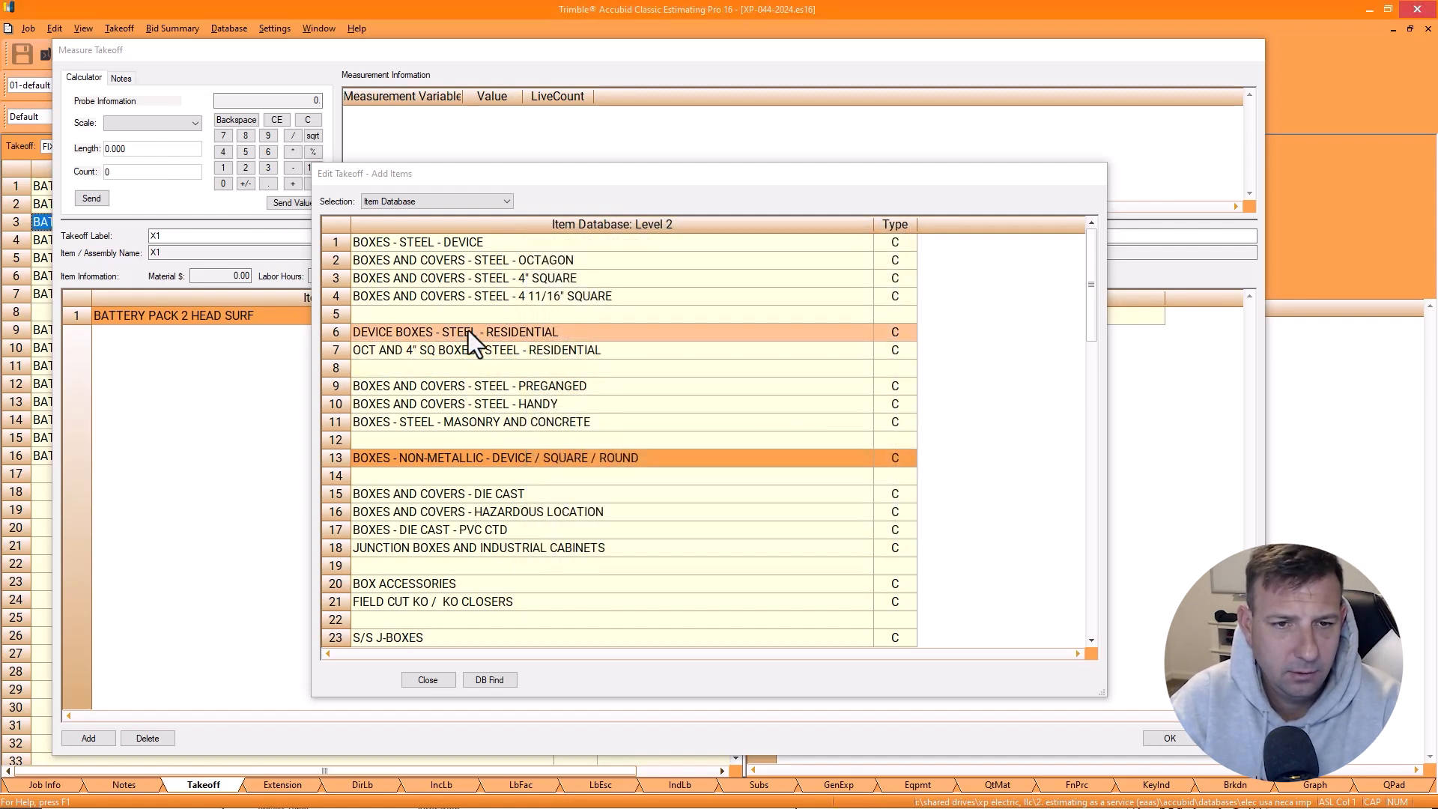
key("Escape")
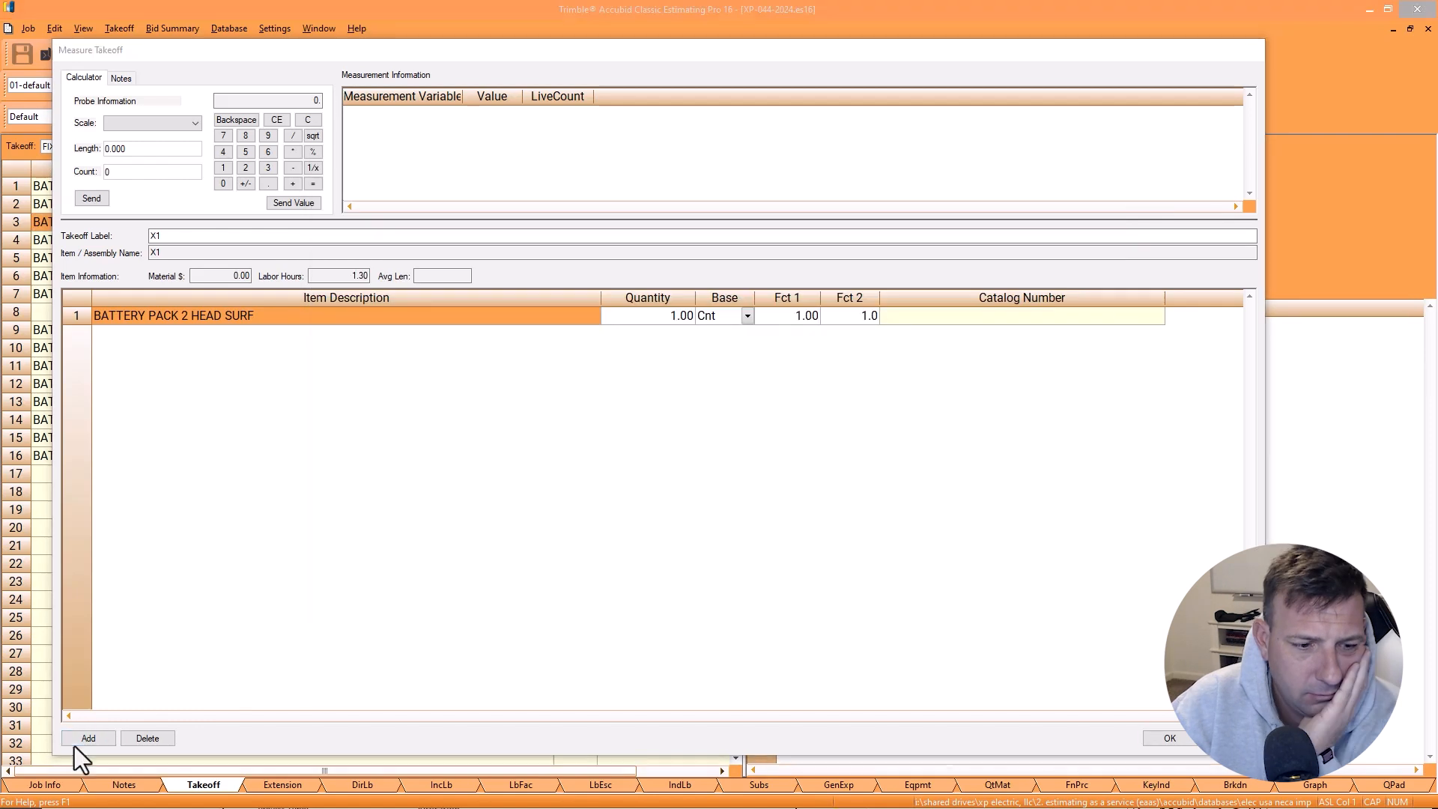
Step: Add the 4x 2 1/8" SQ BOX COMB KO from the 4" square steel boxes to the X1 takeoff
left_click(88, 738)
double_click(403, 319)
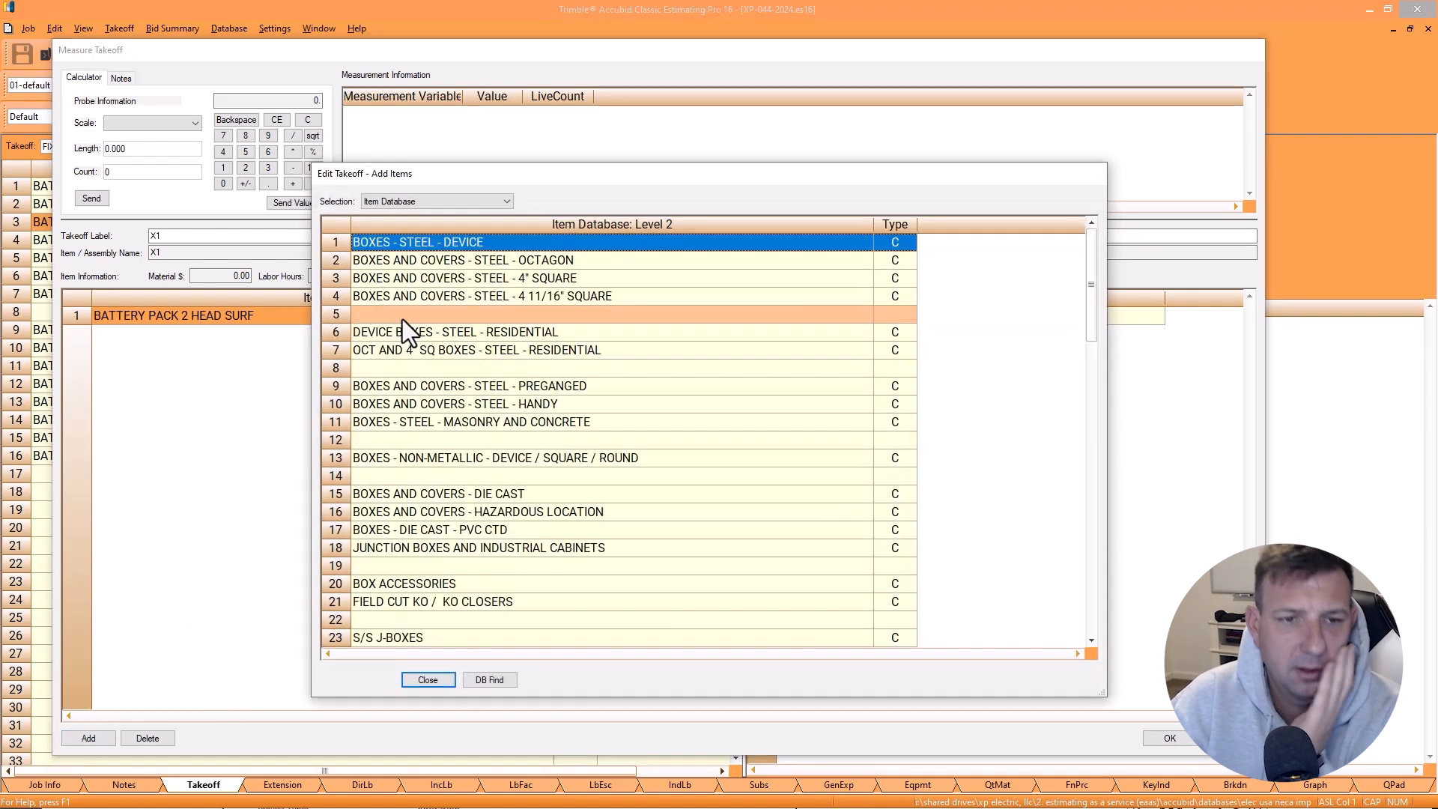
double_click(449, 281)
double_click(455, 244)
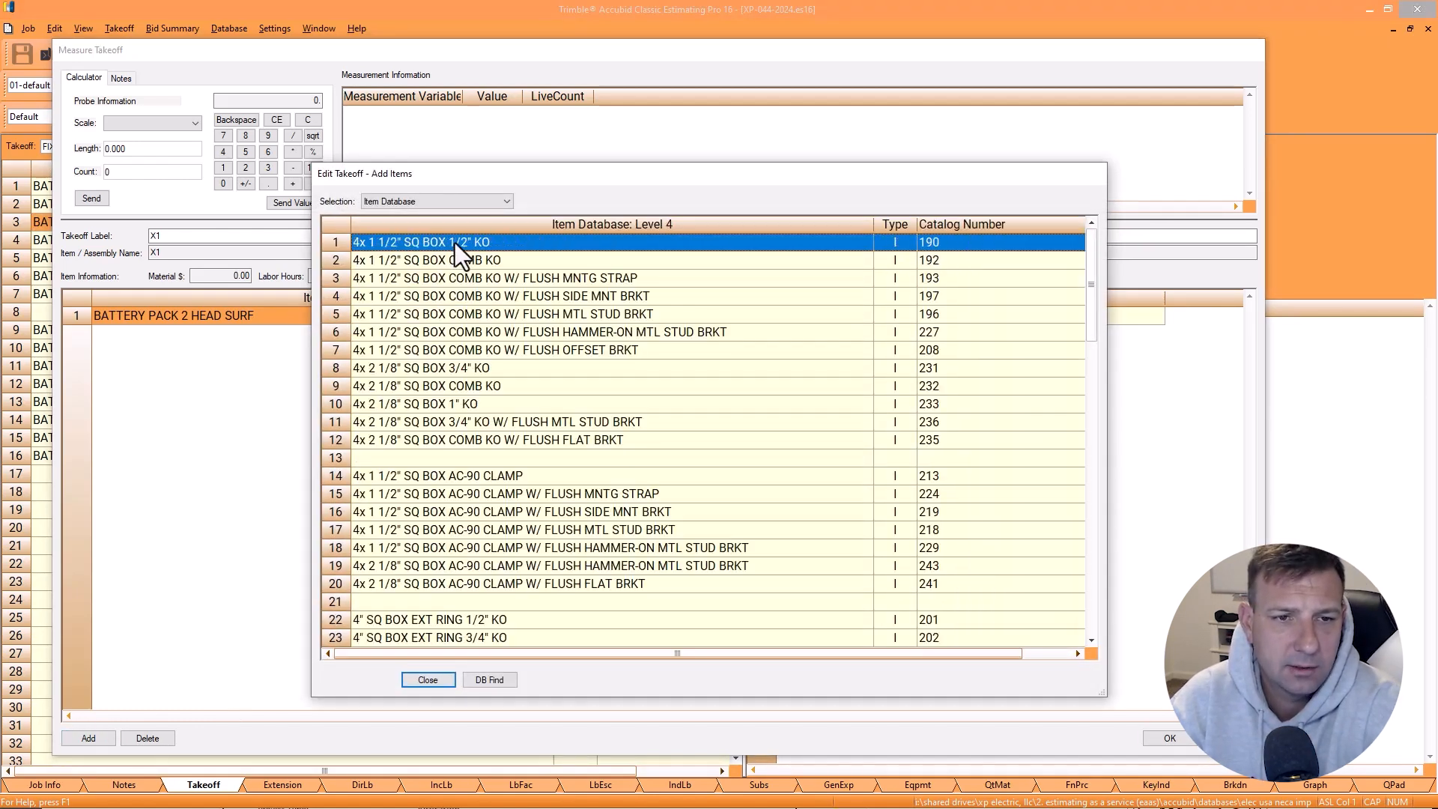
double_click(457, 388)
right_click(457, 388)
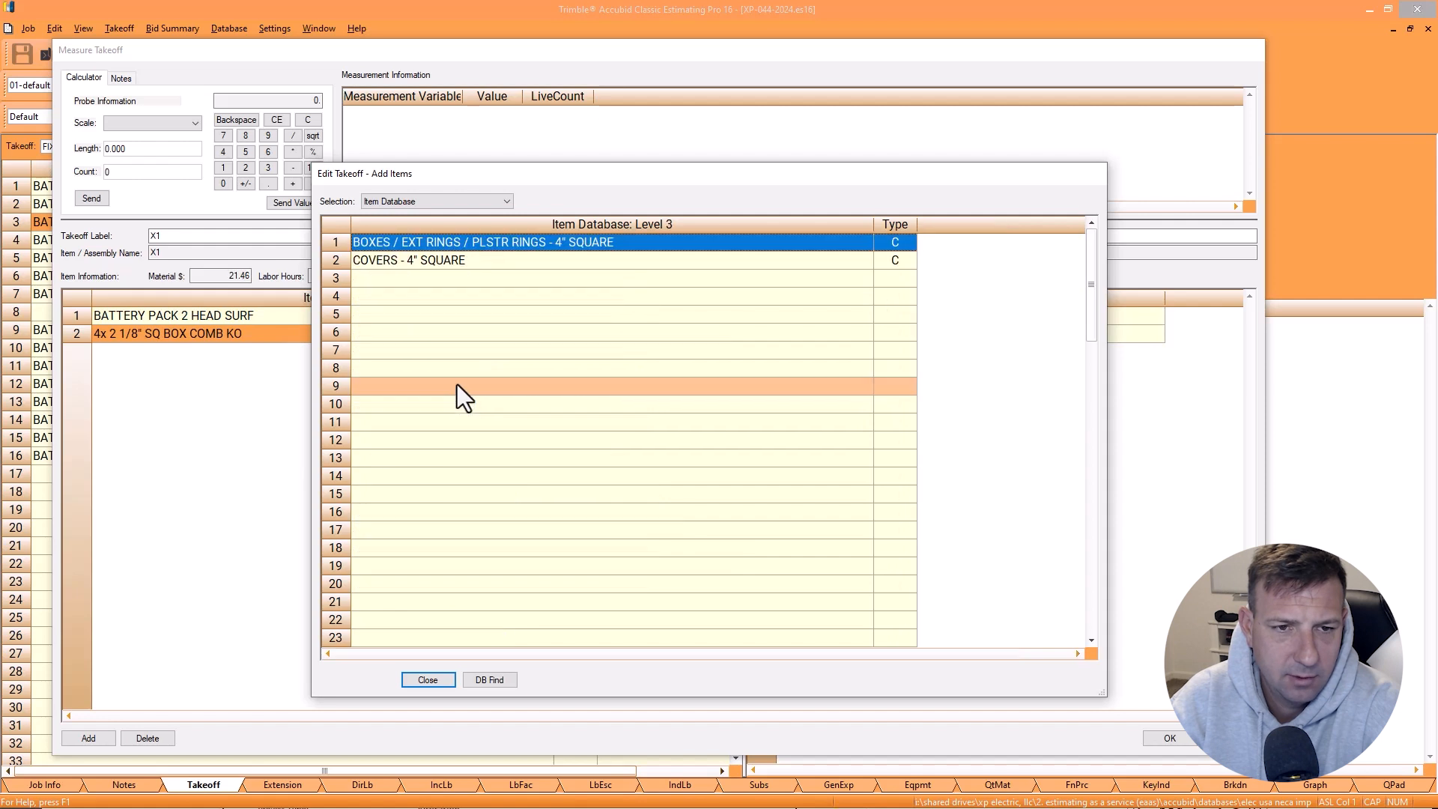
Step: Add the 4" SQ 1G PLSTR RING 5/8" RISE to the X1 takeoff
double_click(457, 243)
scroll(454, 524, "down", 3)
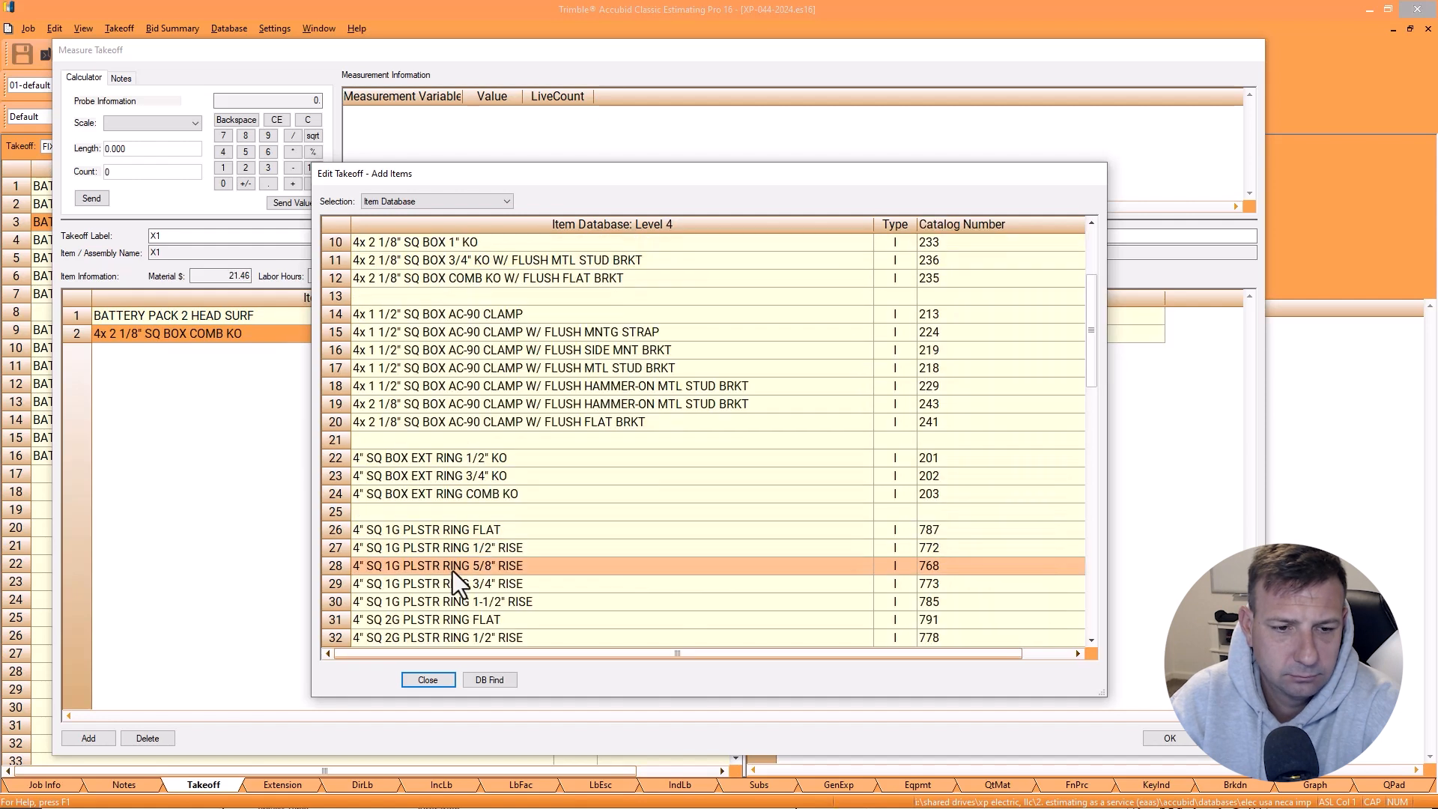
double_click(452, 572)
right_click(452, 573)
right_click(460, 313)
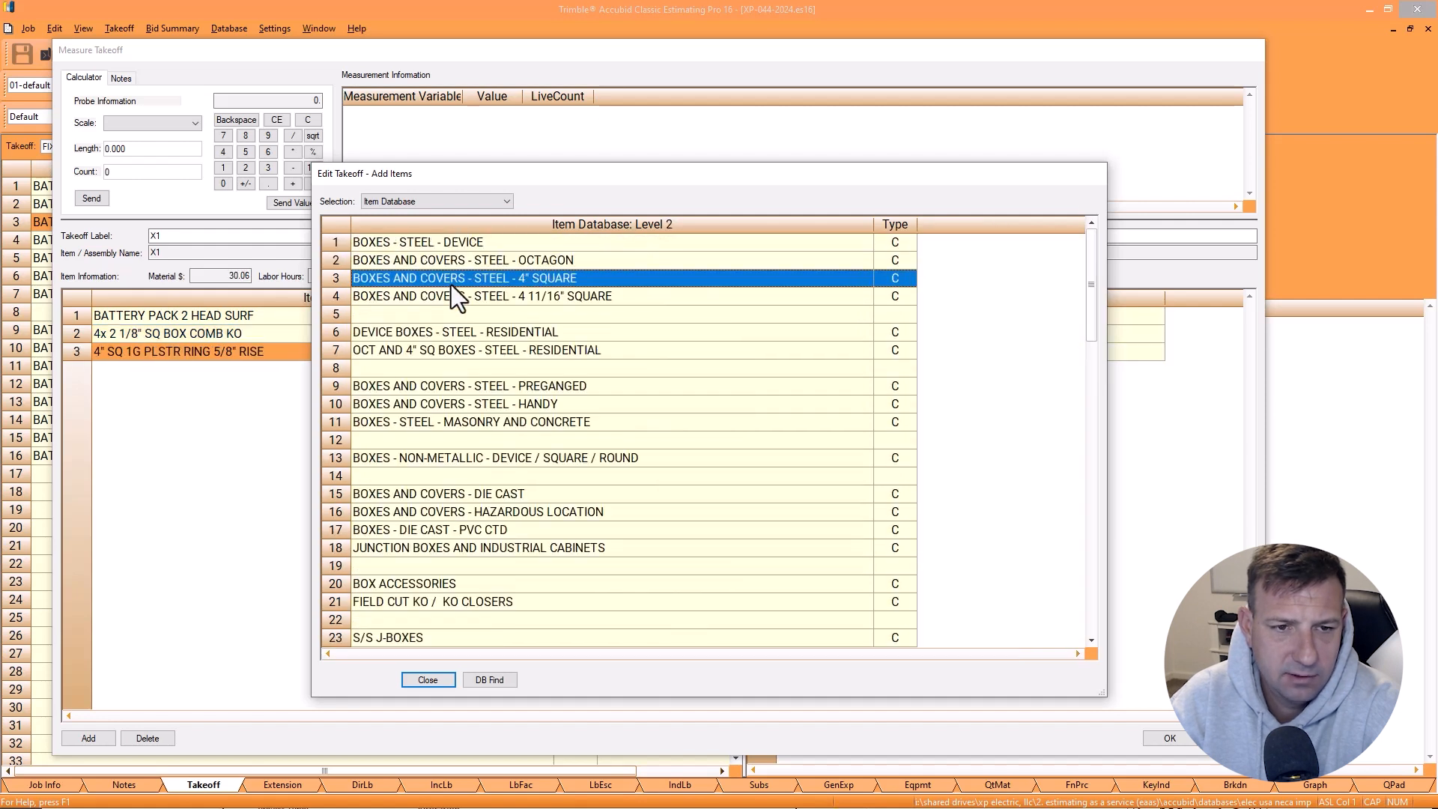
right_click(441, 367)
Step: Add GROUND SCREW W/ INSUL #12 LEAD from the box accessories to the X1 takeoff
double_click(438, 315)
double_click(418, 584)
double_click(411, 314)
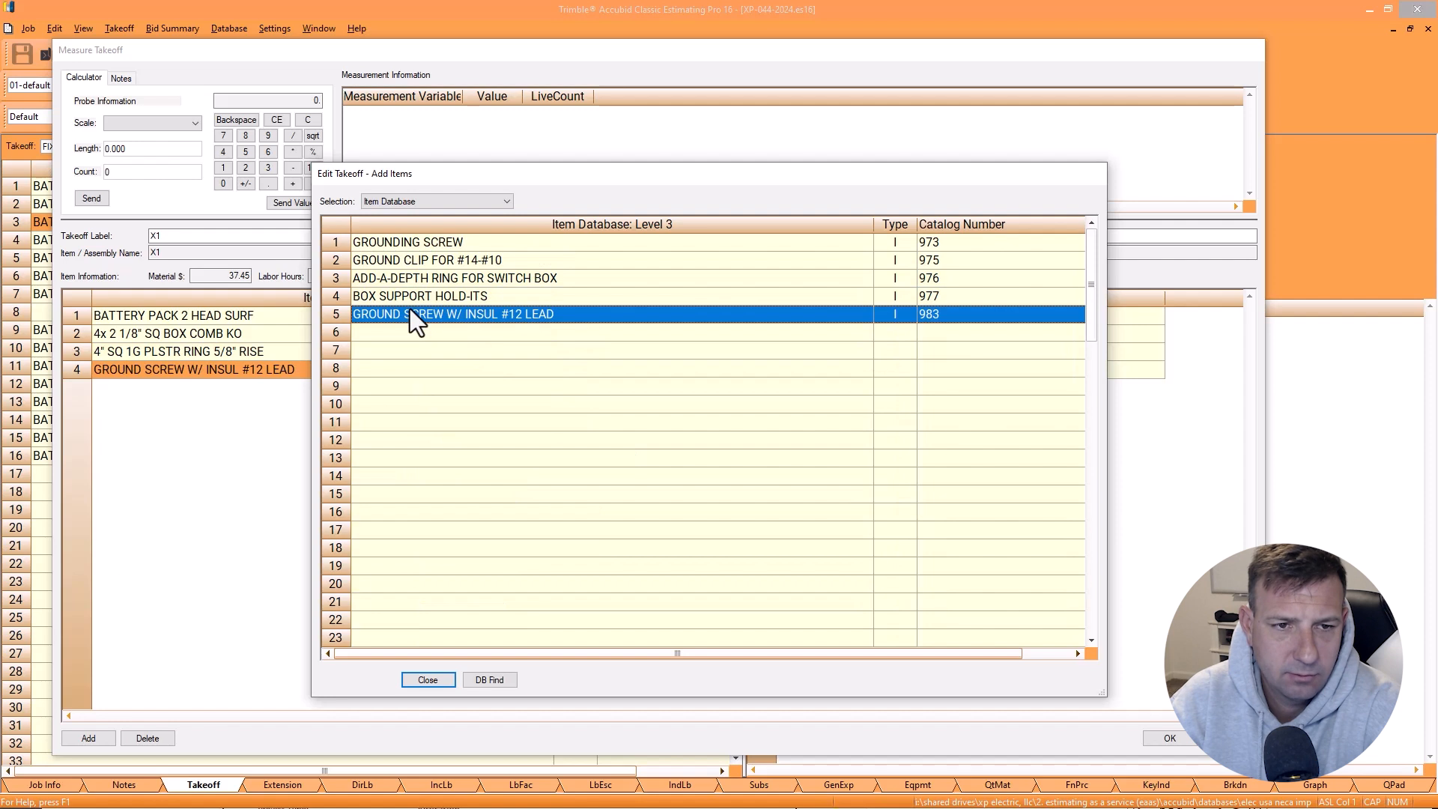
right_click(411, 314)
right_click(439, 321)
Step: Add the #8x 1 WAFER HEAD SELF-TAP STUD SCREW - 12G to the X1 takeoff
double_click(411, 367)
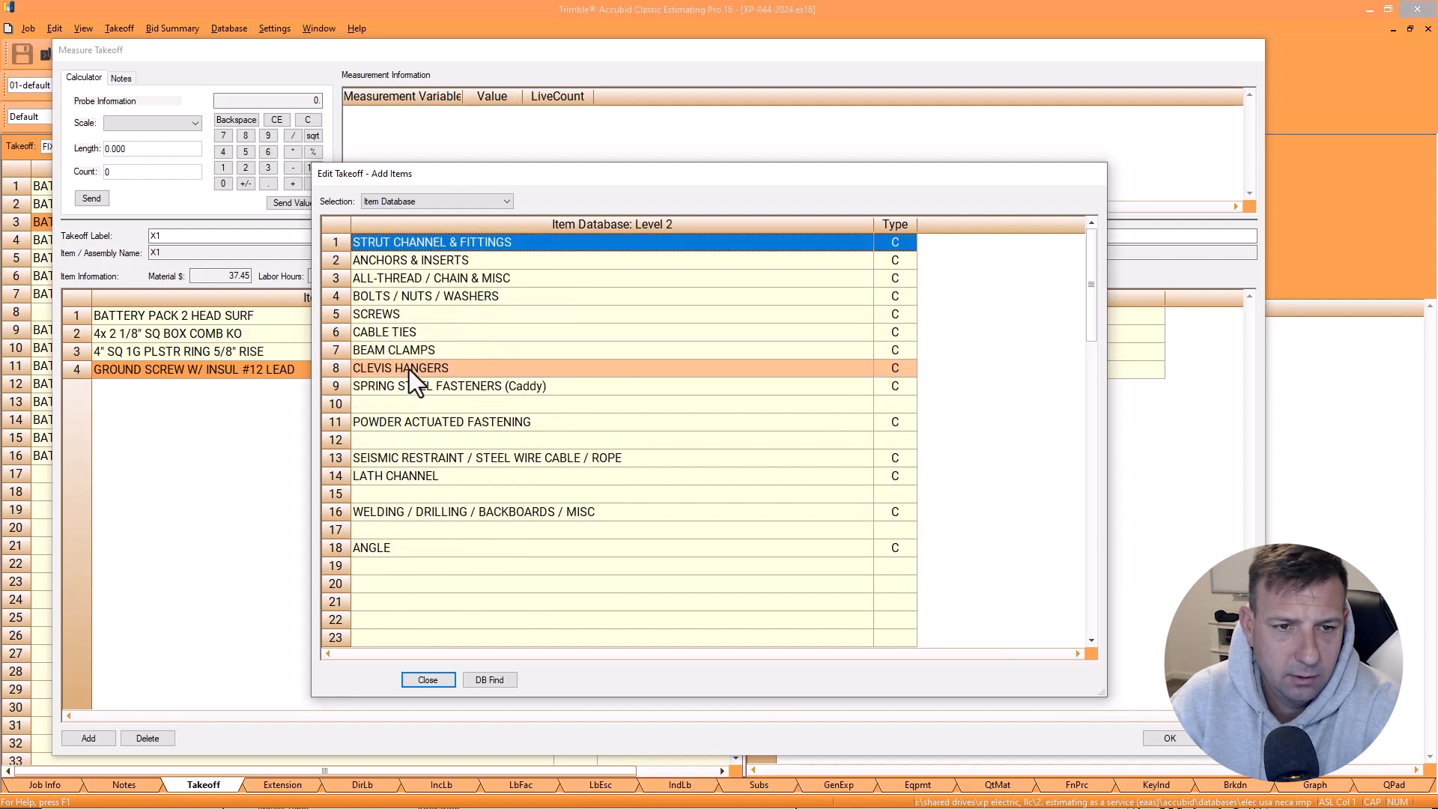
double_click(407, 316)
double_click(427, 278)
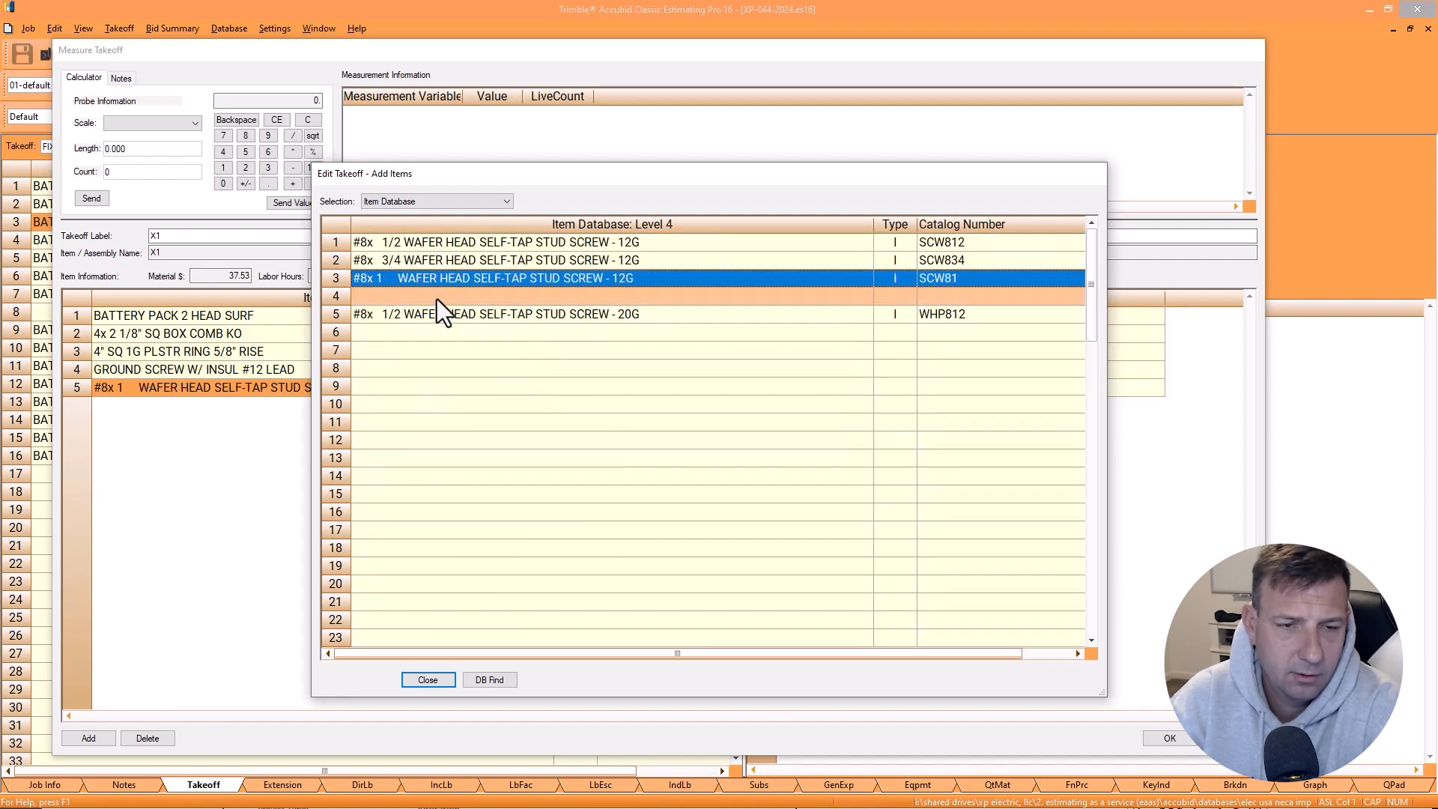
right_click(438, 299)
right_click(448, 293)
Step: Add WIRE CONN RED (B2-1) from the wire connectors to the X1 takeoff and finish adding items
double_click(417, 293)
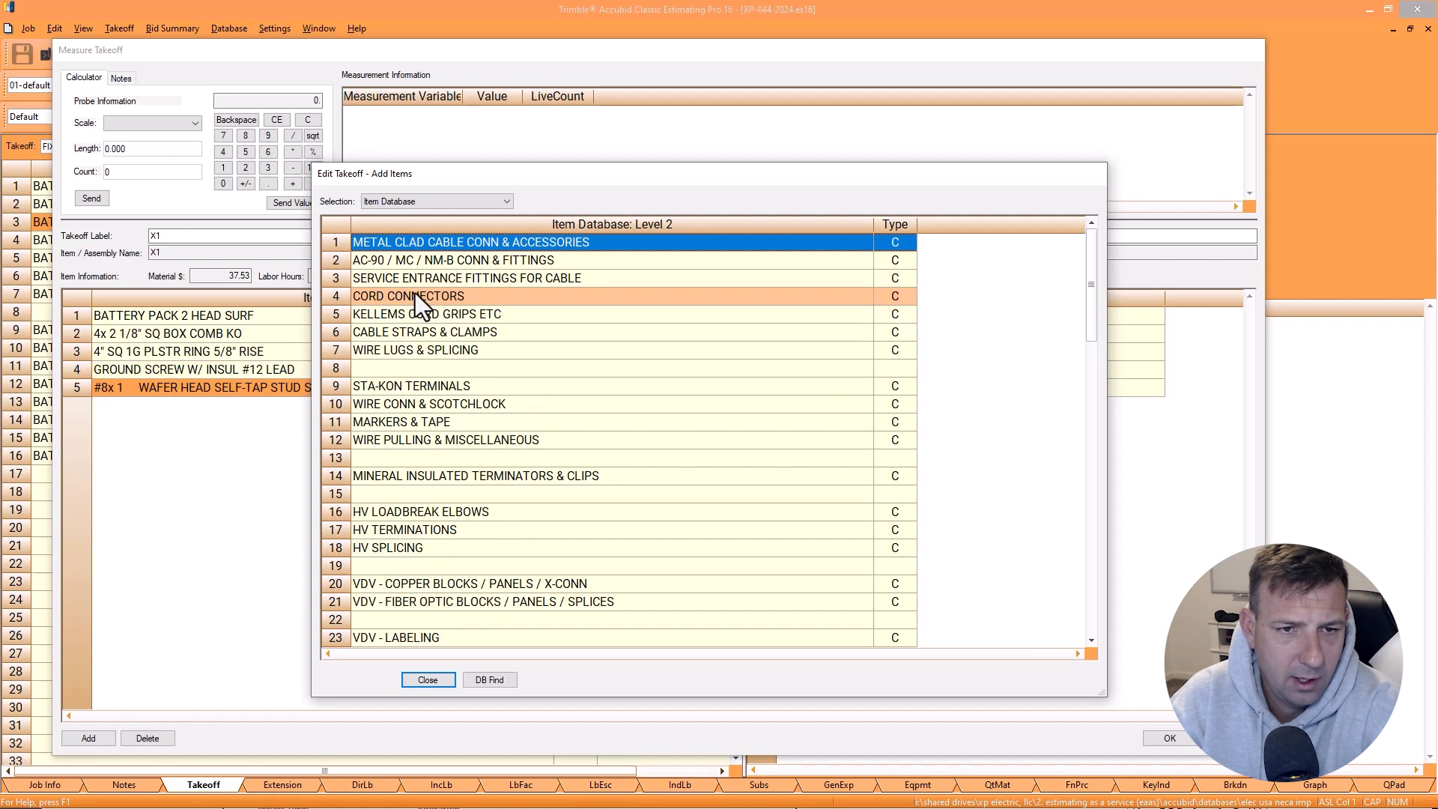
left_click(424, 393)
double_click(421, 408)
double_click(412, 260)
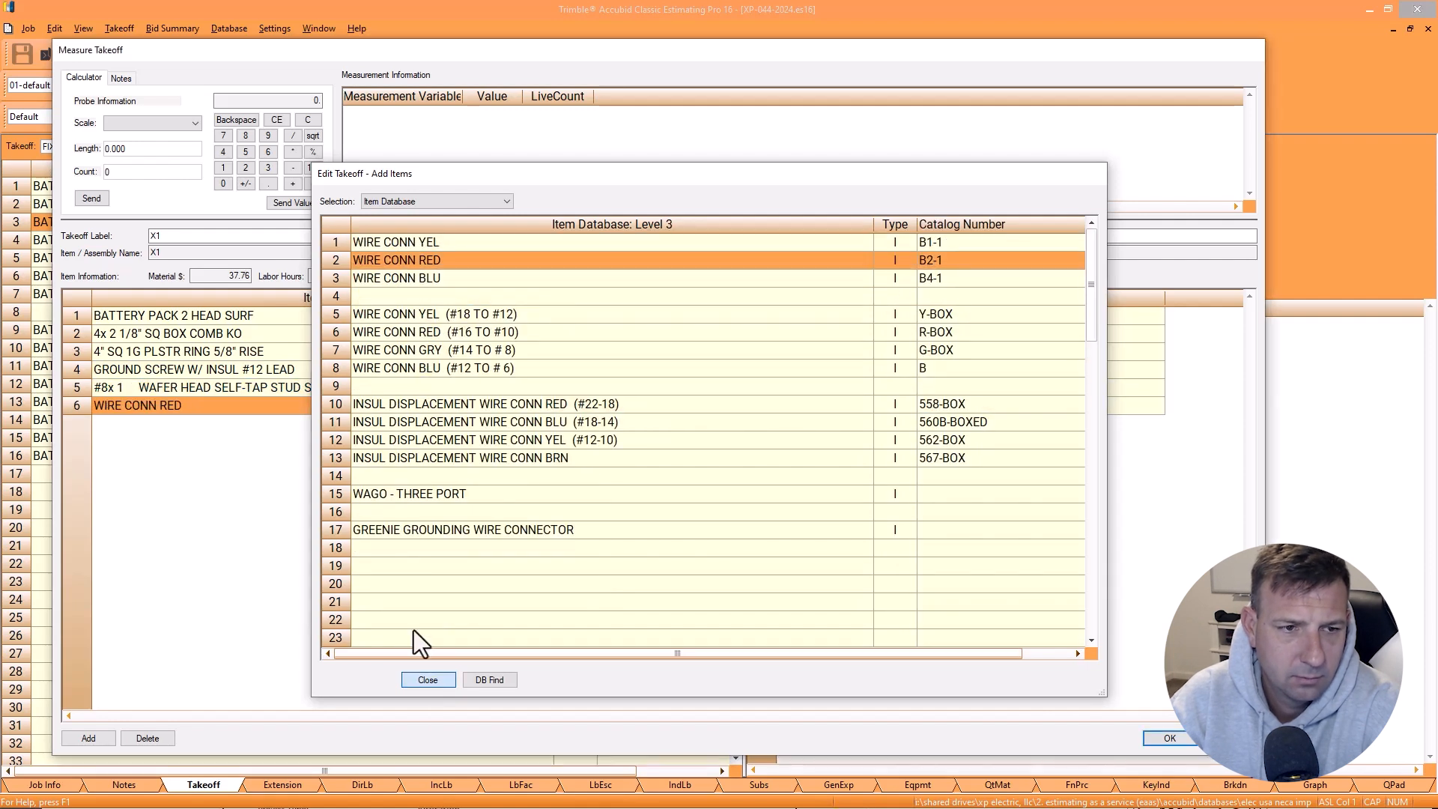
left_click(428, 680)
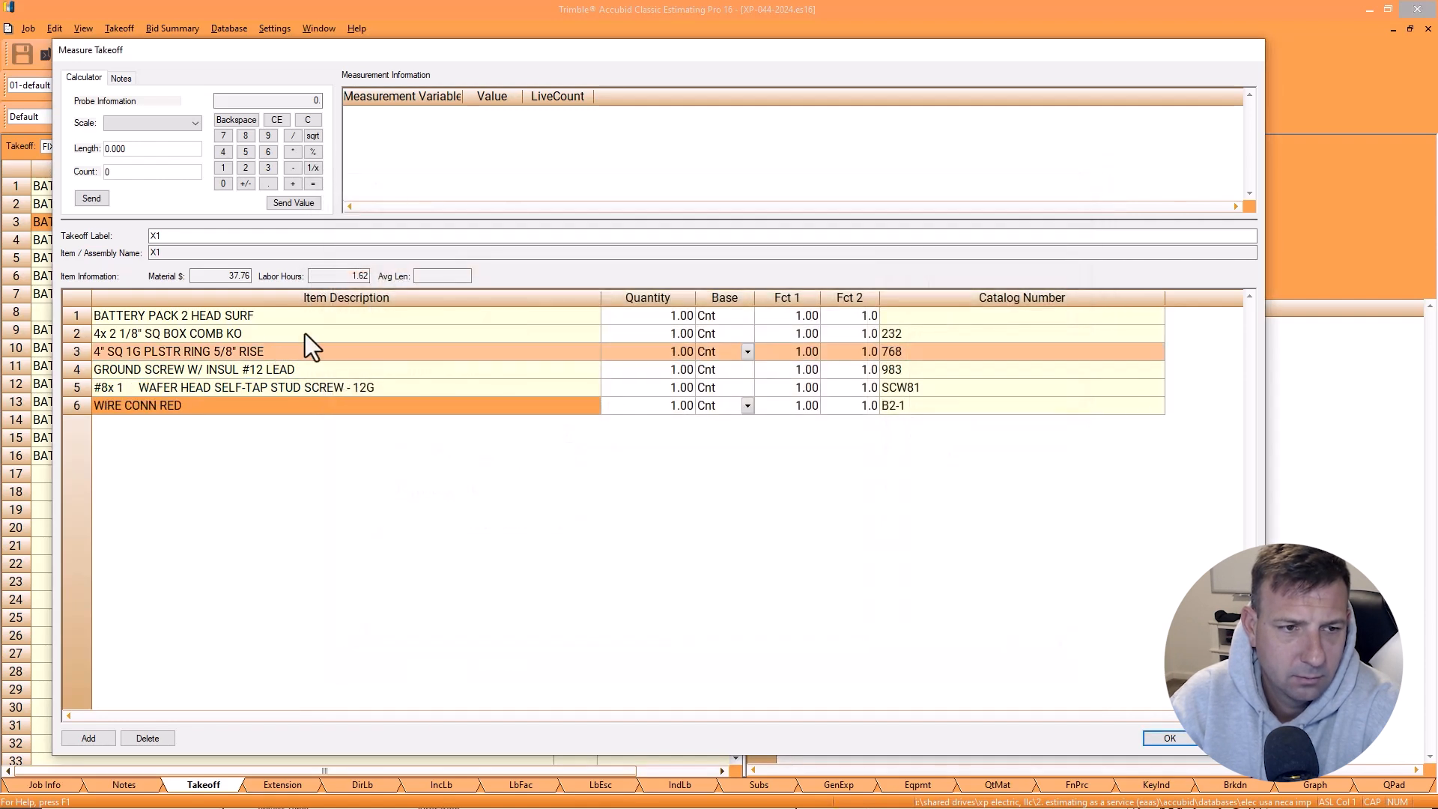
Step: Set Fct 1 to 2 for the wafer head stud screw and 3 for the red wire connector
left_click(767, 387)
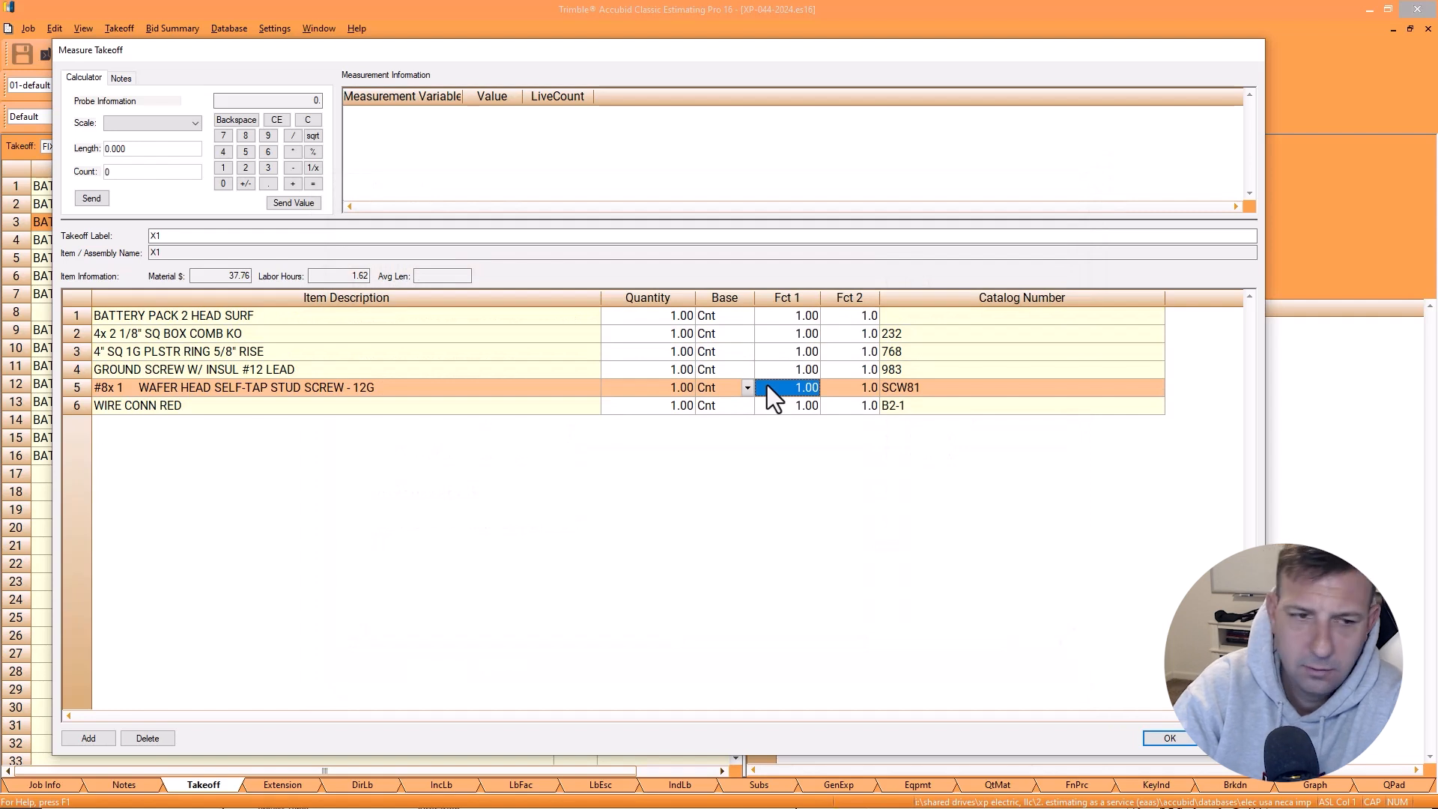
type("2")
key("Return")
type("3")
key("Return")
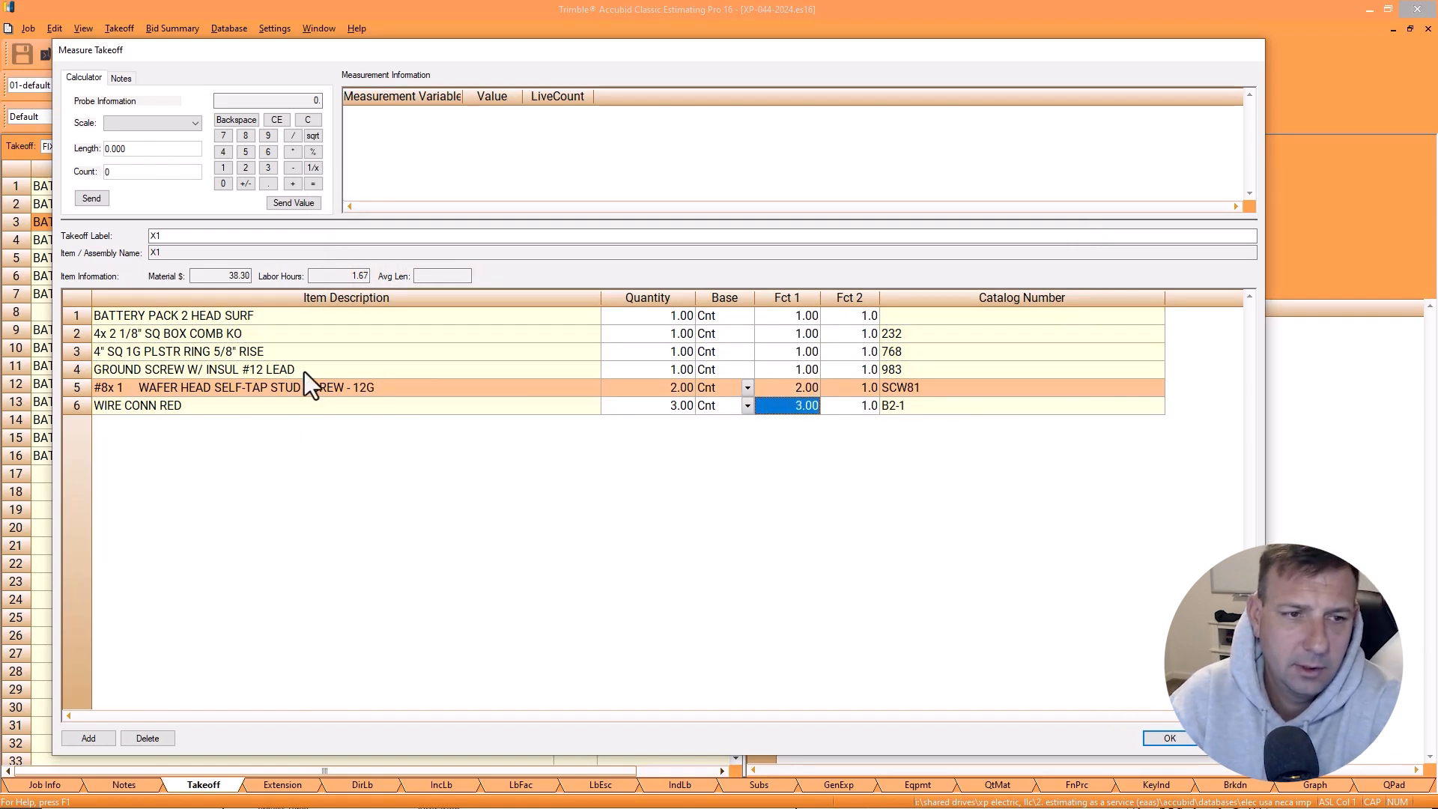
Step: Accept the X1 item list, finish the takeoff entry and start its count on the E1.1 lighting plan in LiveCount
left_click(1168, 739)
left_click(820, 343)
right_click(817, 332)
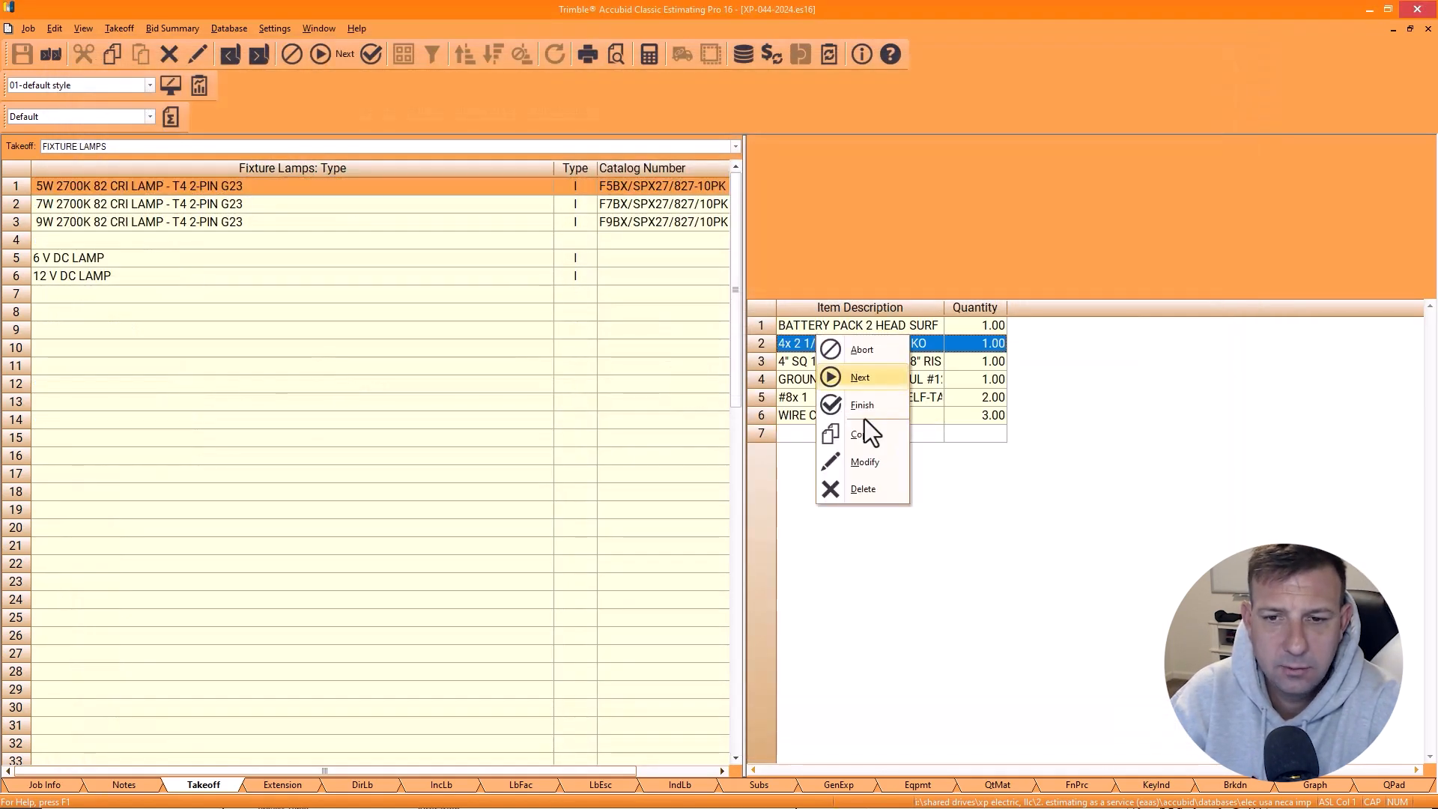
left_click(864, 419)
double_click(227, 257)
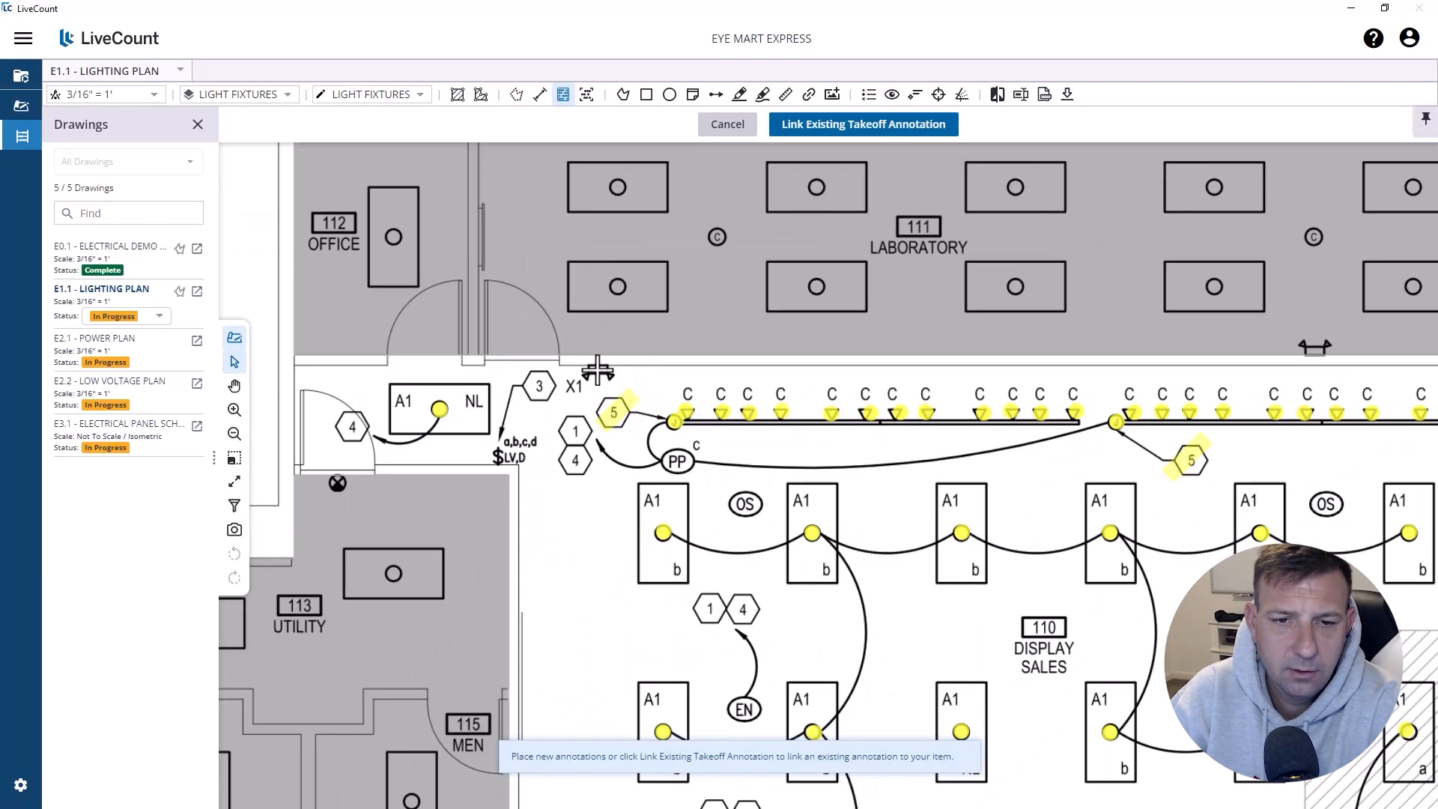
Step: Count the X1 emergency lights along the laboratory wall in display sales, in restrooms 114 and 115, and in passage 109
left_click(597, 370)
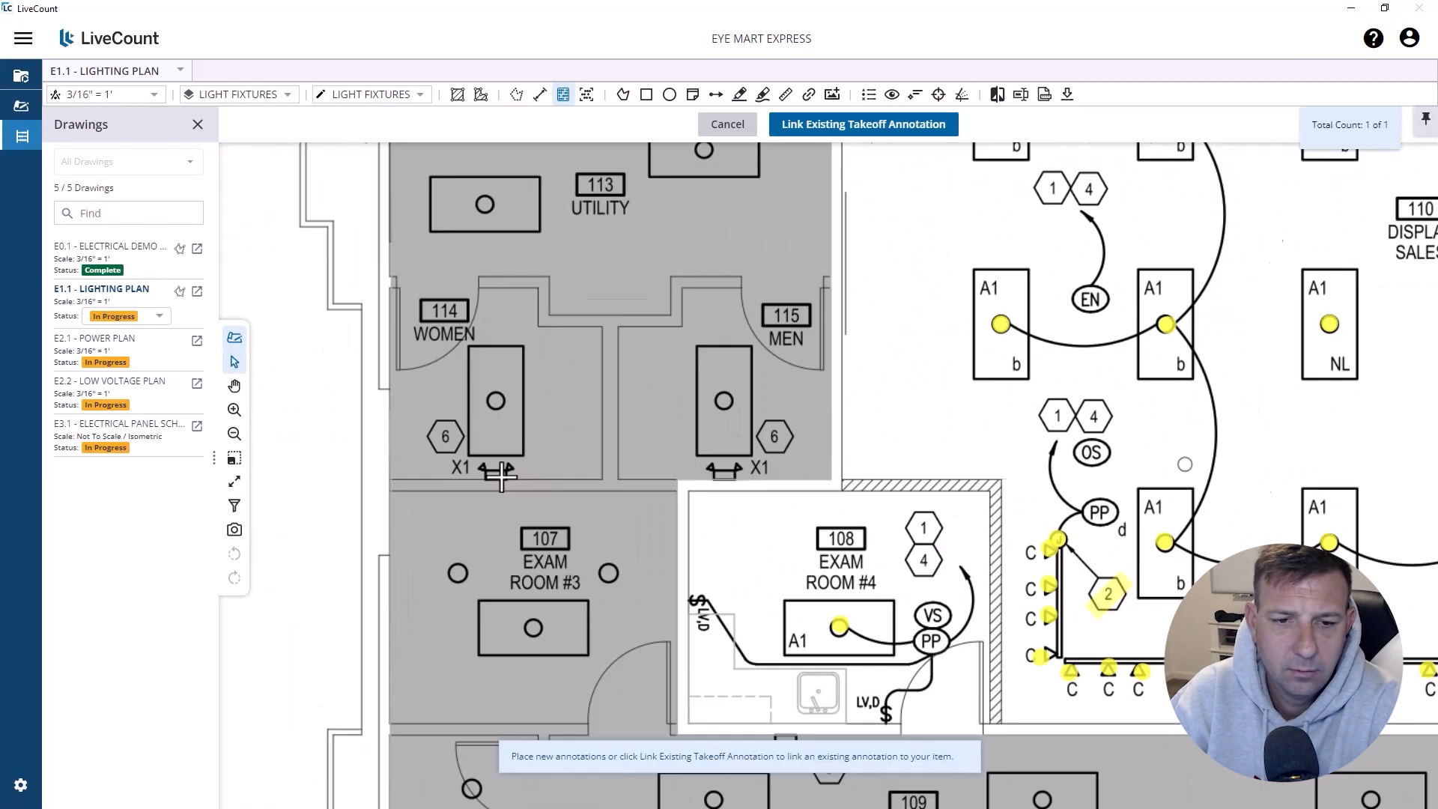
scroll(492, 477, "up", 1)
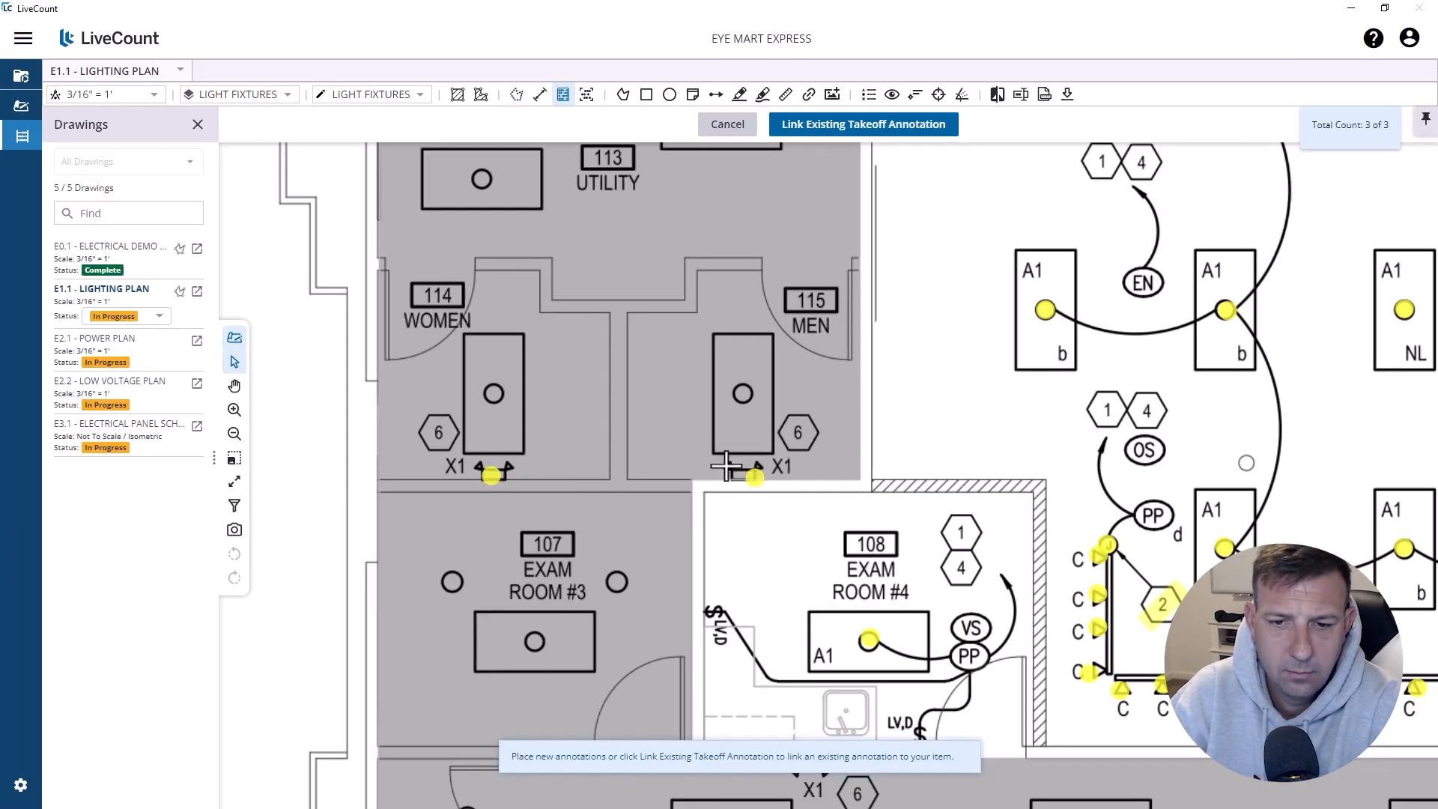
left_click_drag(813, 780, 645, 431)
left_click(646, 430)
Step: Highlight the keynote 6 tag beside the X1 emergency light in passage 109, keeping the highlighter ready
scroll(510, 430, "down", 5)
left_click(740, 95)
scroll(641, 427, "up", 4)
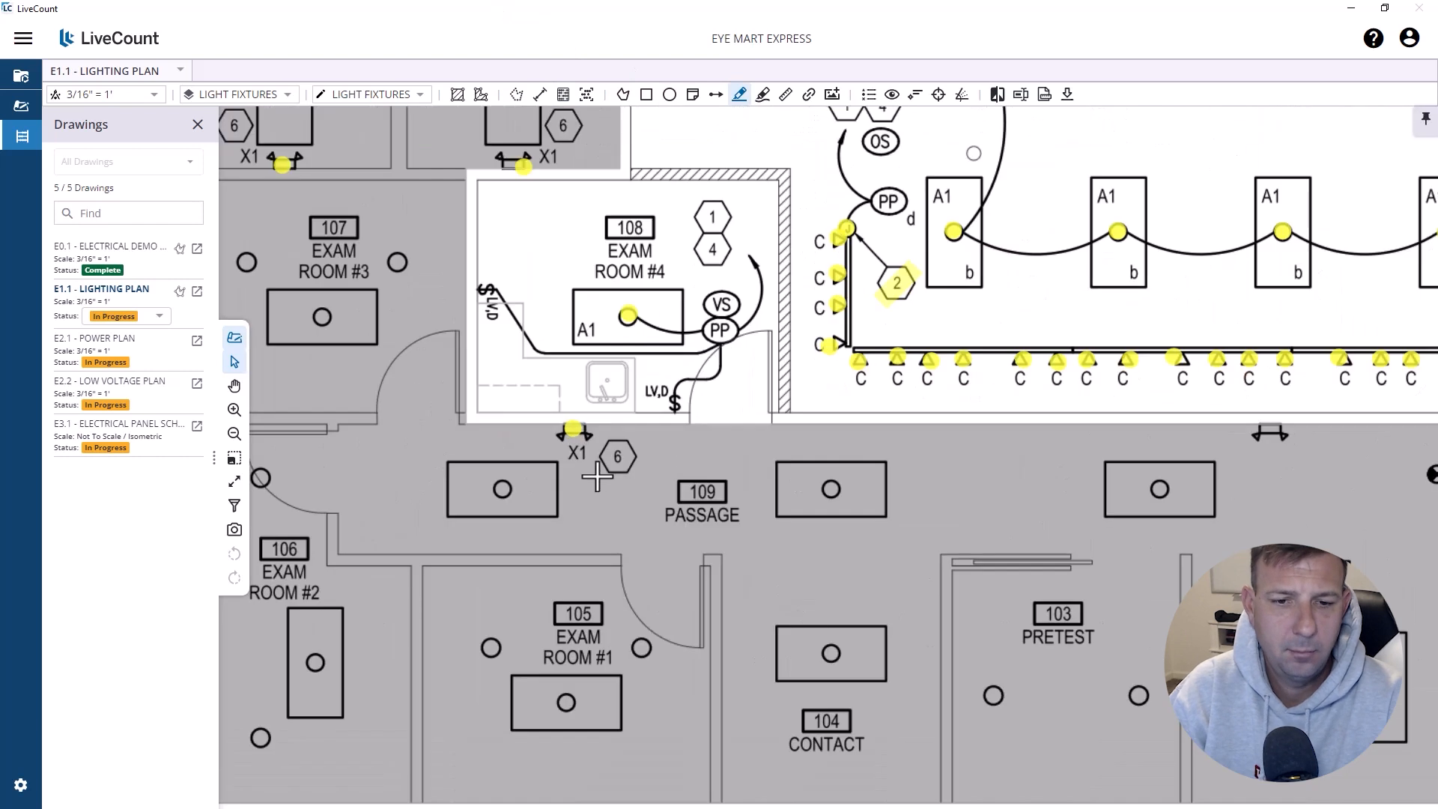
right_click(637, 442)
left_click(658, 456)
left_click(740, 96)
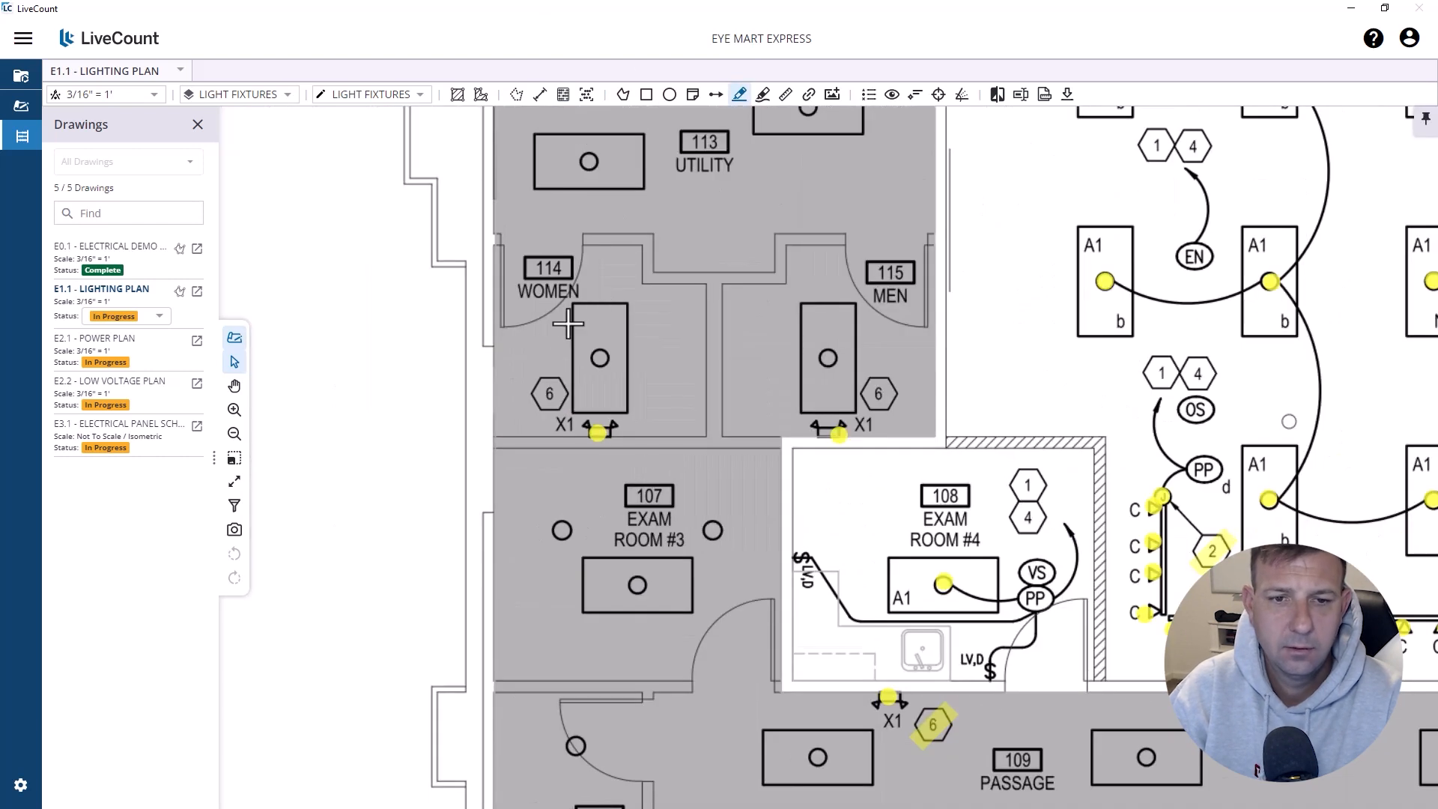
Step: Highlight the keynote 6 tags beside the Women and Men restrooms on the lighting plan
right_click(886, 373)
left_click(908, 387)
Step: Strike diagonal highlighter lines across the COMcheck Interior Lighting Compliance Certificate and the Daylighting Zone Hatching Legend
scroll(695, 461, "down", 5)
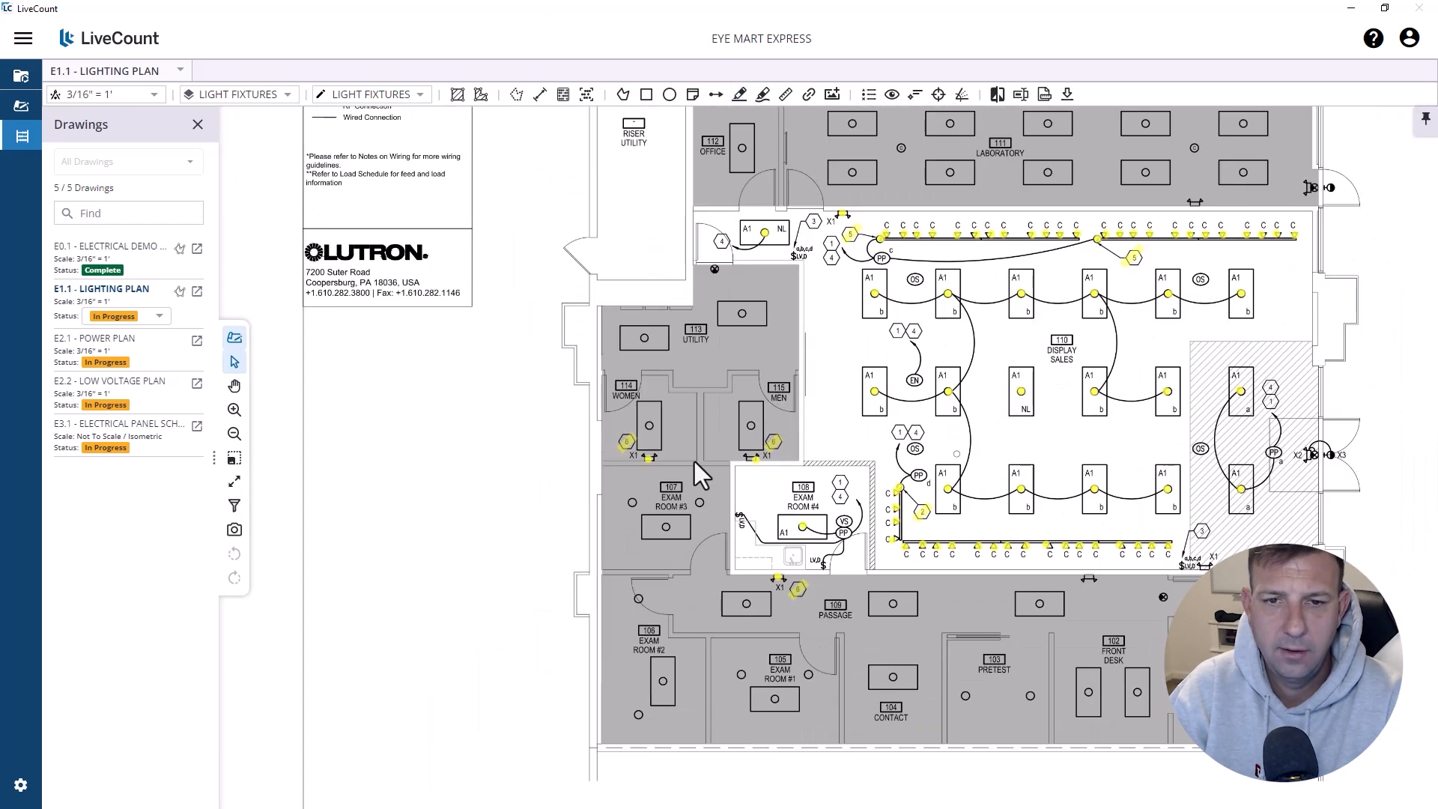
left_click(740, 96)
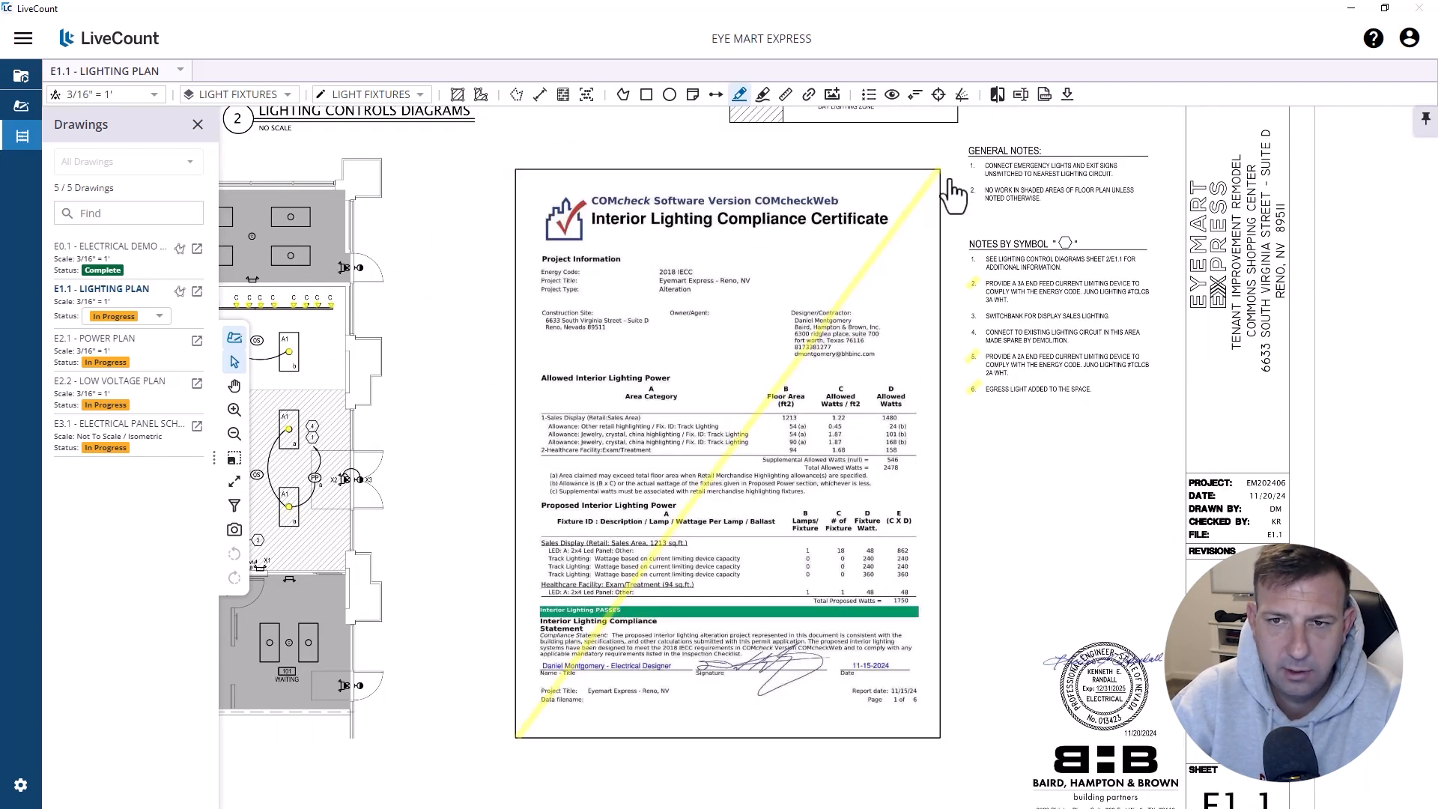
scroll(901, 222, "down", 4)
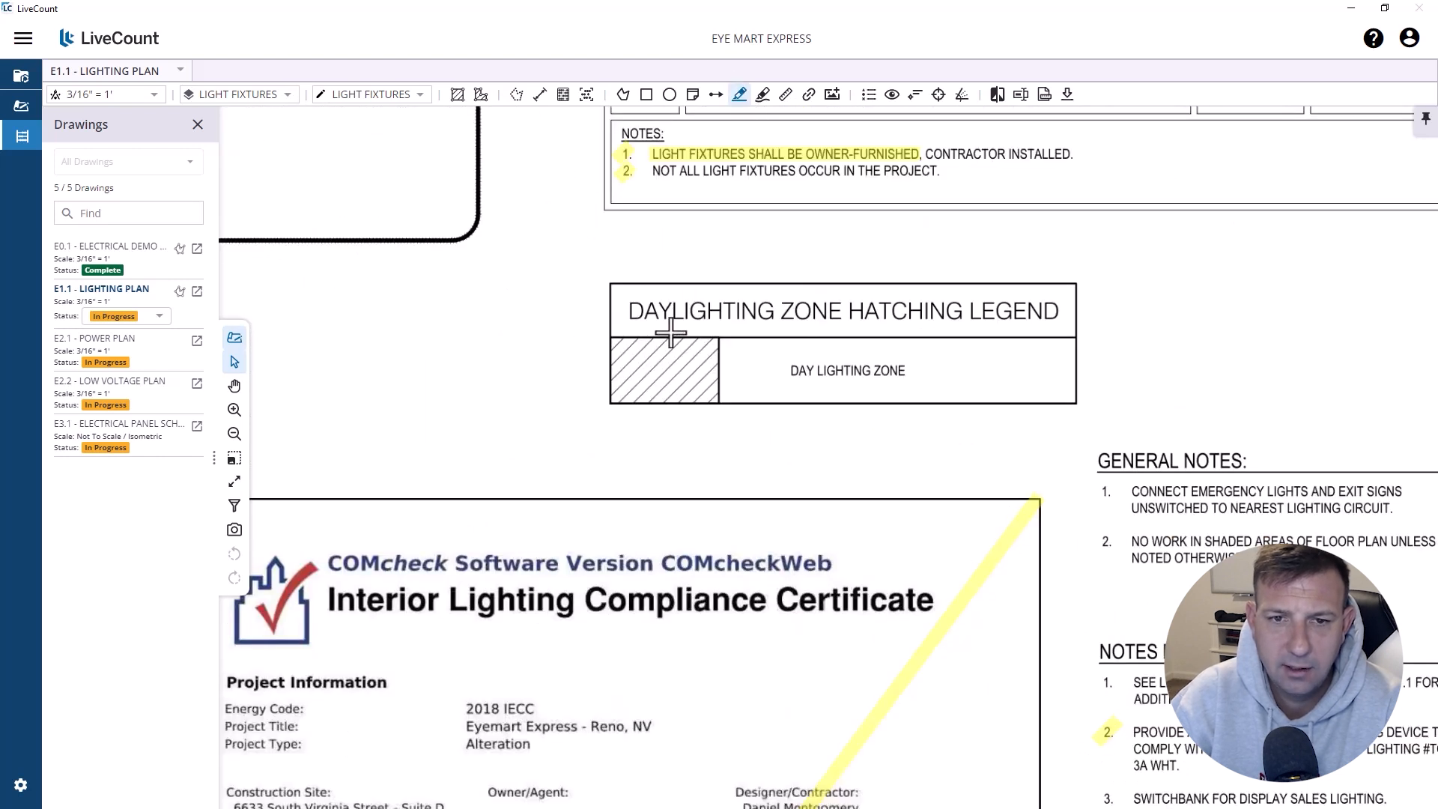
left_click_drag(709, 359, 1079, 280)
Step: Strike one diagonal highlighter line across the Notes on Wiring and Notes for LED Applications
scroll(1097, 309, "down", 5)
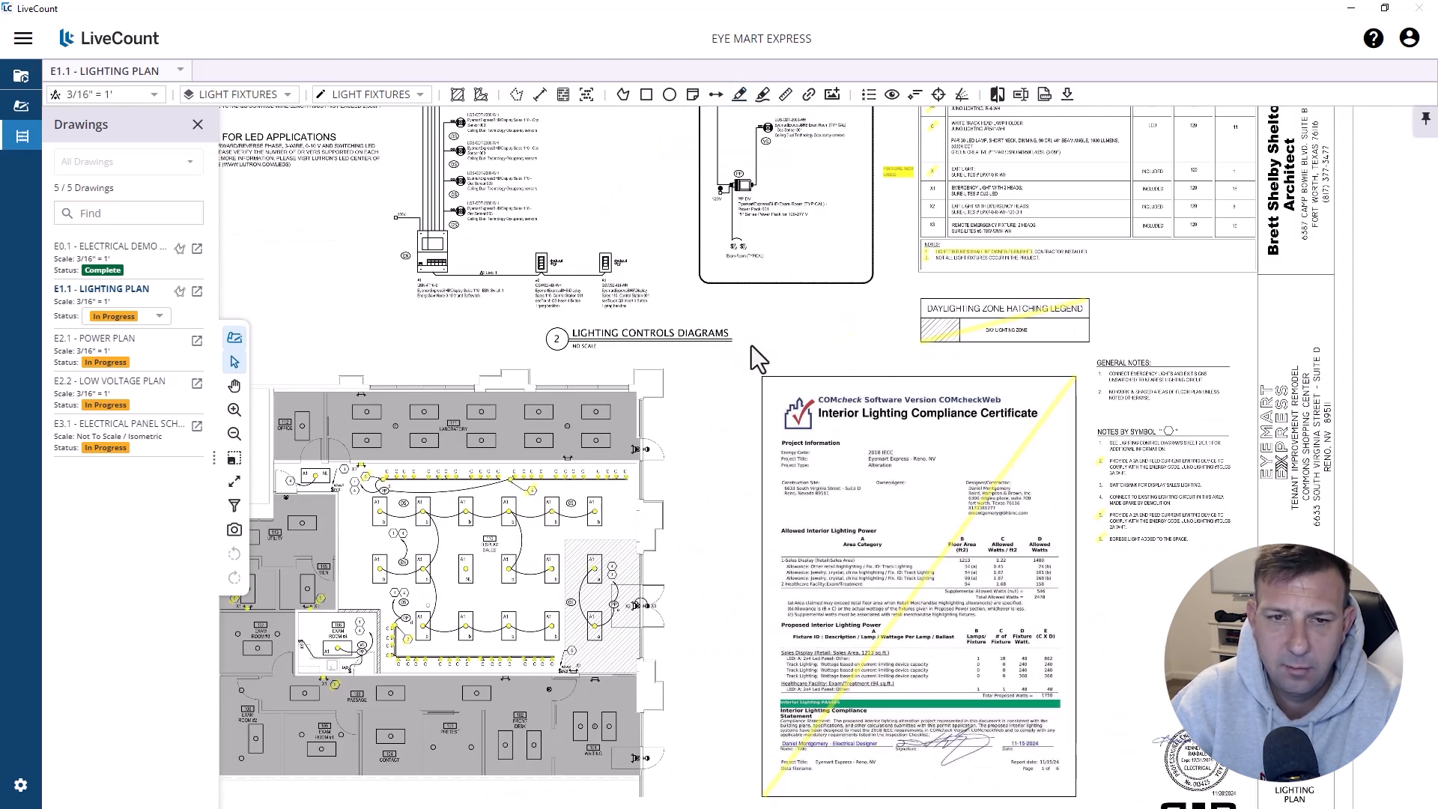
scroll(385, 150, "up", 5)
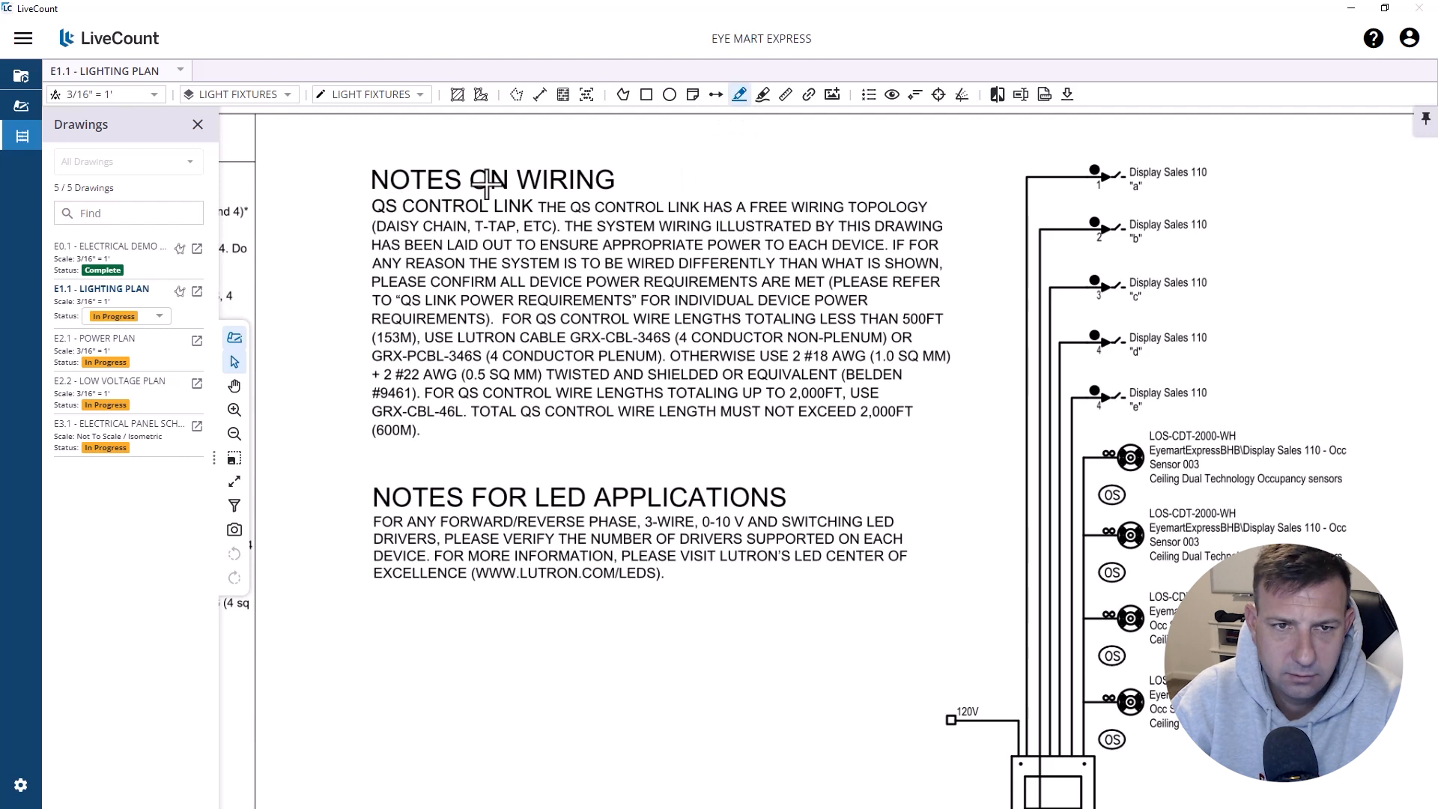
left_click_drag(389, 562, 908, 191)
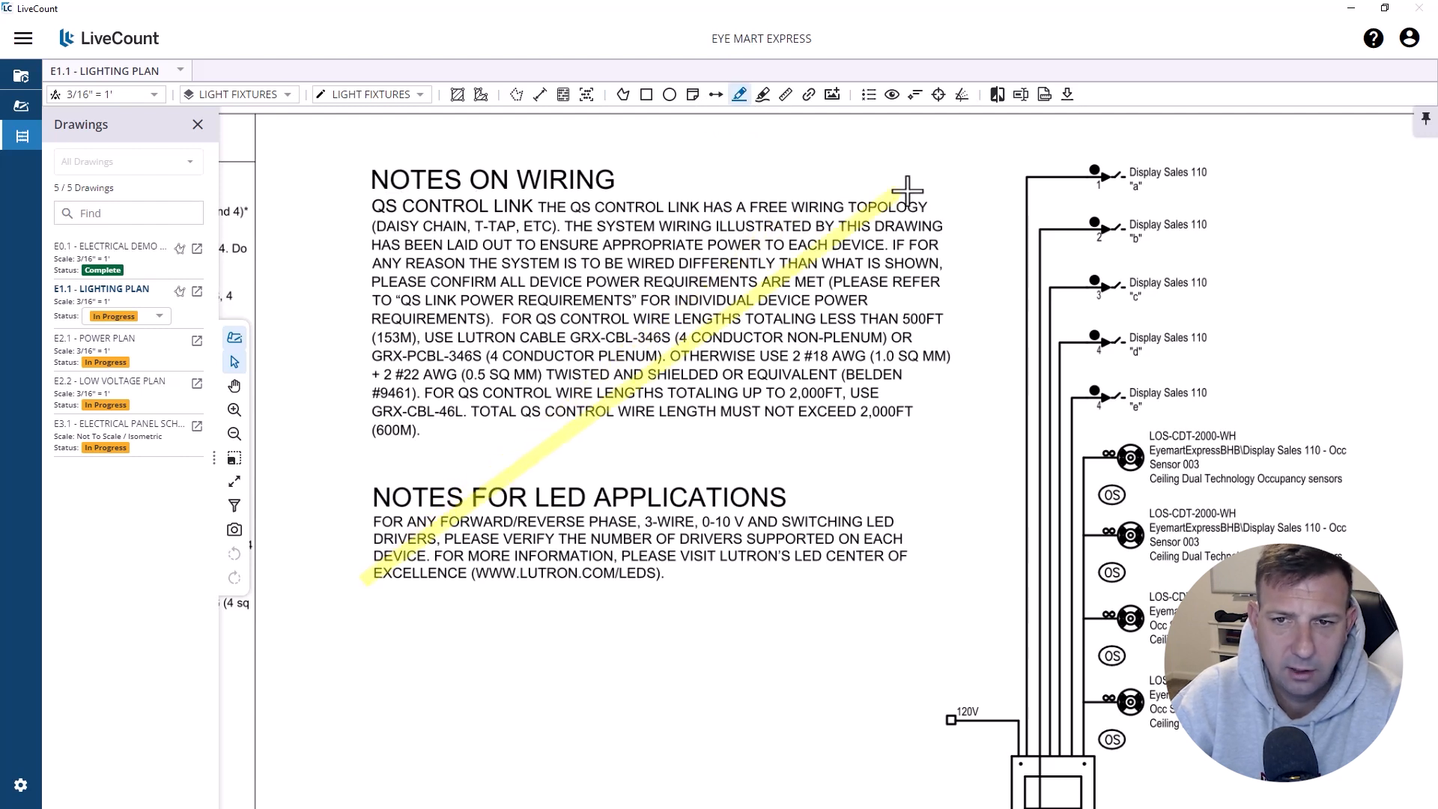
Step: Recolor the X tag's highlight red (#ff0000) in the fixture schedule and highlight the X1 tag yellow
scroll(940, 231, "down", 3)
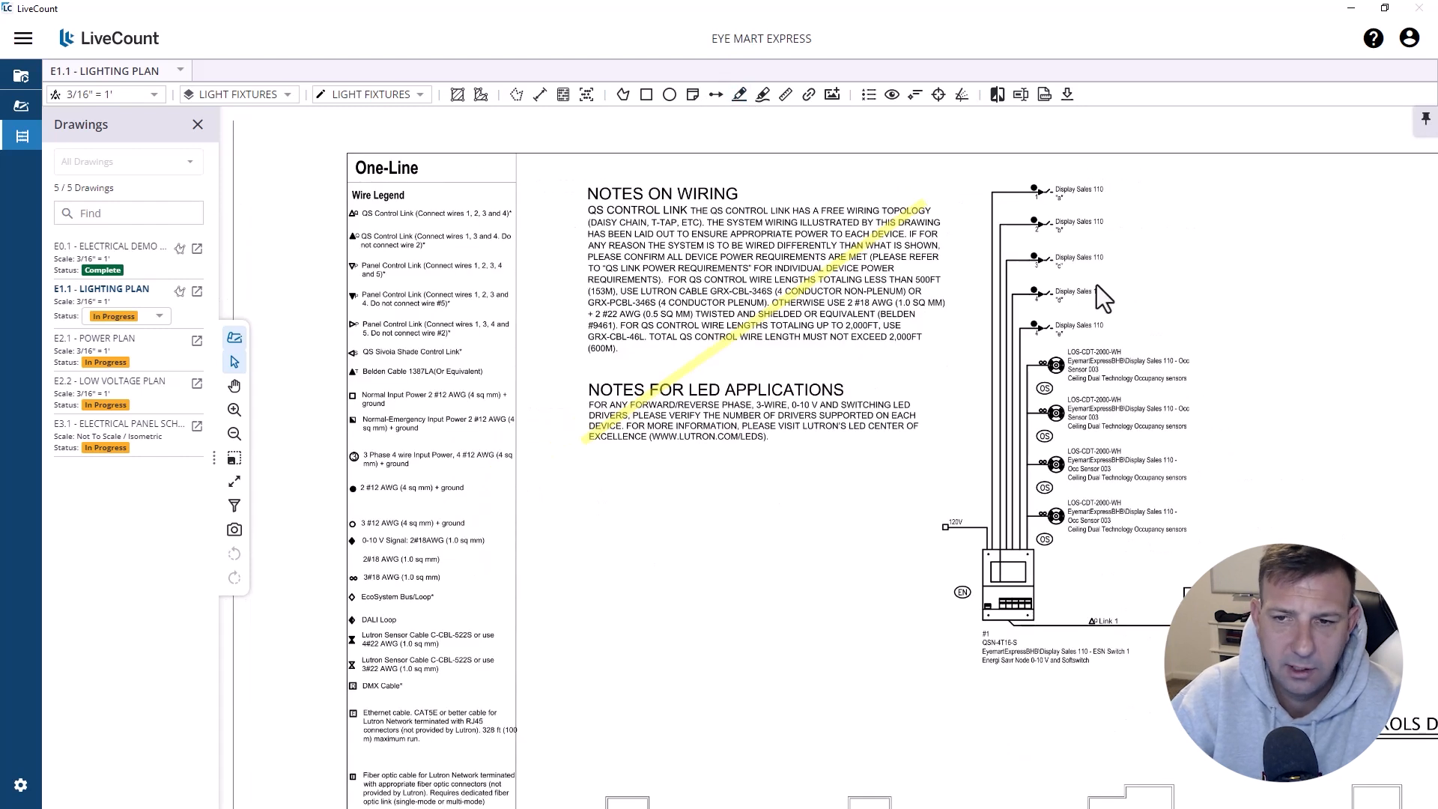
left_click_drag(1105, 298, 620, 269)
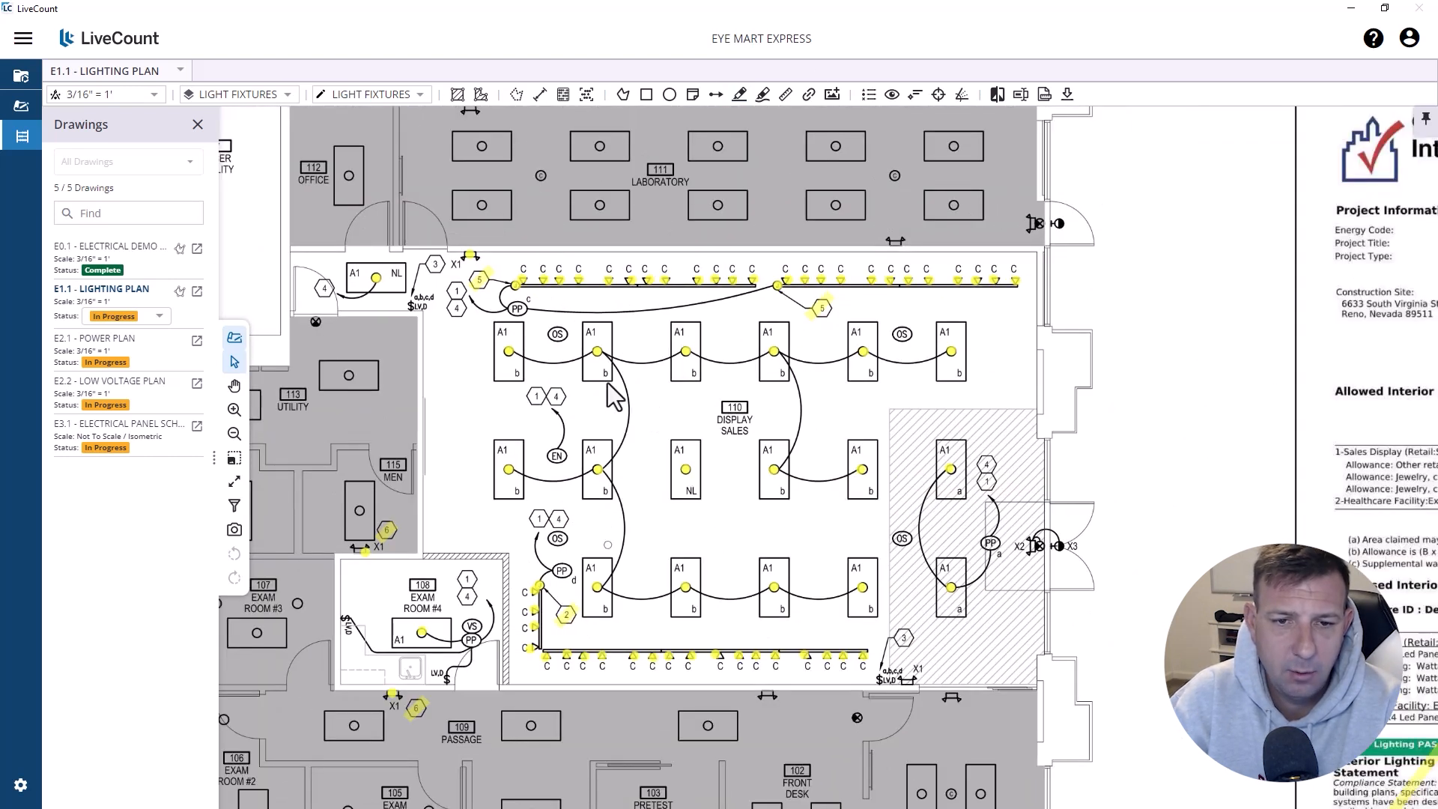
scroll(609, 385, "down", 5)
left_click_drag(1035, 244, 447, 380)
scroll(442, 382, "up", 6)
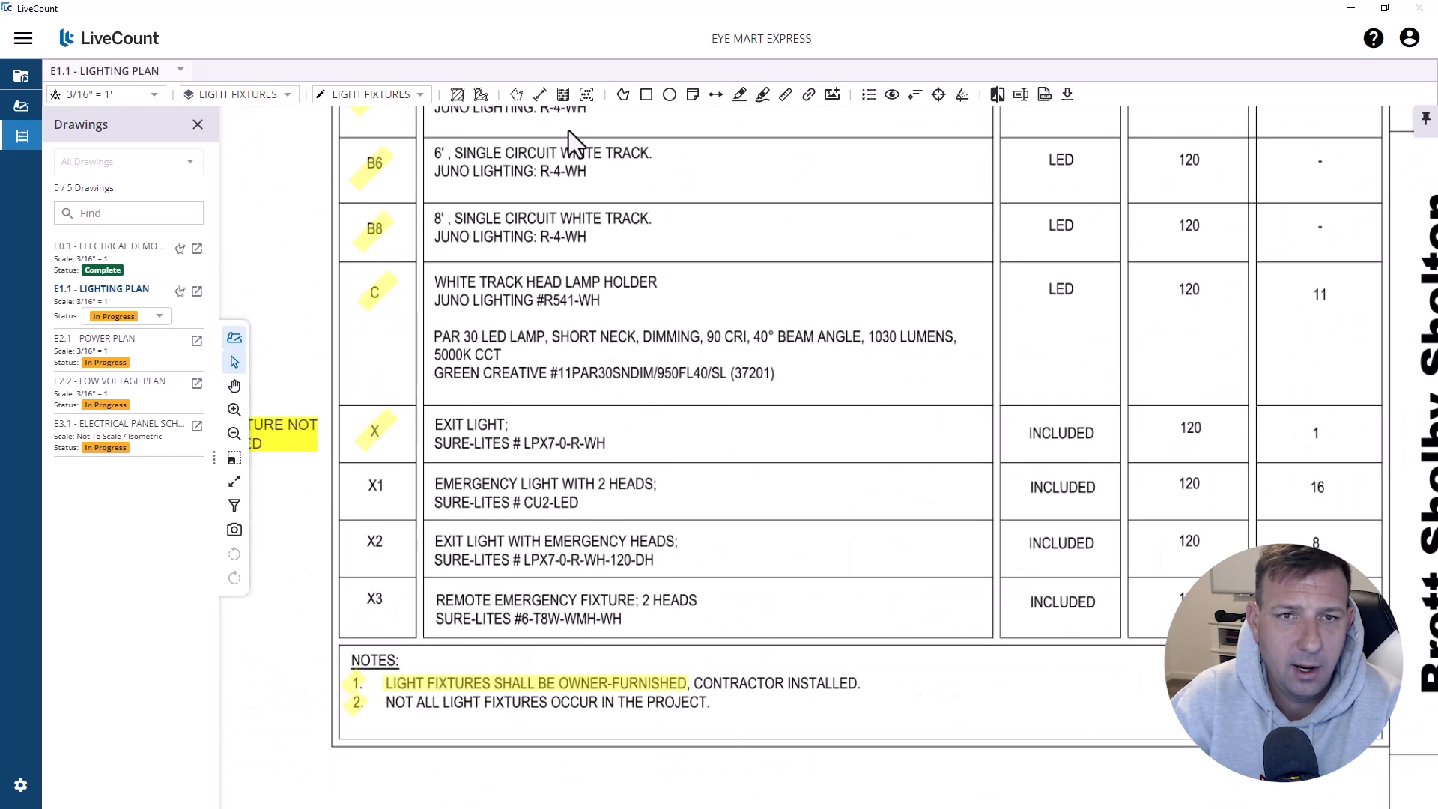
left_click(377, 432)
left_click(1295, 265)
left_click(1130, 506)
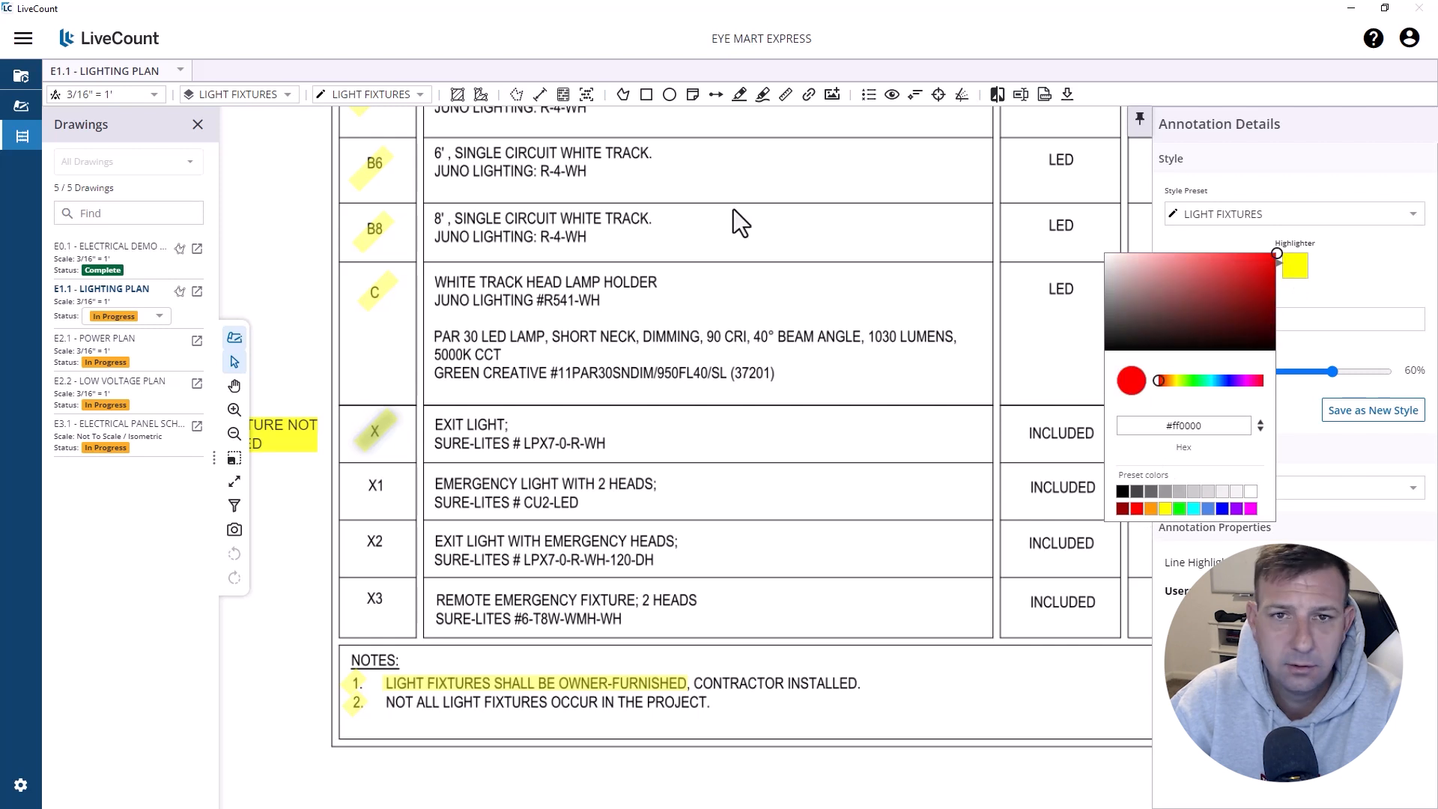
left_click(740, 95)
left_click(423, 484)
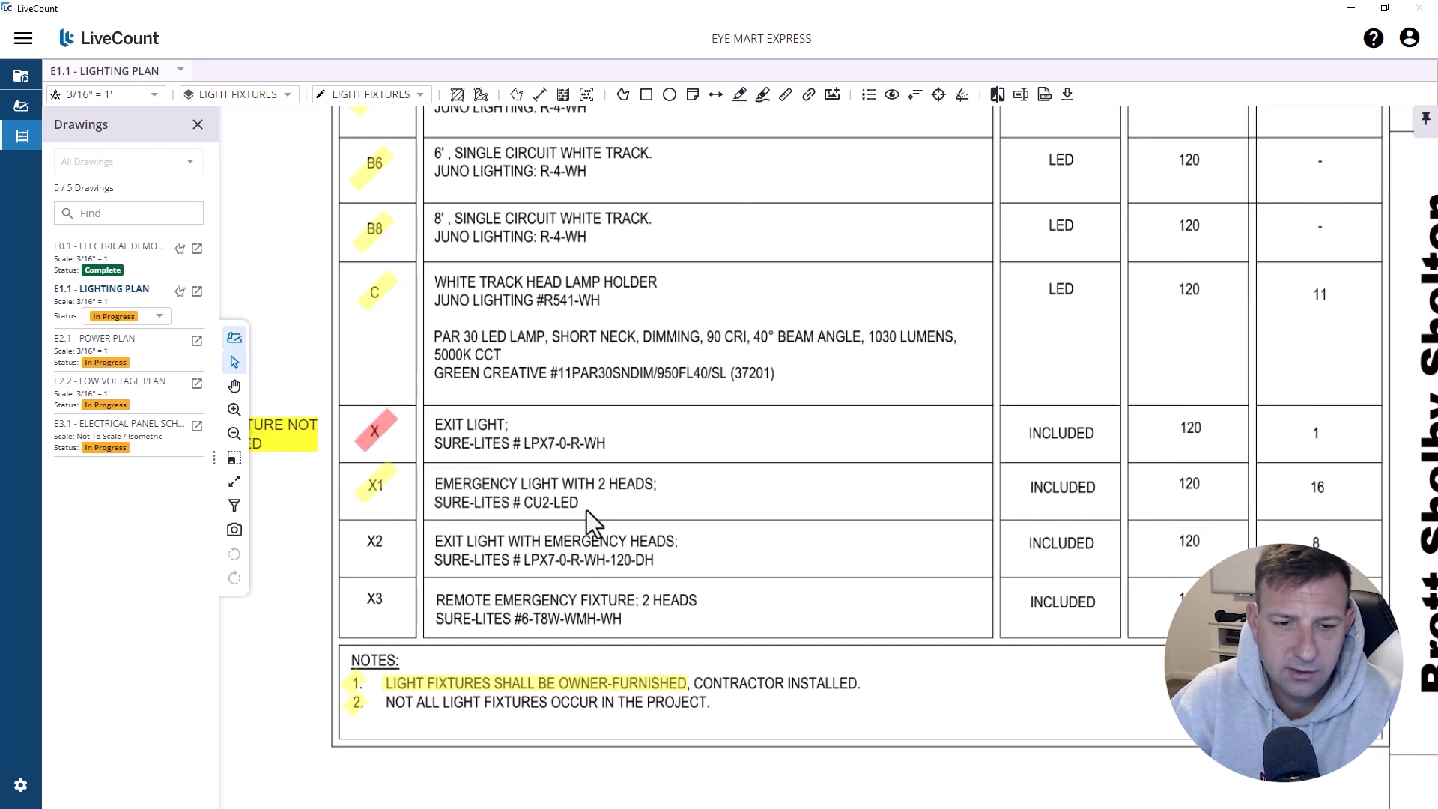
Step: Examine the X2 and X3 fixtures at the entrance doors on the plan and the storefront entrance in Google Street View
scroll(586, 510, "down", 5)
scroll(510, 487, "up", 2)
scroll(506, 478, "up", 4)
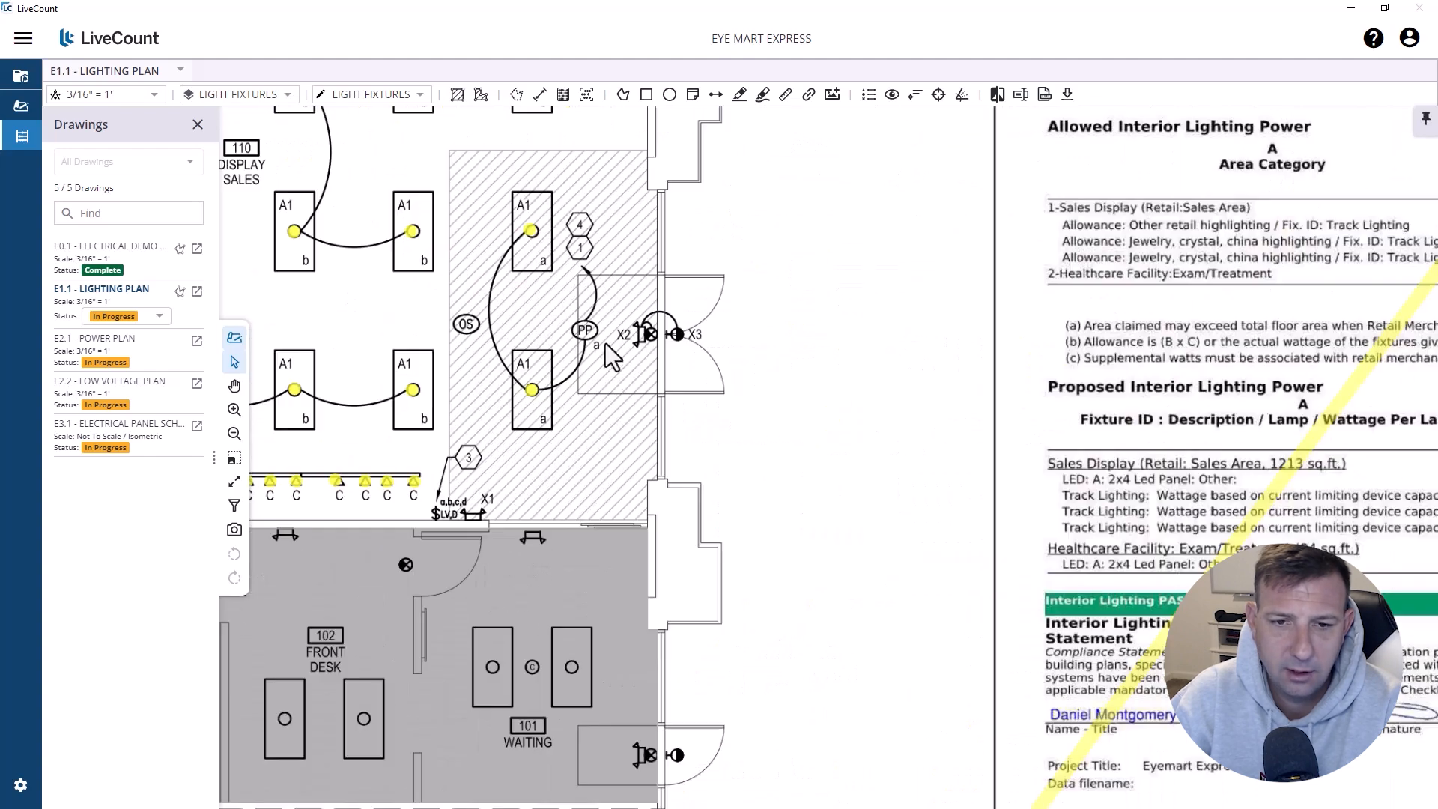
scroll(664, 373, "down", 1)
scroll(659, 383, "down", 1)
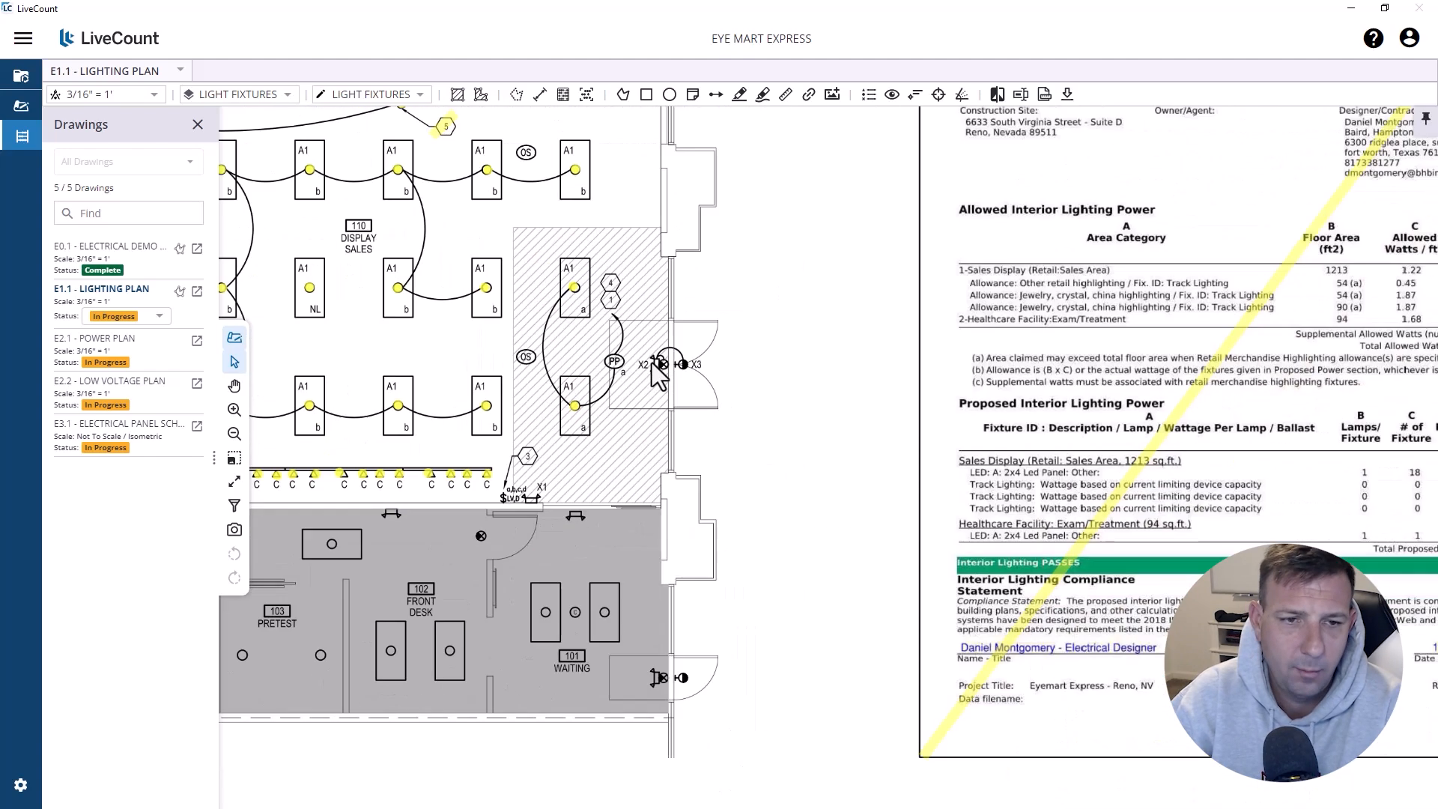
left_click_drag(1437, 9, 604, 1)
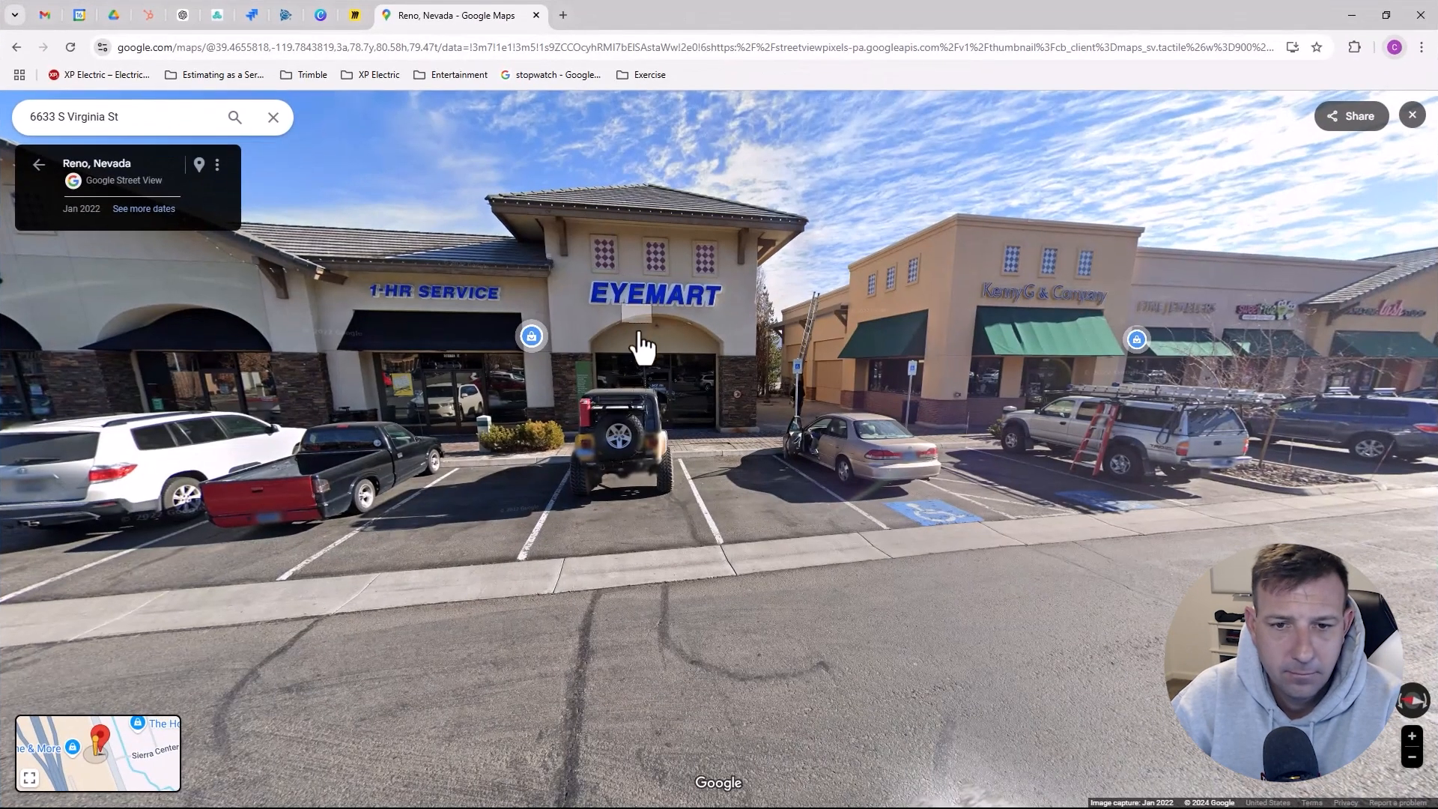
scroll(637, 382, "up", 3)
left_click_drag(715, 3, 0, 10)
left_click_drag(888, 679, 1003, 681)
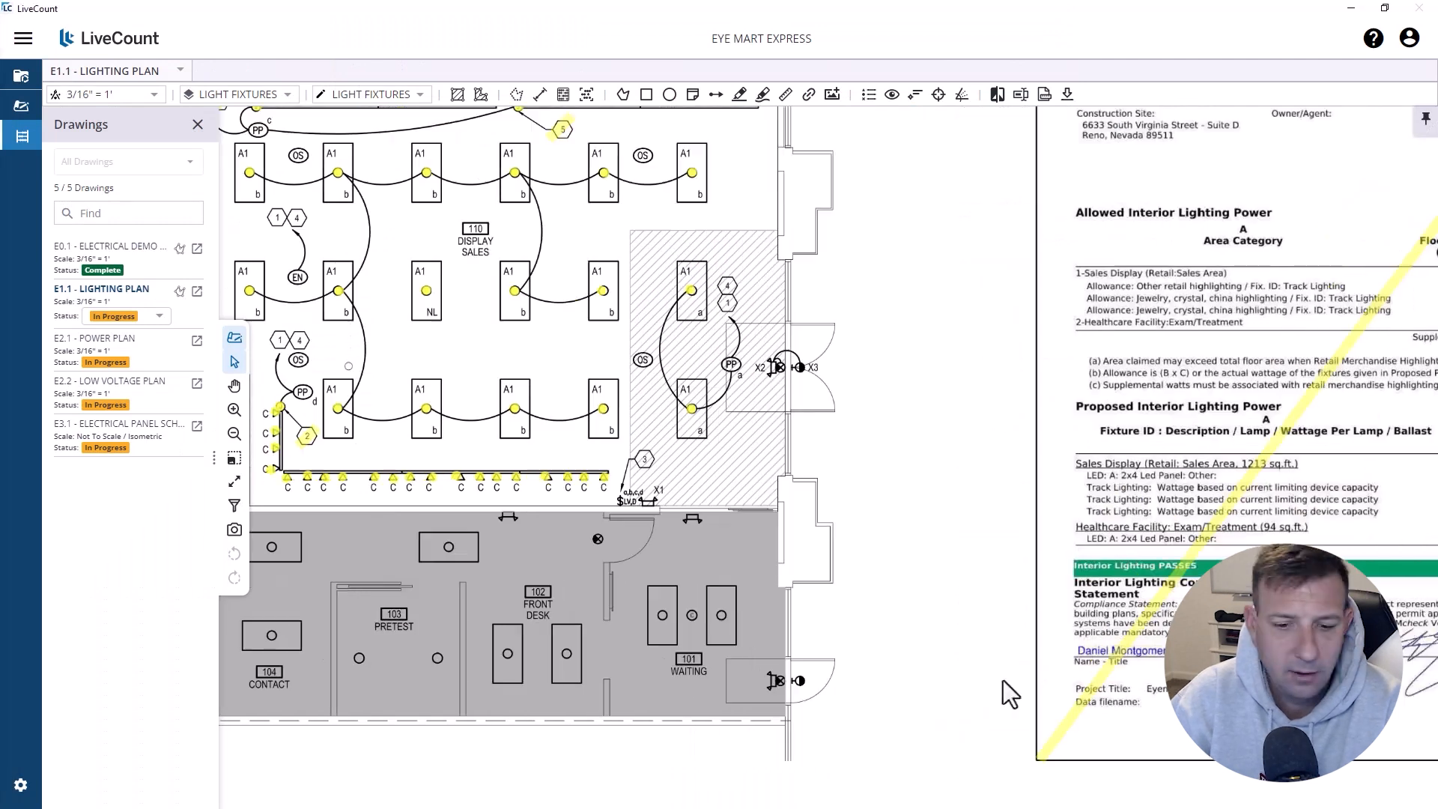
Step: Switch to Accubid and copy the X1 fixture designation into empty row 6
key("alt+Tab")
key("ctrl+c")
left_click(113, 275)
key("ctrl+v")
Step: In the copied X1 takeoff, substitute the battery pack item with EXIT-EMERGENCY COMB from the lighting items' exit lights
right_click(110, 276)
left_click(159, 289)
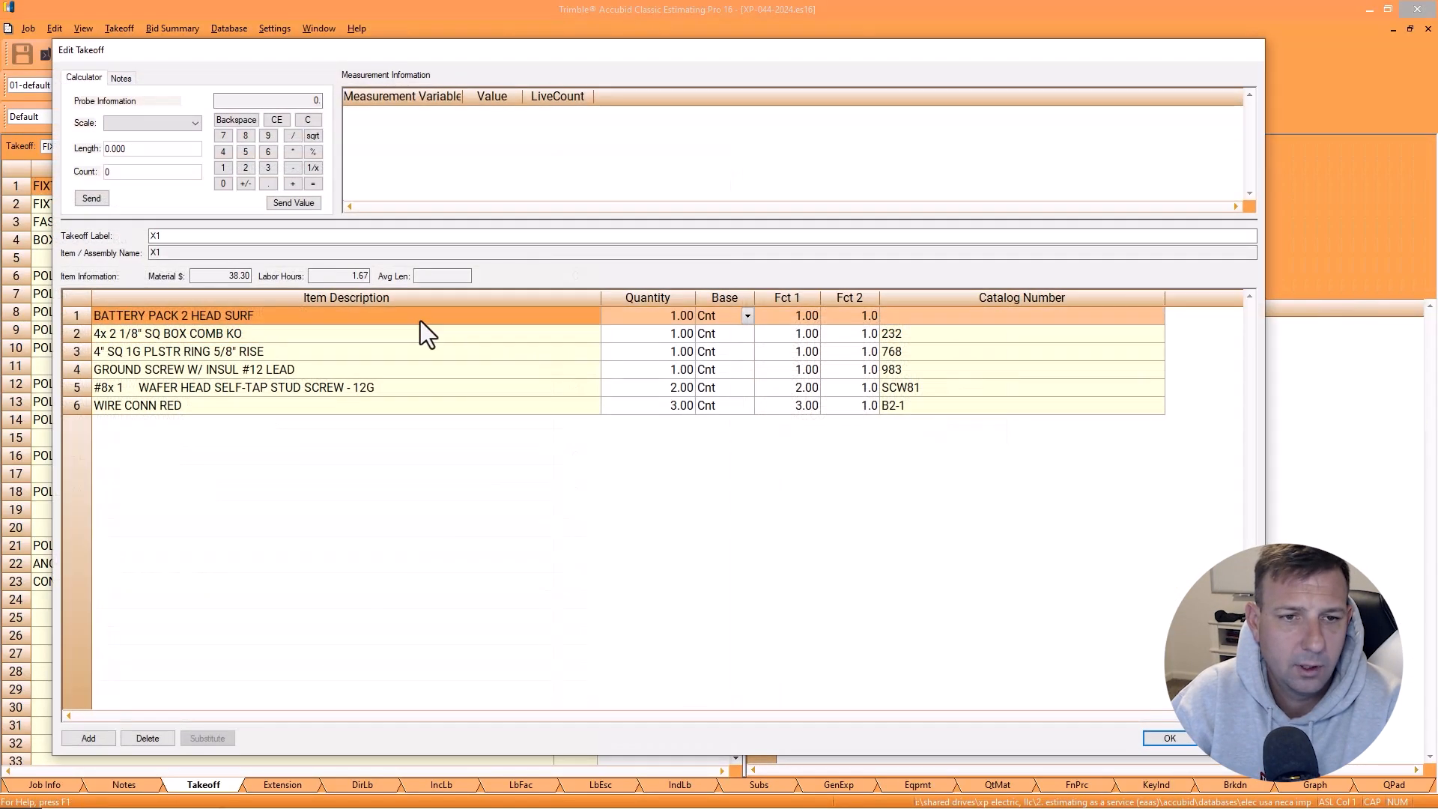
left_click(247, 321)
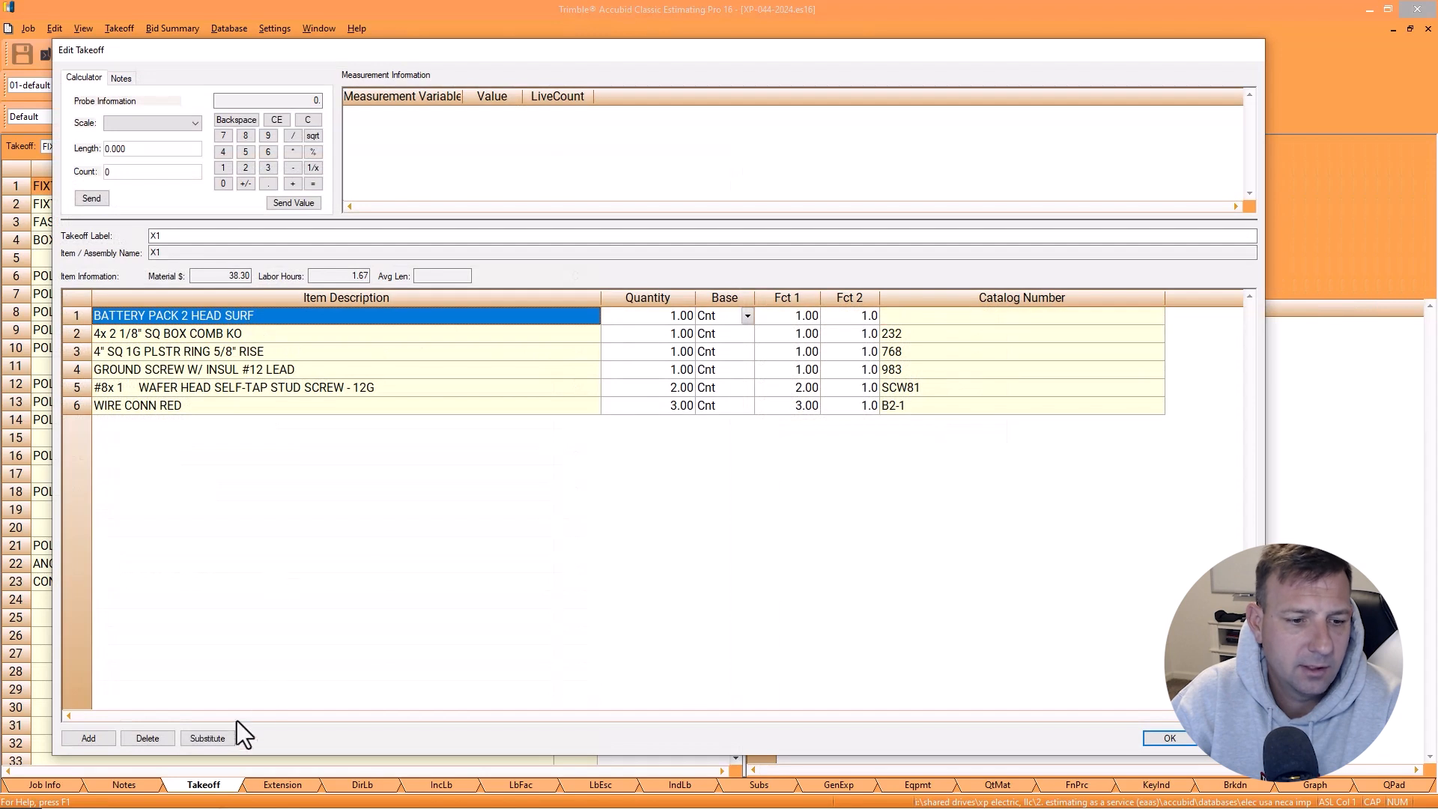
left_click(217, 738)
double_click(410, 477)
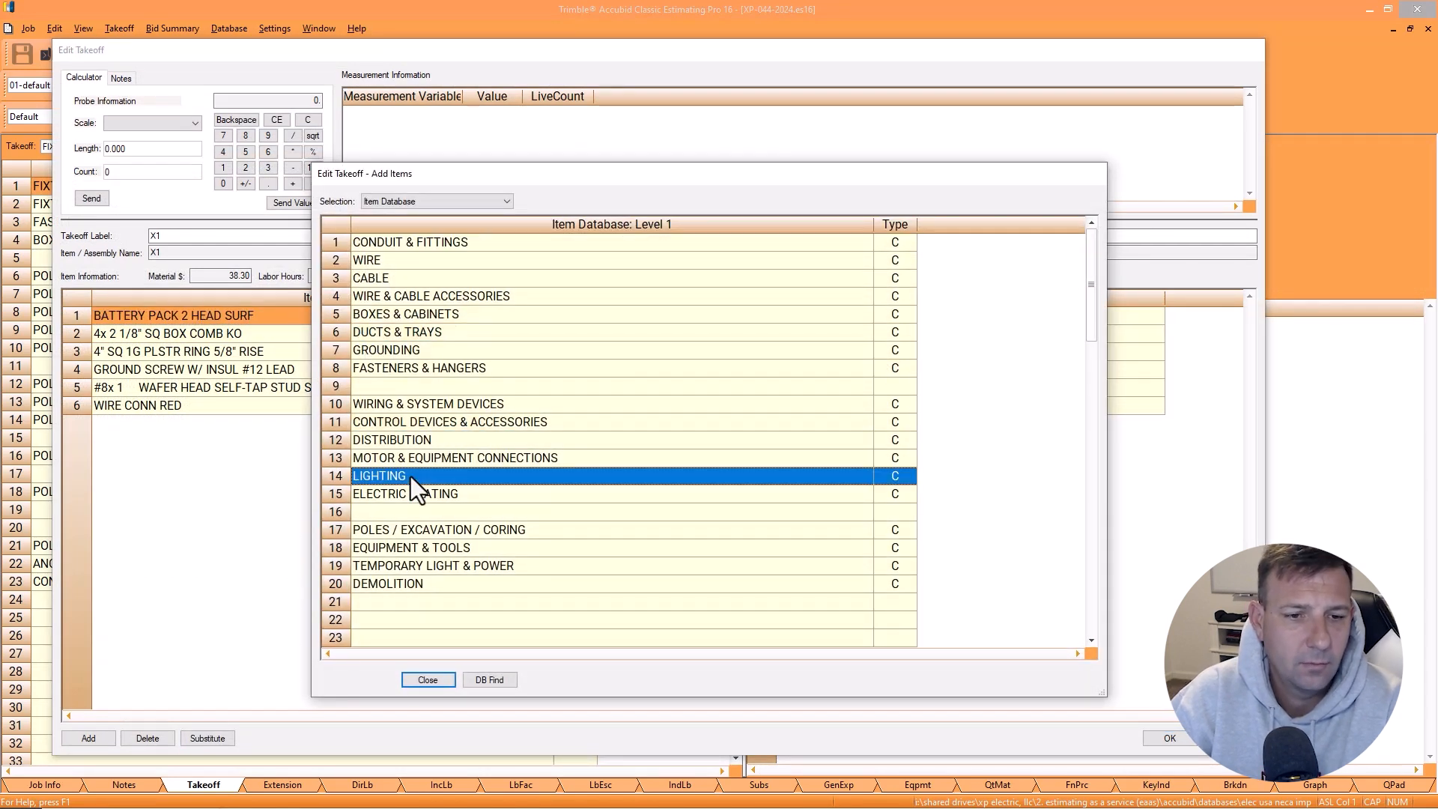
double_click(416, 315)
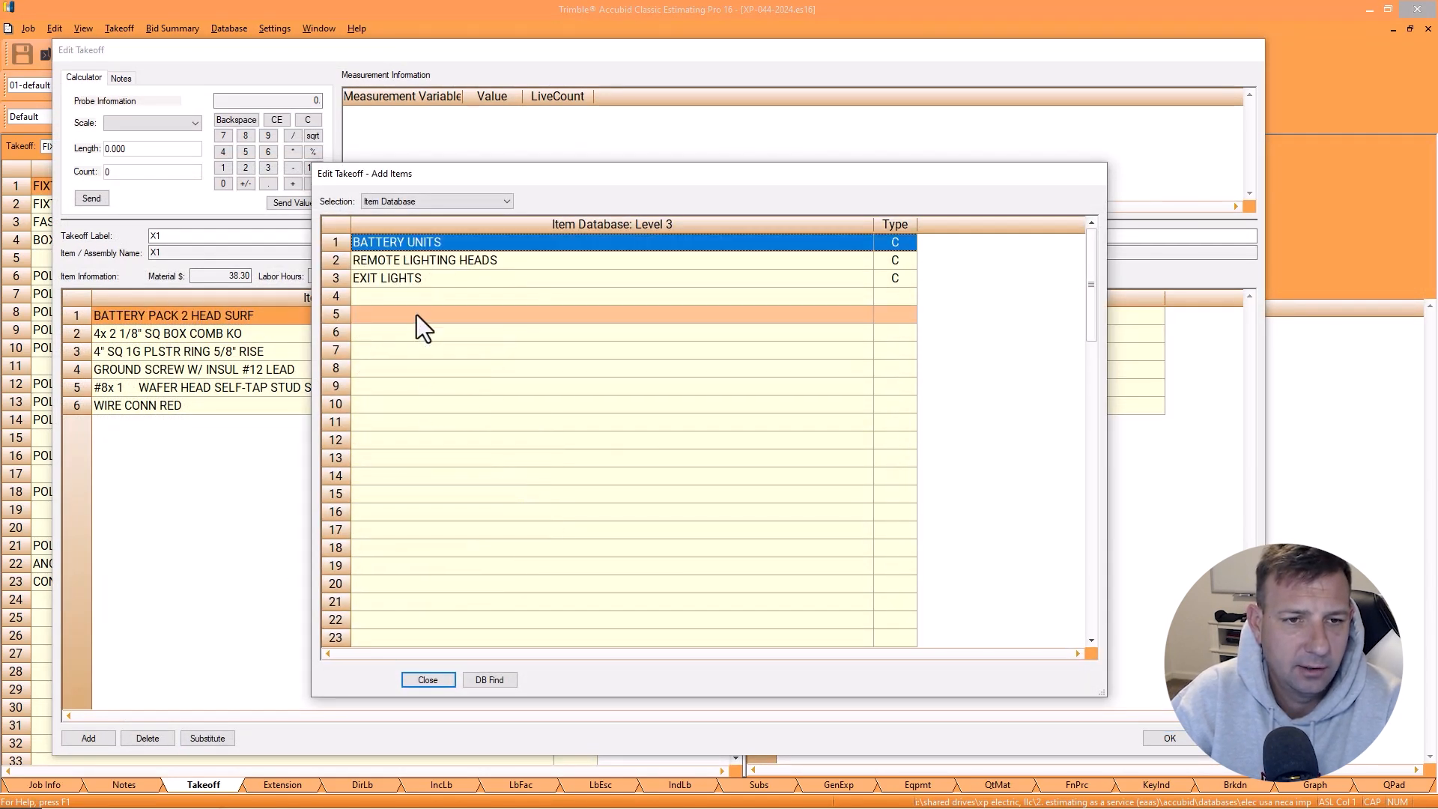
double_click(410, 275)
double_click(406, 370)
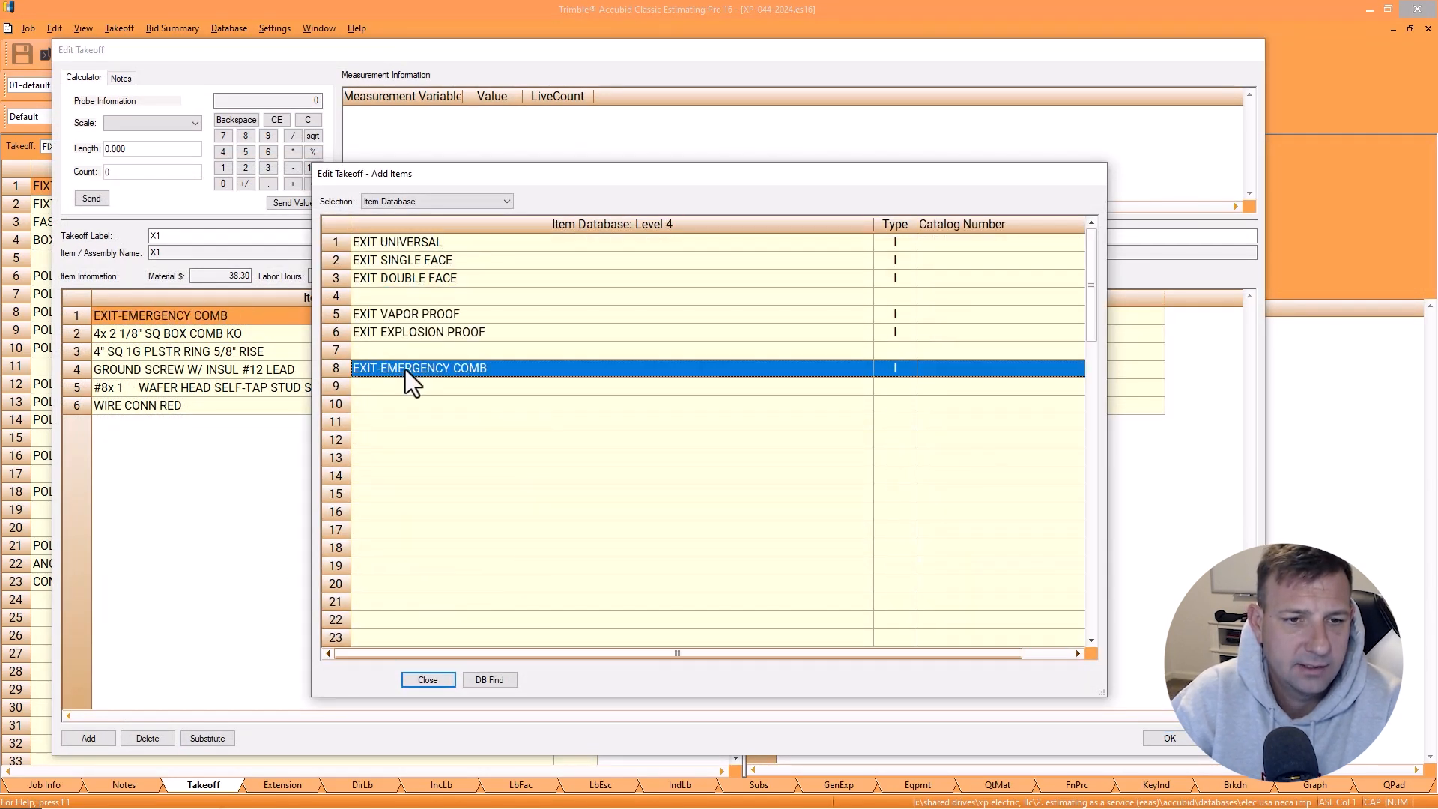
left_click(426, 680)
Step: Set the takeoff label to X2 and finish editing the designation
left_click(194, 237)
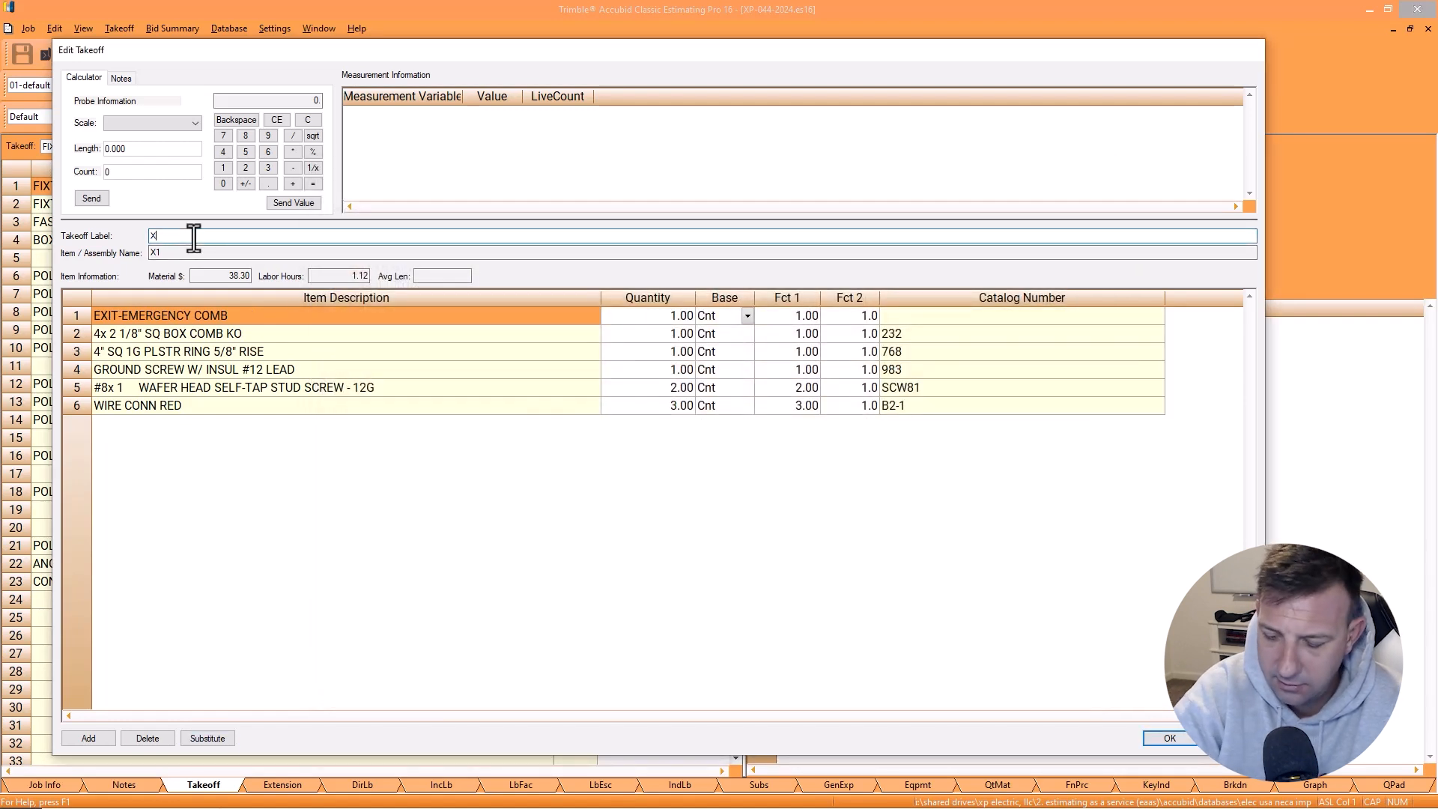
type("2")
key("Return")
right_click(852, 330)
left_click(900, 402)
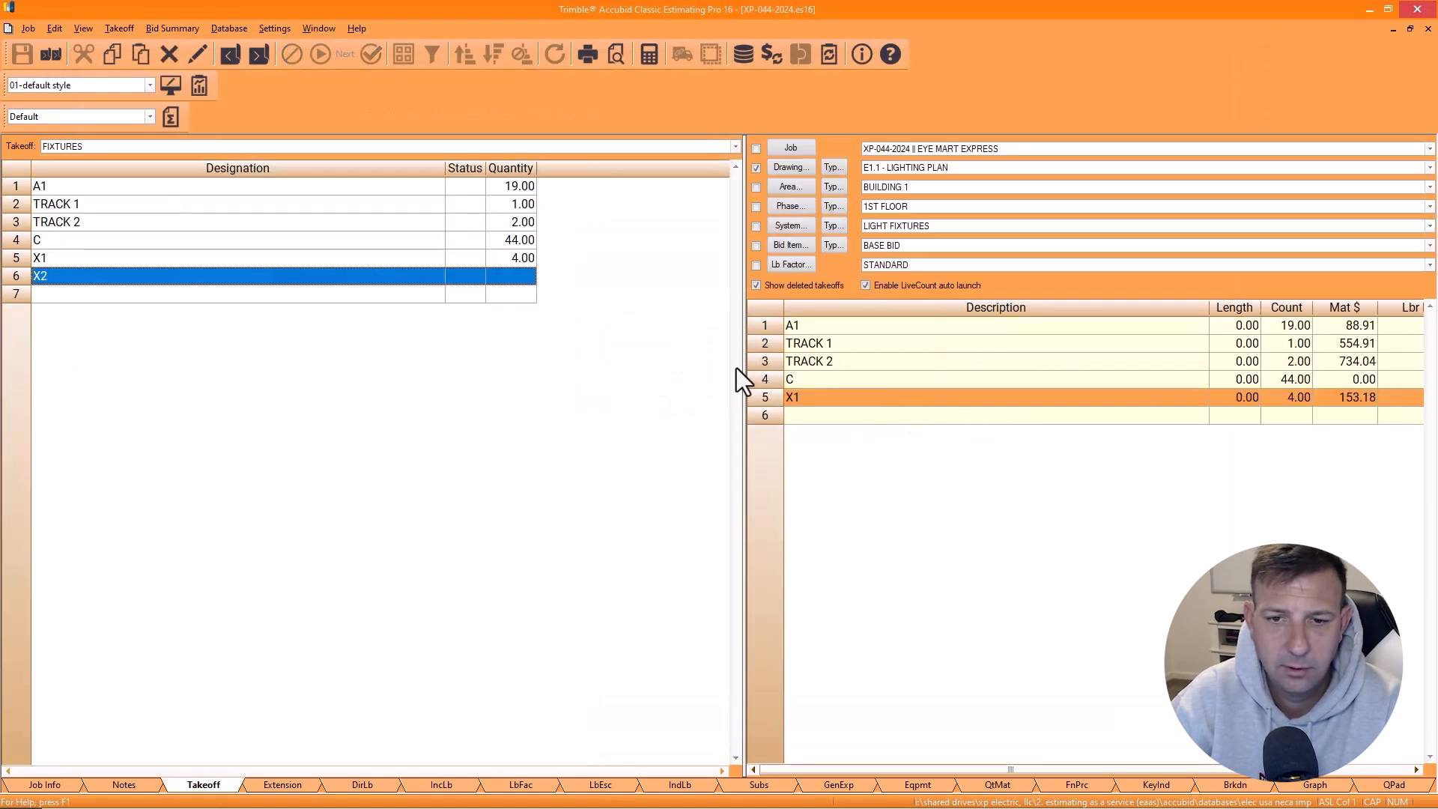
Step: Count the X2 exit light at the Display Sales entrance doors on the lighting plan
double_click(141, 274)
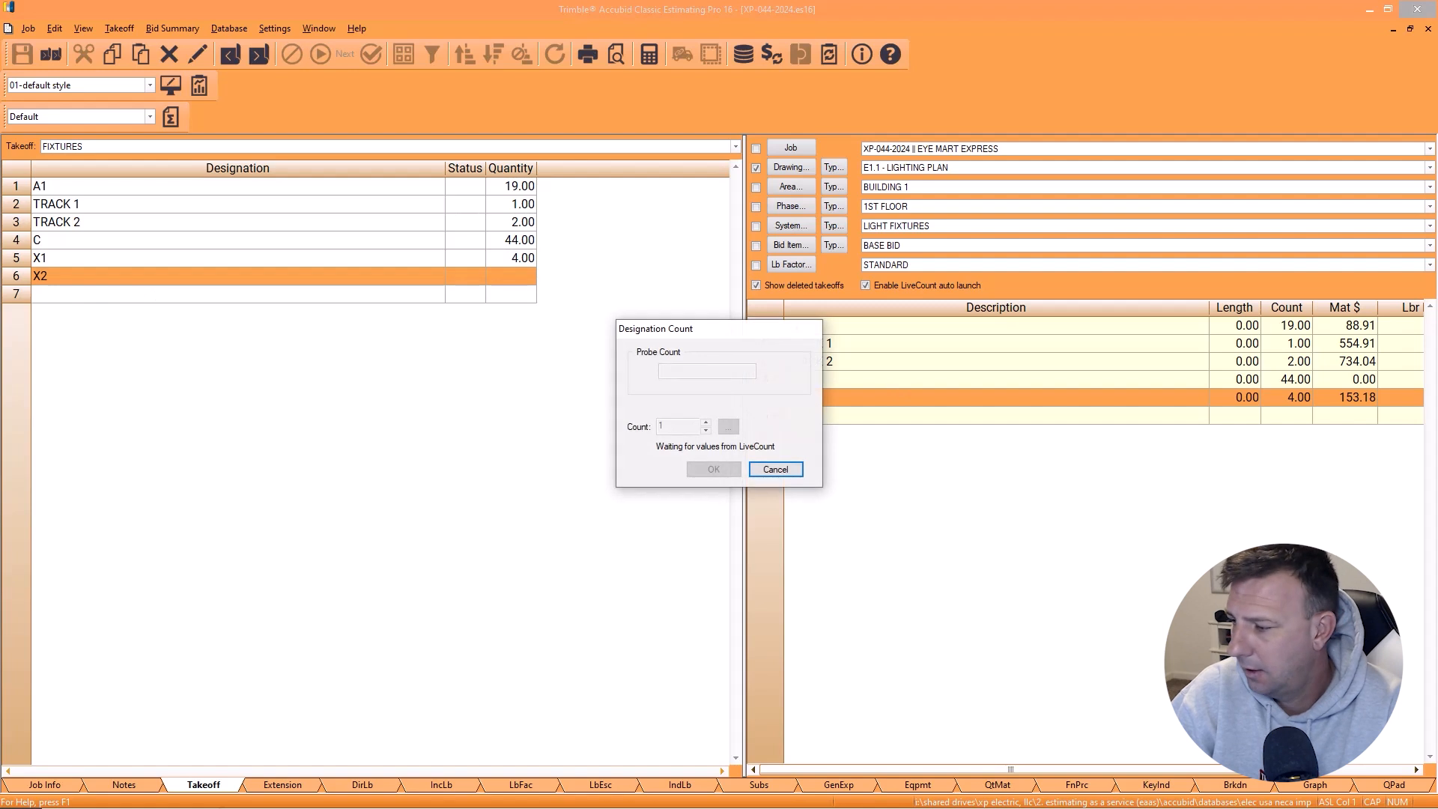
key("Escape")
Step: Highlight the X2 tag in the fixture schedule
scroll(846, 387, "down", 5)
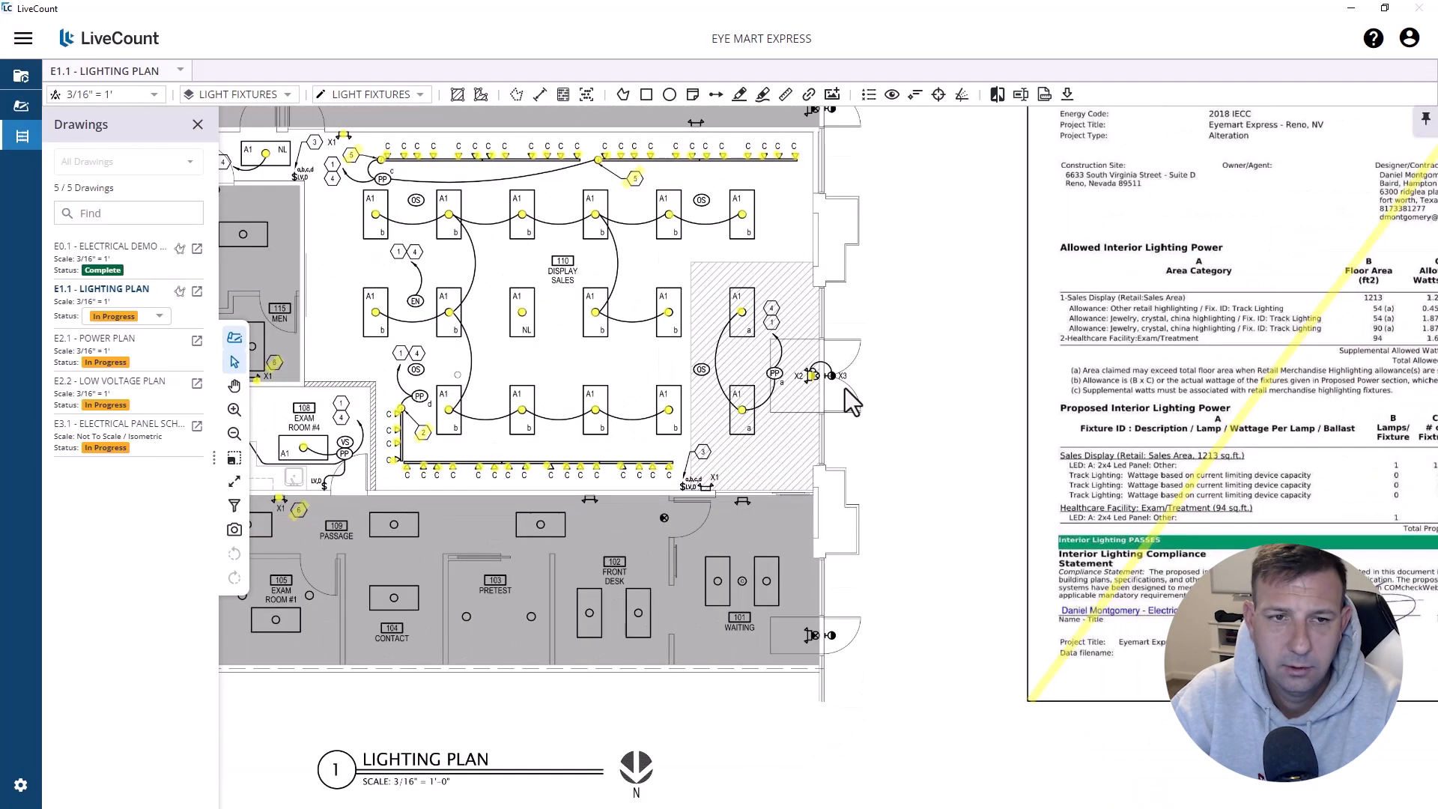
left_click_drag(687, 247, 663, 401)
left_click_drag(650, 293, 673, 263)
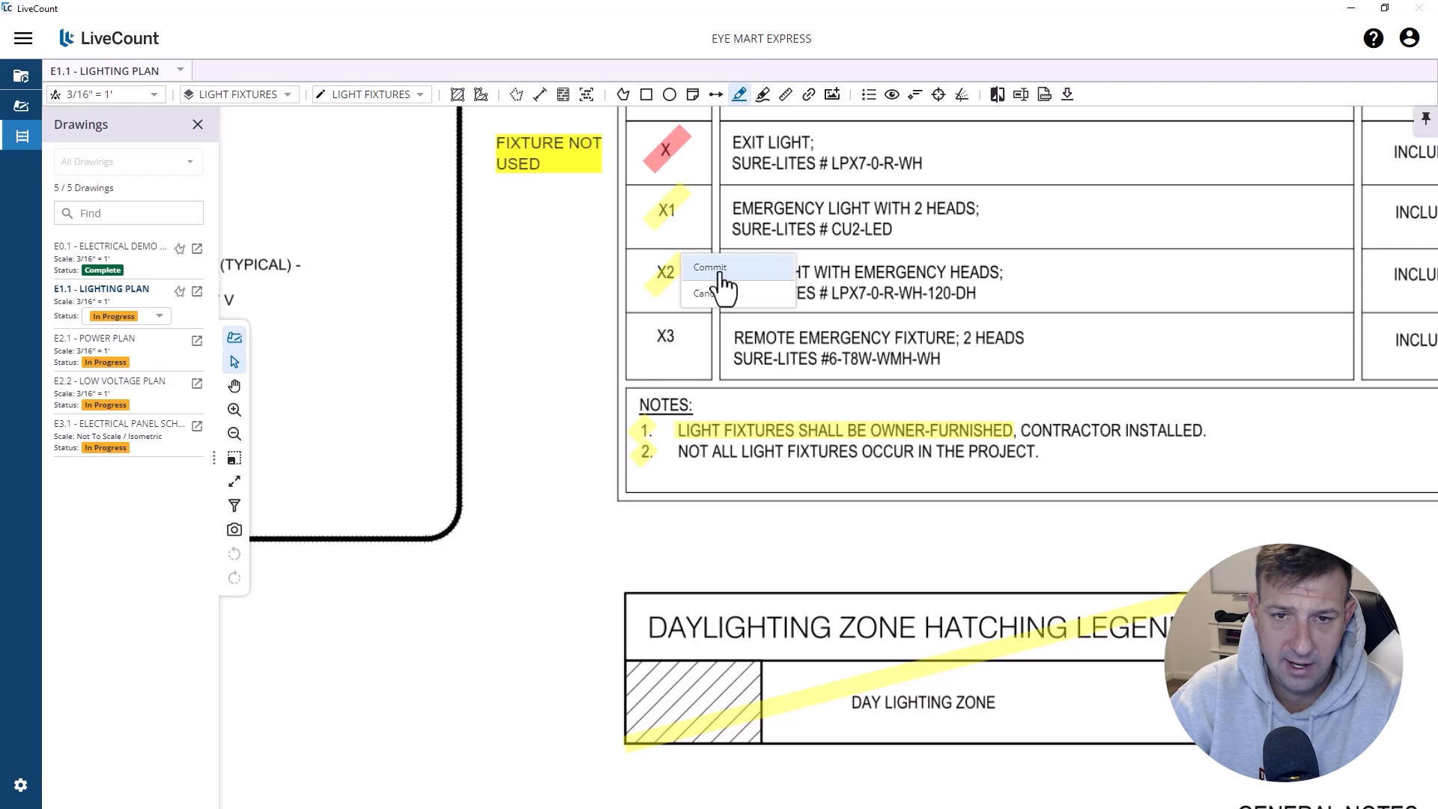
left_click(712, 268)
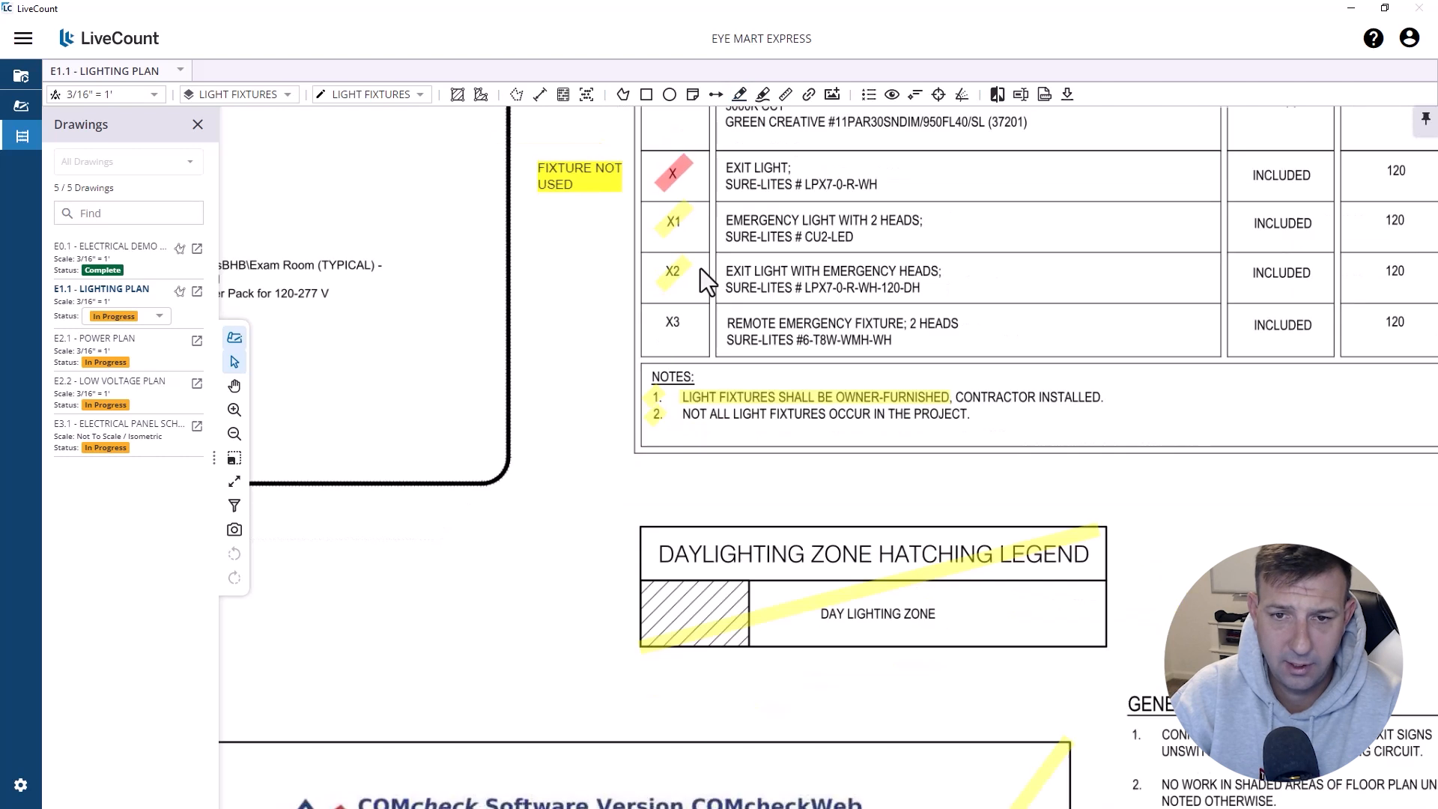
Step: In Accubid, copy the X2 designation into row 7 and substitute its exit light item with REMOTE LTG UNIT - 2 HEAD WP
key("ctrl+v")
right_click(93, 294)
left_click(154, 348)
double_click(796, 324)
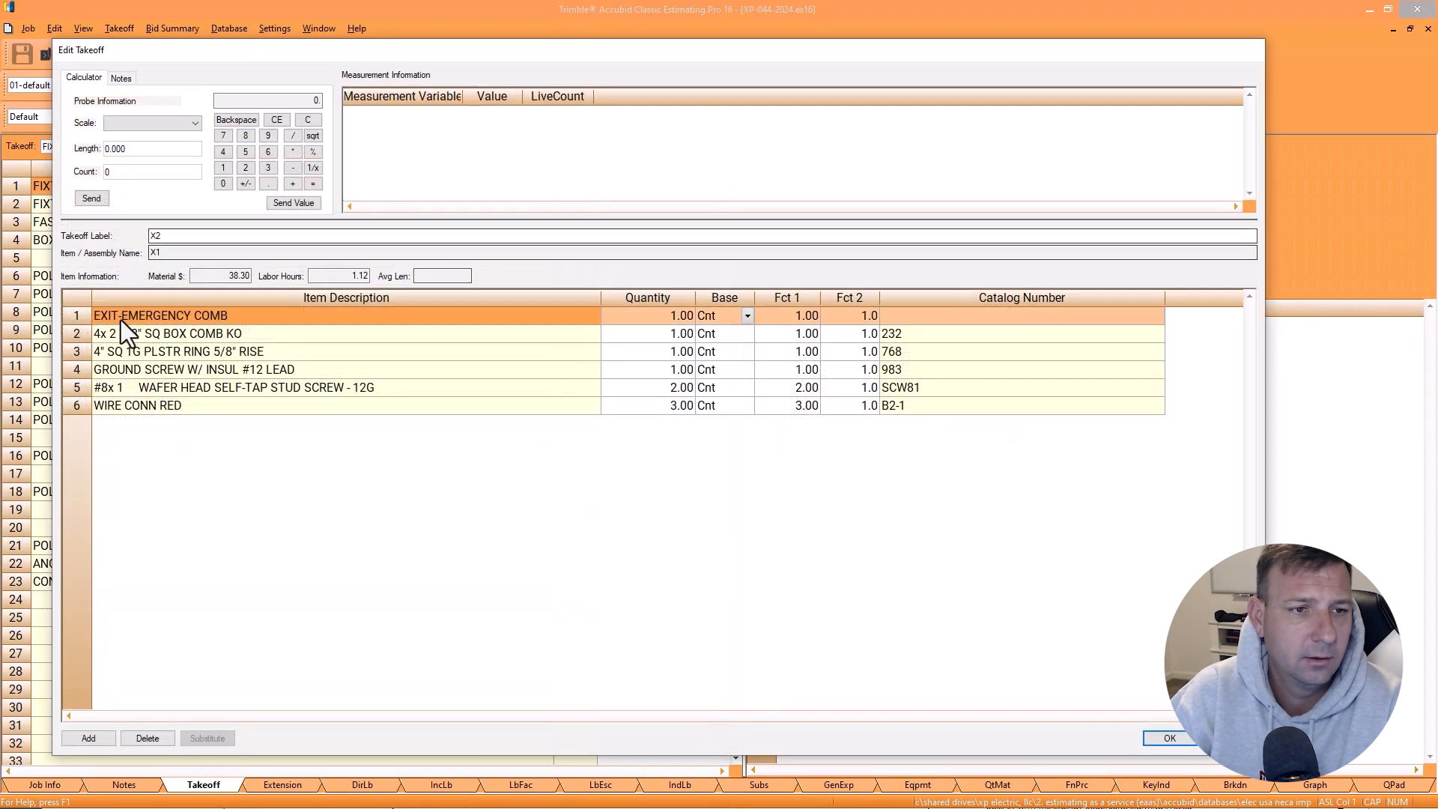
left_click(225, 735)
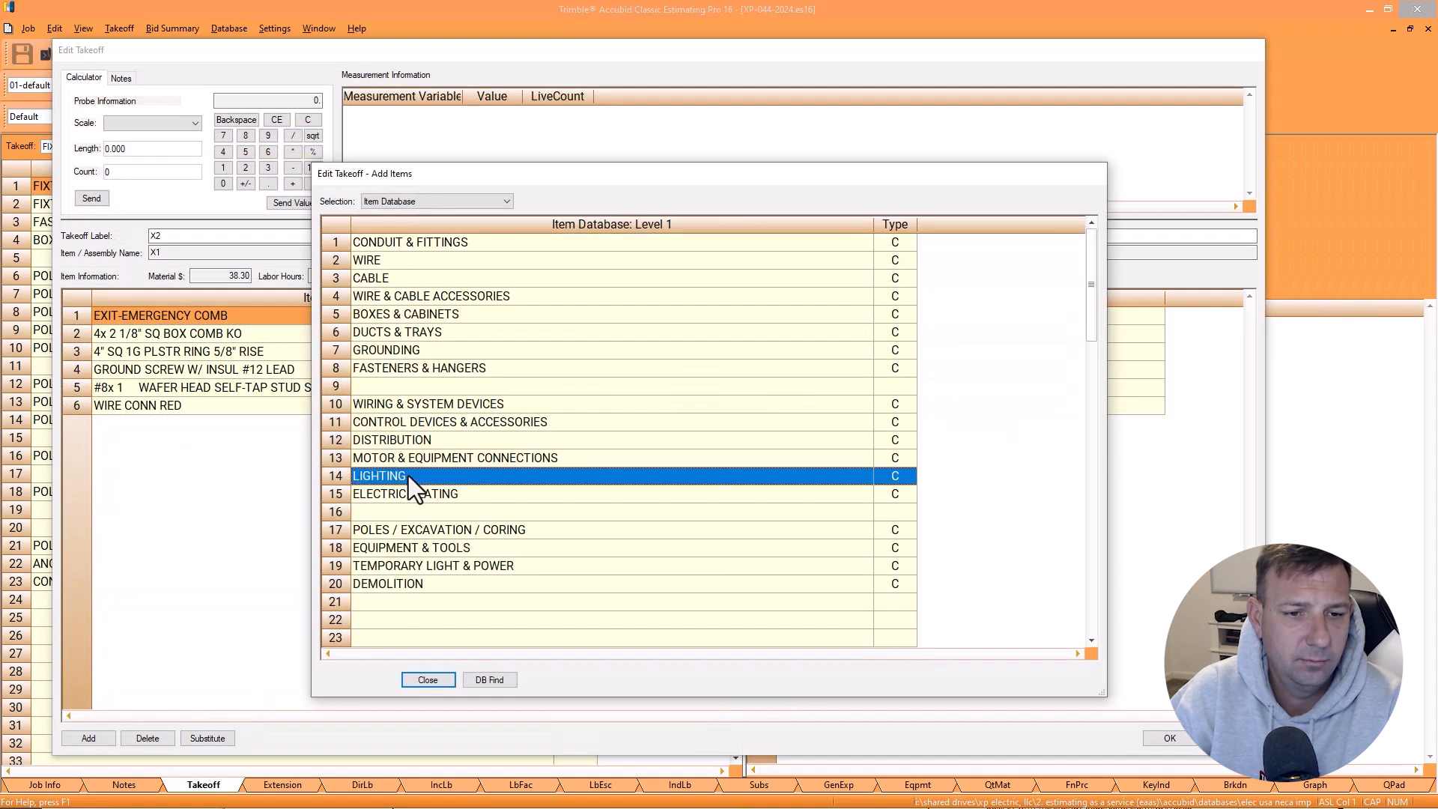
double_click(407, 475)
double_click(407, 316)
double_click(410, 263)
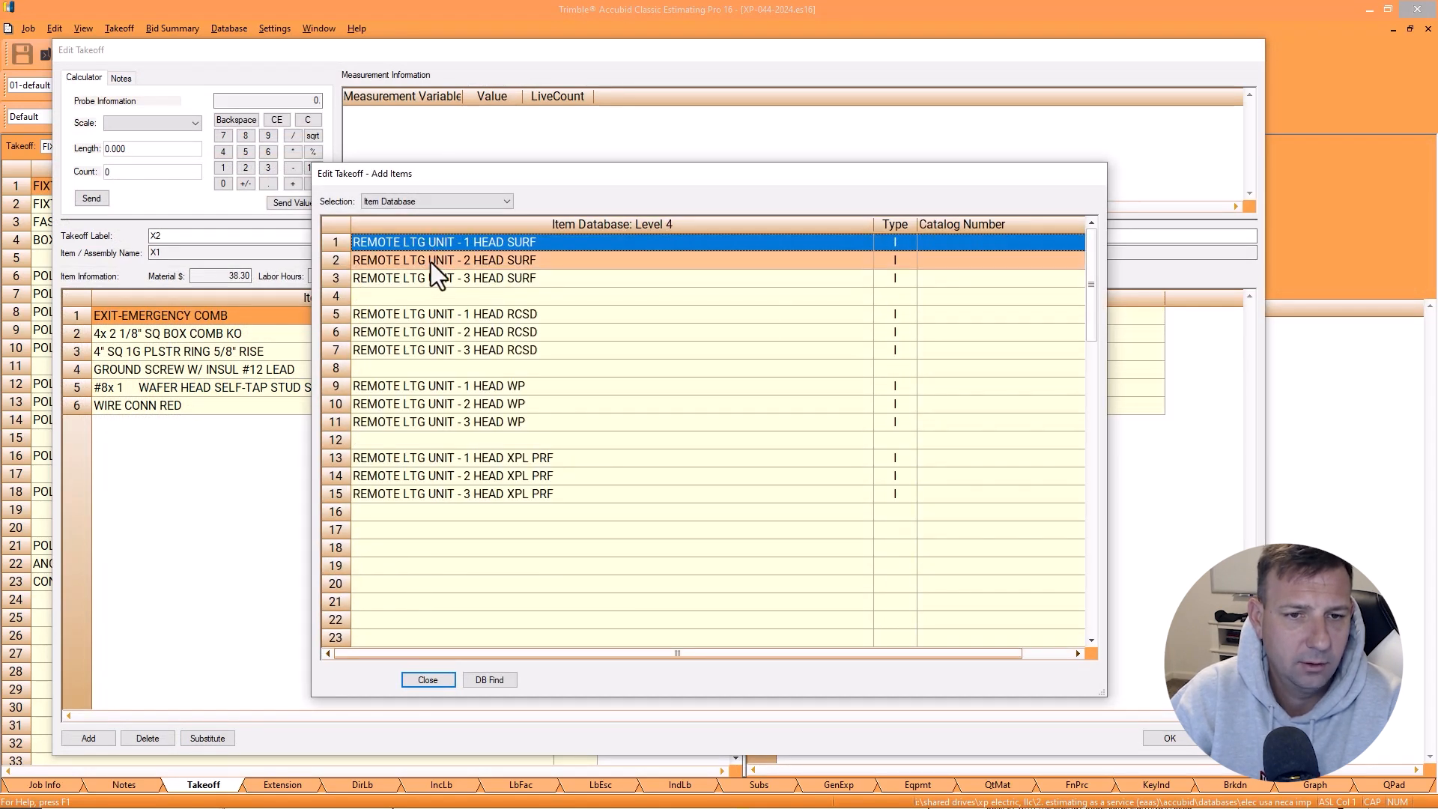
double_click(425, 404)
Step: Edit the takeoff label of the remote lighting unit and finish editing the designation
left_click(193, 237)
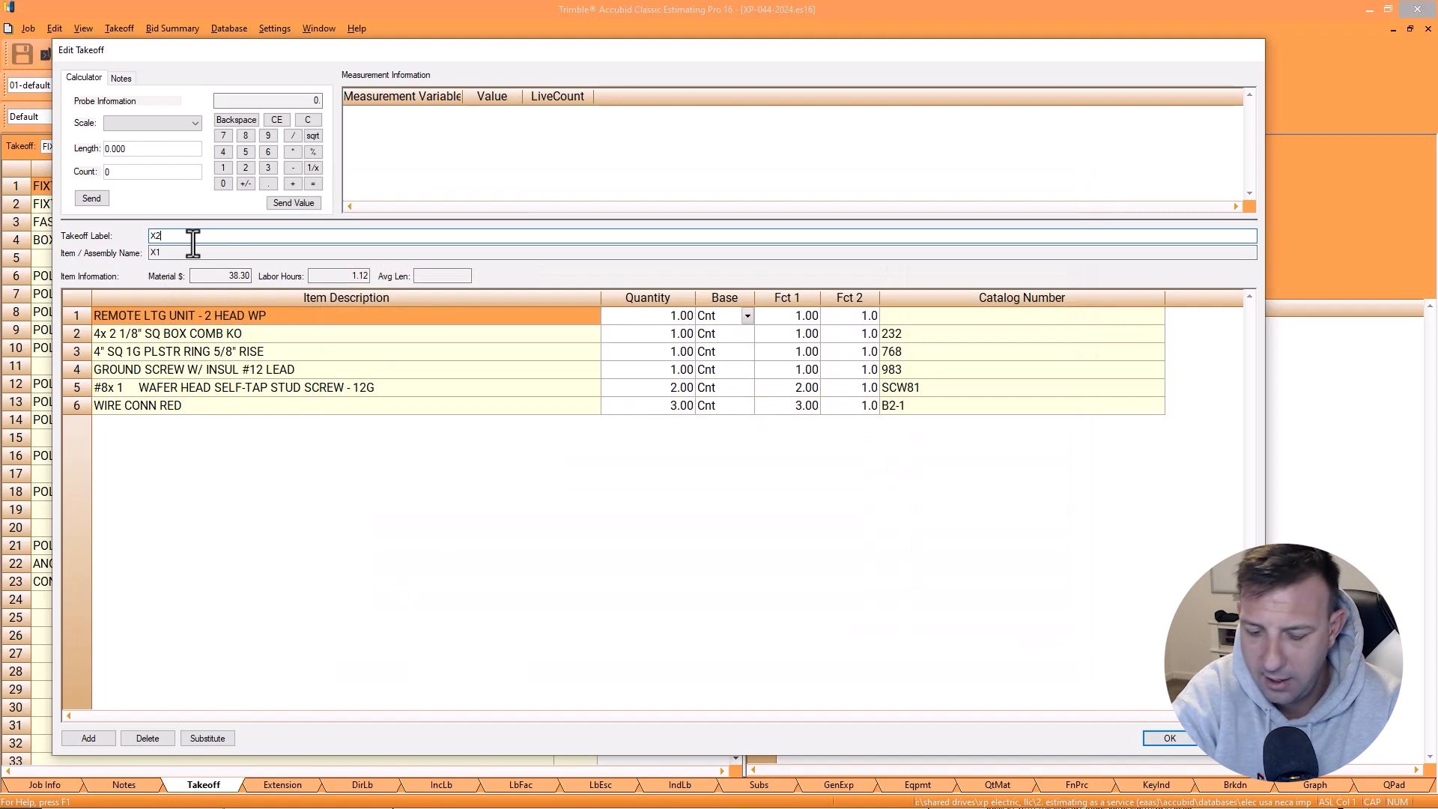
key("Return")
right_click(878, 323)
left_click(903, 399)
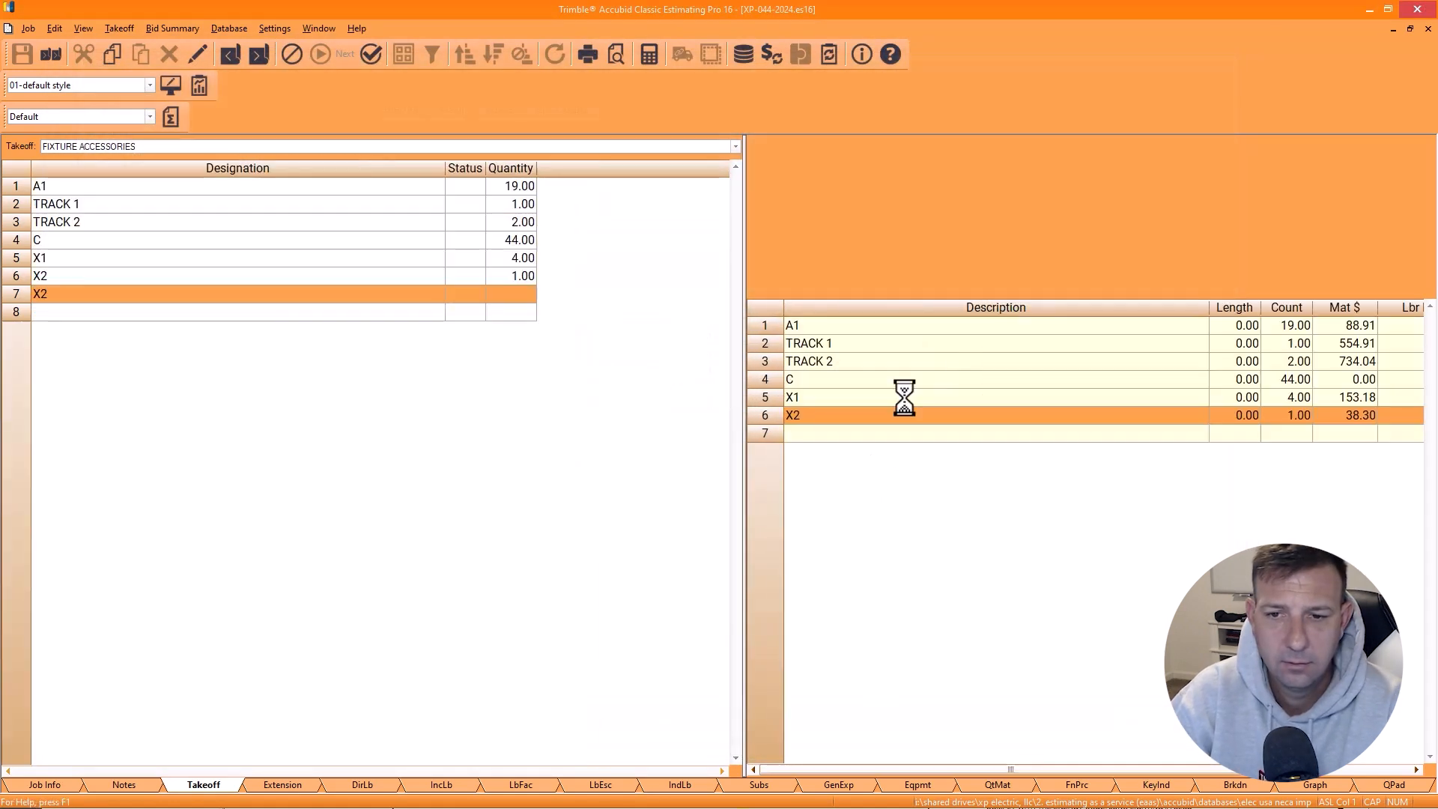
Step: Count the X3 remote emergency fixture outside the Display Sales entrance doors using the row 7 designation
double_click(193, 295)
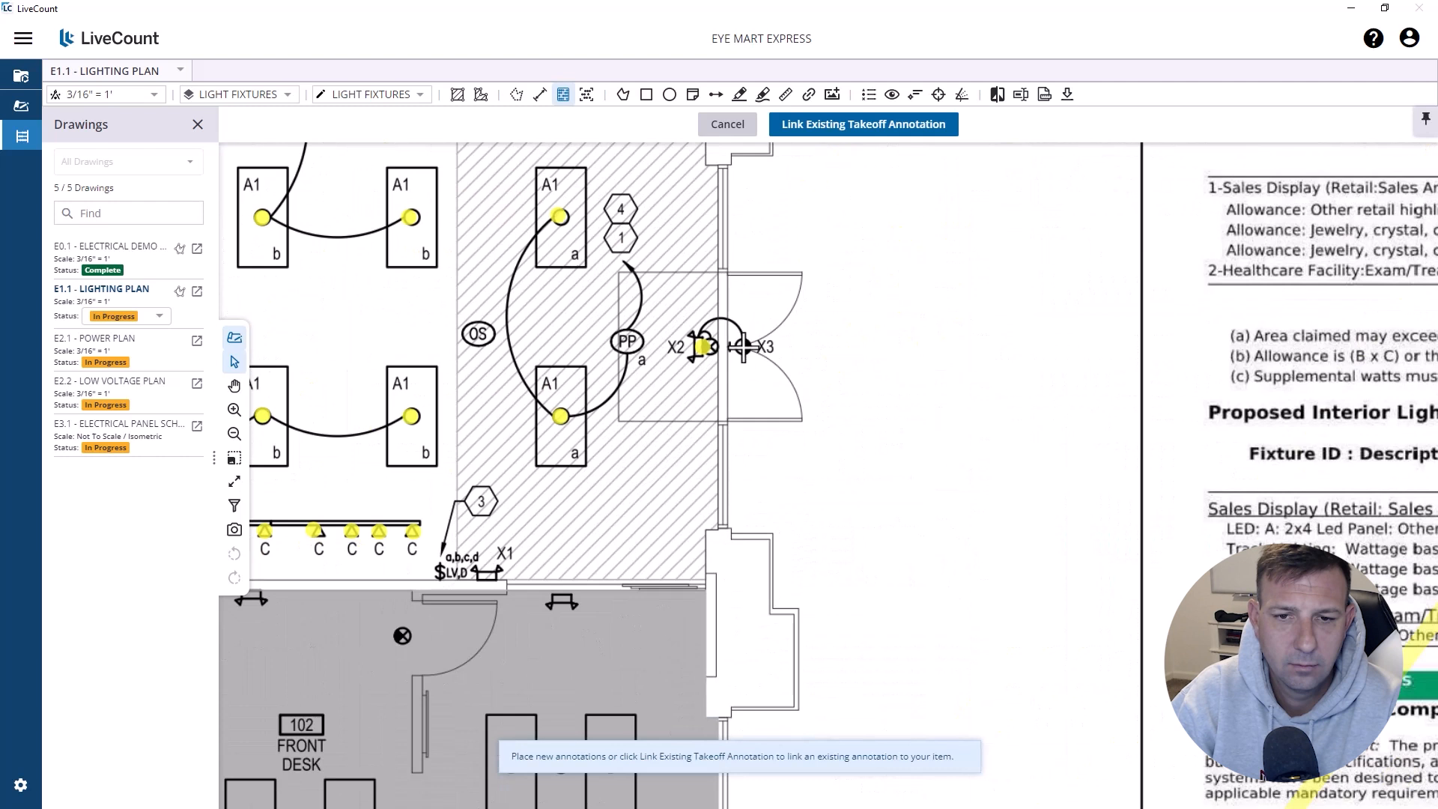
scroll(742, 347, "down", 5)
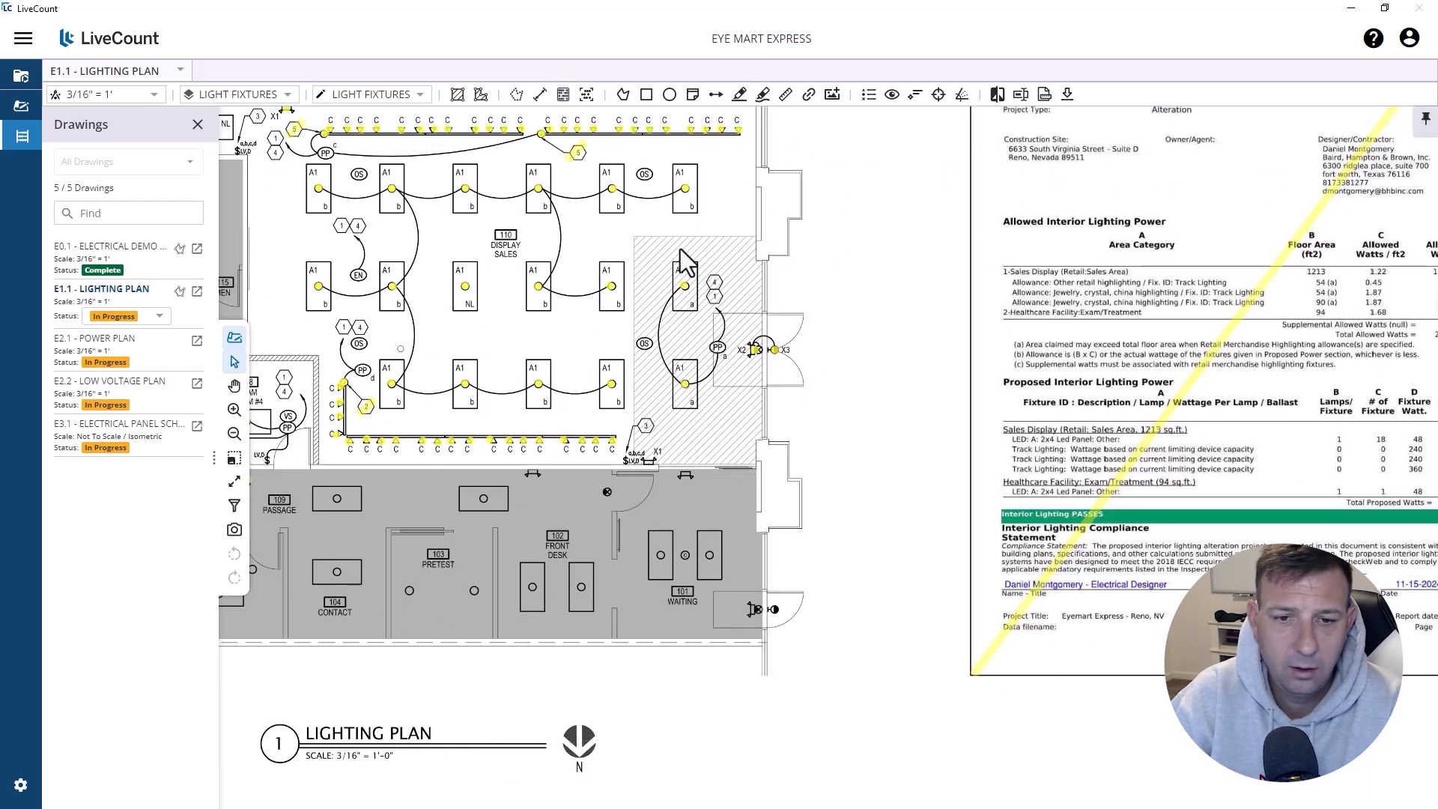
Step: Count the X1 emergency light beside the switchbank at the Display Sales wall above the Front Desk, using the X1 takeoff
scroll(676, 470, "up", 5)
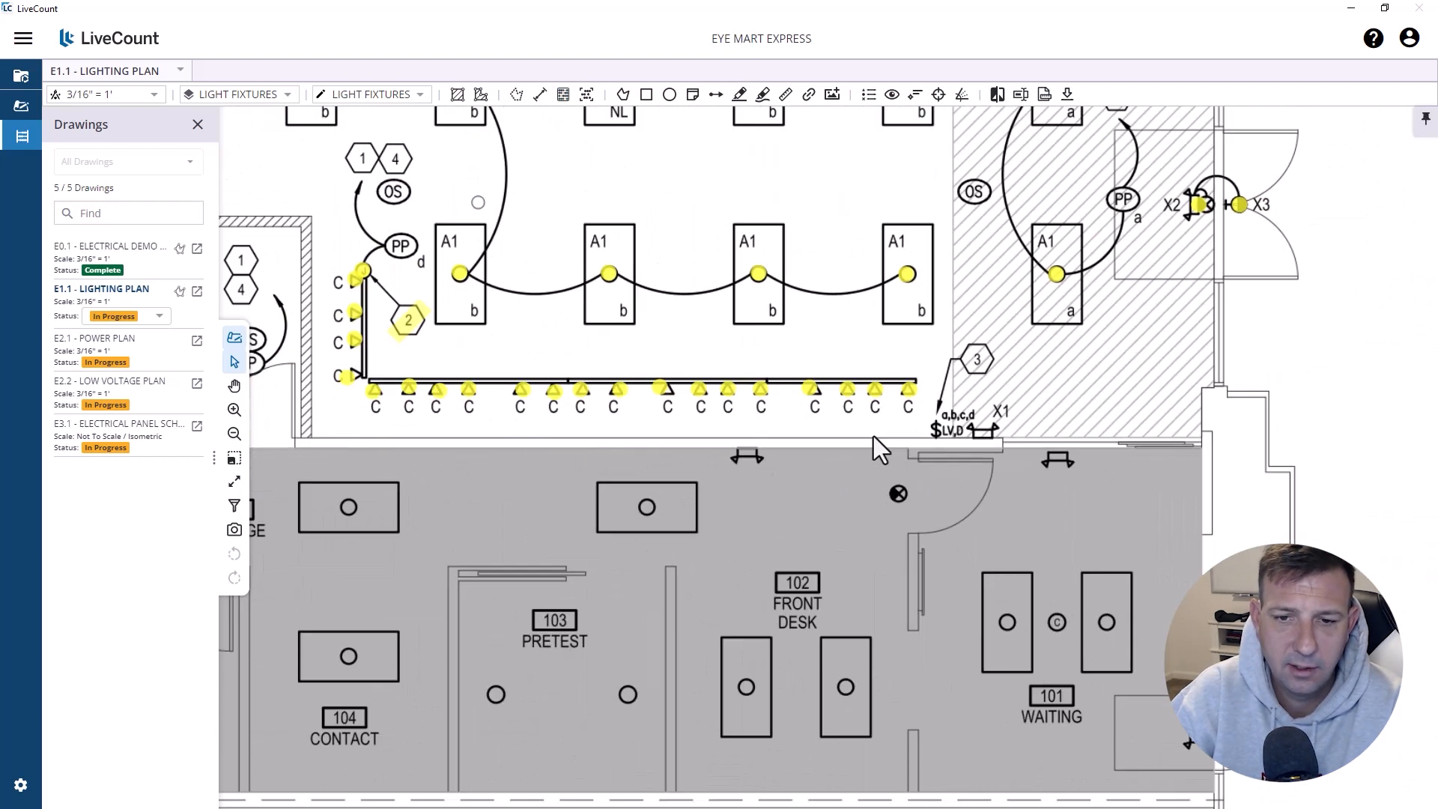
left_click_drag(529, 449, 885, 417)
left_click(466, 418)
right_click(466, 419)
left_click(490, 435)
scroll(490, 429, "down", 3)
scroll(1029, 410, "up", 1)
scroll(1029, 410, "up", 2)
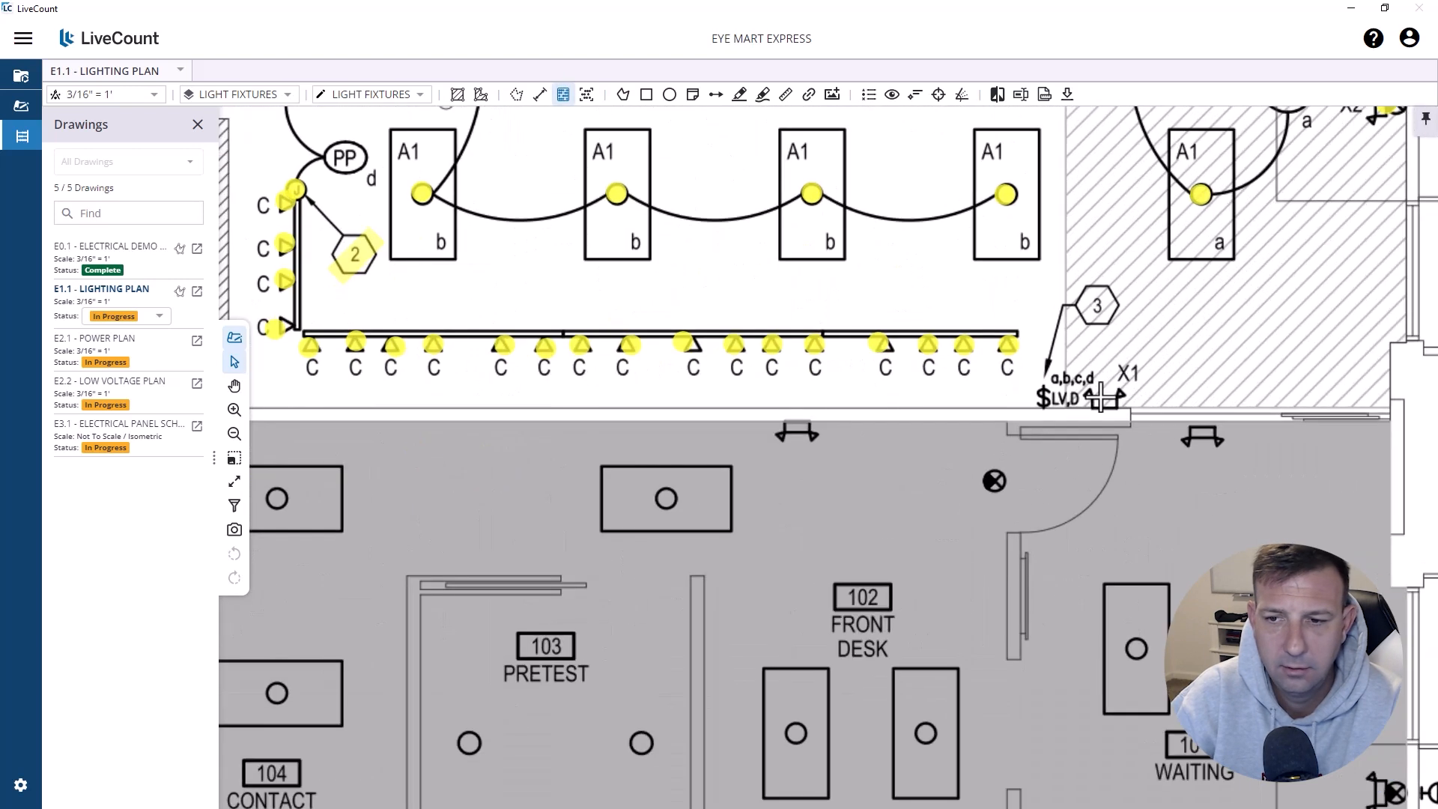
left_click(1100, 402)
Step: Highlight the X3 tag in the light fixture schedule
scroll(1099, 402, "down", 2)
mouse_move(943, 510)
left_mouse_down()
mouse_move(931, 559)
mouse_move(772, 787)
left_mouse_up()
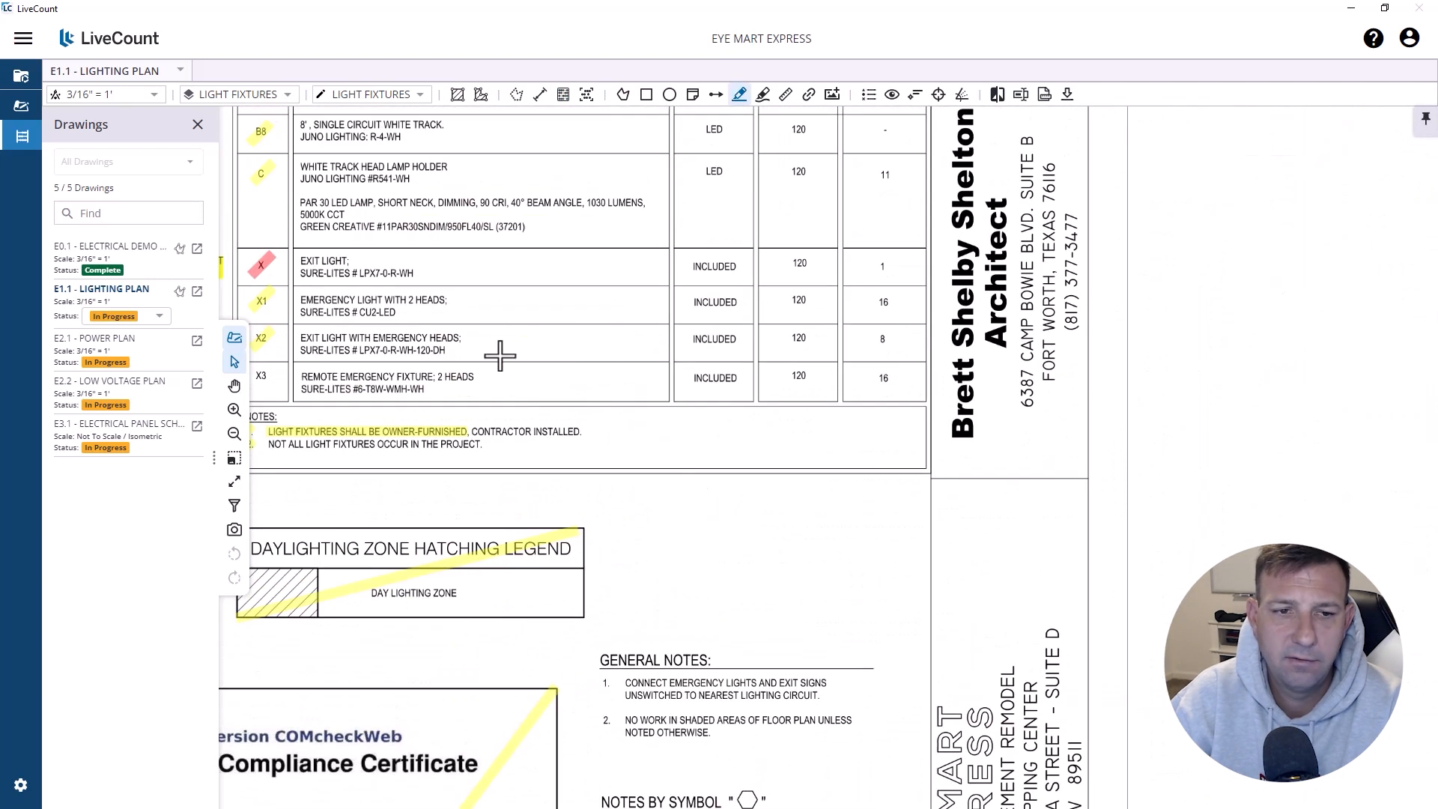
left_click_drag(501, 356, 1137, 296)
scroll(915, 329, "up", 2)
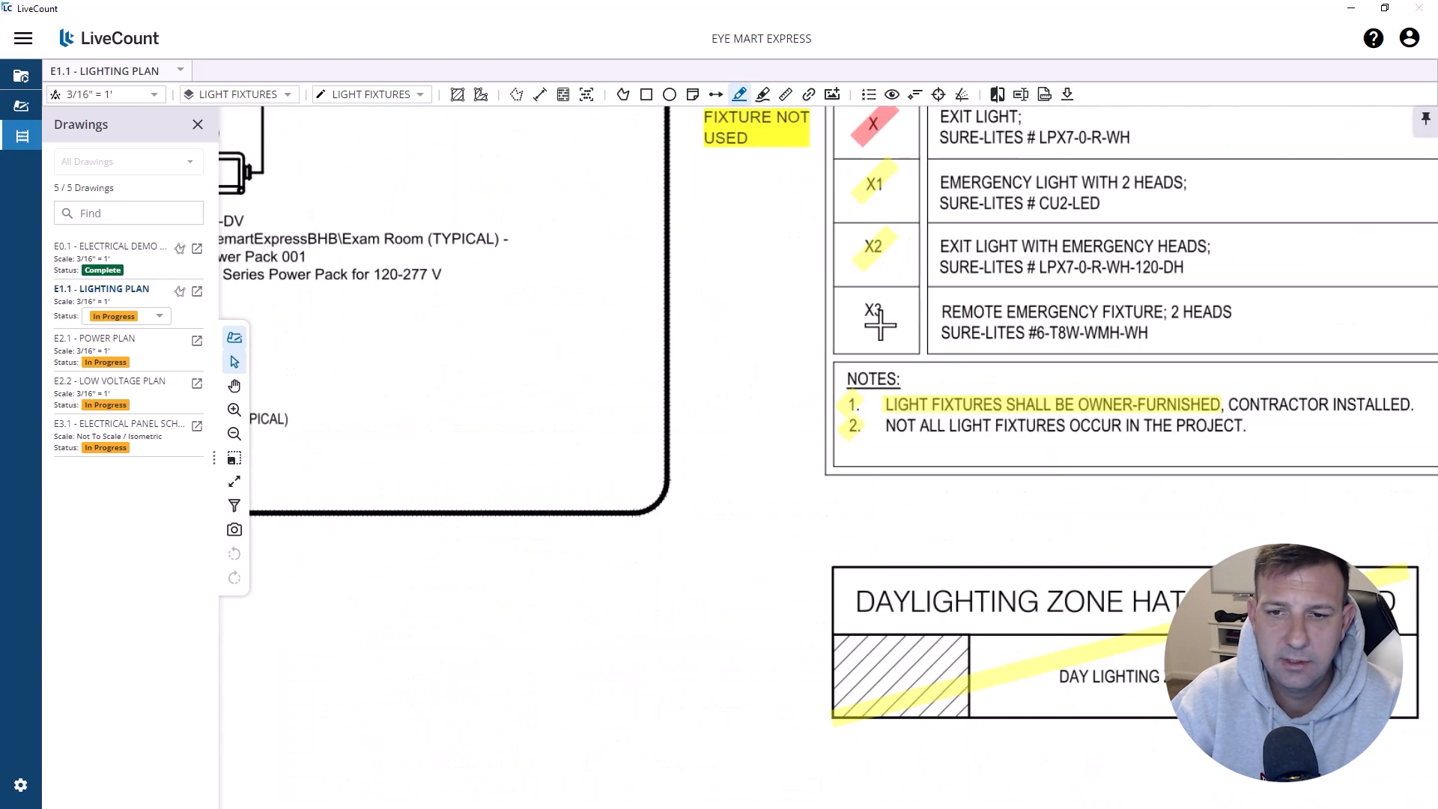
left_click(880, 325)
scroll(881, 324, "down", 1)
Step: Switch to Accubid and bring up the job's extension with the item trade prices in view
key("alt+Tab")
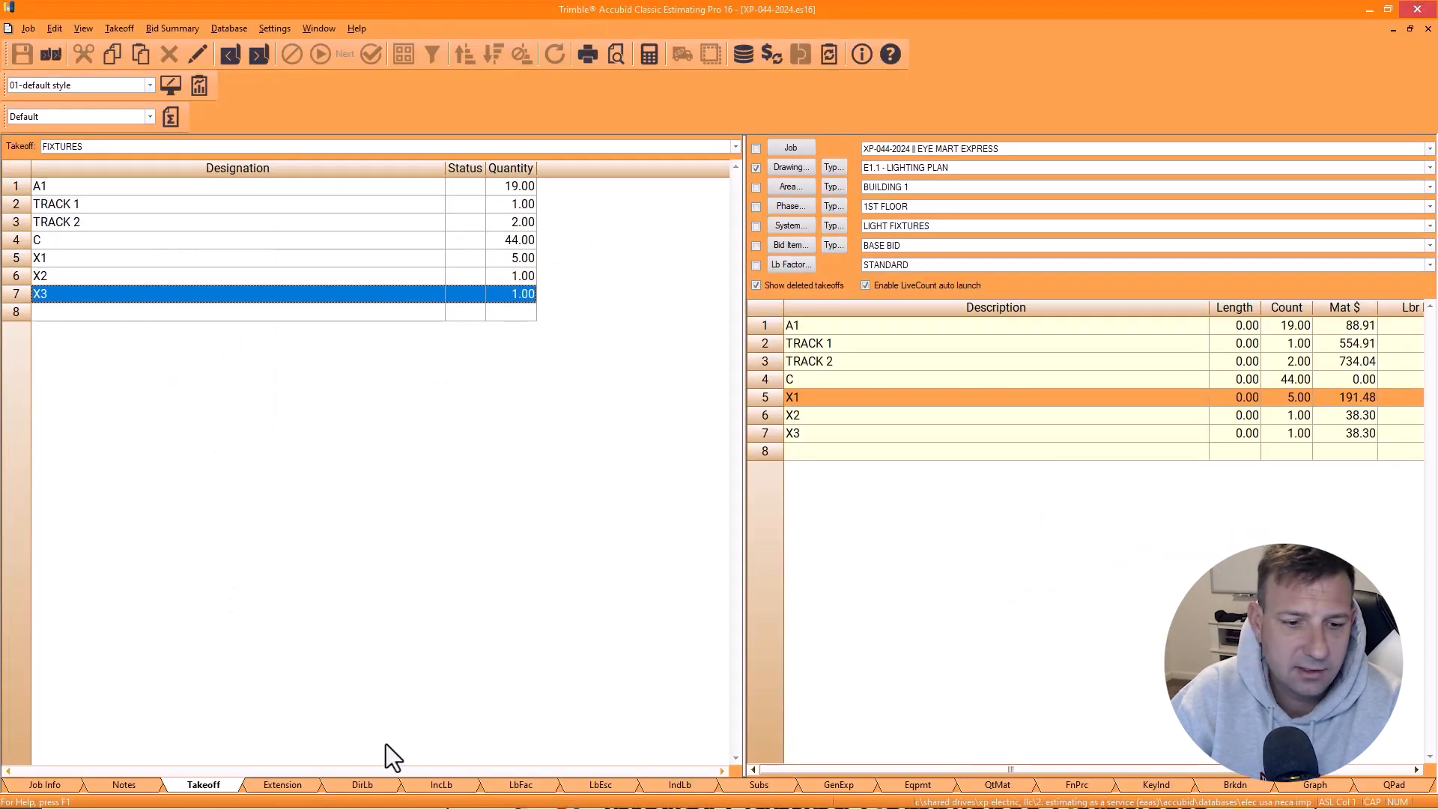
left_click(300, 793)
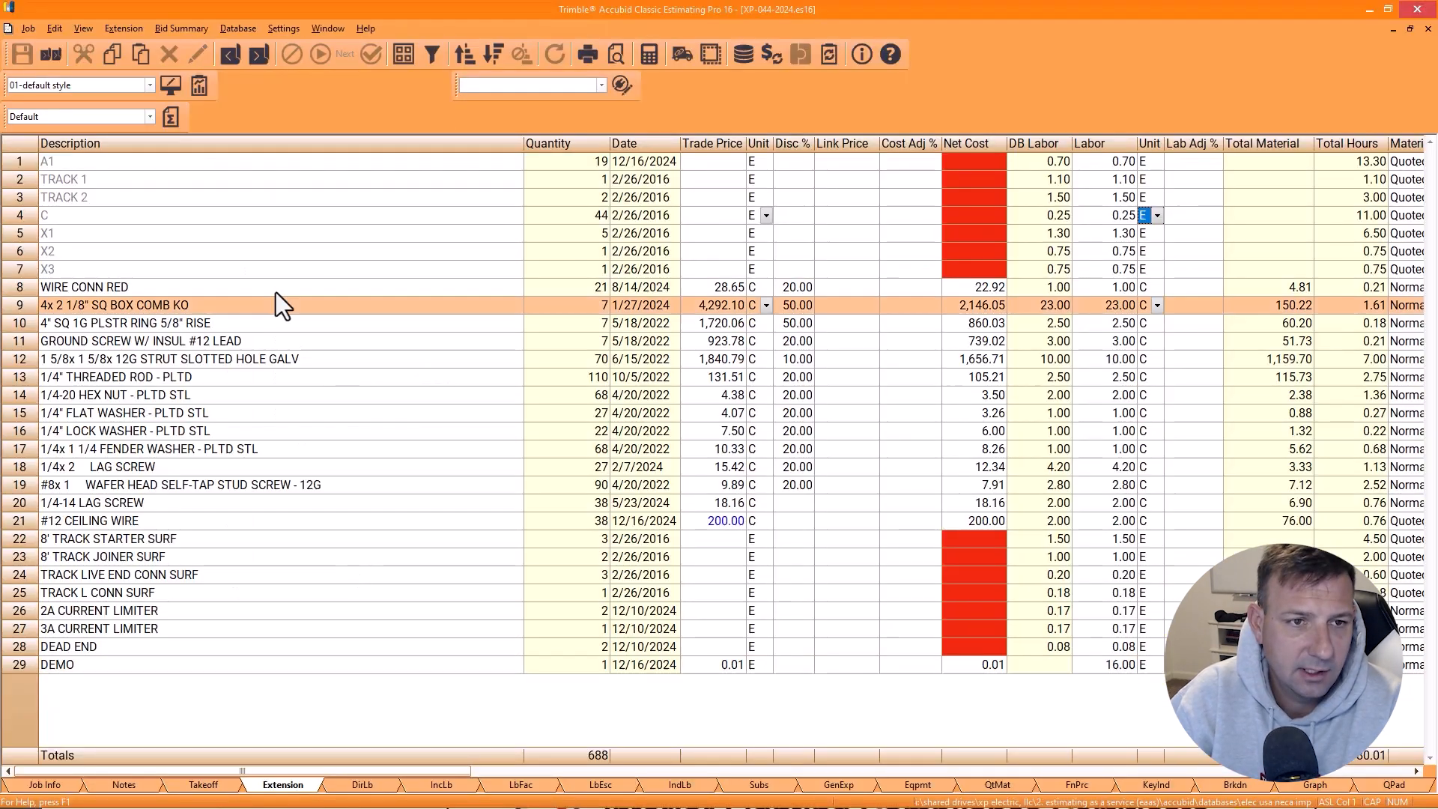
left_click(142, 172)
left_click(731, 162)
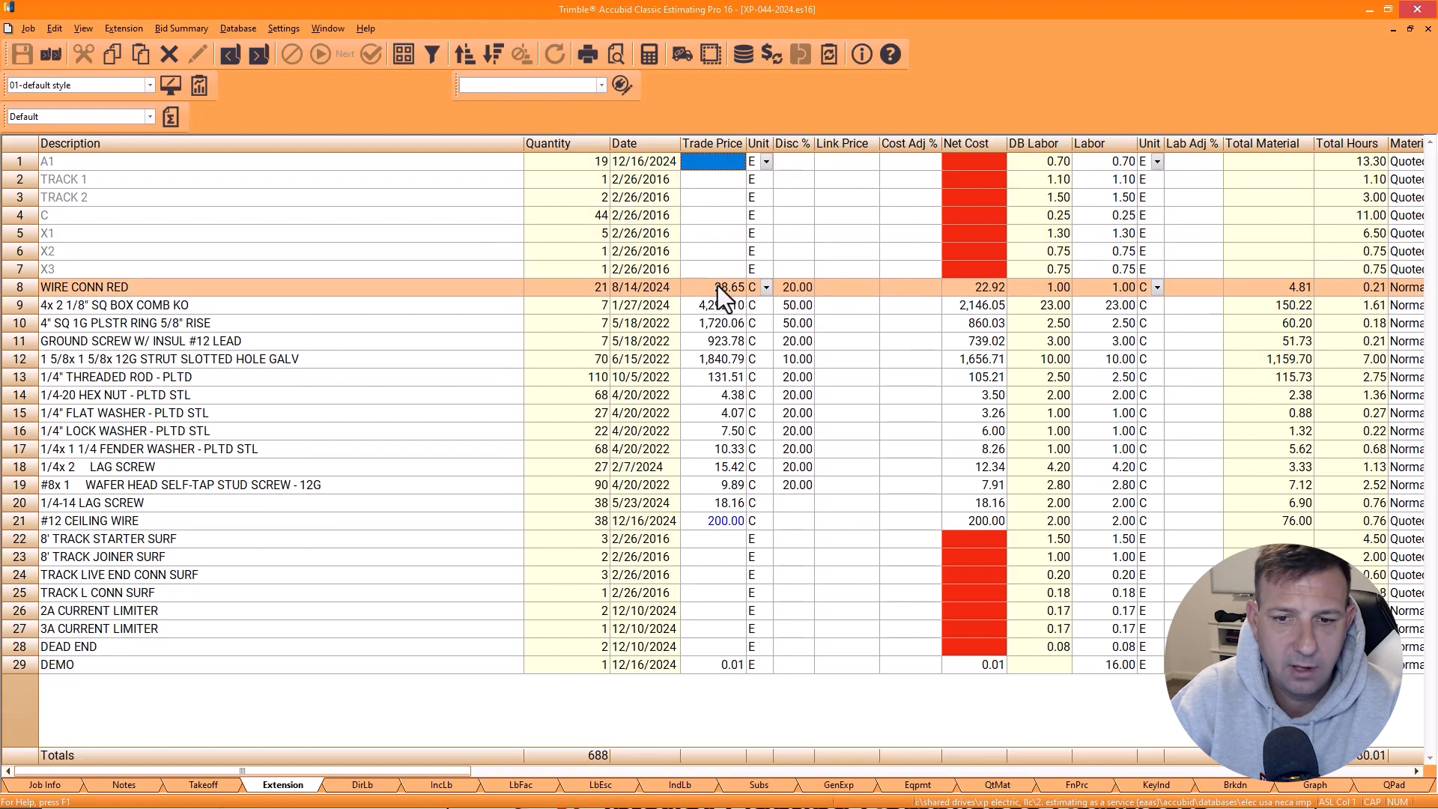
left_click(711, 541)
scroll(727, 160, "right", 3)
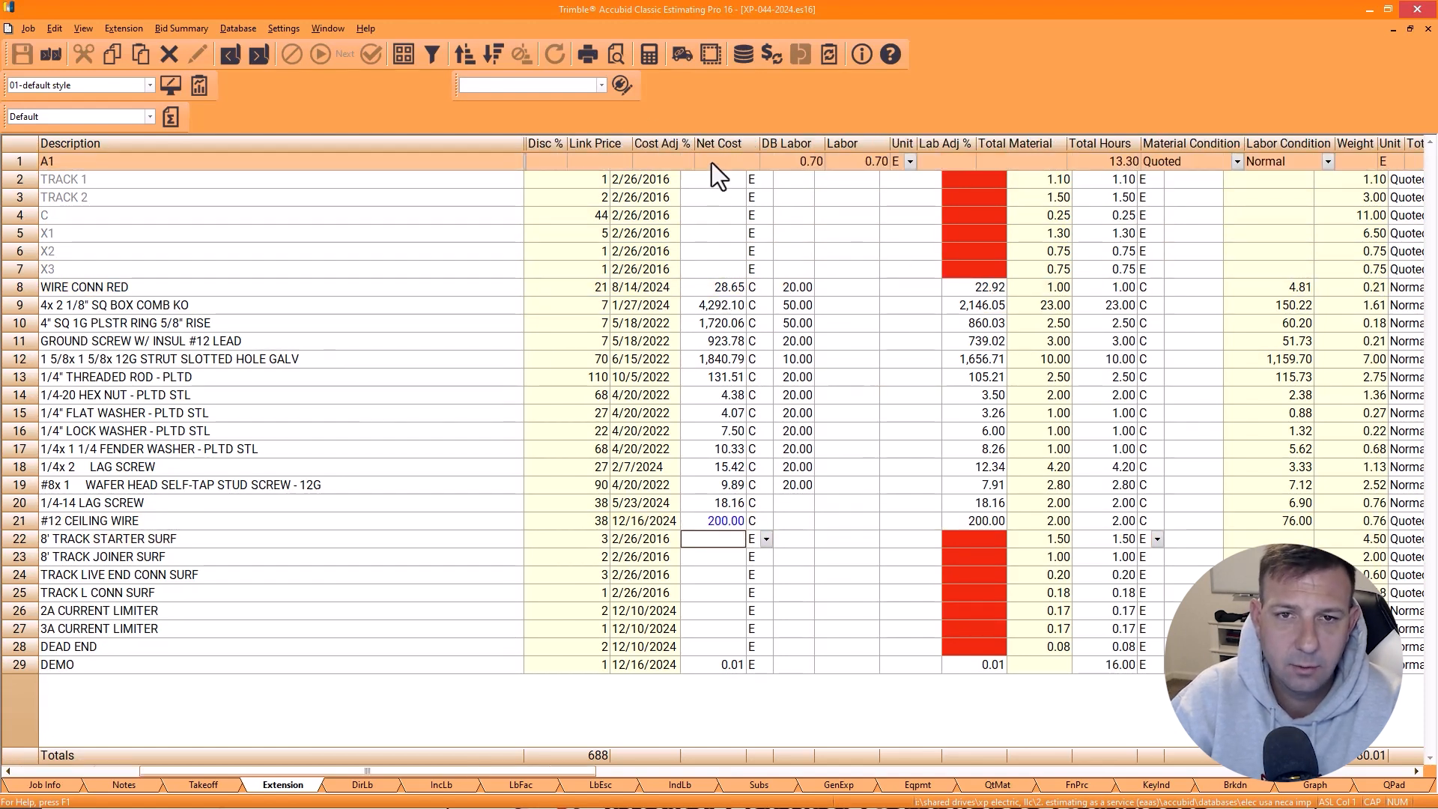
left_click(712, 163)
left_click(674, 181)
left_click_drag(456, 773, 353, 773)
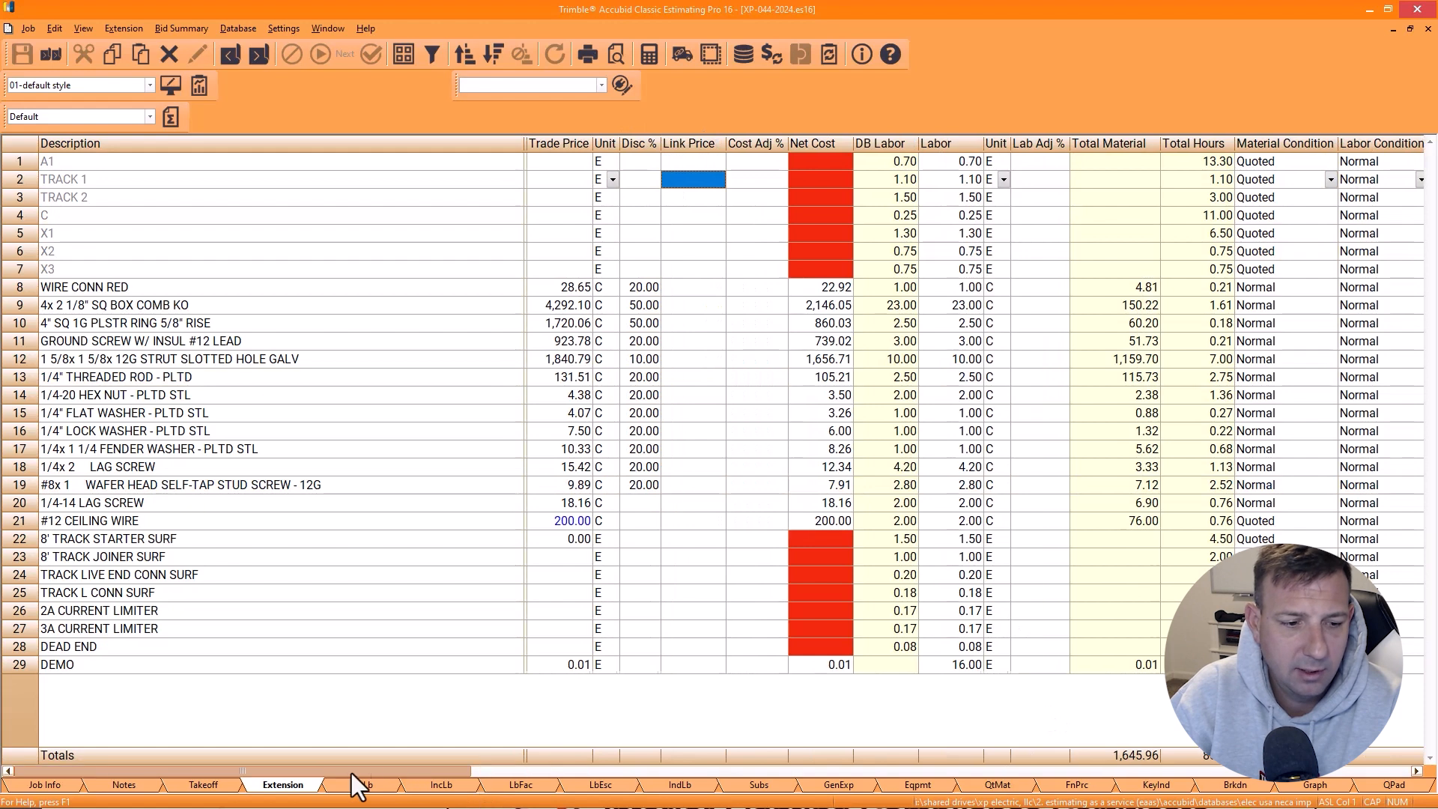
Step: Set the trade price of fixture A1 to 0.01 and copy that price
left_click(703, 164)
type(".01")
key("Return")
left_click(702, 164)
key("ctrl+c")
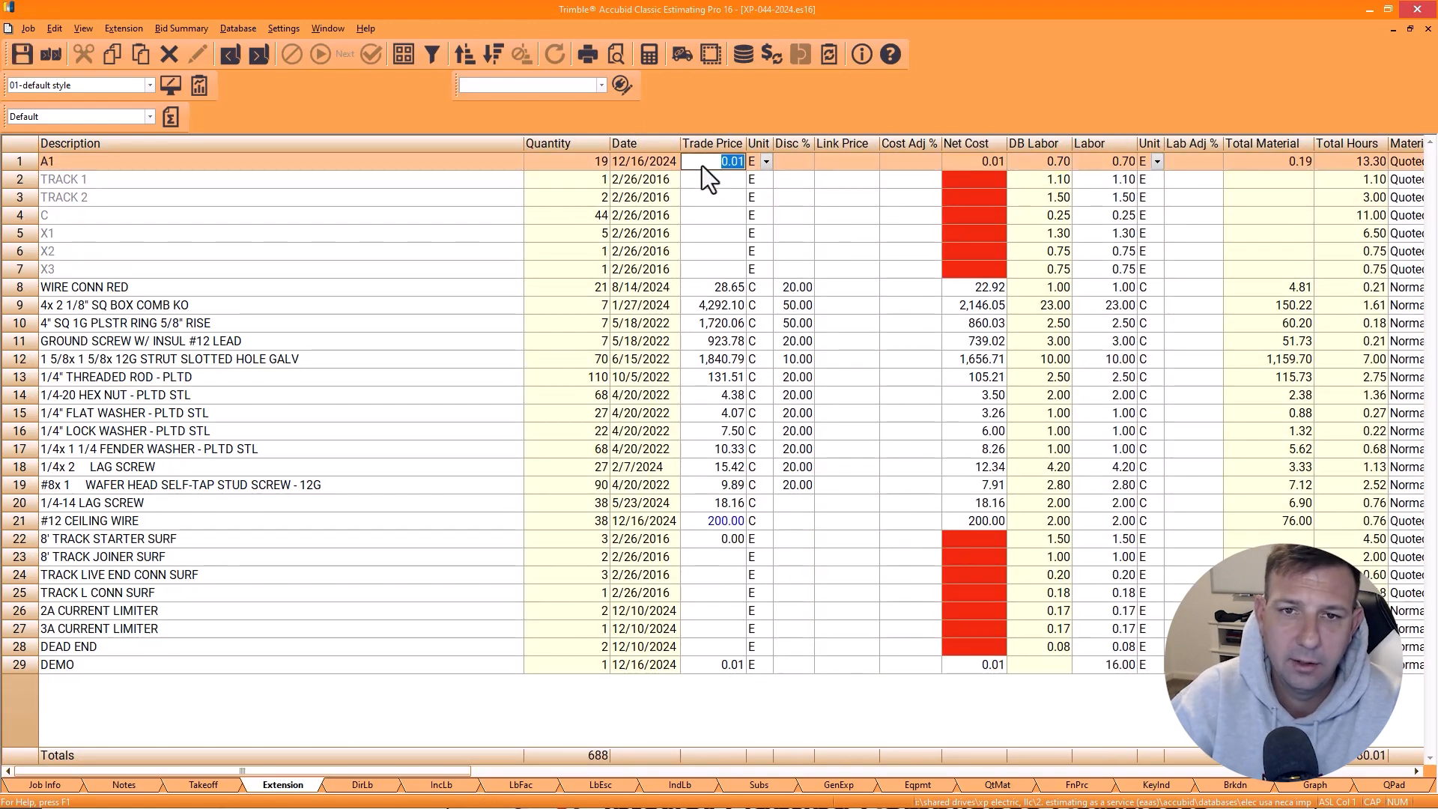
Step: Apply the copied 0.01 trade price to TRACK 1, TRACK 2, C, X1, X2 and X3
left_click(709, 185)
key("ctrl+v")
left_click(705, 198)
key("ctrl+v")
left_click(703, 214)
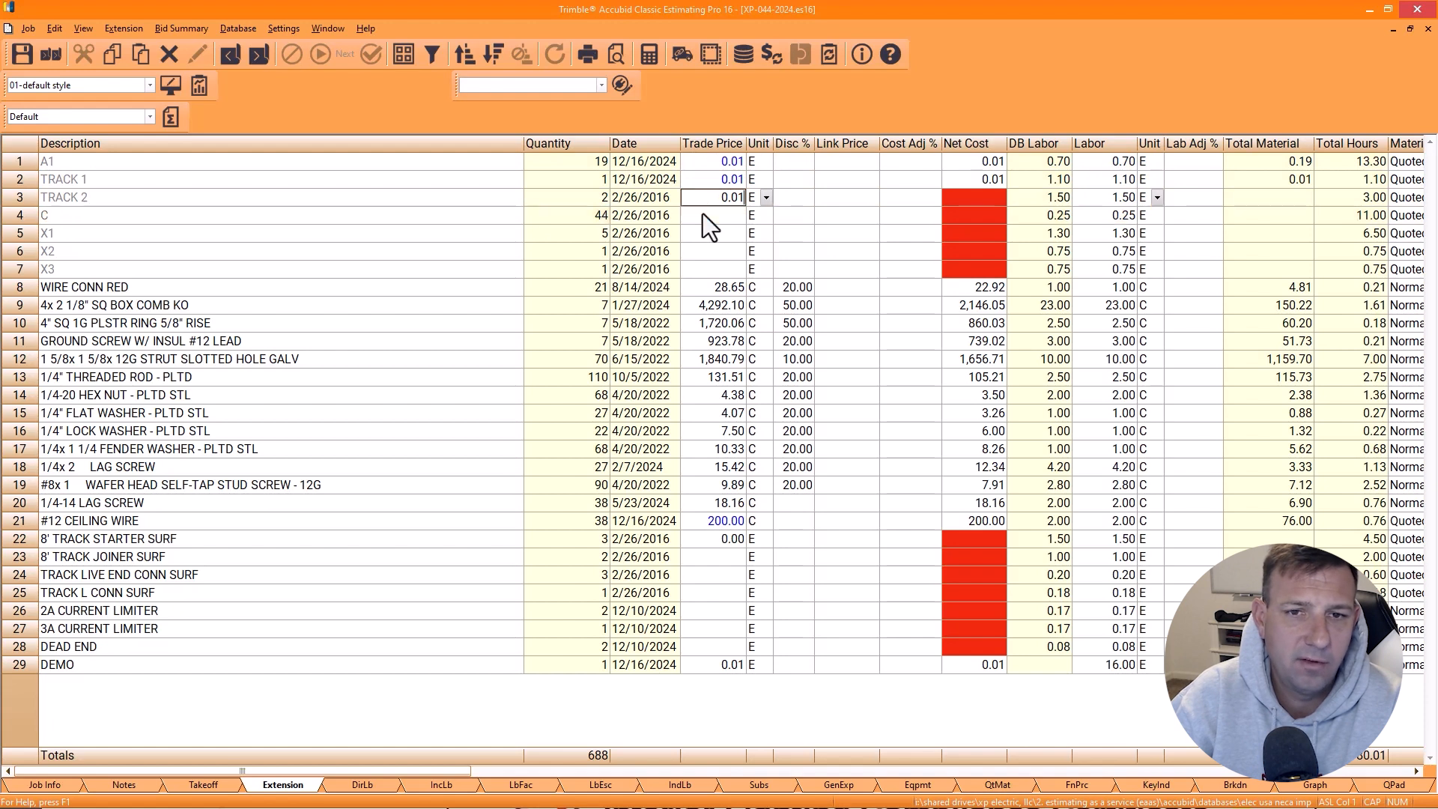
key("ctrl+v")
left_click(702, 234)
key("ctrl+v")
left_click(705, 253)
key("ctrl+v")
left_click(703, 268)
key("ctrl+v")
Step: Copy the 0.01 trade price to the 8' track starter, 8' track joiner, track live end connector and track L connector
left_click(704, 253)
key("ctrl+c")
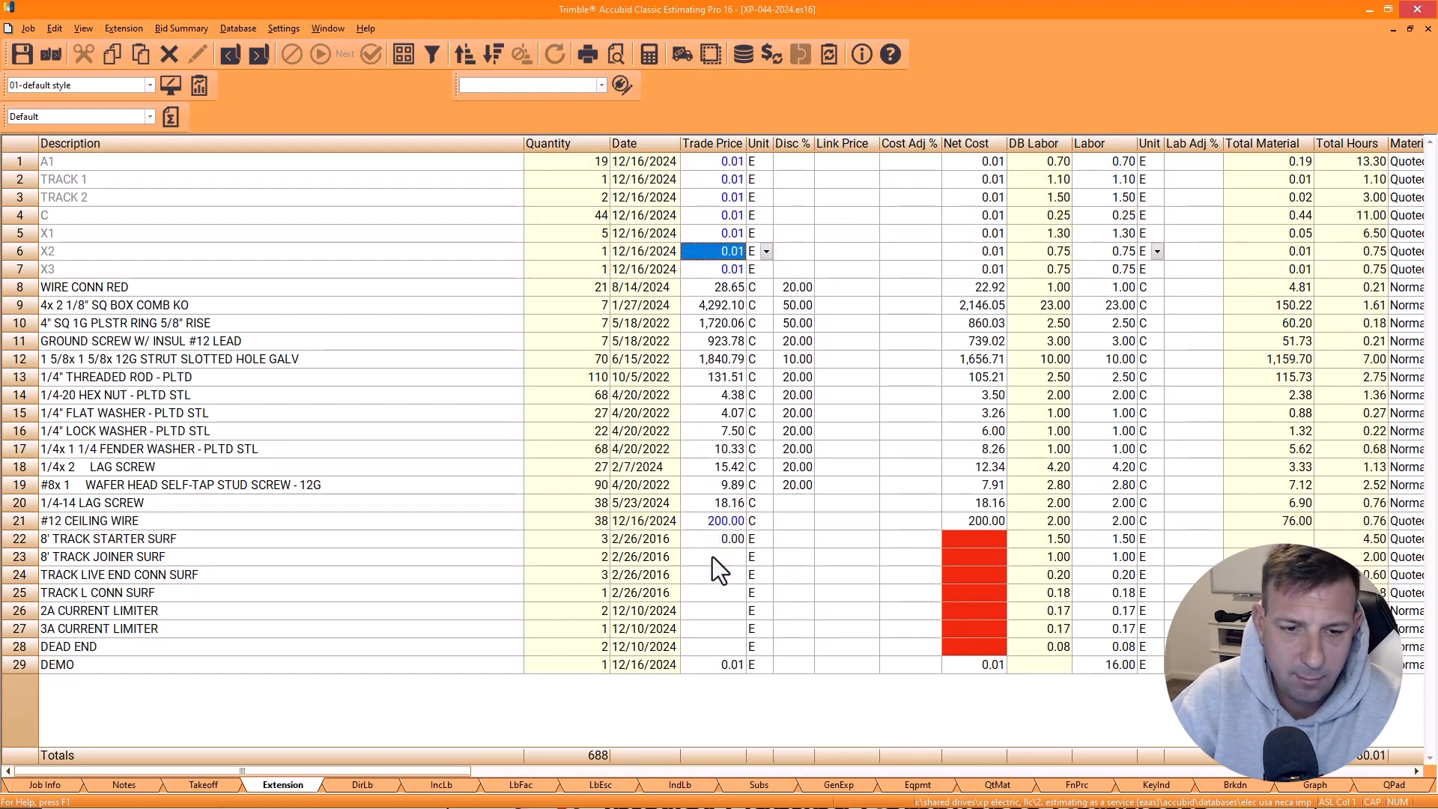
left_click(708, 540)
key("ctrl+v")
left_click(701, 557)
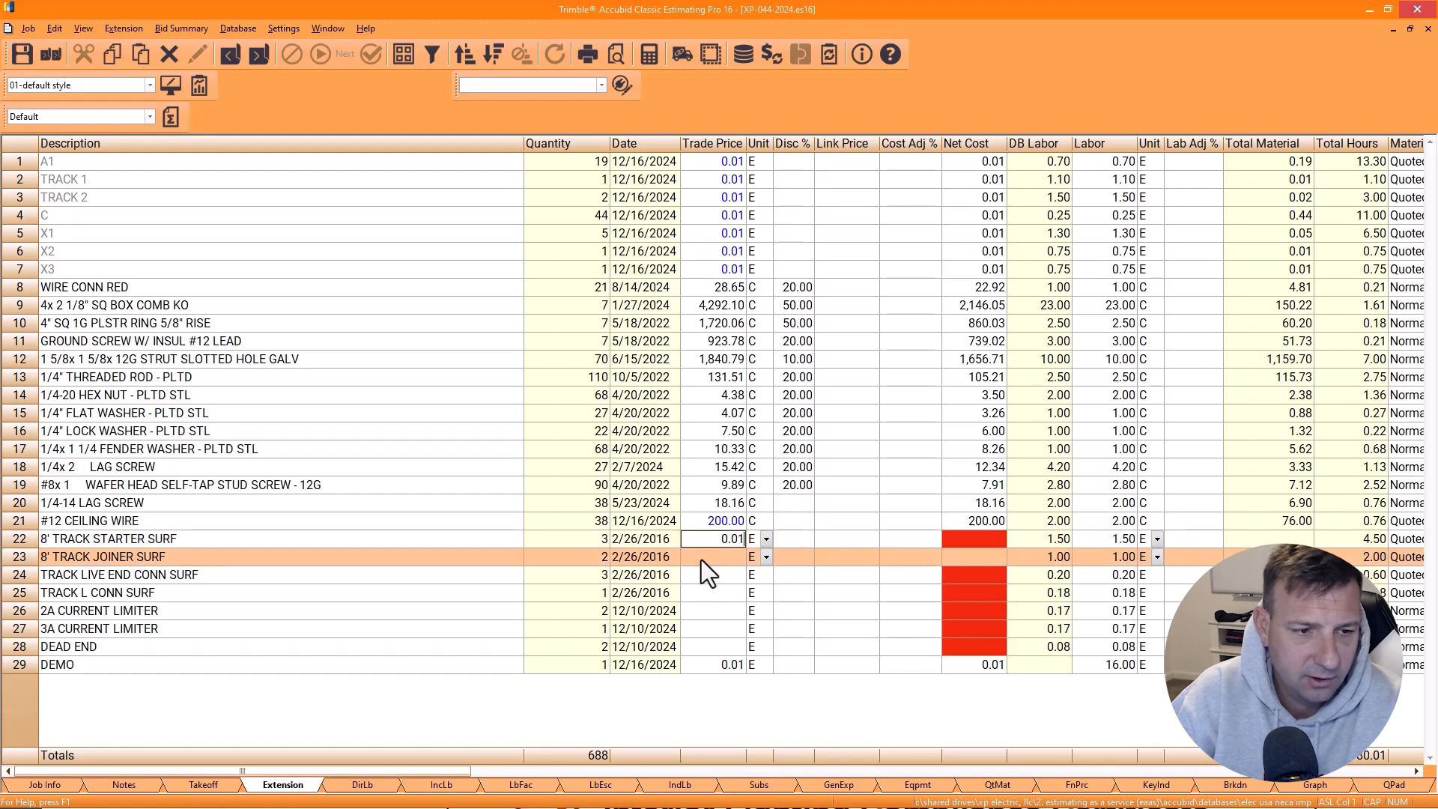
key("ctrl+v")
left_click(701, 575)
key("ctrl+v")
left_click(699, 593)
key("ctrl+v")
Step: Inspect the takeoff breakdown of the 2A CURRENT LIMITER and return to the full extension
left_click(695, 611)
left_click(706, 596)
left_click(702, 612)
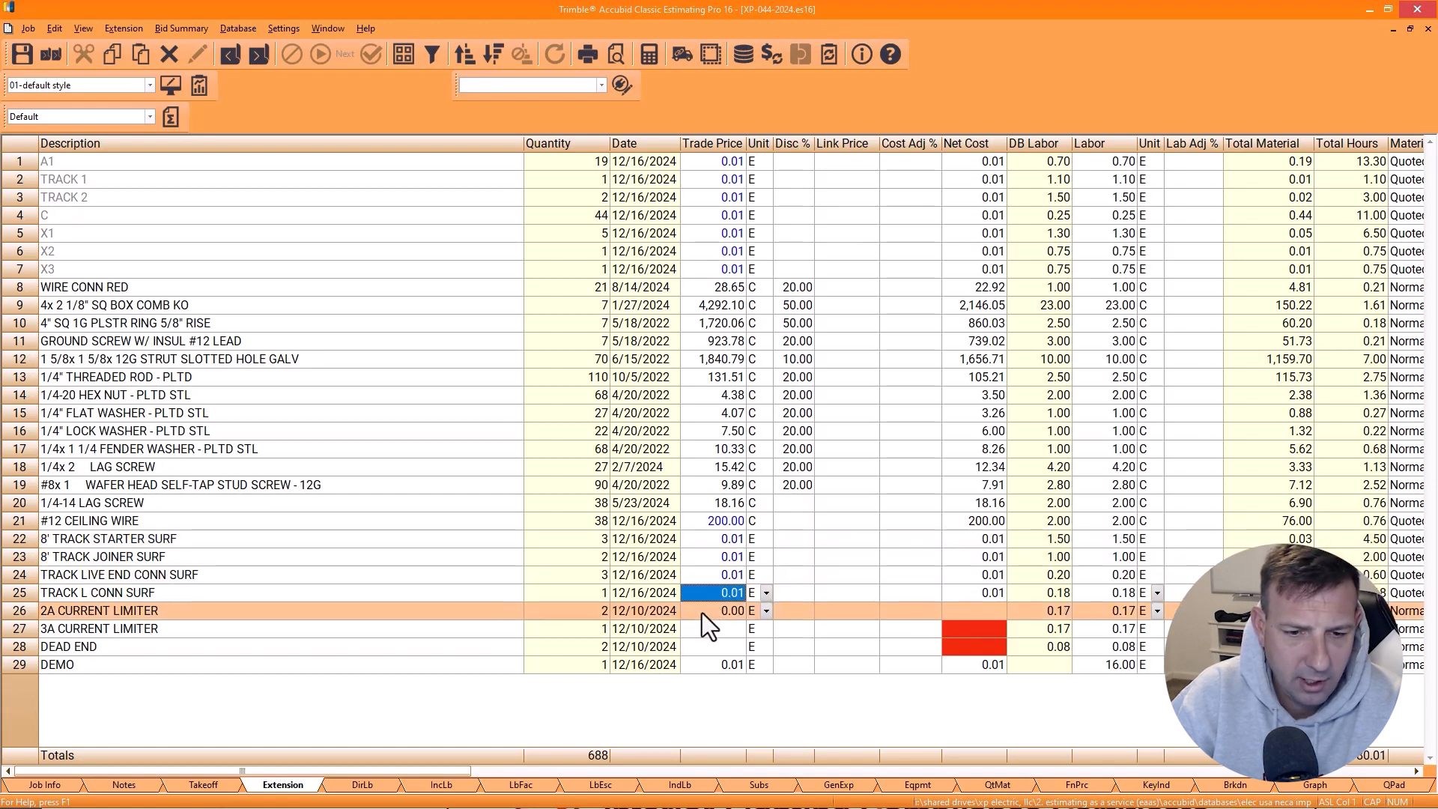
double_click(702, 613)
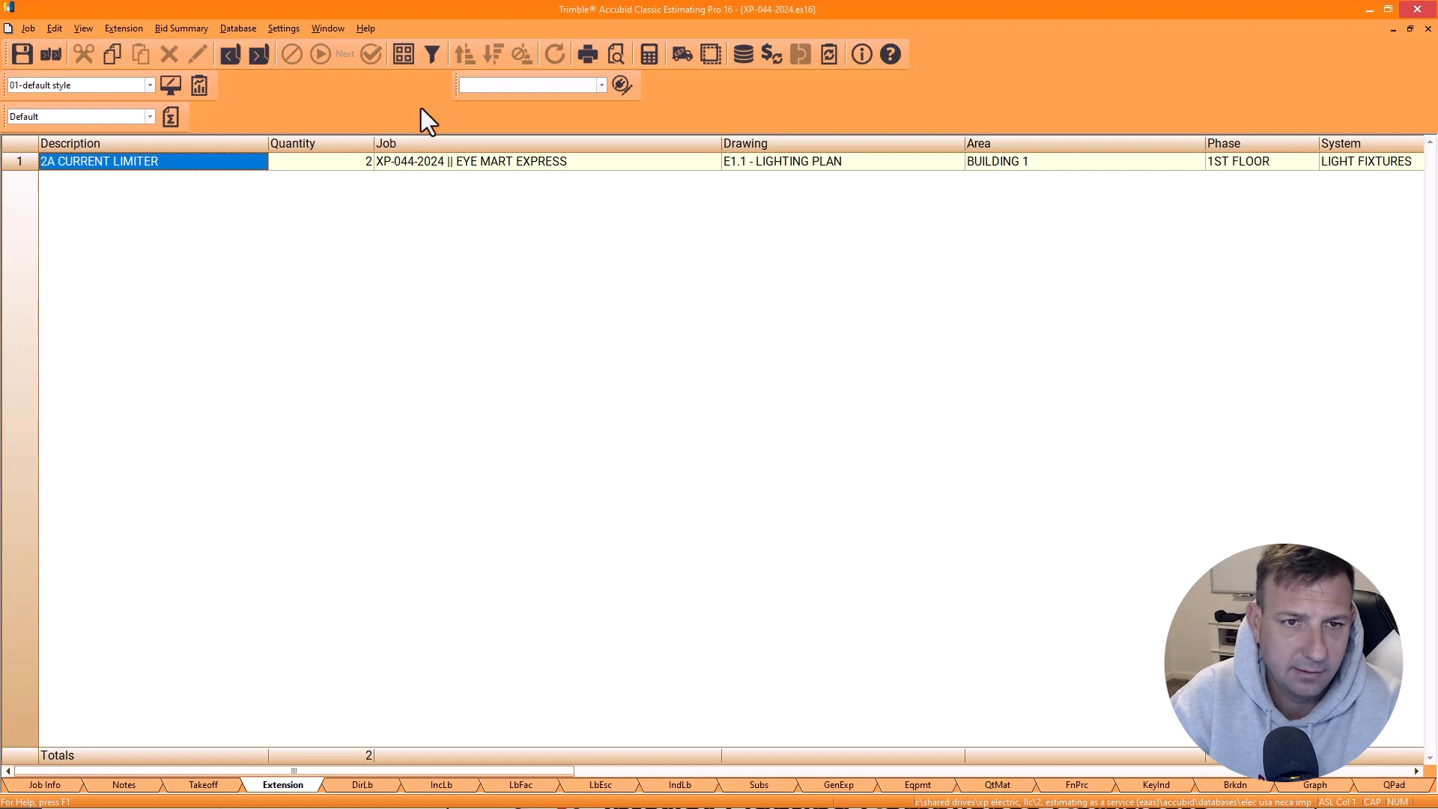
right_click(451, 157)
left_click(475, 181)
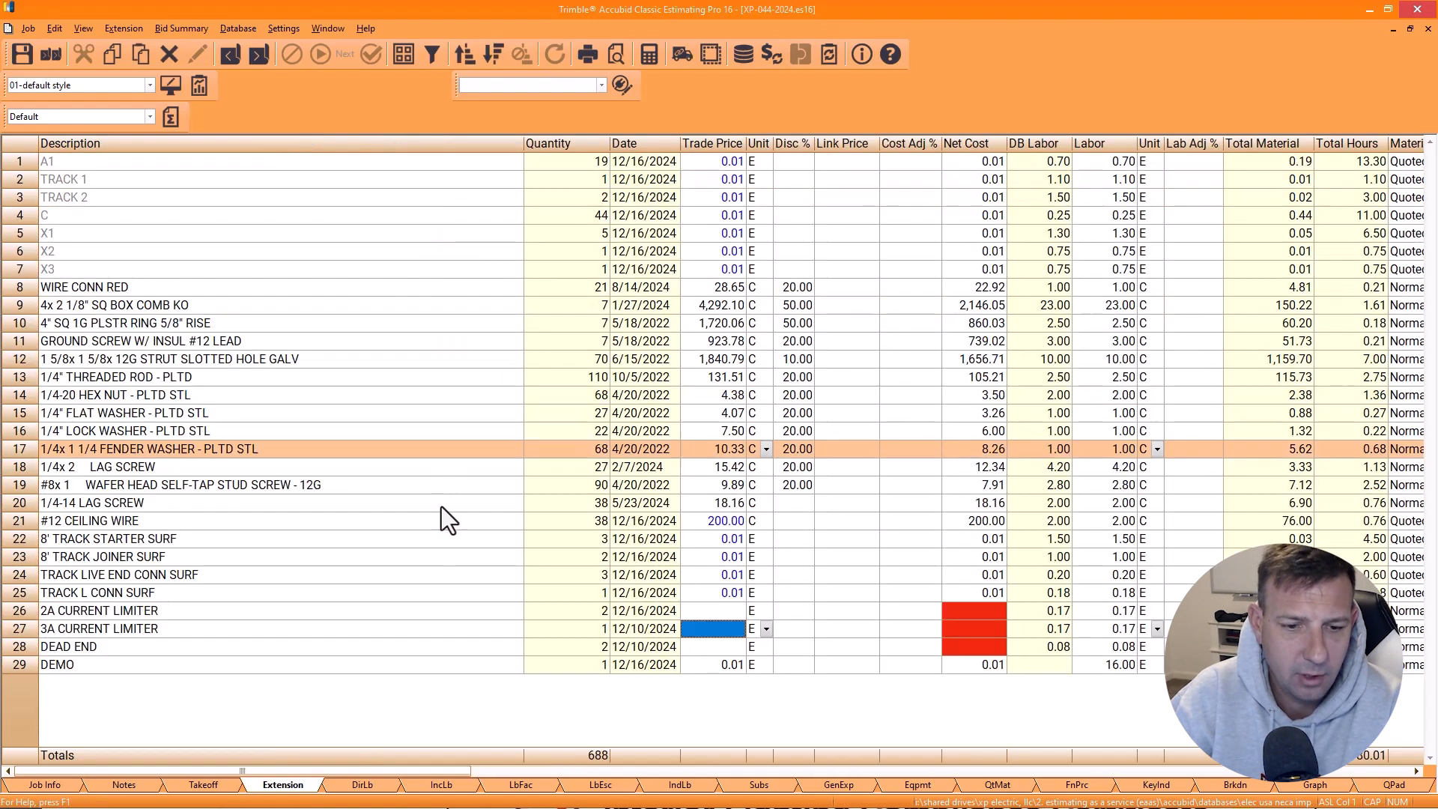
Step: Copy the 0.01 trade price from the track L connector to the DEAD END item
left_click(295, 646)
left_click(710, 590)
key("ctrl+c")
left_click(709, 650)
key("ctrl+v")
left_click(718, 587)
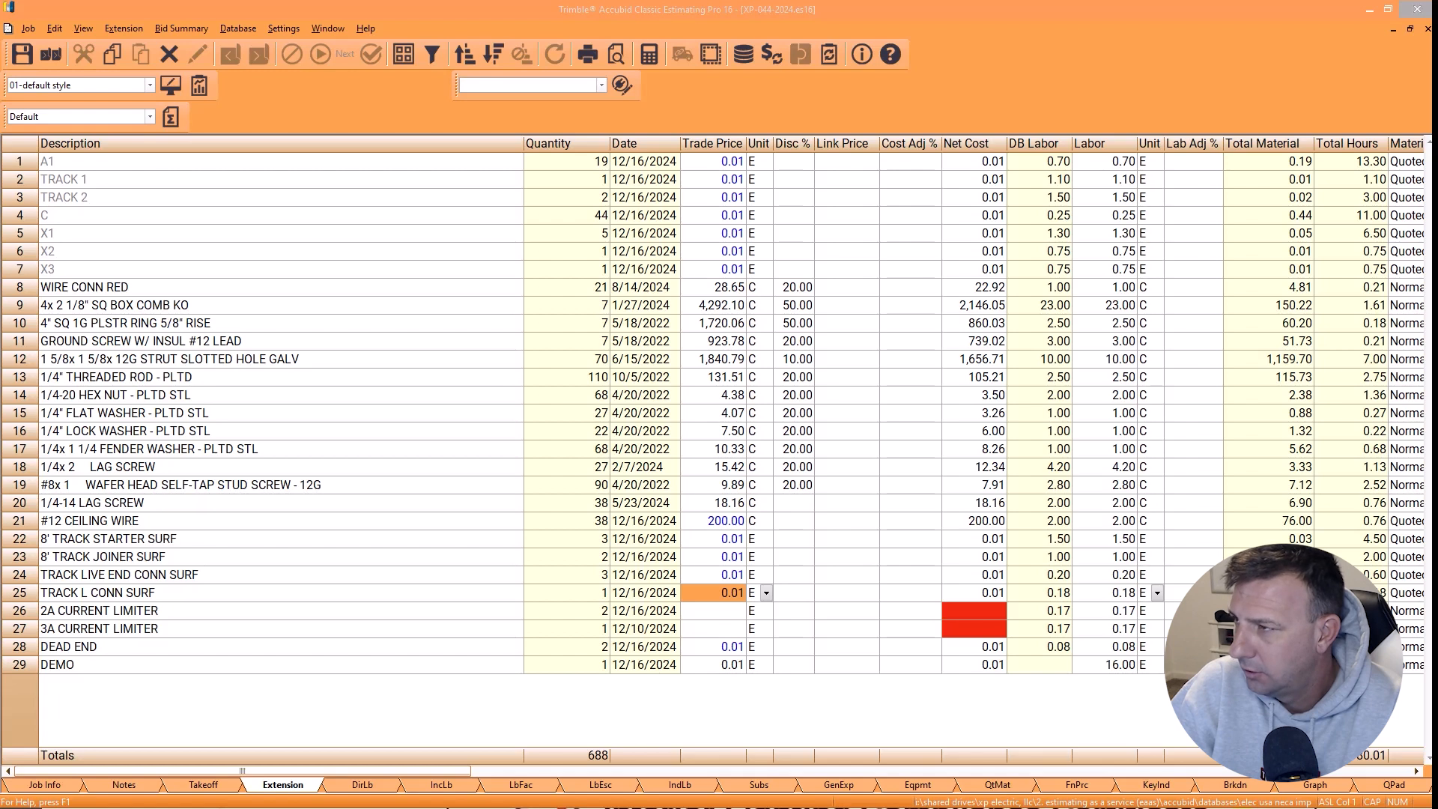
Step: Switch to Bluebeam Revu and examine the Display Sales area of the E1.1 lighting plan
key("alt+Tab")
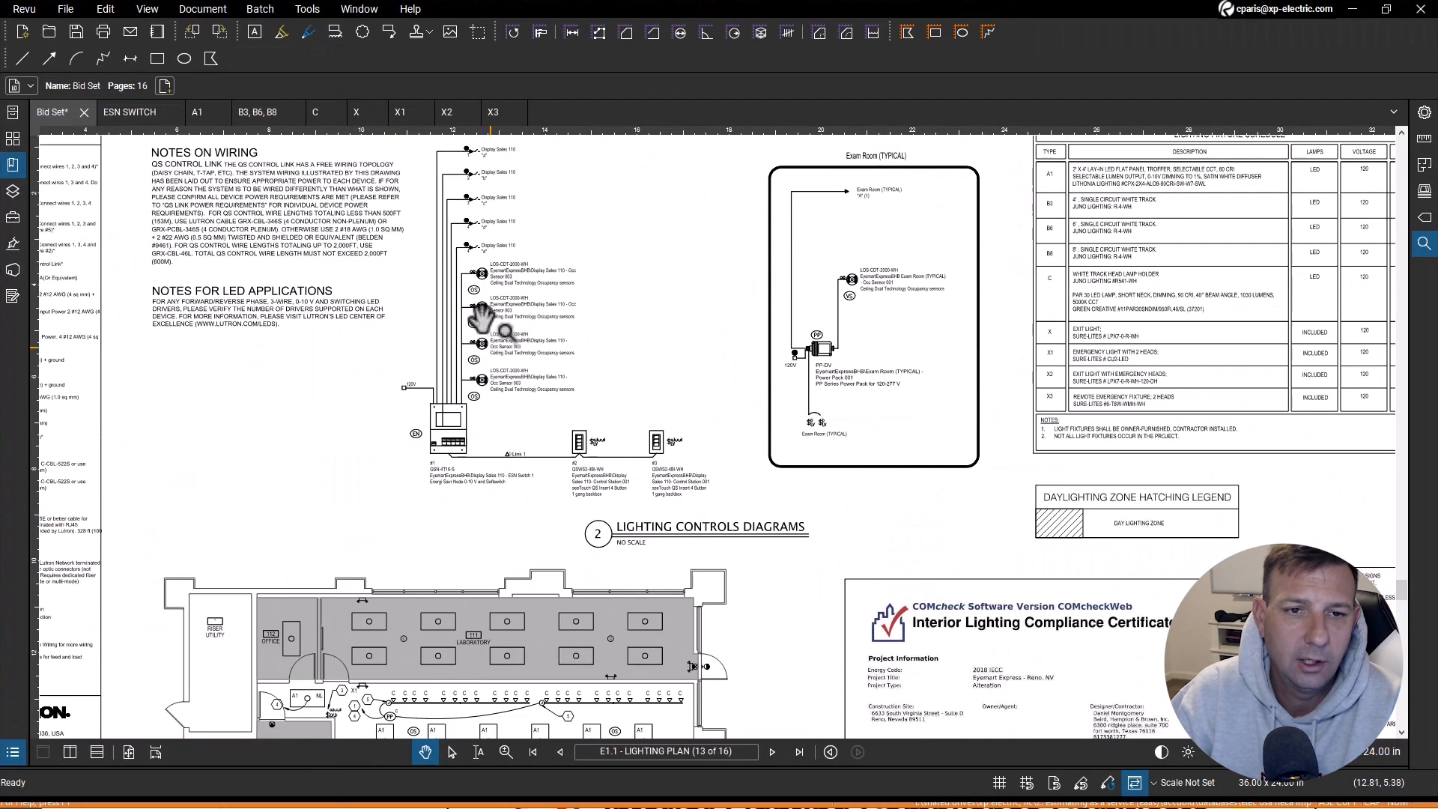
scroll(454, 216, "up", 1)
mouse_move(456, 218)
left_mouse_down()
mouse_move(428, 263)
mouse_move(503, 182)
left_mouse_up()
scroll(429, 270, "down", 1)
scroll(517, 375, "down", 2)
mouse_move(516, 555)
left_mouse_down()
mouse_move(578, 392)
mouse_move(611, 362)
left_mouse_up()
scroll(589, 451, "up", 2)
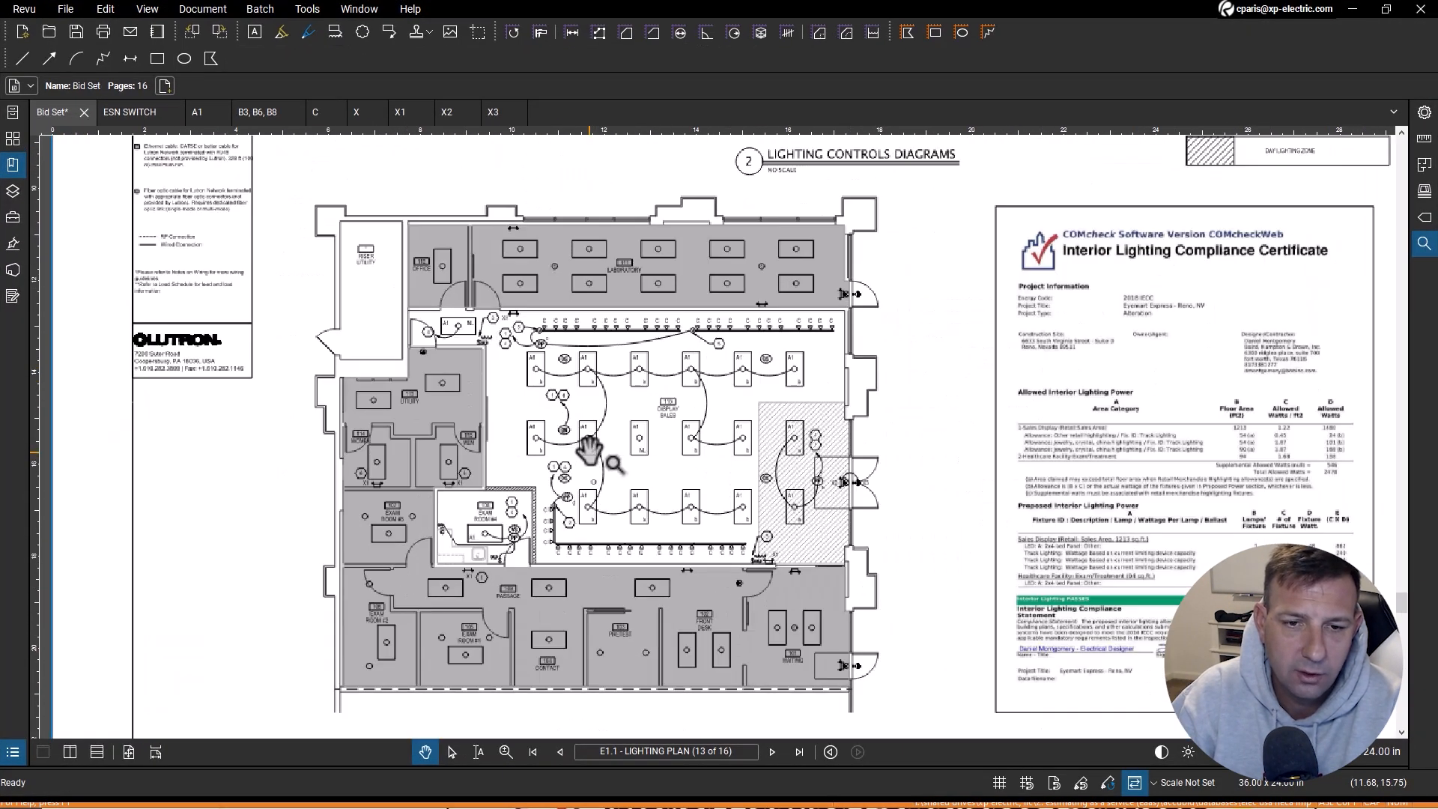
scroll(590, 449, "up", 3)
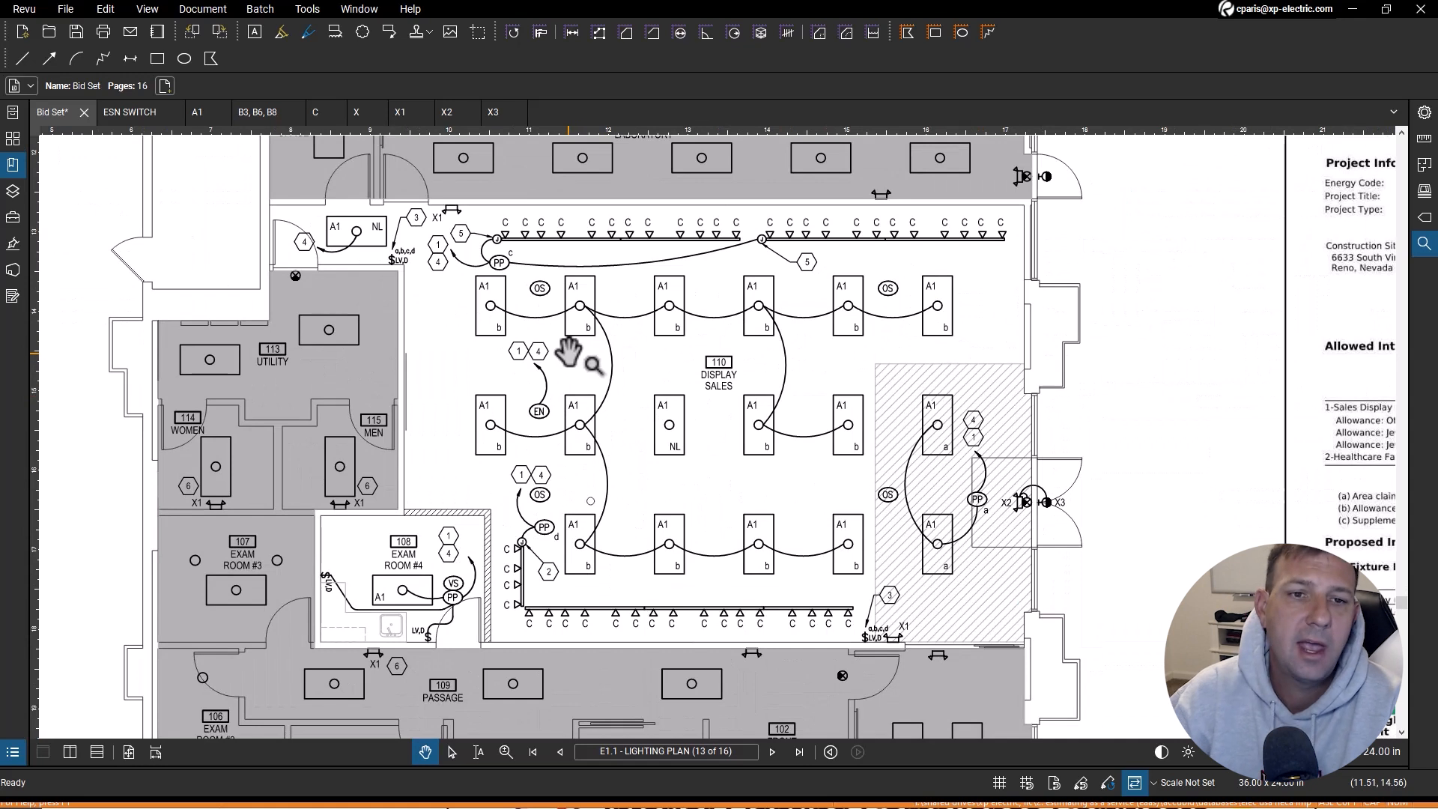
Step: Examine the EN controller, its occupancy sensors and control stations in the lighting controls diagram, and relate them to the floor plan
left_click_drag(723, 281, 638, 701)
left_click_drag(681, 346, 636, 637)
left_click_drag(647, 384, 638, 483)
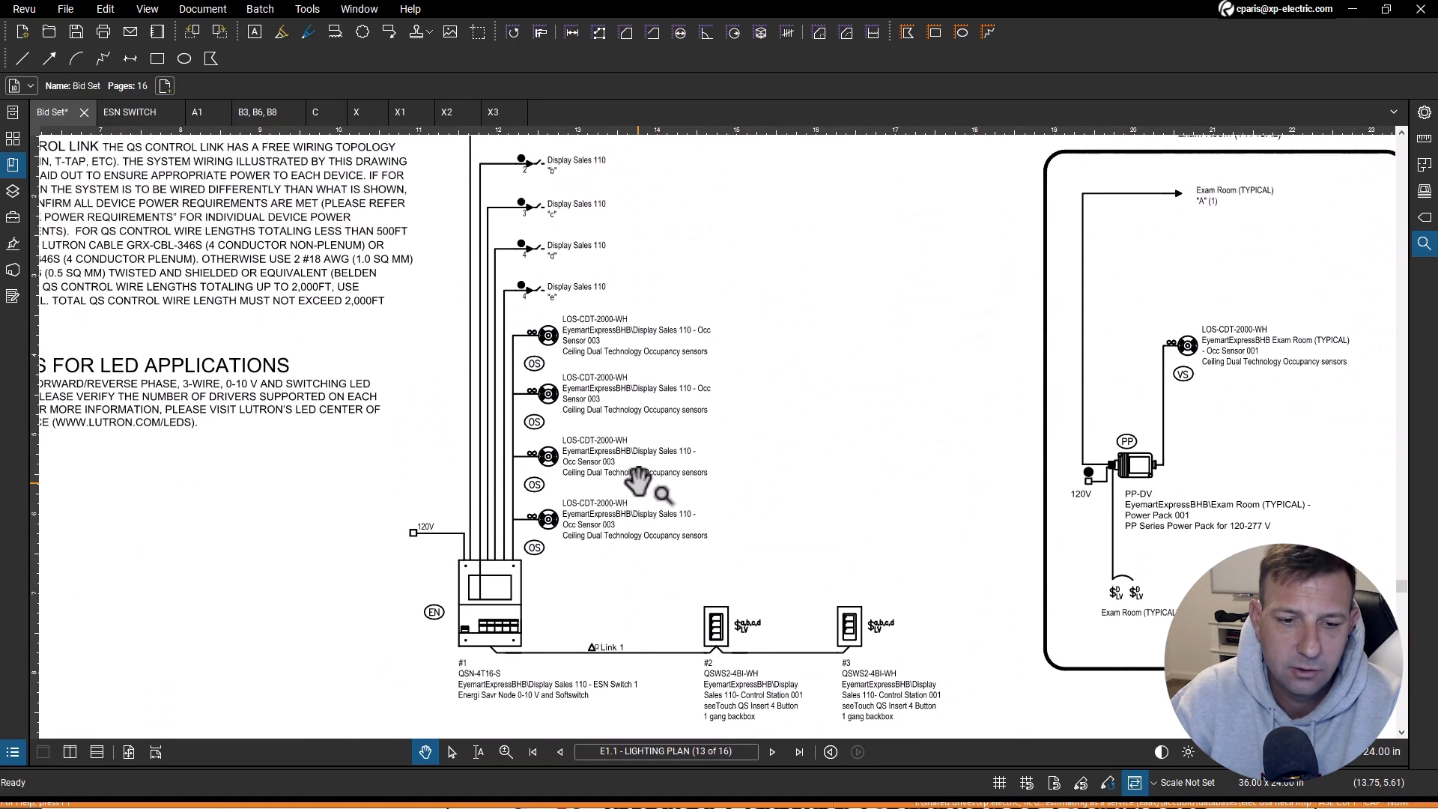
left_click_drag(516, 648, 546, 581)
scroll(492, 615, "up", 5)
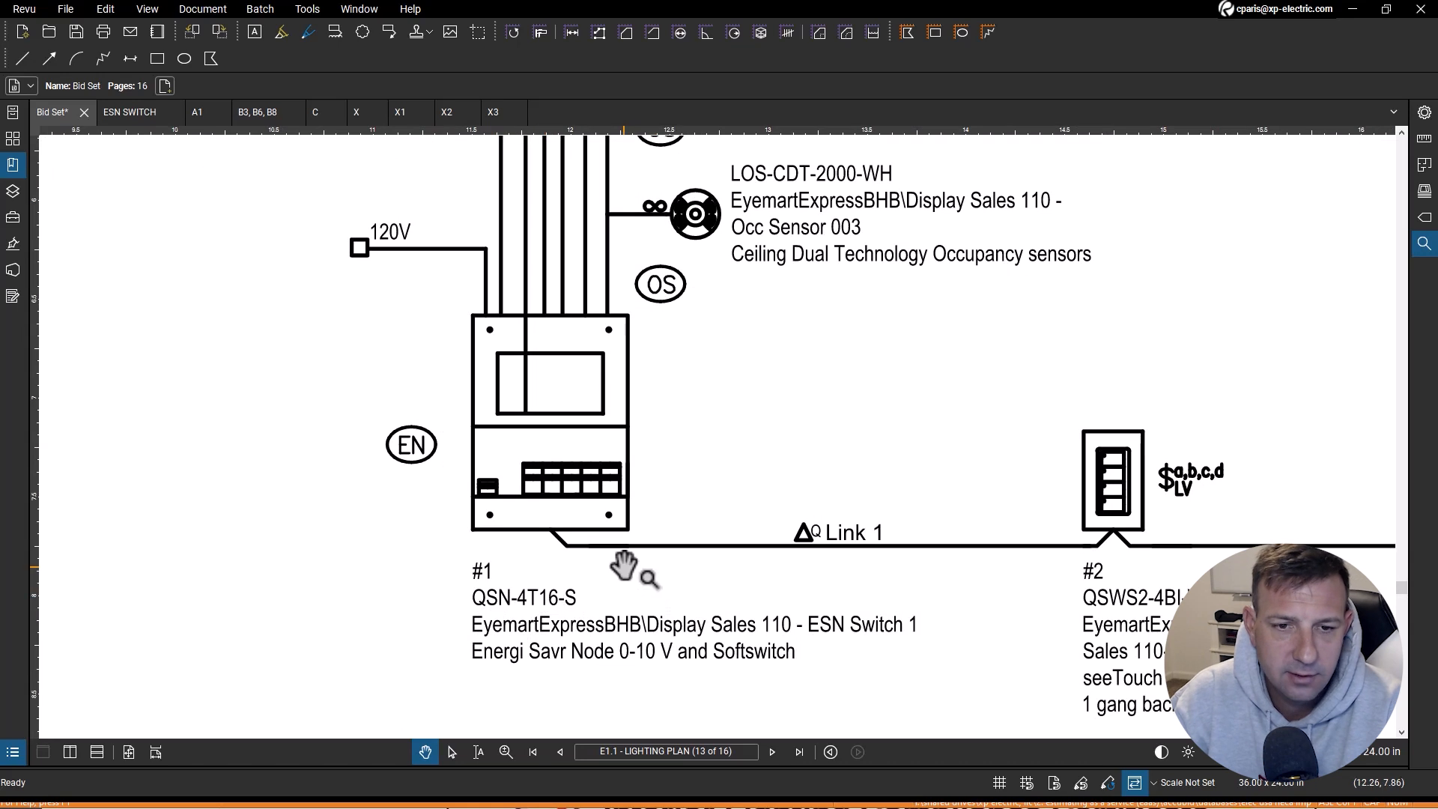
scroll(623, 567, "down", 4)
left_click_drag(679, 539, 657, 564)
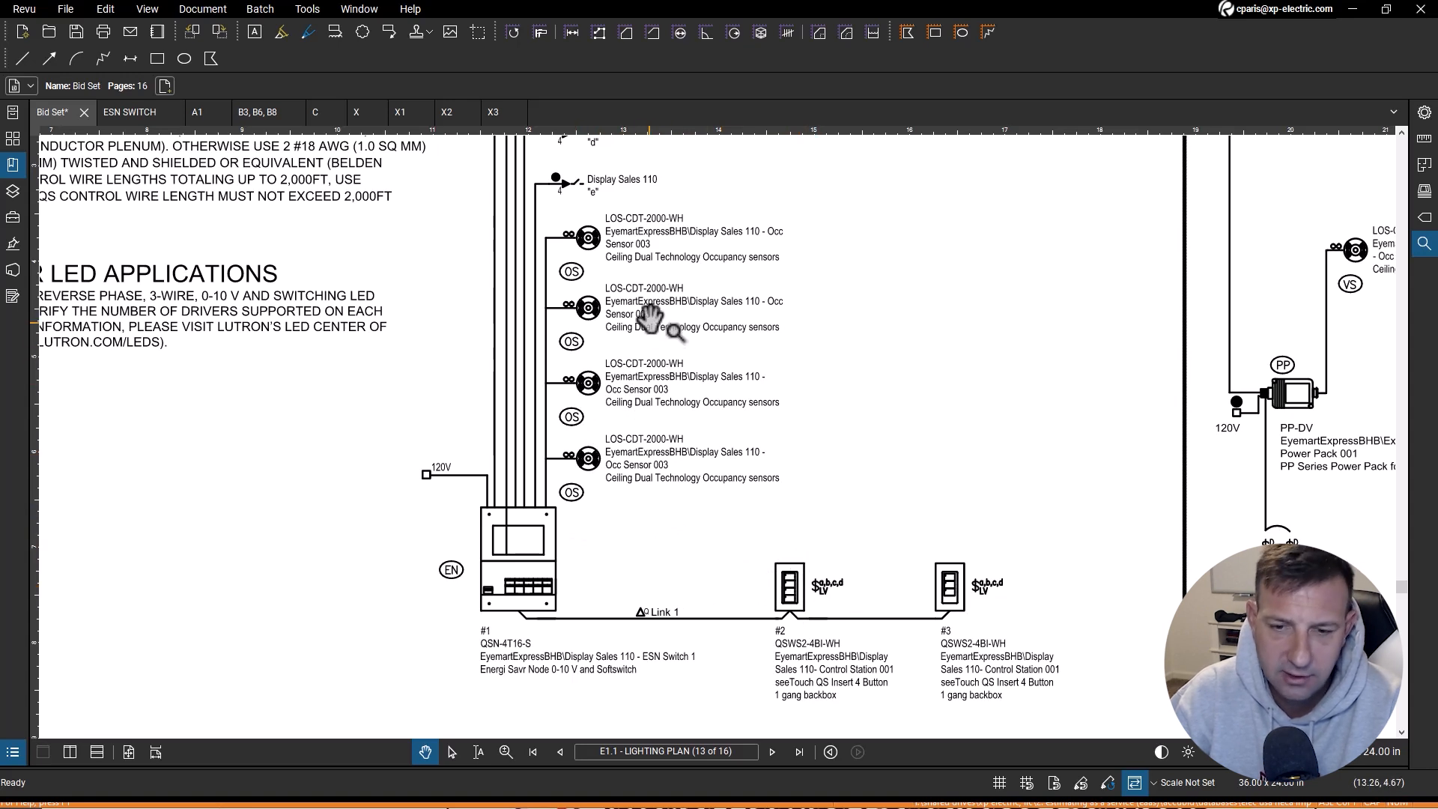
scroll(649, 319, "down", 10)
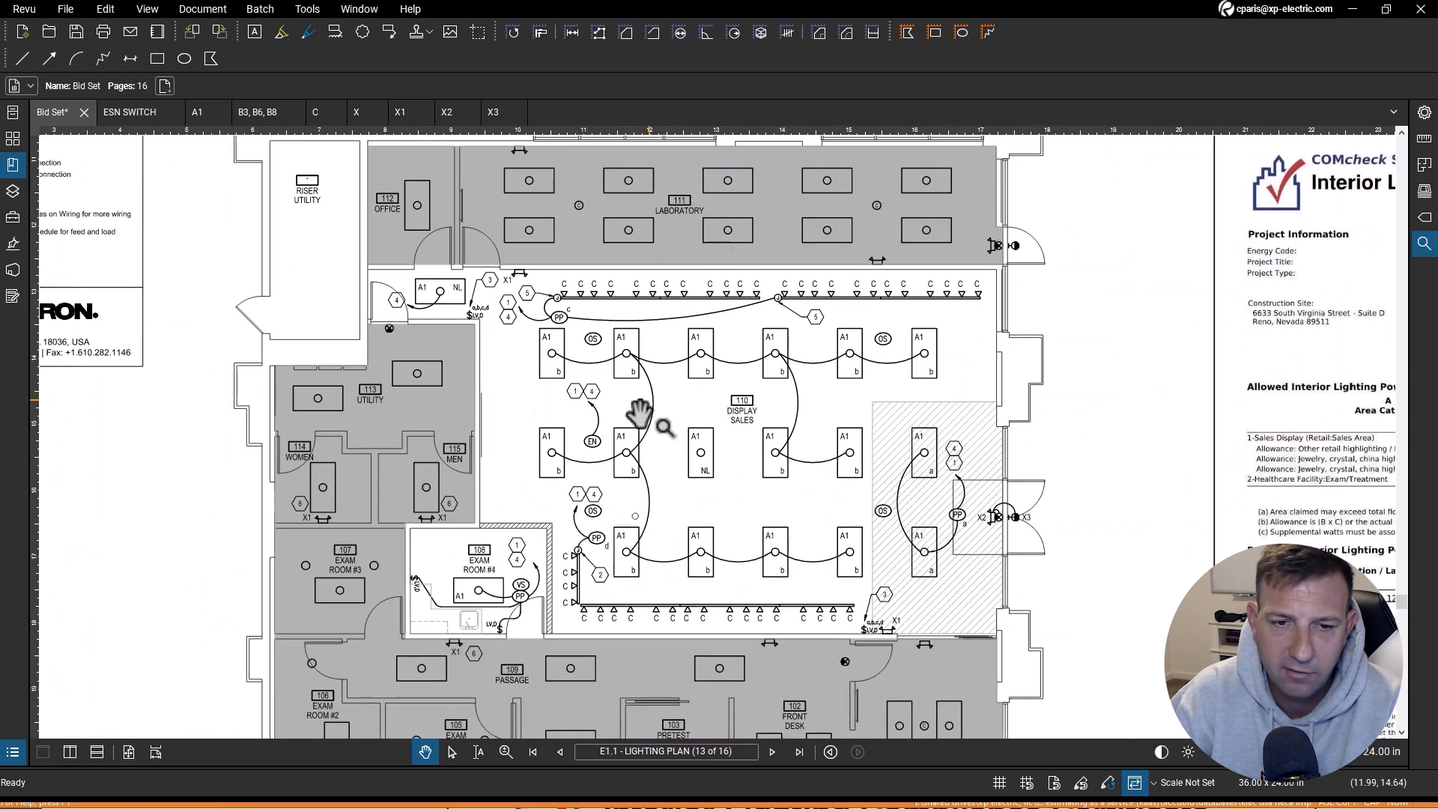
scroll(667, 344, "up", 2)
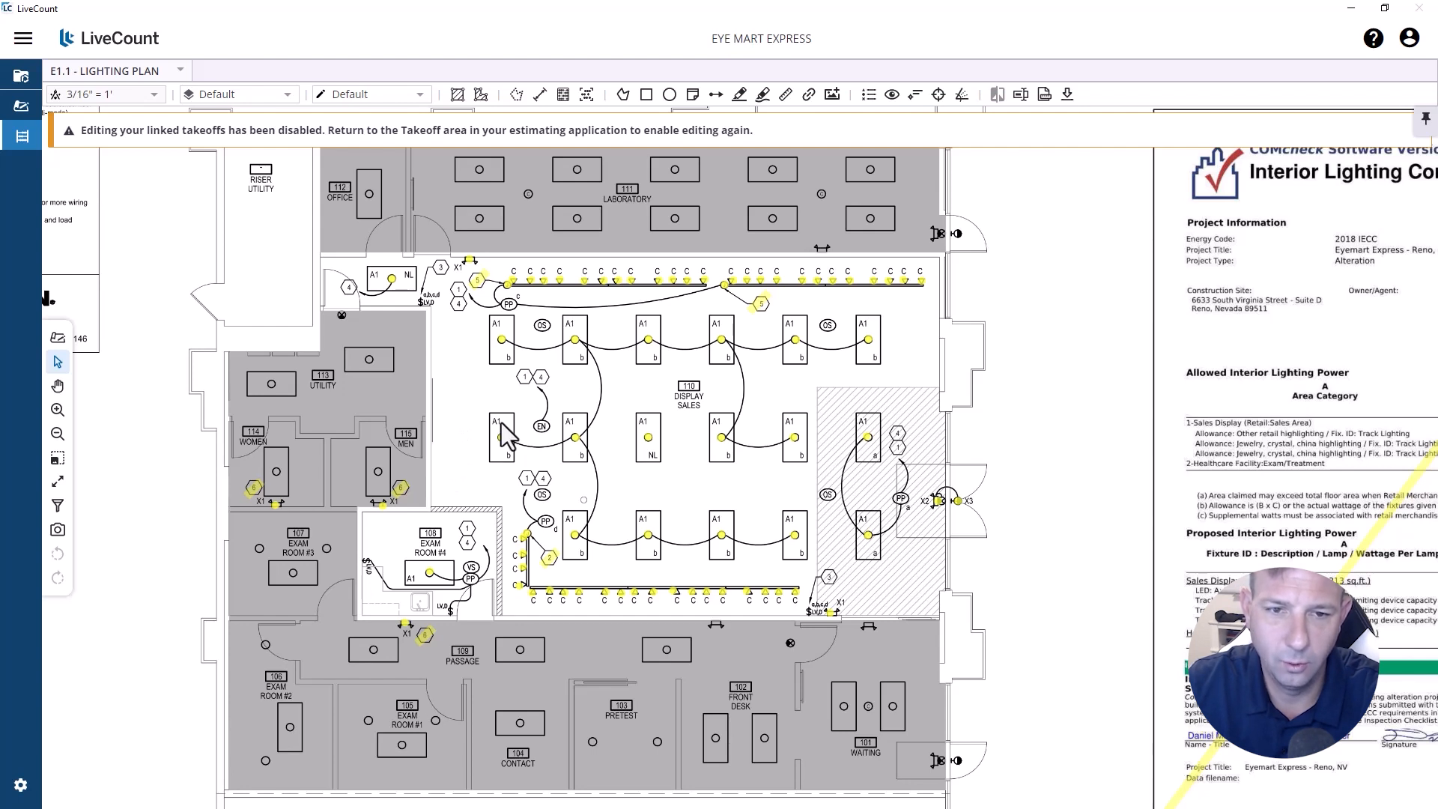
Step: Review the lighting controls diagram in LiveCount, and check the EN controller against the ESN SWITCH product sheet in Revu
left_click_drag(642, 356, 460, 628)
left_click_drag(693, 403, 764, 543)
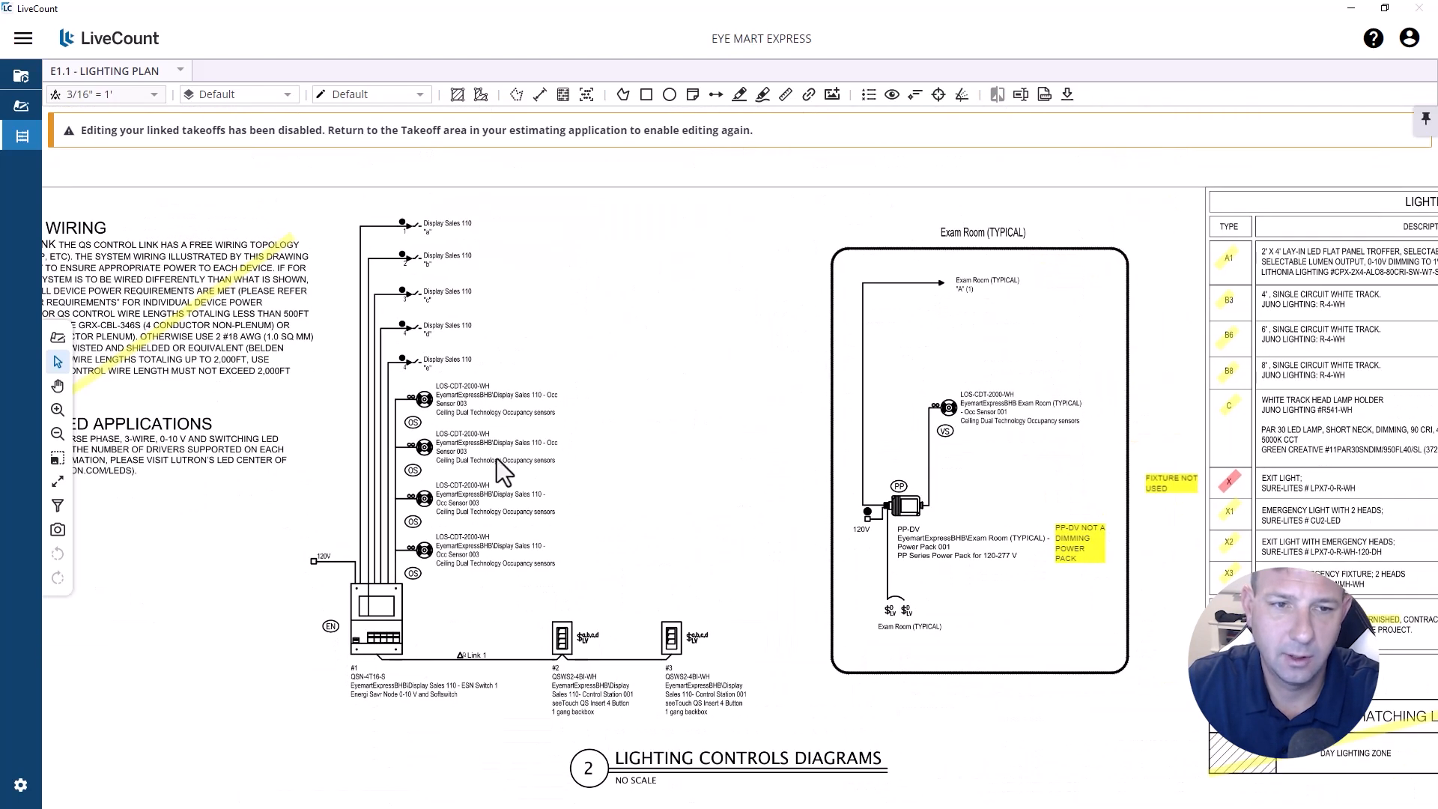
scroll(485, 426, "up", 1)
left_click_drag(535, 412, 657, 392)
scroll(419, 671, "up", 1)
left_click_drag(412, 671, 445, 644)
scroll(824, 630, "down", 1)
mouse_move(829, 629)
left_mouse_down()
mouse_move(750, 657)
mouse_move(754, 632)
left_mouse_up()
left_click_drag(607, 690, 746, 563)
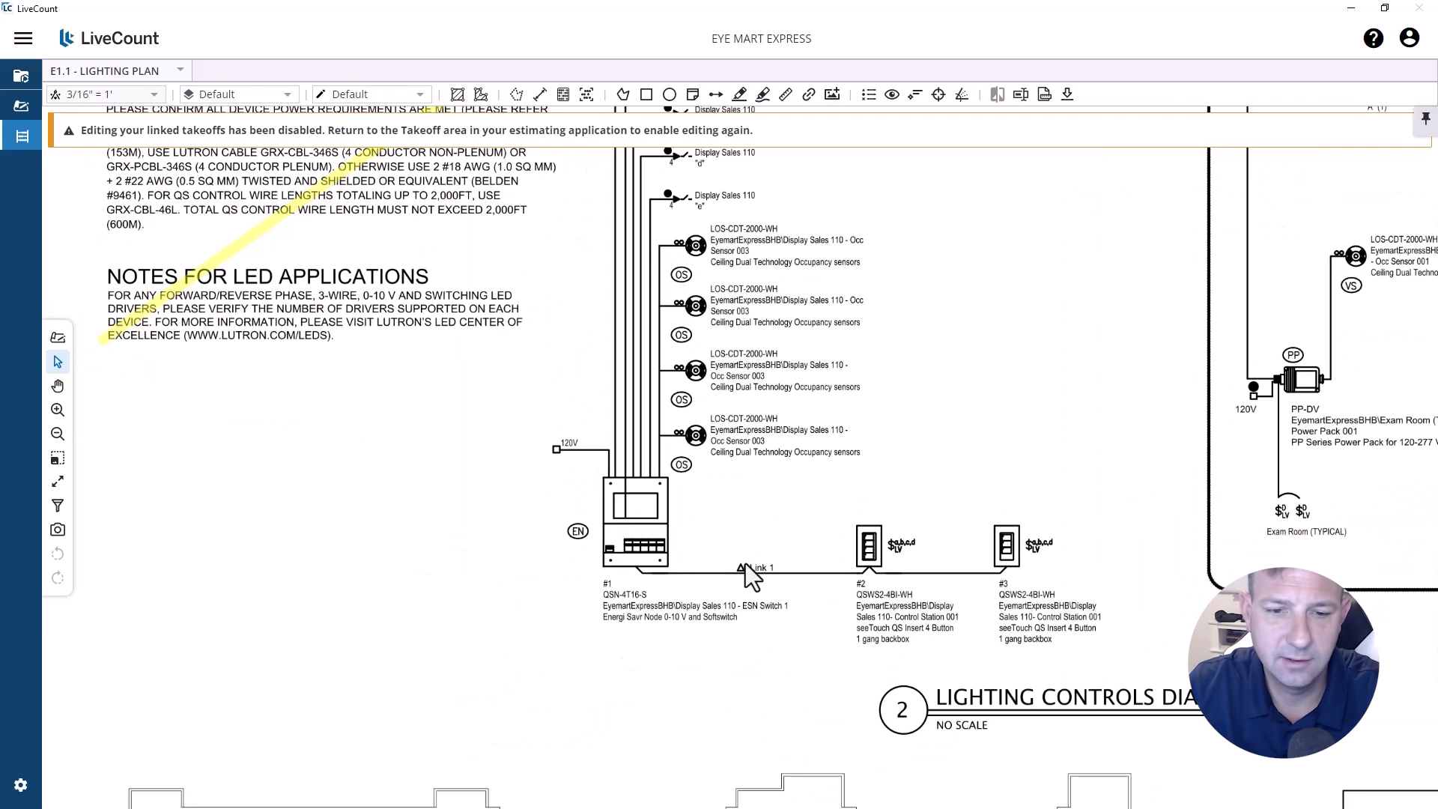
key("alt+Tab")
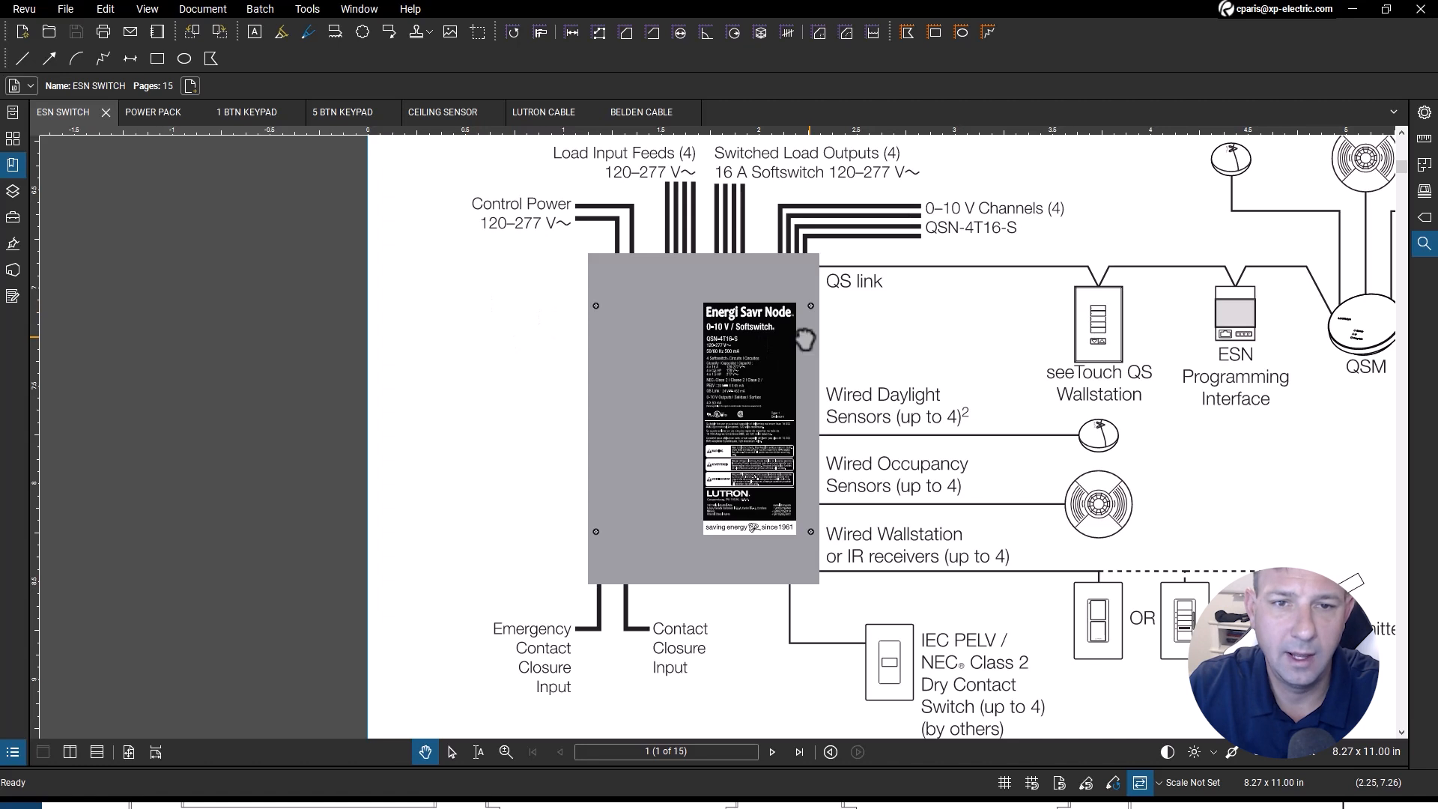
left_click_drag(806, 339, 721, 347)
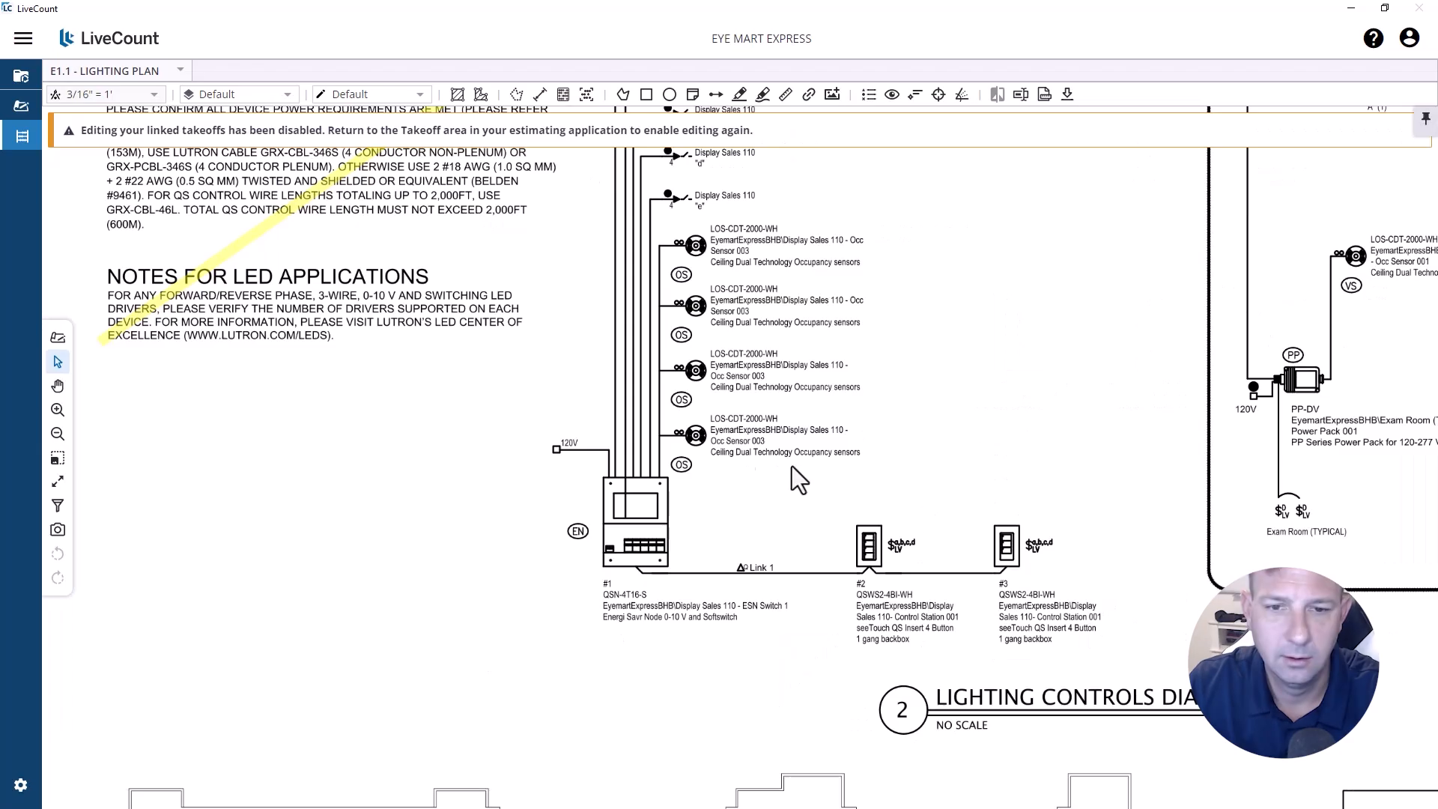
Step: In LiveCount, read the notes by symbol and examine the control devices around Display Sales on the lighting plan
scroll(780, 420, "up", 5)
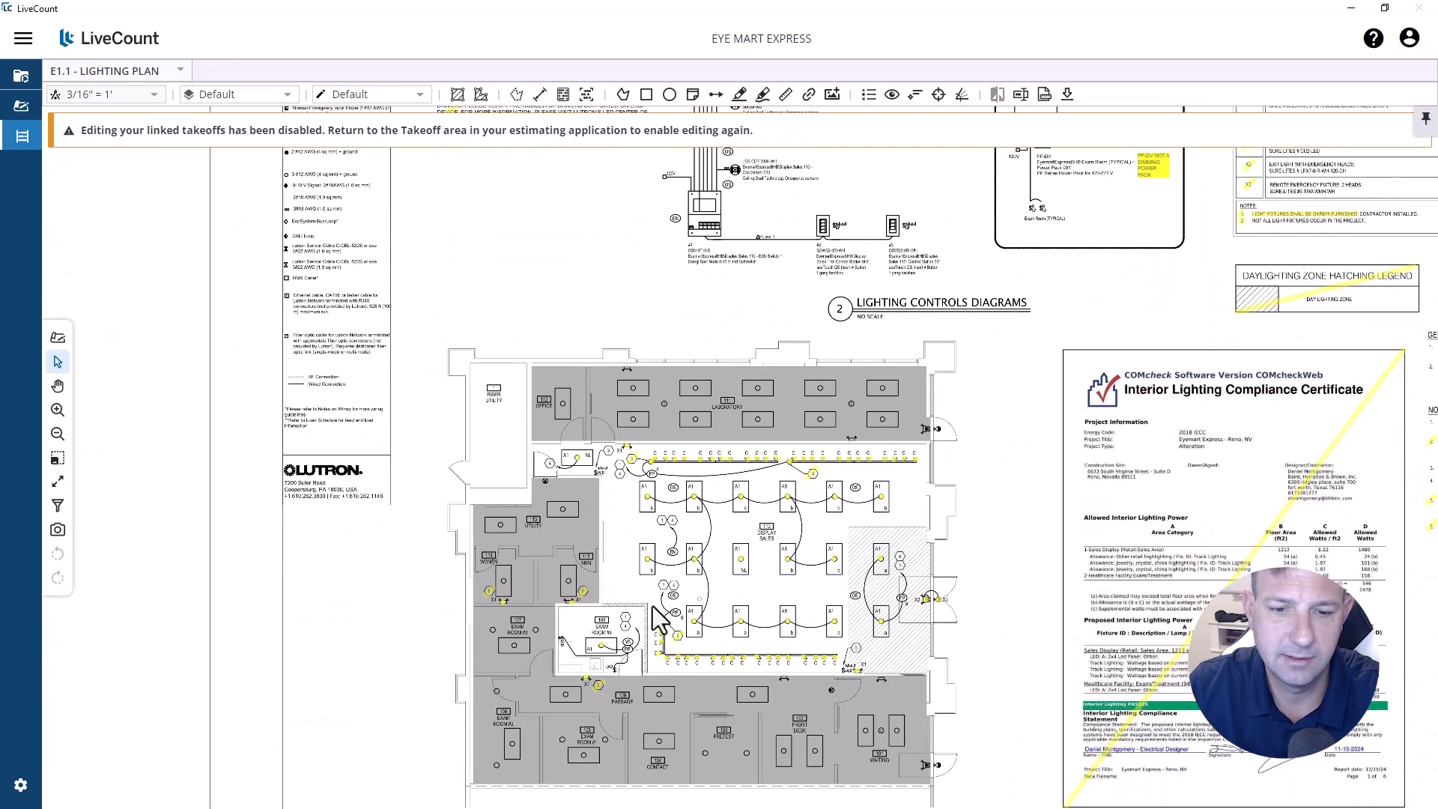
scroll(765, 382, "up", 2)
scroll(636, 485, "down", 5)
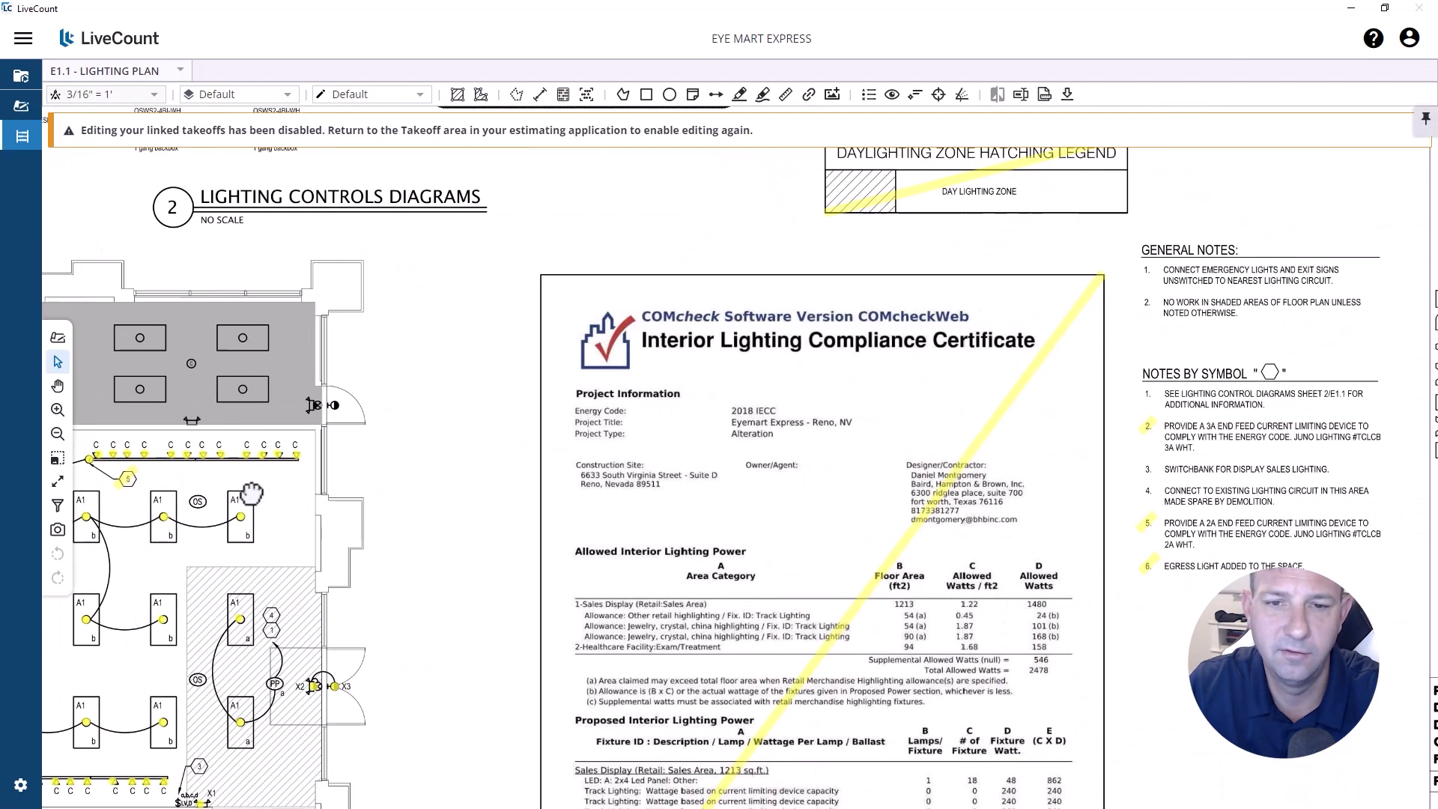
scroll(641, 372, "up", 3)
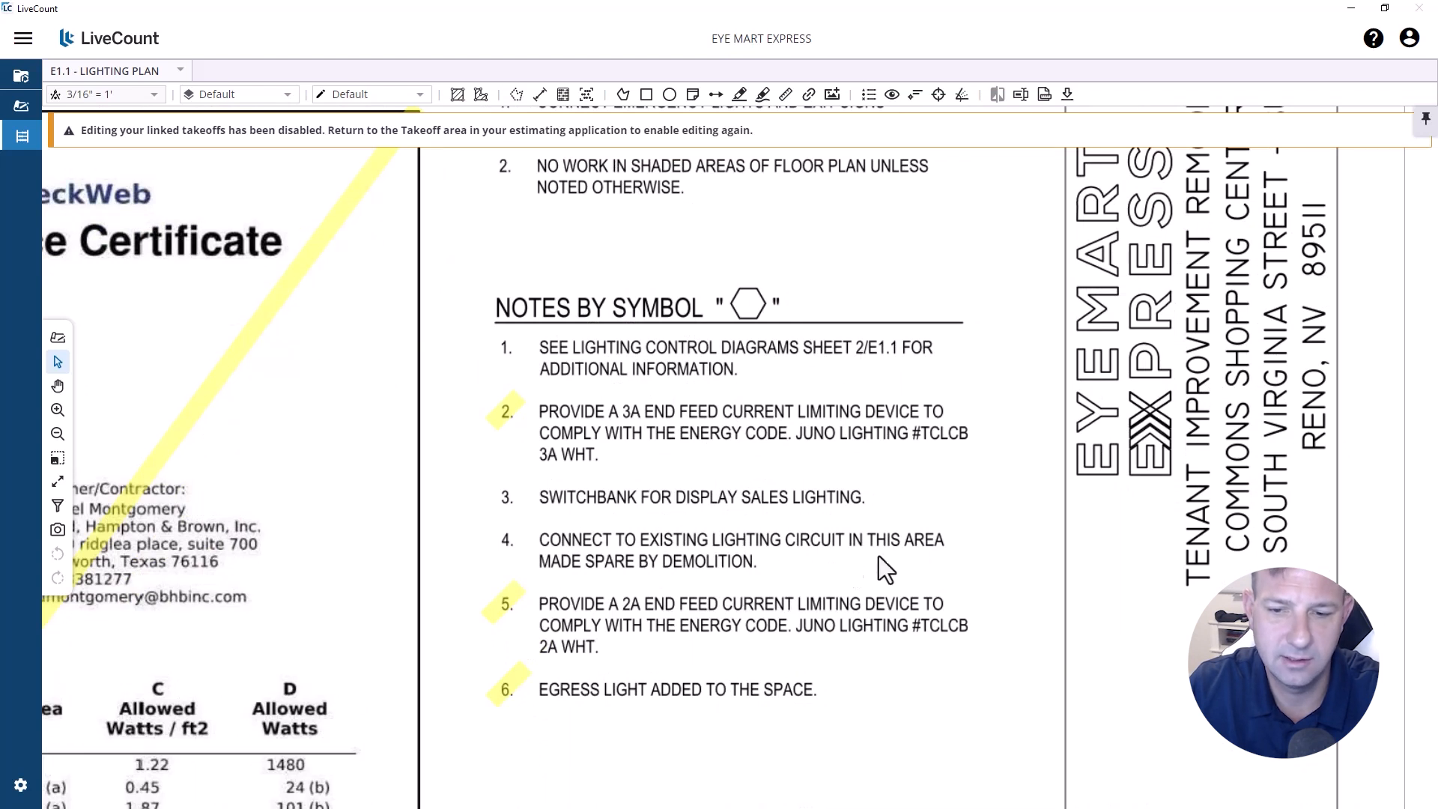
scroll(884, 570, "down", 5)
scroll(839, 577, "up", 5)
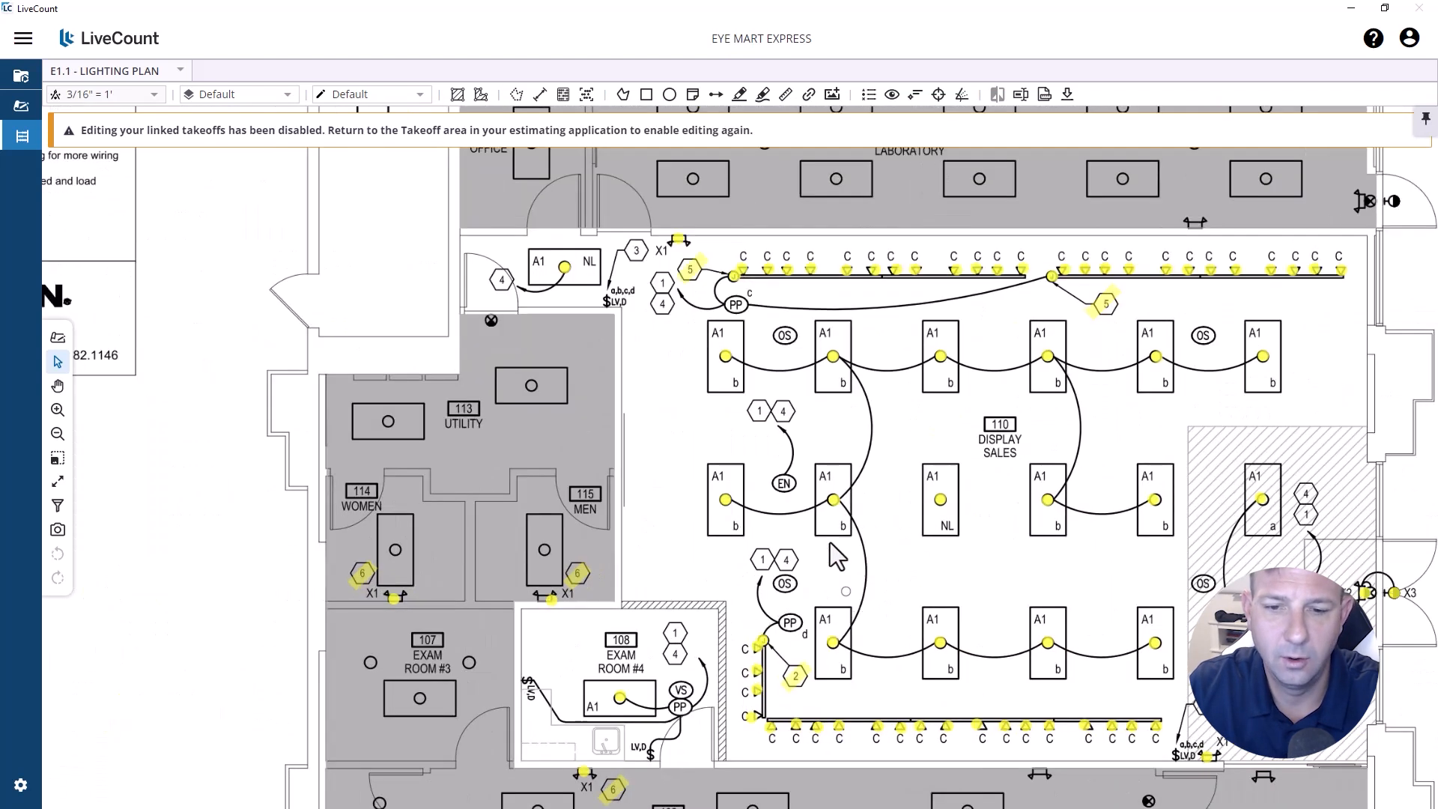
scroll(787, 501, "up", 2)
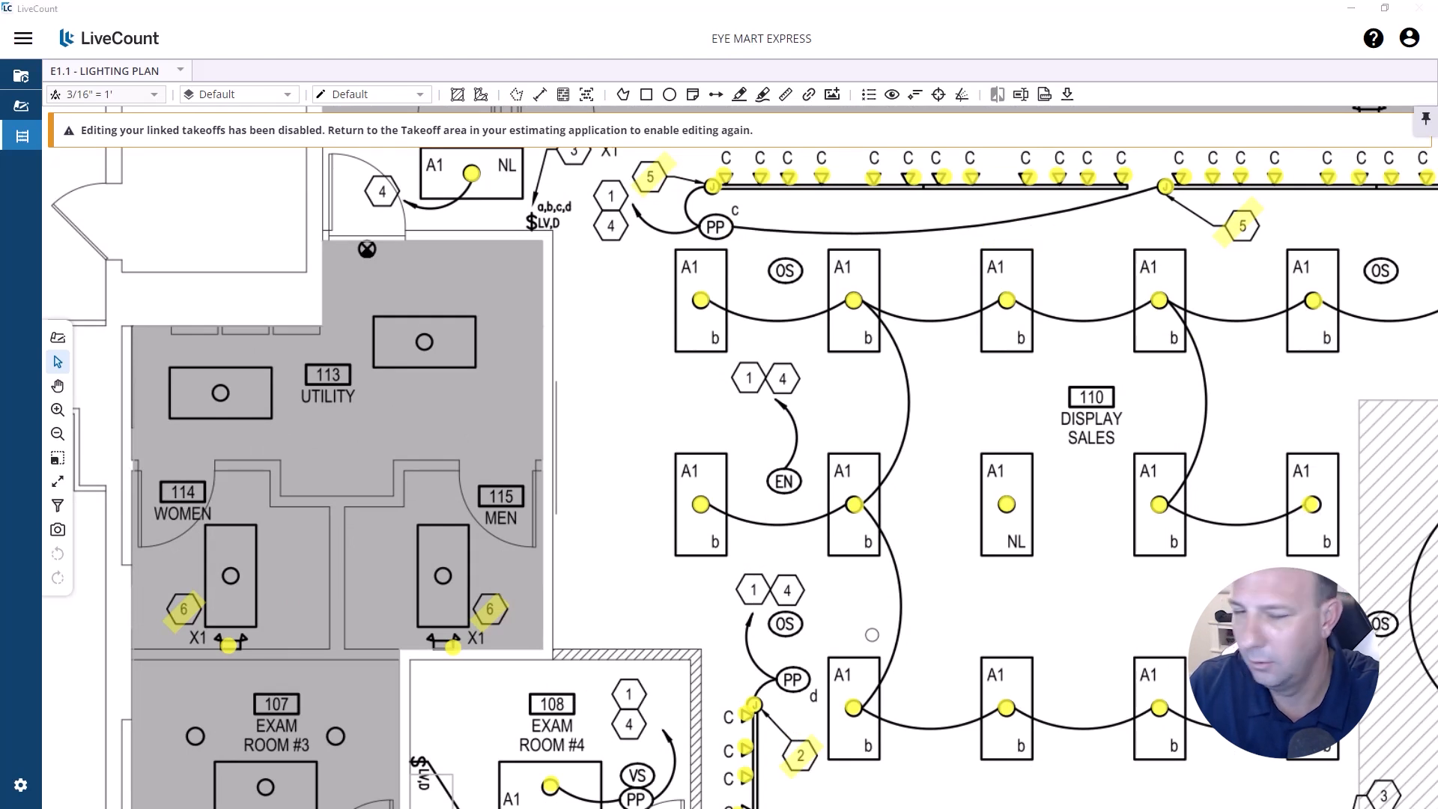
Step: Consult the reference document in the other window briefly and return to the lighting plan in LiveCount
key("alt+Tab")
left_click_drag(658, 330, 539, 335)
key("alt+Tab")
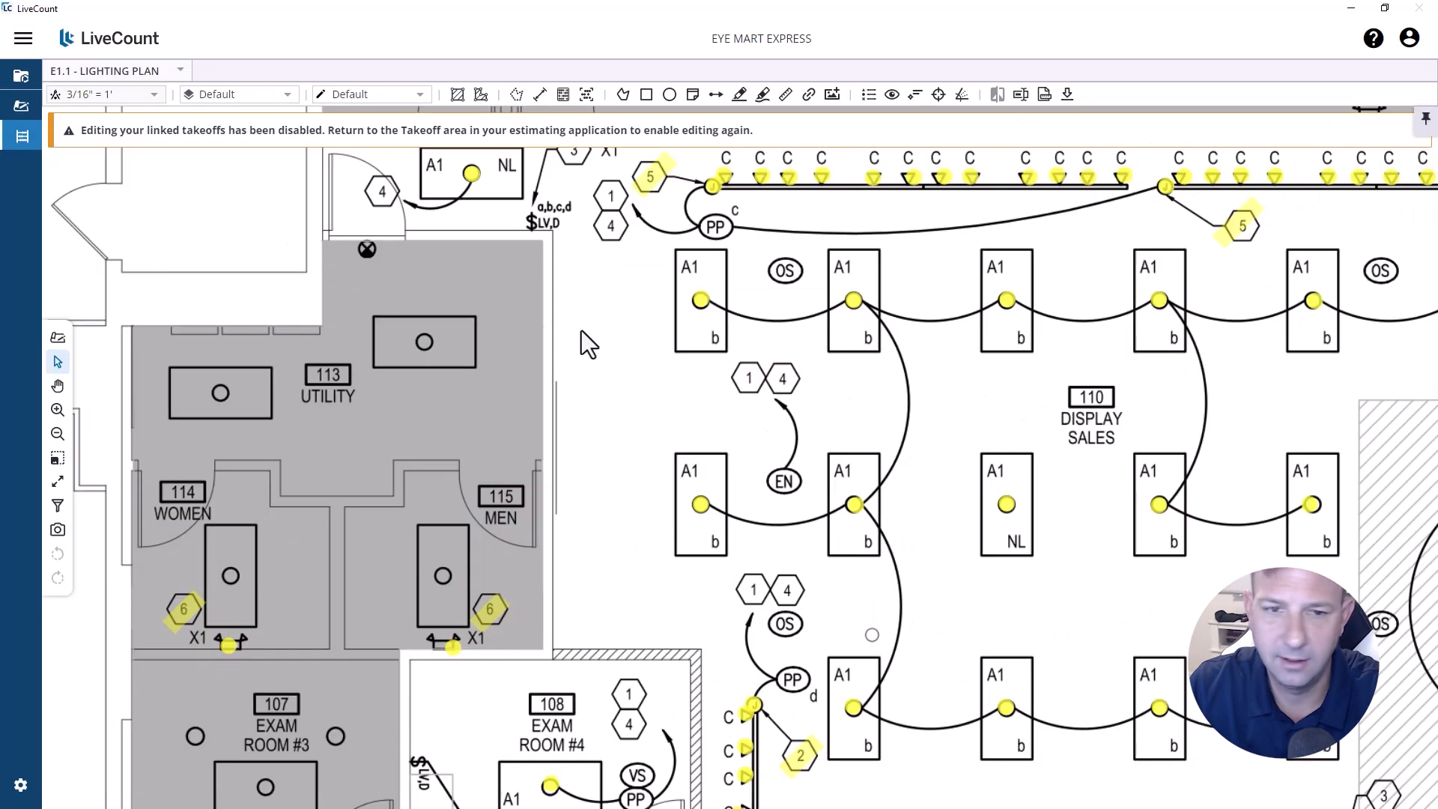
Step: Examine the EN controller's feeds and connected devices in the lighting controls diagram, and check their wire symbols against the Wire Legend
scroll(585, 343, "down", 3)
left_click_drag(592, 236, 617, 572)
left_click_drag(892, 179, 731, 386)
scroll(731, 385, "up", 1)
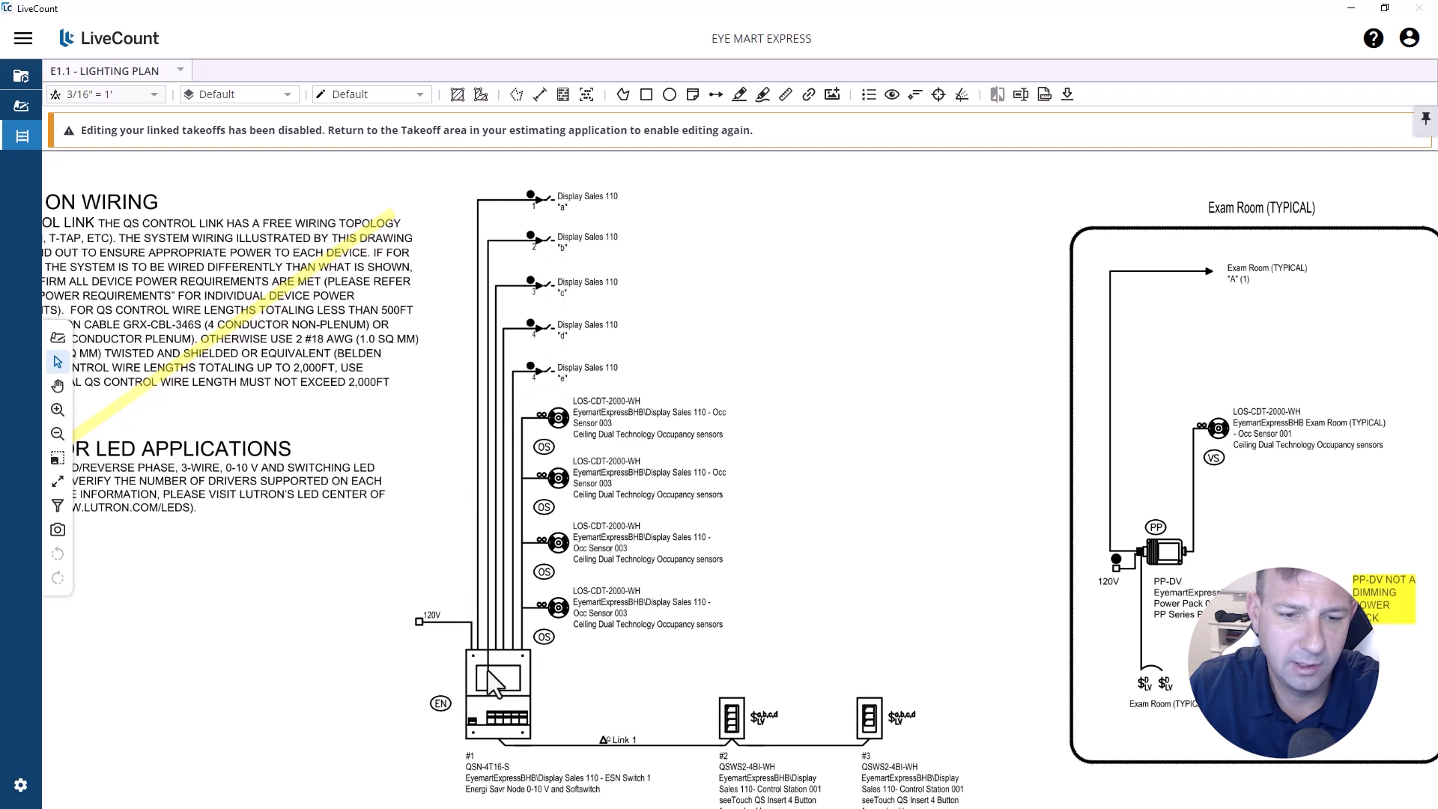
scroll(488, 671, "up", 1)
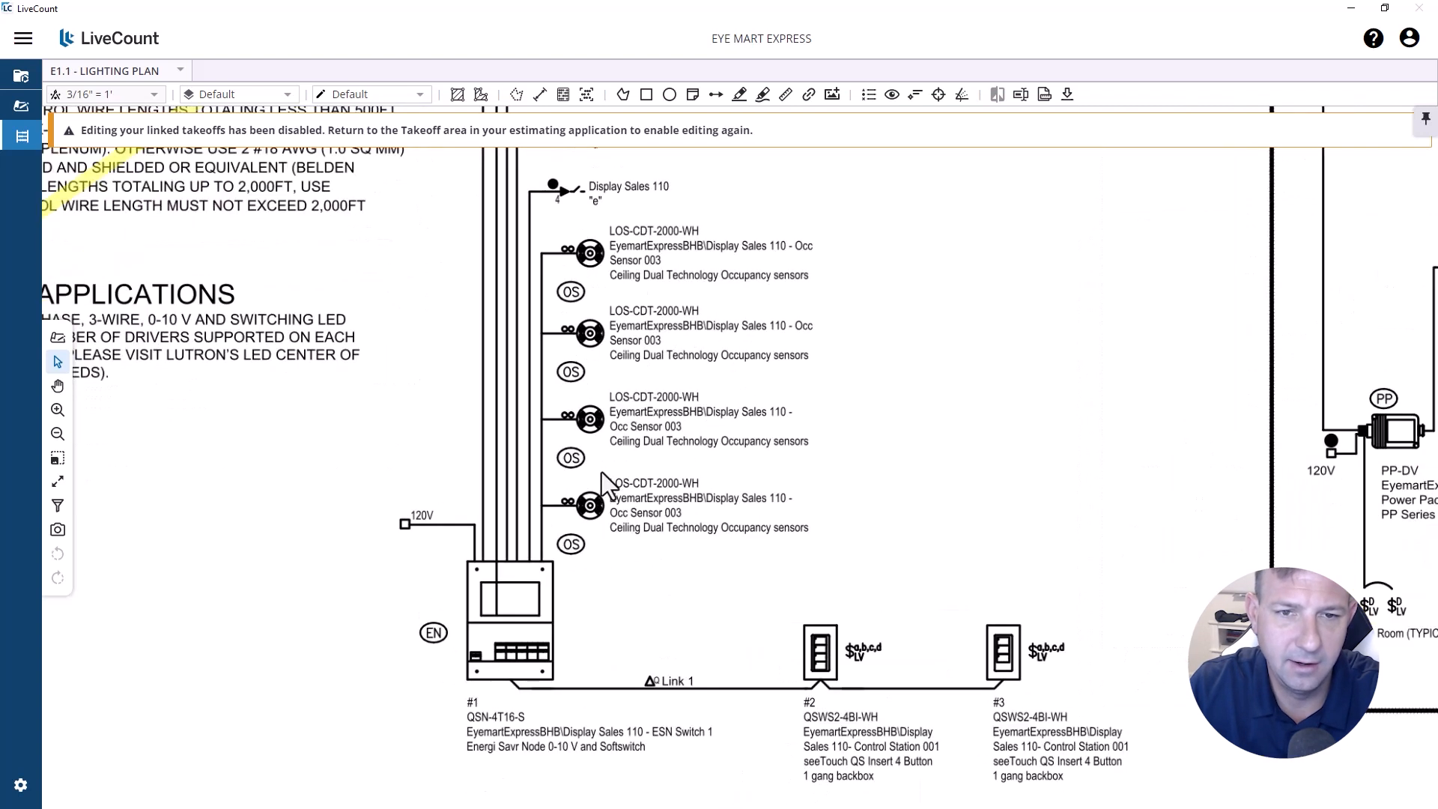
left_click_drag(555, 243, 668, 452)
scroll(670, 170, "up", 3)
scroll(952, 383, "down", 3)
left_click_drag(892, 412, 1358, 400)
scroll(698, 688, "up", 3)
left_click_drag(698, 688, 572, 397)
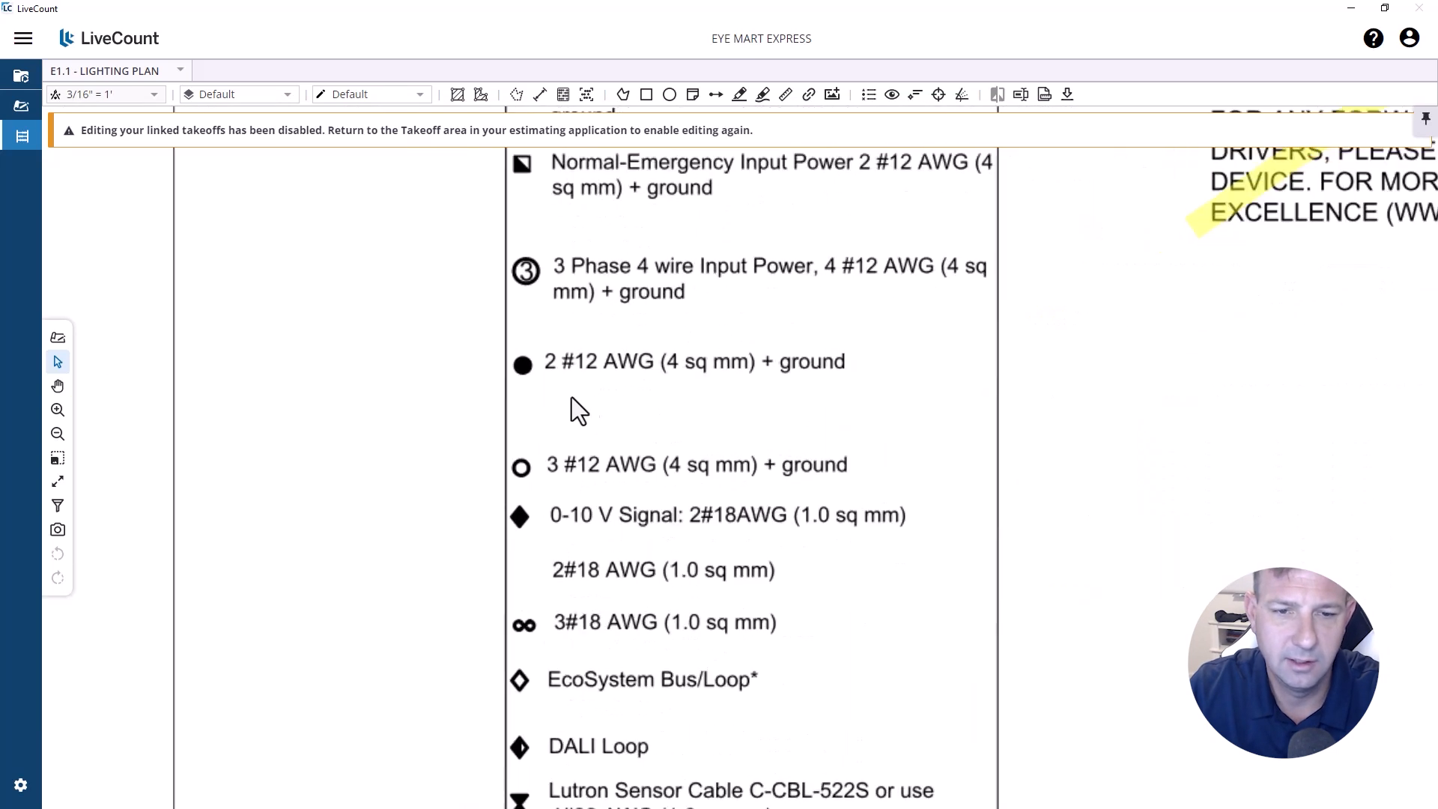
Step: Trace the wire symbol at the Display Sales 110 occupancy sensors and look up its cable type in the Wire Legend
scroll(810, 384, "down", 3)
mouse_move(1296, 400)
left_mouse_down()
mouse_move(1173, 418)
mouse_move(563, 379)
left_mouse_up()
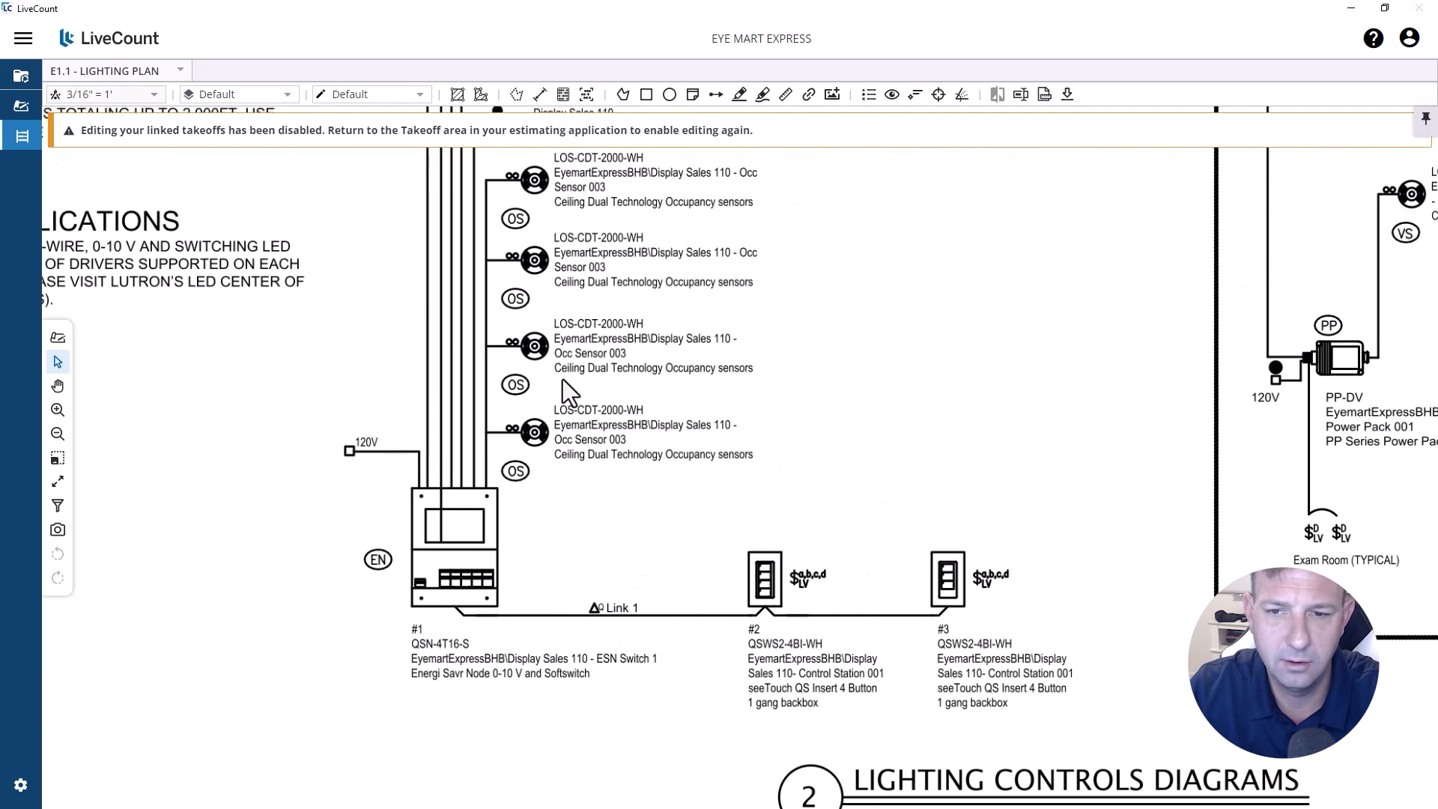
scroll(564, 379, "up", 1)
left_click_drag(528, 180, 574, 312)
scroll(570, 300, "up", 3)
scroll(569, 307, "up", 2)
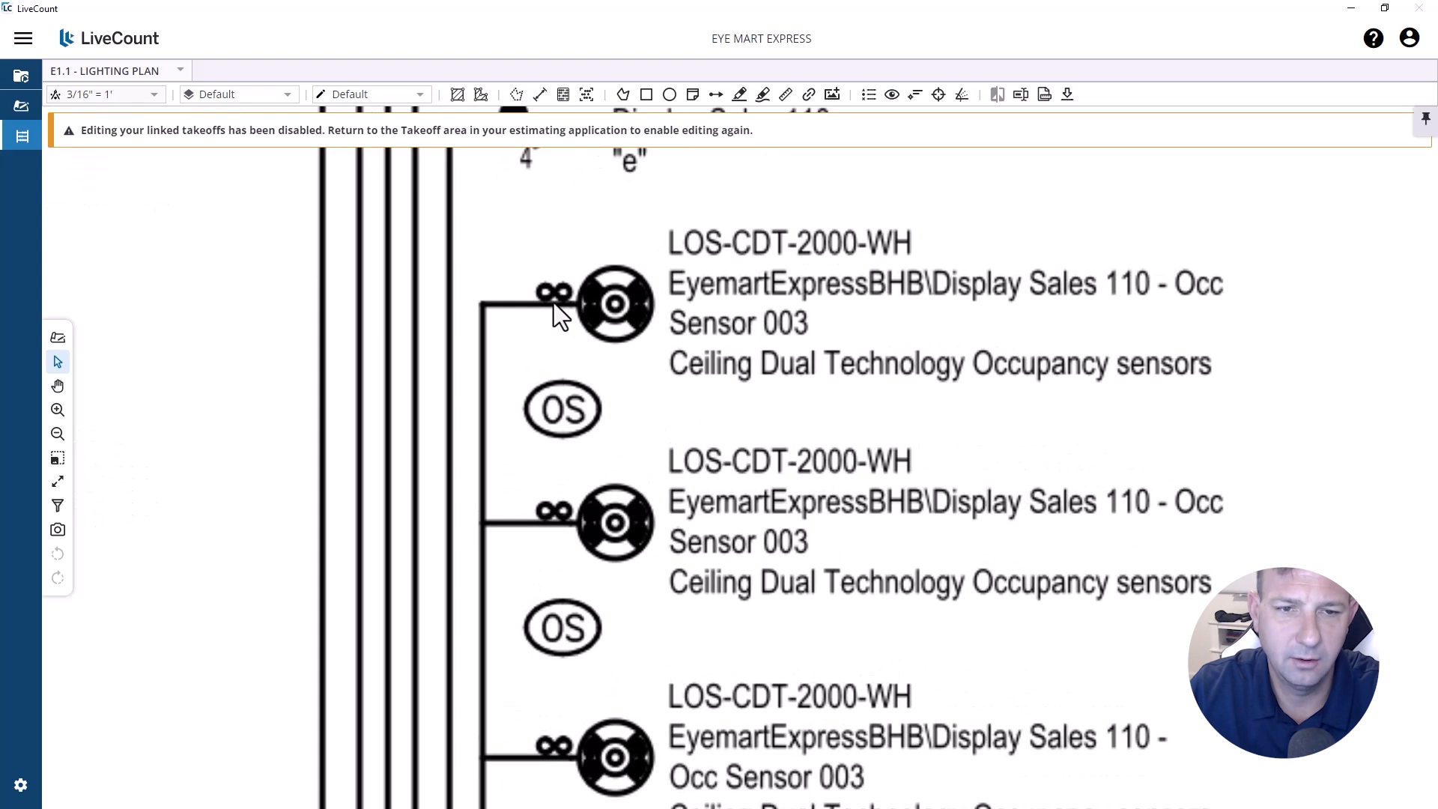
scroll(1037, 358, "down", 6)
mouse_move(179, 315)
left_mouse_down()
mouse_move(840, 471)
mouse_move(827, 495)
mouse_move(688, 419)
mouse_move(678, 296)
left_mouse_up()
scroll(557, 337, "up", 5)
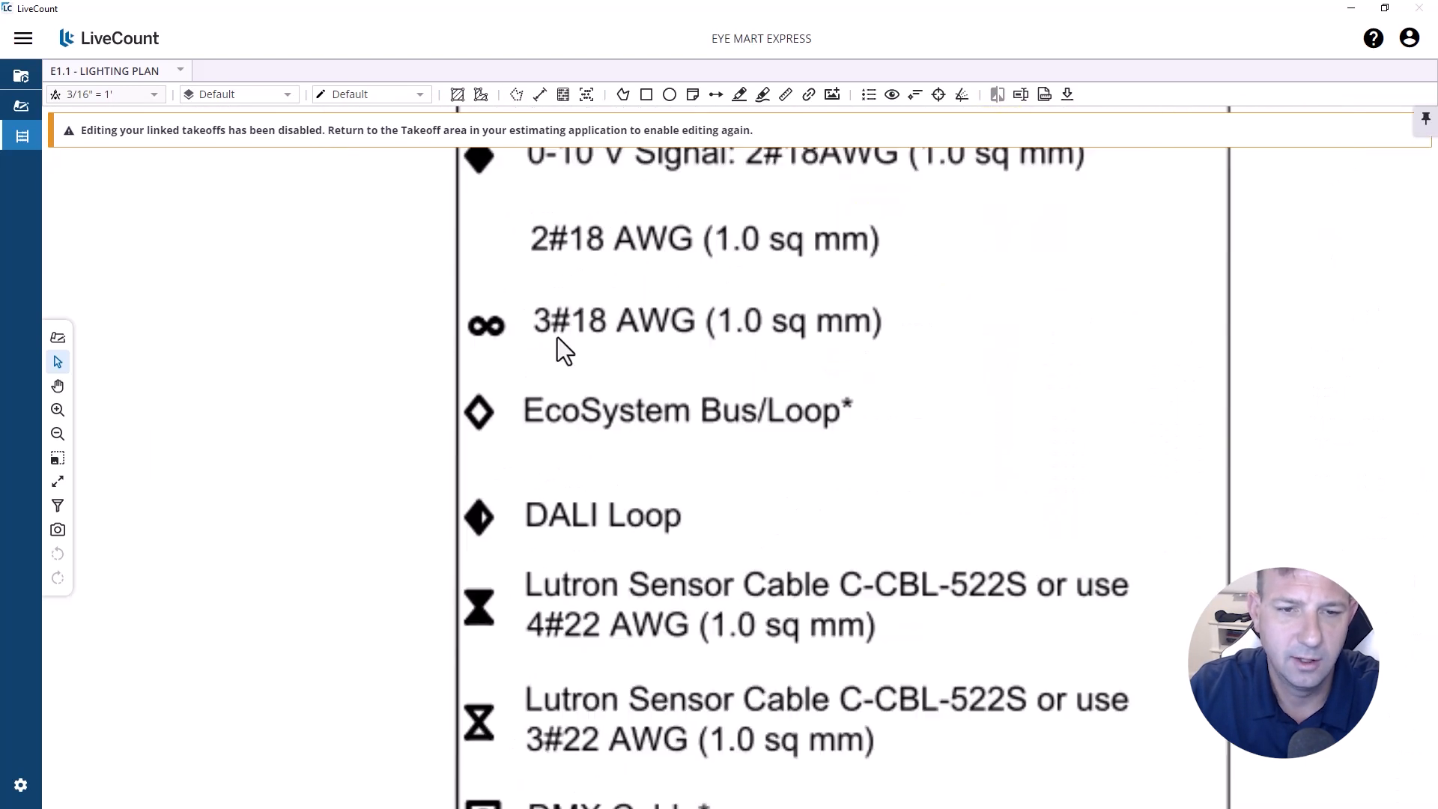
scroll(588, 345, "down", 2)
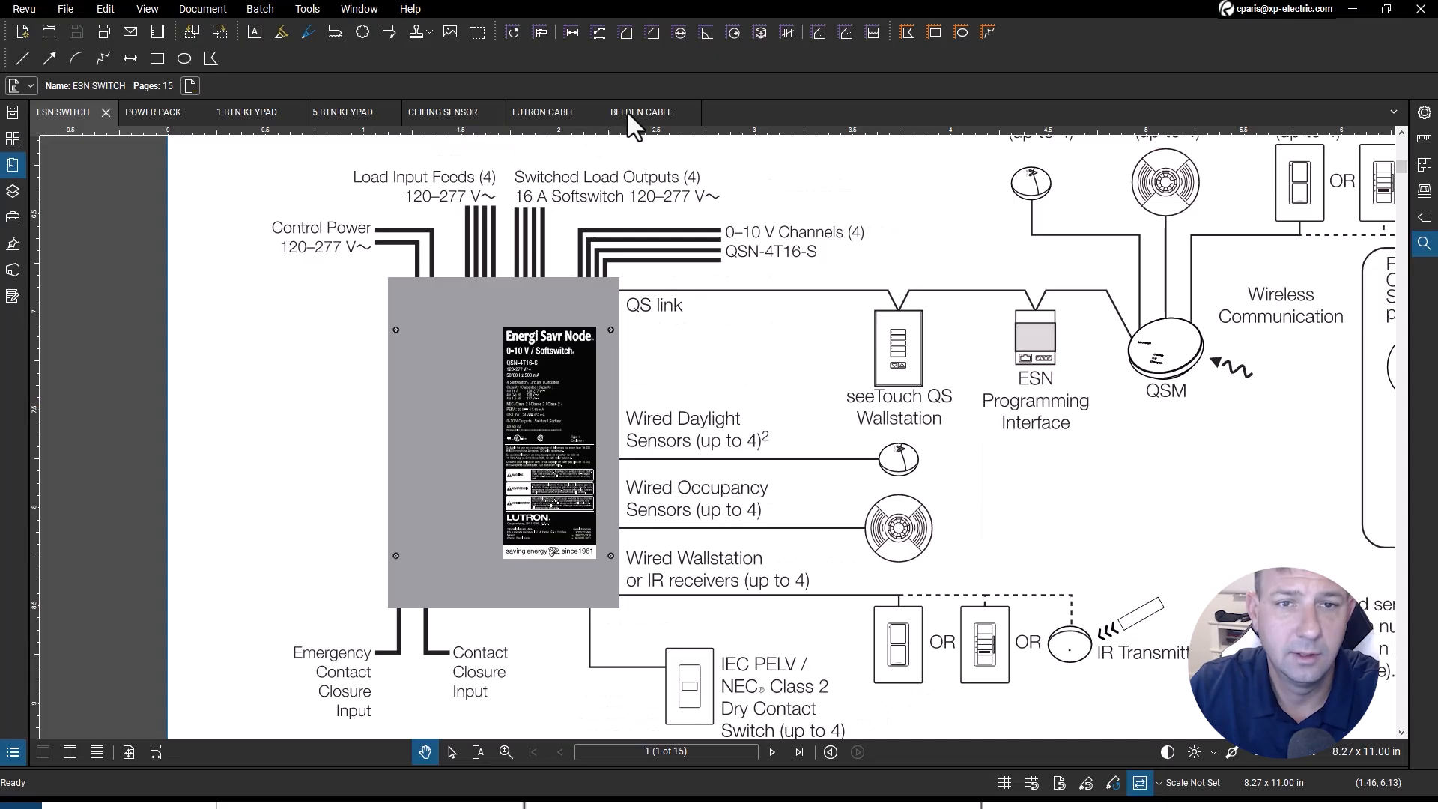
Step: In Revu, consult the BELDEN CABLE product sheet alongside the ESN SWITCH sheet for the occupancy sensor cable
left_click(631, 113)
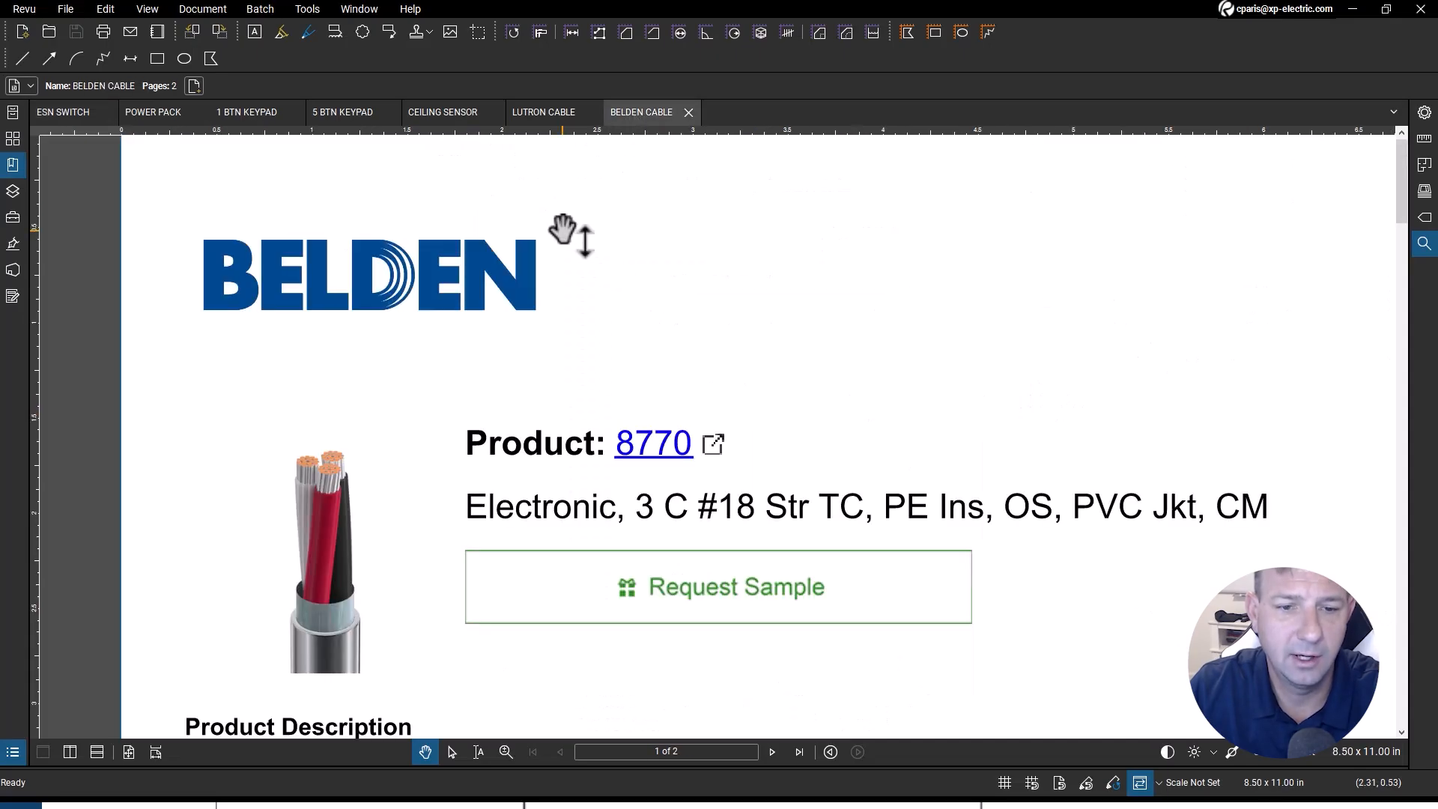
left_click(58, 113)
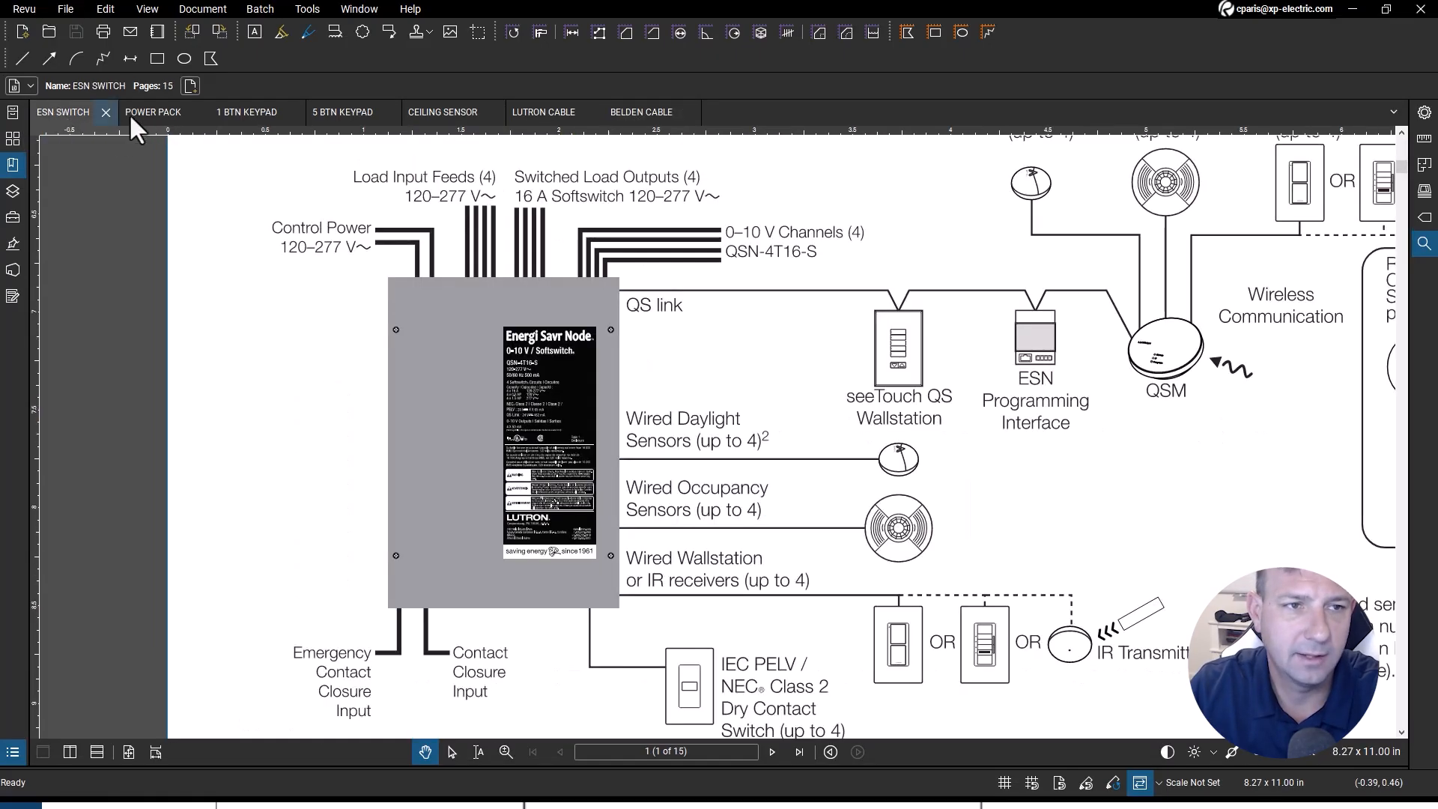
left_click(640, 112)
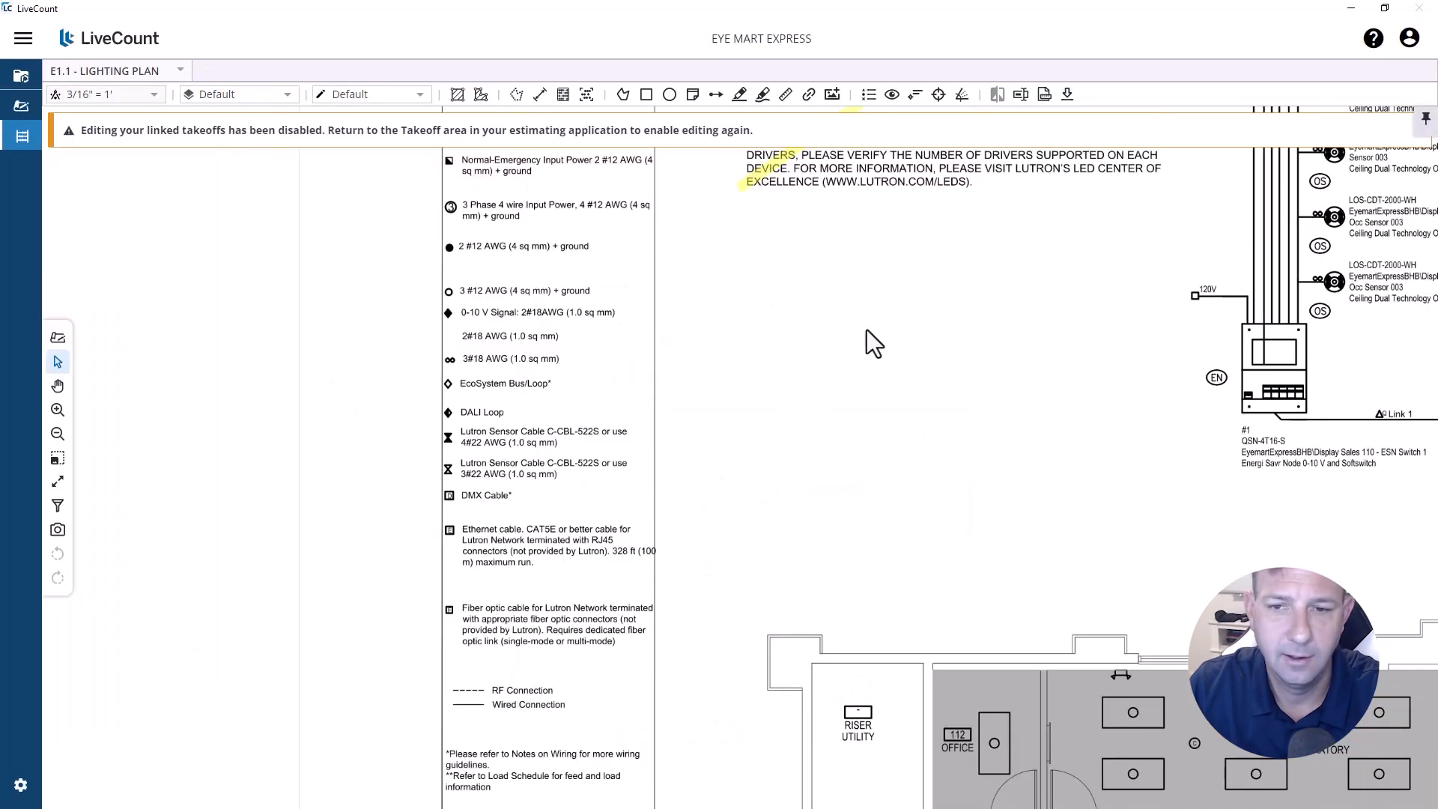
Step: In LiveCount, examine Link 1 between the EN controller and the control stations, and look up its symbol in the Wire Legend
scroll(331, 475, "up", 5)
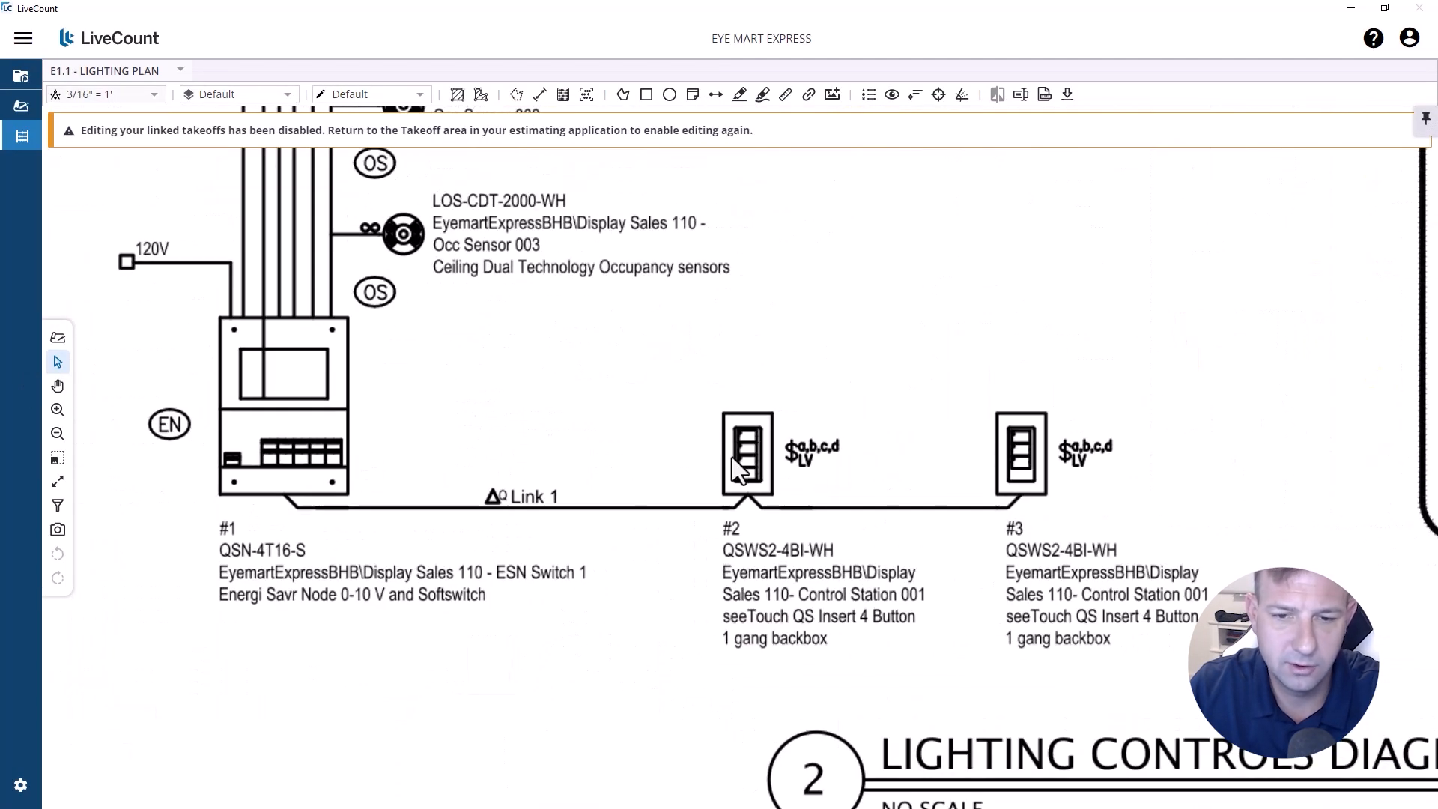
scroll(493, 542, "up", 2)
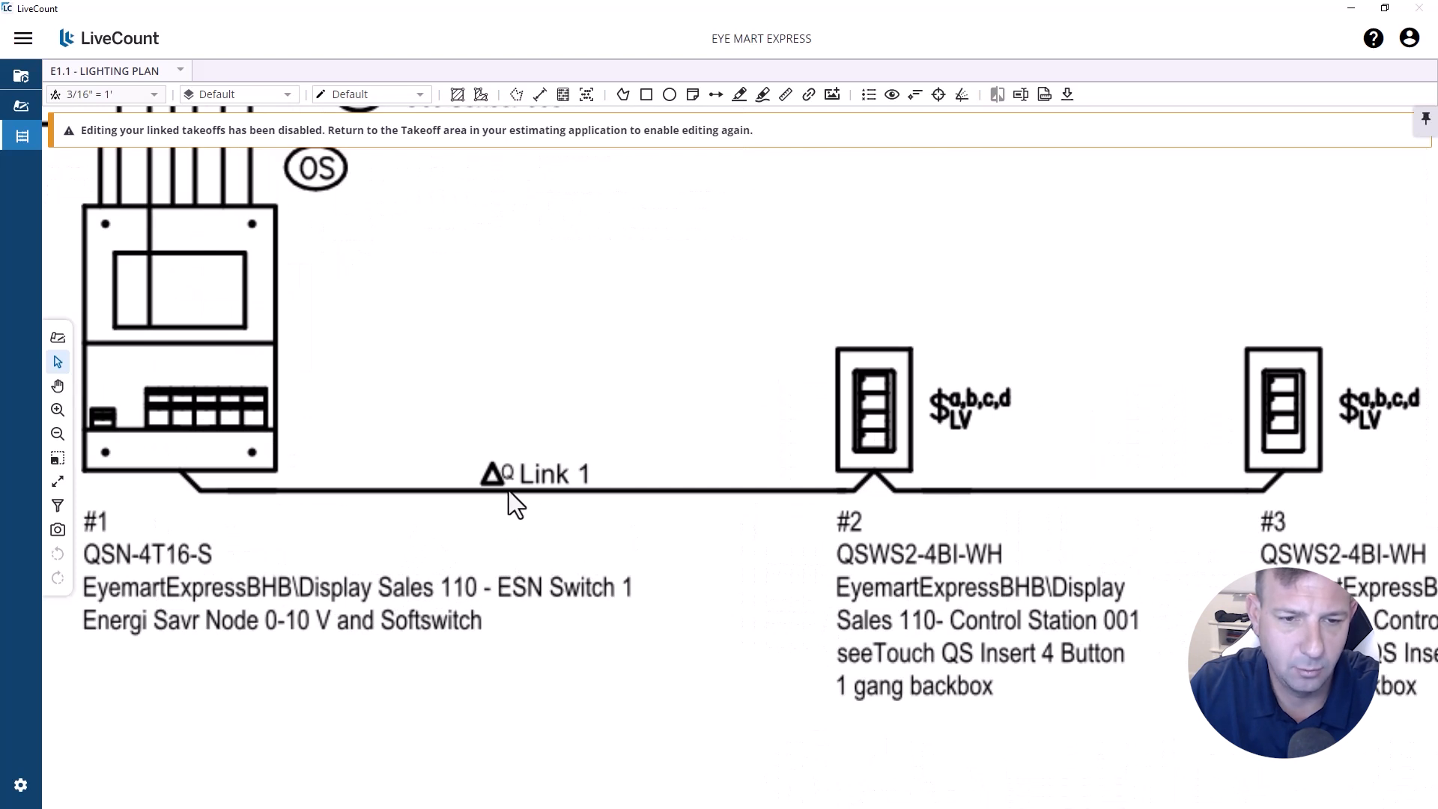
scroll(1145, 580, "down", 5)
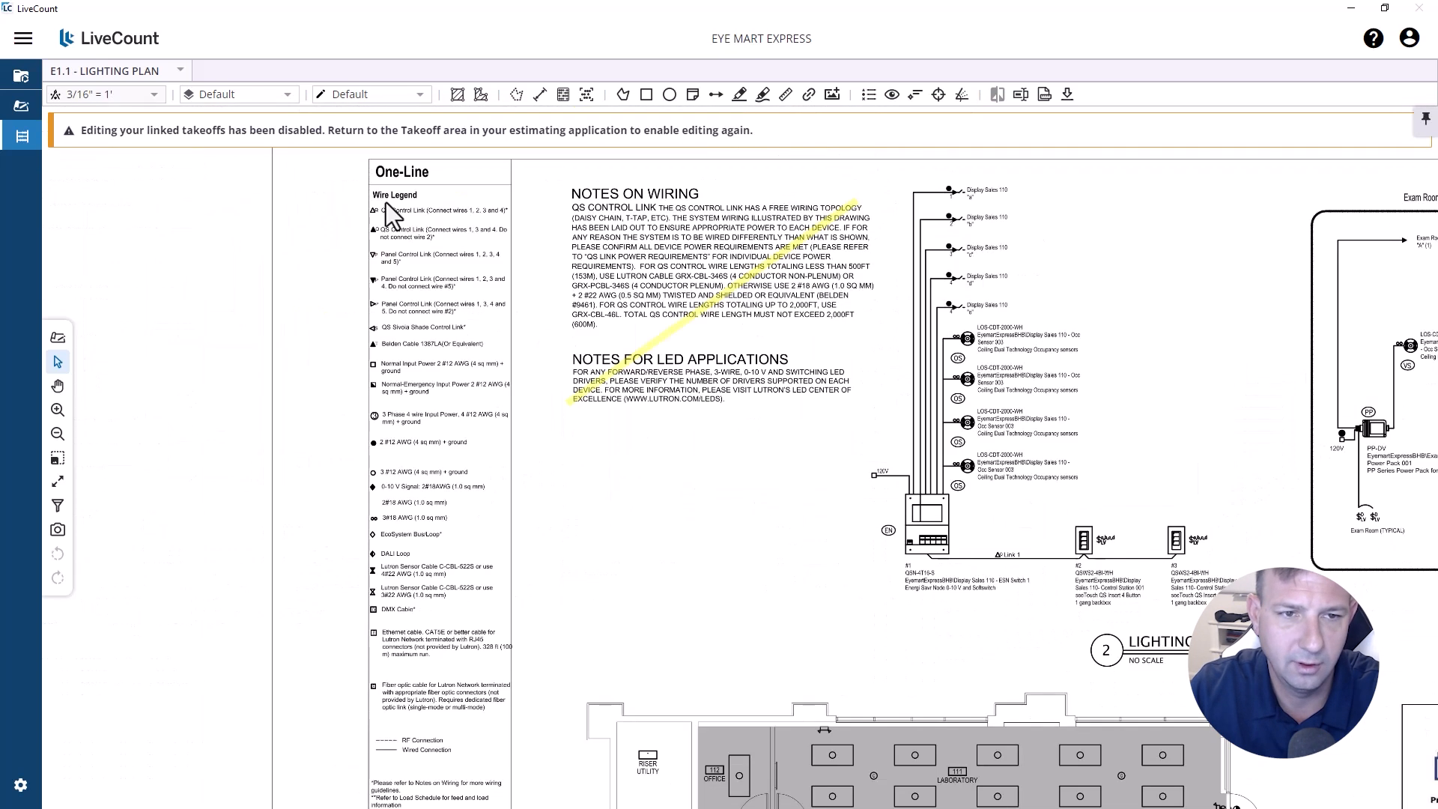
scroll(334, 279, "up", 5)
scroll(334, 278, "up", 2)
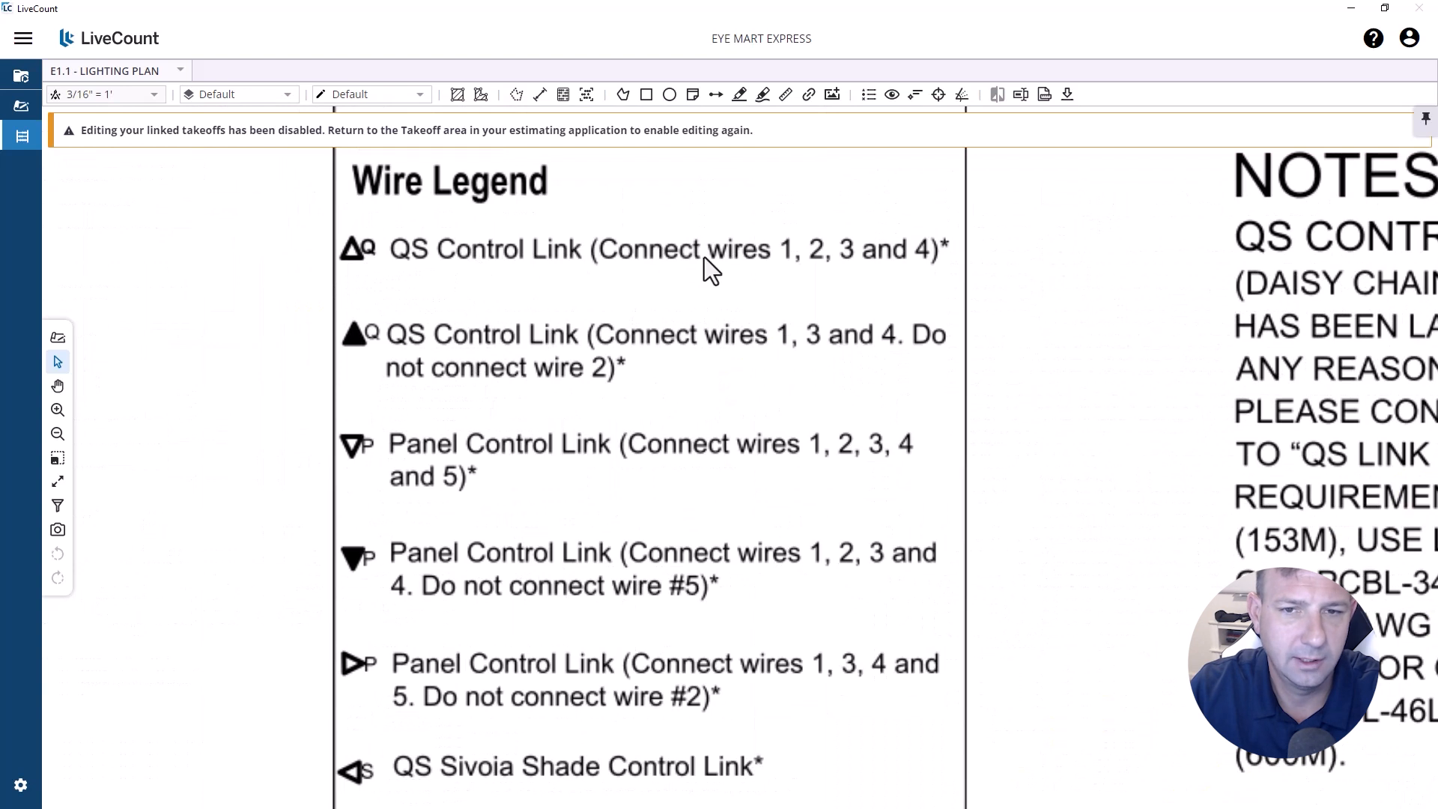
scroll(456, 263, "down", 1)
scroll(456, 263, "down", 3)
Step: Highlight "LUTRON CABLE GRX-CBL-346S" in the QS Control Link paragraph of the Notes on Wiring
scroll(780, 357, "up", 4)
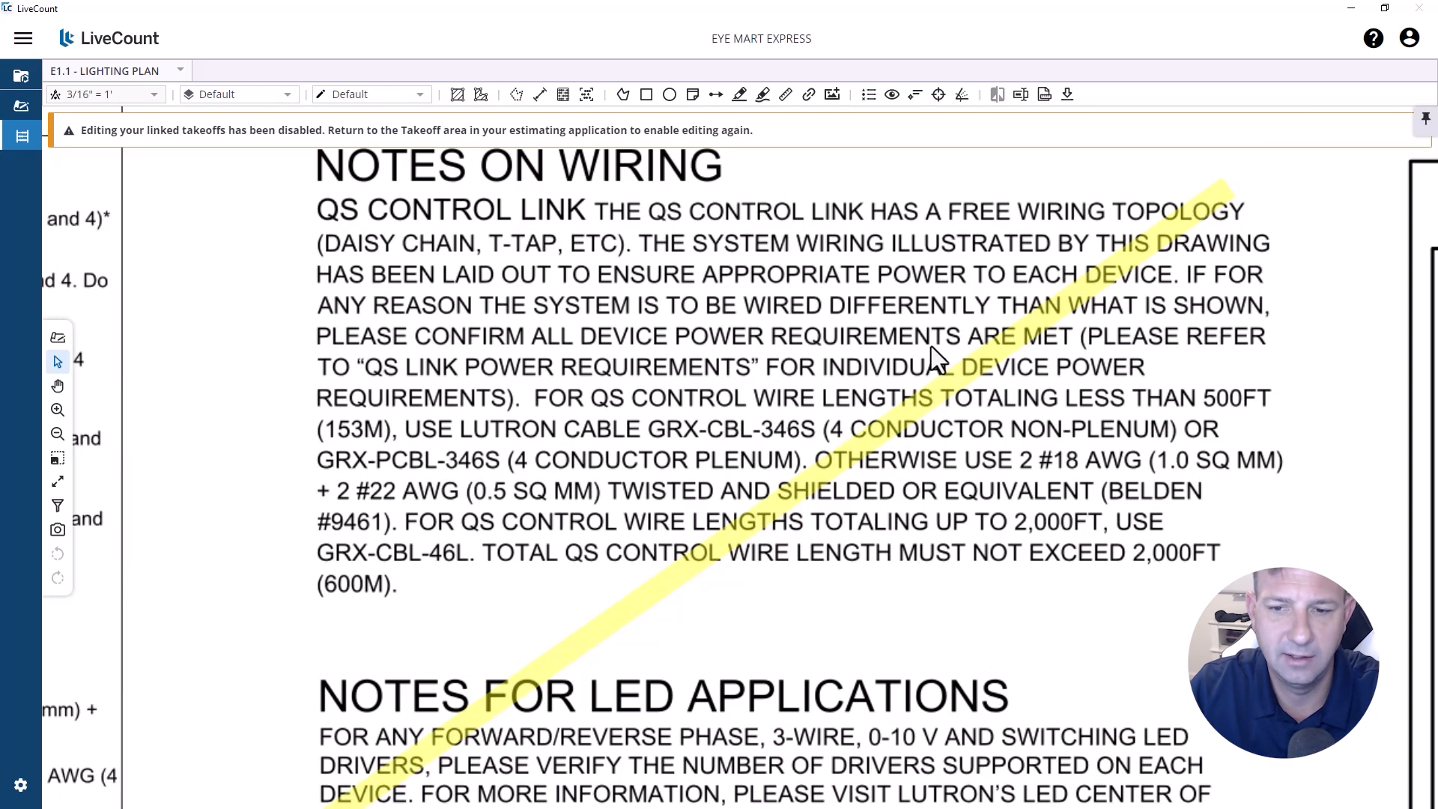
left_click(740, 94)
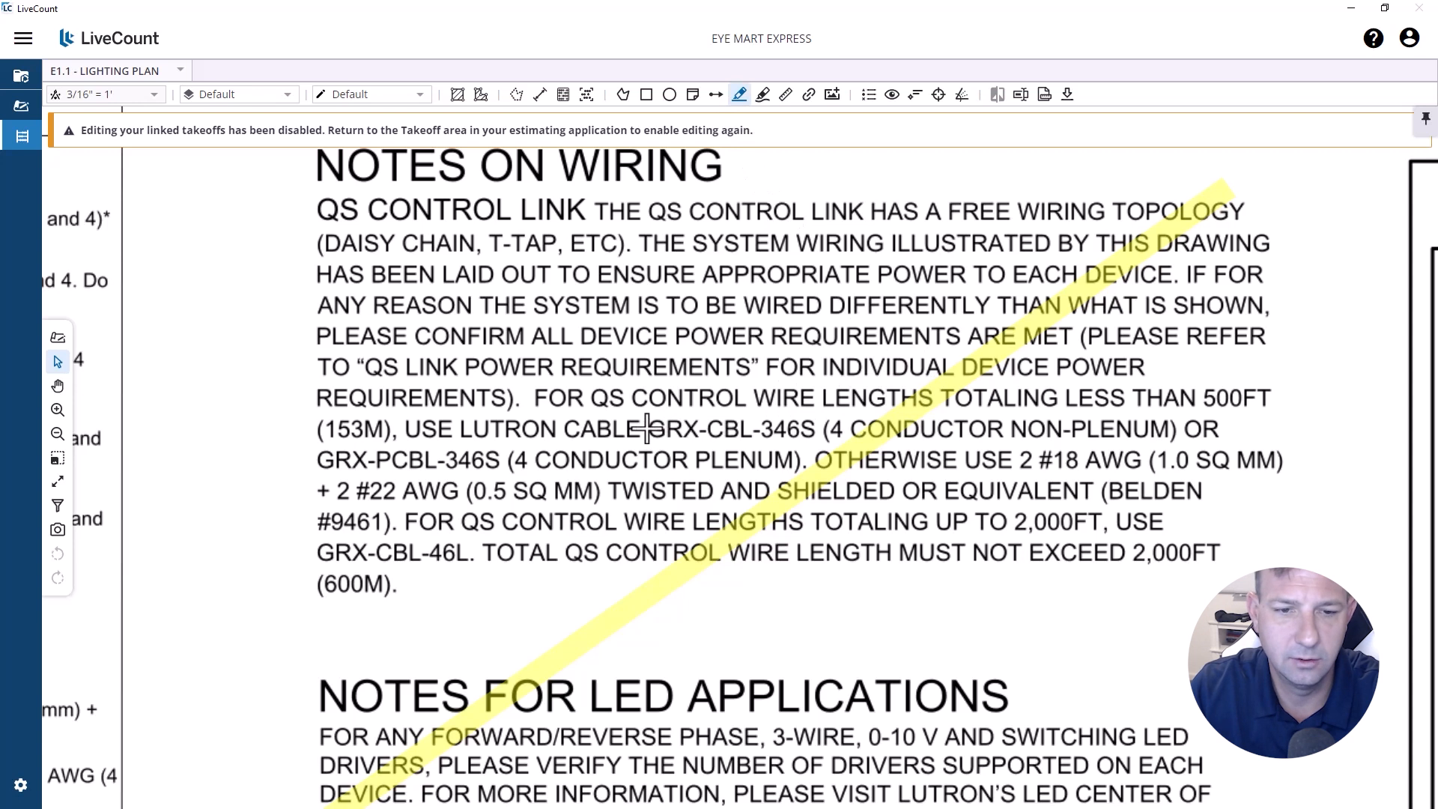
left_click_drag(458, 429, 815, 430)
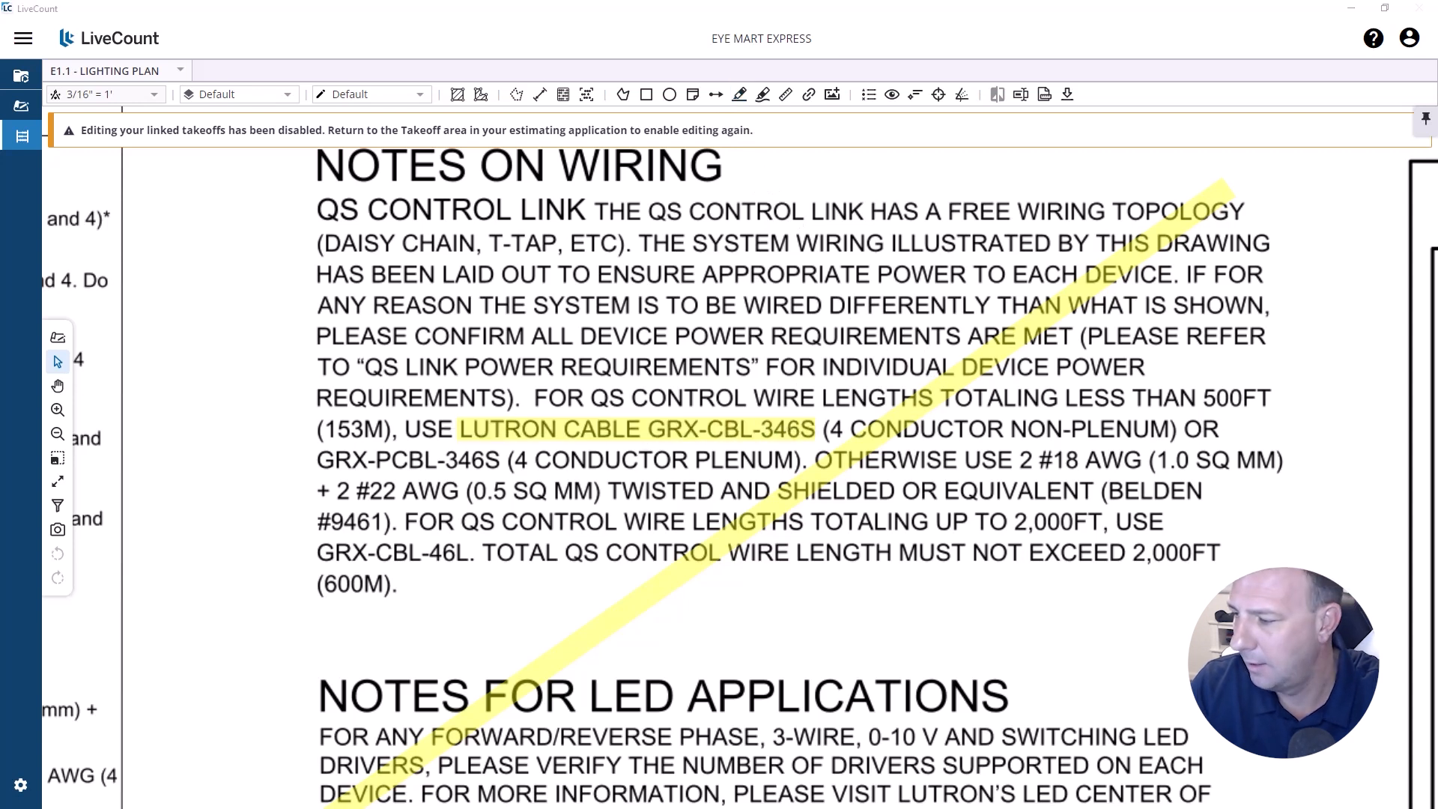
Step: Consult the GRX-CBL-346S conductor details on the LUTRON CABLE sheet in Revu, and return to LiveCount
key("alt+Tab")
left_click(547, 108)
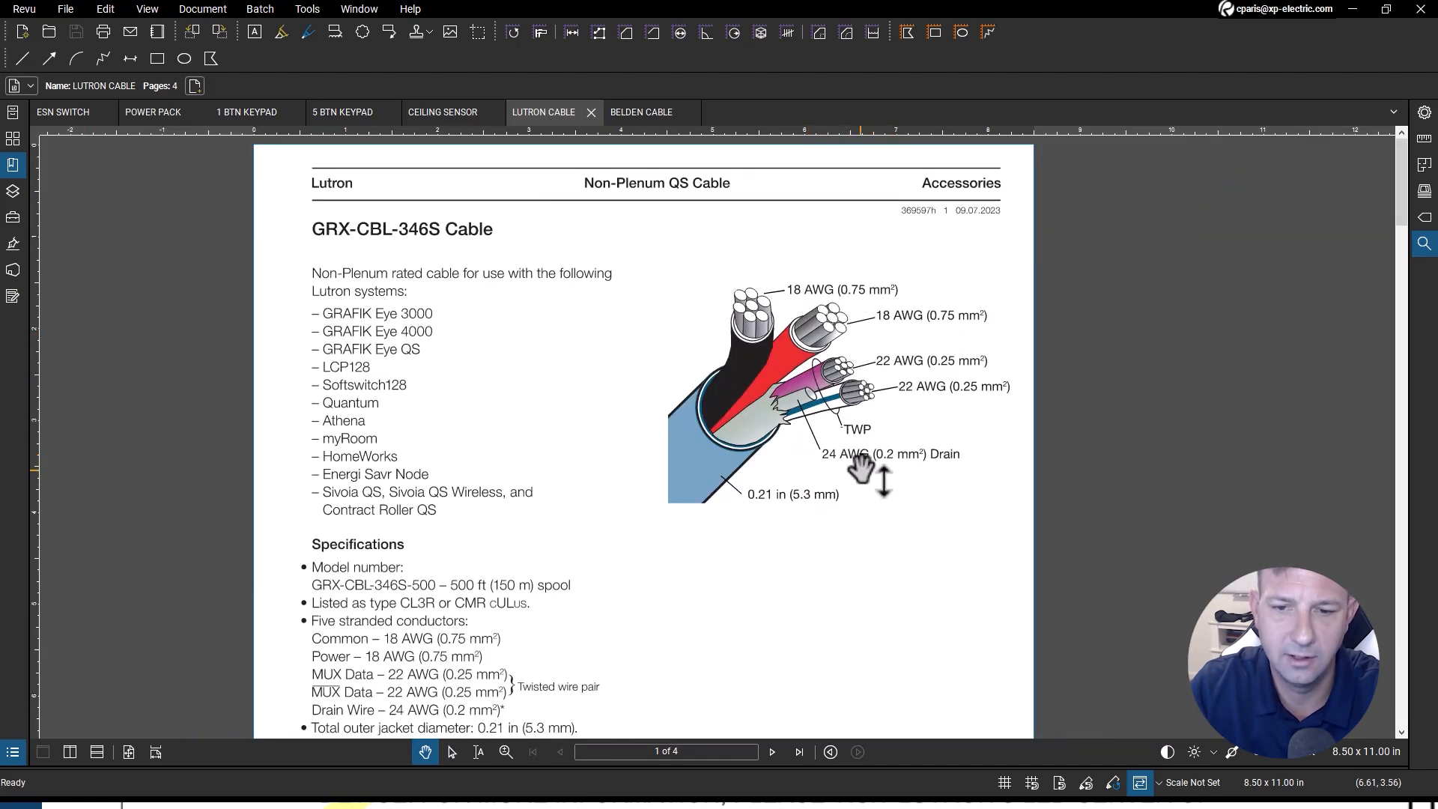
key("alt+Tab")
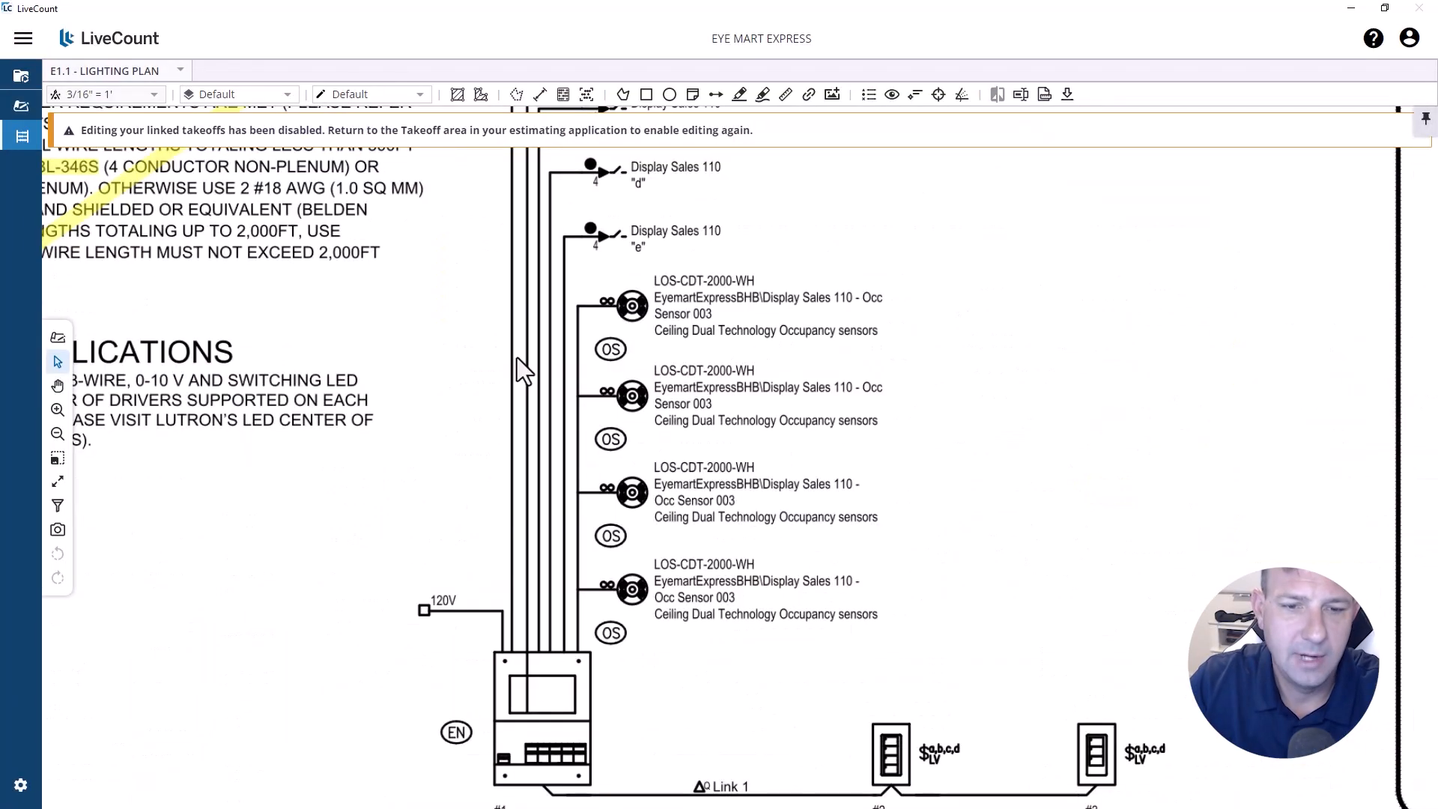
Step: Examine the PP-DV power pack in the typical exam room diagram, and check it against the POWER PACK sheet in Revu
scroll(553, 397, "down", 3)
scroll(920, 491, "up", 4)
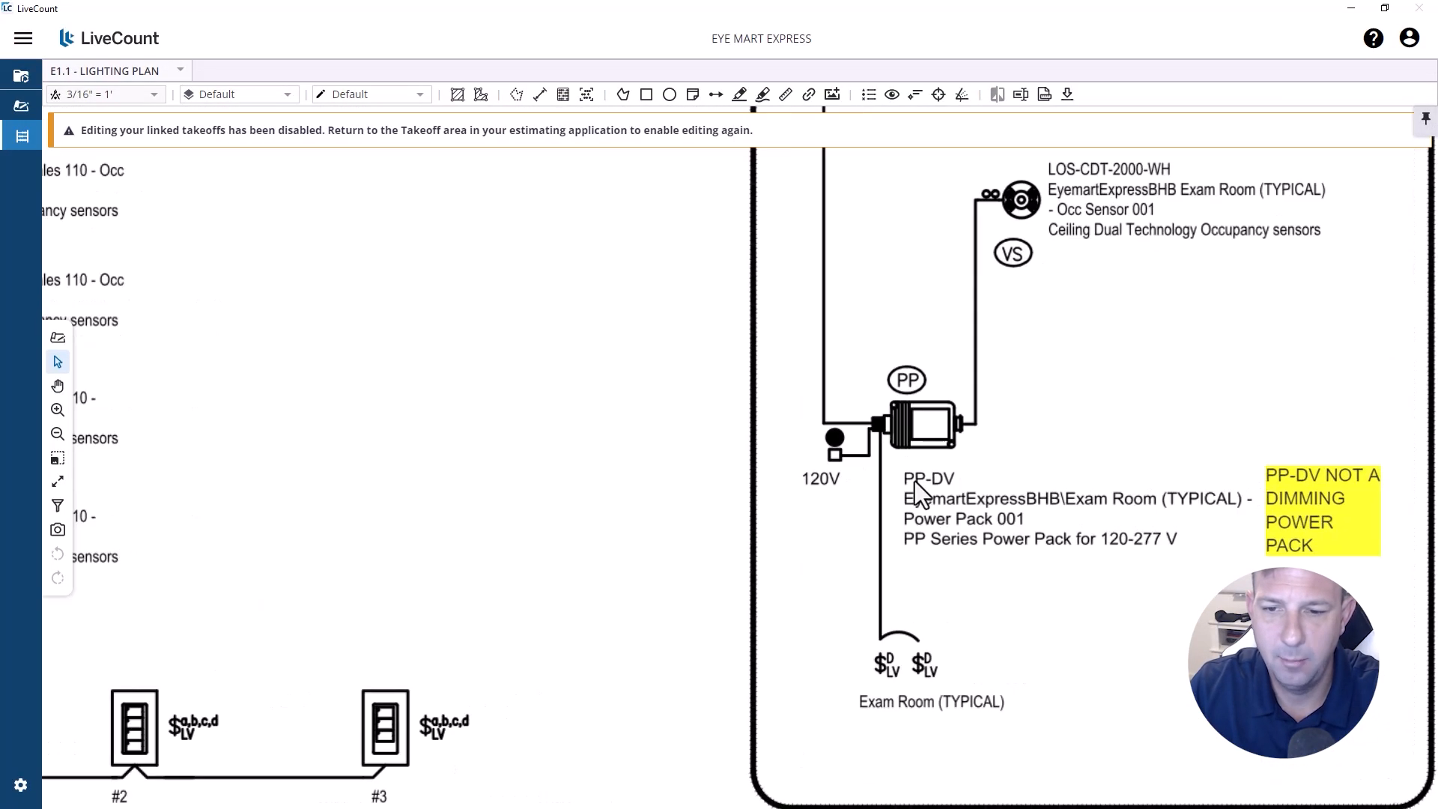
key("alt+Tab")
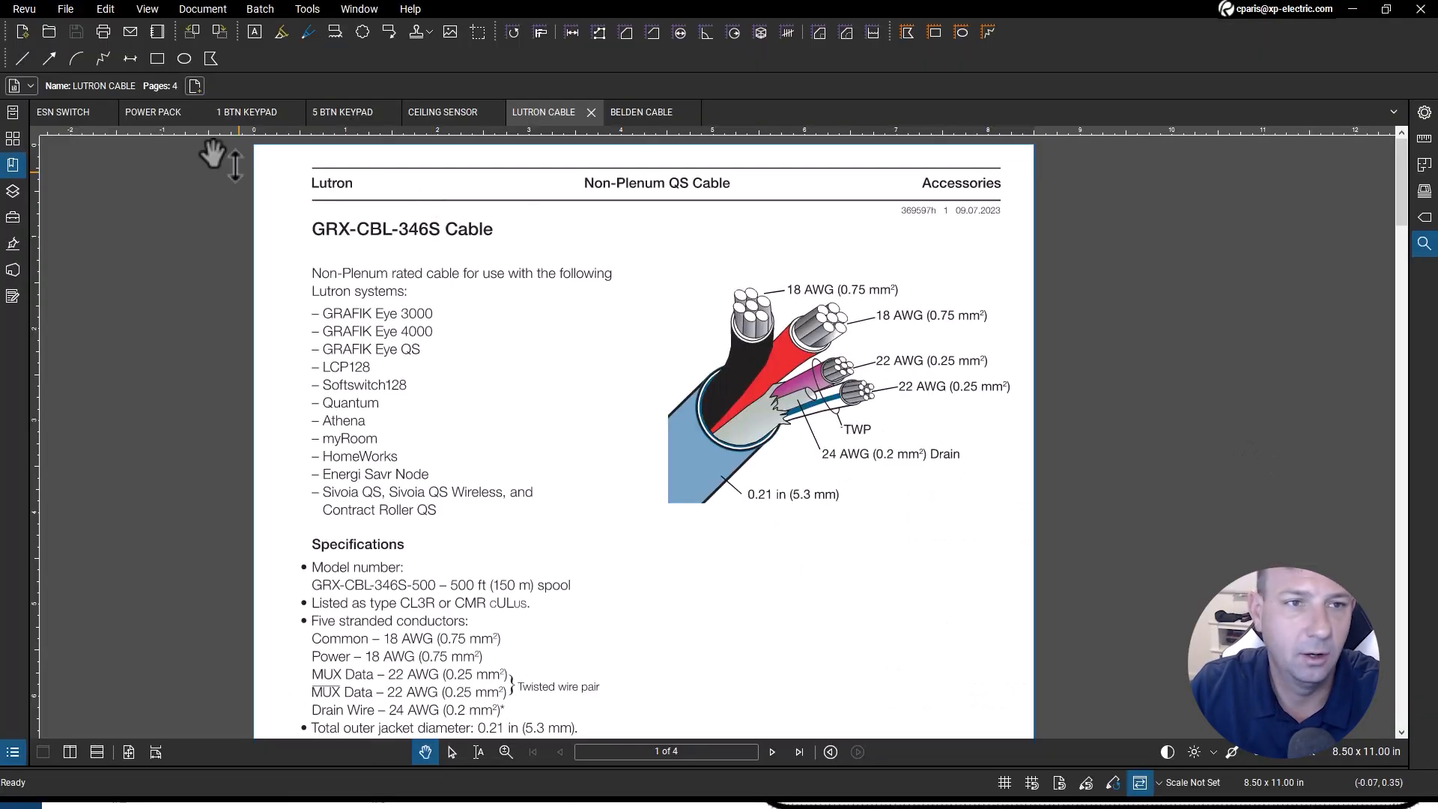
left_click(153, 112)
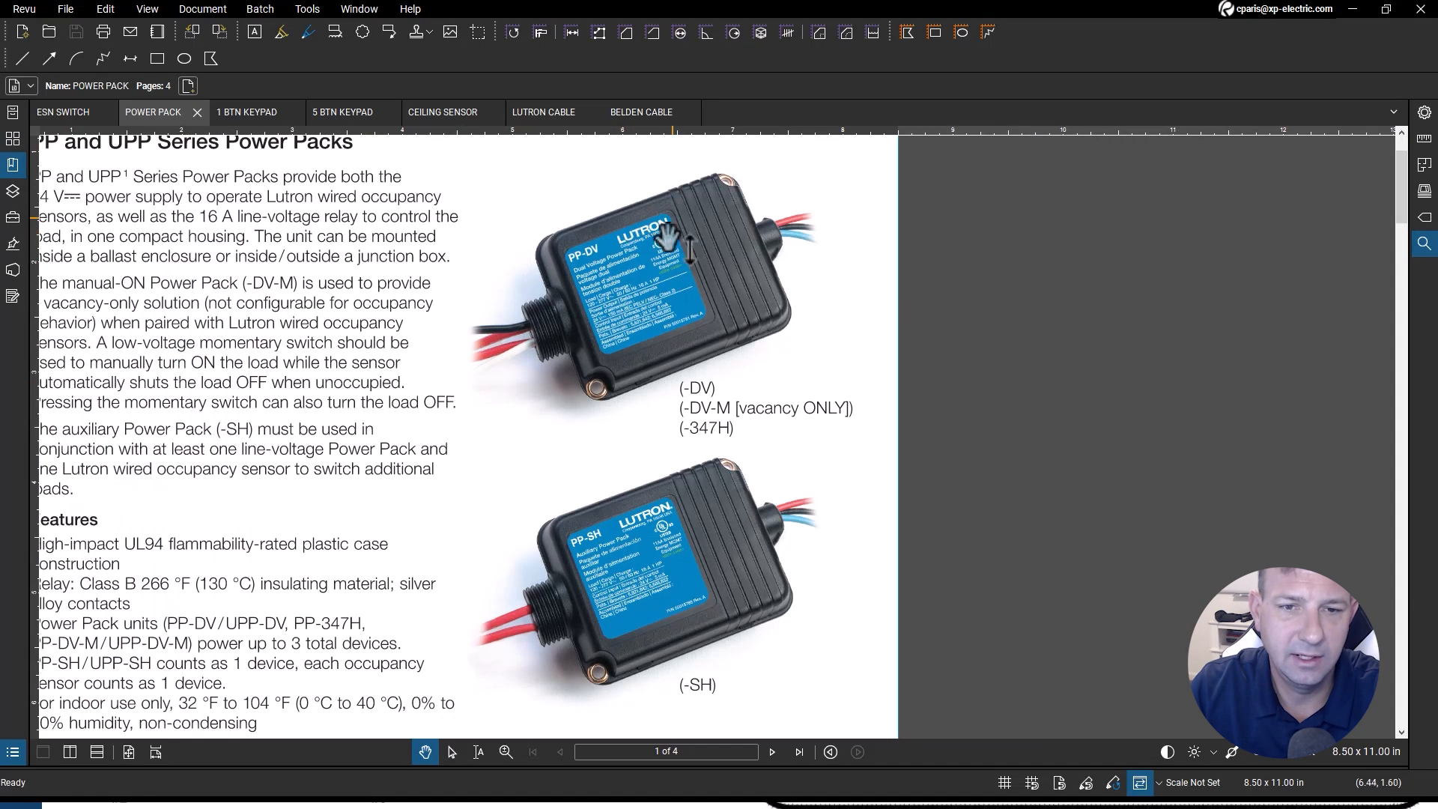
left_click_drag(683, 269, 603, 323)
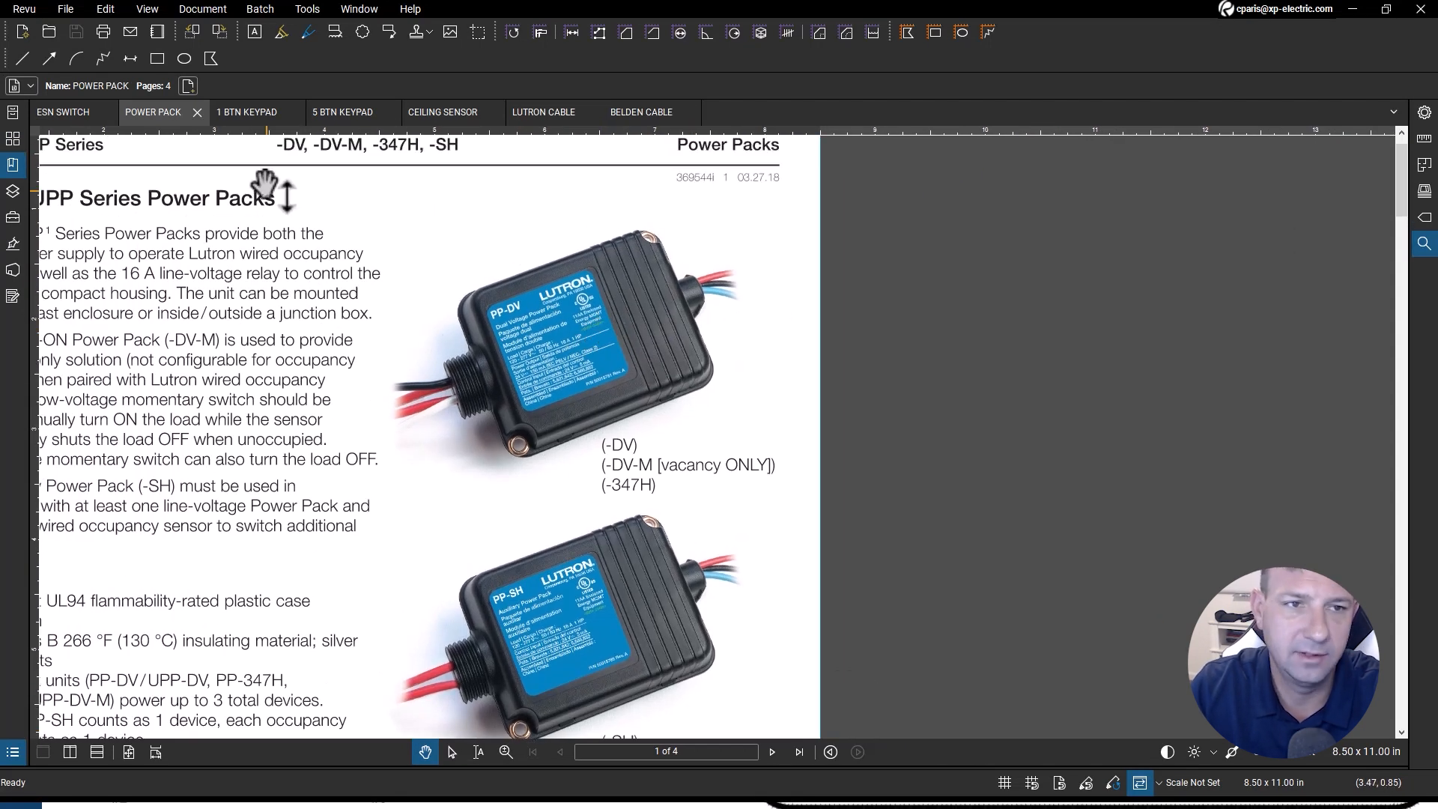
Step: Compare the insert versions of the wallstations on the 1 BTN KEYPAD and 5 BTN KEYPAD product sheets
left_click(250, 113)
scroll(572, 379, "down", 3)
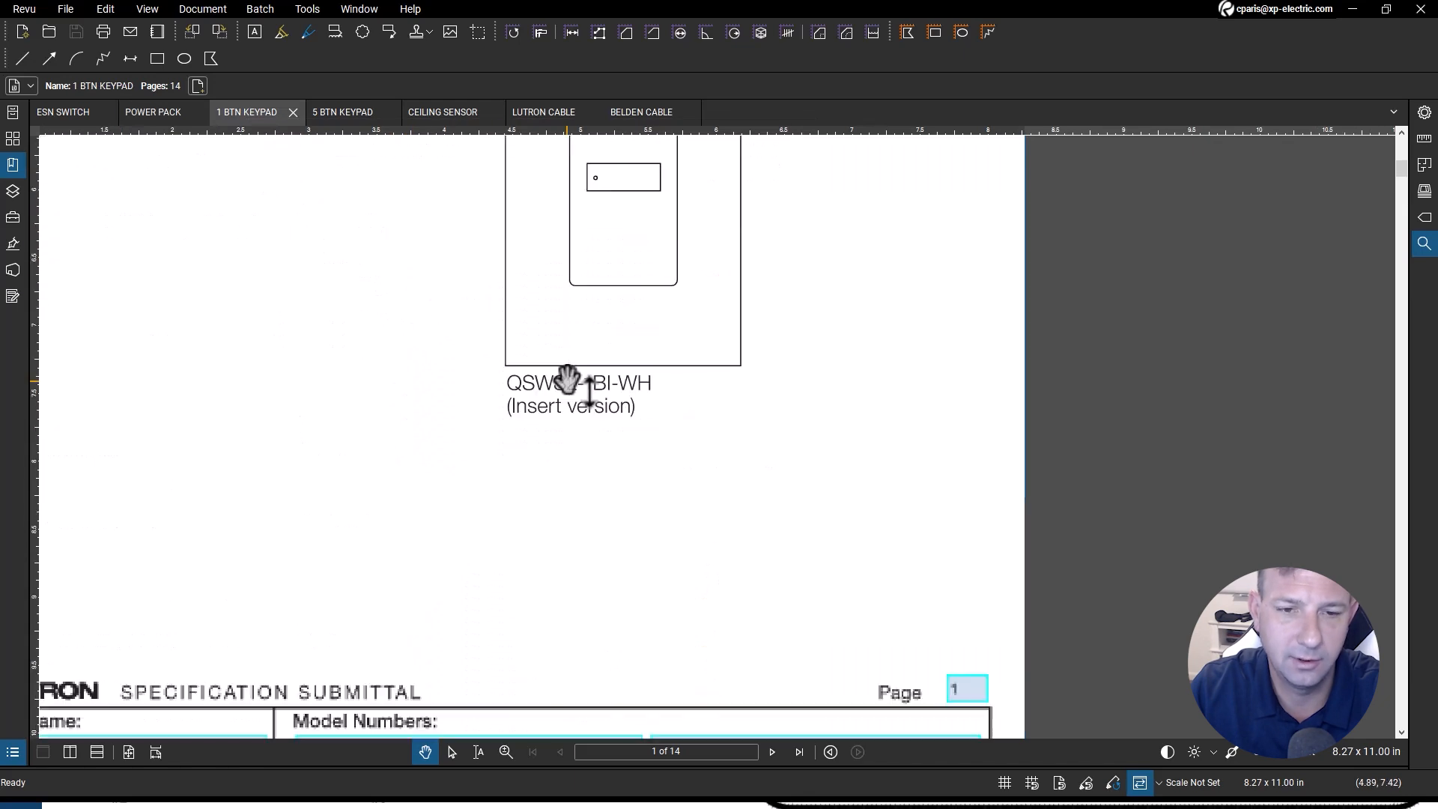
scroll(578, 417, "down", 3)
scroll(635, 429, "up", 3)
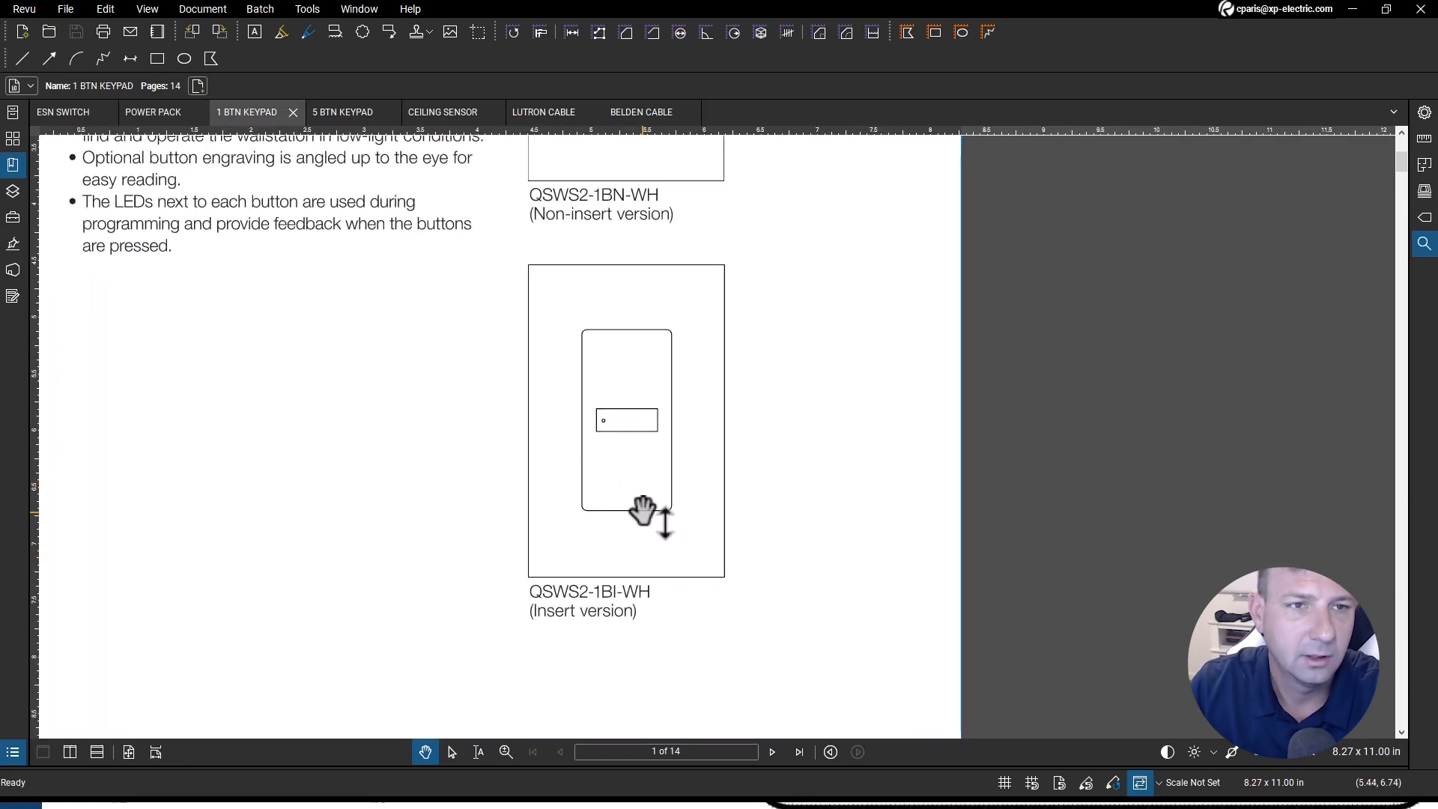
left_click(340, 114)
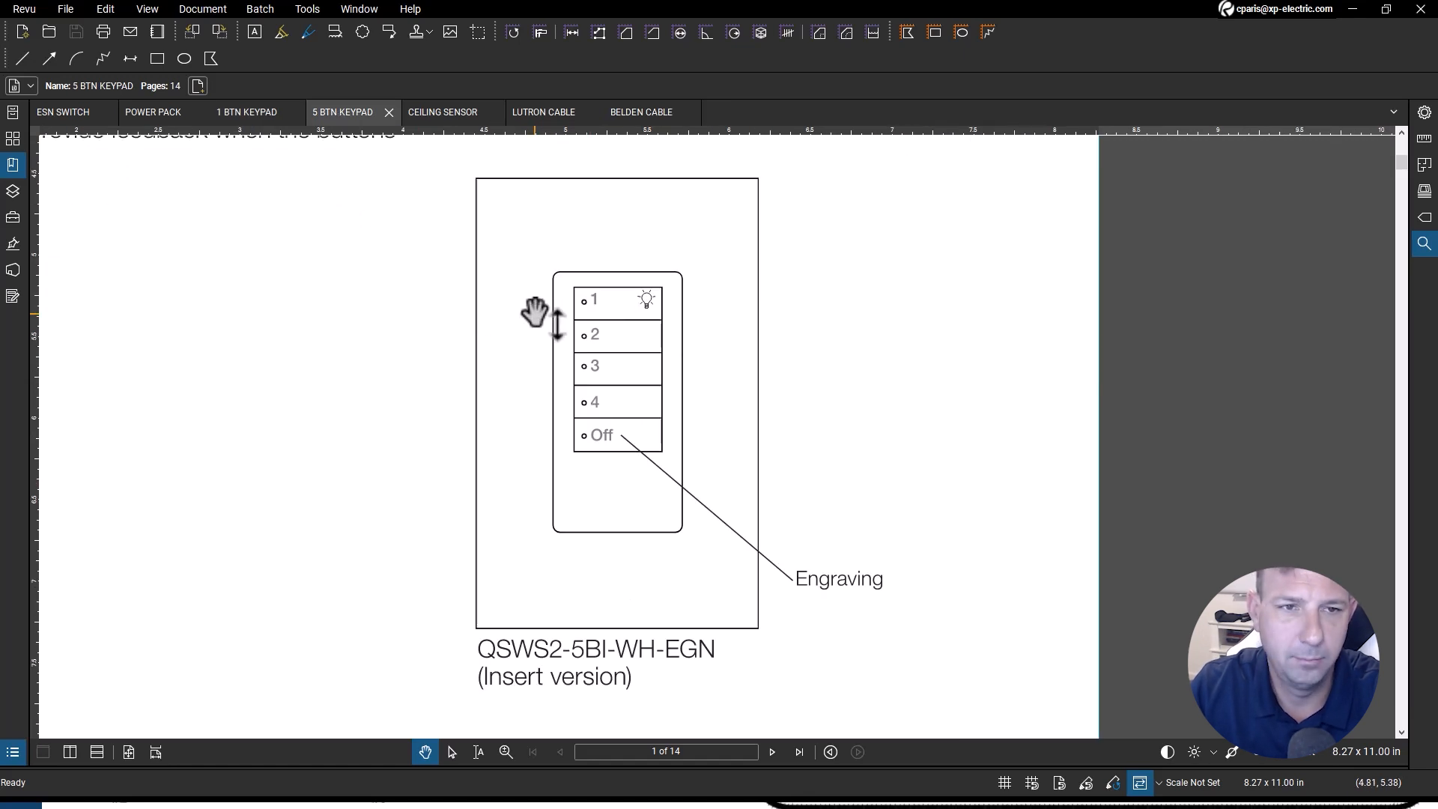
scroll(535, 313, "down", 3)
scroll(537, 312, "down", 3)
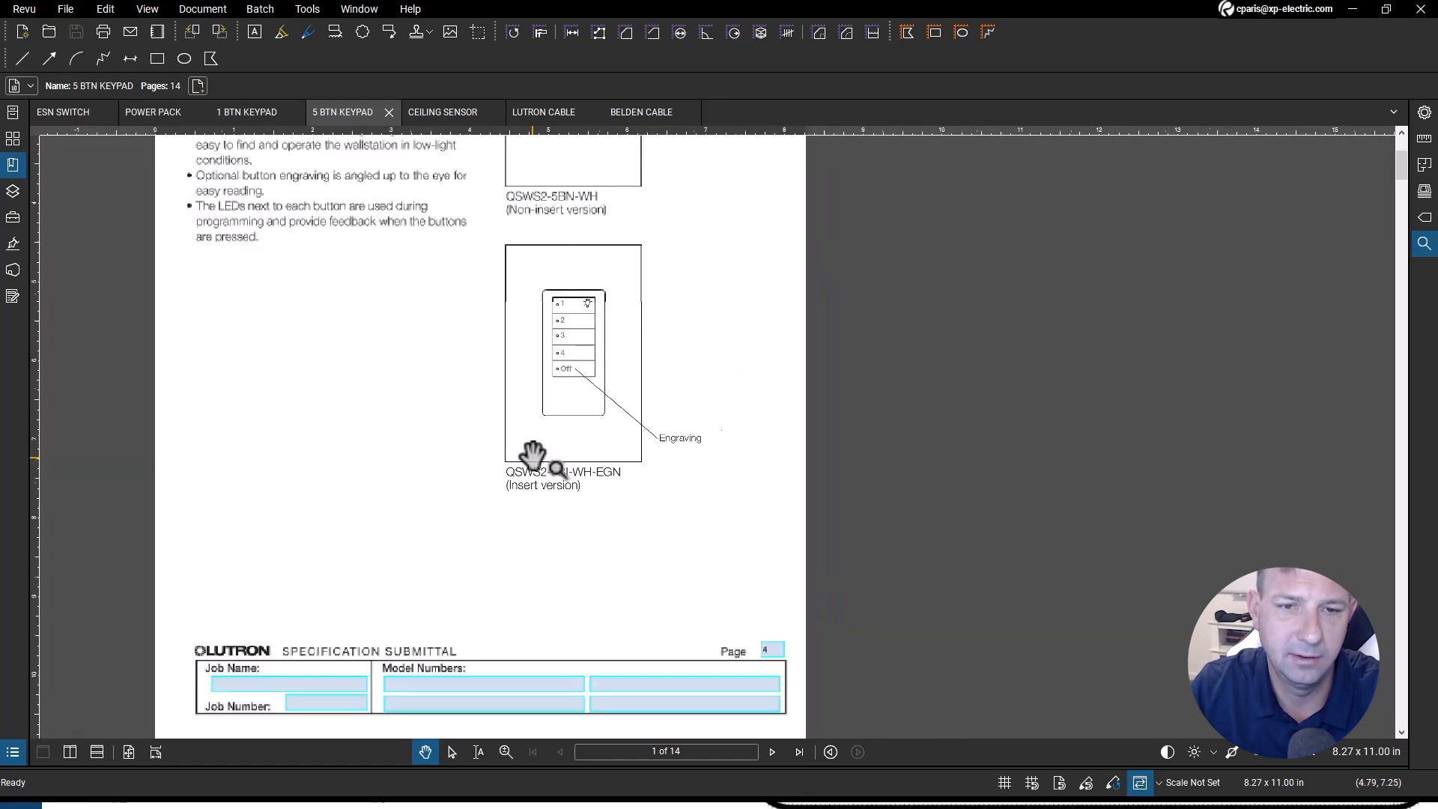
scroll(554, 454, "up", 1)
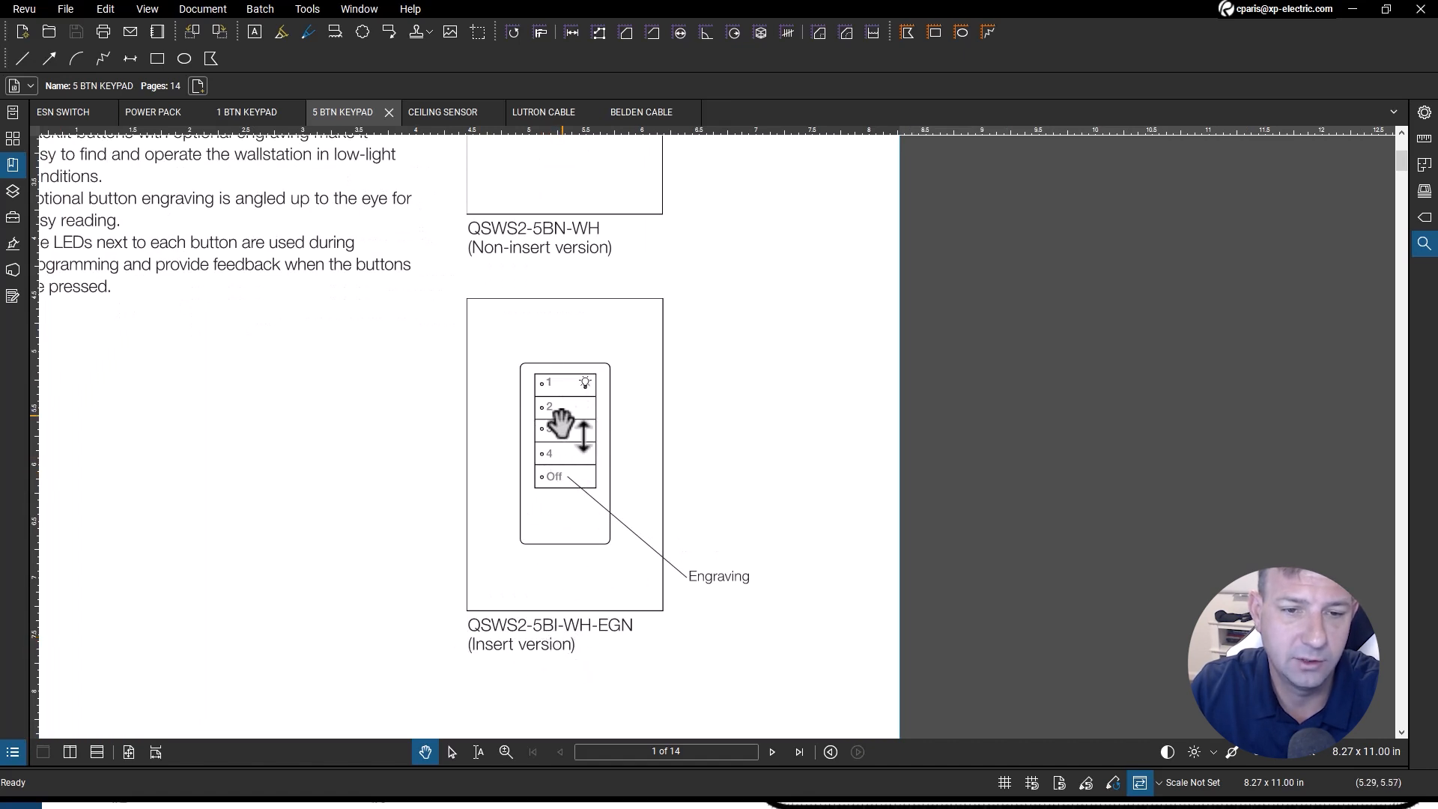
Step: Switch to LiveCount and relate the lighting controls diagrams to the control devices around Display Sales 110 on the lighting plan
key("alt+Tab")
scroll(646, 340, "down", 3)
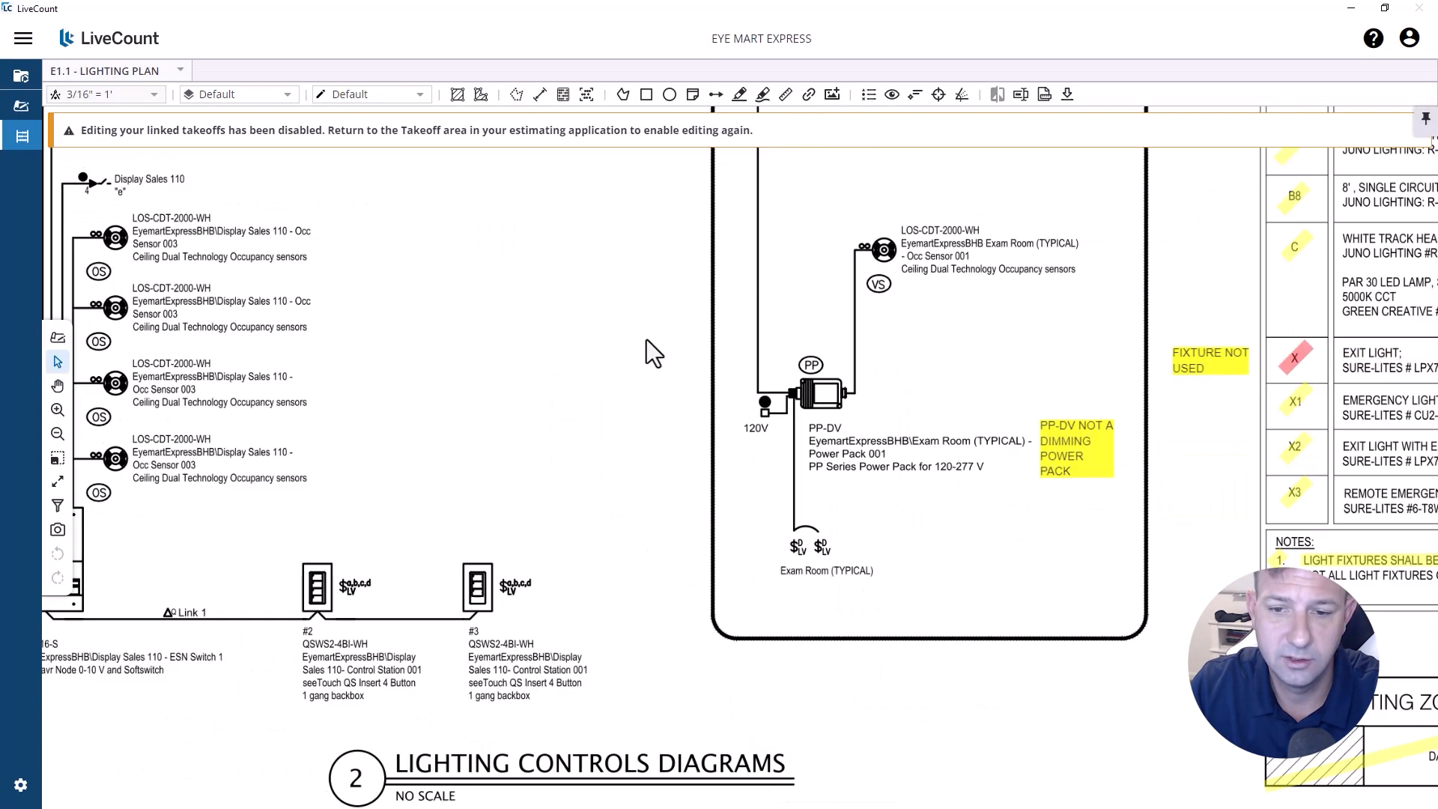
scroll(475, 535, "up", 5)
scroll(750, 416, "up", 2)
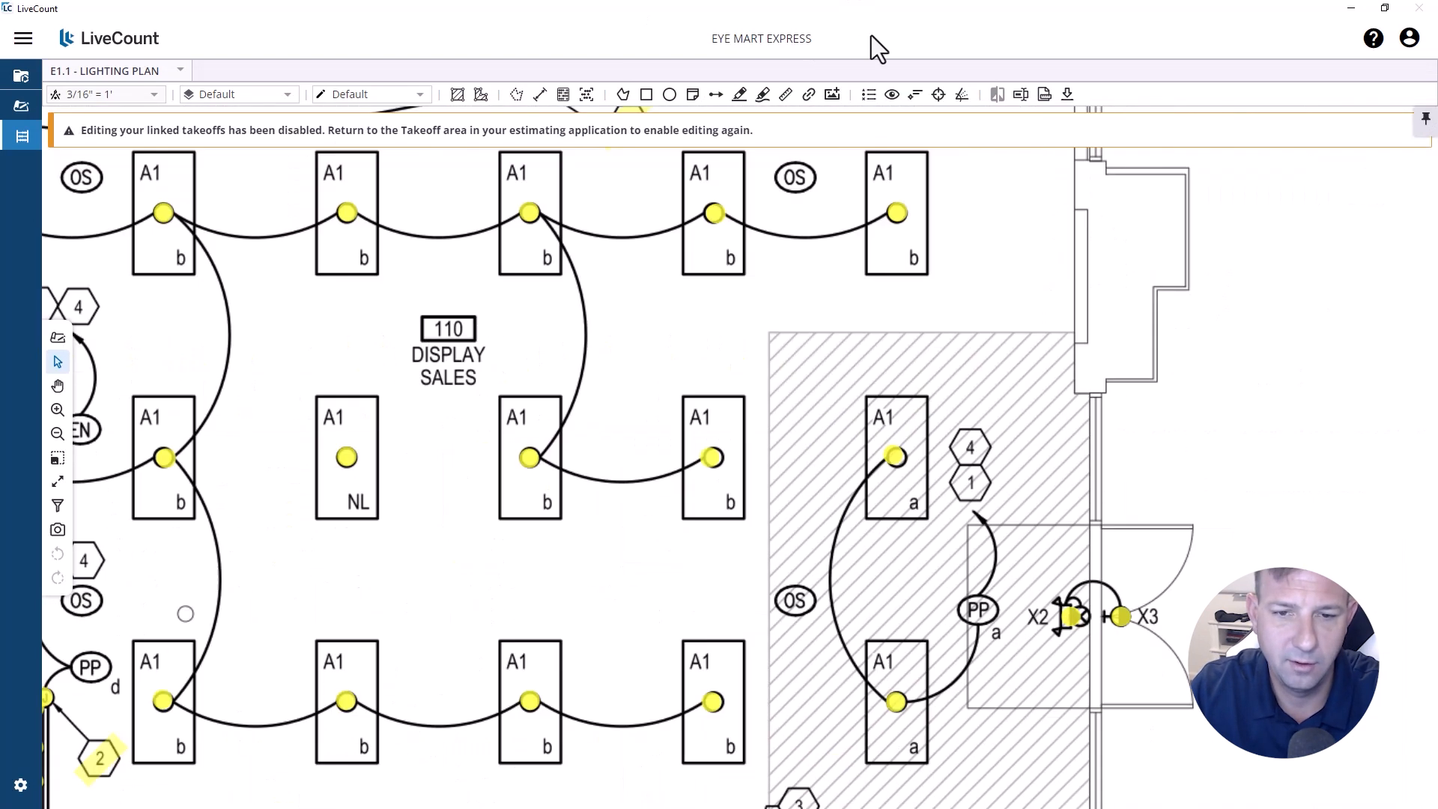
left_click_drag(871, 35, 881, 5)
scroll(838, 276, "down", 1)
left_click_drag(816, 732, 844, 569)
scroll(845, 569, "up", 2)
scroll(844, 569, "down", 2)
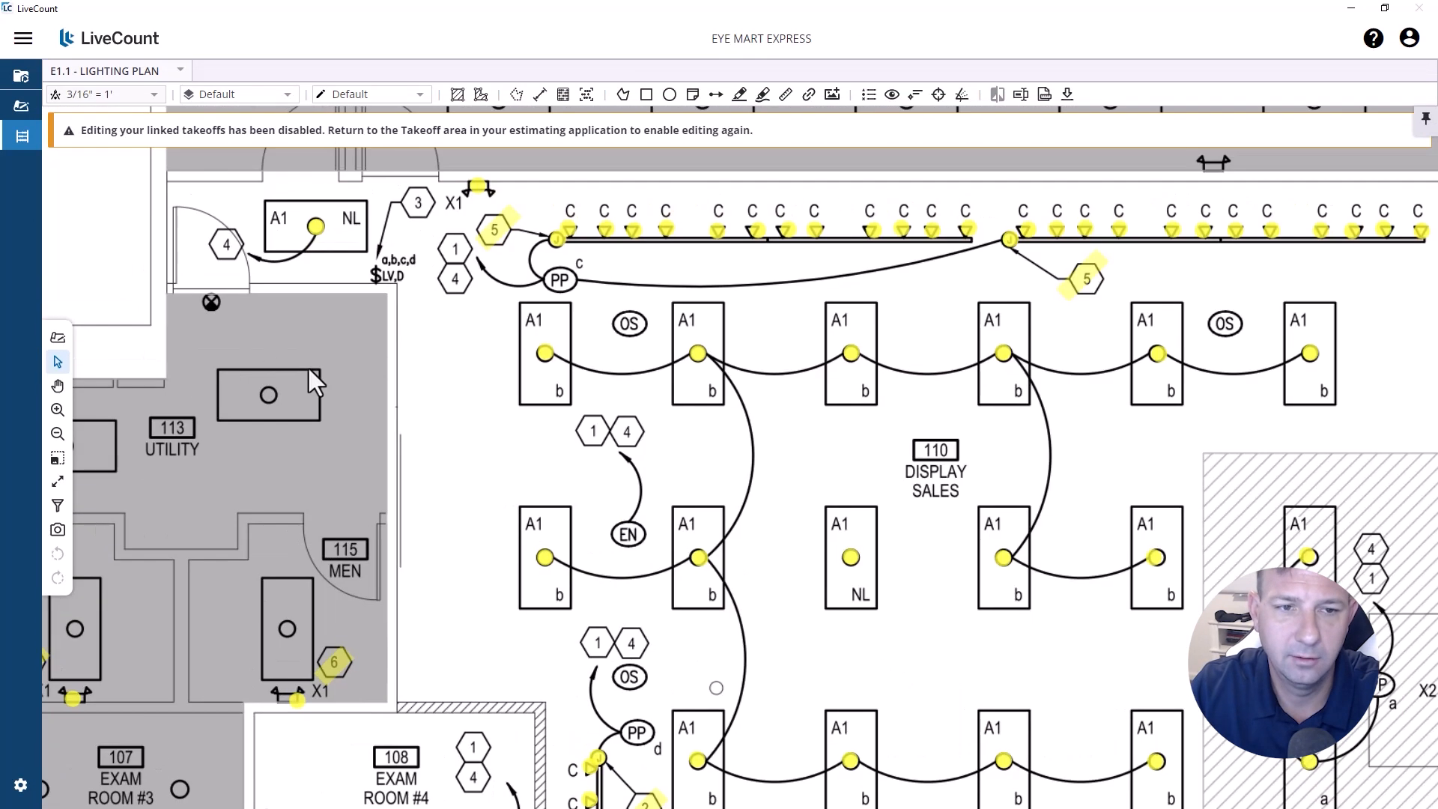
Step: Examine the low-voltage switches at Display Sales and Exam Room #4, and compare them with the typical exam room controls diagram
scroll(319, 248, "up", 2)
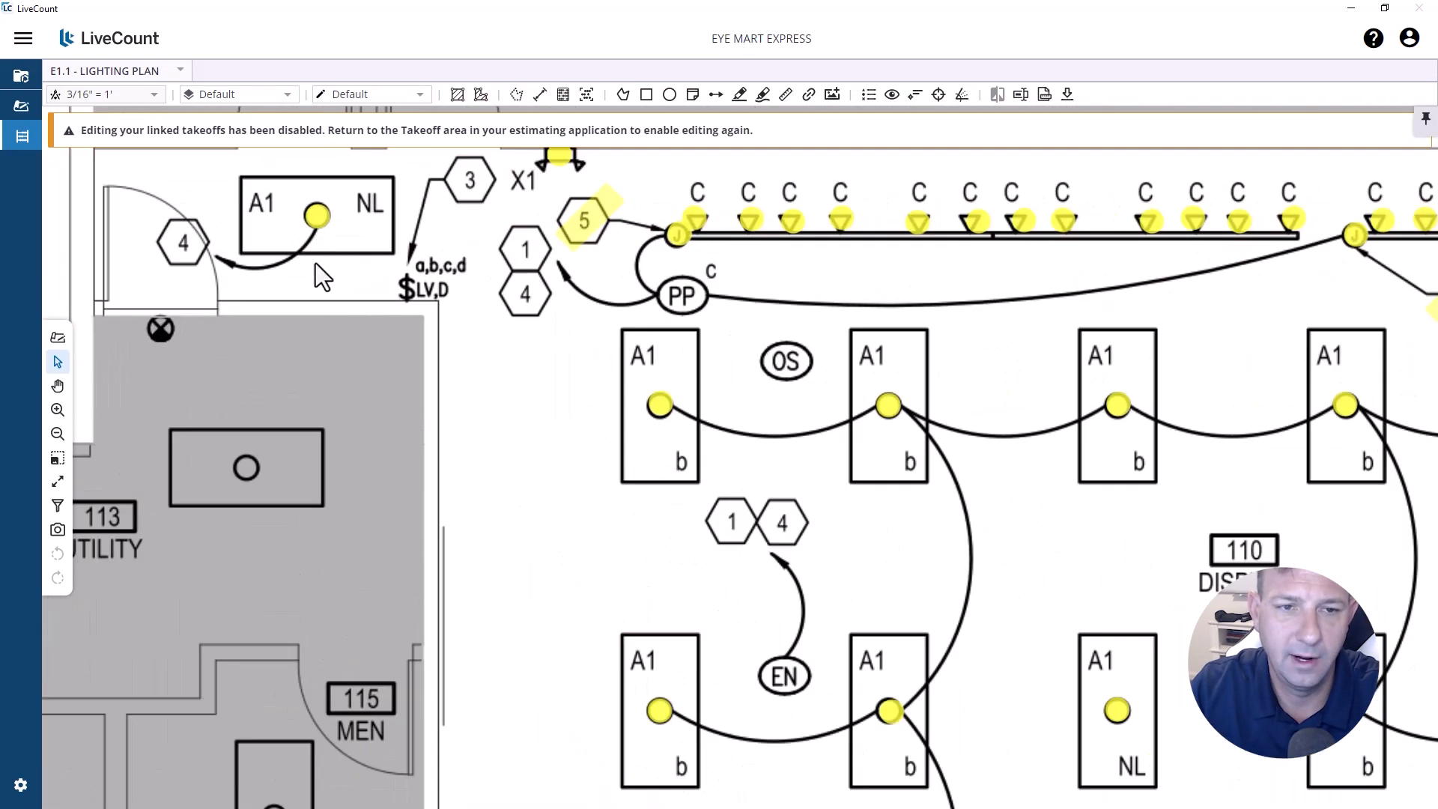
scroll(316, 263, "down", 5)
scroll(352, 603, "up", 5)
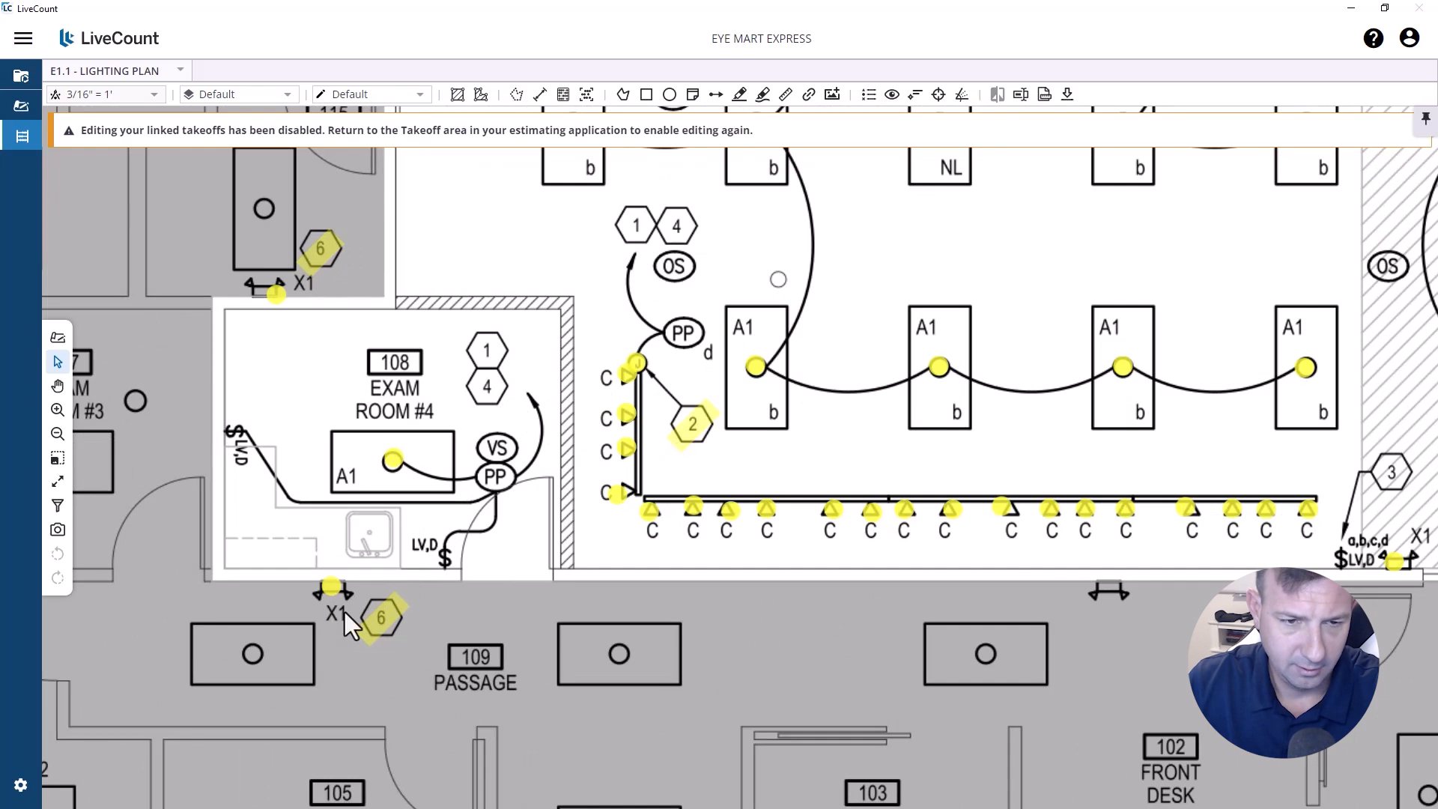
scroll(297, 631, "down", 5)
scroll(324, 607, "up", 4)
scroll(323, 608, "down", 5)
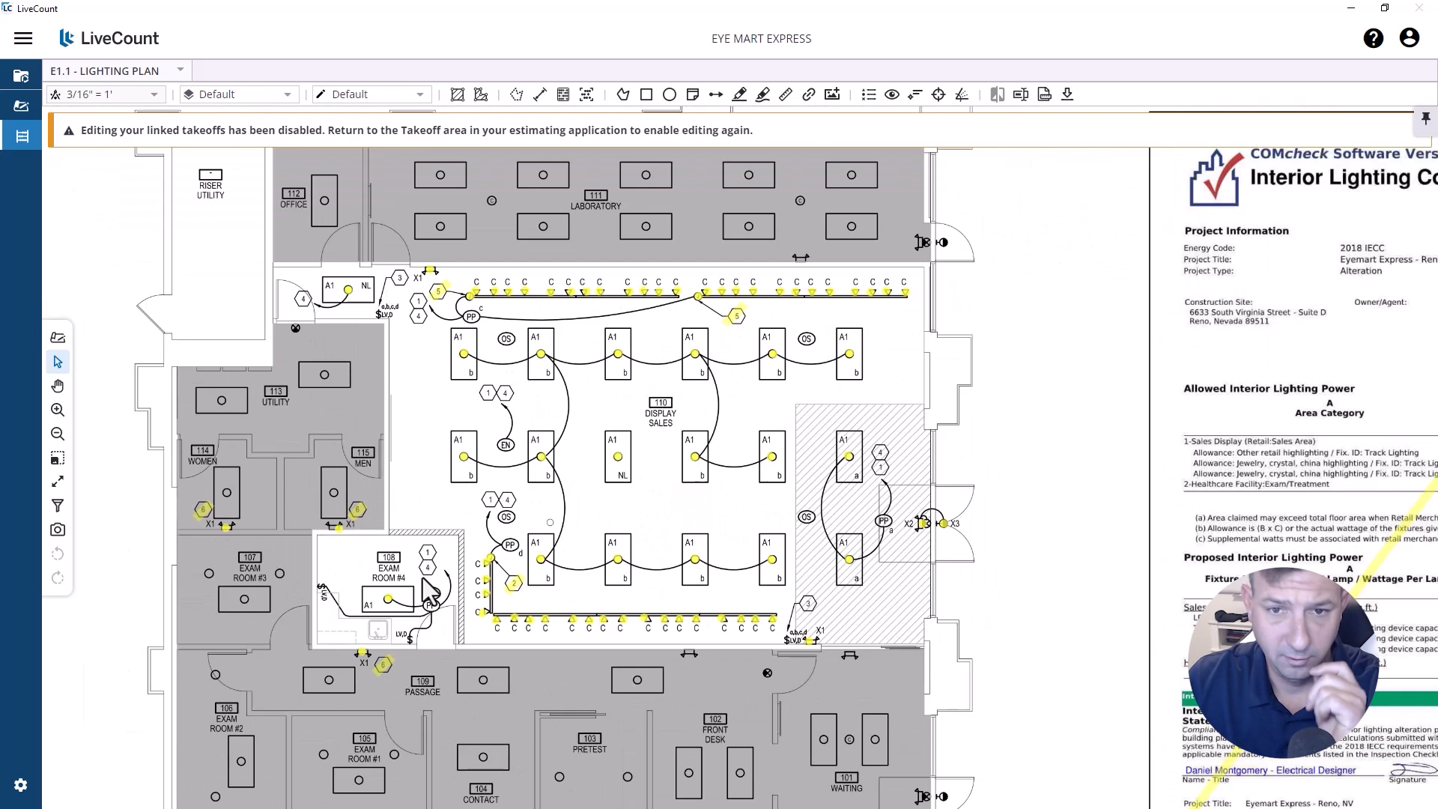
scroll(547, 329, "up", 3)
scroll(569, 330, "up", 3)
scroll(677, 569, "up", 3)
scroll(911, 662, "down", 2)
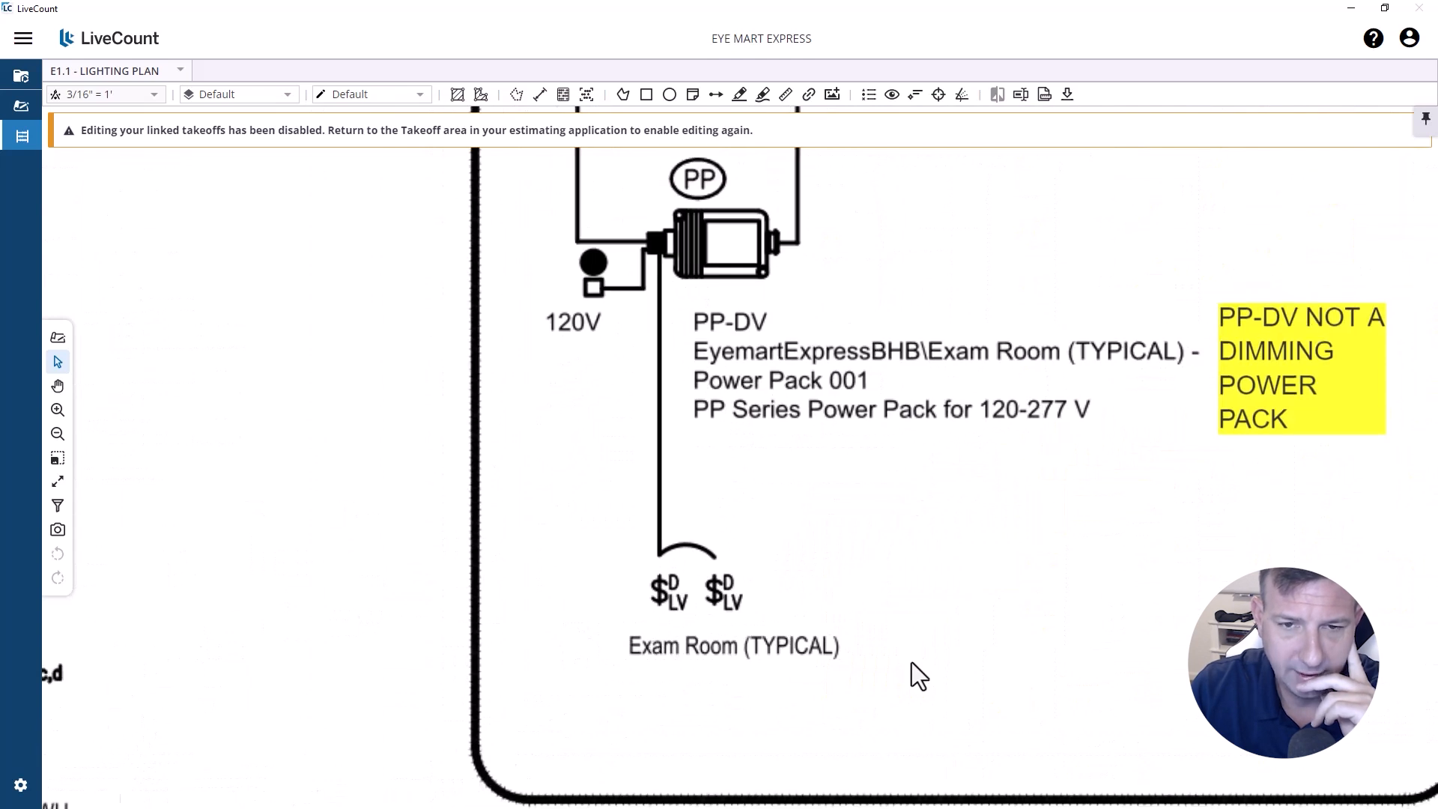
Step: Examine the four LOS-CDT-2000-WH ceiling occupancy sensors and their wiring in the Display Sales 110 controls diagram
left_click_drag(280, 514, 912, 674)
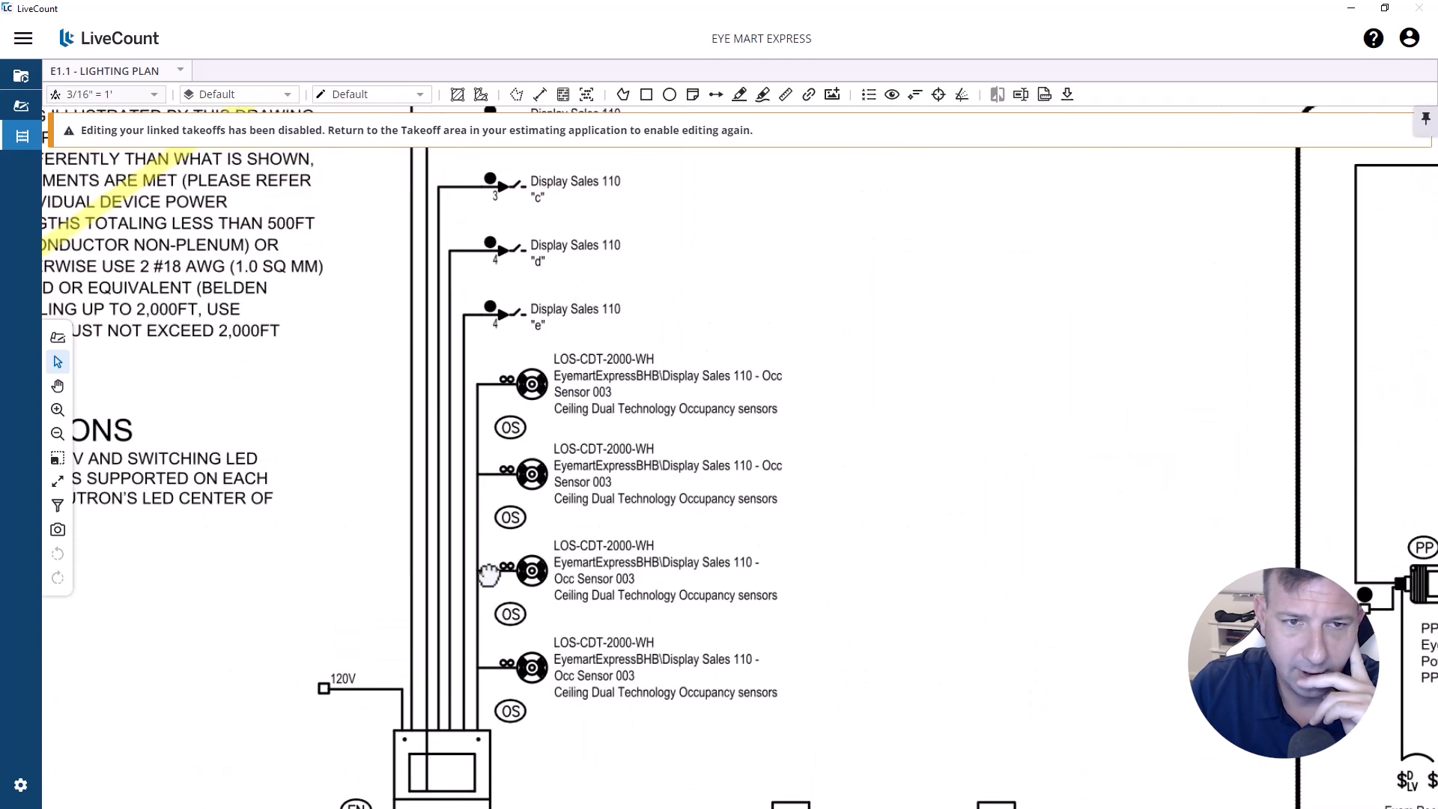
left_click_drag(504, 484, 518, 356)
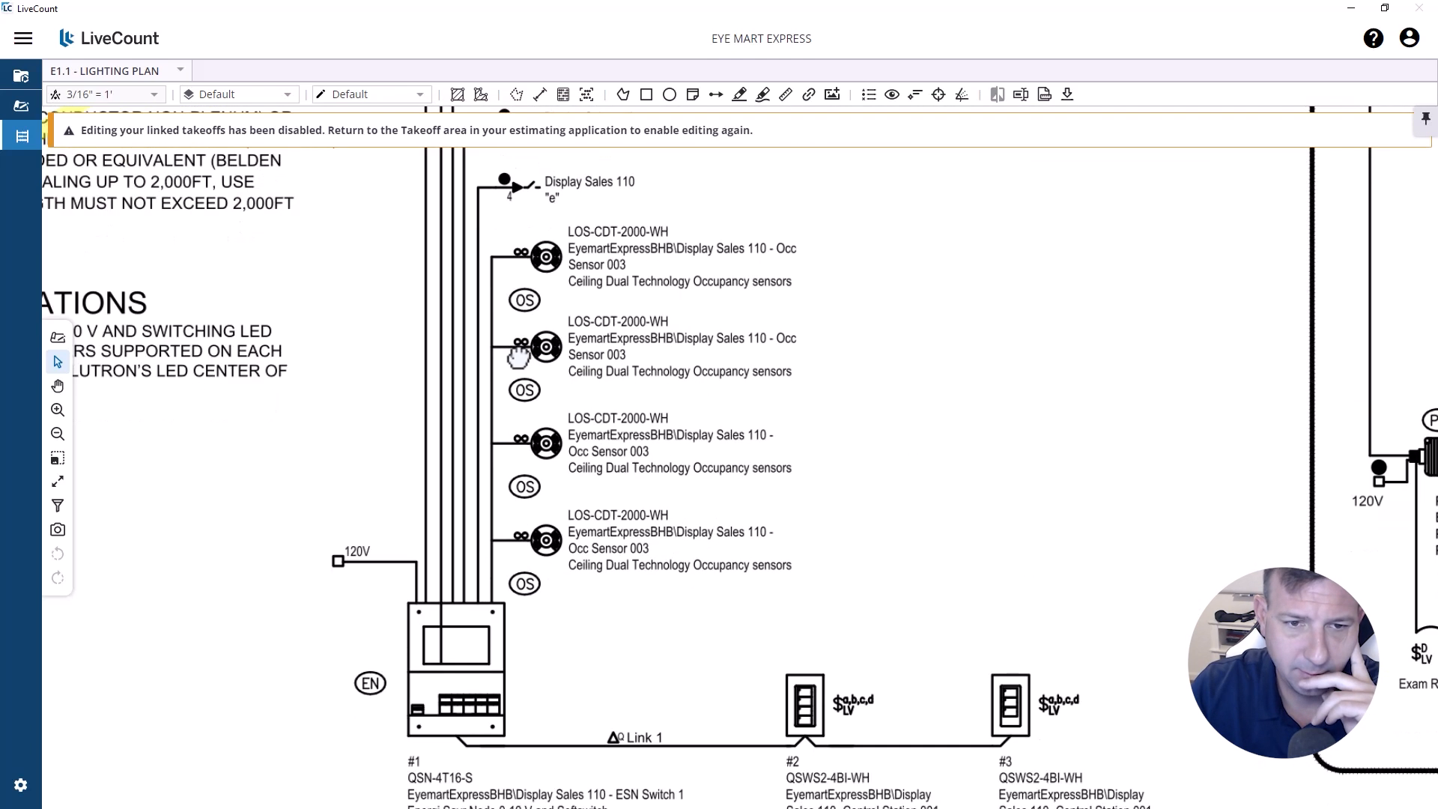
scroll(549, 271, "up", 2)
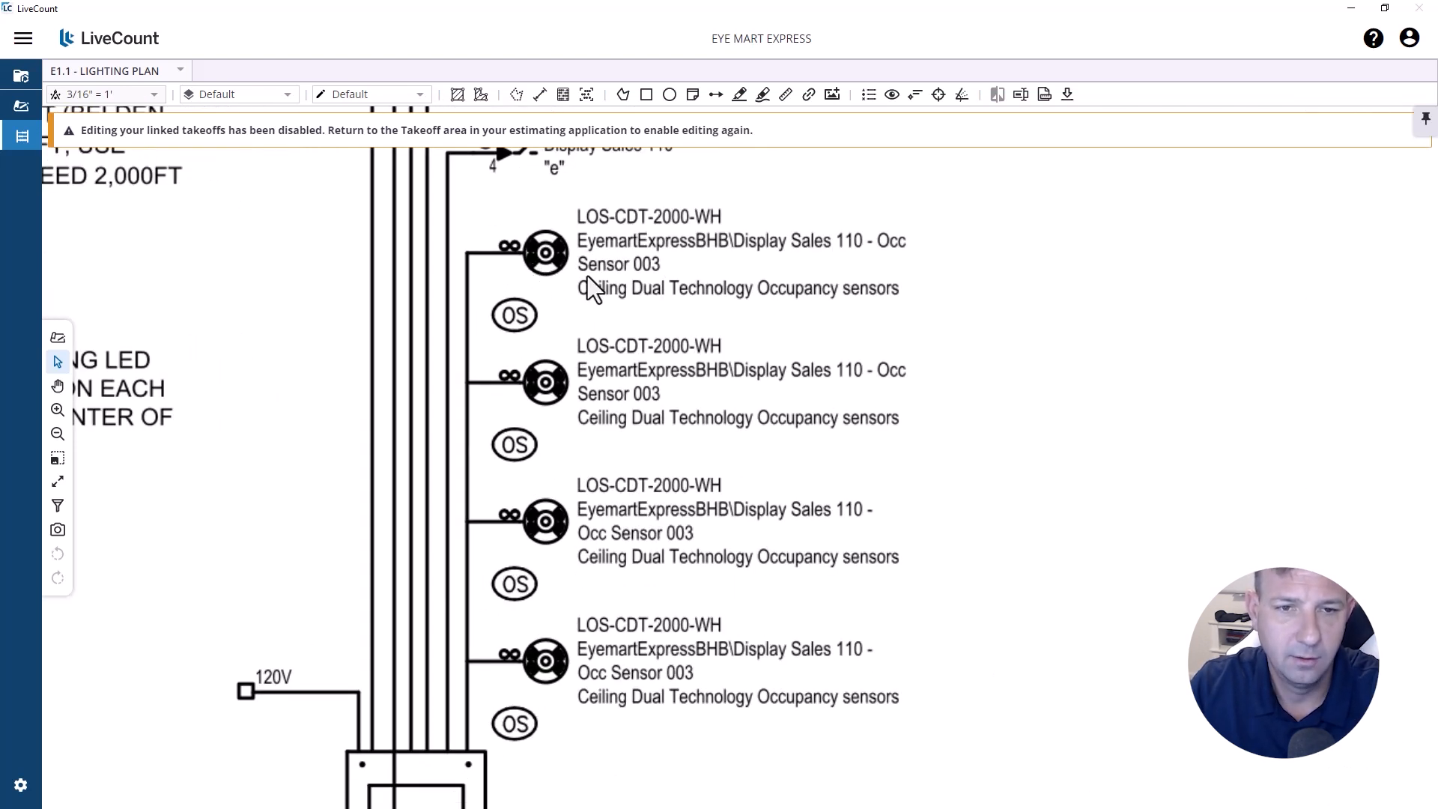
scroll(592, 280, "down", 2)
left_click_drag(732, 503, 687, 398)
scroll(643, 565, "up", 4)
left_click_drag(553, 330, 554, 637)
scroll(452, 335, "up", 1)
scroll(446, 306, "up", 1)
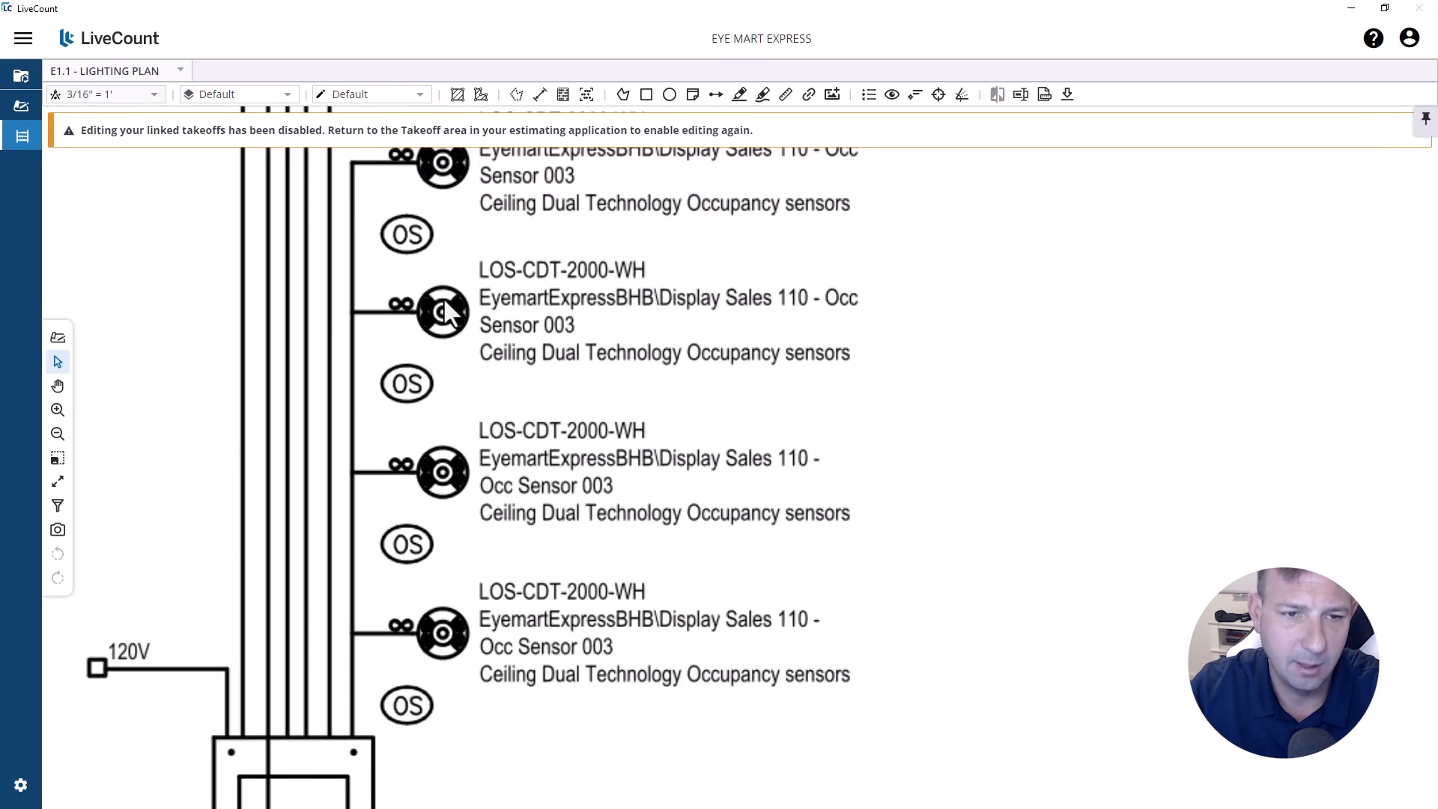
Step: Trace Link 1 from the QSN-4T16-S controller to the two QSWS2-4BI-WH control stations, and compare with the lighting plan
scroll(469, 299, "down", 3)
left_click_drag(729, 731, 685, 496)
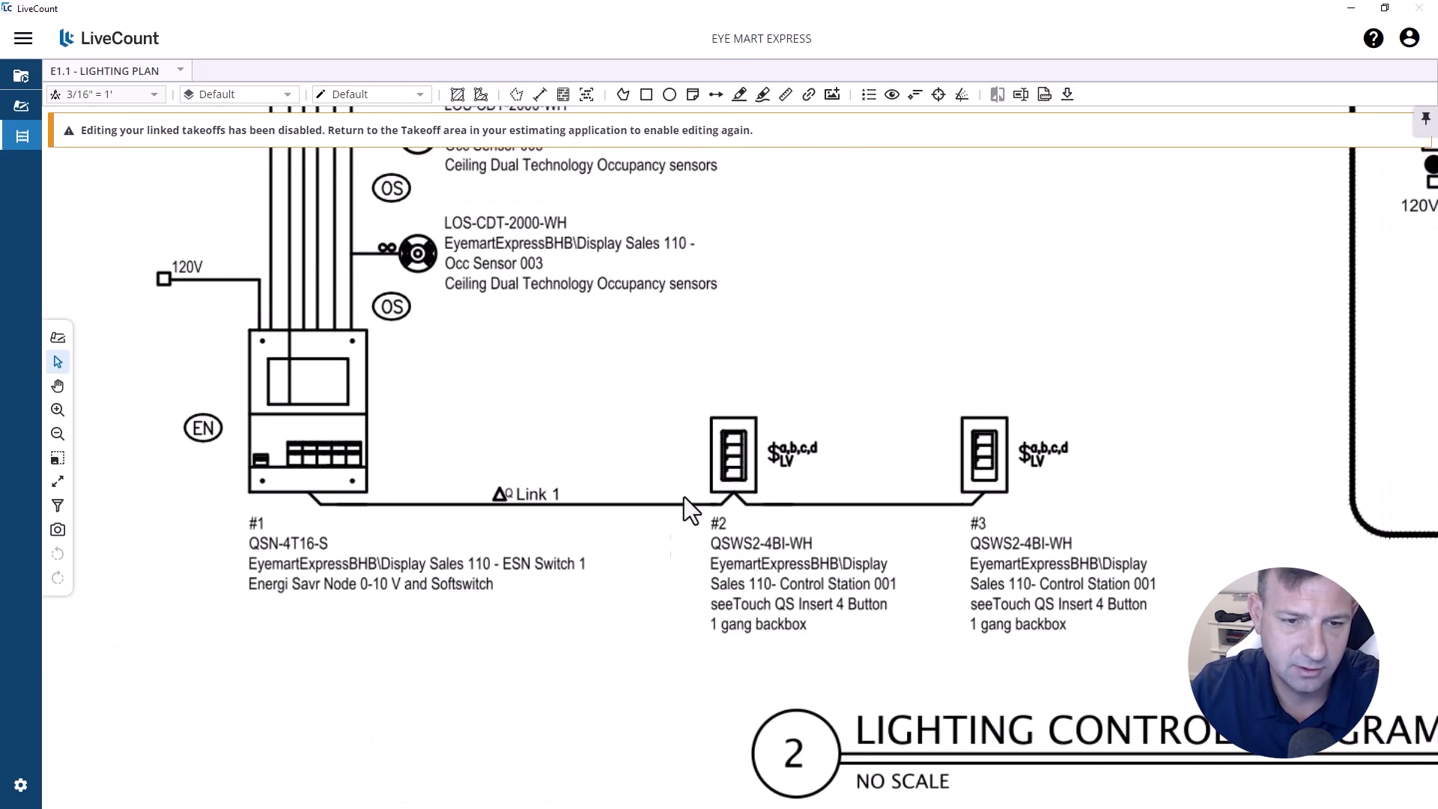
scroll(685, 497, "up", 2)
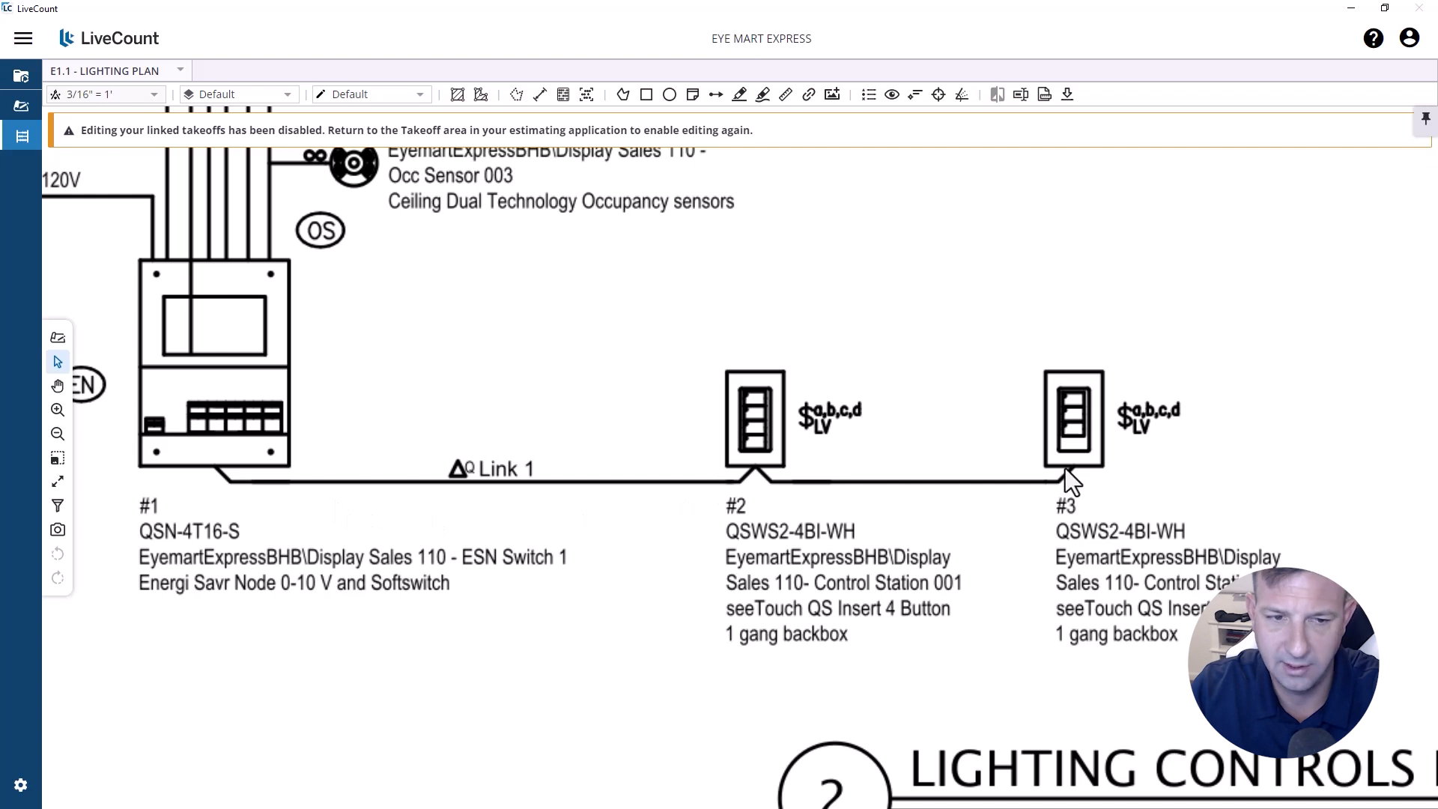
scroll(1069, 486, "down", 5)
left_click_drag(1069, 489, 954, 136)
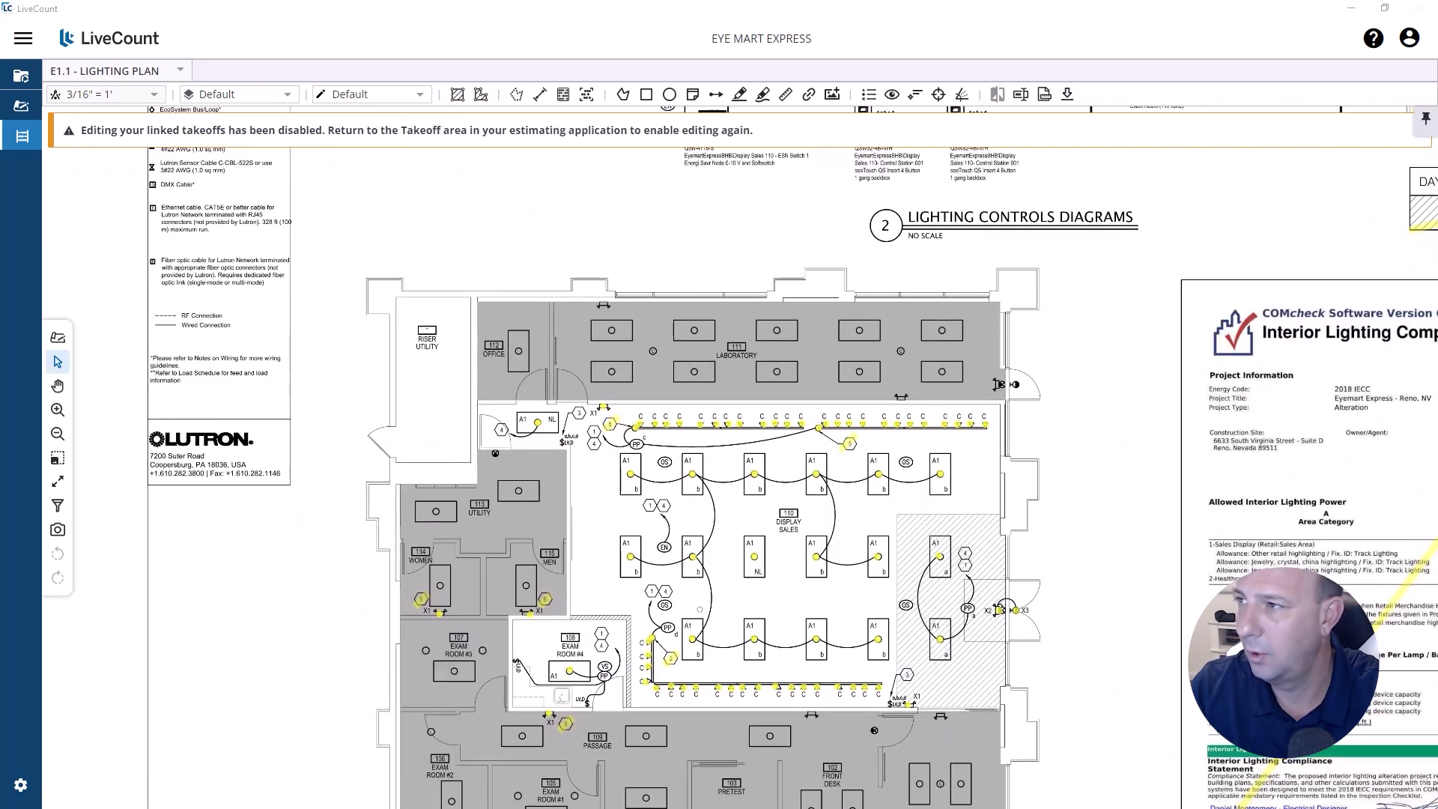
Step: Switch to Accubid and open the Lutron lighting controls in the takeoff's common assemblies
key("alt+Tab")
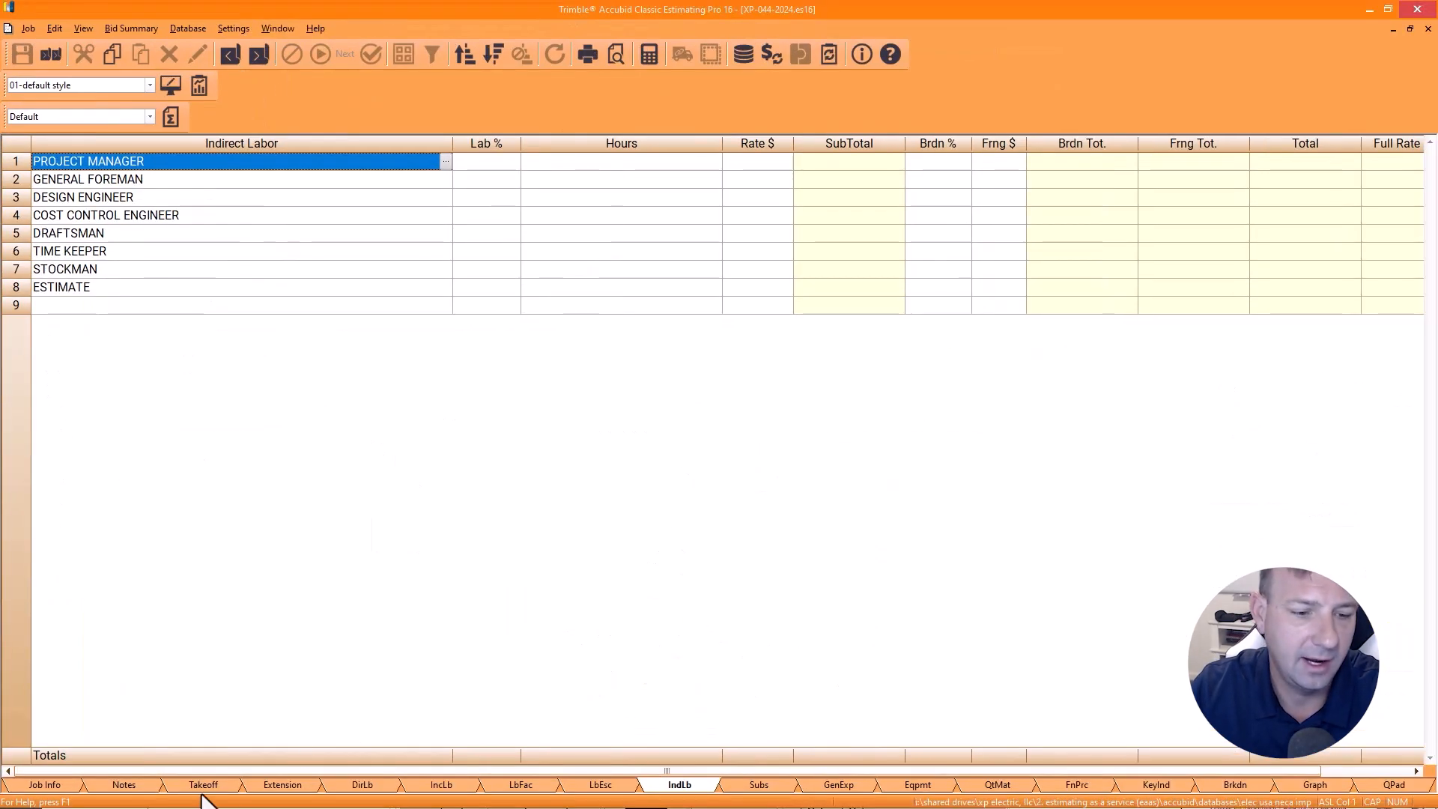
left_click(226, 786)
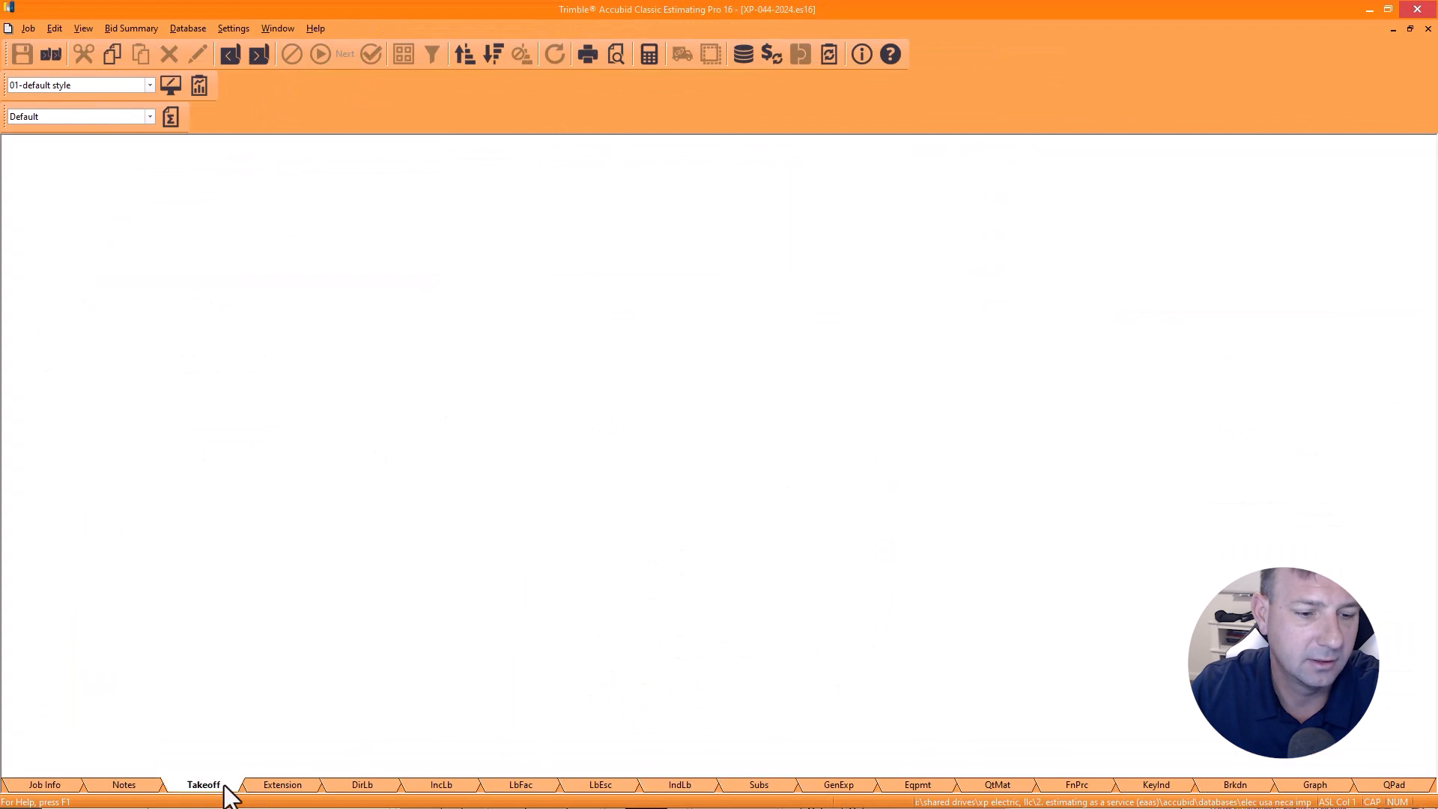
left_click(64, 149)
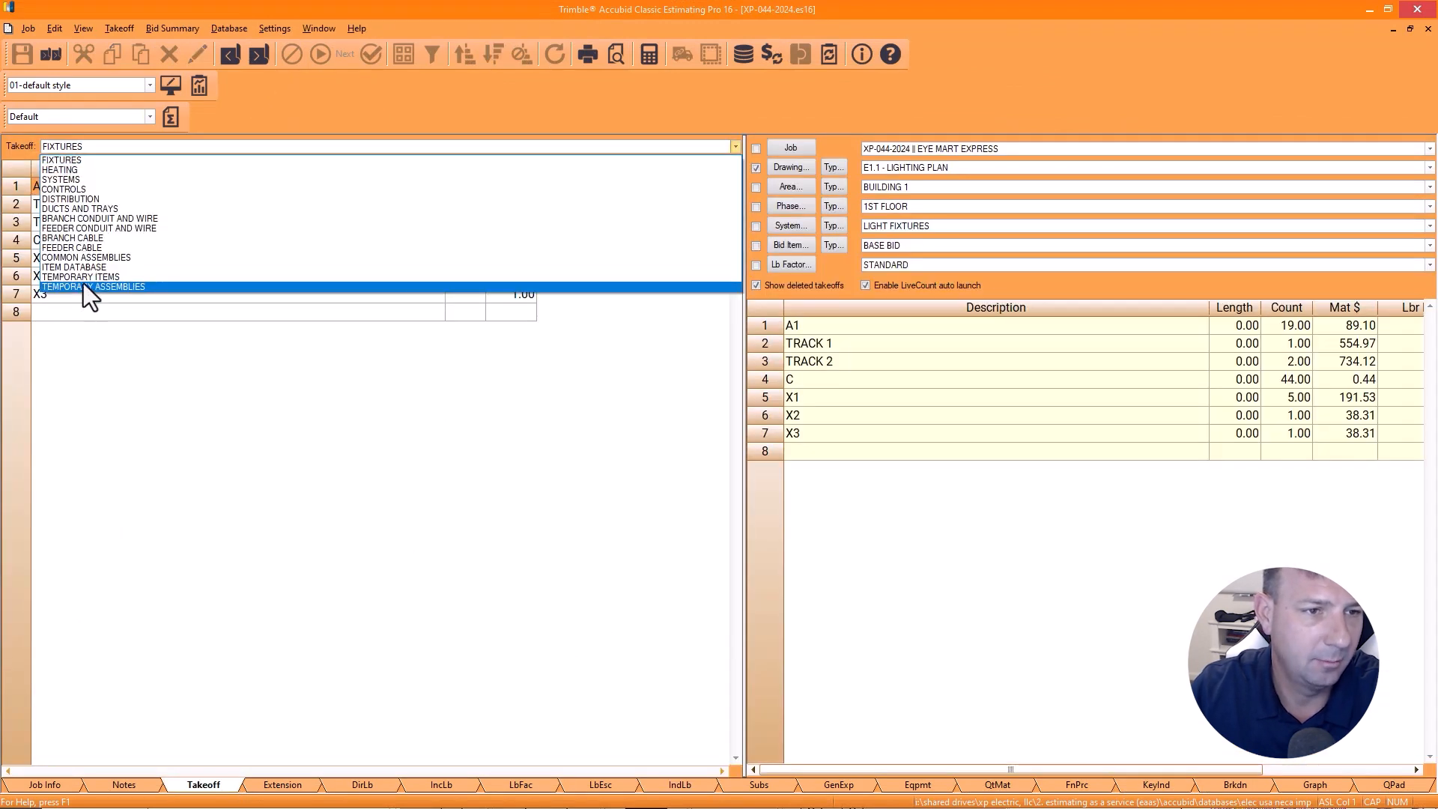
left_click(88, 257)
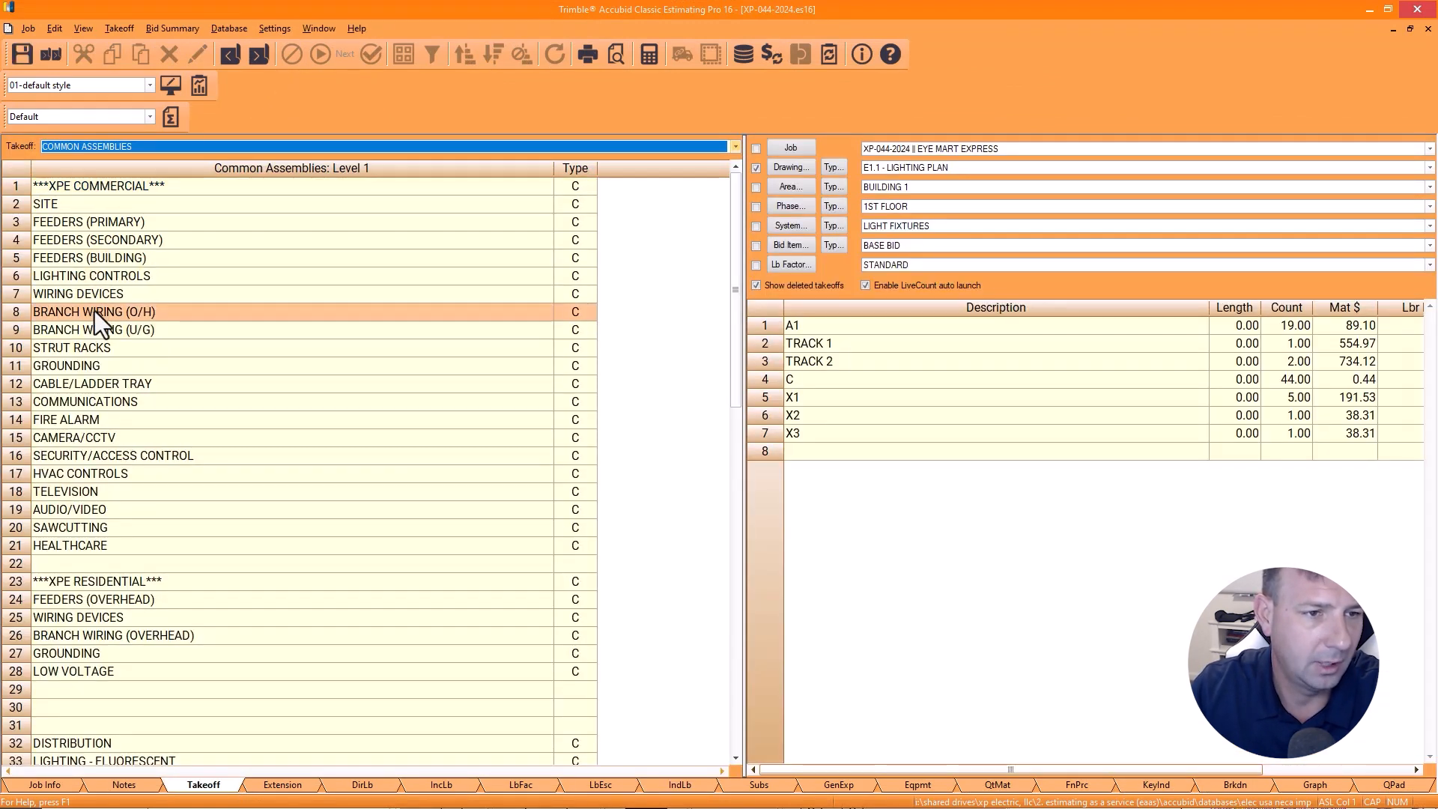
left_click(104, 274)
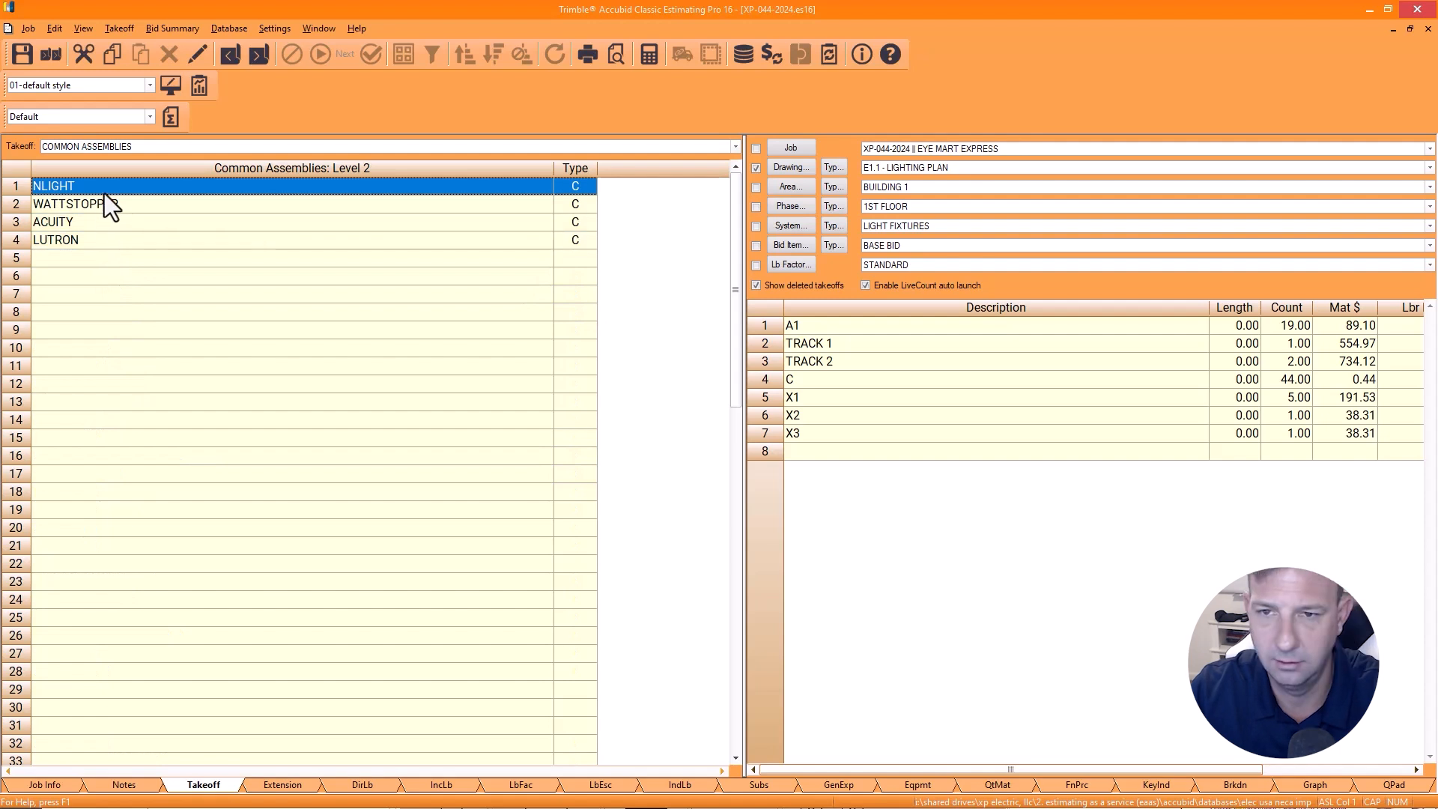
left_click(105, 240)
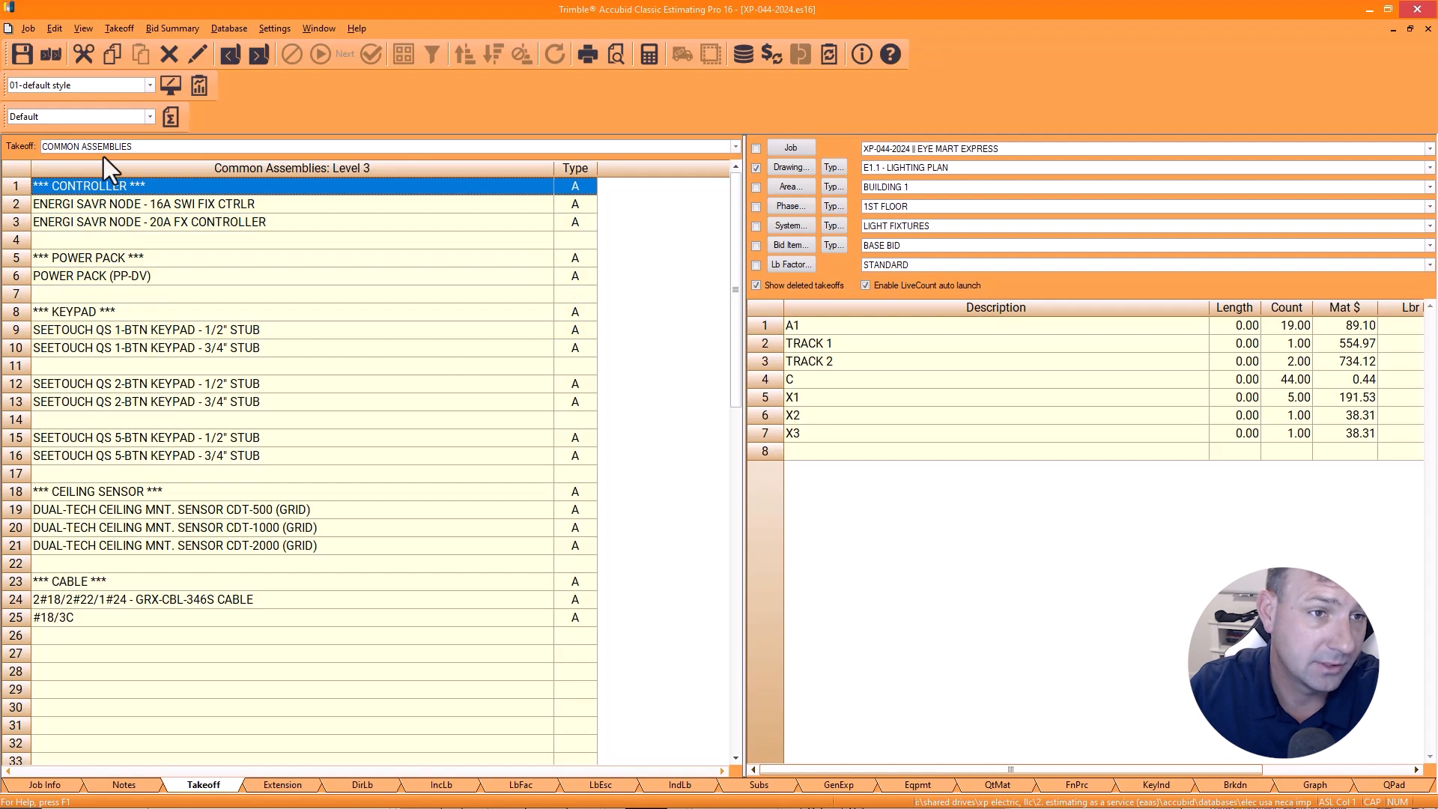
Step: Review the items in the ENERGI SAVR NODE - 16A and POWER PACK (PP-DV) assemblies, and check the cable and 1-button keypad entries
right_click(122, 205)
double_click(103, 246)
left_click(105, 204)
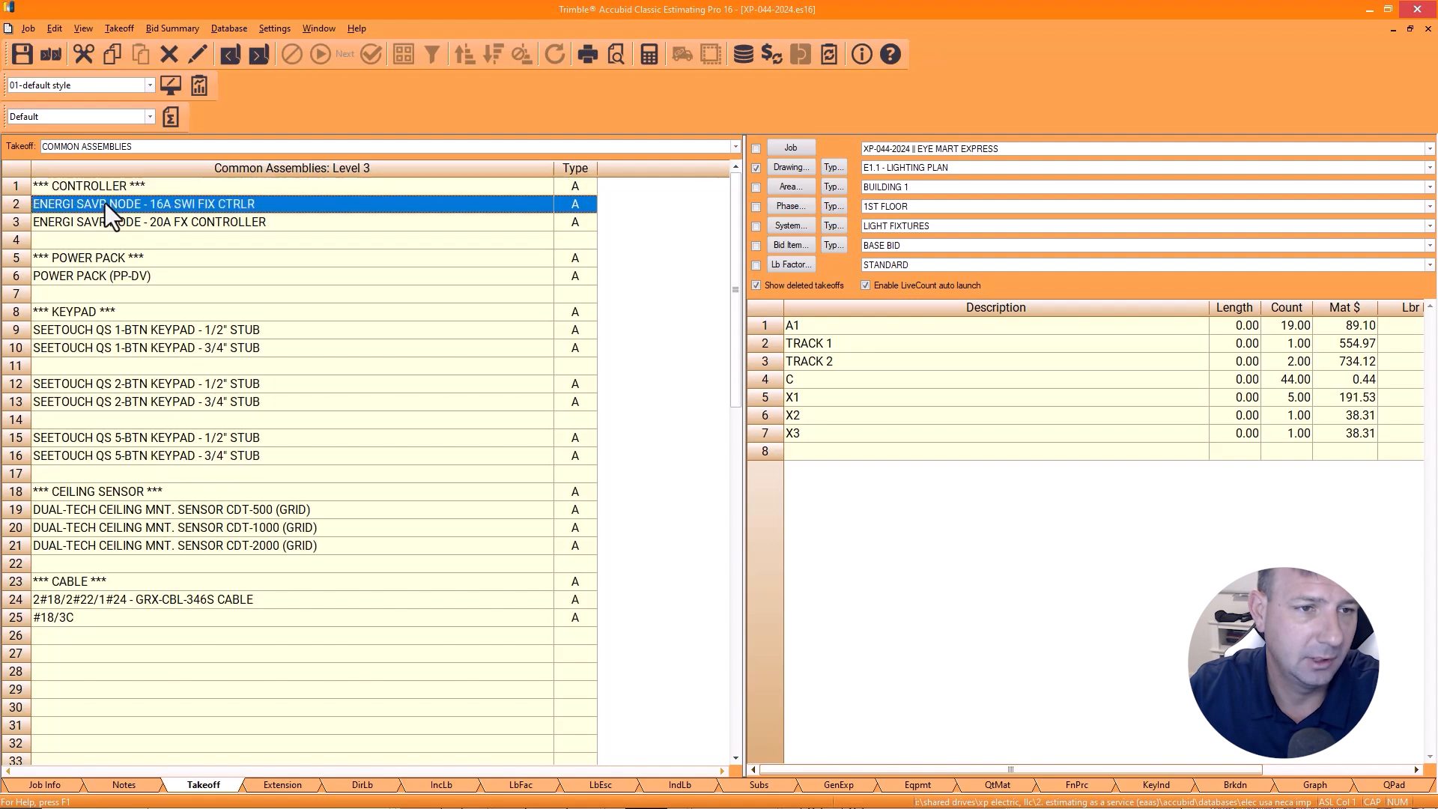
double_click(105, 204)
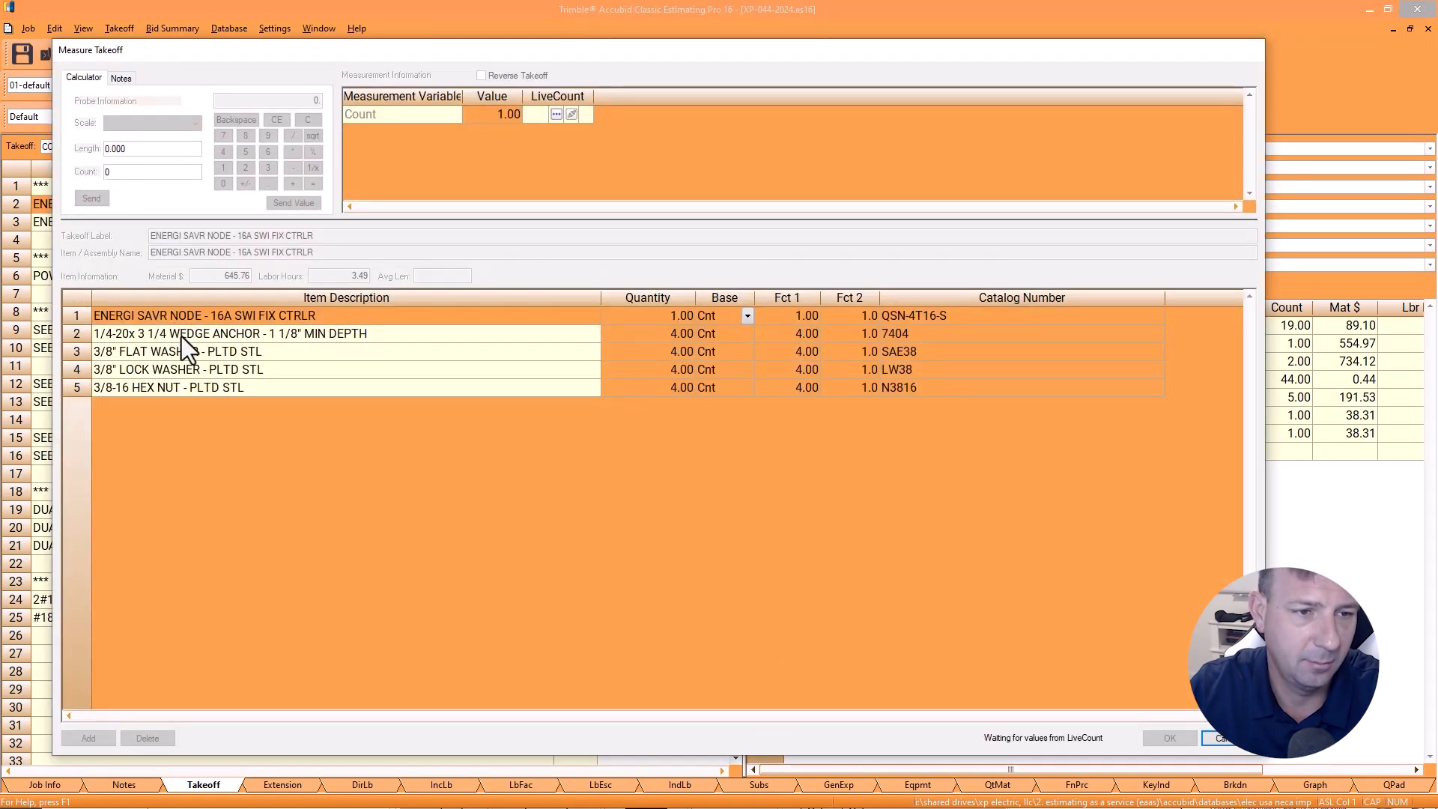
left_click(1240, 742)
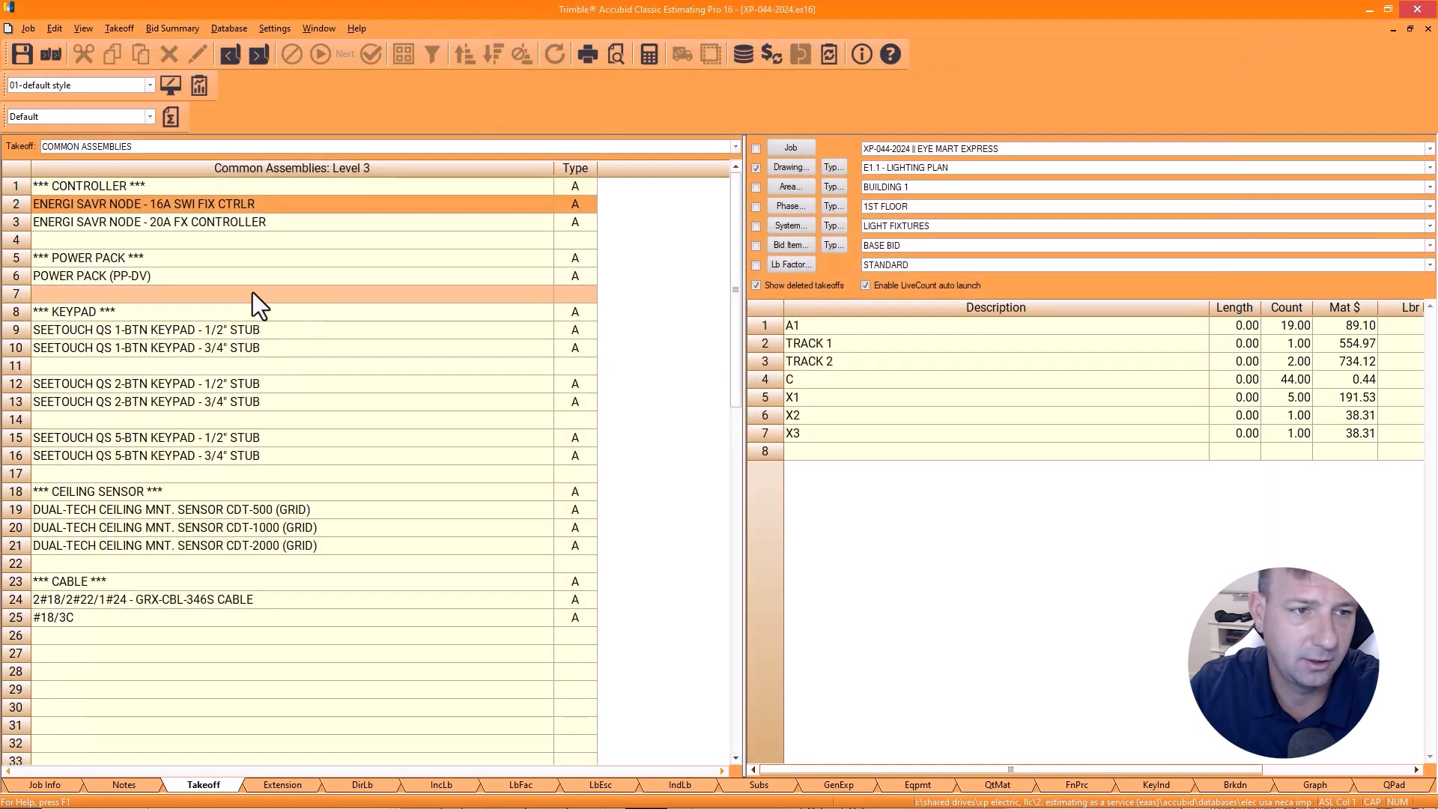
left_click(101, 277)
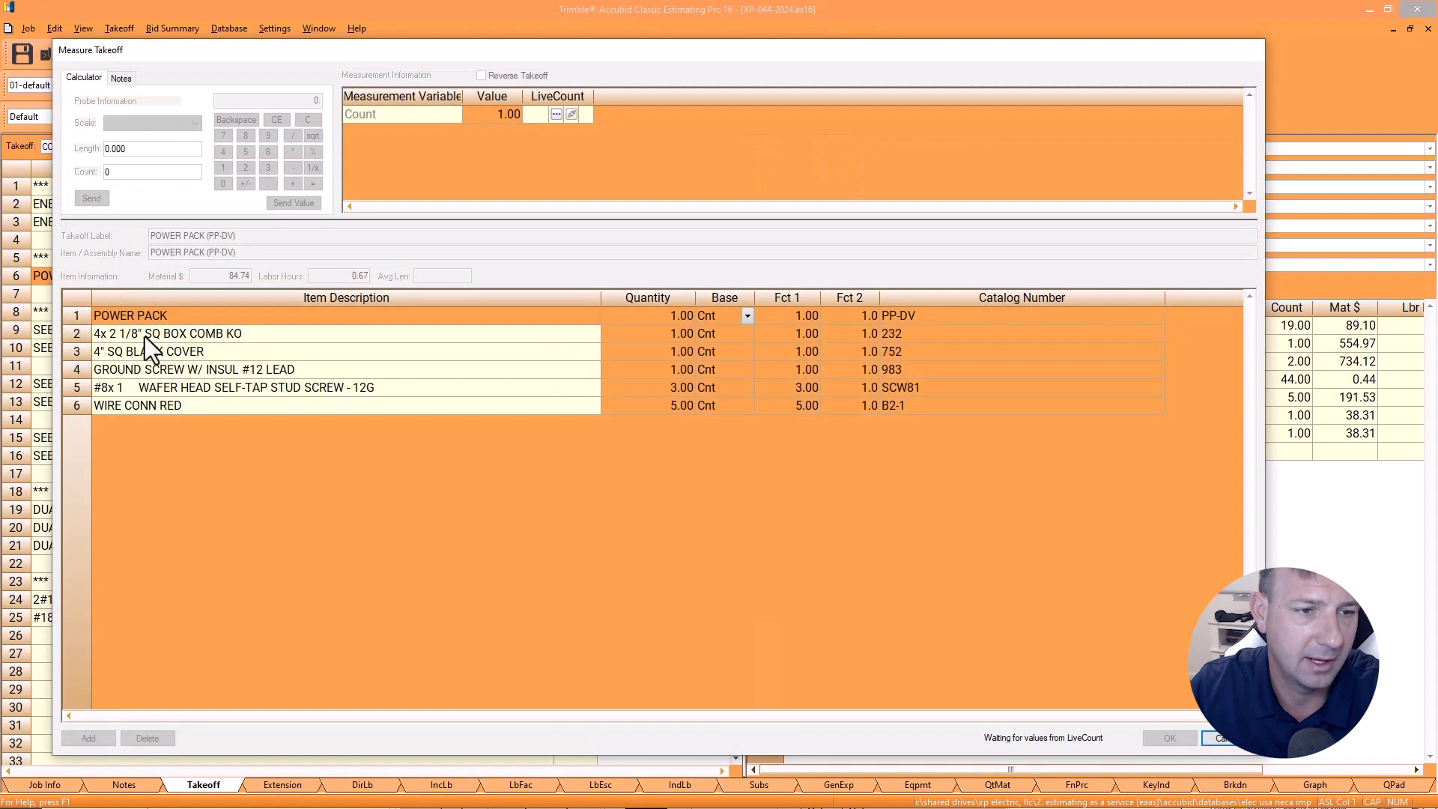
left_click(1236, 740)
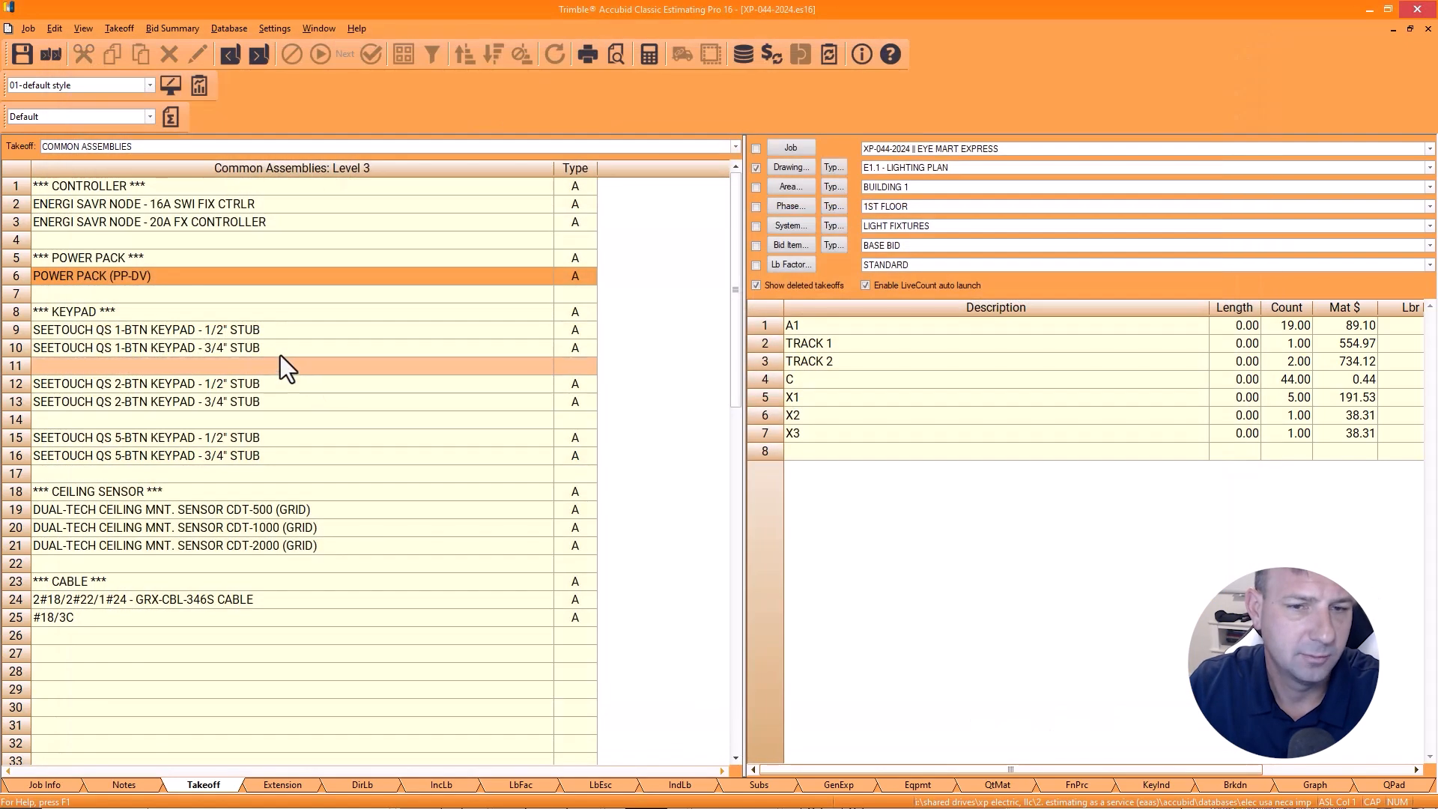
left_click(99, 605)
left_click(86, 628)
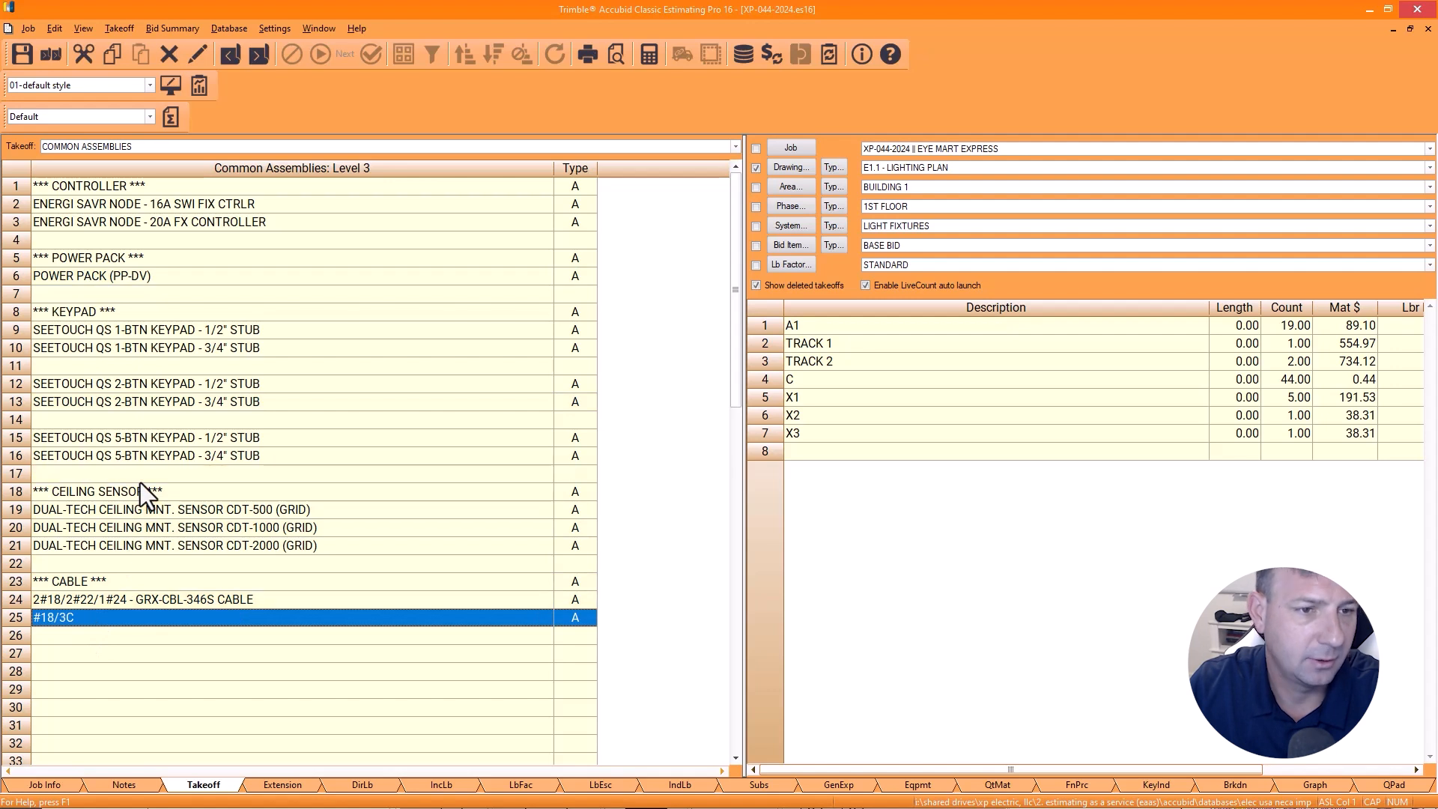
left_click(141, 334)
left_click(140, 347)
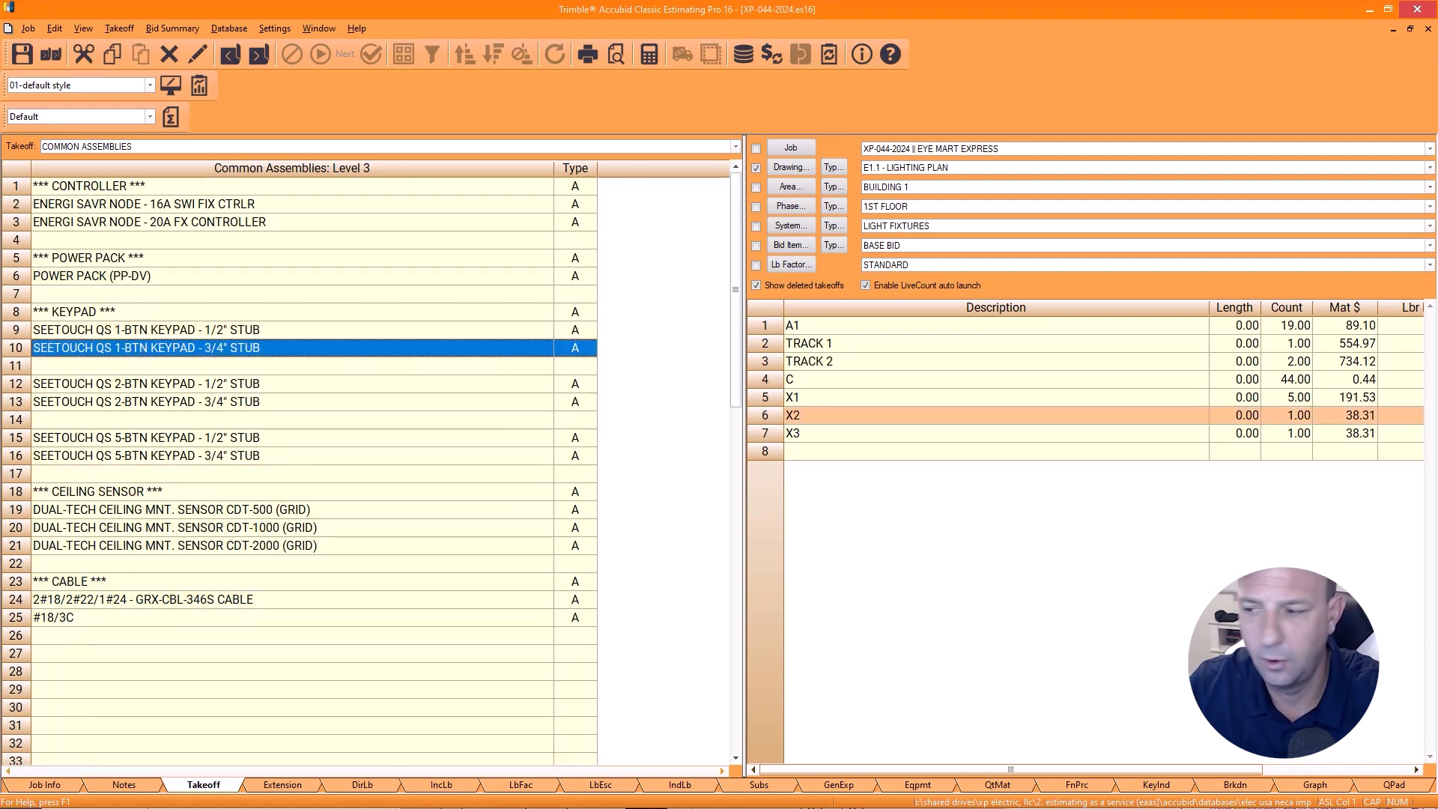
Step: Switch to LiveCount and examine the control devices in Display Sales and Exam Room #4 on the lighting plan
key("alt+Tab")
scroll(570, 627, "up", 3)
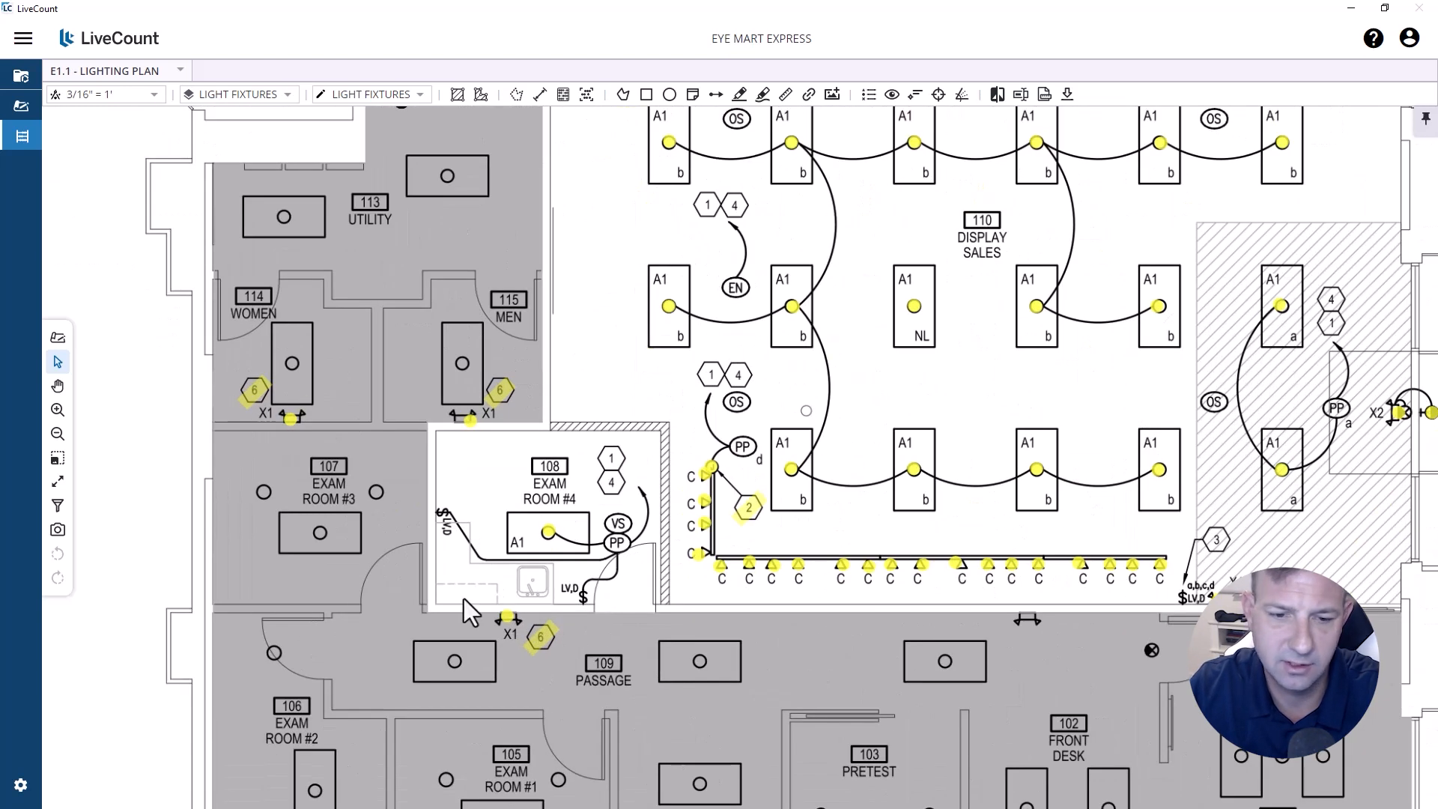
scroll(491, 627, "down", 1)
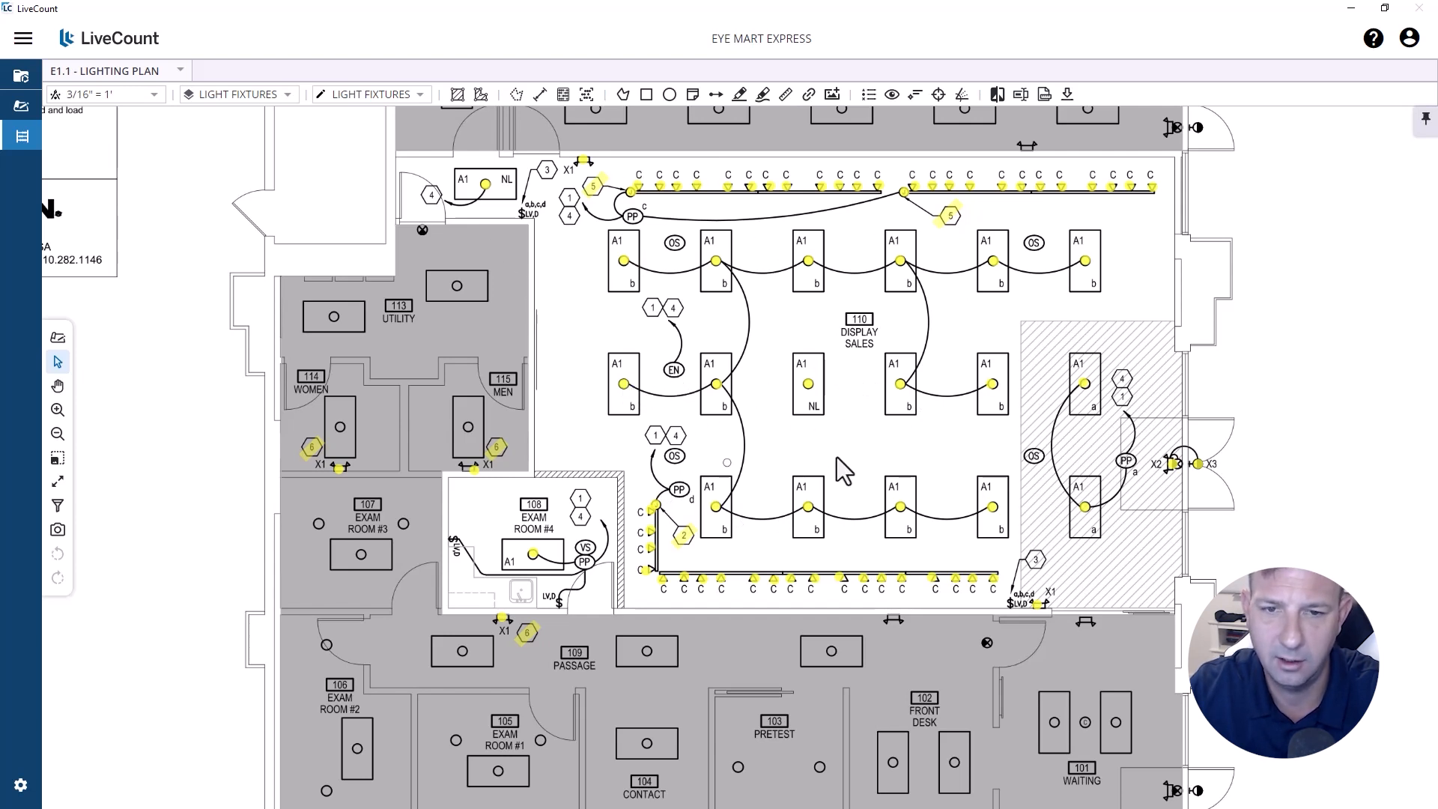
left_click_drag(860, 449, 799, 472)
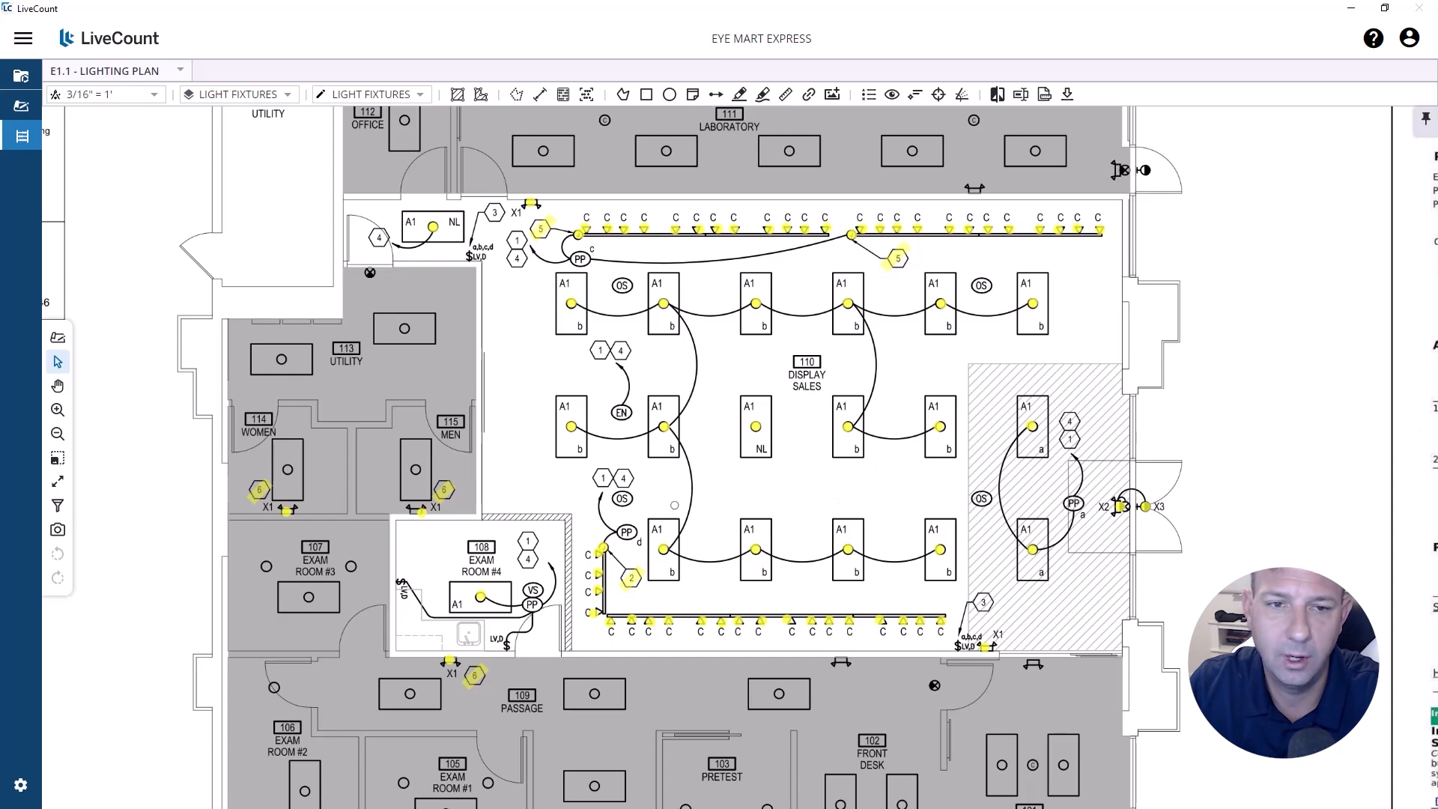
Step: Return to Accubid and set the takeoff's system to LIGHTING CONTROLS
key("alt+Tab")
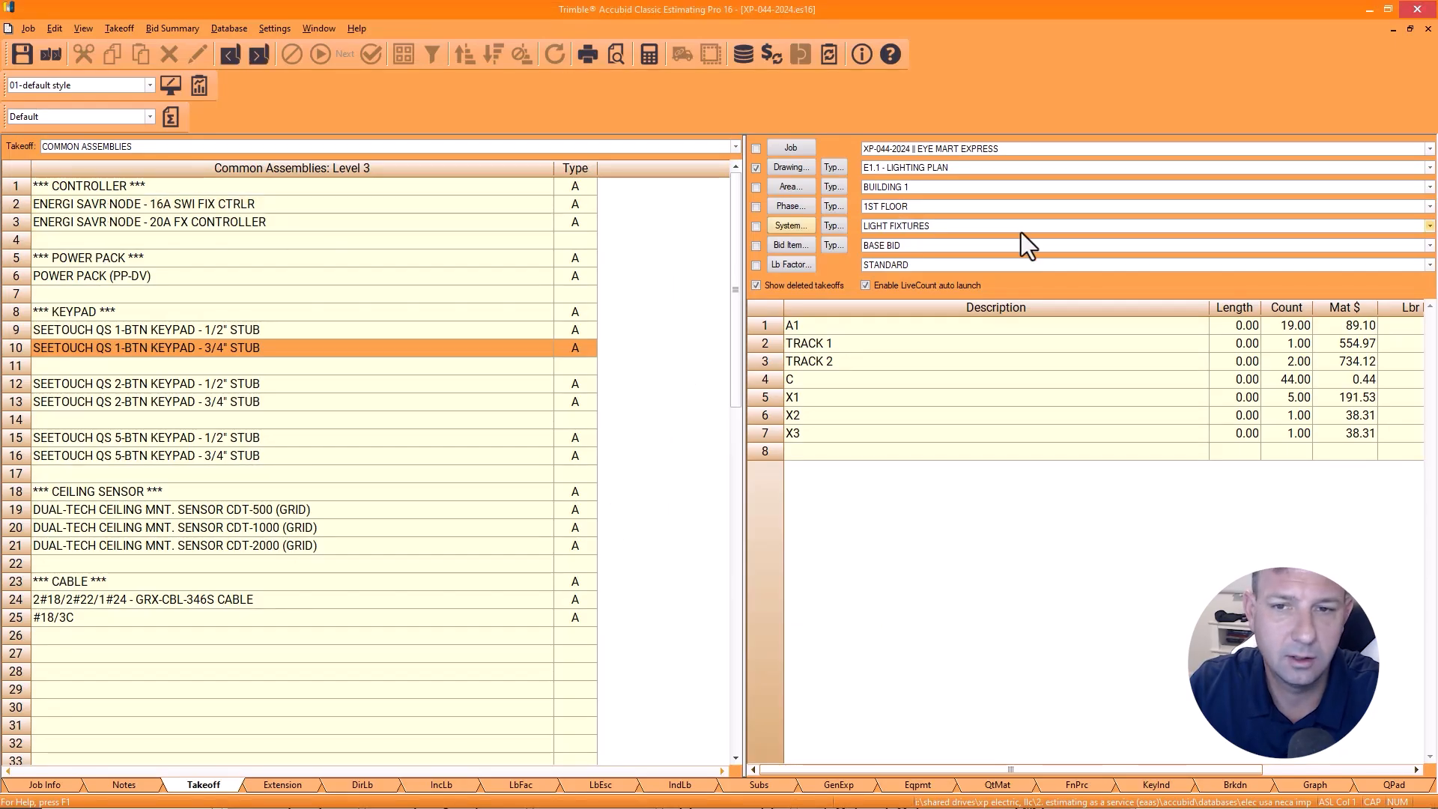
left_click(891, 226)
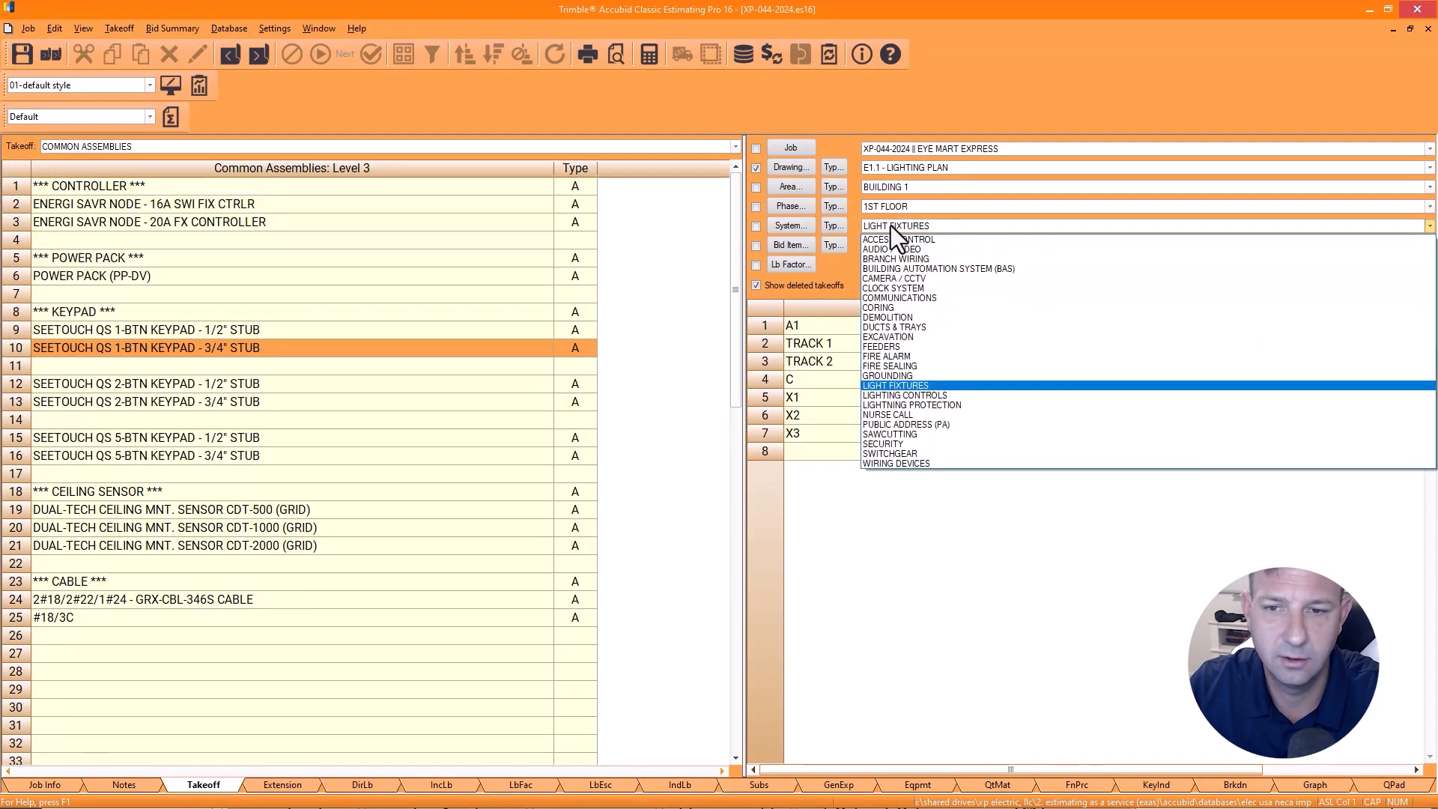
left_click(902, 395)
left_click(900, 322)
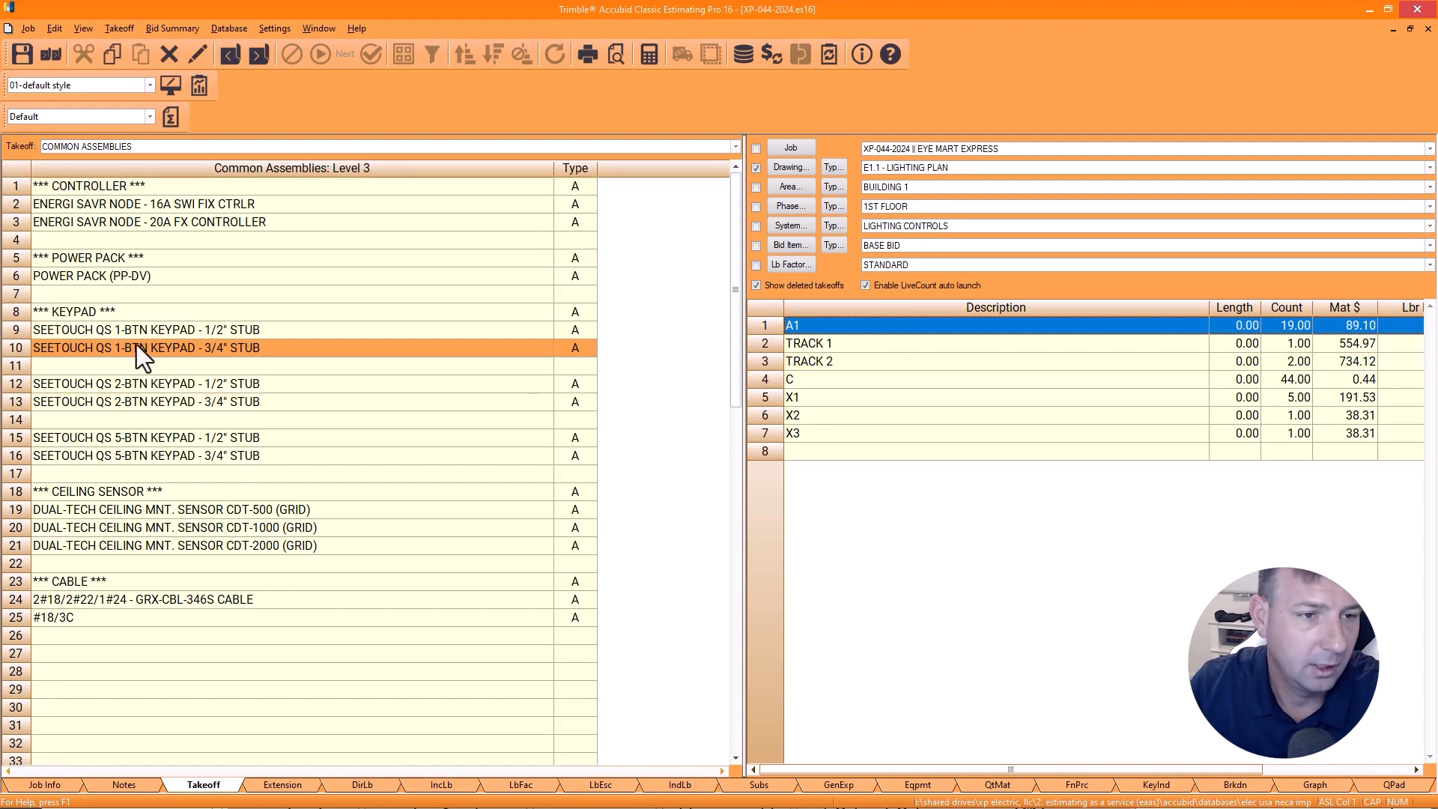
Step: Take off one ENERGI SAVR NODE - 16A SWI FIX CTRLR at the EN symbol in Display Sales on the lighting plan
left_click(138, 200)
double_click(138, 200)
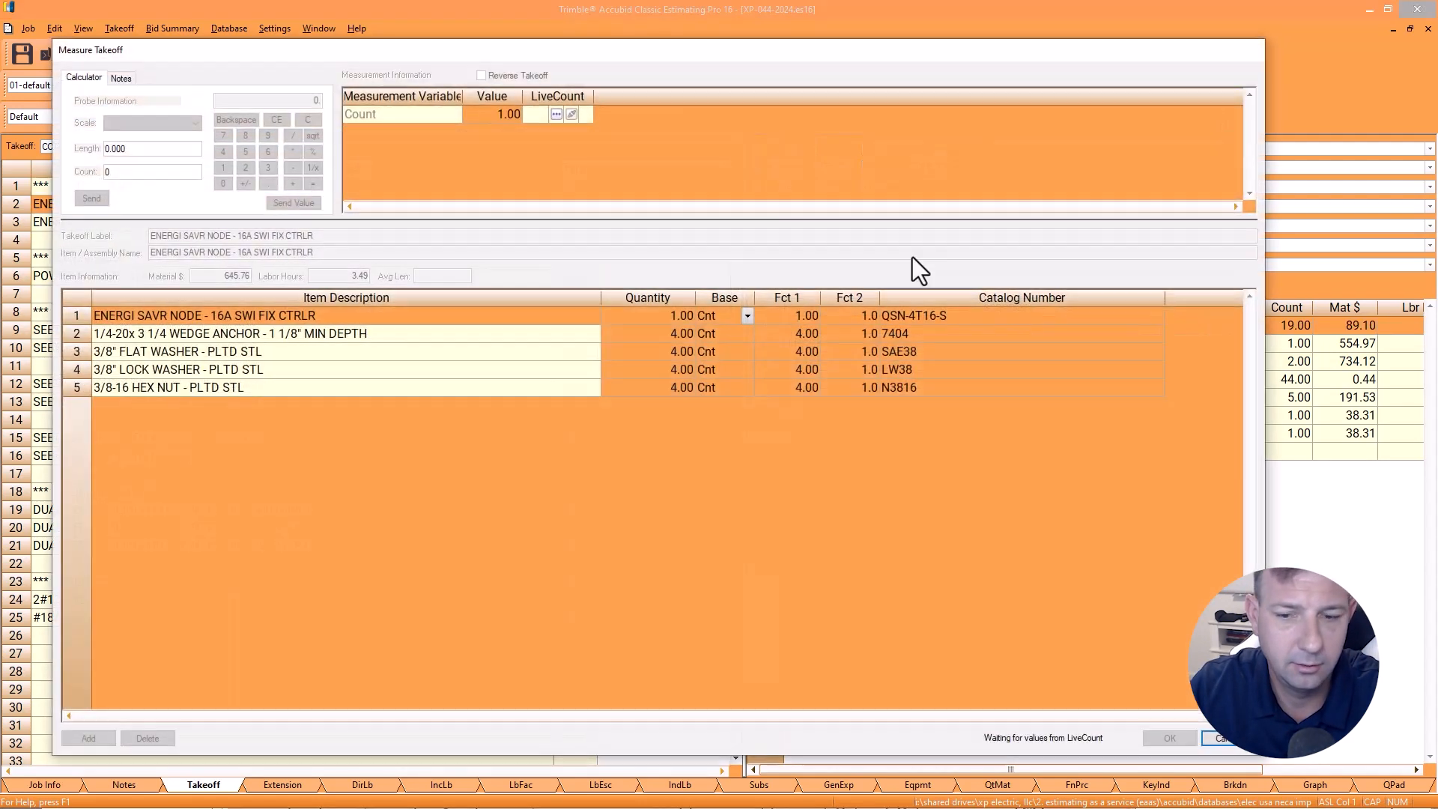
left_click(639, 123)
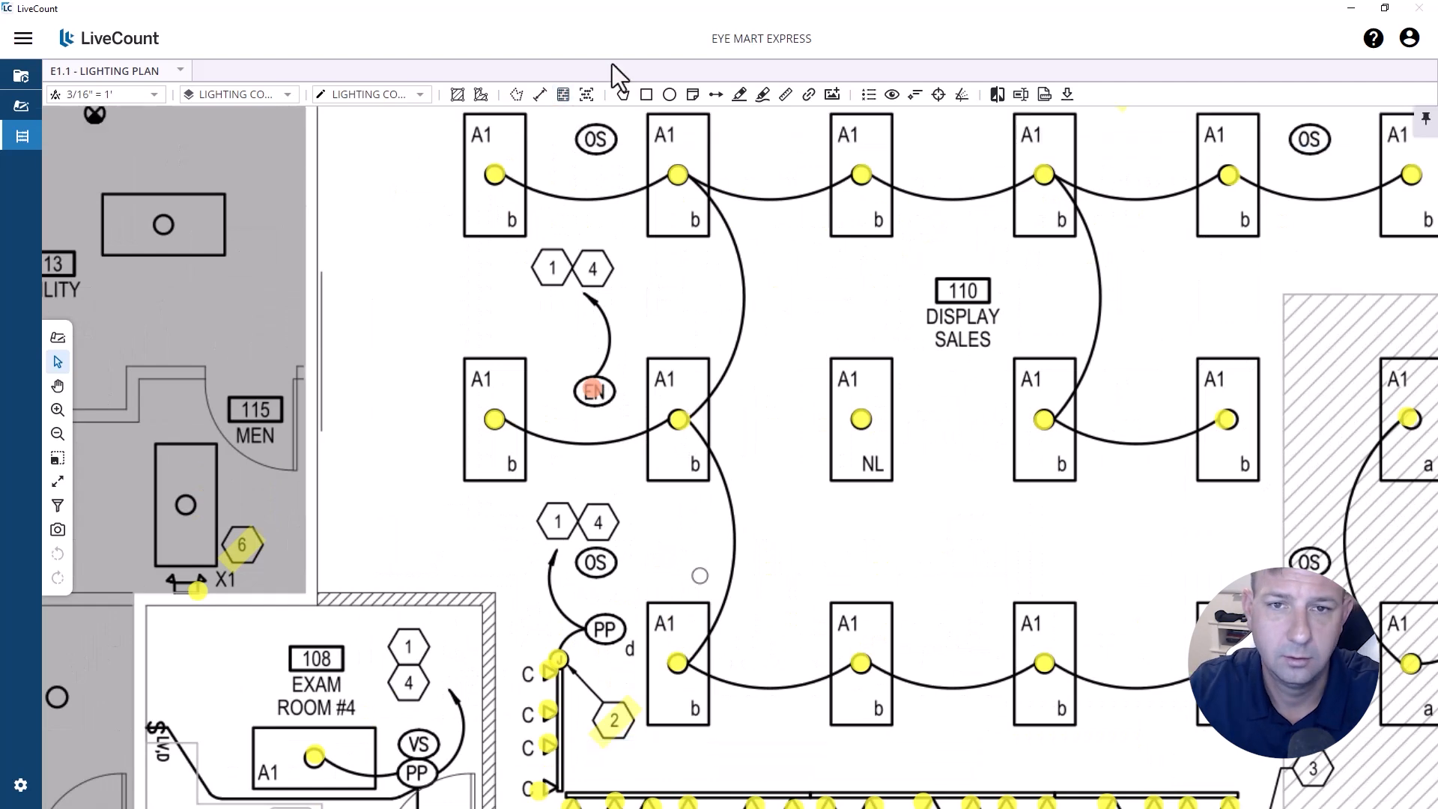
Step: Highlight keynote symbols 1 and 4 above the EN device in Display Sales, committing each mark
left_click(740, 94)
left_click_drag(535, 286, 568, 249)
right_click(567, 250)
left_click(582, 263)
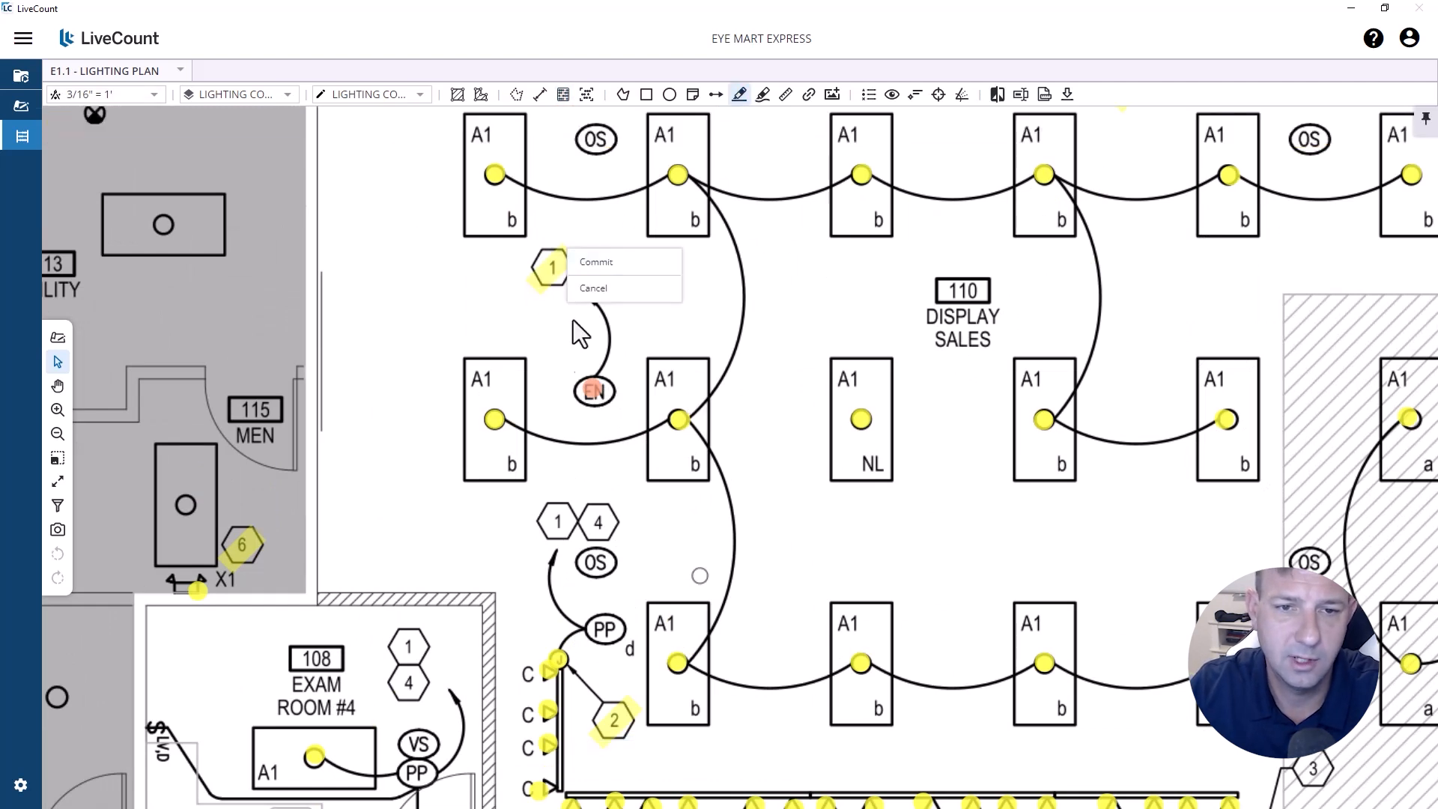
scroll(573, 322, "down", 2)
left_click(740, 94)
scroll(597, 295, "up", 2)
left_click_drag(567, 326, 593, 295)
right_click(597, 288)
left_click(614, 302)
Step: Highlight numbers 1 and 4 in the Notes by Symbol list, committing each mark
scroll(614, 302, "down", 4)
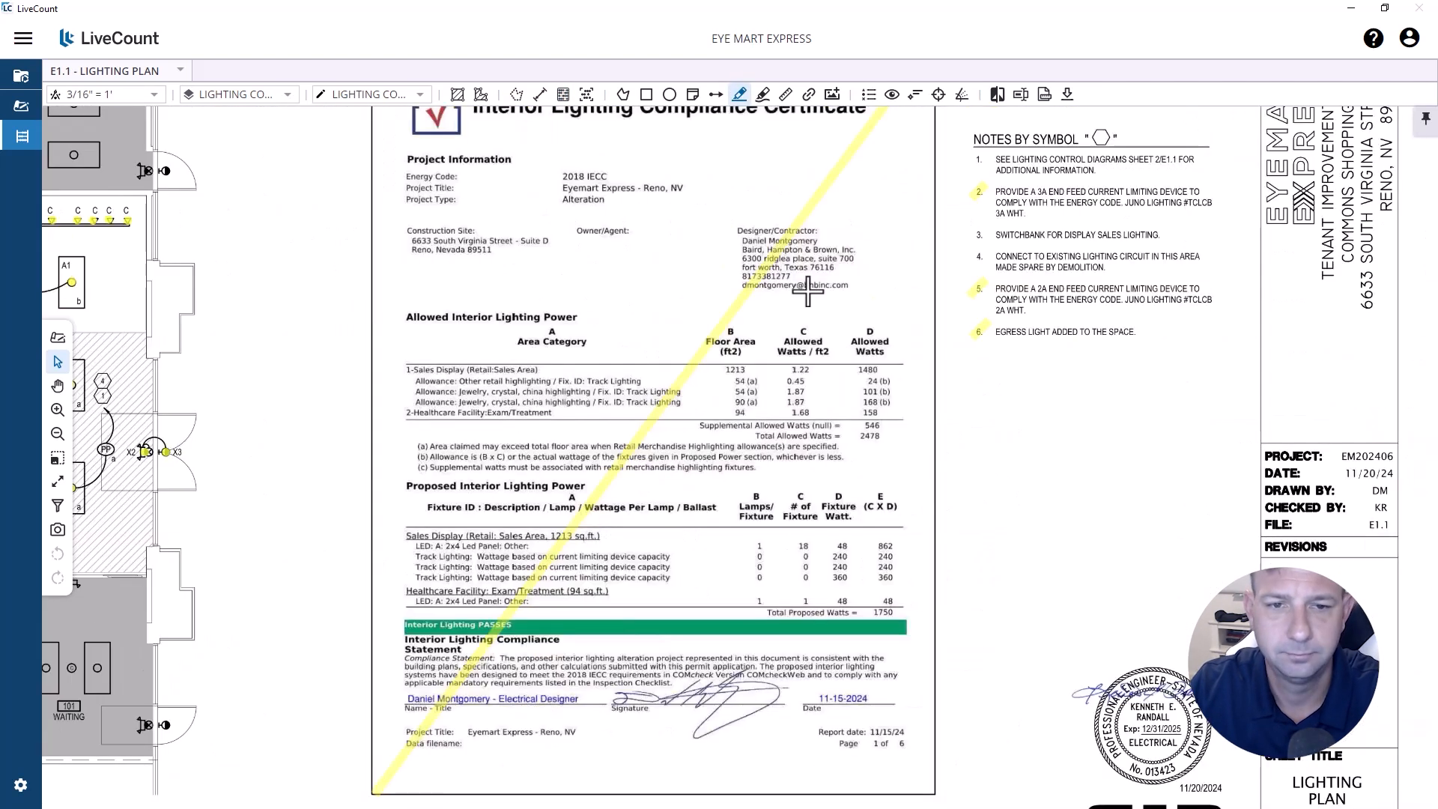
scroll(809, 292, "up", 3)
left_click_drag(359, 359, 390, 322)
right_click(392, 320)
left_click(412, 334)
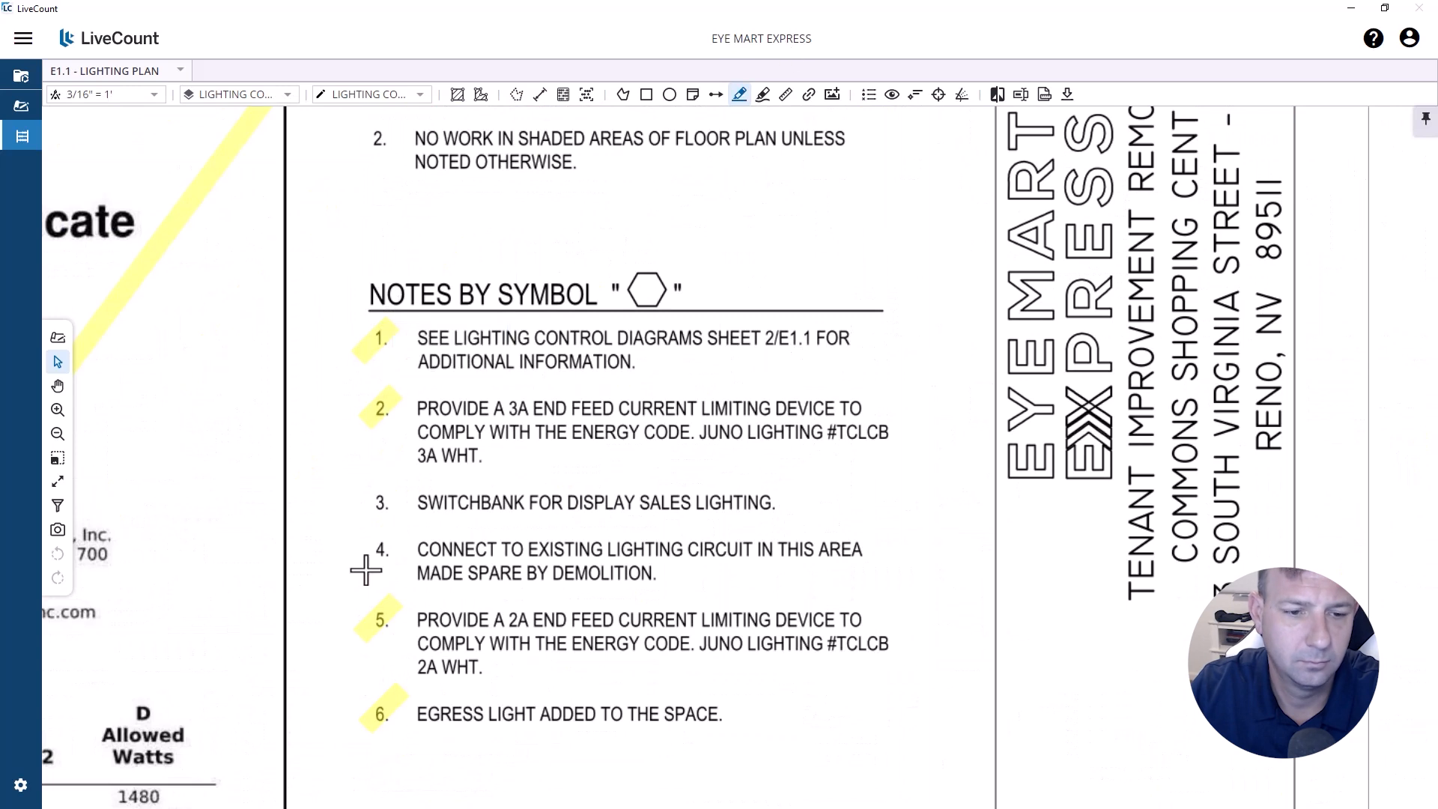
left_click_drag(365, 571, 393, 536)
right_click(393, 535)
left_click(437, 555)
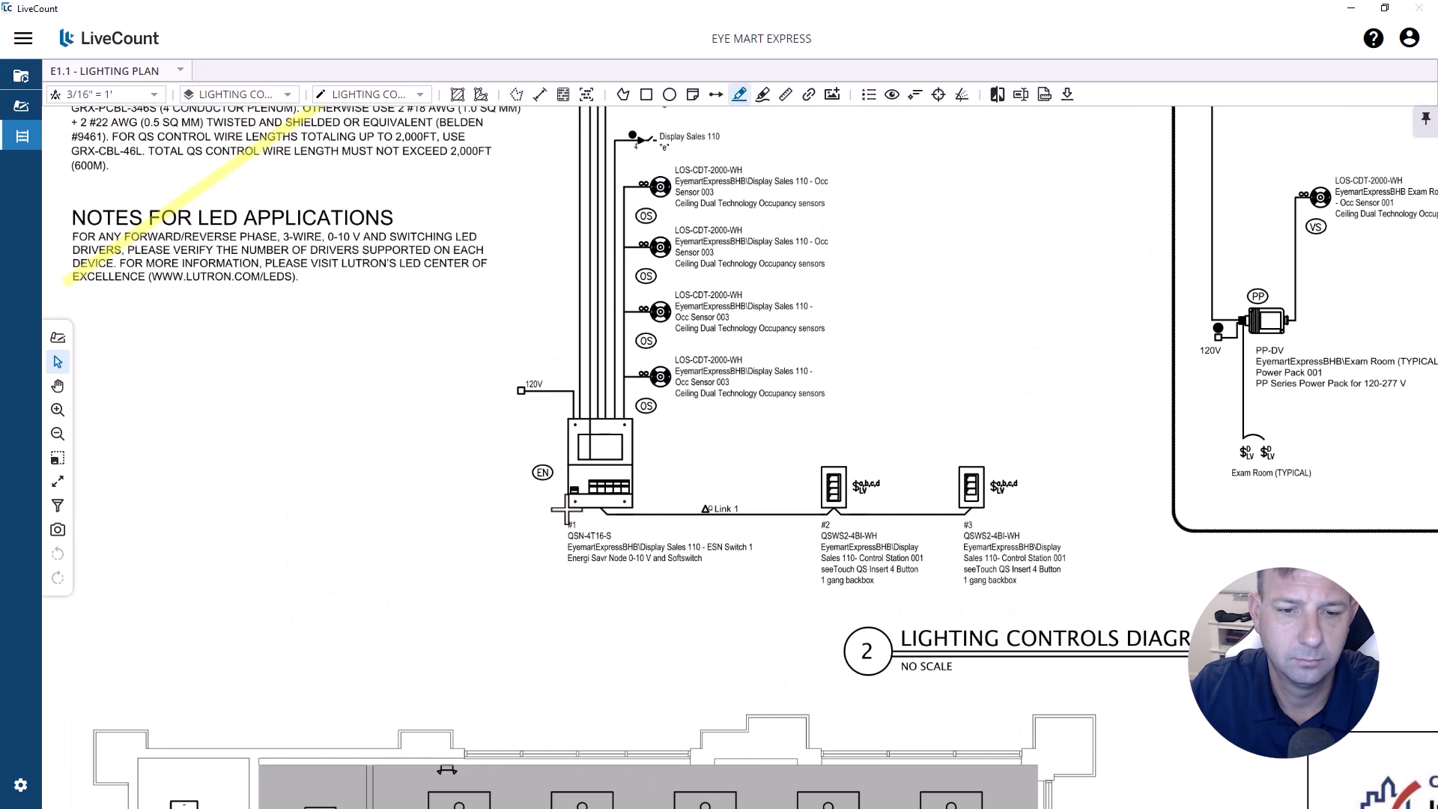
Step: Highlight the QSN-4T16-S controller and its EN tag in the lighting controls diagram, and return to Accubid
mouse_move(566, 507)
left_mouse_down()
mouse_move(630, 418)
mouse_move(656, 676)
left_mouse_up()
right_click(551, 463)
left_click(578, 482)
scroll(674, 472, "down", 2)
scroll(645, 495, "up", 5)
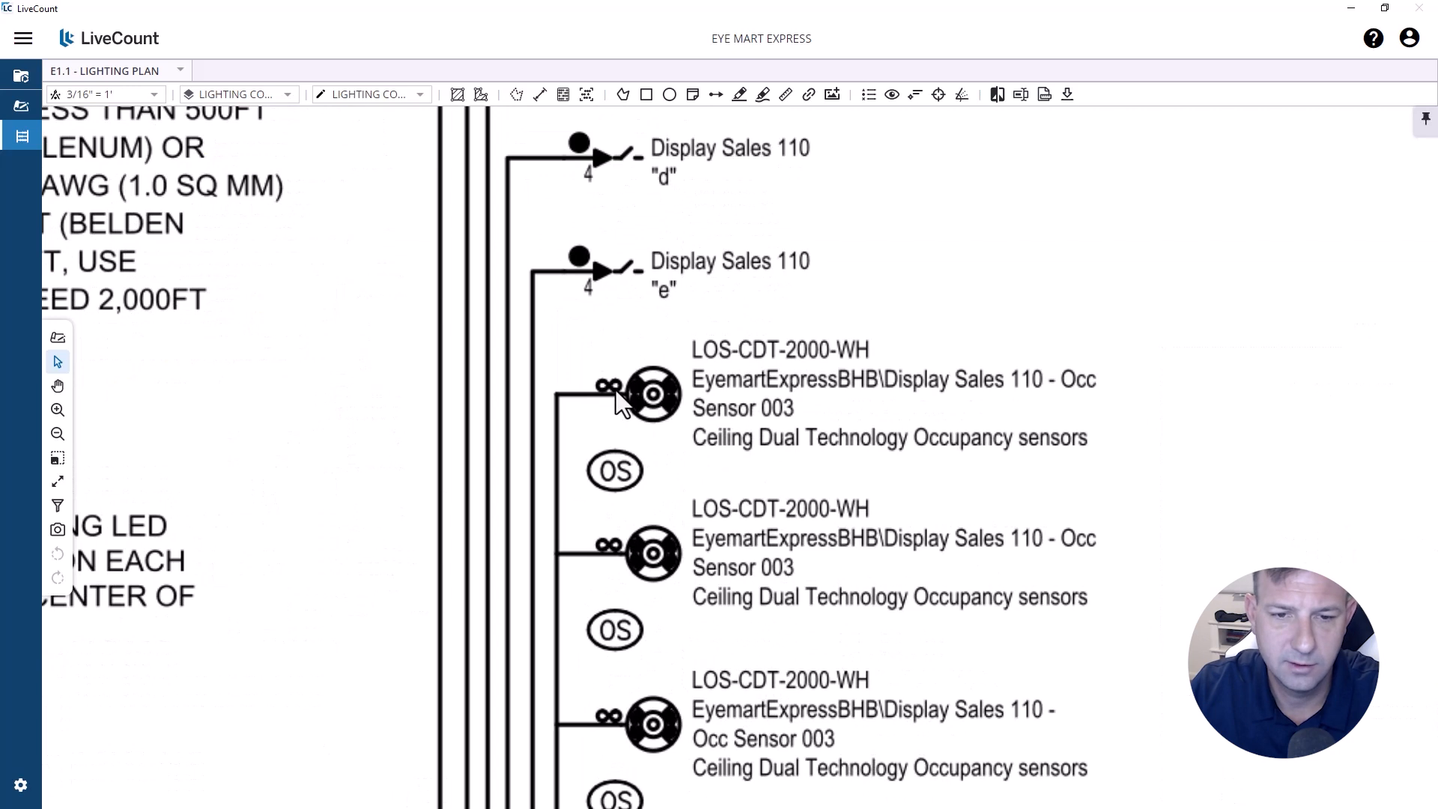
scroll(613, 404, "down", 3)
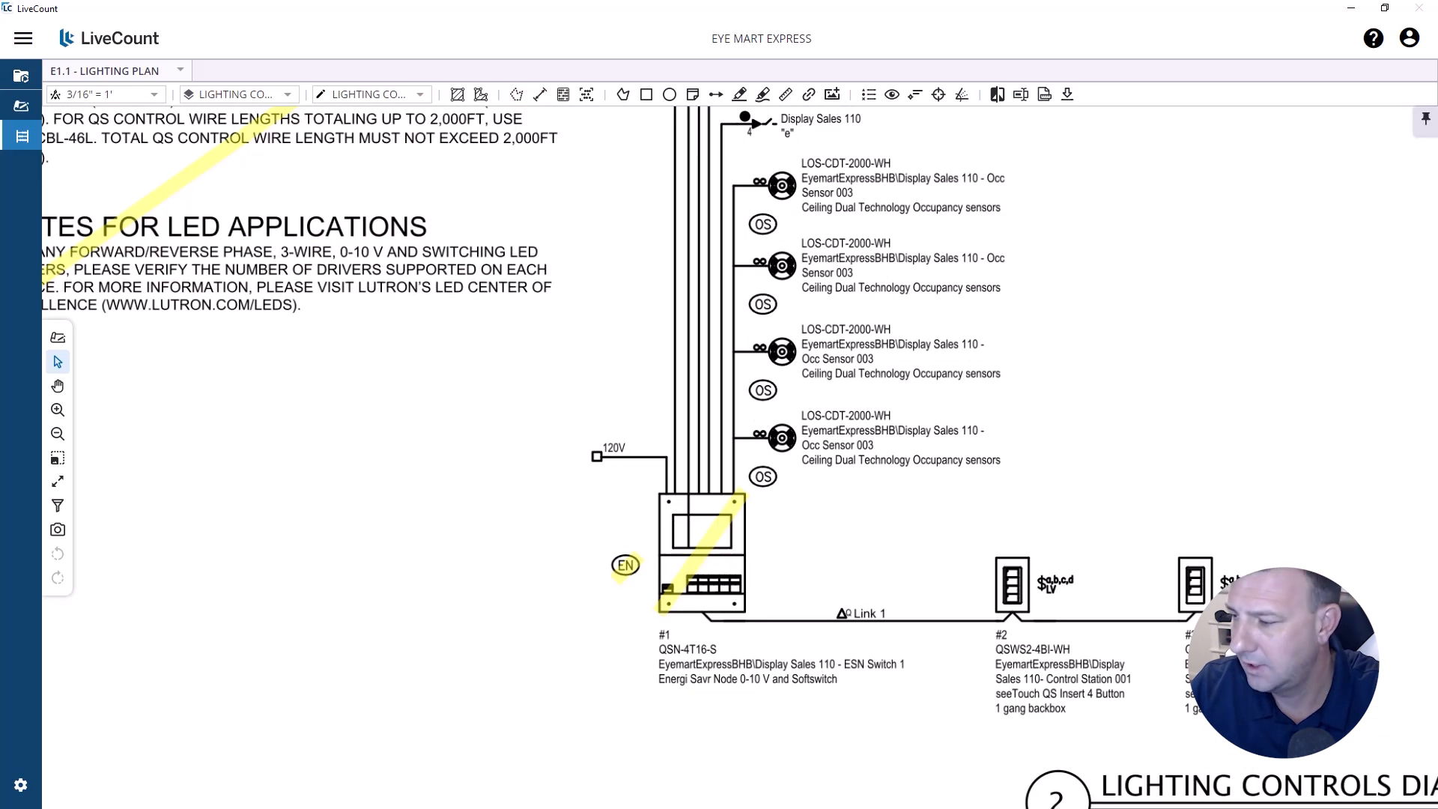
key("alt+Tab")
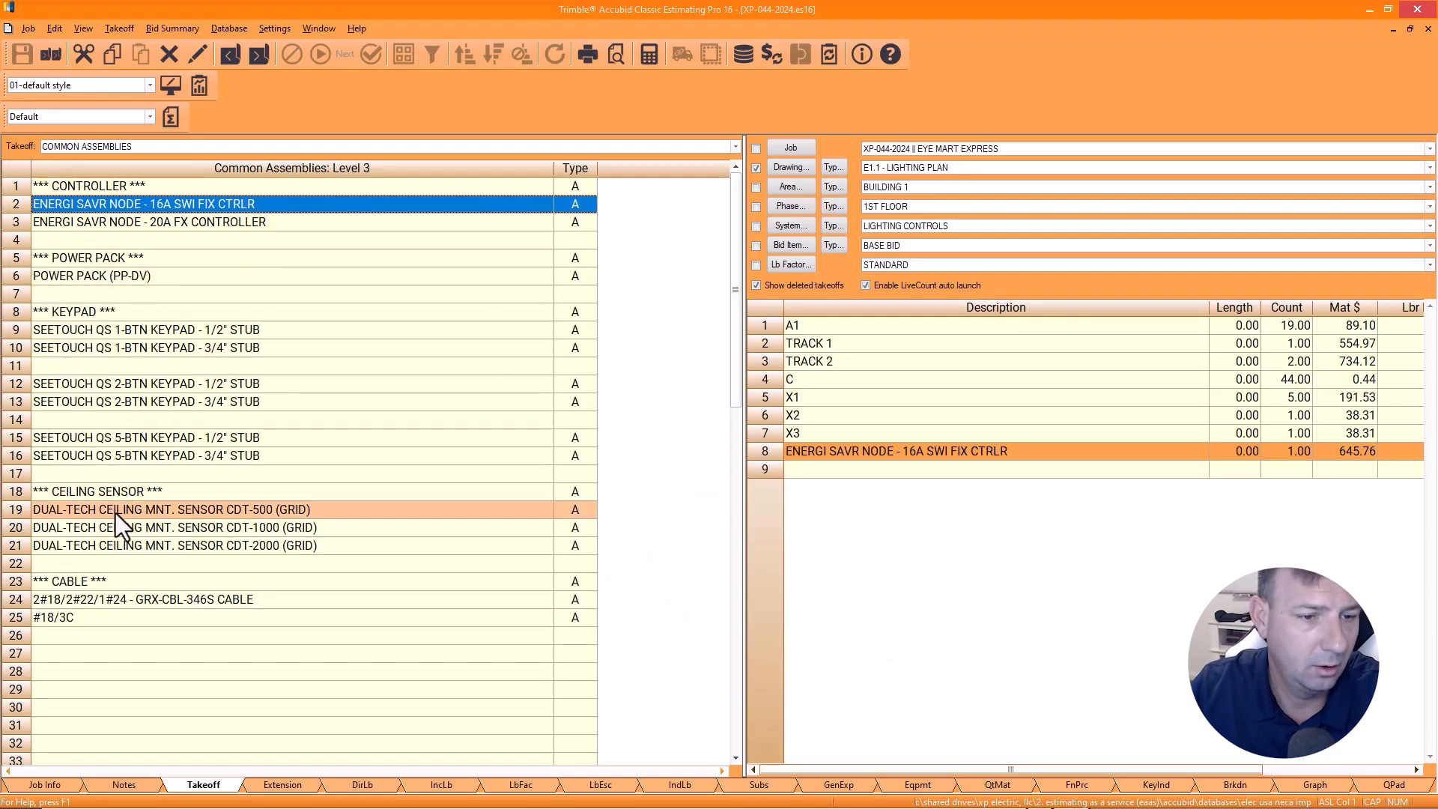
Step: Take off four DUAL-TECH CEILING MNT. SENSOR CDT-2000 (GRID) assemblies at the OS symbols in Display Sales, leaving out the VS symbol
left_click(122, 544)
double_click(120, 547)
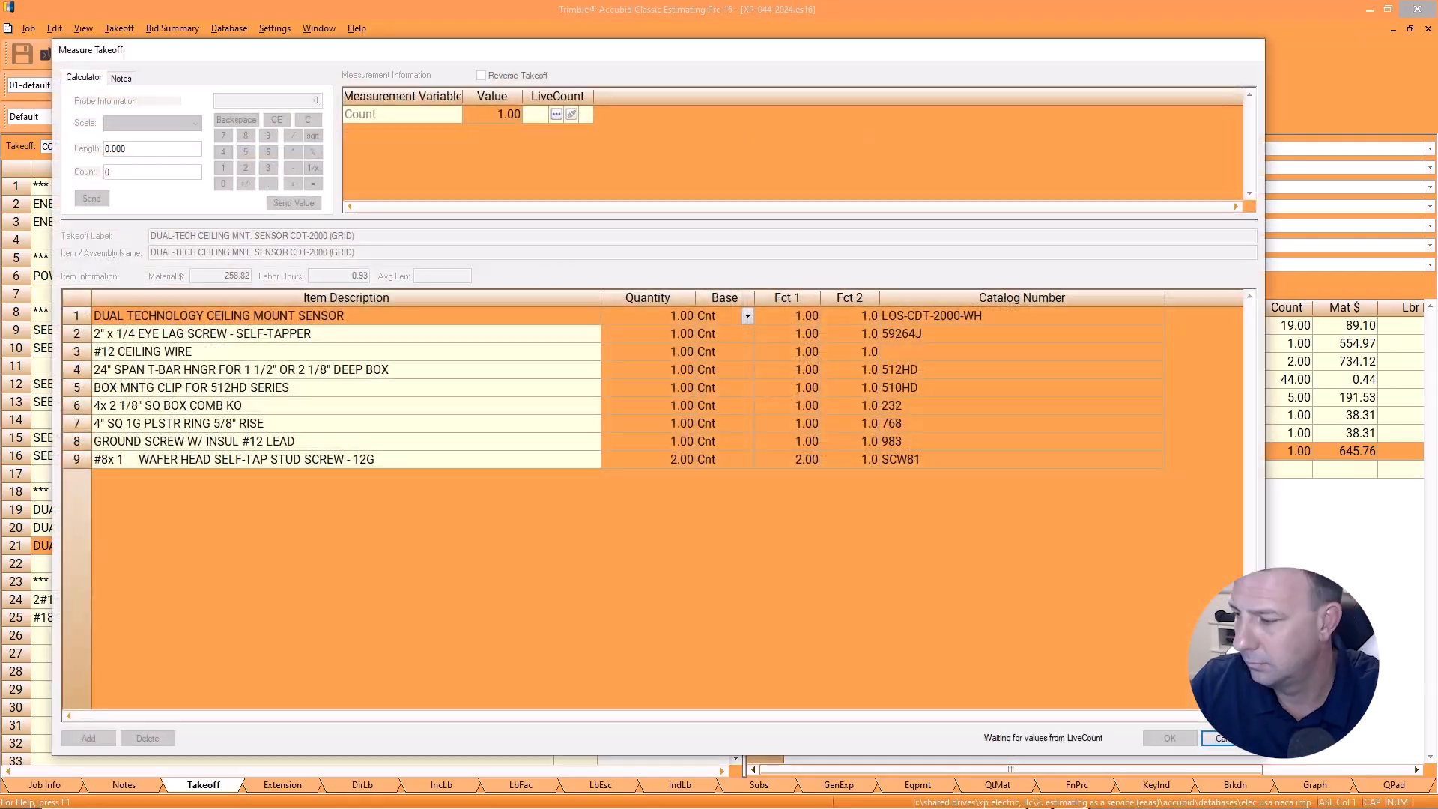
left_click(719, 227)
left_click(377, 431)
left_click(721, 431)
left_click_drag(540, 435, 741, 480)
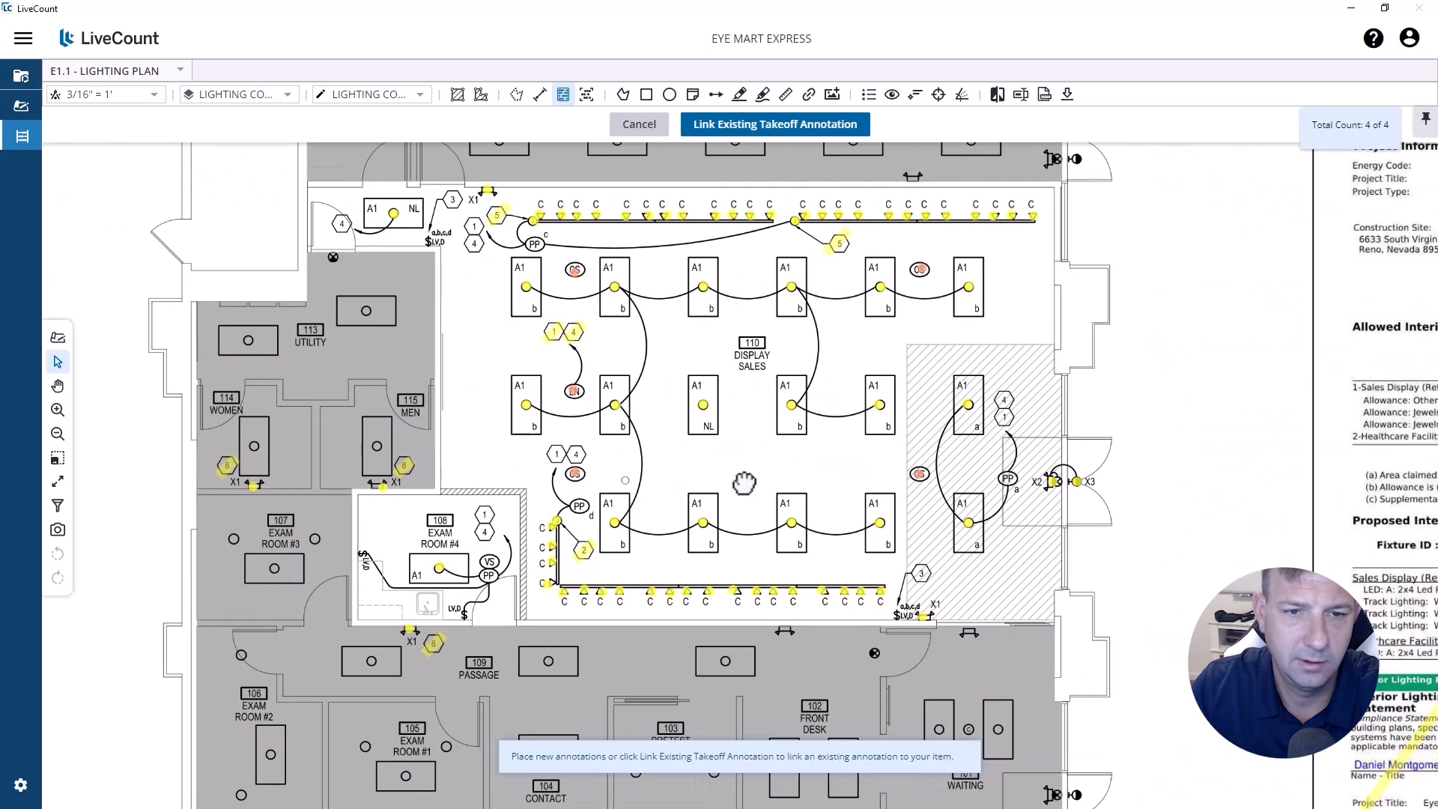
scroll(493, 558, "up", 3)
left_click(514, 553)
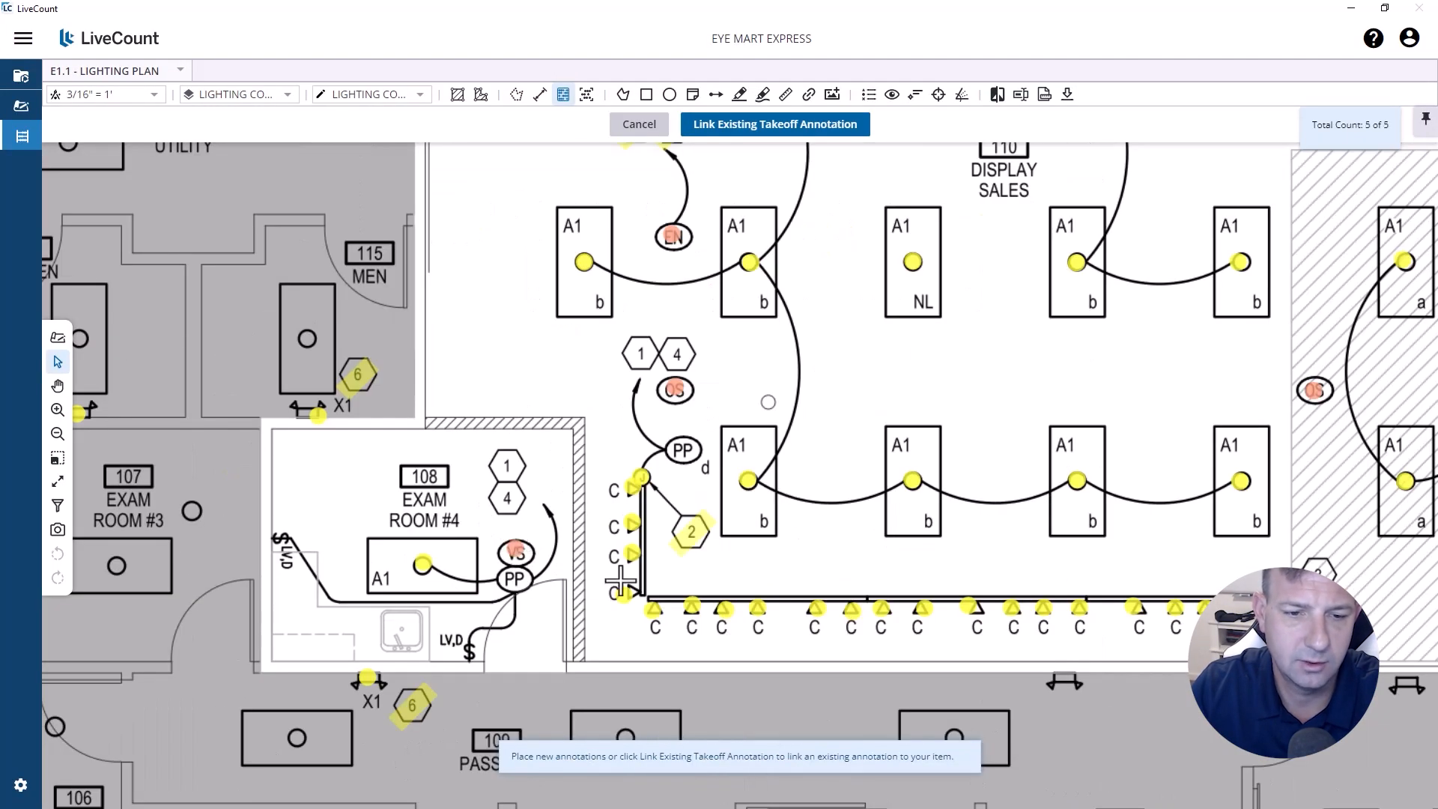
scroll(616, 581, "down", 3)
key("ctrl+z")
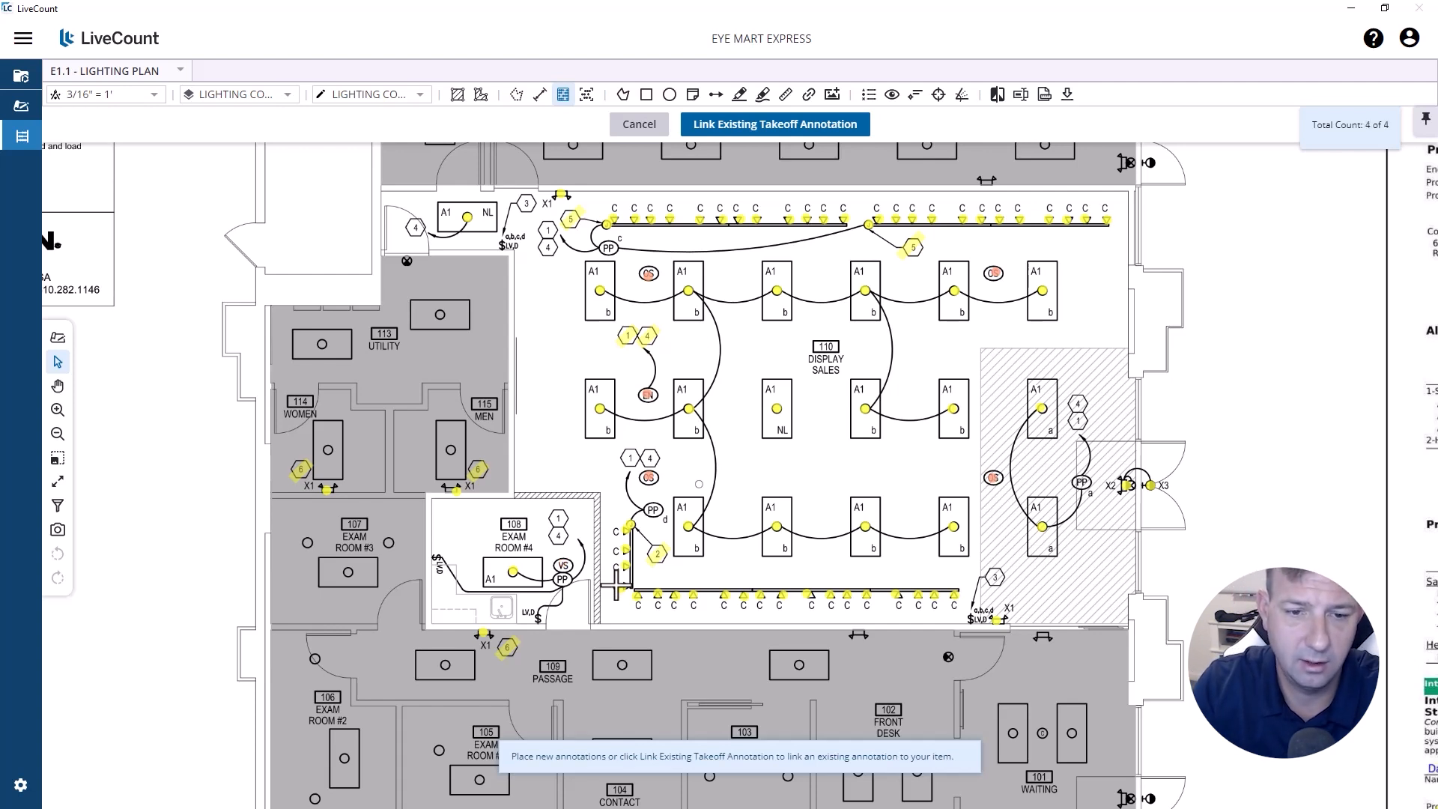
right_click(616, 586)
left_click(910, 476)
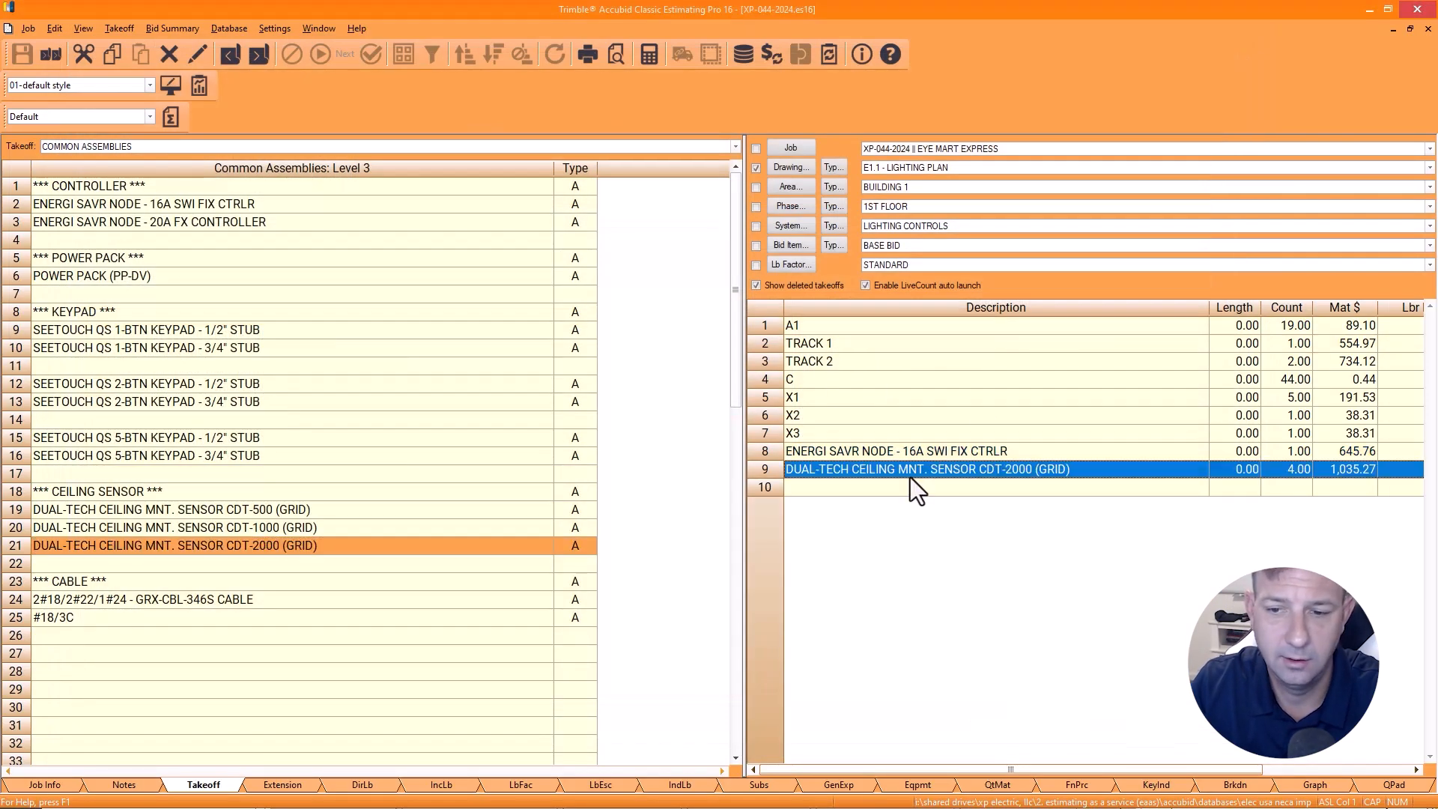
Step: Take off one DUAL-TECH CEILING MNT. SENSOR CDT-2000 (GRID) at the VS symbol in Exam Room #4 and rename it VACANCY SENSOR
left_click_drag(770, 469, 371, 488)
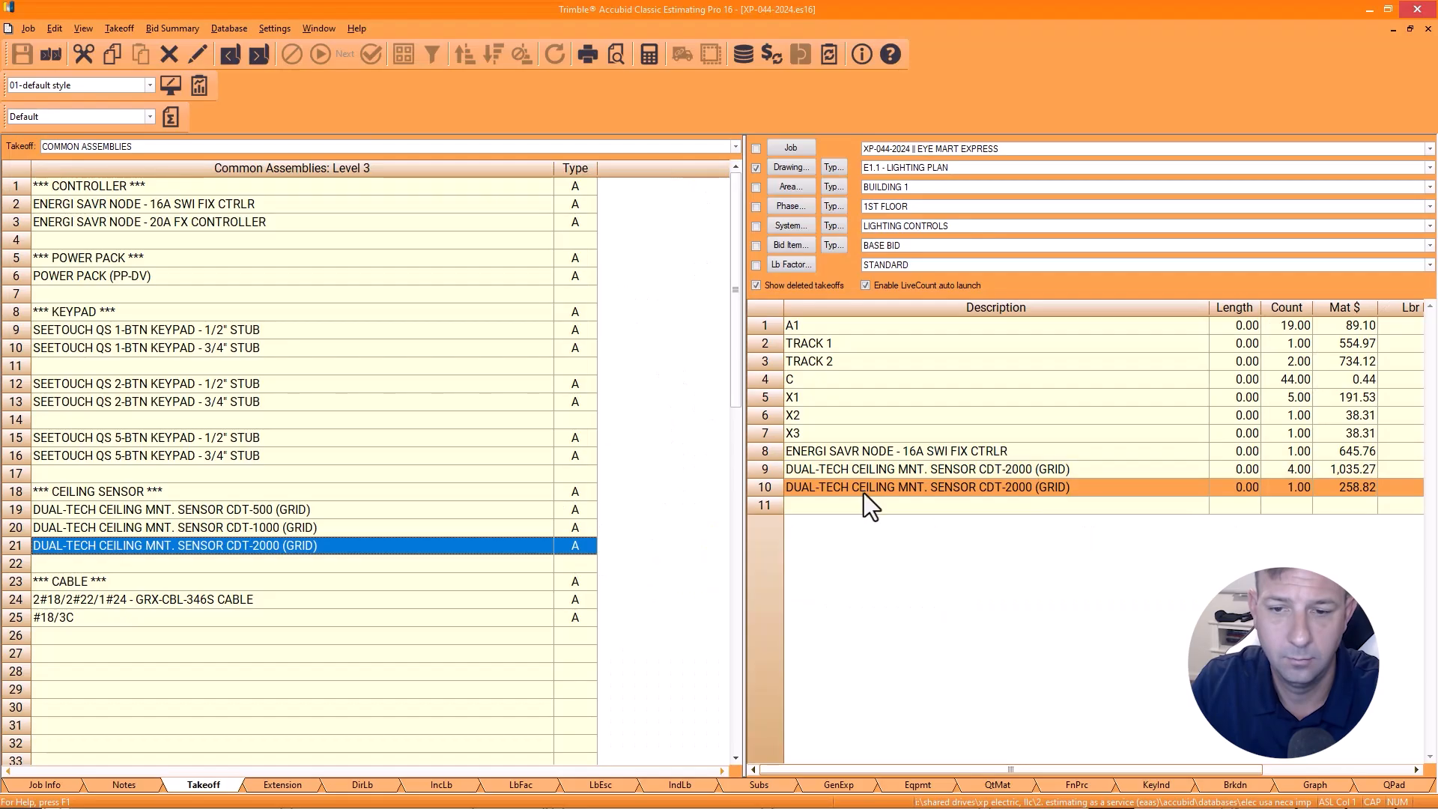
right_click(865, 497)
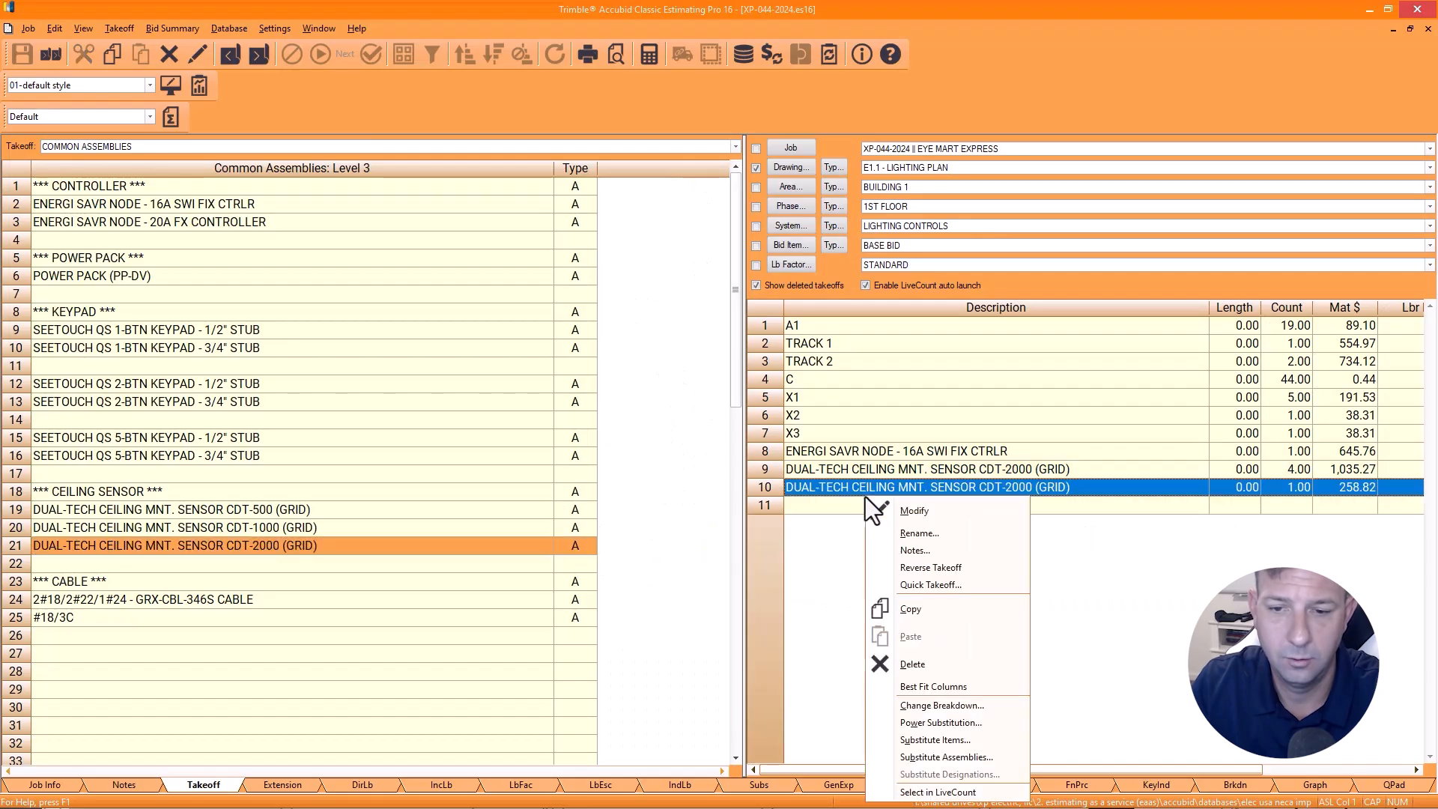
left_click(920, 533)
left_click(795, 399)
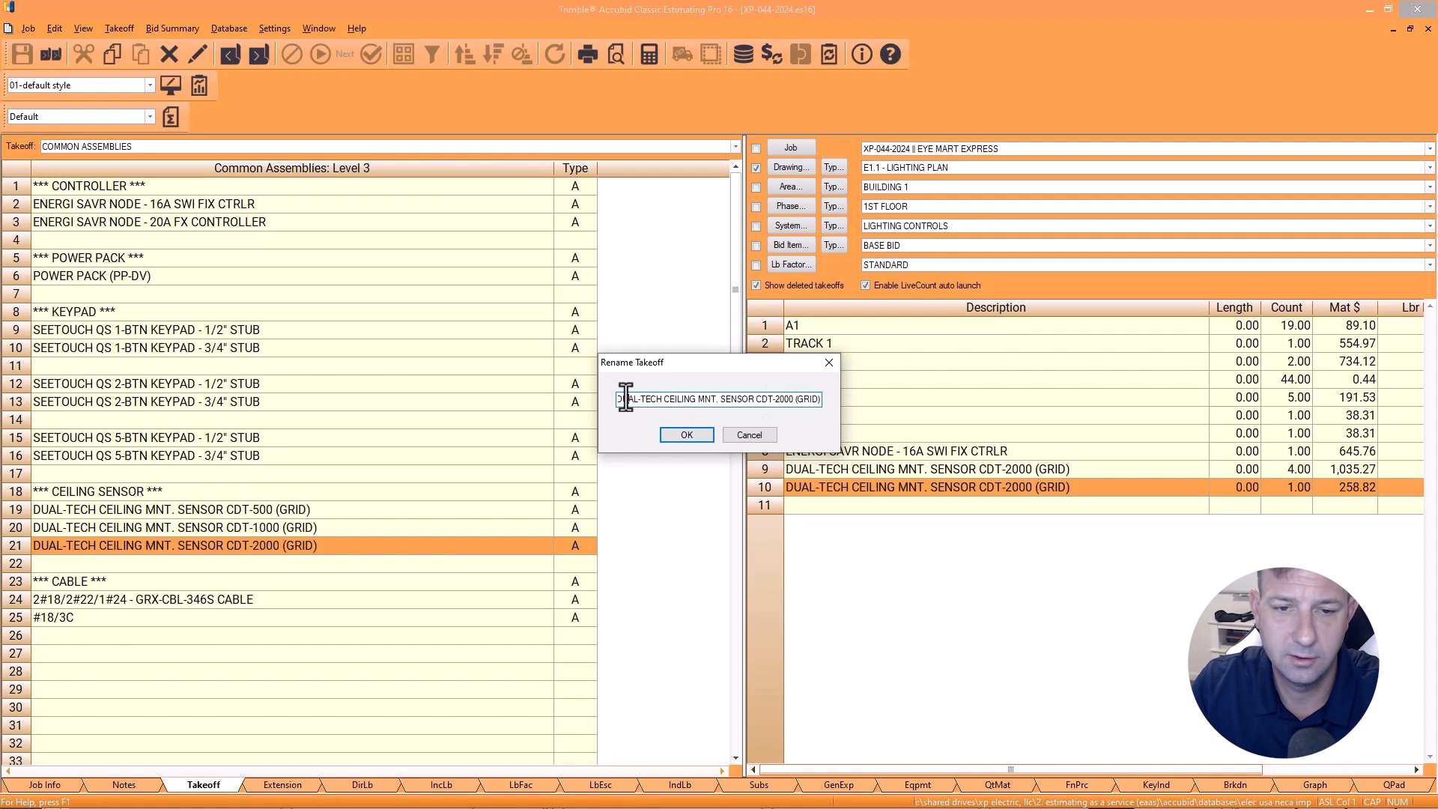
key("ctrl+a")
type("VACANCY SENSOR")
key("Return")
Step: Highlight the upper three LOS-CDT-2000-WH sensors and their OS tags in LiveCount's lighting controls diagram, committing each mark
double_click(156, 600)
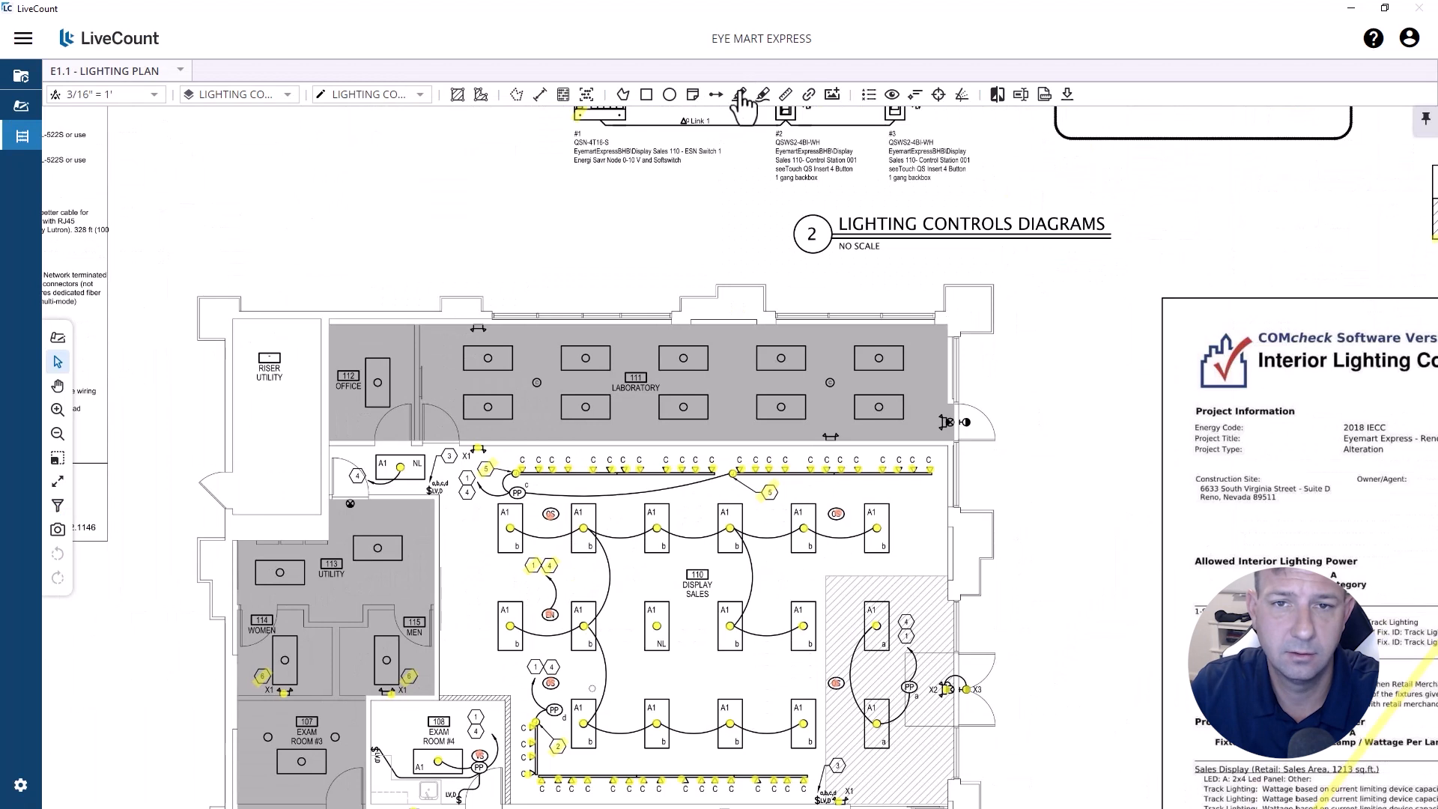
left_click(739, 94)
mouse_move(554, 260)
left_mouse_down()
mouse_move(590, 287)
mouse_move(615, 347)
mouse_move(592, 400)
mouse_move(611, 472)
left_mouse_up()
left_click(739, 95)
left_click(739, 95)
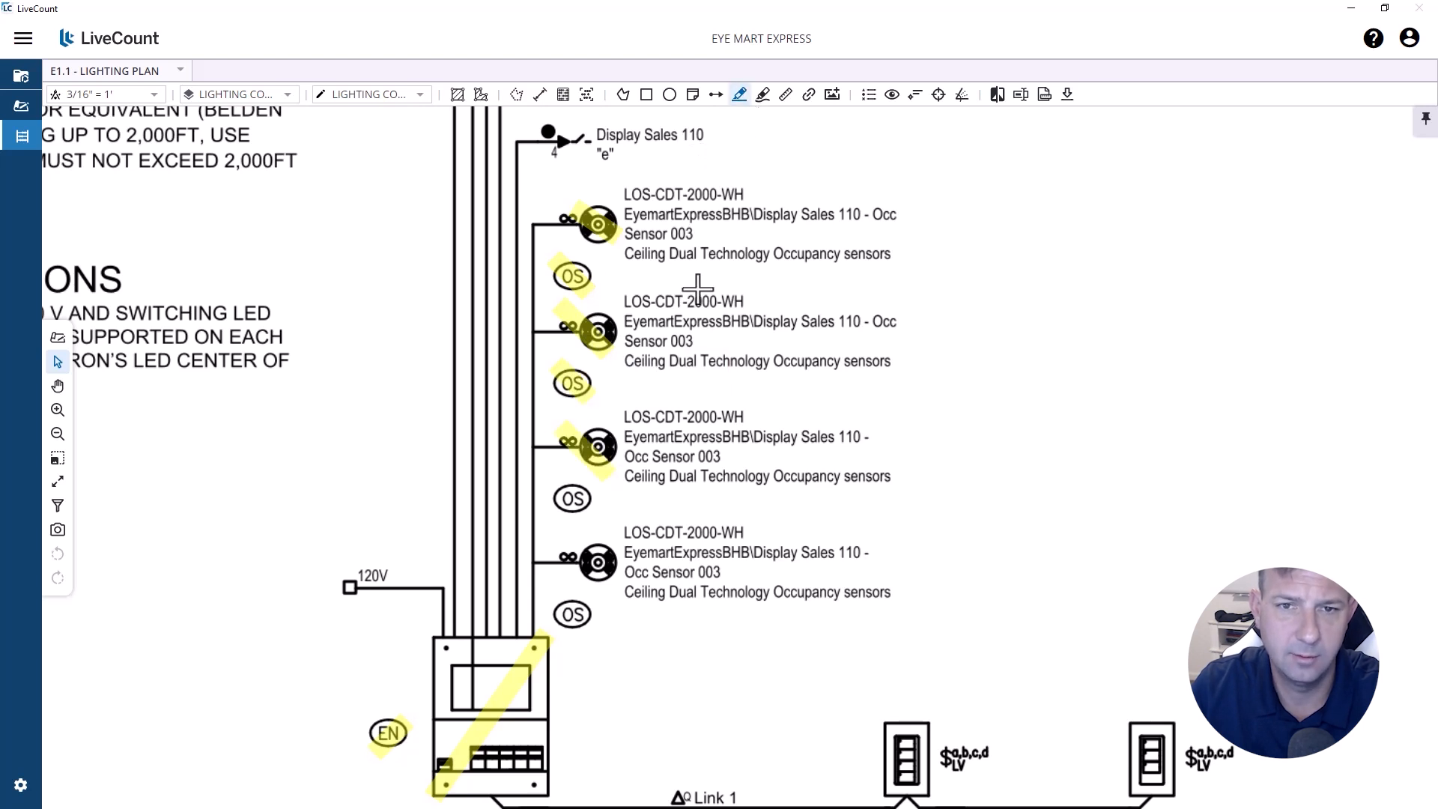
right_click(576, 509)
left_click(610, 521)
Step: Highlight the lowest LOS-CDT-2000-WH sensor and its OS tag in the Display Sales controls diagram, committing each mark
left_click(745, 95)
mouse_move(551, 535)
left_mouse_down()
mouse_move(614, 600)
mouse_move(594, 630)
left_mouse_up()
right_click(592, 628)
left_click(622, 643)
left_click(716, 95)
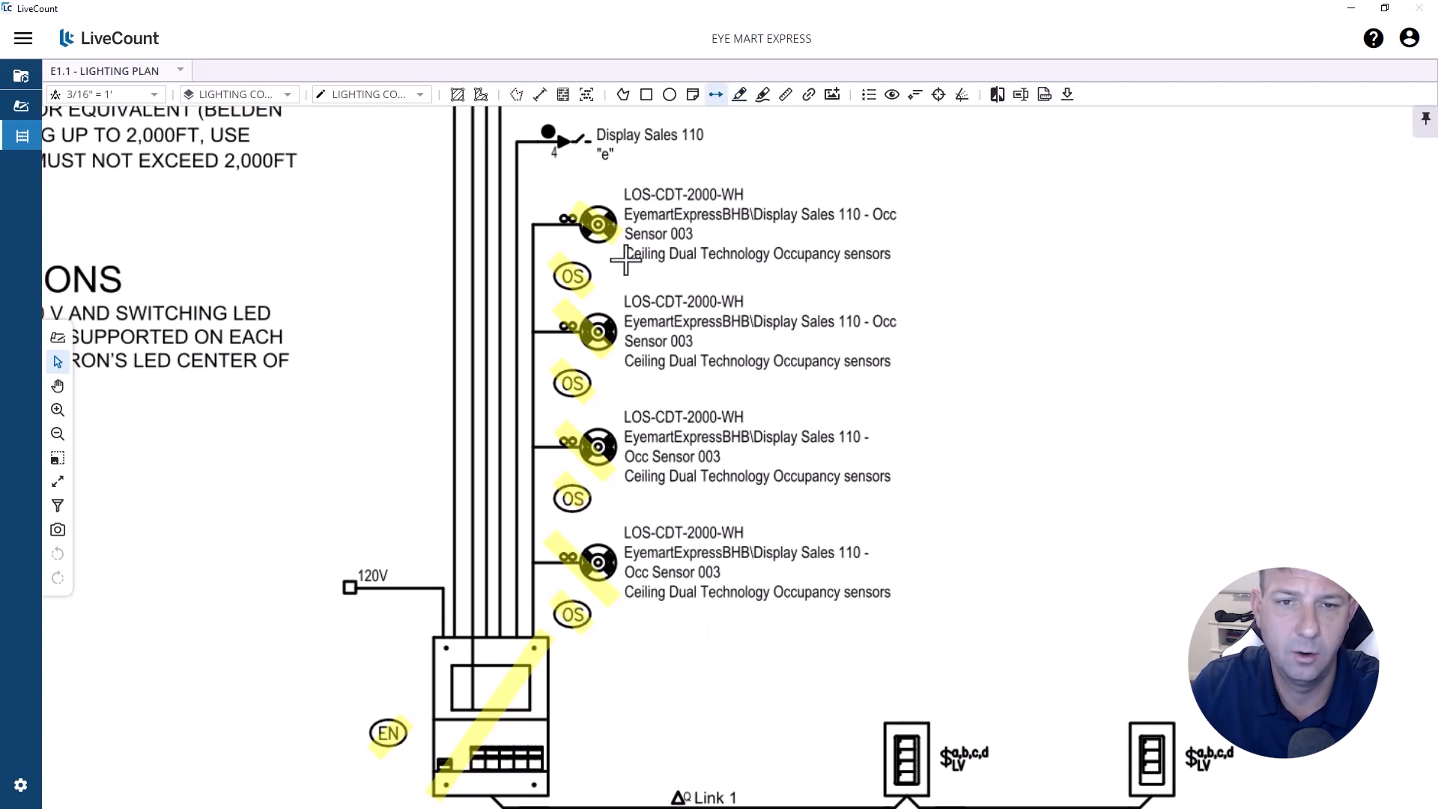
left_click(741, 95)
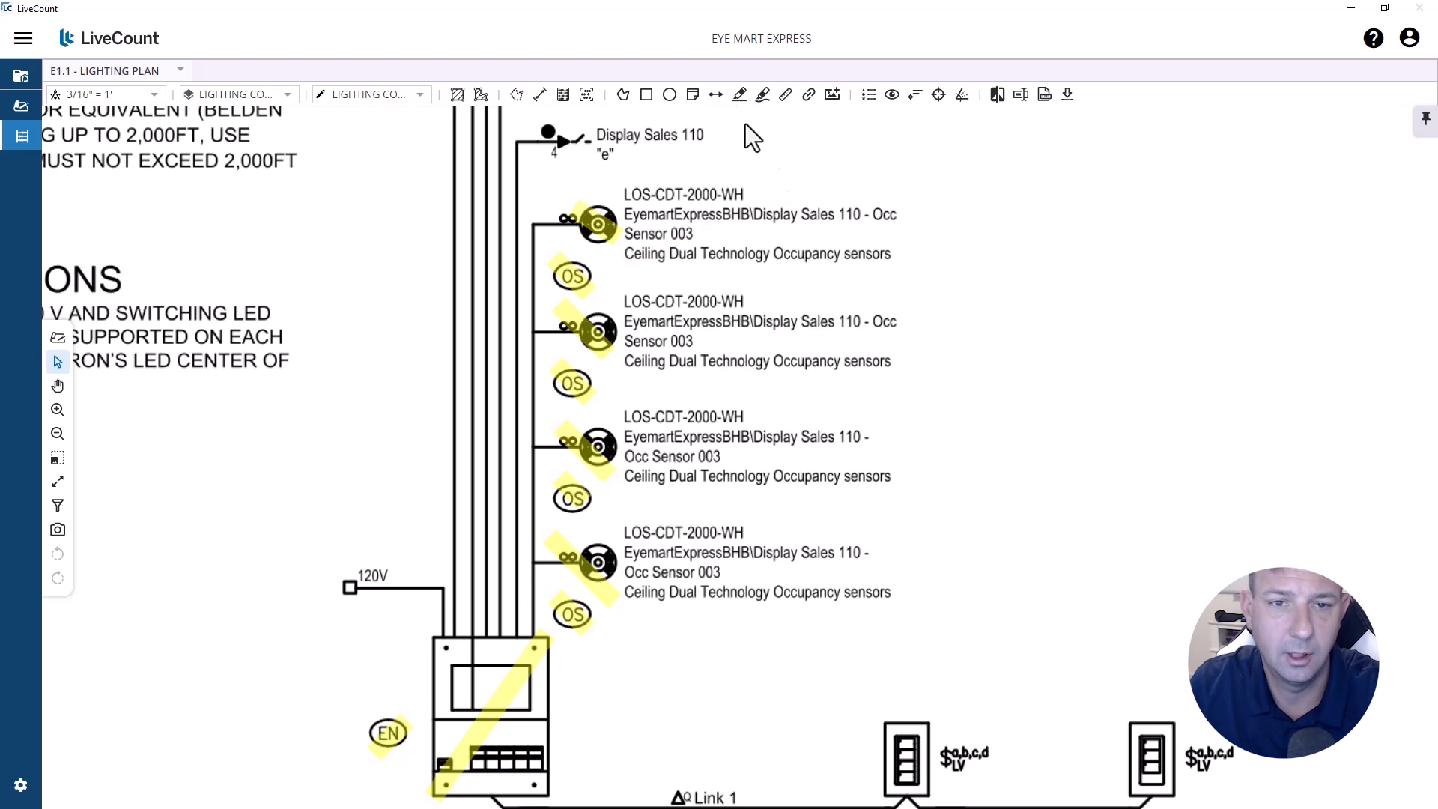
Step: Highlight the LOS-CDT-2000-WH ceiling sensor tagged VS in the Exam Room (TYPICAL) controls diagram
scroll(745, 123, "down", 1)
scroll(578, 217, "up", 6)
scroll(580, 219, "down", 9)
scroll(636, 385, "up", 4)
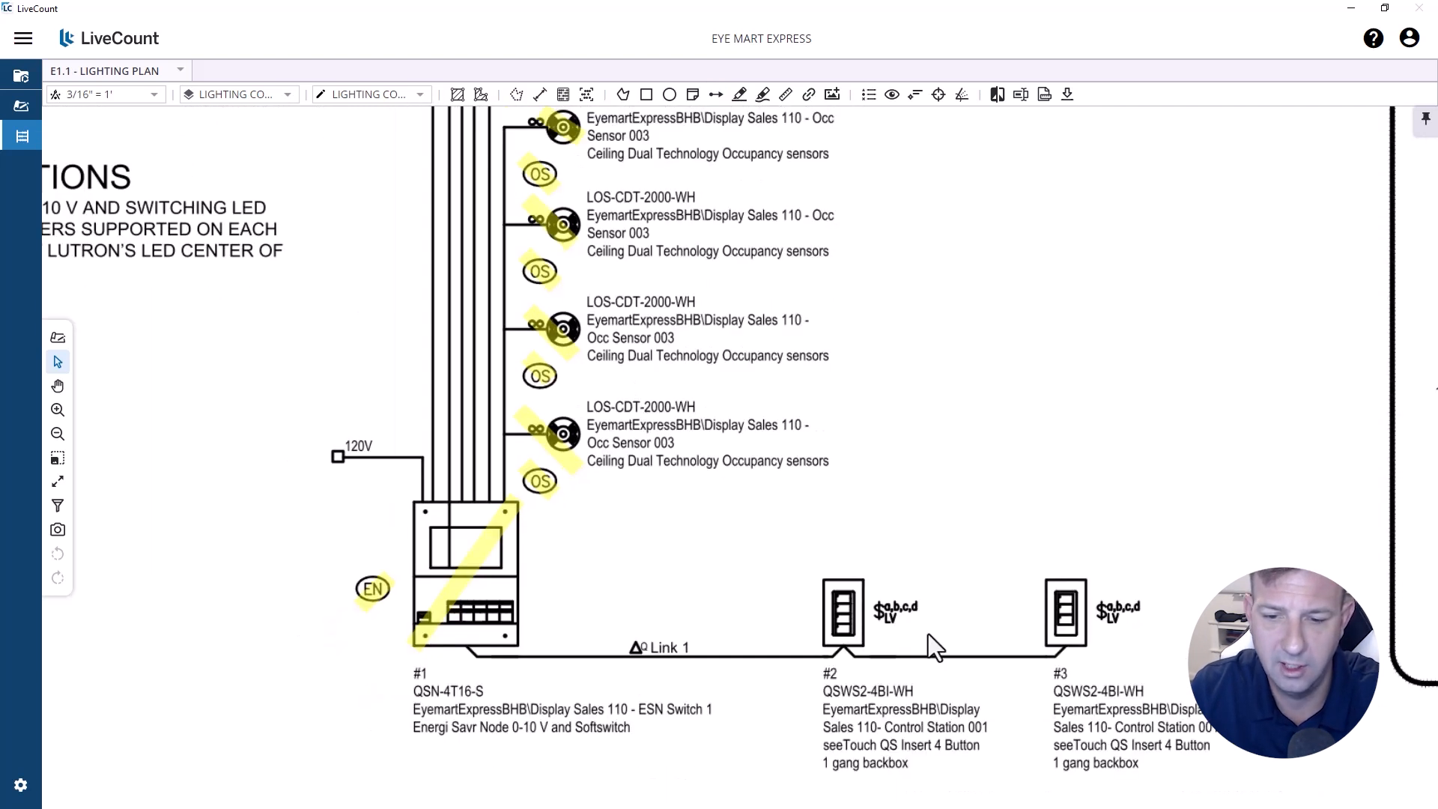
scroll(720, 540, "down", 4)
scroll(872, 555, "up", 3)
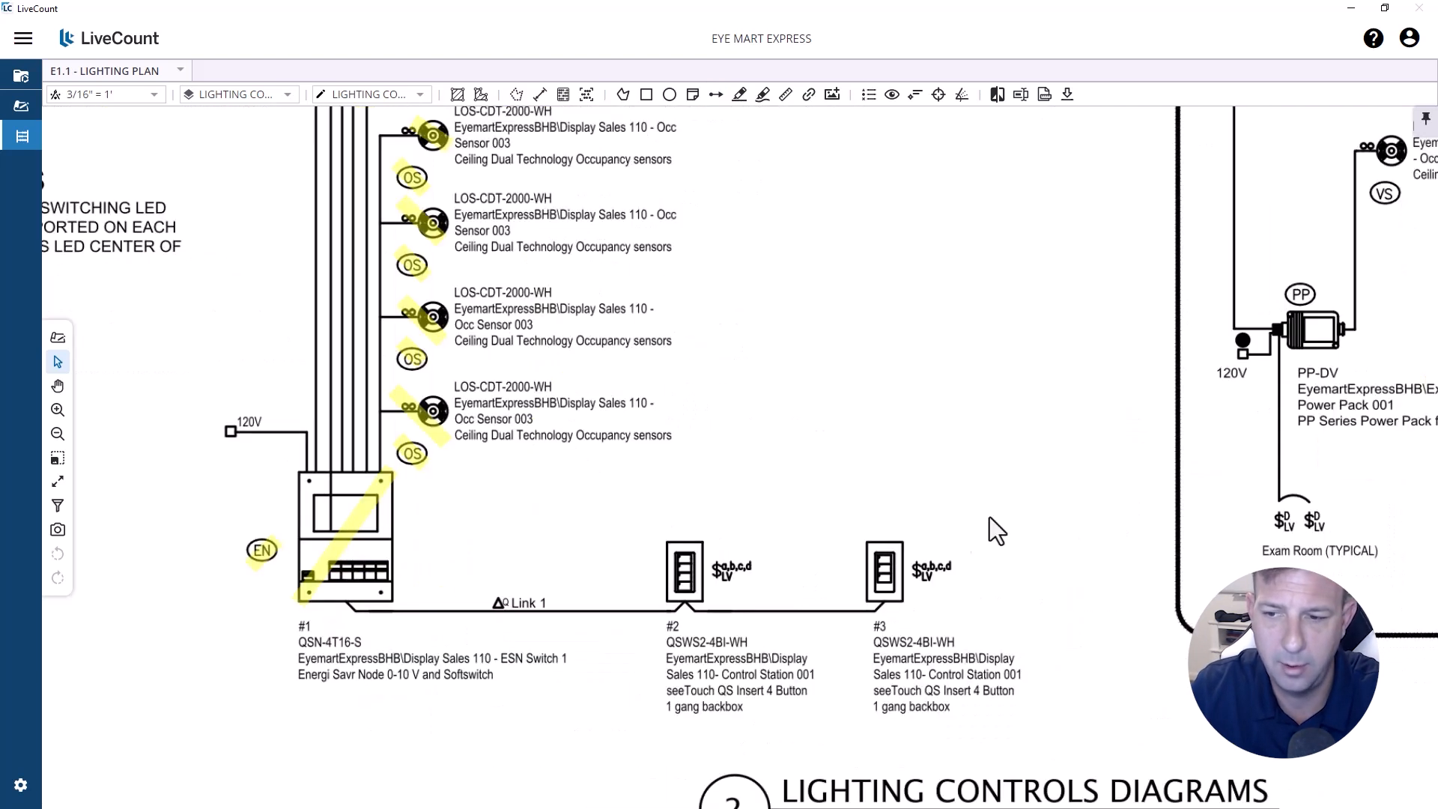
left_click_drag(990, 517, 532, 521)
left_click_drag(929, 204, 917, 257)
key("h")
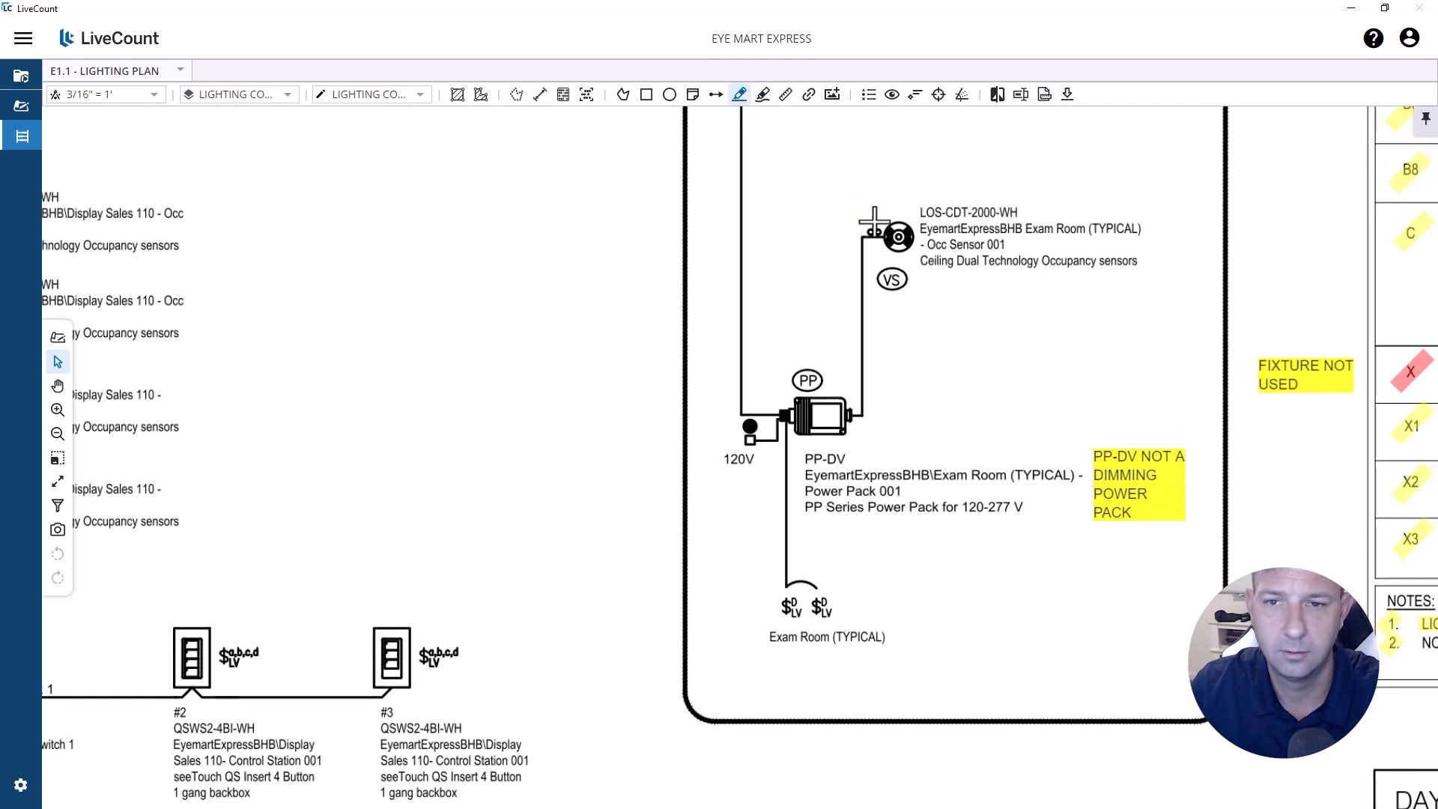
left_click(740, 96)
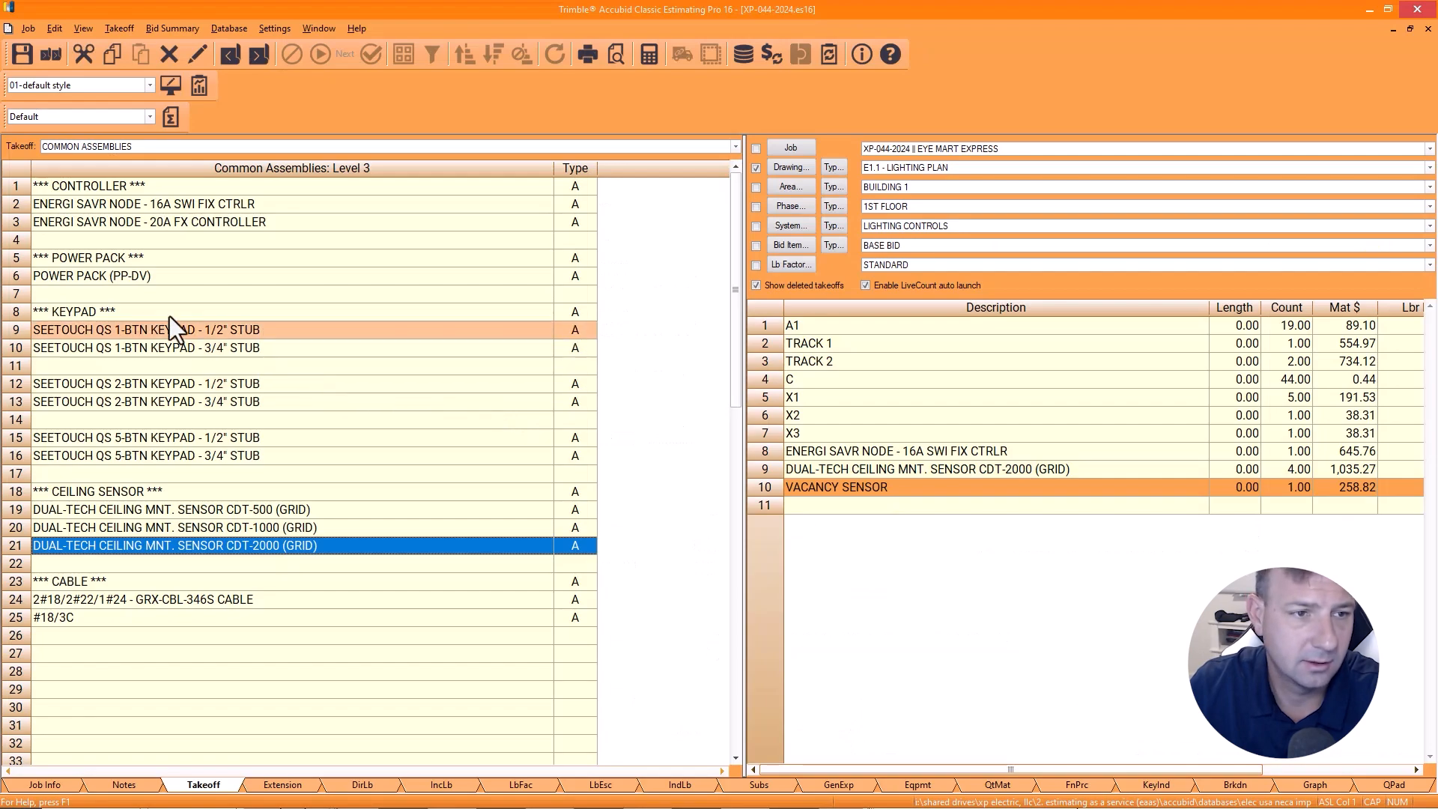
Step: From Accubid, take off four POWER PACK (PP-DV) assemblies at the PP symbols in Display Sales and Exam Room #4
double_click(133, 277)
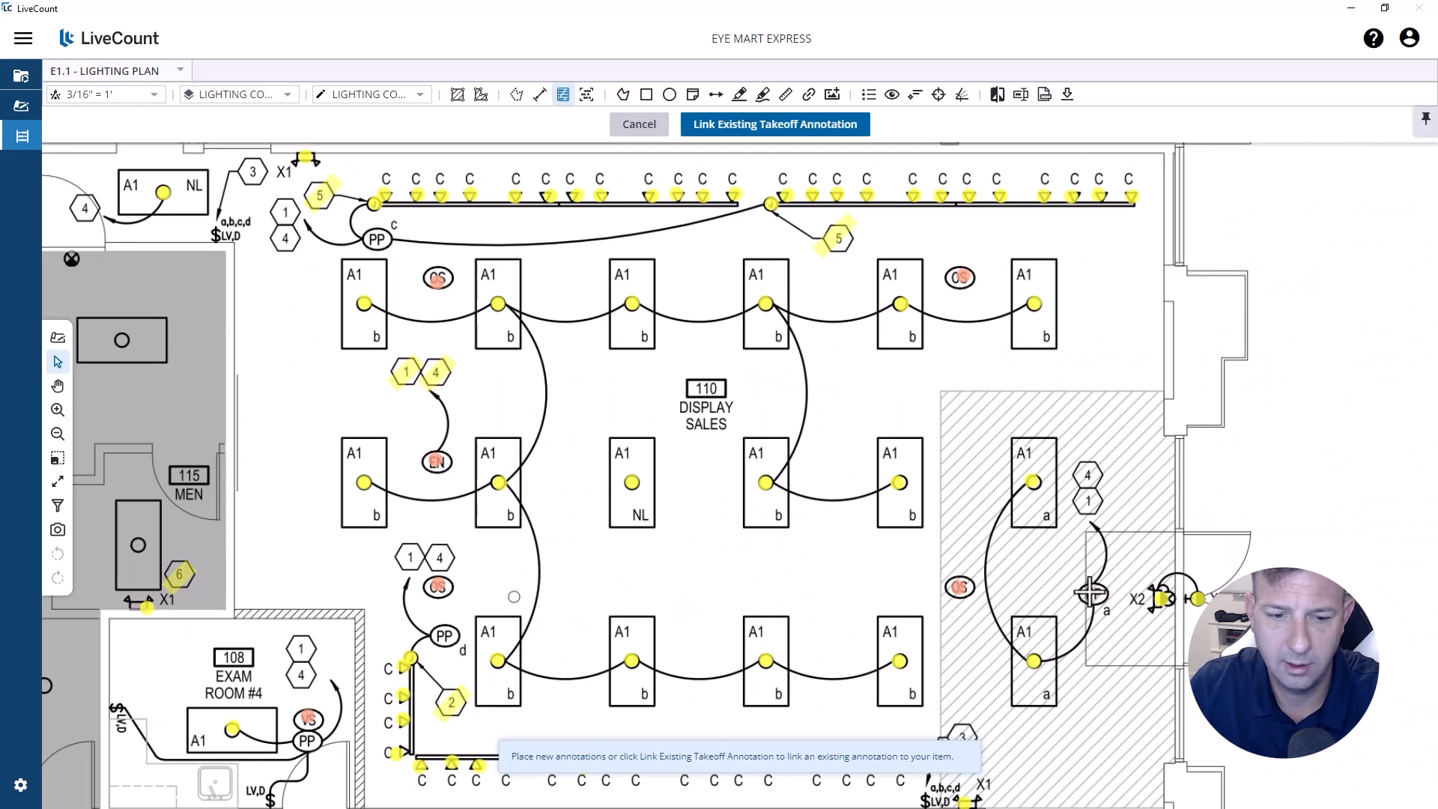
left_click(1091, 594)
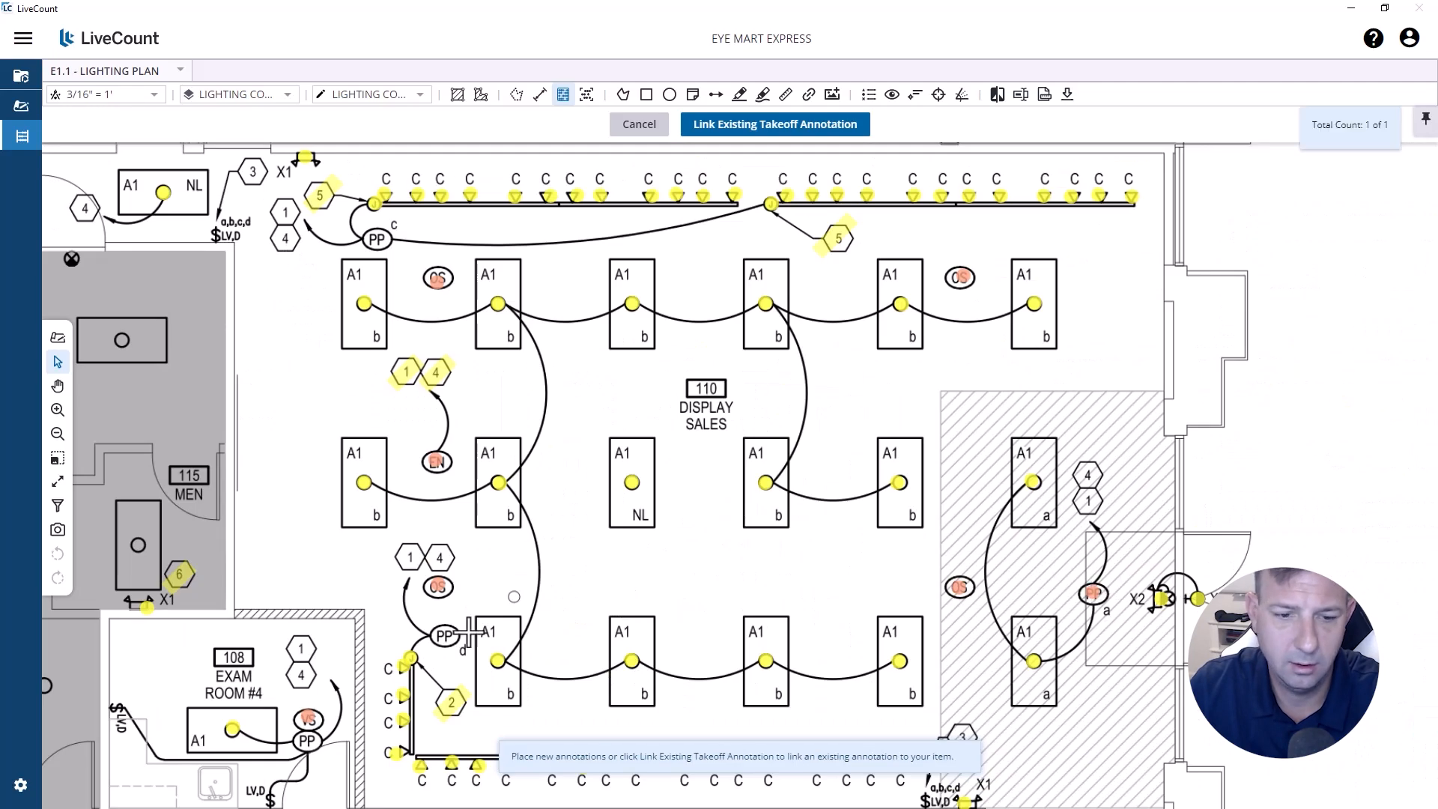
left_click(376, 239)
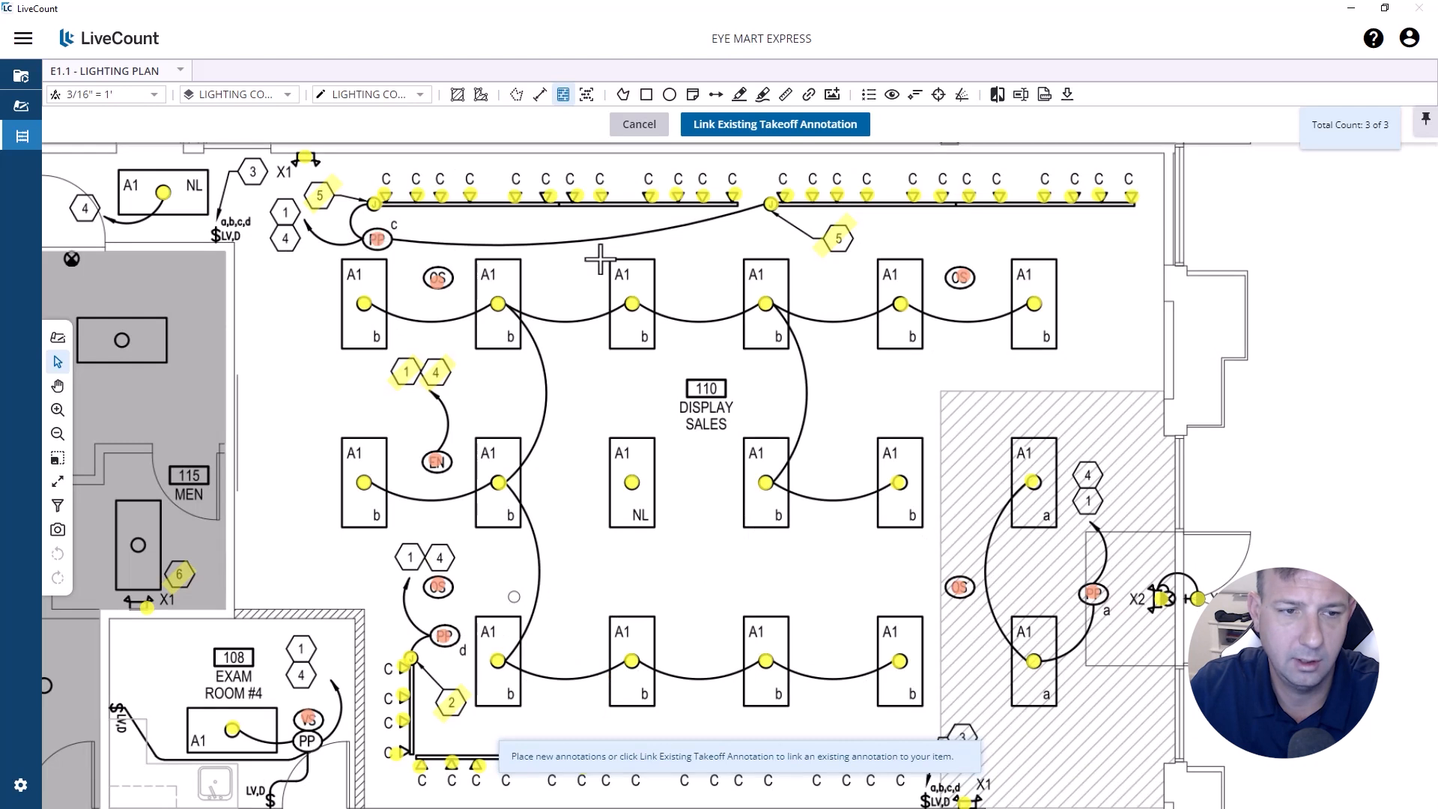
scroll(624, 267, "down", 2)
scroll(398, 638, "up", 4)
scroll(489, 643, "down", 4)
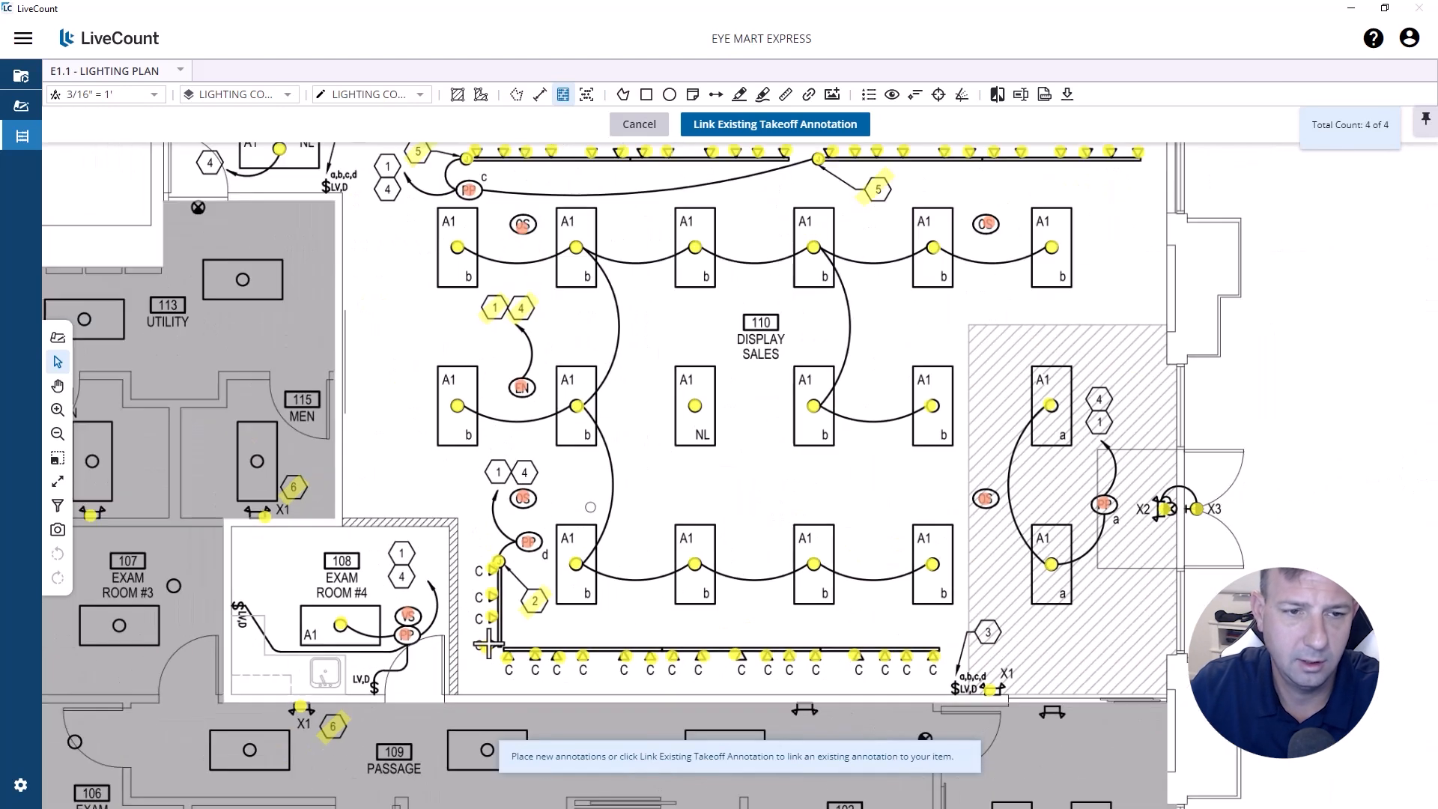
scroll(517, 569, "down", 1)
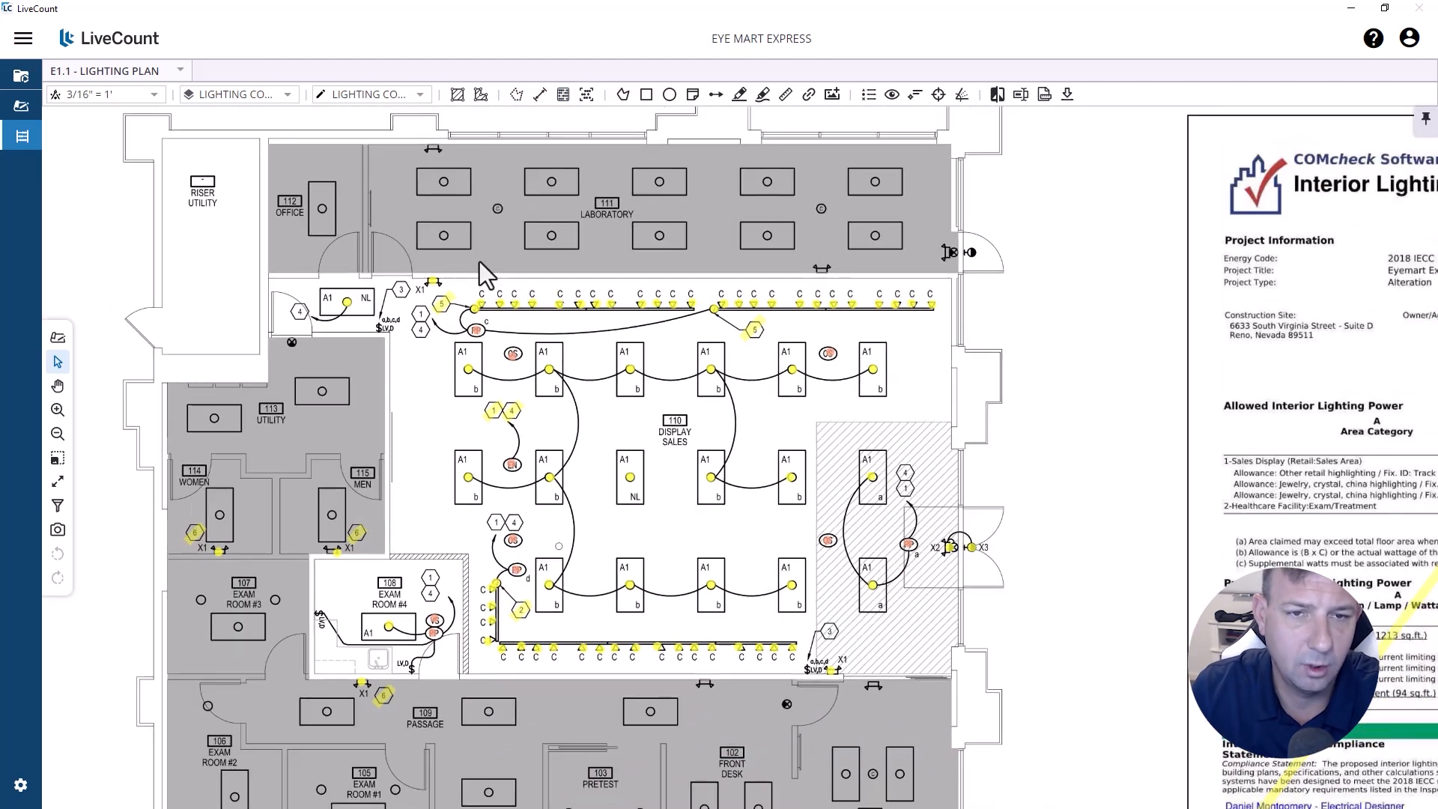
Step: Highlight keynote symbols 1 and 4 beside power pack c in Display Sales, committing each mark
left_click(740, 95)
scroll(547, 251, "up", 3)
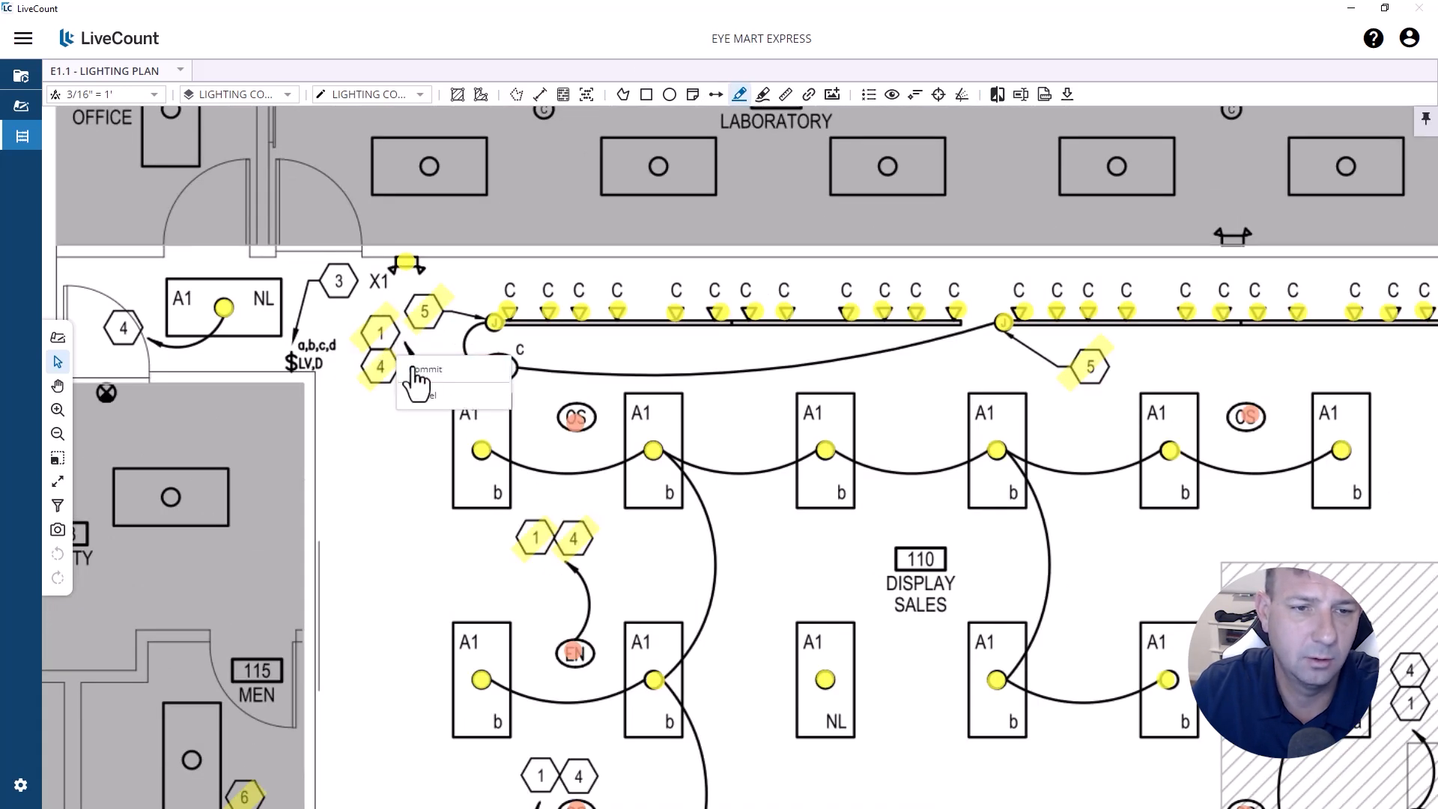
scroll(411, 379, "down", 2)
scroll(585, 652, "down", 1)
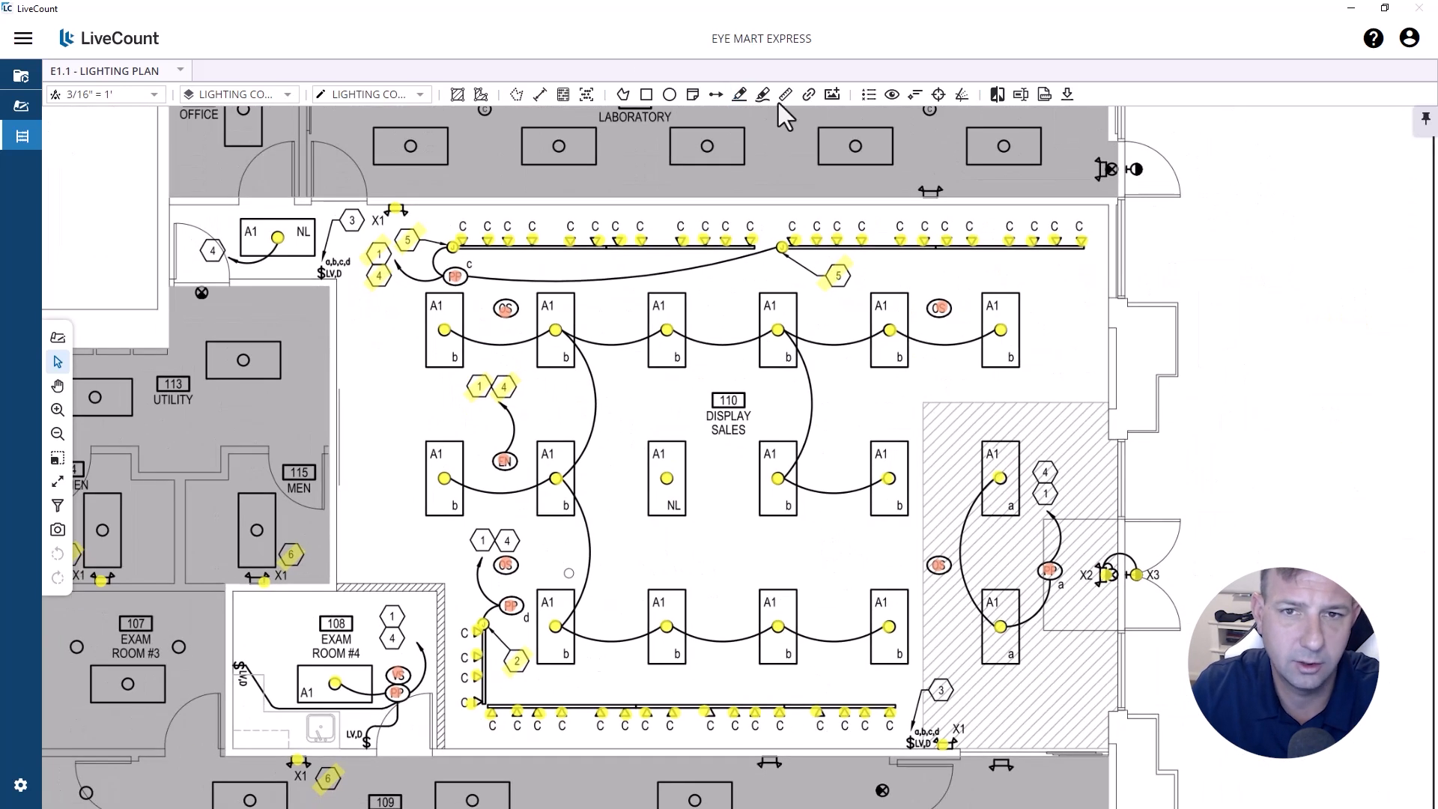
Step: Highlight keynote symbols 1 and 4 above power pack d in Display Sales, committing each mark
left_click(739, 94)
scroll(476, 554, "up", 3)
left_click(471, 550)
left_click(502, 511)
right_click(502, 510)
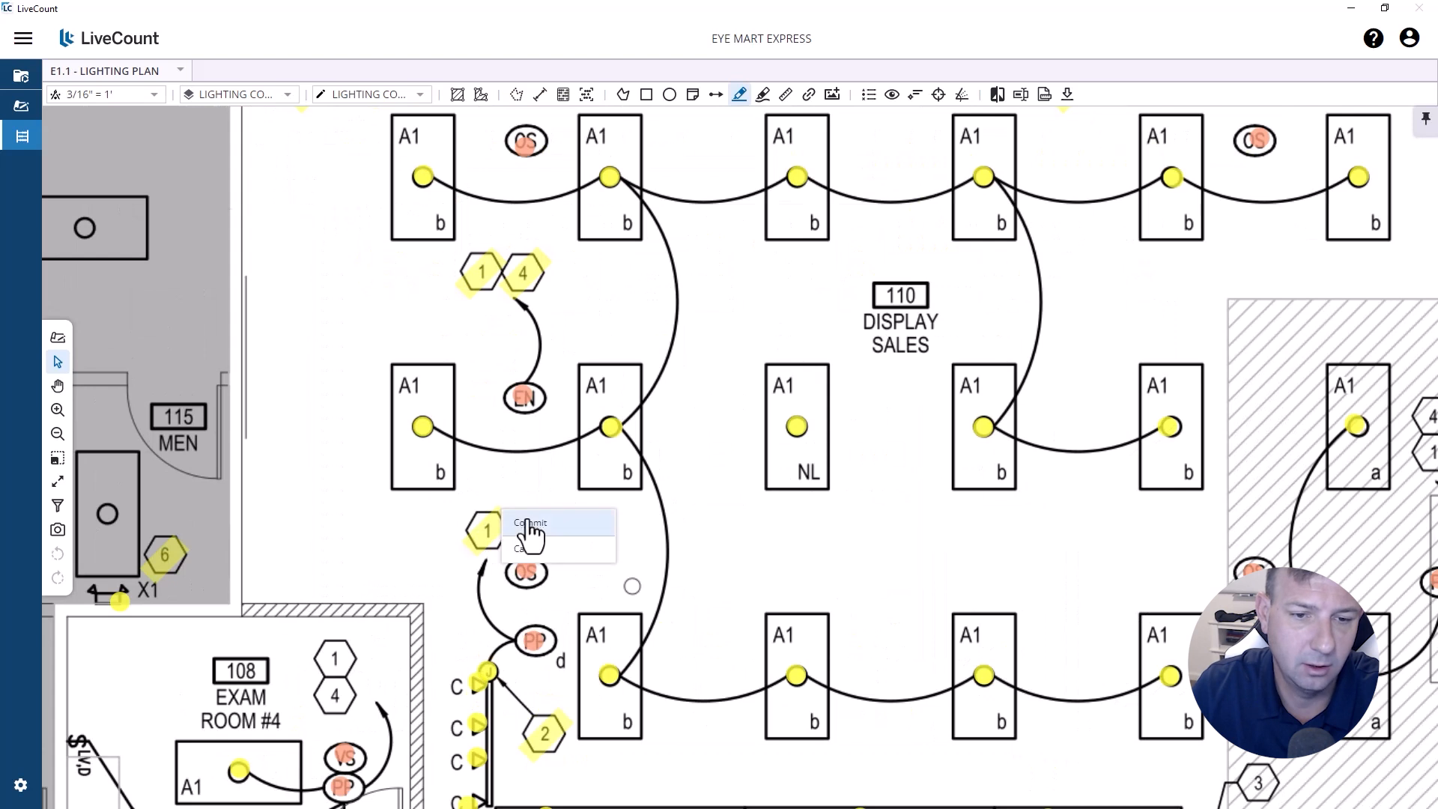
left_click(530, 524)
right_click(546, 514)
left_click(574, 528)
scroll(500, 484, "down", 4)
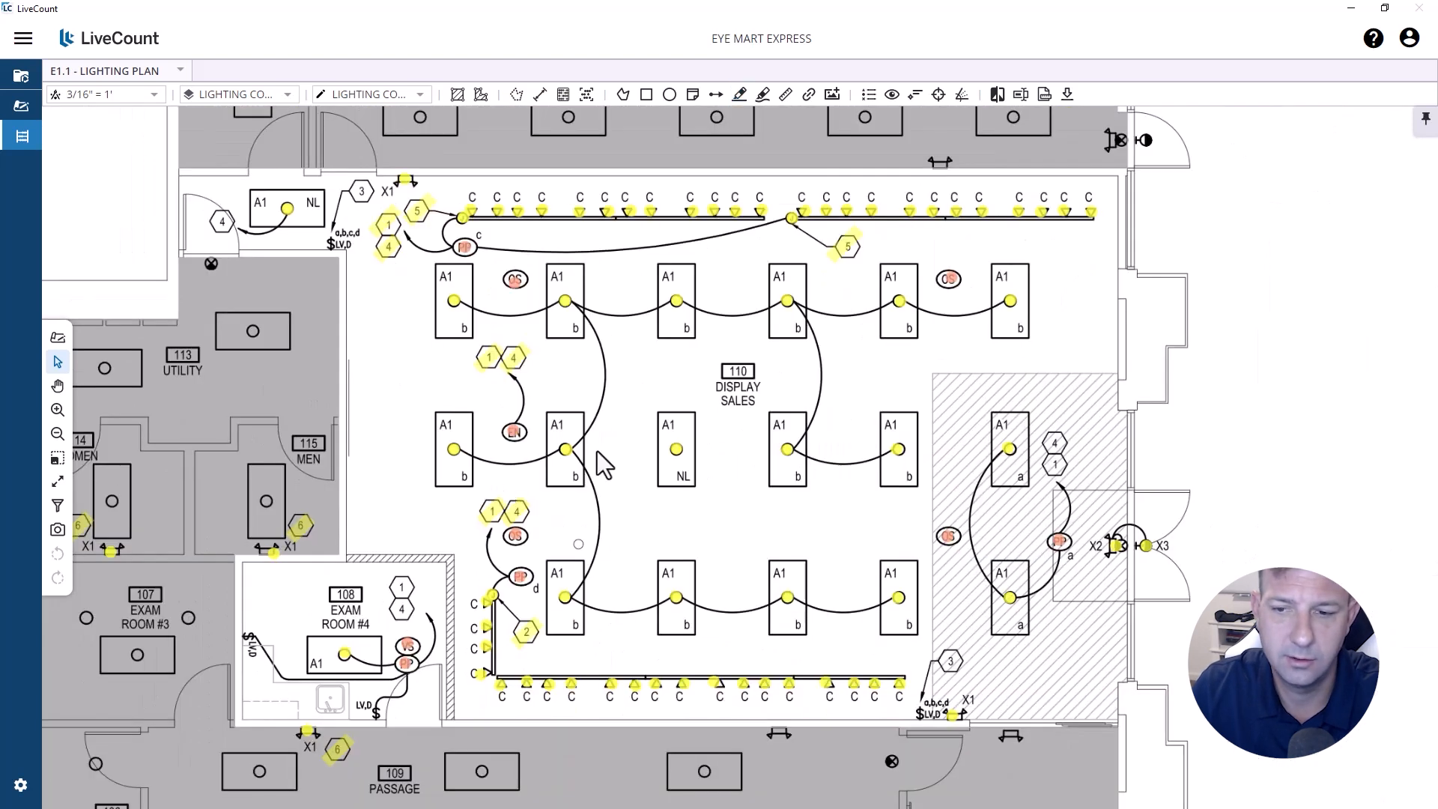
Step: Highlight keynote symbols 4 and 1 above power pack a in the hatched entrance area, committing each mark
left_click(740, 94)
scroll(1028, 463, "up", 3)
left_click(1051, 443)
right_click(1077, 413)
left_click(1106, 427)
left_click(740, 95)
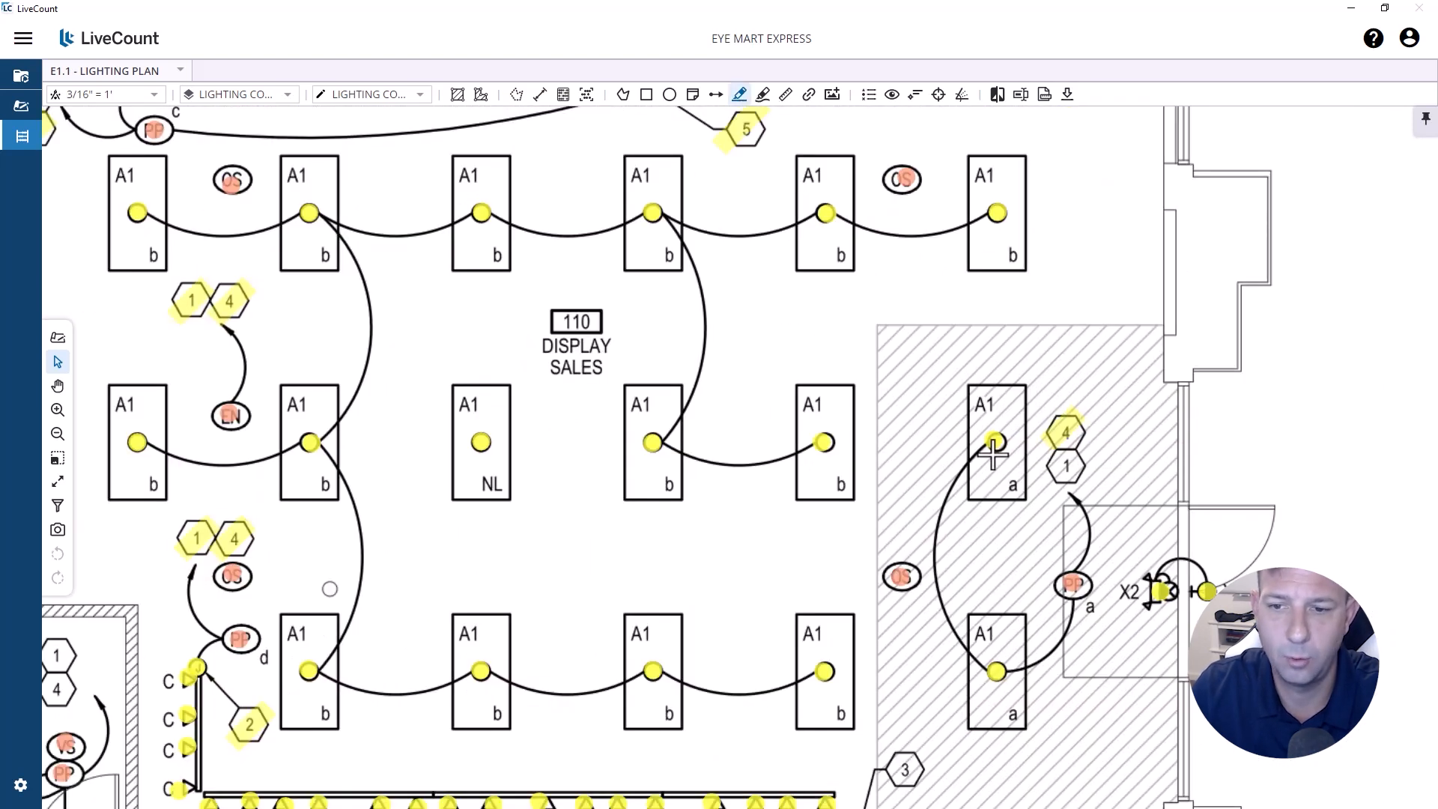
right_click(1077, 457)
left_click(1105, 471)
scroll(846, 446, "down", 3)
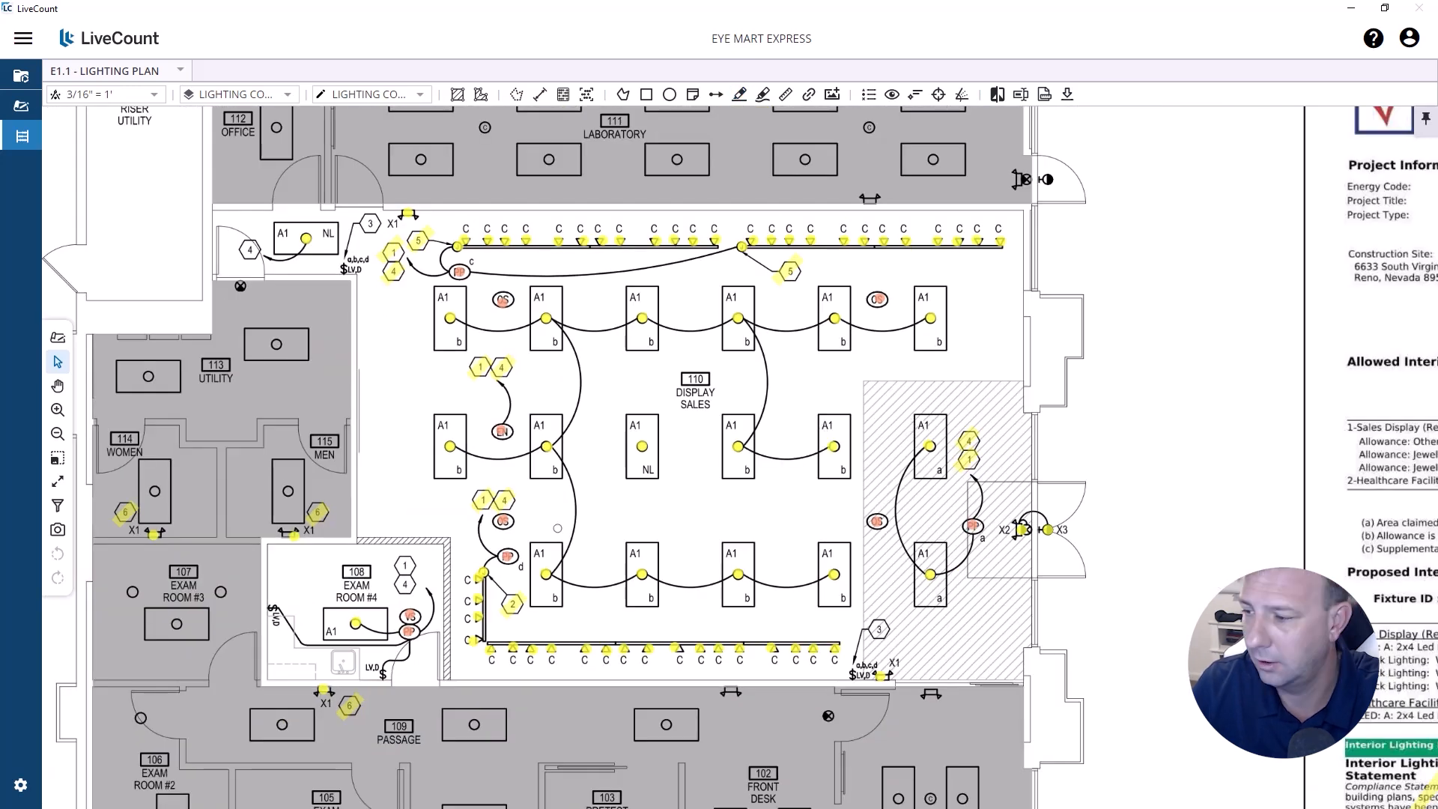
Step: From Accubid, take off two SEETOUCH QS 5-BTN KEYPAD - 1/2" STUB assemblies at the a,b,c,d low-voltage switch symbols in Display Sales
key("alt+Tab")
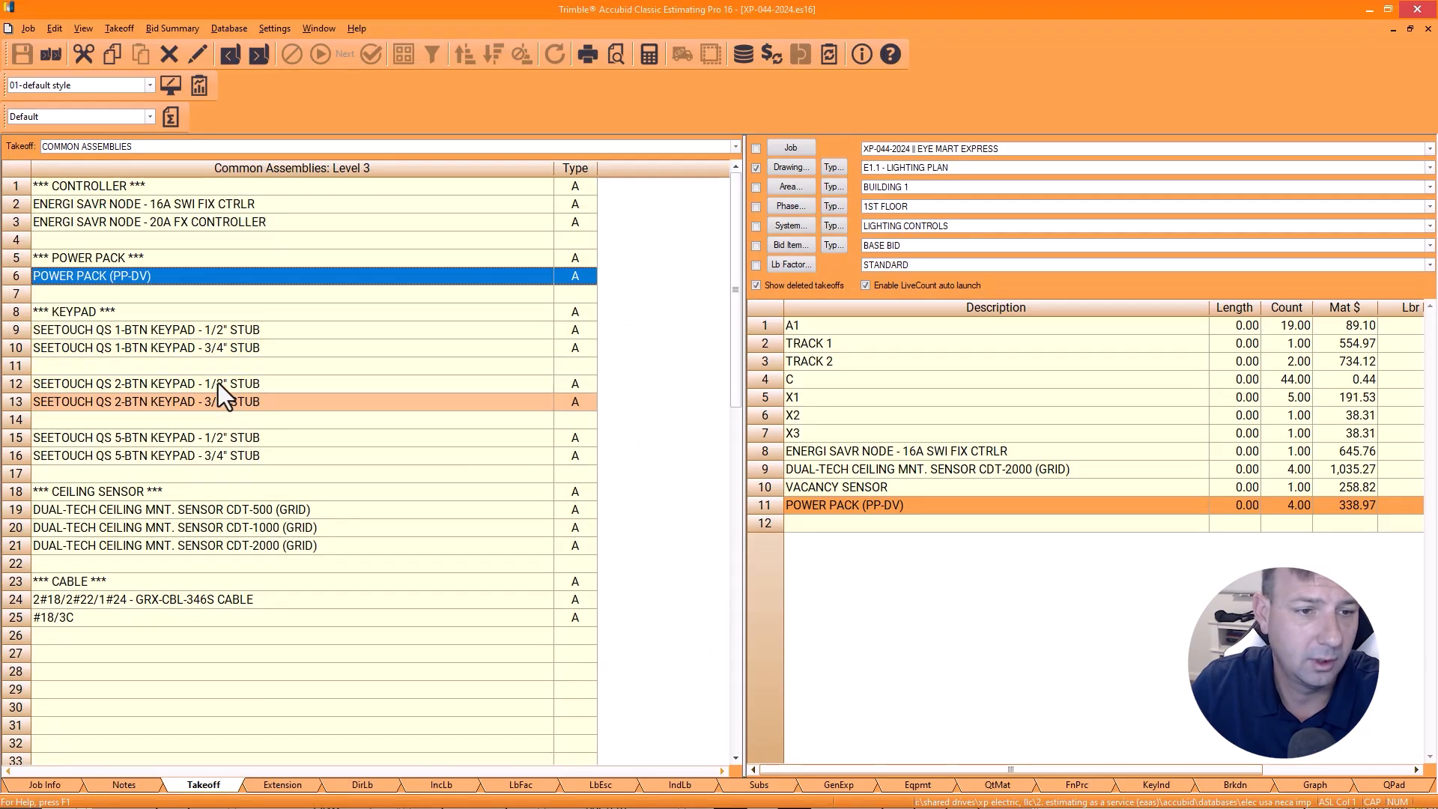
double_click(165, 440)
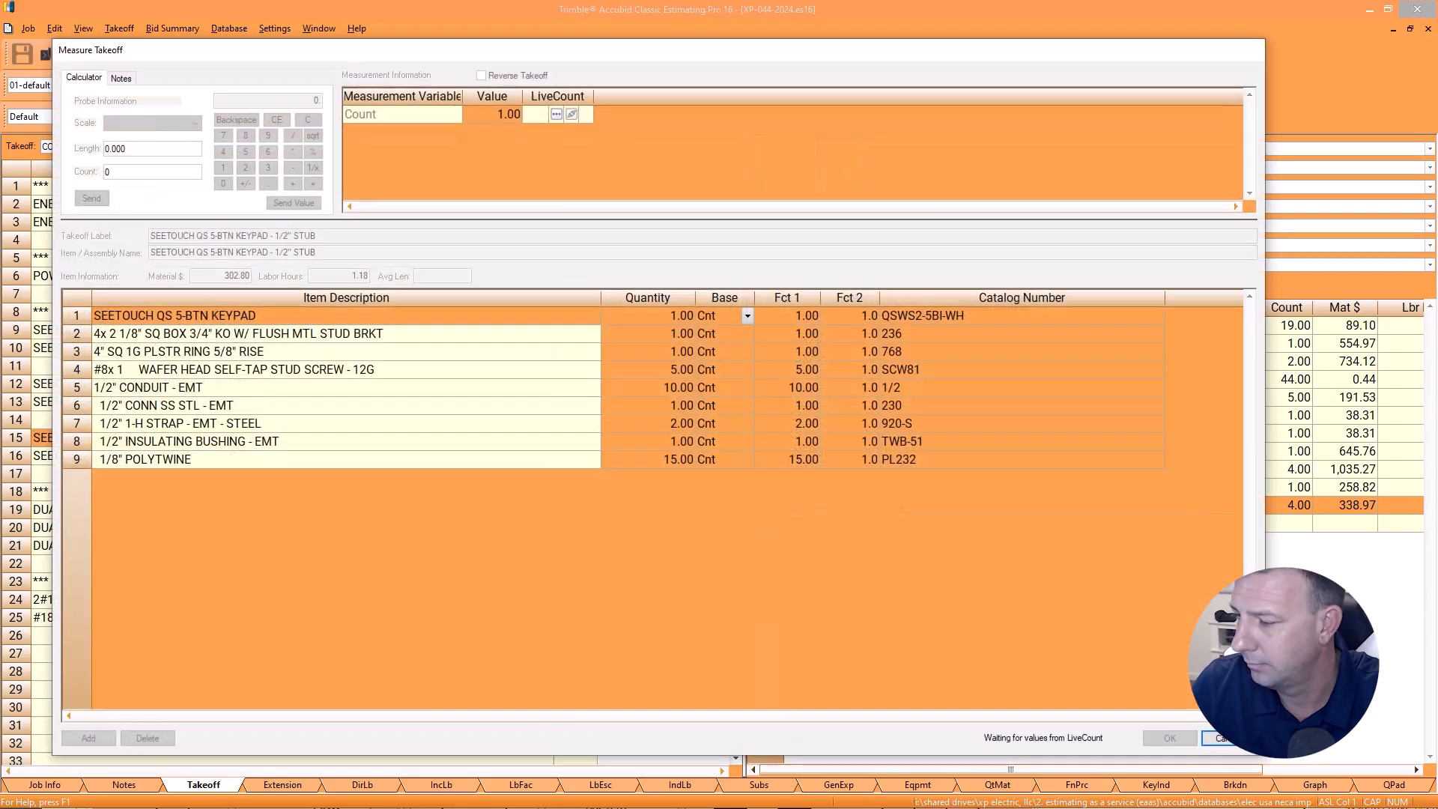
scroll(841, 734, "up", 1)
left_click(854, 660)
scroll(946, 666, "down", 3)
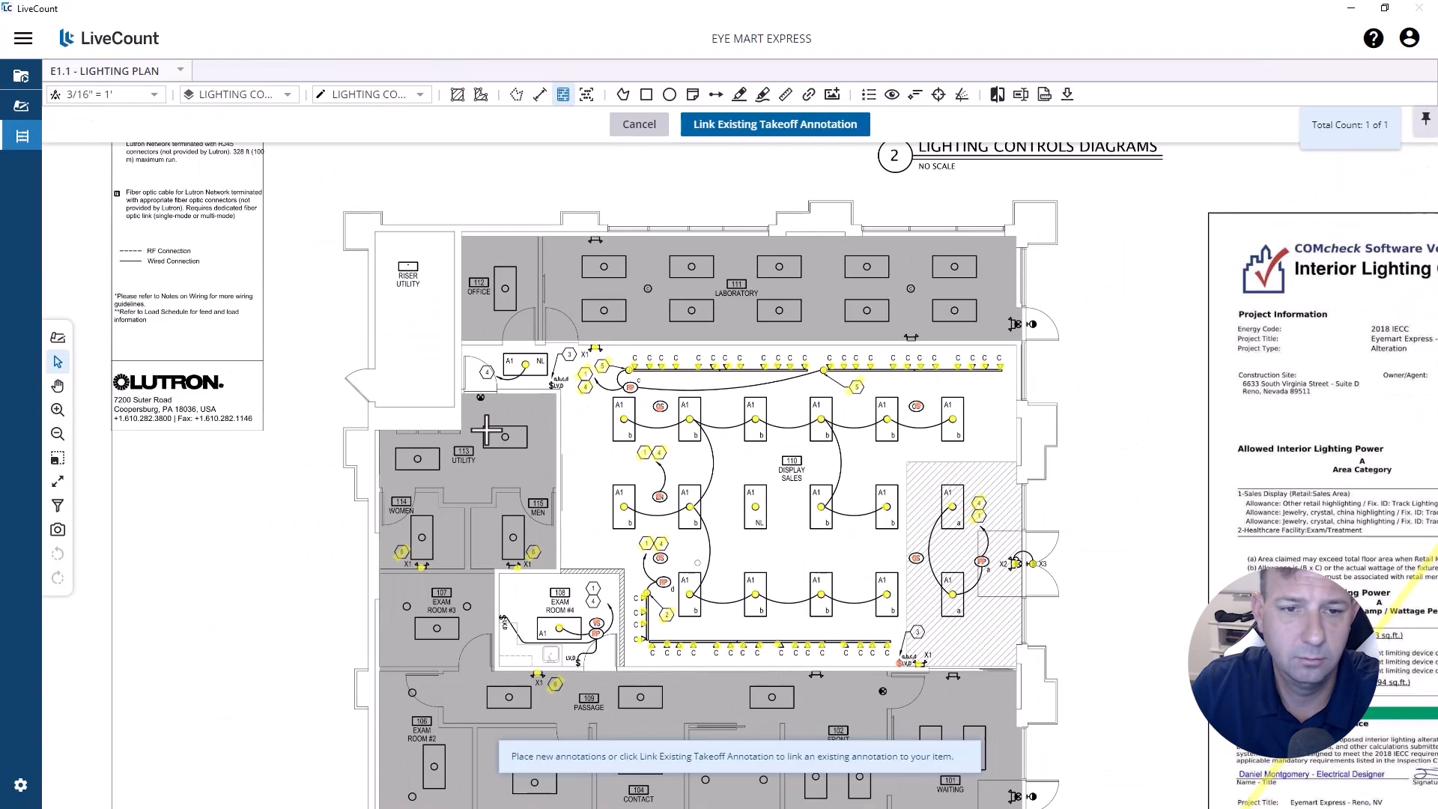
scroll(488, 423, "up", 4)
left_click(650, 358)
Step: Highlight both keynote 3 symbols beside the a,b,c,d low-voltage switches on the lighting plan, committing each mark
scroll(650, 358, "down", 3)
scroll(689, 303, "up", 3)
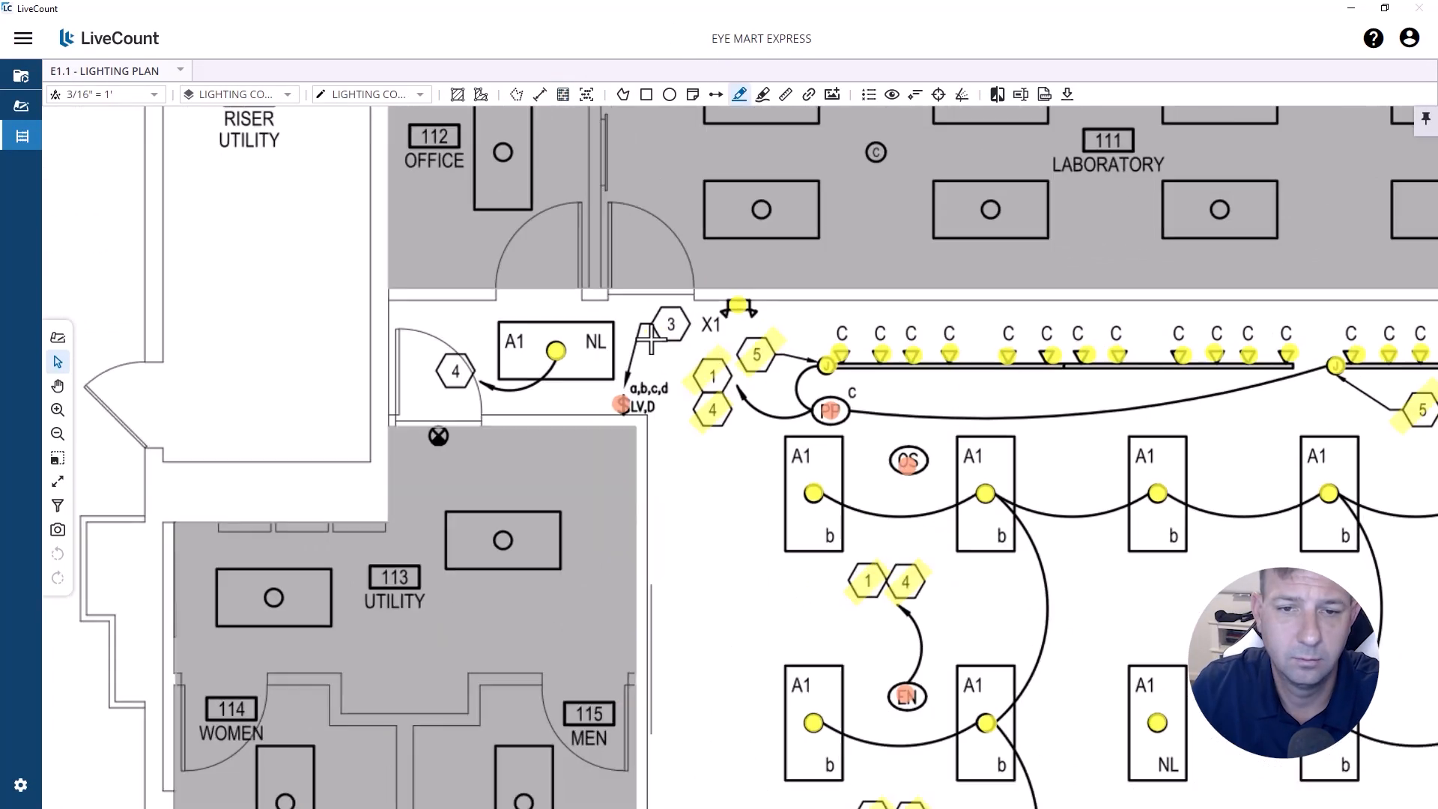
scroll(689, 303, "down", 3)
scroll(988, 528, "up", 3)
right_click(1000, 519)
left_click(1014, 534)
scroll(1014, 534, "down", 3)
Step: Delete the highlights on the keynote 4 symbols at power pack d, the EN device and power pack c, and return to Accubid
left_click(493, 366)
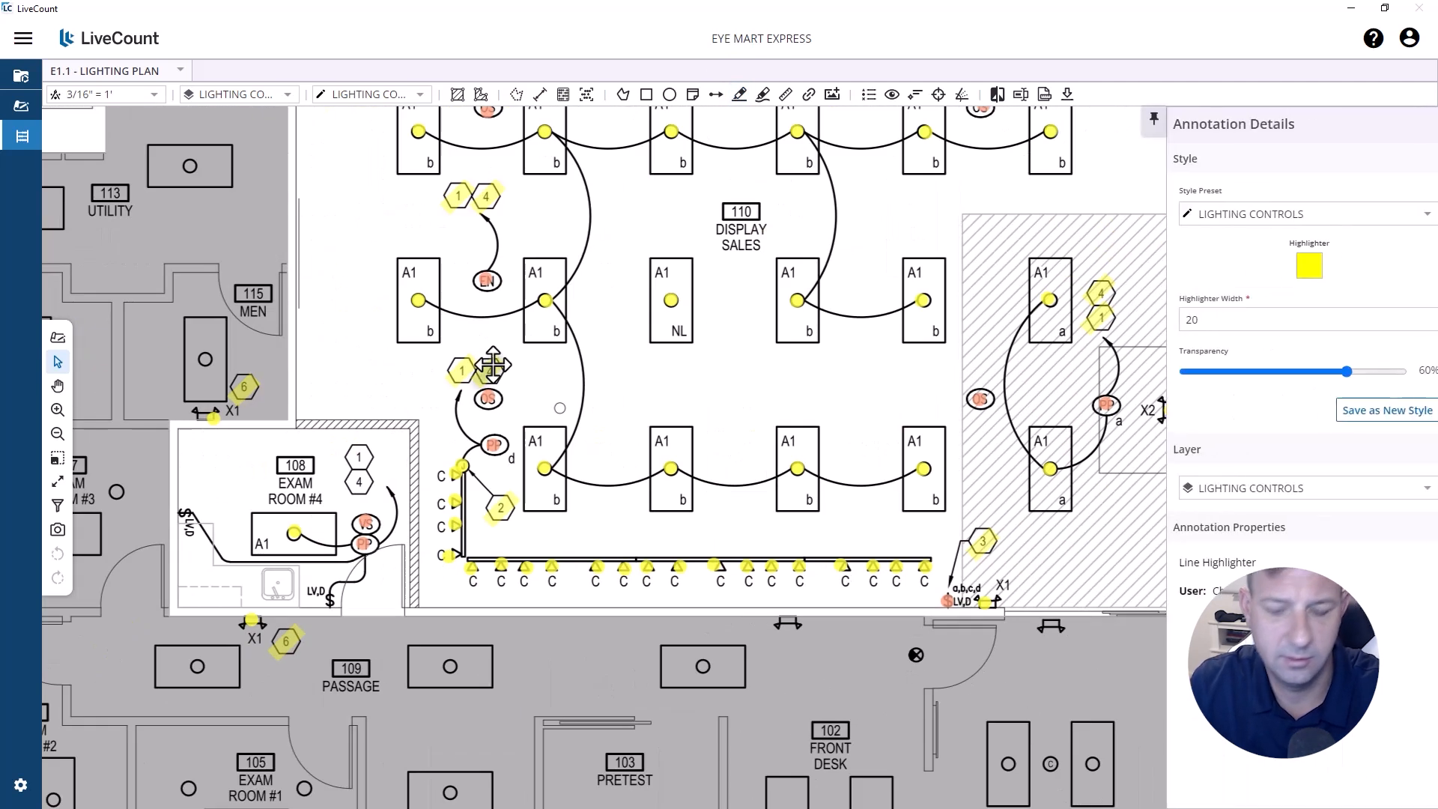
key("Delete")
left_click(492, 189)
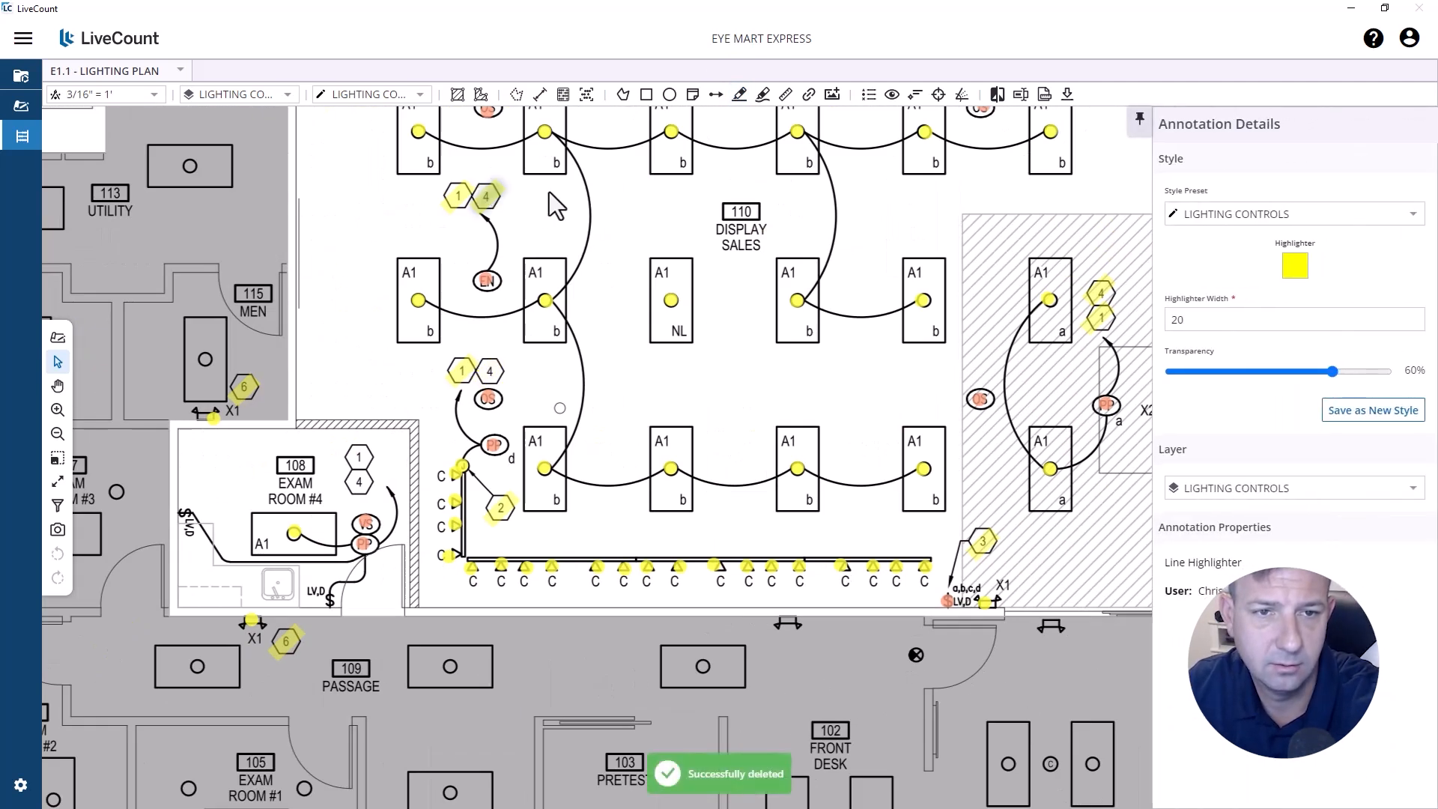
key("Delete")
left_click_drag(549, 194, 675, 512)
left_click(463, 388)
key("Delete")
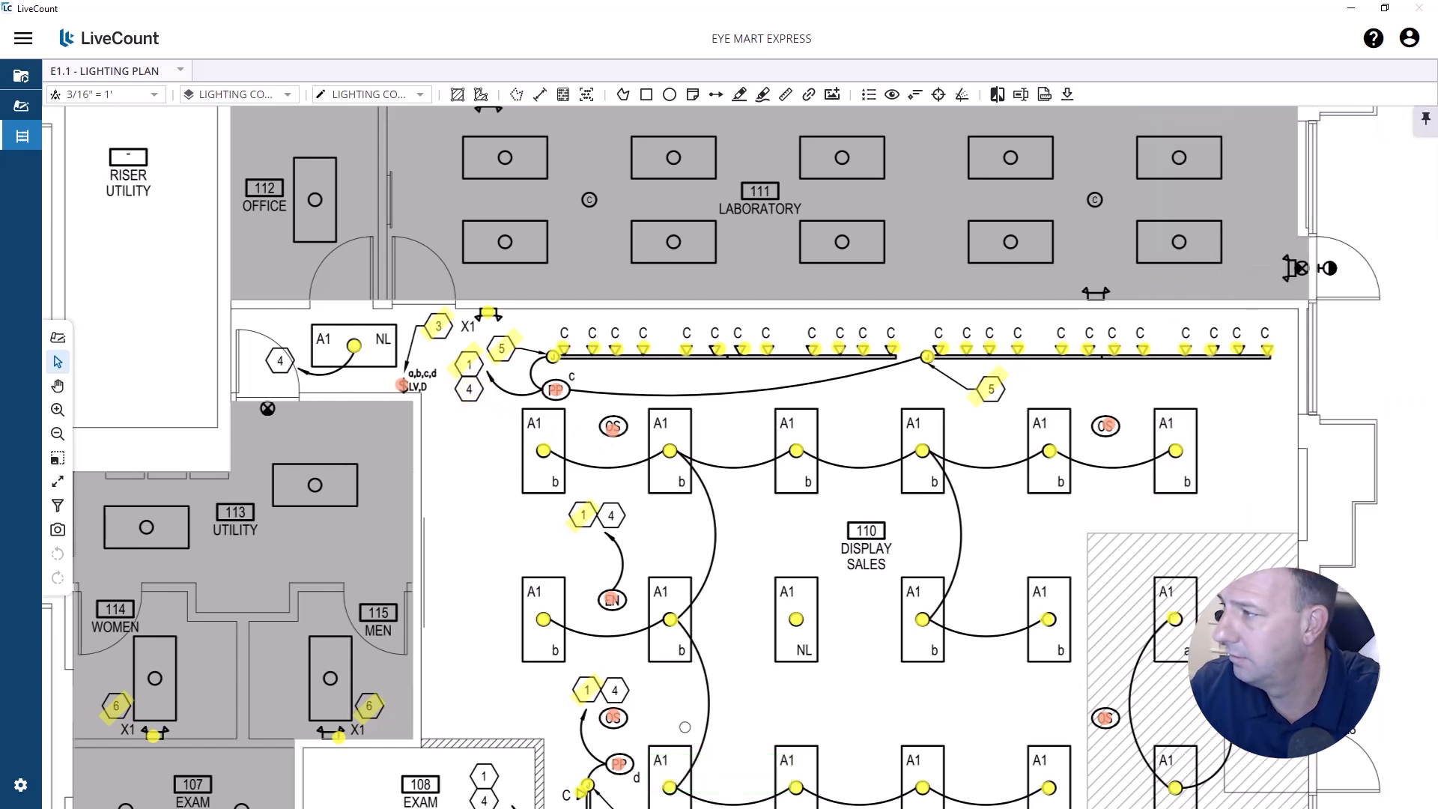
key("alt+Tab")
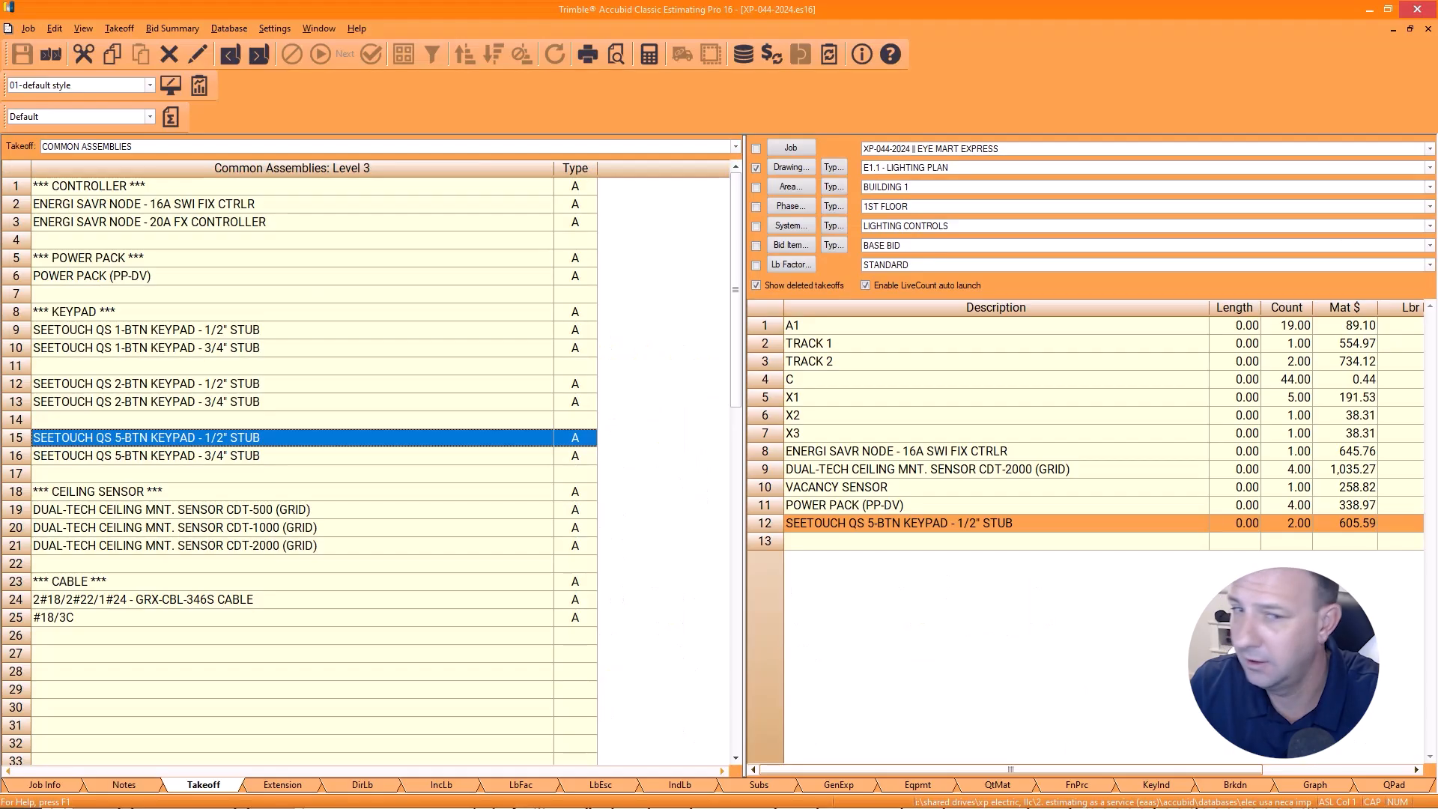
Step: Take off two SEETOUCH QS 1-BTN KEYPAD - 1/2" STUB assemblies at the LV,D switches in Exam Room #4, then highlight the room's keynote 1
double_click(209, 327)
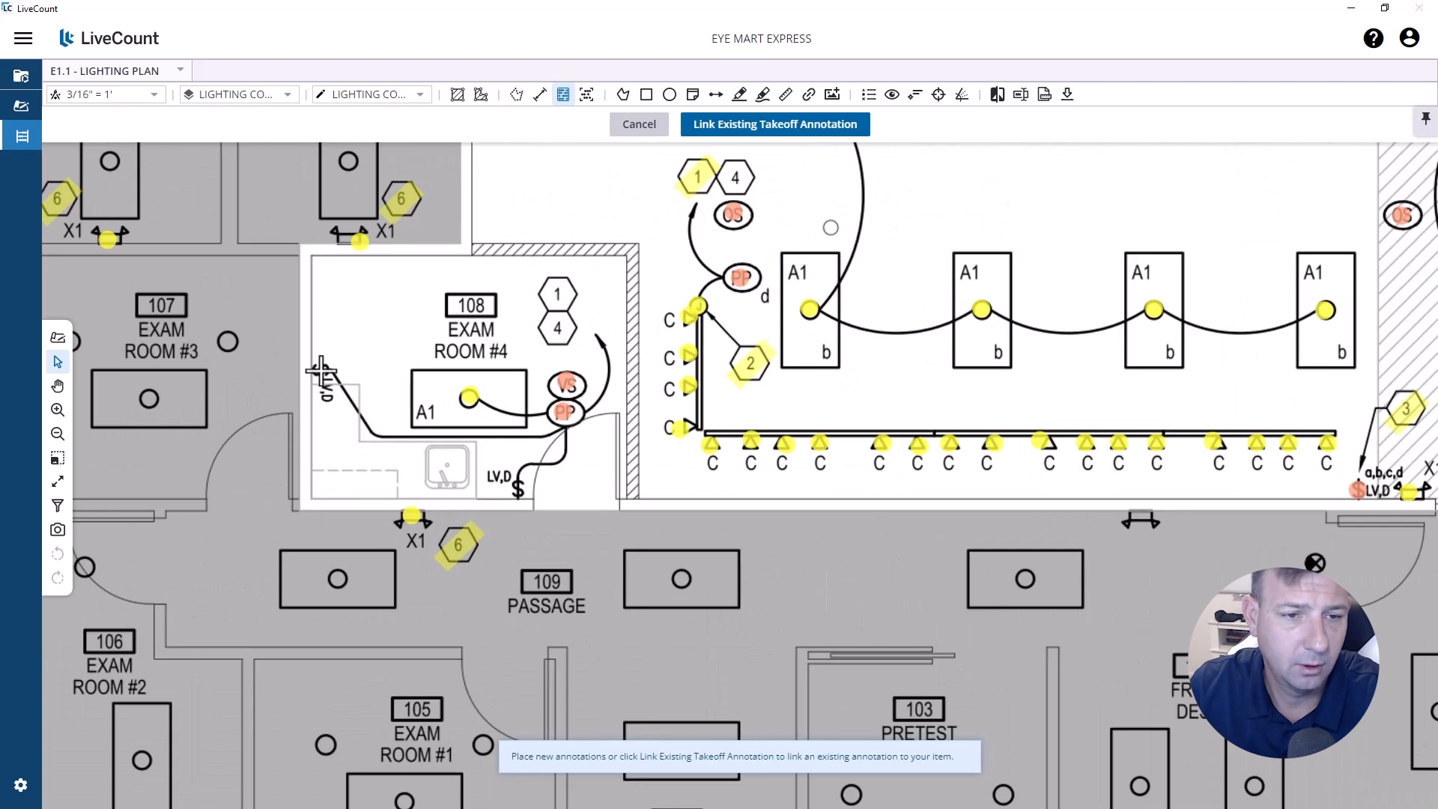
left_click(739, 94)
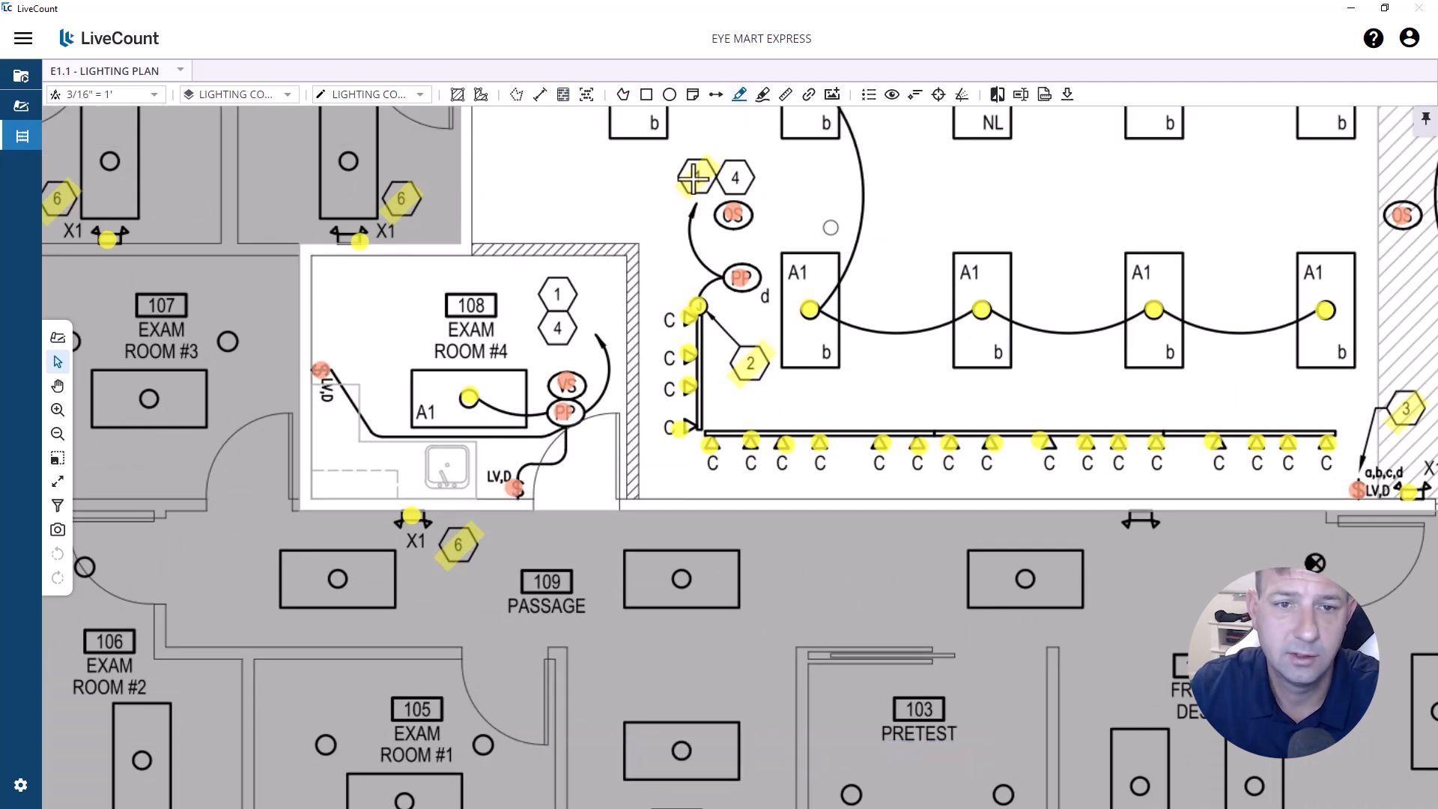
left_click(602, 291)
Step: Highlight both low-voltage dimmer switch symbols in the Exam Room (TYPICAL) lighting controls diagram
scroll(712, 408, "down", 5)
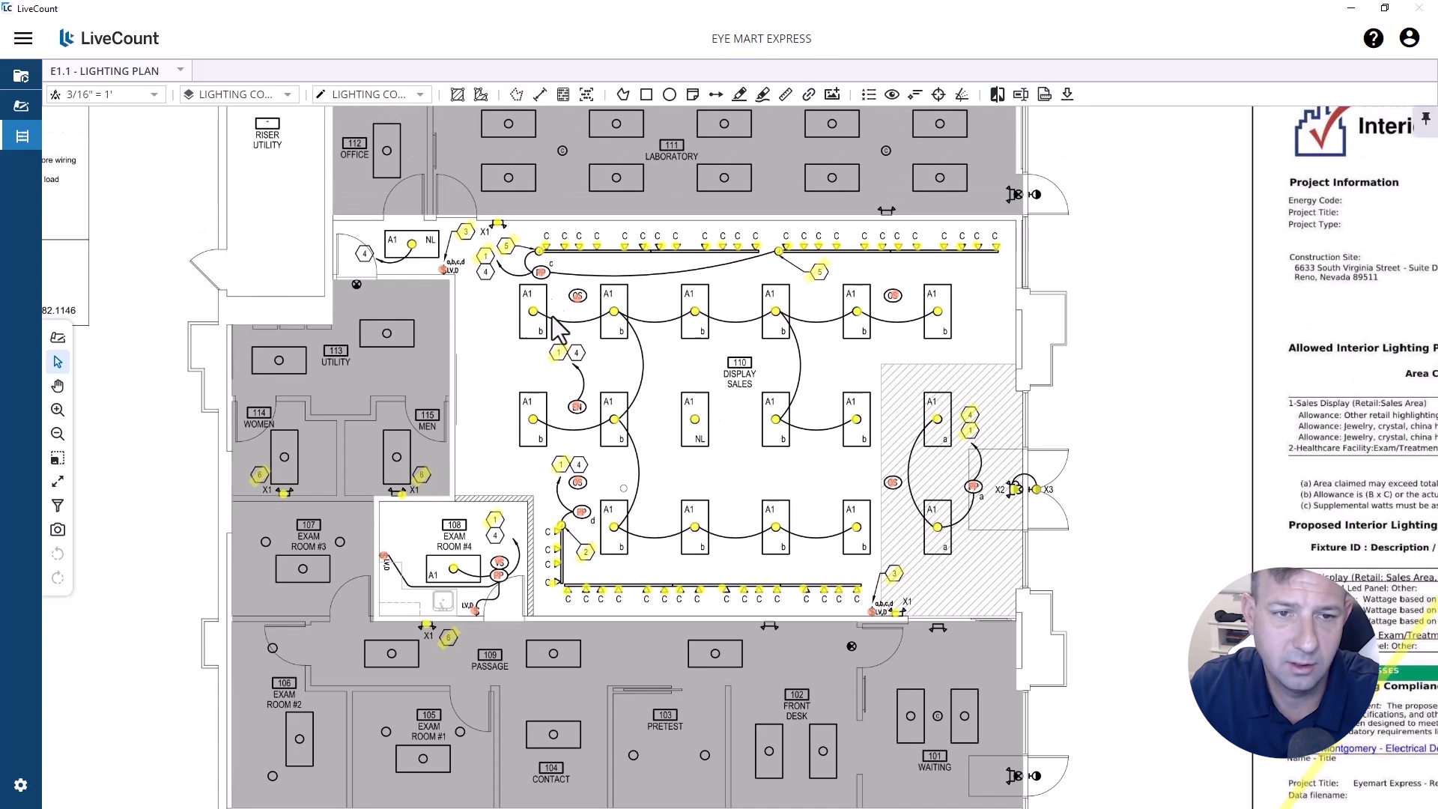
left_click_drag(581, 195, 541, 526)
left_click_drag(976, 264, 180, 558)
left_click_drag(501, 367, 483, 523)
left_click_drag(538, 264, 566, 311)
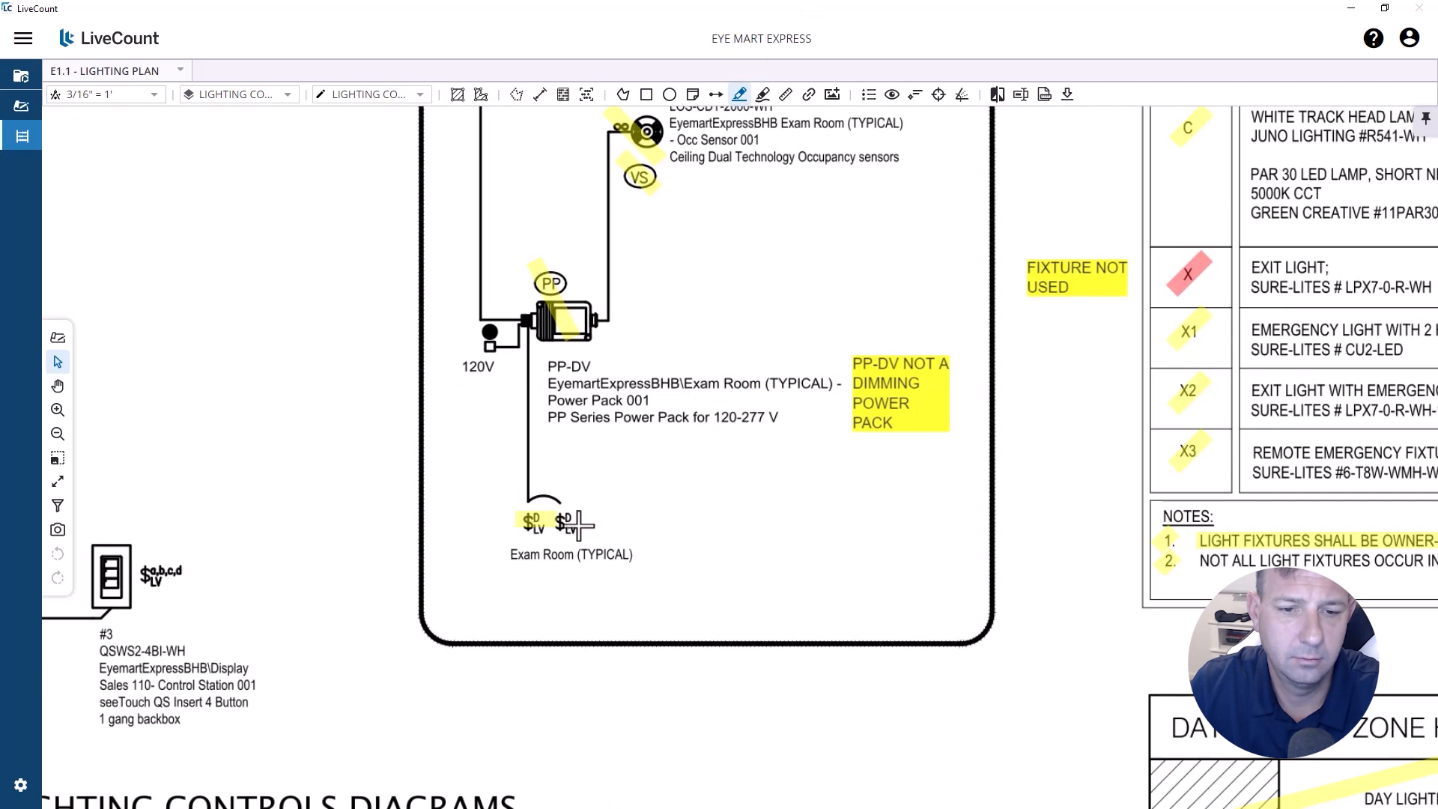
scroll(597, 525, "down", 3)
scroll(637, 487, "up", 3)
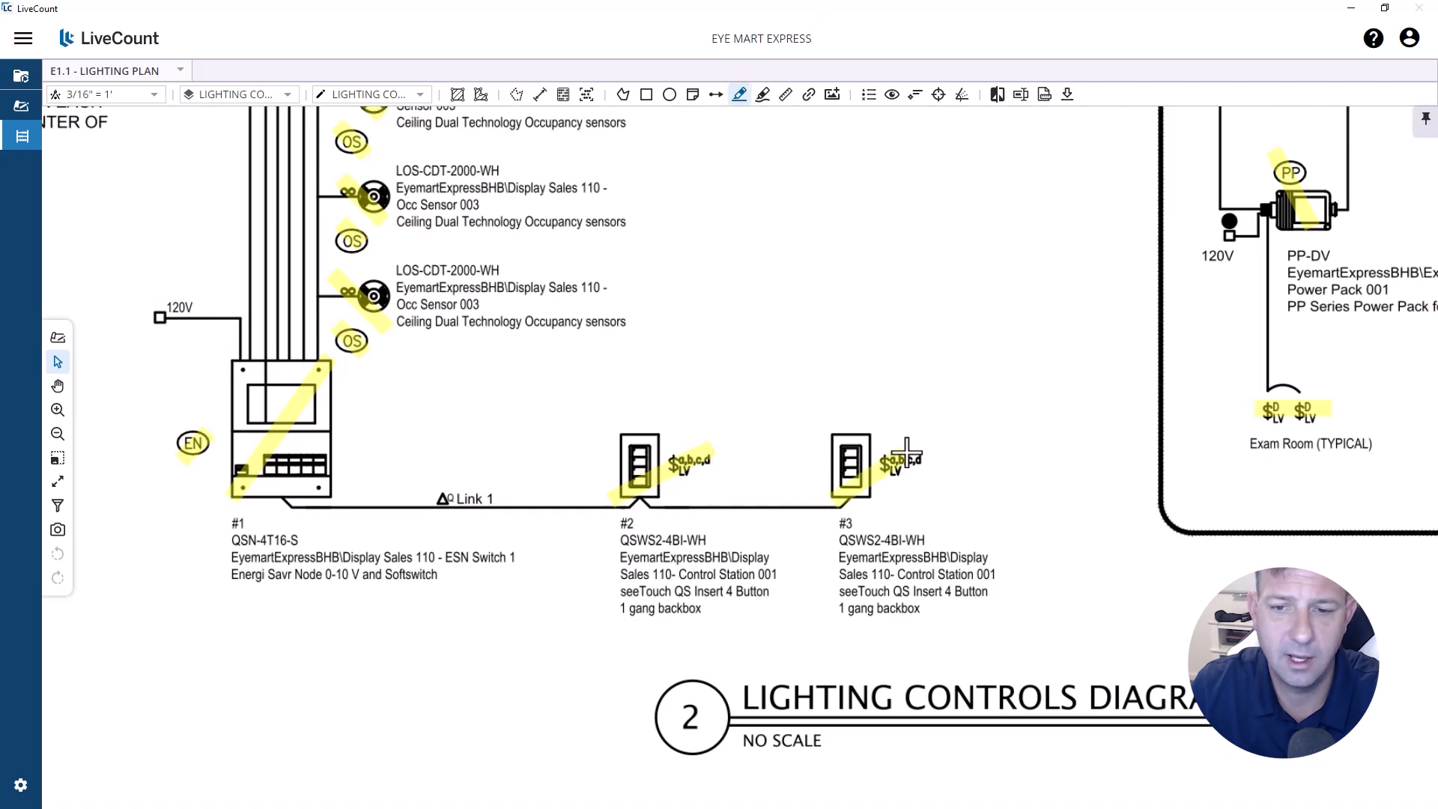
Step: Examine the sensor wiring in the controls diagram, the One-Line wire legend and the Belden 8770 cable sheet in Revu
scroll(612, 356, "down", 3)
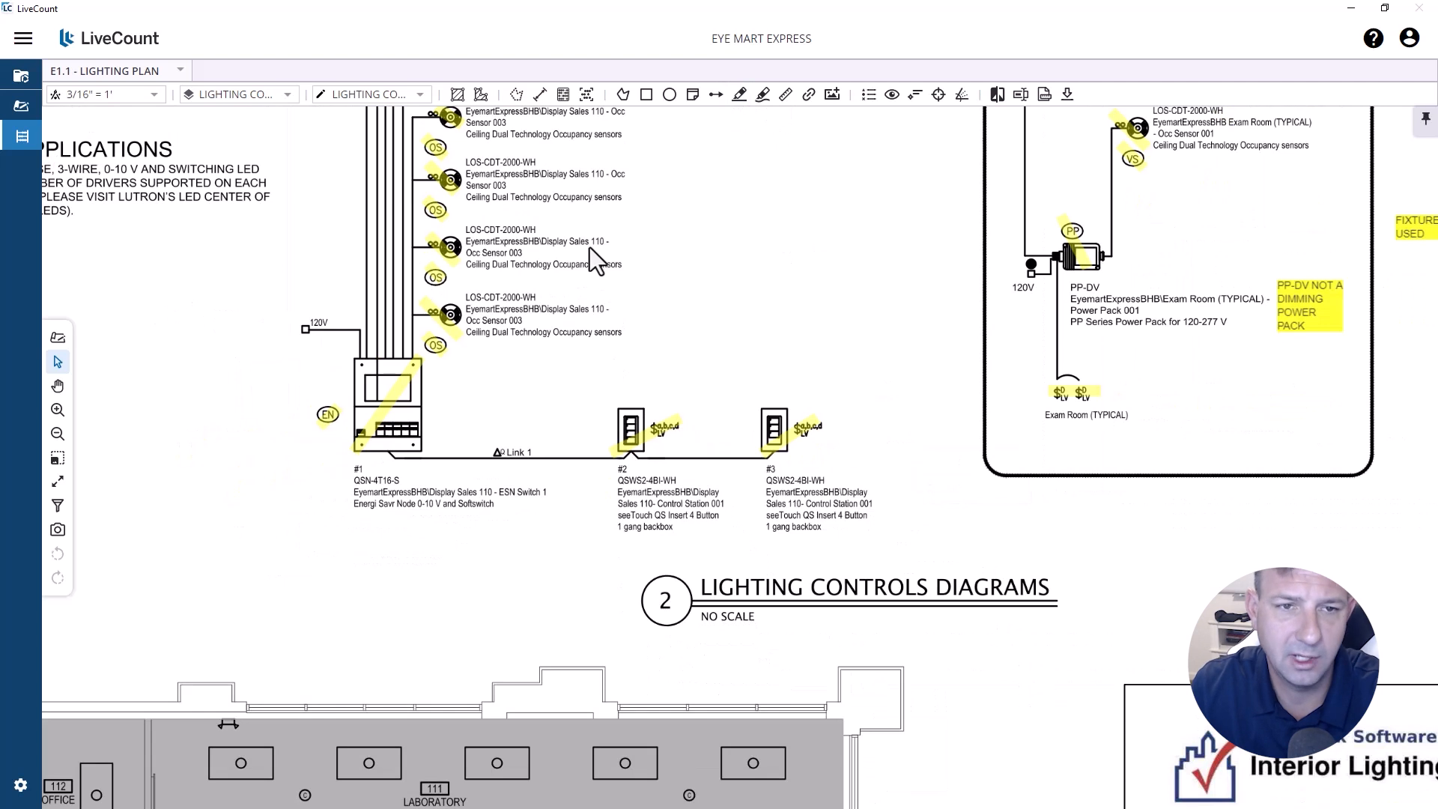
scroll(591, 247, "up", 3)
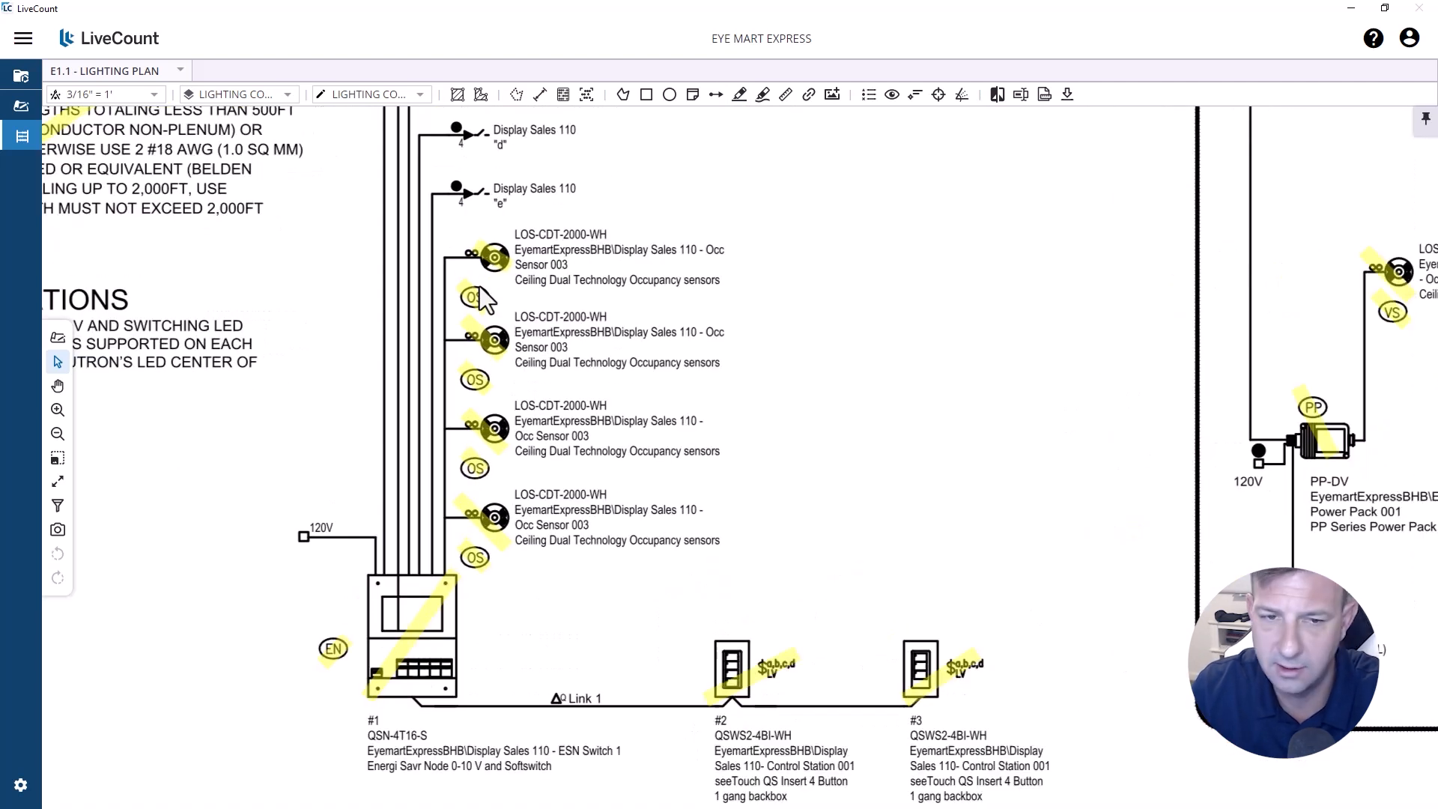
scroll(479, 300, "up", 2)
scroll(636, 442, "down", 4)
scroll(641, 385, "up", 2)
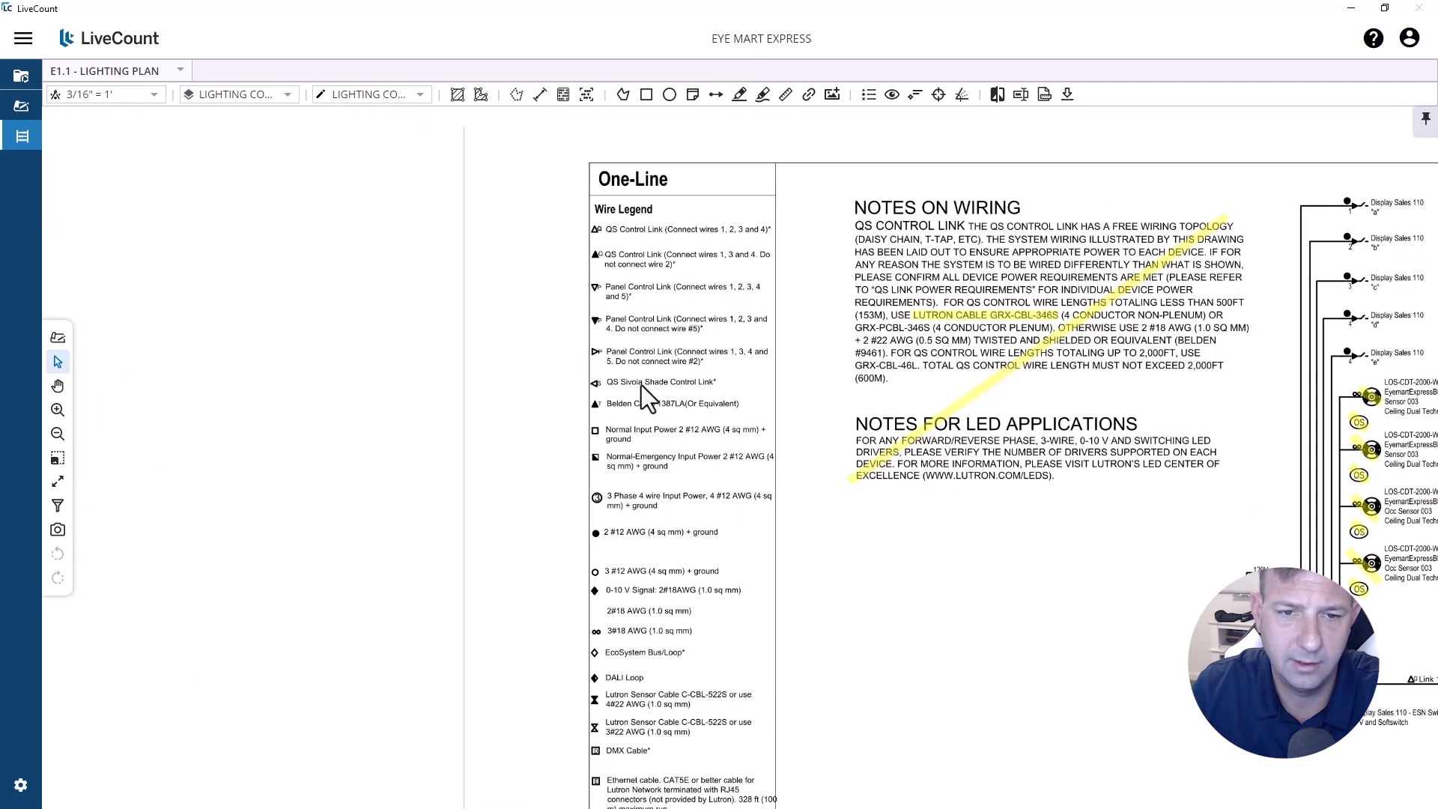
scroll(641, 621, "up", 3)
scroll(572, 655, "down", 2)
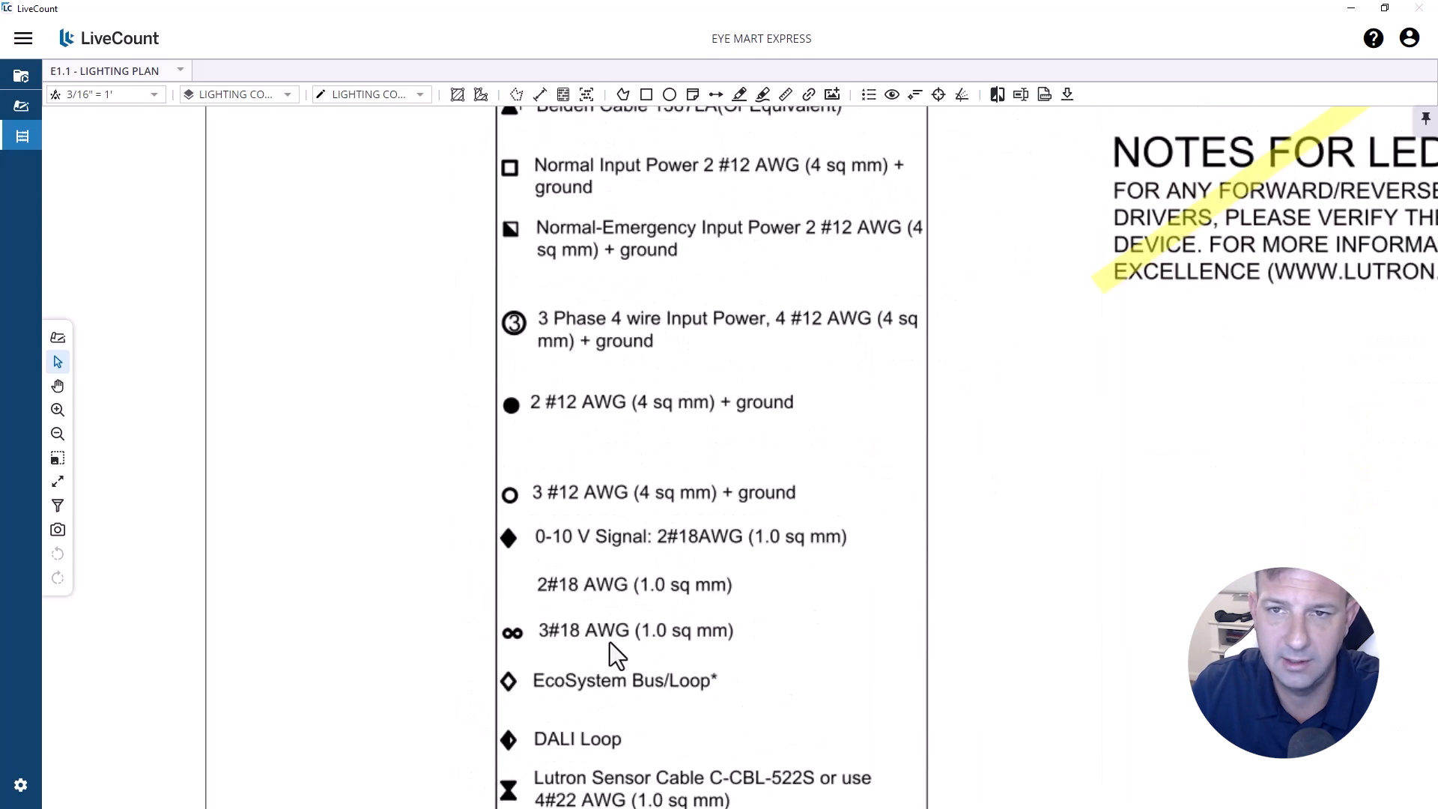
key("alt+Tab")
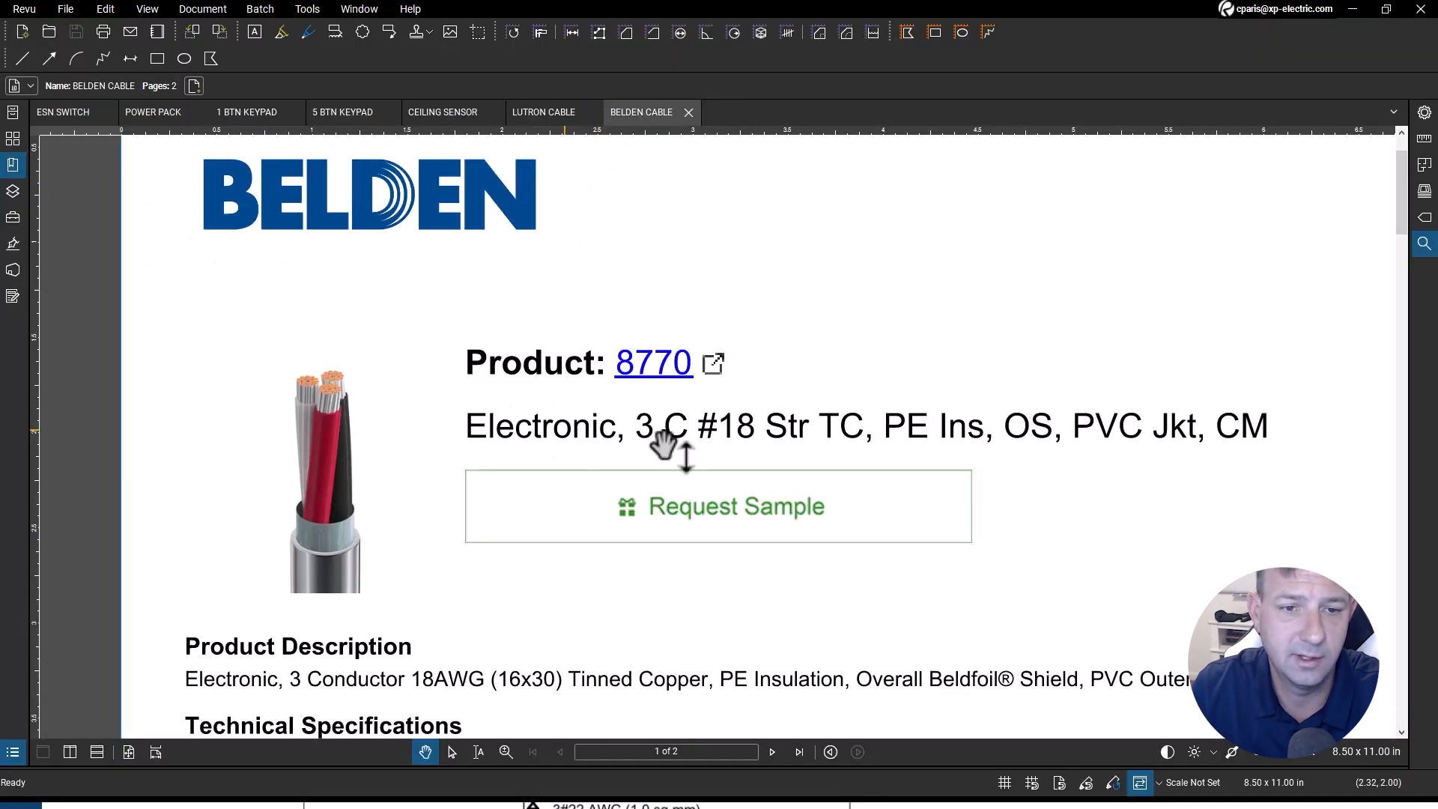
key("alt+Tab")
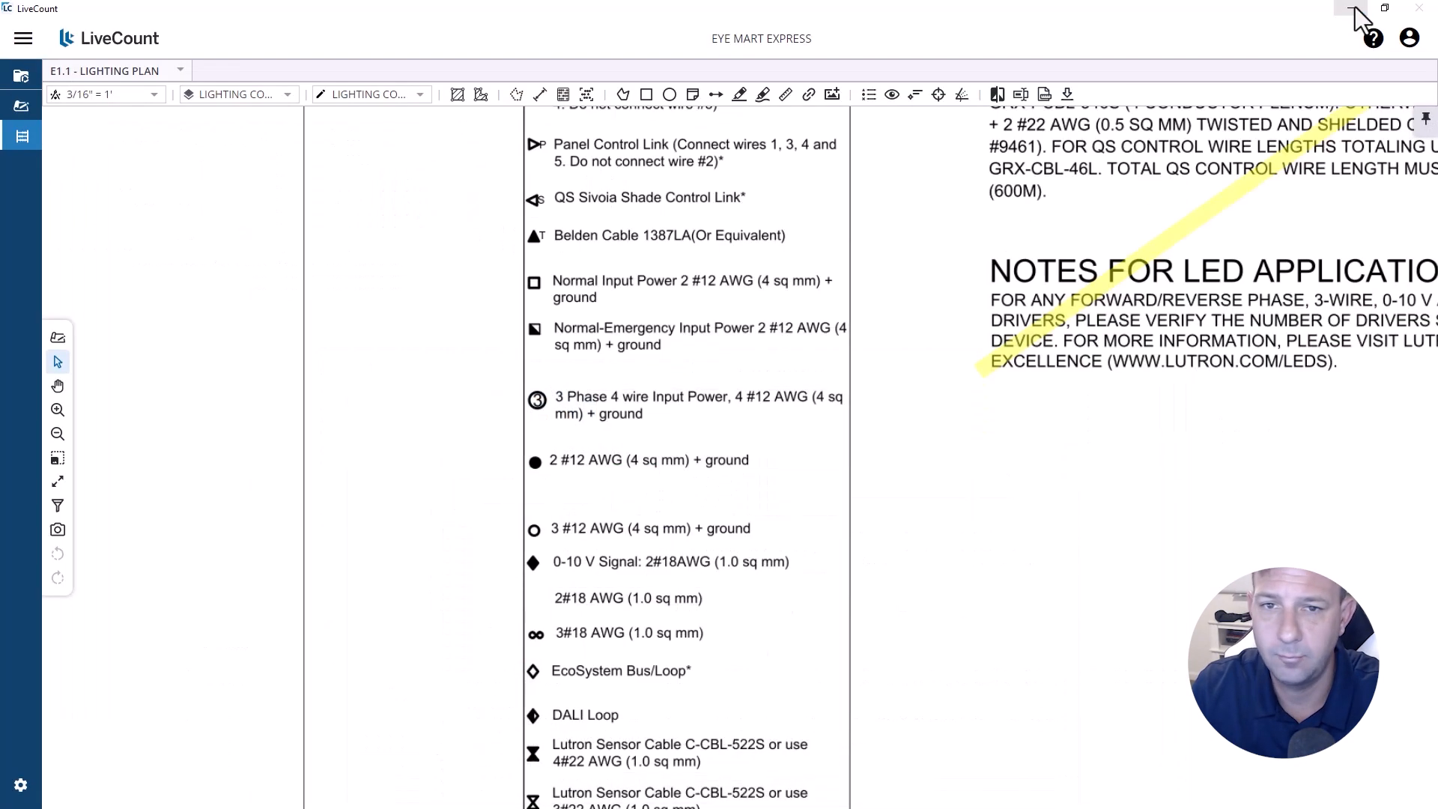
Step: From Accubid, start the #18/3C takeoff and commit a run of about 8 ft from the EN device to the OS sensor above it
key("alt+Tab")
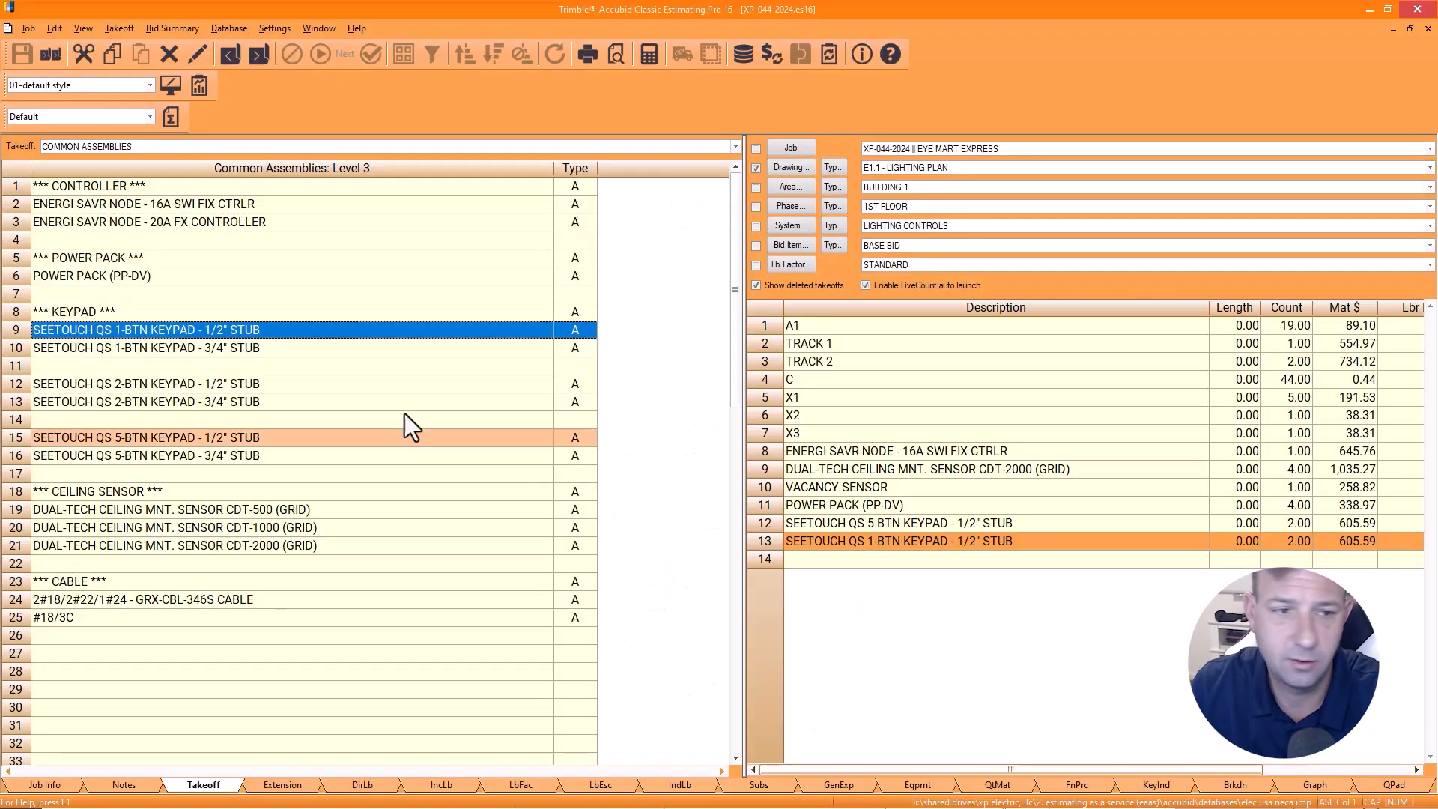
left_click(110, 619)
double_click(109, 619)
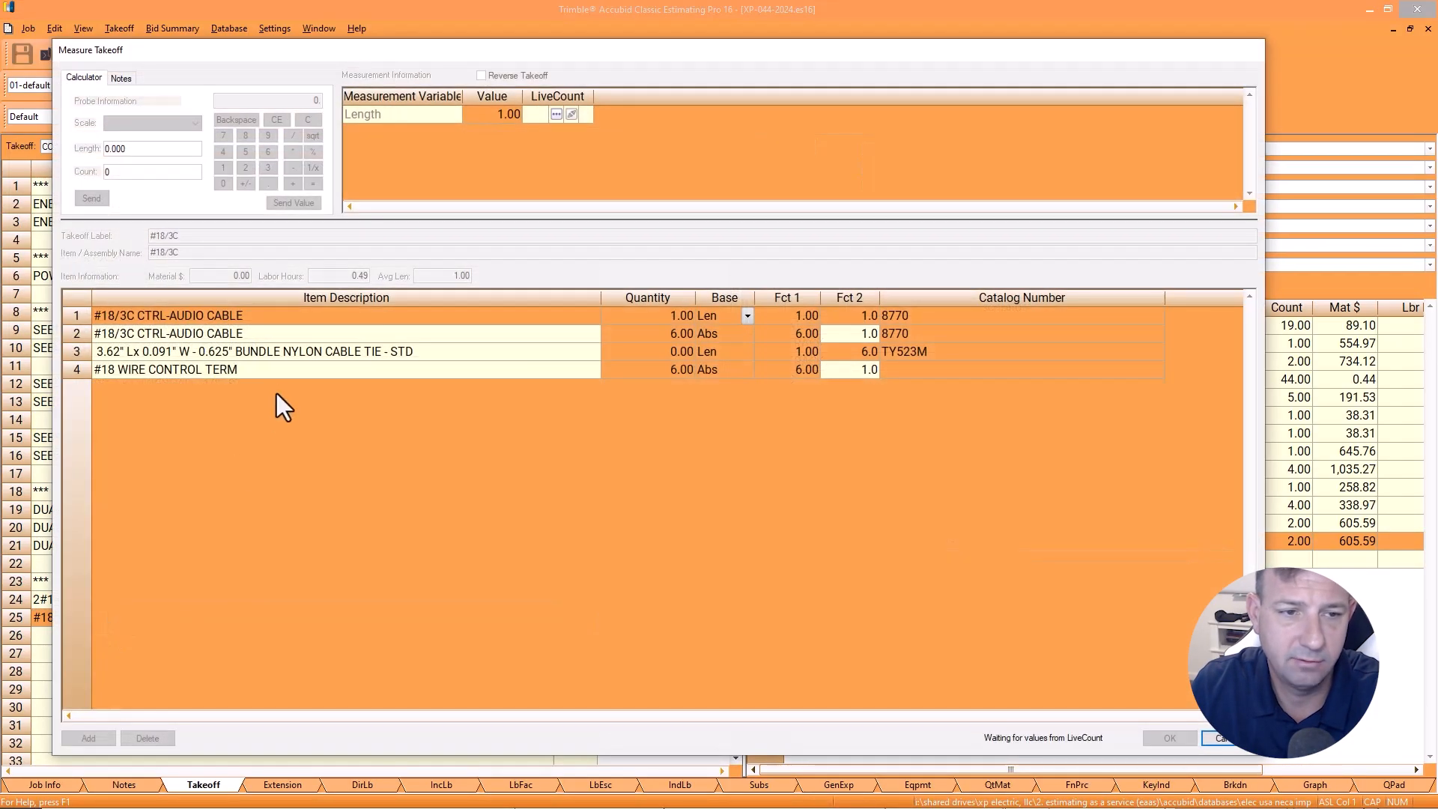
scroll(392, 302, "down", 3)
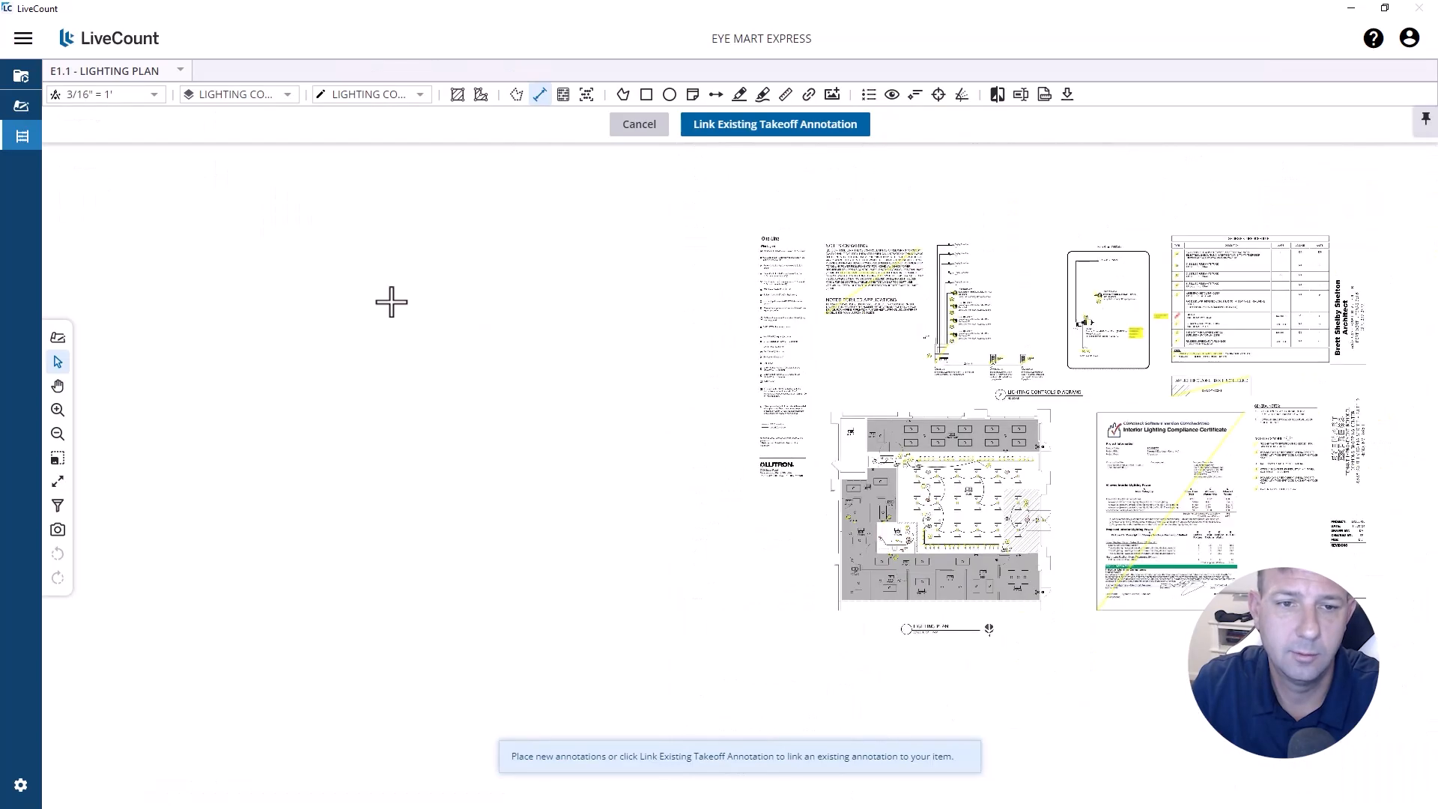
left_click_drag(392, 302, 105, 202)
scroll(528, 409, "up", 6)
left_click_drag(911, 431, 165, 418)
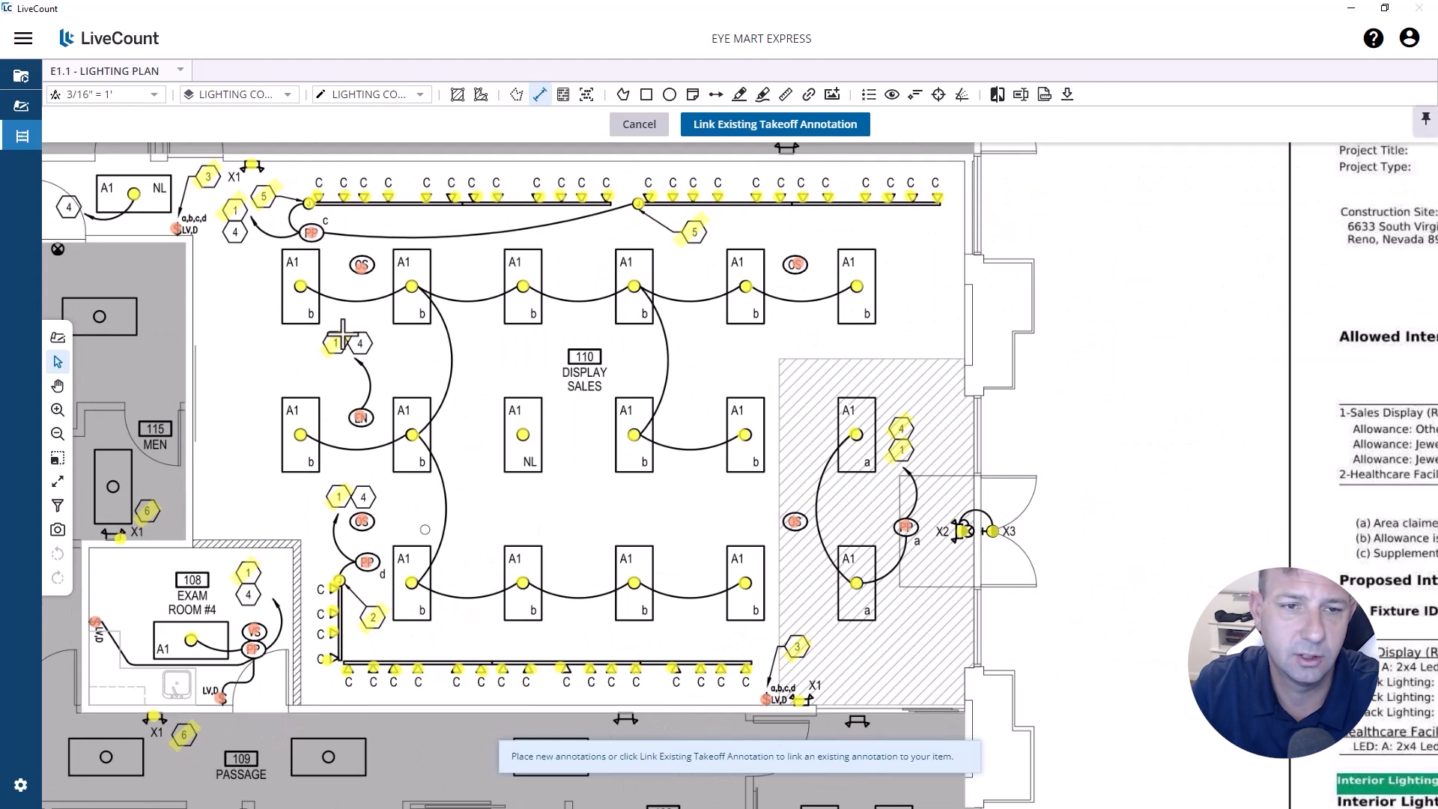
left_click_drag(374, 324, 395, 383)
scroll(382, 329, "up", 2)
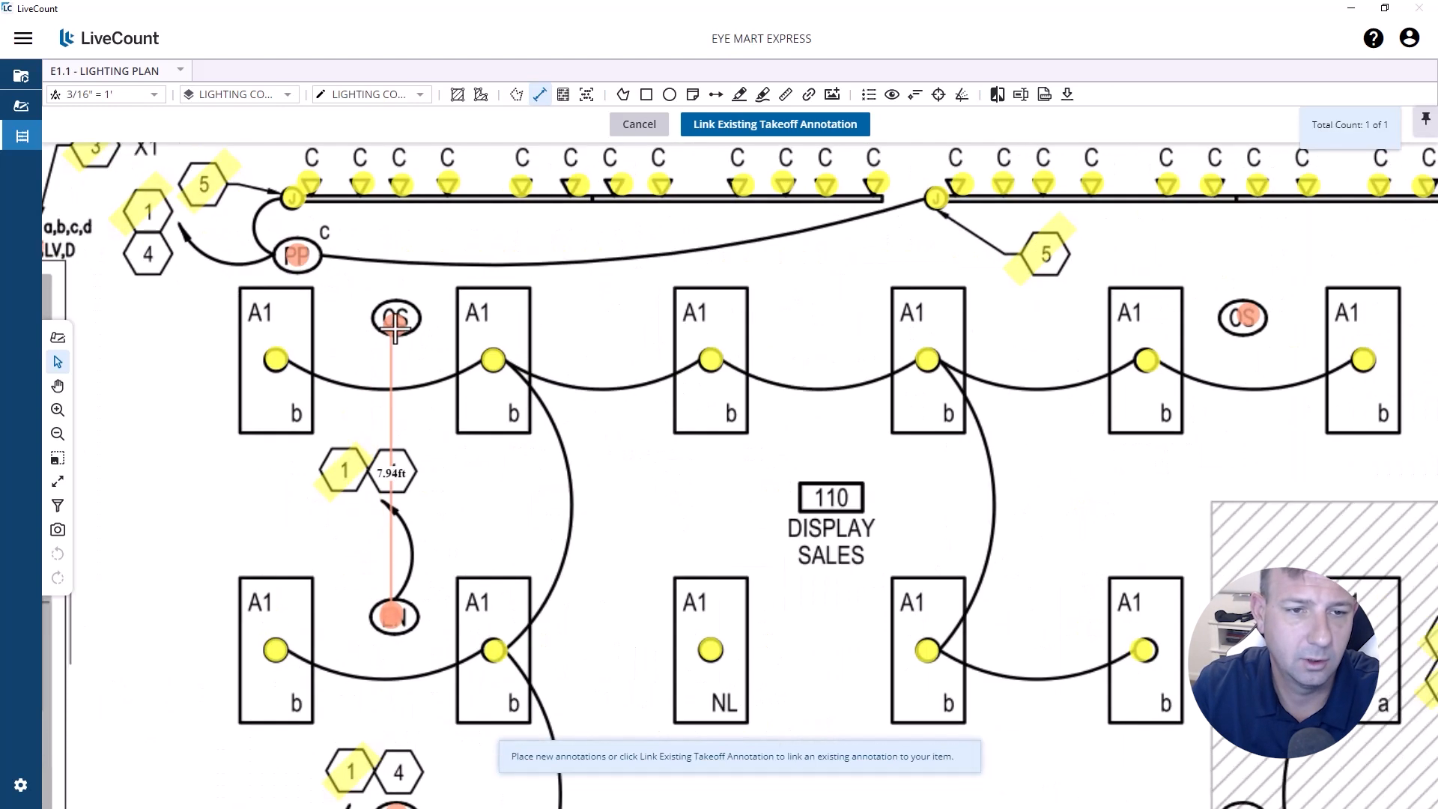
right_click(391, 319)
left_click(429, 335)
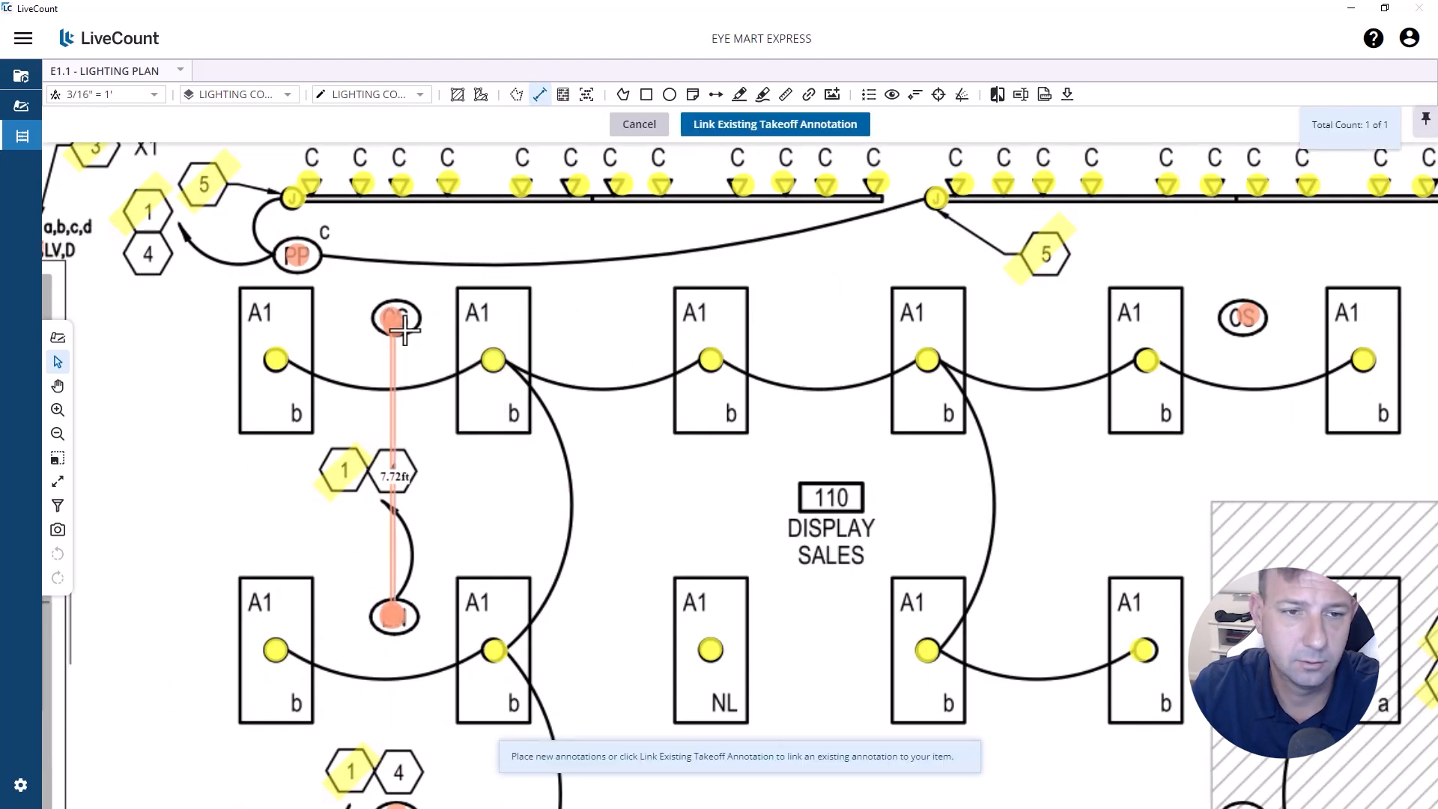
Step: Extend a #18/3C run across the upper fixture row in Display Sales to the far OS sensor and commit it, totalling about 32 ft
left_click(397, 319)
right_click(1243, 319)
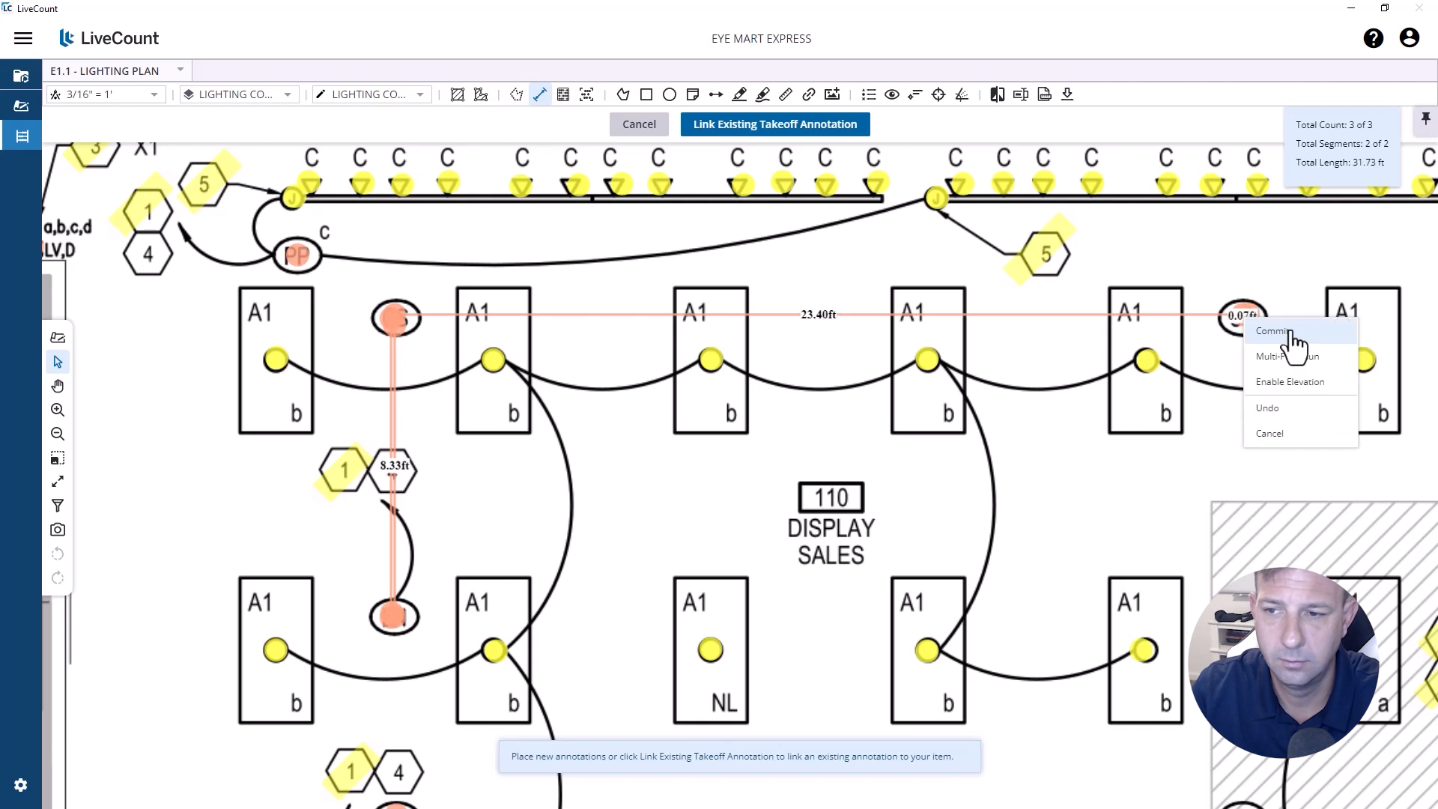
left_click(1281, 333)
Step: Run #18/3C from the EN device through the lower OS sensor to the one in the hatched area, and between PP and VS in Exam Room #4
scroll(445, 224, "down", 1)
scroll(395, 615, "up", 2)
double_click(425, 601)
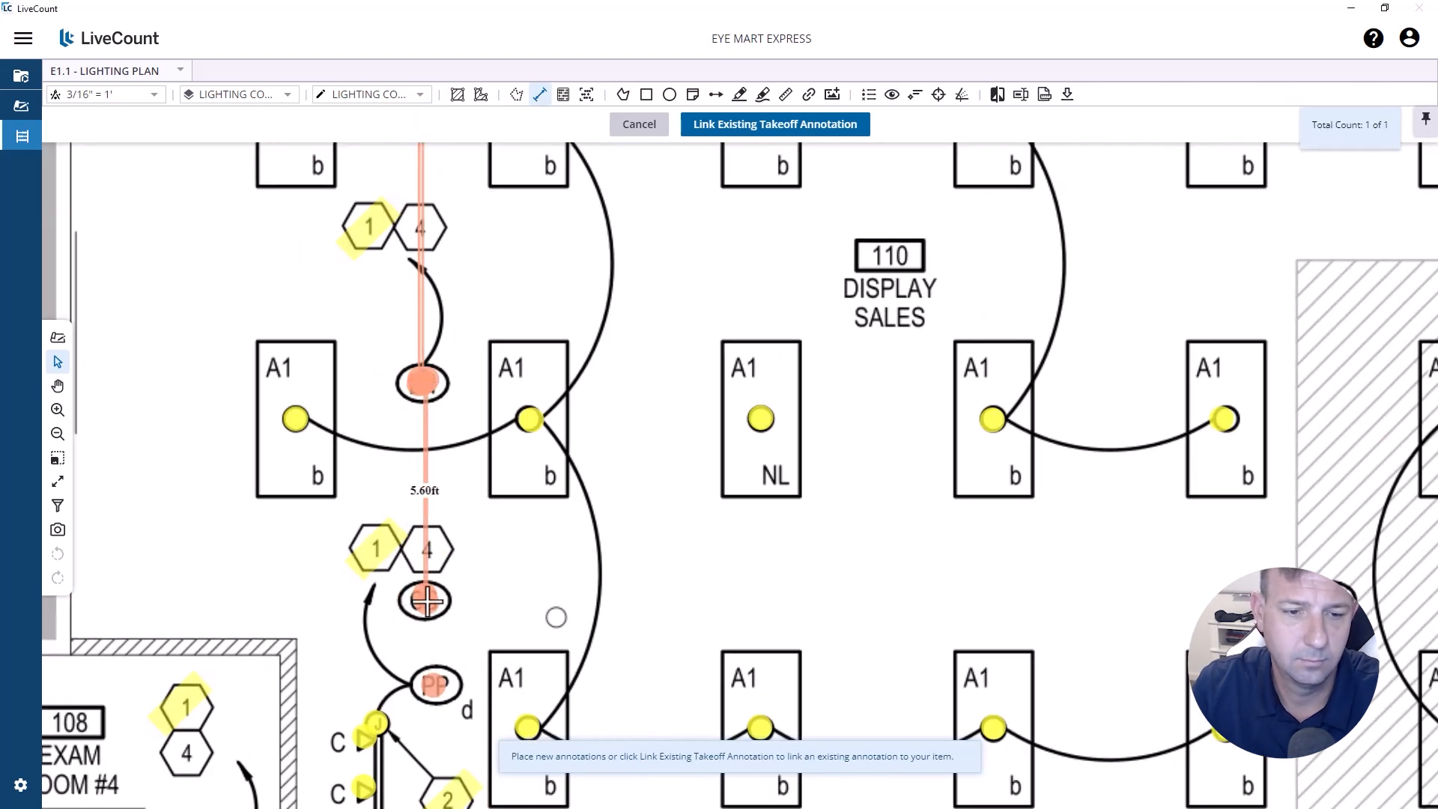
left_click(426, 601)
scroll(426, 601, "down", 1)
scroll(1172, 572, "up", 2)
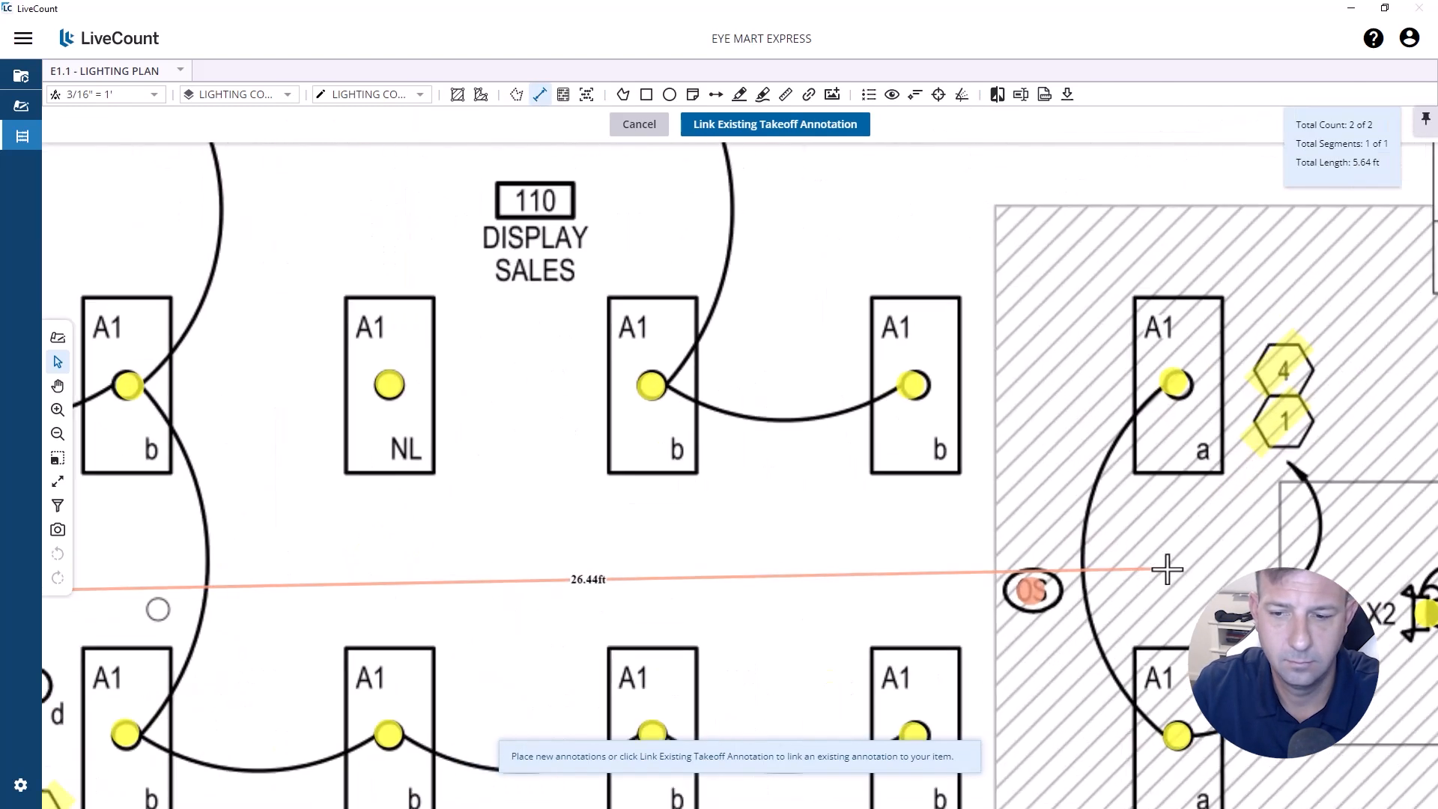
right_click(1034, 592)
left_click(1057, 601)
scroll(555, 573, "up", 2)
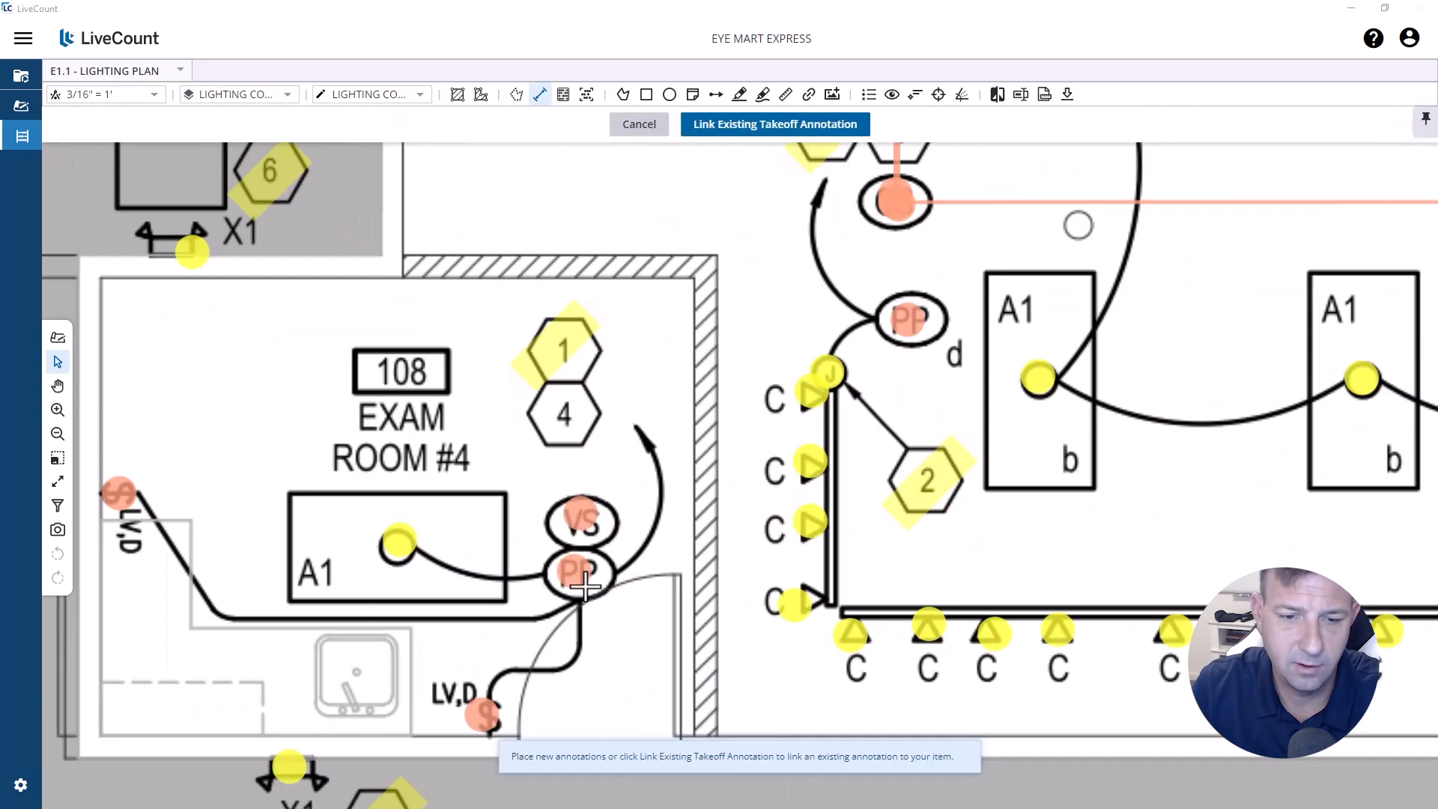
left_click(581, 519)
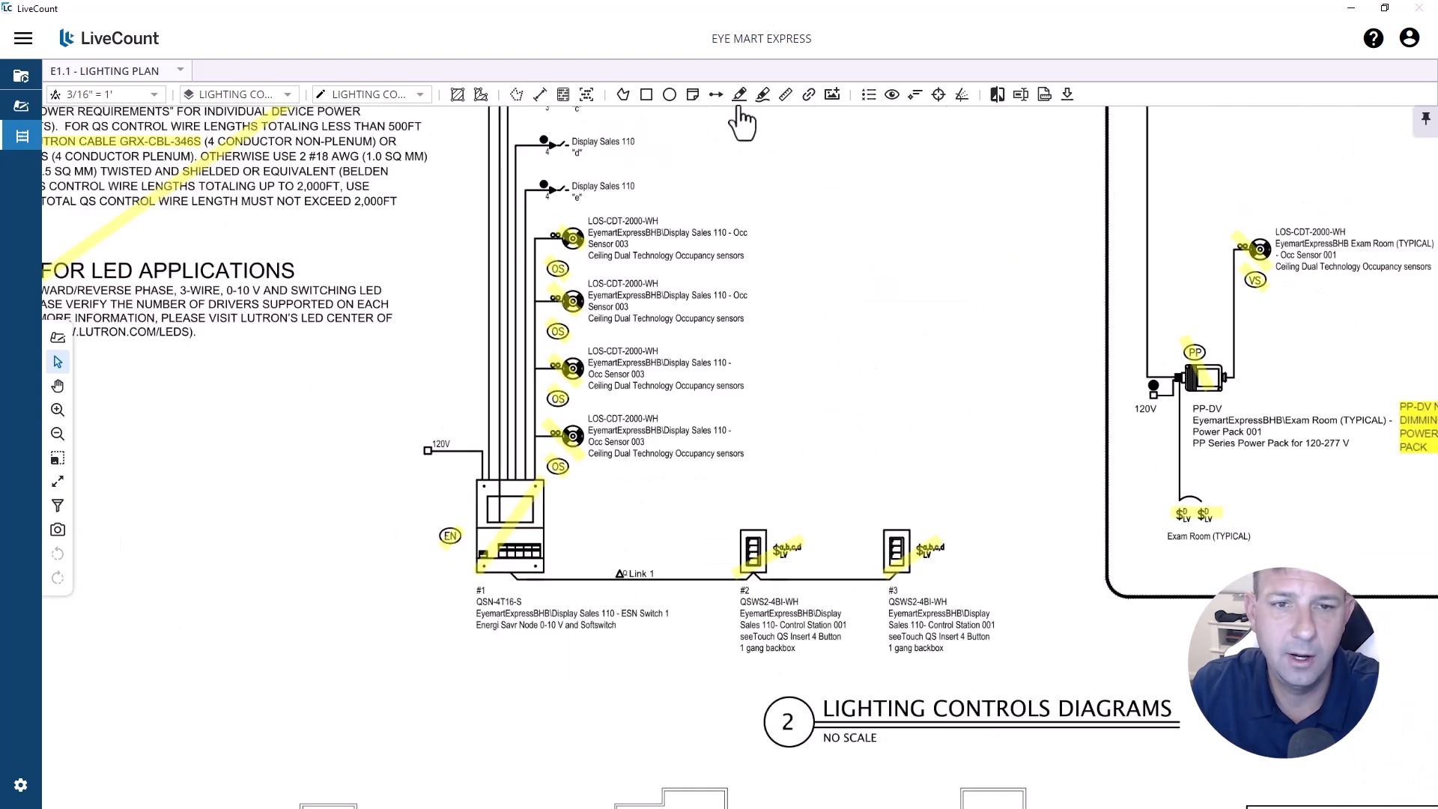
Step: Highlight the wiring lines to the OS sensors and the exam room VS sensor in the lighting controls diagrams
left_click(739, 93)
scroll(530, 262, "up", 2)
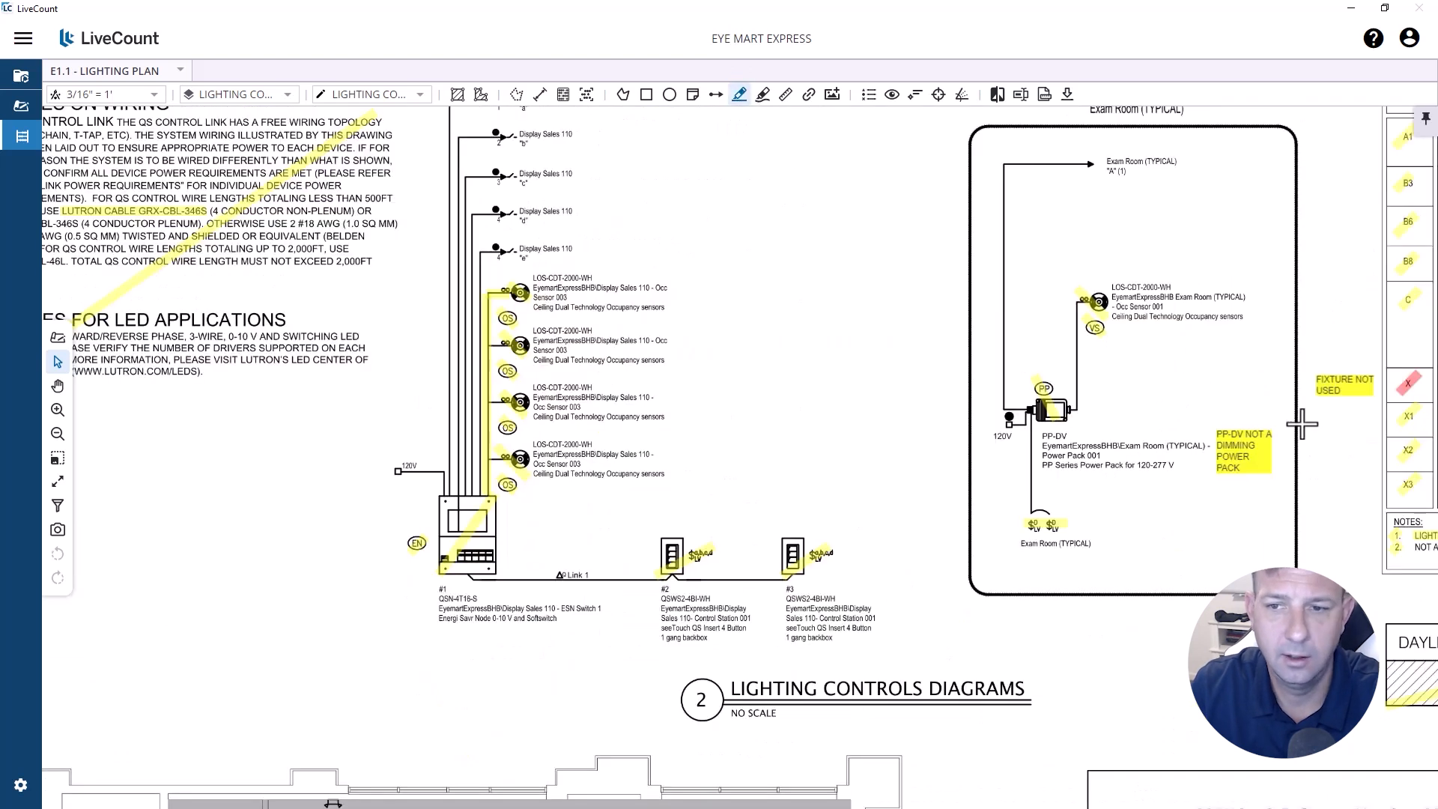
scroll(1217, 379, "up", 2)
left_click(1021, 472)
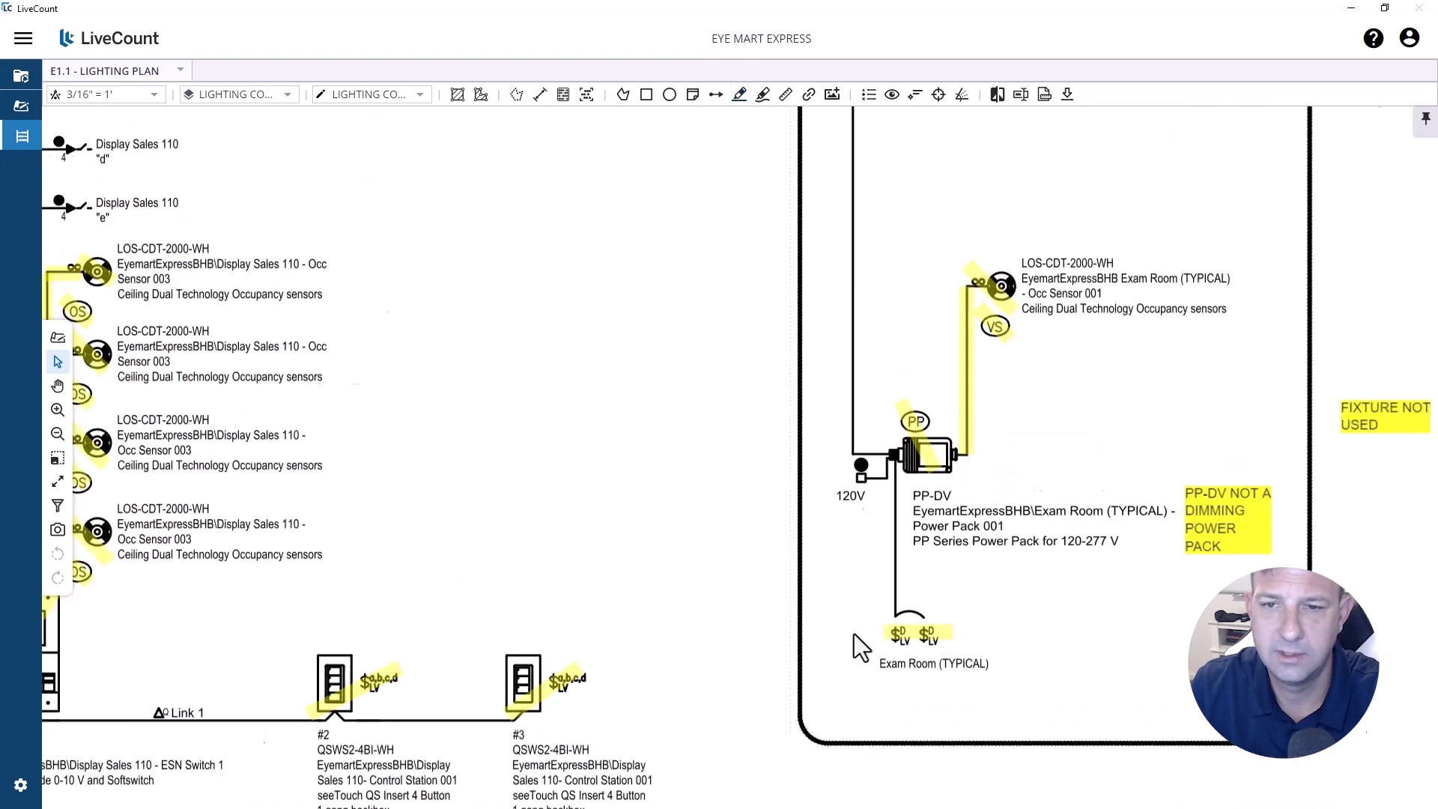
Step: Examine the remaining controls diagram wiring, including the exam room circuit and Link 1 between the Energi Savr Node and the keypads
scroll(929, 488, "up", 2)
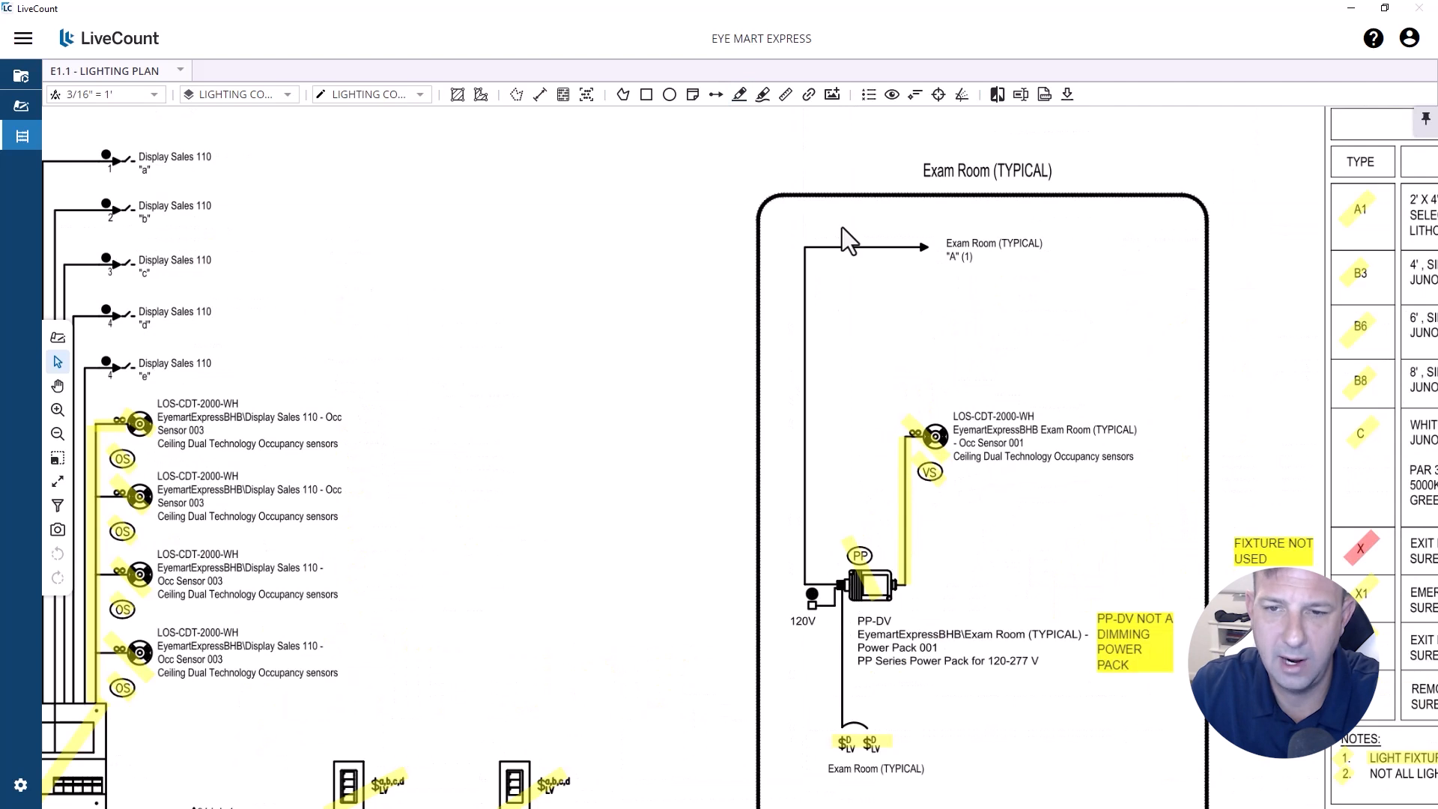
scroll(1152, 310, "down", 1)
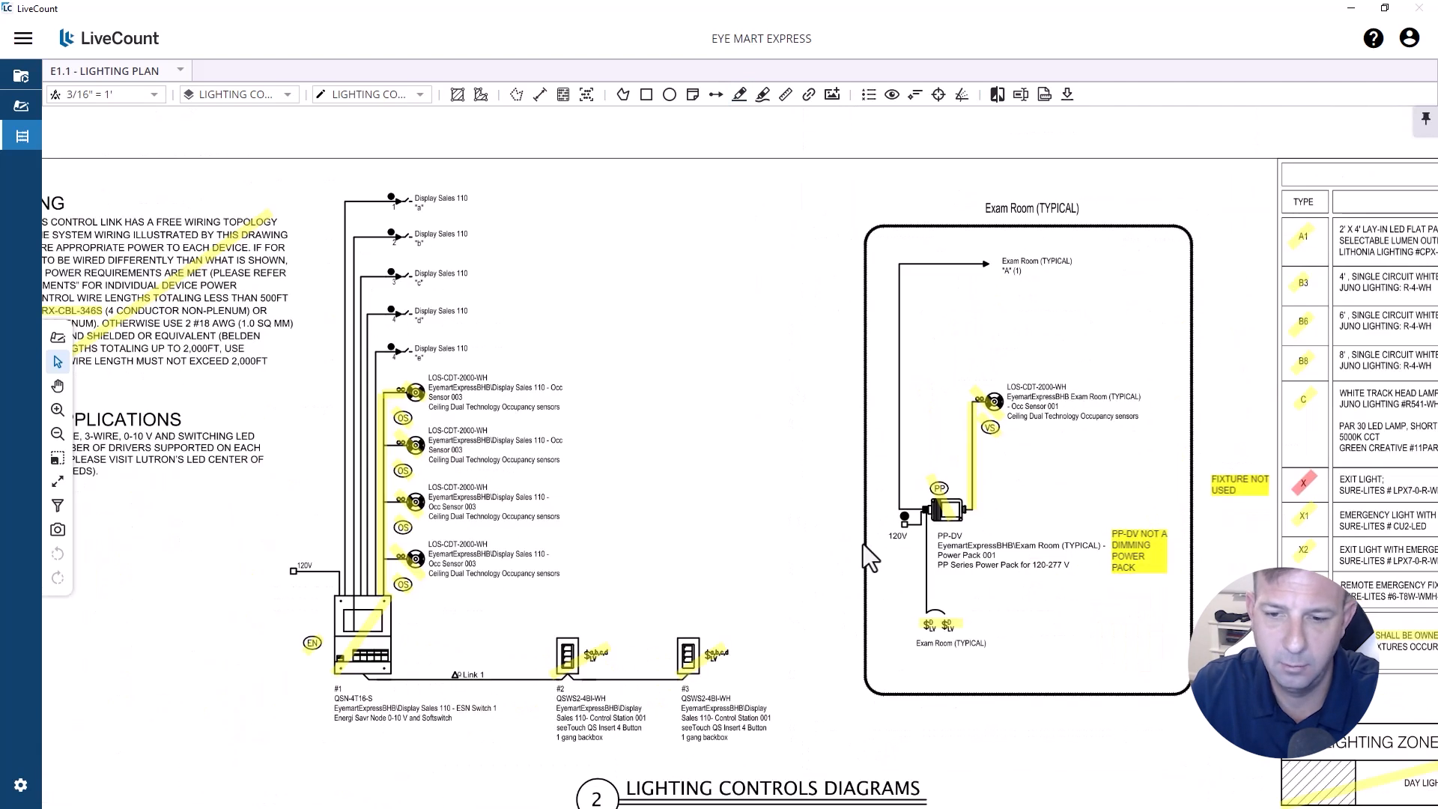
scroll(863, 544, "up", 1)
scroll(988, 522, "down", 2)
scroll(592, 519, "up", 3)
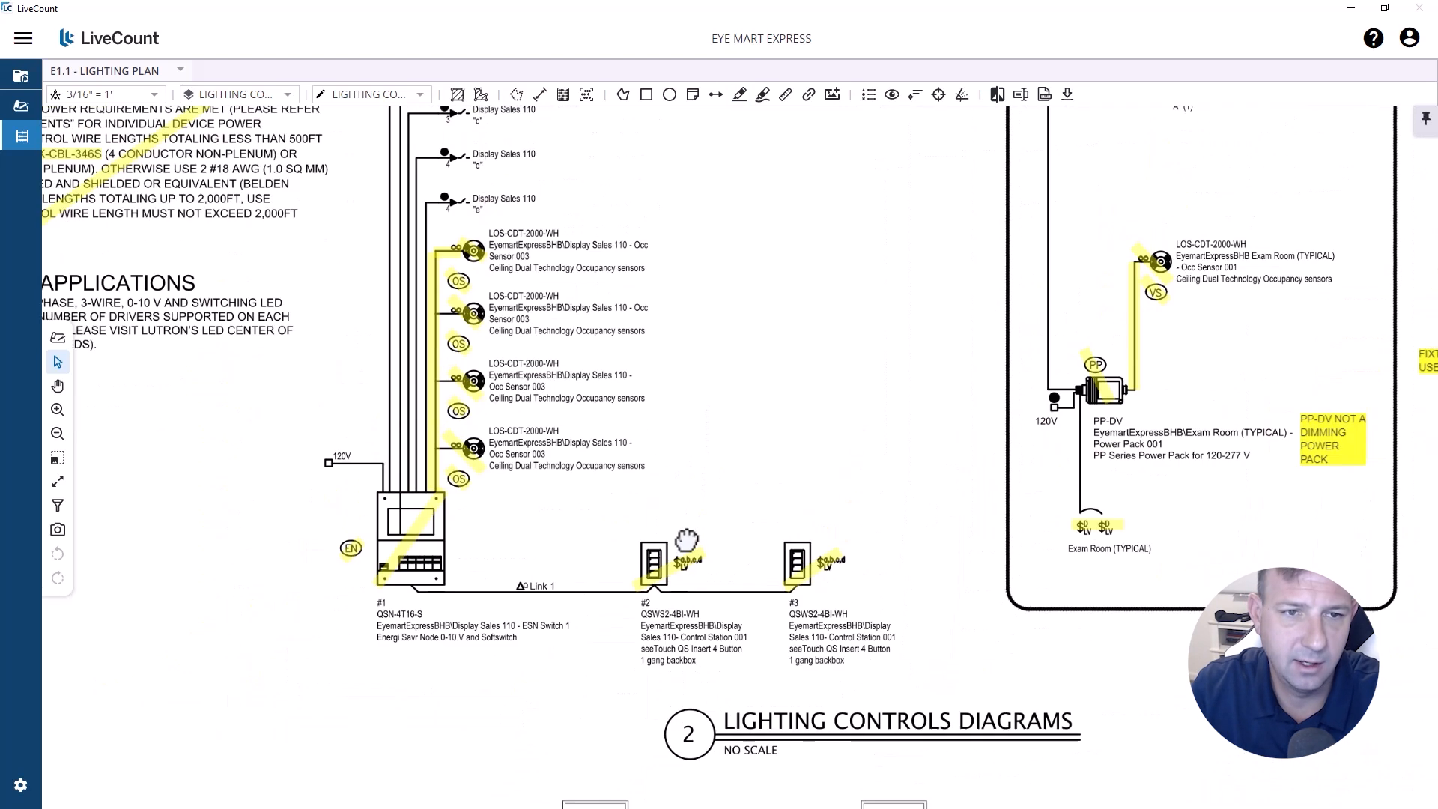
scroll(518, 480, "up", 2)
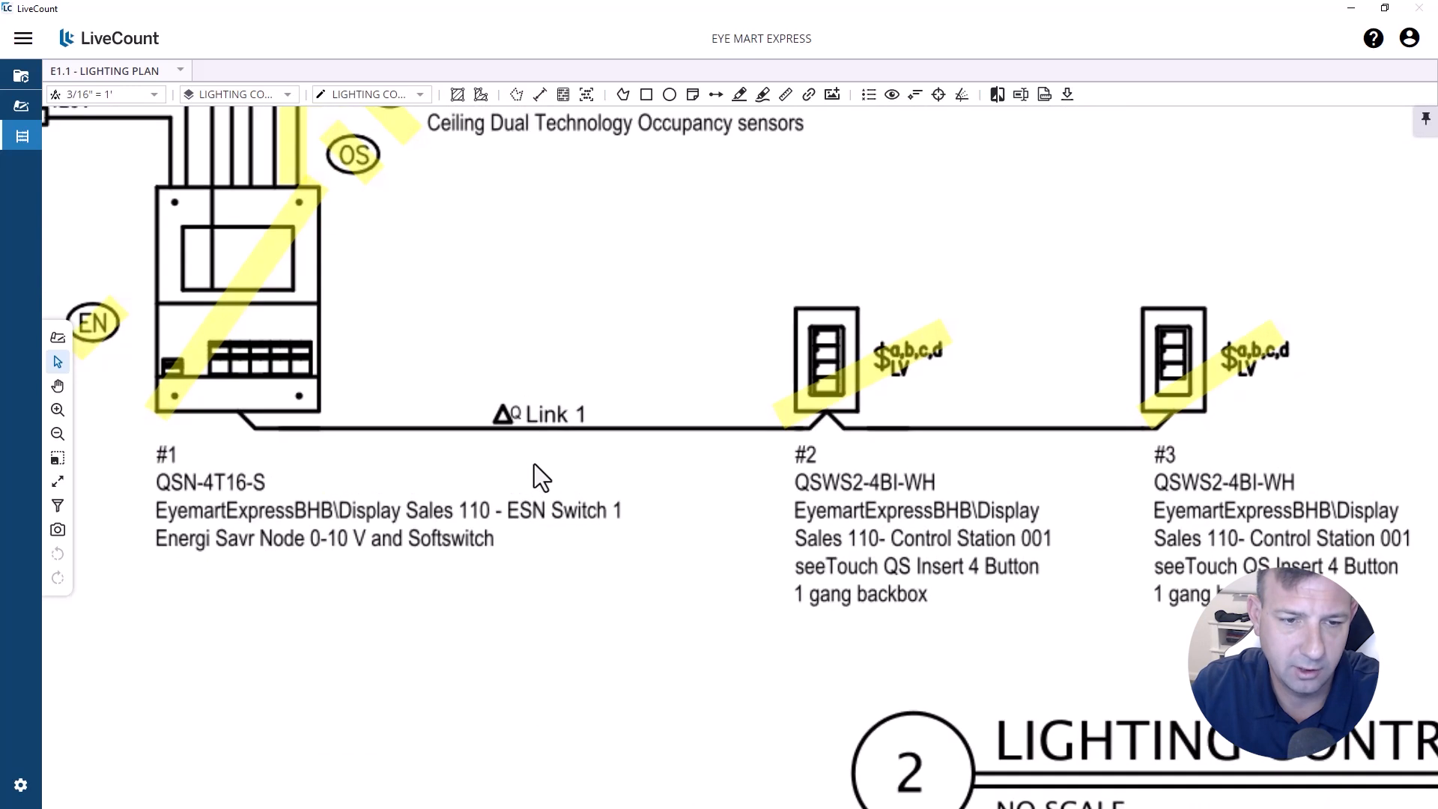
scroll(587, 305, "down", 6)
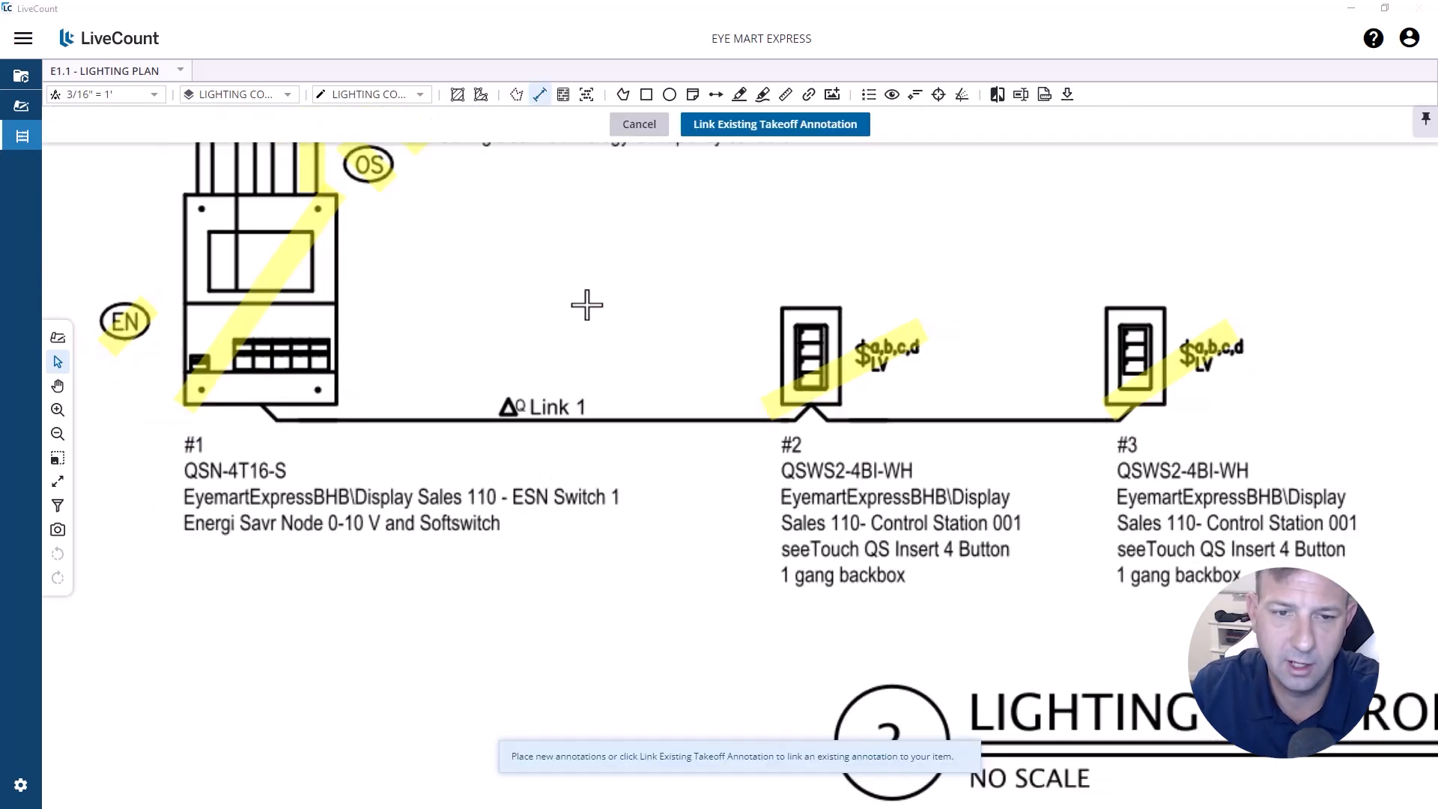
Step: Measure a Link 1 cable run of about 20 ft from the EN device past the upper OS sensor to the a,b,c,d switch beside Utility 113
scroll(600, 418, "up", 1)
left_click_drag(600, 418, 612, 367)
scroll(611, 367, "down", 2)
scroll(573, 309, "up", 5)
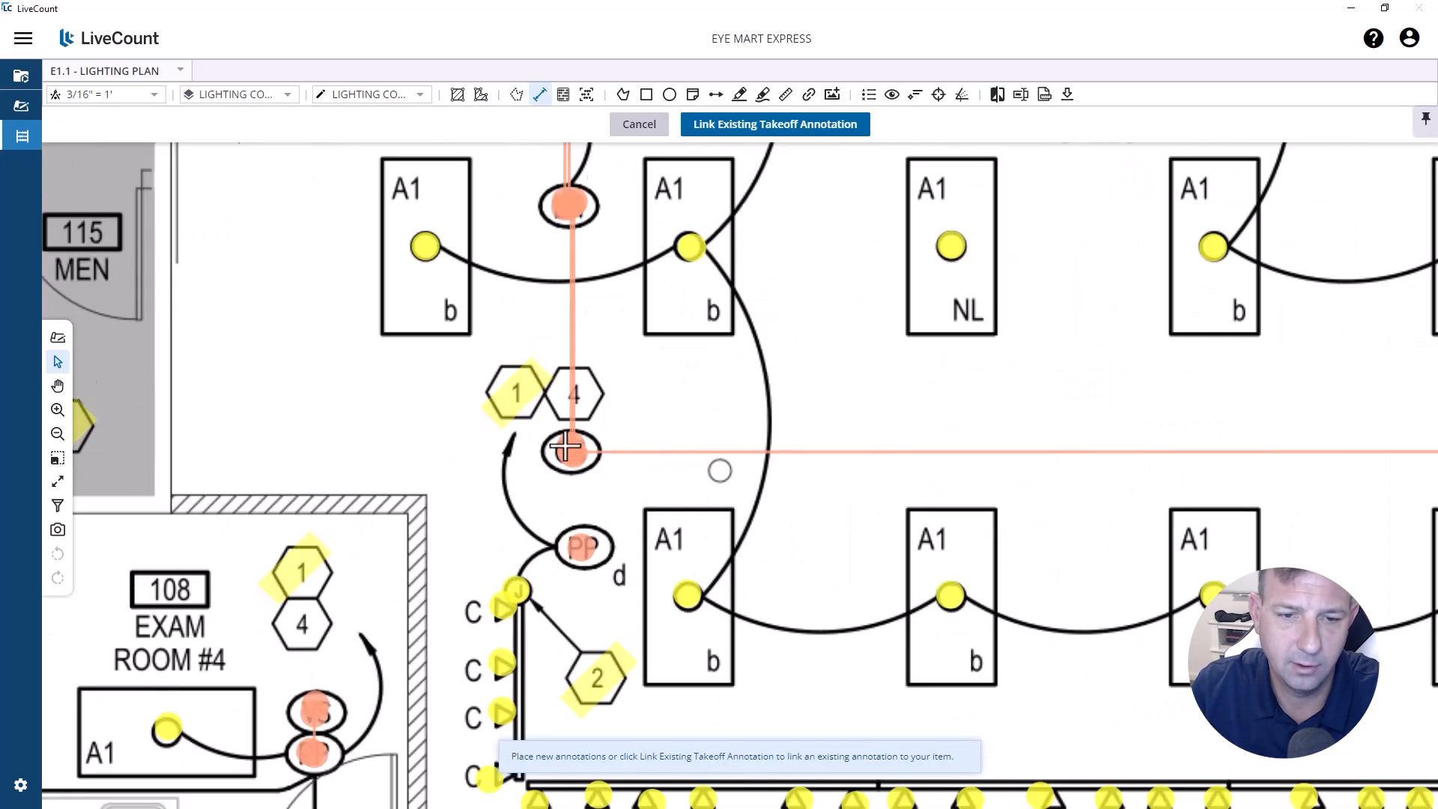
scroll(621, 469, "down", 3)
scroll(790, 326, "up", 2)
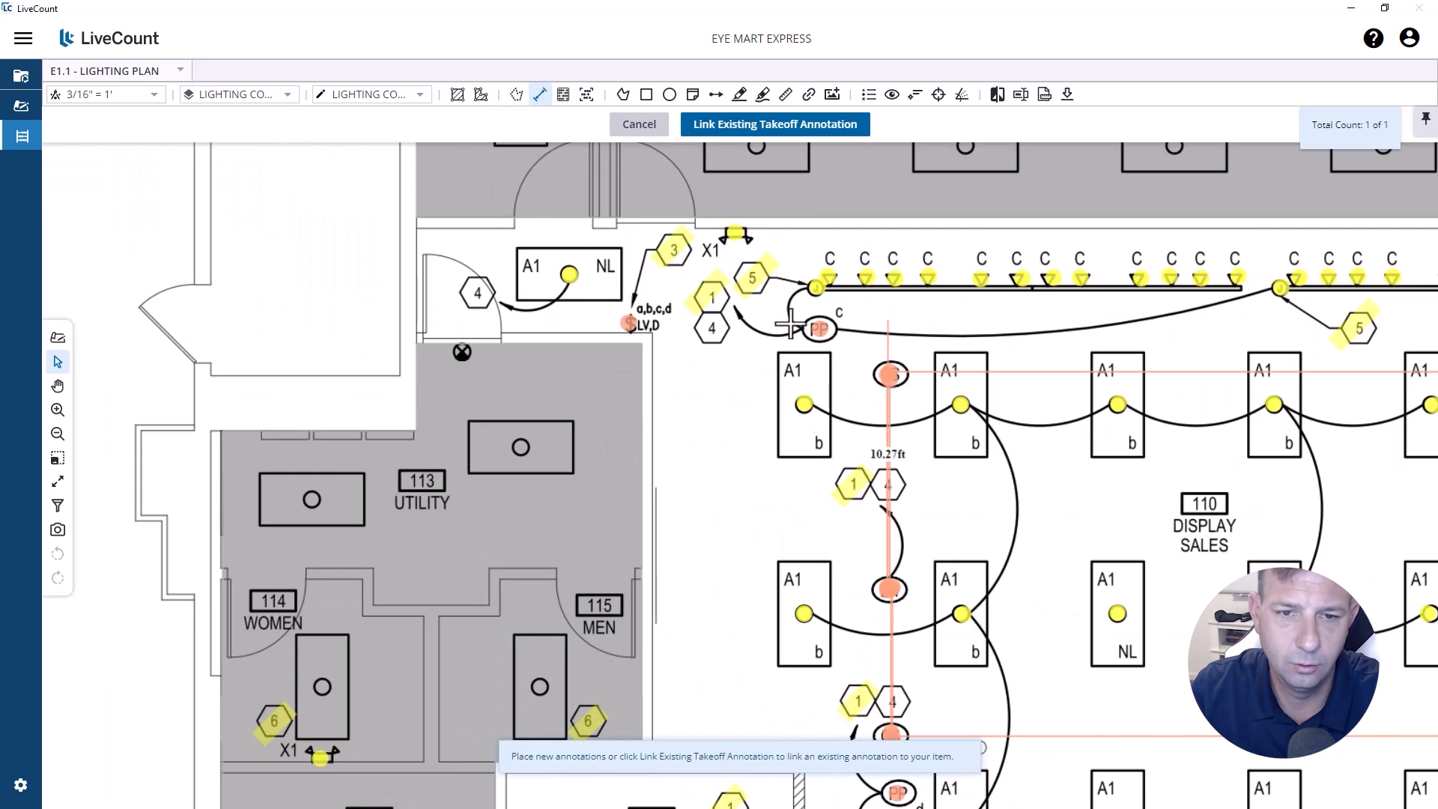
left_click(899, 333)
scroll(599, 332, "up", 2)
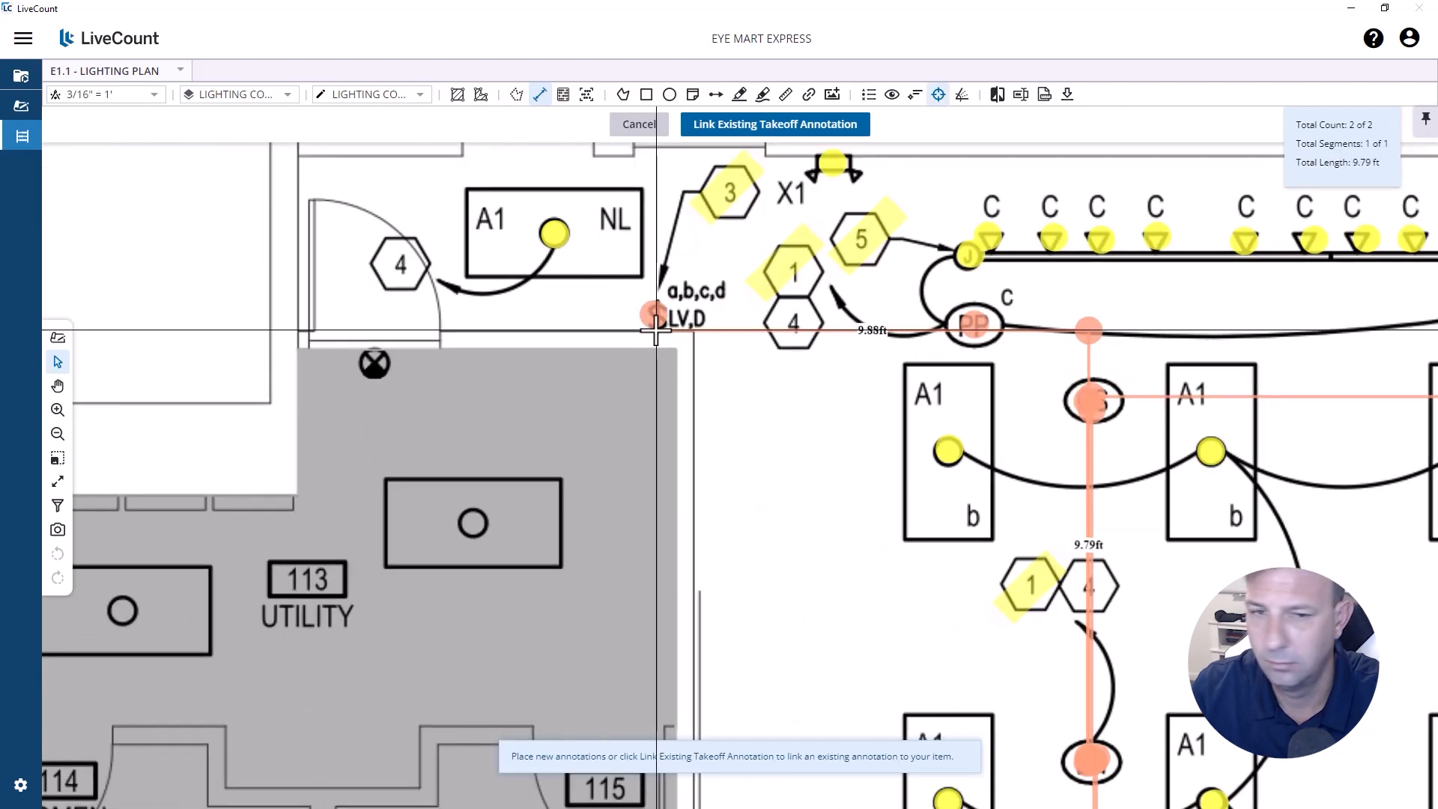
right_click(657, 330)
left_click(686, 353)
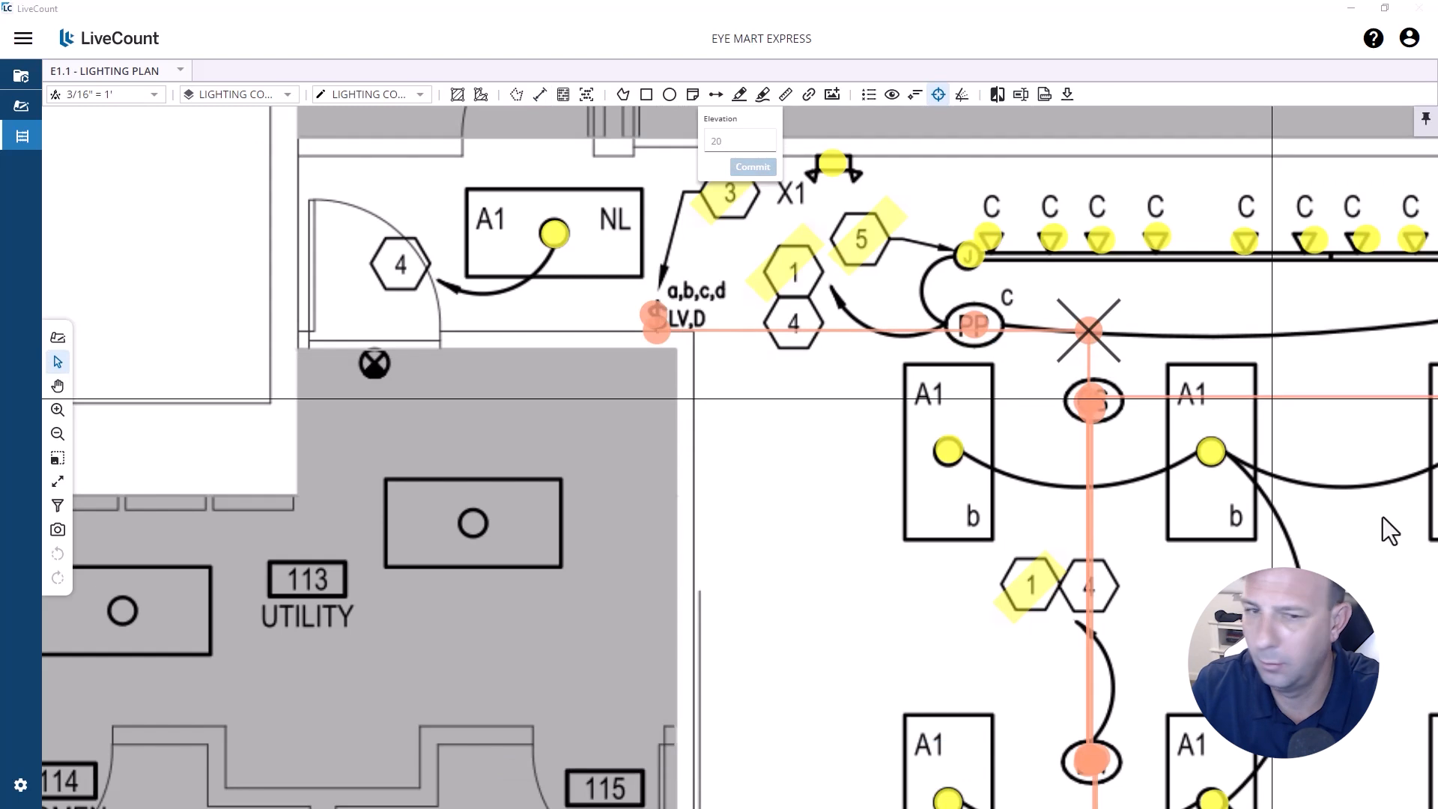
Step: Measure the Link 1 cable run from the a,b,c,d switch beside Utility 113 across Display Sales to the a,b,c,d switch by the lower X1
left_click(656, 330)
scroll(551, 322, "down", 3)
left_click_drag(1192, 468, 701, 338)
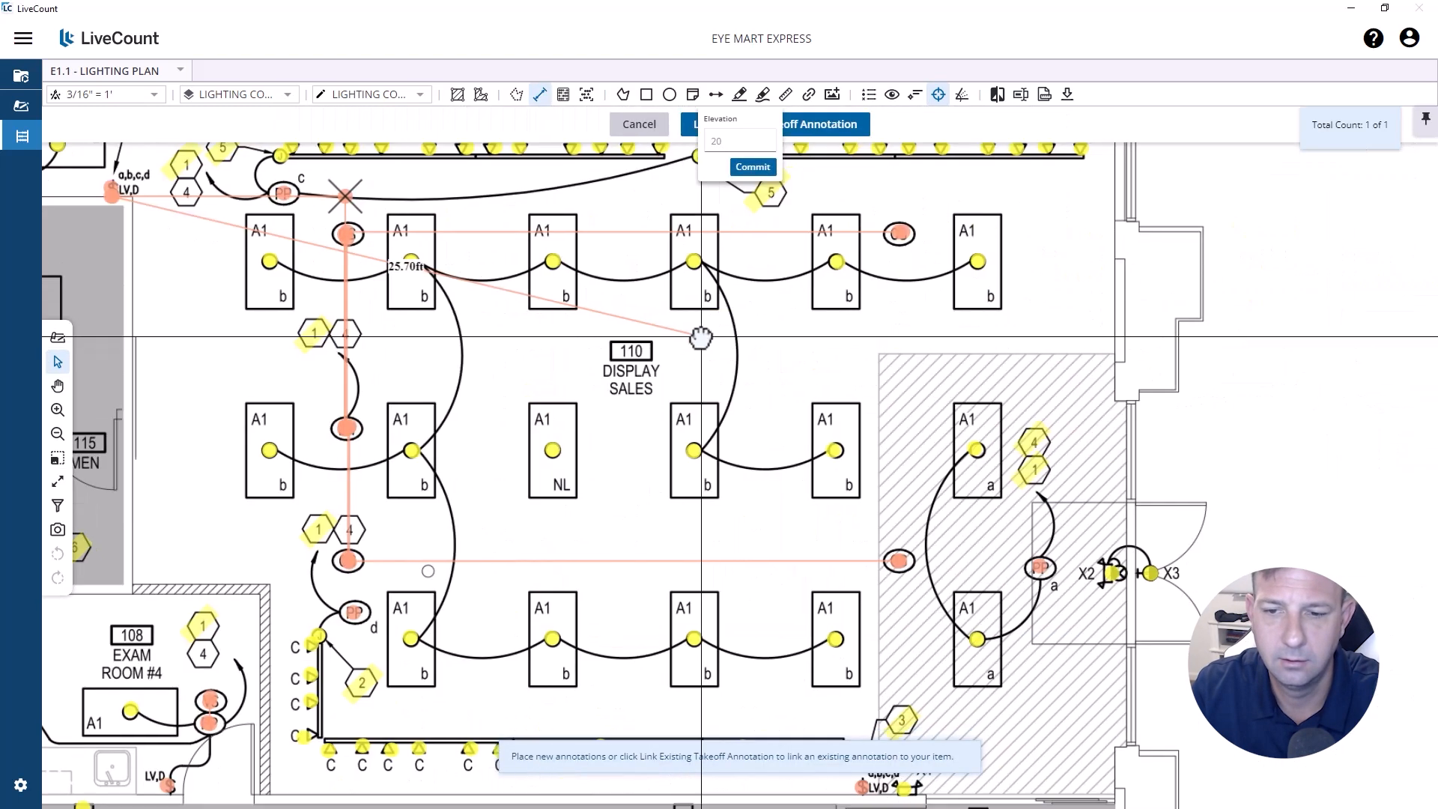
left_click_drag(902, 337, 790, 263)
scroll(790, 263, "down", 1)
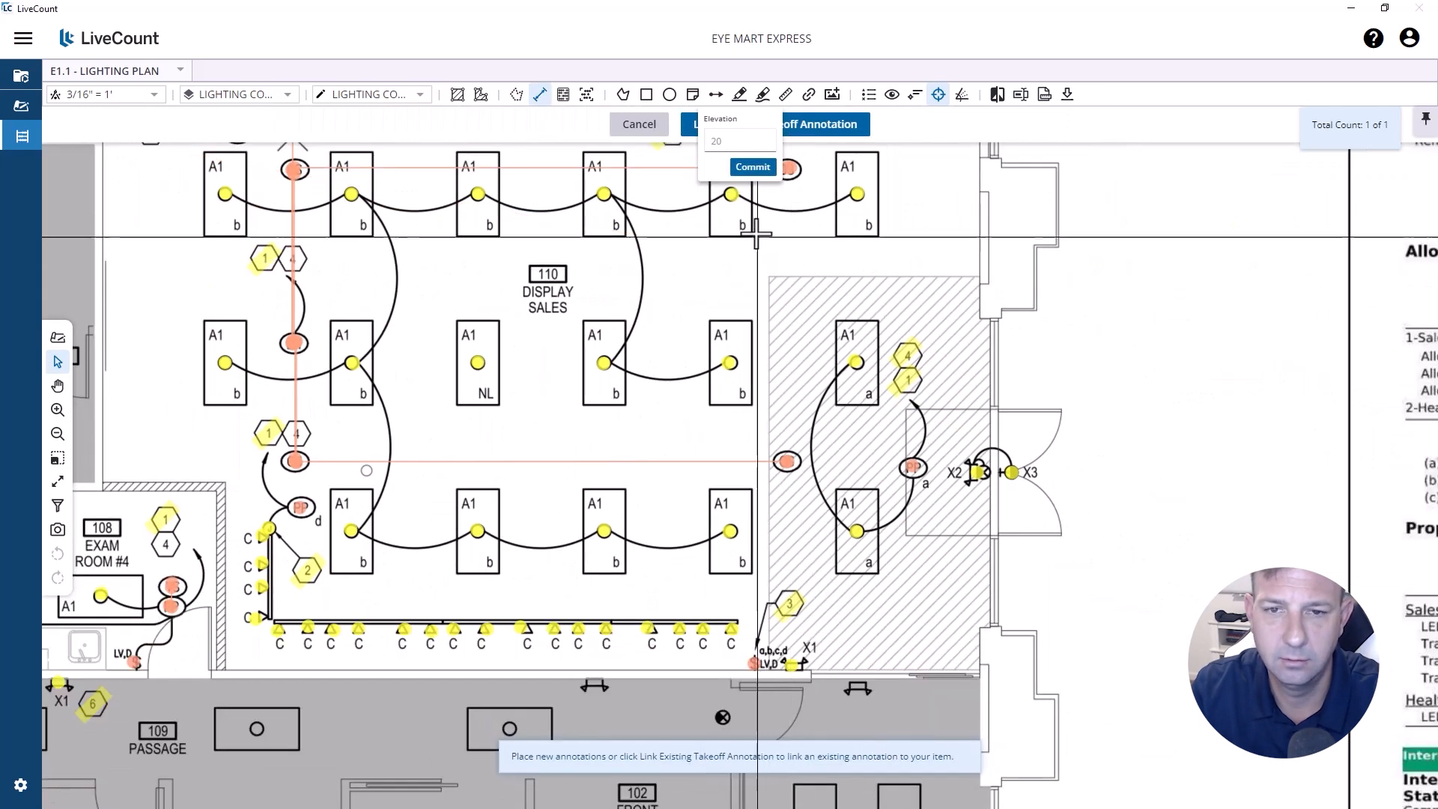
left_click(757, 236)
scroll(758, 659, "up", 3)
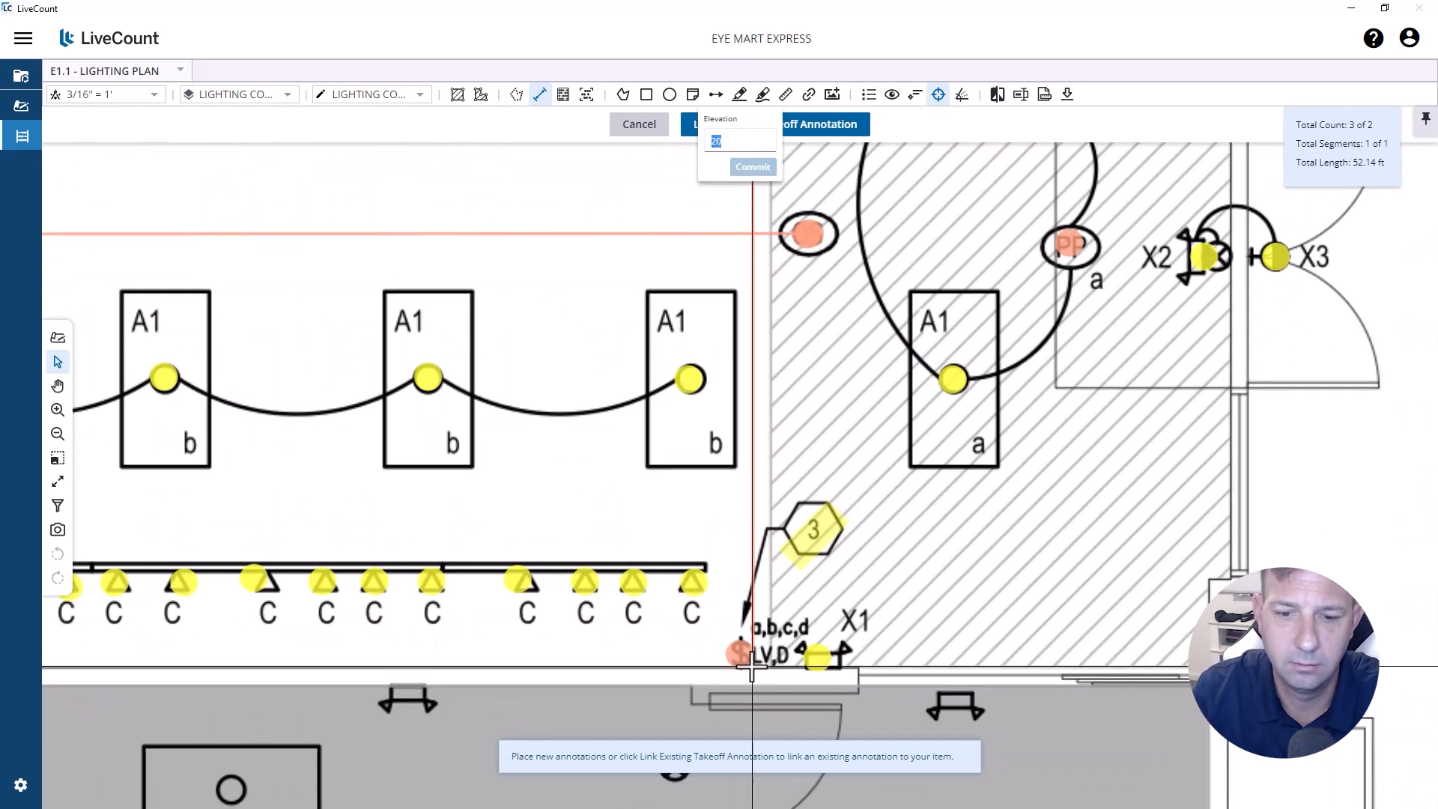
double_click(752, 666)
Step: Review the control cable runs across the lighting plan, along with the compliance certificate and symbol notes on sheet E1.1
scroll(829, 720, "down", 5)
left_click_drag(788, 446, 851, 745)
left_click_drag(728, 517, 672, 653)
scroll(702, 577, "up", 5)
key("h")
mouse_move(440, 433)
left_mouse_down()
mouse_move(1002, 433)
mouse_move(863, 193)
left_mouse_up()
scroll(936, 423, "down", 4)
scroll(870, 202, "down", 1)
left_click_drag(756, 549, 830, 351)
scroll(655, 550, "up", 2)
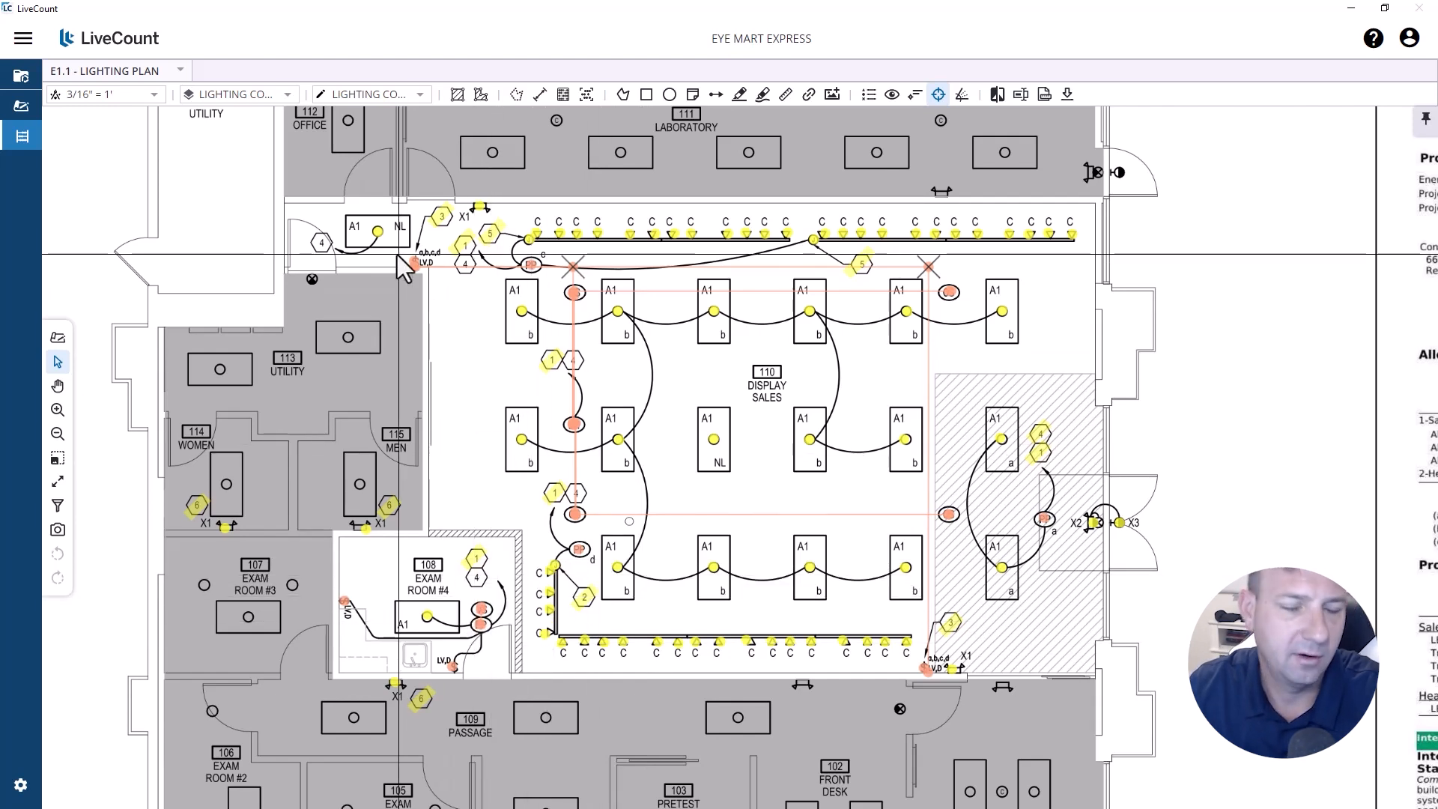
scroll(630, 450, "up", 3)
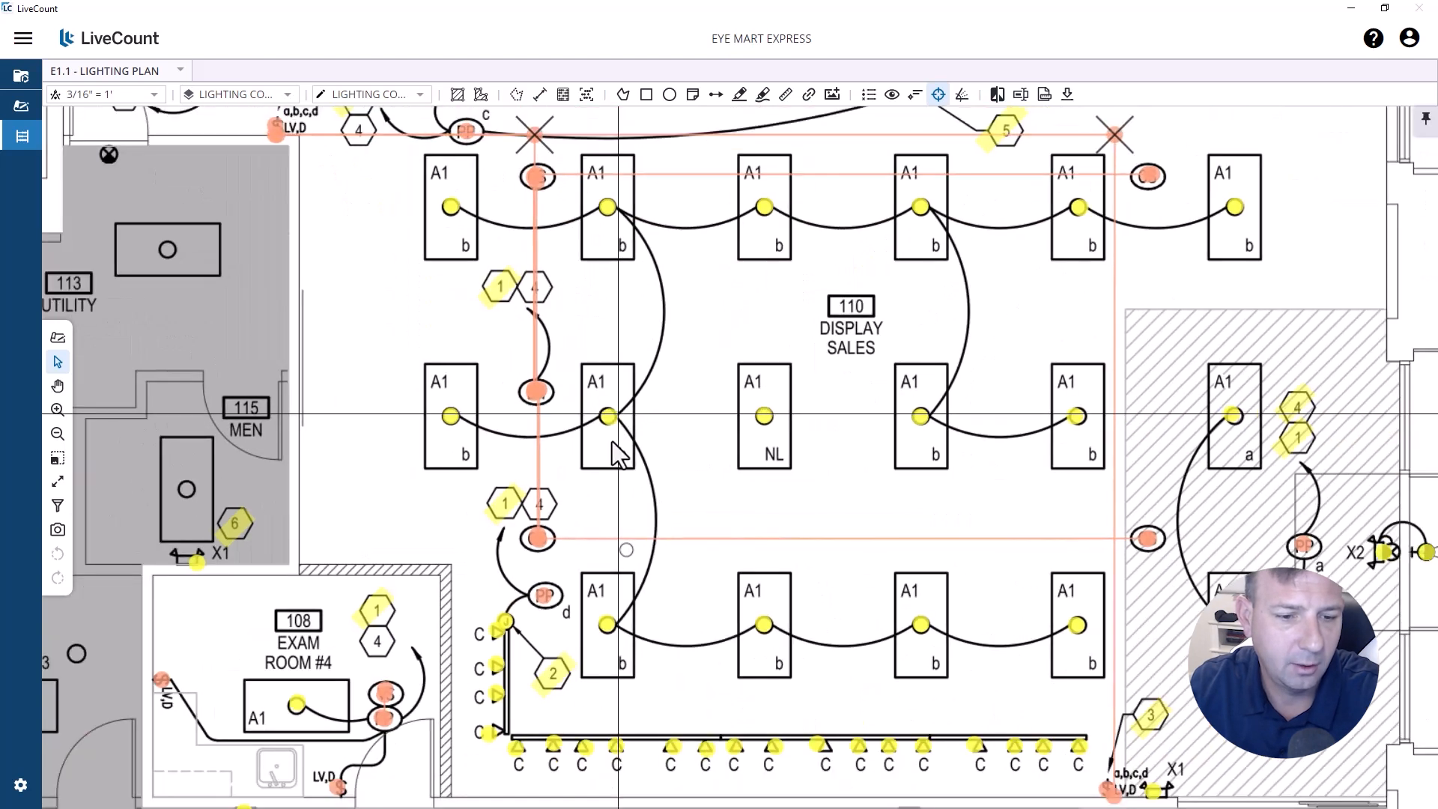
scroll(425, 757, "down", 3)
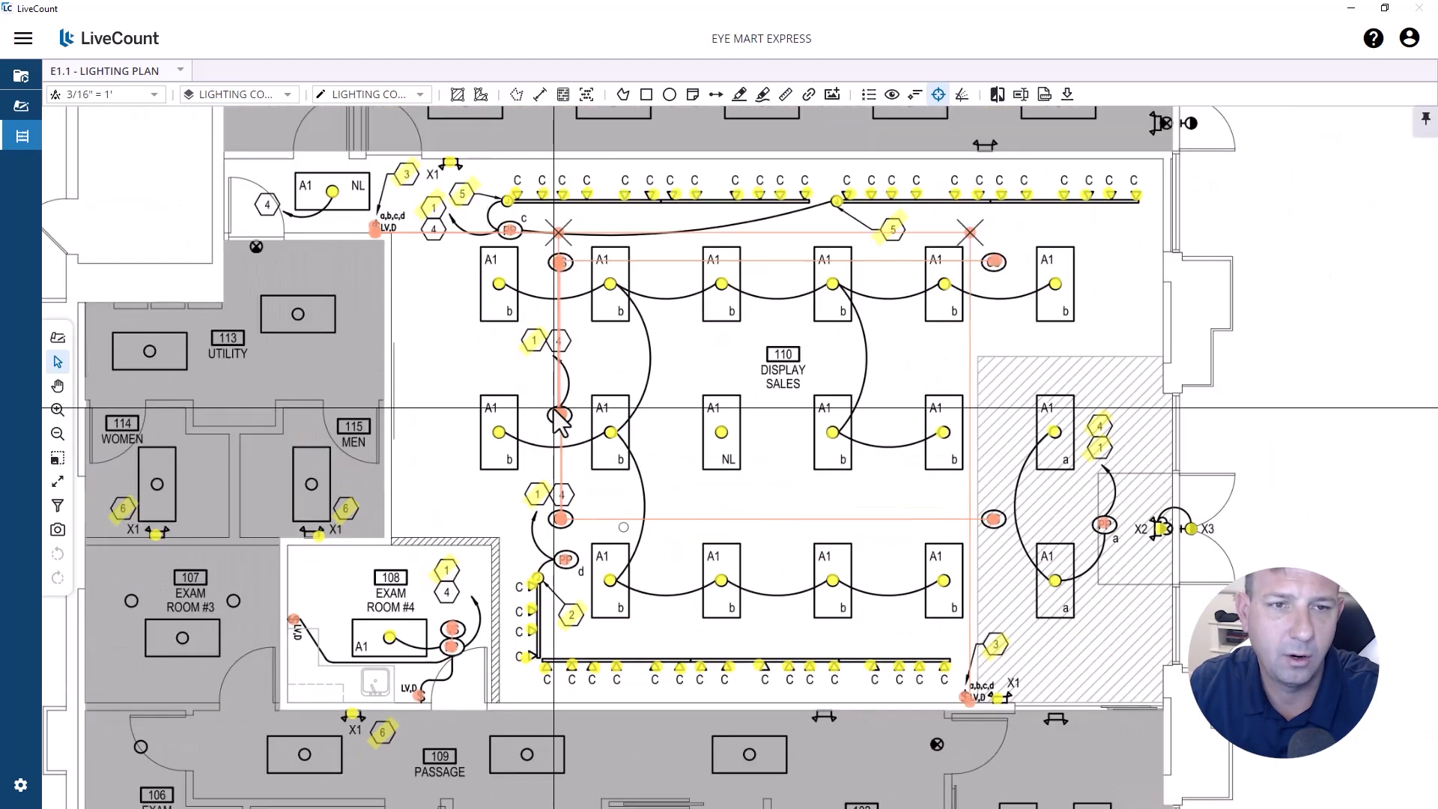
scroll(559, 410, "down", 4)
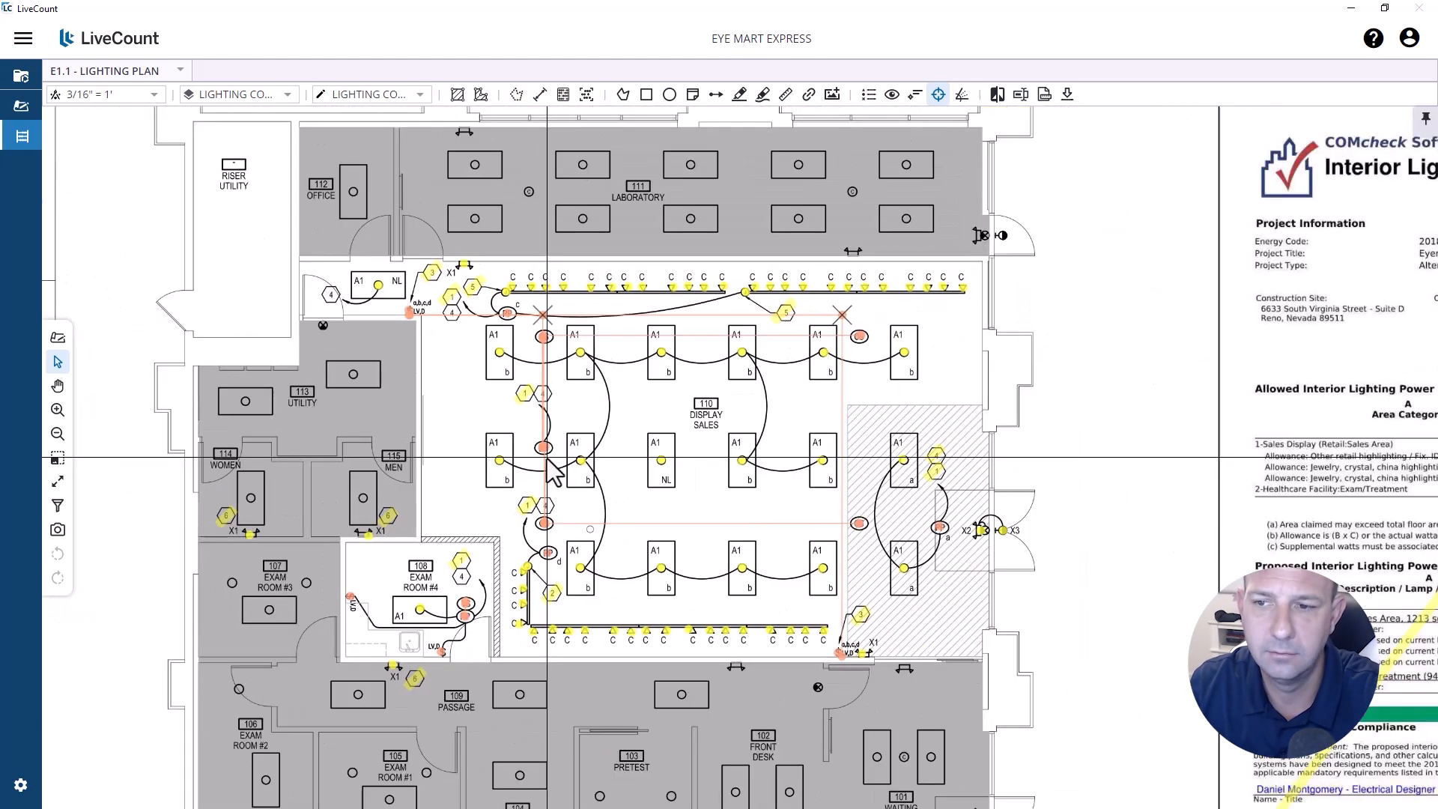
left_click_drag(601, 362, 504, 684)
left_click_drag(1289, 491, 449, 479)
scroll(449, 479, "down", 1)
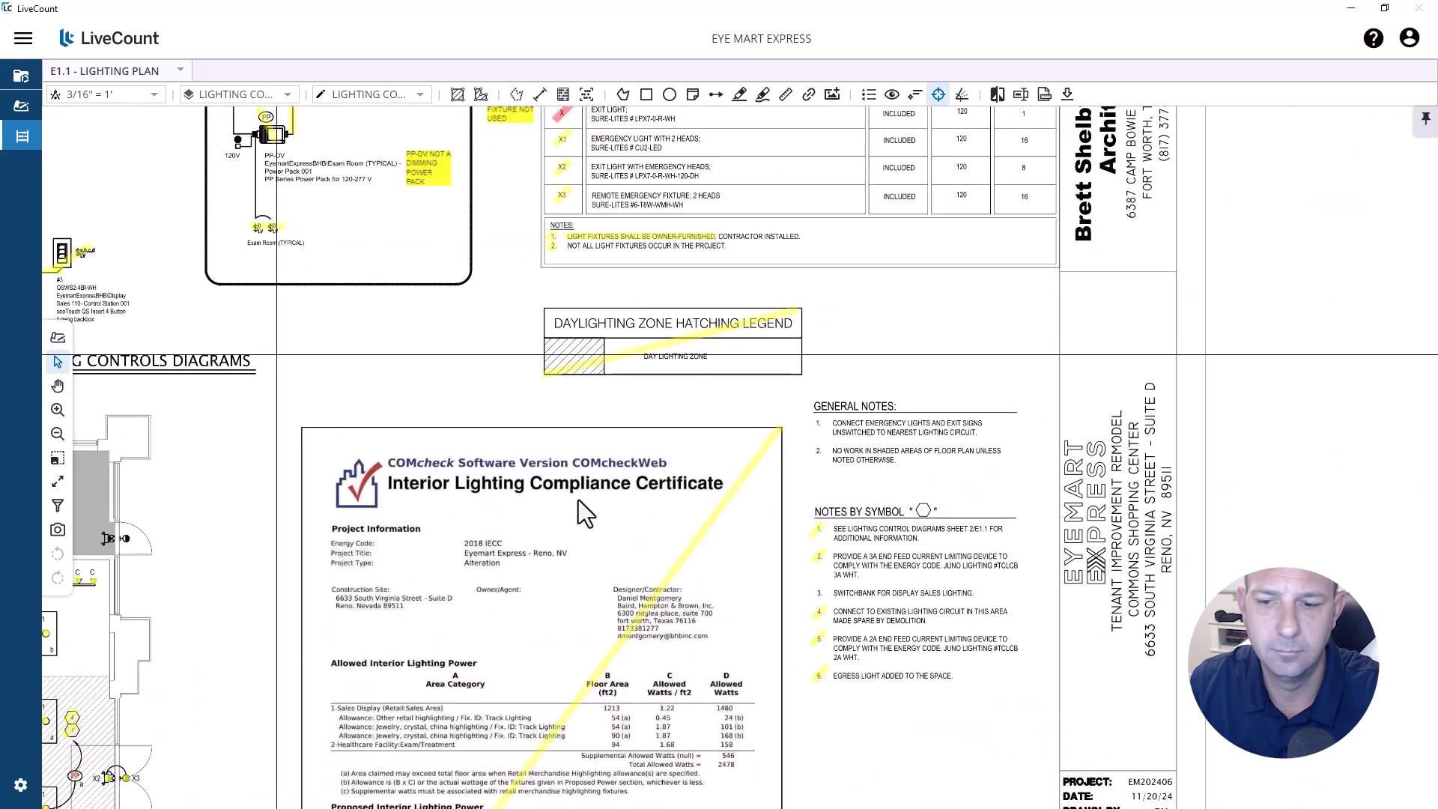
scroll(753, 538, "down", 3)
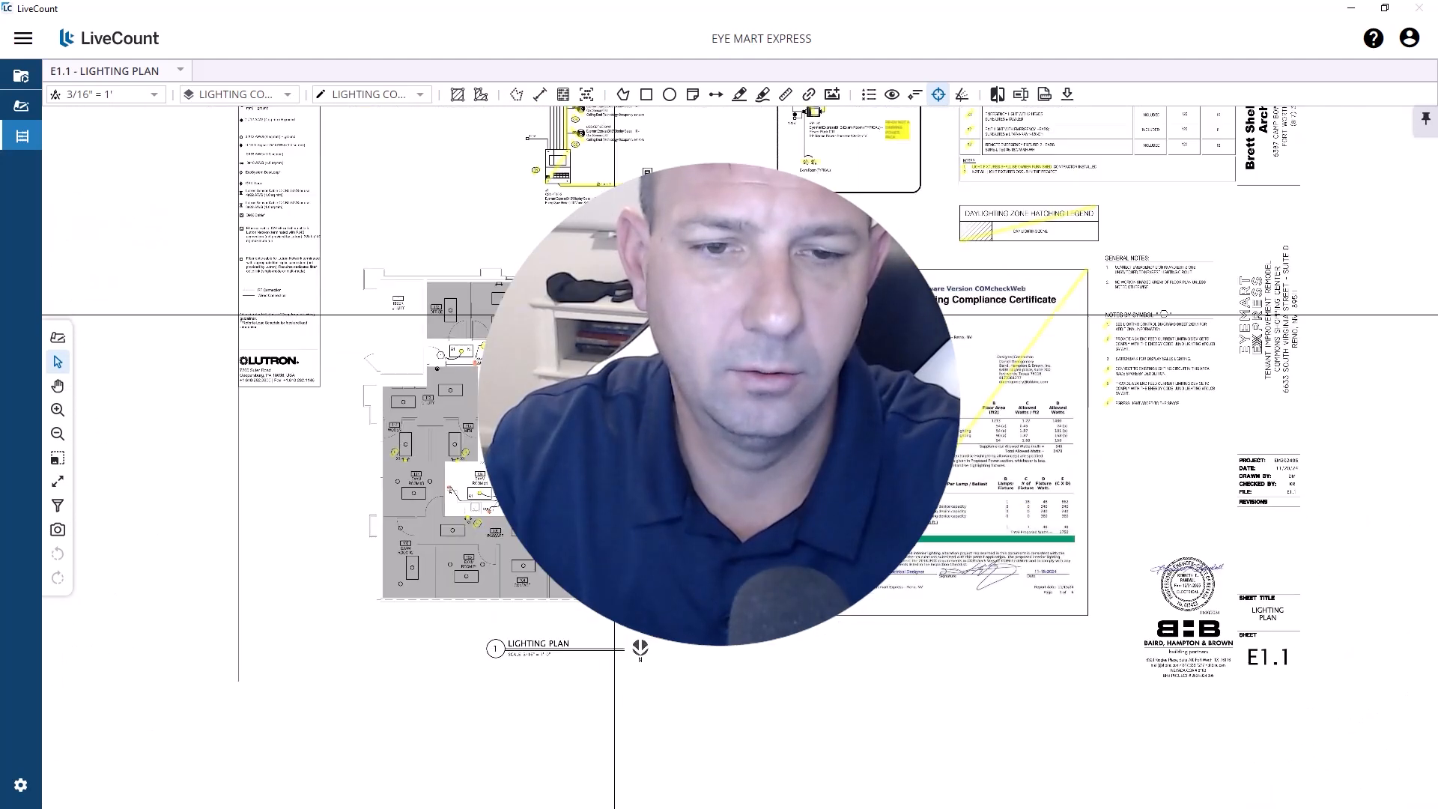
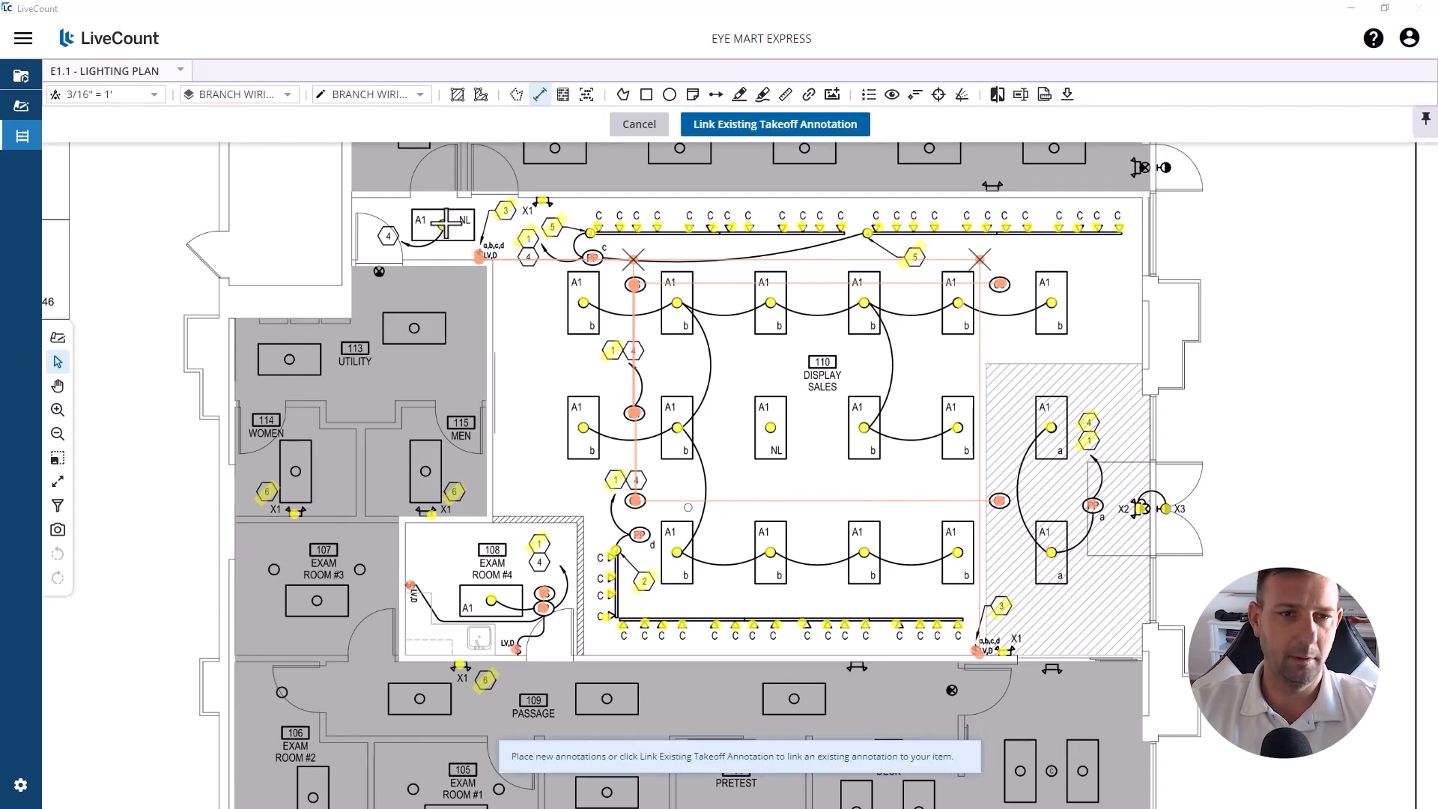
Step: Run branch wiring about 8 ft from the NL A1 fixture above Utility 113 to the nearby X1 emergency light
scroll(444, 223, "up", 3)
scroll(441, 225, "down", 4)
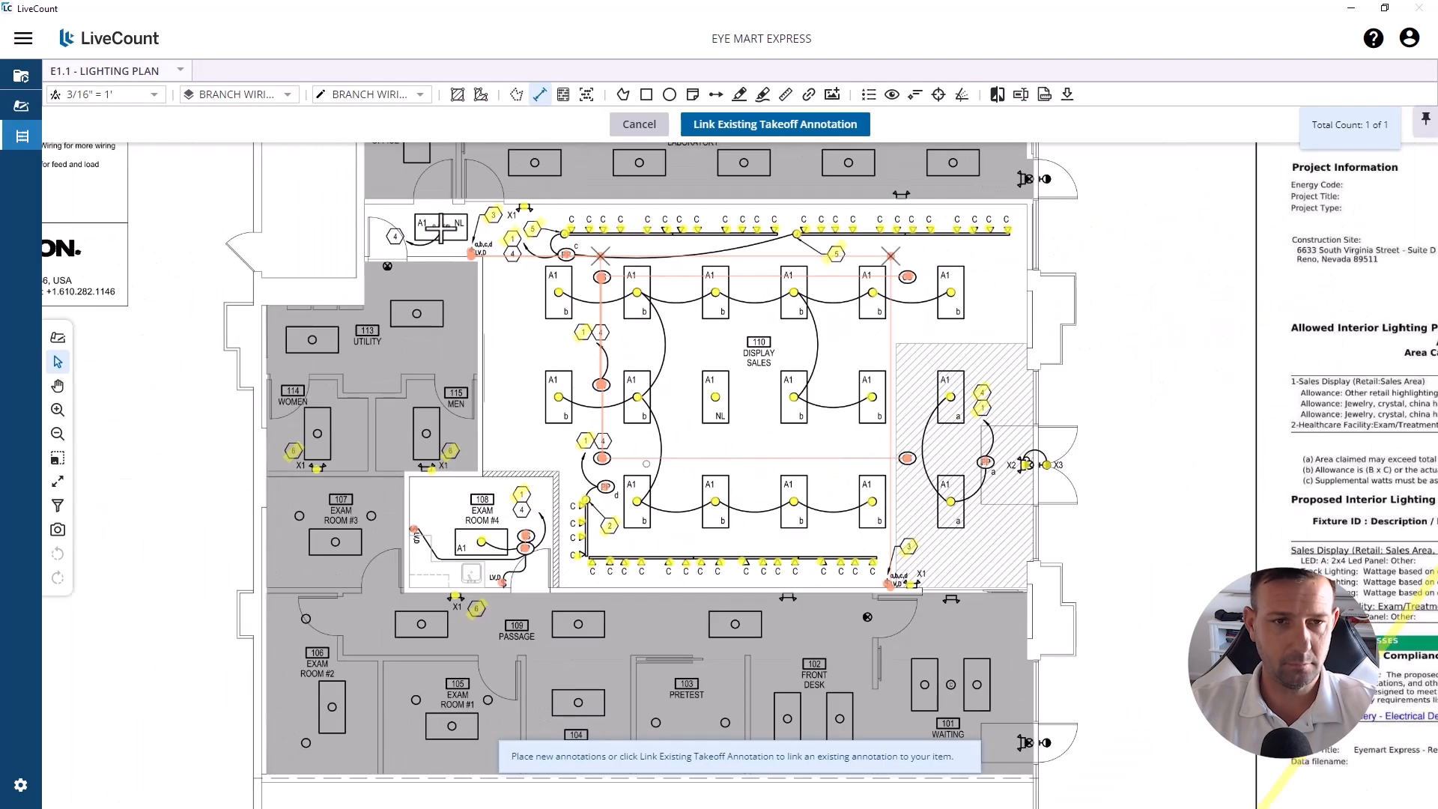
scroll(486, 230, "up", 4)
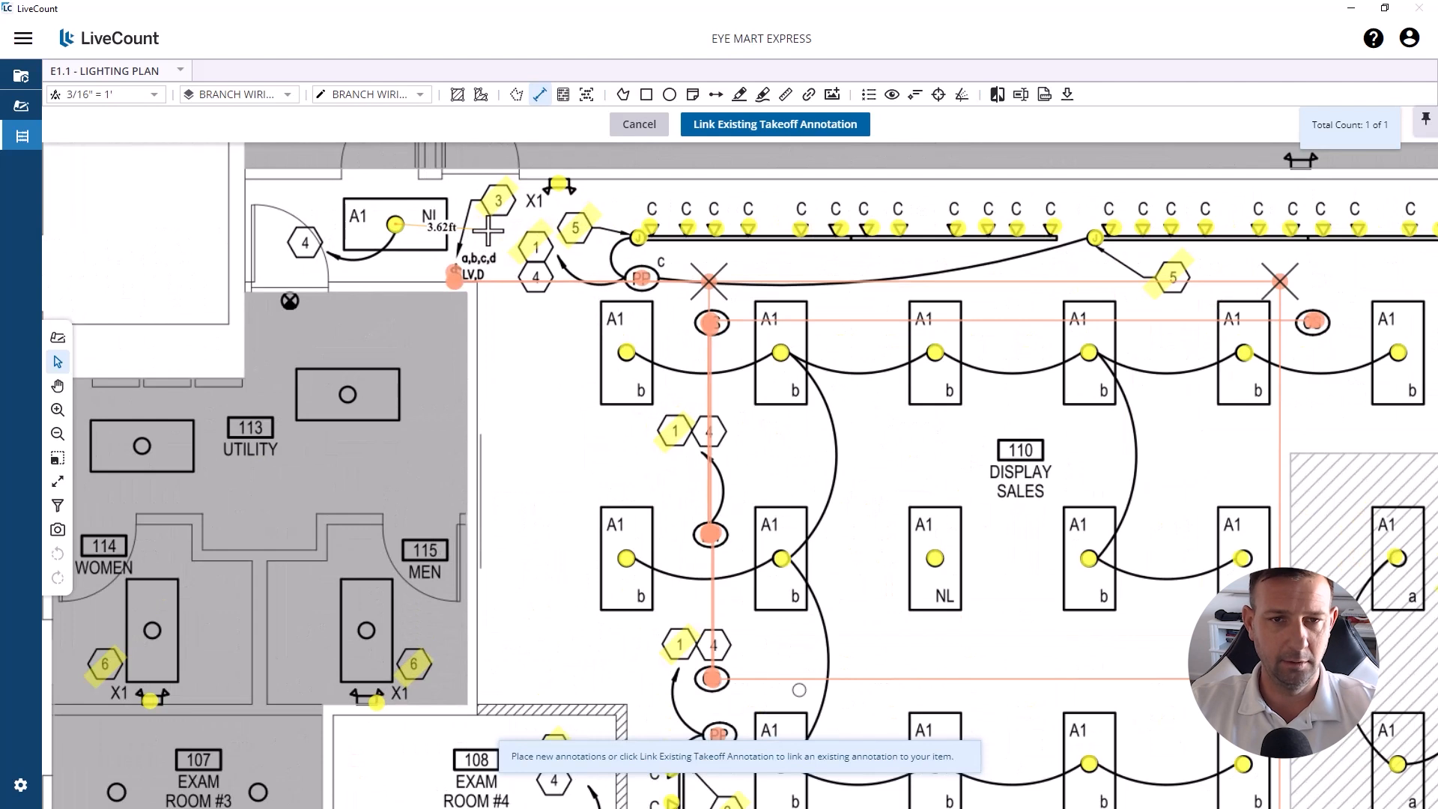
left_click(559, 225)
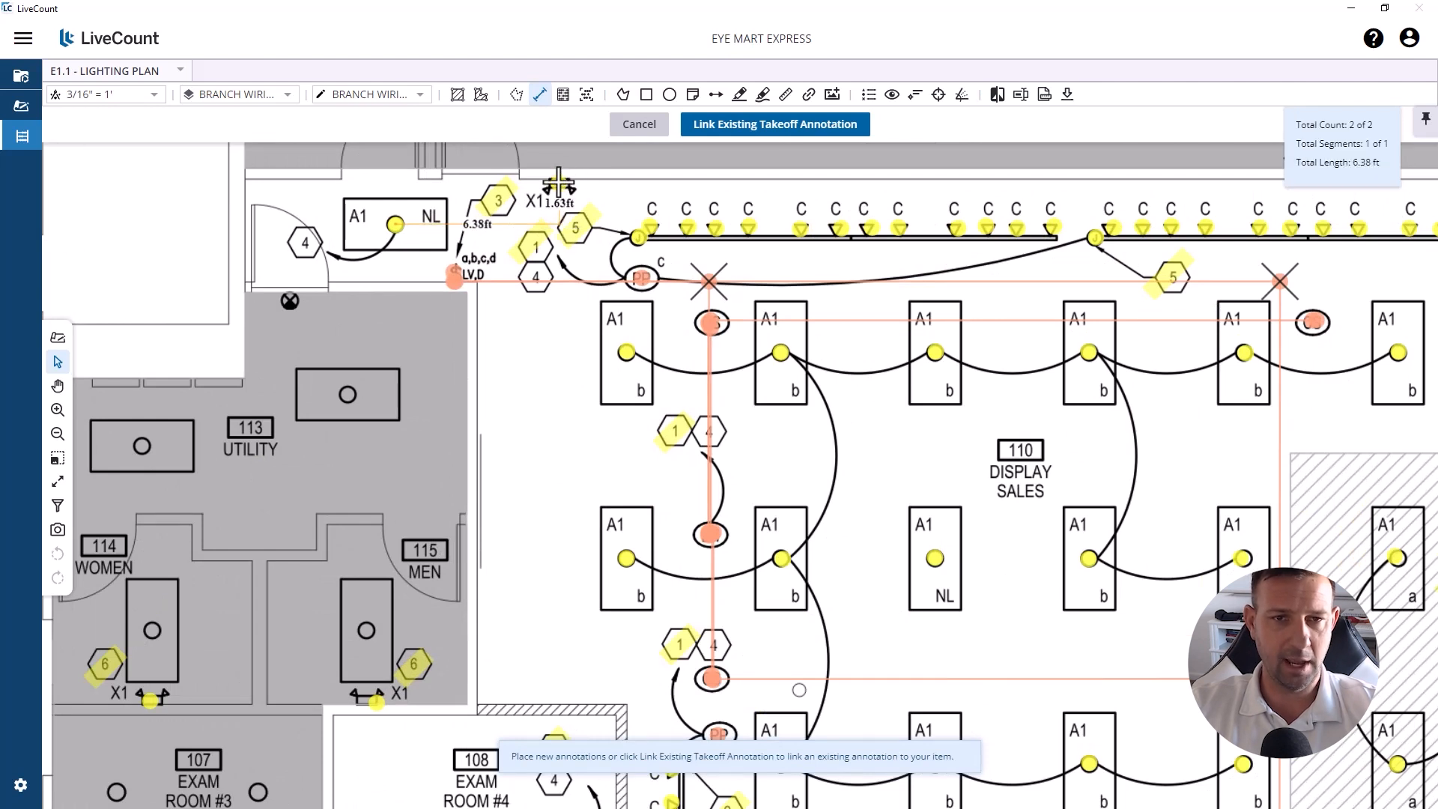
double_click(558, 182)
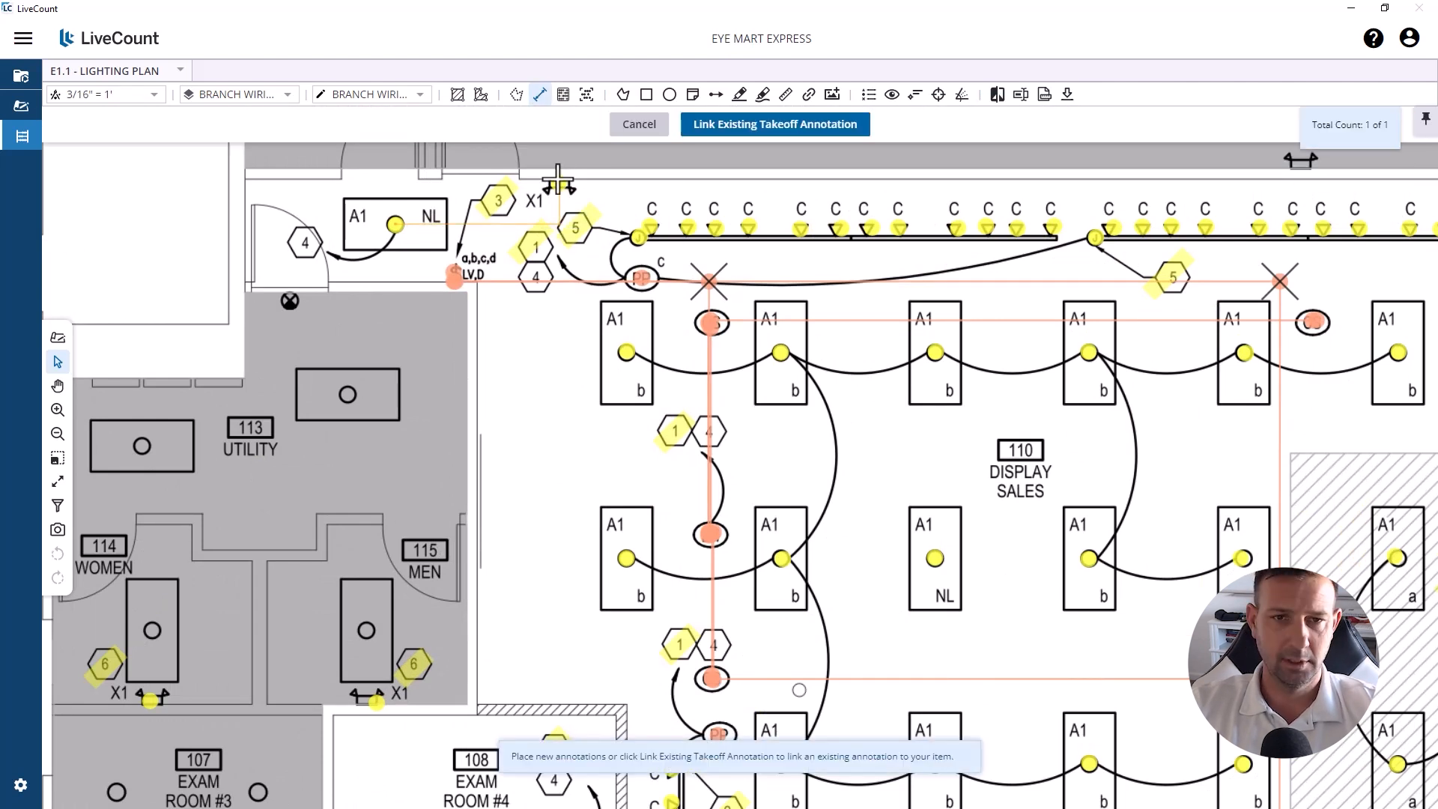
Step: Run branch wiring from the X1 emergency light near the NL fixture down and across to the EN device in Display Sales
scroll(556, 180, "down", 2)
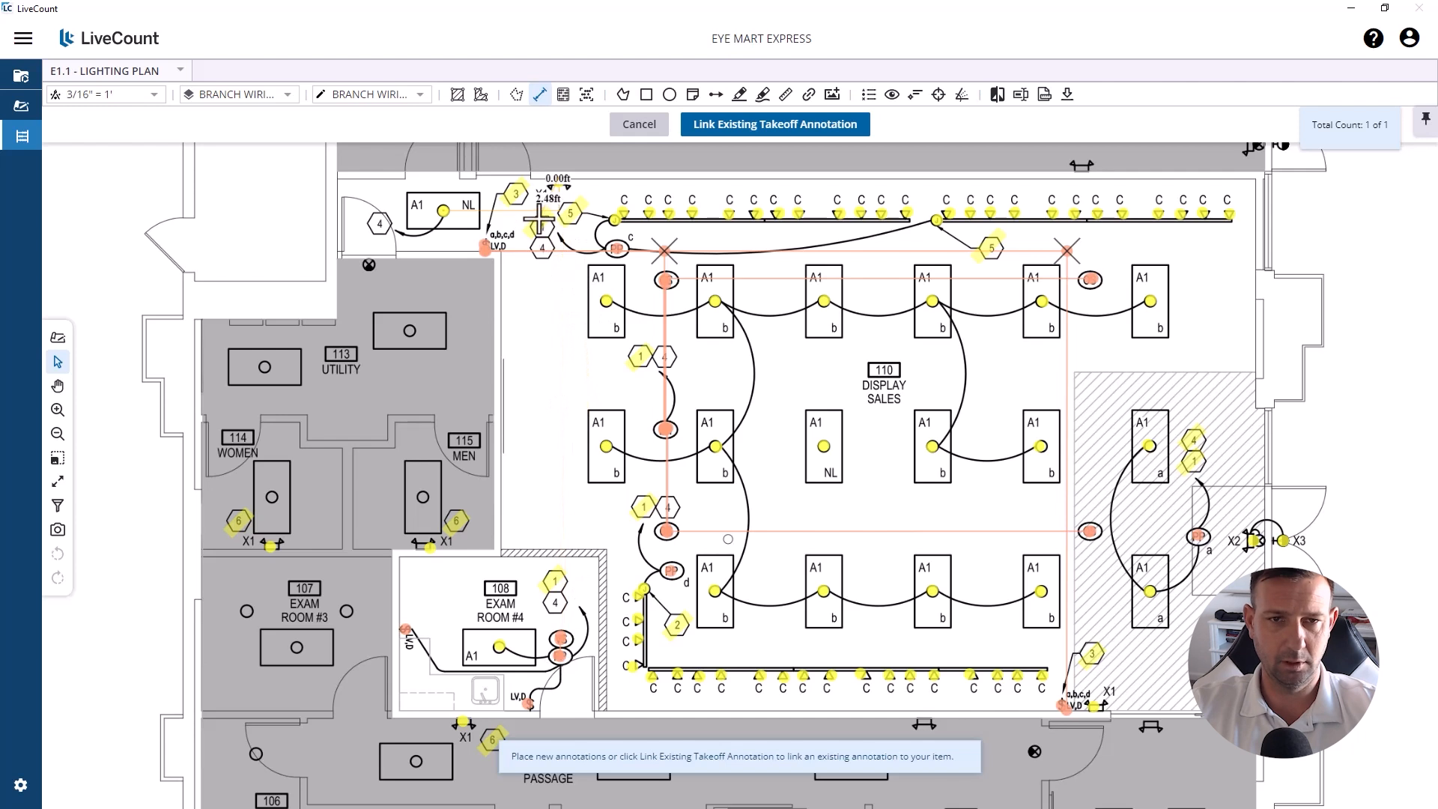
scroll(551, 401, "up", 2)
left_click(566, 440)
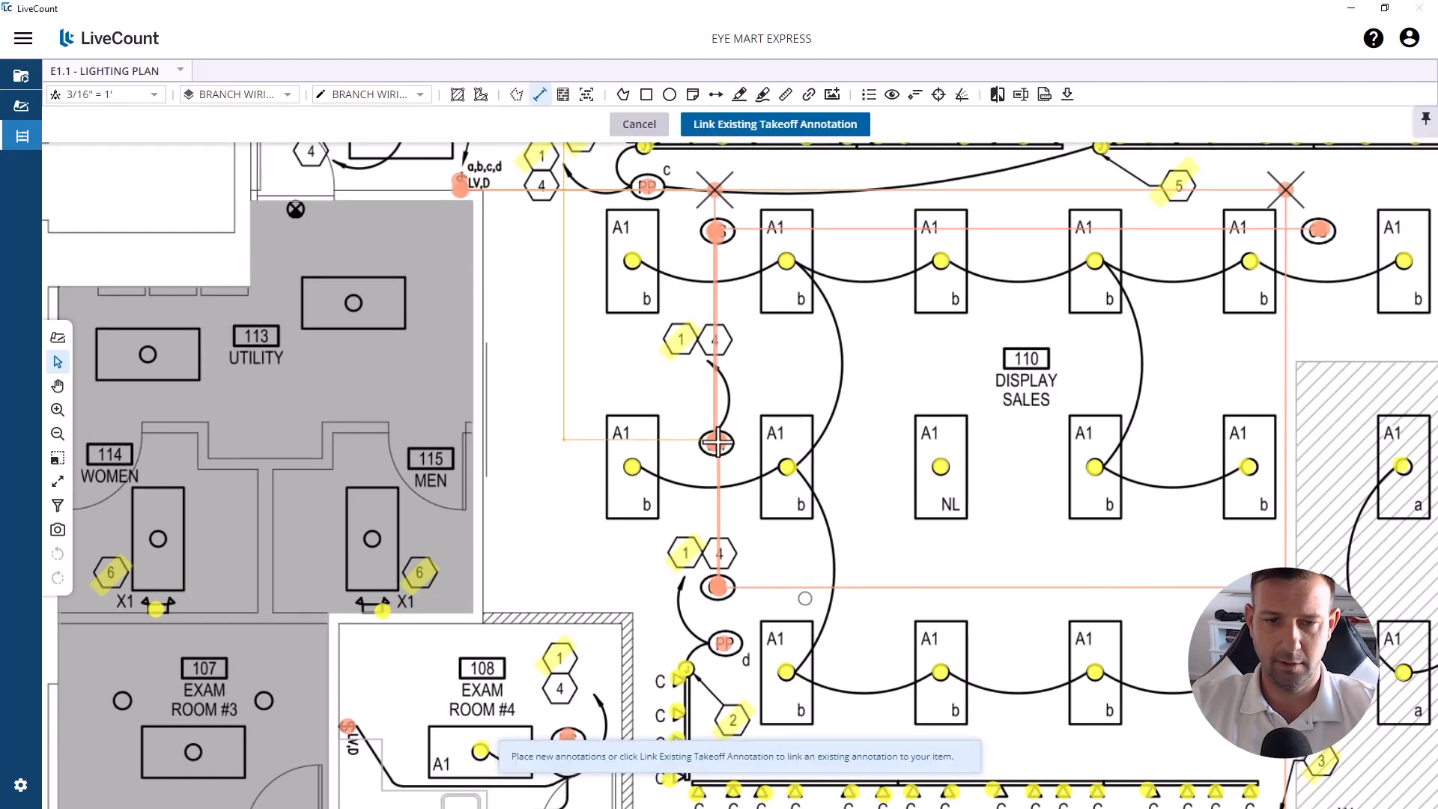
left_click(717, 442)
Step: Run about 18 ft of branch wiring from the EN device down and across to the PP power pack in Exam Room #4
scroll(717, 443, "down", 3)
scroll(780, 420, "up", 3)
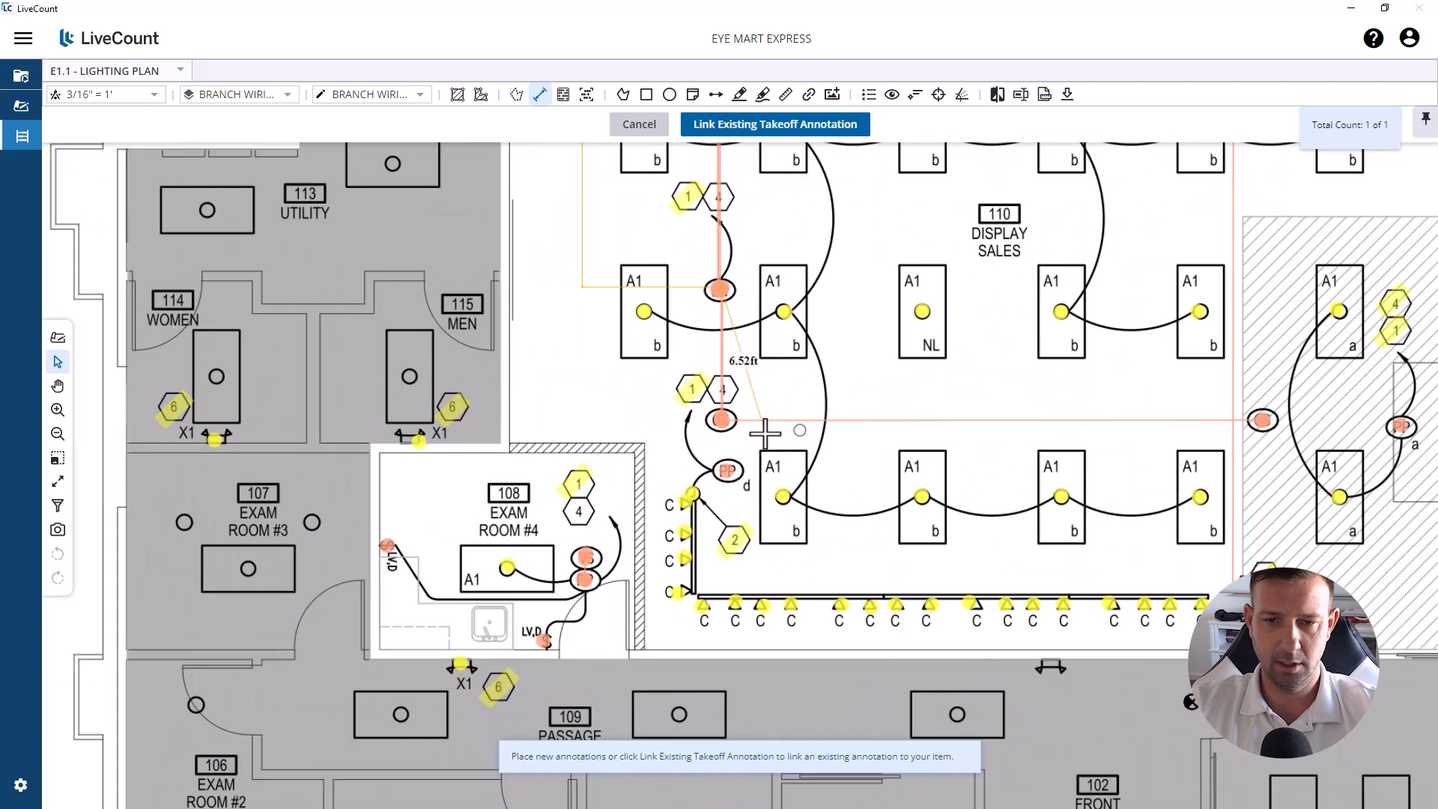
left_click(721, 420)
left_click(585, 581)
right_click(585, 581)
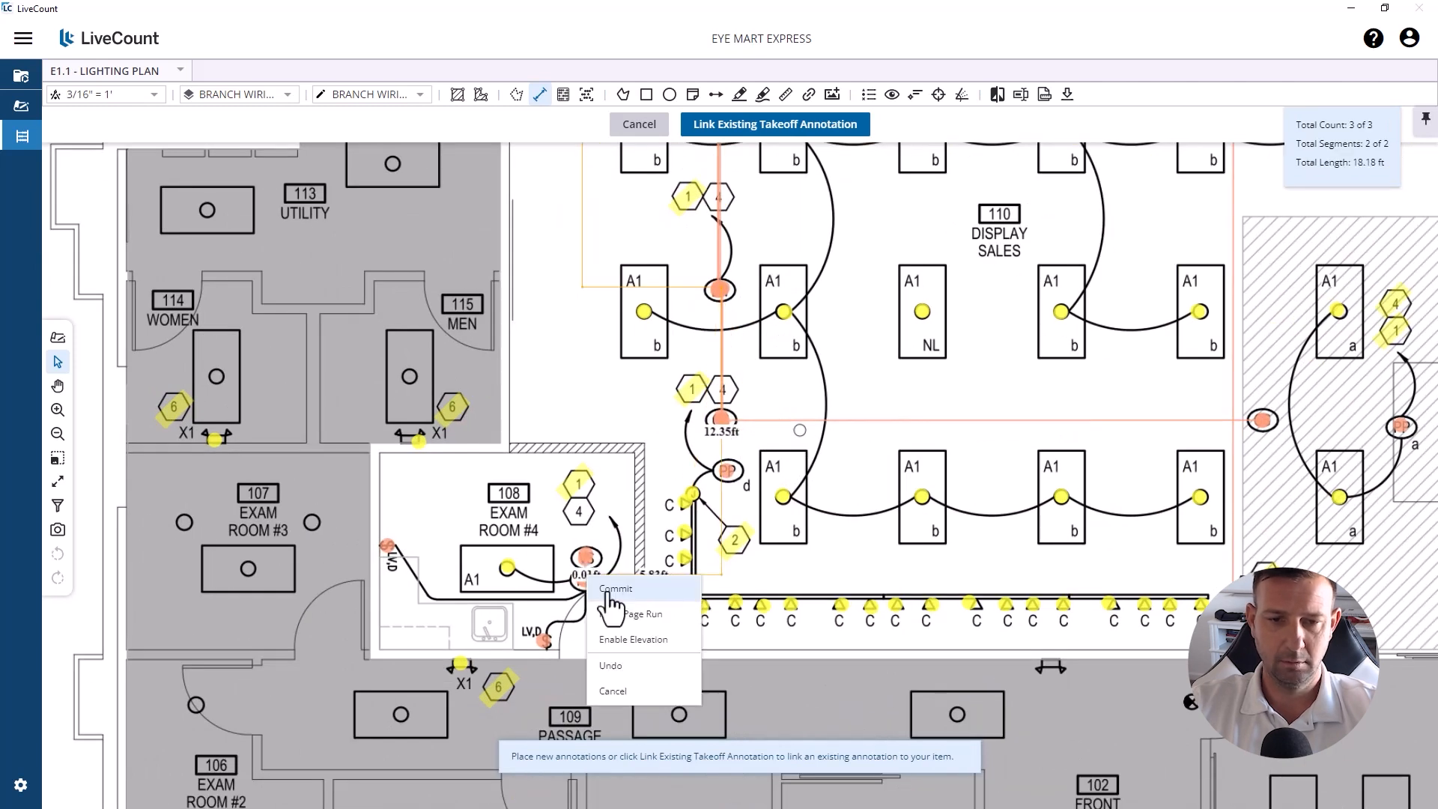
left_click(601, 592)
scroll(673, 386, "down", 3)
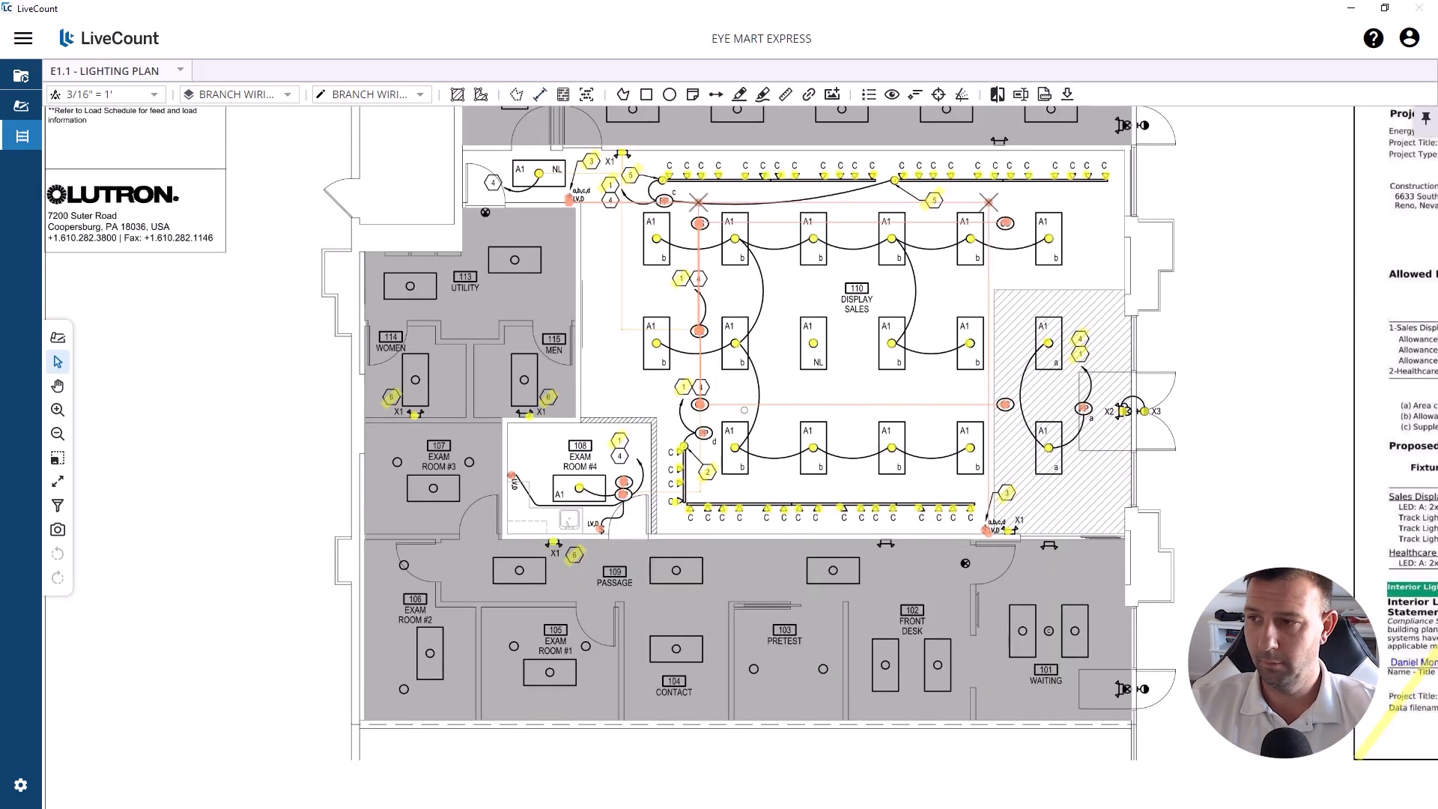
Step: Run about 13 ft of branch wiring from the Exam Room #4 power pack to the X1 emergency light in Men 115
scroll(656, 569, "up", 3)
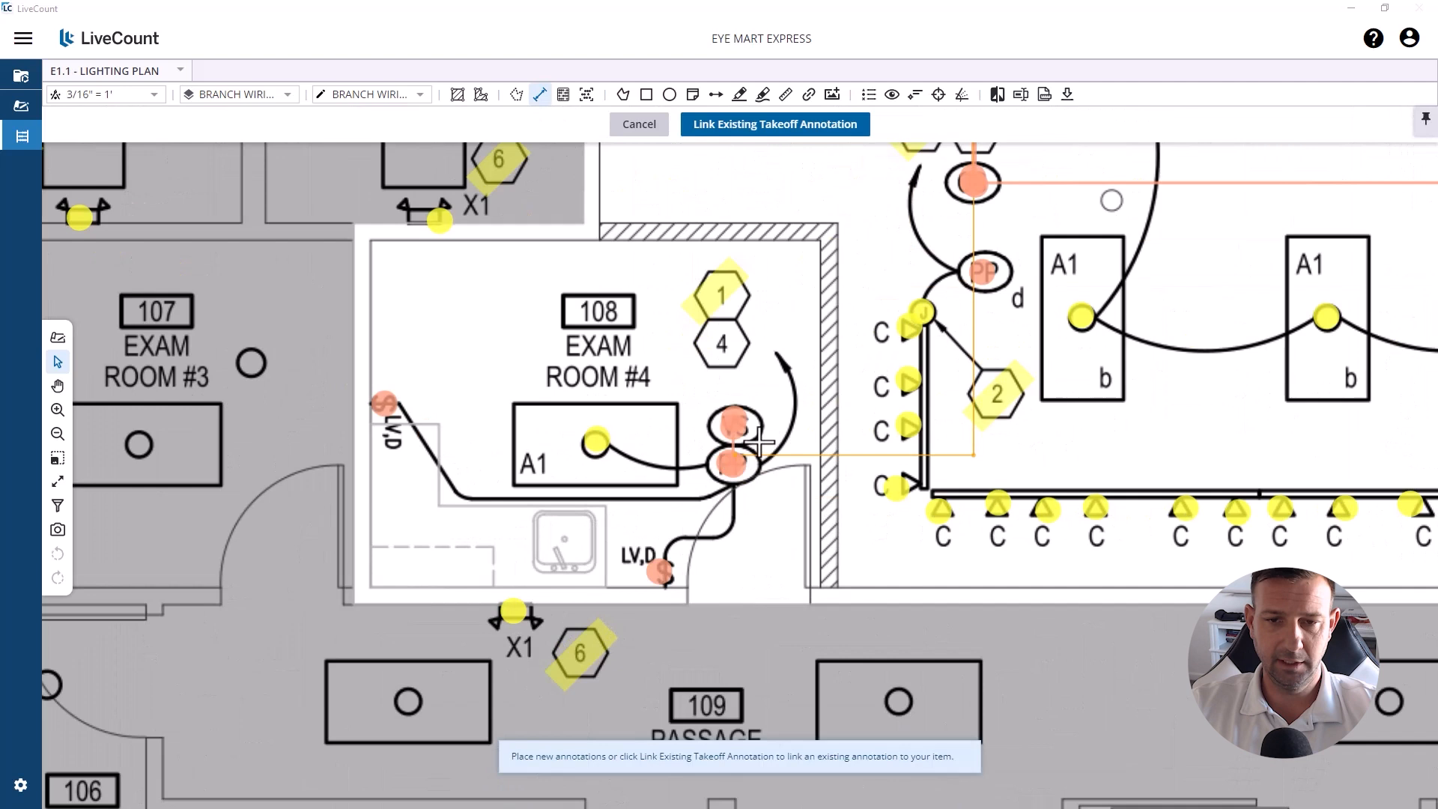
scroll(759, 444, "down", 3)
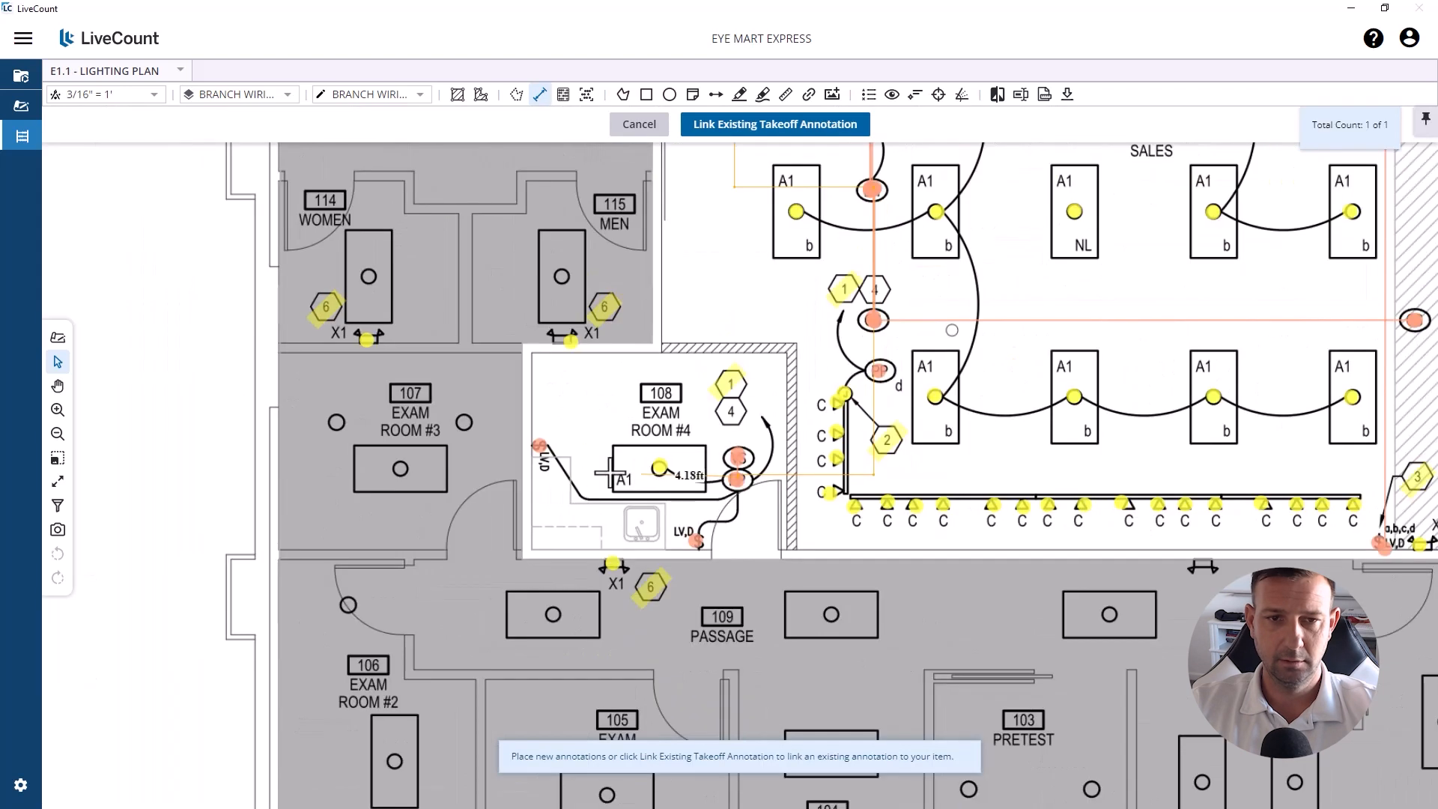
left_click(611, 580)
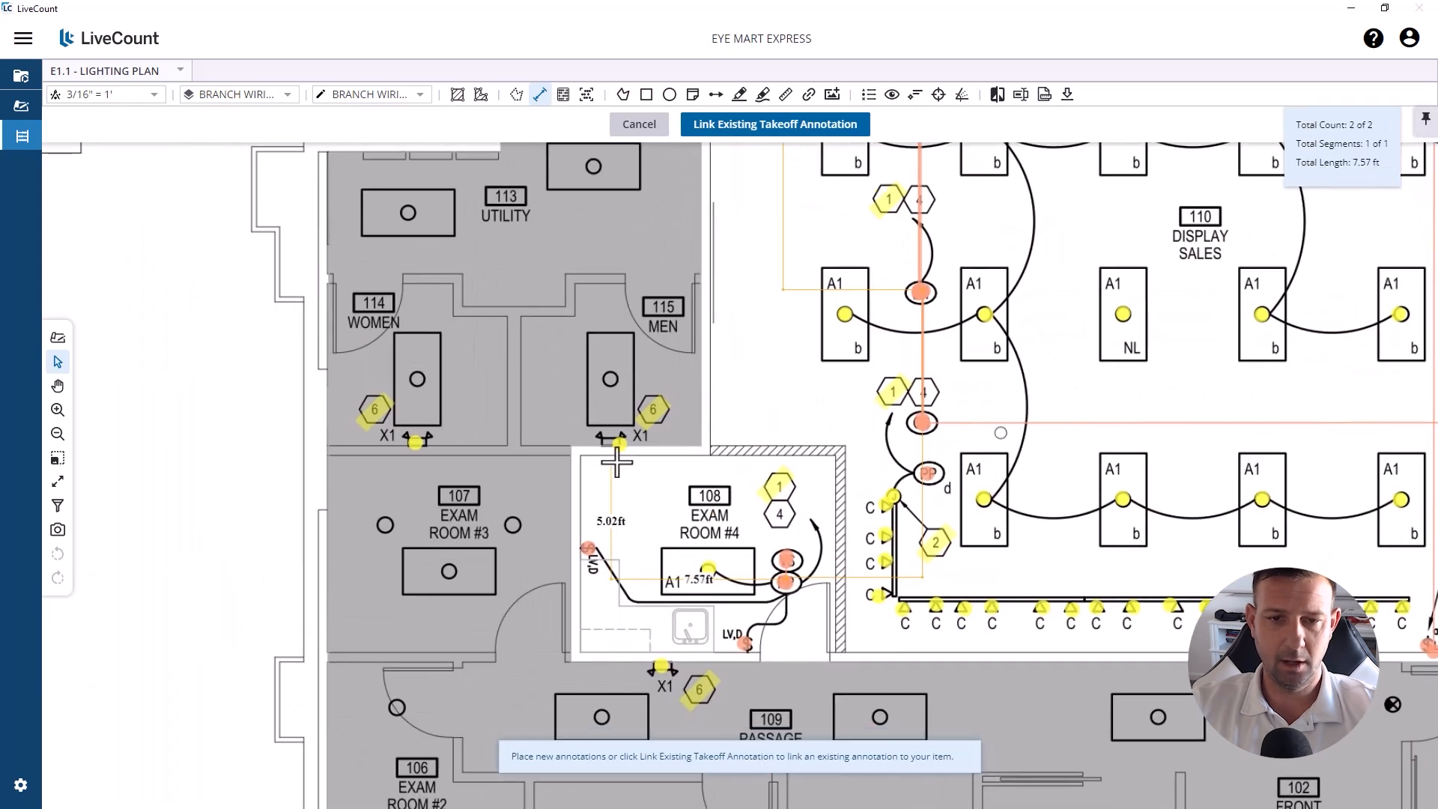
left_click(611, 448)
right_click(611, 448)
left_click(642, 466)
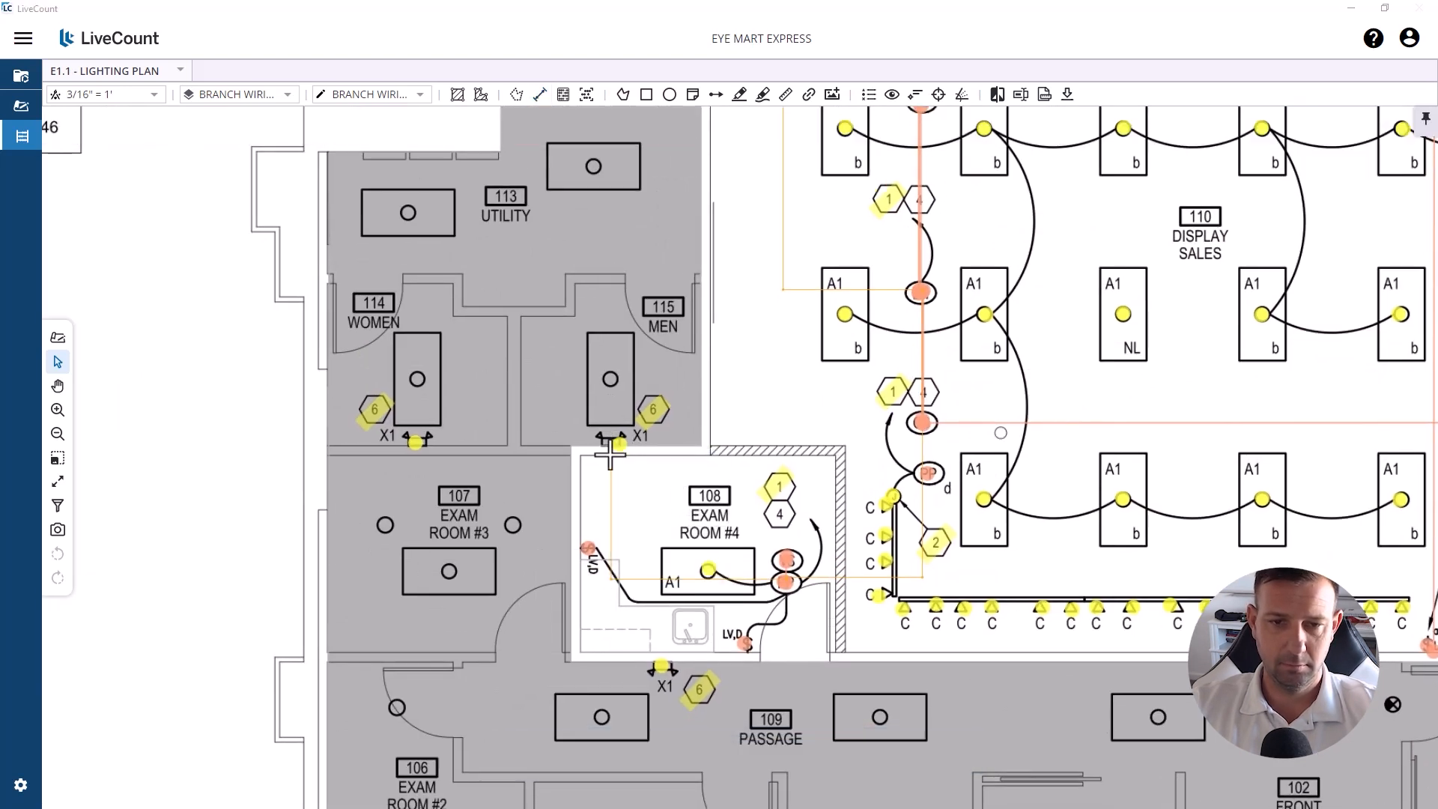
Step: Run branch wiring from the X1 emergency light in Men 115 to the one in Women 114
left_click(611, 448)
left_click(415, 445)
right_click(415, 445)
left_click(445, 464)
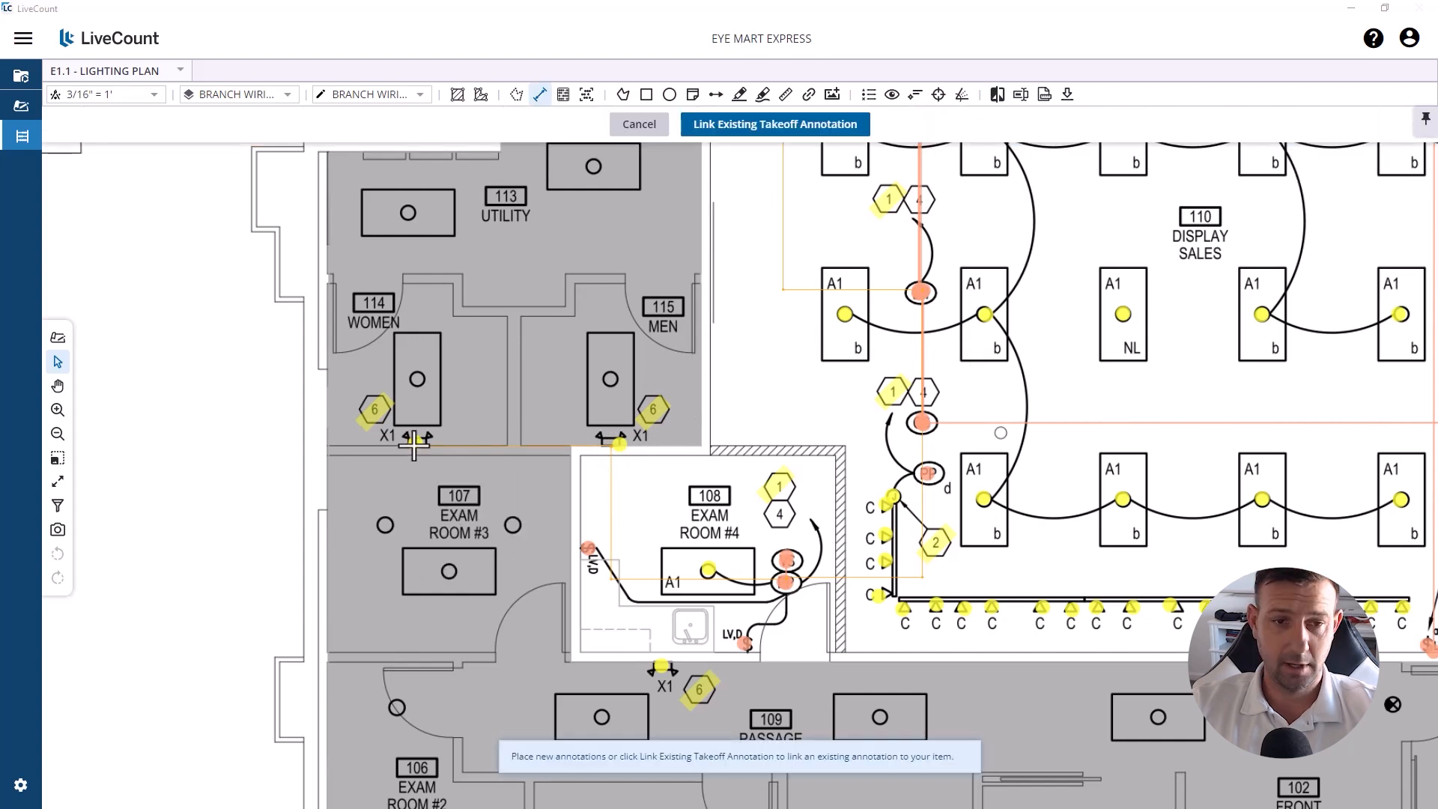
Step: Run branch wiring from the X1 in Women 114 down past Exam Room #3 and across to the X1 in Passage 109
left_click(414, 445)
scroll(414, 464, "down", 2)
scroll(420, 600, "up", 3)
left_click(414, 660)
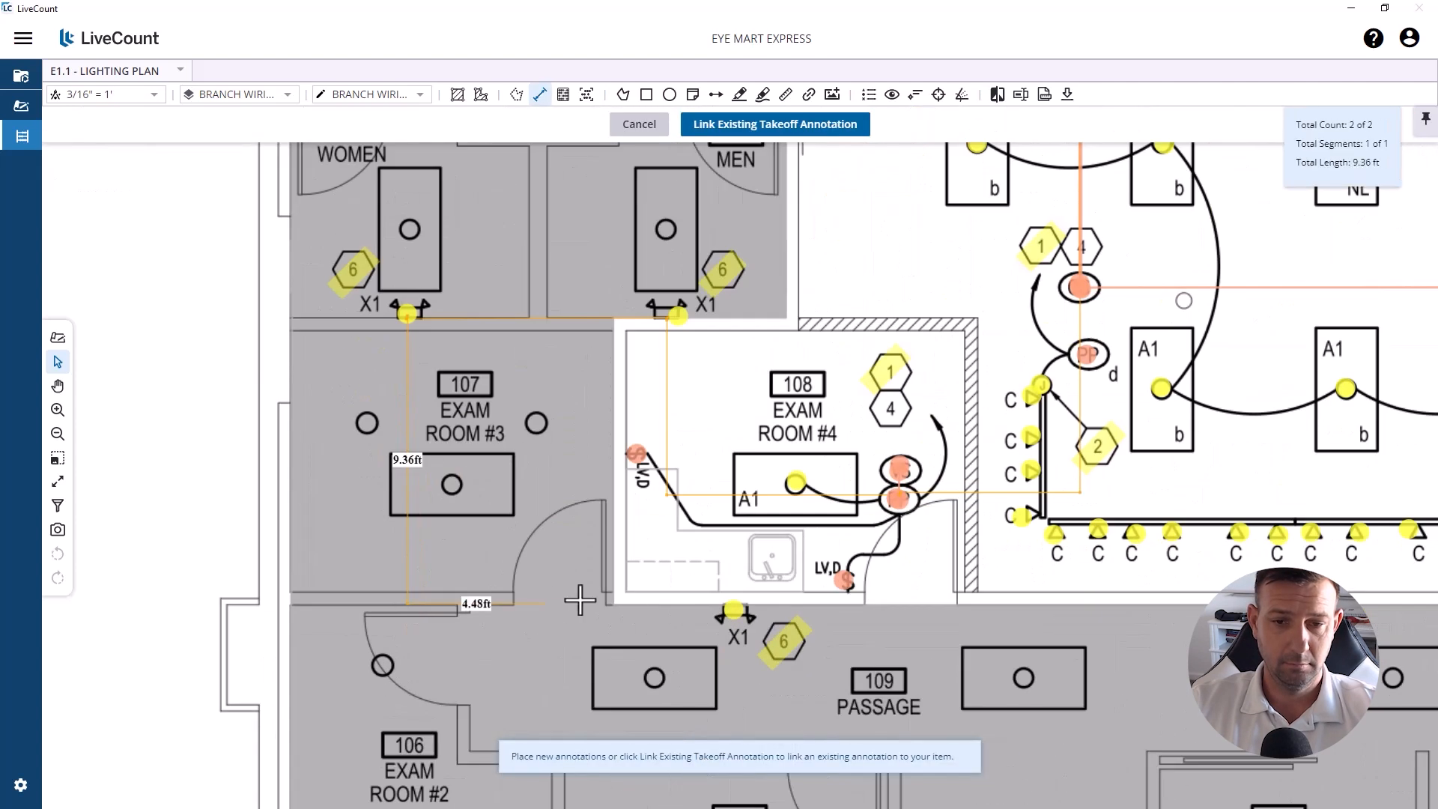
double_click(728, 604)
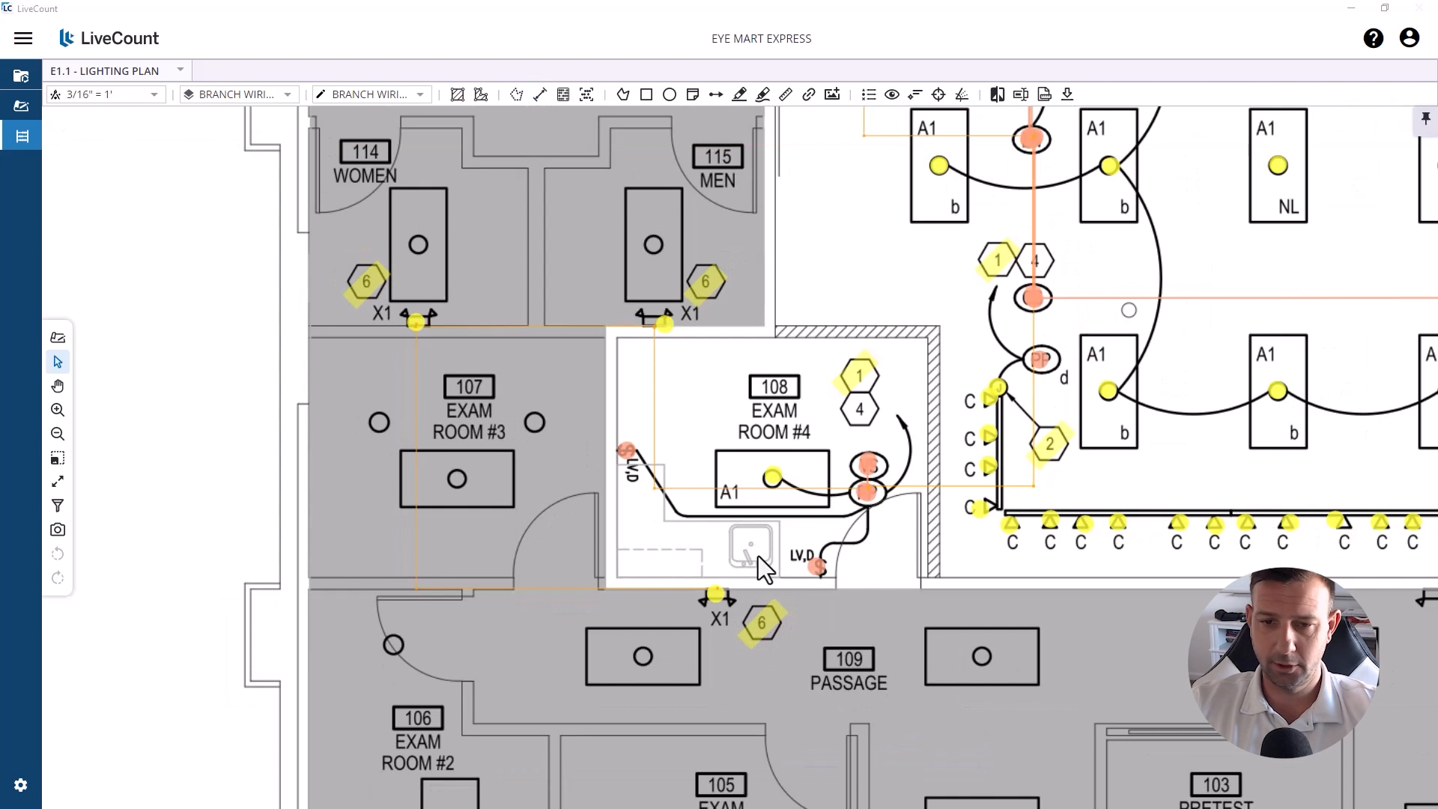
Step: Run branch wiring from the Passage 109 X1 along the lower Display Sales wall to the X1 beside the a,b,c,d switch
scroll(567, 554, "down", 2)
left_click(677, 583)
left_click_drag(1178, 548, 711, 576)
scroll(711, 577, "down", 1)
scroll(884, 605, "up", 4)
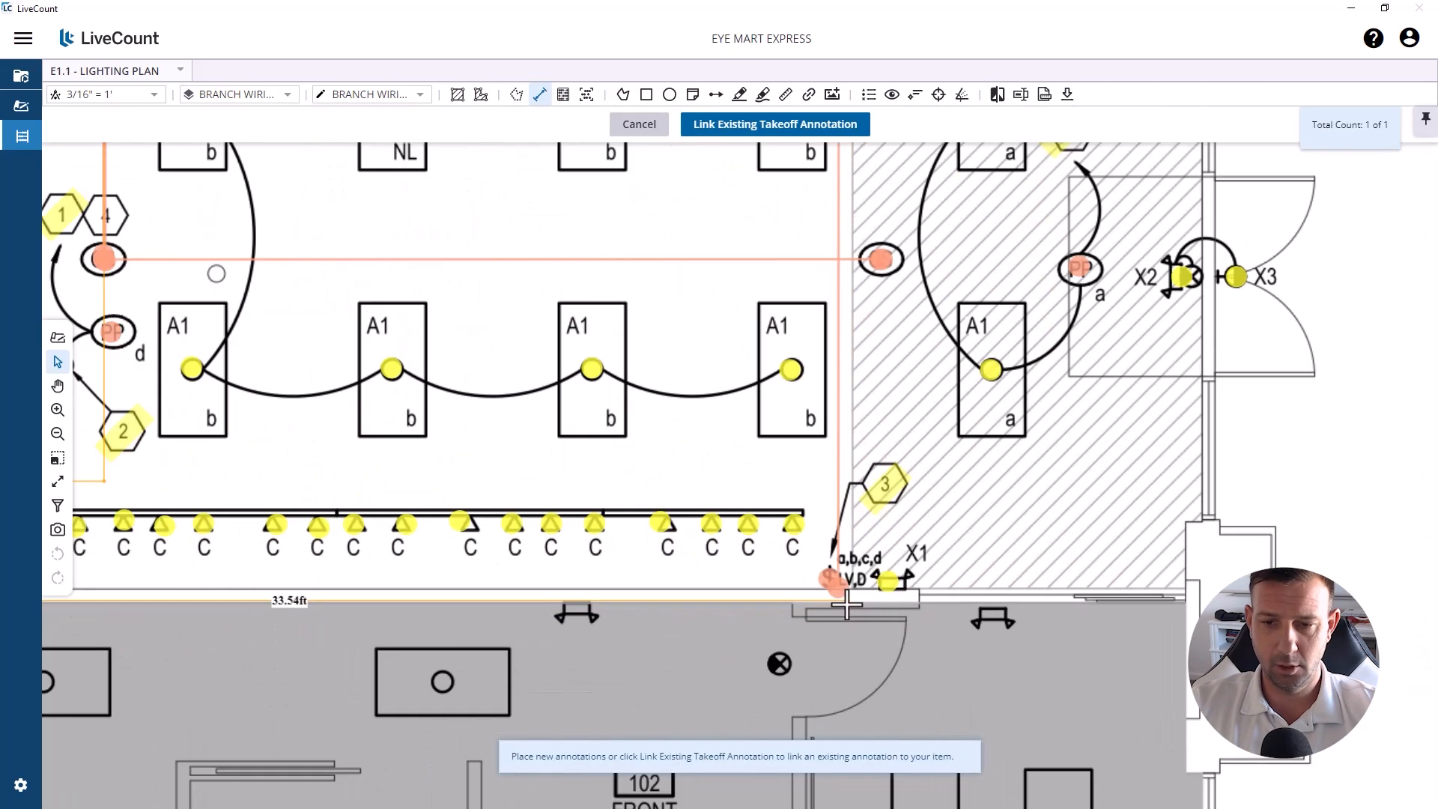
right_click(902, 592)
left_click(921, 613)
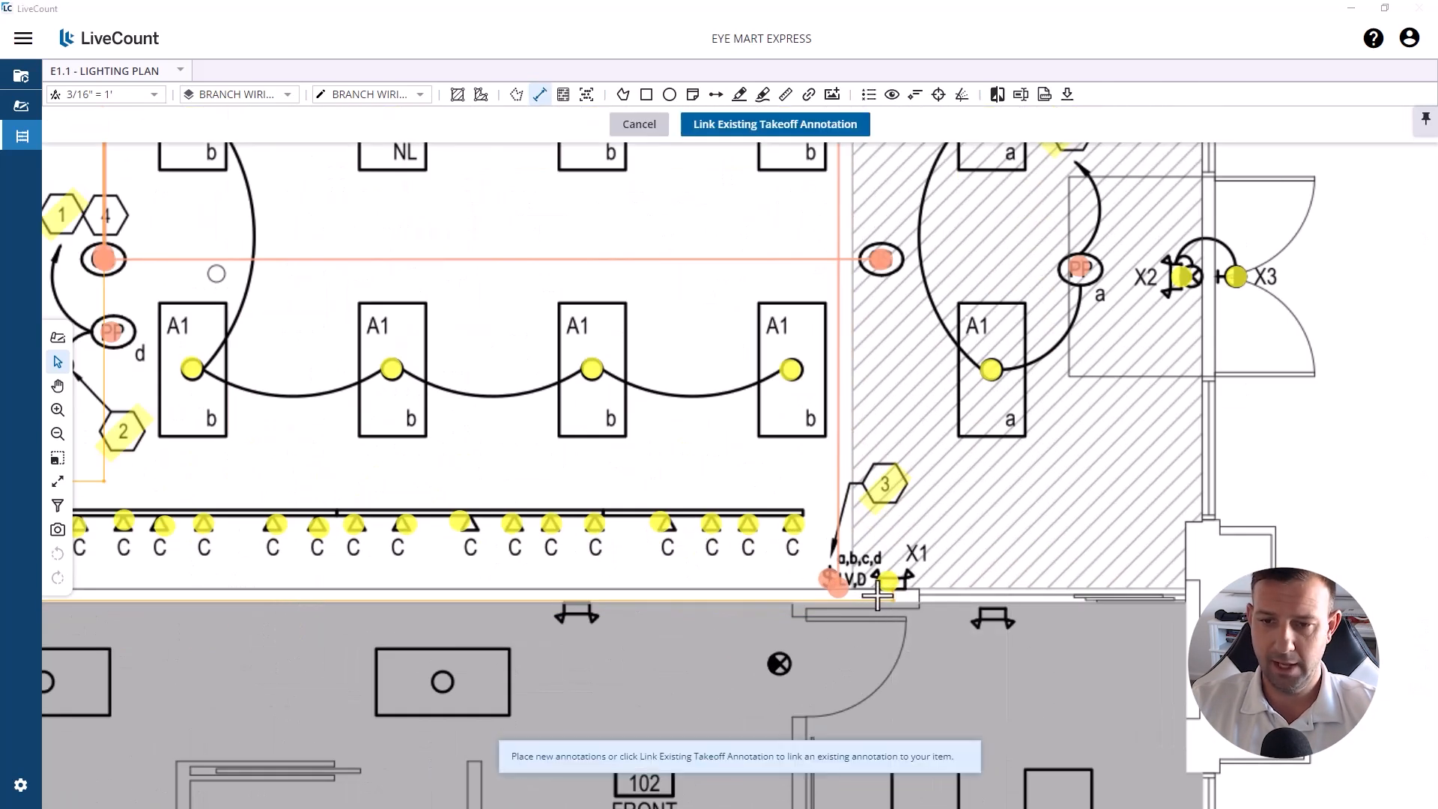
Step: Run about 19 ft of branch wiring from the X1 beside the lower a,b,c,d switch around to the X2 and X3 at the entrance
left_click(893, 588)
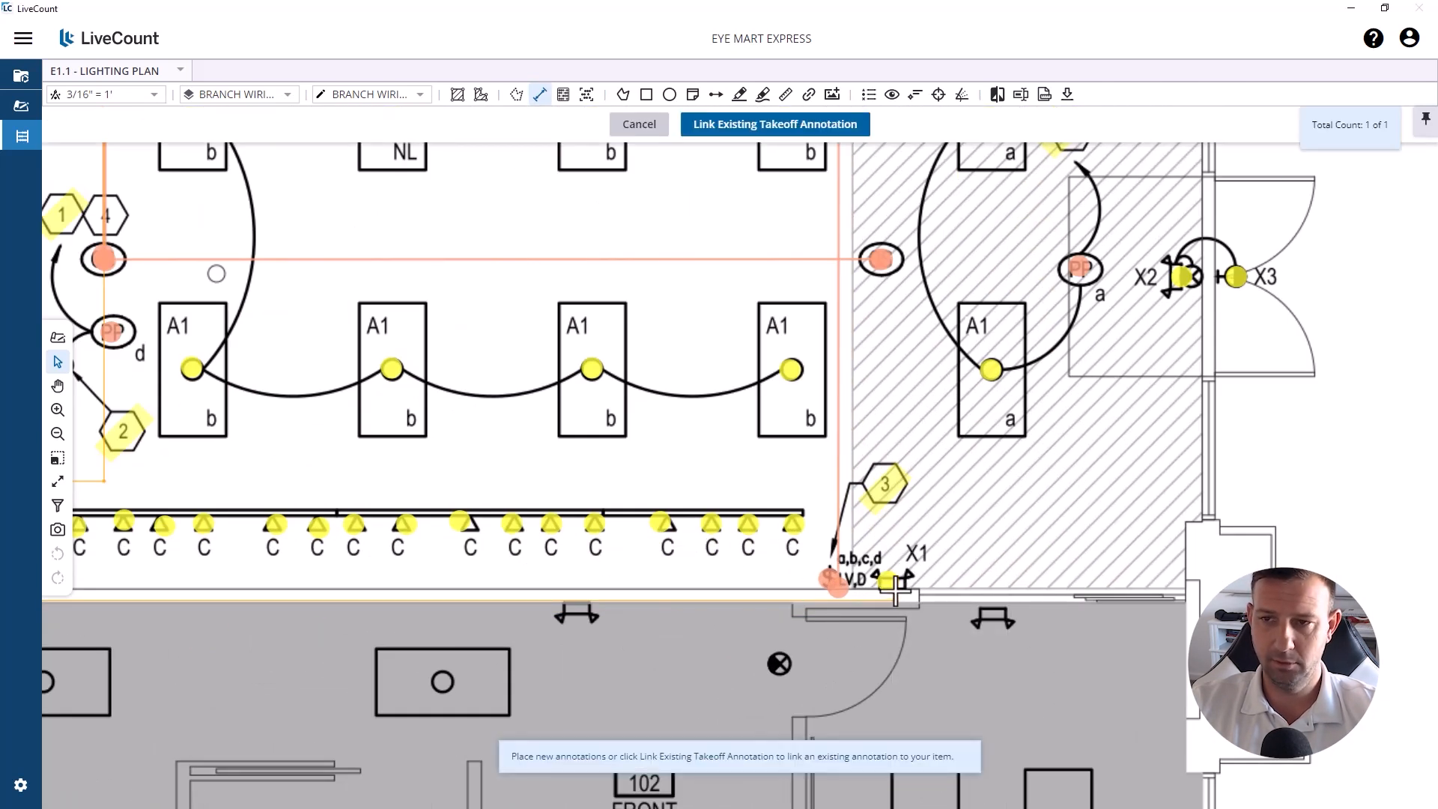
left_click(1203, 591)
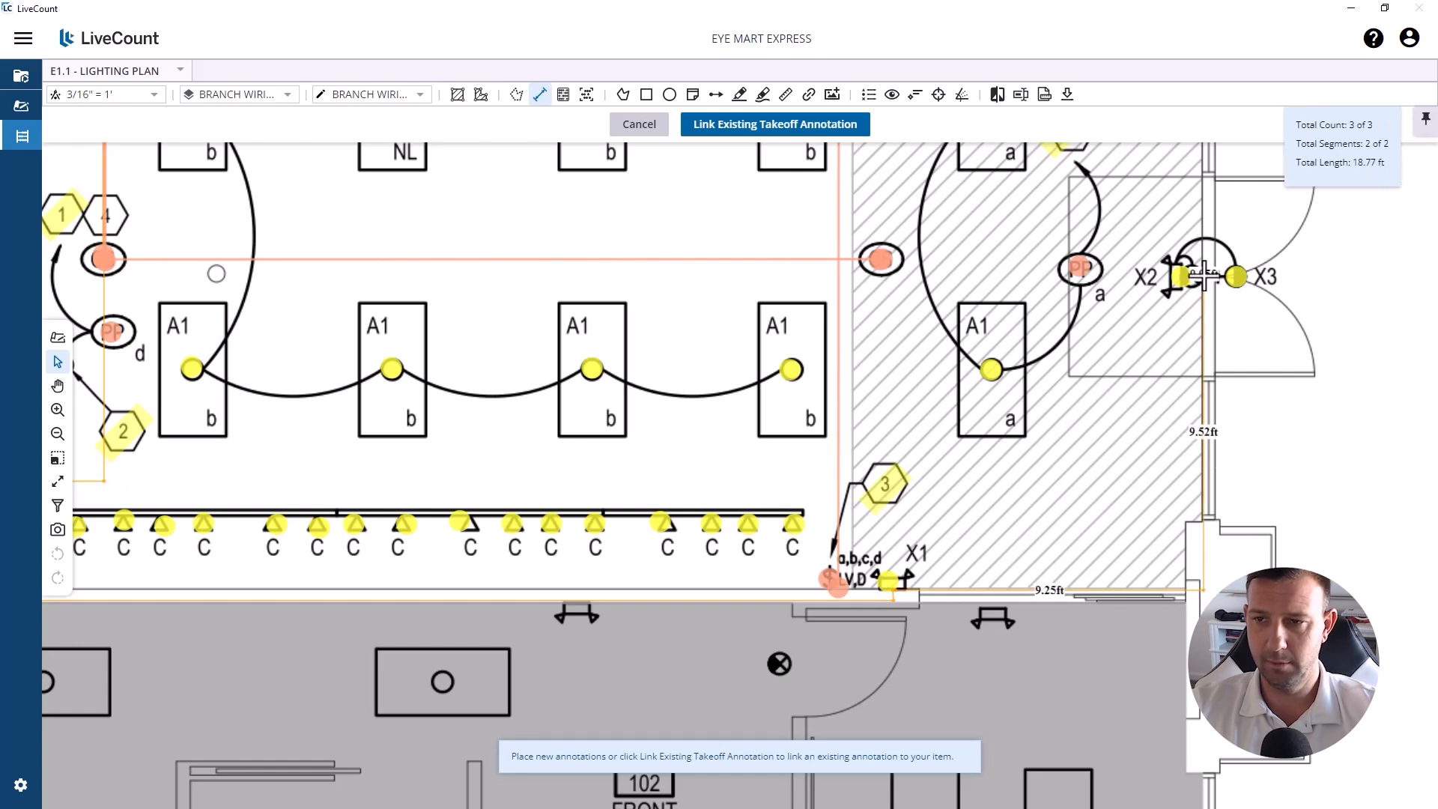
right_click(1204, 277)
left_click(1224, 298)
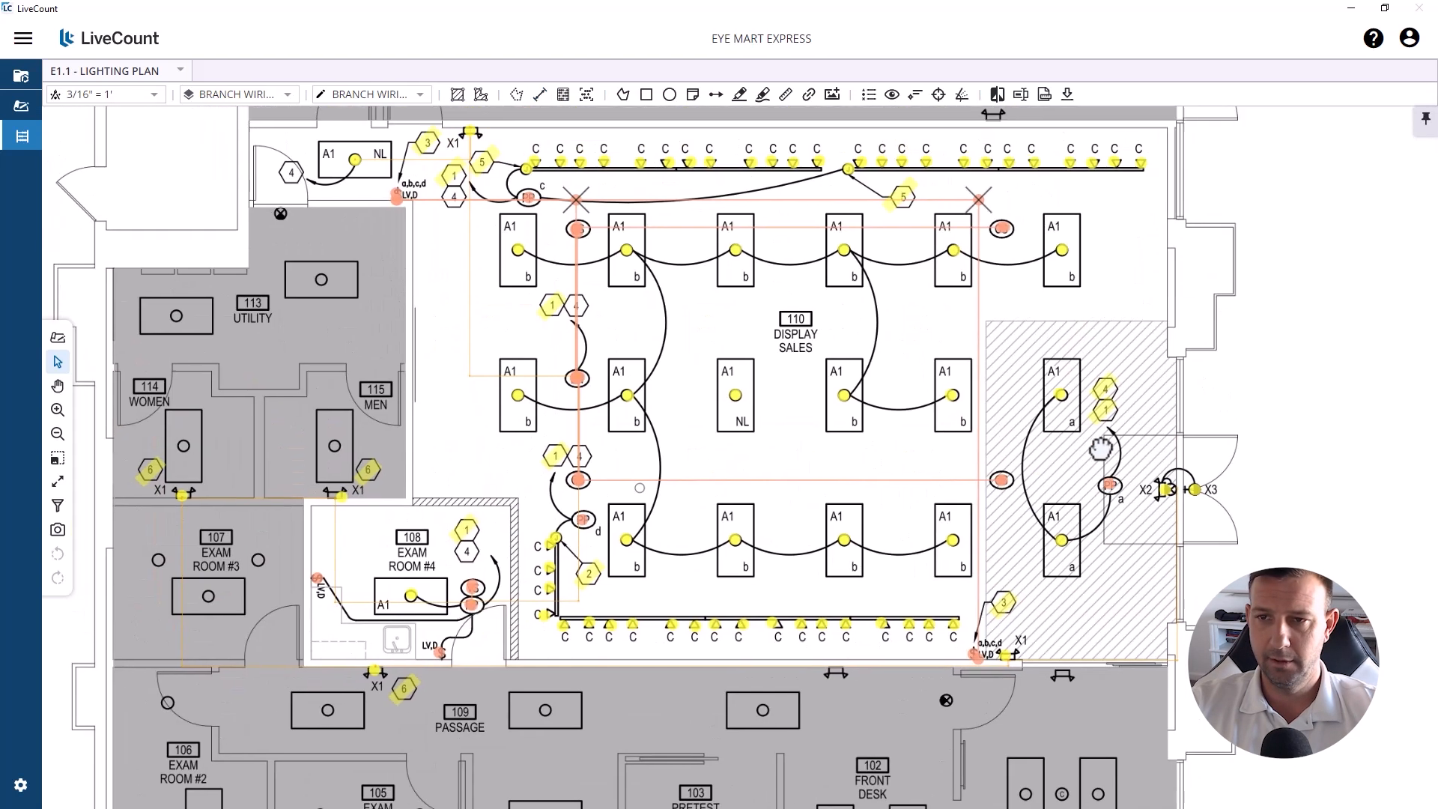
Step: Add a short branch wiring run between the X2 and X3 emergency fixtures at the entrance doors
left_click_drag(1102, 440, 1101, 450)
left_click_drag(1083, 371, 1104, 438)
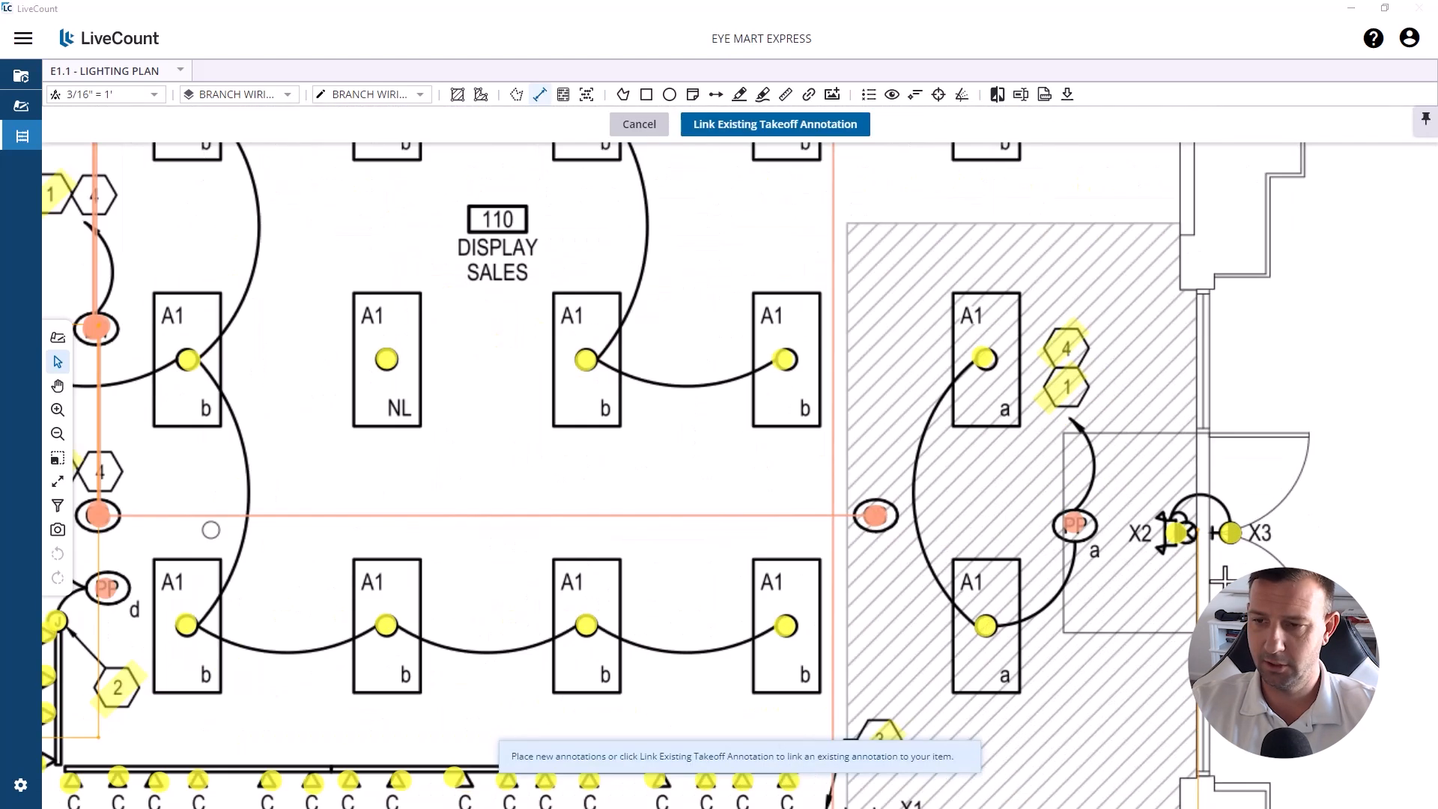
scroll(1229, 563, "up", 3)
left_click(1181, 514)
left_click(1198, 515)
right_click(1195, 515)
left_click(1201, 538)
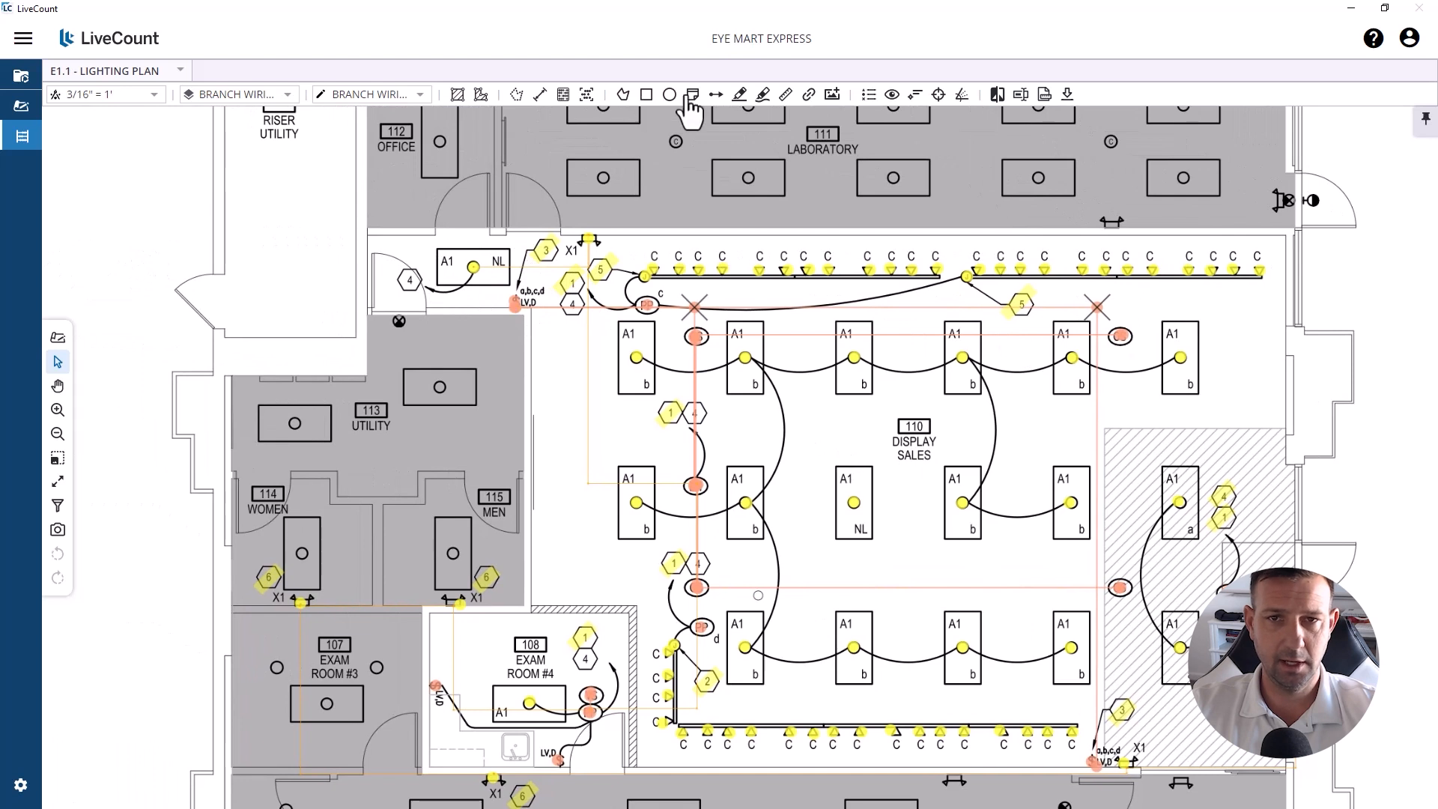
Step: Highlight the note 4 symbols beside the NL fixture above Utility 113, in upper Display Sales 110 and in Exam Room #4
left_click(740, 95)
scroll(341, 320, "up", 2)
right_click(381, 273)
left_click(404, 290)
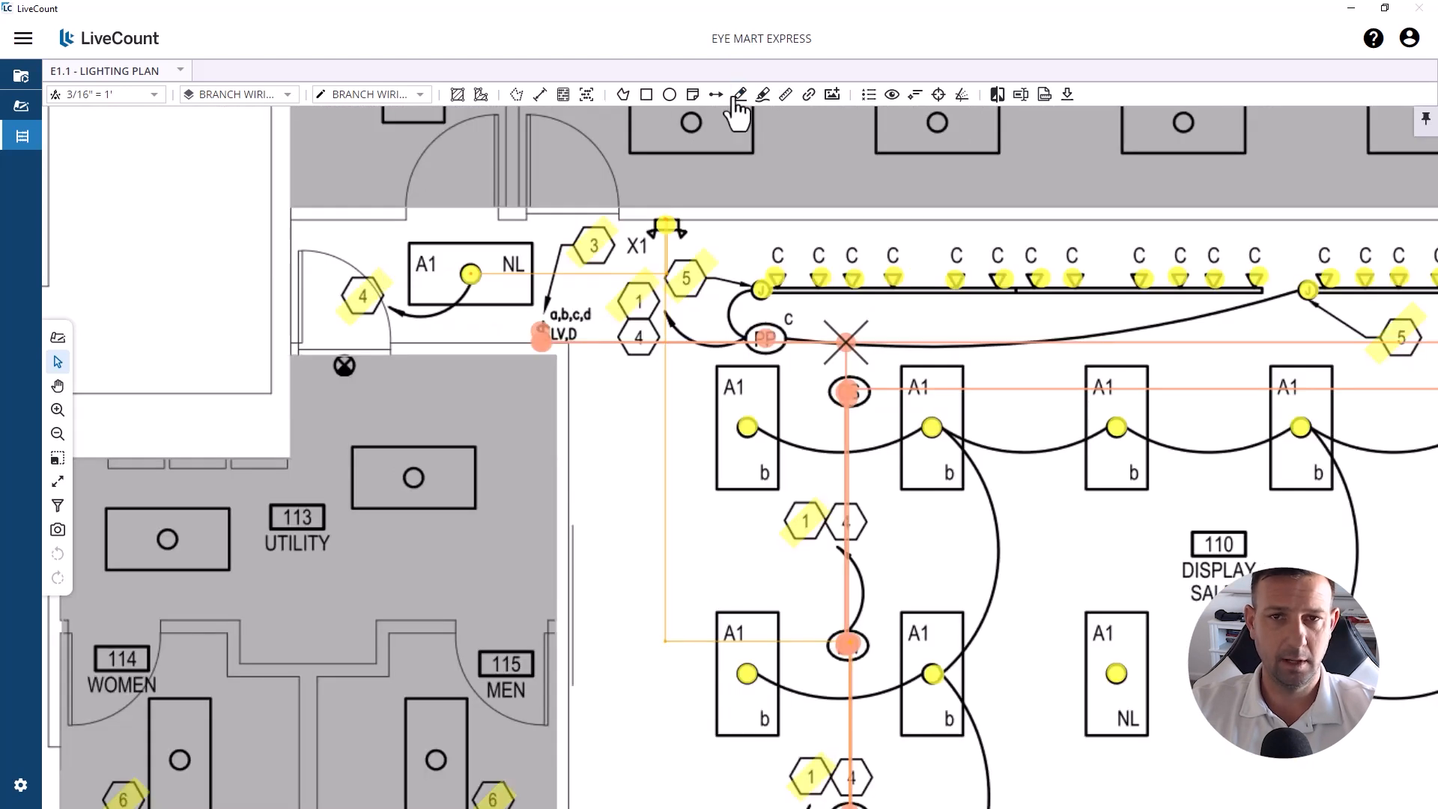
left_click(738, 98)
scroll(631, 176, "down", 3)
scroll(845, 531, "up", 2)
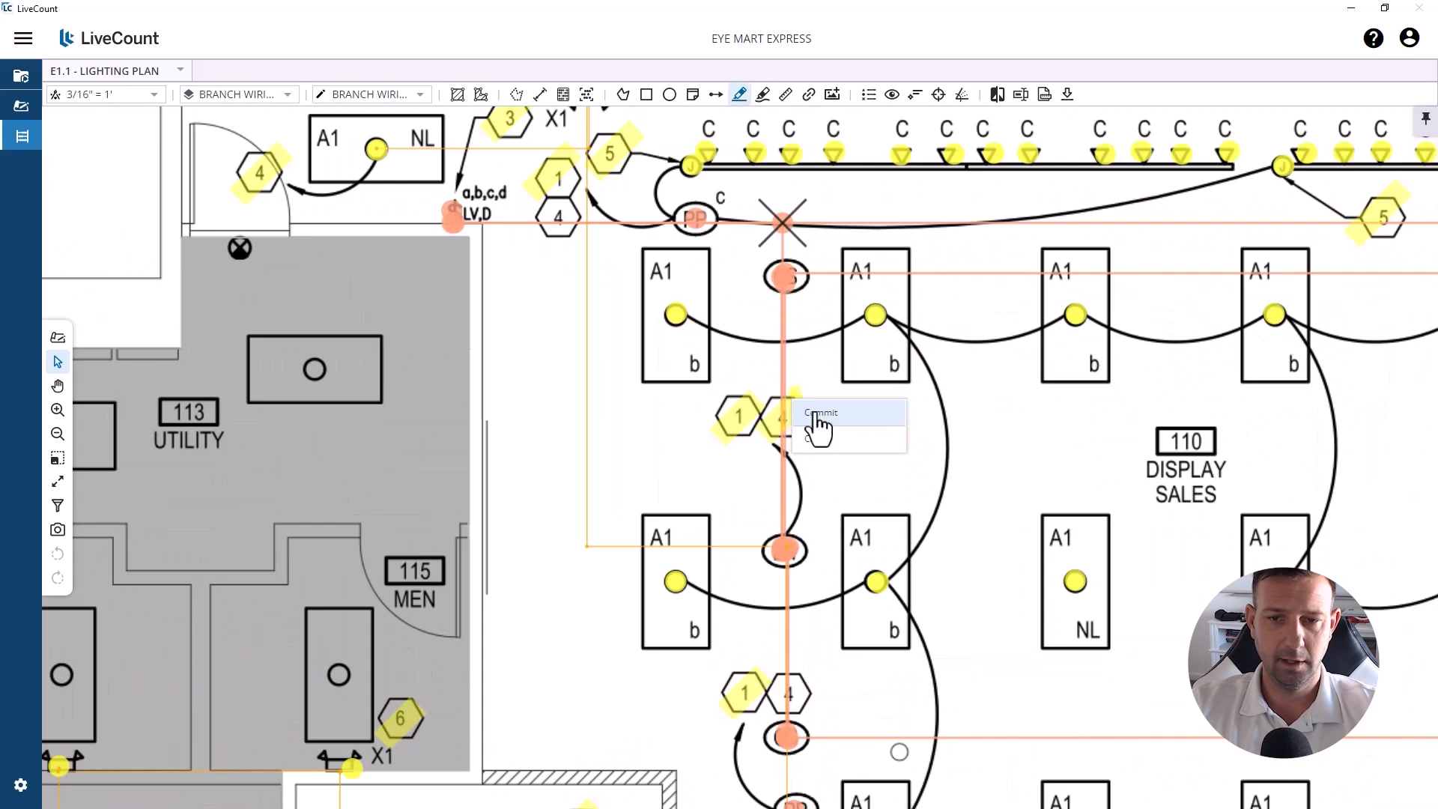
scroll(820, 420, "down", 3)
scroll(603, 600, "up", 2)
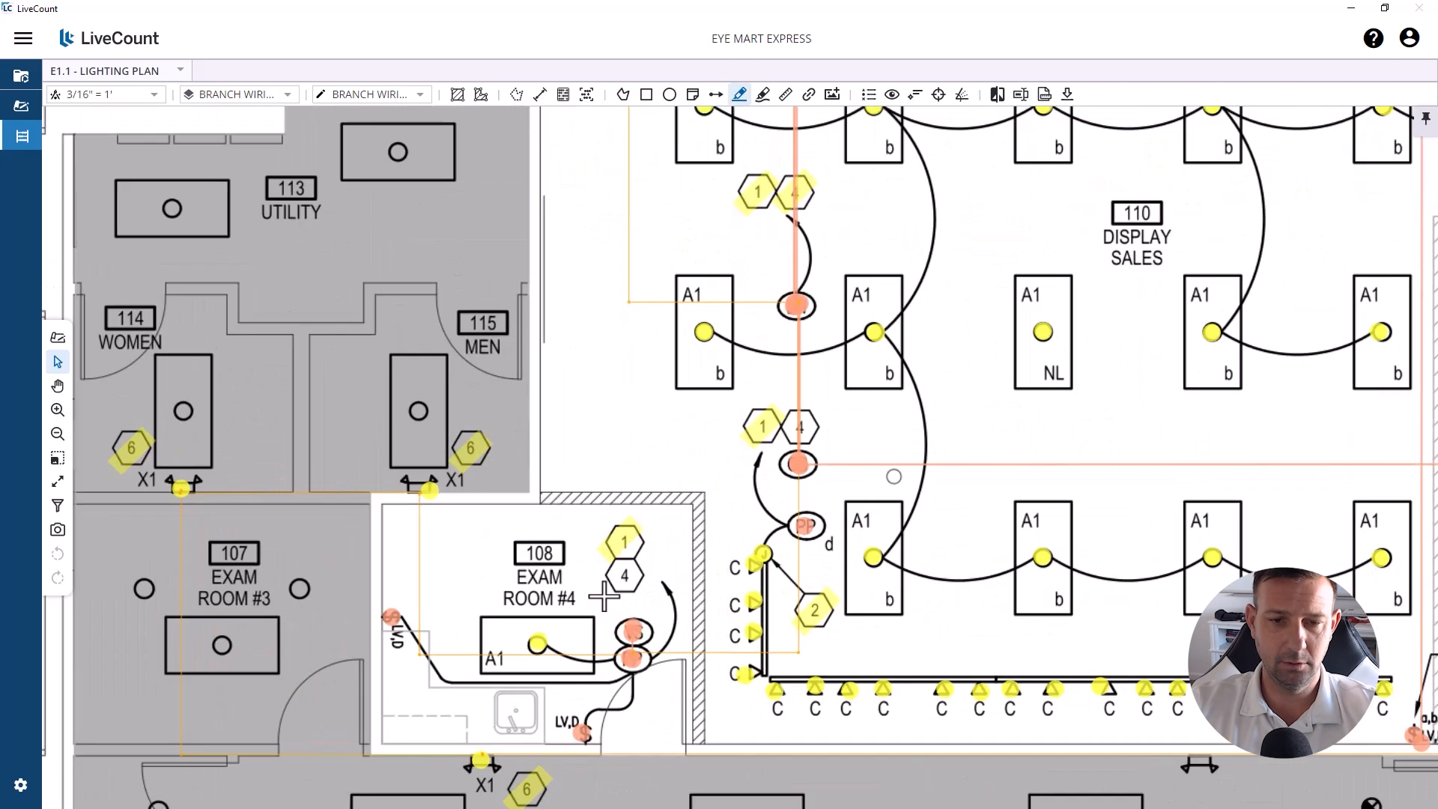
scroll(642, 558, "down", 3)
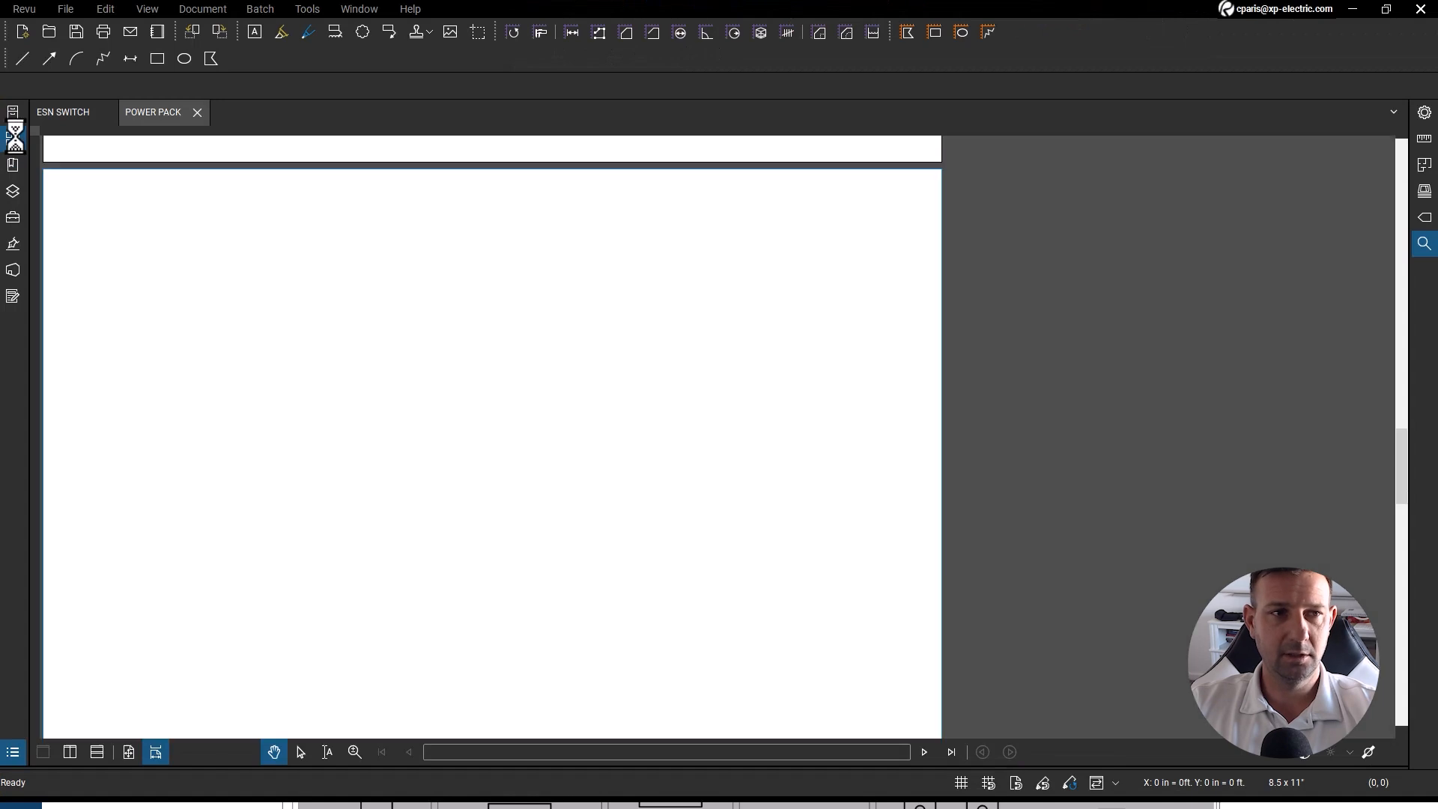
Step: Examine the ESN SWITCH and POWER PACK wiring diagrams in Bluebeam Revu, and return to the LiveCount lighting plan
left_click(62, 114)
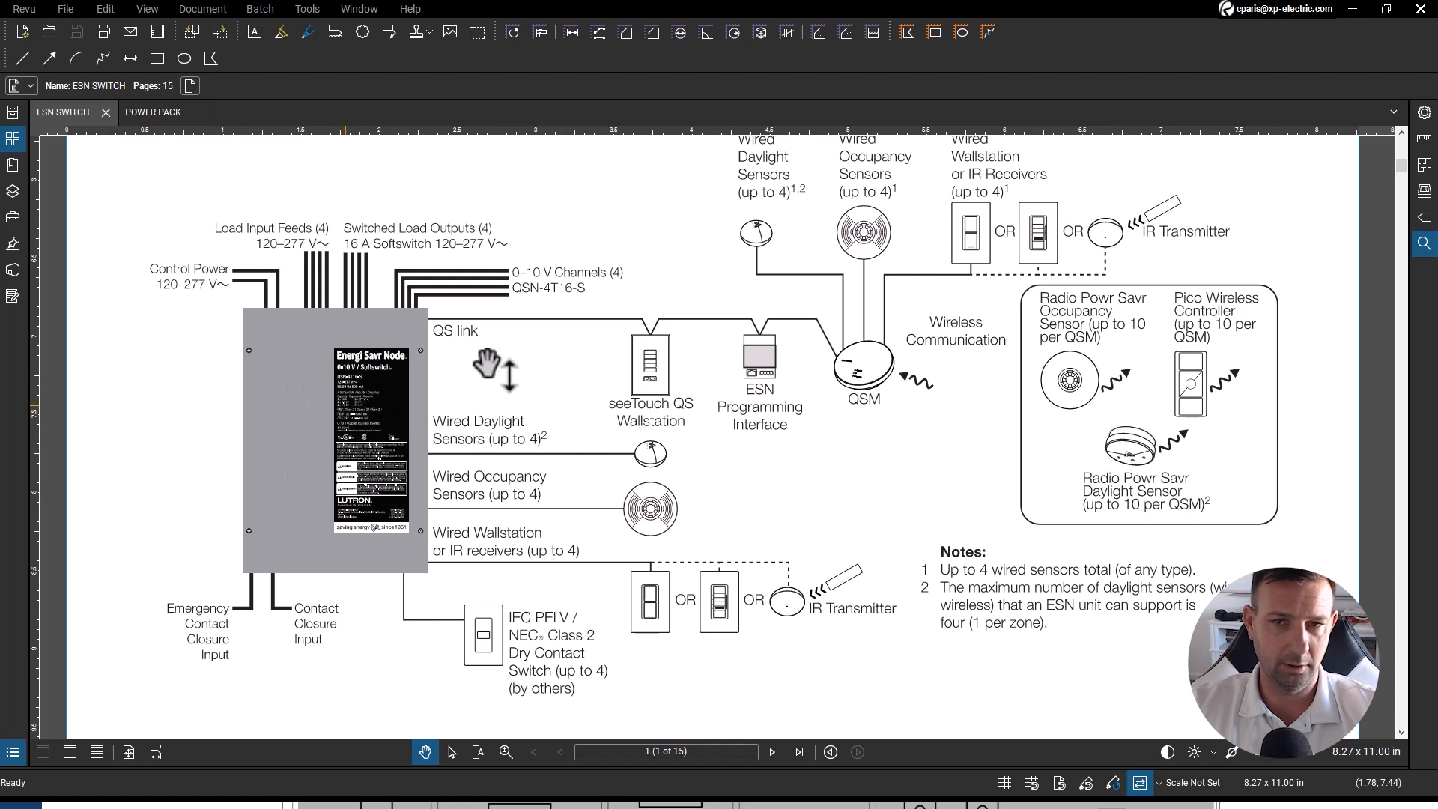
scroll(490, 367, "up", 15)
scroll(865, 462, "down", 15)
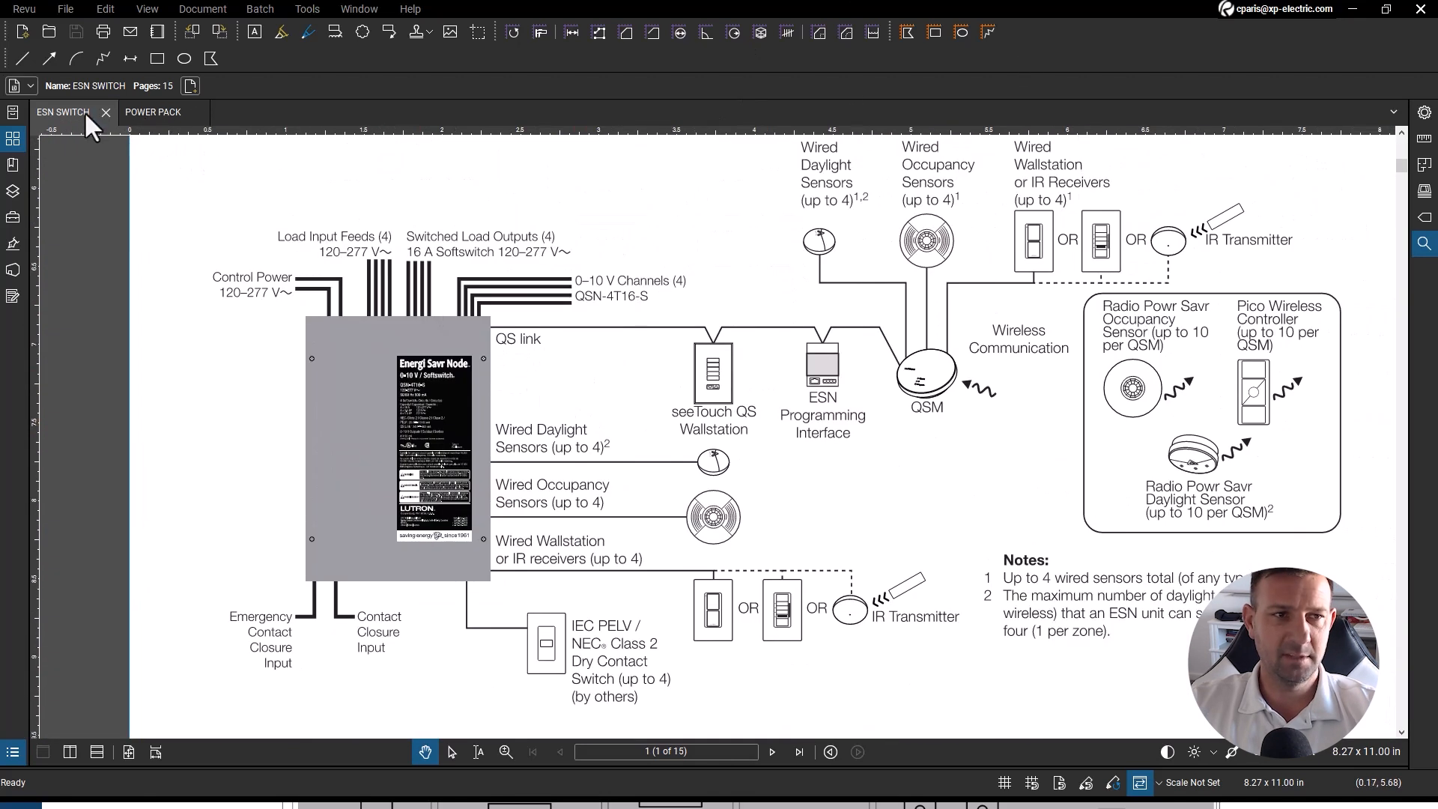
left_click(163, 121)
left_click_drag(462, 346, 615, 284)
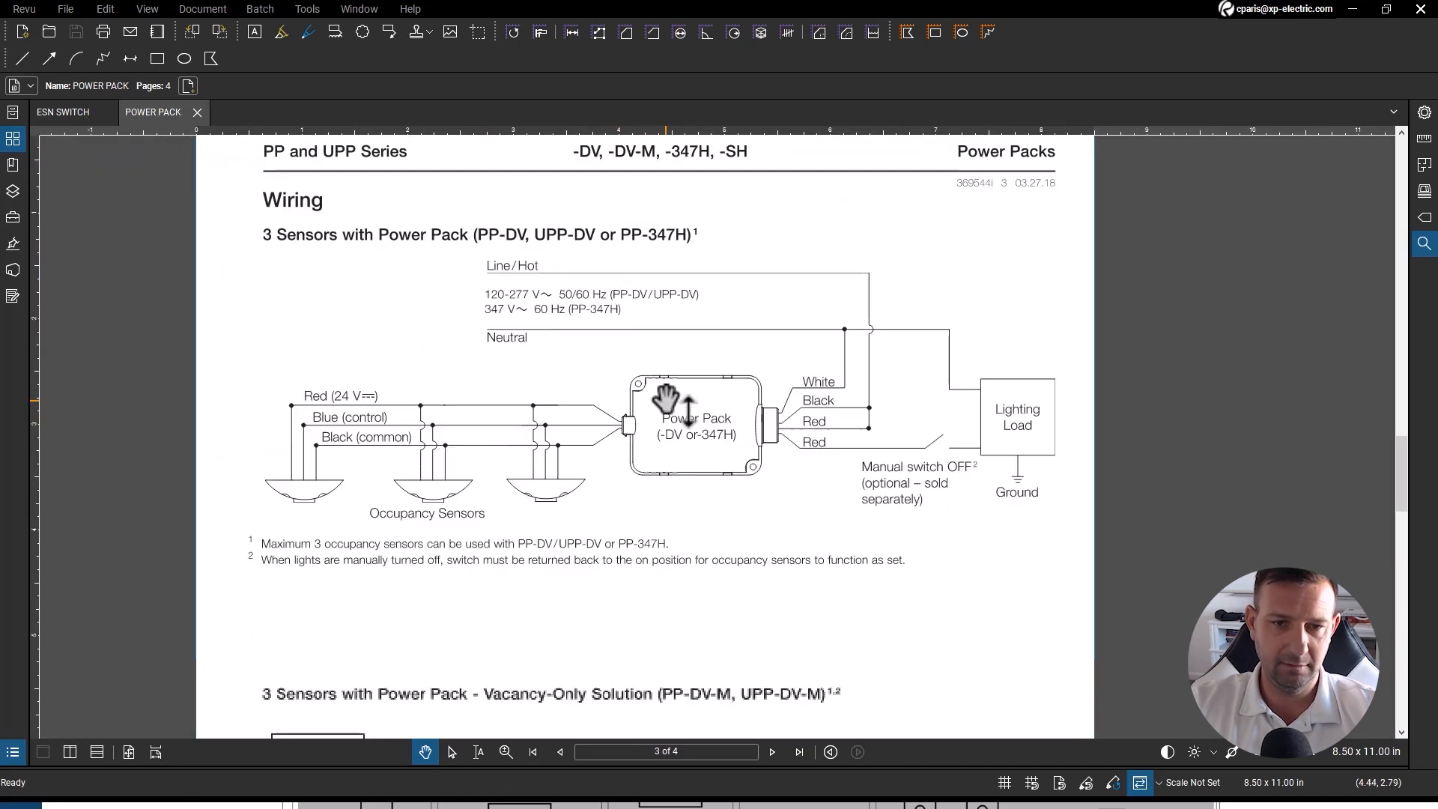
scroll(659, 416, "up", 1)
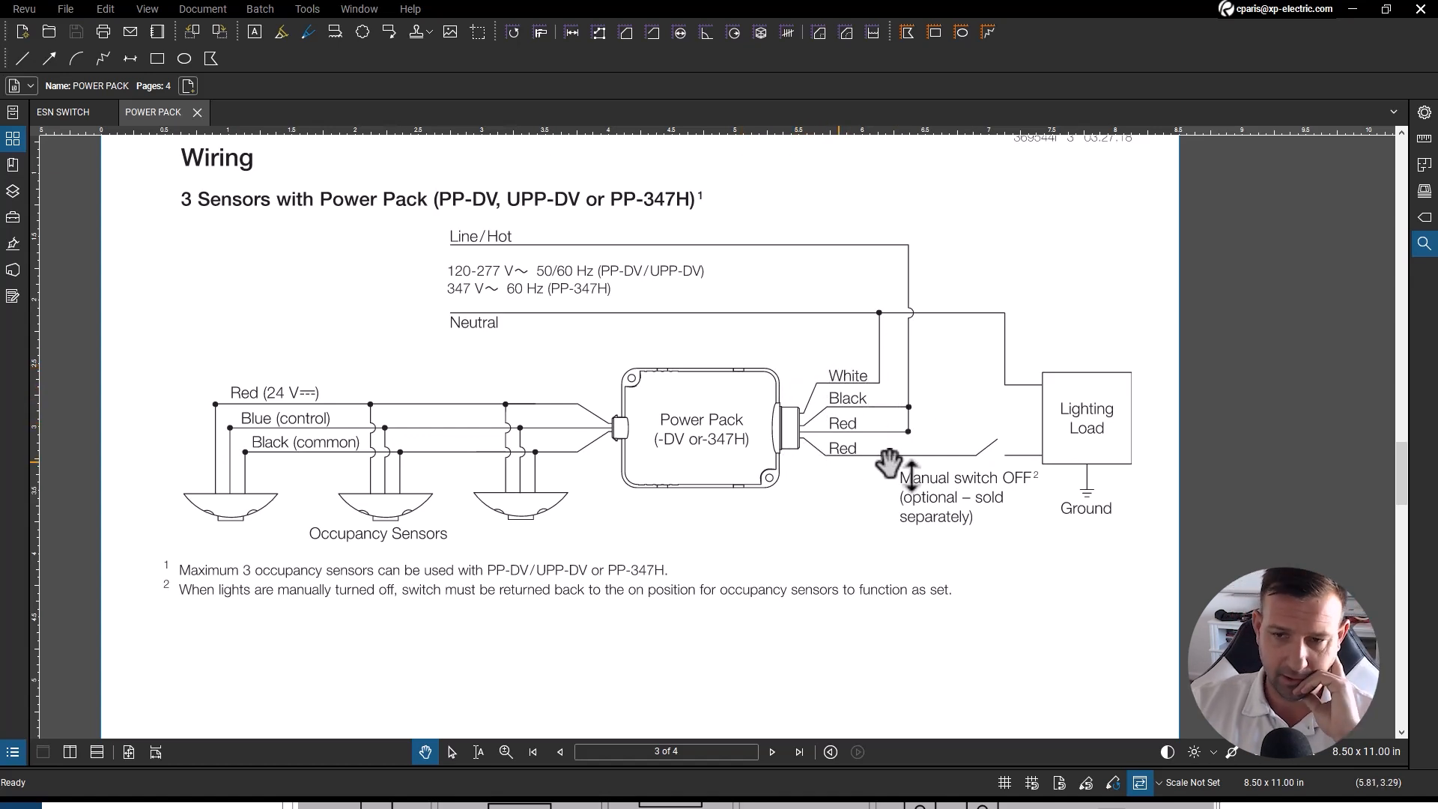
key("ctrl+Tab")
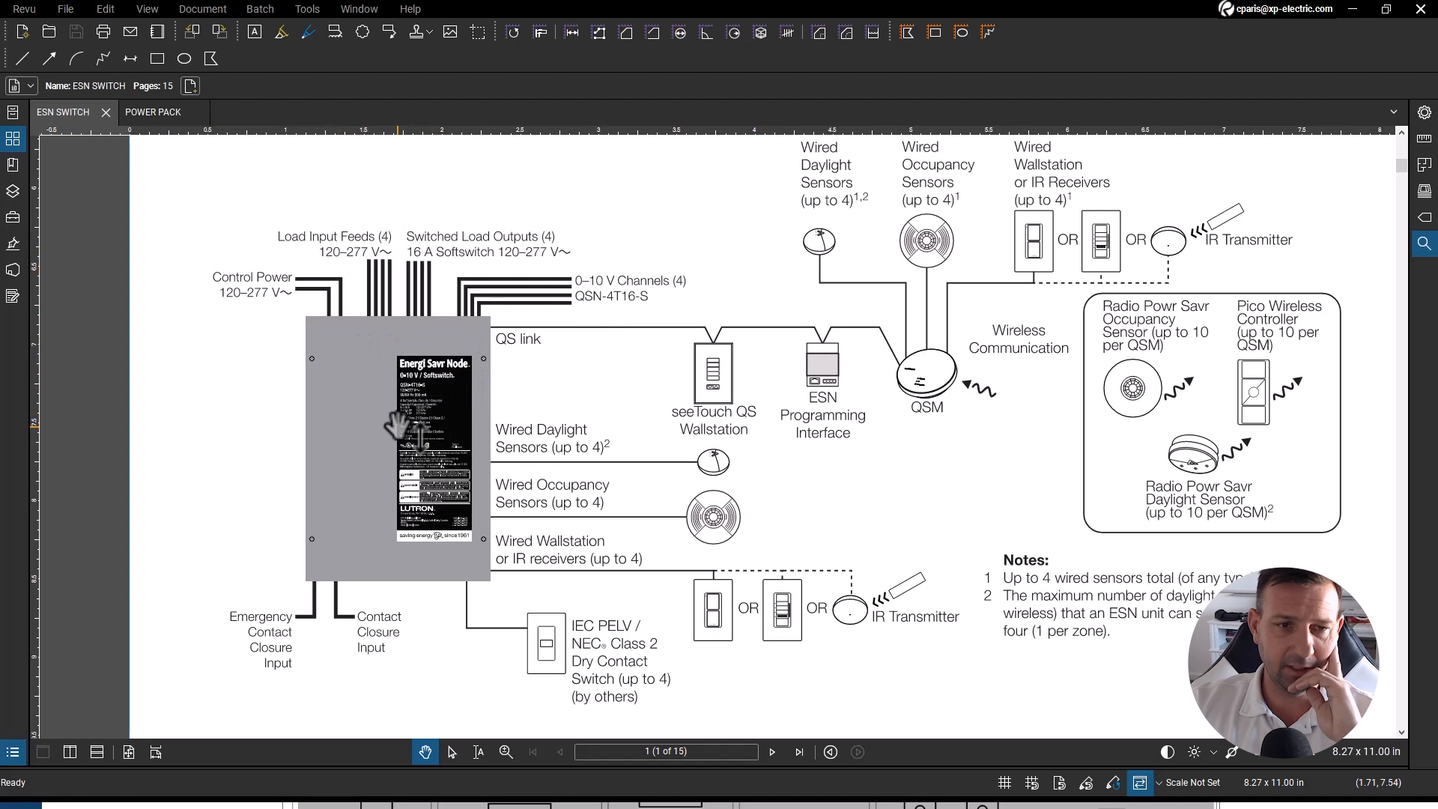
left_click(1353, 9)
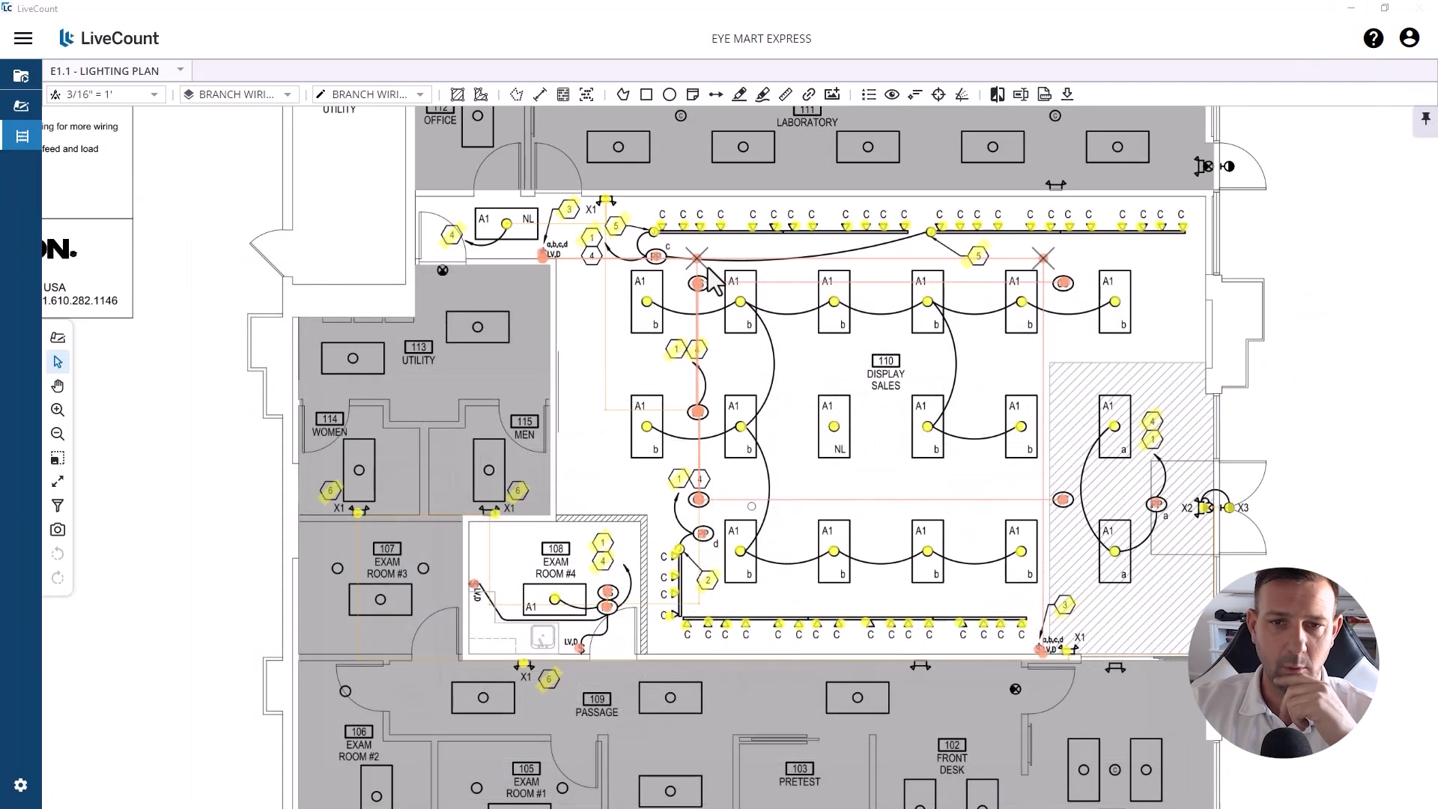
Step: Review the power packs and track lighting feeds around Display Sales 110 on the lighting plan
scroll(744, 248, "up", 2)
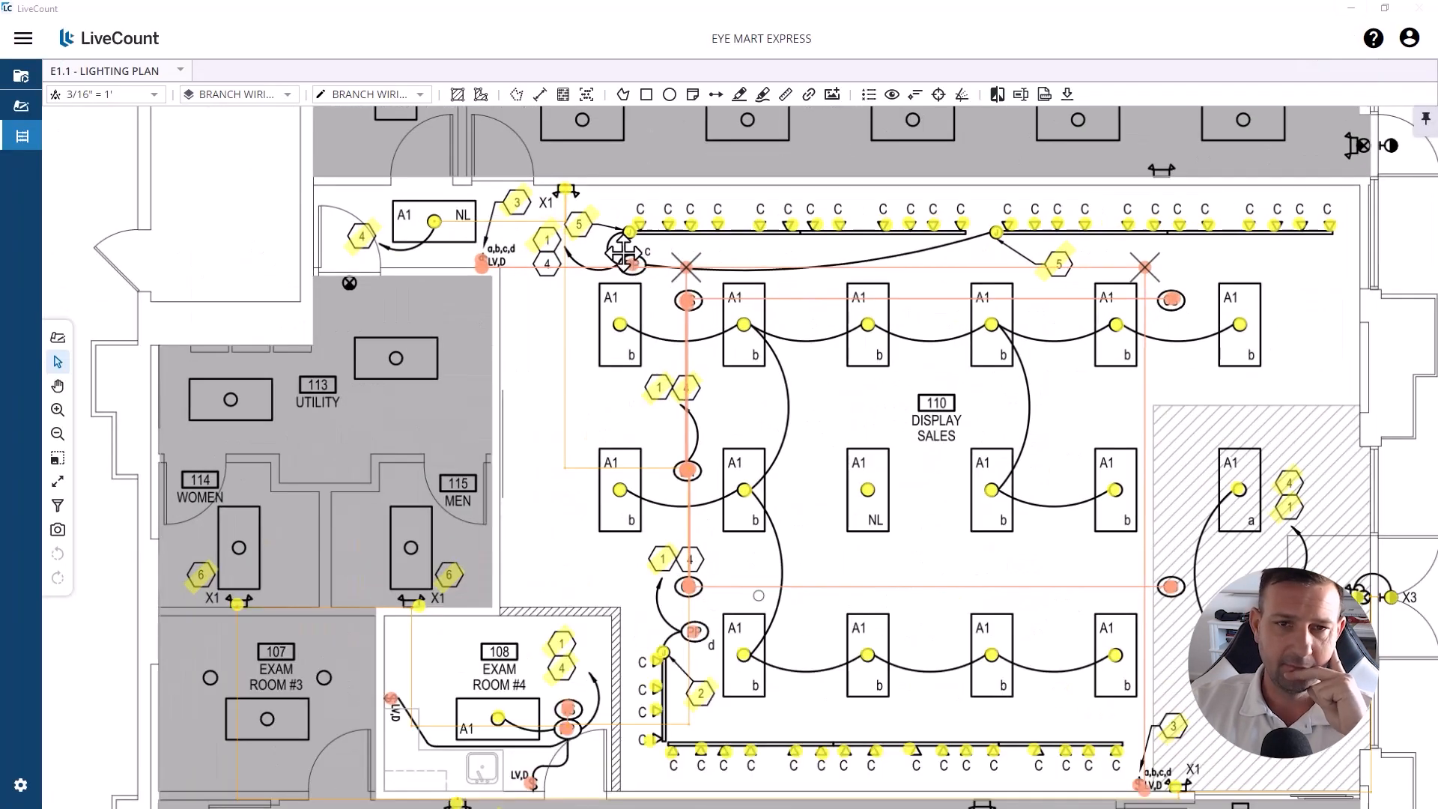
left_click_drag(768, 685, 680, 581)
scroll(1232, 521, "up", 1)
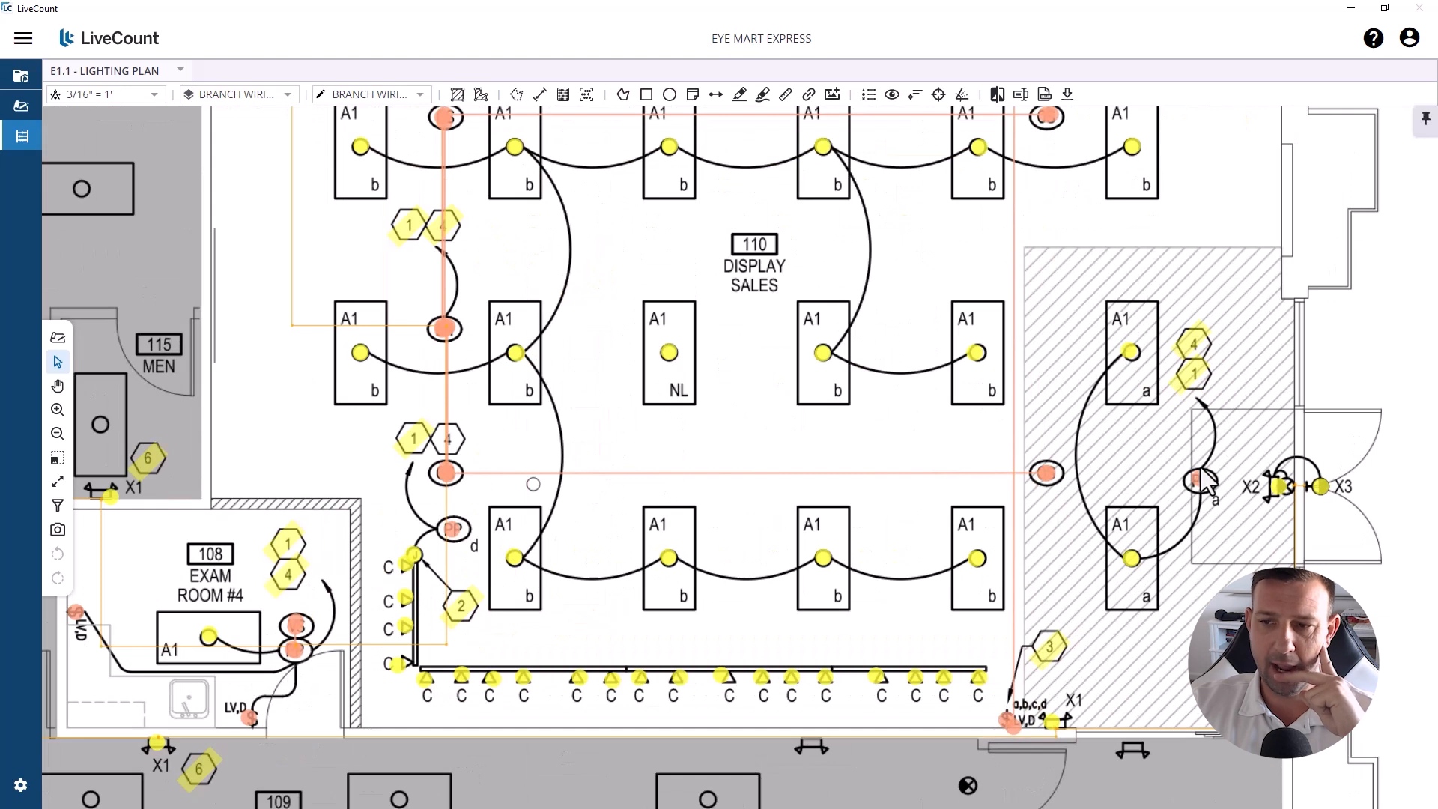
scroll(1153, 462, "down", 2)
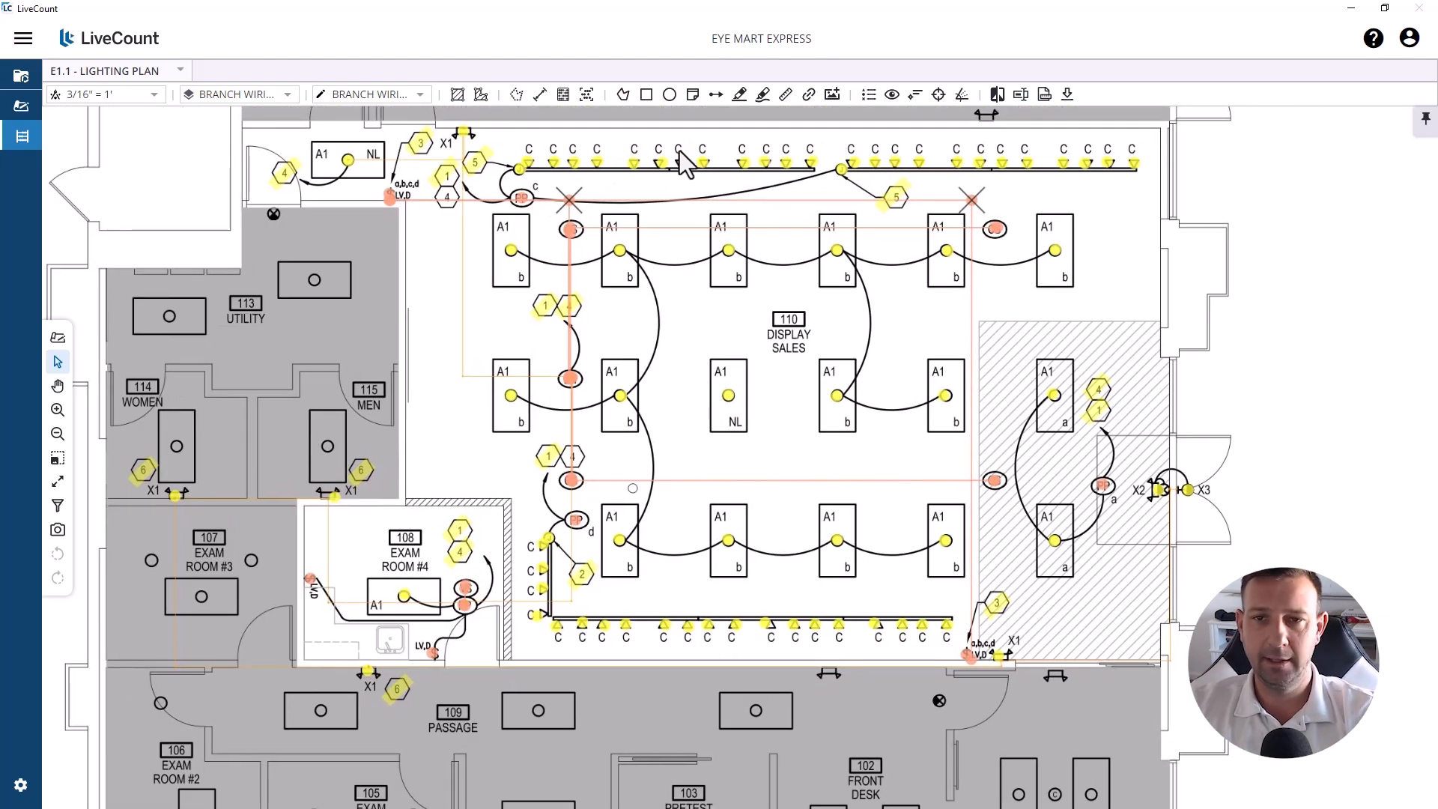
scroll(522, 158, "up", 2)
left_click_drag(521, 158, 527, 316)
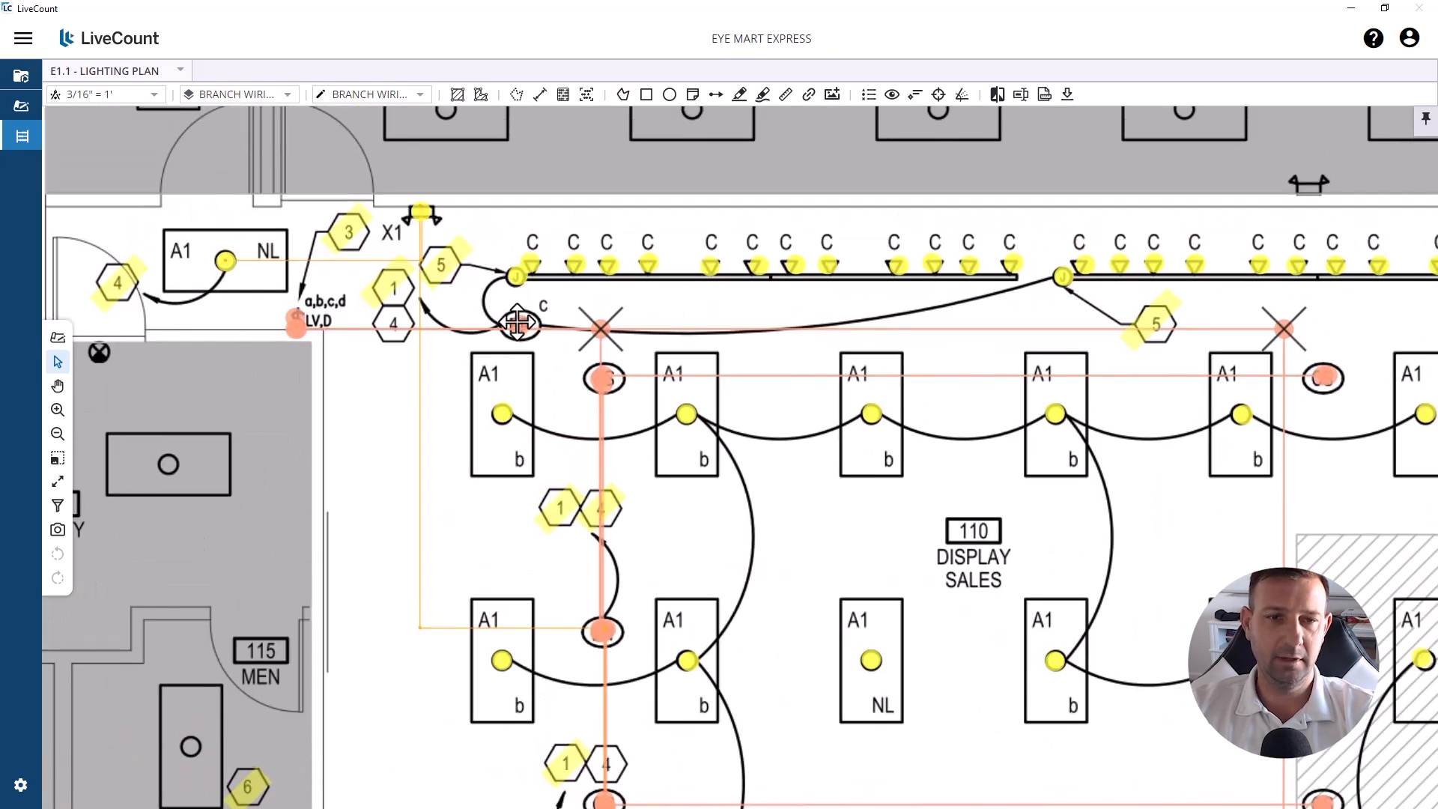
left_click(516, 322)
left_click(504, 274)
scroll(504, 270, "down", 2)
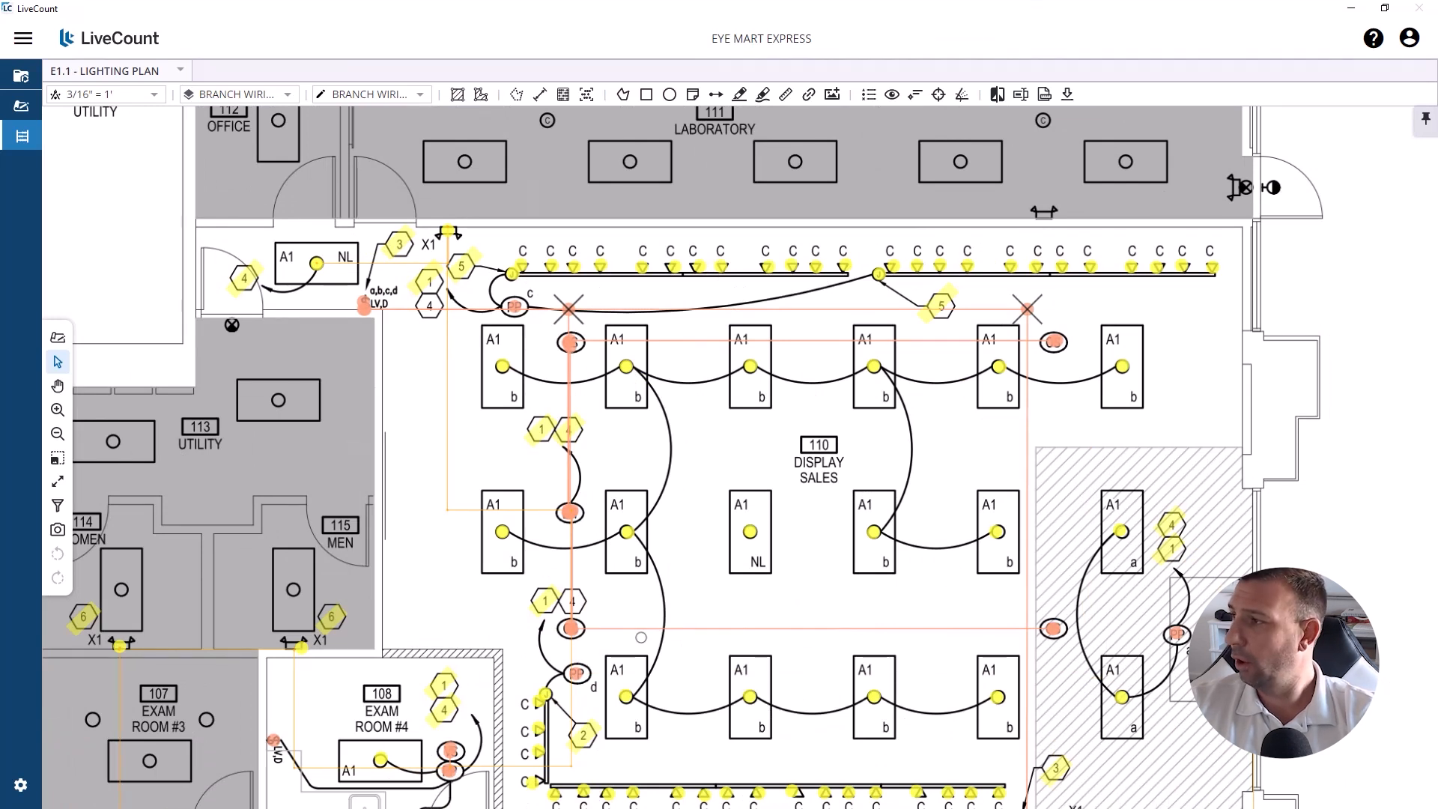
Step: Recheck the ESN SWITCH diagram in Bluebeam Revu, and return to the Display Sales area of the LiveCount plan
key("alt+Tab")
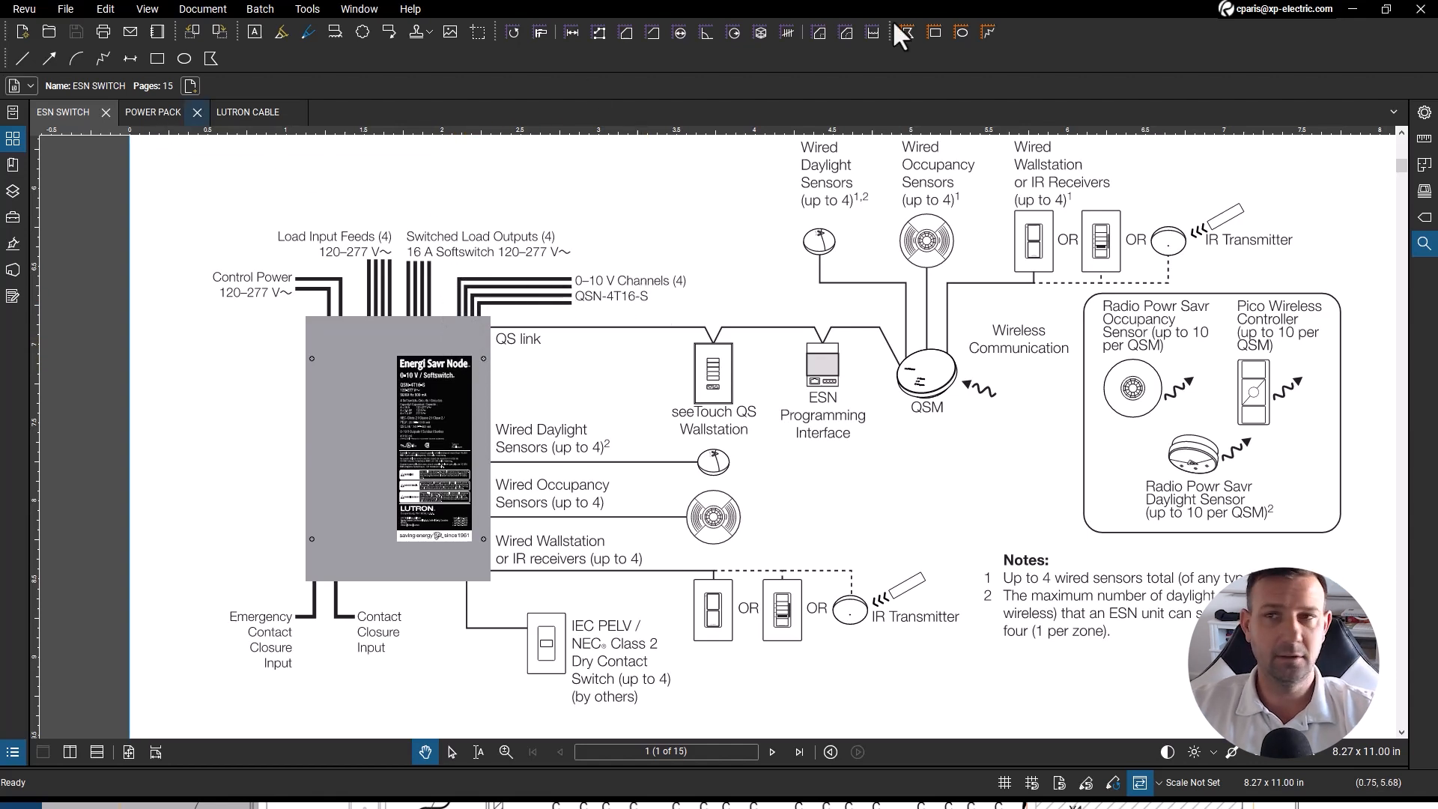
left_click(1353, 8)
scroll(667, 248, "down", 1)
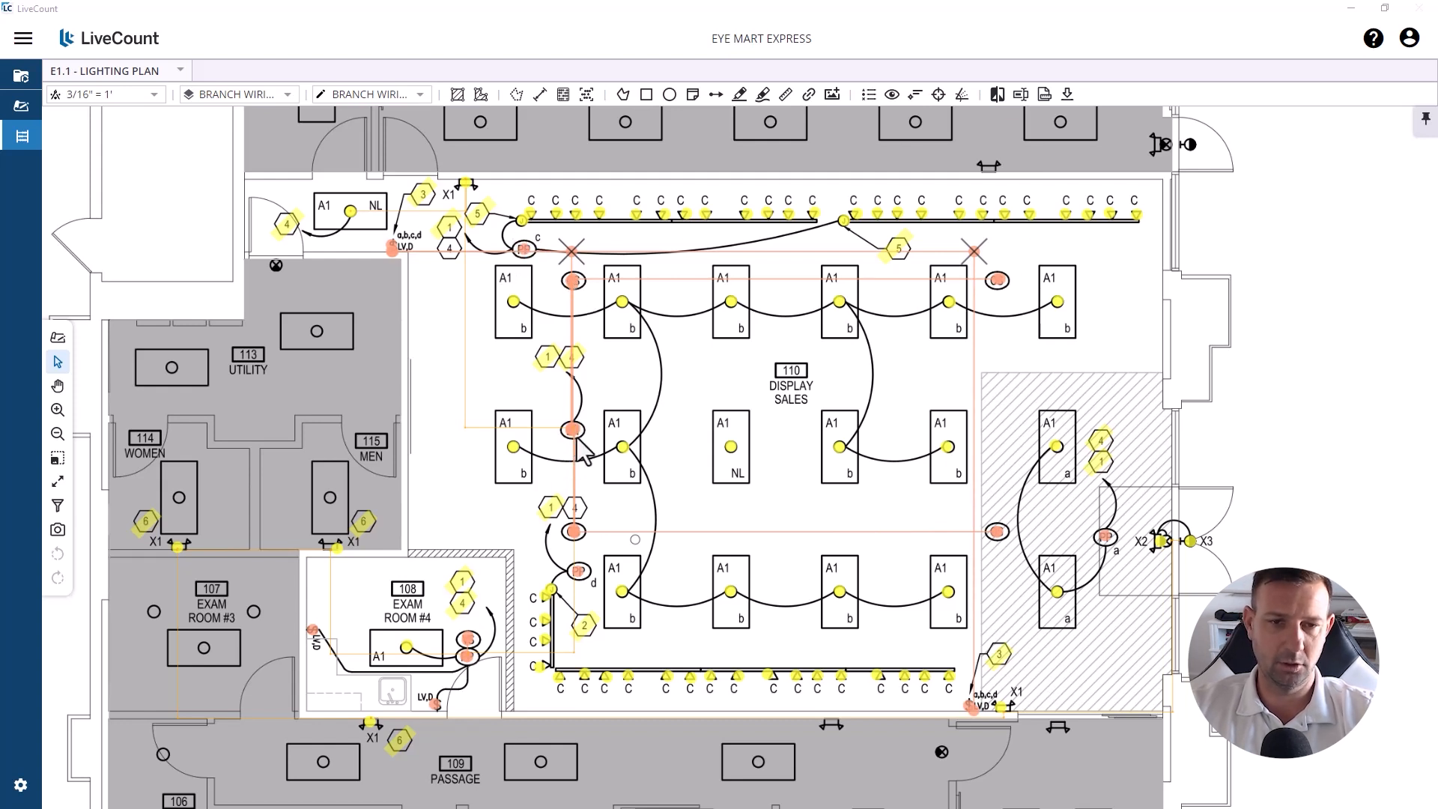
scroll(575, 433, "up", 1)
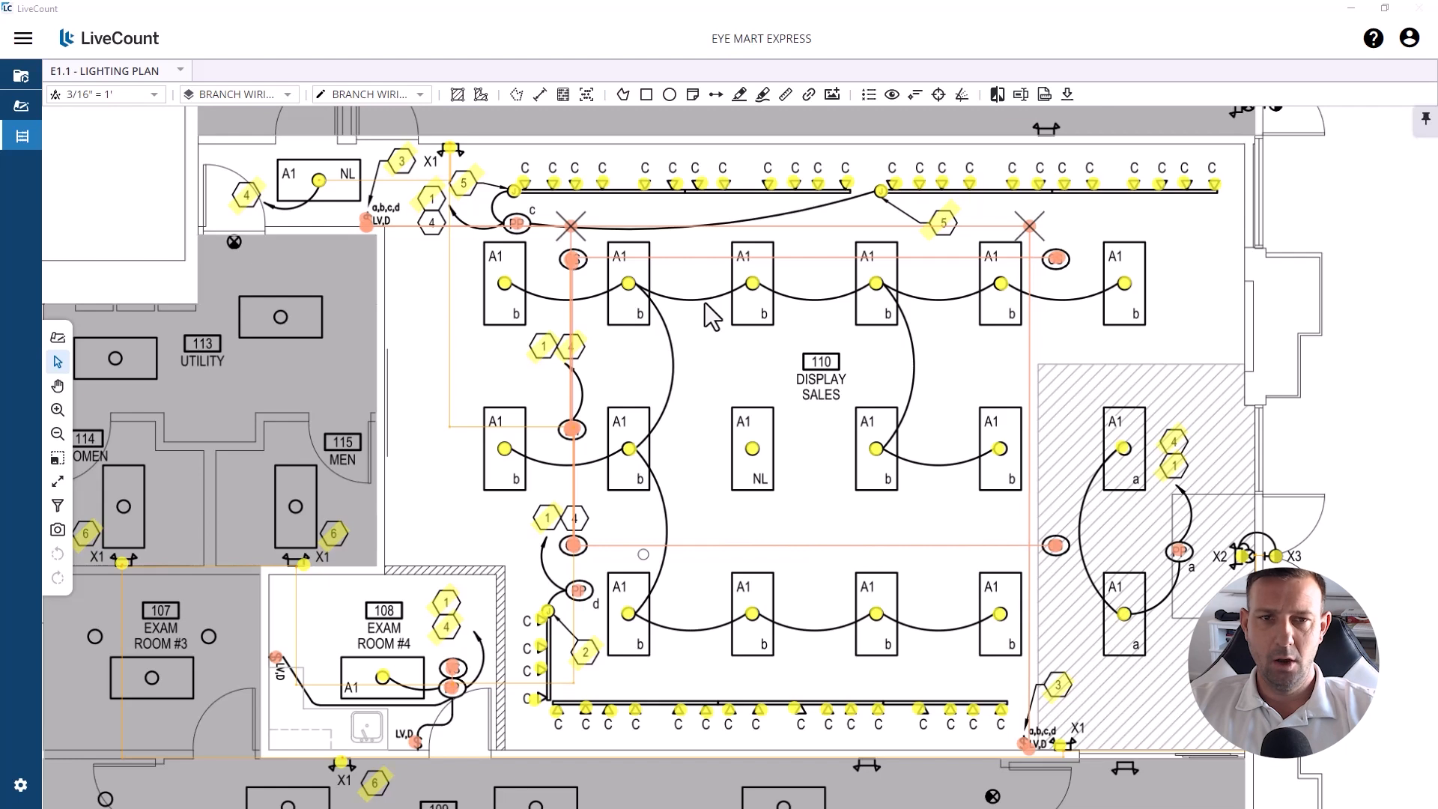
left_click_drag(708, 301, 708, 332)
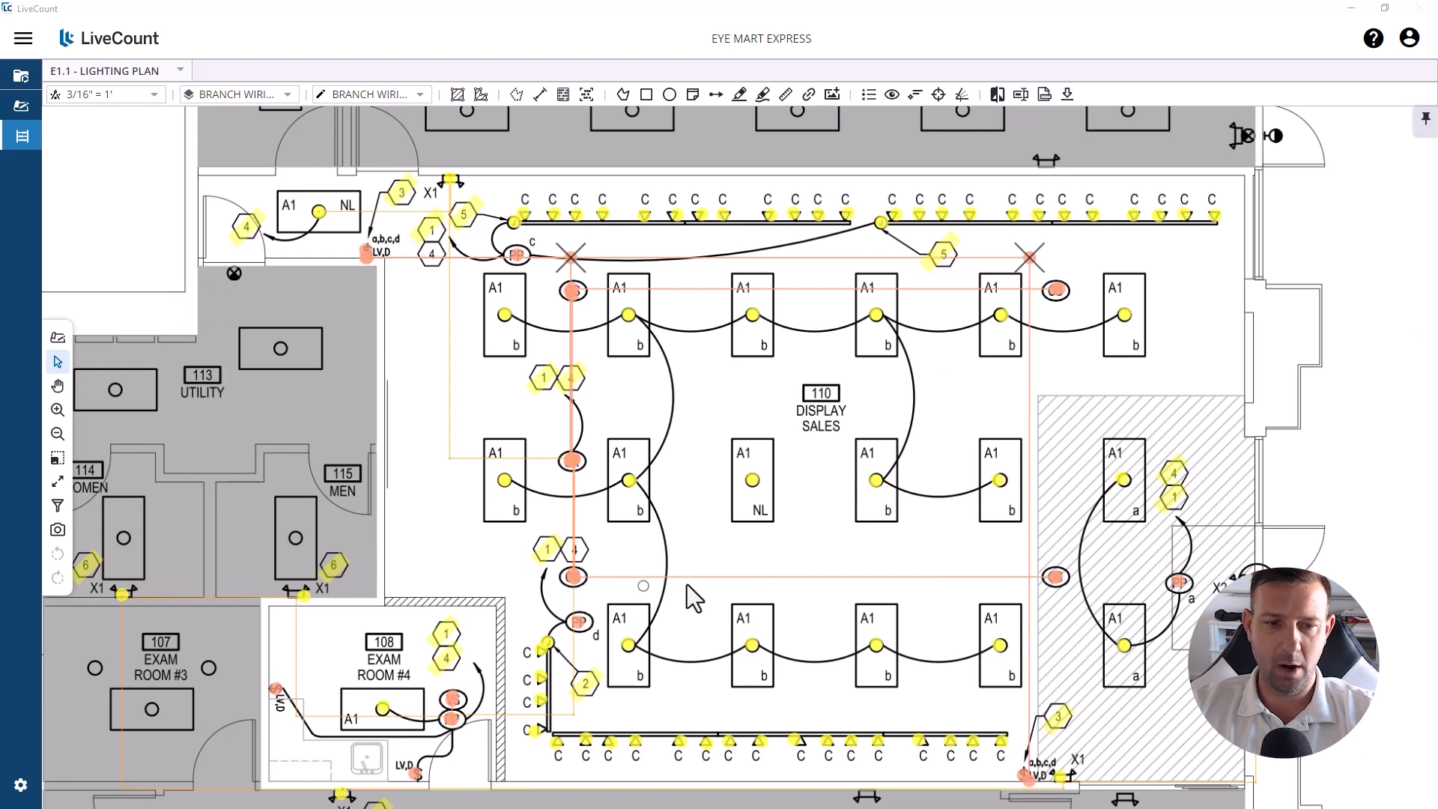
left_click_drag(685, 585, 669, 555)
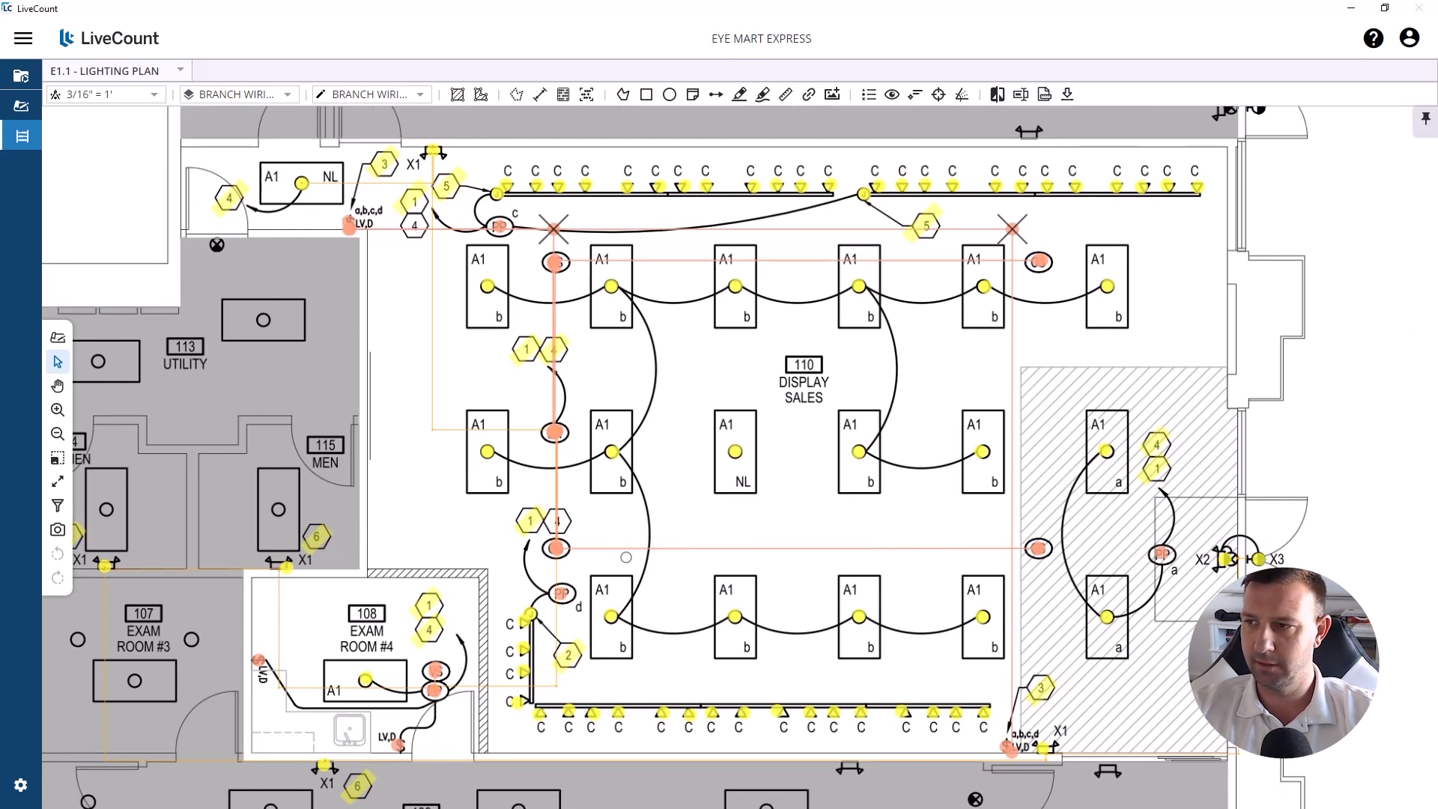
Step: Run branch wiring from the middle-left control device in Display Sales about 11.5 ft up and across to the first upper track junction box
scroll(540, 432, "up", 5)
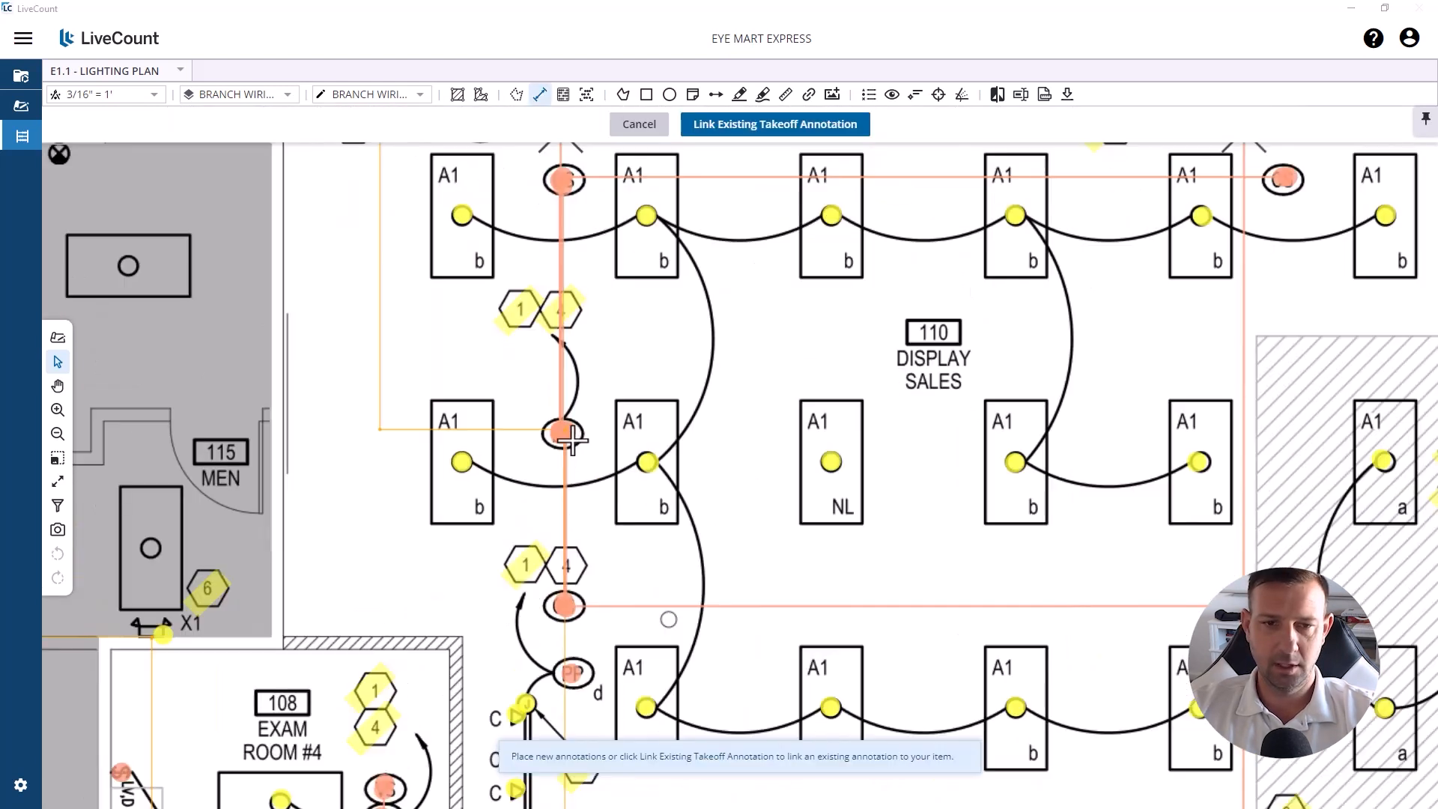
left_click(565, 434)
scroll(604, 469, "down", 4)
scroll(604, 469, "down", 2)
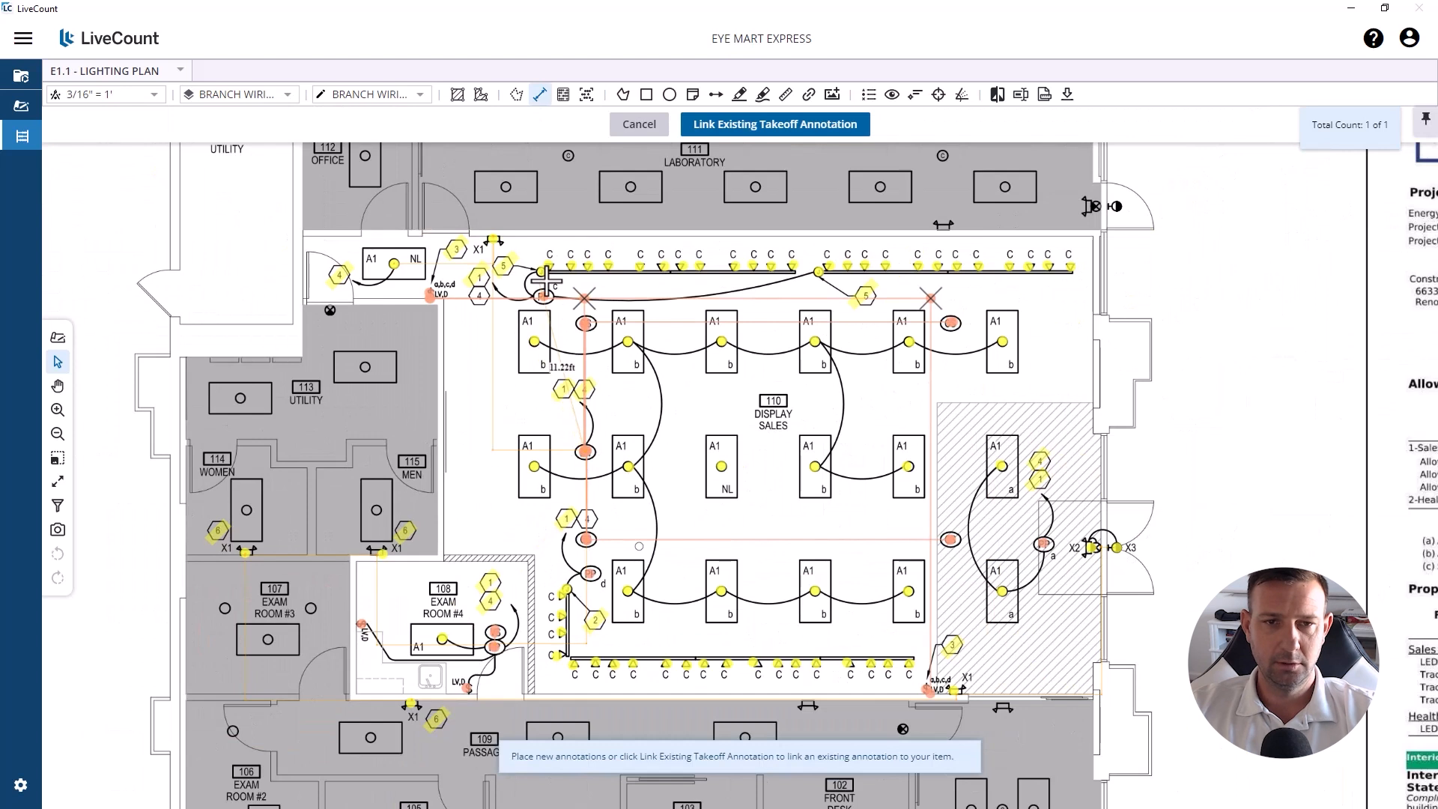
scroll(547, 281, "up", 2)
left_click(619, 267)
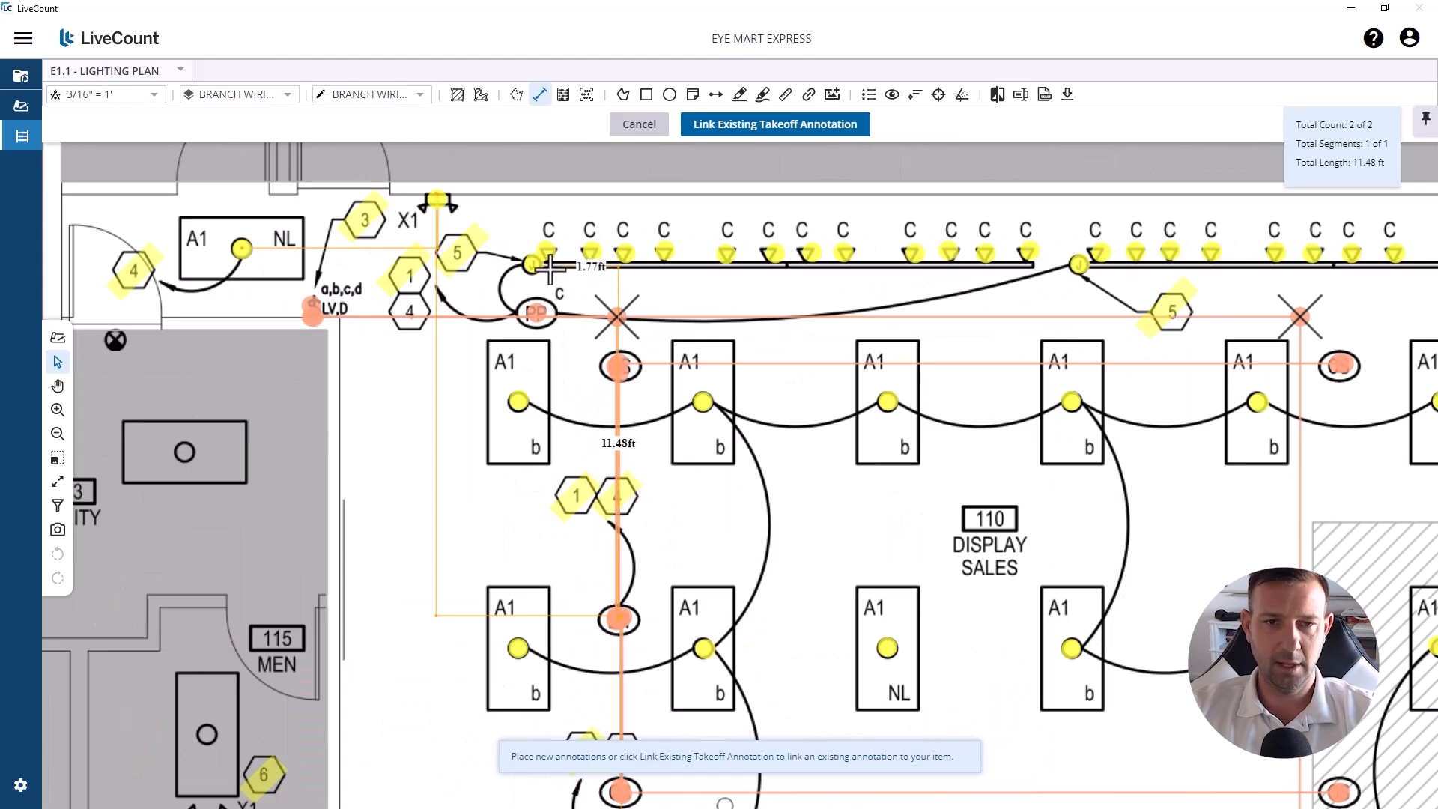
double_click(533, 266)
Step: Run branch wiring along the upper track from its first junction box to the second one
key("l")
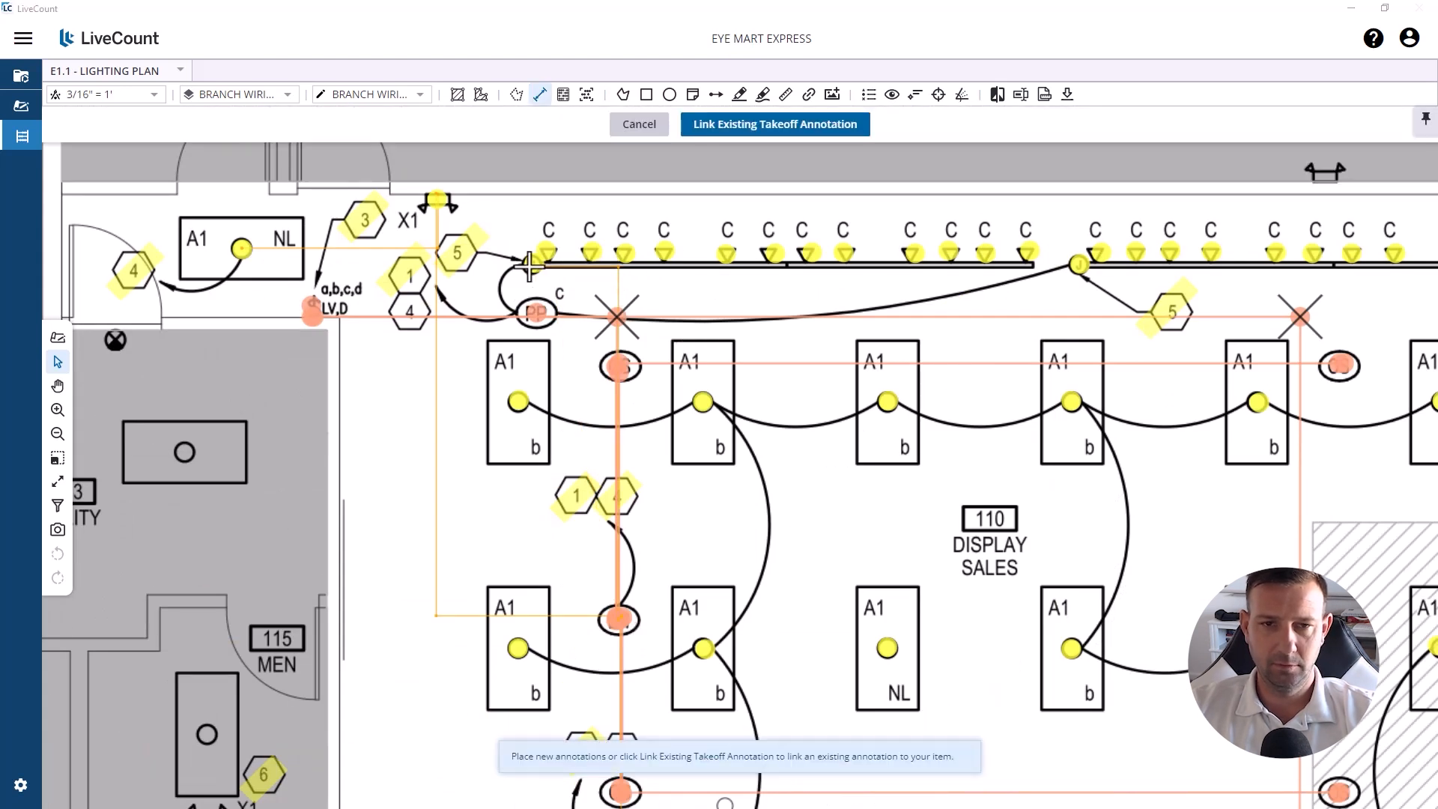
left_click(1080, 266)
right_click(1086, 268)
left_click(1110, 287)
Step: Run branch wiring from the middle-left control device down to the junction box of the lower track at note 2
key("l")
left_click(619, 620)
scroll(568, 247, "down", 2)
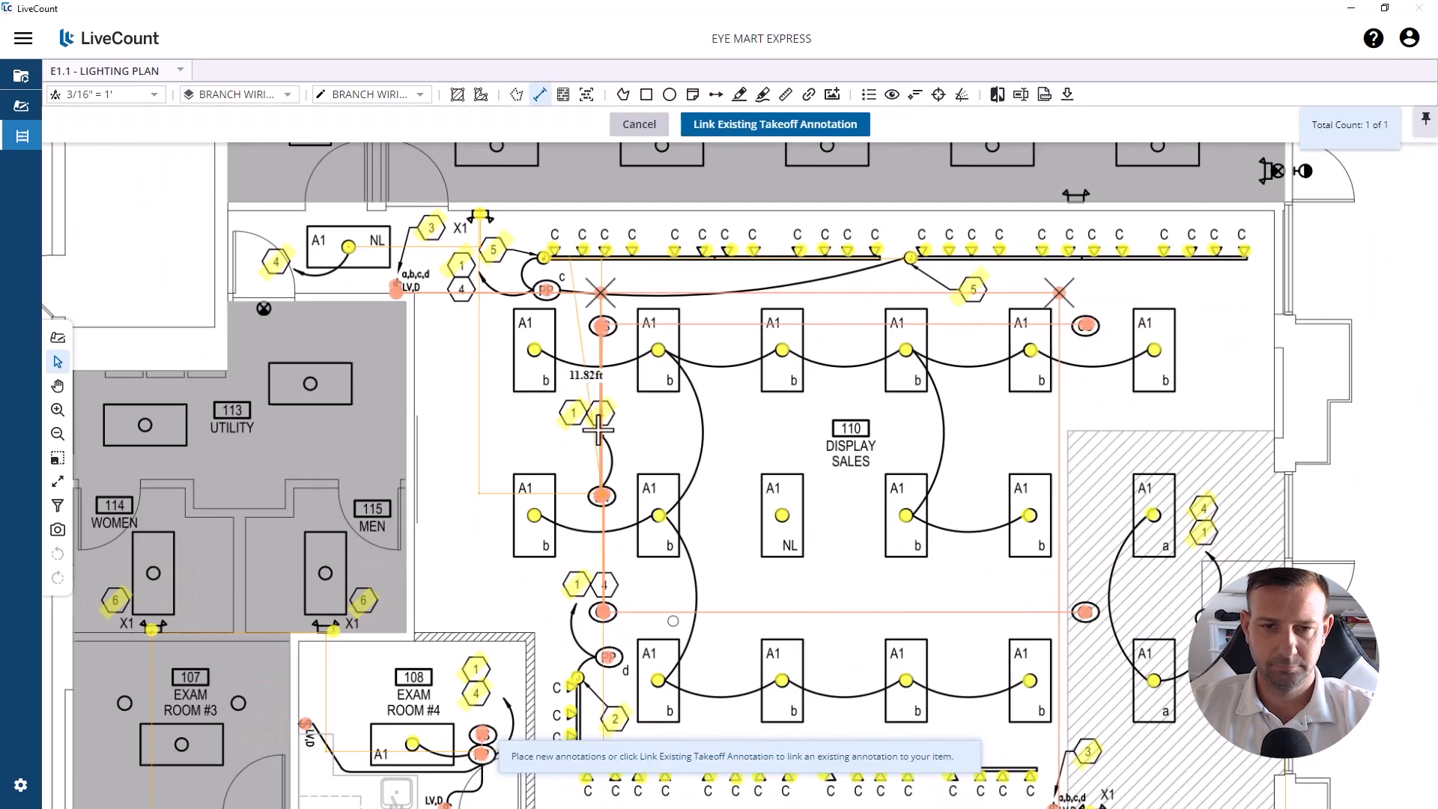
scroll(598, 430, "down", 3)
scroll(606, 539, "up", 5)
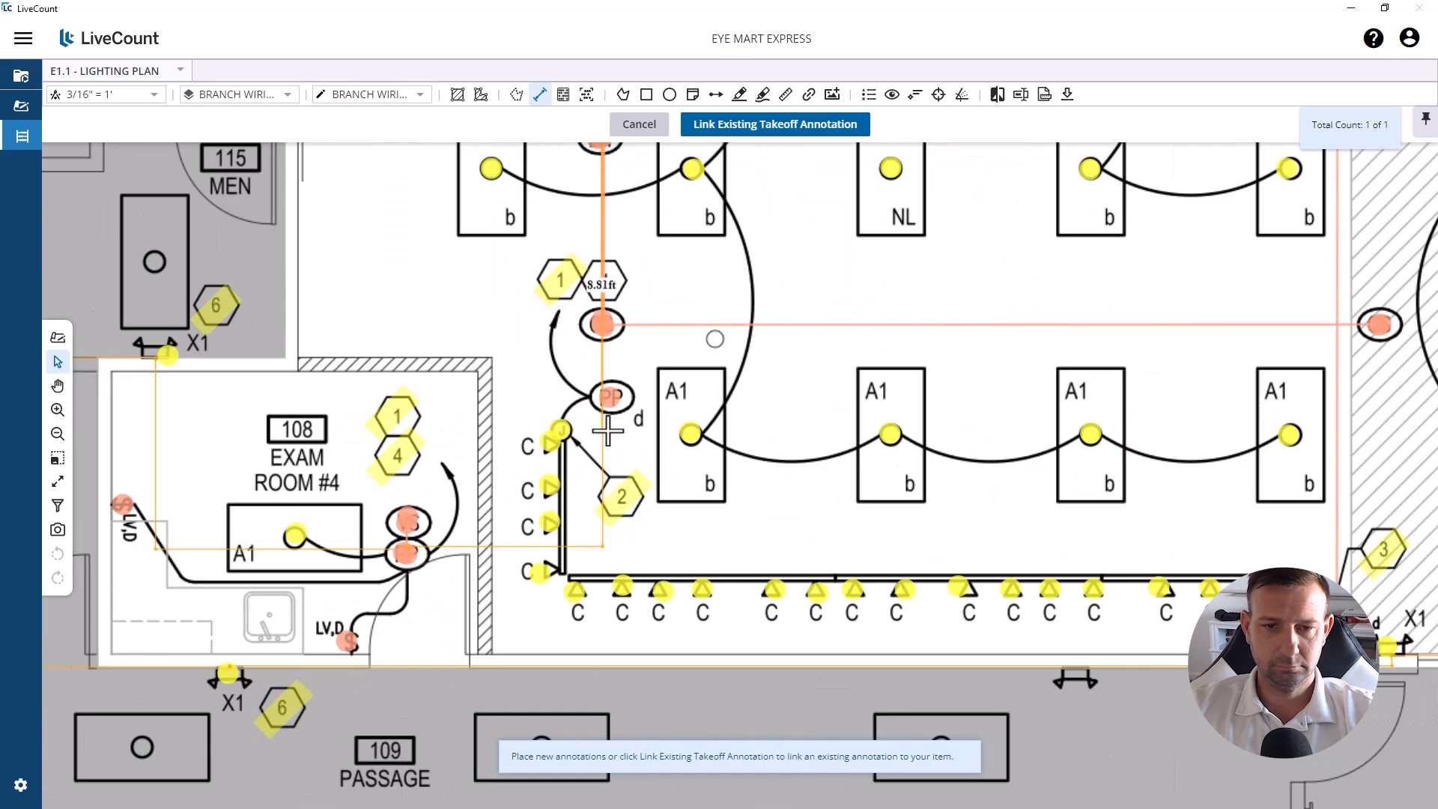
left_click(604, 431)
right_click(563, 429)
left_click(589, 448)
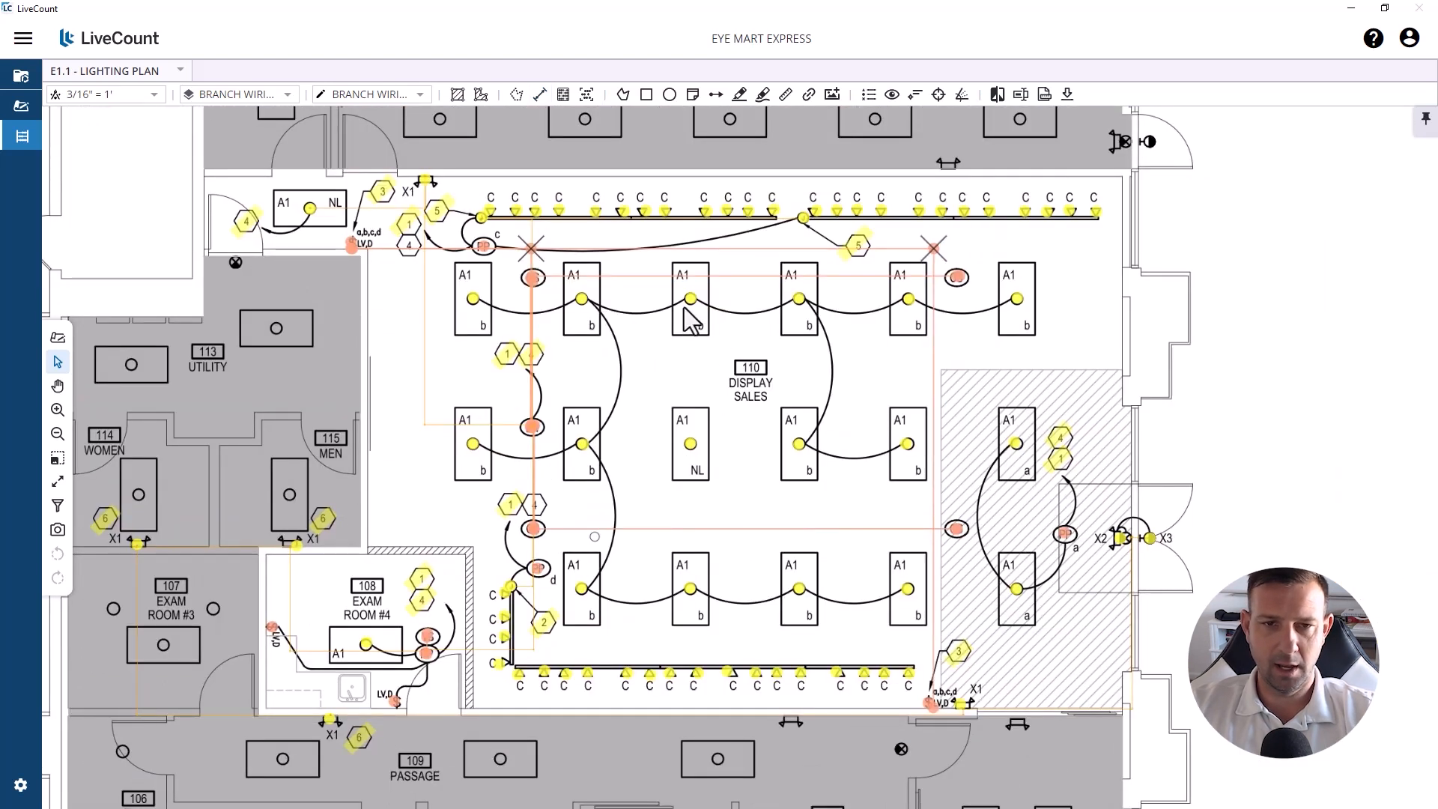
Step: Run branch wiring from the middle-left control device straight up to the upper-left sensor in Display Sales
left_click_drag(684, 308, 718, 330)
key("l")
scroll(574, 455, "up", 3)
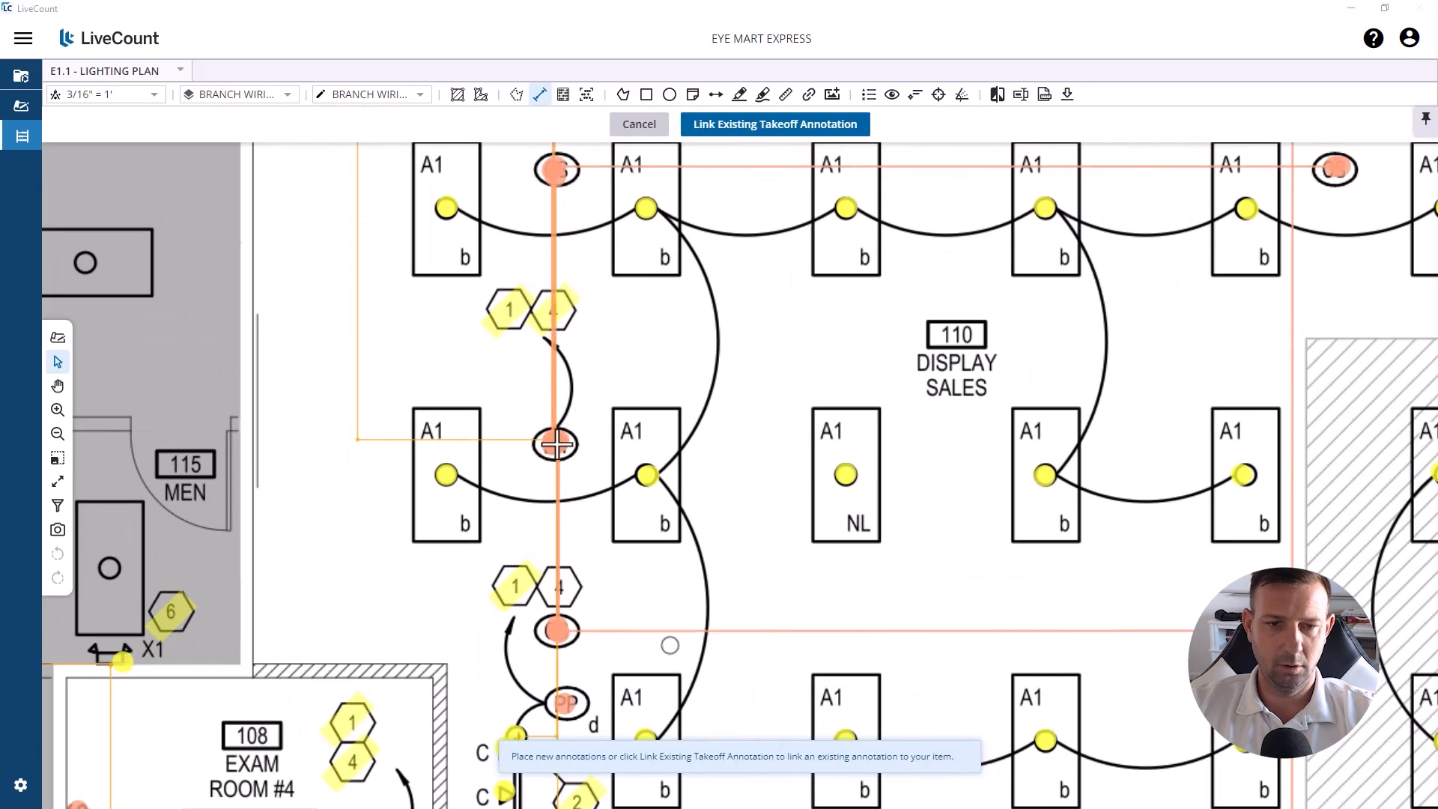
left_click(559, 447)
scroll(567, 450, "down", 2)
double_click(560, 271)
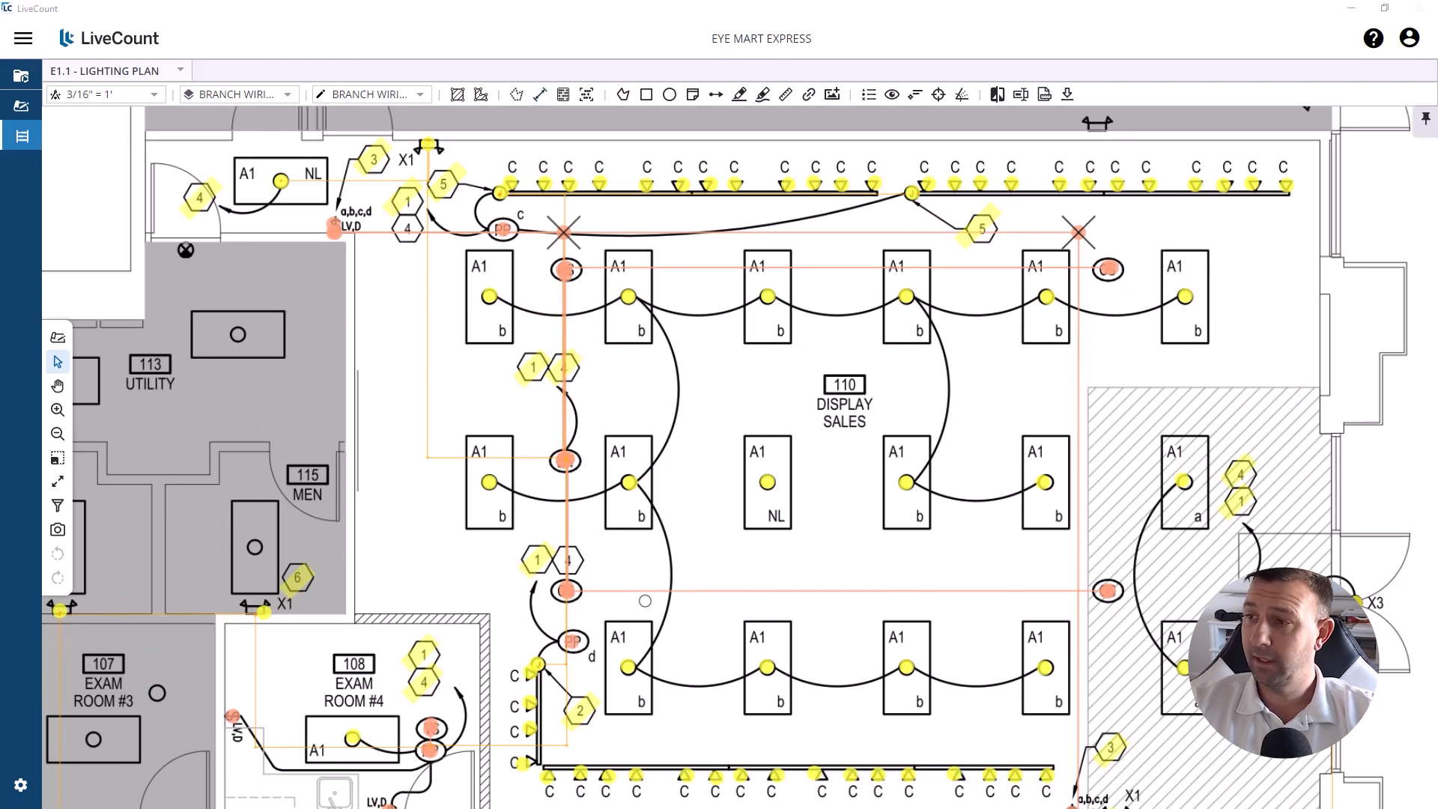
Step: Run branch wiring from the X1 beside the lower a,b,c,d switch up and across to the A1 NL fixture in Display Sales
key("l")
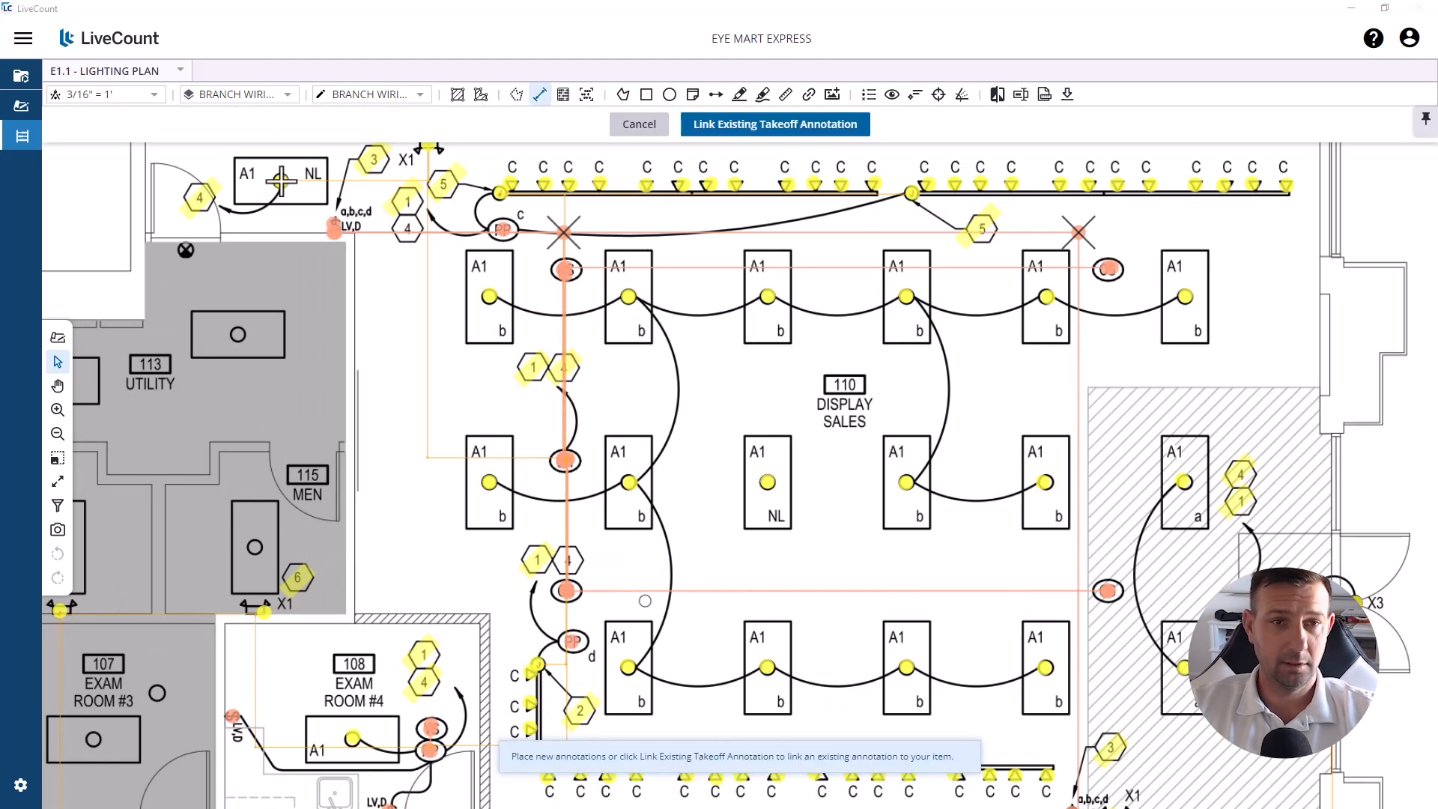
scroll(906, 427, "down", 3)
scroll(986, 672, "up", 4)
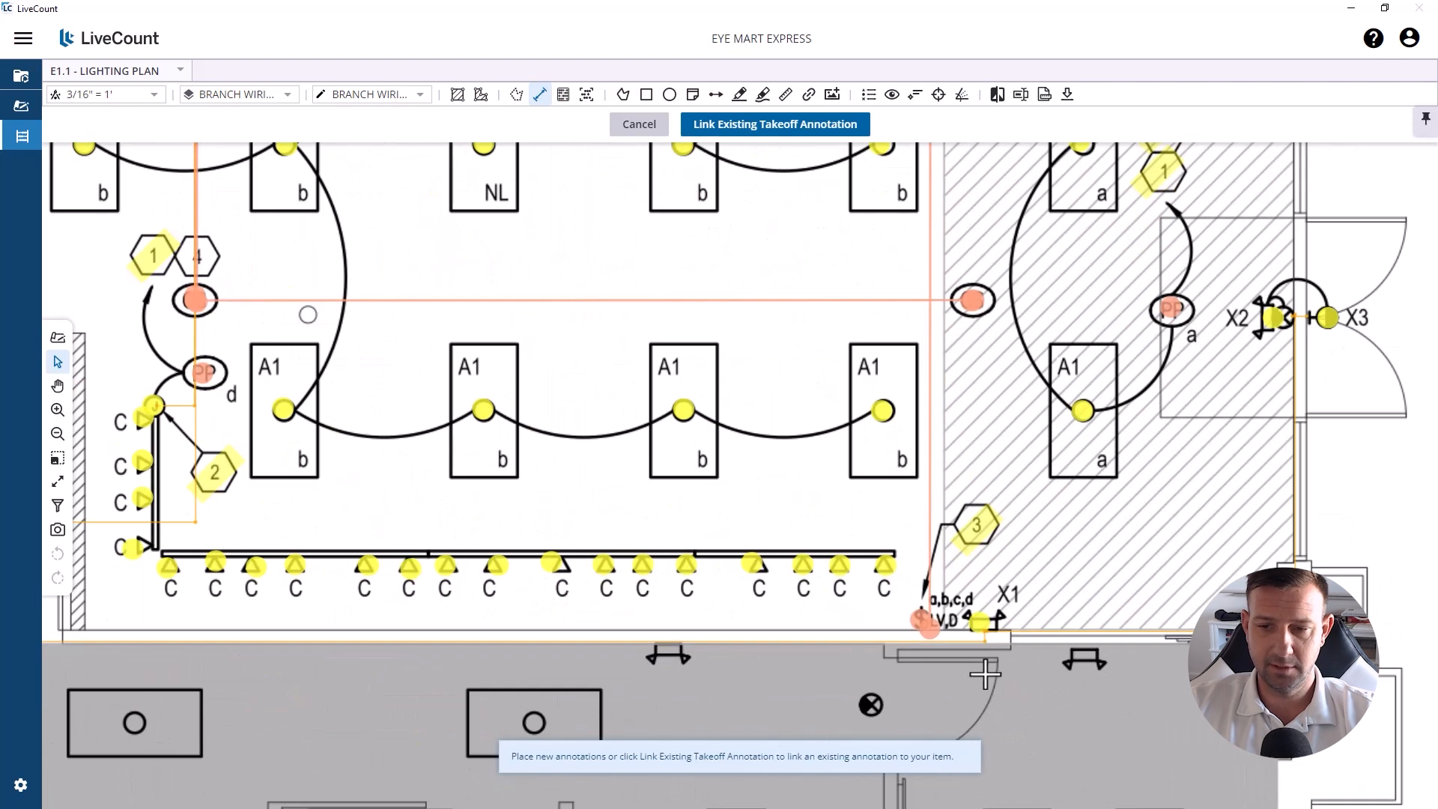
scroll(985, 629, "down", 2)
left_click(985, 627)
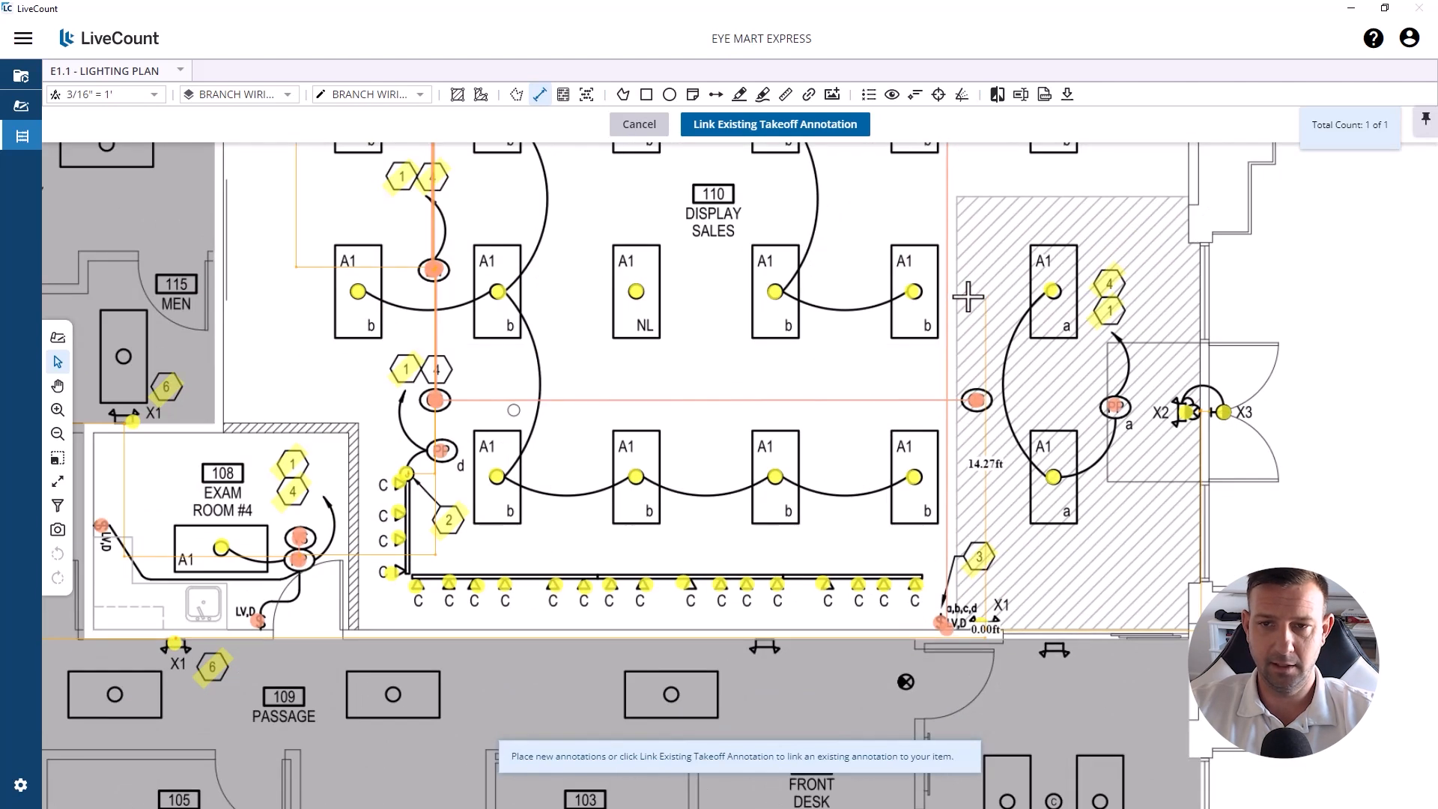
left_click(968, 291)
double_click(636, 290)
Step: Run branch wiring from the middle-left control device up and across to the first A1 b fixture of the upper row
left_click_drag(693, 231, 795, 468)
key("space")
scroll(510, 503, "up", 2)
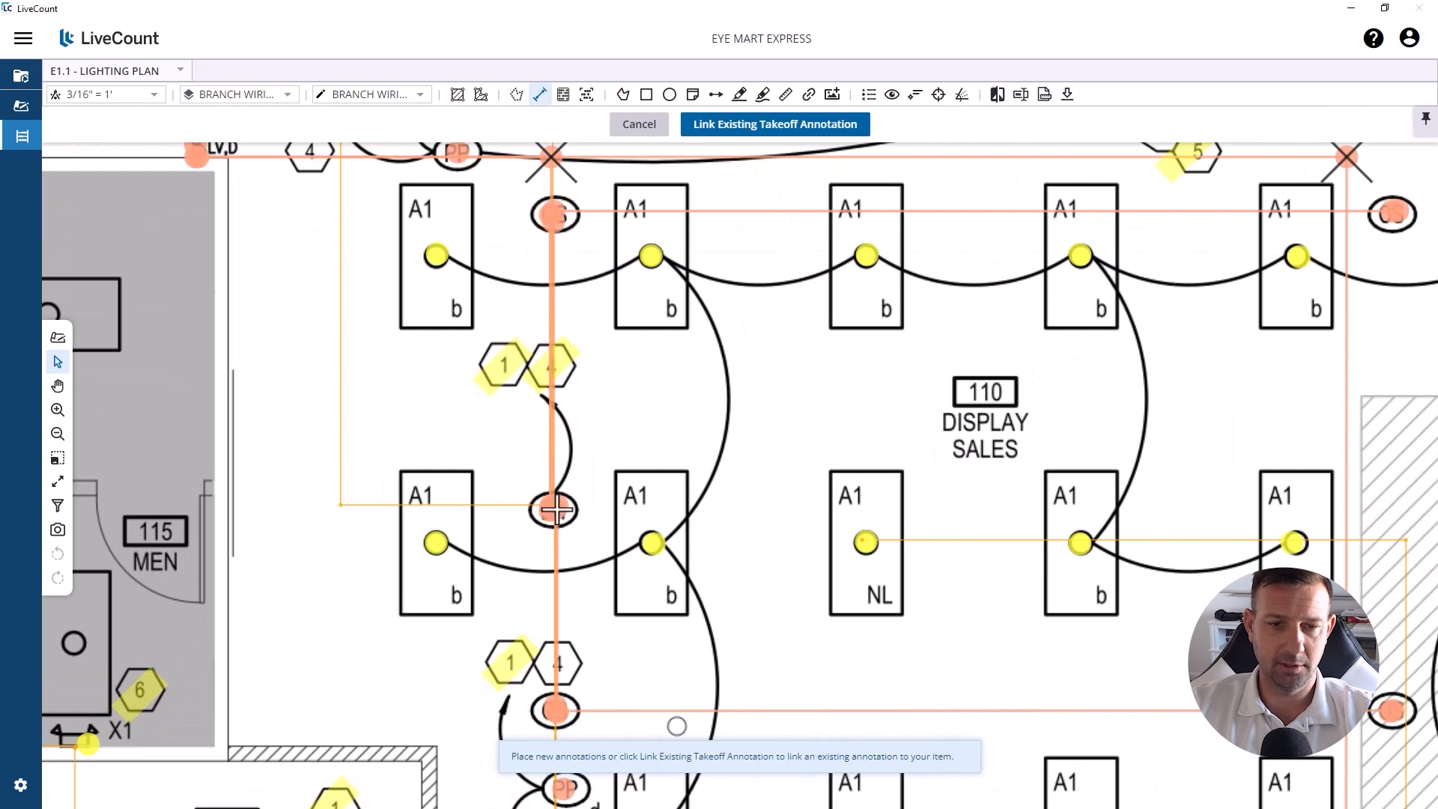
left_click(554, 509)
scroll(555, 509, "down", 2)
scroll(546, 403, "up", 2)
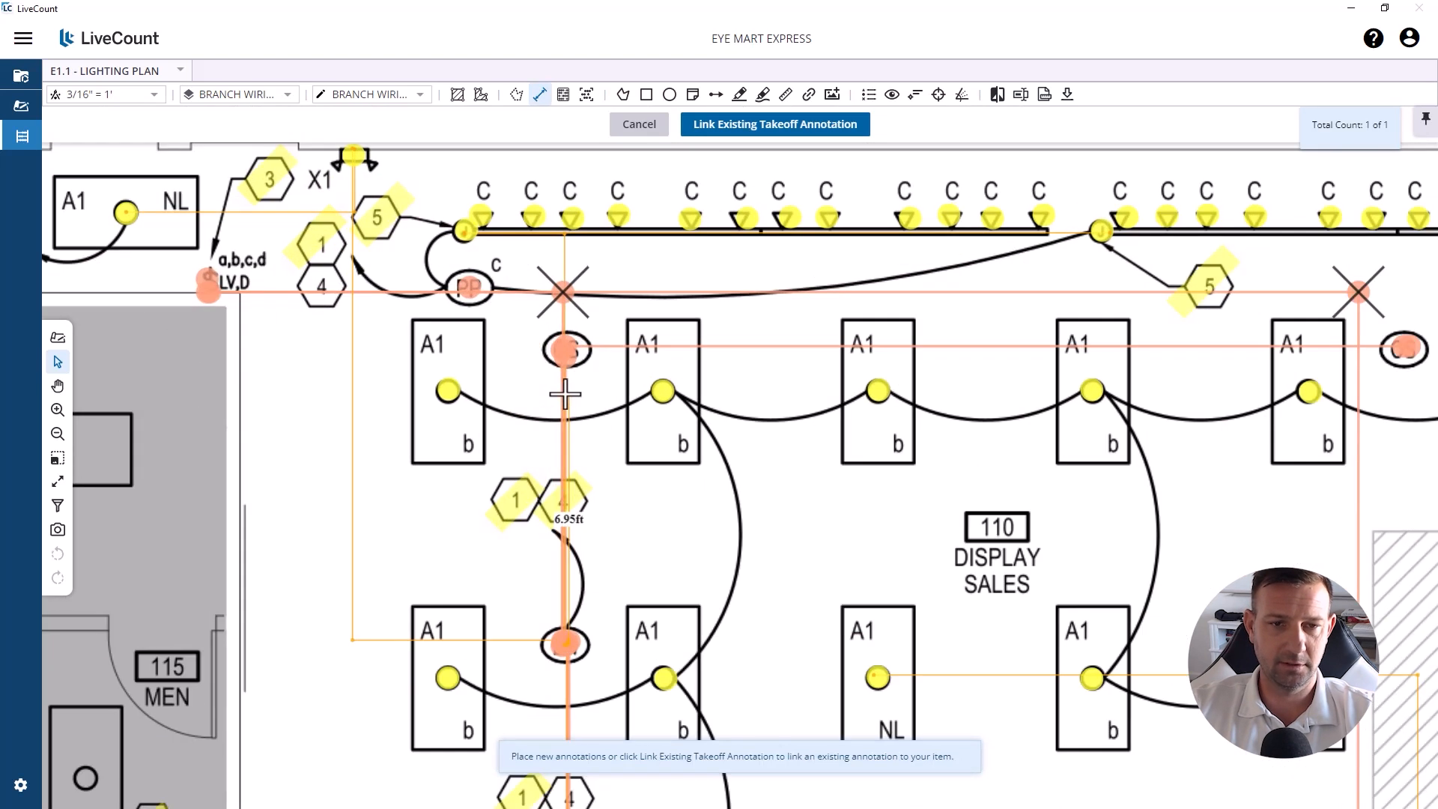
left_click(567, 392)
right_click(447, 392)
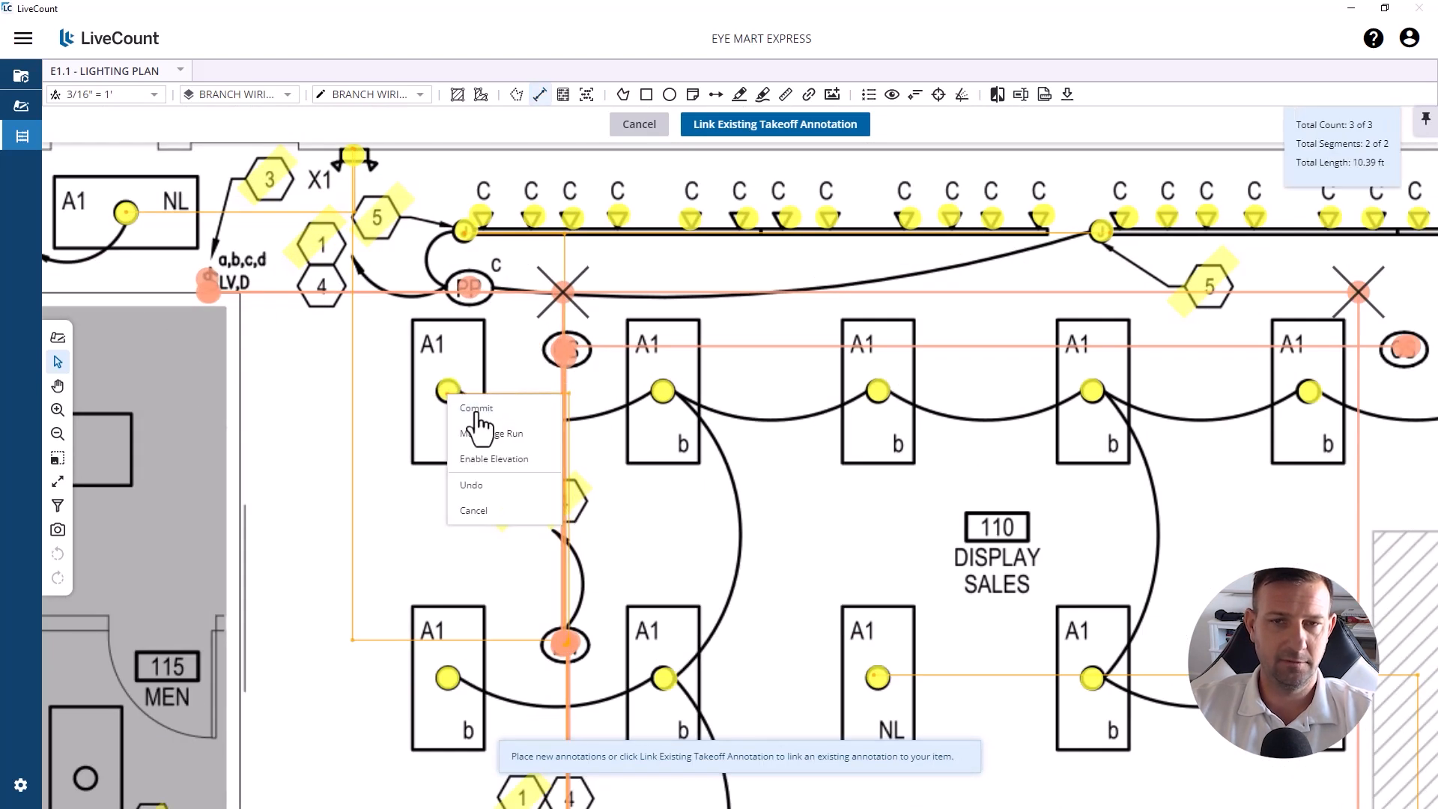
left_click(479, 423)
Step: Turn on the crosshair guides and run branch wiring fixture to fixture along the upper row of A1 b fixtures in Display Sales
left_click(938, 94)
left_click(447, 391)
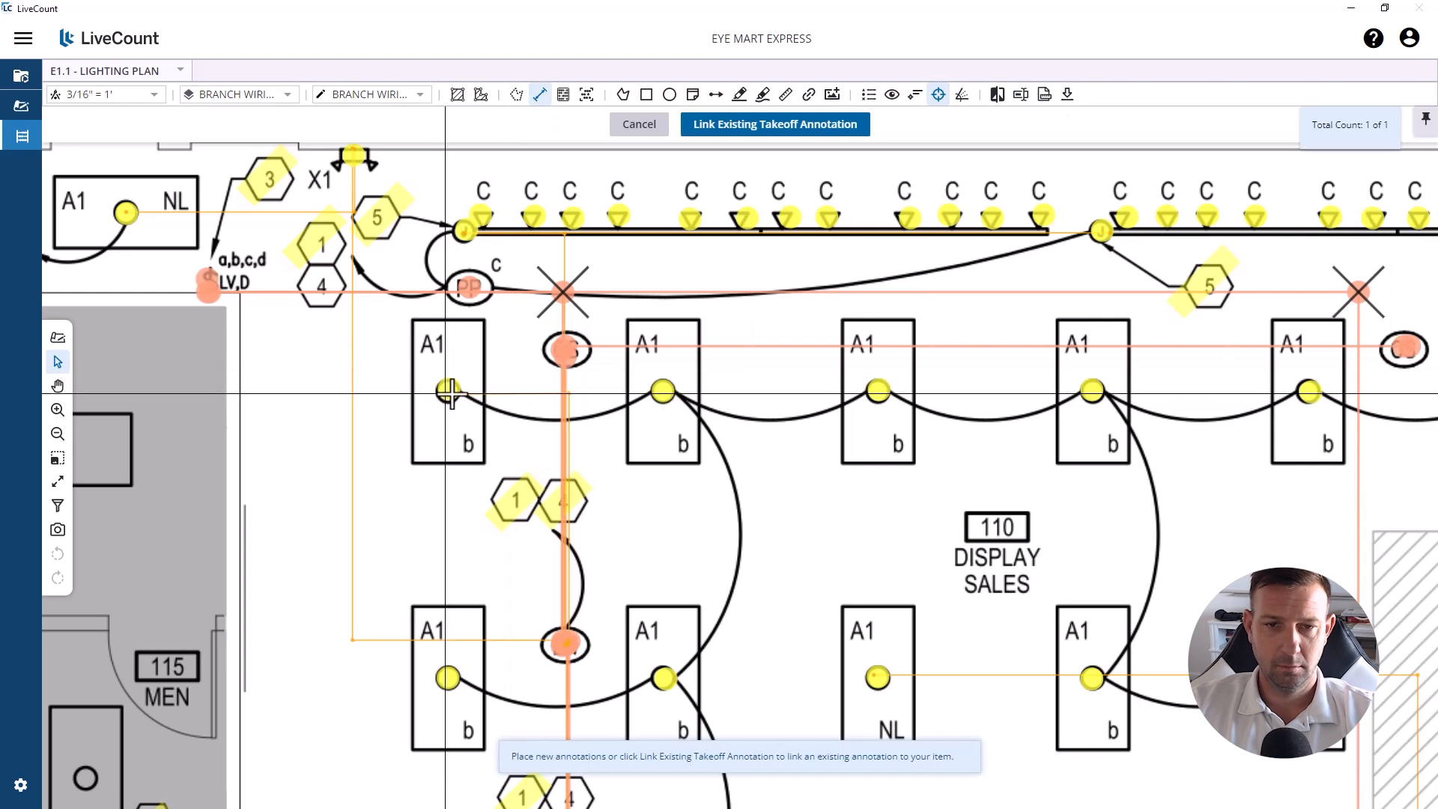
left_click(663, 391)
right_click(878, 391)
left_click(911, 423)
left_click(878, 392)
right_click(1092, 391)
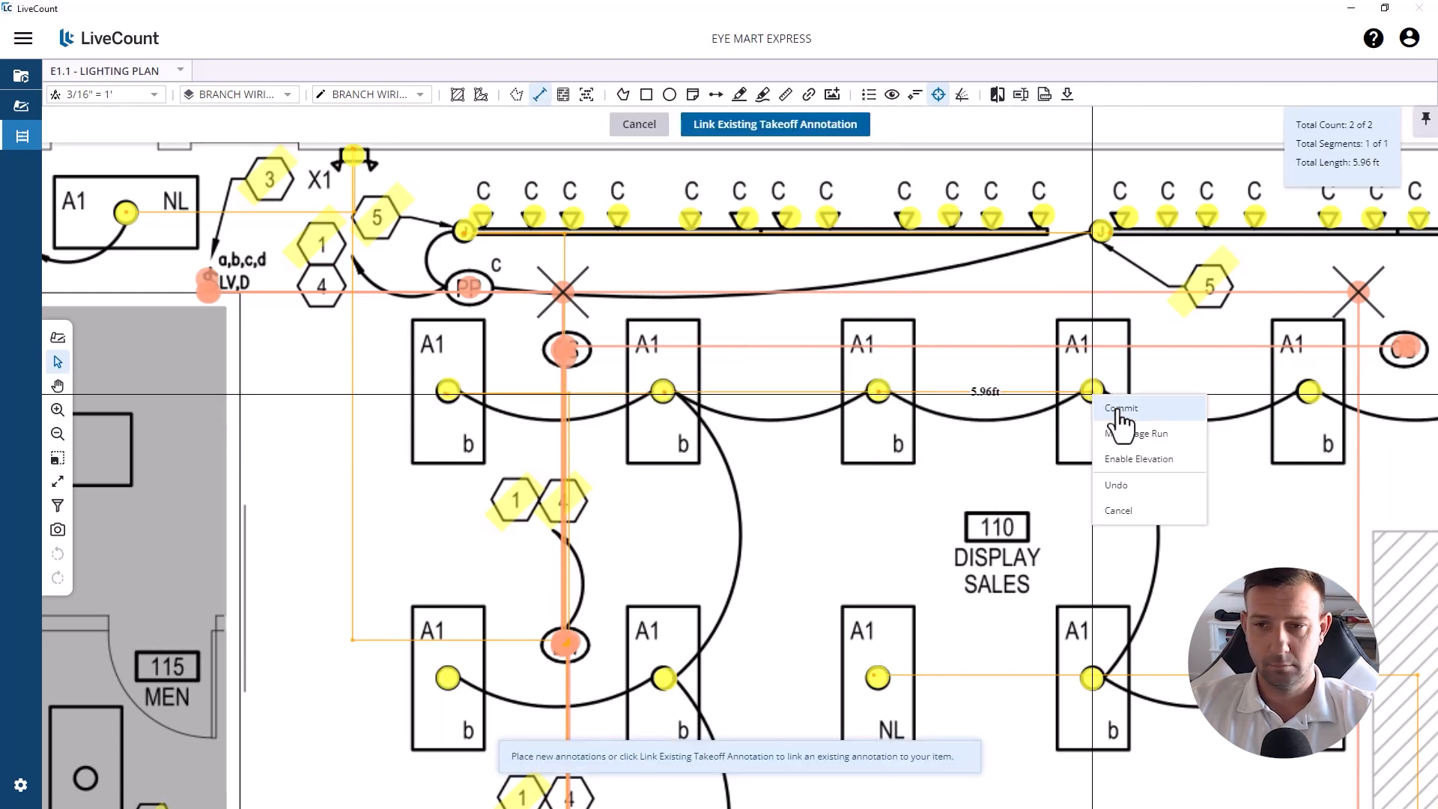
left_click(1122, 411)
left_click(1092, 391)
left_click_drag(1124, 405, 449, 380)
right_click(635, 367)
left_click(666, 387)
left_click(634, 367)
right_click(848, 367)
left_click(847, 365)
Step: Run branch wiring from the upper row's last fixture down to the middle row and fixture to fixture along it to the opposite end
scroll(840, 360, "down", 2)
left_click(845, 568)
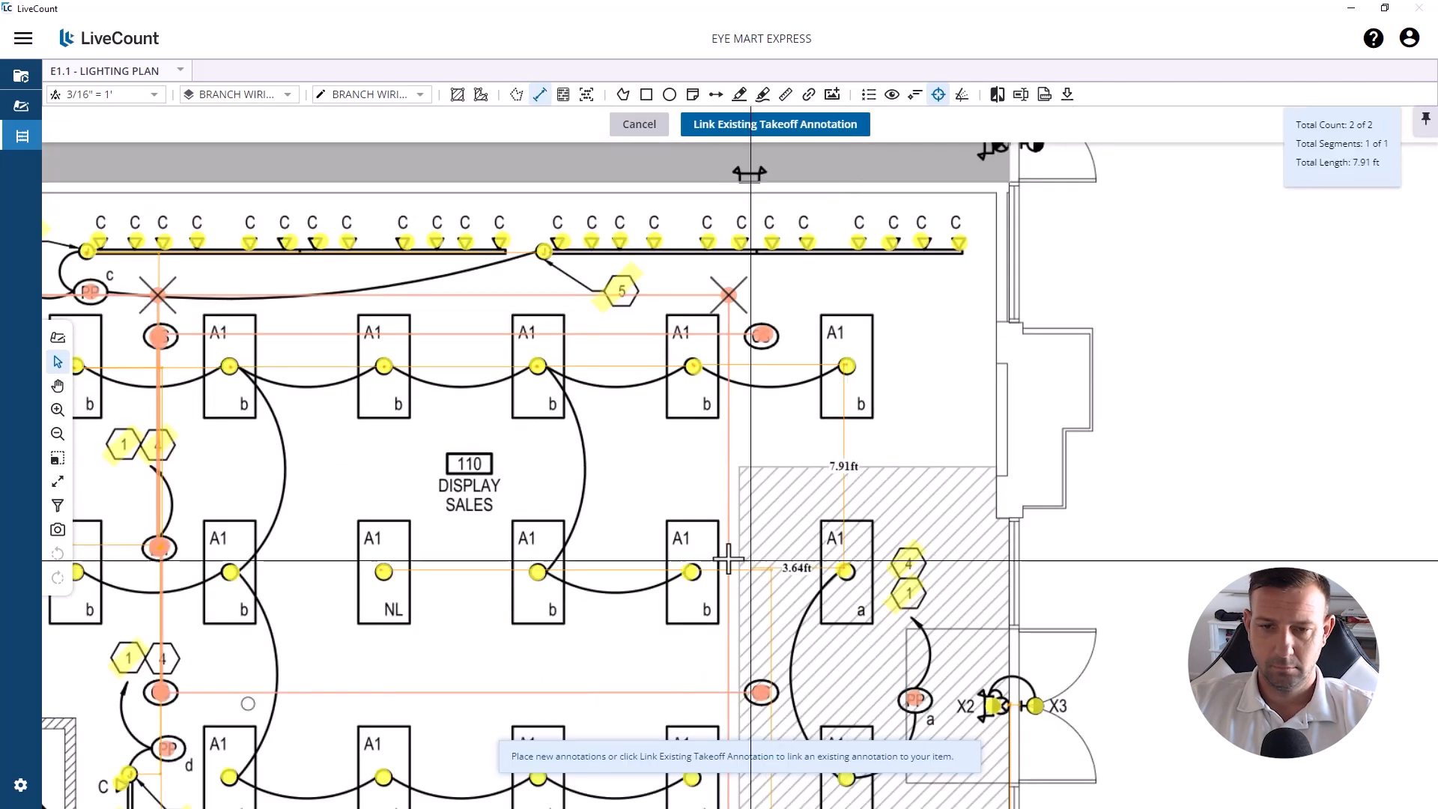
scroll(707, 569, "up", 3)
right_click(680, 568)
left_click(681, 568)
left_click(435, 568)
left_click_drag(436, 568, 1133, 487)
right_click(645, 488)
left_click(645, 487)
right_click(401, 488)
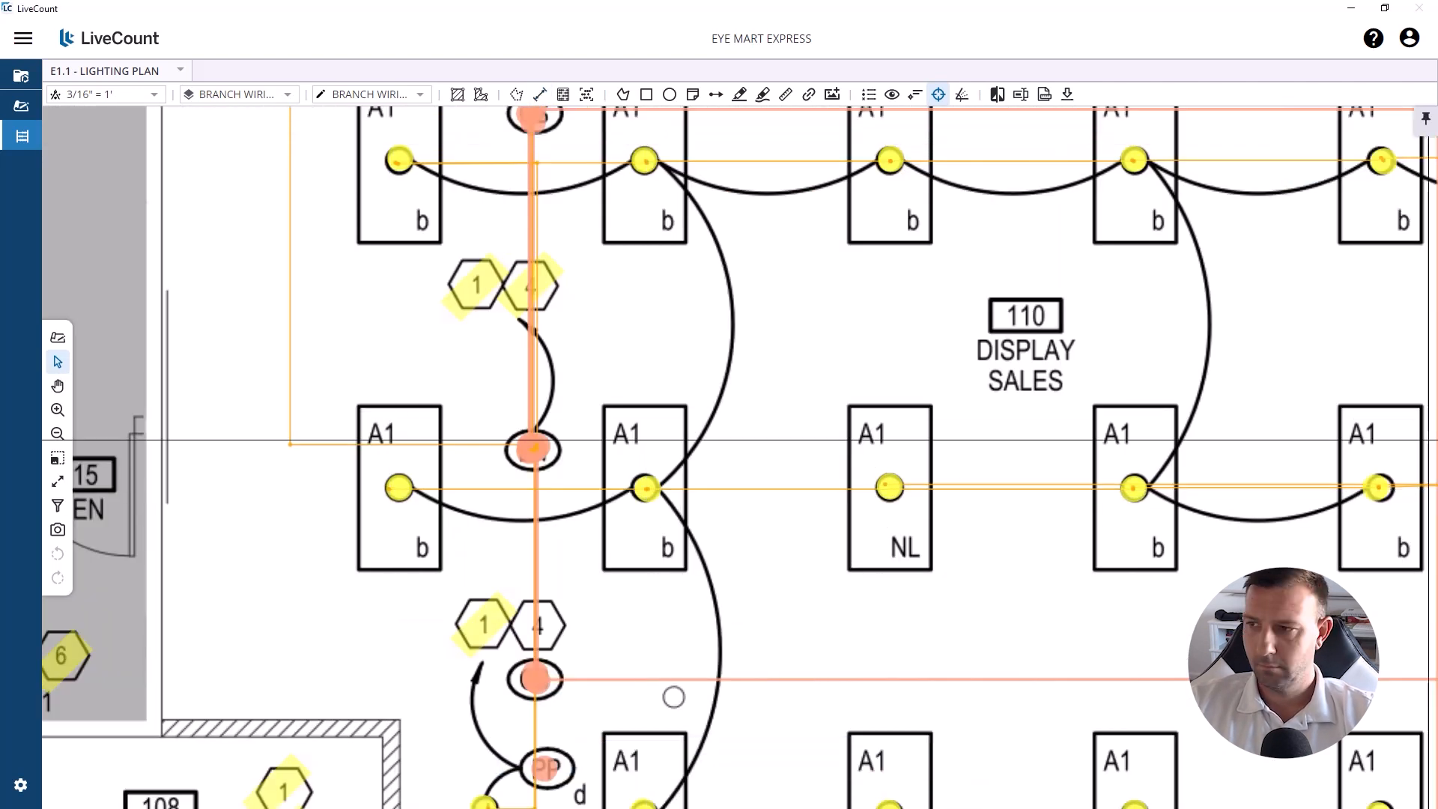
left_click(402, 488)
Step: Run branch wiring from the middle row's end fixture down to the lower row and along its A1 b fixtures
scroll(401, 488, "down", 1)
right_click(549, 443)
left_click(556, 444)
right_click(747, 443)
left_click(747, 443)
right_click(948, 443)
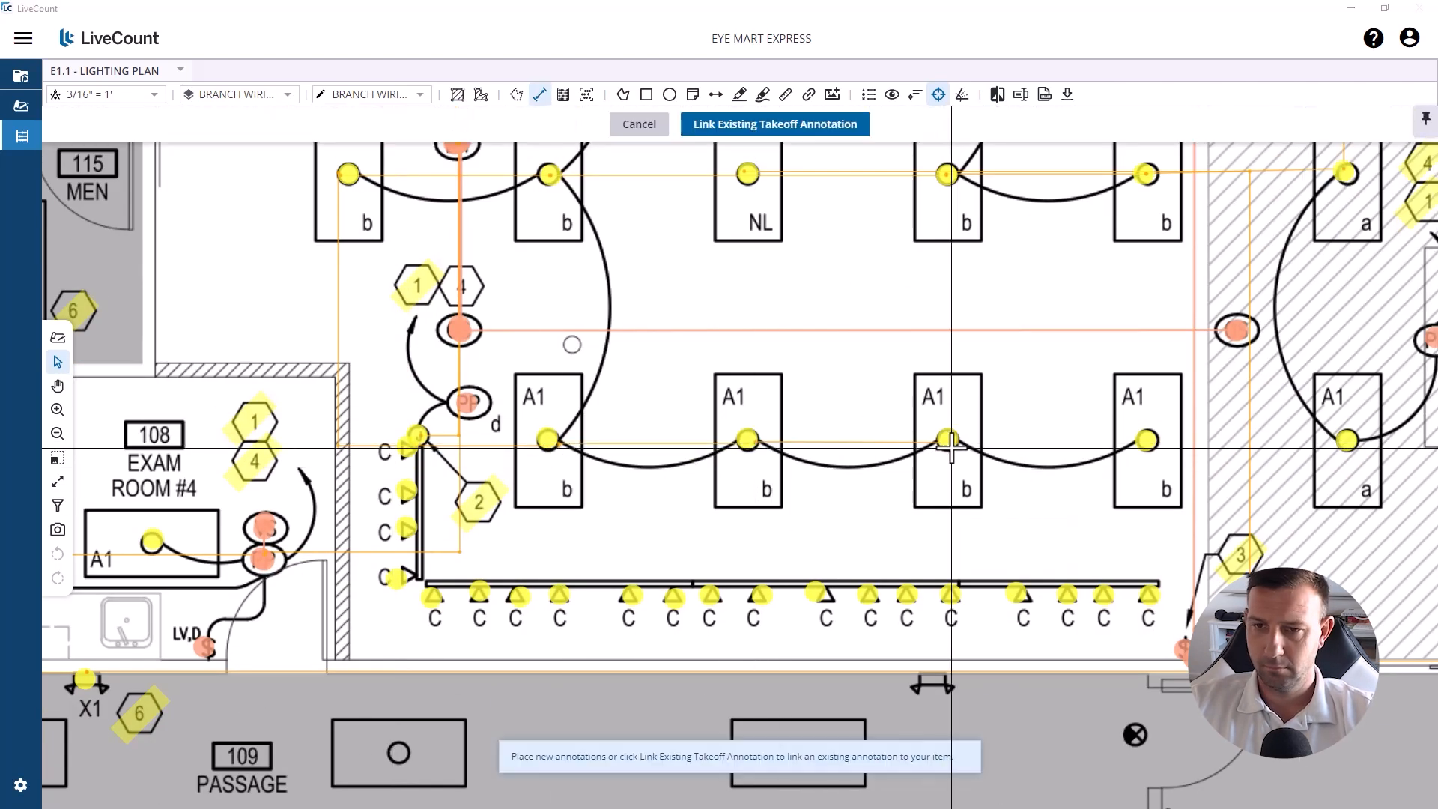
left_click(949, 443)
right_click(1147, 442)
Step: Run branch wiring from the middle-left control device across to the upper A1 a fixture in the daylight zone and down to the lower one
scroll(1147, 443, "down", 1)
left_click(488, 305)
scroll(1187, 308, "up", 2)
left_click(1173, 305)
right_click(1172, 340)
left_click(1173, 341)
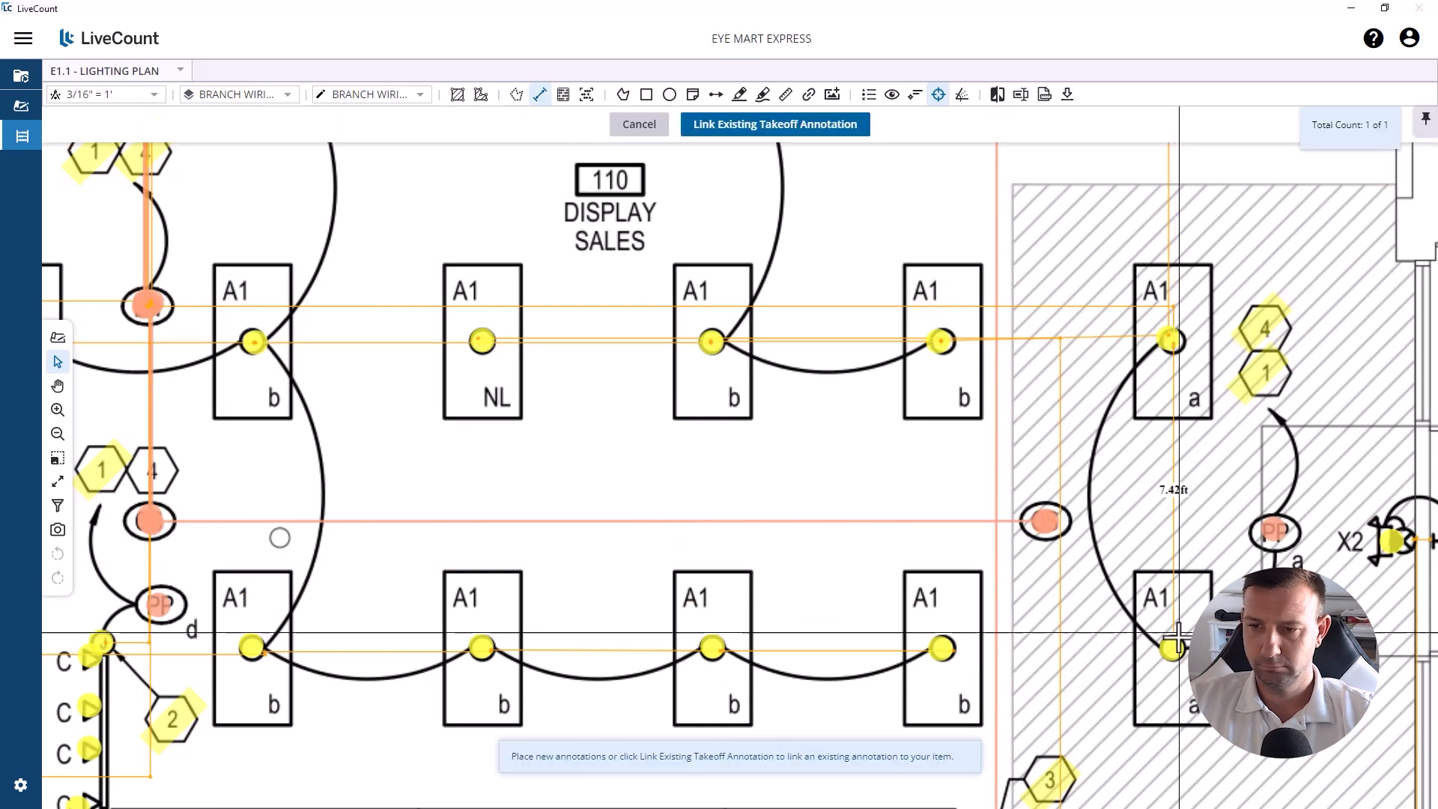
right_click(1172, 646)
key("Escape")
Step: Run branch wiring from the power pack in Exam Room #4 across and up to the room's A1 fixture
scroll(1173, 561, "down", 3)
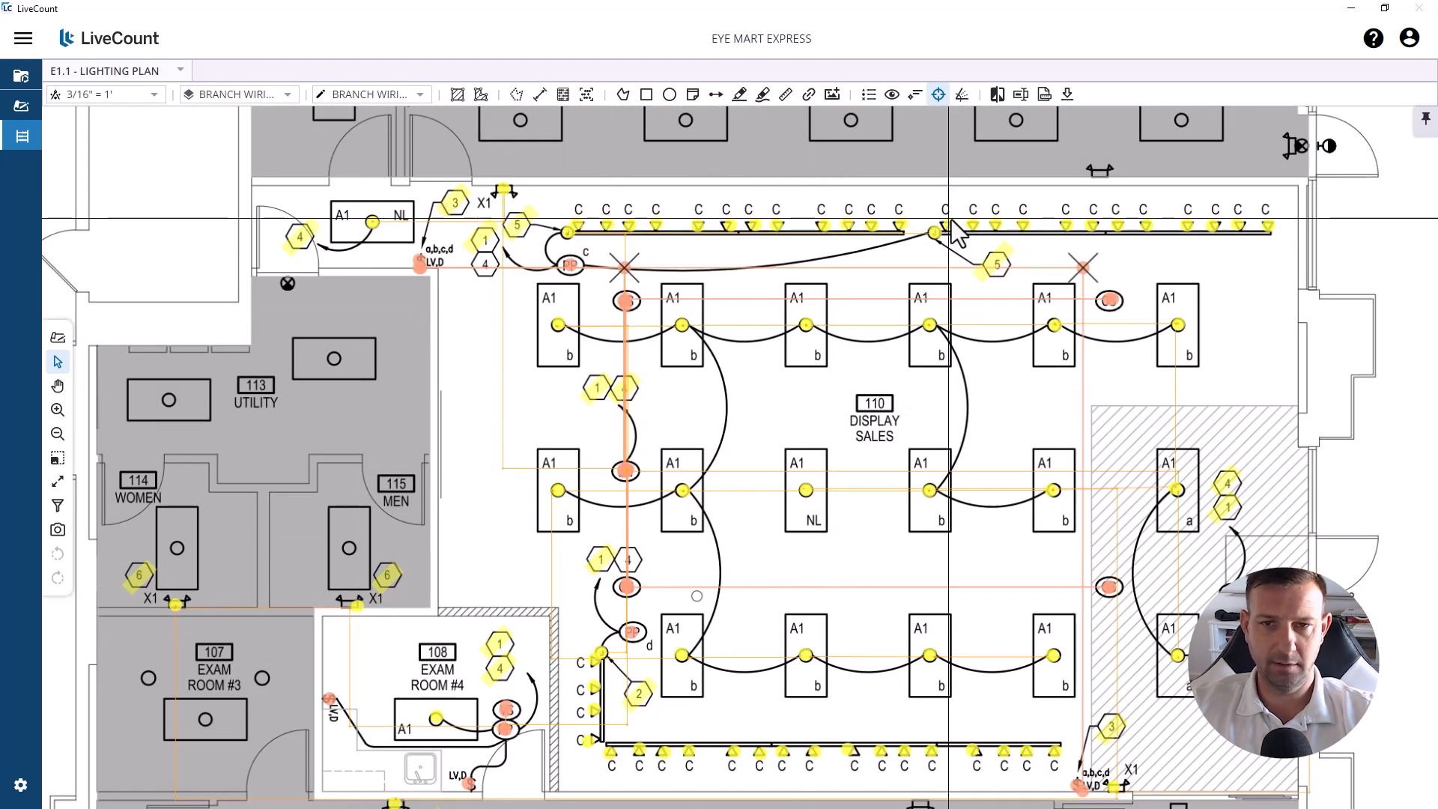
scroll(674, 345, "down", 3)
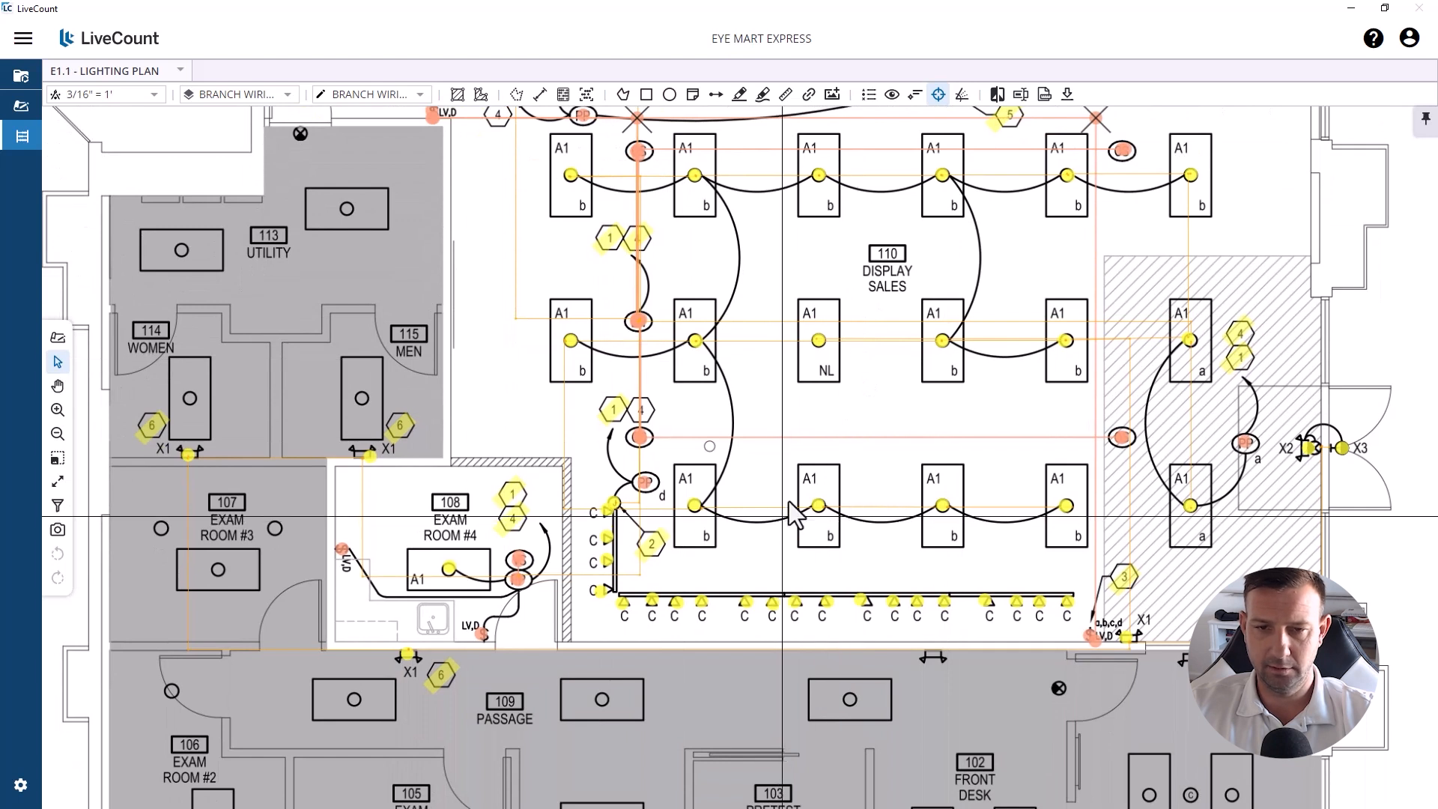
scroll(809, 464, "left", 4)
scroll(823, 506, "up", 4)
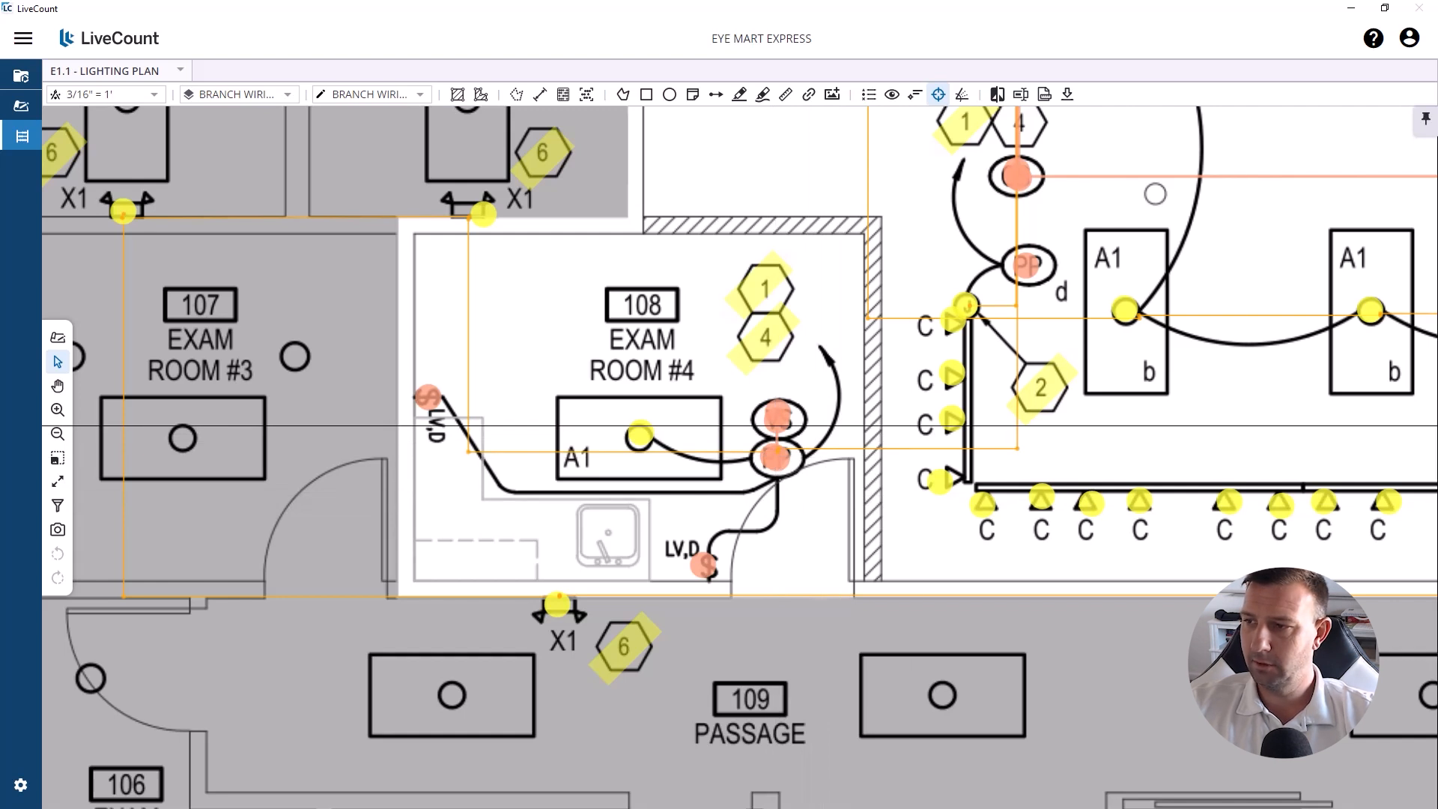
left_click(779, 455)
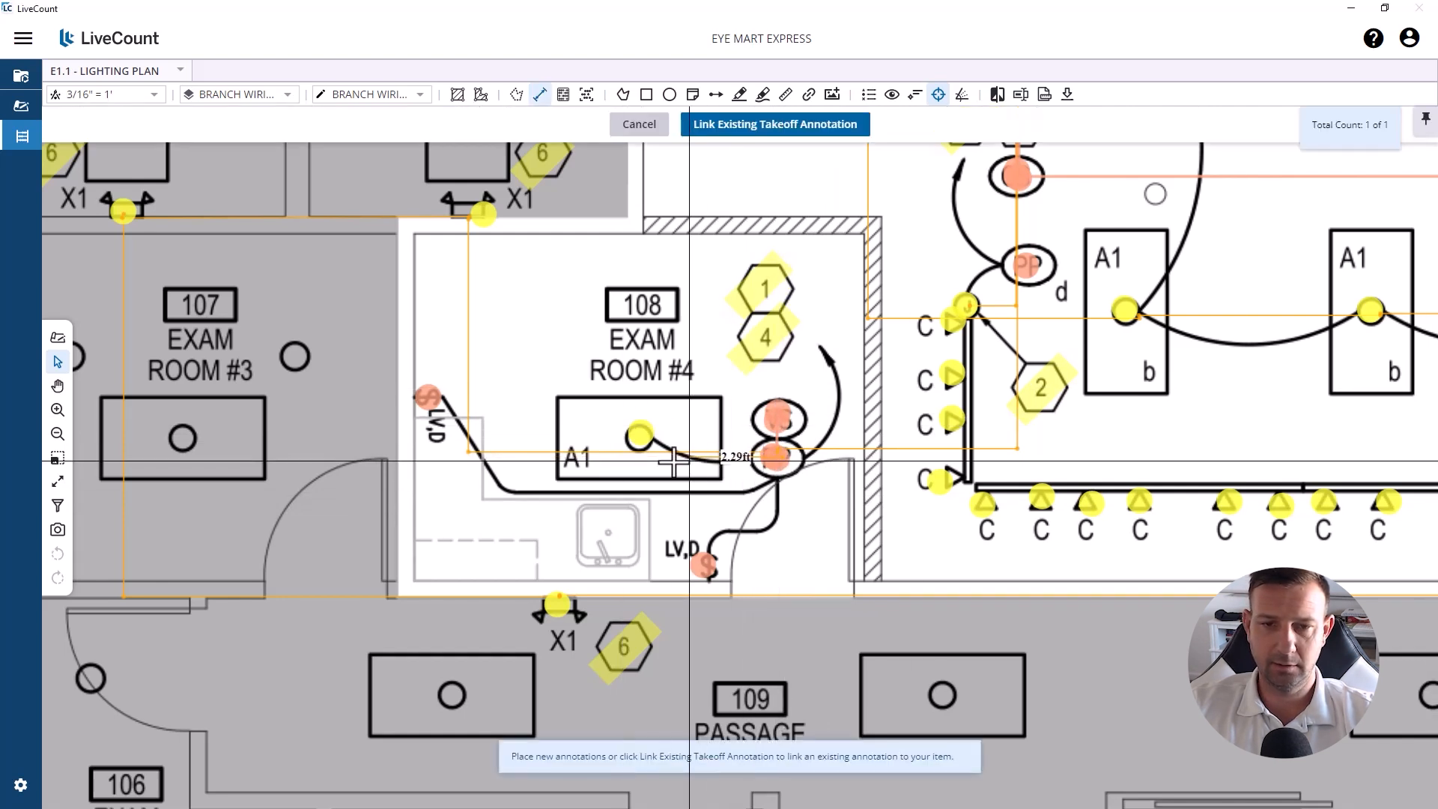
left_click(640, 456)
left_click(641, 439)
right_click(641, 439)
left_click(693, 503)
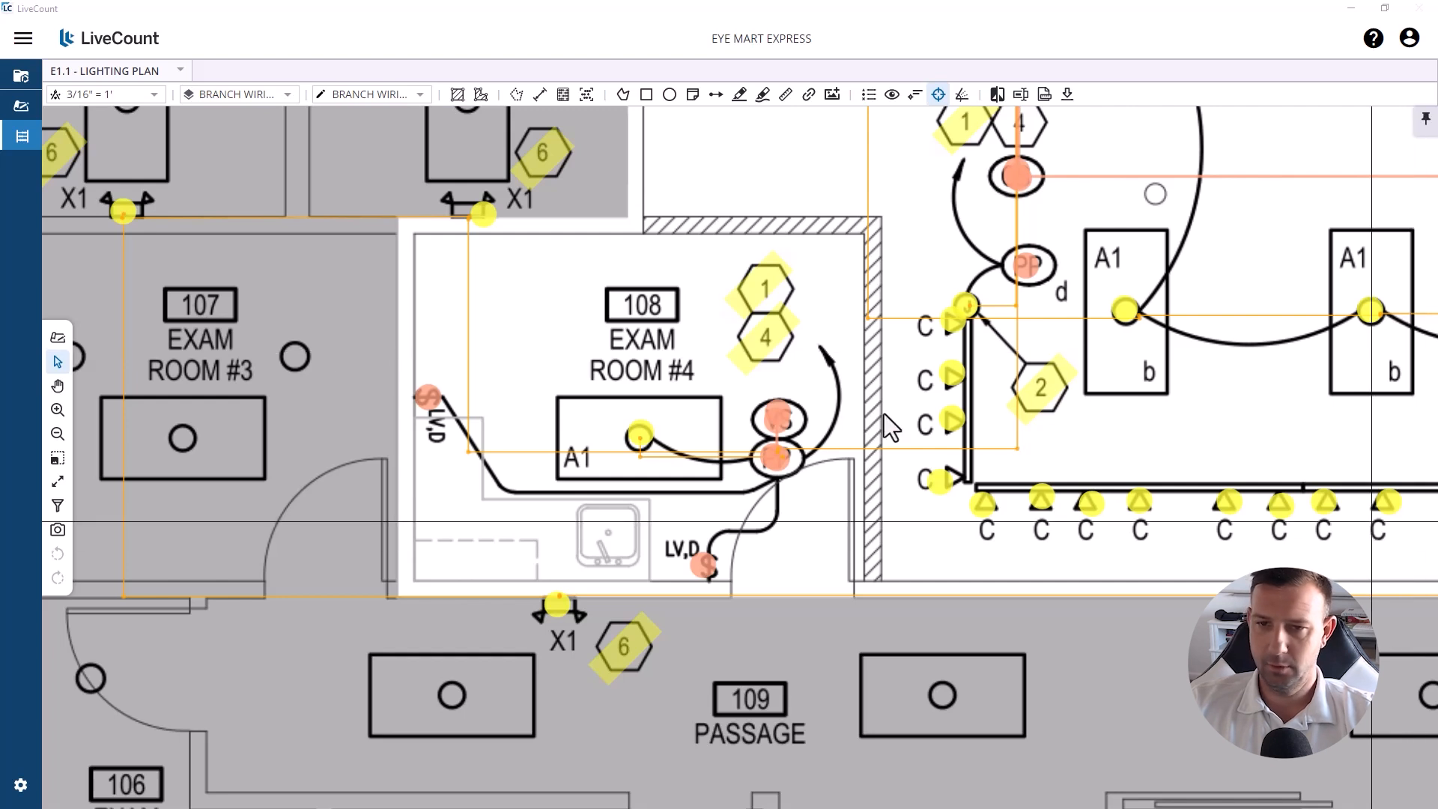
Step: Run lighting control wiring from the Exam Room #4 power pack to the LV,D switch by the door, with an elevation of 15
scroll(781, 456, "up", 3)
left_click(775, 457)
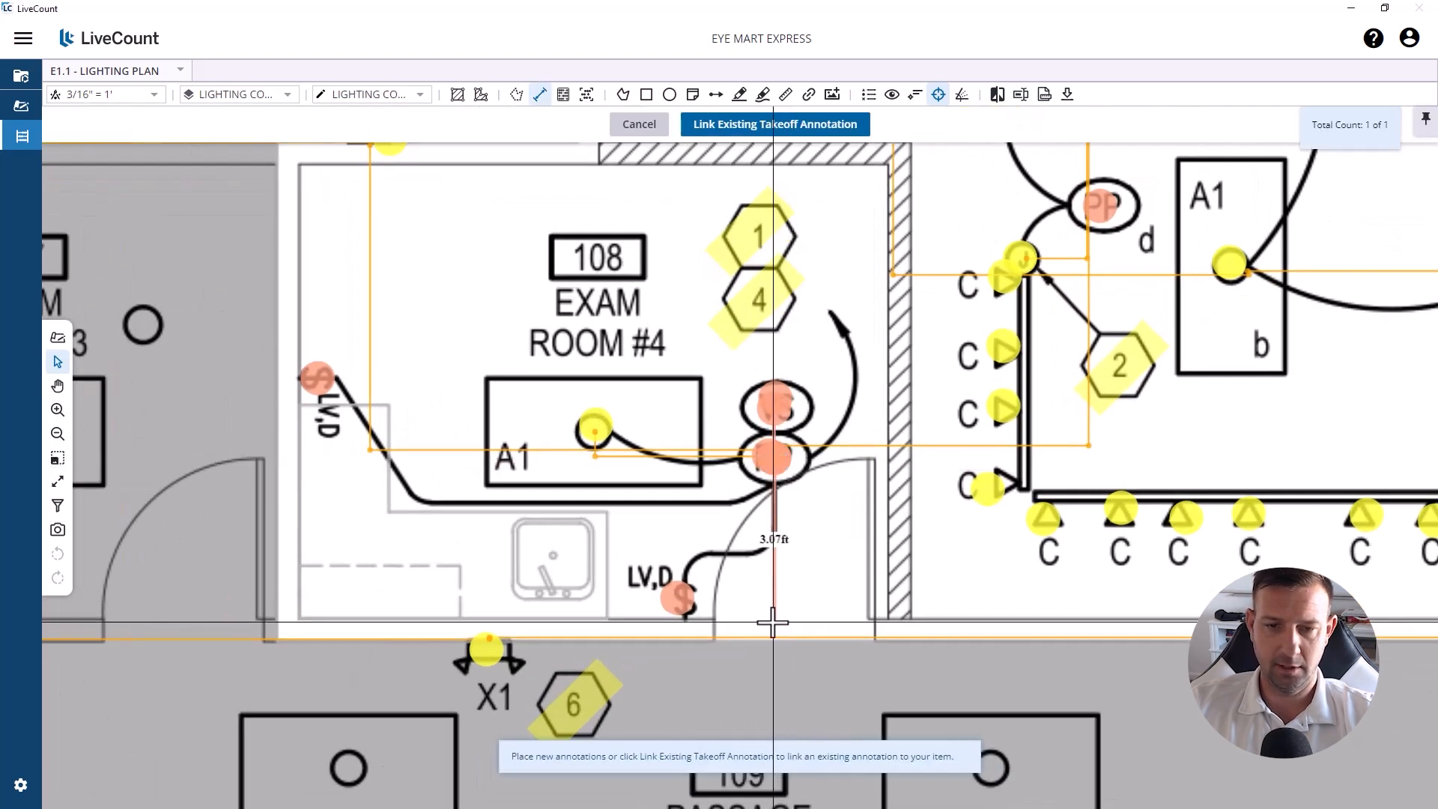
left_click(774, 618)
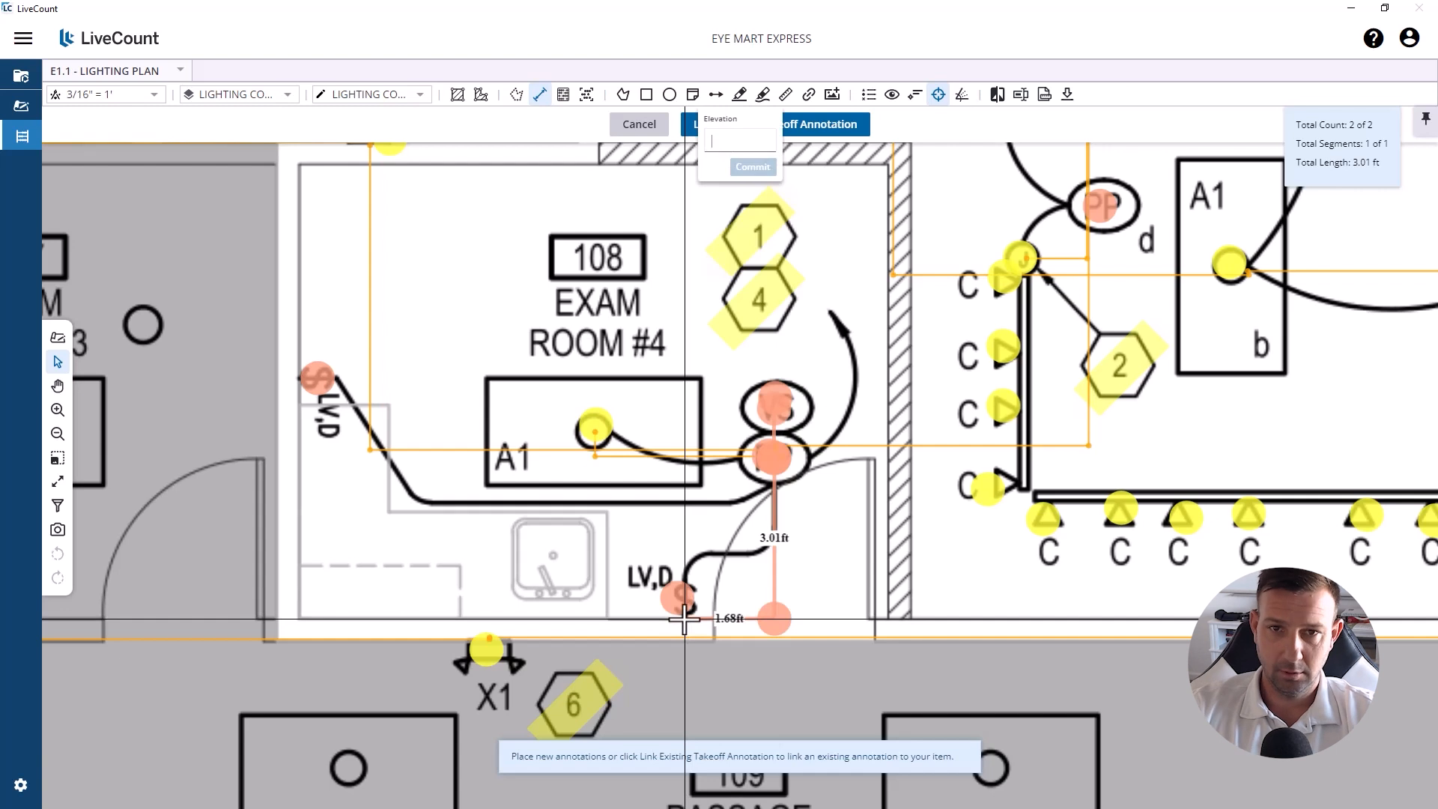
left_click(685, 619)
right_click(685, 619)
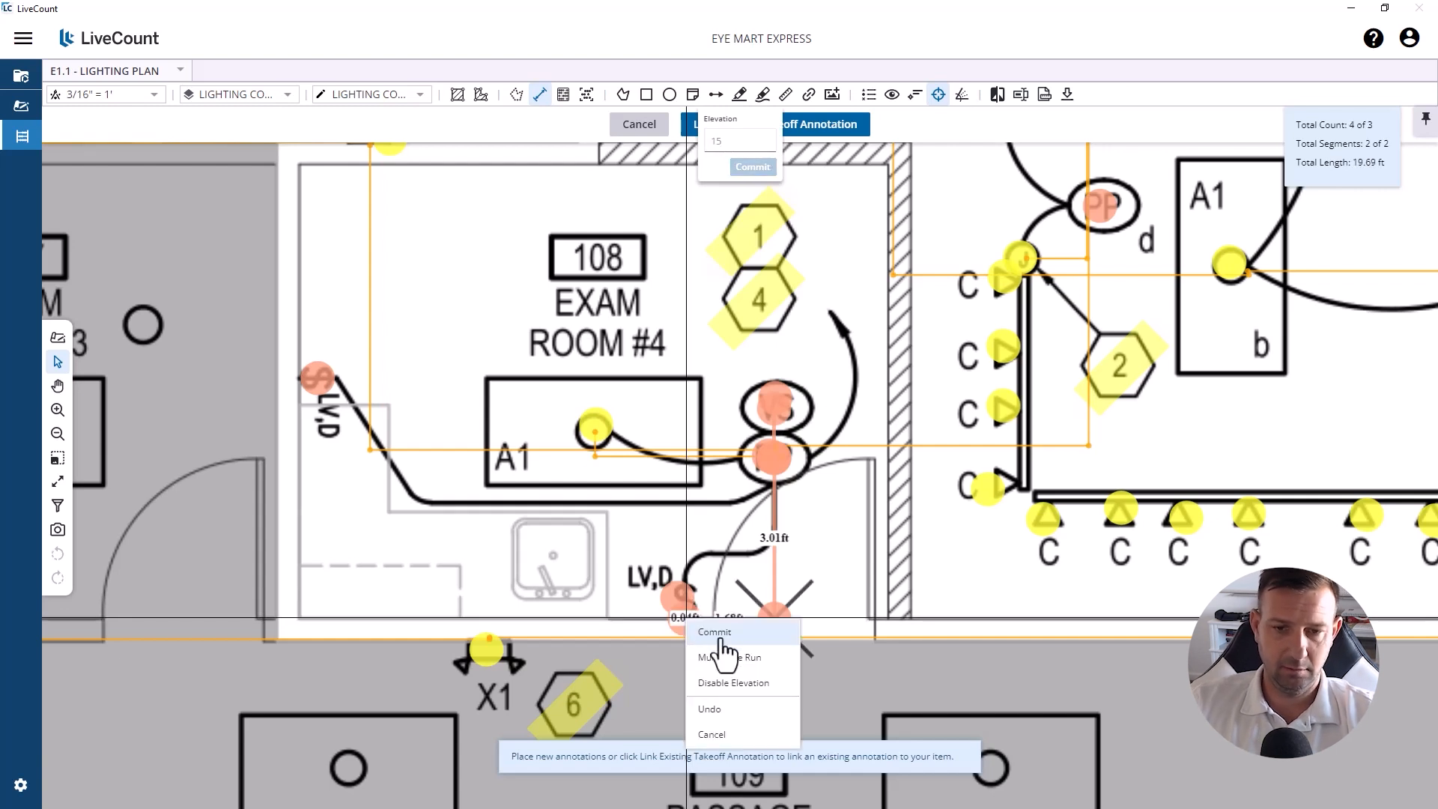
left_click(721, 634)
Step: Run lighting control wiring from the door-side LV,D switch along the walls to the other LV,D switch in Exam Room #4, with an elevation of 20
left_click(685, 617)
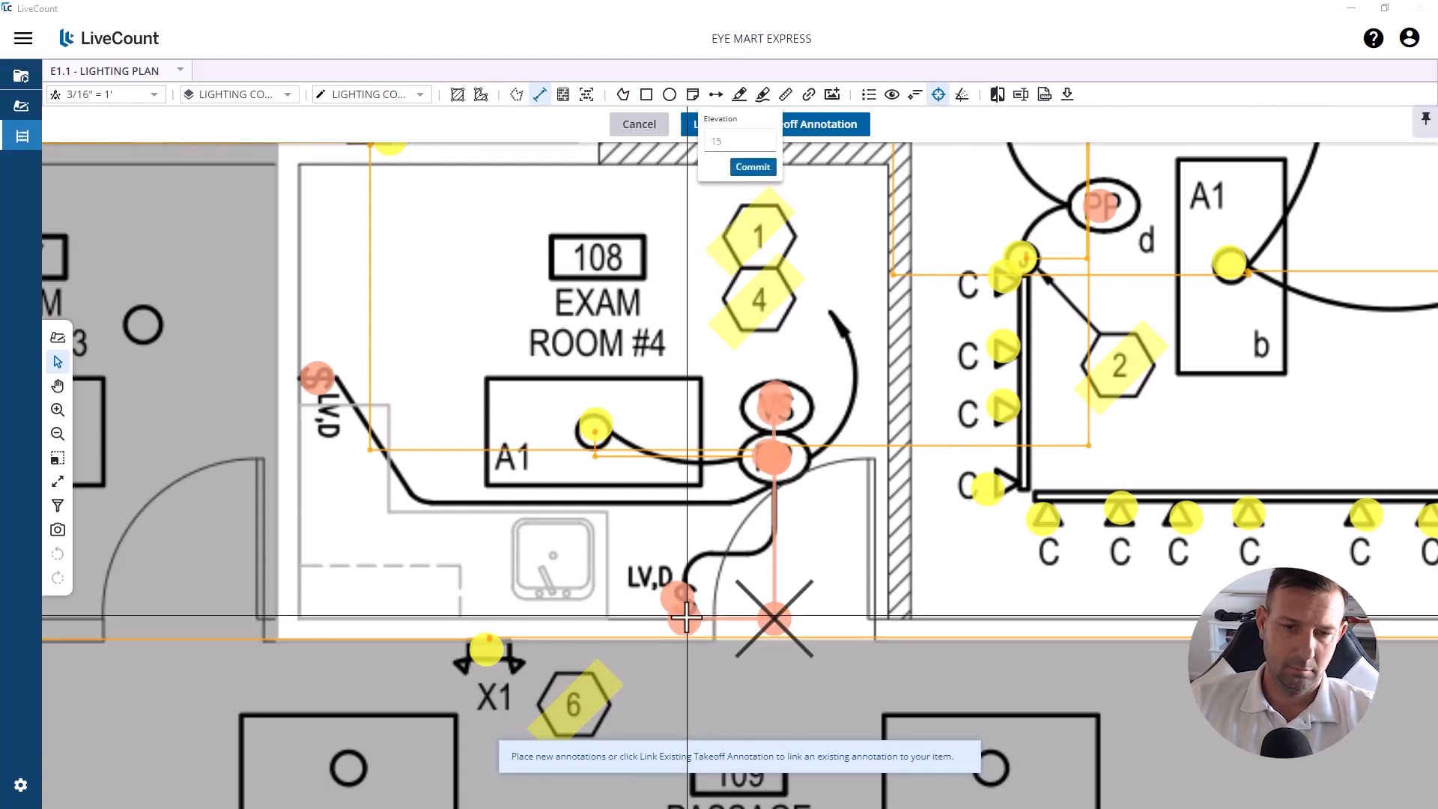
left_click(299, 618)
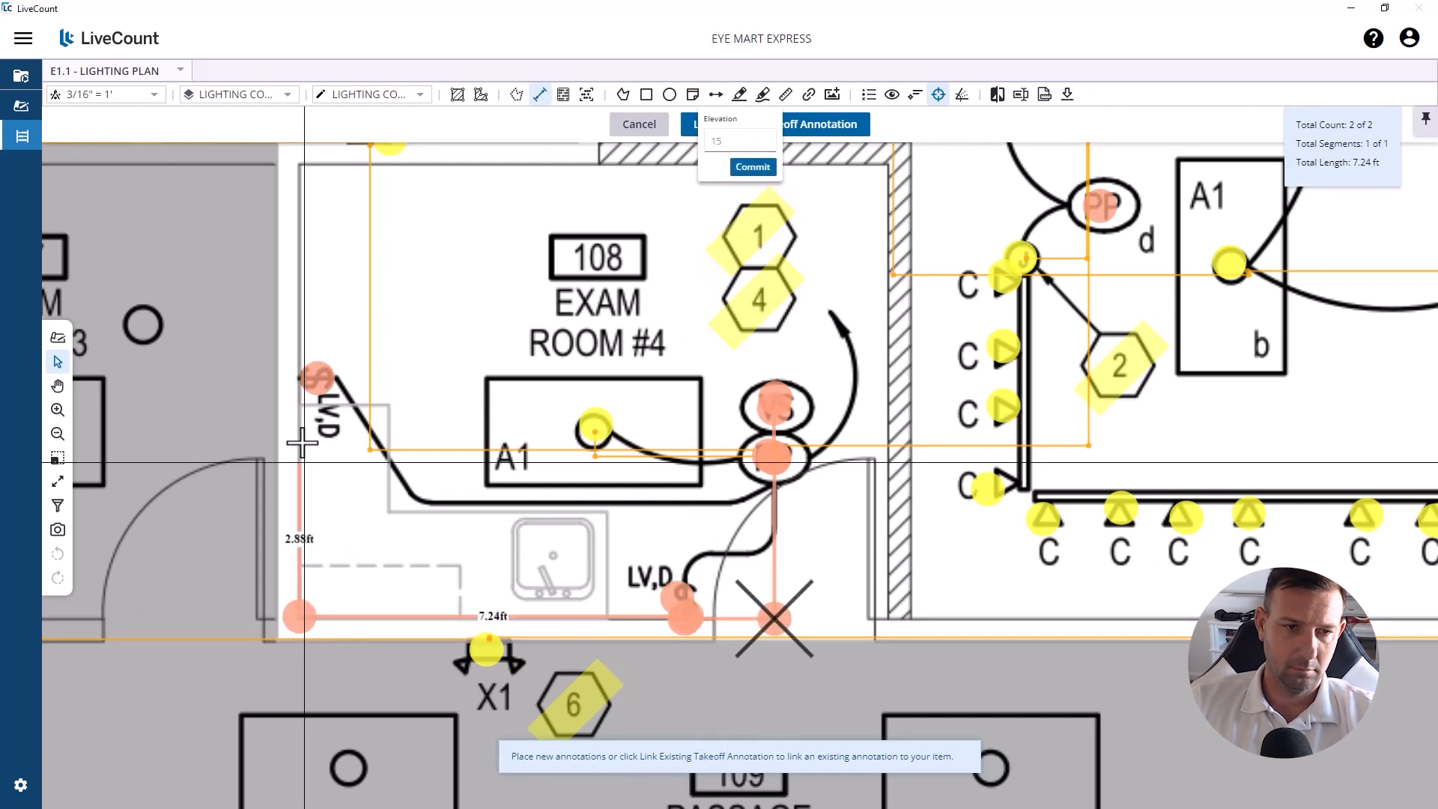
left_click(299, 379)
right_click(299, 379)
left_click(336, 395)
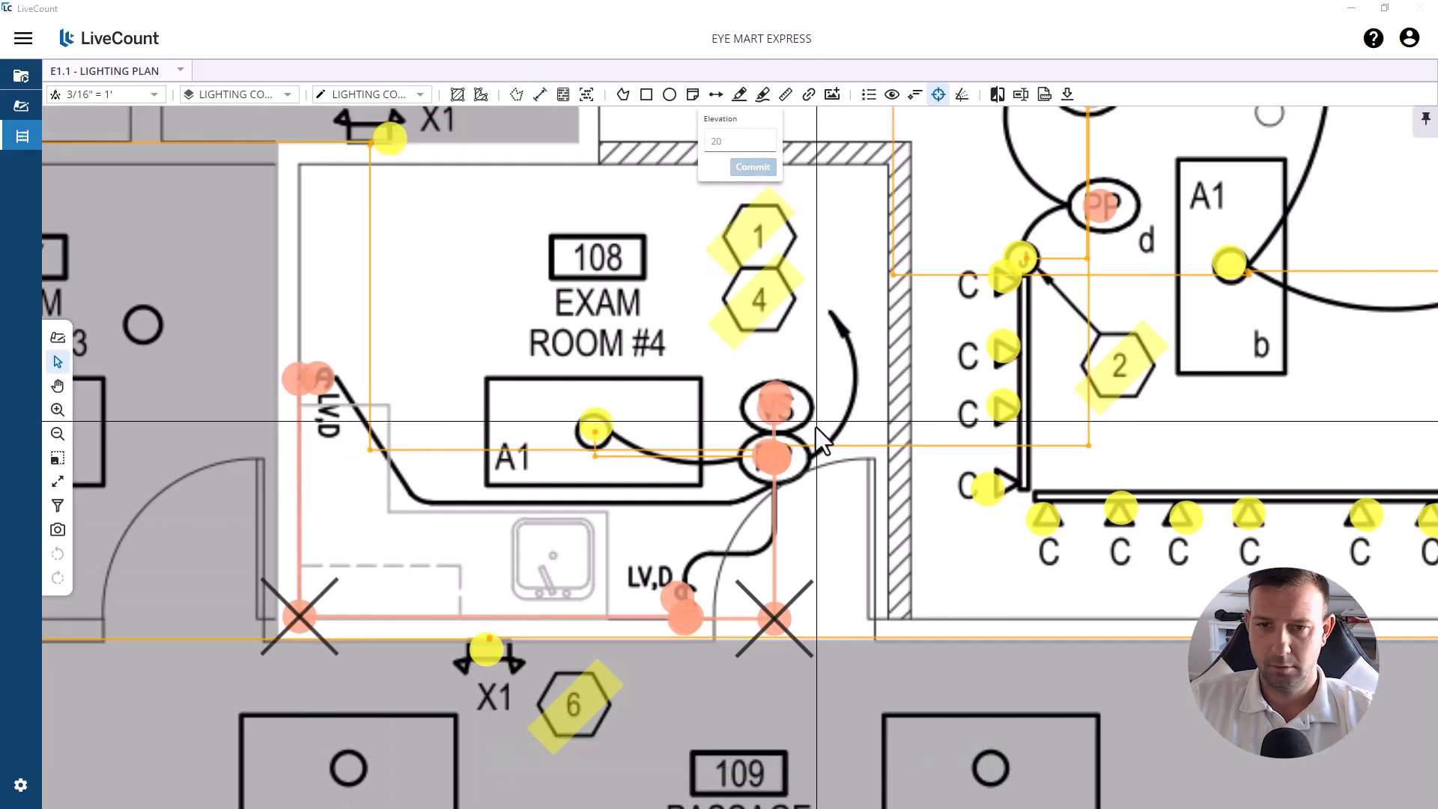
Step: Run lighting control wiring from the Exam Room #4 power pack to the sensor directly above it
left_click(774, 459)
left_click(775, 383)
right_click(774, 383)
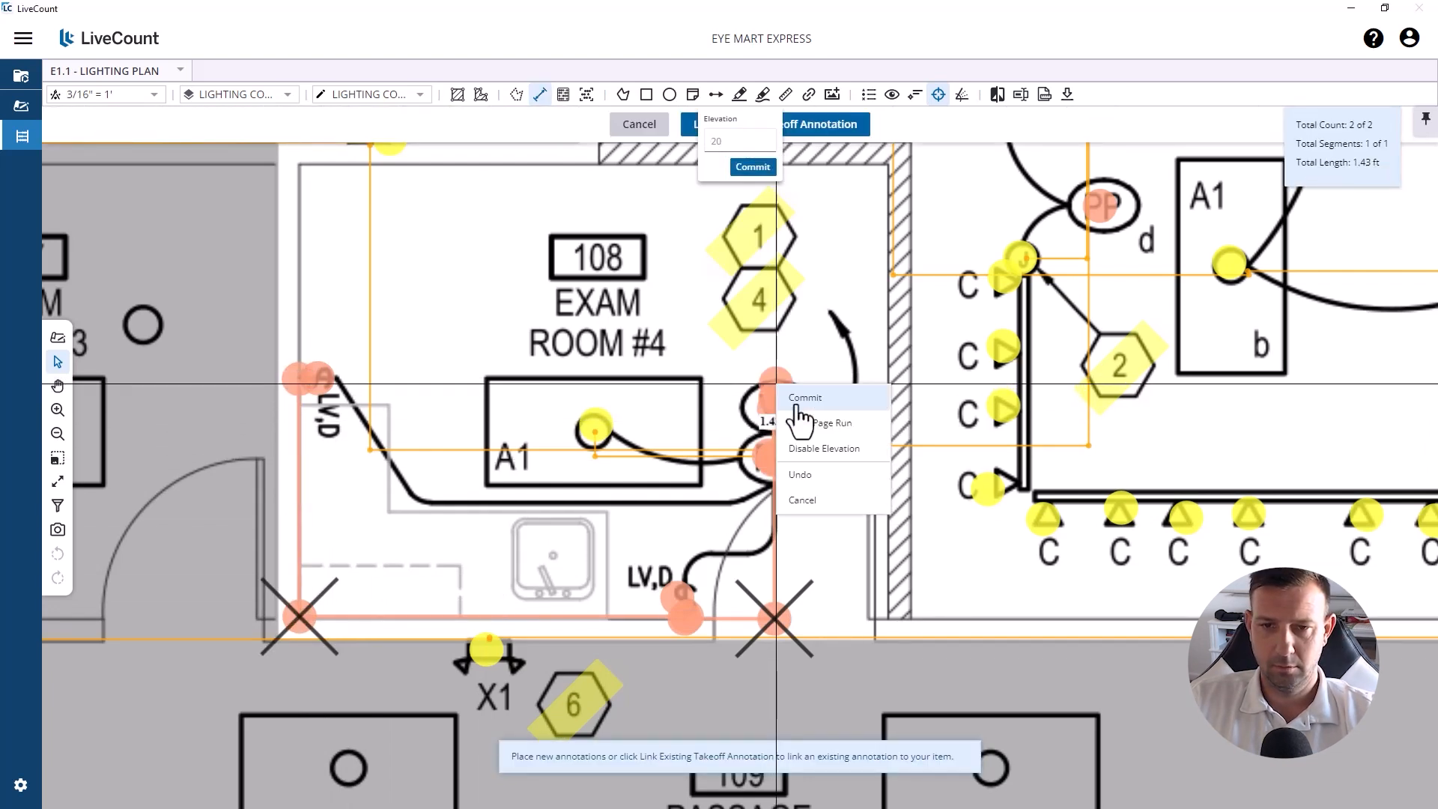
left_click(799, 401)
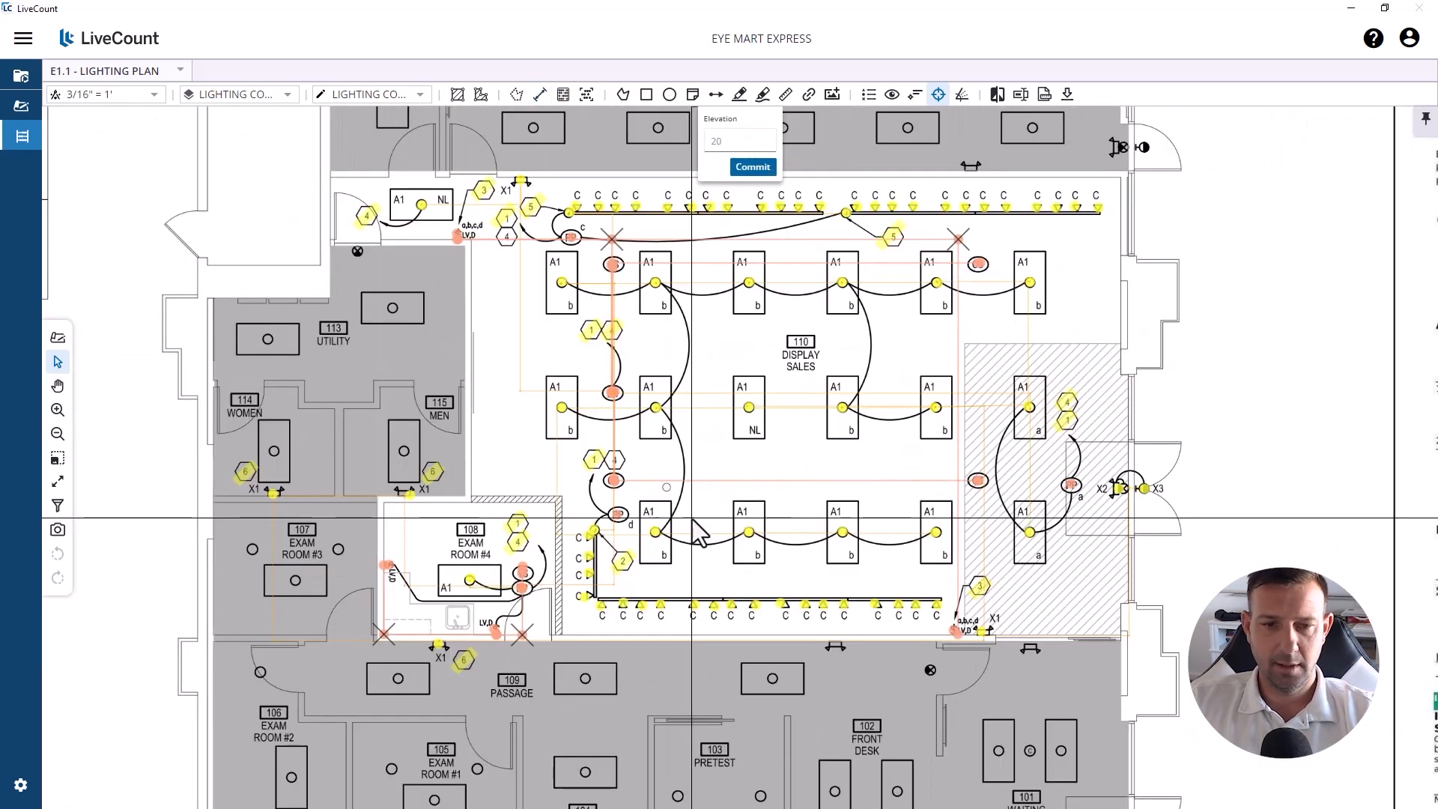
Step: Open the list of drawings and set the status of E1.1 - Lighting Plan to Complete
scroll(674, 525, "down", 3)
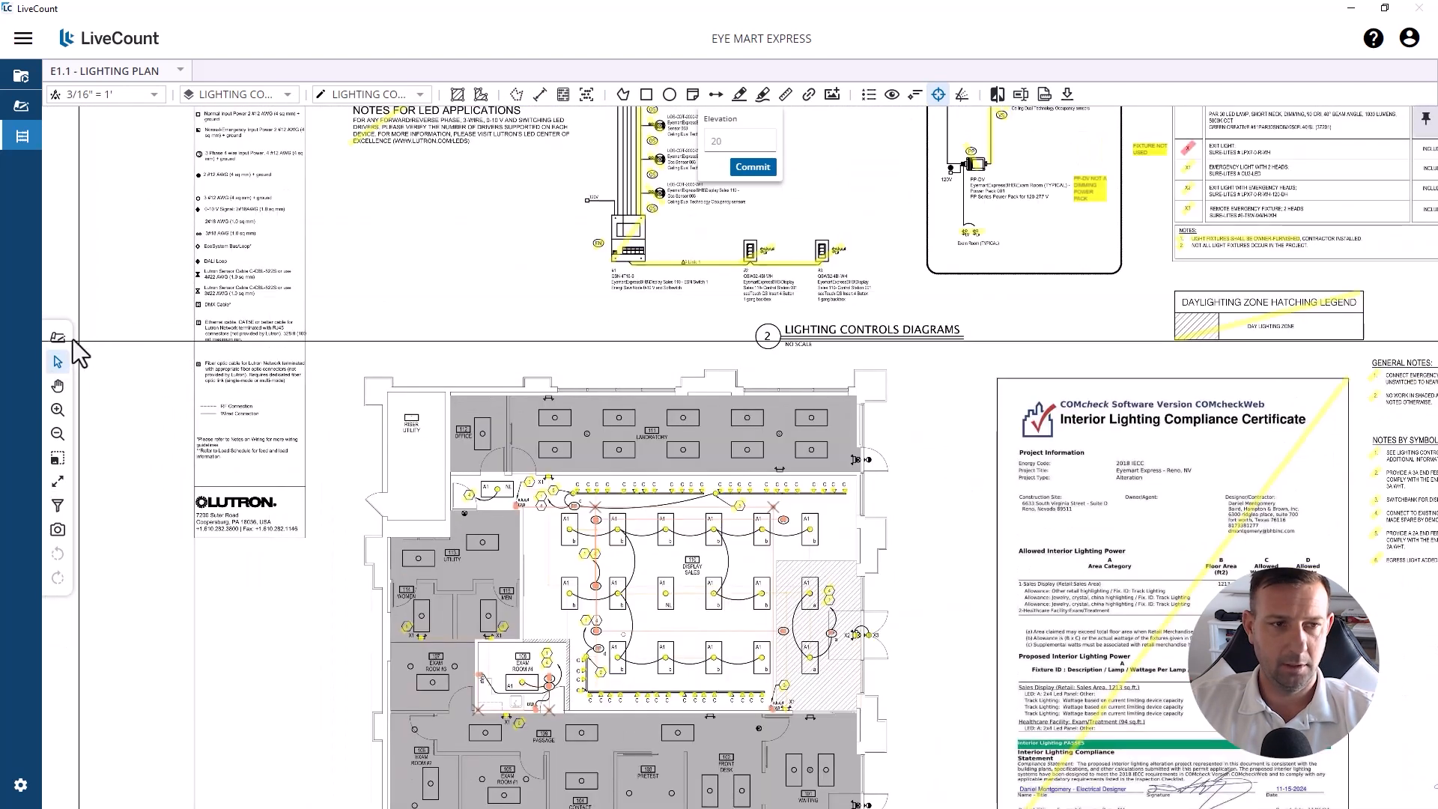
left_click(58, 337)
left_click(142, 391)
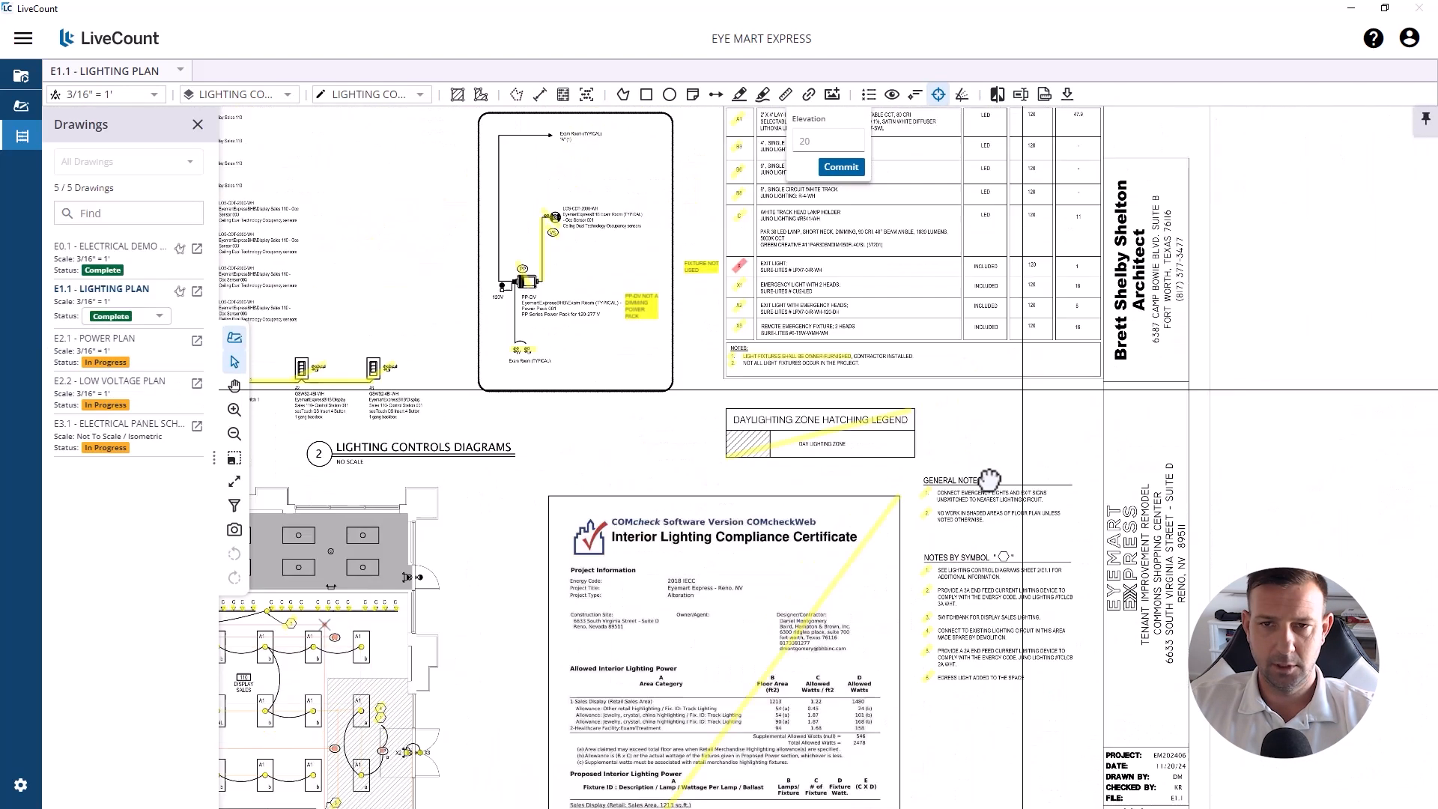
Step: Review the notes and the wiring runs in Display Sales on the lighting plan for anything missed
left_click_drag(989, 482, 1105, 415)
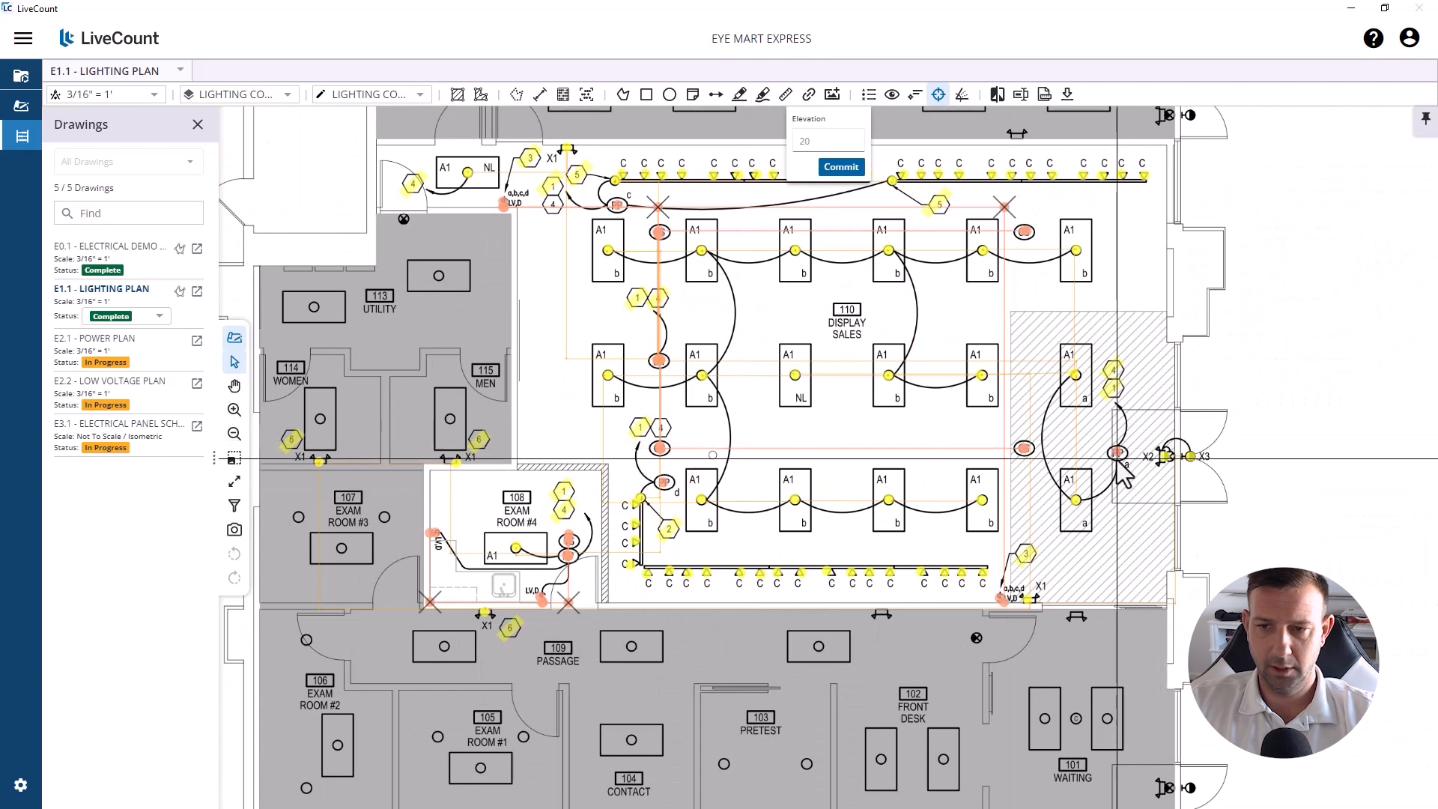
scroll(1049, 456, "up", 2)
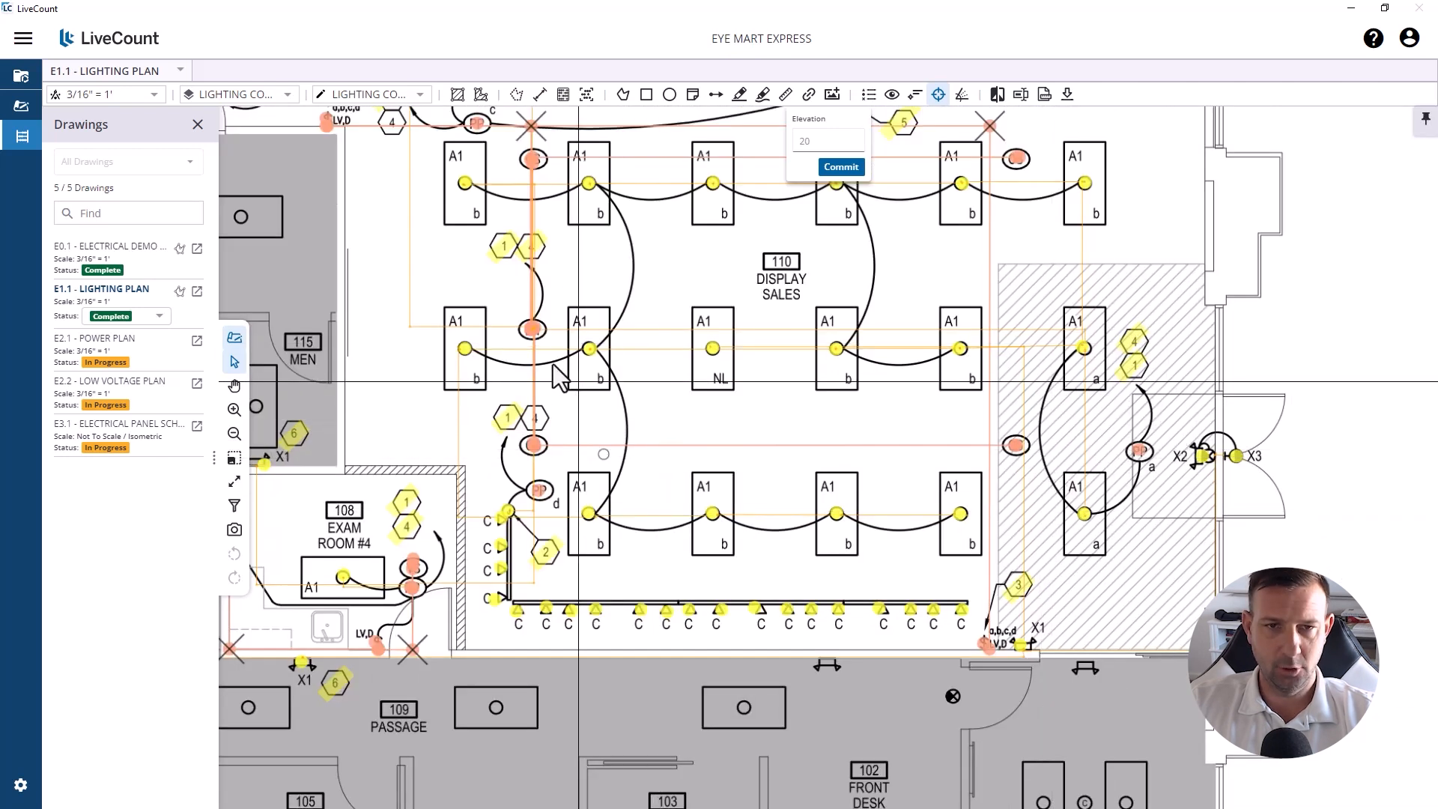
left_click_drag(560, 229, 611, 402)
scroll(524, 258, "up", 2)
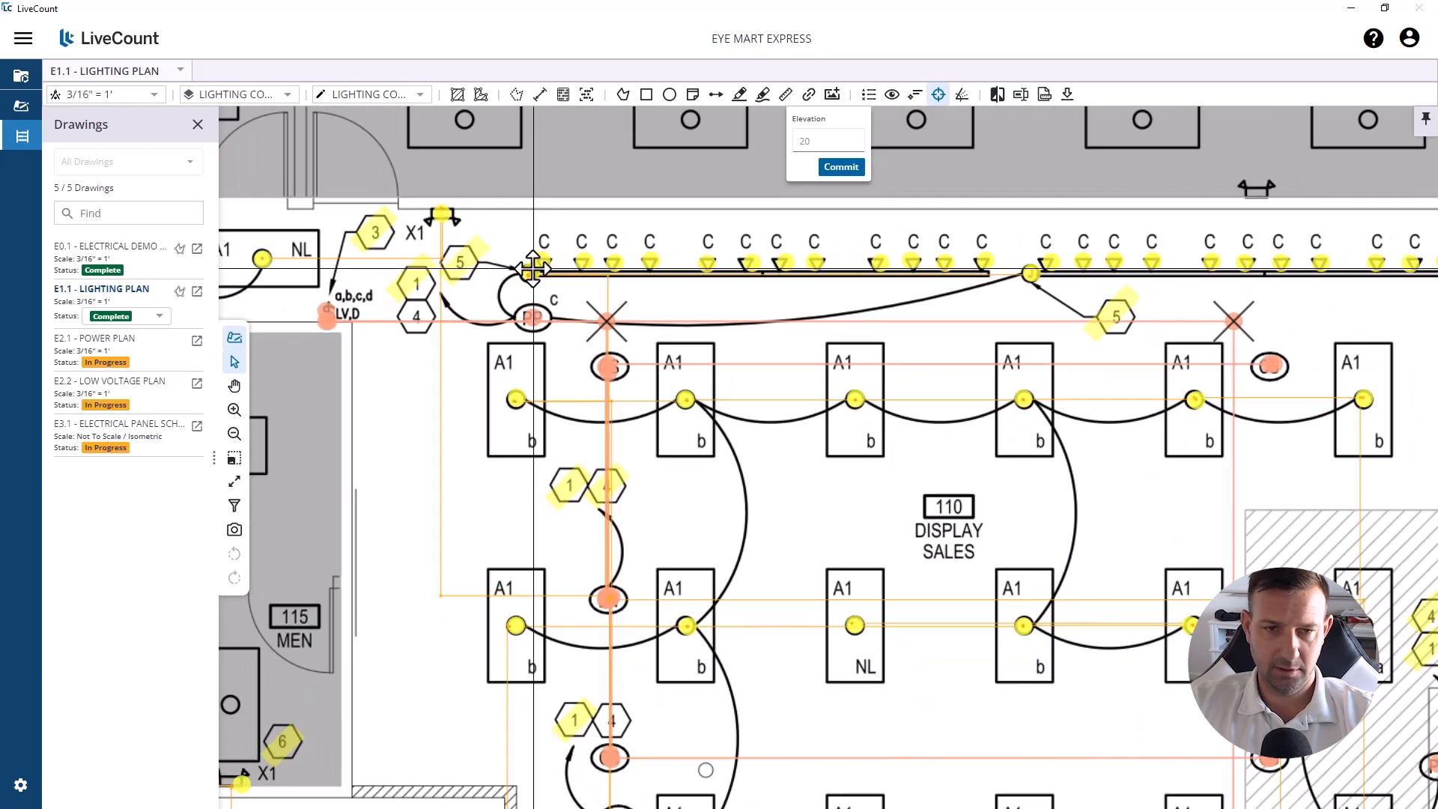
scroll(536, 284, "down", 3)
scroll(534, 297, "up", 2)
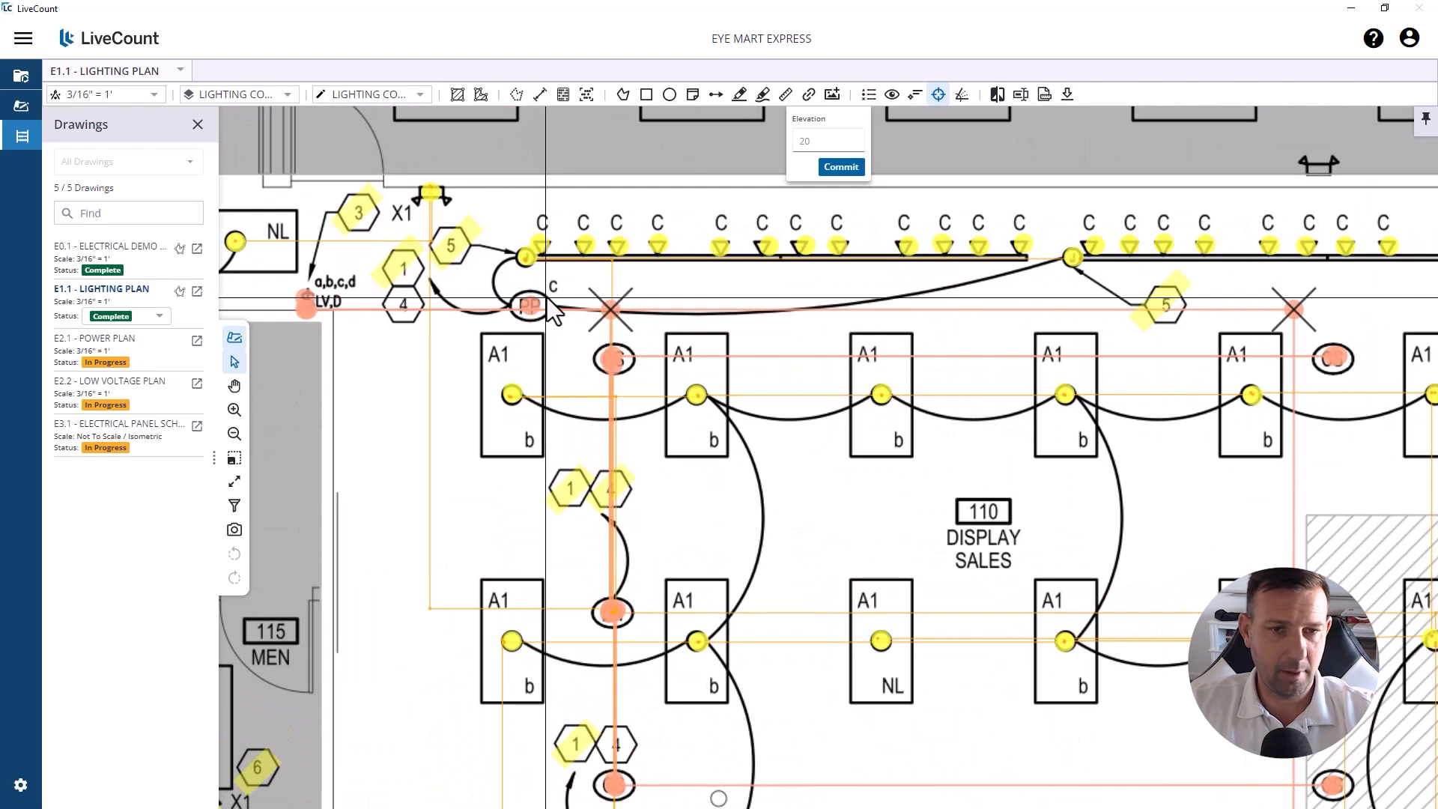
scroll(534, 299, "down", 3)
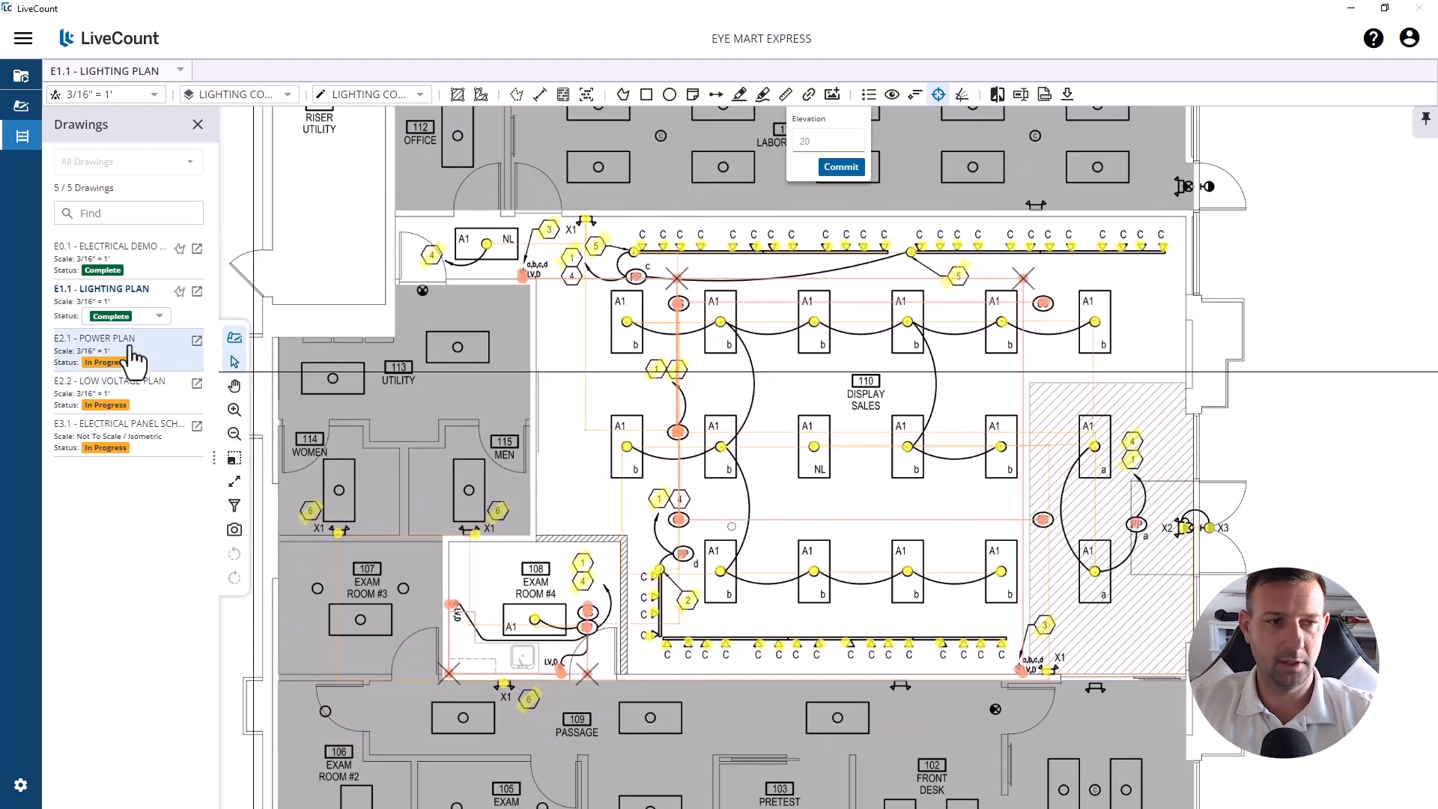
Step: Open drawing E2.1 - Power Plan and highlight "OWNER TO PROVIDE ALL SWITCHGEAR, RECEPTACLE DEVICES AND COVERPLATES" in general note 1
left_click(136, 358)
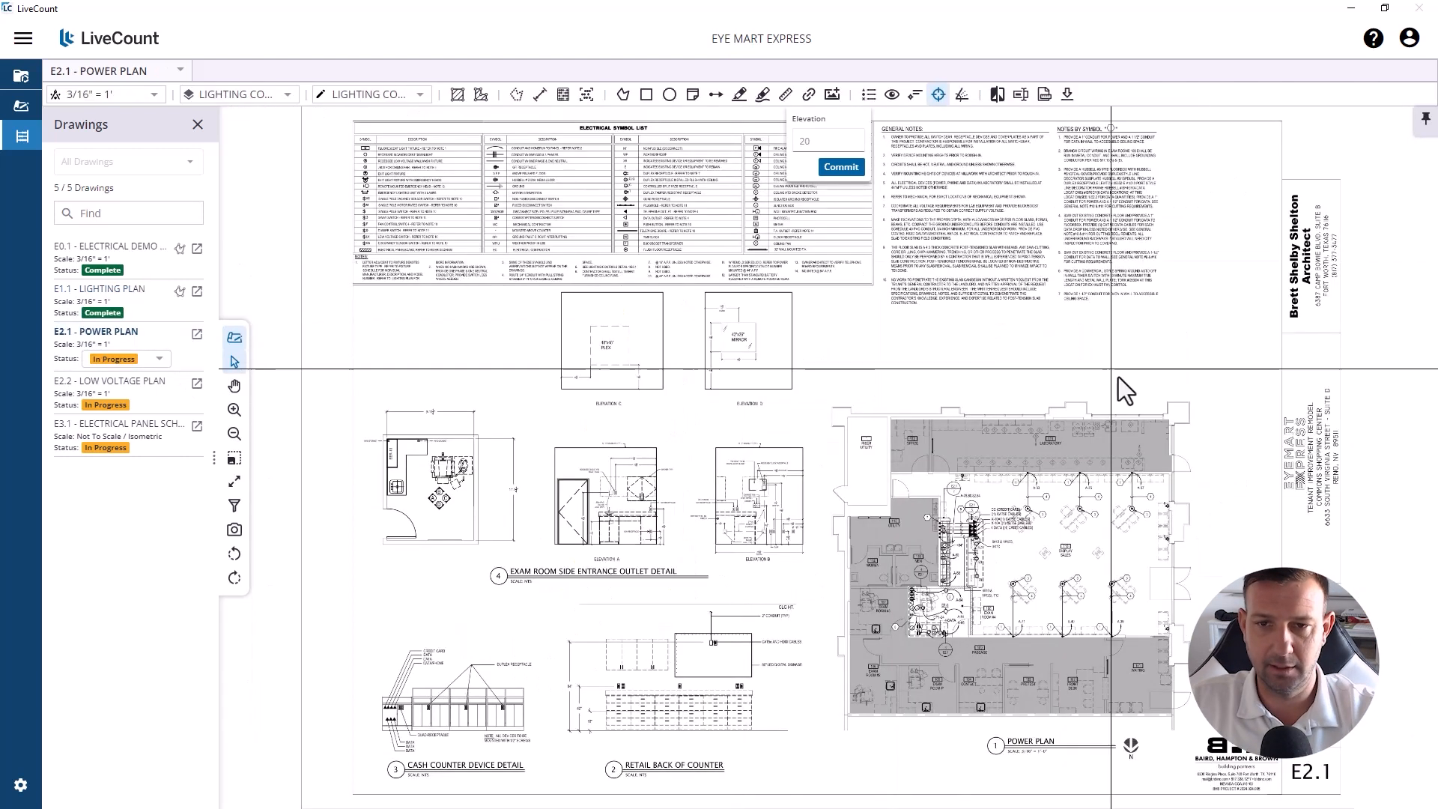
scroll(929, 420, "up", 3)
scroll(914, 421, "up", 3)
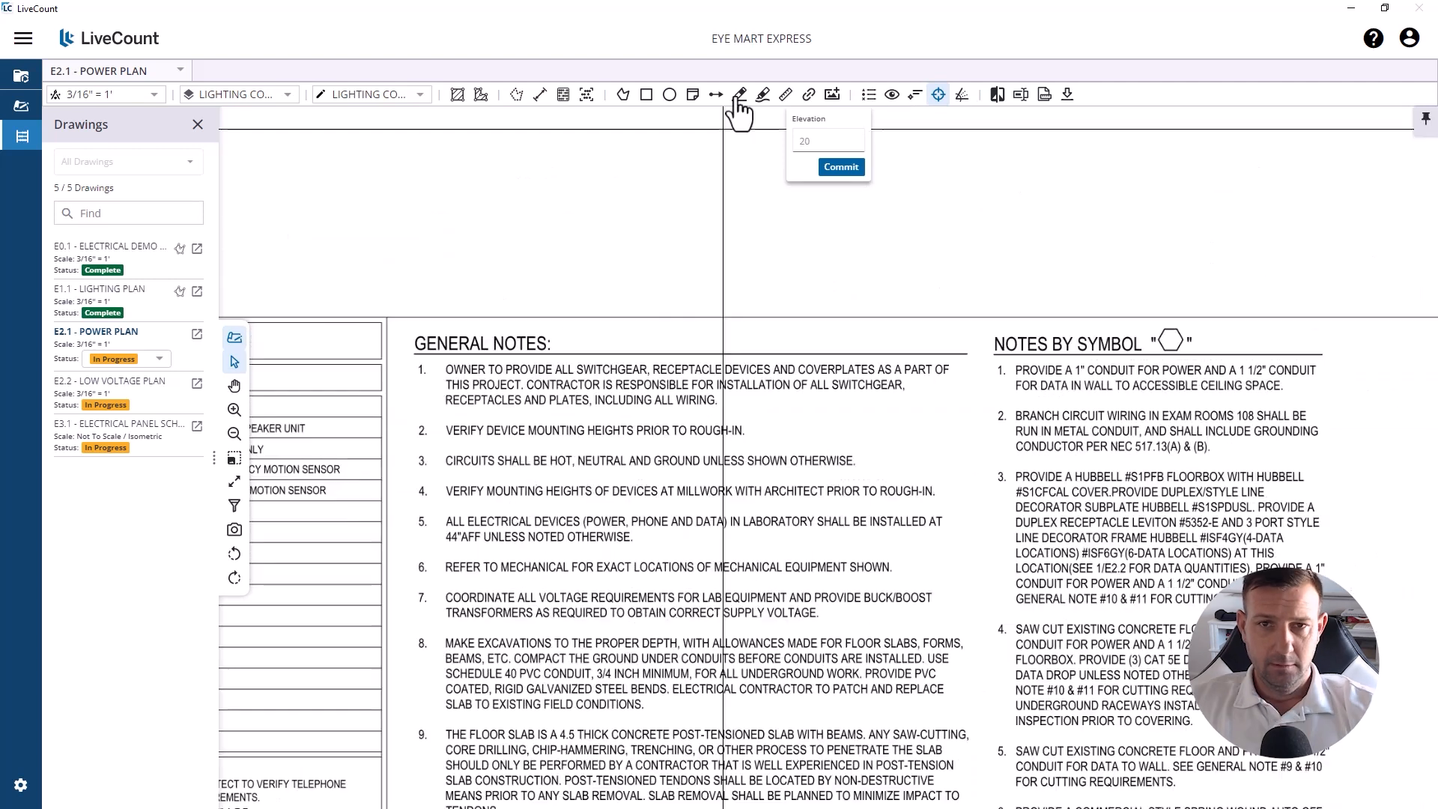
scroll(431, 371, "up", 1)
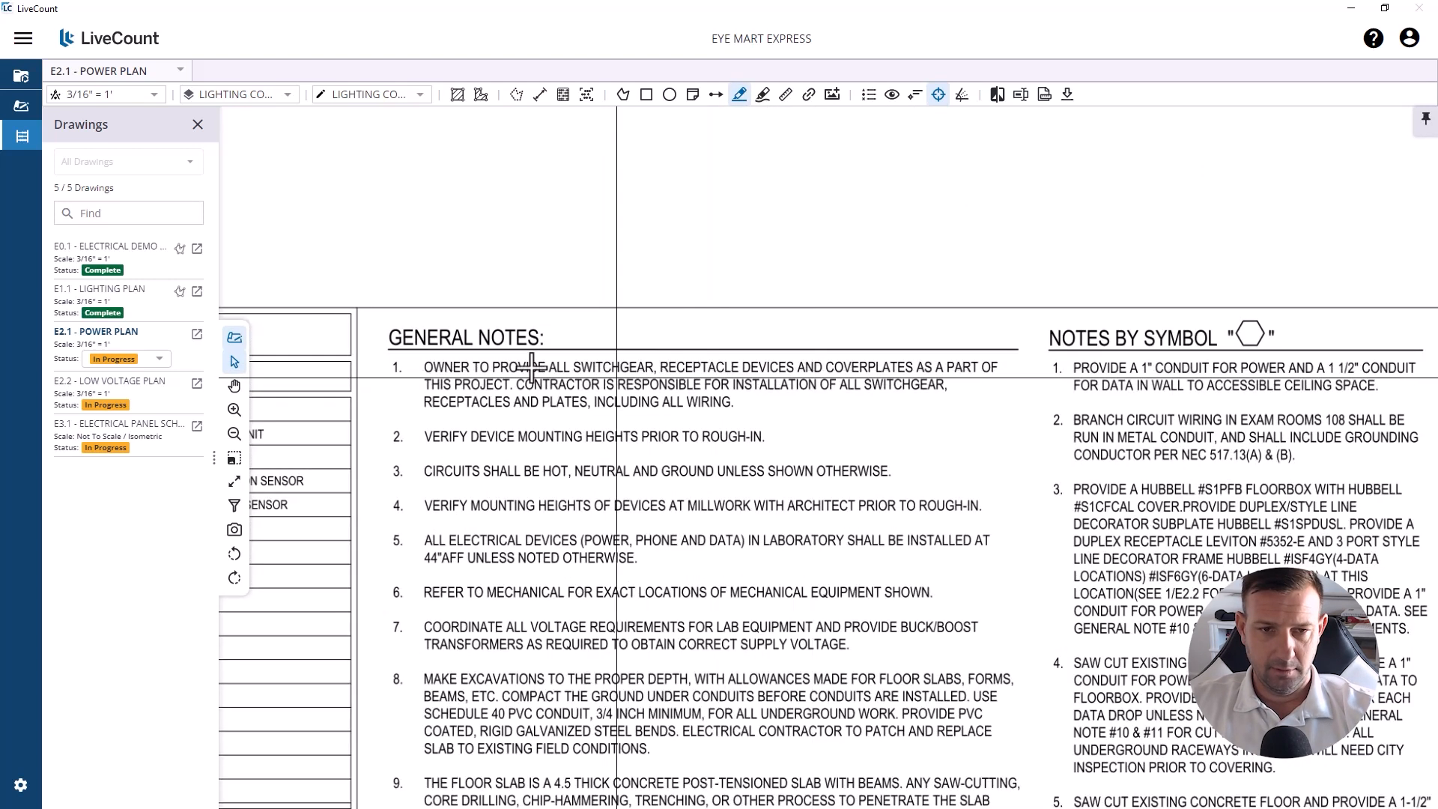
left_click_drag(431, 371, 689, 368)
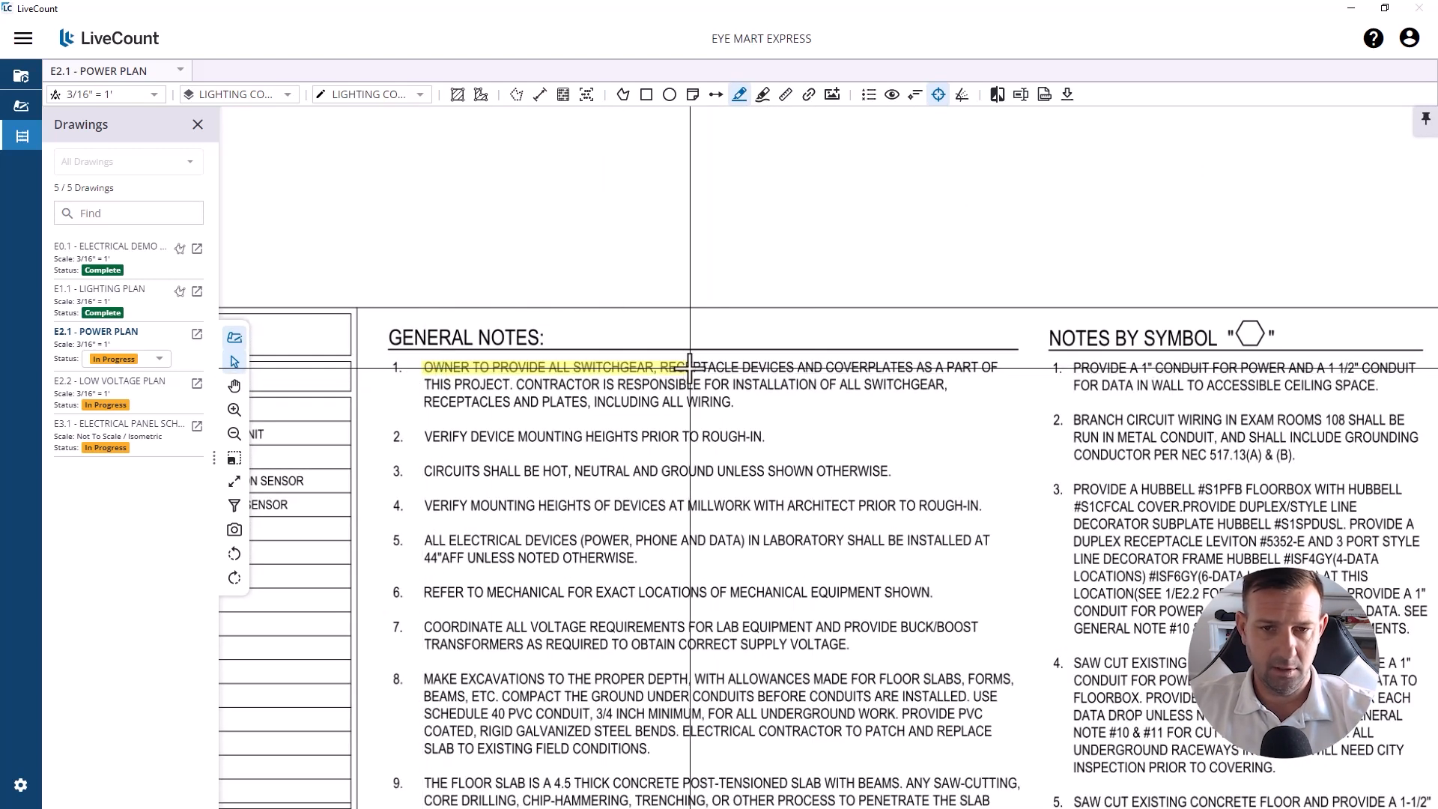
left_click_drag(806, 367, 915, 367)
Step: Highlight the numbers of general notes 1, 2 and 3 on the power plan
left_click(740, 95)
left_click_drag(387, 379, 407, 356)
left_click(741, 94)
left_click_drag(382, 450, 407, 426)
left_click(740, 94)
left_click_drag(598, 553, 702, 357)
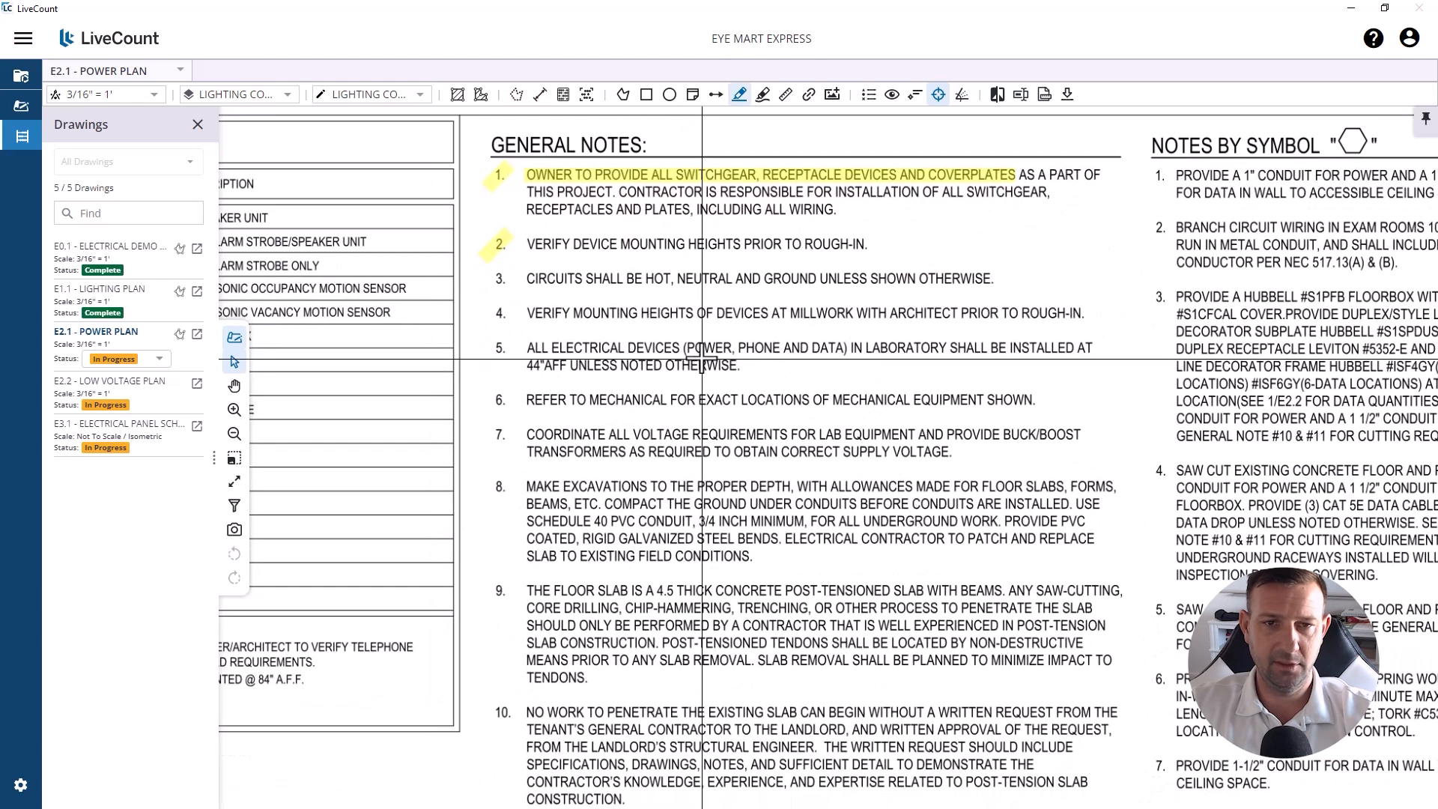
left_click_drag(697, 256, 630, 257)
left_click_drag(423, 287, 441, 268)
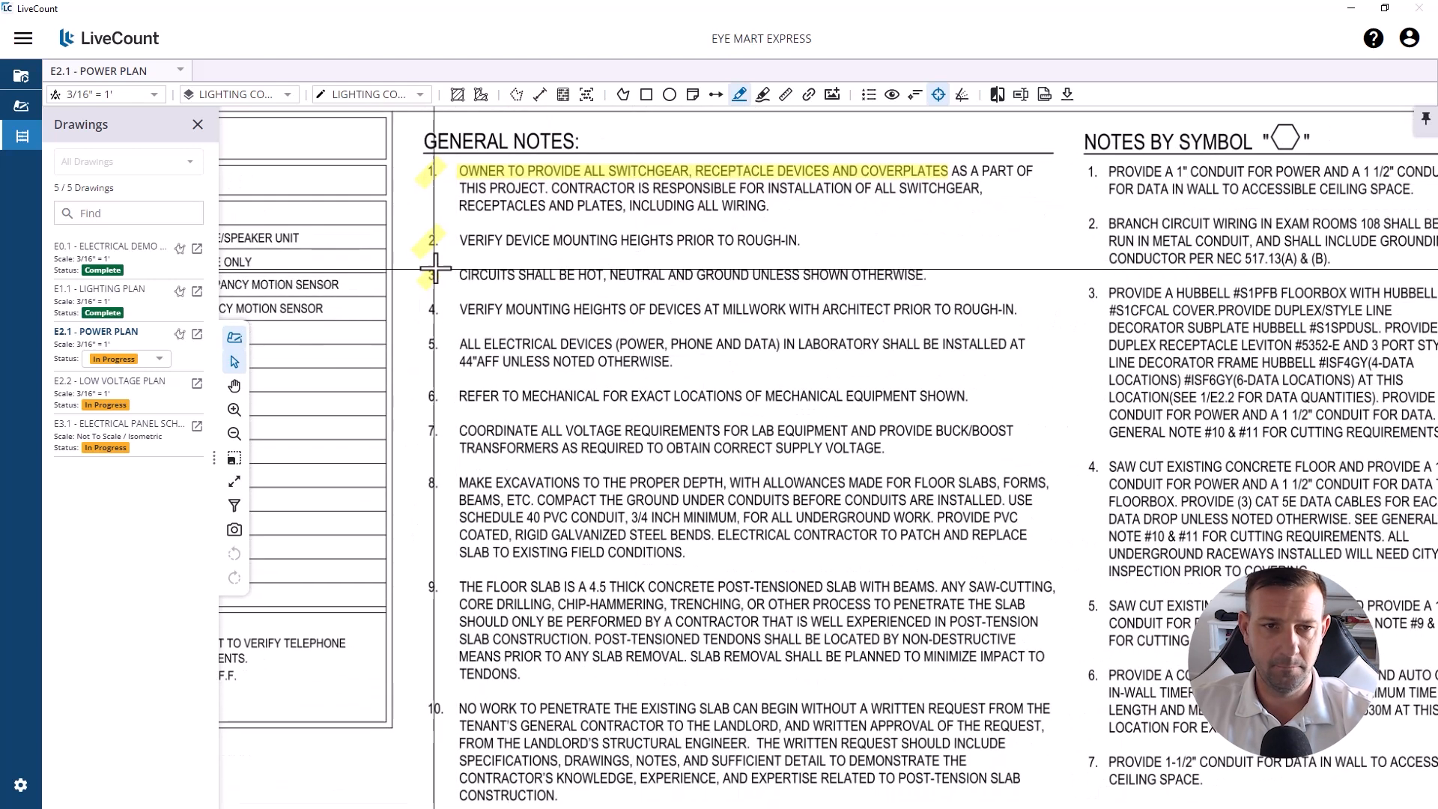
Step: Highlight the numbers of general notes 4, 5, 6 and 7 on the power plan
left_click_drag(423, 321, 440, 300)
left_click_drag(423, 357, 440, 333)
left_click_drag(424, 407, 440, 387)
left_click_drag(423, 442, 444, 417)
left_click(476, 433)
Step: Highlight "SCHEDULE 40 PVC CONDUIT, 3/4 INCH MINIMUM", "RIGID GALVANIZED STEEL BENDS" and "PATCH AND REPLACE SLAB" in general note 8
left_click_drag(738, 481, 723, 337)
scroll(724, 337, "up", 1)
left_click_drag(377, 384, 723, 382)
left_click_drag(447, 404, 689, 403)
right_click(689, 404)
left_click(707, 421)
left_click_drag(927, 404, 1086, 405)
left_click_drag(378, 426, 415, 427)
Step: Highlight "POST-TENSIONED SLAB" and "LOCATED BY NON-DESTRUCTIVE" in general note 9
left_click_drag(871, 457, 844, 403)
left_click_drag(672, 415, 844, 414)
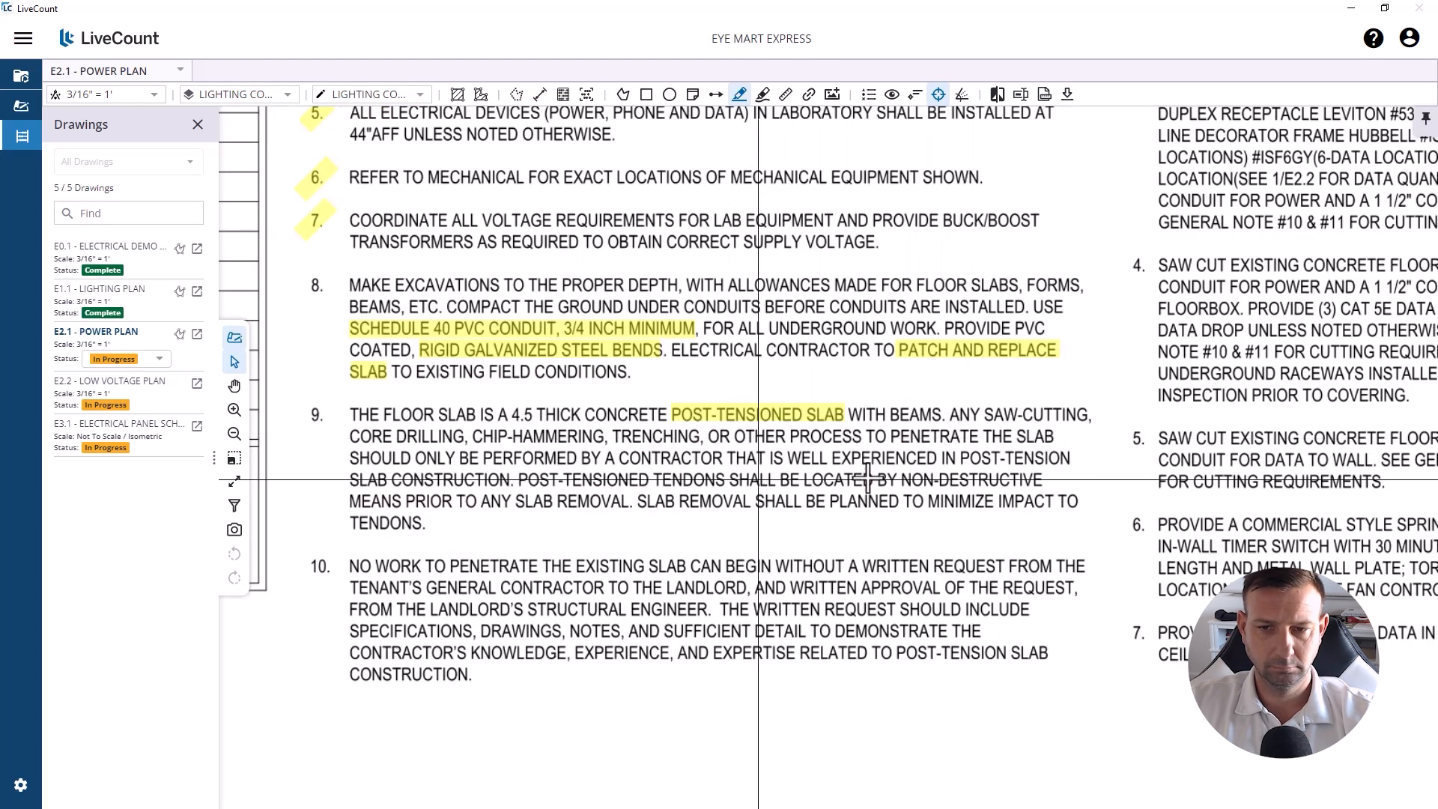
left_click_drag(806, 480, 1042, 479)
key("Escape")
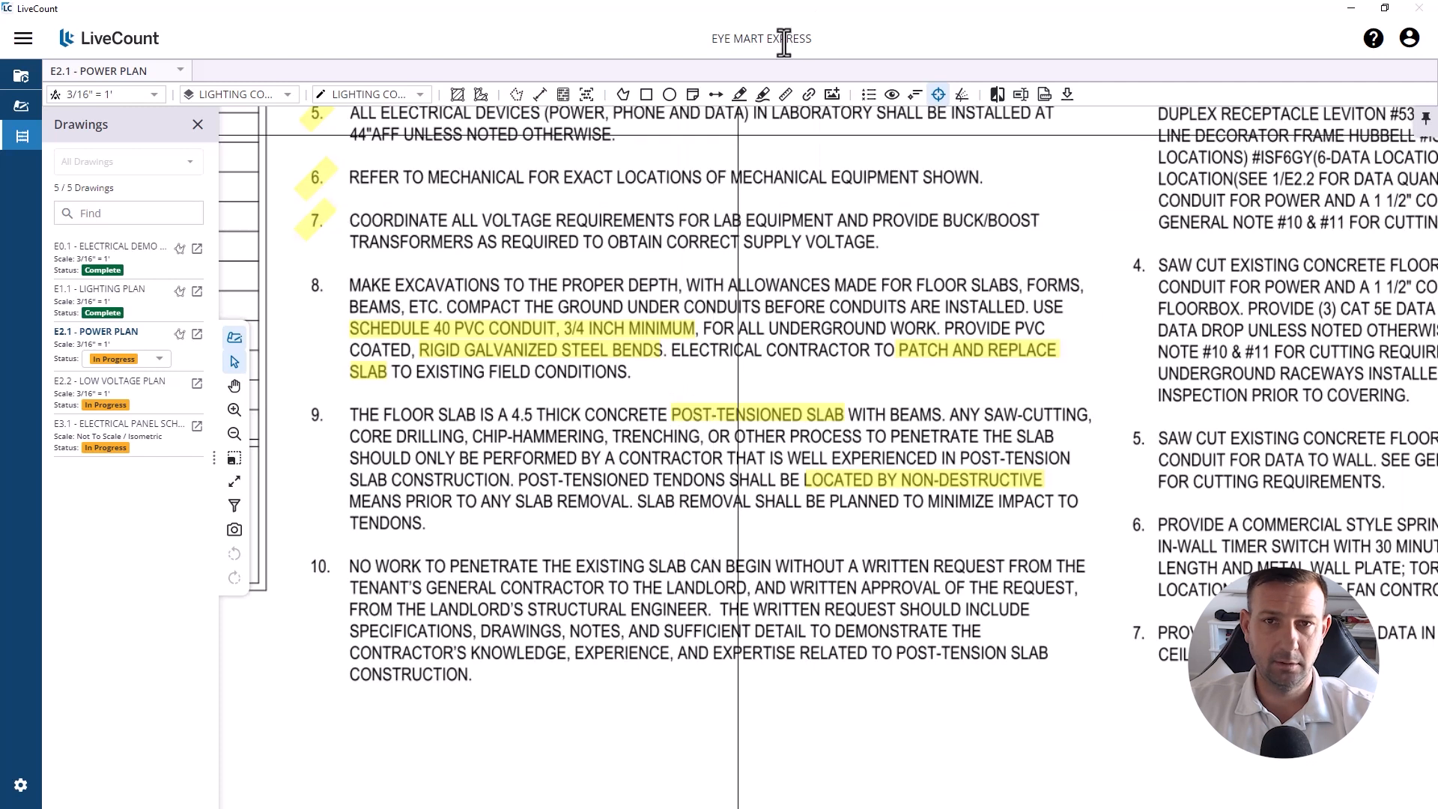
left_click(740, 94)
scroll(427, 375, "down", 2)
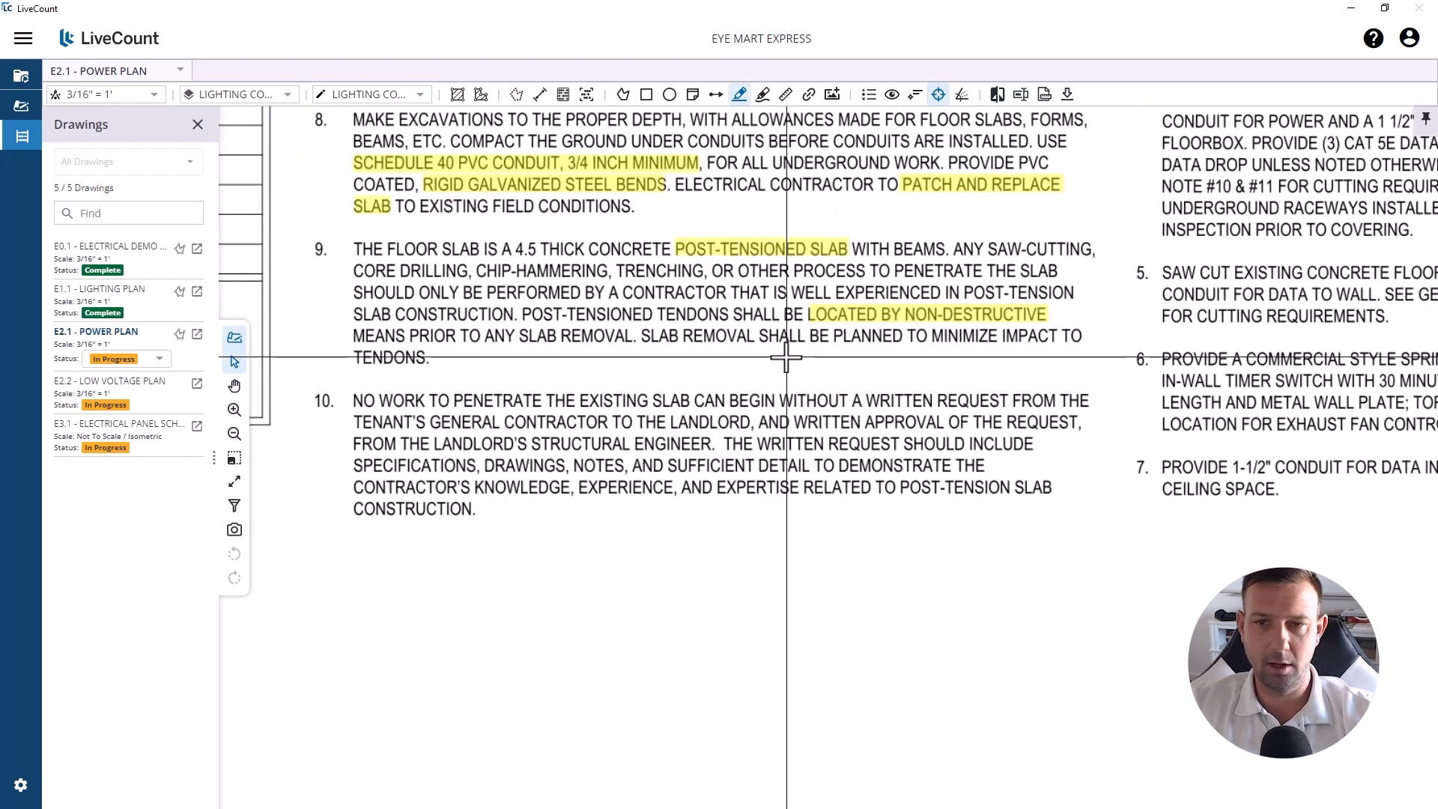
Step: Switch to Accubid Classic and add a subcontractor row named "SAW CUTTING, REMOVAL, AND PATCH" to the subcontractors list
key("alt+Tab")
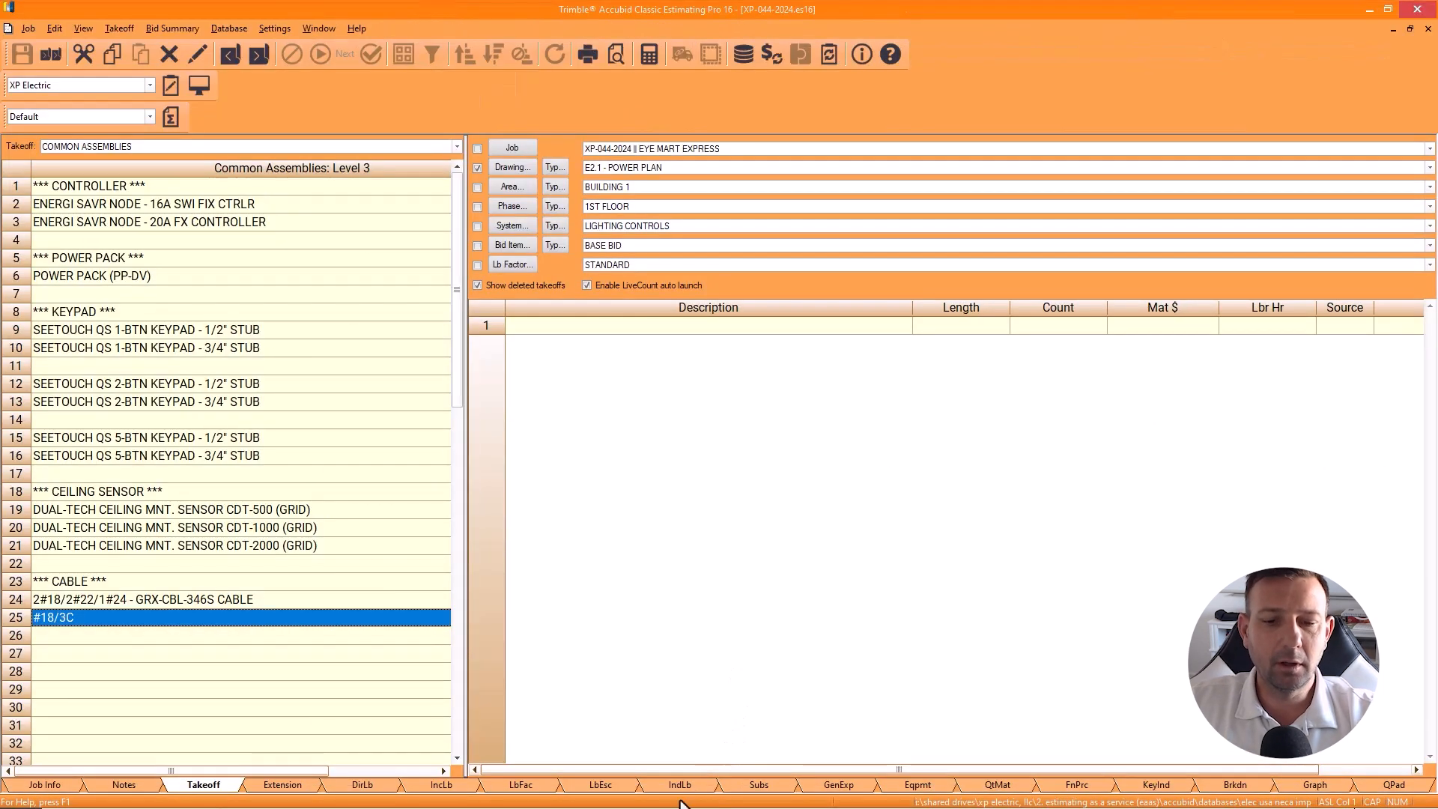
left_click(753, 787)
left_click(92, 483)
left_click(92, 483)
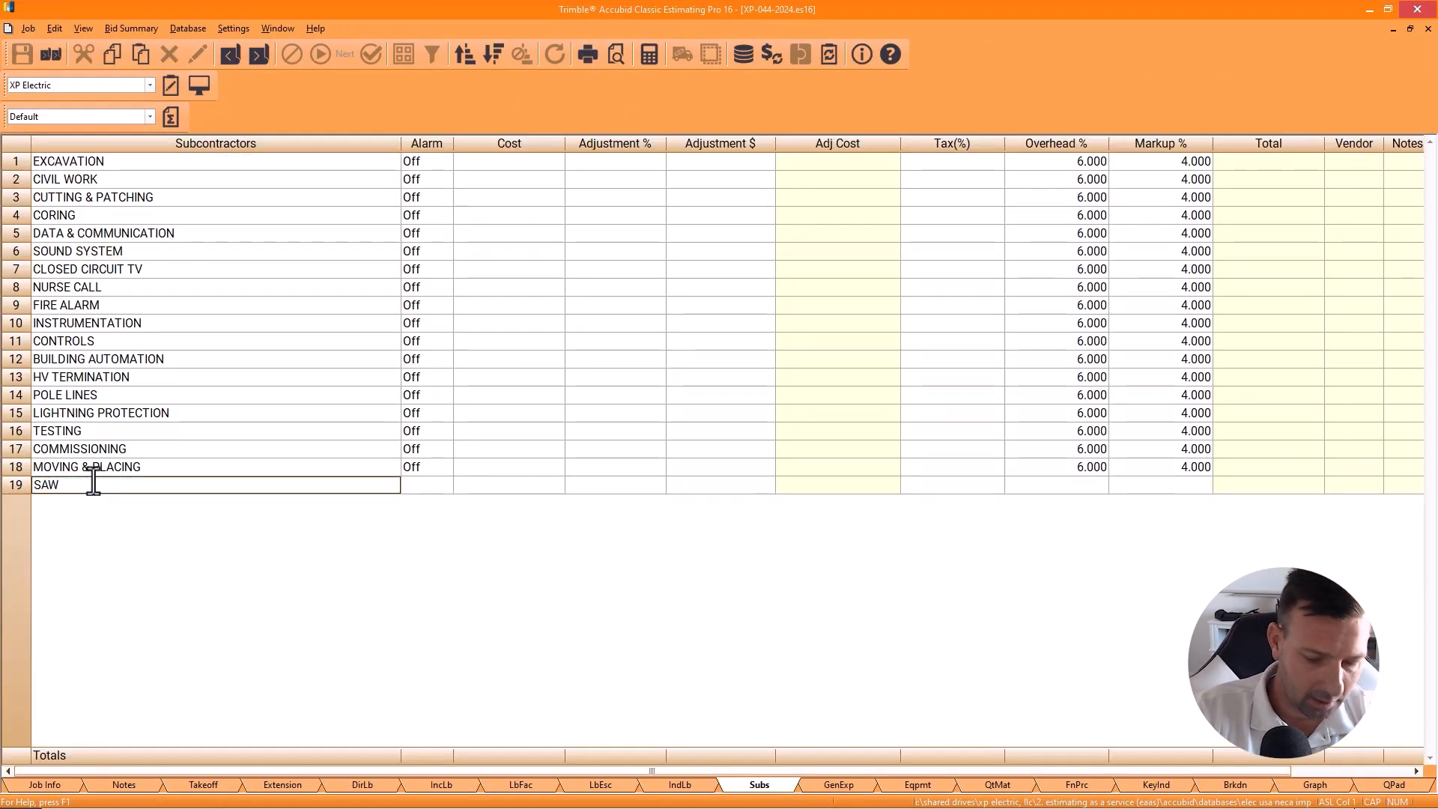
type("SAW CUTTING, REMOVAL, AND PAT")
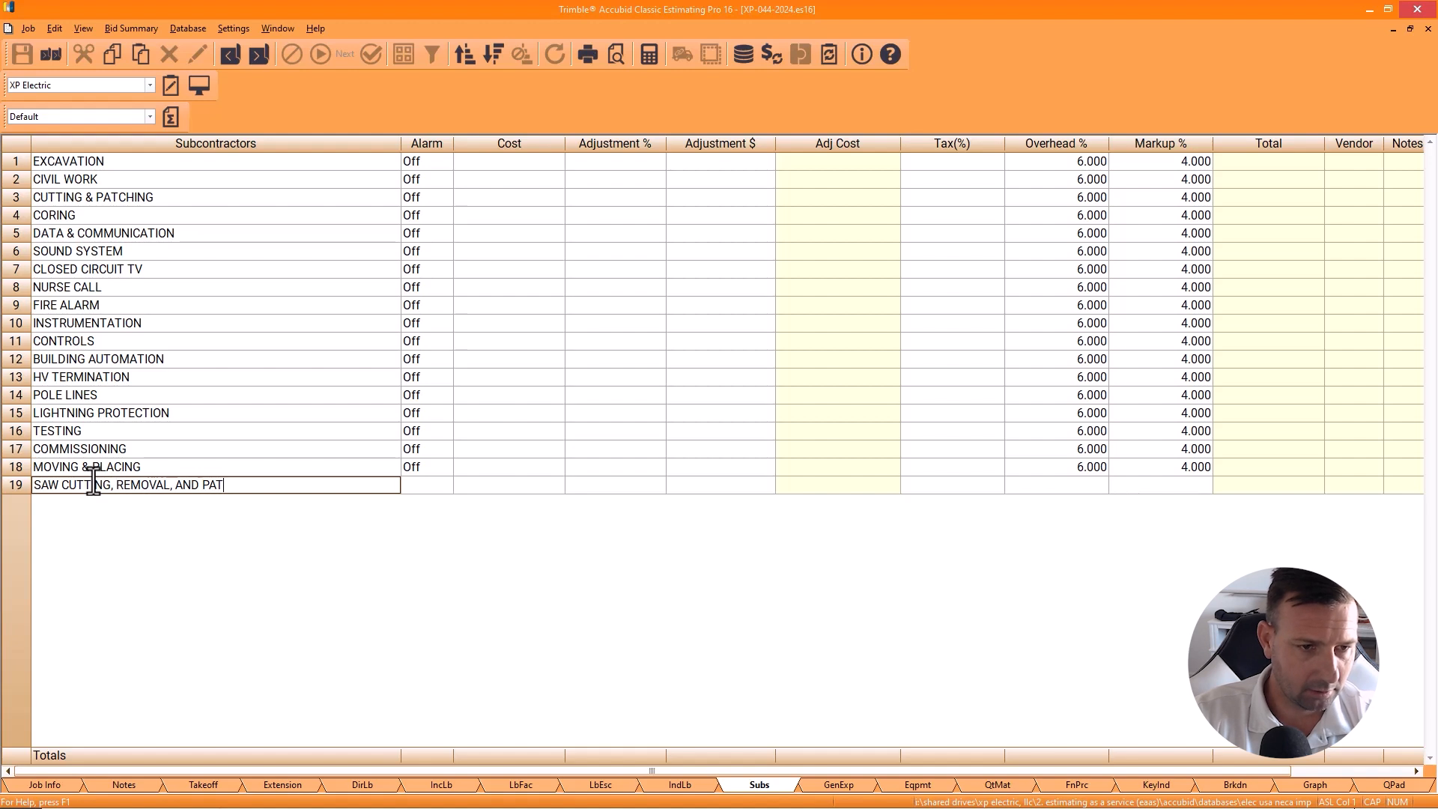
type("CH")
key("Return")
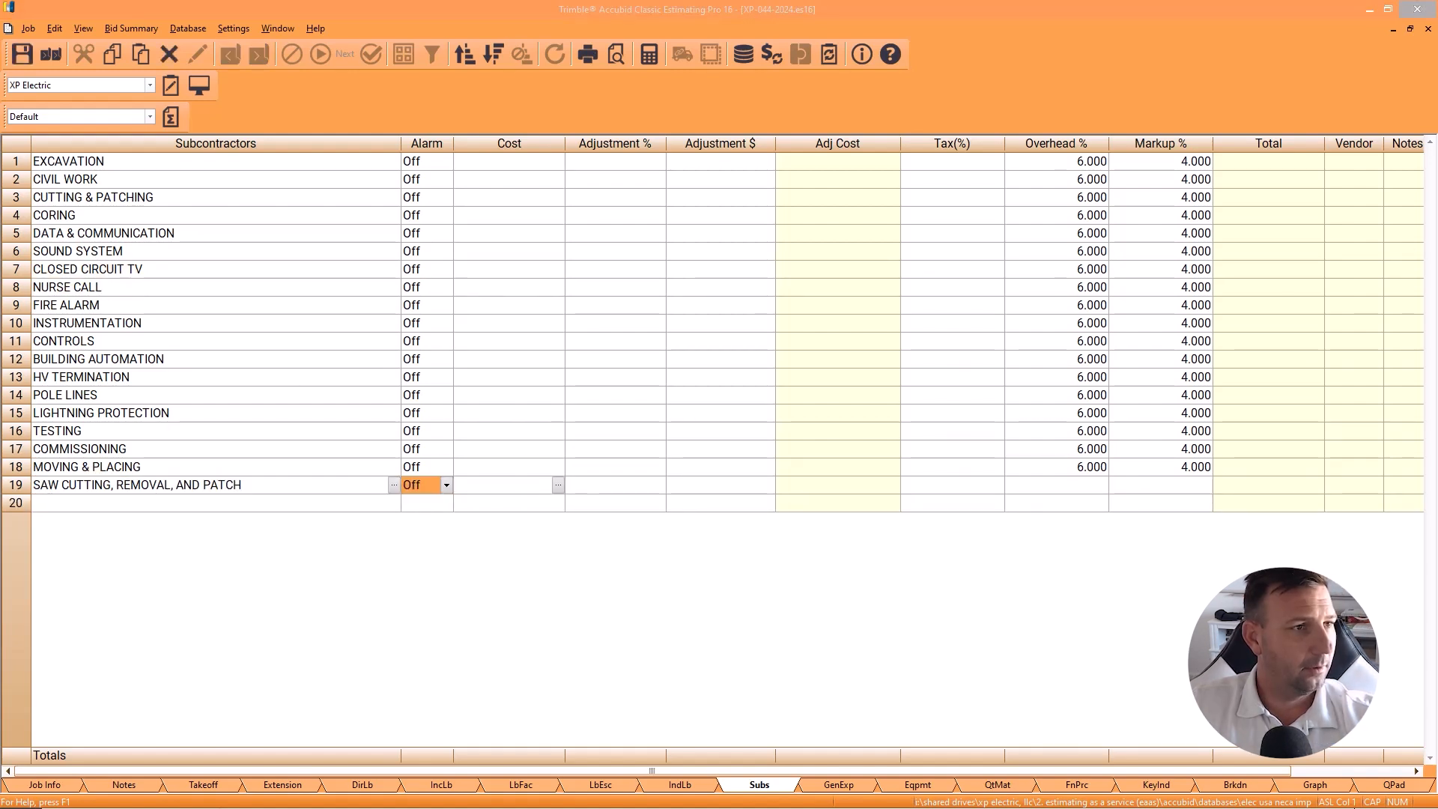
Step: In Revu, mark "Night Work" and "Overtime Hours" in the concrete cutting estimate's exclusions with arrows and save the file
scroll(524, 340, "down", 4)
scroll(469, 370, "down", 2)
scroll(466, 369, "up", 2)
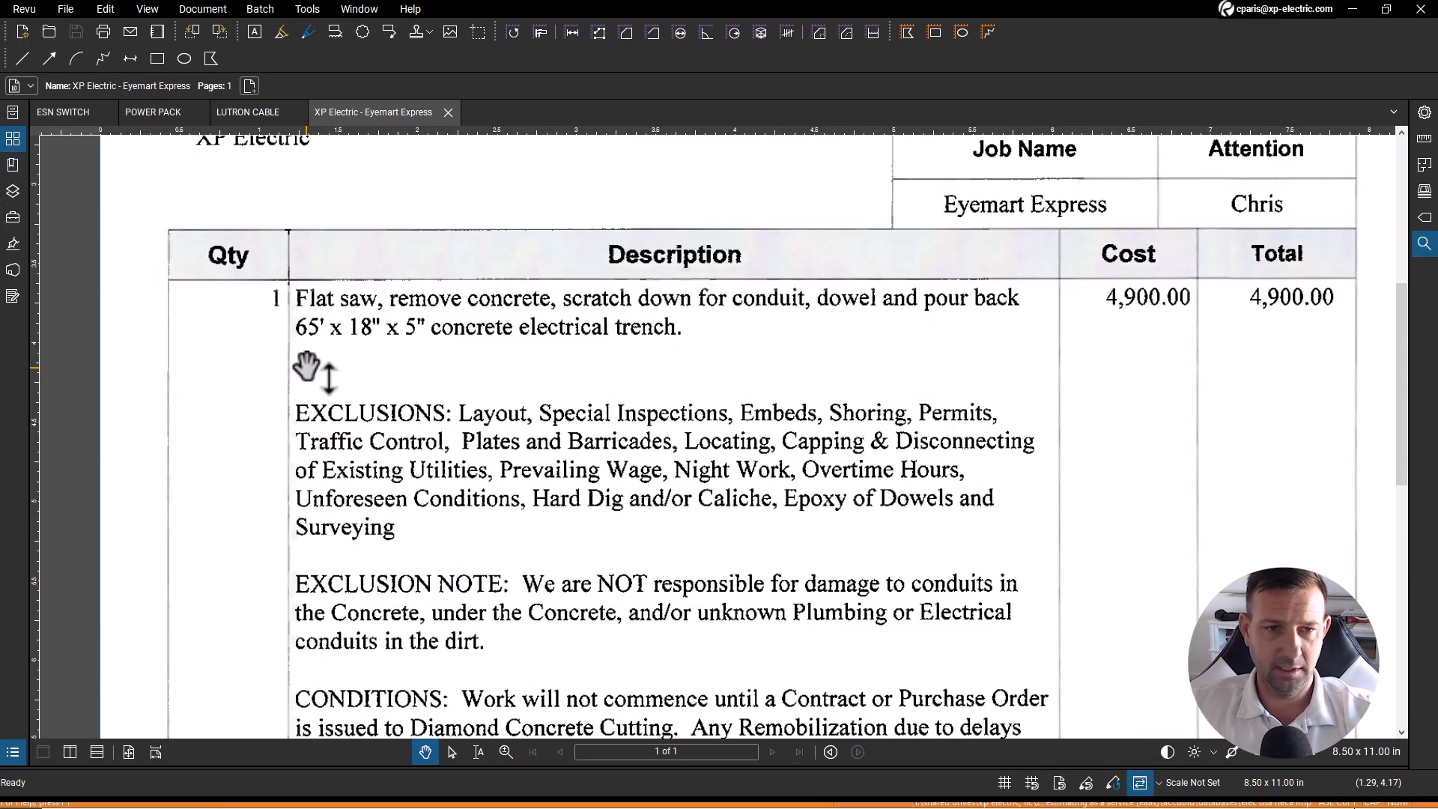
scroll(305, 365, "down", 2)
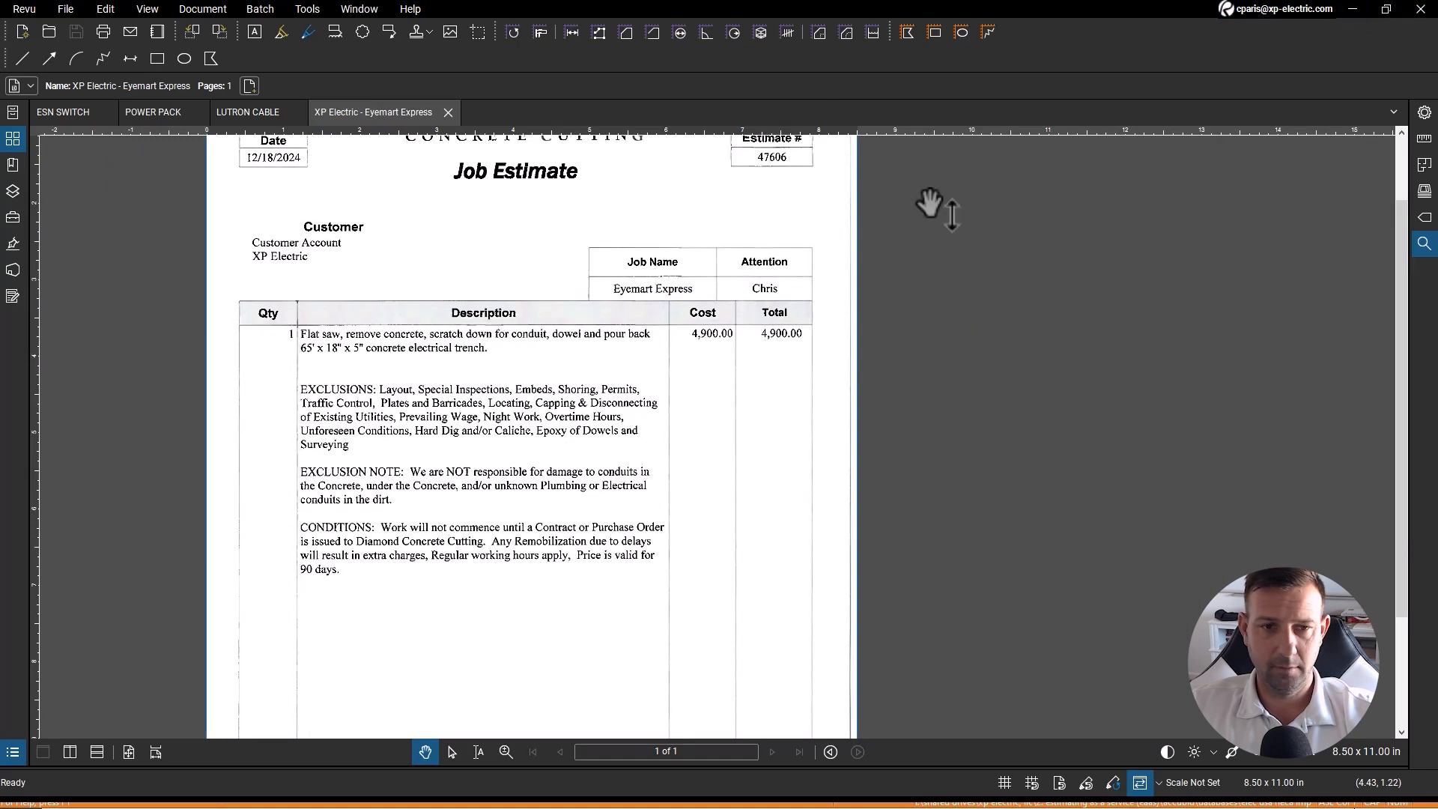
scroll(371, 418, "up", 1)
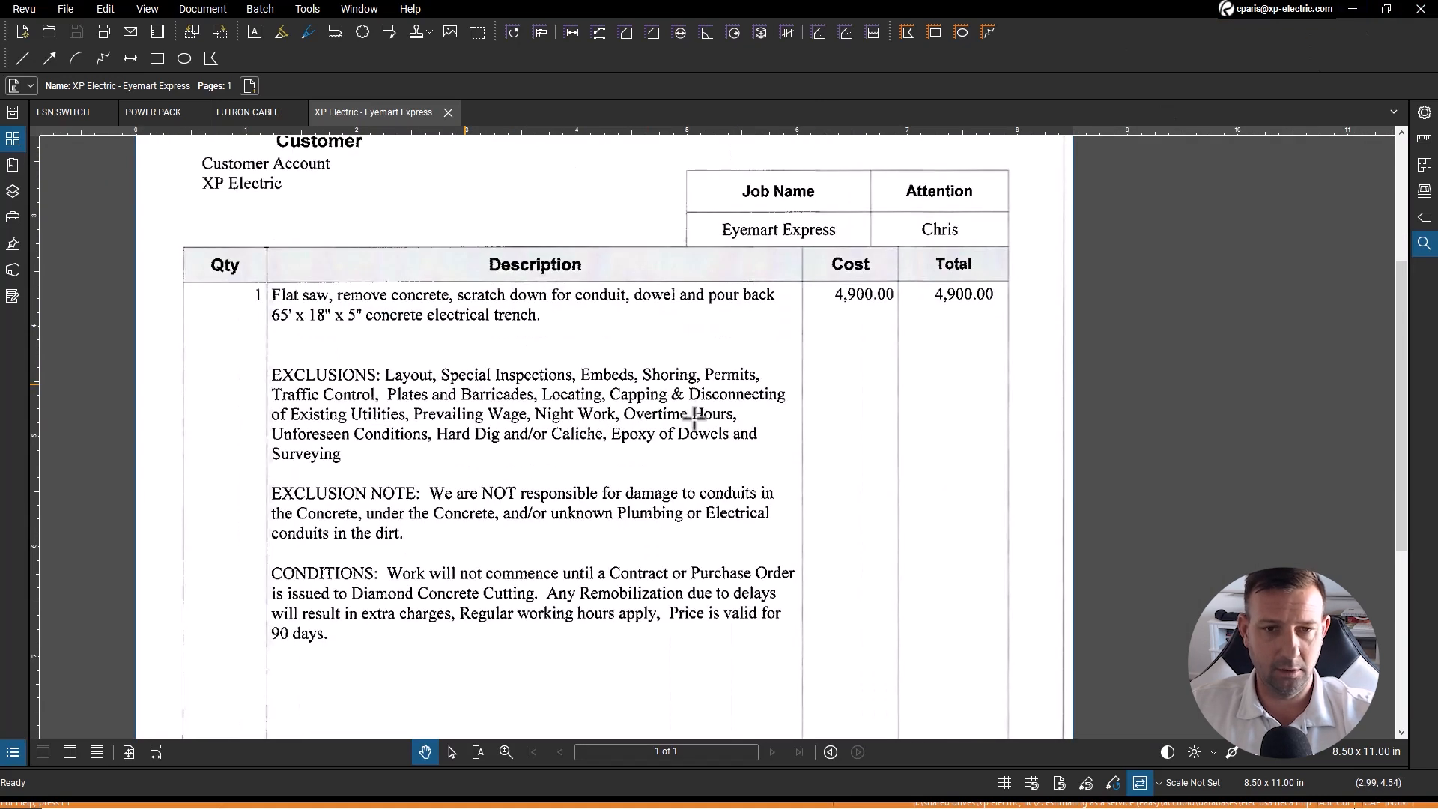
key("a")
left_click_drag(582, 399, 582, 405)
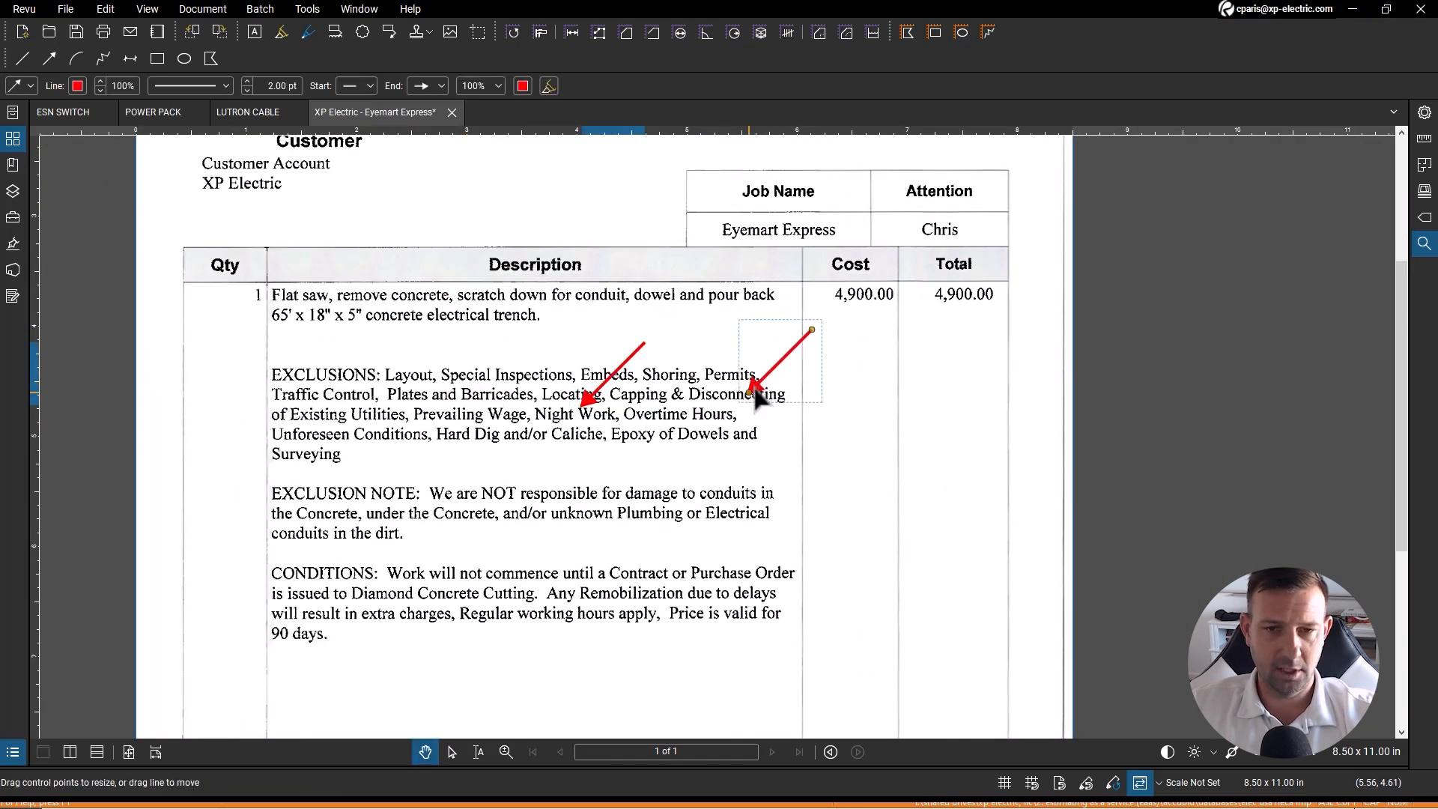
key("Escape")
left_click(65, 8)
left_click(94, 165)
left_click_drag(578, 224, 679, 199)
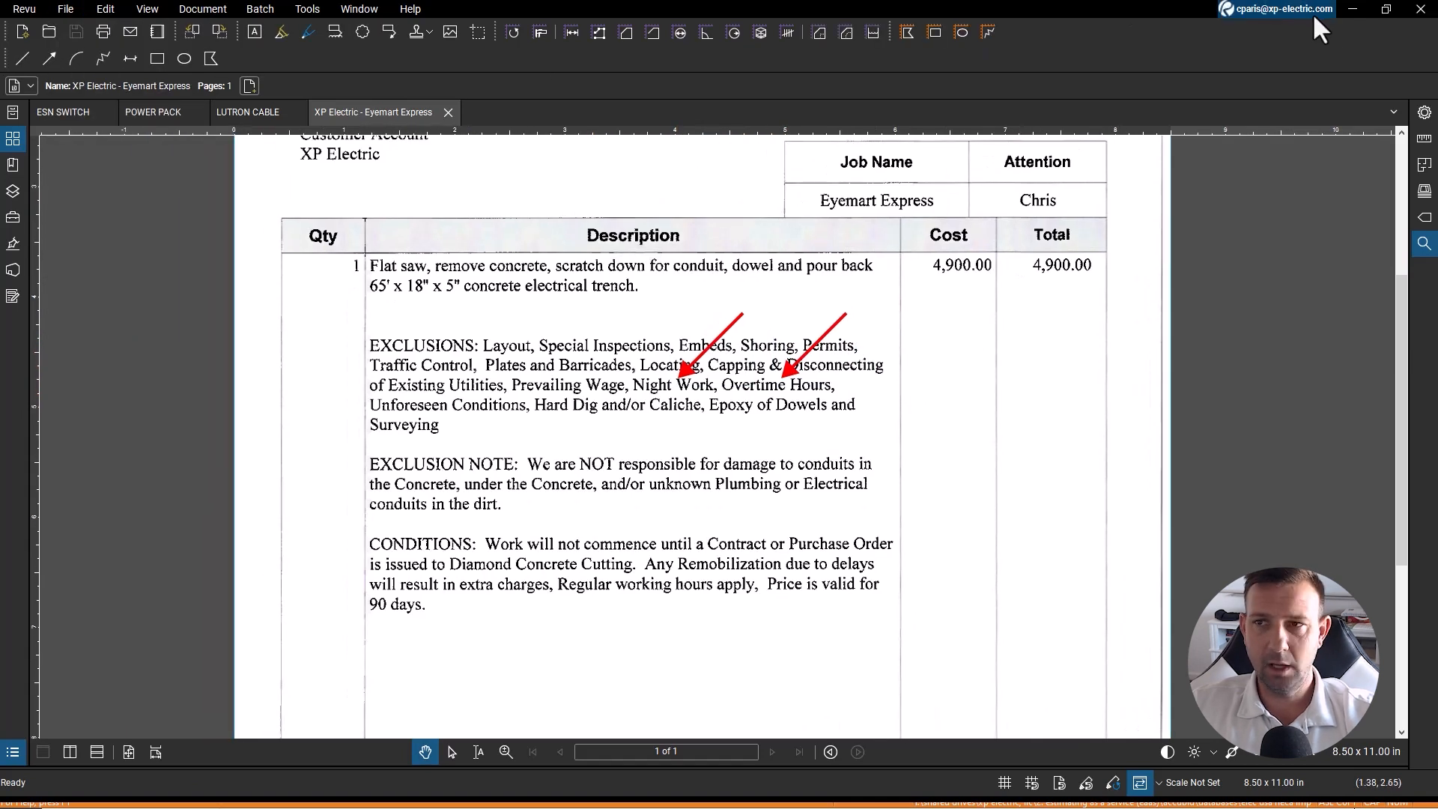
left_click(1353, 9)
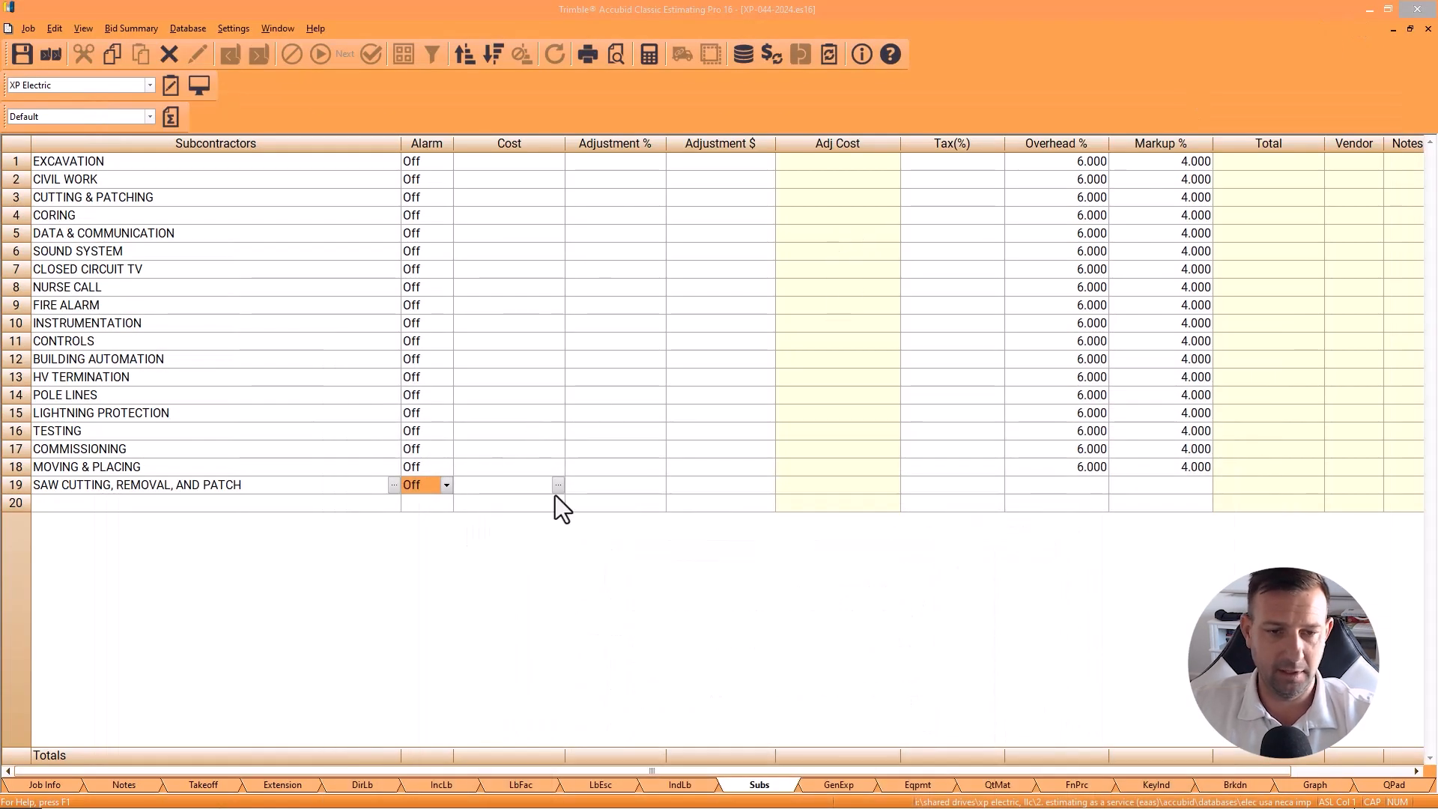
left_click(506, 482)
type("4900")
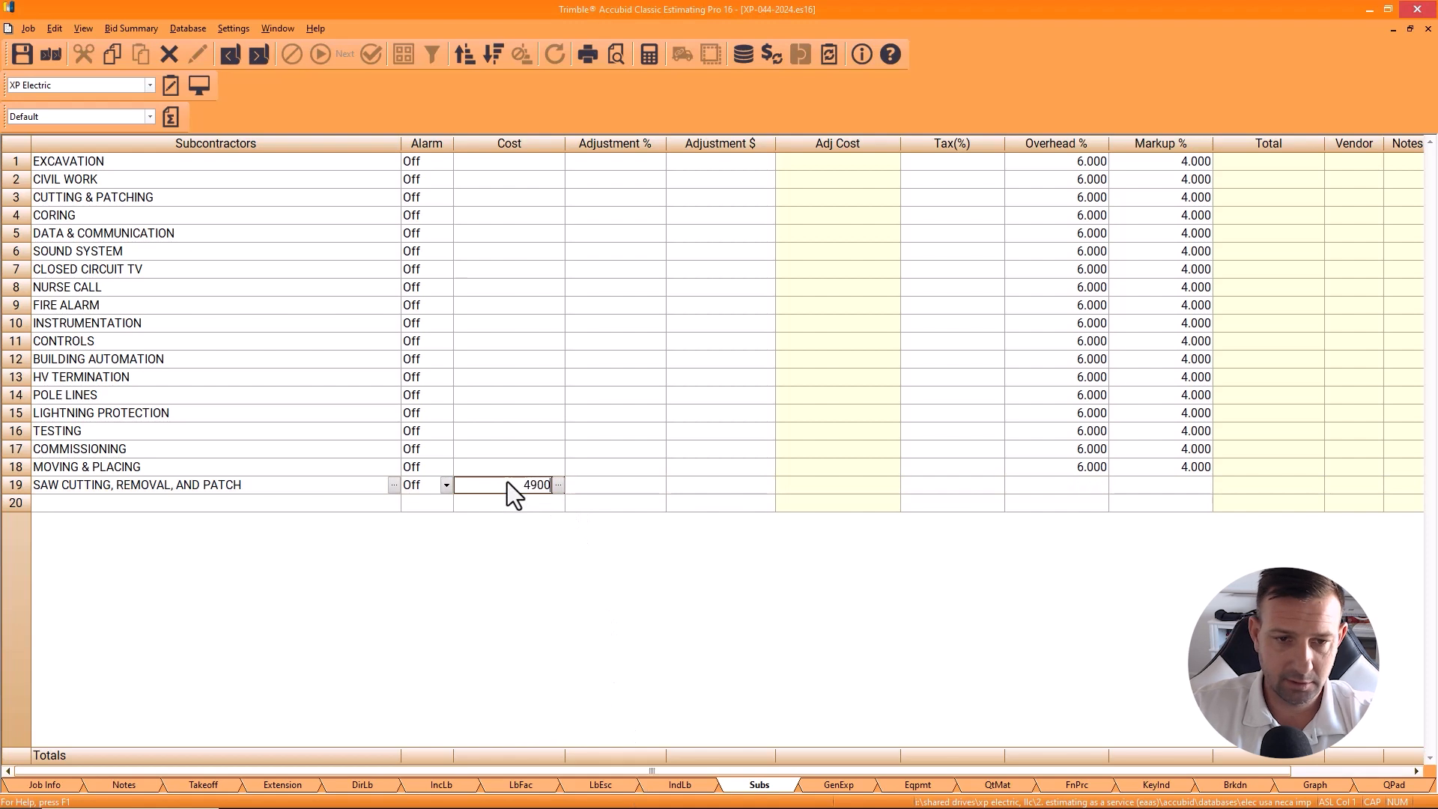
key("BackSpace")
left_click(701, 451)
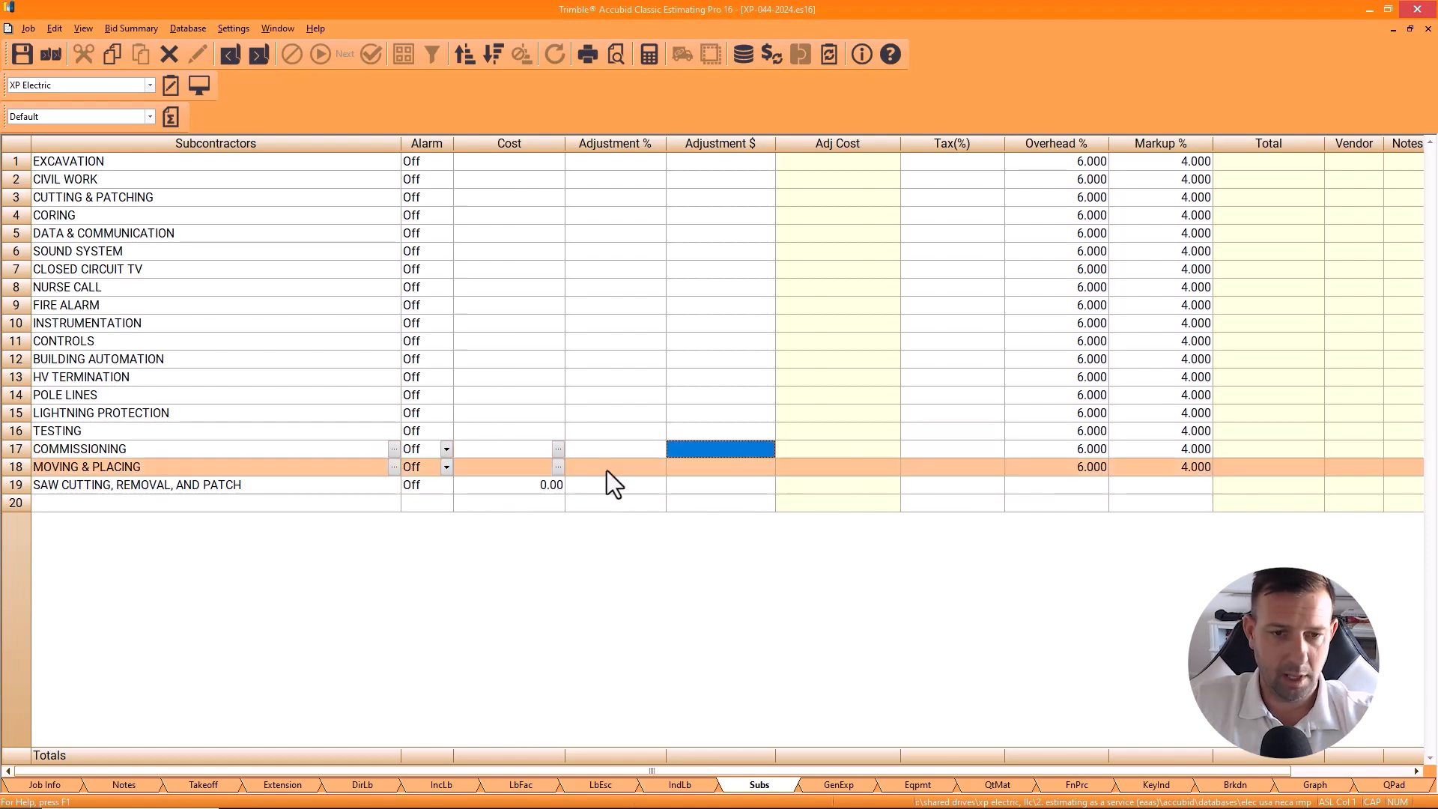
Step: Enter Diamond Concrete Cutting's vendor quote of 4,900.00 for the saw cutting row and mark it as selected
left_click(556, 485)
left_click(558, 486)
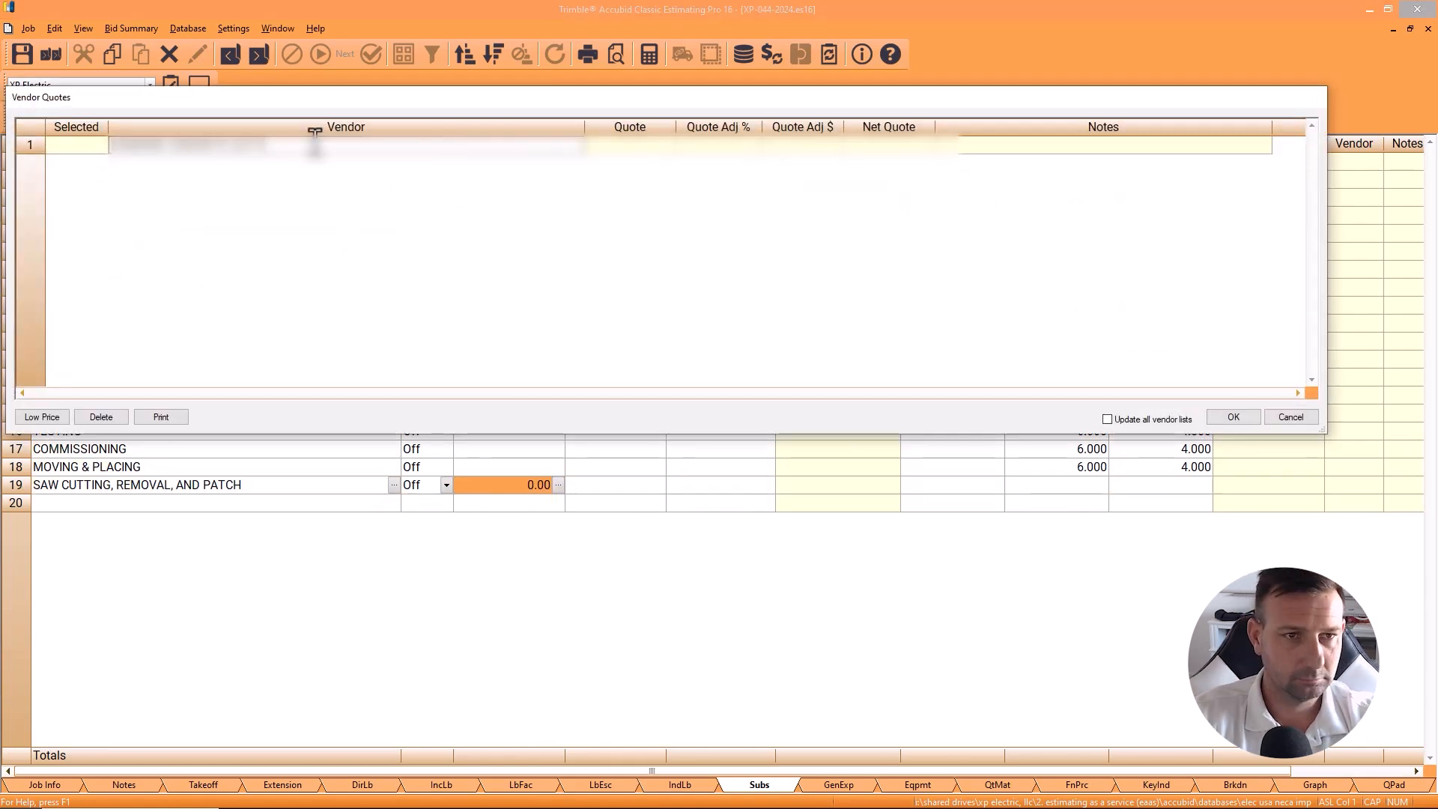
key("Tab")
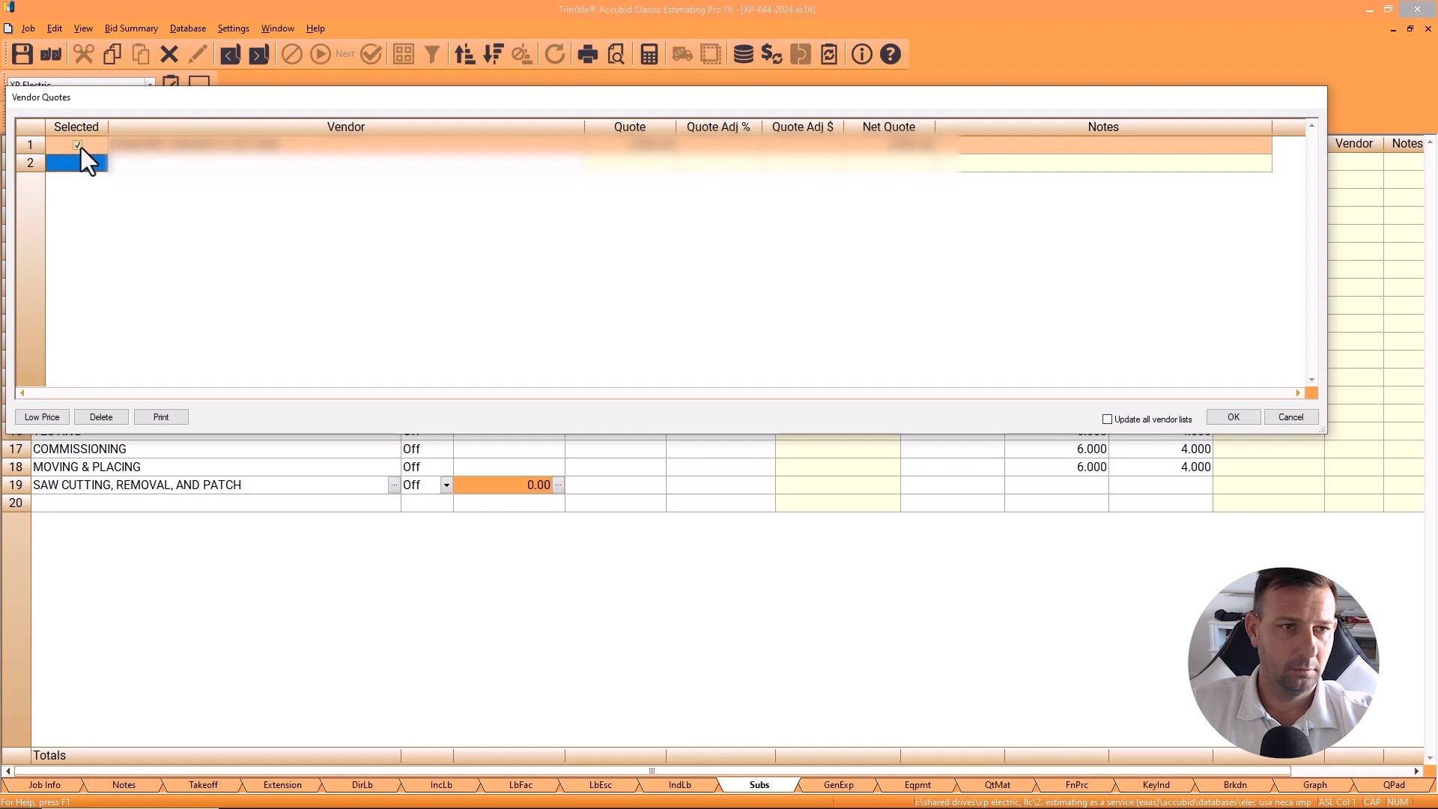
left_click(1233, 417)
left_click(118, 503)
left_click(118, 504)
type("A")
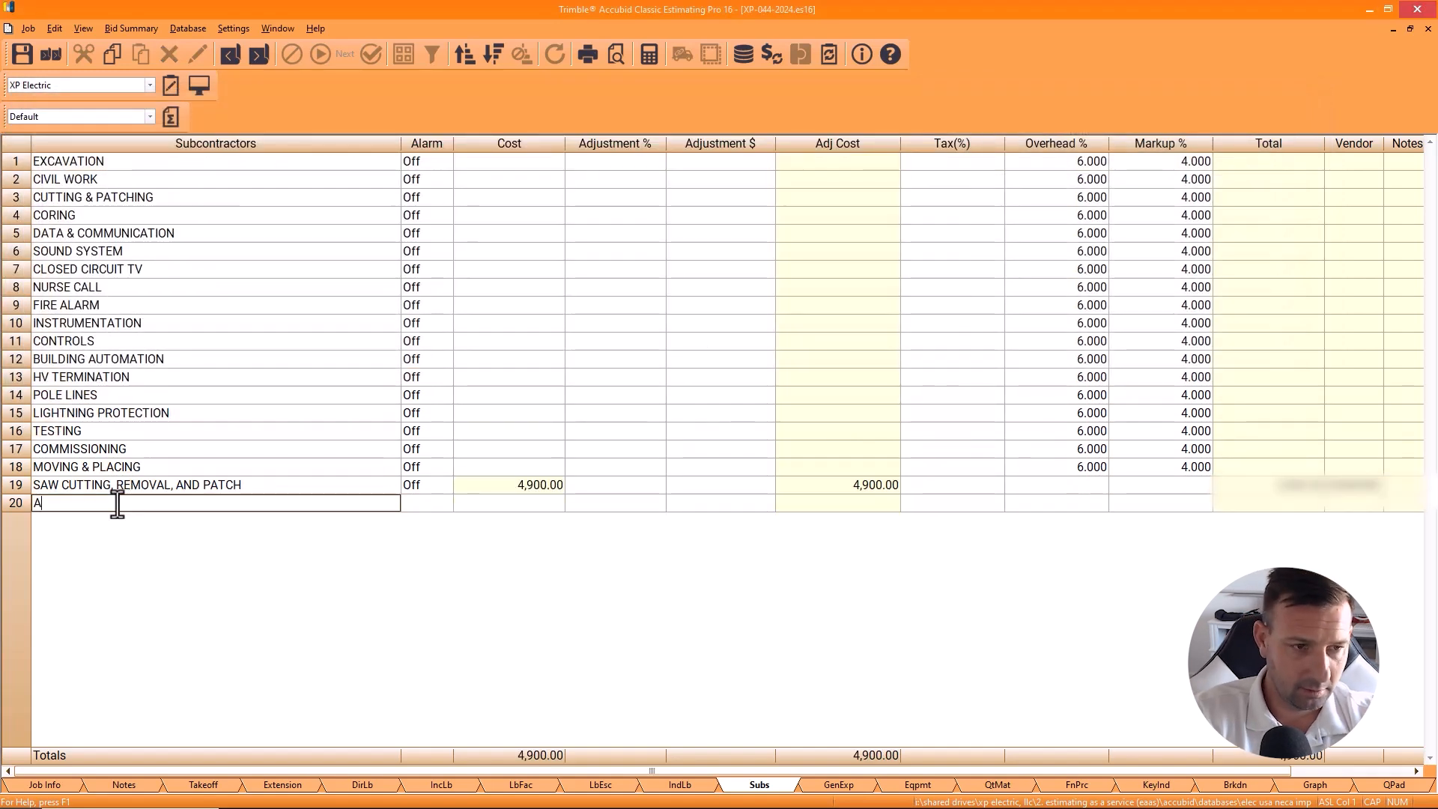
key("BackSpace")
key("BackSpace")
key("BackSpace")
Step: Add a note to the saw cutting vendor quote stating that it excludes night and overtime work
left_click(106, 476)
left_click(181, 486)
left_click(566, 486)
left_click(559, 485)
left_click(962, 145)
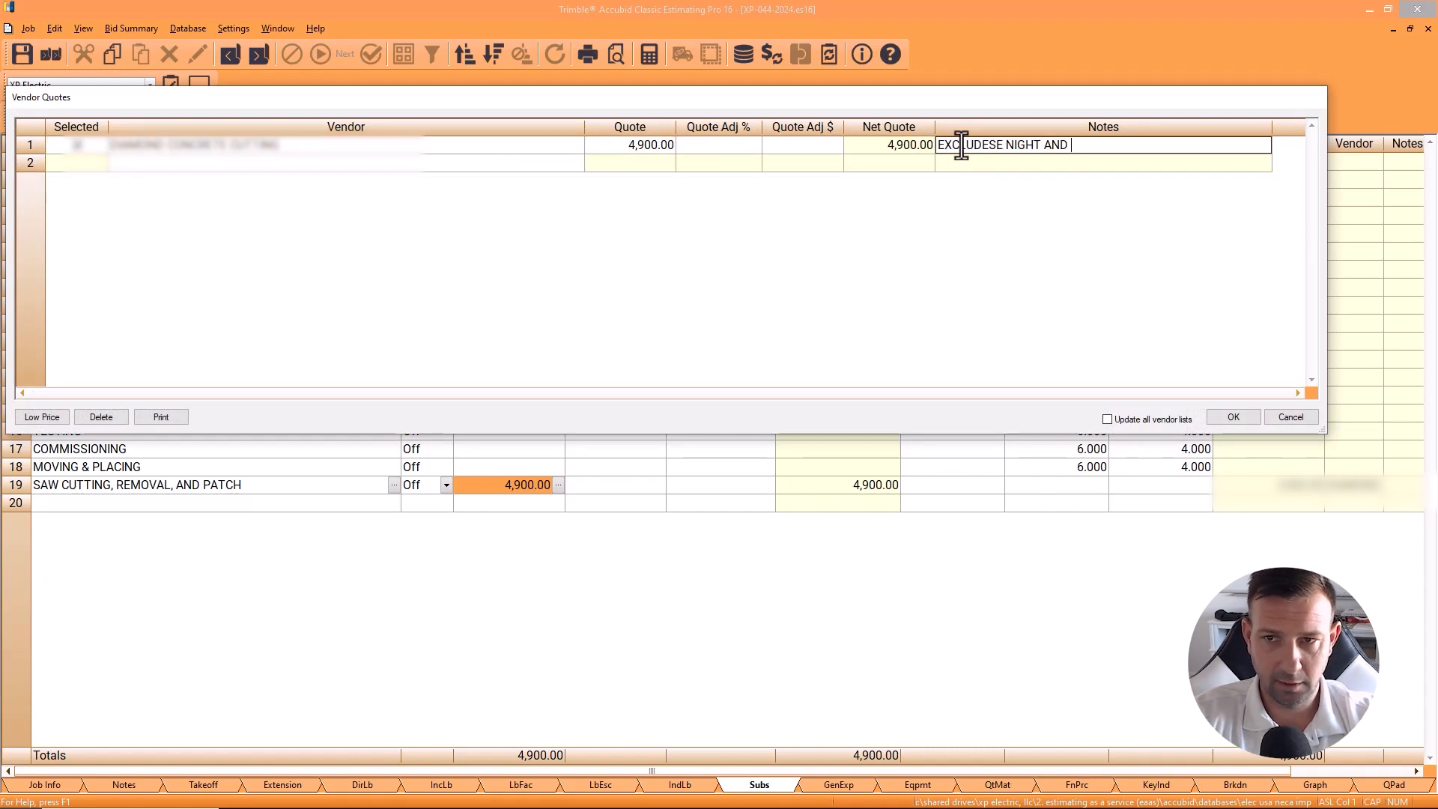
left_click(1233, 418)
Step: Add a subcontractor row "SAW CUTTING, REMOVAL, AND PATCH NIGHT / OT ADD" and set its alarm status to Alarm
left_click(293, 502)
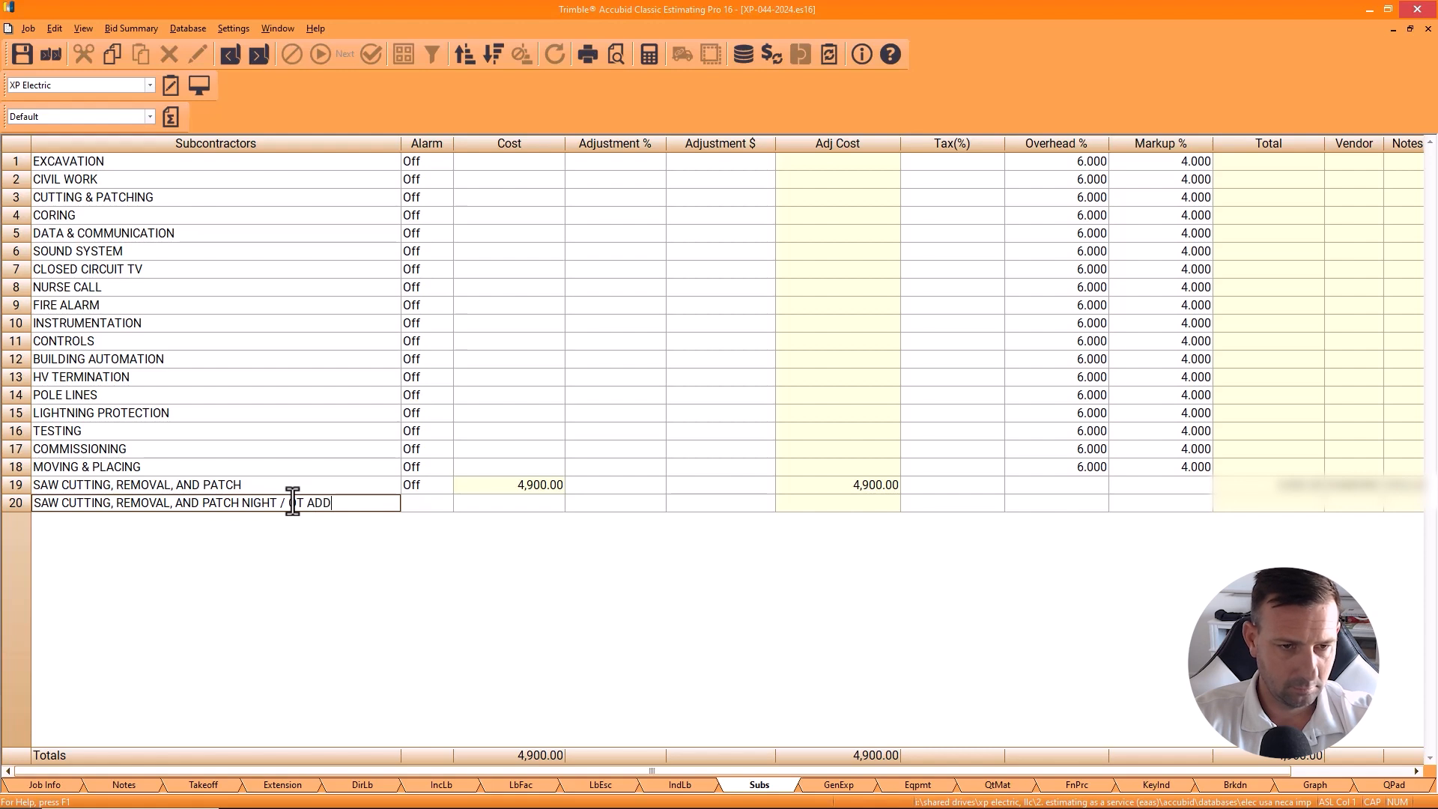
key("Tab")
left_click(447, 504)
left_click(434, 523)
Step: Rename the MOVING & PLACING row "CONCRETE X-RAY" with its status set to Alarm, and delete the unused rows EXCAVATION through COMMISSIONING
left_click(150, 466)
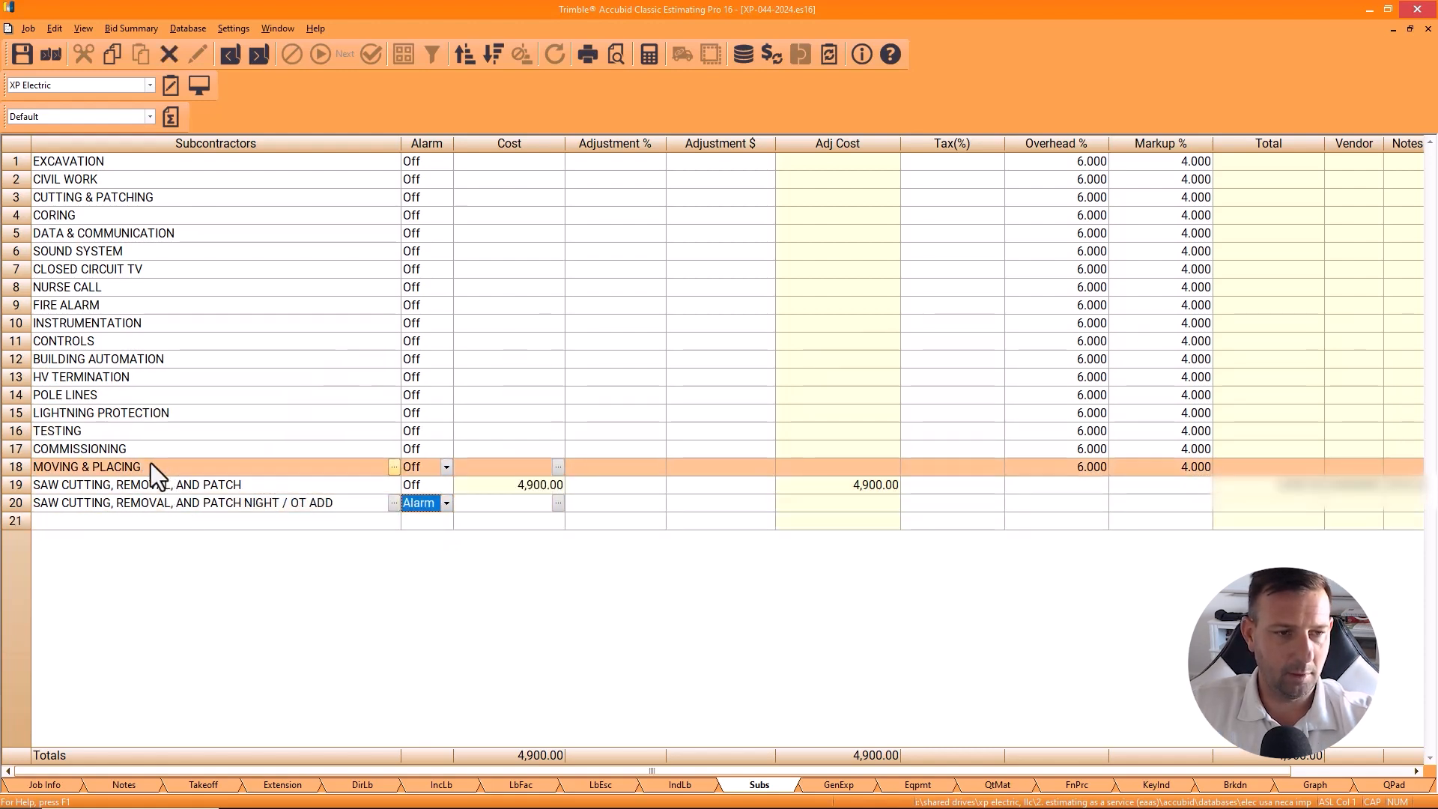
type("CONCRETE X-RAY")
left_click(447, 467)
left_click(435, 487)
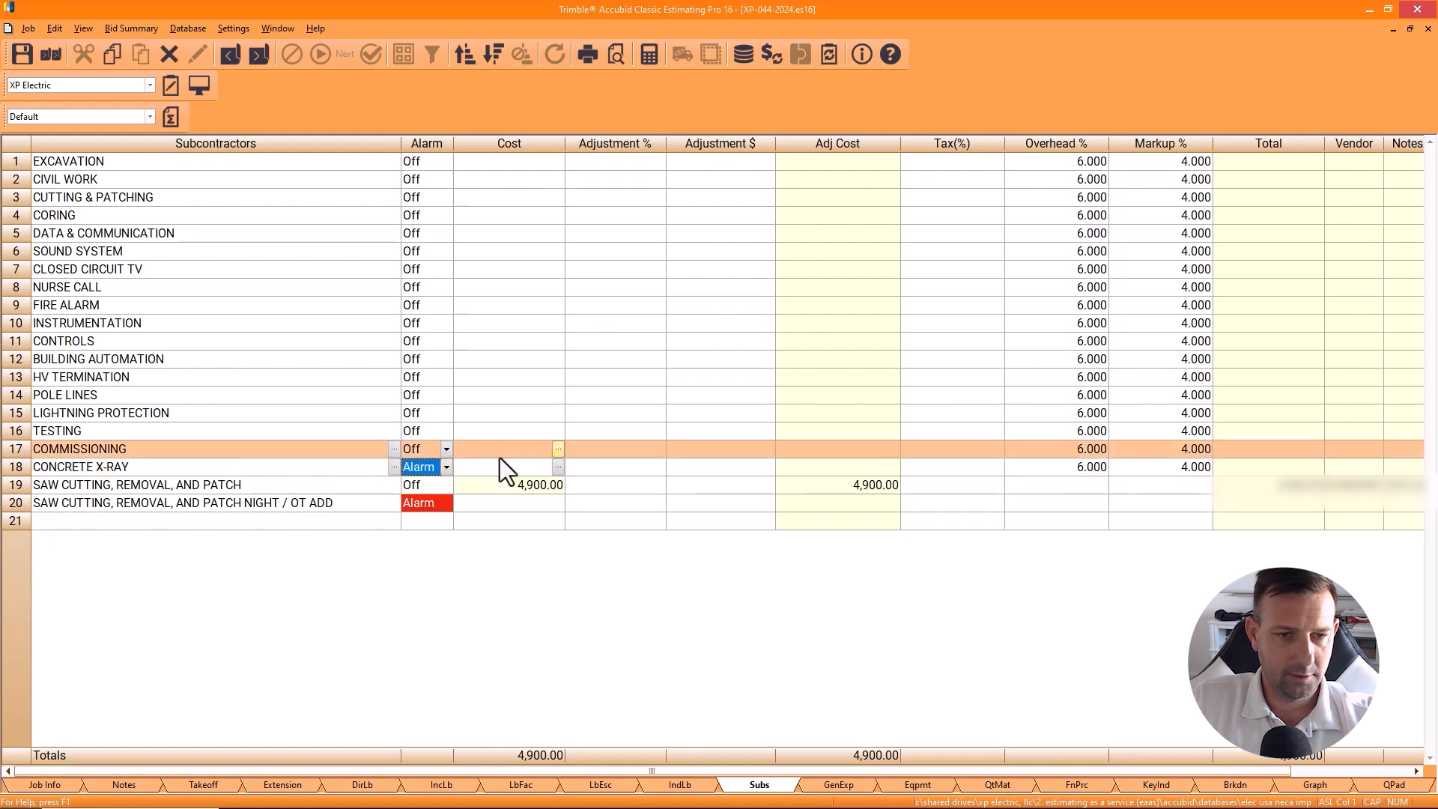
left_click_drag(19, 449, 380, 54)
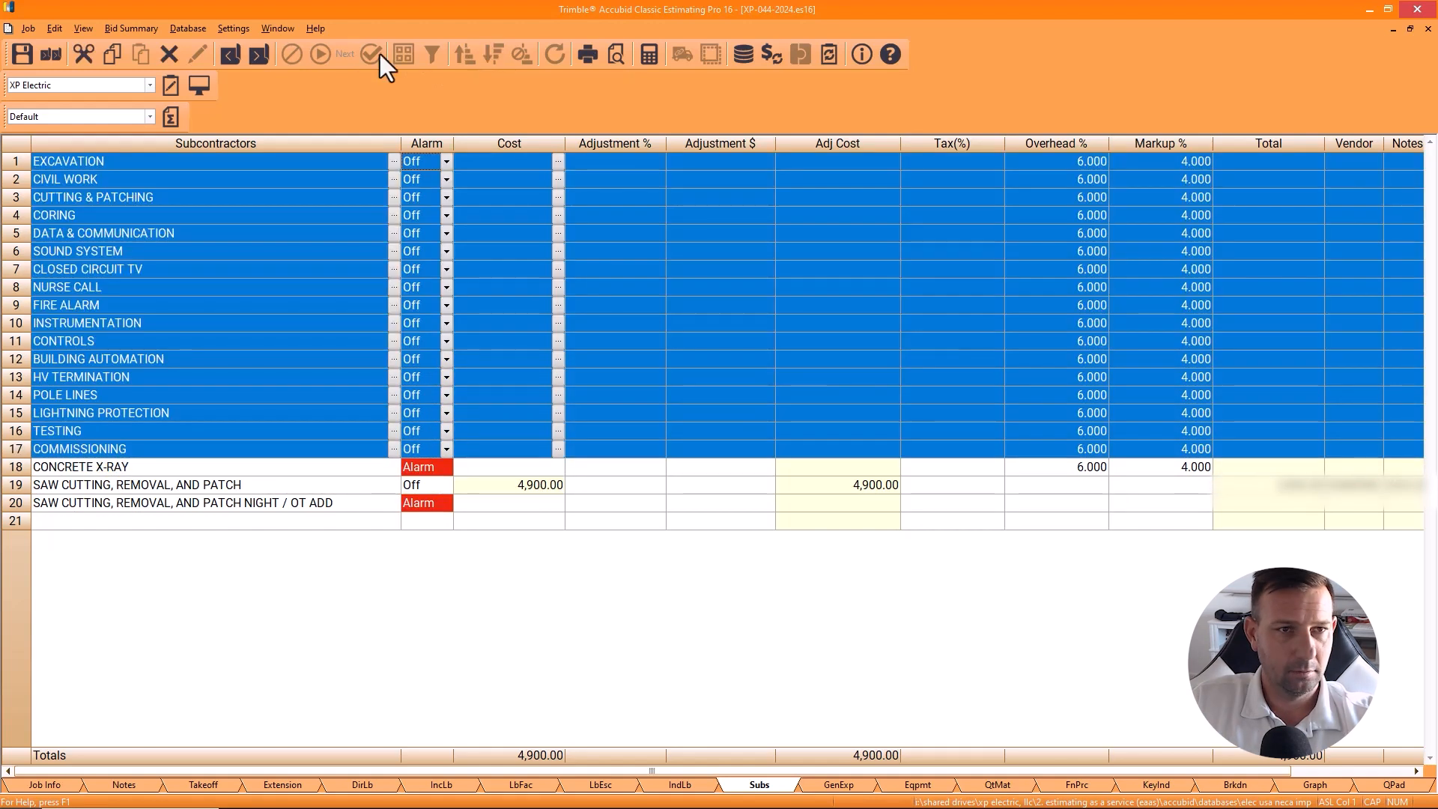
left_click(170, 55)
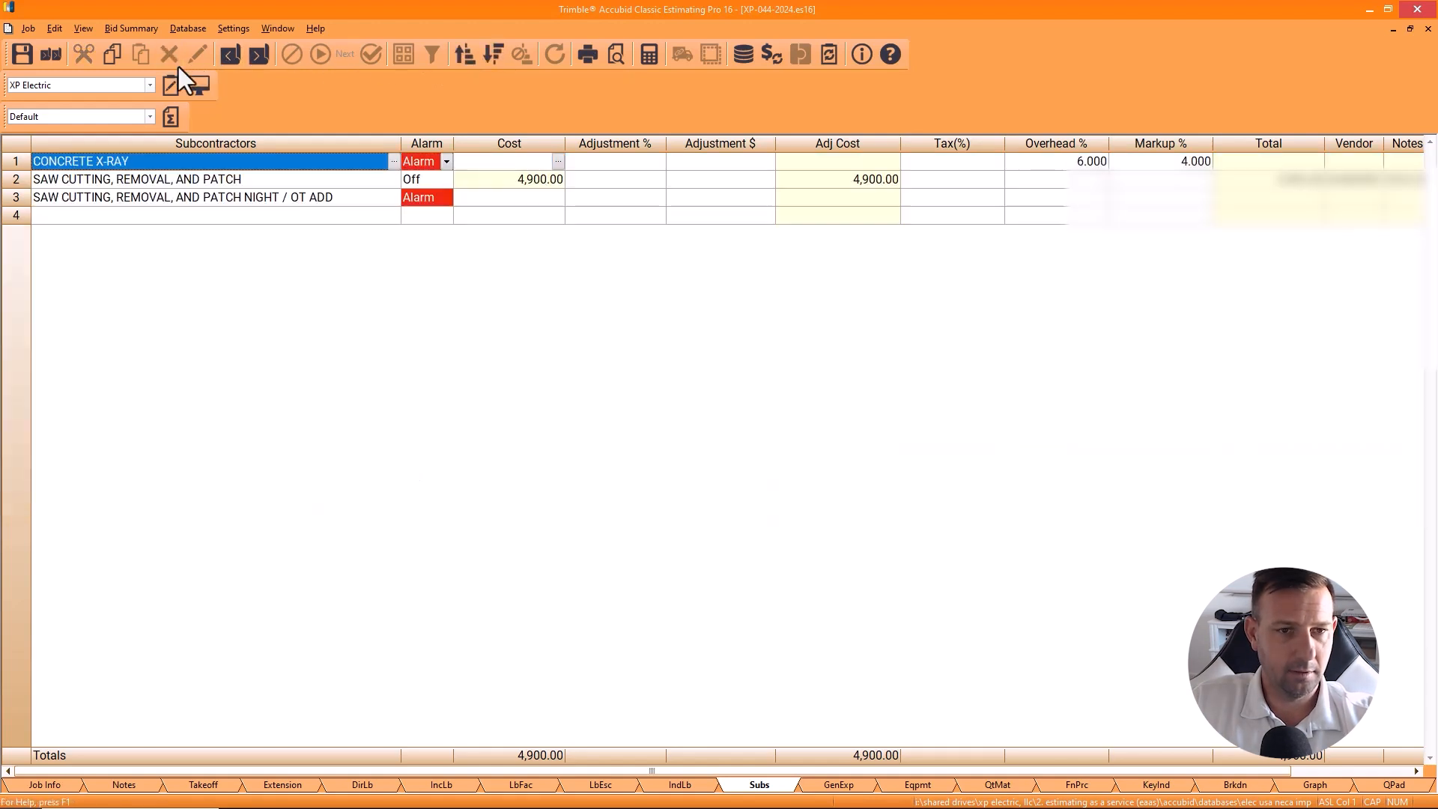
Step: Review the general expenses list and the field options for CONSUMABLES
left_click(841, 787)
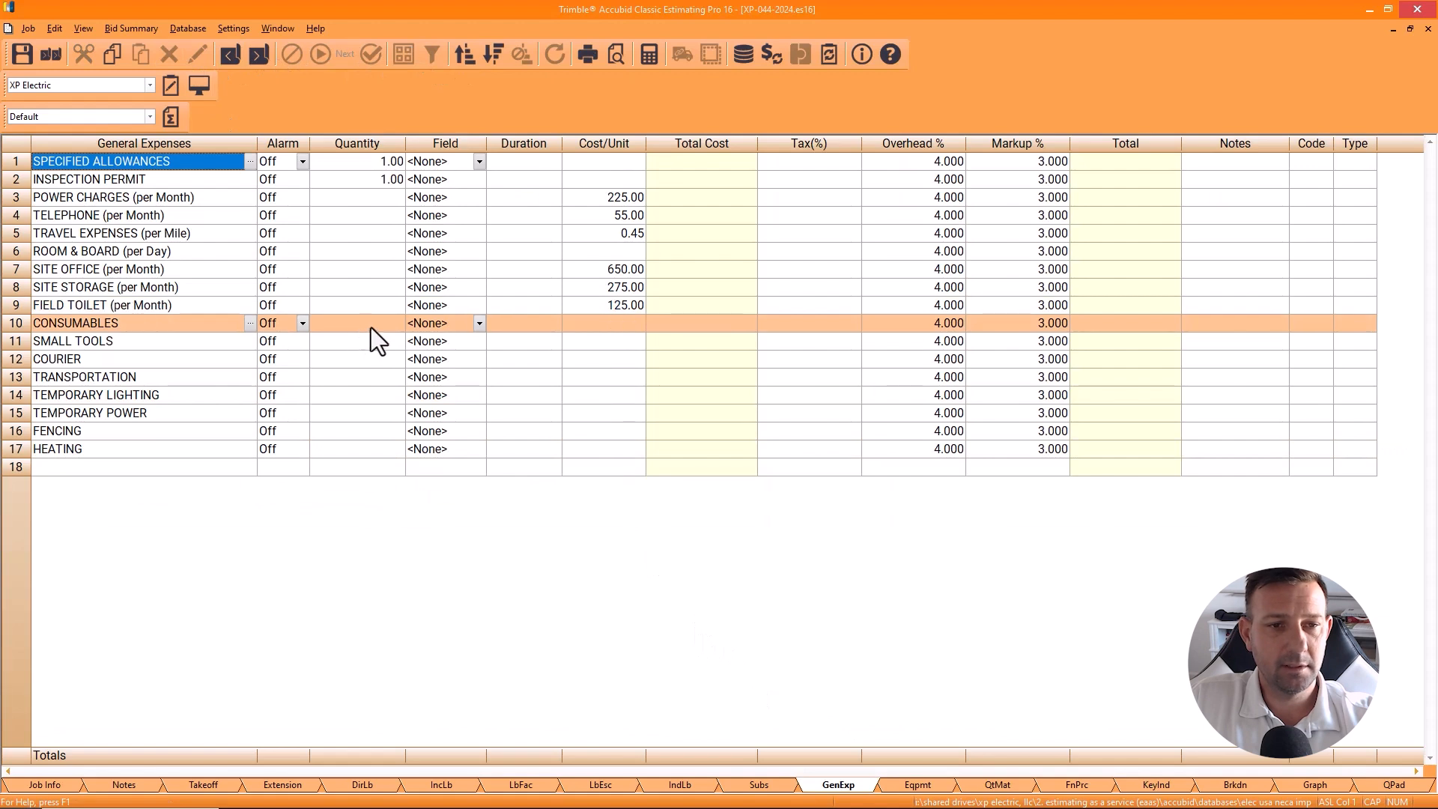
left_click(489, 322)
left_click(480, 323)
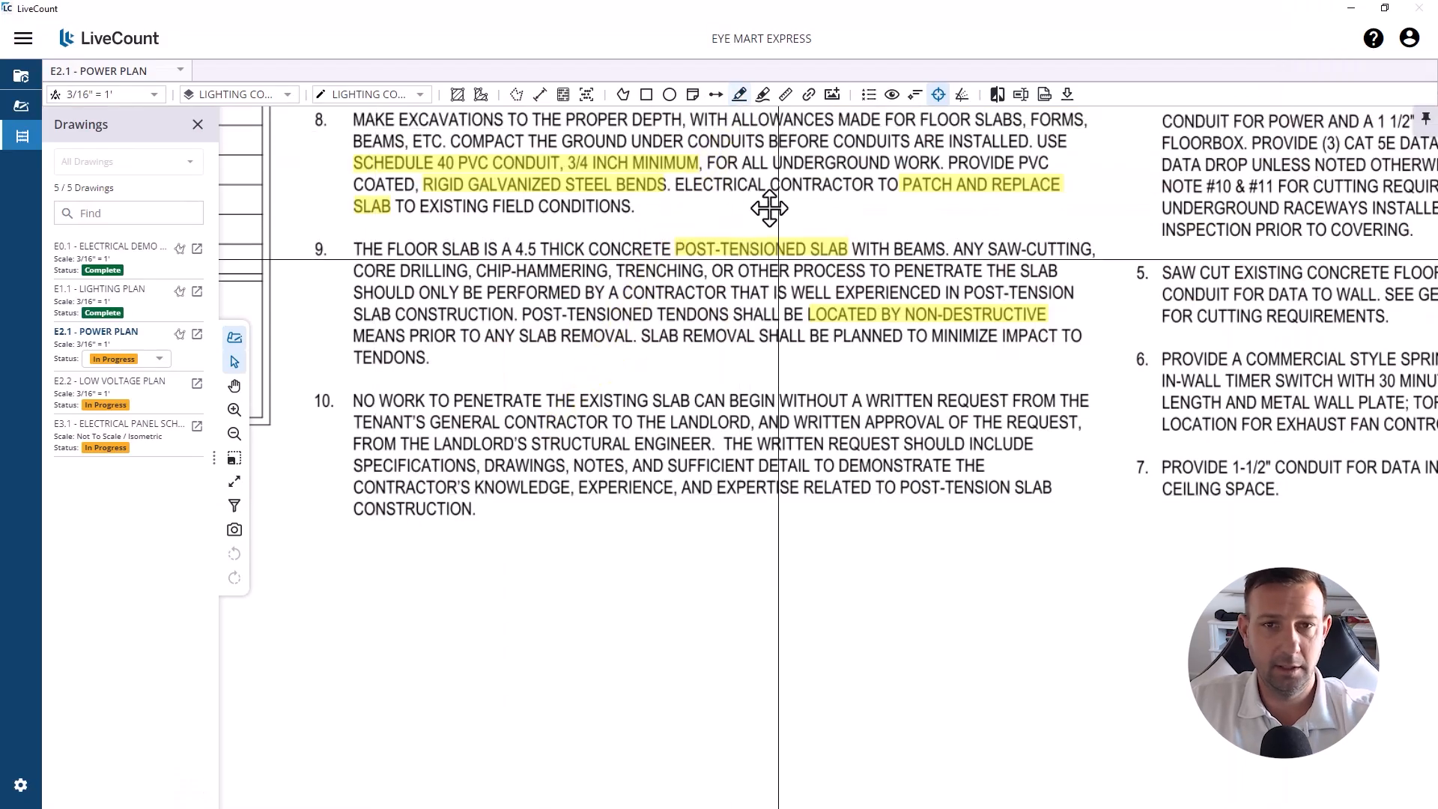
Step: Back in LiveCount, highlight the numbers of general notes 8, 9 and 10 on the power plan
left_click(740, 95)
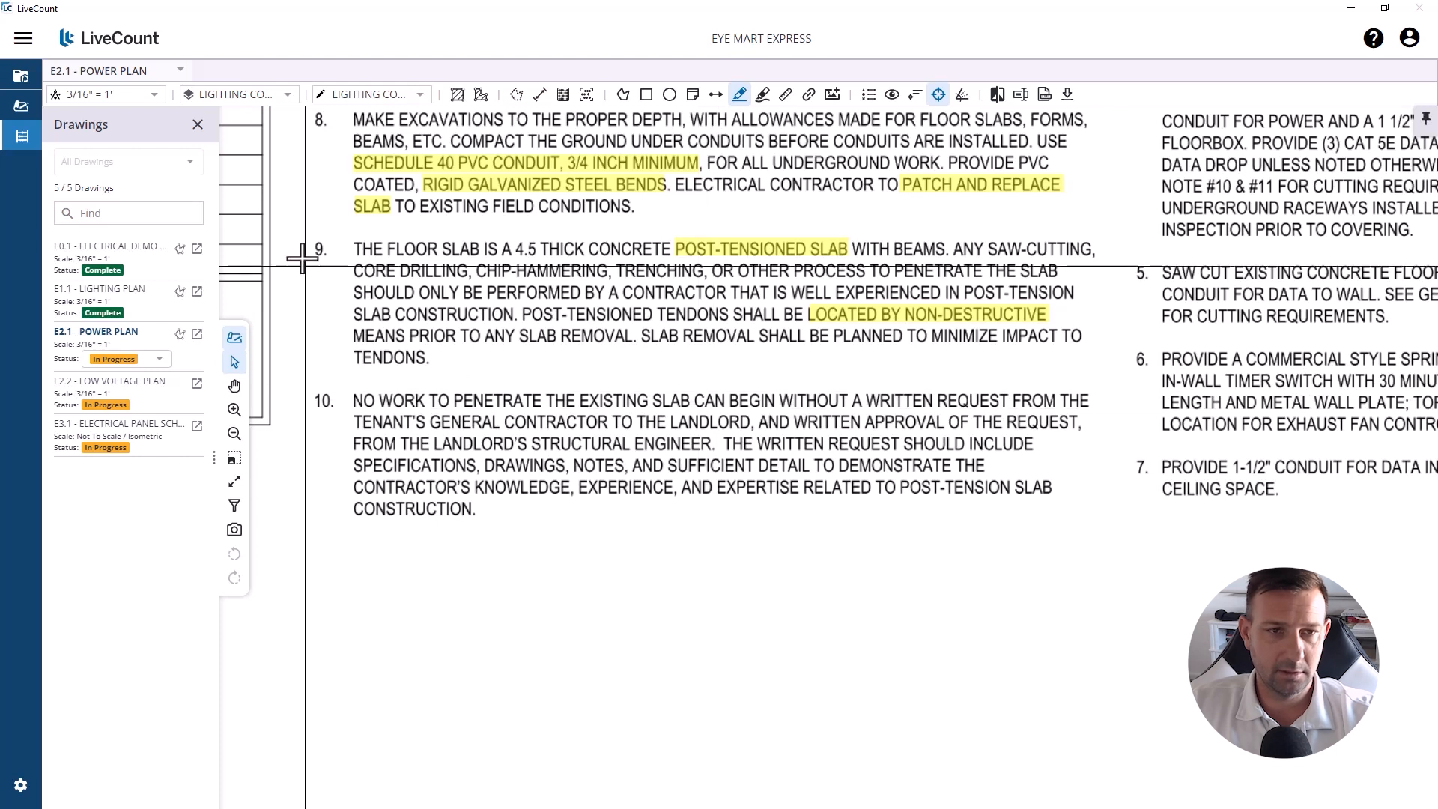
left_click_drag(307, 262, 331, 238)
left_click(742, 96)
left_click_drag(572, 329, 630, 489)
left_click_drag(364, 293, 391, 265)
left_click(740, 95)
left_click_drag(367, 575, 392, 540)
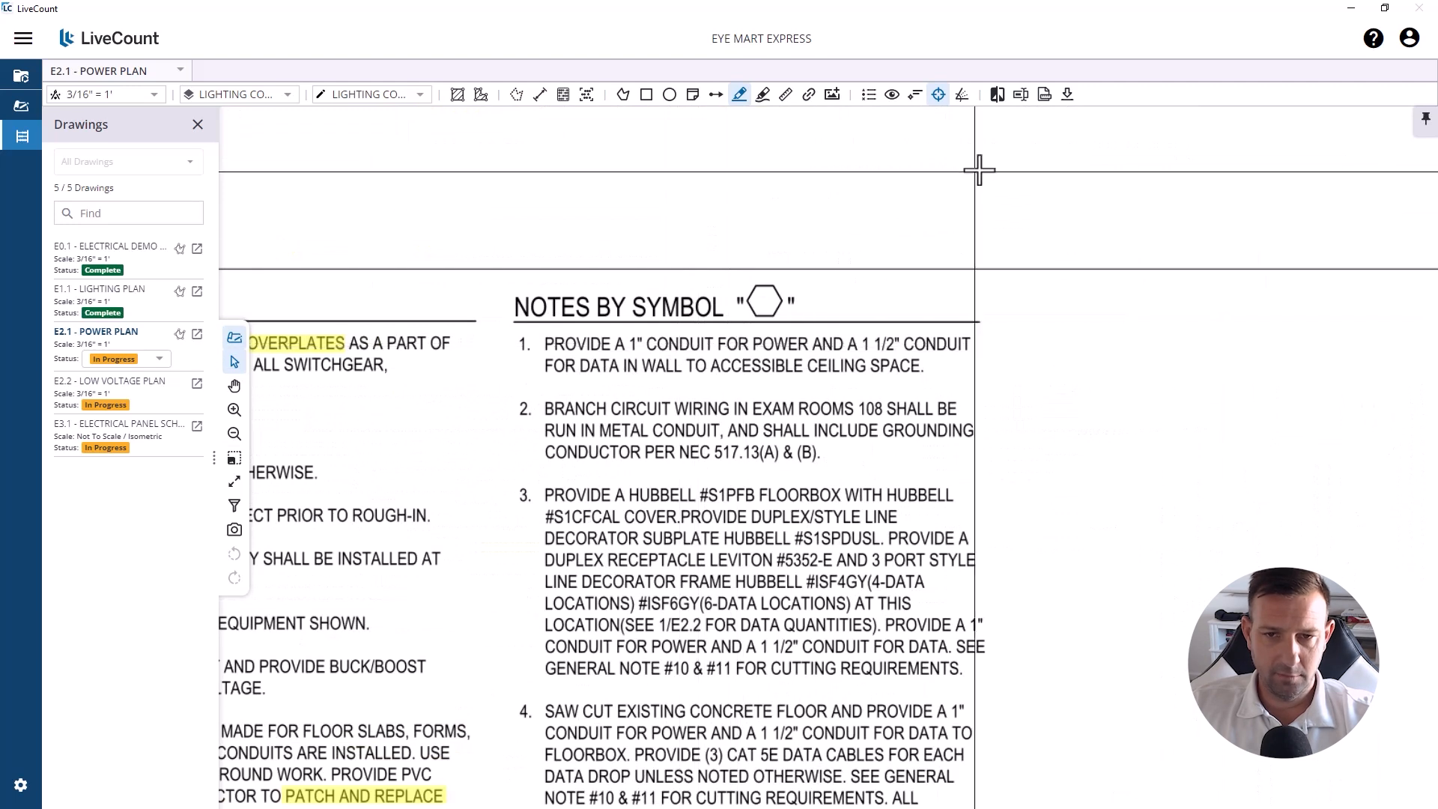
Step: Highlight "#S1PFB FLOORBOX" and "#S1CFCAL COVER" in symbol note 3 on the power plan
scroll(1079, 141, "down", 4)
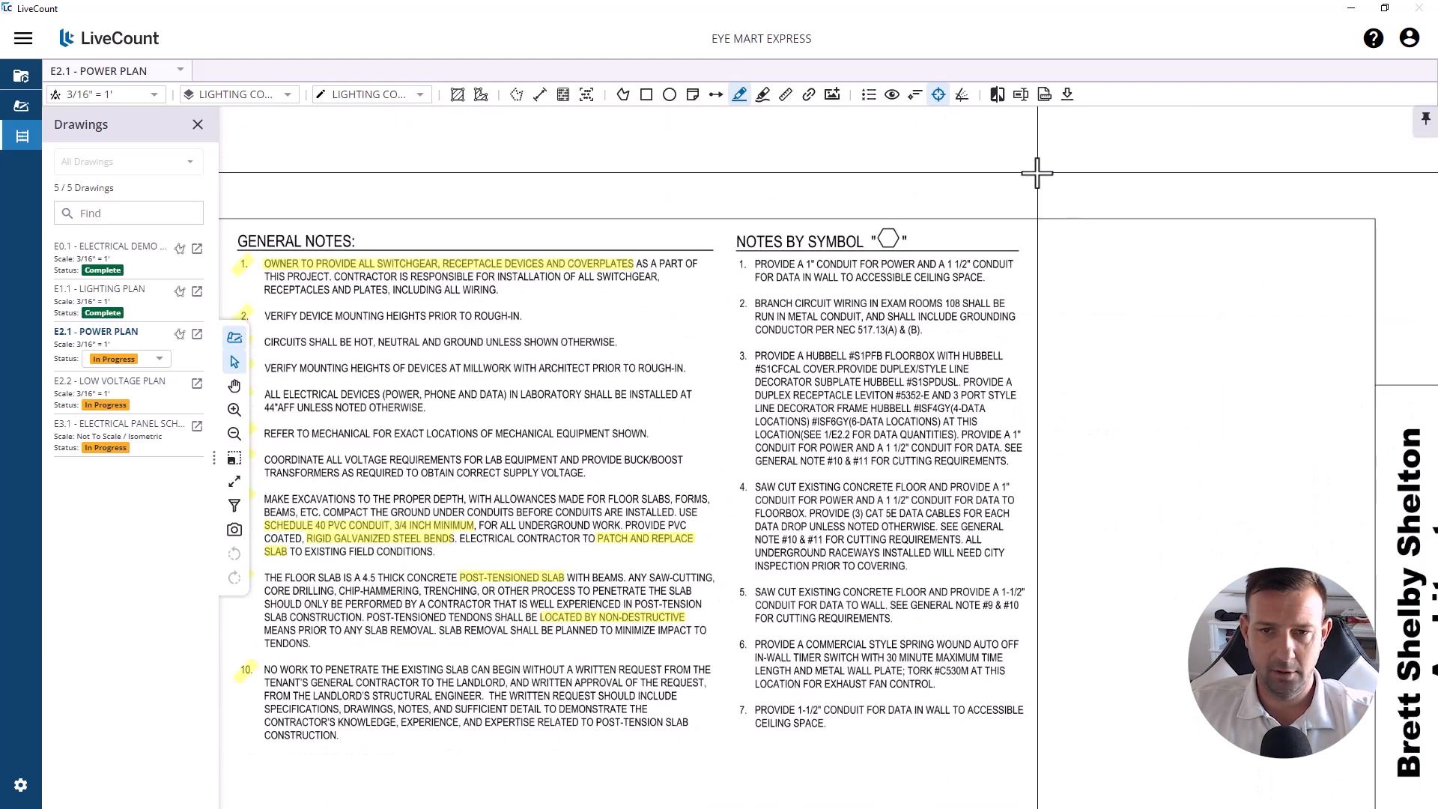
scroll(1038, 173, "down", 3)
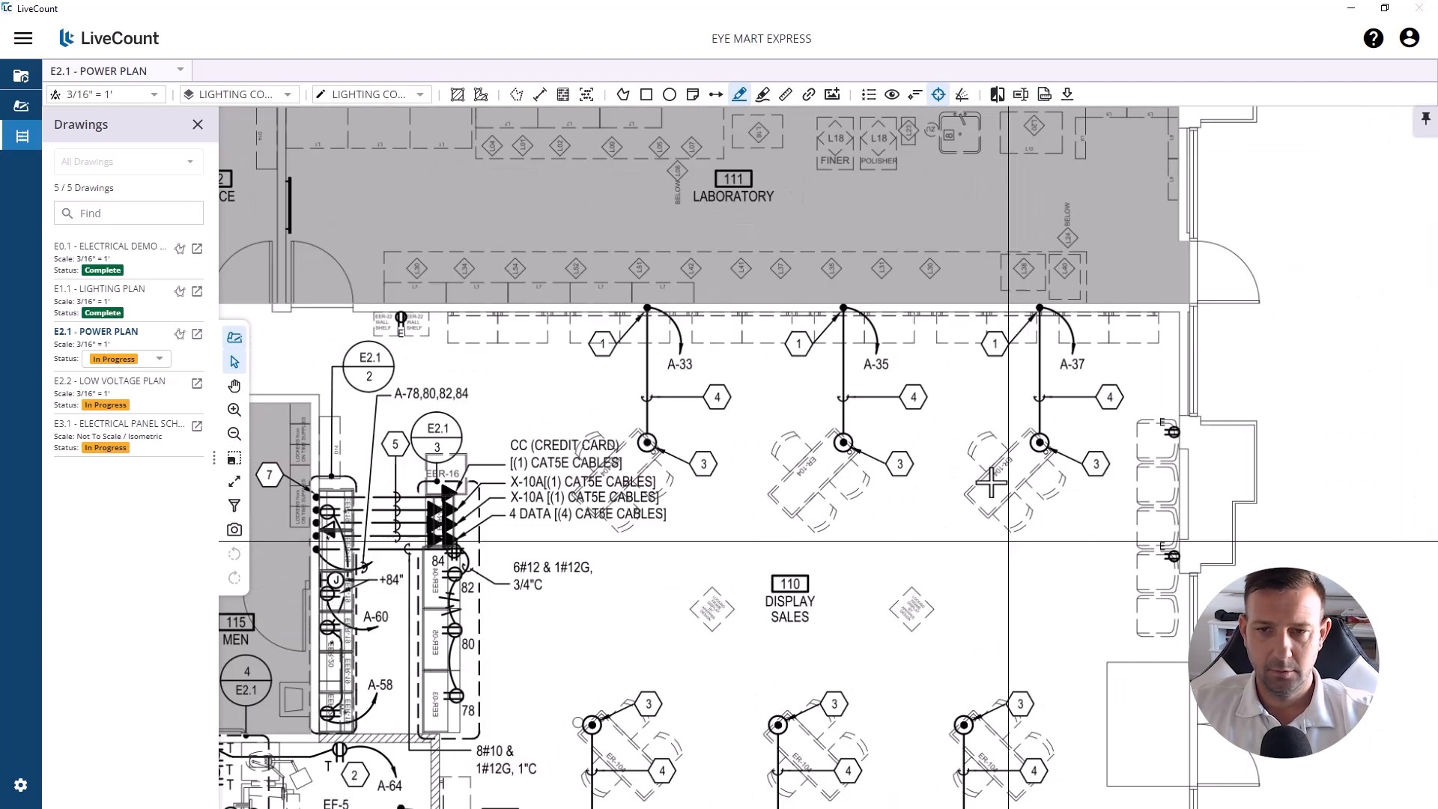
scroll(1383, 339, "up", 1)
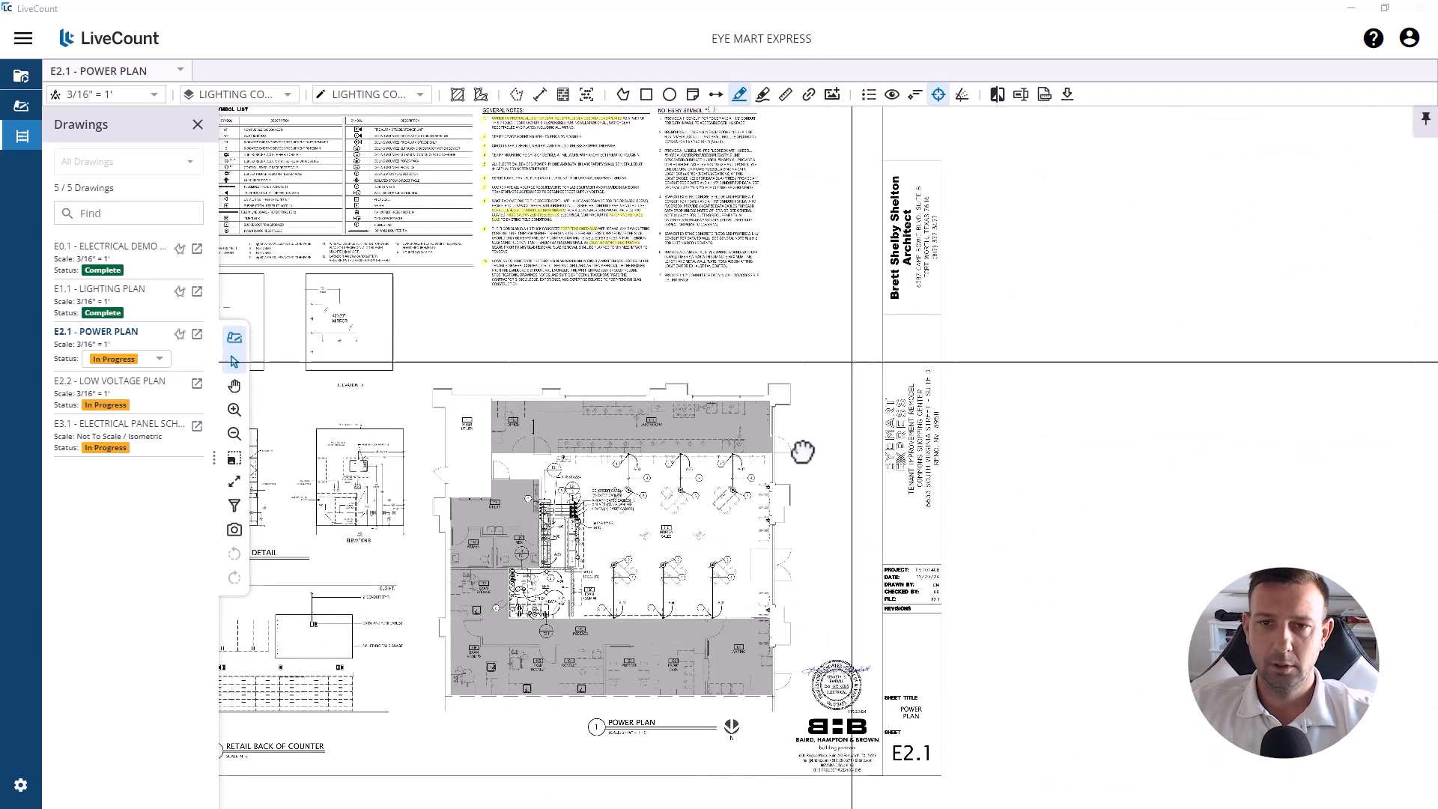
left_click_drag(802, 453, 832, 610)
scroll(666, 356, "up", 3)
left_click_drag(661, 292, 661, 395)
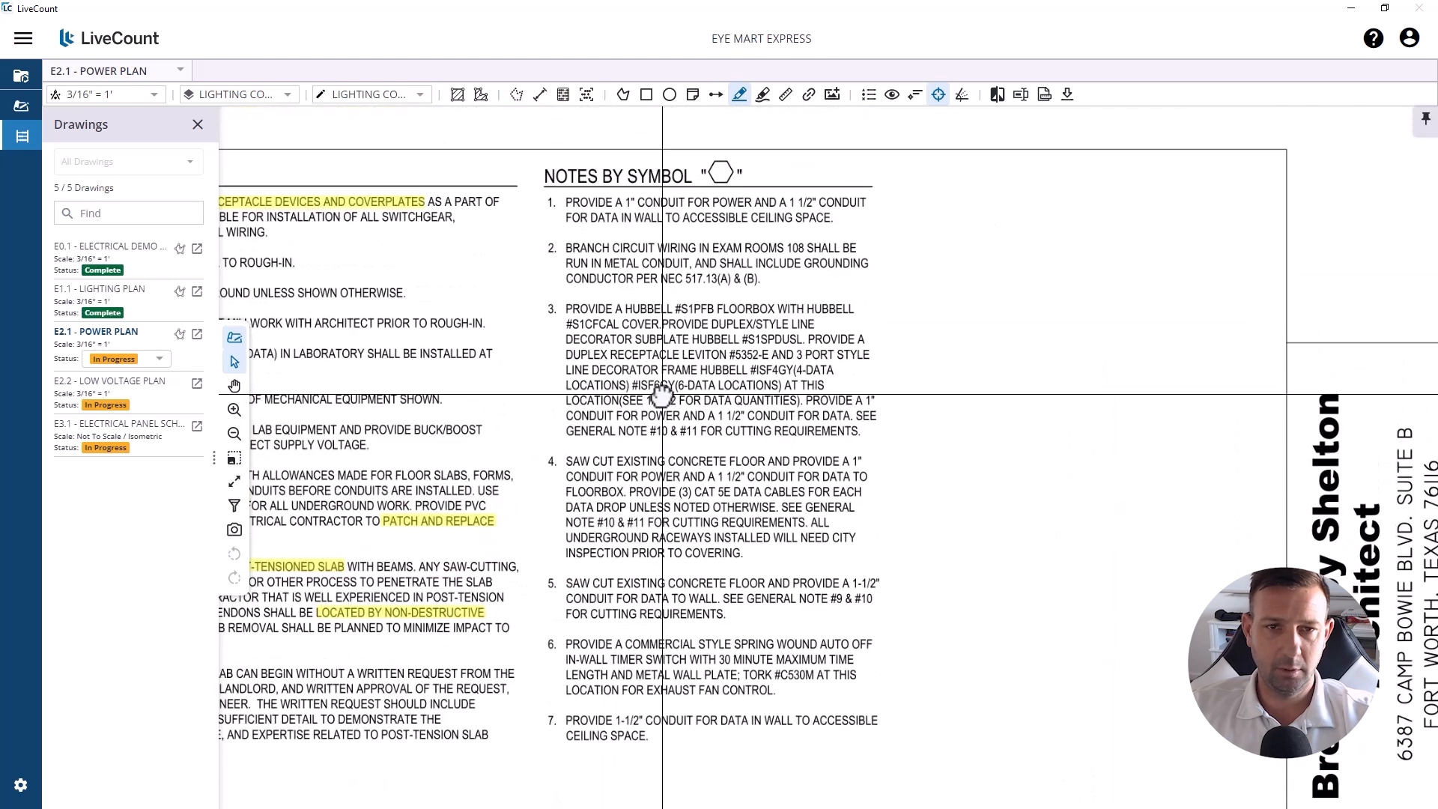
scroll(674, 341, "up", 2)
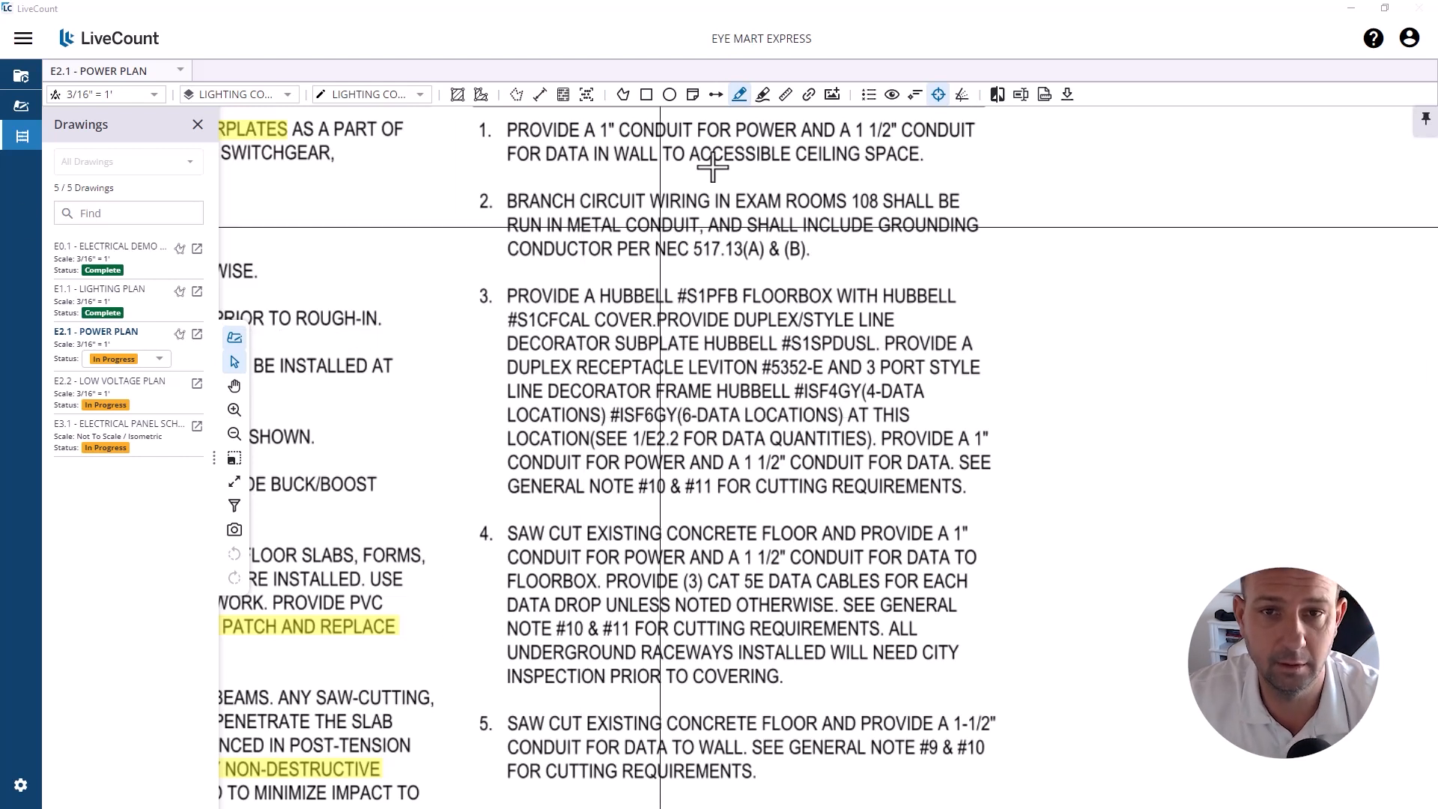
left_click_drag(678, 296, 831, 296)
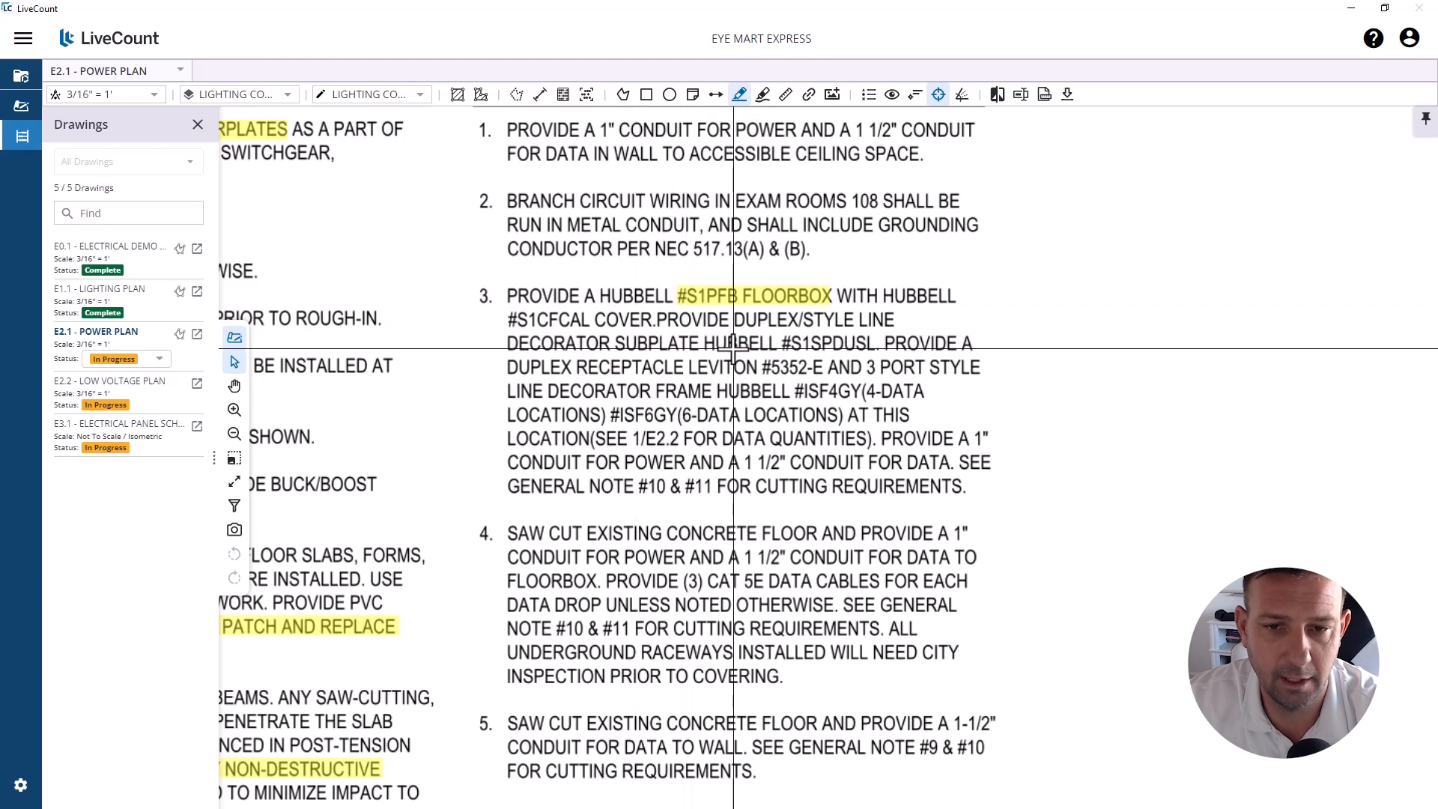
left_click_drag(509, 320, 657, 321)
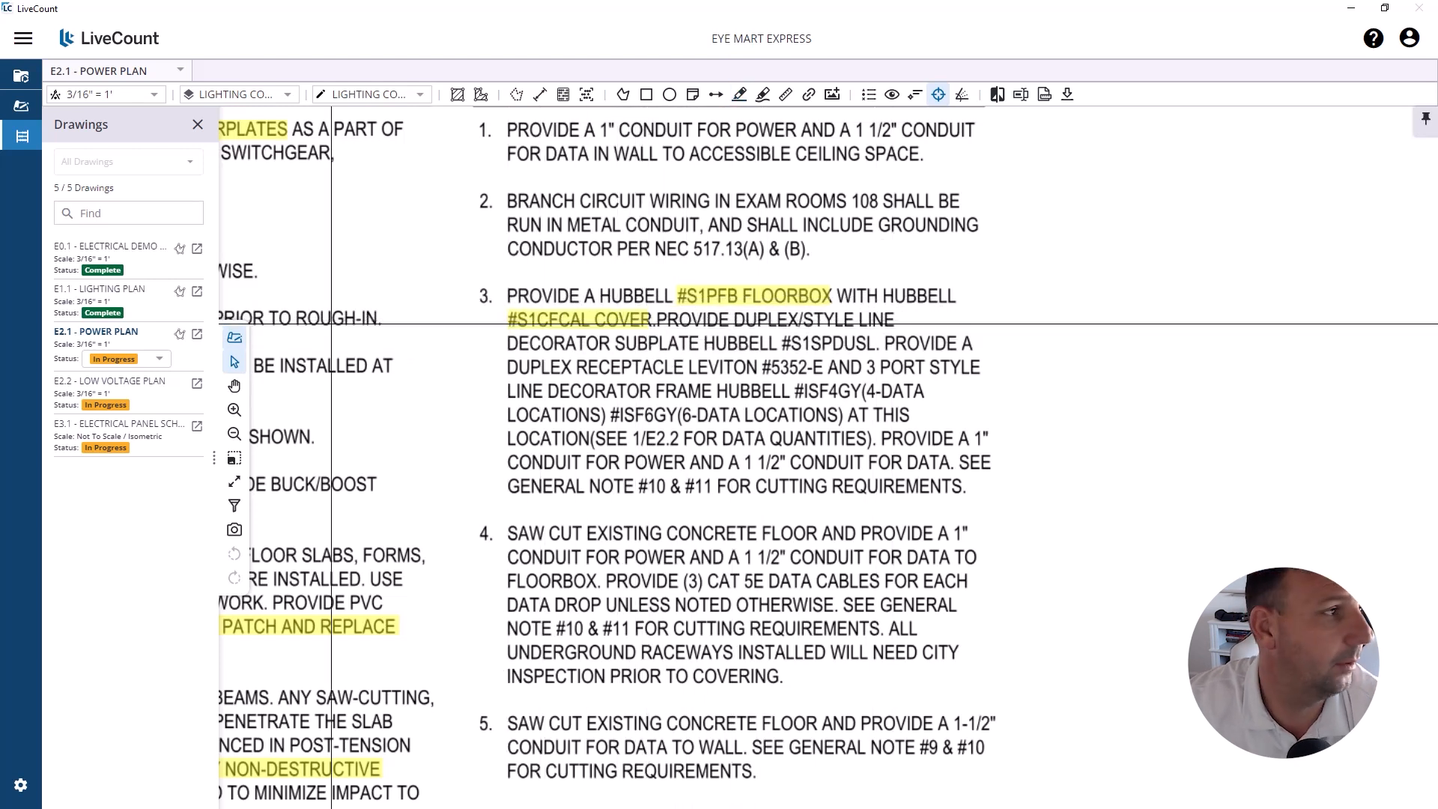
Step: Switch to Trade Service Live and check the price columns for the Hubbell S1PFB floor box
key("alt+Tab")
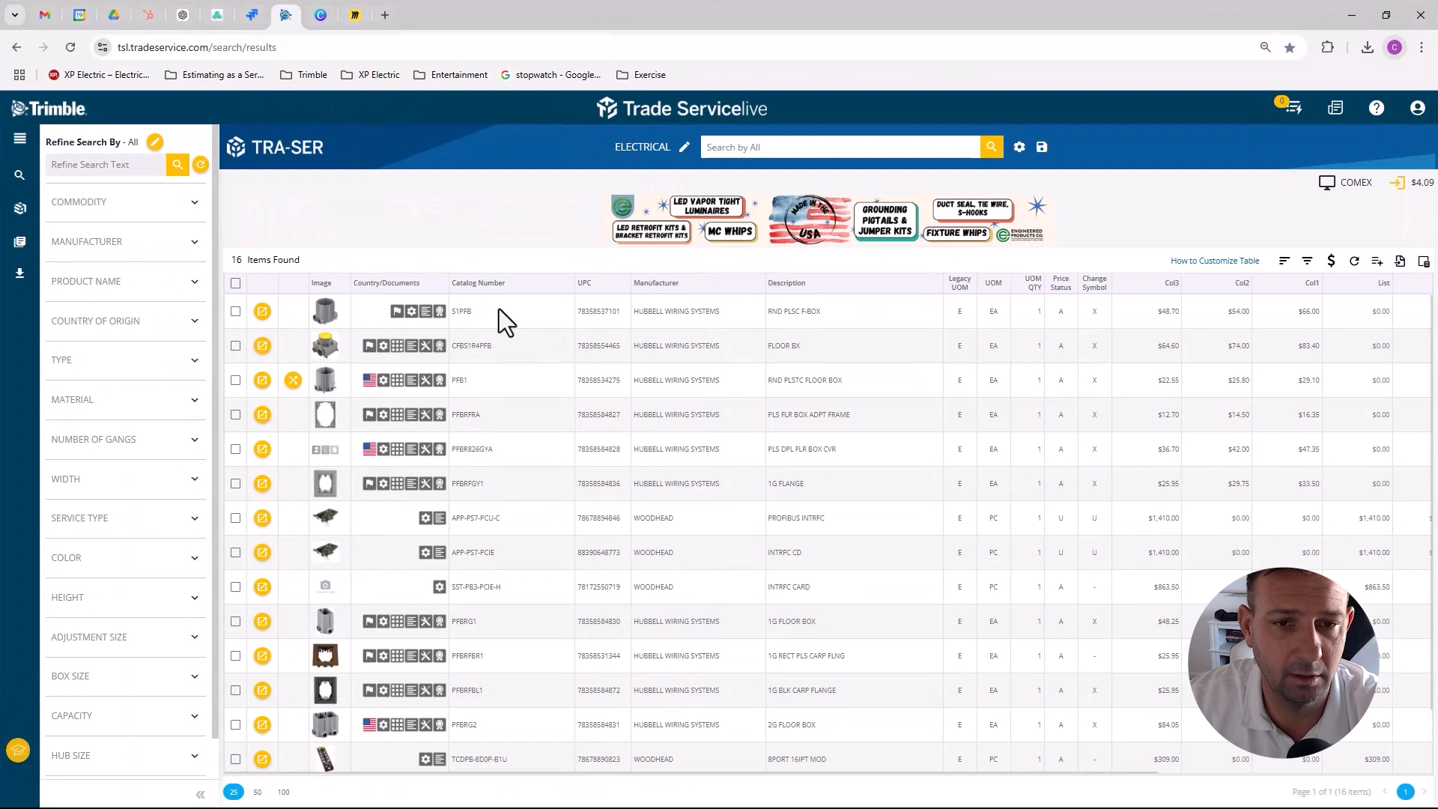
left_click_drag(441, 773, 536, 776)
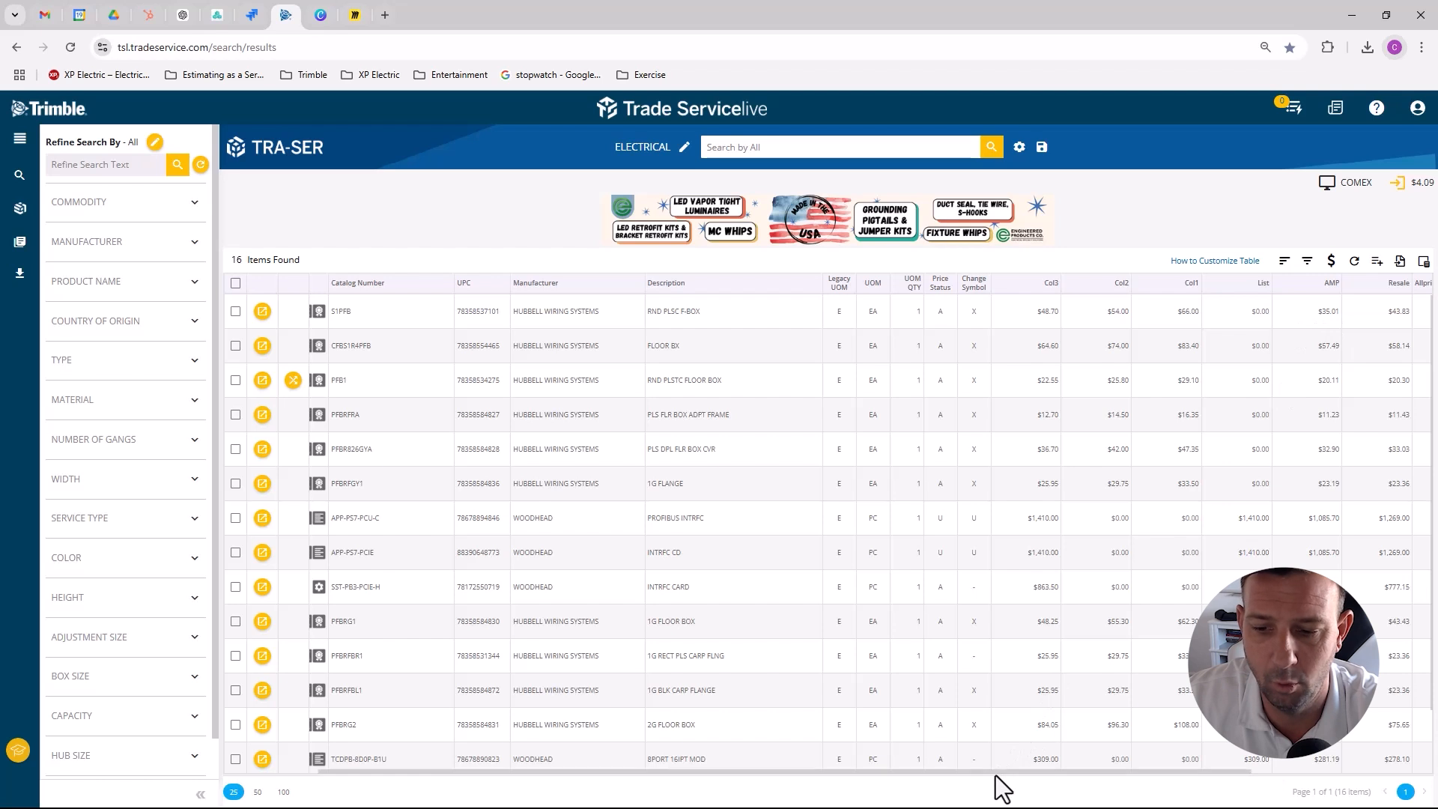
left_click_drag(995, 773, 891, 773)
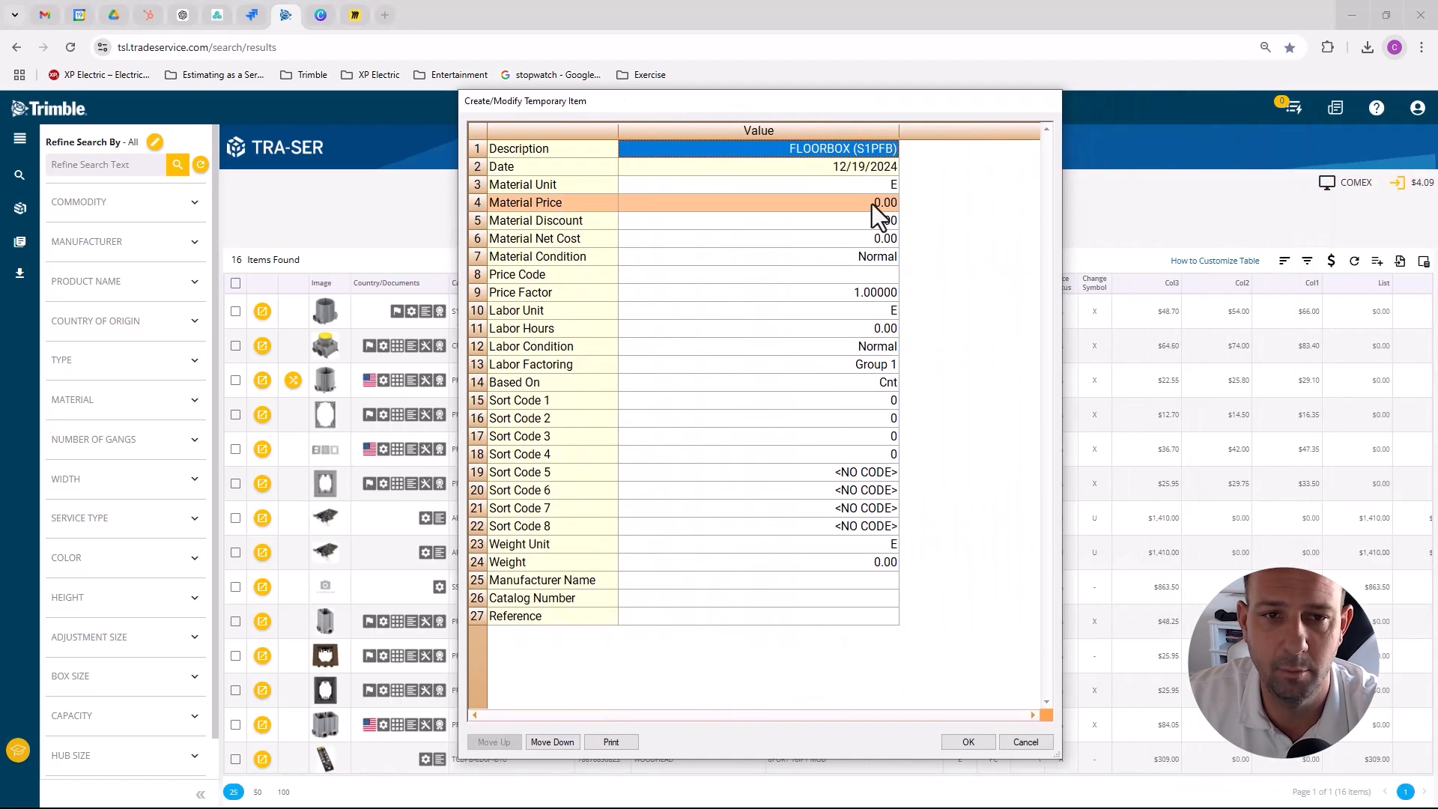
Step: Give the temporary item FLOORBOX (S1PFB) a material price of 35.00 and 2.00 labor hours, and save it
left_click(872, 204)
type("35")
key("Return")
key("Return")
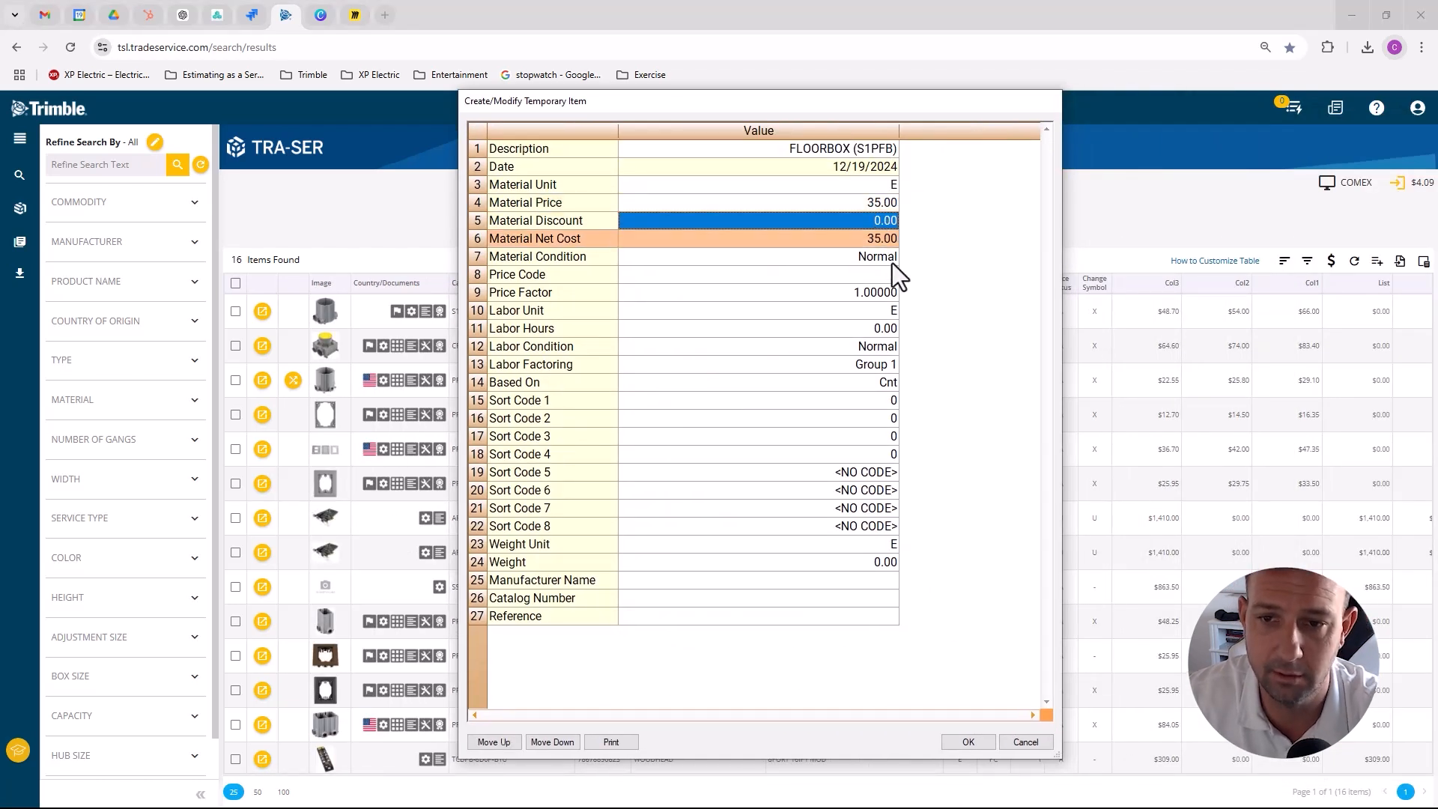
left_click(872, 334)
type("2")
key("Return")
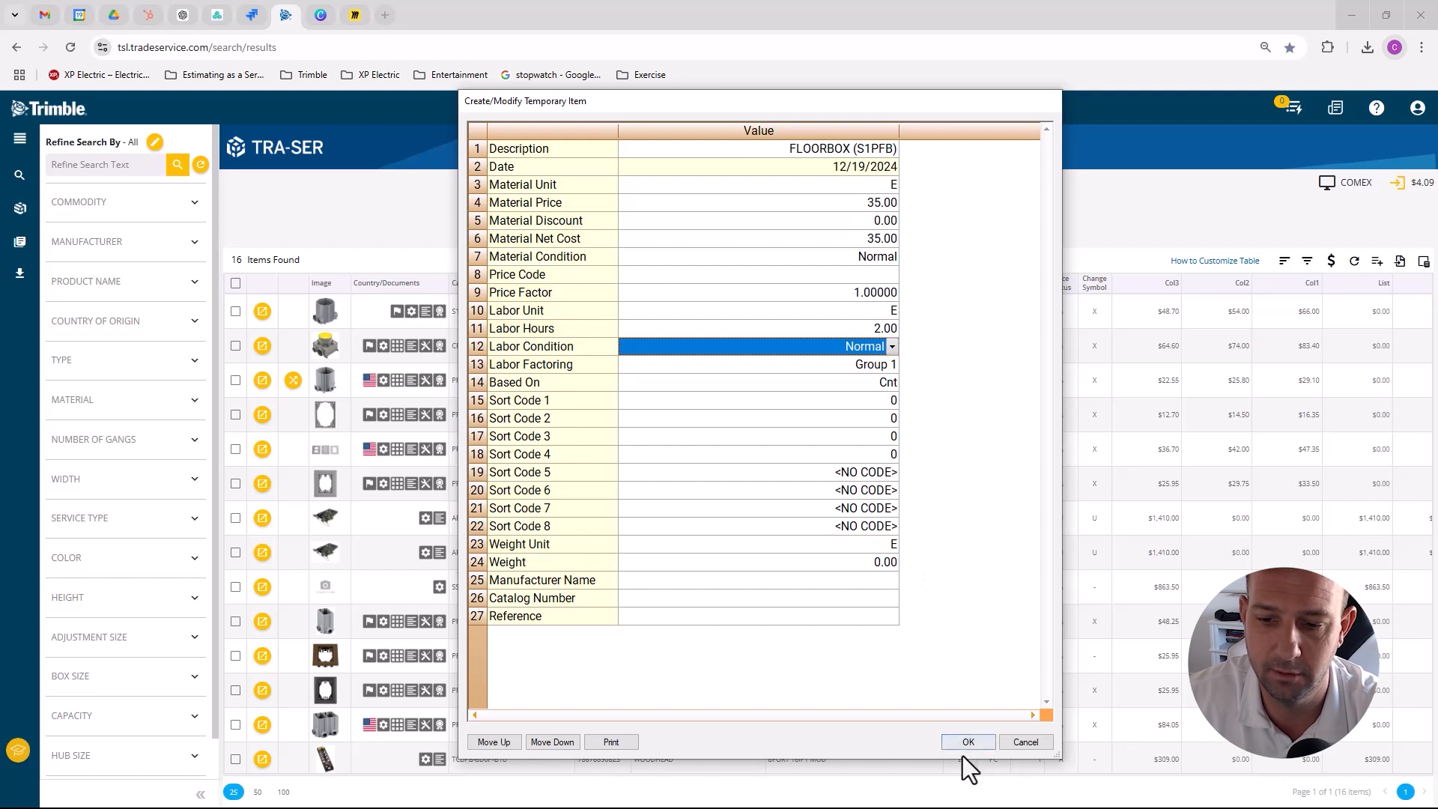
left_click(967, 743)
Step: Begin the description of another temporary item with "COVER" and uncover the power plan to read the cover's catalog number
left_click(708, 150)
type("COVER")
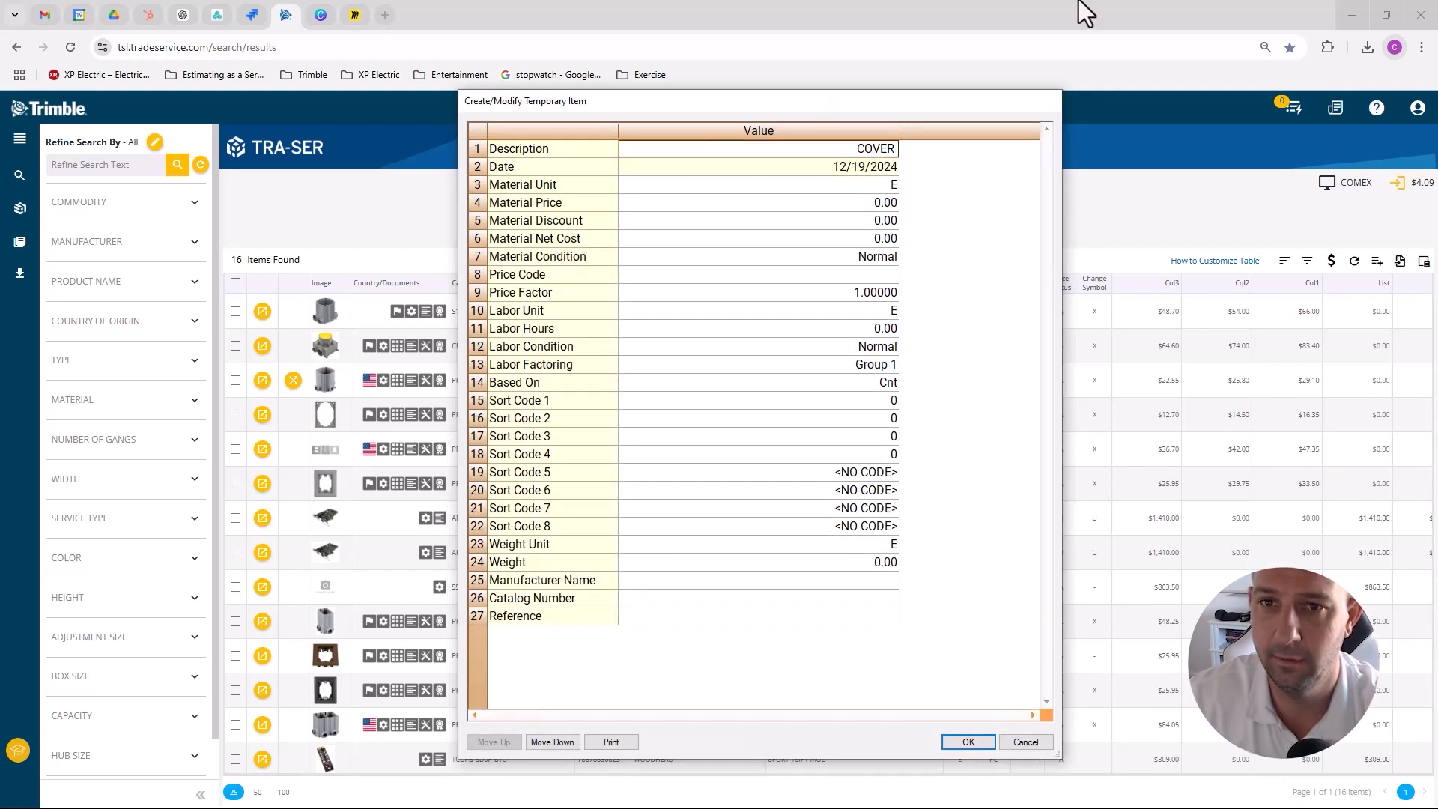
left_click_drag(869, 106, 1390, 105)
left_click_drag(1390, 105, 1437, 105)
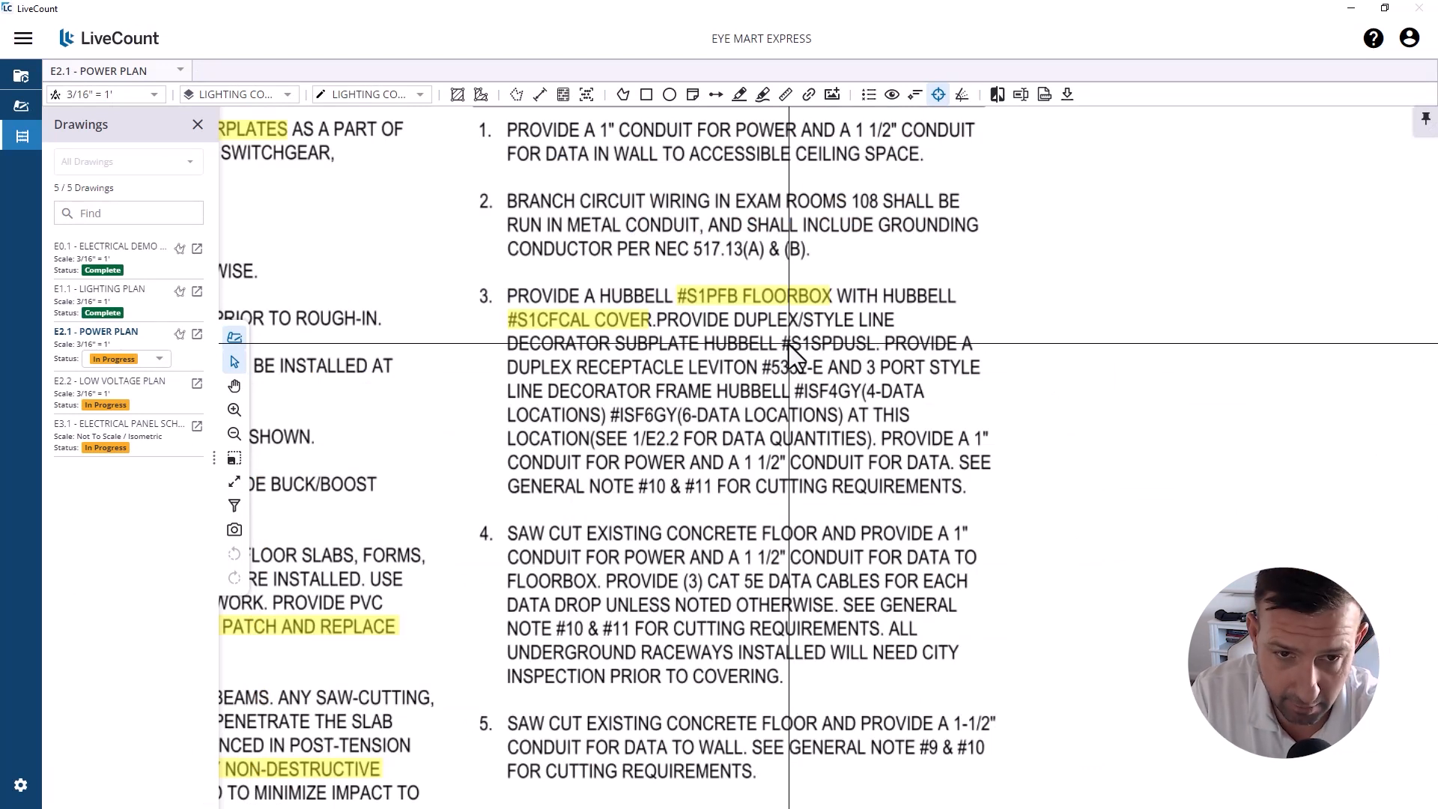
Step: Highlight LEVITON #5352-E, HUBBELL #ISF4GY and #ISF6GY in keyed note 3 of the power plan
left_click(740, 96)
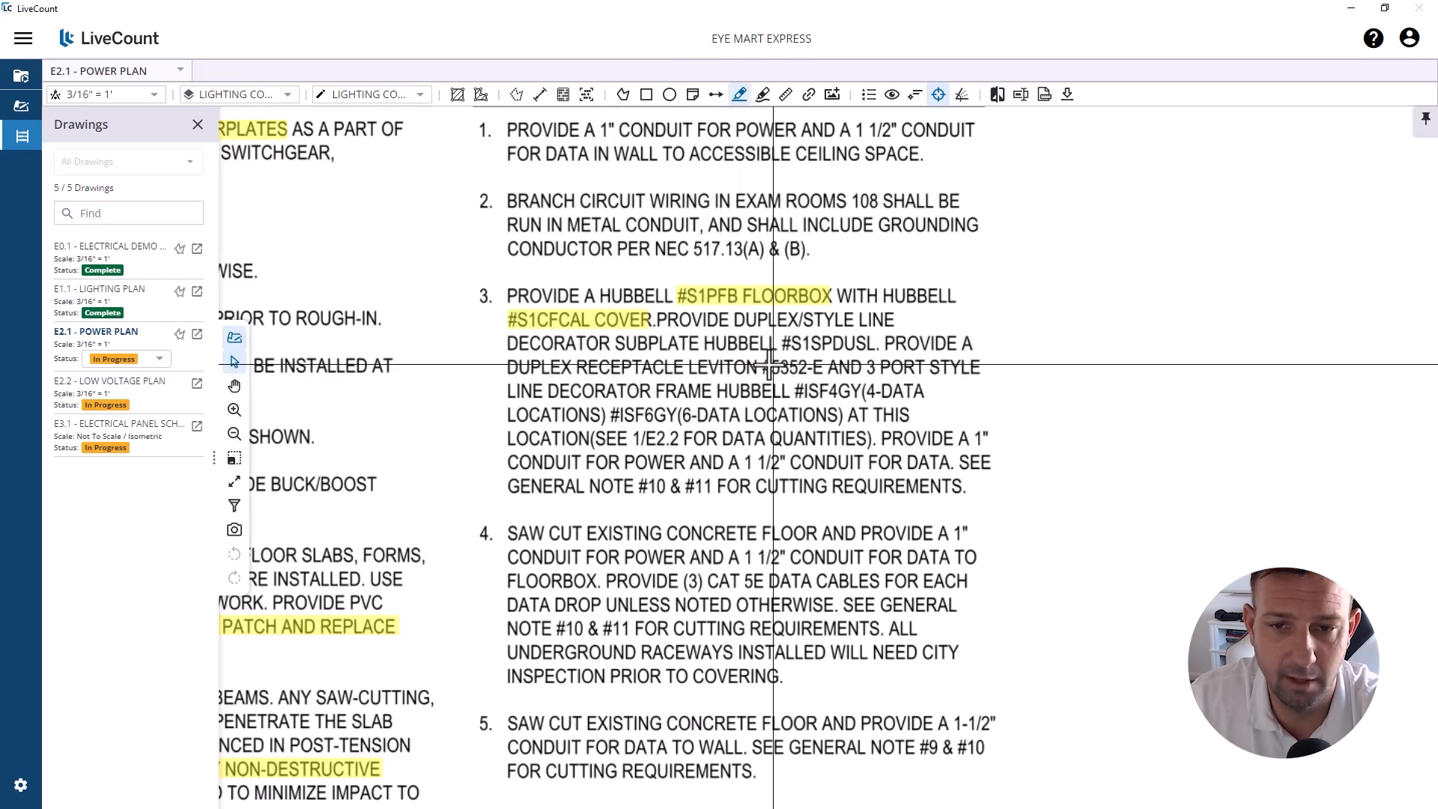
left_click_drag(688, 367, 824, 367)
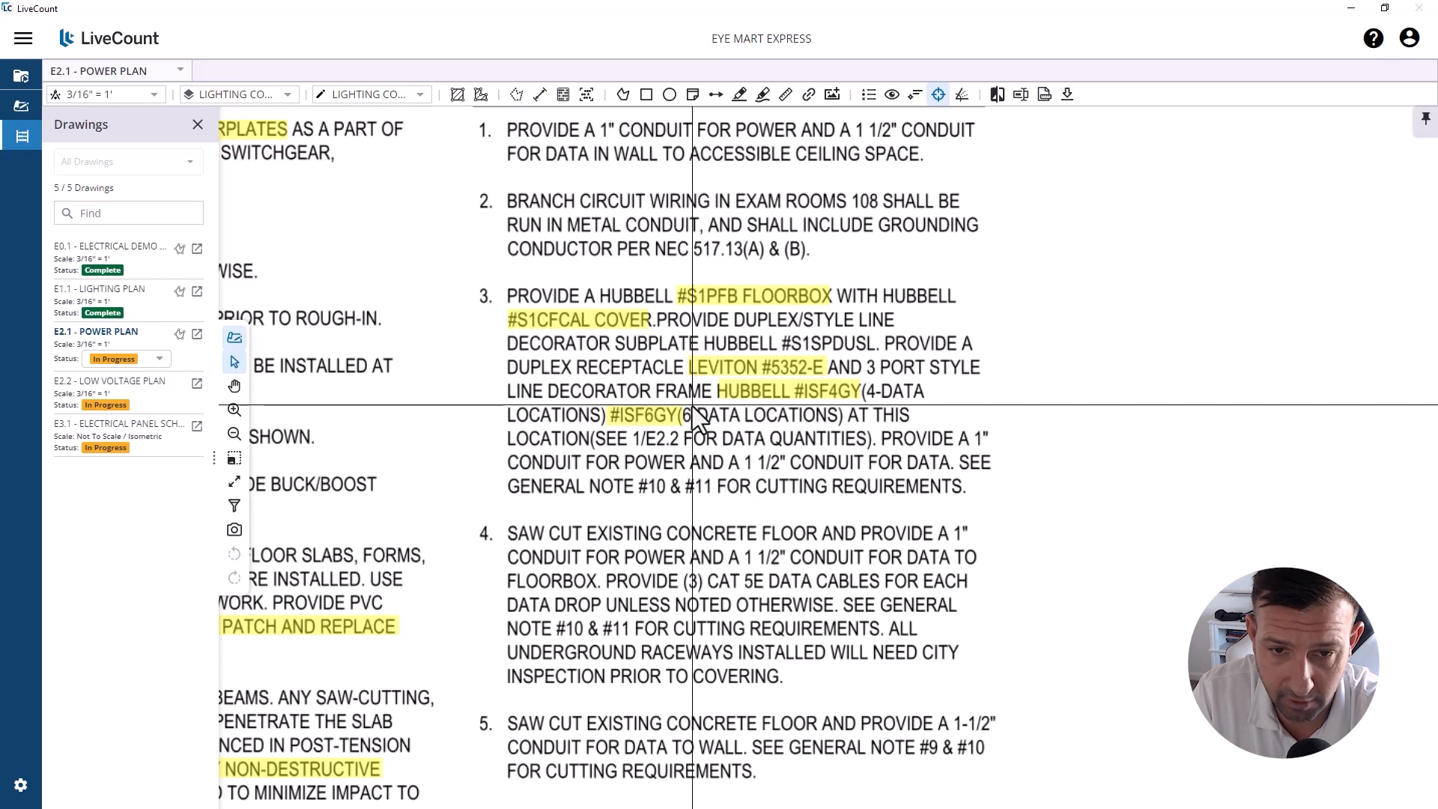
Step: Switch to Trade Service Live and search the catalog for the S1CFCAL floorbox cover to see its pricing
left_click(1352, 8)
left_click(778, 148)
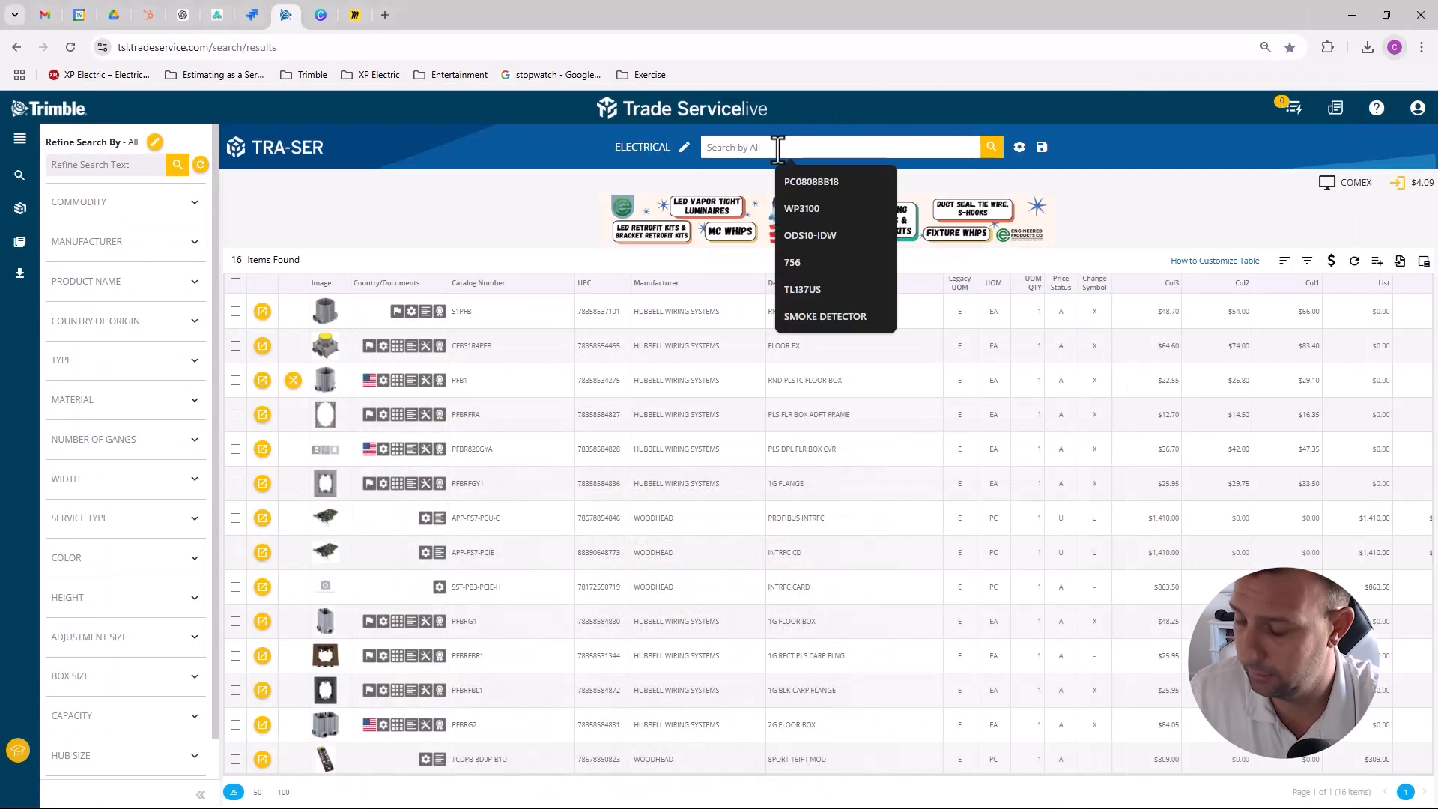
type("S1CFCAL")
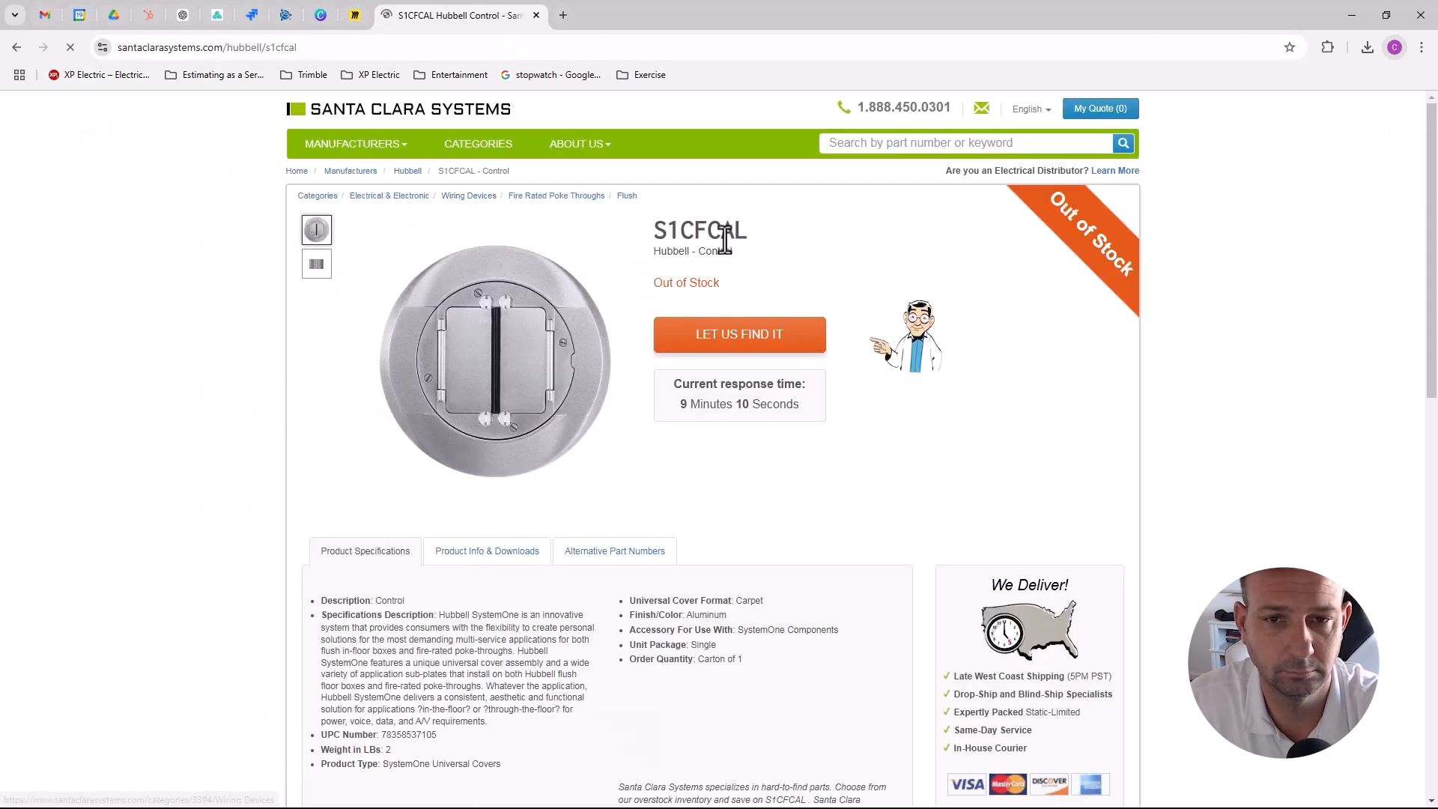
left_click_drag(747, 234, 650, 233)
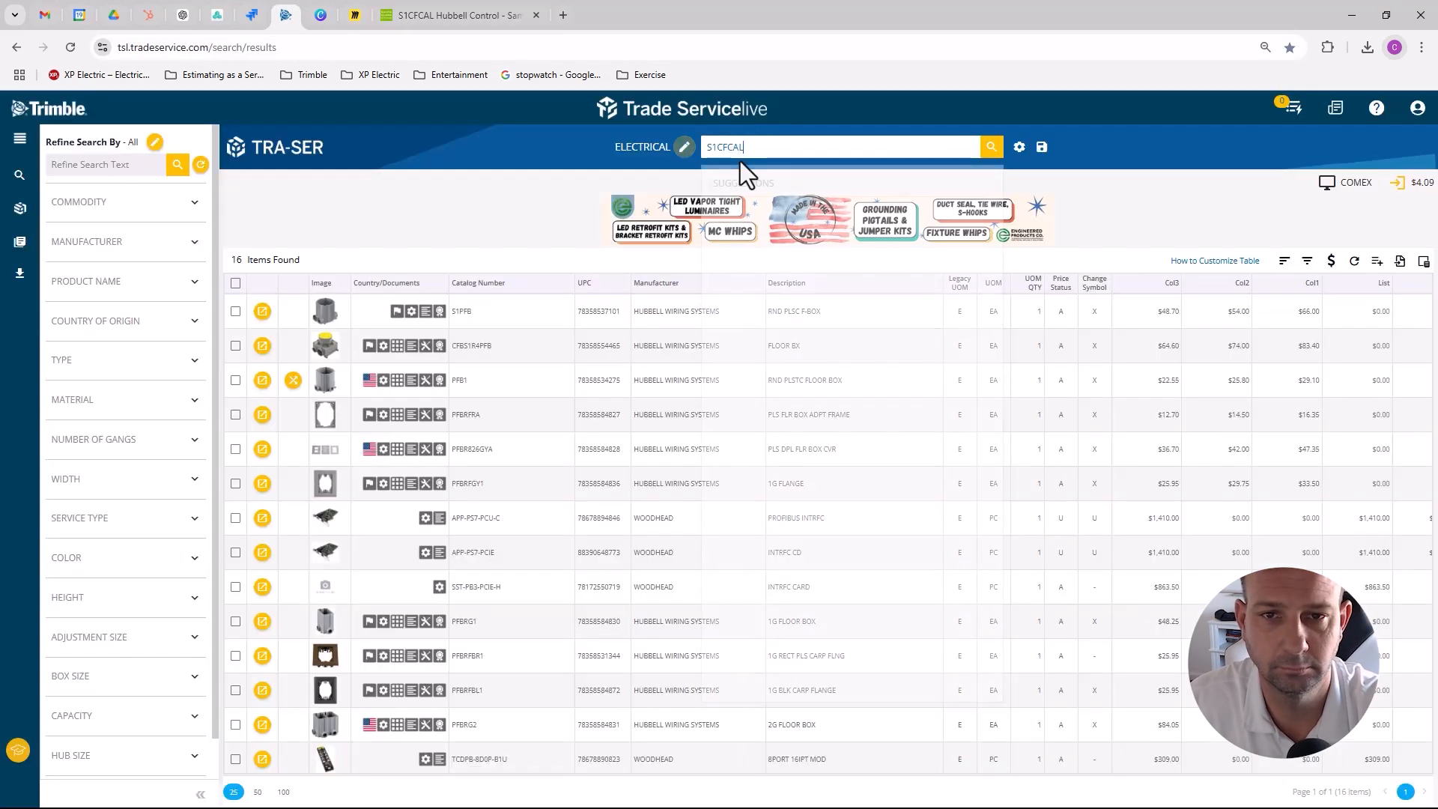
key("Return")
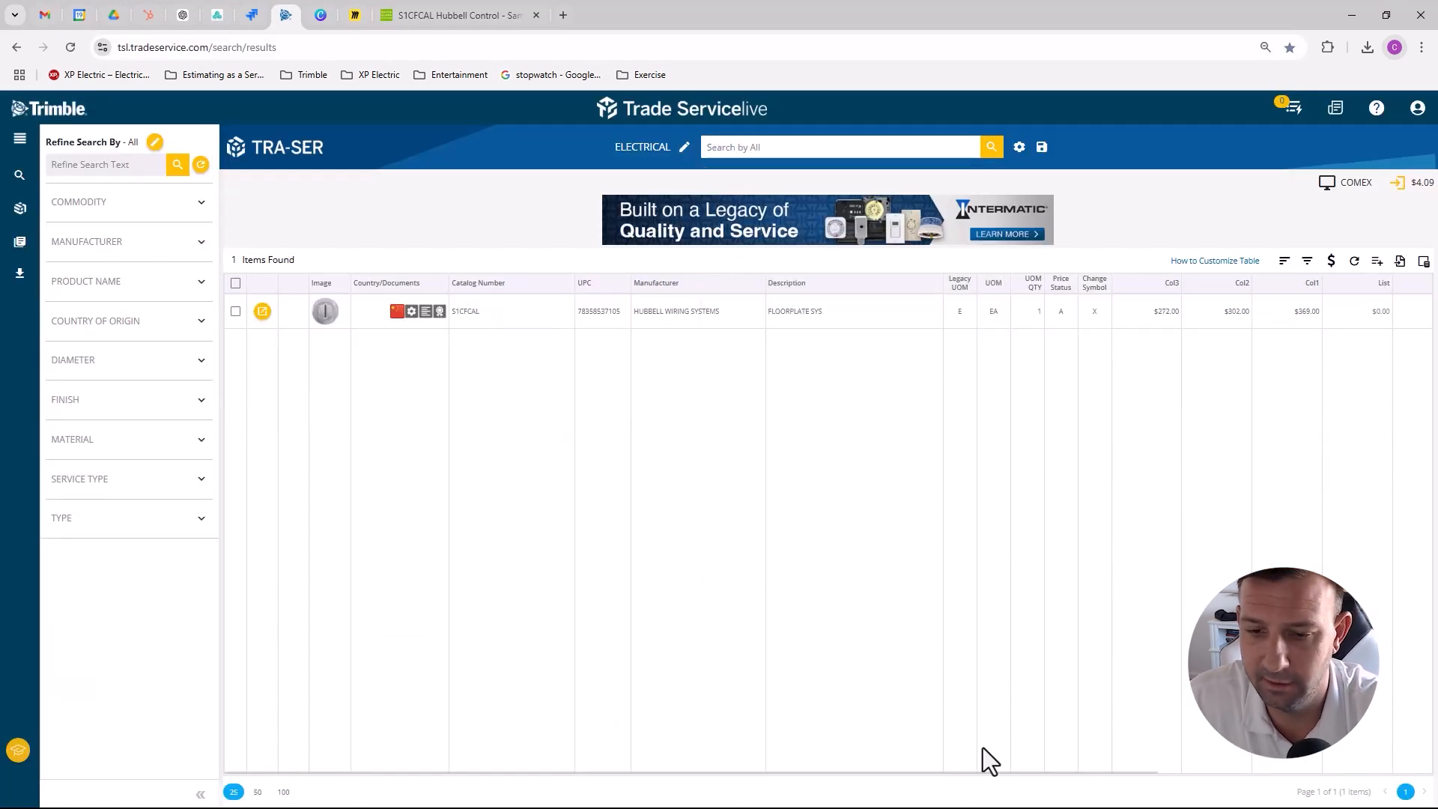
left_click_drag(860, 775, 788, 767)
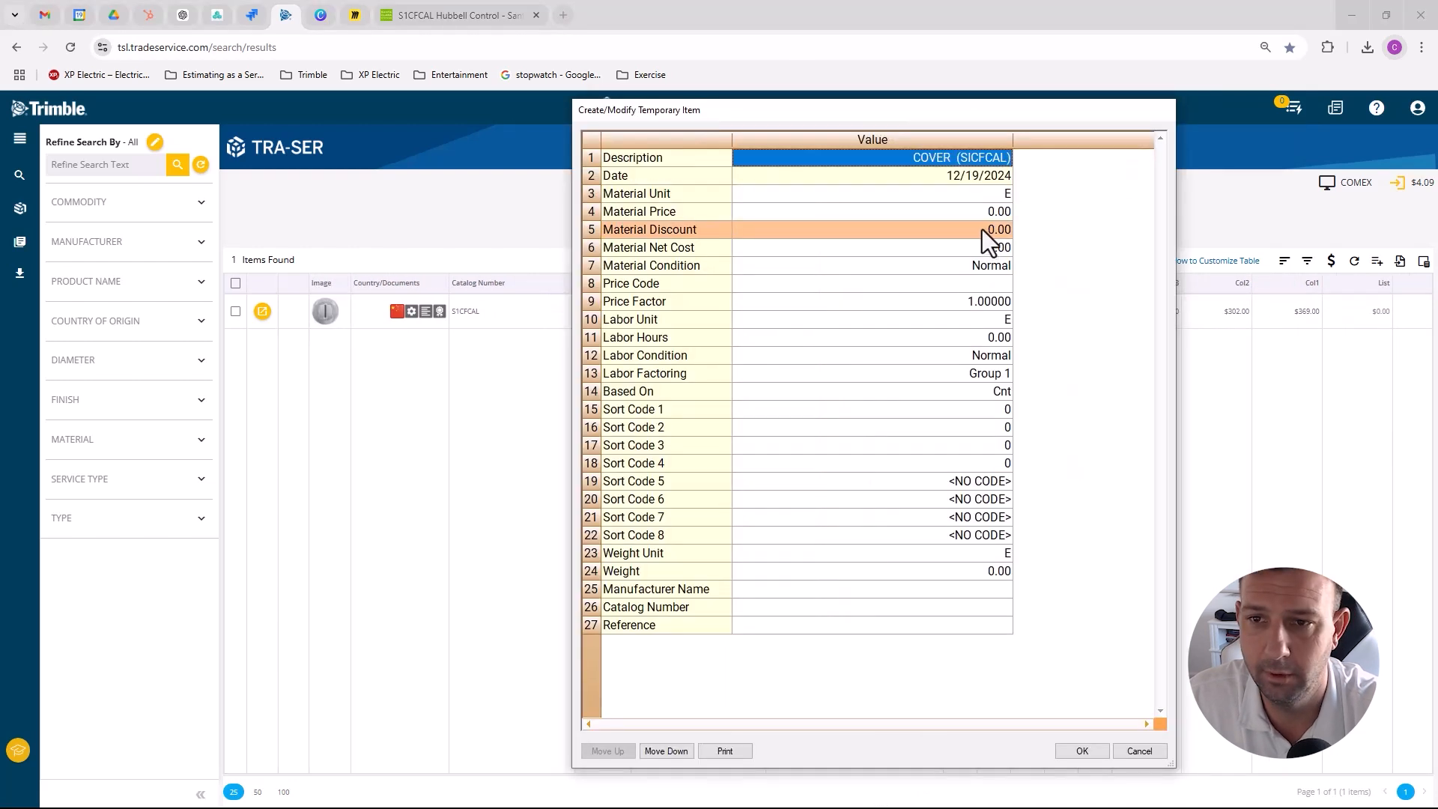
Step: Give the S1CFCAL cover's temporary item a material price of 191.82 and 0.5 labor hours, and save it
left_click(980, 216)
type("191.82")
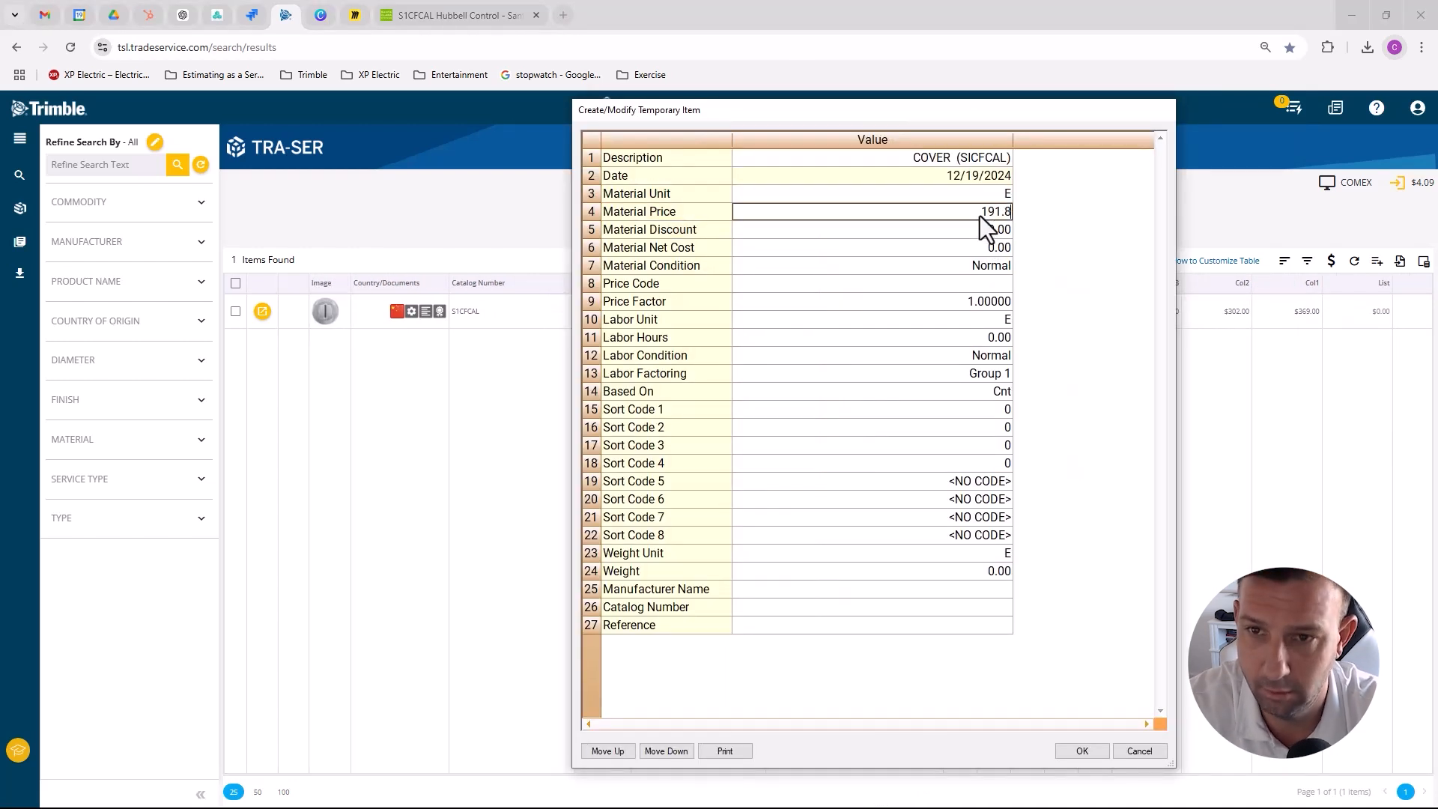
key("Return")
left_click(980, 338)
type(".5")
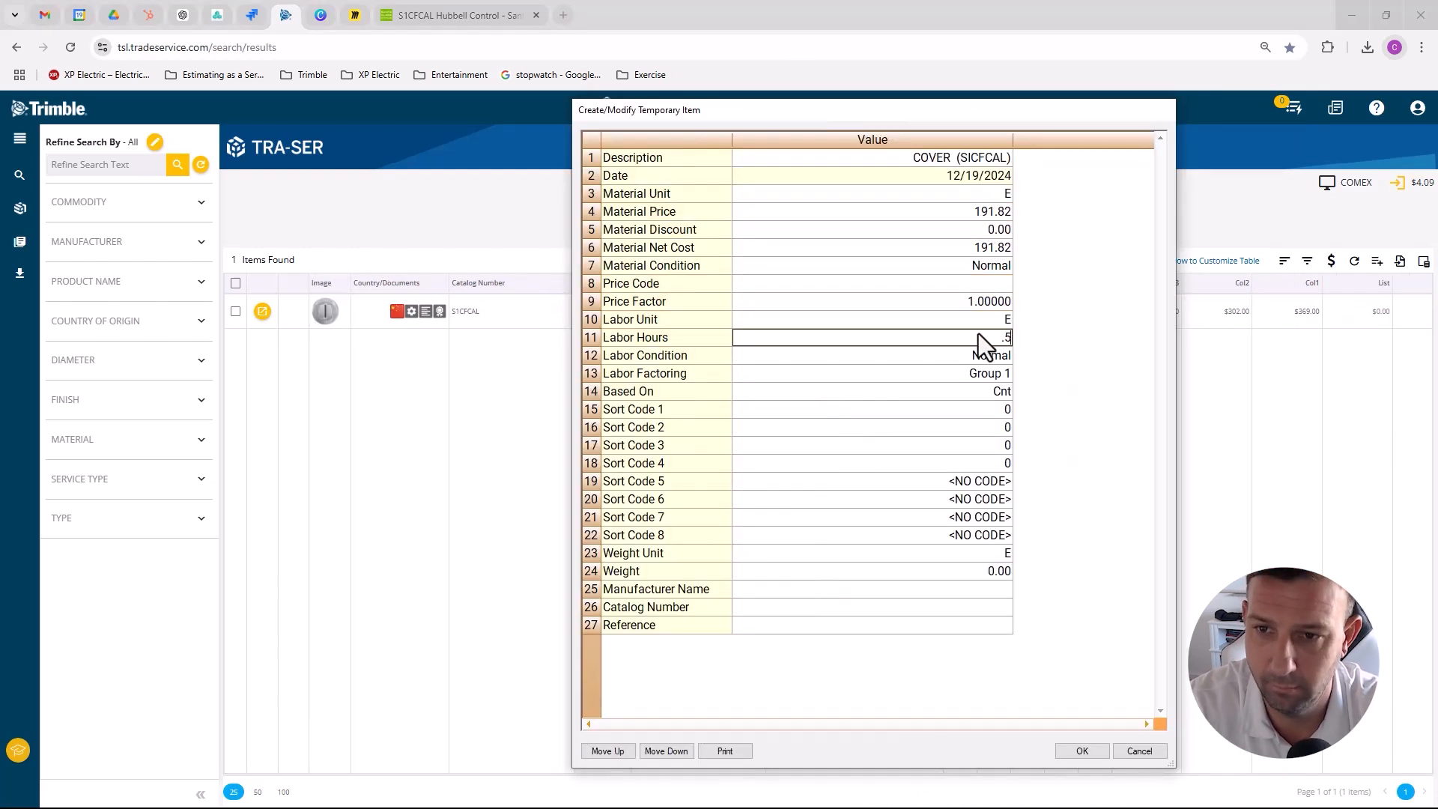
key("Return")
left_click(1083, 751)
Step: Search the Trade Service Live catalog for receptacle 5352-E and bring its pricing columns into view
left_click(759, 147)
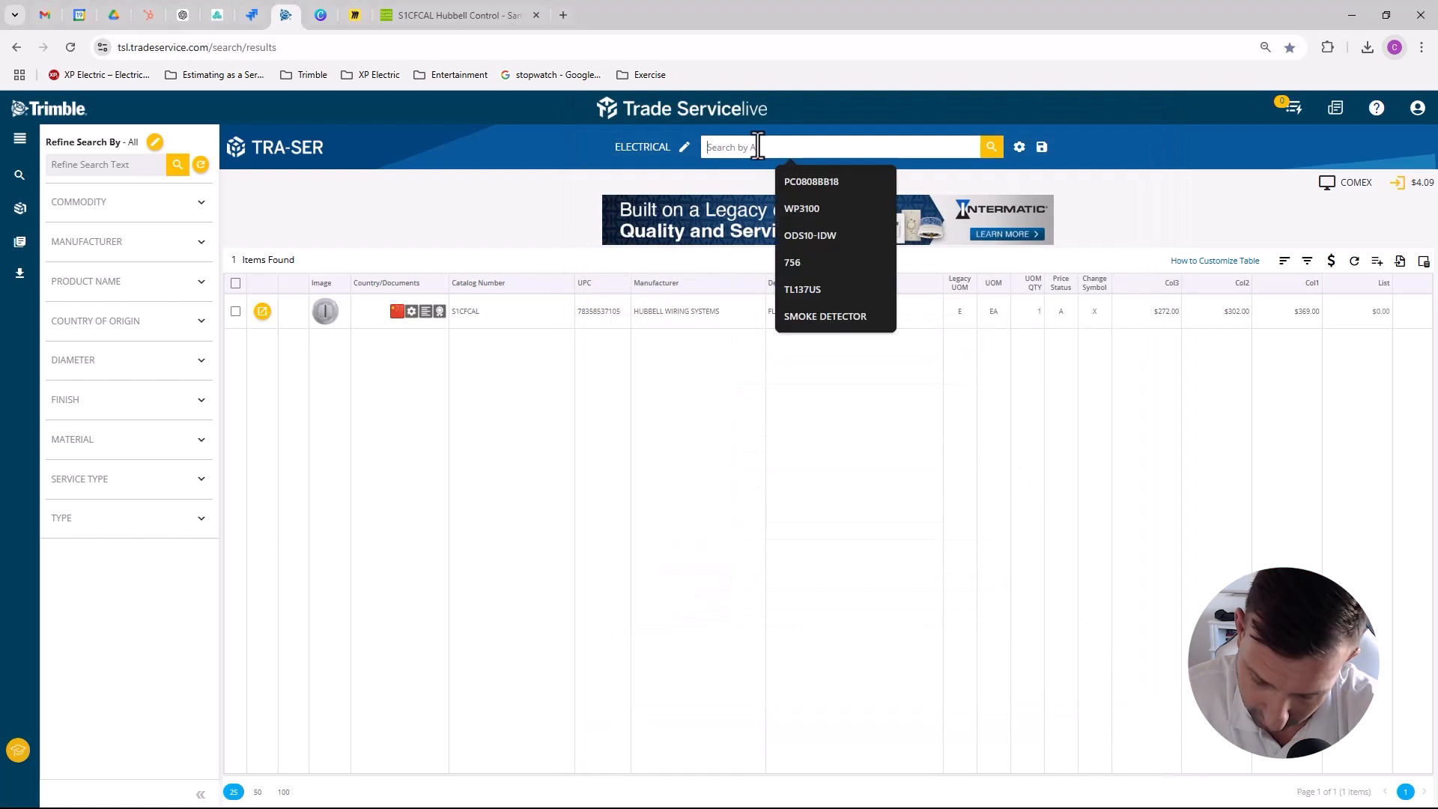
type("5352-E")
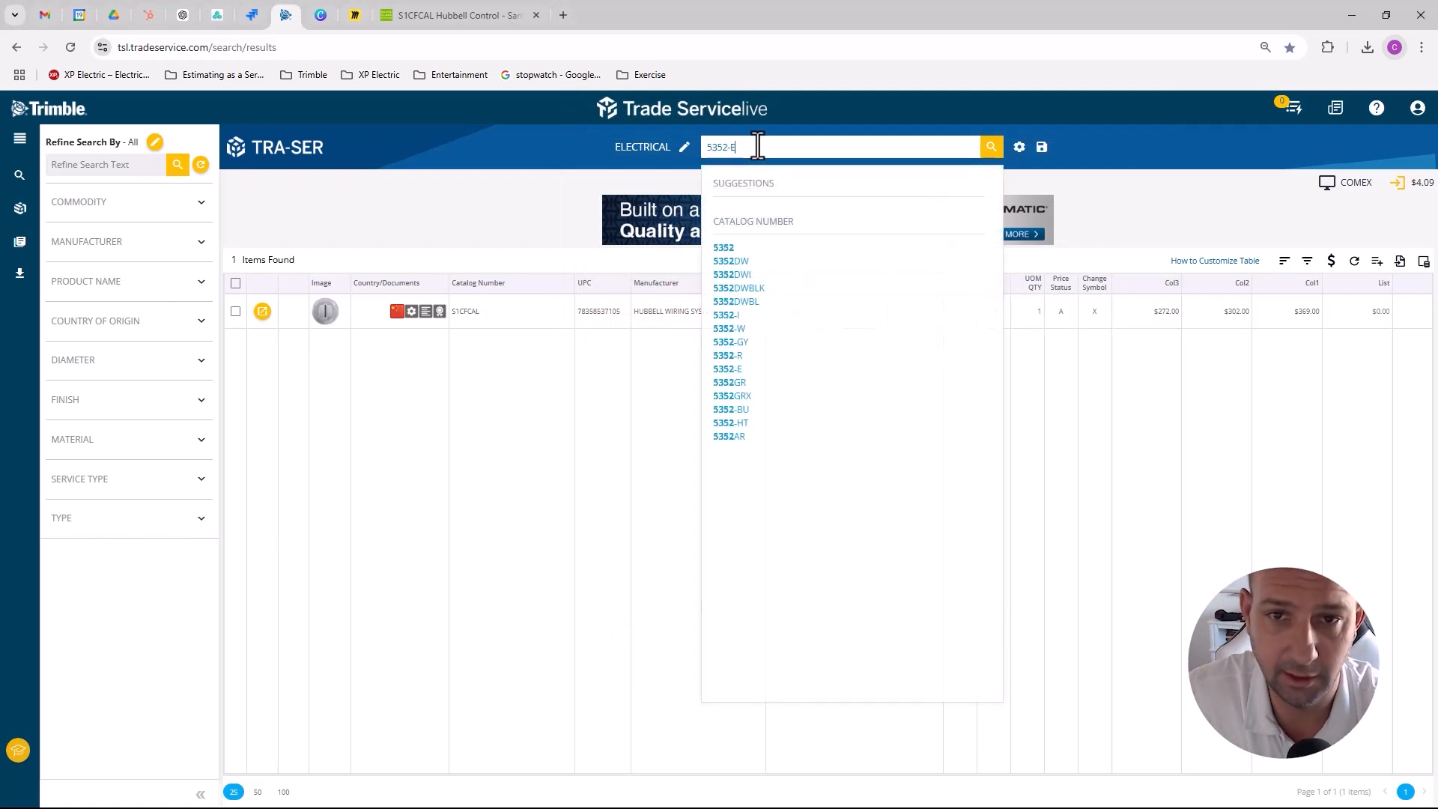
left_click(729, 248)
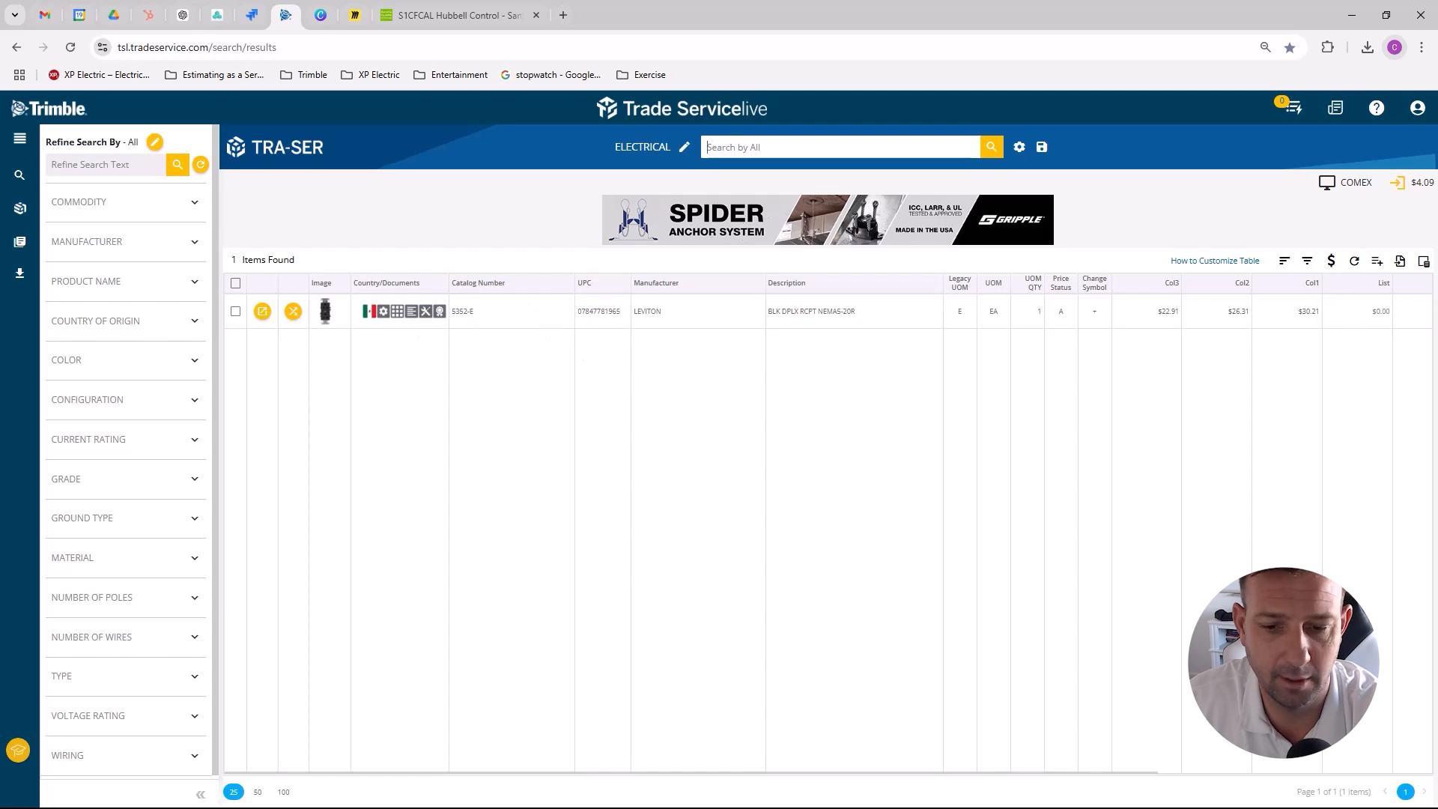
left_click_drag(843, 773, 1184, 774)
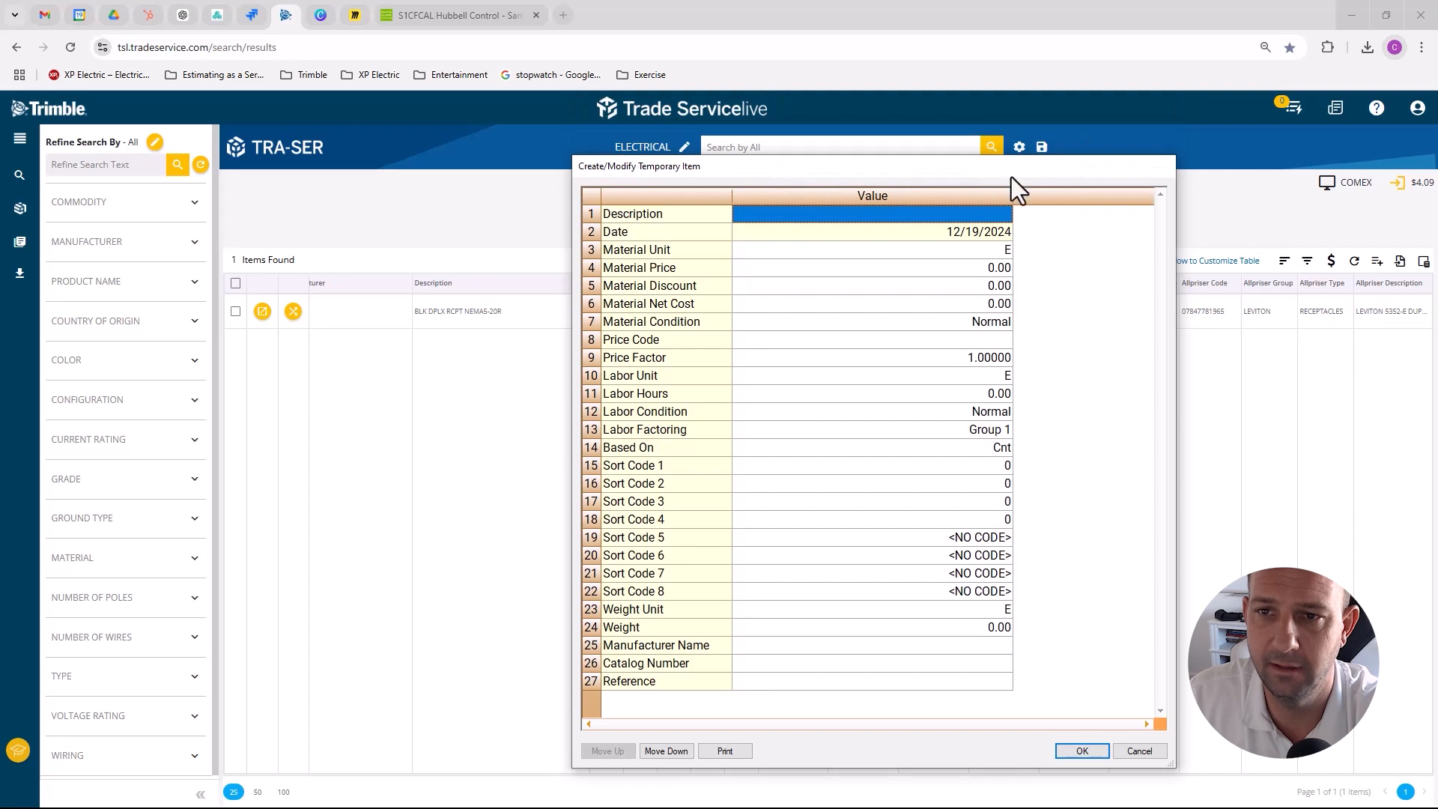
Step: Create the temporary item RECEP (5352-E) with a material price of 5.33 and 0.17 labor hours
left_click_drag(1011, 177, 806, 301)
left_click(755, 221)
type("RECEP (5352")
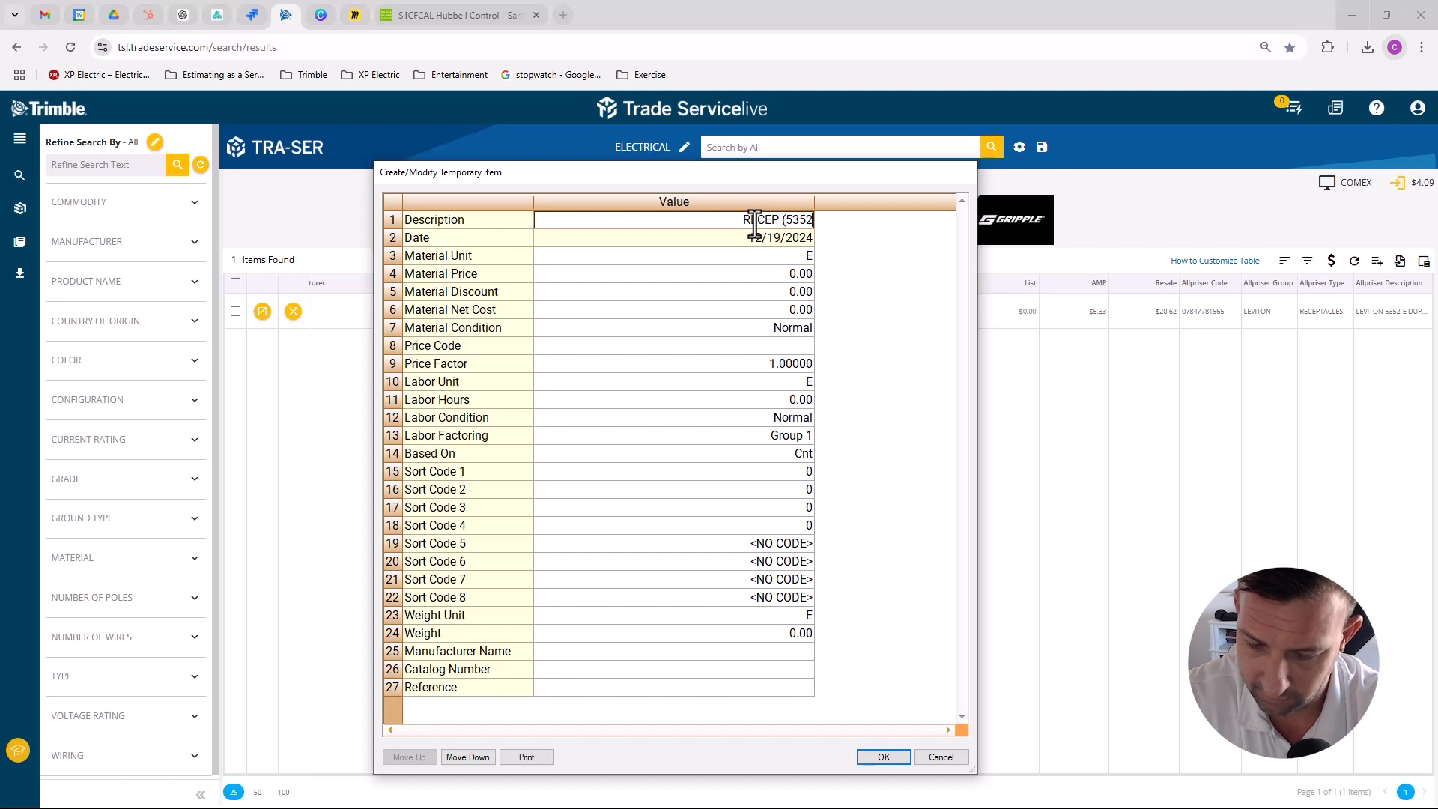
type("-E)")
left_click(781, 273)
type("5.33")
key("Return")
left_click(753, 398)
type(".17")
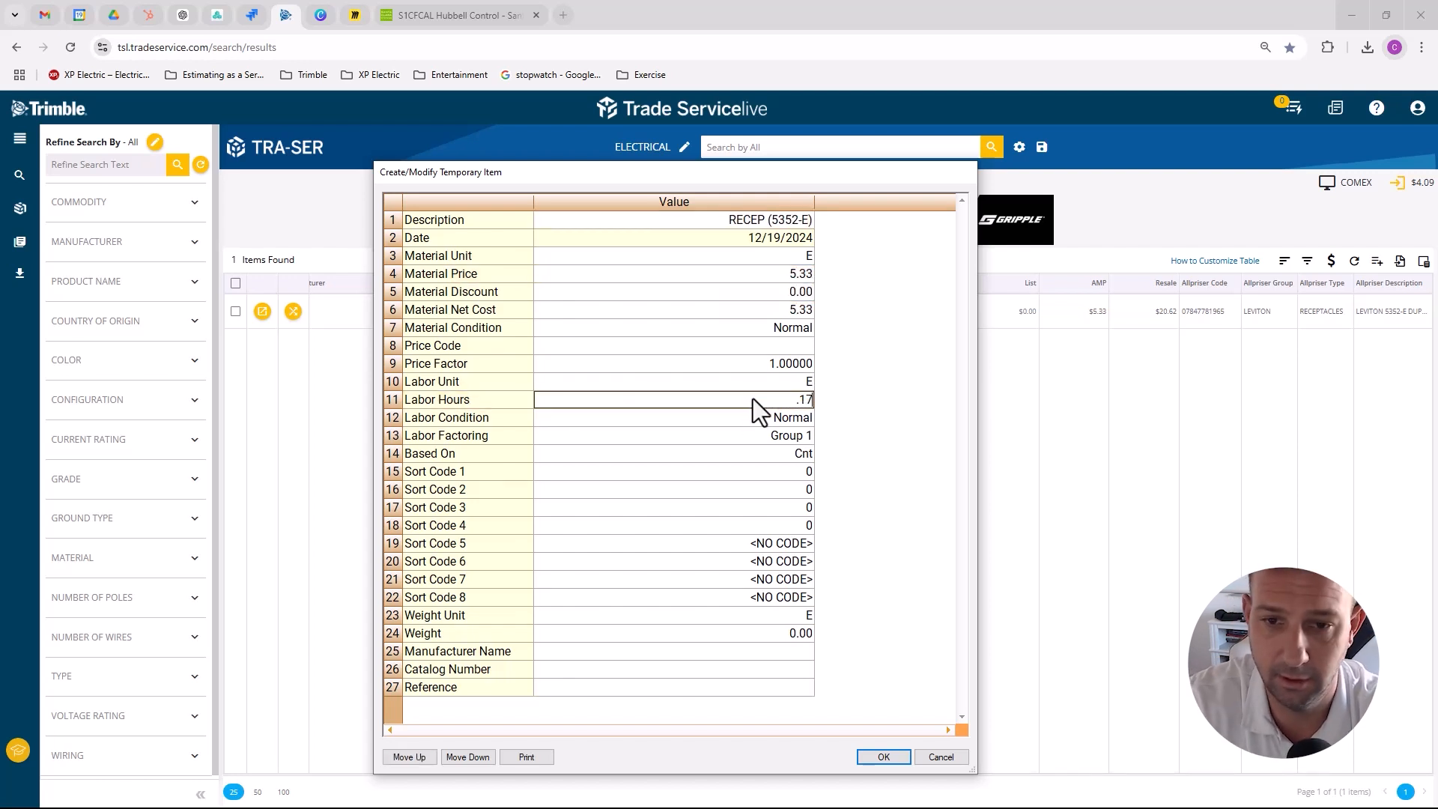
key("Return")
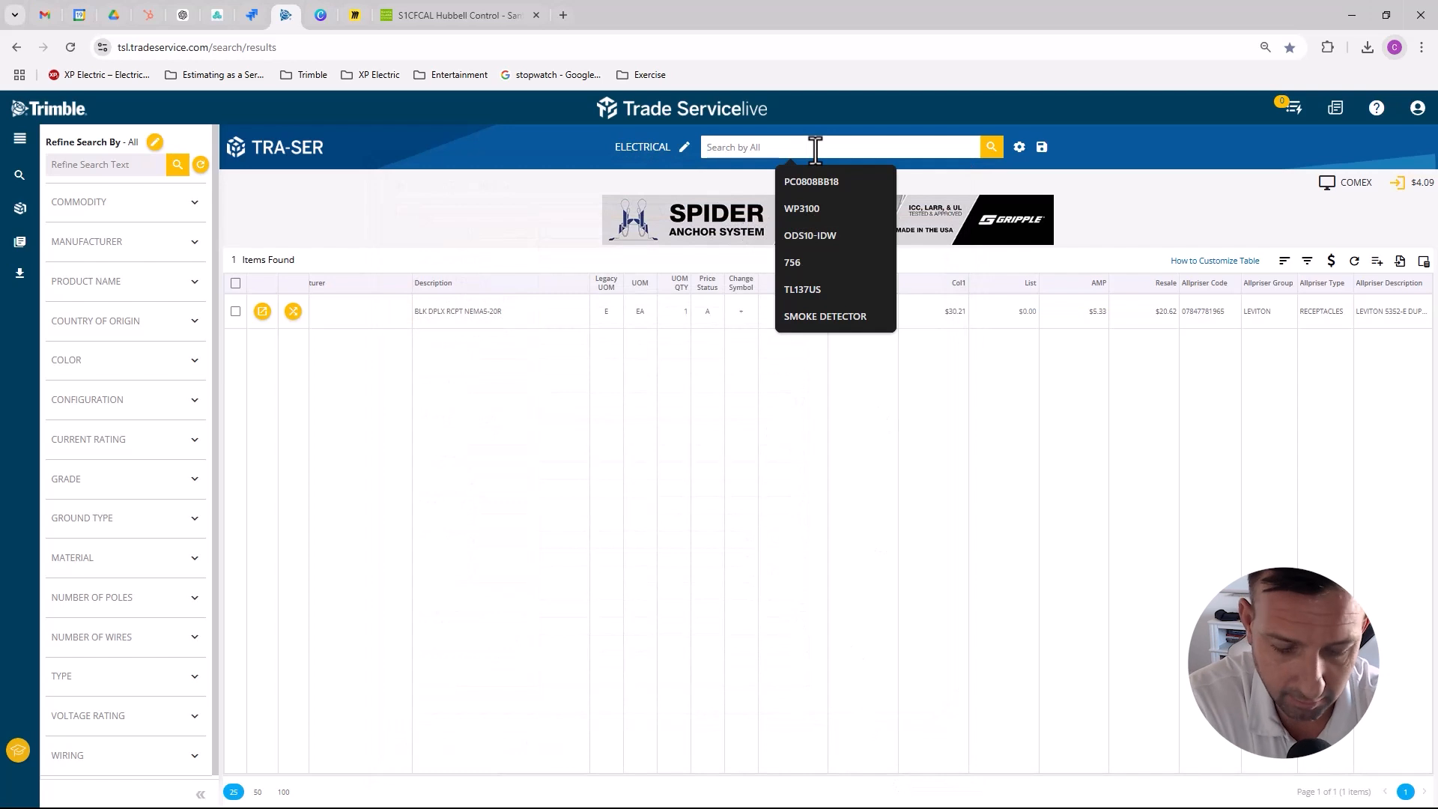
Step: Search the catalog for ISF4GY and create the temporary item 4 PORT FRAME (ISF4GY)
type("1S")
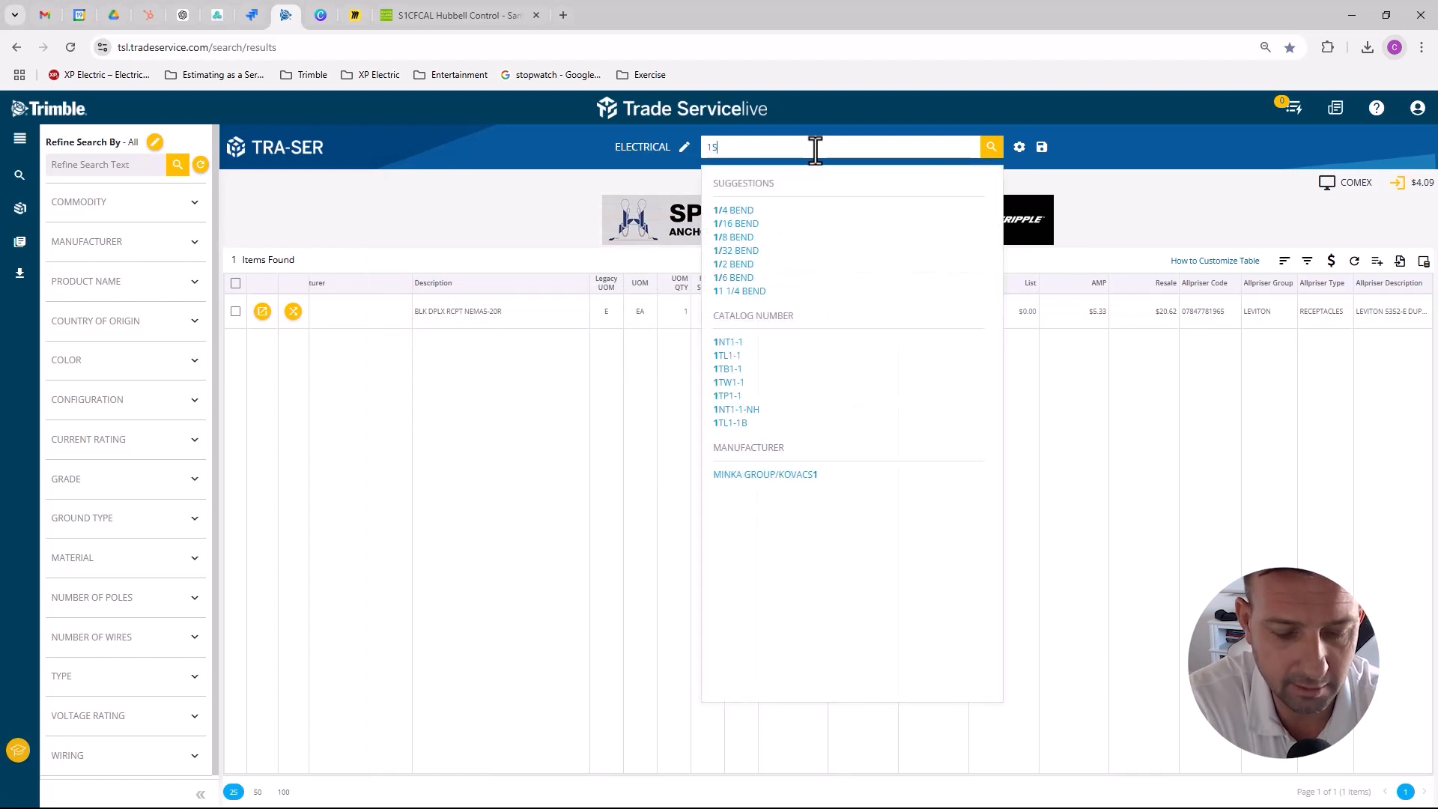
type("F4GY")
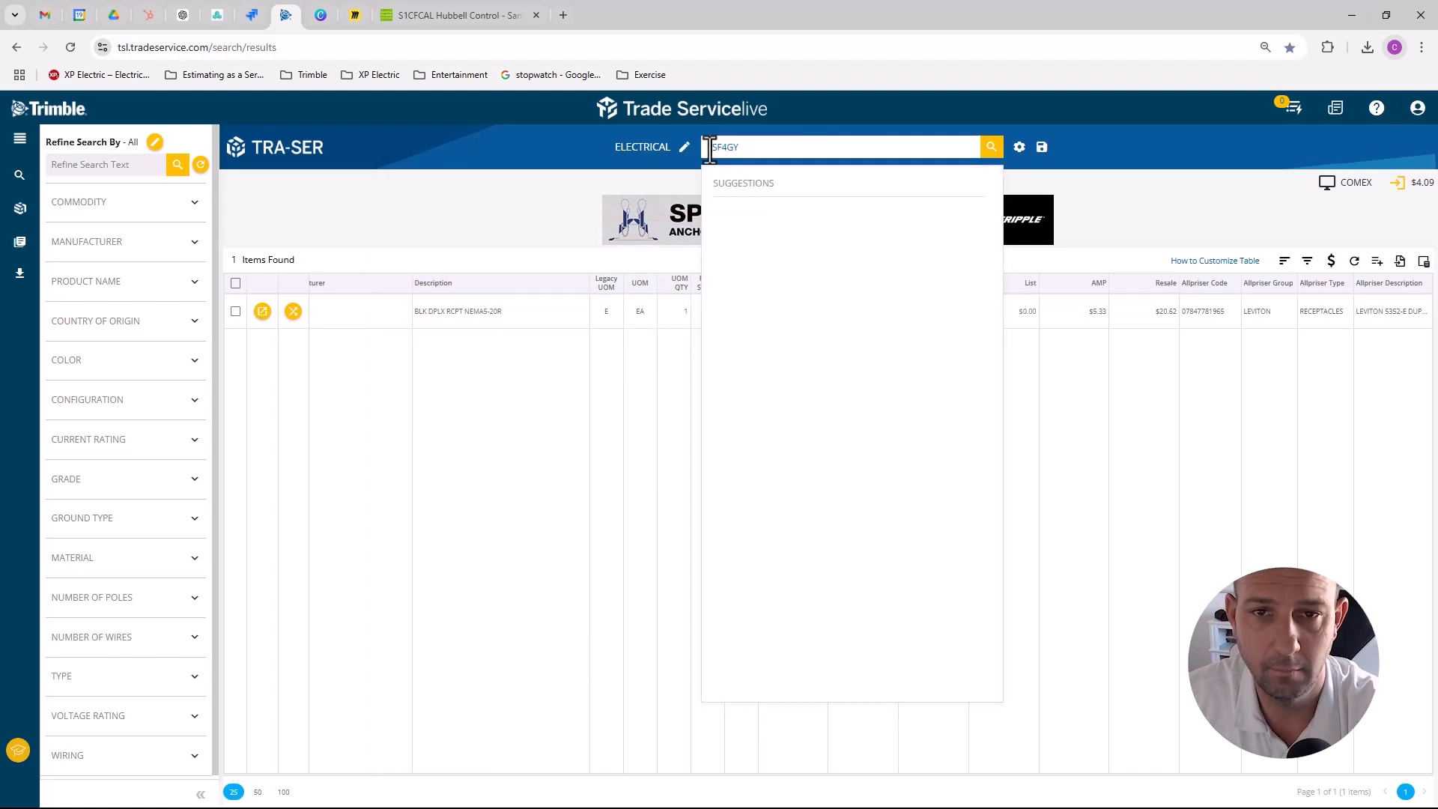
left_click(738, 249)
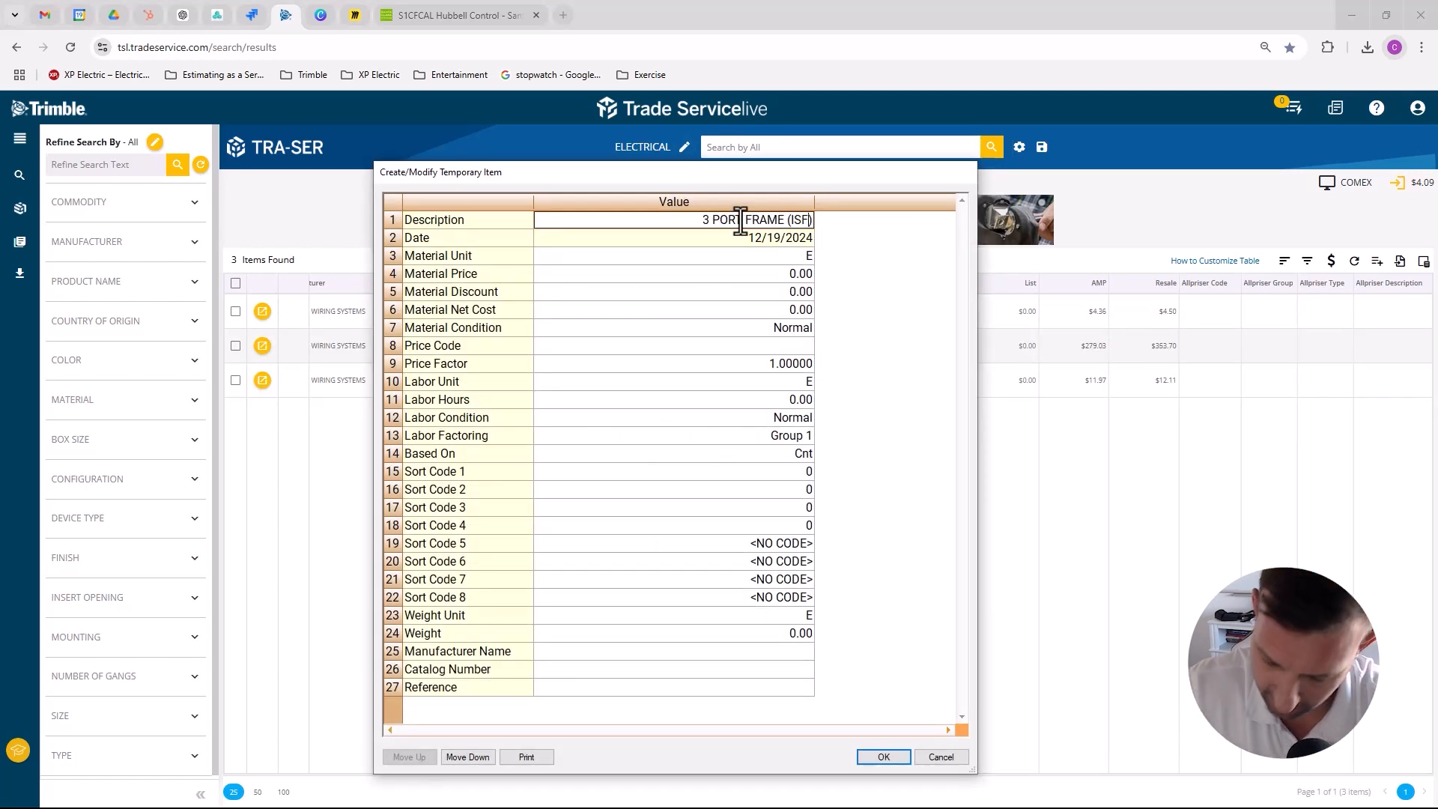
left_click_drag(890, 171, 1436, 176)
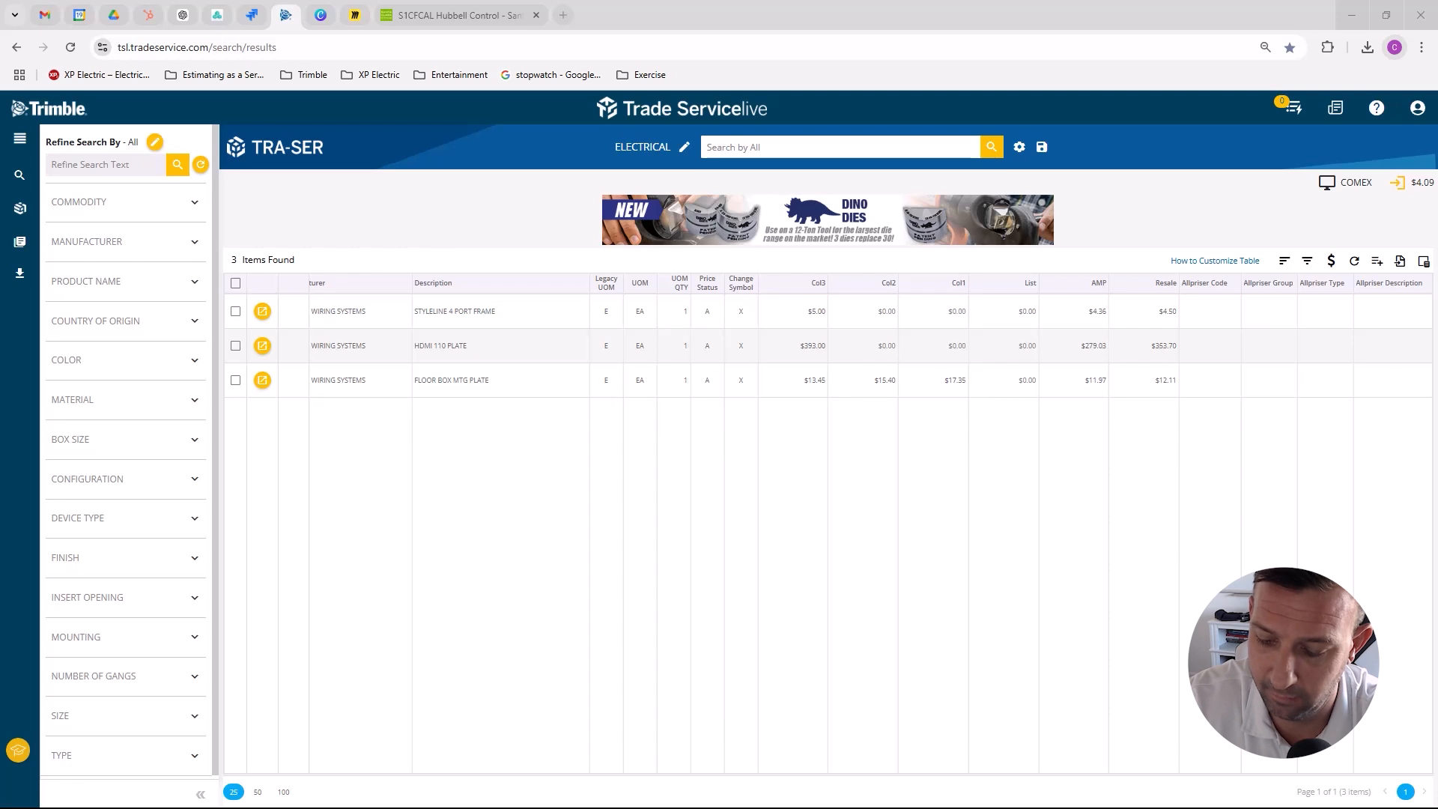
Step: Look up ISF6GY in the catalog and create the temporary item 6 PORT FRAME (ISF6GY)
left_click(787, 152)
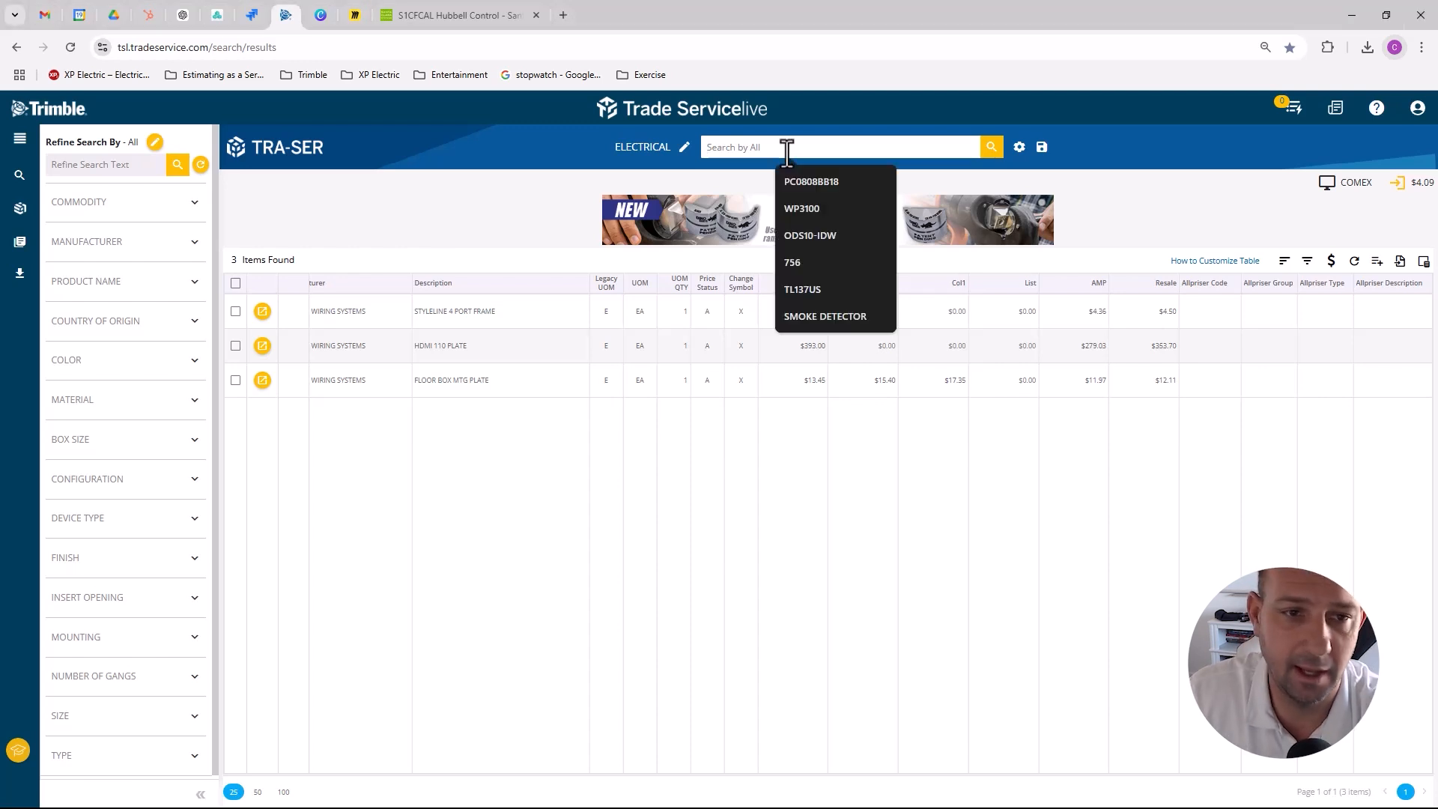
type("ISF6GY")
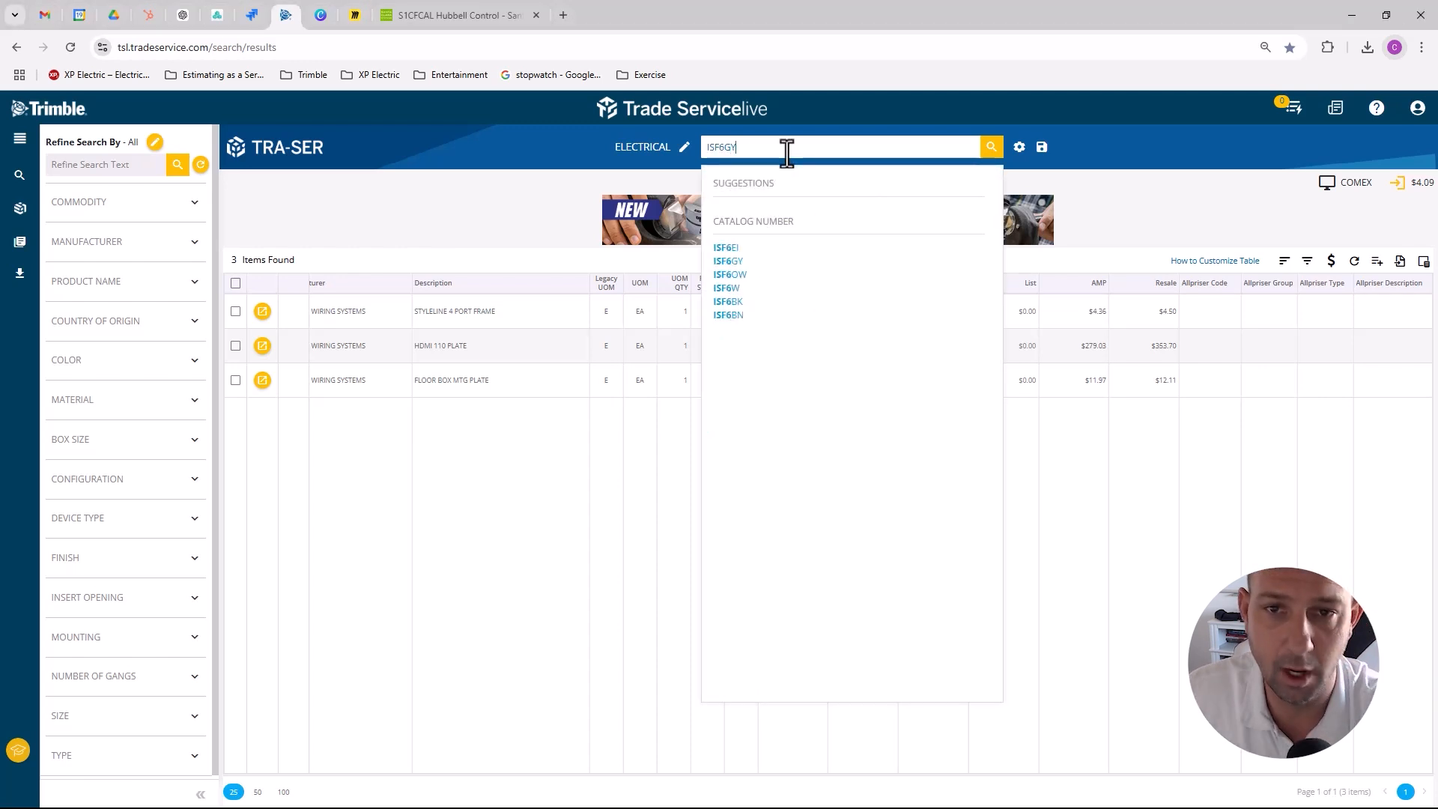
key("Return")
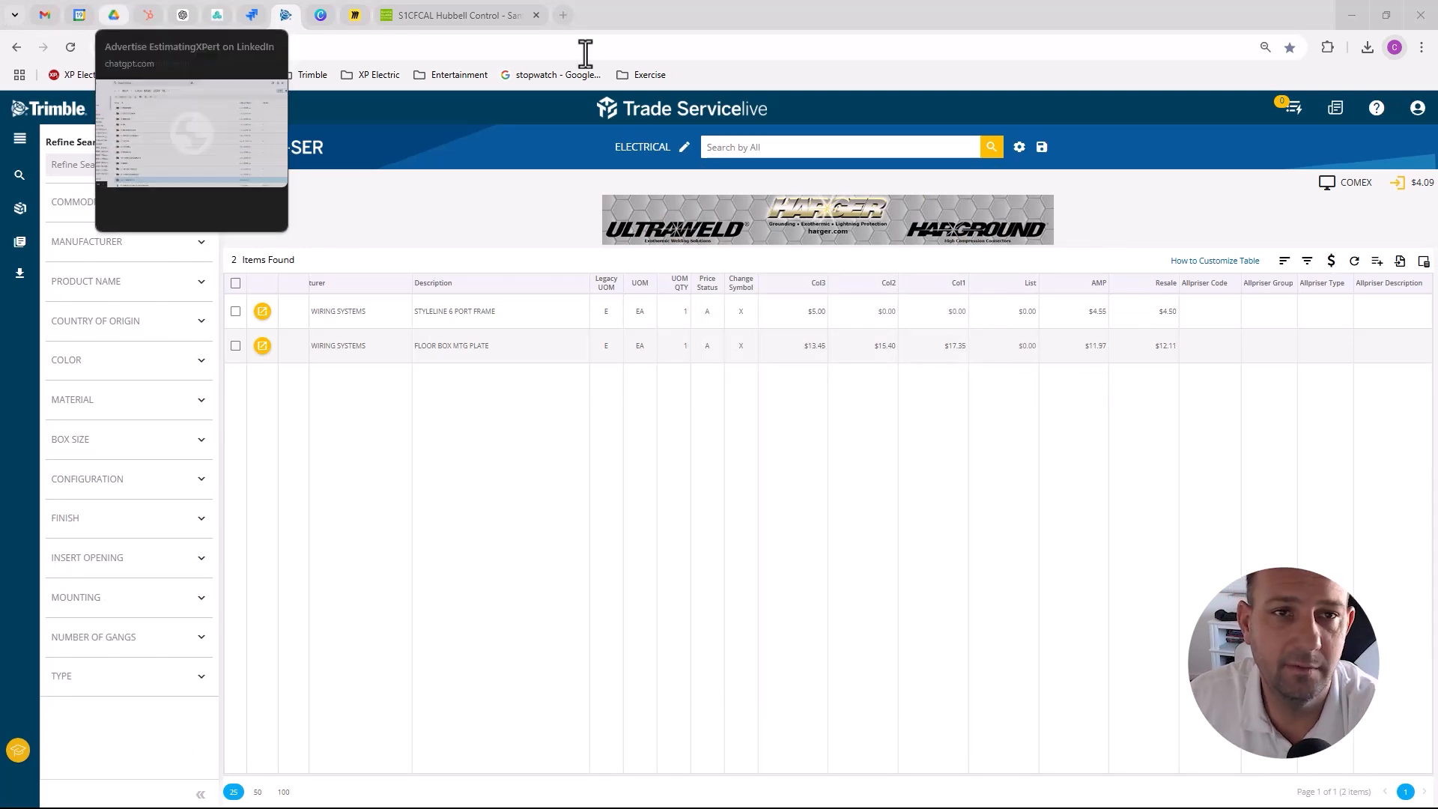
left_click_drag(708, 24, 0, 225)
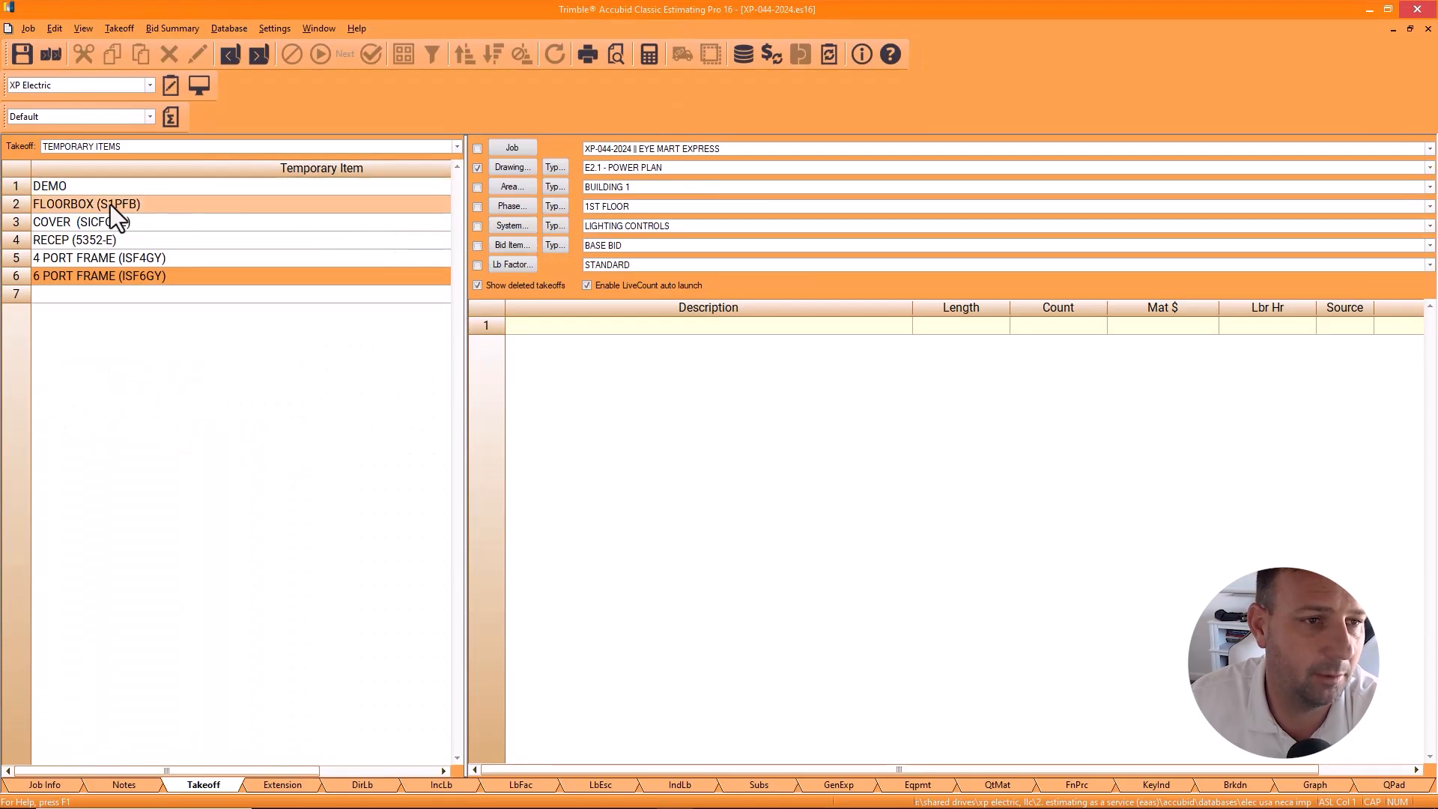
Step: Check the new temporary items in the Accubid takeoff, and start a new temporary assembly with Temporary Items as its component source
left_click(111, 205)
left_click(107, 224)
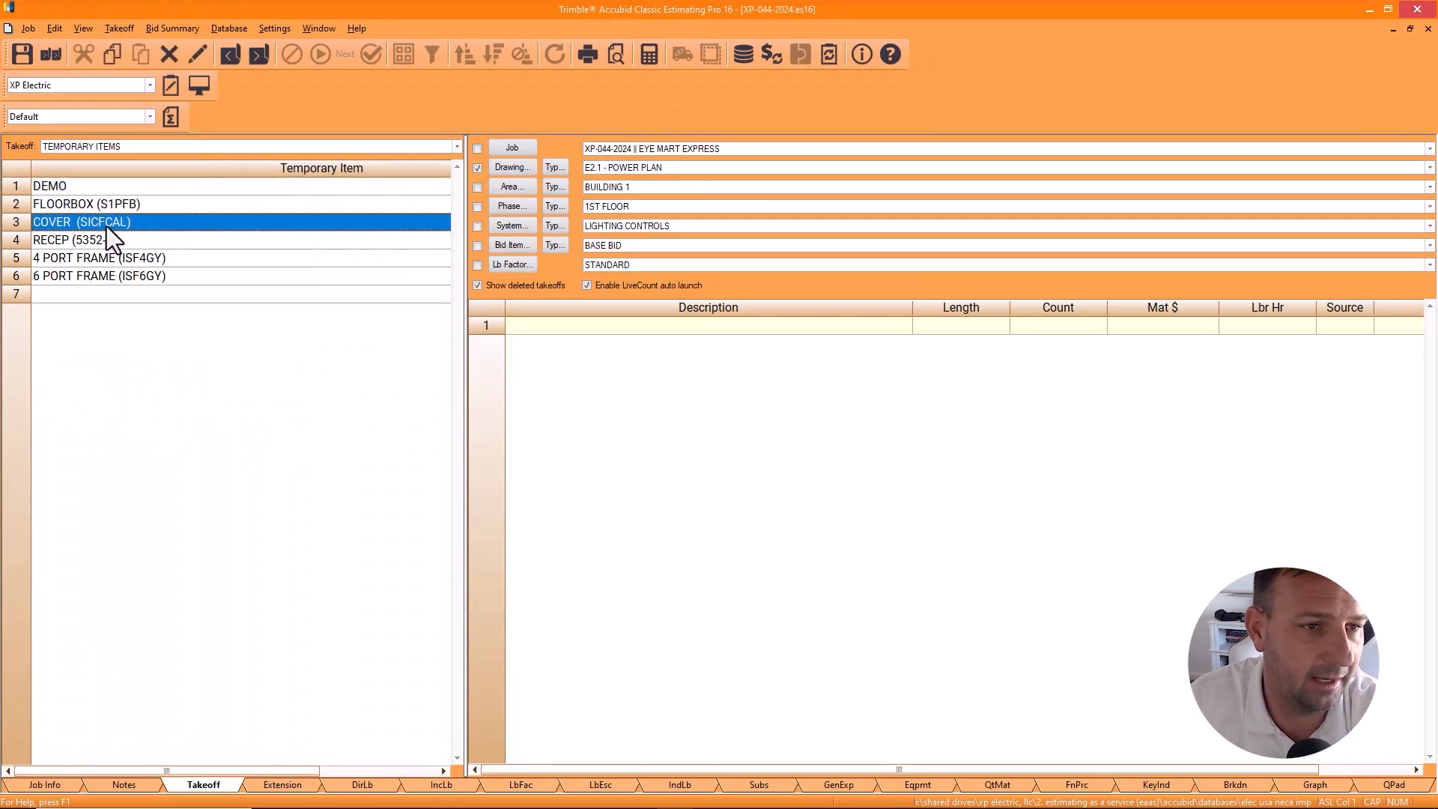
left_click(105, 241)
left_click(101, 265)
left_click(102, 276)
left_click(103, 147)
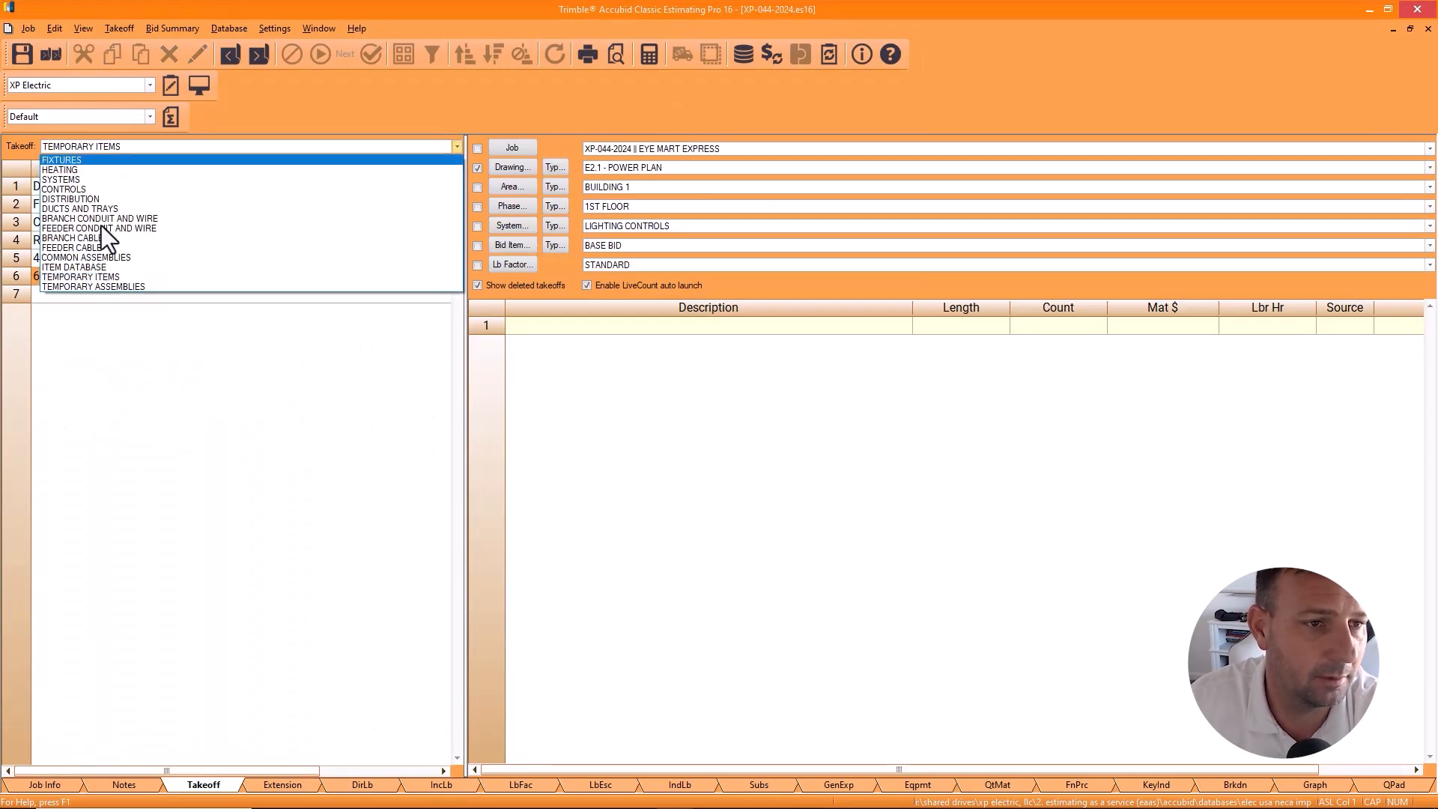
left_click(101, 289)
left_click(111, 187)
left_click_drag(1437, 75, 410, 66)
left_click(255, 90)
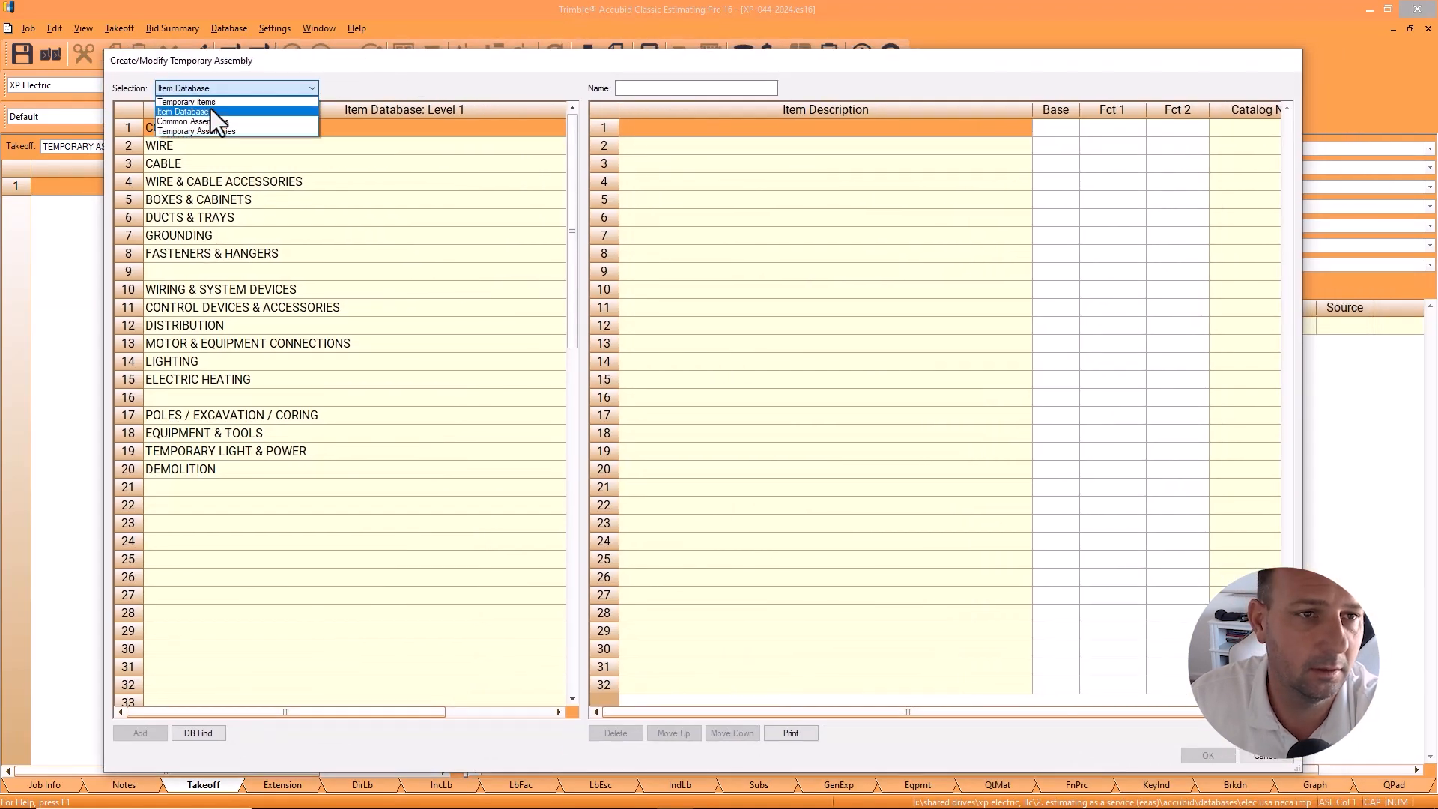
left_click(212, 102)
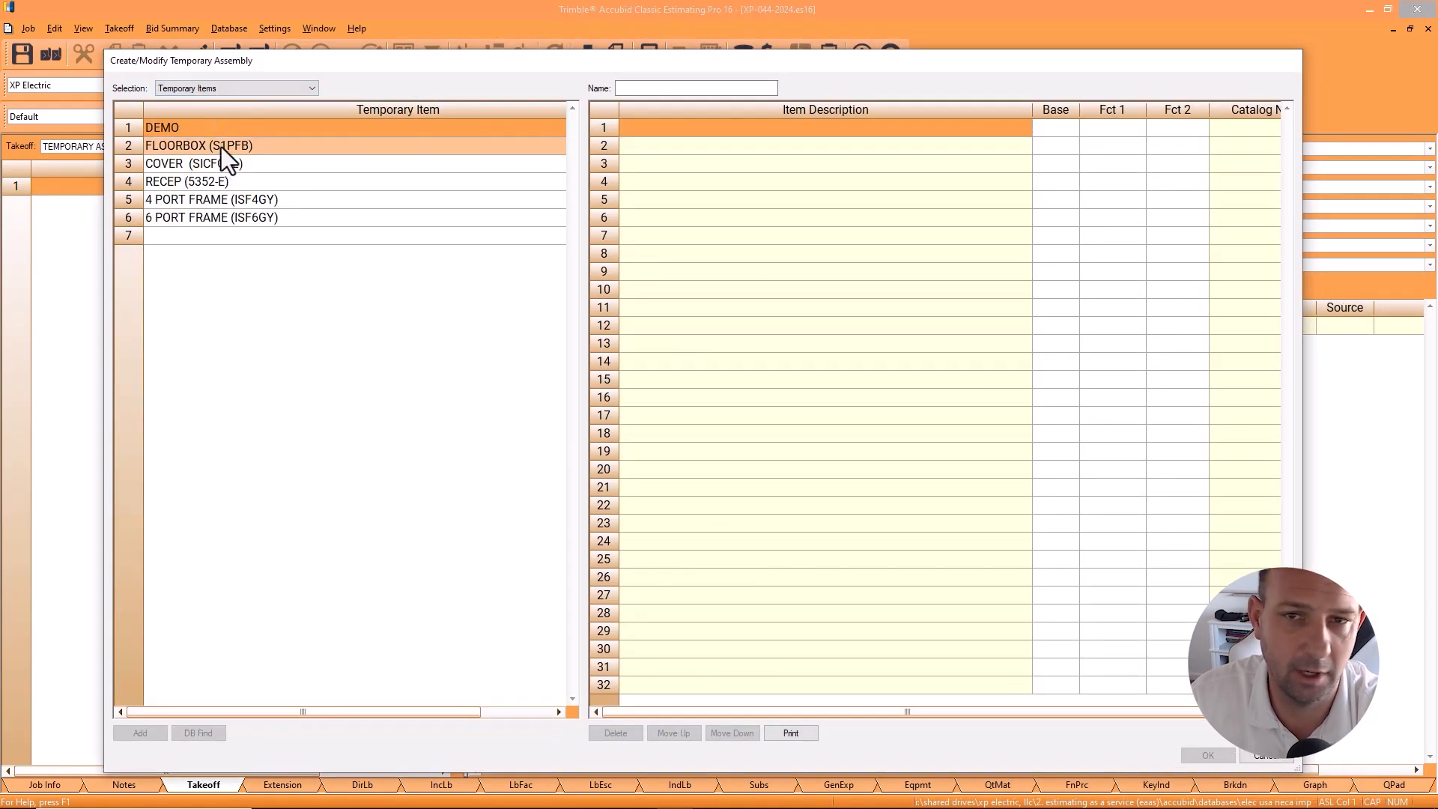
Step: Add FLOORBOX (S1PFB), COVER (SICFCAL), RECEP (5352-E), 4 PORT FRAME (ISF4GY) and 6 PORT FRAME (ISF6GY) to the assembly and save it
double_click(227, 149)
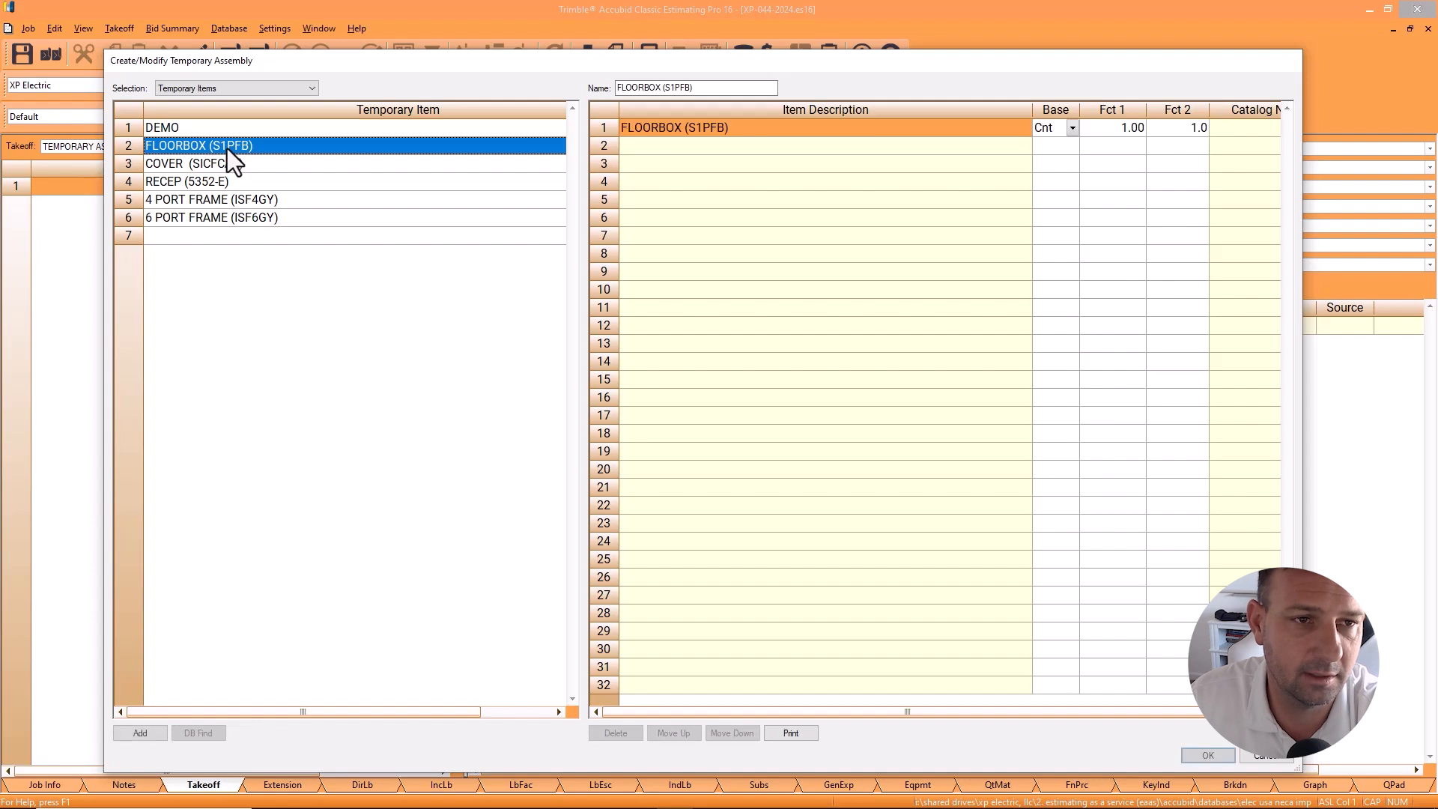
double_click(205, 163)
double_click(203, 184)
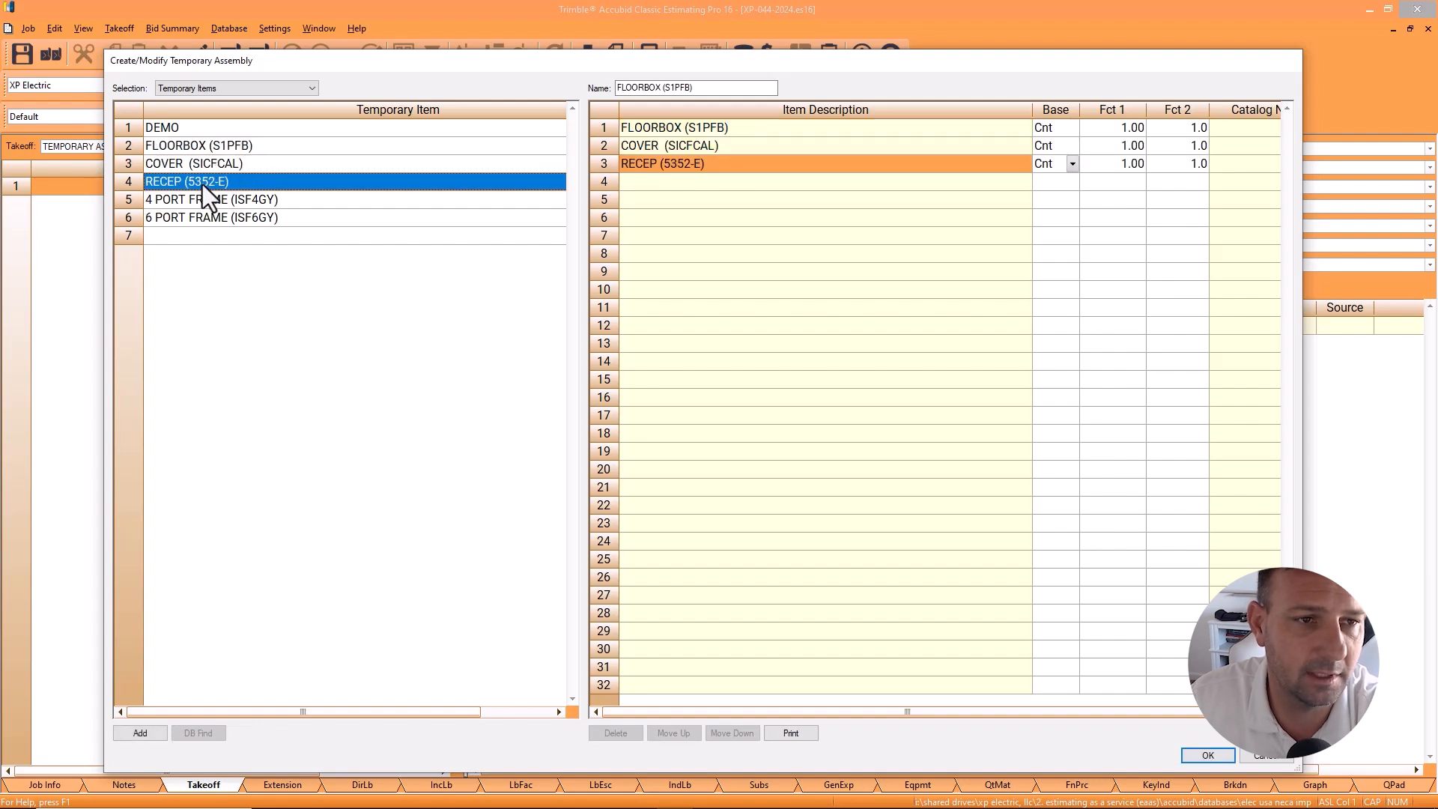
double_click(204, 199)
double_click(202, 218)
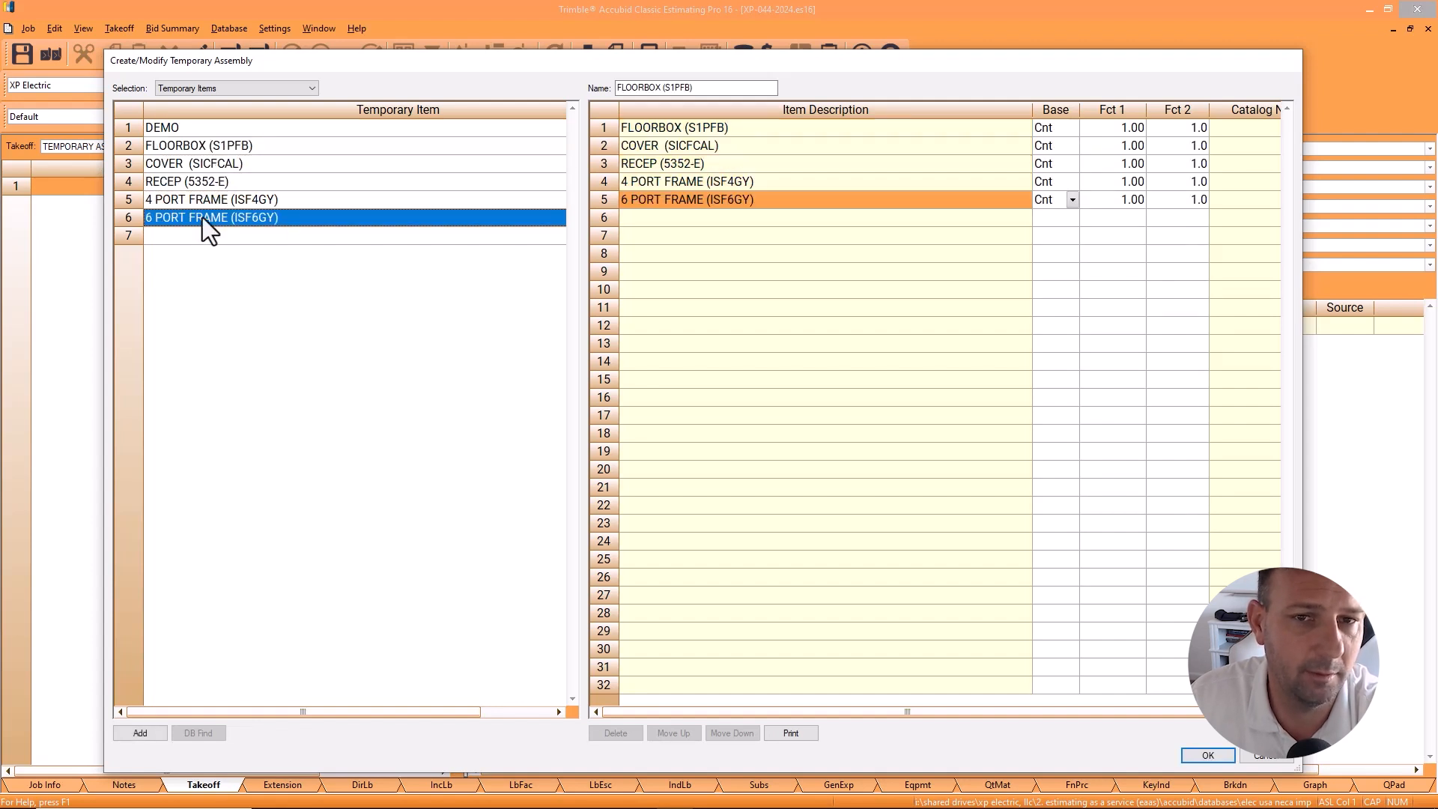
left_click(1208, 755)
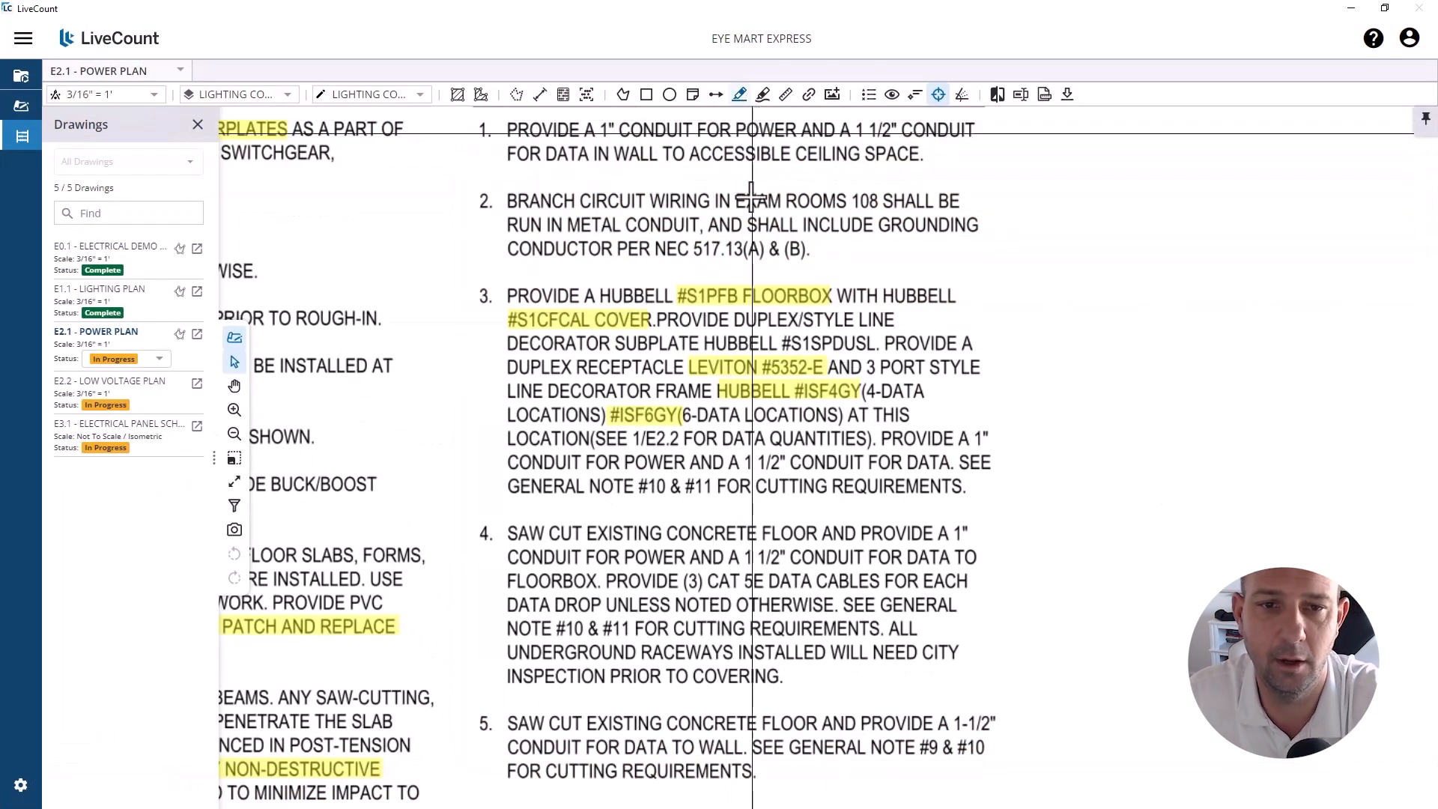
Step: Switch to LiveCount and examine the note 3 floorbox locations in Display Sales 110 against the keyed notes on the power plan
scroll(603, 424, "down", 5)
scroll(950, 504, "up", 7)
left_click_drag(653, 573, 609, 275)
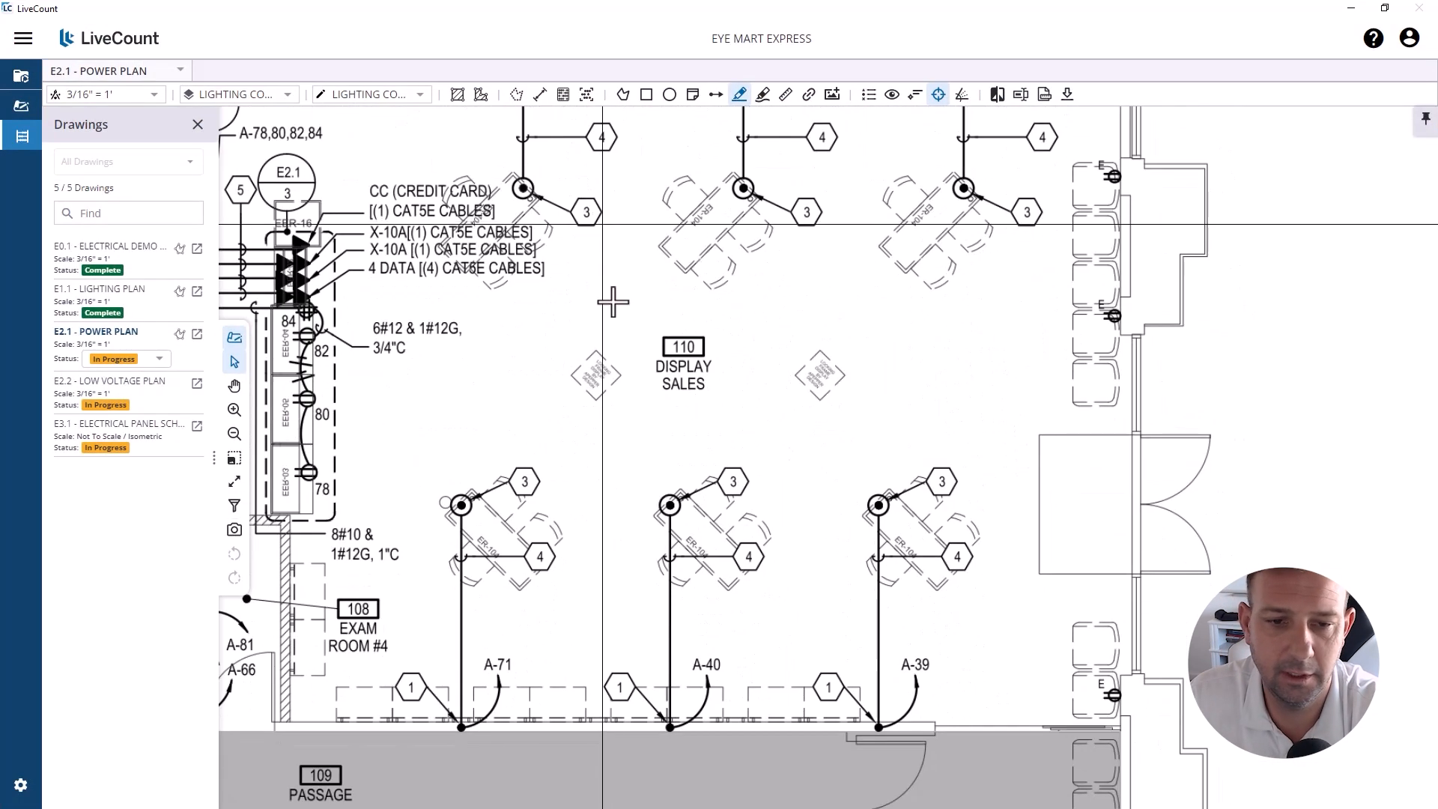
scroll(861, 202, "down", 4)
scroll(861, 201, "up", 3)
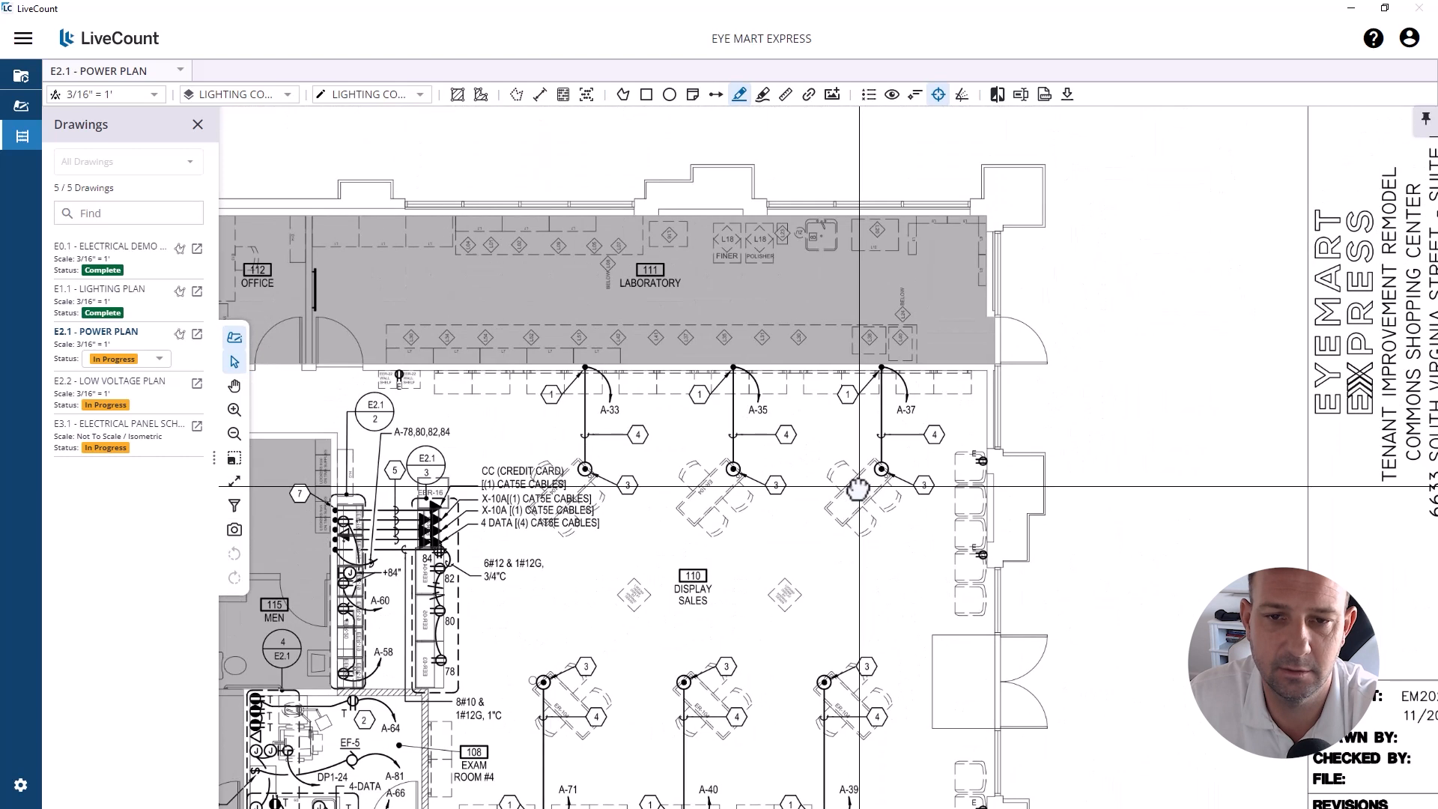
left_click_drag(861, 200, 587, 535)
key("Escape")
left_click_drag(780, 199, 896, 74)
scroll(675, 614, "down", 4)
scroll(556, 279, "up", 5)
scroll(561, 288, "up", 2)
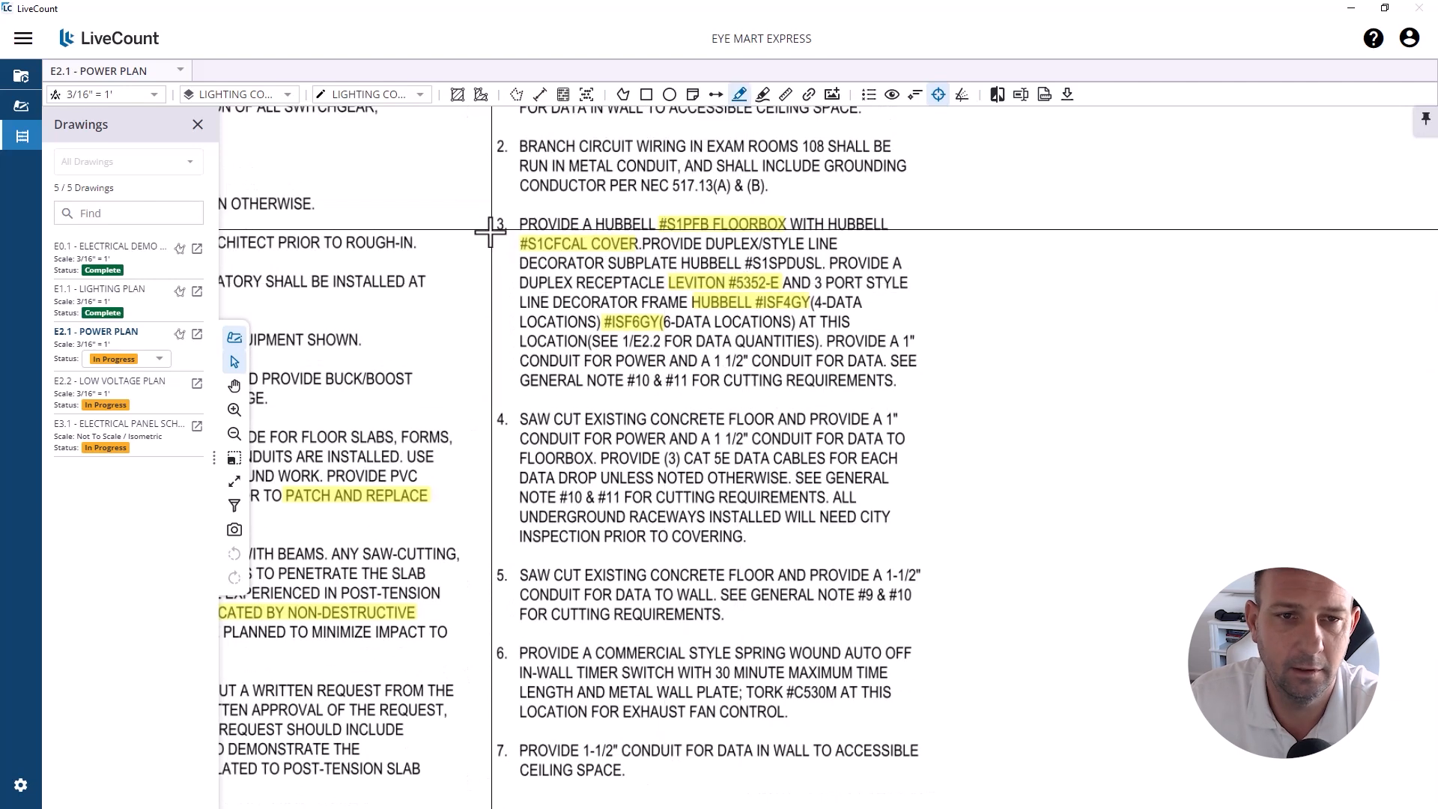
Step: Highlight the number of keyed note 3 in the power plan's Notes by Symbol list
left_click(491, 236)
right_click(520, 207)
left_click(549, 223)
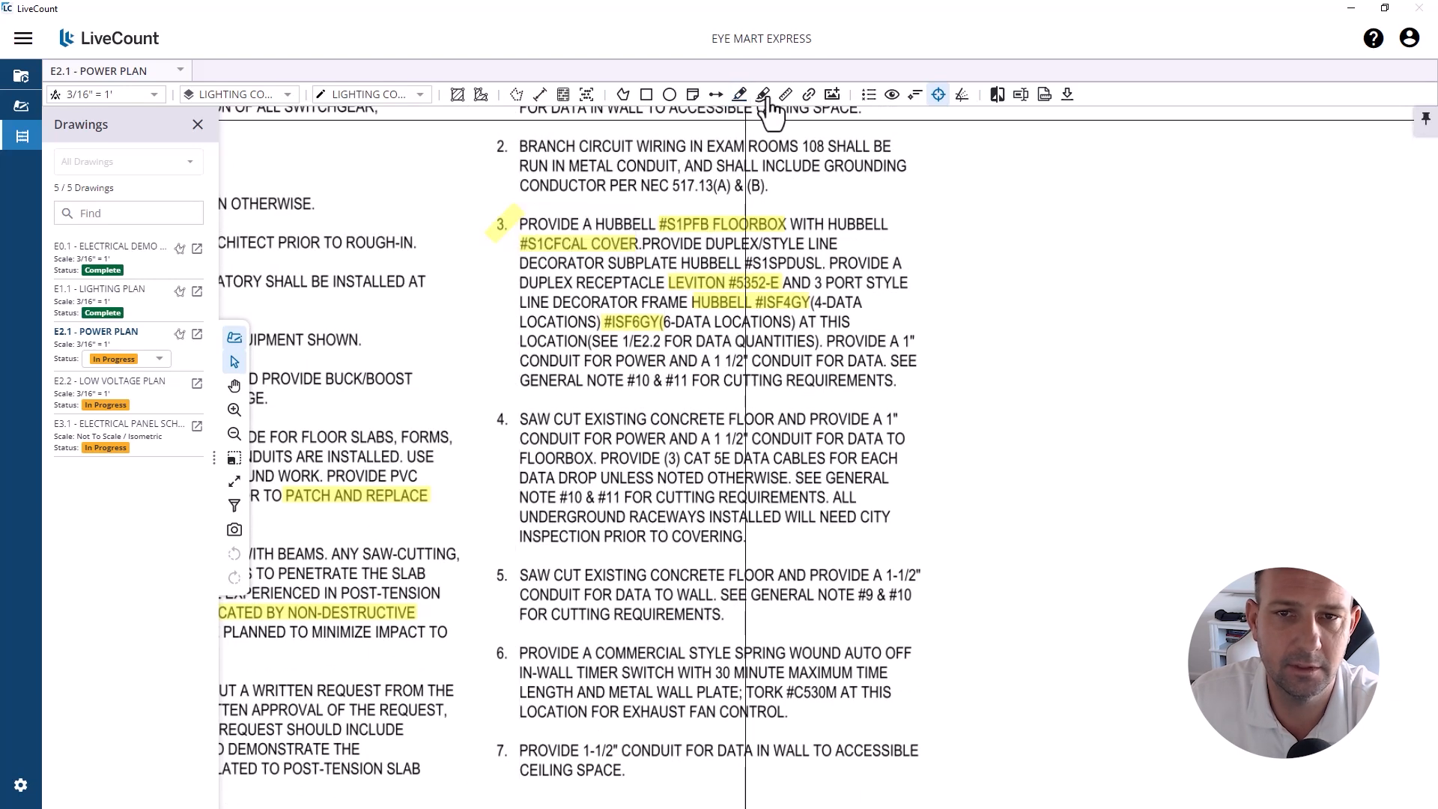
Step: Highlight the note 3 tags at the three floorboxes fed by circuits A-33, A-35 and A-37 in Display Sales 110
left_click(740, 94)
scroll(760, 174, "down", 3)
left_click_drag(645, 504, 799, 122)
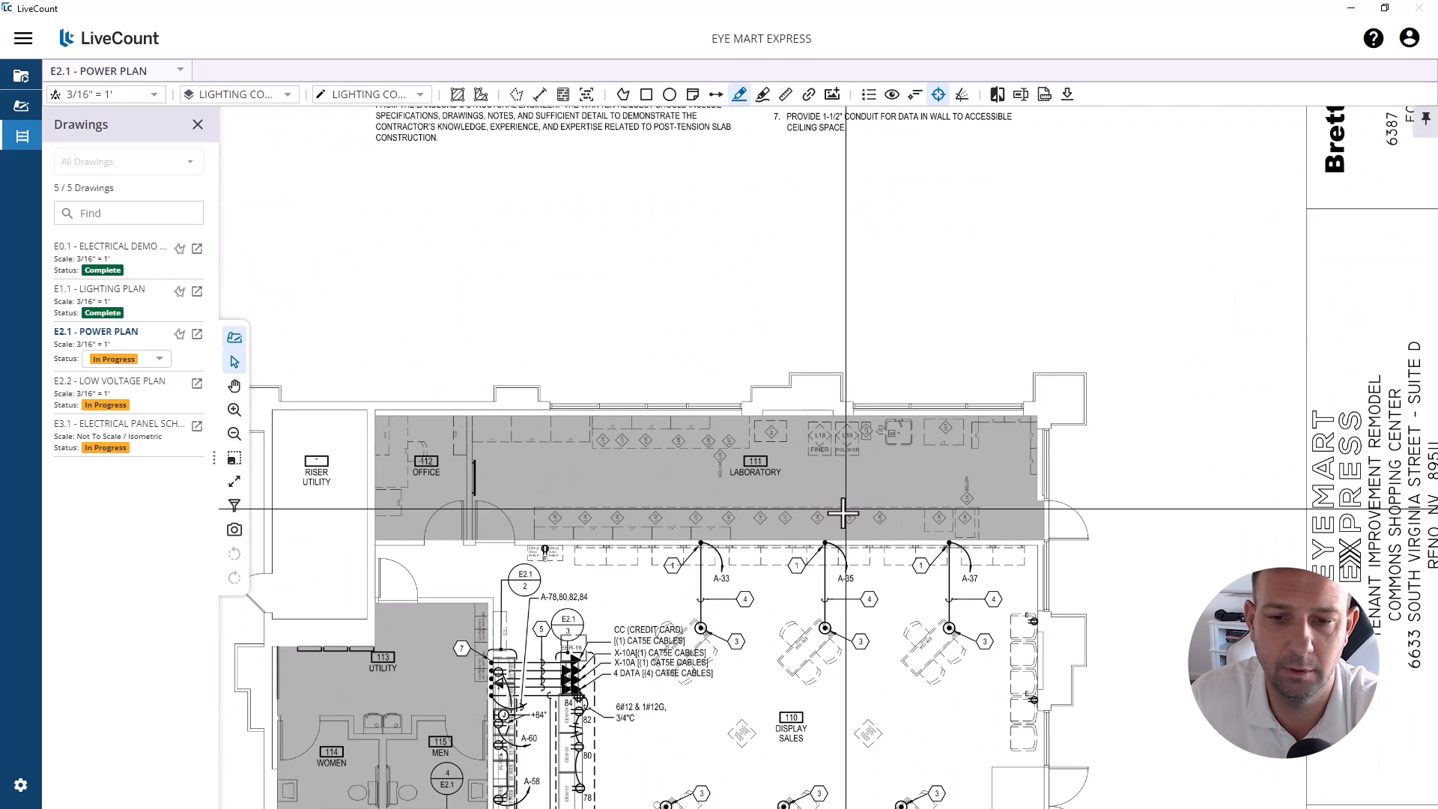
left_click_drag(842, 513, 709, 311)
scroll(698, 408, "up", 3)
left_click(541, 437)
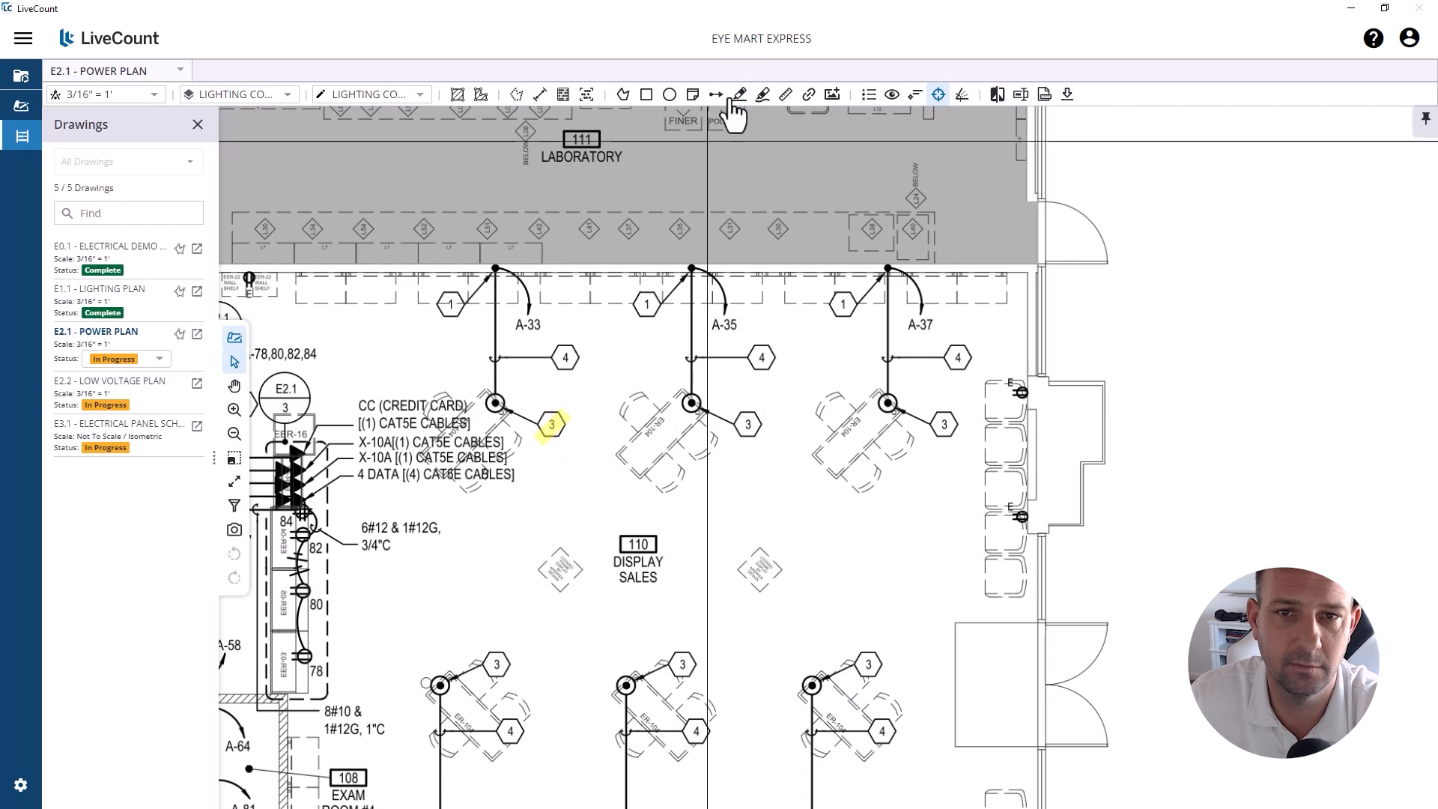
left_click_drag(734, 440, 761, 411)
left_click_drag(932, 439, 956, 412)
Step: Highlight the note 3 tags at the three floorboxes fed by circuits A-71, A-40 and A-39
left_click_drag(614, 667, 571, 330)
left_click_drag(442, 343, 460, 330)
left_click_drag(627, 340, 652, 315)
left_click(672, 331)
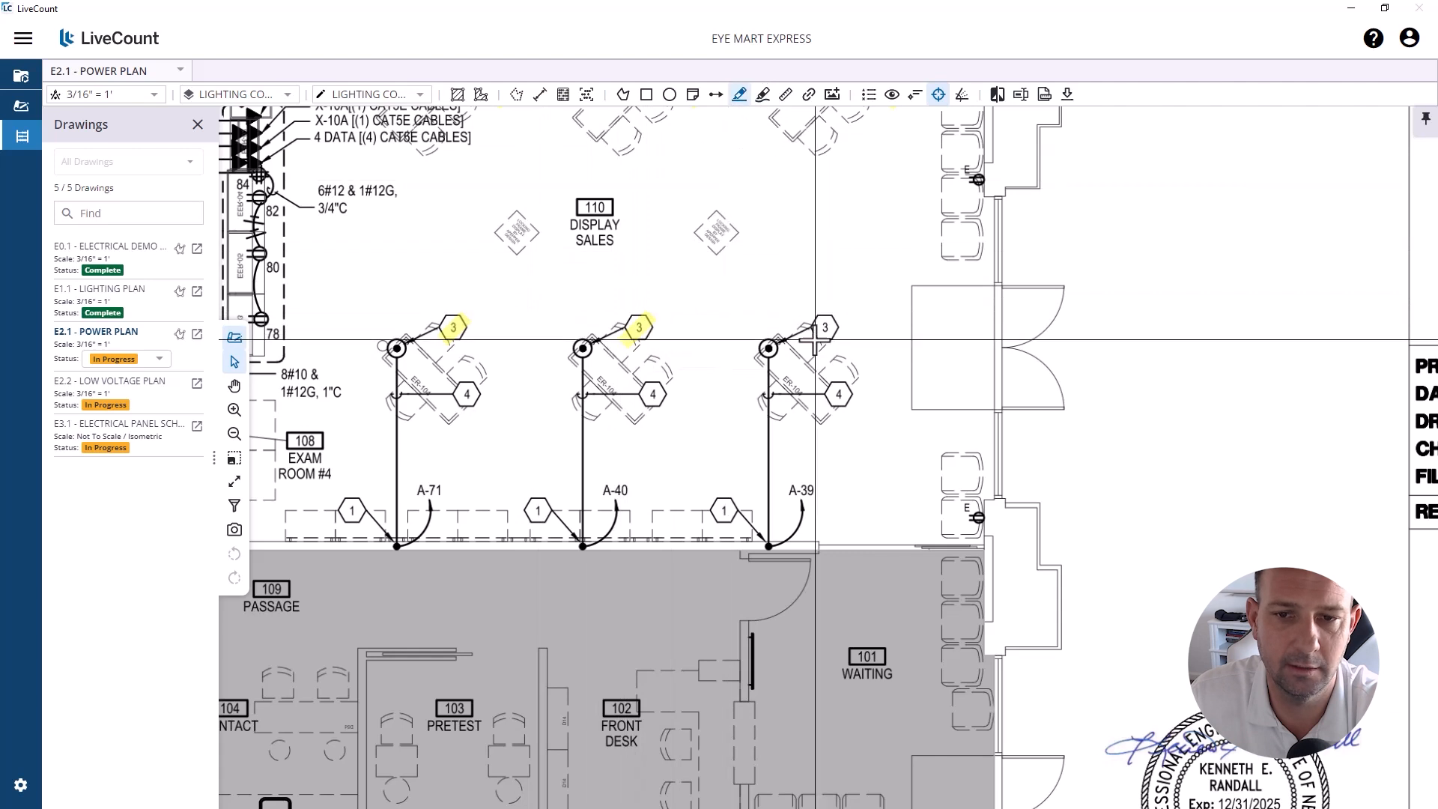
scroll(760, 494, "down", 2)
scroll(756, 480, "down", 1)
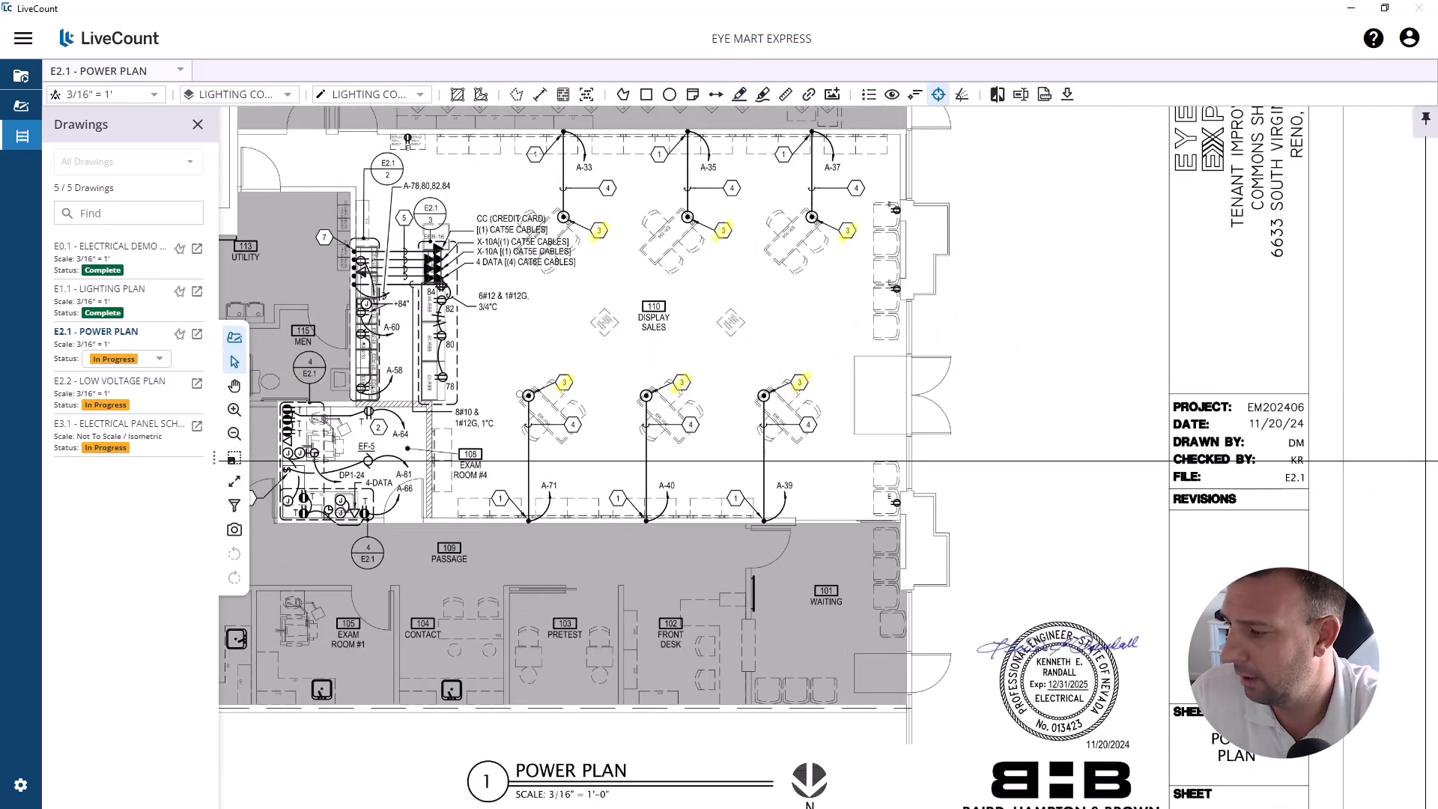
Step: Switch to the Accubid takeoff and set its system to WIRING DEVICES
key("alt+Tab")
left_click(622, 226)
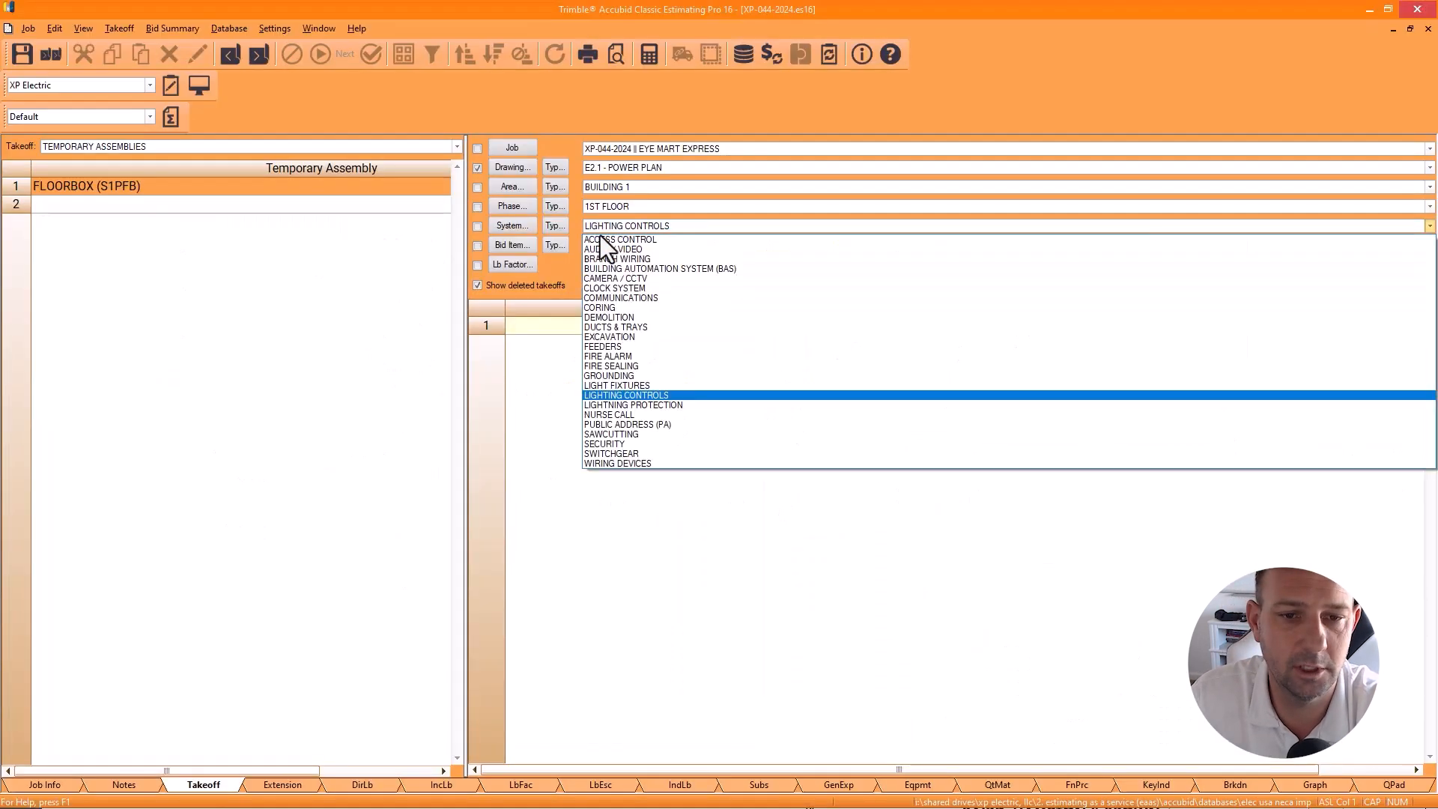
left_click(618, 455)
left_click(614, 461)
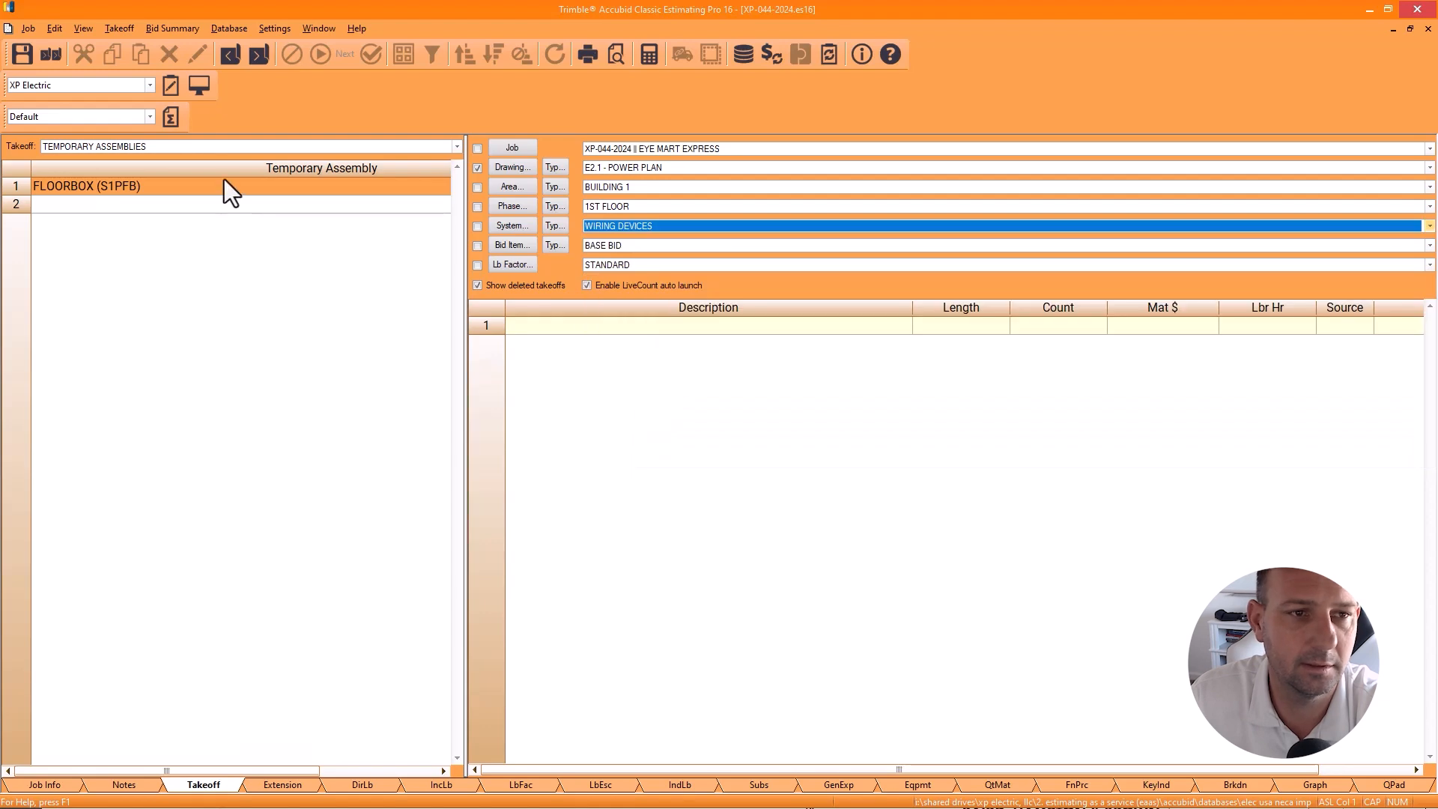
Step: Count the six note 3 floorboxes in Display Sales 110 in LiveCount using the FLOORBOX (S1PFB) assembly
key("alt+Tab")
left_click(829, 339)
left_click(1097, 338)
scroll(761, 312, "down", 2)
scroll(578, 633, "up", 3)
left_click(549, 602)
left_click(848, 602)
left_click(1148, 602)
scroll(470, 620, "down", 3)
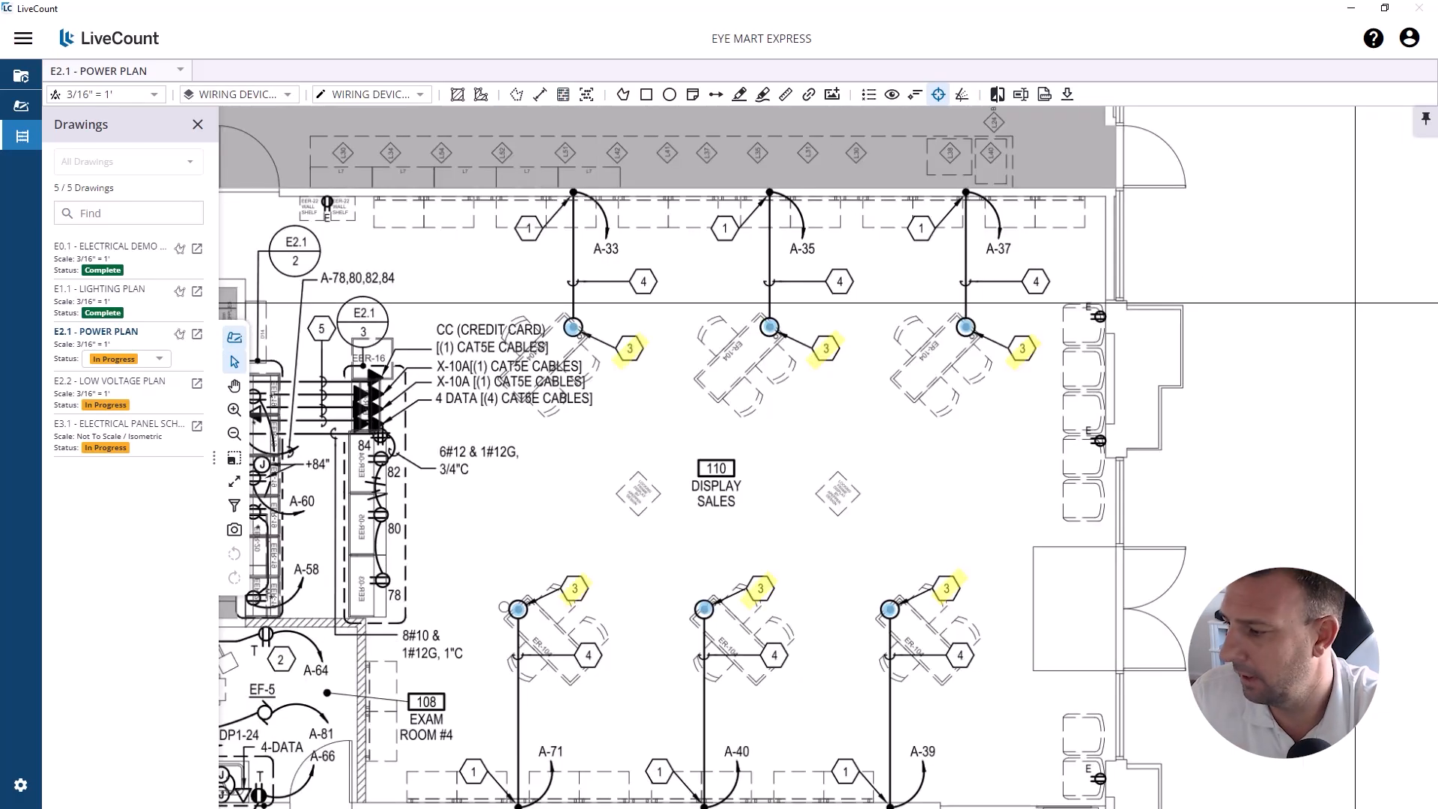
Step: Return to Accubid and check the FLOORBOX (S1PFB) takeoff's component quantities, material cost and labor hours
key("alt+Tab")
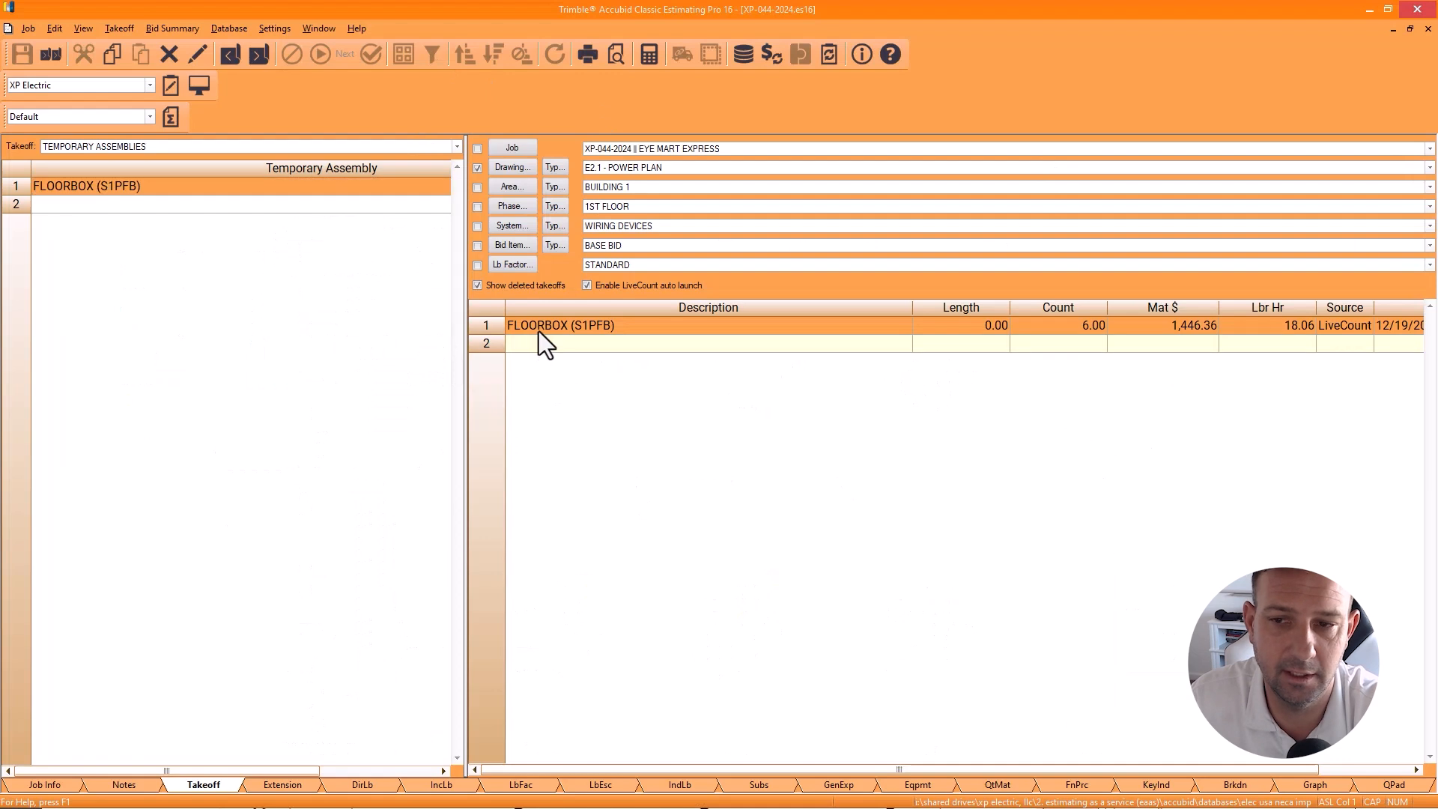
double_click(572, 330)
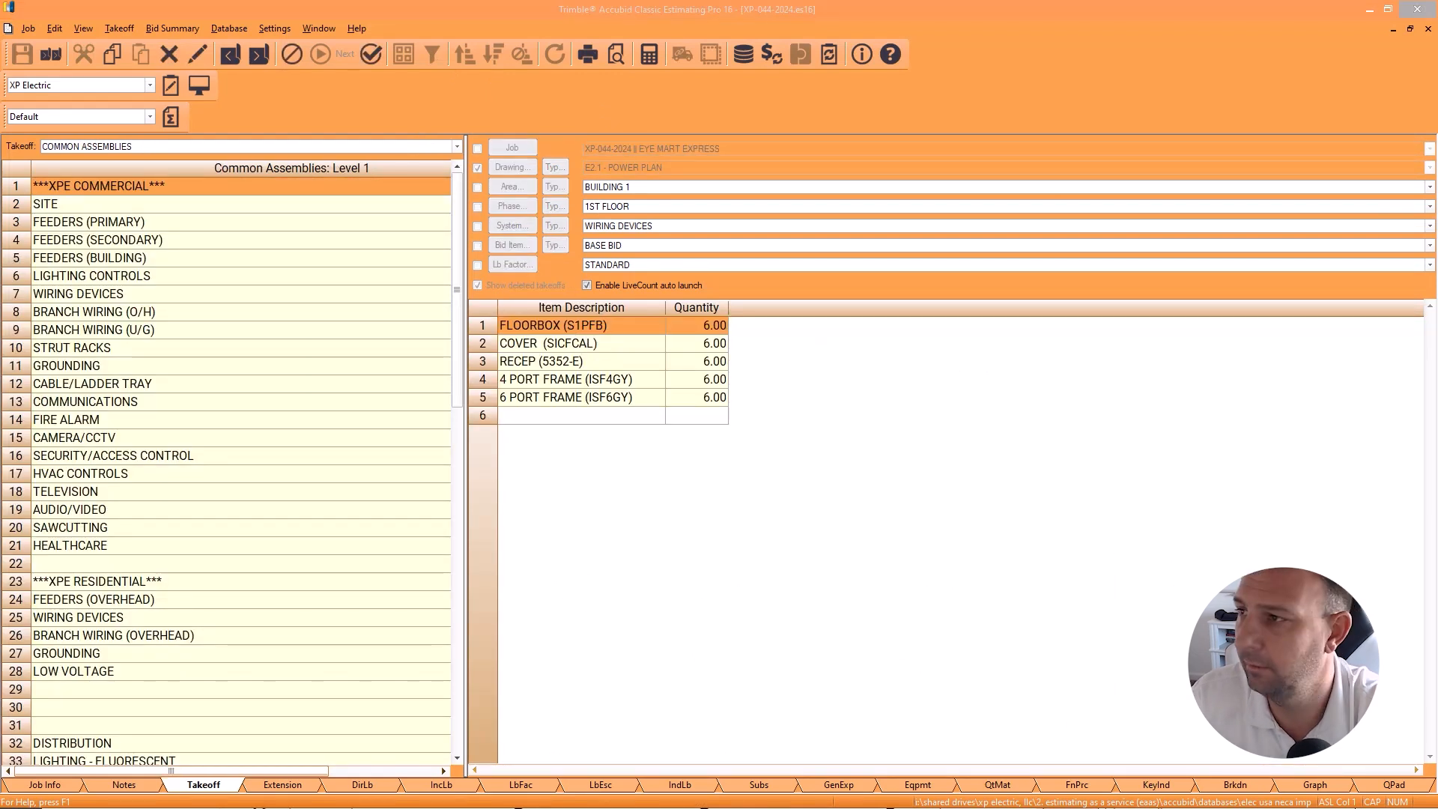
left_click_drag(1431, 142, 493, 57)
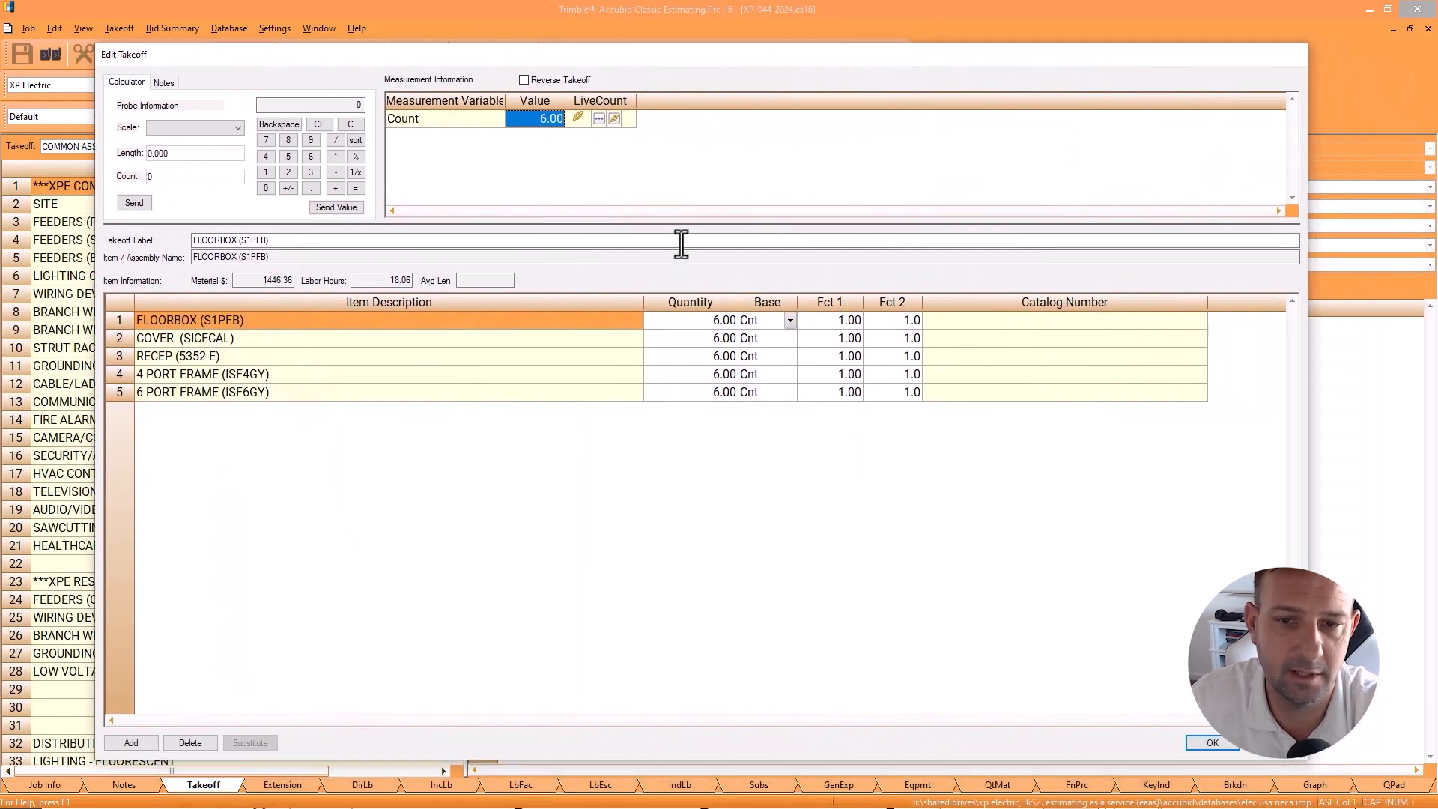
left_click(256, 281)
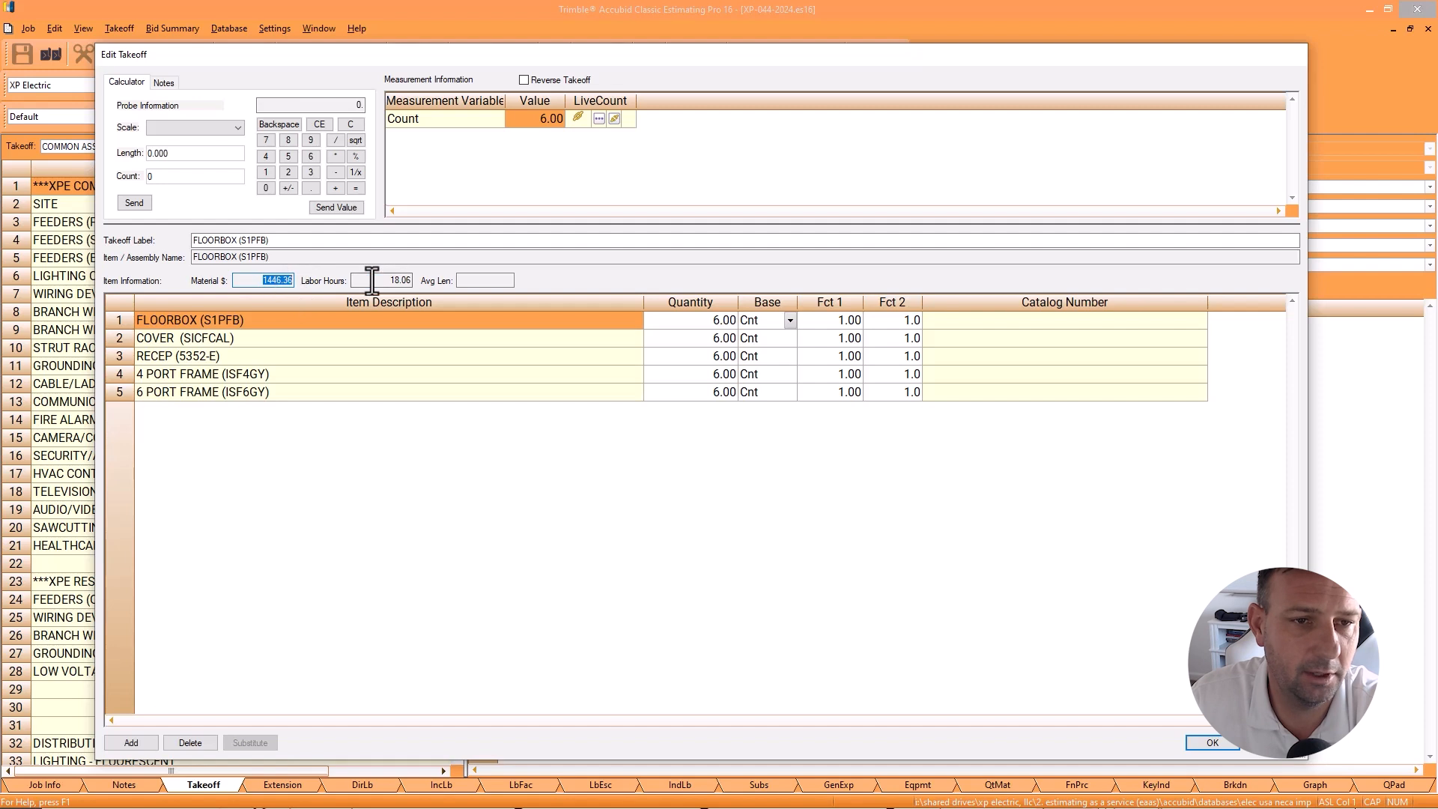
left_click(1212, 742)
left_click(684, 393)
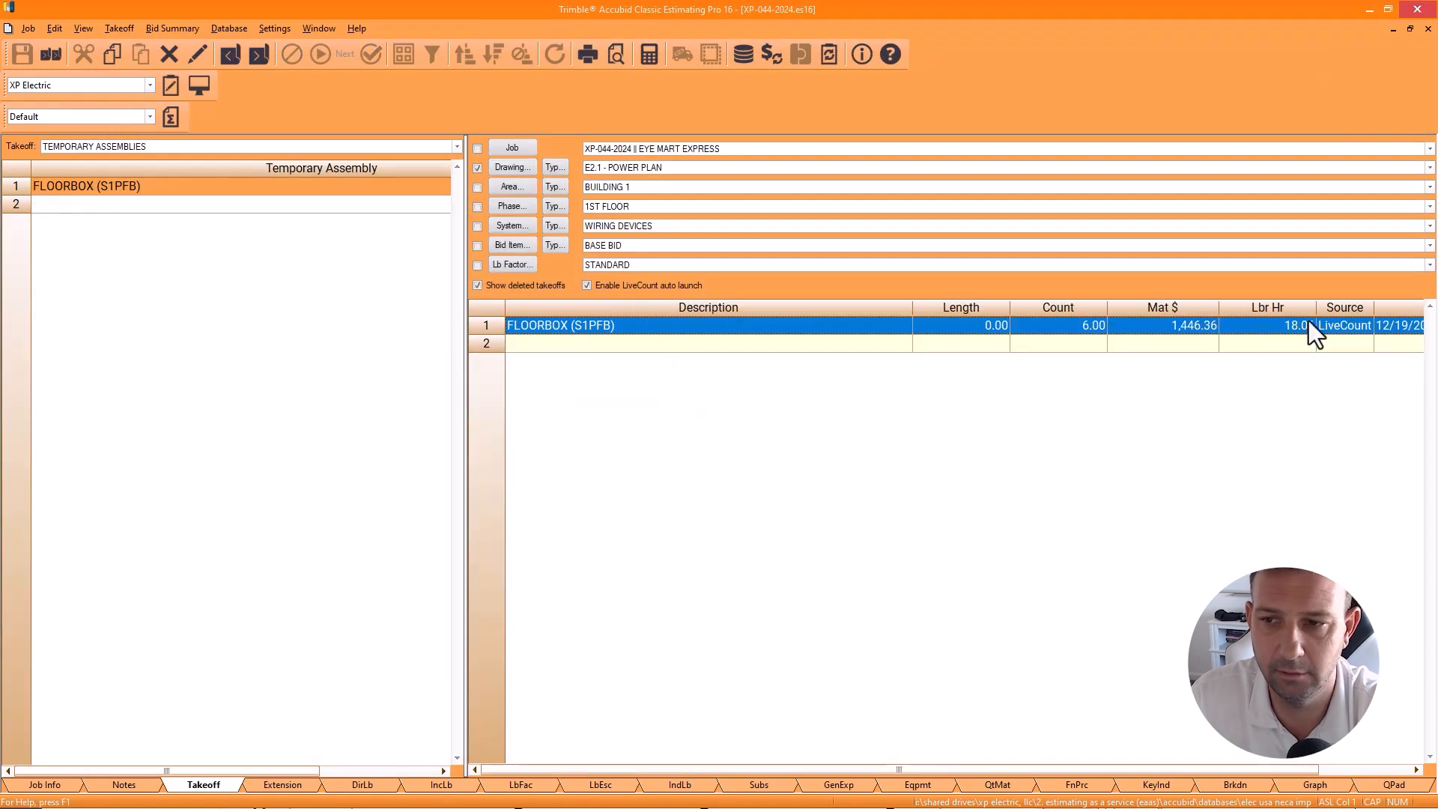
left_click(25, 28)
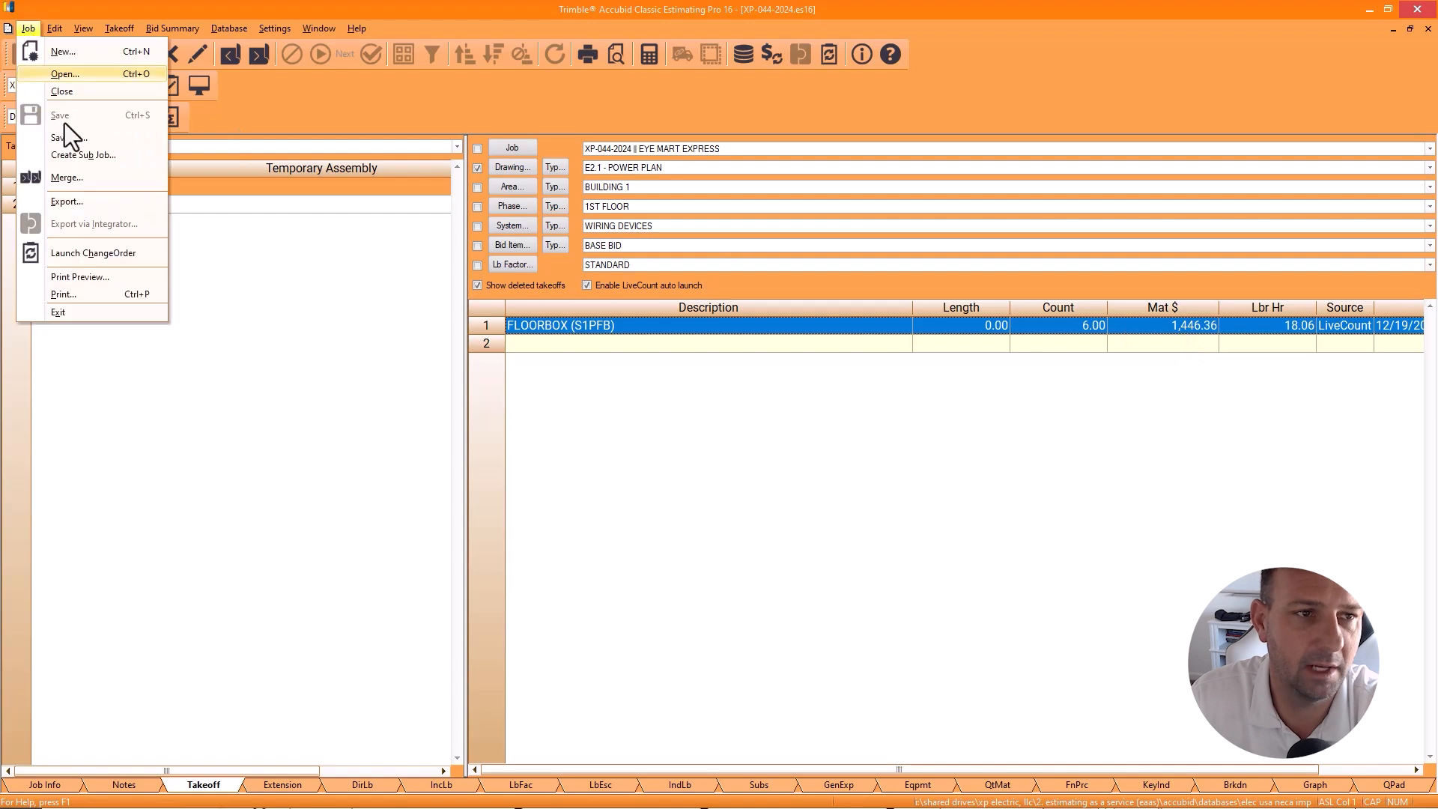
left_click(591, 326)
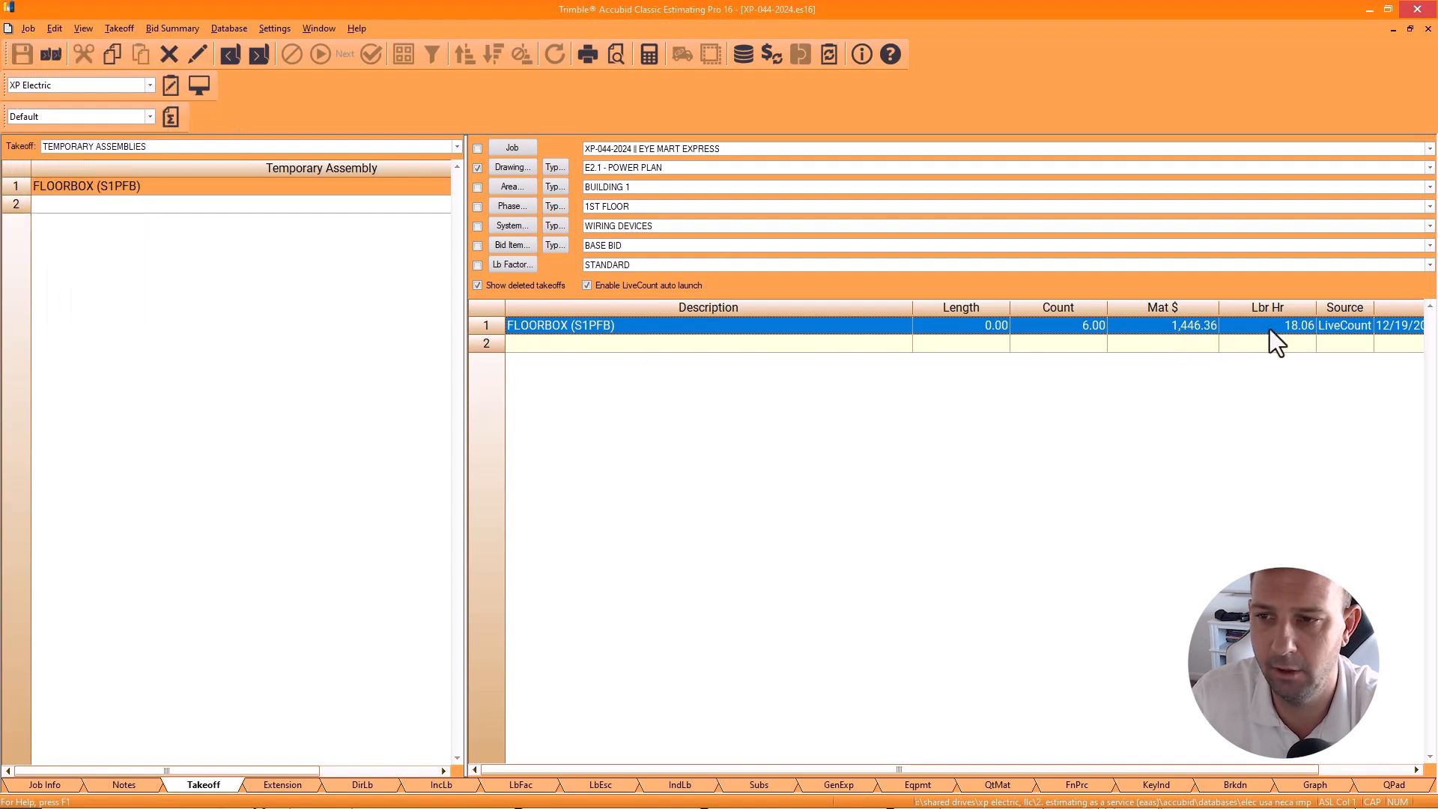
Step: Switch to LiveCount and examine the conduit requirements in the keyed notes and the floorbox conduit runs in Display Sales 110
mouse_move(789, 10)
left_mouse_down()
mouse_move(1364, 109)
mouse_move(1437, 15)
left_mouse_up()
scroll(525, 472, "down", 5)
scroll(601, 226, "up", 8)
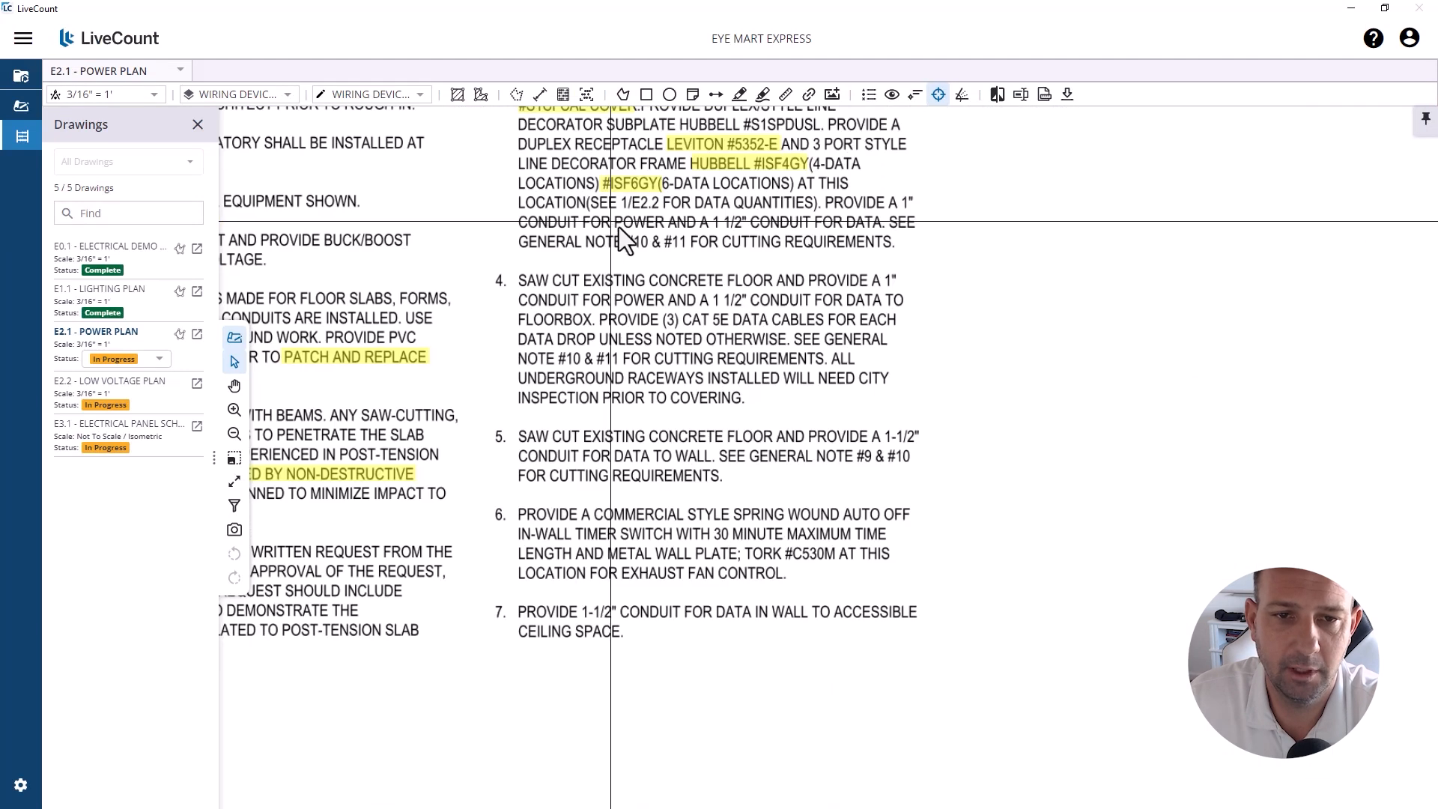
left_click(737, 96)
left_click_drag(674, 367, 700, 645)
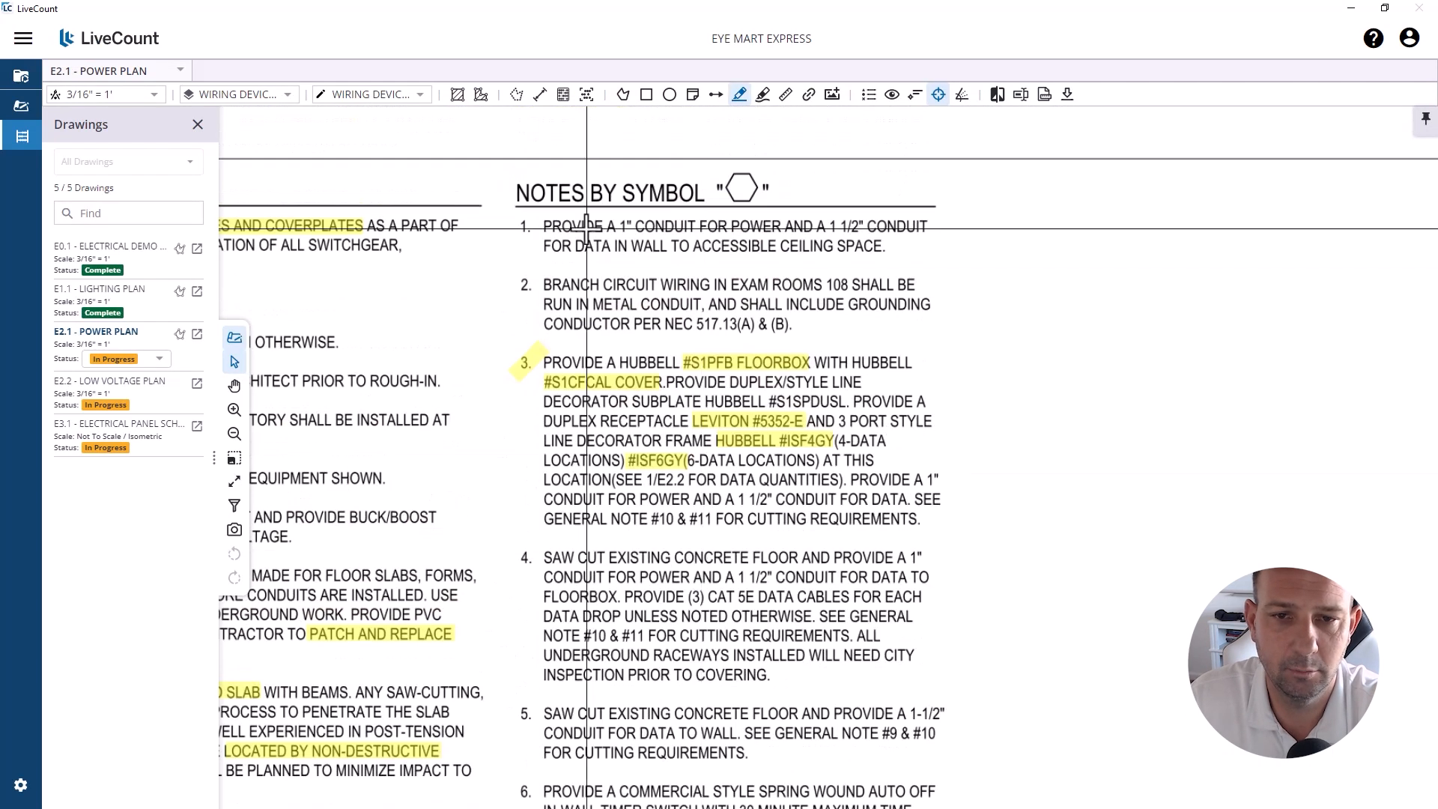
scroll(588, 228, "up", 1)
left_click(741, 95)
scroll(779, 420, "down", 2)
left_click_drag(779, 480, 774, 13)
mouse_move(753, 712)
left_mouse_down()
mouse_move(779, 244)
mouse_move(726, 236)
left_mouse_up()
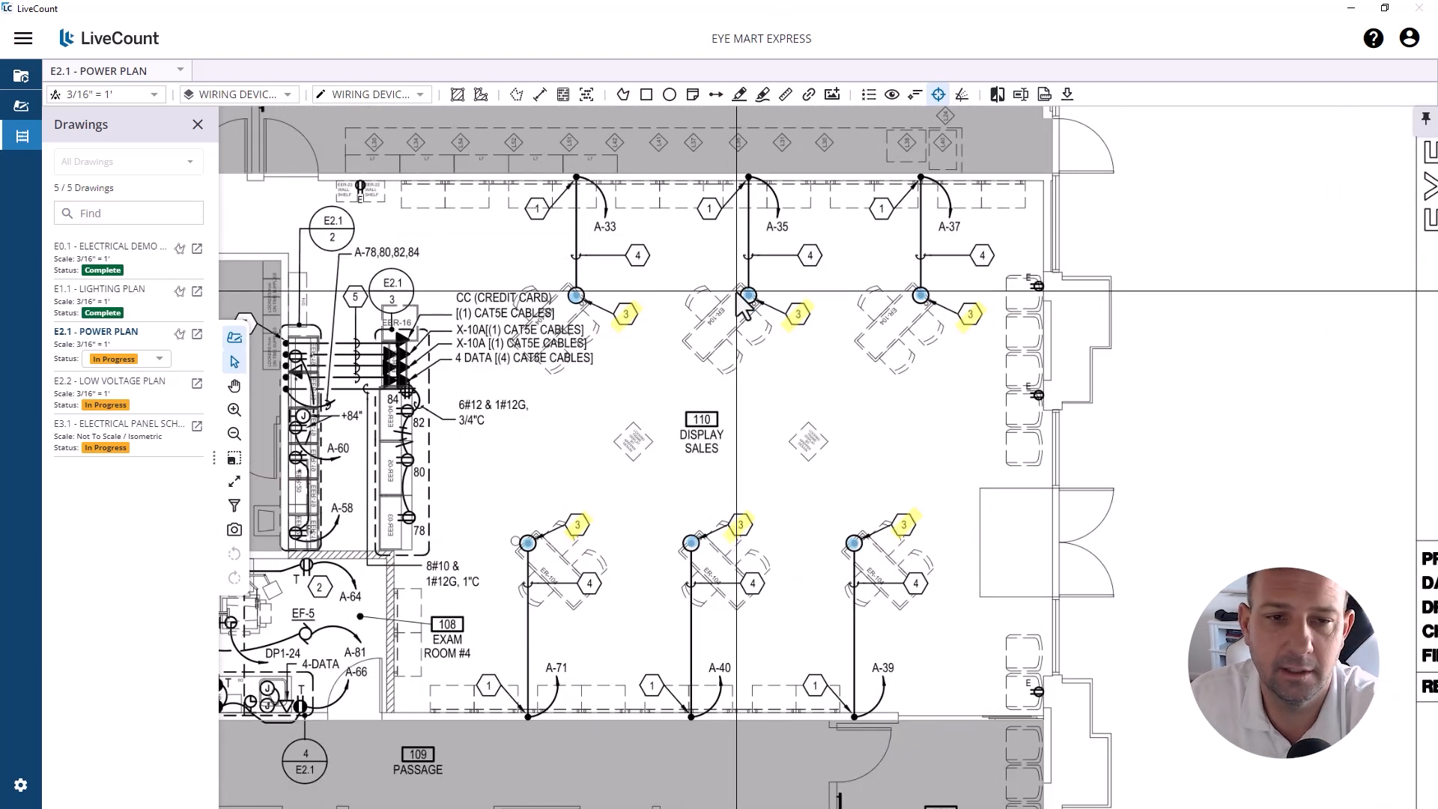
left_click_drag(730, 295, 757, 313)
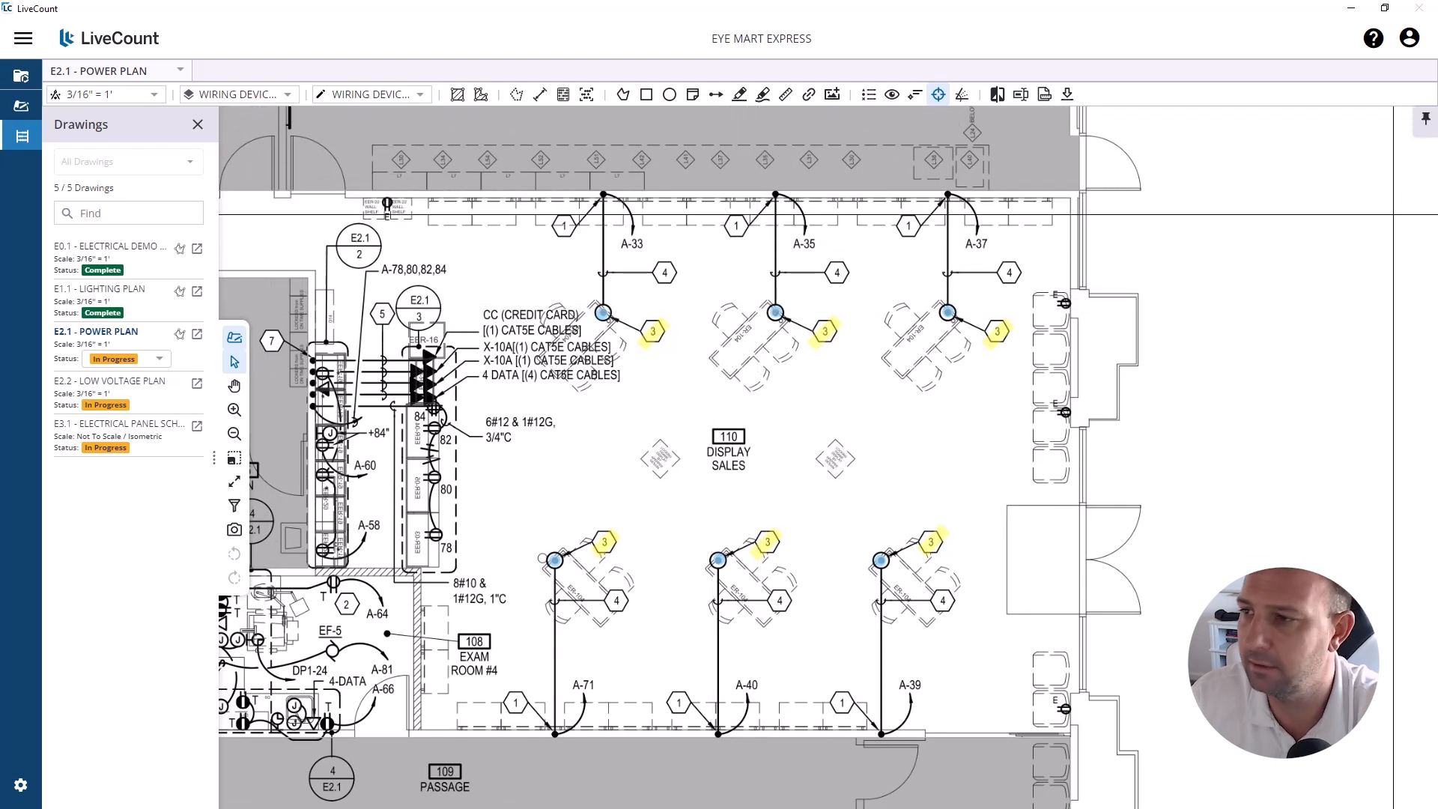
Step: Switch back to Accubid and start a new temporary assembly below FLOORBOX (S1PFB)
left_click_drag(1141, 120, 551, 1)
left_click(141, 144)
left_click(120, 289)
left_click(119, 208)
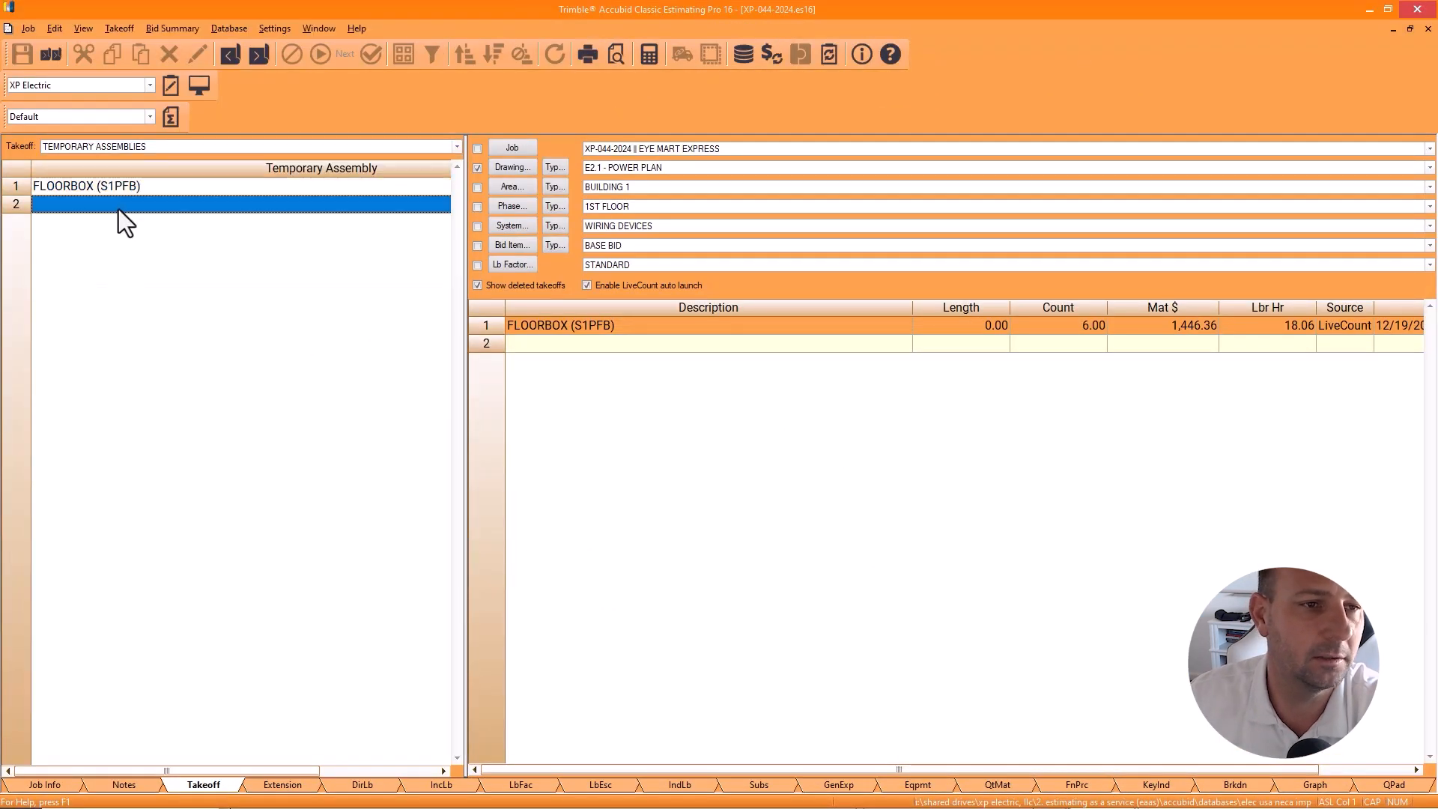
double_click(118, 209)
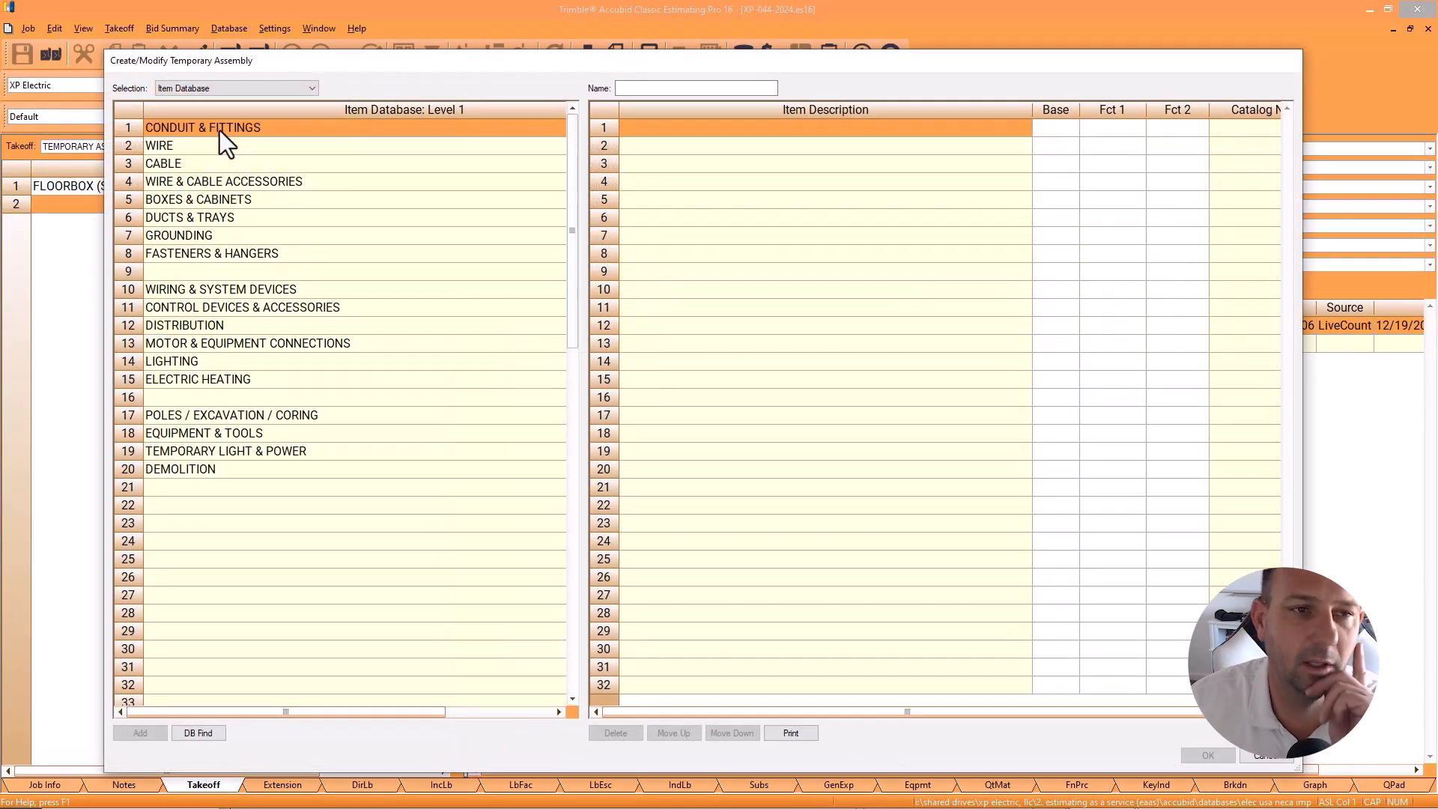
Step: Add the 1" PVC W/STRING components from Common Assemblies to the new temporary assembly
left_click(207, 91)
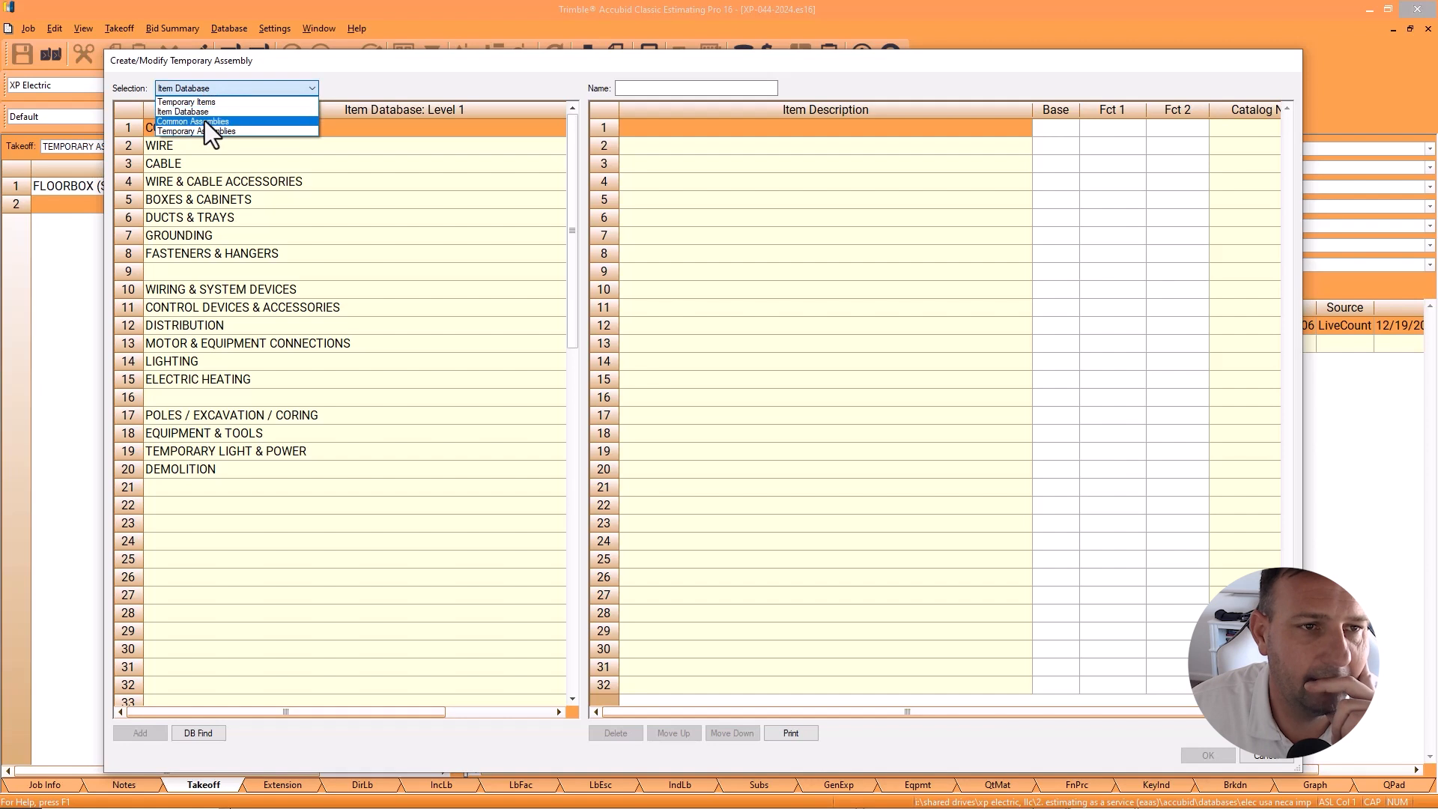
left_click(205, 120)
double_click(207, 251)
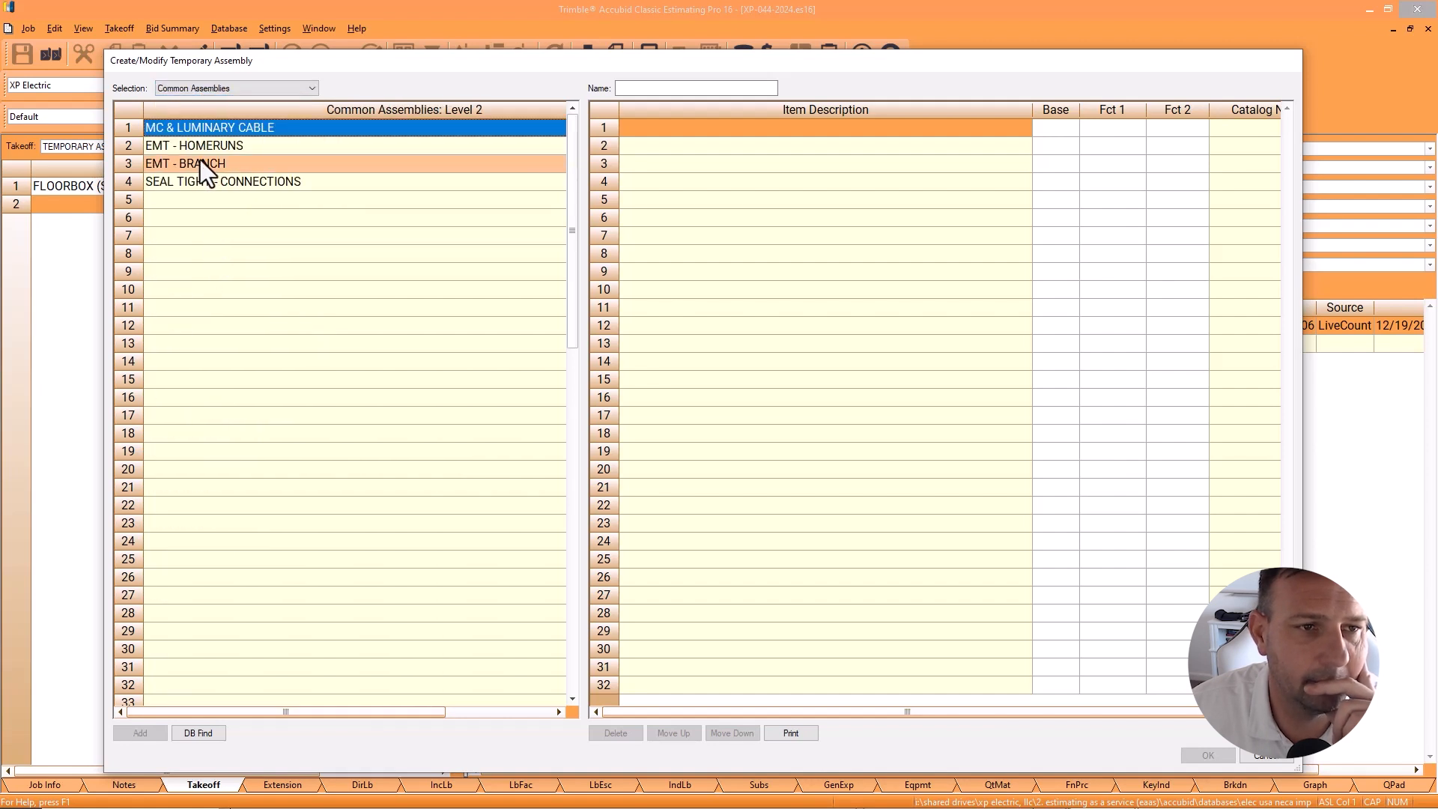
right_click(200, 160)
double_click(199, 271)
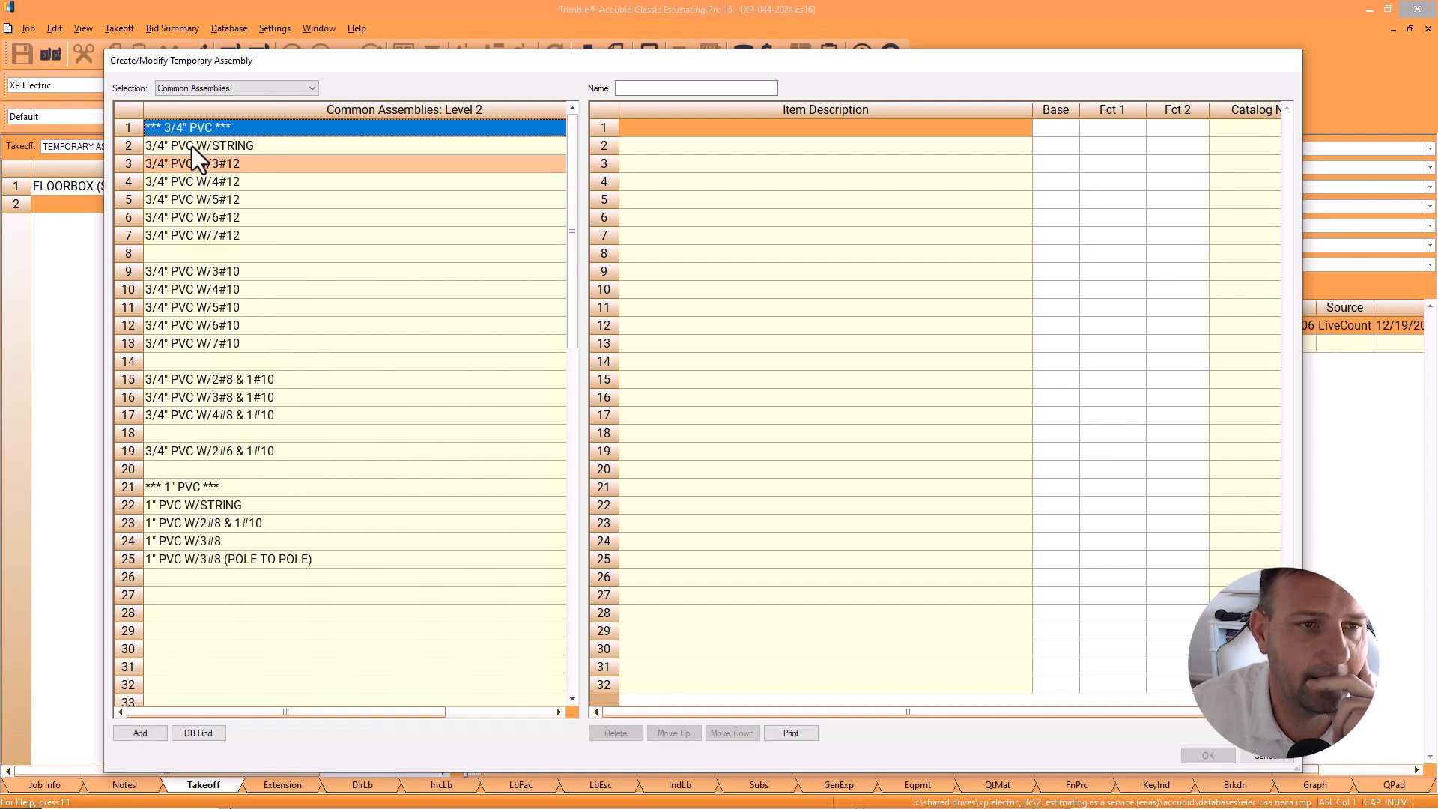
double_click(213, 505)
Step: Name the temporary assembly 1" PVC/EMT (FLOORBOX TO ABOVE CEILING
left_click(732, 87)
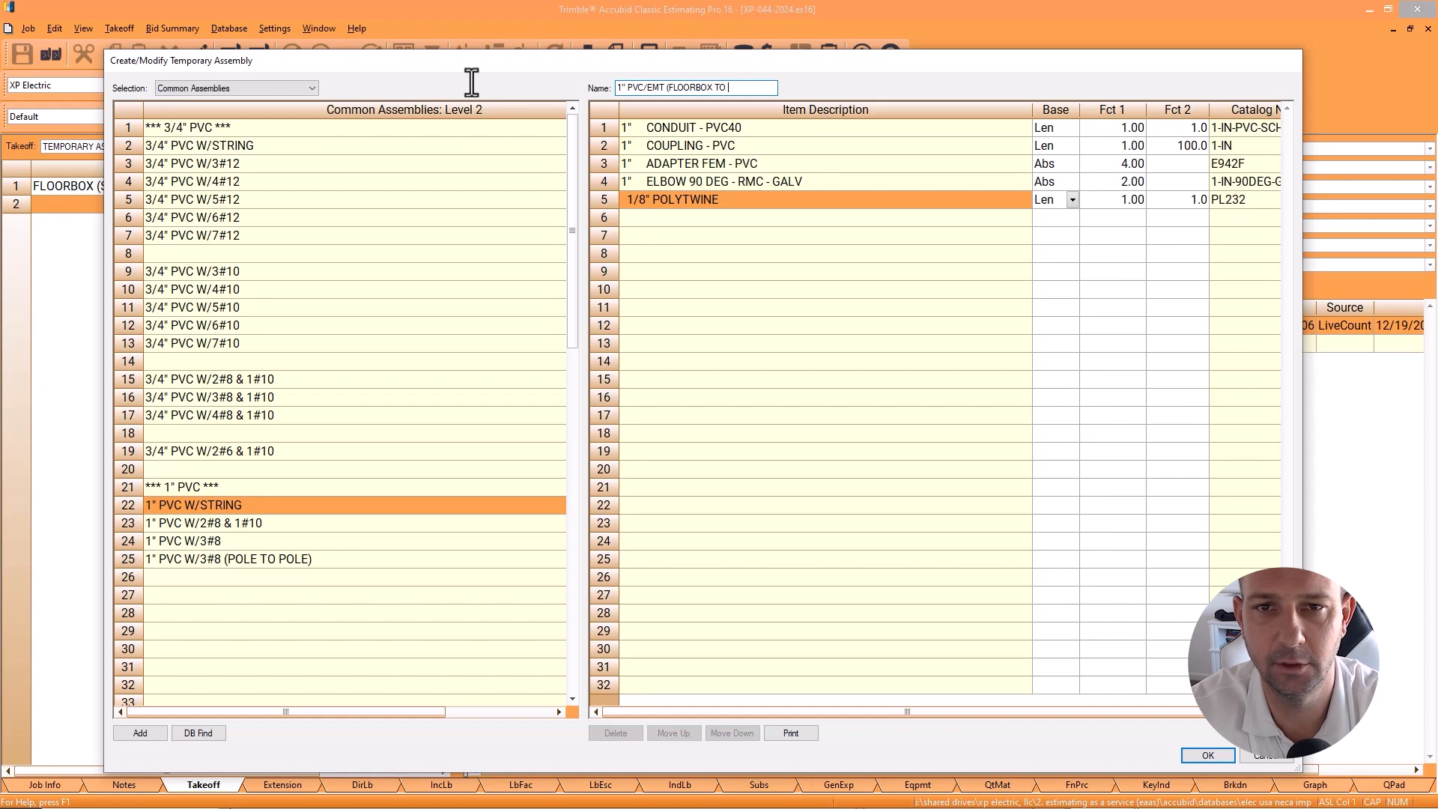
type("G")
key("Tab")
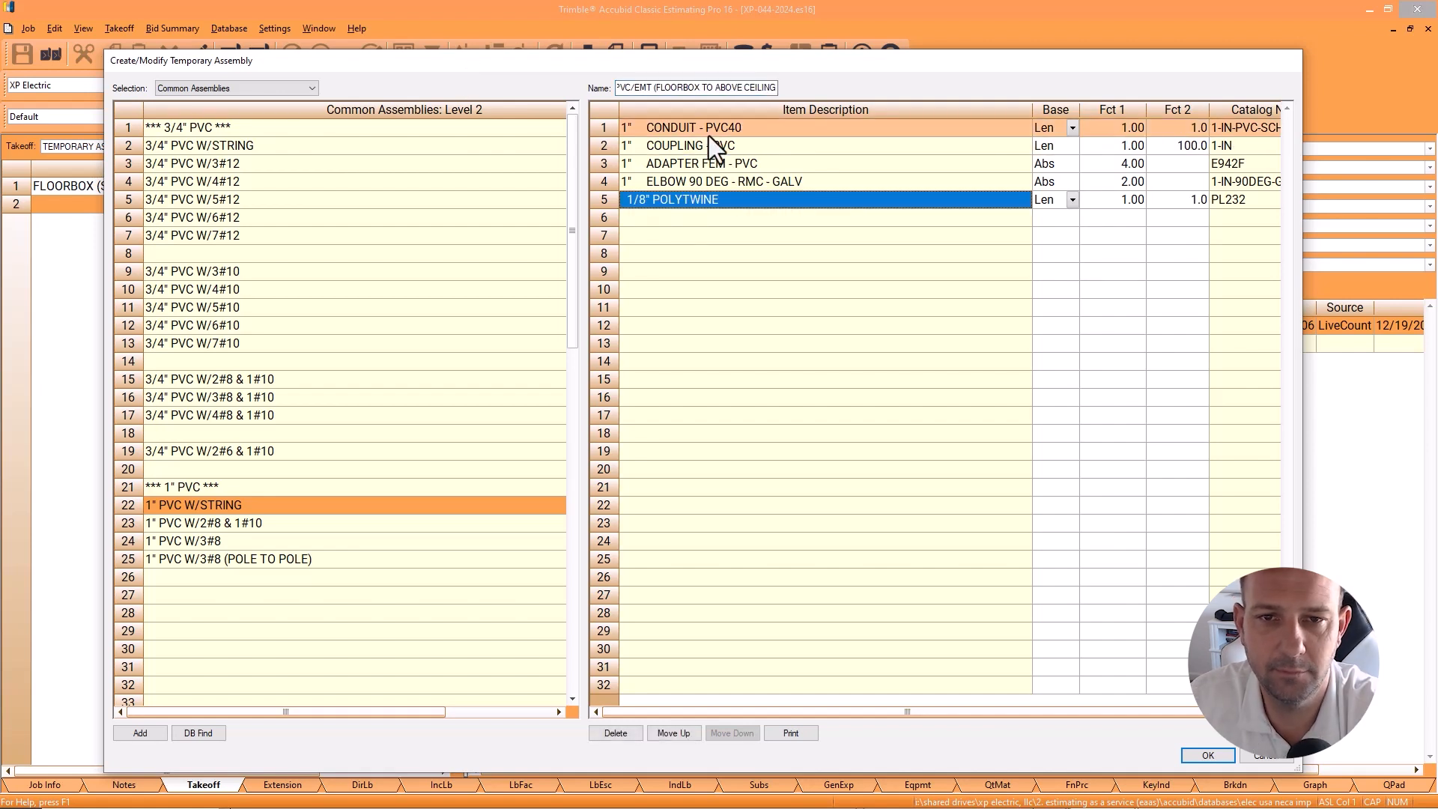
Step: Try adding 1" EMT conduit with its connectors, couplings, strut clamps and polytwine below the PVC components
left_click(854, 214)
right_click(176, 188)
double_click(200, 254)
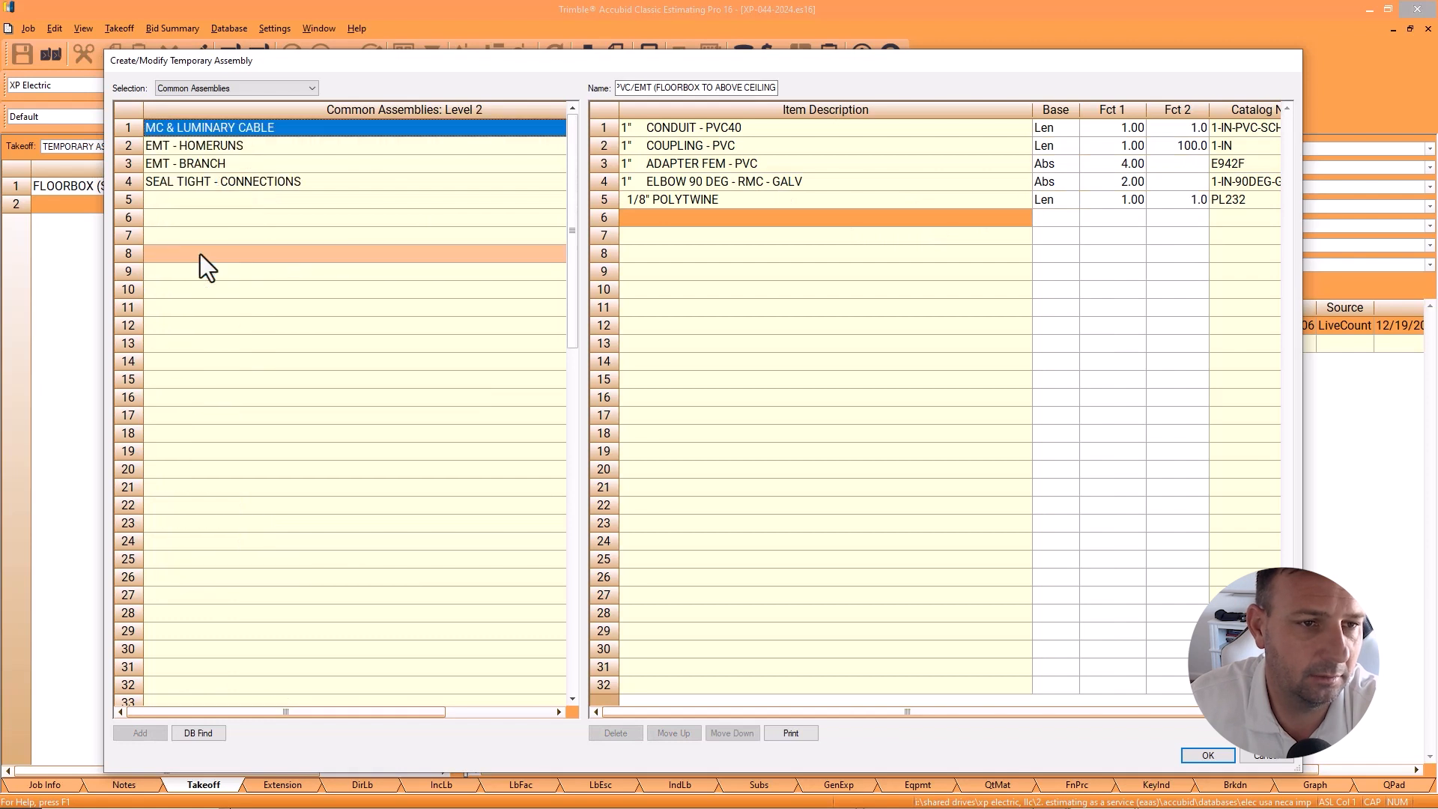
left_click(213, 166)
double_click(212, 166)
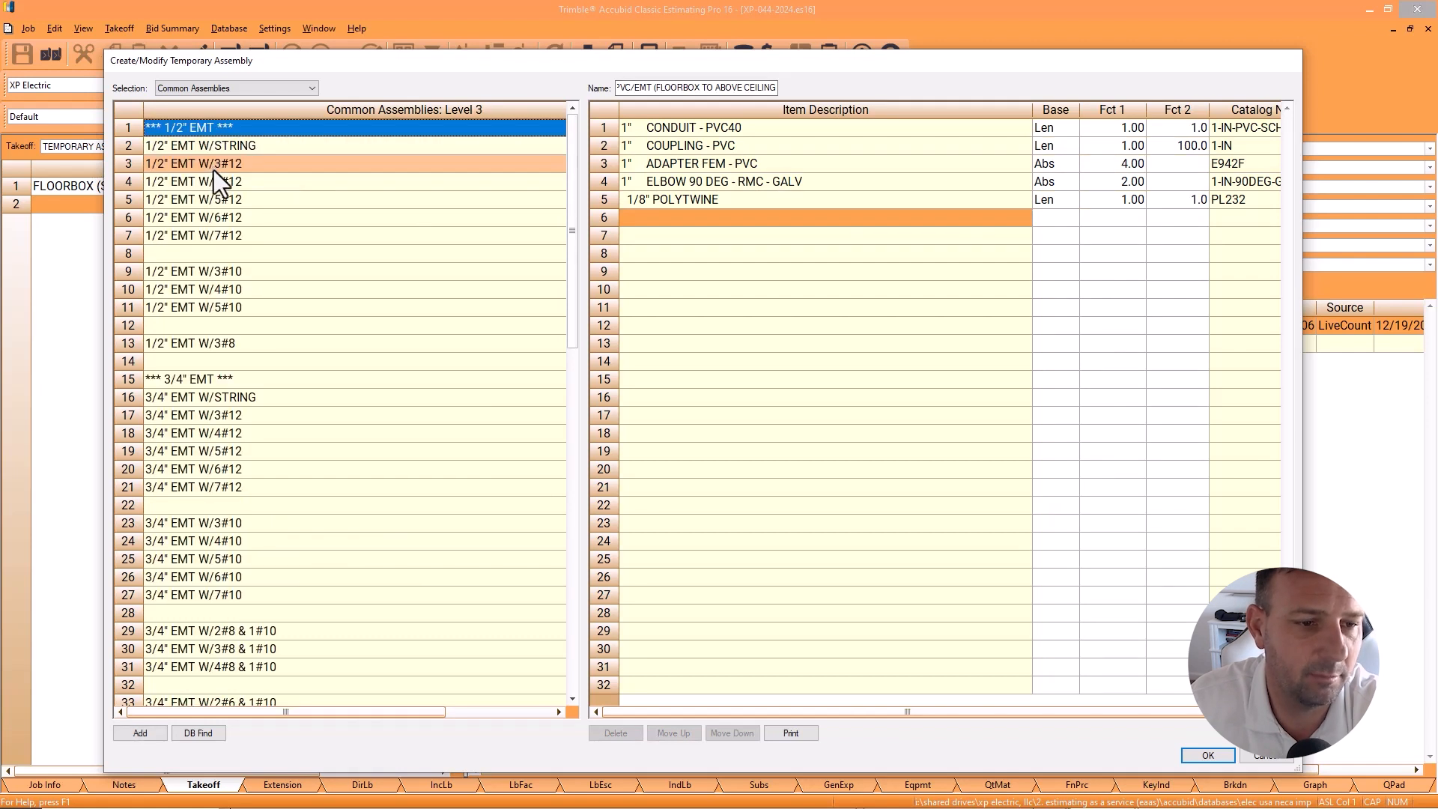
scroll(240, 239, "down", 7)
double_click(219, 380)
right_click(271, 311)
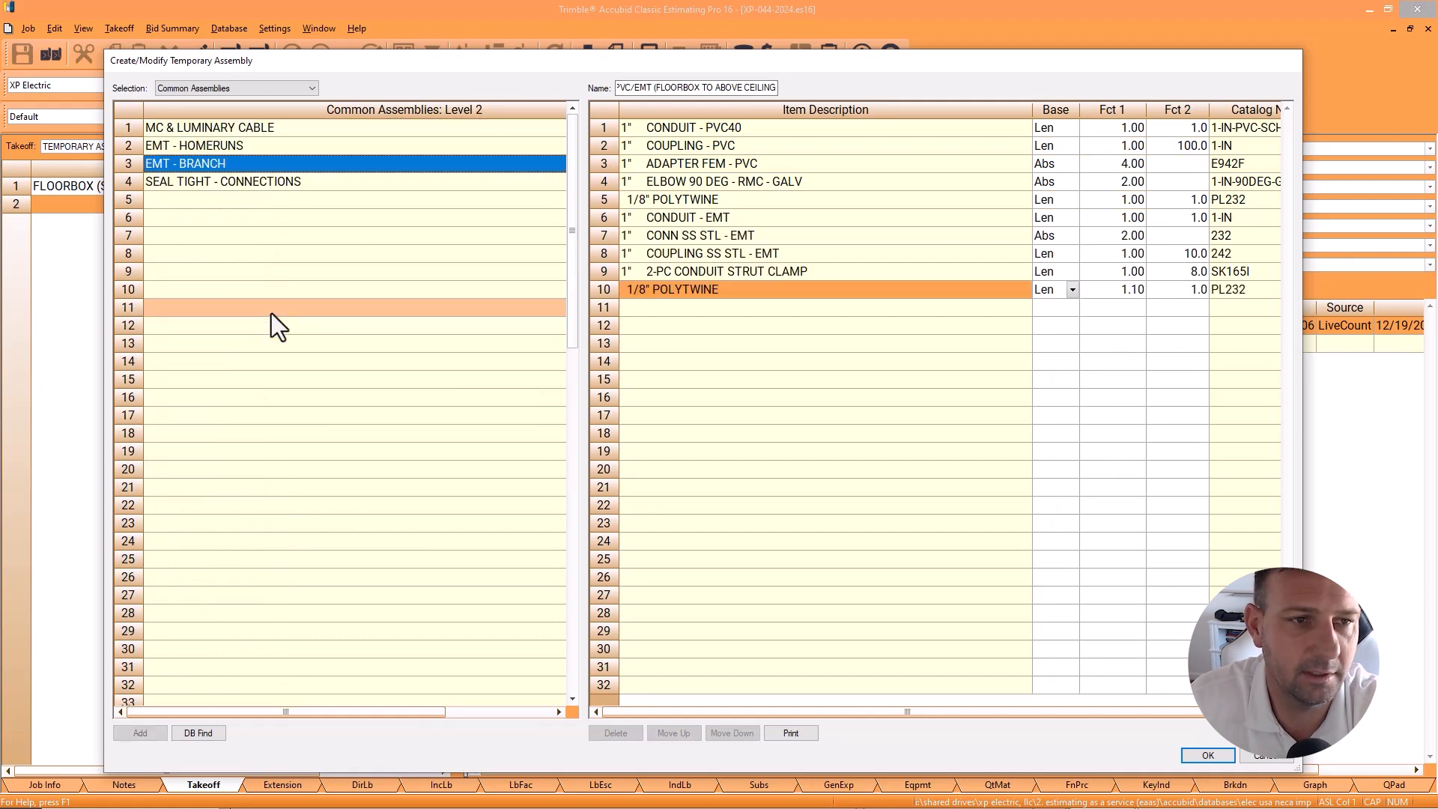
Step: Replace the EMT components with 1" EMT W/STRING from EMT - BRANCH, and delete the 1/8" POLYTWINE listed after the galvanized elbow
double_click(225, 165)
double_click(223, 488)
left_click_drag(653, 217, 659, 291)
key("Delete")
left_click(730, 200)
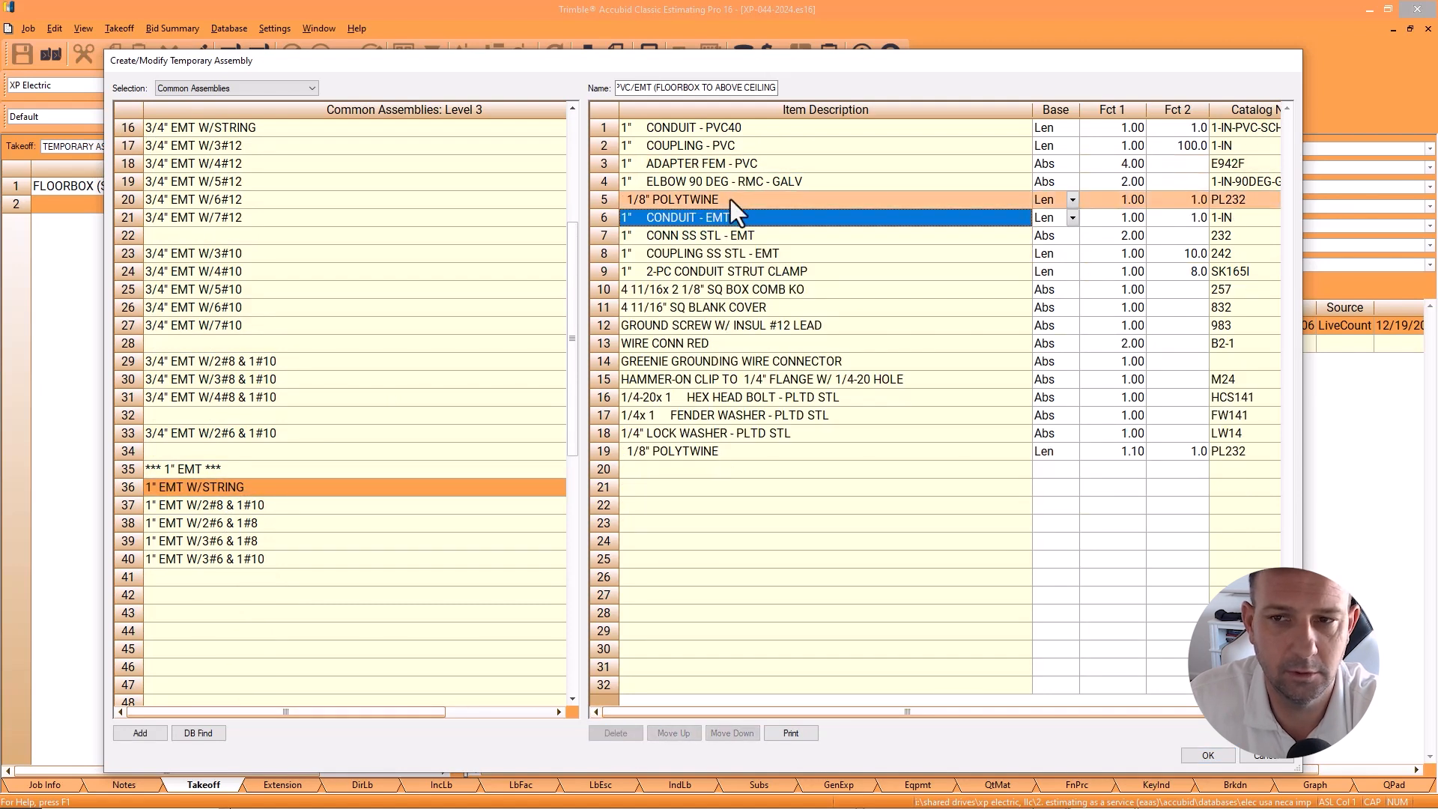
left_click(626, 734)
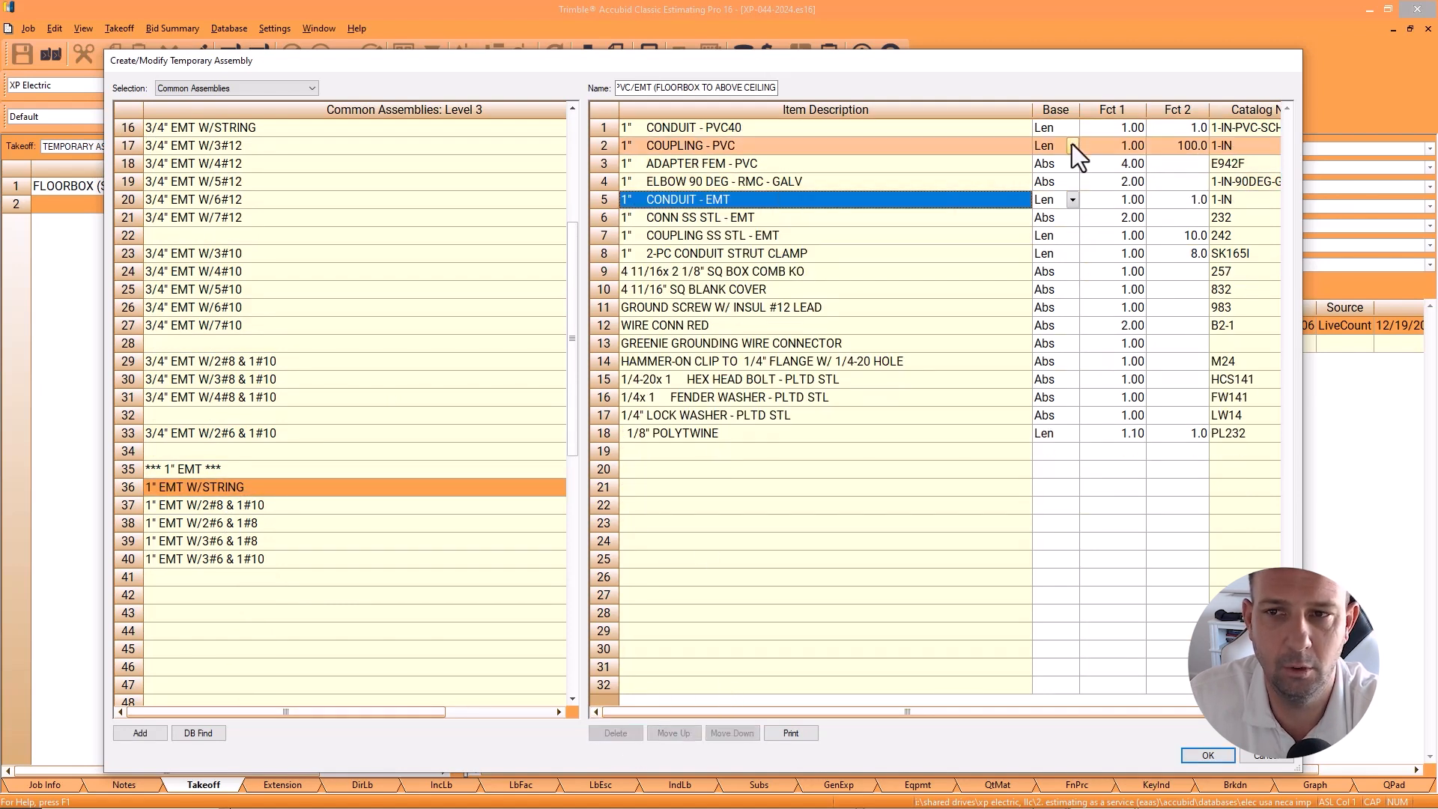
Step: Set the 1" PVC coupling to base Abs with factor 1.00 and the 1" PVC female adapter to base Abs with factor 2.00
left_click_drag(841, 66, 840, 63)
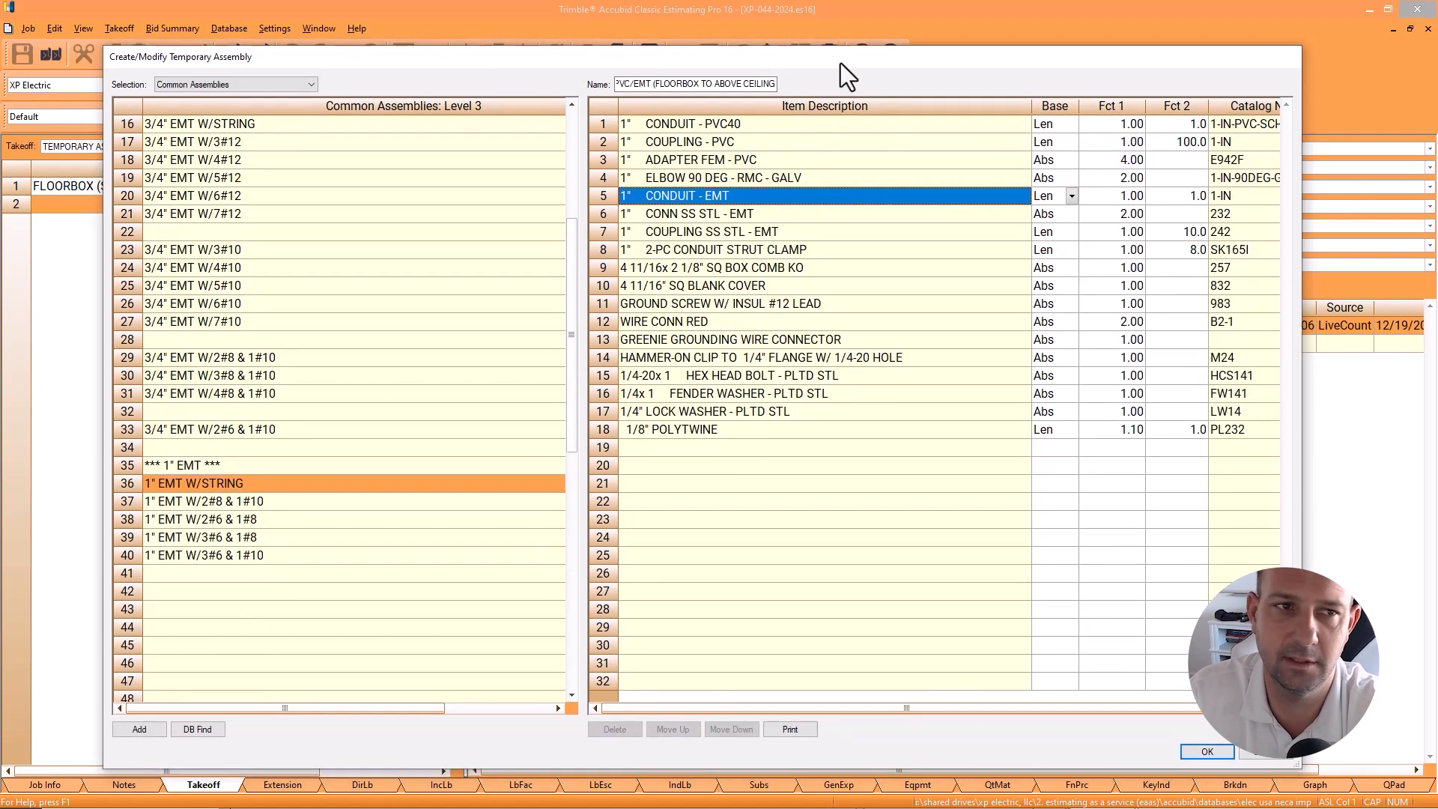
left_click(851, 126)
left_click(1074, 143)
left_click(1069, 183)
left_click(1113, 143)
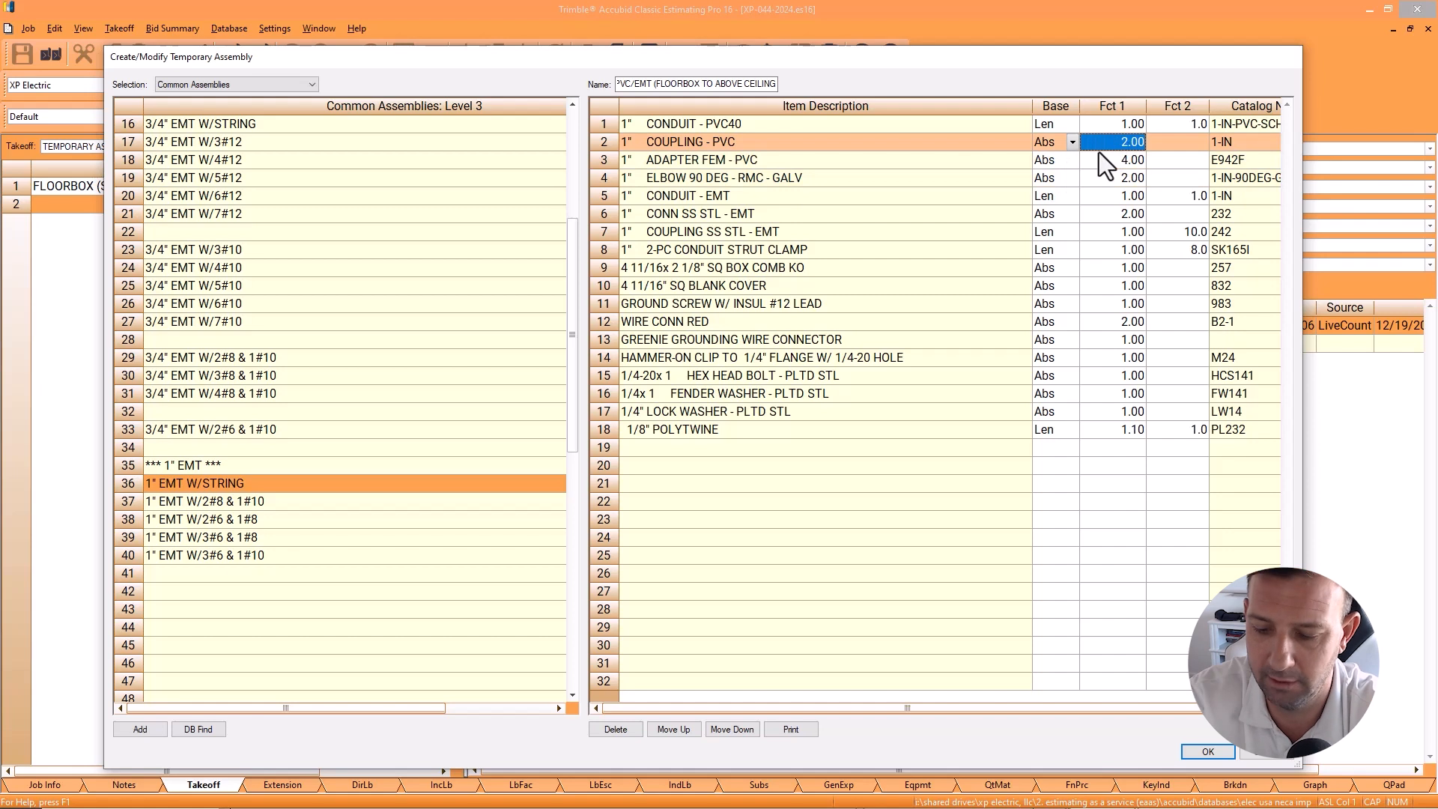
left_click(1073, 160)
left_click(1068, 202)
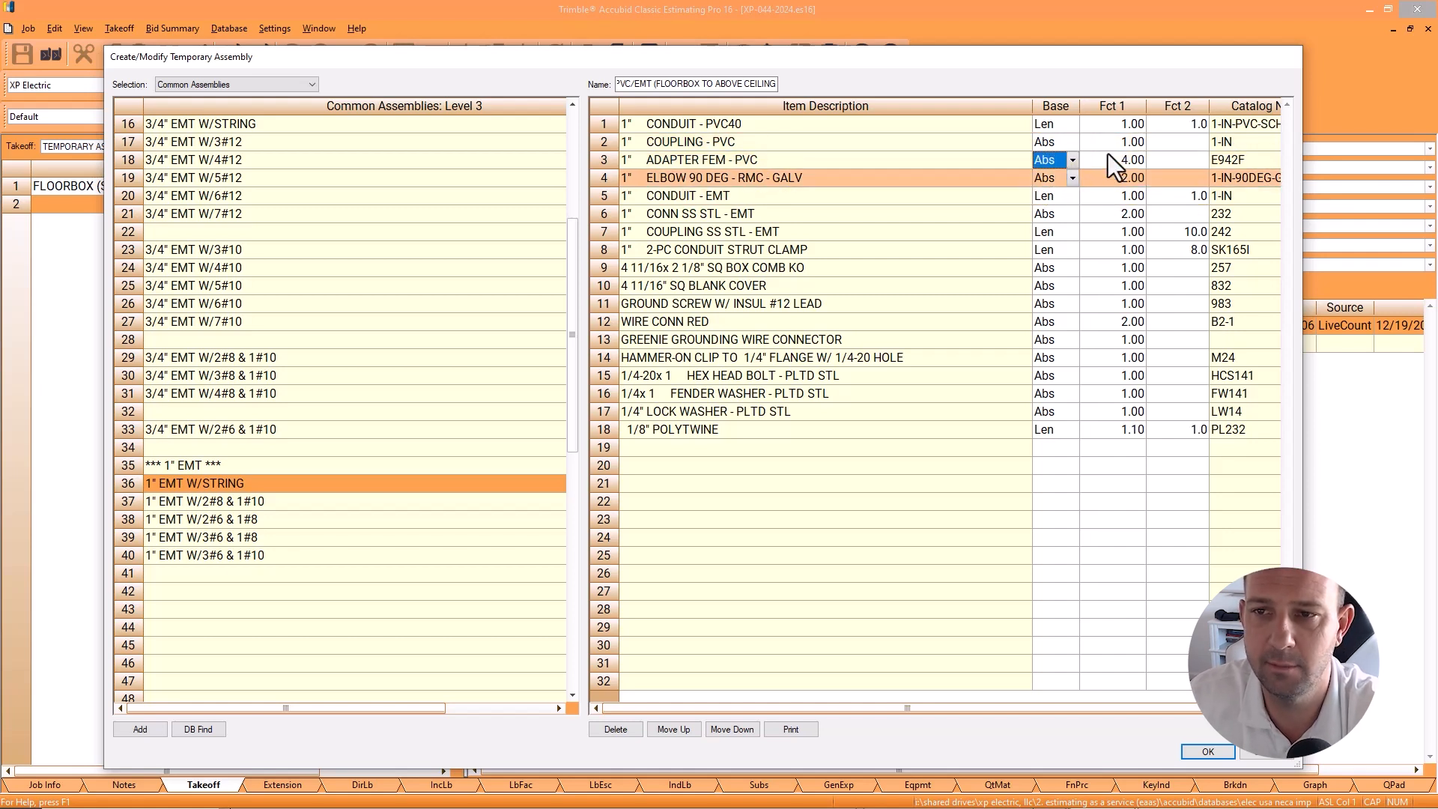
key("Return")
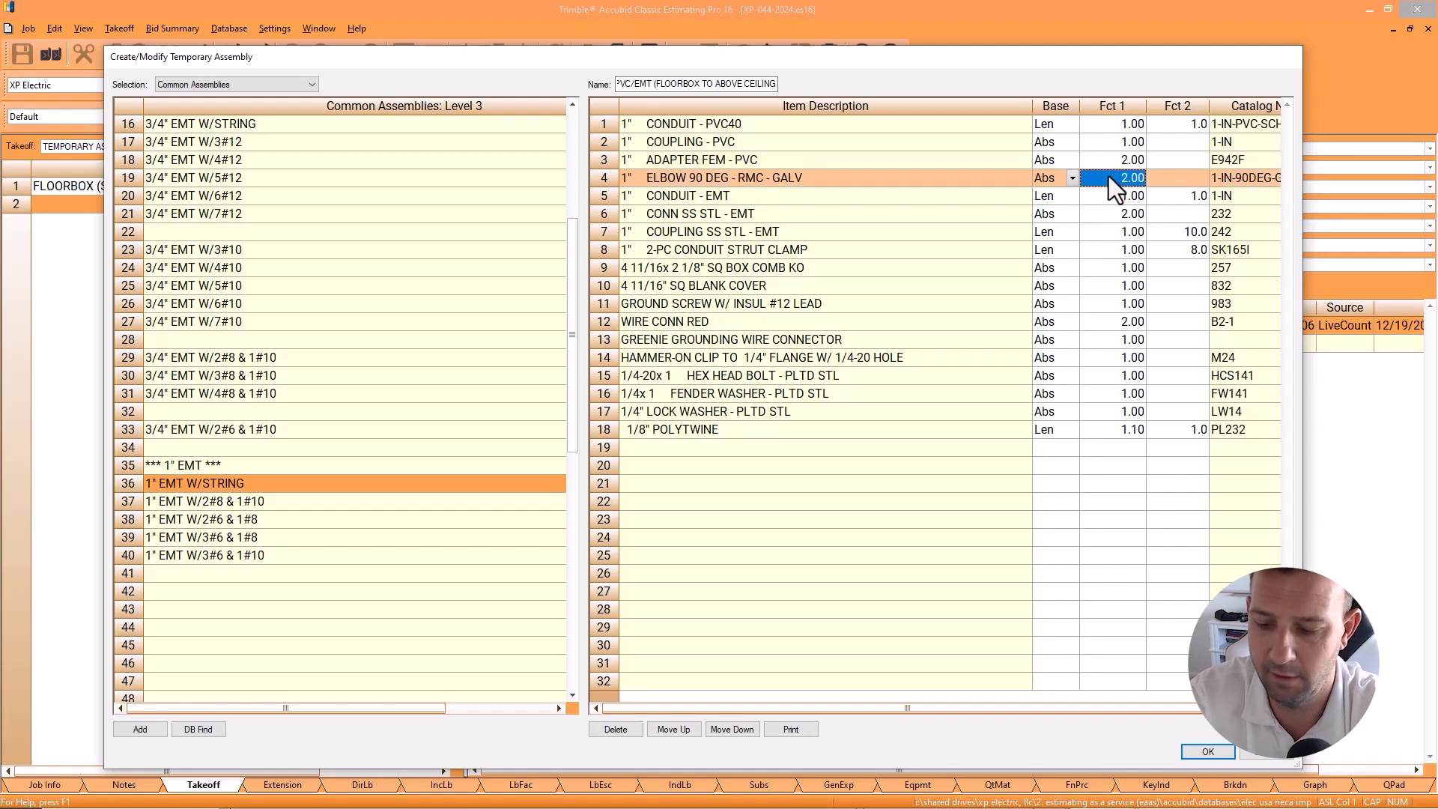
Step: Set the galvanized elbow's factor to 1.00, the 1" EMT conduit to base Cnt with factor 12.00, and the EMT connector's factor to 2.00
left_click(1064, 197)
left_click(1049, 211)
left_click(1092, 194)
type("12")
key("Return")
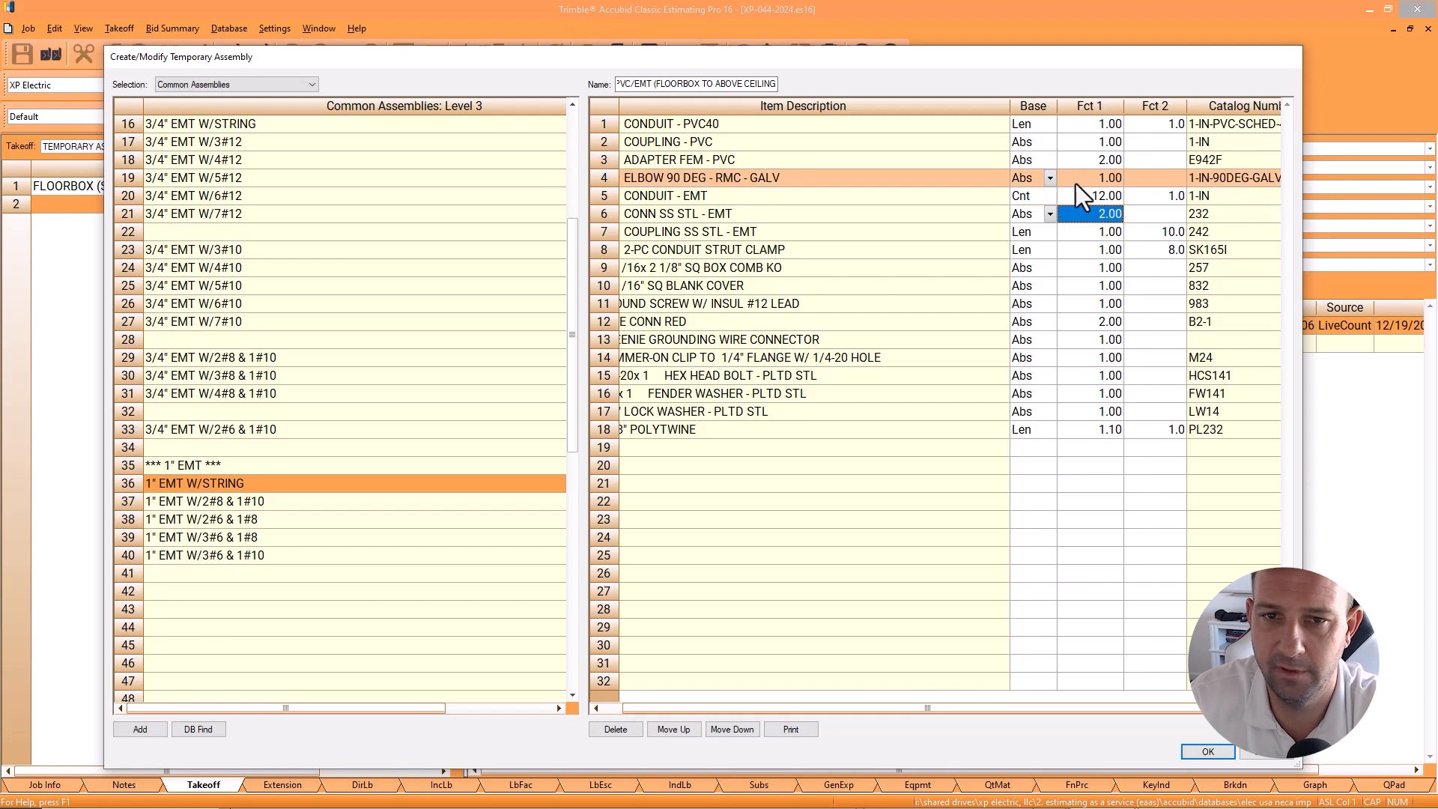
type("2")
key("Return")
Step: Delete the 1" EMT set screw coupling and the 1" 2-PC CONDUIT STRUT CLAMP from the assembly
left_click(997, 231)
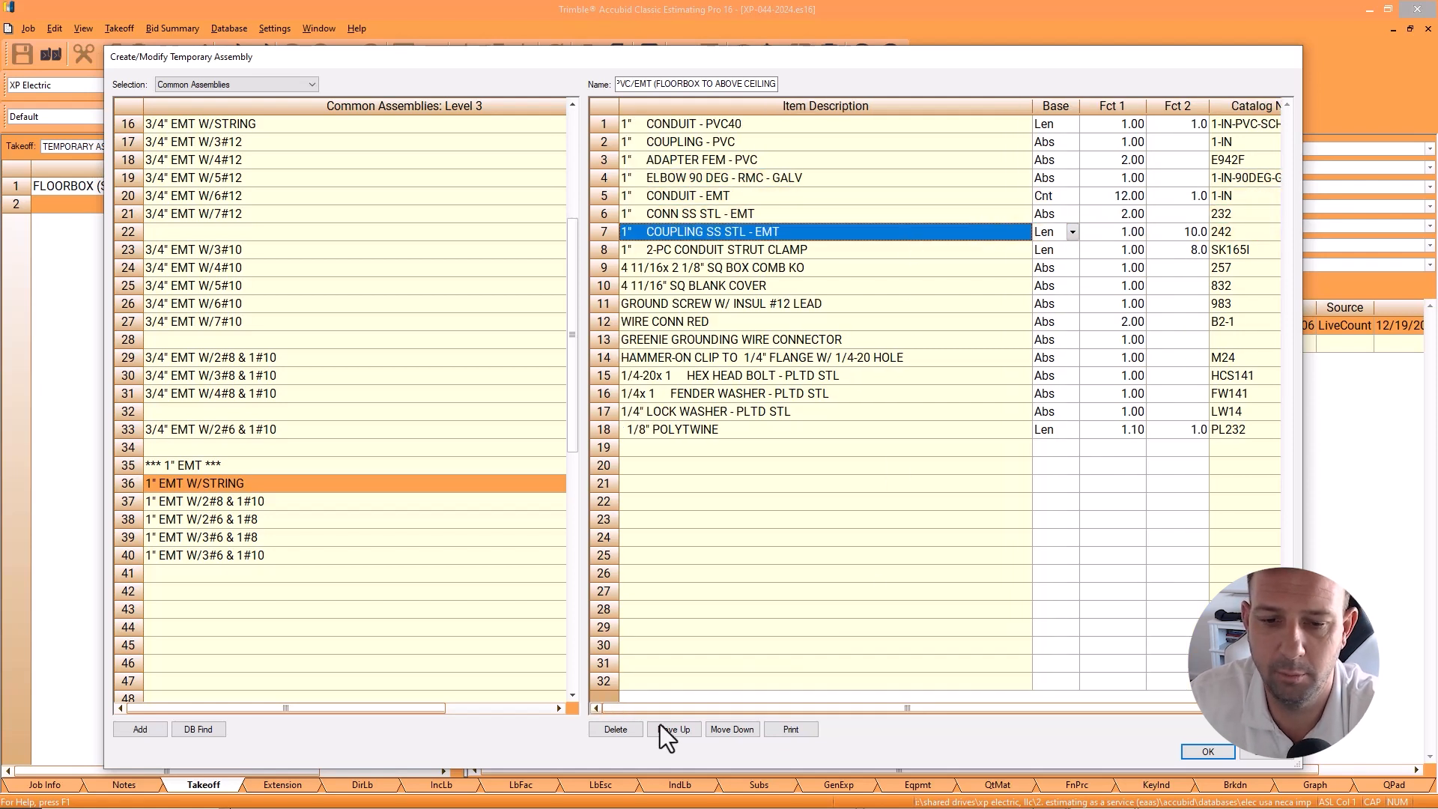
left_click(616, 730)
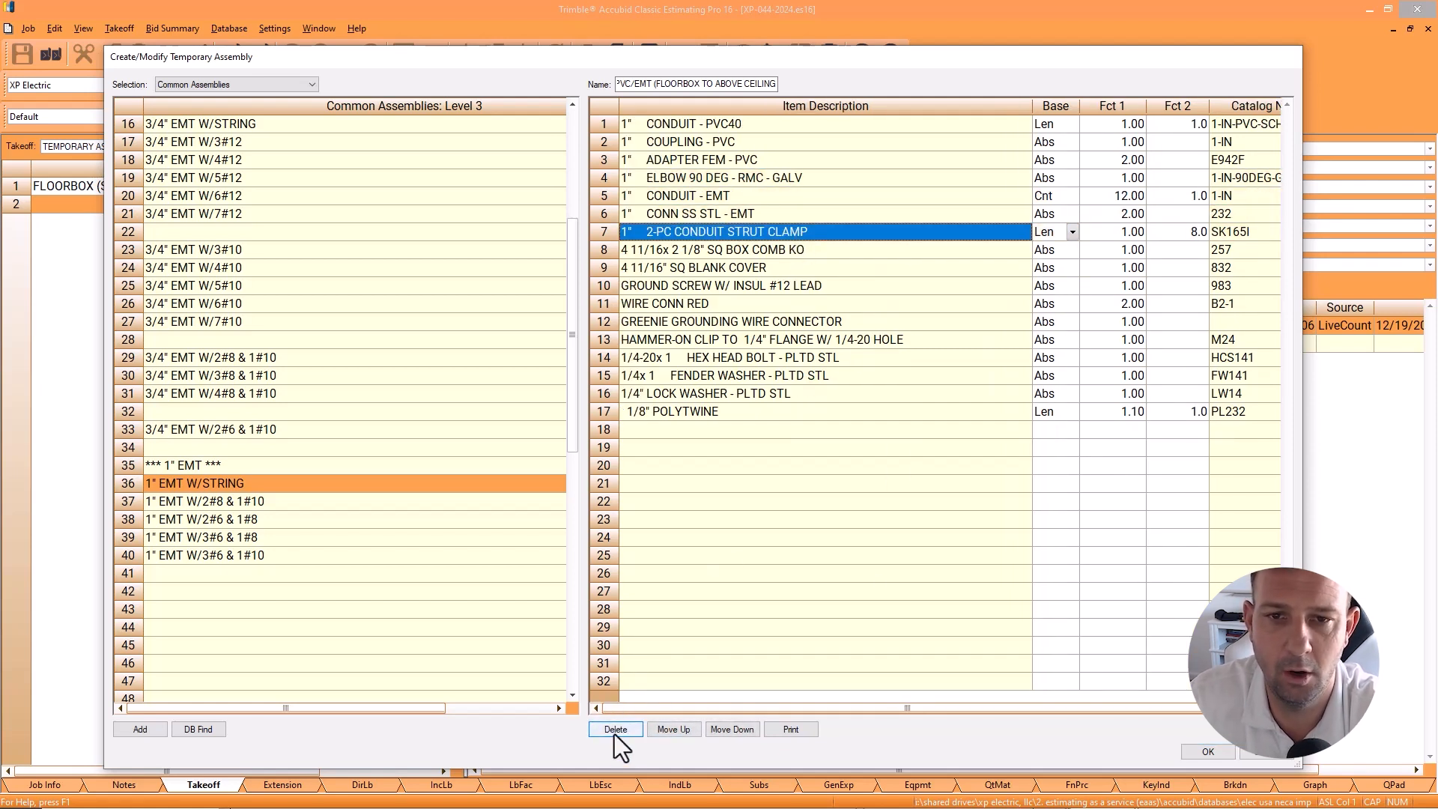
left_click(615, 730)
Step: Add the 1" 1-H STRAP - EMT - STEEL from the item database's RMC / EMT one-hole steel straps
right_click(349, 218)
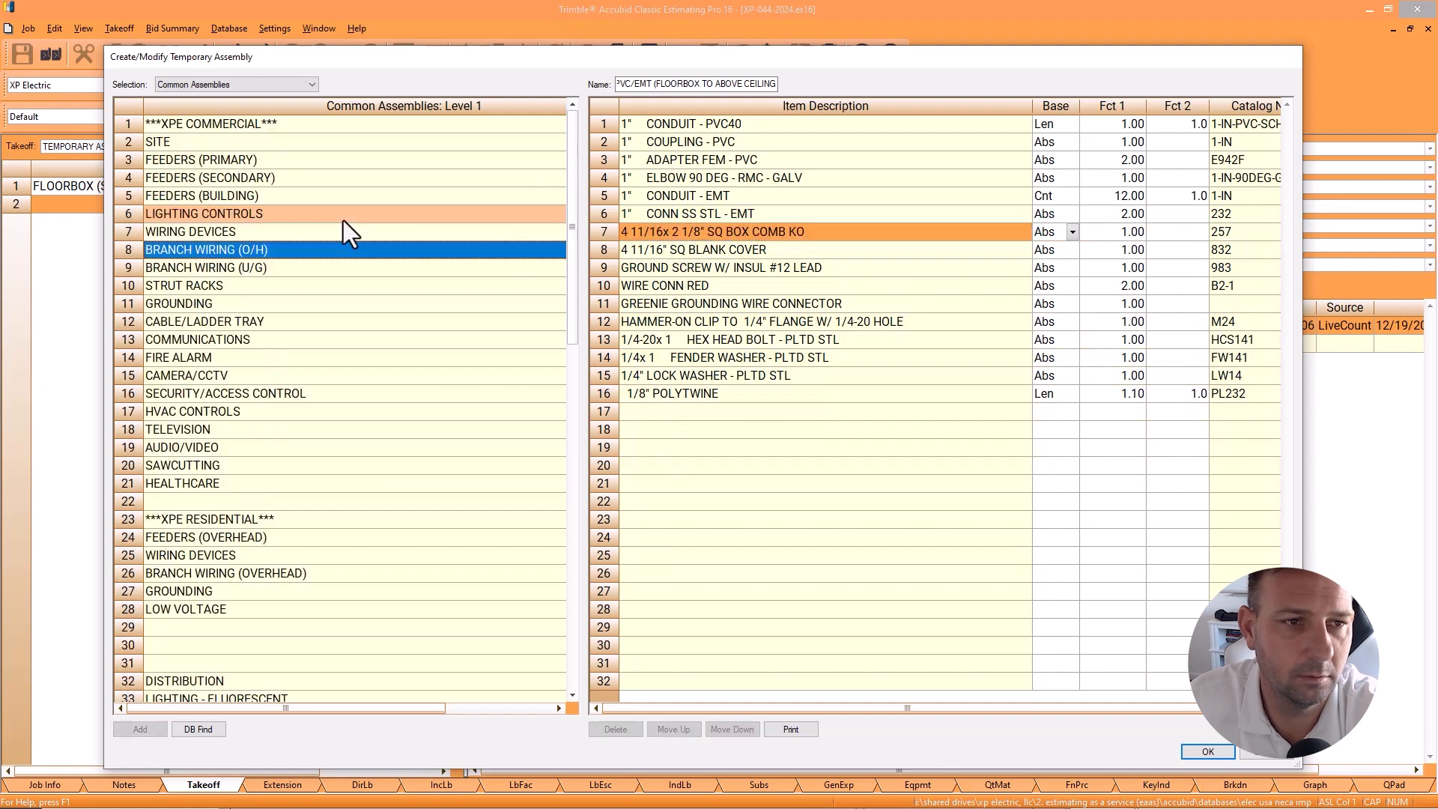
left_click(232, 84)
left_click(206, 106)
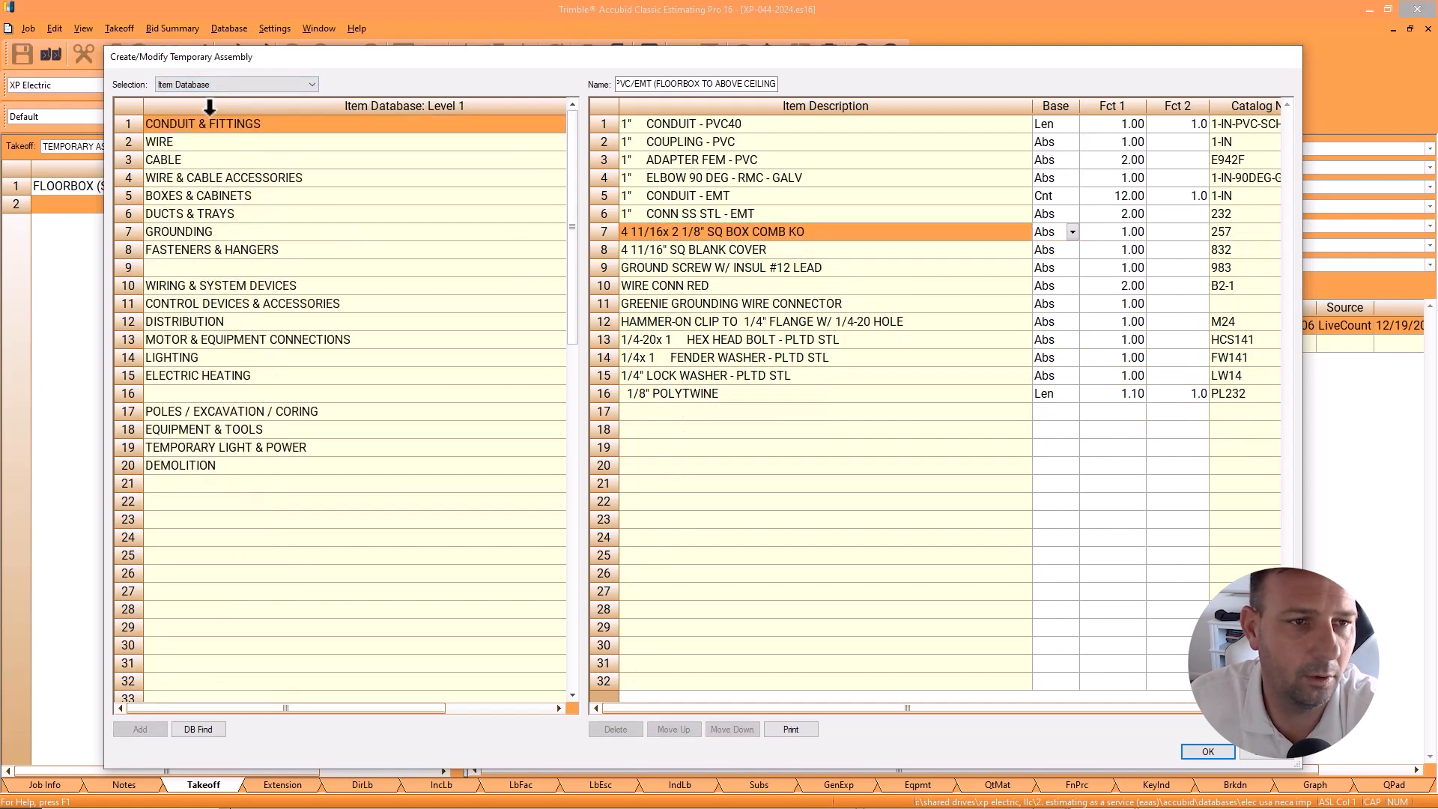
double_click(200, 126)
double_click(225, 231)
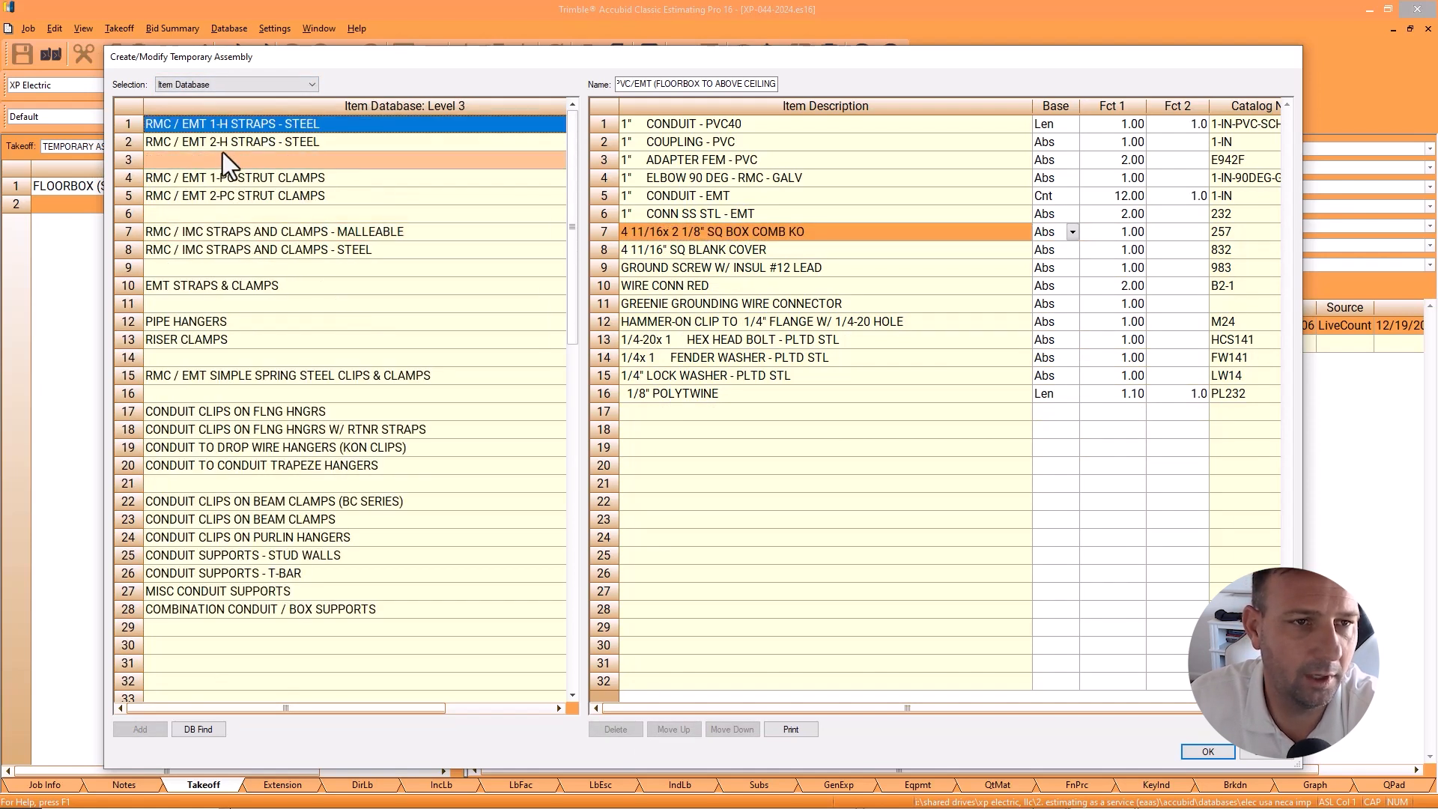
double_click(231, 124)
double_click(228, 284)
left_click(739, 270)
left_click(739, 305)
left_click_drag(715, 322, 702, 358)
Step: Set the 1" one-hole EMT strap to base Abs with factor 3.00, and place it directly below the EMT connector
left_click(1113, 414)
type("3")
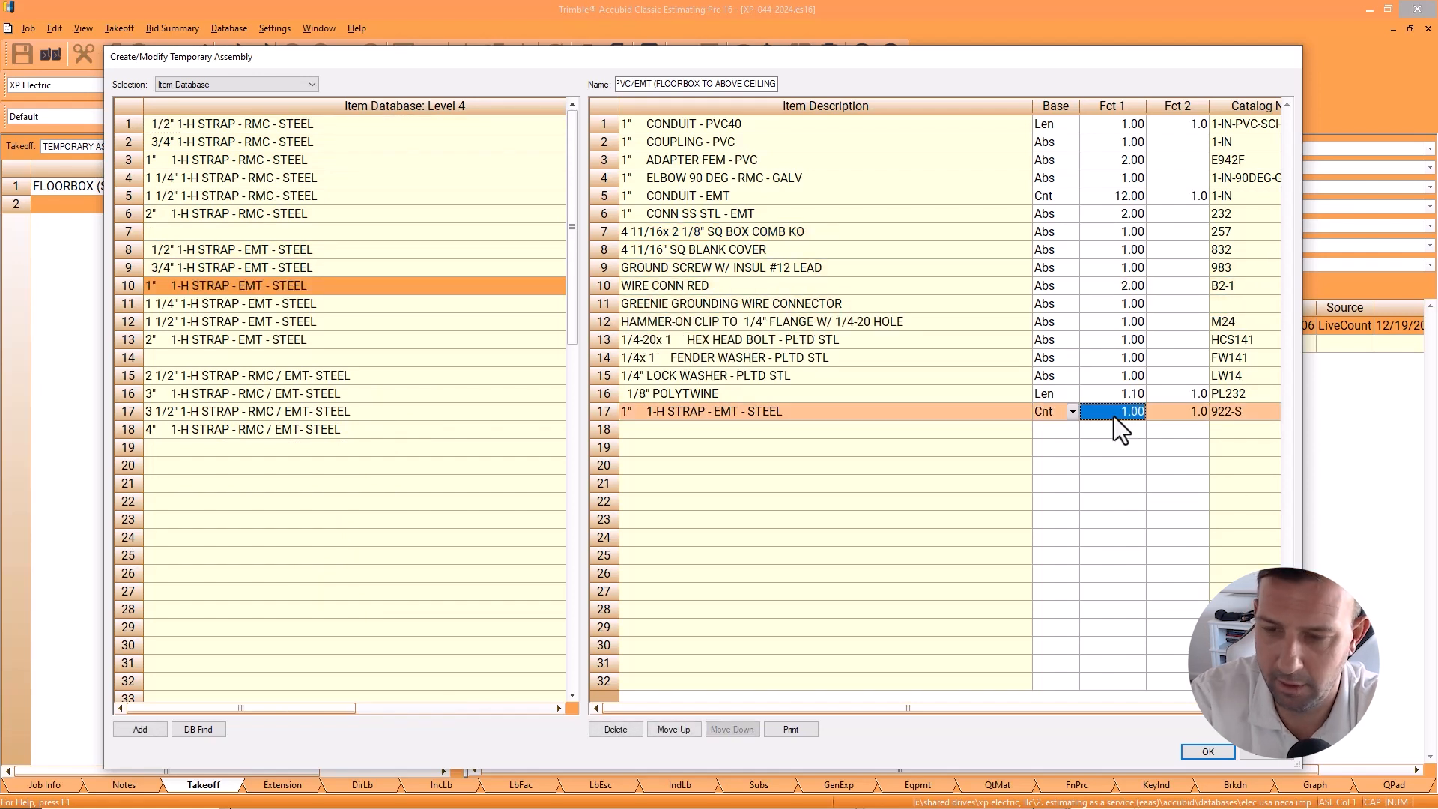
key("Return")
left_click(1074, 411)
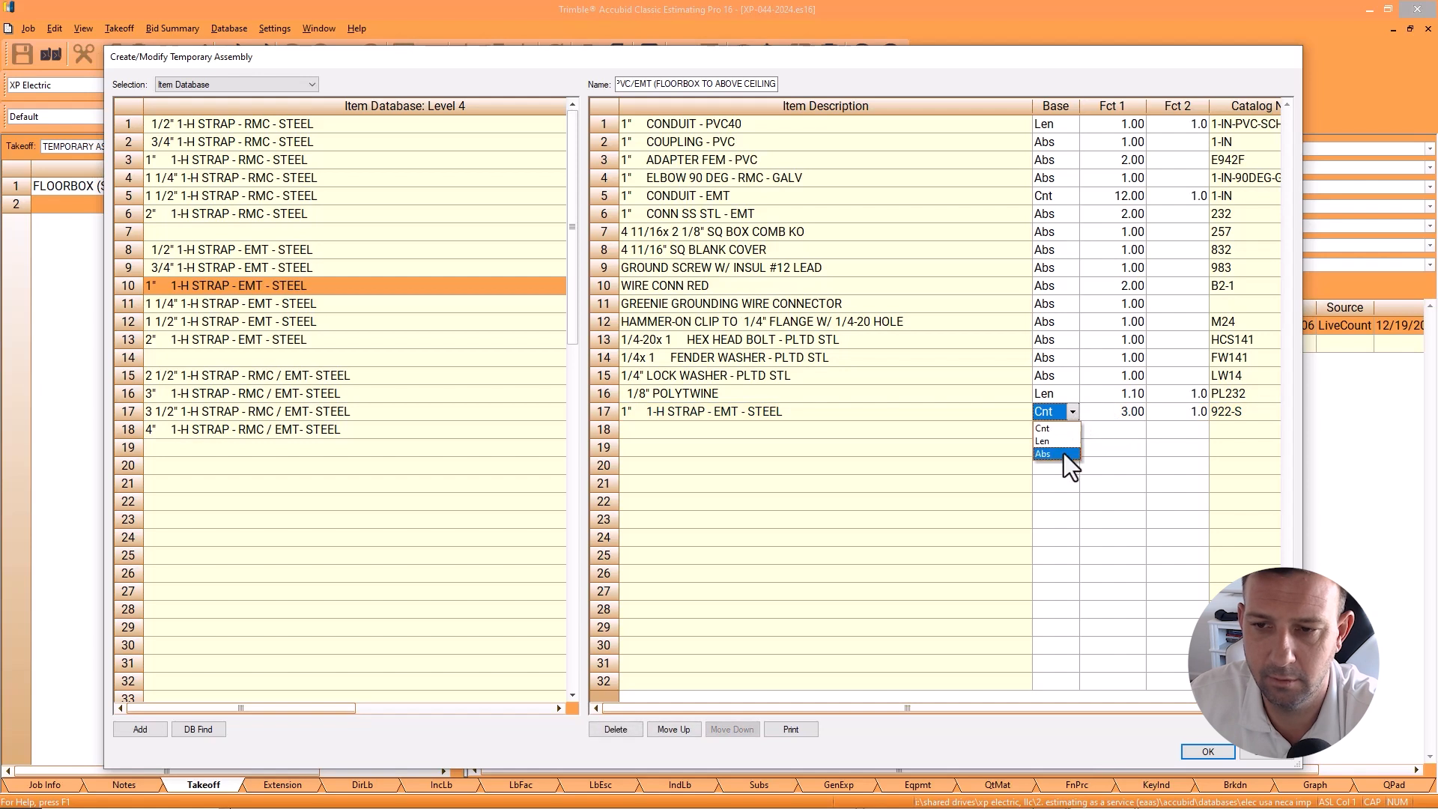
left_click(1064, 454)
left_click(677, 729)
left_click(677, 729)
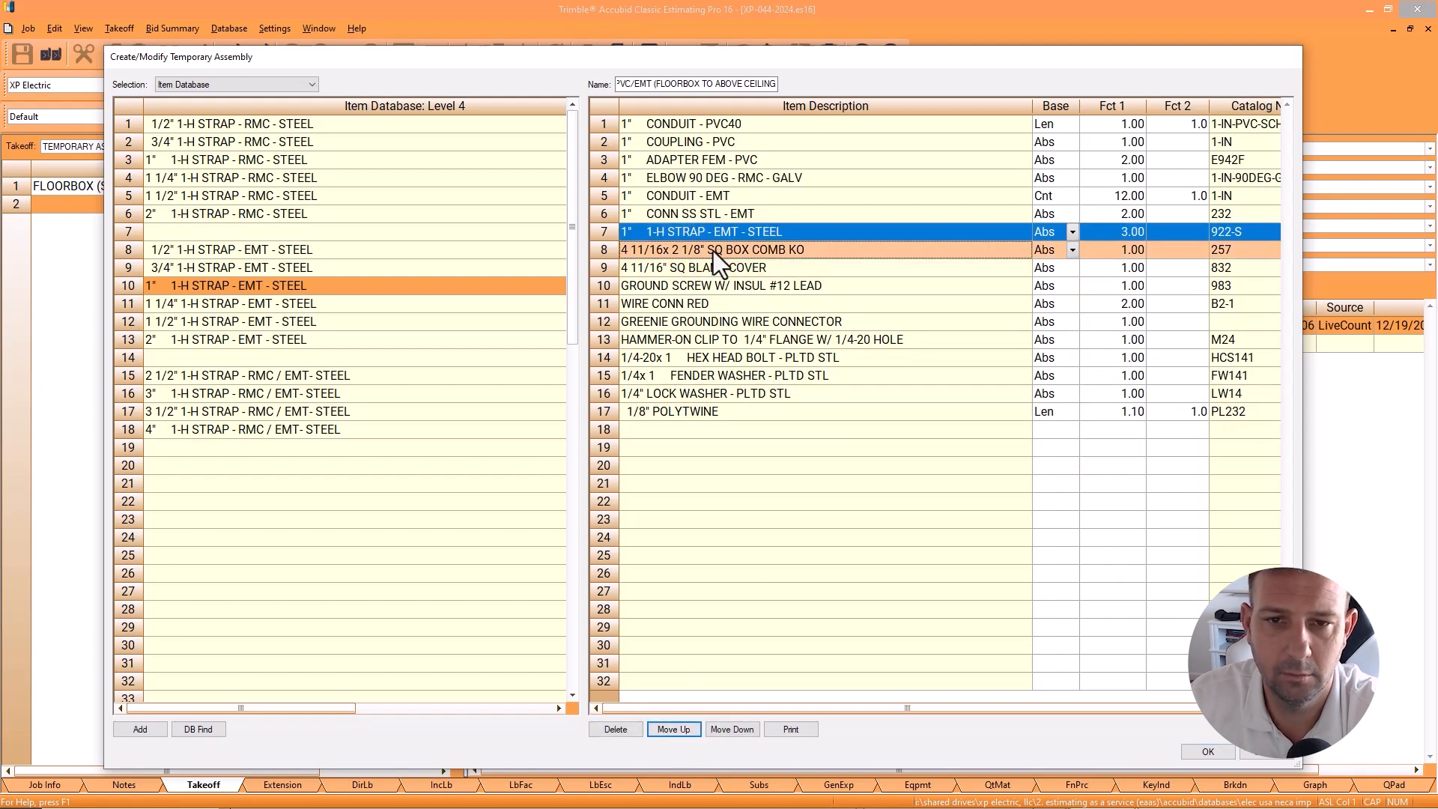
Step: Add the #8x 1 WAFER HEAD SELF-TAP STUD SCREW - 12G from the fasteners database and place it directly above the EMT strap
left_click(709, 251)
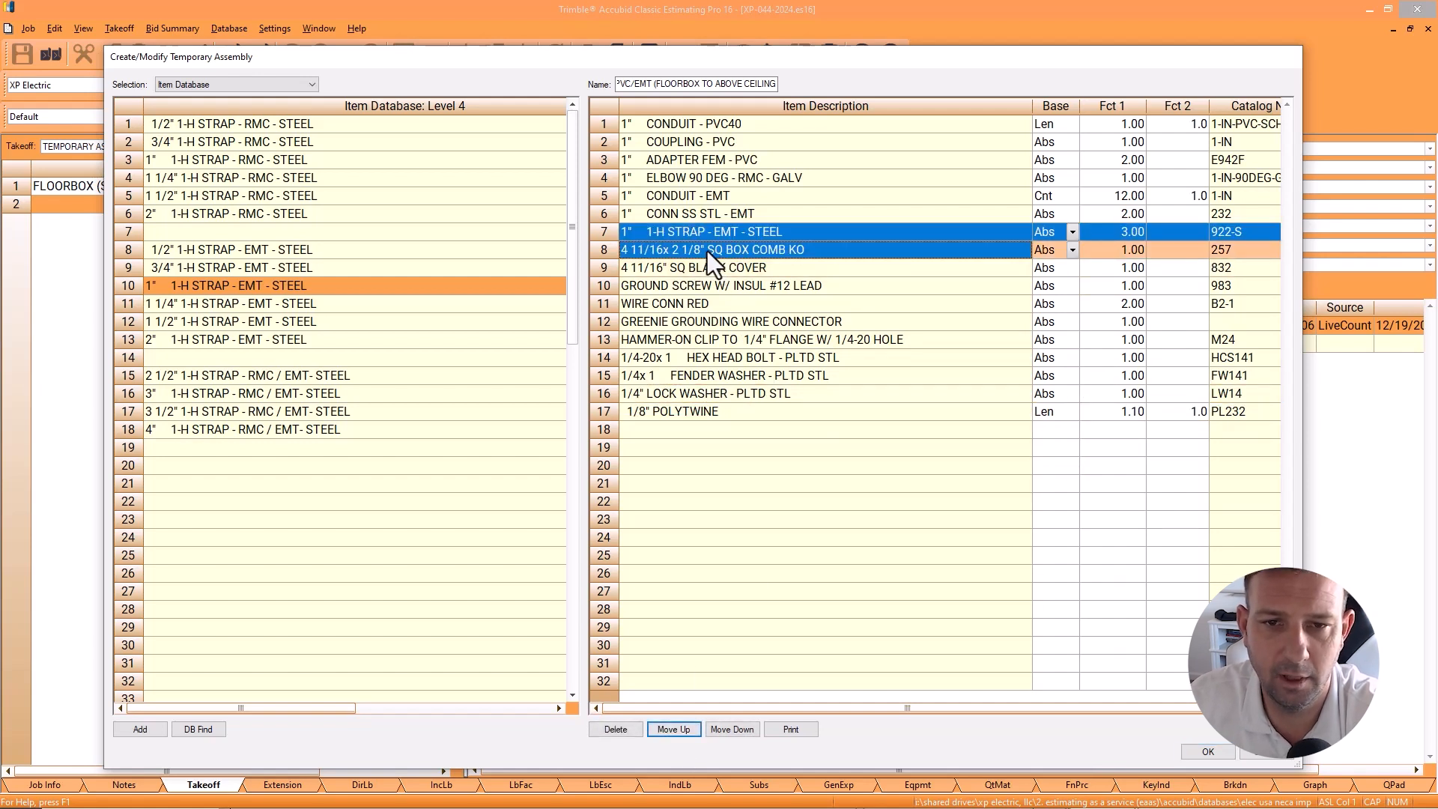
right_click(375, 227)
right_click(344, 224)
right_click(211, 255)
double_click(211, 255)
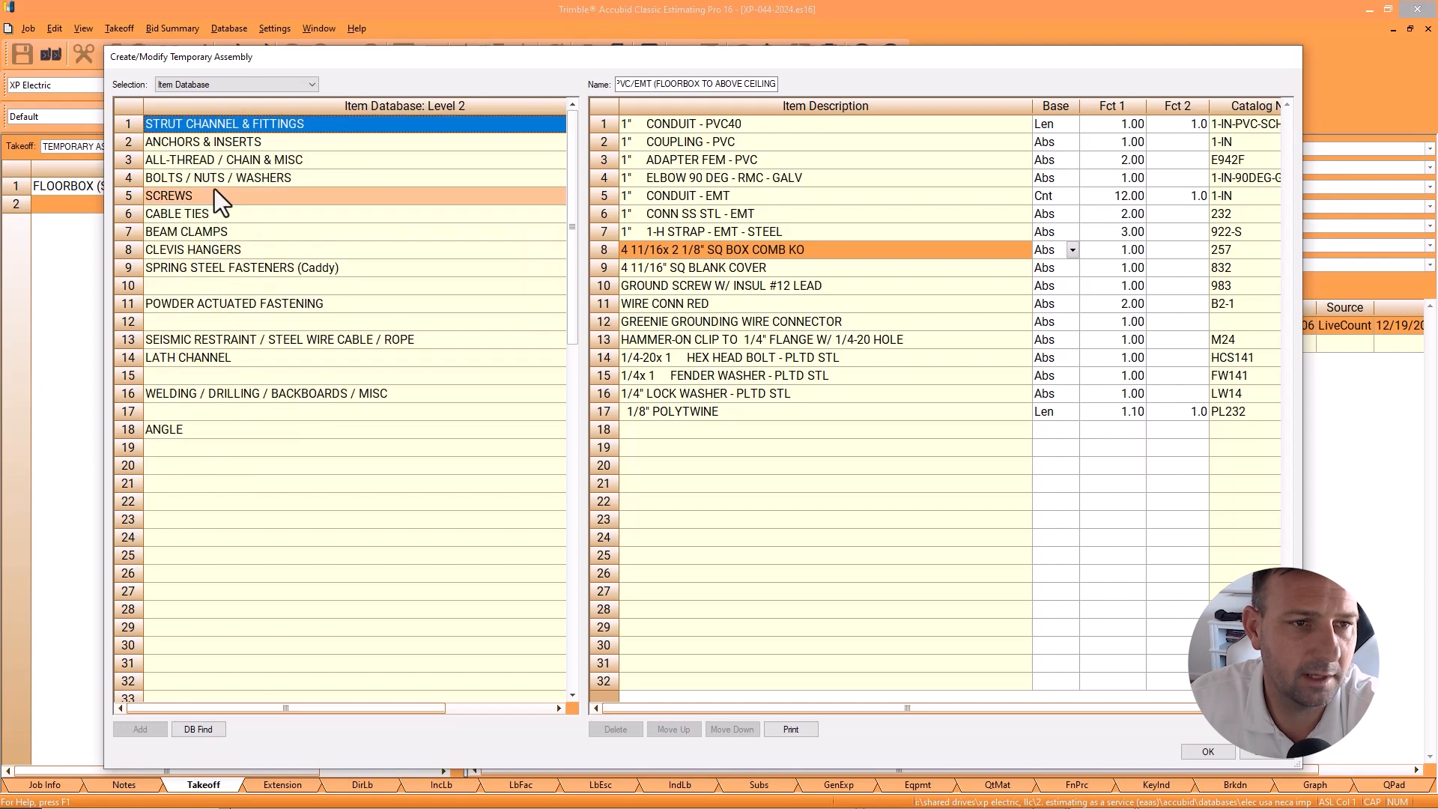
double_click(215, 189)
left_click(205, 267)
double_click(205, 266)
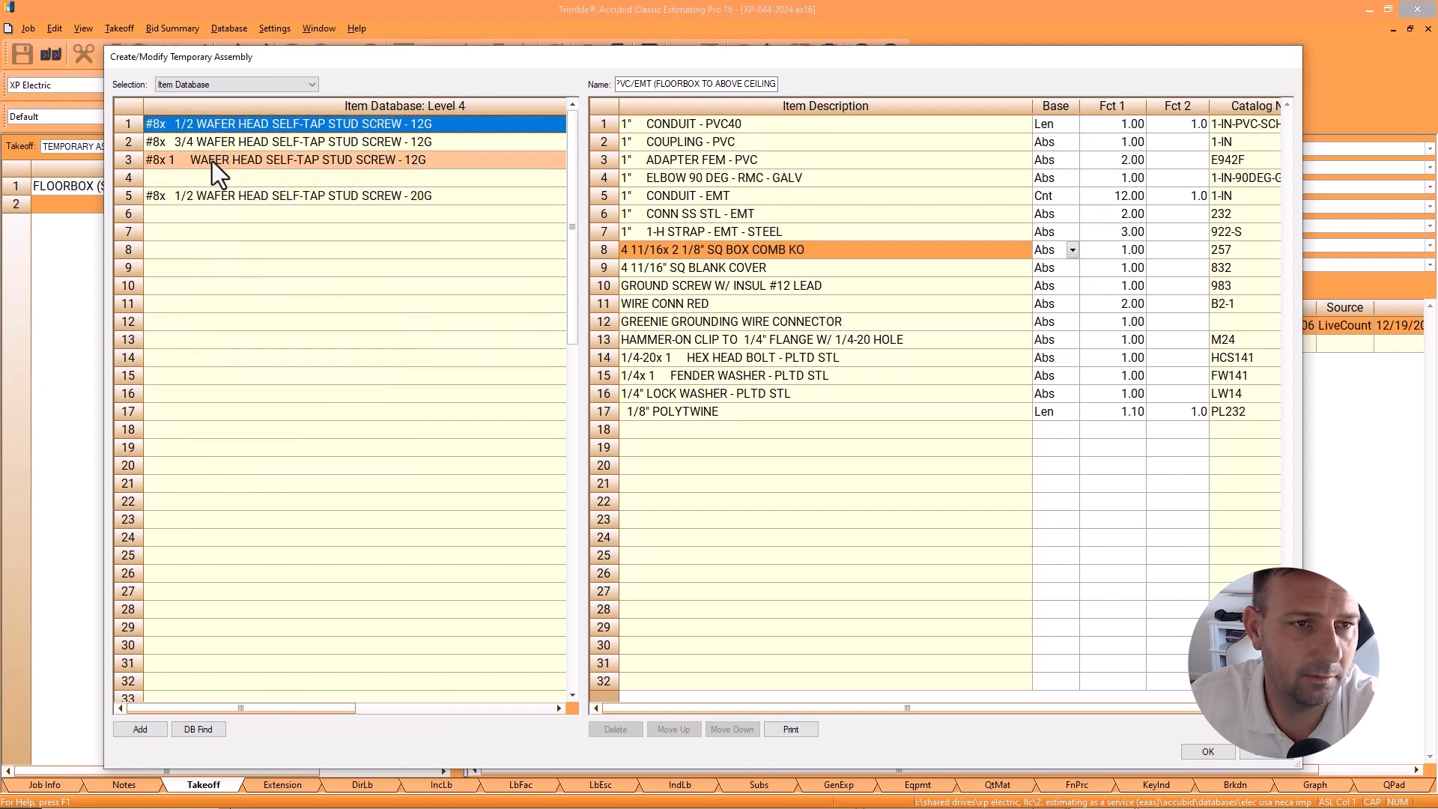
double_click(213, 160)
left_click(721, 434)
left_click(694, 730)
left_click(693, 731)
left_click(692, 729)
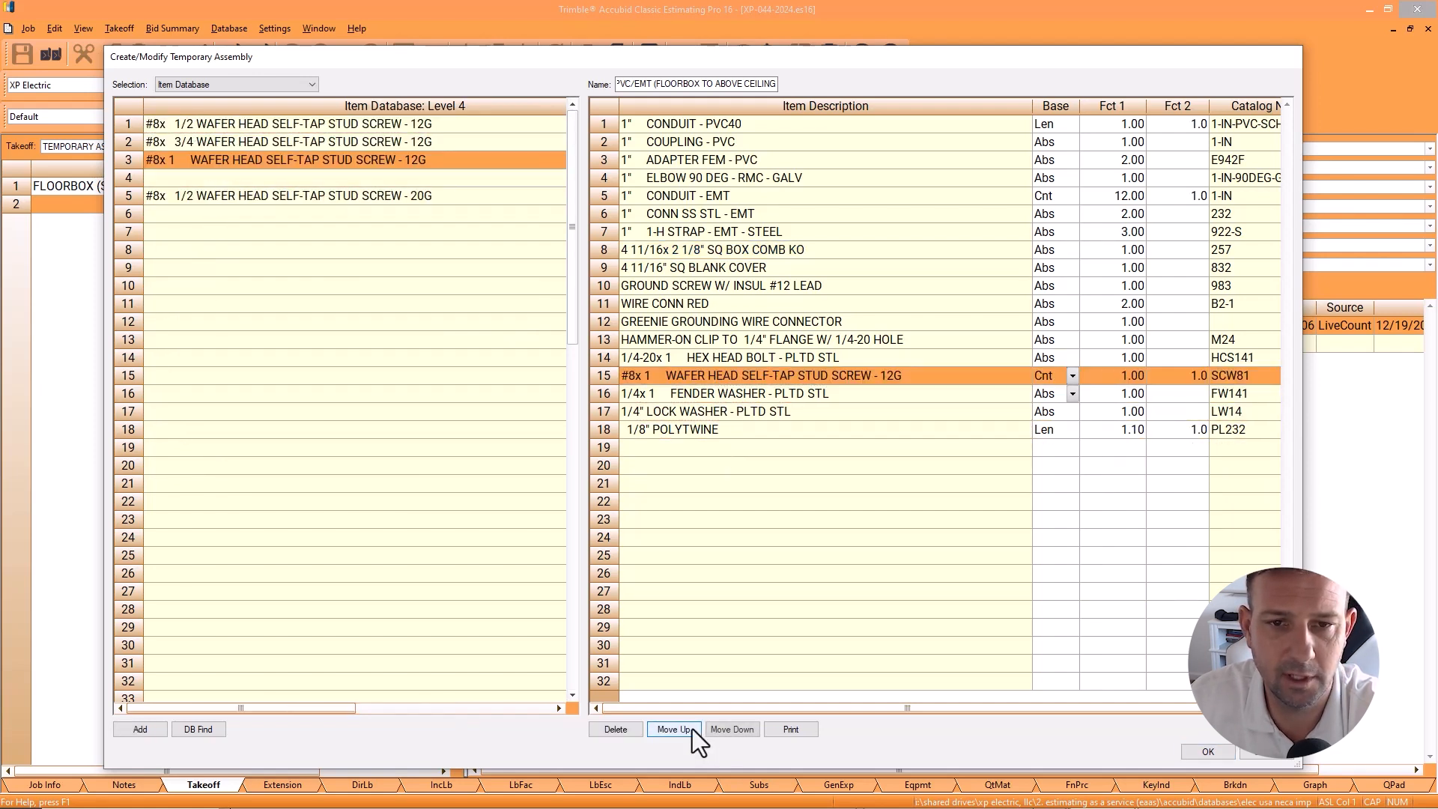
Step: Set the wafer head self-tap stud screw to base Abs with factor 3.00
left_click(1072, 244)
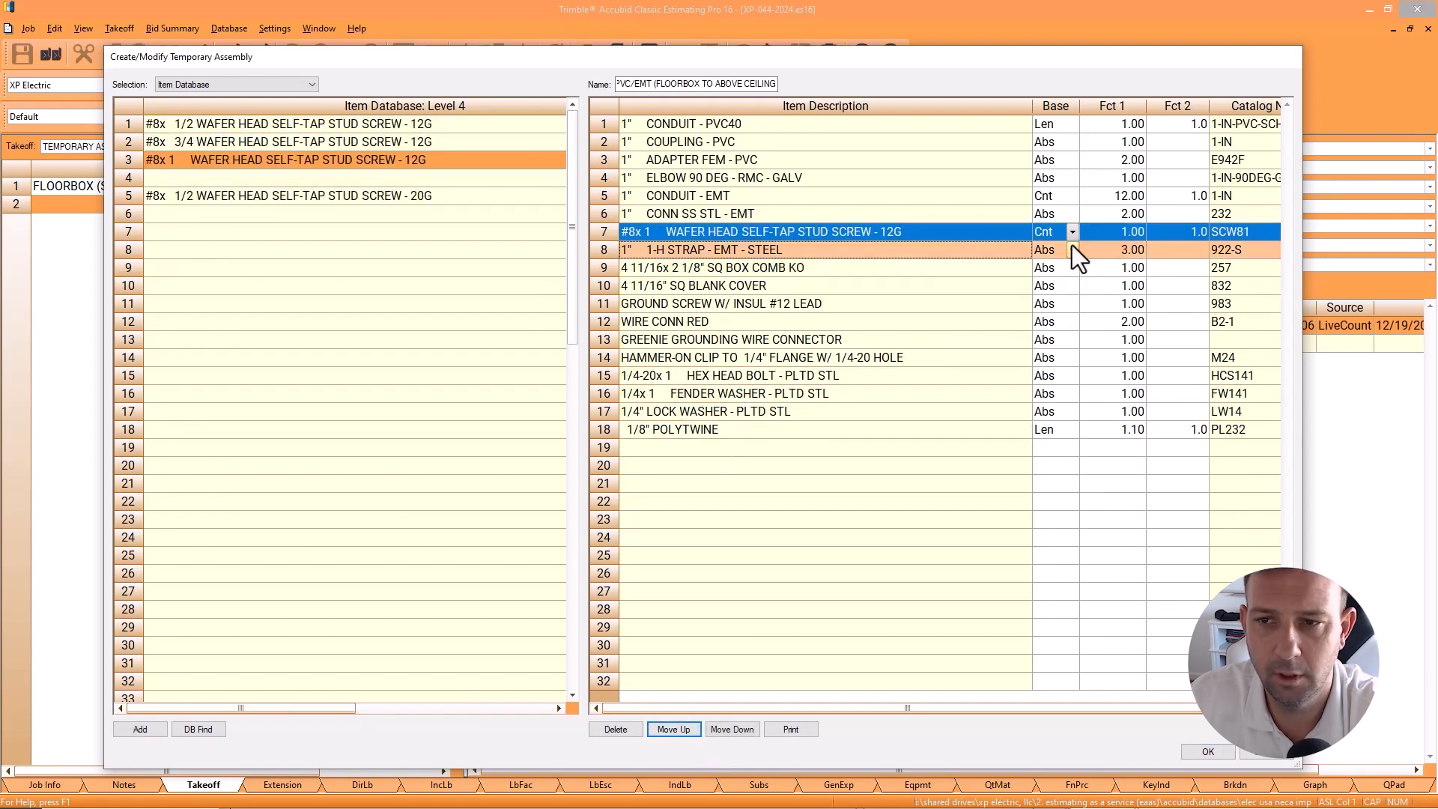
left_click(1073, 239)
type("a")
left_click(1093, 239)
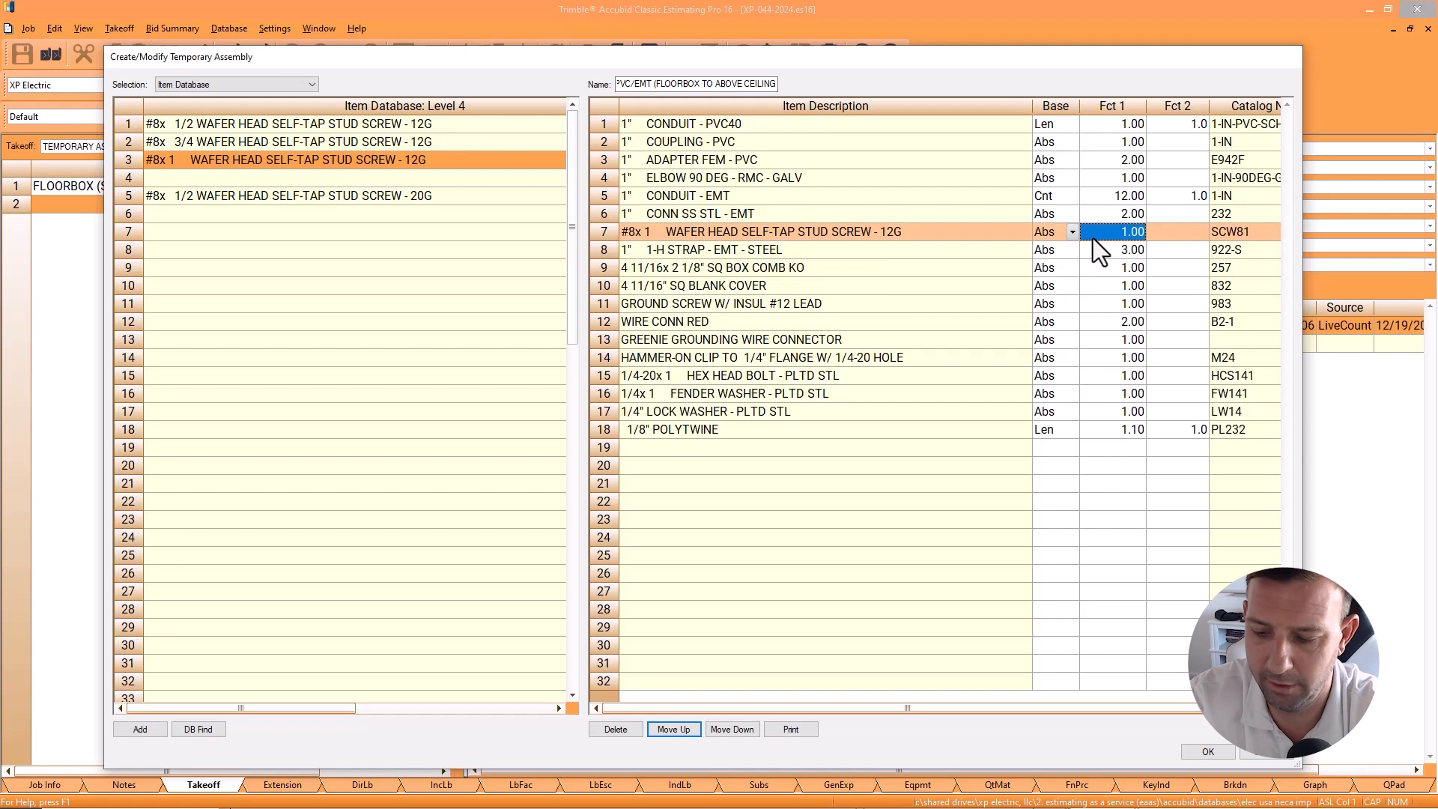
type("3")
key("Return")
Step: Change the wafer head self-tap stud screw's factor to 6.00
left_click(801, 271)
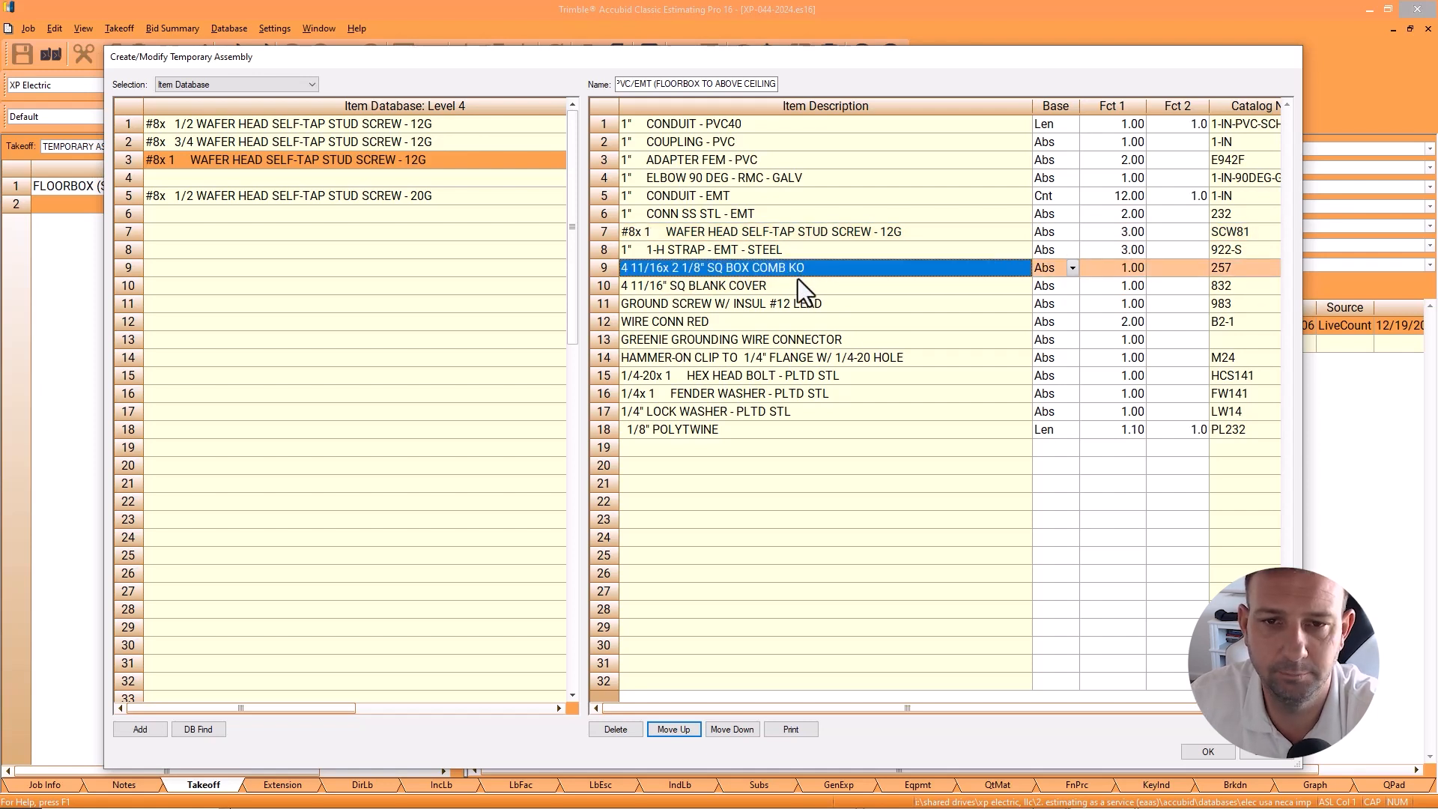
left_click(786, 284)
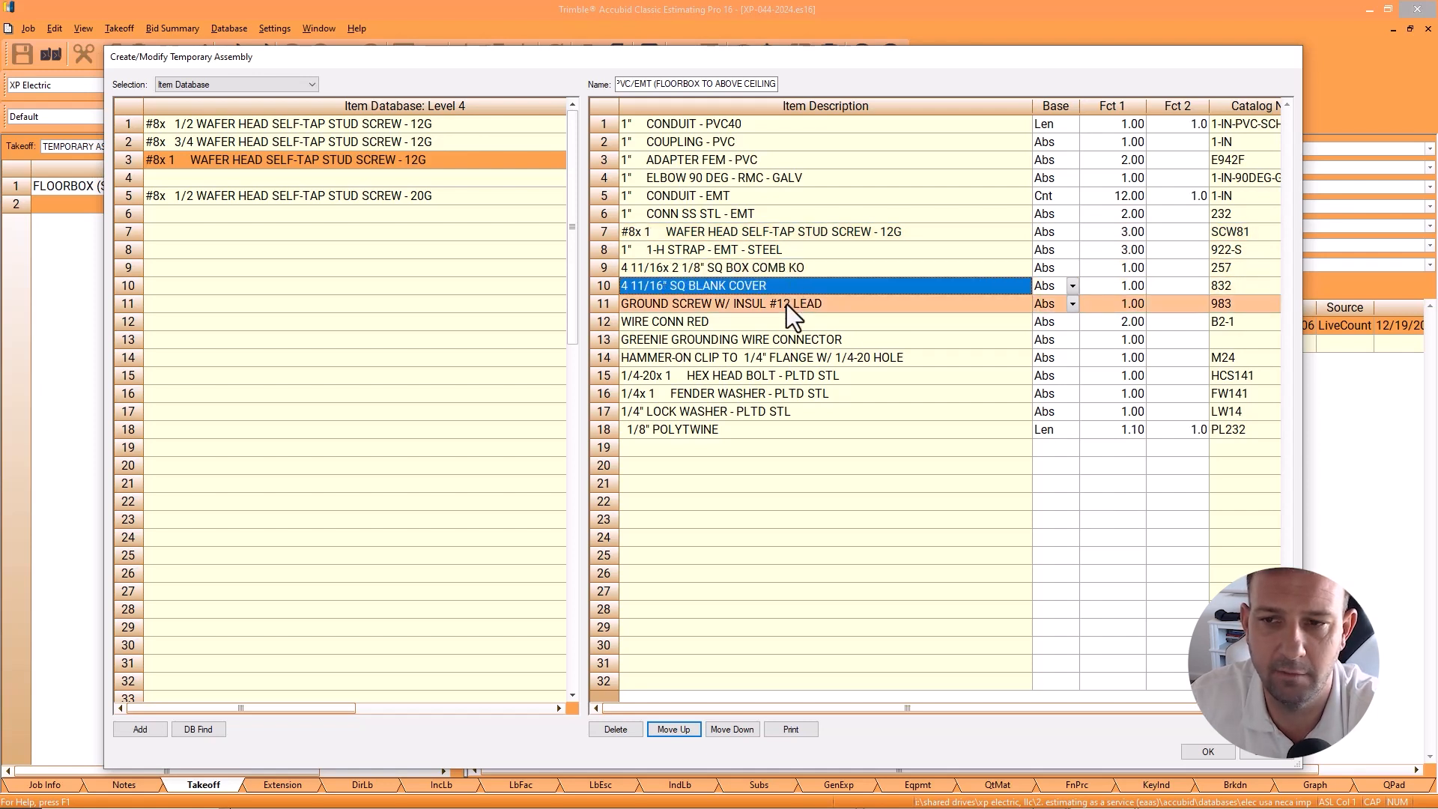
left_click(1117, 236)
type("6")
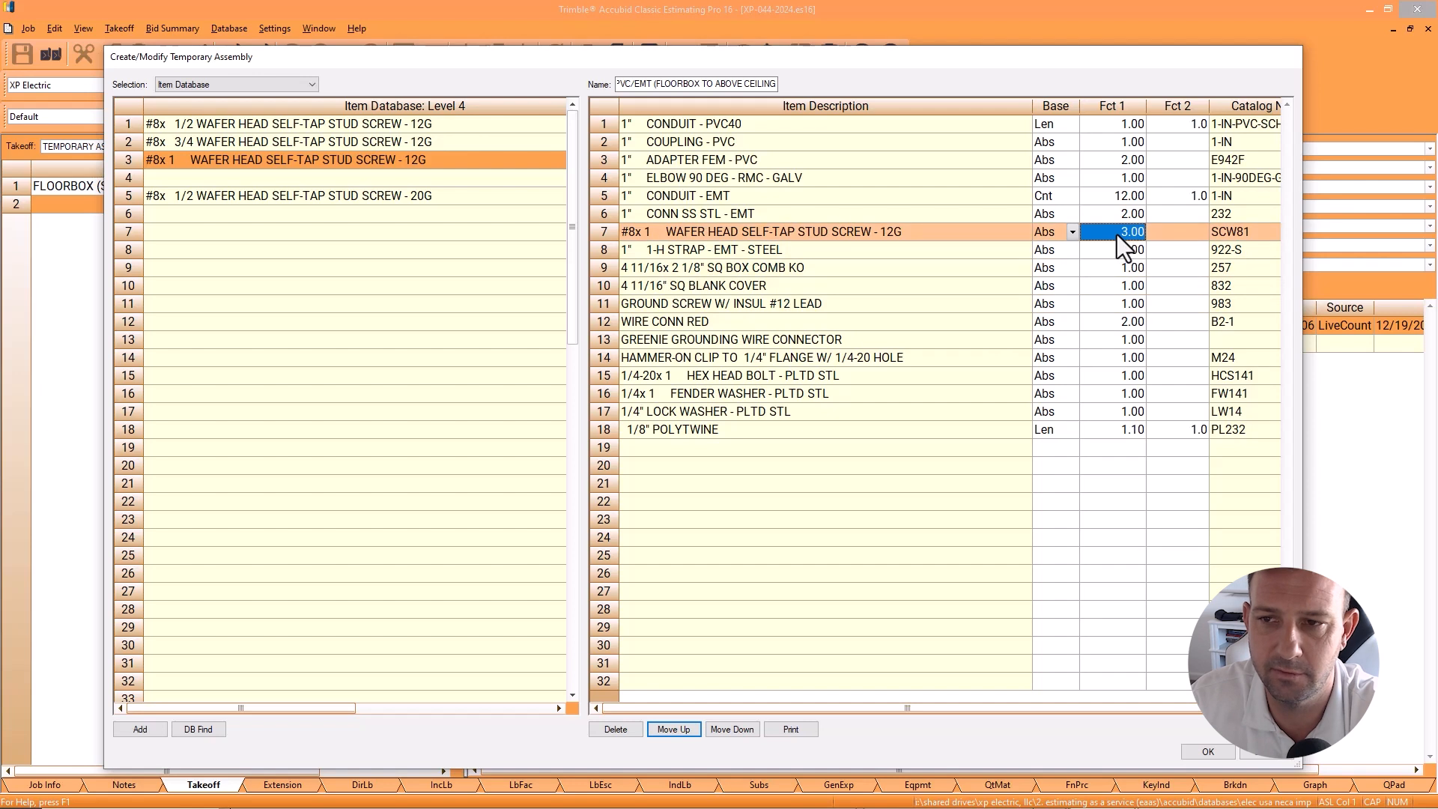
key("Return")
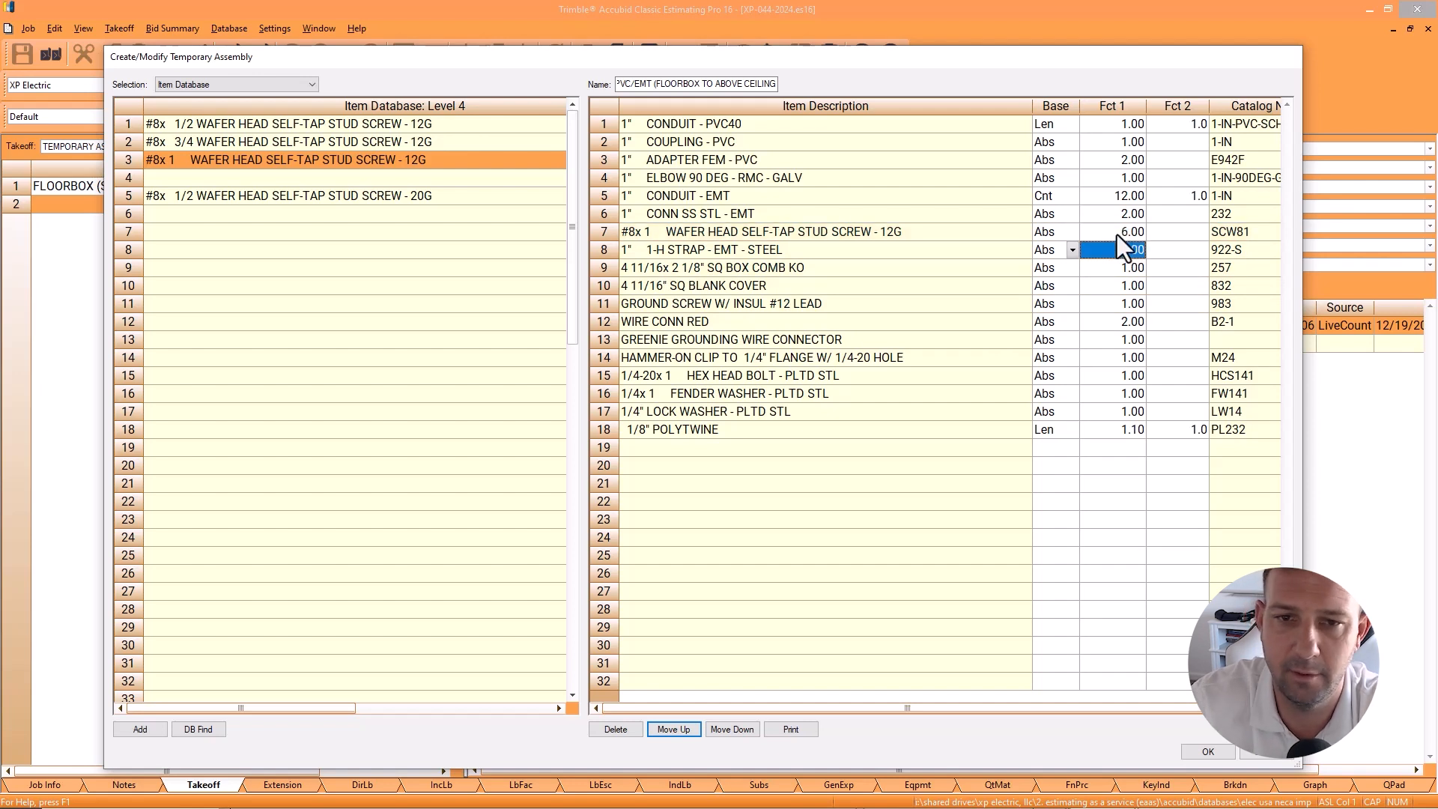
Step: Delete the red wire connector, Greenie grounding connector, hammer-on clip, hex head bolt, fender washer and lock washer from the assembly
left_click(791, 337)
left_click(798, 320)
left_click(714, 334)
left_click_drag(708, 326, 753, 347)
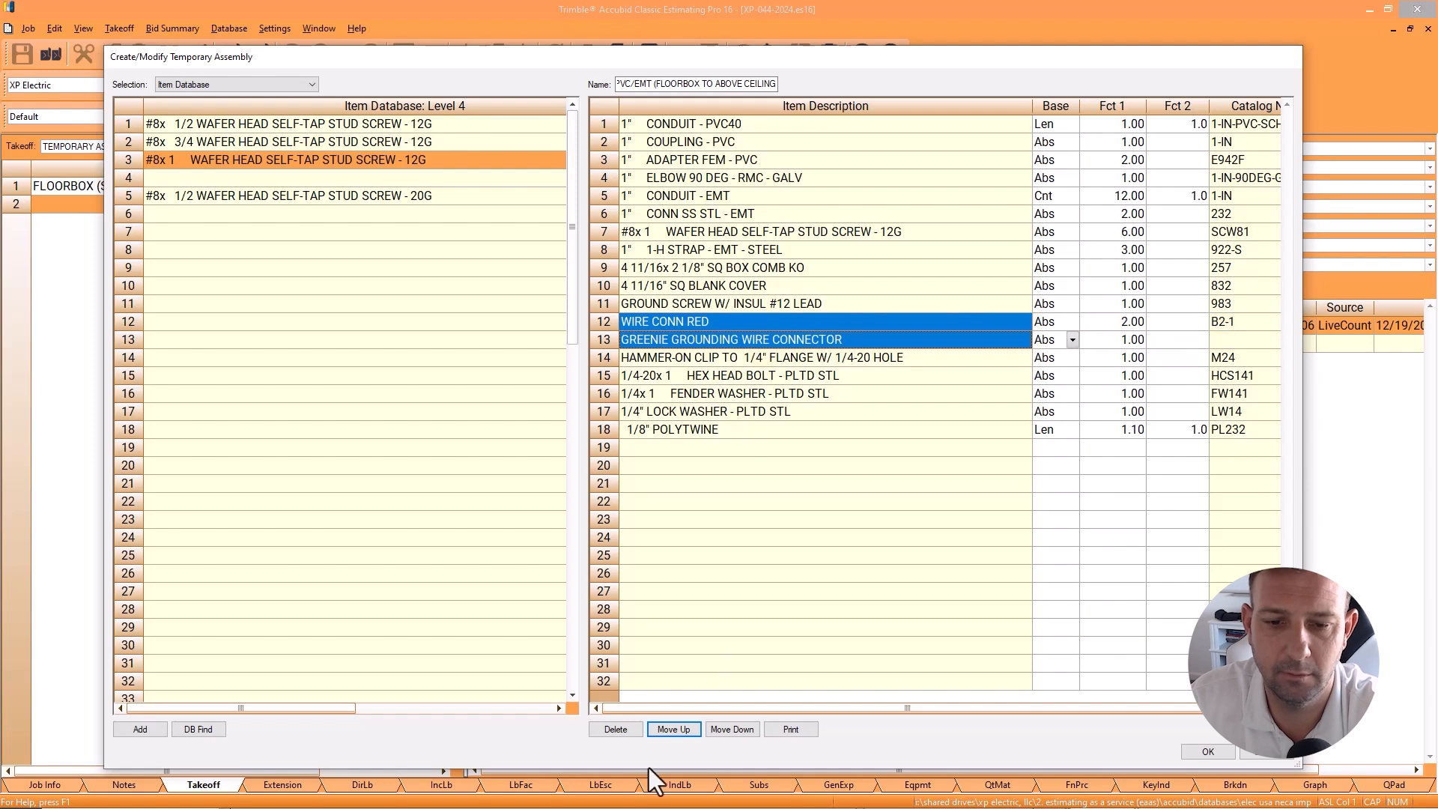
left_click(622, 729)
left_click_drag(694, 339, 693, 373)
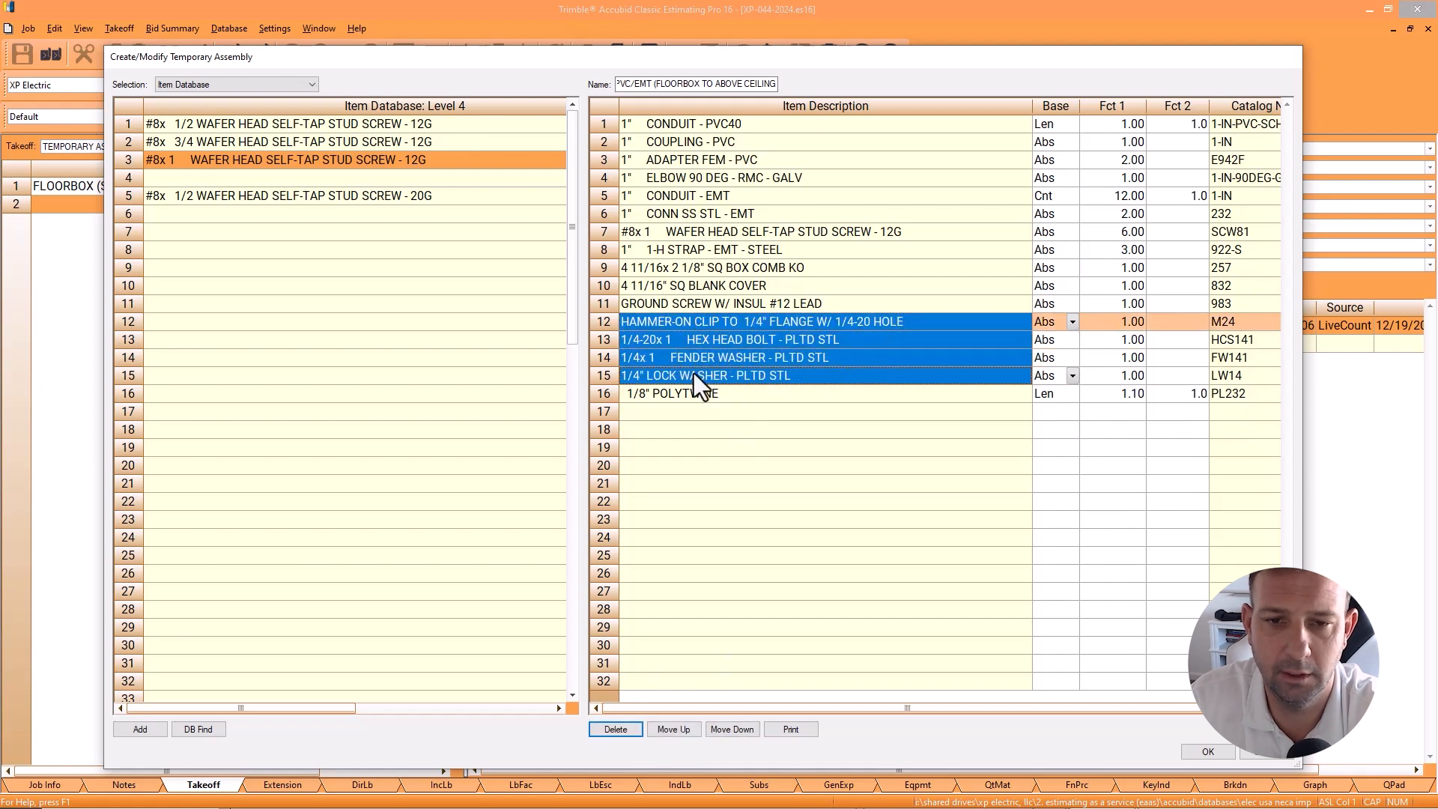
left_click(613, 729)
Step: Delete the 1/8" POLYTWINE from the assembly and set the 1" EMT conduit's base to Abs
left_click(1074, 322)
left_click(1057, 337)
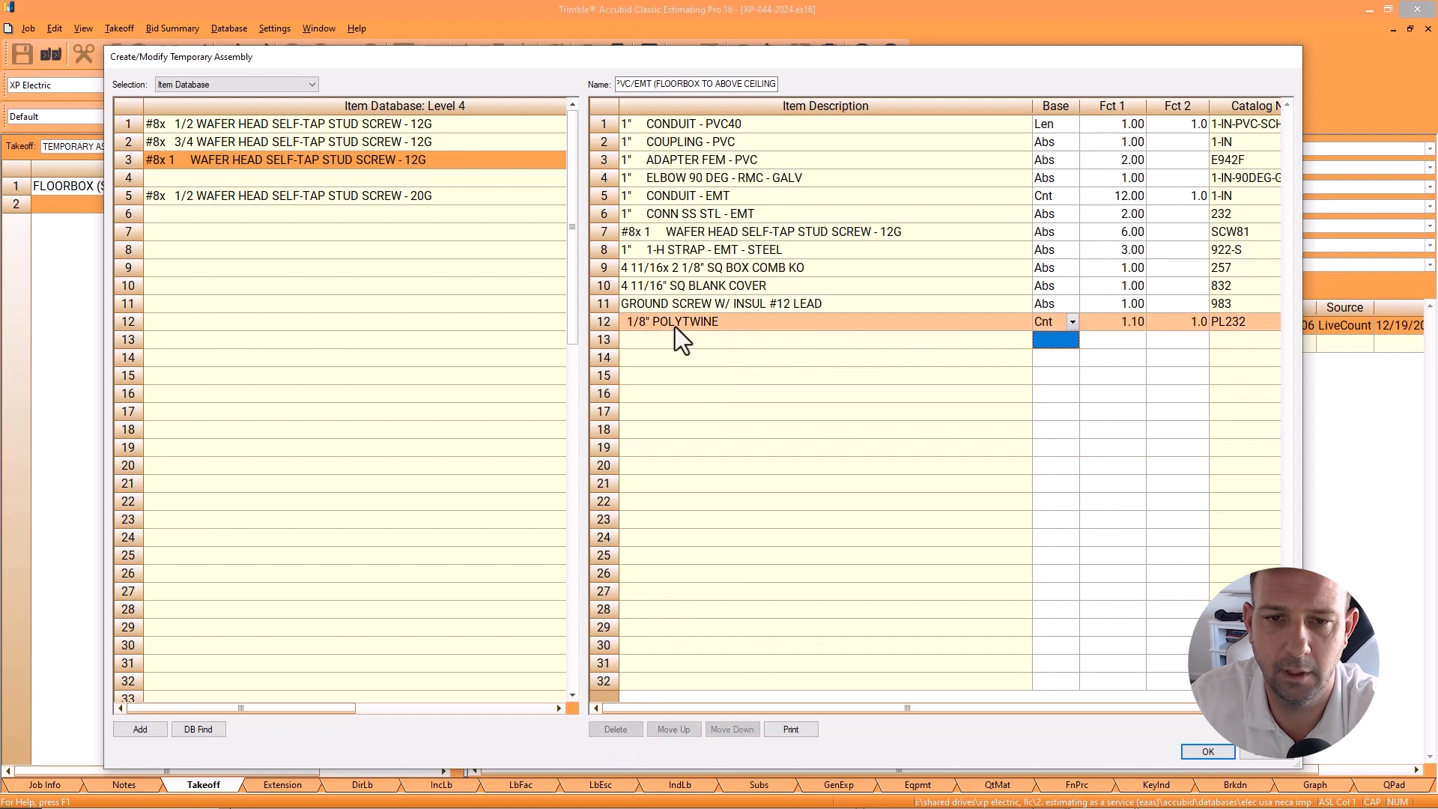
right_click(214, 223)
right_click(218, 220)
right_click(217, 219)
left_click(858, 321)
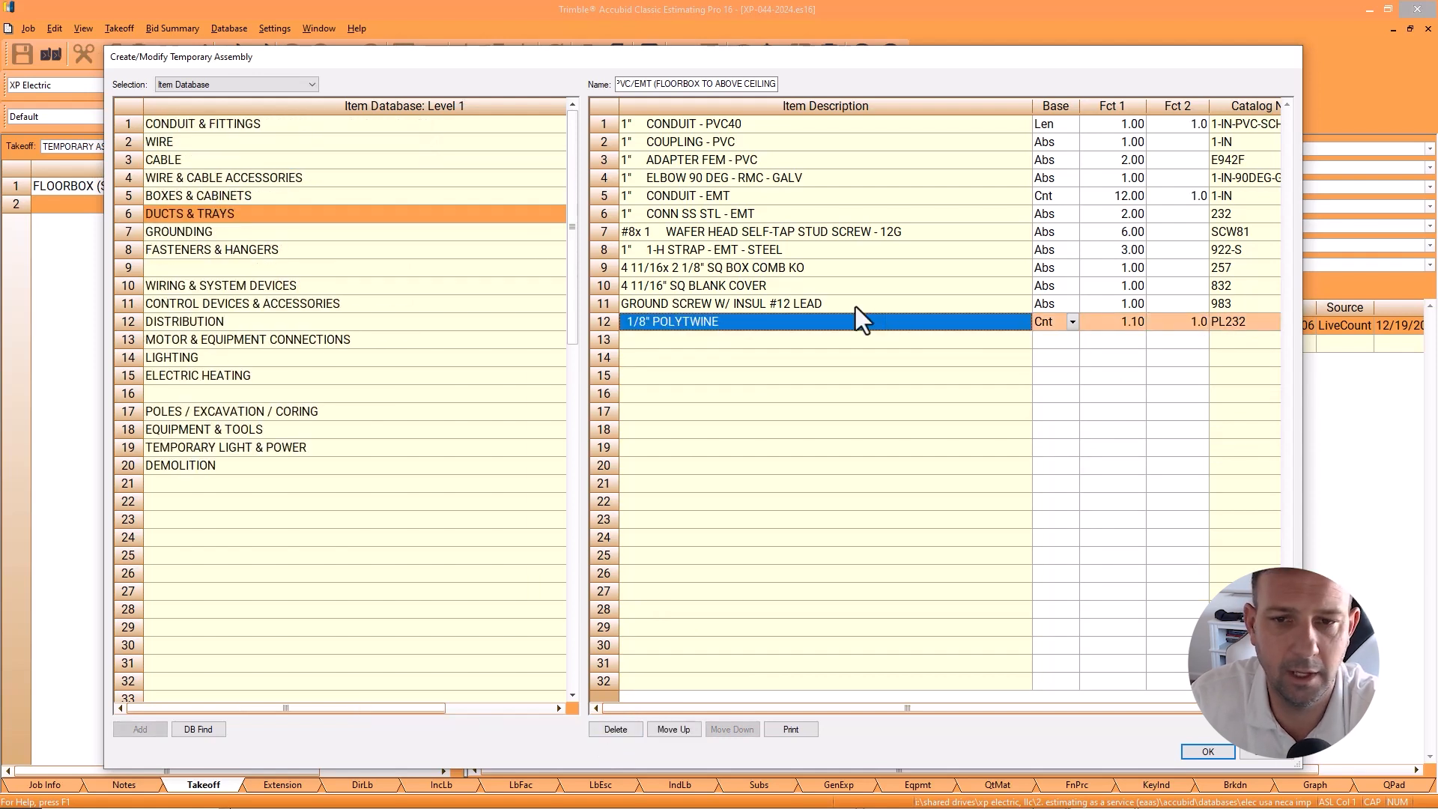
left_click(622, 729)
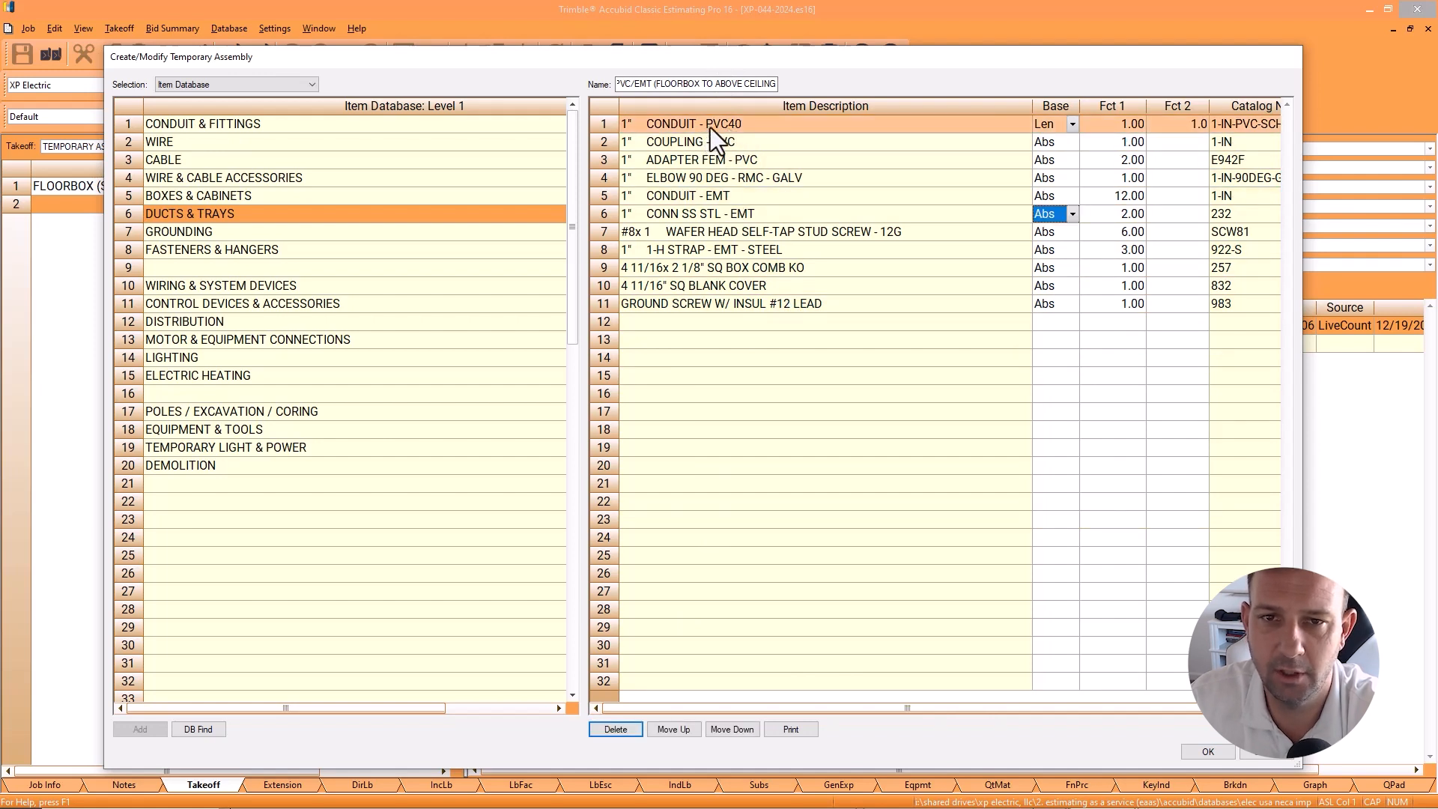
Step: Review the assembly's components and their factors, from the PVC conduit and fittings through the EMT connector
left_click(1121, 124)
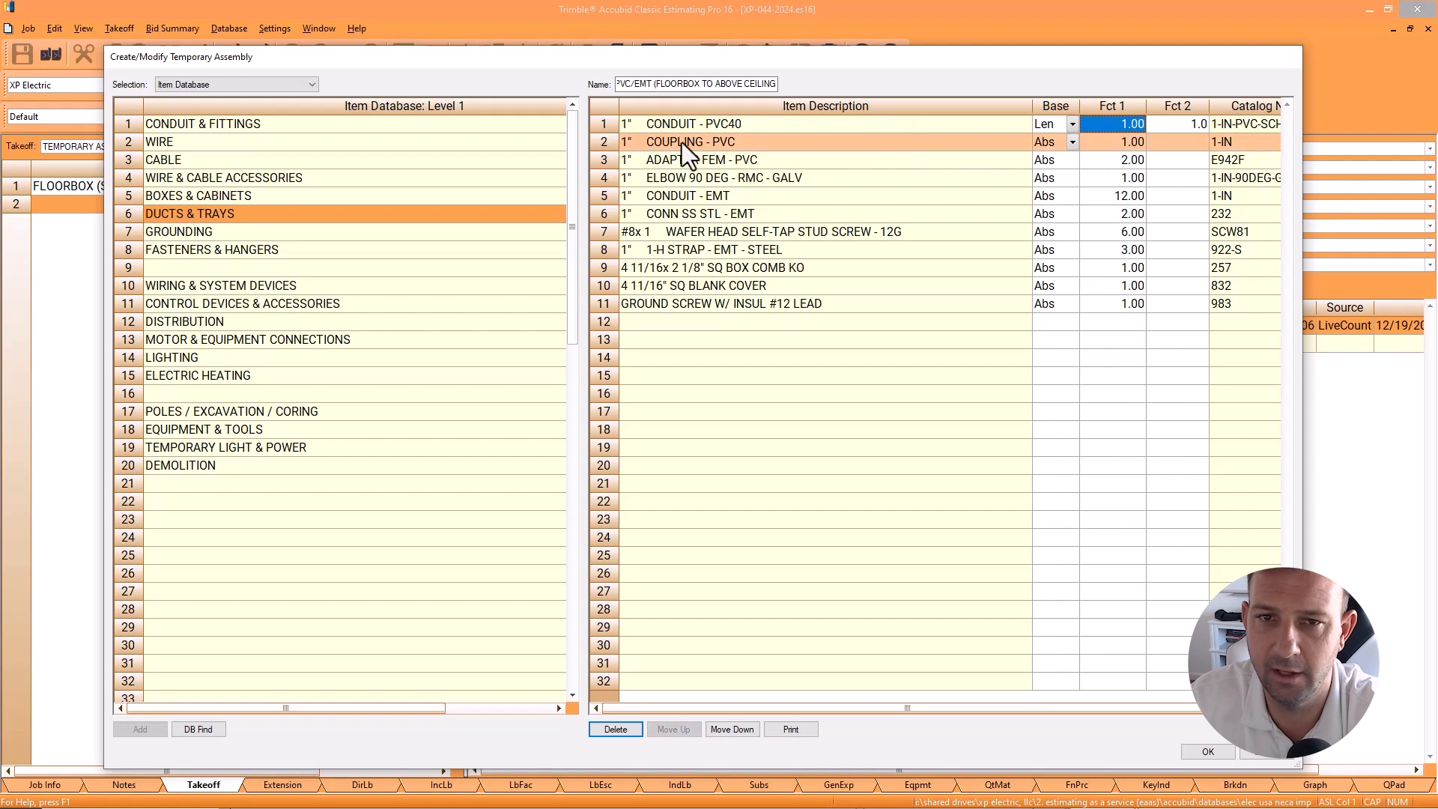
left_click_drag(1132, 159, 1127, 273)
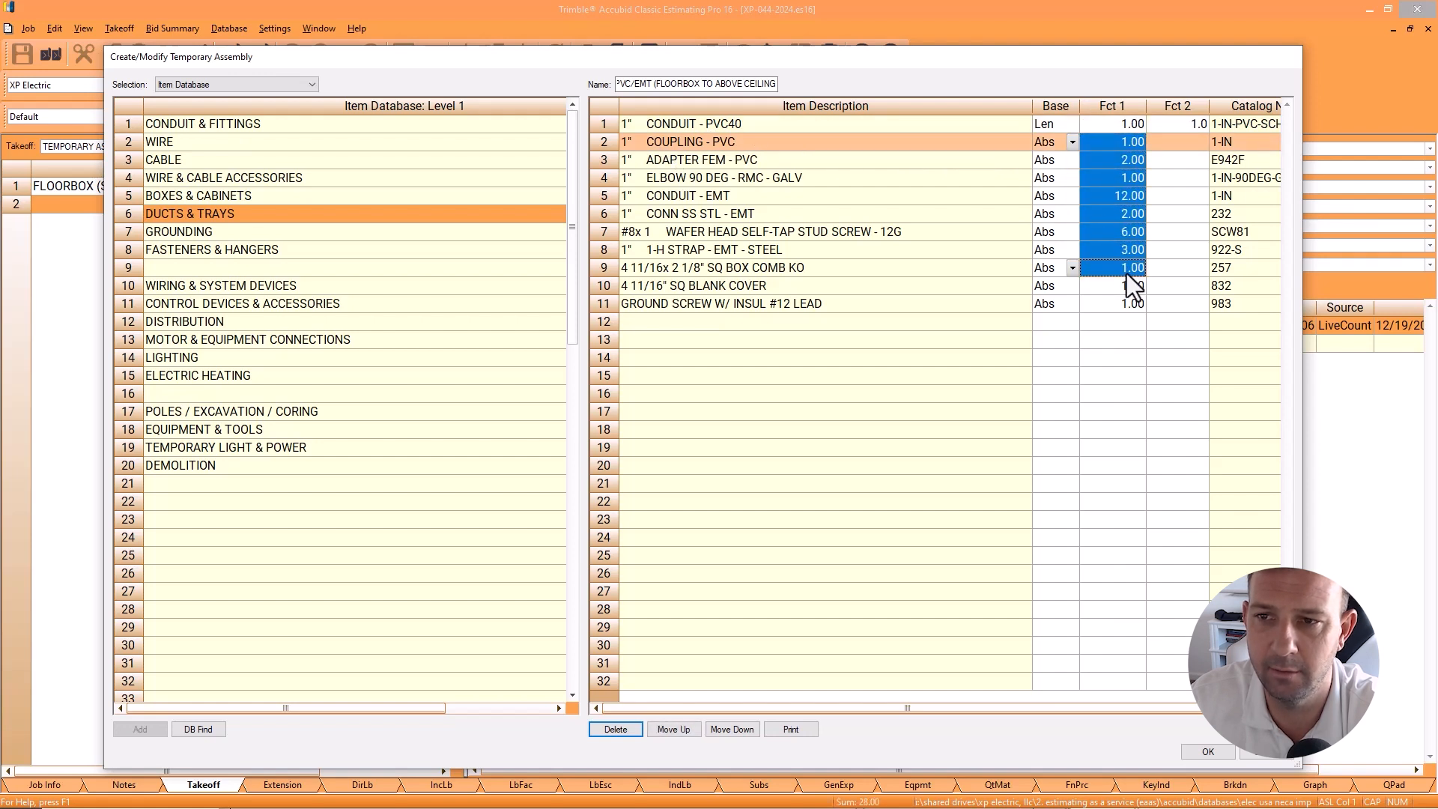
left_click(1109, 160)
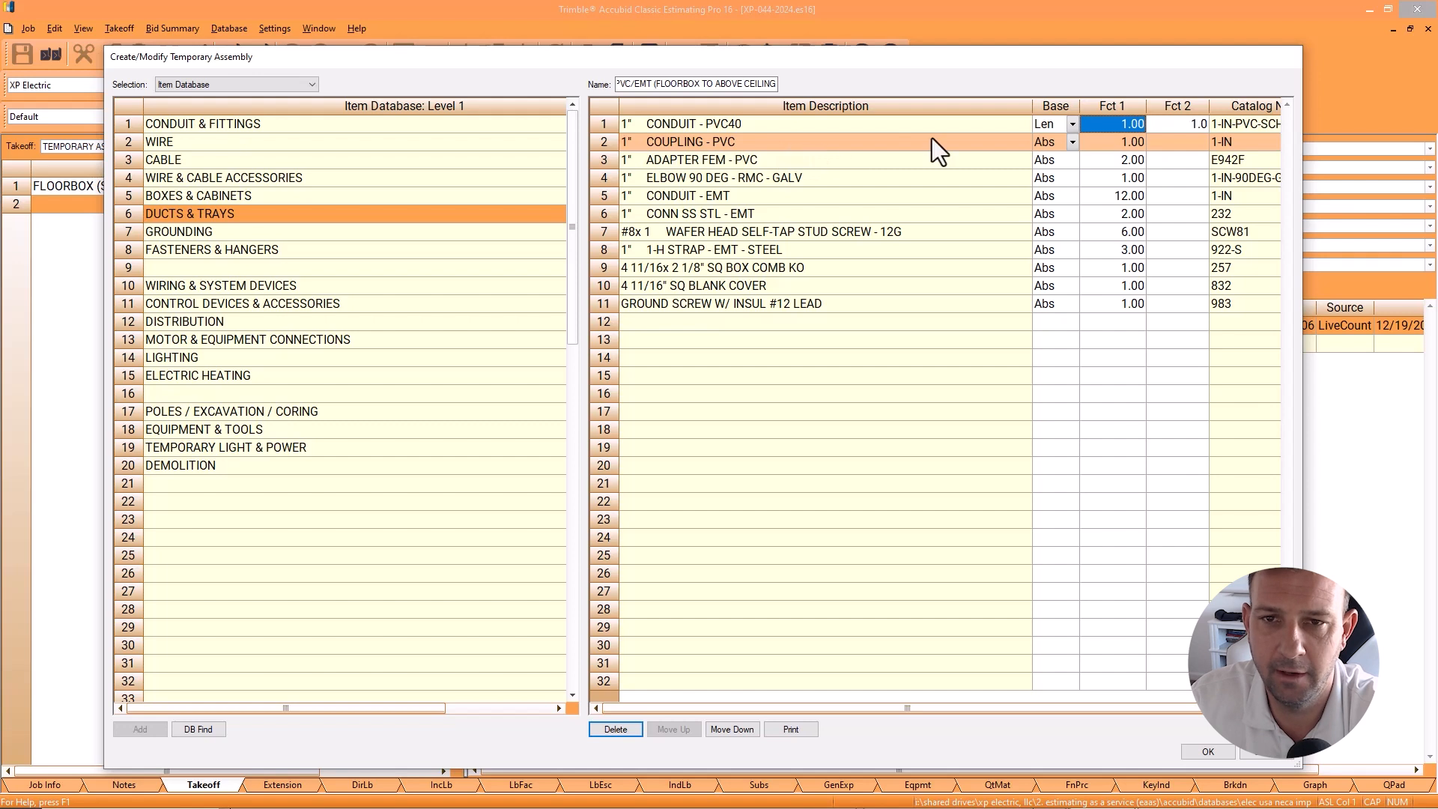
left_click(1107, 160)
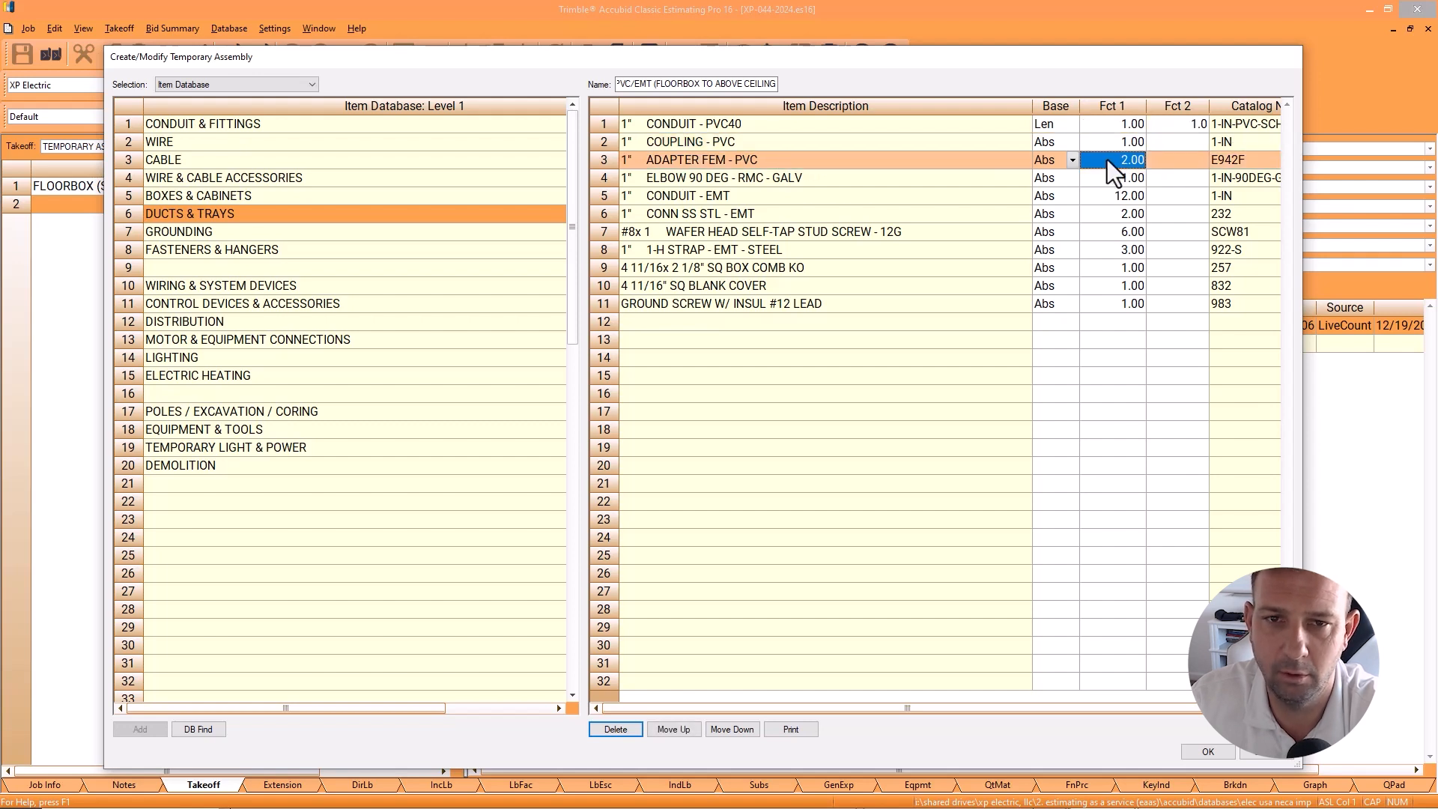
left_click(816, 181)
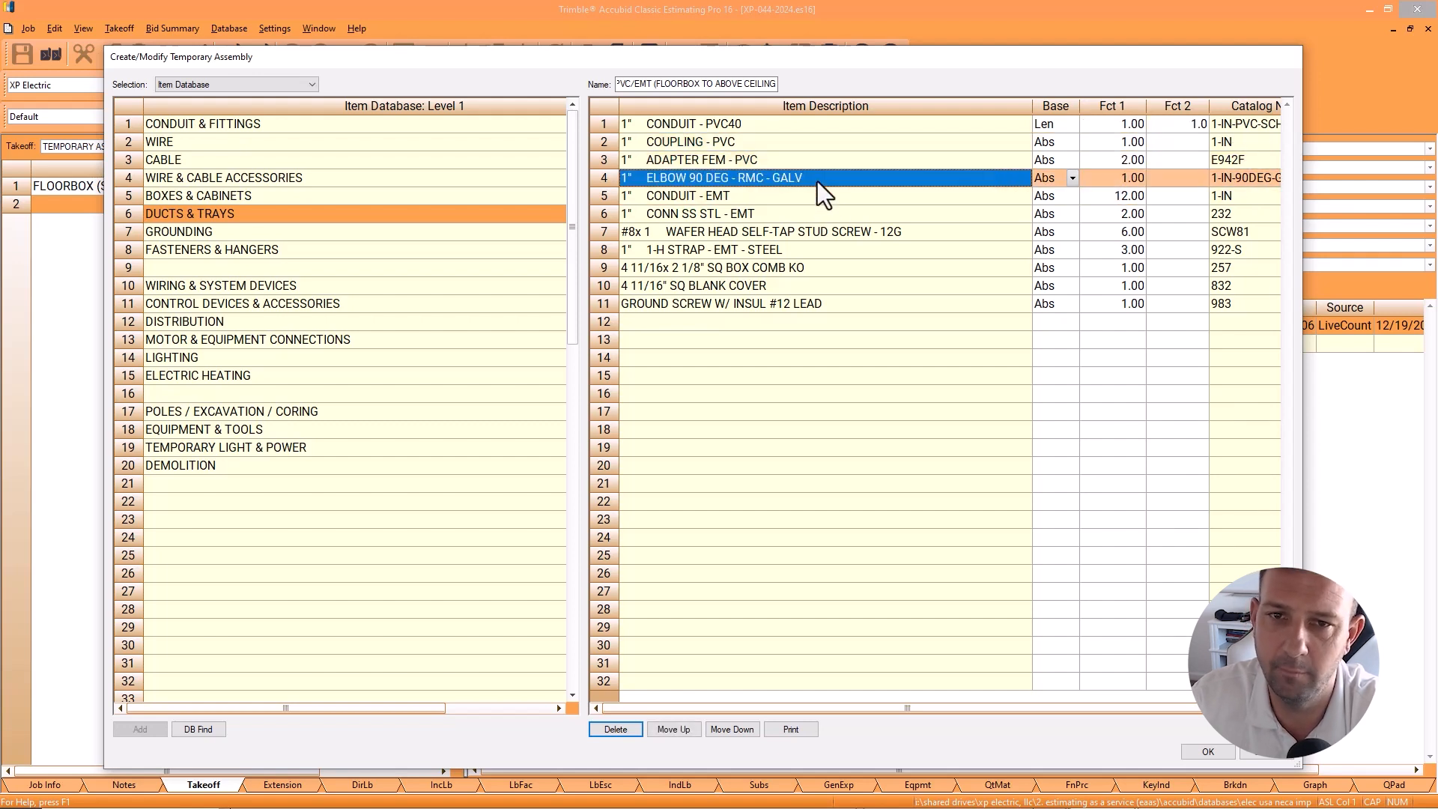
left_click(815, 196)
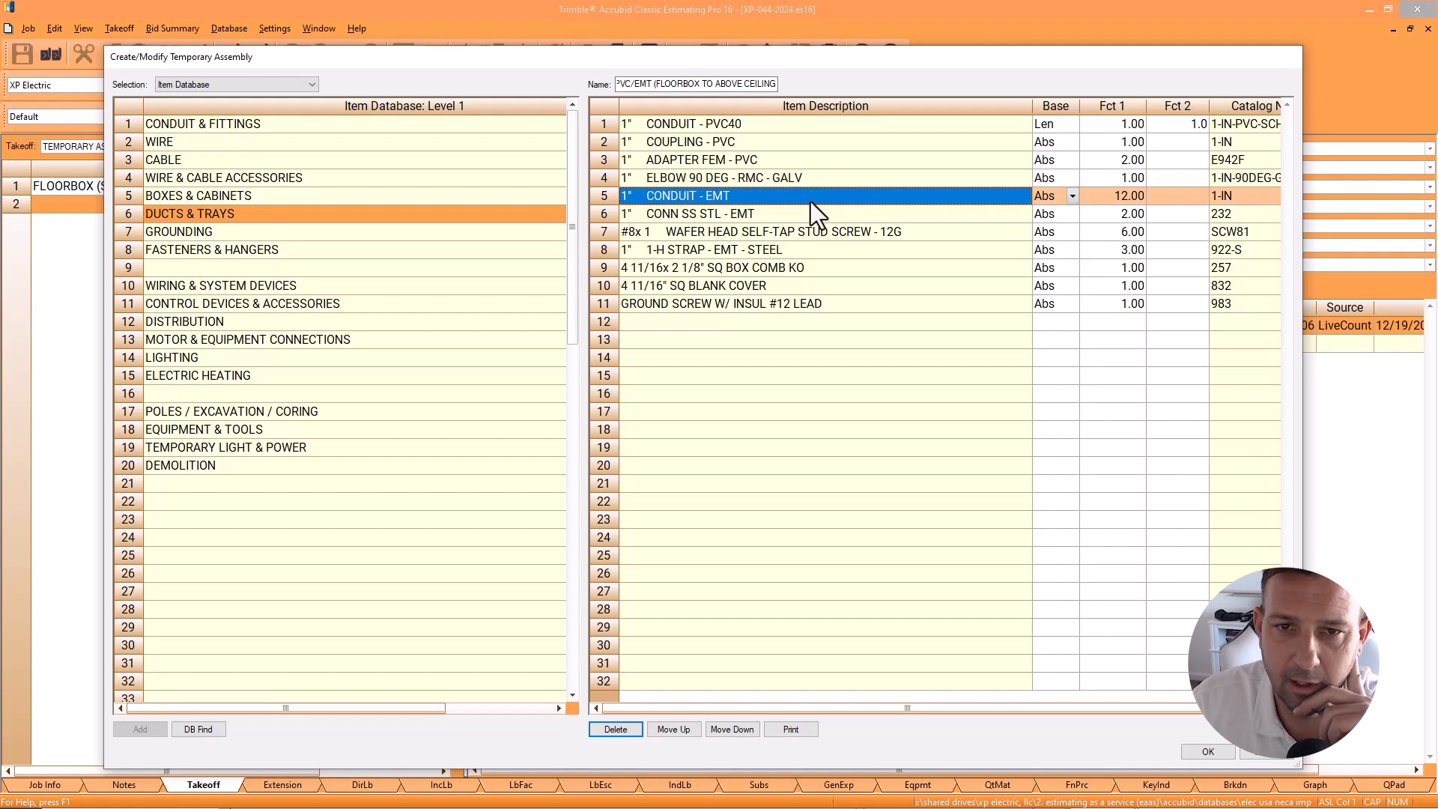
left_click(760, 213)
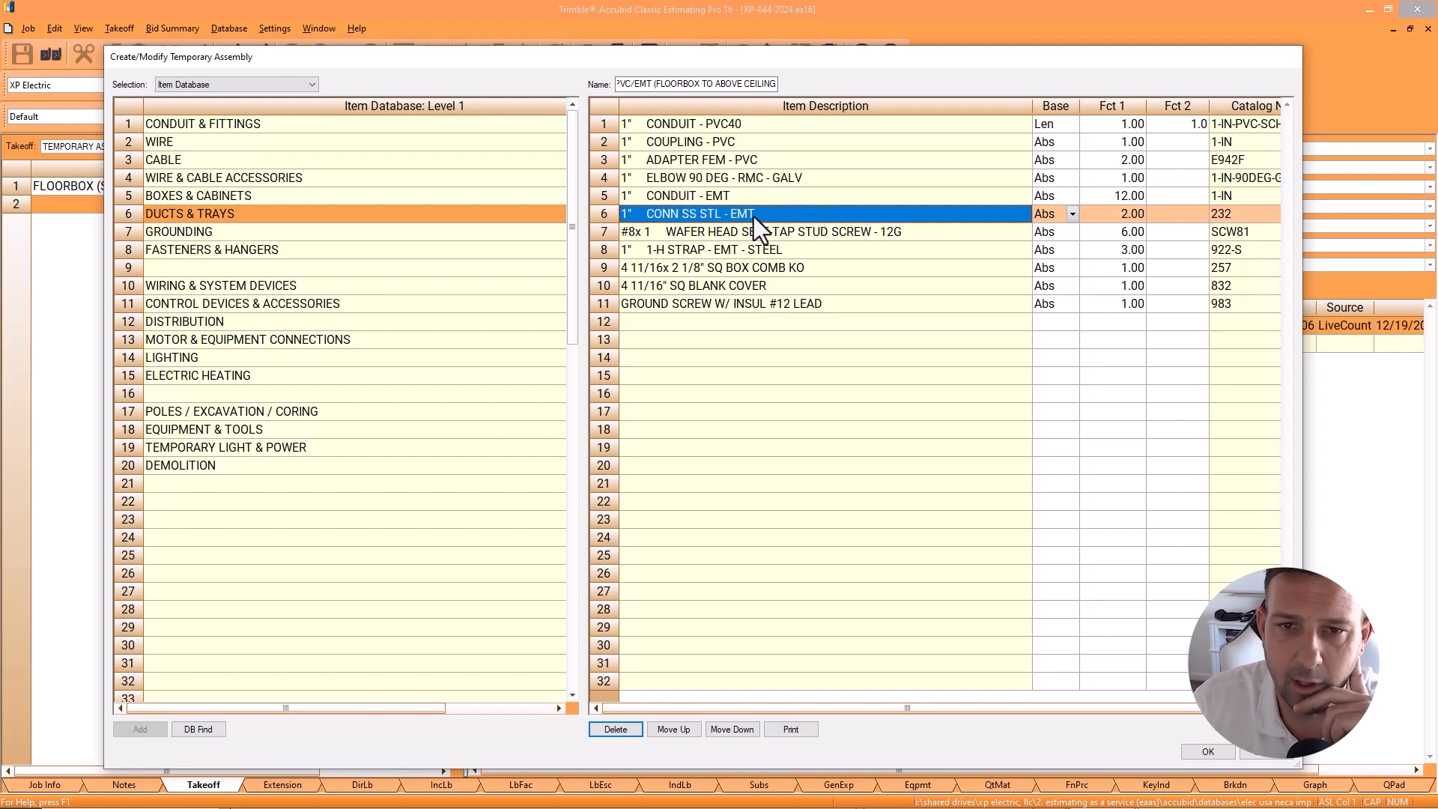
Step: Add the 1" COUPLING SS STL - EMT from the steel set screw category and place it directly below the EMT connector in the assembly
left_click(225, 232)
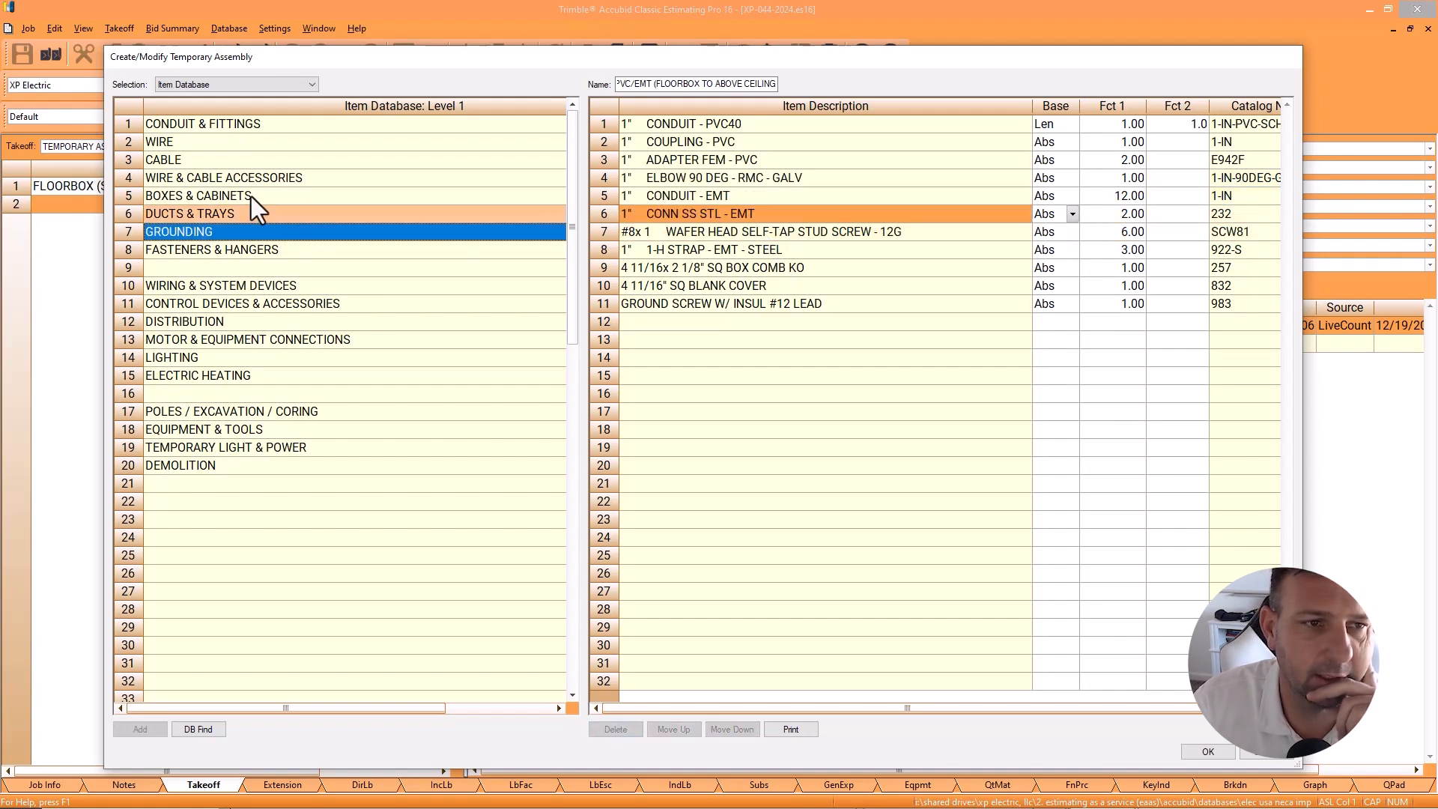
double_click(193, 125)
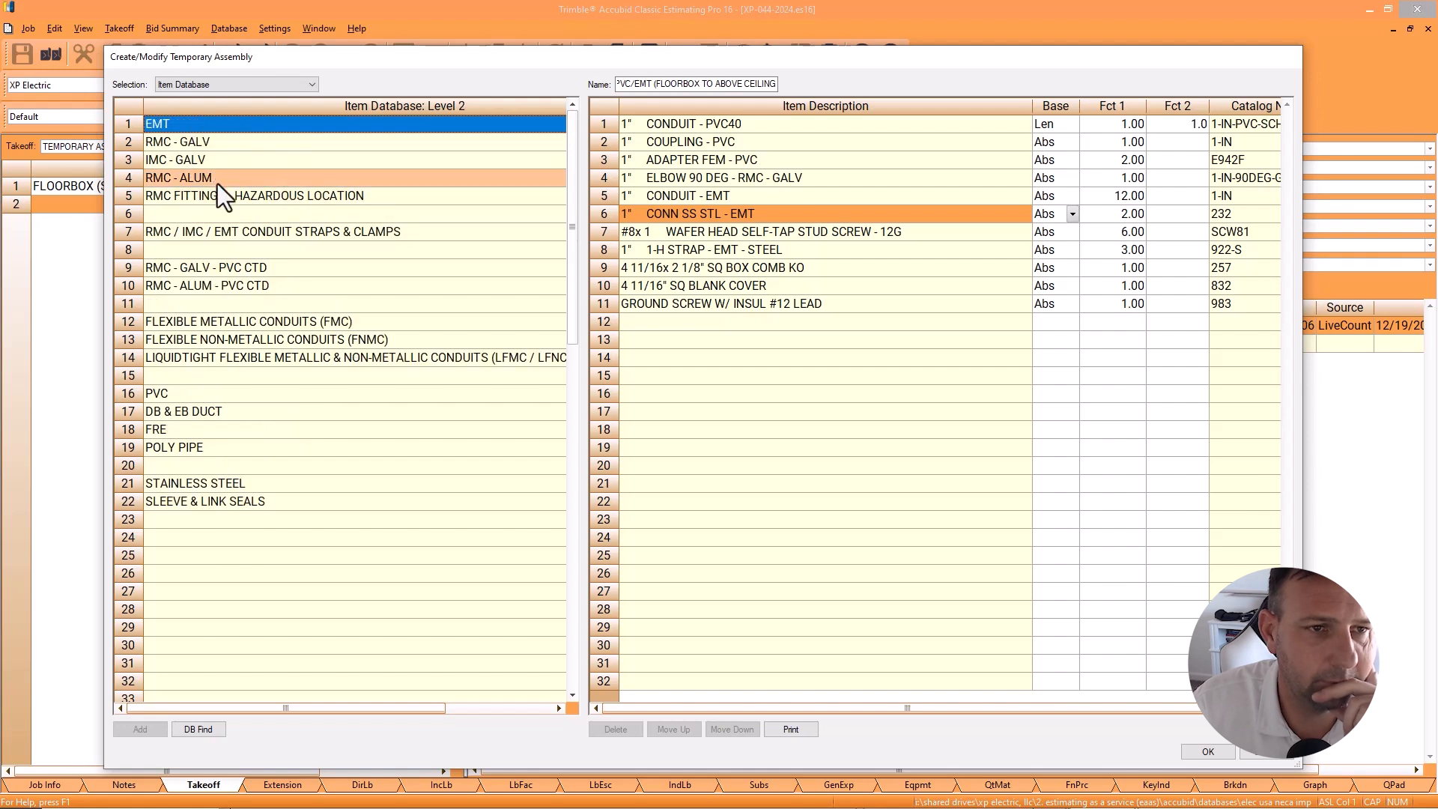
double_click(201, 122)
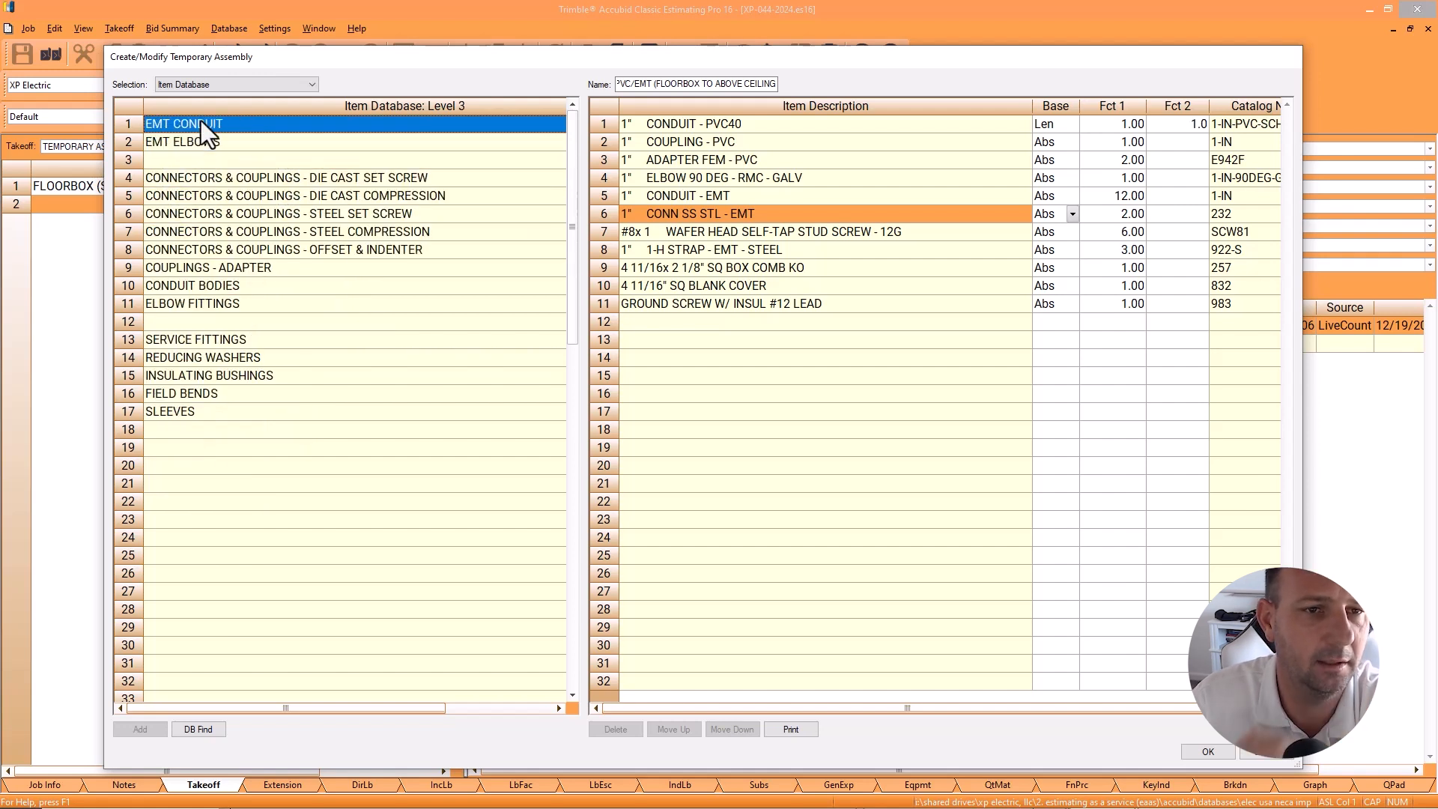
double_click(275, 219)
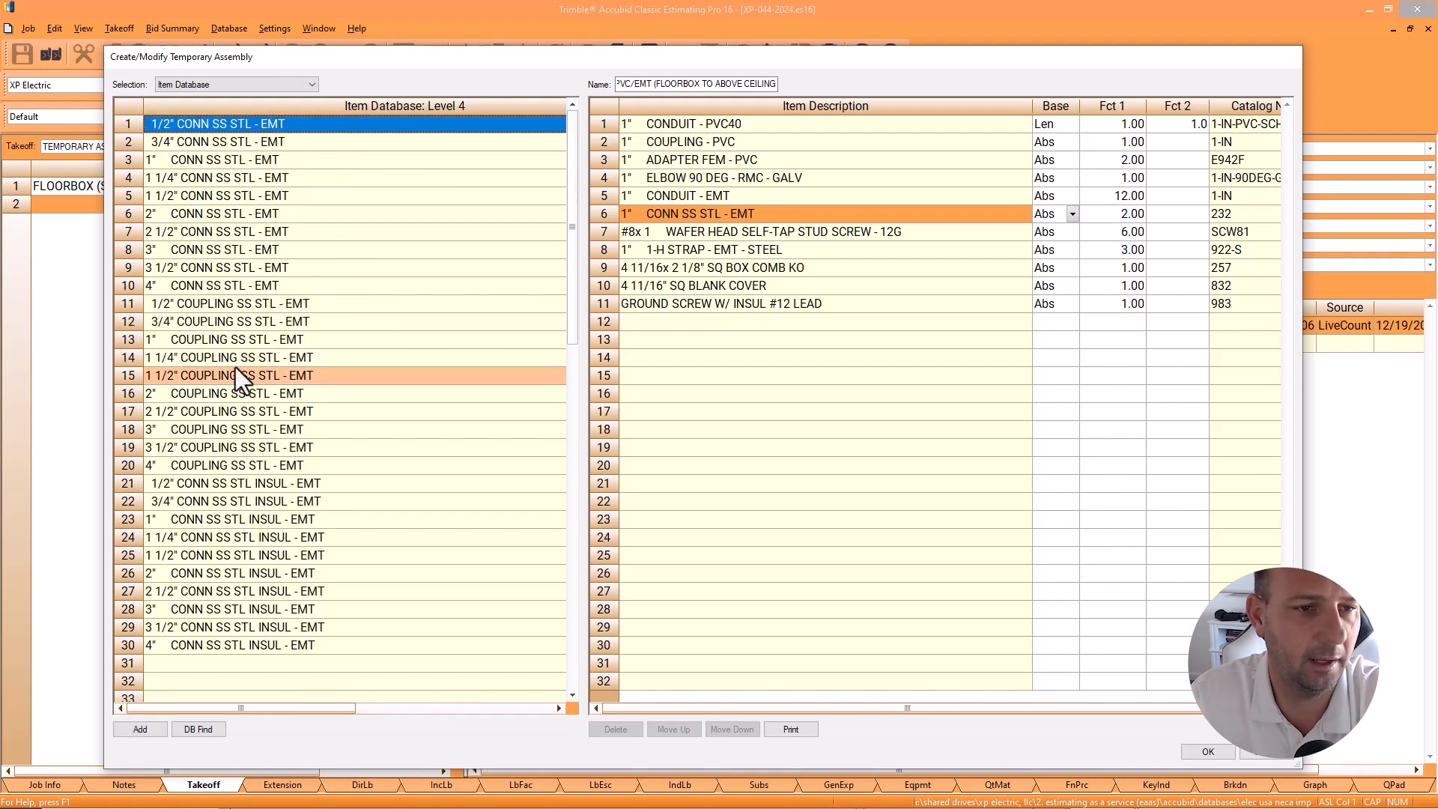
left_click_drag(231, 341, 706, 329)
left_click(674, 730)
left_click(673, 730)
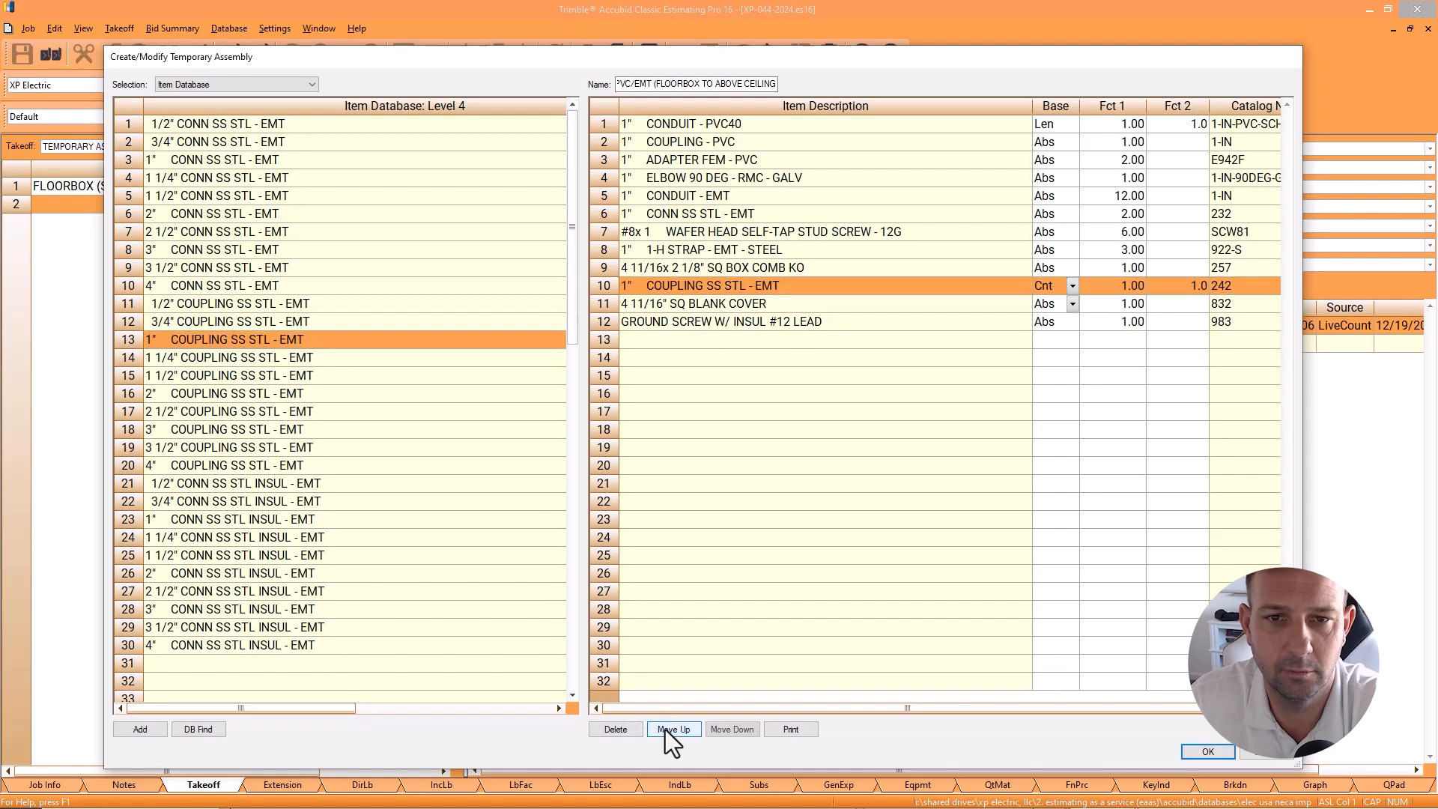
left_click(674, 729)
left_click(673, 729)
left_click(674, 729)
Step: Set the 1" EMT coupling's base to Abs and confirm the 1" PVC/EMT assembly
left_click(1073, 232)
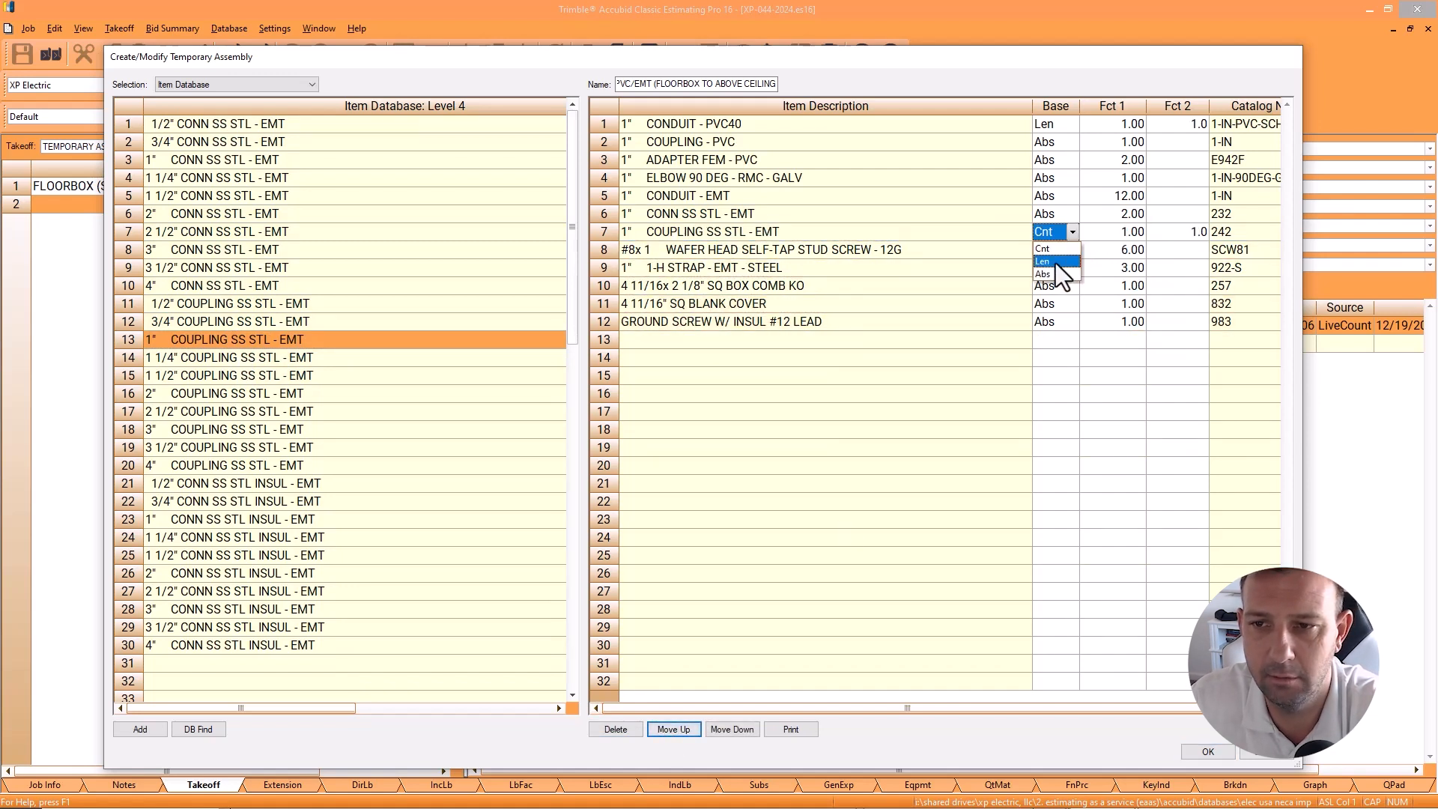
left_click(1053, 289)
left_click(921, 253)
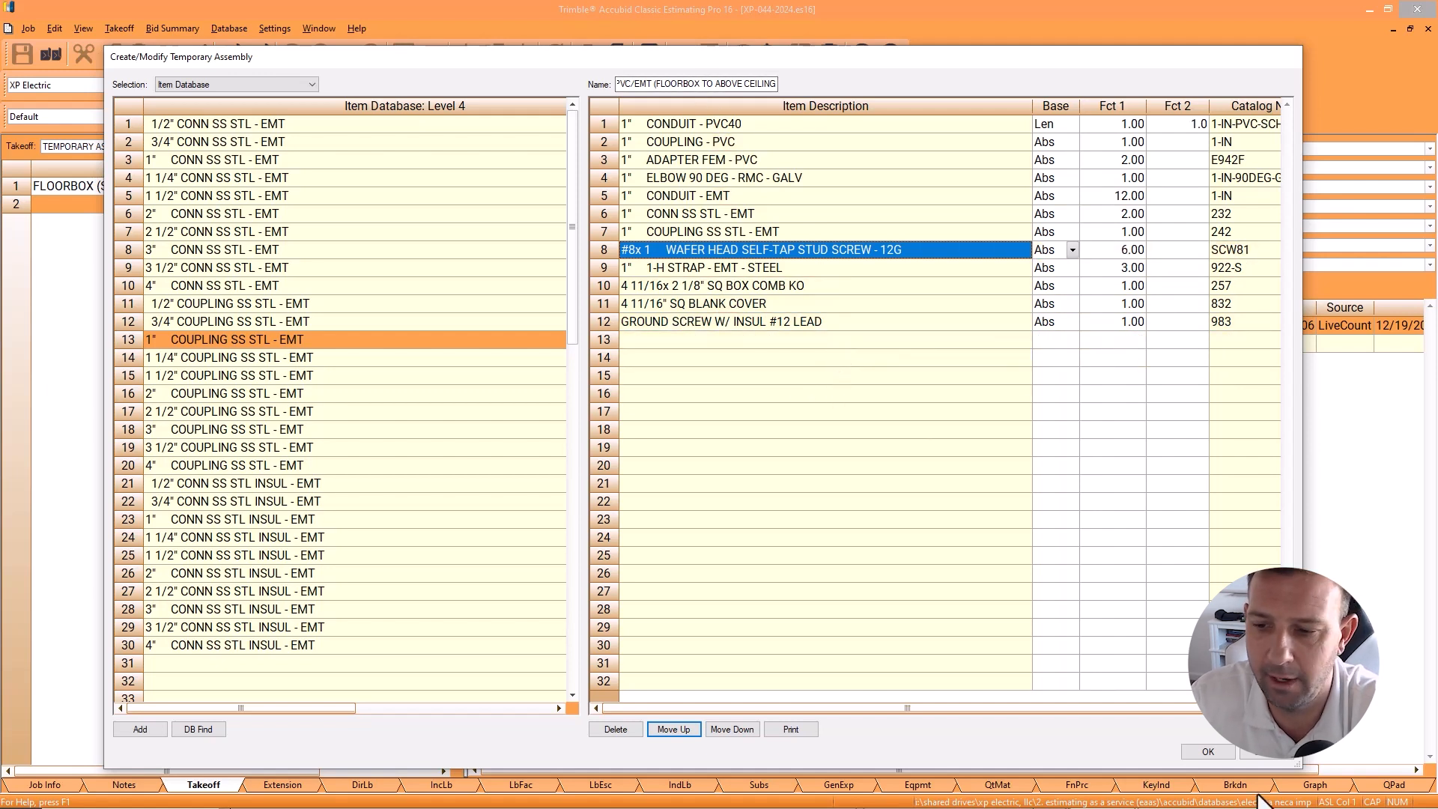
left_click(1209, 751)
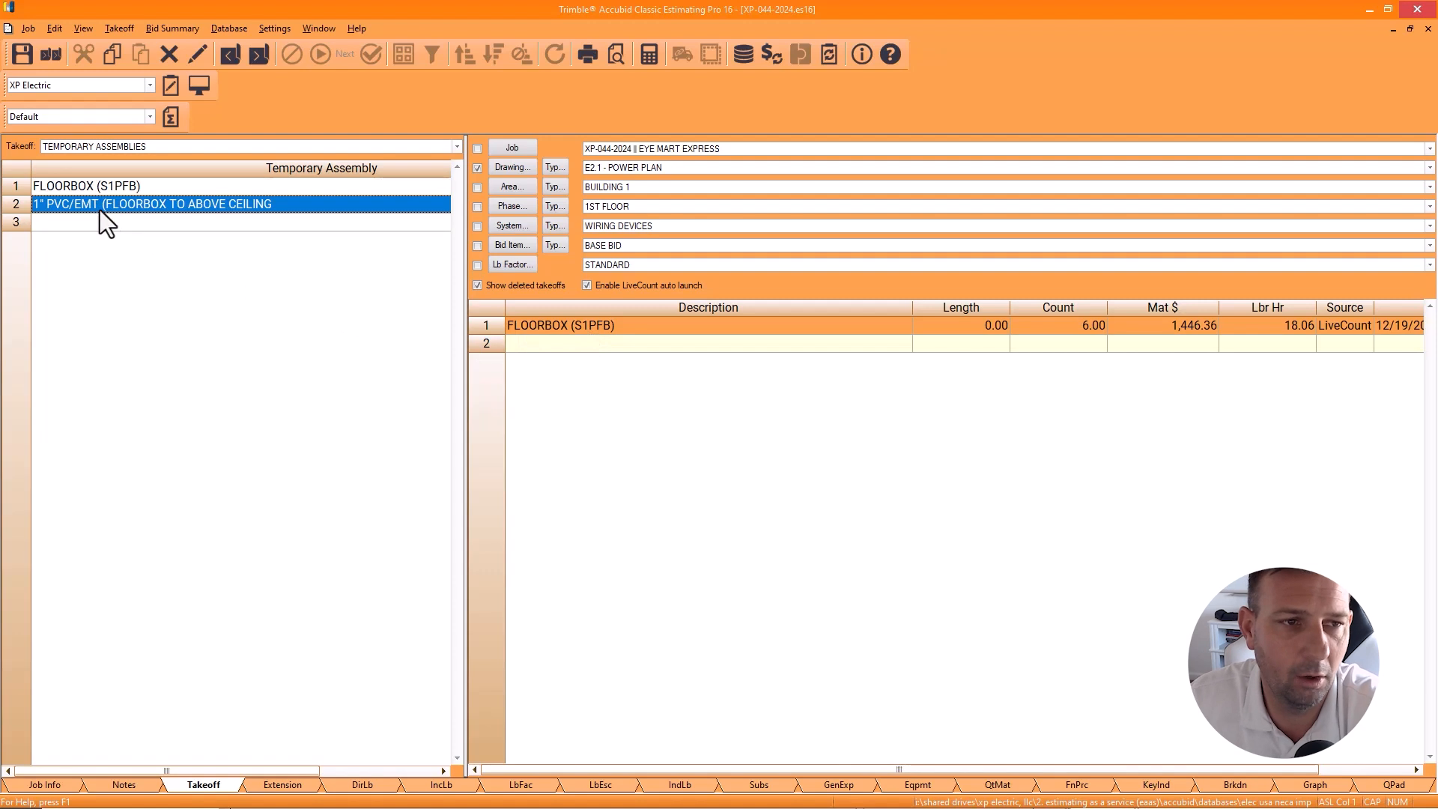
Step: Start the 1" PVC/EMT takeoff and trace the A-37, A-35 and A-33 conduit runs from the wall to their floorboxes
left_click_drag(742, 16, 861, 2)
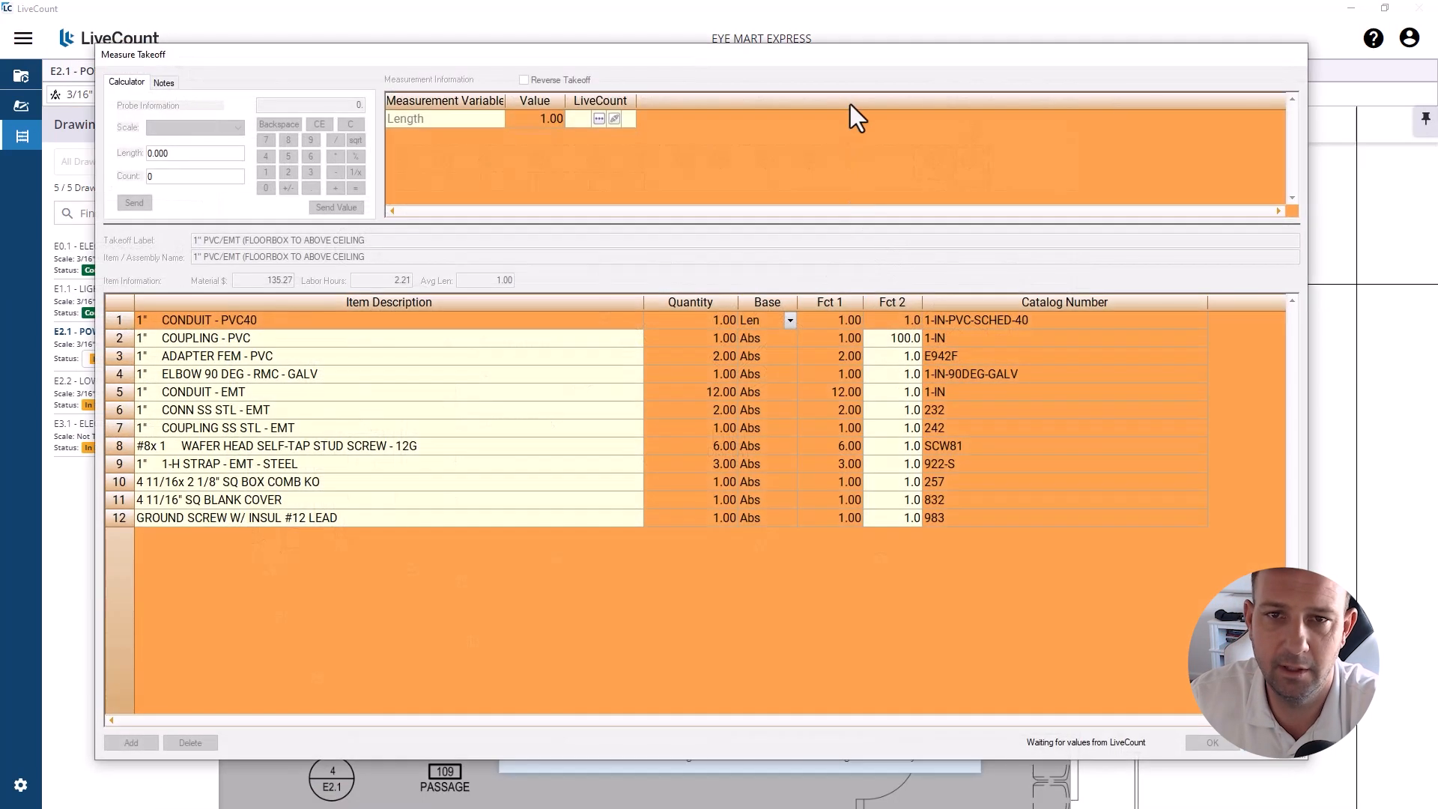
left_click(851, 105)
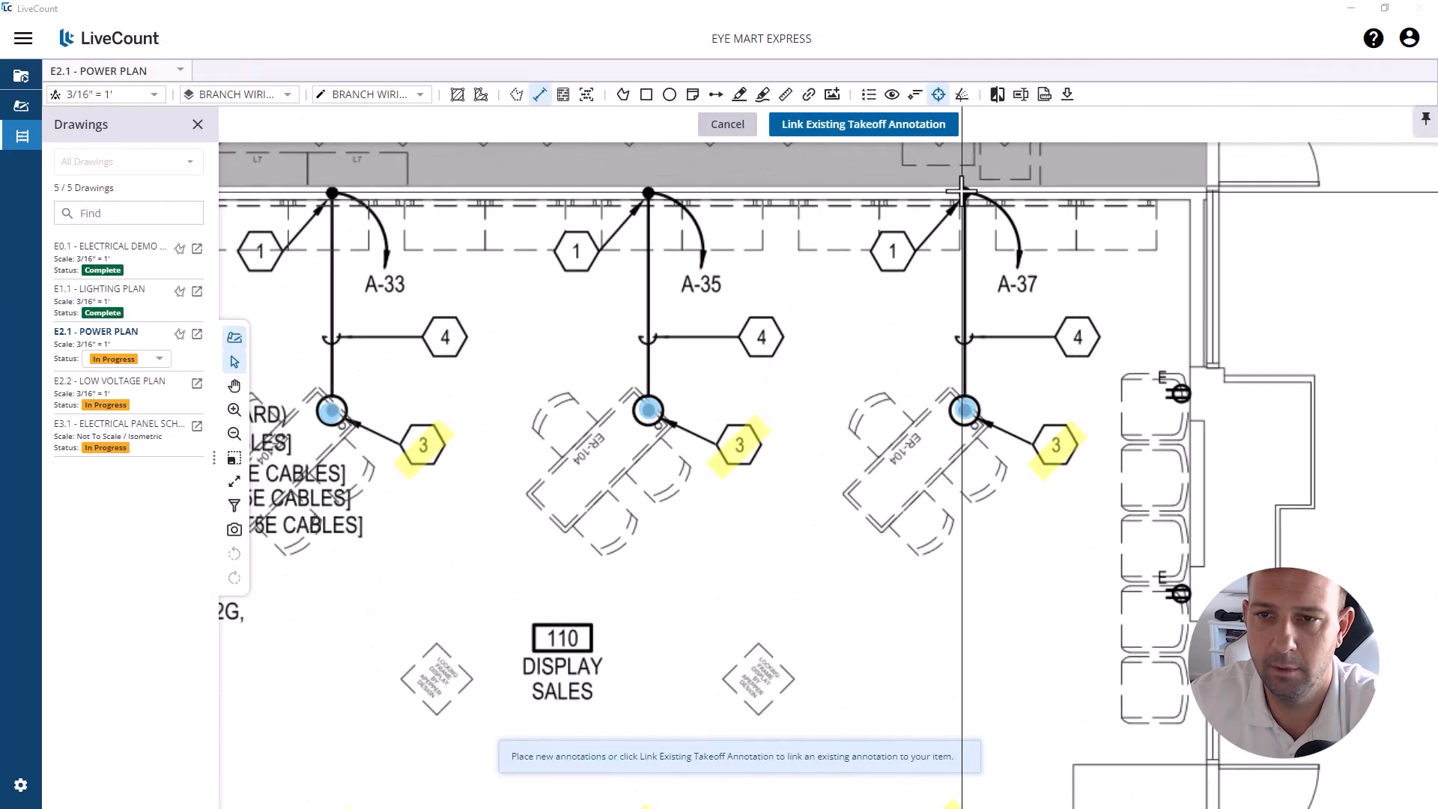
left_click(965, 192)
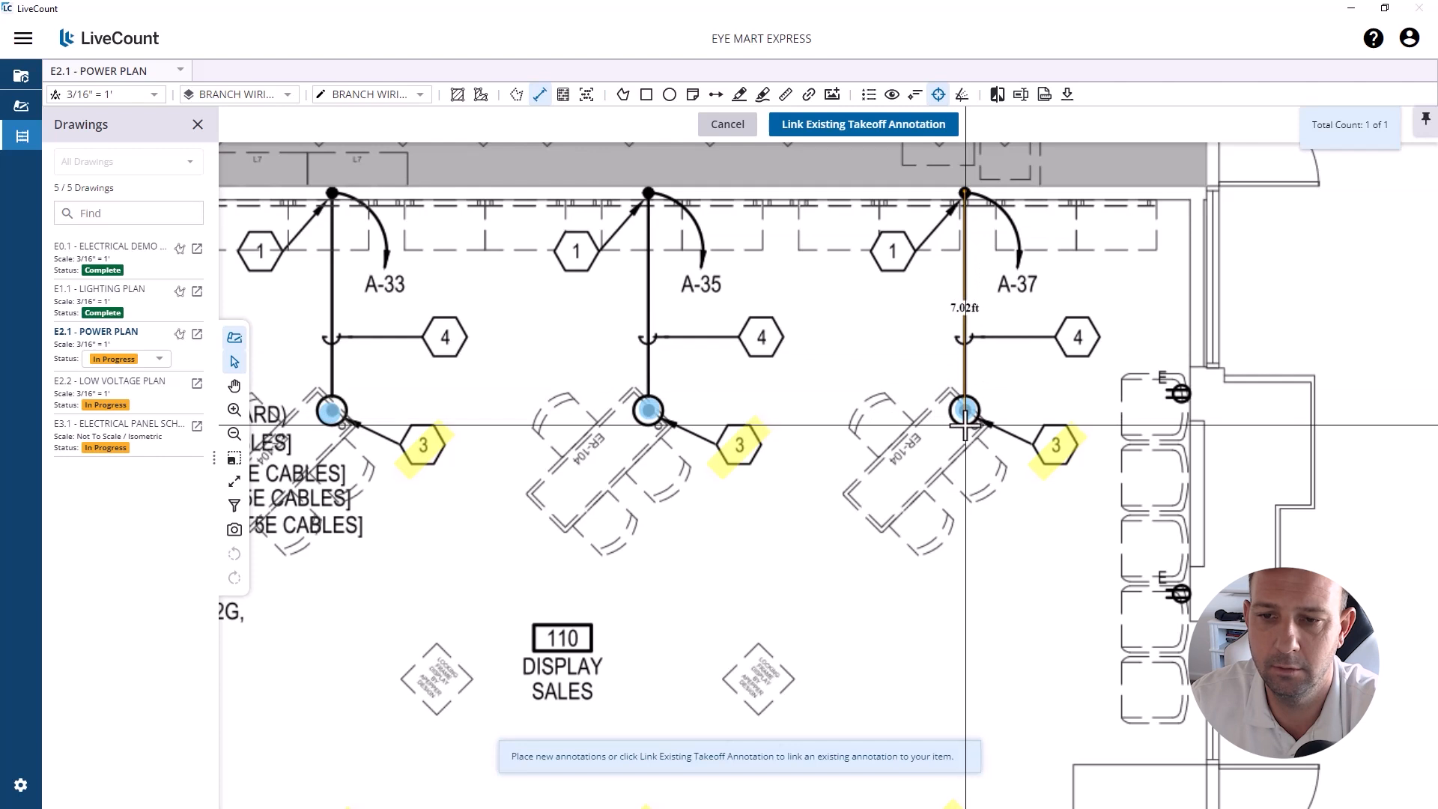
left_click(995, 439)
left_click(649, 193)
right_click(649, 411)
left_click(678, 439)
left_click(332, 192)
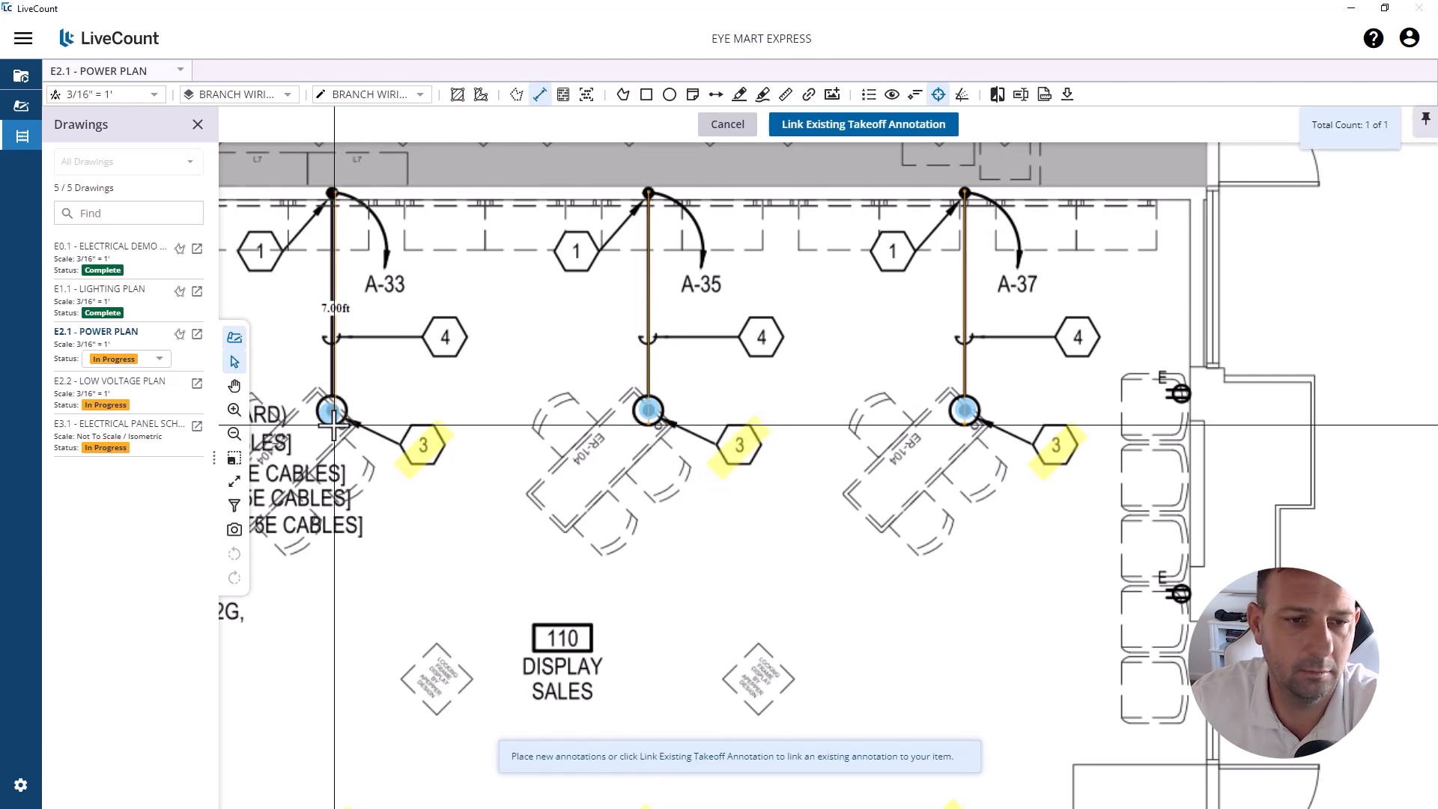
left_click(365, 440)
Step: Trace the A-71, A-40 and A-39 conduit runs from the wall to their floorboxes on the power plan
scroll(517, 450, "down", 5)
left_click(517, 523)
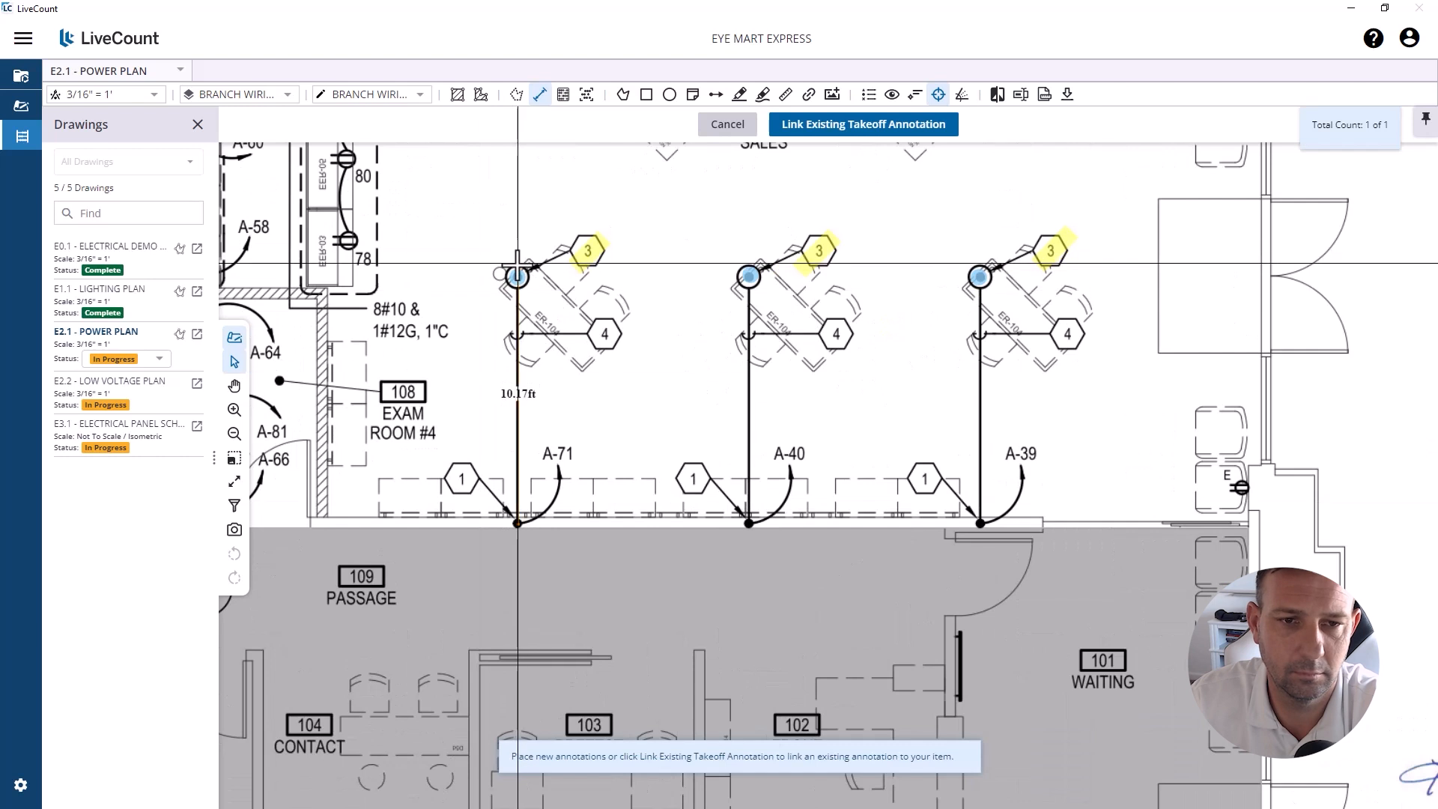
right_click(517, 267)
left_click(547, 295)
left_click(749, 523)
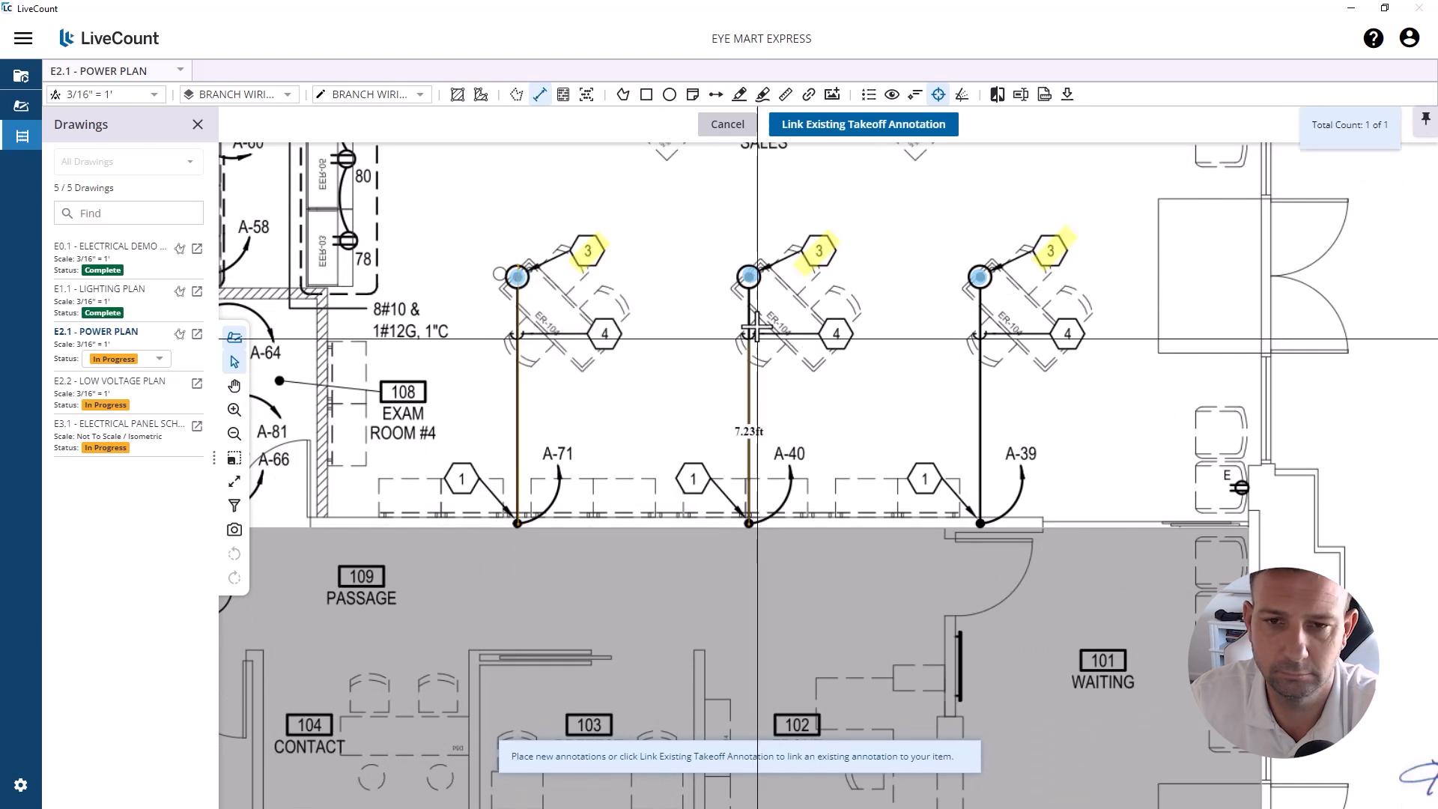
left_click(749, 275)
right_click(749, 276)
left_click(779, 304)
left_click(981, 523)
Step: Review the Notes by Symbol for the power and data conduit requirements and compare them with the floorbox runs
scroll(800, 317, "down", 3)
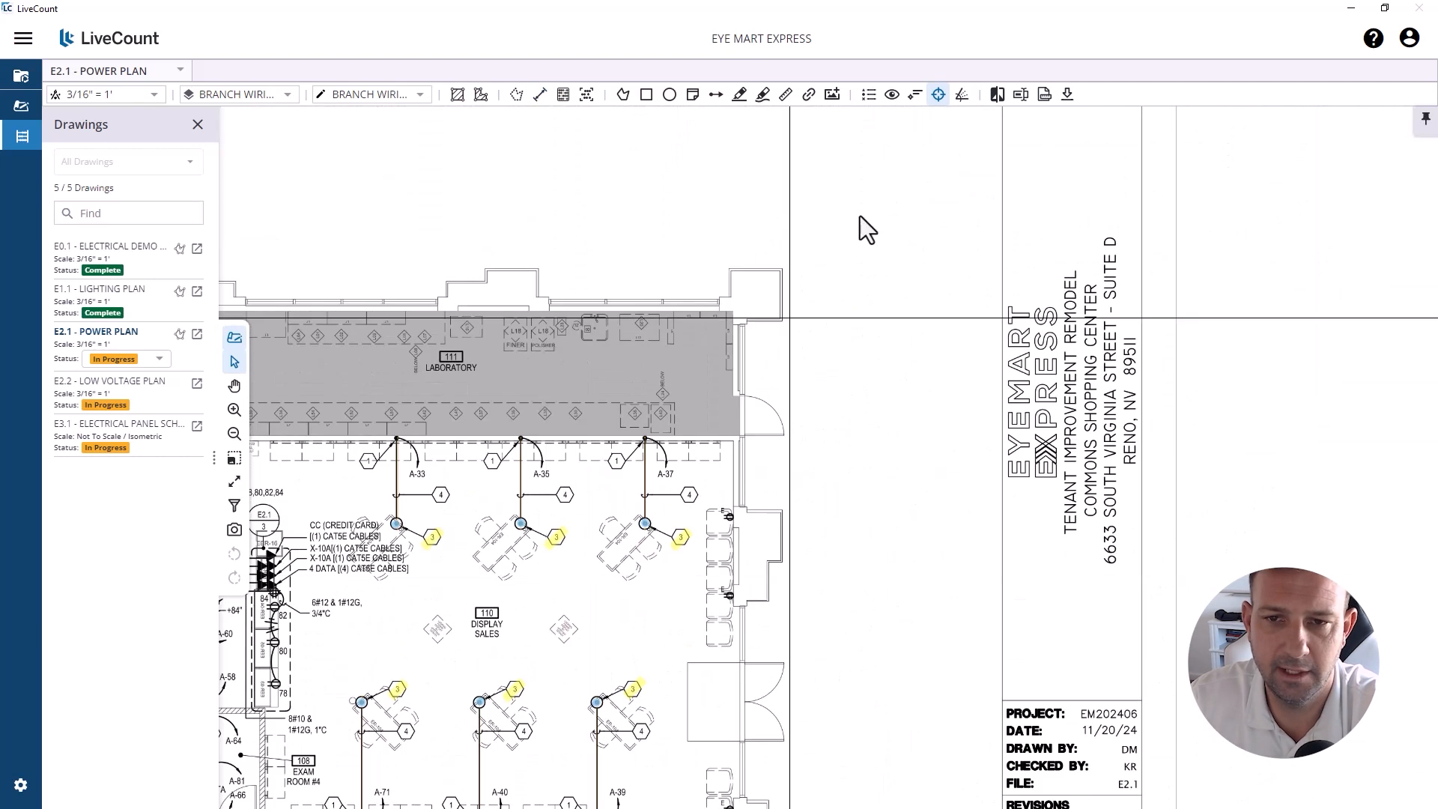
left_click_drag(860, 216, 710, 659)
left_click_drag(554, 342, 816, 505)
scroll(816, 505, "up", 2)
scroll(622, 330, "up", 3)
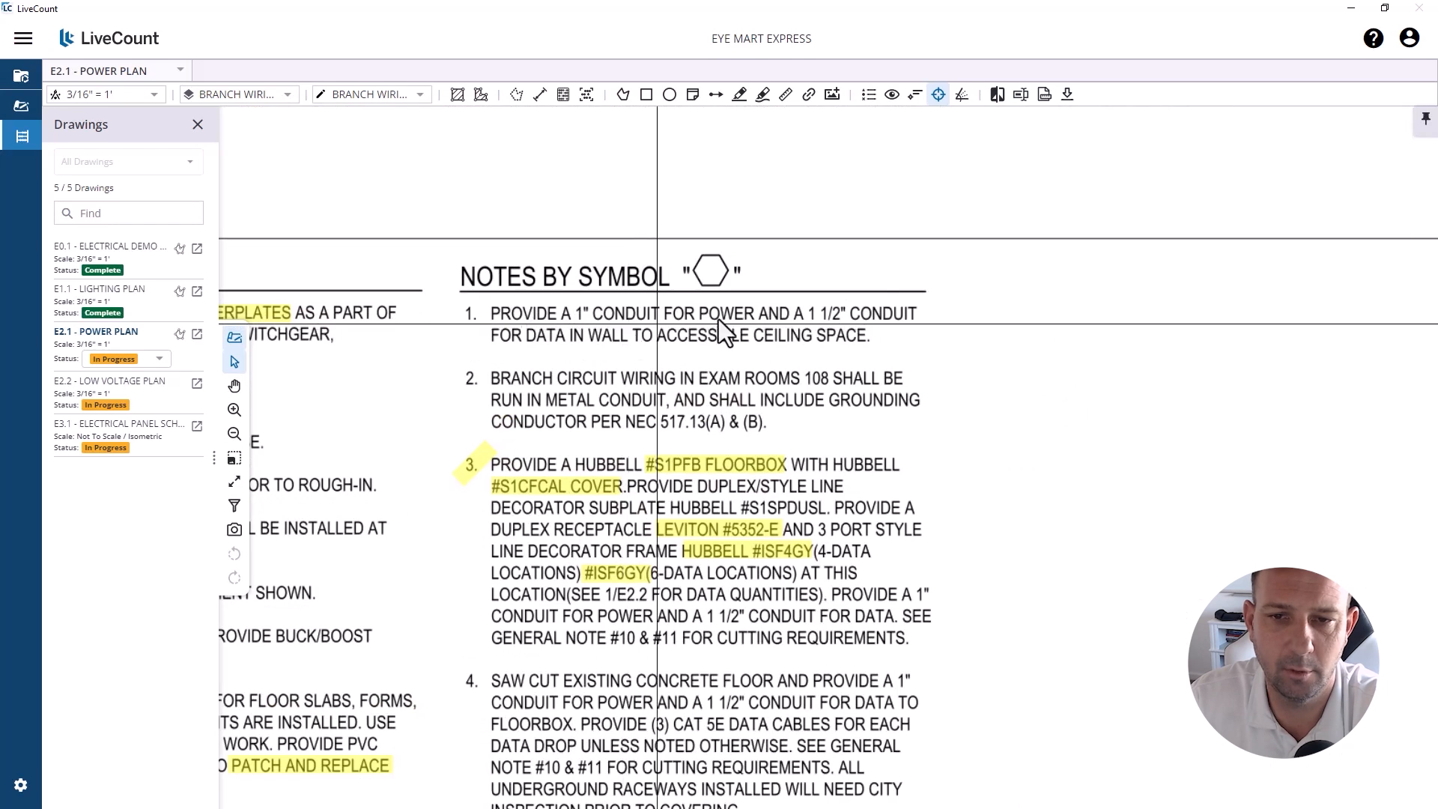
scroll(717, 319, "down", 3)
scroll(782, 292, "up", 3)
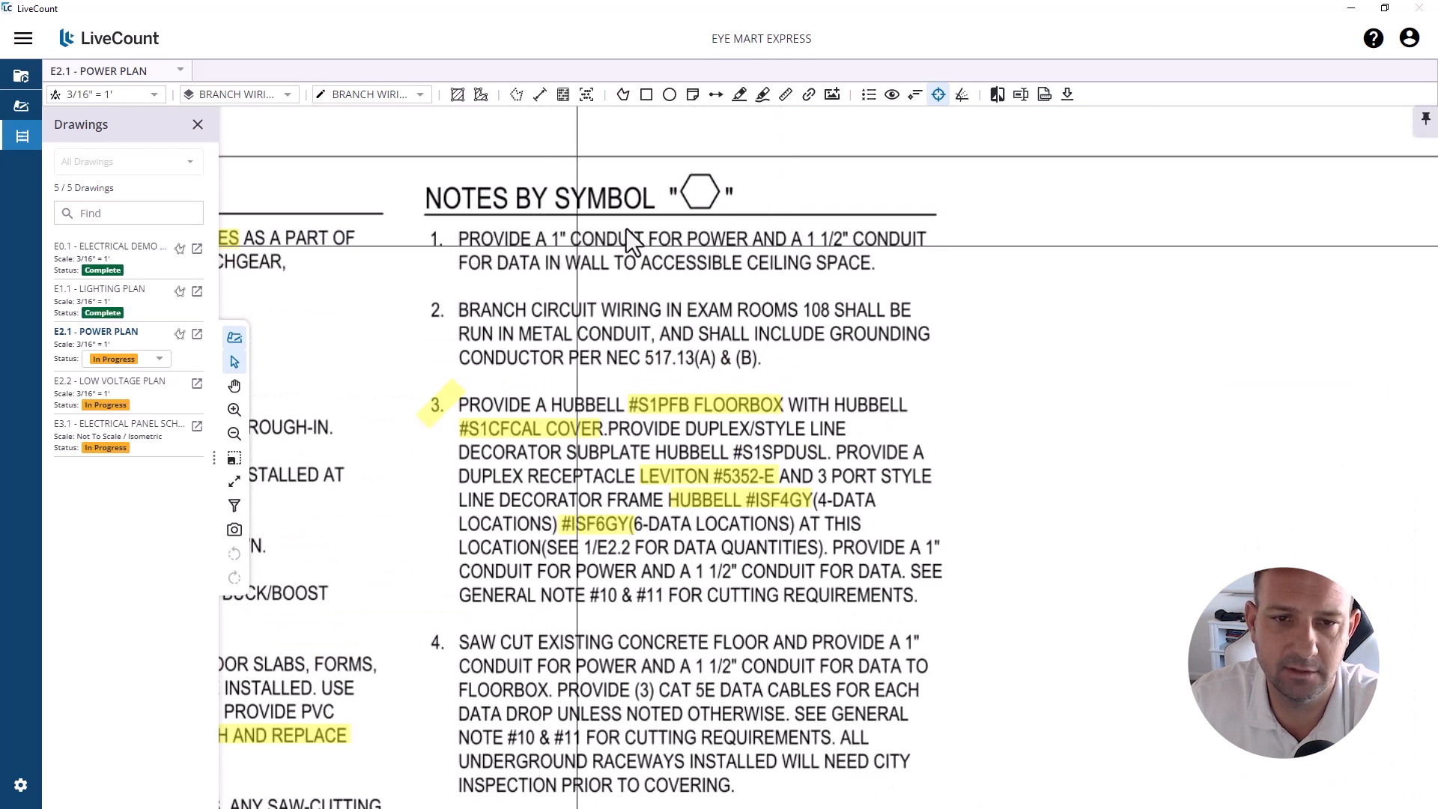
scroll(737, 167, "down", 3)
scroll(909, 401, "up", 5)
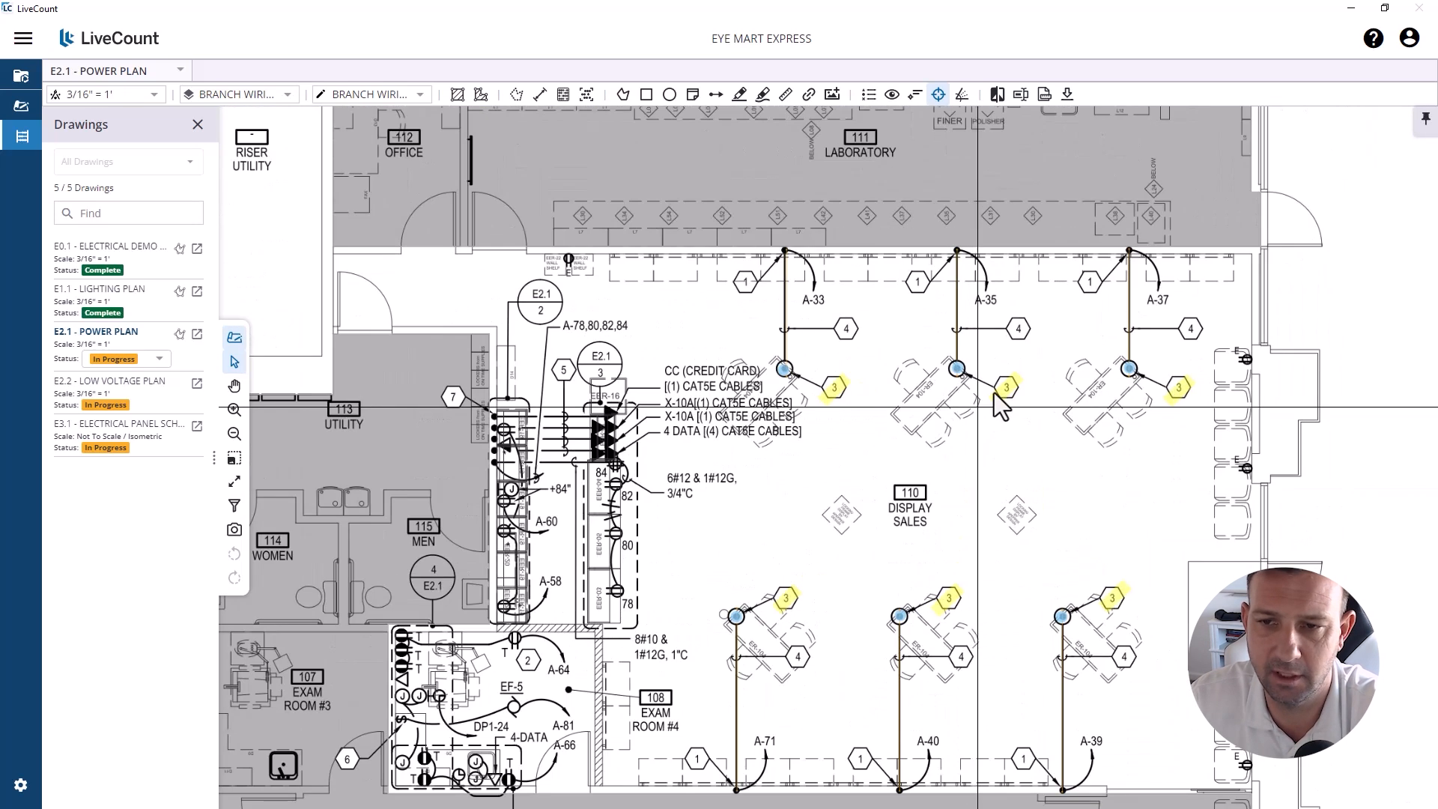
left_click_drag(844, 394, 634, 246)
Step: Highlight the note 1 symbols beside the floorbox conduit runs on the power plan
left_click_drag(713, 317, 720, 380)
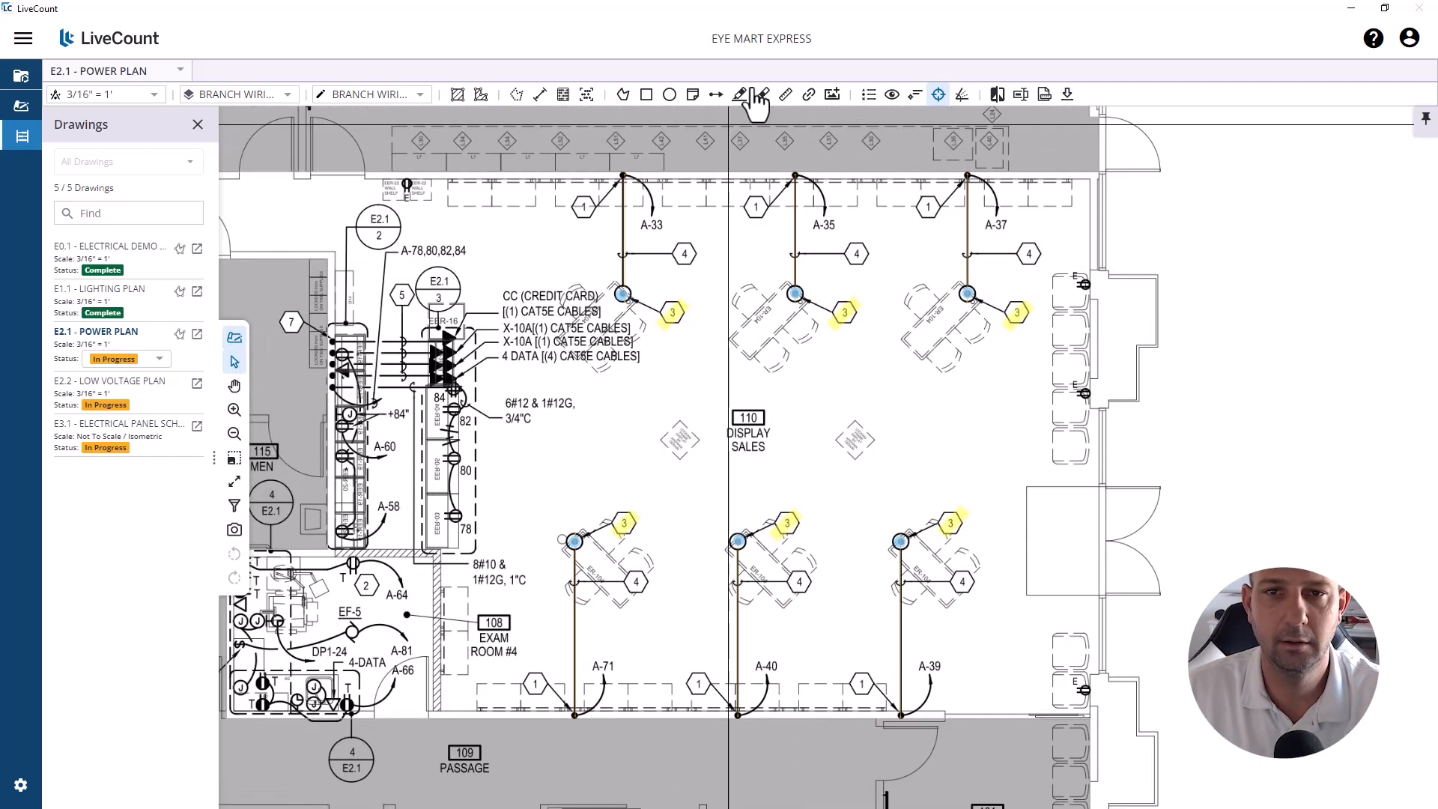
left_click(743, 93)
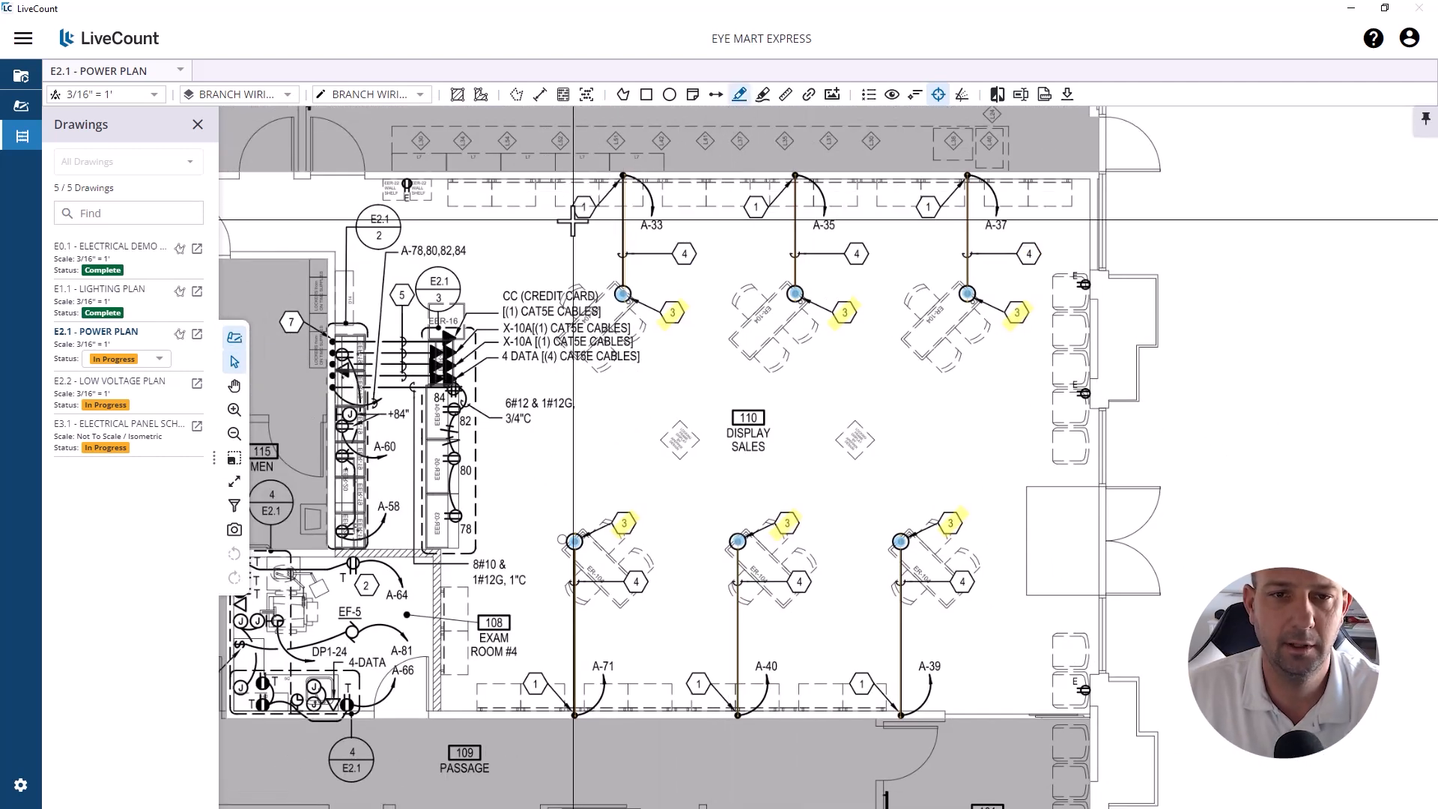
left_click(788, 210)
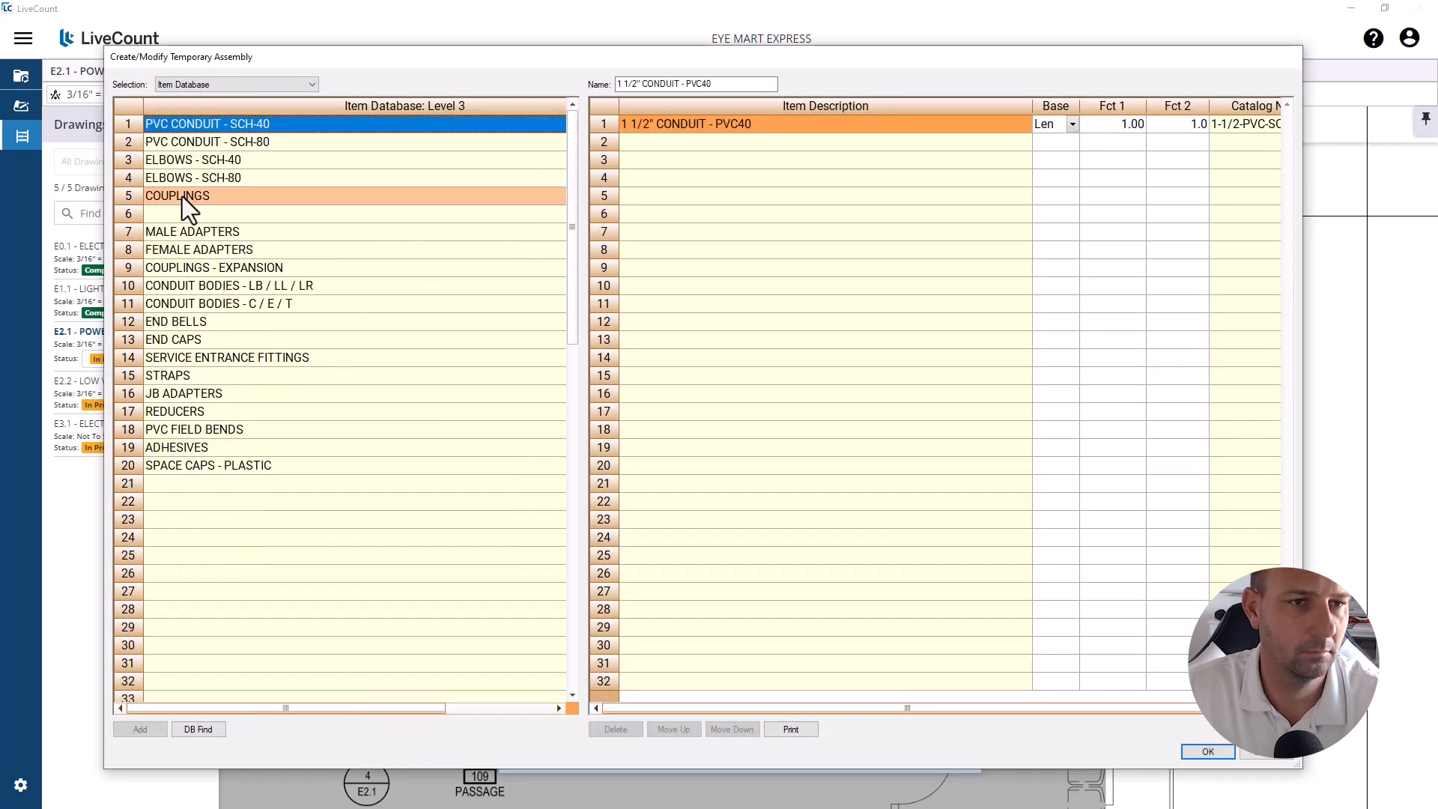
Step: Add the 1 1/2" PVC coupling, PVC female adapter, galvanized RMC 90-degree elbow and EMT conduit to the 1 1/2" PVC40 conduit assembly
left_click(182, 196)
left_click(183, 196)
right_click(187, 198)
left_click(214, 249)
left_click(208, 142)
left_click(186, 125)
left_click(187, 124)
right_click(217, 199)
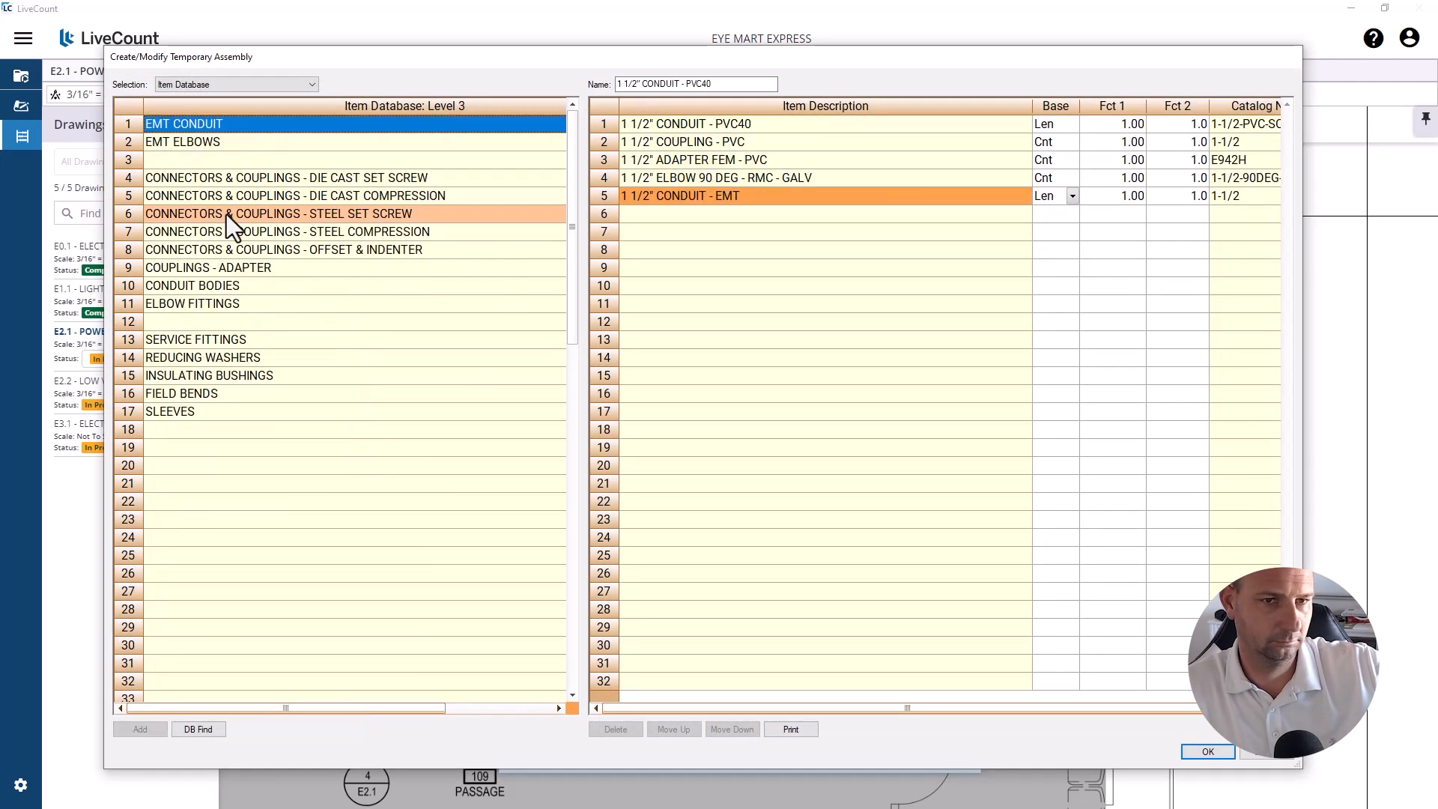
Step: Add the 1 1/2" EMT steel set screw connector and coupling, wafer head stud screw, one-hole RMC strap and EMT insulating bushing
left_click(226, 214)
left_click(217, 197)
left_click(206, 393)
right_click(200, 316)
left_click(200, 159)
right_click(200, 161)
left_click(206, 200)
right_click(205, 202)
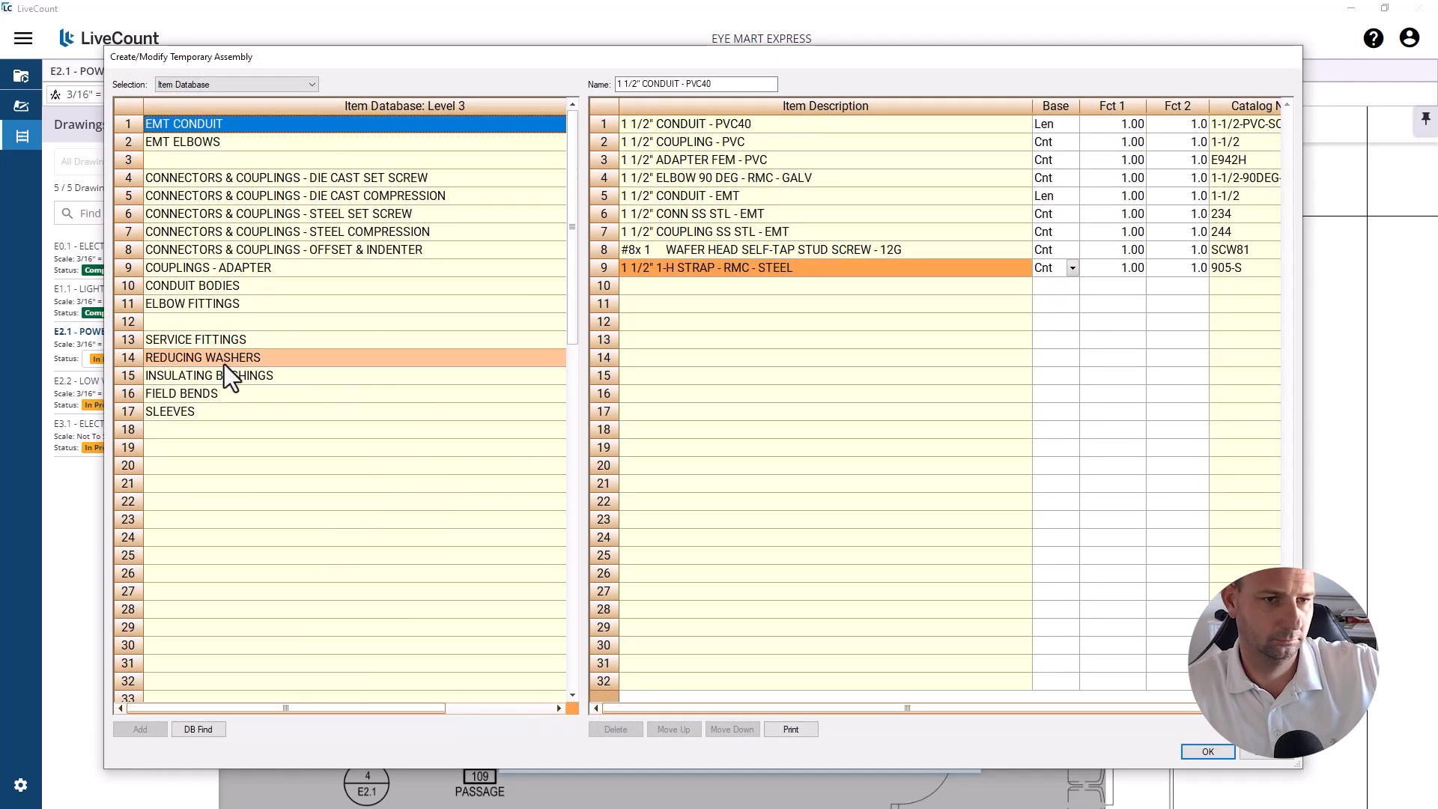
left_click(226, 375)
left_click(224, 196)
right_click(225, 196)
Step: Set the added components' bases to Abs, with factors of 2 for the adapter, 12 for EMT conduit, and 3 for screws and straps
left_click(1058, 196)
left_click(1058, 235)
left_click(1058, 268)
left_click(1057, 309)
type("2")
key("Down")
type("15")
key("BackSpace")
type("2")
key("Down")
key("Down")
type("1")
key("Down")
type("3")
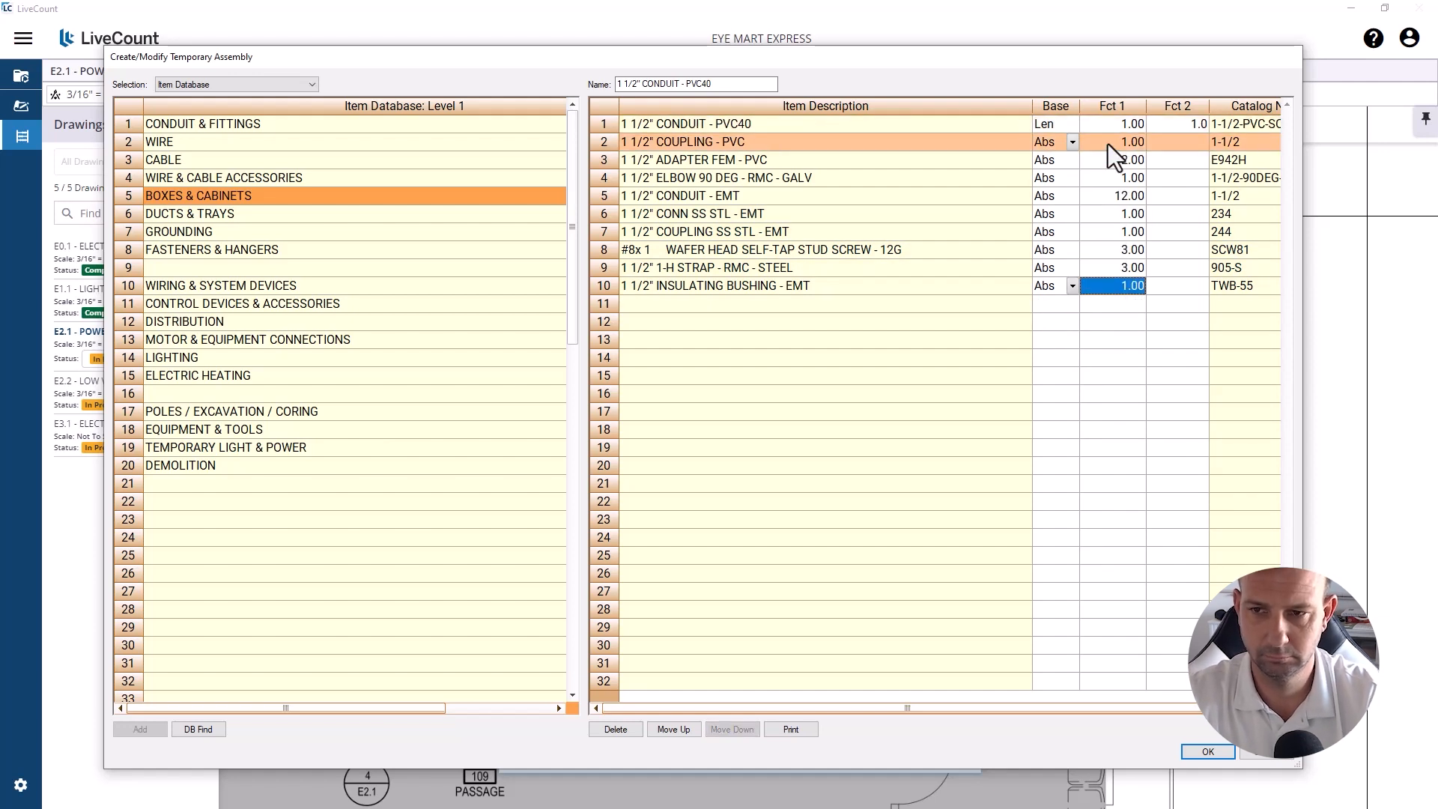
key("Down")
Step: Add an item from WIRE & CABLE ACCESSORIES with a factor of 30 and confirm the 1 1/2" conduit assembly
left_click(216, 179)
left_click(214, 196)
left_click(212, 269)
type("30")
key("Down")
left_click(1207, 751)
Step: Trace the 1 1/2" data conduit runs between the walls and all six floorboxes on the power plan
scroll(649, 196, "up", 2)
left_click_drag(631, 197, 631, 381)
left_click_drag(899, 197, 899, 381)
mouse_move(1179, 195)
left_mouse_down()
mouse_move(749, 240)
mouse_move(738, 429)
left_mouse_up()
scroll(739, 405, "down", 3)
scroll(453, 649, "up", 2)
left_click_drag(522, 656, 522, 401)
left_click_drag(753, 658, 753, 398)
left_click_drag(986, 656, 986, 403)
Step: Highlight the note 4 symbols beside the upper and lower floorbox conduit runs
left_click(739, 94)
left_click_drag(593, 481, 625, 454)
left_click(740, 94)
left_click_drag(824, 482, 853, 455)
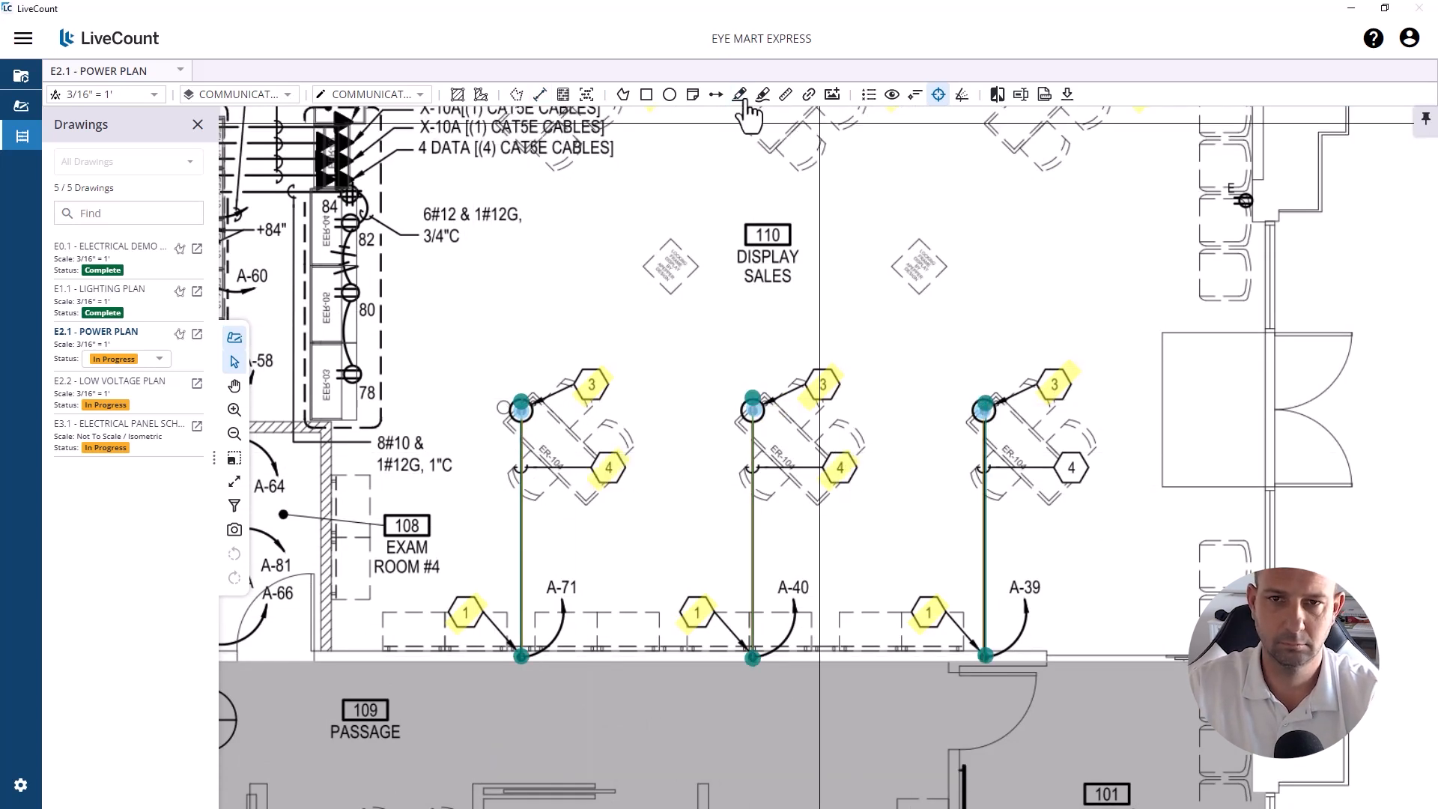
left_click(739, 95)
left_click_drag(1056, 481, 1086, 455)
scroll(719, 299, "up", 3)
left_click(739, 94)
left_click_drag(536, 454, 570, 416)
left_click(740, 95)
left_click_drag(806, 454, 840, 416)
Step: Highlight the existing receptacle marked E at the wall shelves below the laboratory and change its highlight color to red
left_click(740, 94)
left_click_drag(519, 339, 534, 397)
left_click(565, 415)
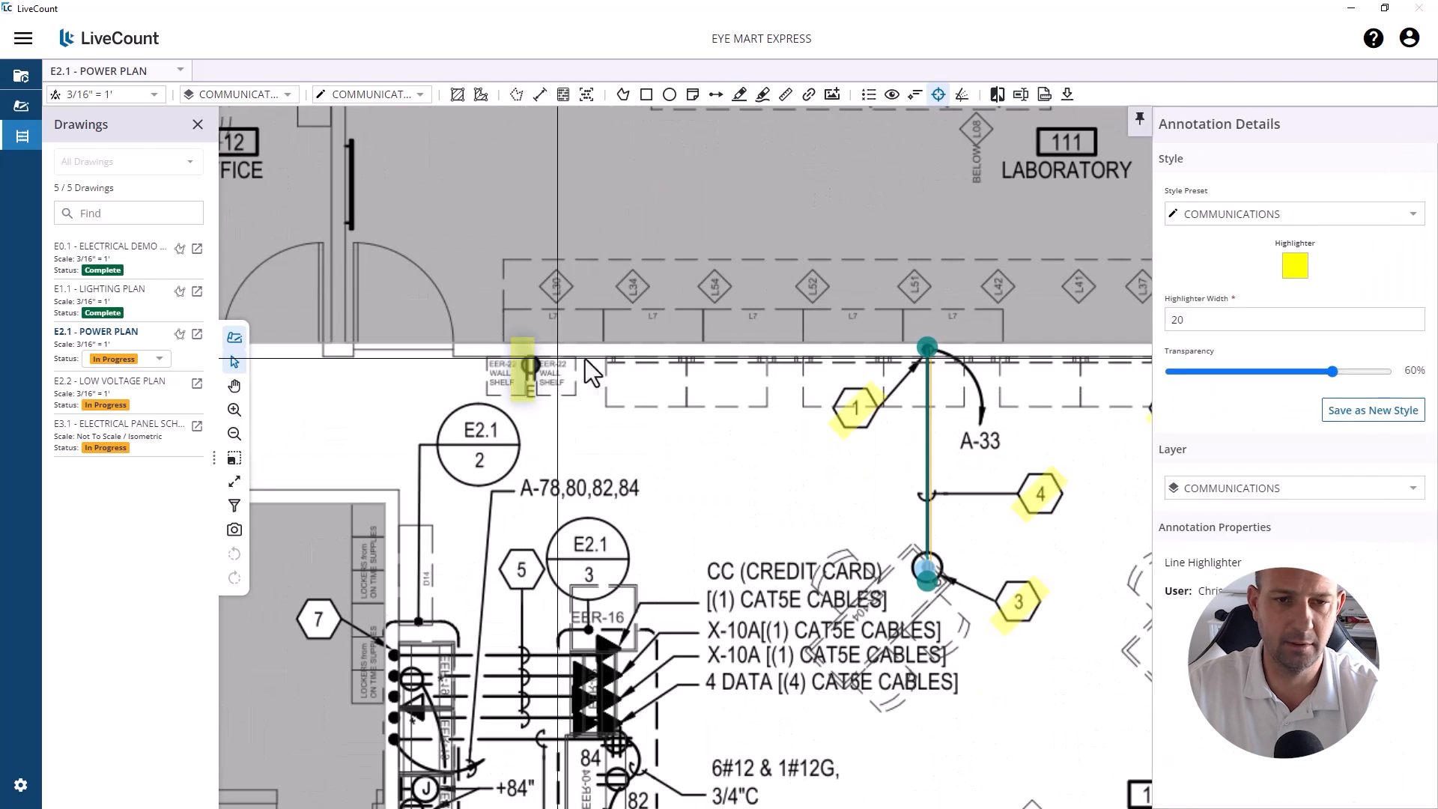
left_click(1296, 266)
left_click(1137, 509)
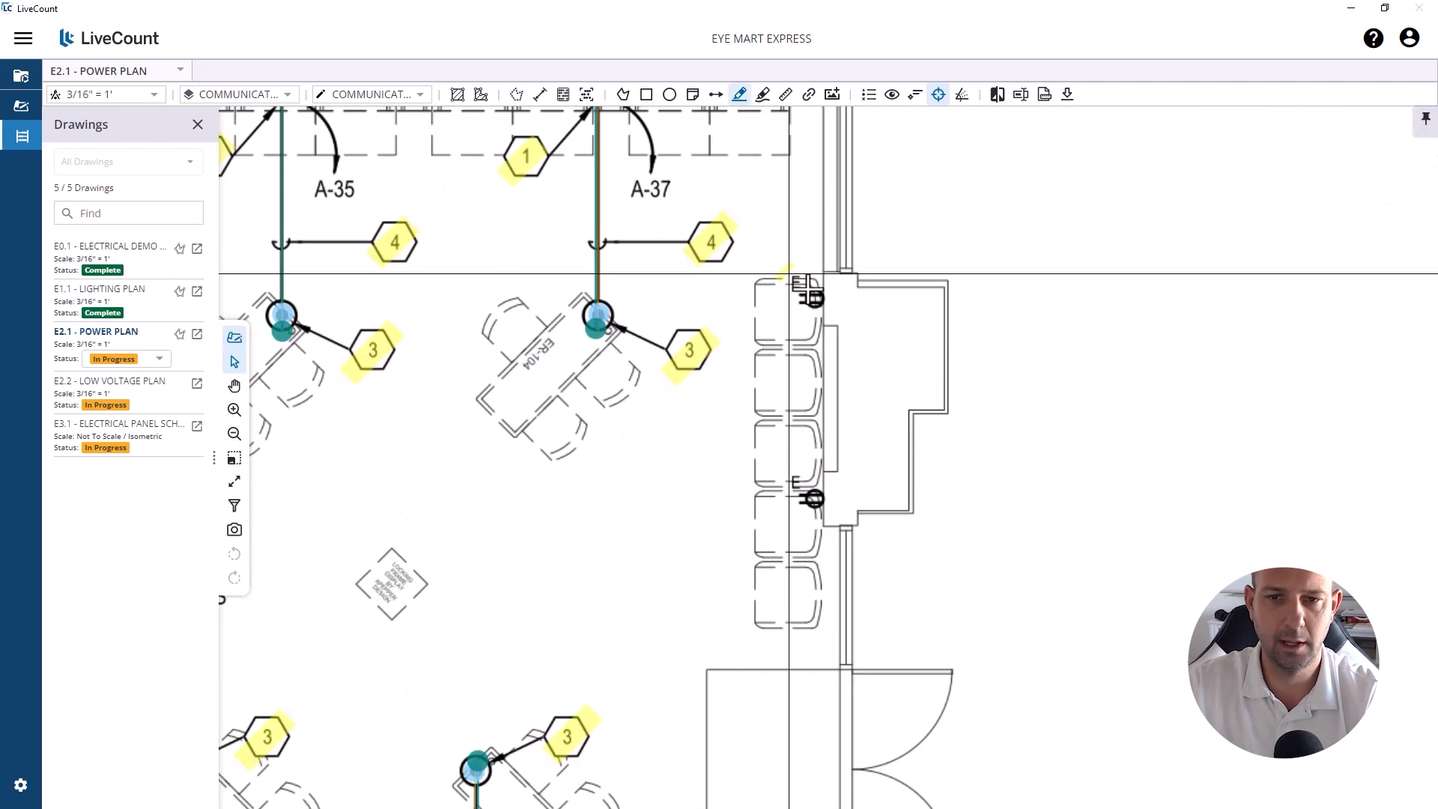
Step: Highlight the three existing receptacles marked E behind the chairs along the entrance-side wall
left_click_drag(789, 273, 825, 306)
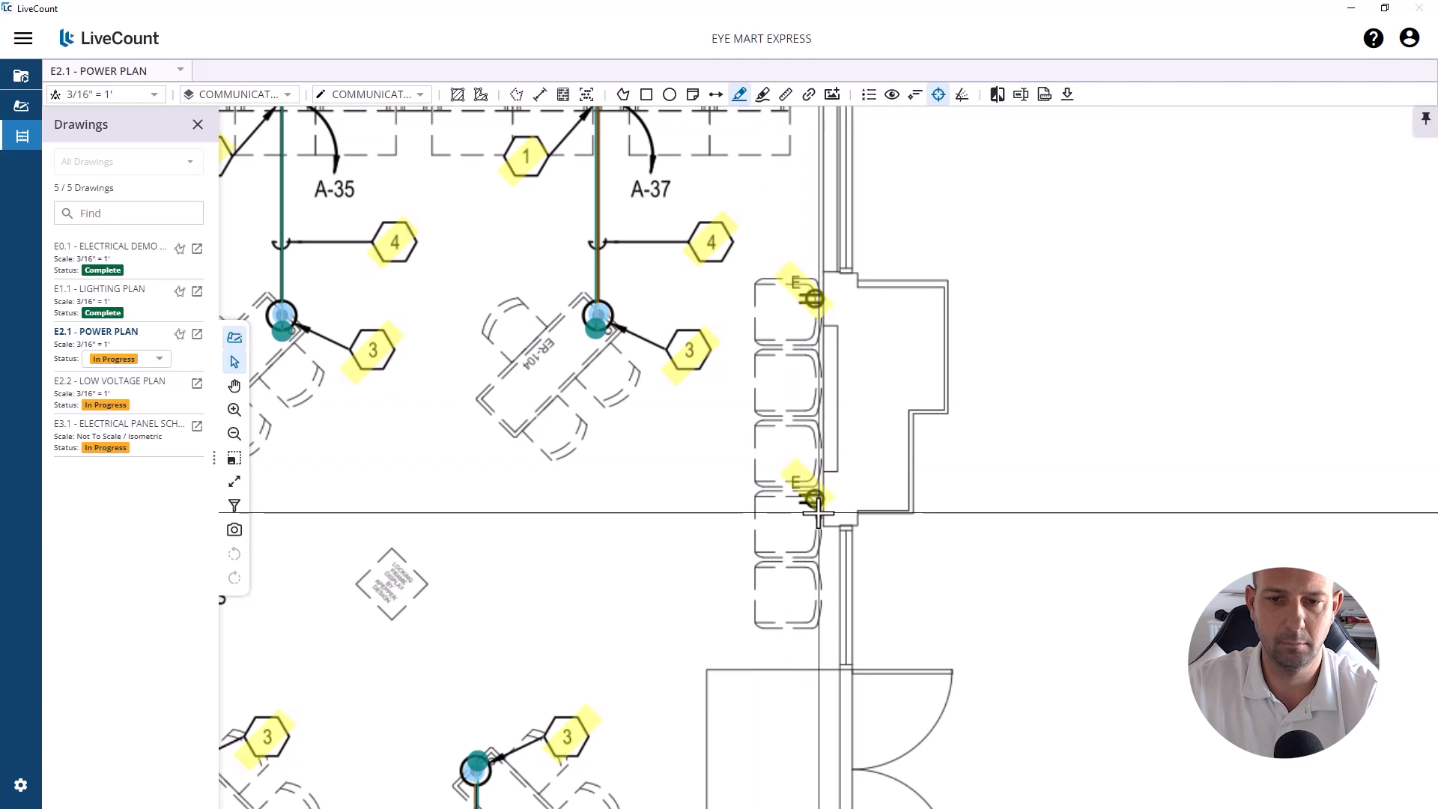
left_click_drag(794, 470, 818, 504)
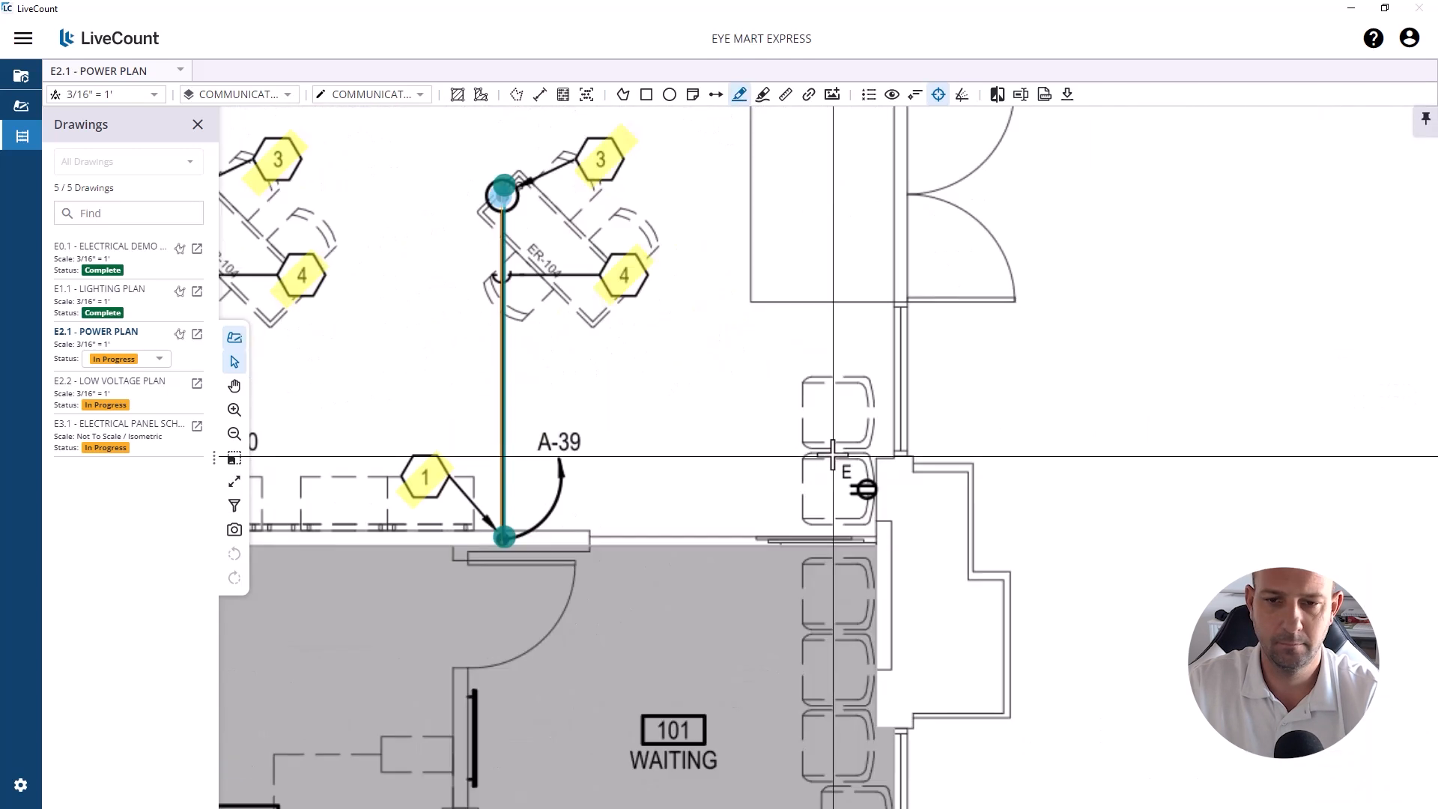
left_click_drag(833, 456, 863, 494)
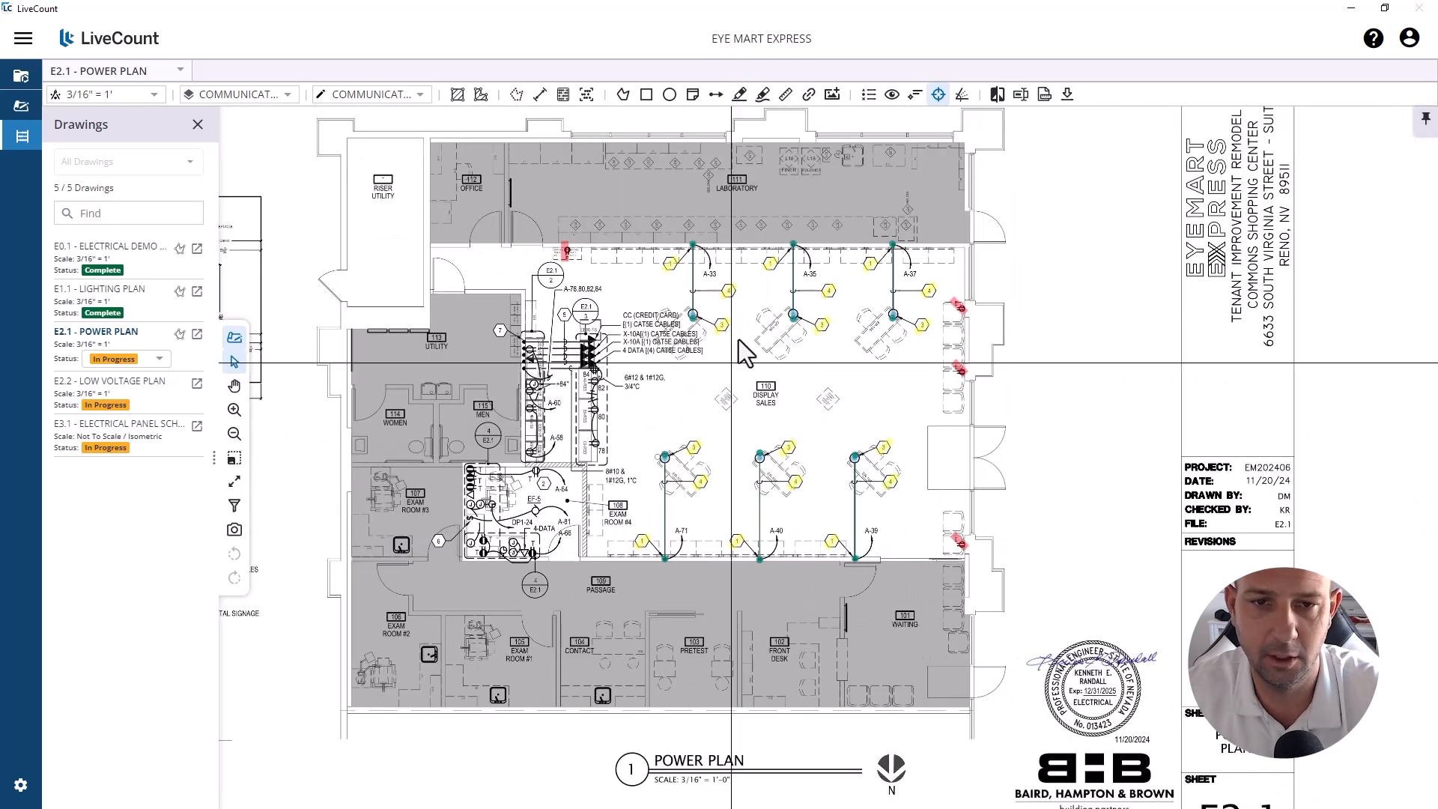
Step: Examine the power plan's remaining areas and details, then check the electrical demo plan's existing receptacles and panel notes
scroll(739, 340, "up", 3)
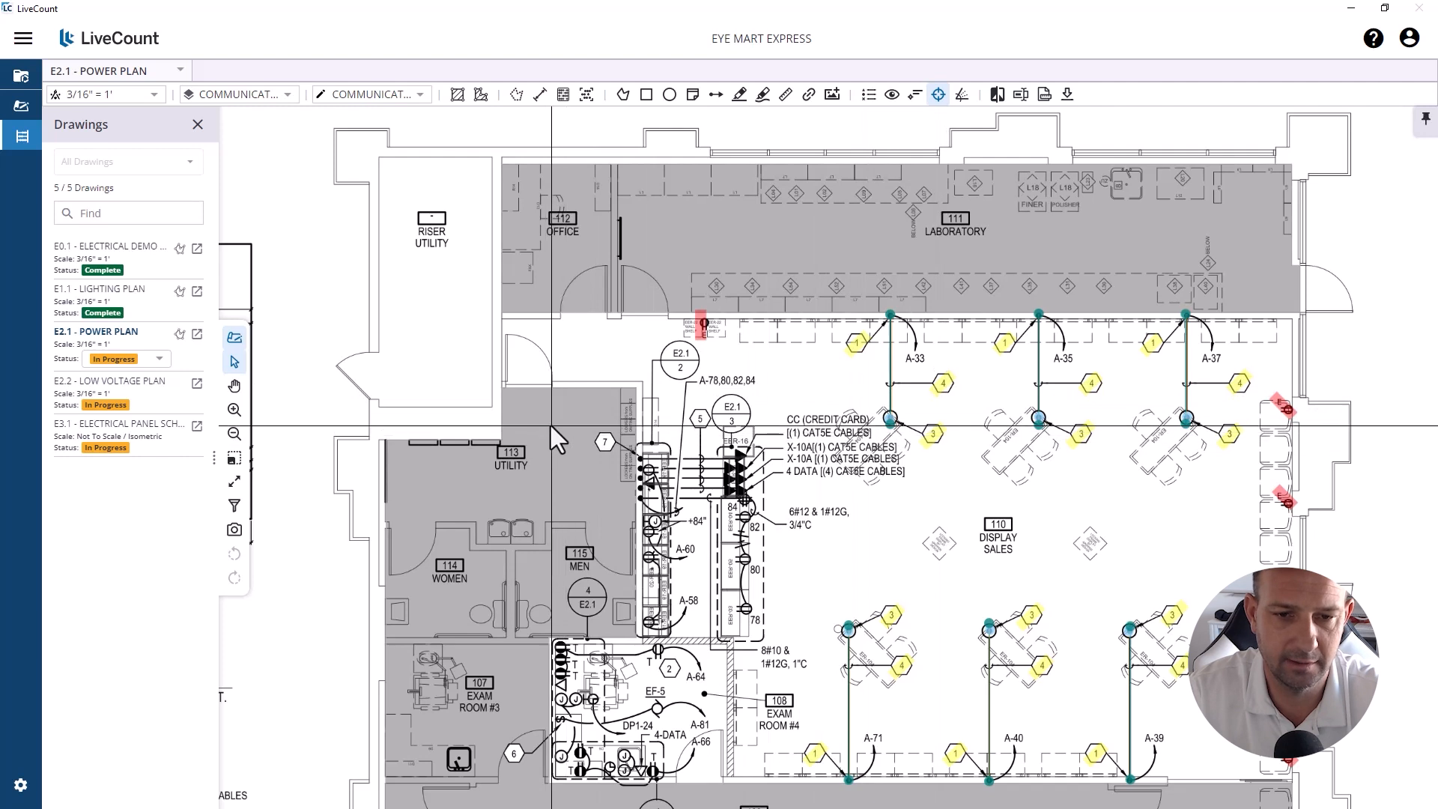
scroll(551, 426, "down", 5)
left_click_drag(562, 440, 854, 449)
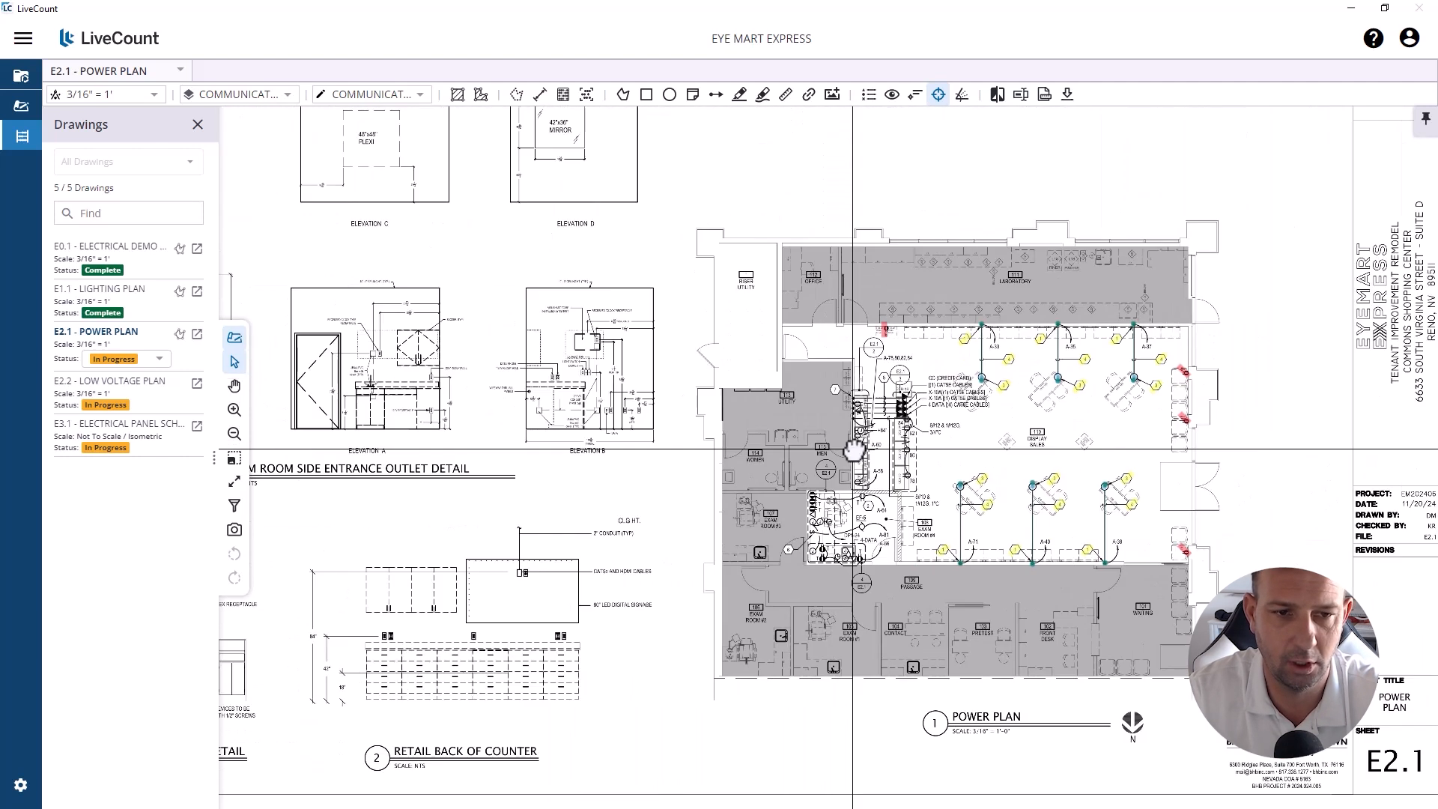
scroll(854, 449, "down", 2)
left_click(183, 418)
scroll(771, 311, "up", 5)
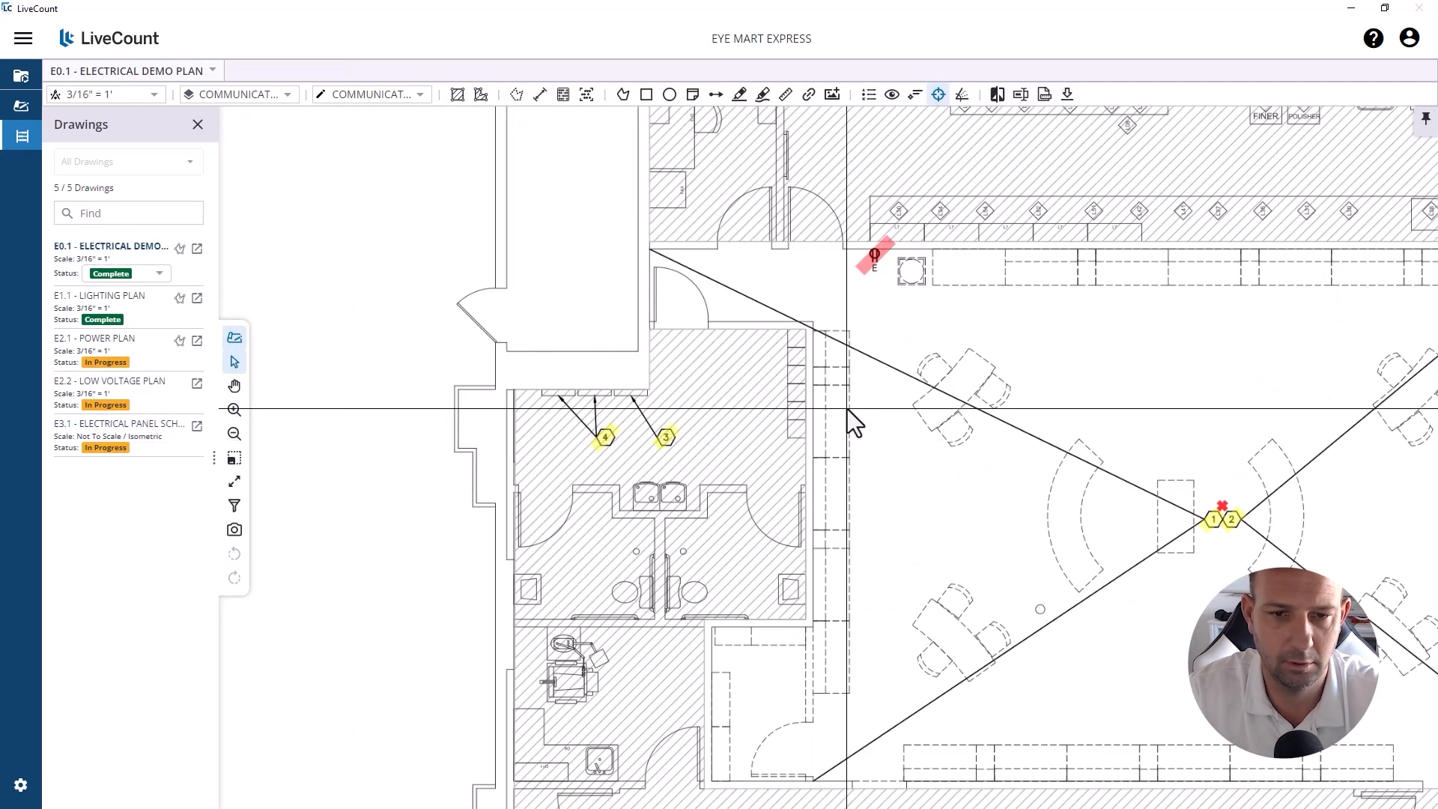
scroll(719, 348, "down", 4)
scroll(725, 183, "up", 4)
left_click_drag(725, 183, 656, 224)
scroll(656, 223, "down", 3)
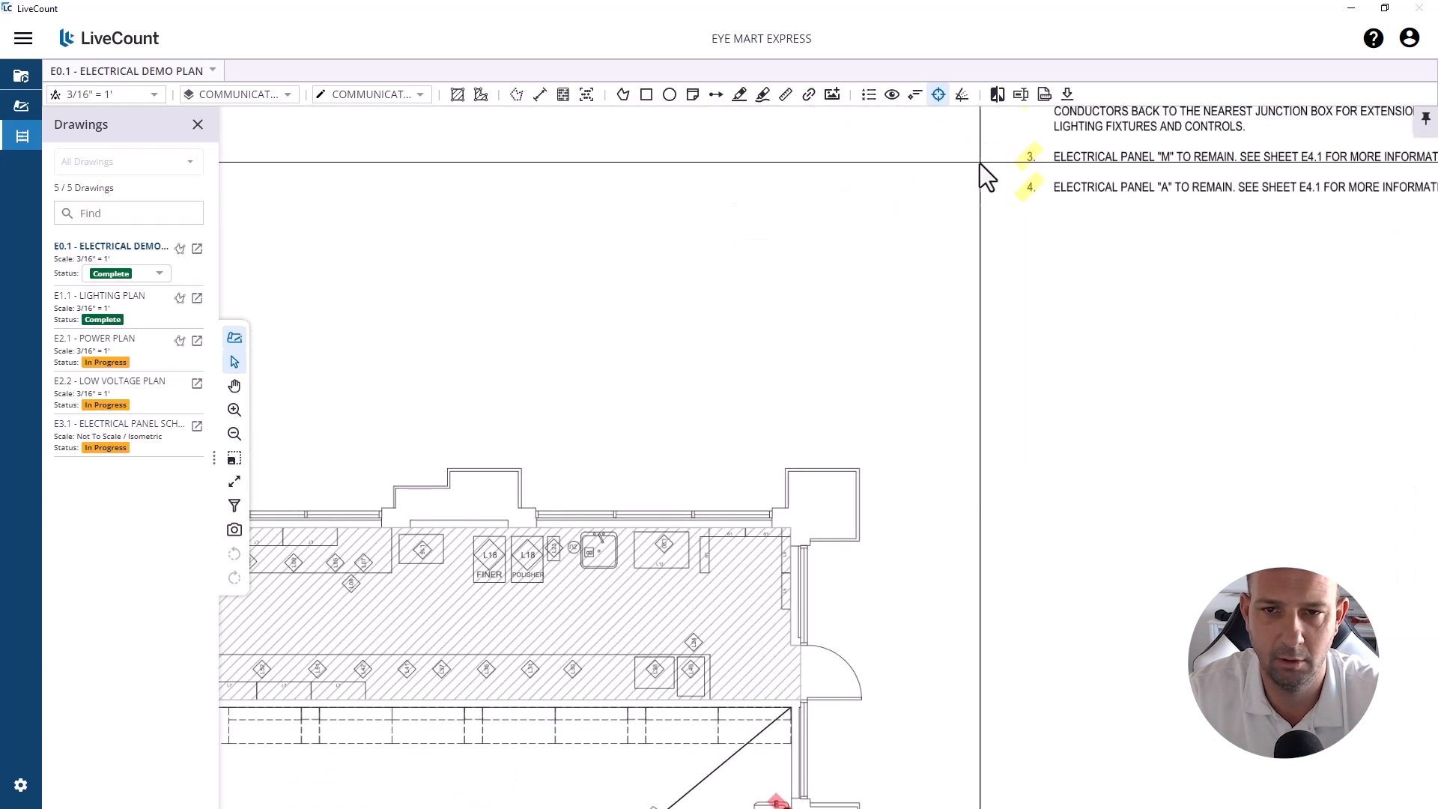
scroll(449, 570, "up", 3)
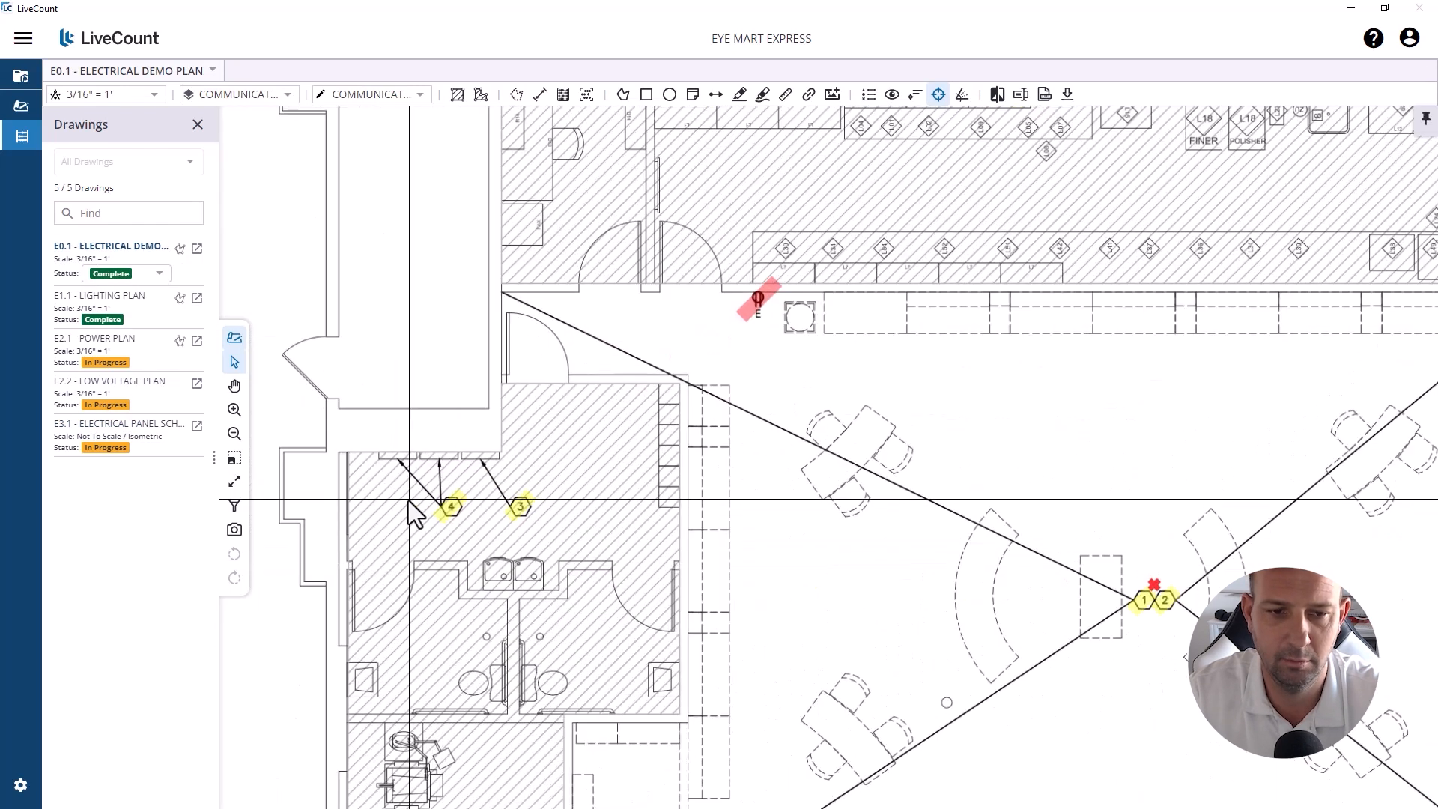
Step: Open the E2.1 power plan and label the utility room panels "A" and "M" with text notes
left_click(134, 344)
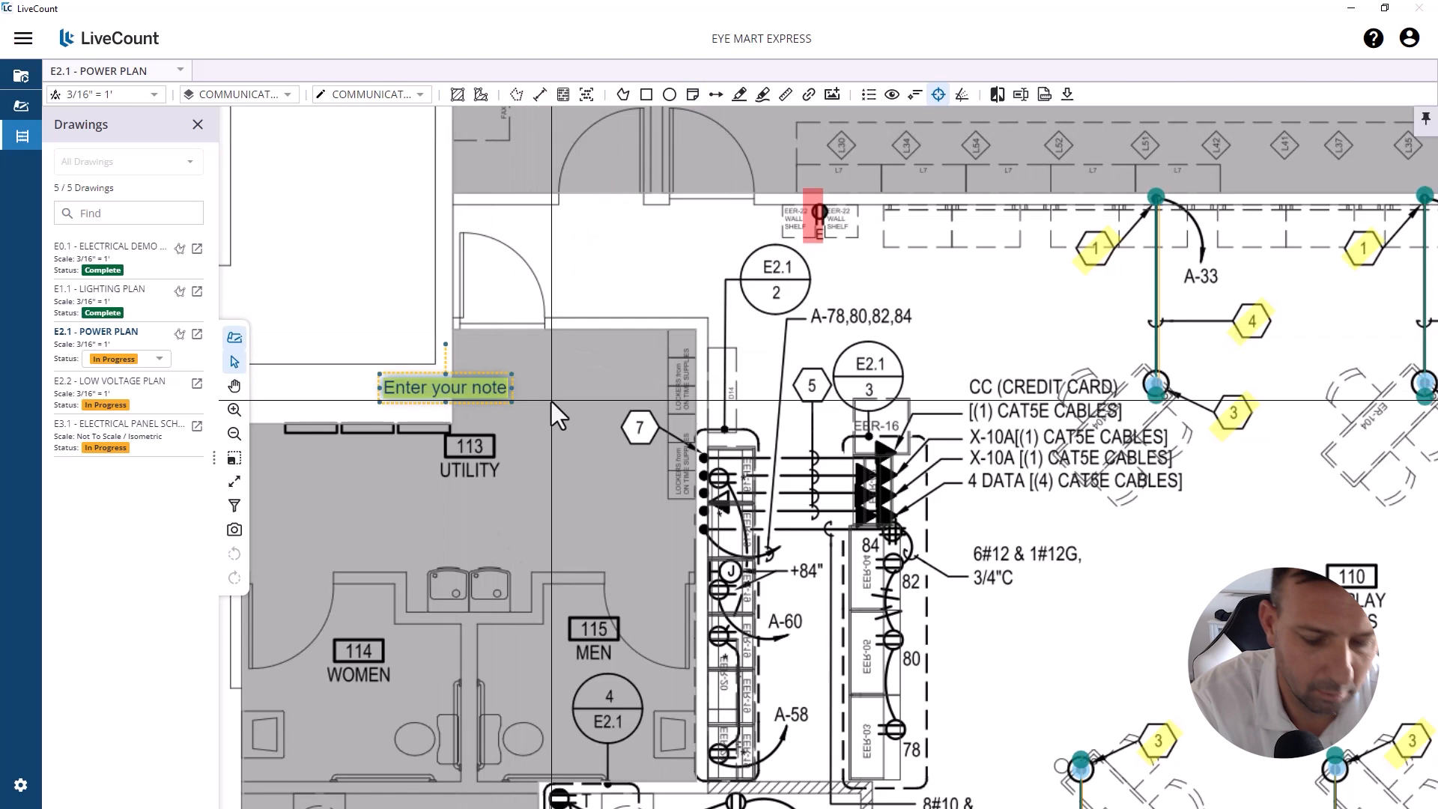
type("M")
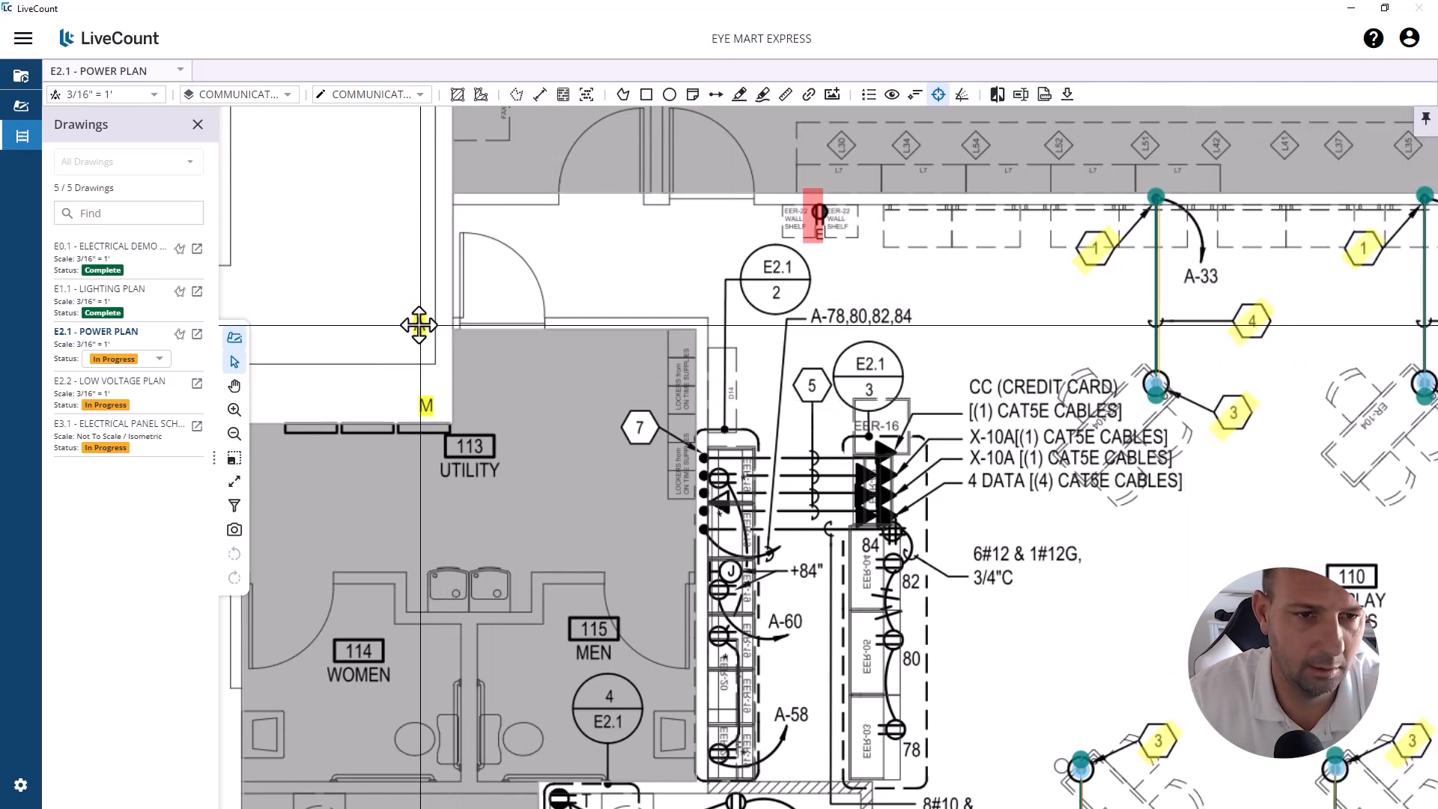
left_click(341, 404)
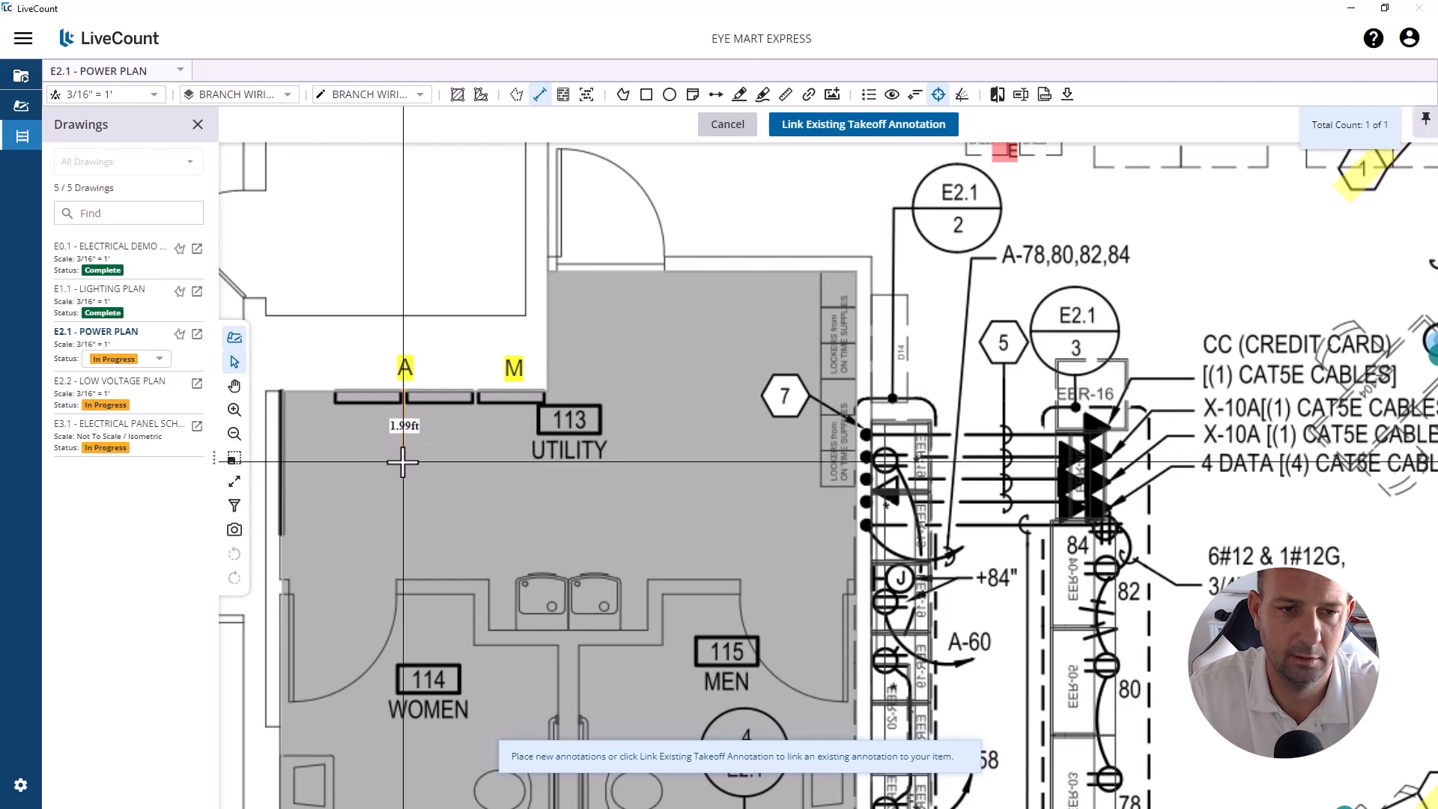
Step: Take off the 3/4" EMT w/7#12 homerun from panel A to the A-33 floorbox conduit, about 46.8 ft including a 6 ft elevation
left_click(403, 465)
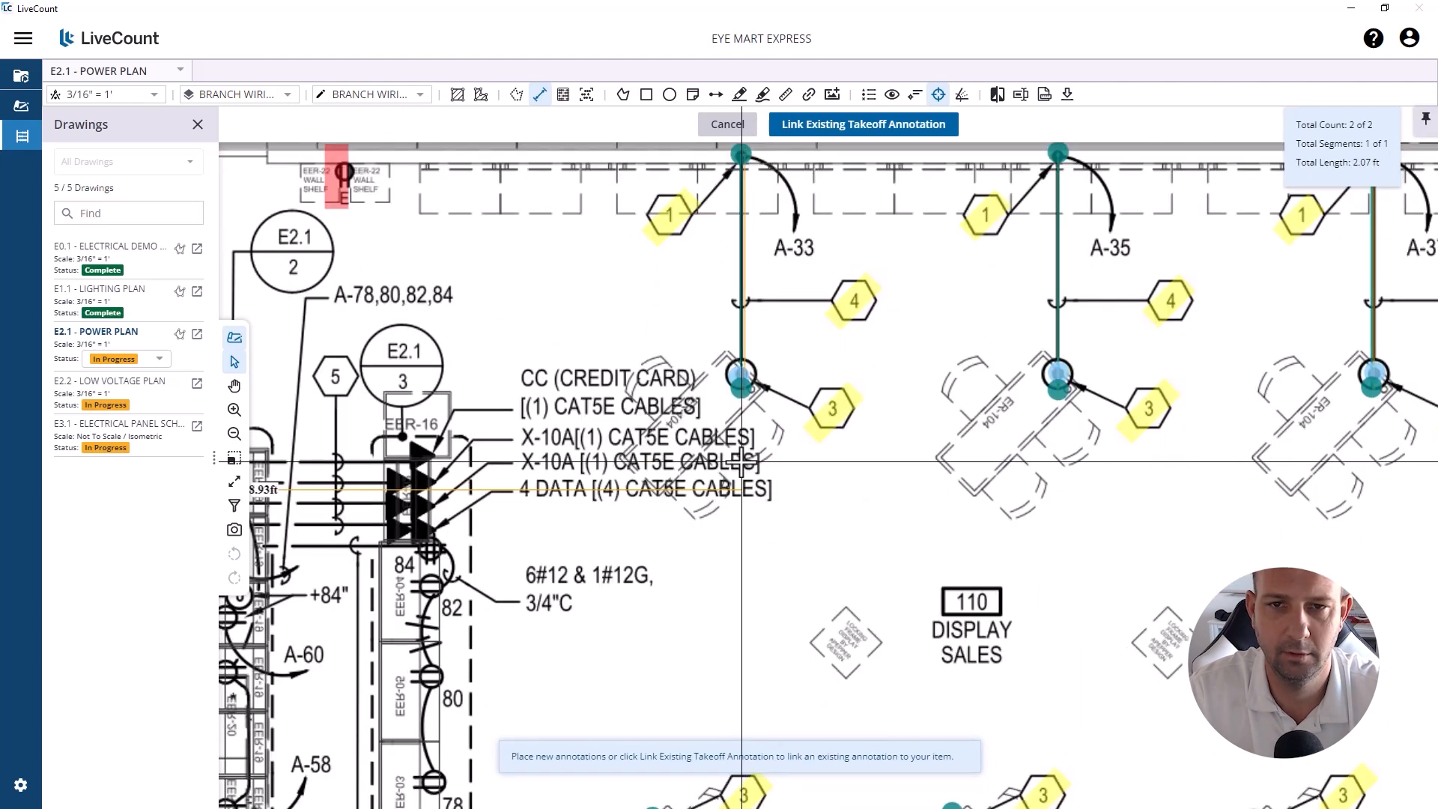
left_click(742, 490)
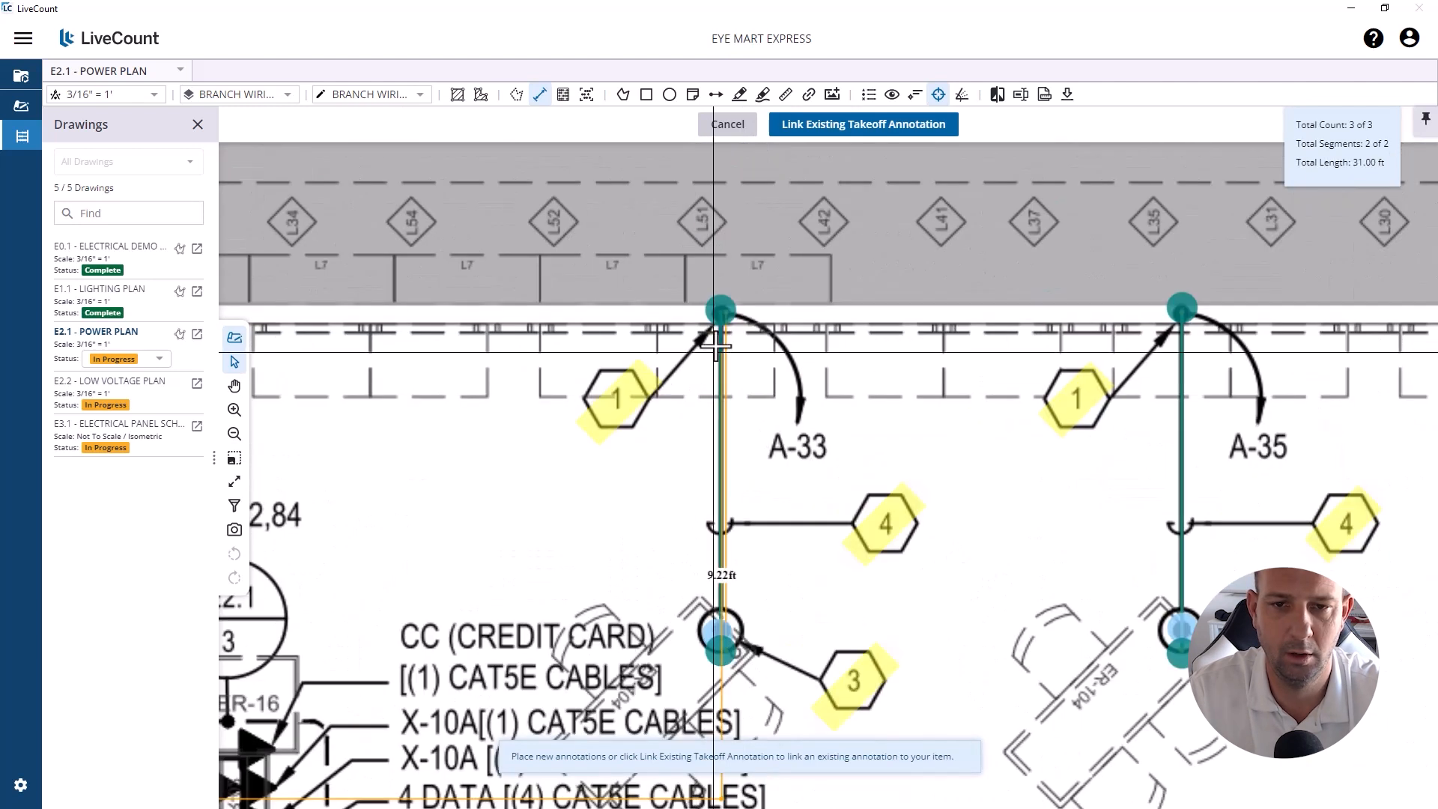
key("e")
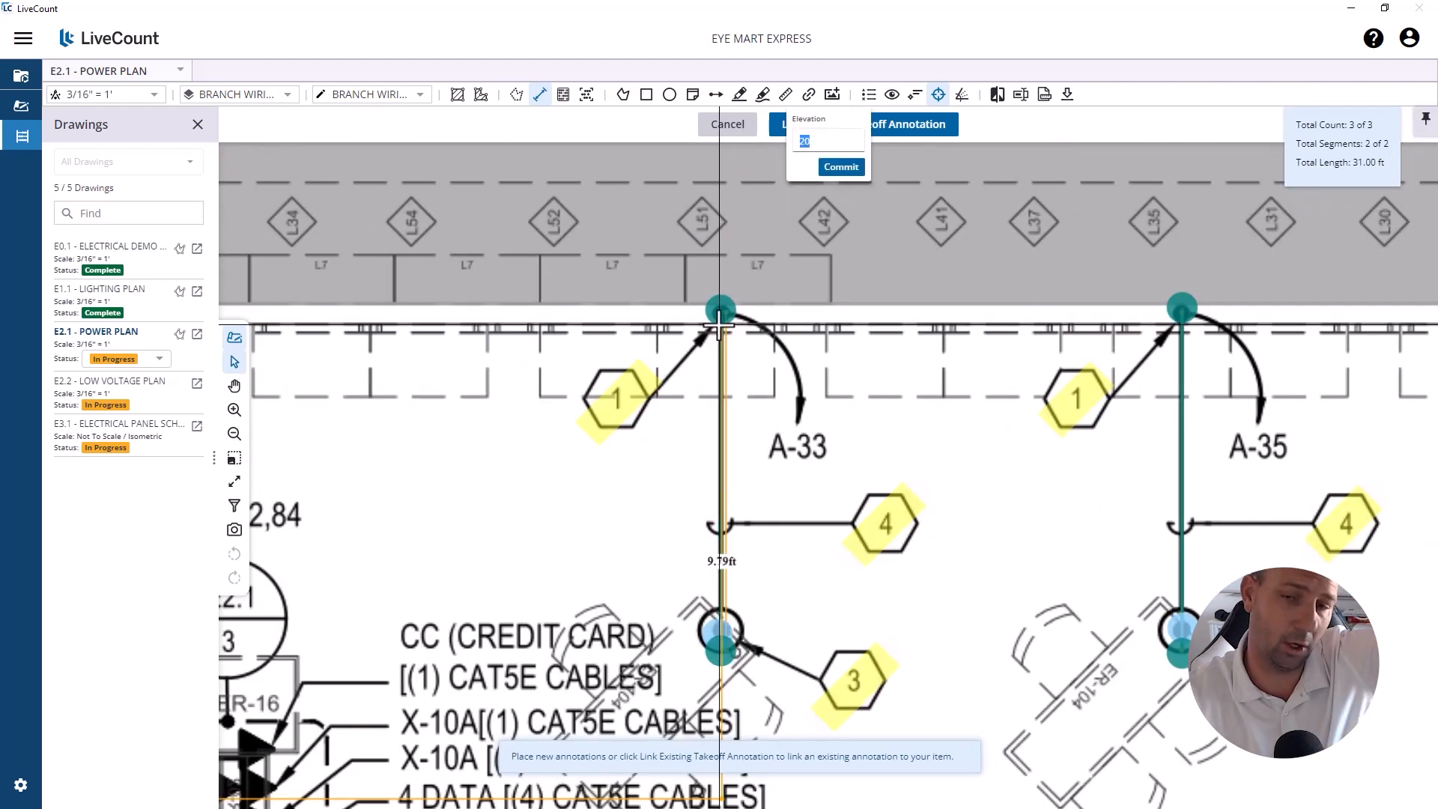
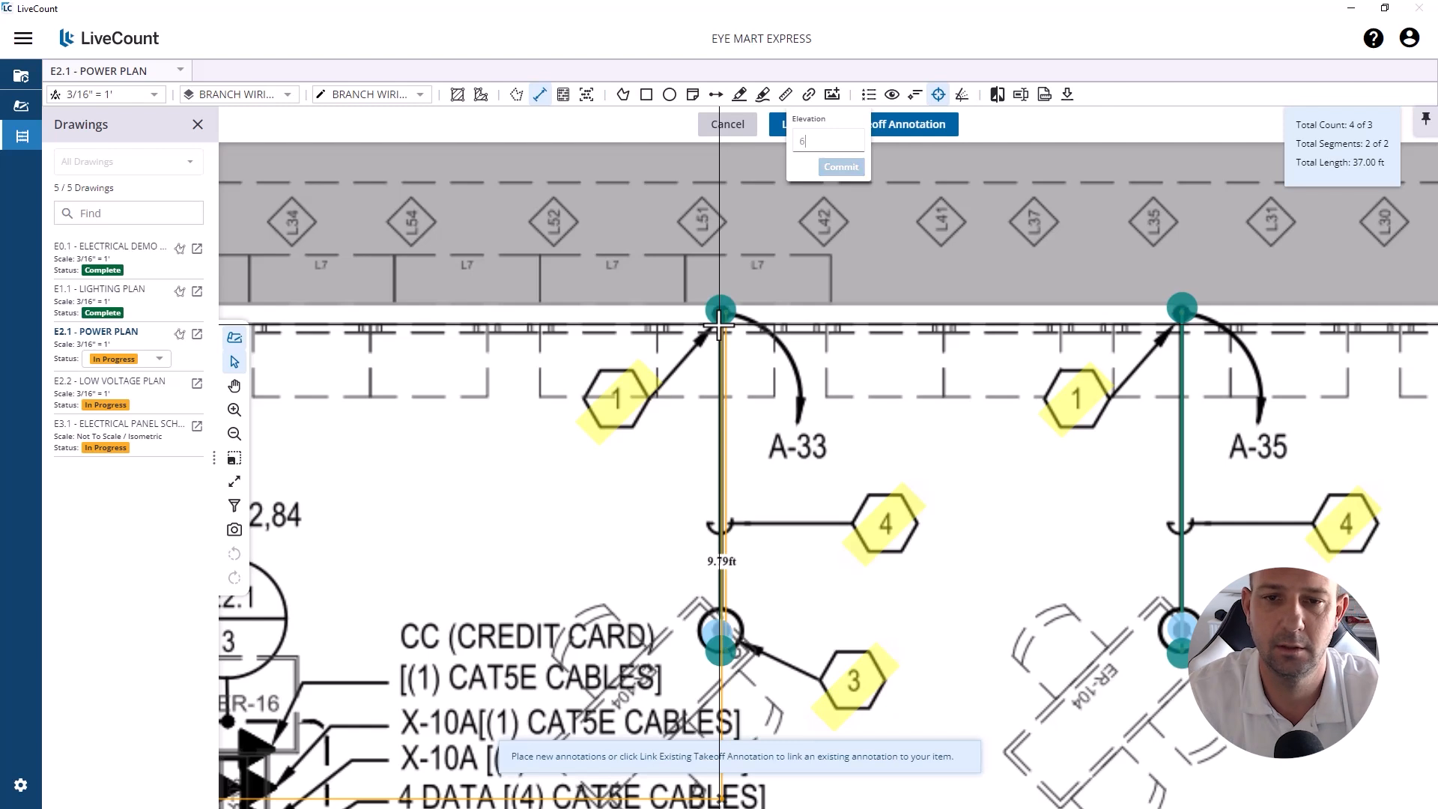
scroll(732, 356, "down", 5)
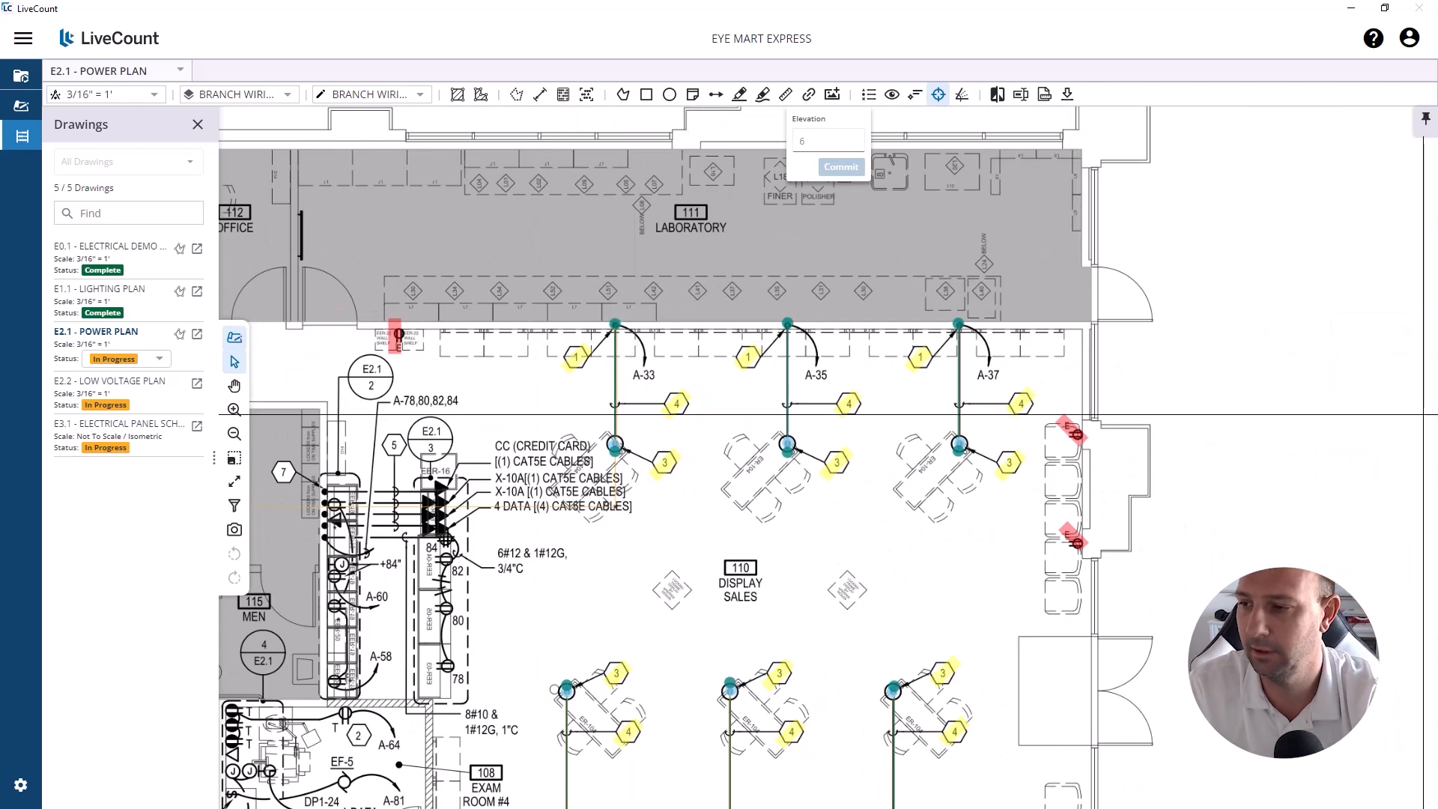
Step: Take off about 9.5 ft of 3/4" EMT w/5#12 from A-33 to A-35, and about 9.5 ft of w/3#12 from A-35 to A-37
scroll(450, 338, "up", 4)
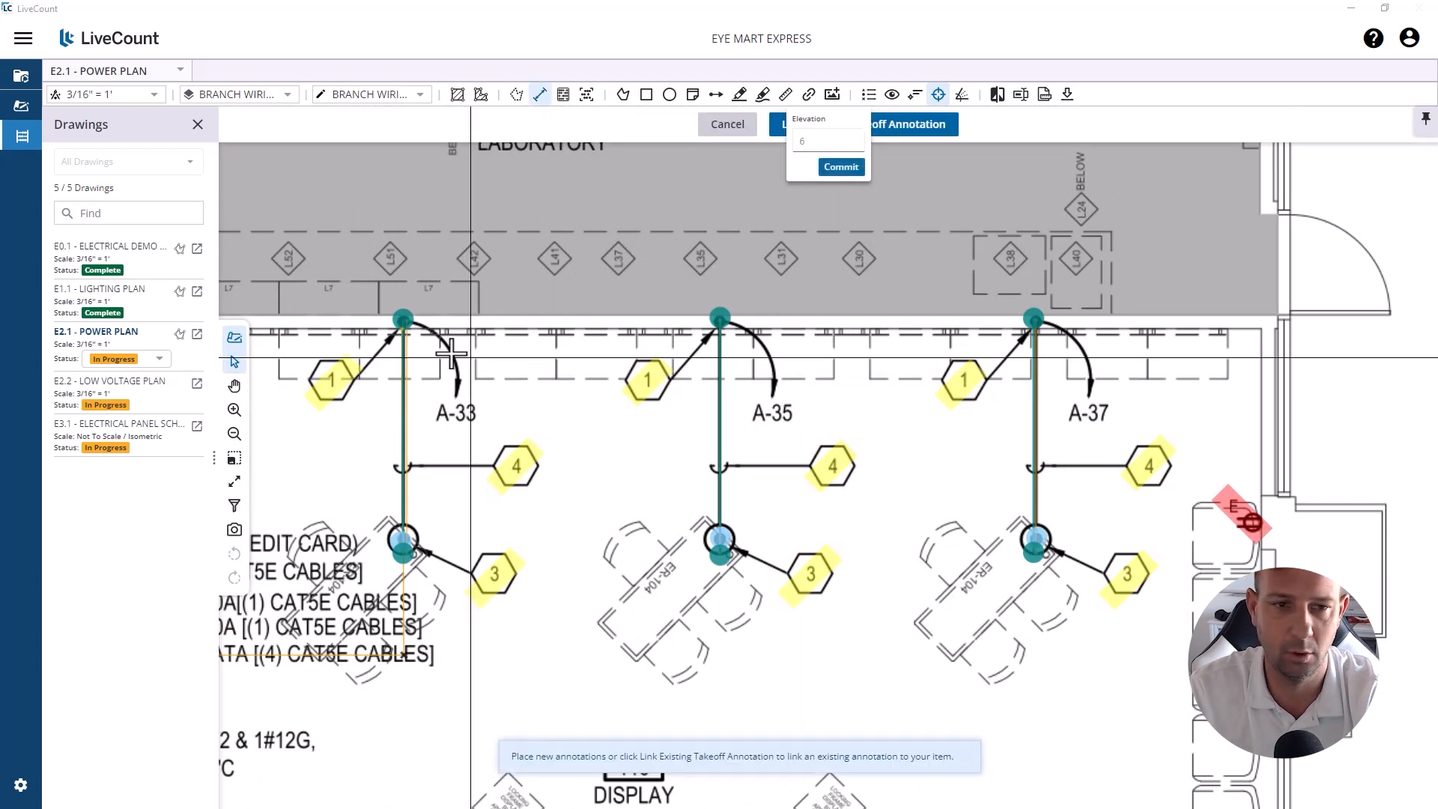
left_click(403, 322)
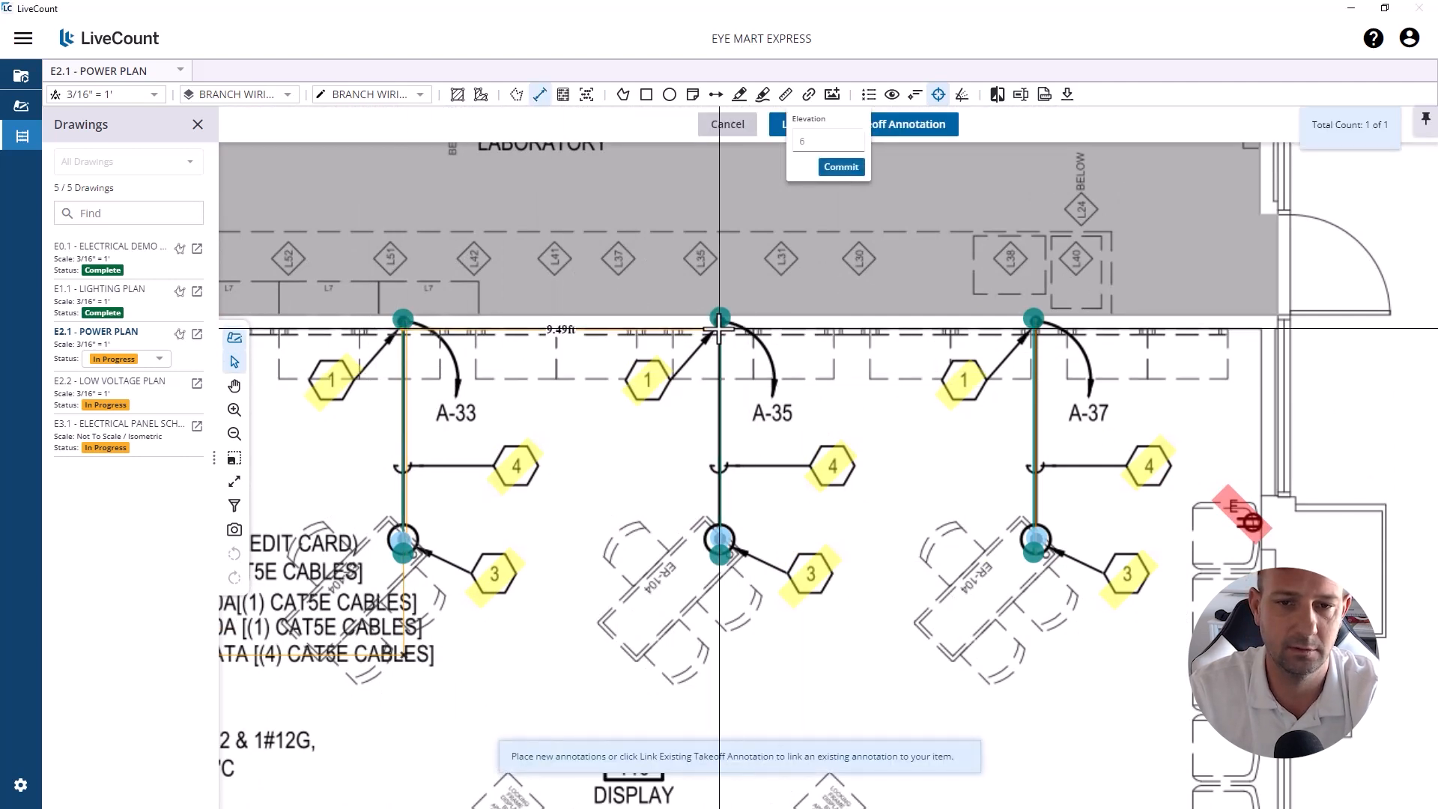
double_click(717, 324)
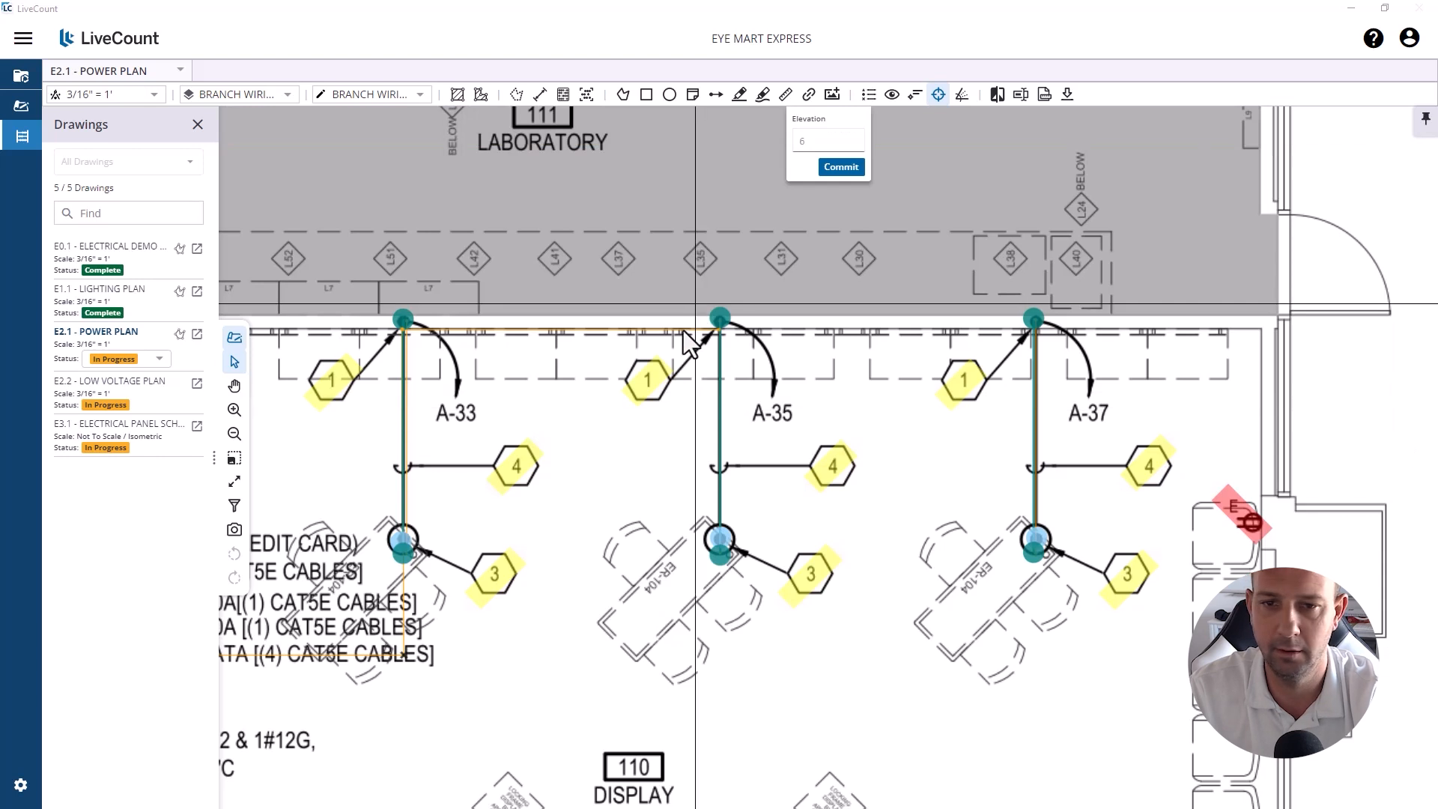
left_click(717, 330)
left_click(717, 329)
left_click(1034, 328)
right_click(1034, 328)
left_click(1064, 344)
scroll(780, 281, "down", 1)
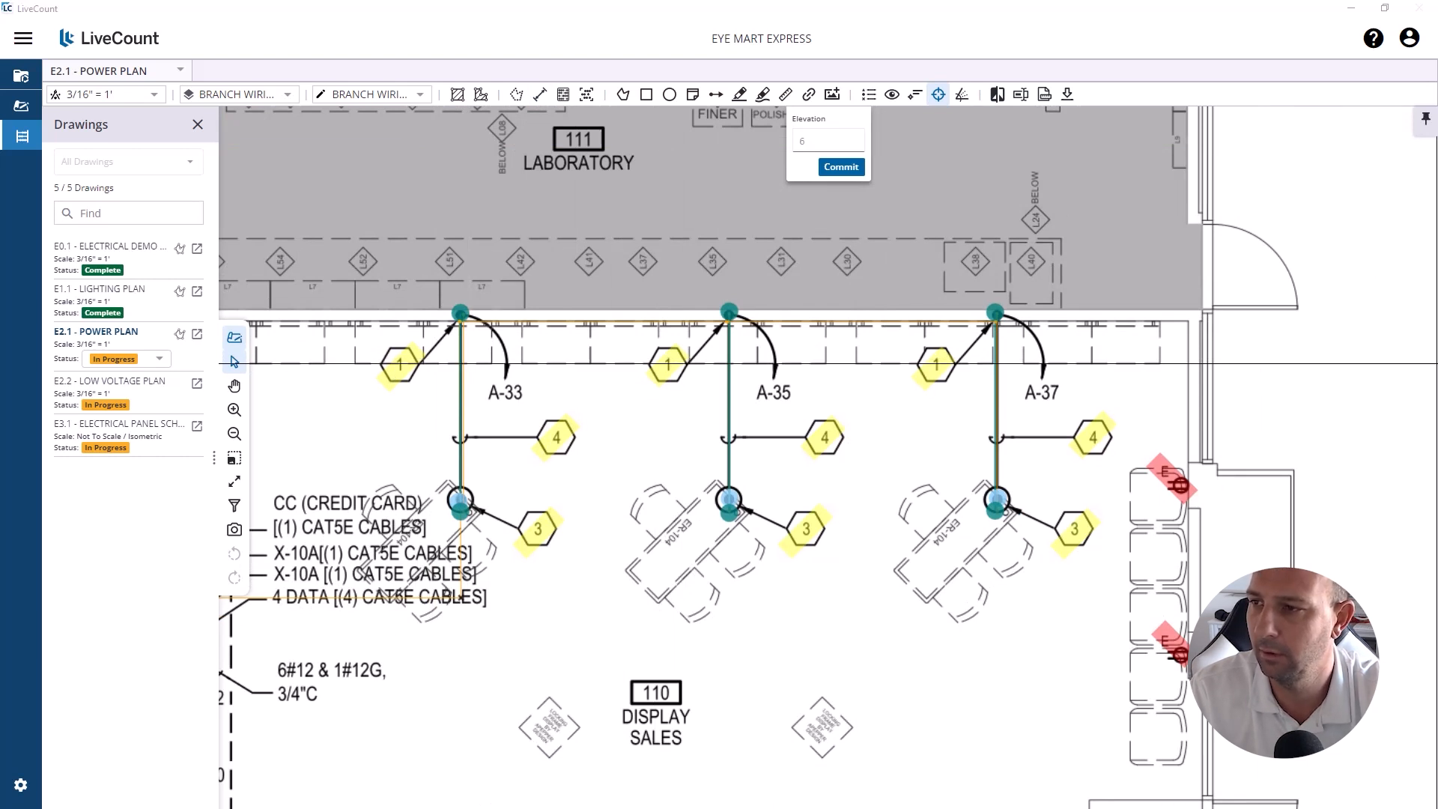
scroll(531, 328, "up", 2)
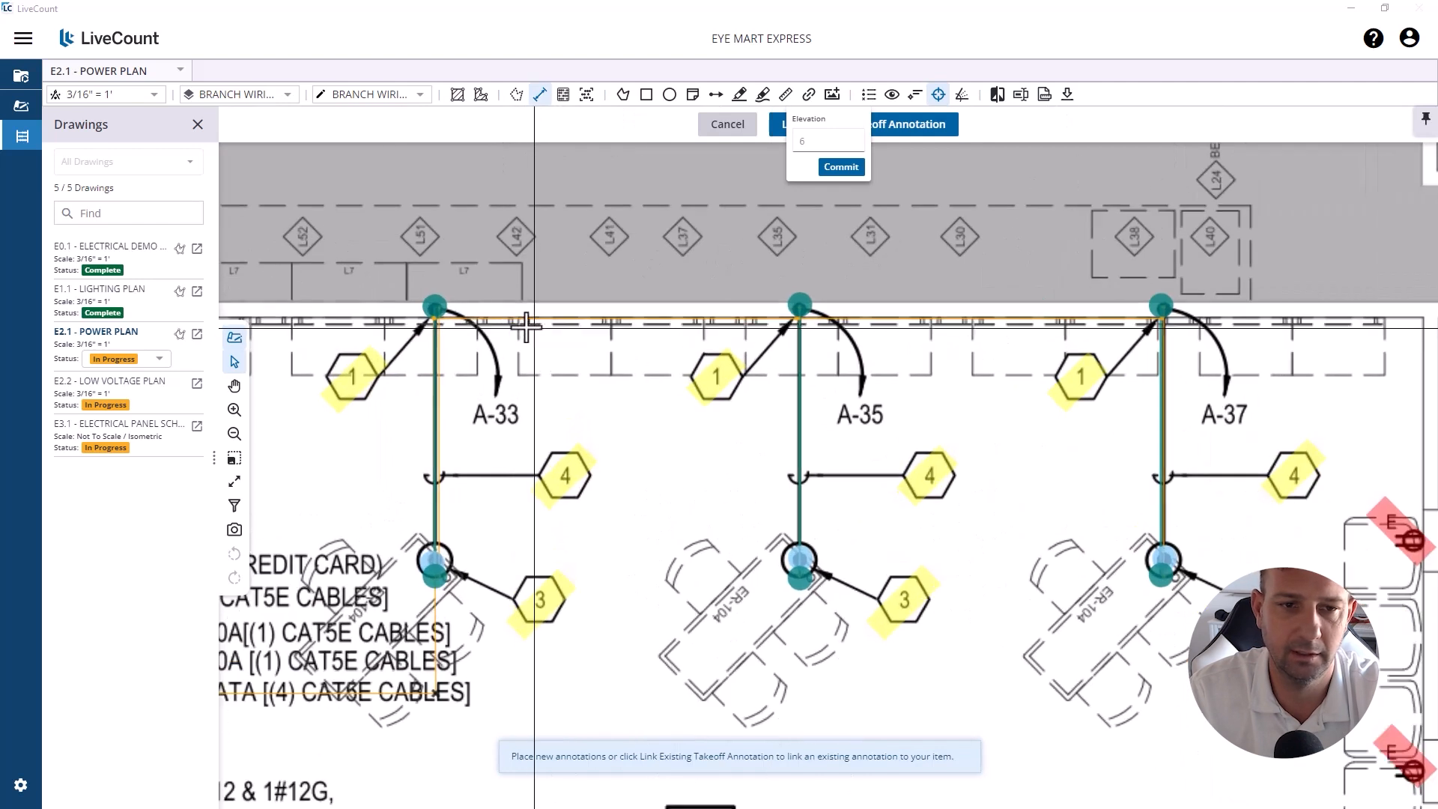
left_click(435, 320)
left_click(435, 567)
right_click(434, 569)
left_click(461, 590)
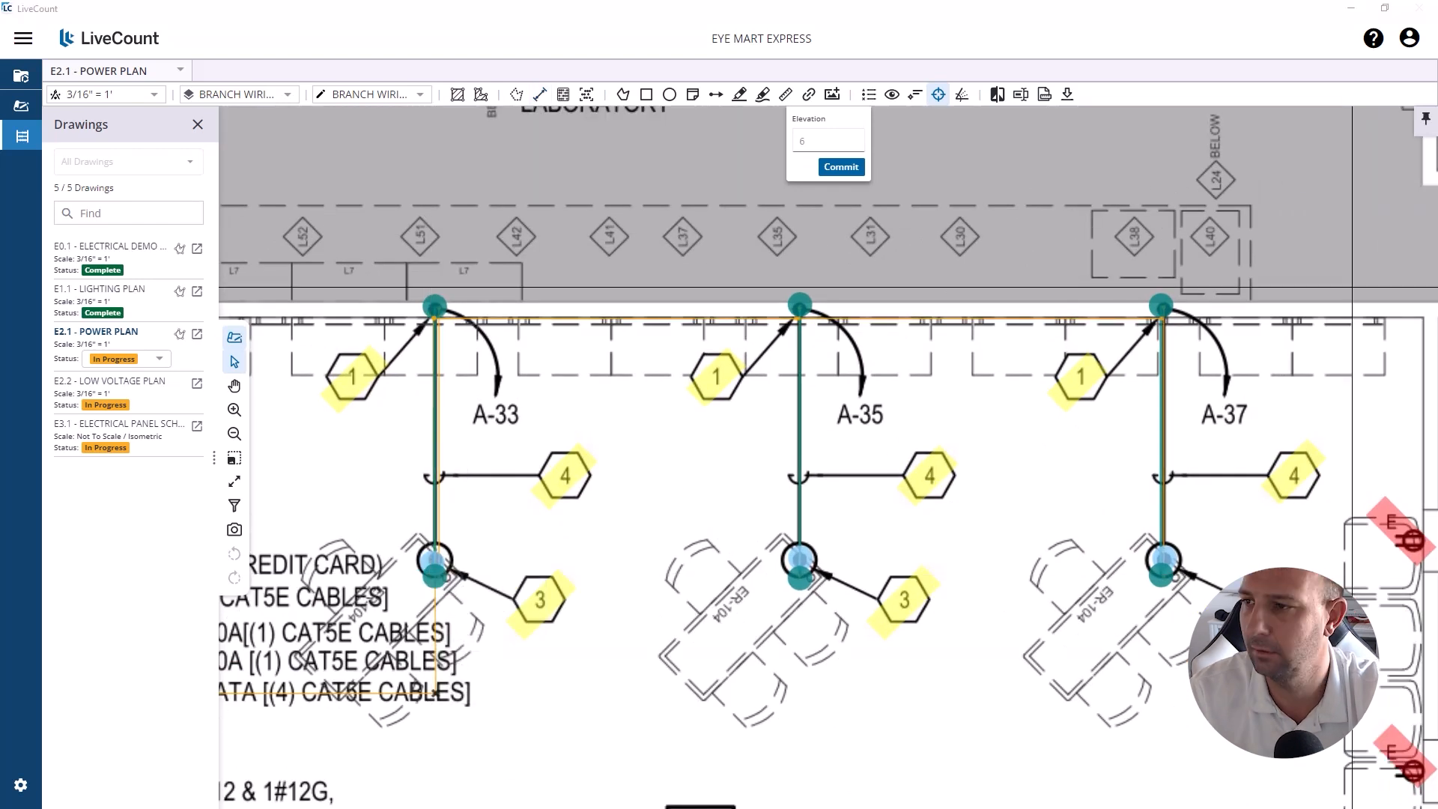
Step: Take off about 21.7 ft of #12 THHN BLACK from the A-33 wall point to its floorbox, including an elevation of 15
scroll(437, 300, "up", 2)
left_click(434, 323)
left_click(435, 447)
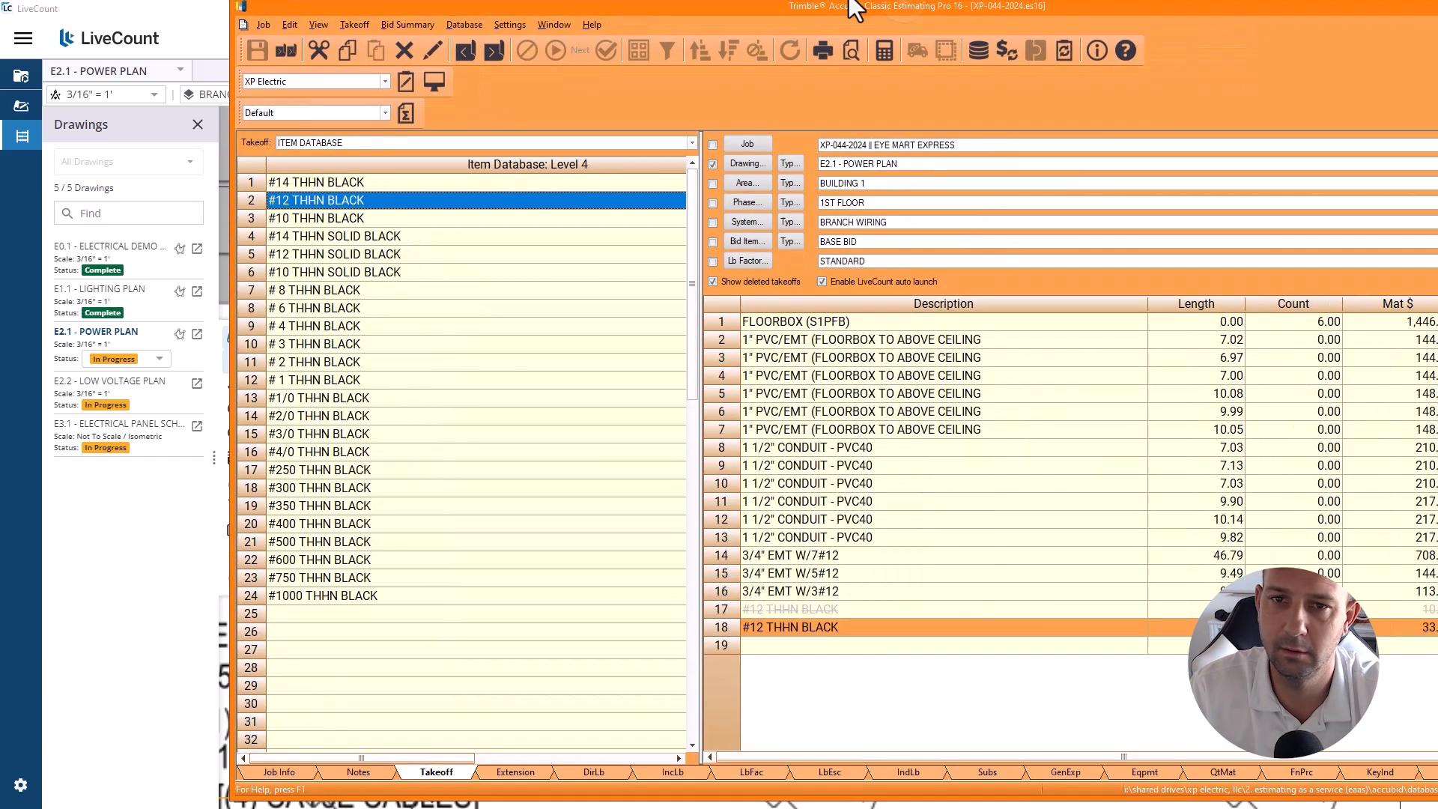
Step: Switch to Accubid, hide the deleted takeoffs, and set Fct 1 of the new #12 THHN BLACK takeoff to 3
left_click_drag(851, 9, 777, 1)
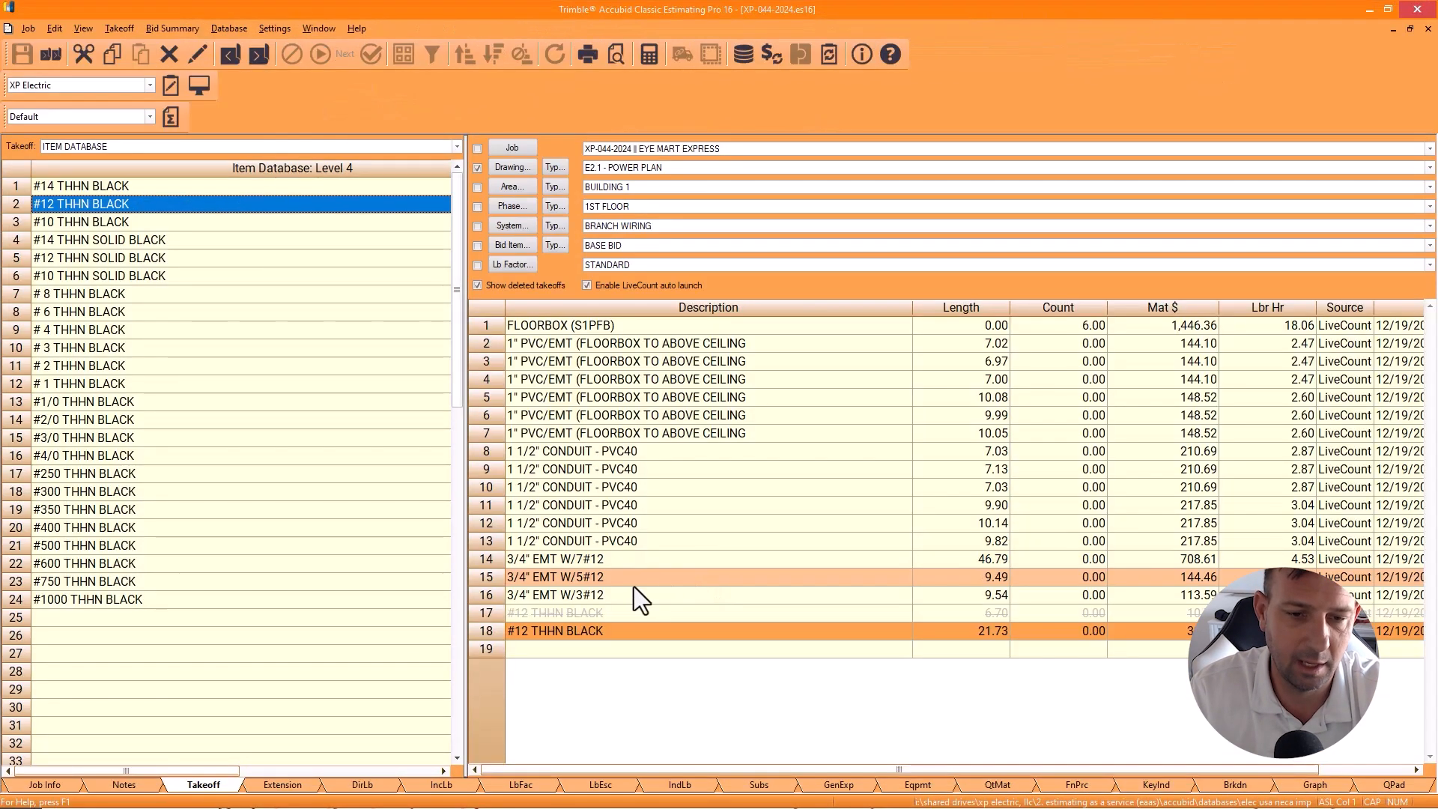
left_click(573, 632)
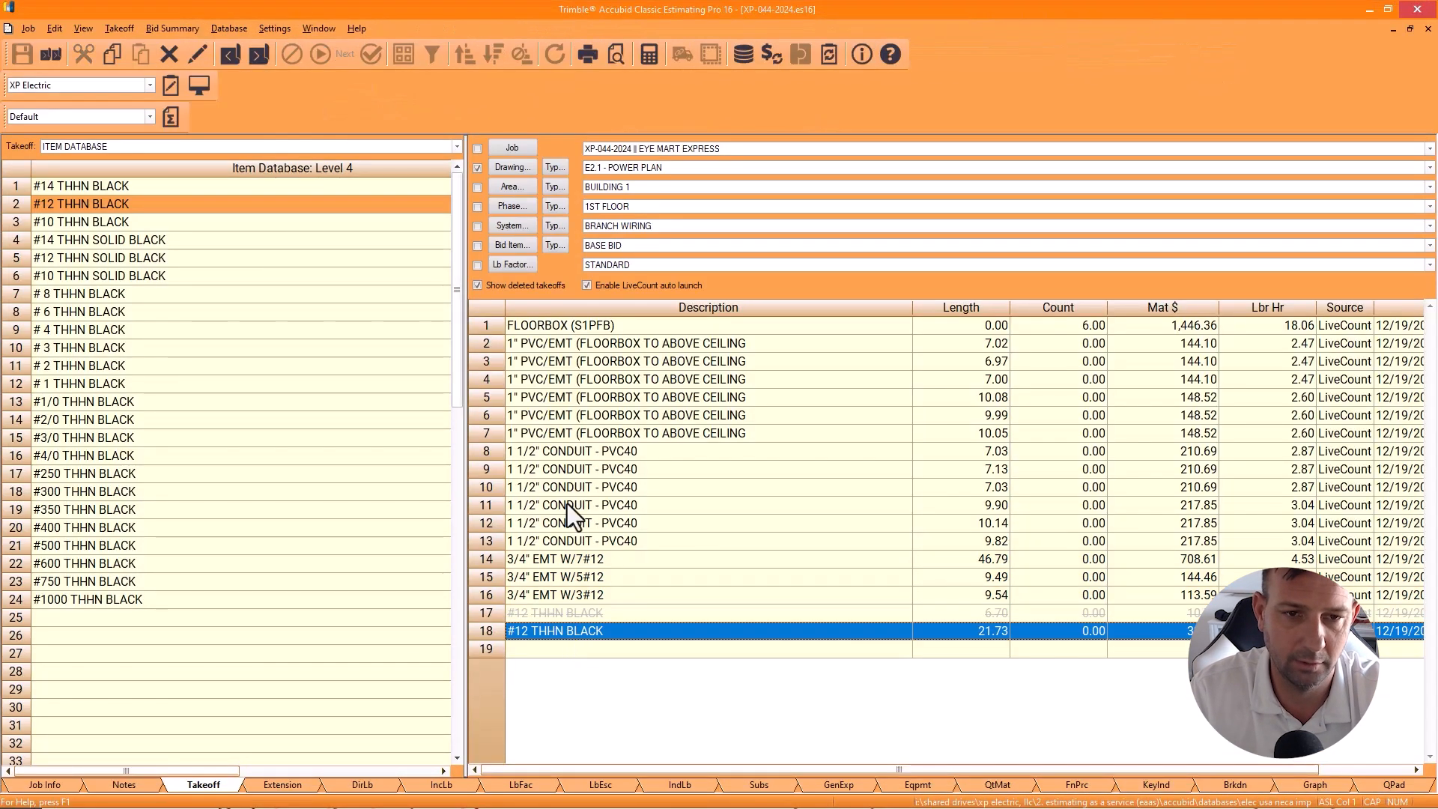
left_click(478, 285)
double_click(567, 614)
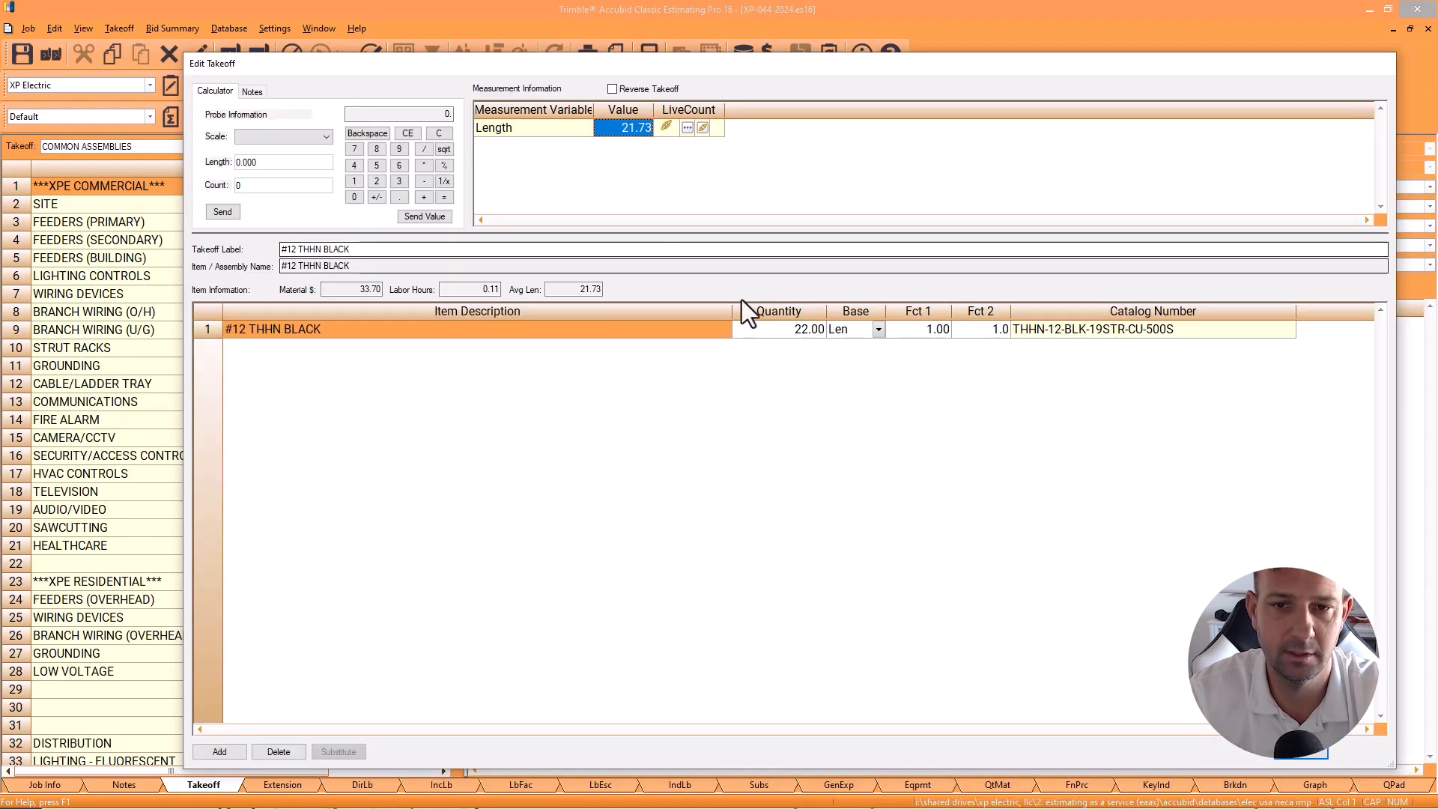
left_click(908, 328)
type("3")
key("Return")
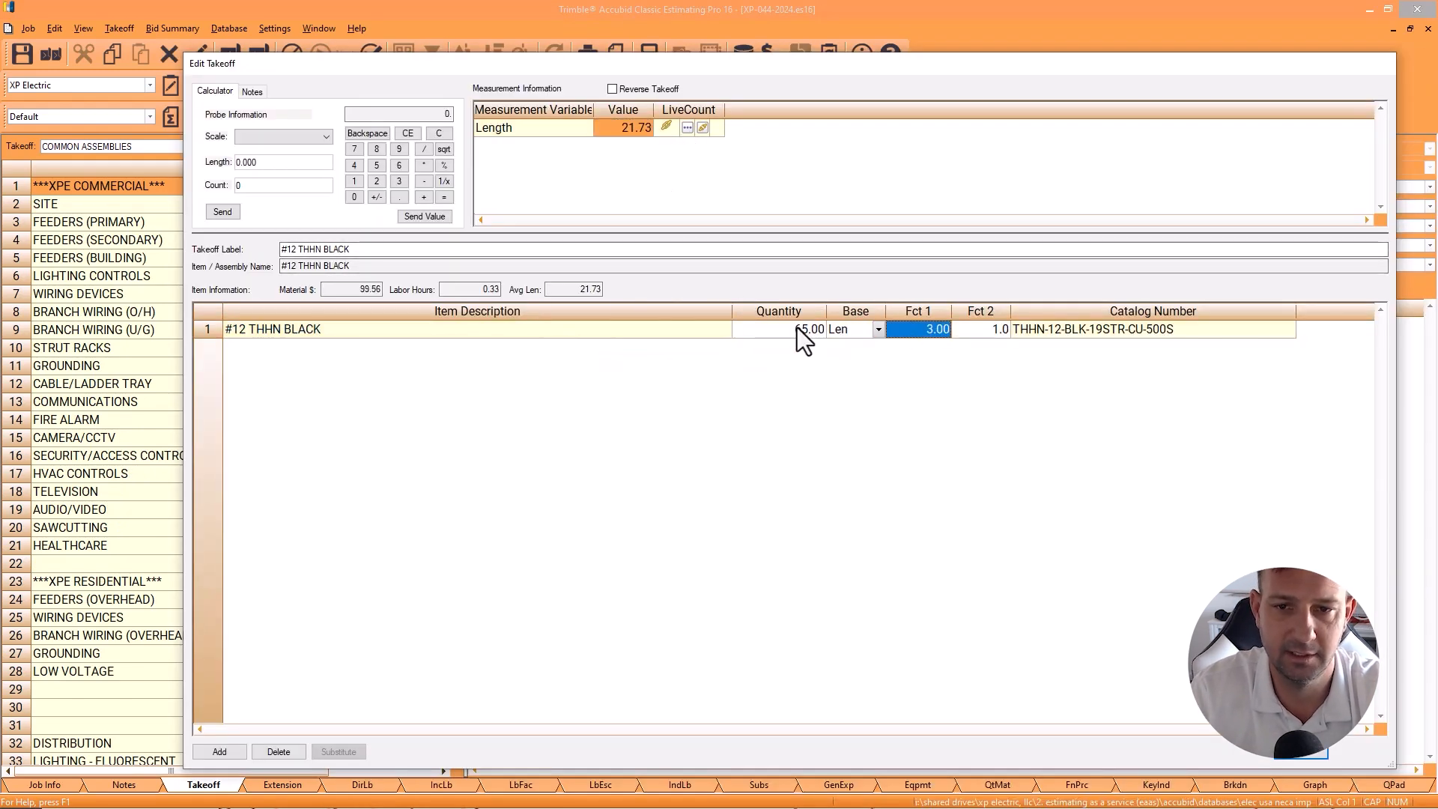
left_click(1301, 752)
Step: Copy the edited #12 THHN BLACK takeoff and check the other floorbox runs on the power plan in LiveCount
right_click(697, 339)
left_click(742, 403)
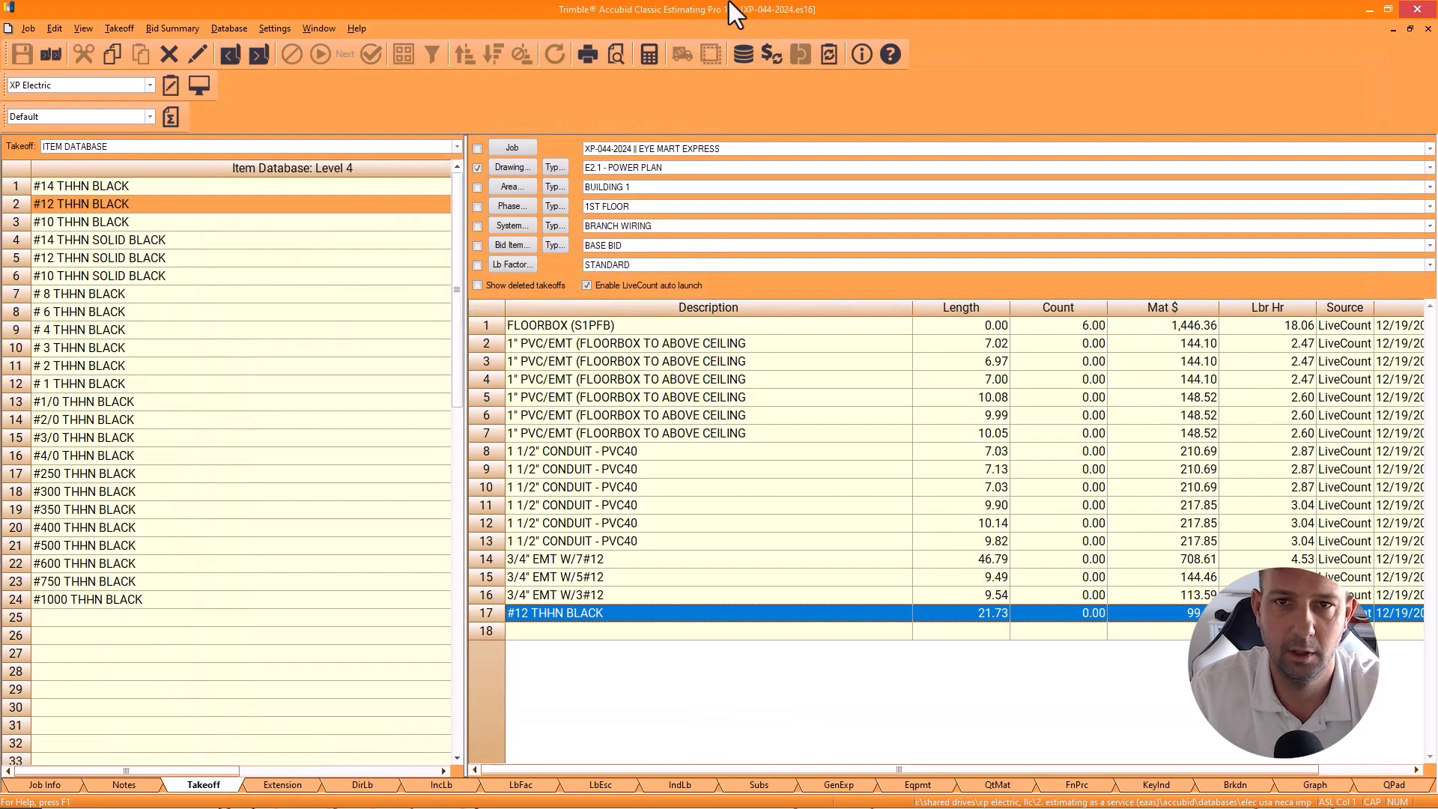
left_click_drag(730, 4, 787, 64)
left_click(787, 65)
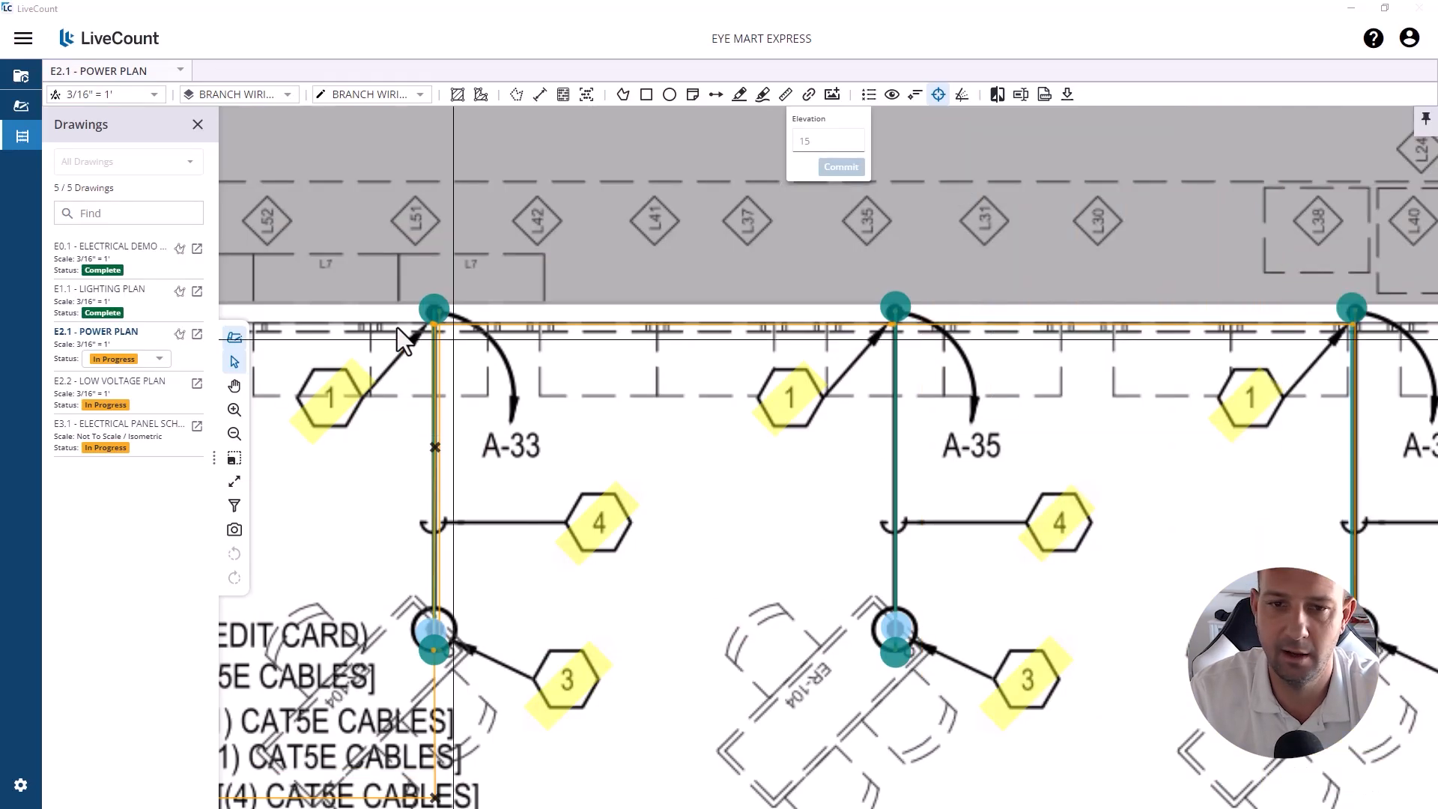
scroll(816, 398, "down", 3)
scroll(547, 556, "up", 3)
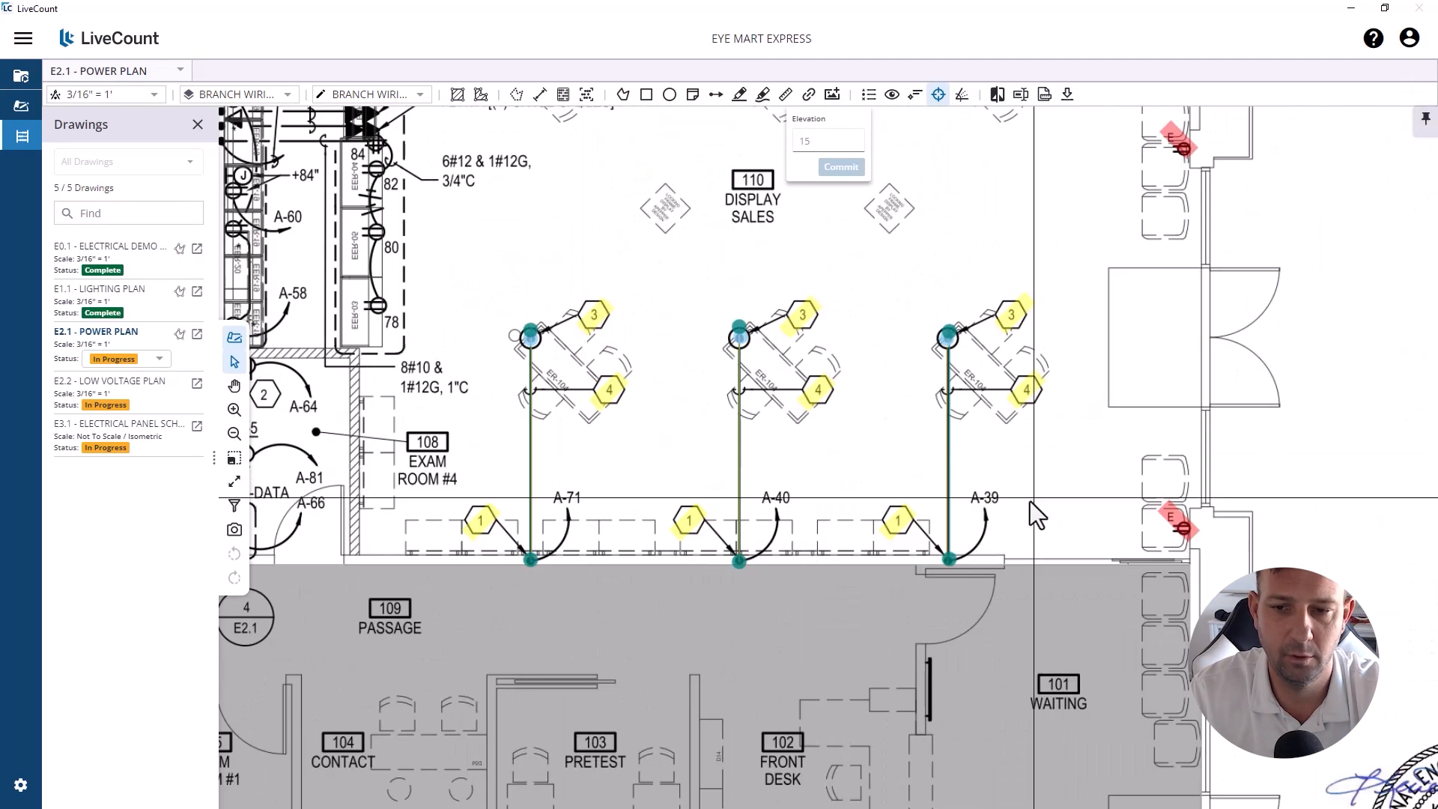
scroll(1031, 501, "down", 3)
scroll(1049, 290, "up", 2)
Step: Back in Accubid, paste repeated copies of the #12 THHN BLACK takeoff below it, keeping the default paste settings
left_click(663, 7)
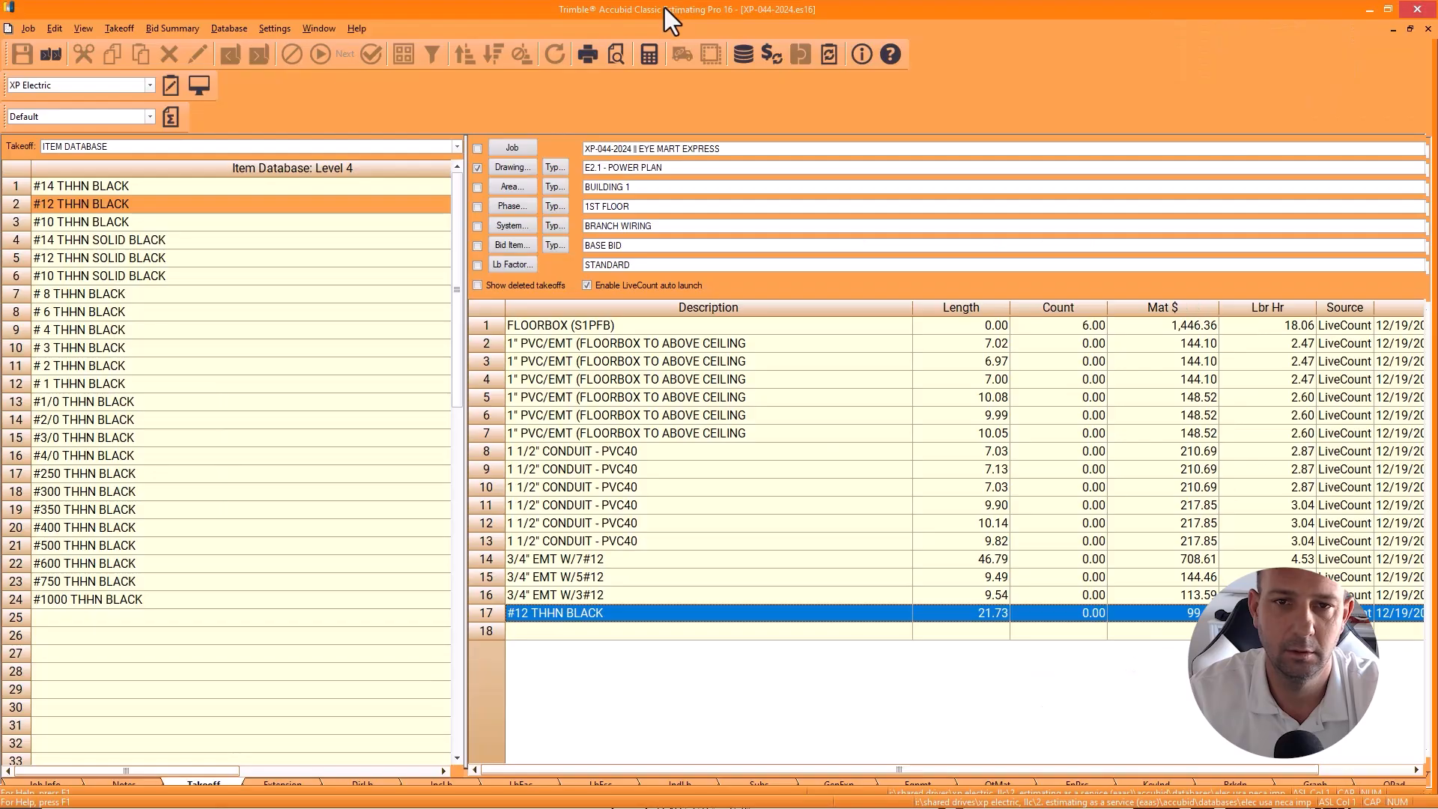
left_click(591, 627)
key("ctrl+v")
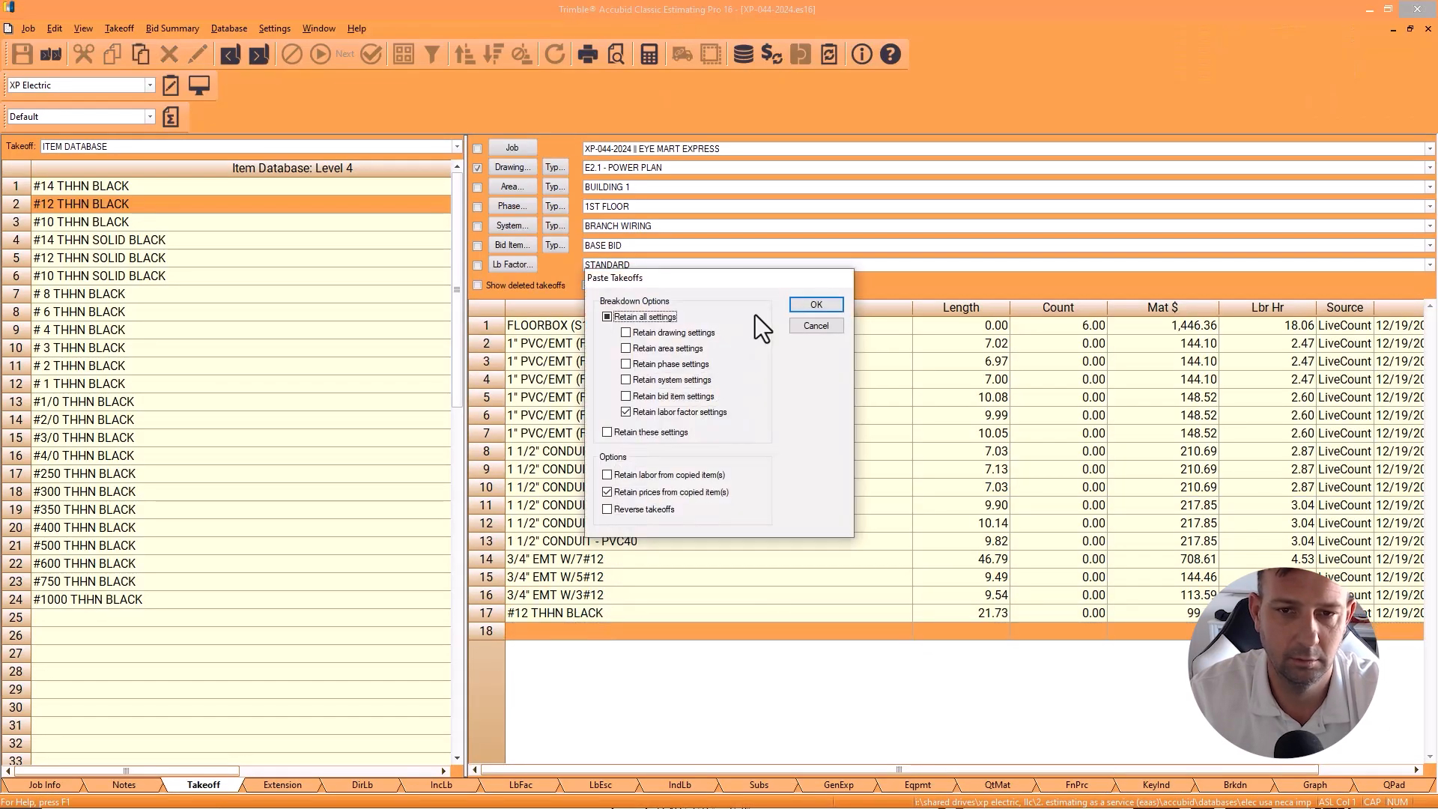
left_click(807, 307)
left_click_drag(591, 613, 591, 627)
left_click(587, 645)
key("ctrl+v")
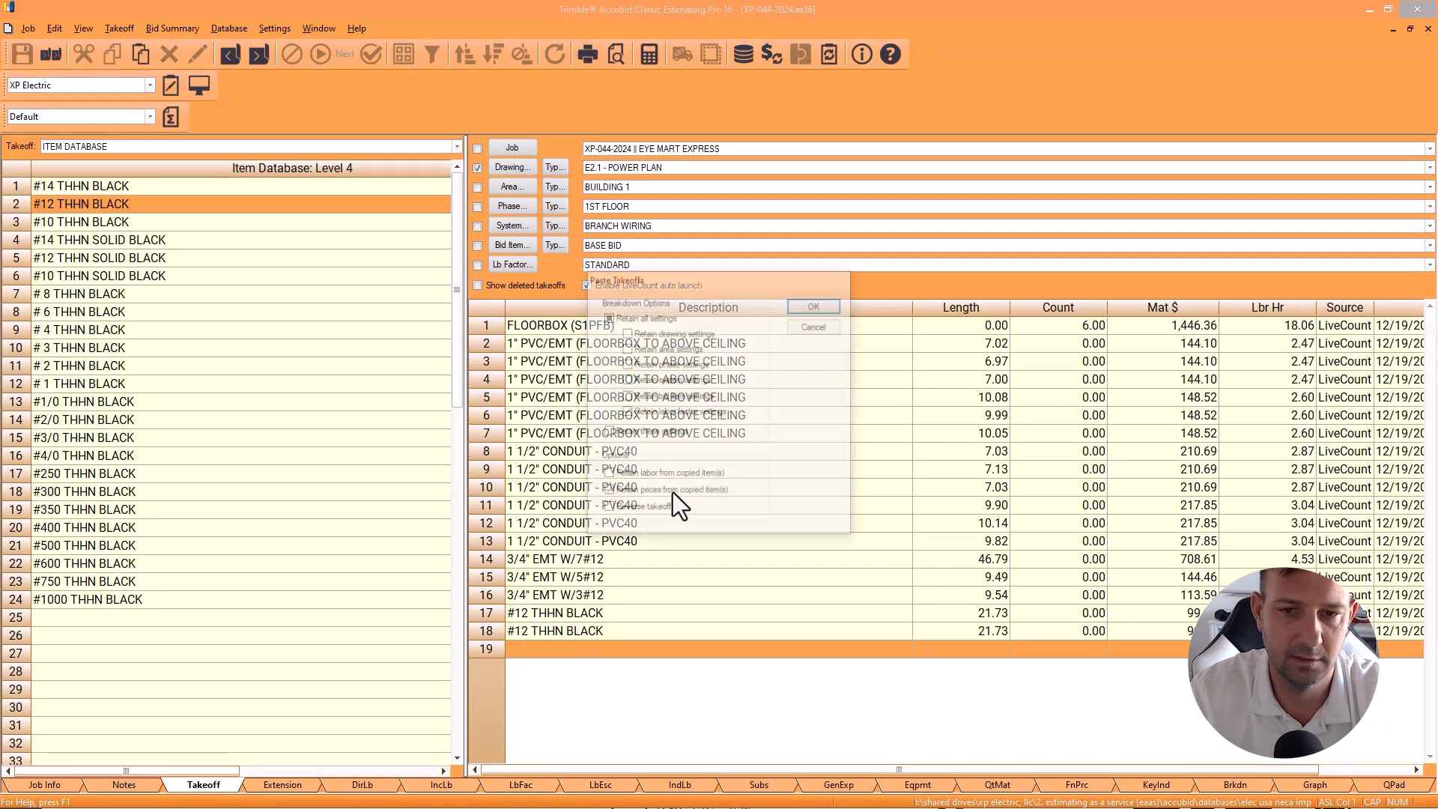
left_click(800, 305)
left_click(608, 683)
key("ctrl+v")
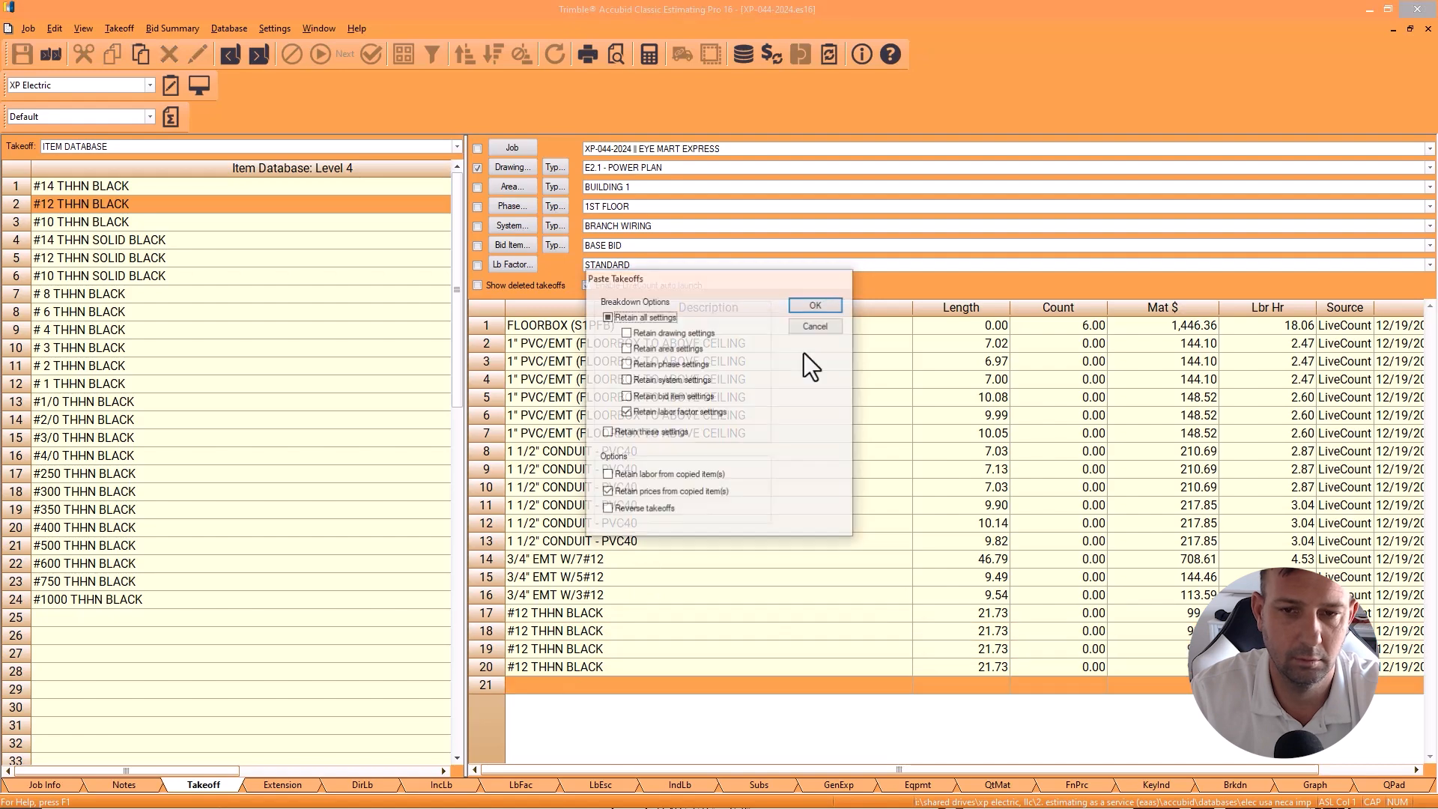
left_click(838, 302)
Step: Return to the LiveCount power plan and highlight the circuit labels A-33, A-35 and A-37 along the laboratory wall
left_click_drag(839, 9, 1437, 3)
left_click(760, 398)
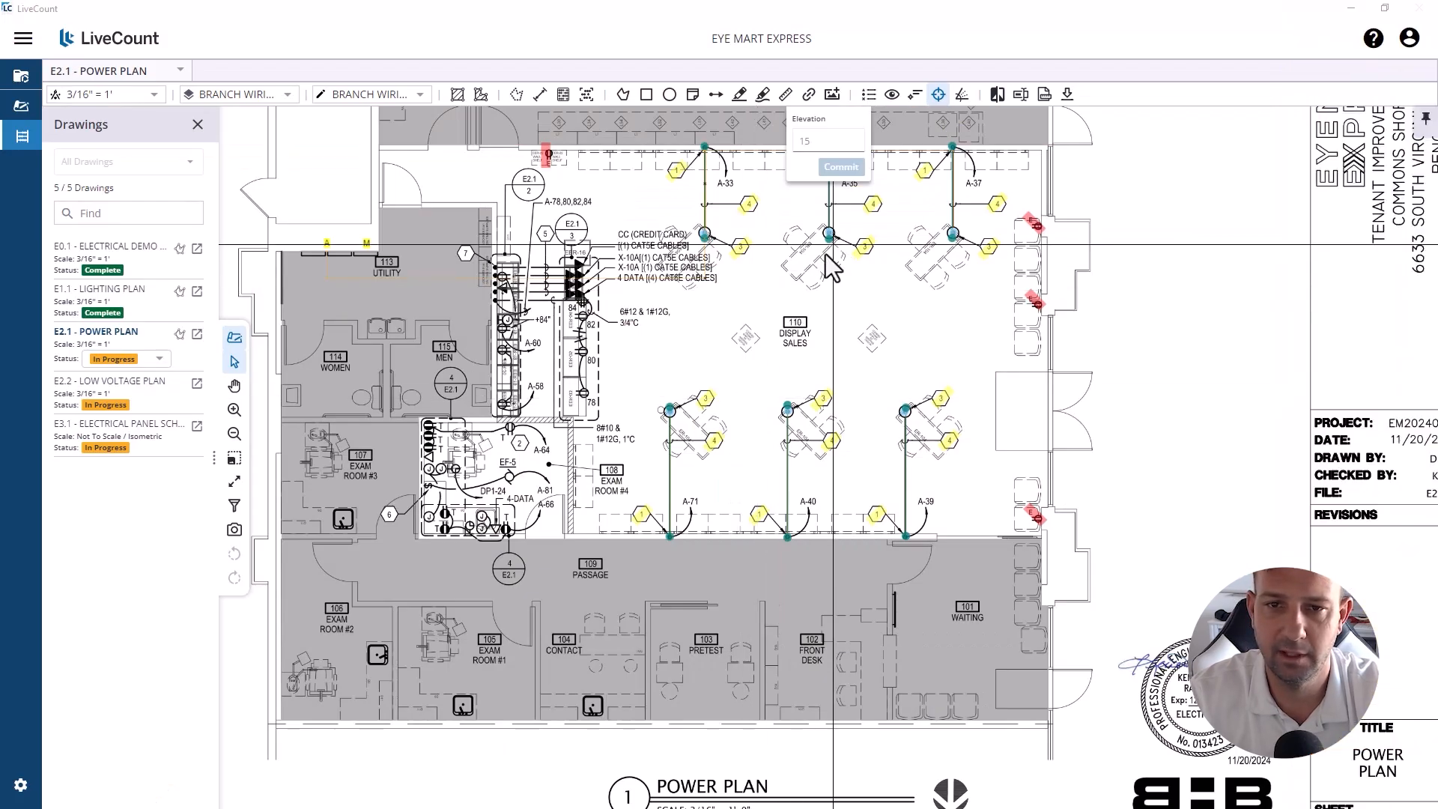
left_click_drag(839, 195, 757, 268)
scroll(757, 266, "up", 2)
left_click(739, 95)
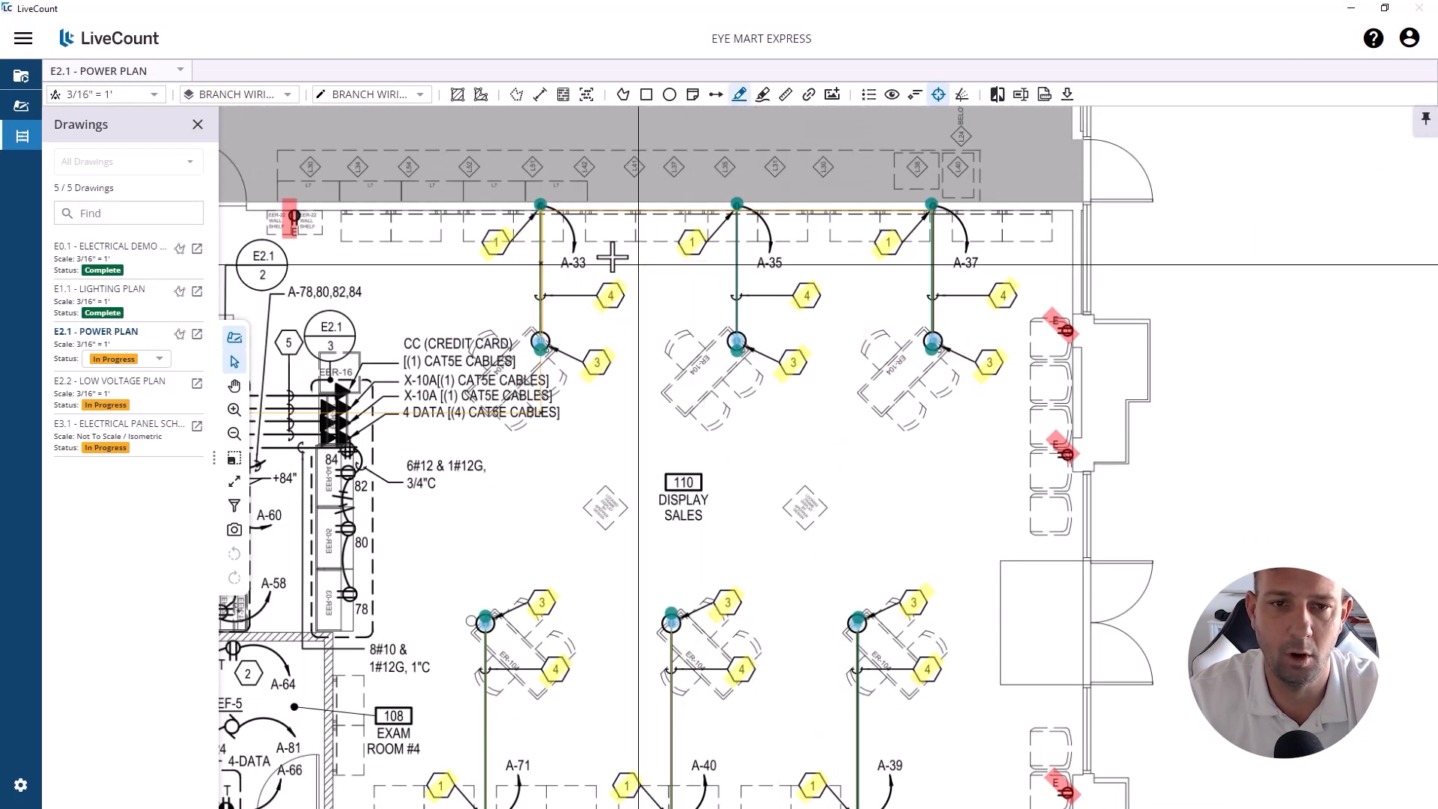
scroll(561, 262, "up", 2)
left_click_drag(590, 263, 1143, 262)
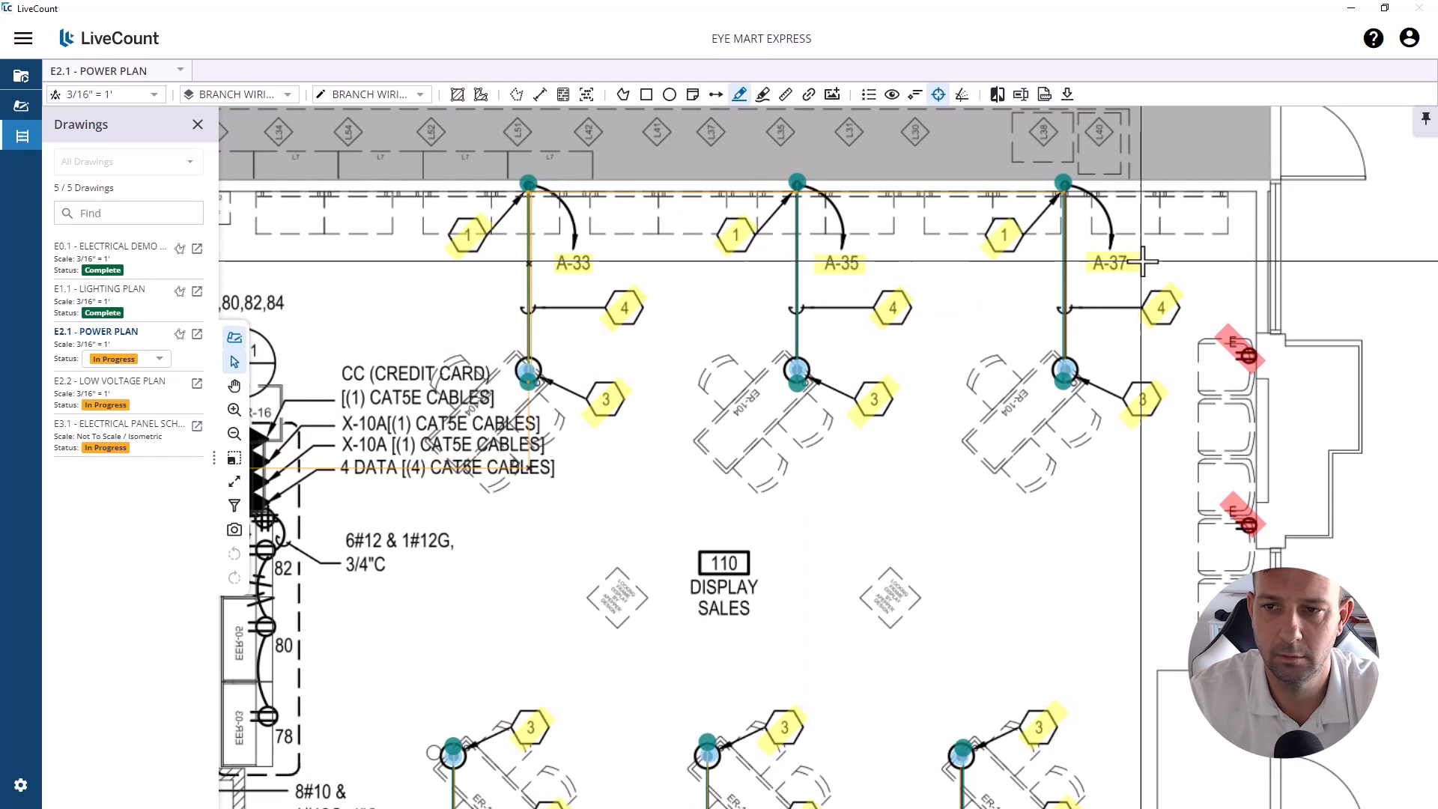
left_click(1169, 275)
scroll(798, 248, "down", 2)
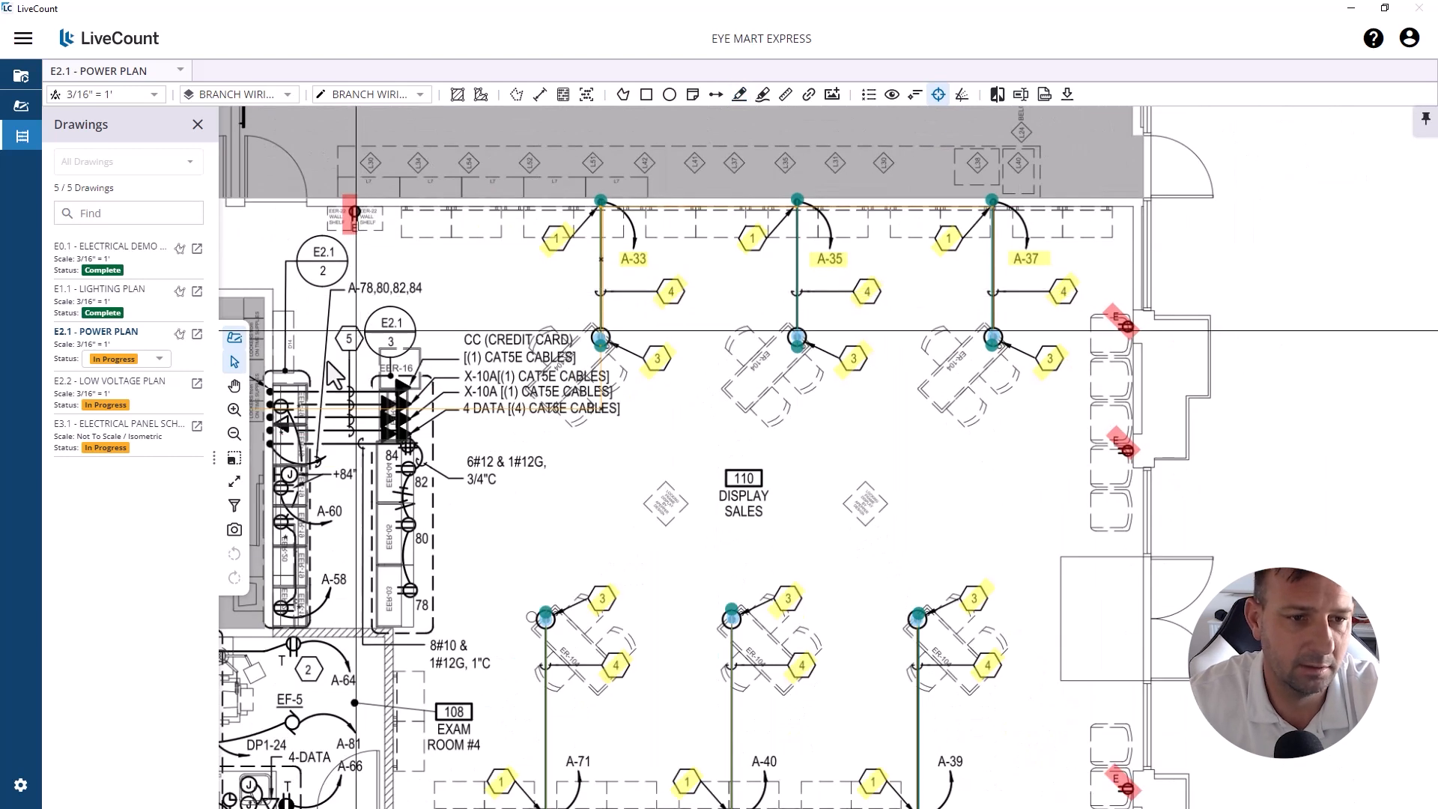
Step: Open the E3.1 panel schedules and highlight the floorbox rows for circuits 33, 35 and 37 and their note 1 symbol
left_click(147, 442)
left_click(739, 94)
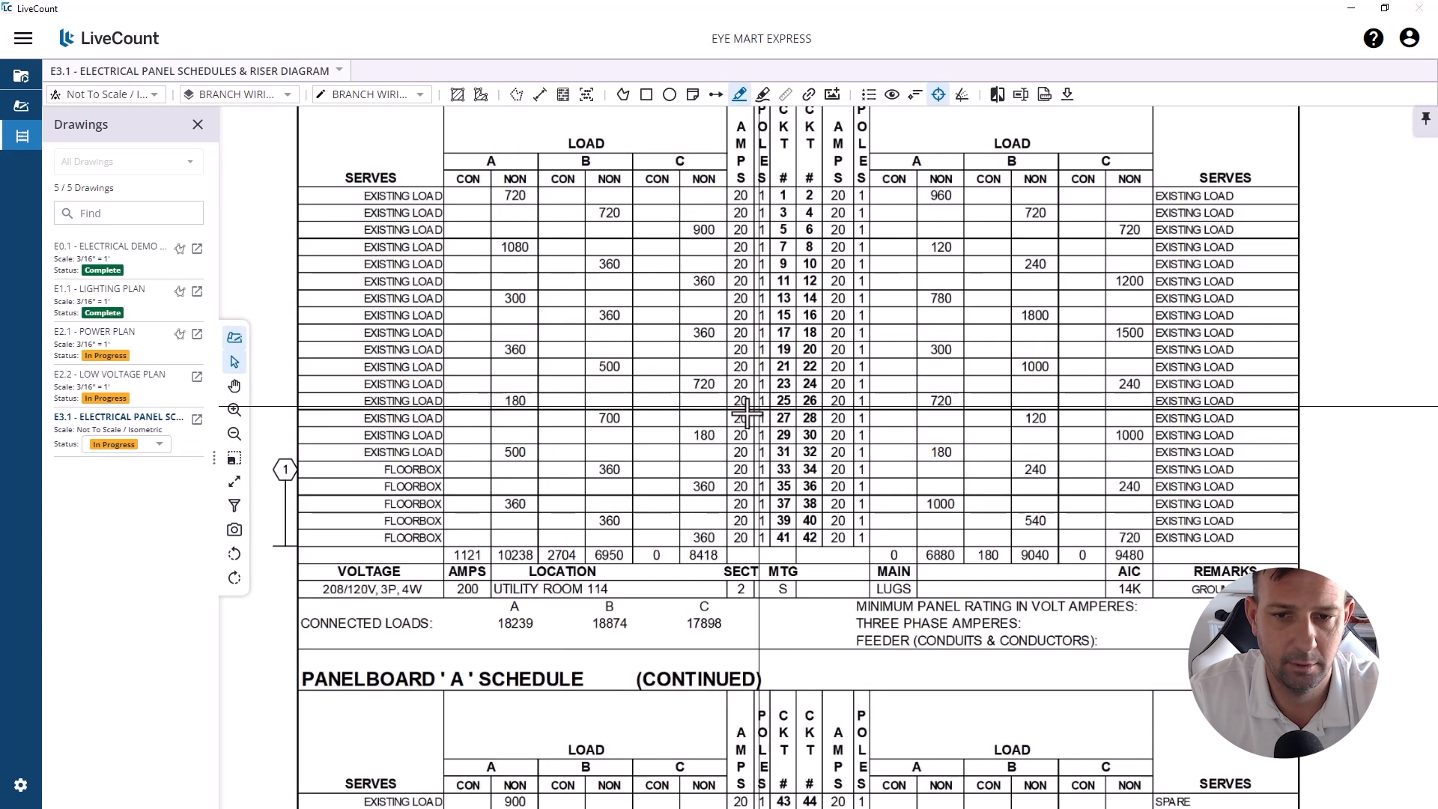
mouse_move(794, 470)
left_mouse_down()
mouse_move(299, 470)
mouse_move(577, 487)
mouse_move(324, 495)
left_mouse_up()
left_click_drag(794, 504, 303, 504)
left_click_drag(316, 433, 520, 392)
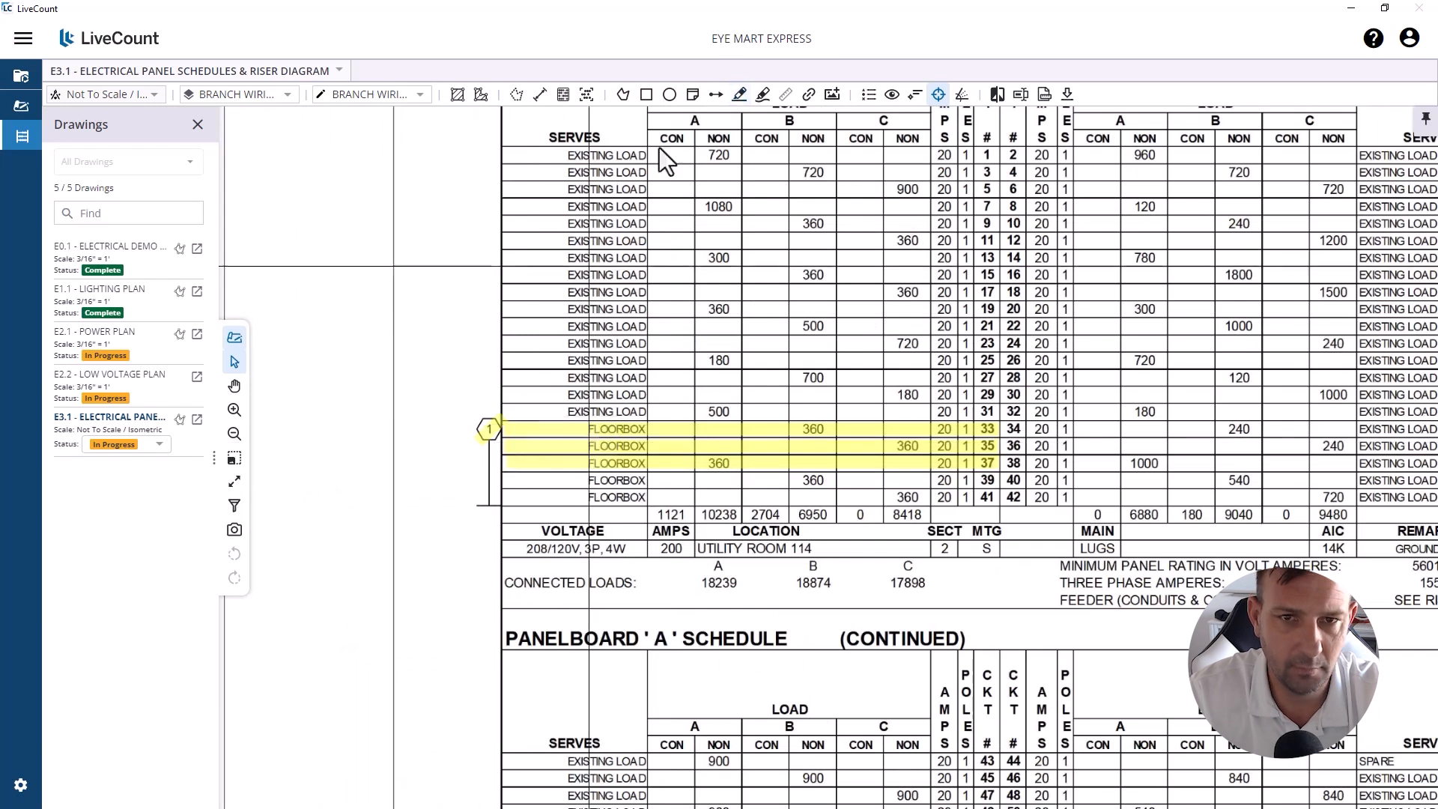
Step: Highlight note 1 in the panel schedule sheet's Notes by Symbol list and view the electrical riser diagram
scroll(874, 285, "down", 5)
scroll(873, 363, "up", 8)
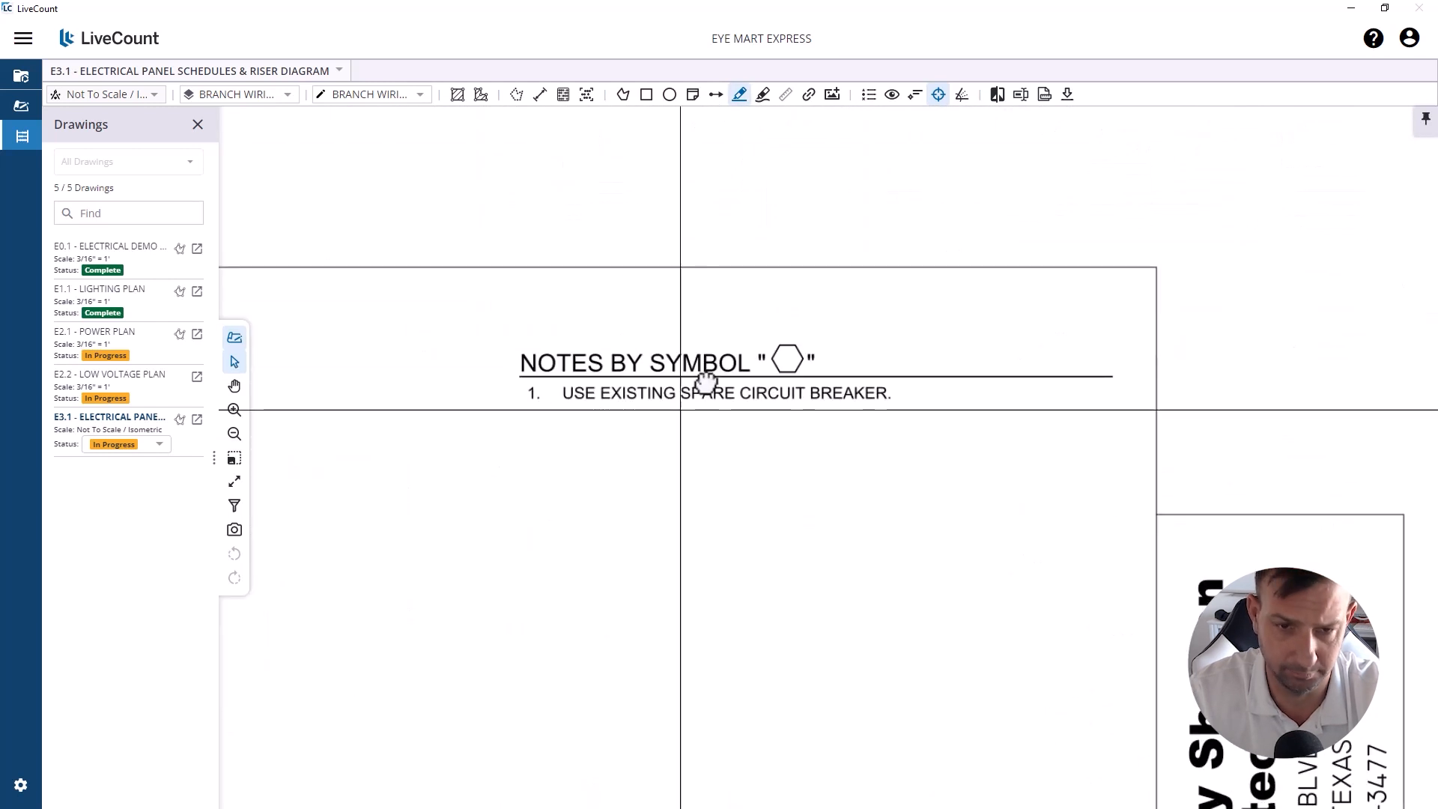
left_click_drag(563, 326, 579, 310)
left_click(742, 97)
scroll(891, 235, "down", 4)
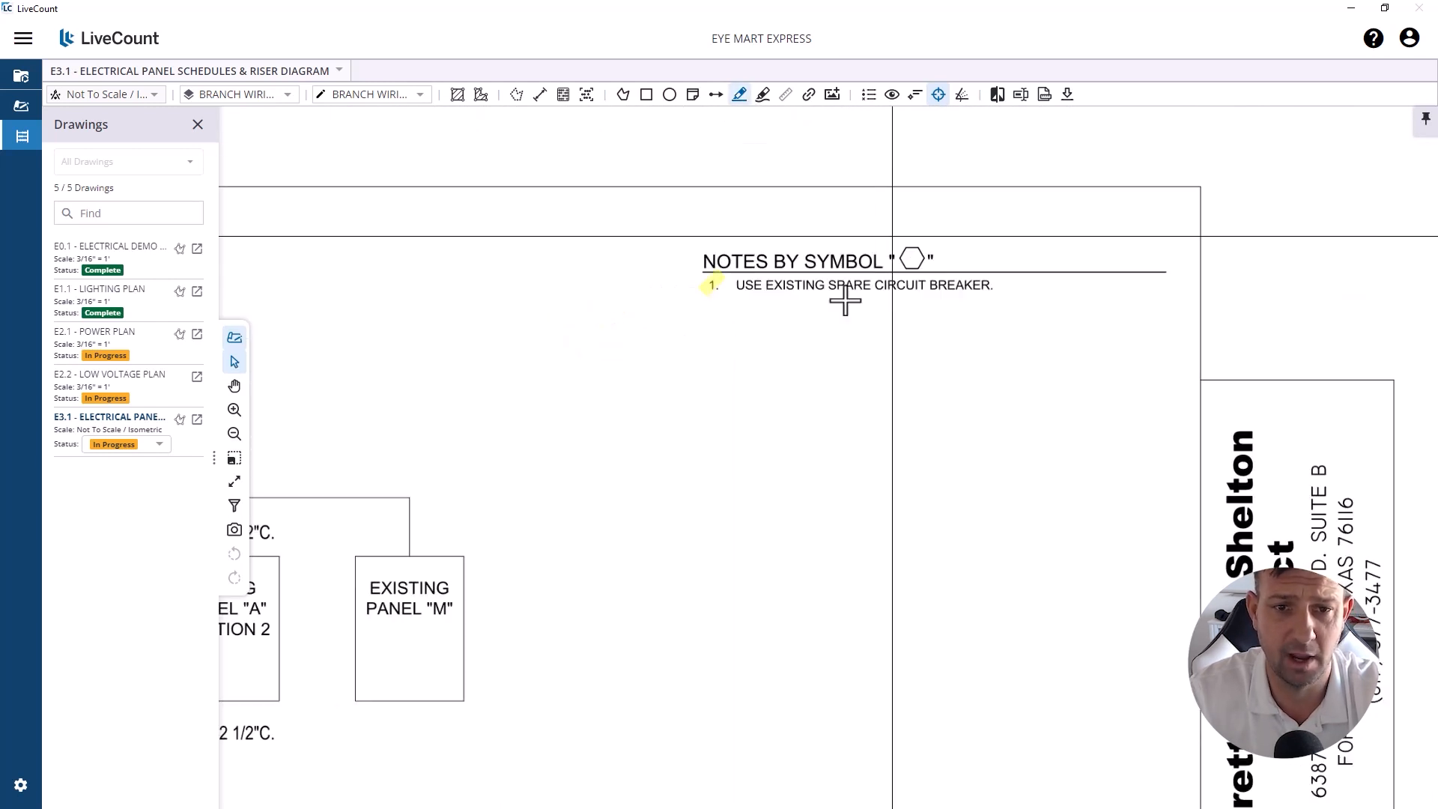
left_click_drag(300, 554, 737, 373)
scroll(739, 375, "down", 2)
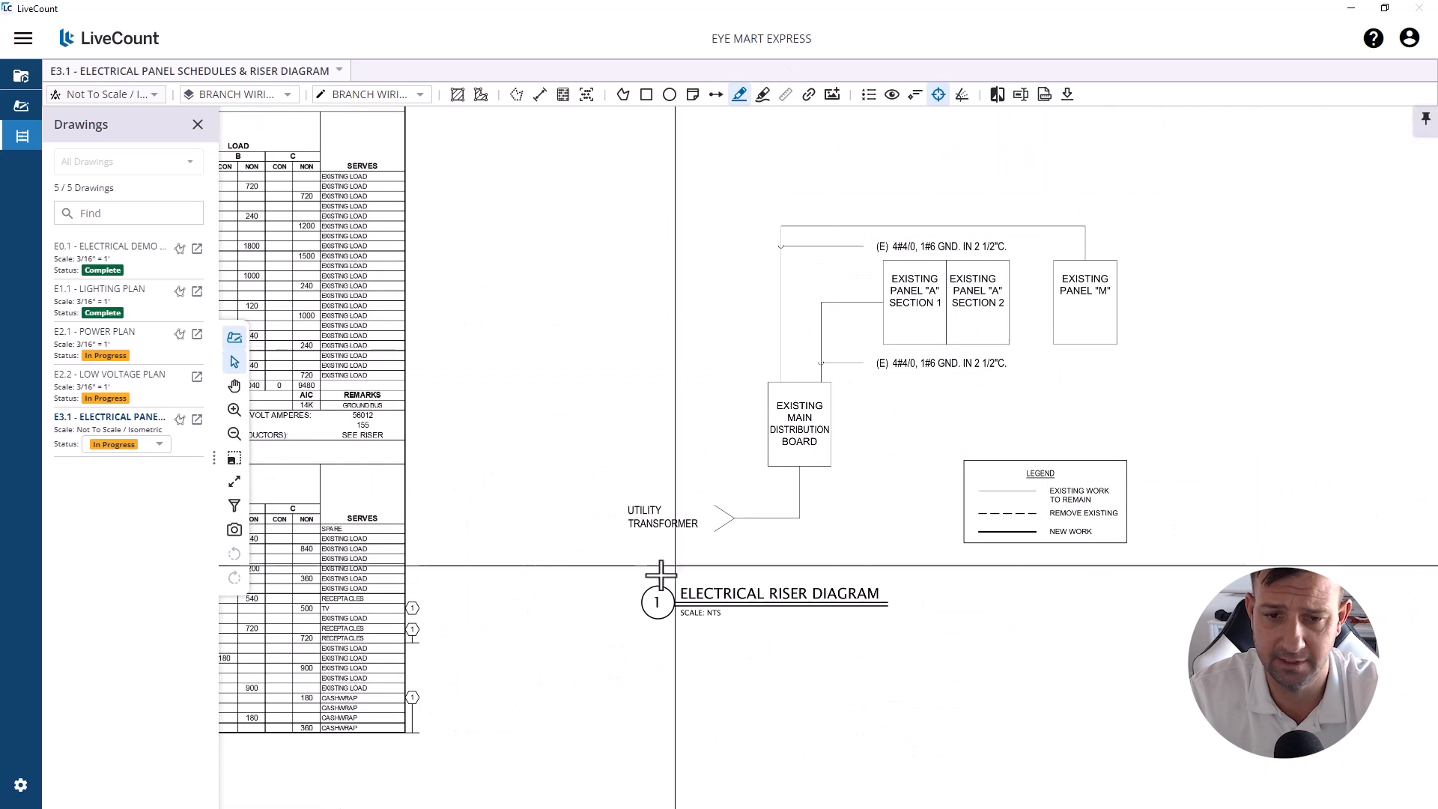
Step: Highlight diagonally across the electrical riser diagram on E3.1 and return to the E2.1 power plan
left_click_drag(659, 595, 1092, 218)
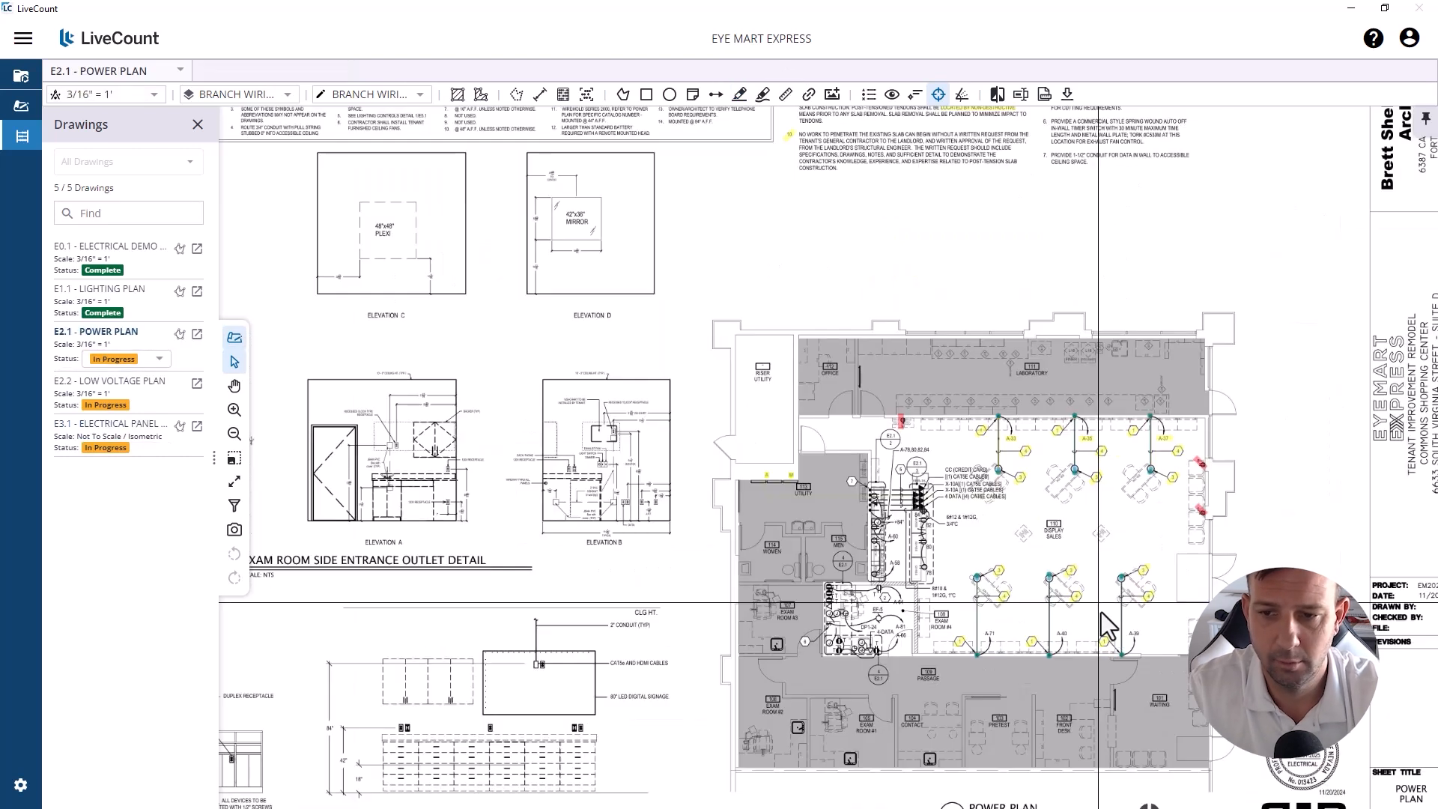
scroll(961, 536, "up", 2)
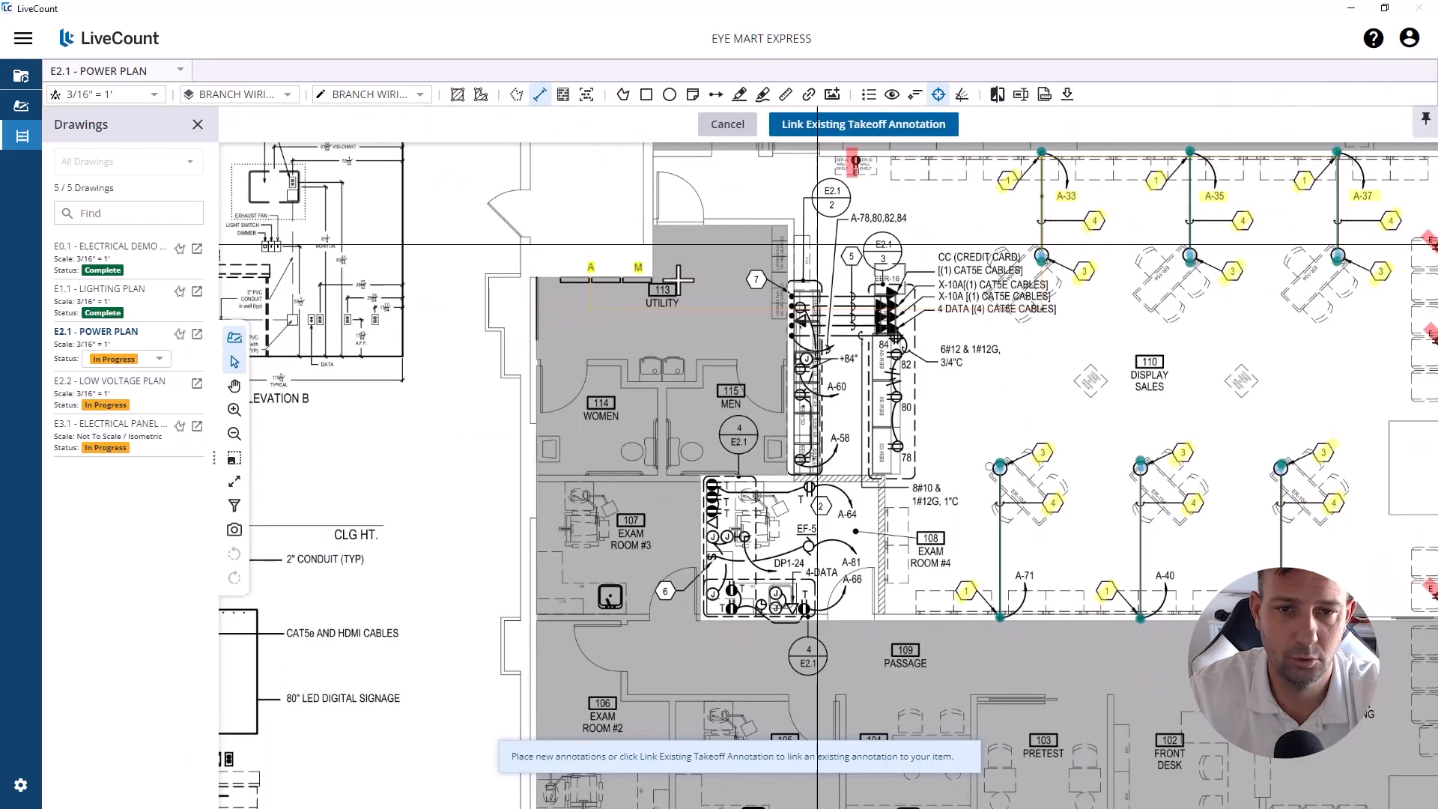
Step: Trace the 3/4" EMT W/7#12 homerun, about 54 ft, from panel A in Utility 113 across Display Sales to the A-71 wall drop
scroll(576, 297, "up", 6)
left_click(642, 202)
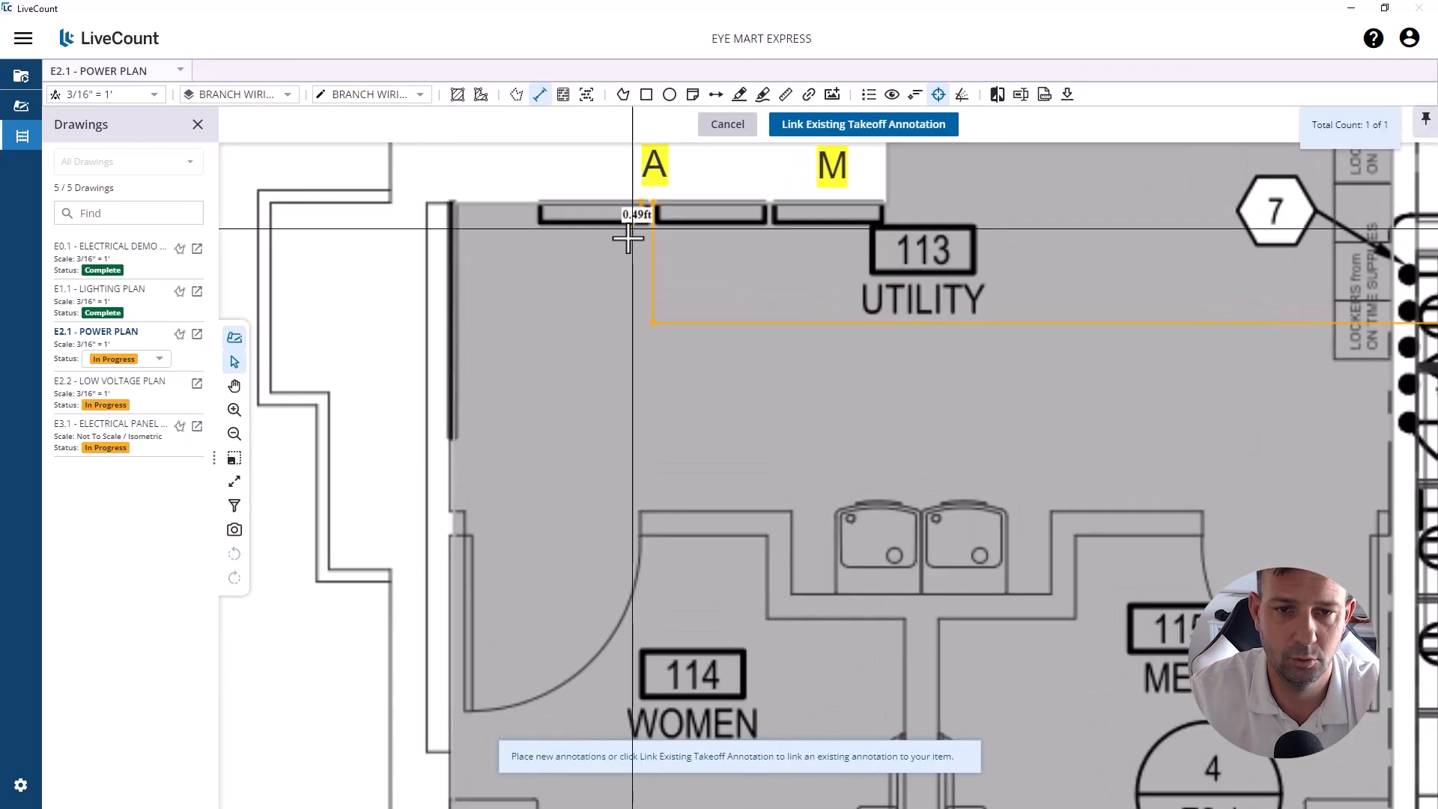
scroll(624, 266, "down", 5)
scroll(621, 278, "down", 5)
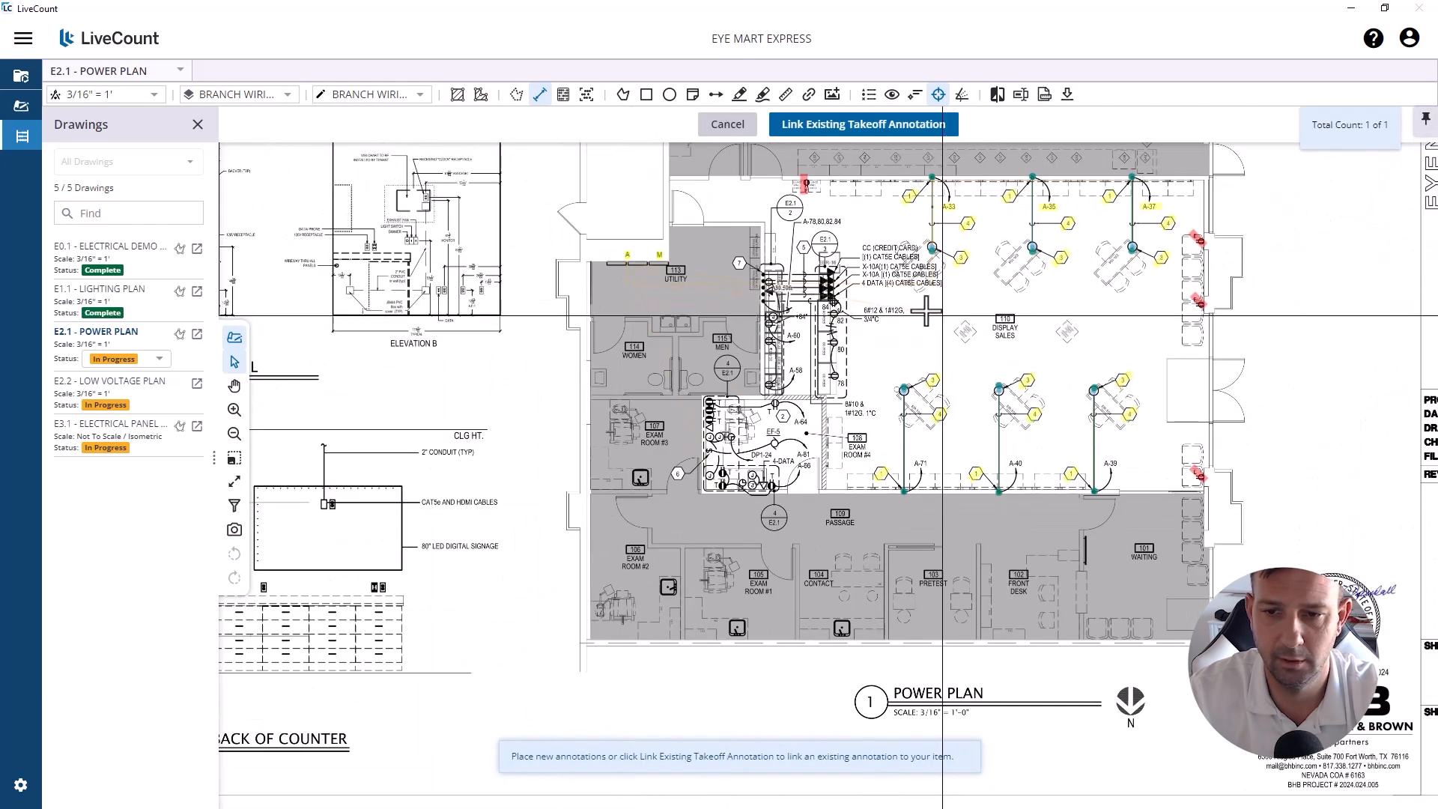
scroll(927, 313, "up", 5)
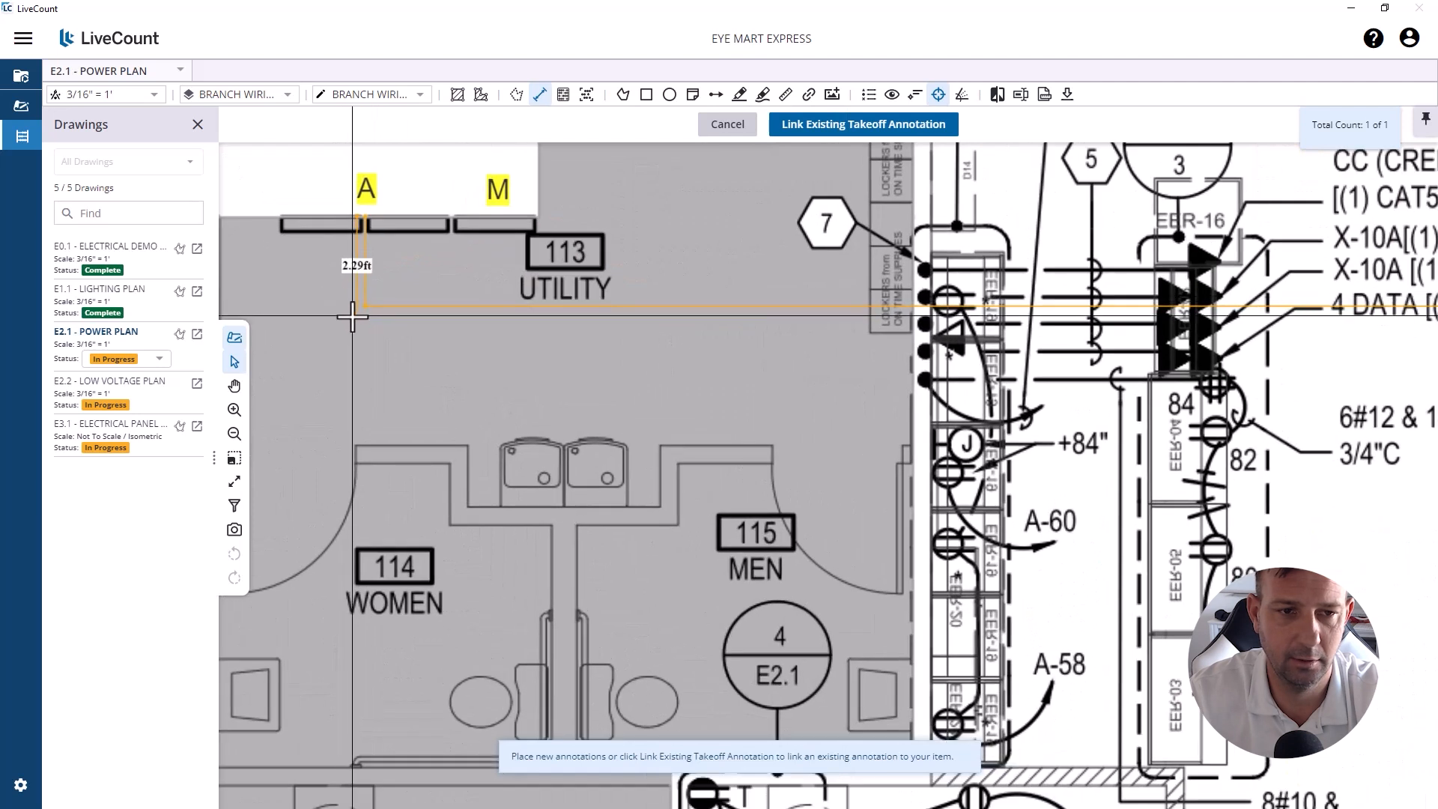
left_click(352, 318)
scroll(352, 319, "down", 5)
left_click(825, 330)
scroll(798, 663, "up", 4)
right_click(802, 668)
left_click_drag(813, 554, 804, 509)
key("Return")
double_click(790, 617)
scroll(742, 553, "down", 5)
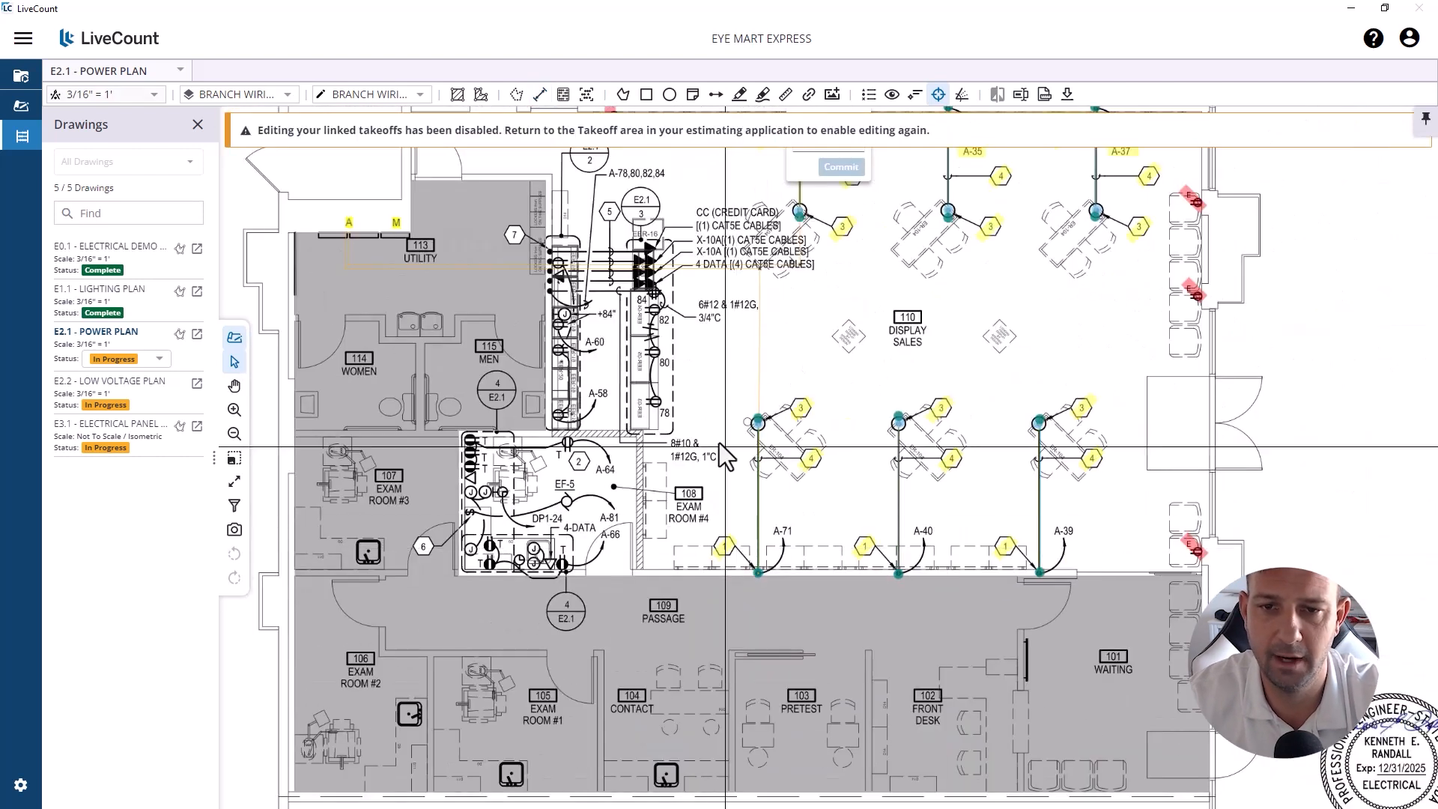
Step: Trace the wall branch runs of about 9 ft each: 3/4" EMT W/5#12 from A-71 to A-40 and W/3#12 from A-40 to A-39
scroll(759, 573, "up", 4)
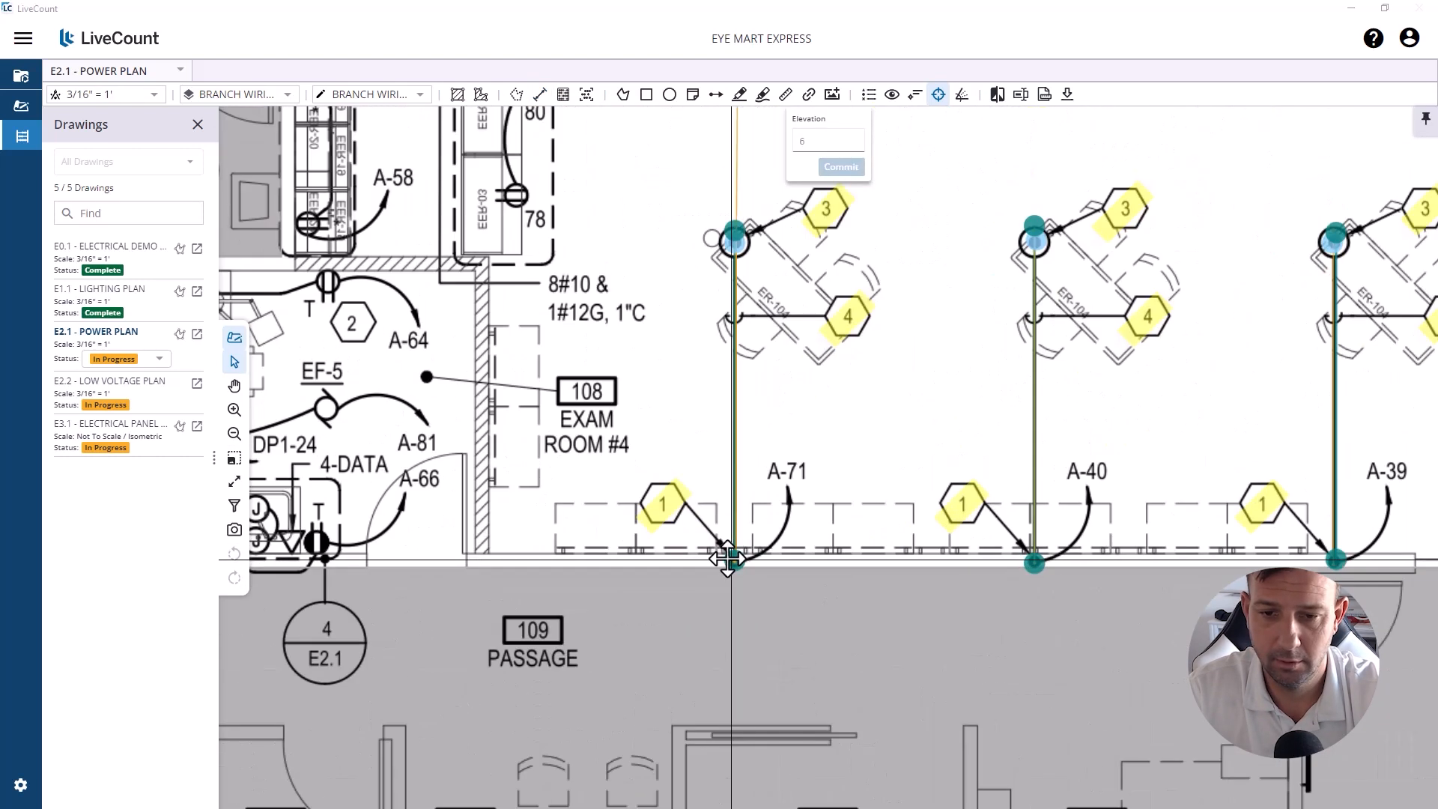
left_click(733, 561)
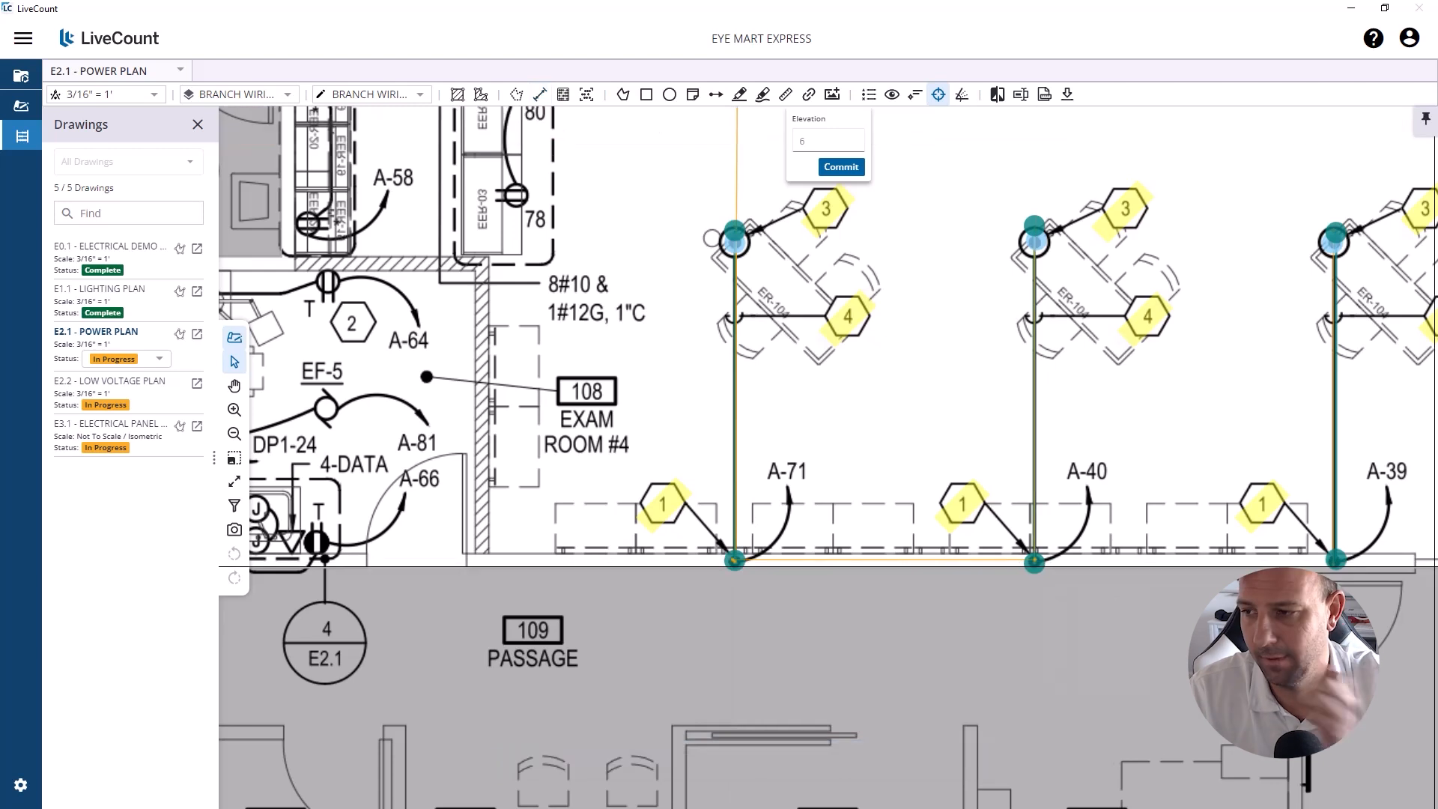
left_click_drag(1034, 562, 654, 566)
left_click(655, 565)
double_click(955, 562)
Step: Highlight the circuit labels A-39, A-40 and A-71 along the passage wall
key("h")
left_click_drag(986, 475, 1037, 473)
left_click_drag(684, 474, 732, 474)
left_click_drag(382, 475, 438, 477)
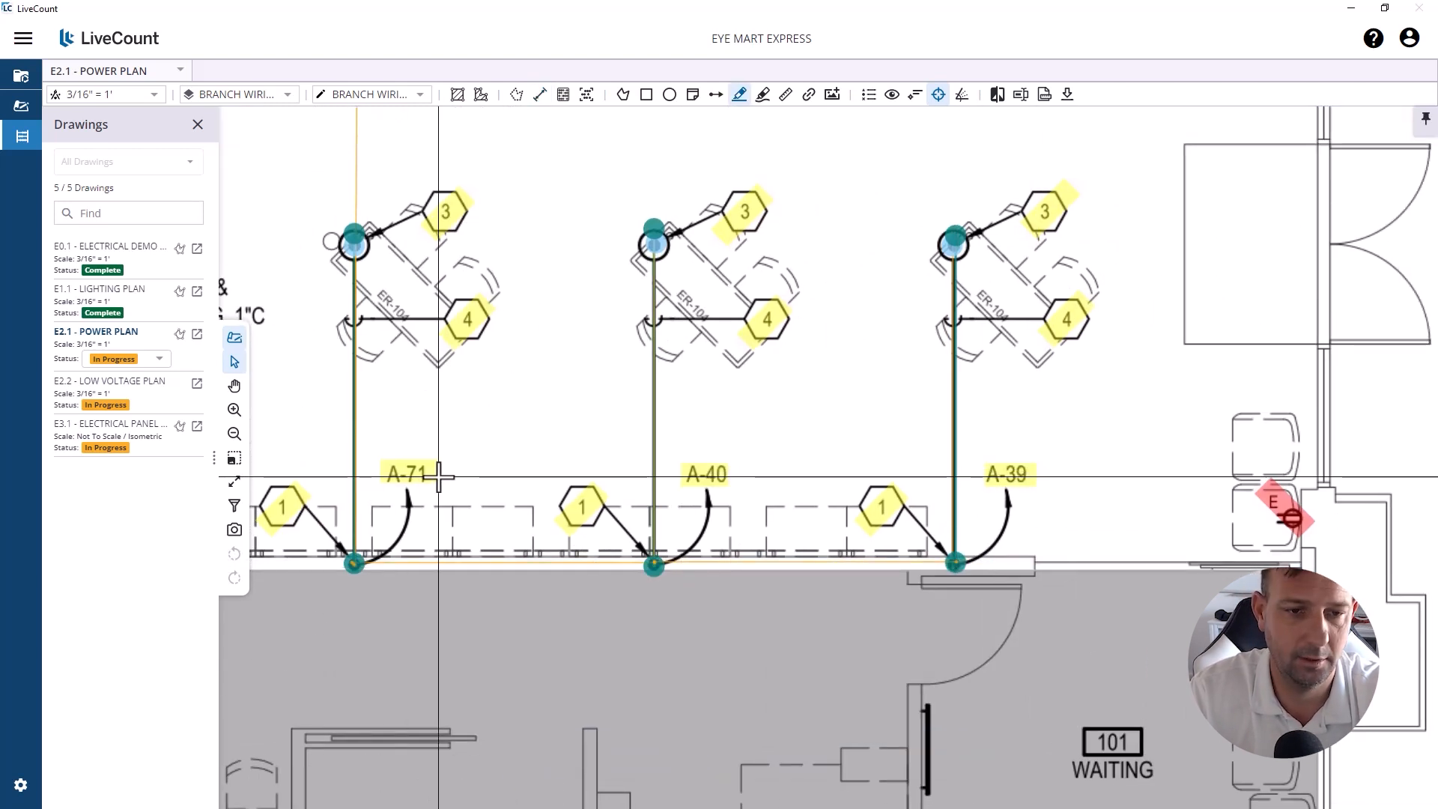
Step: On the E3.1 panelboard A schedules, highlight the floorbox rows for circuits 39, 40 and 71
left_click(108, 424)
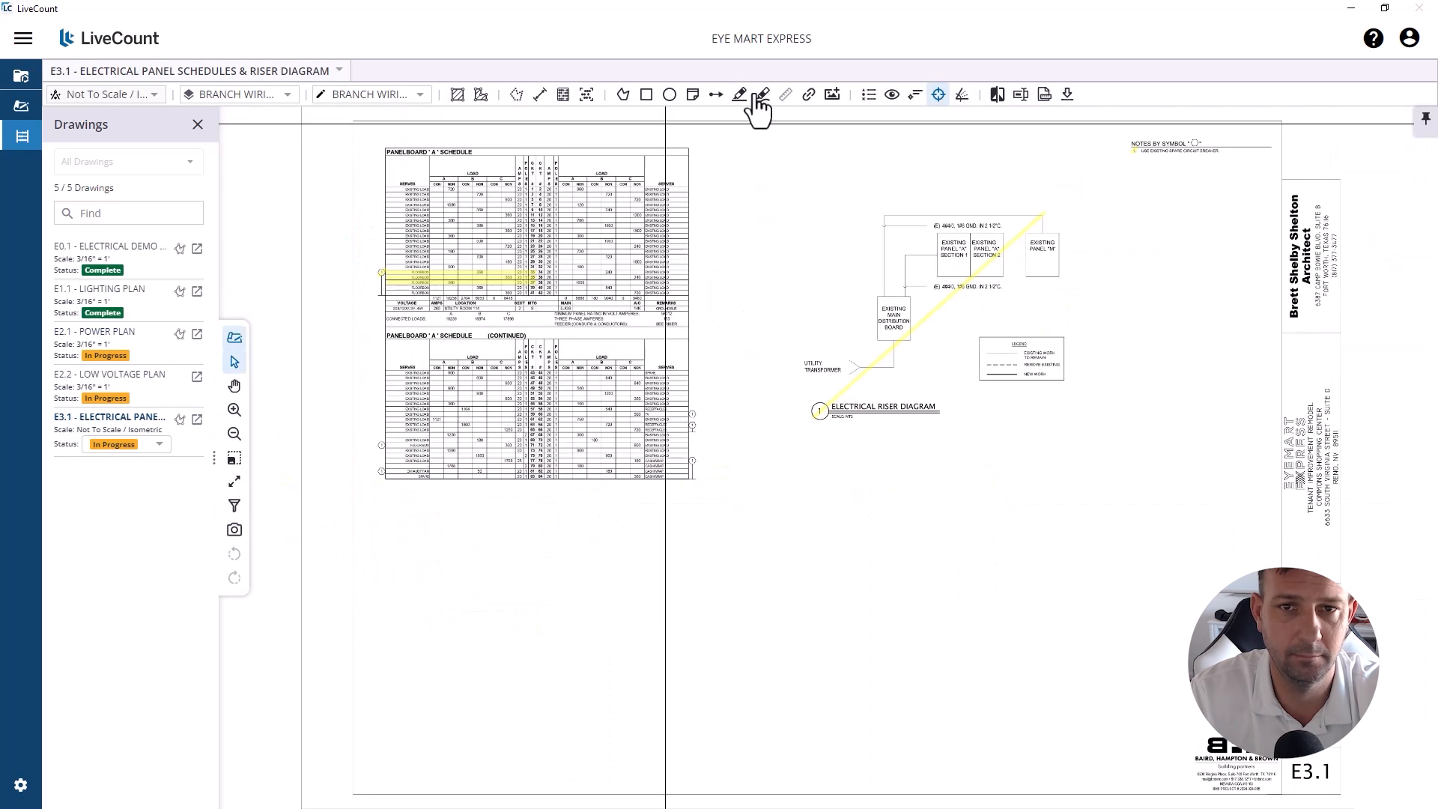
left_click_drag(621, 362, 296, 362)
left_click_drag(789, 362, 1241, 362)
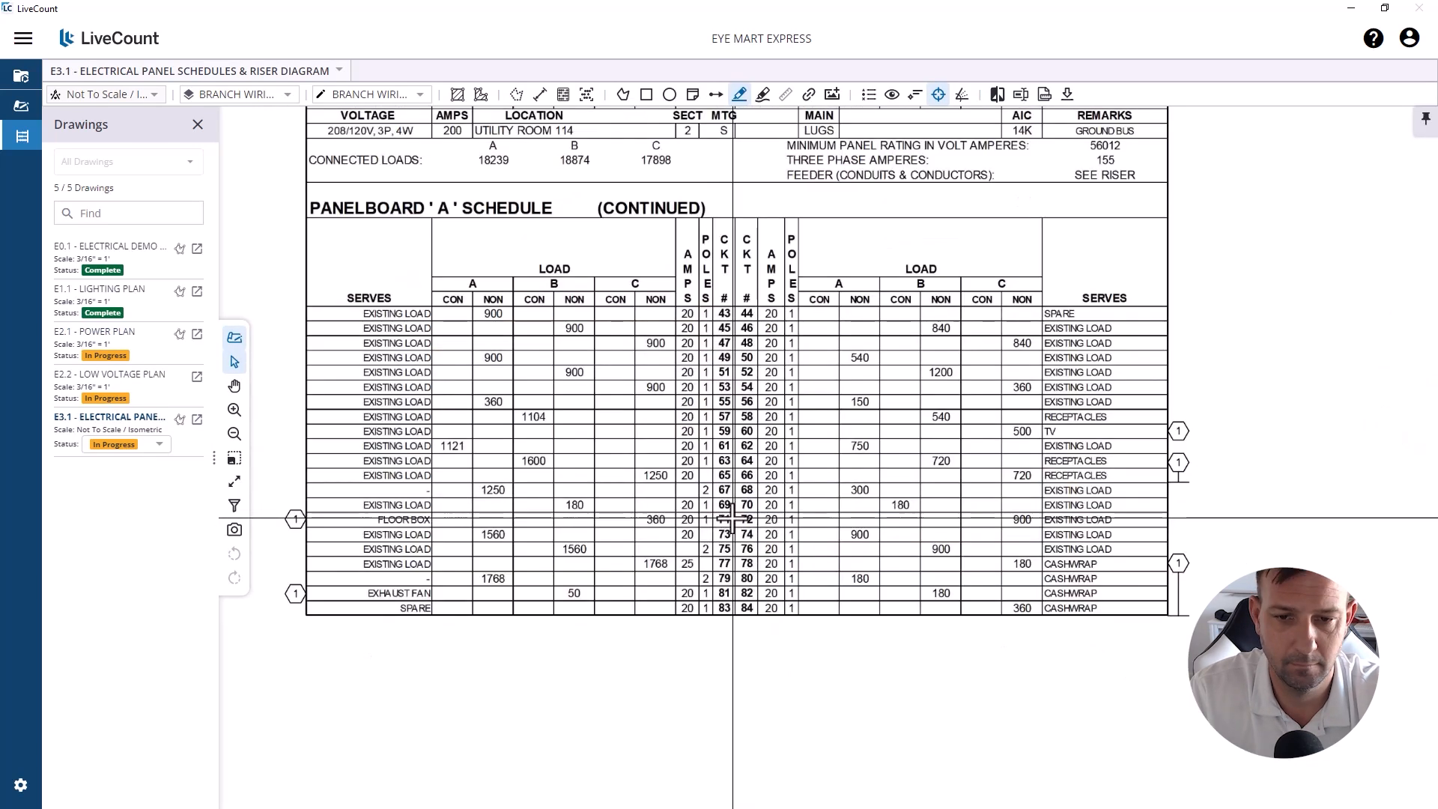
left_click_drag(732, 518, 287, 528)
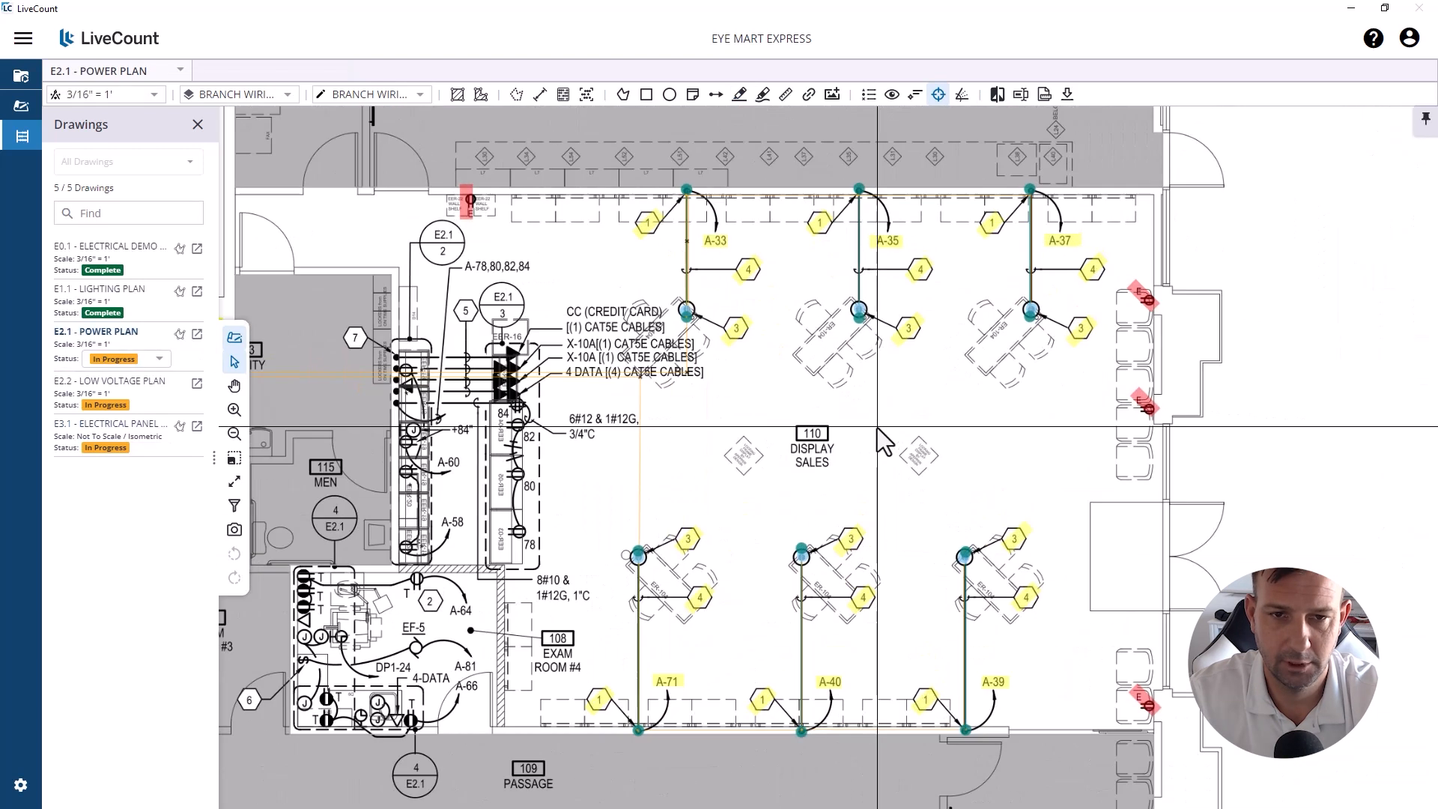
Step: Return to the power plan and highlight the credit card, X-10A and 4 DATA cable callouts beside detail 3/E2.1
left_click_drag(665, 393, 840, 435)
scroll(678, 424, "up", 1)
scroll(688, 427, "down", 1)
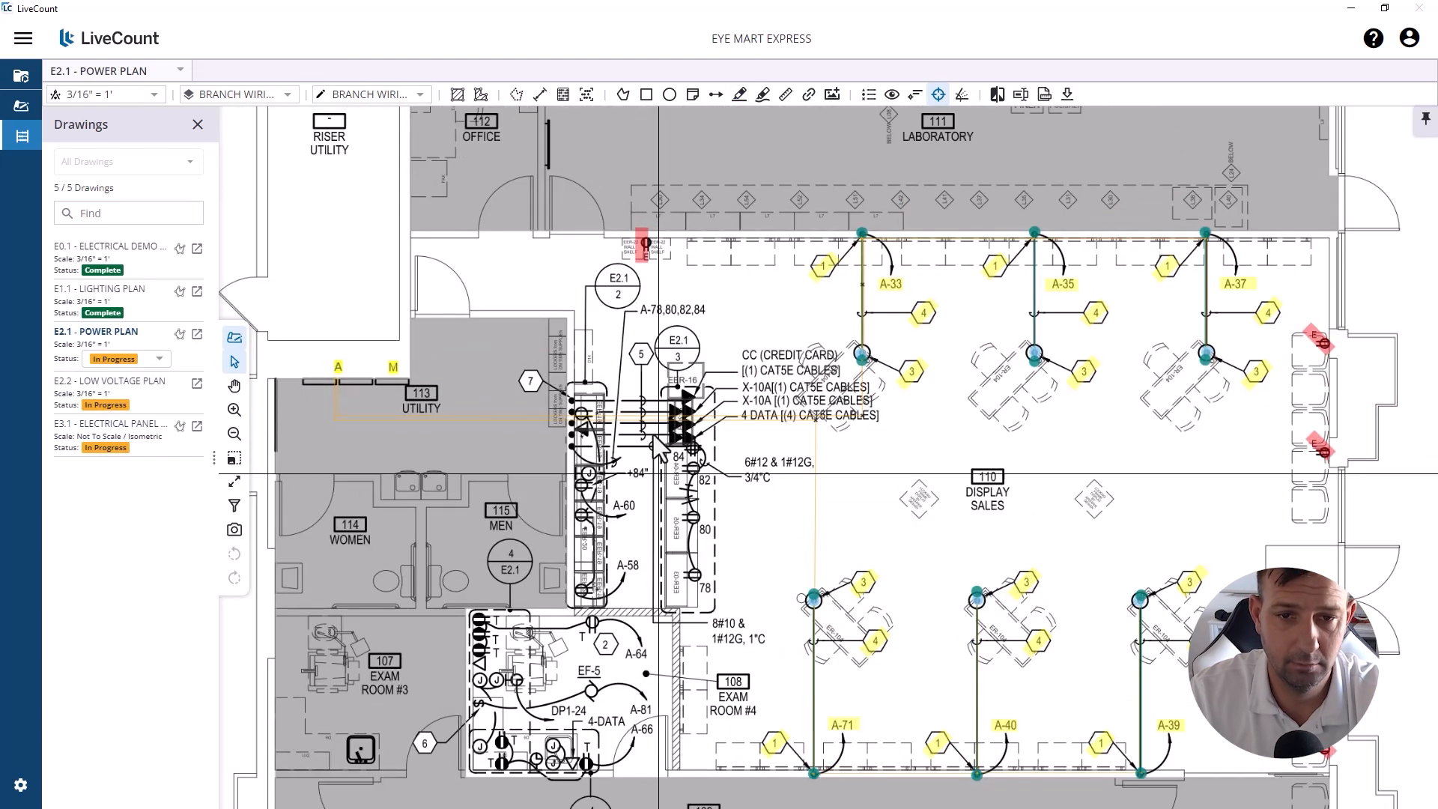
scroll(636, 440, "up", 2)
left_click(740, 95)
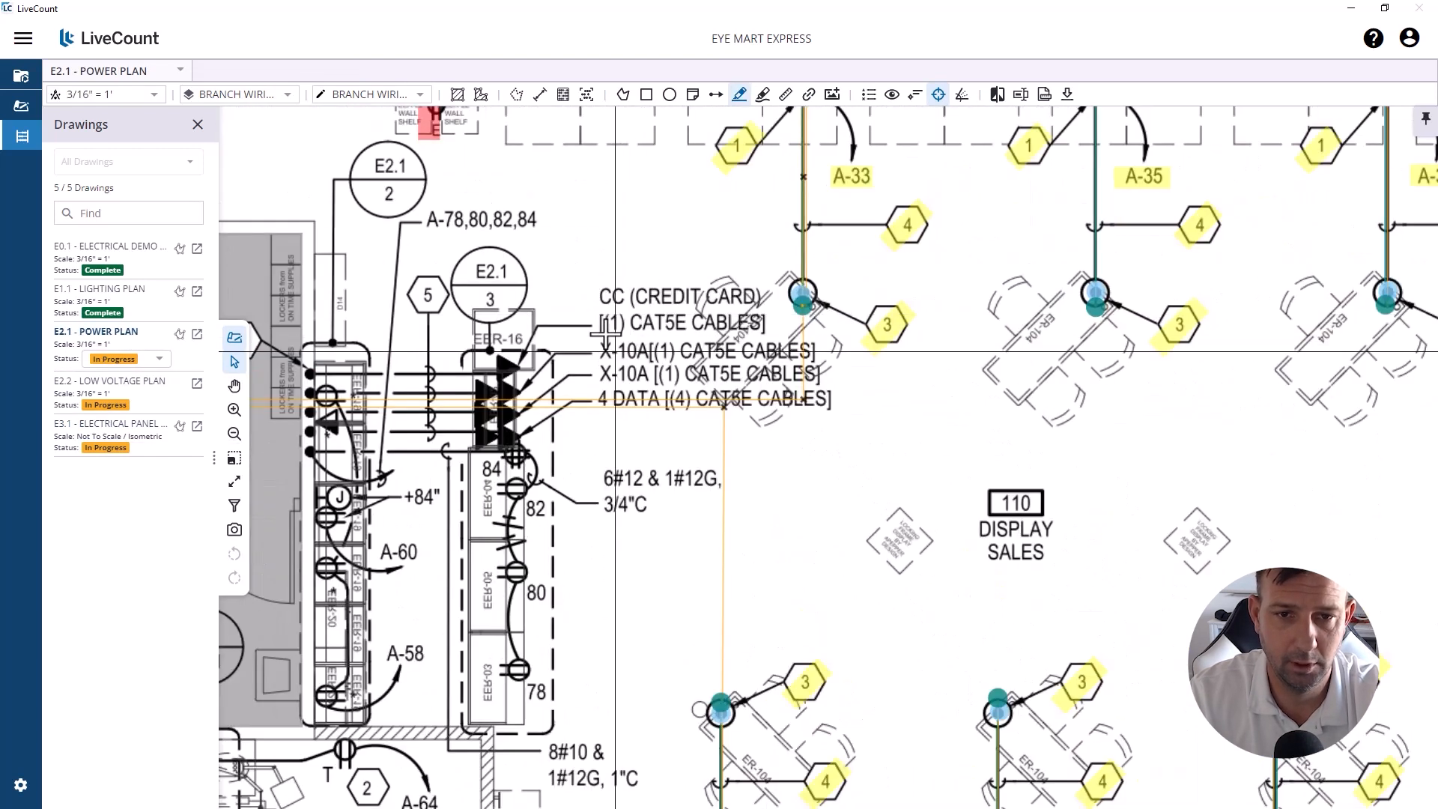
left_click_drag(602, 403, 758, 296)
scroll(774, 295, "down", 2)
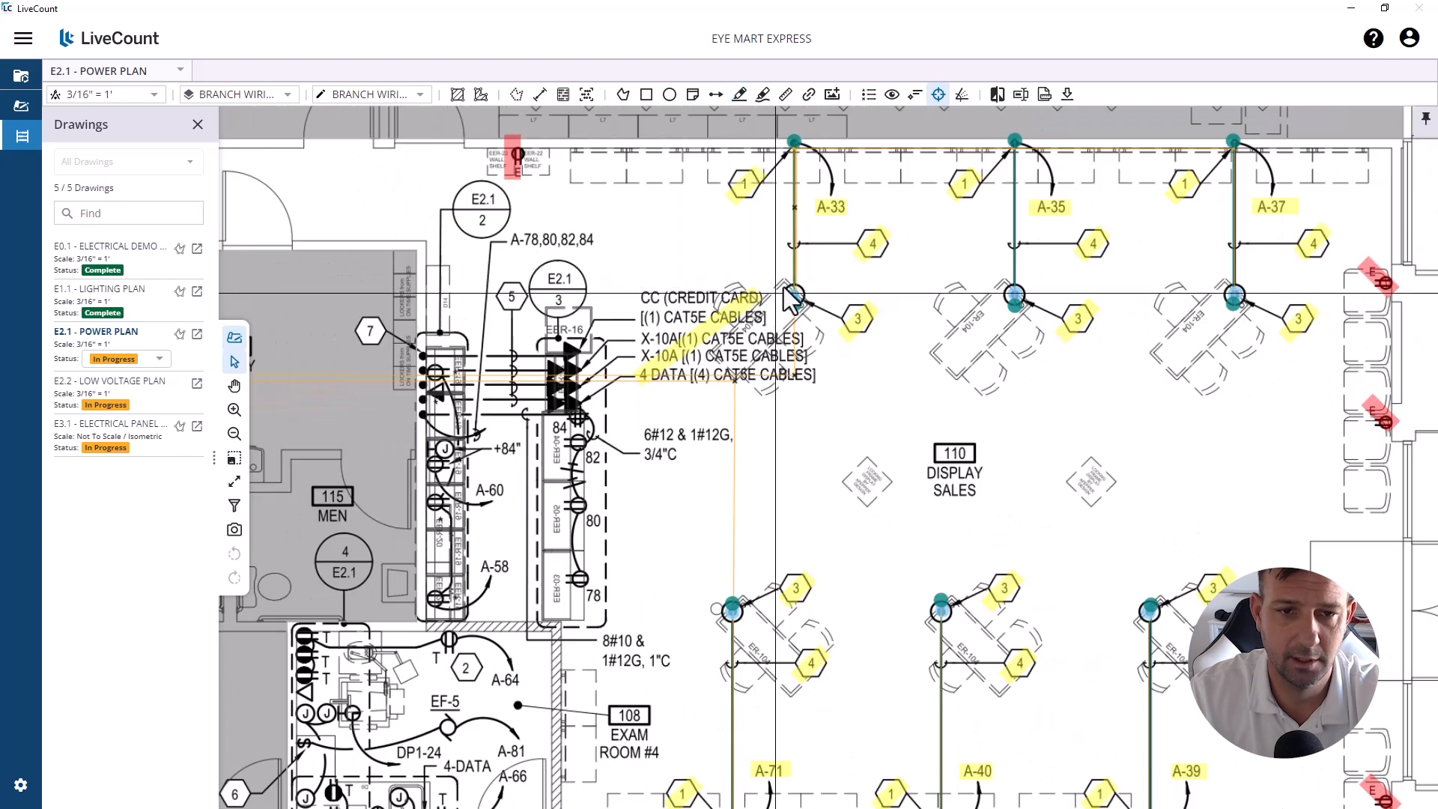
Step: Examine keyed notes 5 to 7 on the power plan for the data conduit requirements at the counter beside Display Sales
scroll(552, 347, "up", 1)
scroll(449, 375, "down", 2)
left_click_drag(1025, 352, 343, 424)
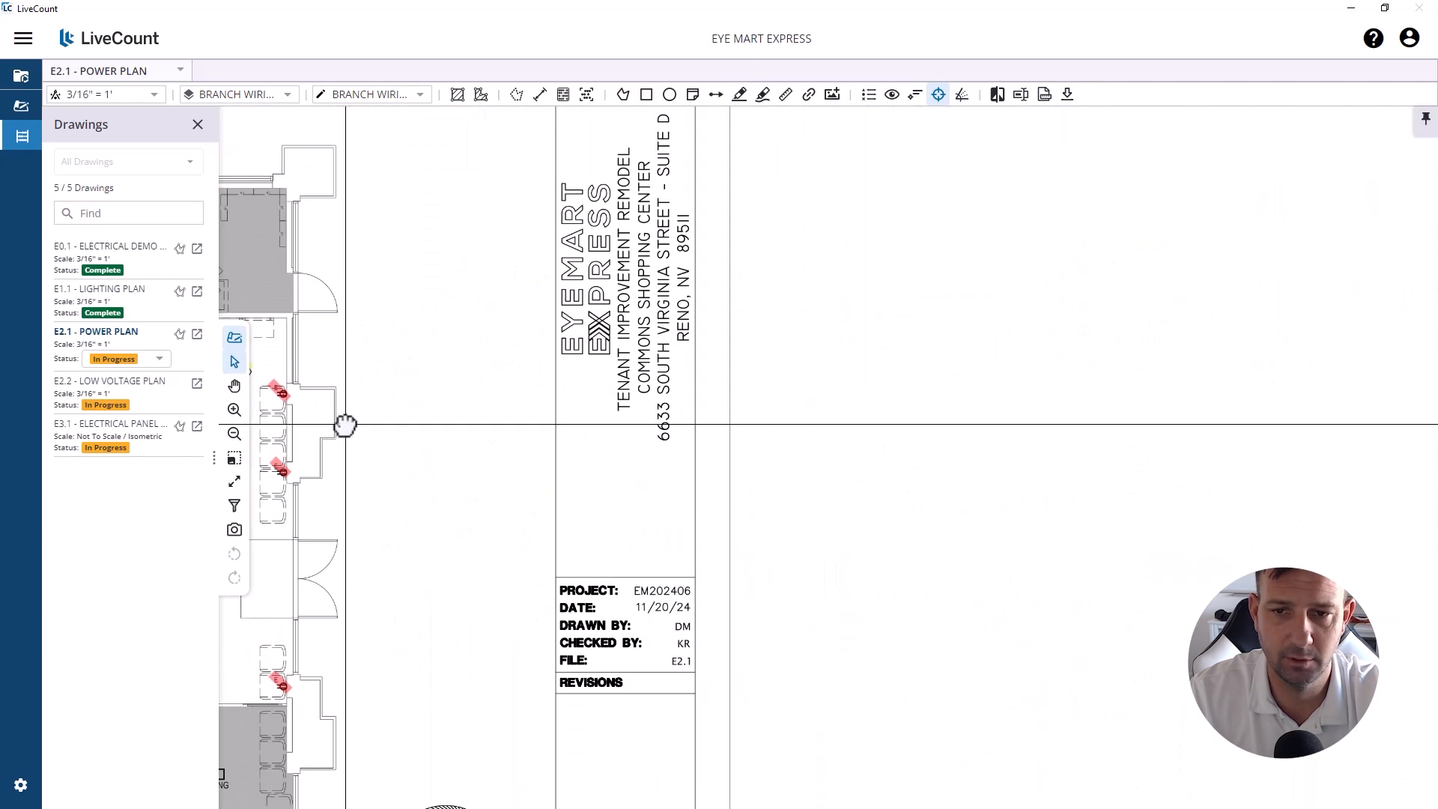
scroll(757, 413, "up", 2)
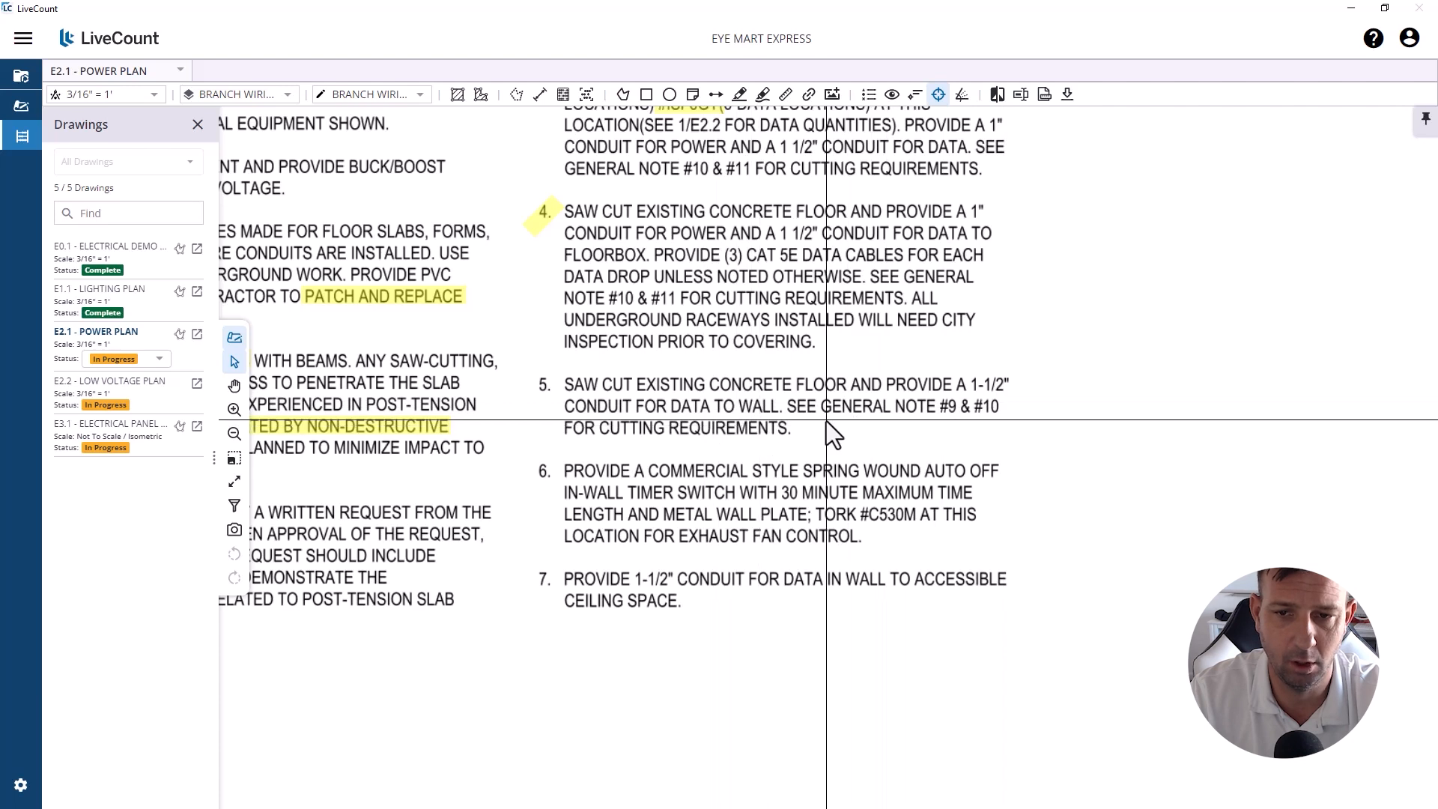
scroll(530, 409, "down", 5)
mouse_move(525, 420)
left_mouse_down()
mouse_move(947, 312)
mouse_move(956, 293)
left_mouse_up()
mouse_move(696, 468)
left_mouse_down()
mouse_move(676, 252)
mouse_move(481, 134)
left_mouse_up()
scroll(763, 375, "up", 7)
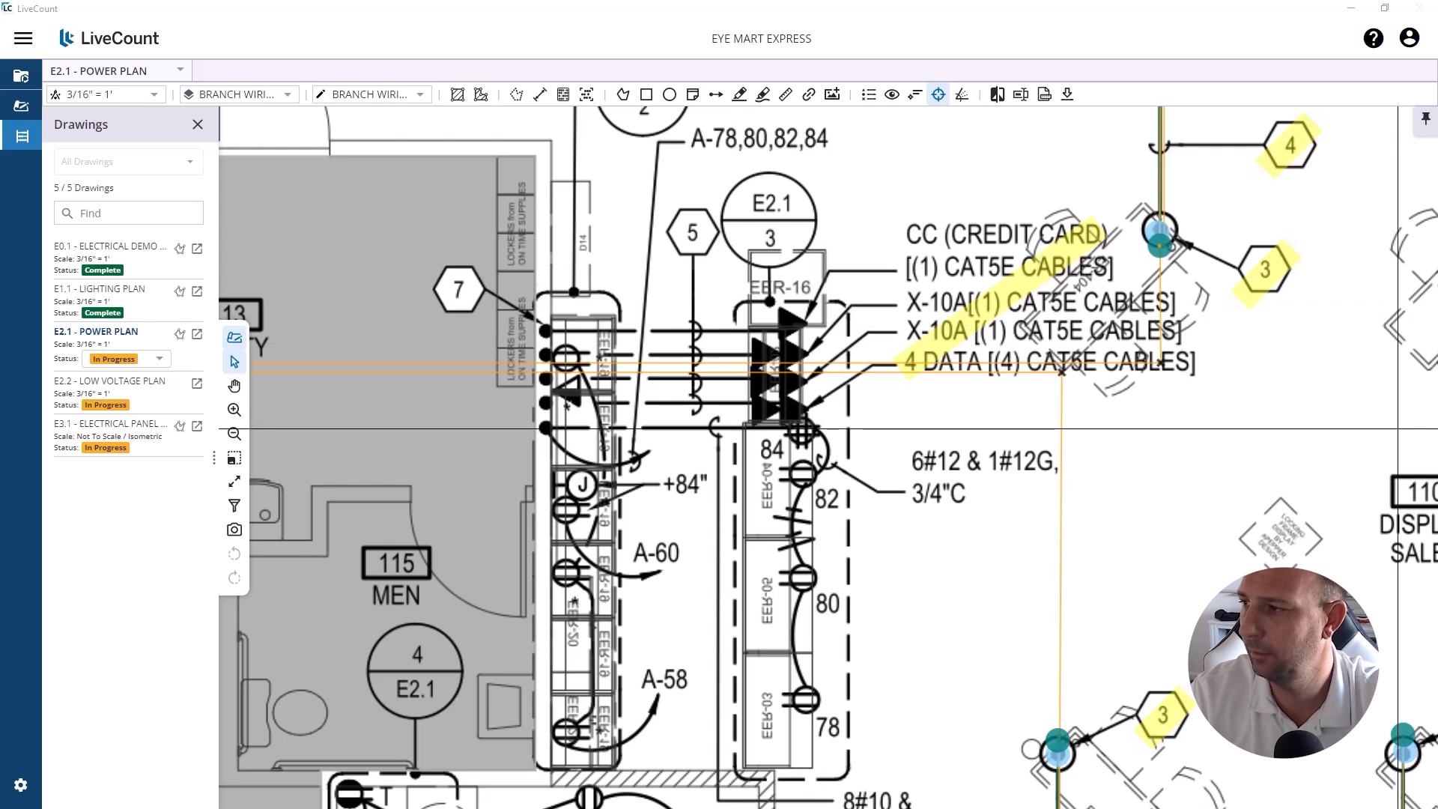
Step: Trace the 1 1/2" data conduit, about 7 ft, from the uppermost counter data outlet to the wall marked note 7
scroll(760, 339, "up", 2)
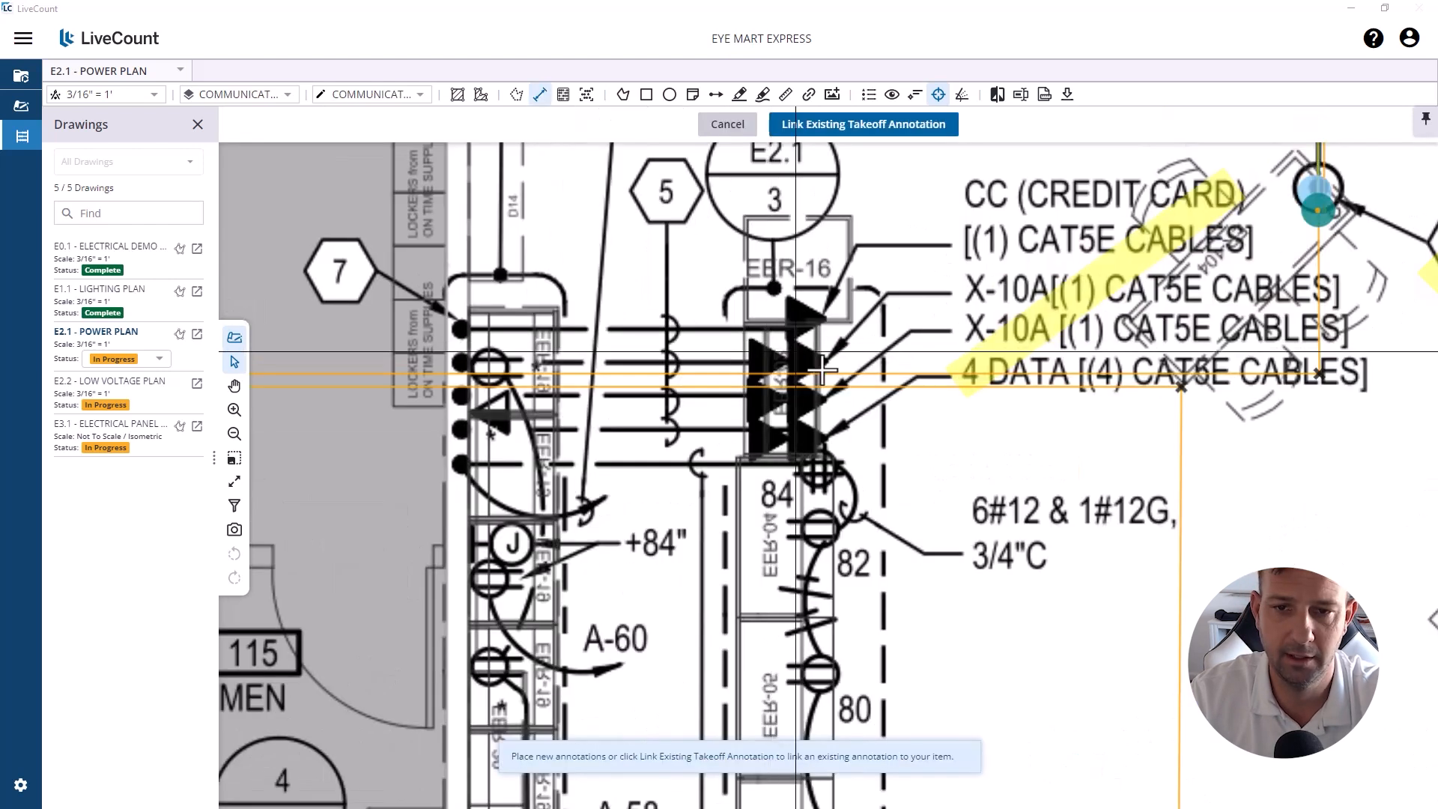
left_click(819, 323)
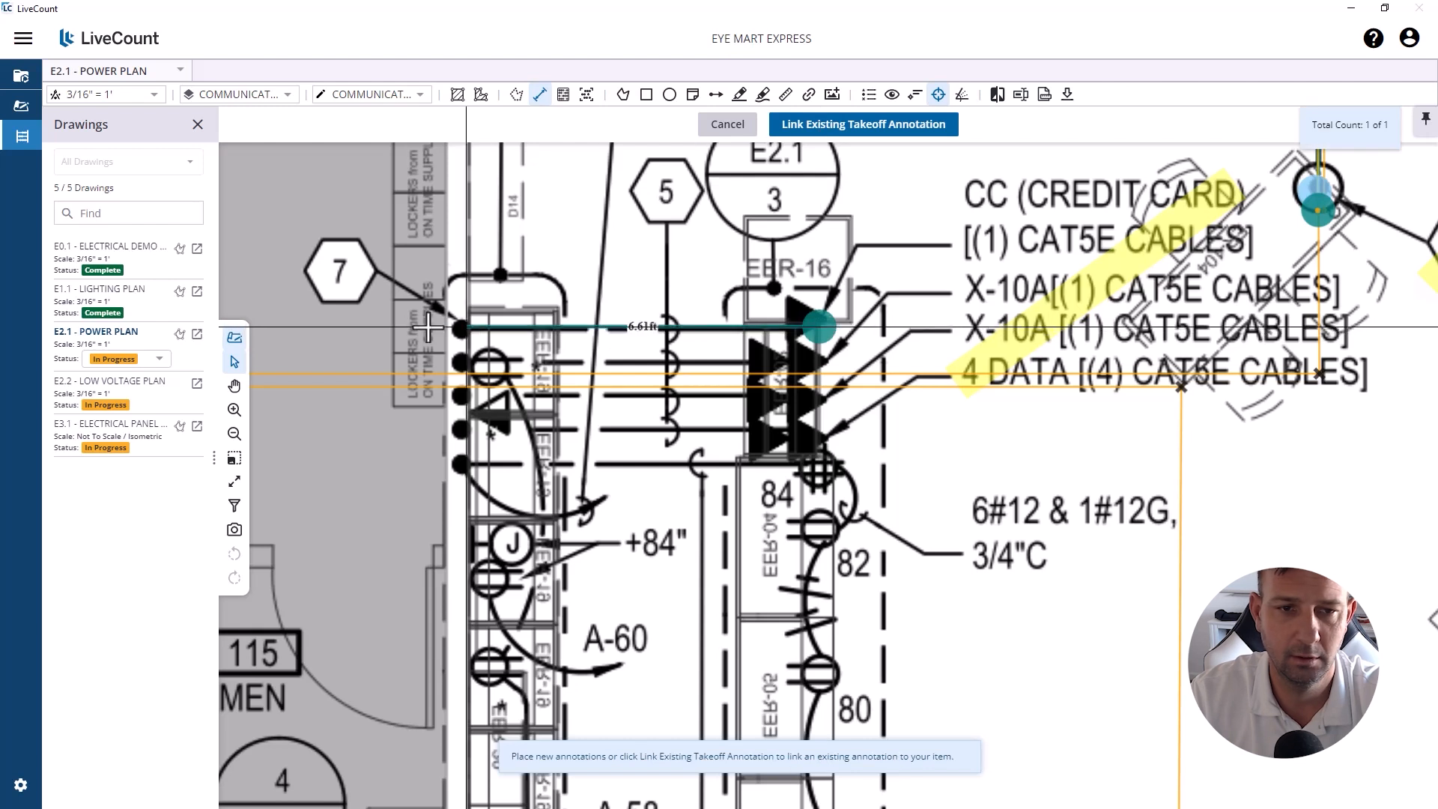
right_click(447, 327)
left_click(463, 347)
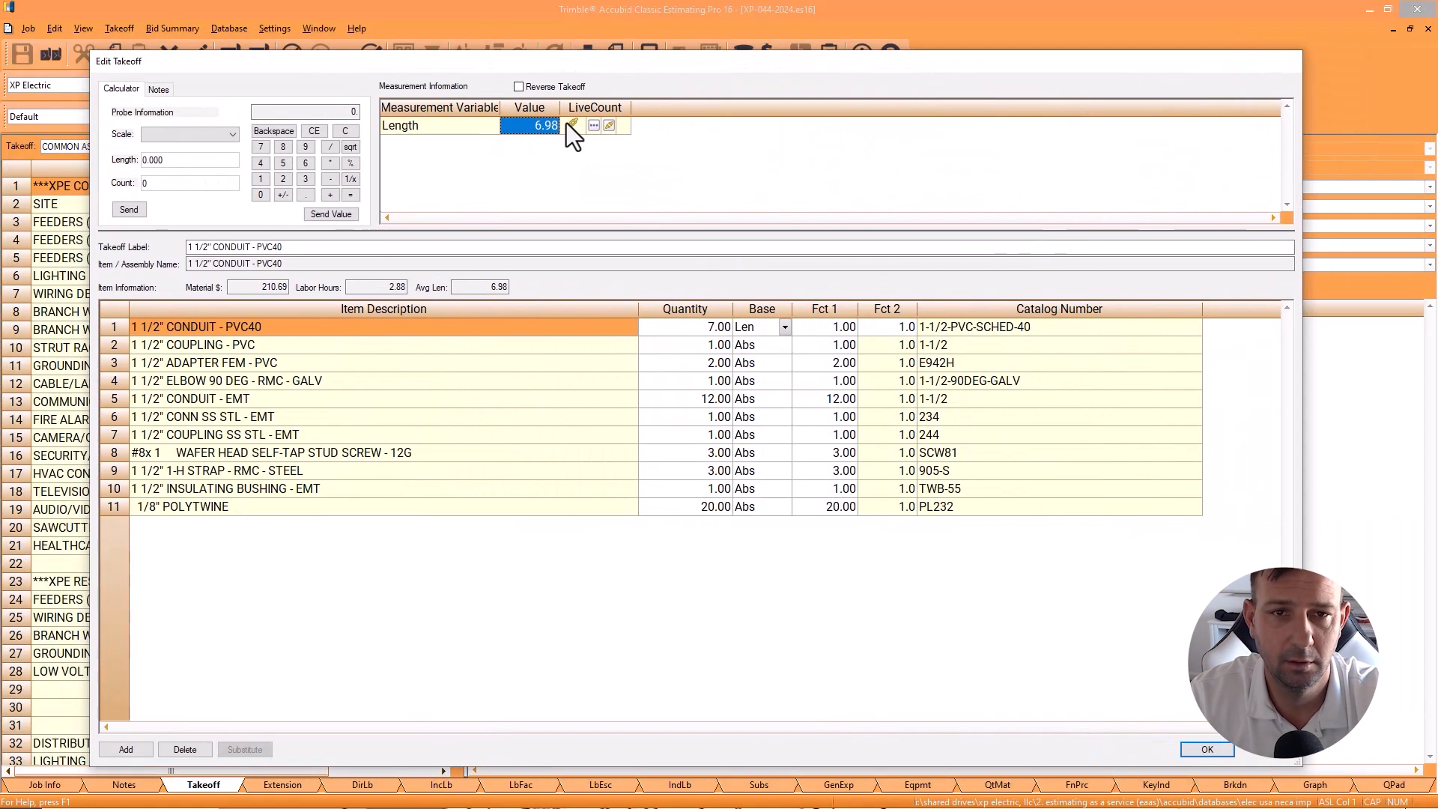
Step: In the 1 1/2" CONDUIT - PVC40 takeoff, set the 90-degree elbow quantity to 2 and the female adapters to 4
left_click(806, 379)
left_click(812, 365)
type("4")
key("Return")
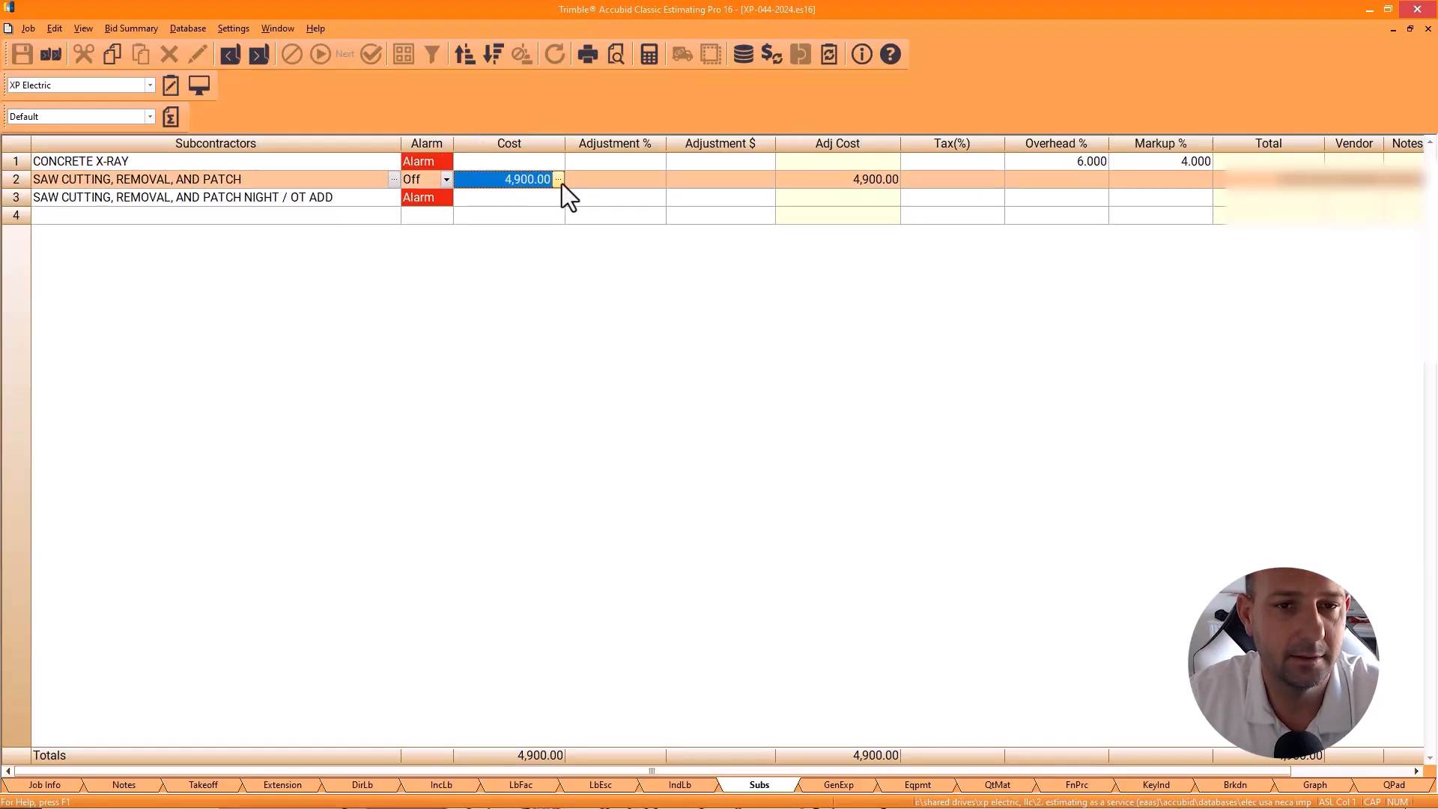
Step: Check the saw cutting vendor quote and enter a 3,000.00 cost for SAW CUTTING, REMOVAL, AND PATCH NIGHT / OT ADD
left_click(561, 181)
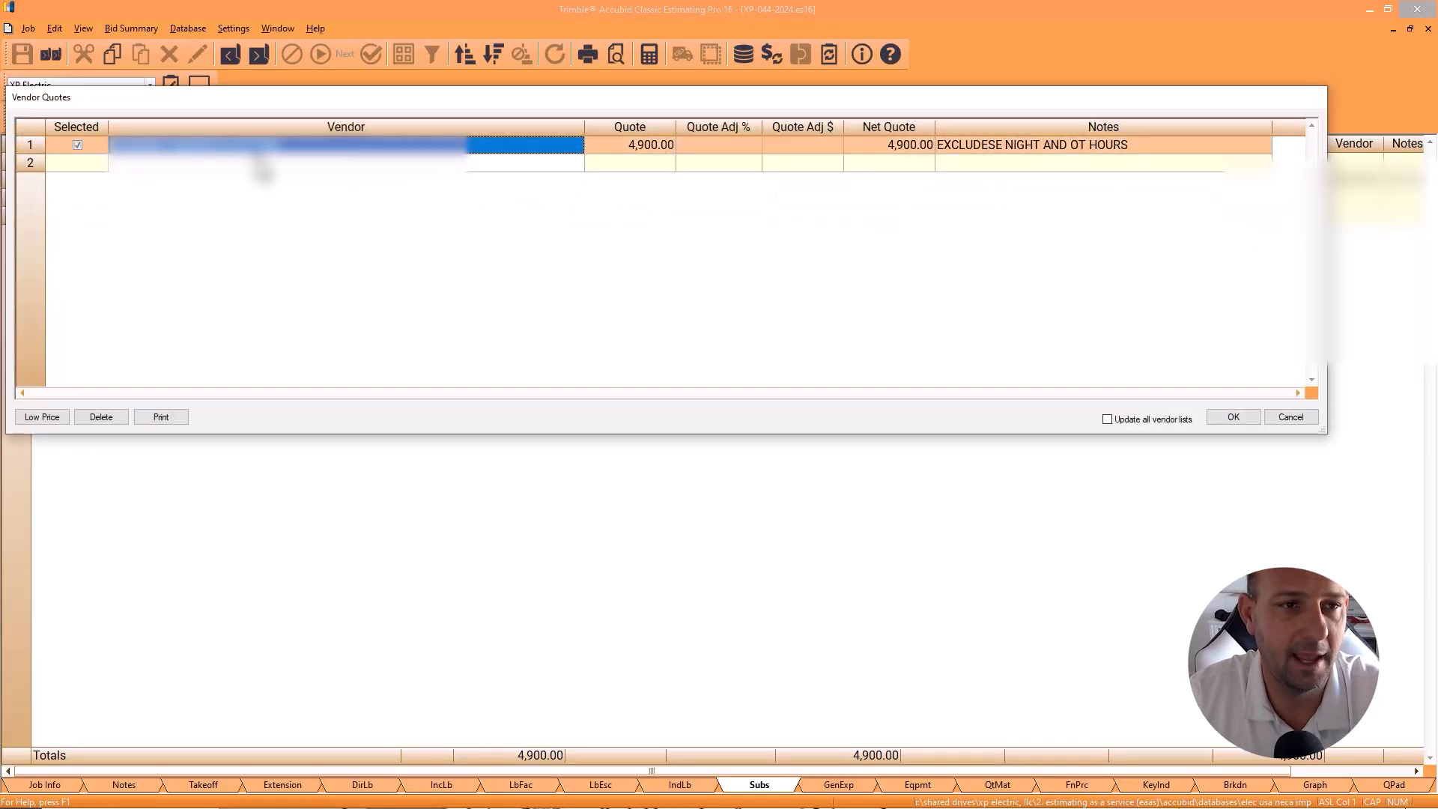
left_click(1266, 416)
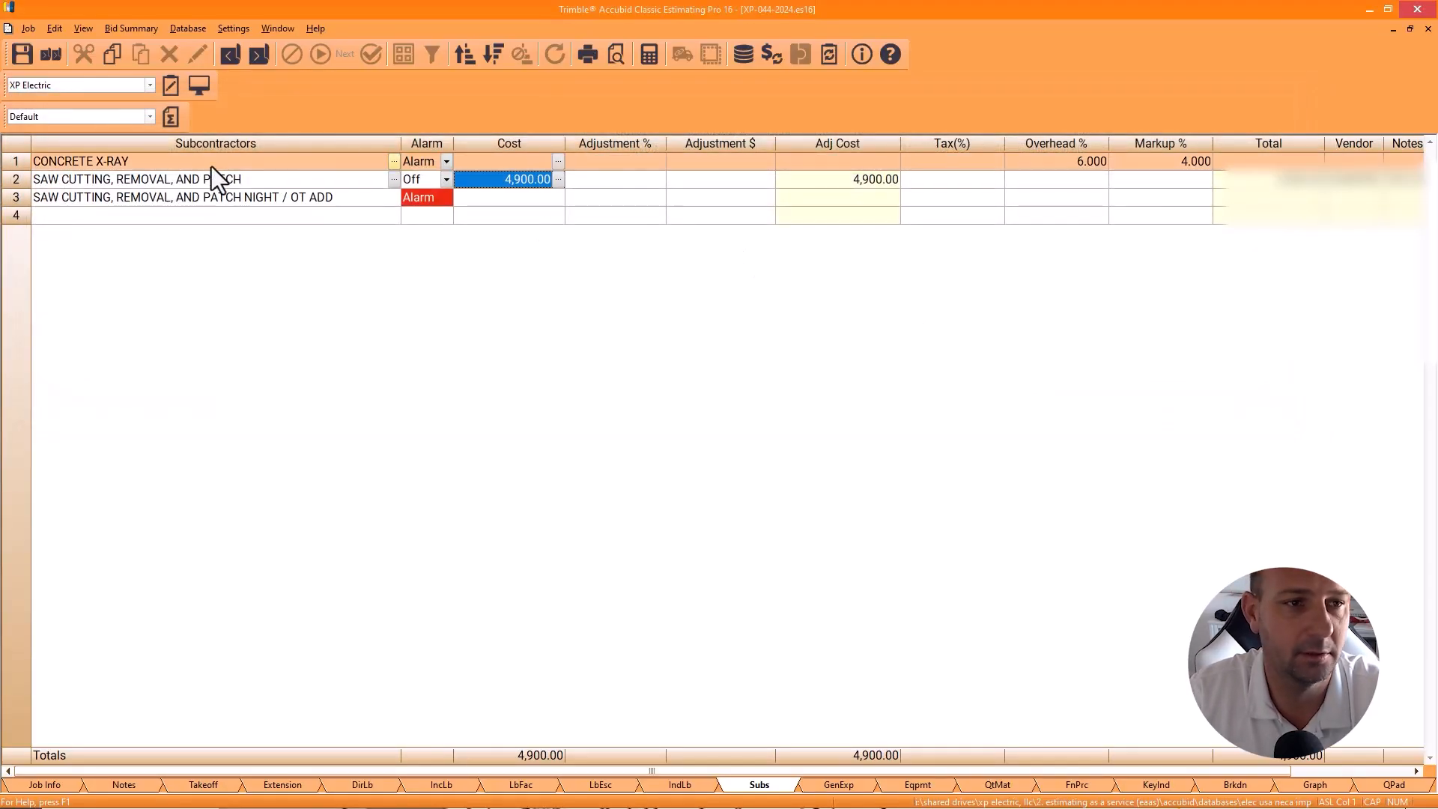
left_click(558, 198)
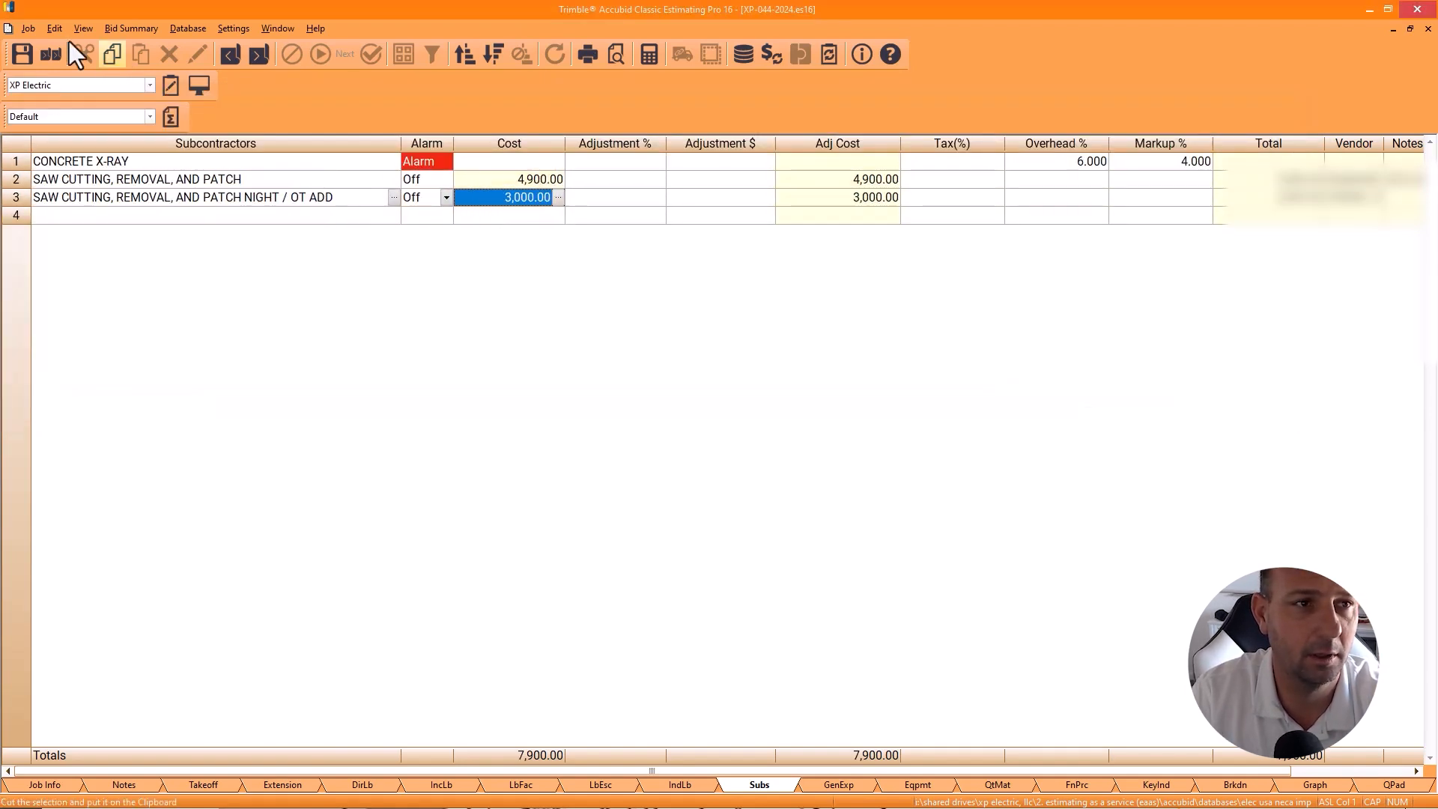
left_click(27, 28)
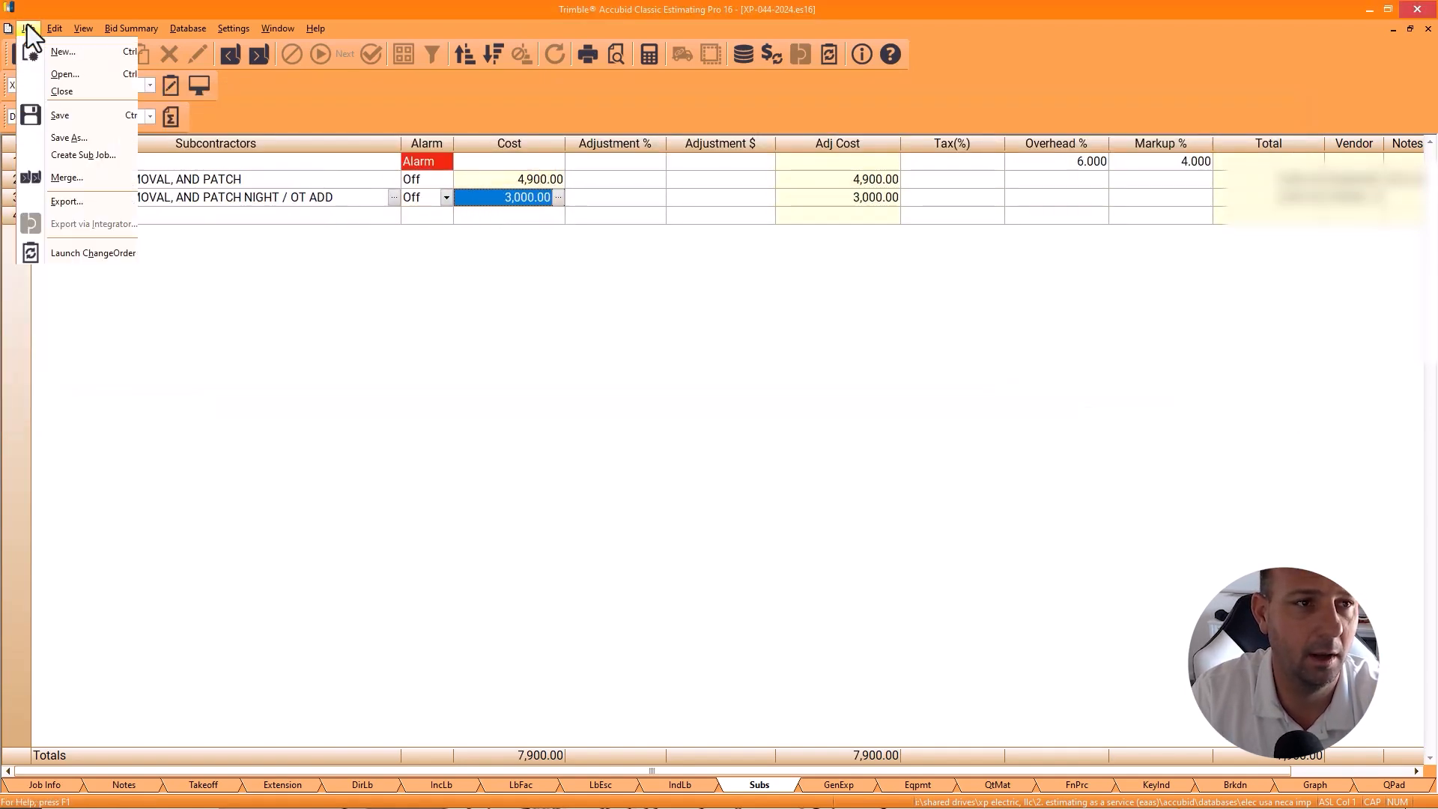
Step: View the extension, reopen the last 1 1/2" CONDUIT - PVC40 takeoff for modification, and set its EMT conduit factor to 15
left_click(282, 785)
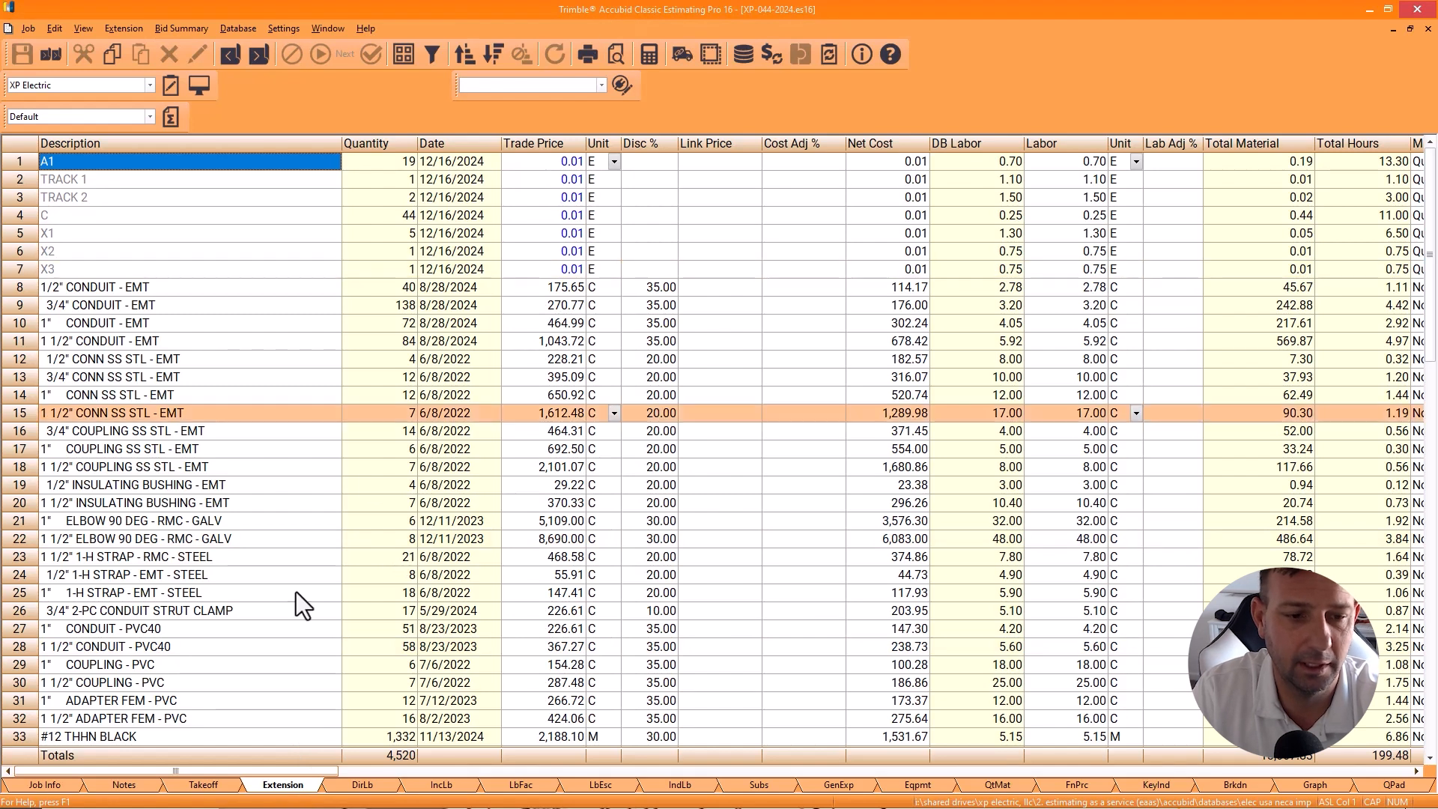
left_click(205, 786)
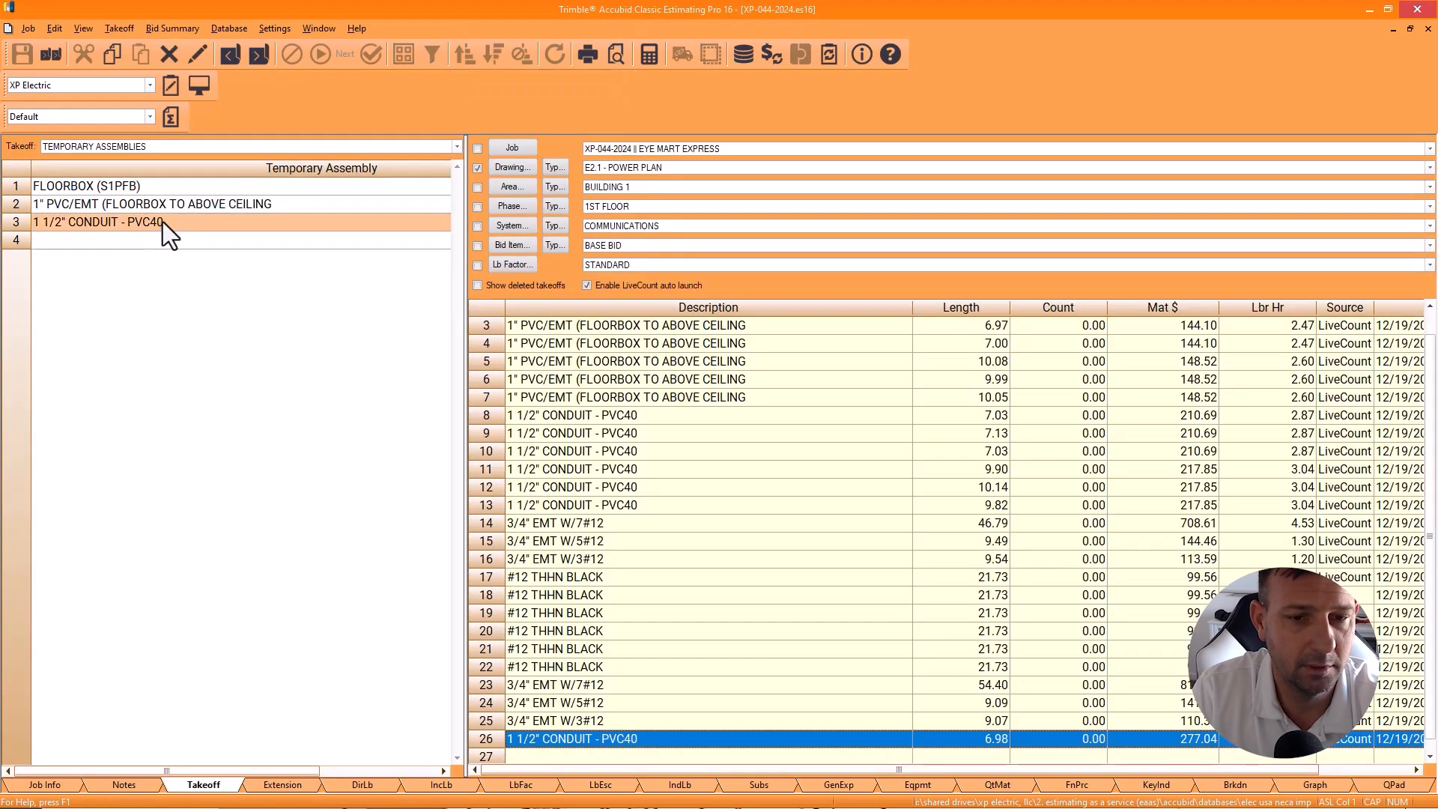
right_click(587, 742)
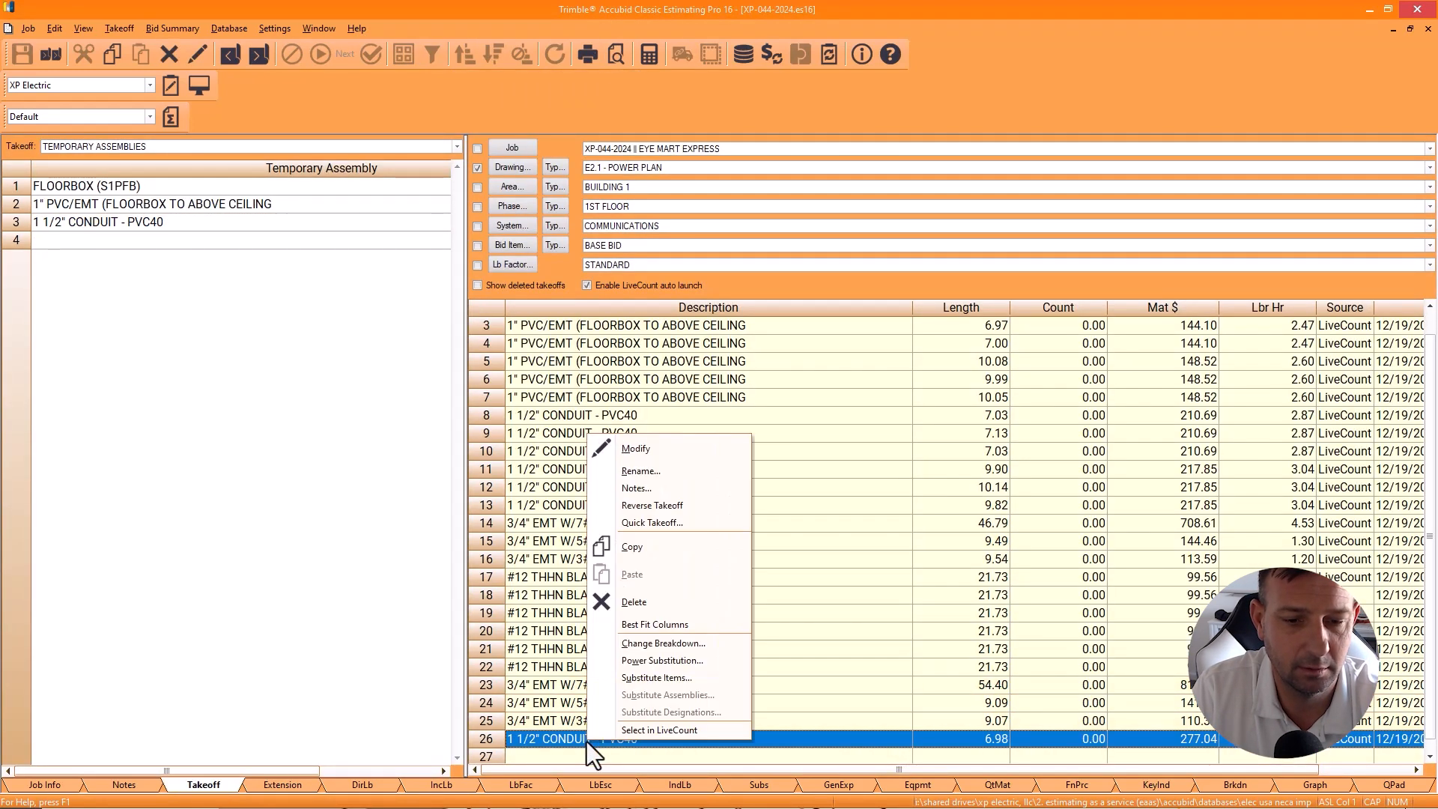
left_click(648, 451)
double_click(615, 333)
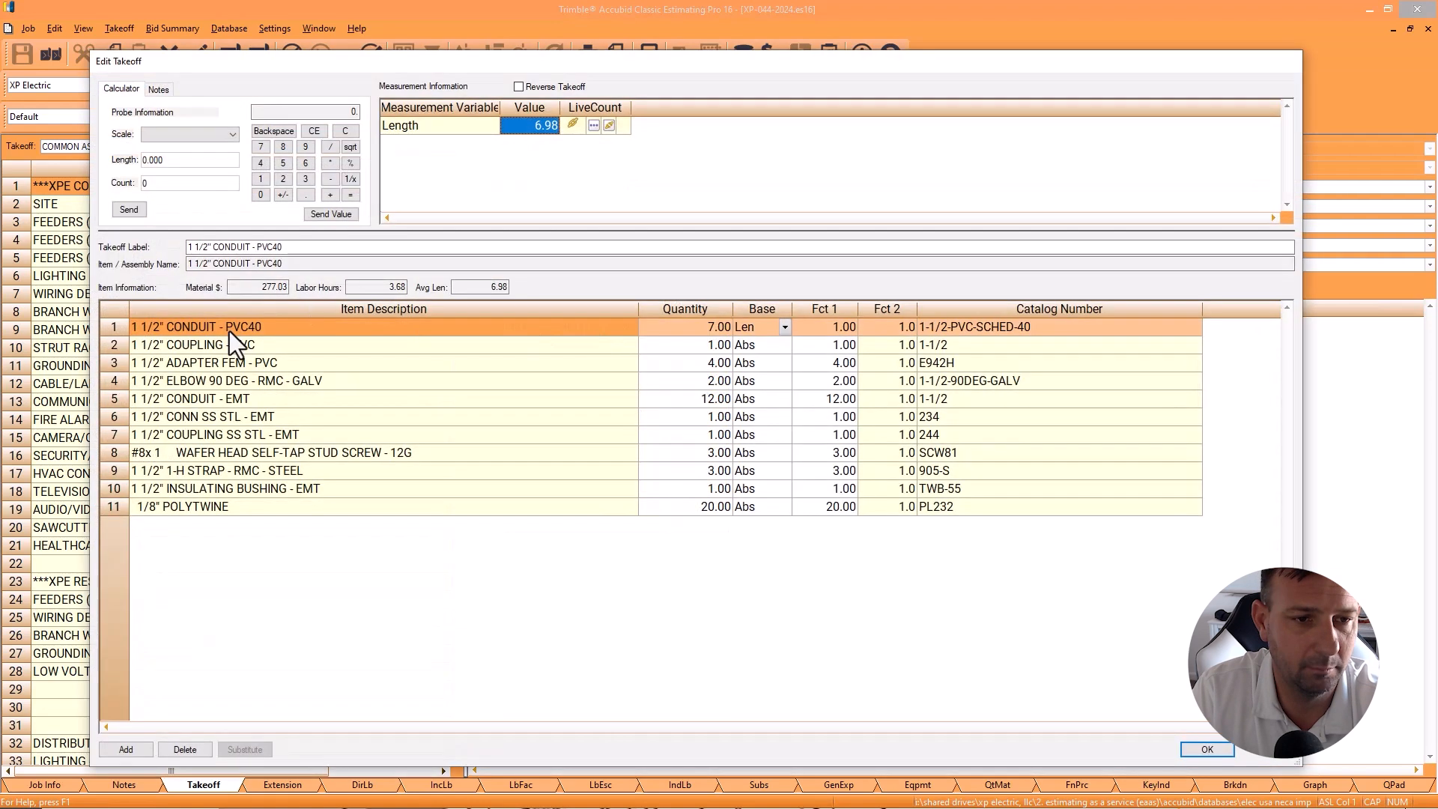
left_click(842, 398)
type("15")
Step: Set the factor to 2 for both the EMT set-screw connectors and the EMT insulating bushings in the 1 1/2" conduit takeoff
left_click(802, 420)
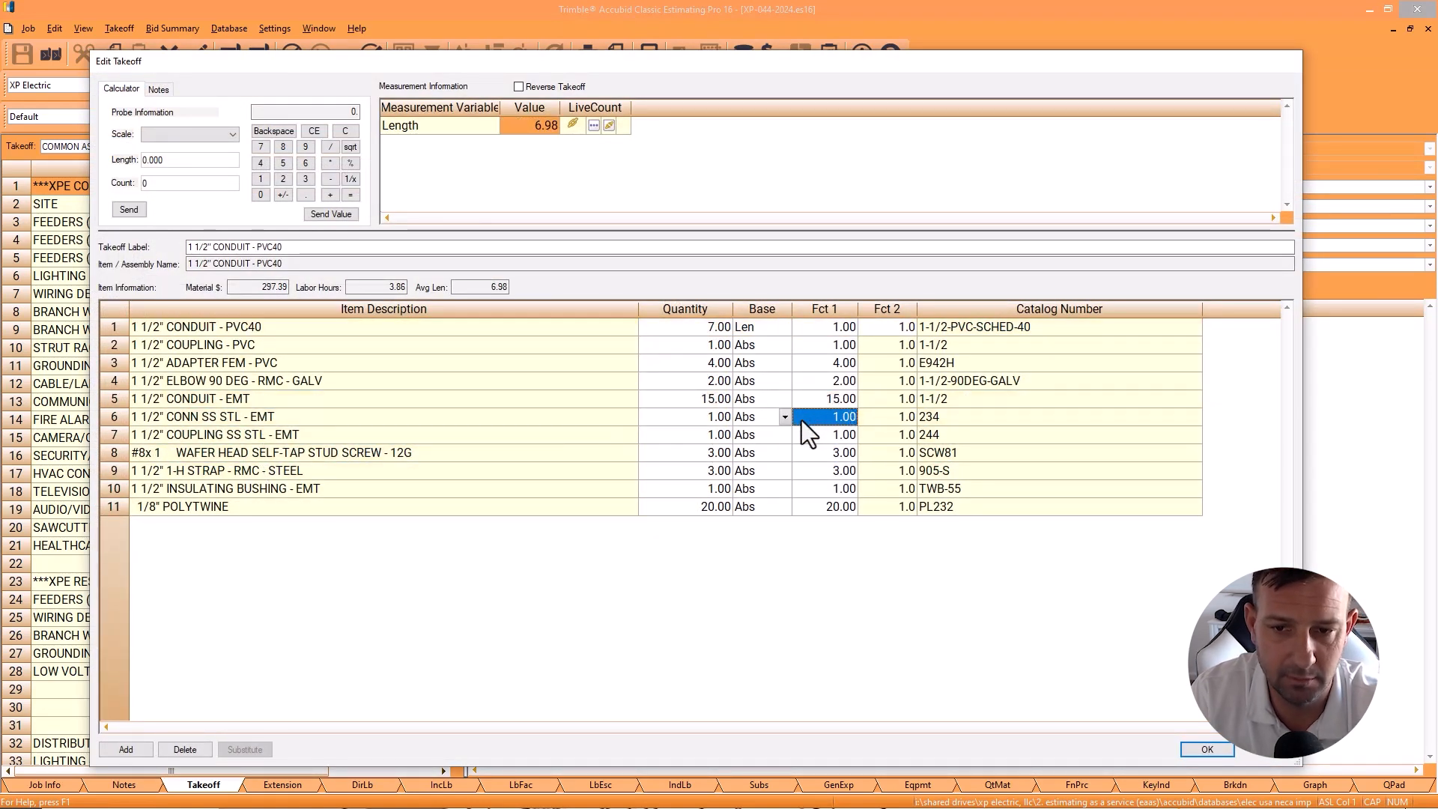
type("2")
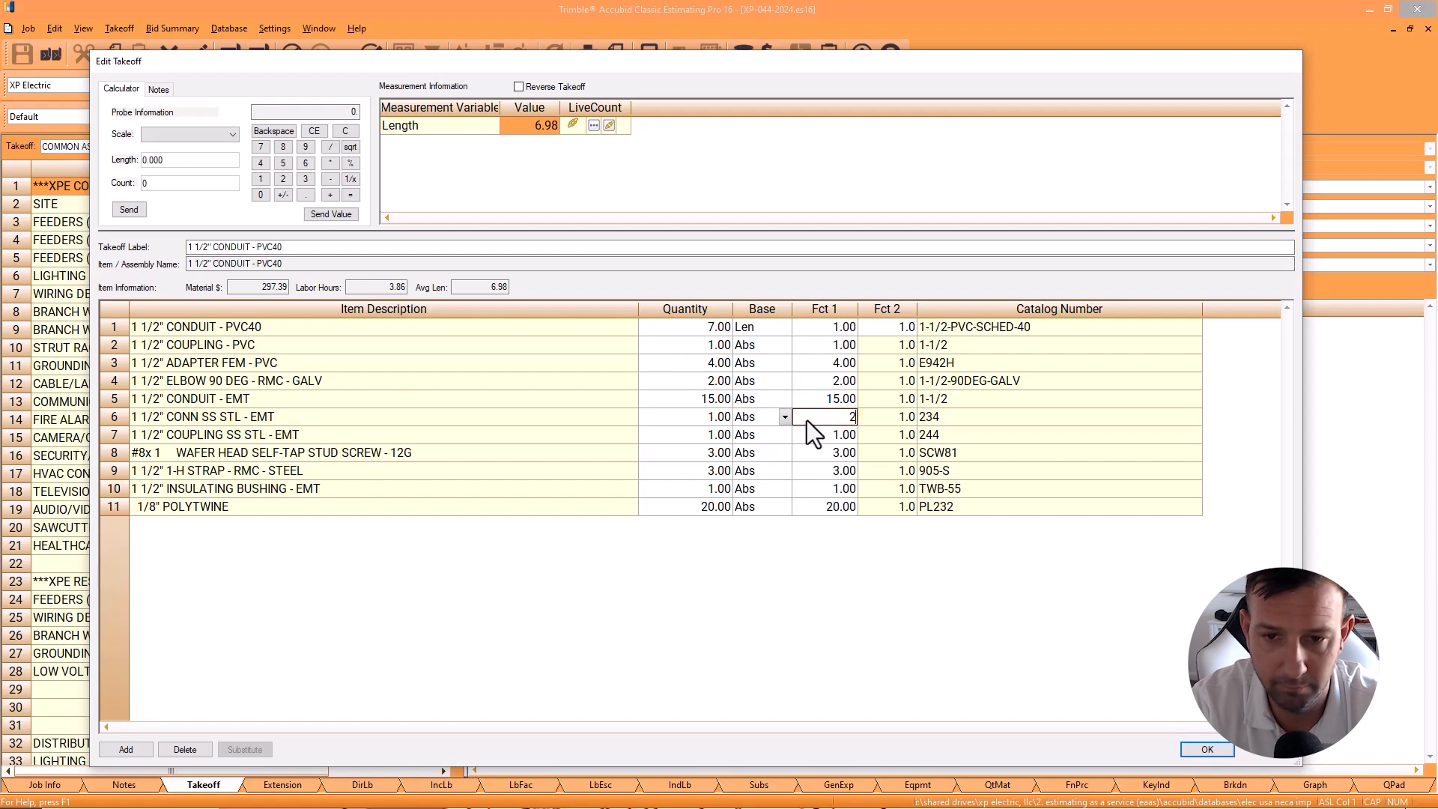
key("Return")
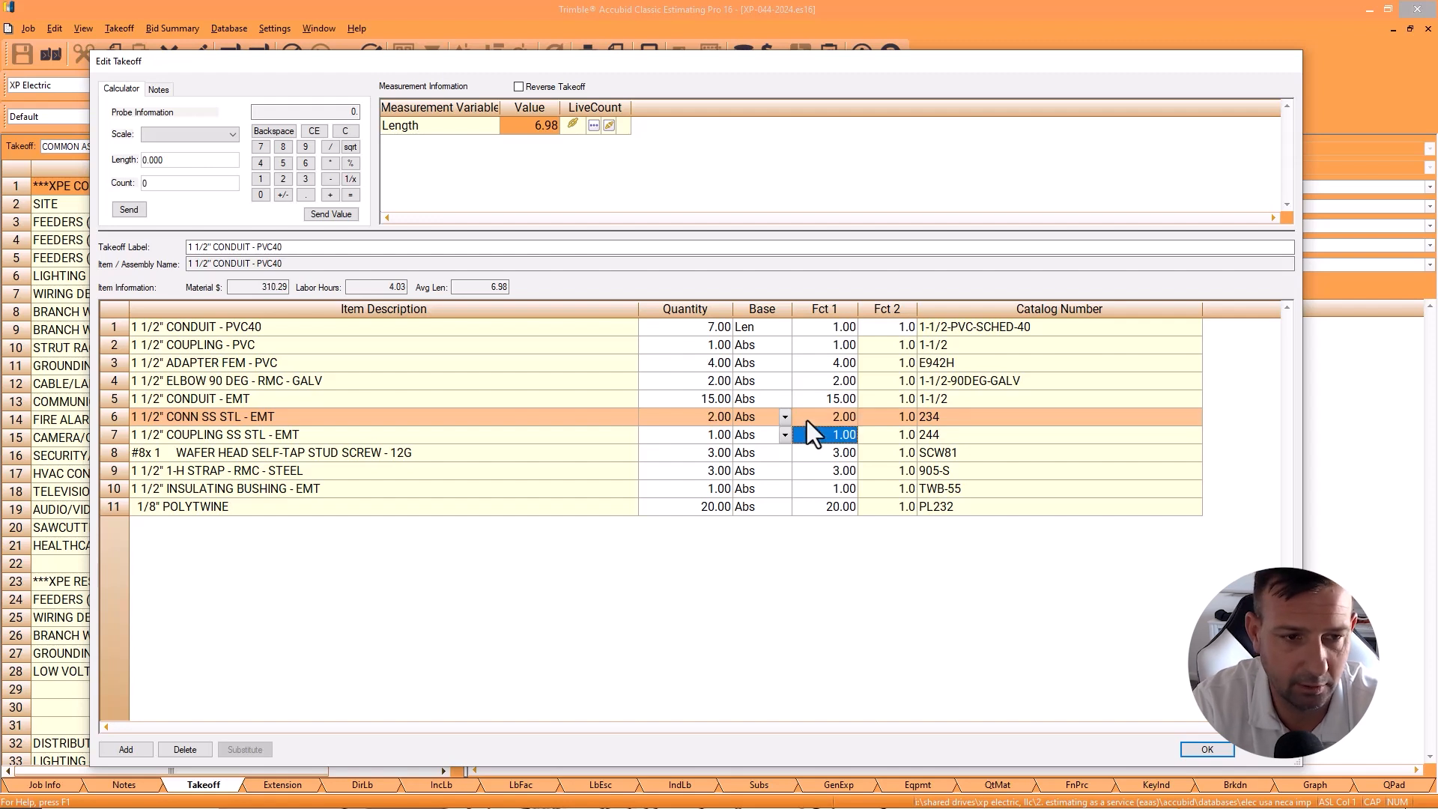
left_click(811, 488)
type("2")
key("Return")
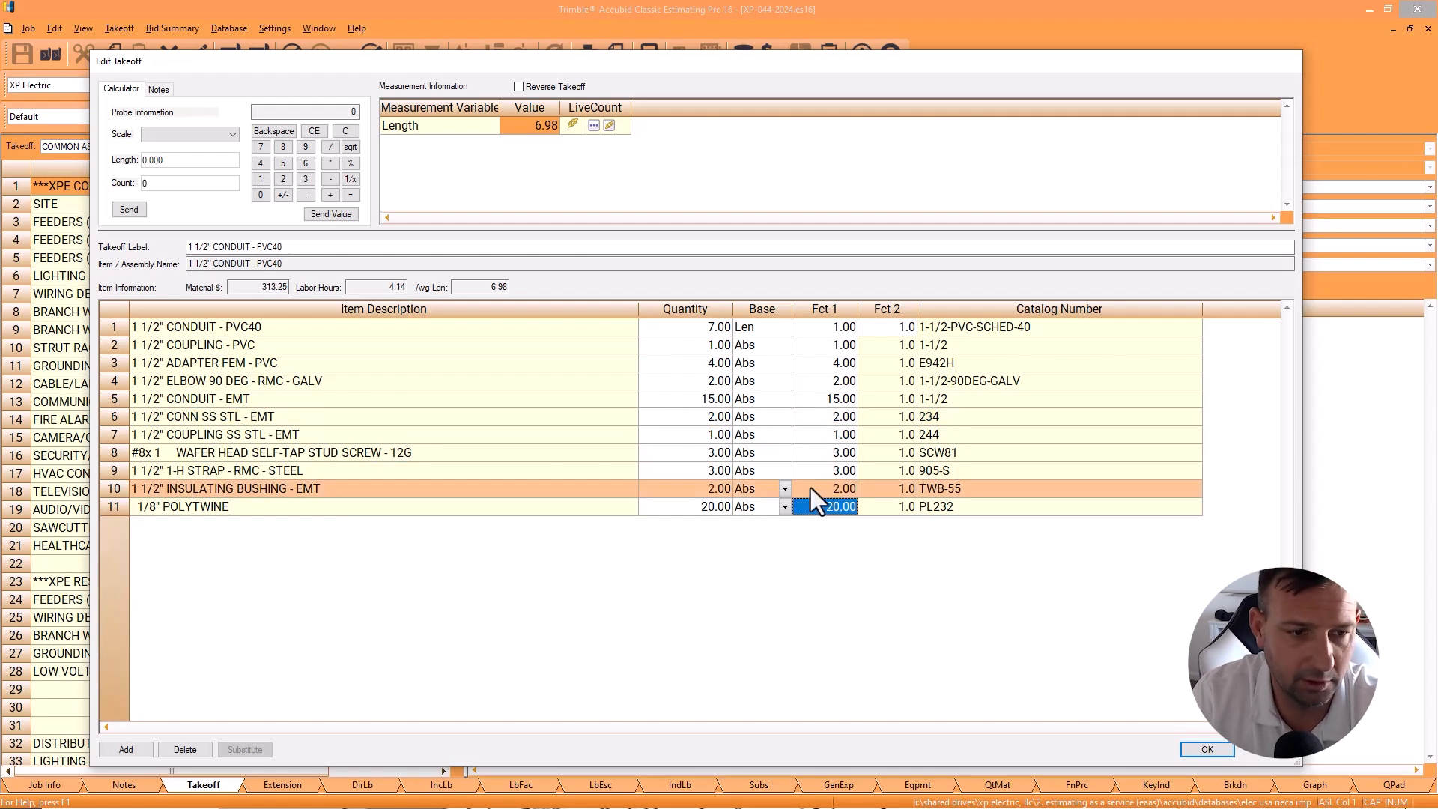
Step: Set the stud screw and 1-H strap factors to 4 and accept the edited takeoff
left_click(823, 456)
type("4")
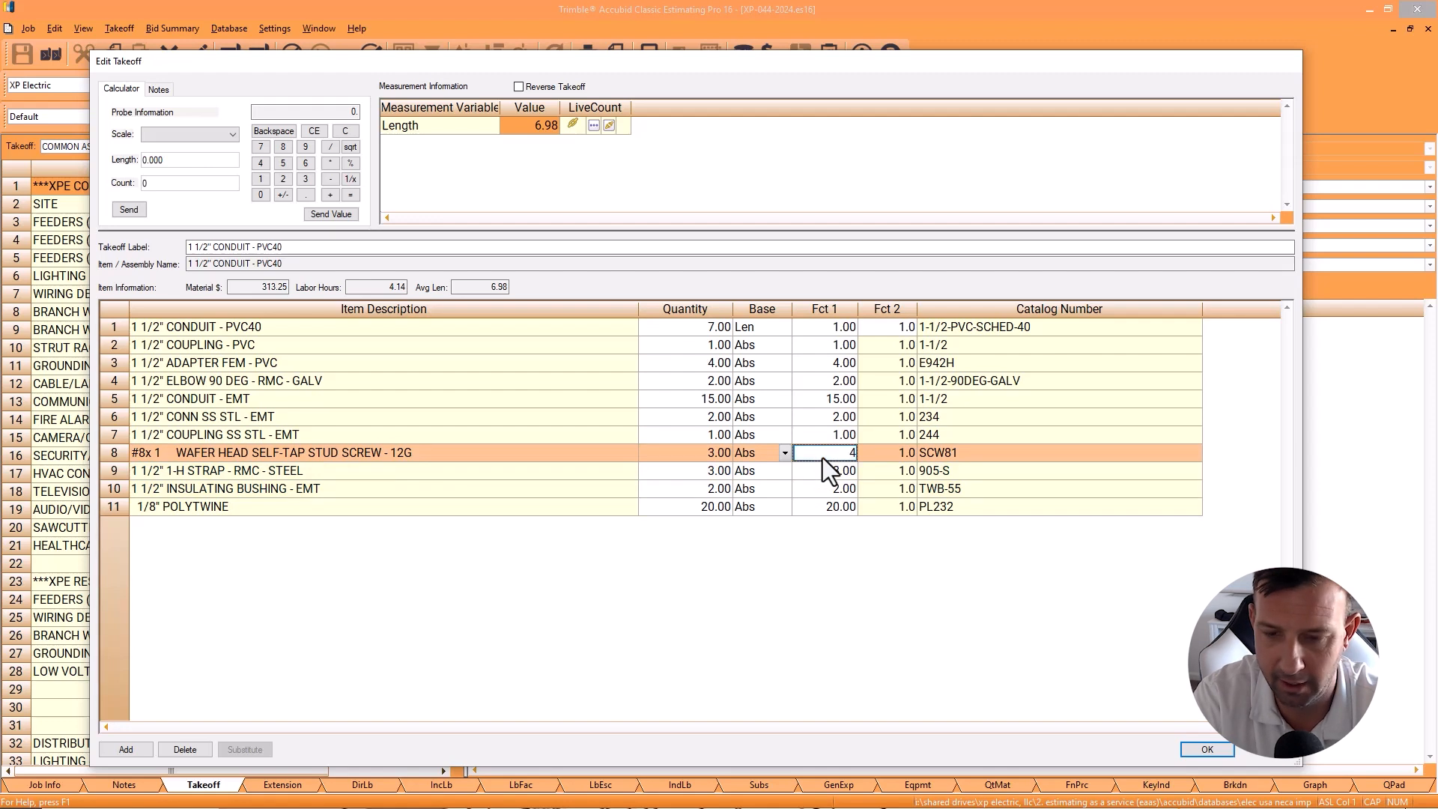
key("Return")
type("4")
key("Return")
left_click(1210, 752)
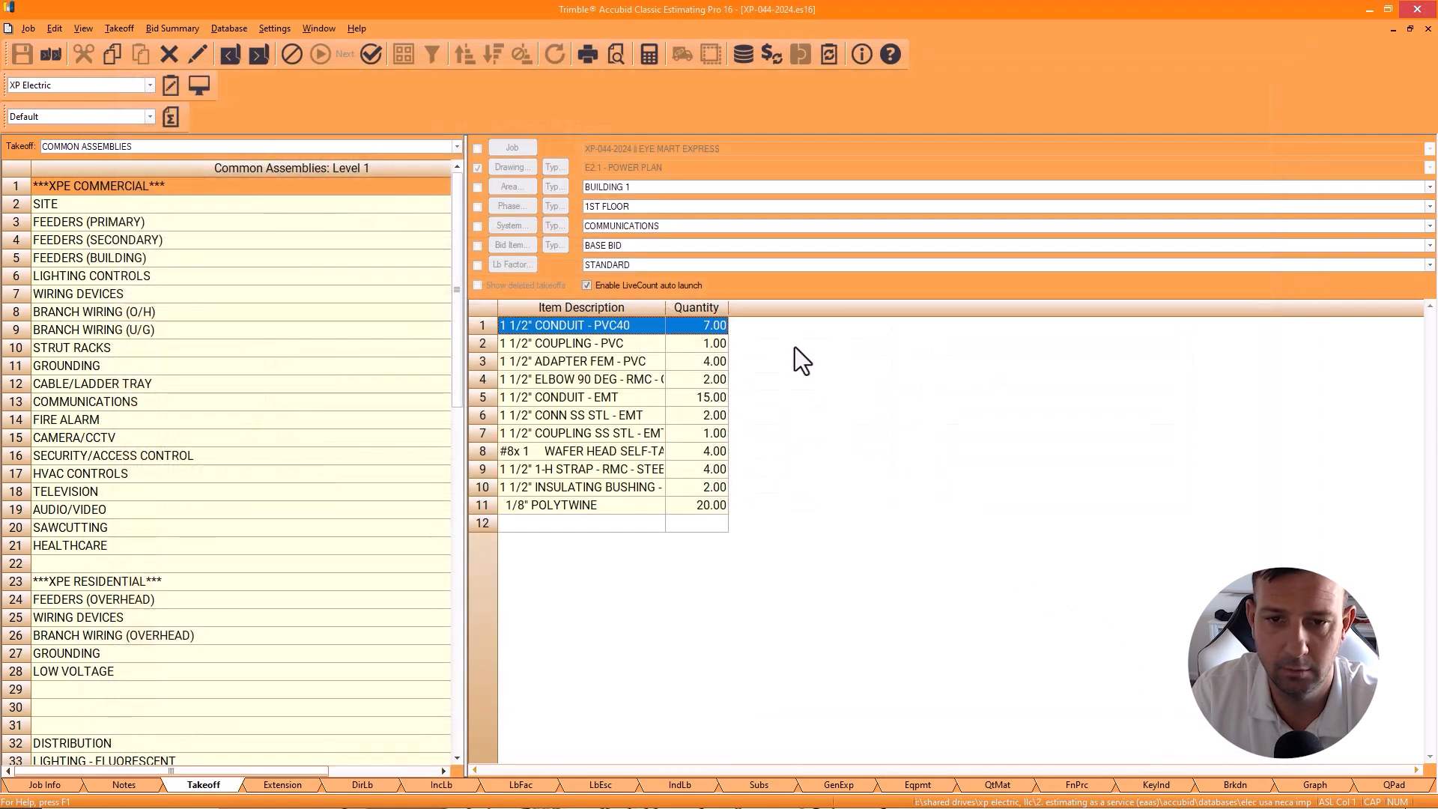
Step: Finish the takeoff and paste four copies of 1 1/2" CONDUIT - PVC40 into the rows below, retaining the labor factor and prices
left_click(745, 396)
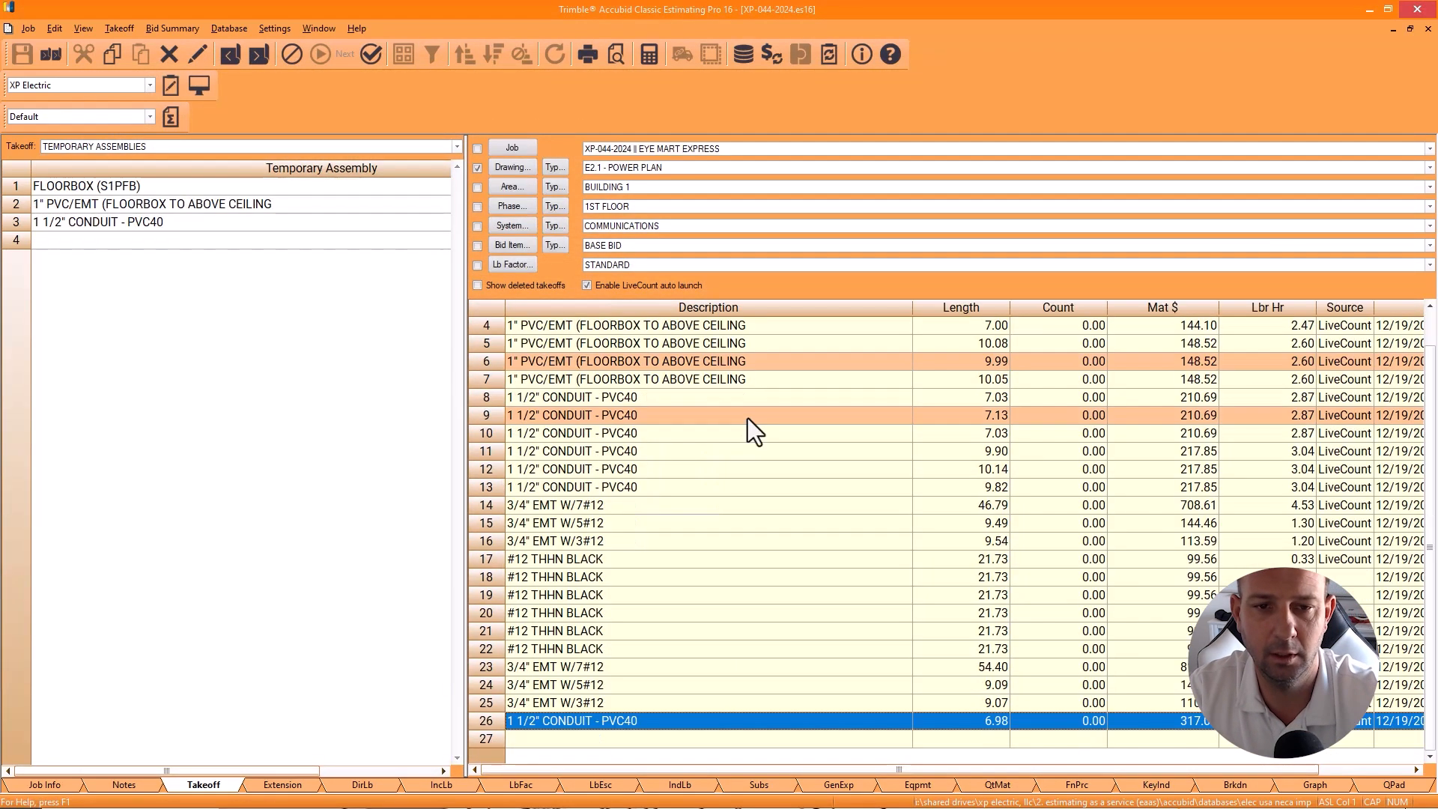
left_click(601, 738)
key("ctrl+v")
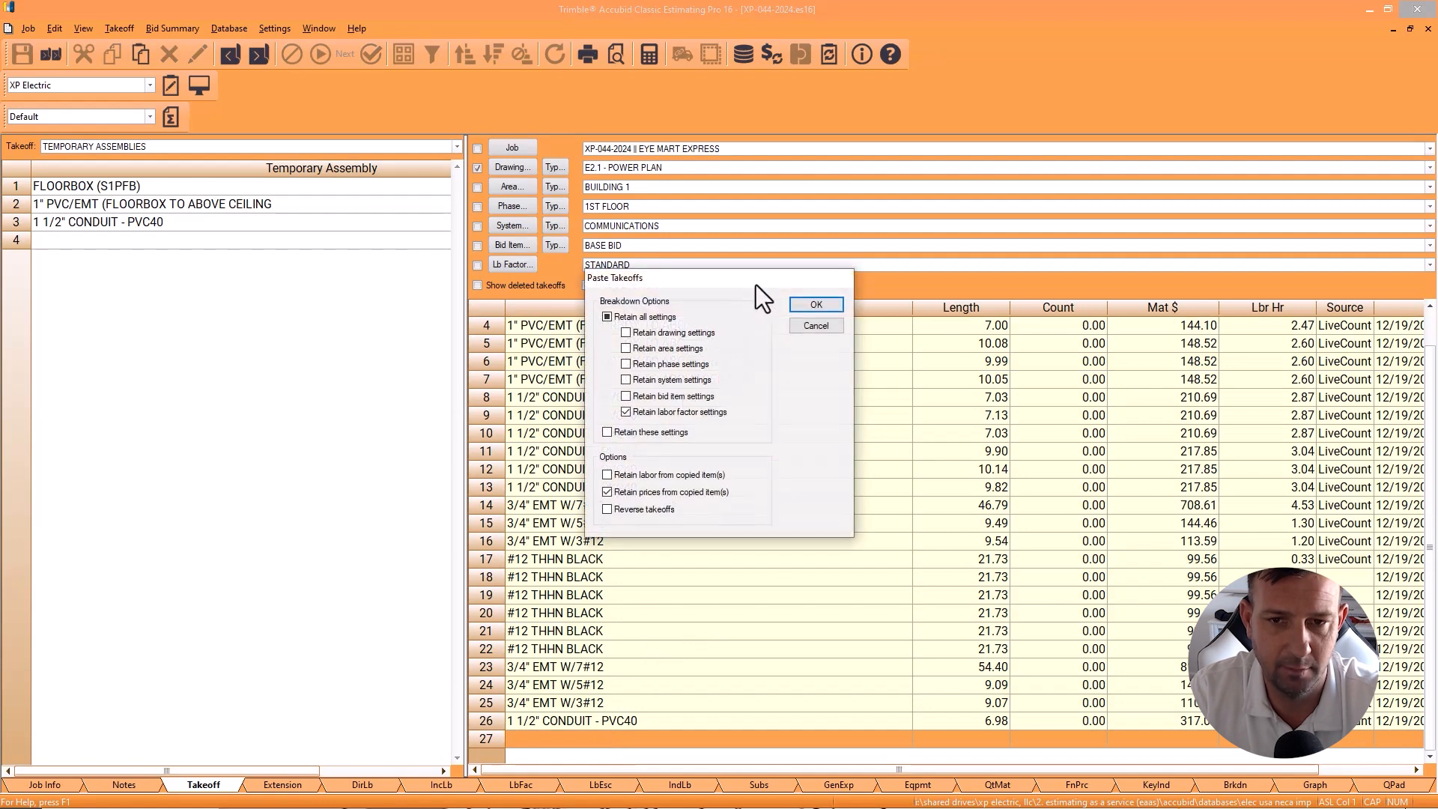
left_click(814, 306)
left_click_drag(567, 723, 609, 713)
left_click(573, 754)
key("ctrl+v")
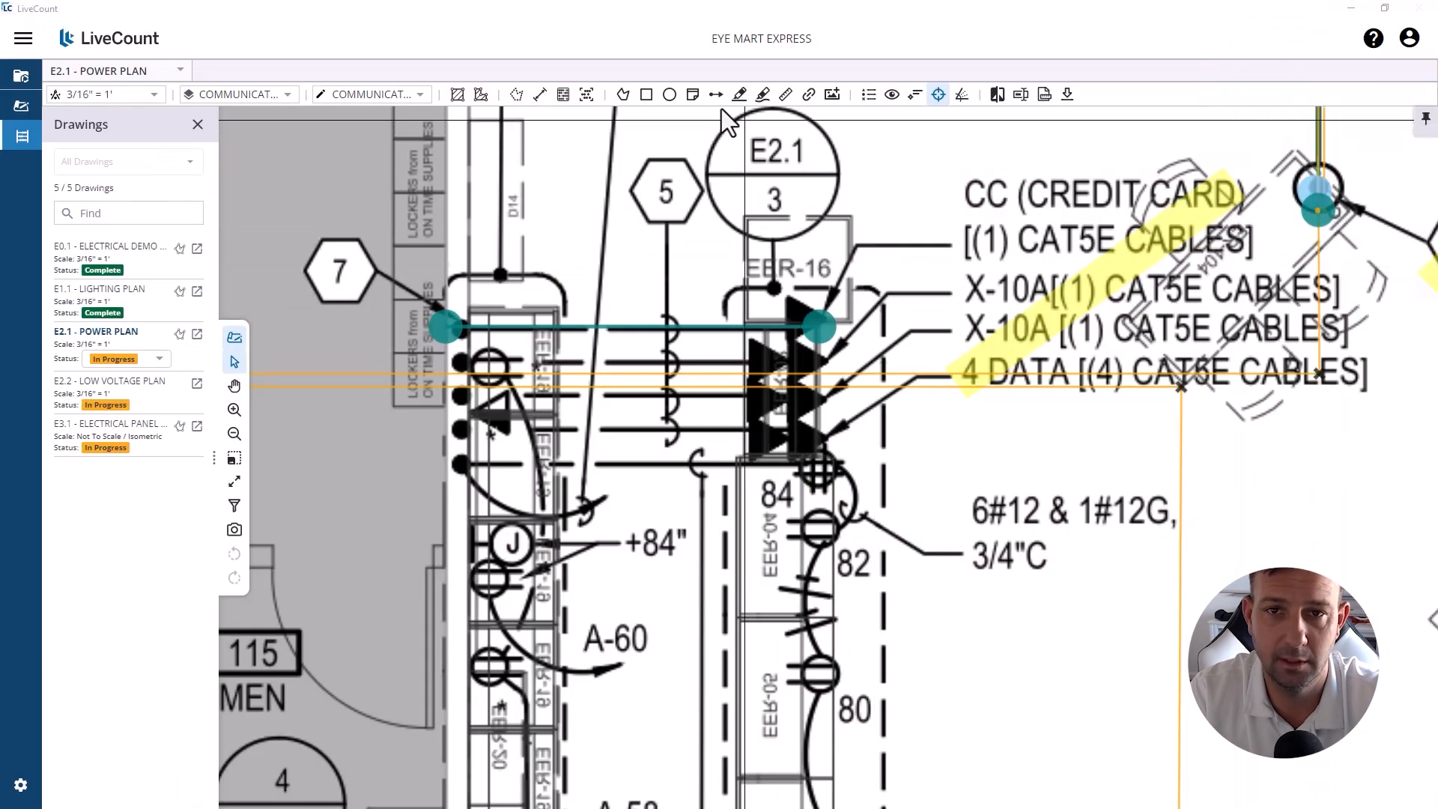
Step: Highlight the note 5 symbol beside the counter data conduits on the E2.1 power plan
scroll(610, 379, "down", 5)
scroll(692, 463, "up", 5)
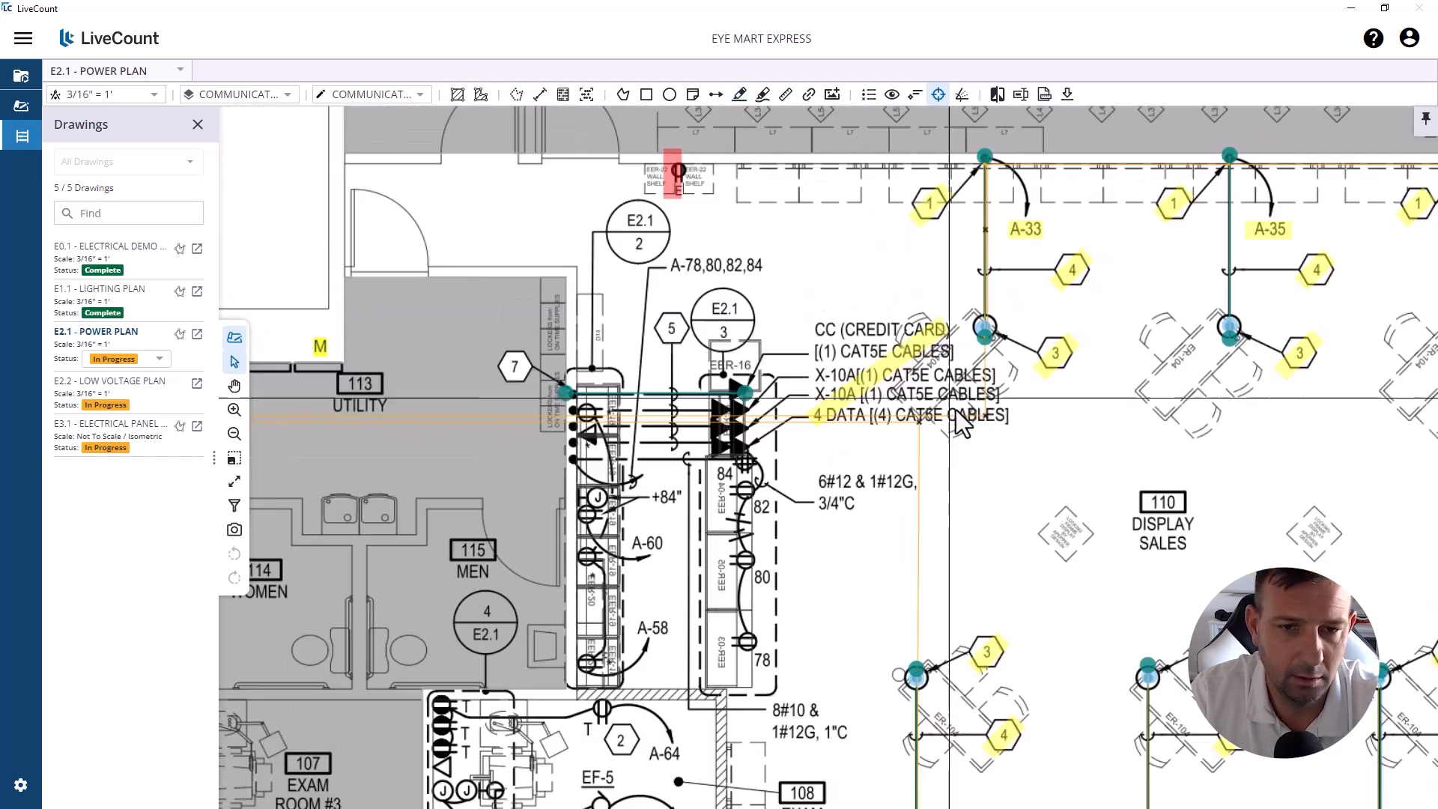
scroll(957, 417, "down", 5)
scroll(841, 412, "up", 5)
left_click(740, 94)
scroll(773, 367, "down", 3)
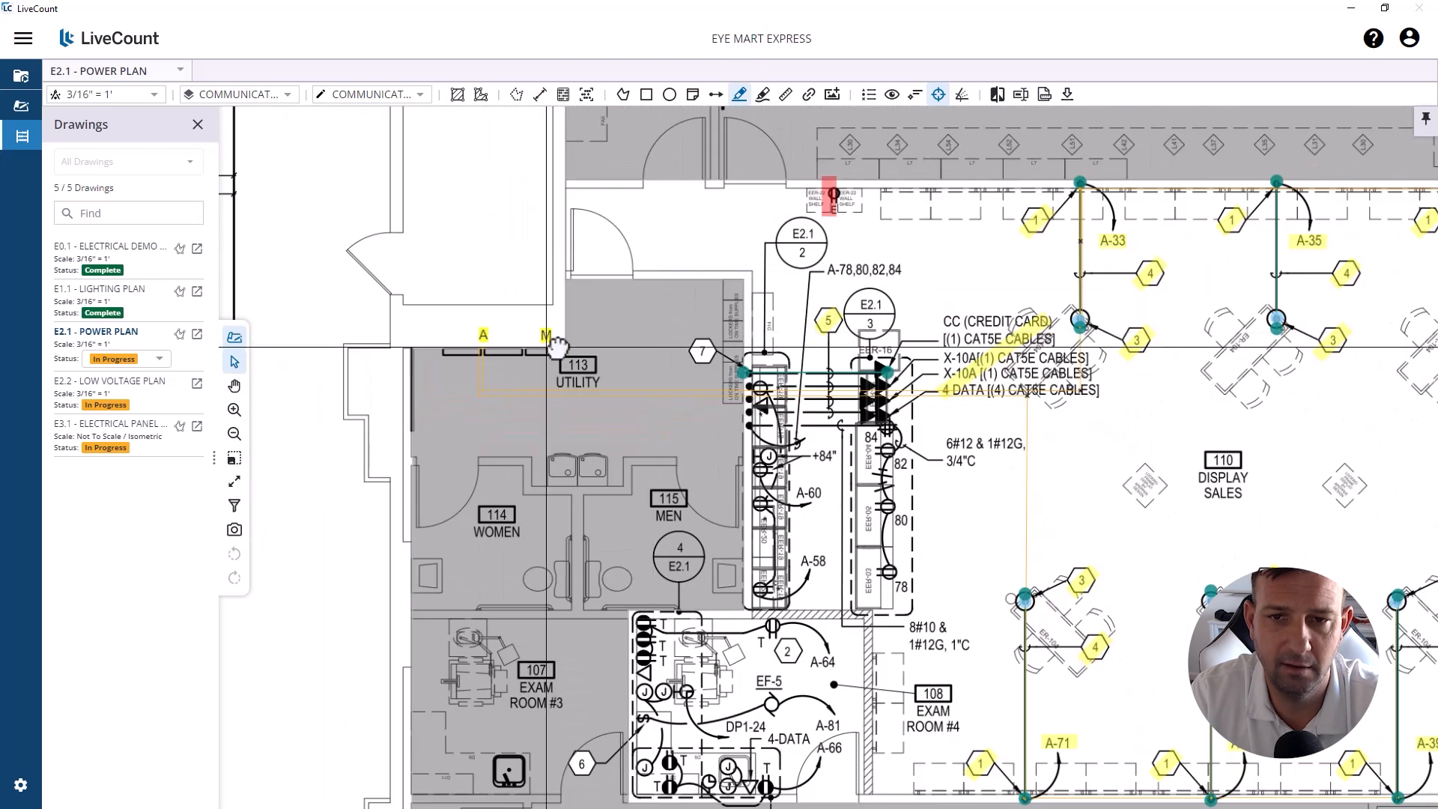
Step: Highlight number 5 in the notes by symbol and the note 7 symbol near the utility room
left_click_drag(523, 350, 922, 319)
scroll(921, 319, "down", 3)
left_click_drag(597, 395, 986, 506)
scroll(1057, 585, "up", 8)
left_click_drag(1057, 585, 918, 305)
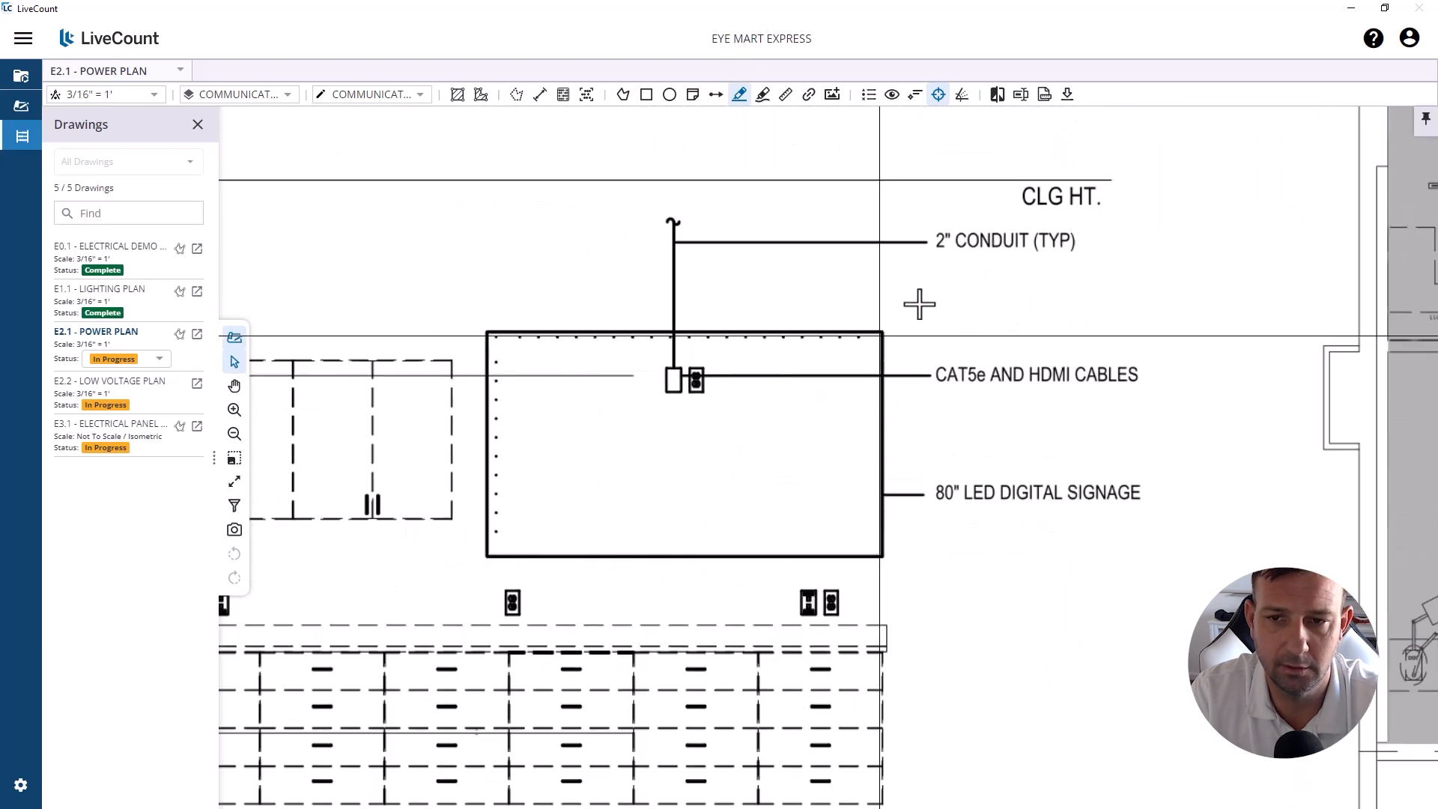
scroll(513, 480, "down", 1)
scroll(513, 480, "down", 4)
left_click_drag(1090, 247, 291, 573)
scroll(445, 483, "up", 5)
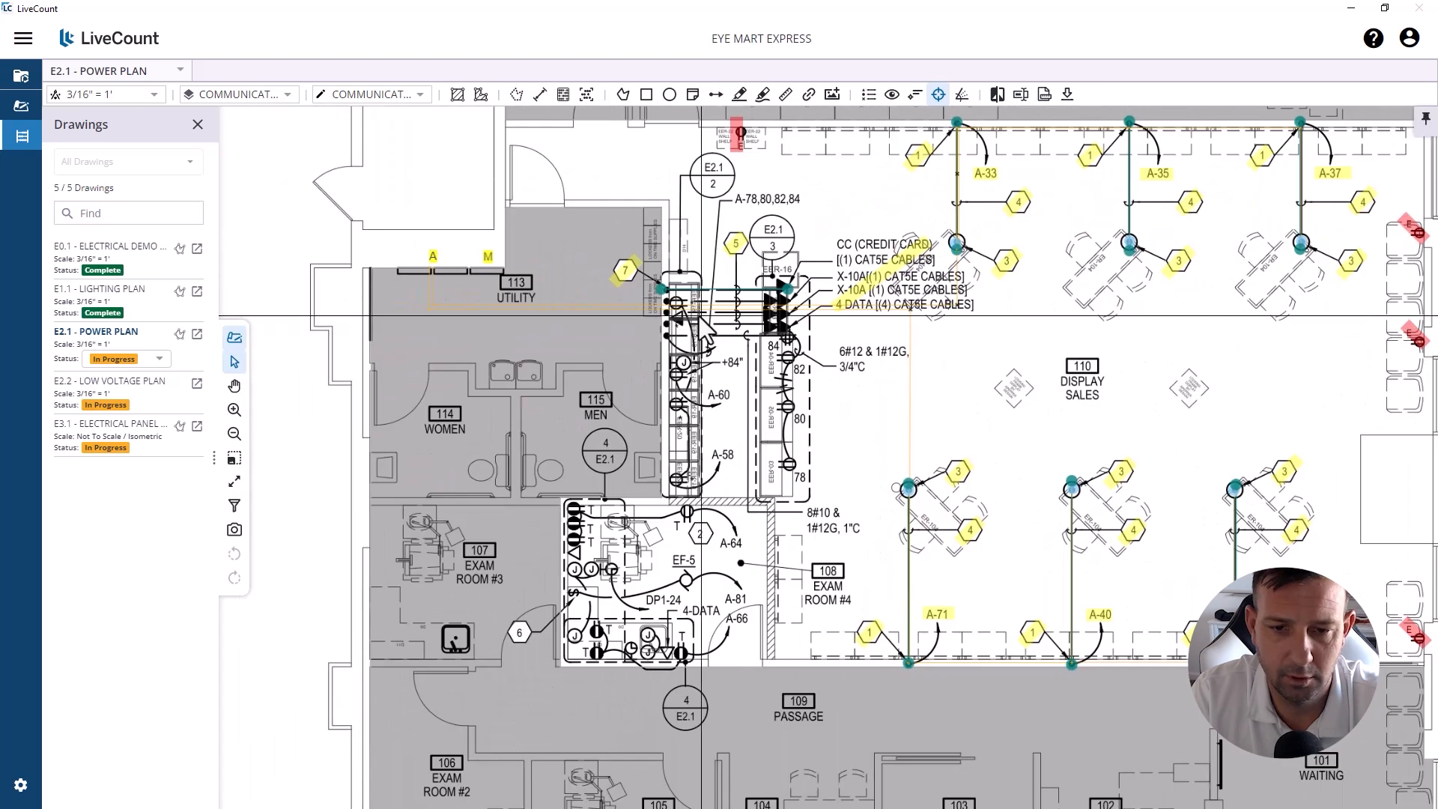
Step: Highlight numbers 1 and 2 in the notes by symbol and the note 2 symbol in Exam Room #4
scroll(650, 327, "down", 6)
left_click_drag(873, 259, 468, 520)
scroll(367, 228, "up", 6)
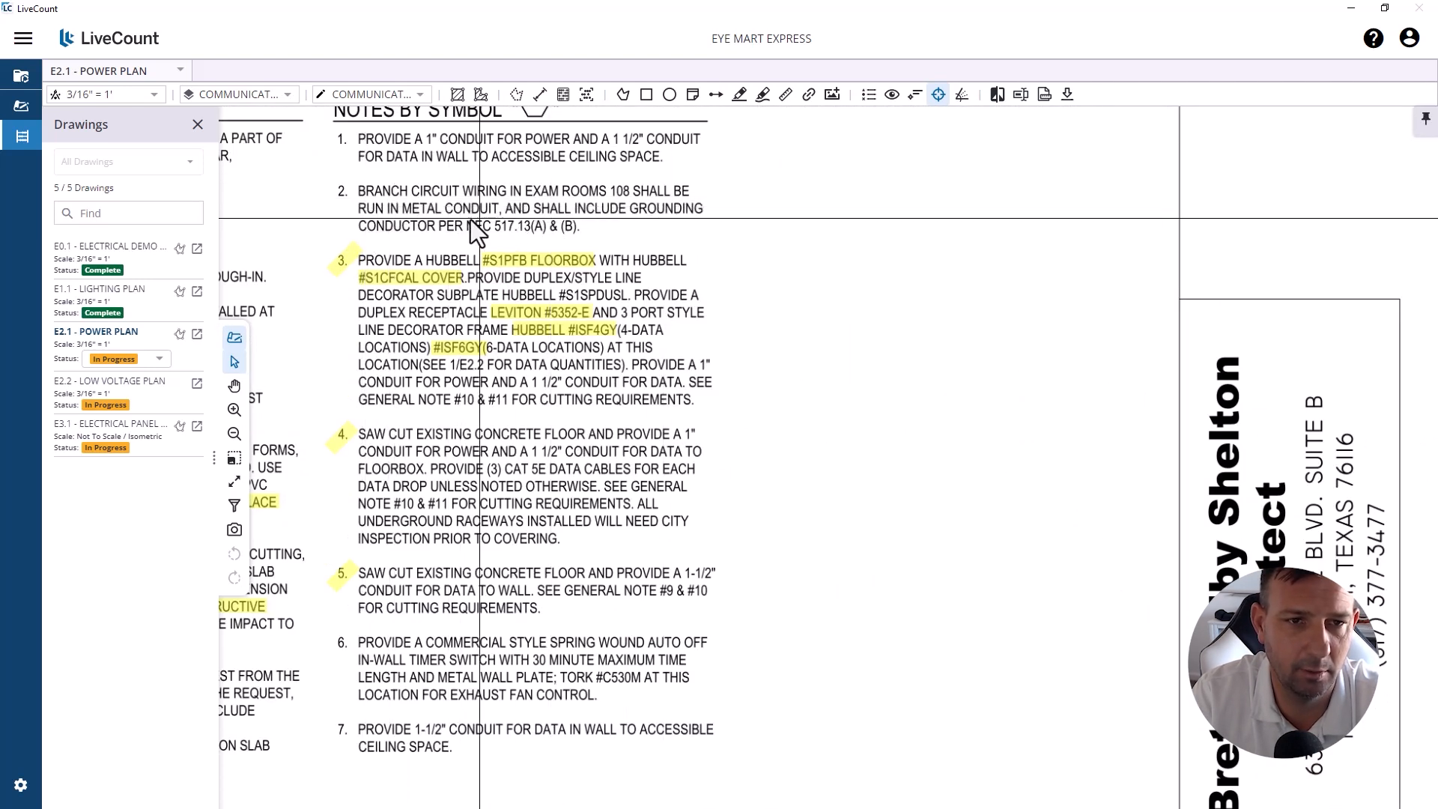
left_click_drag(503, 284, 631, 391)
left_click(739, 94)
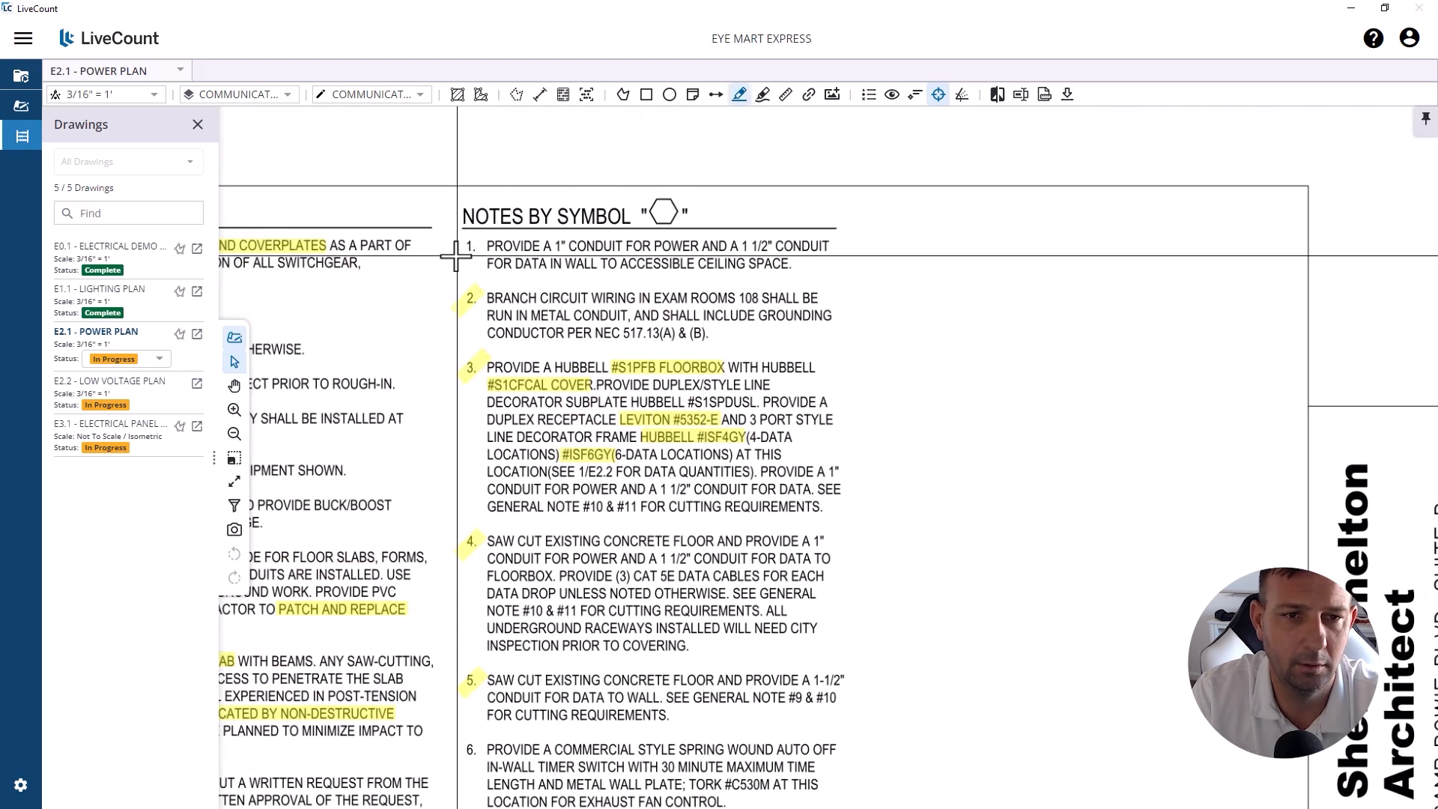
left_click_drag(459, 254, 478, 228)
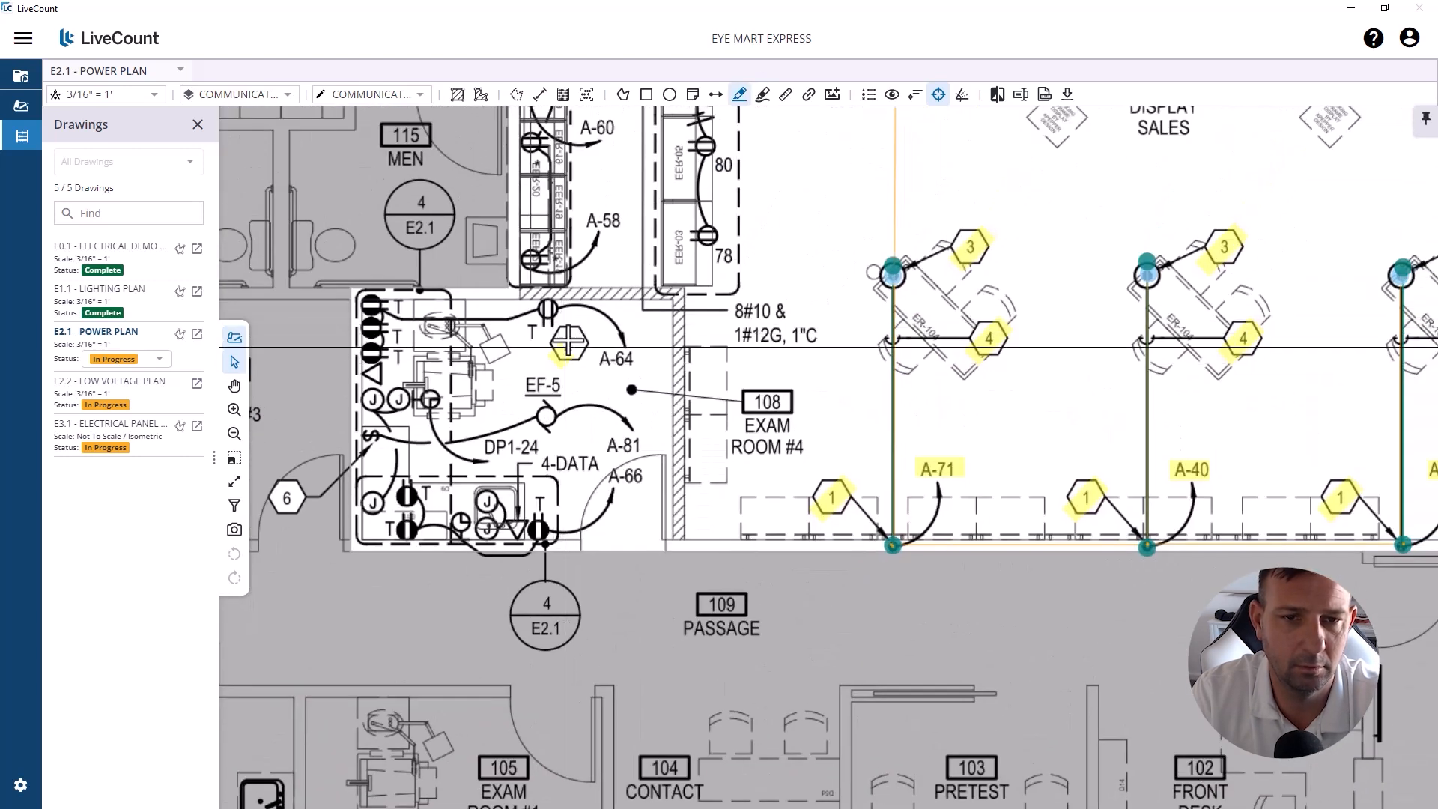
scroll(578, 326, "down", 5)
scroll(598, 338, "up", 4)
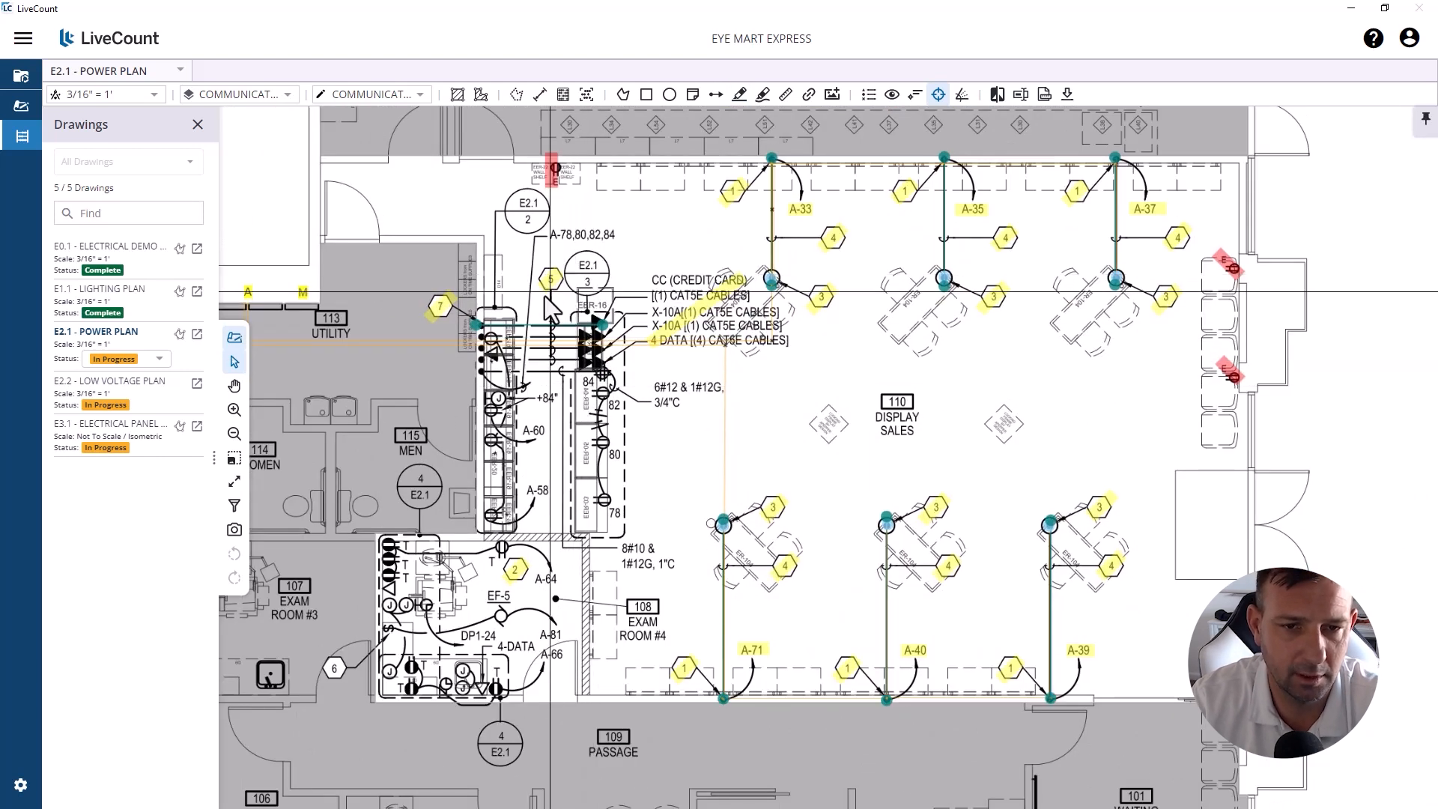
Step: Trace the 1" PVC/EMT power conduit, about 7 ft, between the wall marked note 7 and the counter
scroll(545, 300, "up", 2)
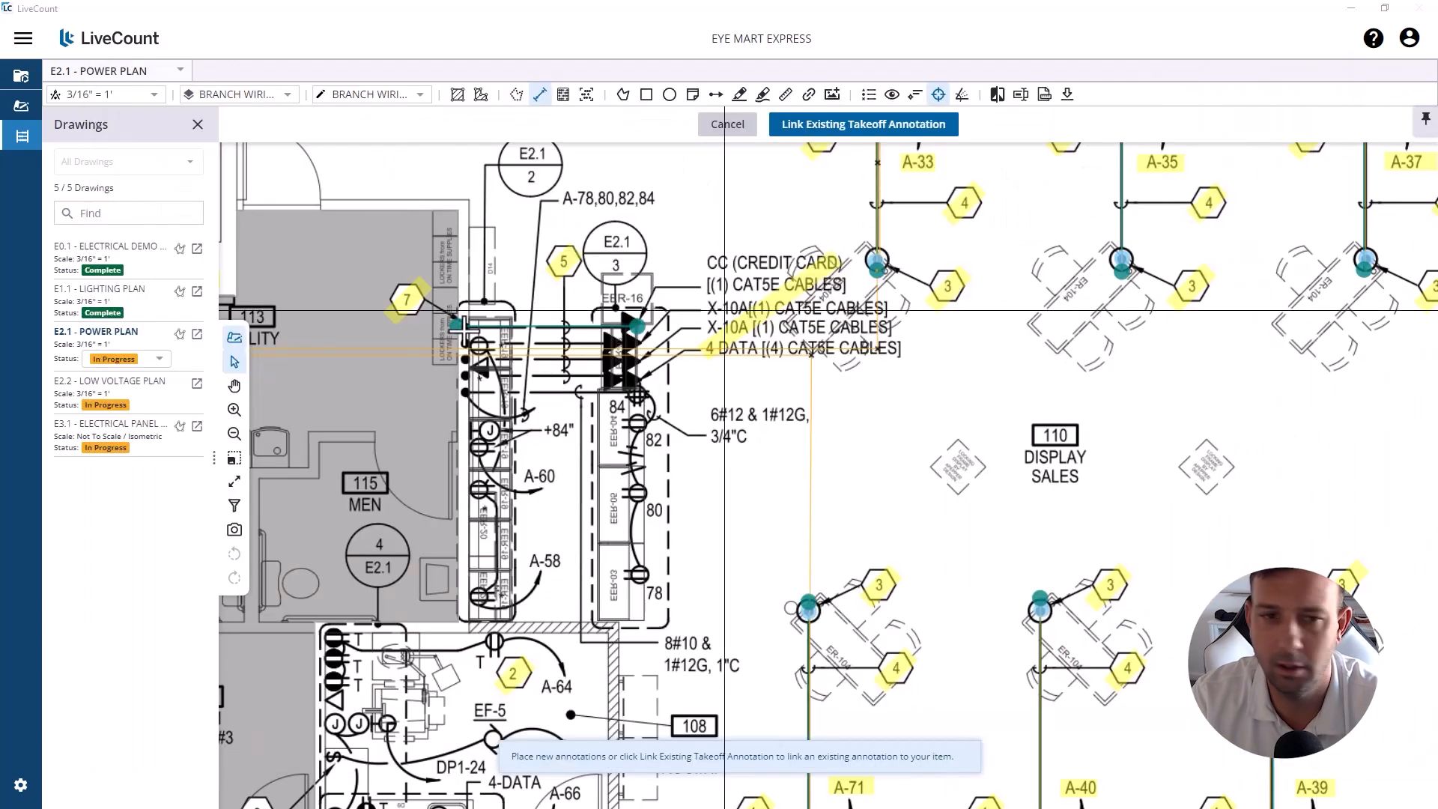
scroll(447, 366, "up", 5)
left_click(446, 366)
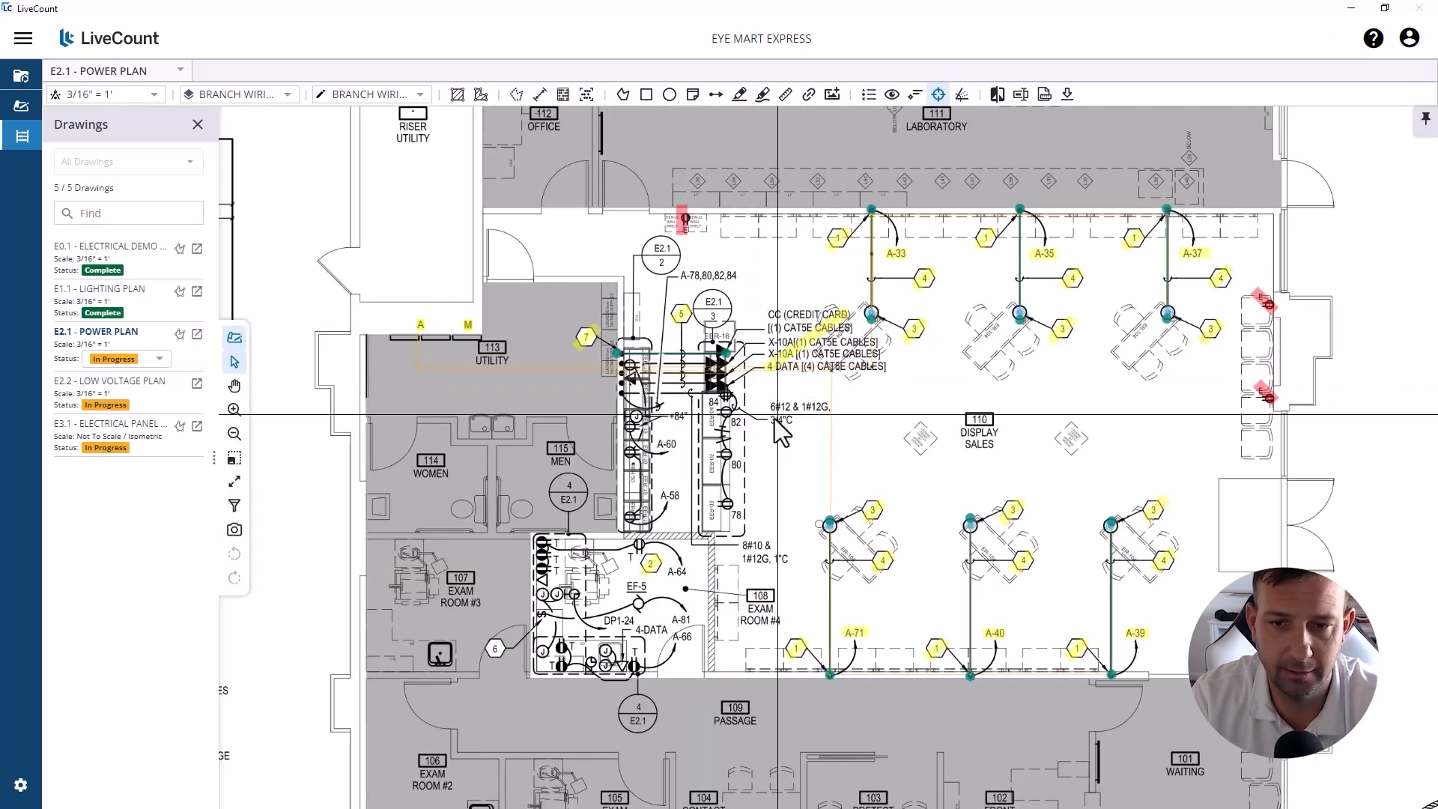
Step: Trace the 3/4" EMT W/7#12 homerun, about 22 ft, from panel A to the wall marked note 7
scroll(776, 418, "up", 2)
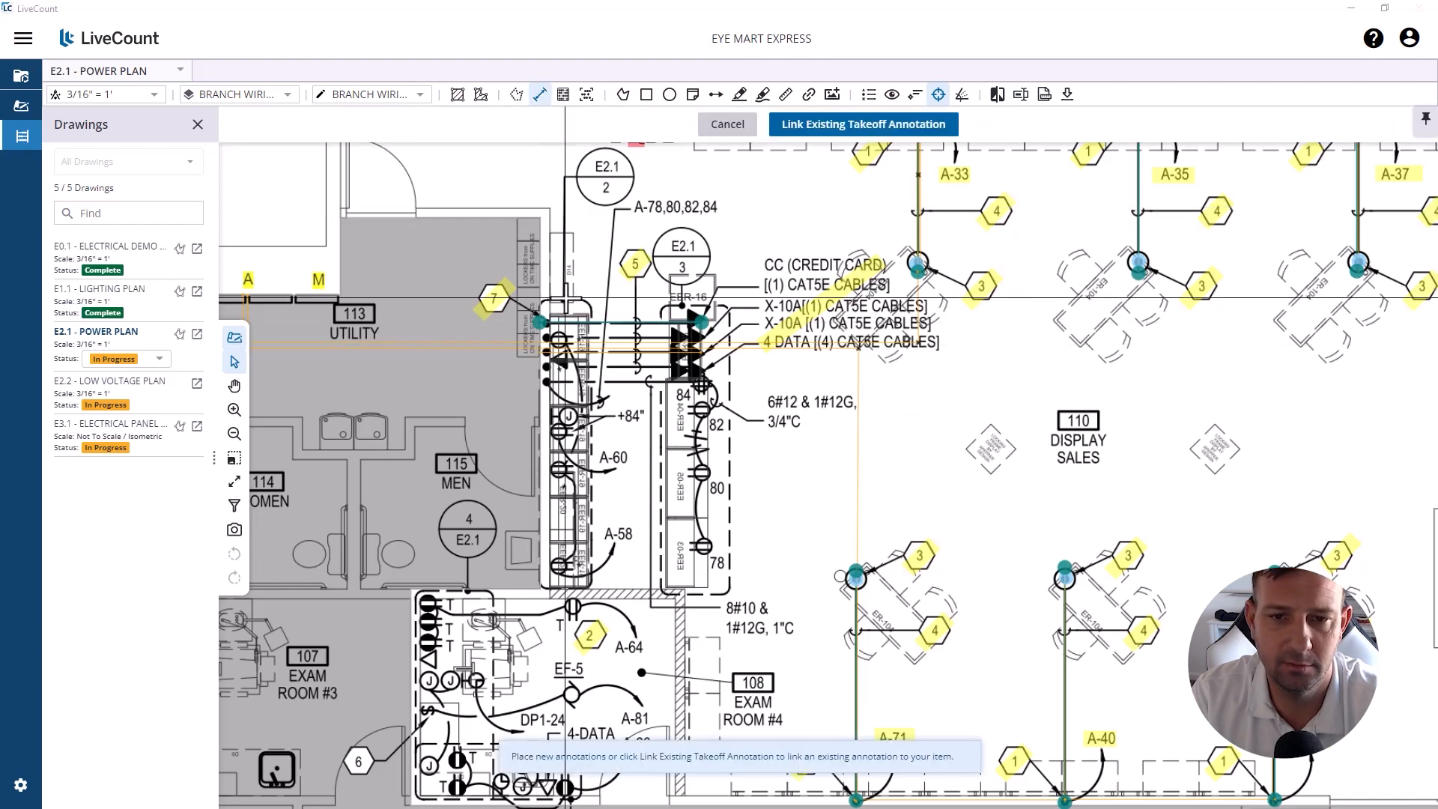
left_click_drag(717, 304, 828, 275)
scroll(828, 275, "down", 1)
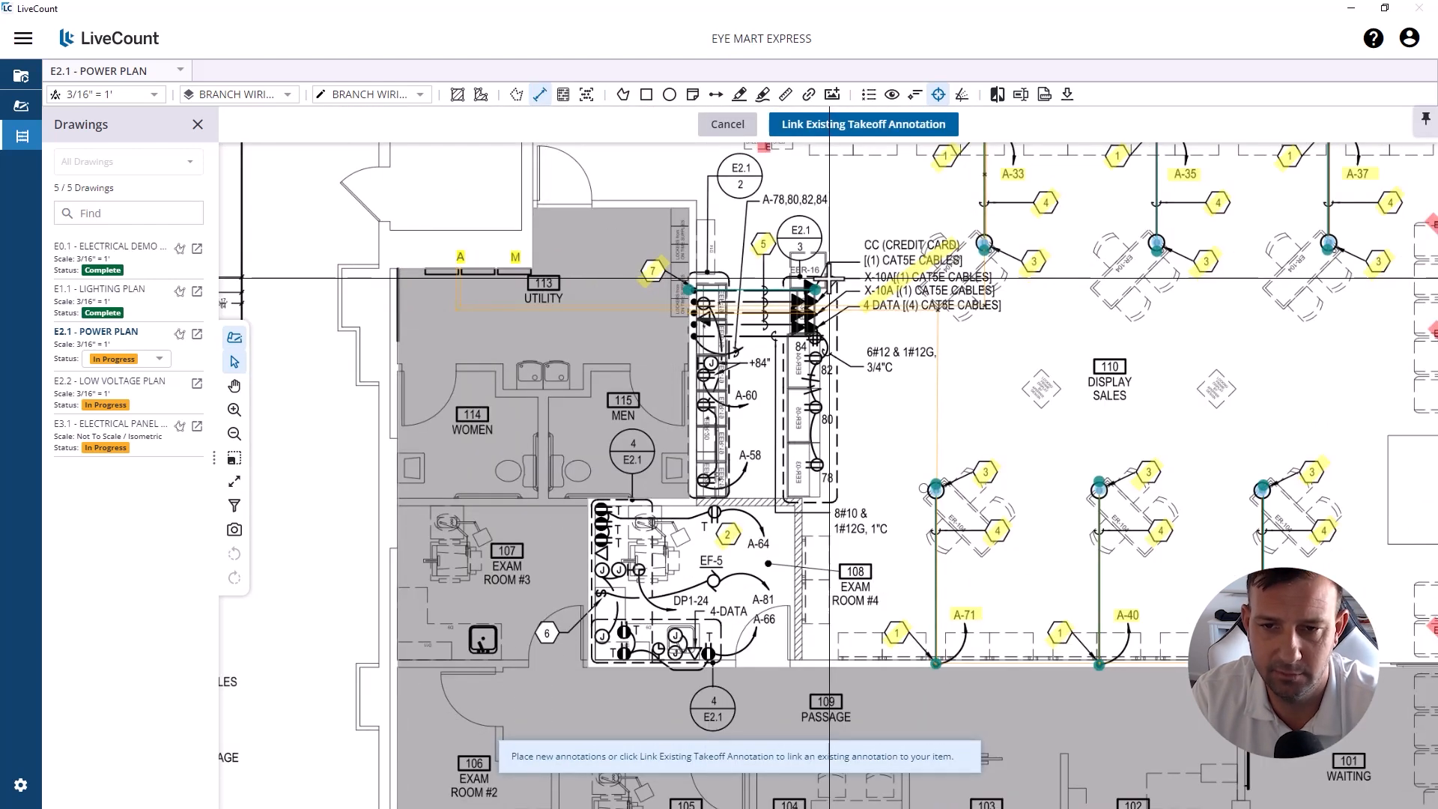
scroll(830, 279, "down", 4)
scroll(512, 413, "up", 9)
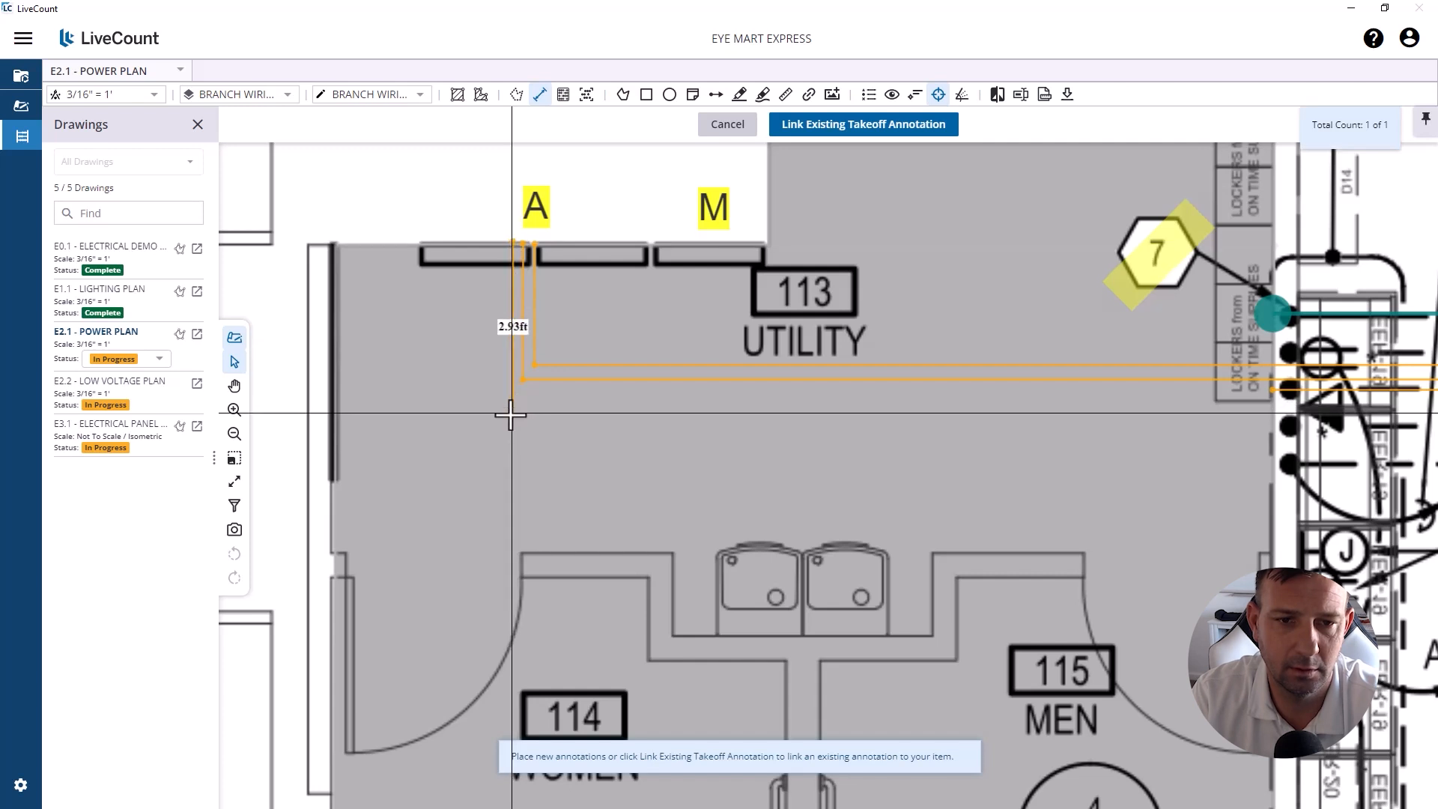
left_click(513, 392)
scroll(513, 391, "down", 3)
left_click_drag(971, 390, 582, 391)
scroll(605, 394, "up", 2)
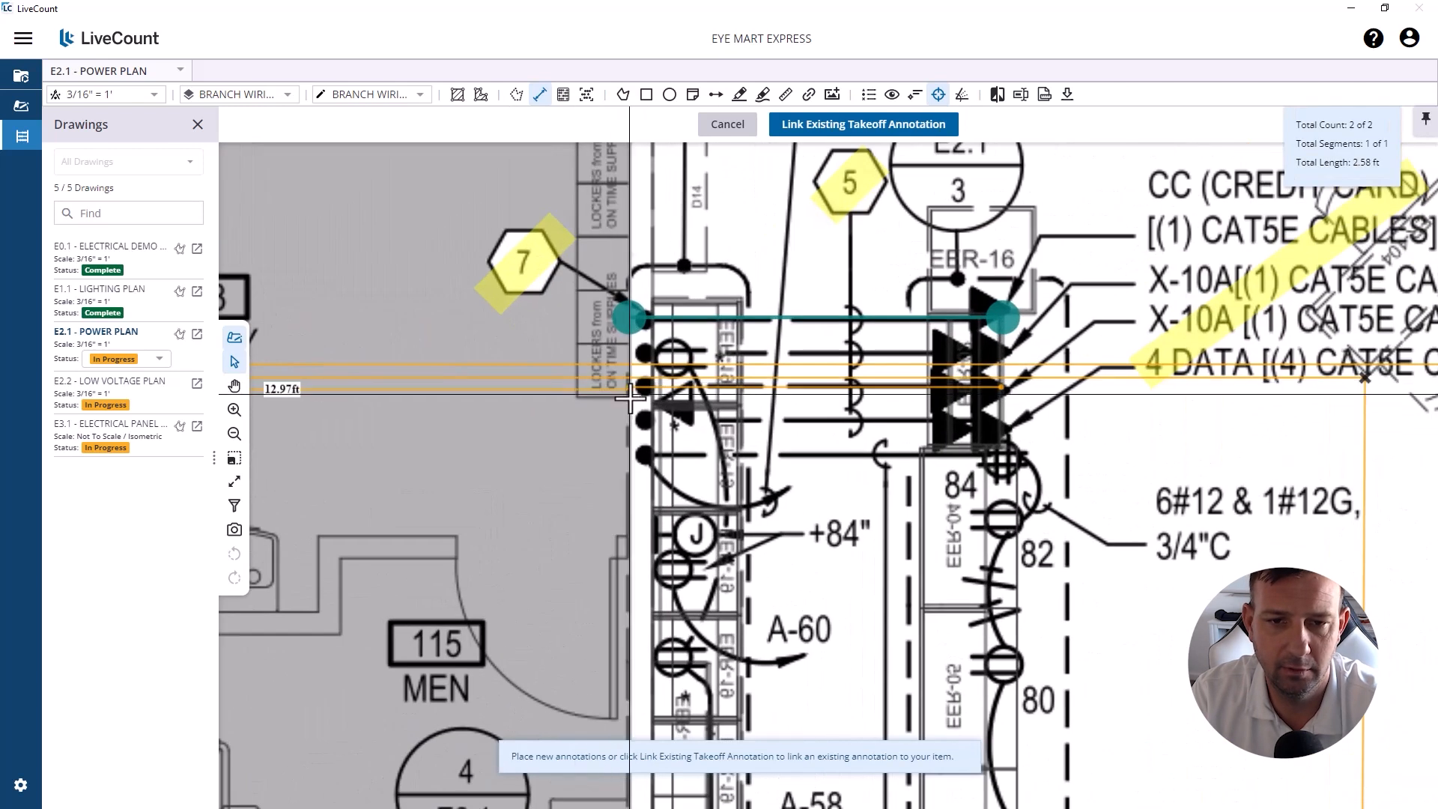
type("6")
Step: Count the seven 5-20R (DUPLEX) self-grounding receptacles, three along the display counter and four along the opposite wall
scroll(632, 401, "down", 3)
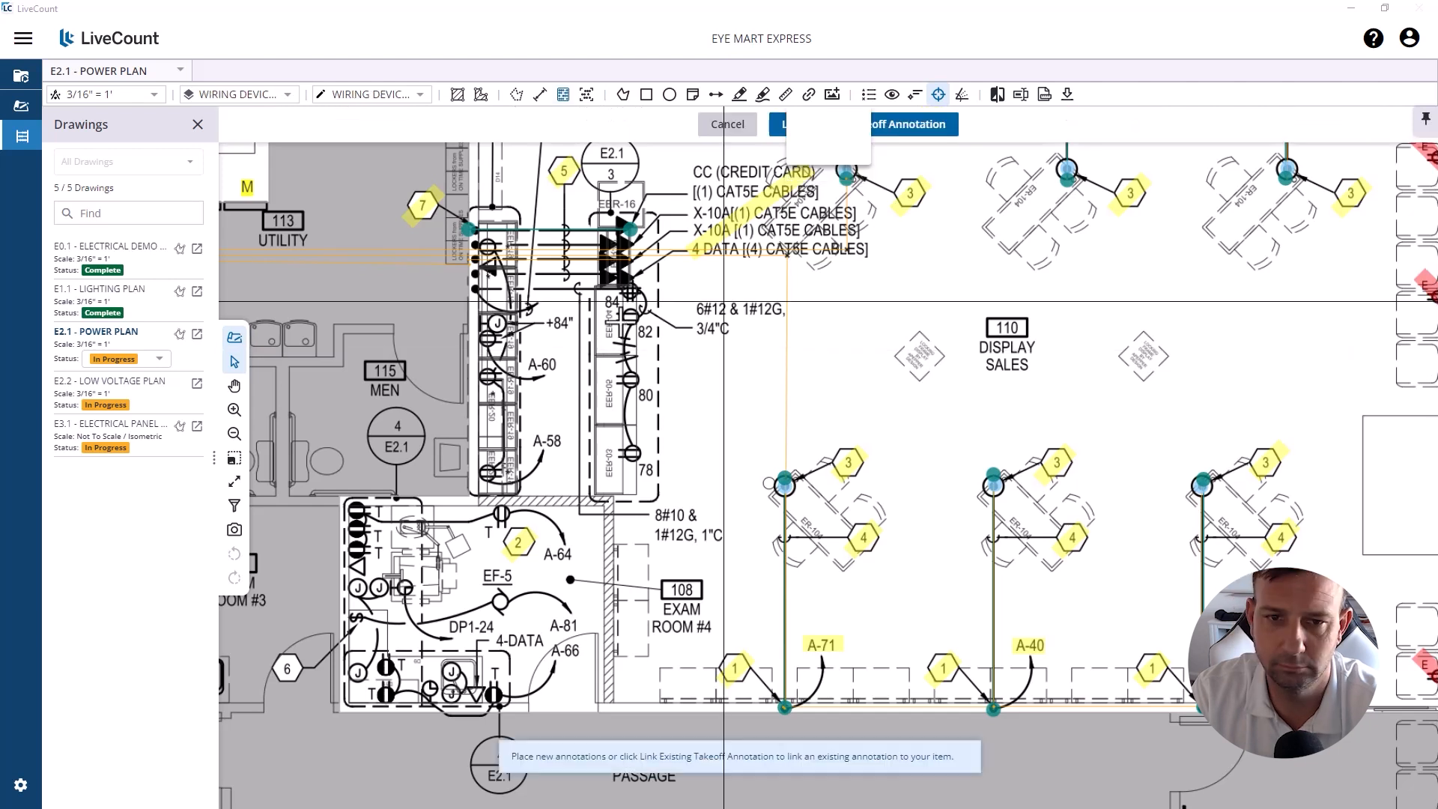
scroll(619, 324, "up", 2)
left_click(639, 311)
left_click(639, 412)
left_click(641, 526)
left_click(447, 368)
left_click(447, 419)
left_click(448, 538)
scroll(821, 332, "down", 3)
key("Escape")
scroll(599, 375, "up", 4)
left_click(672, 385)
right_click(680, 385)
left_click(710, 403)
scroll(659, 374, "down", 2)
left_click(642, 297)
scroll(643, 322, "down", 1)
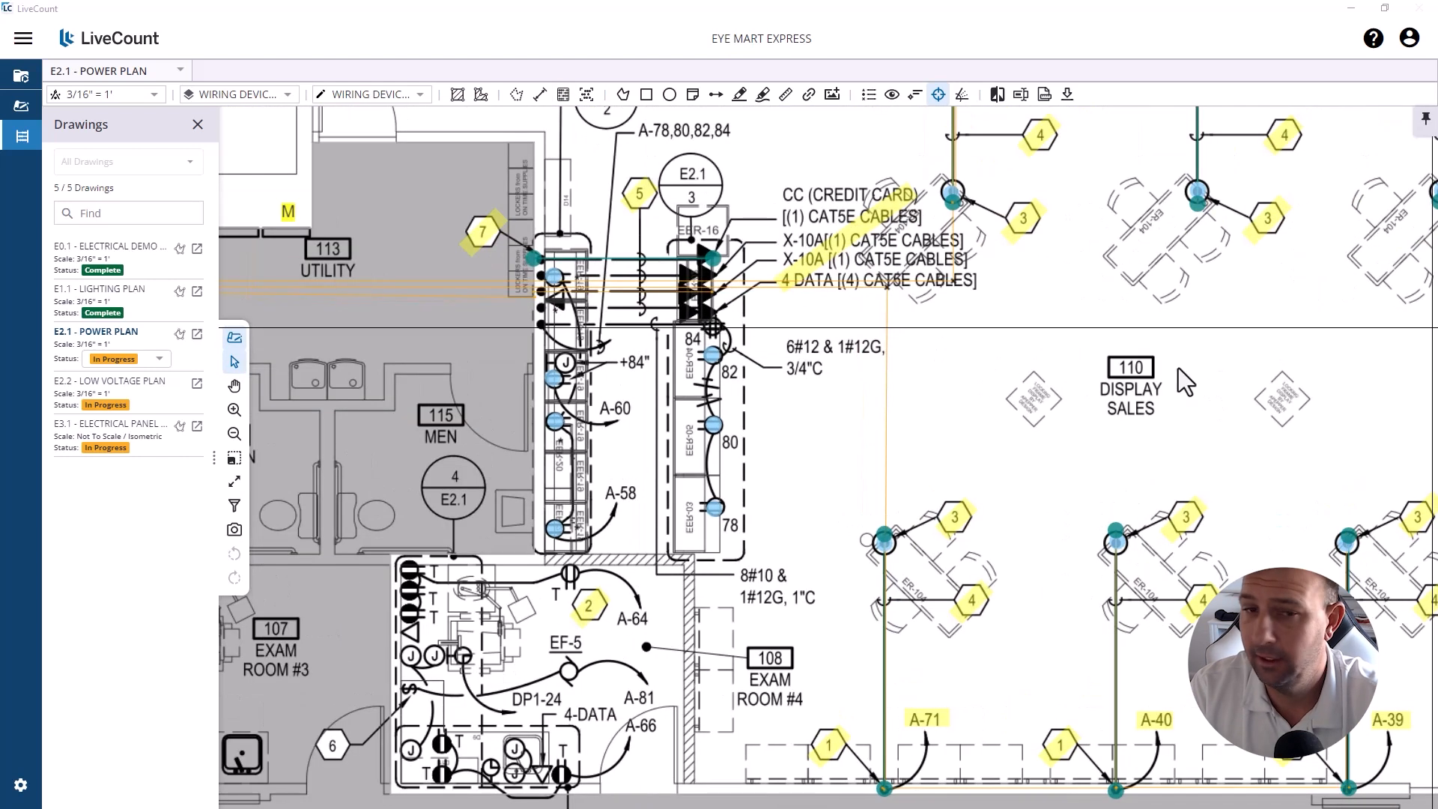
scroll(633, 308, "up", 1)
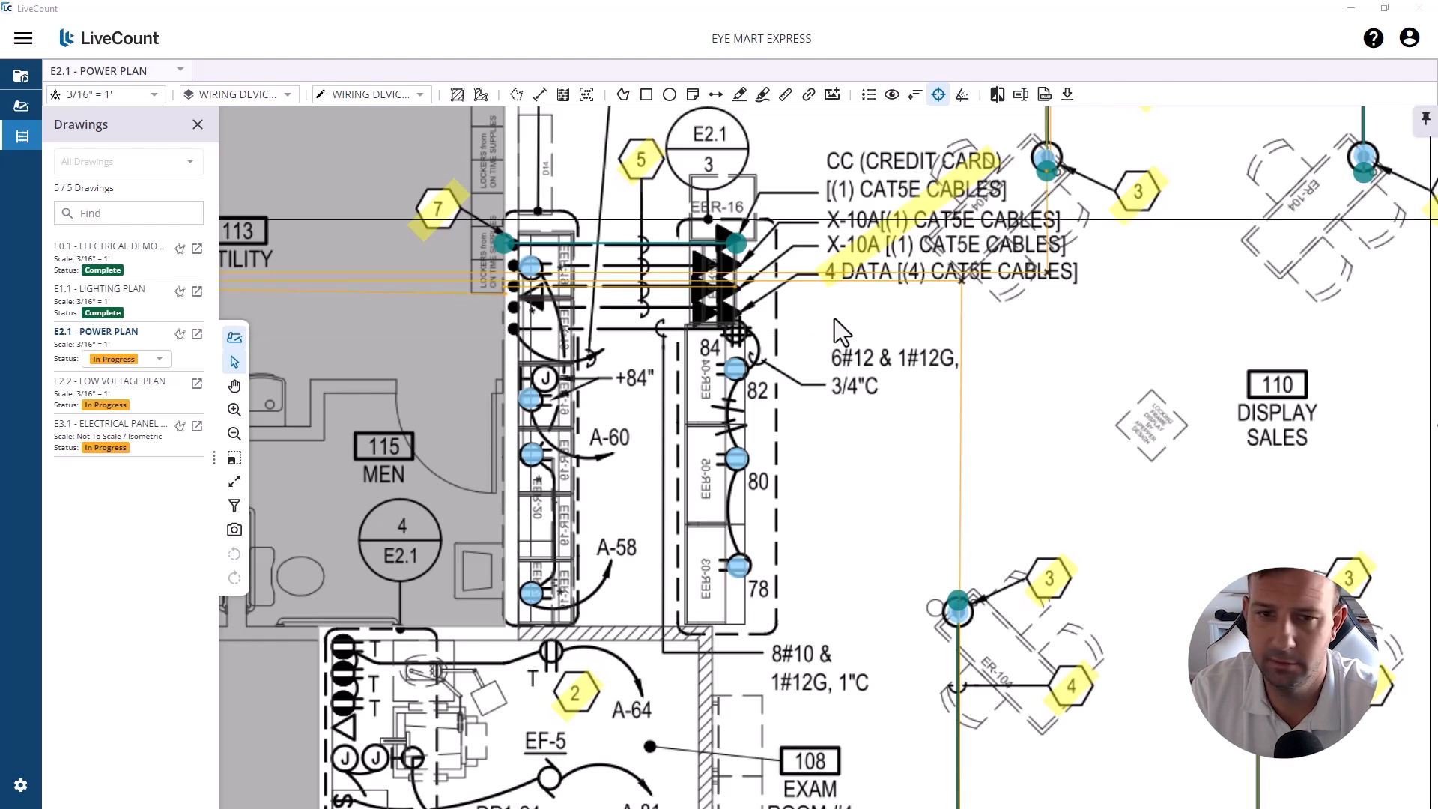
scroll(499, 297, "up", 1)
left_click(809, 291)
key("Escape")
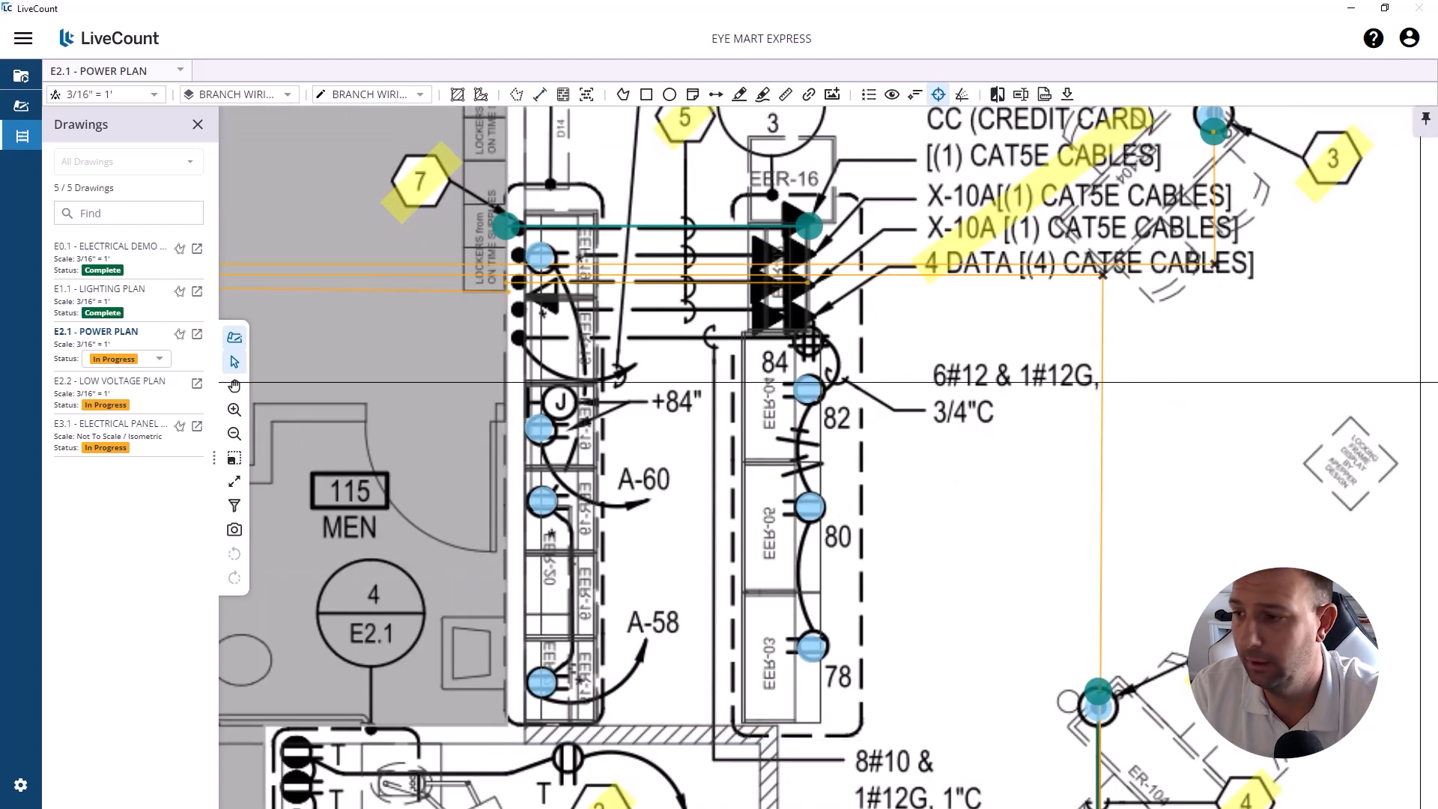
Step: Reopen the last 1" PVC/EMT floorbox takeoff and set the PVC couplings to 2, female adapters to 4, and 90-degree elbows to 2
left_click(431, 1)
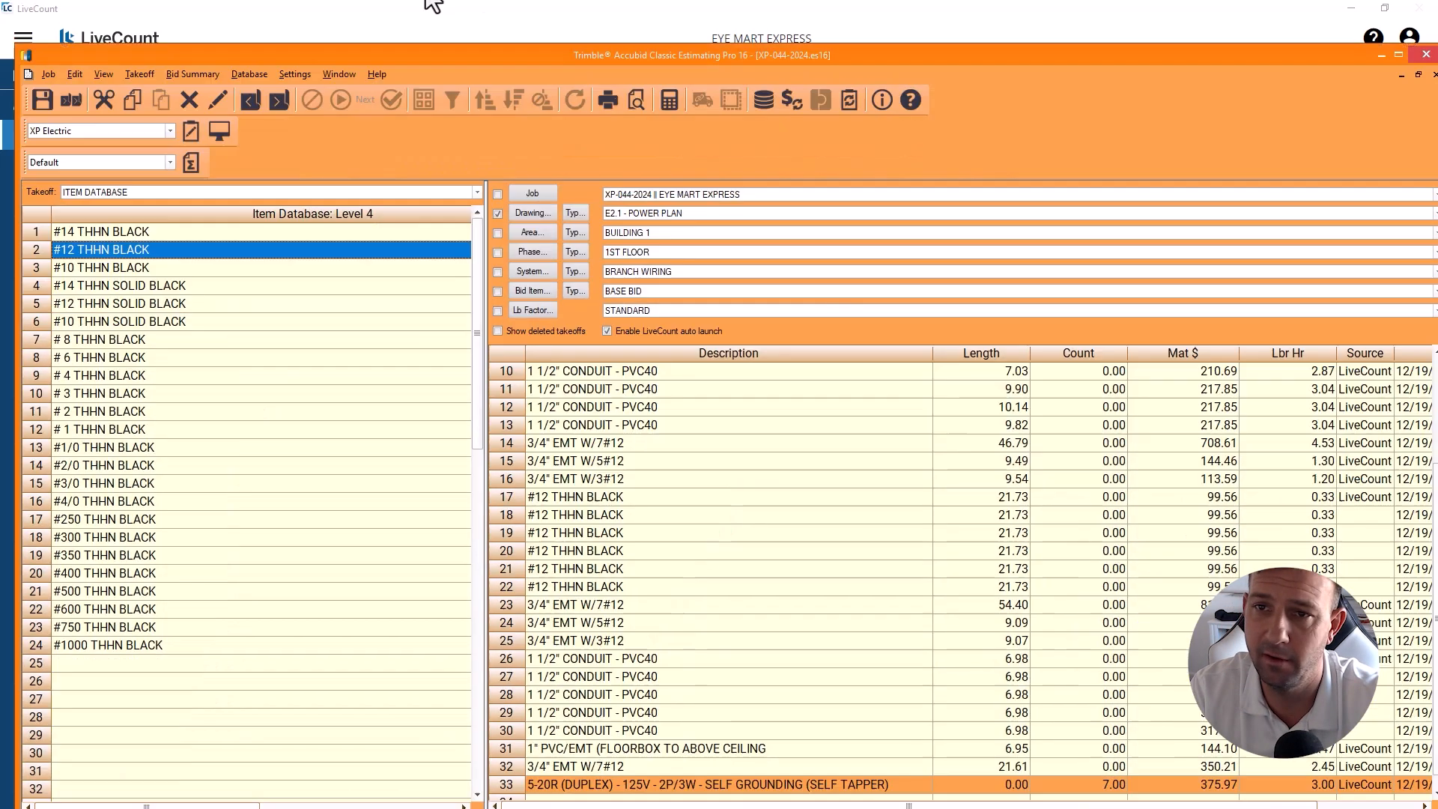
double_click(551, 702)
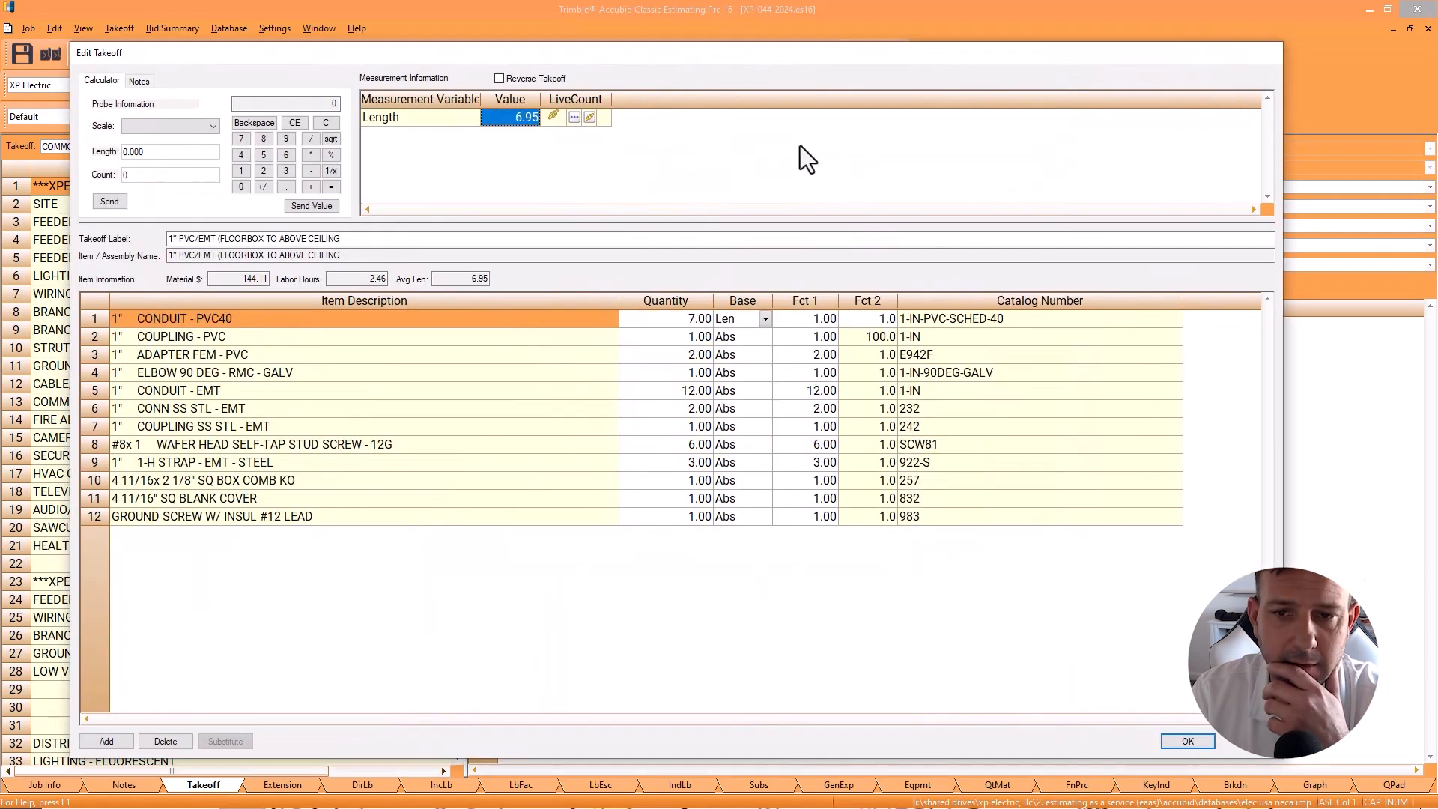
left_click(807, 340)
type("2")
key("Return")
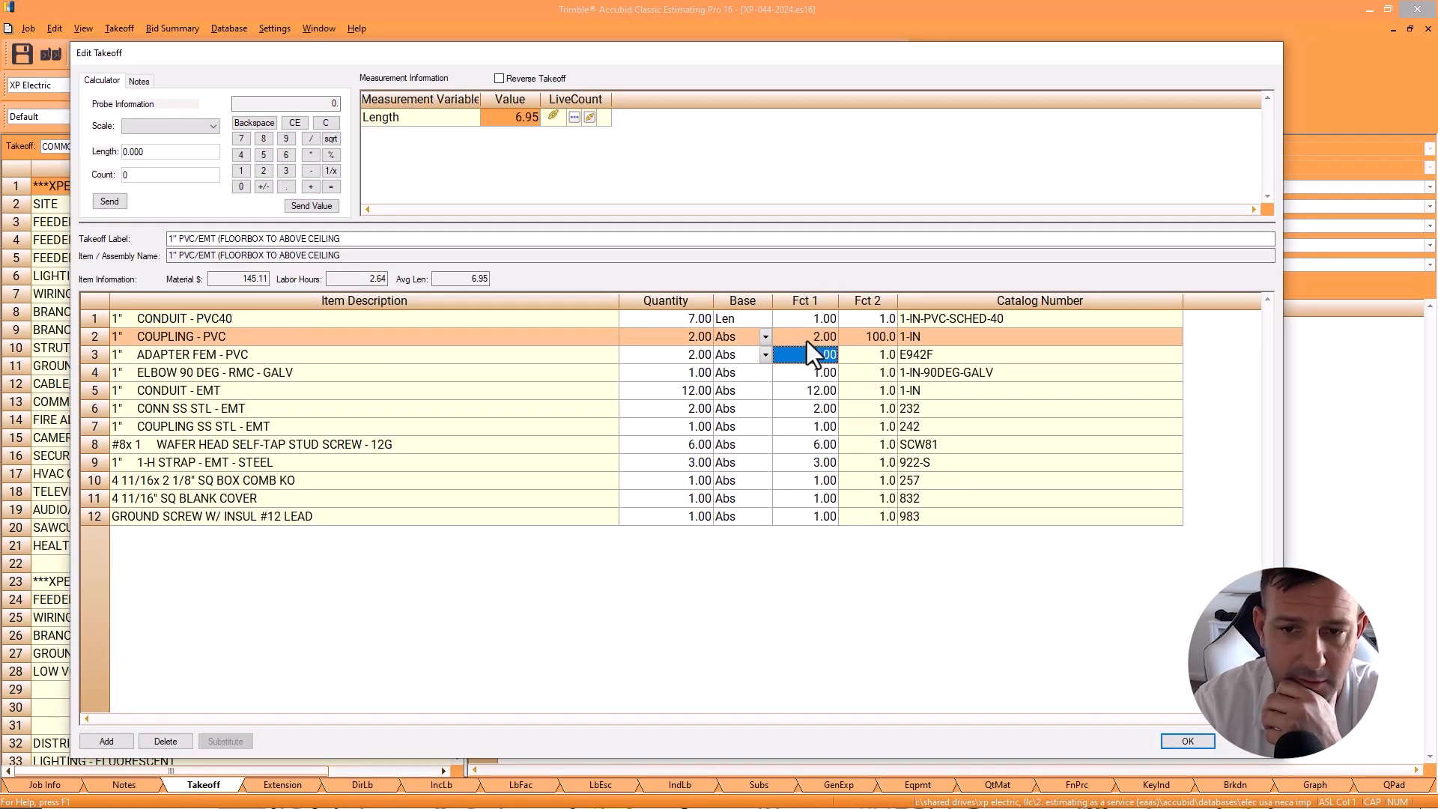
type("4")
key("Return")
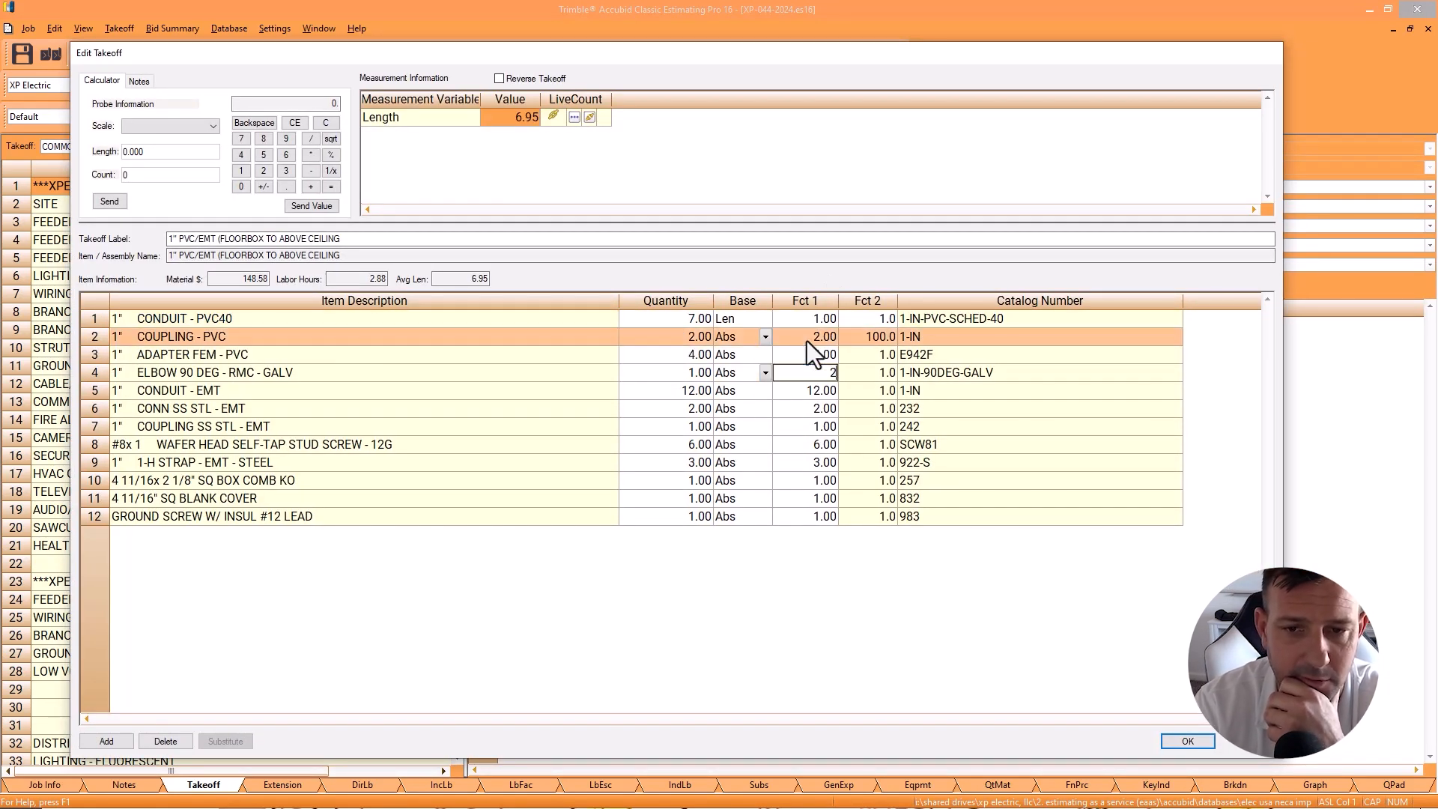
type("2")
key("Return")
Step: Set the 1" EMT set-screw connectors to 3, the stud screws to 7, and the 1-H straps to 4
key("Return")
type("3")
key("Return")
key("Return")
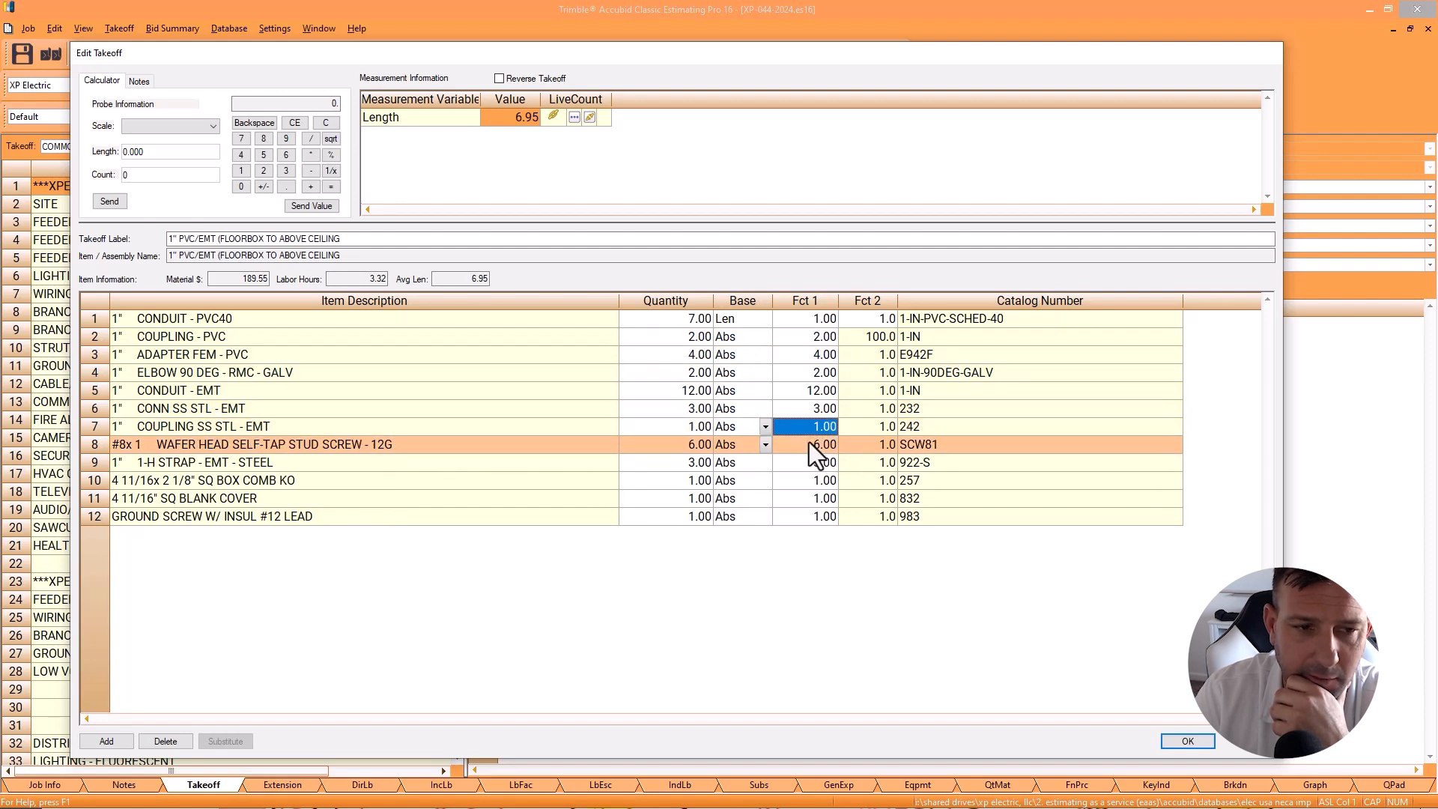
type("7")
key("Return")
type("4")
key("Return")
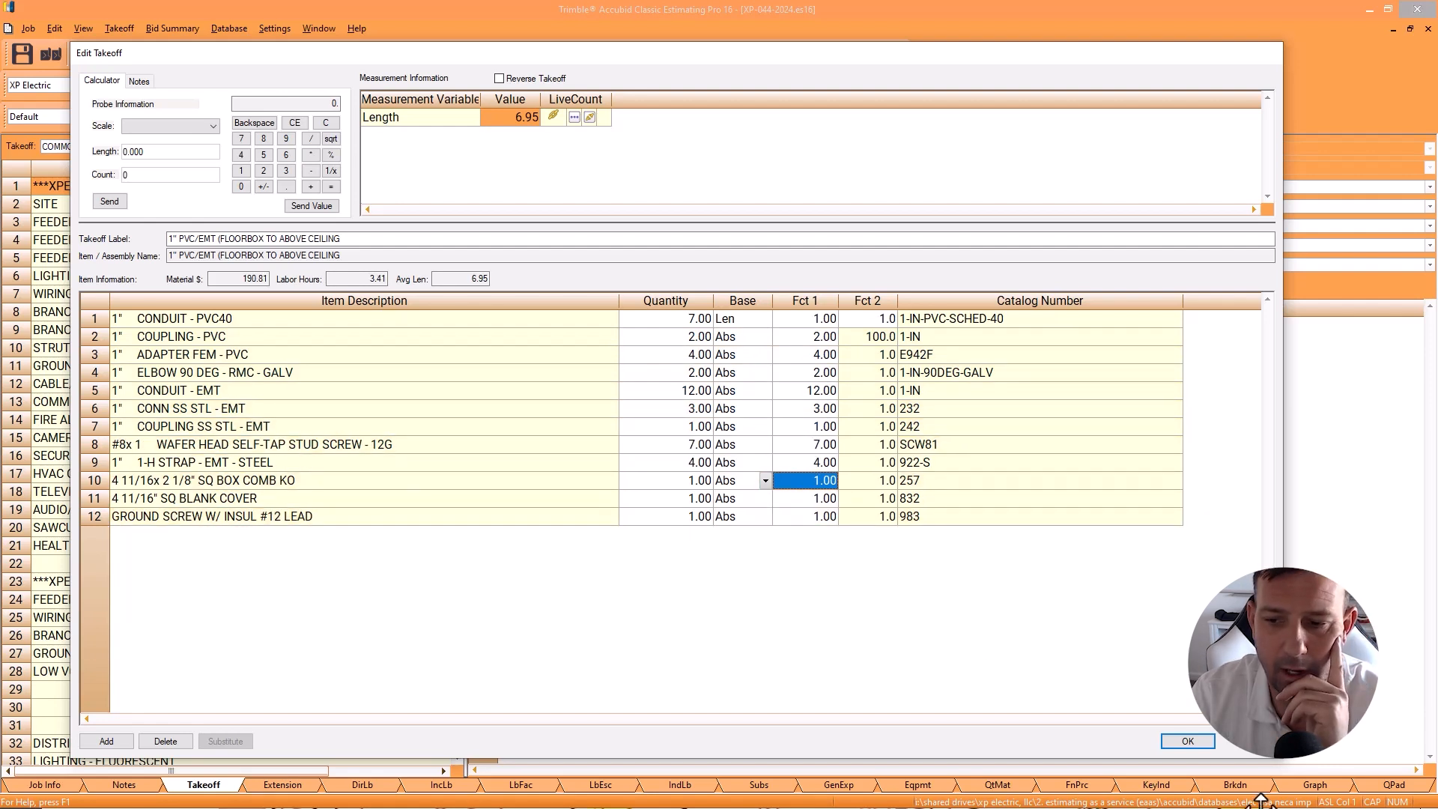
Step: Set the 4 11/16" square box, blank cover, and ground screw factors to 2 each and finish the modified takeoff
type("2")
key("Return")
type("2")
key("Return")
type("2")
key("Return")
right_click(698, 326)
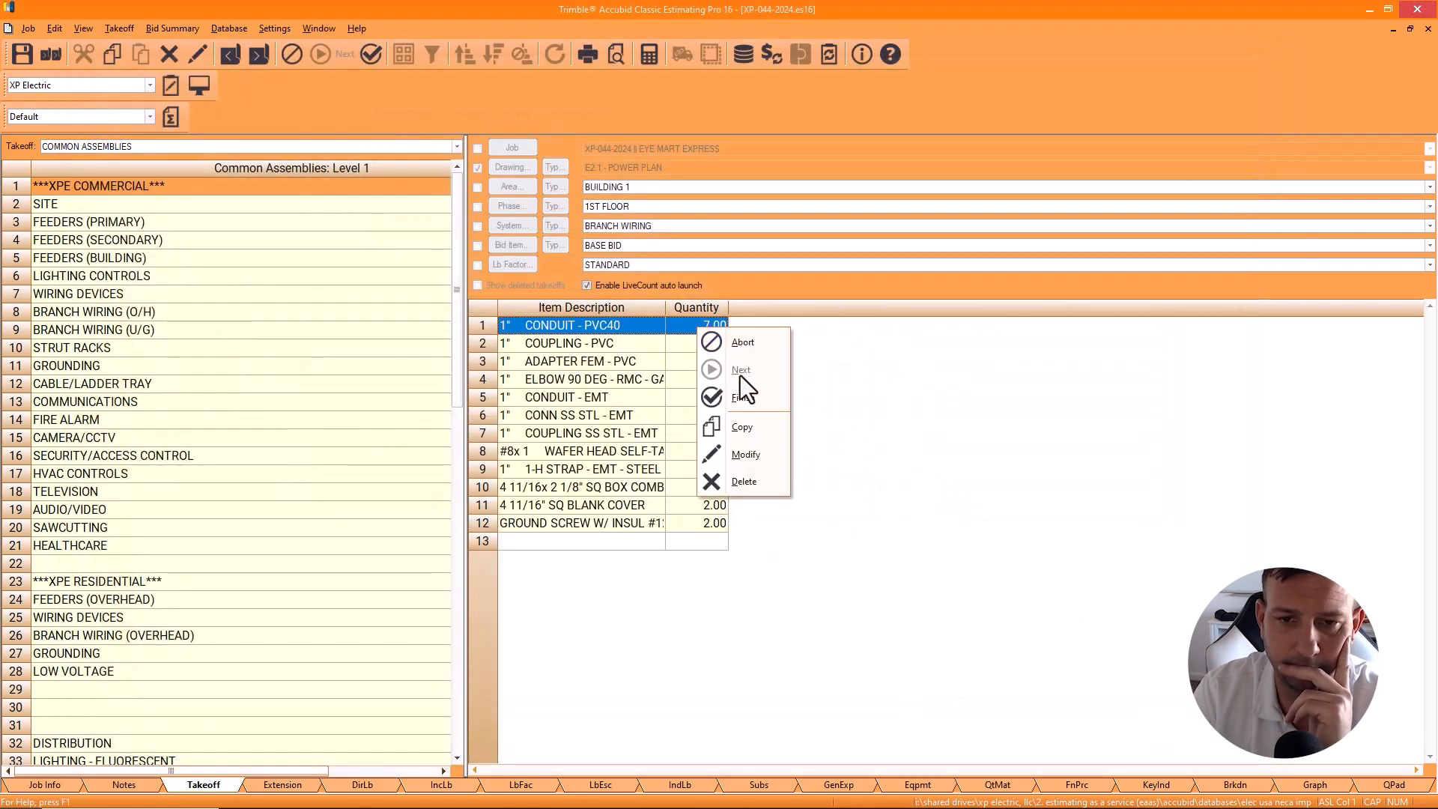
left_click(745, 403)
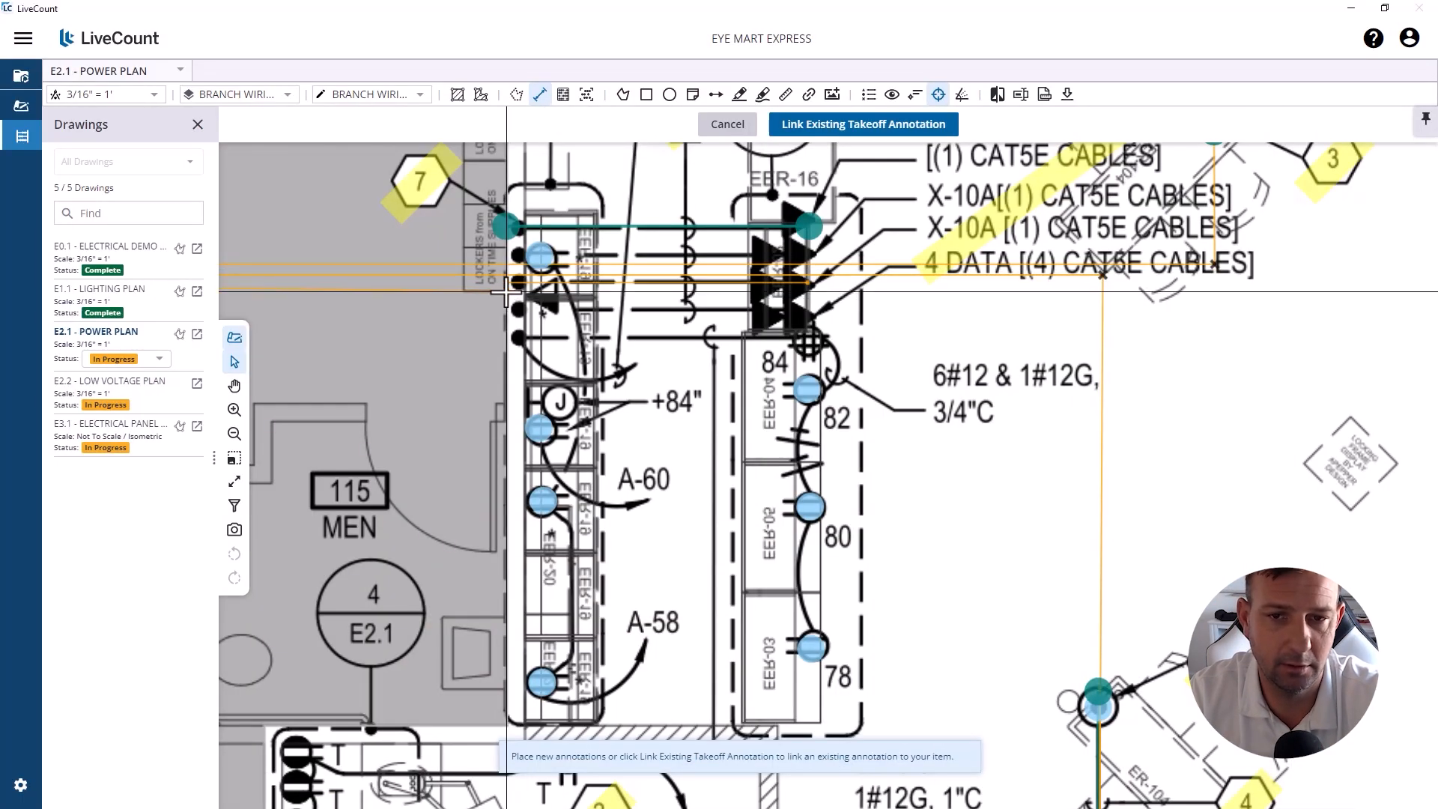
Step: Take off a #12 THHN BLACK run about 22 ft long, elevation included, from the locker wall to the display counter
left_click(507, 291)
left_click(809, 293)
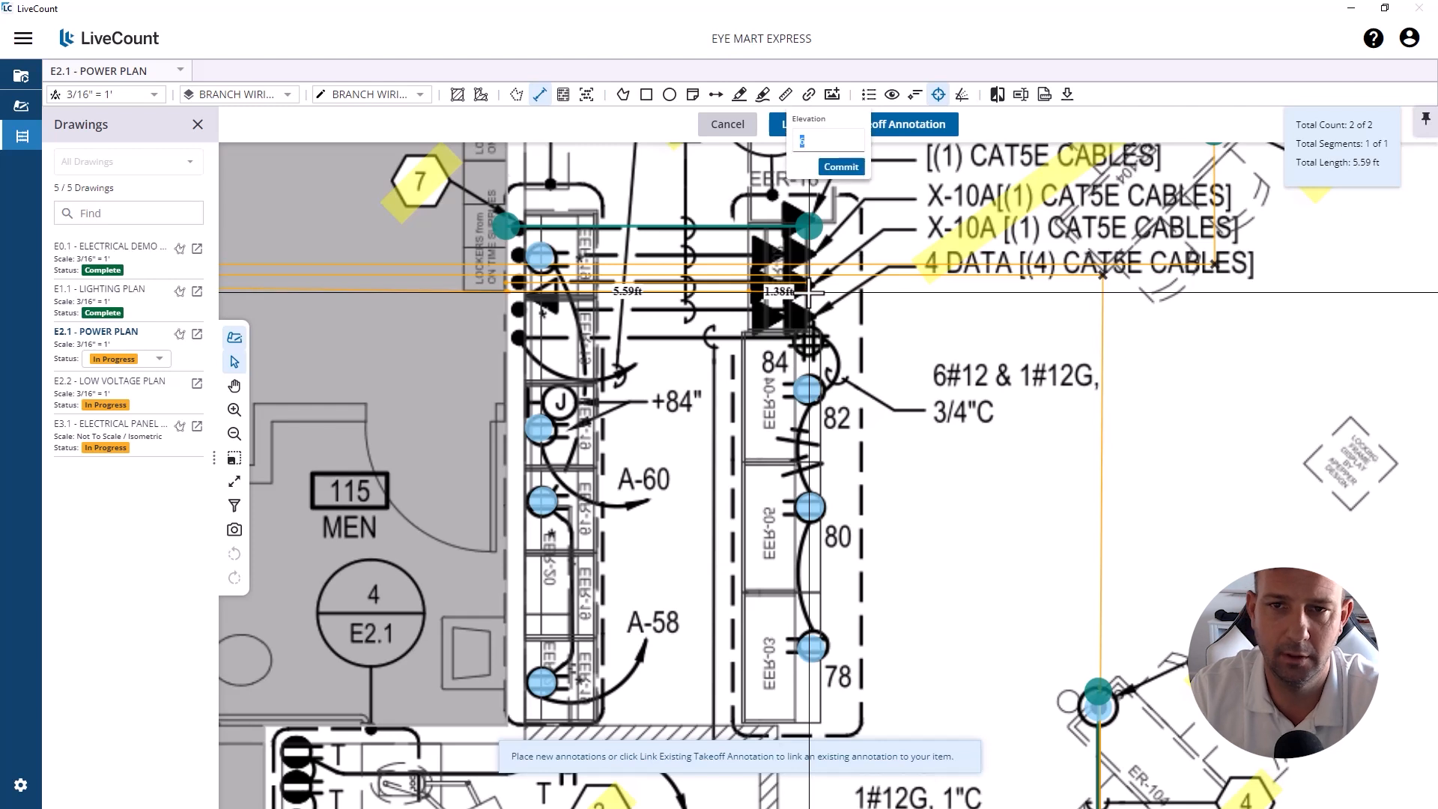
right_click(809, 293)
left_click(836, 315)
Step: Count the single 5-20R (DBL. DUPLEX) self-grounding receptacle at circuit 84 on the display counter
scroll(727, 342, "down", 1)
scroll(846, 440, "up", 1)
left_click_drag(824, 439, 670, 371)
left_click_drag(665, 219, 645, 263)
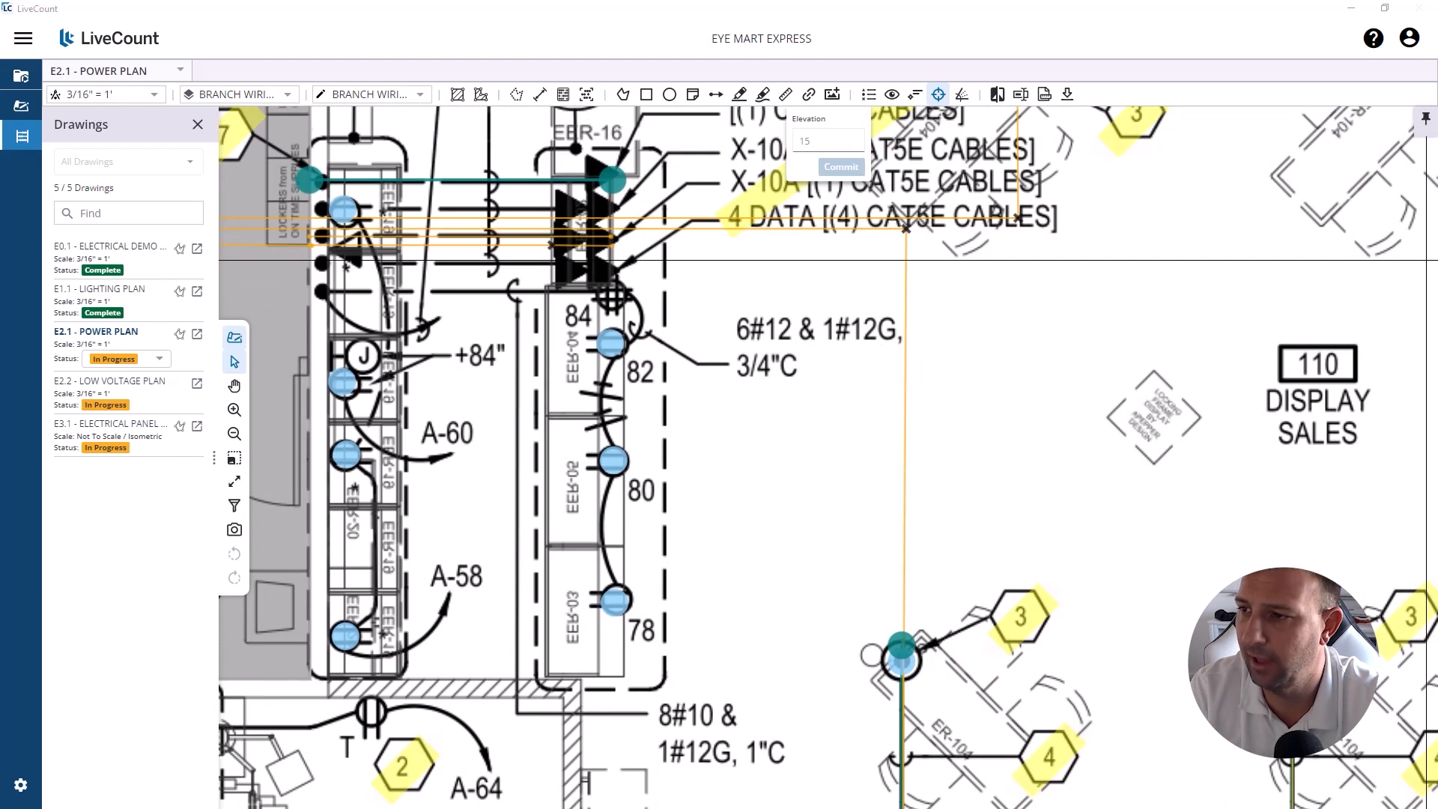
scroll(605, 294, "up", 1)
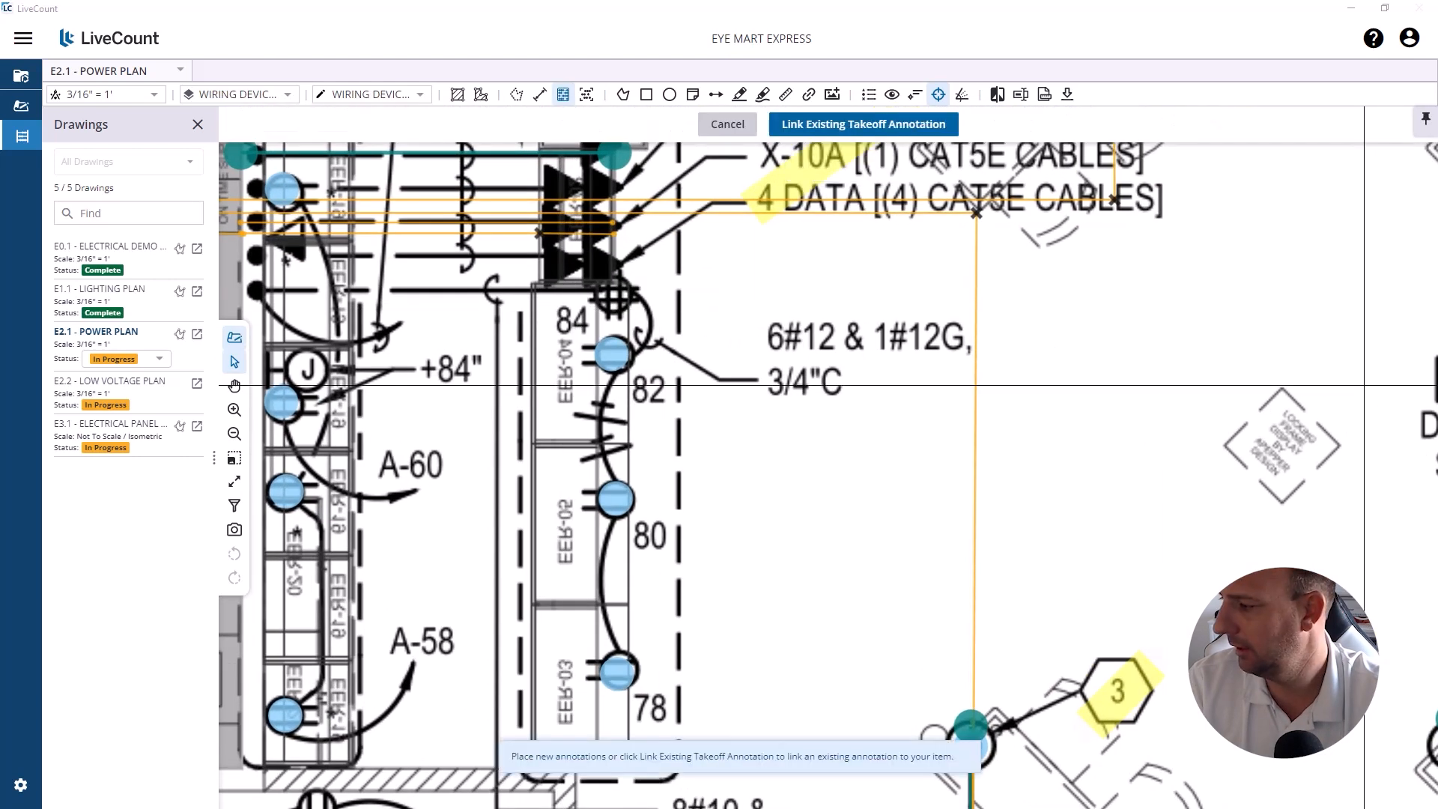
scroll(1365, 385, "down", 3)
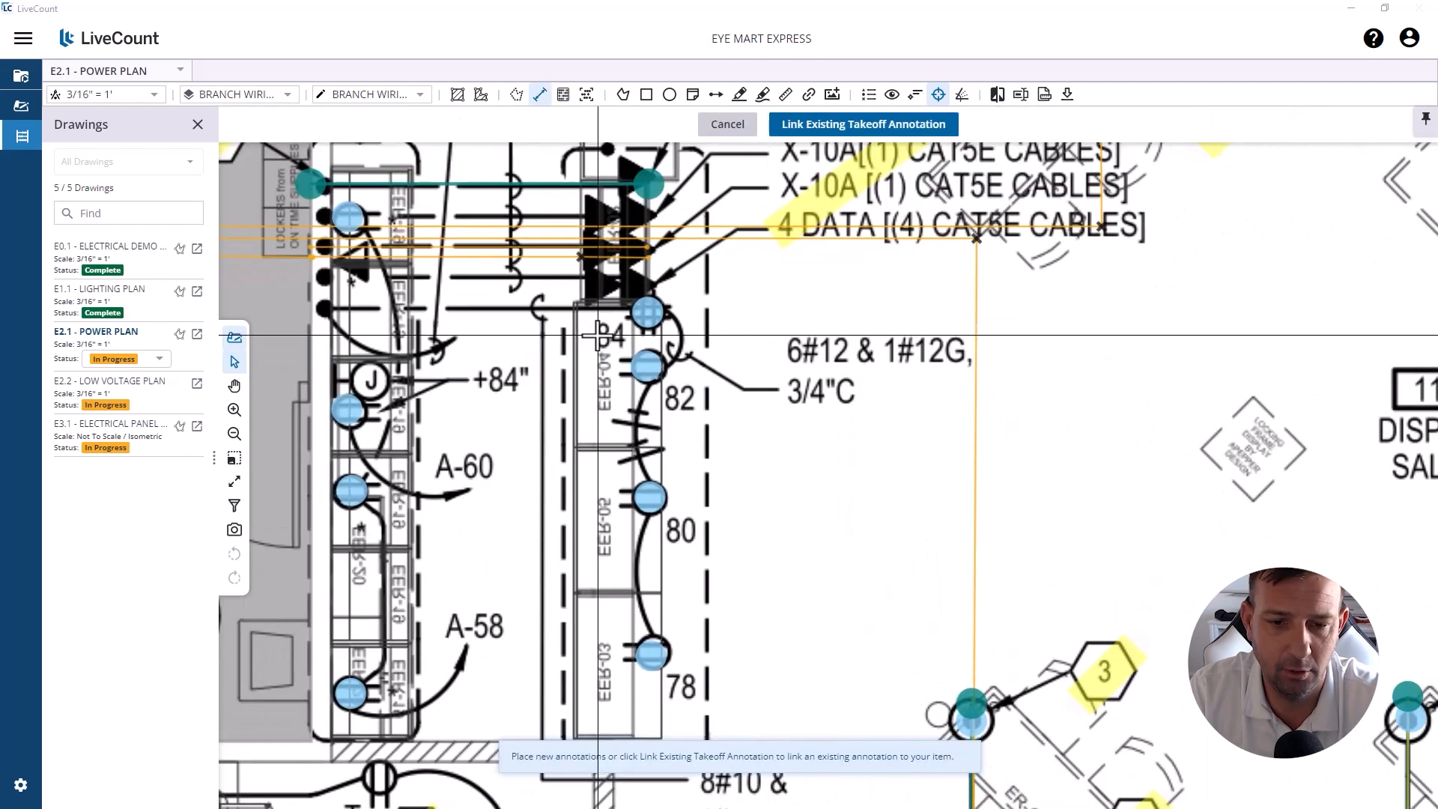
scroll(773, 310, "up", 2)
scroll(773, 310, "down", 1)
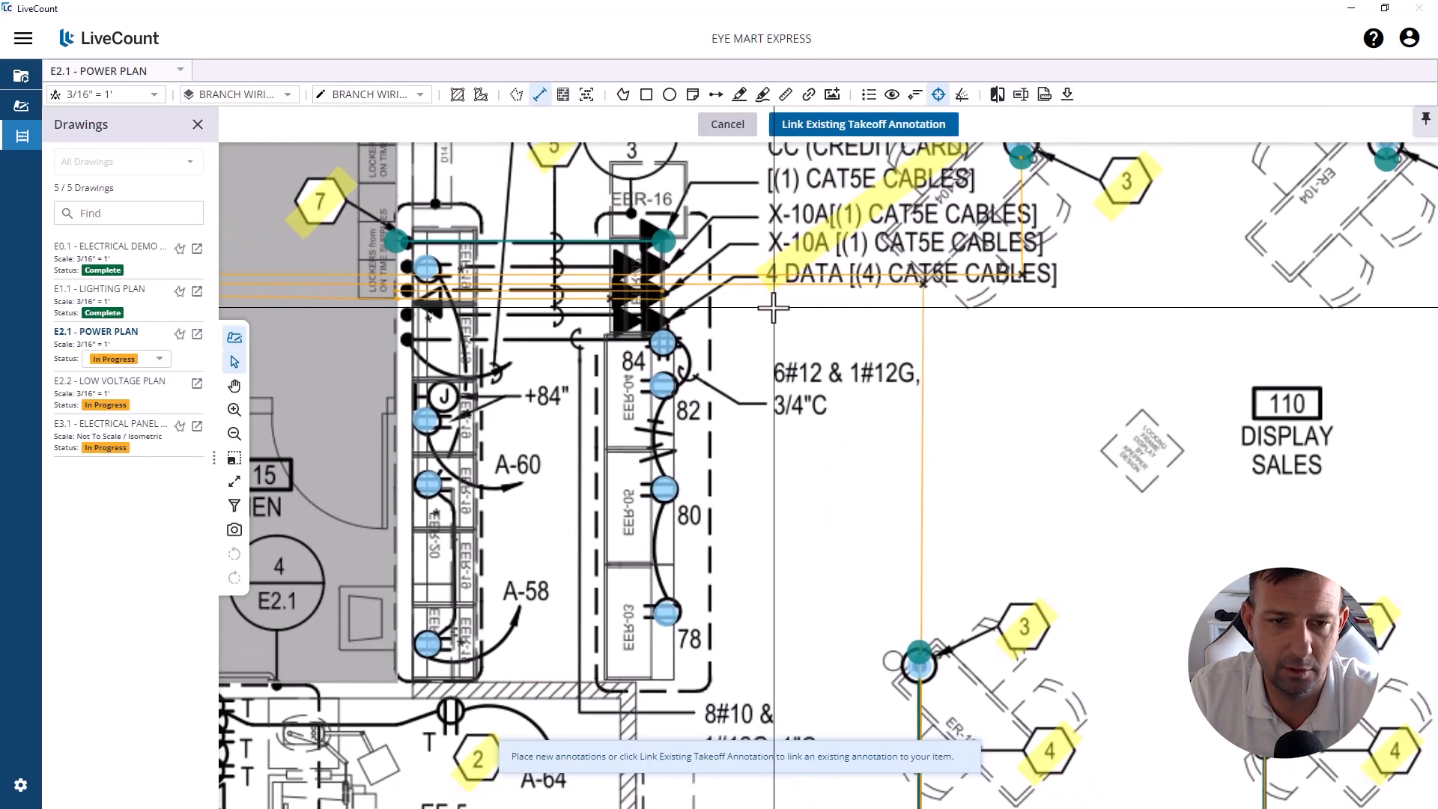
scroll(772, 307, "down", 5)
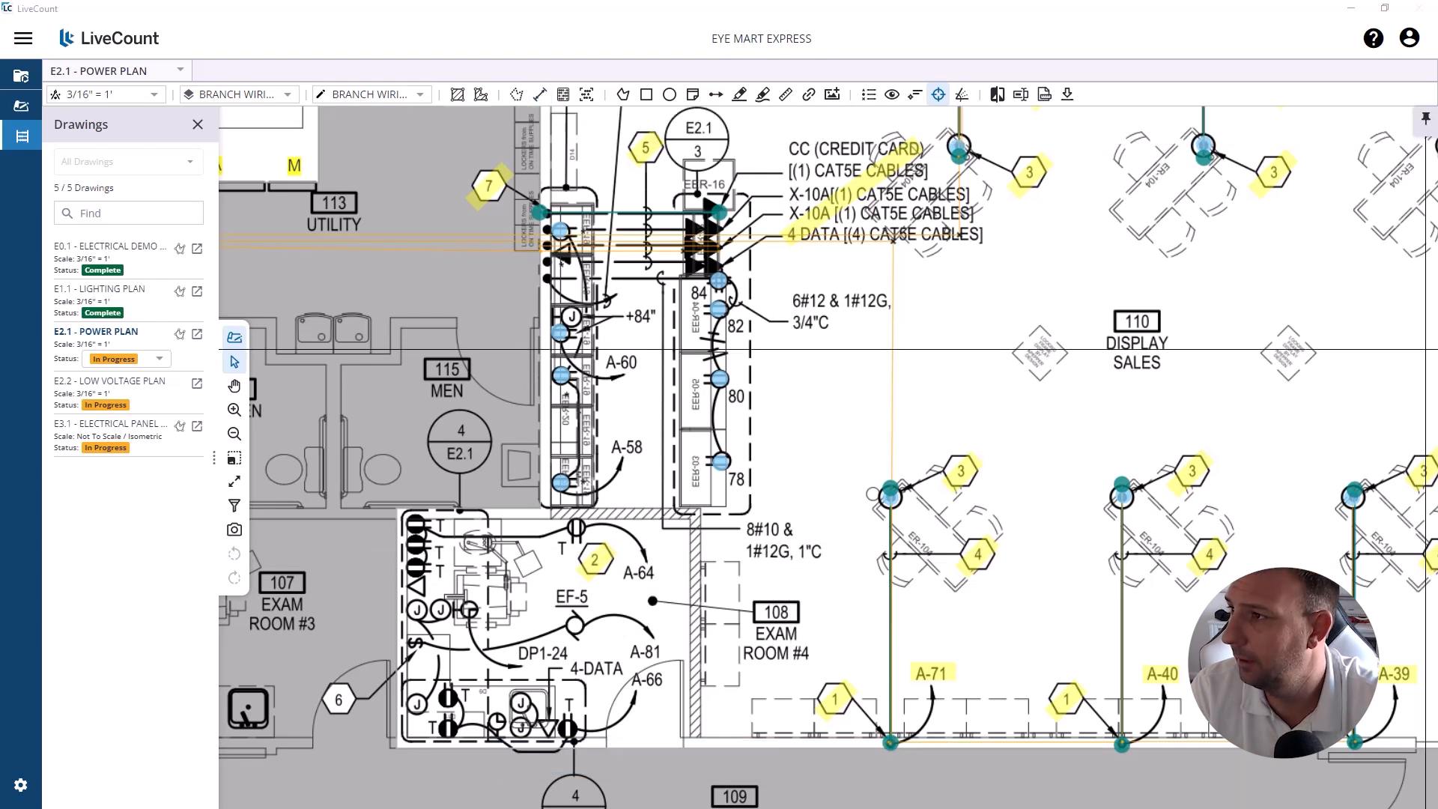
Step: Switch to Accubid to start the next branch wiring takeoff, and trace its 21.95 ft homerun from panel A to the wall beside keynote 7
left_click_drag(978, 154, 517, 2)
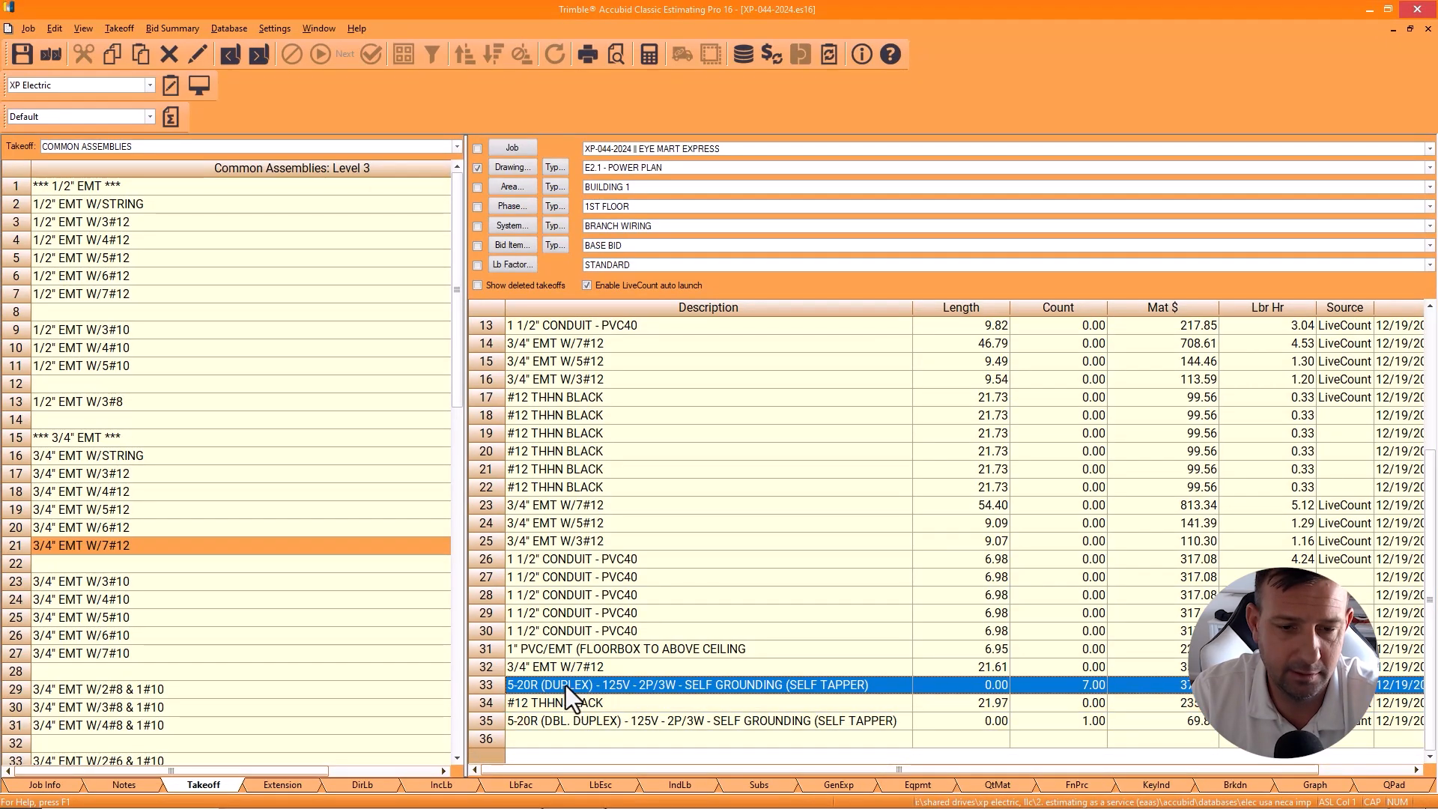
left_click(568, 650)
key("ctrl+v")
left_click(814, 304)
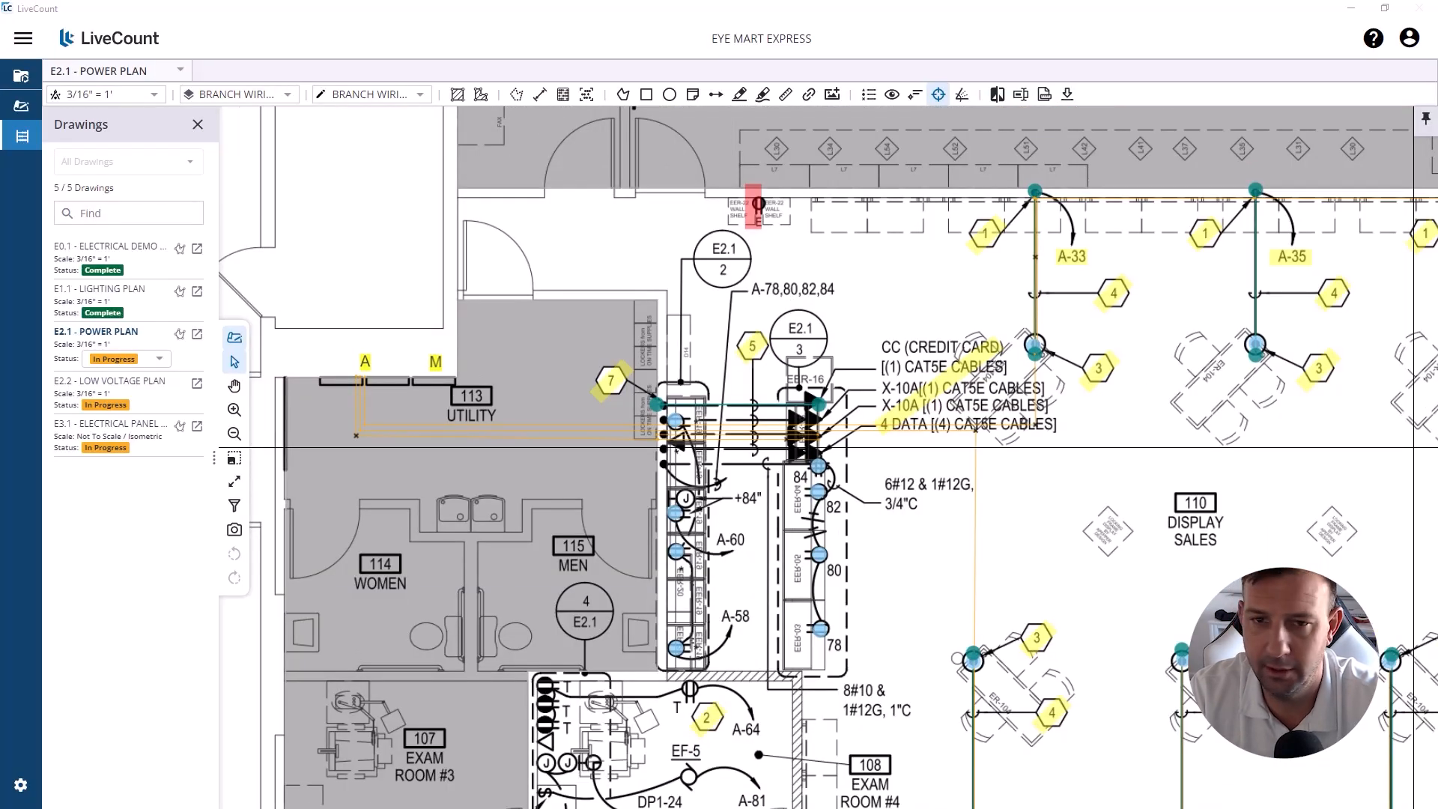
scroll(350, 400, "up", 3)
left_click(356, 344)
left_click(357, 490)
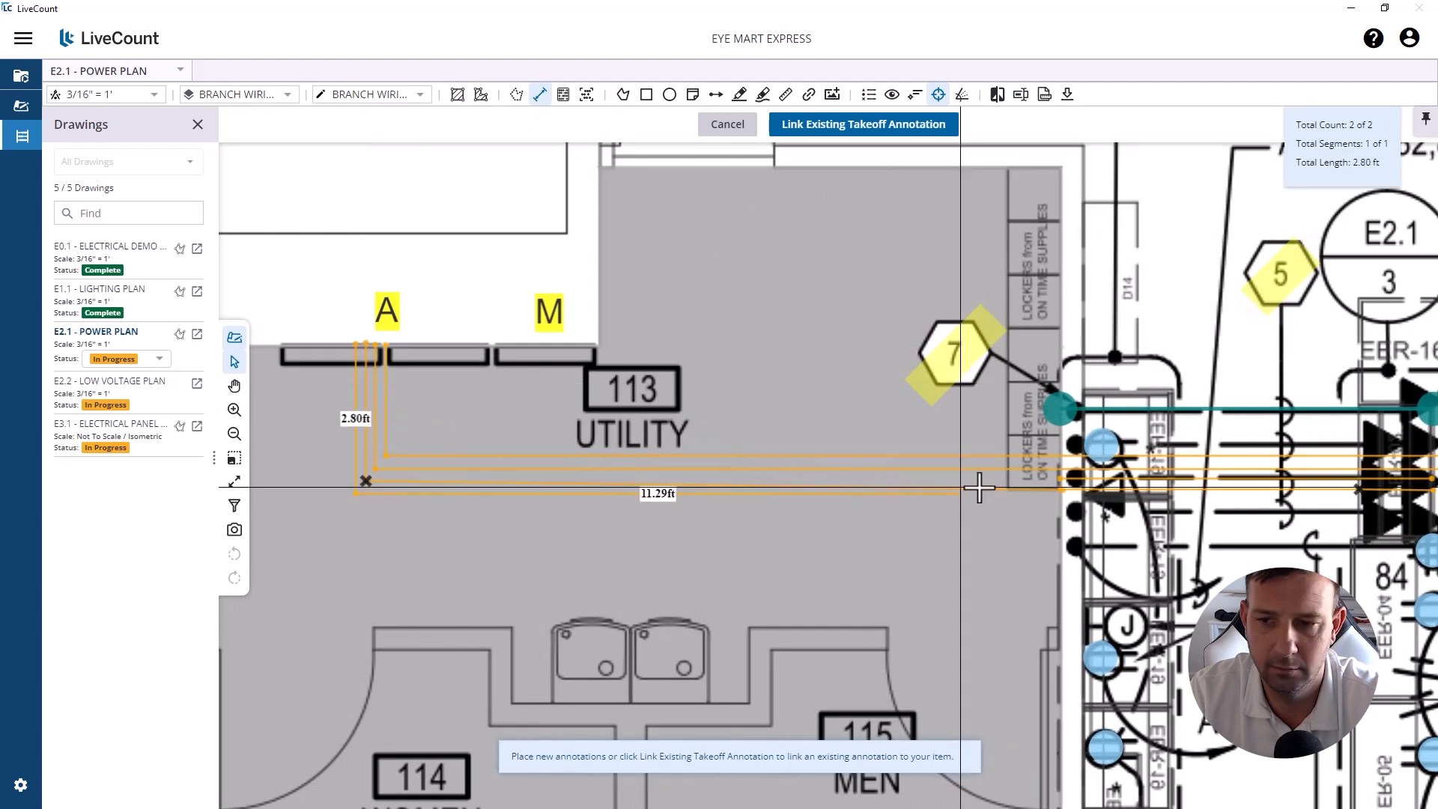
left_click_drag(979, 488, 549, 462)
scroll(551, 463, "down", 1)
scroll(636, 465, "up", 2)
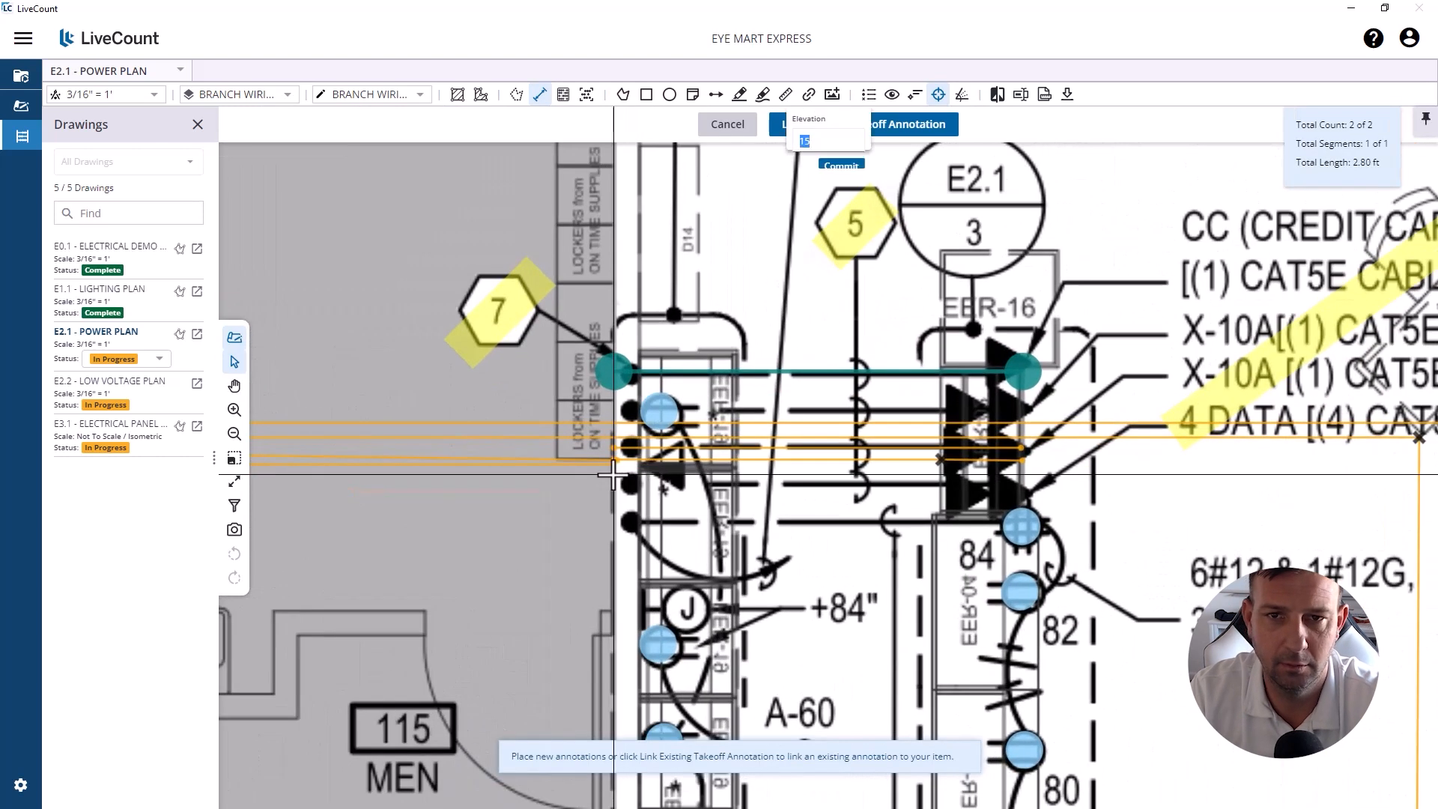
left_click(613, 475)
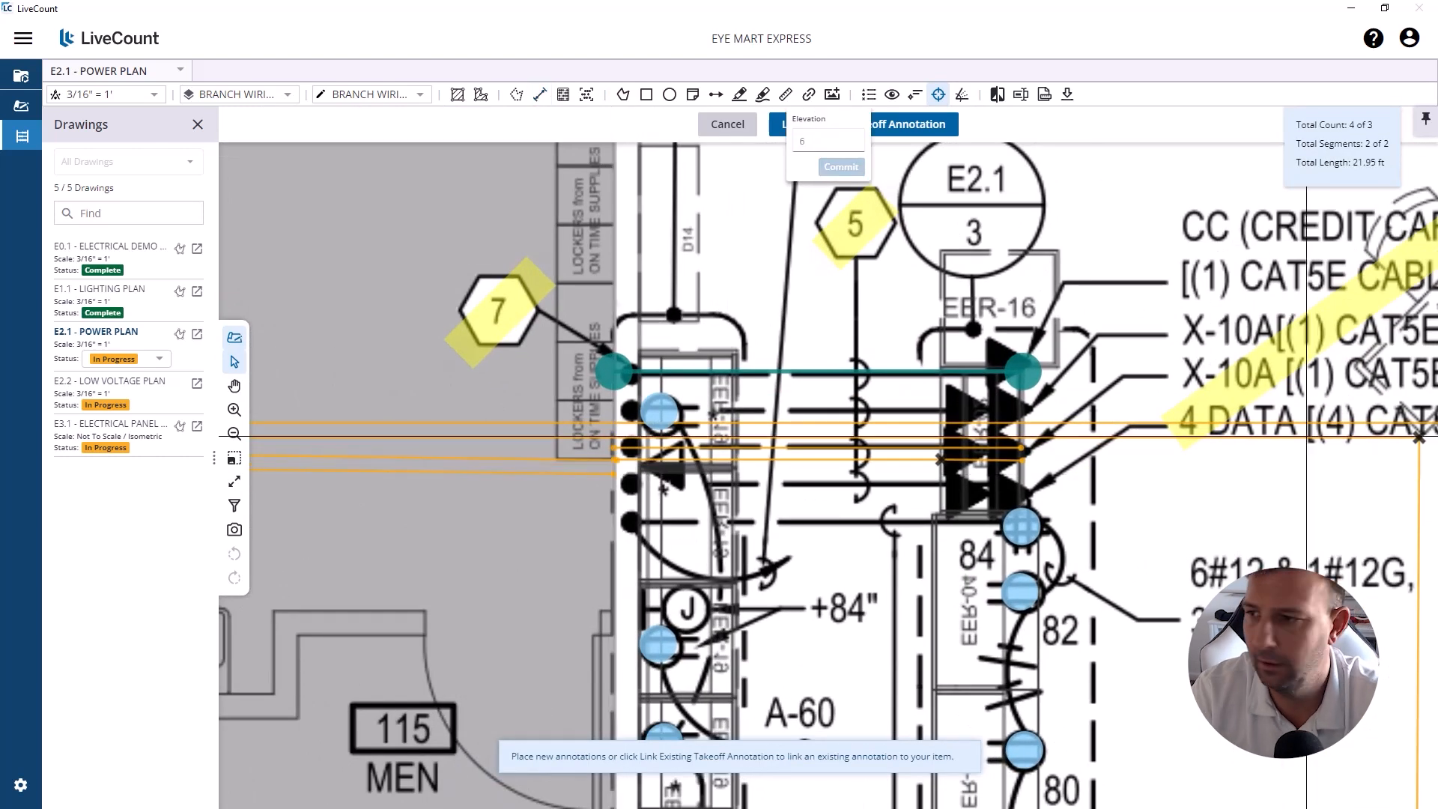
Step: Trace another homerun from panel A along the utility room and restrooms to the locker wall
left_click(1390, 524)
scroll(1102, 556, "down", 4)
scroll(466, 438, "up", 3)
left_click(509, 432)
left_click(511, 587)
left_click_drag(1341, 590, 952, 558)
scroll(940, 557, "up", 1)
double_click(774, 553)
scroll(774, 553, "down", 2)
left_click_drag(774, 553, 519, 355)
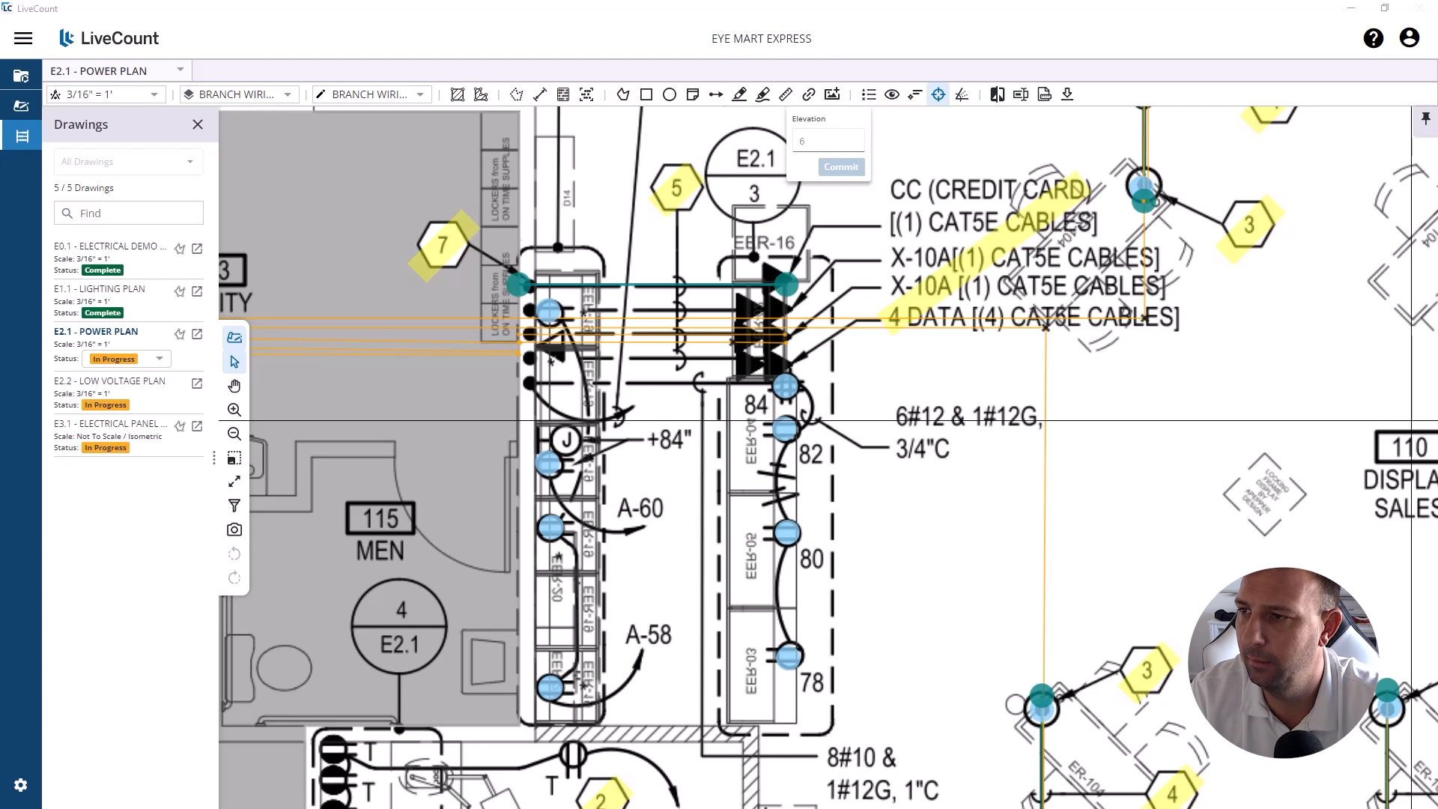
Step: Take off a 21.94 ft branch wiring run from the locker wall across to the display counter, with a 15 ft elevation
scroll(582, 385, "up", 2)
left_click(494, 342)
left_click(793, 342)
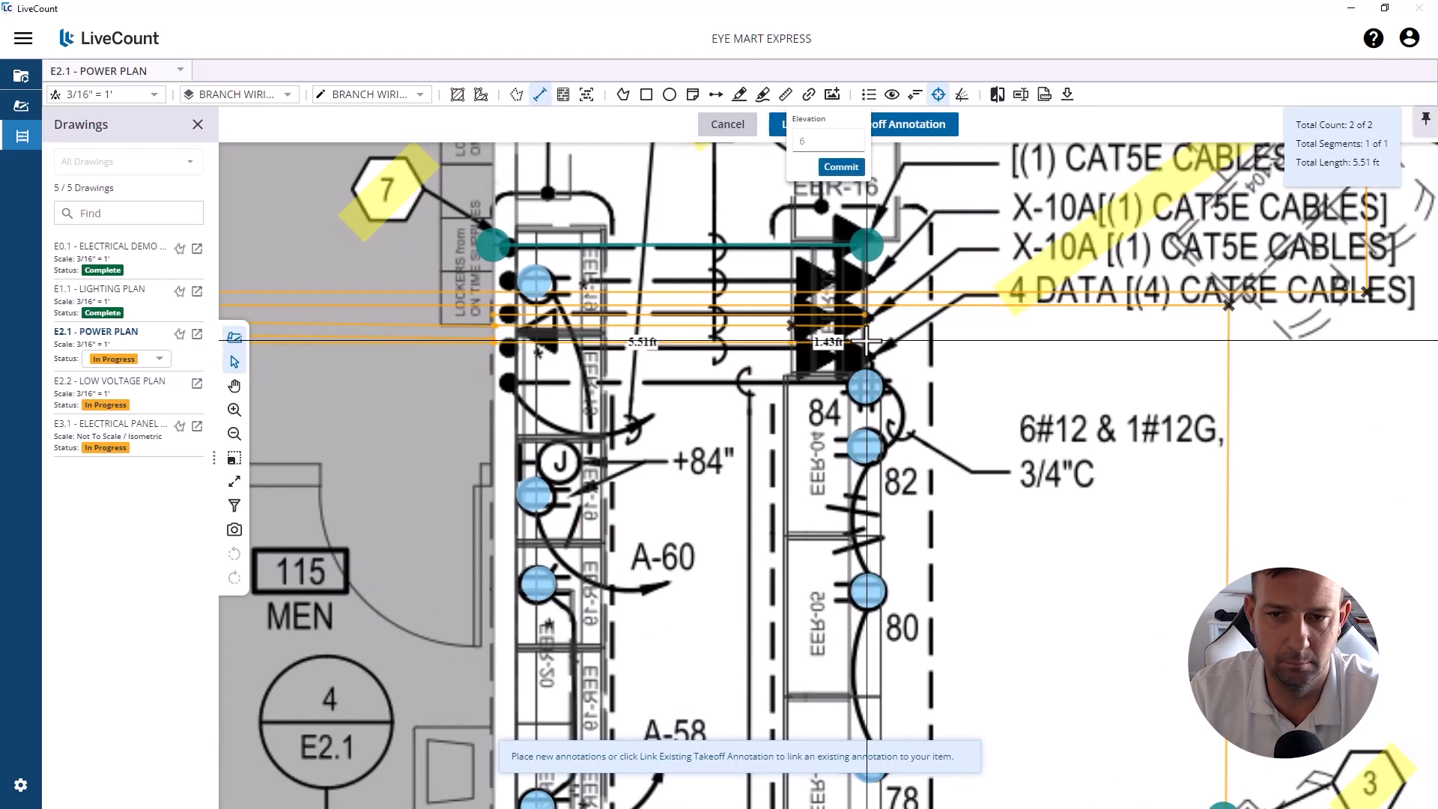
right_click(867, 344)
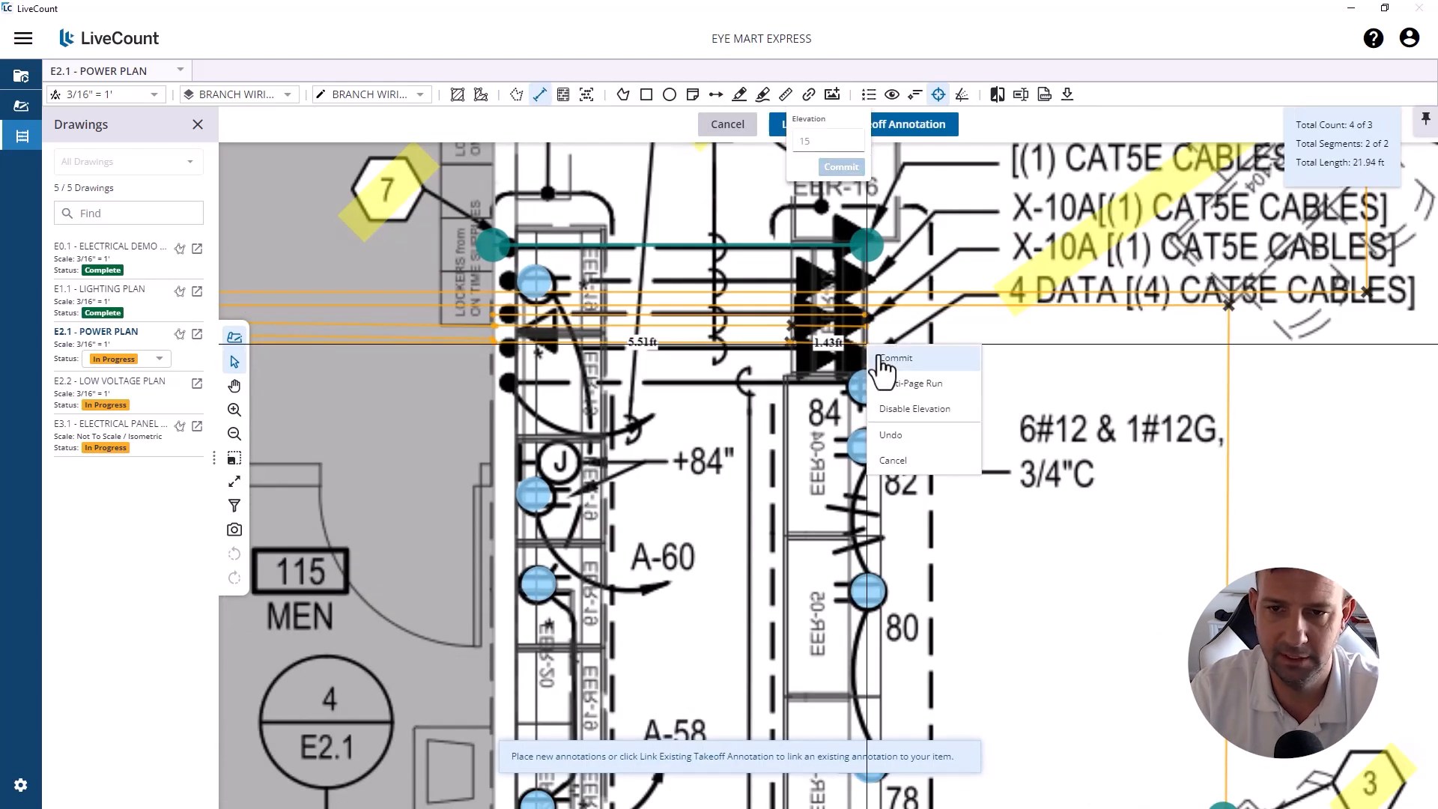
left_click(902, 353)
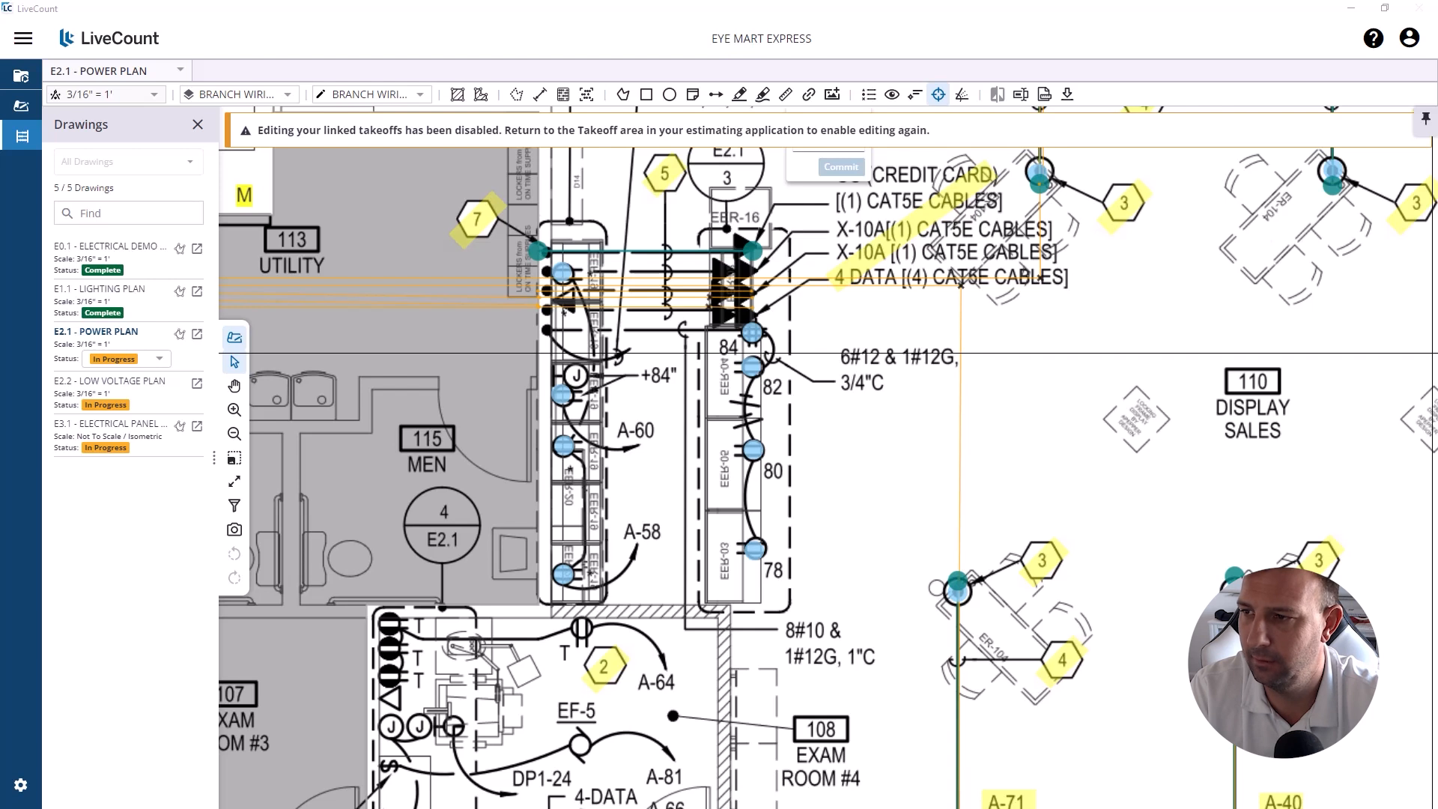
Step: Examine the counter receptacles on circuits 78 to 84 and their 6#12 and 8#10 conduit notes
scroll(752, 322, "up", 2)
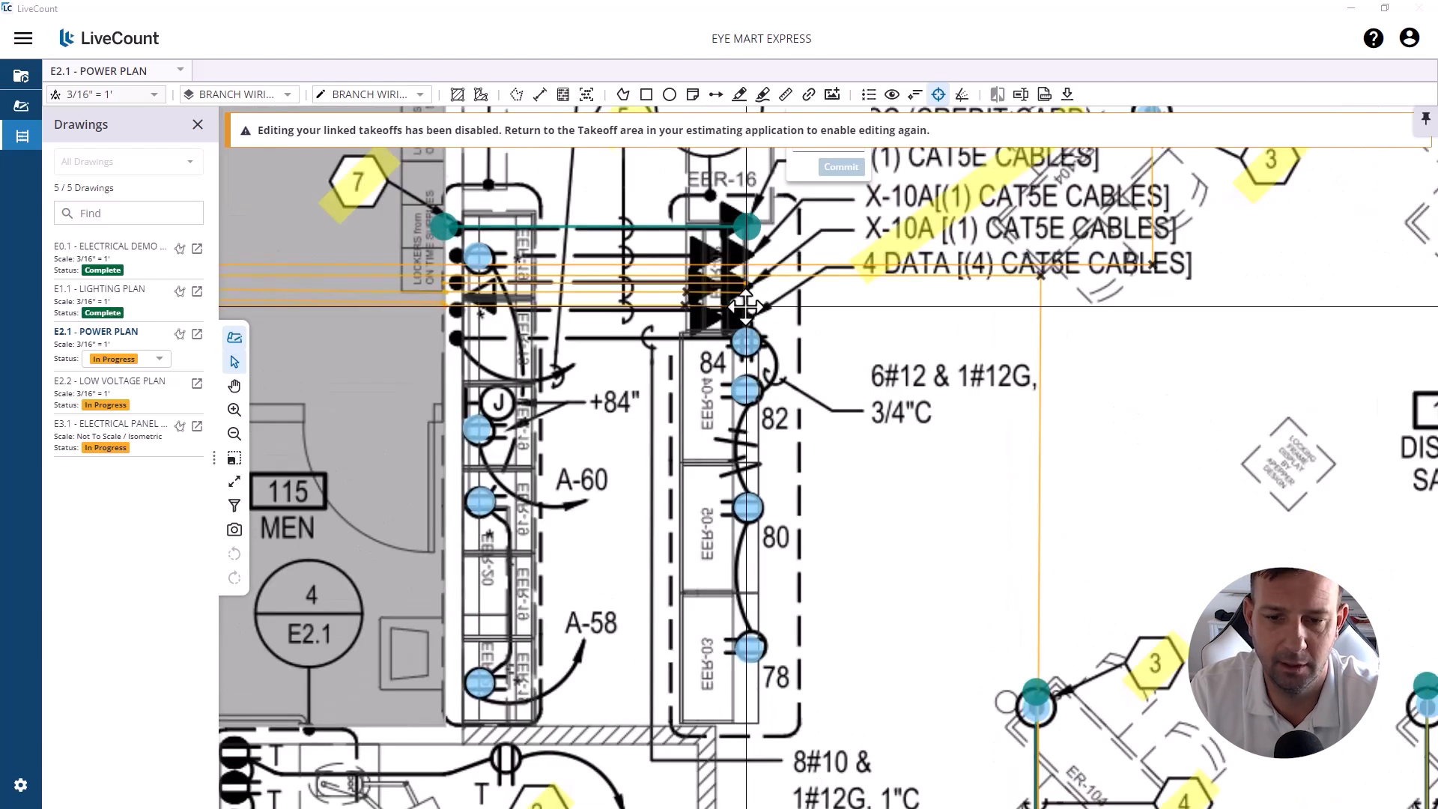
scroll(746, 305, "down", 4)
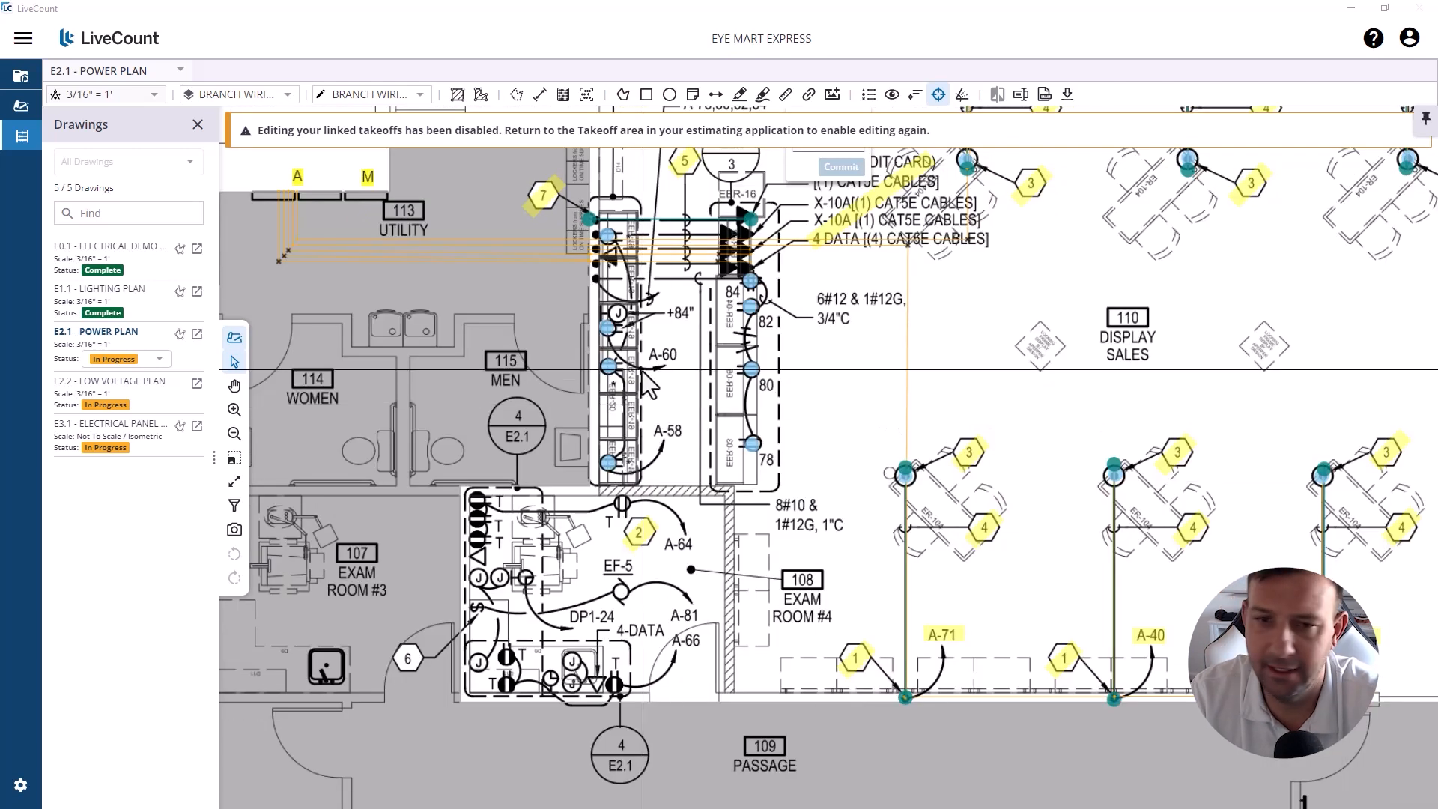
scroll(644, 338, "up", 1)
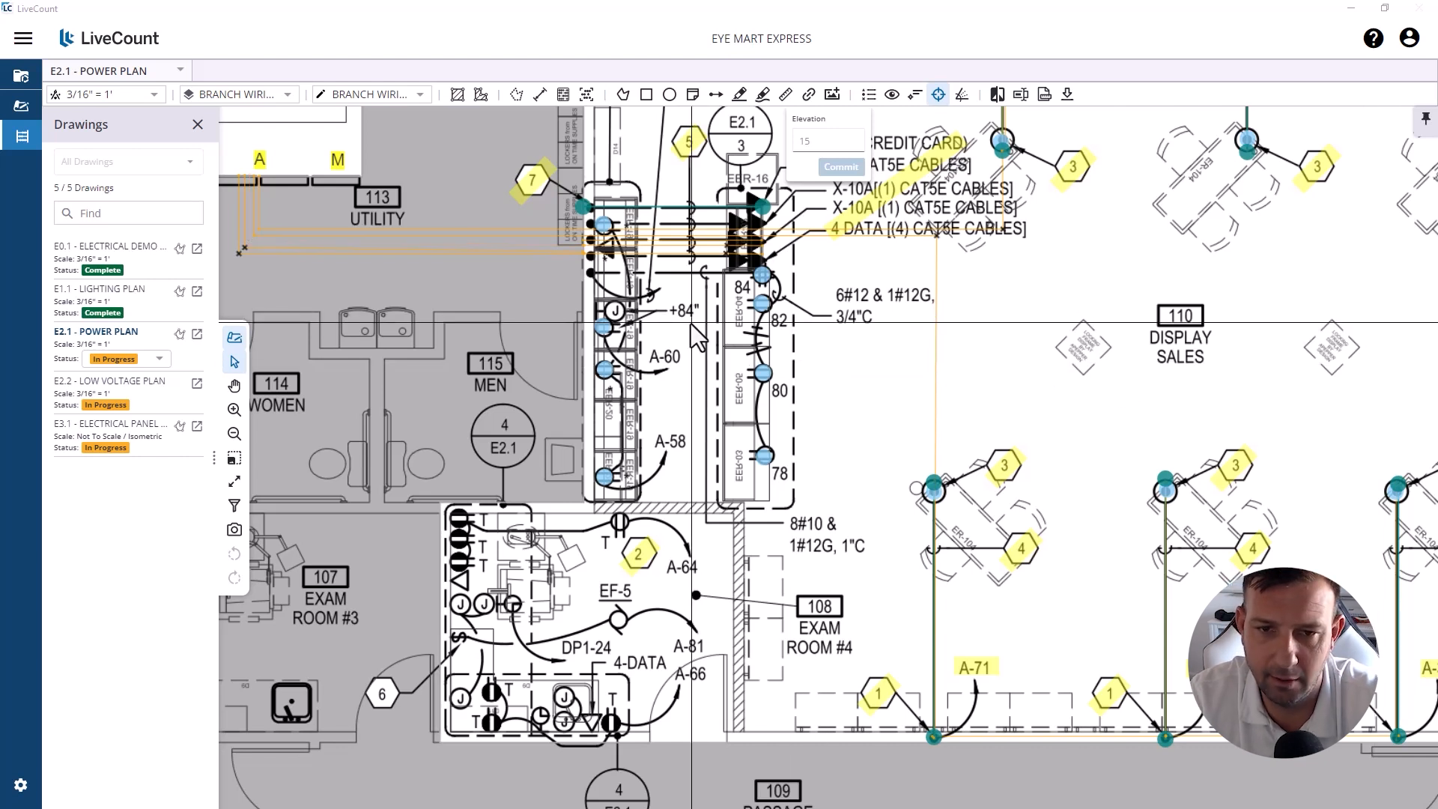
scroll(745, 368, "up", 2)
scroll(745, 367, "down", 1)
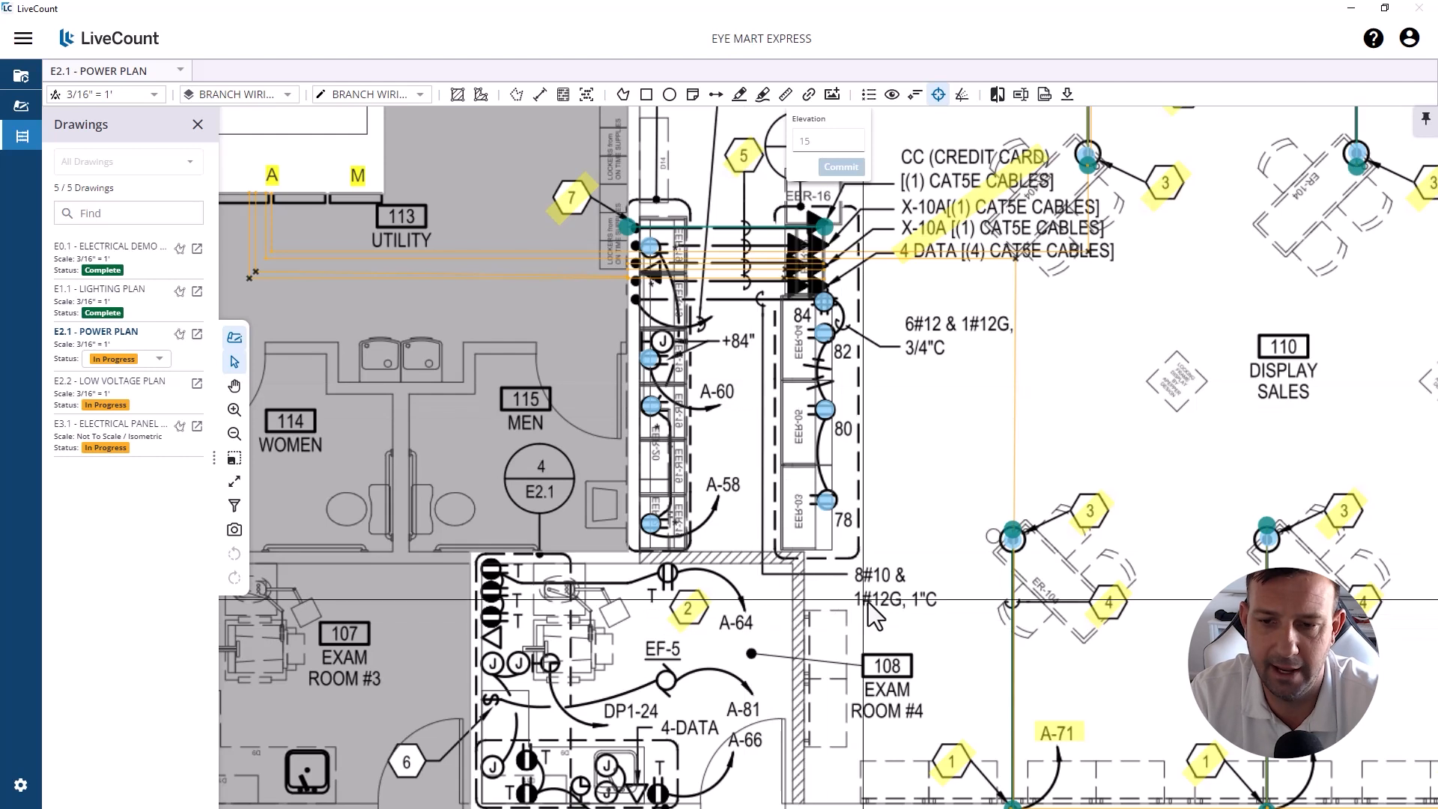
scroll(877, 597, "up", 2)
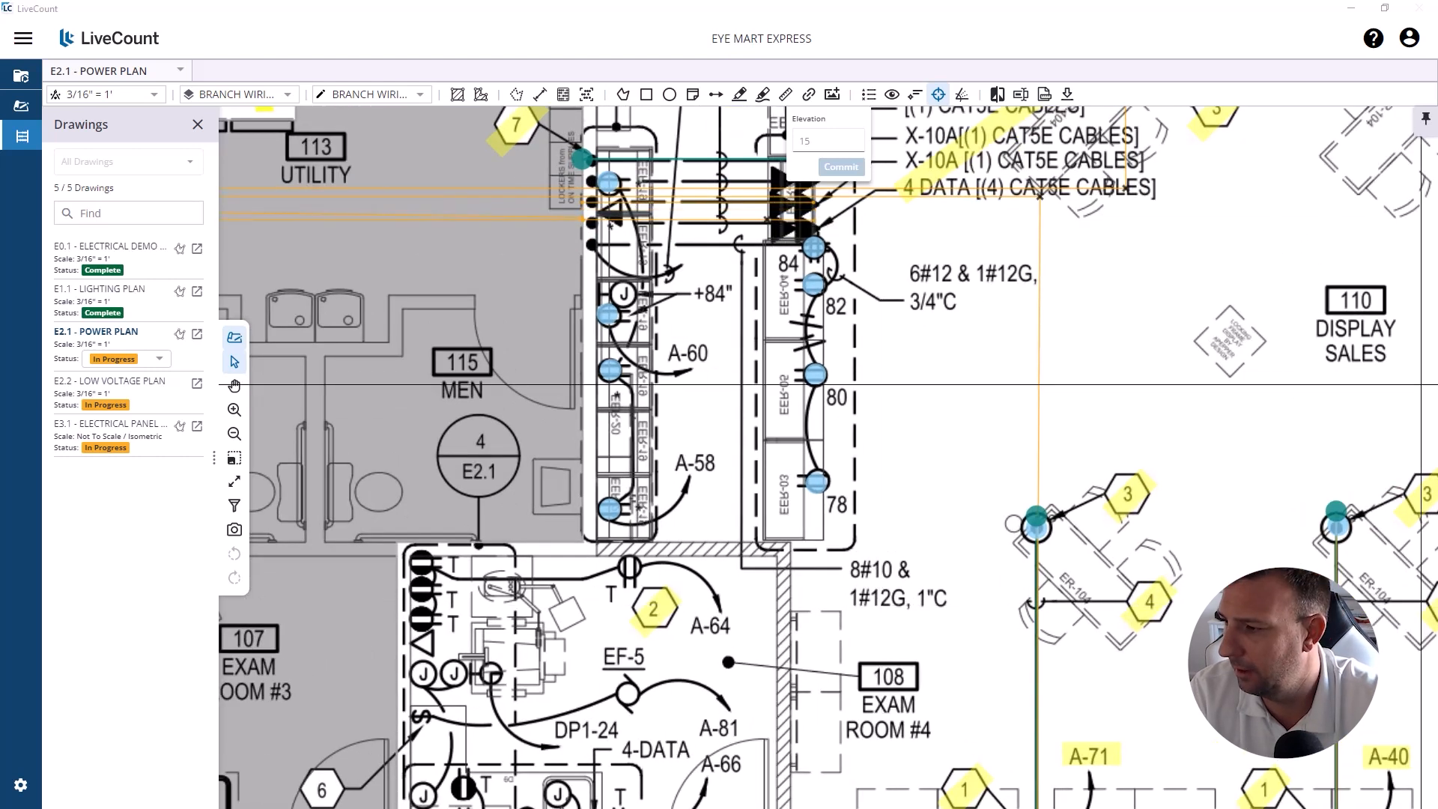
scroll(635, 322, "up", 3)
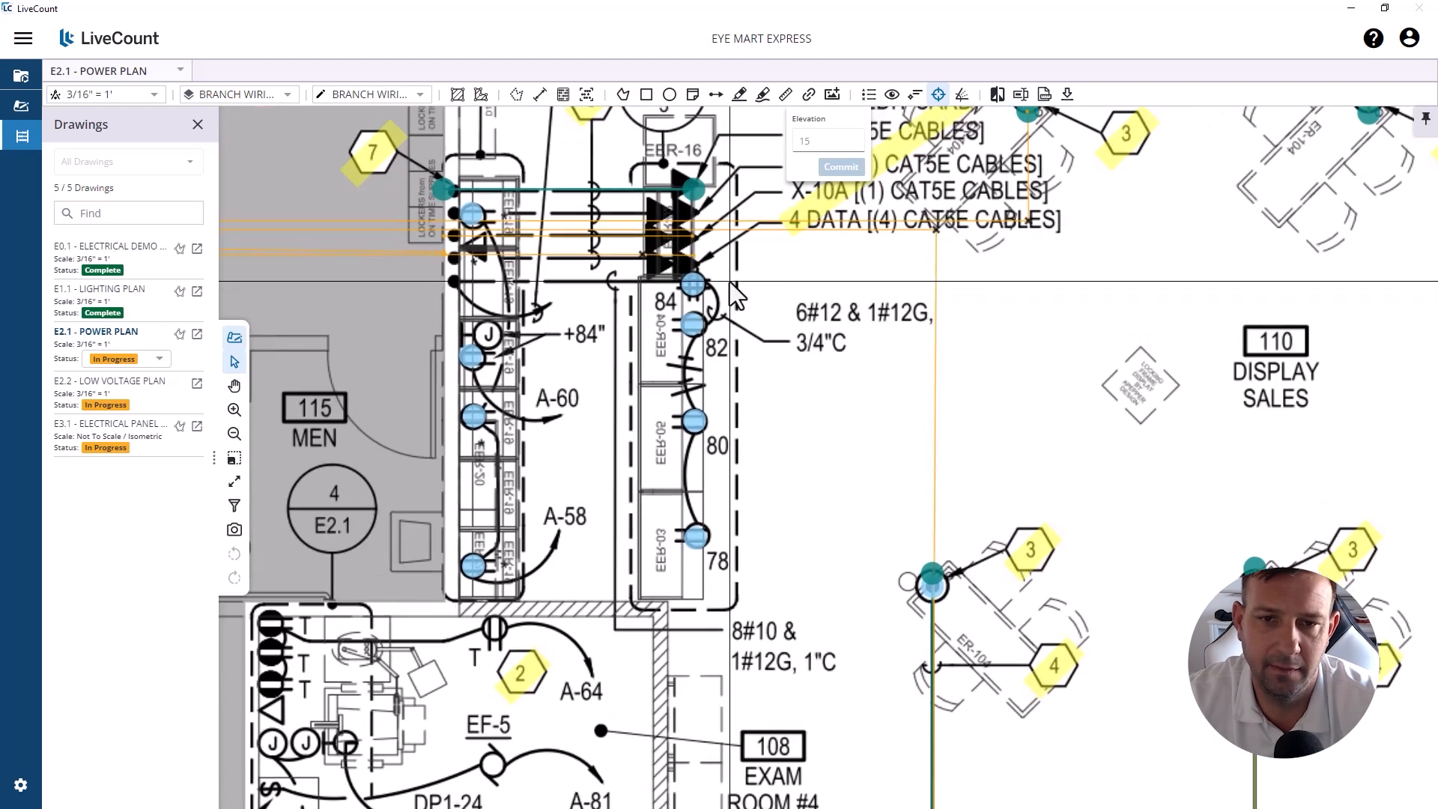
scroll(696, 294, "down", 3)
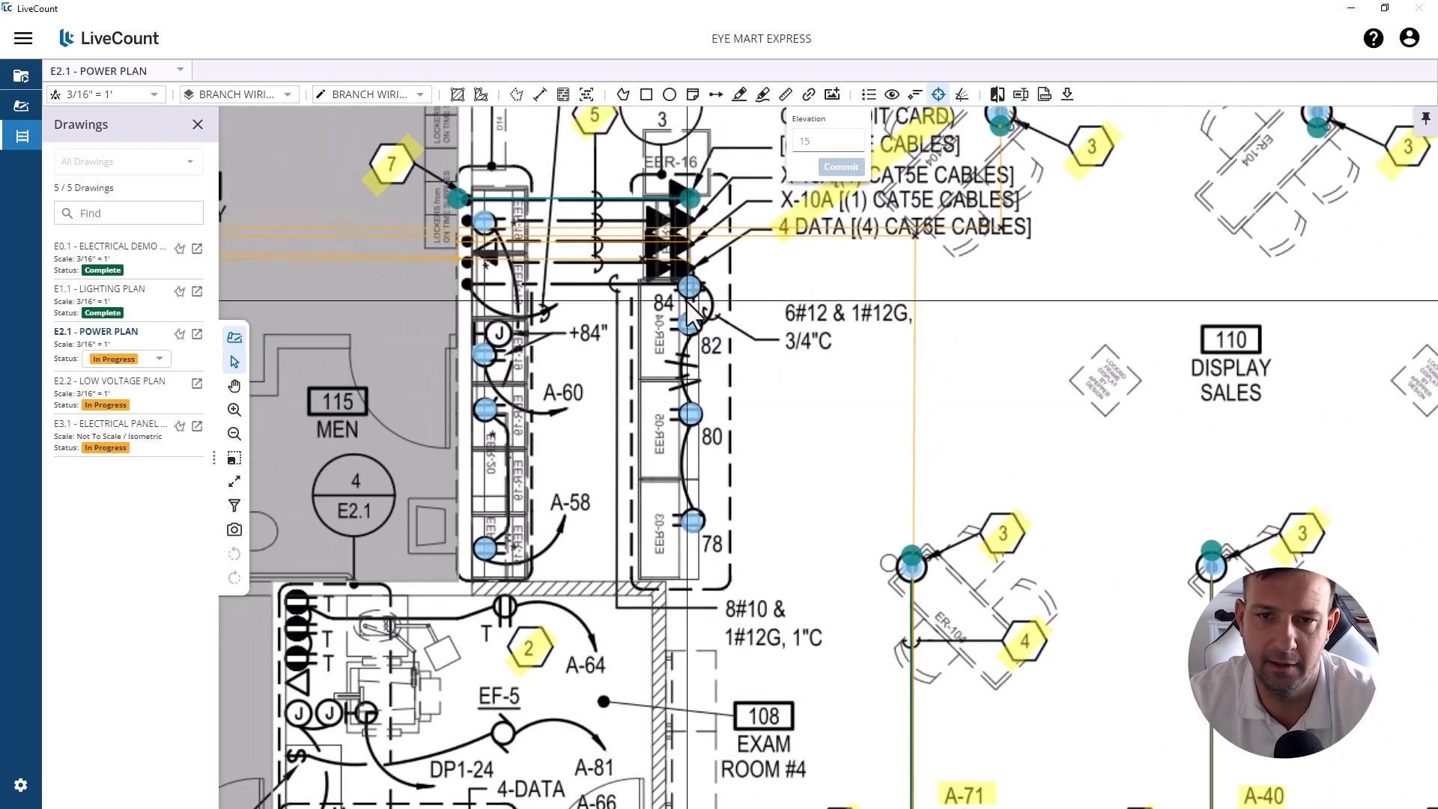
key("Escape")
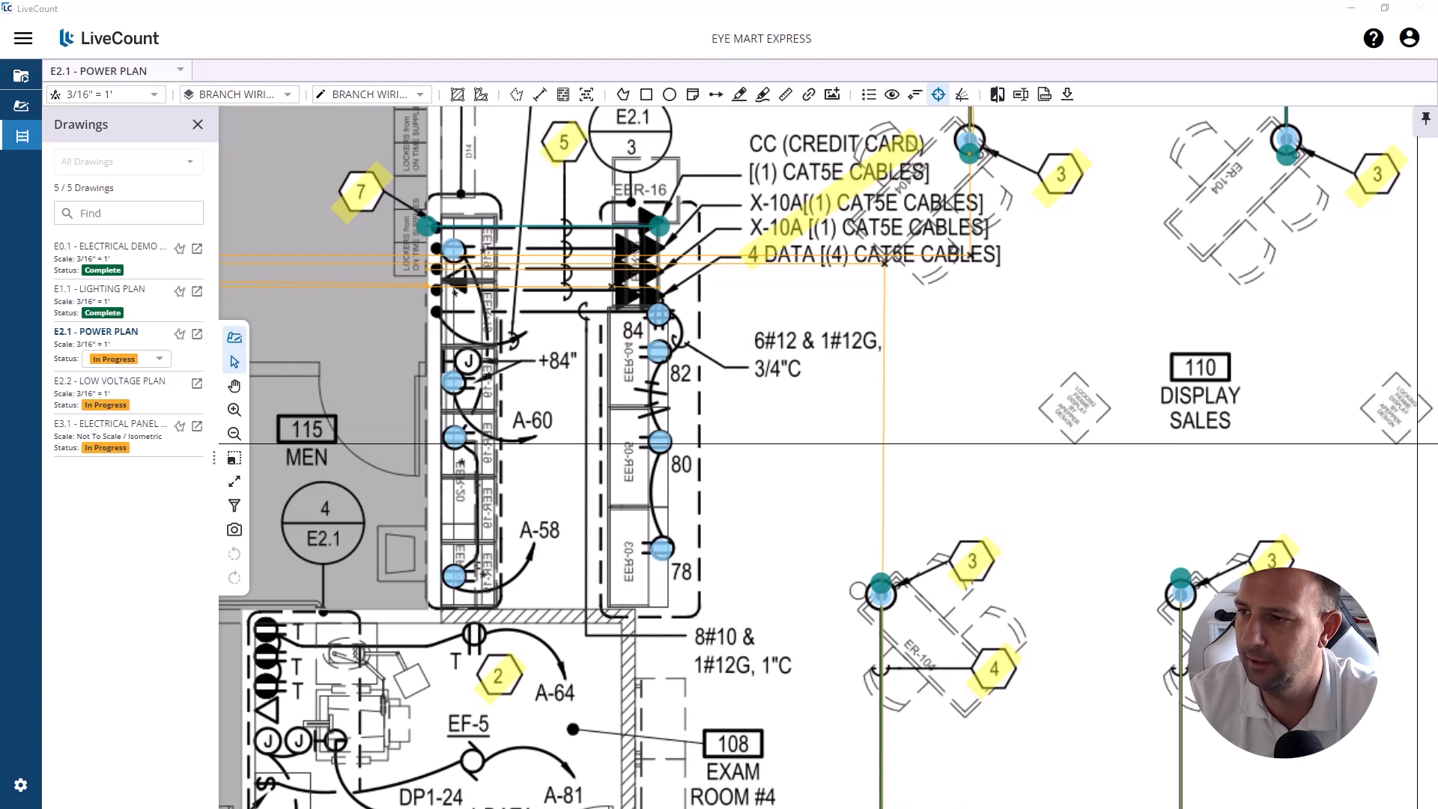
Step: Take off the short branch wiring runs from the counter conduit stub to receptacle 84 and from receptacle 84 to 82
scroll(628, 279, "up", 2)
left_click(673, 289)
left_click(672, 337)
right_click(676, 342)
left_click(705, 356)
scroll(720, 363, "down", 1)
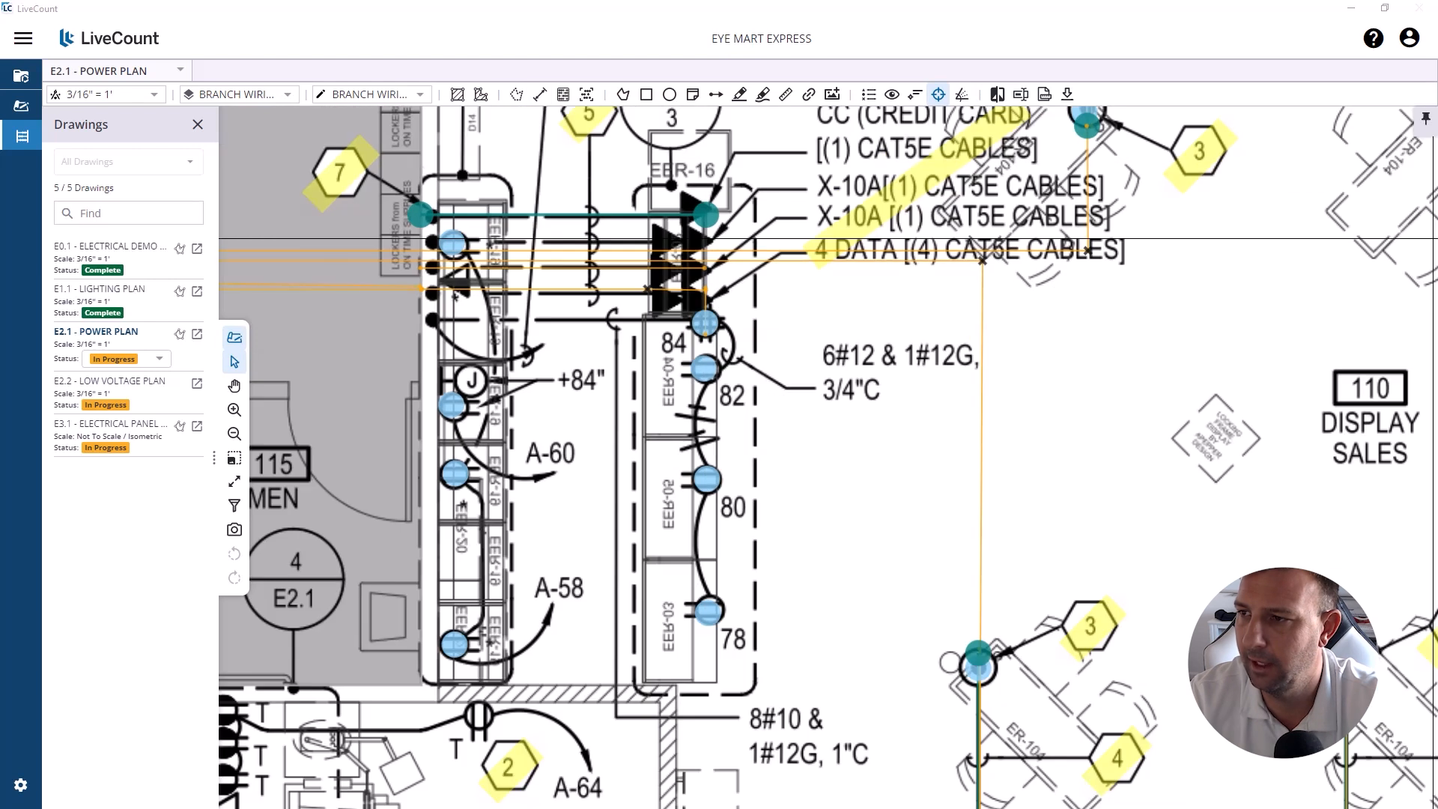
left_click(707, 332)
left_click(708, 382)
right_click(708, 383)
left_click(736, 396)
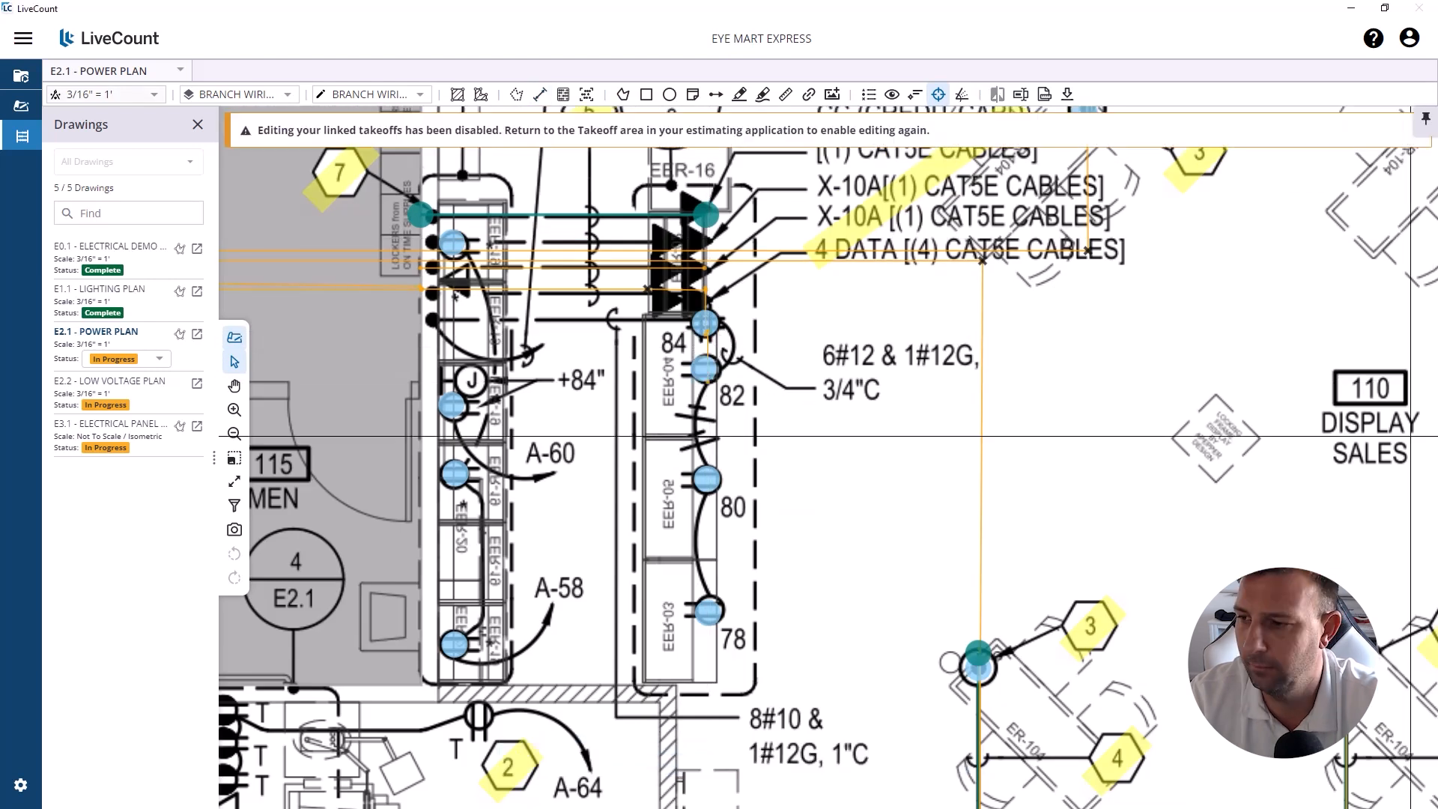
Step: Take off the branch wiring runs from receptacle 82 to 80 and from receptacle 80 to 78
left_click(708, 380)
scroll(708, 475, "up", 1)
left_click(705, 492)
right_click(705, 492)
left_click(740, 508)
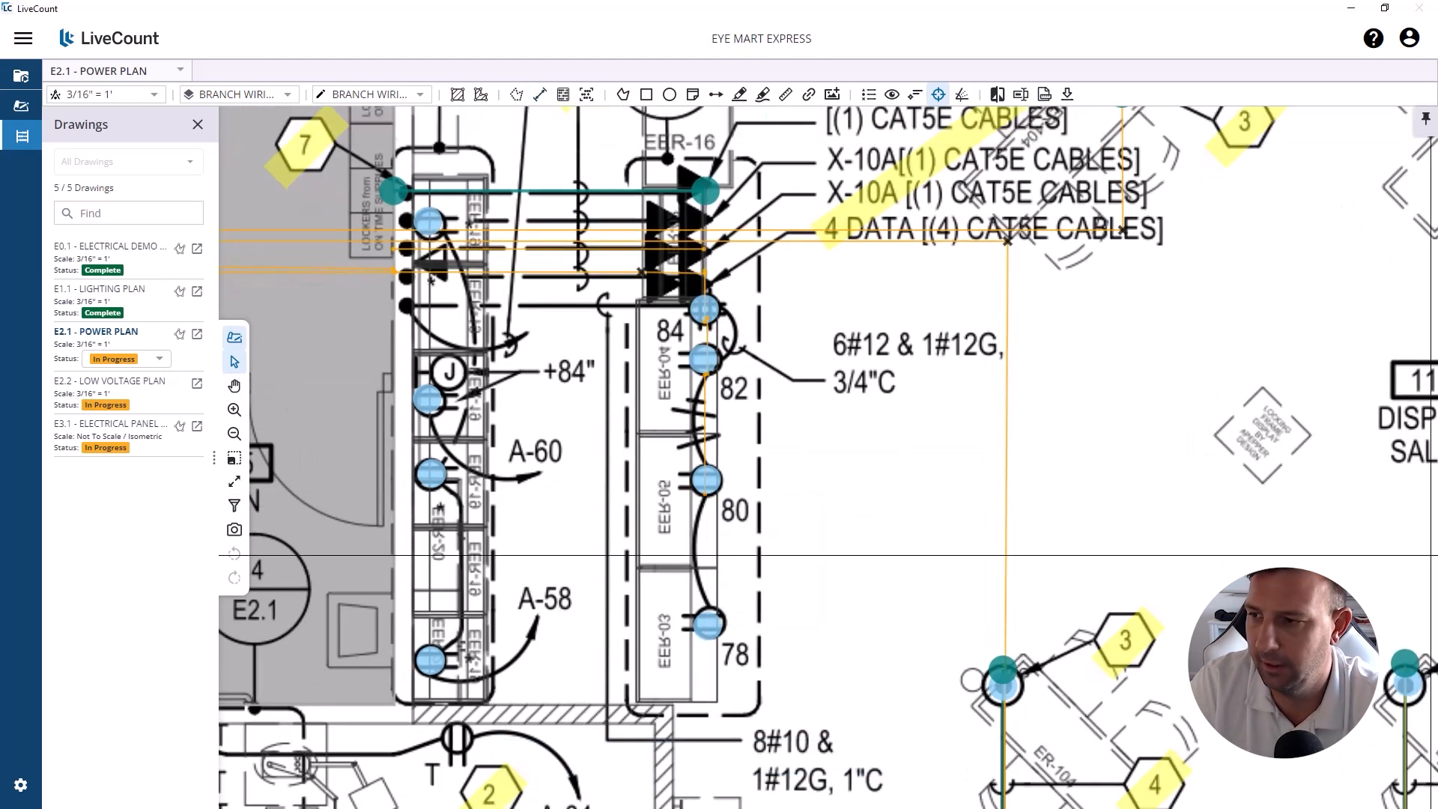
left_click(704, 494)
right_click(708, 637)
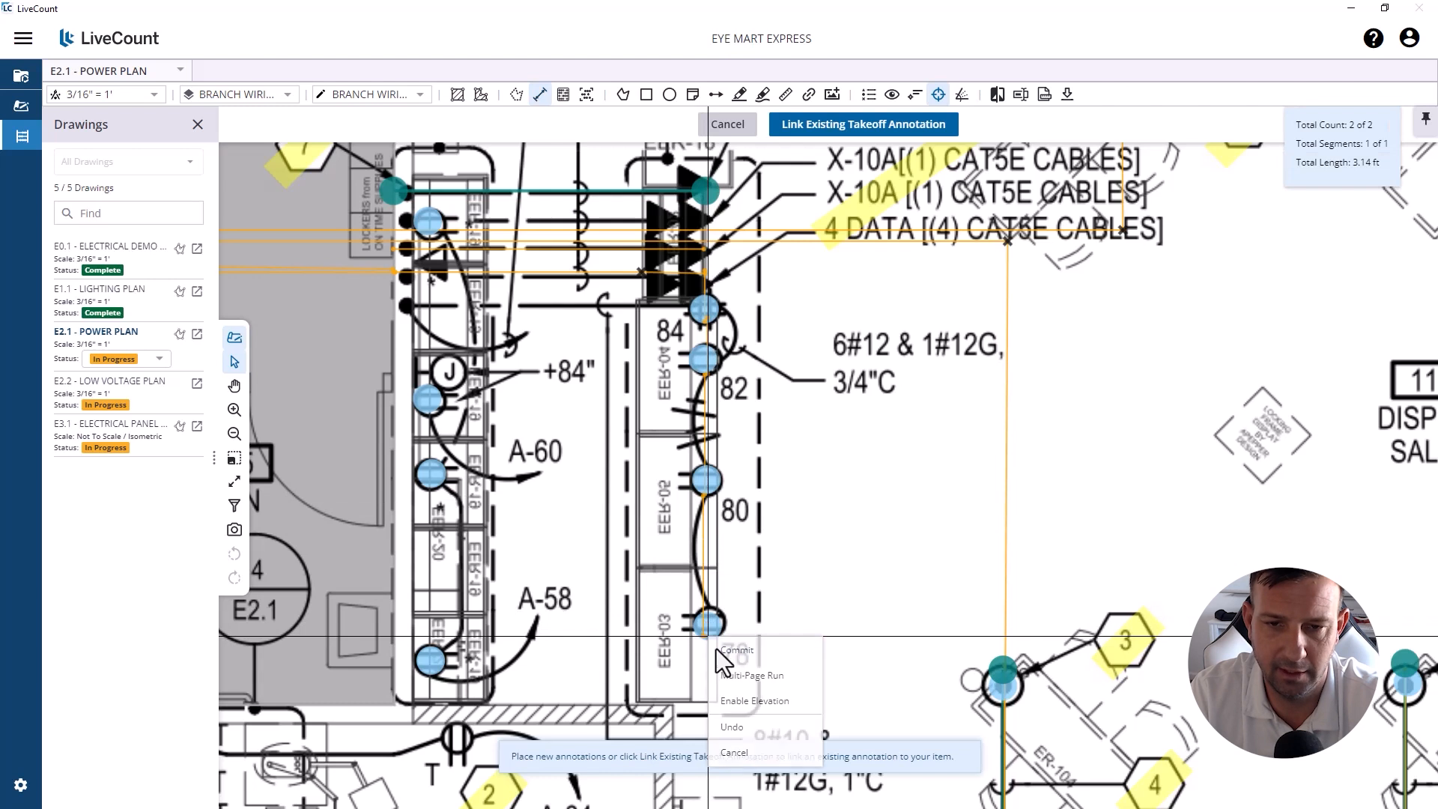
left_click(738, 650)
Step: Highlight the 6#12 & 1#12G, 3/4"C and 8#10 & 1#12G, 1"C notes and the circuit labels 78, 80, 82 and 84
scroll(716, 638, "down", 1)
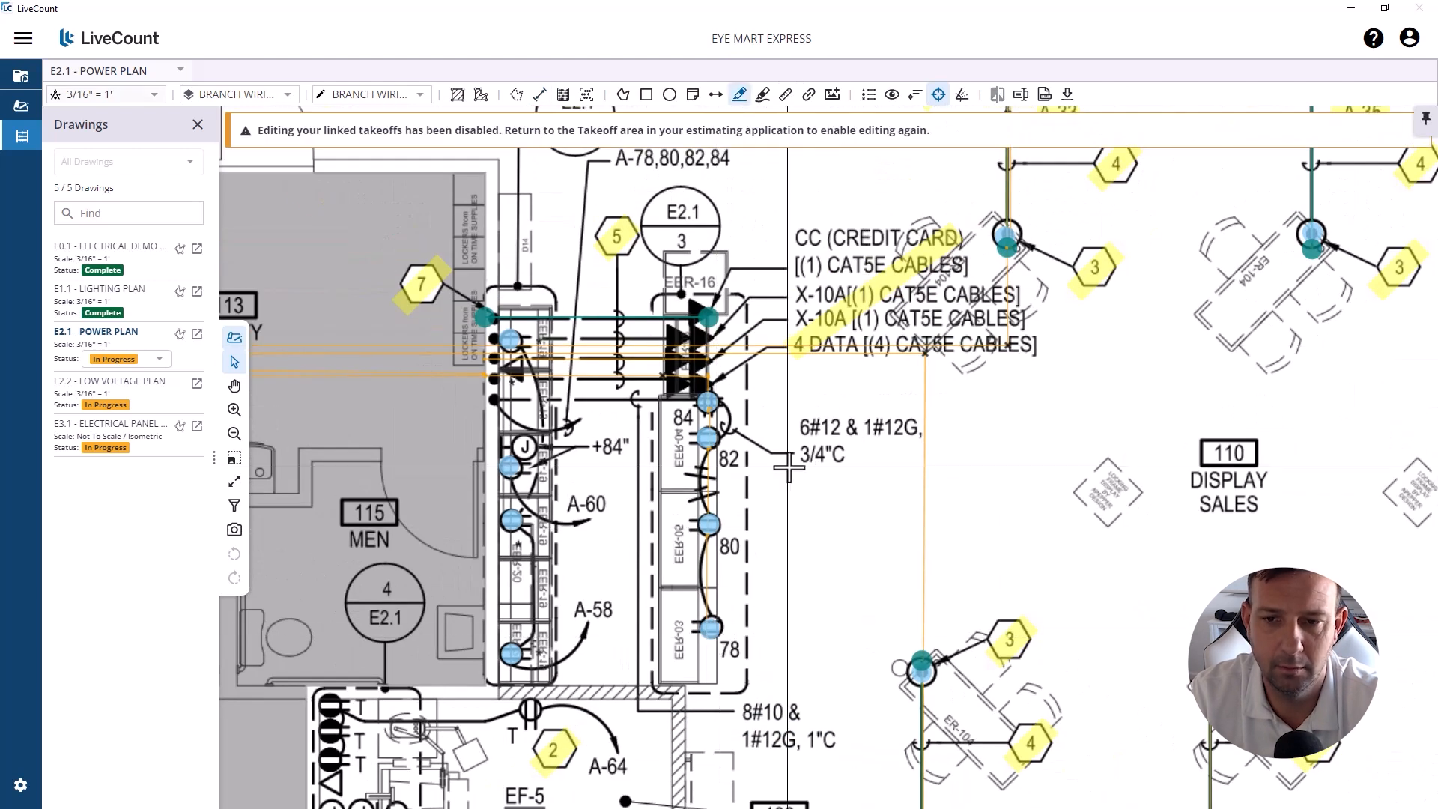
scroll(727, 419, "down", 3)
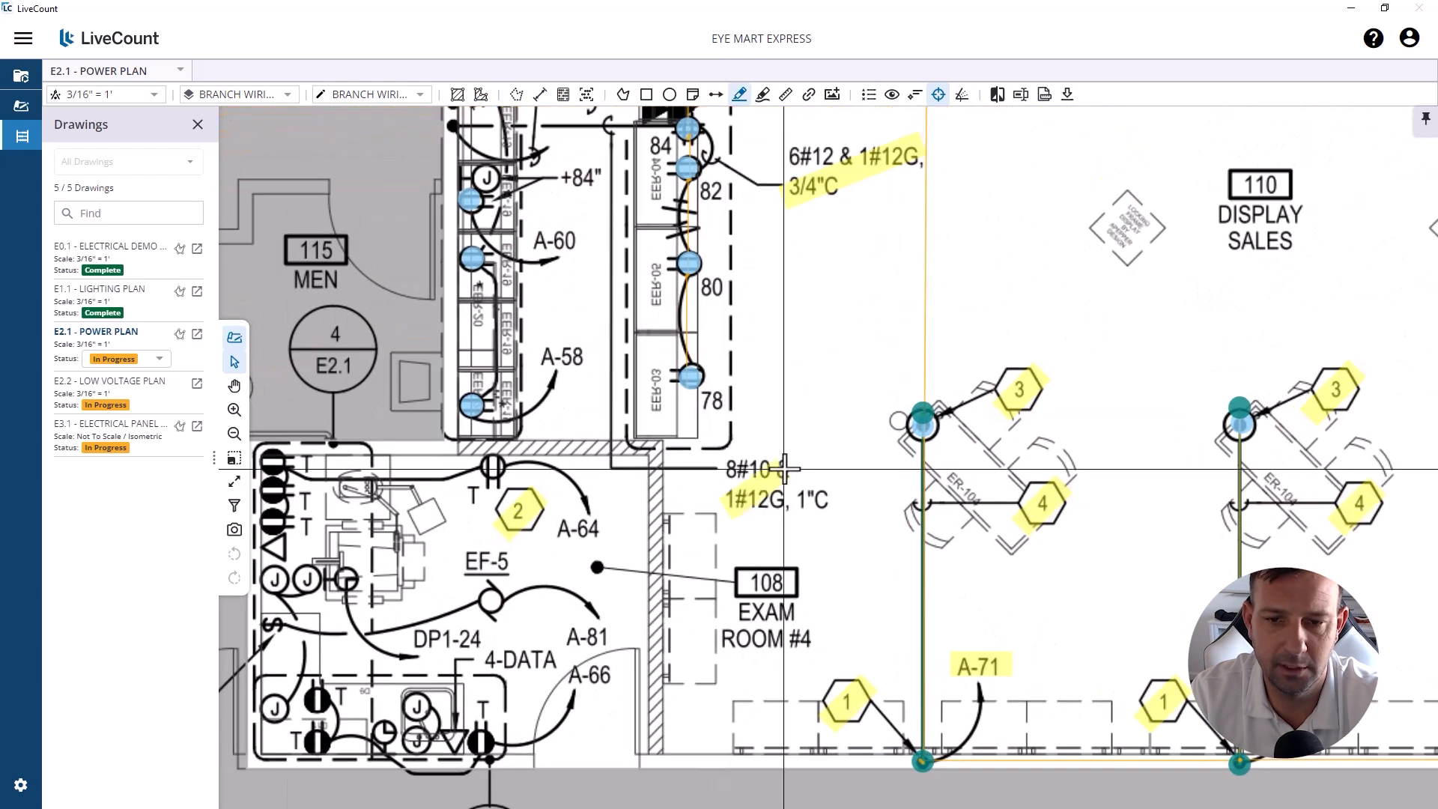
scroll(723, 494, "up", 1)
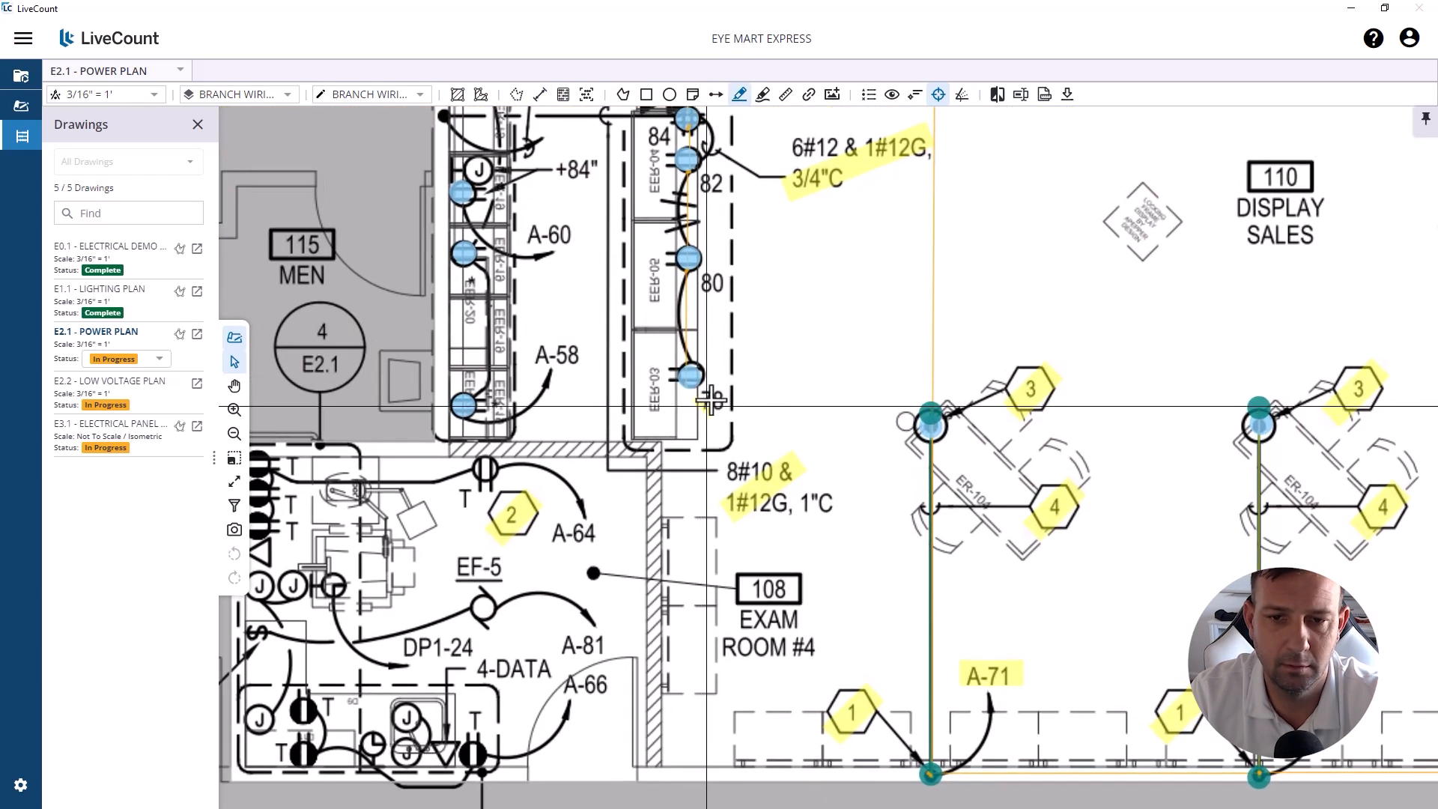
left_click(740, 94)
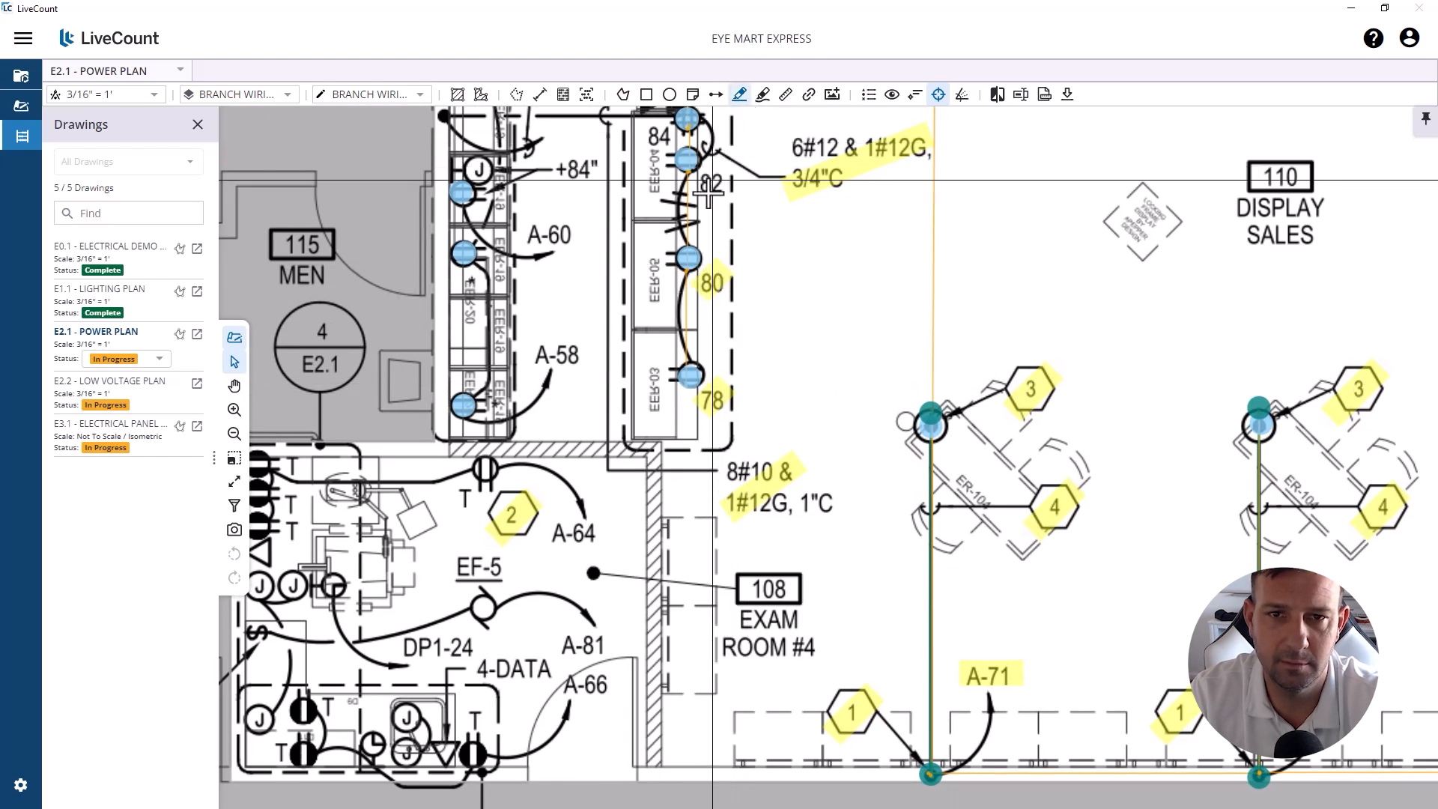
scroll(708, 194, "up", 2)
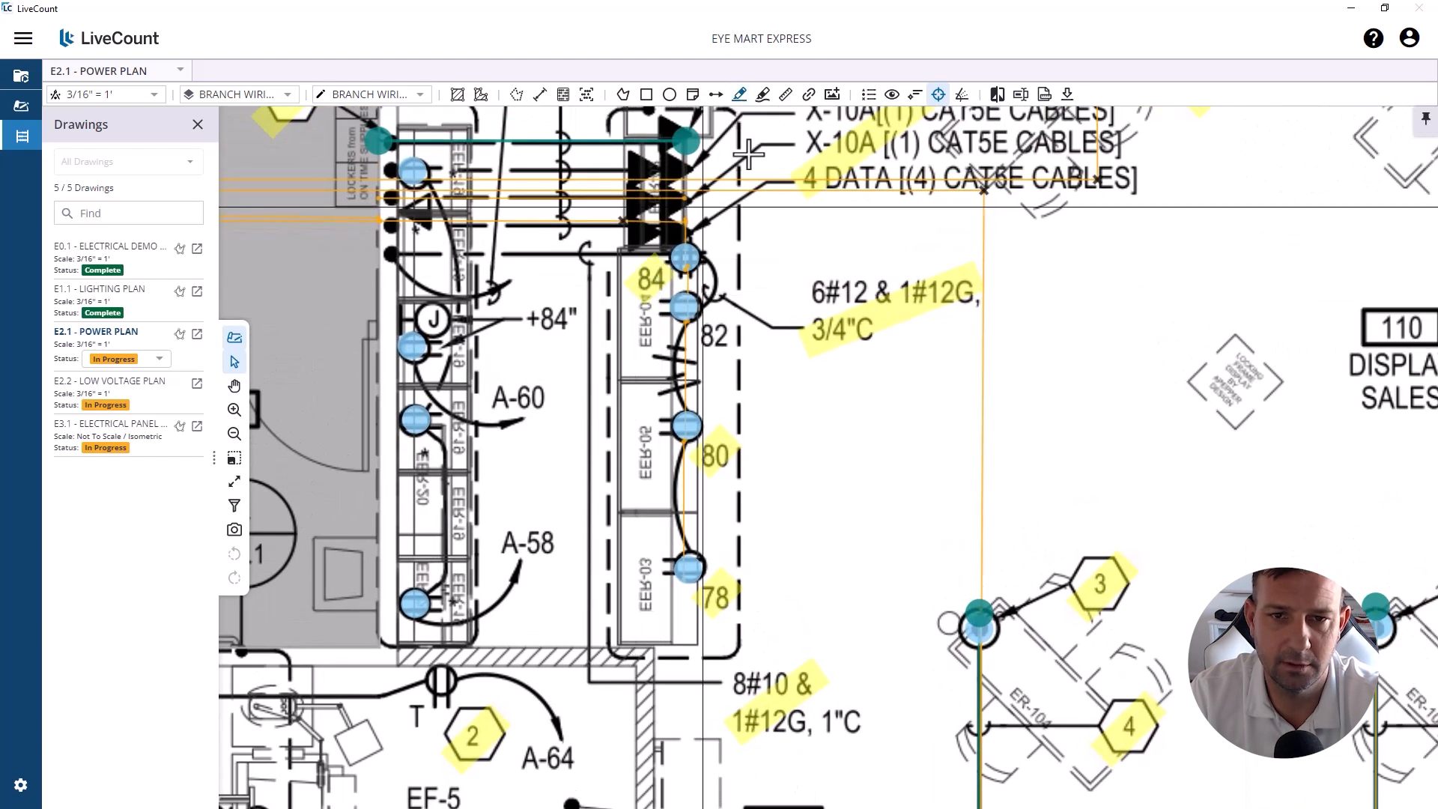
scroll(746, 329, "down", 1)
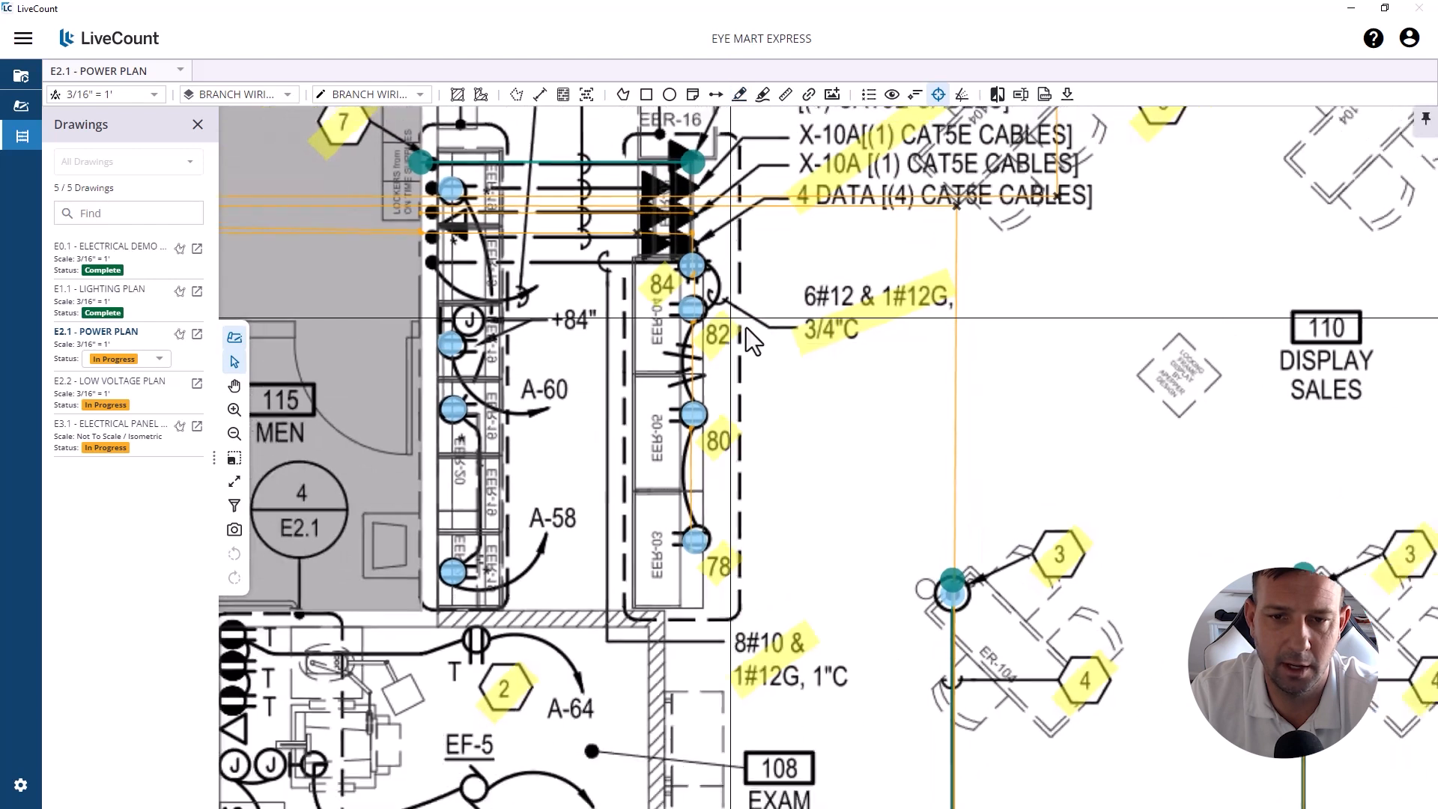
Step: Highlight the CASHWRAP rows for circuits 78, 80 and 82 on the E3.1 electrical panel schedule
scroll(746, 327, "down", 5)
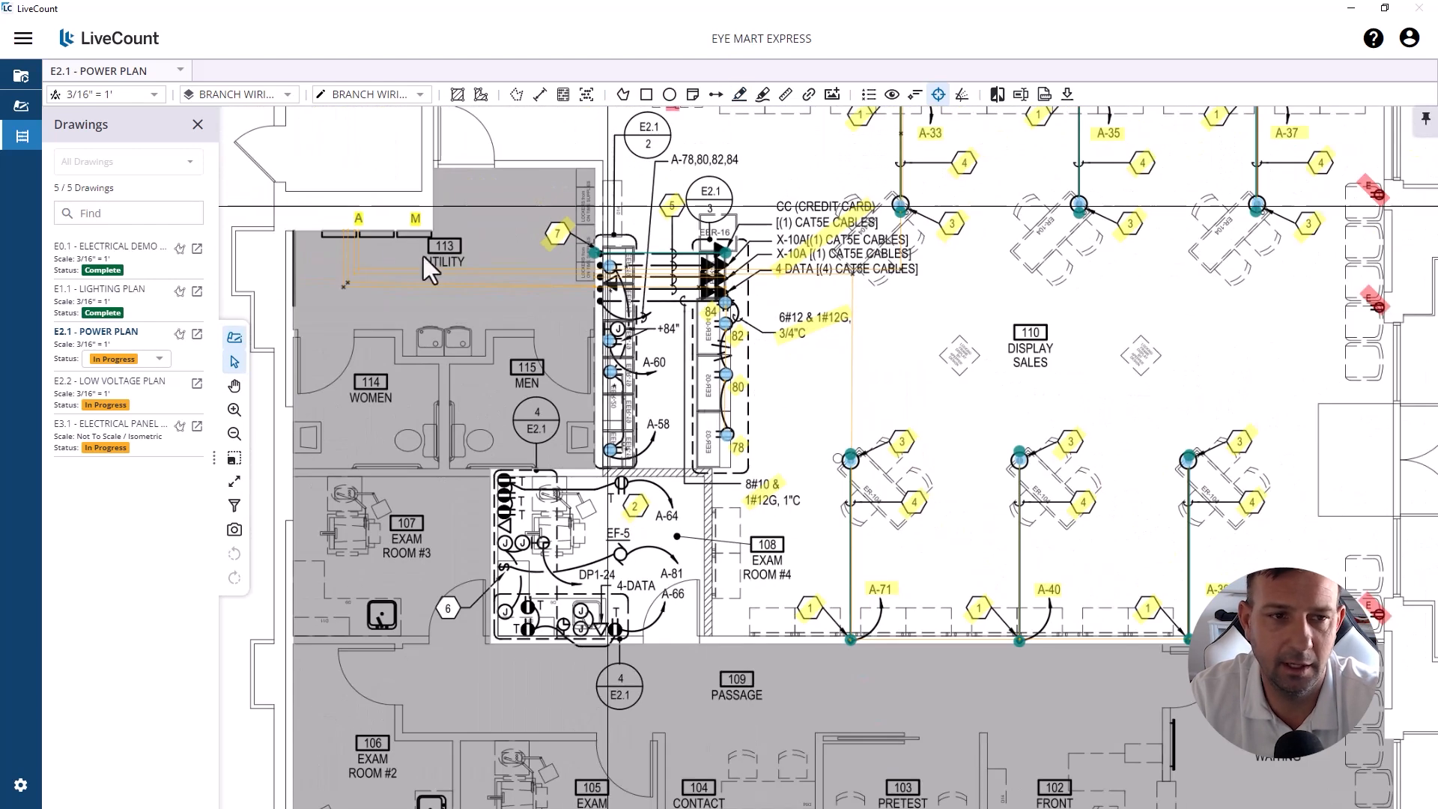
left_click(138, 430)
left_click_drag(1151, 494, 1242, 495)
left_click_drag(708, 513, 1244, 514)
scroll(724, 511, "up", 1)
left_click_drag(708, 534, 1260, 537)
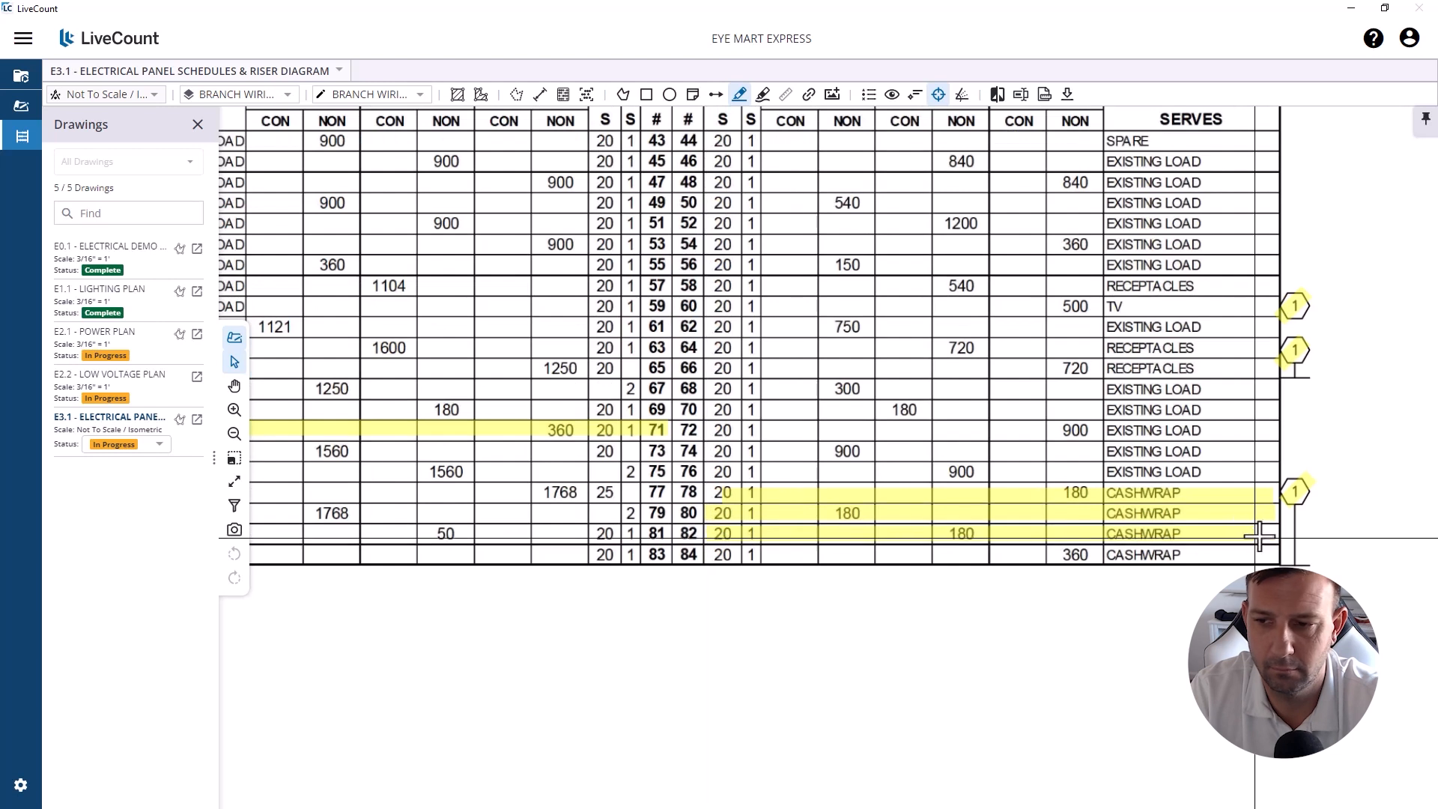
Step: On the E2.1 power plan, highlight the detail 3 callout and the A-78,80,82,84 homerun label above the counter
left_click(112, 332)
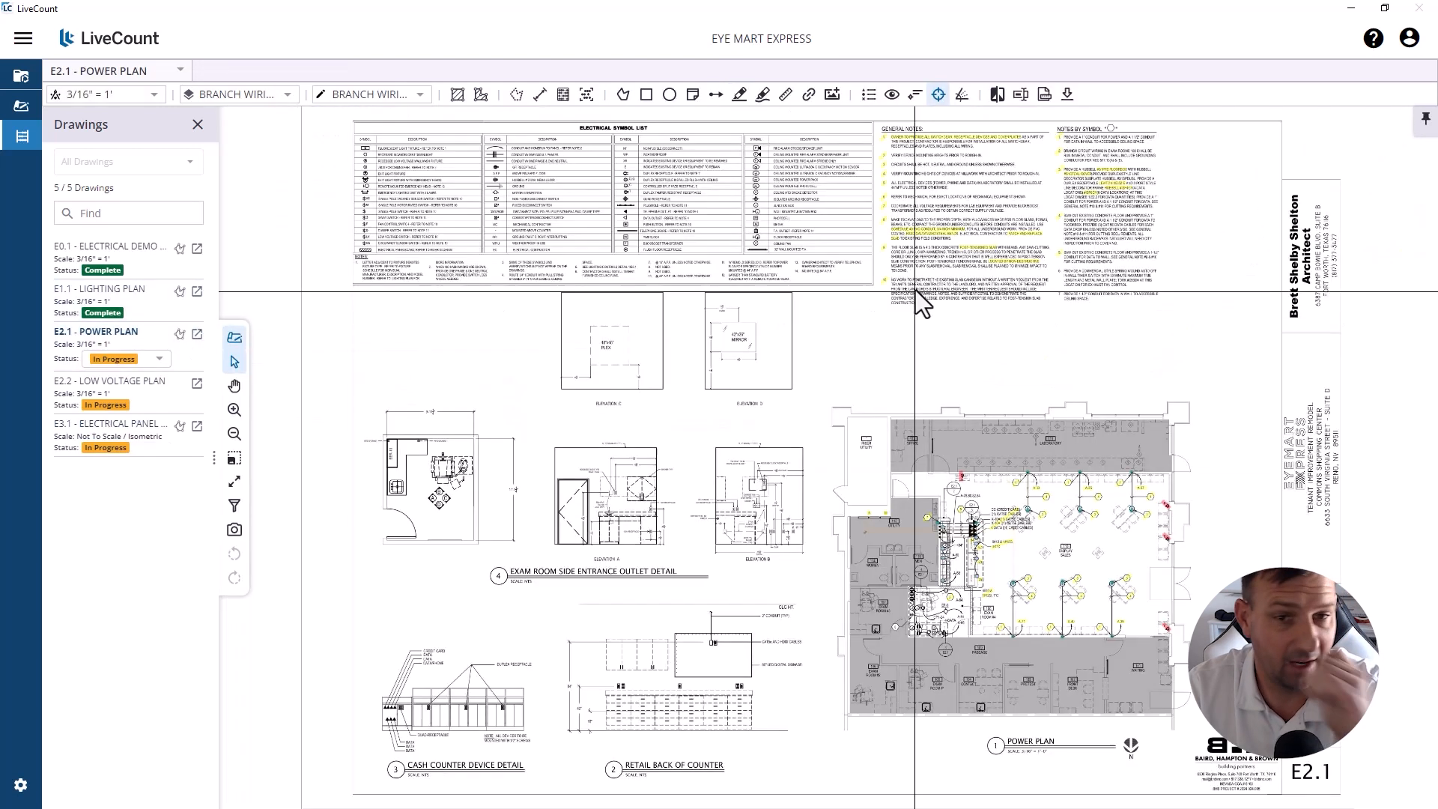
scroll(1004, 562, "up", 6)
left_click_drag(851, 295, 845, 336)
left_click(739, 97)
left_click_drag(614, 288, 678, 225)
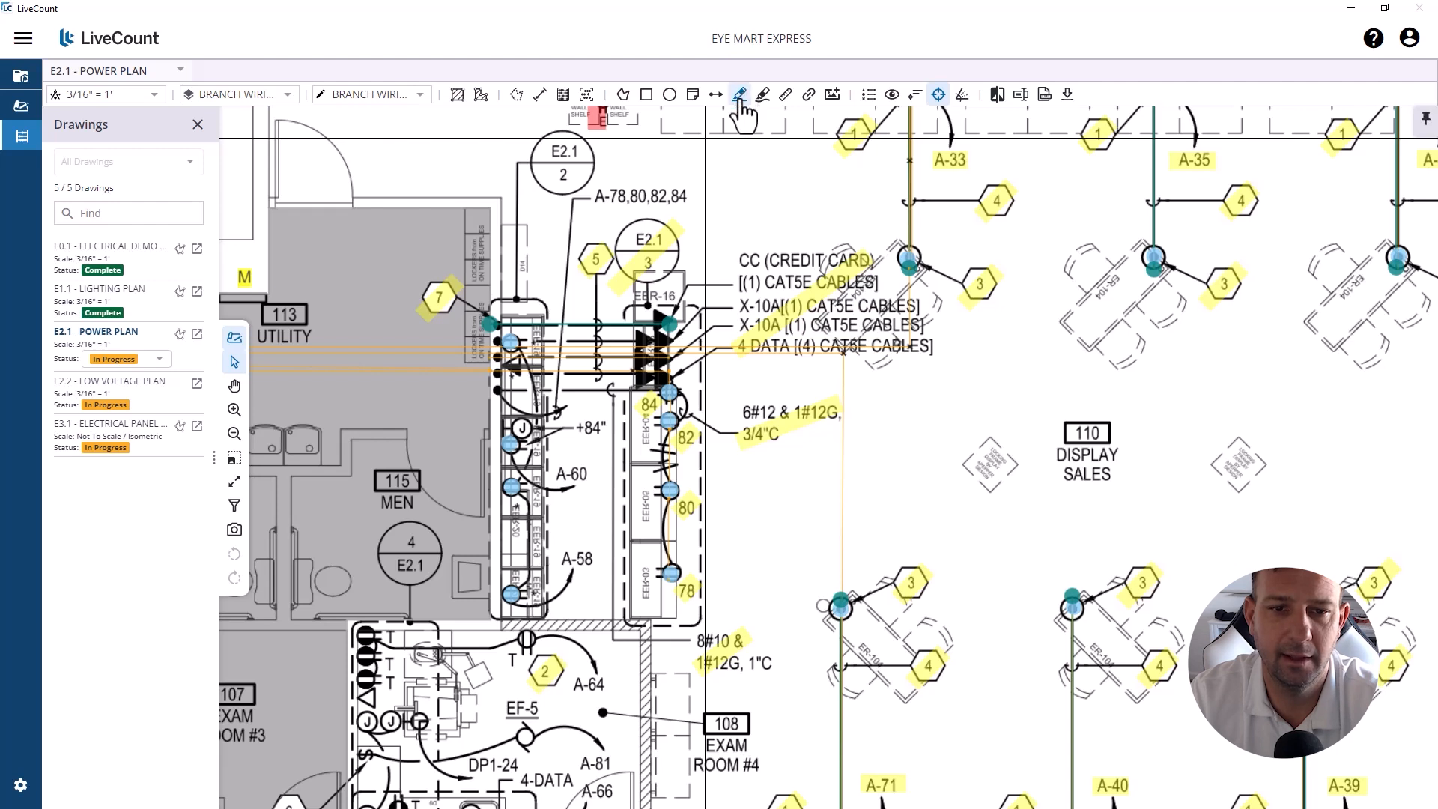
left_click_drag(594, 197, 694, 193)
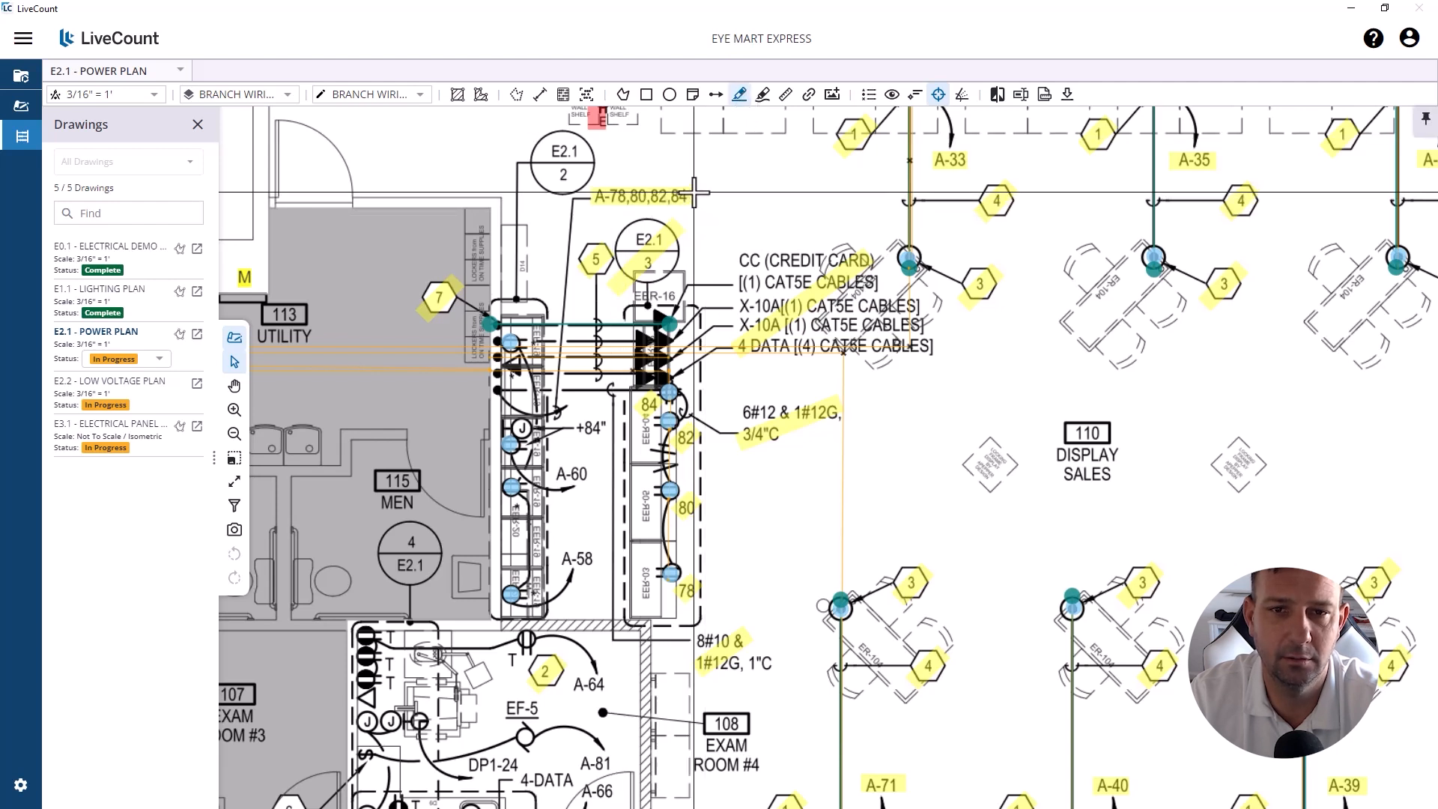
Step: Examine the cash counter device detail and the back counter receptacles and circuit labels on the power plan
scroll(472, 412, "down", 5)
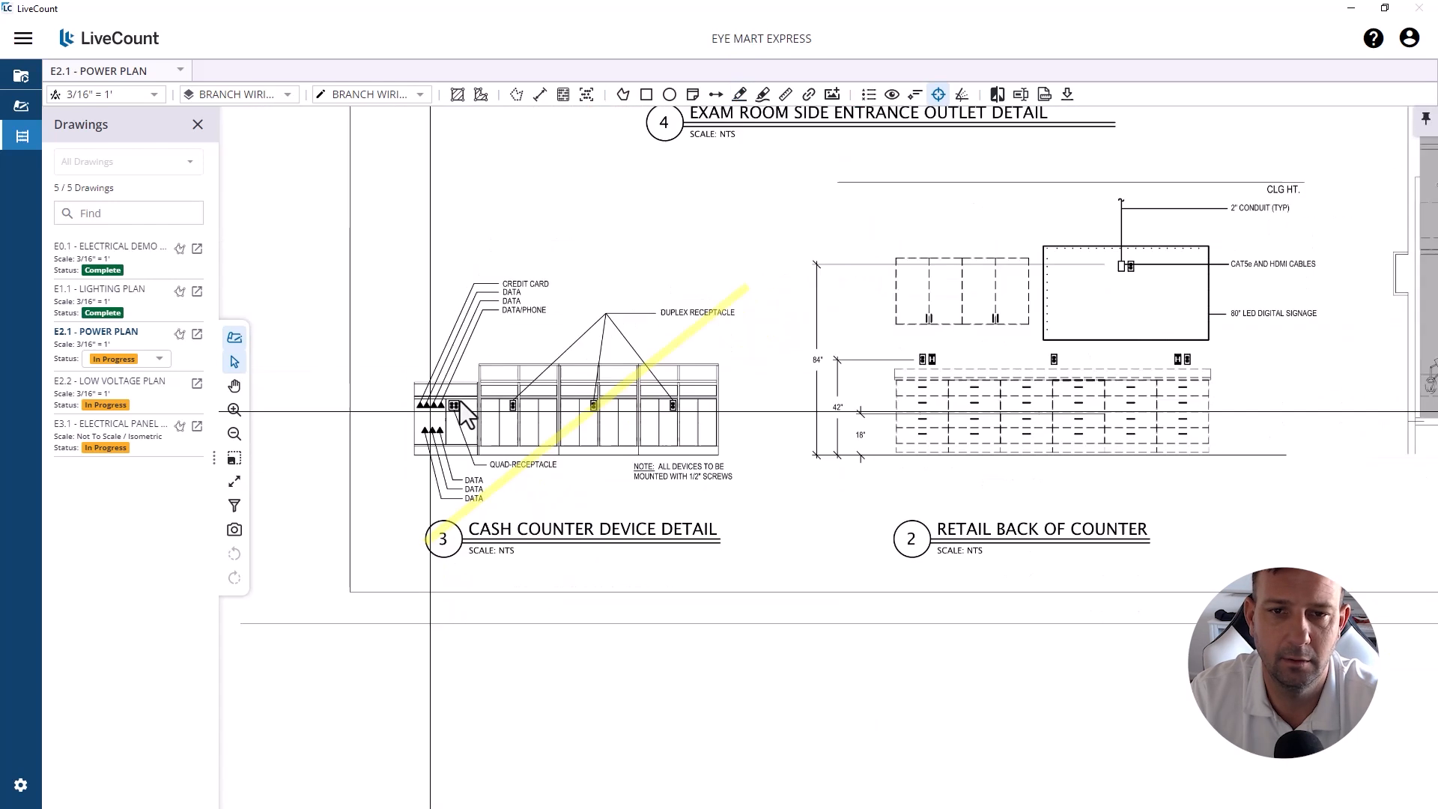
scroll(472, 450, "up", 5)
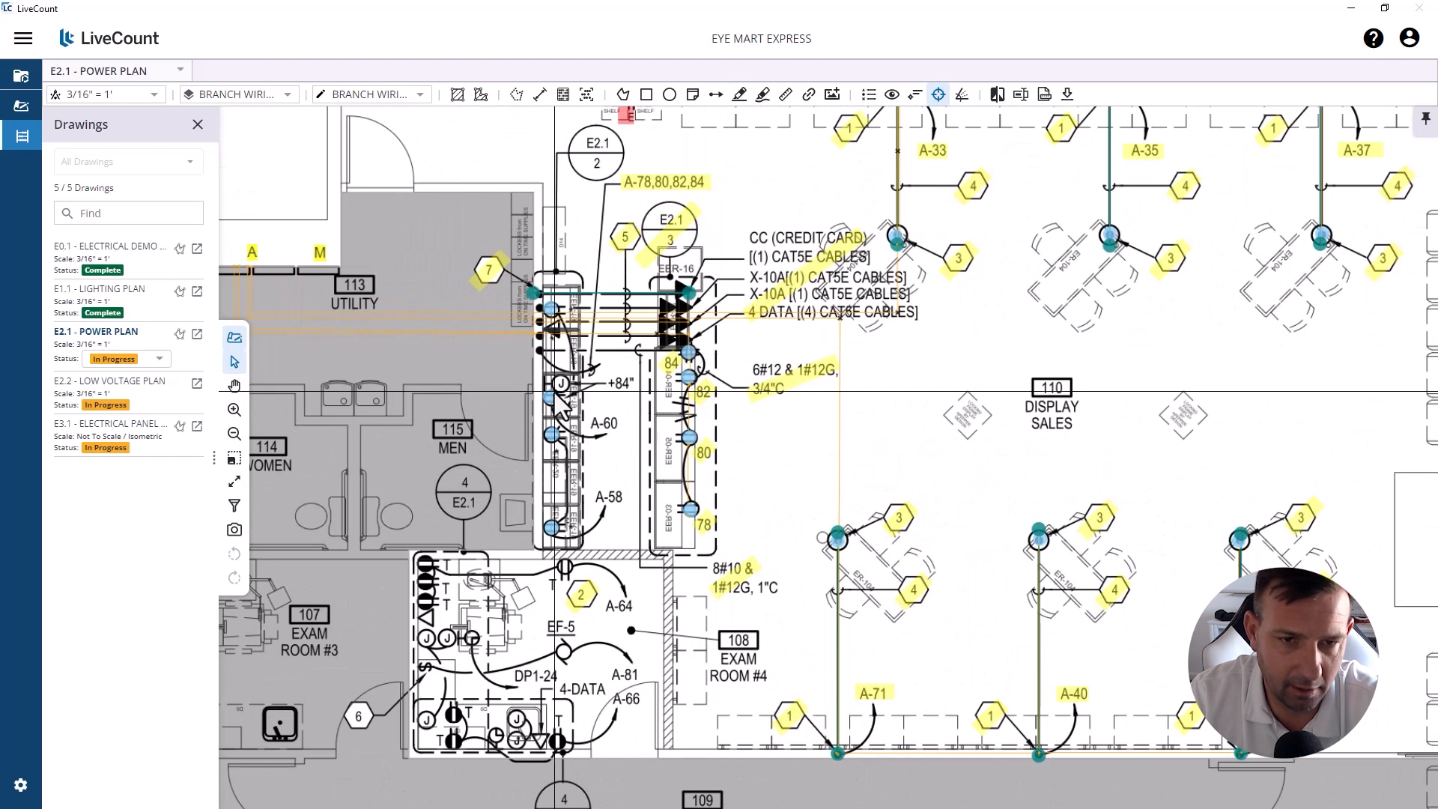
scroll(659, 344, "up", 1)
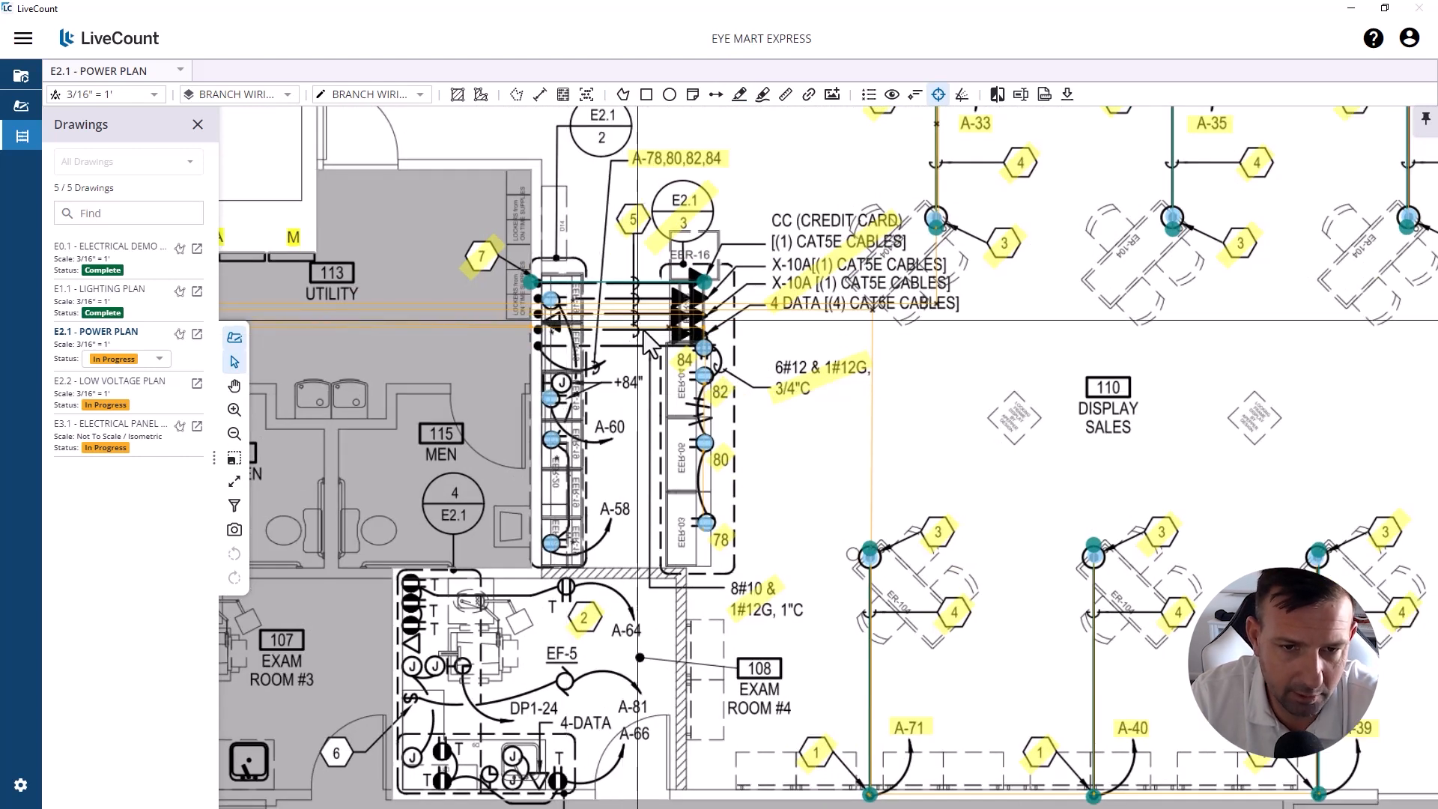
left_click_drag(647, 373, 673, 364)
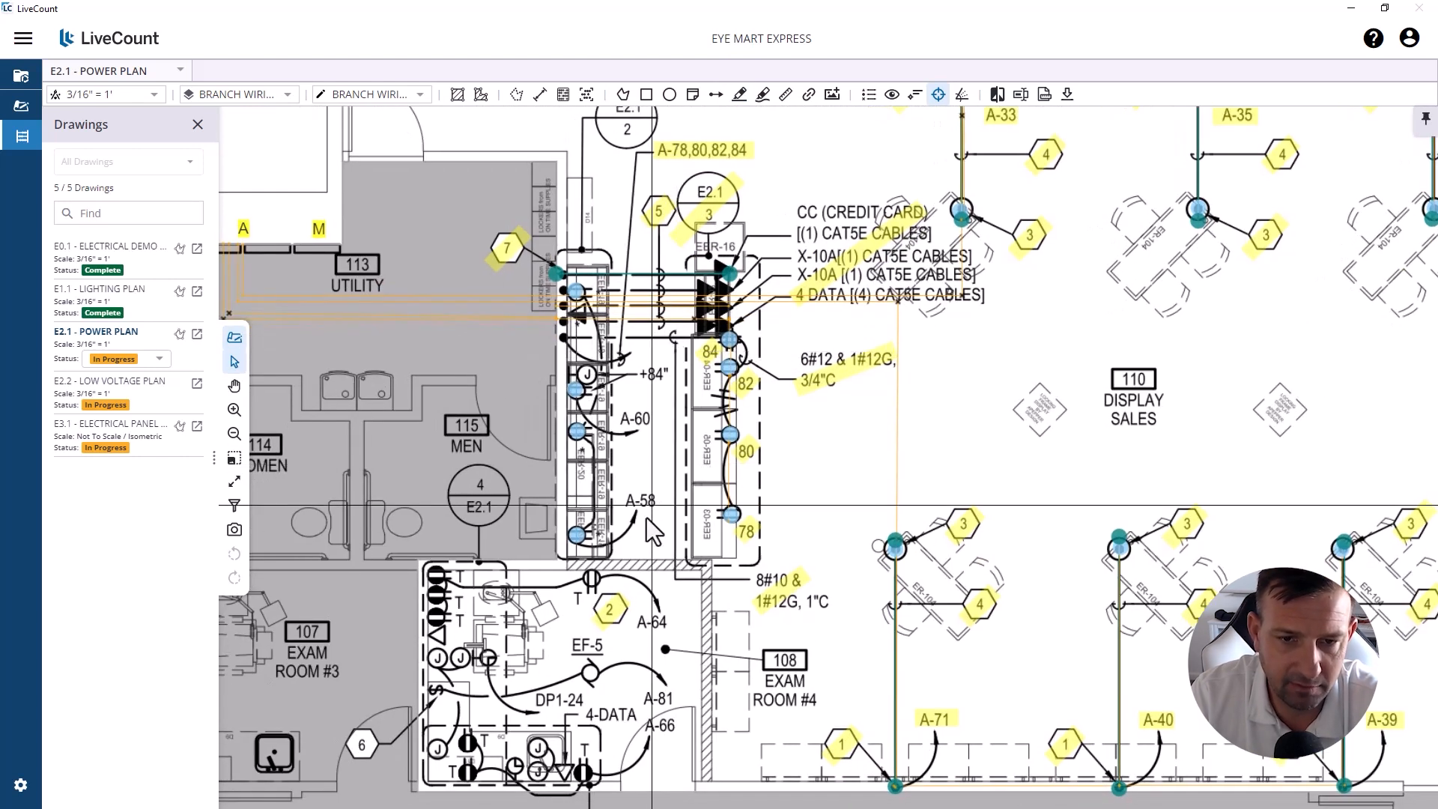
left_click_drag(674, 457, 730, 416)
scroll(729, 420, "up", 2)
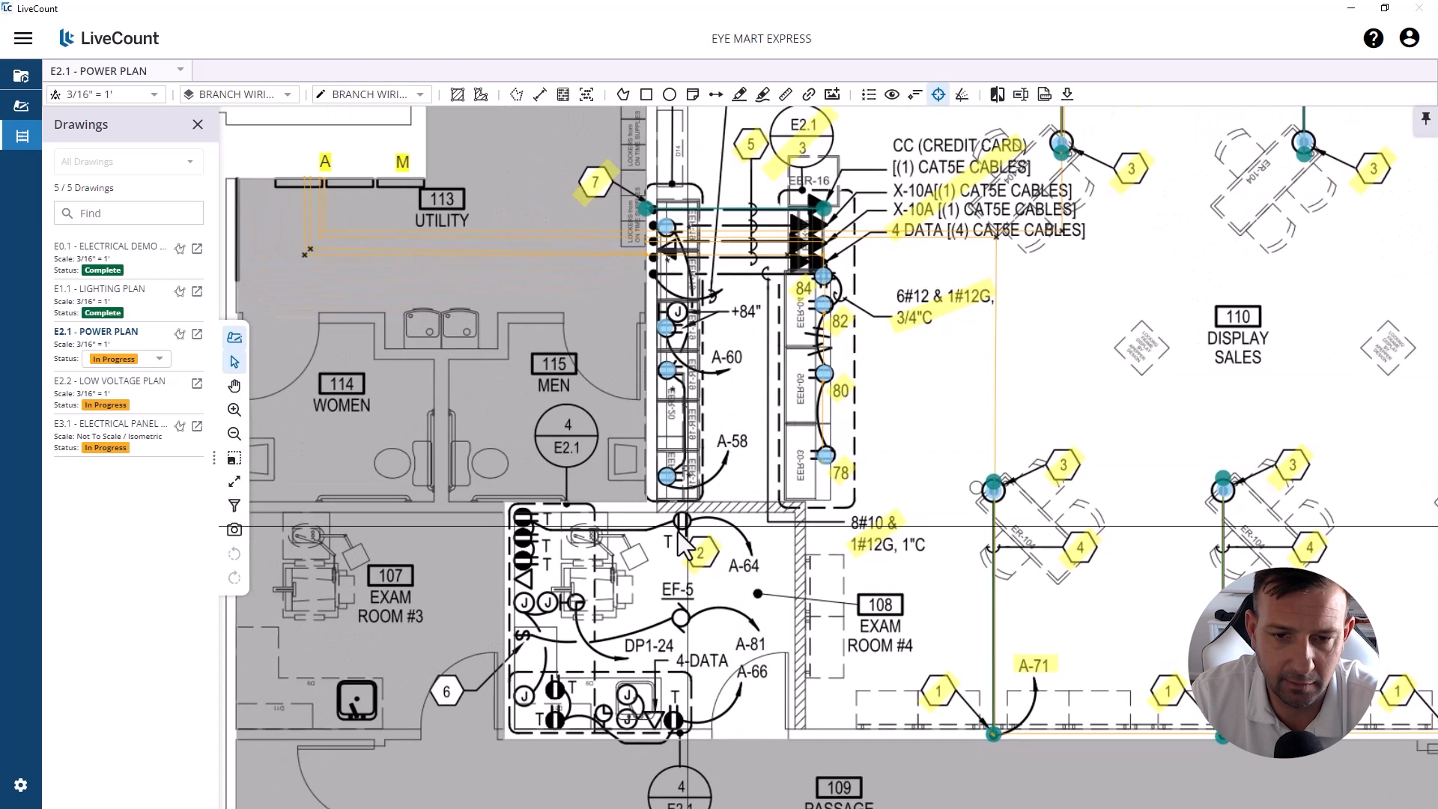
scroll(675, 562, "down", 3)
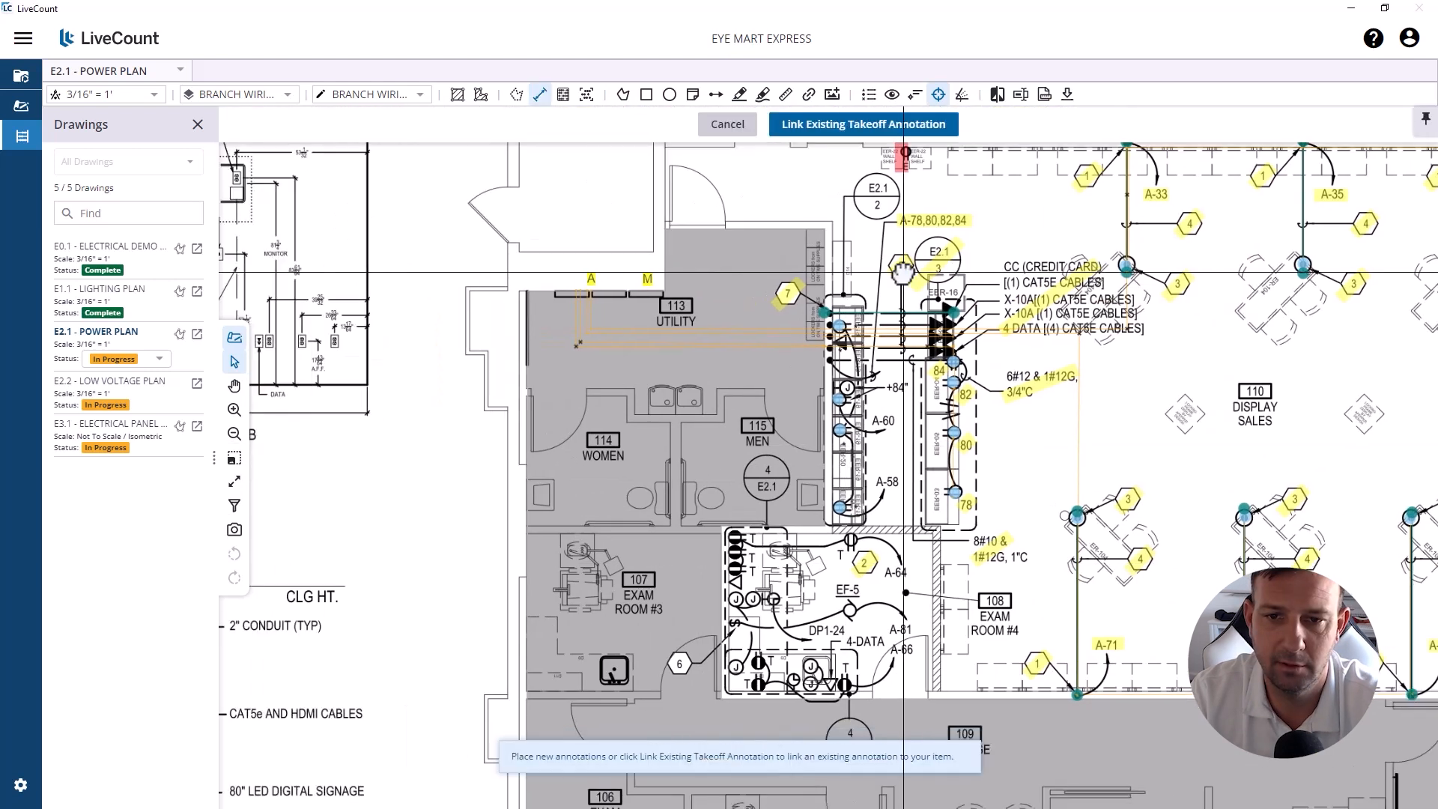
Step: Take off a branch wiring homerun from panel A, 3.37 ft down and across room 113 to the back counter wall
scroll(578, 310, "up", 5)
left_click(578, 245)
left_click(574, 406)
scroll(867, 379, "down", 2)
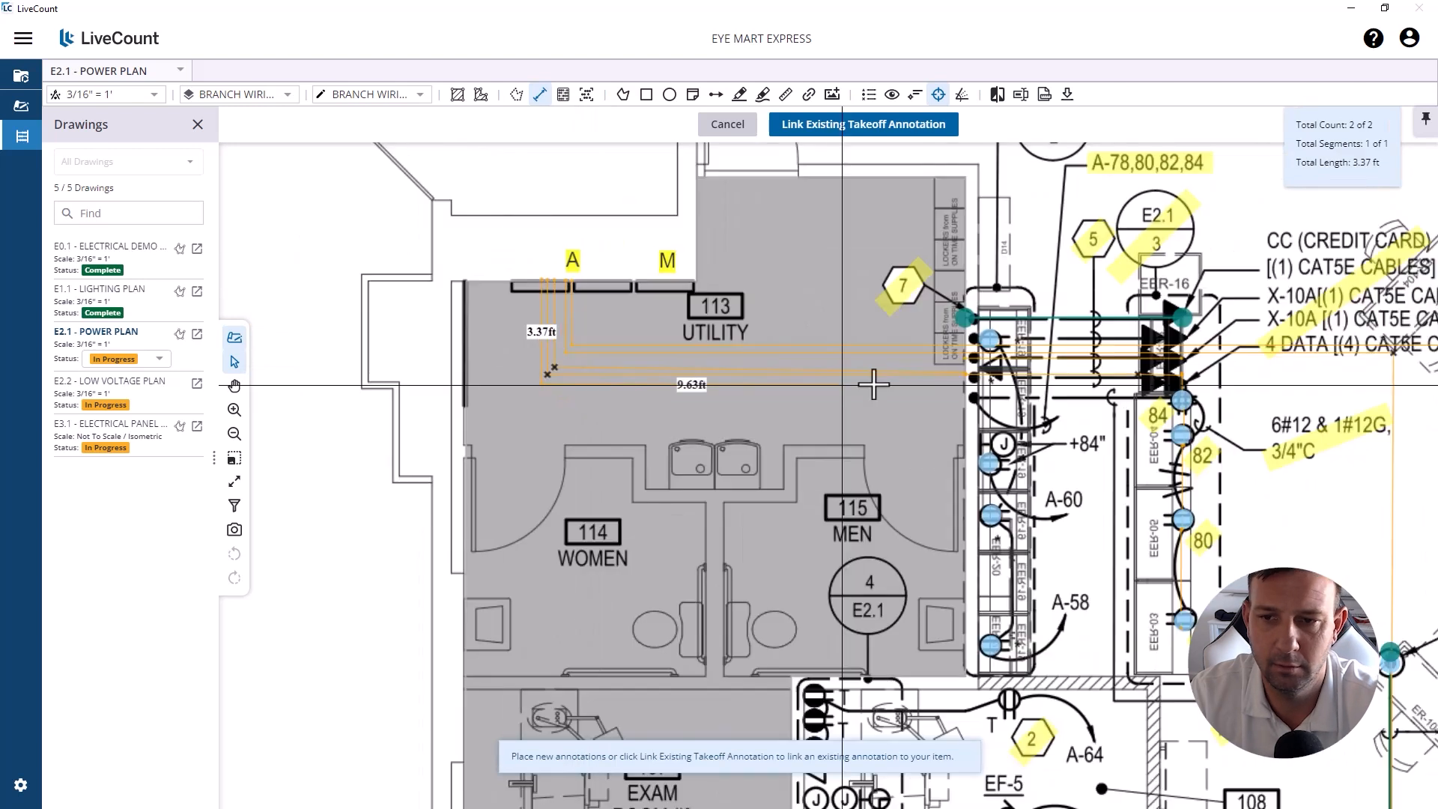
scroll(982, 385, "up", 3)
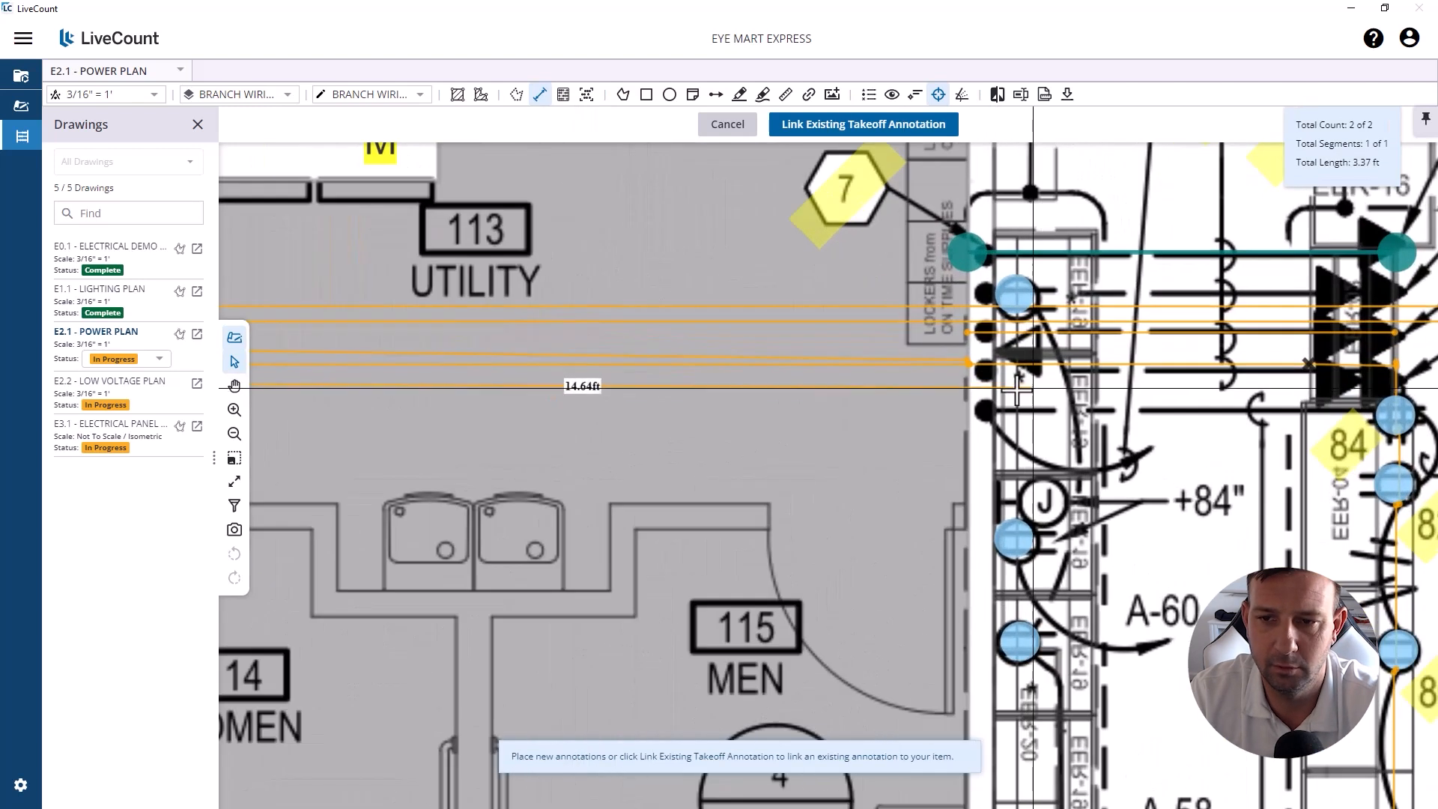
double_click(971, 384)
scroll(727, 335, "down", 3)
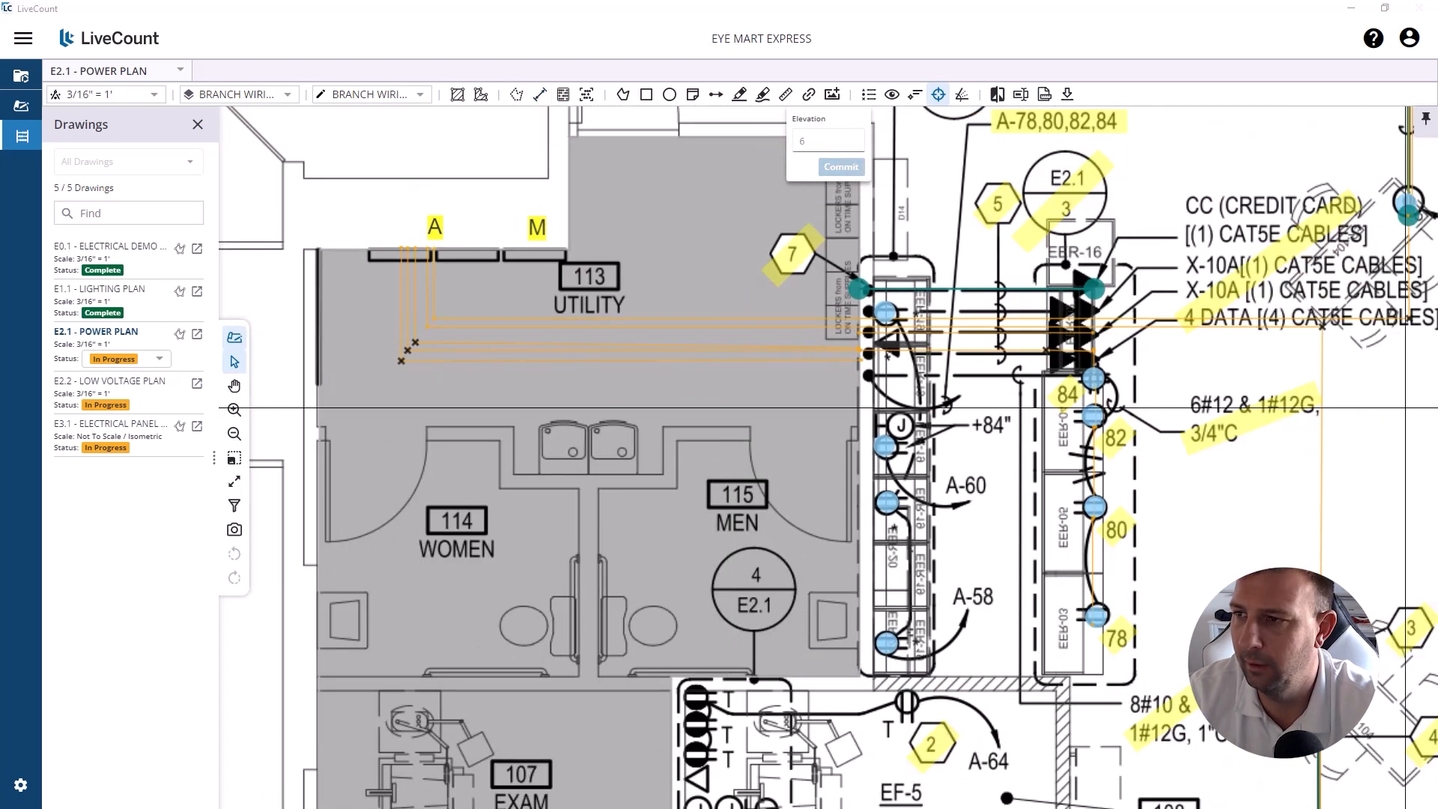
Step: Take off a 2.99 ft branch wiring run from the homerun's end down to the +84" receptacle
left_click(858, 354)
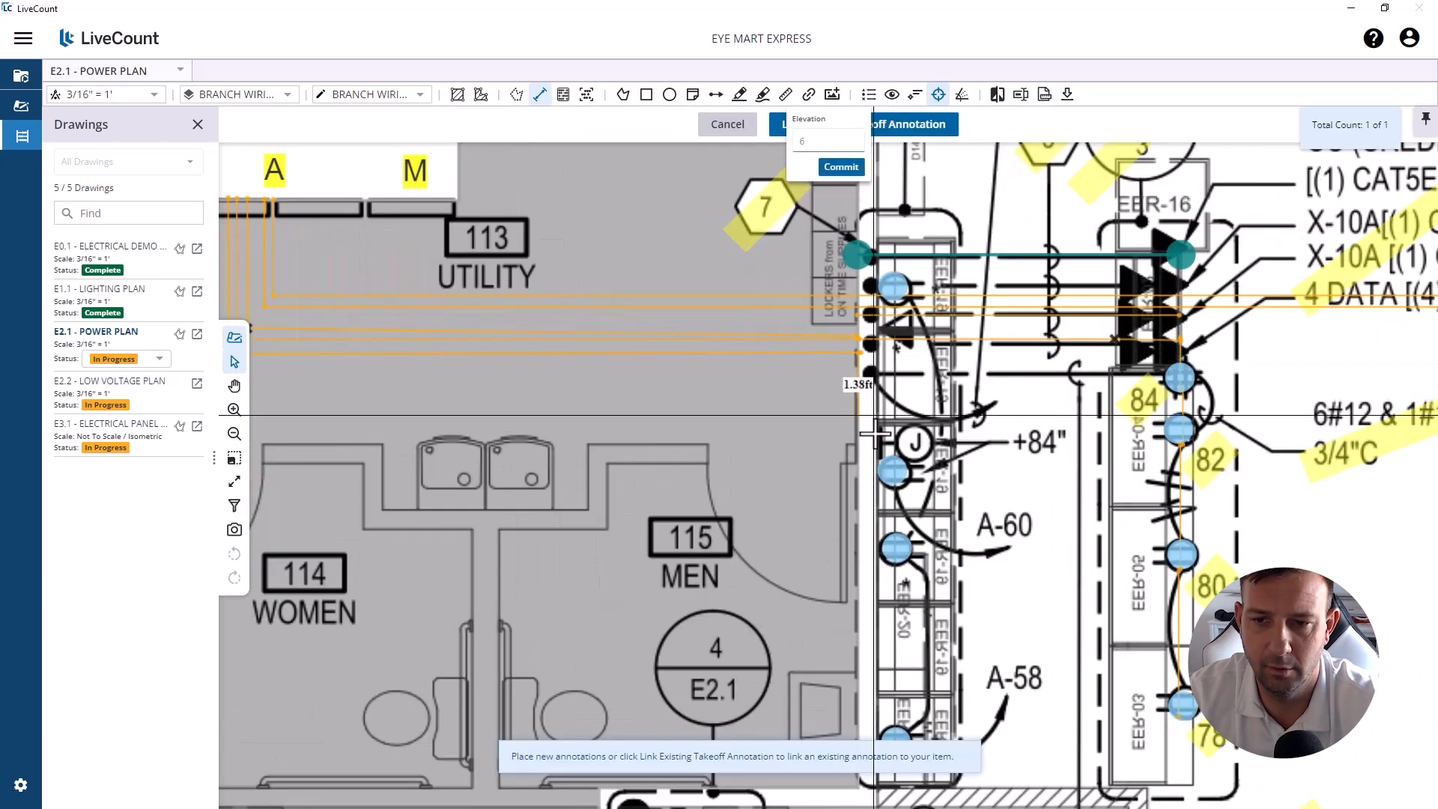
left_click(857, 472)
left_click(878, 472)
right_click(879, 472)
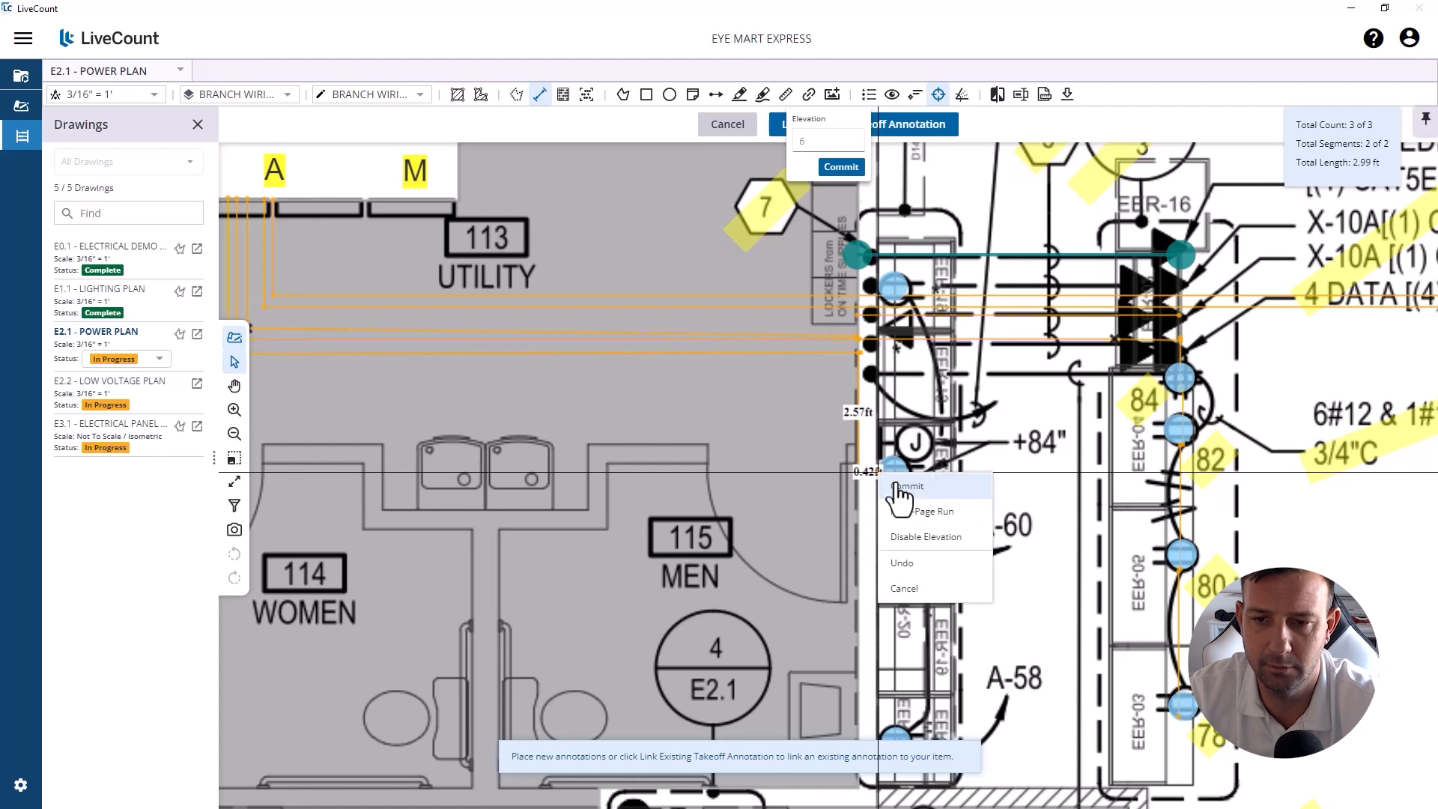
left_click(899, 489)
Step: Take off a 4.70 ft branch wiring run from the homerun's end down to the A-60 receptacle
left_click(858, 353)
left_click(858, 551)
left_click(878, 551)
right_click(880, 552)
left_click(903, 567)
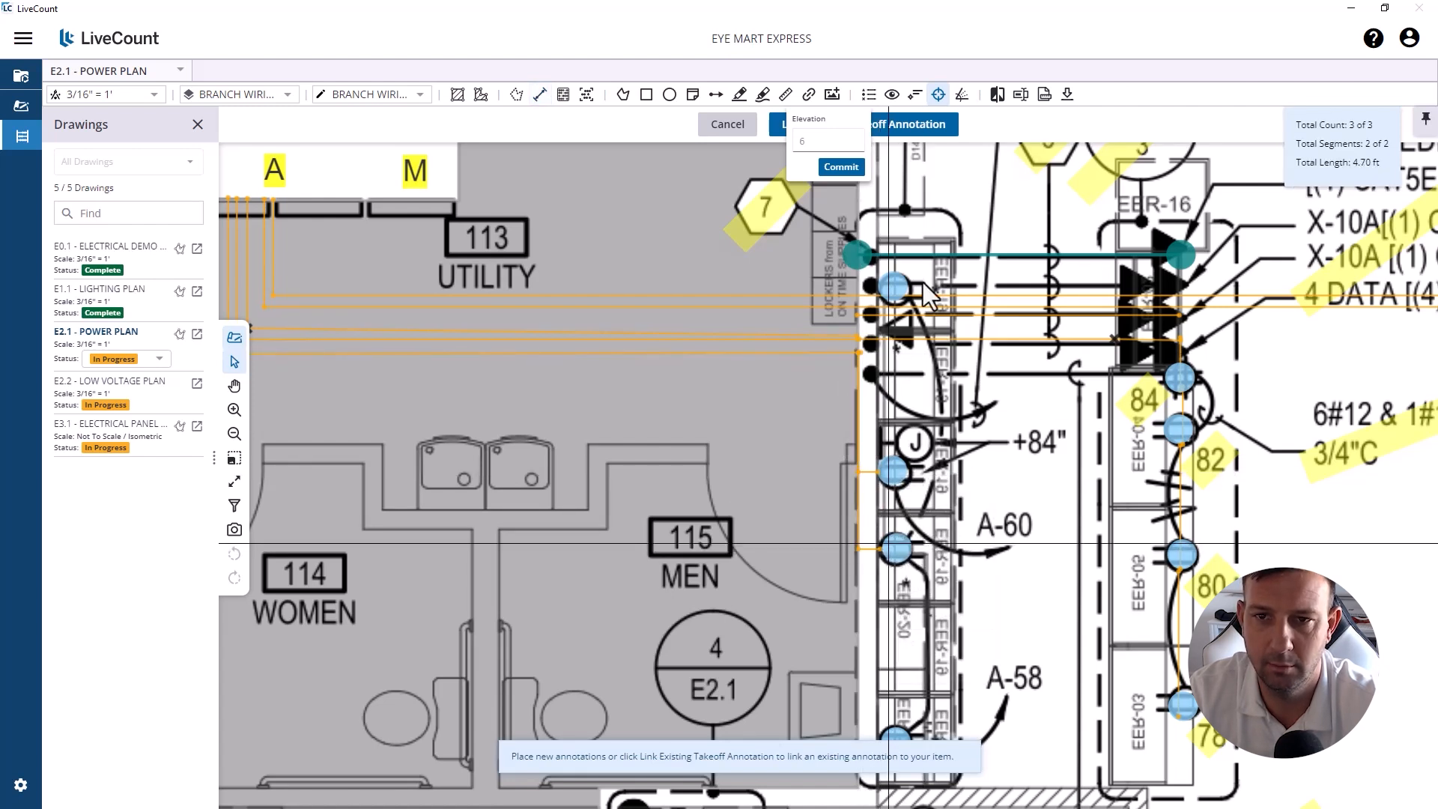
Step: Take off a branch wiring run from the homerun's end down the back counter wall and across to the A-64 receptacle
left_click(858, 354)
scroll(836, 300, "down", 2)
scroll(865, 577, "up", 3)
left_click(823, 526)
left_click(887, 527)
right_click(888, 528)
left_click(908, 543)
scroll(892, 540, "down", 2)
Step: Highlight the circuit labels A-58, A-60 and A-64 on the power plan
left_click(740, 94)
left_click_drag(928, 448, 962, 448)
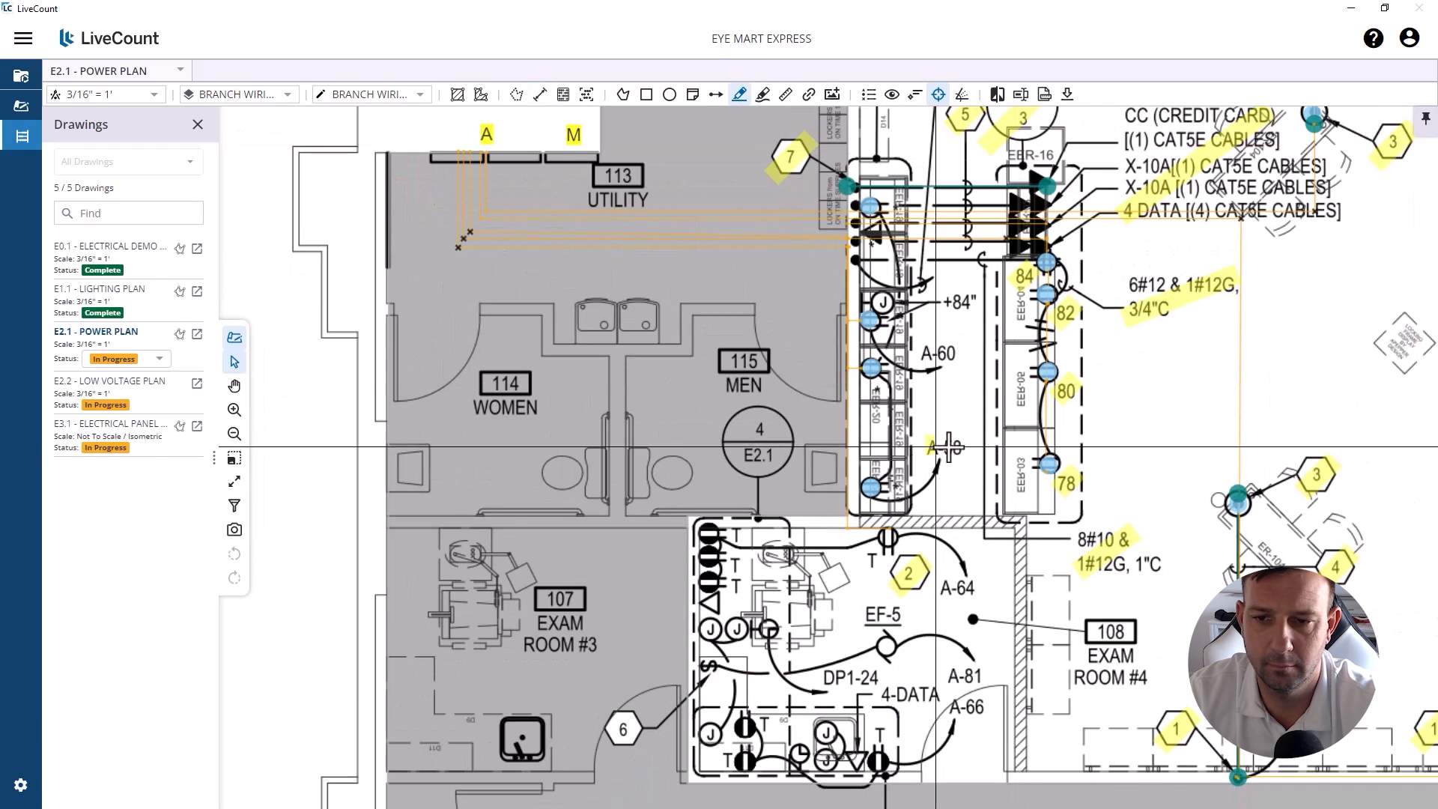
left_click_drag(928, 354, 959, 354)
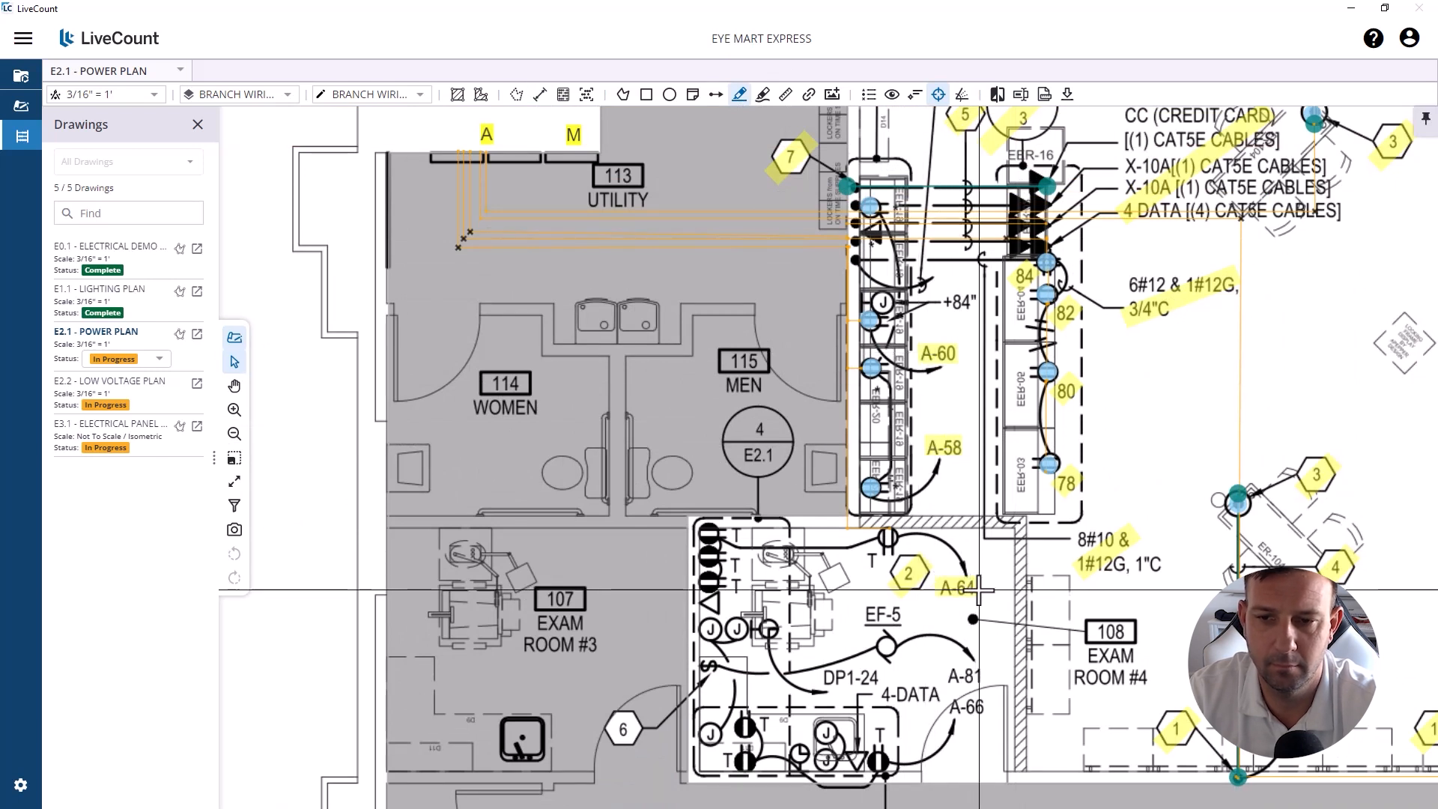
Step: Highlight the matching back counter circuit rows on the E3.1 electrical panel schedule
left_click(129, 440)
scroll(524, 374, "up", 4)
scroll(626, 488, "down", 2)
left_click_drag(627, 488, 1008, 488)
left_click(740, 94)
left_click_drag(630, 516, 1007, 516)
Step: On the E2.1 power plan, take off the branch wiring run from the A-60 receptacle down to the A-58 receptacle
left_click(95, 332)
scroll(981, 576, "up", 5)
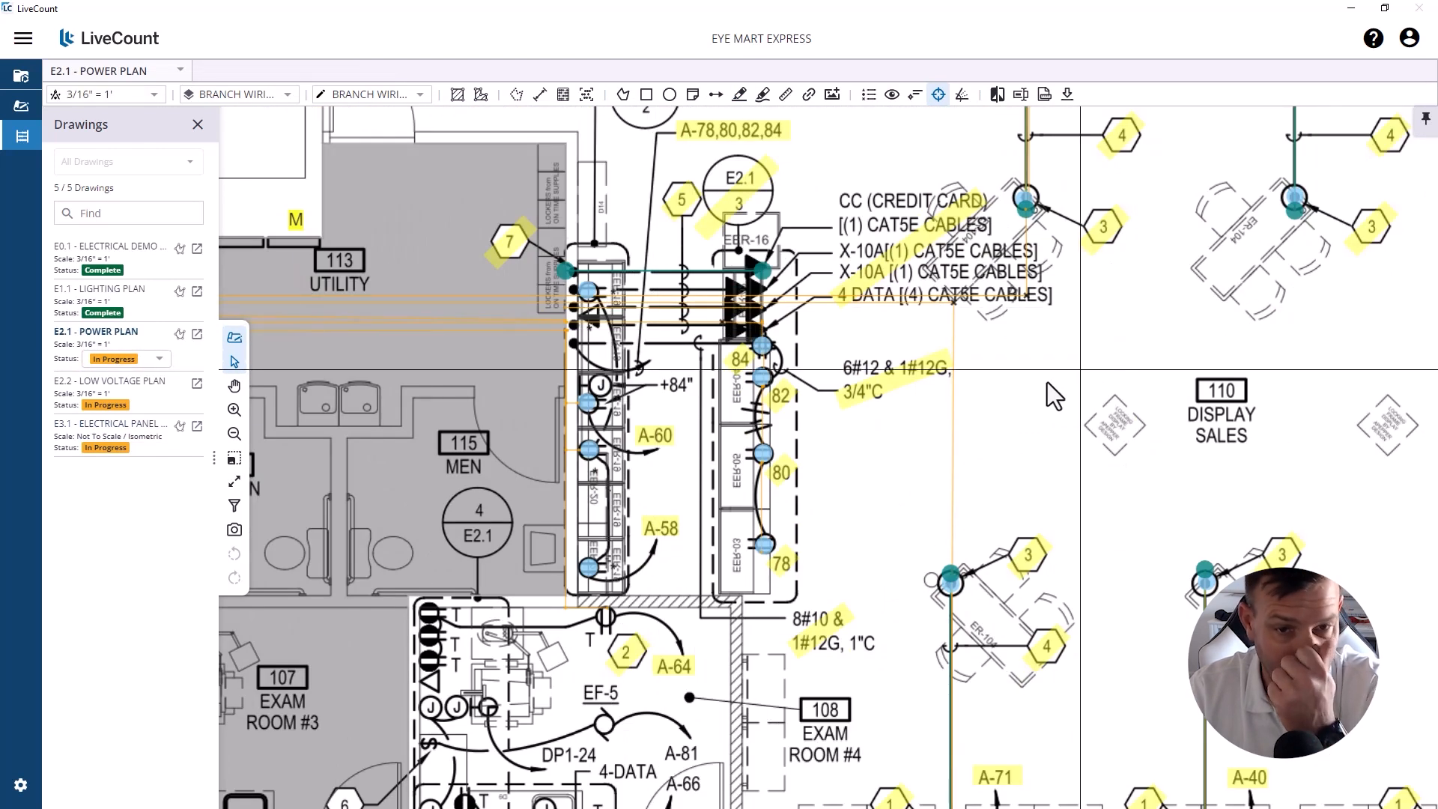
scroll(567, 456, "up", 2)
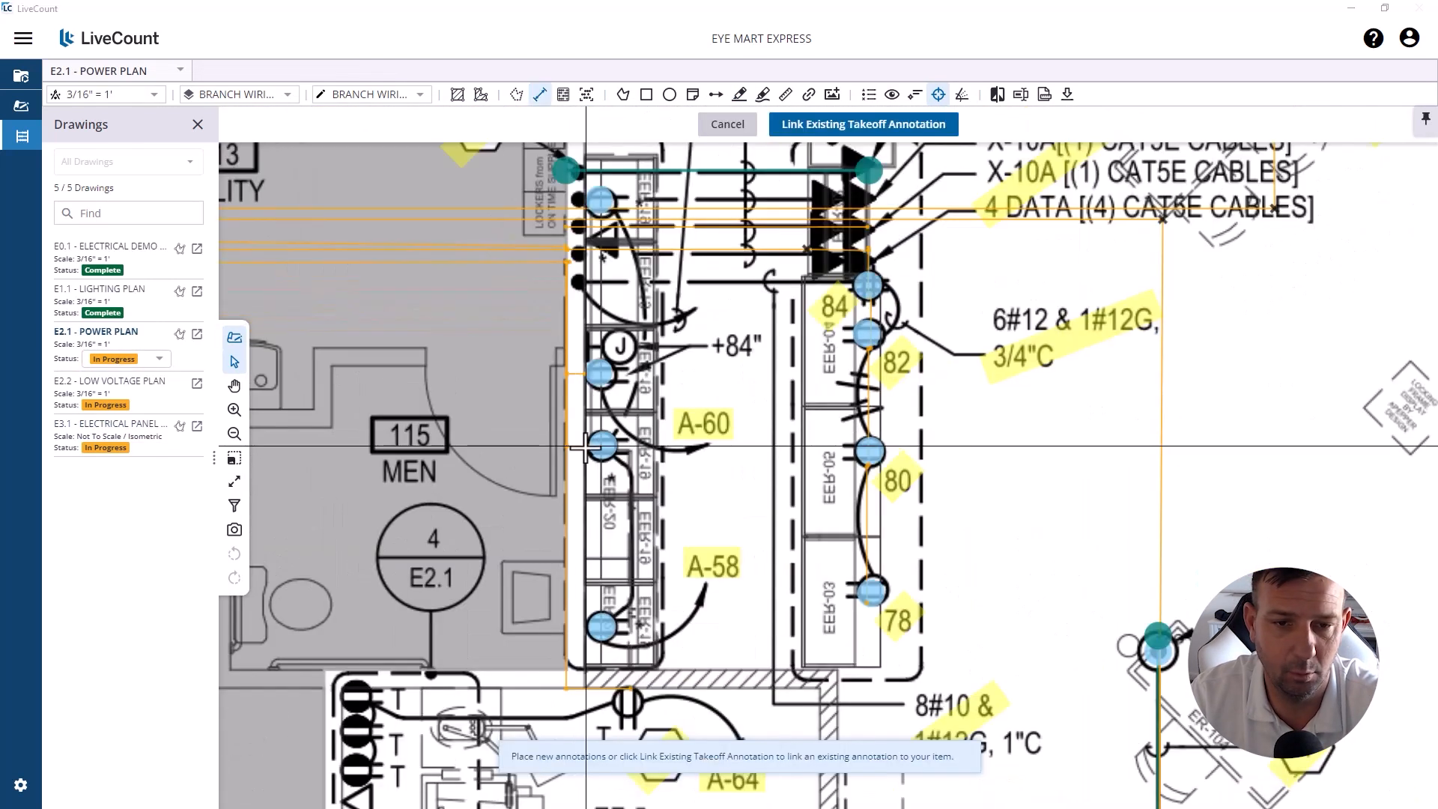
left_click(585, 446)
double_click(585, 616)
scroll(590, 374, "down", 1)
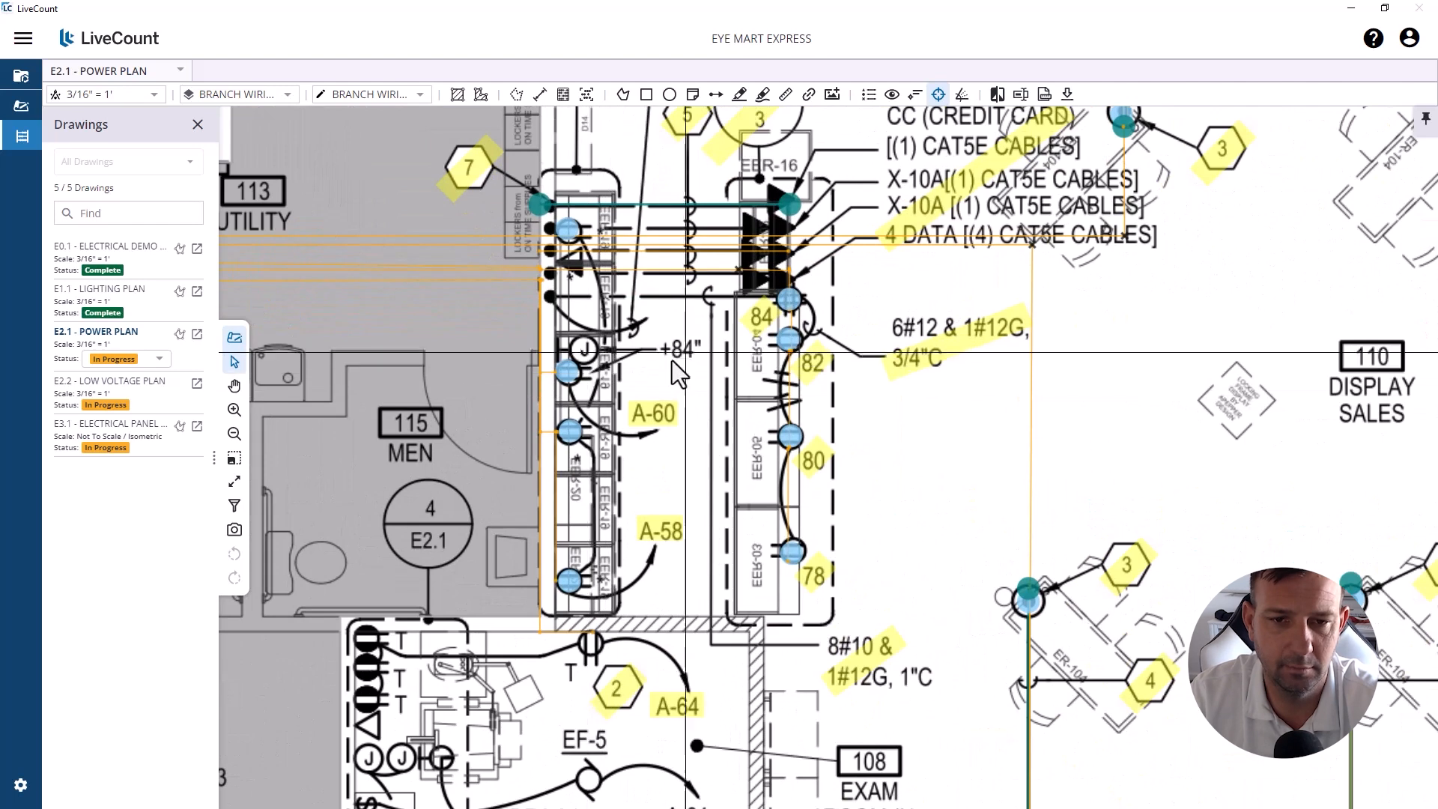
Step: Examine the devices, 2" conduit and CAT5e and HDMI cable notes in the Retail Back of Counter detail
scroll(673, 362, "down", 2)
scroll(524, 420, "down", 4)
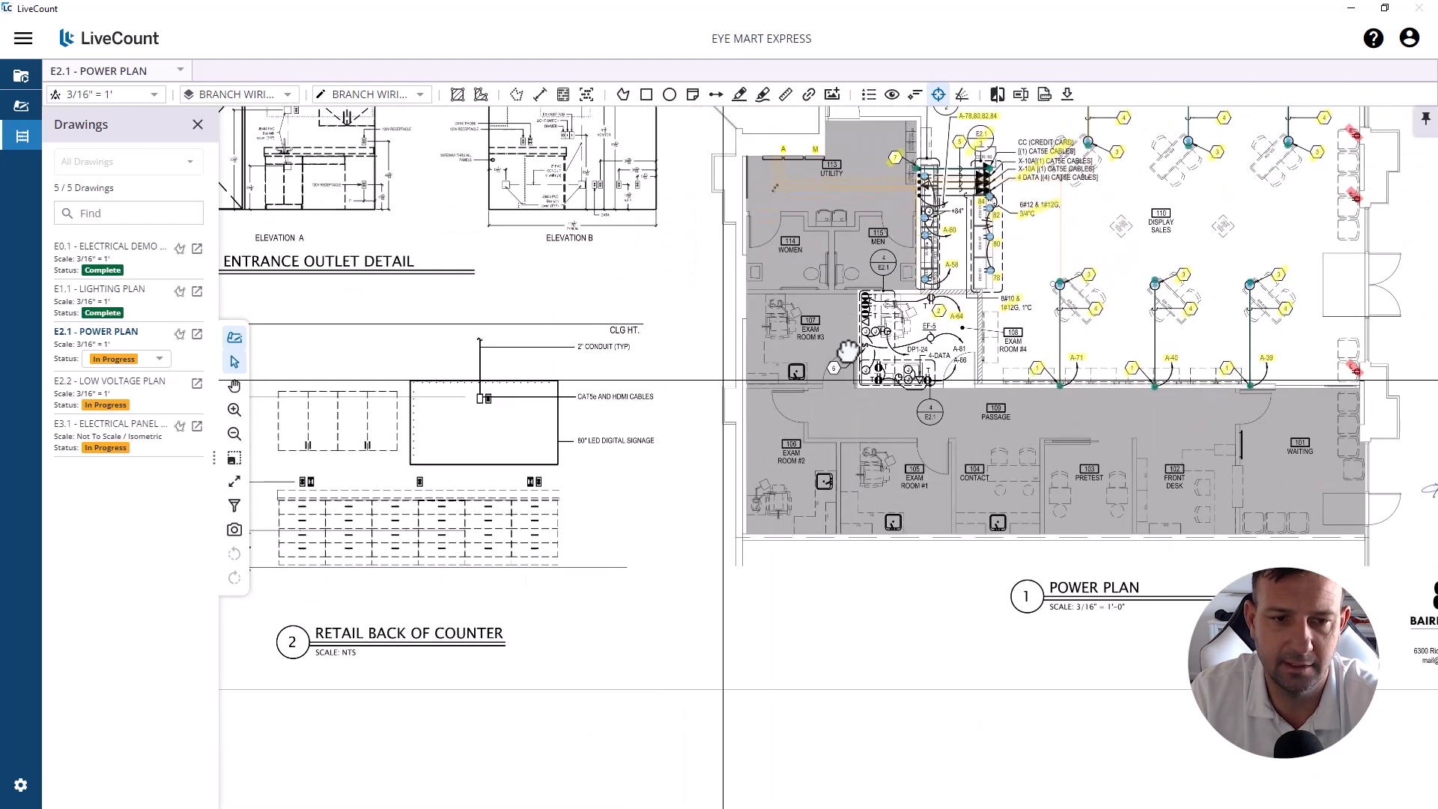
scroll(522, 428, "up", 5)
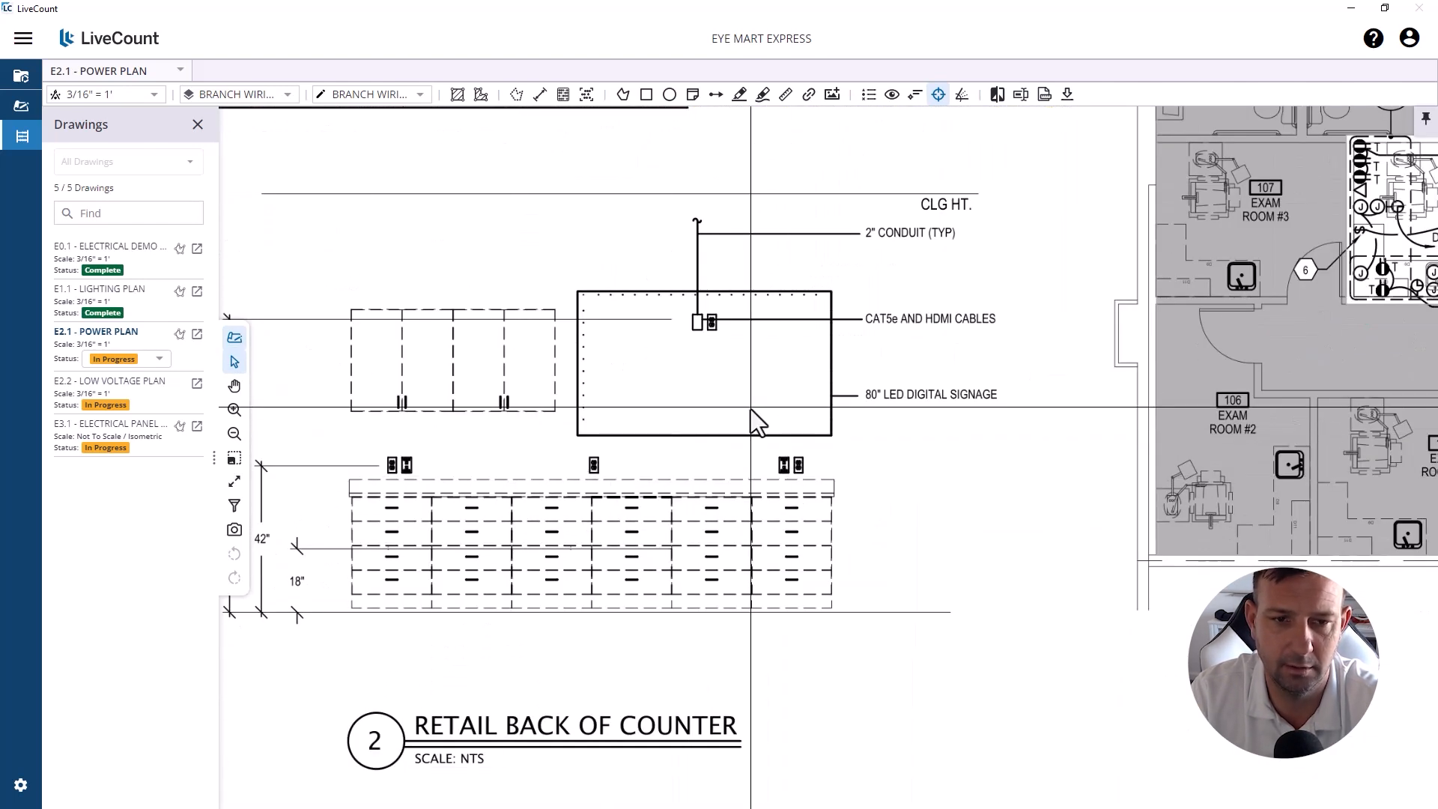
scroll(751, 417, "down", 3)
scroll(751, 292, "up", 3)
scroll(751, 293, "up", 2)
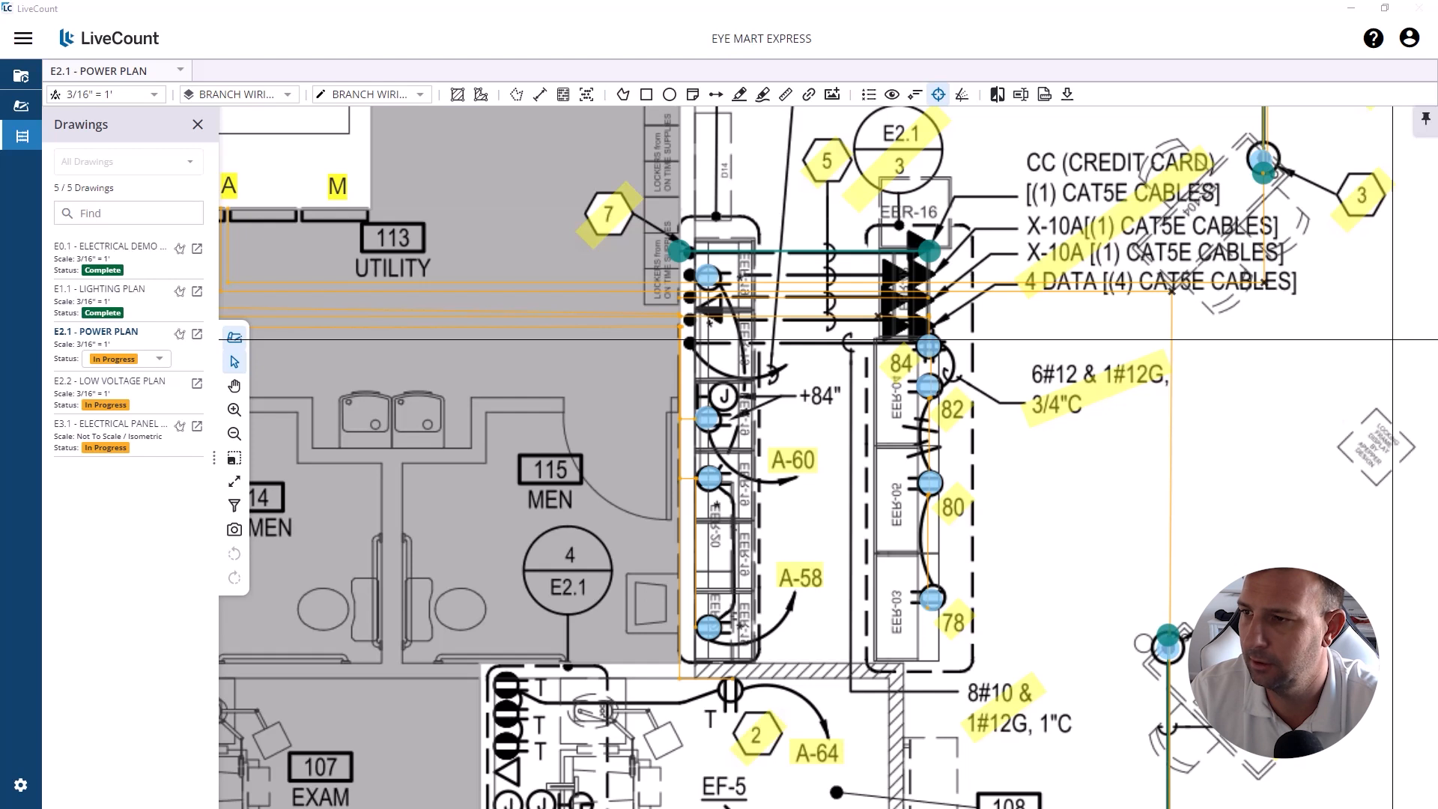
Step: Count the data outlets at the back counter and cash counter as 10' data stubs with 3/4" EMT and string
scroll(650, 347, "up", 2)
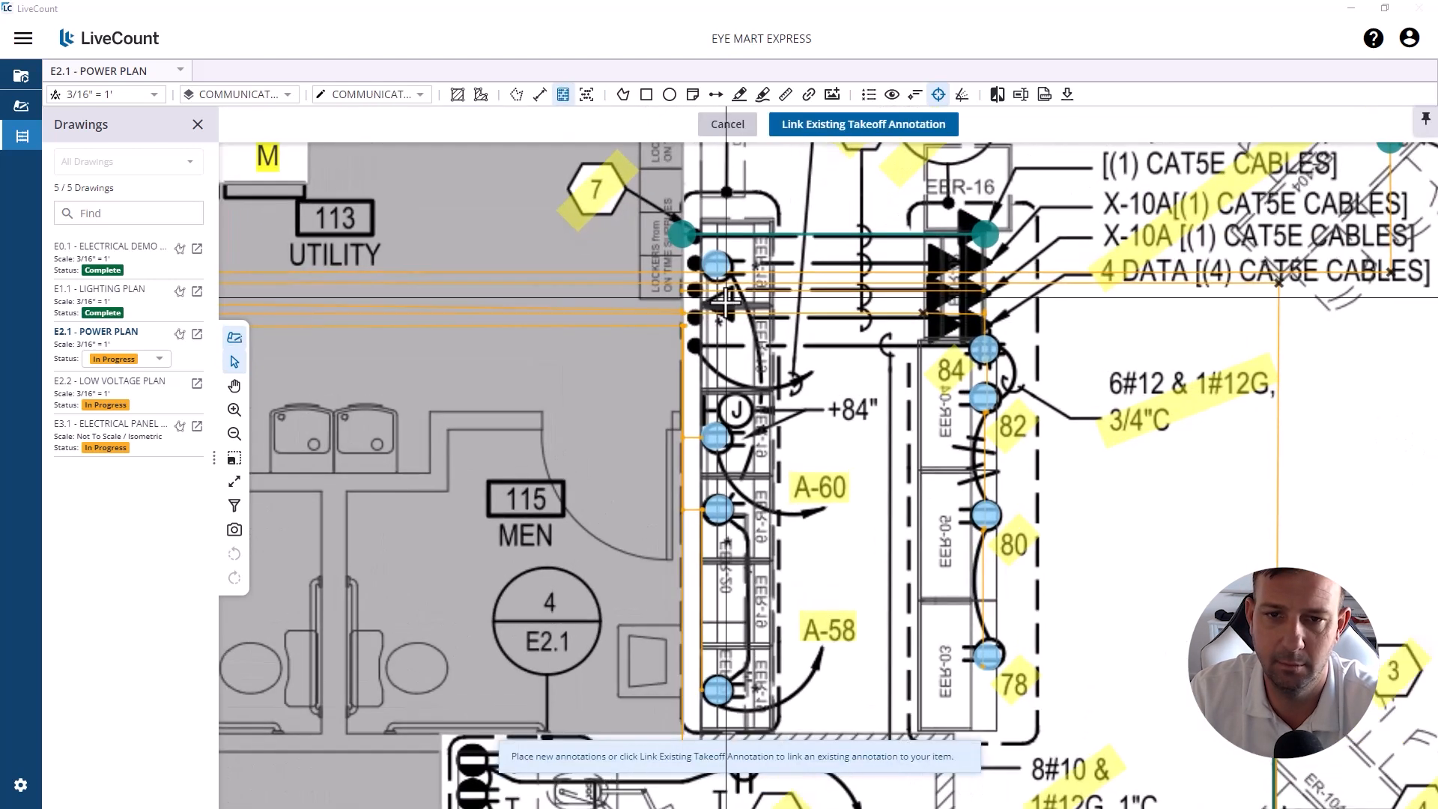
left_click(727, 301)
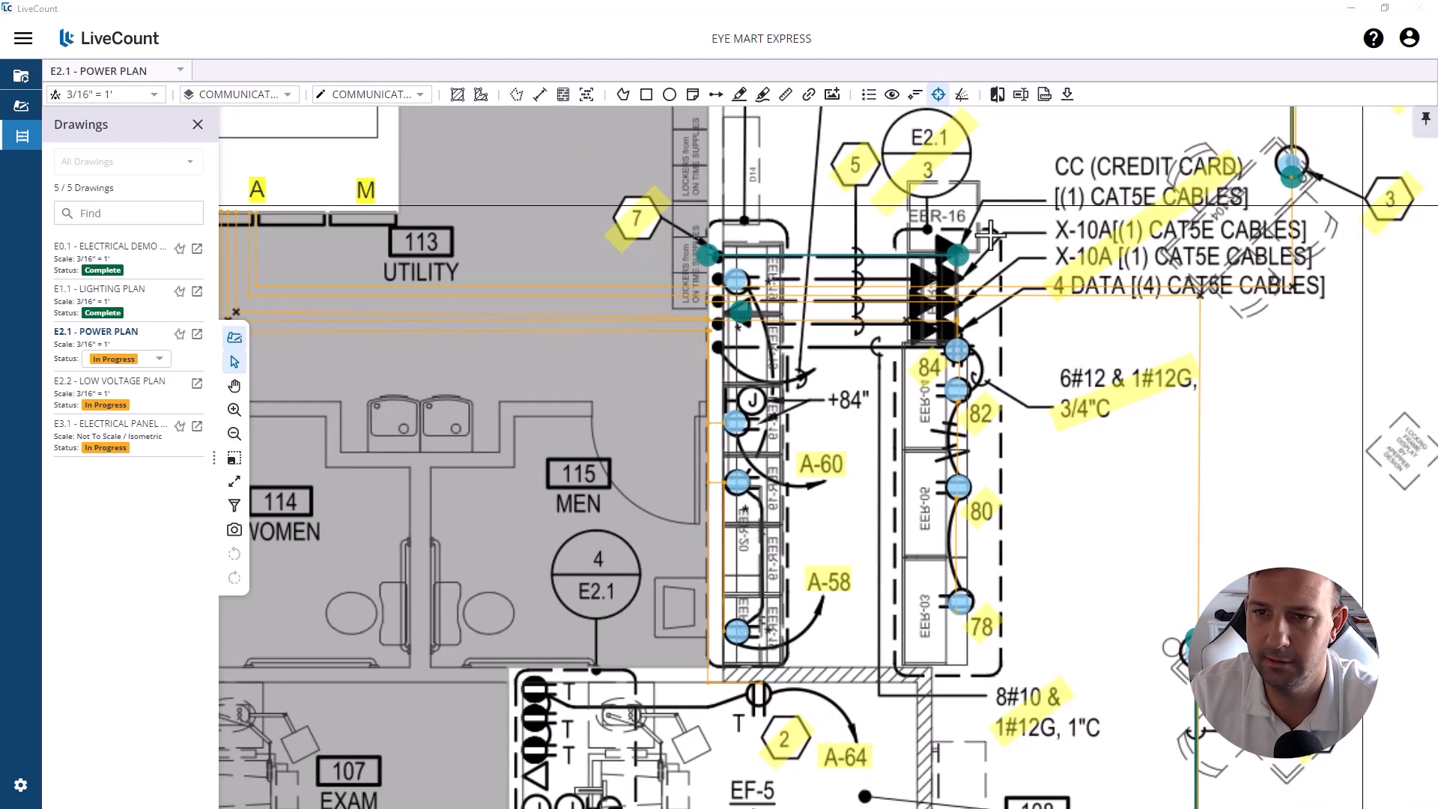
left_click(946, 249)
left_click(947, 278)
left_click(921, 328)
left_click(918, 298)
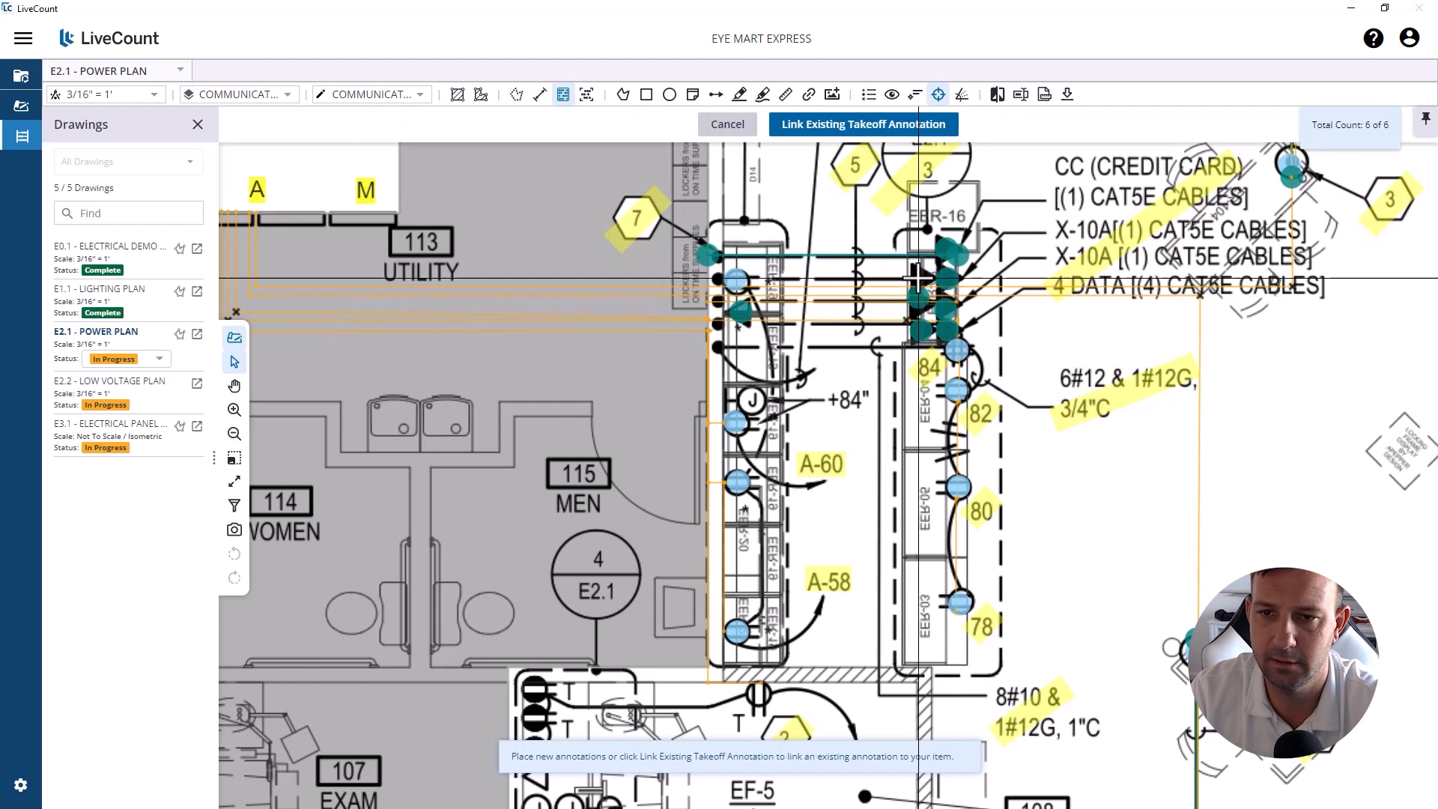
key("Return")
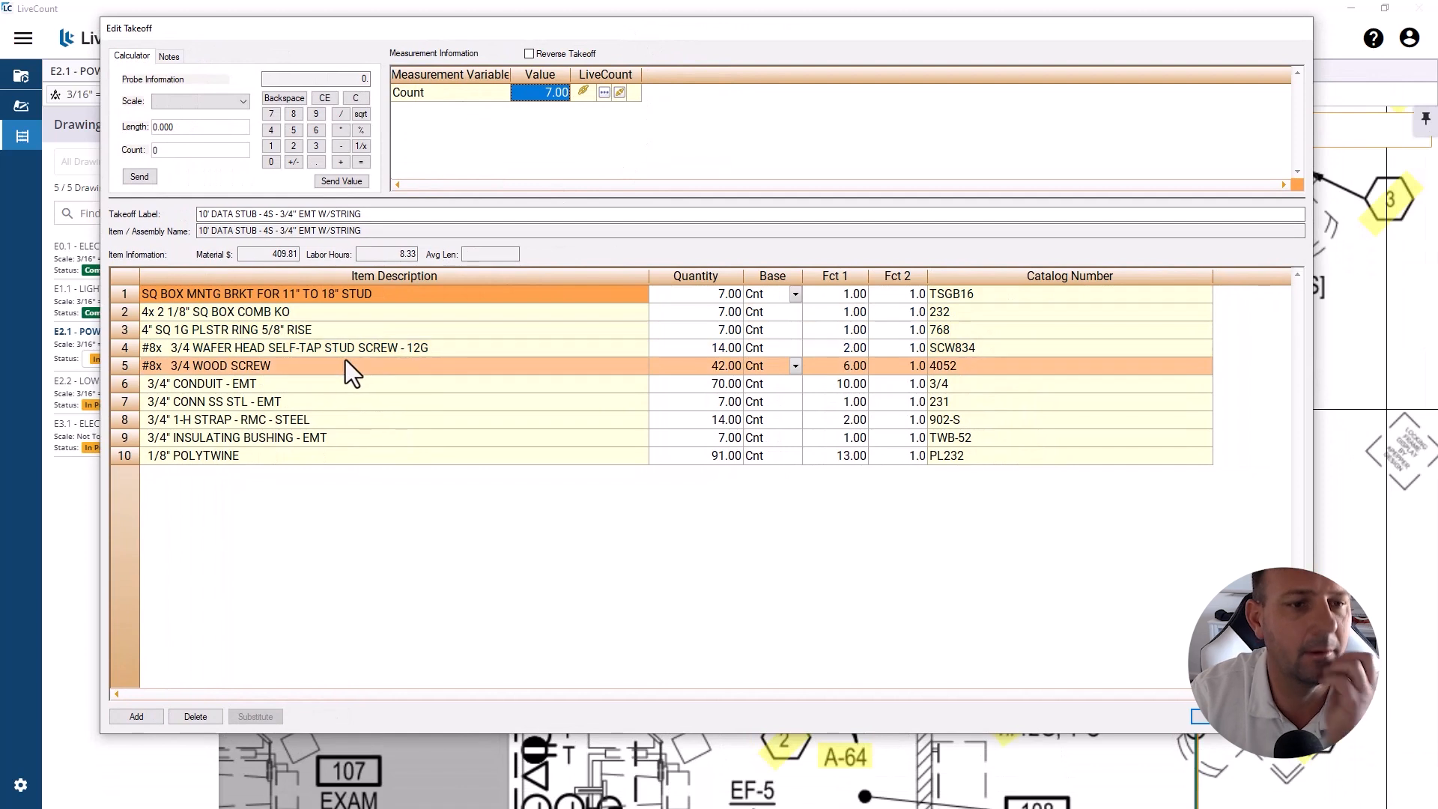
Step: Delete the 3/4" conduit, connector, strap, insulating bushing and 1/8" polytwine items from the data stub takeoff
left_click(838, 385)
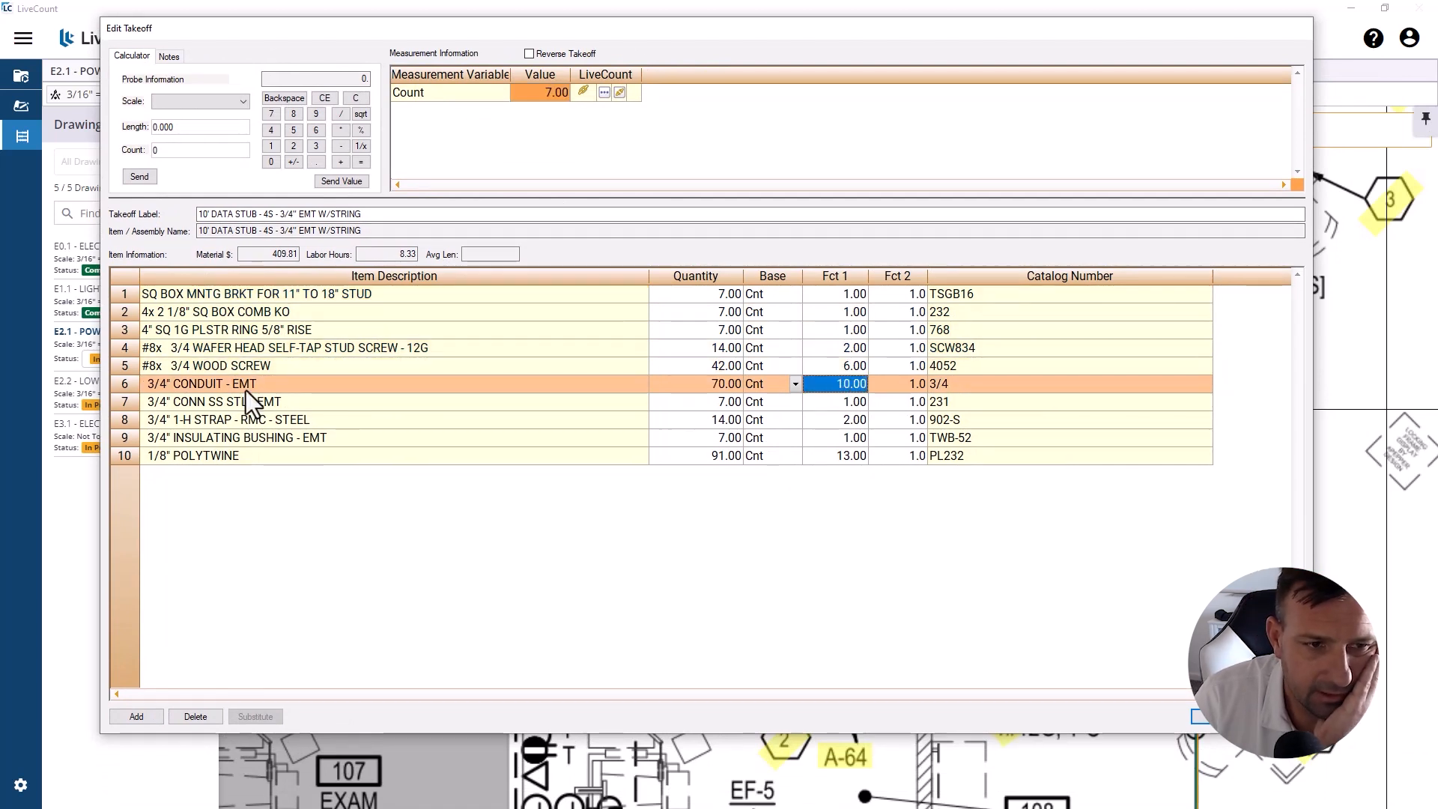
left_click_drag(250, 384, 251, 458)
key("Delete")
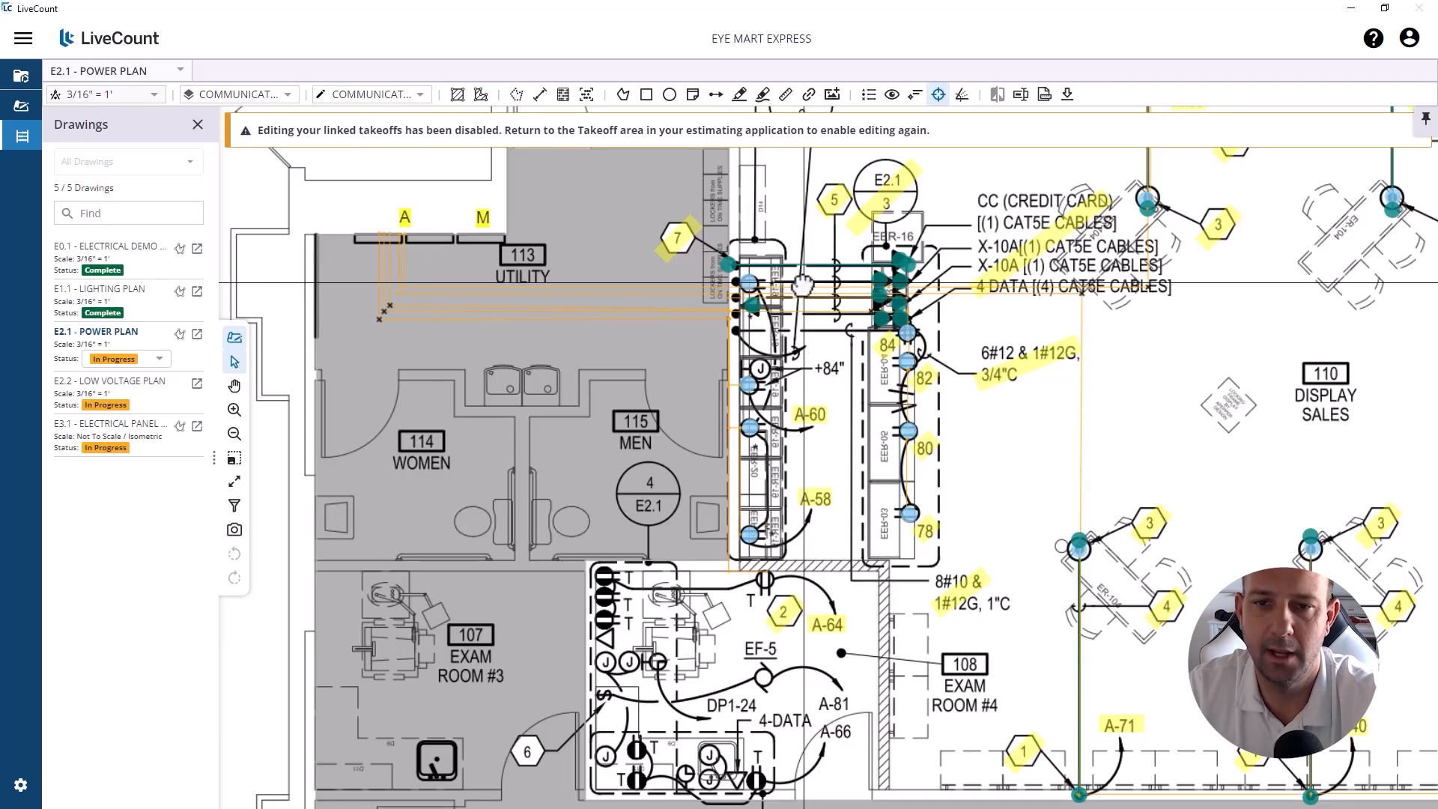
Step: Compare the counted counter data outlets on the power plan with the 2" conduit and cabling in the Retail Back of Counter detail
left_click_drag(890, 279, 852, 310)
scroll(702, 338, "up", 2)
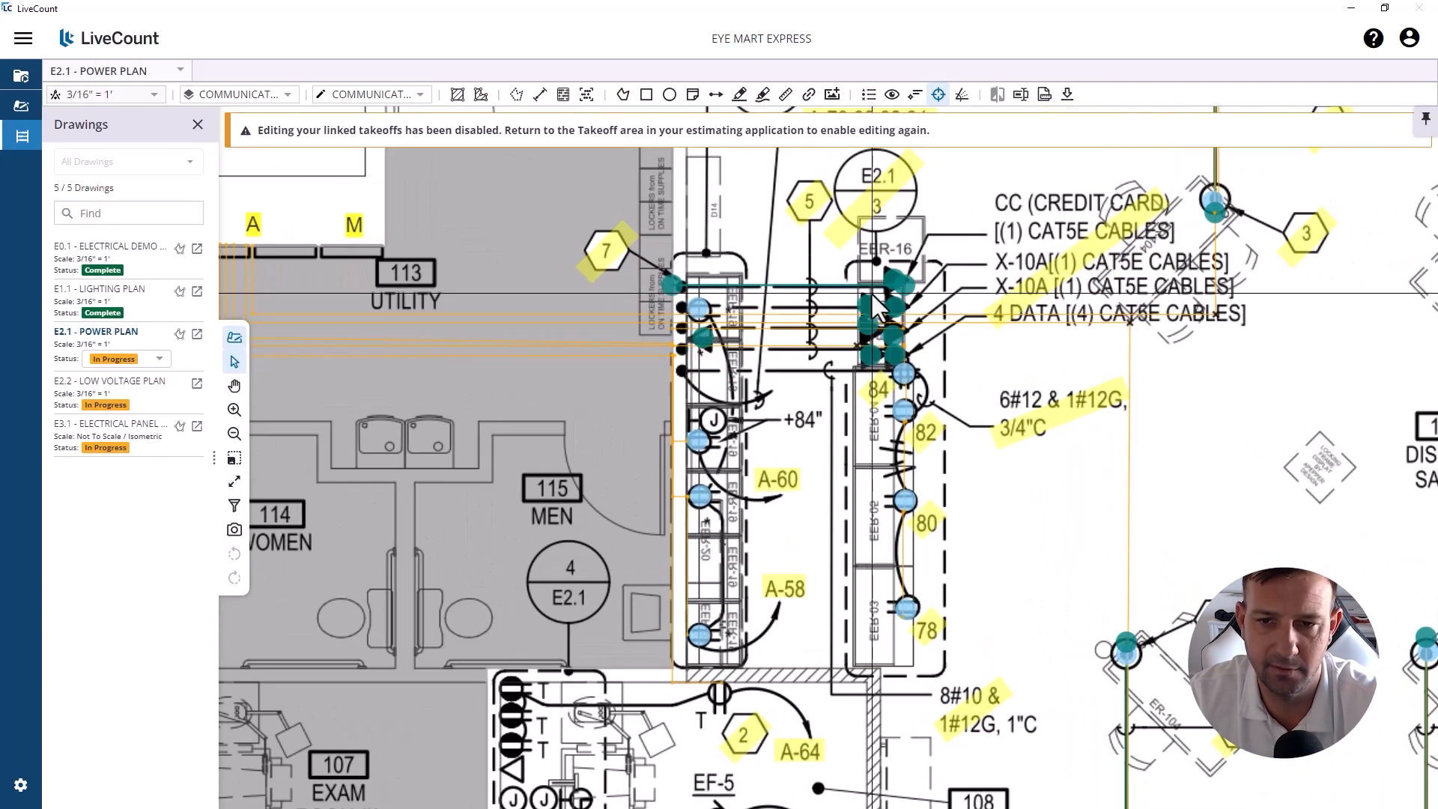
scroll(873, 298, "down", 1)
scroll(882, 303, "down", 2)
scroll(588, 363, "down", 2)
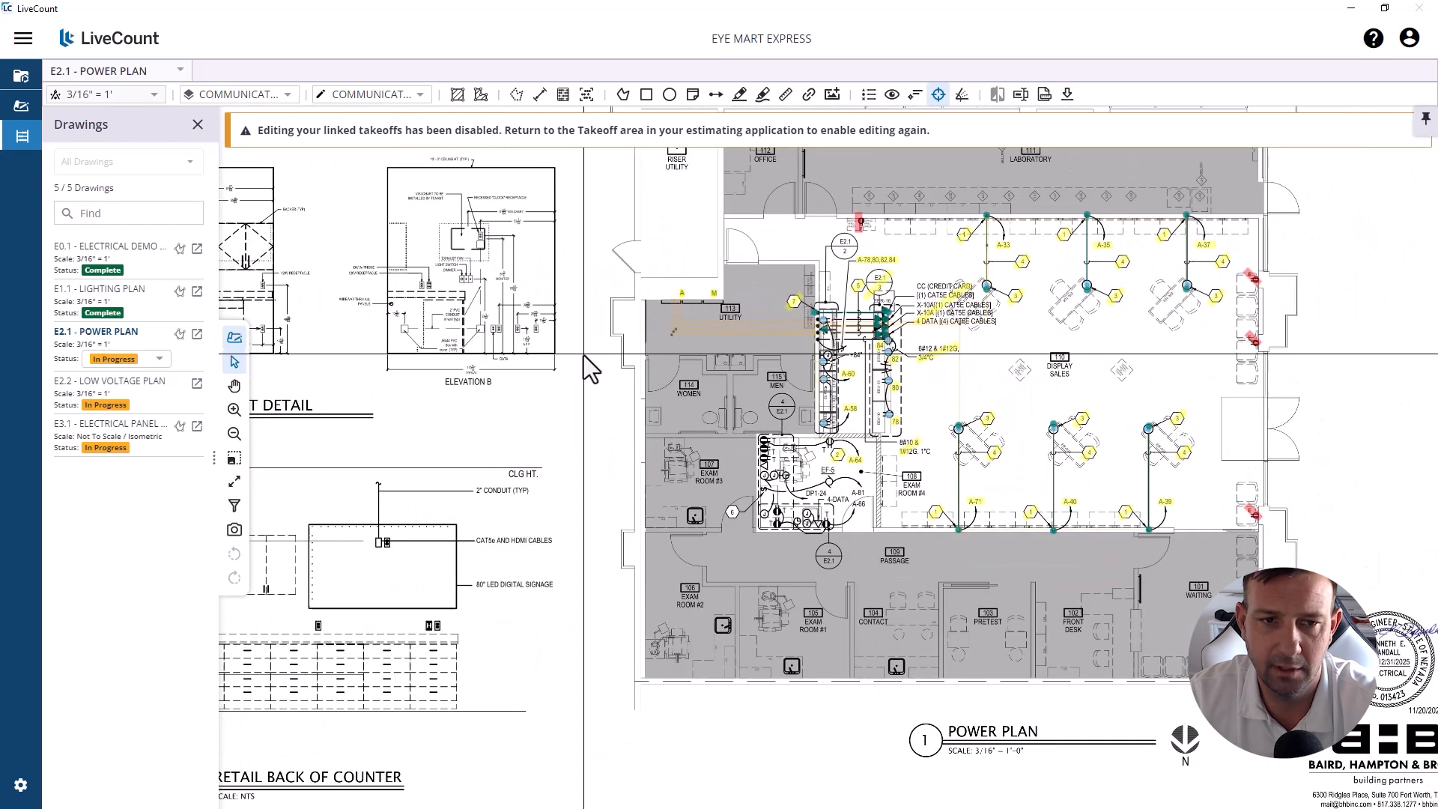
scroll(588, 362, "up", 2)
scroll(672, 550, "up", 3)
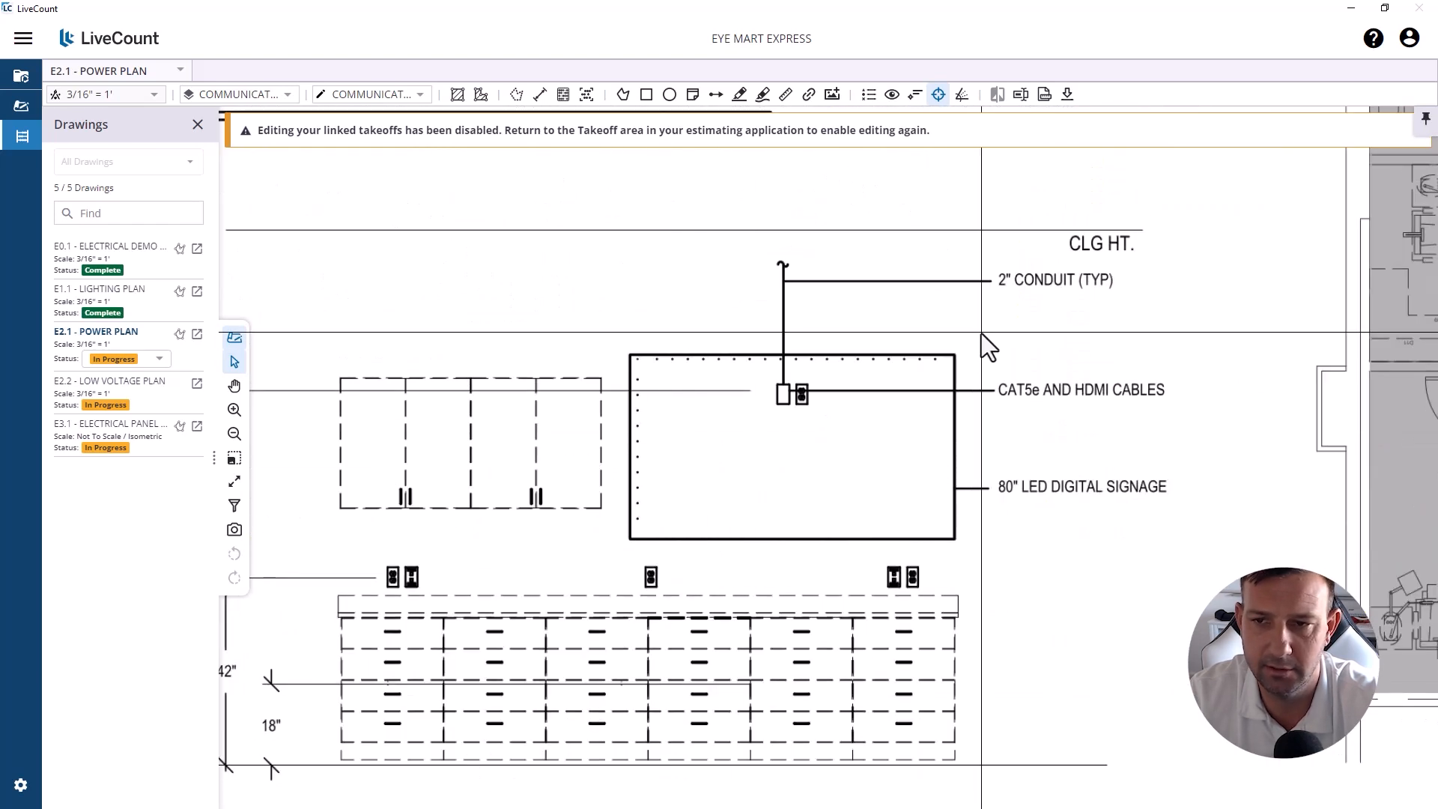
scroll(982, 334, "down", 3)
left_click_drag(1338, 153, 672, 334)
scroll(672, 334, "up", 5)
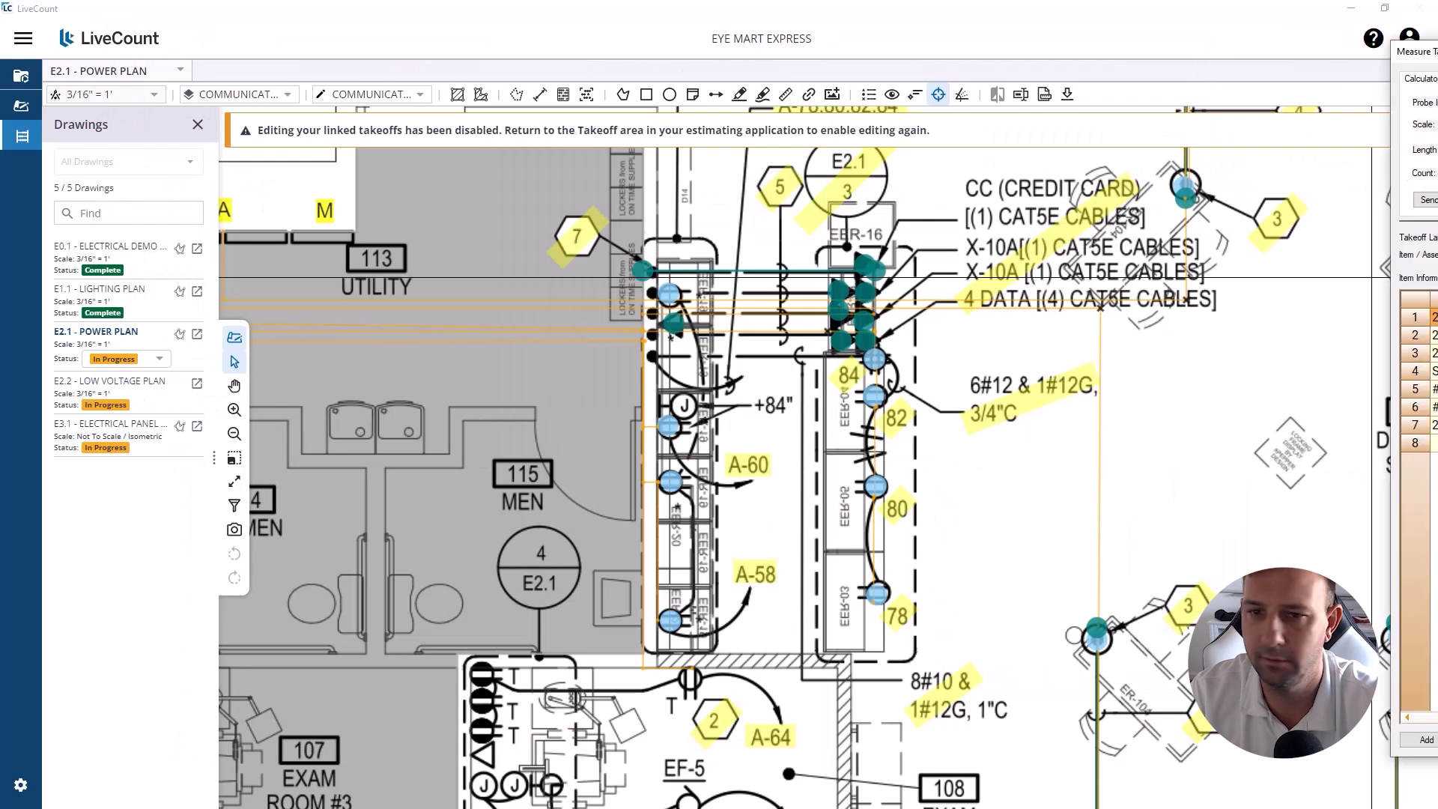
Step: Count the +84" junction box at the back counter, and highlight the 2" conduit note and the Retail Back of Counter detail
left_click(684, 406)
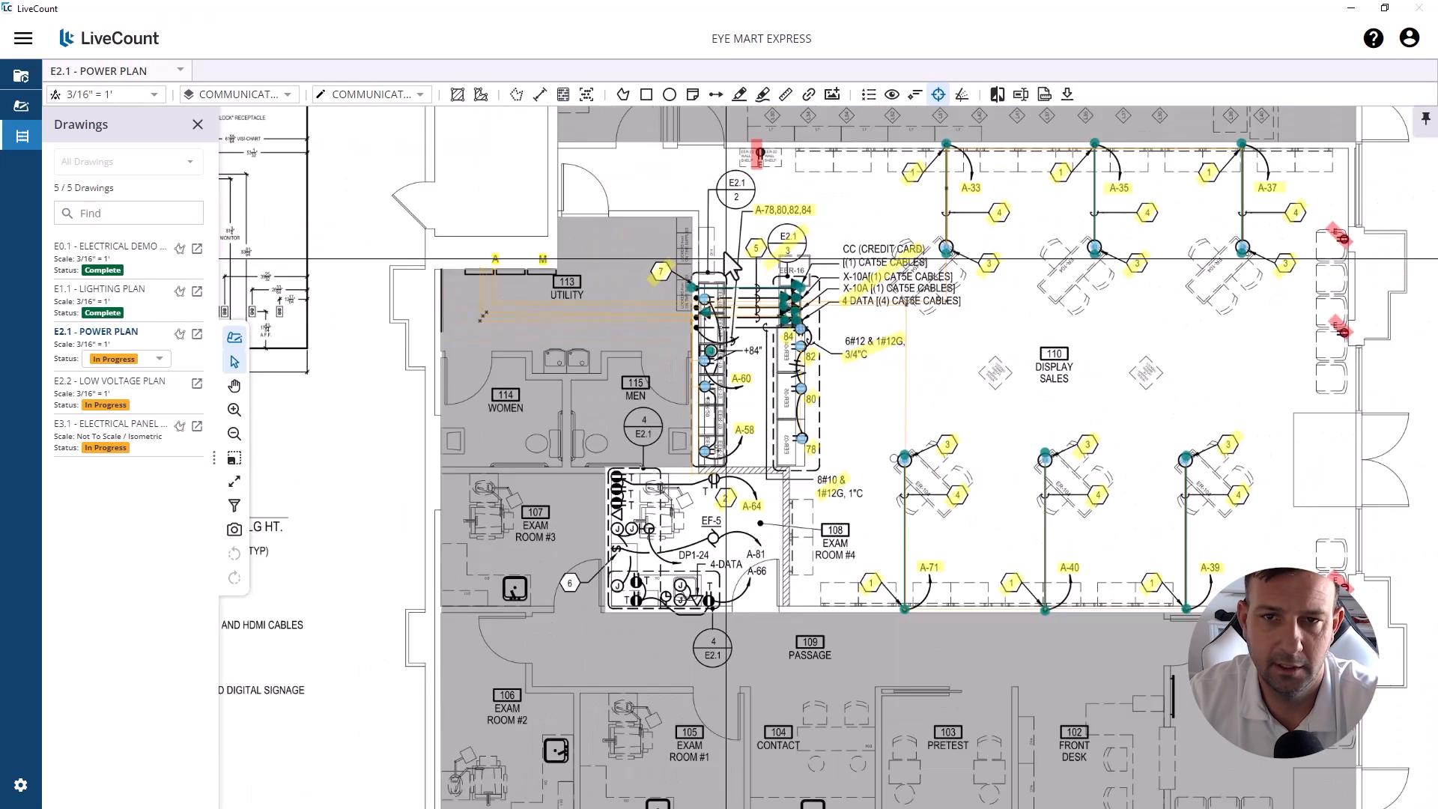
left_click(740, 93)
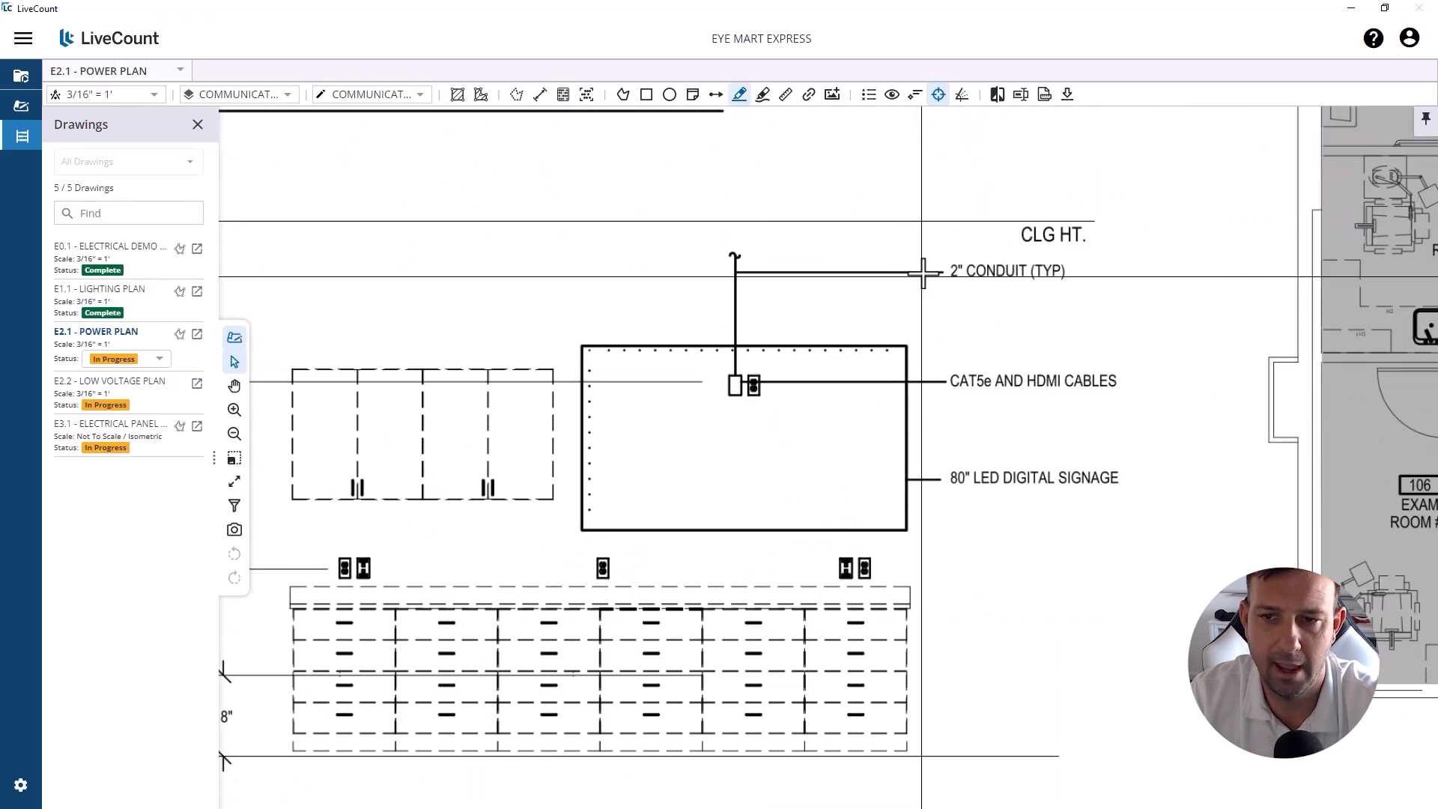
left_click_drag(923, 273, 1067, 272)
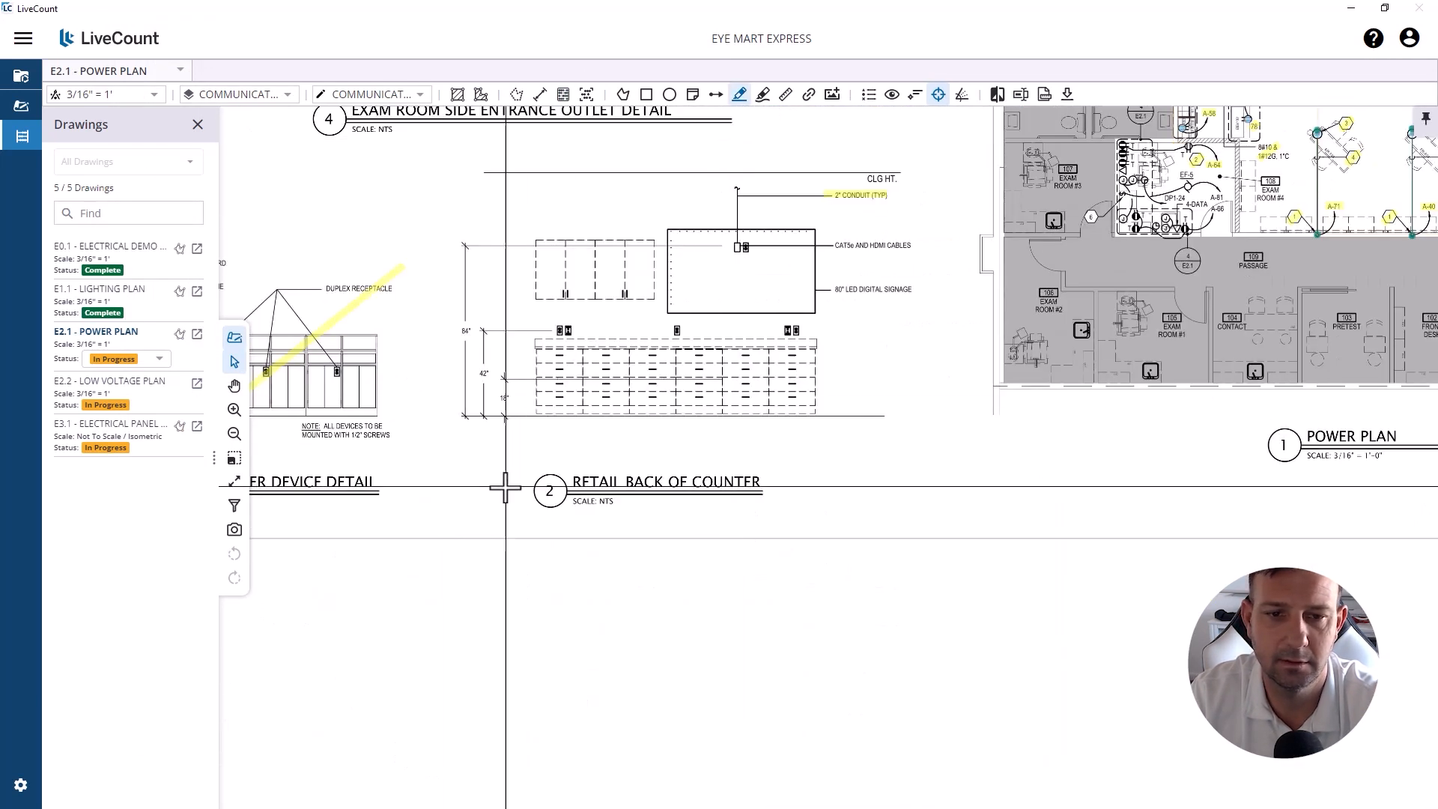
left_click_drag(510, 495, 879, 159)
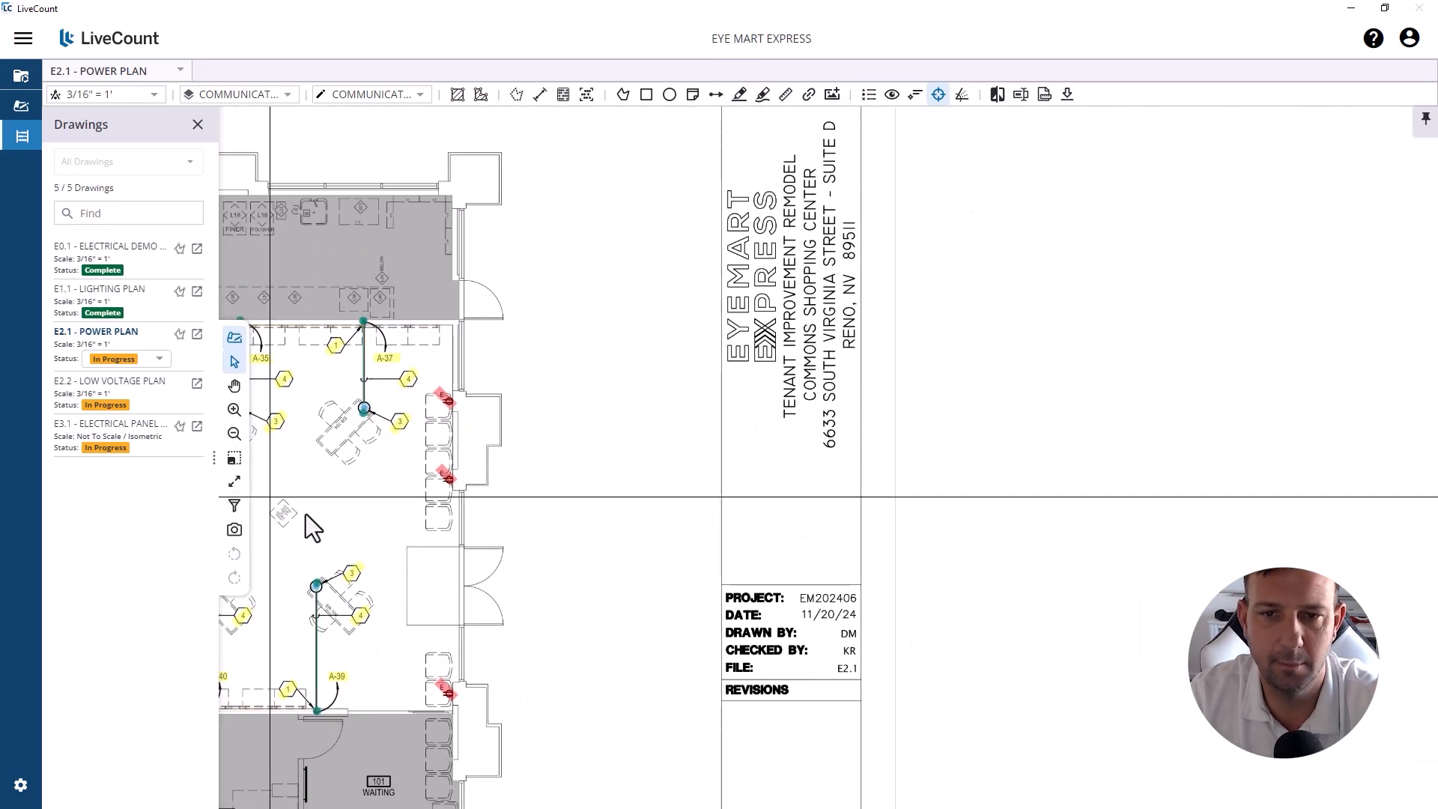
Step: Check the receptacle types in the electrical symbol list and add the circuit A-64 receptacle in Exam Room #4 to the duplex count
scroll(517, 510, "down", 5)
left_click_drag(507, 491, 1161, 555)
scroll(622, 198, "up", 6)
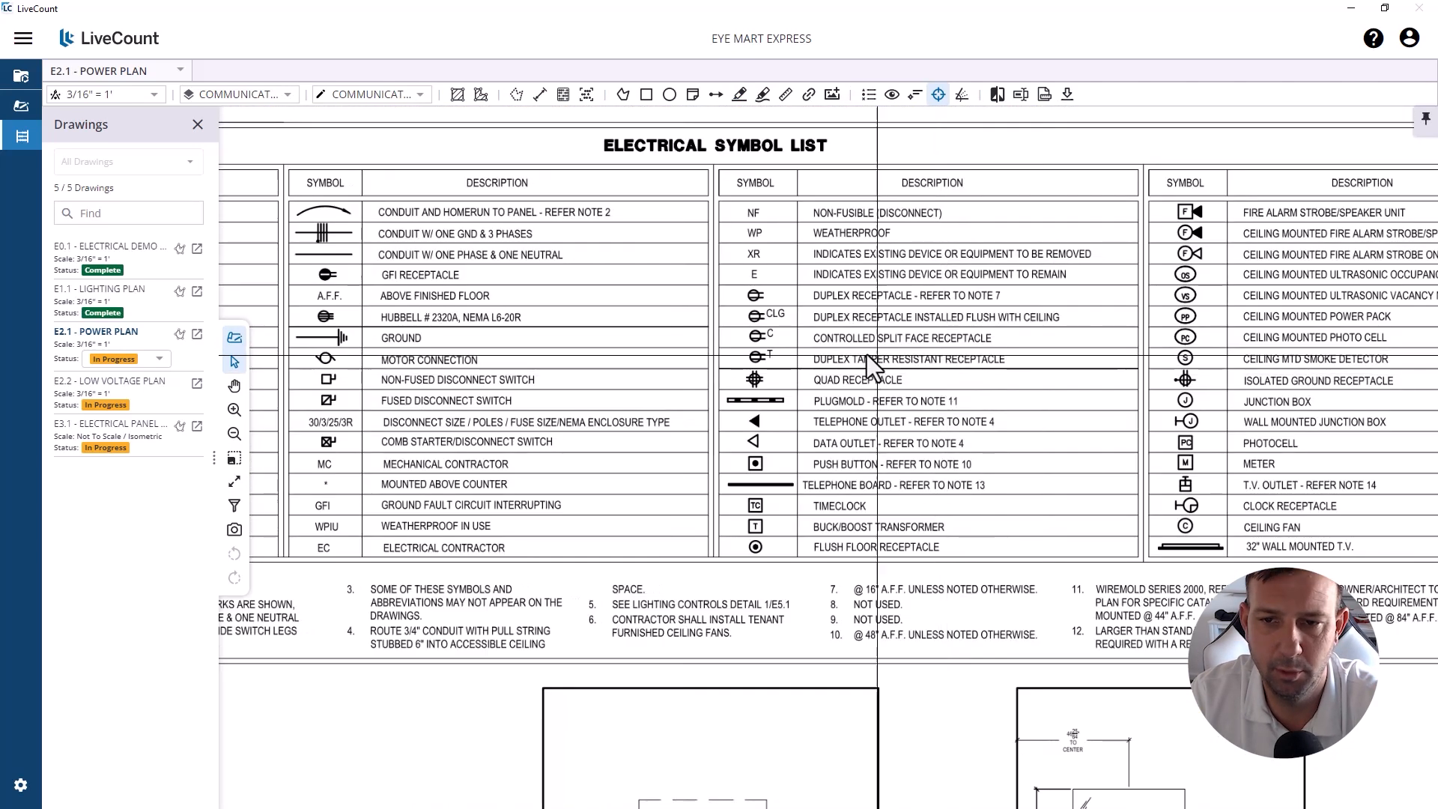
scroll(600, 147, "down", 3)
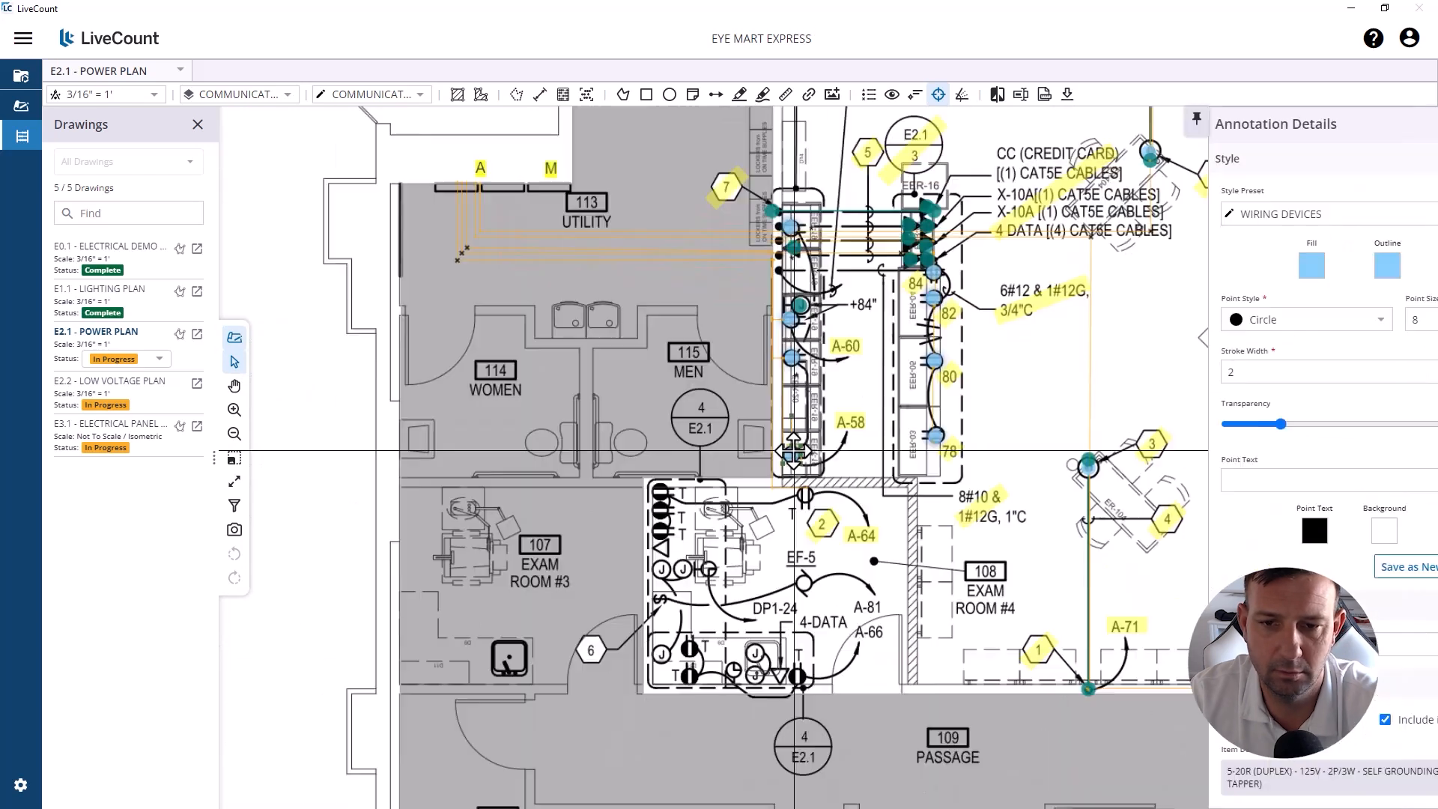
right_click(794, 452)
left_click(821, 470)
scroll(829, 505, "up", 2)
left_click(795, 492)
scroll(708, 472, "down", 2)
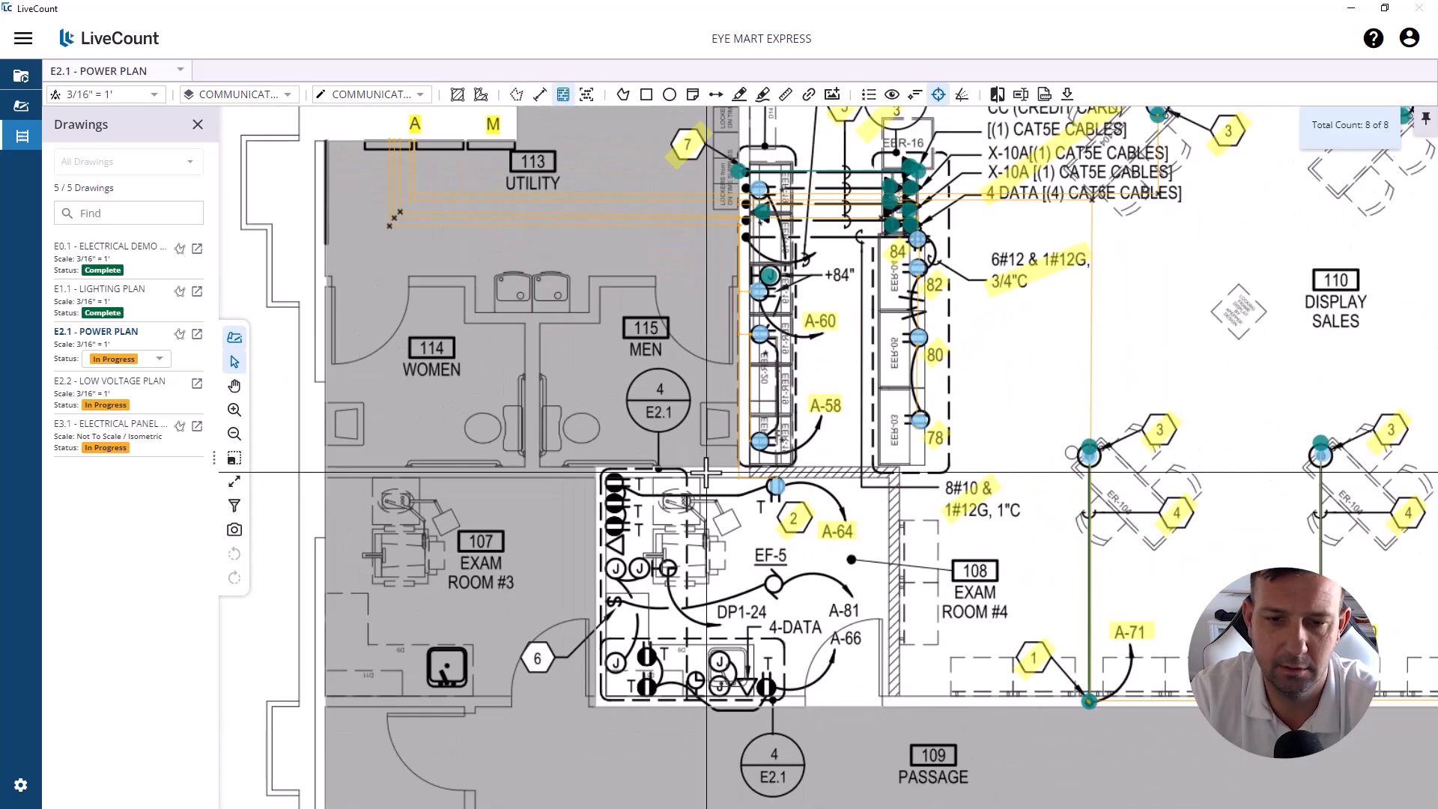
Step: Count the six tamper-resistant receptacles inside the two dashed detail areas of Exam Room #4
scroll(742, 510, "down", 3)
left_click_drag(677, 333, 802, 745)
scroll(757, 704, "down", 2)
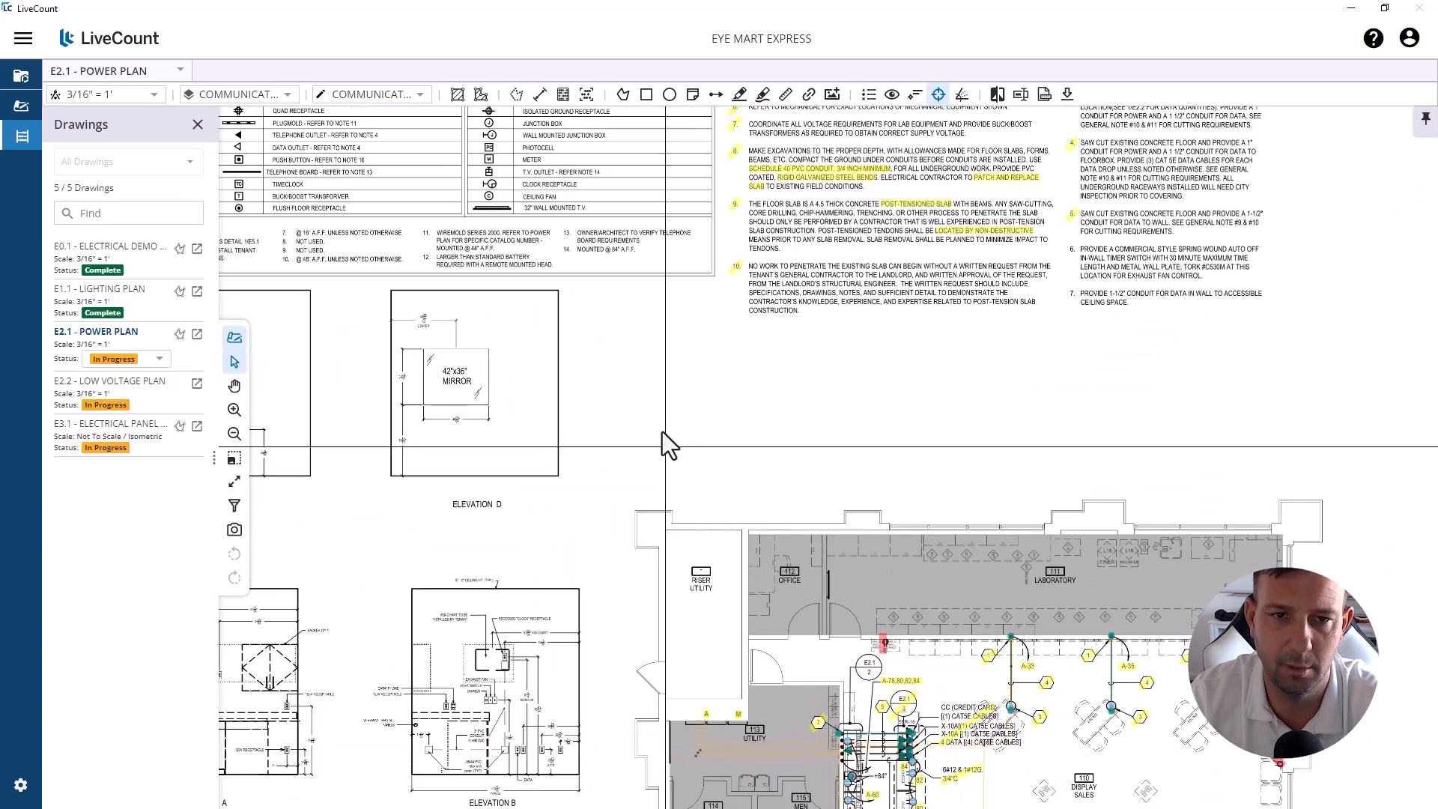
left_click_drag(555, 382, 675, 695)
scroll(667, 685, "down", 1)
scroll(532, 513, "up", 3)
scroll(492, 303, "down", 3)
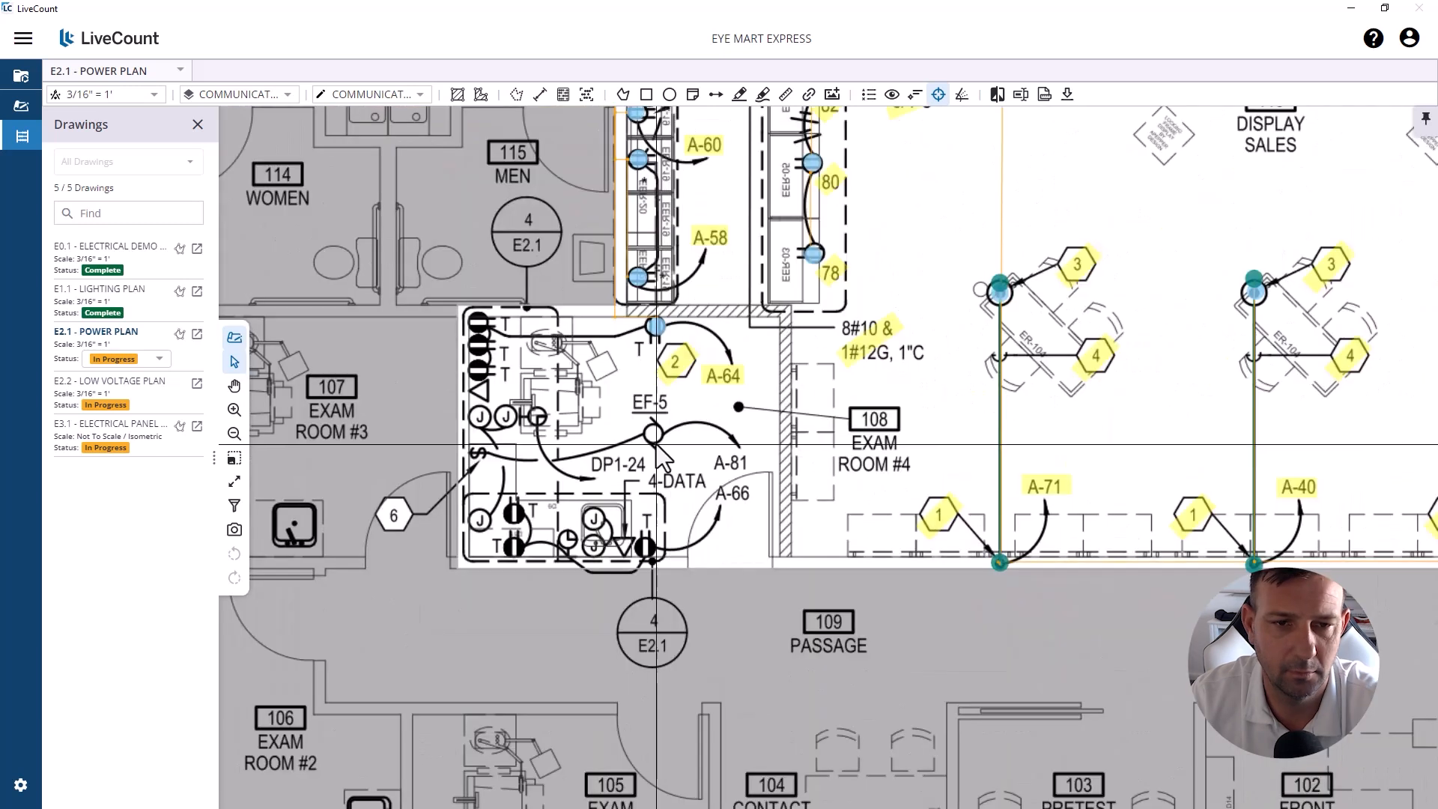
scroll(547, 447, "up", 1)
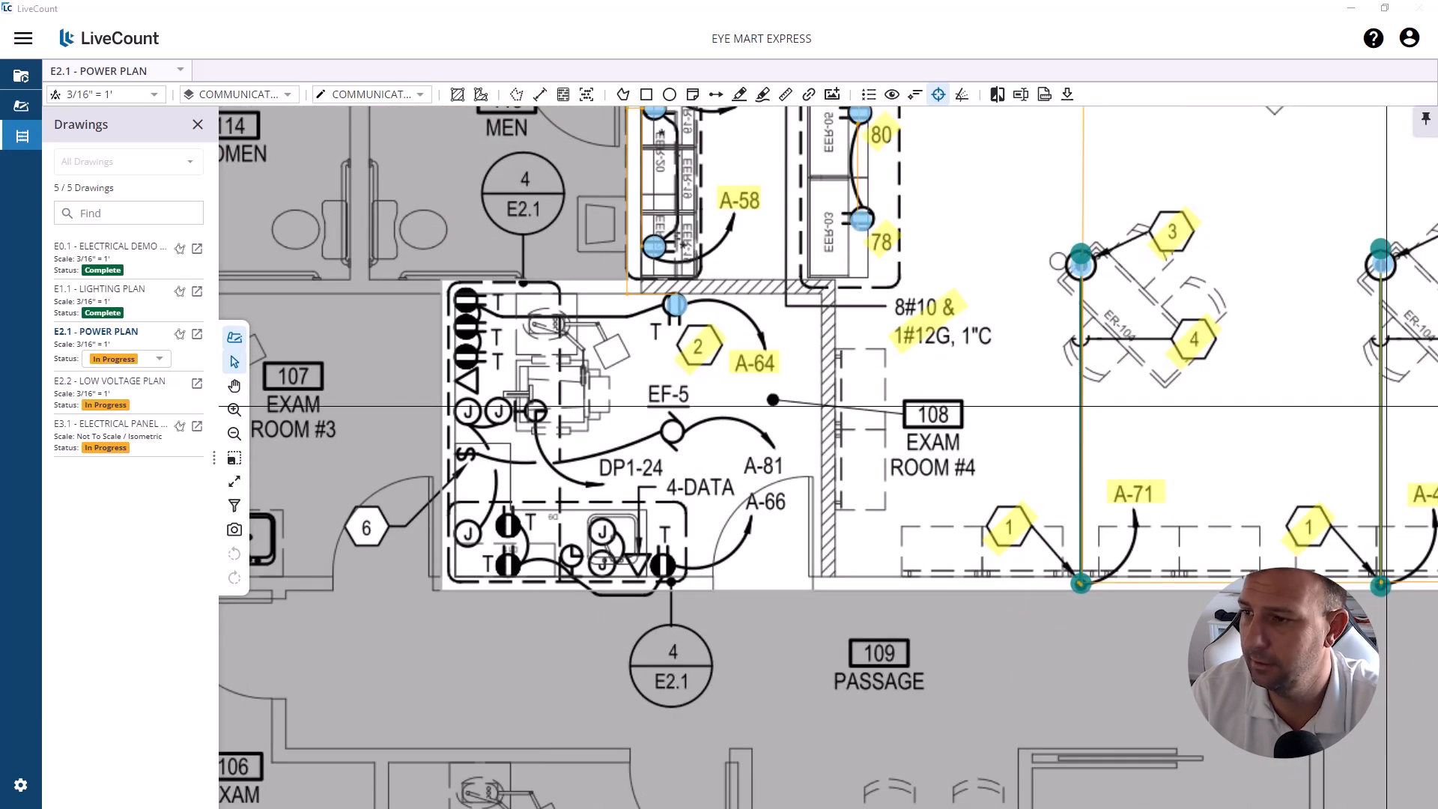
left_click(466, 298)
left_click(466, 328)
left_click(466, 356)
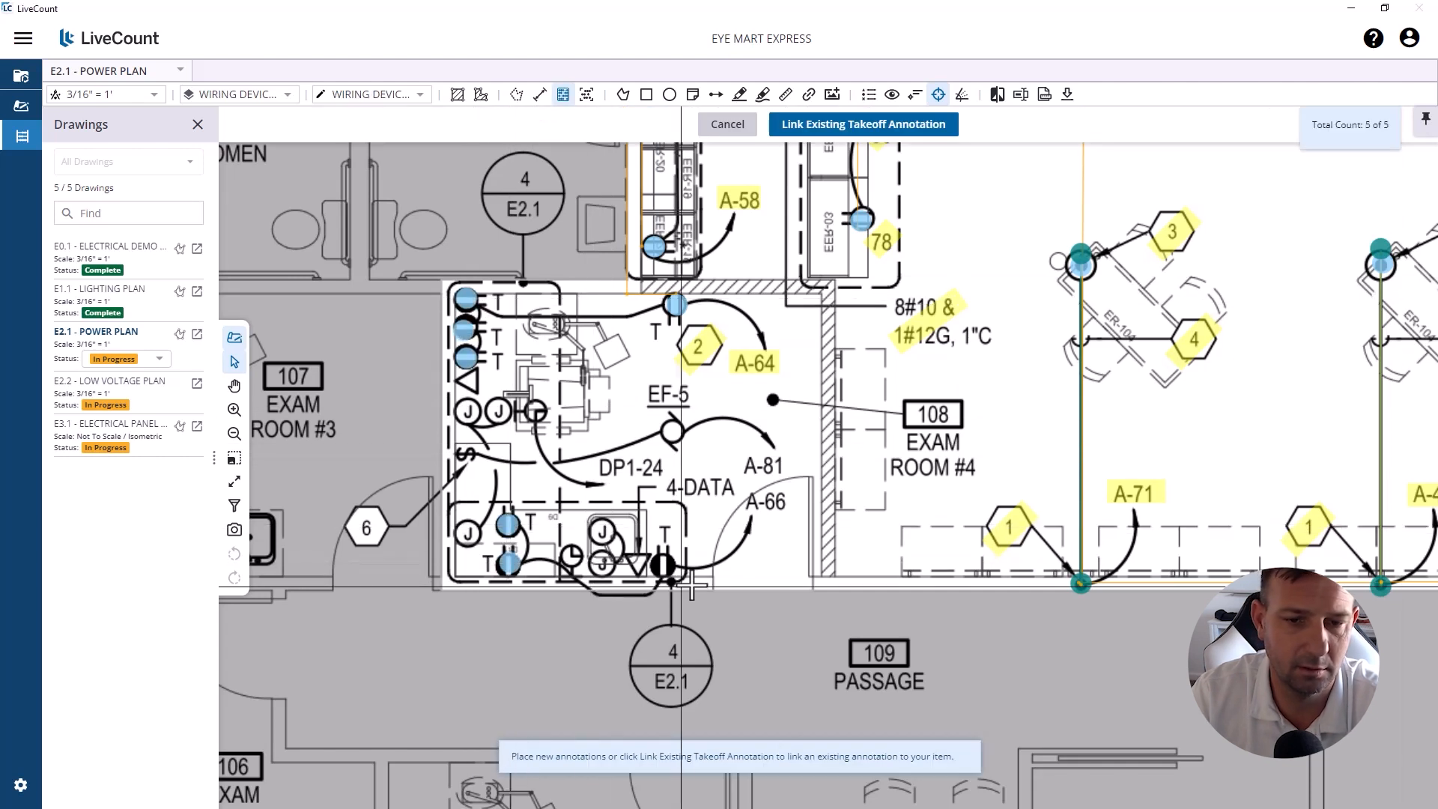
key("Escape")
Step: Count the two data outlets in Exam Room #4, reusing the data stub takeoff from the back counter
scroll(779, 538, "down", 3)
scroll(723, 262, "up", 4)
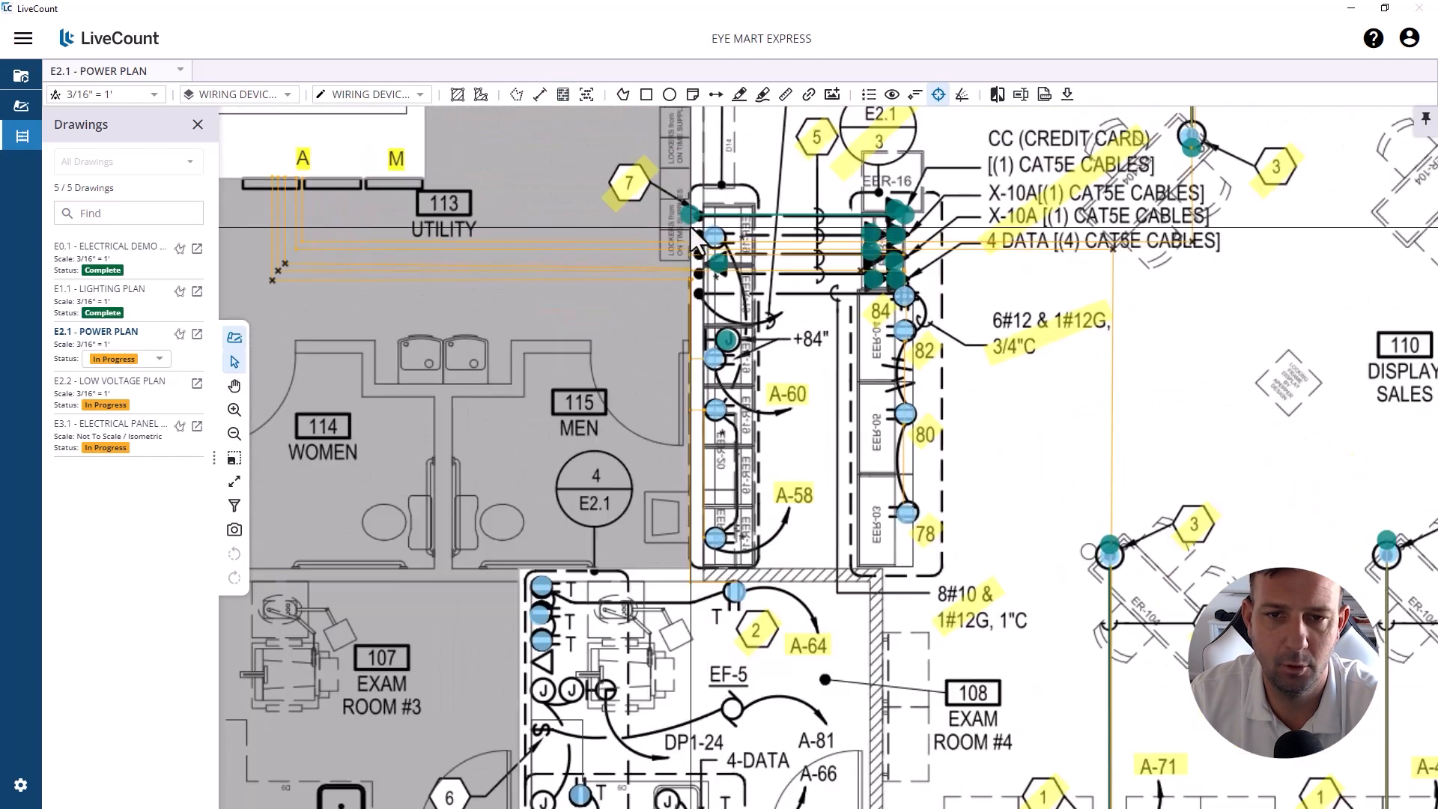
left_click(727, 271)
key("r")
scroll(727, 271, "down", 4)
scroll(711, 502, "up", 4)
left_click(527, 359)
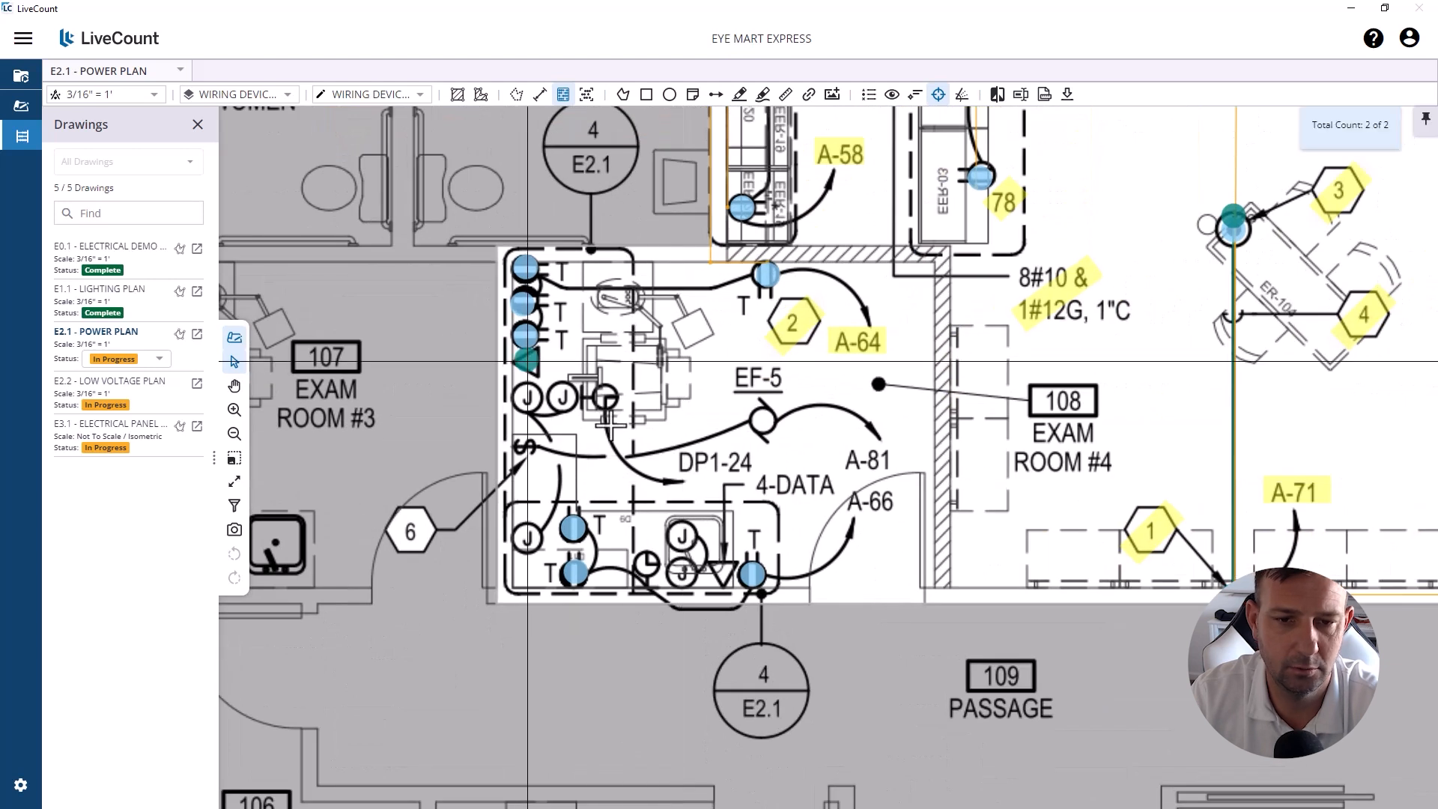
Step: Trace branch wiring from the A-64 receptacle along the upper wall and down to the three side-wall receptacles in Exam Room #4
scroll(761, 513, "down", 2)
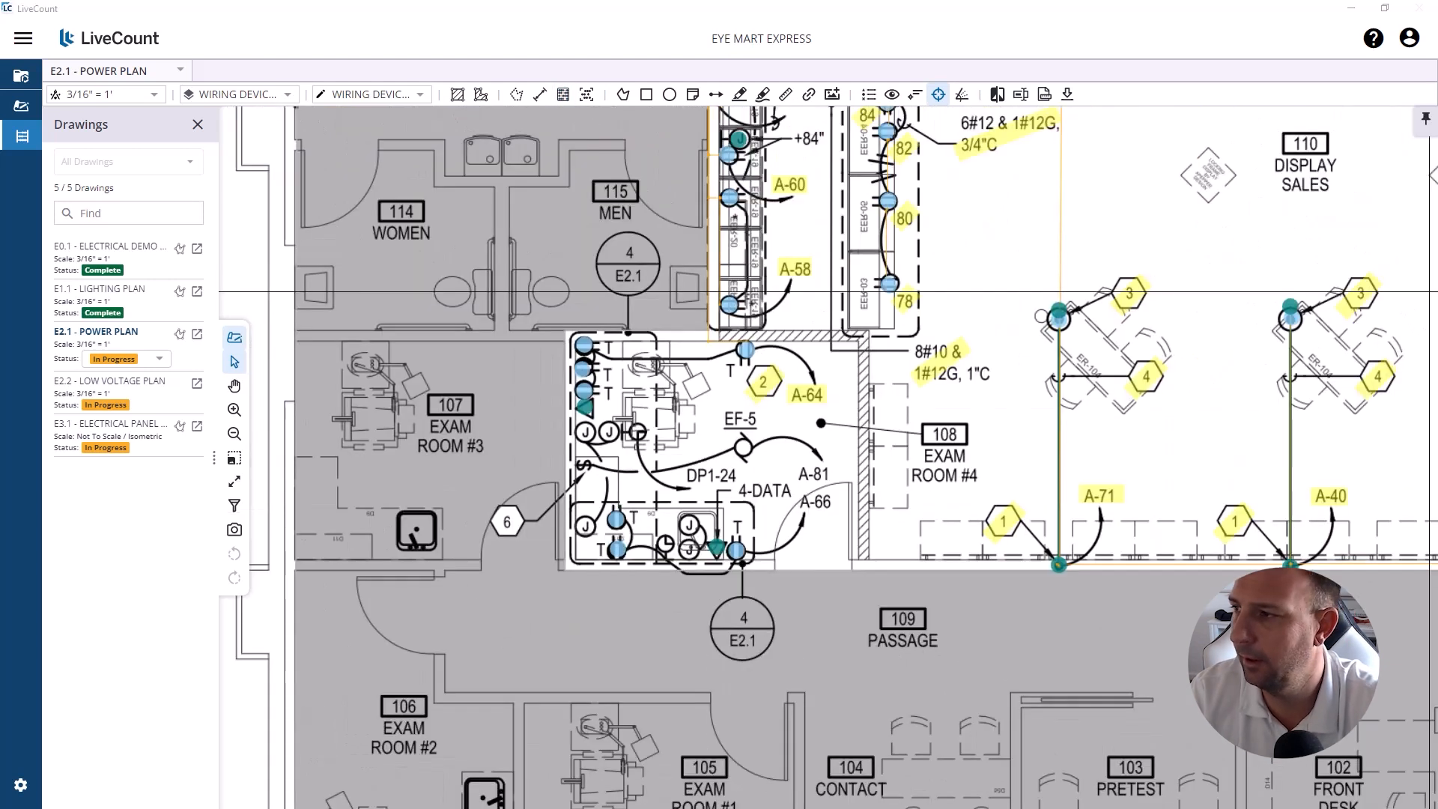
scroll(644, 351, "up", 2)
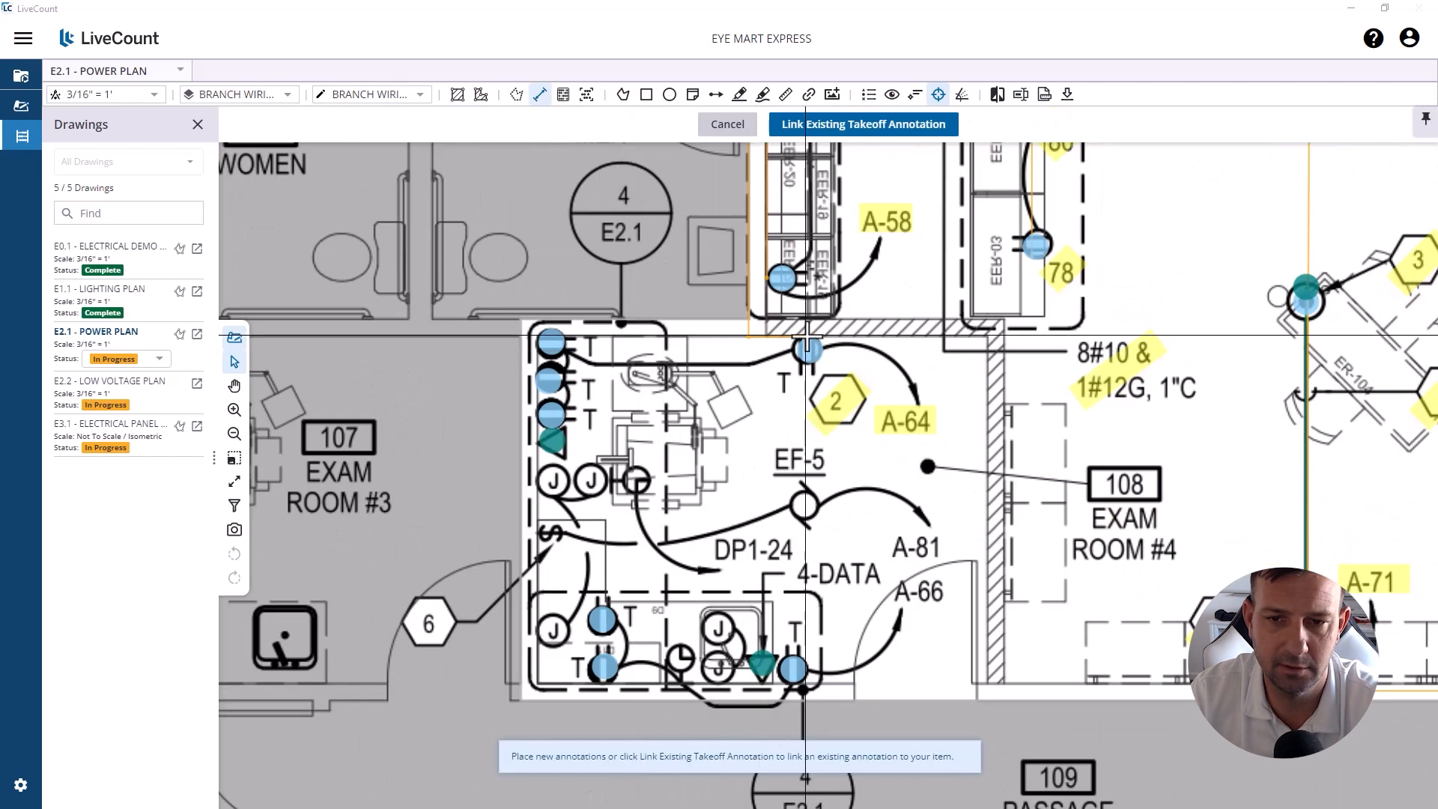
left_click(807, 336)
left_click(538, 343)
right_click(537, 346)
left_click(565, 371)
scroll(490, 343, "up", 2)
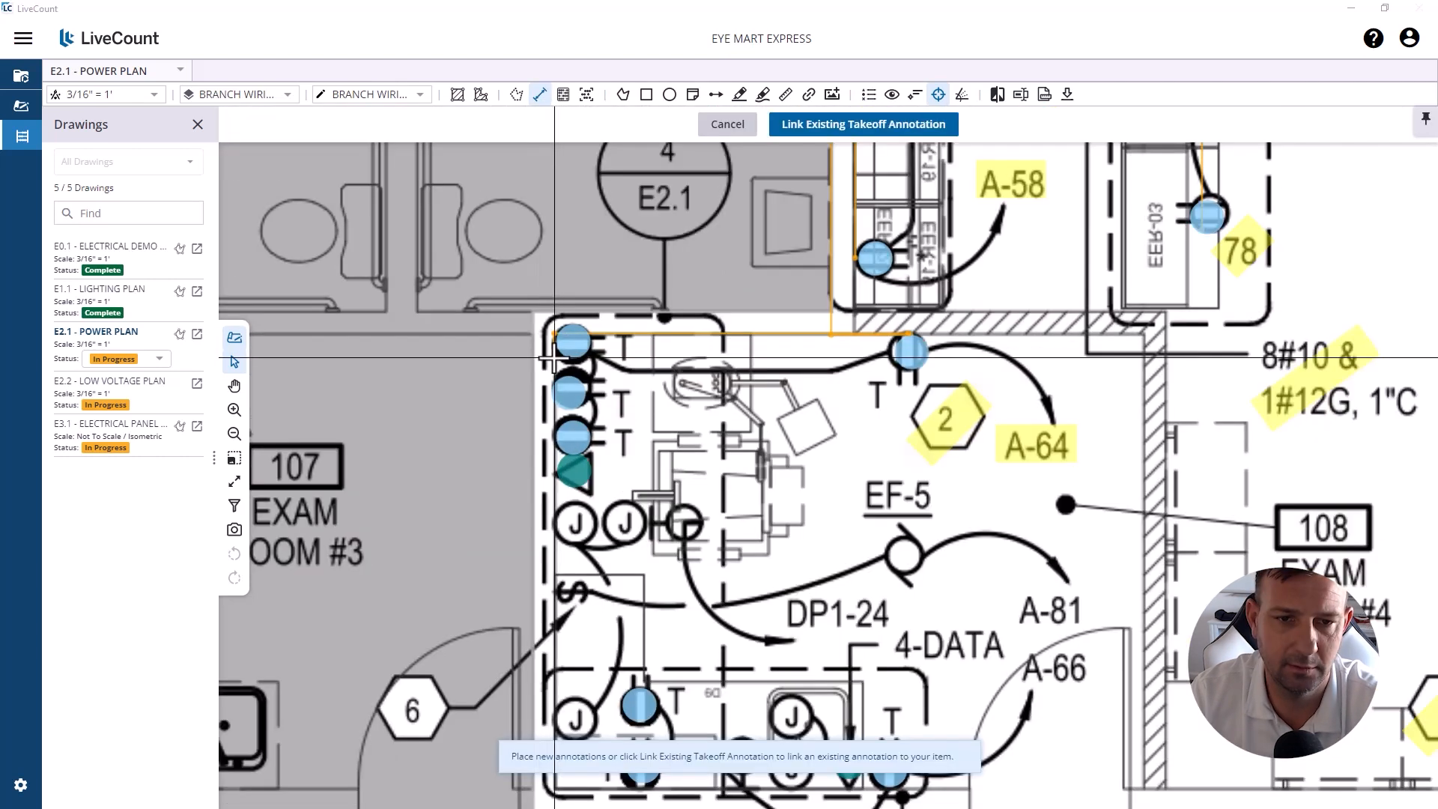
double_click(552, 394)
left_click(553, 395)
double_click(553, 438)
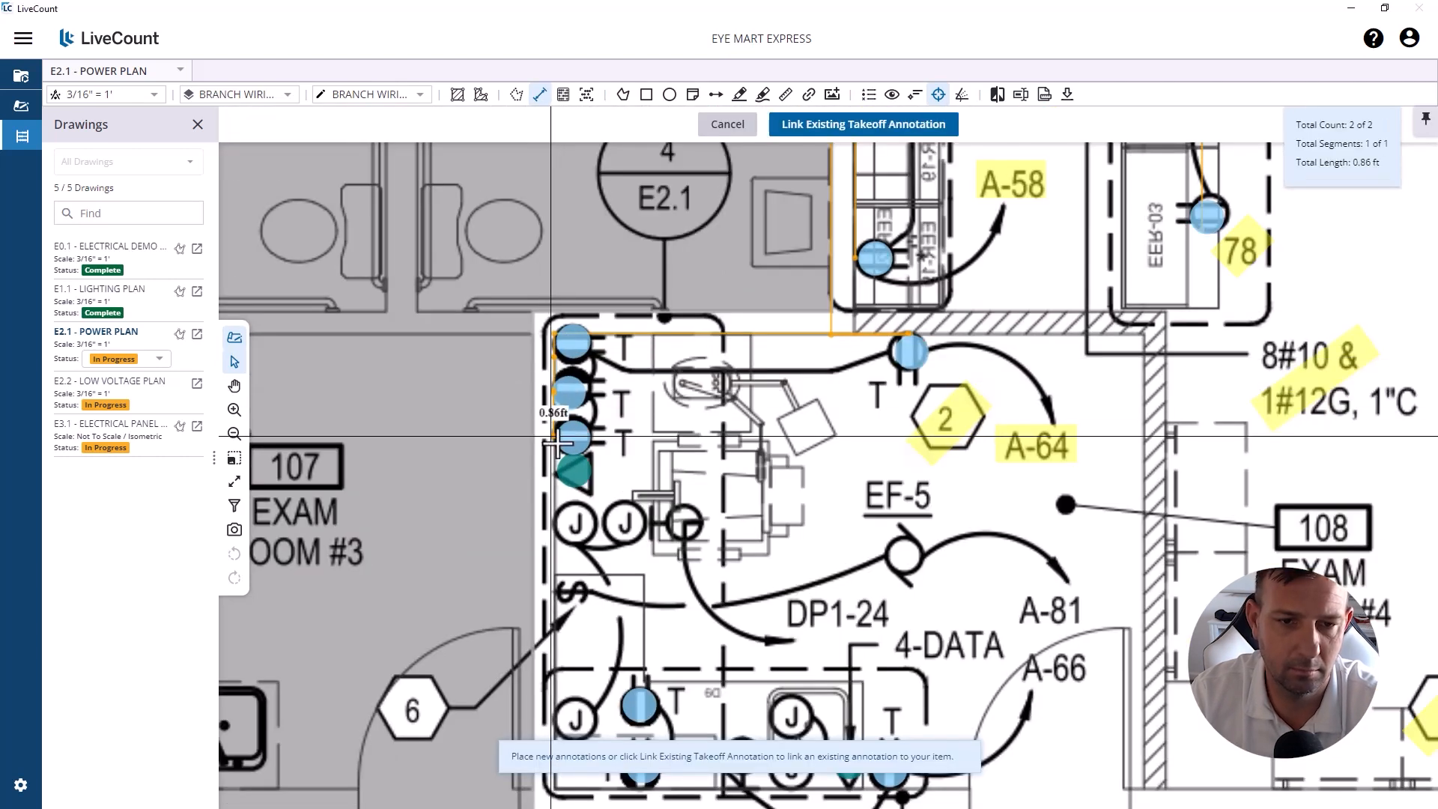
key("Escape")
Step: Highlight the number of keyed note 7, which covers the 1-1/2" data conduit in the wall
scroll(553, 437, "down", 2)
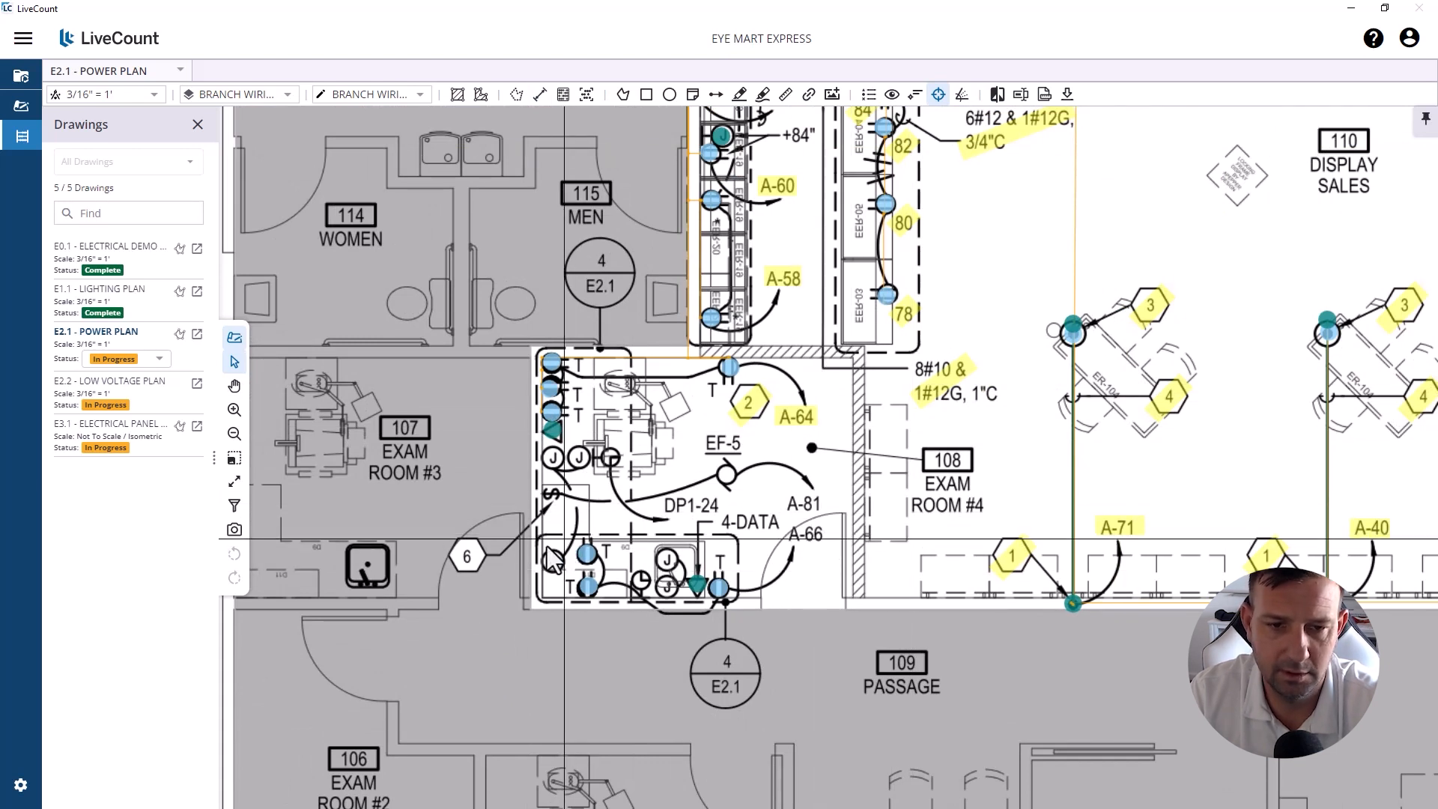
scroll(405, 610, "down", 2)
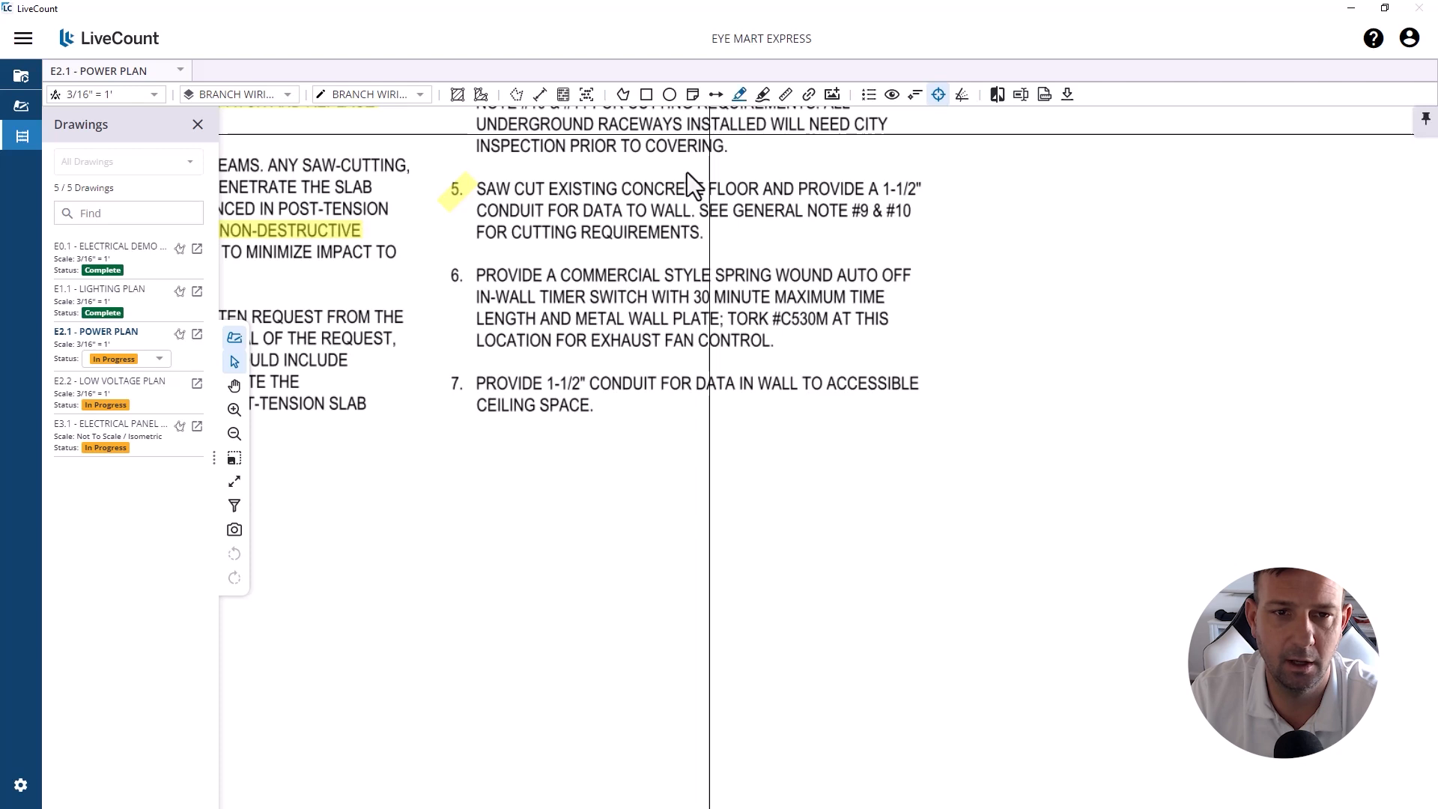
left_click_drag(444, 399, 461, 379)
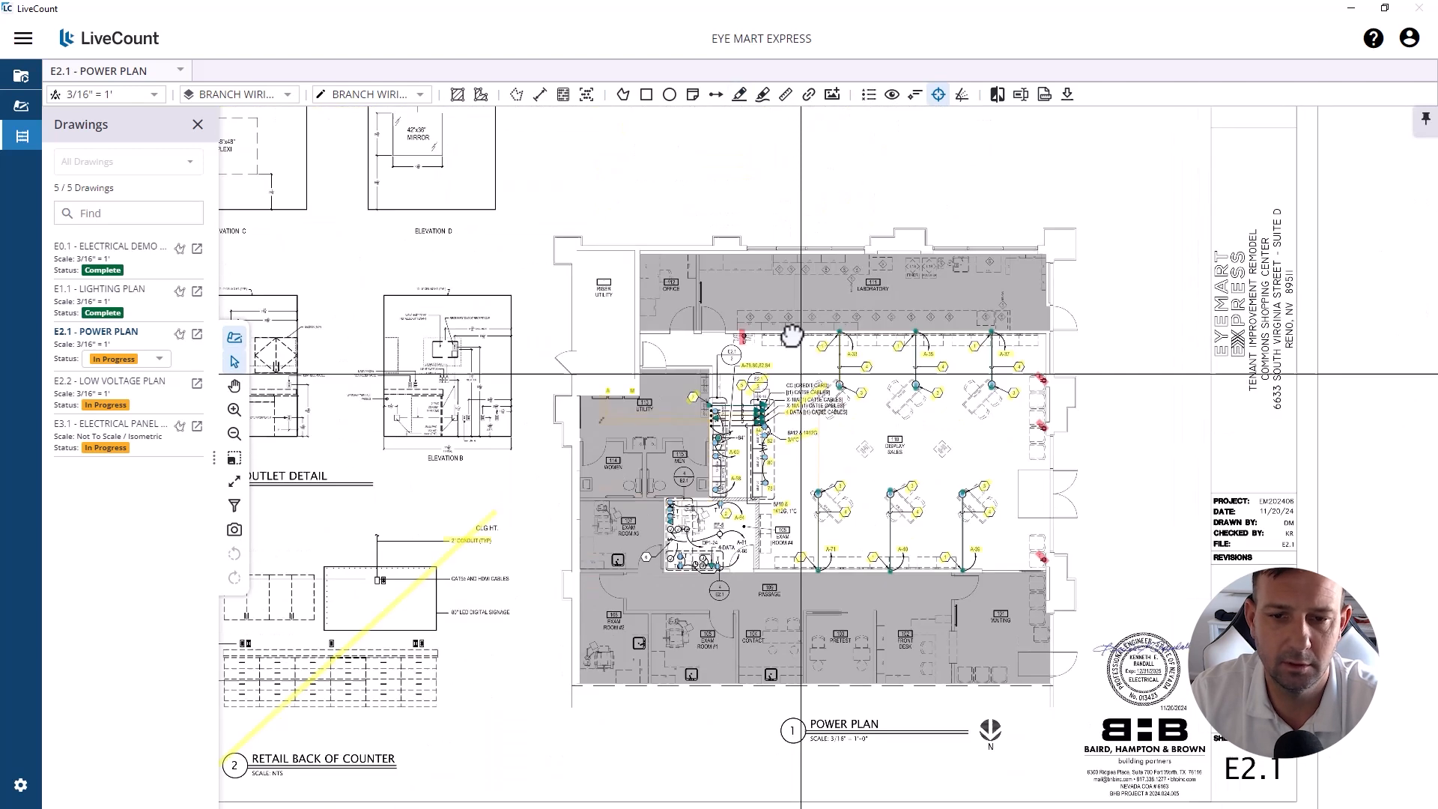
Step: Trace the homerun from the panel in the Utility room down through Exam Room #3 to the timer switch wall of Exam Room #4
scroll(622, 457, "up", 4)
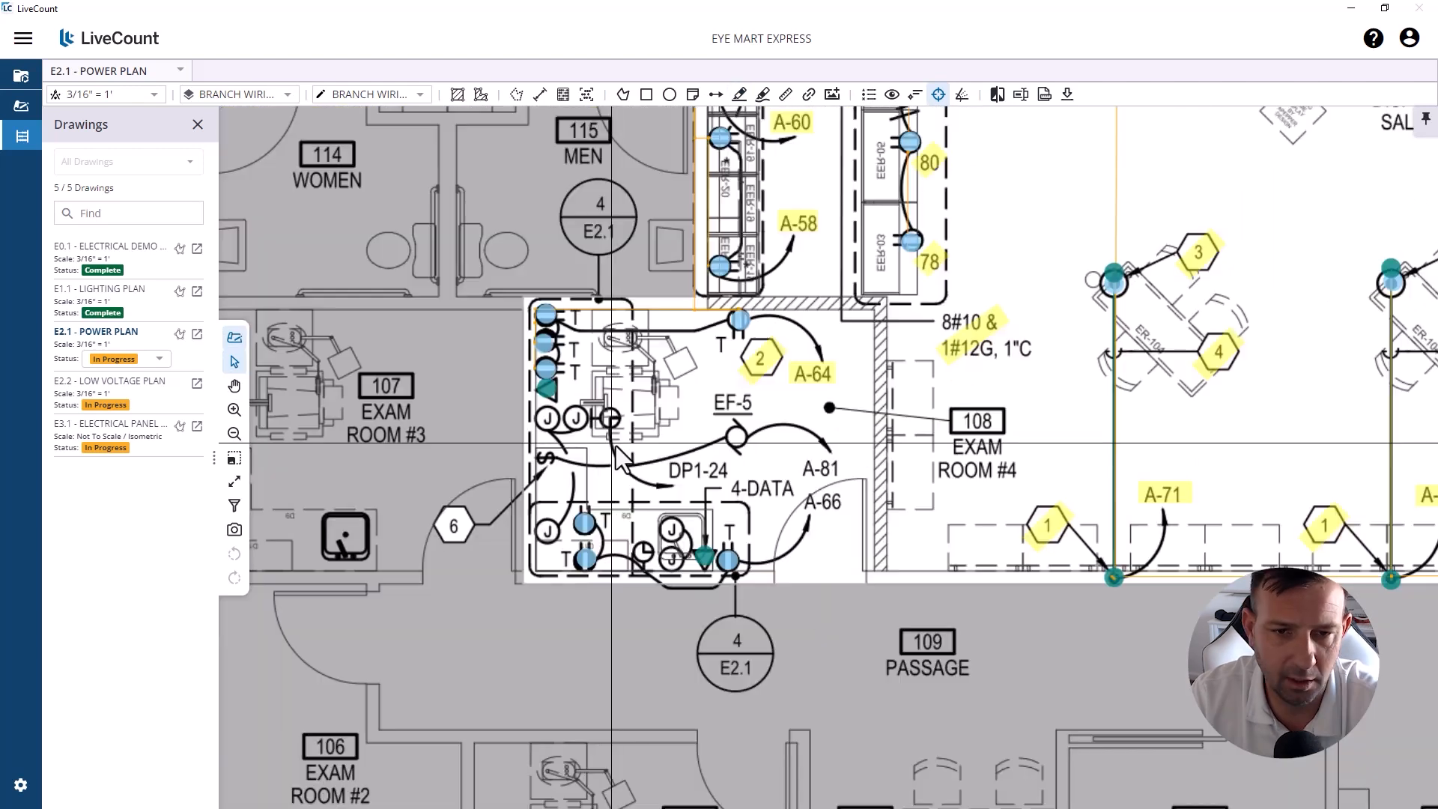
scroll(580, 431, "down", 3)
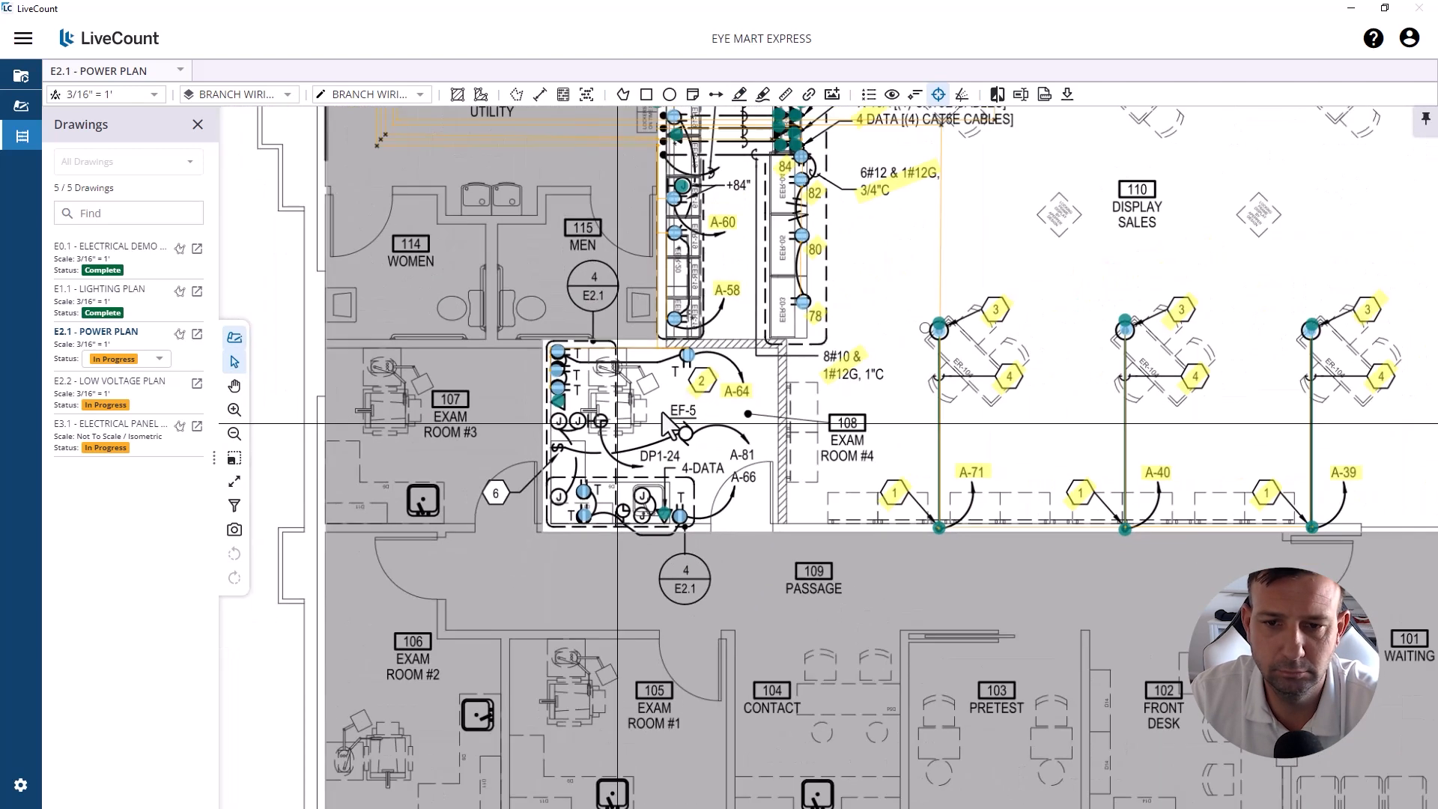
scroll(657, 504, "up", 2)
scroll(654, 528, "down", 3)
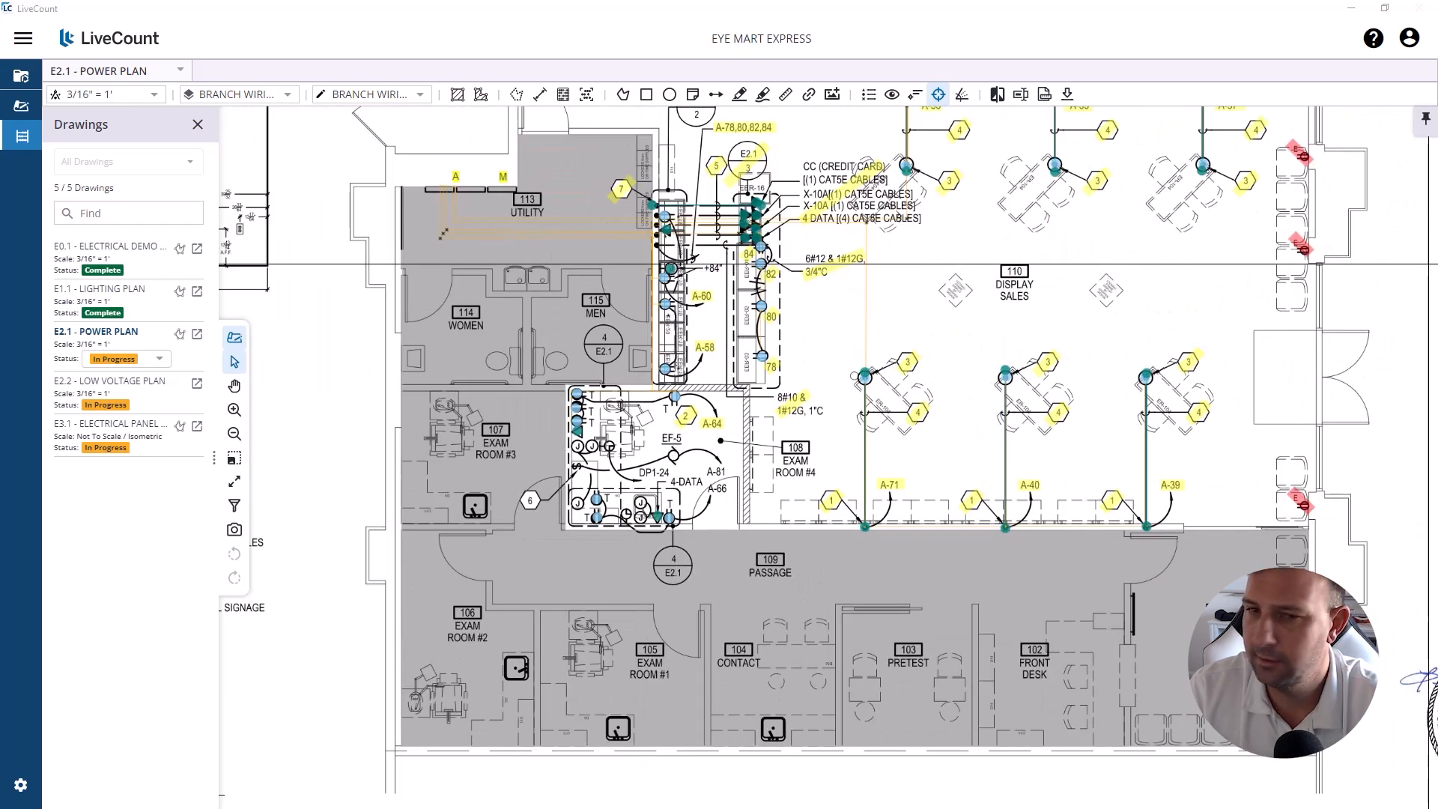
scroll(410, 194, "up", 4)
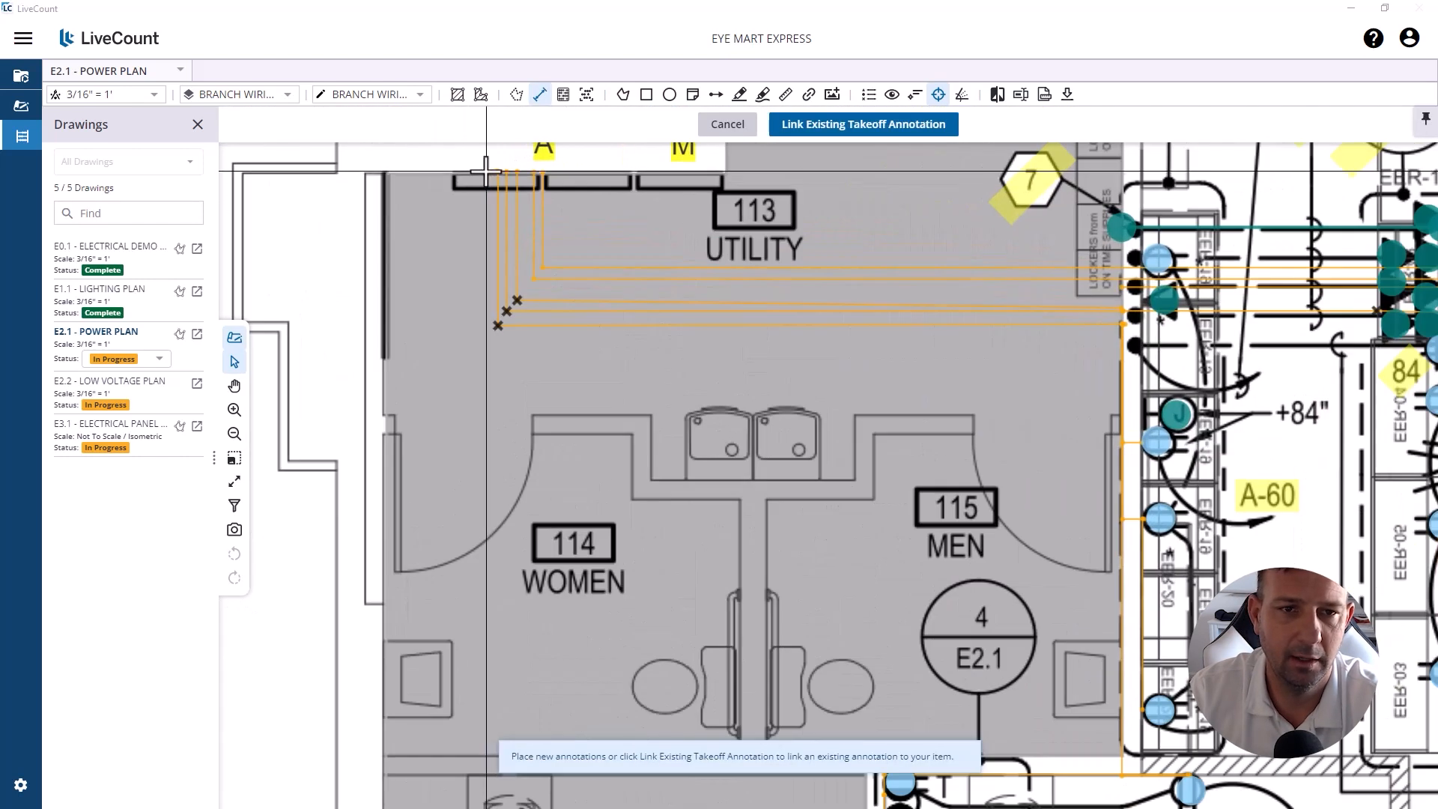
left_click(487, 172)
scroll(446, 487, "down", 2)
left_click_drag(535, 647, 499, 519)
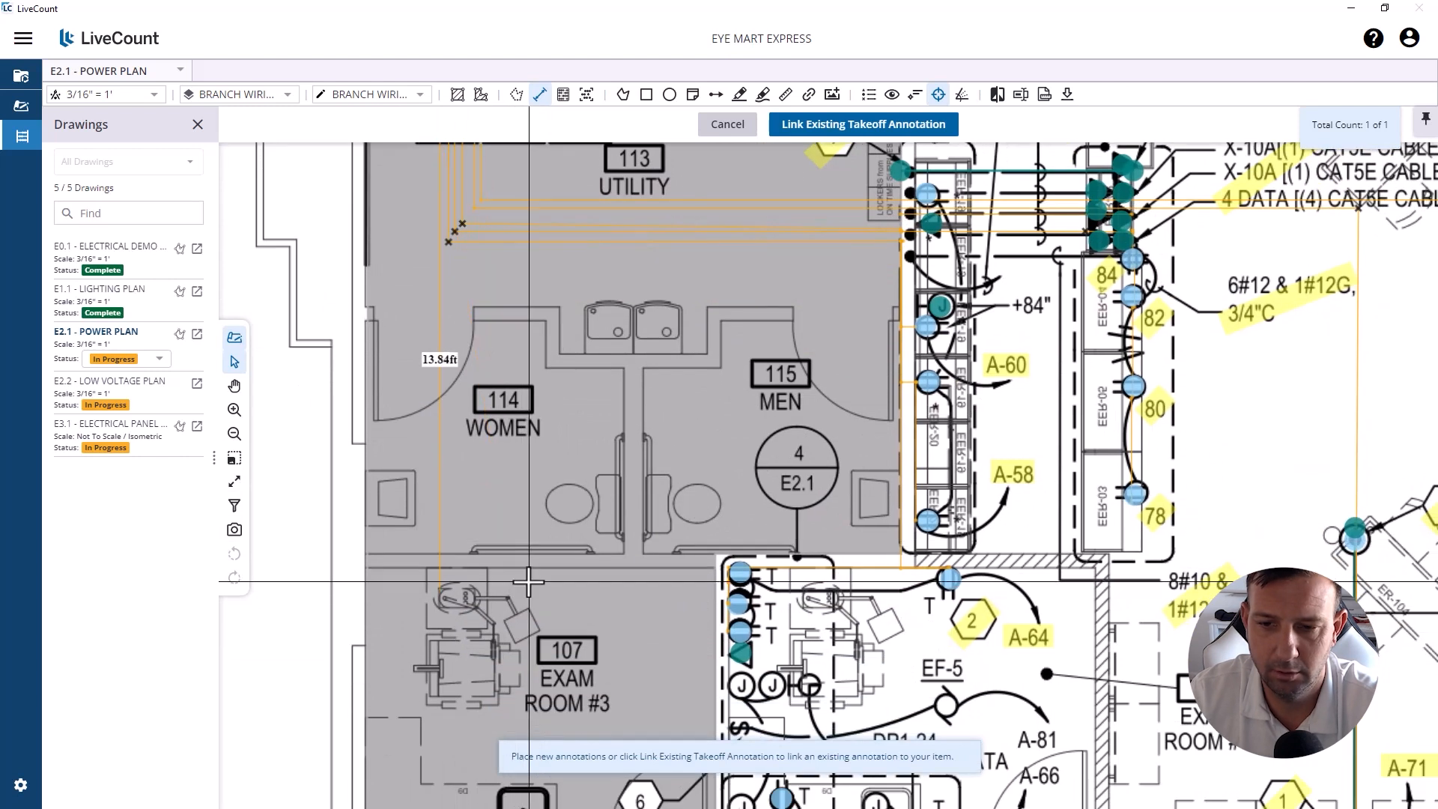
left_click_drag(537, 718, 510, 579)
left_click(524, 598)
scroll(659, 606, "up", 3)
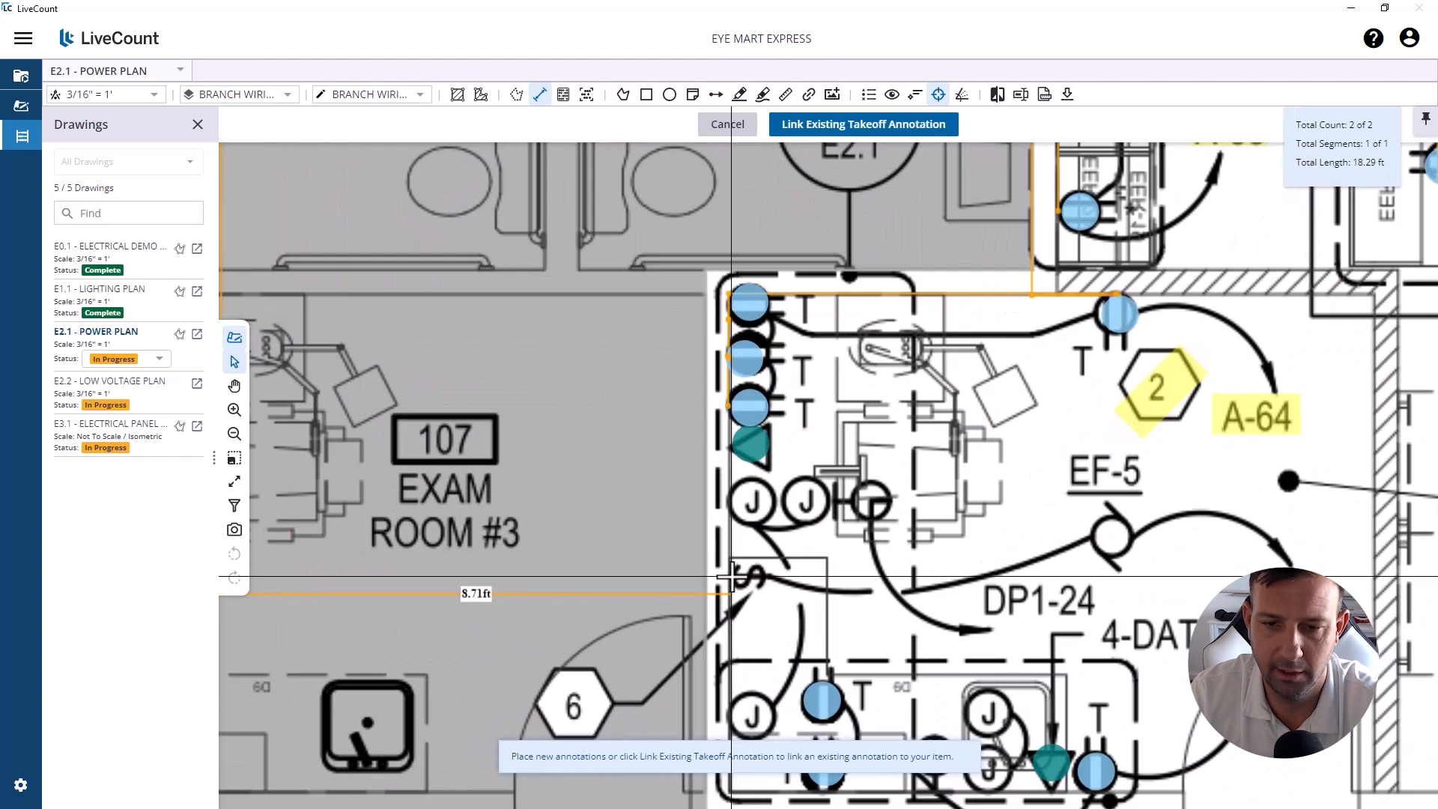
double_click(731, 594)
scroll(678, 423, "down", 3)
left_click_drag(753, 445, 677, 431)
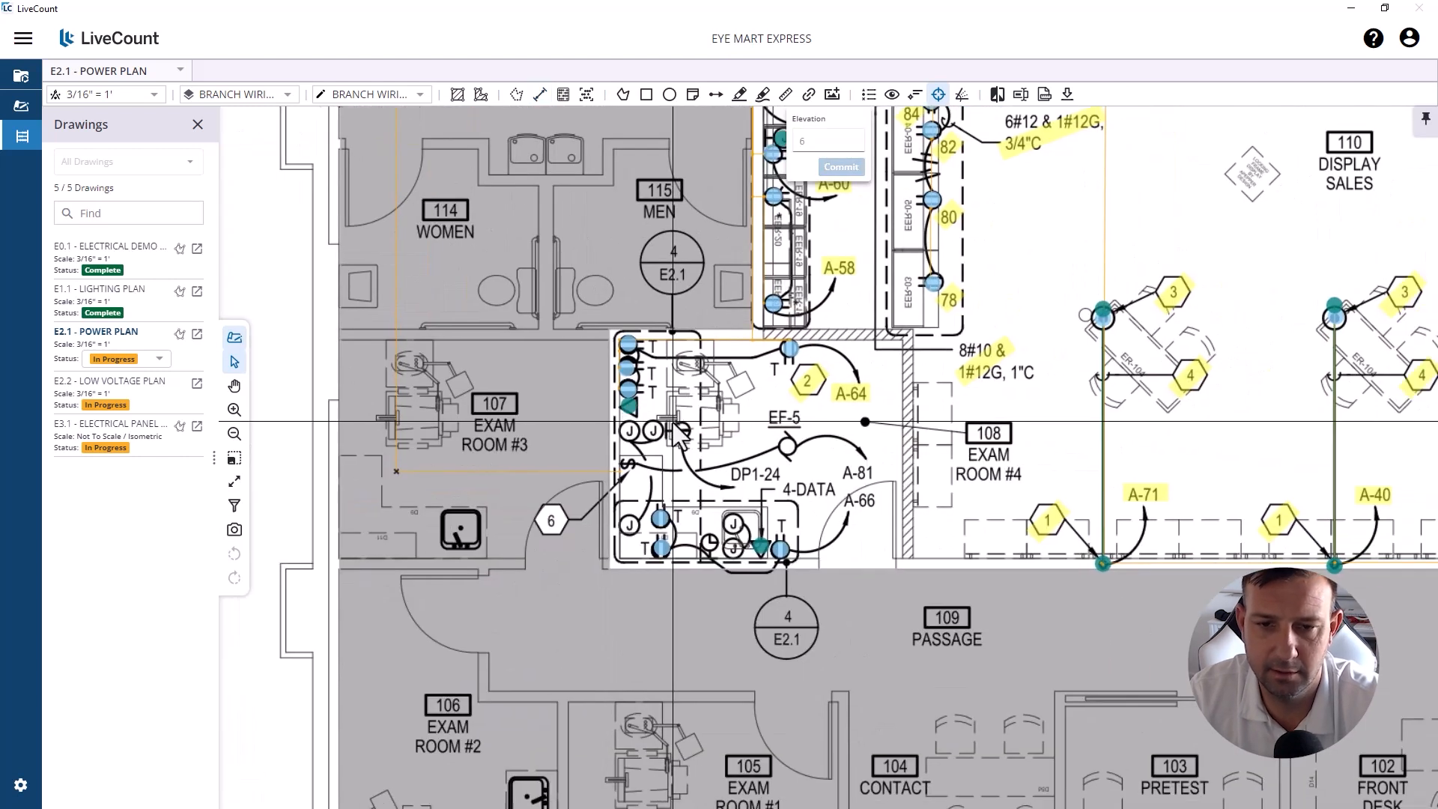
Step: Trace branch wiring from the homerun's end past the two stacked receptacles and along the lower wall to the A-66 receptacle
scroll(749, 461, "up", 1)
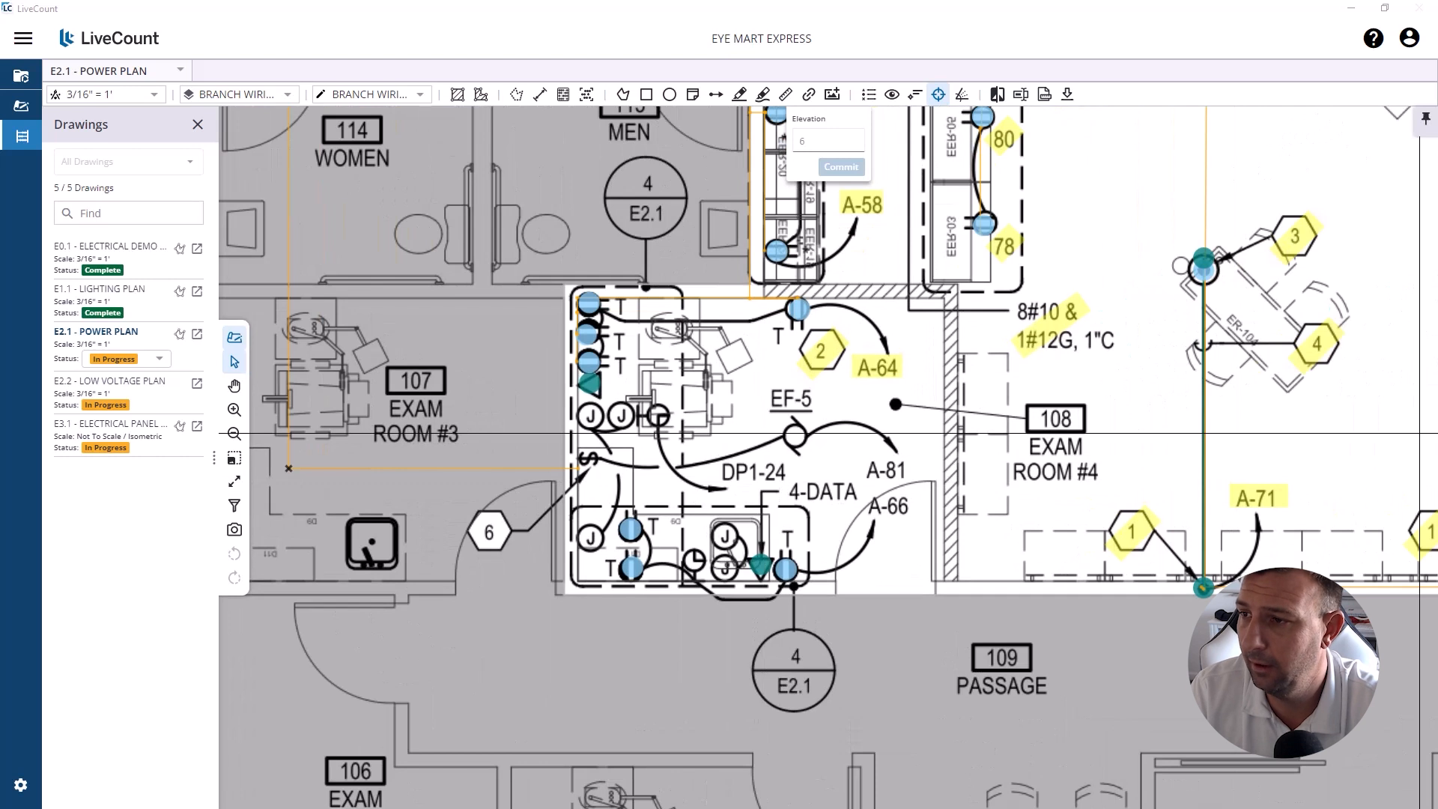
scroll(602, 452, "up", 2)
left_click(572, 473)
left_click(643, 472)
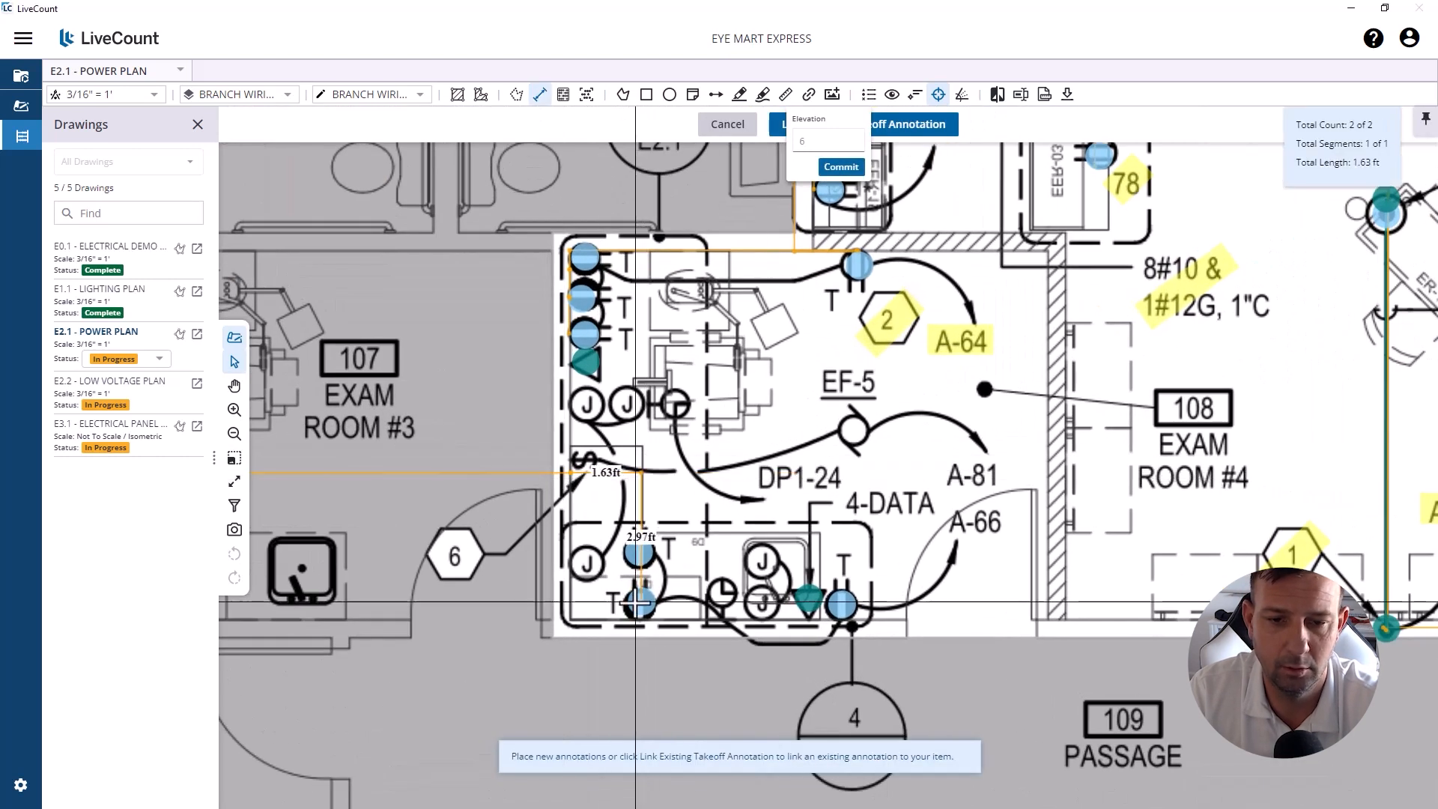
double_click(636, 601)
key("l")
left_click(640, 616)
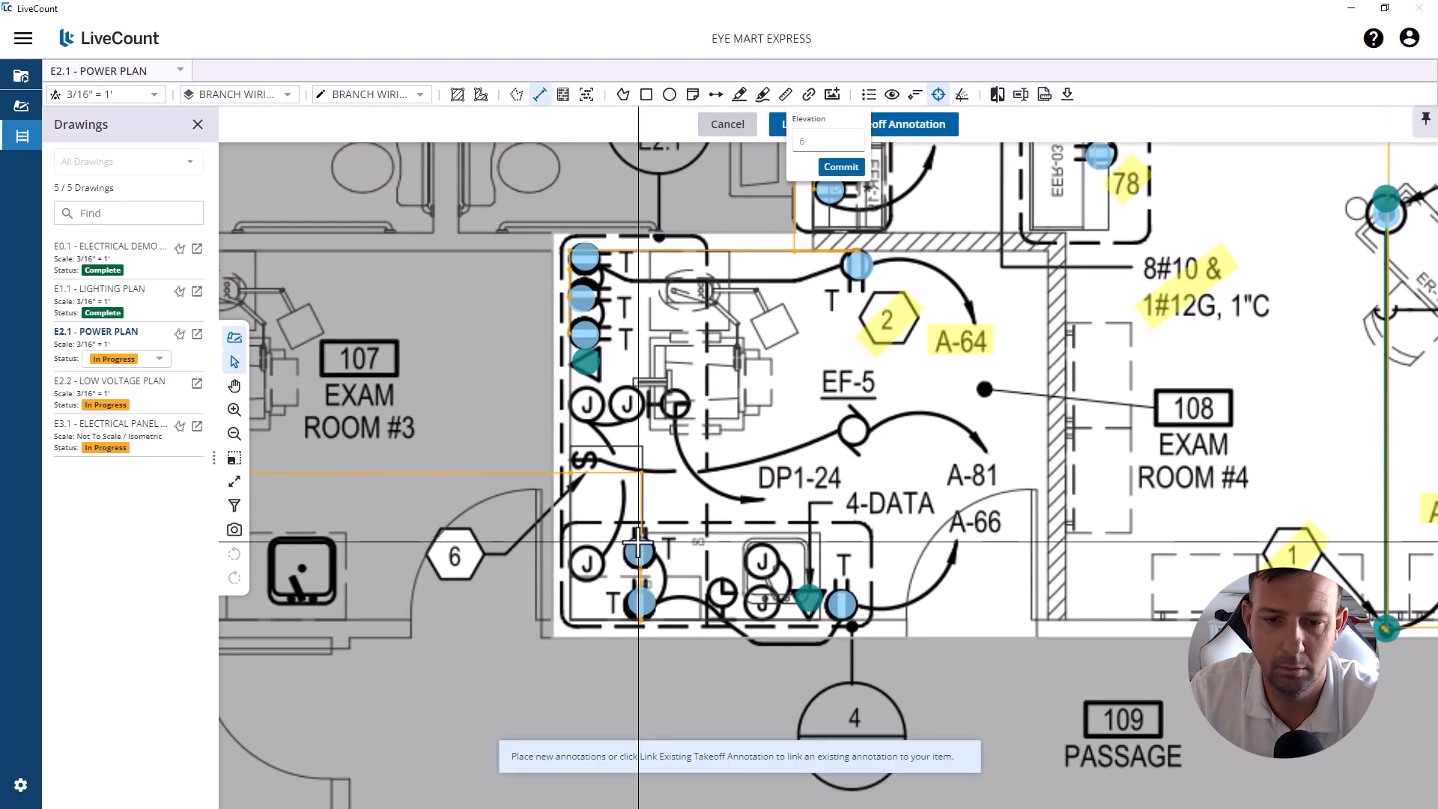
double_click(842, 615)
scroll(824, 552, "down", 2)
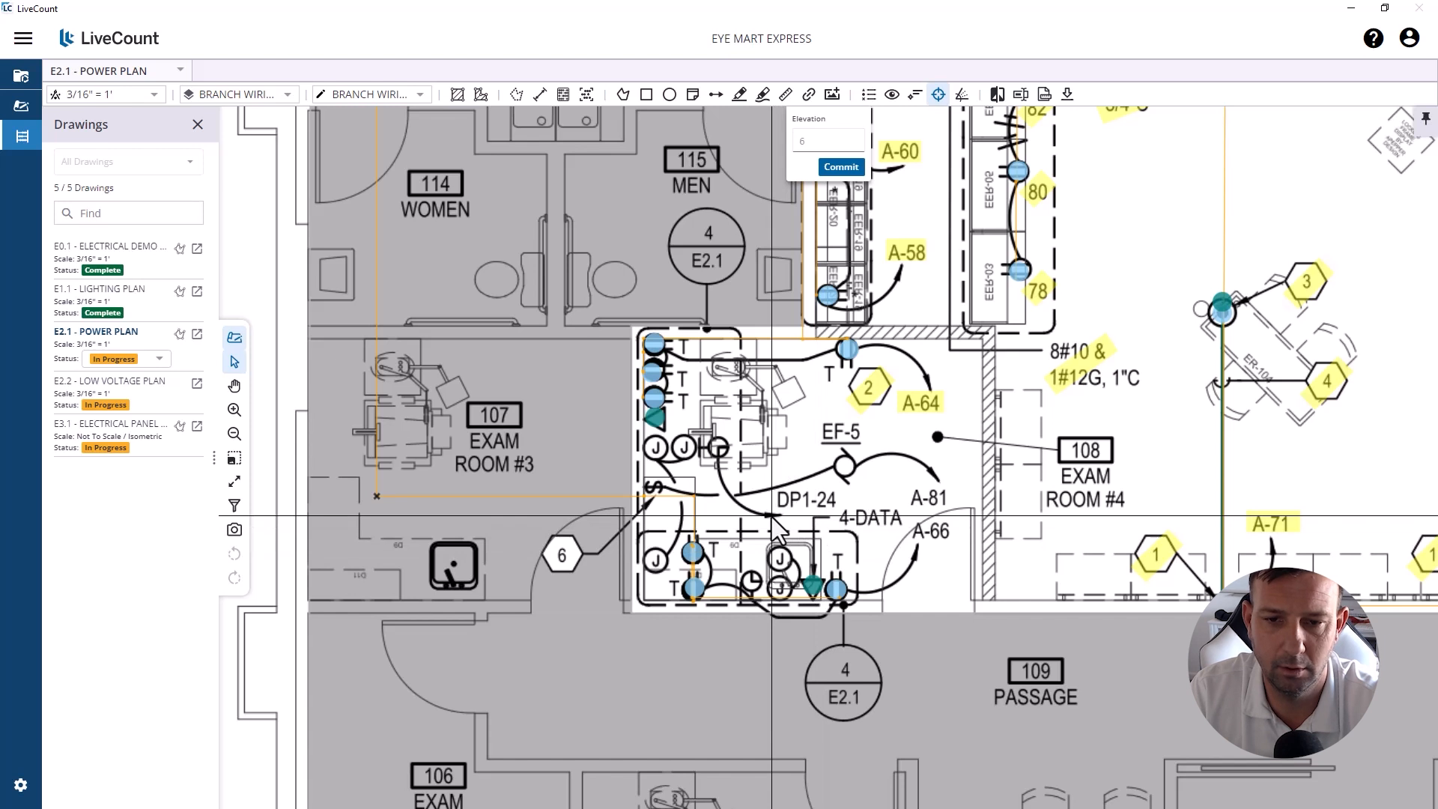
Step: Highlight circuits A-81 and A-66 in Exam Room #4 and check the circuits against the Panelboard 'A' schedule on E3.1
left_click_drag(783, 458, 664, 507)
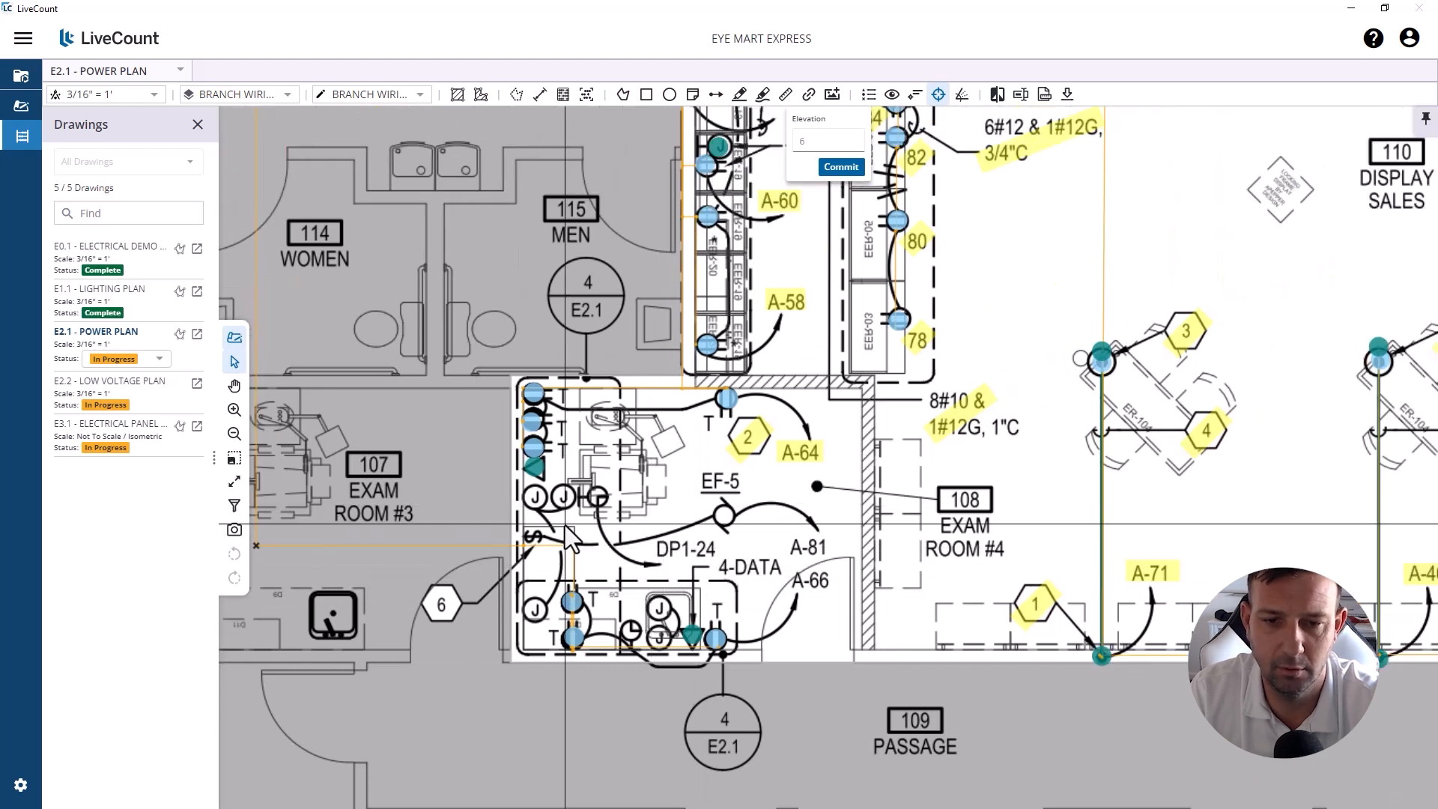
scroll(565, 524, "down", 2)
scroll(742, 461, "up", 3)
key("h")
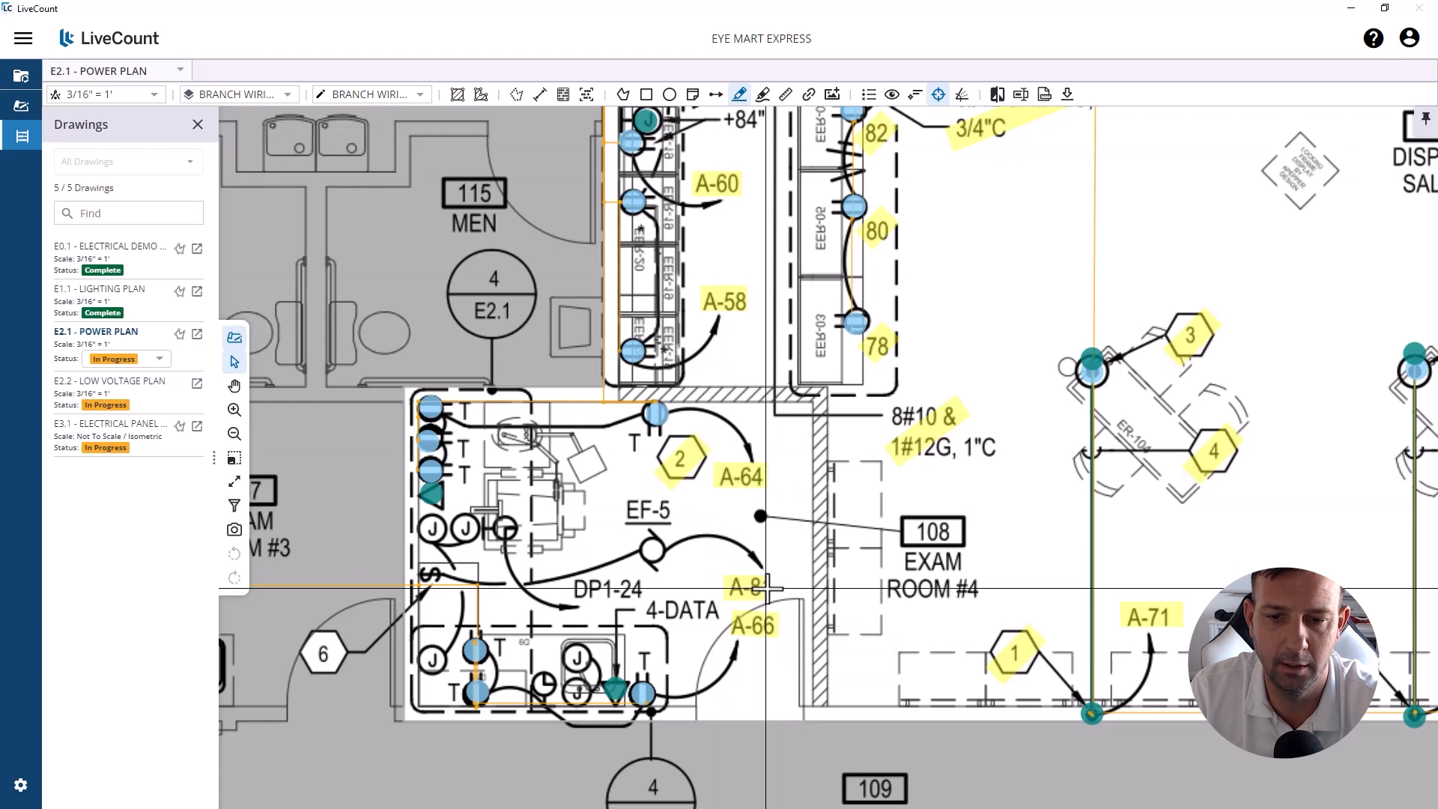
left_click(805, 604)
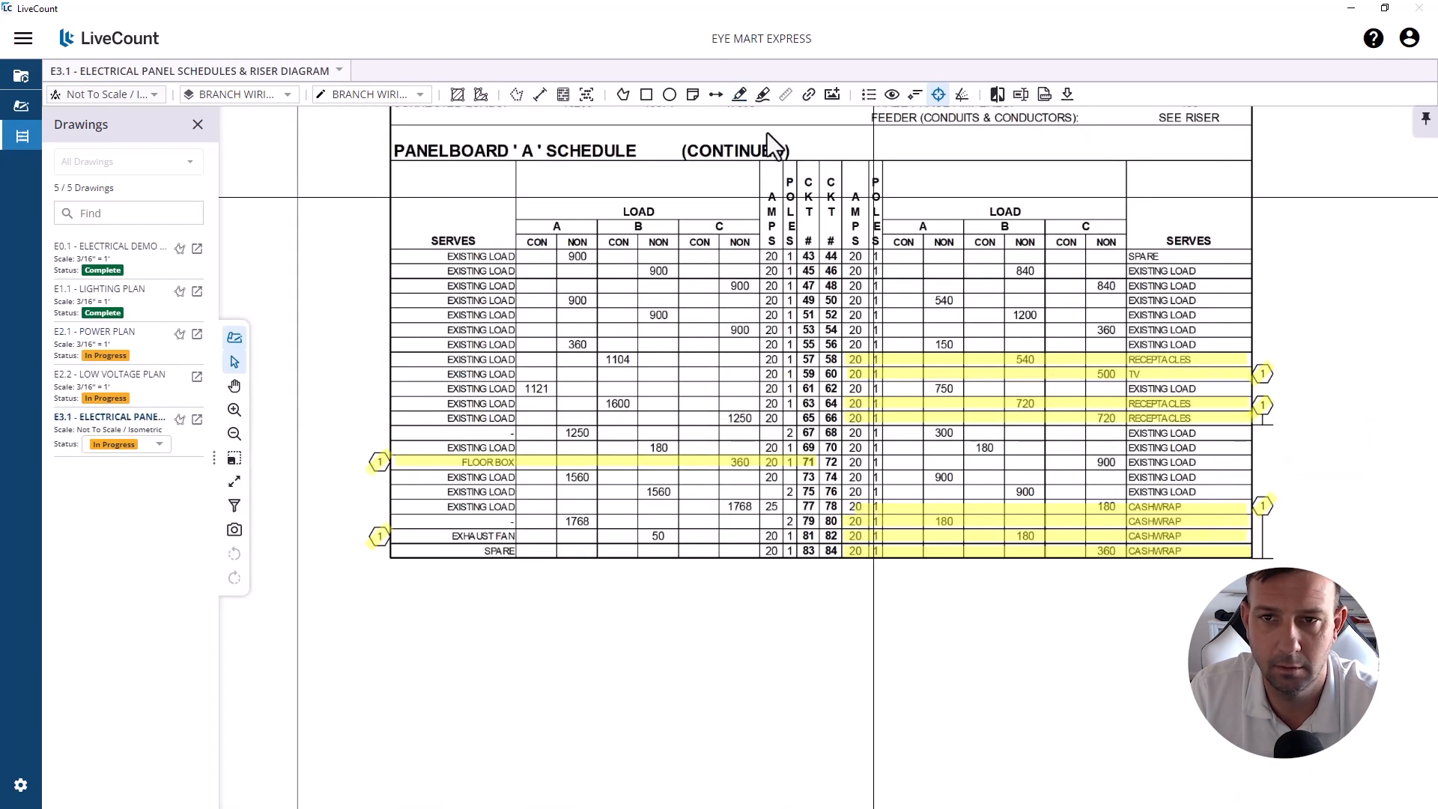
left_click_drag(881, 330, 852, 578)
scroll(871, 482, "down", 1)
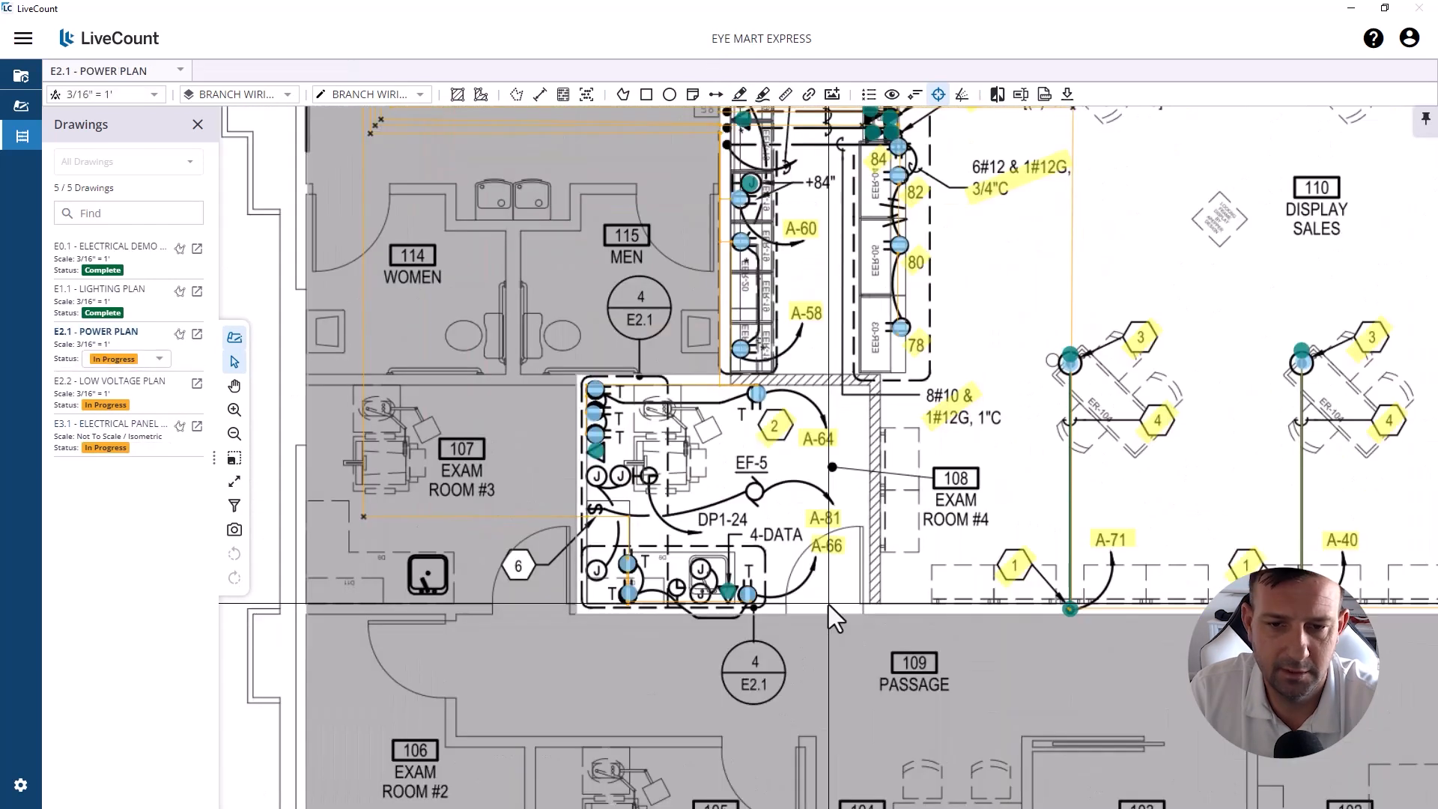
Step: Review the power plan around Exam Room #4 for remaining items and its detail 4/E2.1 references
scroll(829, 604, "down", 3)
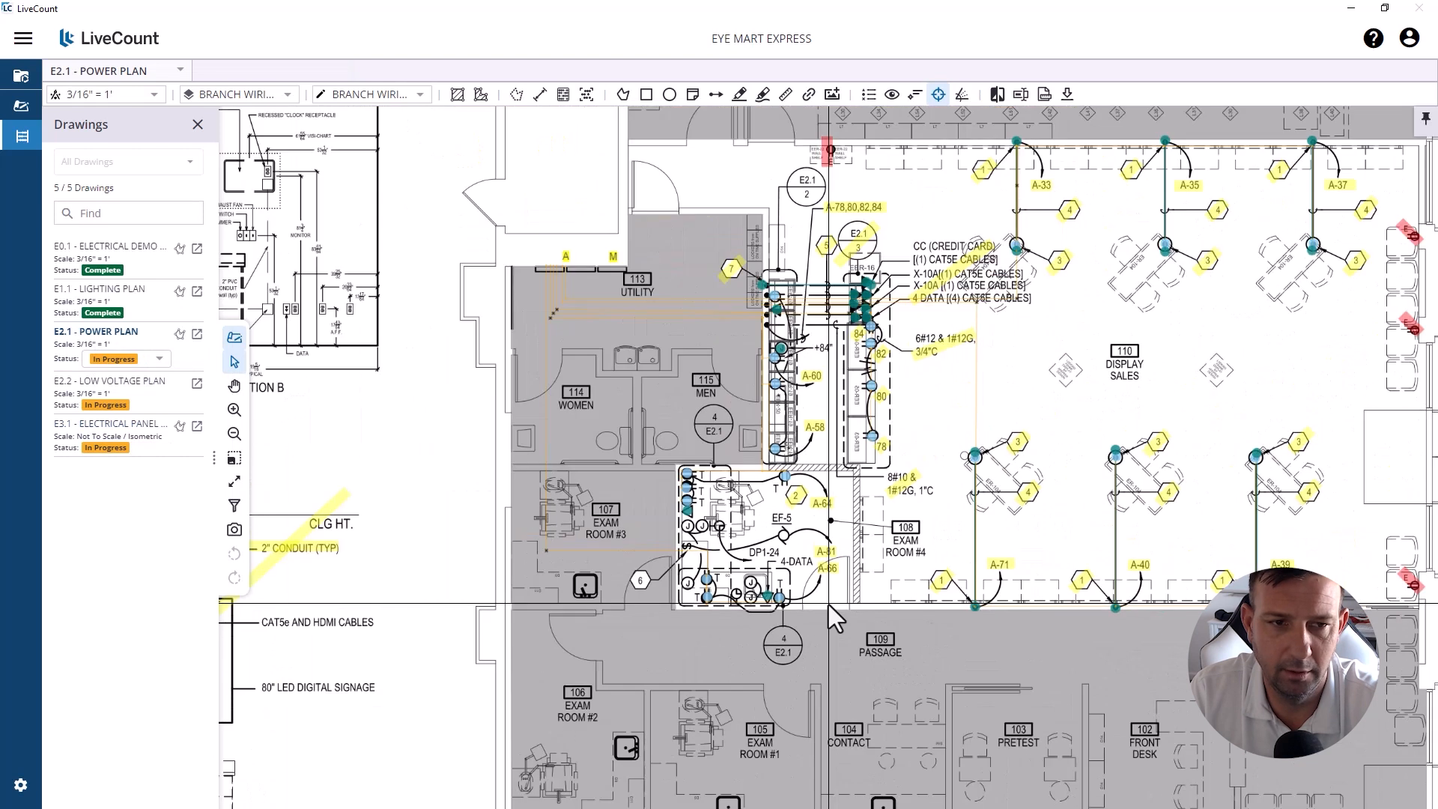
scroll(829, 605, "up", 4)
scroll(797, 536, "down", 5)
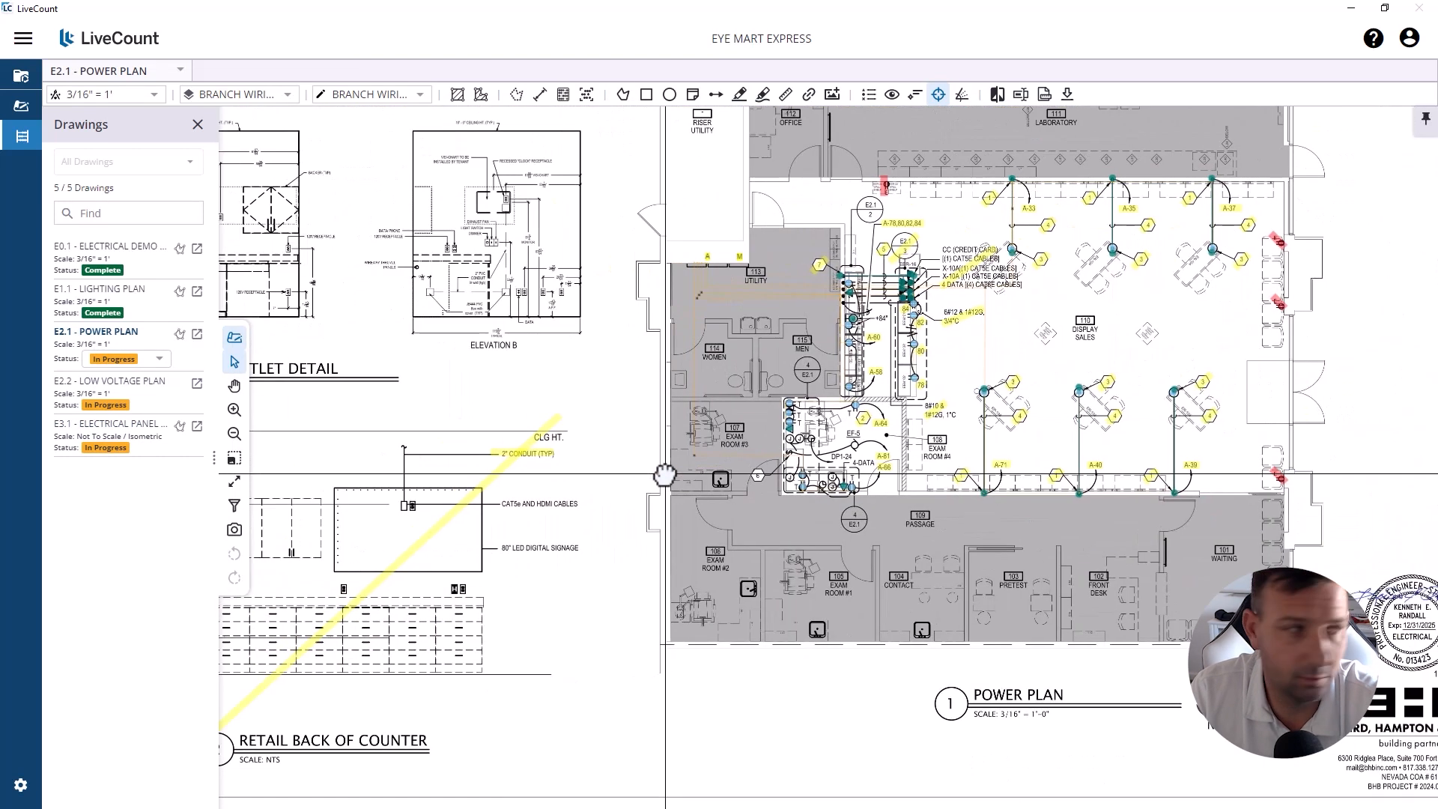
scroll(664, 475, "down", 1)
scroll(794, 461, "up", 5)
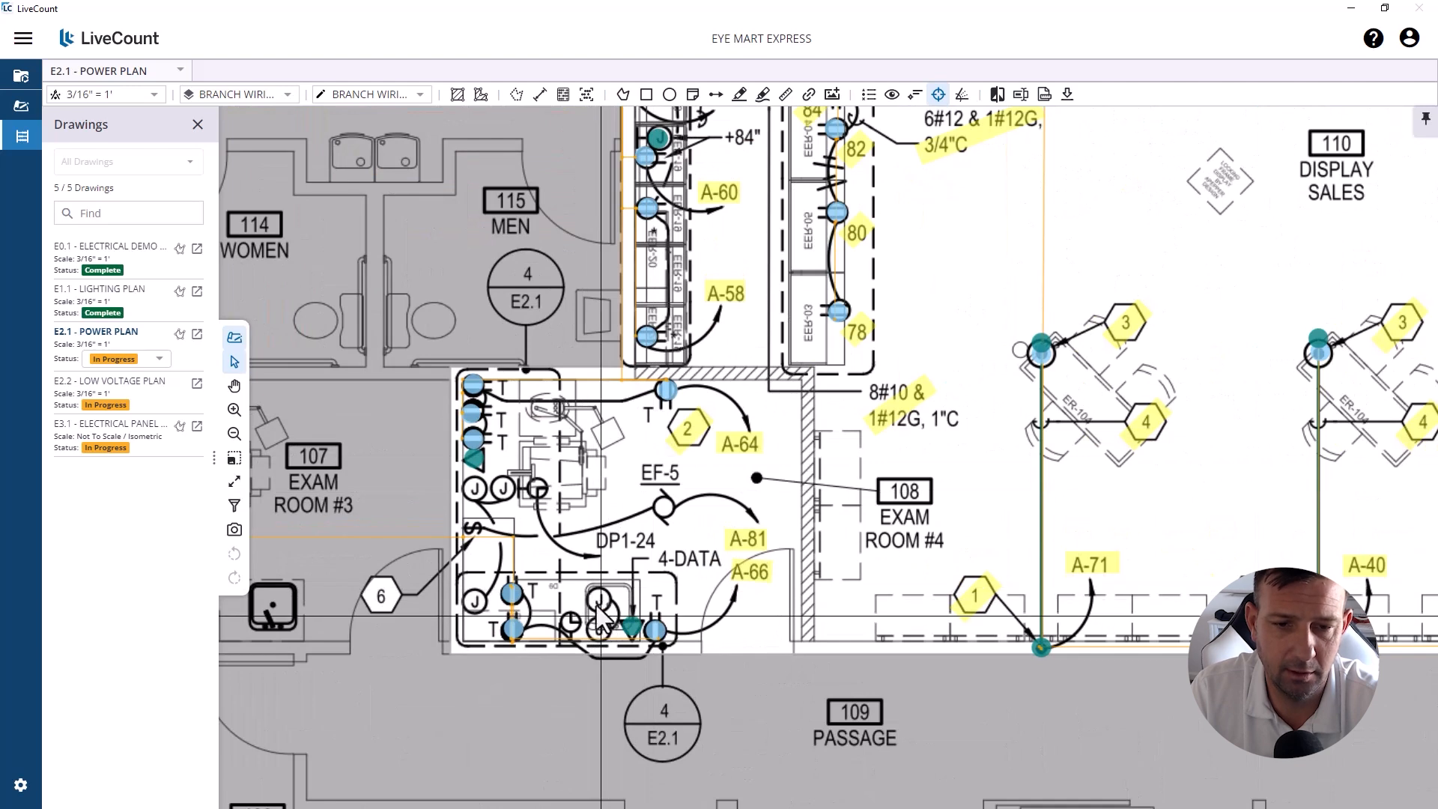
scroll(600, 616, "down", 4)
scroll(582, 576, "up", 4)
left_click_drag(583, 576, 753, 549)
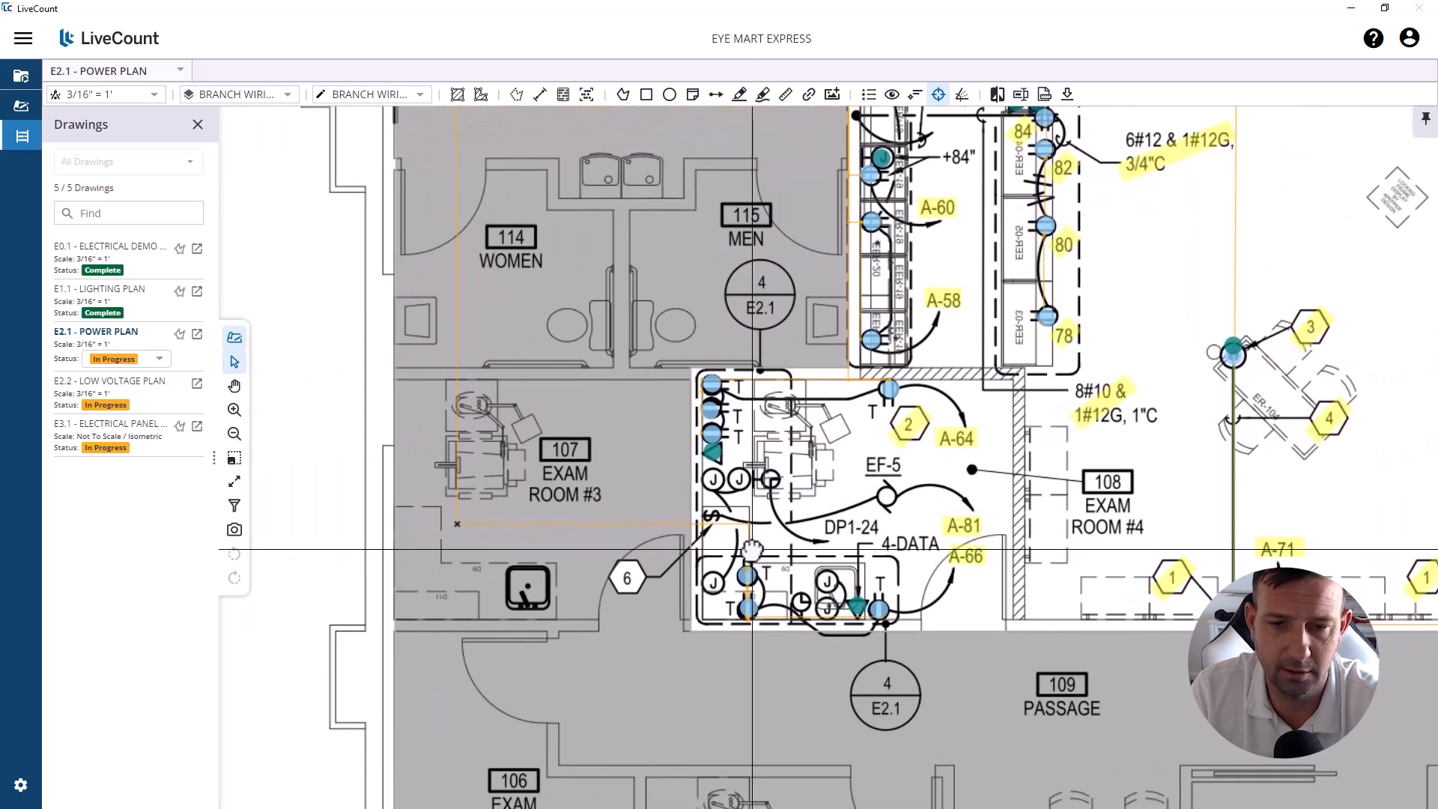
Step: Highlight a diagonal line across the room floor plan in detail 4, Exam Room Side Entrance Outlet Detail, to mark it reviewed
scroll(752, 549, "down", 4)
scroll(521, 462, "up", 2)
left_click_drag(480, 322, 722, 329)
left_click_drag(360, 334, 862, 309)
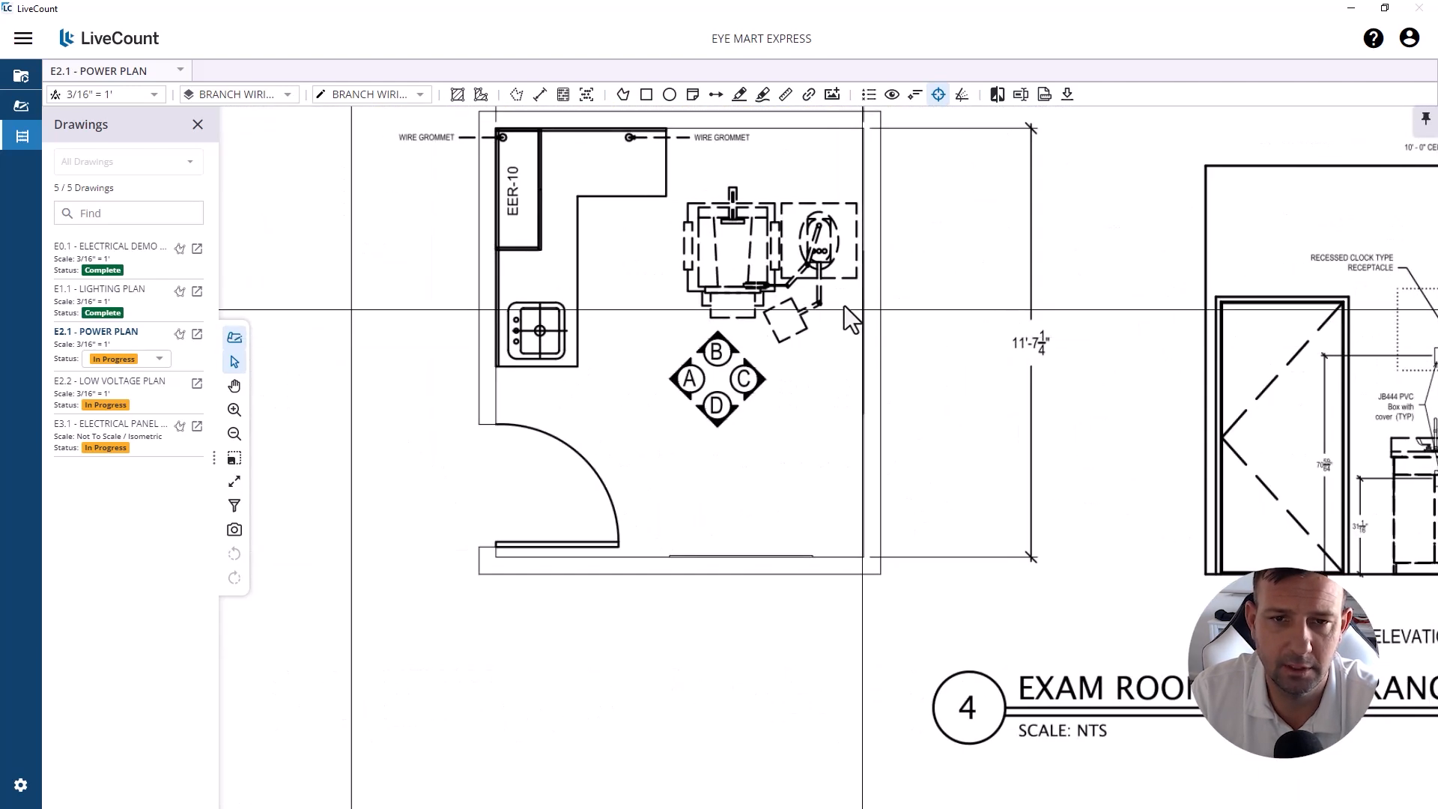
scroll(845, 306, "down", 2)
left_click(739, 94)
scroll(464, 598, "down", 2)
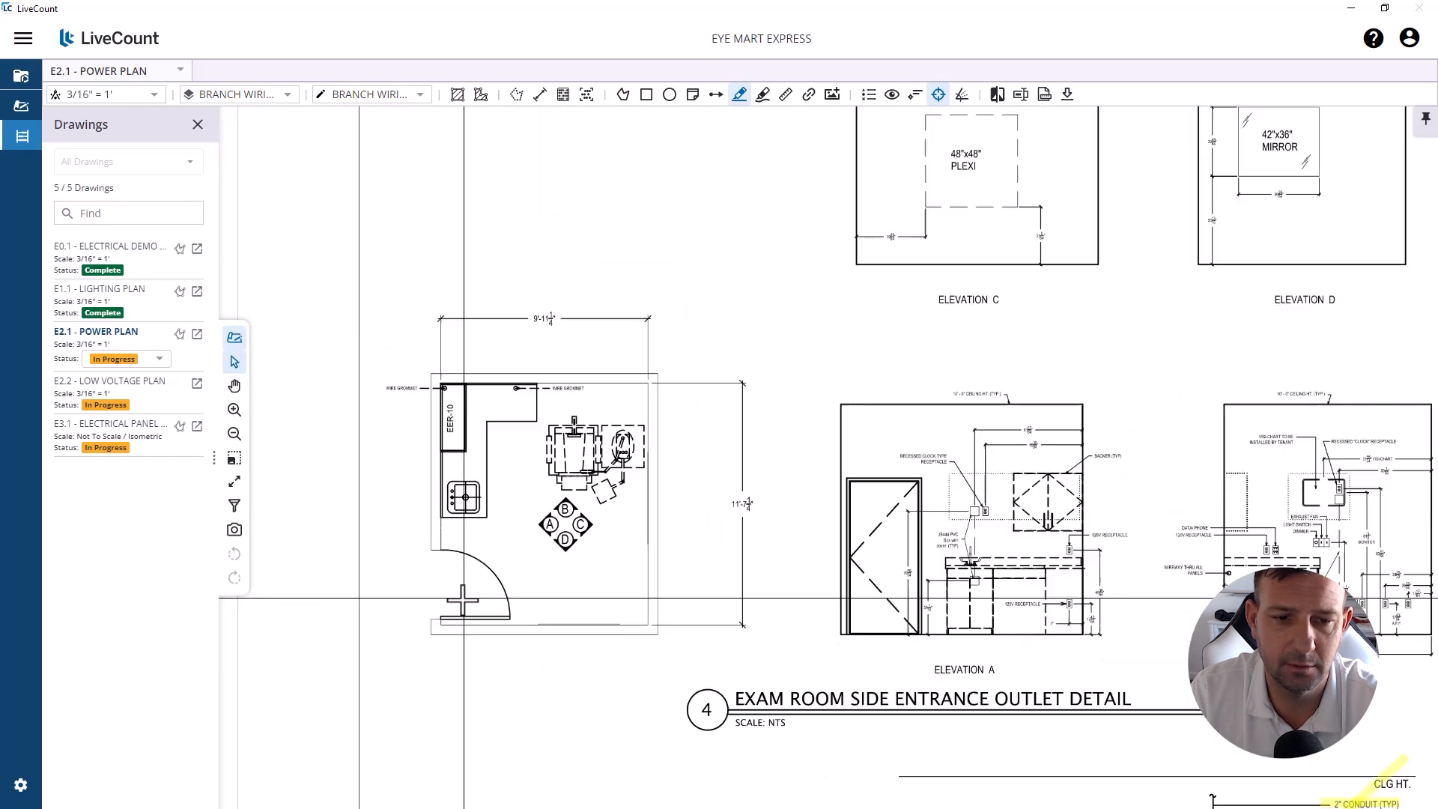
left_click_drag(418, 649, 694, 336)
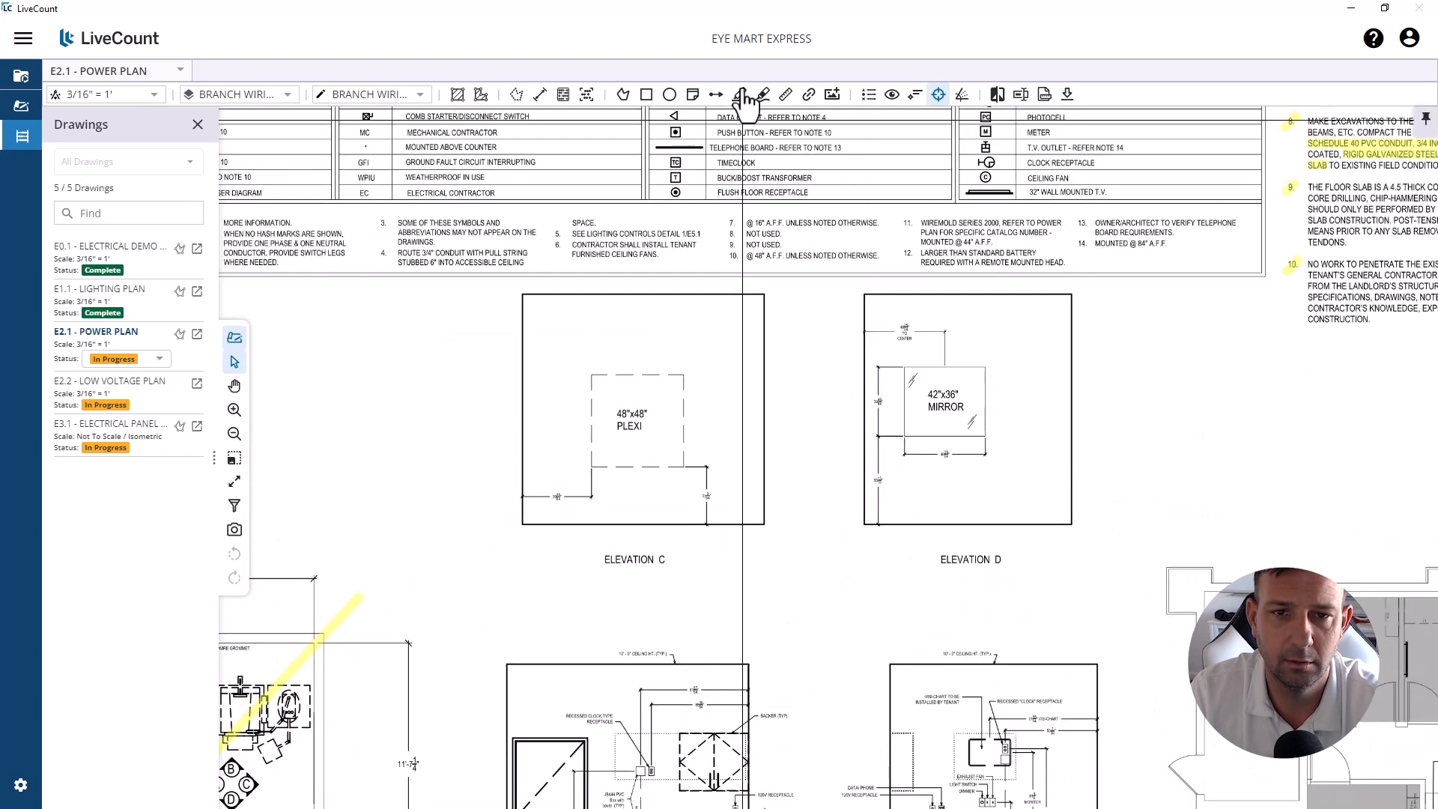
Step: Highlight diagonal lines across Elevation C with the 48"x48" plexi and Elevation D with the 42"x36" mirror
left_click(741, 96)
left_click_drag(517, 524, 766, 295)
left_click(790, 309)
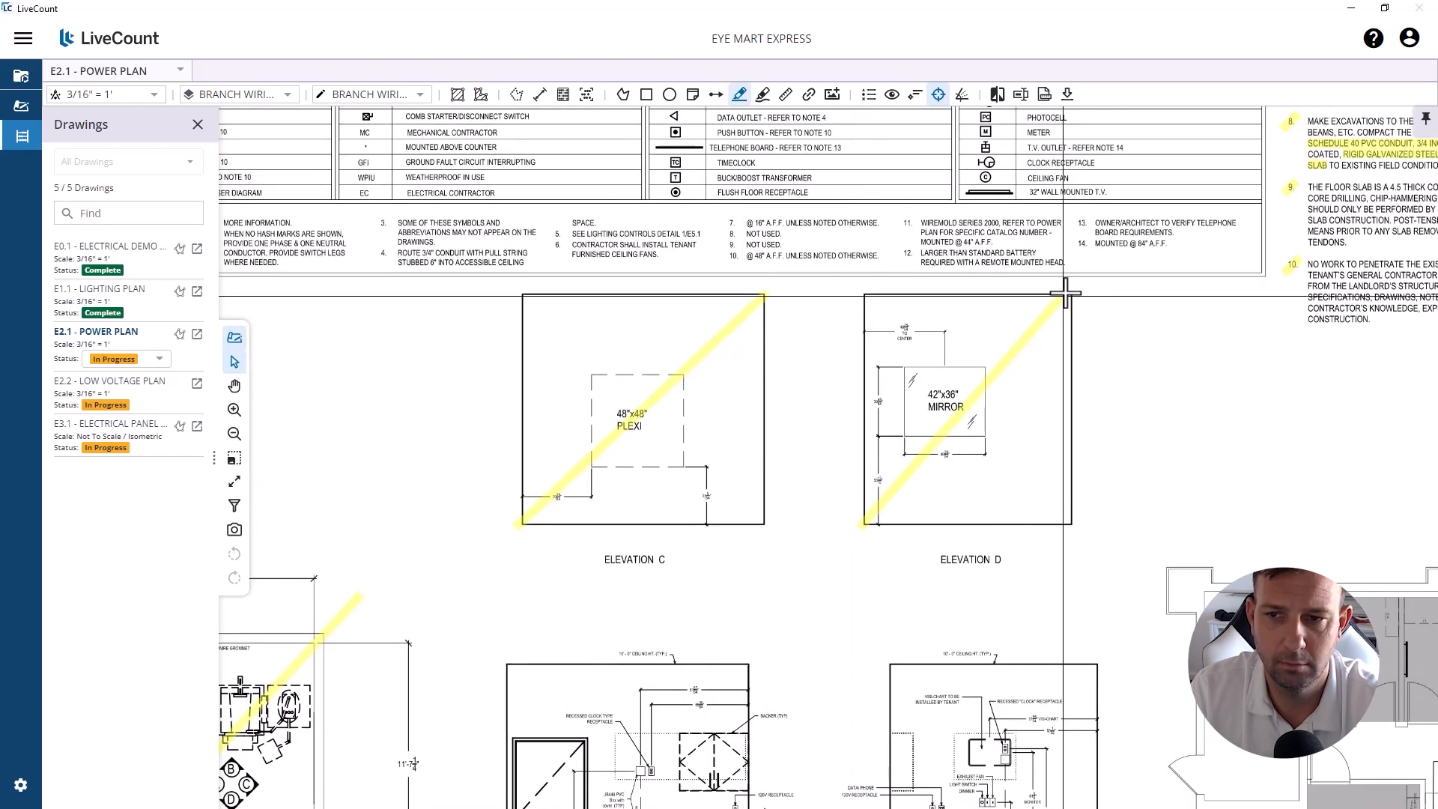
Step: Examine the receptacles and JB444 PVC boxes in Elevation A of the Exam Room Side Entrance Outlet Detail
scroll(510, 566, "down", 3)
scroll(510, 566, "up", 2)
scroll(615, 332, "up", 5)
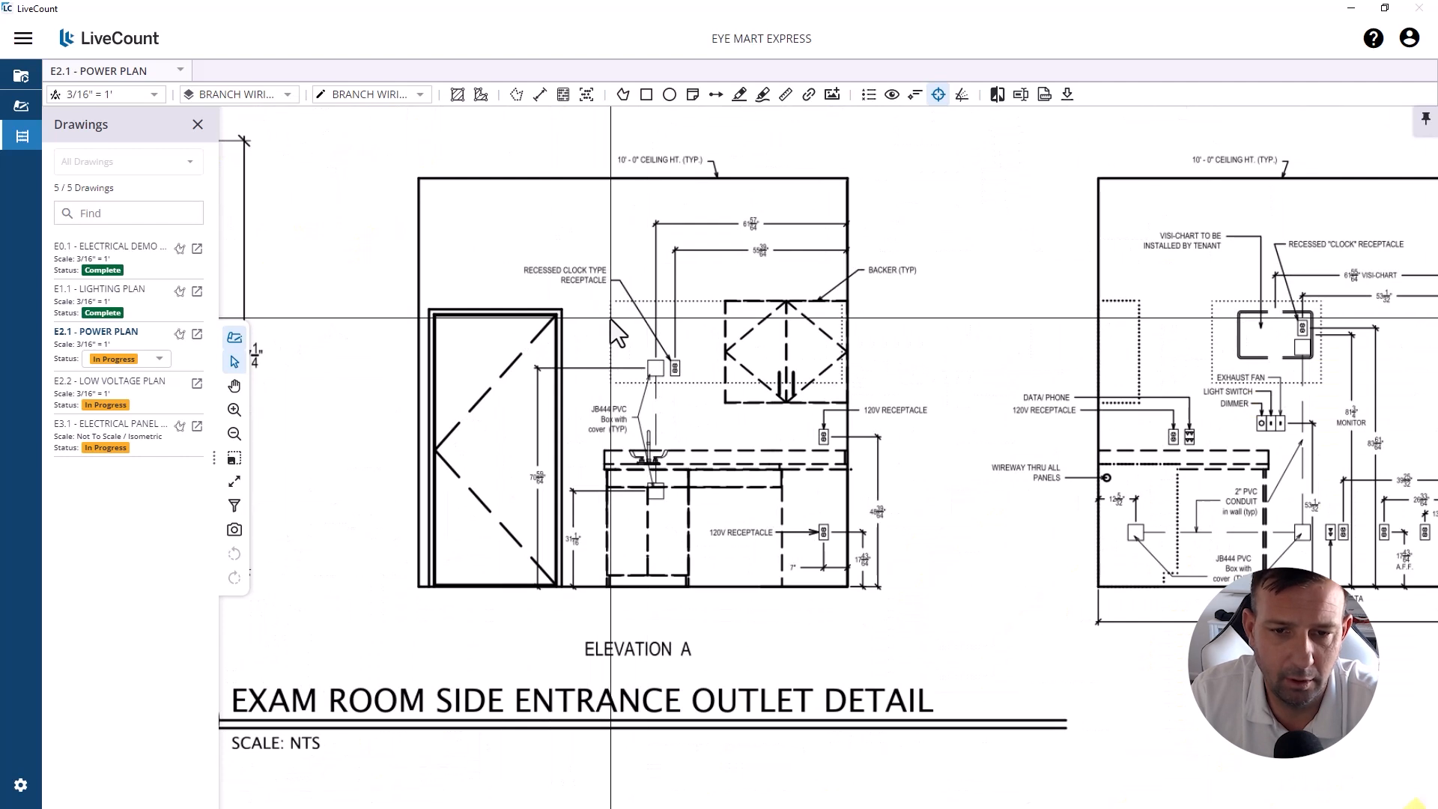
Step: Highlight the upper and lower 120V receptacle symbols in Elevation A of the exam room side entrance outlet detail
scroll(611, 321, "up", 1)
left_click(740, 93)
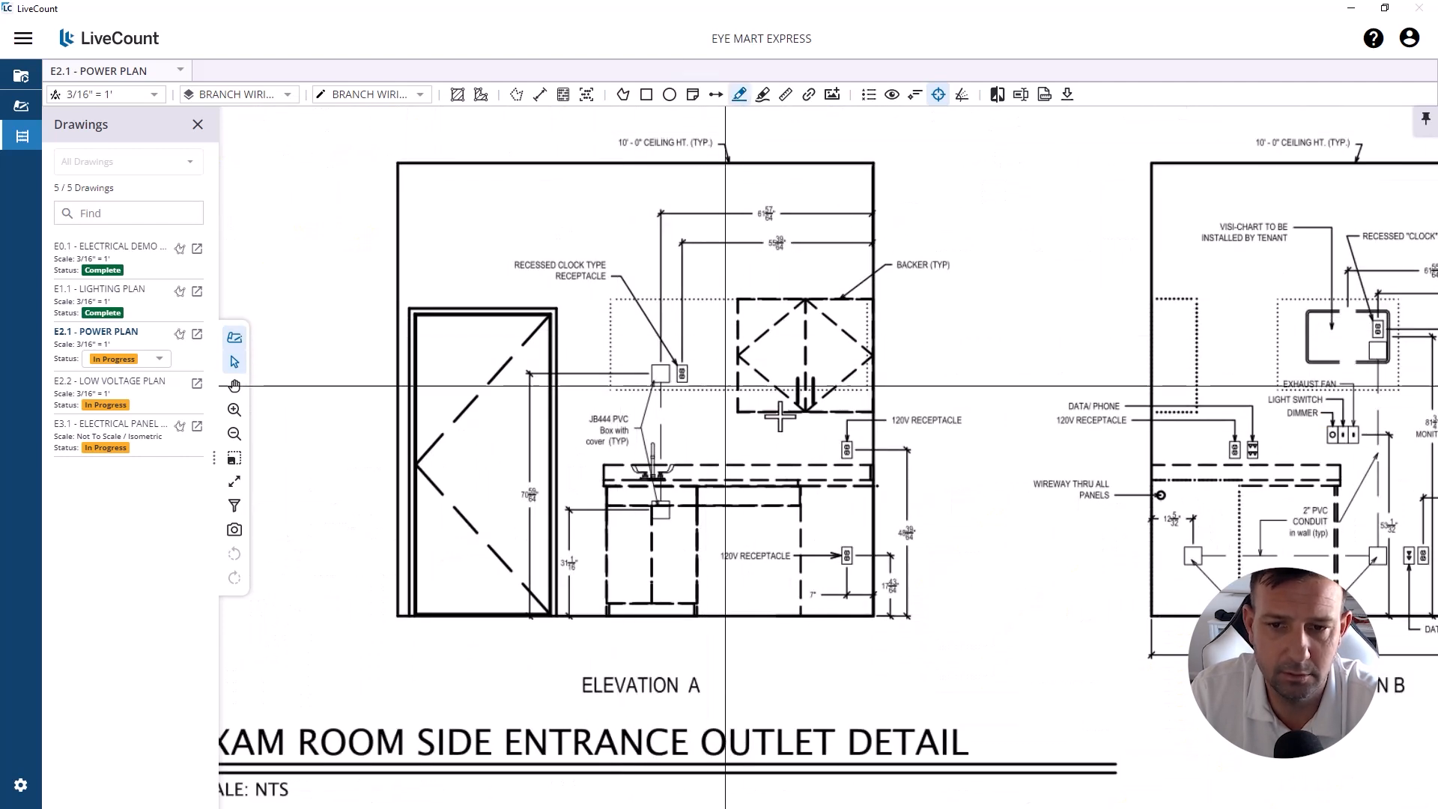
left_click(840, 462)
right_click(863, 437)
left_click(884, 447)
left_click(739, 94)
left_click(825, 573)
right_click(858, 541)
left_click(875, 551)
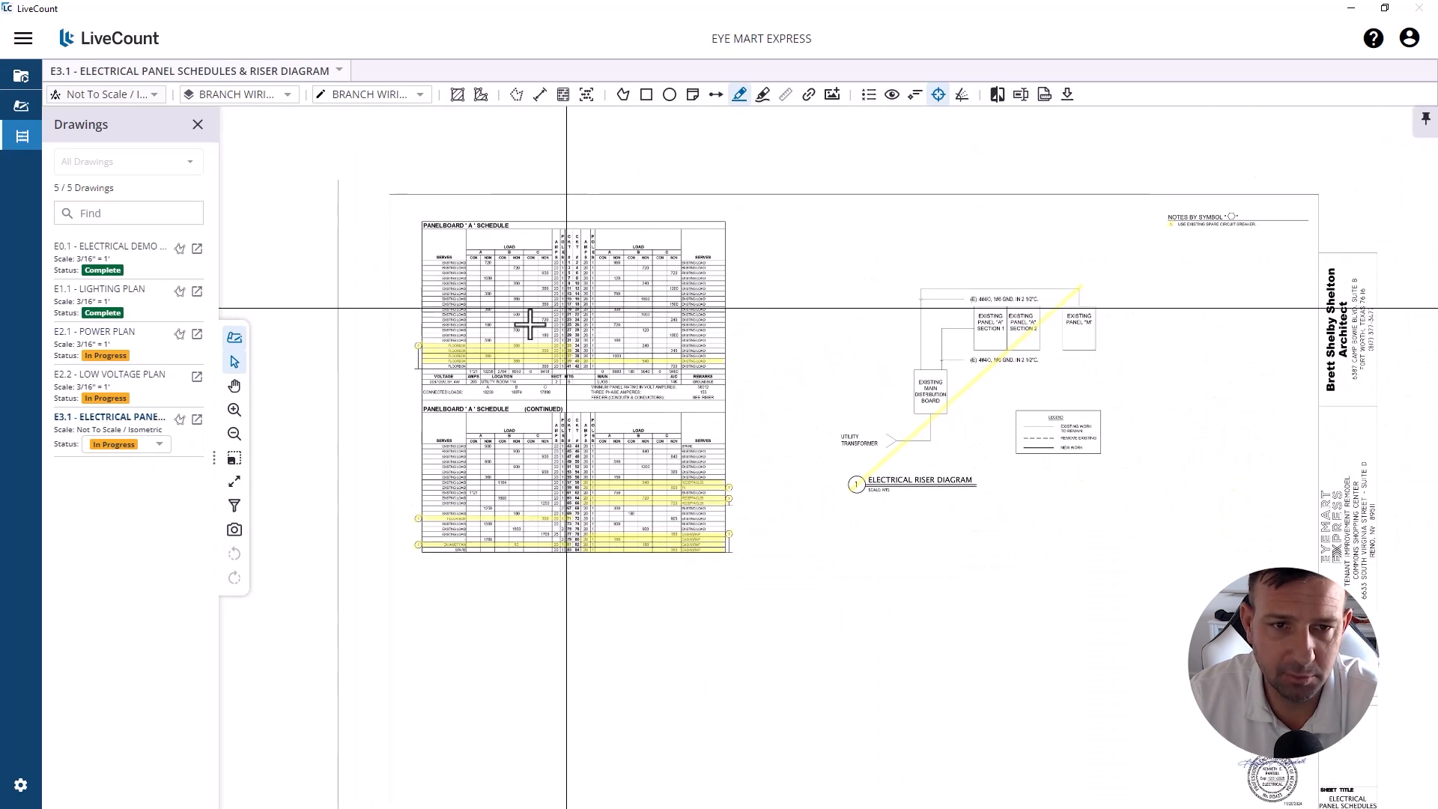
Step: Highlight diagonally across both Panelboard 'A' schedules on drawing E3.1 and set that drawing's status to Complete
scroll(528, 324, "up", 4)
left_click(326, 765)
right_click(905, 133)
left_click(926, 144)
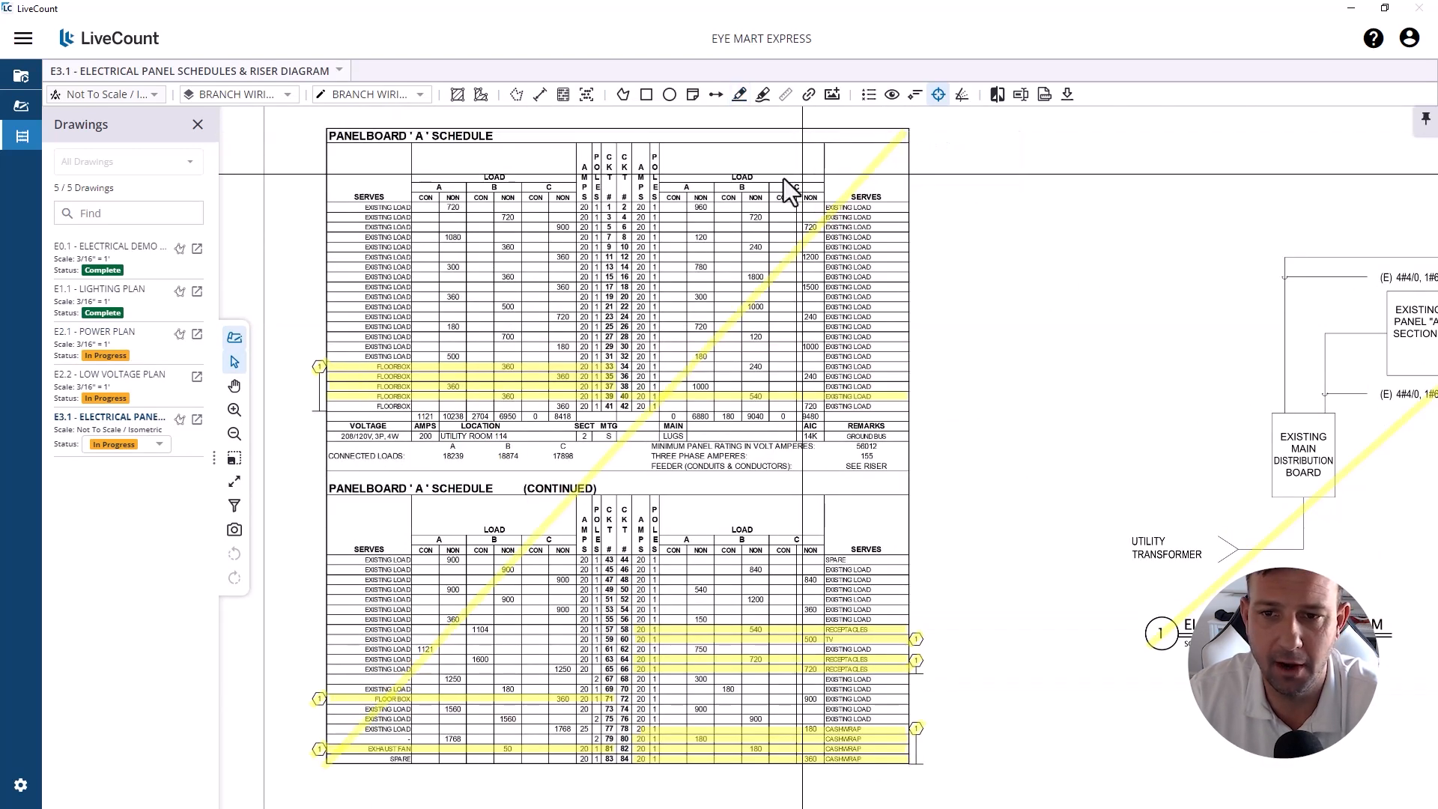
scroll(484, 263, "down", 4)
left_click(113, 514)
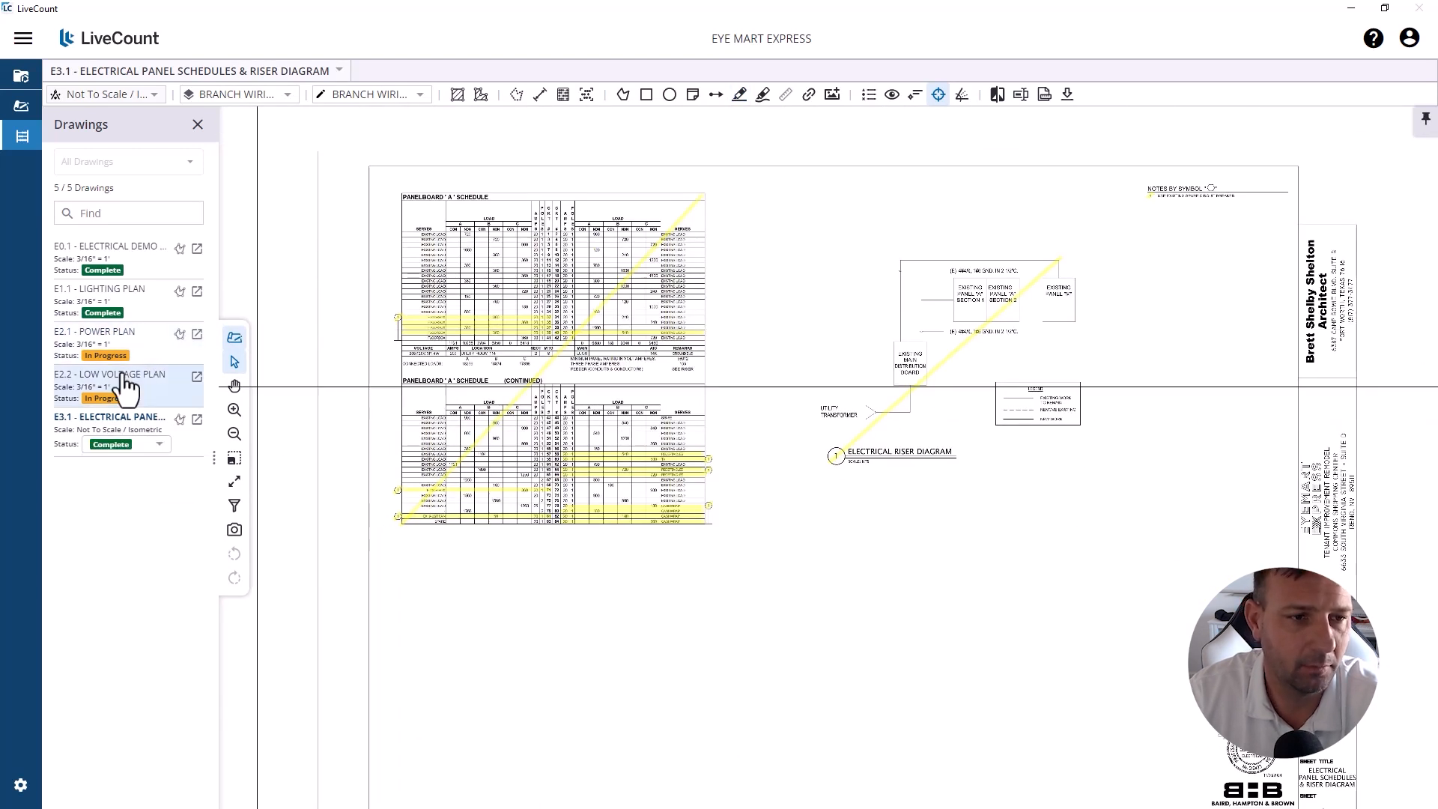
Step: Open the E2.2 Low Voltage Plan, review its data outlets, and highlight a diagonal line across the floor plan
left_click(112, 375)
scroll(723, 386, "up", 5)
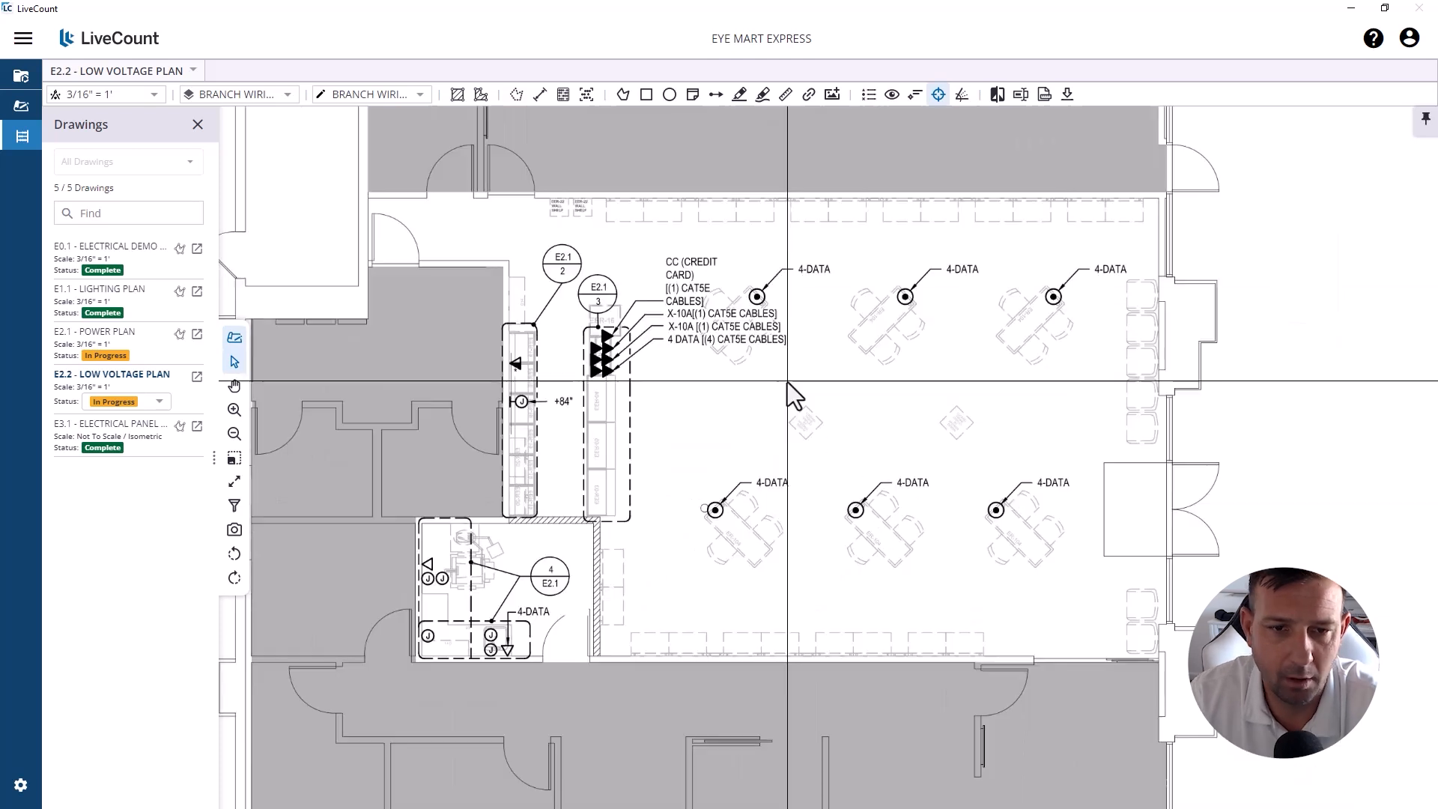
scroll(674, 505, "down", 1)
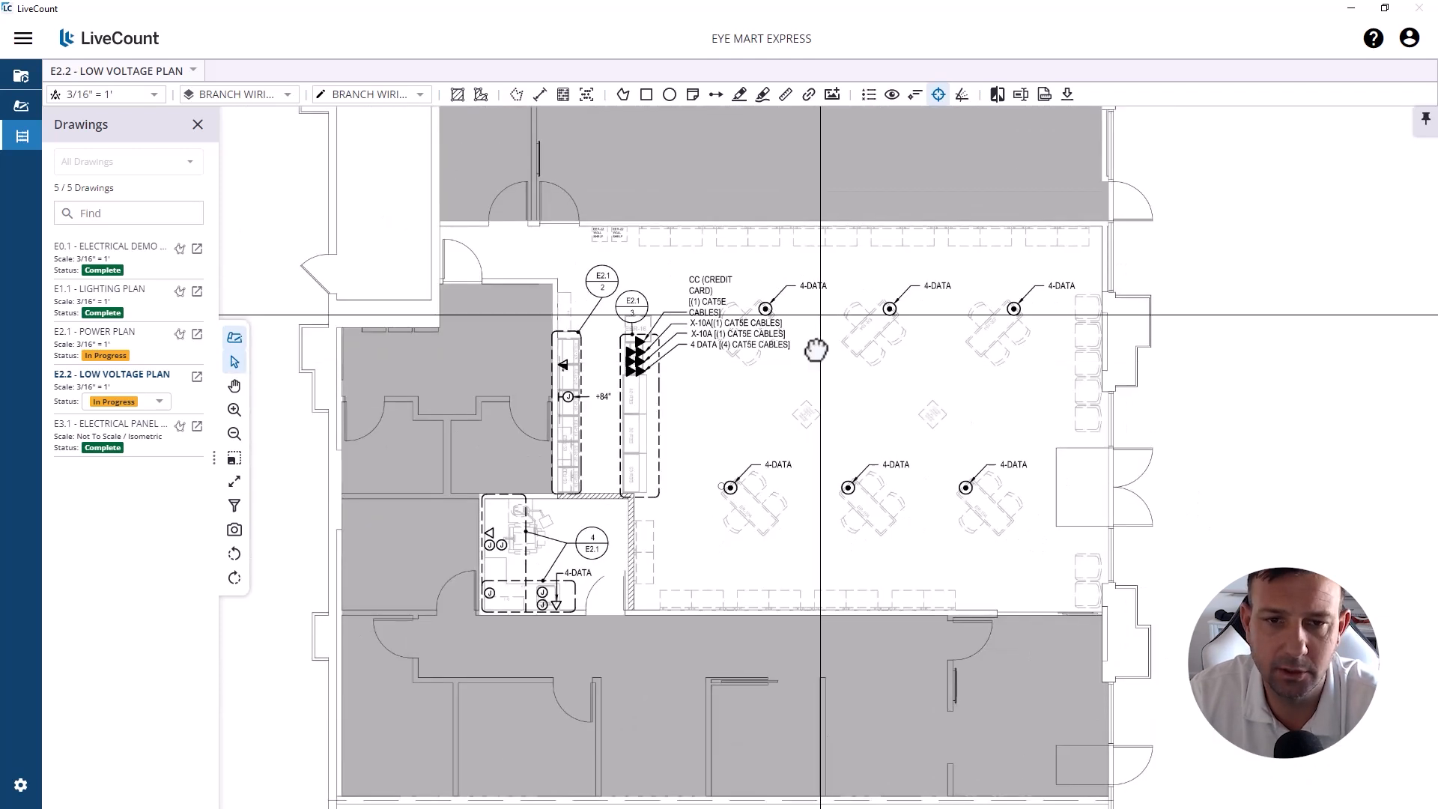
scroll(569, 521, "up", 2)
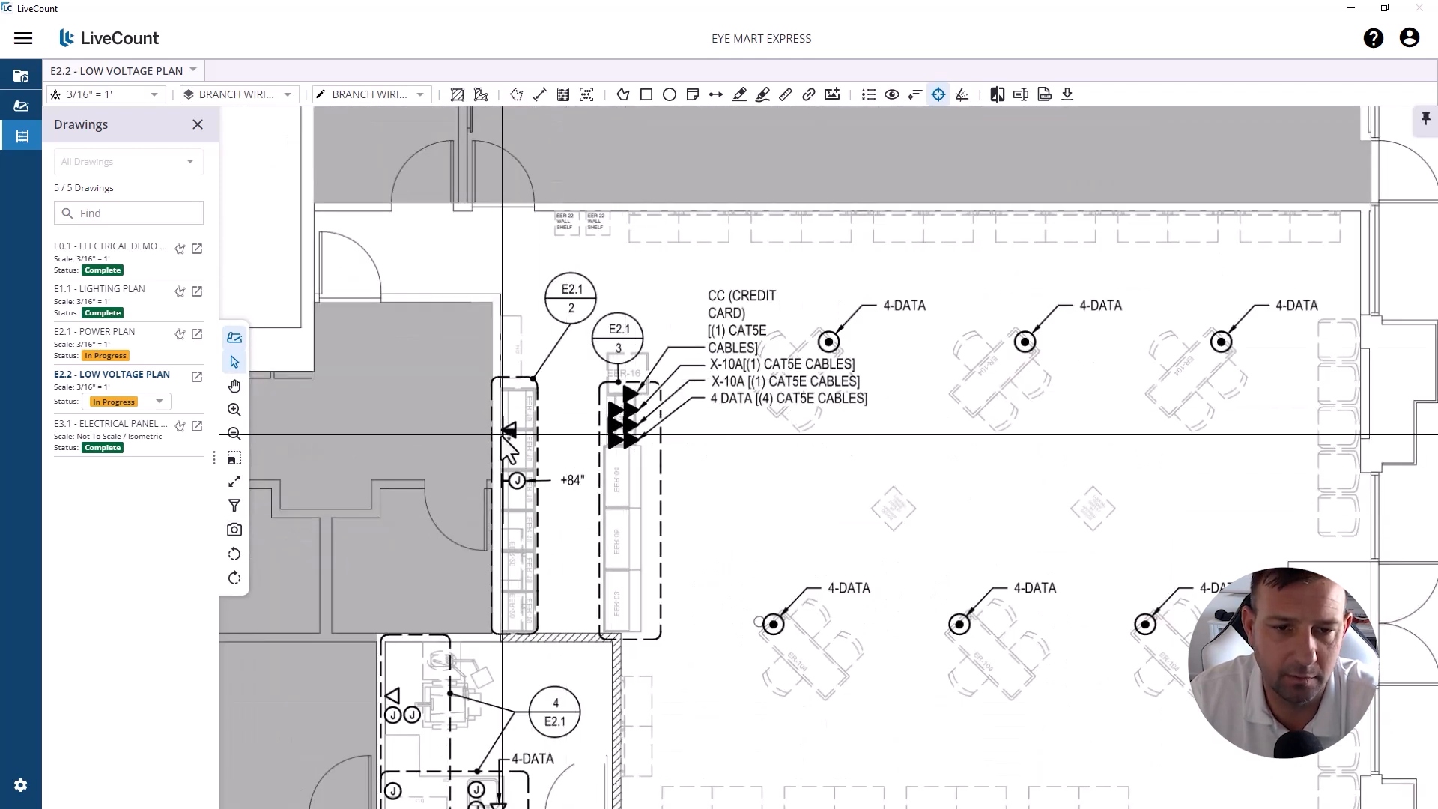
left_click_drag(538, 488, 600, 242)
scroll(555, 549, "down", 3)
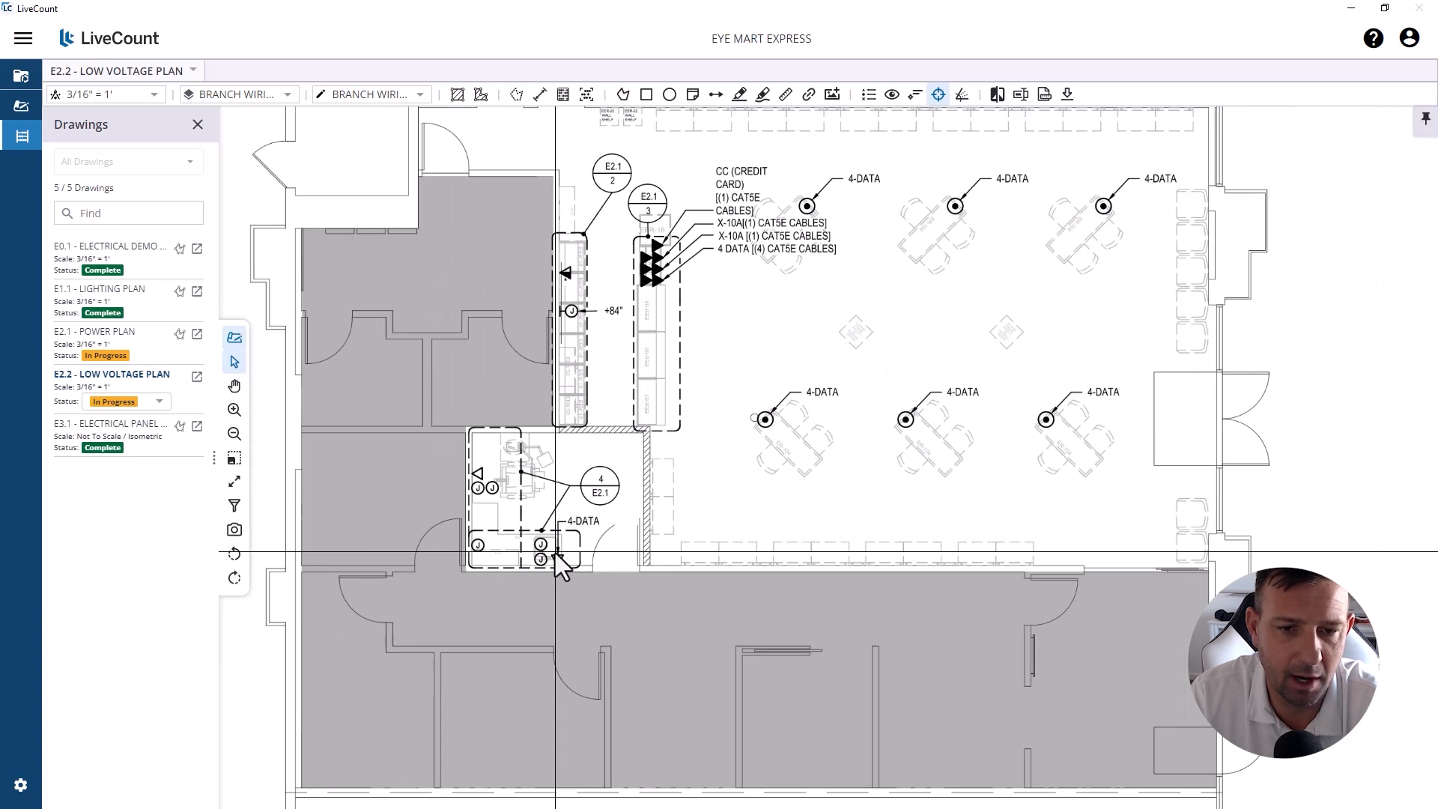
left_click_drag(646, 398, 648, 417)
scroll(648, 417, "down", 1)
left_click_drag(430, 669, 926, 205)
scroll(899, 254, "down", 5)
scroll(959, 221, "up", 3)
Step: Add the note "SEE POWER PLAN FOR TAKEOFF" above the sales area and set the Low Voltage Plan's status to Complete
left_click(693, 94)
left_click(620, 376)
scroll(599, 389, "up", 4)
type("SEE P")
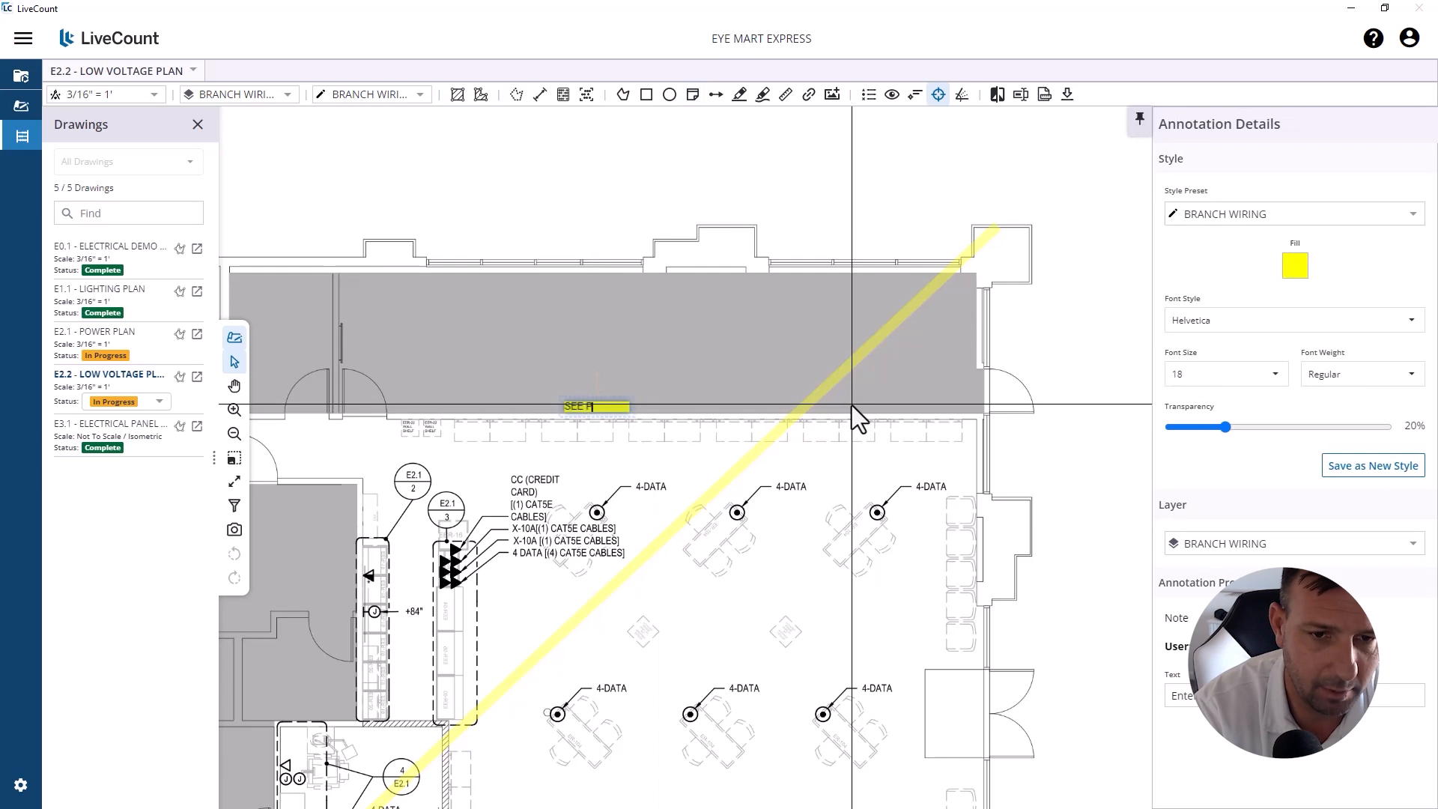
type("OWER PLAN FOR TAKEOFF")
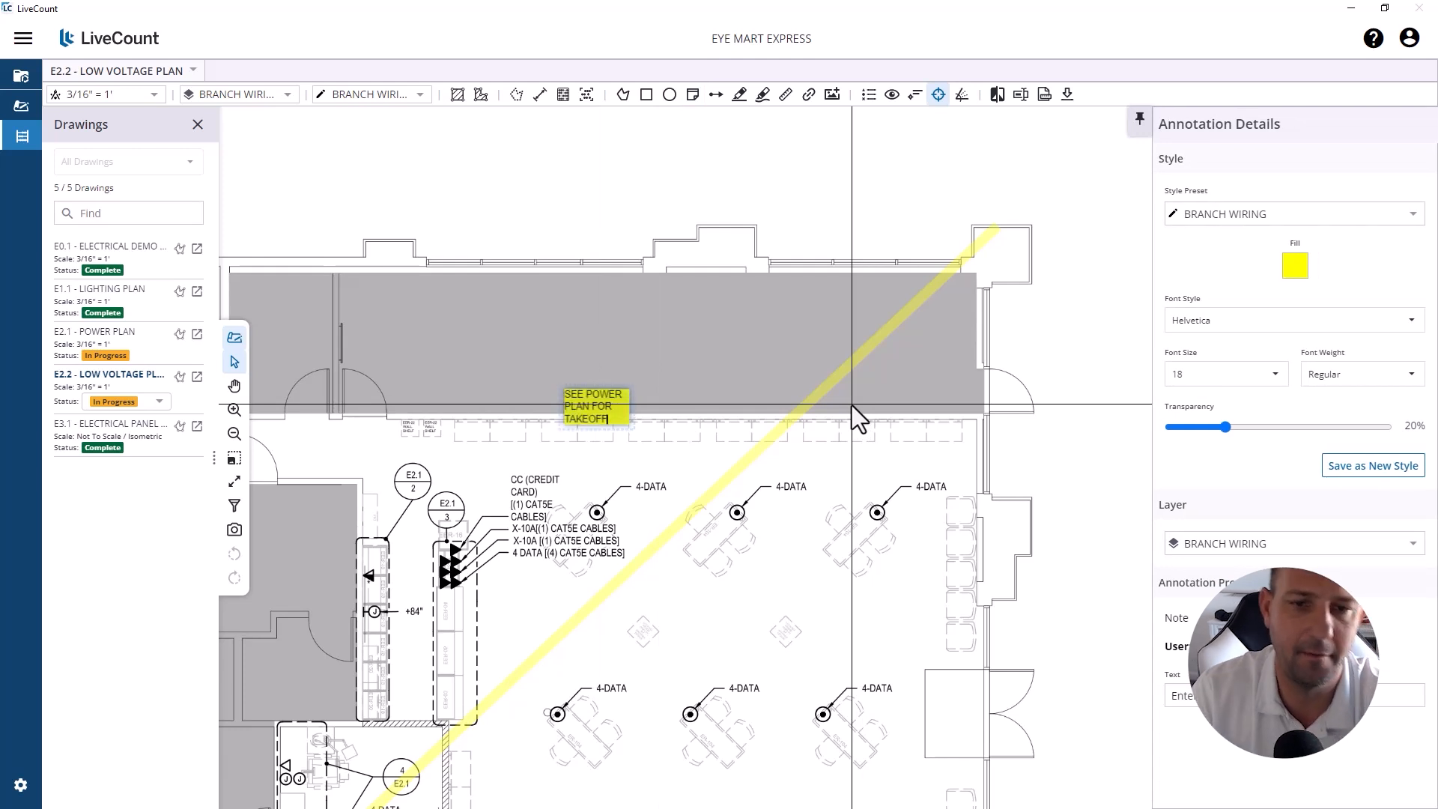
left_click(116, 404)
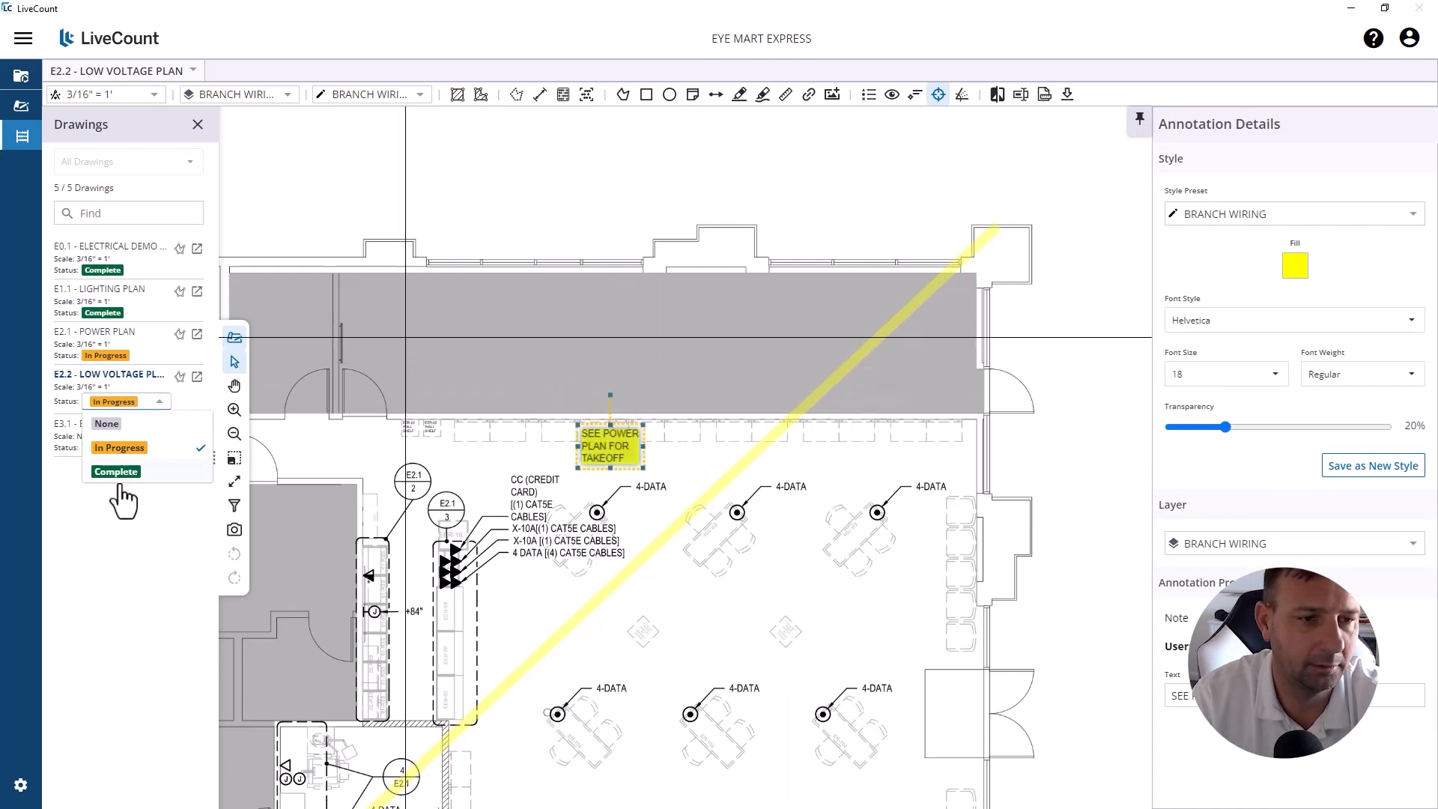
Step: Read keynote 6 on the E2.1 Power Plan and search Trade Service for "C530" to check the Tork timer's pricing
left_click(129, 353)
scroll(538, 354, "up", 6)
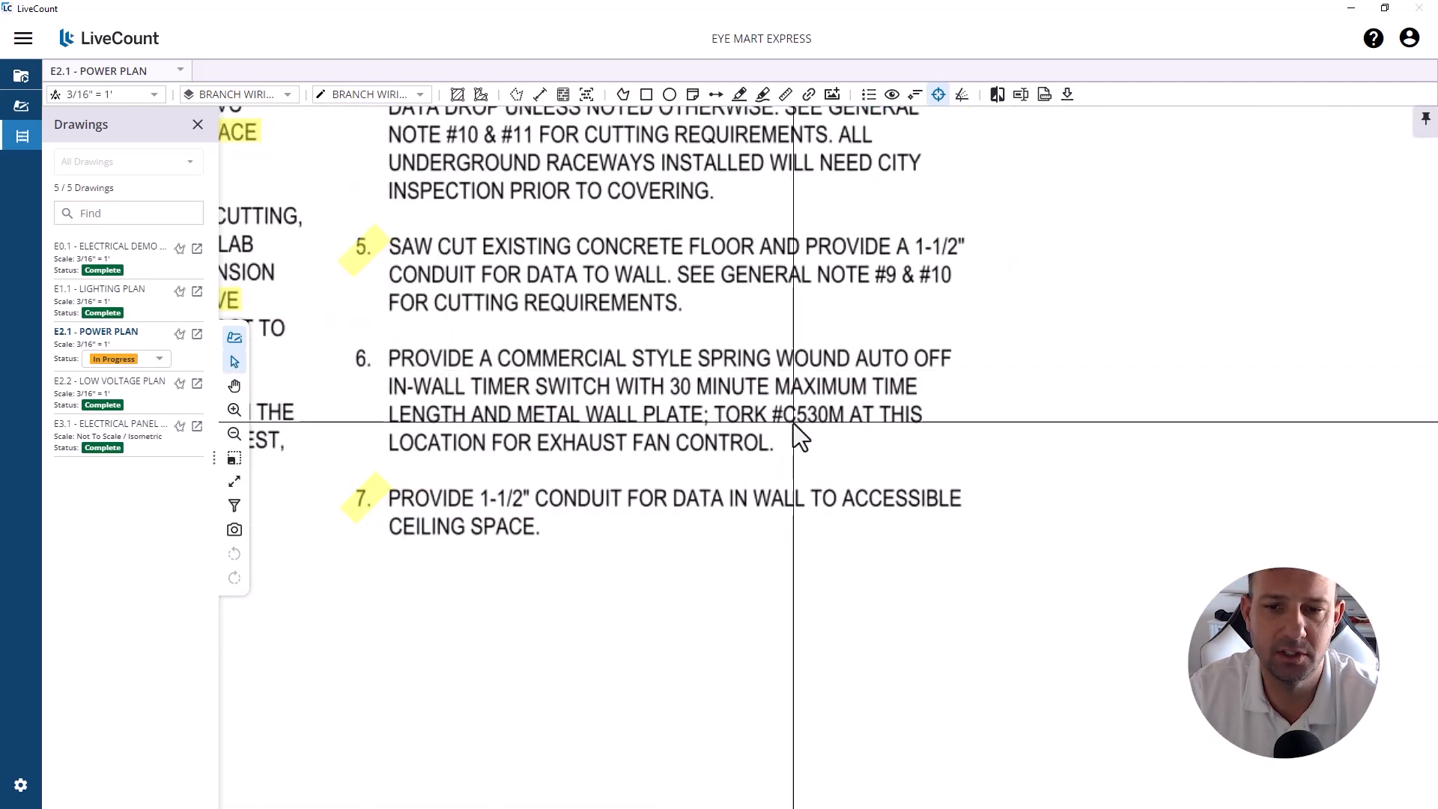
key("alt+Tab")
left_click(753, 148)
type("C530")
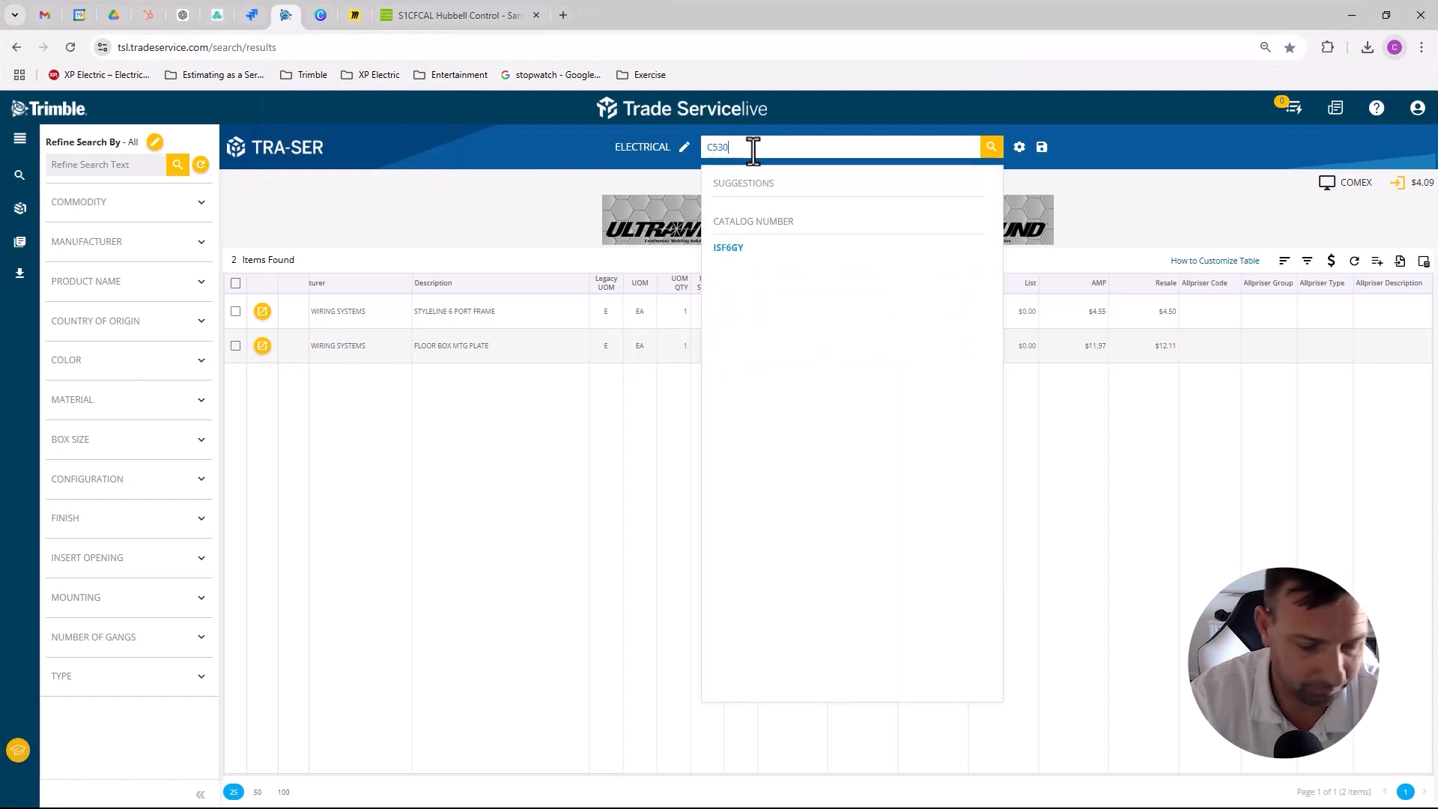
key("Return")
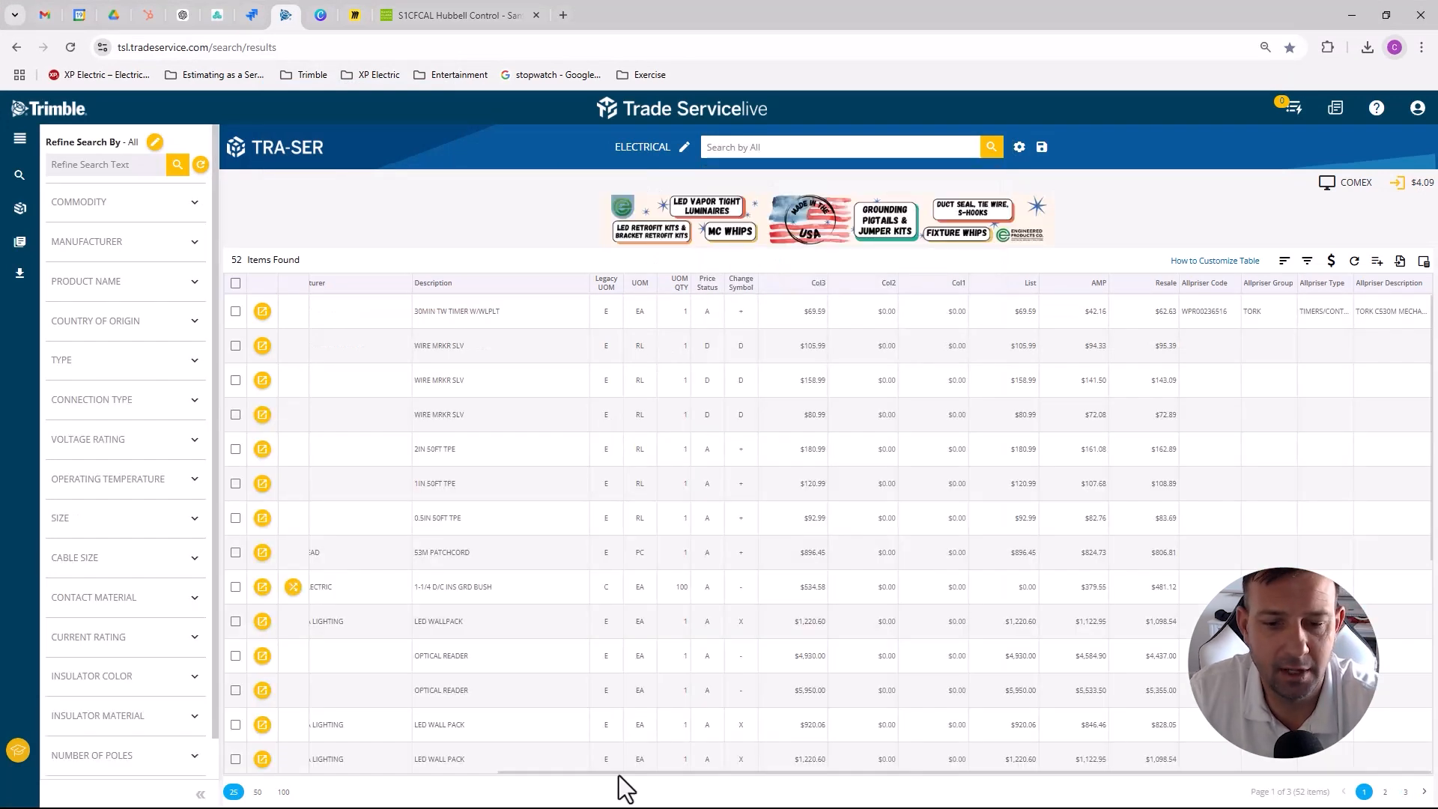
left_click_drag(745, 770, 468, 770)
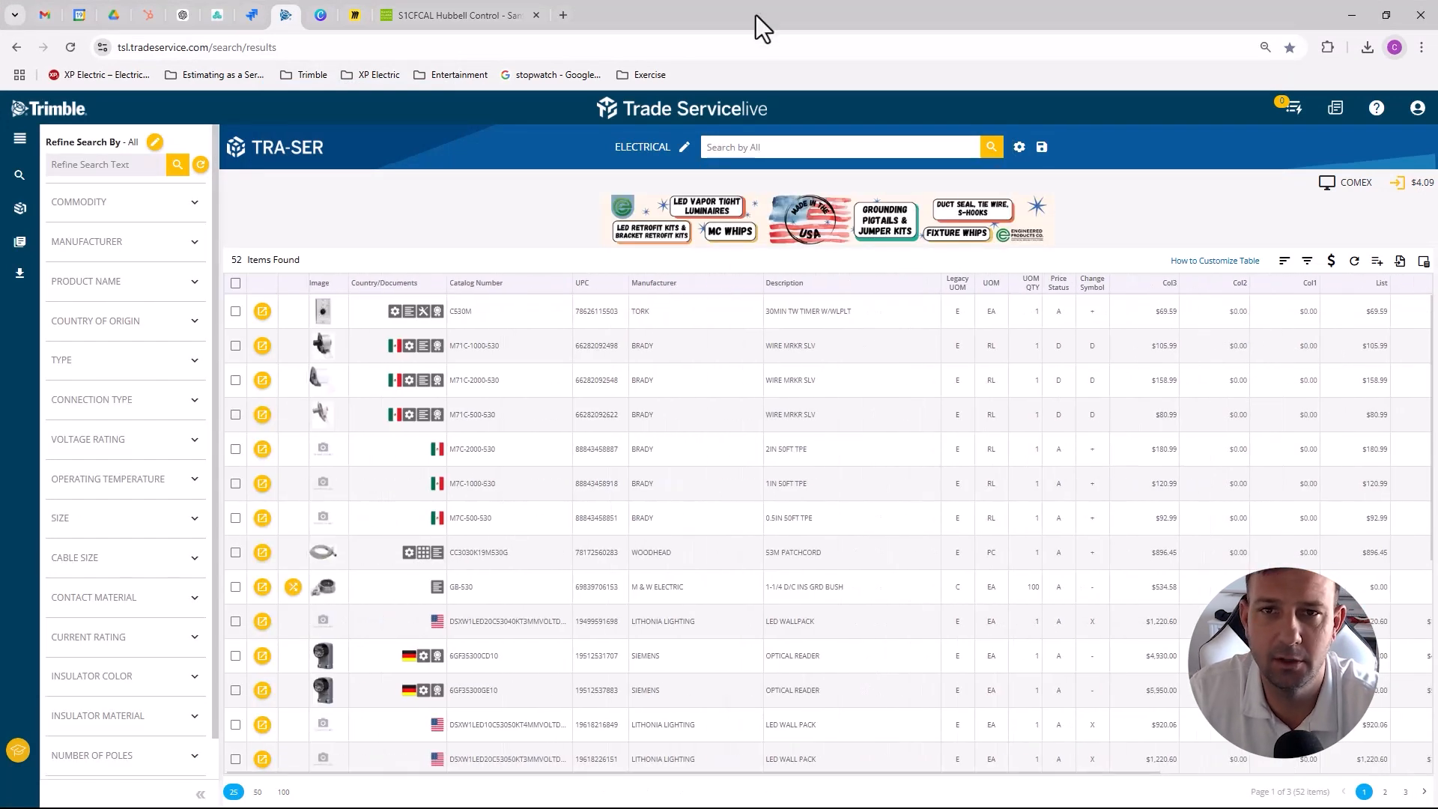
Step: Return to LiveCount and define the temporary item TIMER with a material price of 42.16 and labor hours of 7
key("alt+Tab")
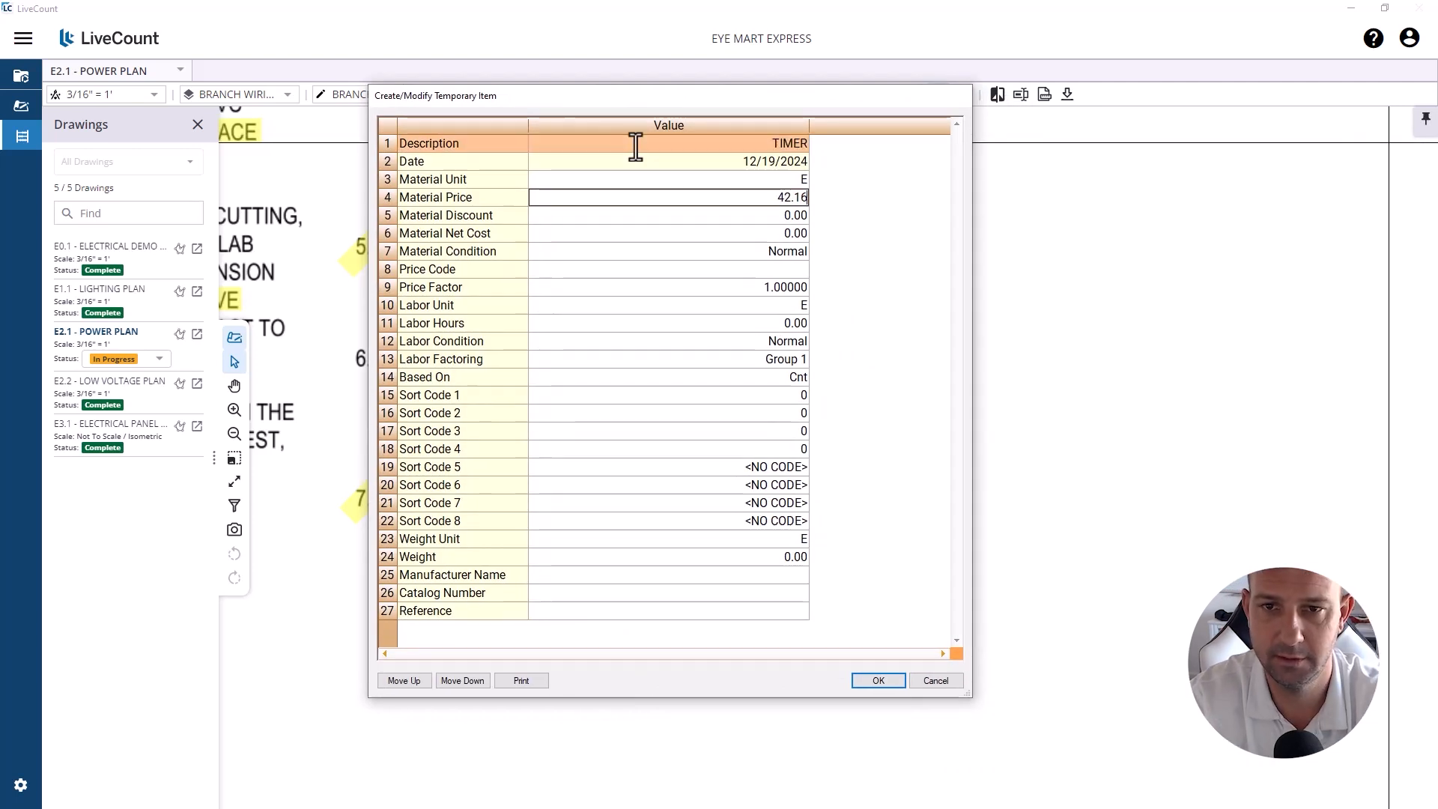
key("Down")
key("Down")
key("Down")
key("Down")
key("Down")
key("Down")
key("Down")
type("7")
key("Down")
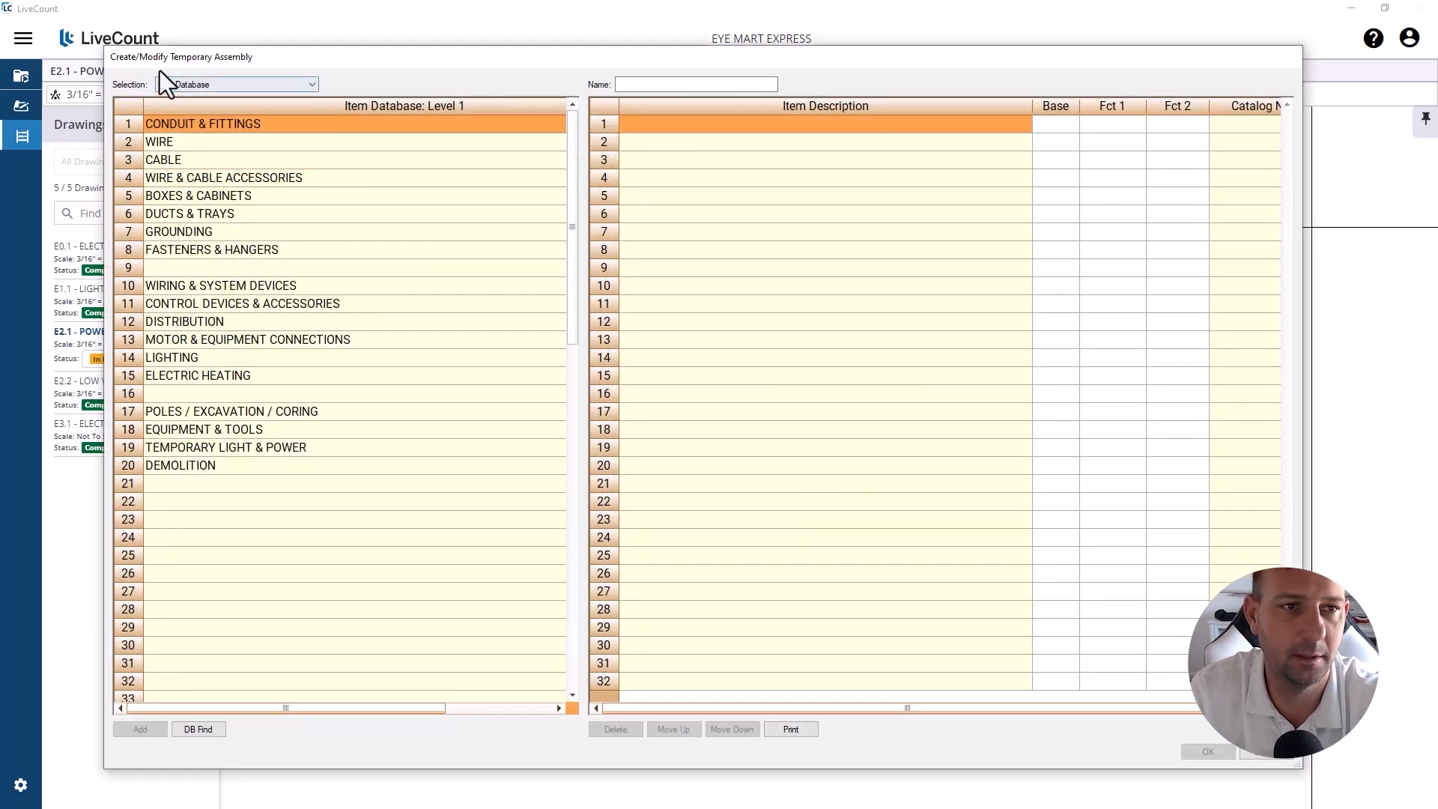
Step: Load the common assembly "20A - SG - TOGGLE SWITCH - SINGLE POLE" from the flush switches into the temporary assembly
left_click(165, 84)
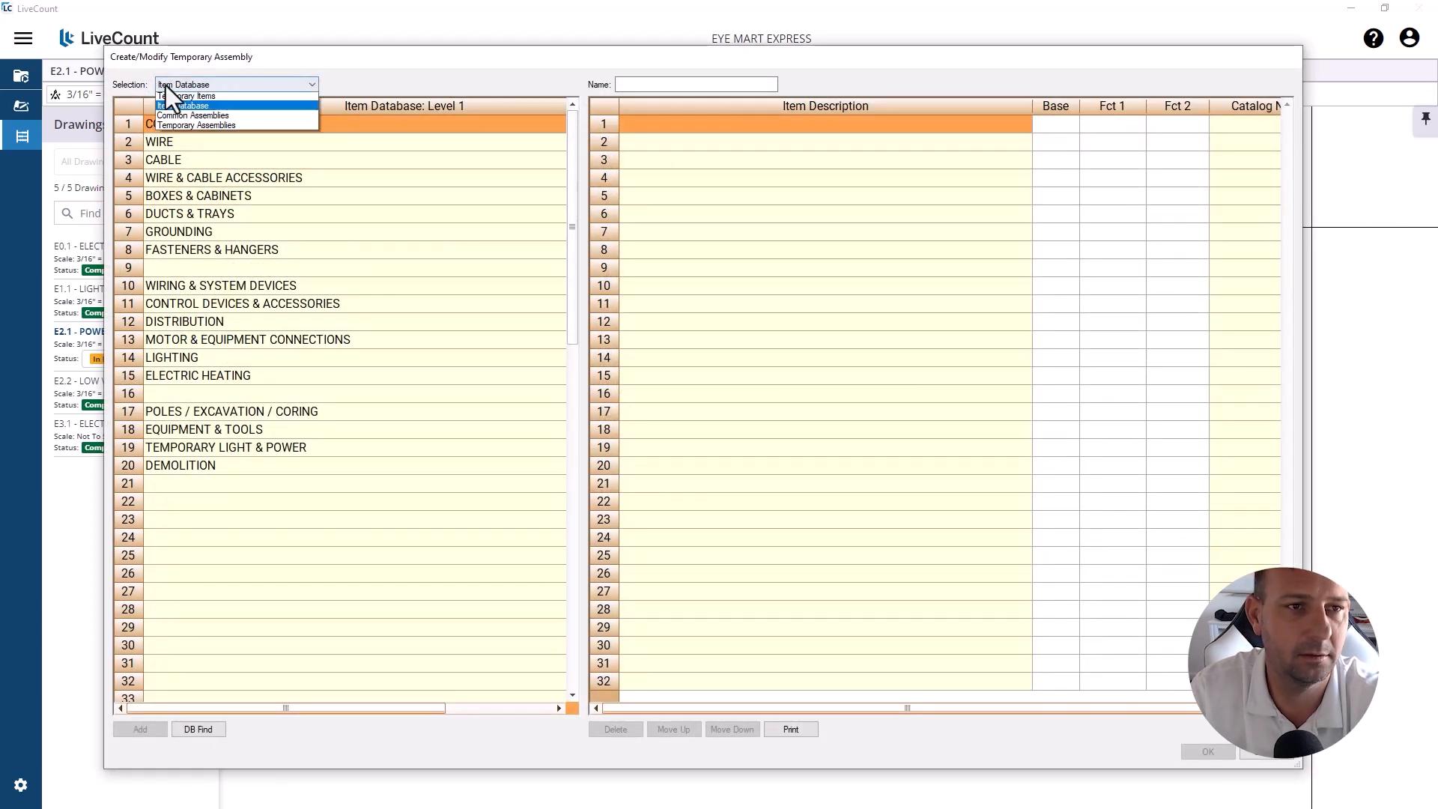
left_click(193, 115)
double_click(198, 232)
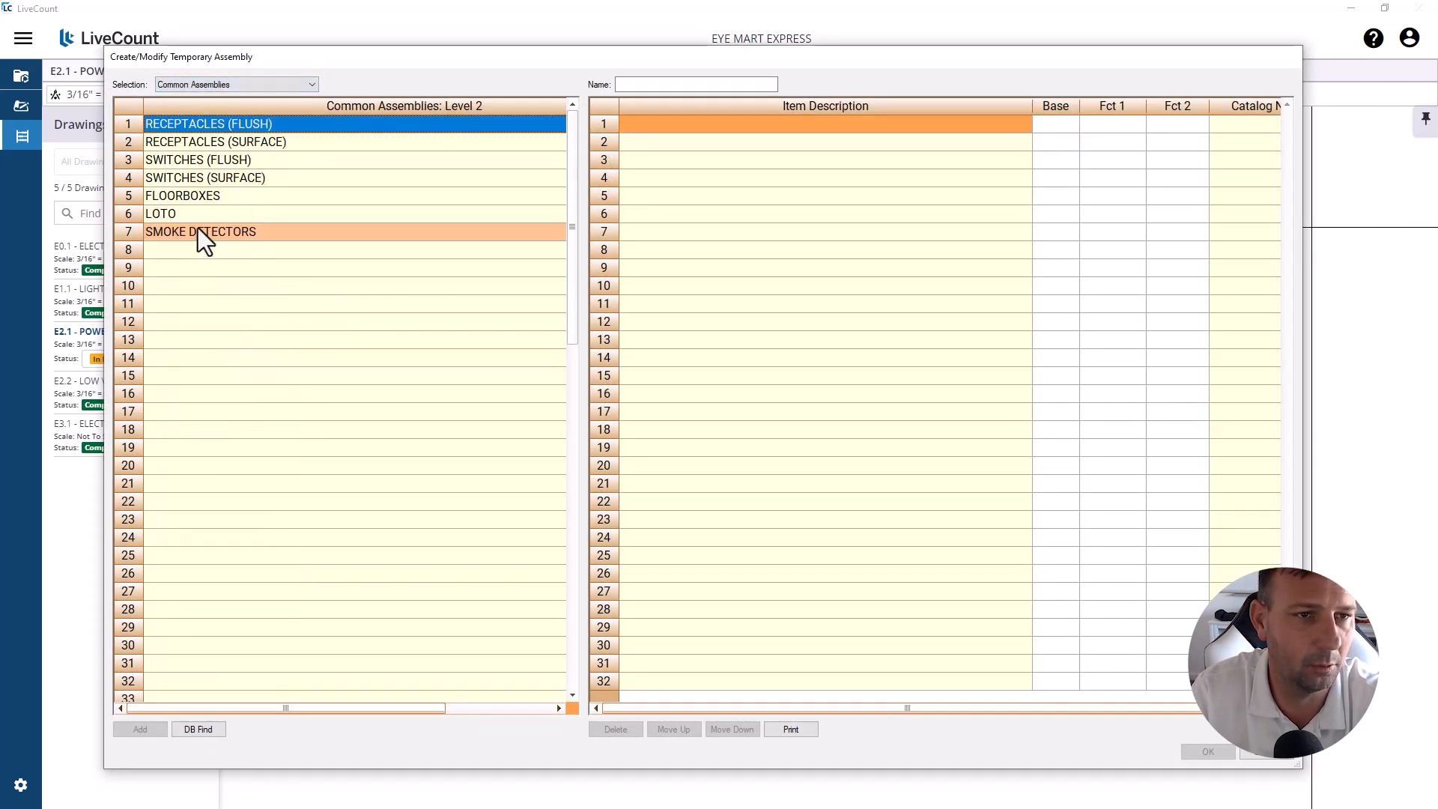
double_click(196, 161)
double_click(196, 143)
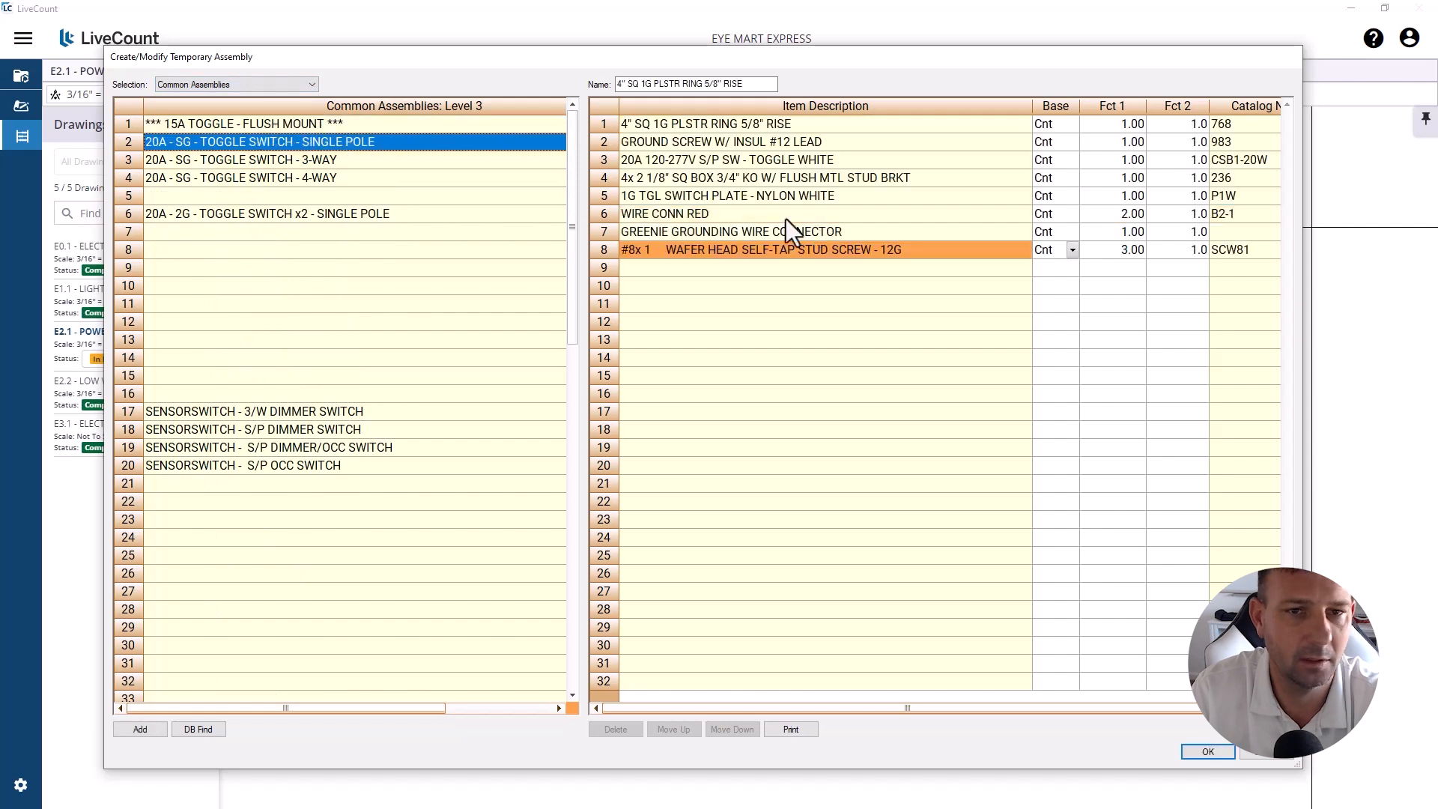
Step: Delete the white single-pole toggle switch and the 1G toggle switch plate from the assembly, and name it TIMER
left_click(672, 181)
left_click(674, 161)
left_click(605, 732)
left_click(687, 182)
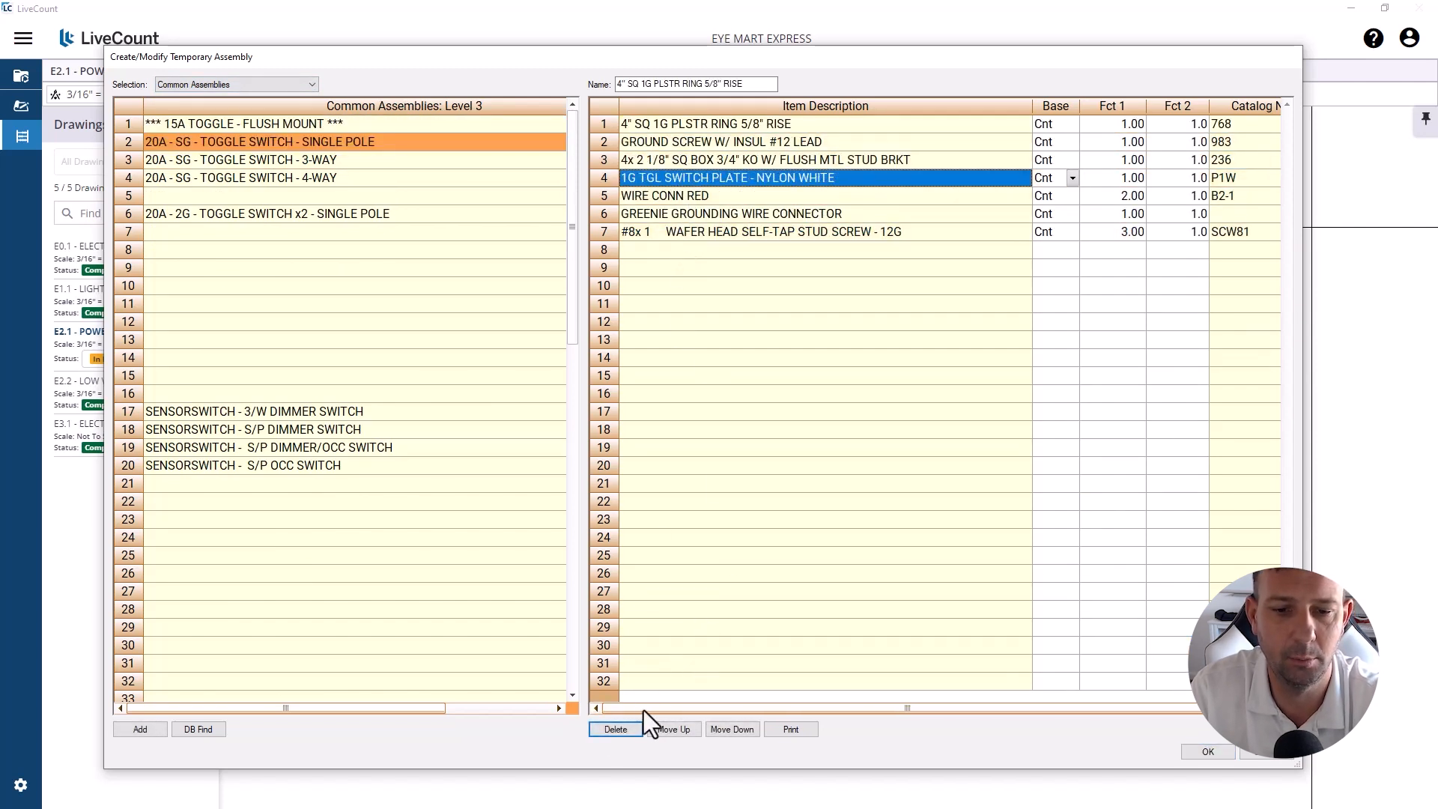
left_click(618, 729)
Step: Add the temporary item TIMER to the assembly and accept the assembly
left_click(172, 83)
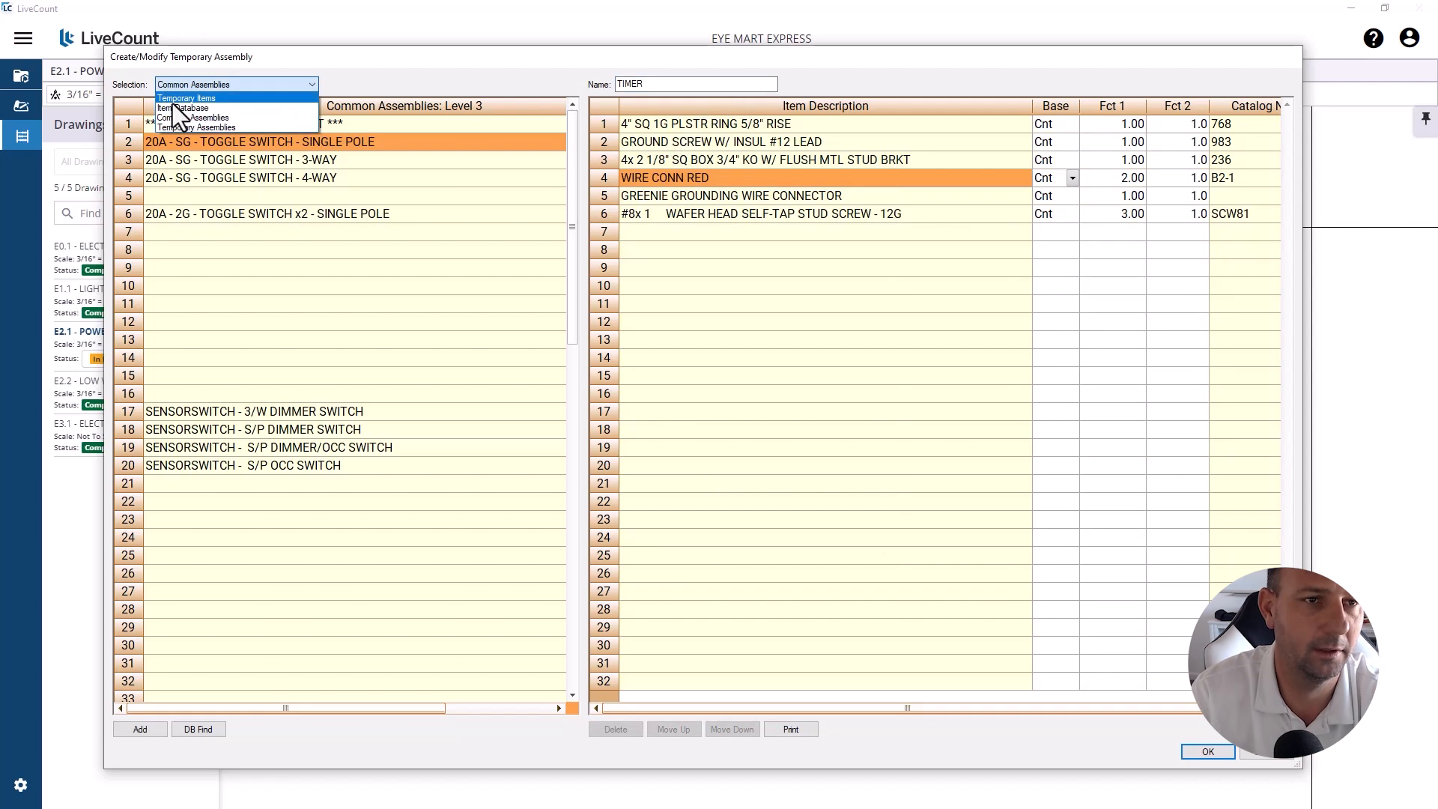
left_click(187, 126)
double_click(172, 231)
left_click(1207, 752)
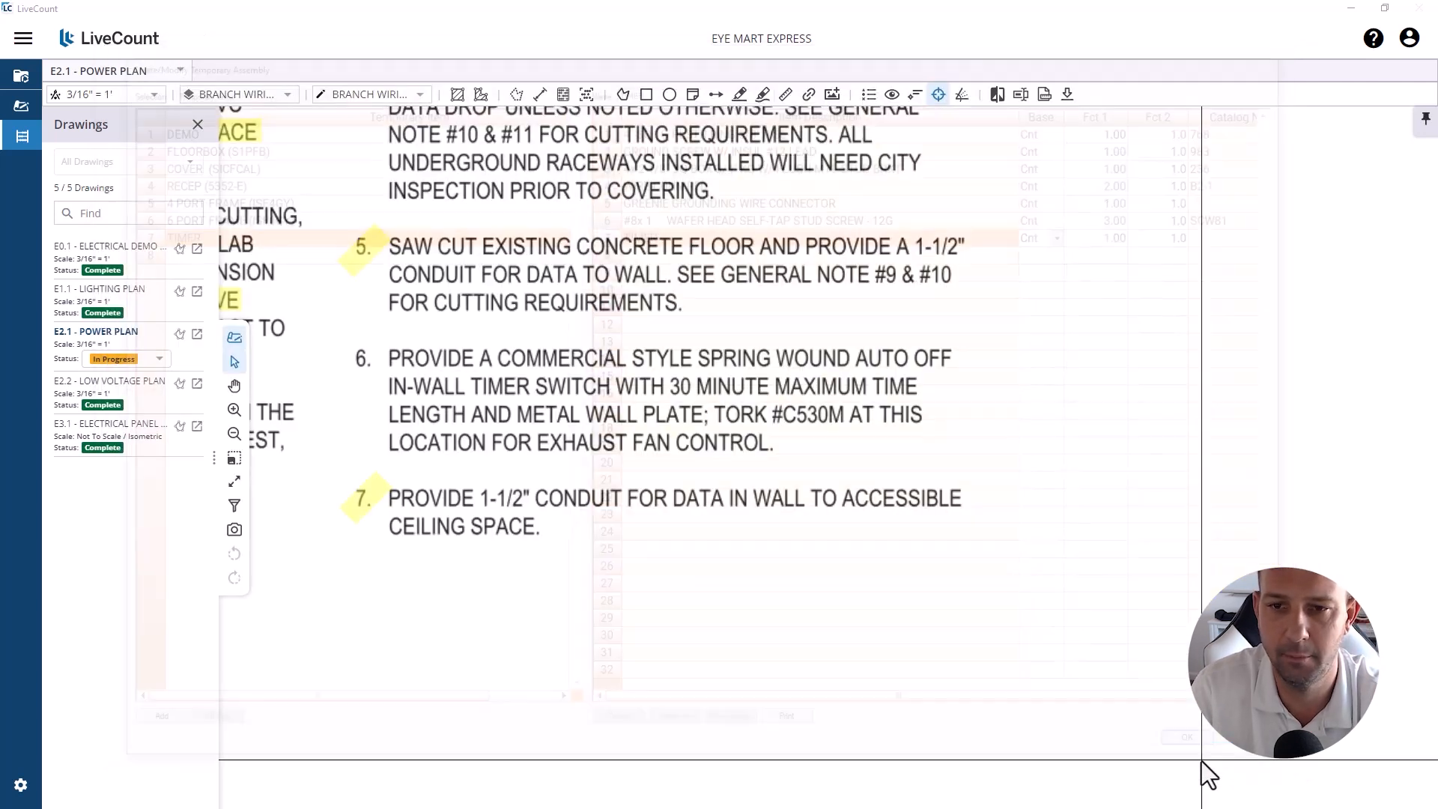
Step: Highlight number 6 in the keynote list and its hexagon marker beside Exam Room #4 on the power plan
scroll(680, 311, "down", 5)
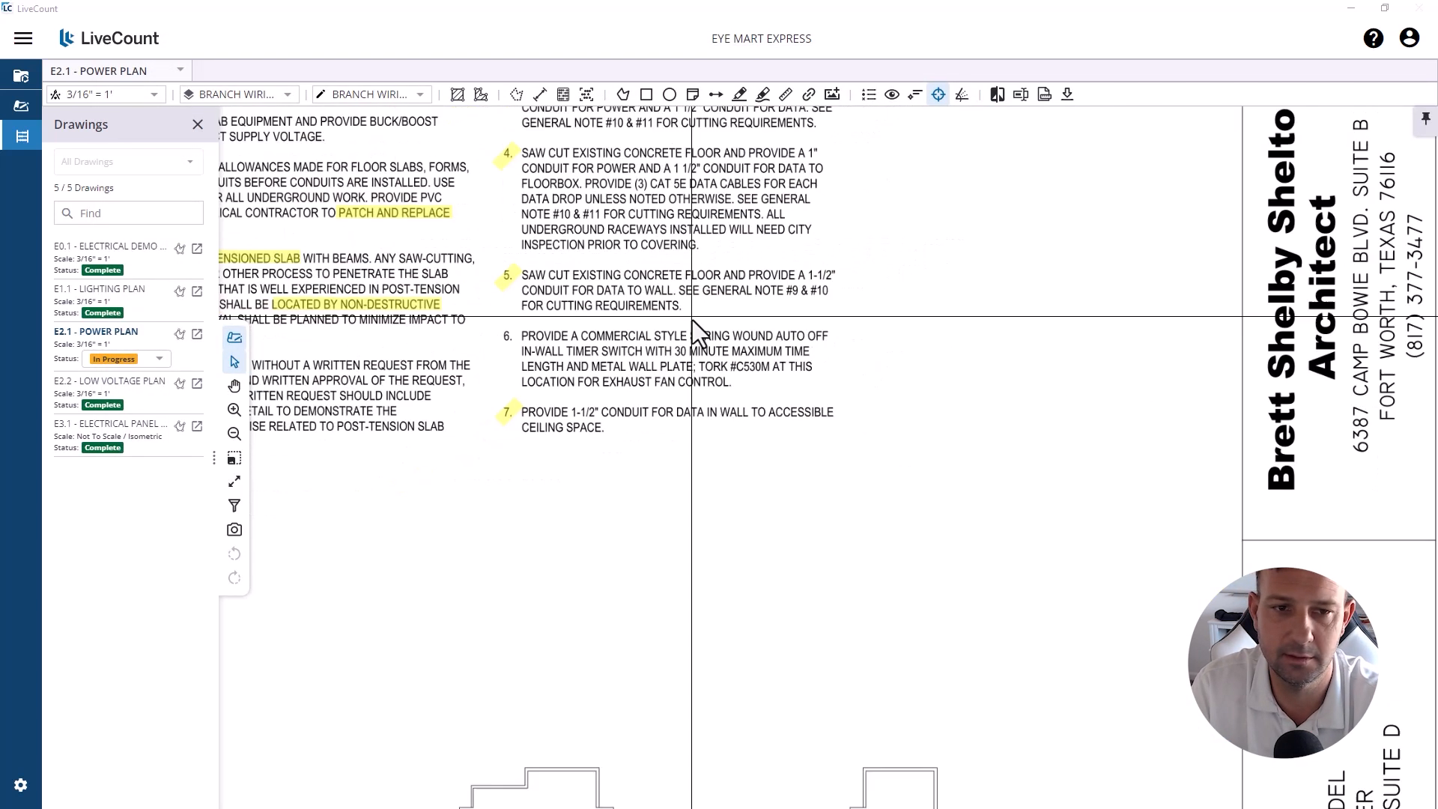
scroll(733, 278, "up", 2)
left_click(740, 94)
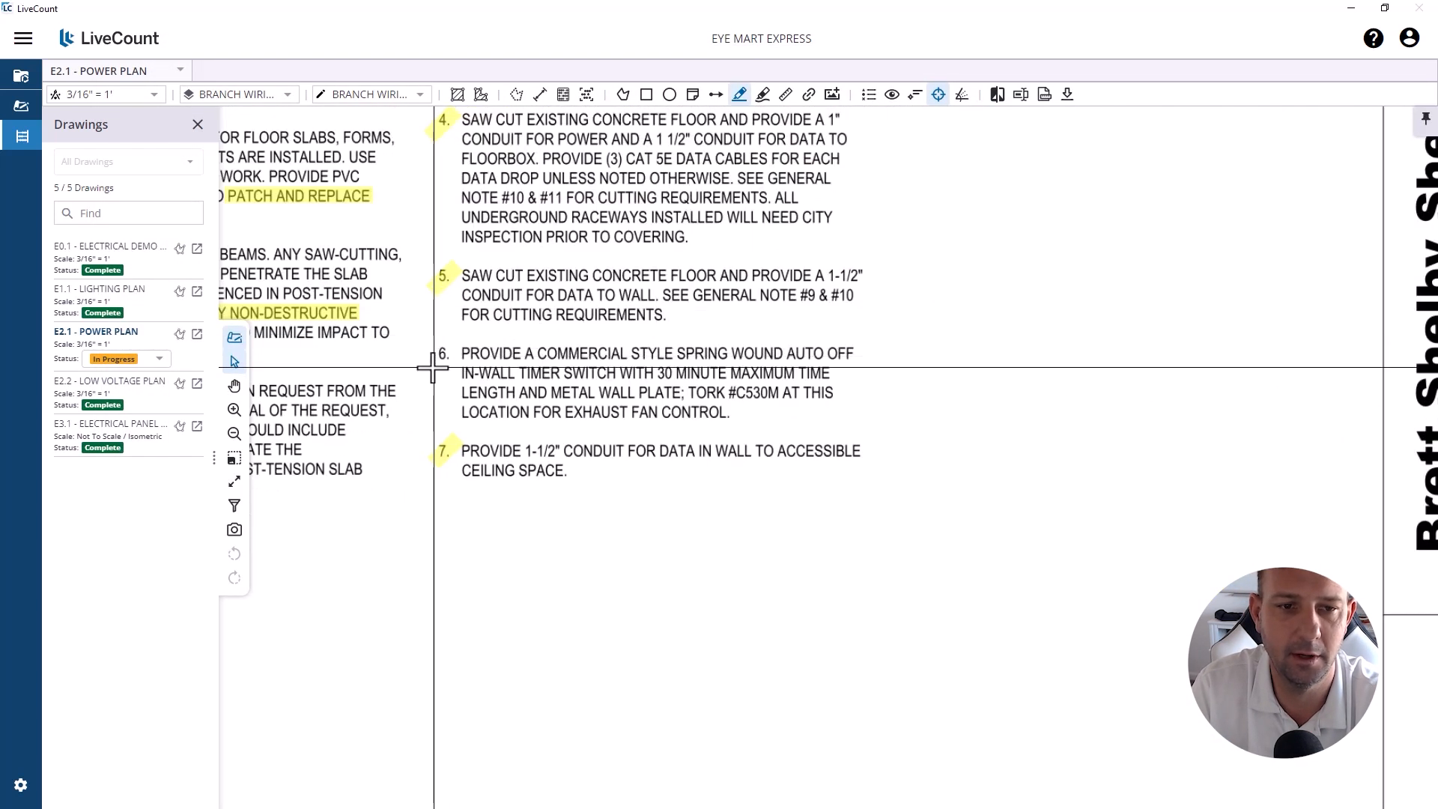
left_click_drag(433, 368, 449, 340)
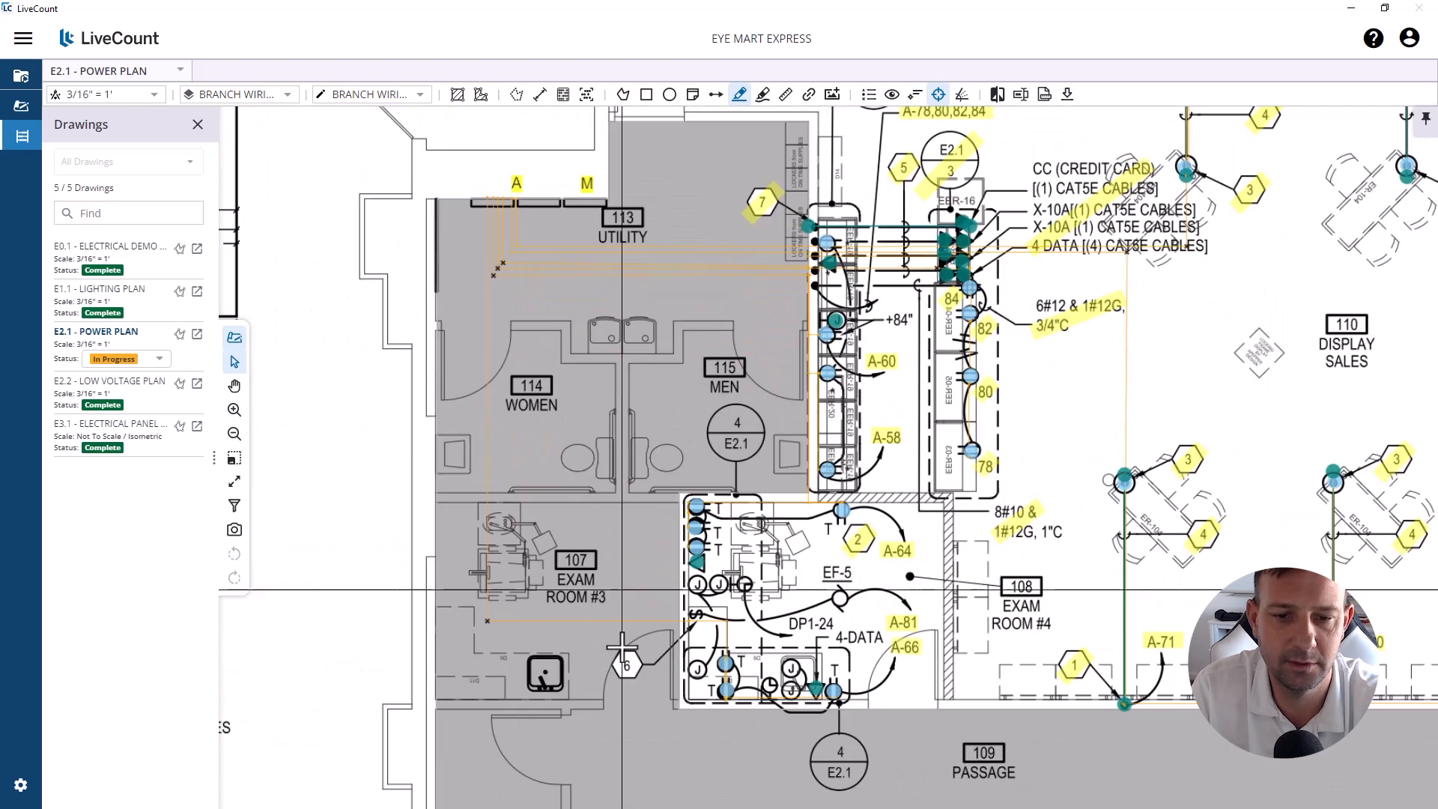
scroll(352, 508, "down", 2)
scroll(353, 508, "up", 2)
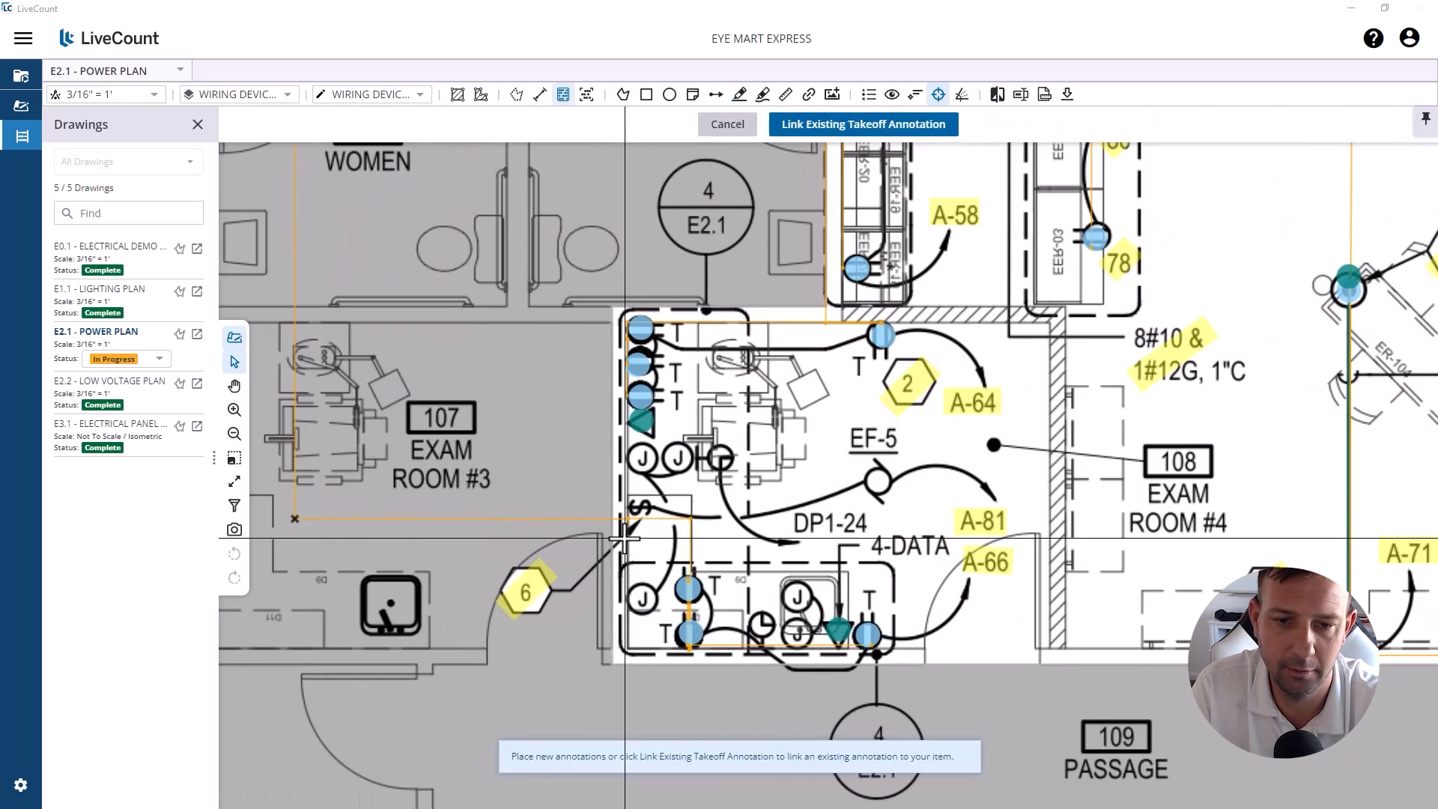
Step: Place the timer takeoff on the switch symbol in Exam Room #4 and trace its branch wiring
scroll(640, 506, "up", 1)
left_click(641, 504)
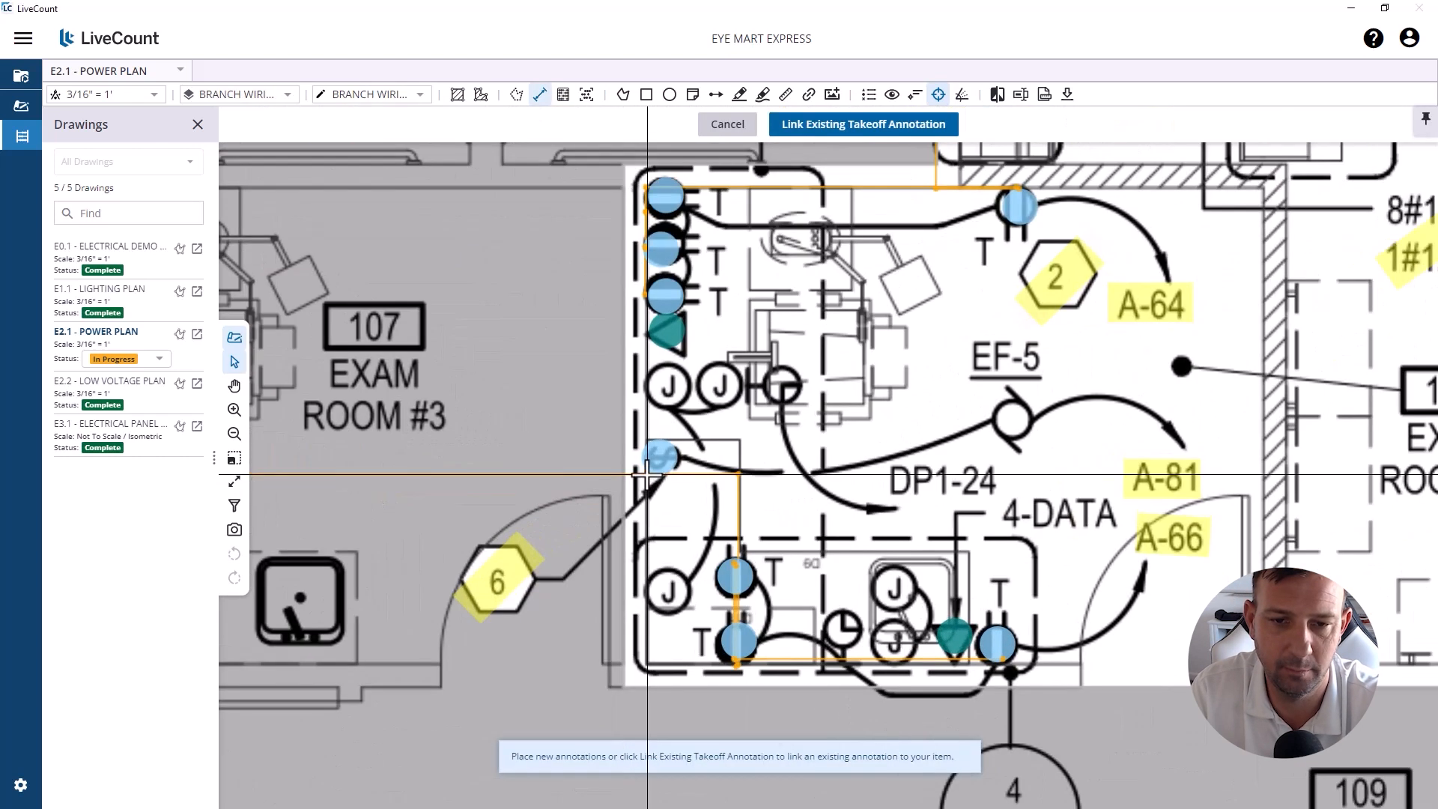
right_click(647, 474)
left_click(665, 484)
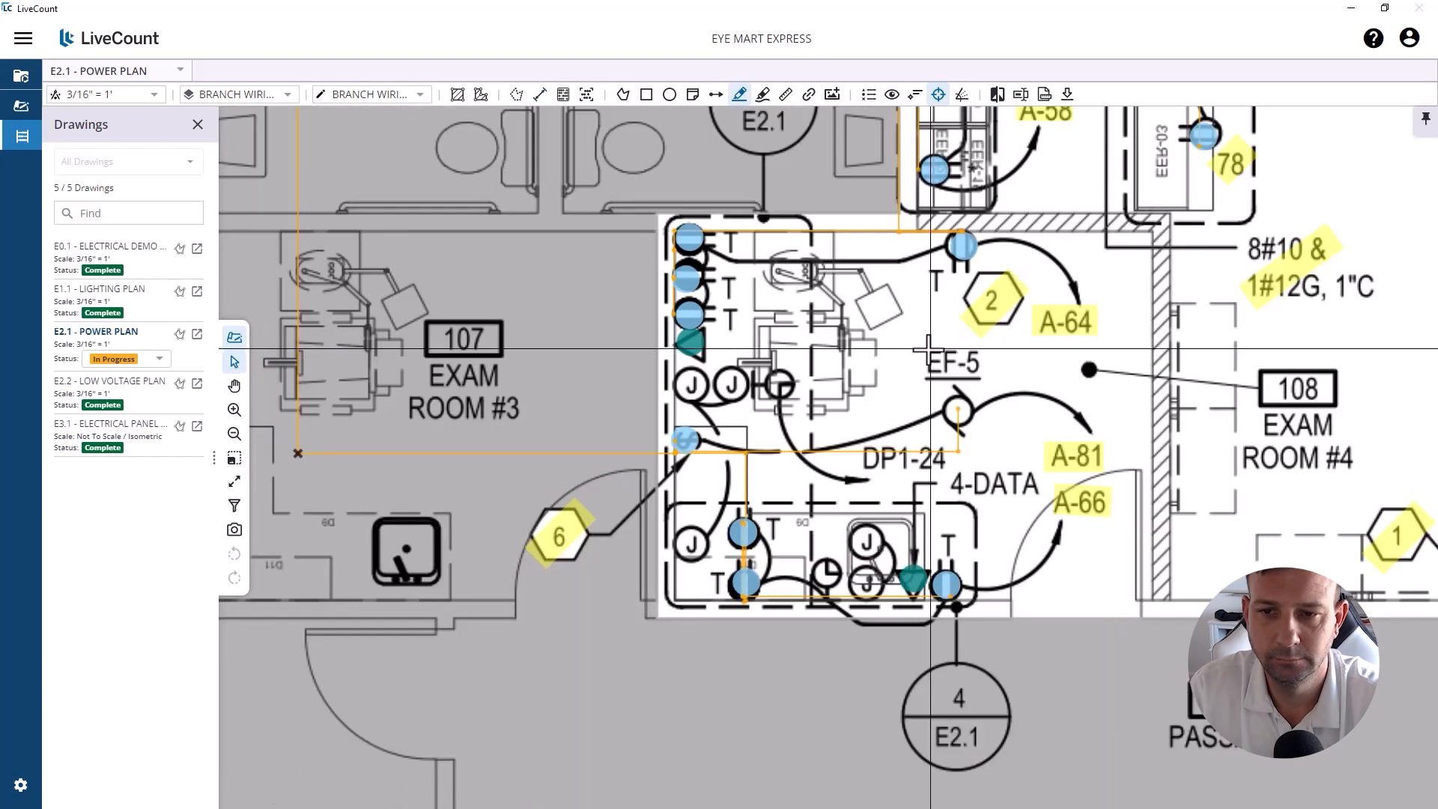
Step: Highlight the EF-5 exhaust fan label in Exam Room #4 and review the remaining areas of the power plan
left_click_drag(915, 359, 952, 359)
scroll(551, 417, "down", 5)
scroll(556, 348, "up", 5)
left_click_drag(712, 655, 719, 720)
left_click_drag(732, 329, 637, 600)
scroll(851, 344, "down", 1)
left_click_drag(896, 344, 1169, 374)
scroll(681, 404, "up", 1)
scroll(740, 342, "up", 3)
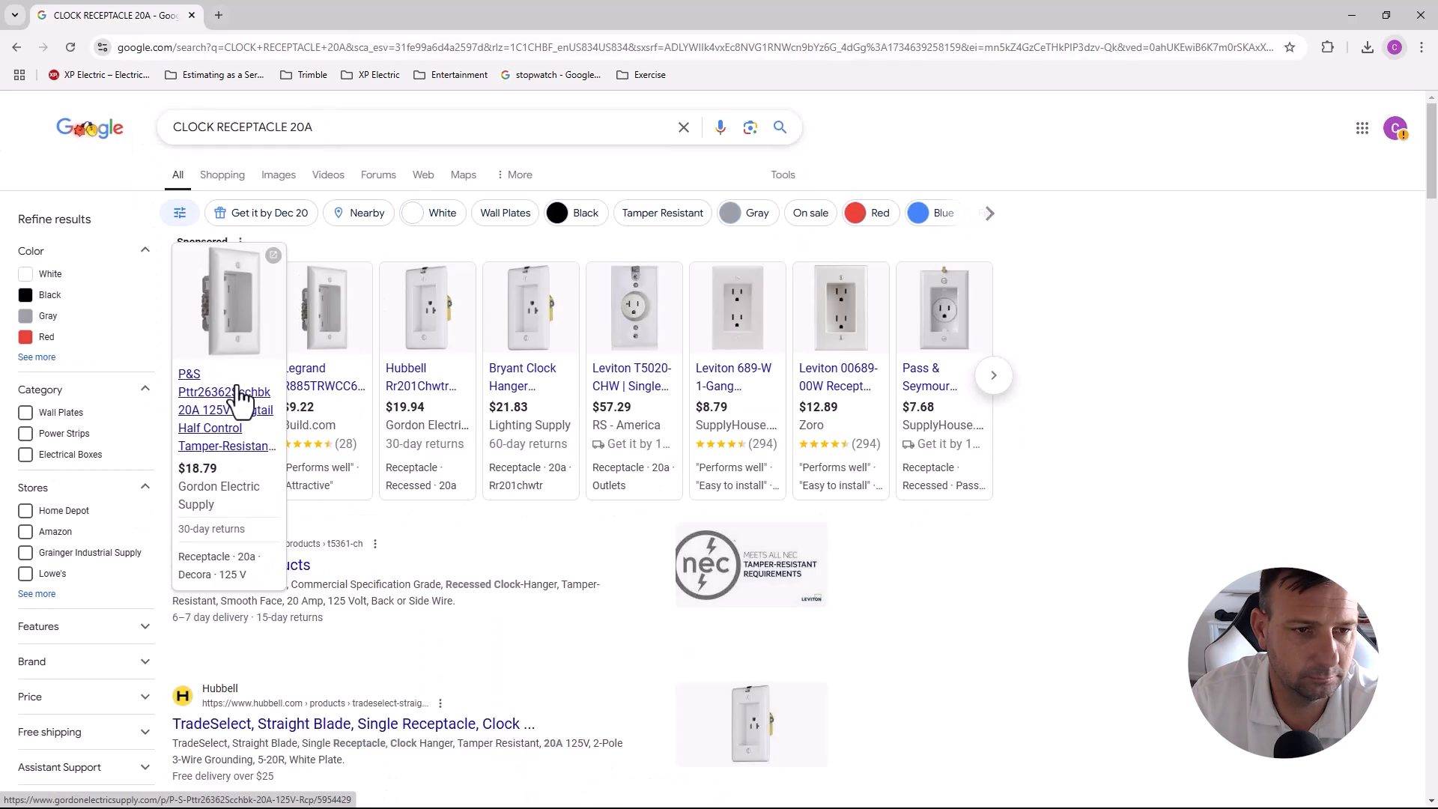
Step: Look up the P&S PTTR26362SCCHBK 20A clock receptacle and start a temporary item described as CLOCK RECEP
left_click(240, 399)
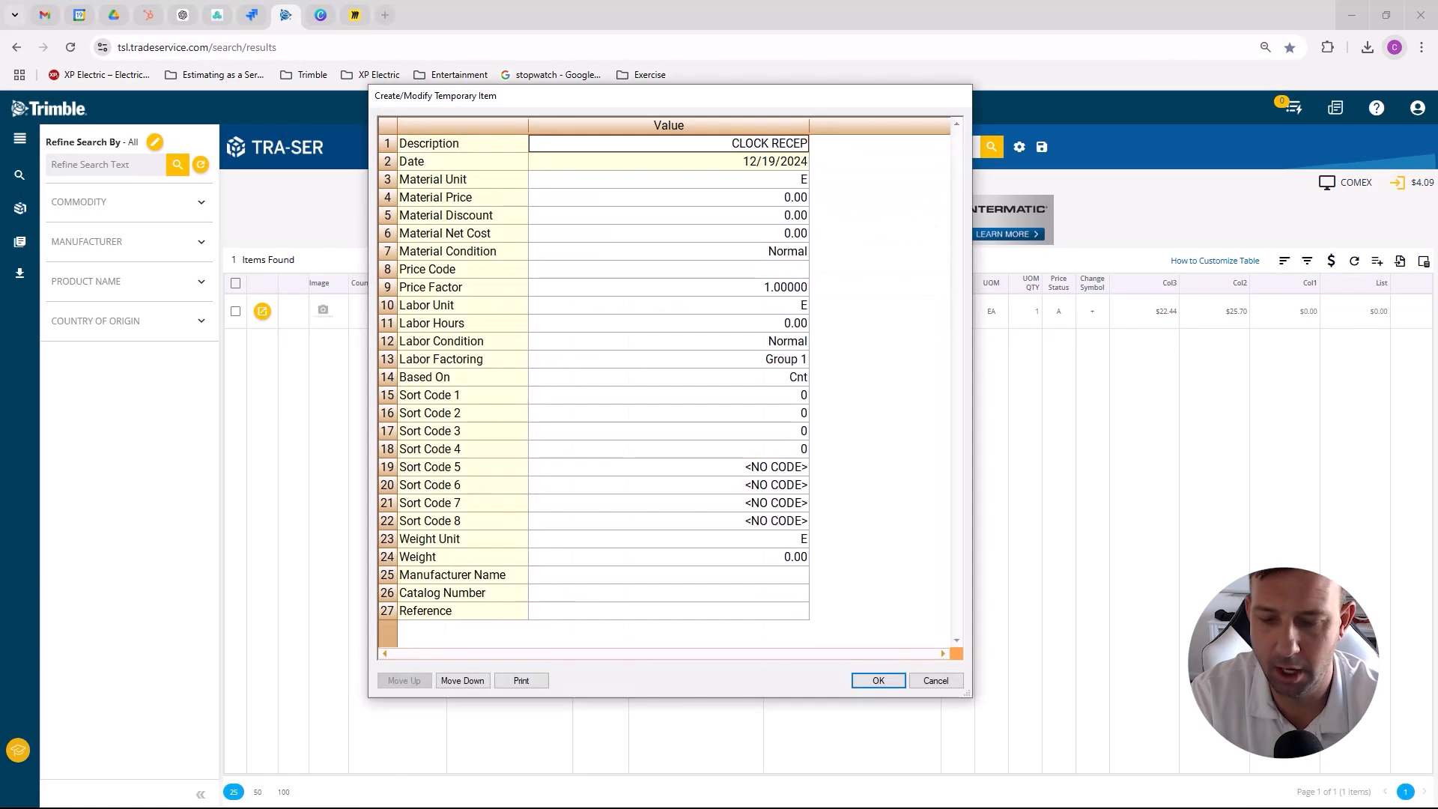
key("Return")
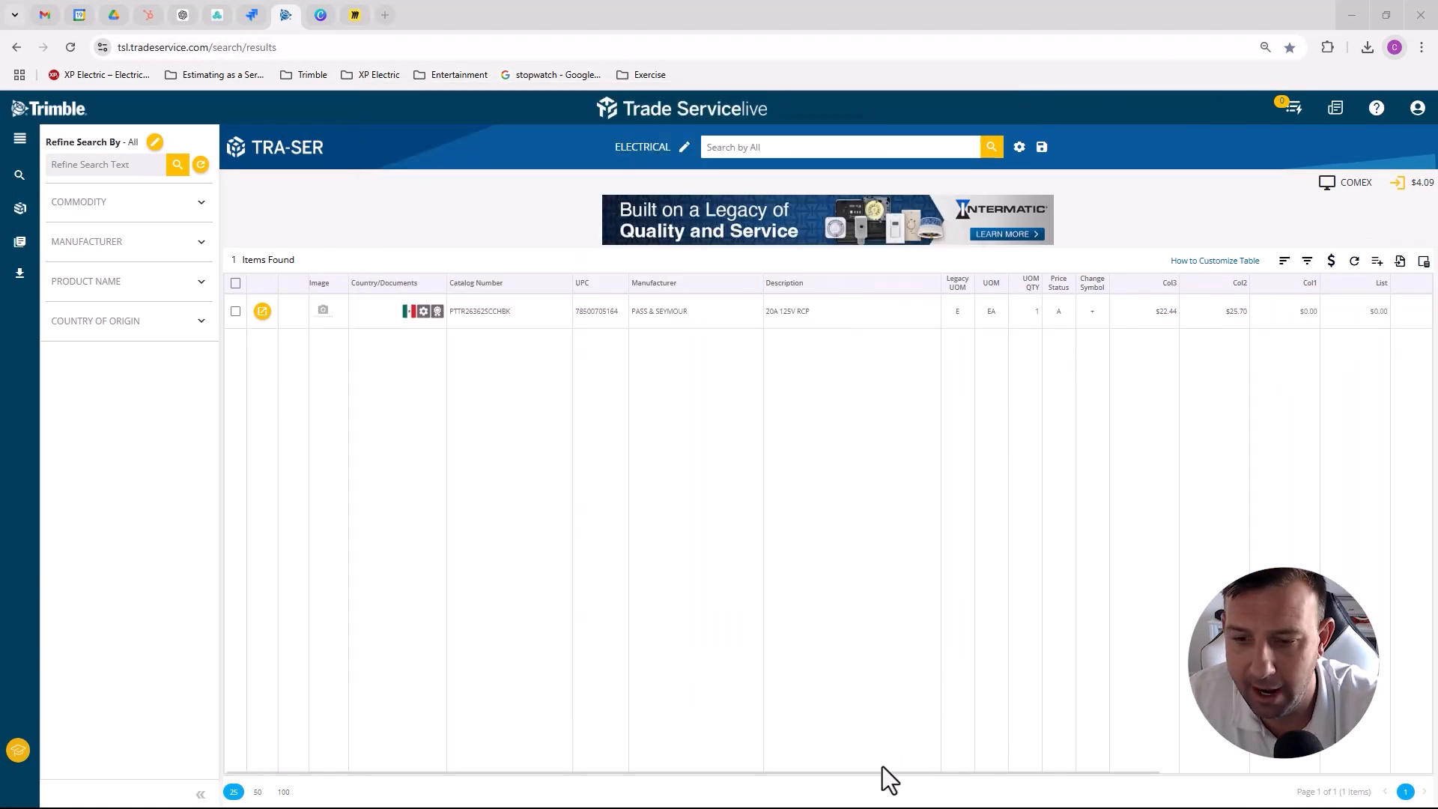
left_click_drag(882, 770, 984, 770)
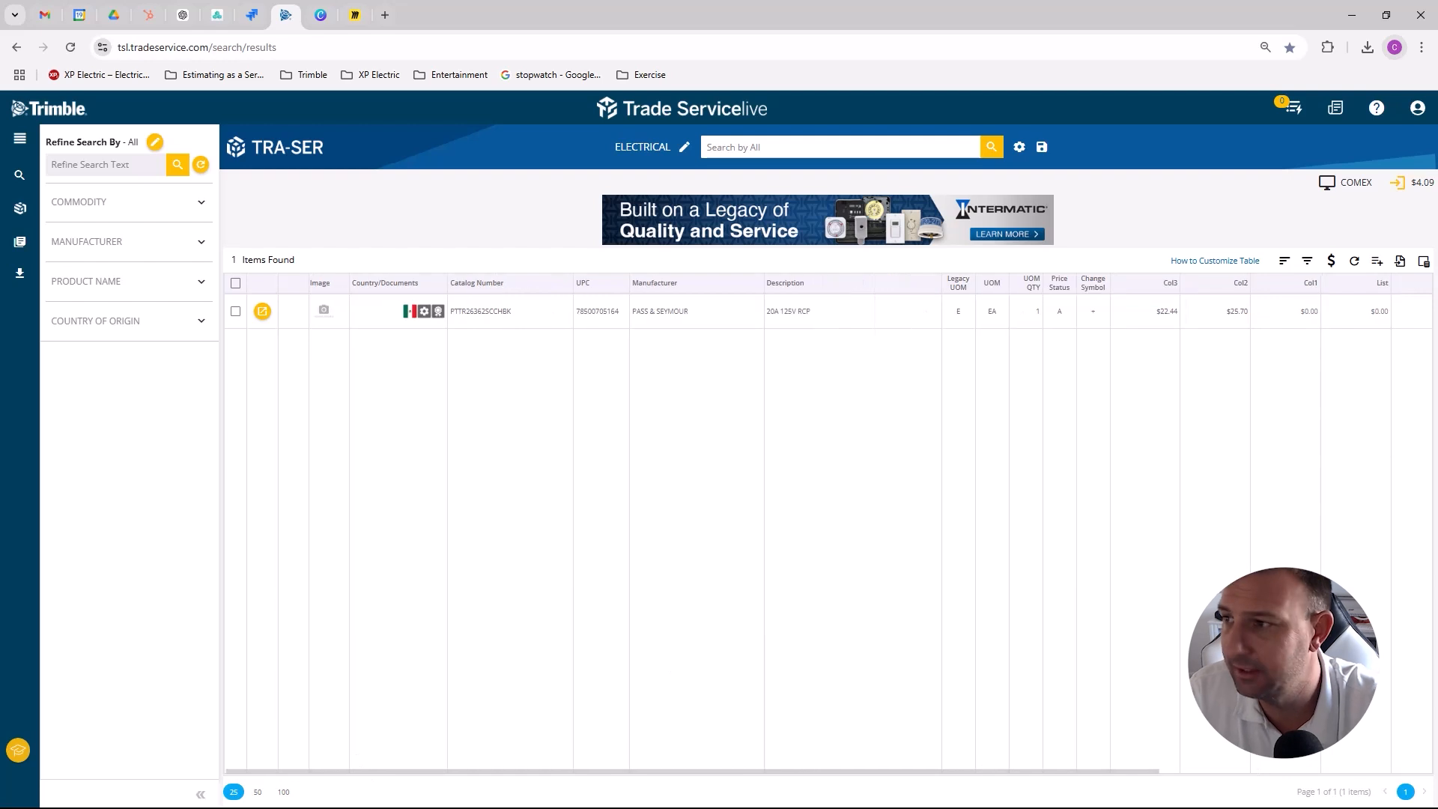
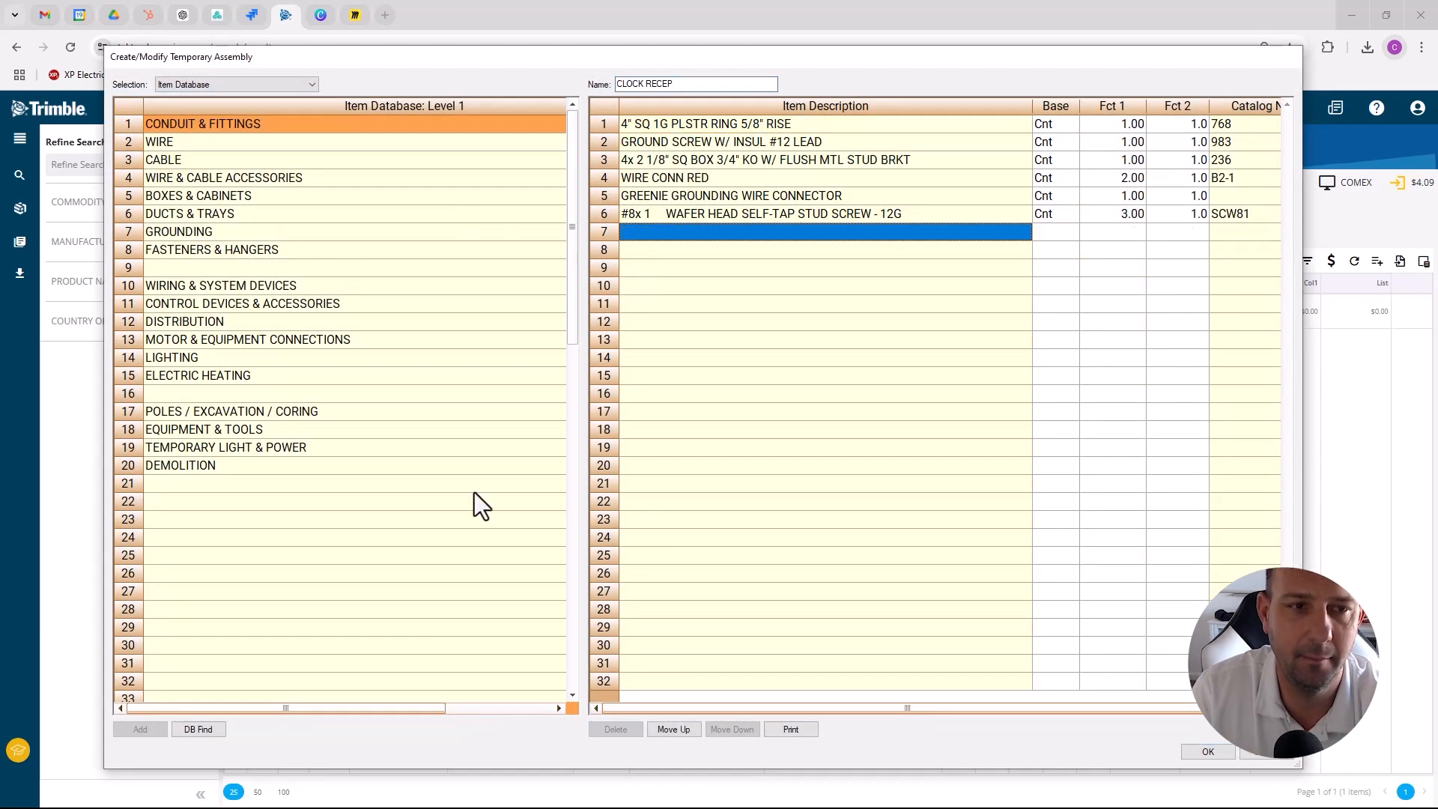
Step: Add the CLOCK RECEP temporary item to the CLOCK RECEP assembly and accept the assembly for takeoff
left_click(187, 85)
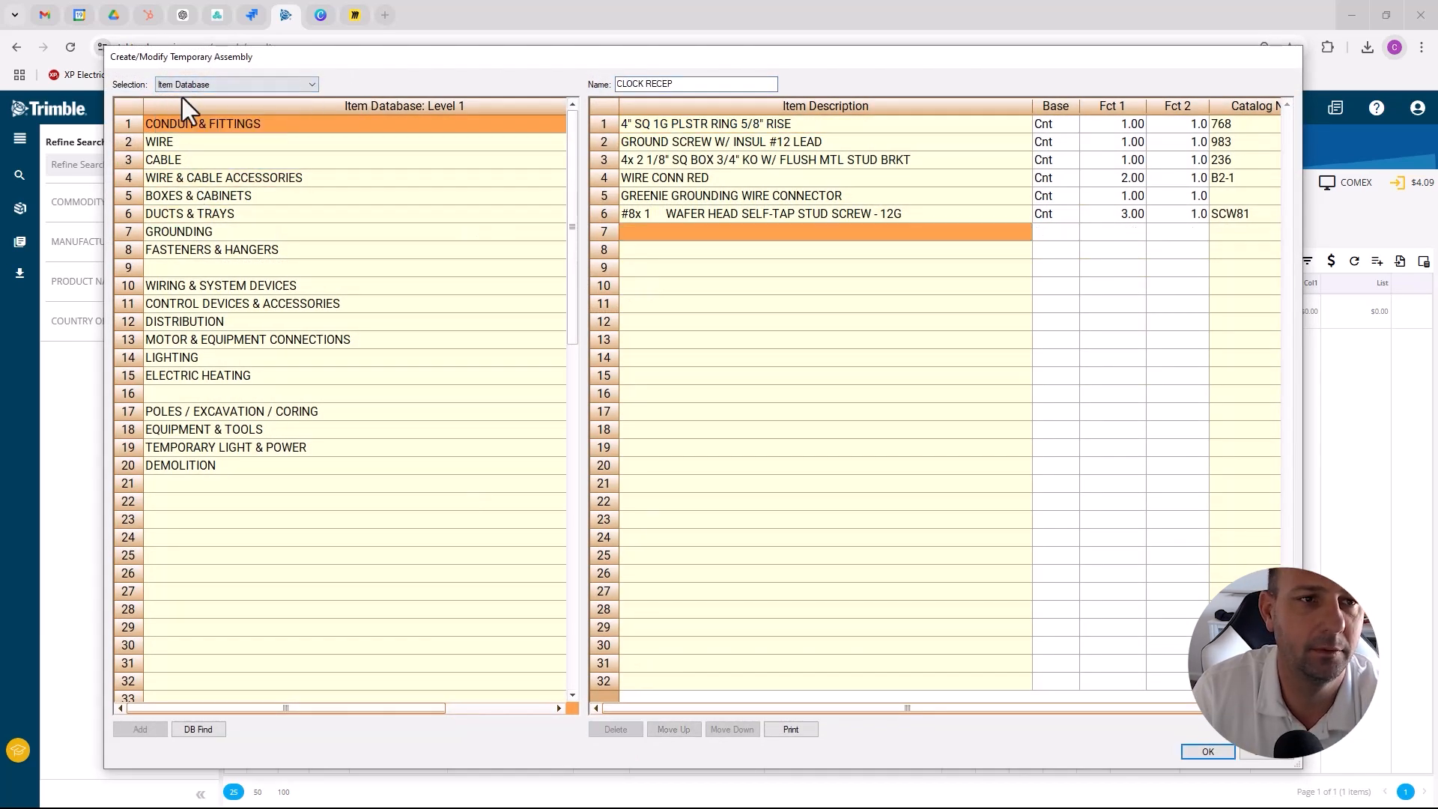
left_click(183, 90)
left_click(183, 104)
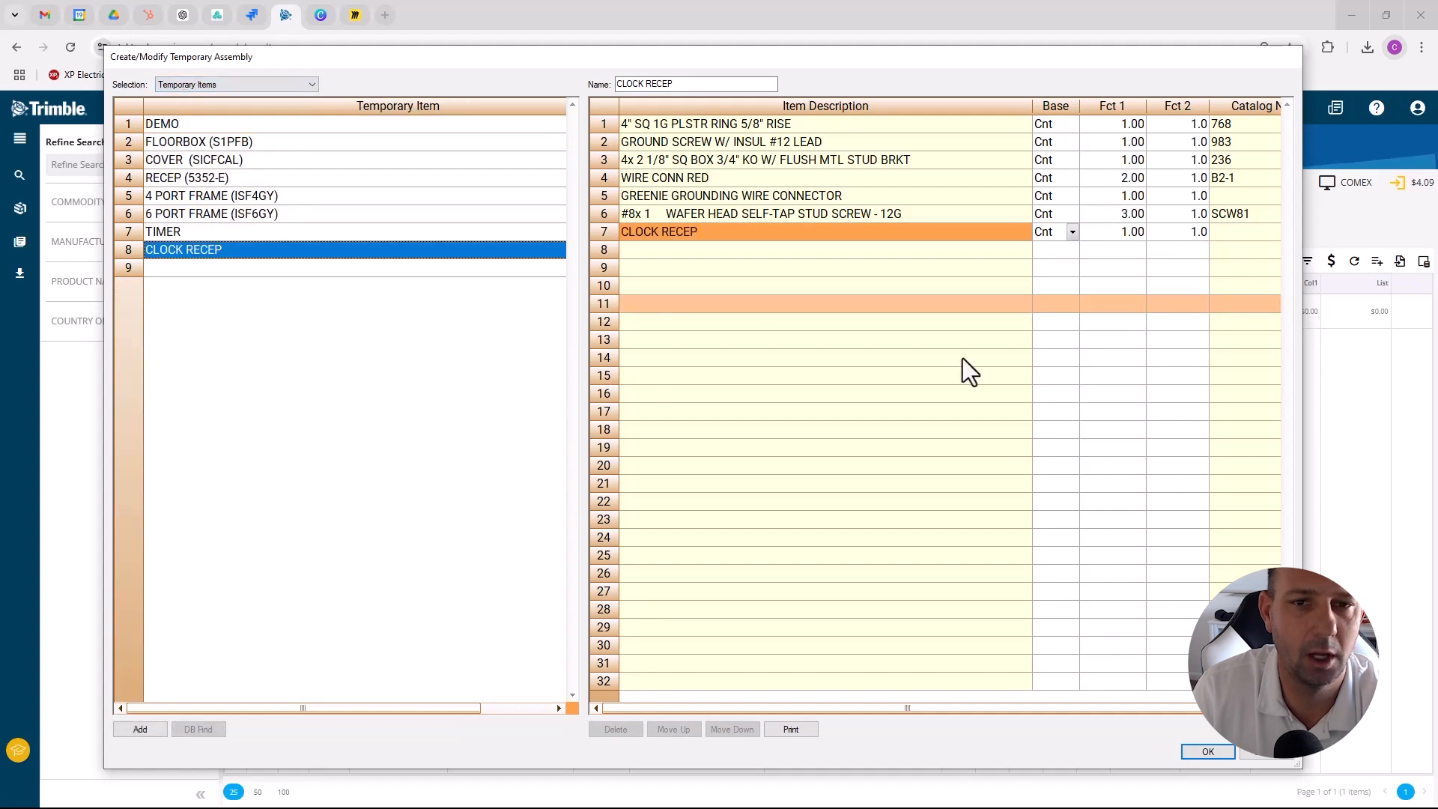
left_click(1204, 751)
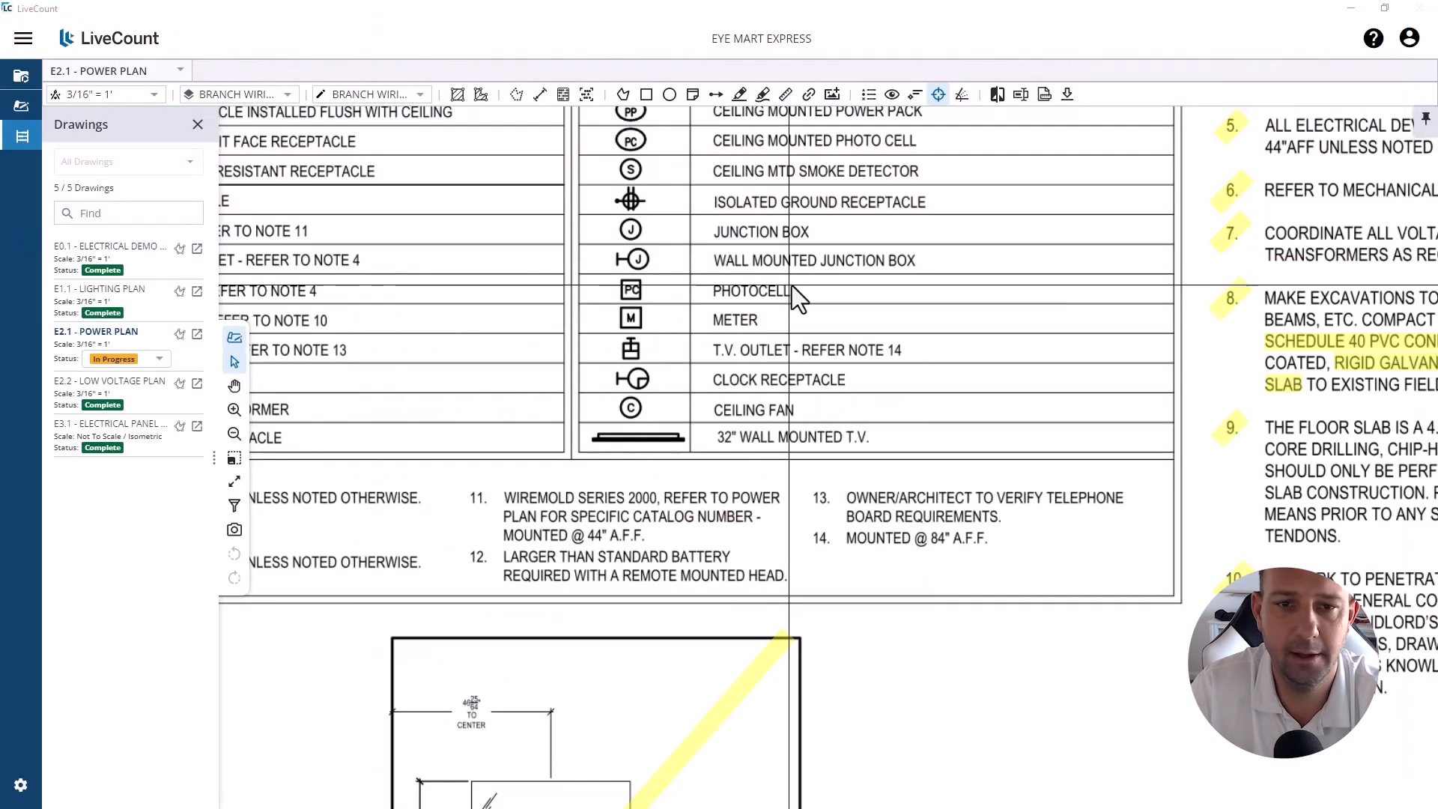
Step: Place the clock receptacle takeoff on the two clock symbols in Exam Room #4 of the power plan
scroll(683, 281, "down", 5)
scroll(694, 322, "up", 8)
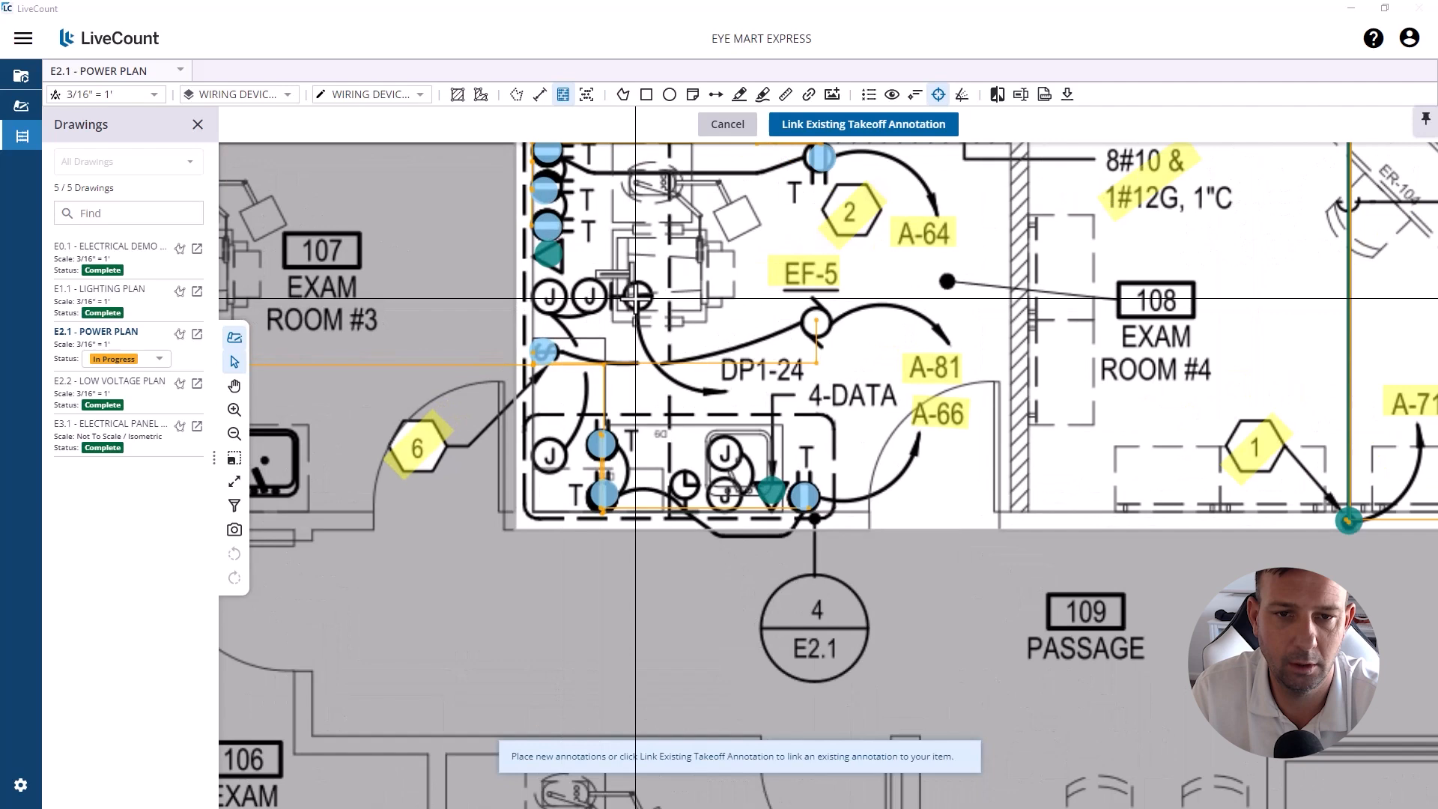
left_click(644, 297)
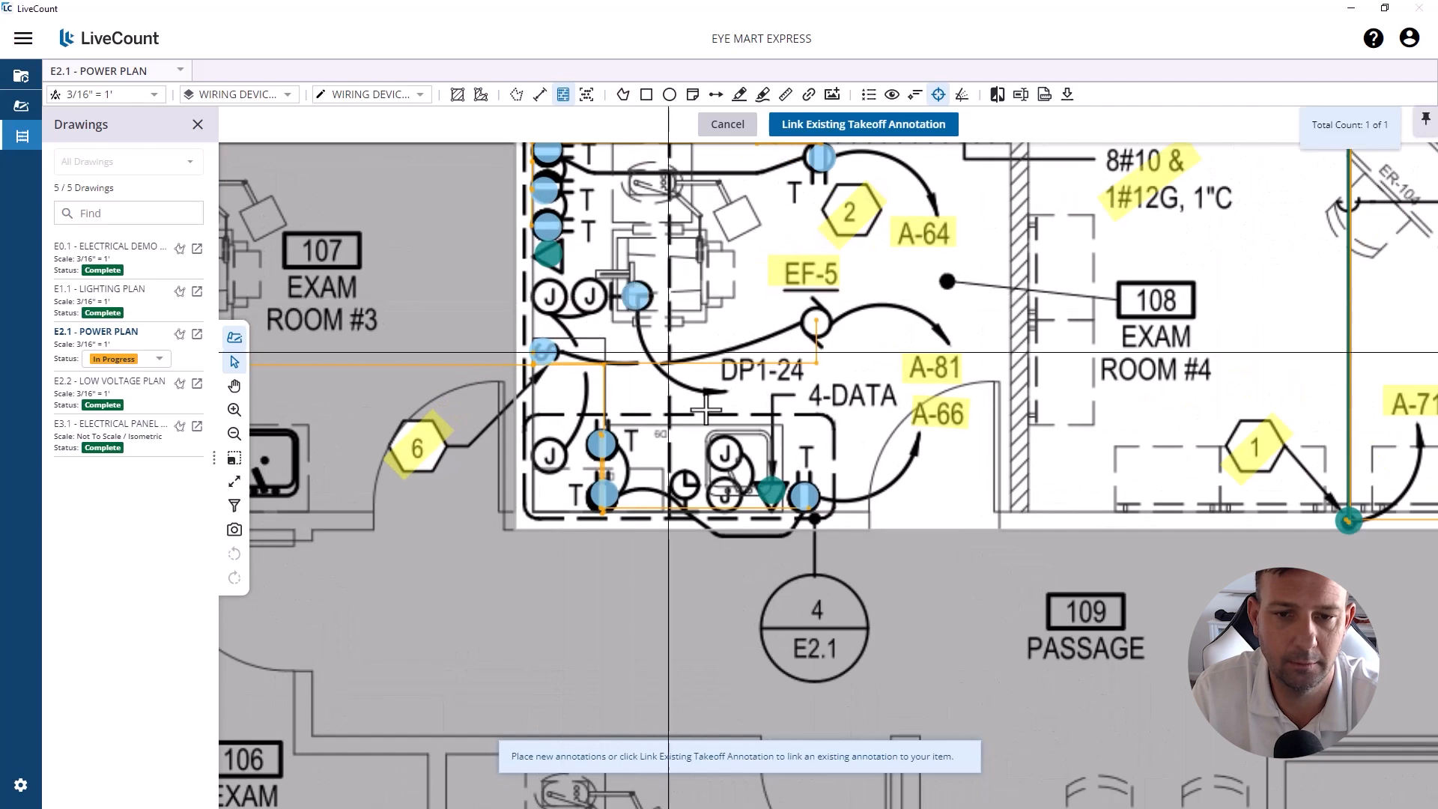
left_click(686, 482)
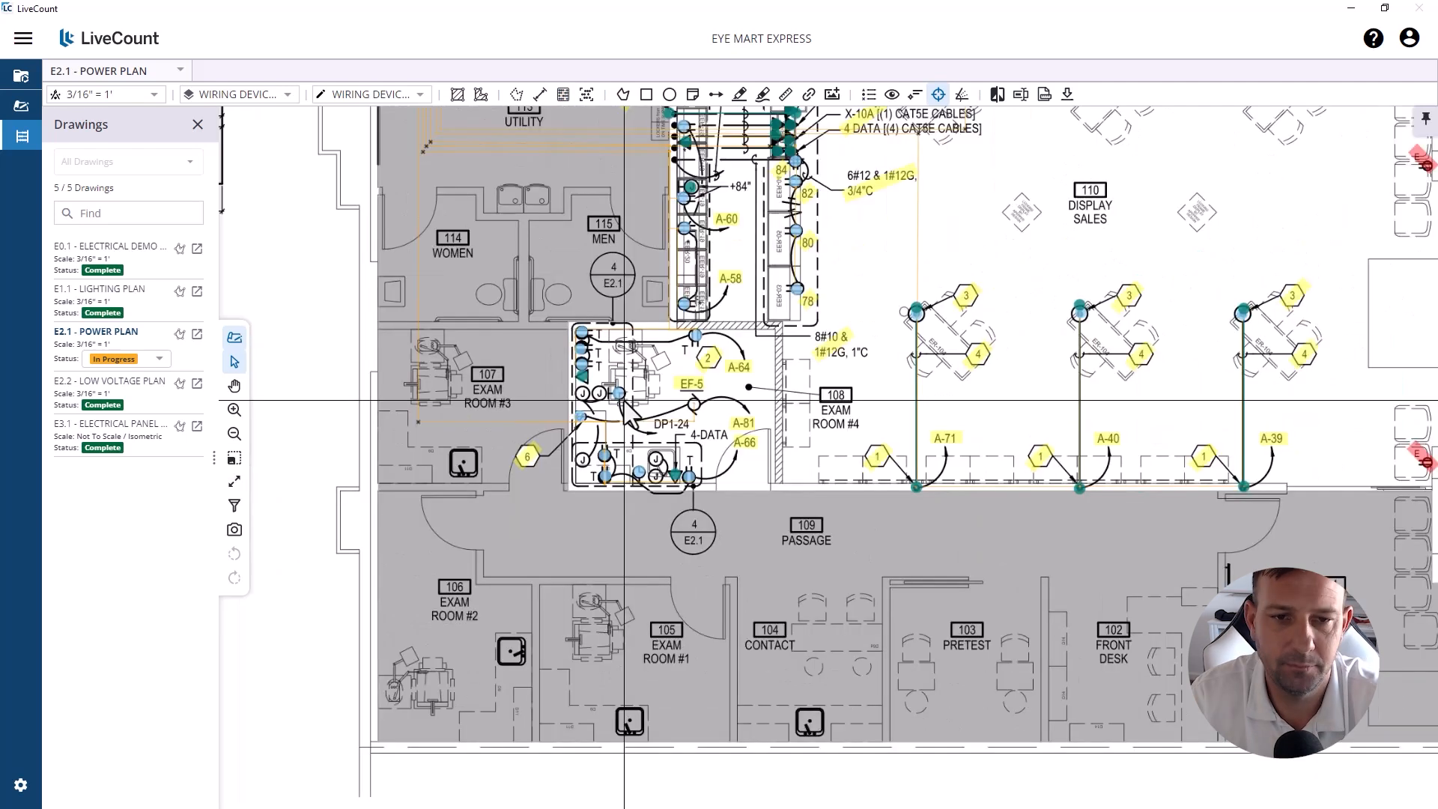
Step: Examine the devices shown in Elevation B of the exam room outlet detail against the power plan
scroll(624, 400, "down", 3)
scroll(609, 420, "up", 4)
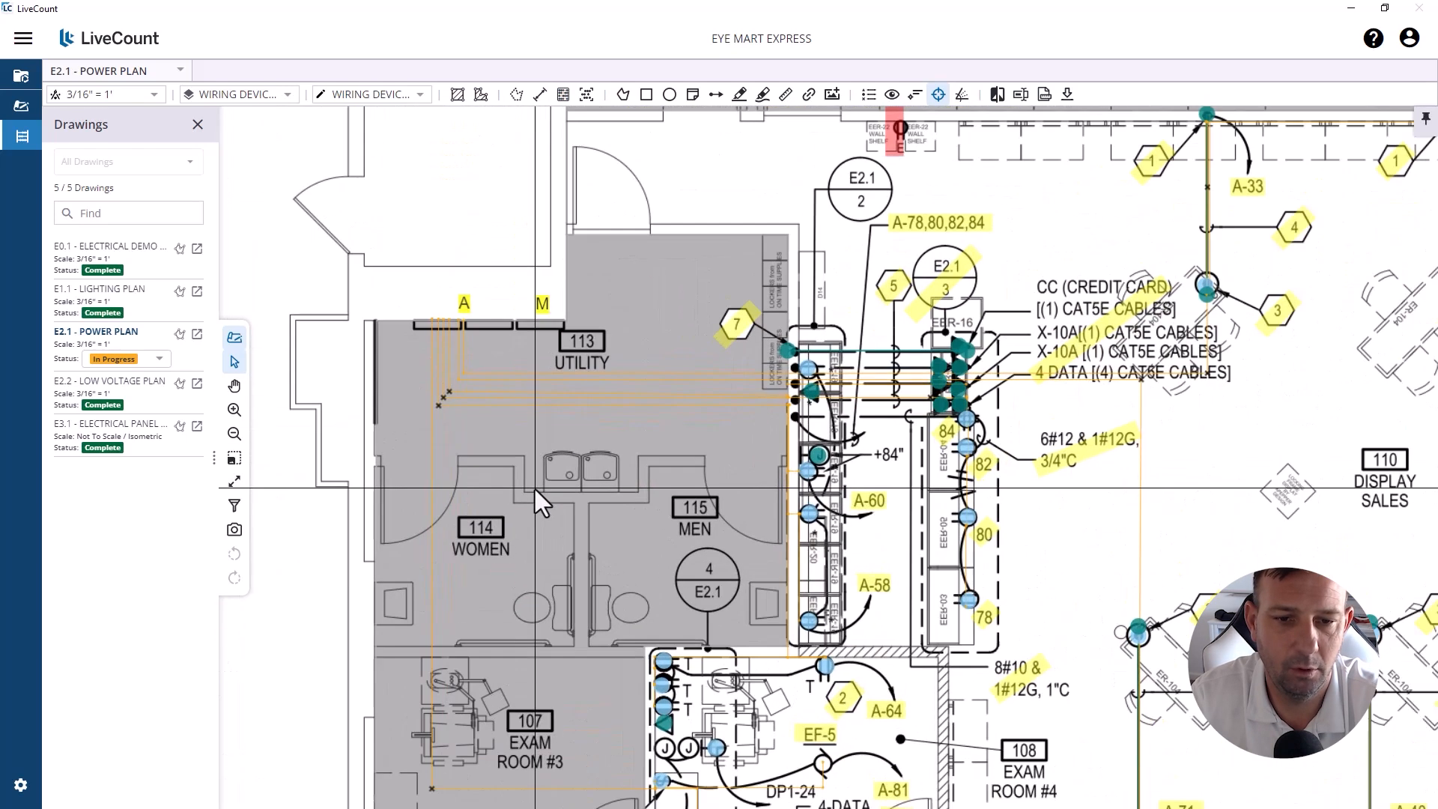
scroll(890, 272, "up", 1)
scroll(695, 244, "down", 3)
left_click_drag(806, 599, 704, 490)
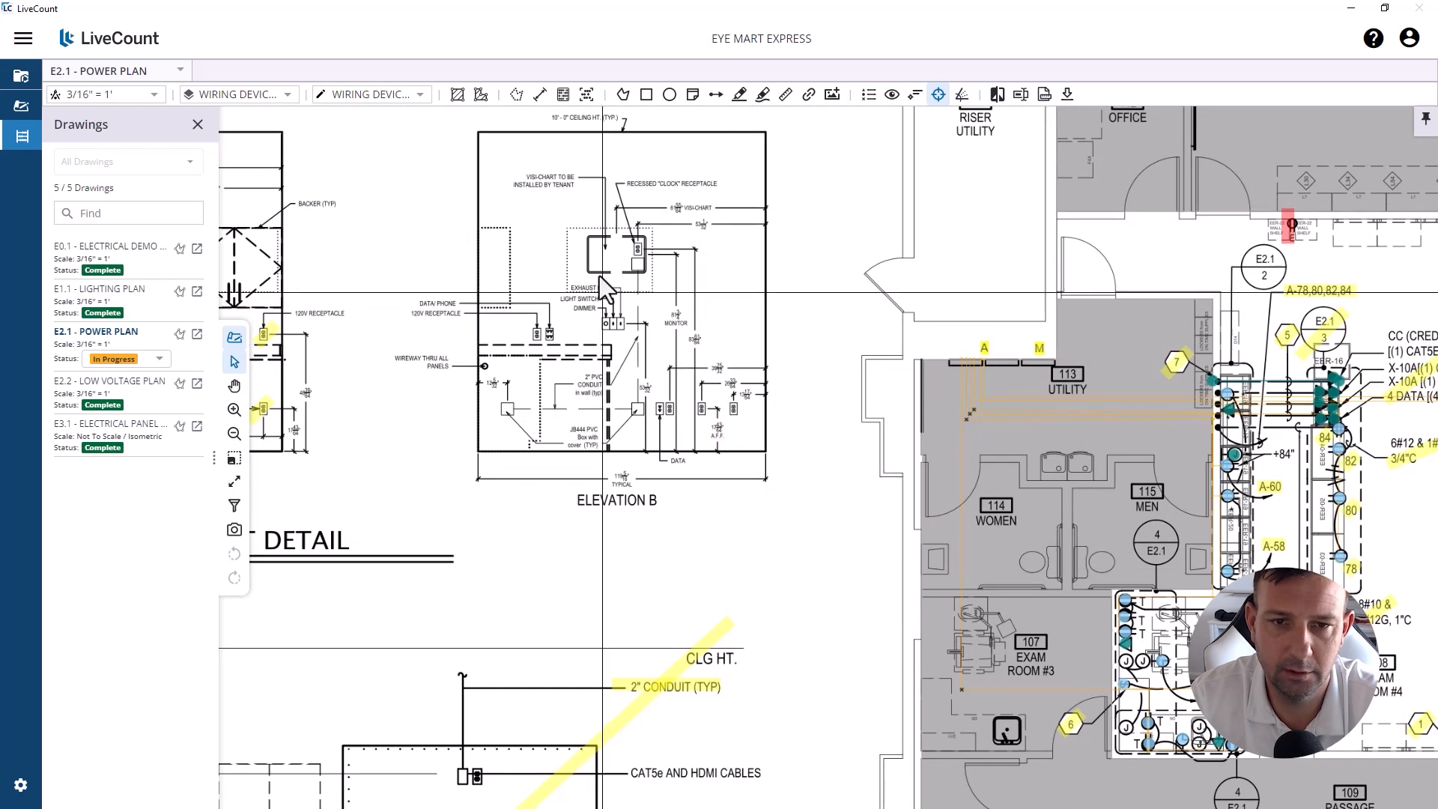
scroll(604, 166, "up", 3)
scroll(478, 270, "up", 1)
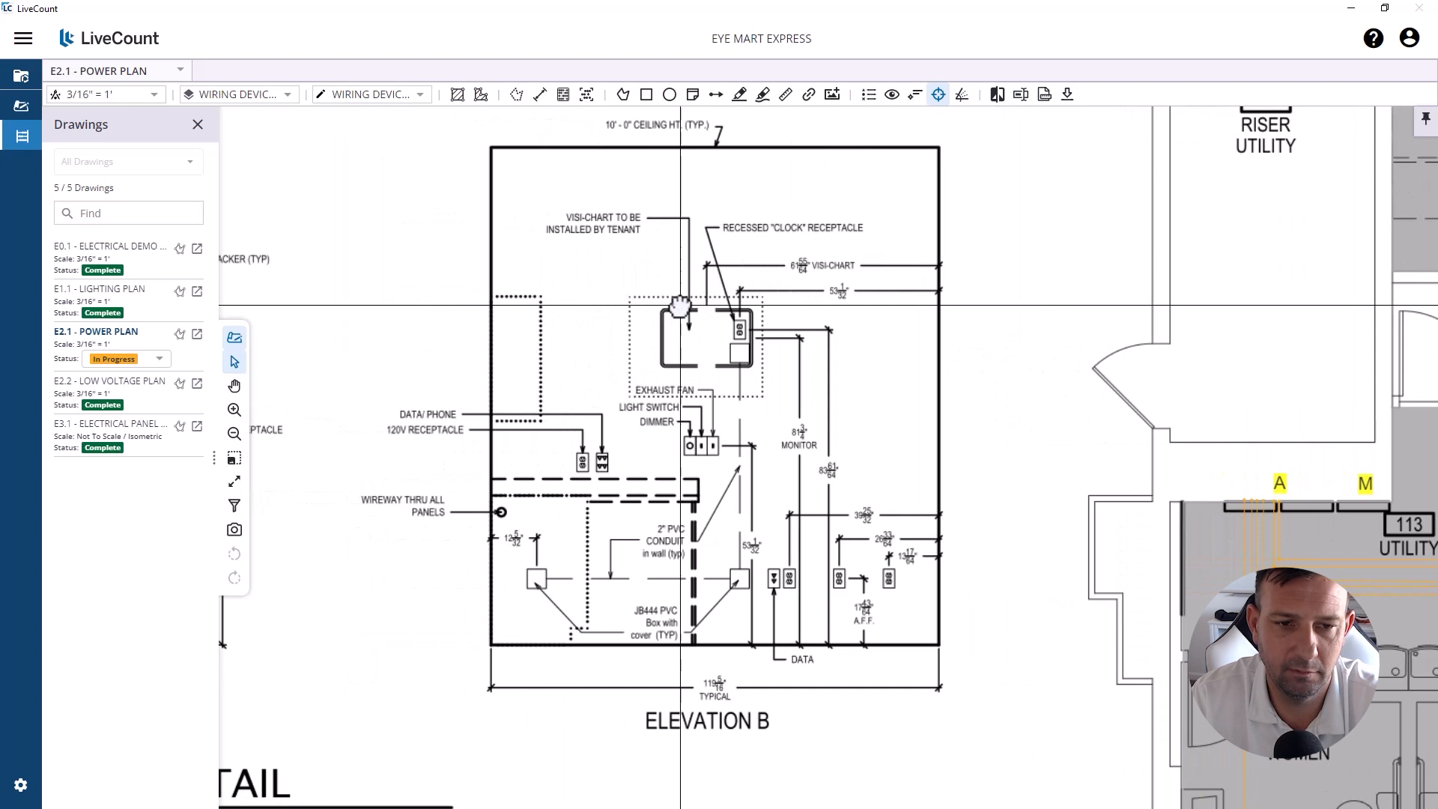
left_click_drag(680, 306, 632, 289)
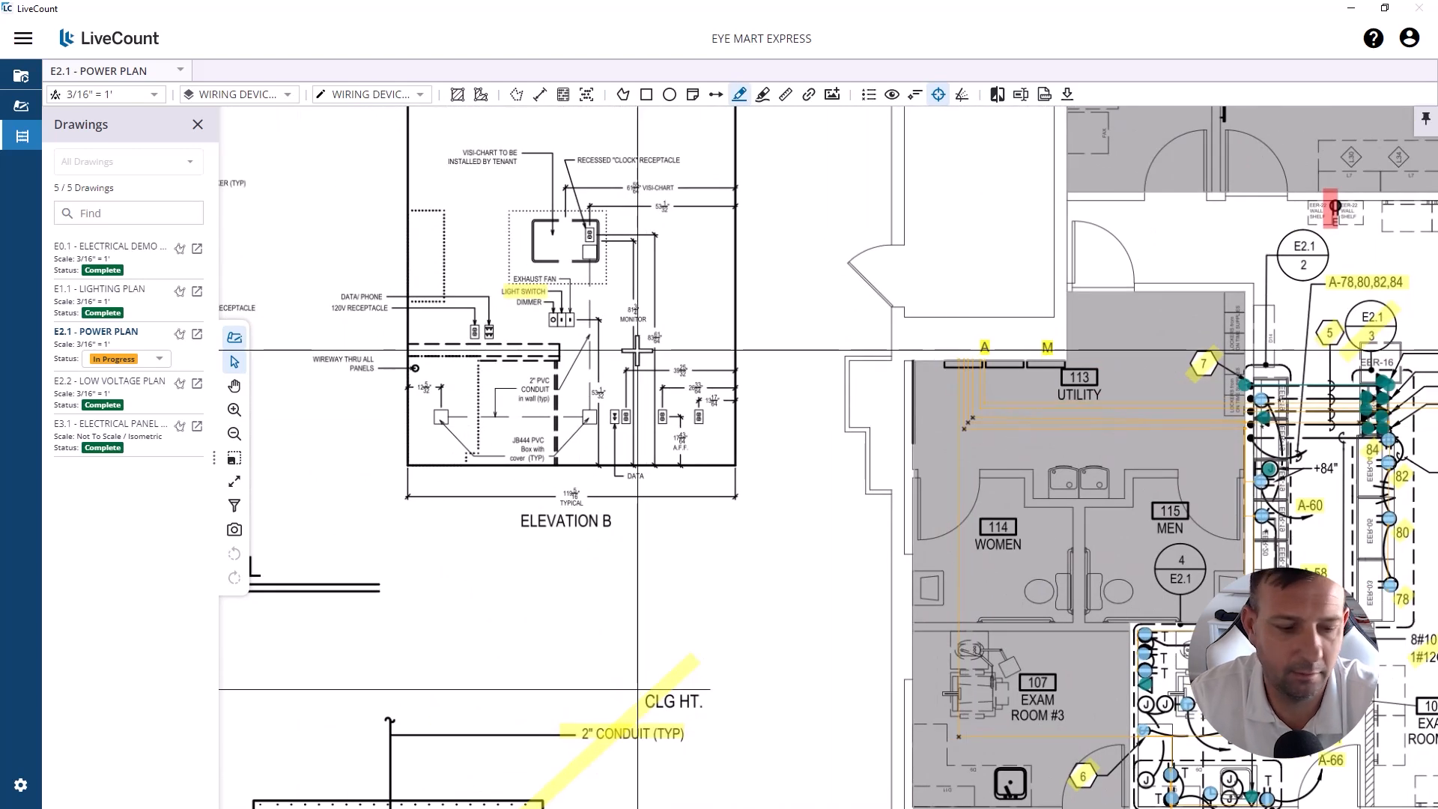
Step: Remove the highlight from the LIGHT SWITCH label in Elevation B
key("Escape")
left_click(524, 291)
key("Delete")
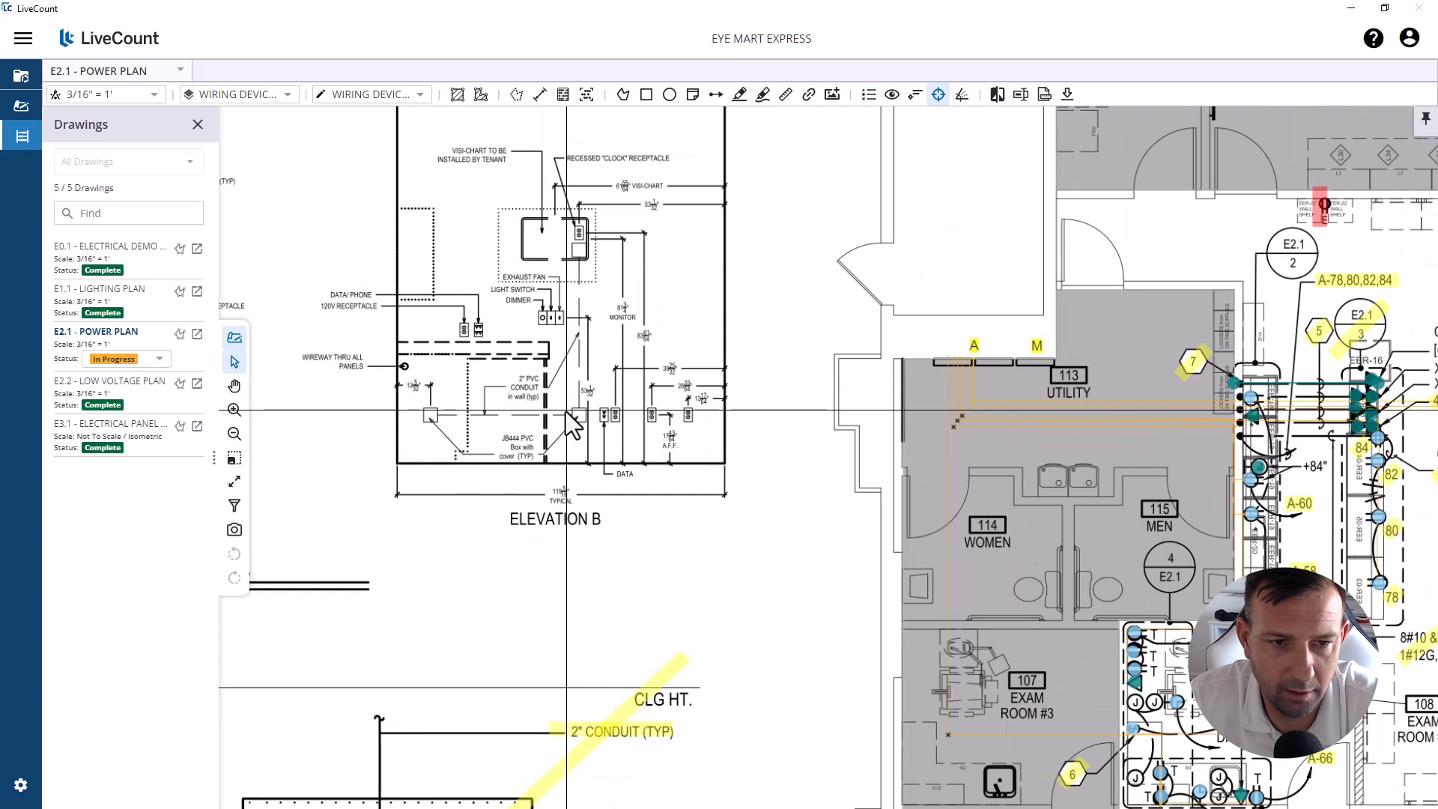
Step: Examine the JB444 PVC box and receptacle callouts in Elevations A and B and compare them with Exam Room #4
left_click_drag(567, 410, 529, 386)
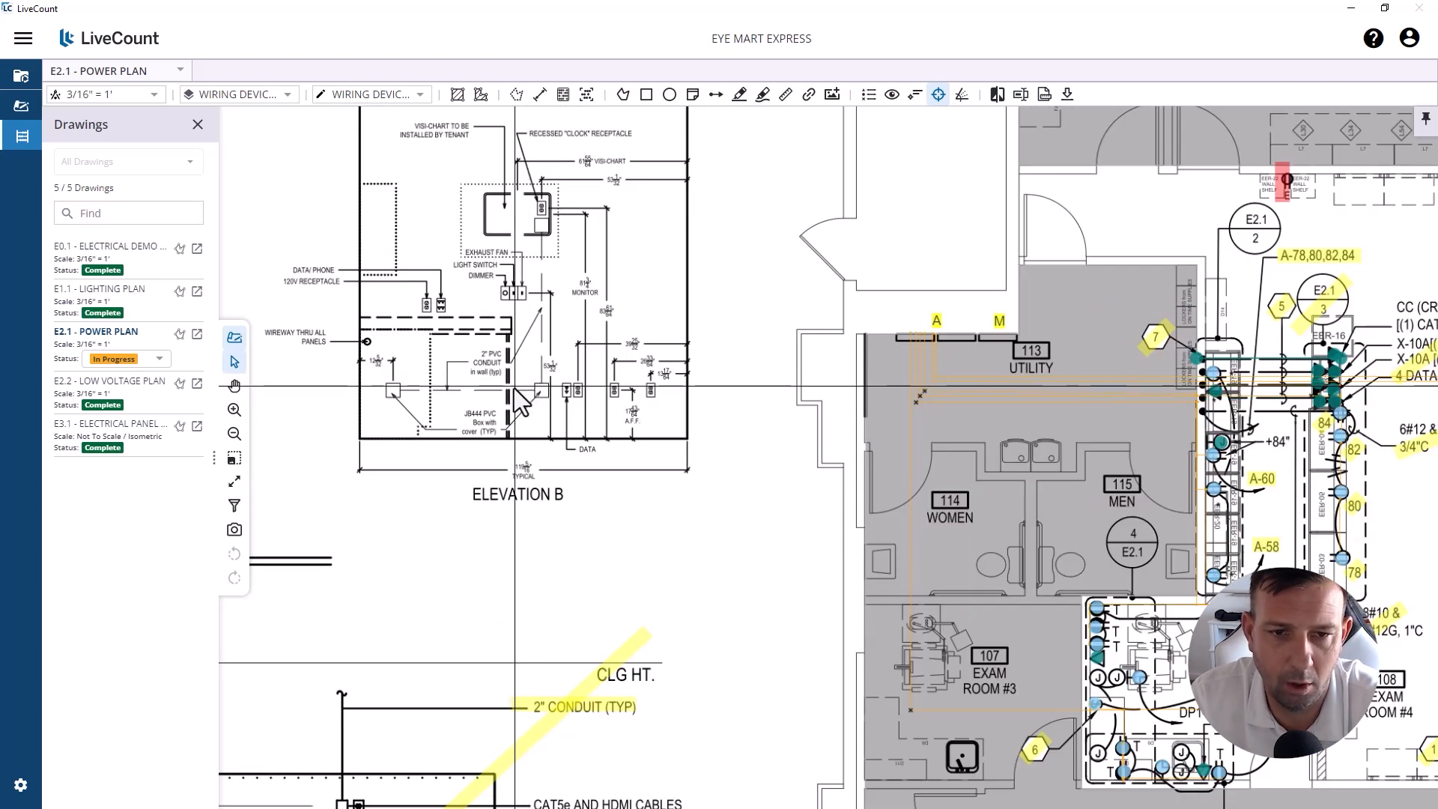
scroll(566, 366, "up", 2)
scroll(597, 339, "up", 1)
scroll(637, 375, "up", 1)
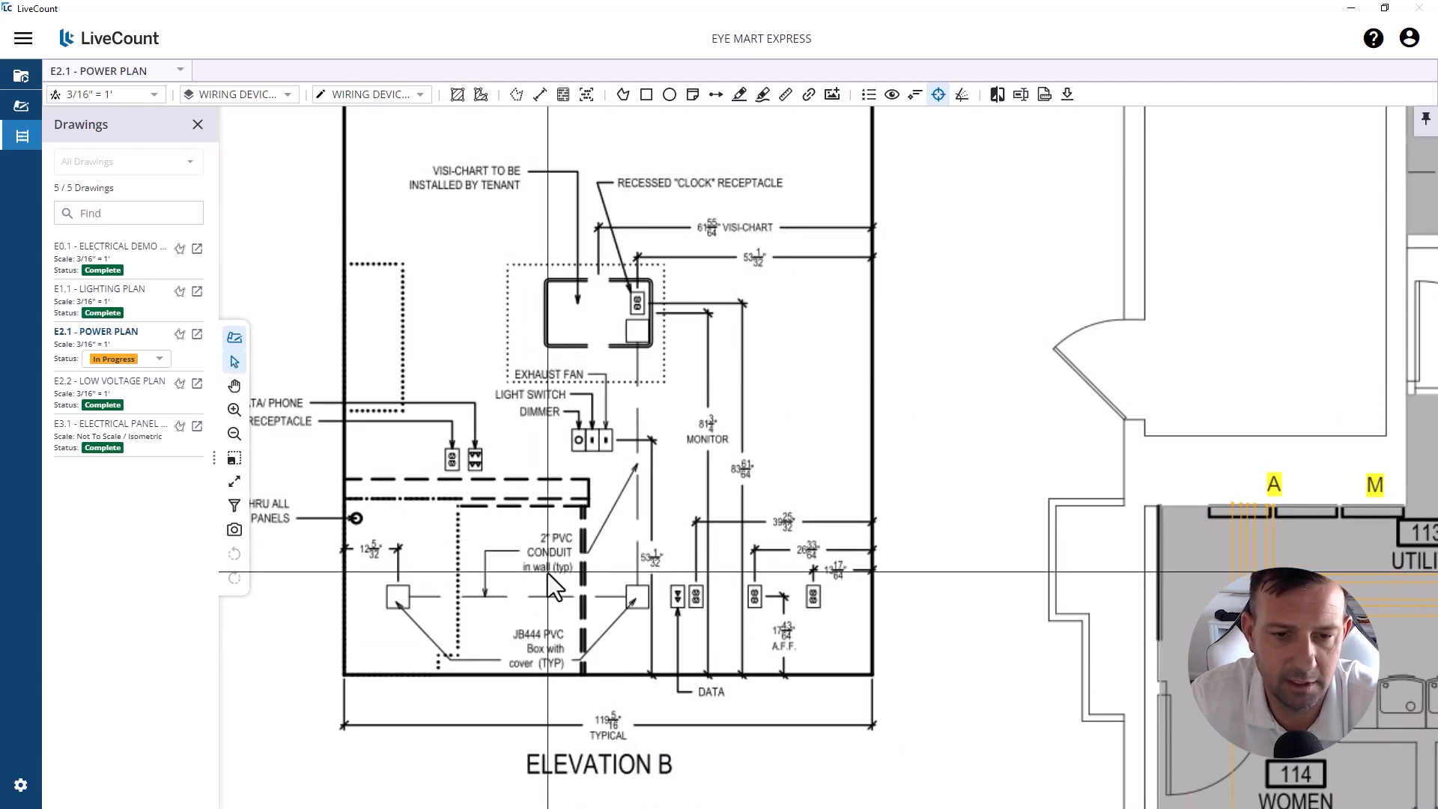
scroll(637, 348, "down", 2)
left_click_drag(1188, 640, 782, 506)
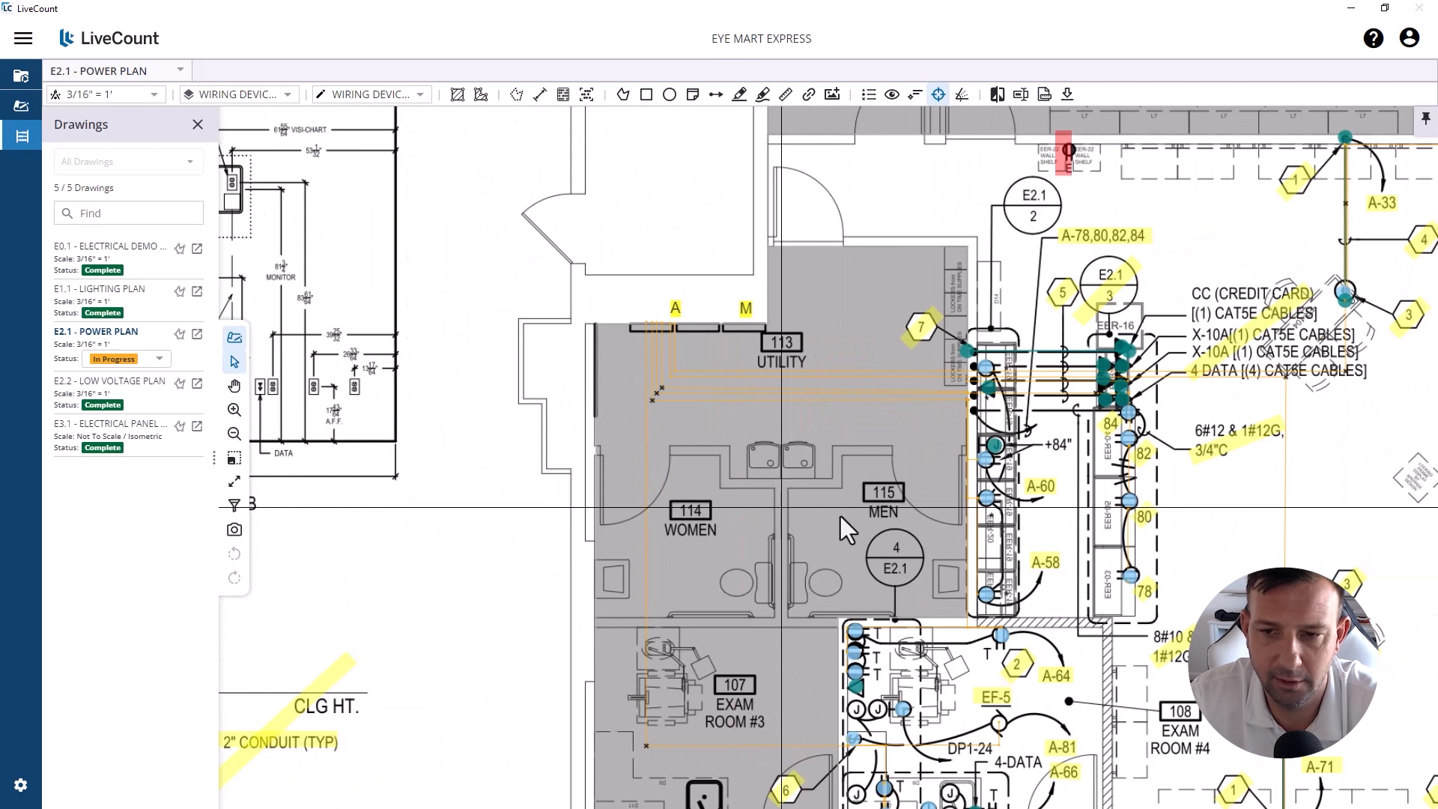
left_click_drag(992, 646, 929, 435)
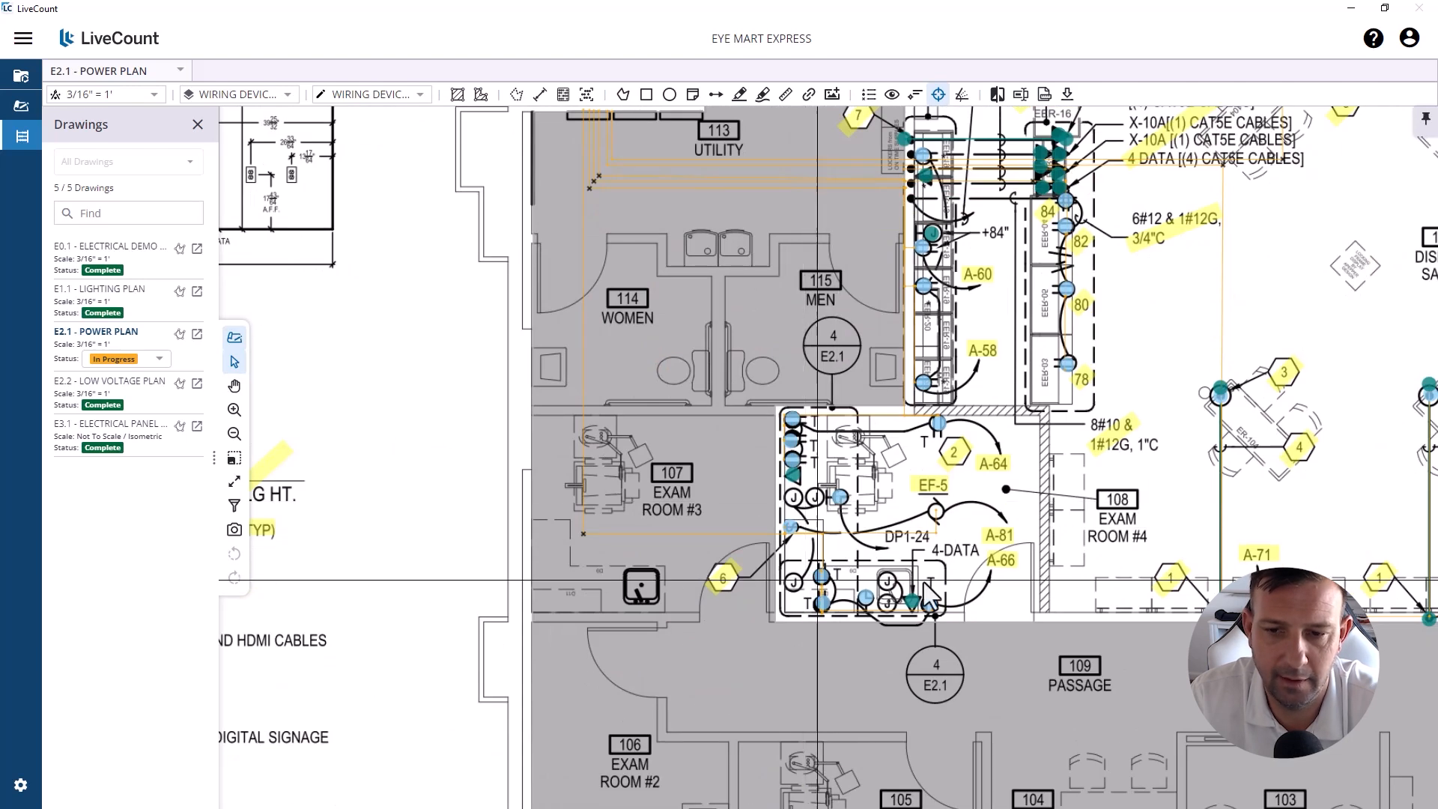
scroll(926, 584, "down", 3)
left_click_drag(610, 507, 1124, 509)
scroll(654, 304, "up", 4)
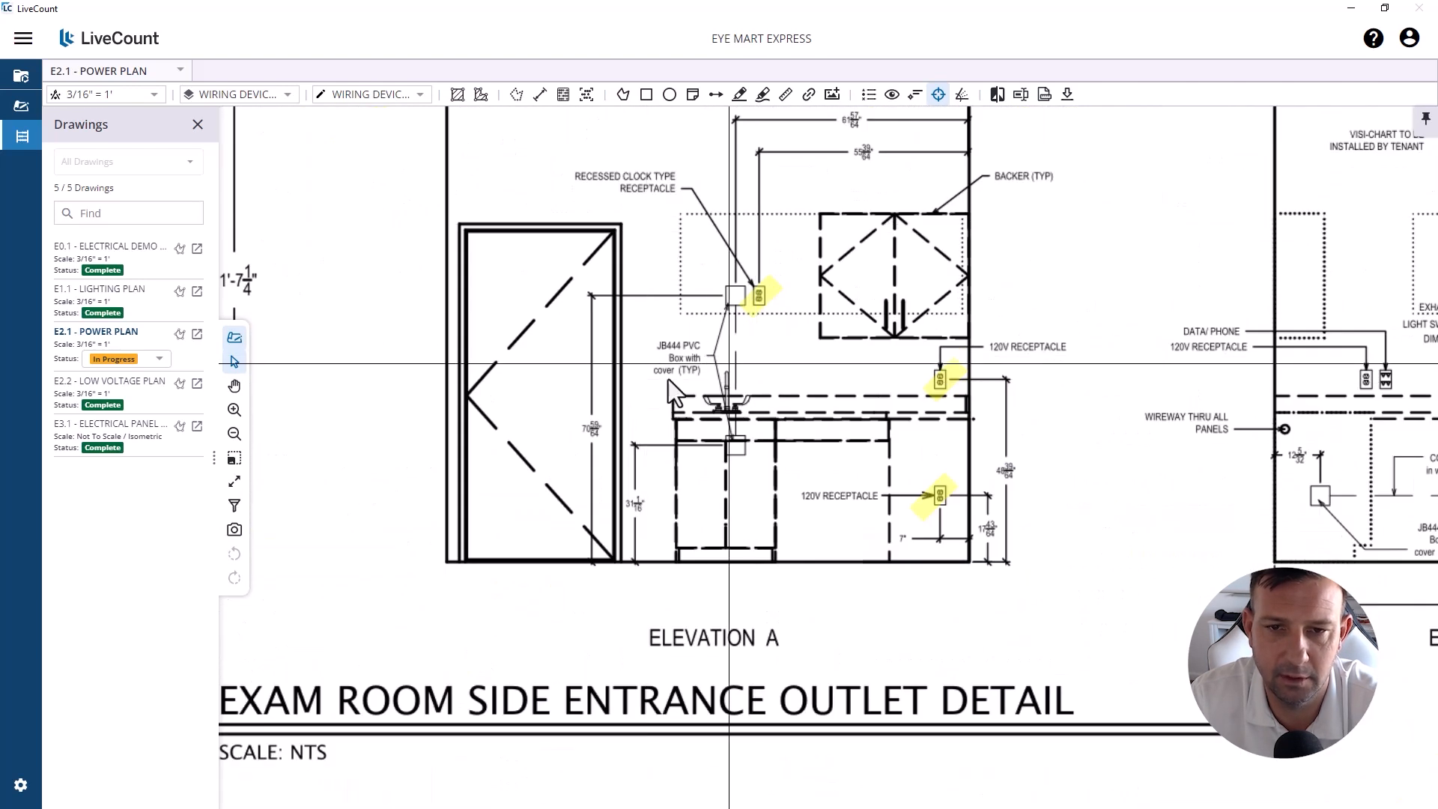
scroll(668, 379, "down", 2)
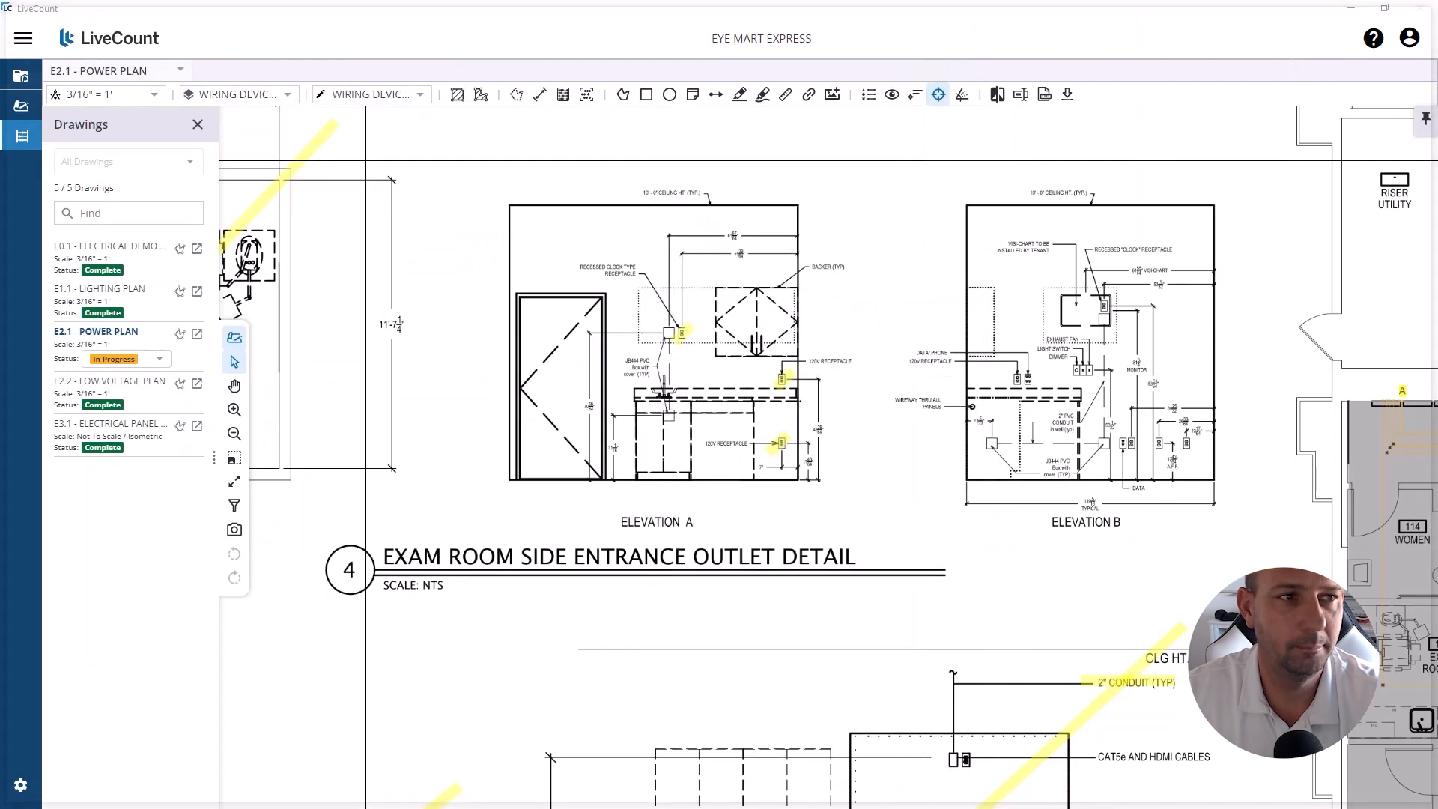
scroll(595, 375, "up", 3)
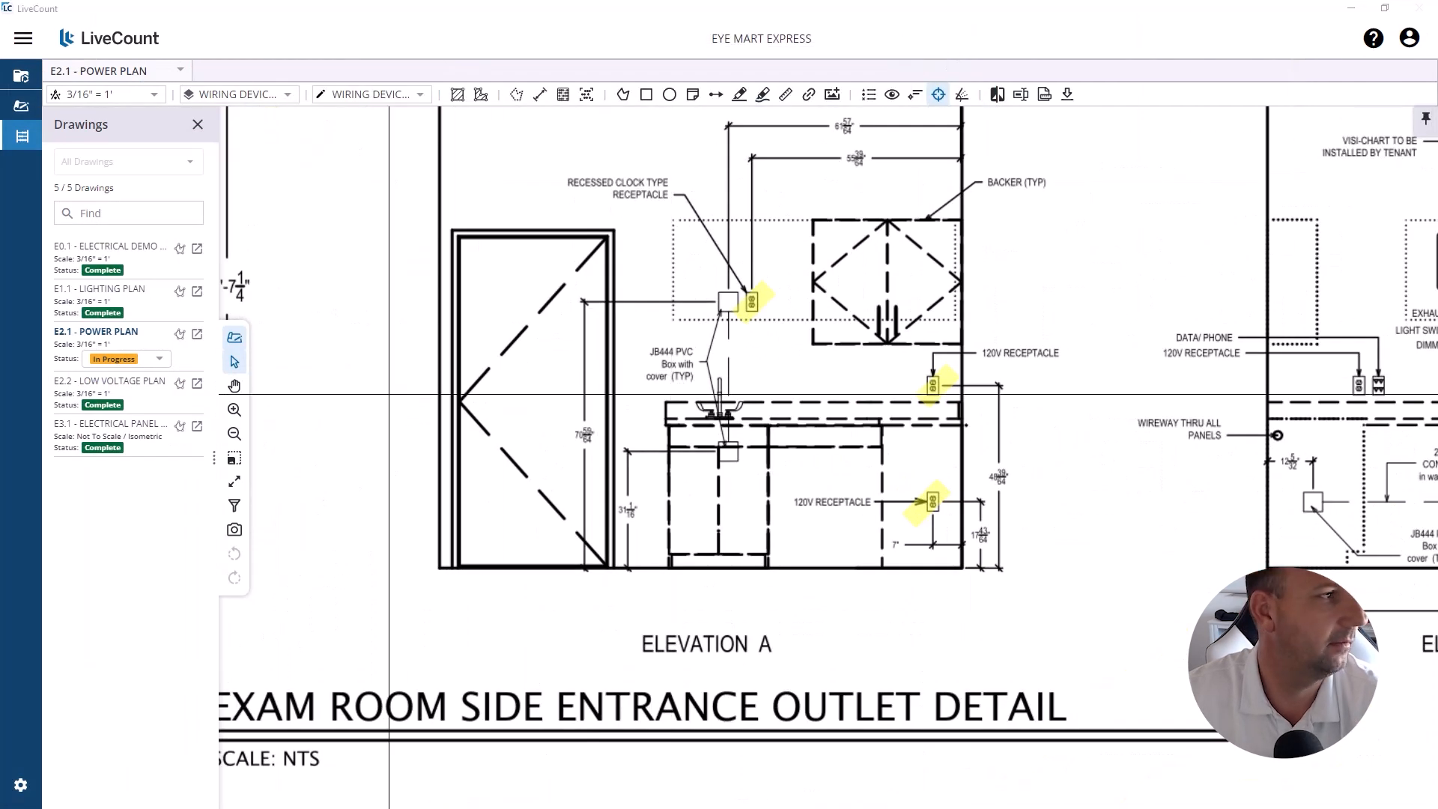
Step: Switch to the browser, search the web for JB444, view Graybar's junction box page and return to the drawing
key("alt+Tab")
left_click(753, 147)
type("JB")
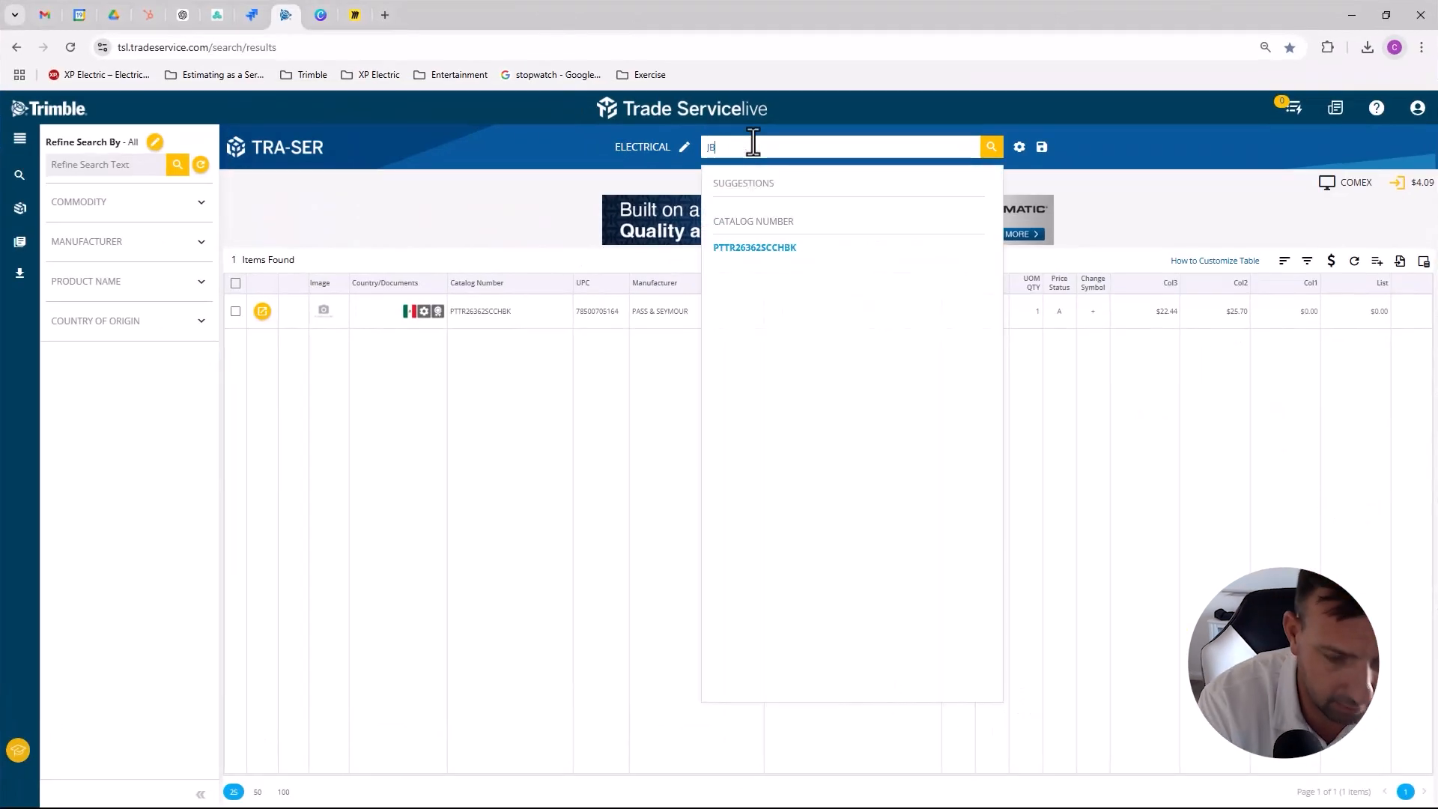
type("444")
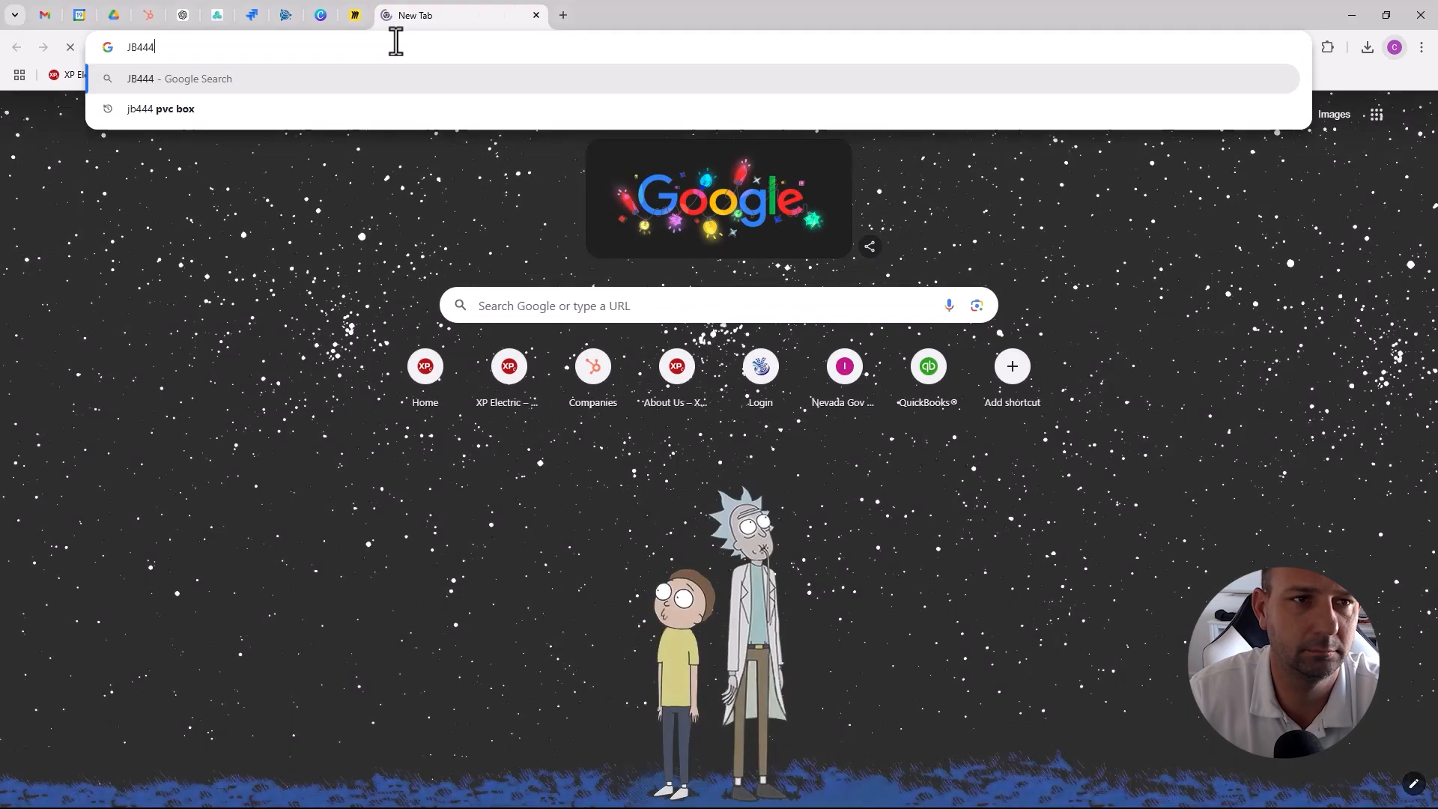
key("Return")
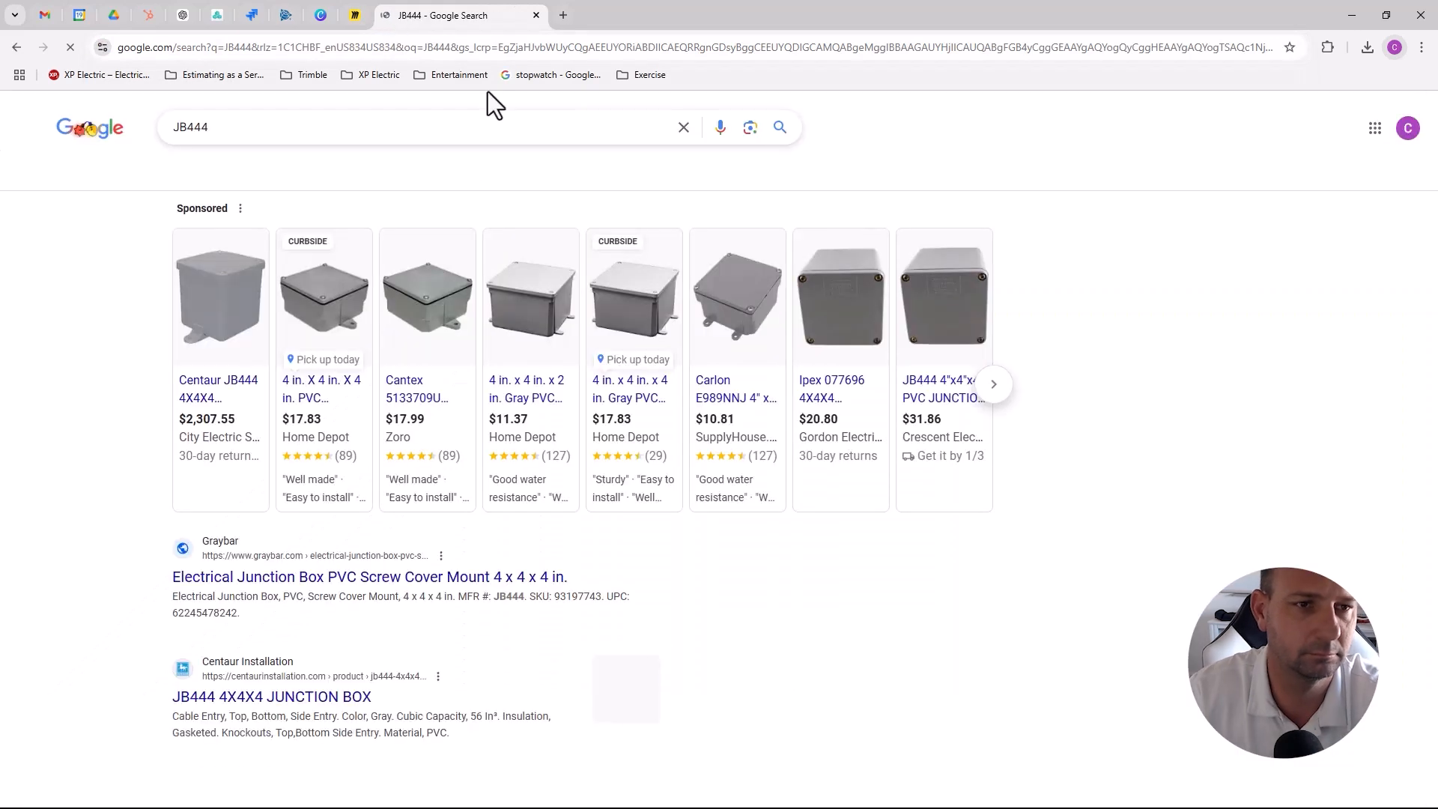
left_click(292, 576)
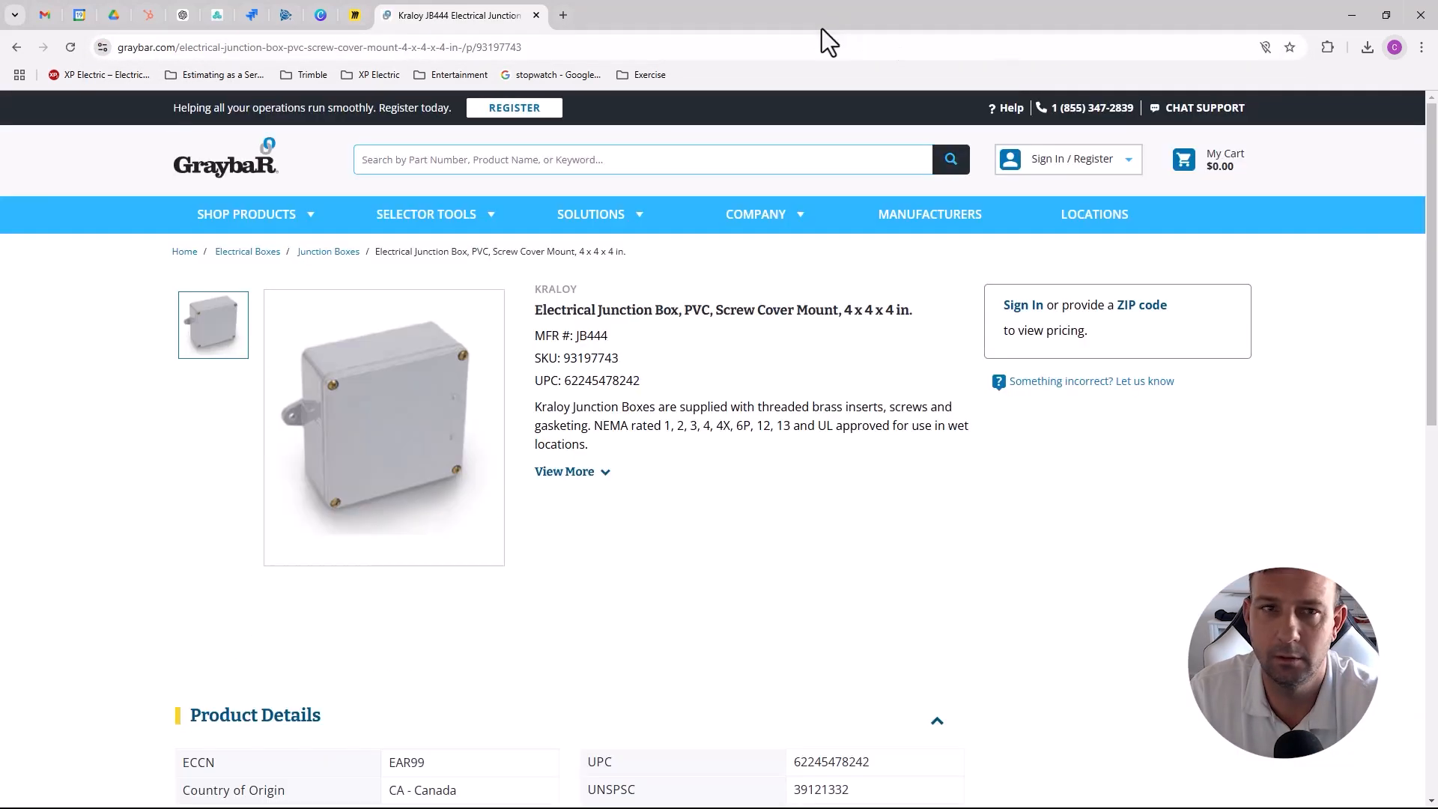
key("alt+Tab")
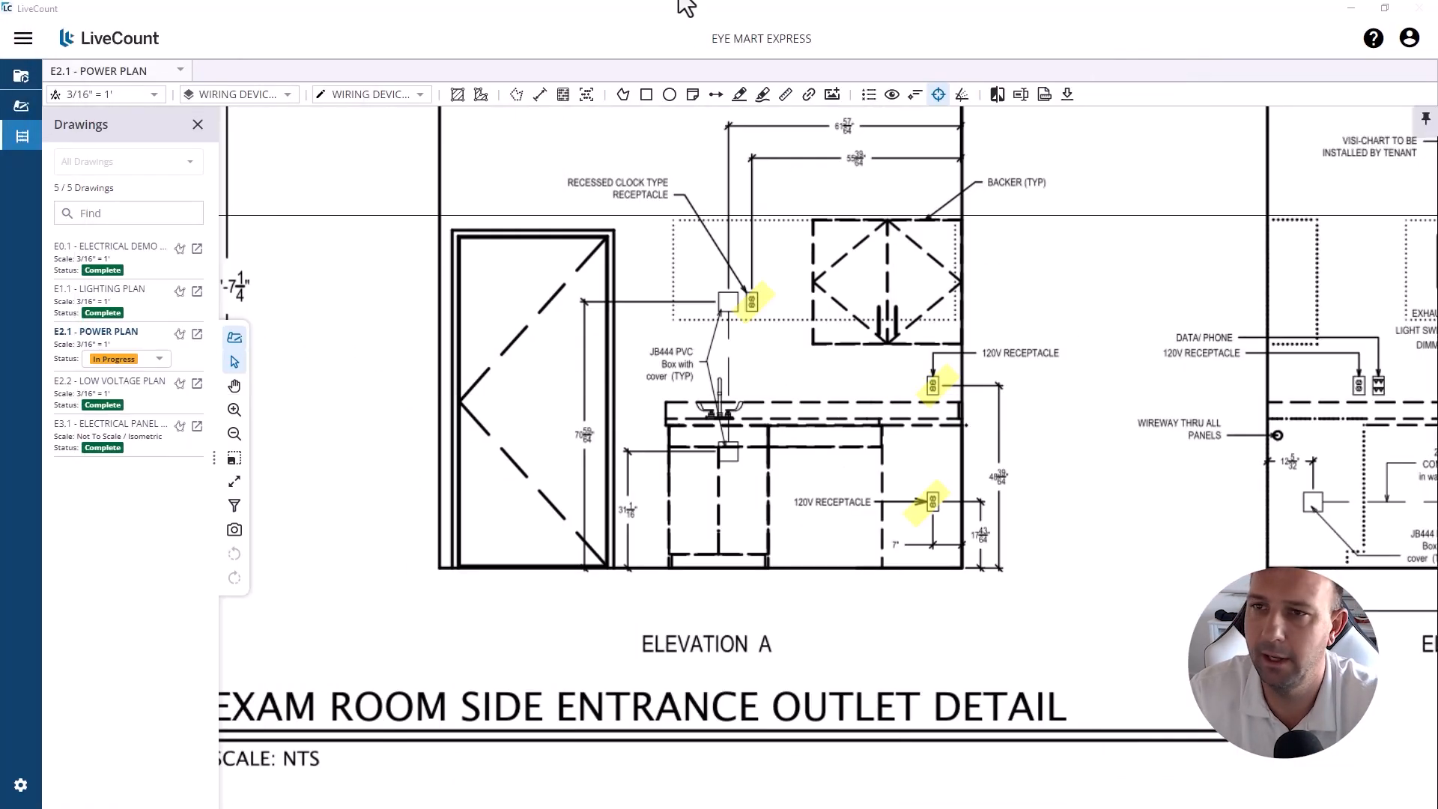
Step: Switch to Accubid Classic and start a temporary assembly with the non-metallic 4x 4x 6" J-BOX W/ CVR NO HUBS - PVC
key("alt+Tab")
double_click(81, 278)
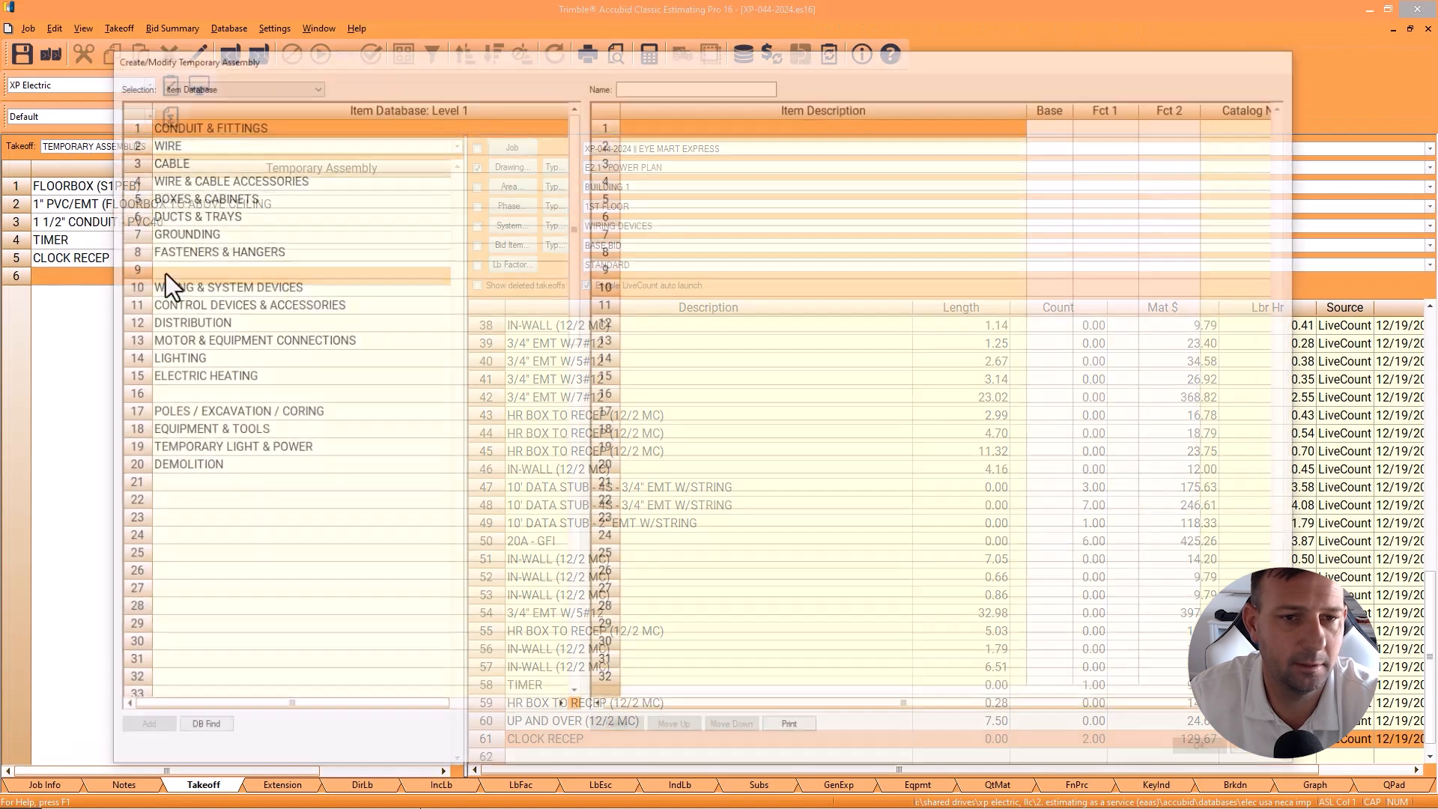
double_click(201, 198)
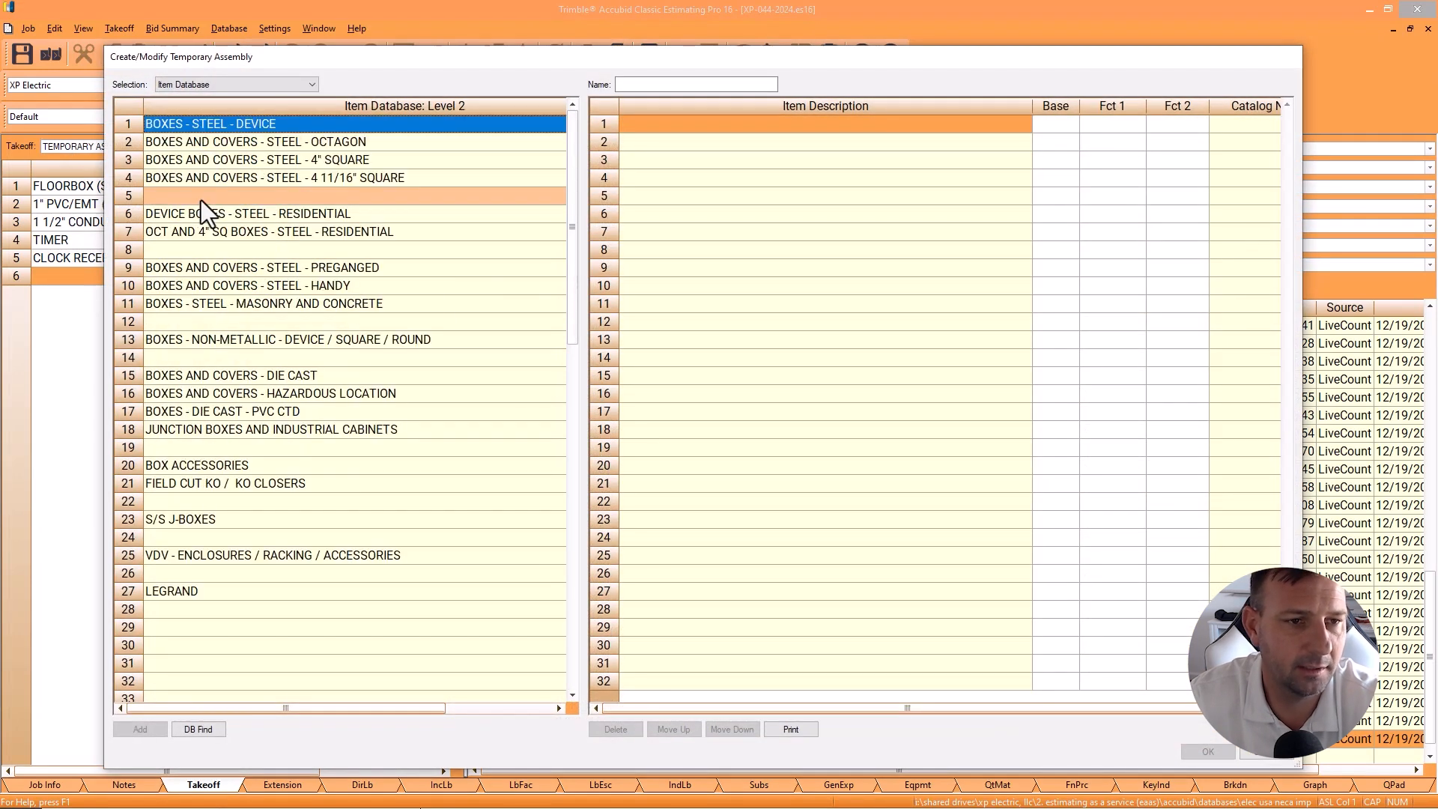
double_click(237, 427)
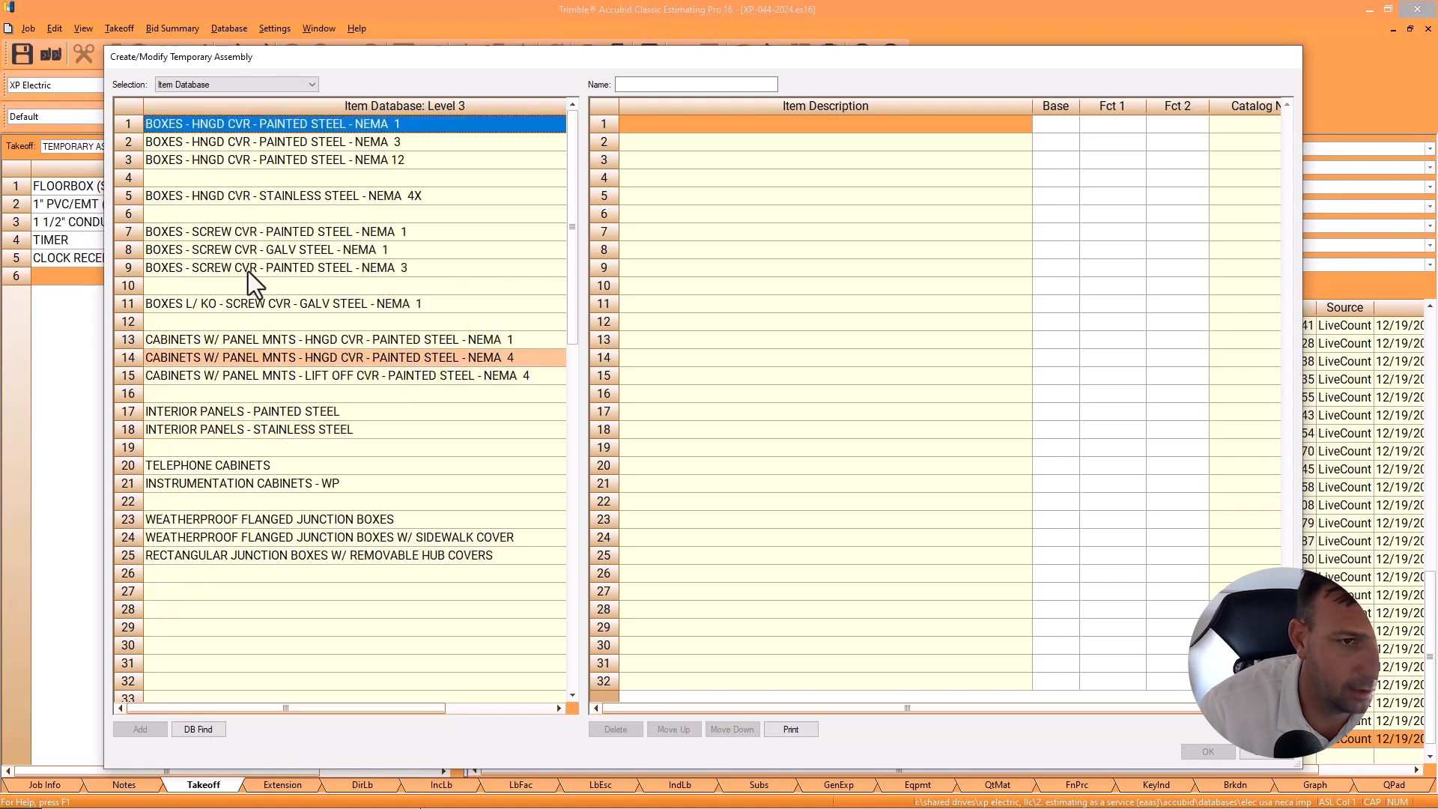
right_click(250, 306)
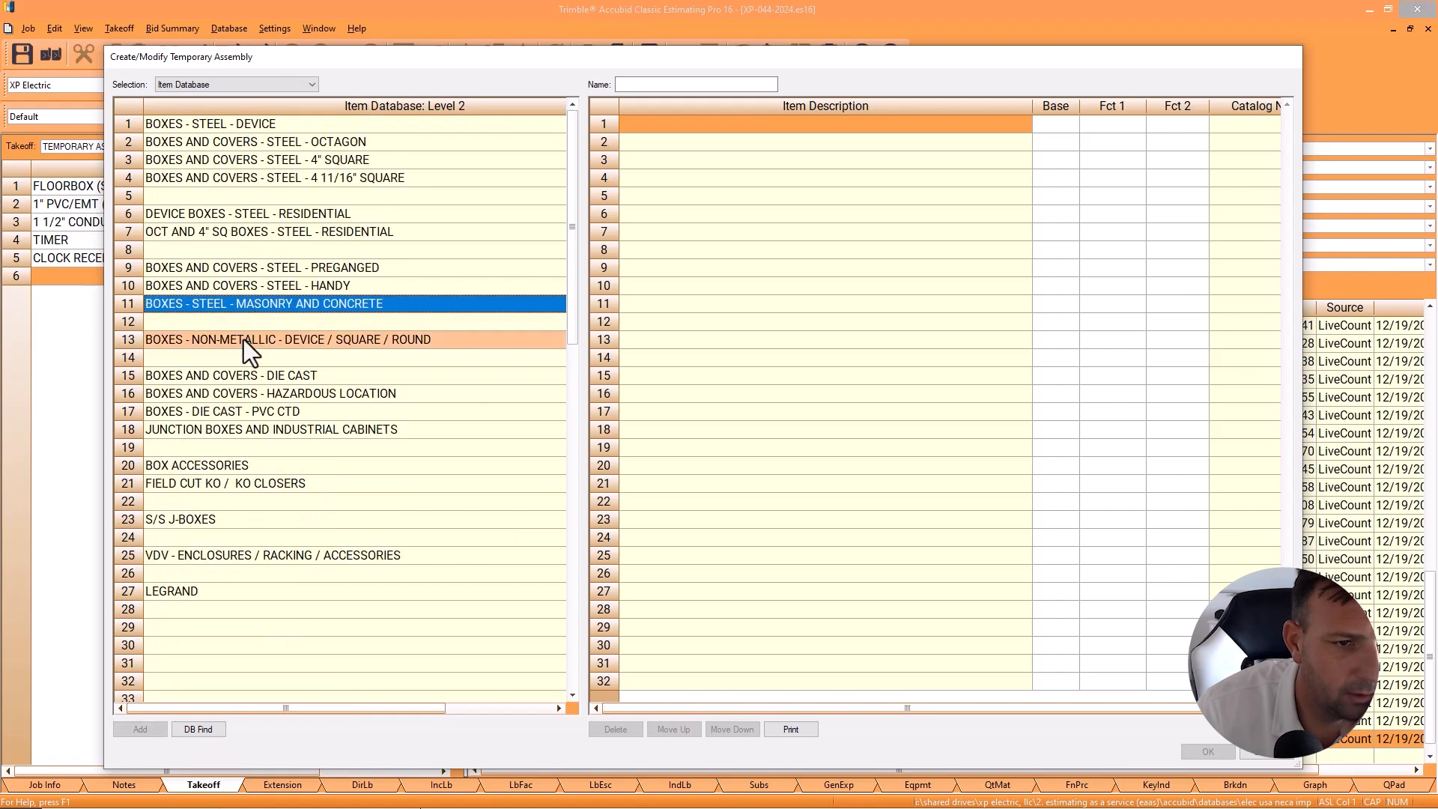
double_click(244, 339)
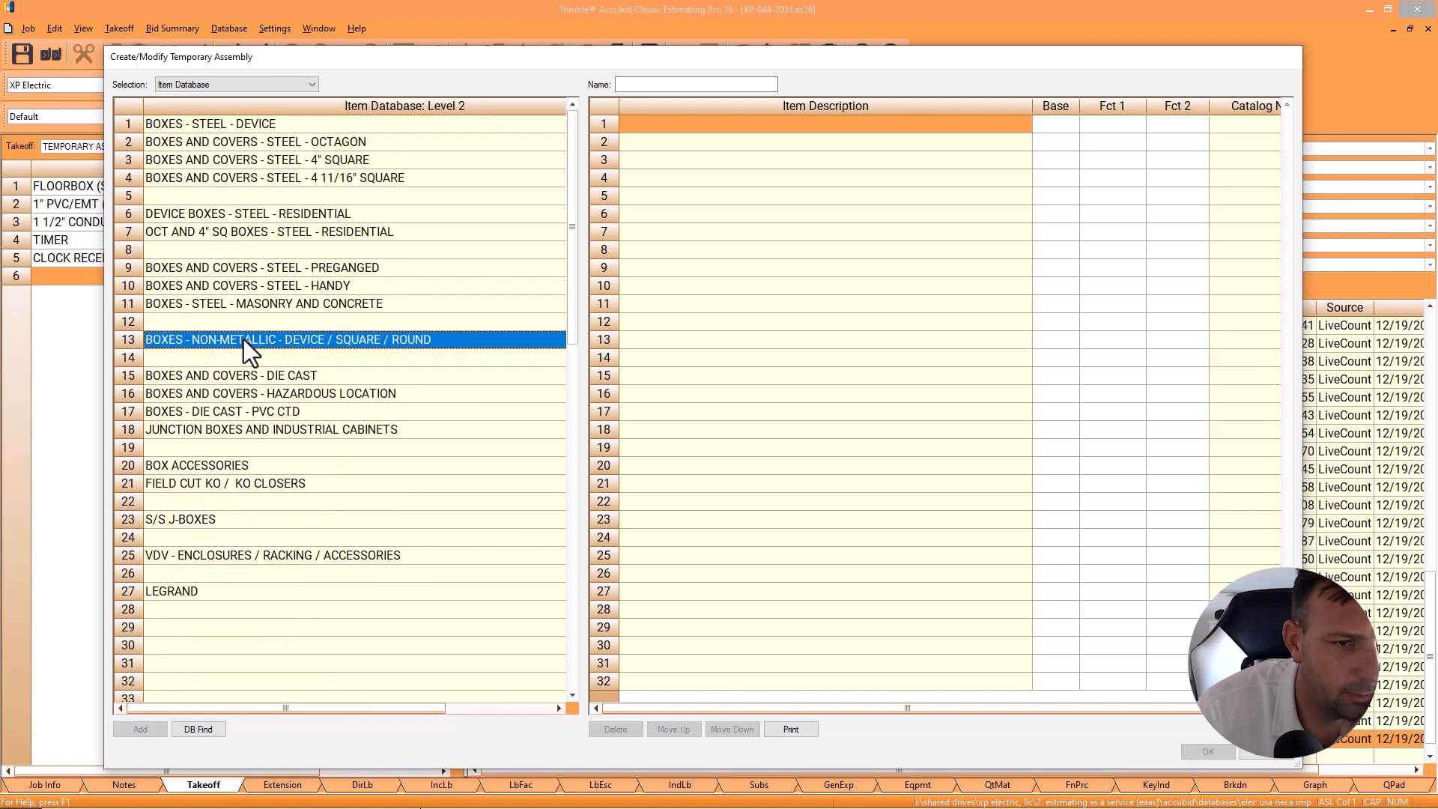
double_click(234, 234)
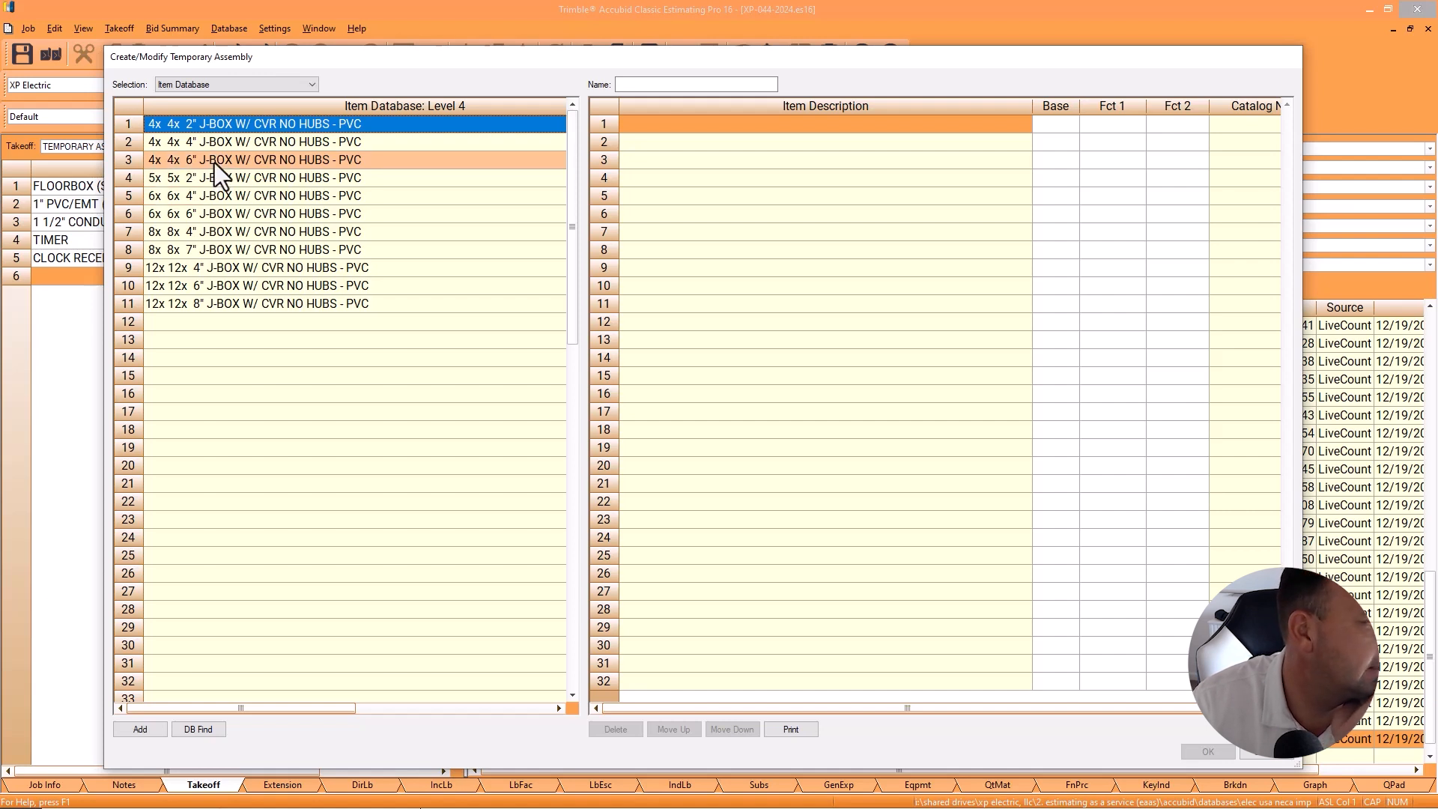
double_click(215, 164)
Step: Add the TSGB24 square box mounting bracket for 17" to 26" studs from the Caddy spring steel fasteners
double_click(214, 252)
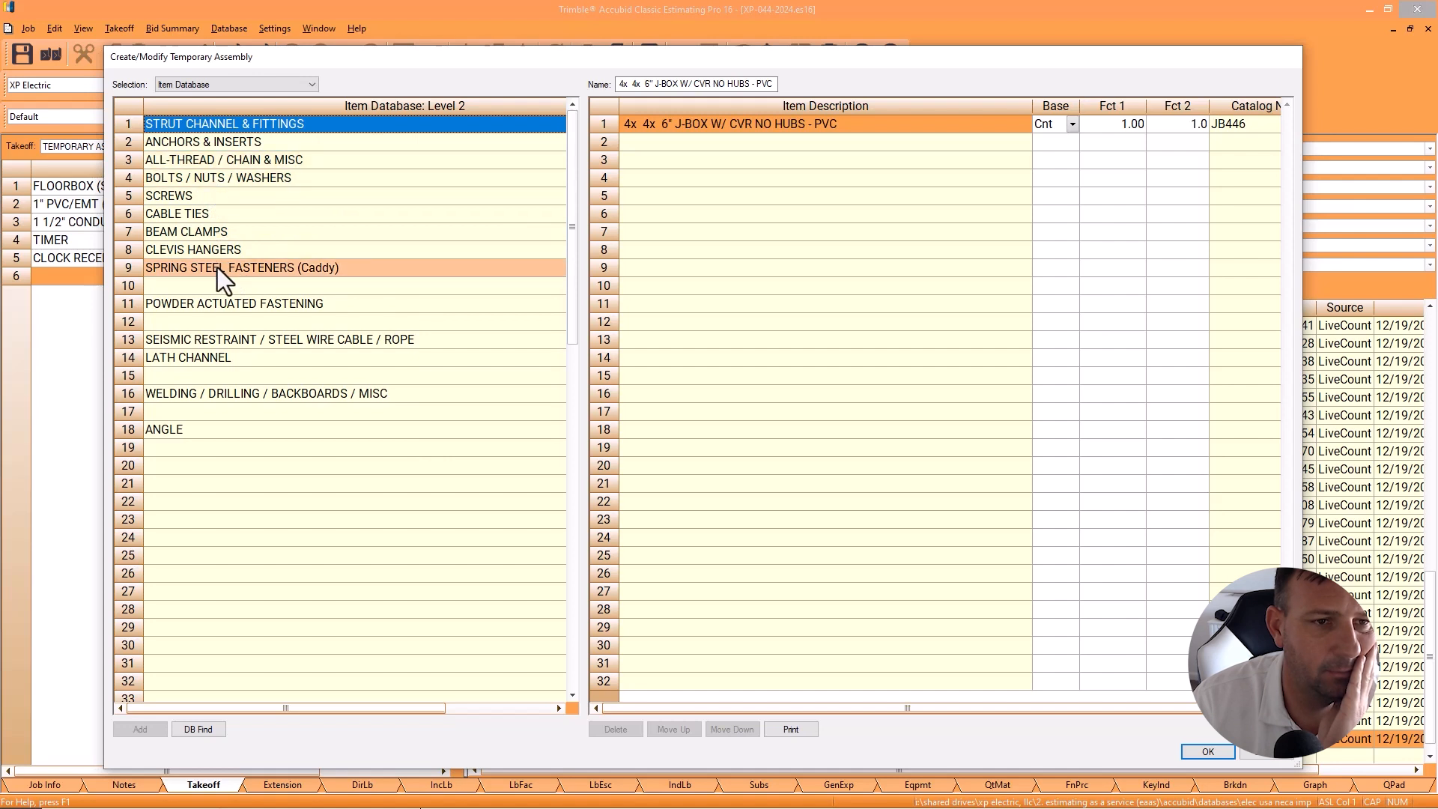
double_click(217, 267)
double_click(217, 267)
left_click_drag(269, 708, 486, 711)
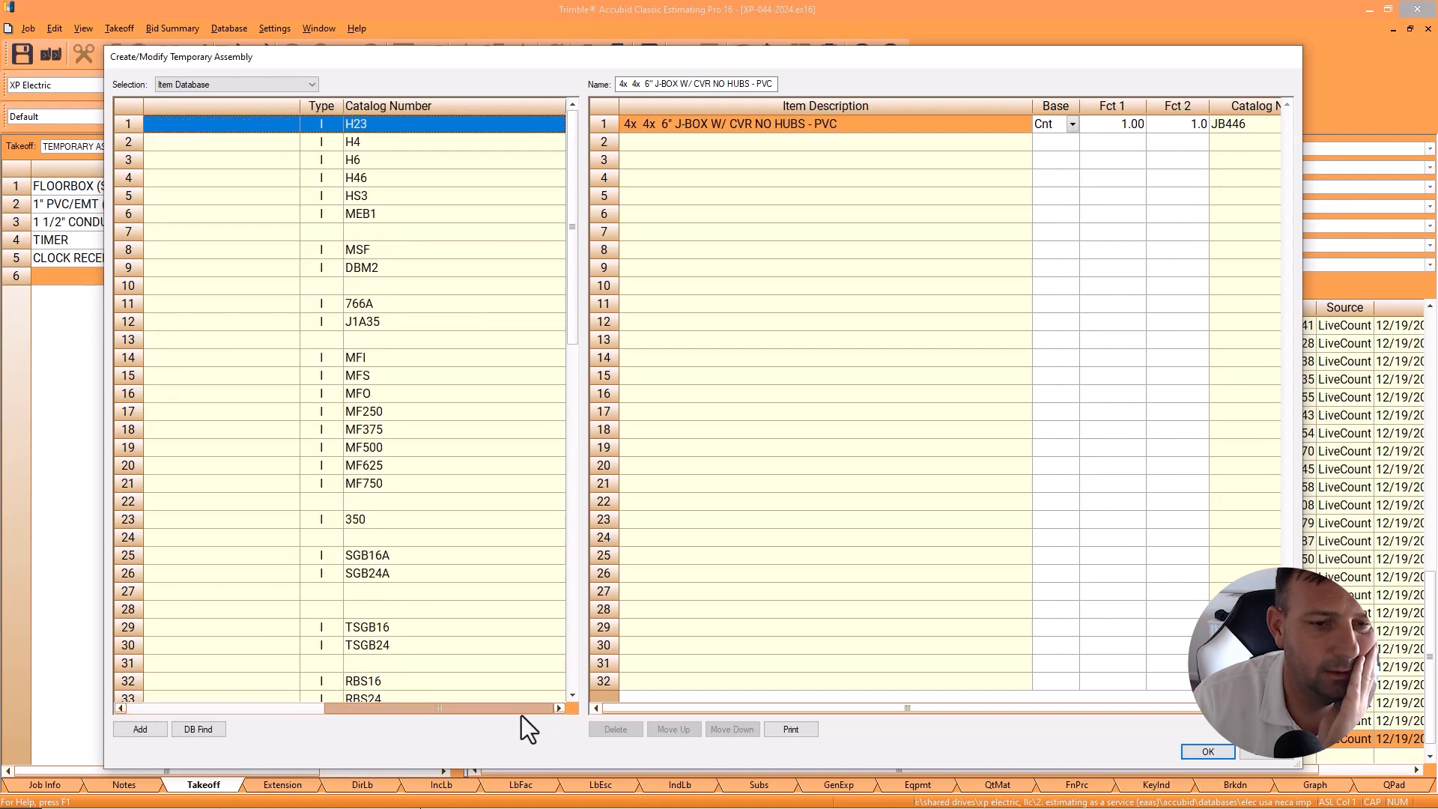
double_click(380, 643)
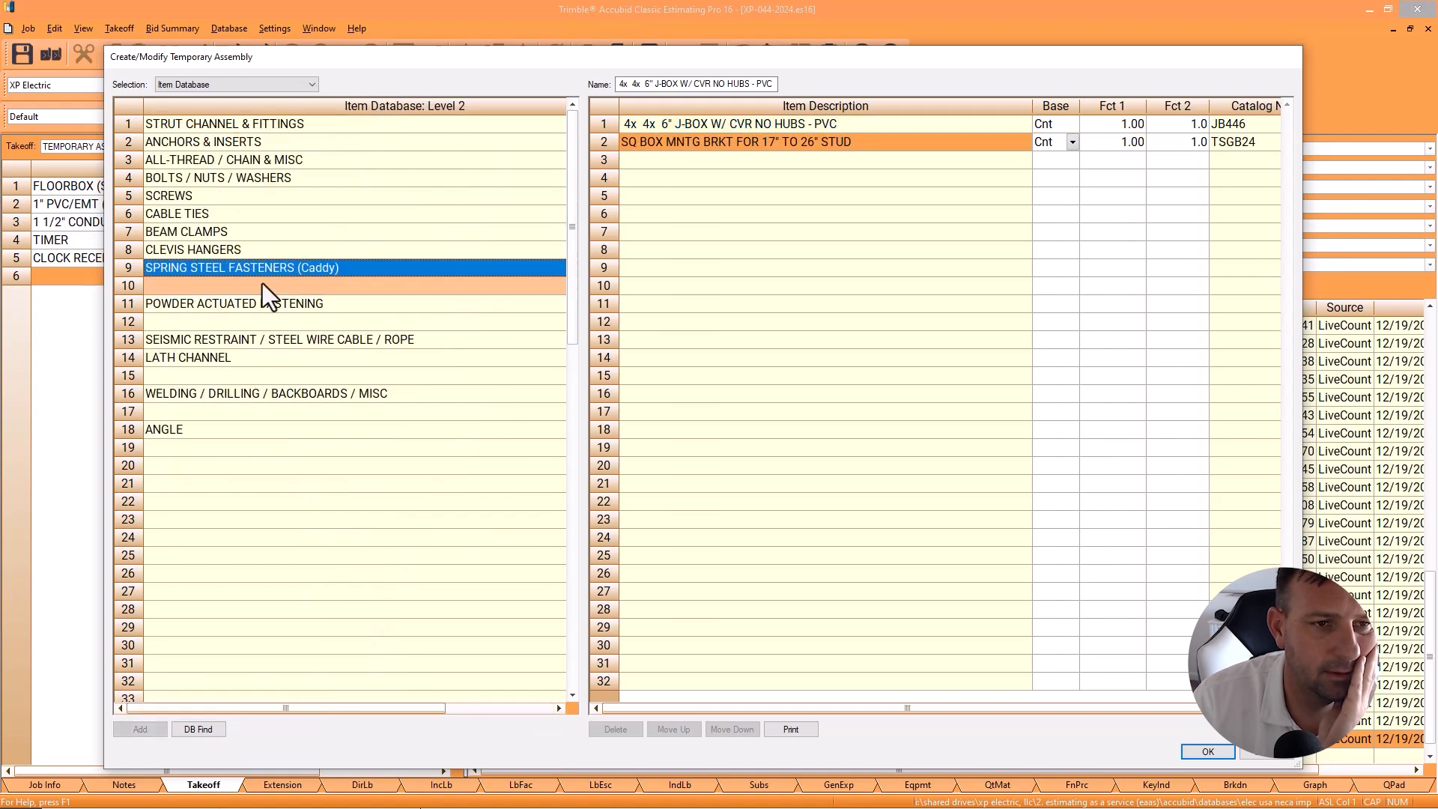
Step: Add the #8x 1 wafer head self-tap stud screw - 12G to the assembly
left_click(192, 236)
right_click(192, 240)
double_click(187, 244)
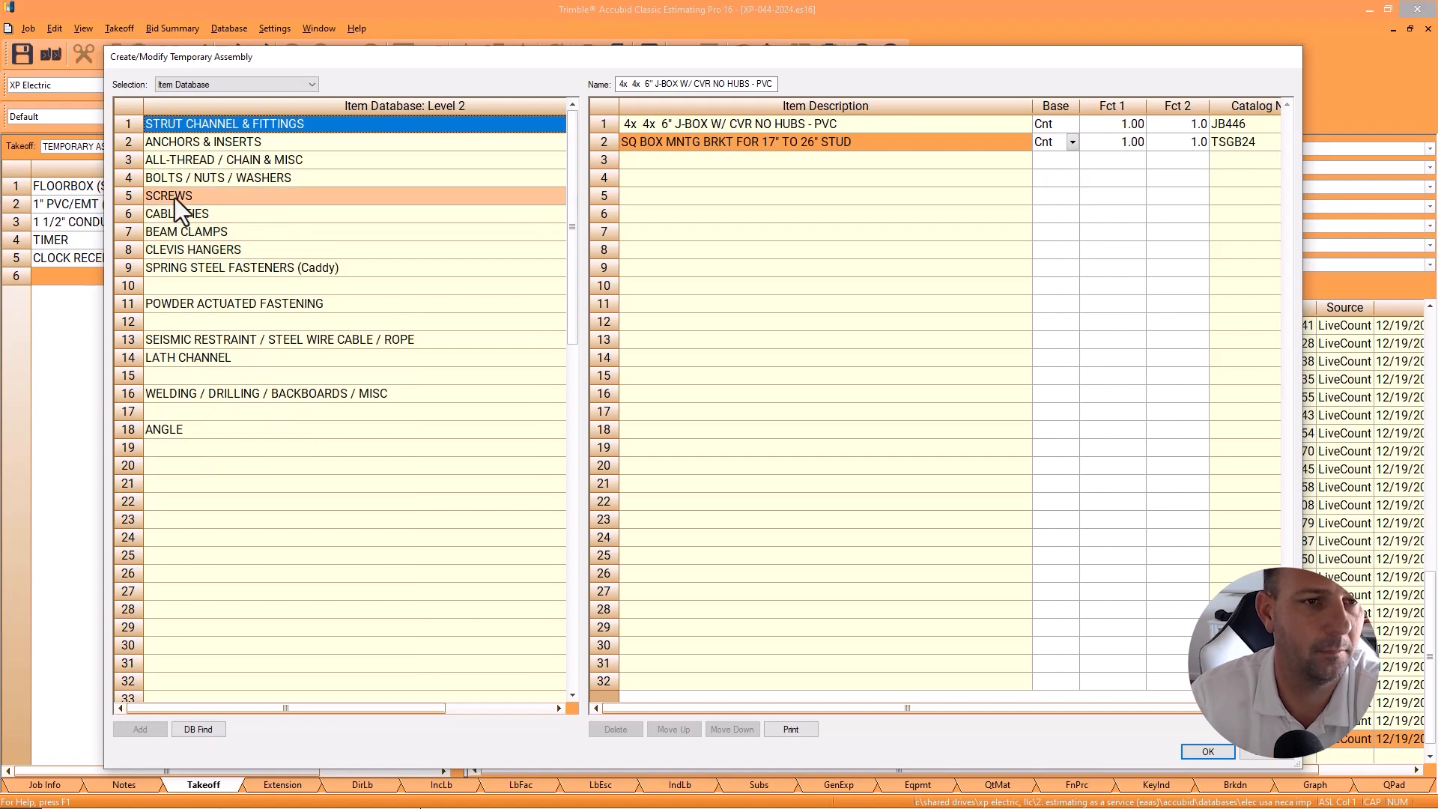
double_click(174, 198)
double_click(200, 266)
double_click(188, 161)
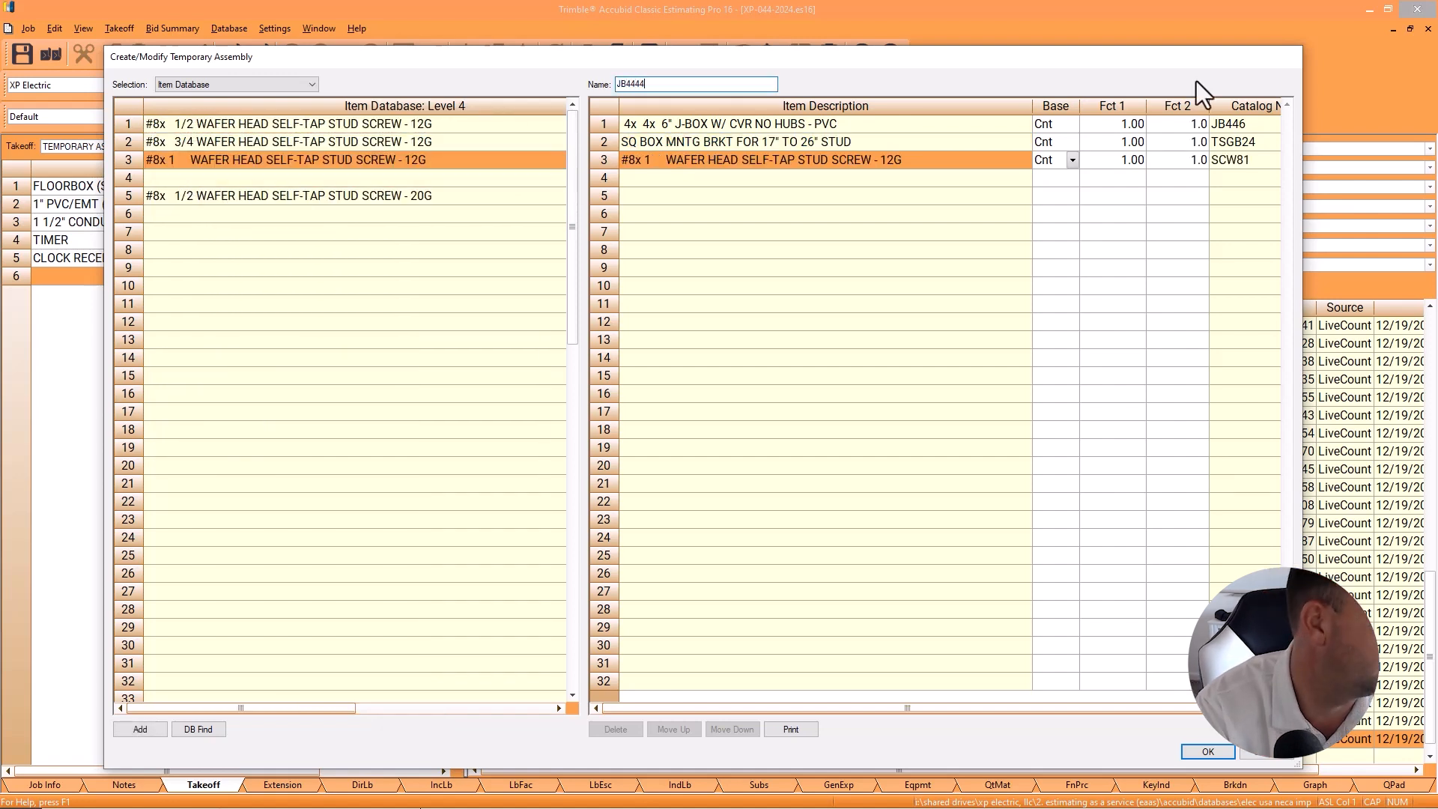
Step: Name the assembly JB444 and set the first factor of the square box mounting bracket to 2
left_click(1068, 147)
left_click(1070, 147)
left_click(1099, 146)
type("2")
key("Return")
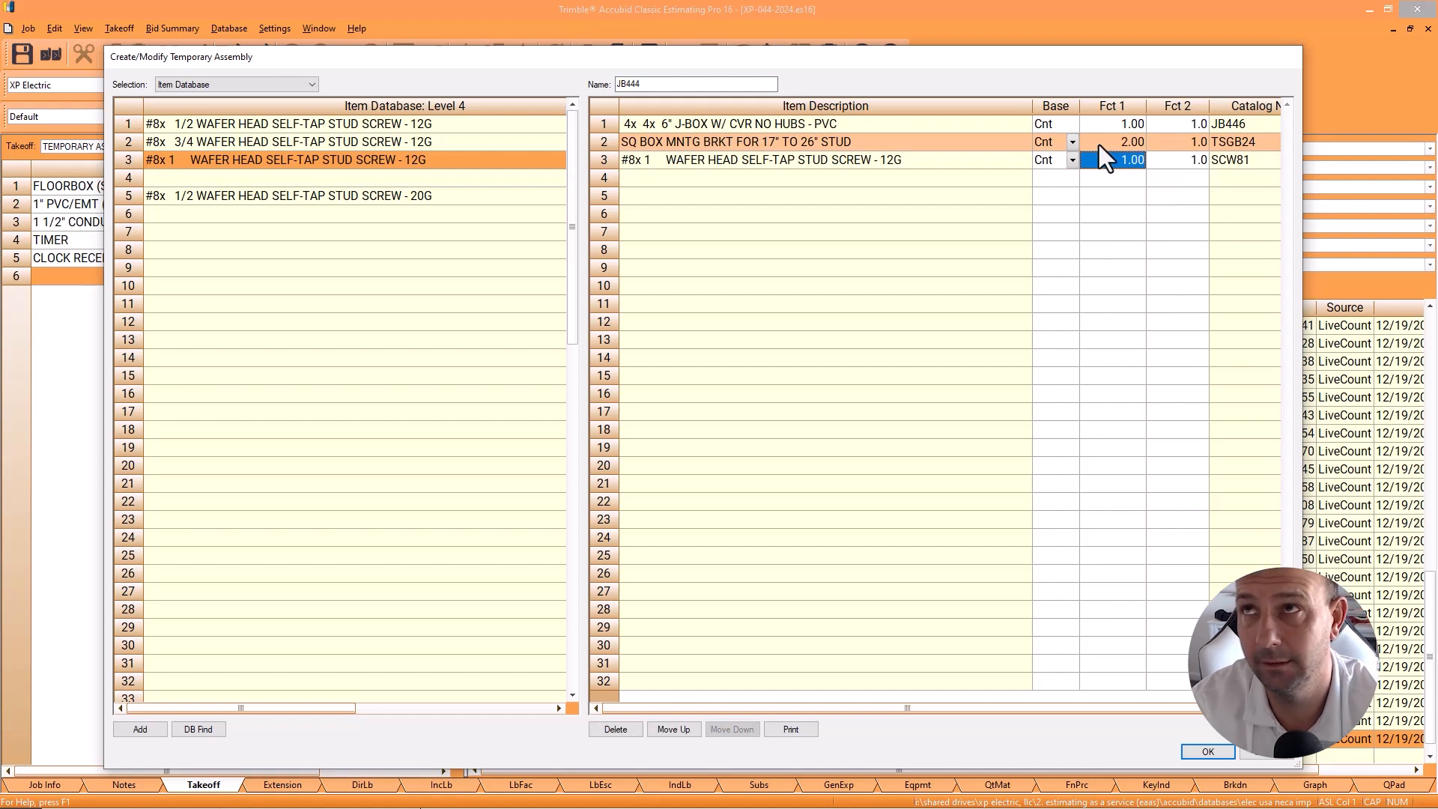
Step: Set the first factor of the #8x 1 wafer head screw to 2 and save the JB444 assembly
type("2")
key("Return")
left_click(1208, 751)
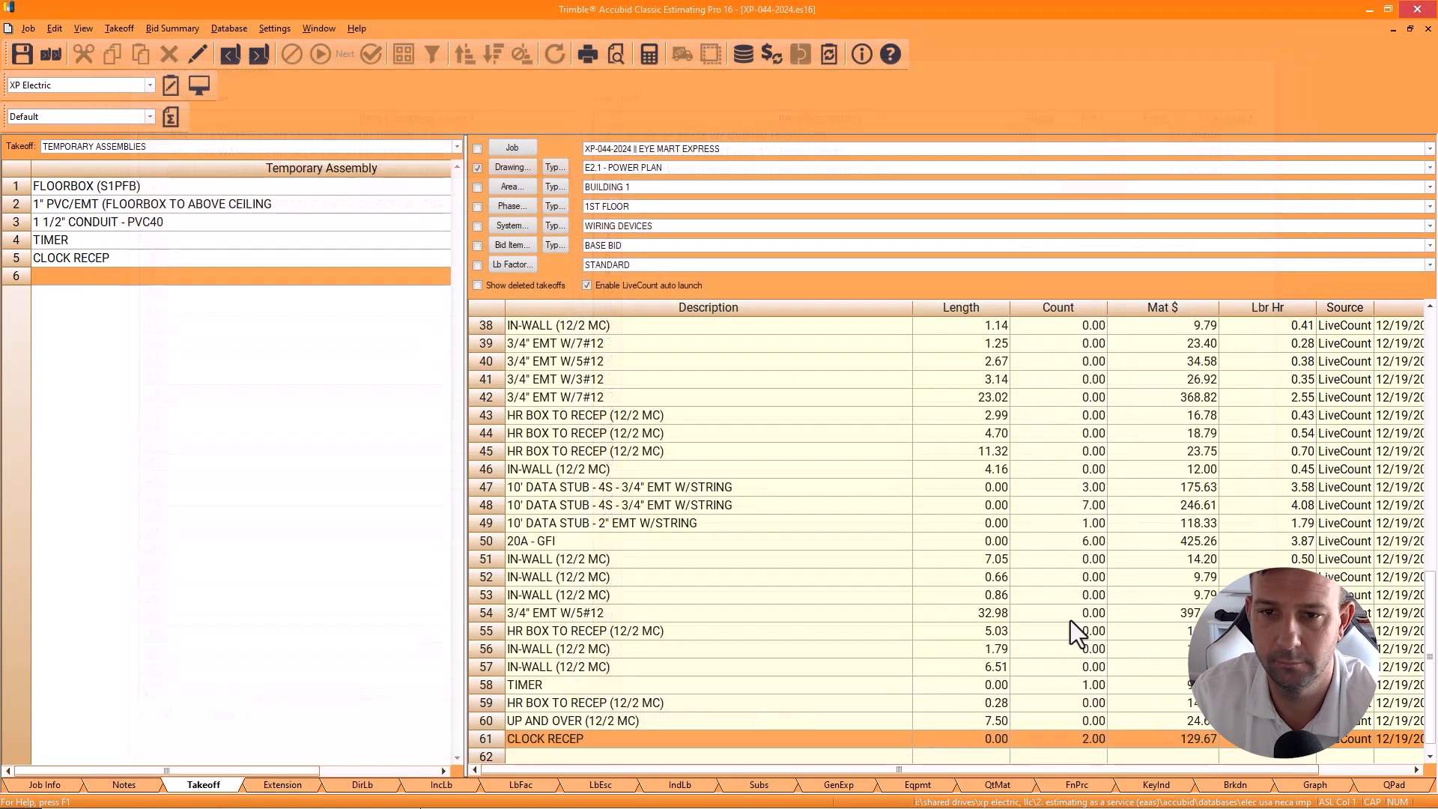
Step: Switch to LiveCount and count the JB444 boxes at the junction box symbols in Exam Room #4 on the power plan
scroll(563, 362, "down", 4)
left_click_drag(1199, 364, 539, 240)
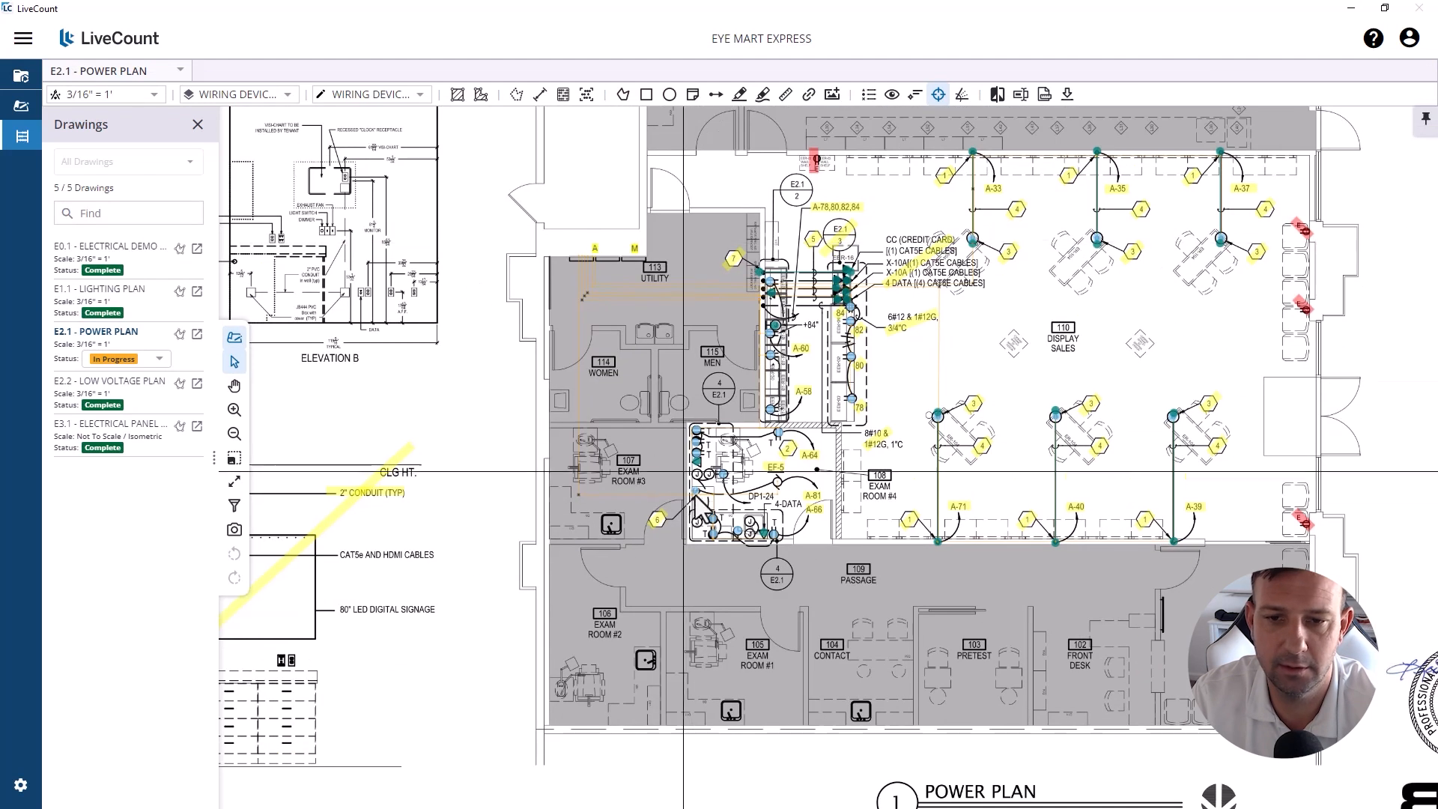
scroll(696, 496, "up", 5)
left_click(630, 523)
left_click(796, 523)
left_click(795, 561)
key("Escape")
scroll(876, 529, "down", 2)
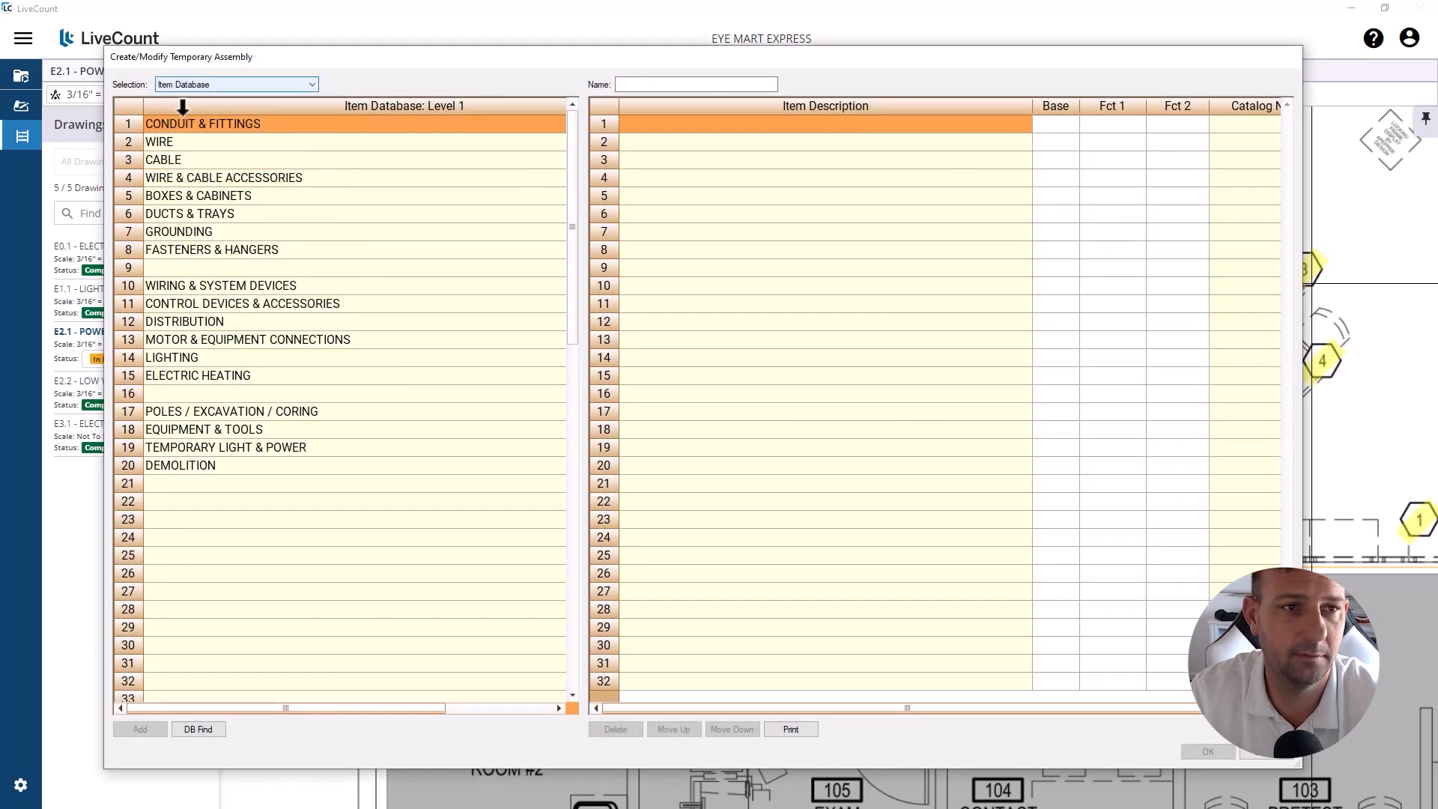
Step: Start a temporary assembly with the 2" CONDUIT - PVC40 from the Sch-40 PVC conduit items
double_click(183, 124)
double_click(177, 382)
double_click(177, 131)
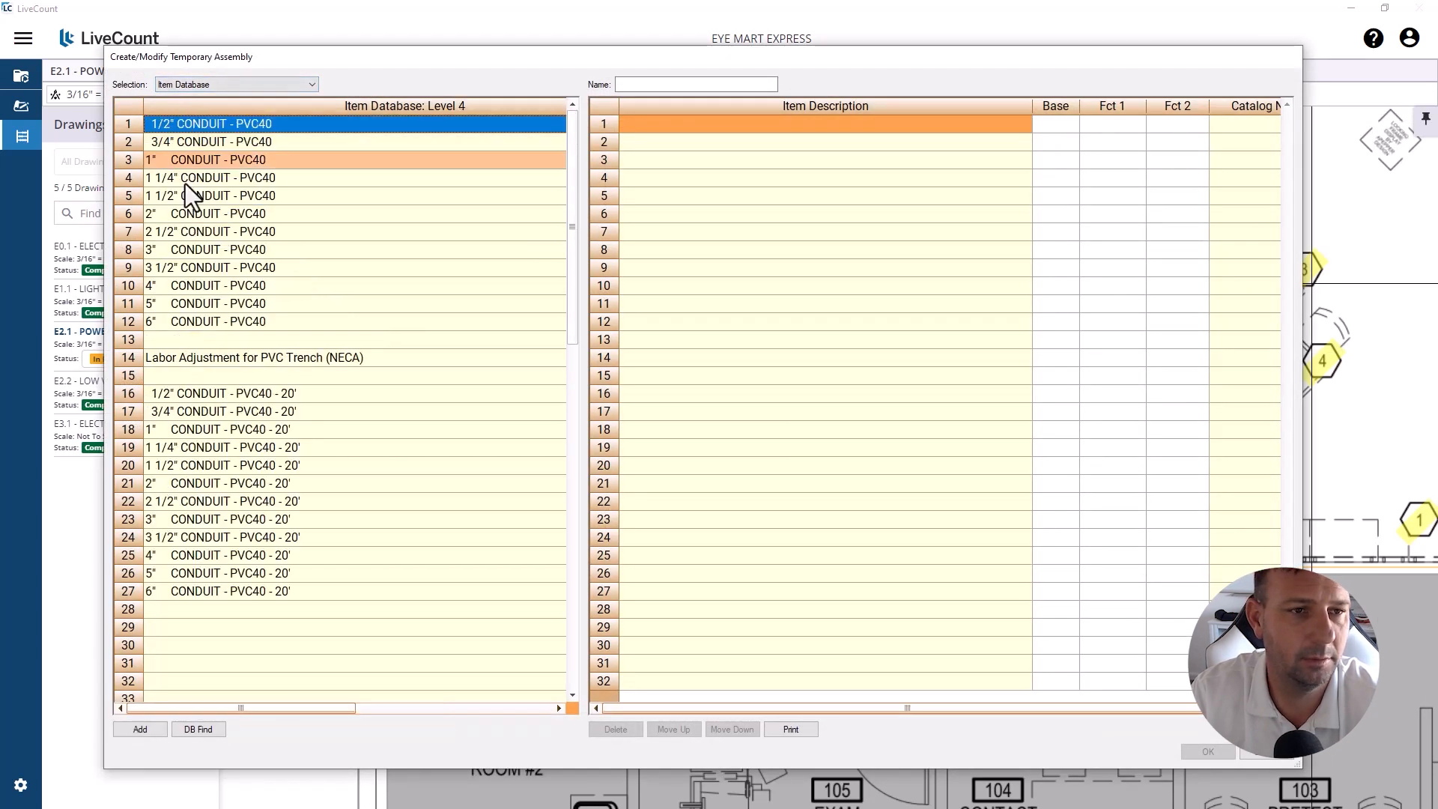
double_click(185, 218)
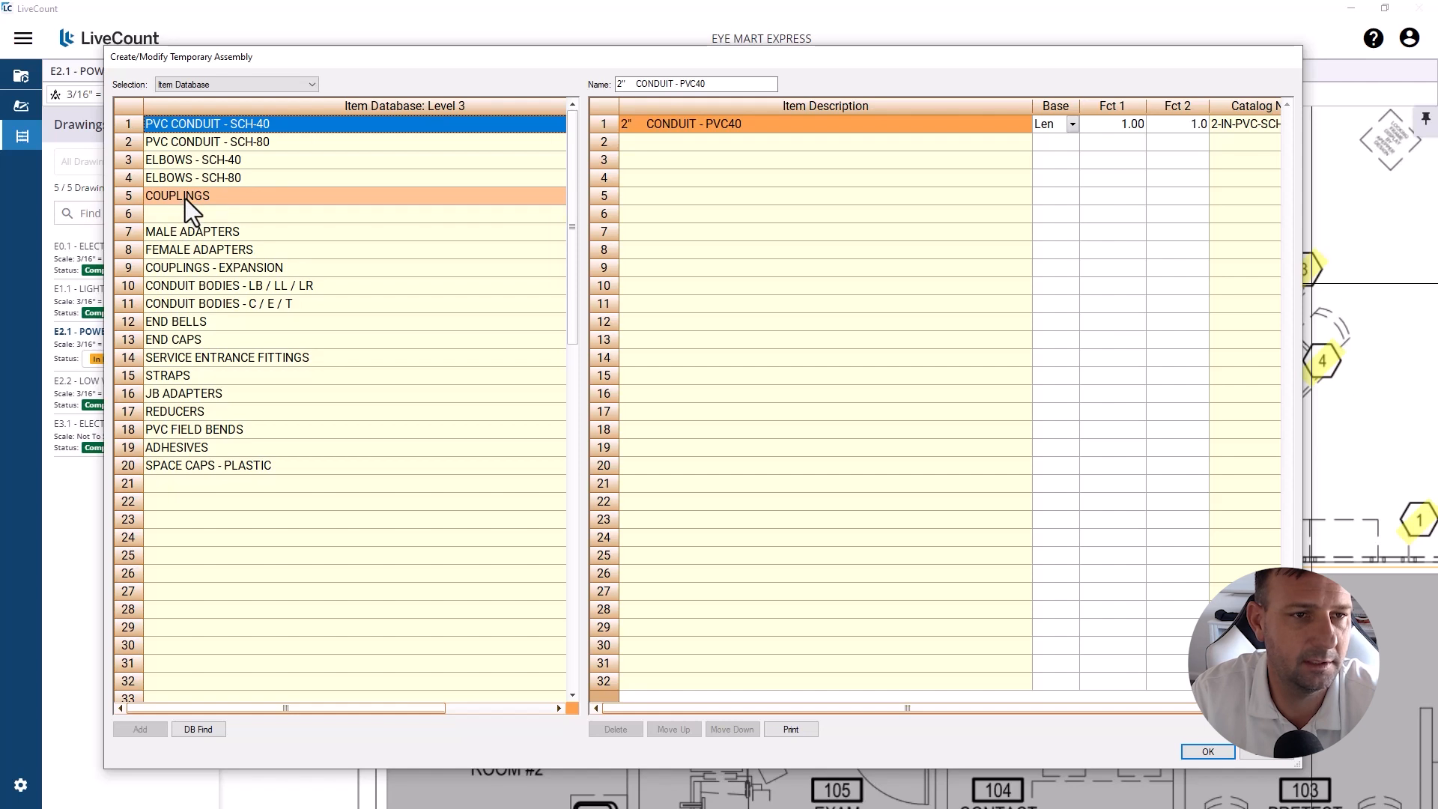
Step: Add the 2" PVC coupling and the 2" PVC male adapter to the assembly
double_click(185, 200)
double_click(186, 217)
double_click(196, 248)
right_click(196, 227)
double_click(194, 238)
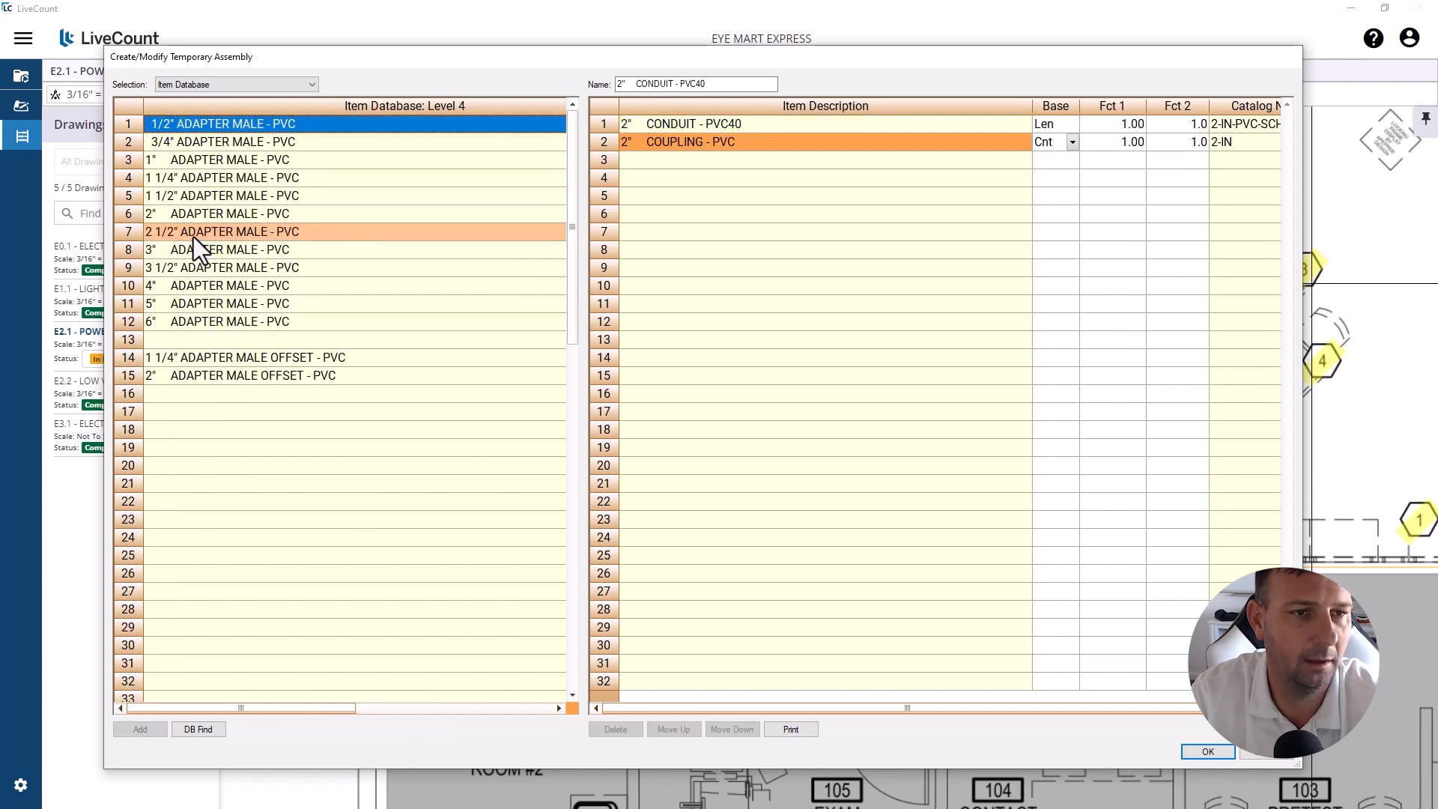
double_click(187, 218)
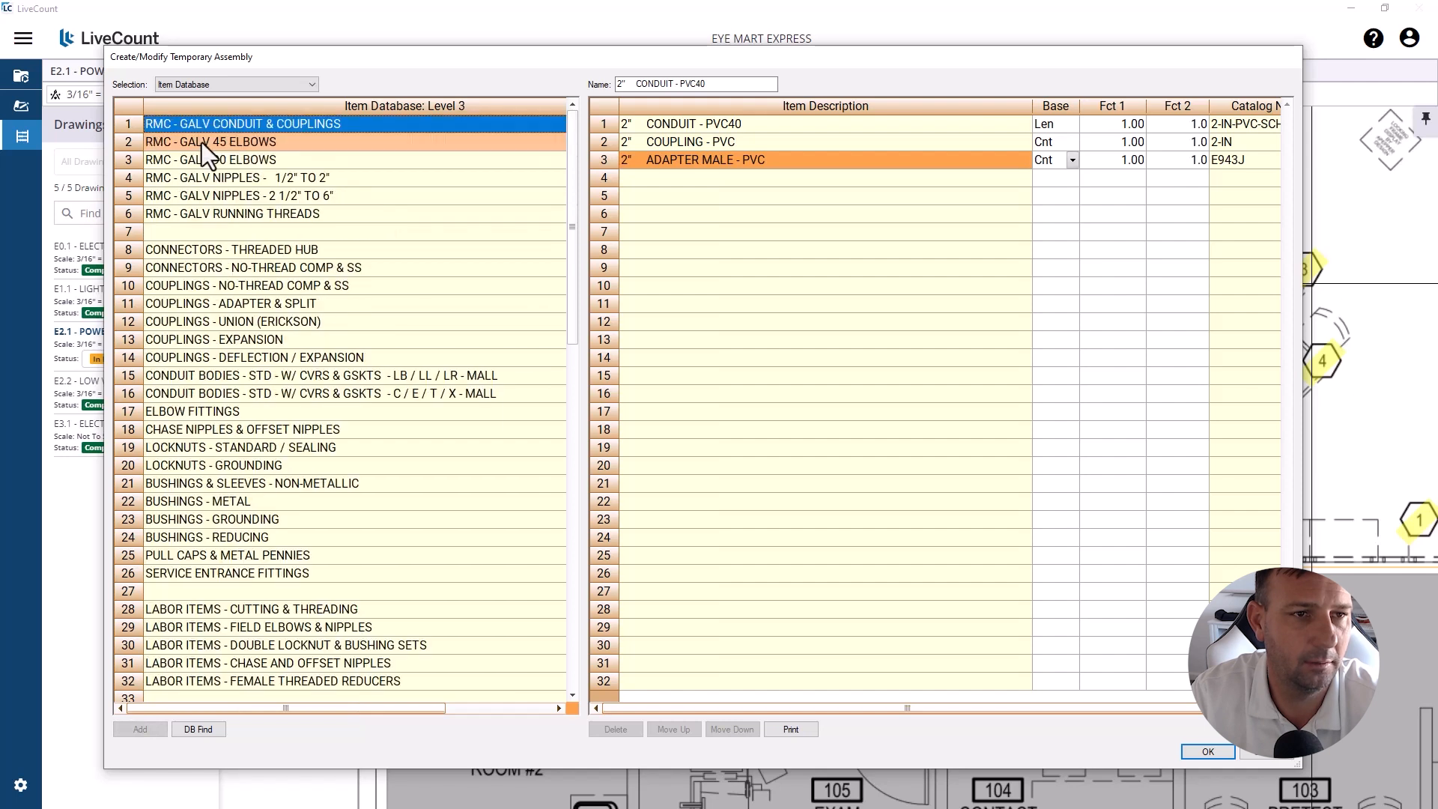
Step: Add the 2" LOCKNUT - STEEL from the galvanized RMC standard locknuts
double_click(222, 448)
left_click(196, 219)
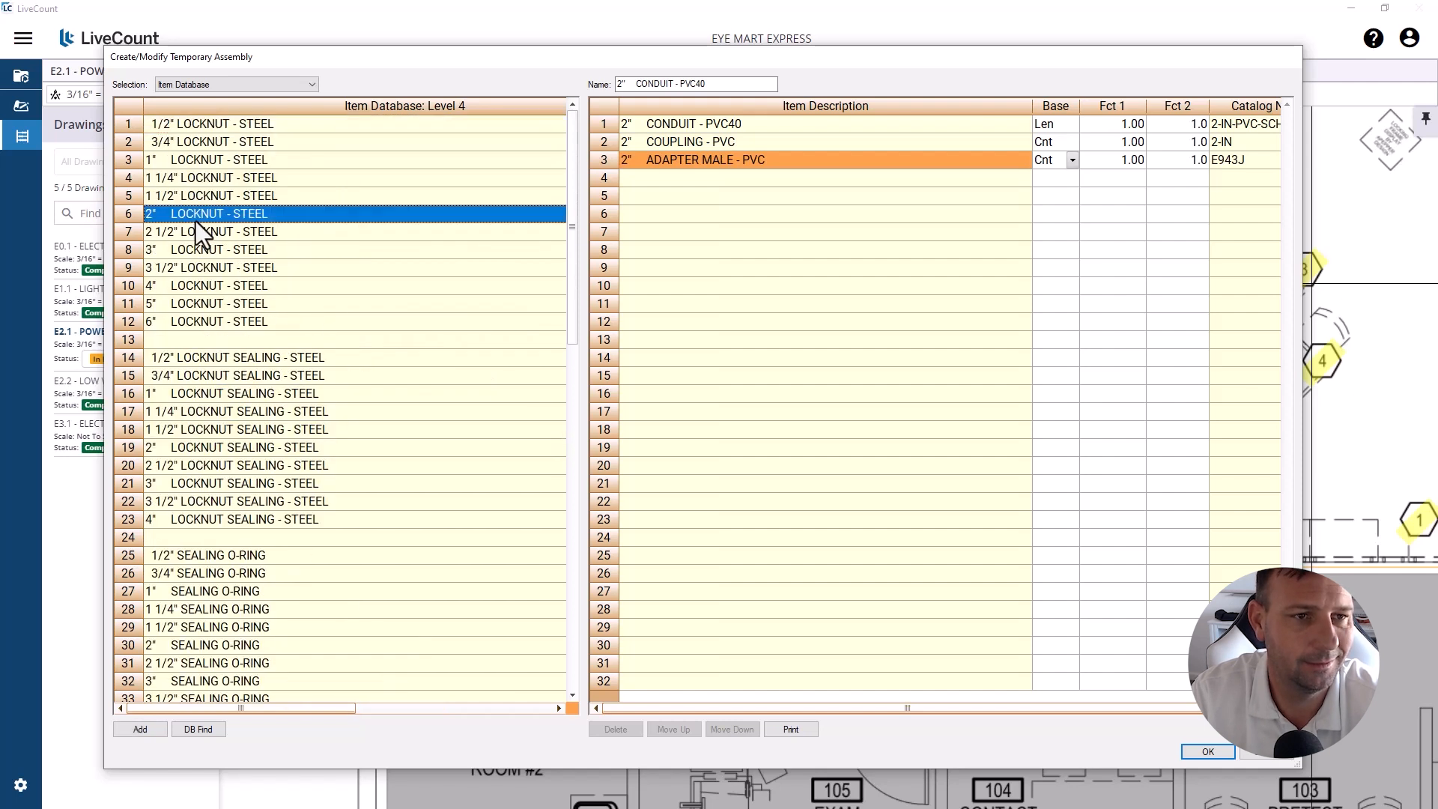
double_click(196, 219)
Step: Add the 2" 2-H STRAP - RMC - STEEL from the conduit straps and clamps
right_click(207, 197)
right_click(202, 187)
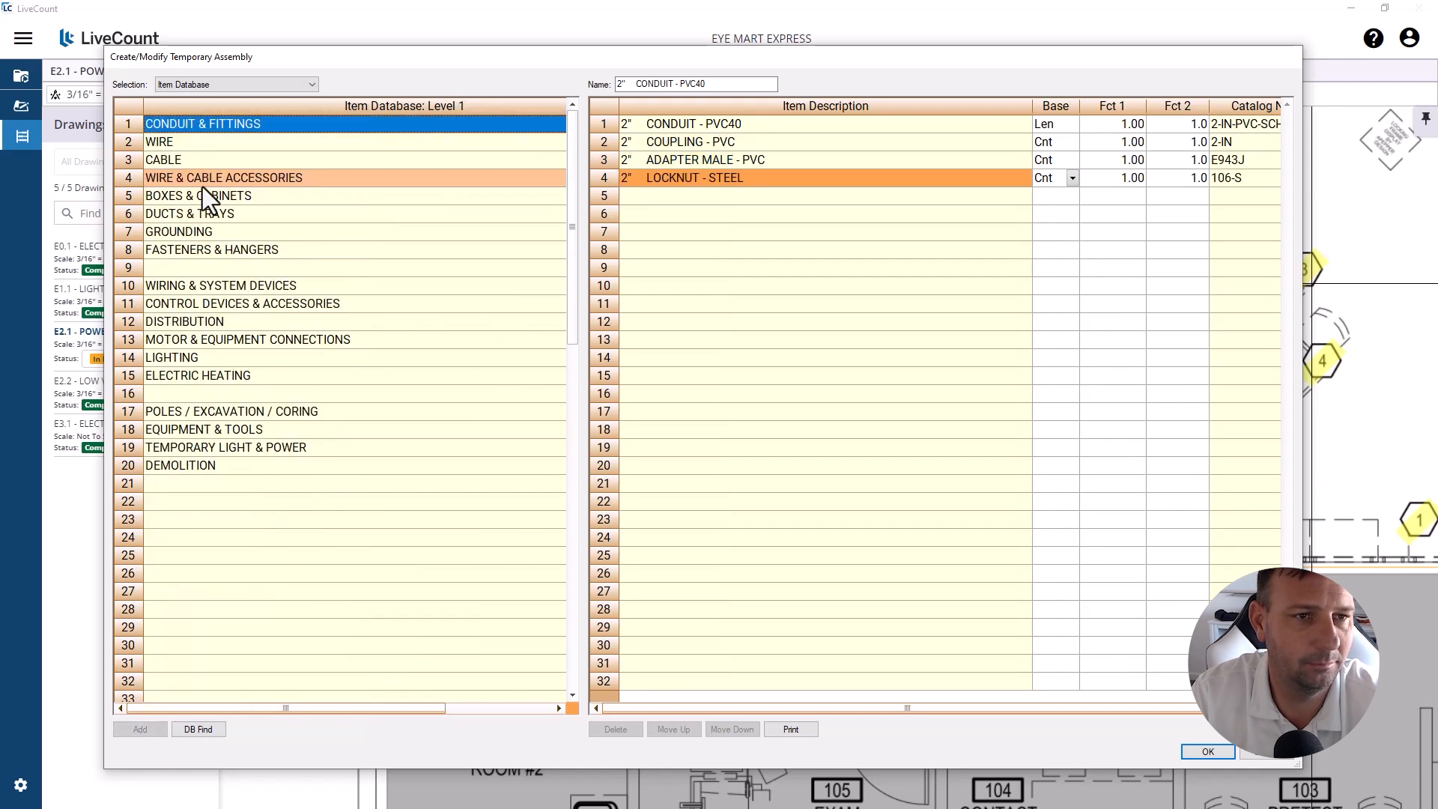
double_click(189, 120)
double_click(198, 232)
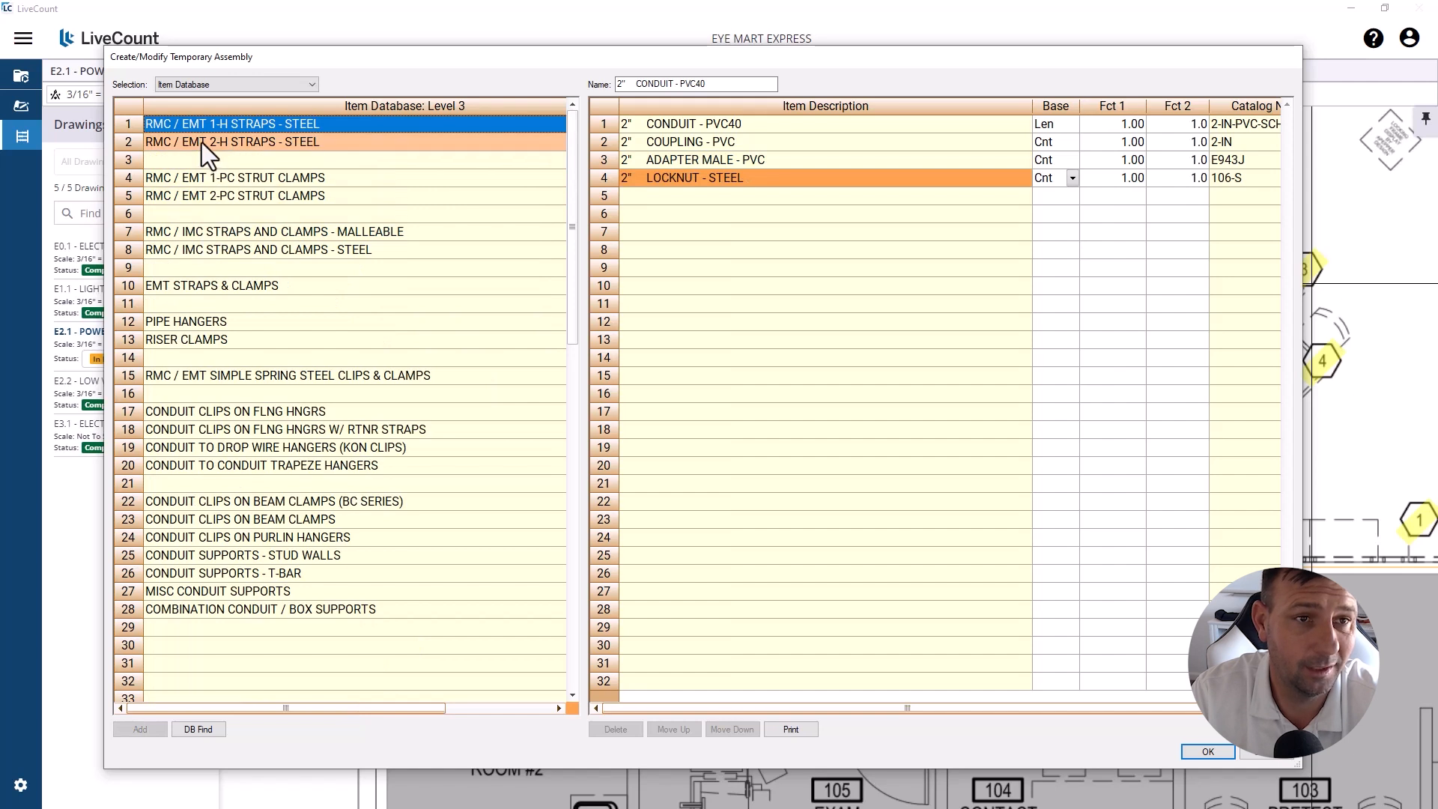
double_click(200, 142)
double_click(201, 212)
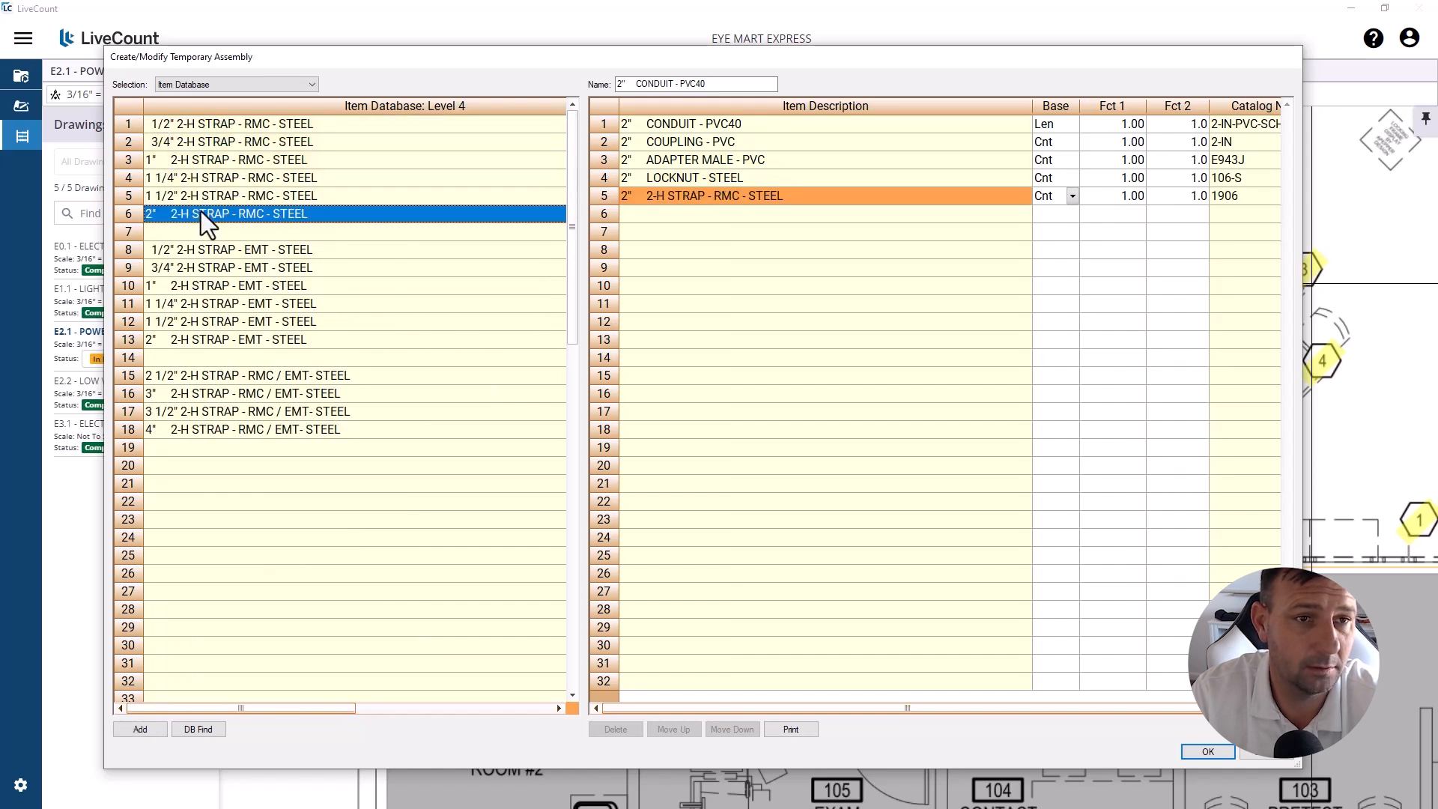
Step: Add the #8x 1 wafer head self-tap stud screw - 12G from the metal stud screws
right_click(210, 199)
right_click(227, 178)
right_click(208, 192)
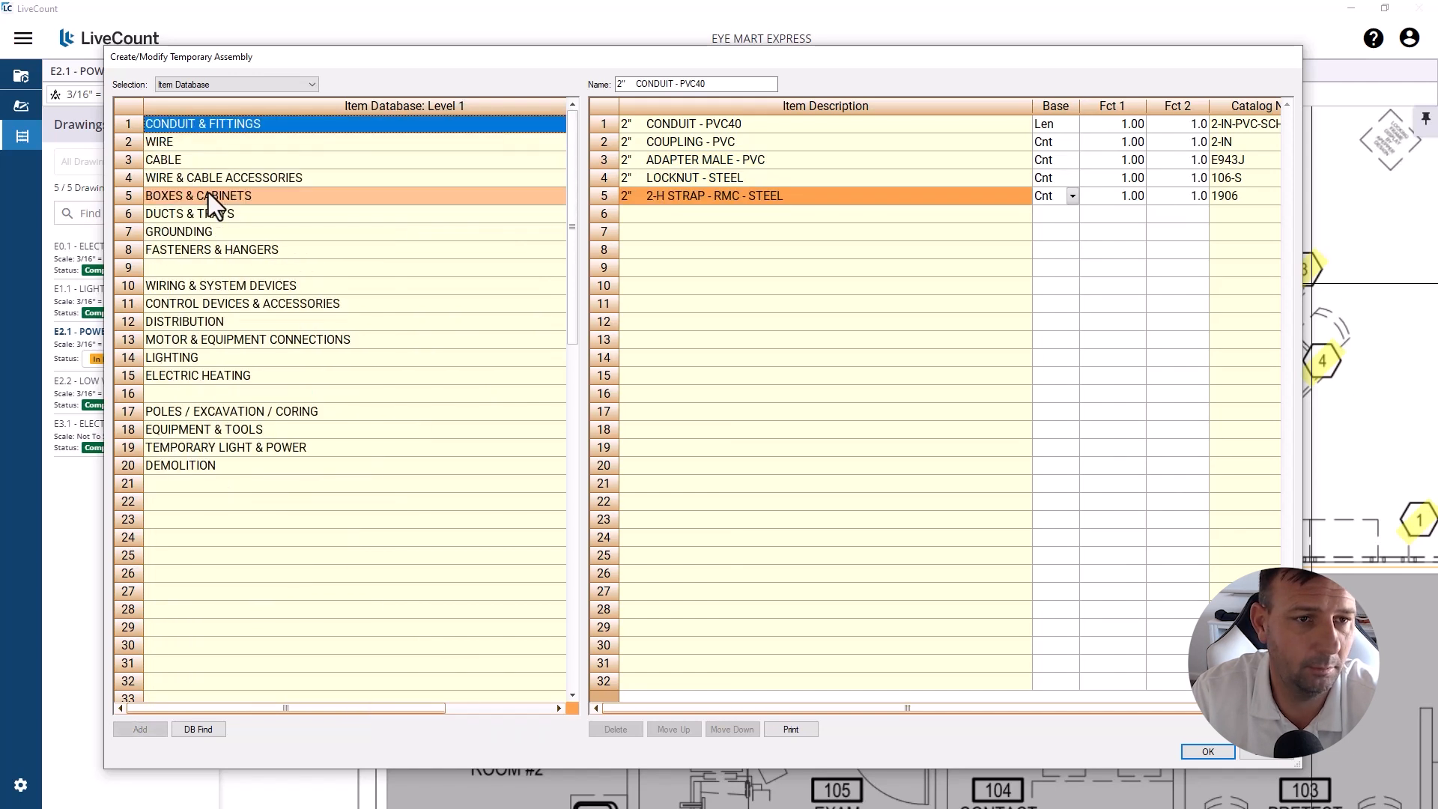
double_click(208, 250)
double_click(196, 195)
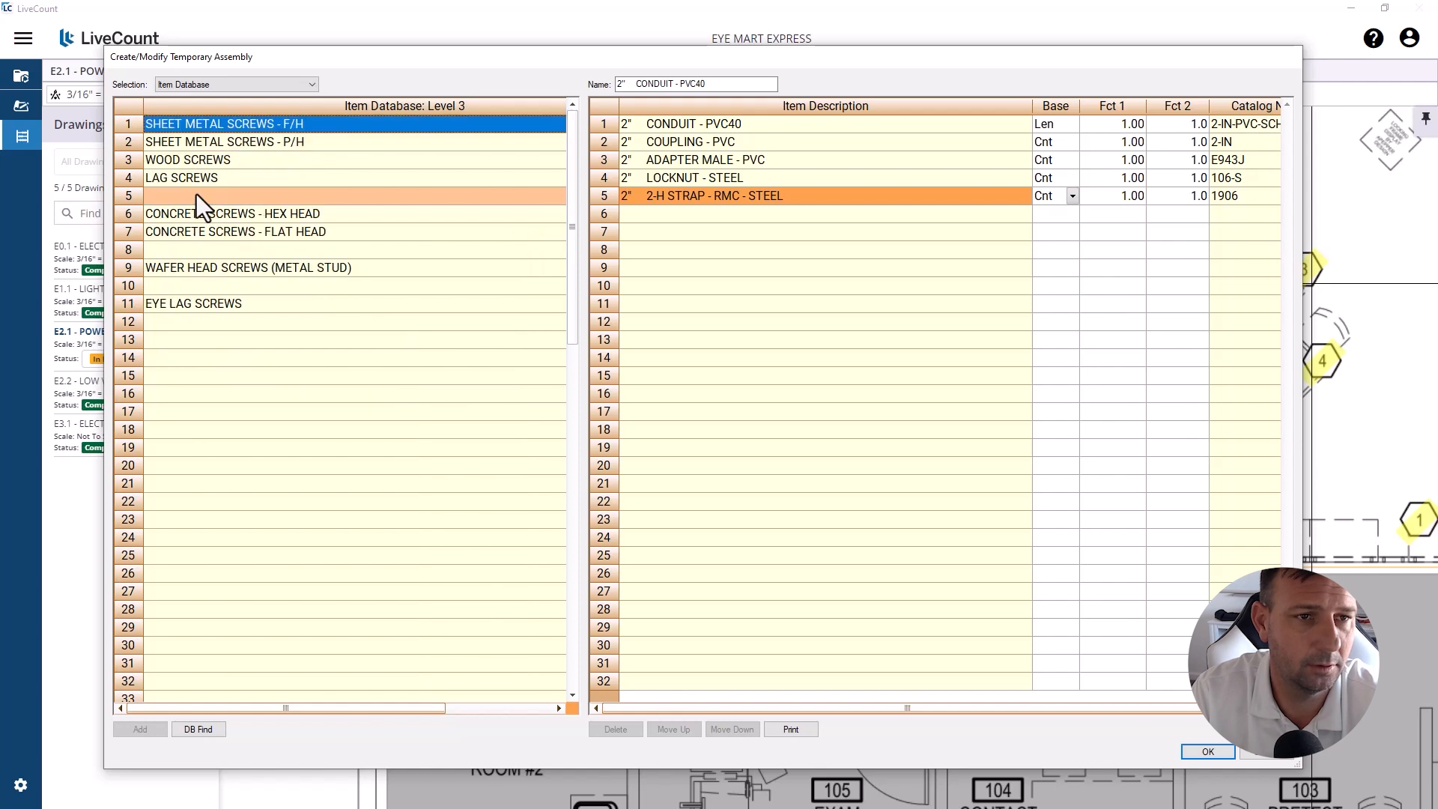
double_click(210, 266)
left_click(191, 150)
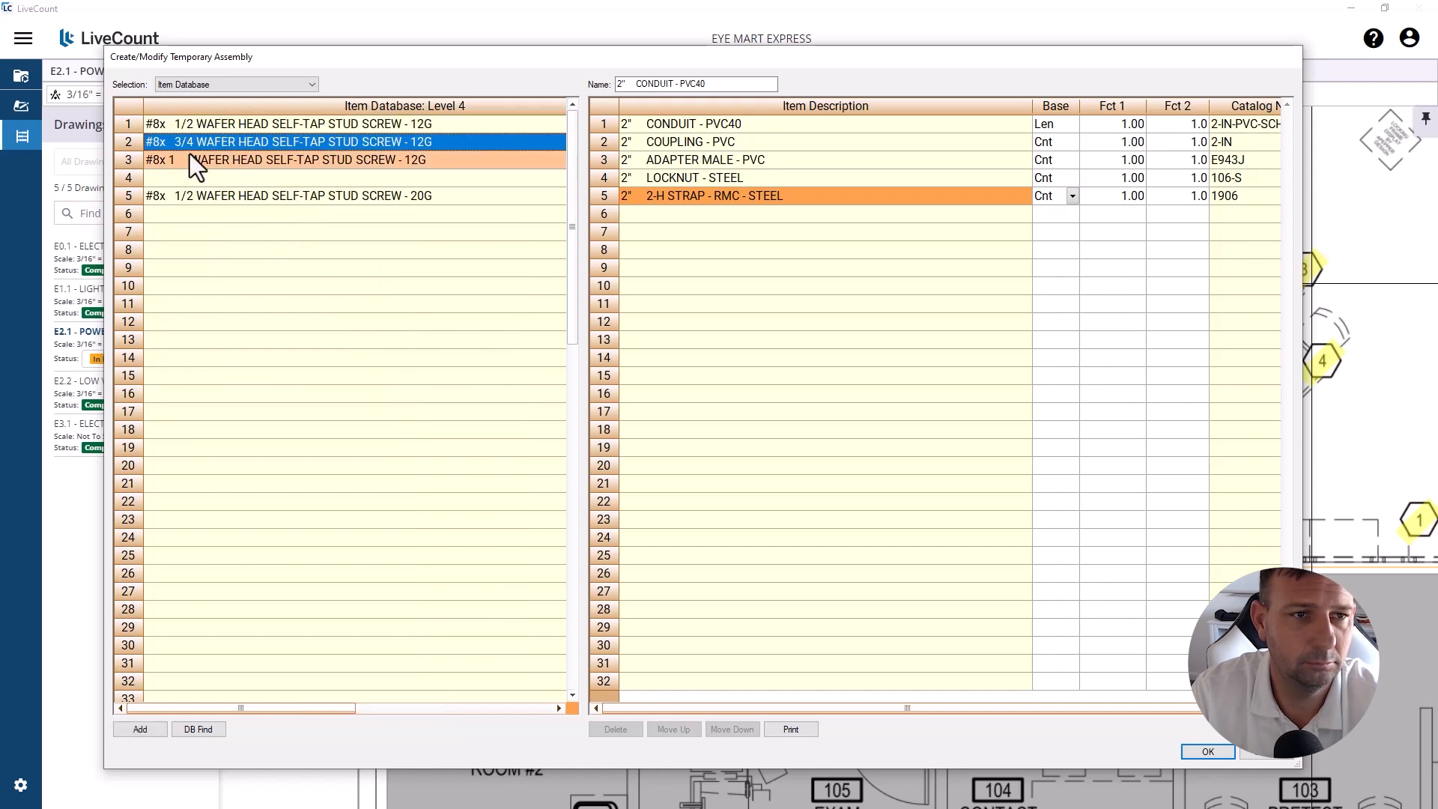
double_click(190, 154)
Step: Add the 2" BUSHING - PLASTIC from the galvanized RMC non-metallic bushings
left_click(270, 227)
right_click(270, 228)
right_click(270, 227)
right_click(270, 228)
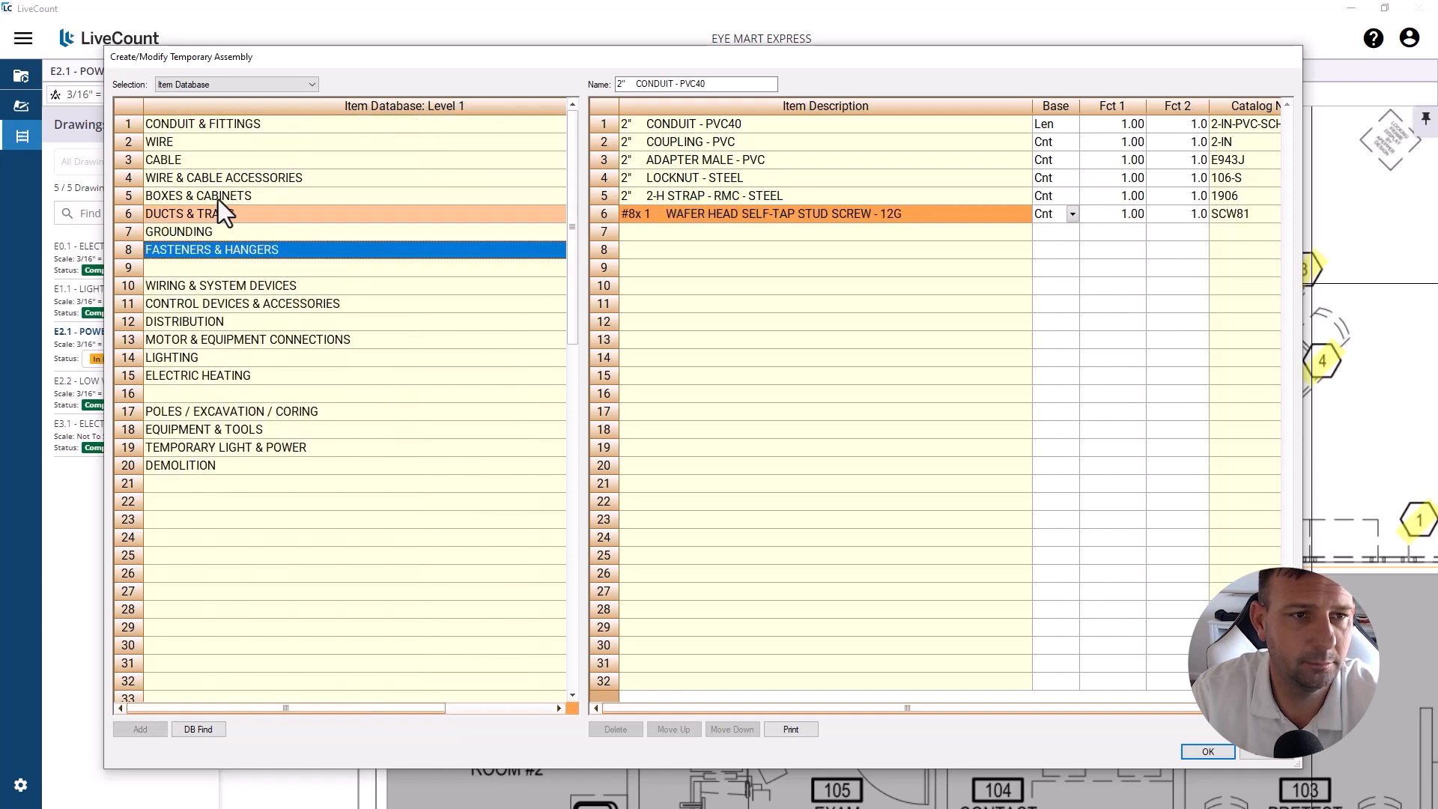
double_click(196, 123)
double_click(192, 137)
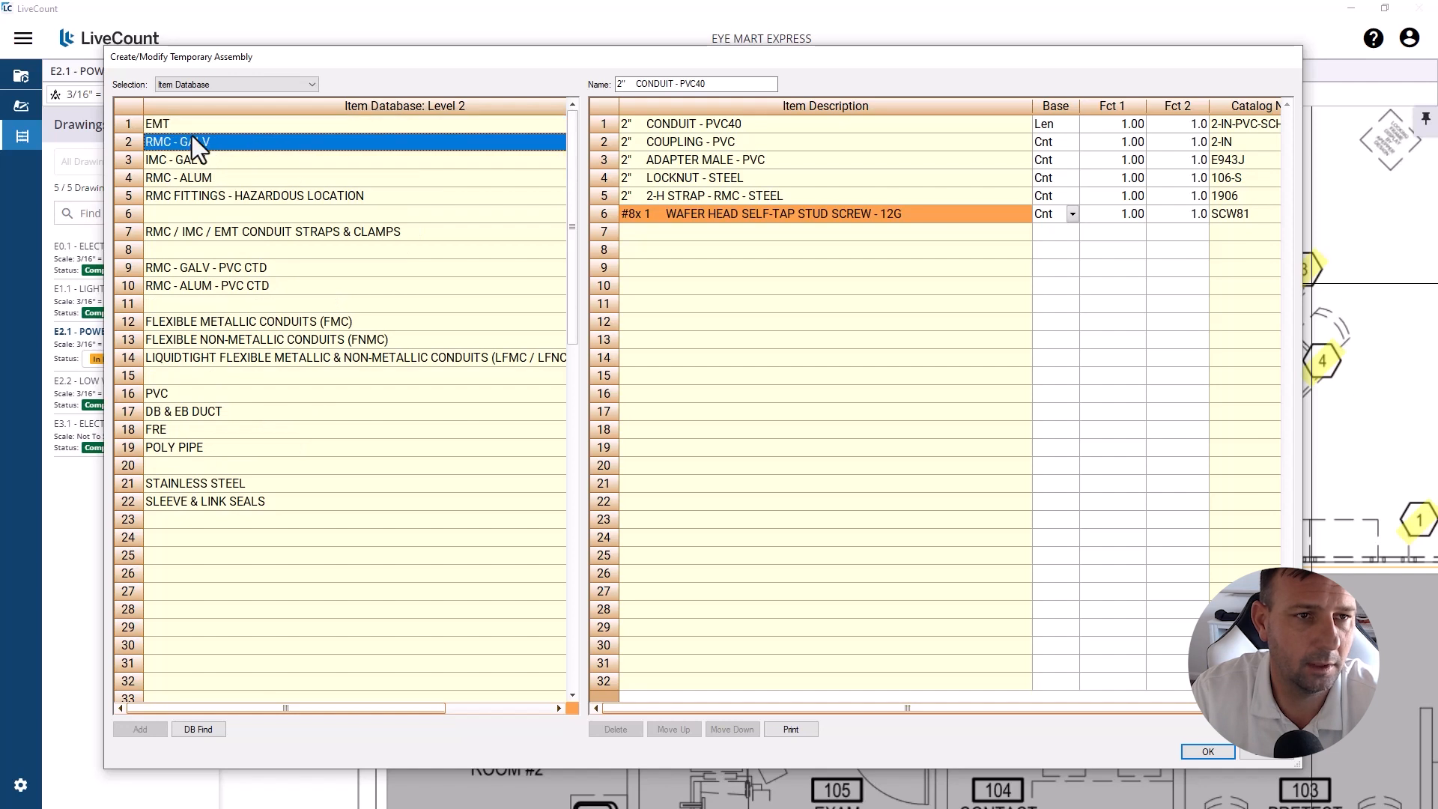
left_click(234, 484)
double_click(233, 483)
left_click(198, 216)
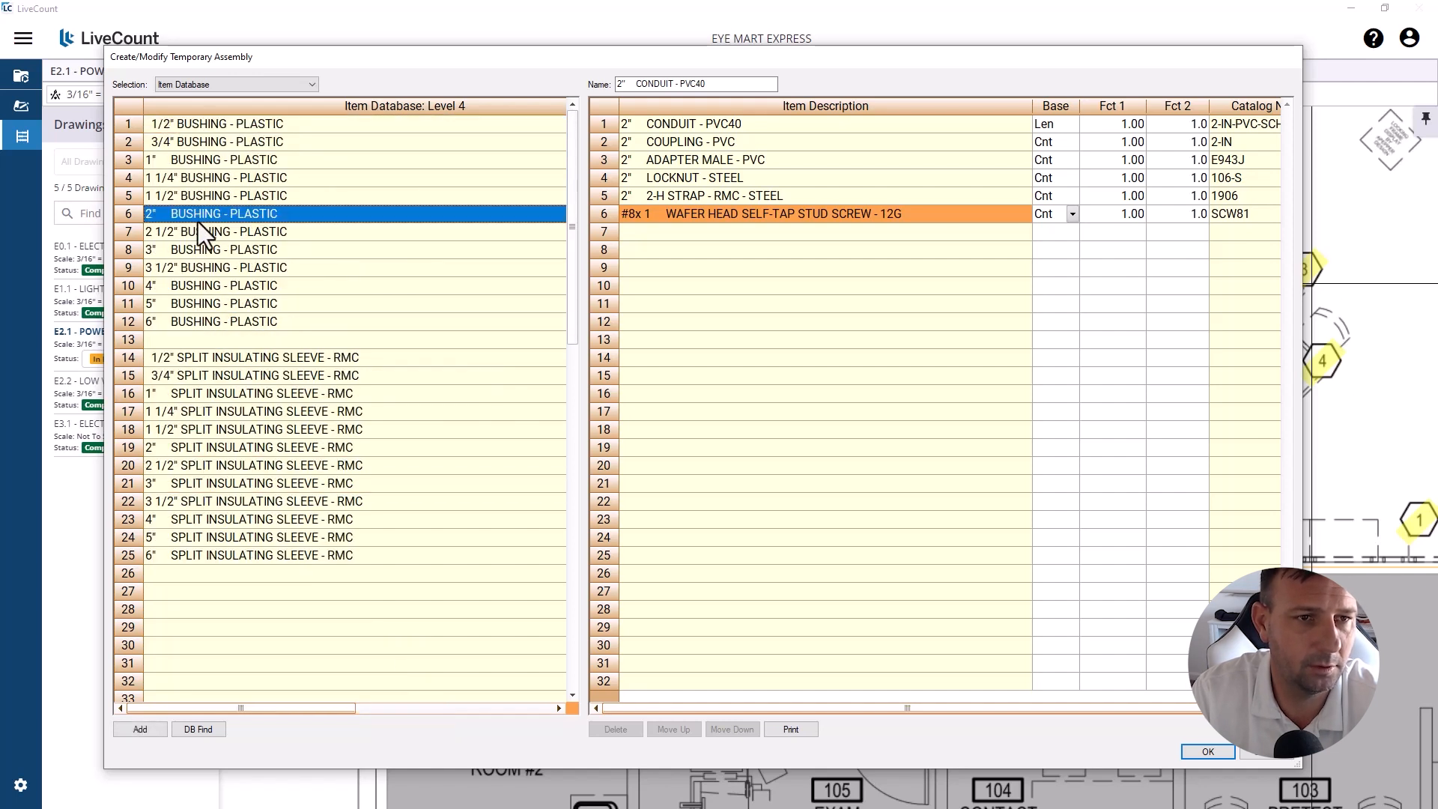
double_click(198, 216)
Step: Name the assembly 2" PVC and set the base of the coupling and male adapter to Abs
right_click(267, 321)
right_click(268, 321)
right_click(267, 321)
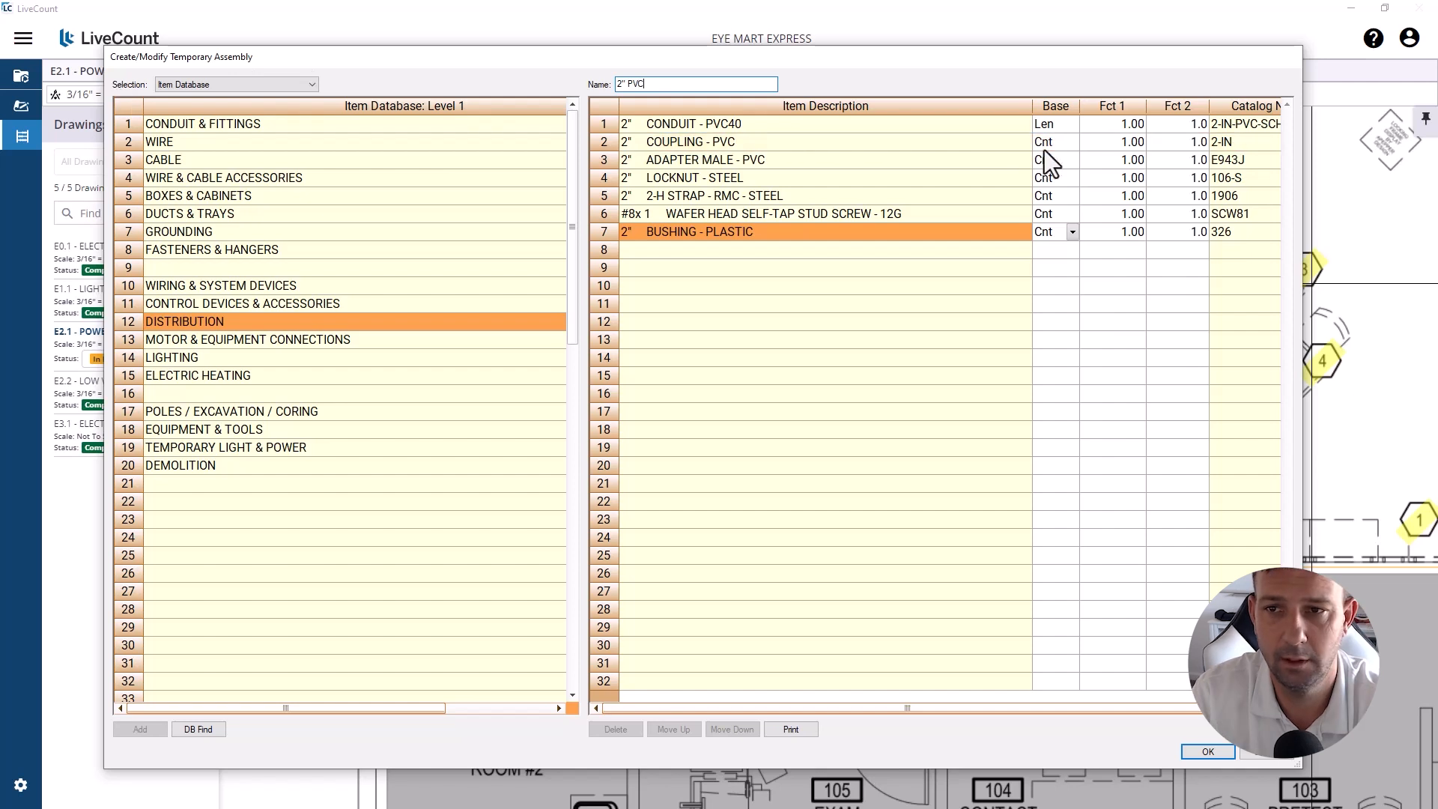
left_click(1073, 145)
left_click(1073, 142)
left_click(1068, 174)
left_click(1073, 144)
left_click(1066, 183)
Step: Set the first factor of the 2" male adapter and the 2" steel locknut to 2
left_click(1102, 156)
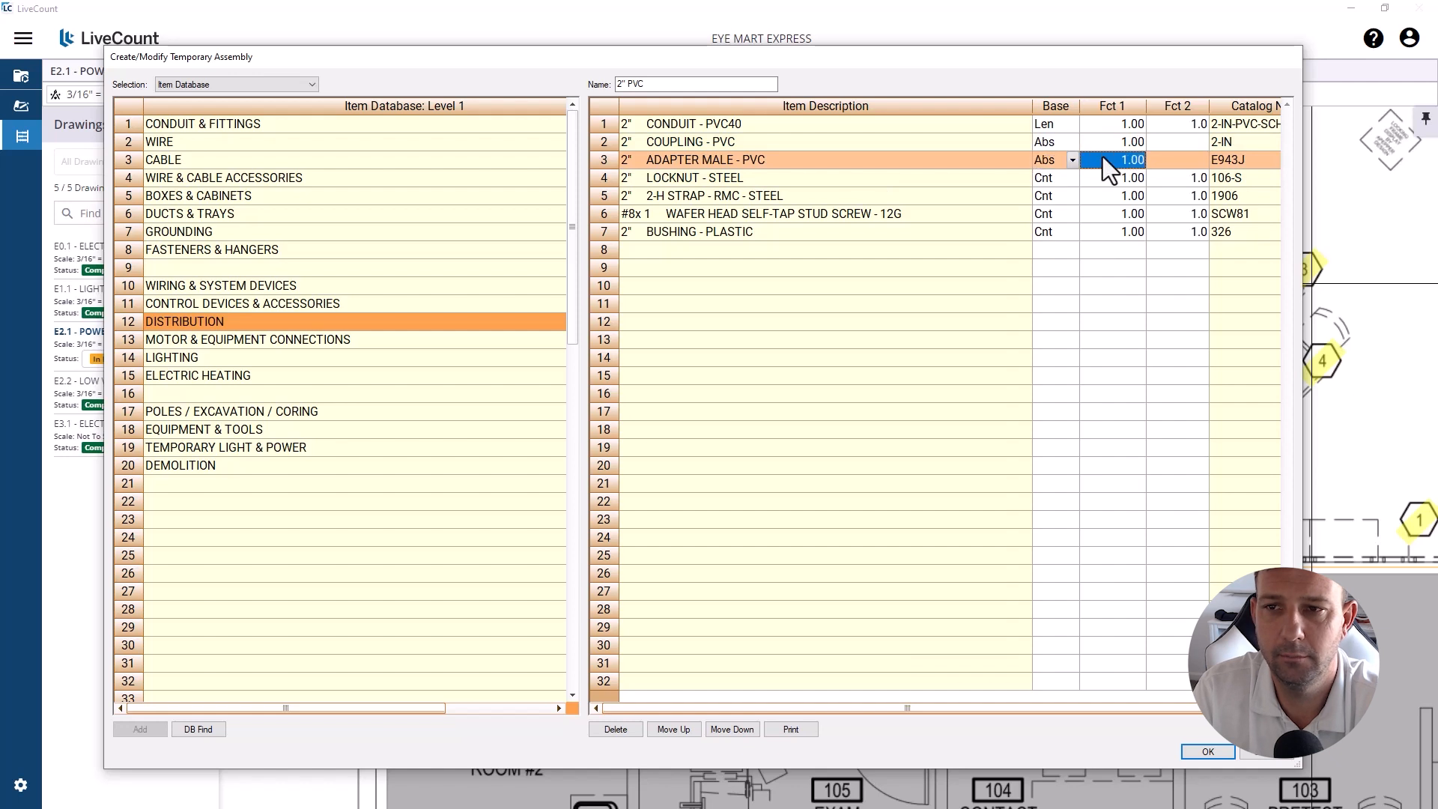
type("21")
key("Return")
type("2")
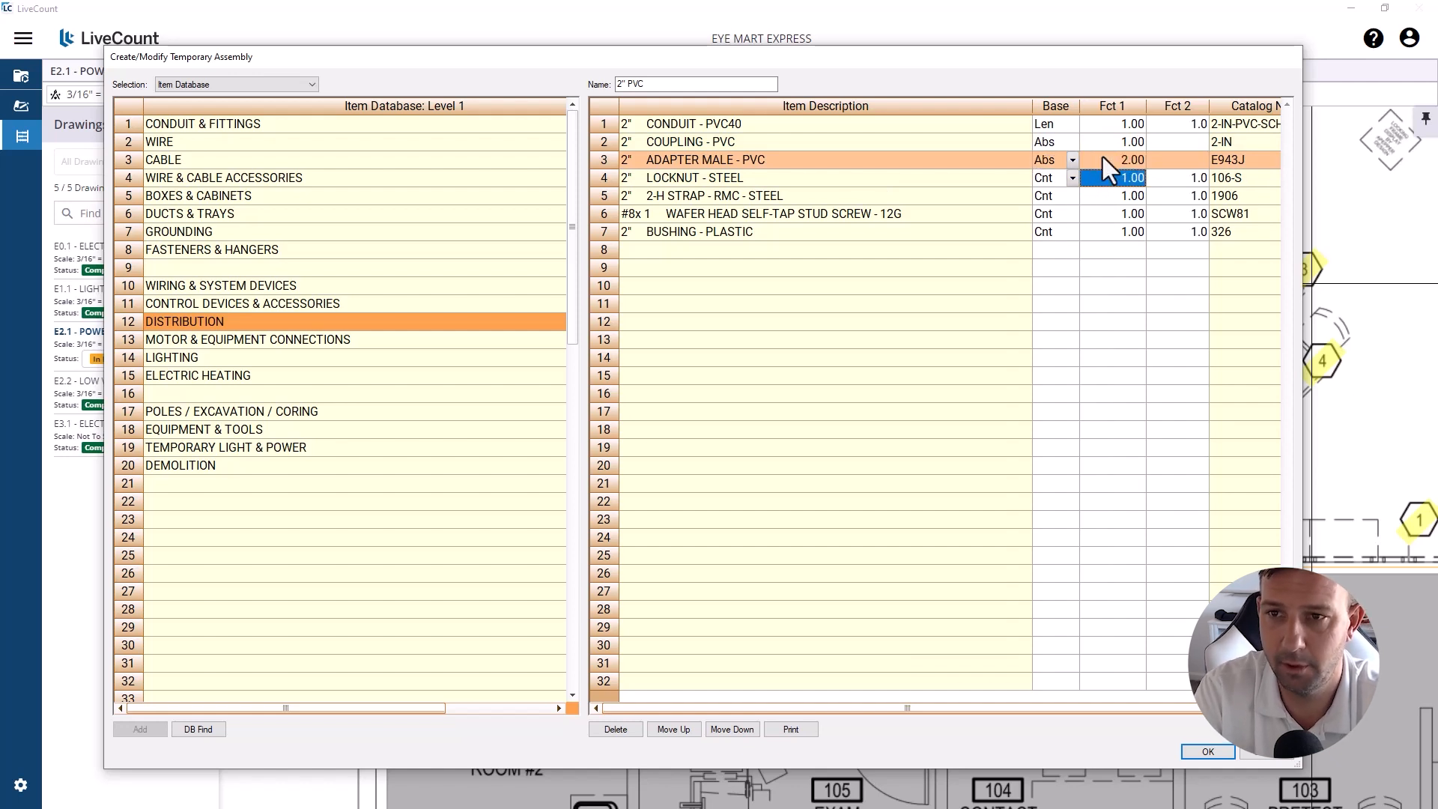
key("Return")
Step: Set the base of the locknut and the two-hole strap to Abs and the strap's first factor to 2
left_click(1076, 181)
type("a")
key("Return")
type("a")
key("Return")
left_click(1111, 201)
type("2")
key("Return")
Step: Set the base of the stud screw and plastic bushing to Abs, with first factors of 4 and 2 respectively
left_click(1072, 214)
left_click(1059, 260)
left_click(1111, 214)
type("4")
key("Return")
left_click(1073, 232)
left_click(1059, 276)
left_click(1099, 240)
type("2")
key("Return")
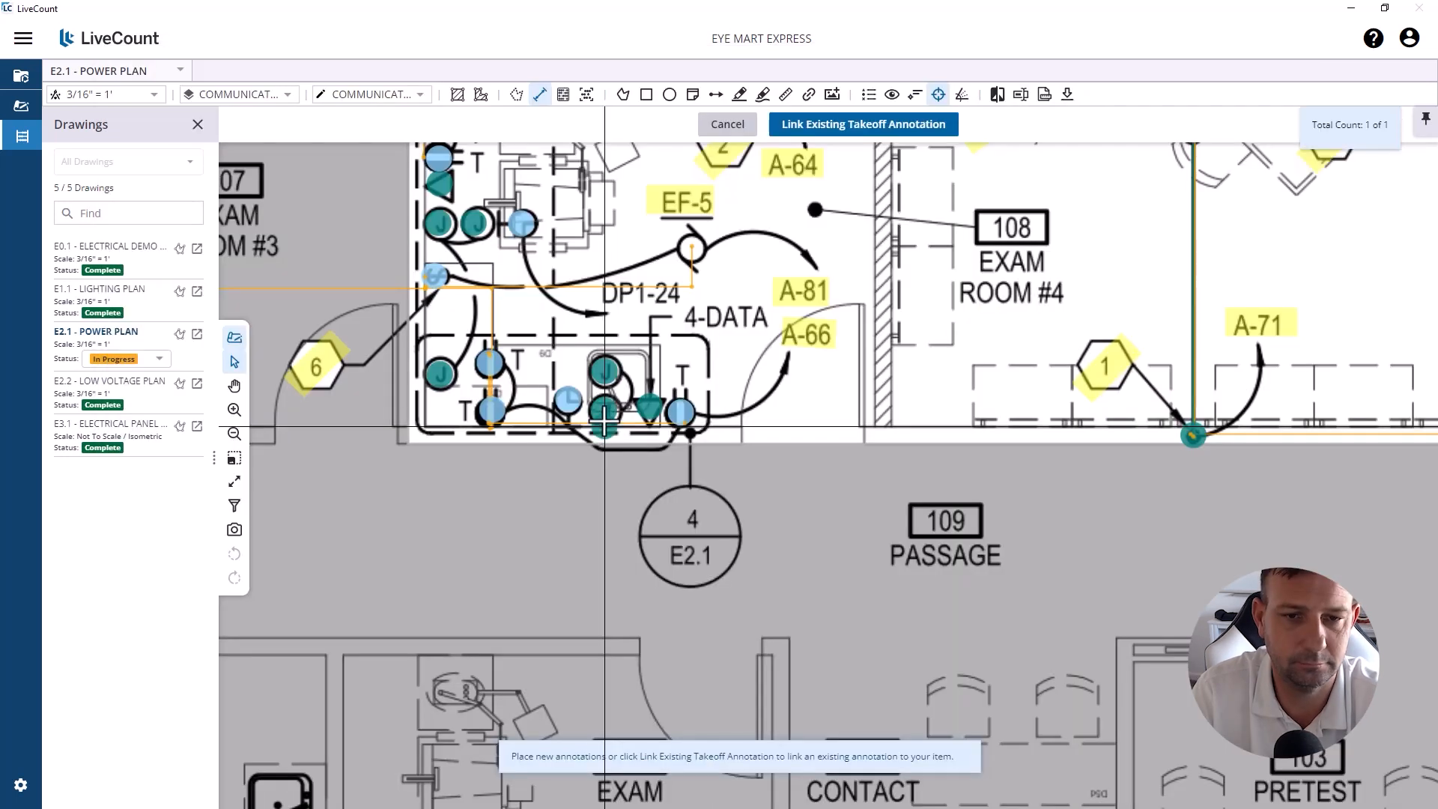
Step: Draw an about 2 ft 2" PVC run through the lower junction boxes of Exam Room #4 and review the outlet elevation details
left_click(605, 342)
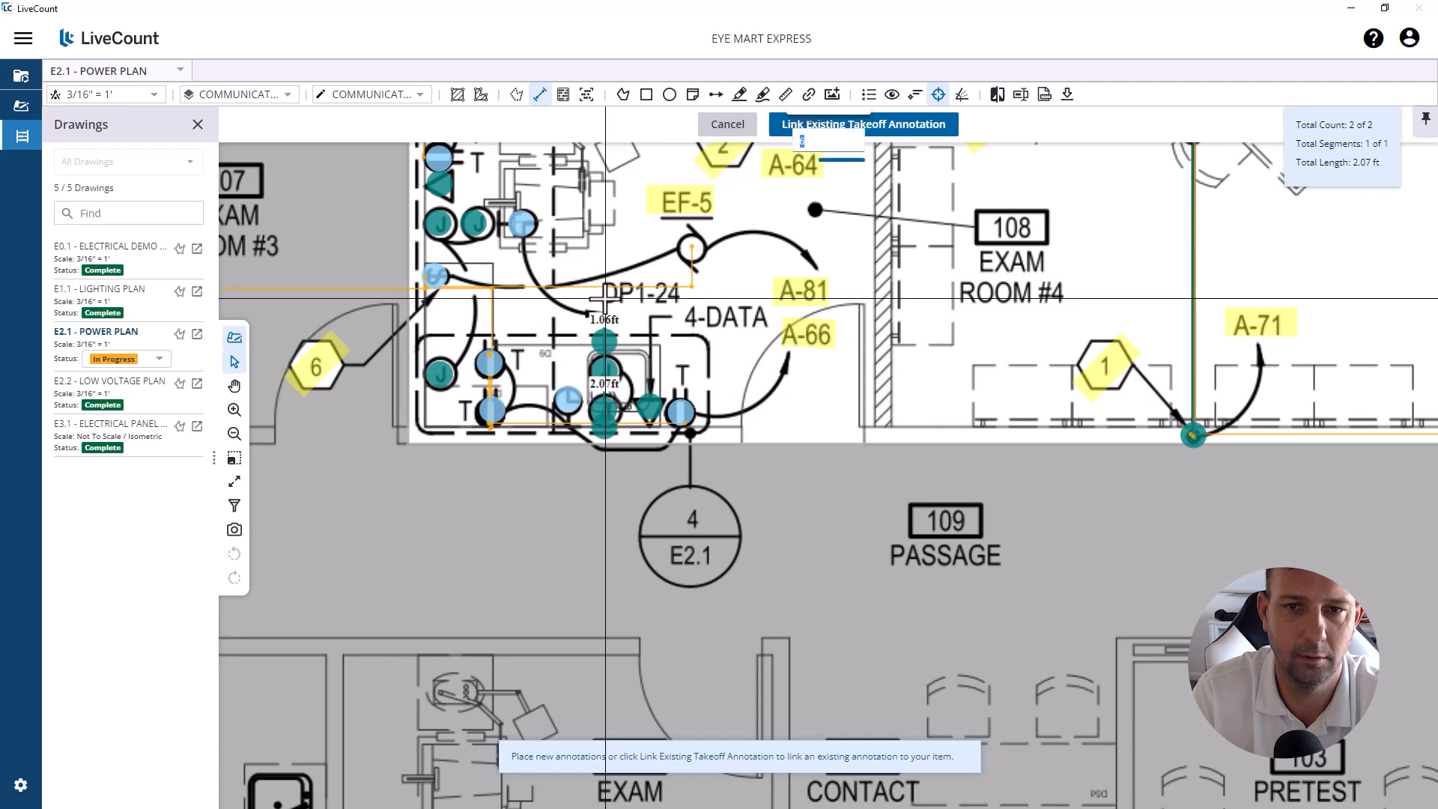
scroll(1159, 527, "down", 7)
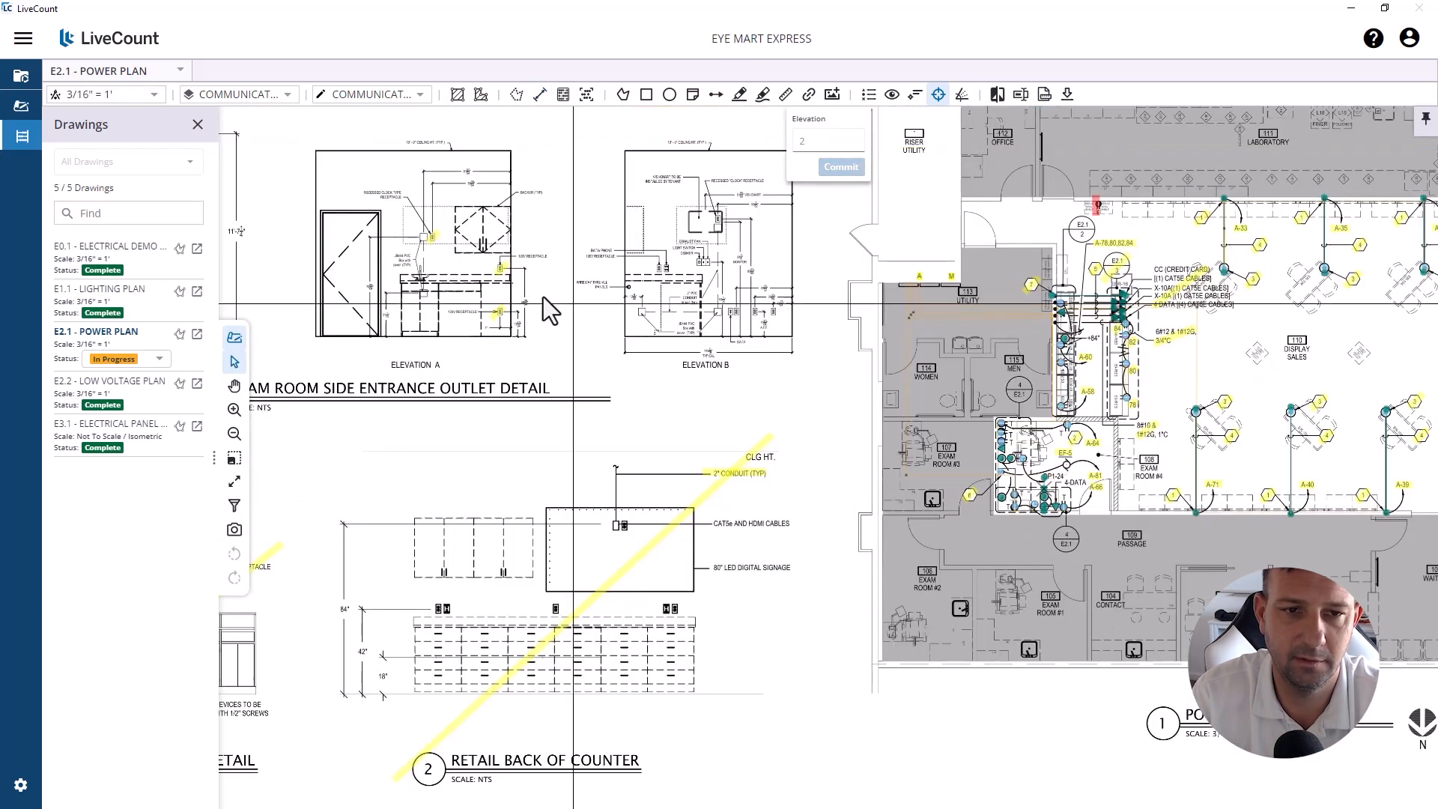
scroll(413, 263, "up", 4)
scroll(414, 264, "down", 6)
scroll(522, 324, "up", 4)
scroll(521, 325, "up", 3)
mouse_move(521, 325)
left_mouse_down()
mouse_move(992, 424)
mouse_move(1170, 486)
left_mouse_up()
scroll(1170, 486, "down", 2)
left_click_drag(914, 364, 921, 370)
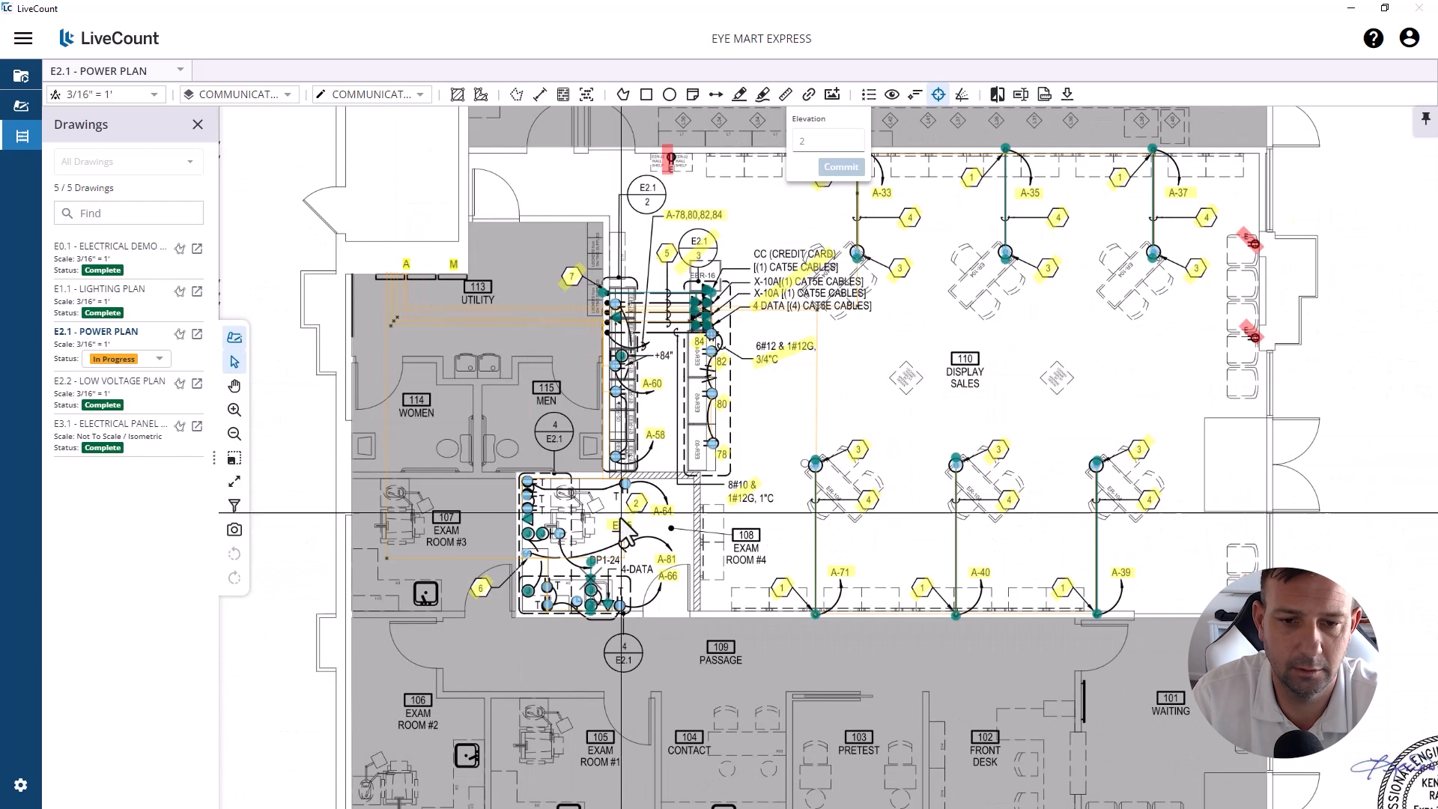
Step: Draw a 2" PVC run along the wall between Exam Rooms #3 and #4, joining the lower and upper wall junction boxes
scroll(519, 593, "up", 5)
left_click(517, 596)
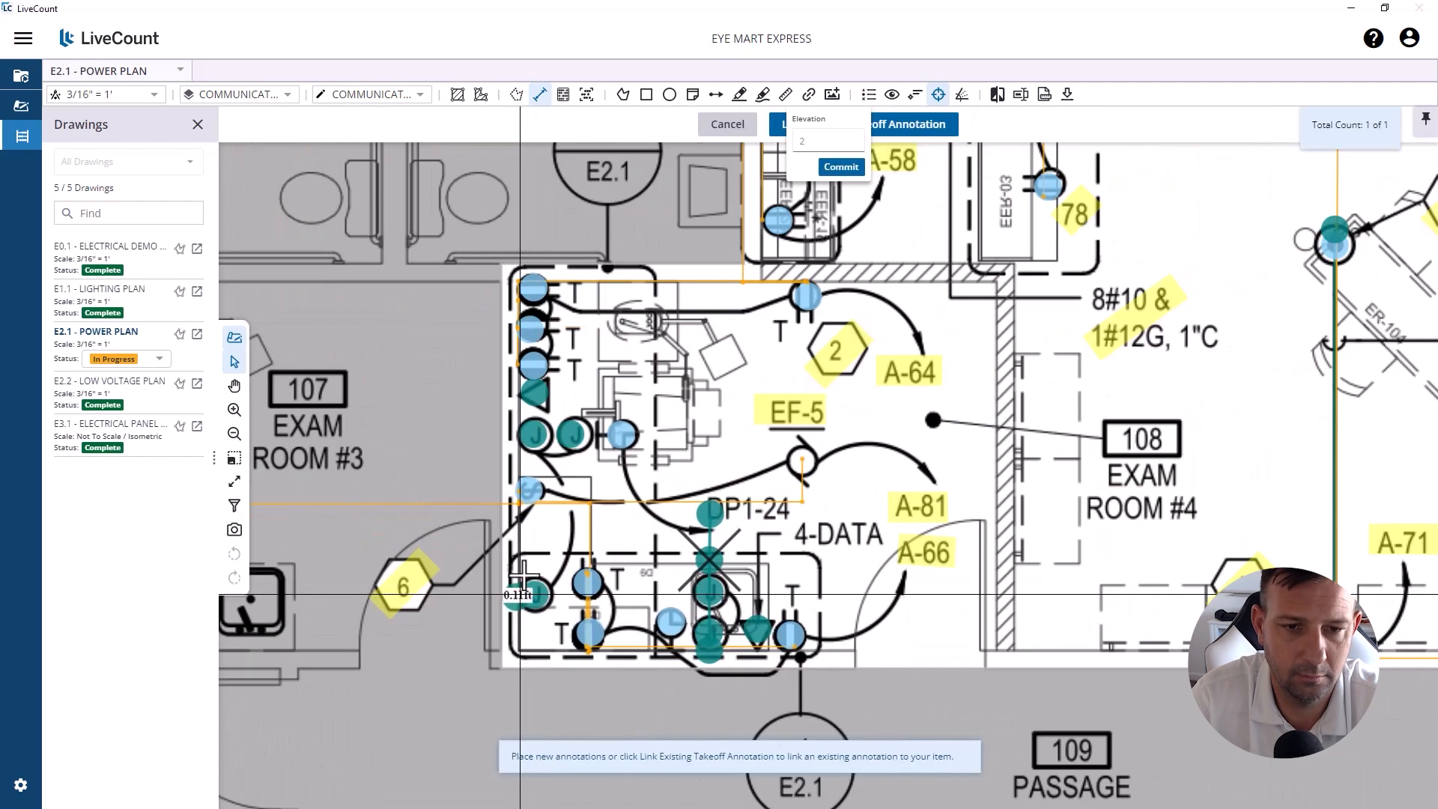
left_click(517, 435)
right_click(518, 435)
left_click(549, 457)
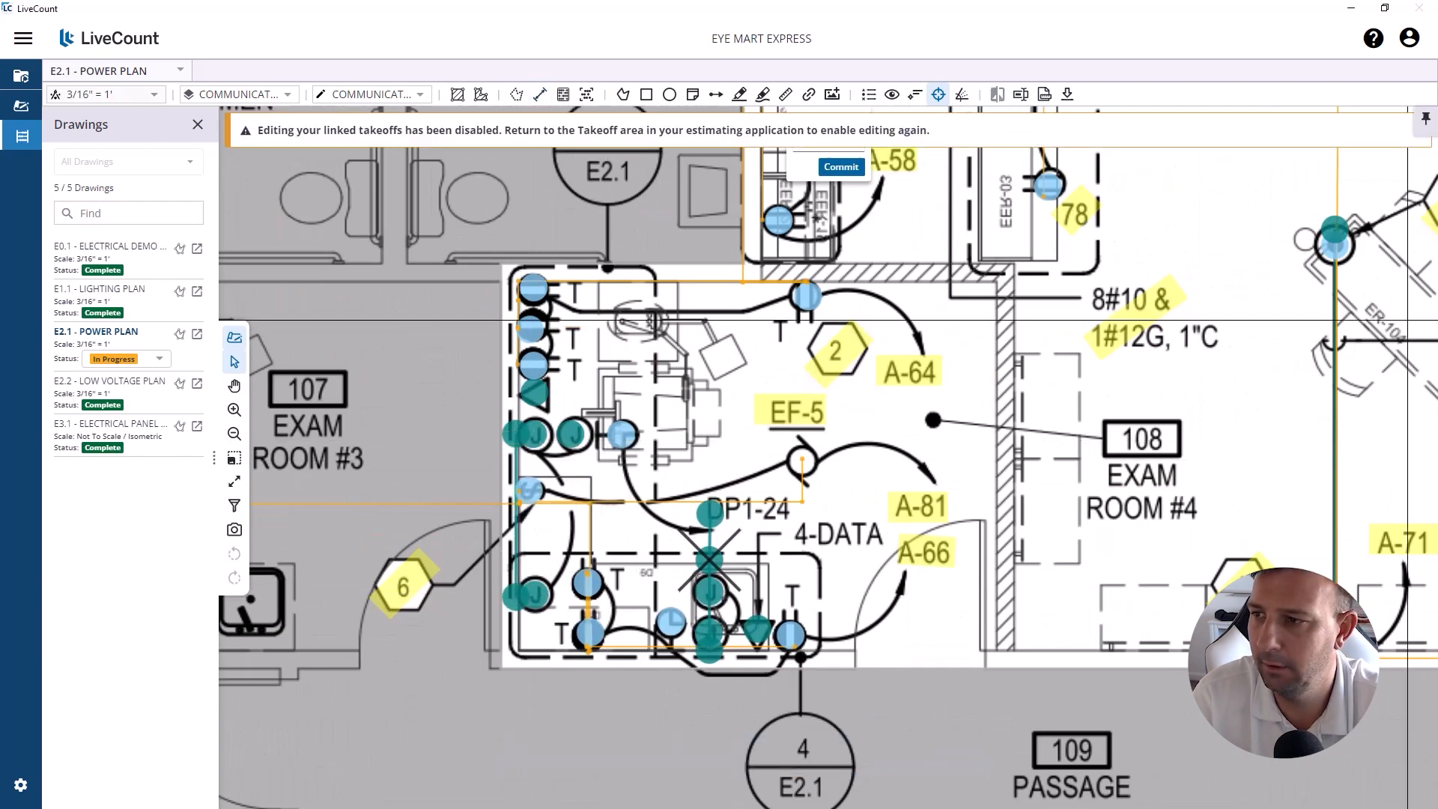
Step: Draw a 2" PVC run from the wall through the two upper junction boxes of Exam Room #4, using an elevation of 10
left_click(517, 434)
left_click(564, 434)
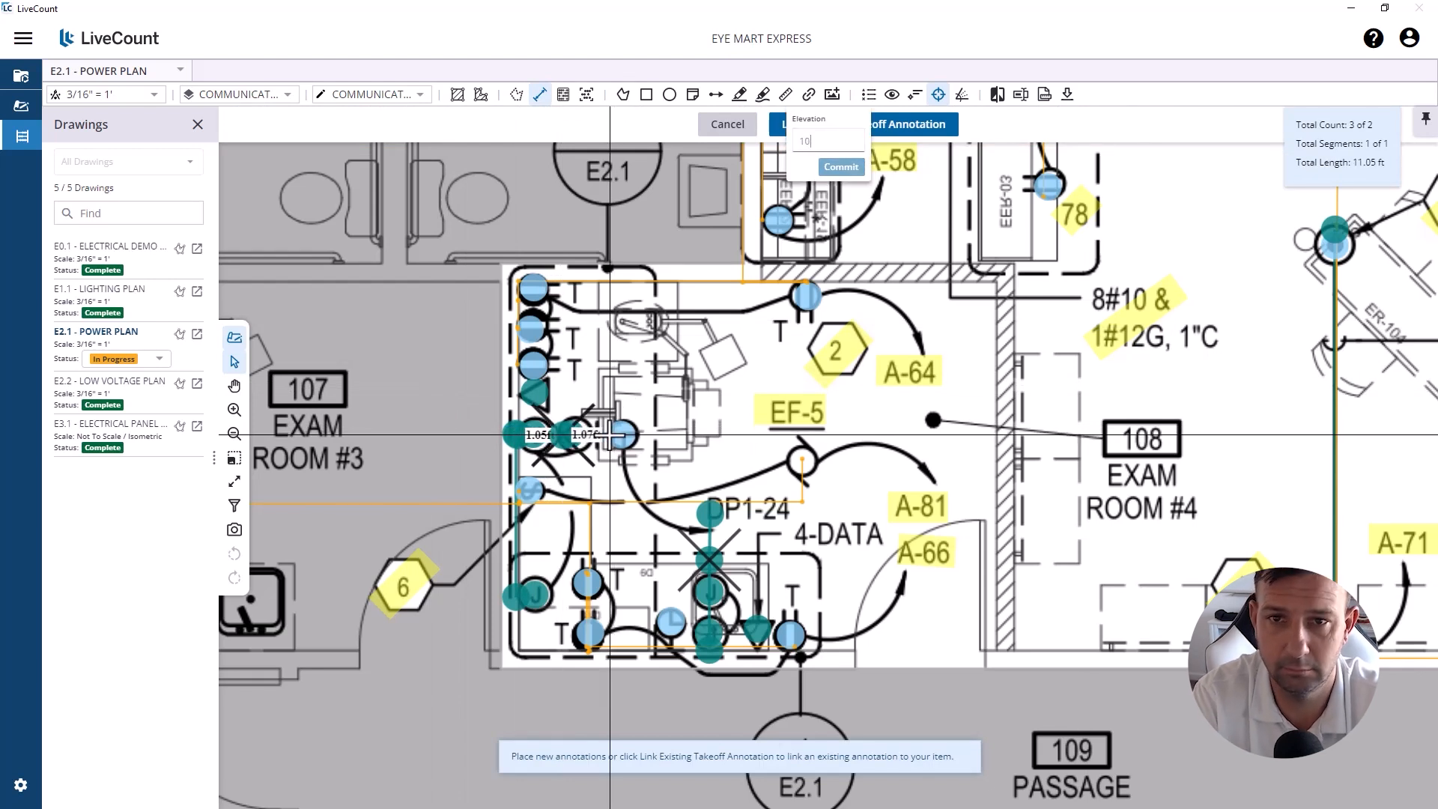
right_click(610, 434)
left_click(639, 456)
Step: Draw a branch wiring run from the Utility room panel, about 16.7 ft down and 9.4 ft across, to Exam Room #4's upper junction boxes
scroll(630, 442, "down", 3)
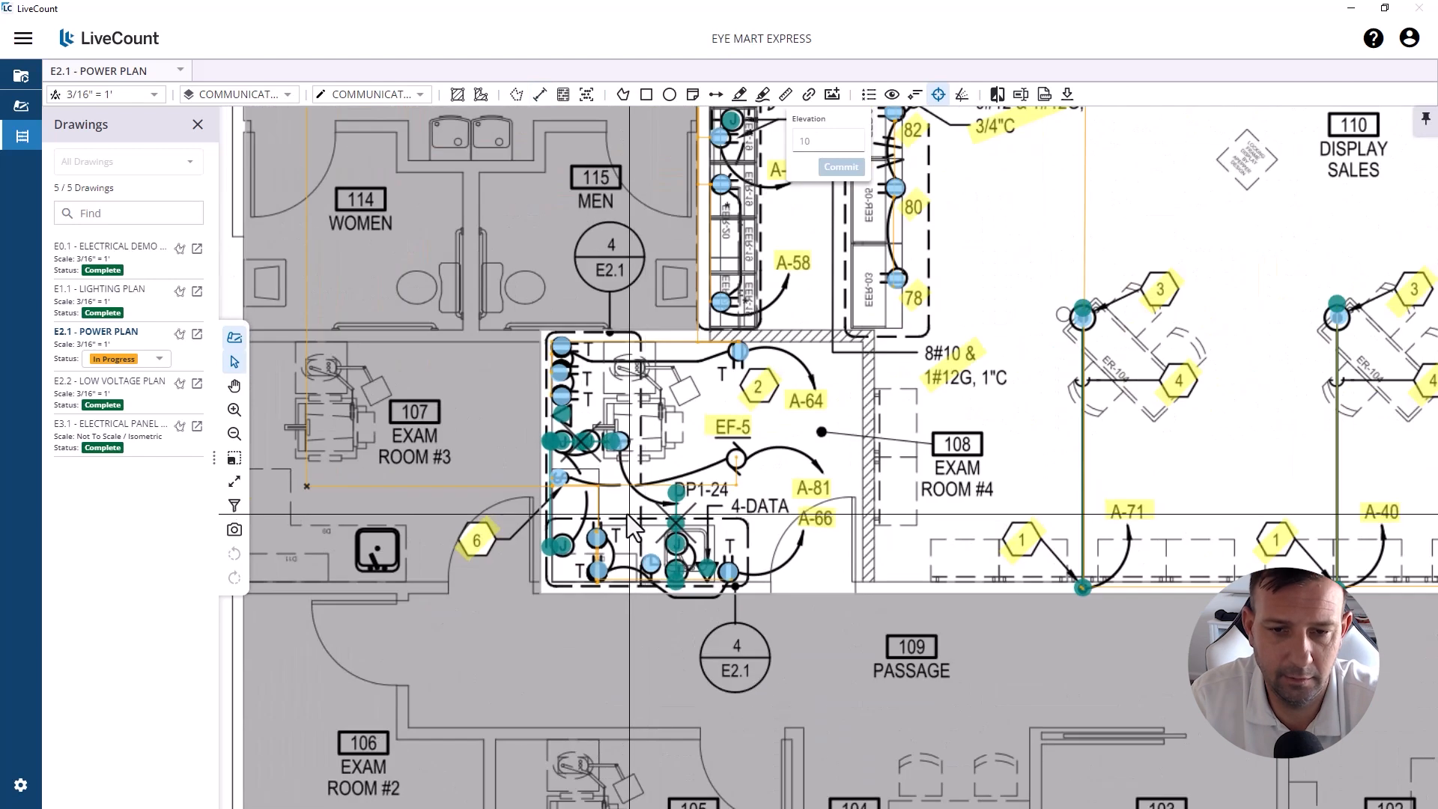
left_click_drag(663, 536, 773, 574)
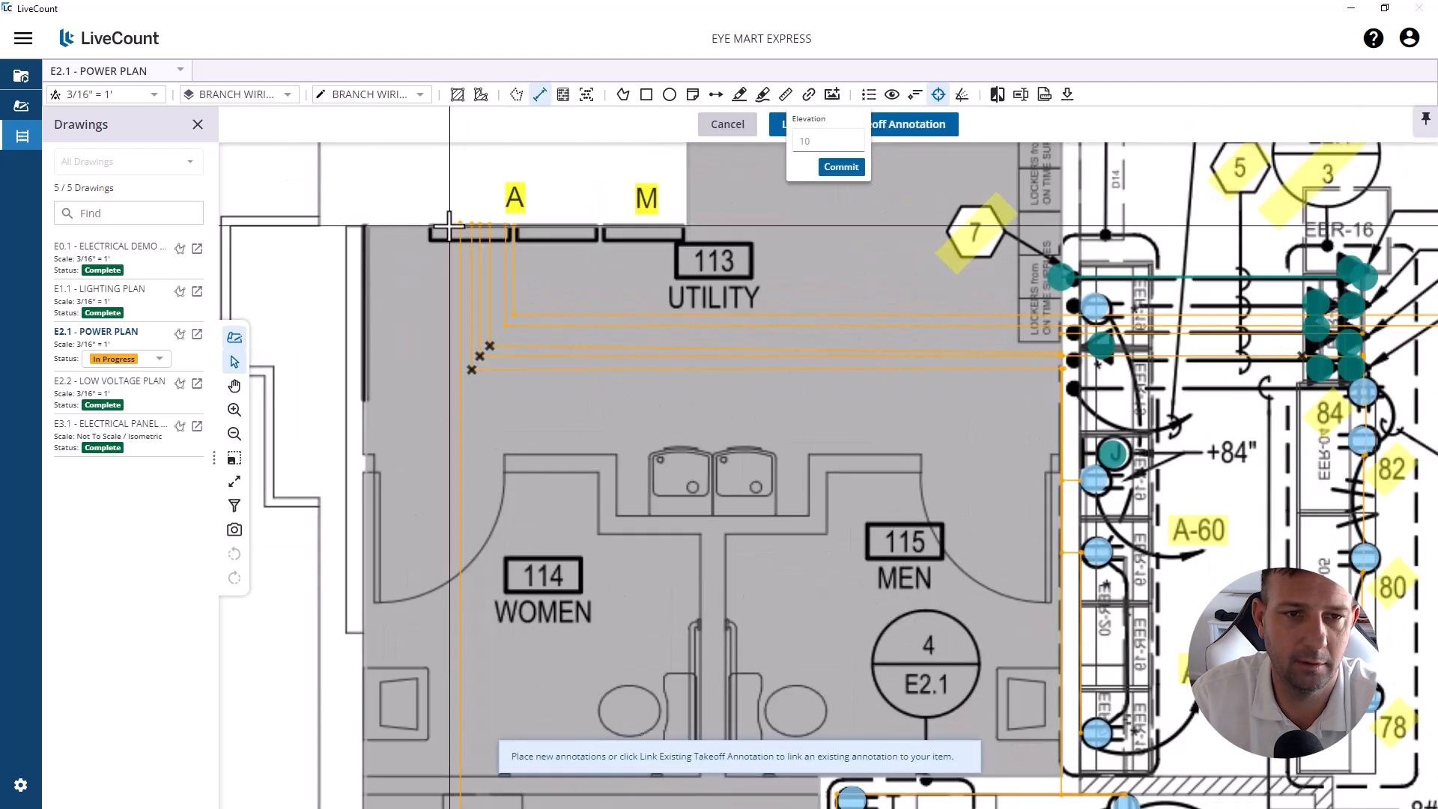
left_click(444, 224)
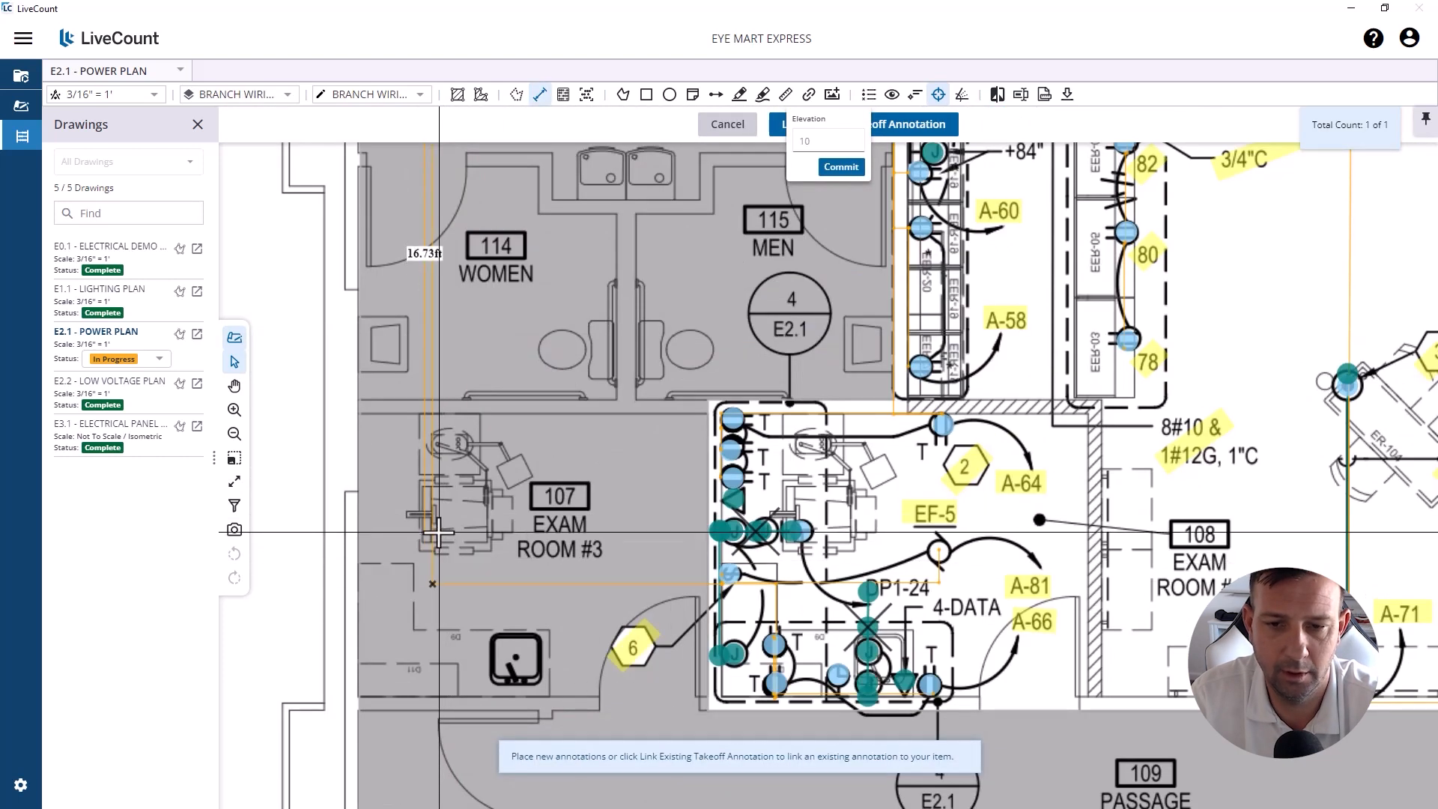
left_click(719, 532)
scroll(720, 531, "up", 2)
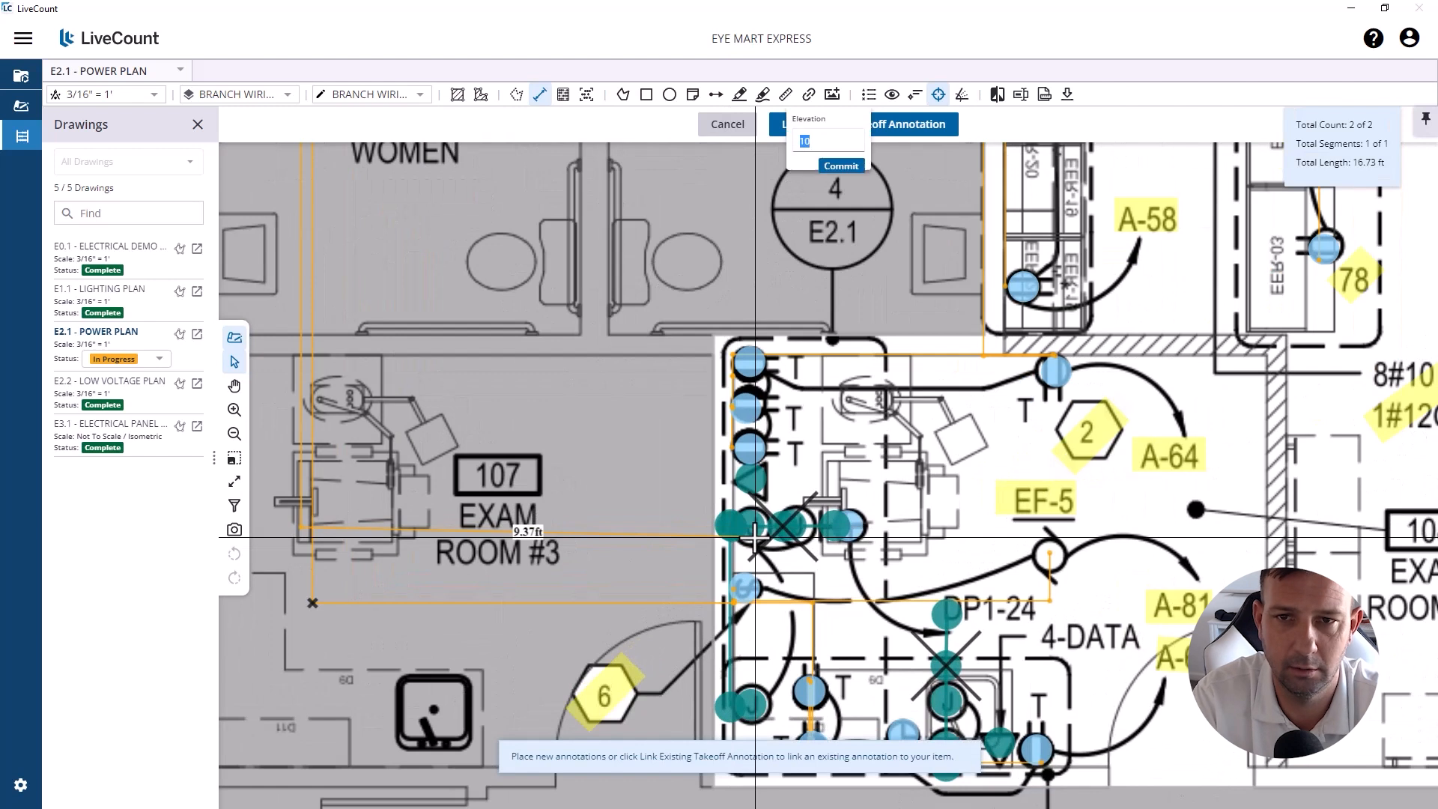
right_click(755, 537)
left_click(766, 553)
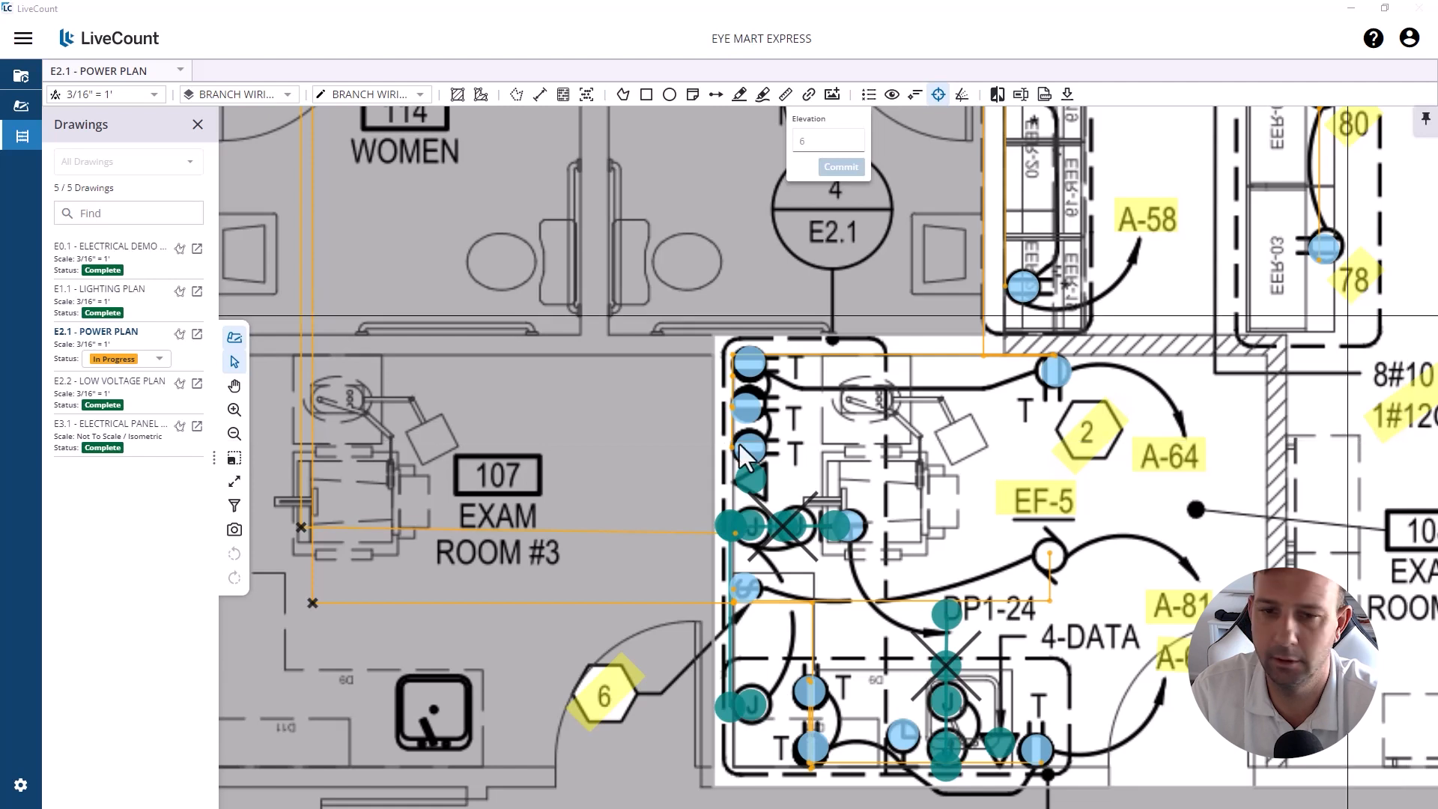
Step: Draw a short branch wiring run across the two upper junction boxes in Exam Room #4 and highlight the DP1-24 label
left_click(730, 531)
left_click(825, 529)
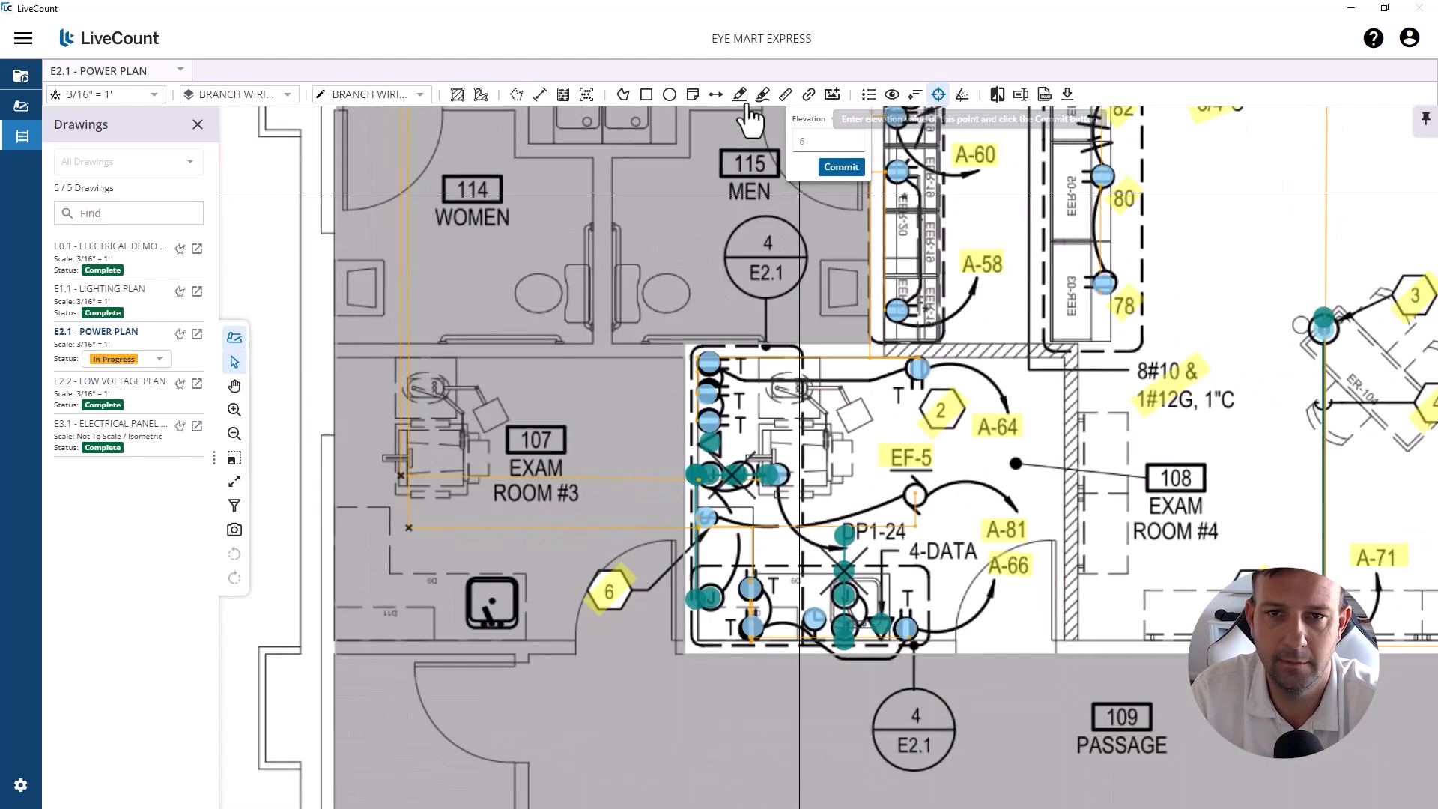
left_click(741, 96)
scroll(835, 529, "down", 5)
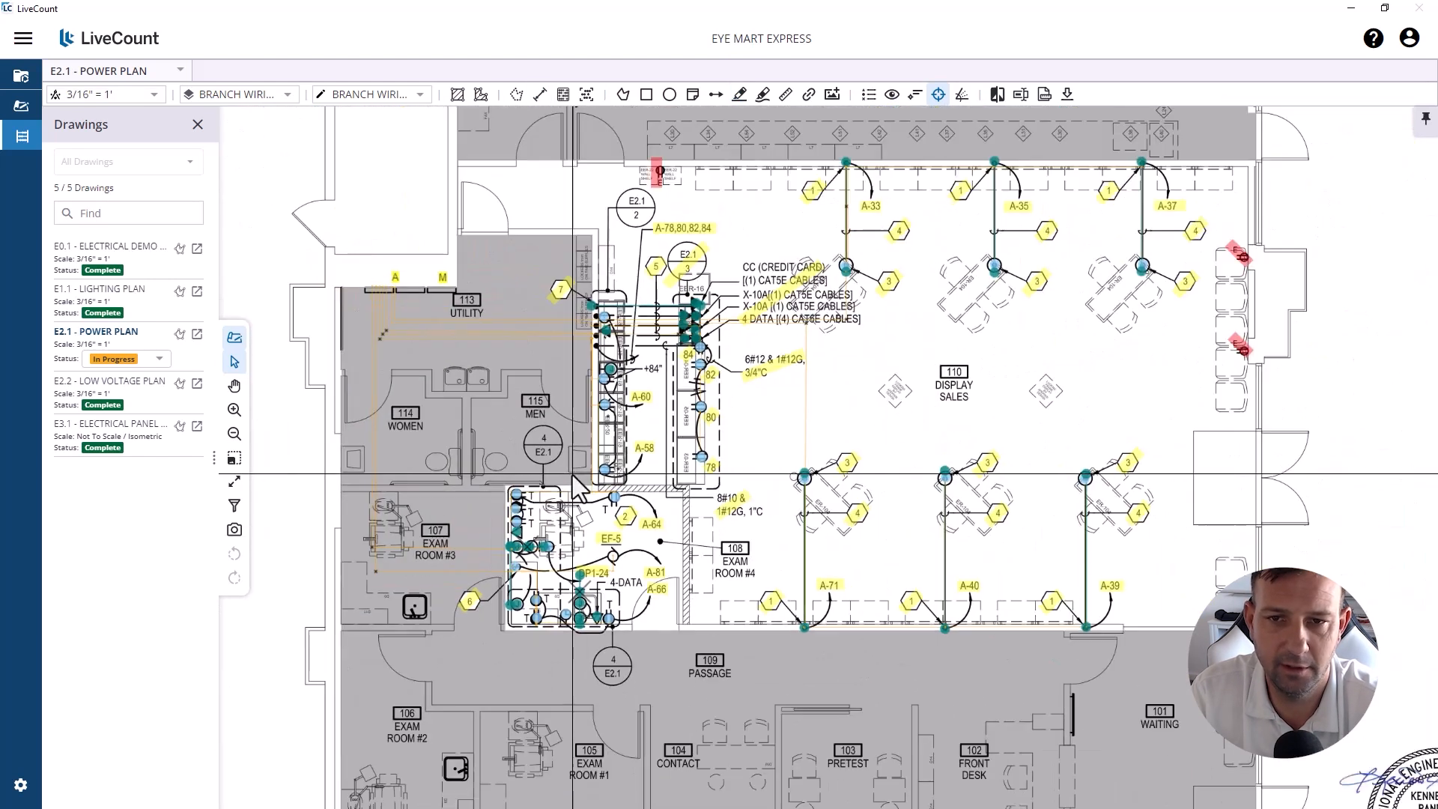
scroll(850, 405, "down", 4)
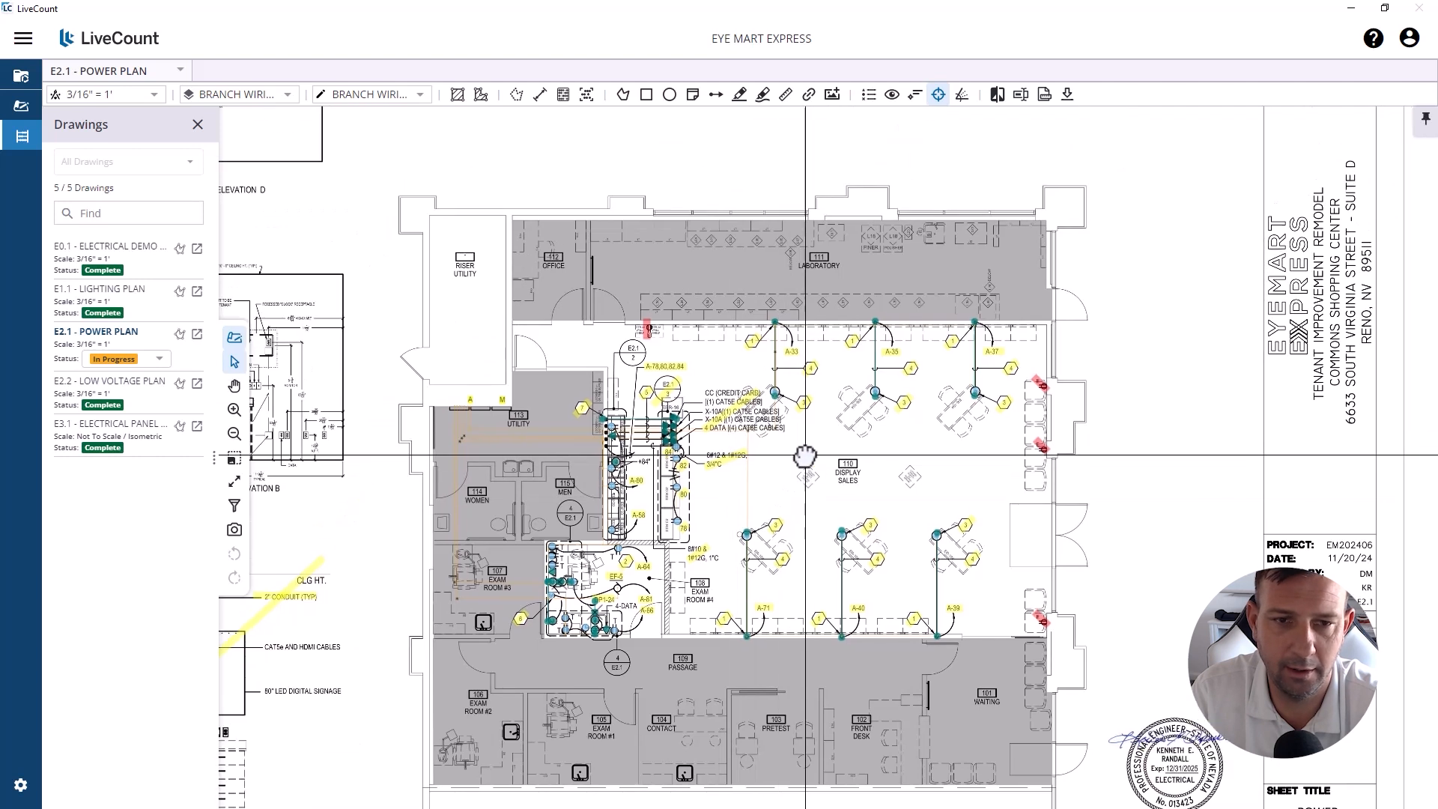
Step: Set the status of the E2.1 Power Plan drawing to Complete
scroll(703, 292, "up", 4)
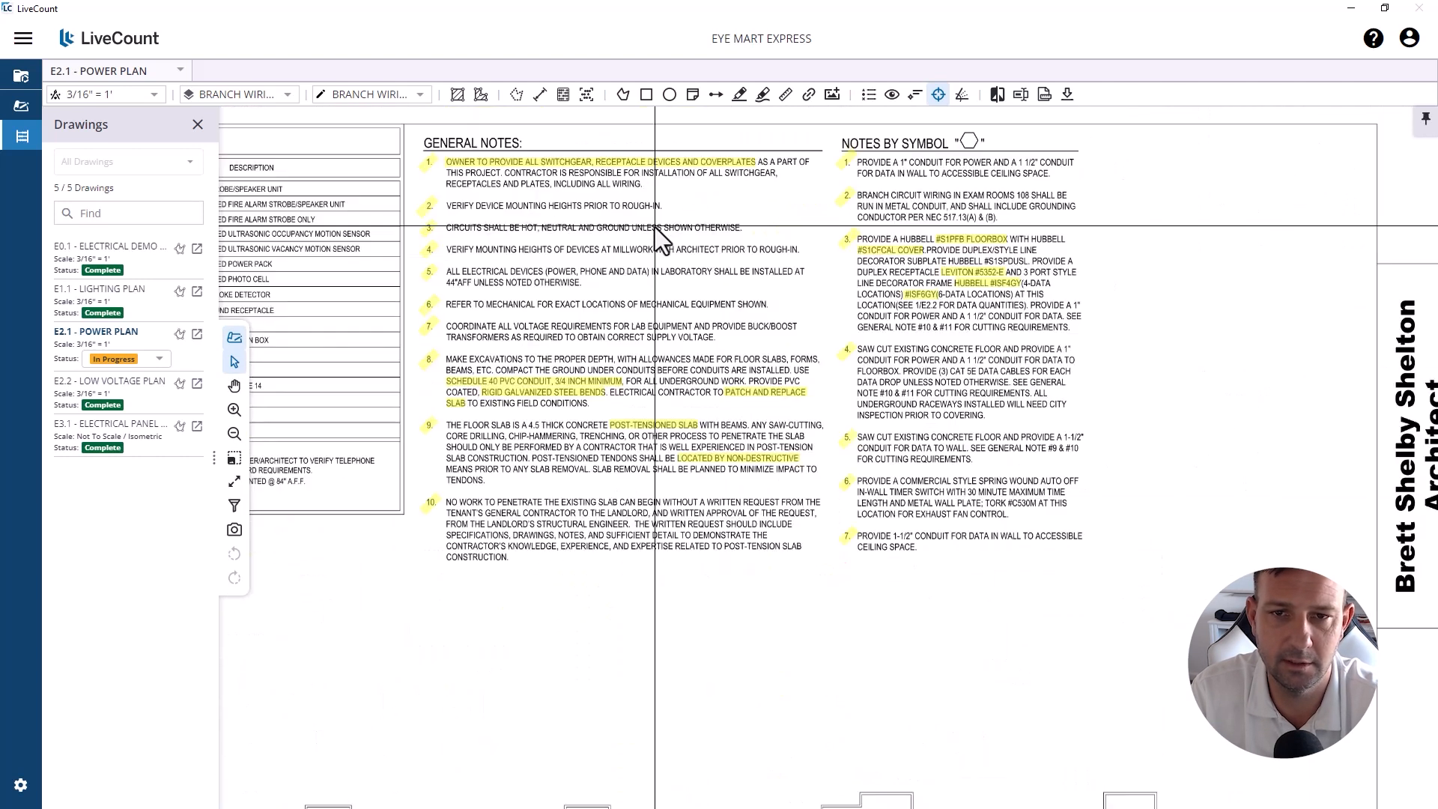
left_click(159, 359)
left_click(133, 445)
Step: Highlight diagonally across the two lower elevations of the exam room side entrance outlet detail to mark them as reviewed
scroll(974, 193, "down", 4)
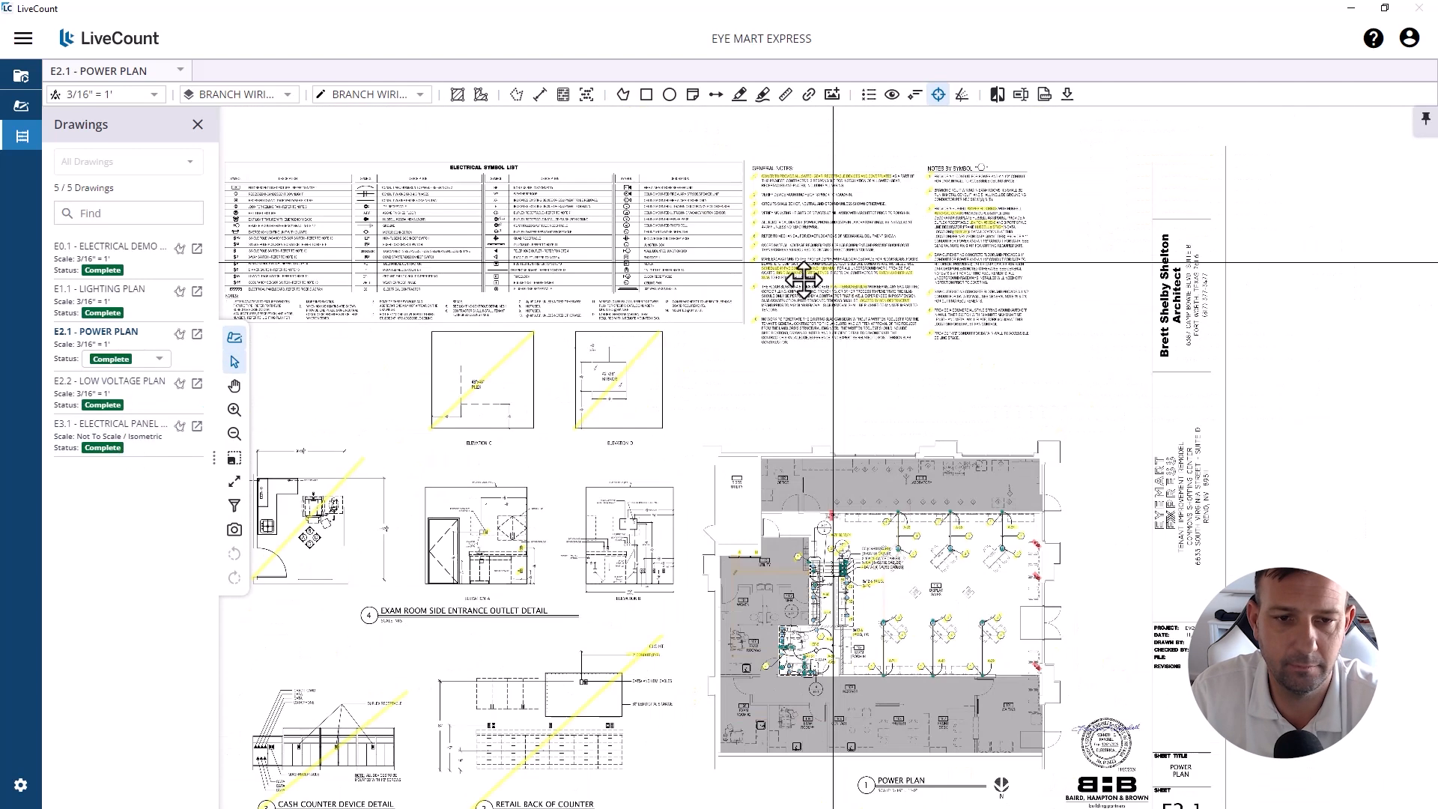
left_click_drag(692, 430, 924, 302)
left_click(740, 95)
scroll(745, 418, "up", 4)
left_click_drag(373, 619, 795, 245)
left_click(741, 97)
left_click_drag(970, 347, 583, 333)
left_click_drag(548, 557, 812, 204)
scroll(585, 296, "down", 5)
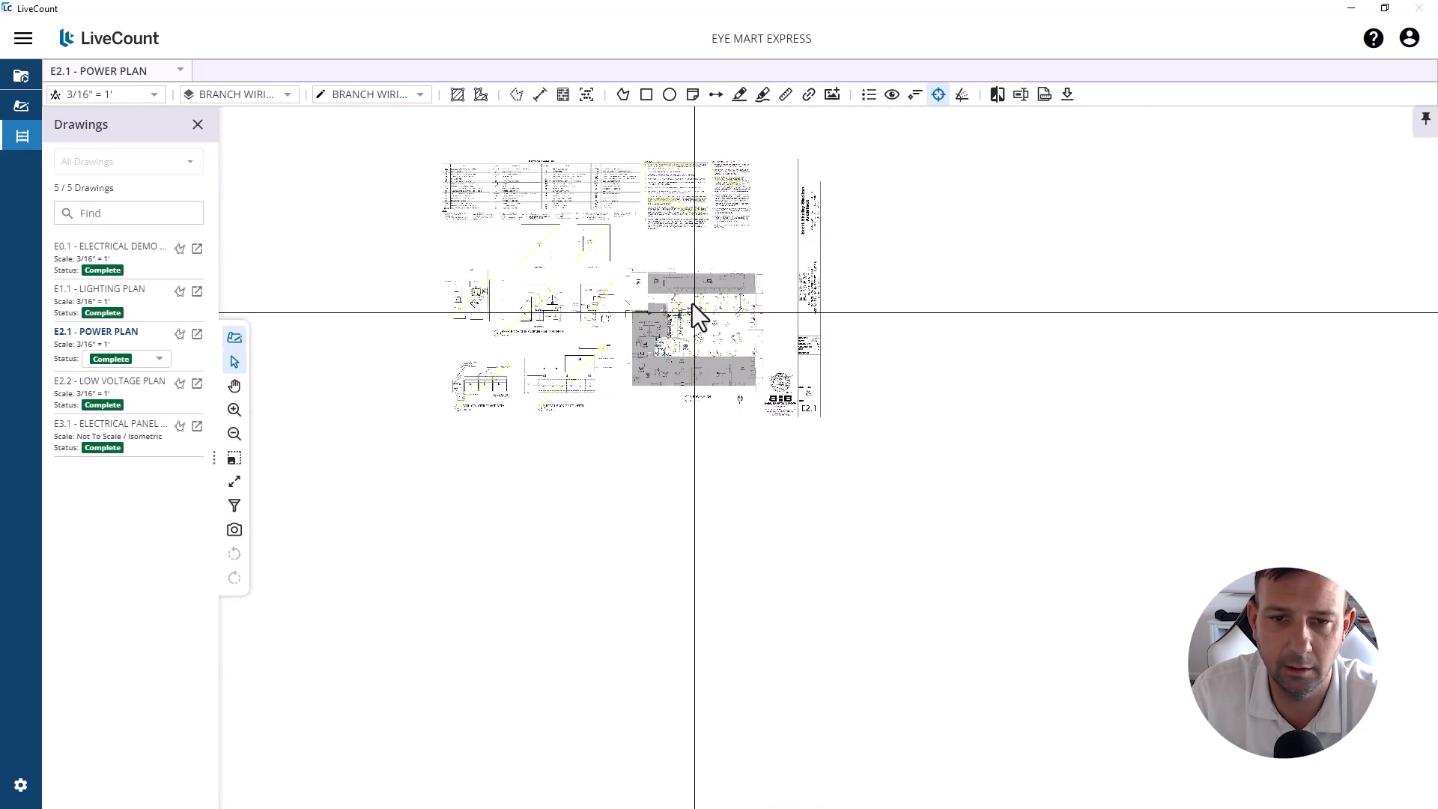
Step: Switch to the Accubid estimate for Eye Mart Express and open its material extension
scroll(694, 307, "up", 5)
scroll(726, 338, "up", 1)
left_click_drag(714, 330, 650, 313)
key("alt+Tab")
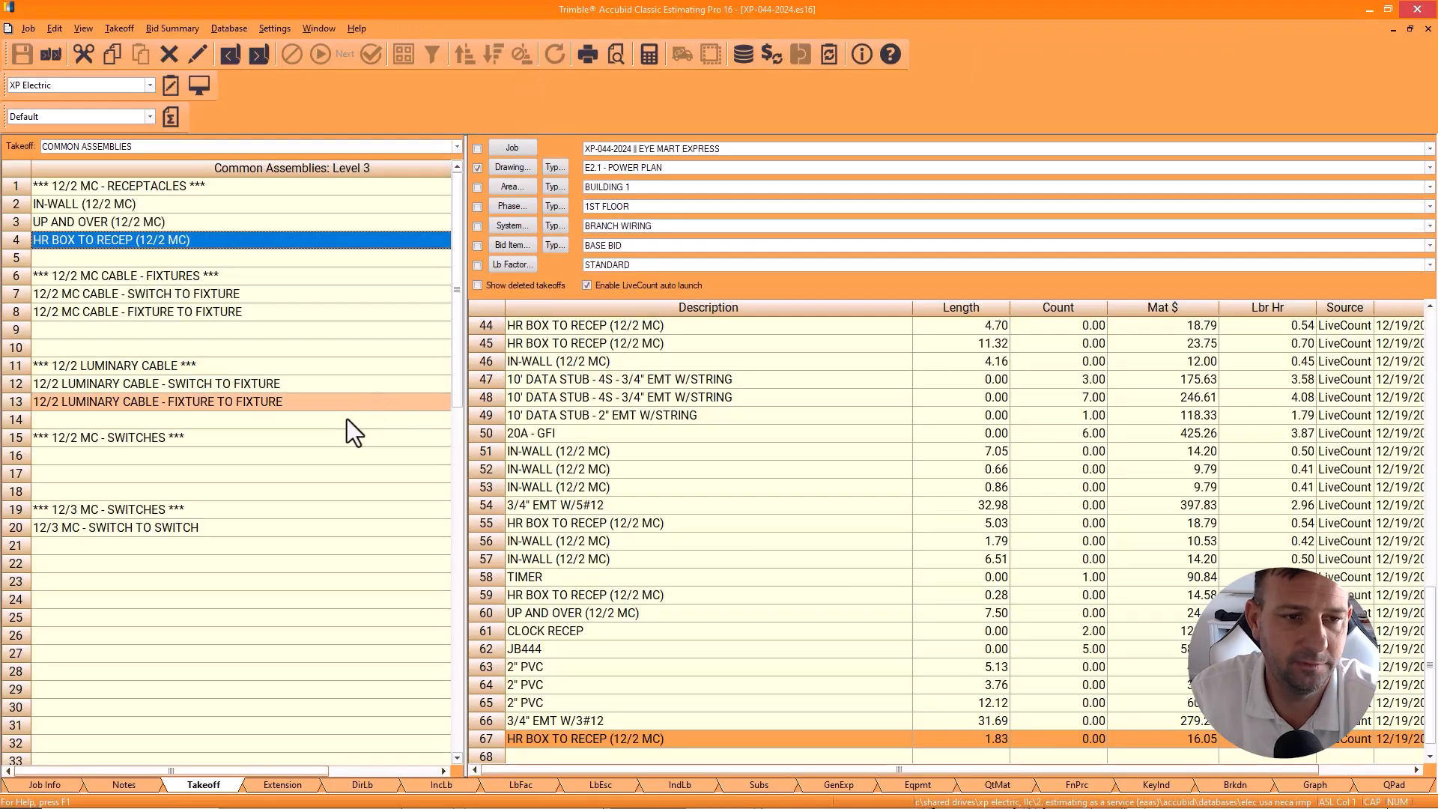
left_click(297, 783)
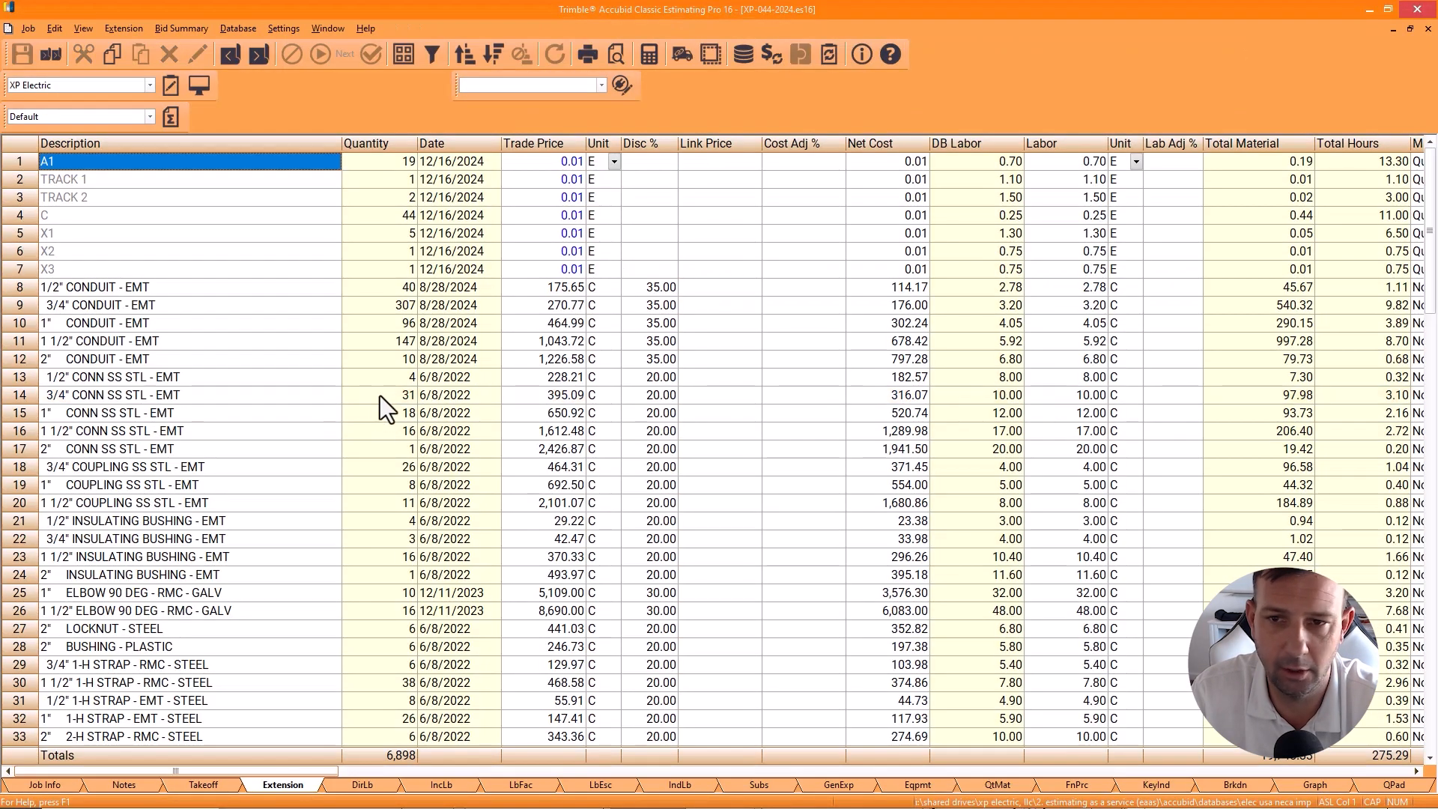
Step: Move the Accubid window aside to view the power plan takeoff behind it
left_click(30, 28)
left_click(241, 233)
left_click_drag(899, 9, 1437, 9)
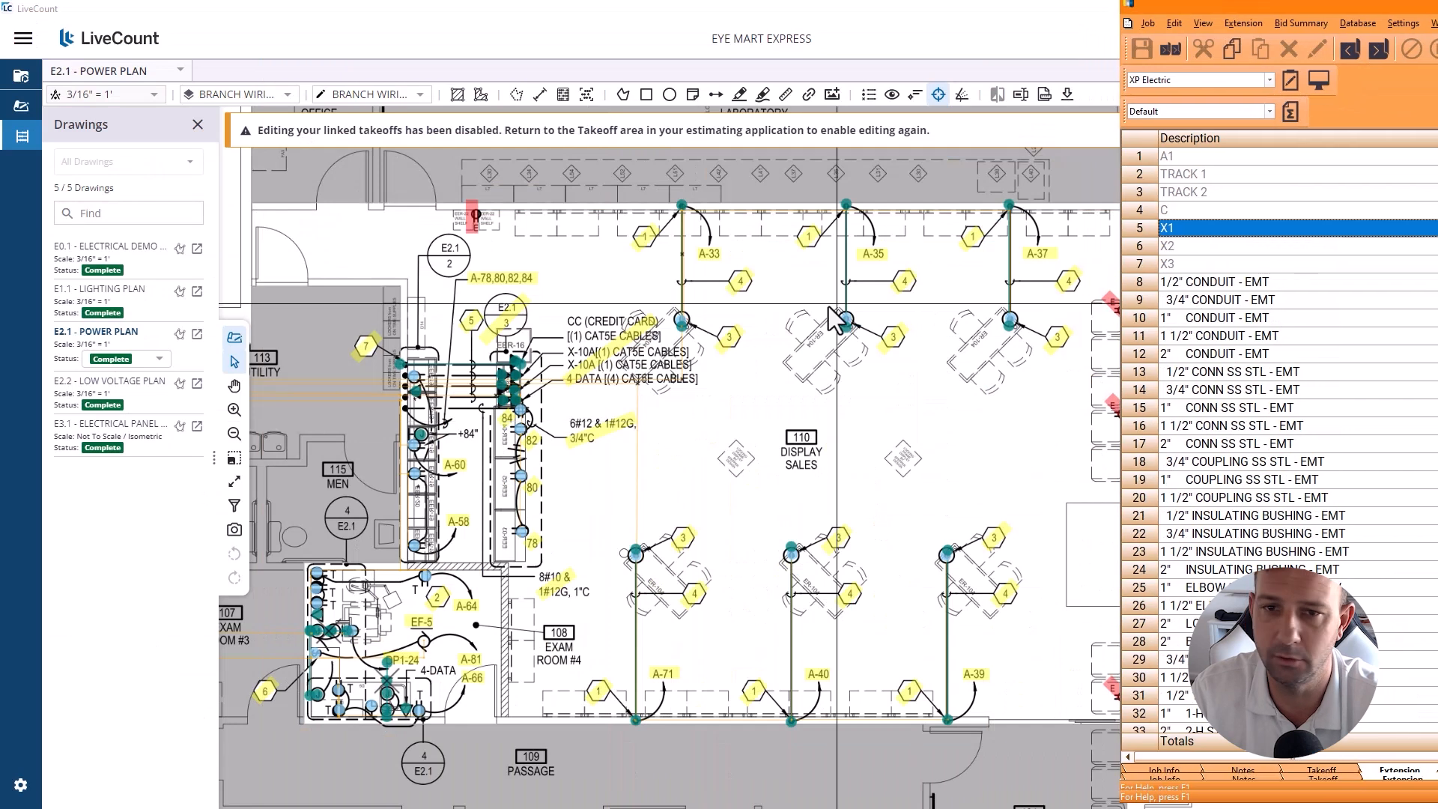
left_click(708, 382)
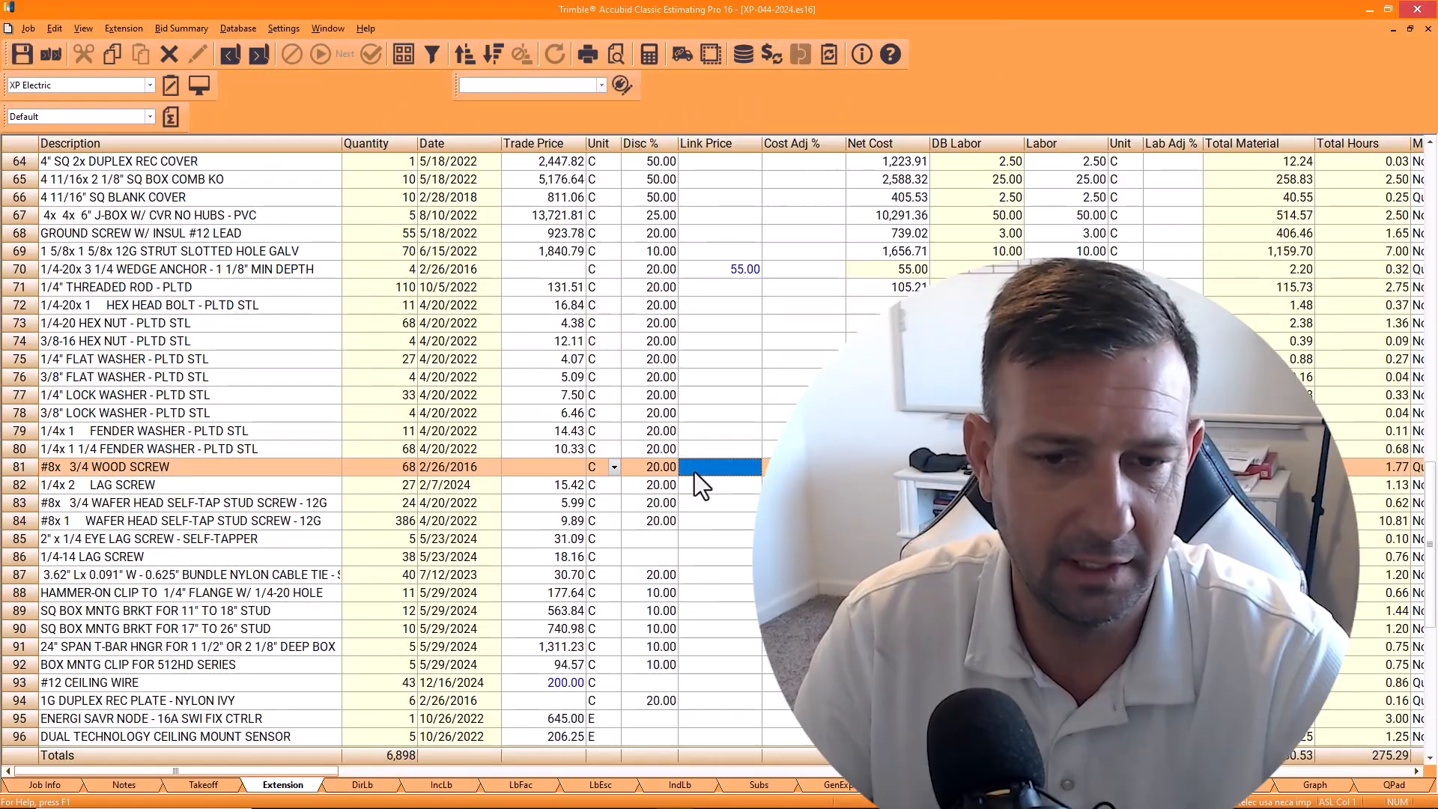
Step: Enter link prices of 25 for the #8x 3/4 wood screw and 14 for the 1G duplex rec plate
type("25")
key("Return")
scroll(719, 449, "down", 4)
left_click(713, 490)
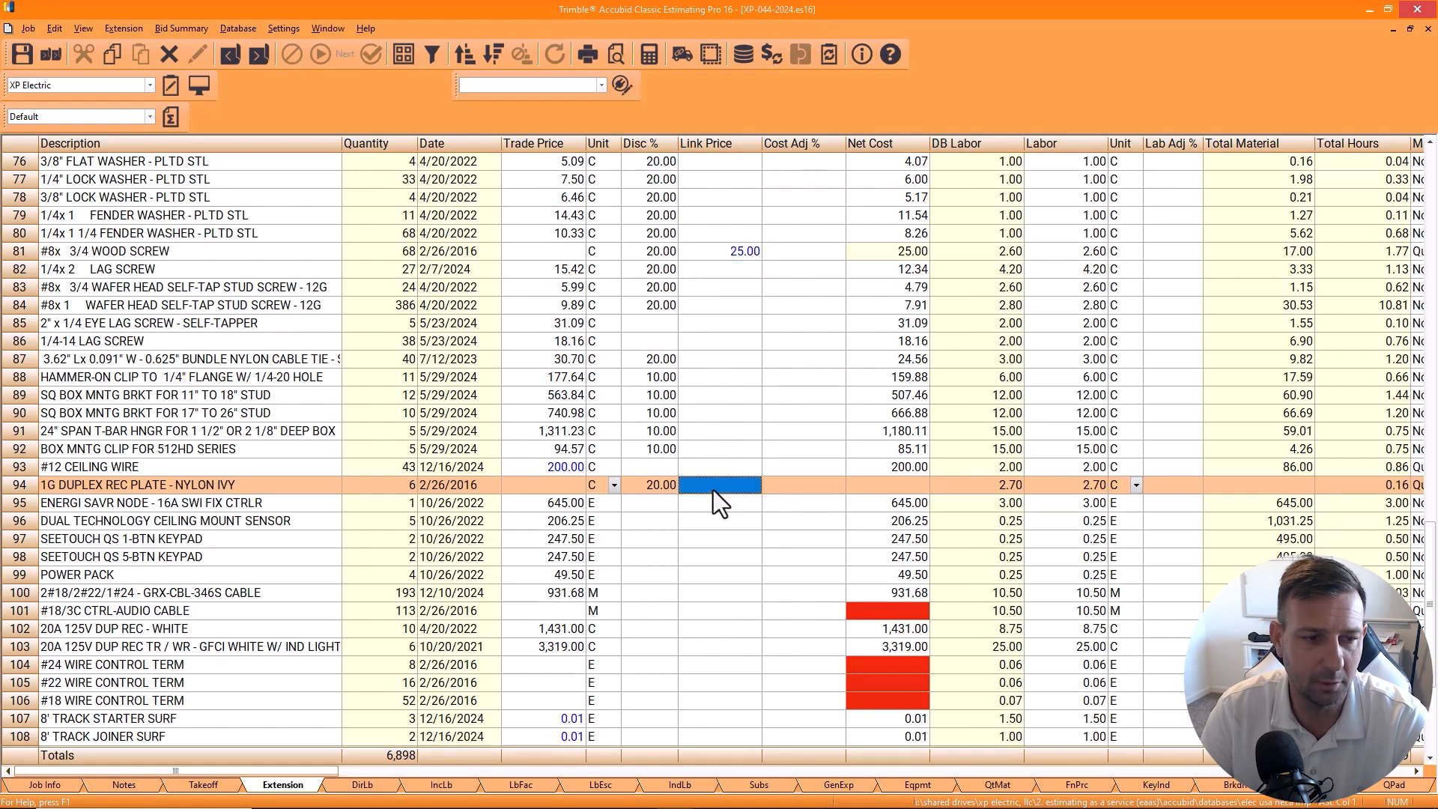
type("14")
left_click(718, 341)
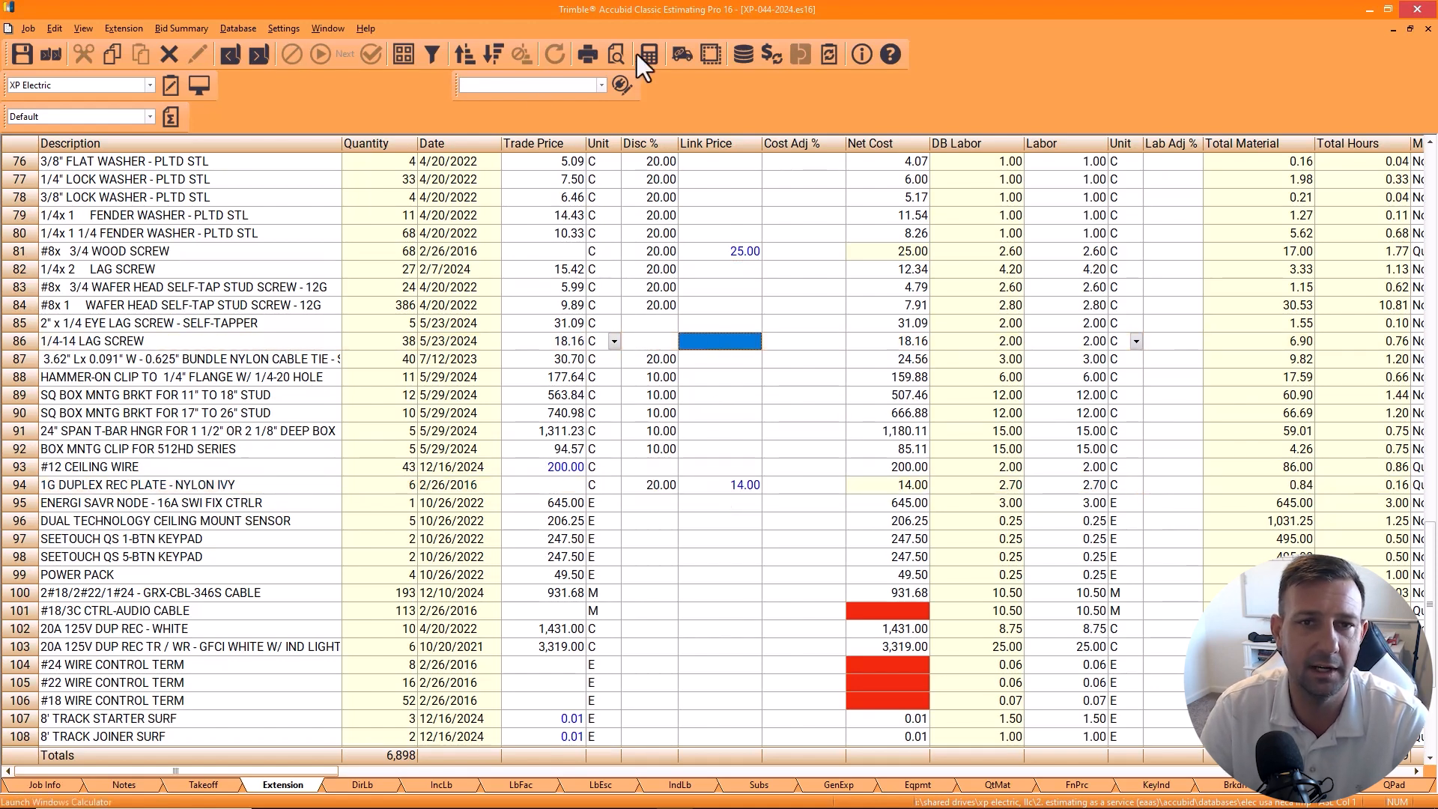
Step: Send the material list to Supplier Link and request a quote from Average Market Price - Electrical
left_click(684, 52)
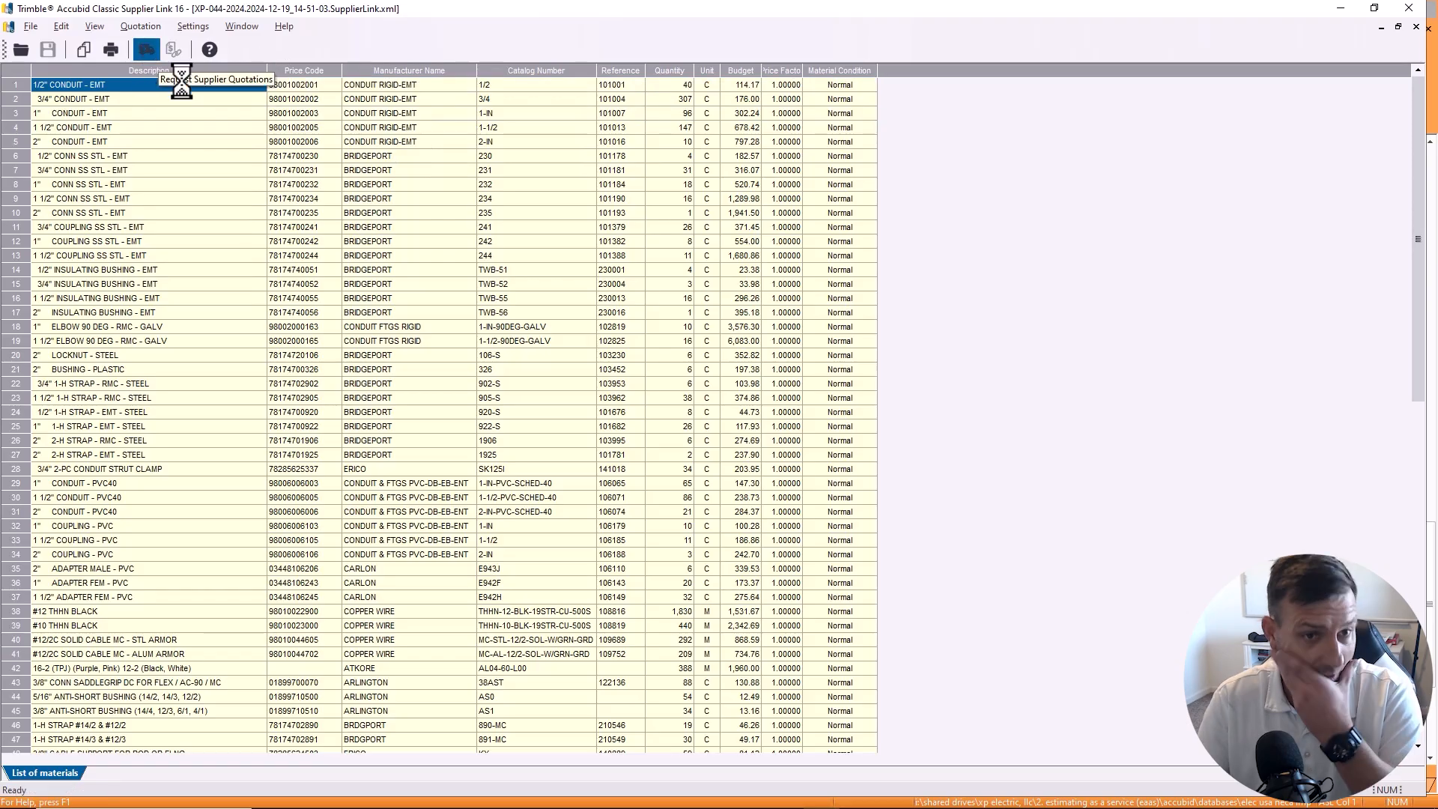
left_click(735, 282)
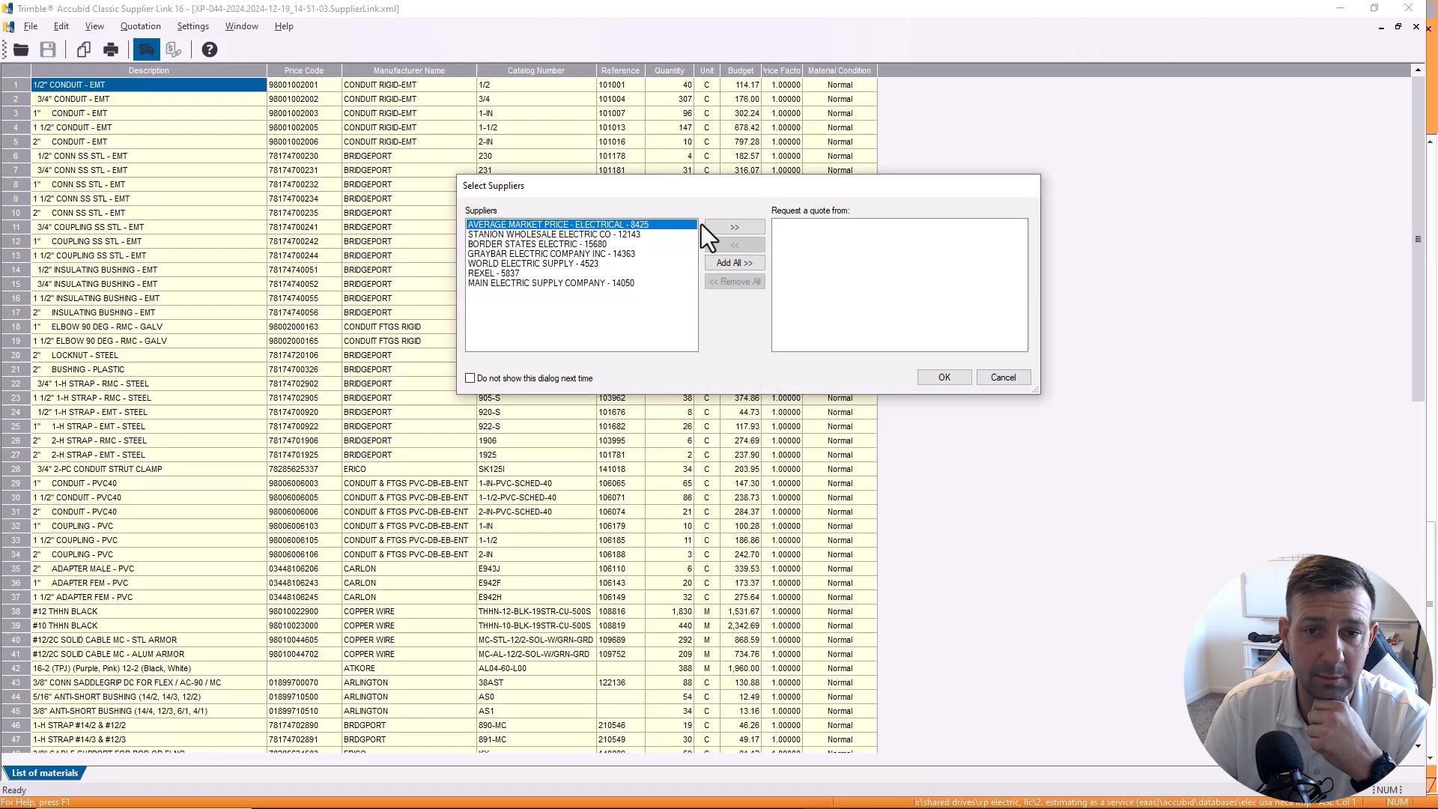
left_click(721, 224)
left_click(960, 382)
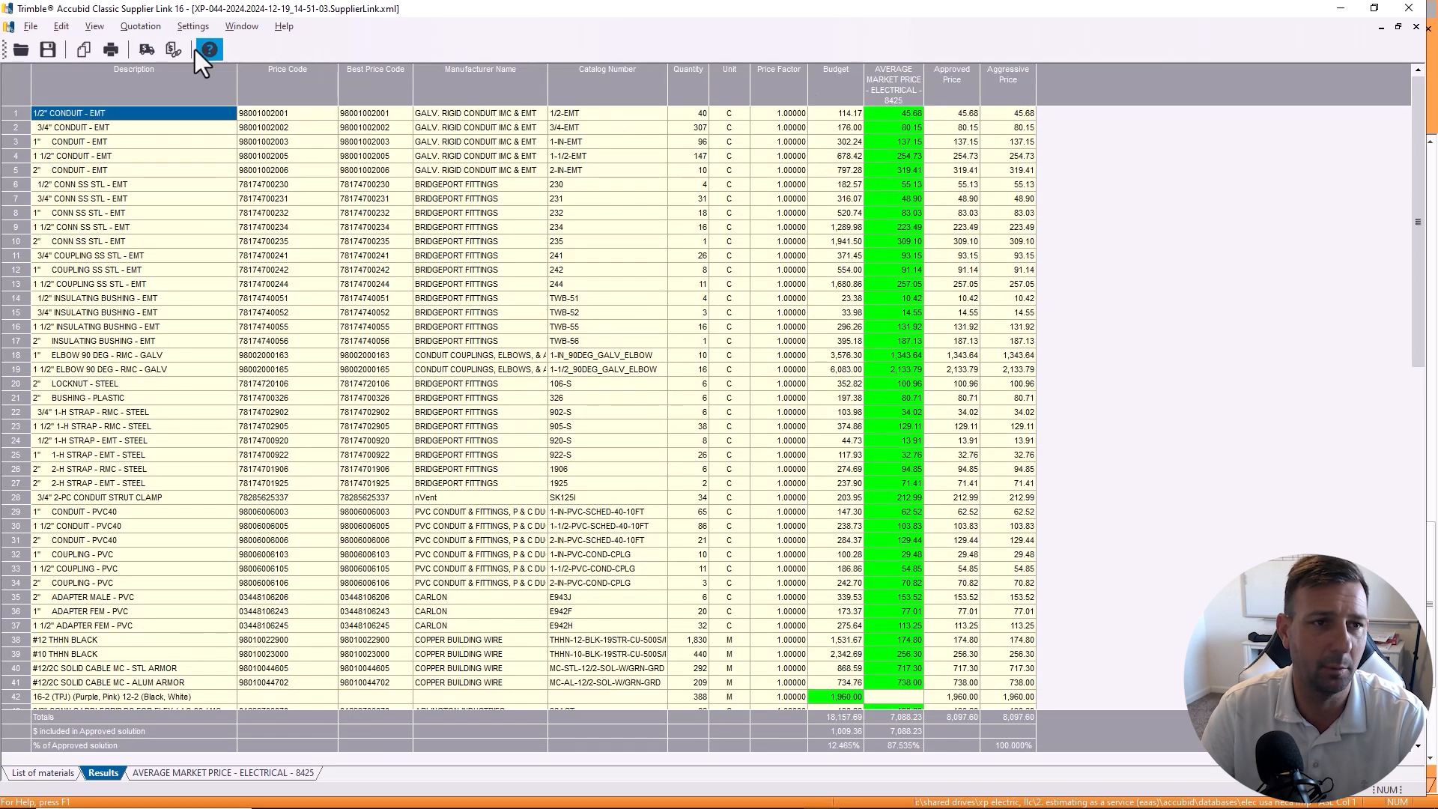
Step: Import the quoted supplier prices into the estimate's extension with all fields updated
left_click(166, 49)
left_click(767, 439)
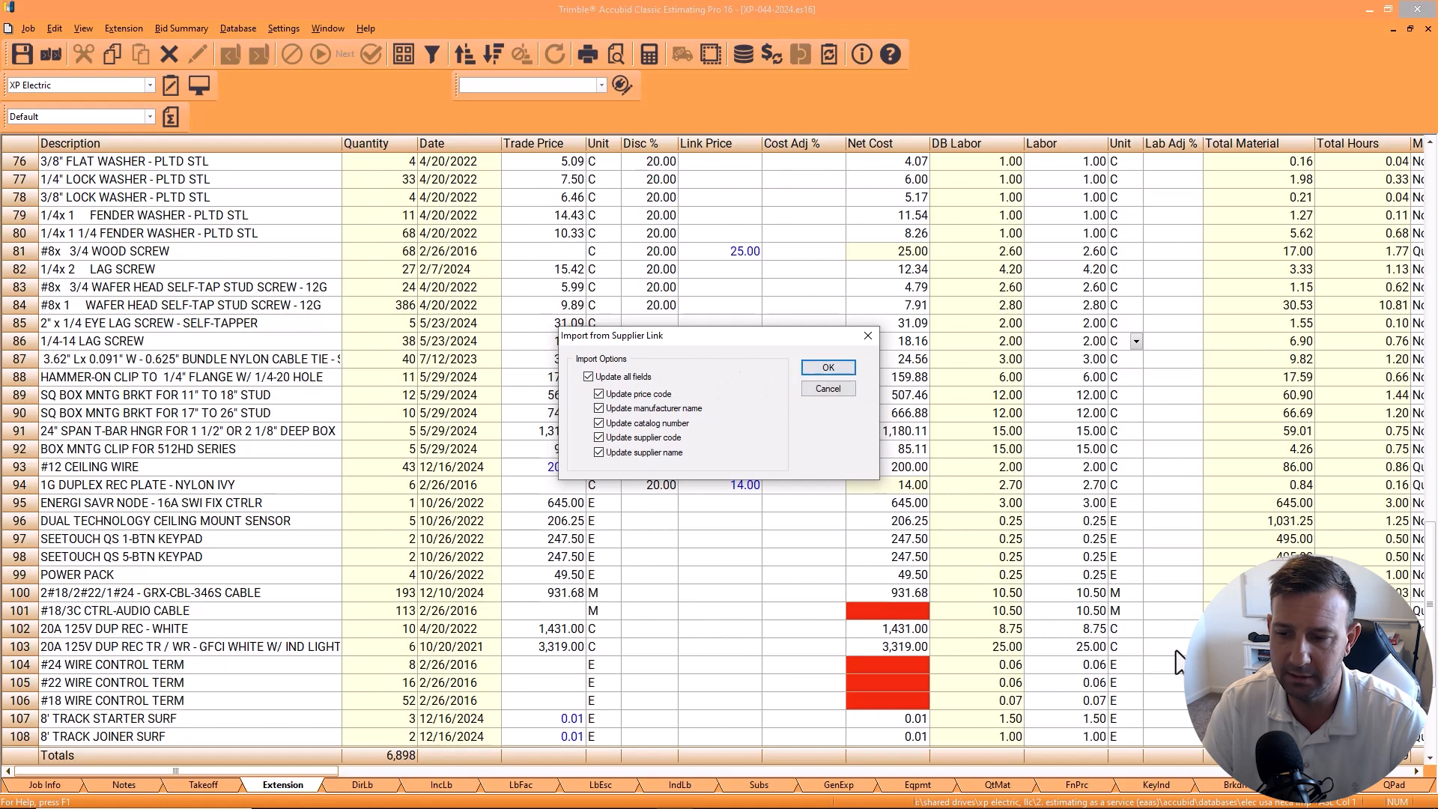
left_click(852, 370)
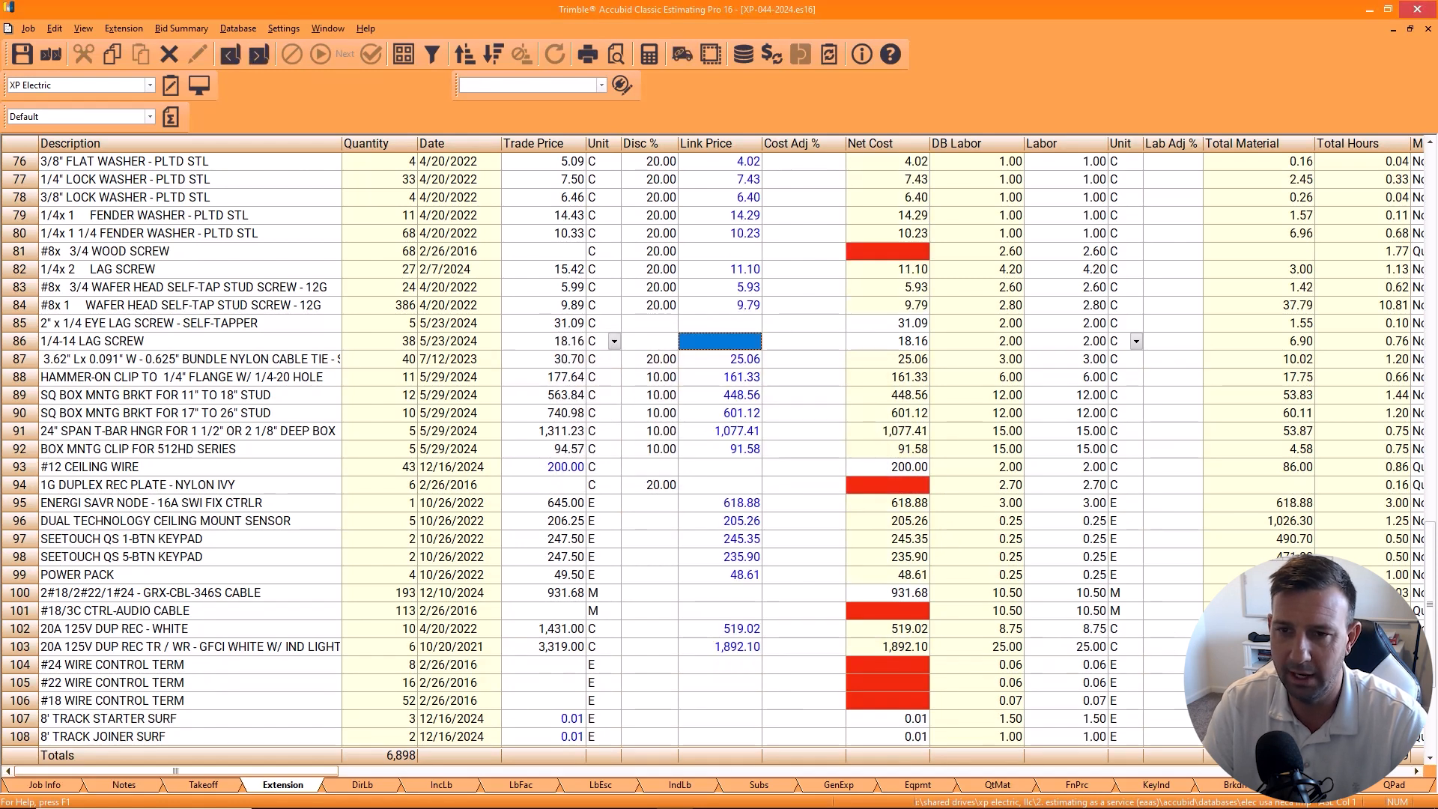
Step: Review the imported link prices and set the 1/4-20x 3 1/4 wedge anchor's link price to 55
left_click(871, 252)
scroll(749, 339, "up", 19)
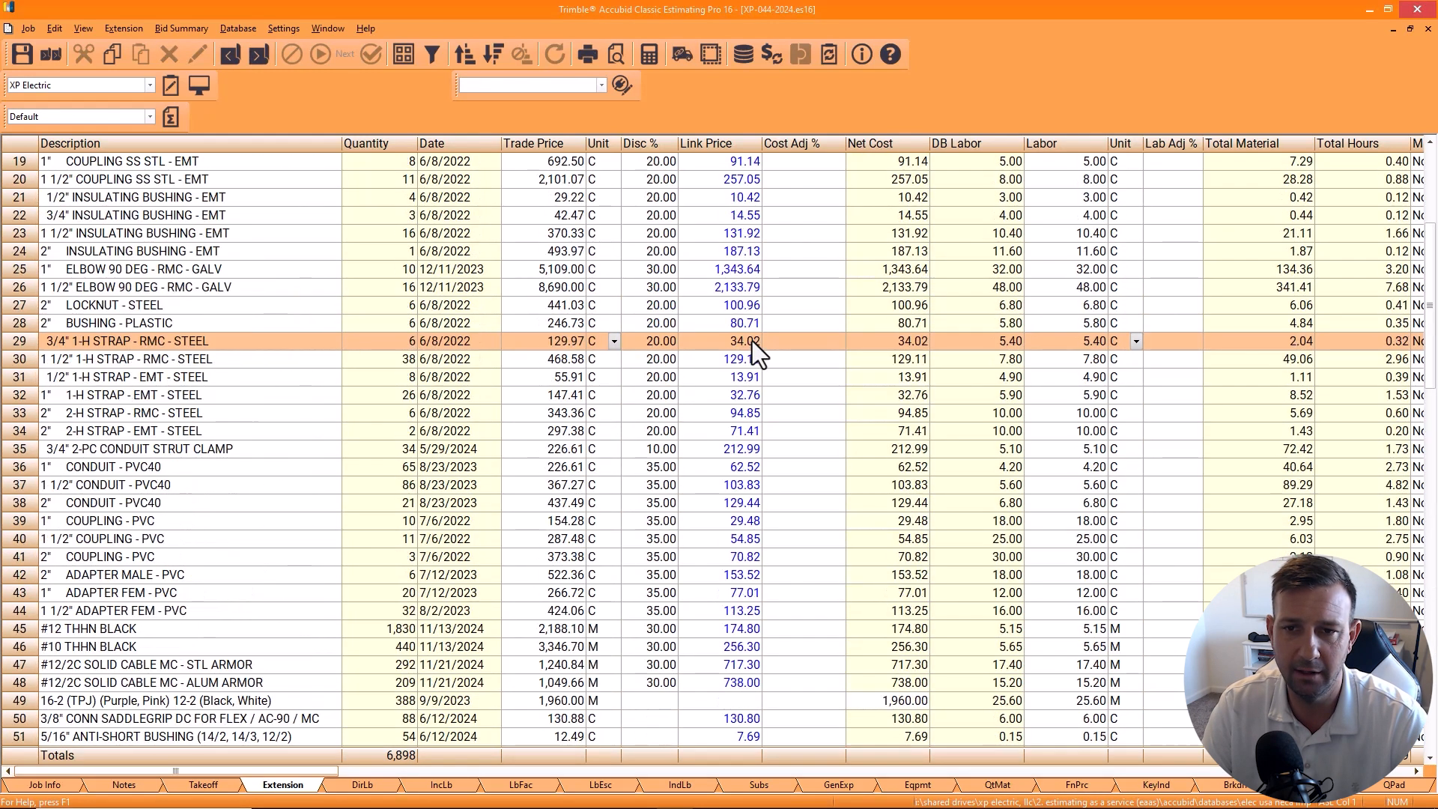
scroll(752, 340, "up", 6)
scroll(755, 344, "down", 9)
scroll(755, 348, "up", 1)
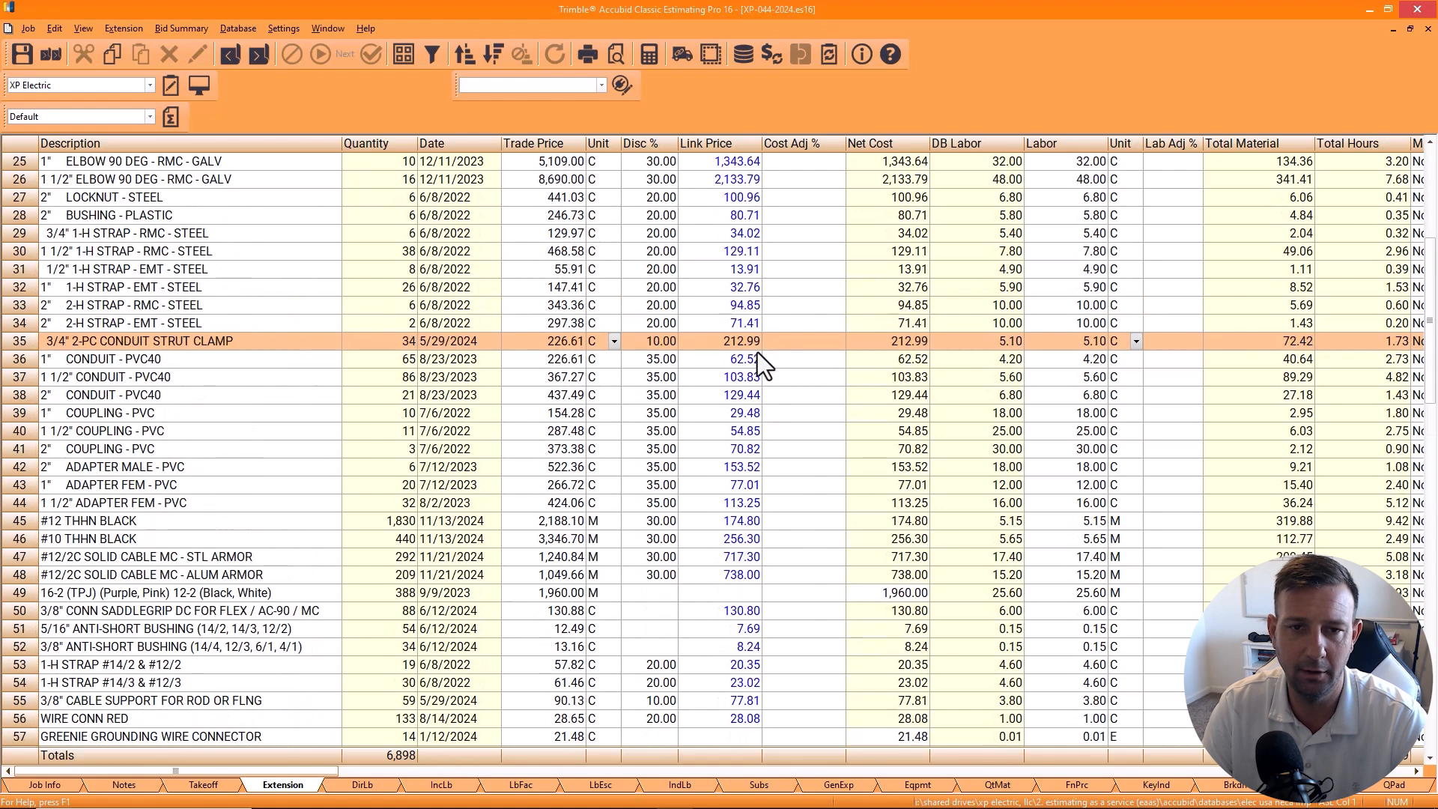
scroll(758, 352, "down", 8)
left_click(708, 540)
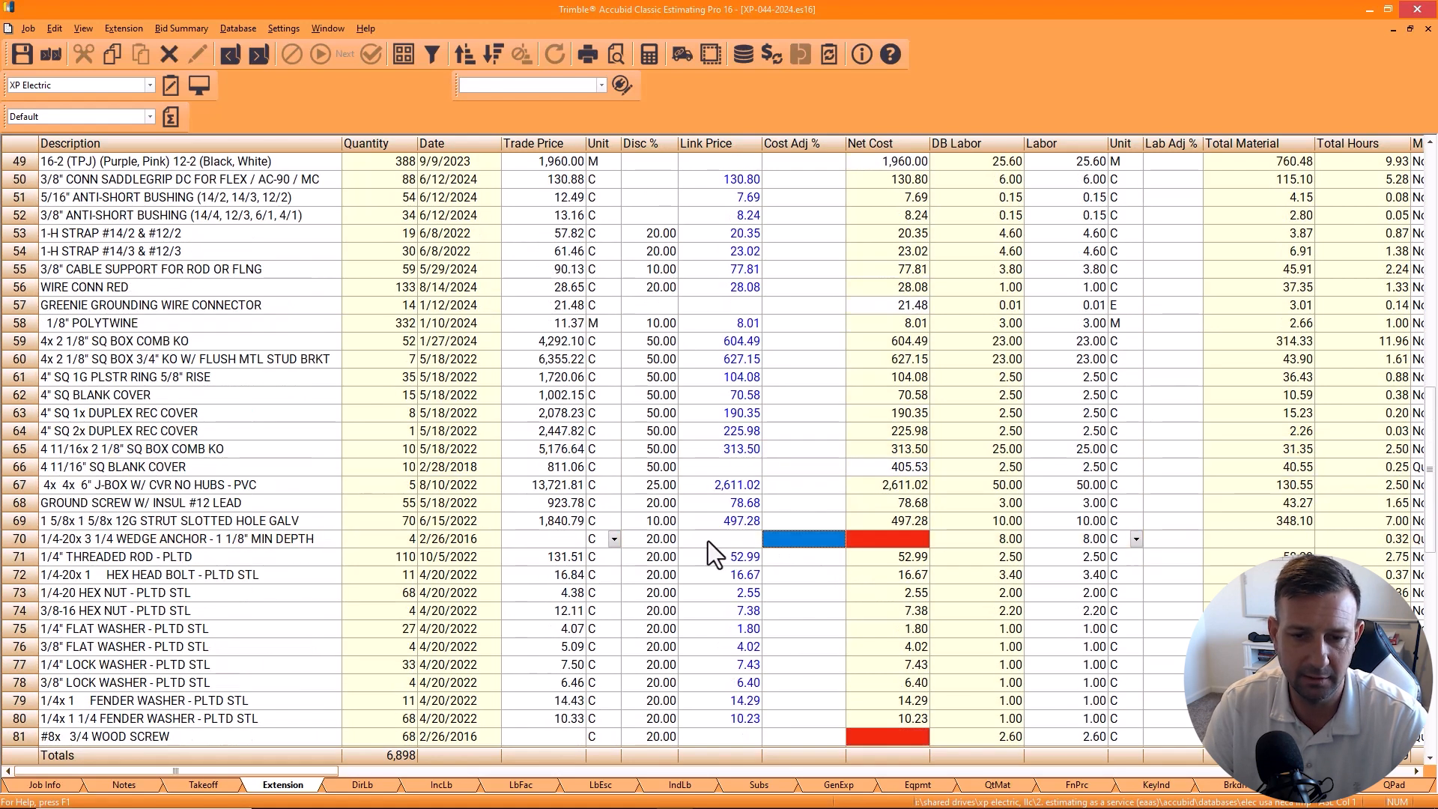
type("55")
key("Return")
Step: Set link prices of 25 for the #8x 3/4 wood screw and 150 for the 1G duplex rec plate
scroll(705, 538, "down", 6)
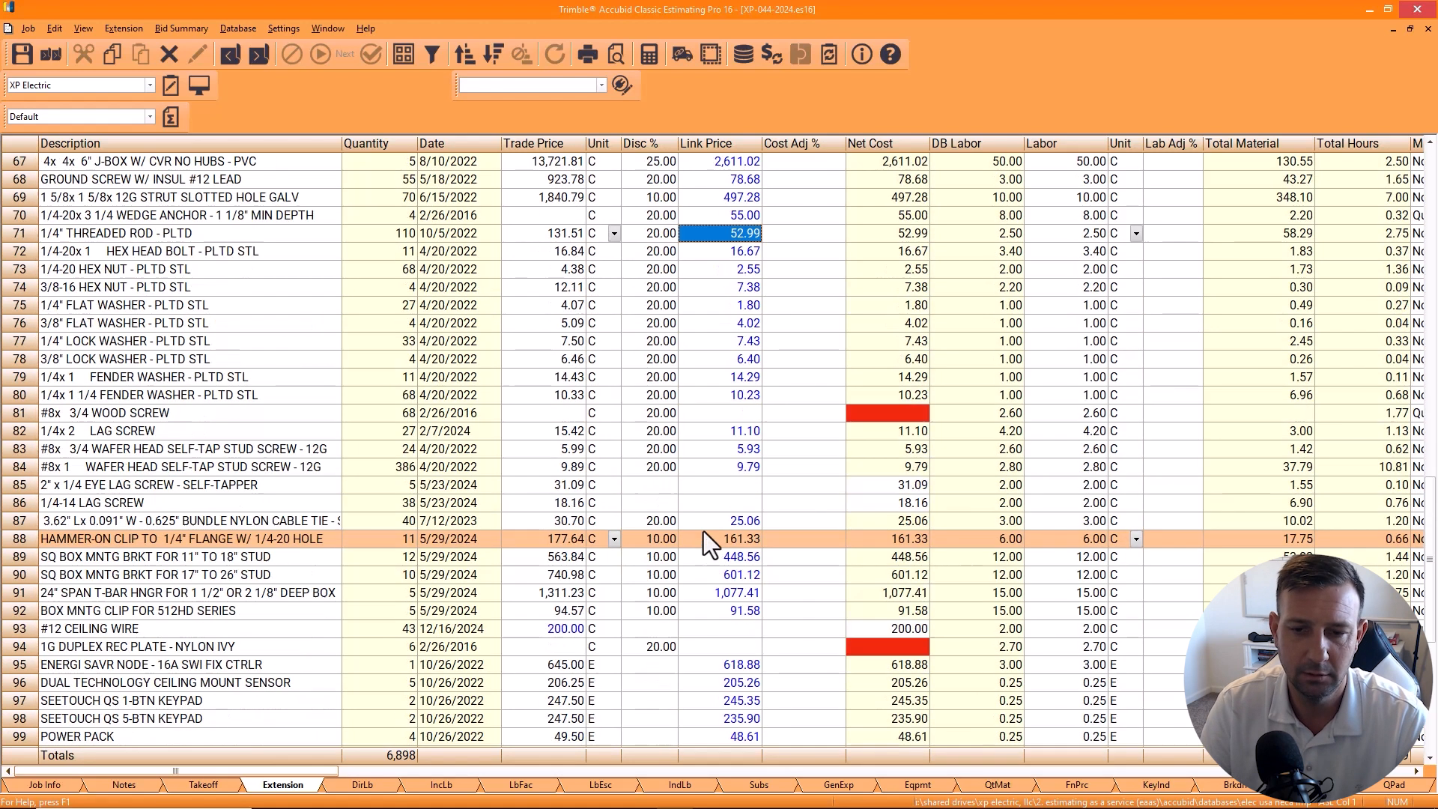
left_click(696, 416)
key("Return")
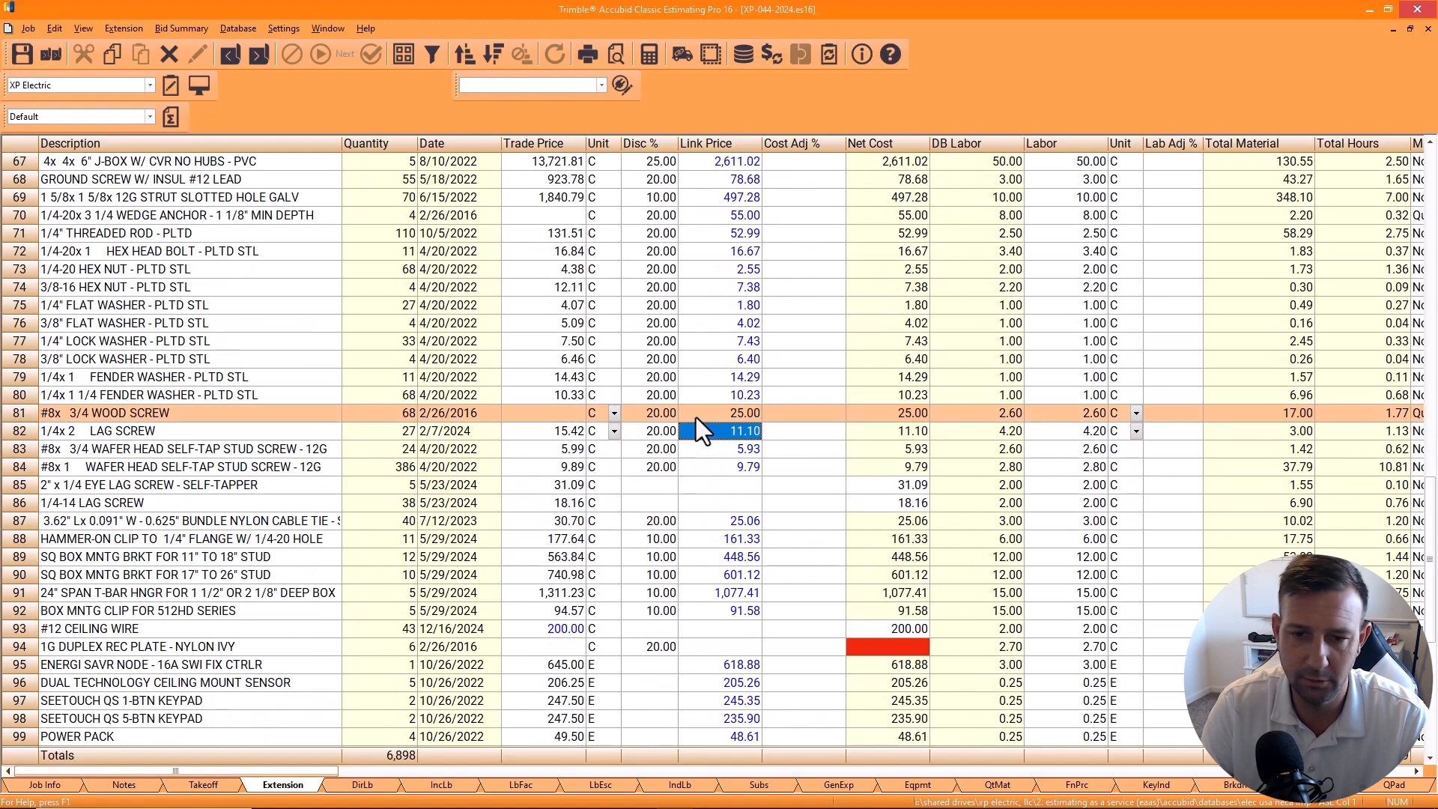
scroll(695, 416, "down", 7)
left_click(673, 276)
left_click(700, 267)
type("150")
key("Return")
Step: Try link prices of 350 and 700 for the #18/3C CTRL-AUDIO cable, and clear the entry
left_click(733, 397)
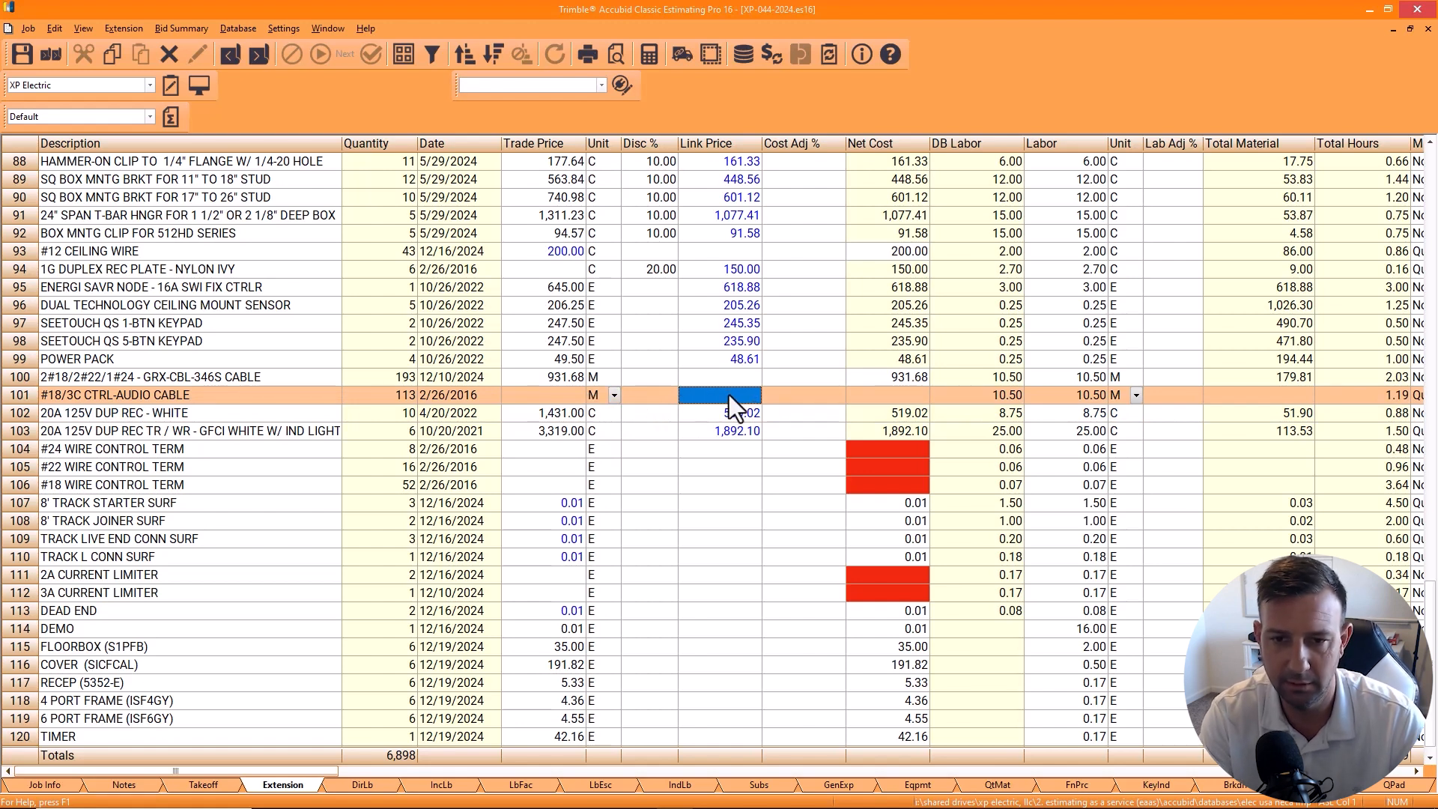
type("350")
key("Return")
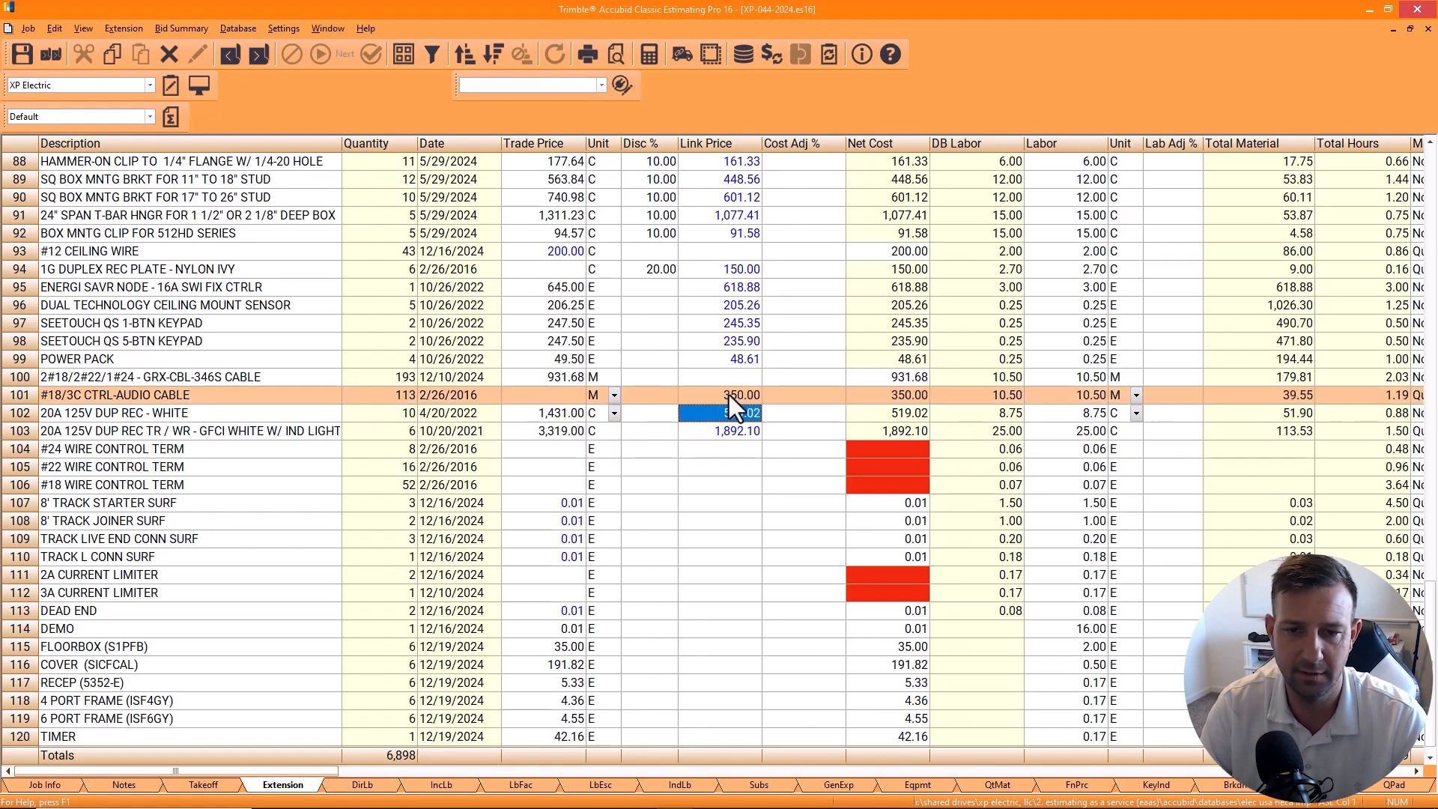
left_click(730, 394)
type("700")
key("Return")
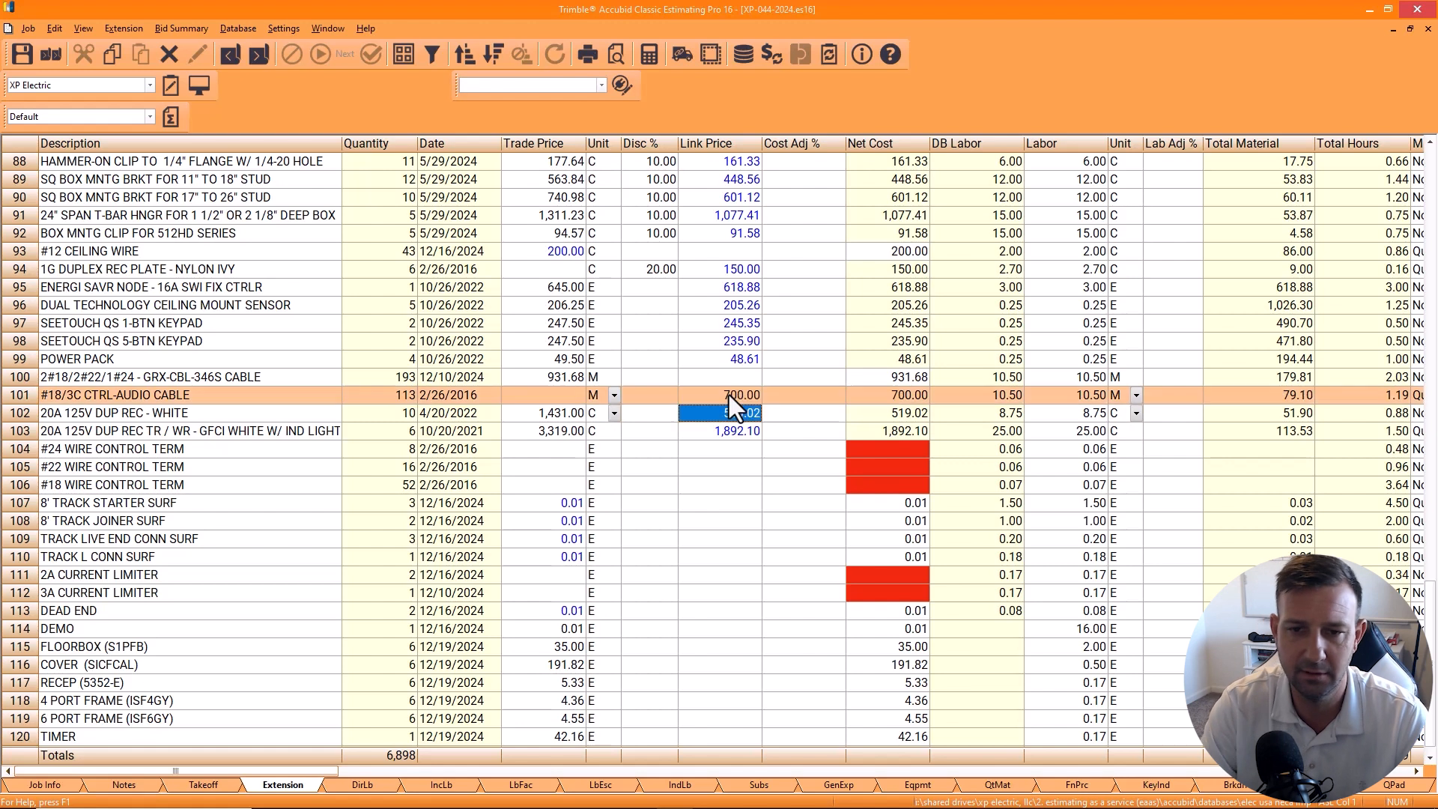
left_click(726, 399)
key("Delete")
key("Return")
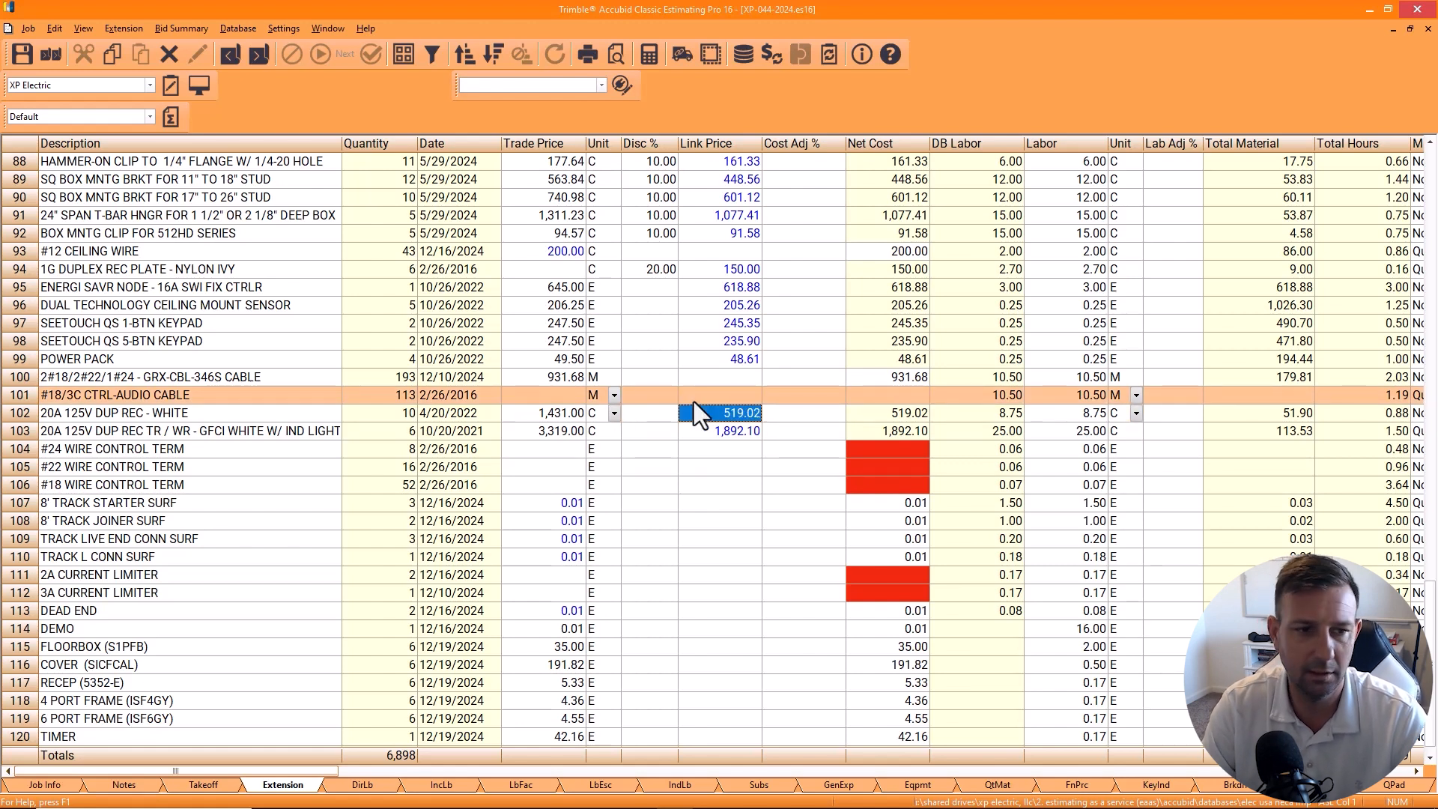
Step: Look up the #18/3C CTRL-AUDIO cable's catalog number and search for 8770 in Trade Service Live in the browser
left_click(27, 398)
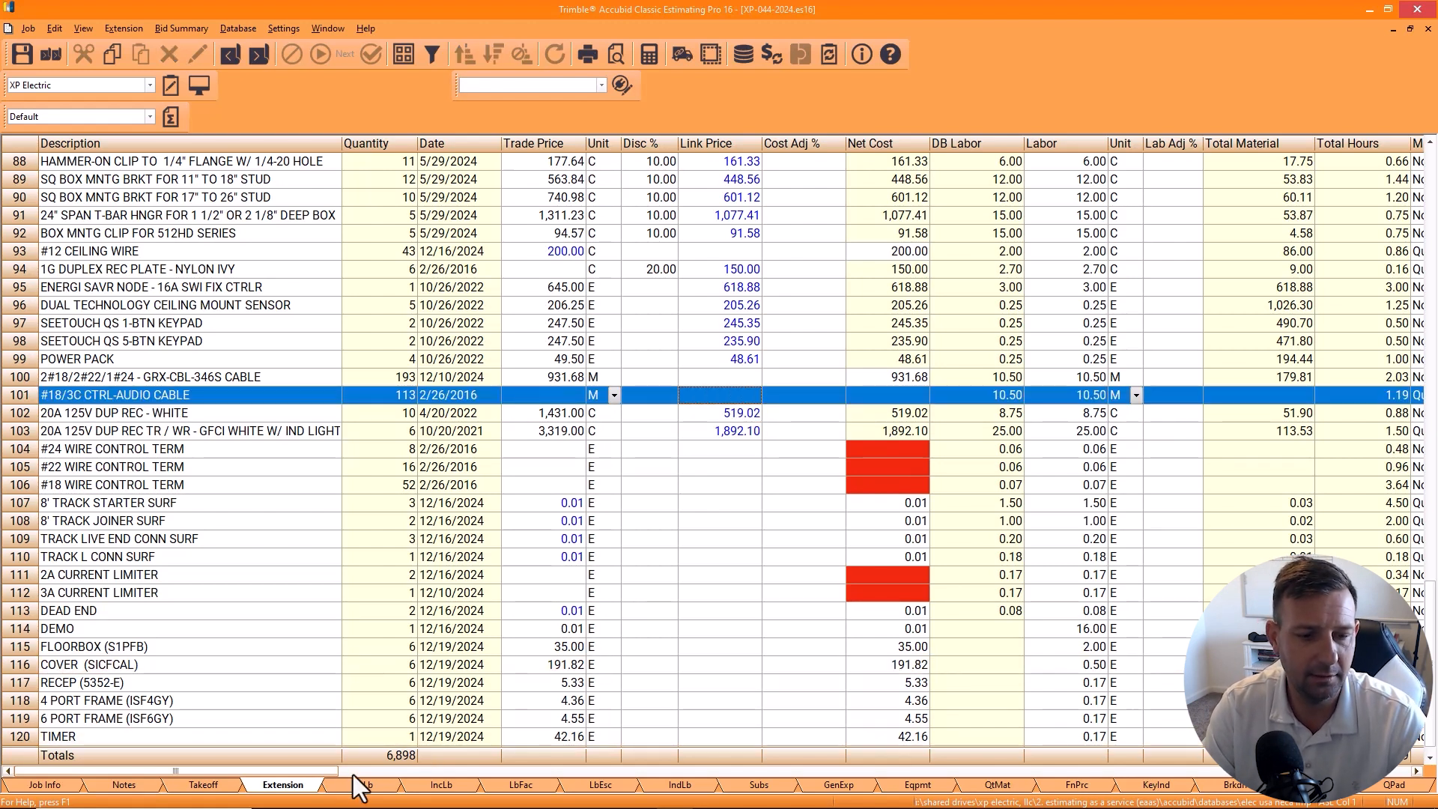
left_click_drag(354, 770, 702, 762)
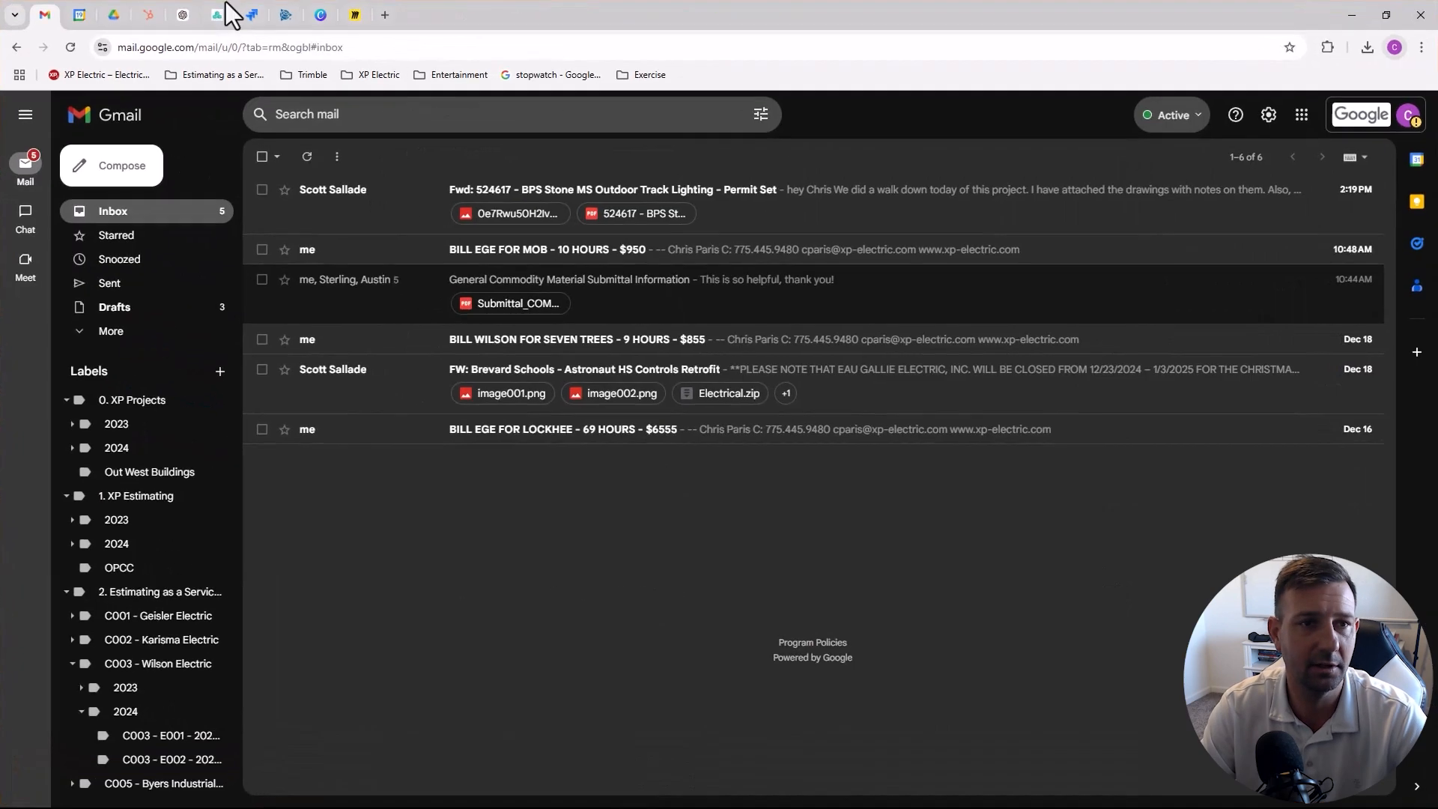
left_click(286, 15)
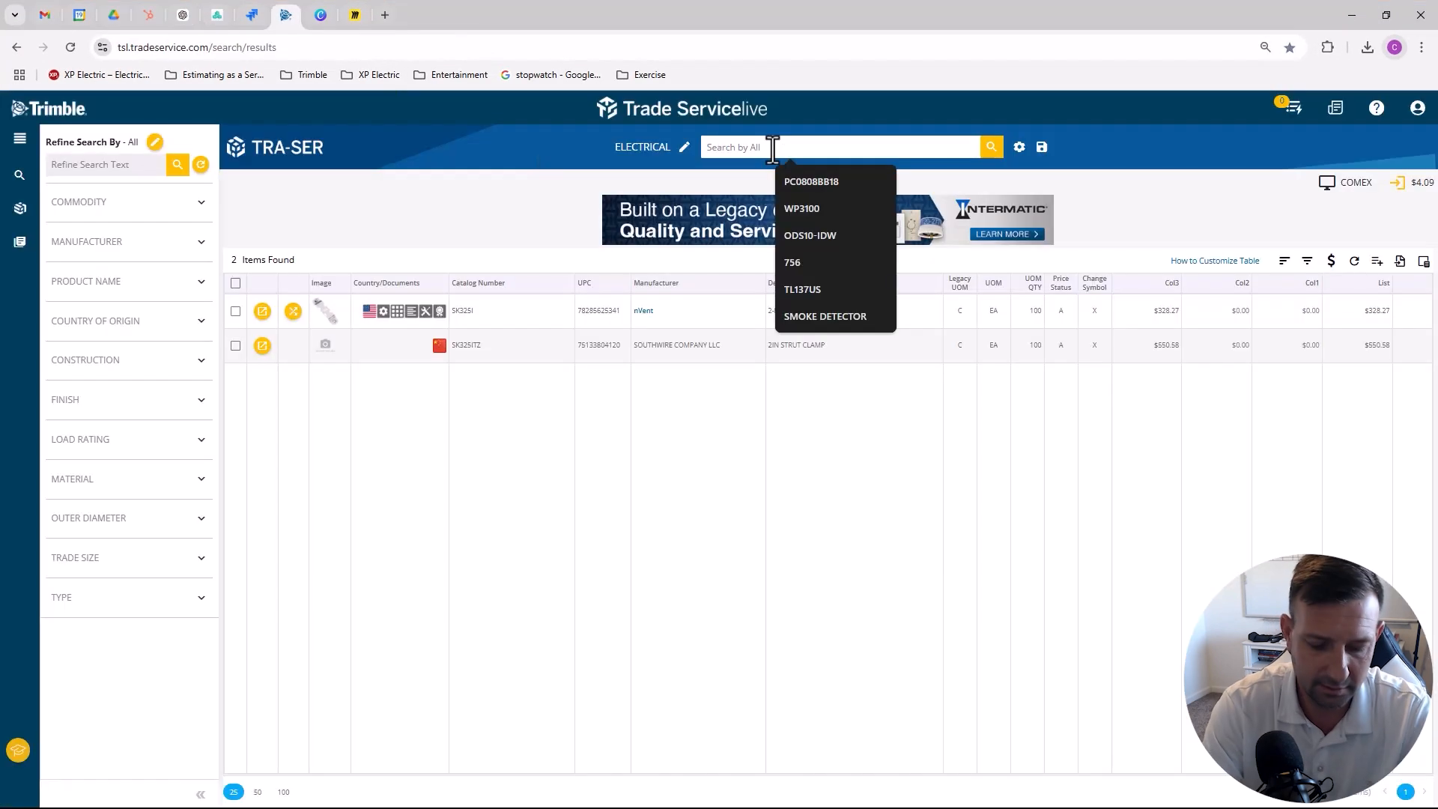
type("8770")
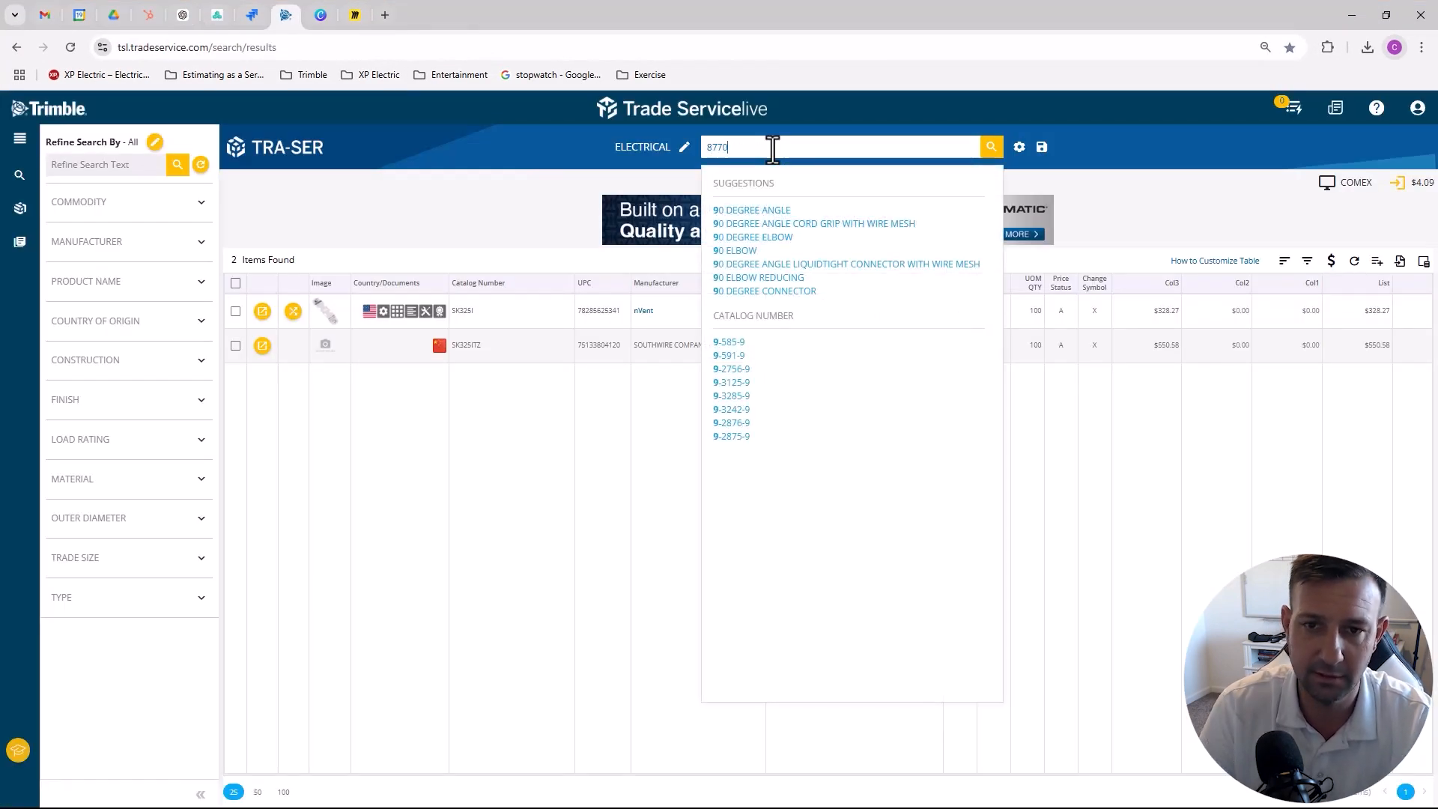
left_click(747, 249)
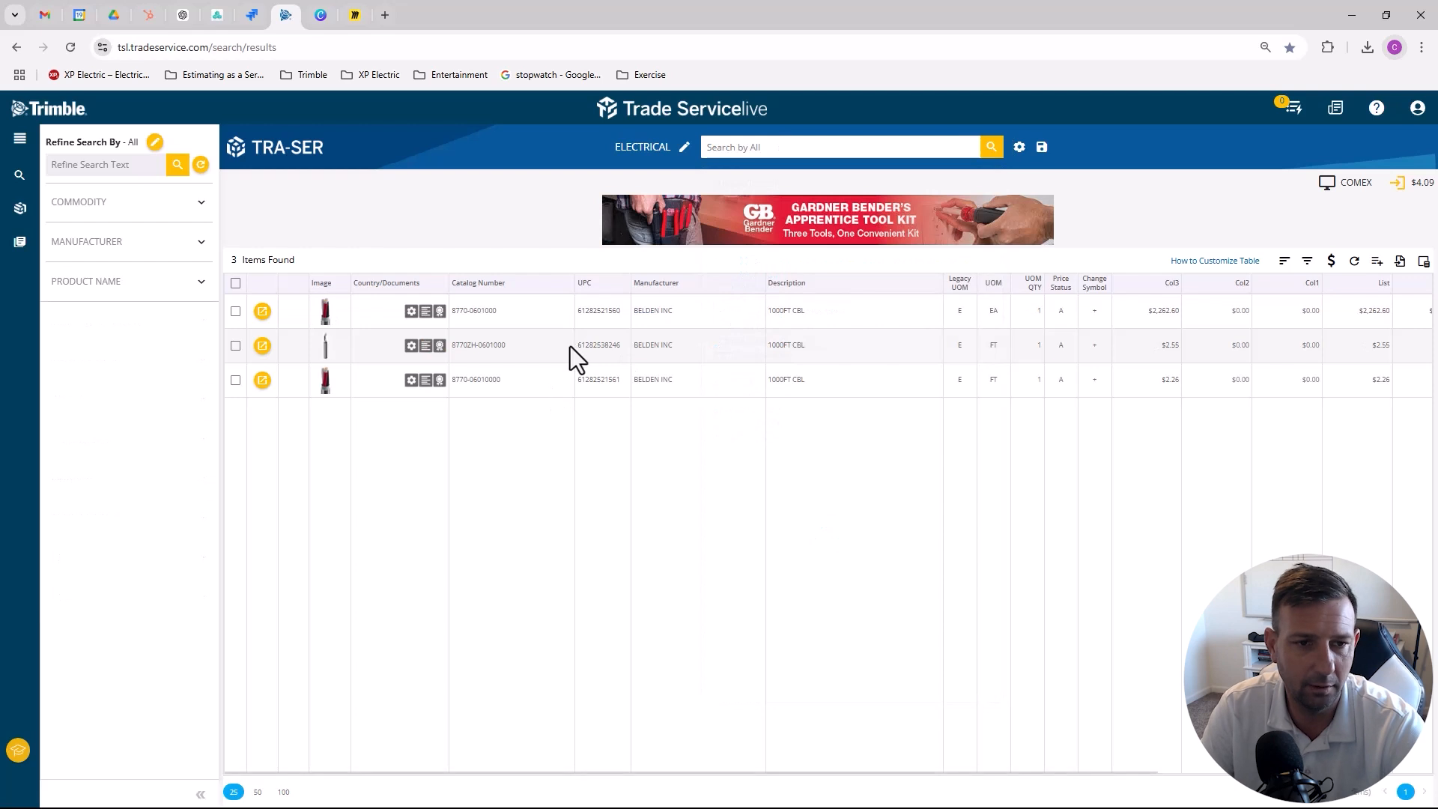
left_click(411, 312)
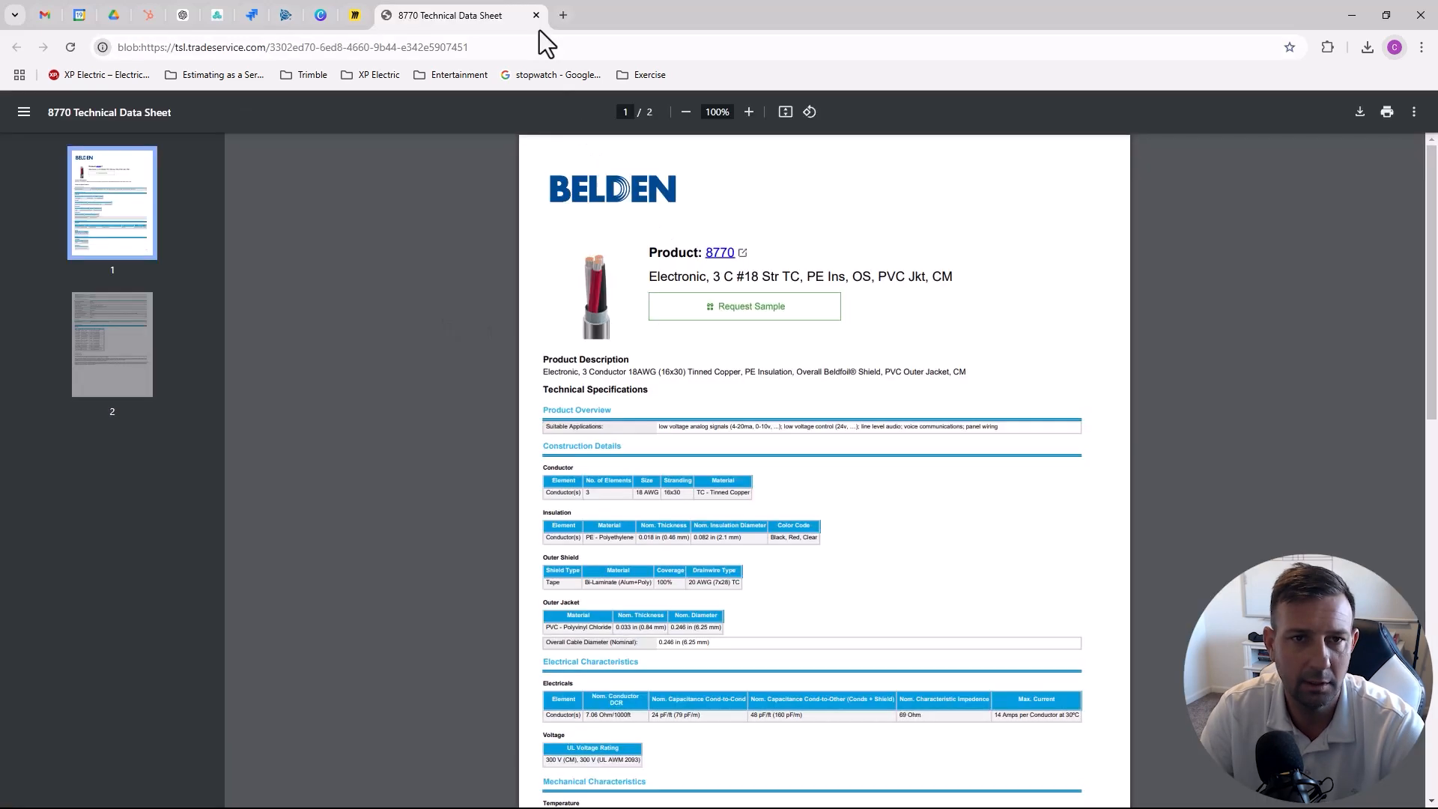
left_click(538, 16)
left_click_drag(416, 775, 570, 775)
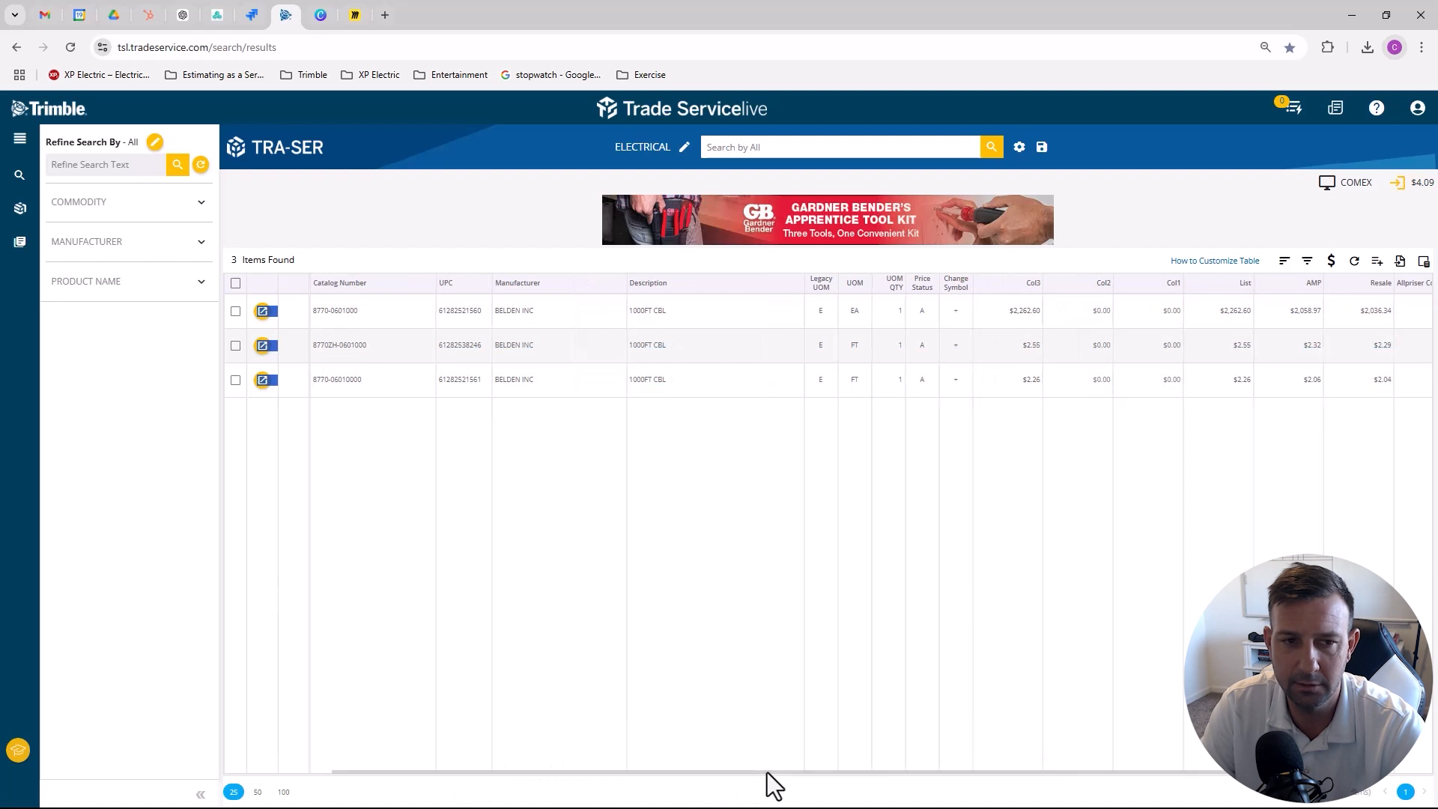
left_click_drag(767, 772, 895, 772)
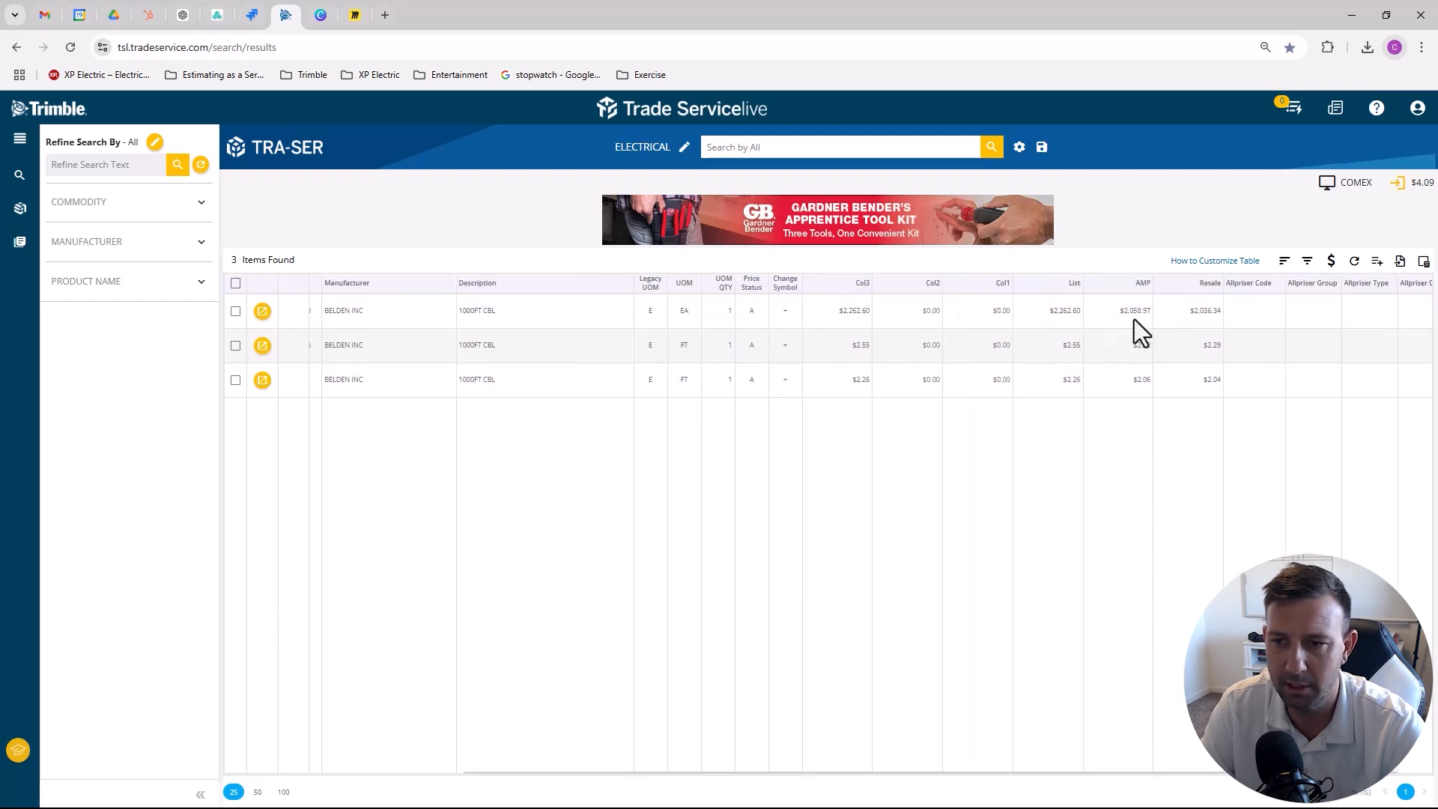
Step: Return to the Accubid extension and set the #18/3C CTRL-AUDIO cable's link price to 2,058.97
left_click_drag(818, 12, 0, 300)
left_click(280, 398)
left_click(587, 401)
type("2,058.97")
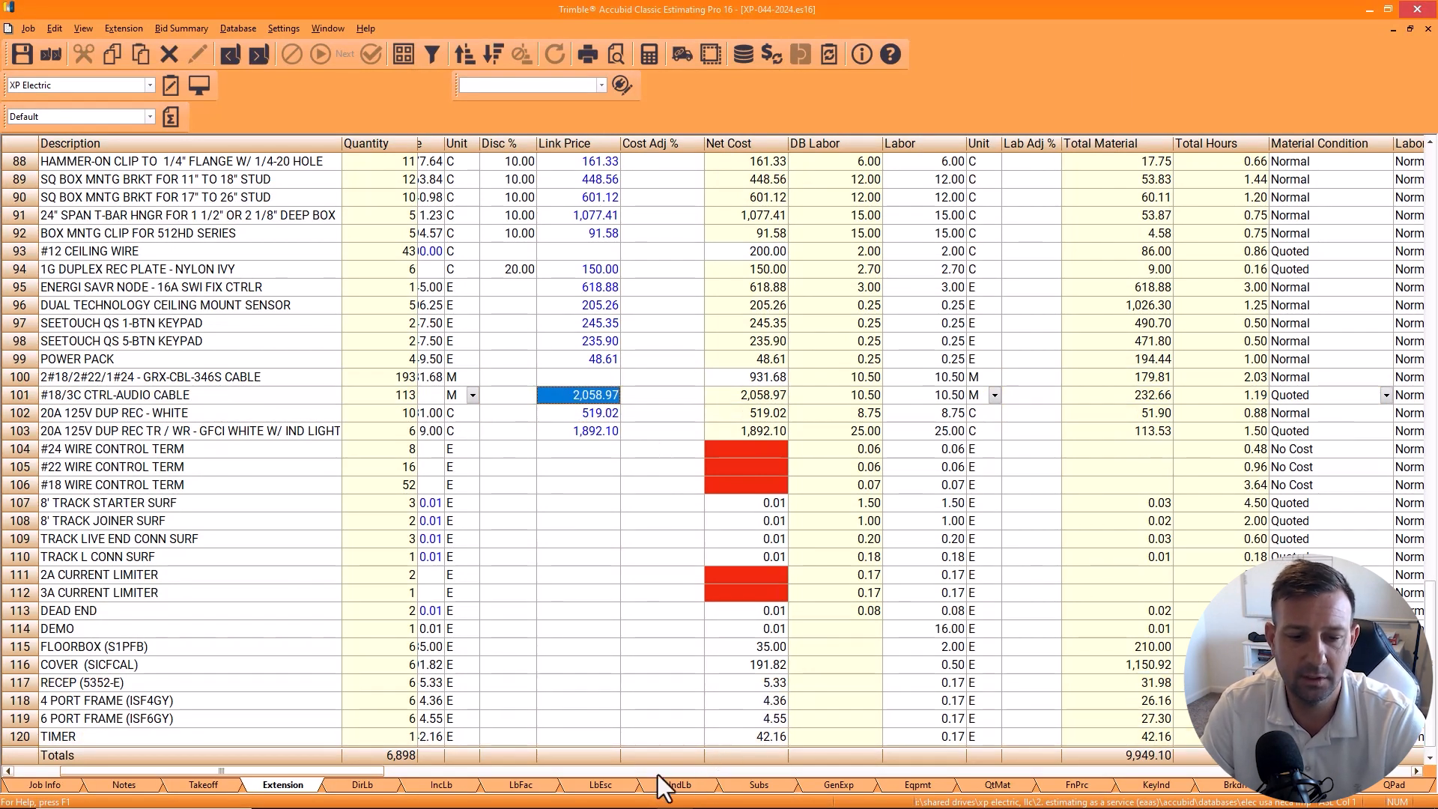
Step: Check the quantity, link price and total material of the #18/3C CTRL-AUDIO cable
scroll(452, 397, "left", 3)
left_click(376, 403)
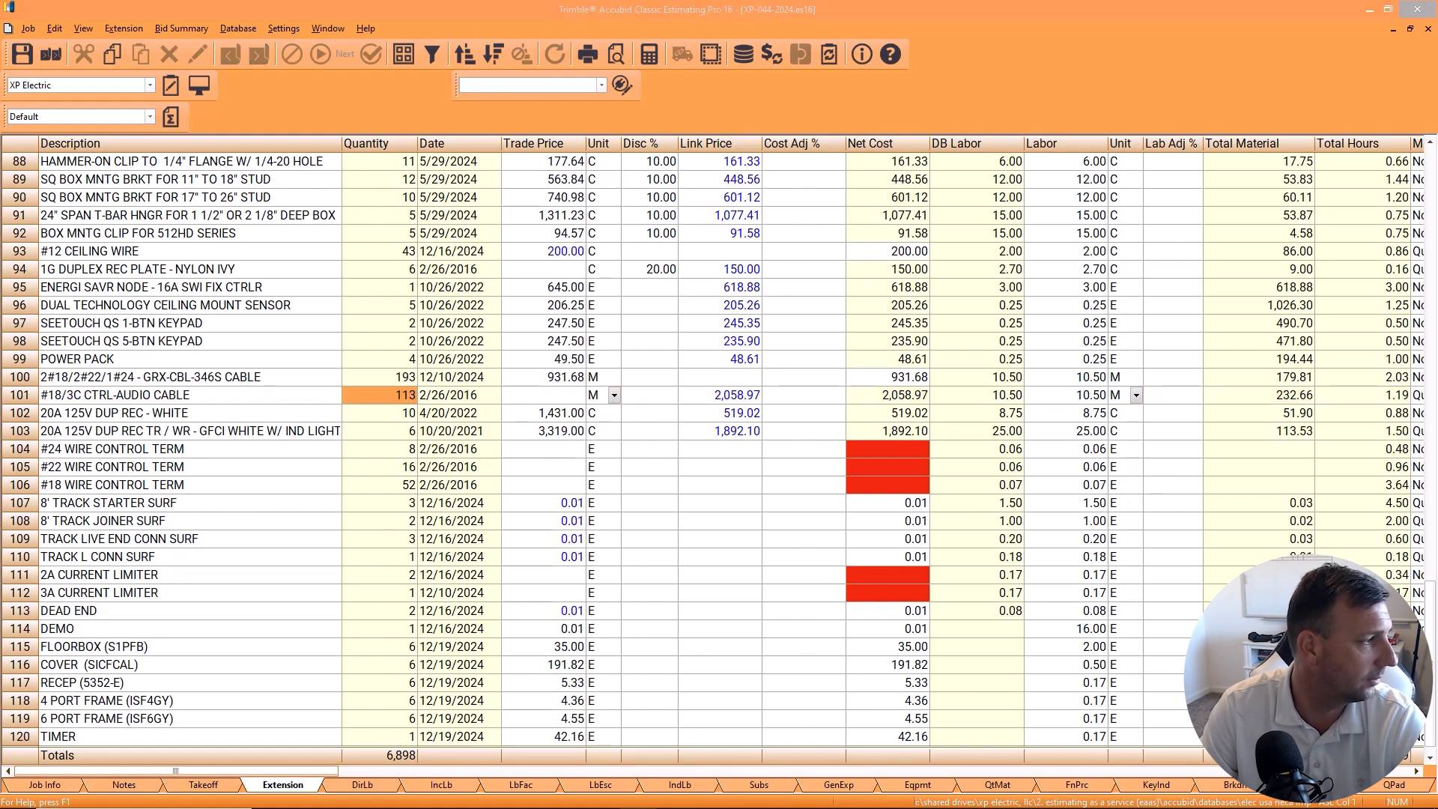
left_click(715, 389)
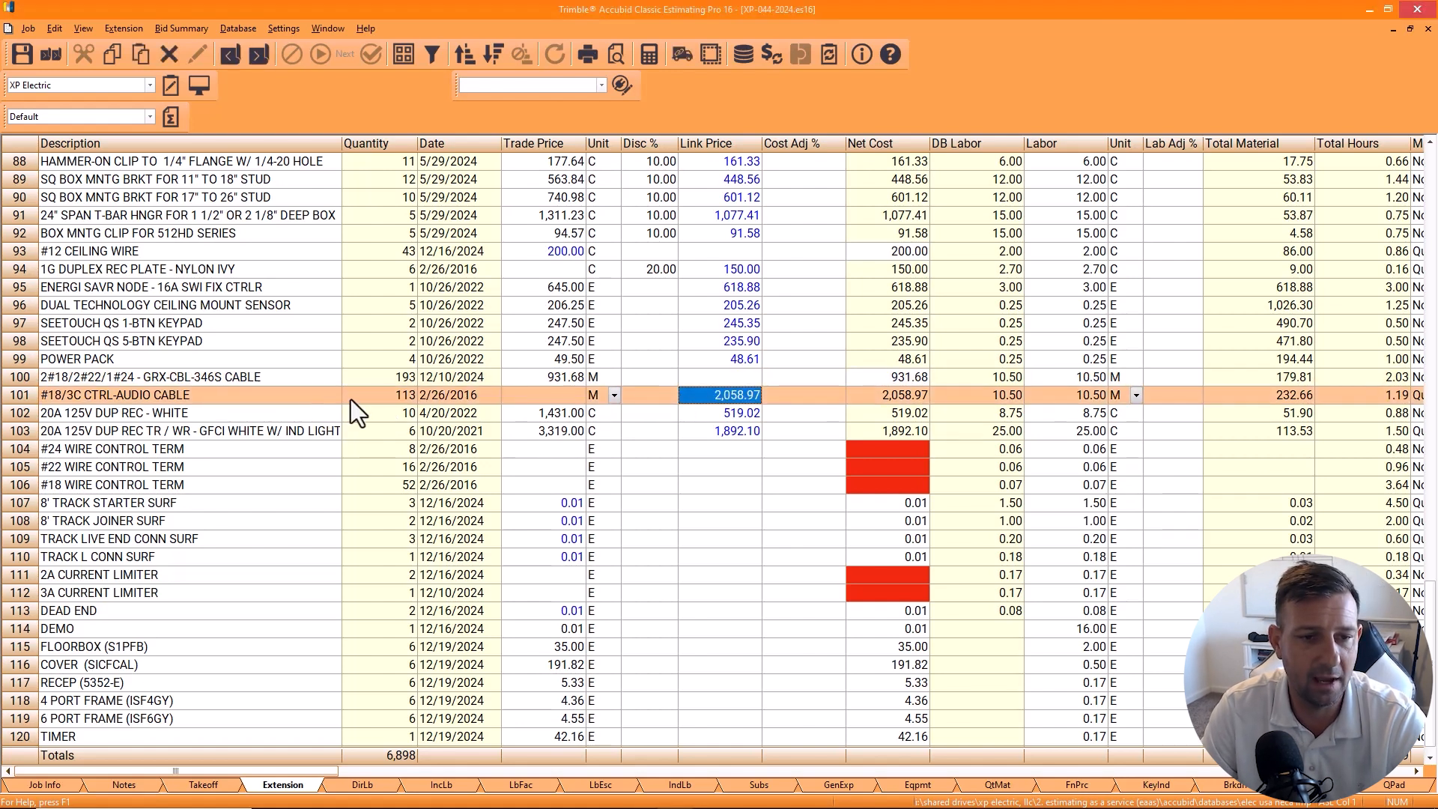
left_click(388, 397)
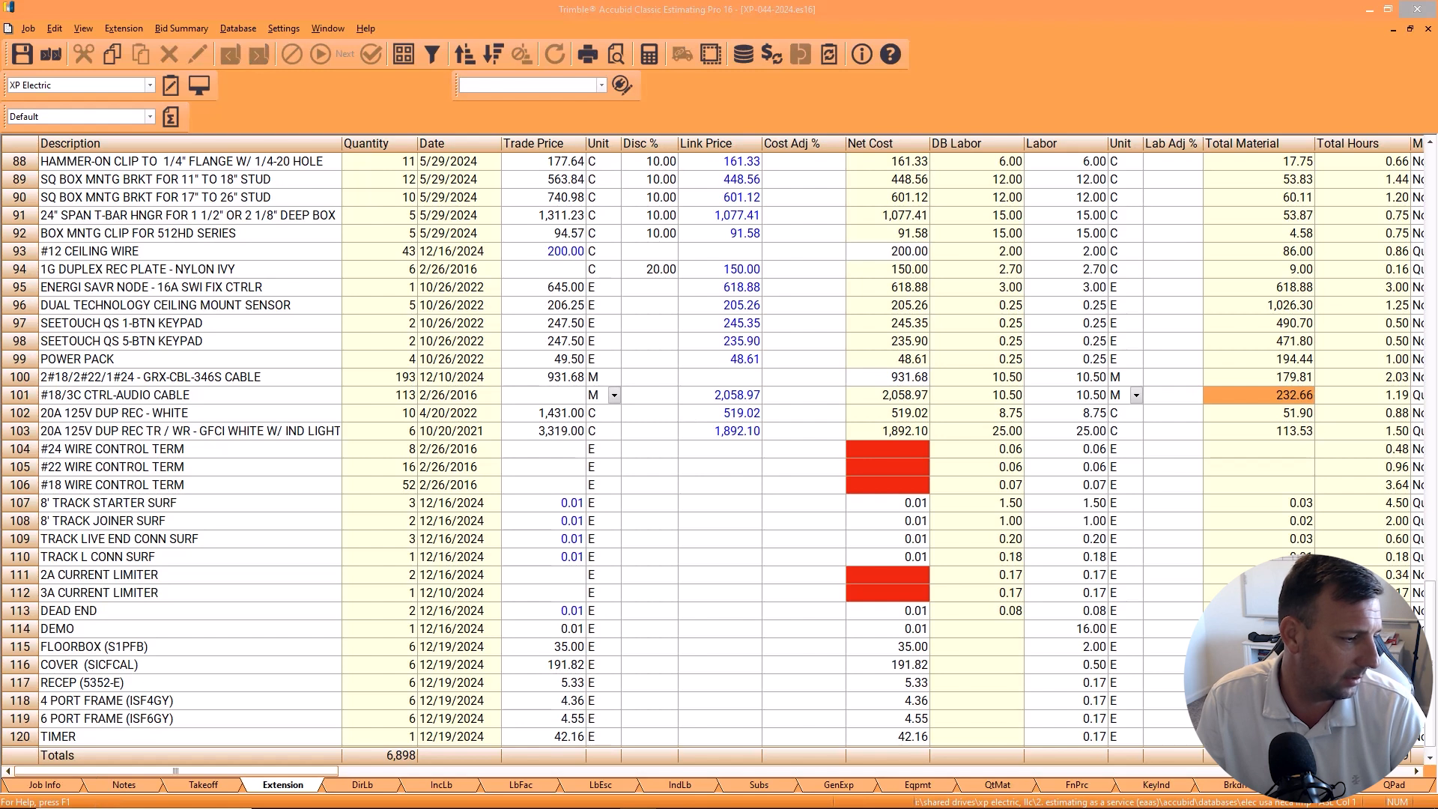
Step: Check the #18/3C CTRL-AUDIO cable's pricing and add a BELDEN CABLE entry of 1825 to the quoted materials
left_click(709, 394)
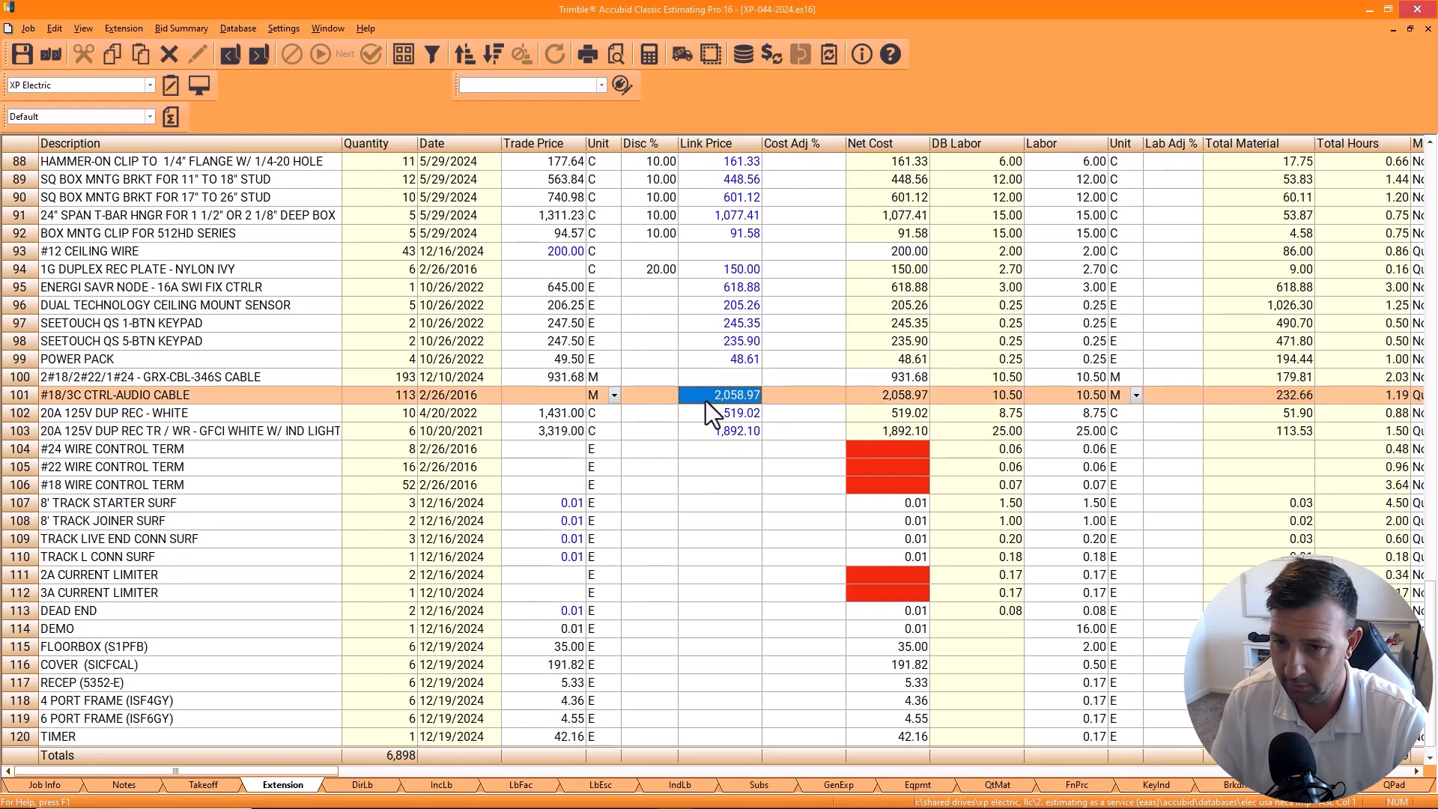
left_click(1239, 390)
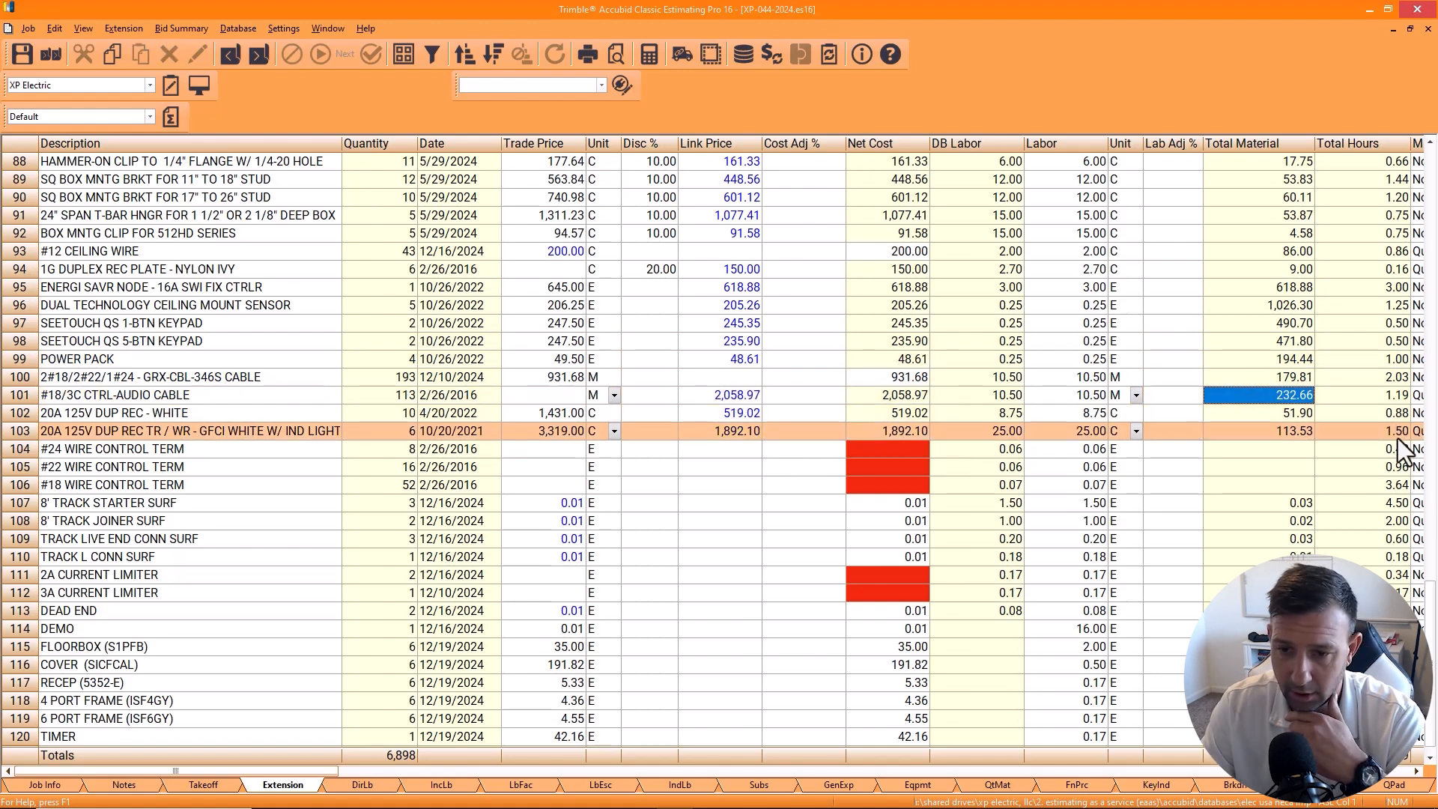
left_click(978, 783)
left_click(169, 250)
type("b")
type("ELDEN CABLE")
key("Tab")
type("1825")
key("Return")
left_click(282, 786)
Step: Set the trade price of the #24, #22 and #18 wire control terms and the 2A and 3A current limiters to 0.01
left_click(707, 448)
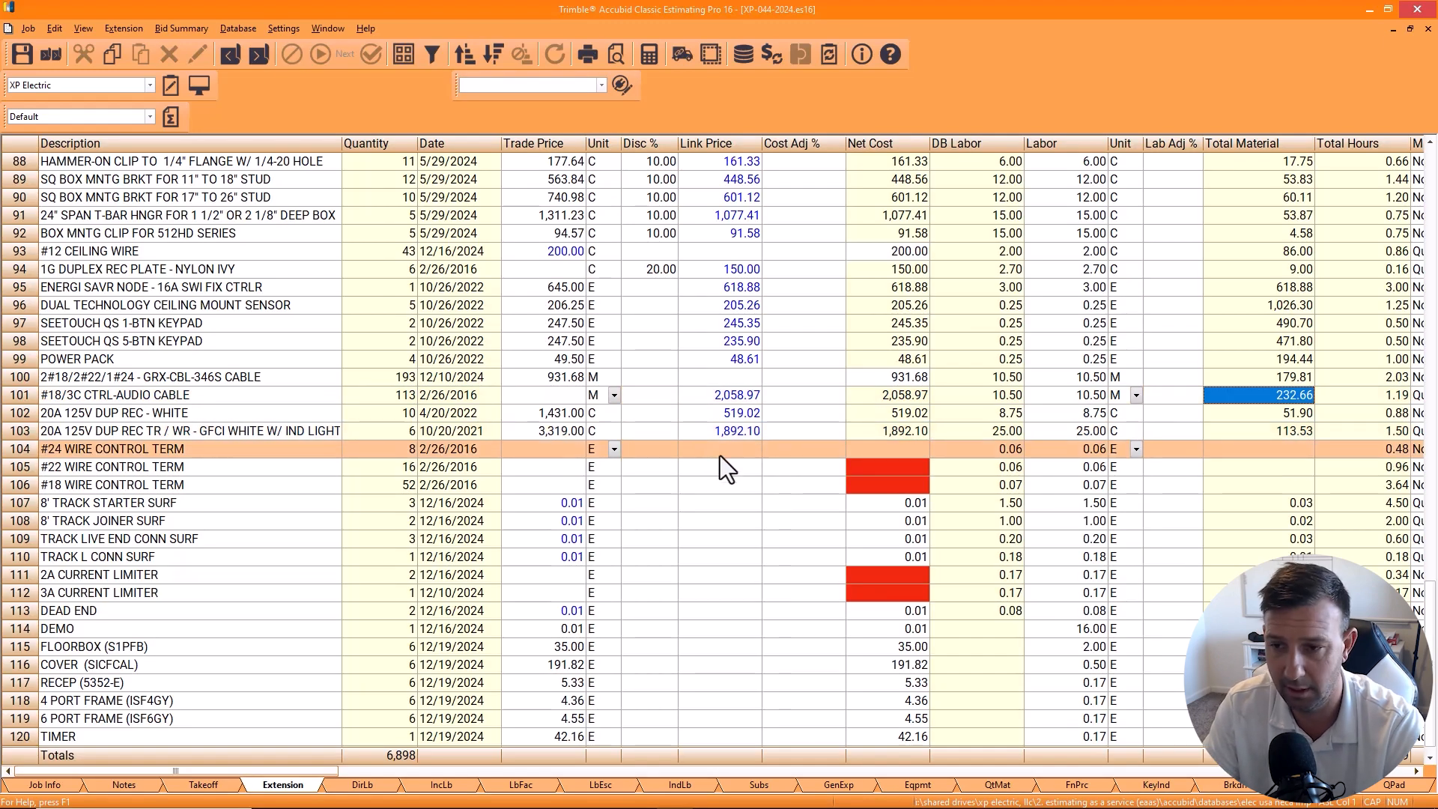
left_click(533, 455)
type("0.00")
left_click(545, 466)
type("0.01")
left_click(540, 573)
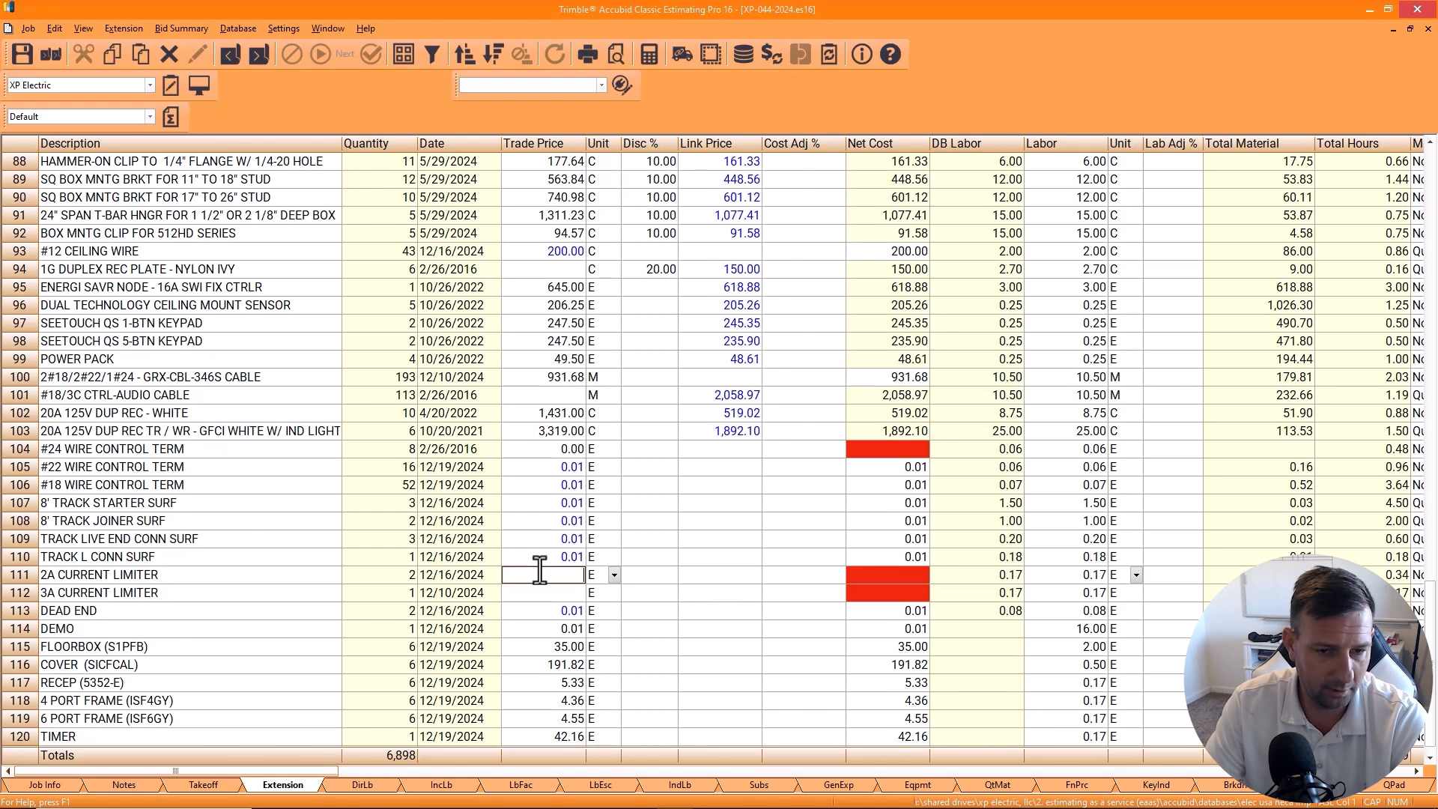
left_click(541, 594)
left_click(537, 575)
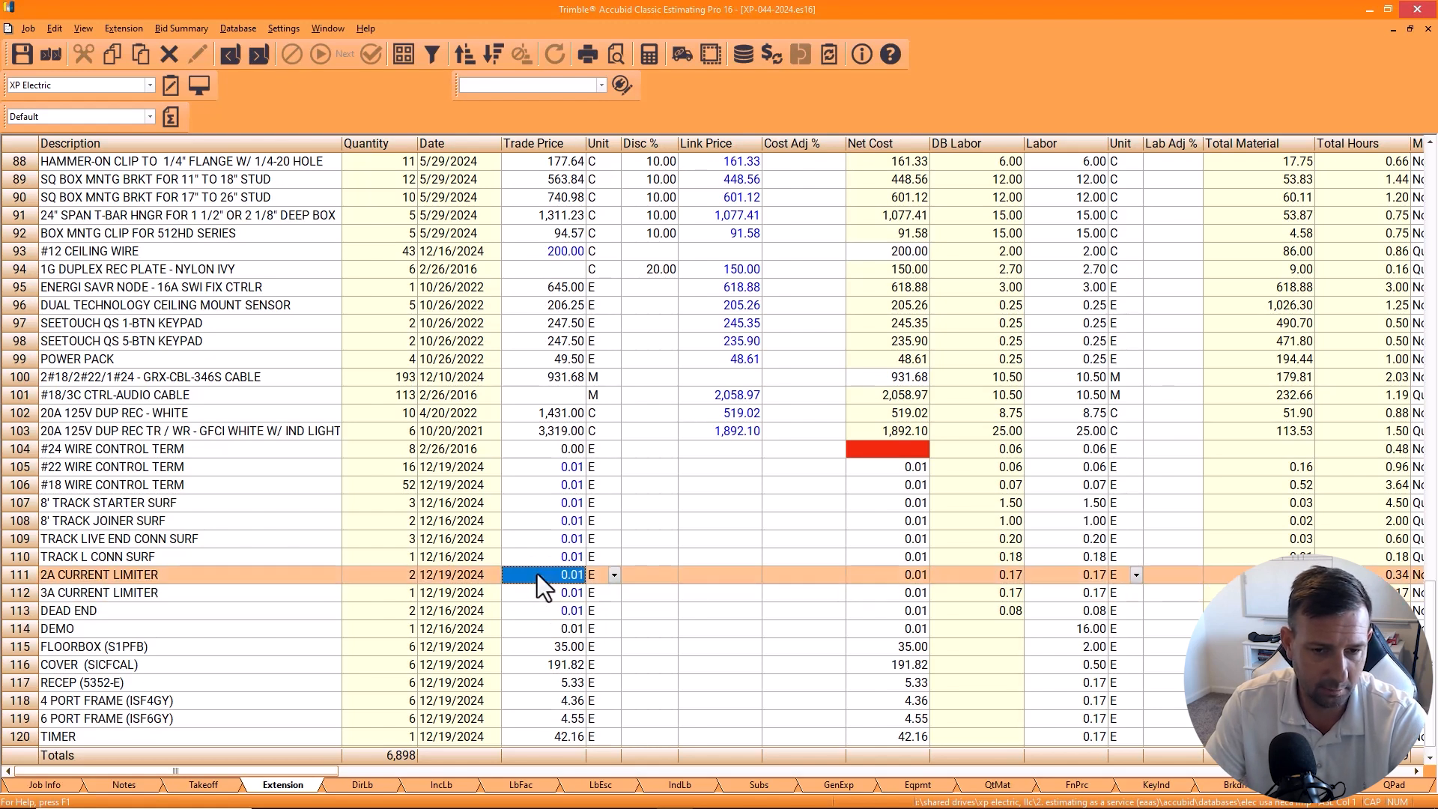
left_click(899, 449)
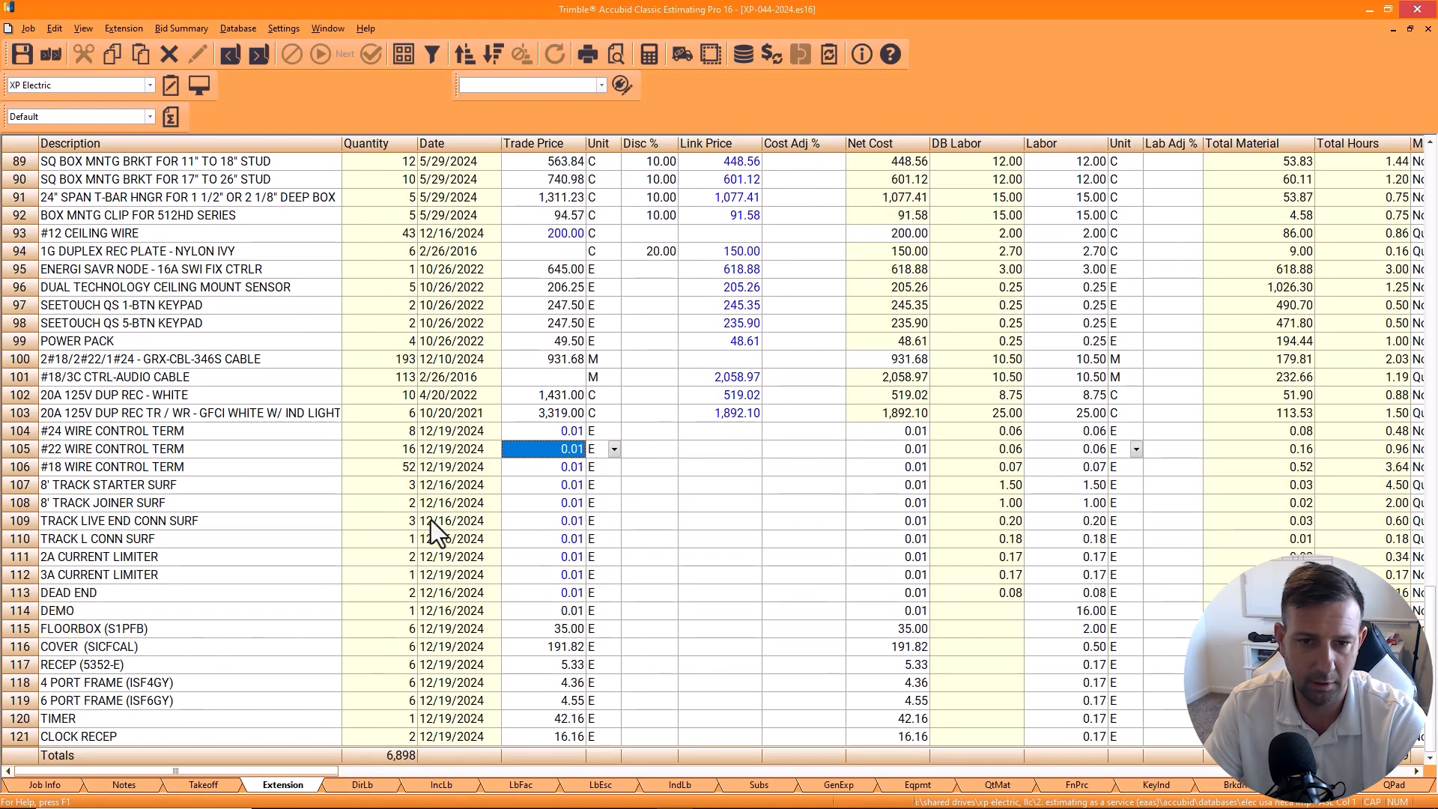
Step: Sort the extension by total material in descending order and check the most expensive item
scroll(430, 520, "up", 20)
scroll(637, 539, "down", 20)
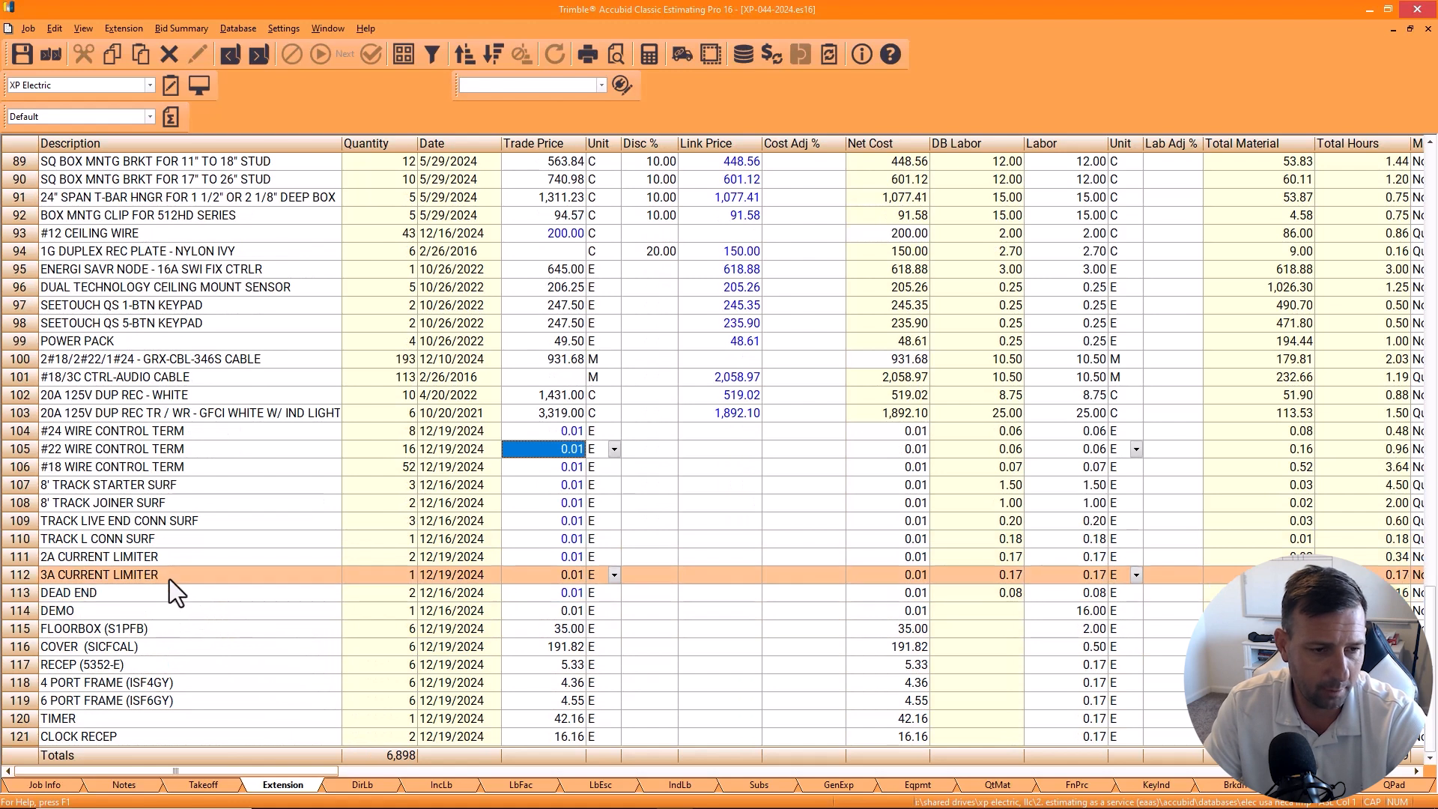
right_click(1229, 143)
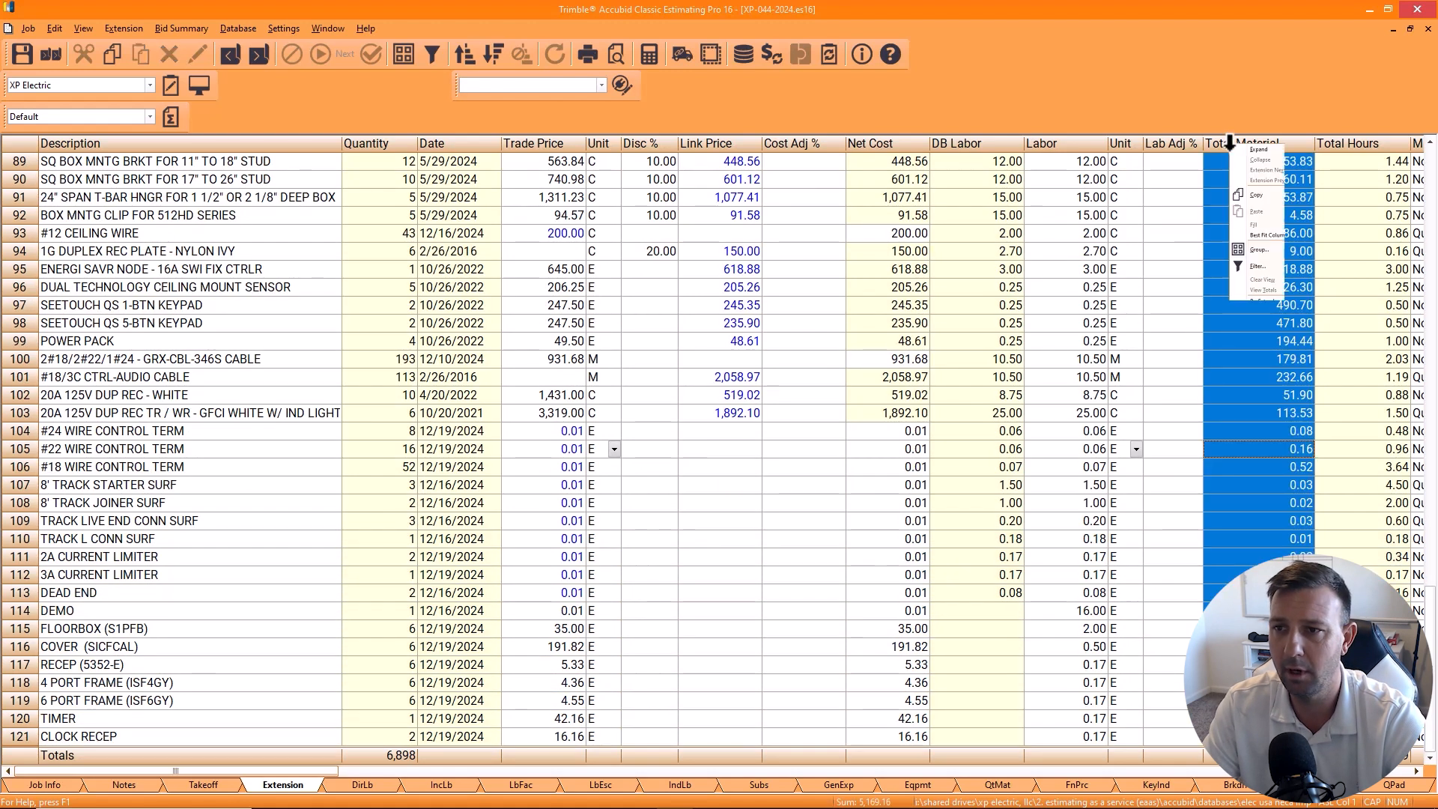
left_click(1287, 497)
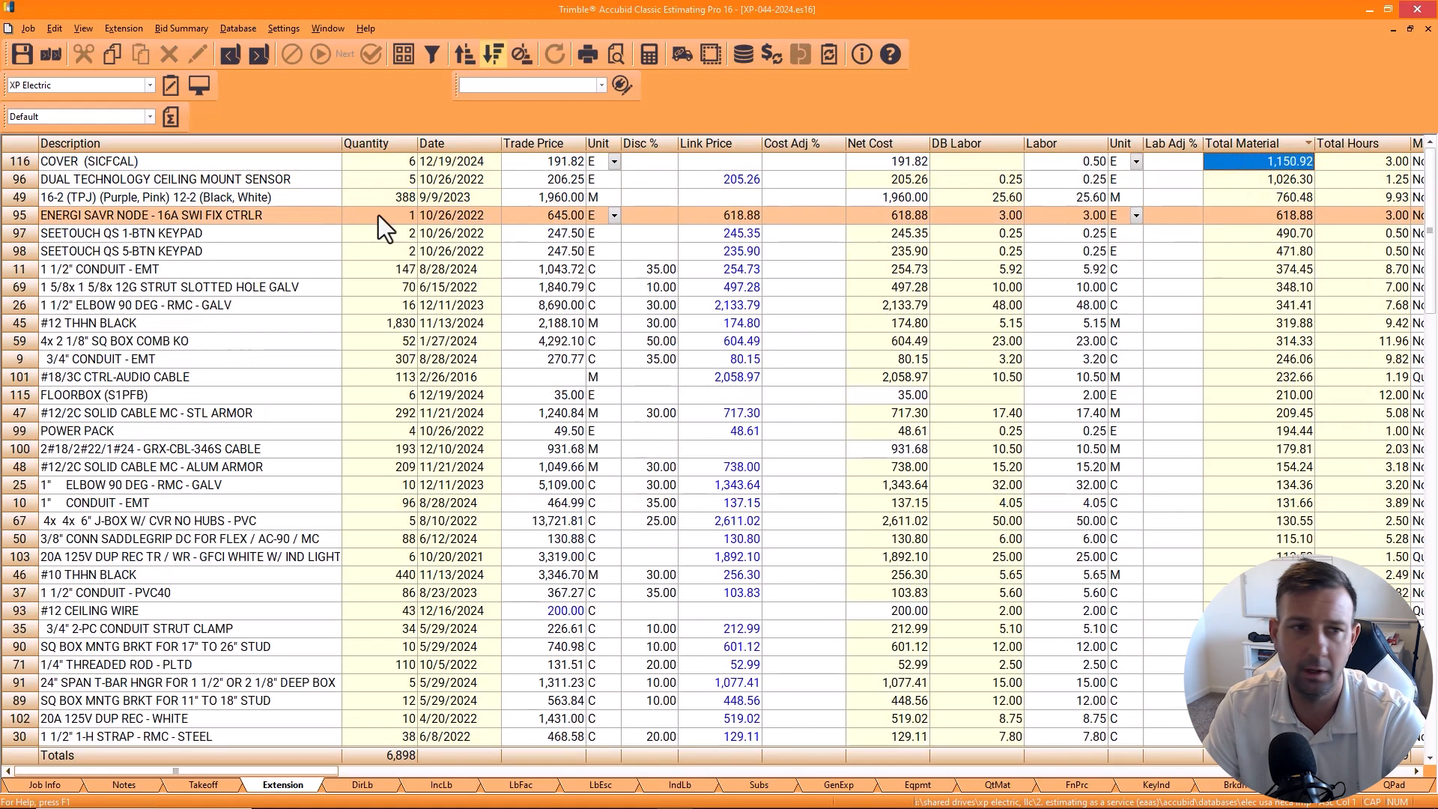
left_click(177, 163)
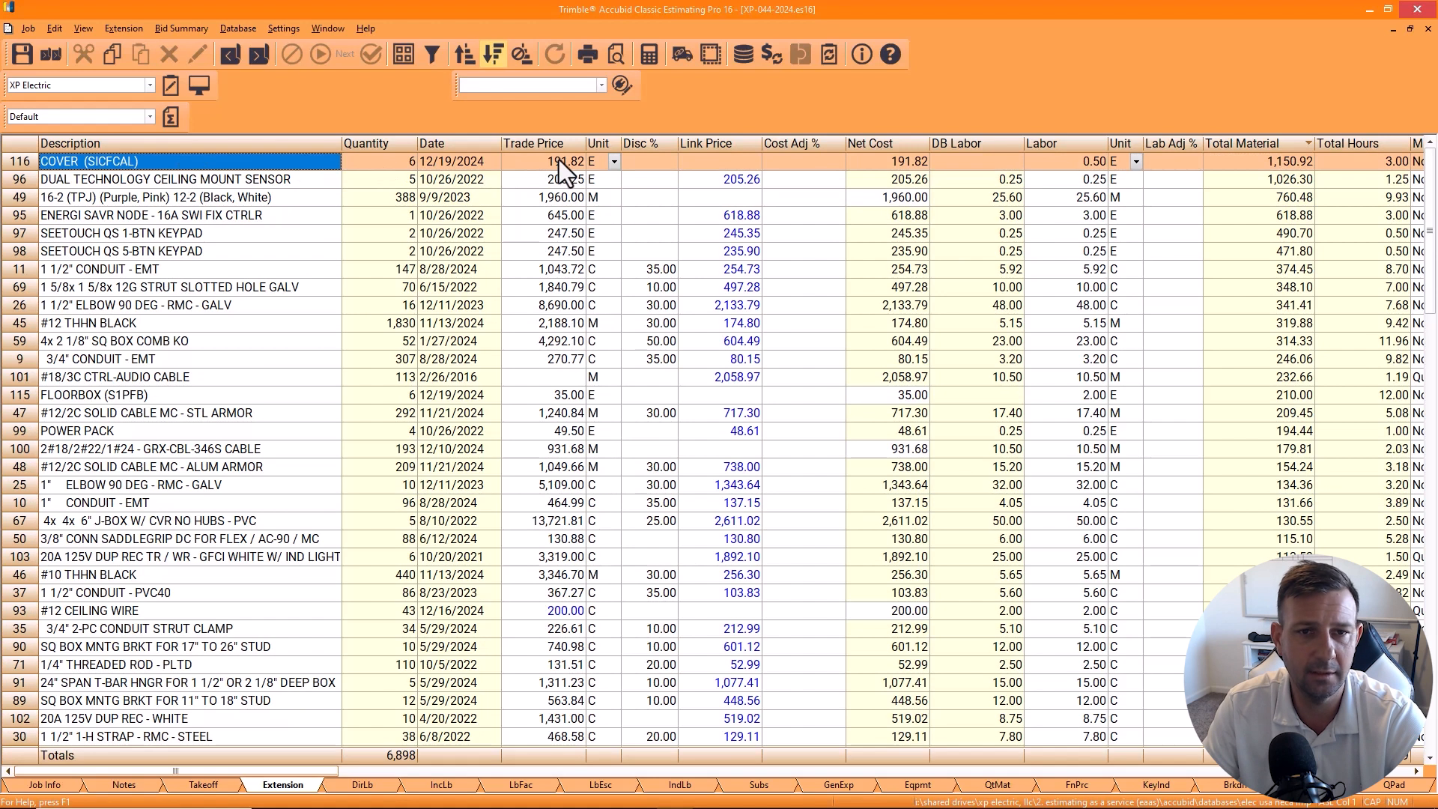
Step: Clear the dual technology ceiling mount sensor's link price and set its trade price to 0.01
left_click(203, 180)
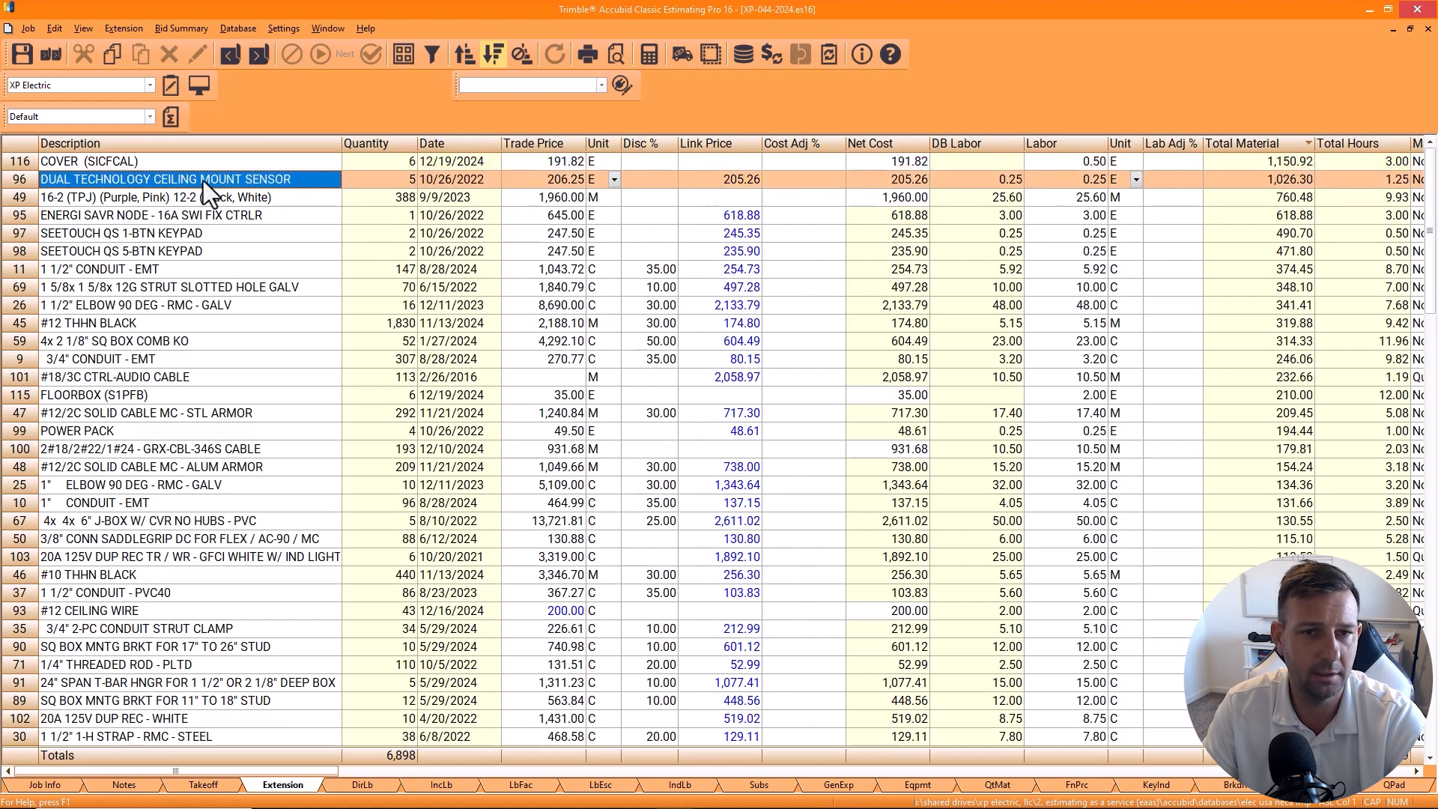
left_click(723, 180)
key("Delete")
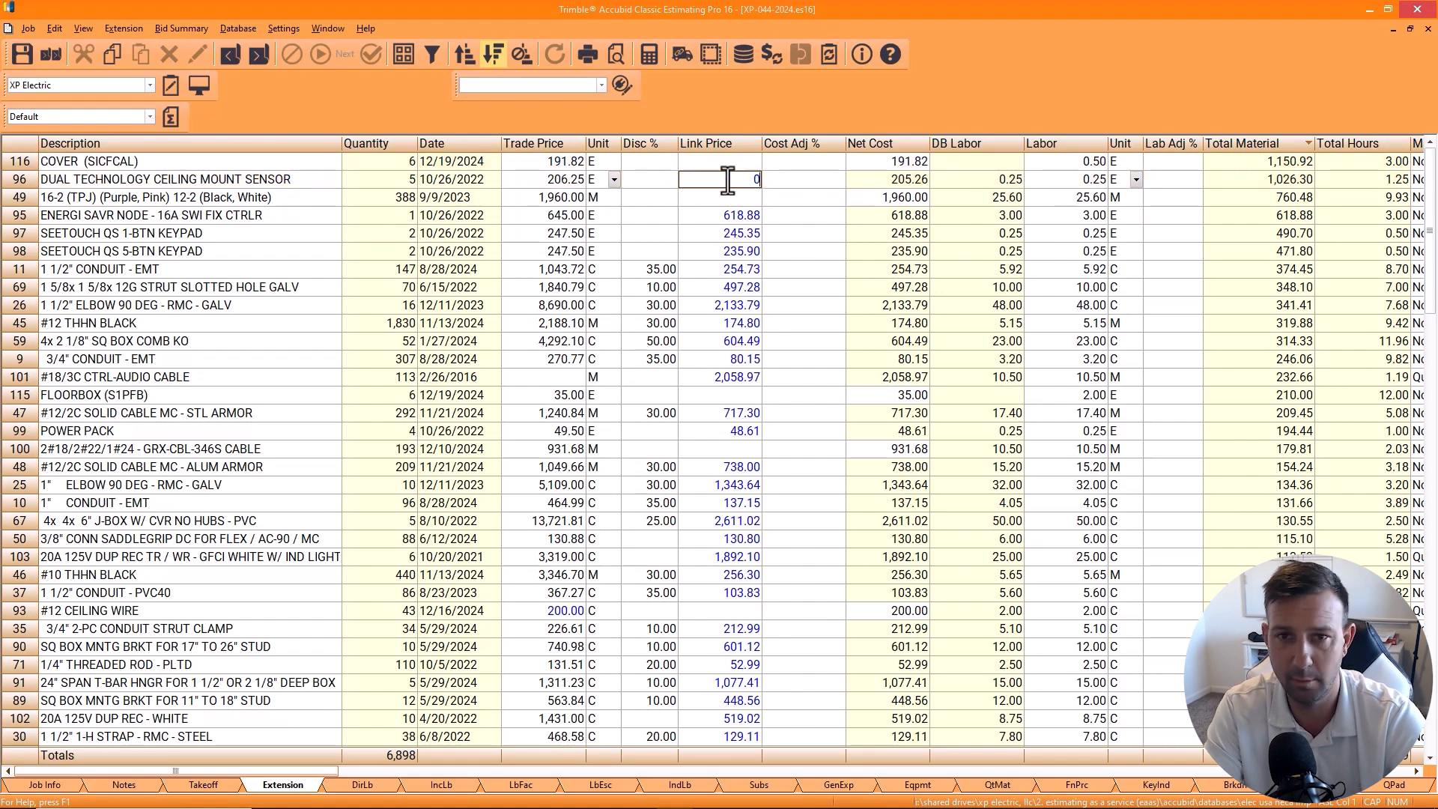
key("Return")
left_click(550, 185)
type(".01")
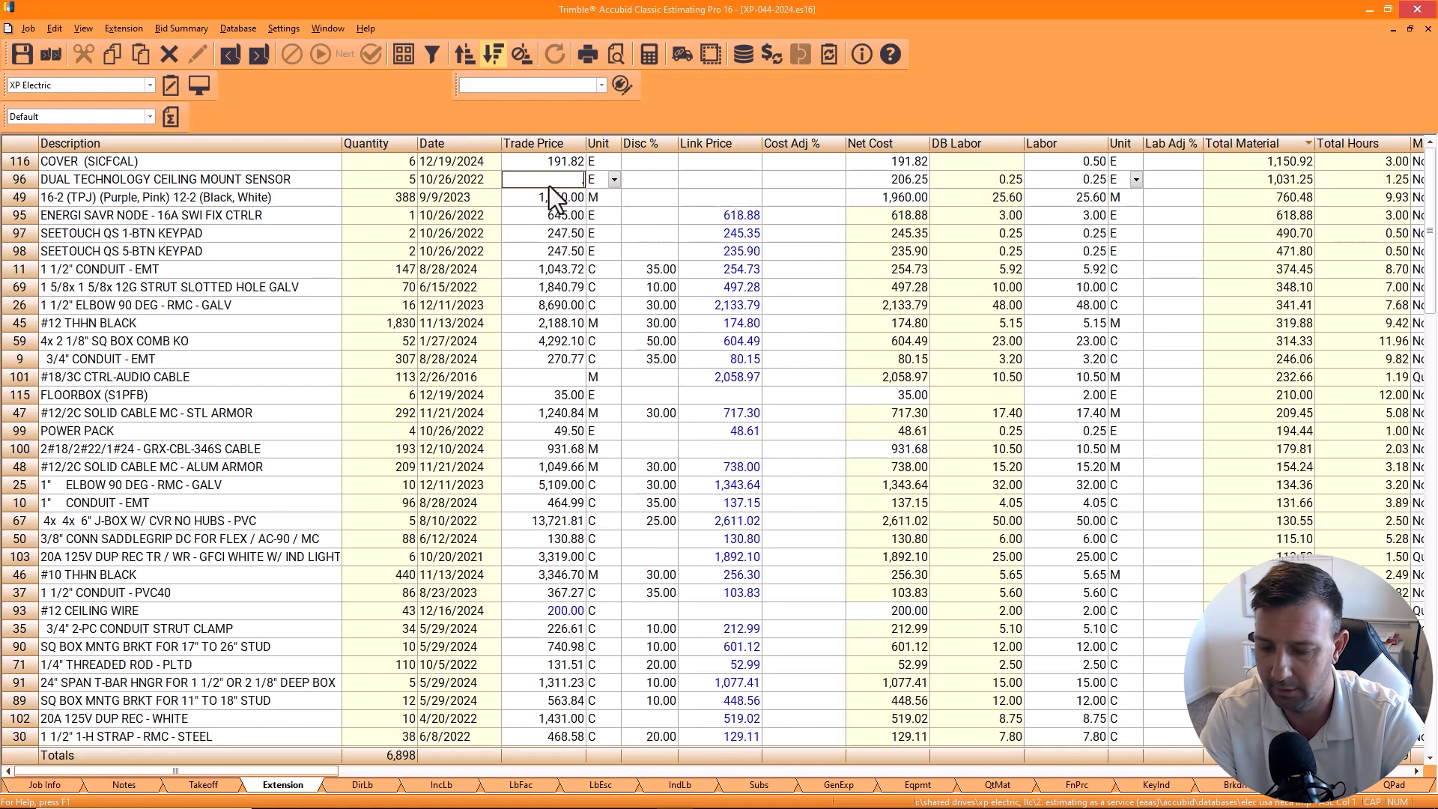
left_click(546, 163)
left_click(546, 163)
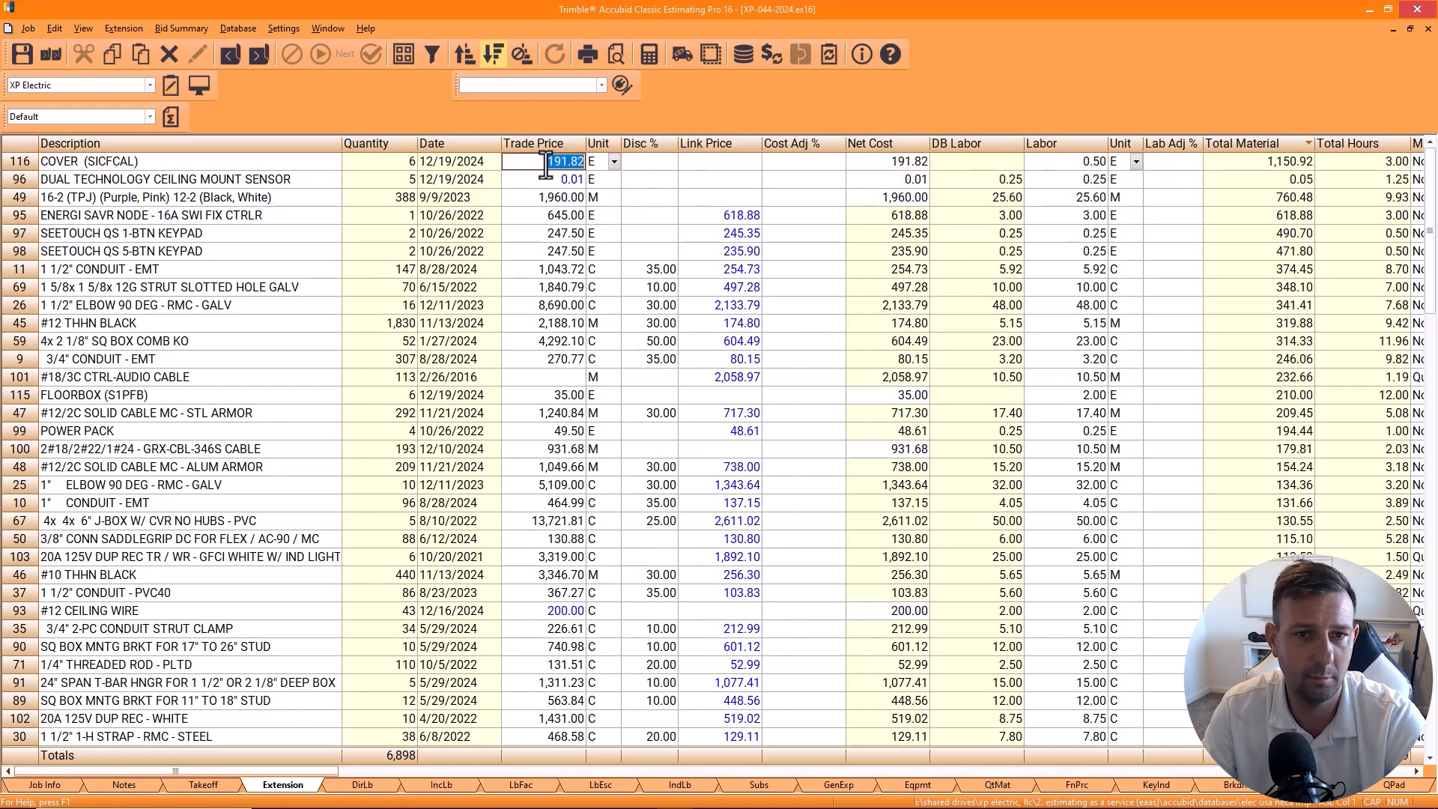
Step: Set the Energi Savr Node 16A controller's trade price to 0.01 and clear its link price
left_click(538, 198)
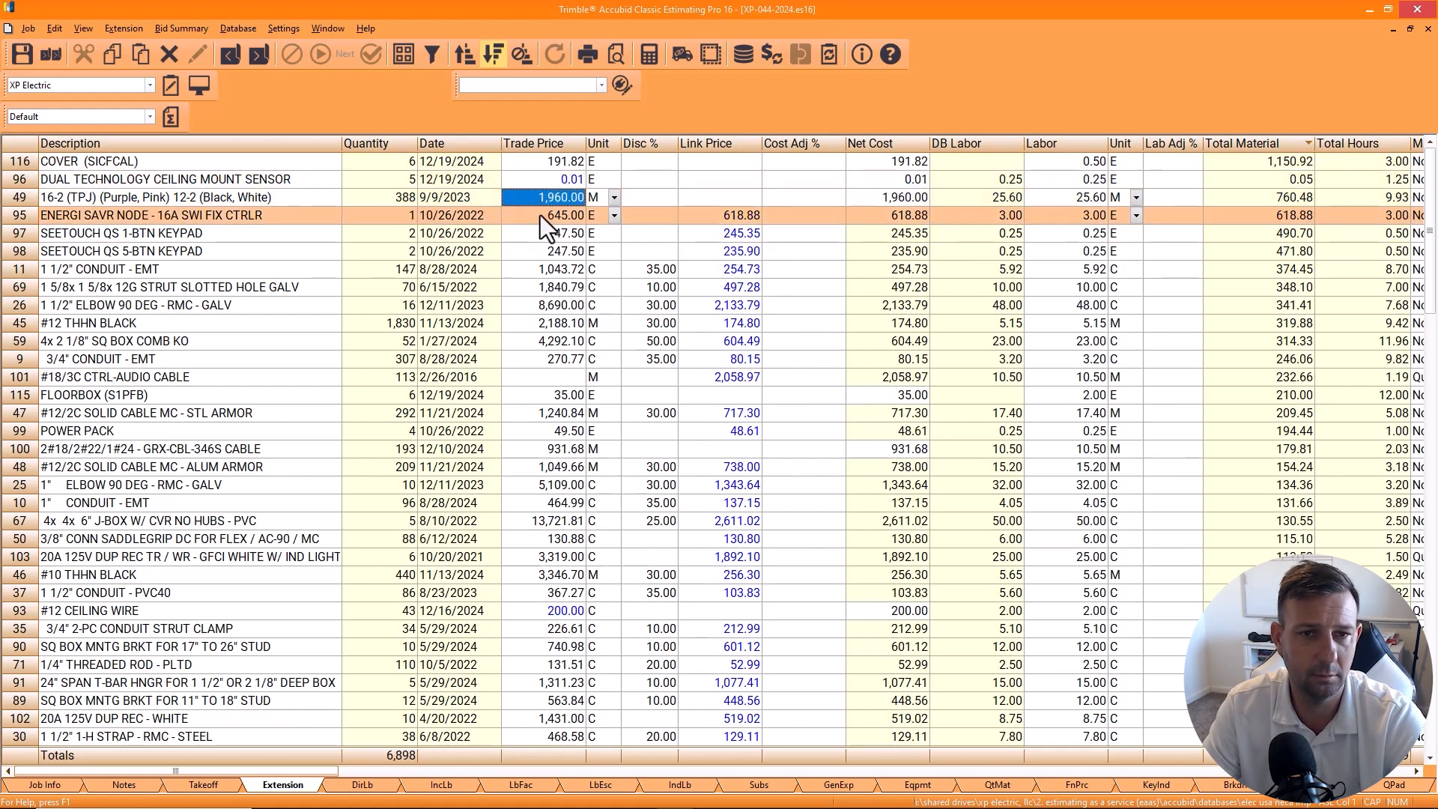
left_click(541, 216)
type(".01")
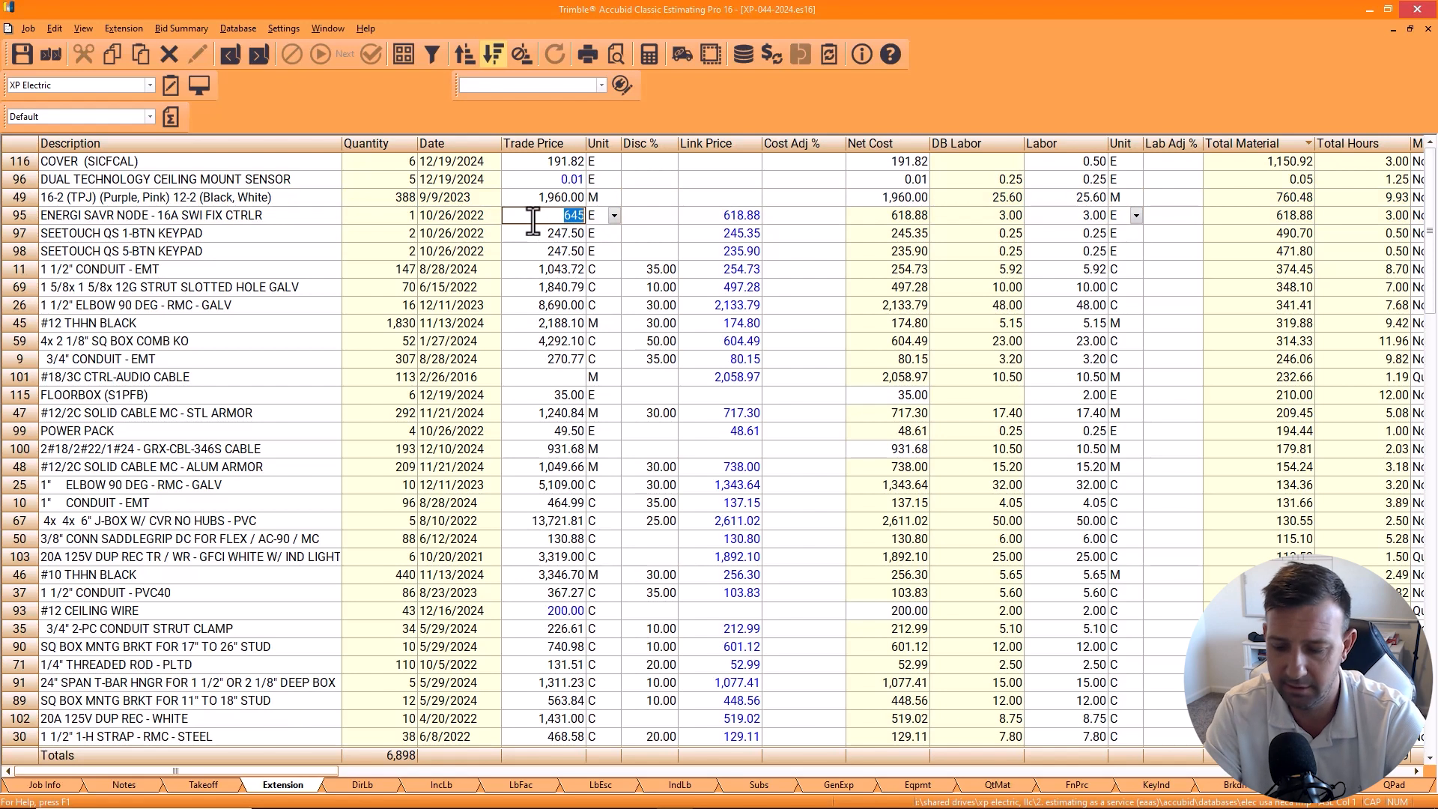
key("Return")
left_click(729, 213)
key("Delete")
Step: Clear the link prices of the SeeTouch QS 1-button and 5-button keypads and set their trade prices to 0.01
left_click(721, 232)
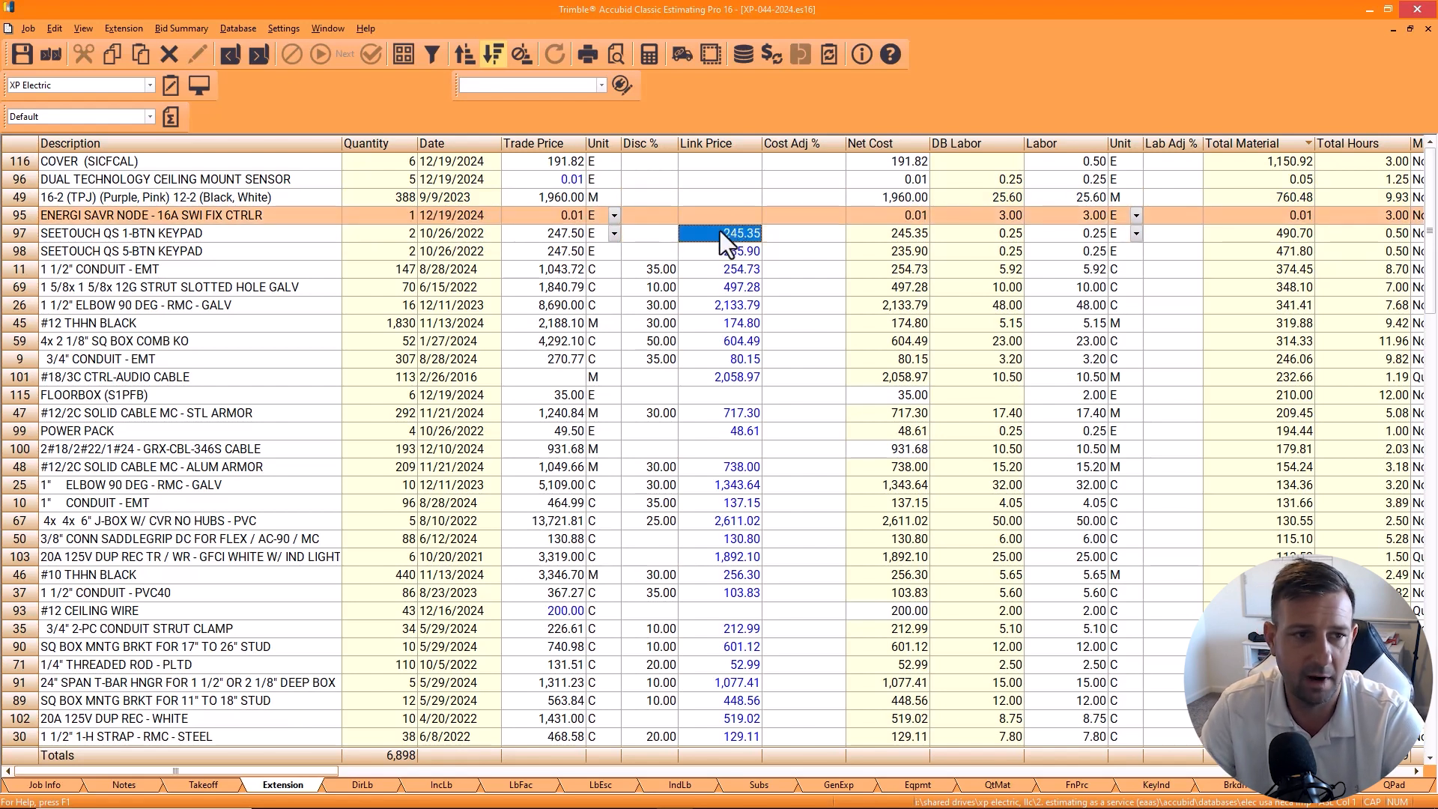
left_click(565, 218)
left_click(544, 254)
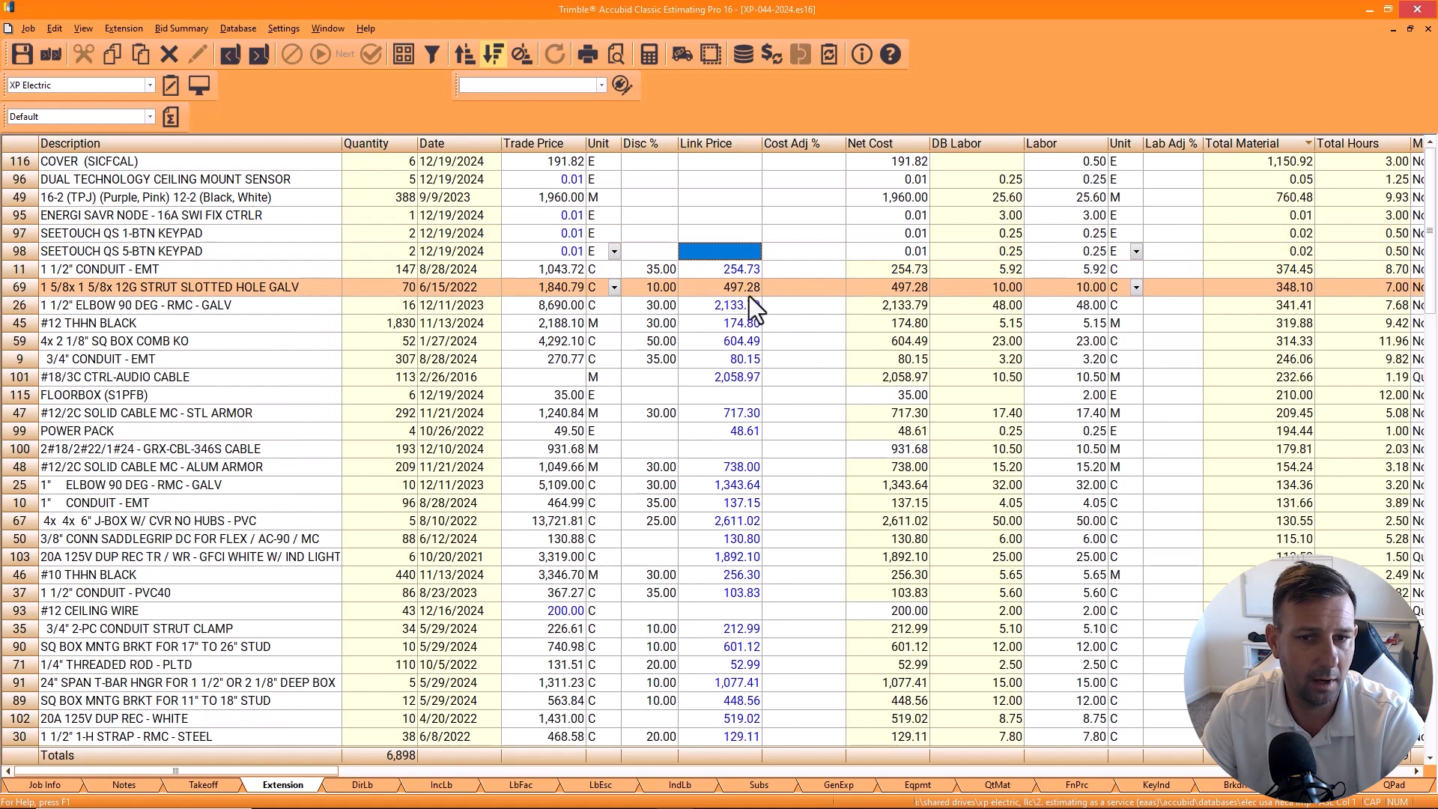
Step: Set the power pack's trade price to 0.01 and clear its link price
left_click(551, 411)
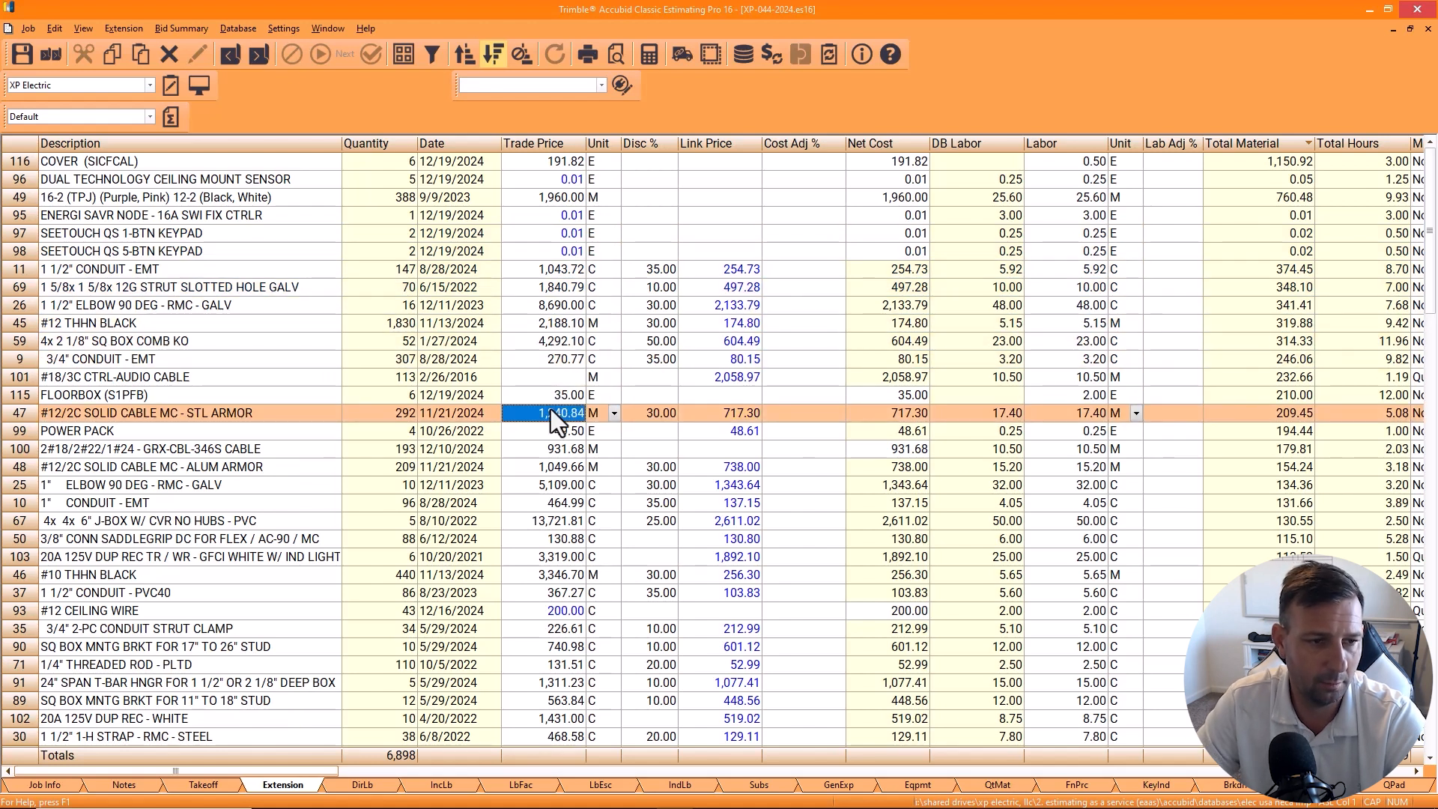
left_click(547, 433)
type(".0")
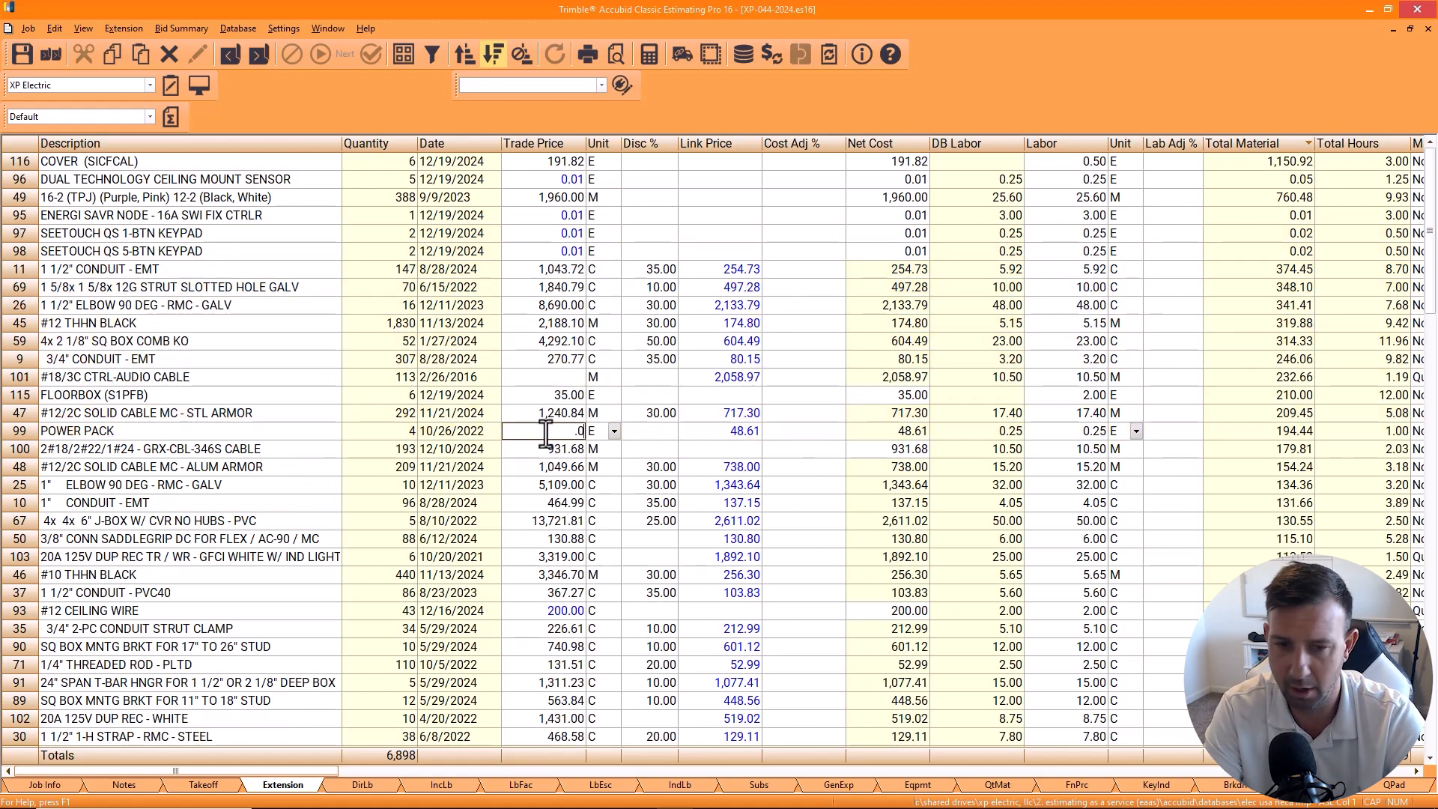
left_click(685, 438)
key("Delete")
key("Return")
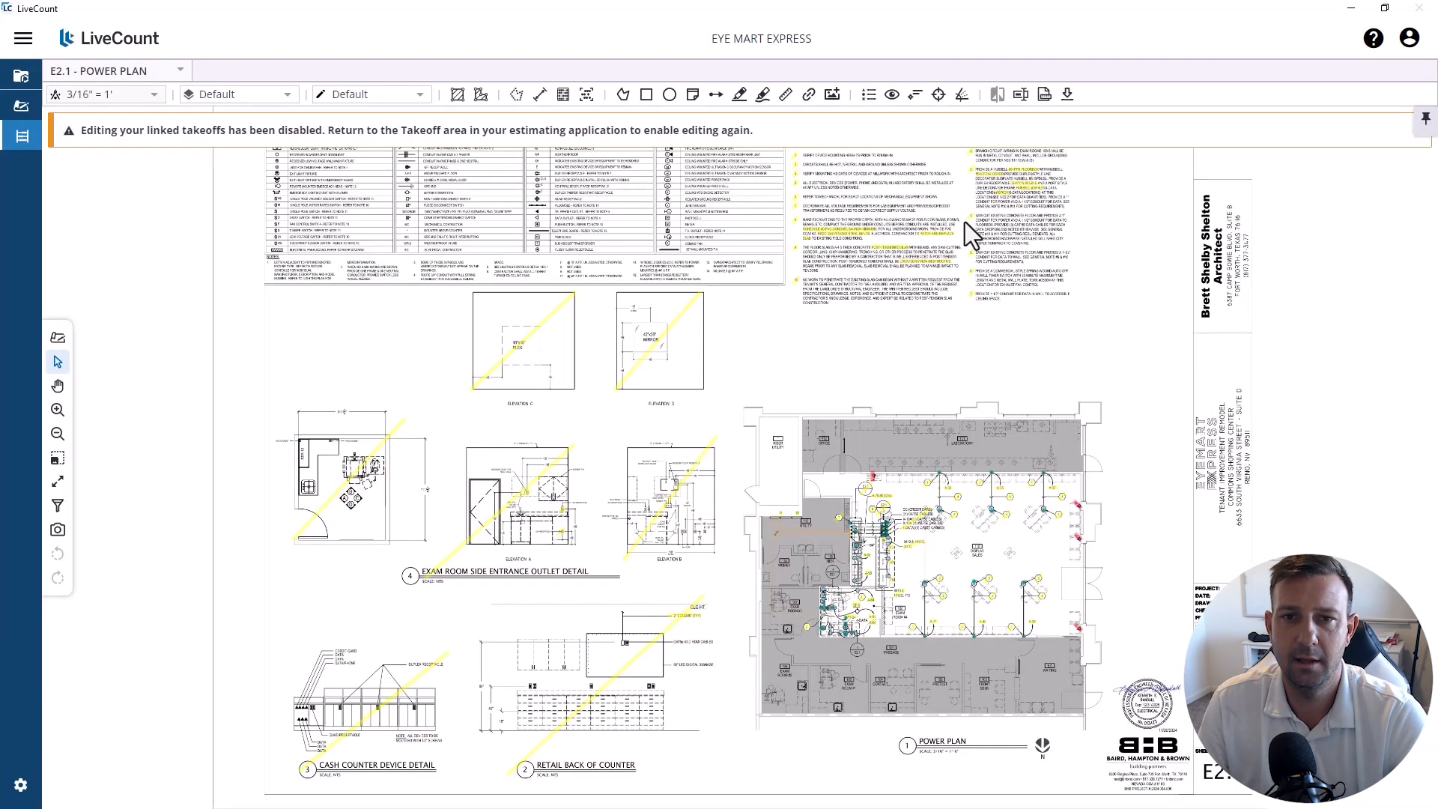
Step: Read the general notes on the E2.1 power plan in LiveCount and look for owner-provided devices in the Accubid extension
scroll(965, 222, "up", 5)
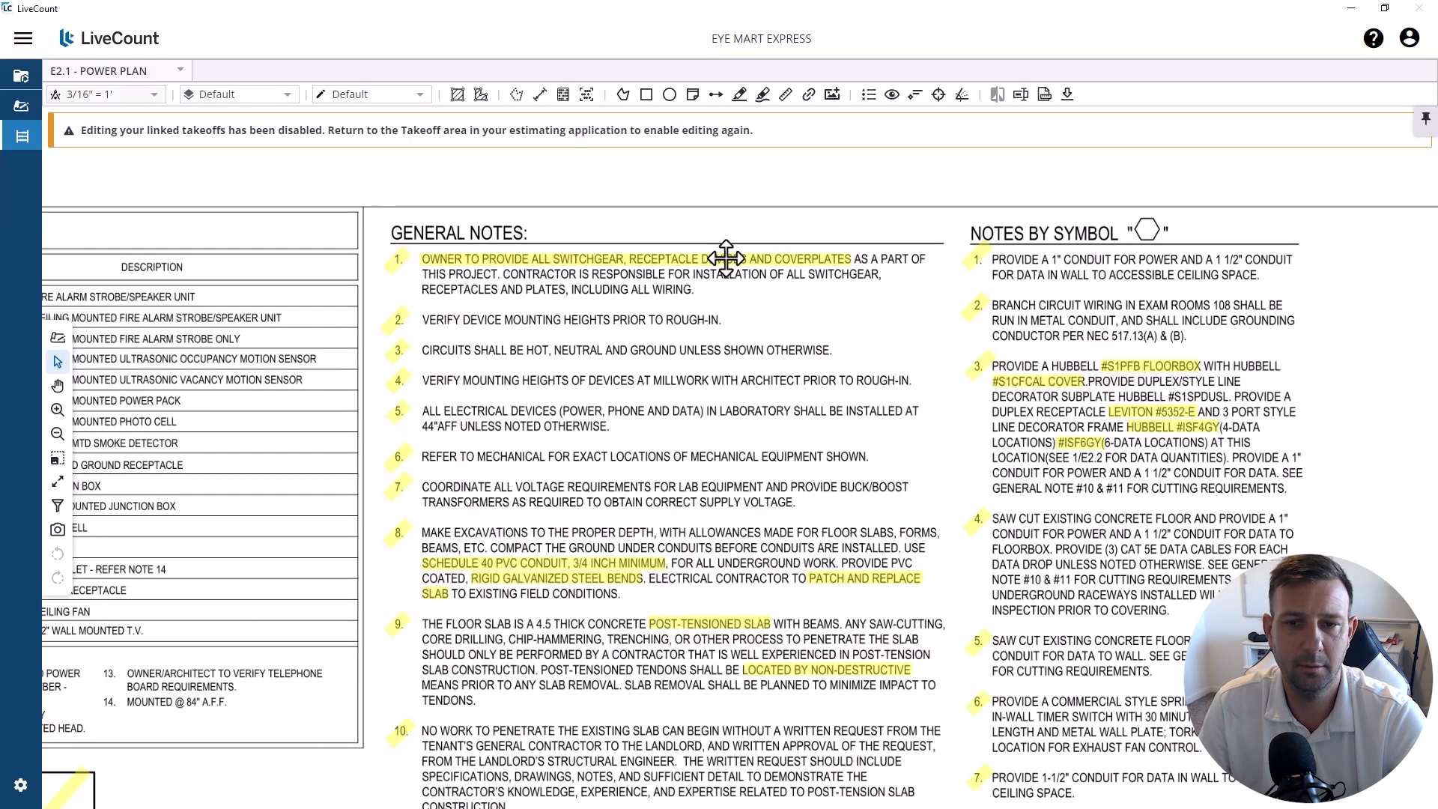
left_click(1351, 7)
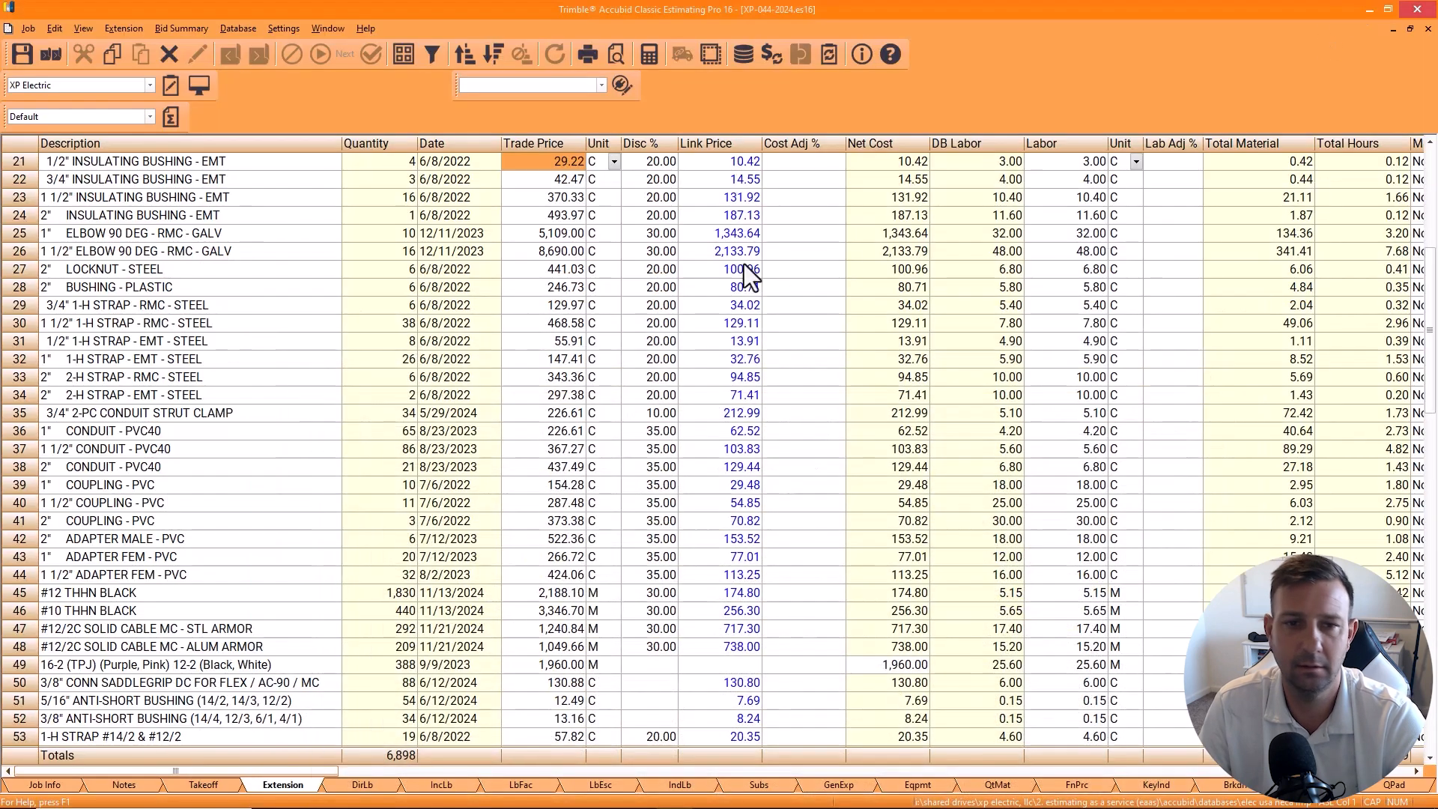
scroll(229, 423, "down", 6)
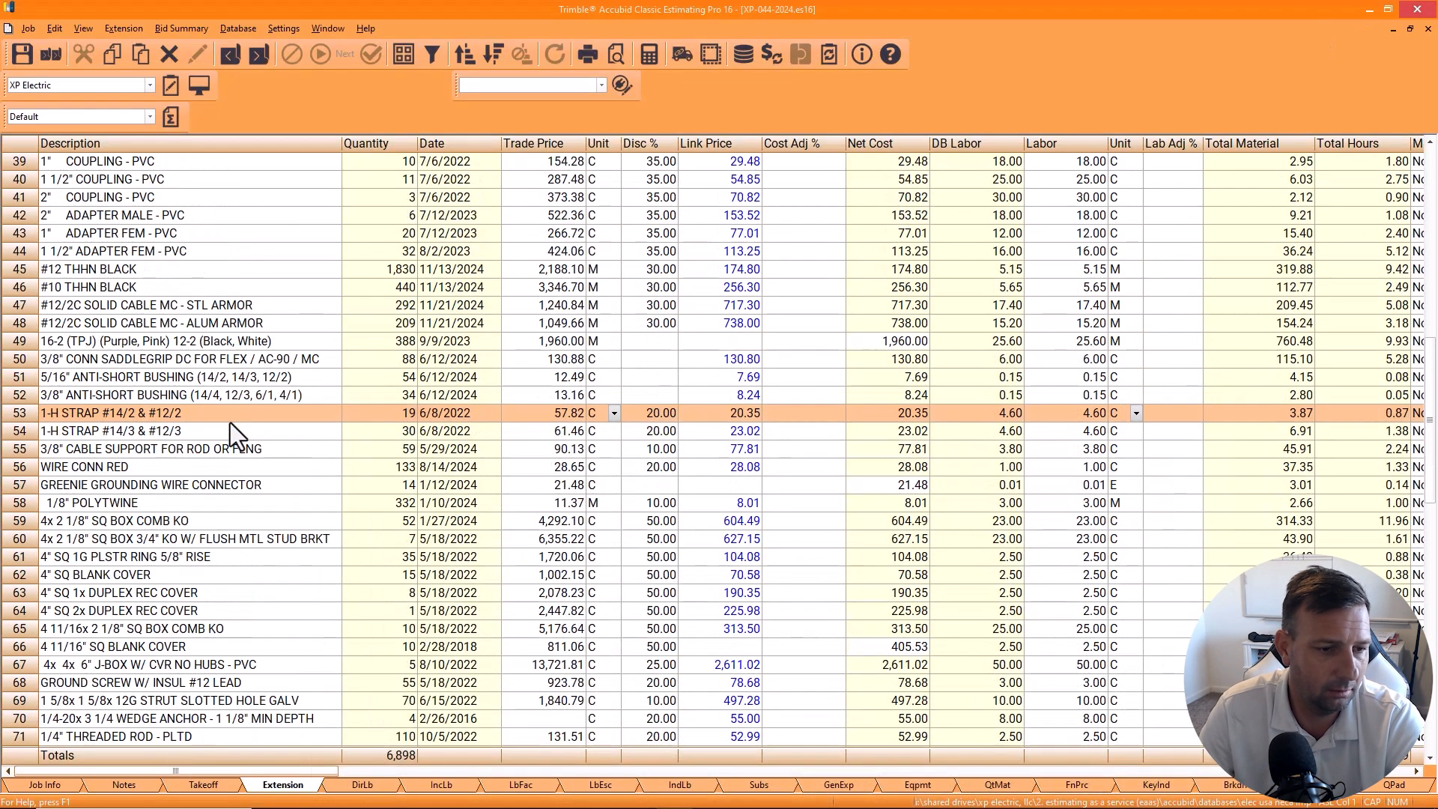
scroll(227, 425, "down", 4)
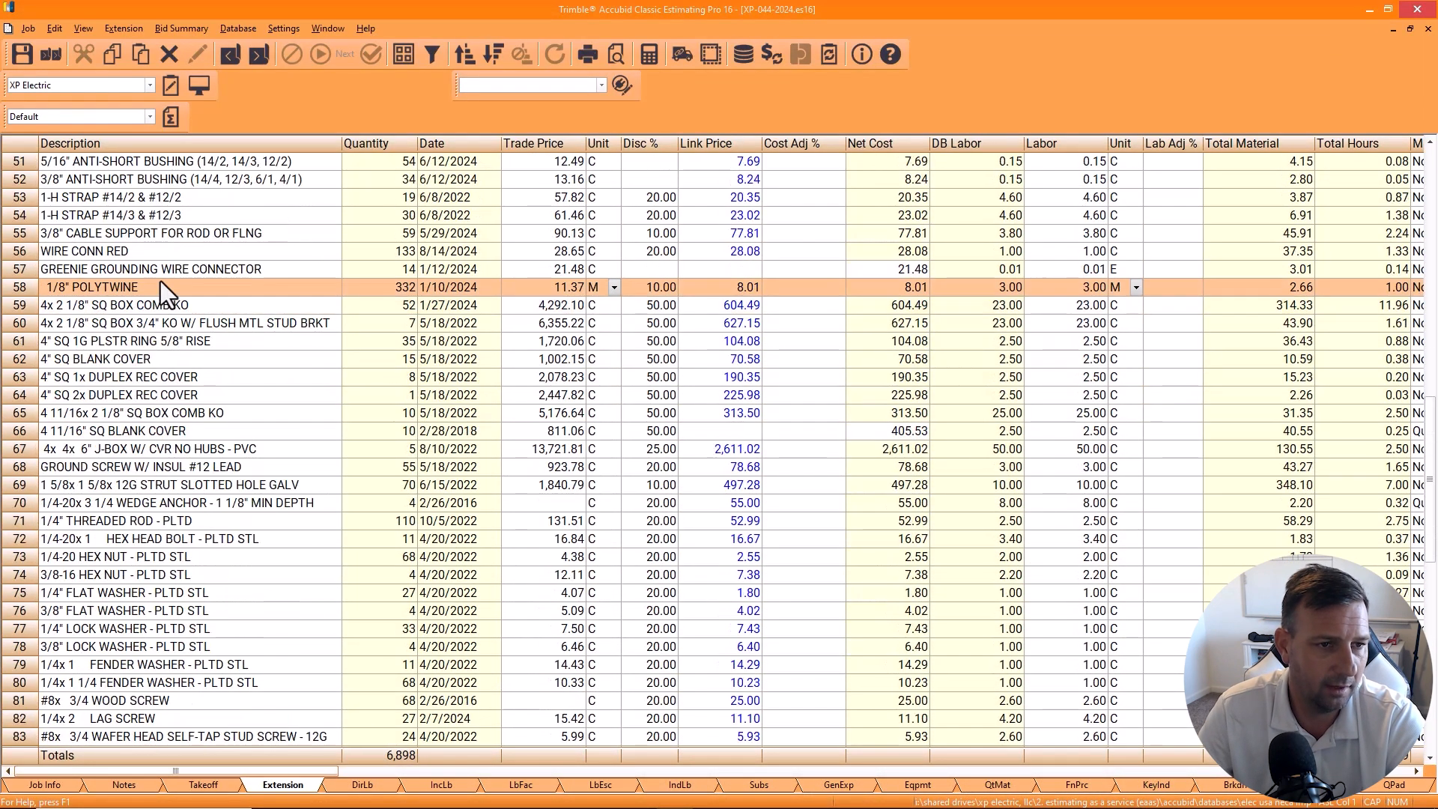
scroll(132, 515, "down", 3)
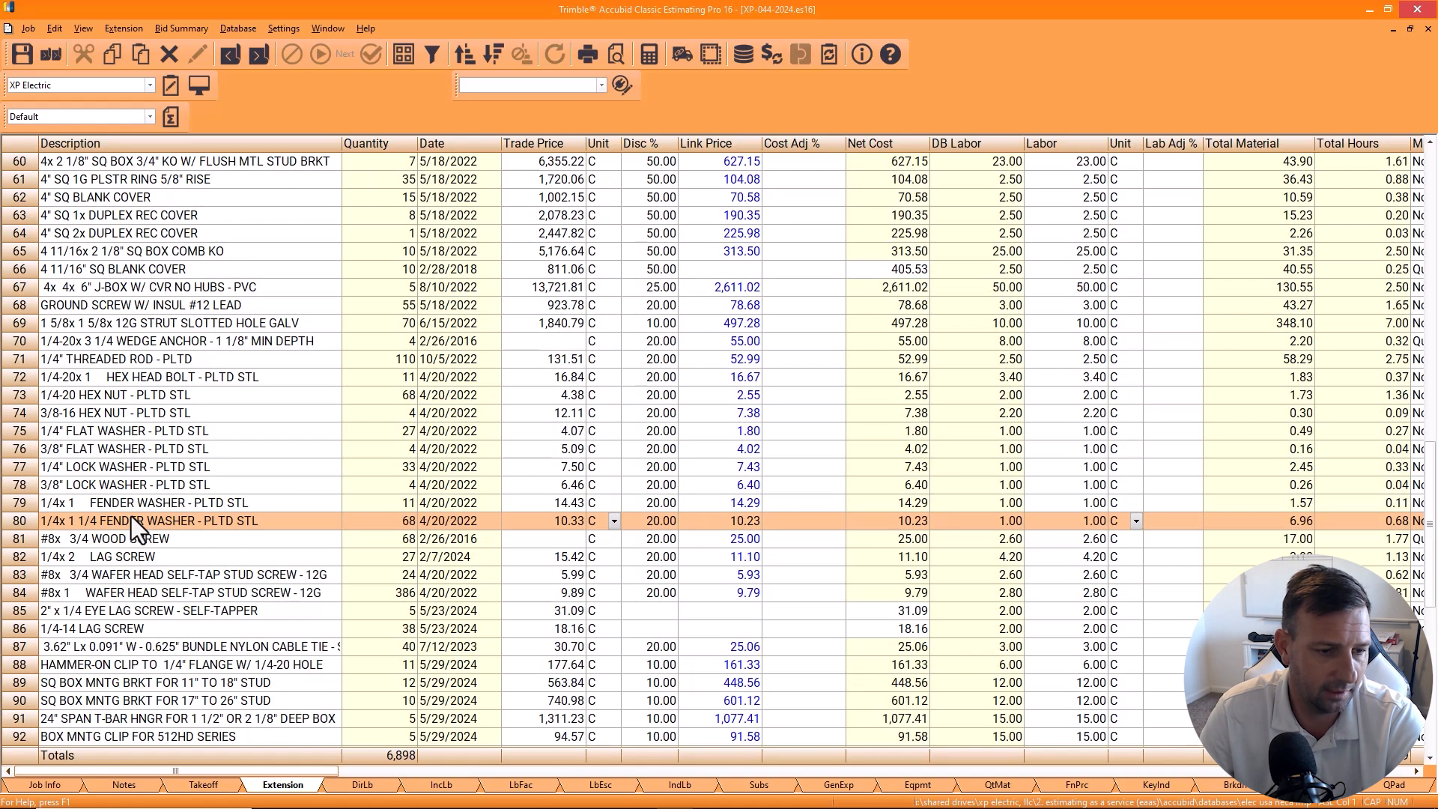
scroll(138, 535, "down", 4)
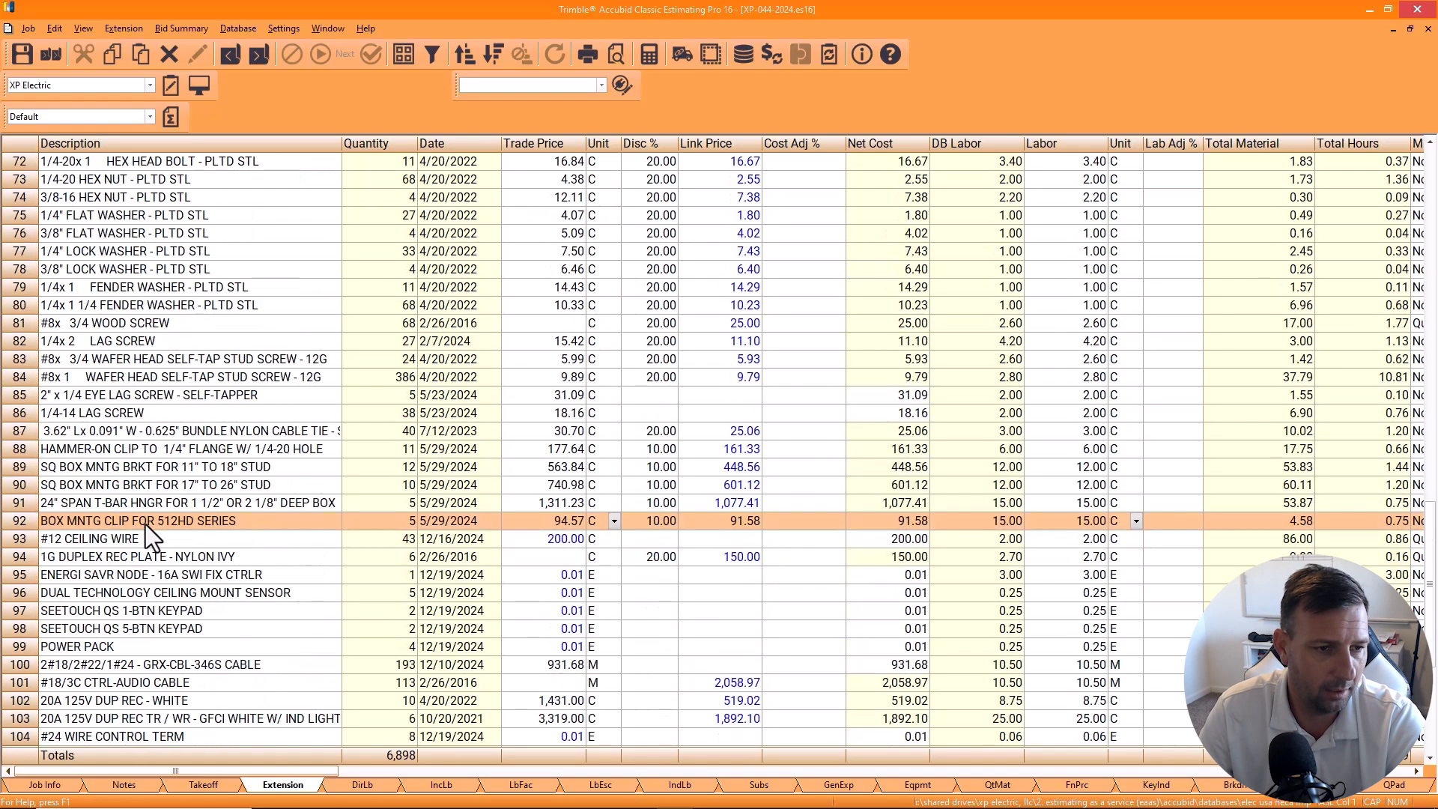
scroll(156, 493, "down", 1)
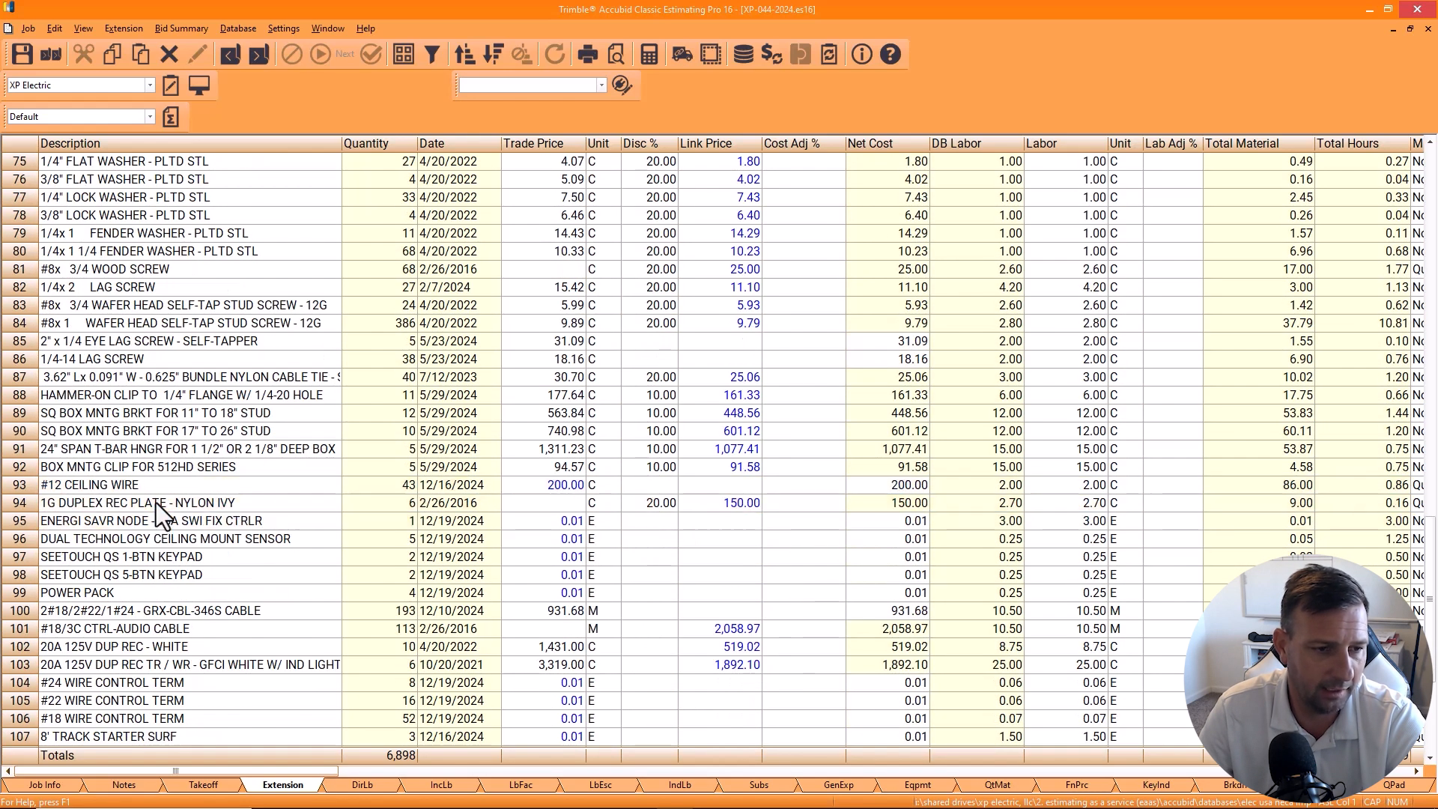
Step: Clear the link price and discount of the 1G nylon ivory duplex receptacle plate and set its trade price to 0.01
left_click(739, 503)
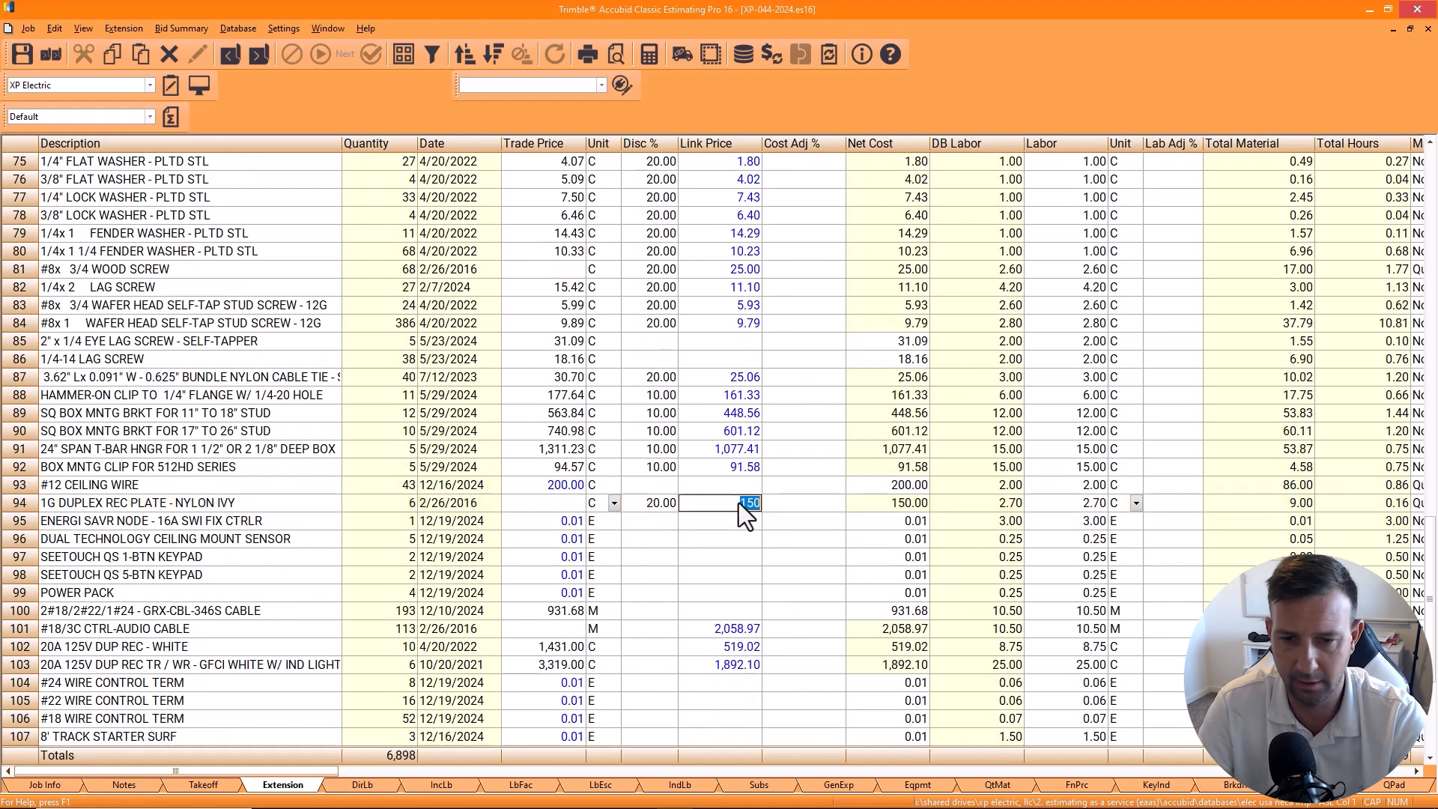
key("Return")
left_click(641, 504)
type("0")
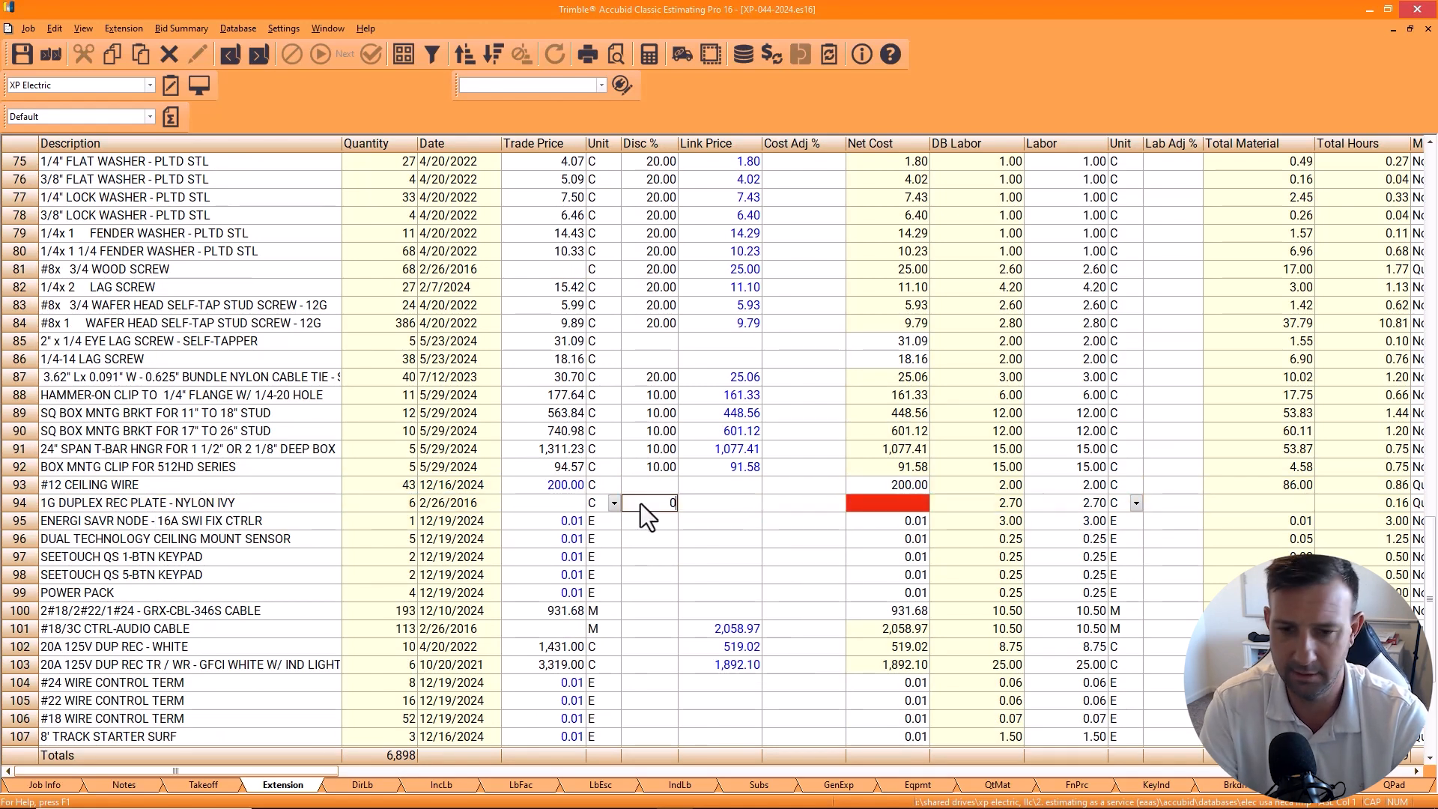
key("Return")
left_click(518, 507)
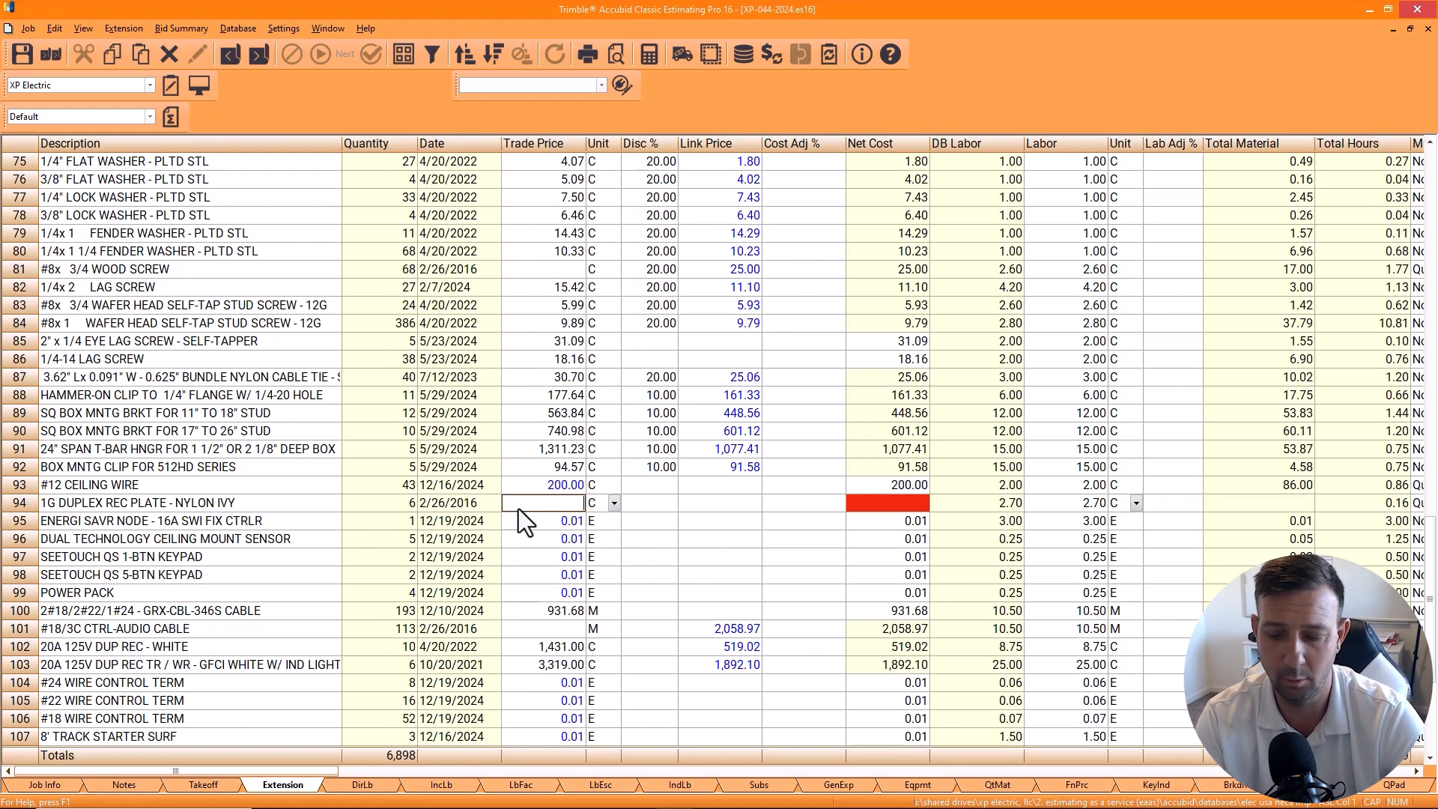
type("0.01")
key("Return")
left_click(518, 509)
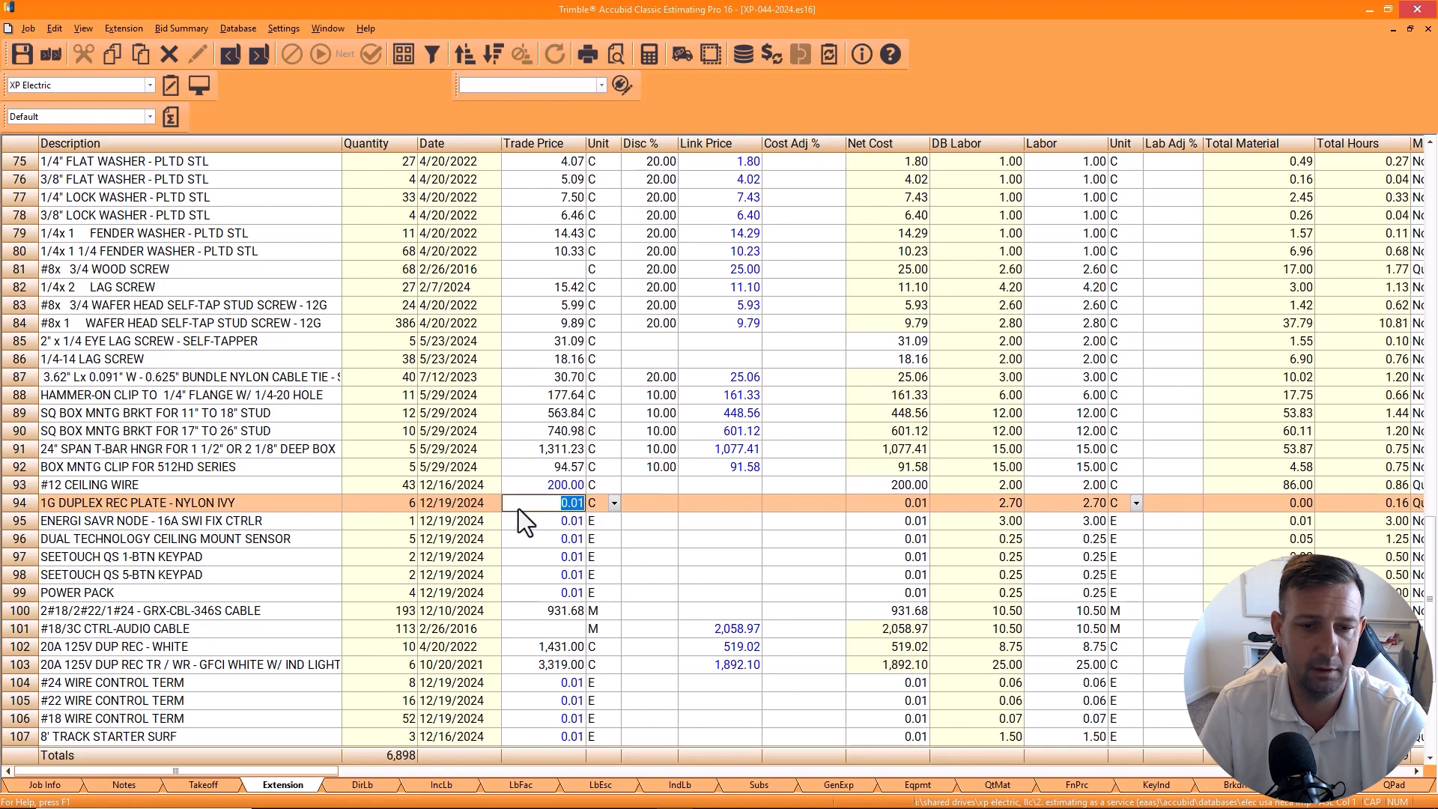
Step: Set the cost adjustment of the 2#18/2#22/1#24 GRX-CBL-346S cable to -100 percent
left_click(551, 526)
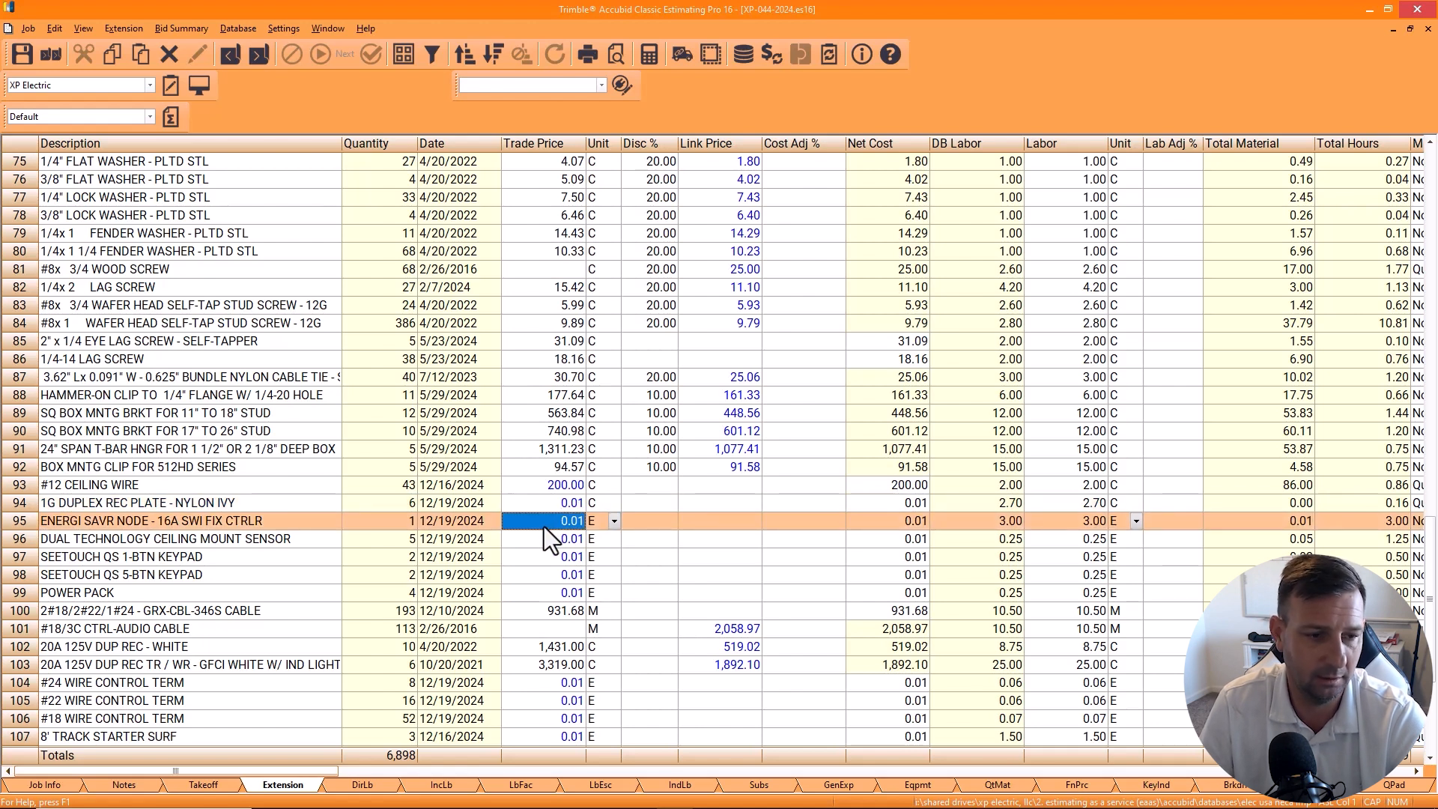
left_click(545, 610)
left_click(731, 610)
left_click(801, 614)
left_click(801, 613)
type("-100")
left_click(793, 635)
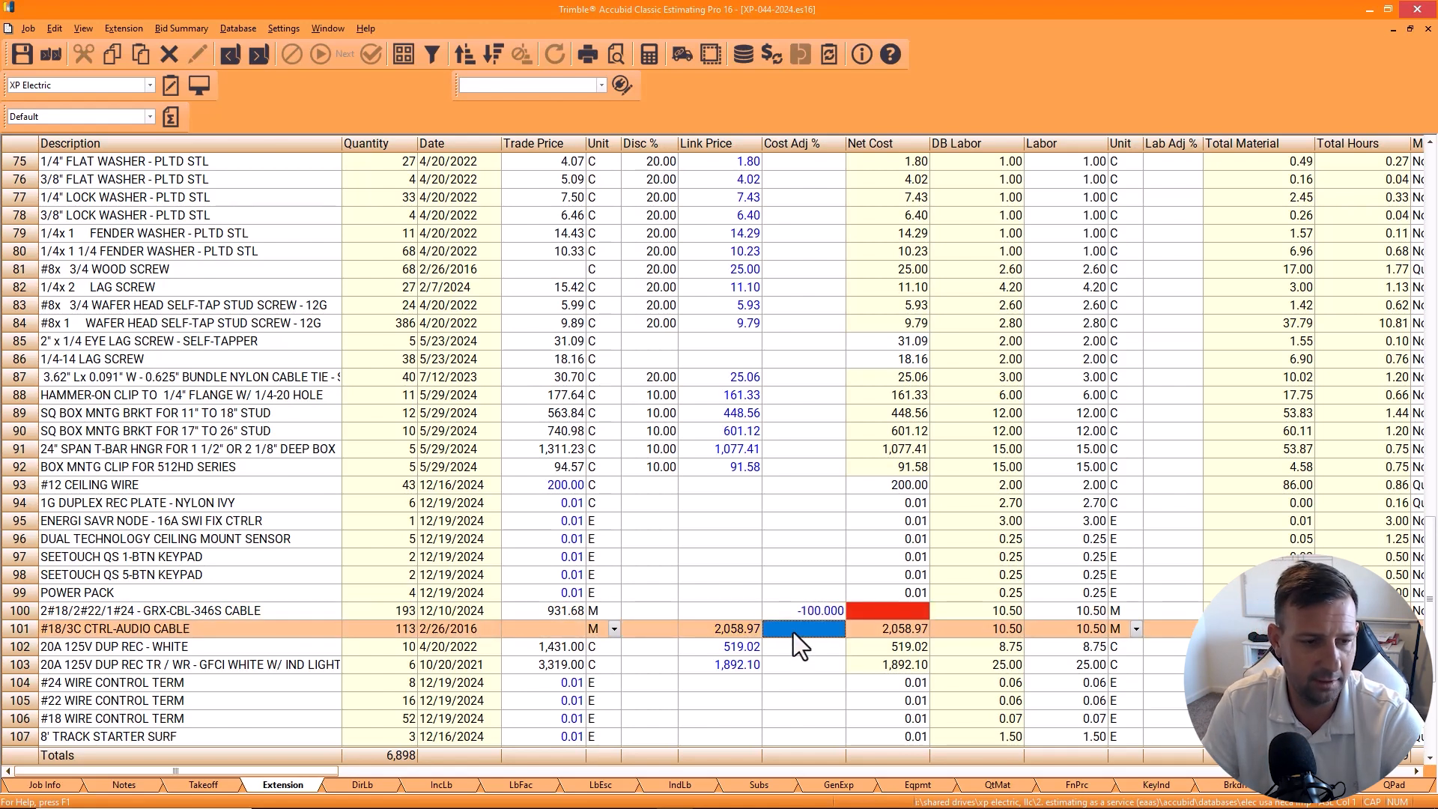
Step: Clear the white 20A 125V duplex receptacle's link price and set its trade price to 0.01
left_click(791, 643)
left_click(687, 652)
key("Delete")
key("Return")
left_click(572, 650)
type(".01")
left_click(561, 662)
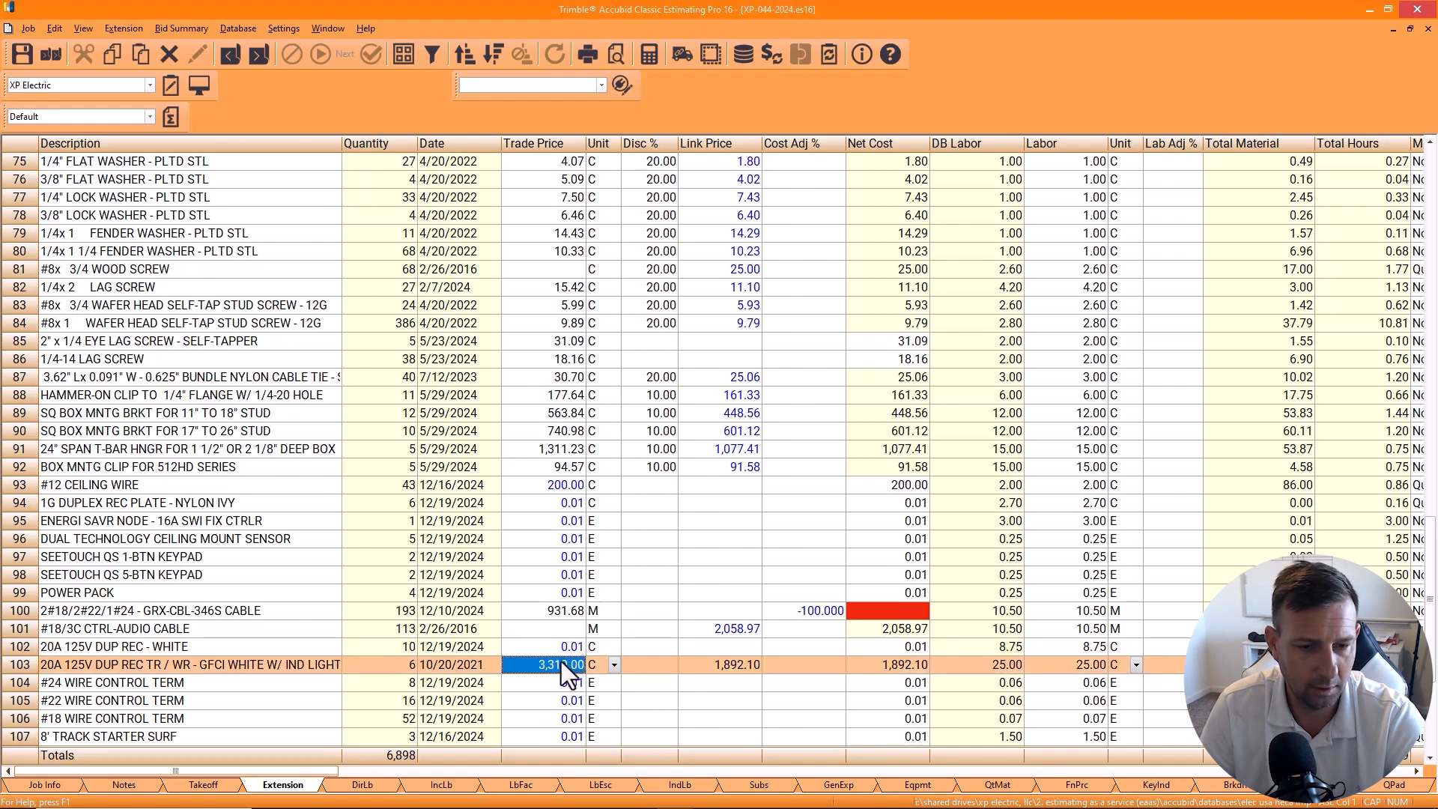
Step: Set the trade price of the 20A 125V TR/WR GFCI white duplex receptacle to 0.01 and clear its link price
type(".01")
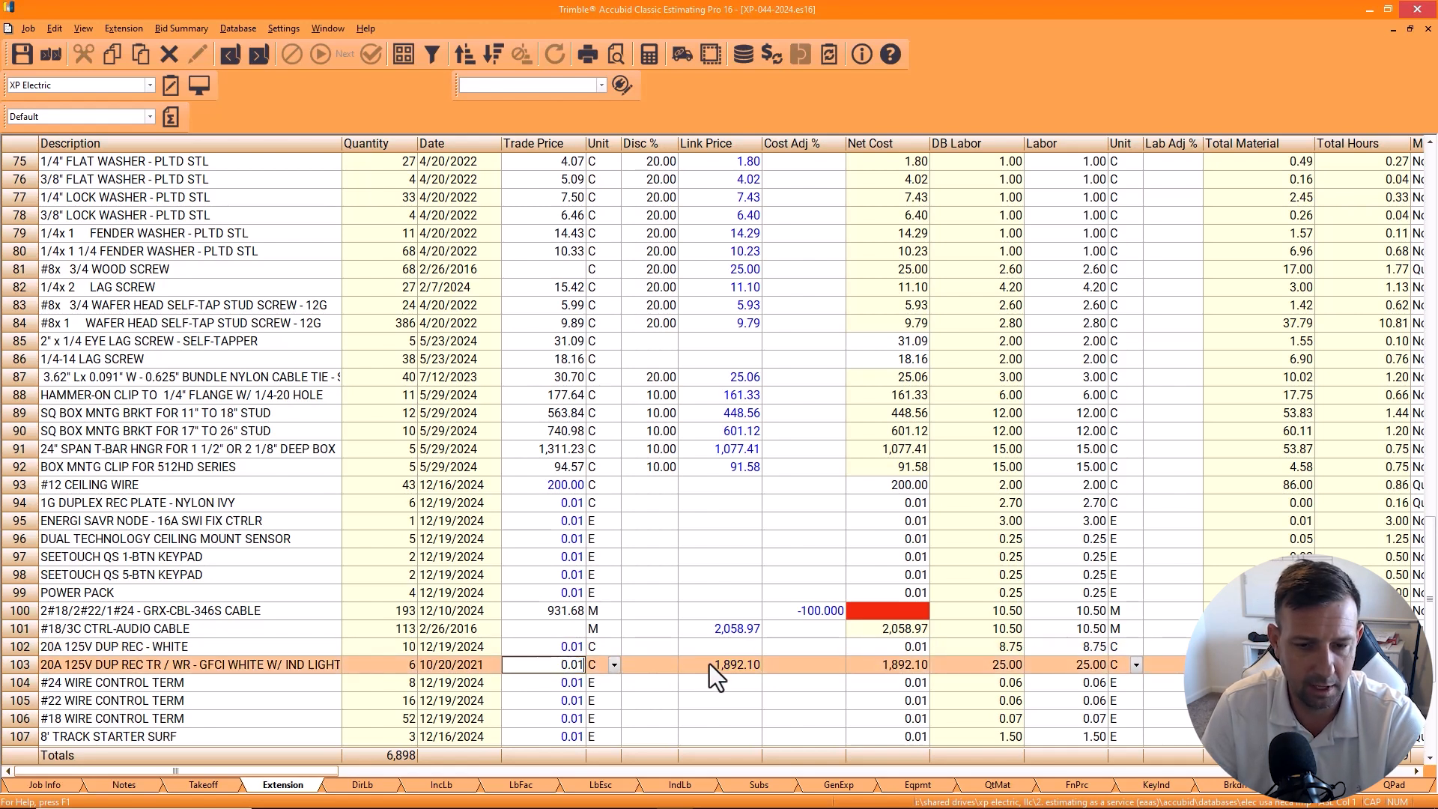
left_click(708, 664)
key("Delete")
key("Return")
Step: Clear the cost adjustment of the 2#18/2#22/1#24 GRX-CBL-346S cable
scroll(554, 668, "down", 5)
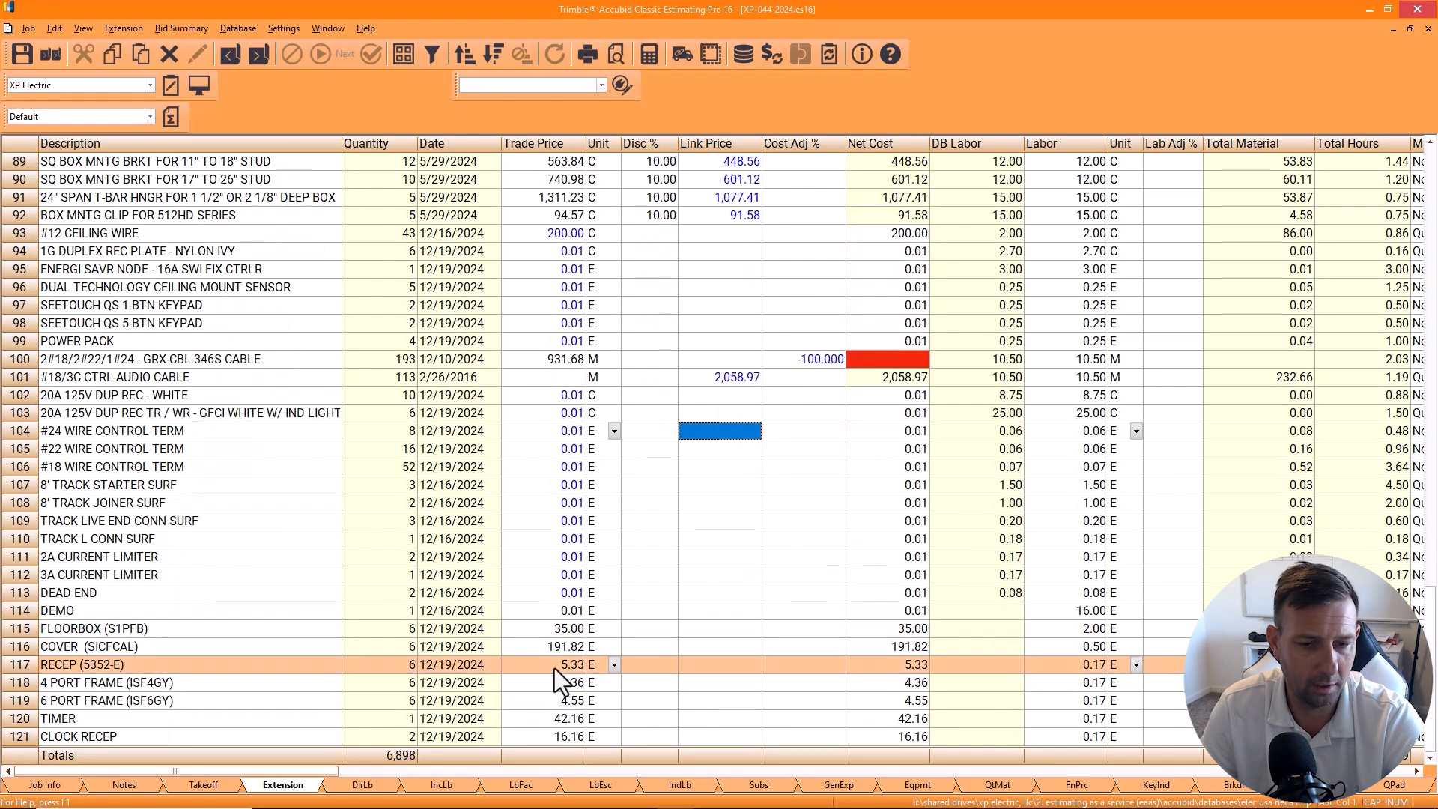
left_click(164, 737)
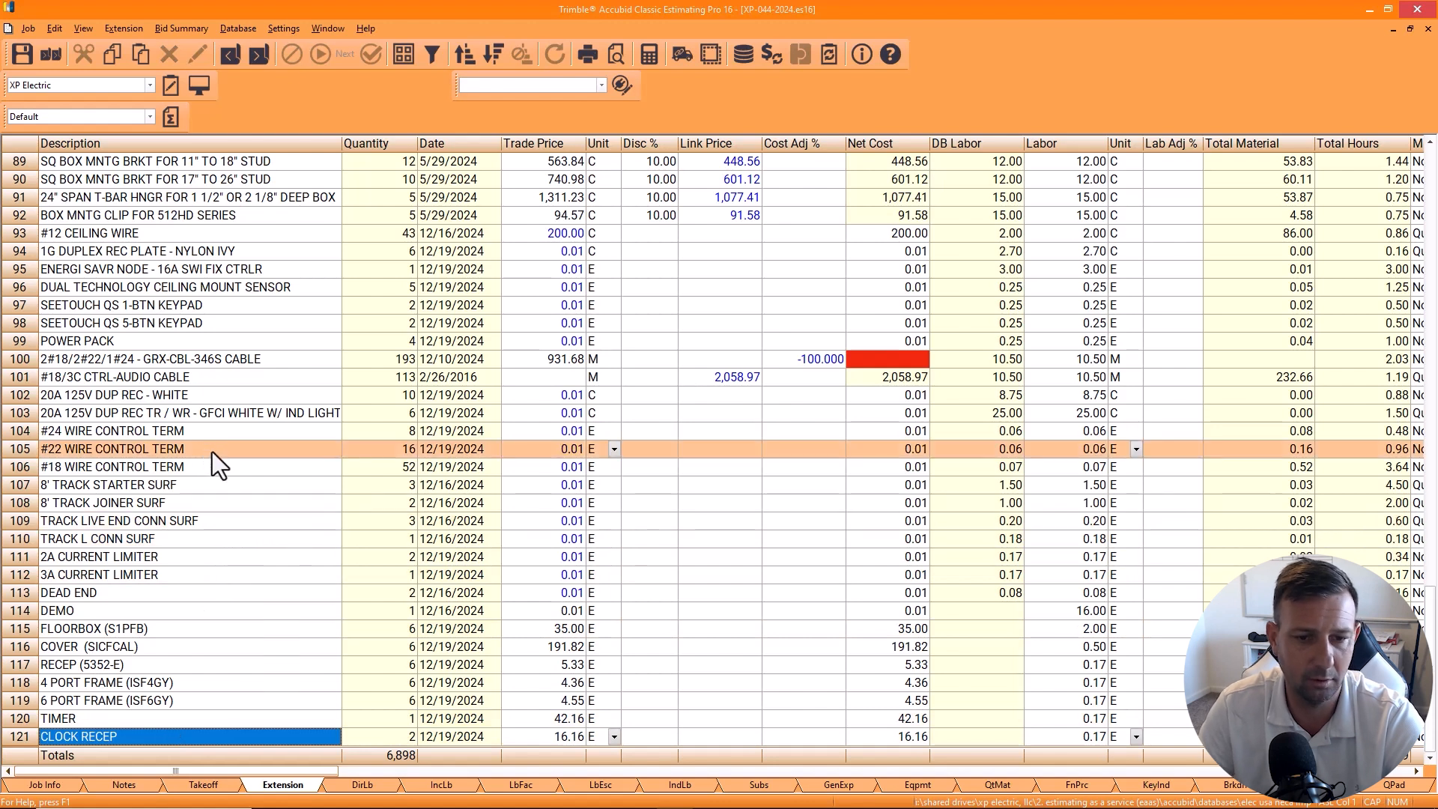
scroll(307, 562, "up", 1)
left_click(252, 413)
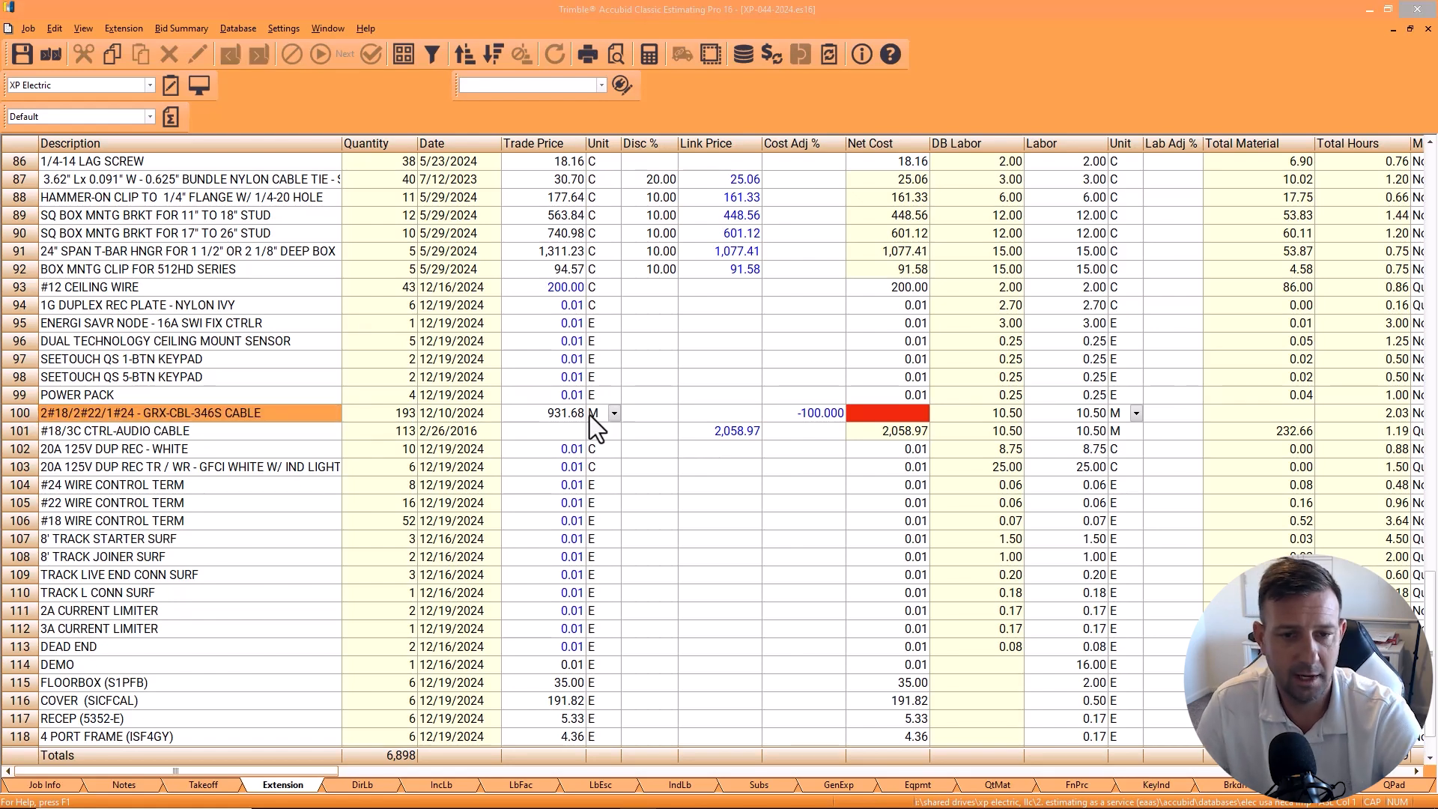
left_click(562, 414)
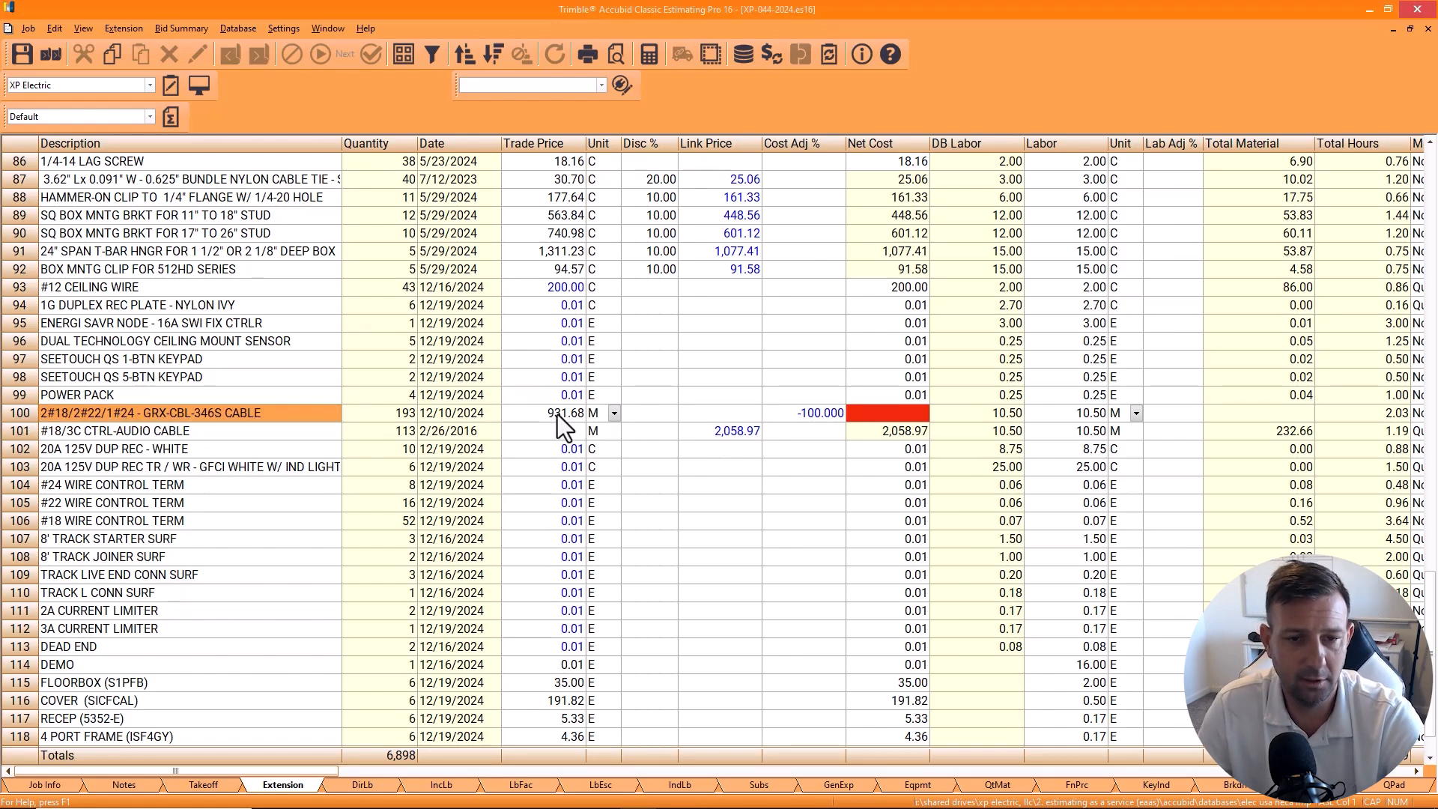
left_click(379, 413)
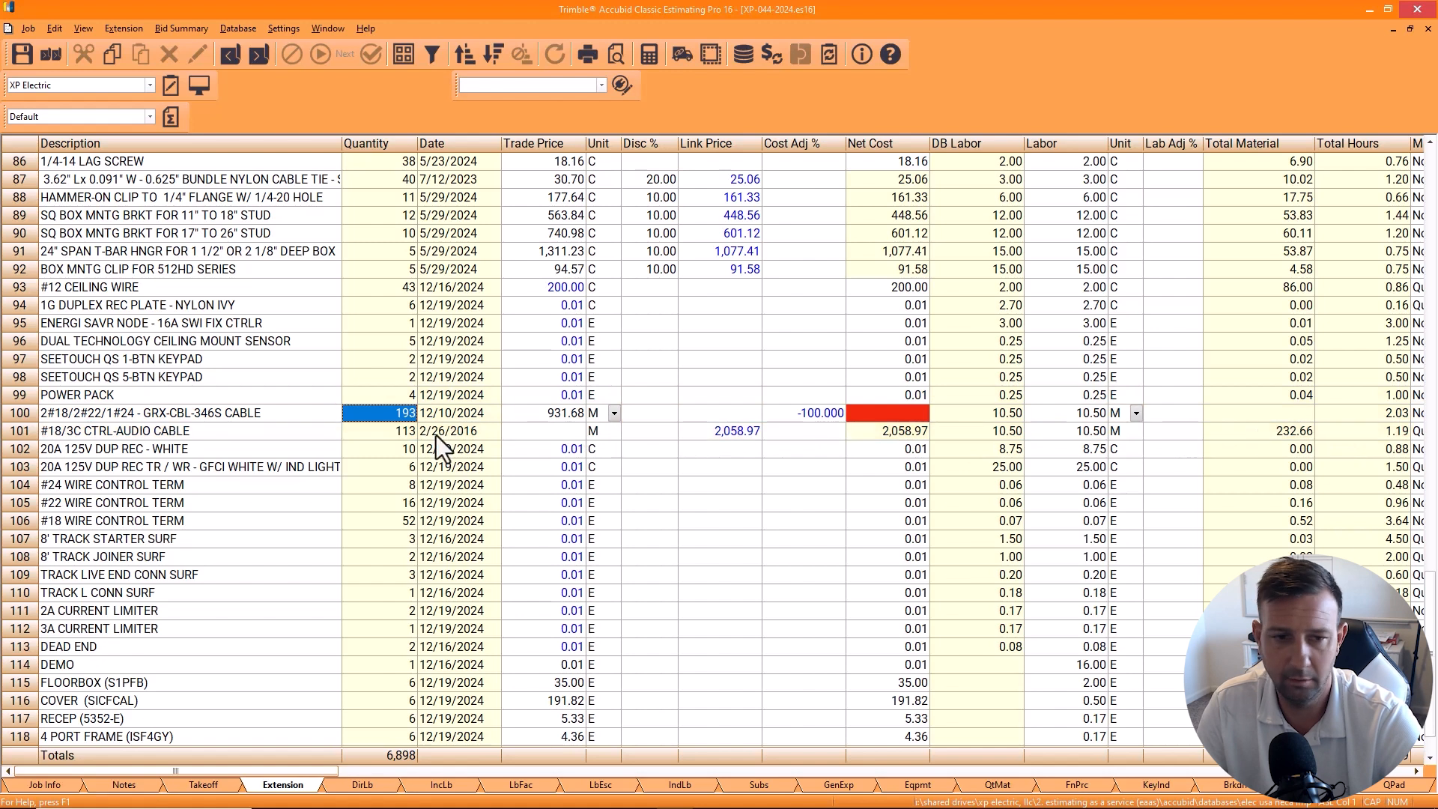
left_click(776, 412)
key("Delete")
left_click(540, 416)
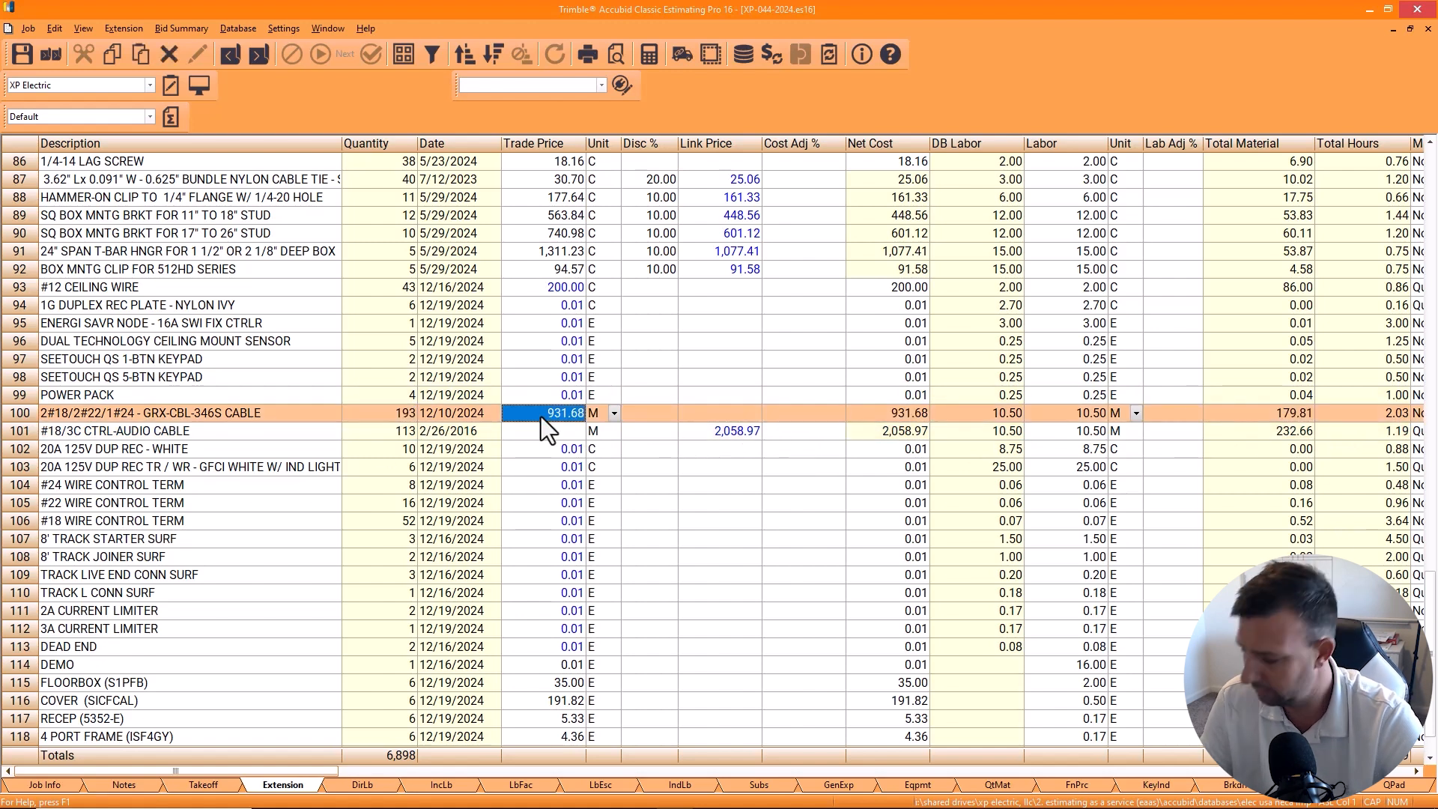
Step: Add LUTRON CABLE to the quoted materials with a cost of 750
left_click(1015, 787)
left_click(132, 269)
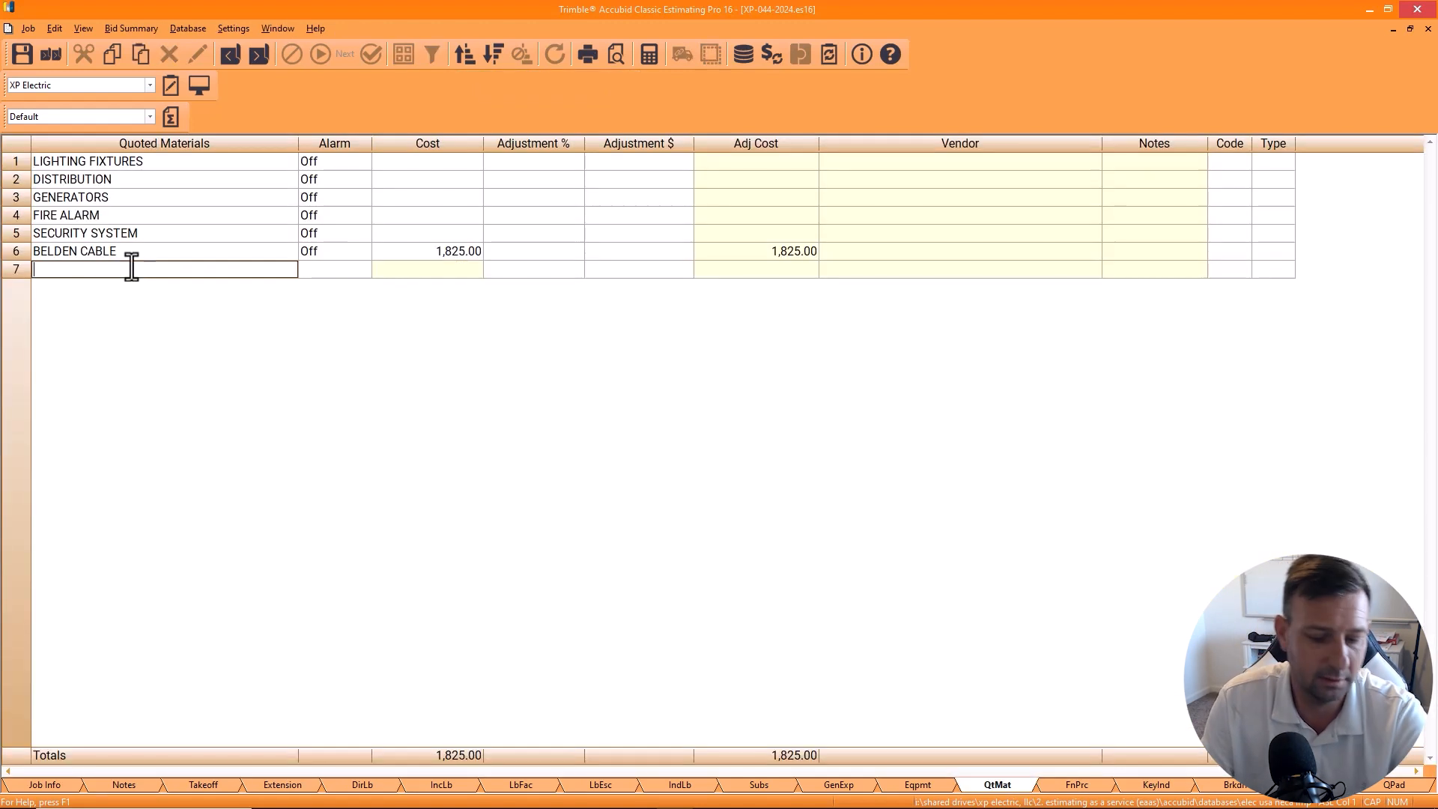
type("LUTRON CABLE")
key("Tab")
key("Tab")
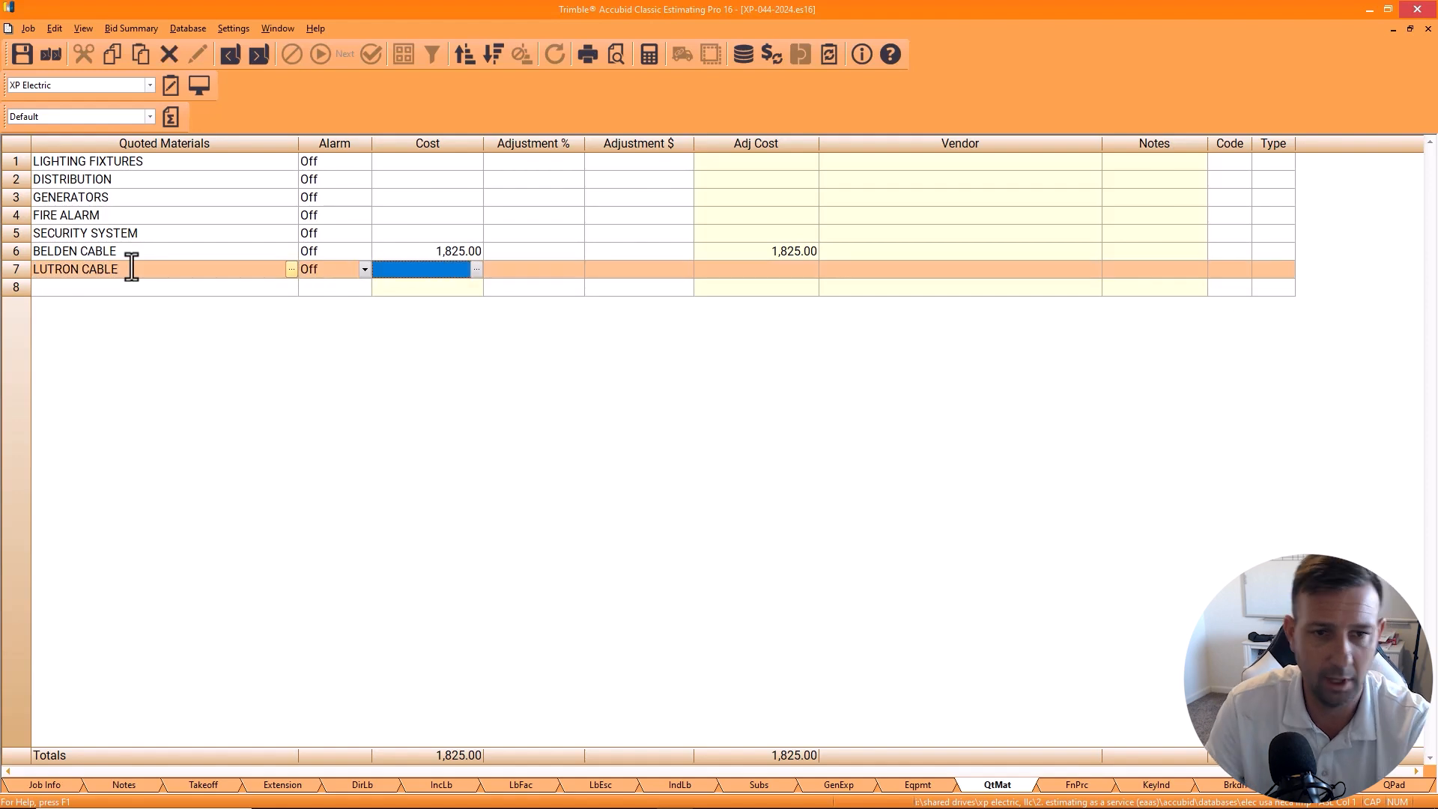
type("750")
key("Return")
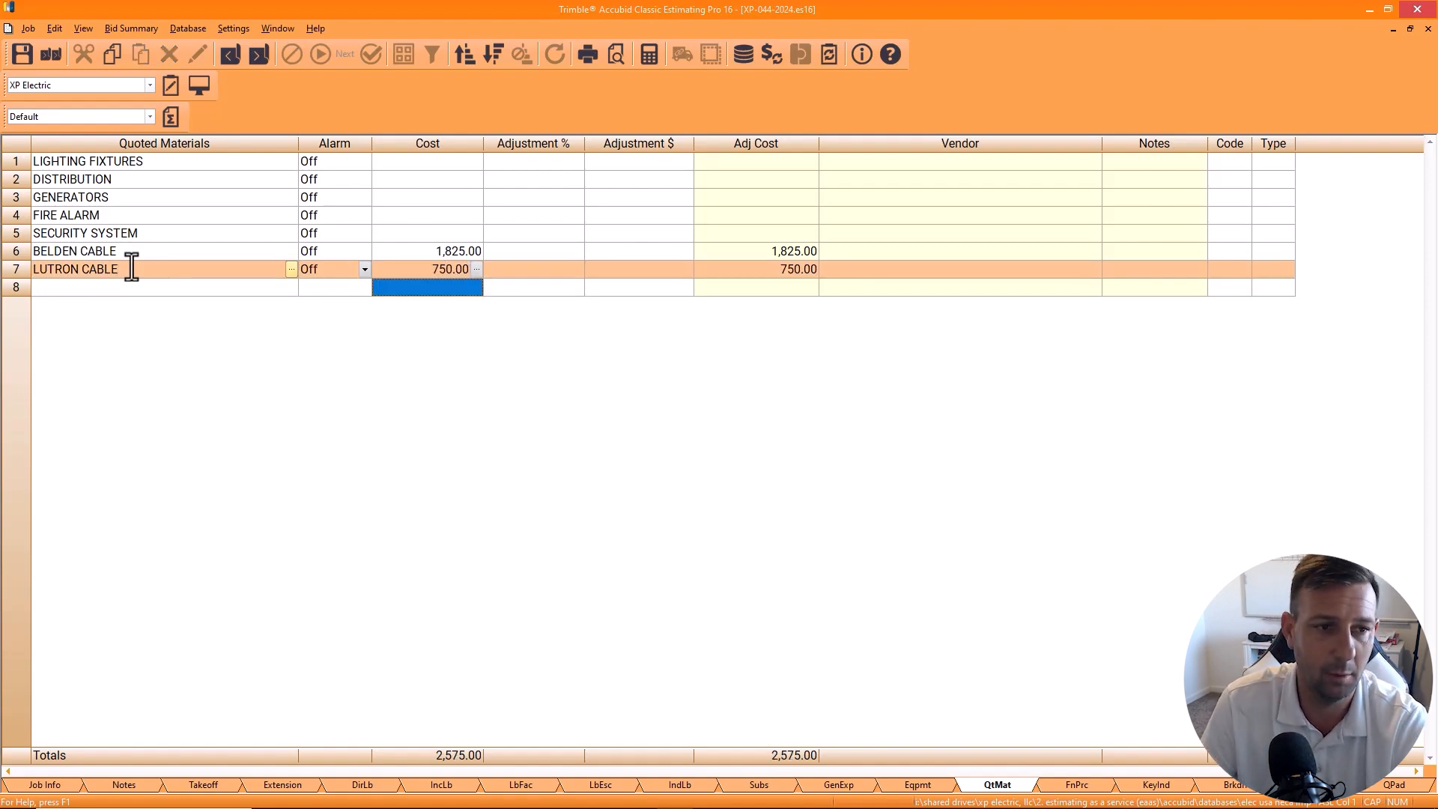
Step: Sort the extension items in descending order by Total Material and again by Total Hours to check the largest entries
left_click(283, 786)
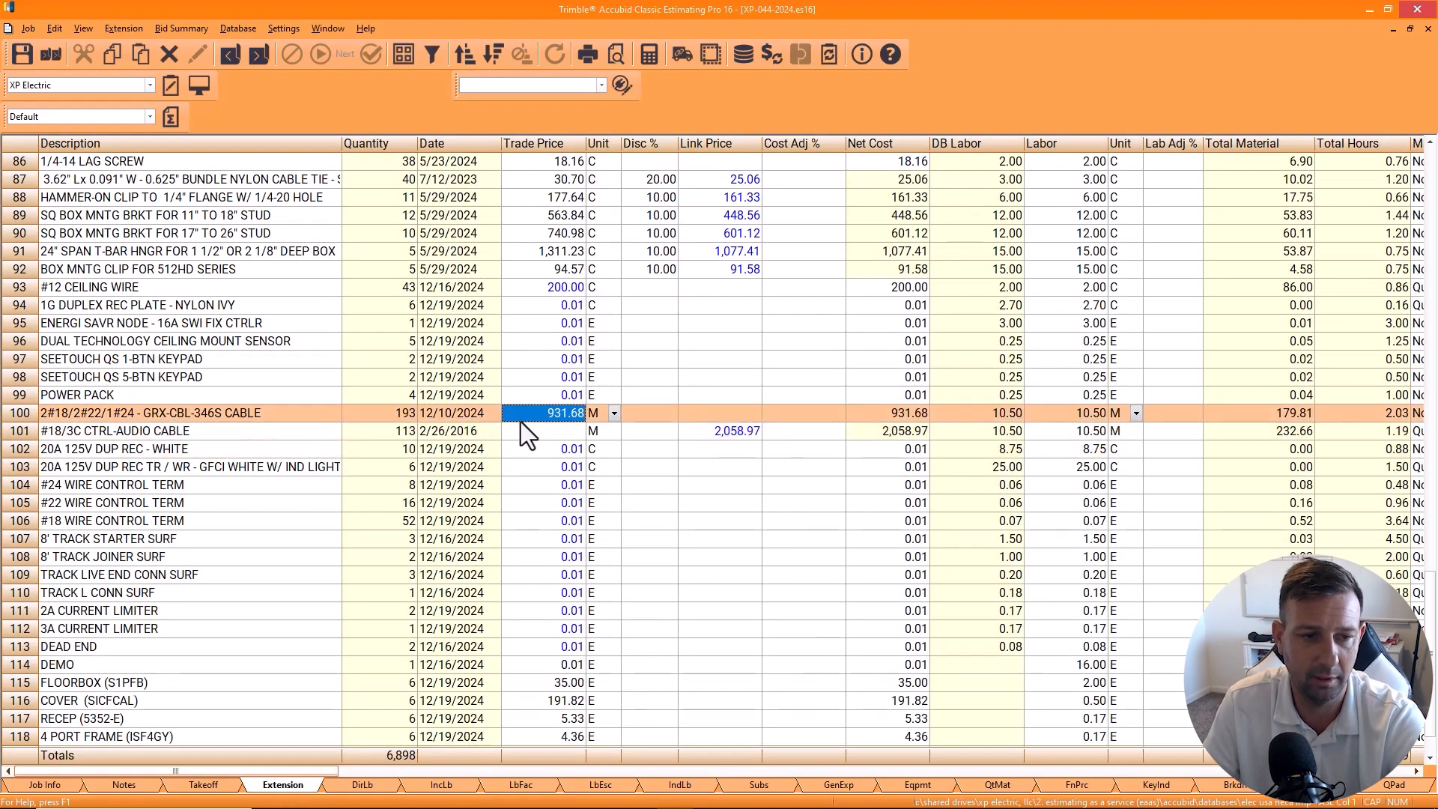
left_click(749, 430)
left_click(551, 414)
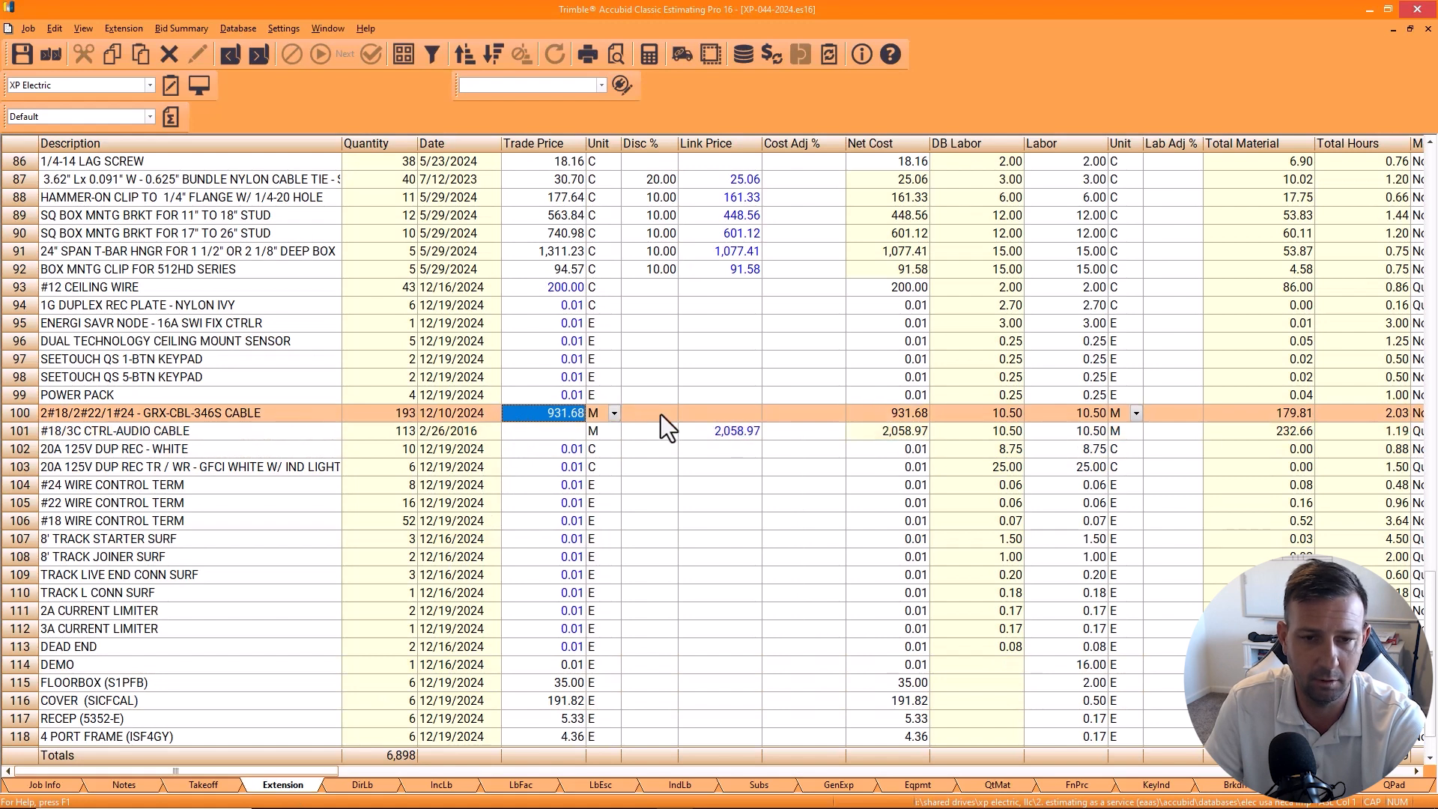
left_click(723, 431)
scroll(723, 431, "down", 1)
right_click(1276, 141)
left_click(1349, 491)
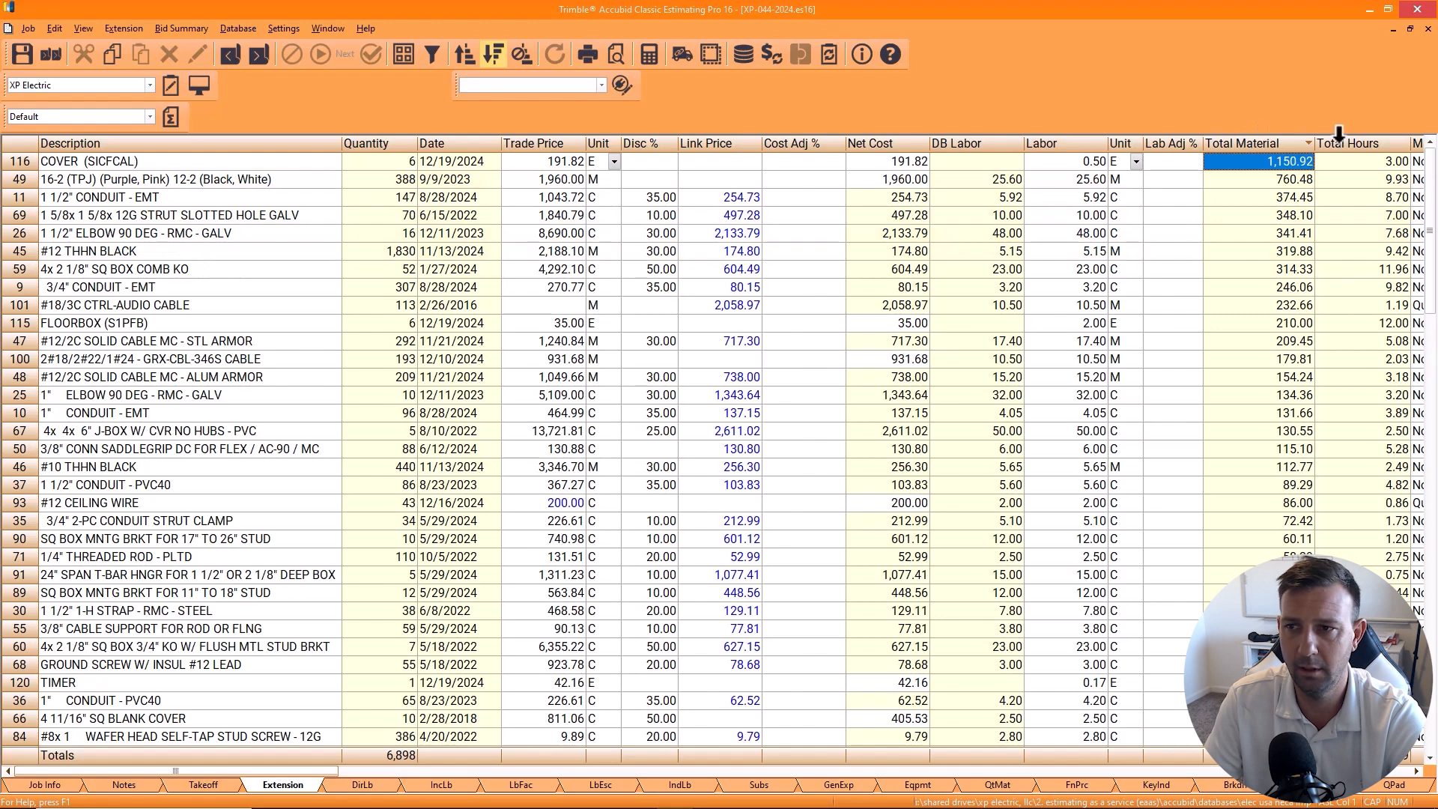
right_click(1340, 139)
left_click(1272, 482)
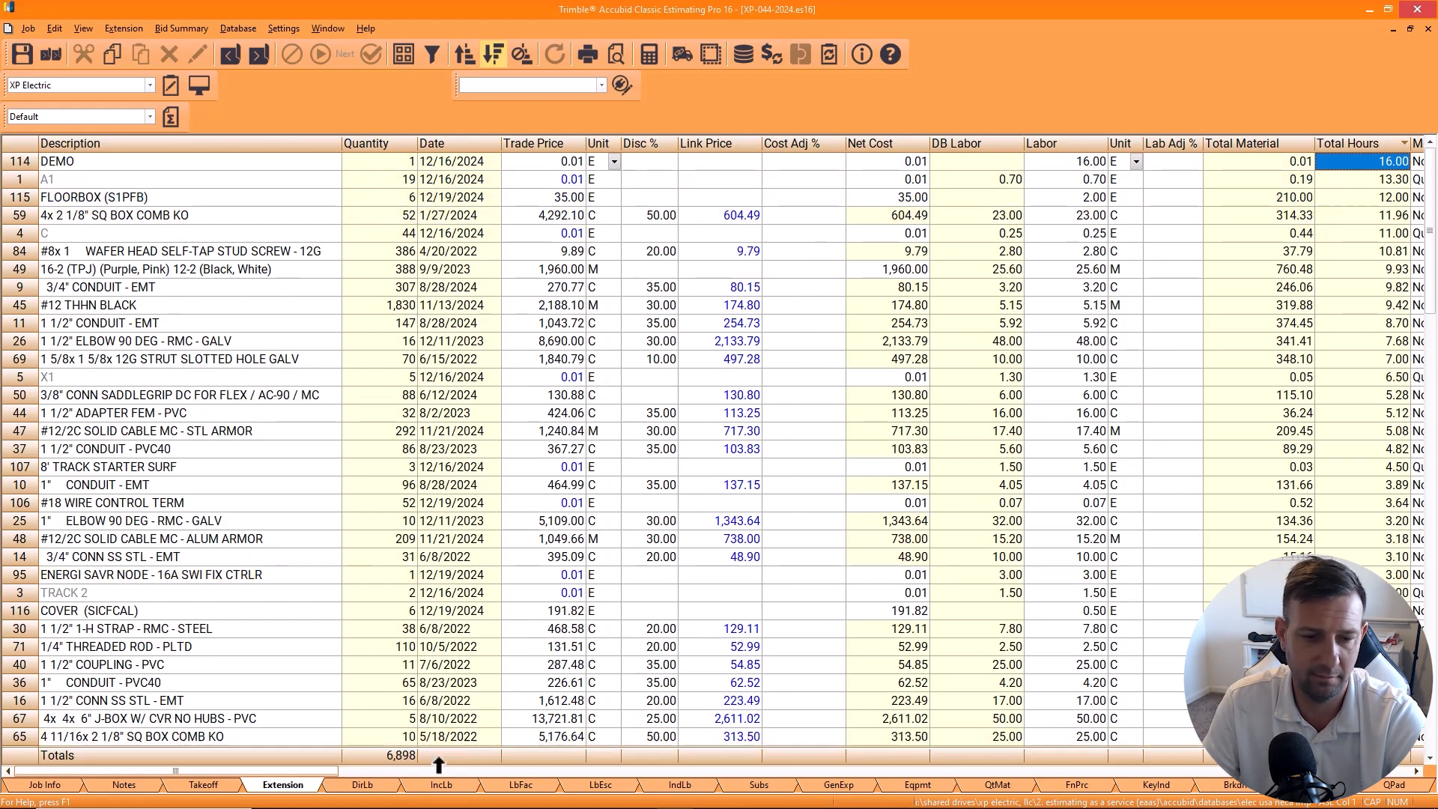
Step: Enter 5 hours at a rate of 75 for the Project Manager in the indirect labor
left_click(354, 787)
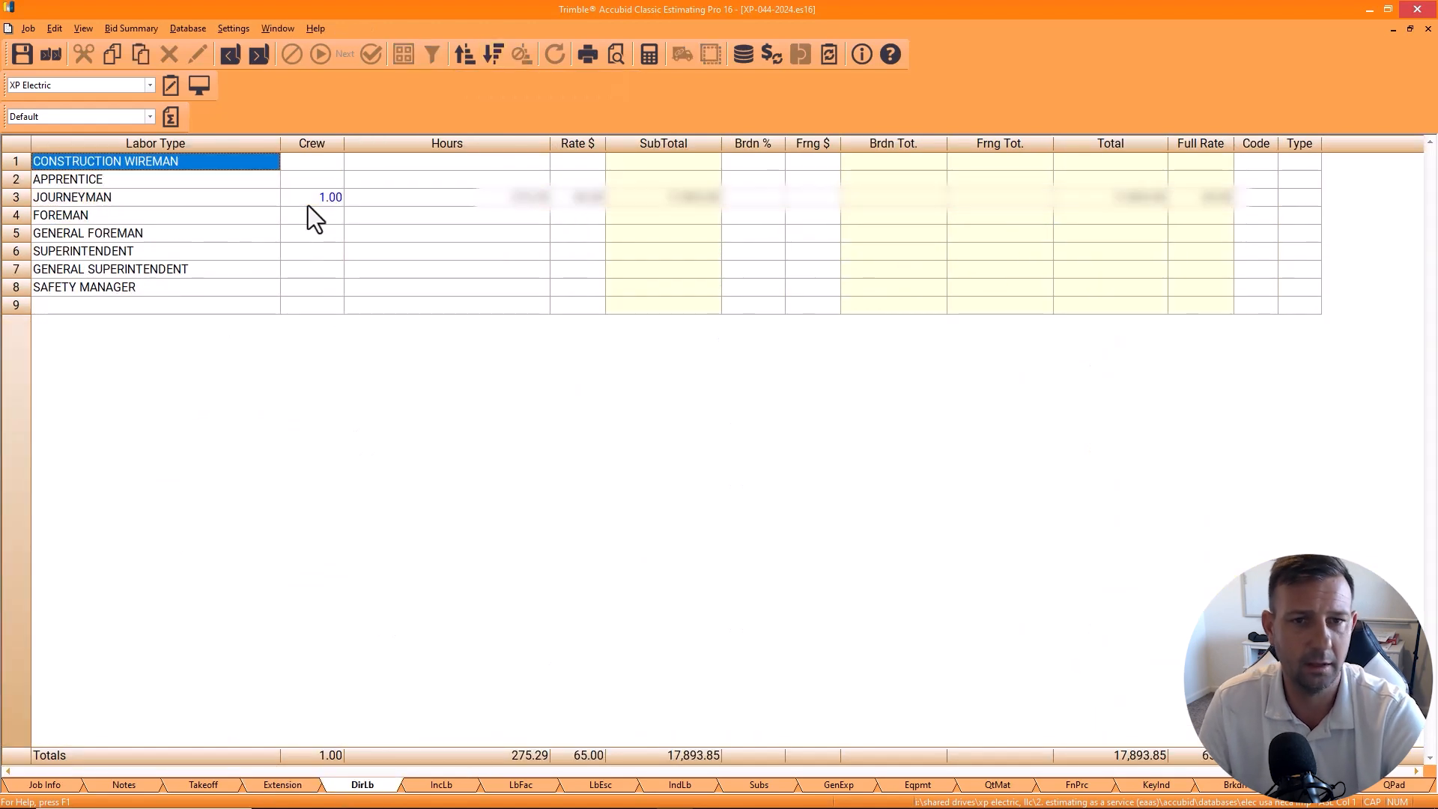
left_click(450, 788)
left_click(519, 788)
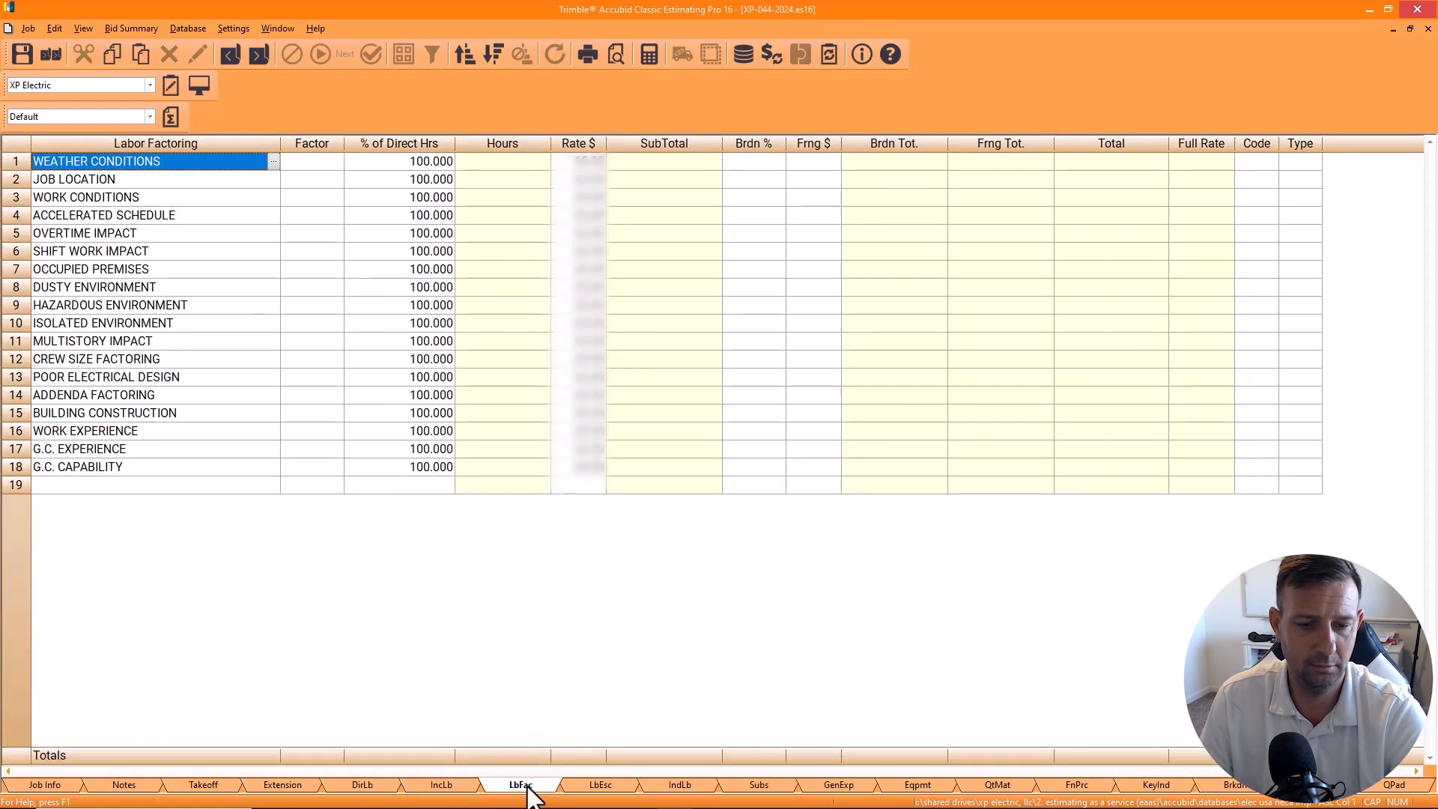
left_click(593, 788)
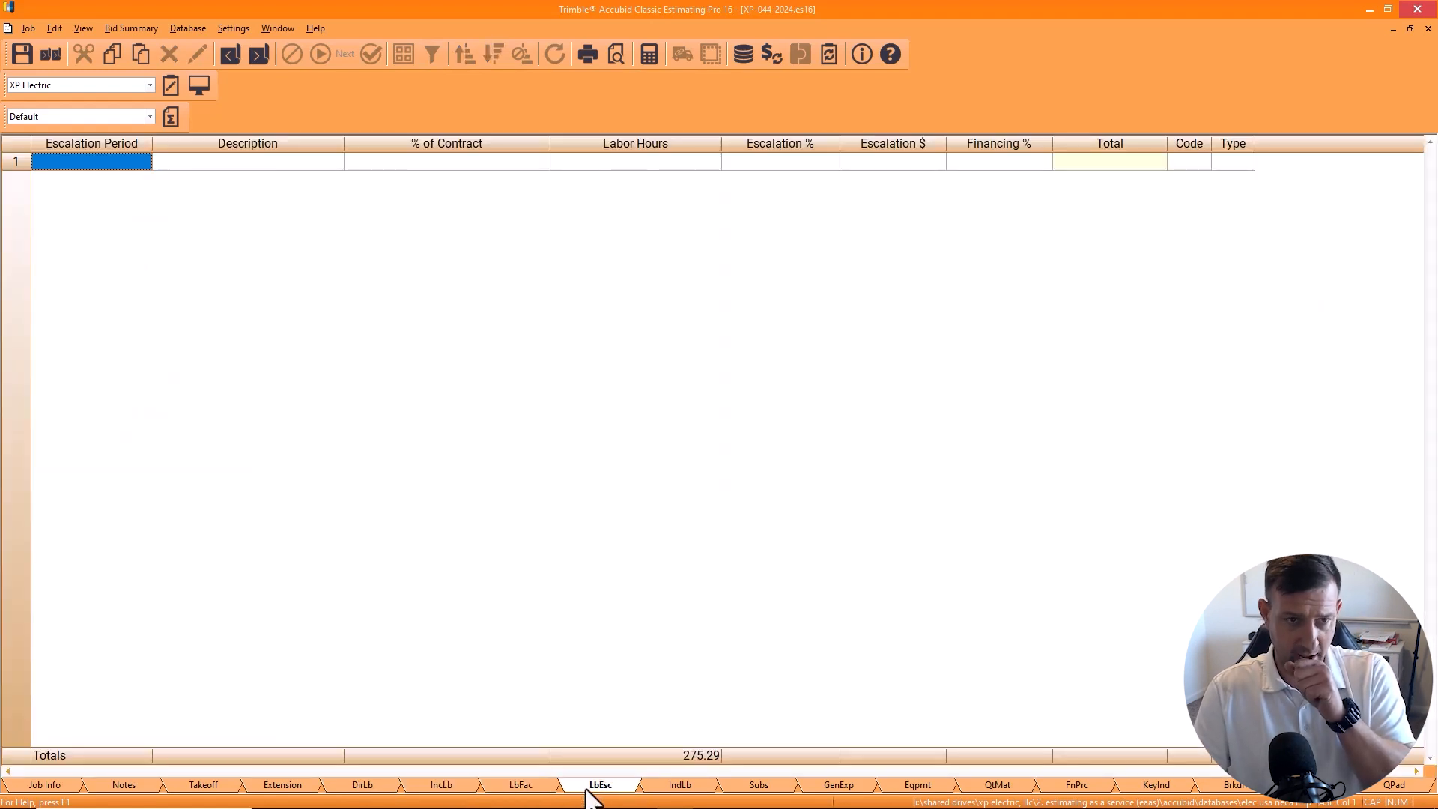
left_click(677, 787)
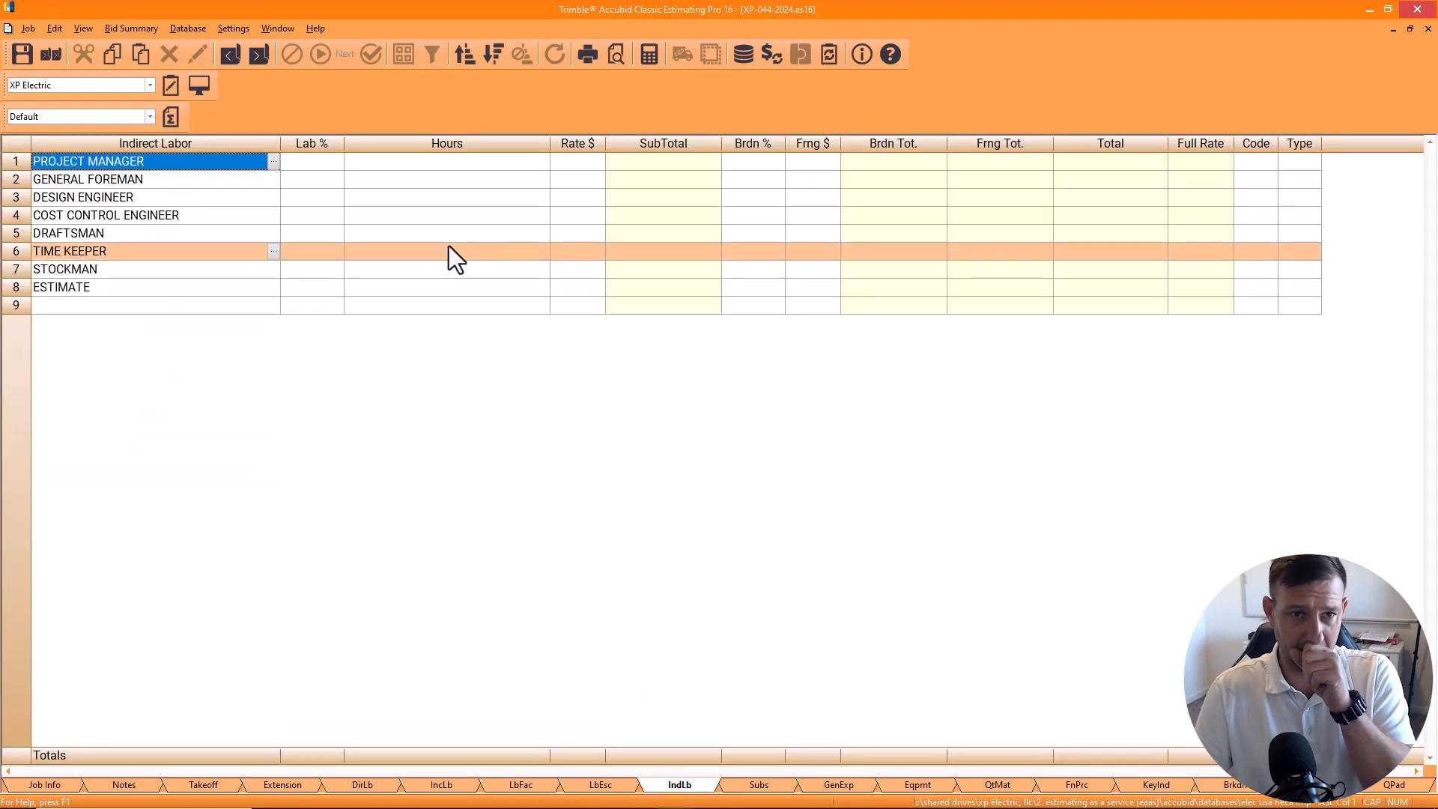
left_click(360, 164)
type("5")
key("Return")
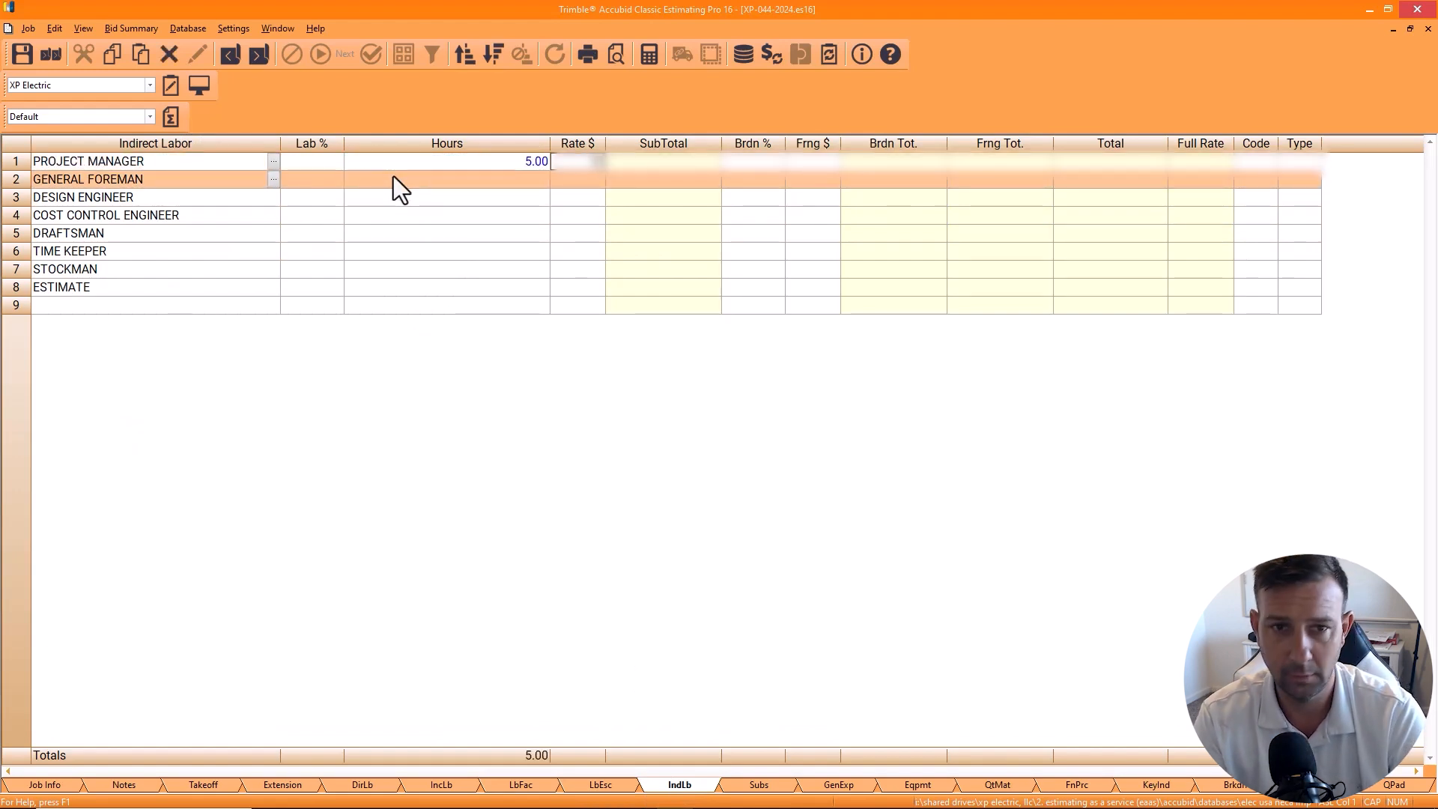
type("75")
key("Return")
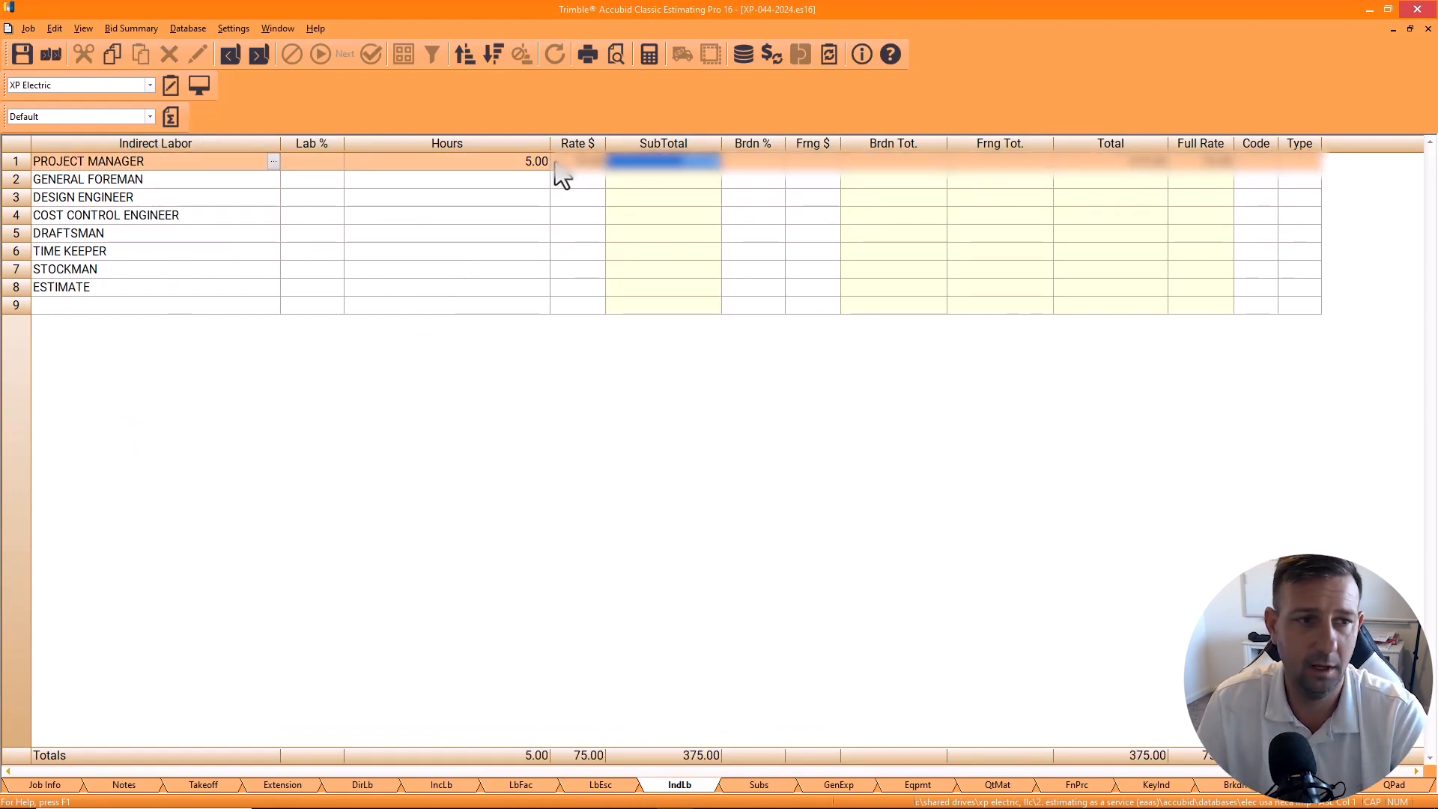
Step: Set the Project Manager's labor percentage to 5
left_click(329, 161)
type("5")
key("Return")
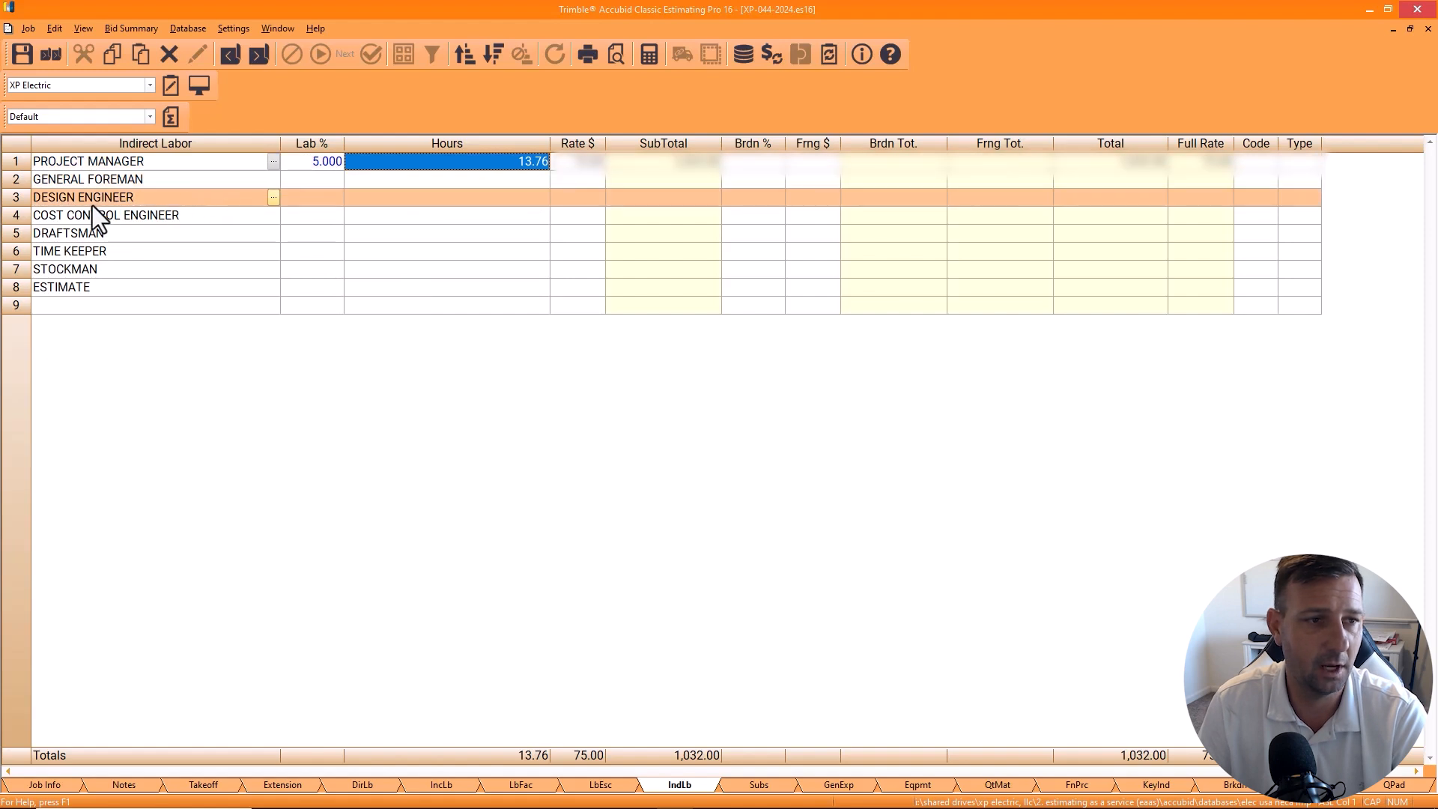
Step: Delete the indirect labor rows from General Foreman through Stockman
left_click_drag(16, 180, 15, 252)
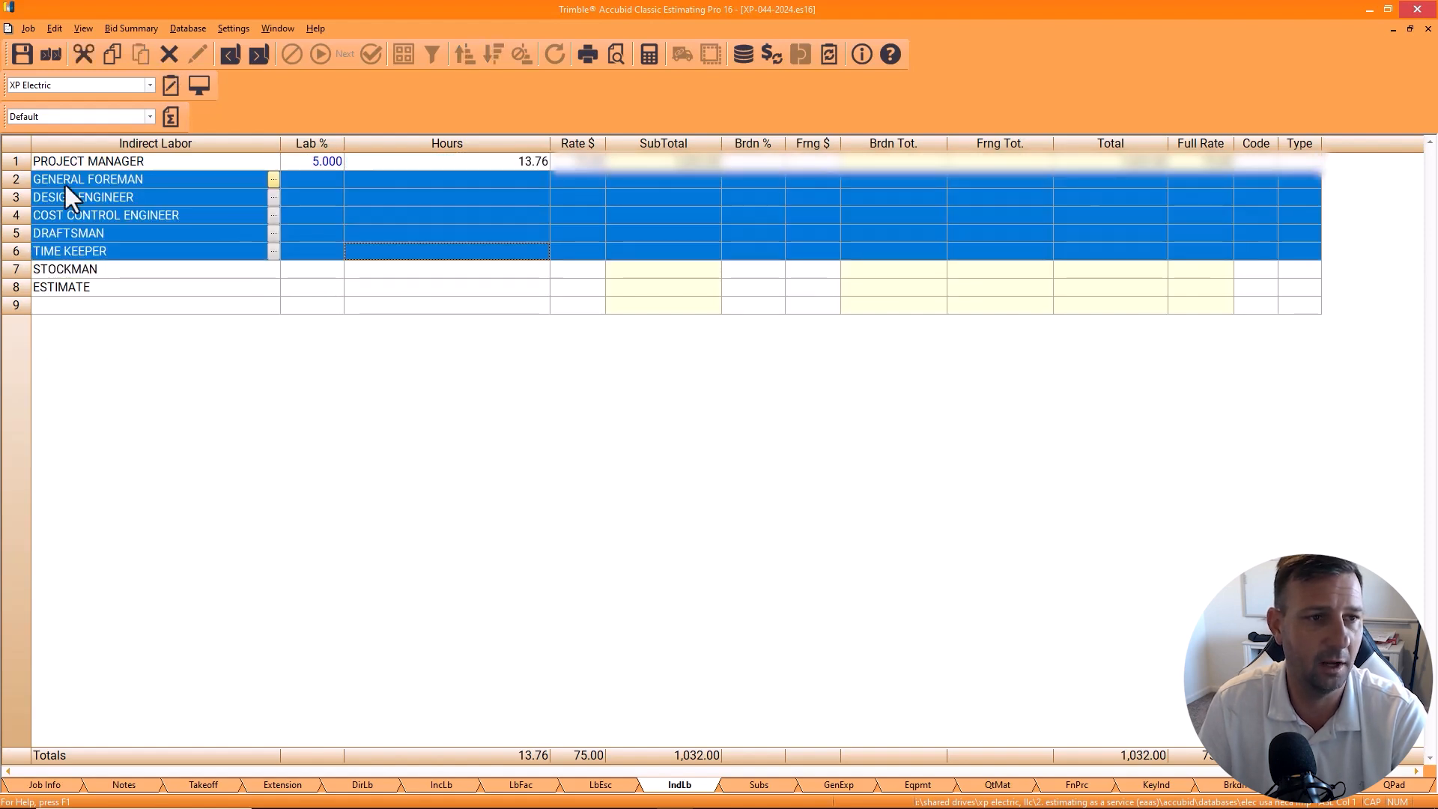
left_click(66, 184)
left_click(16, 180)
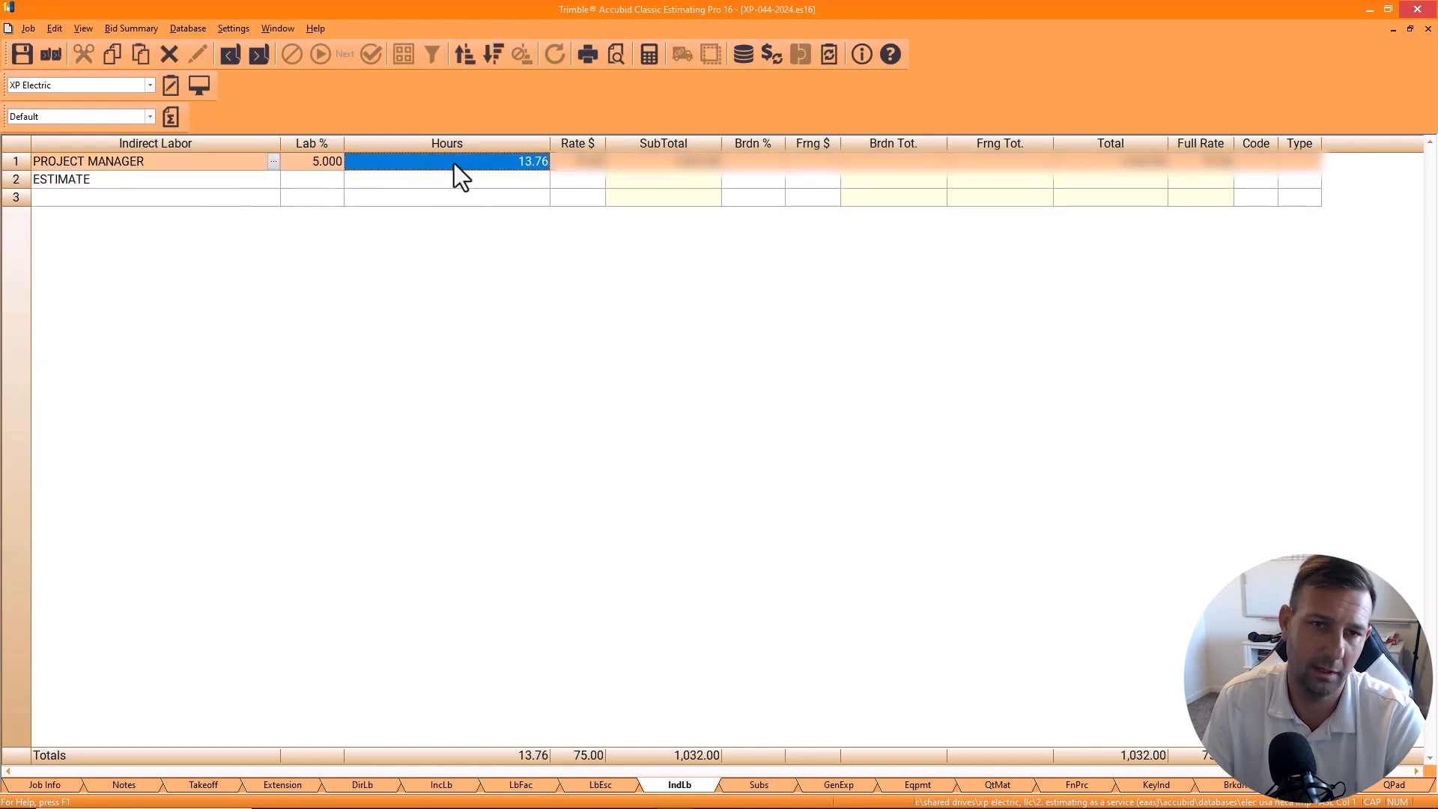
Step: Set the Project Manager's hours to 16 and enter 4 hours at a rate of 75 for Estimate
type("16")
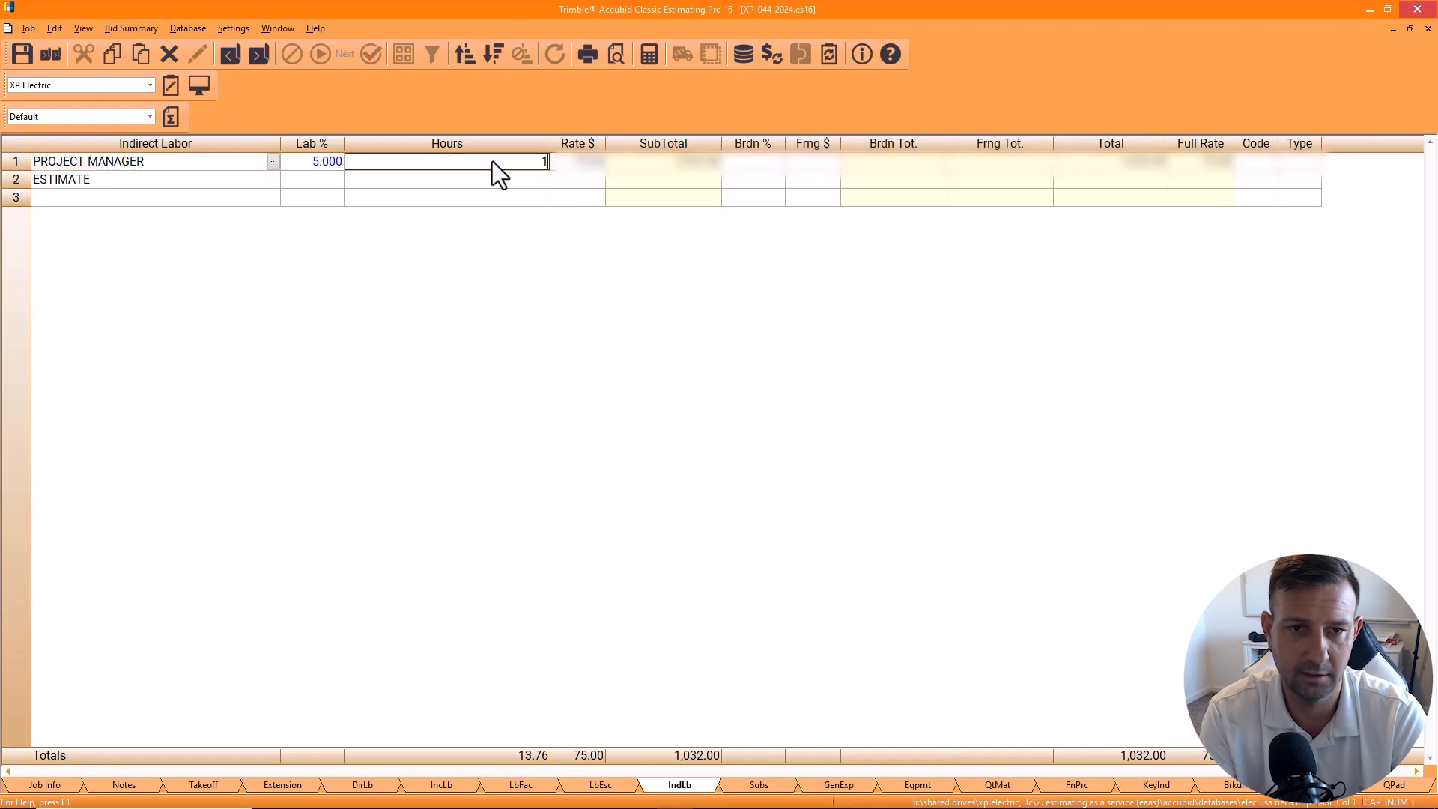
key("Return")
type("4")
key("Return")
type("75")
key("Return")
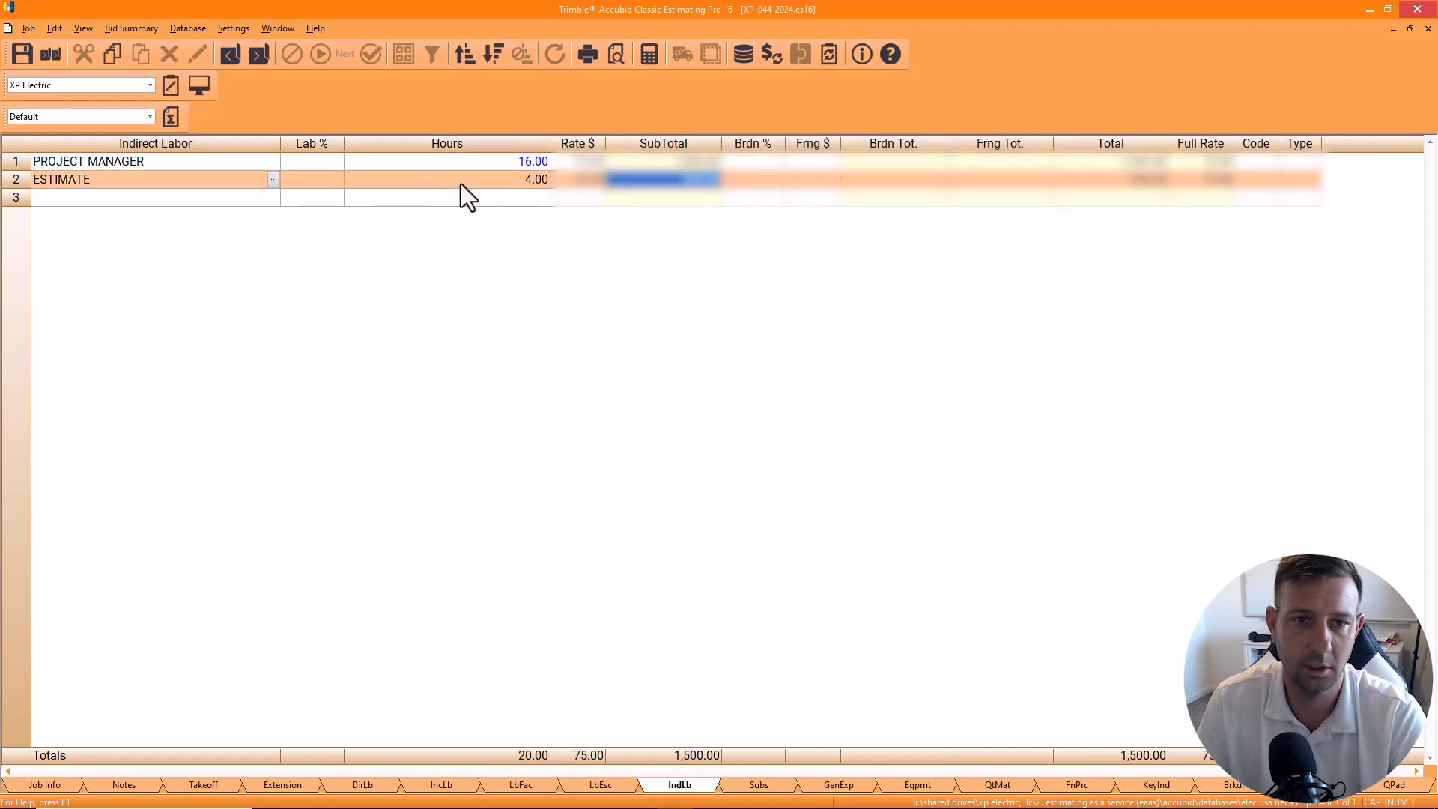
Step: Check the saw cutting subcontractor entries and enter a cost for the Concrete X-Ray subcontractor
left_click(759, 785)
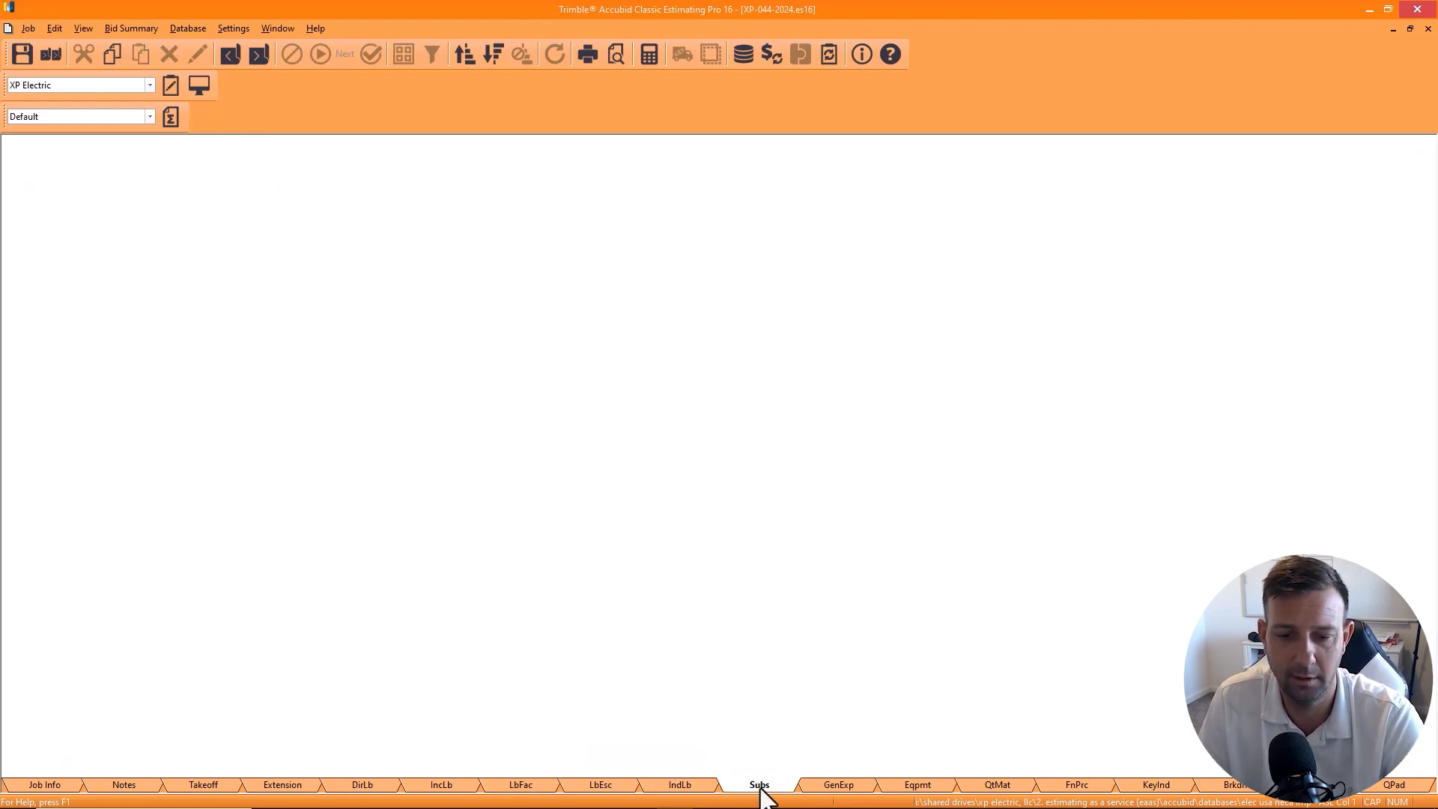
left_click(28, 29)
left_click(70, 118)
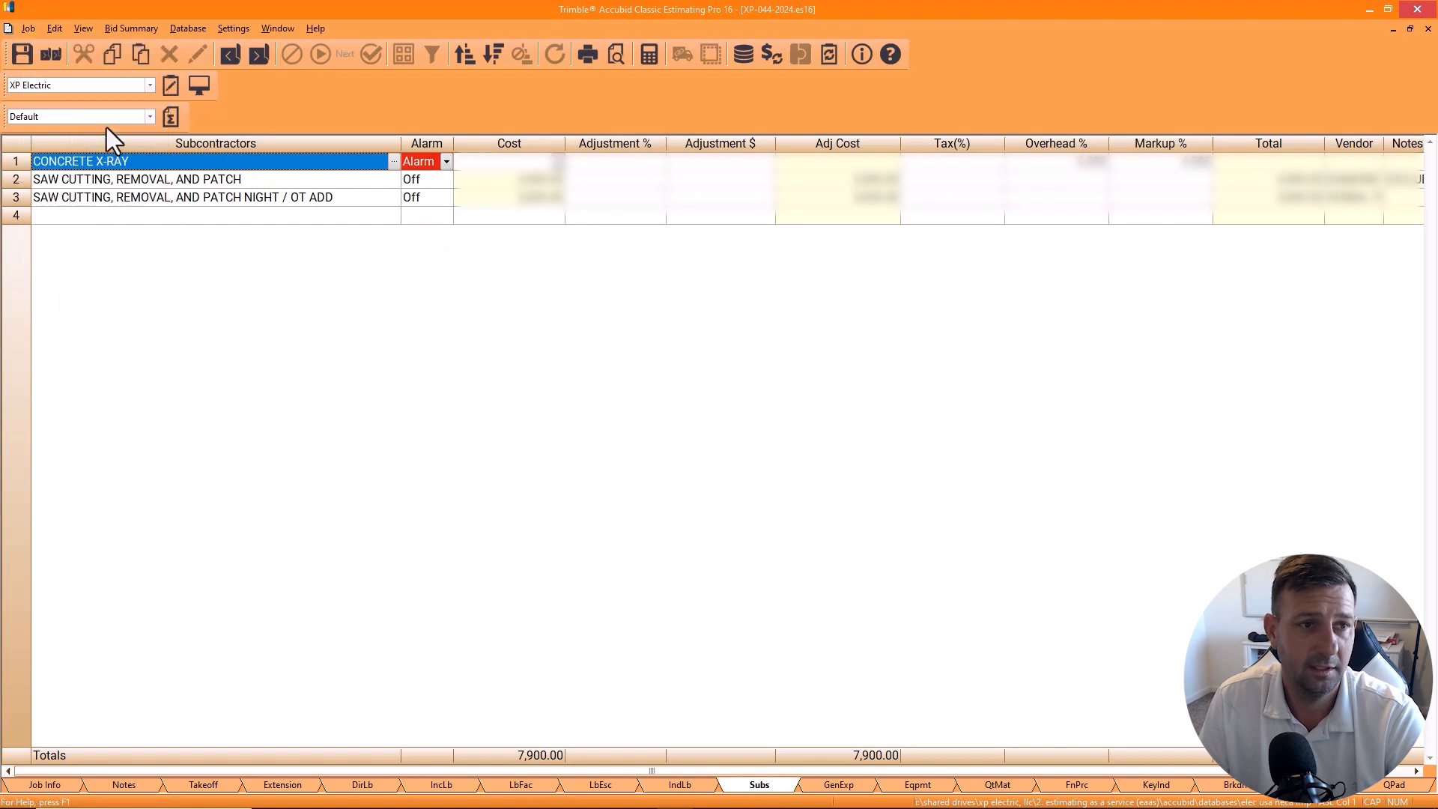
left_click(157, 182)
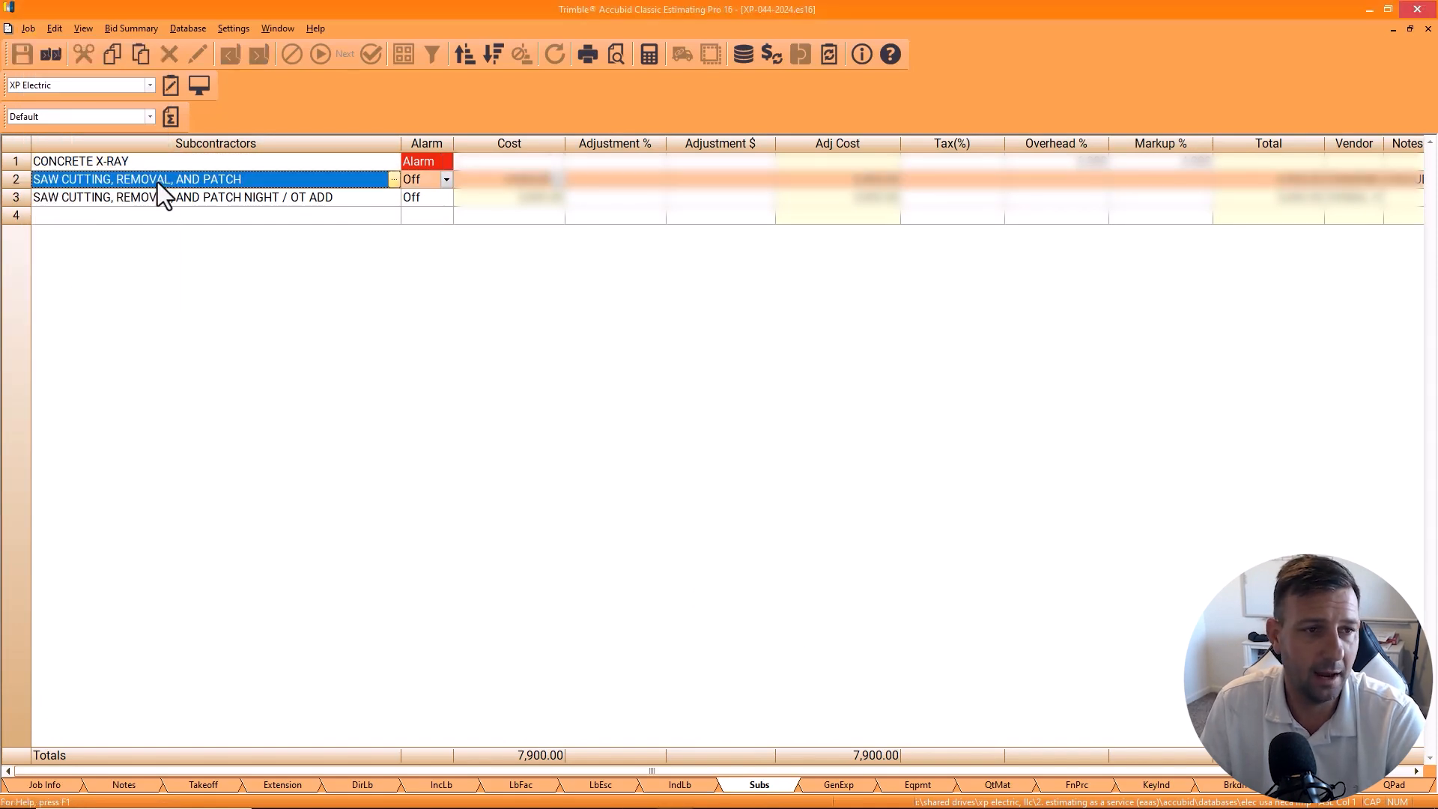
left_click(308, 196)
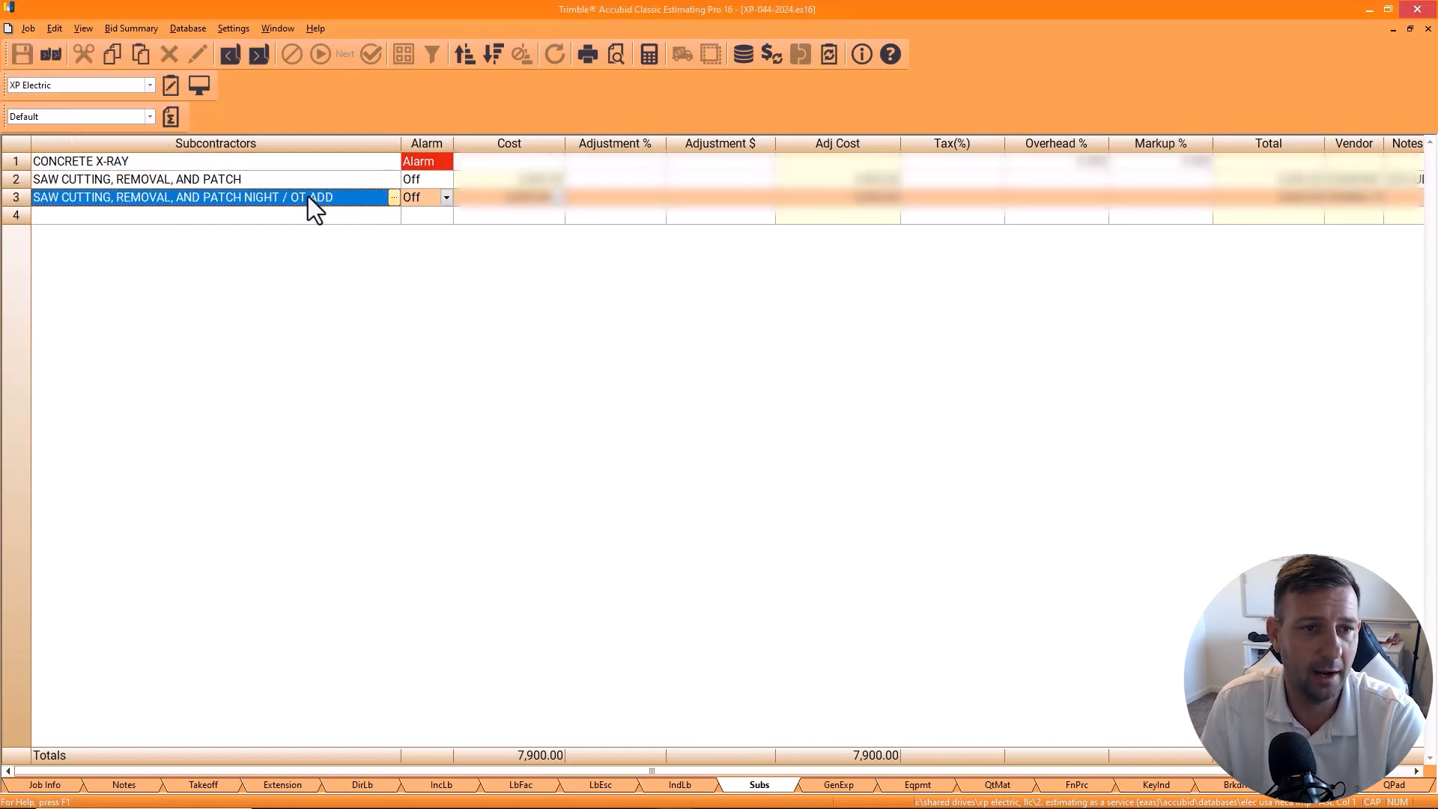
left_click(479, 199)
left_click(253, 163)
left_click(528, 163)
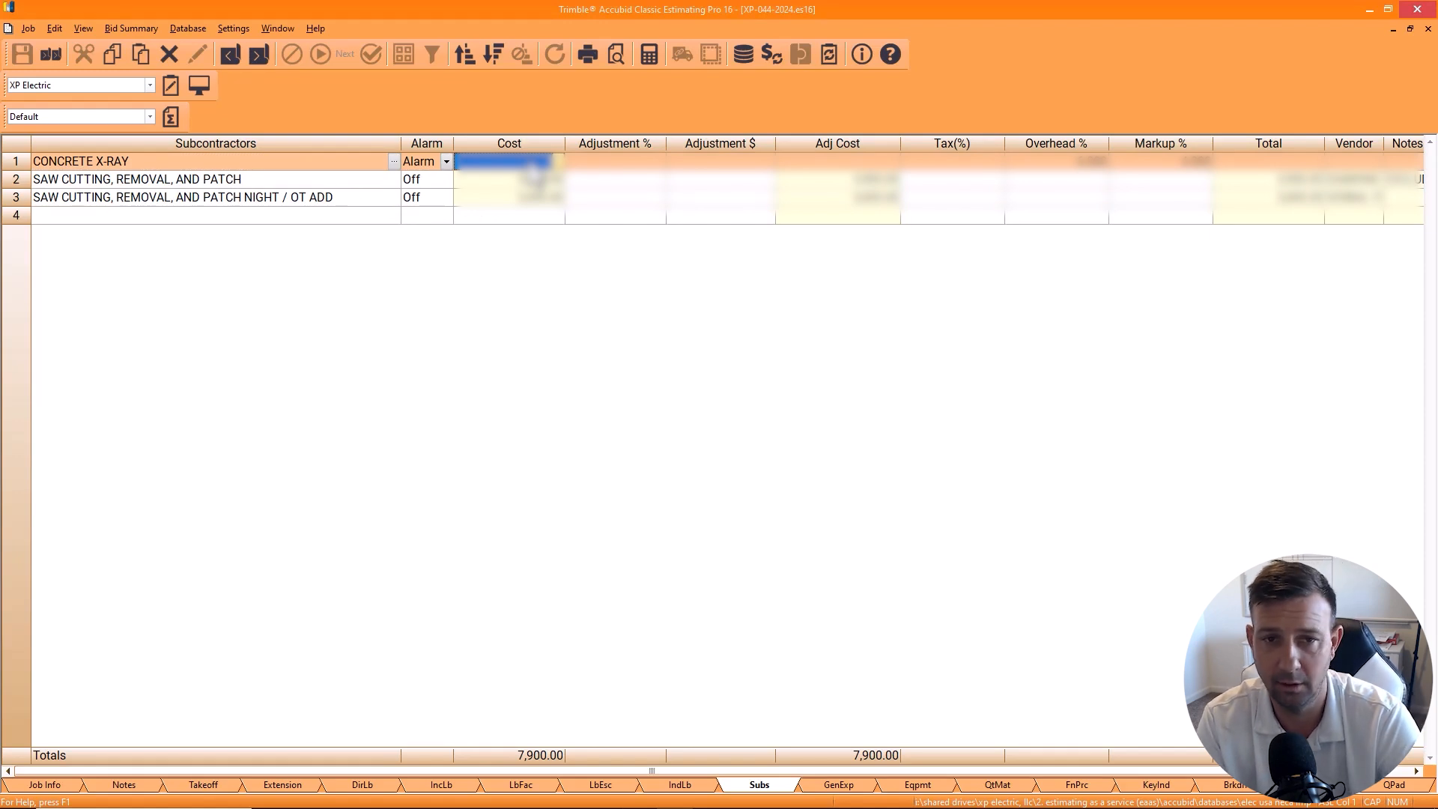
double_click(529, 164)
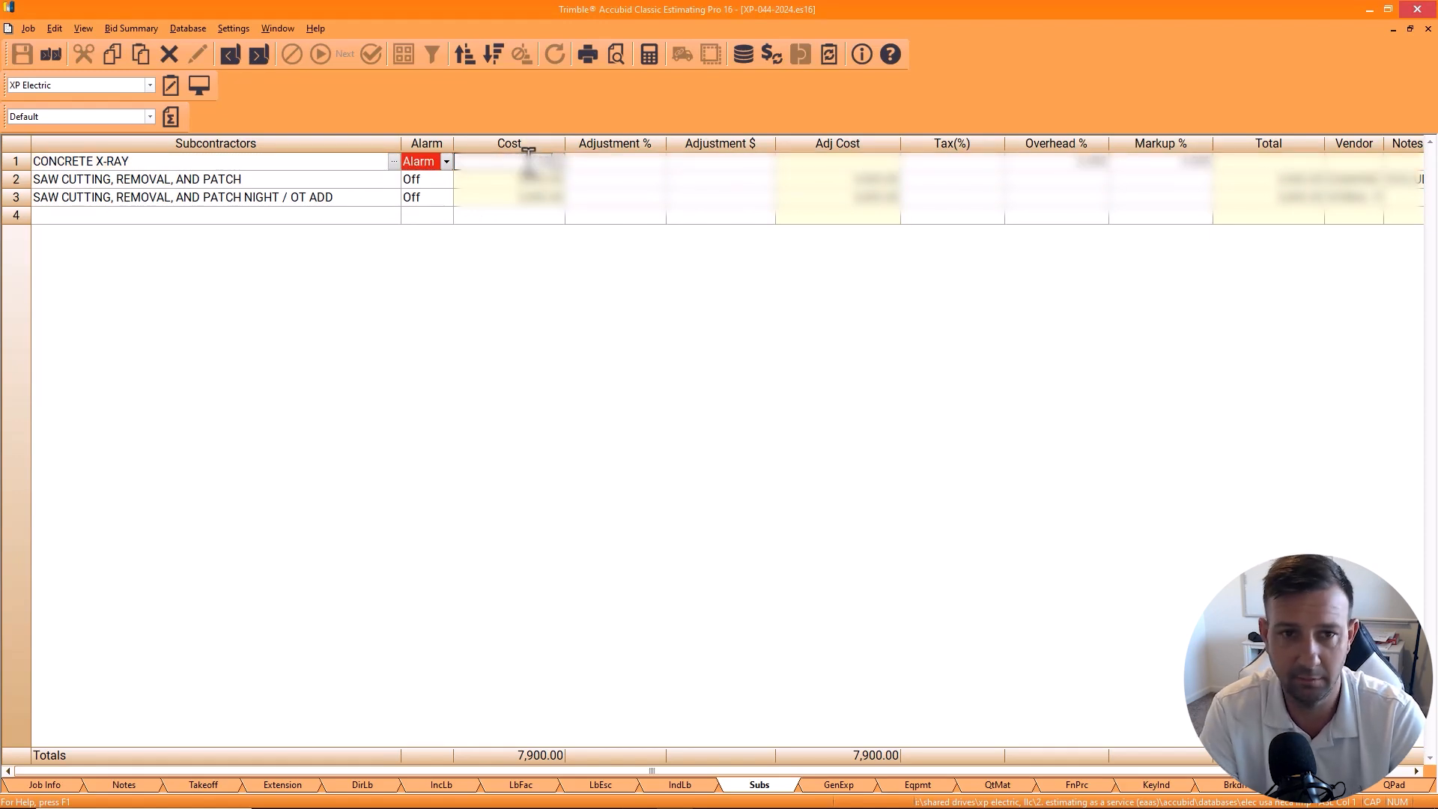
key("Return")
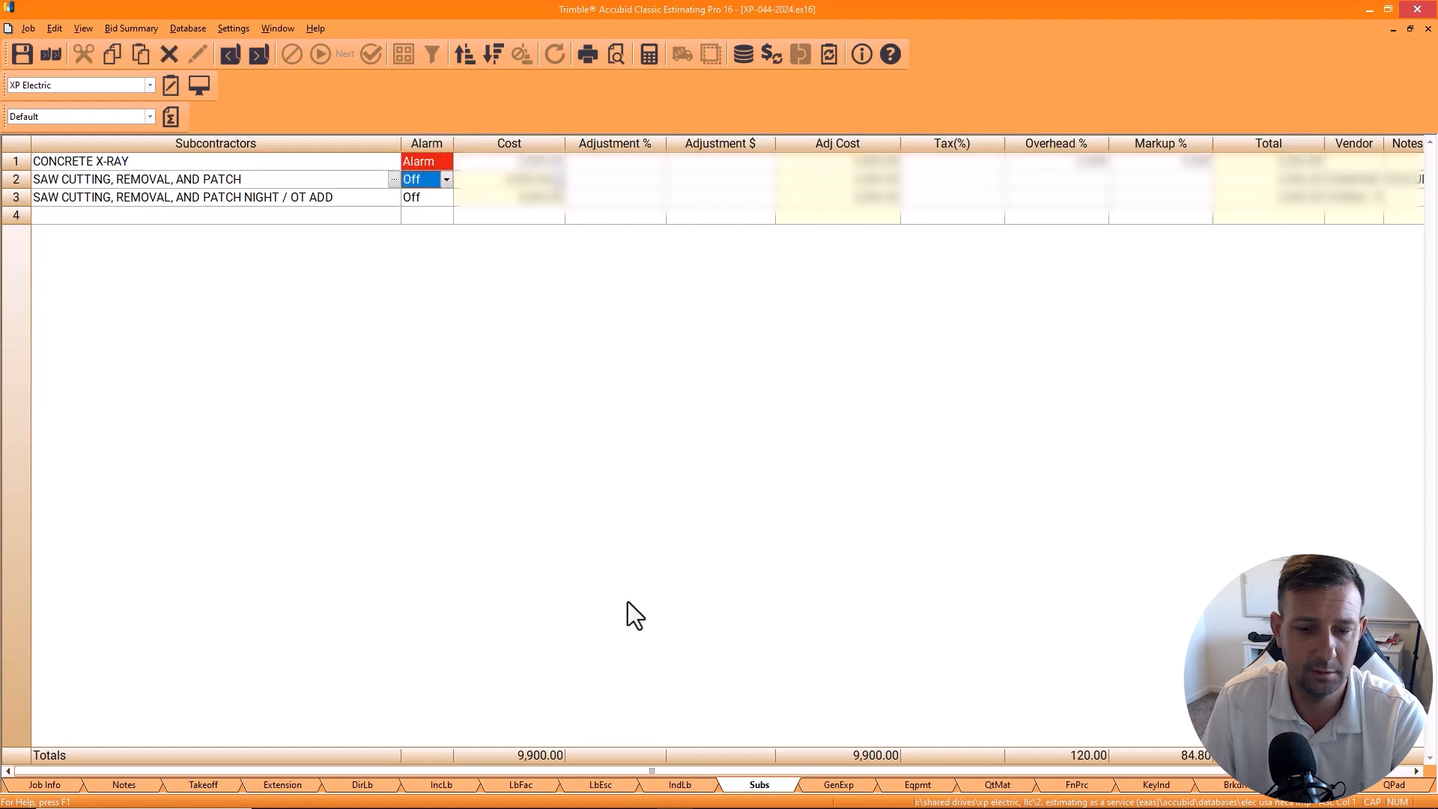
Step: Review the general expenses, equipment and quoted materials, and open the final pricing
left_click(818, 783)
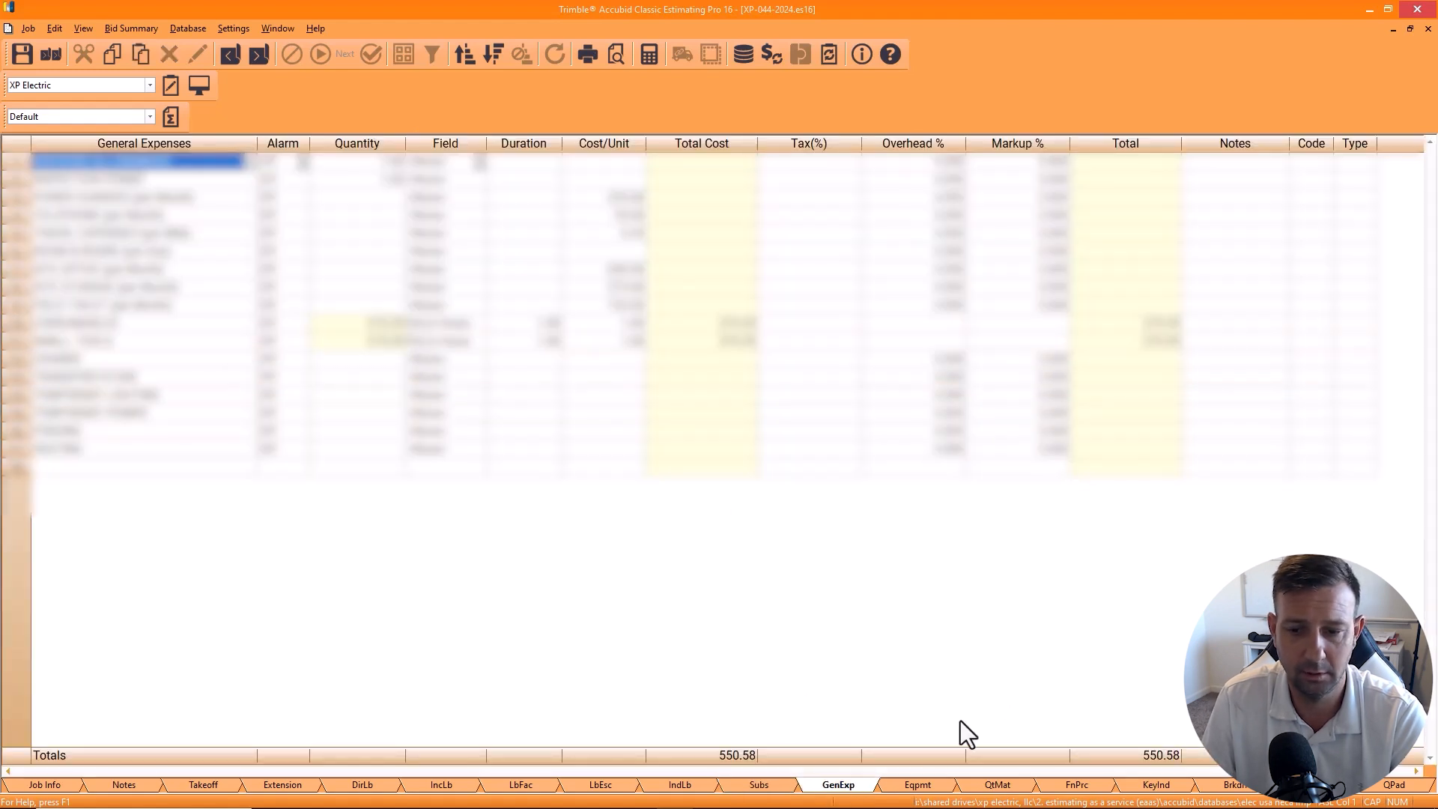
left_click(921, 784)
left_click(998, 786)
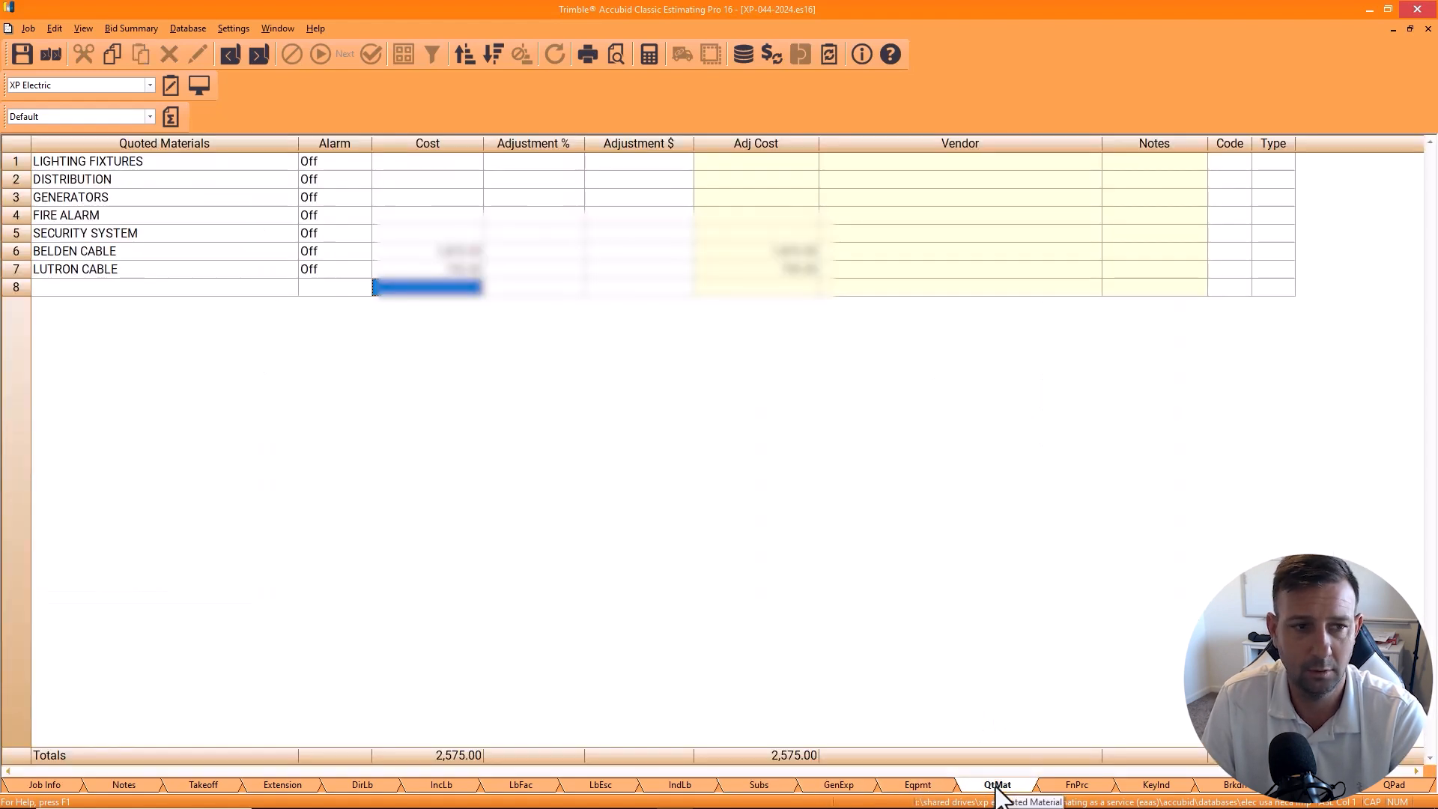
left_click(1078, 786)
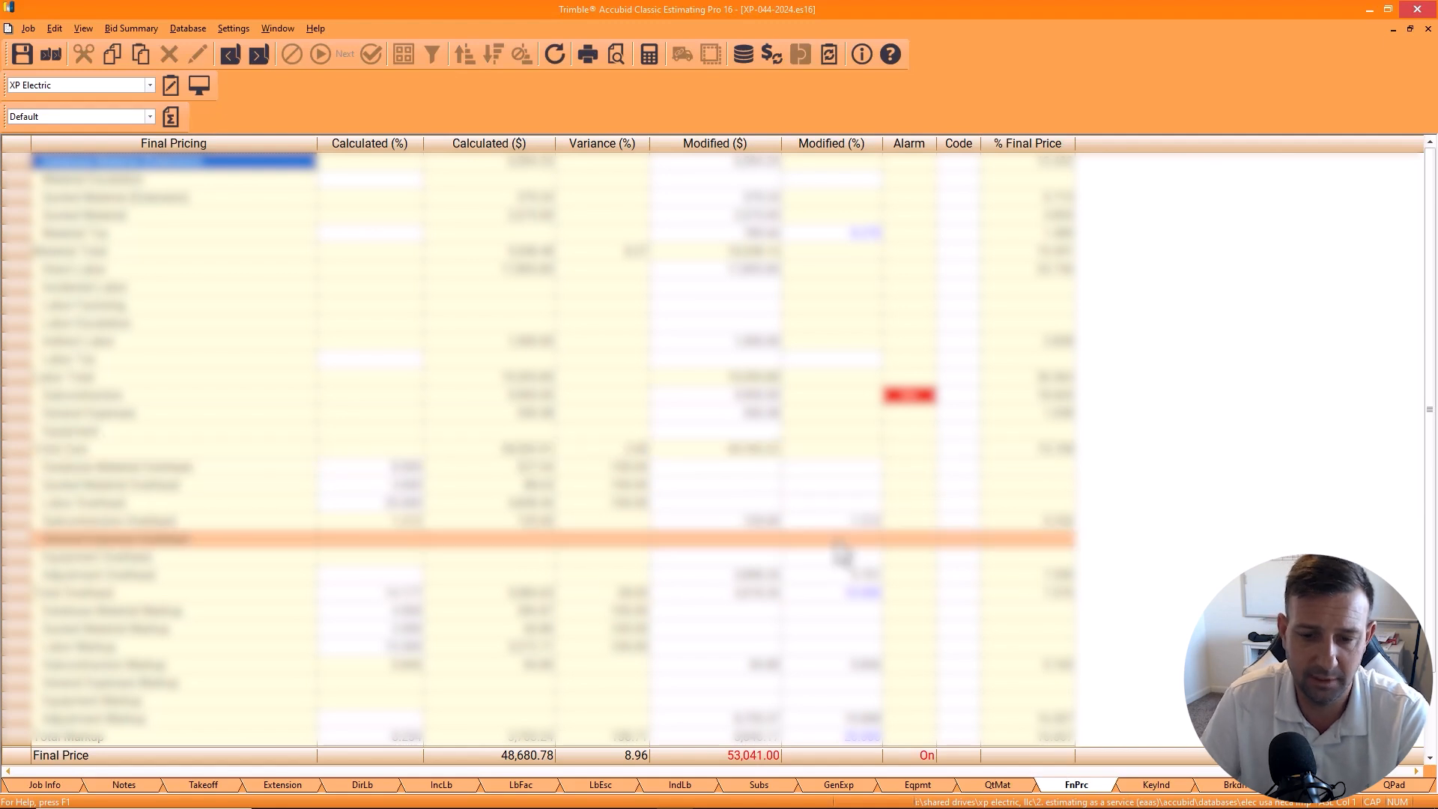
Step: Clear the overhead and markup applied to the subcontractors and recheck the final pricing
scroll(770, 470, "down", 2)
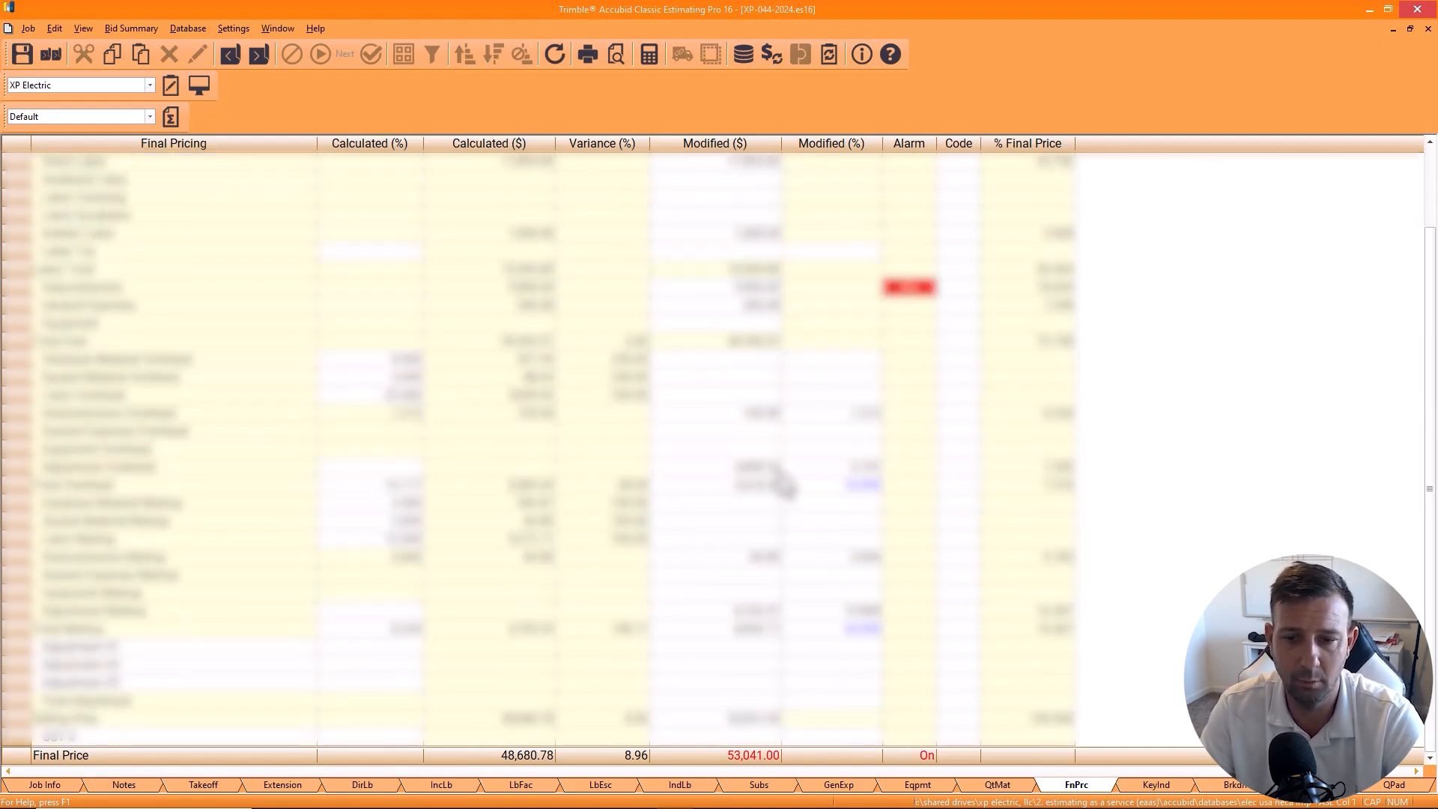
double_click(816, 412)
left_click(1077, 787)
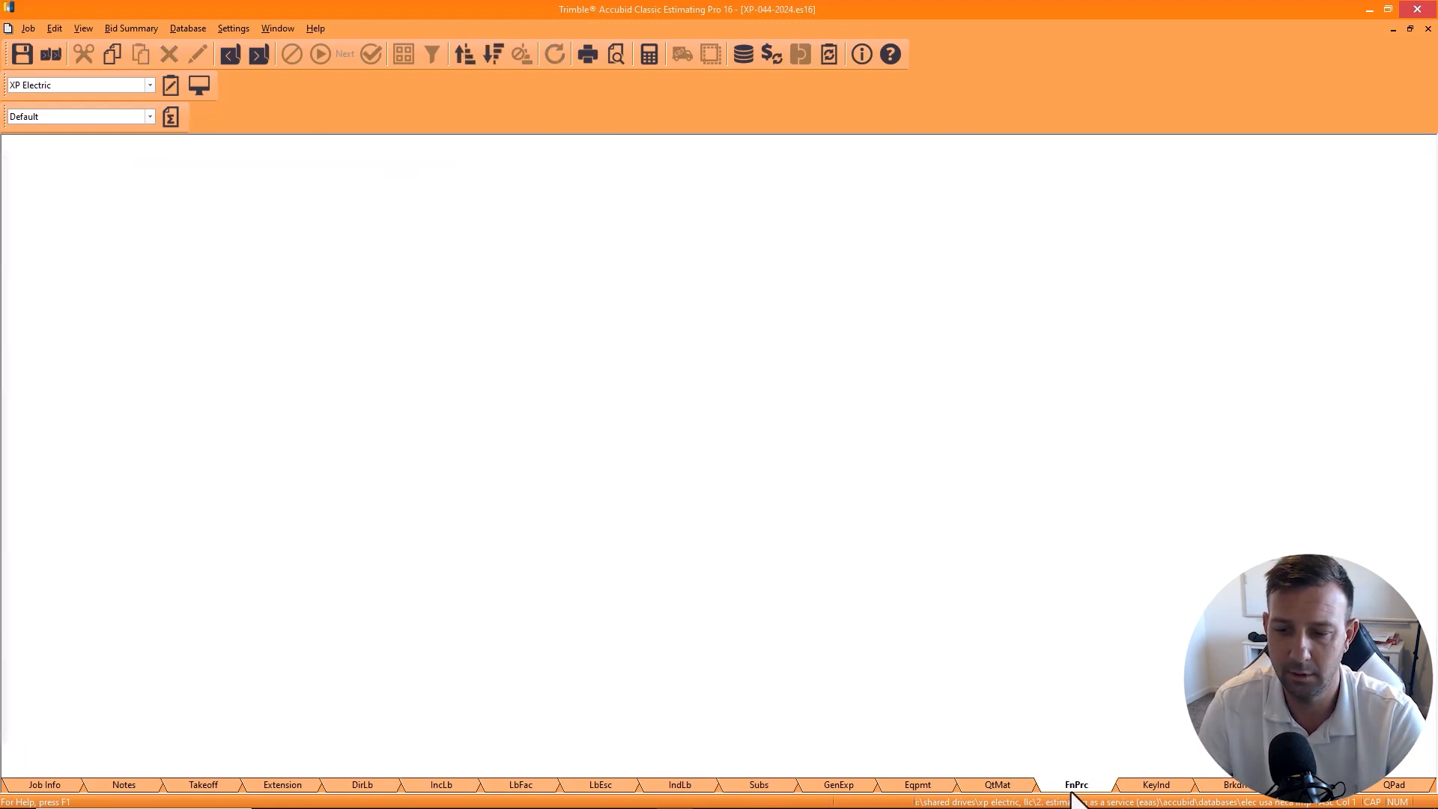
scroll(824, 600, "down", 2)
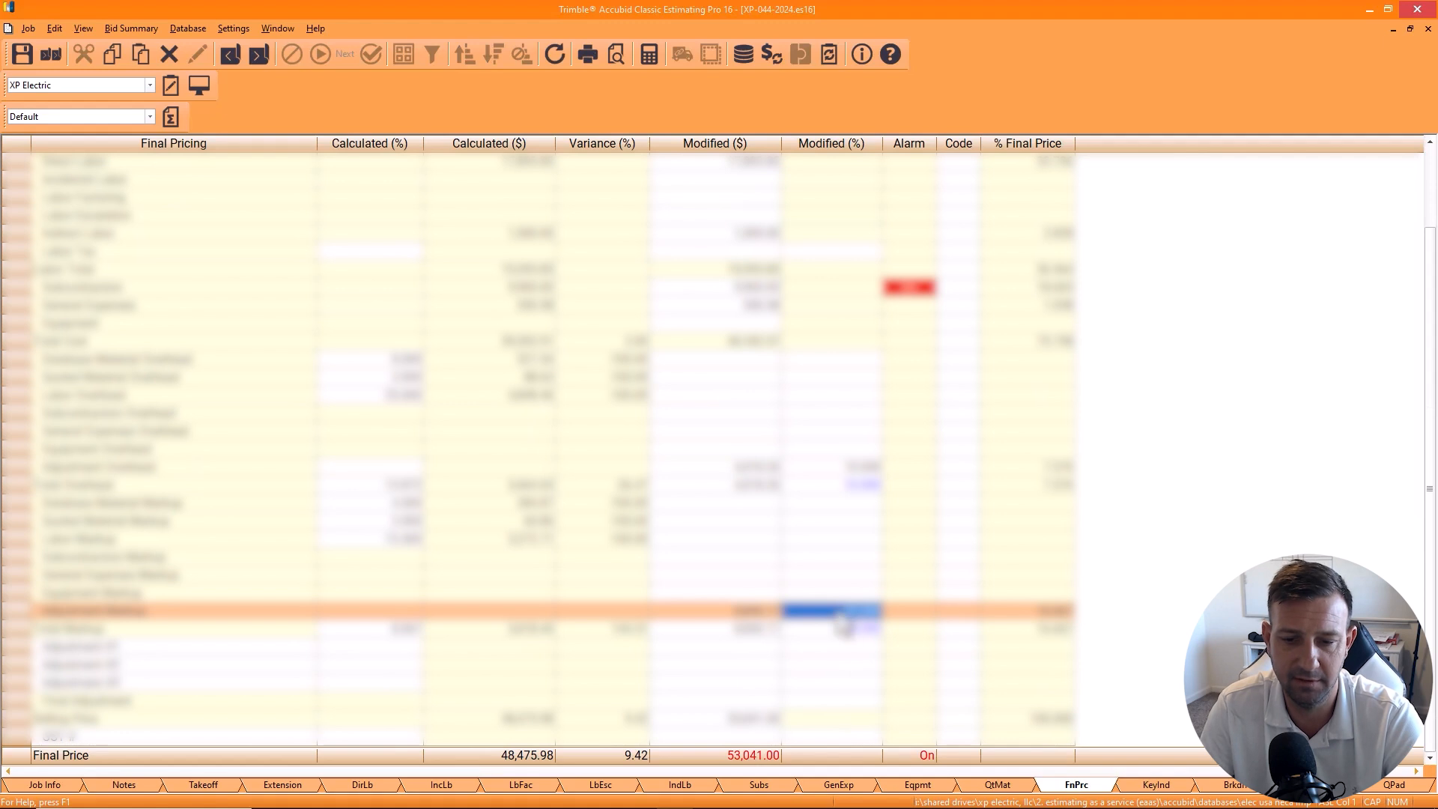
Step: Append ($2000) to the Concrete X-Ray subcontractor's name and clear its cost
left_click(763, 786)
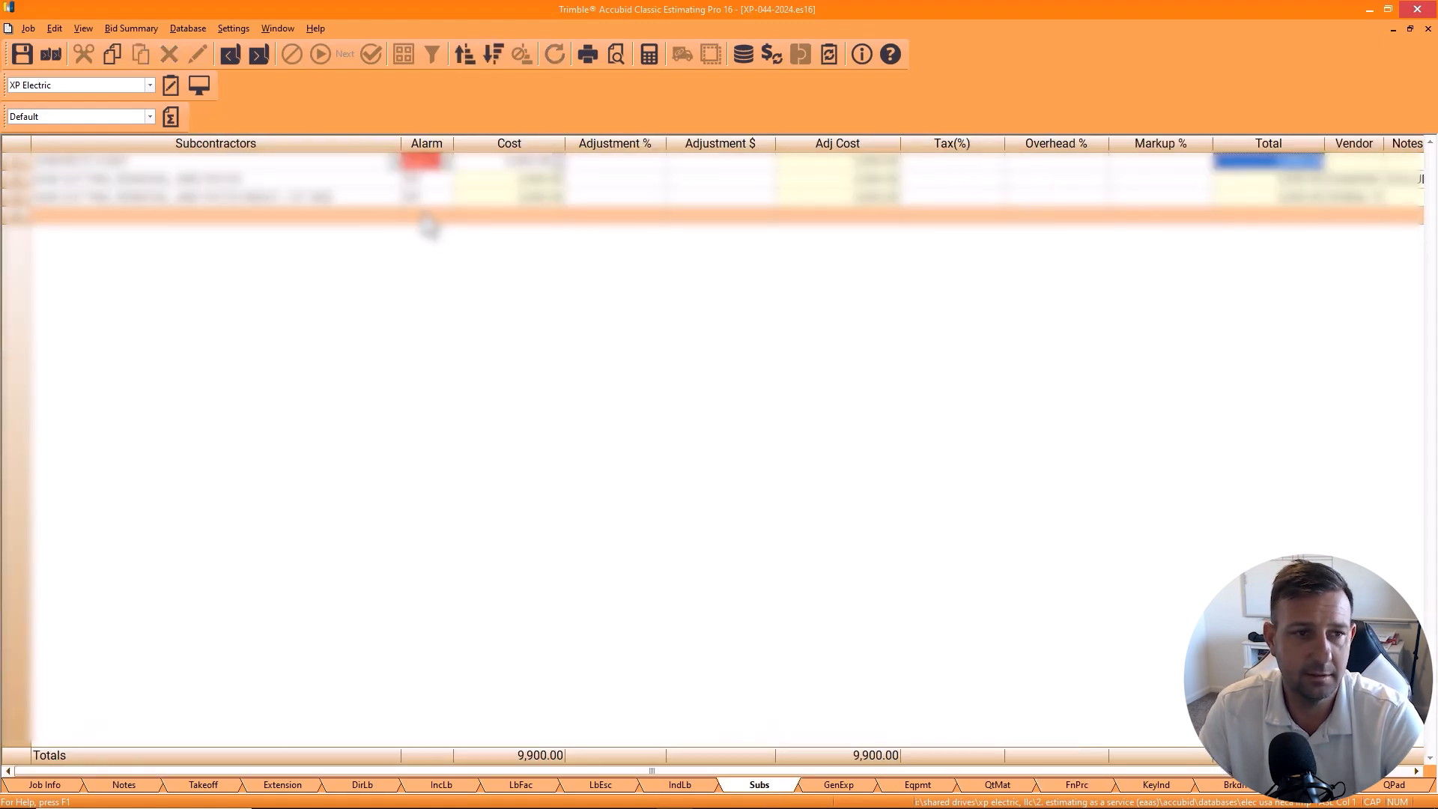
left_click(1082, 792)
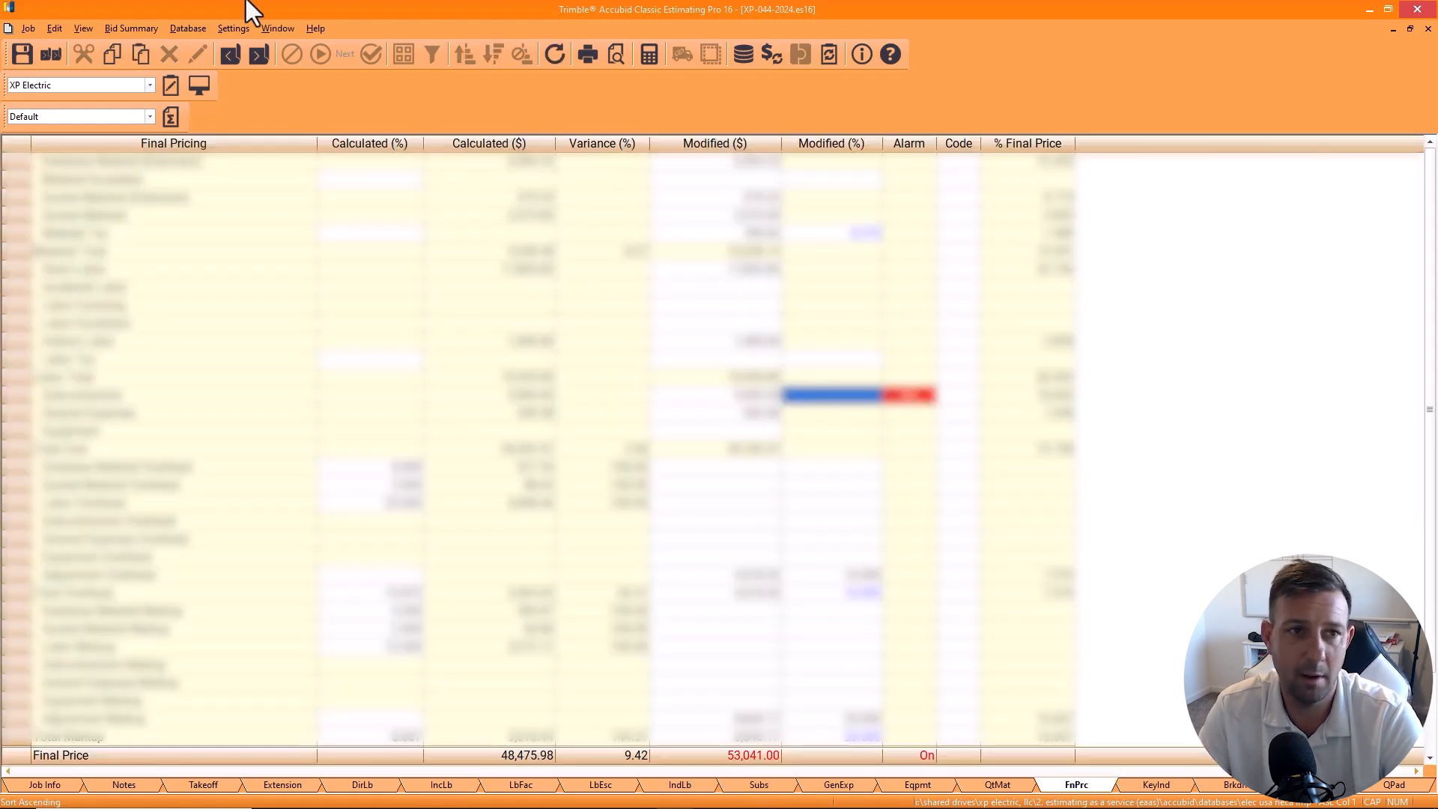
left_click(992, 788)
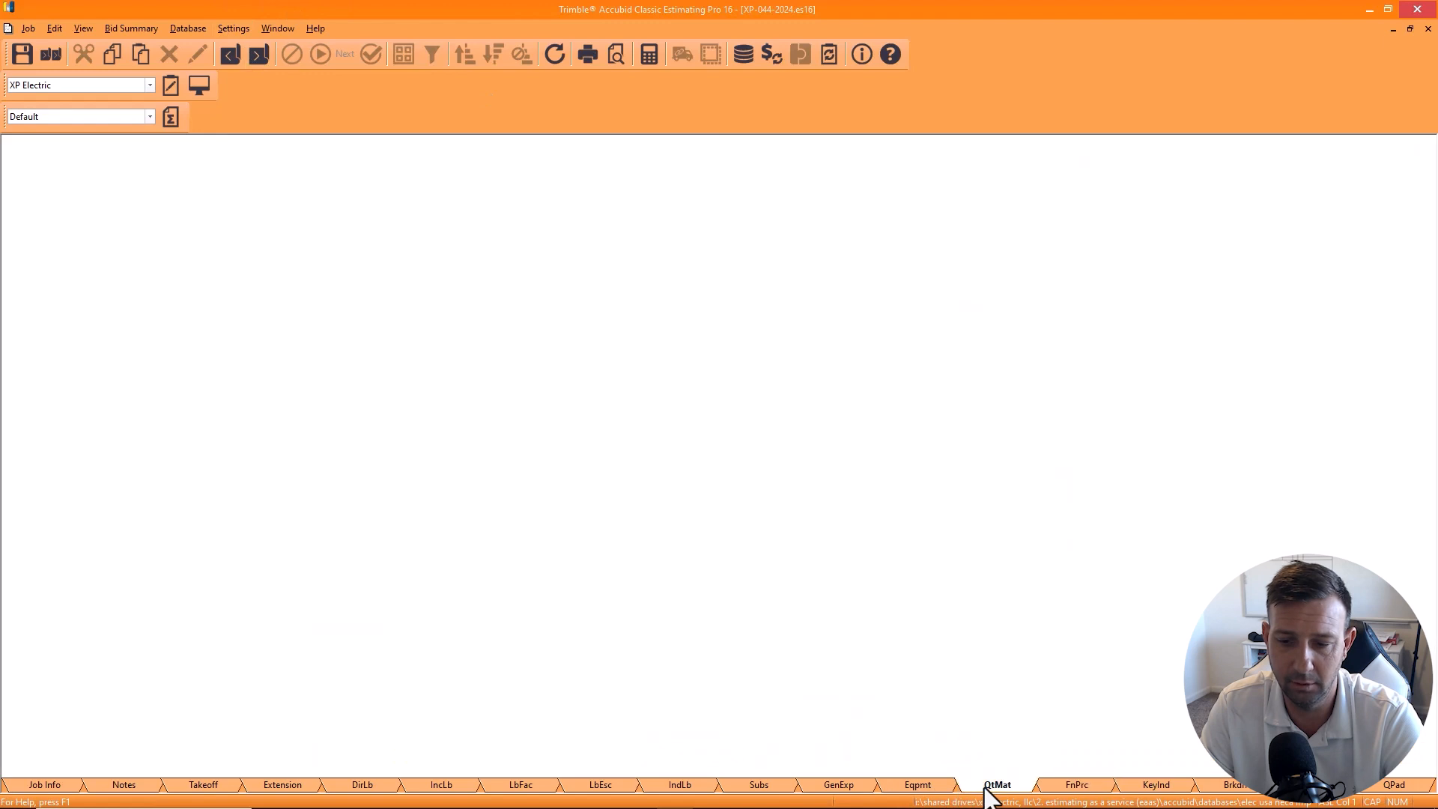
left_click(772, 788)
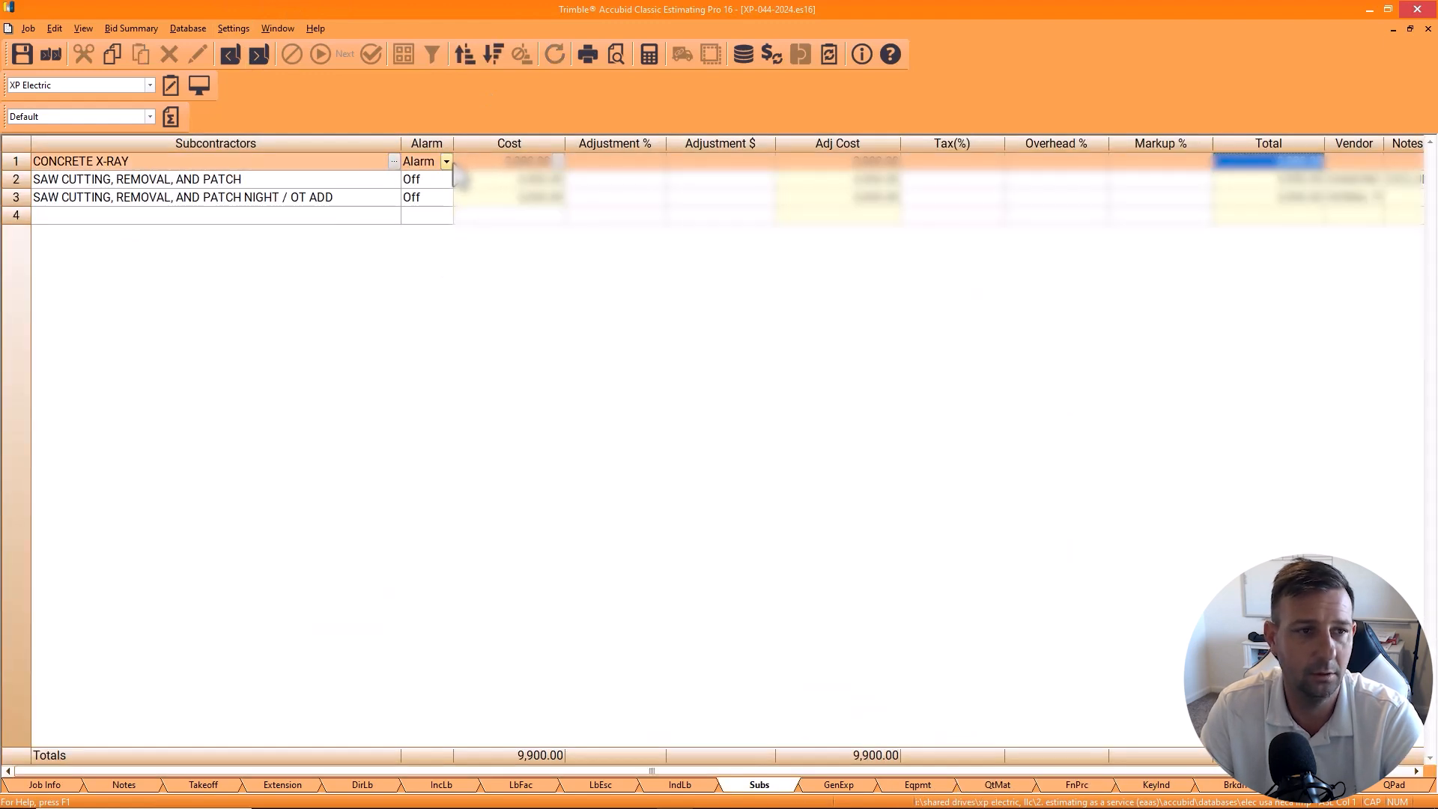
left_click(241, 166)
left_click(235, 165)
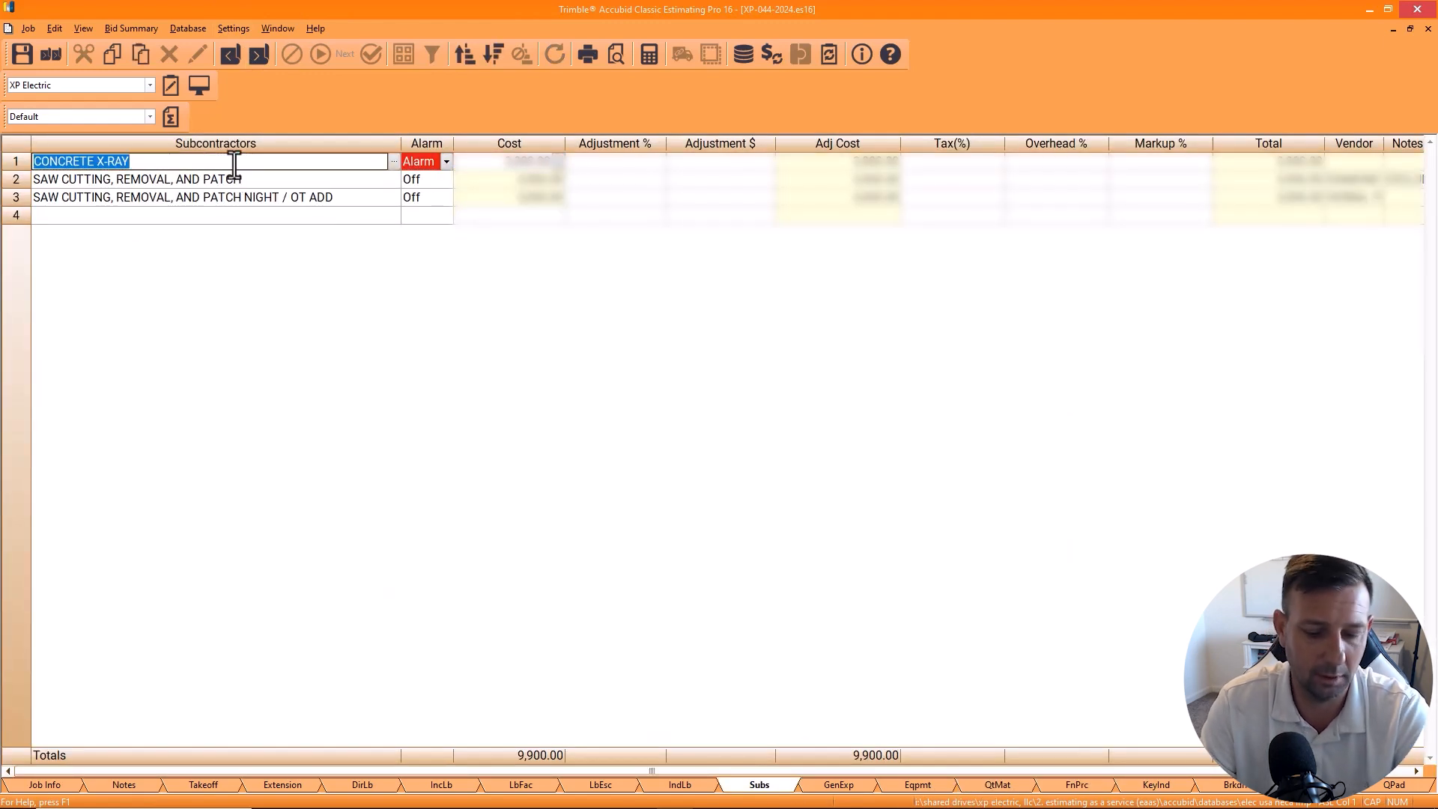
left_click(235, 164)
type("()")
type("$2000")
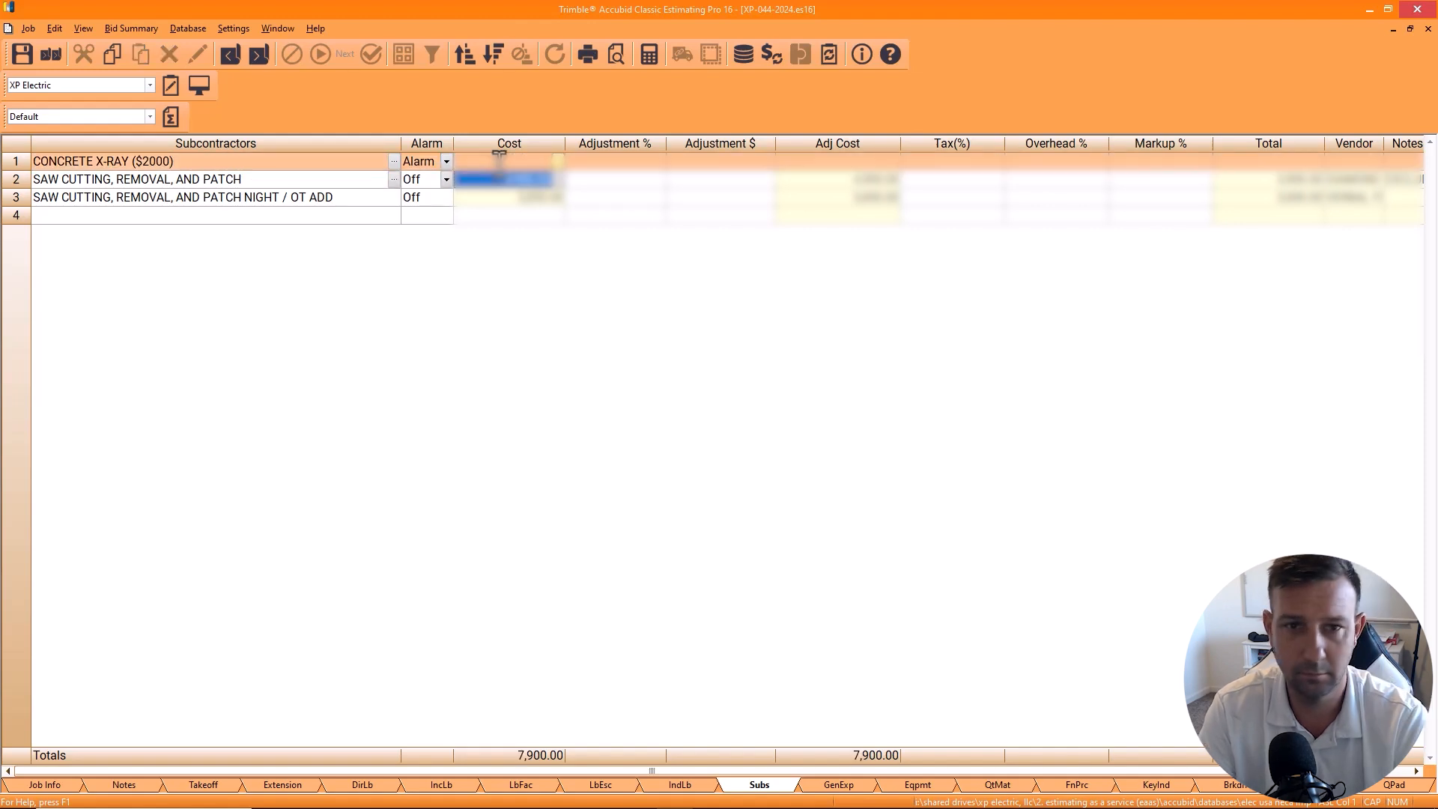
Step: Add the quoted amount in parentheses to the vendor name for saw cutting, removal, and patch, and clear its quote
left_click(557, 179)
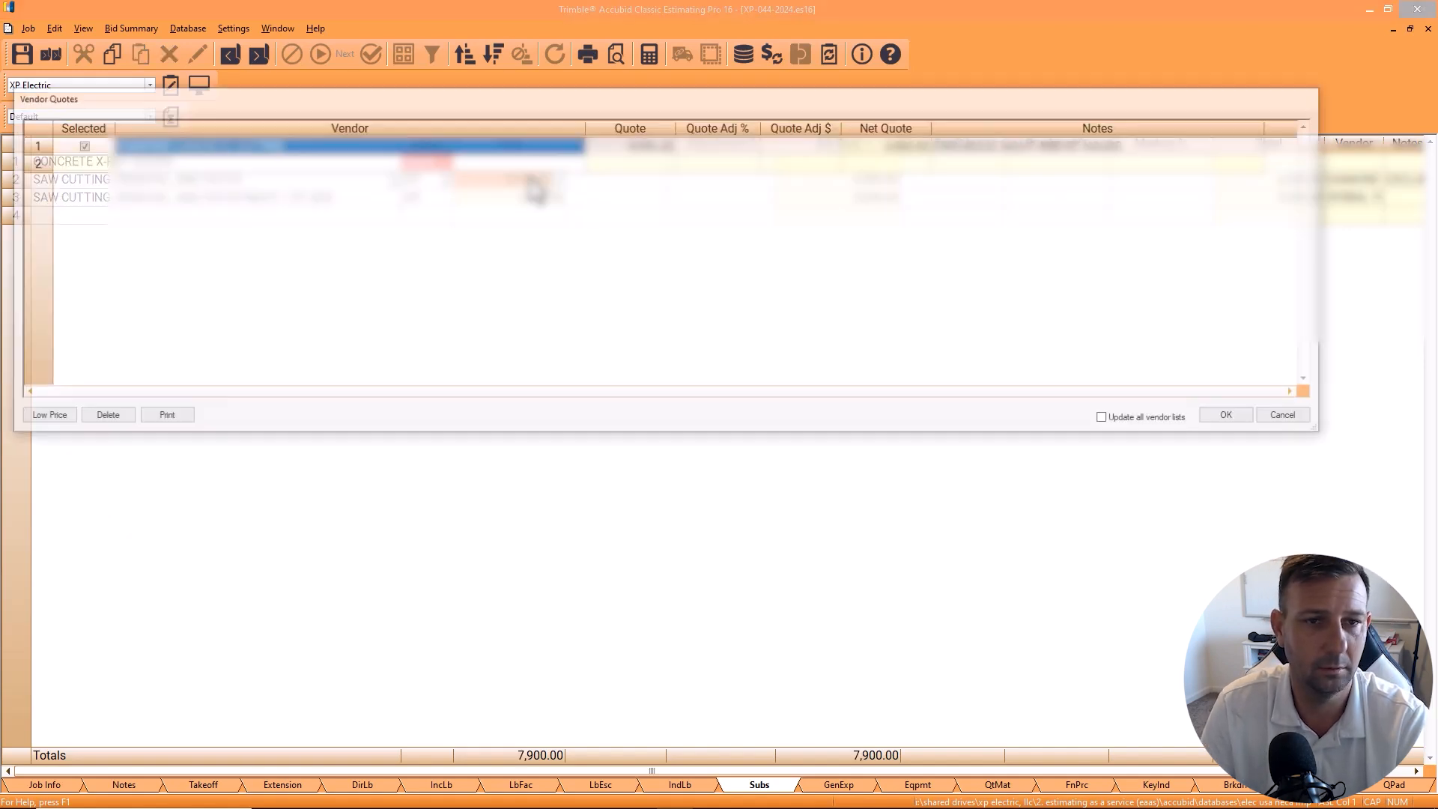
left_click(315, 146)
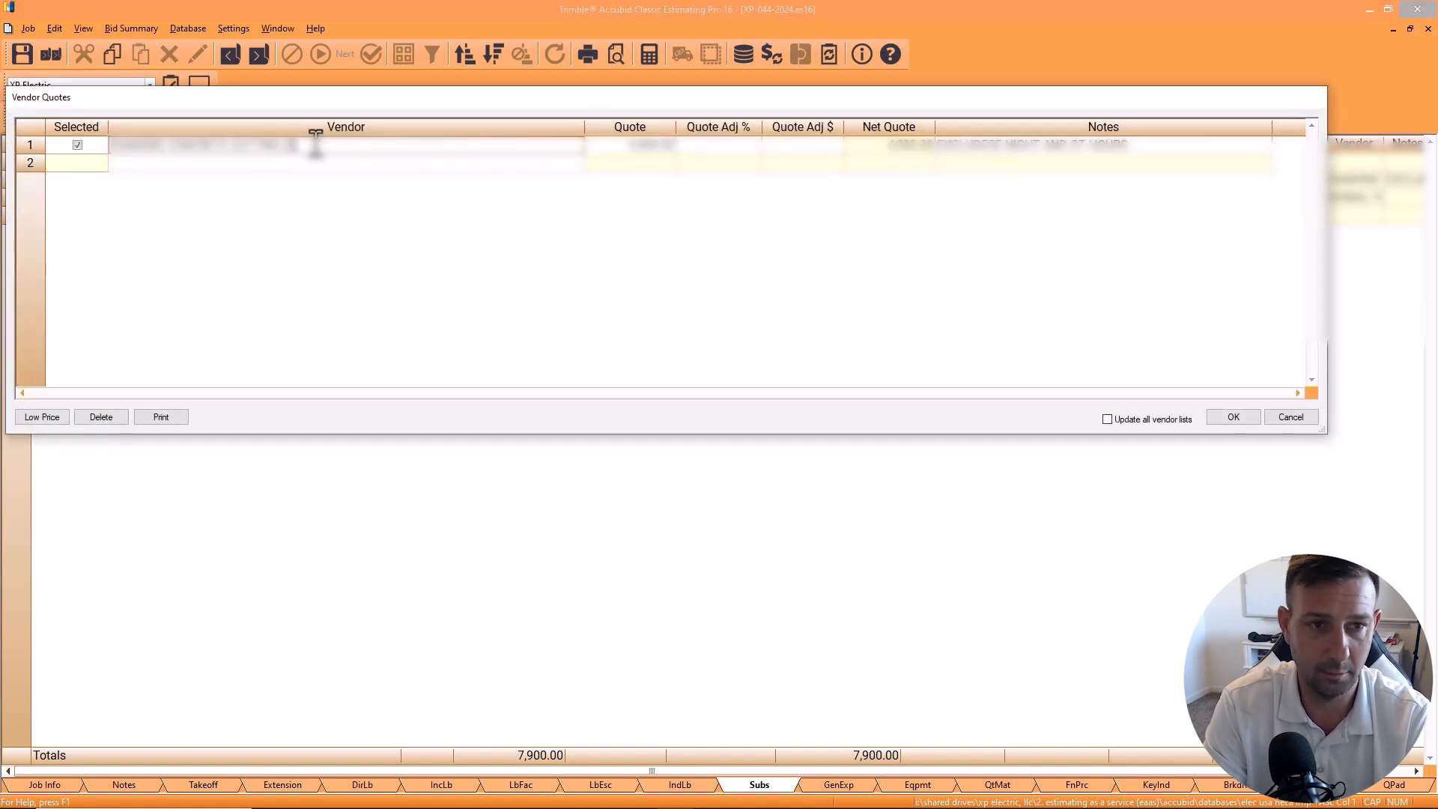
left_click(655, 145)
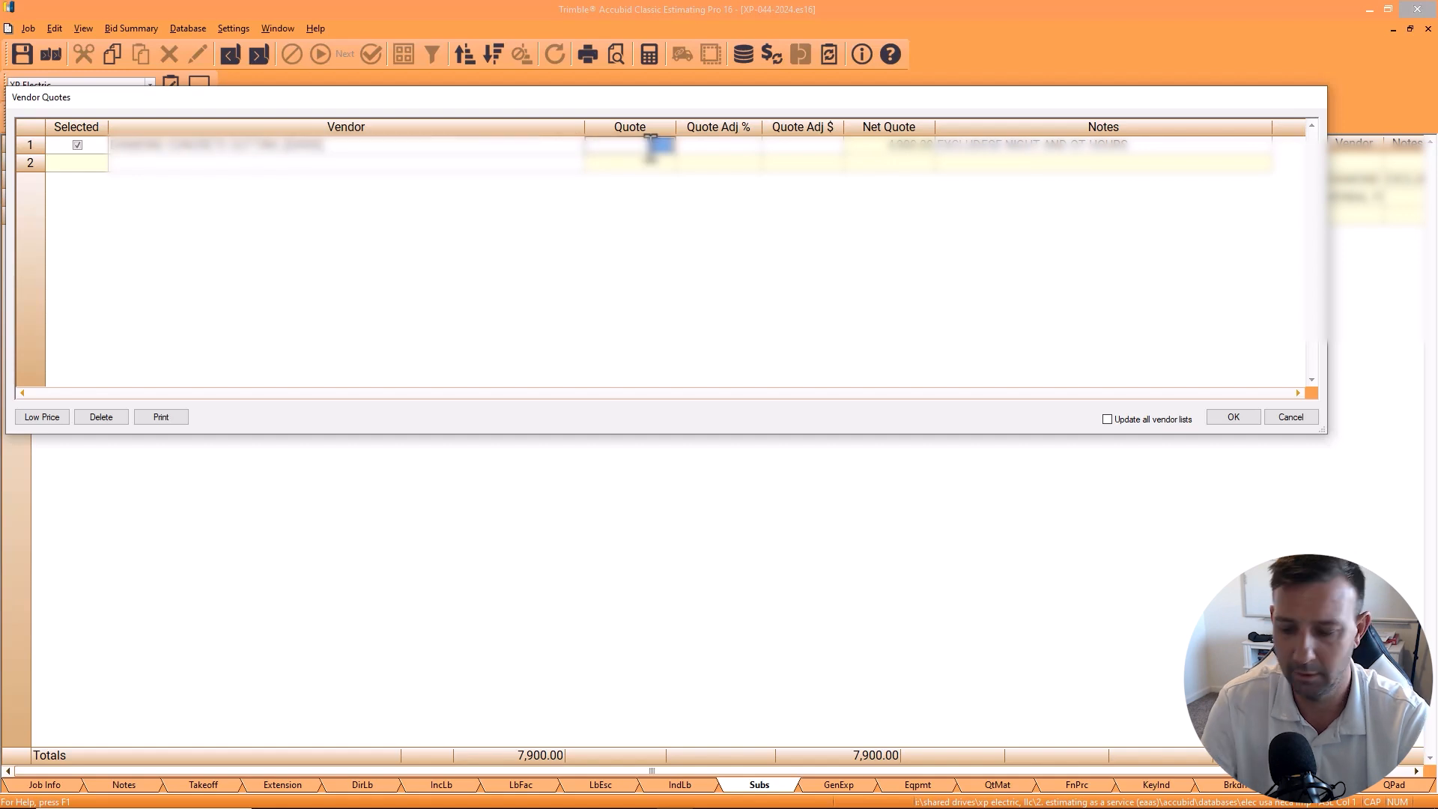
left_click(1234, 417)
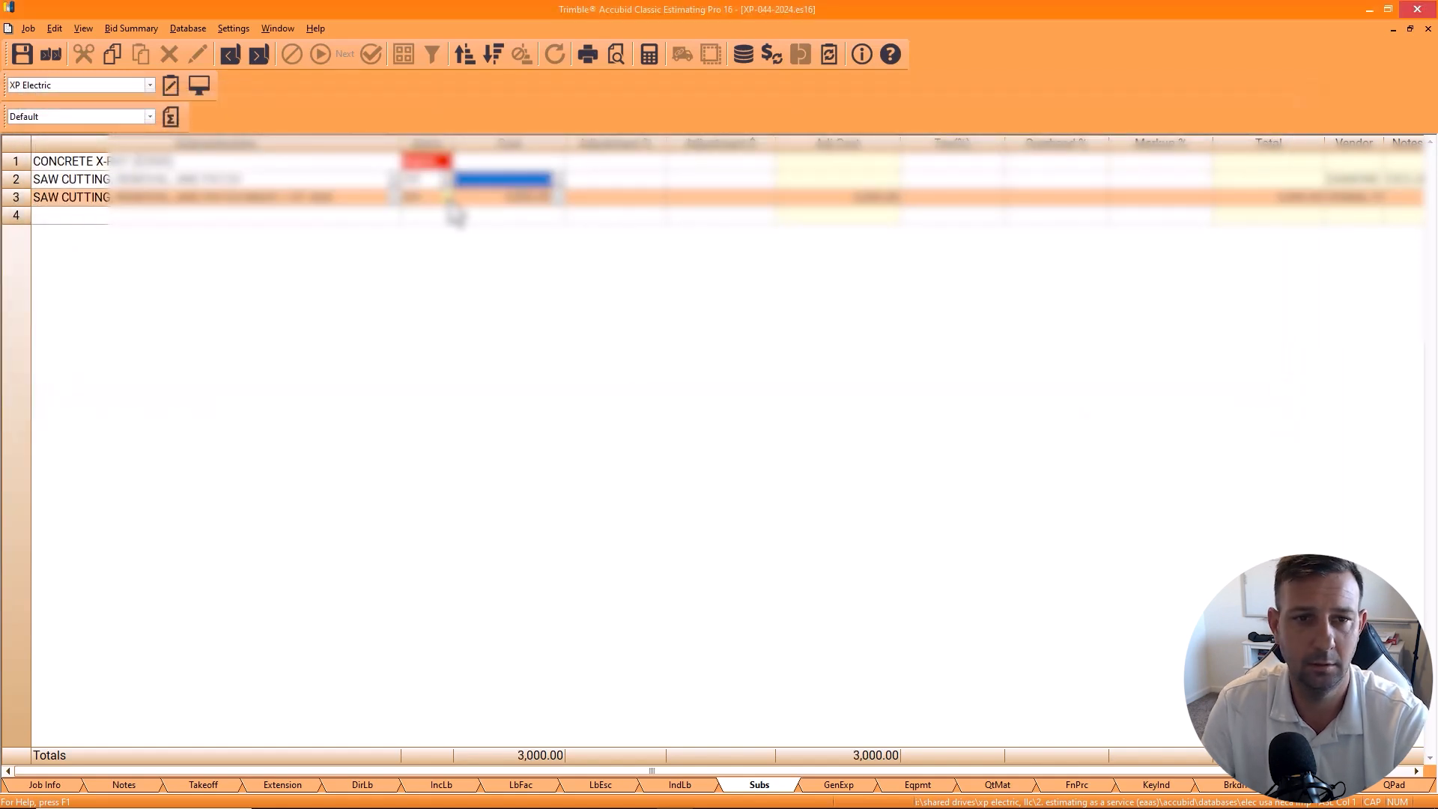
Step: Move the night / OT add quote amount into its vendor name, clear the quote, and save the job from the final pricing
left_click(451, 200)
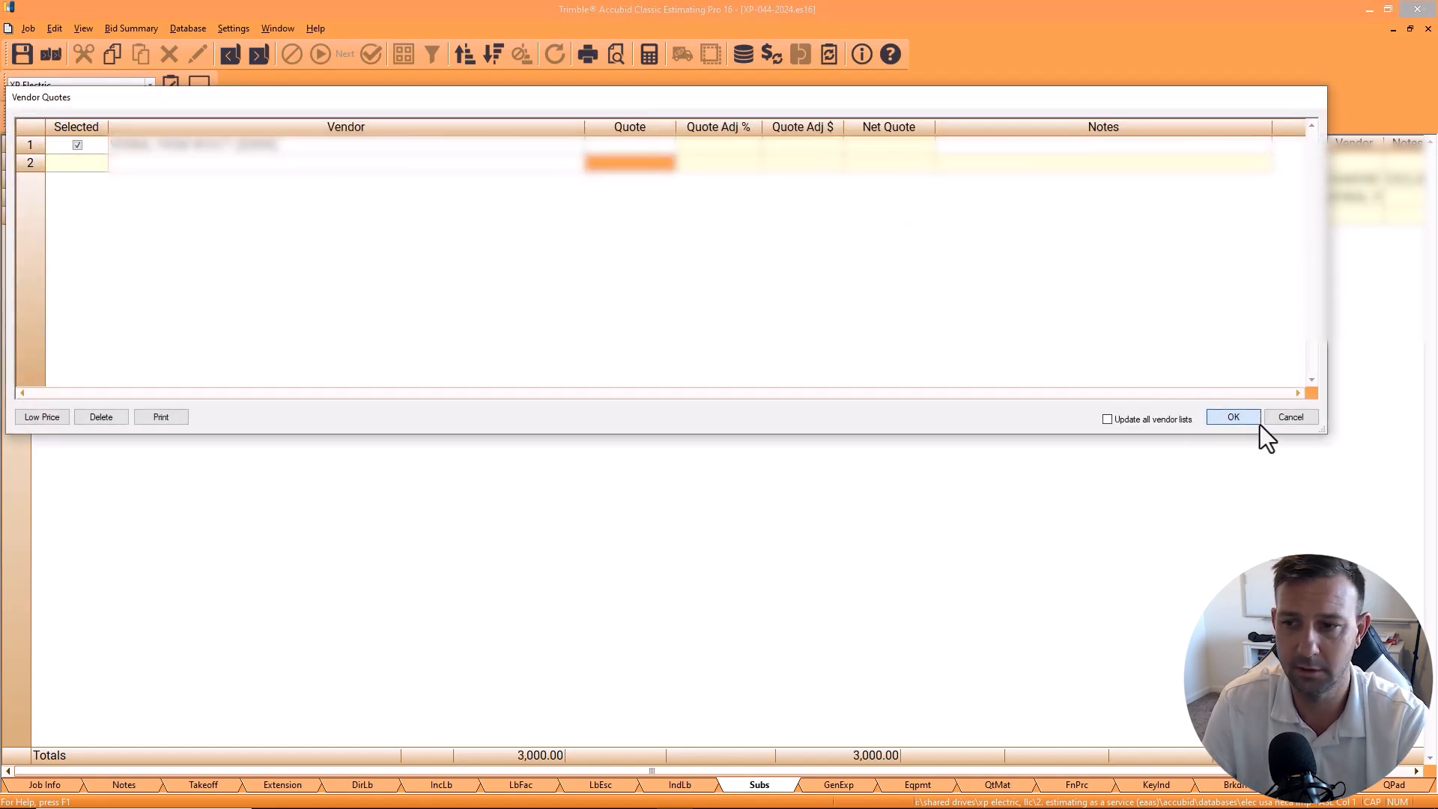
left_click(1258, 423)
left_click(1063, 788)
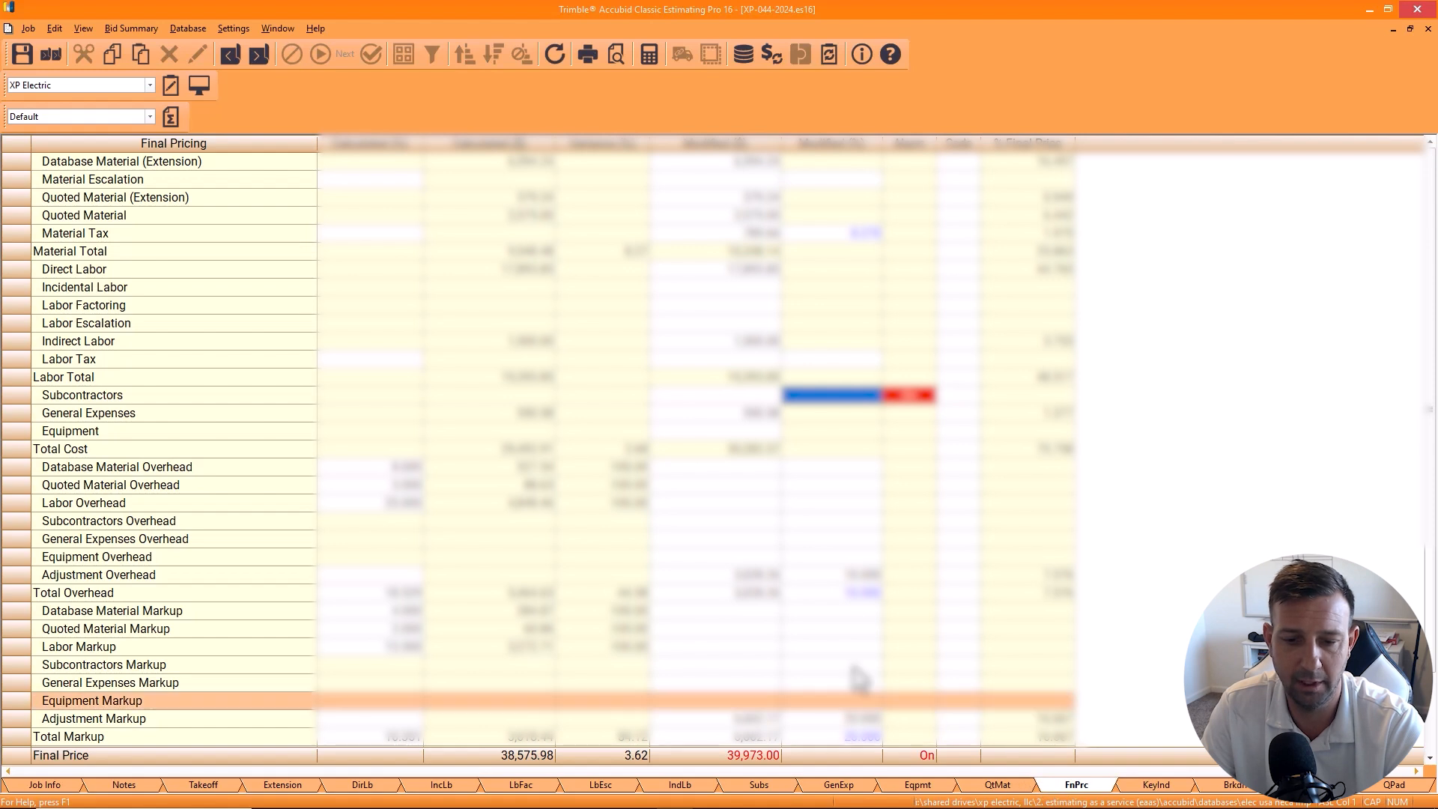
scroll(852, 672, "down", 3)
left_click(28, 28)
left_click(61, 123)
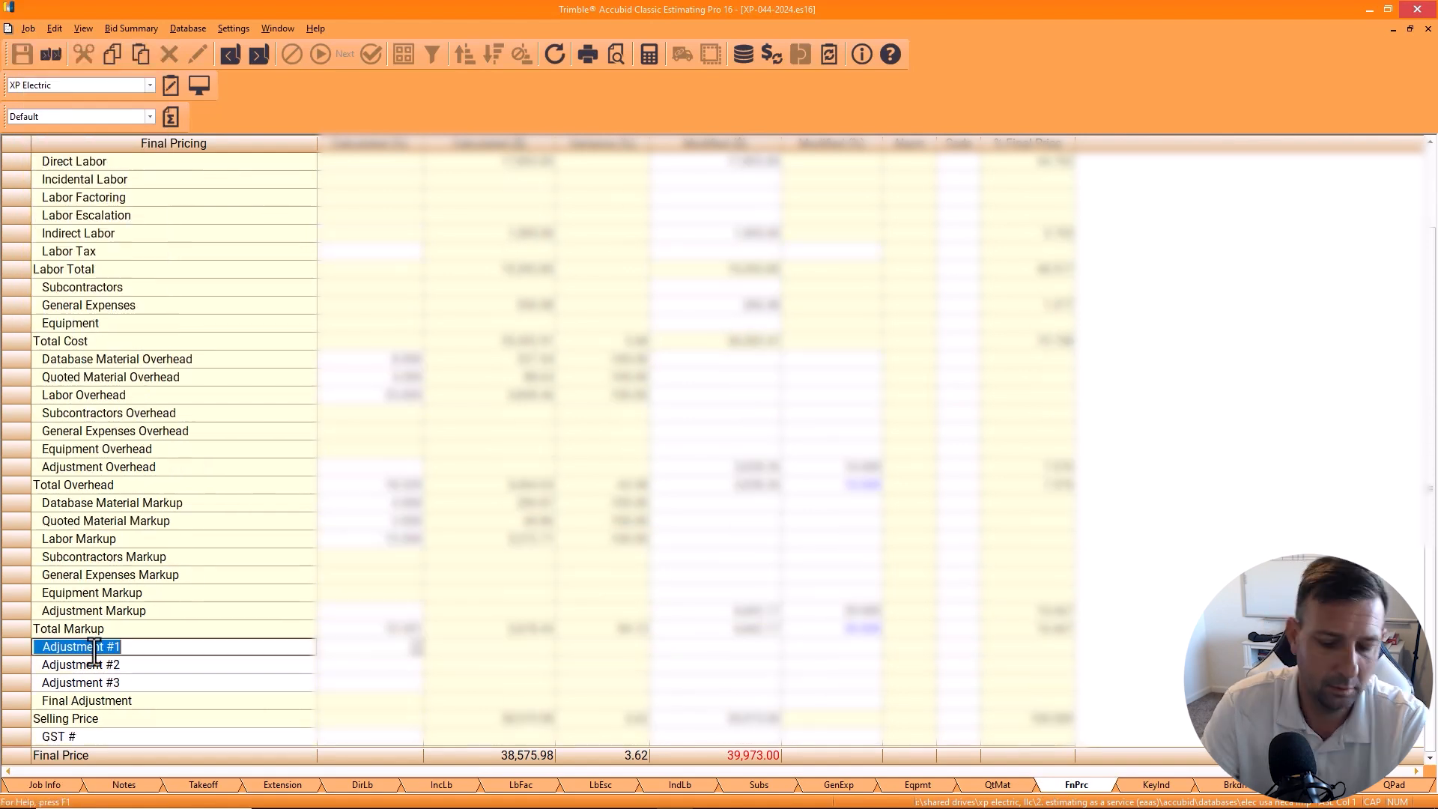
Step: Rename Adjustment #1 as CONTINGENCY, set its modified percentage to 15, and save the job
type("CONTINGENCY")
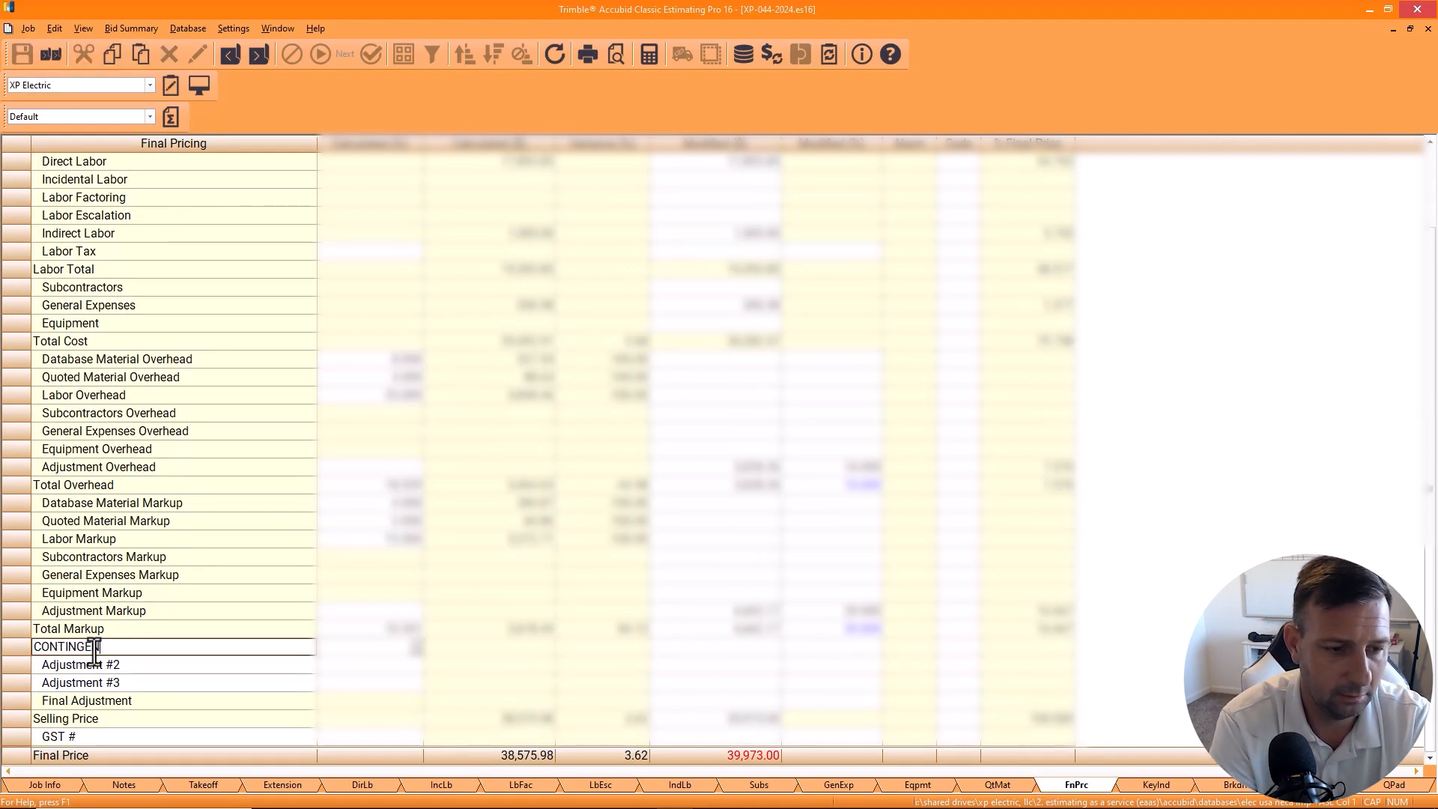
key("Return")
type("10")
key("Return")
left_click(822, 651)
type("15")
key("Return")
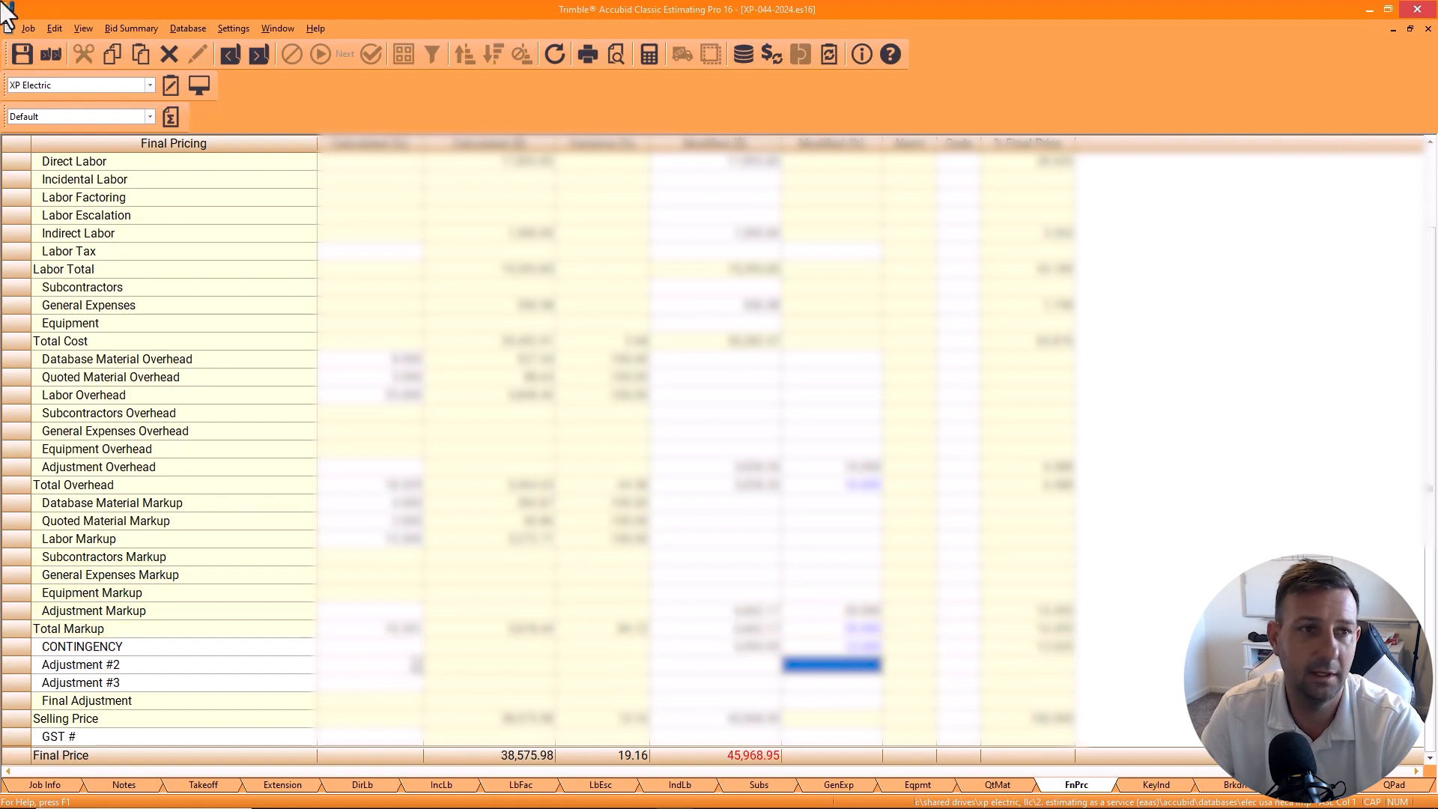
left_click(28, 27)
left_click(66, 120)
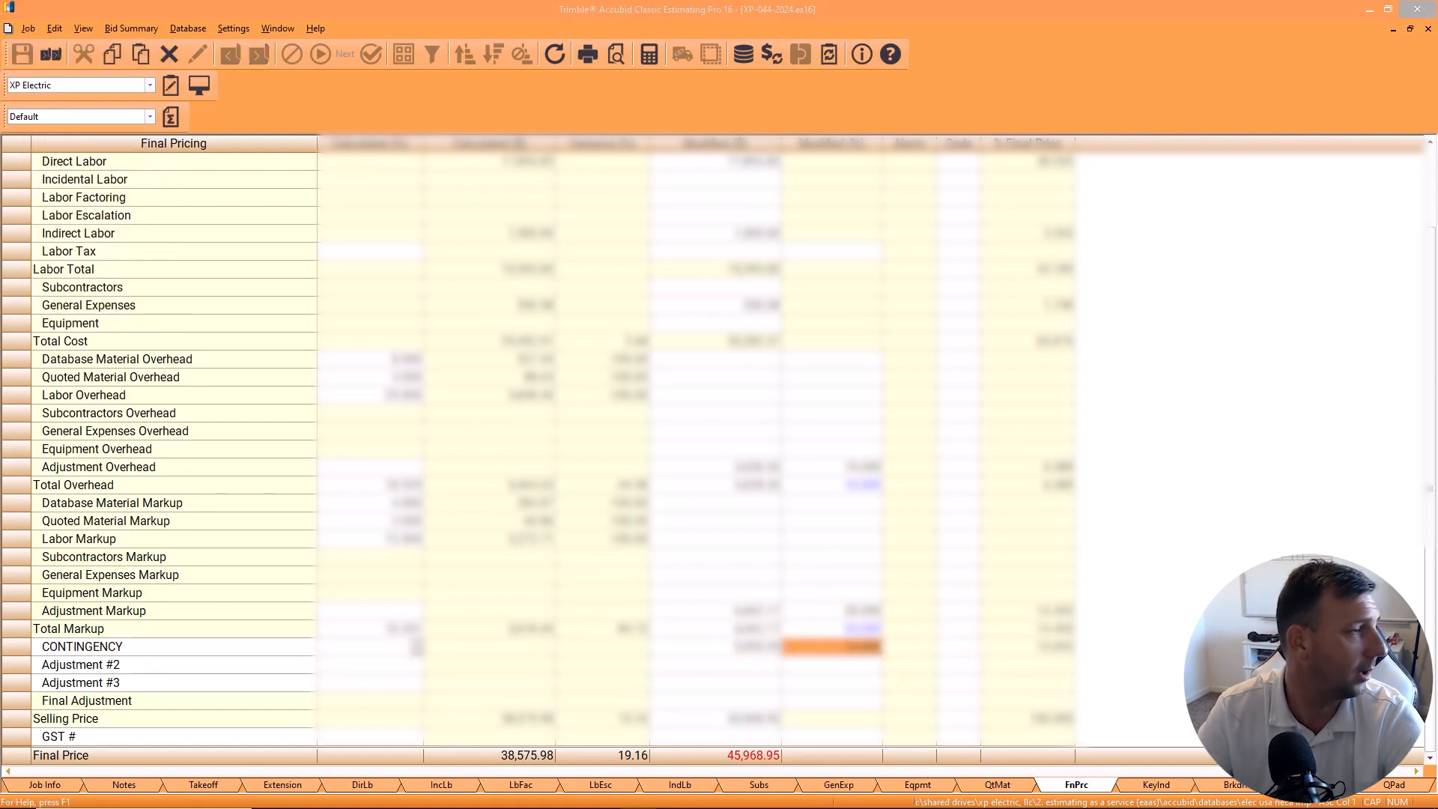
Step: Set the CONTINGENCY percentage to 0 and save the job
left_click(690, 646)
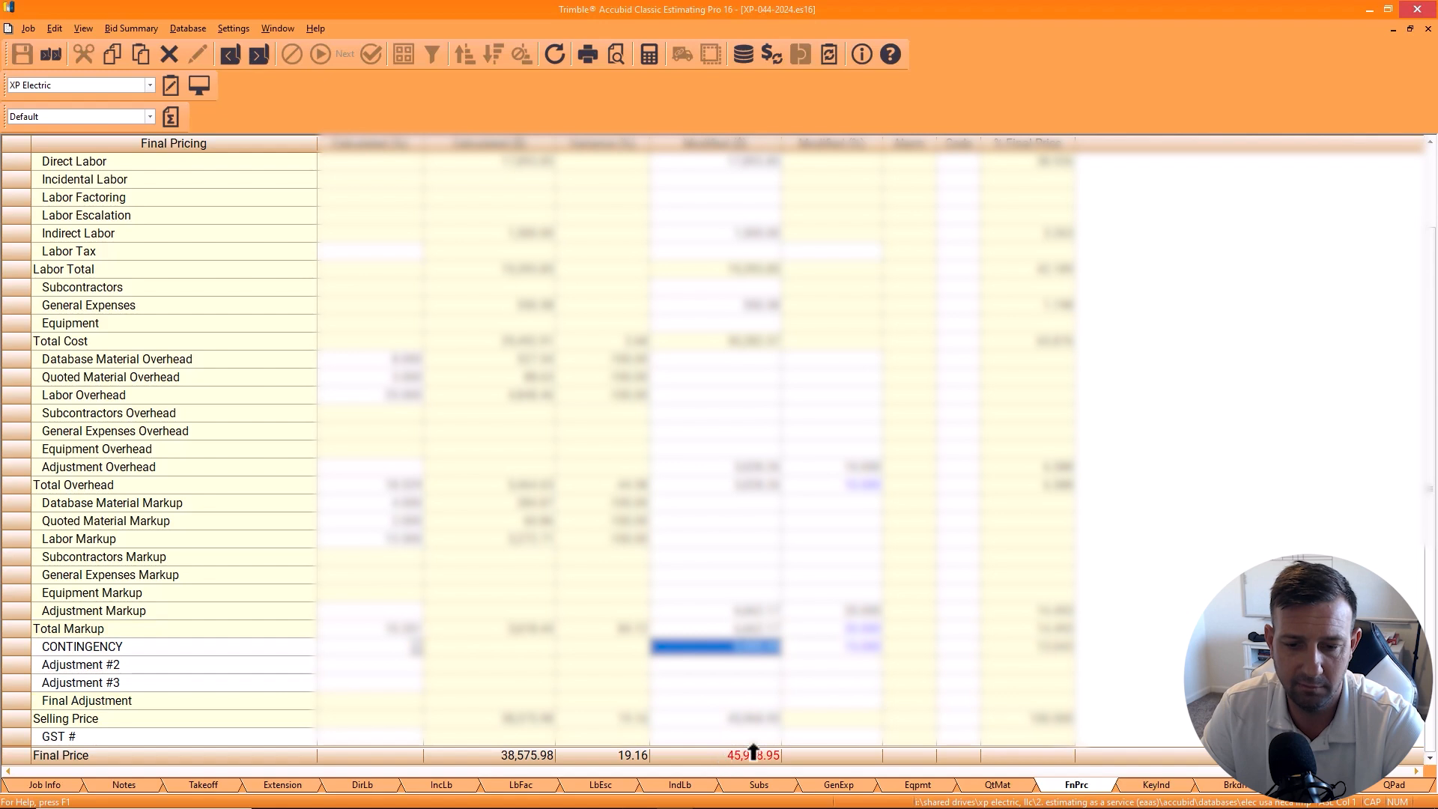
left_click(28, 29)
left_click(825, 649)
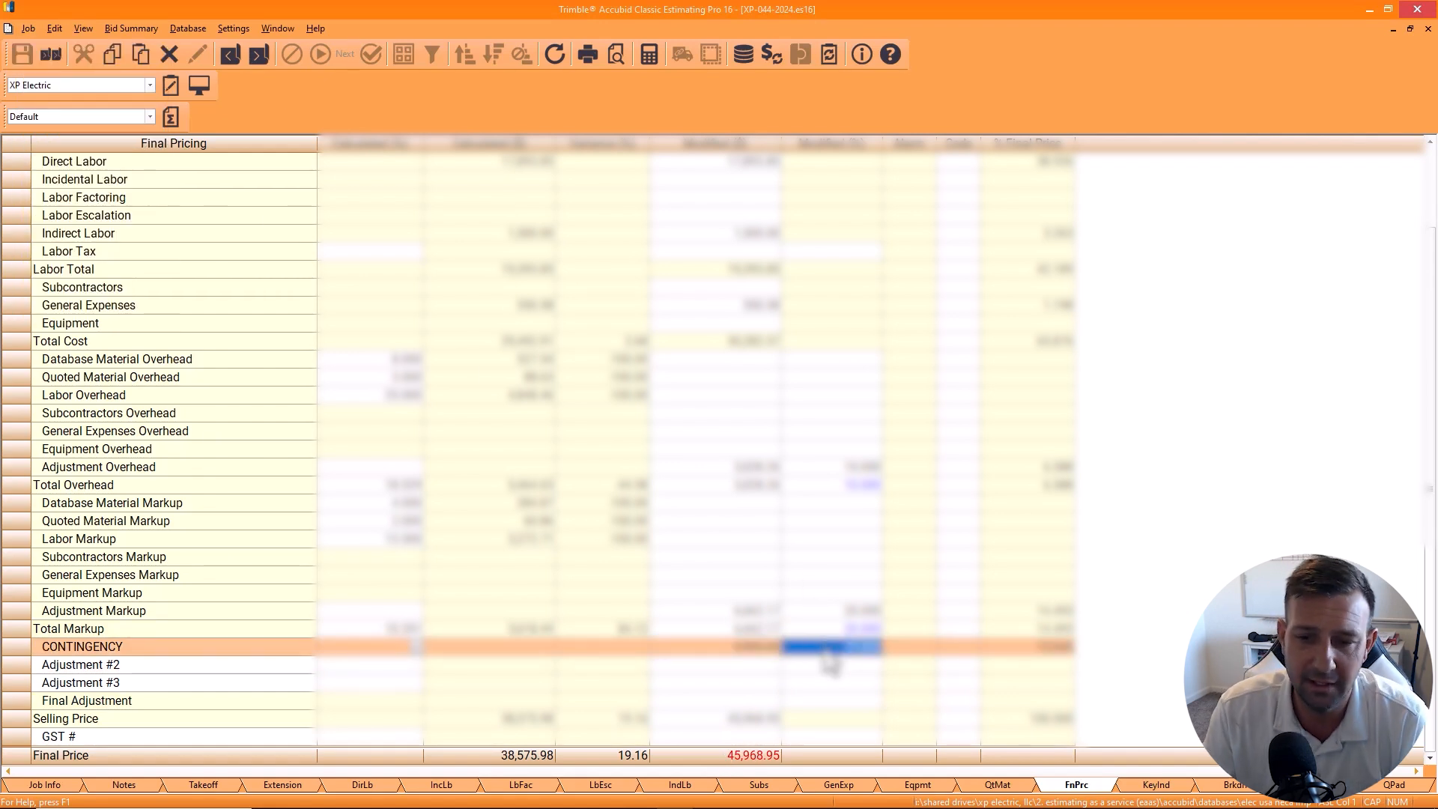
type("0")
key("Return")
left_click(28, 28)
left_click(64, 118)
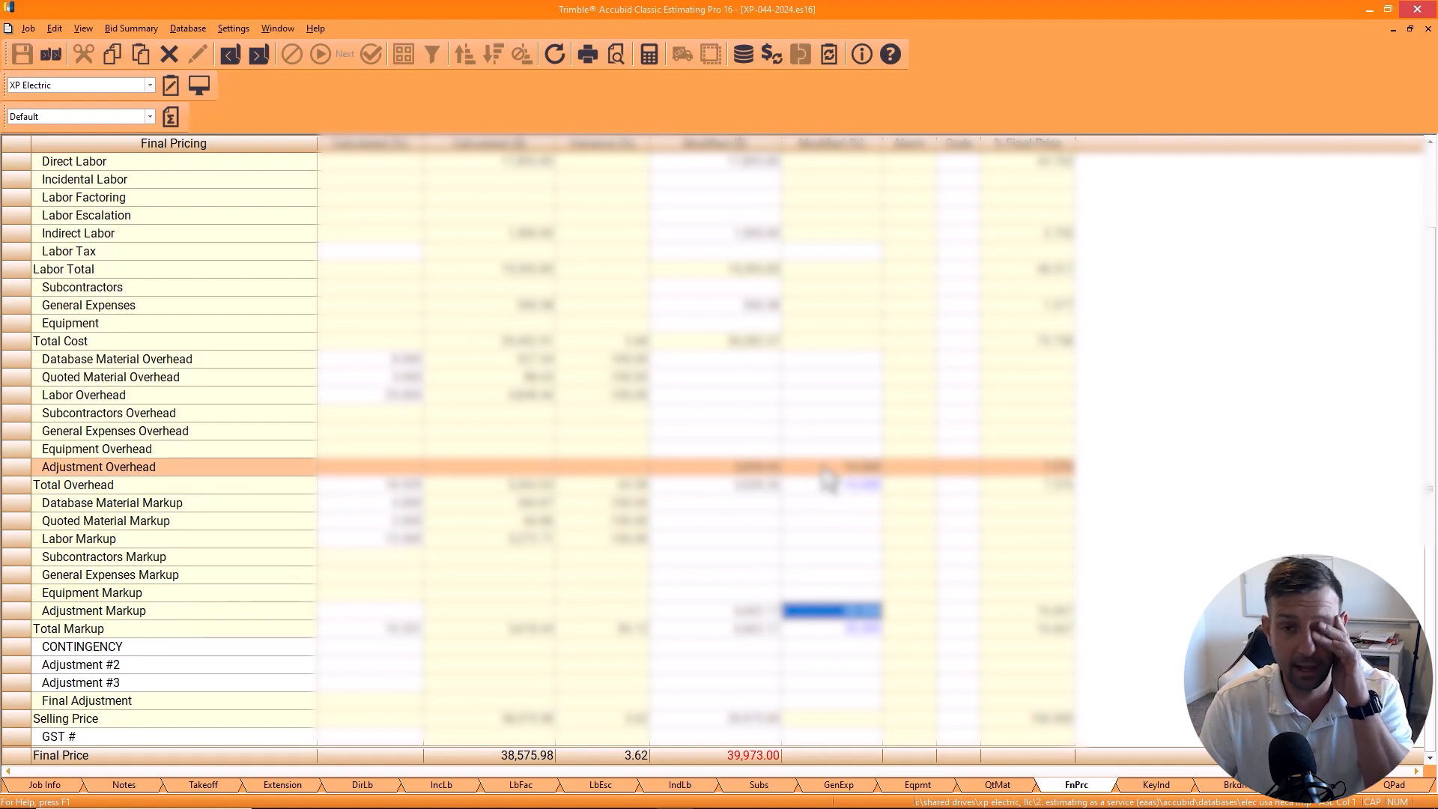
left_click(827, 468)
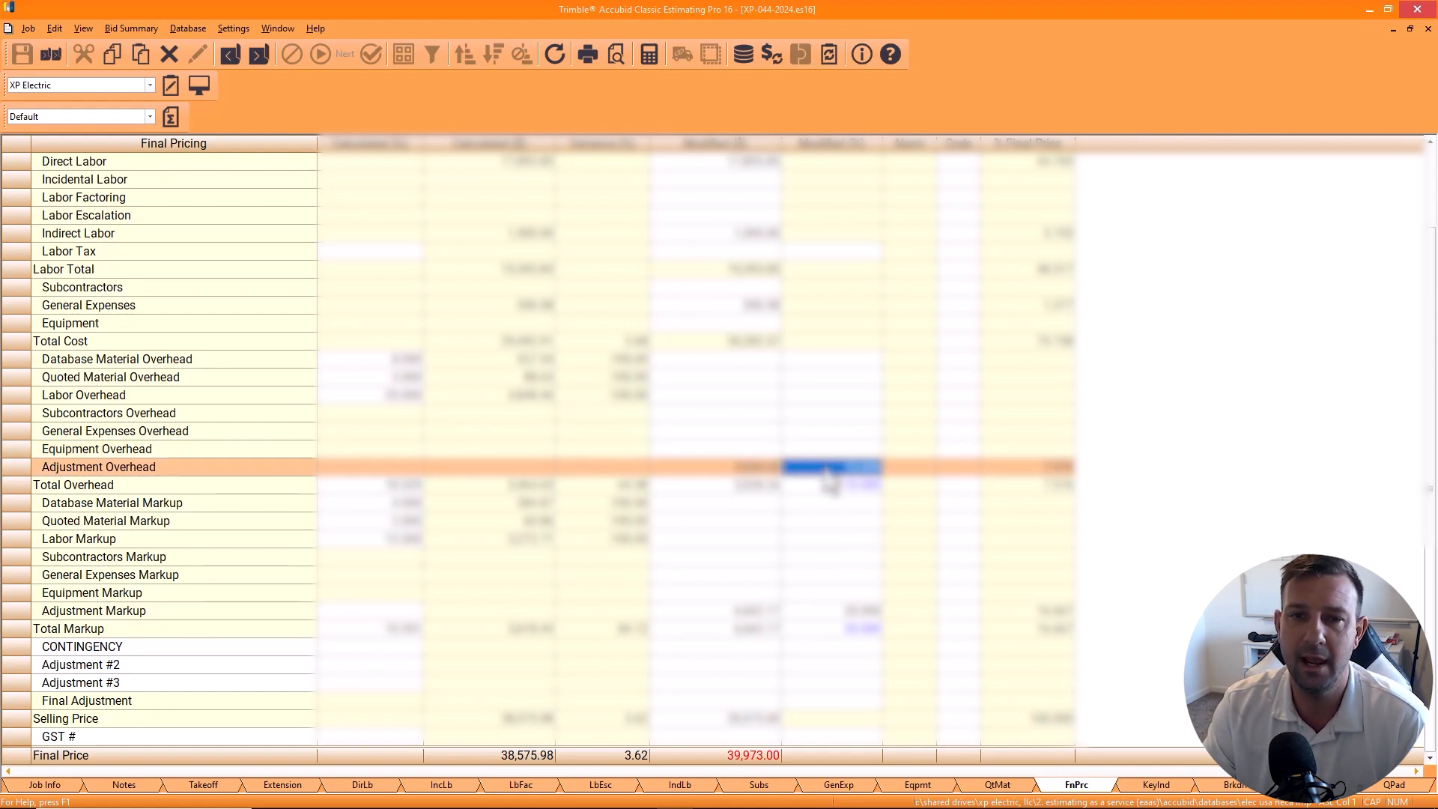
left_click(28, 28)
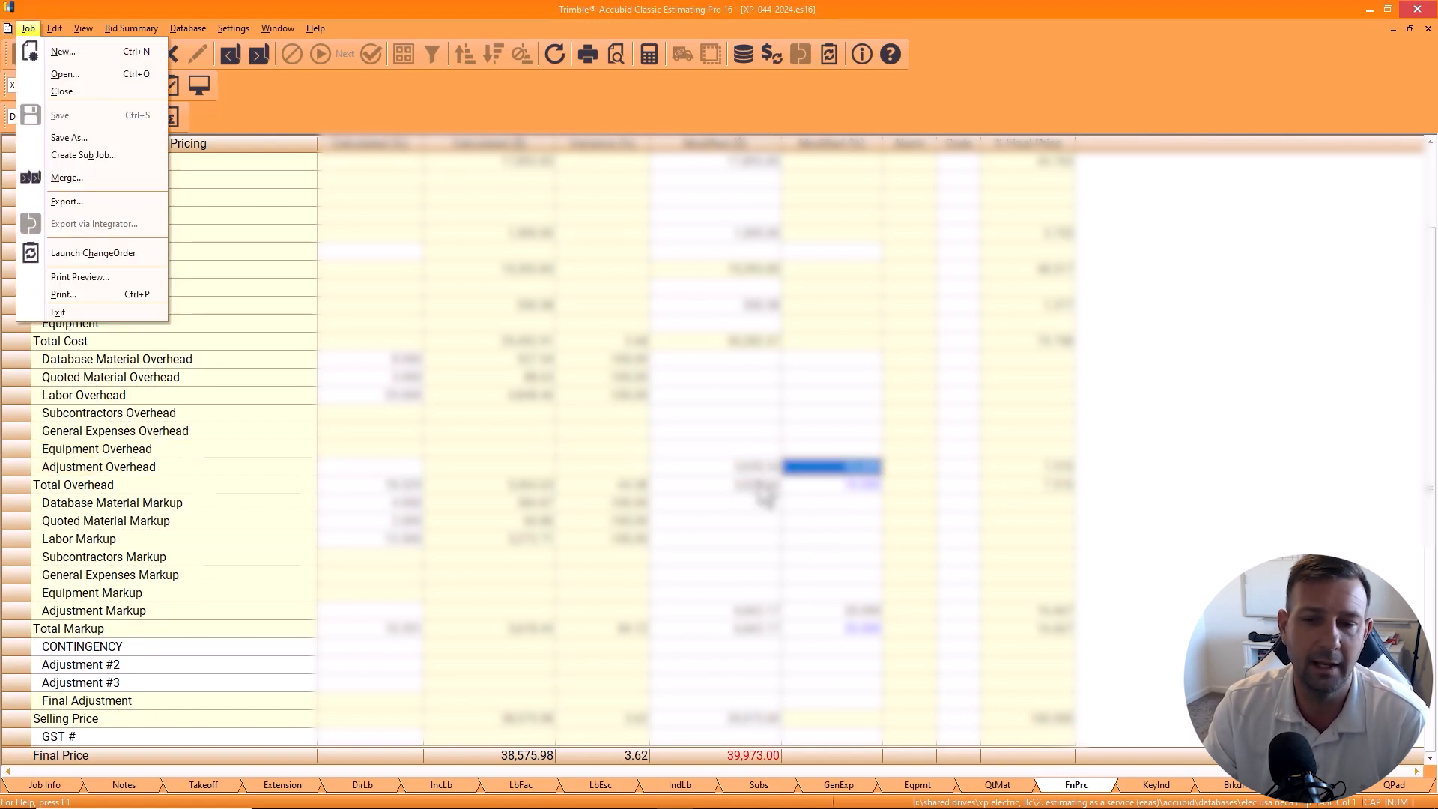
left_click(832, 474)
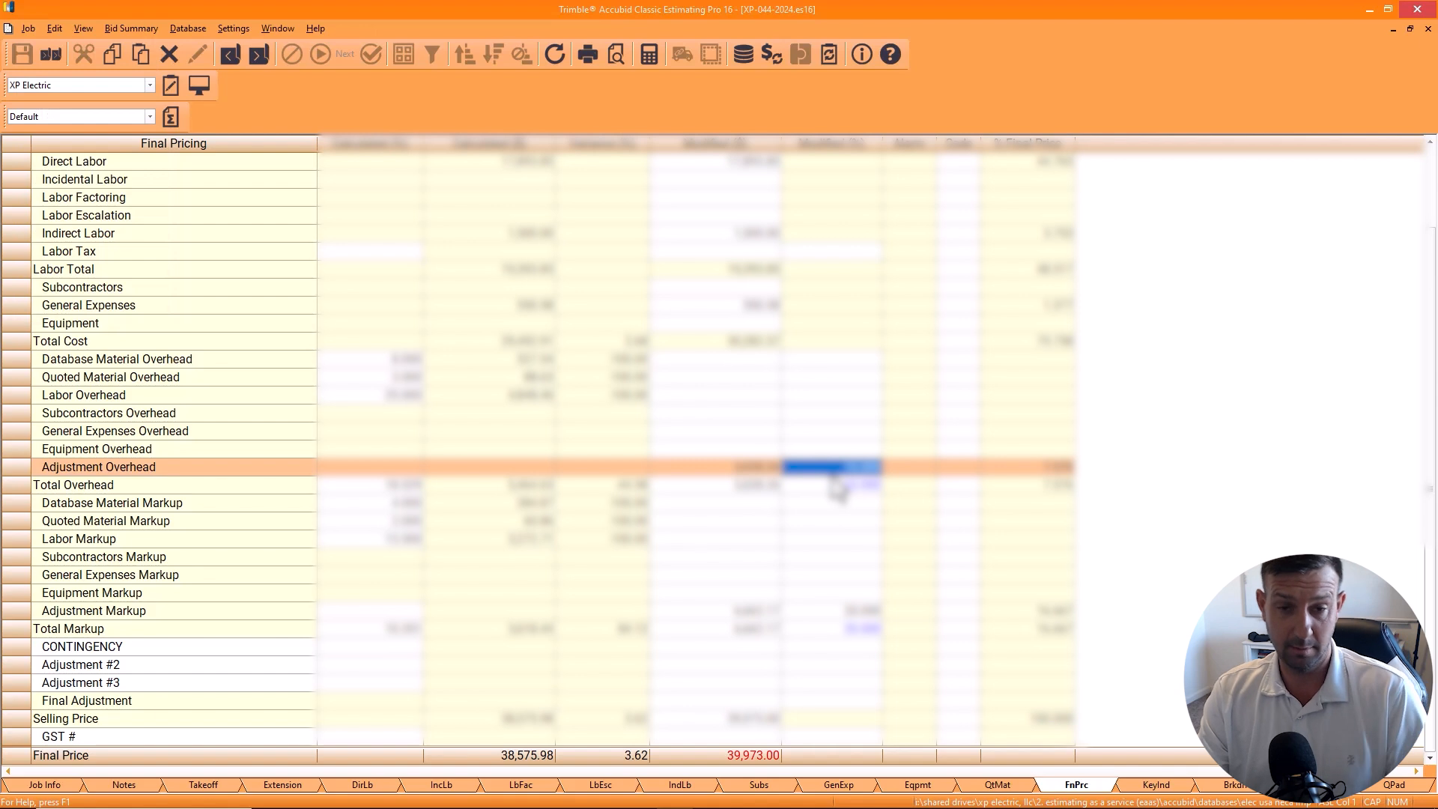
Step: Try a CONTINGENCY of 10 percent, raise it to 15 percent, and save the job
left_click(750, 647)
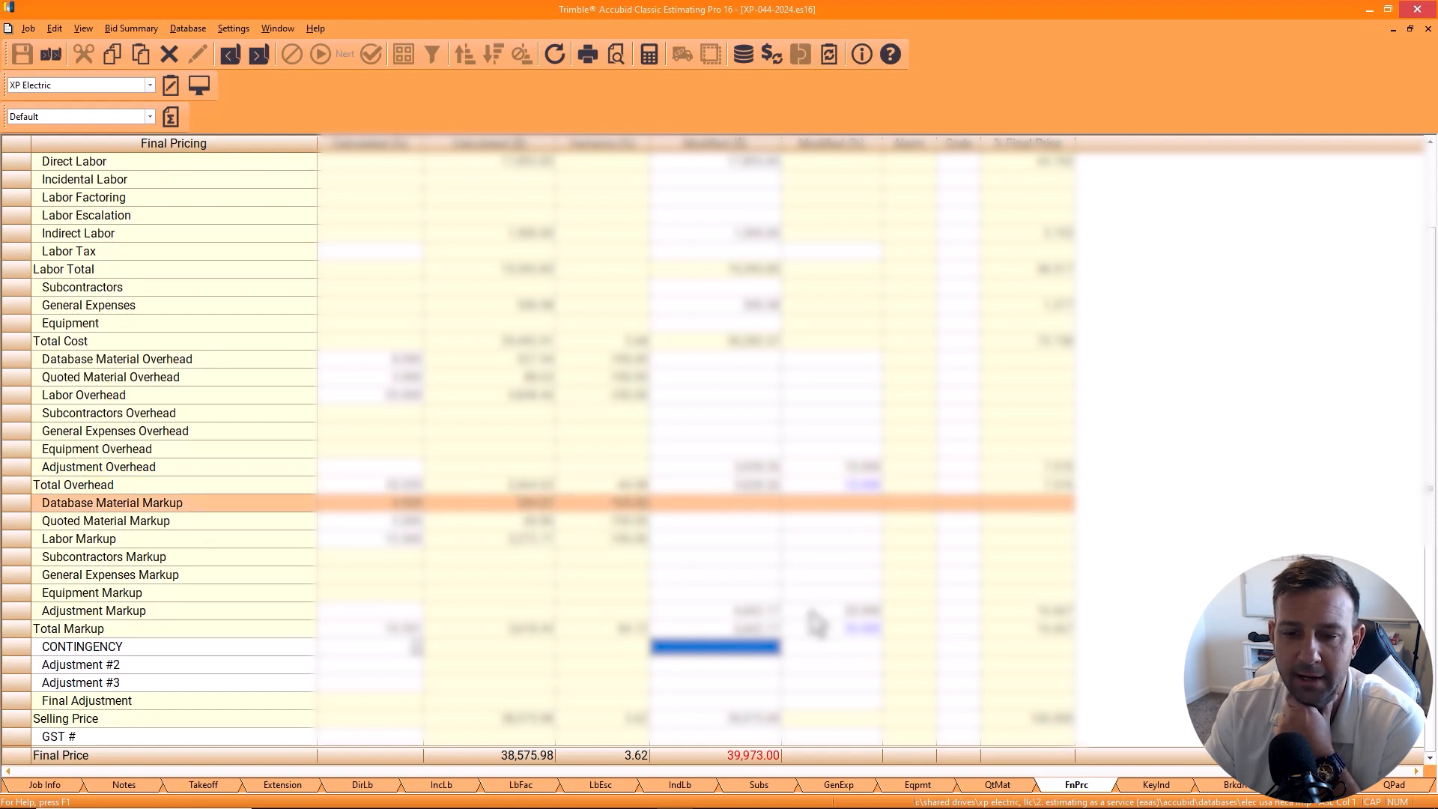
left_click(824, 648)
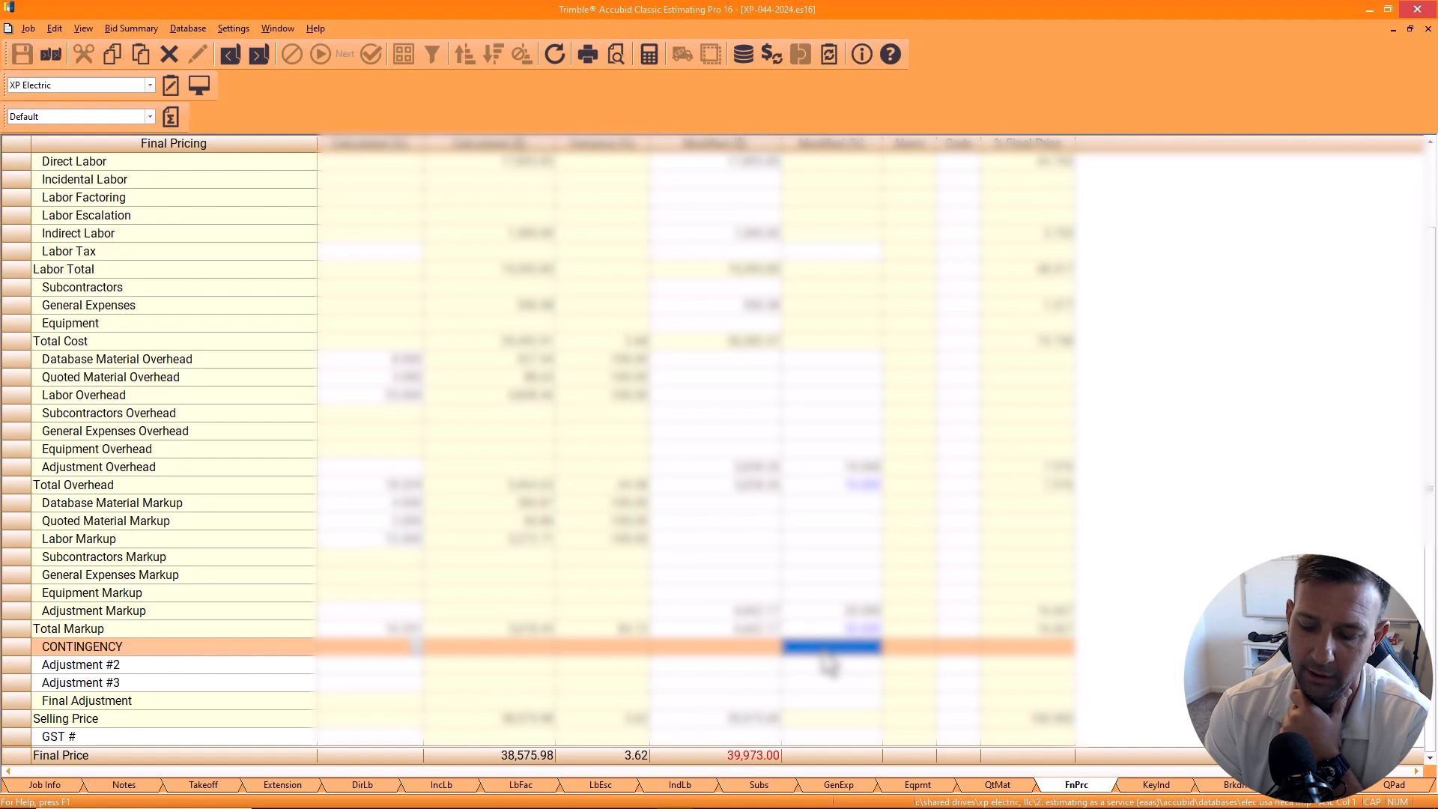
type("10")
key("Return")
key("Up")
type("15")
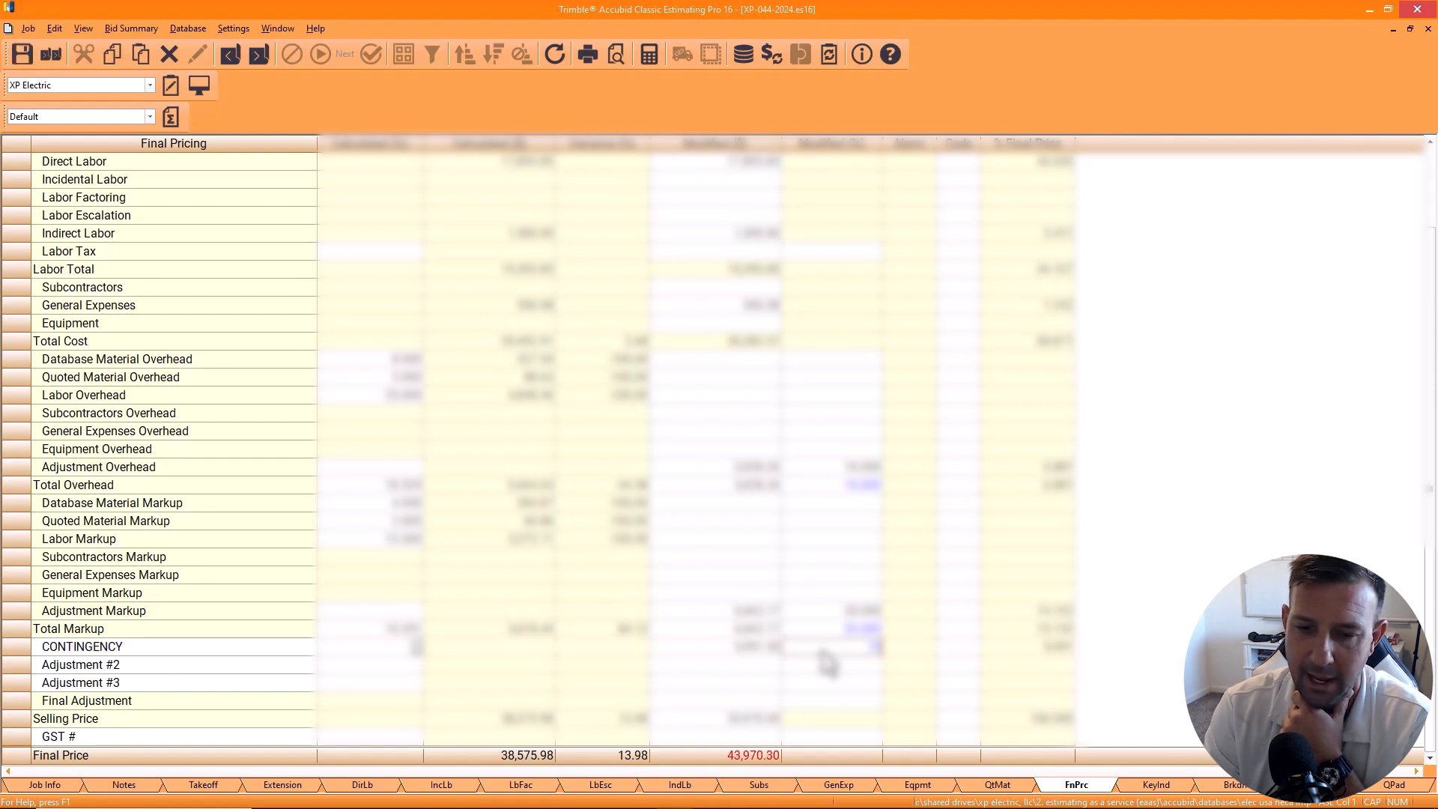
key("Return")
left_click(28, 28)
left_click(65, 116)
left_click(830, 652)
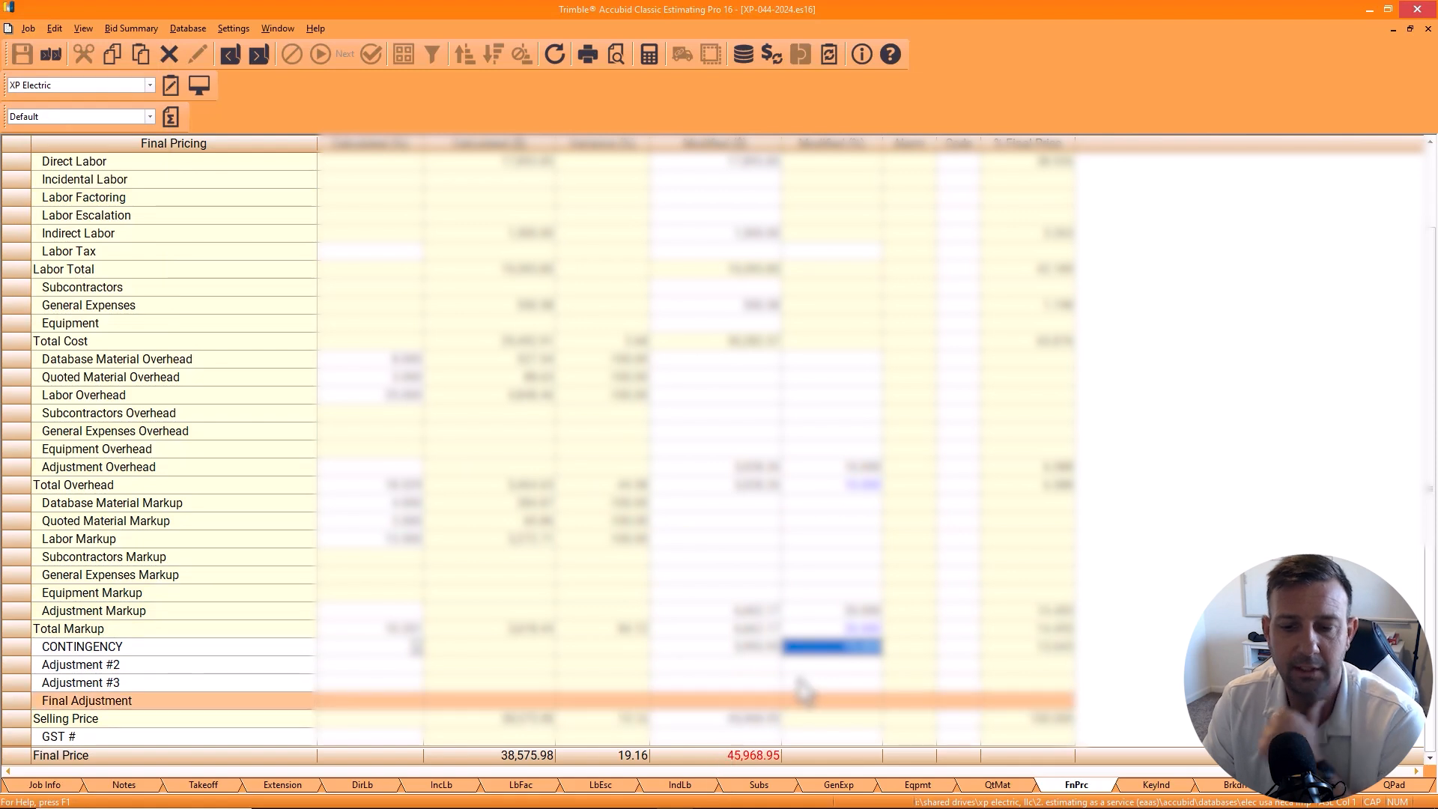
Step: Set the Journeyman's direct labor rate to 55
left_click(379, 788)
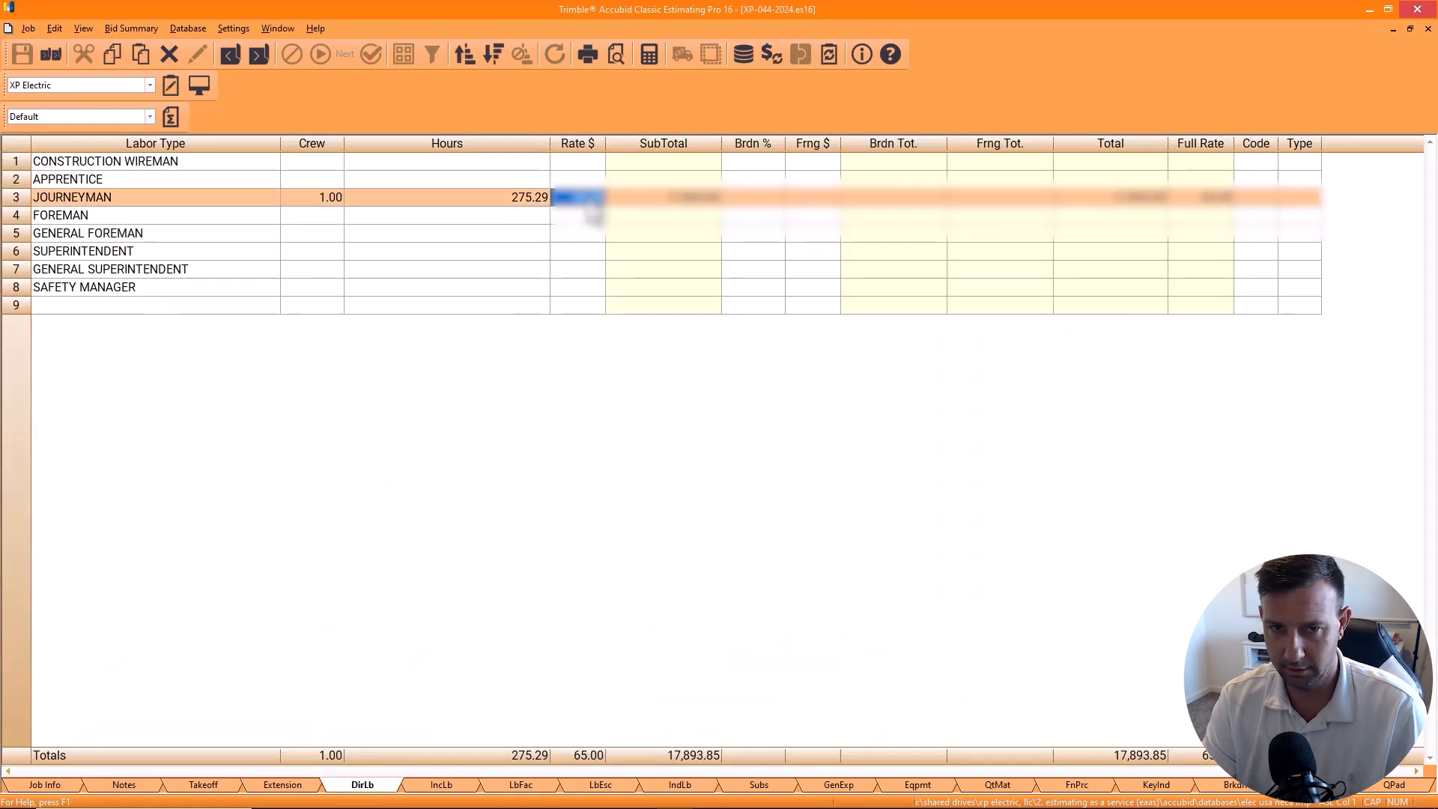
type("55")
key("Return")
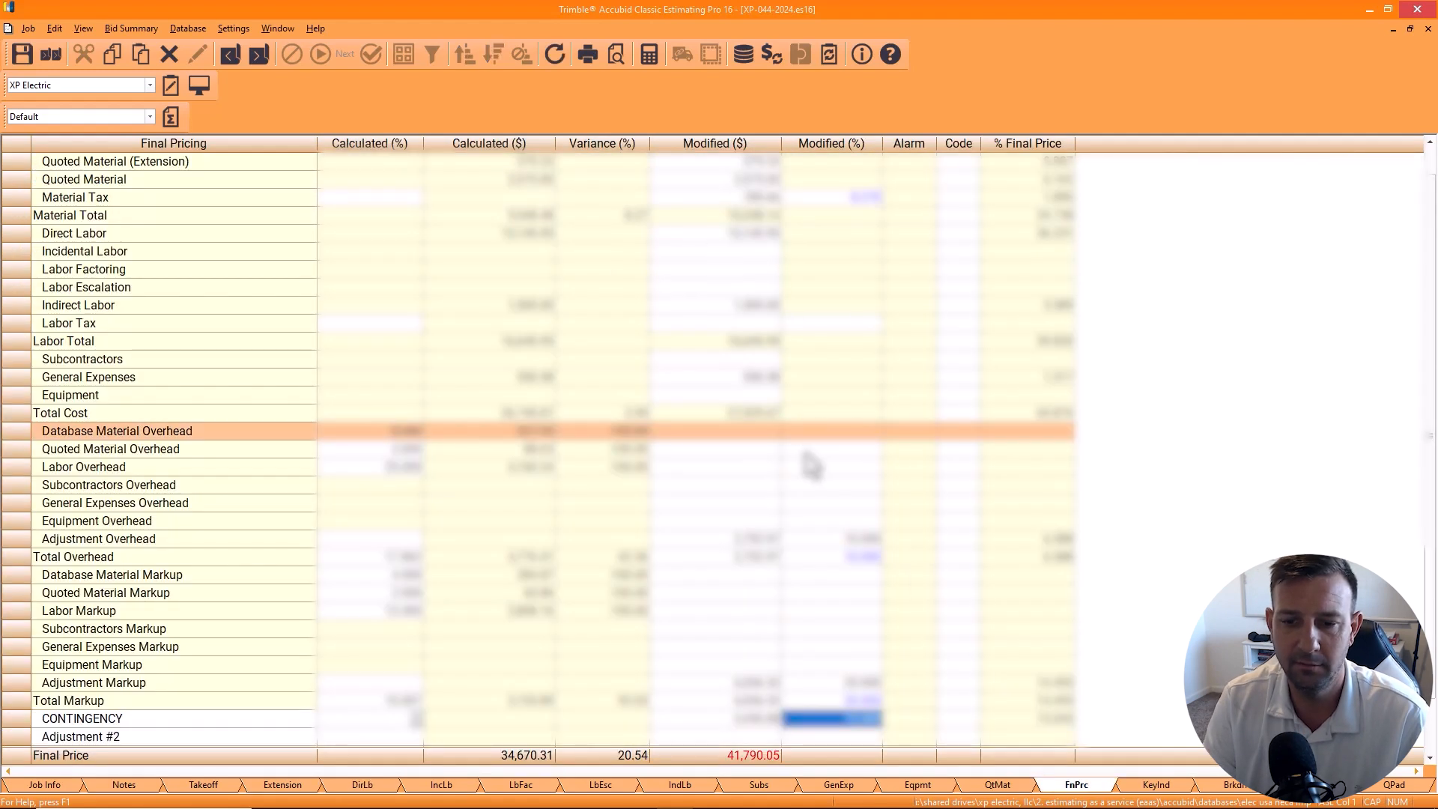
Step: Set the CONTINGENCY adjustment in the final pricing to 0 percent
scroll(808, 458, "down", 2)
left_click(830, 650)
type("0")
key("Return")
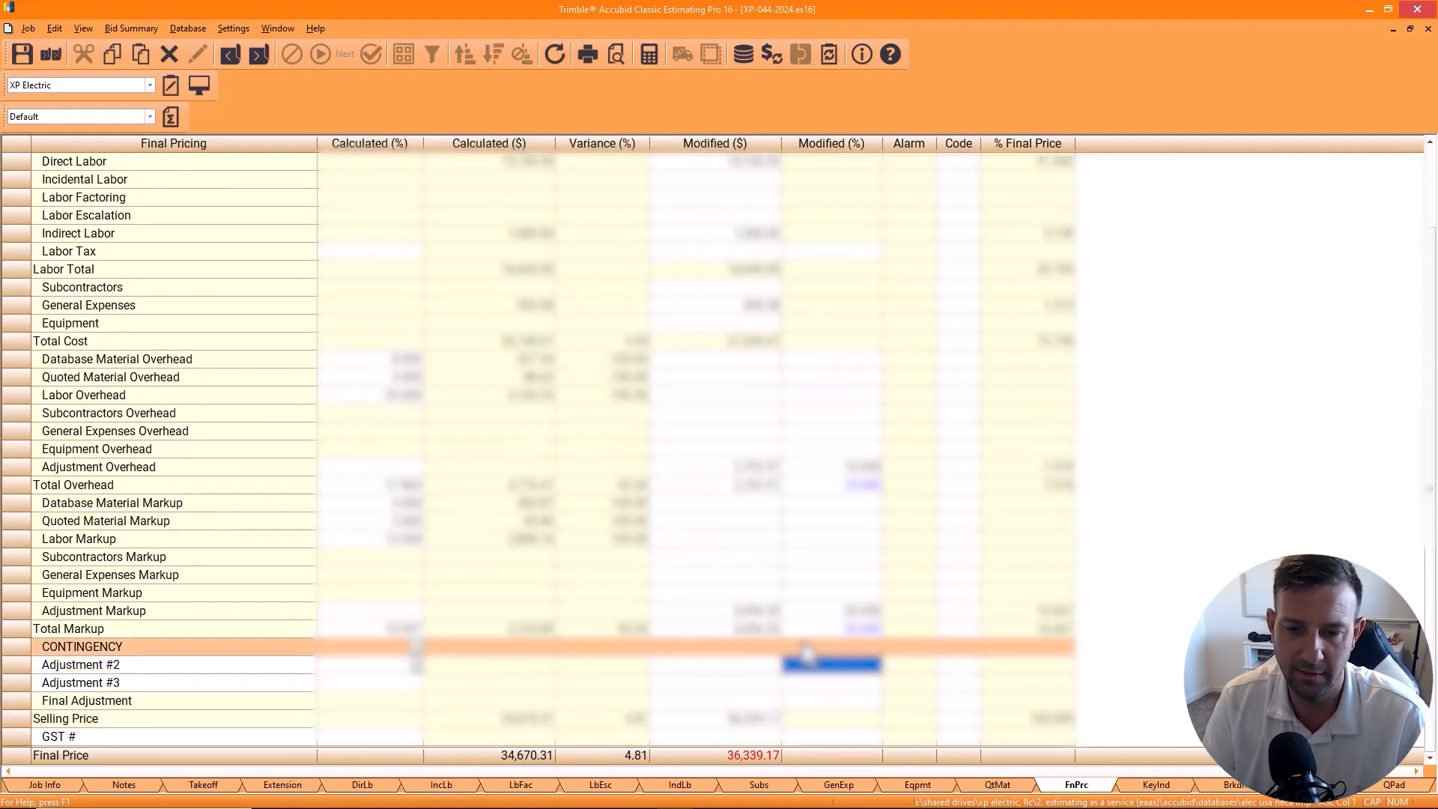
Step: Rename Adjustment #2 as TRAVEL & PER DIEM and set its modified dollar amount to 5000
left_click(160, 664)
type("TRAVEL & PER DIEM")
key("Return")
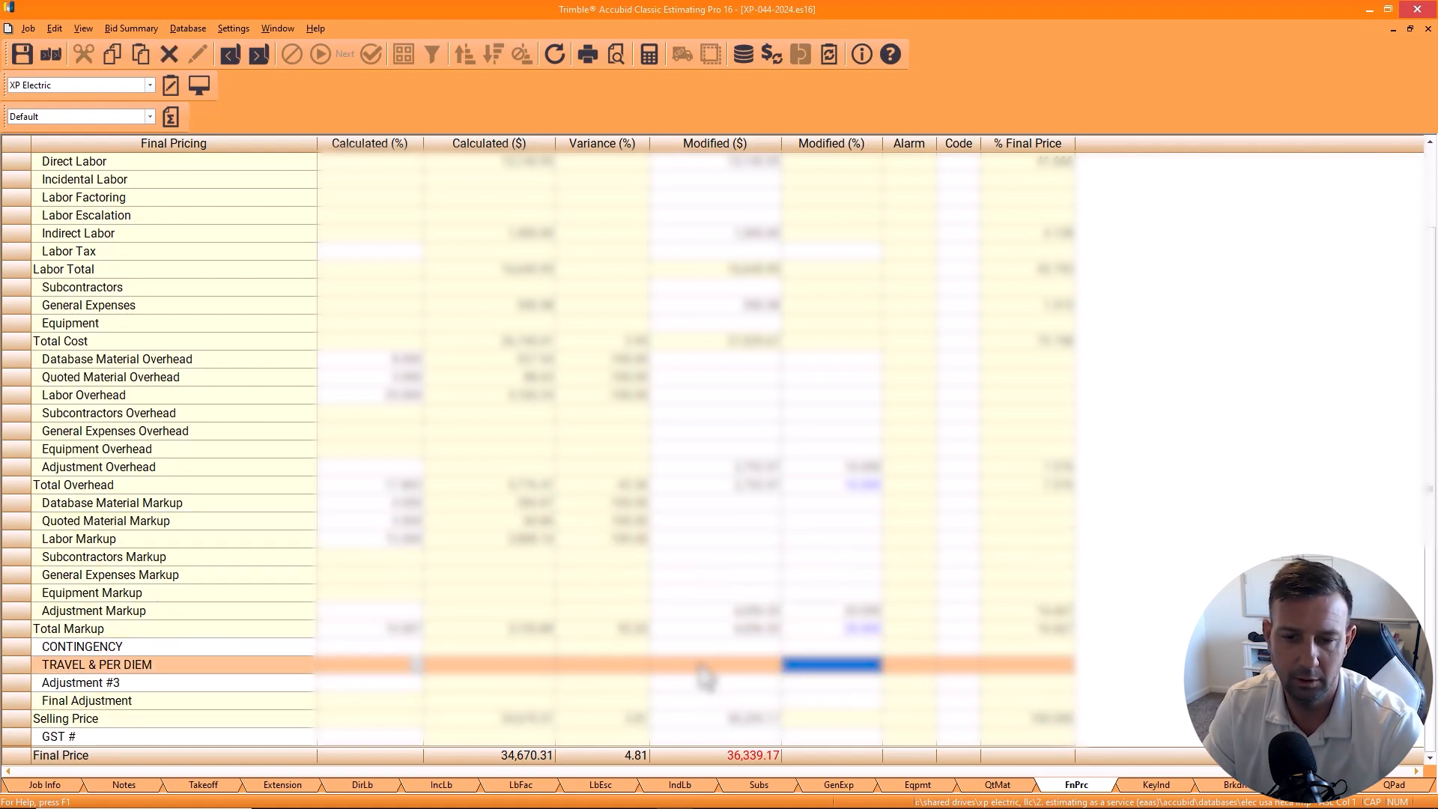
left_click(701, 666)
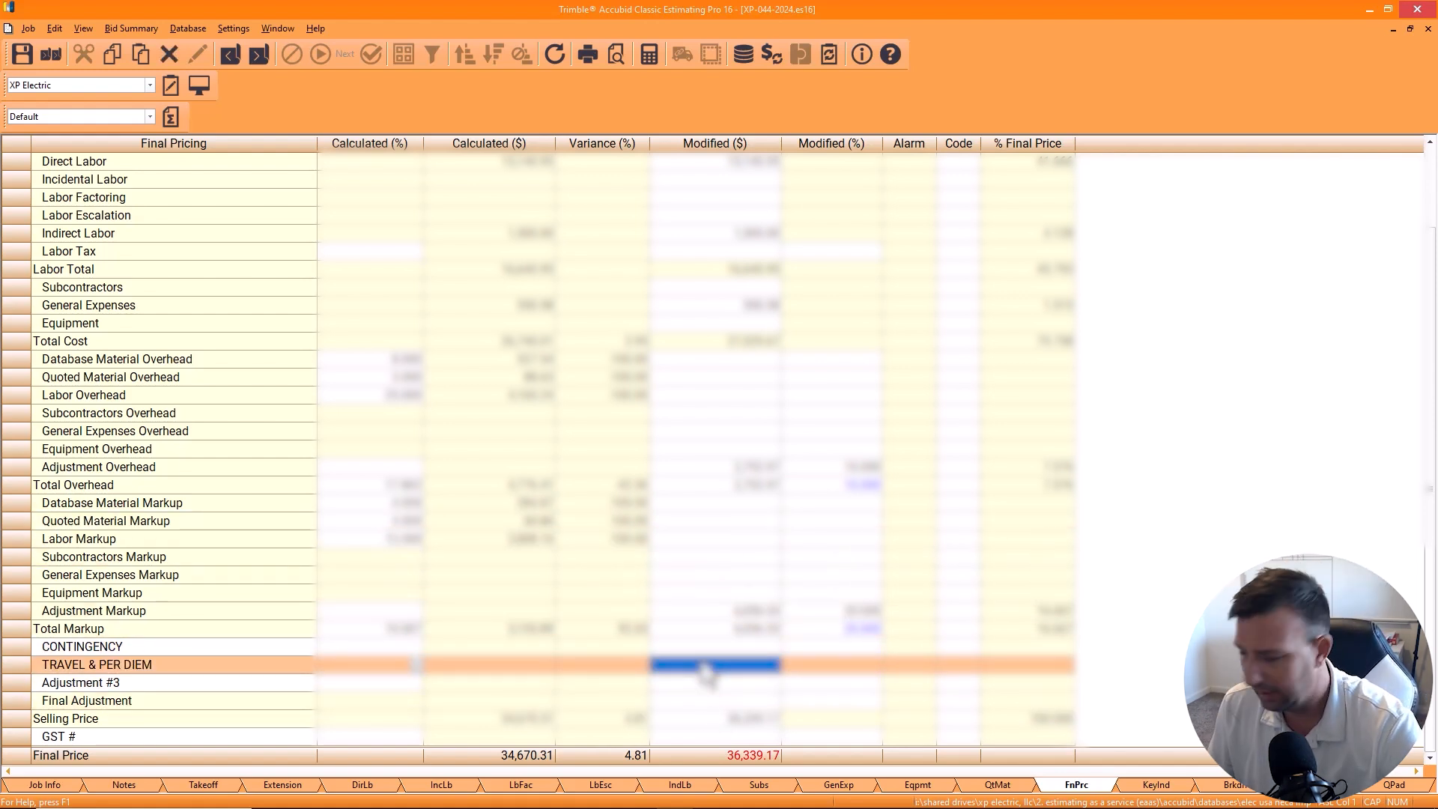
type("5000")
key("Return")
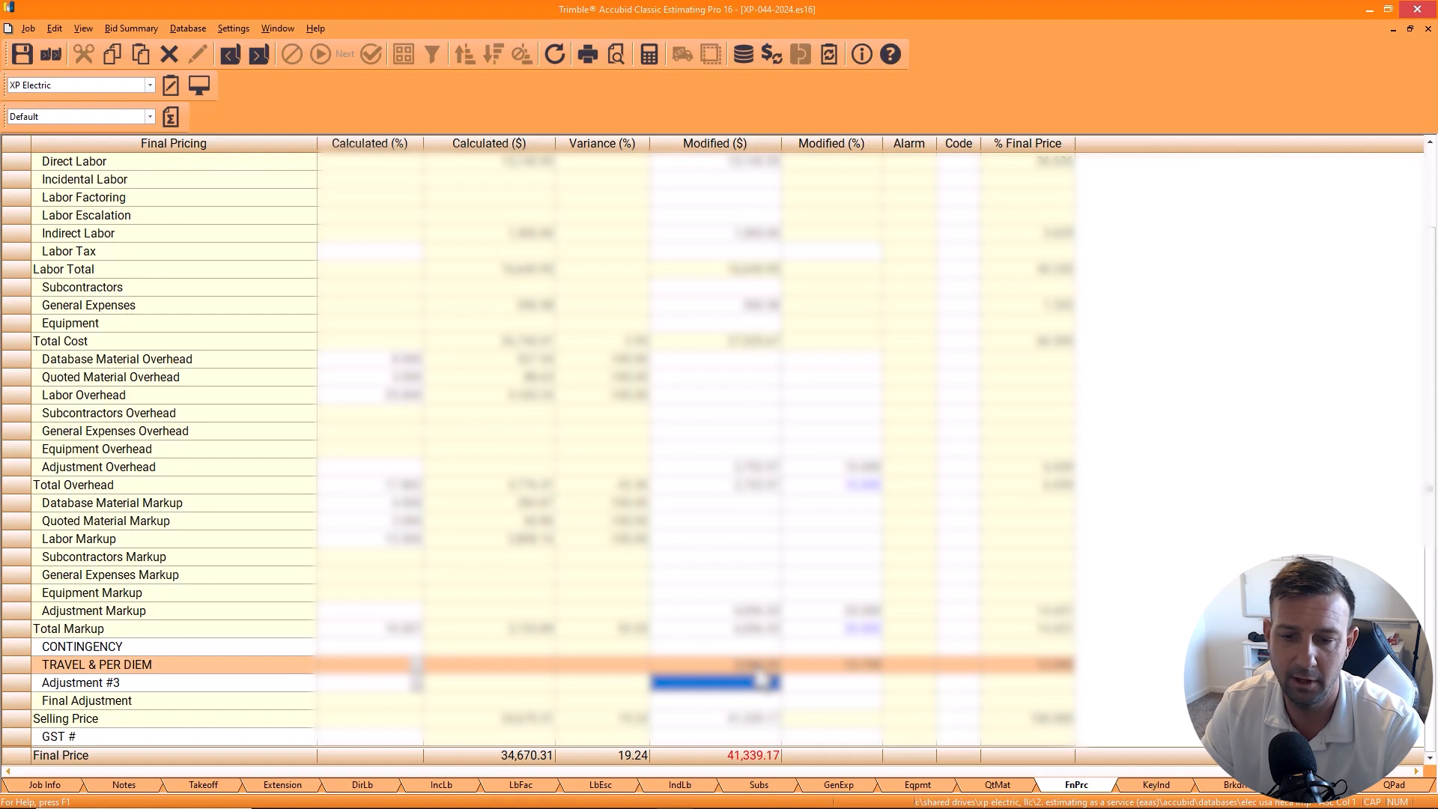
Step: Try an Adjustment Markup of 25 percent and 30 percent in the final pricing, and set it to 20 percent
left_click(831, 611)
left_click(830, 613)
type("25")
key("Return")
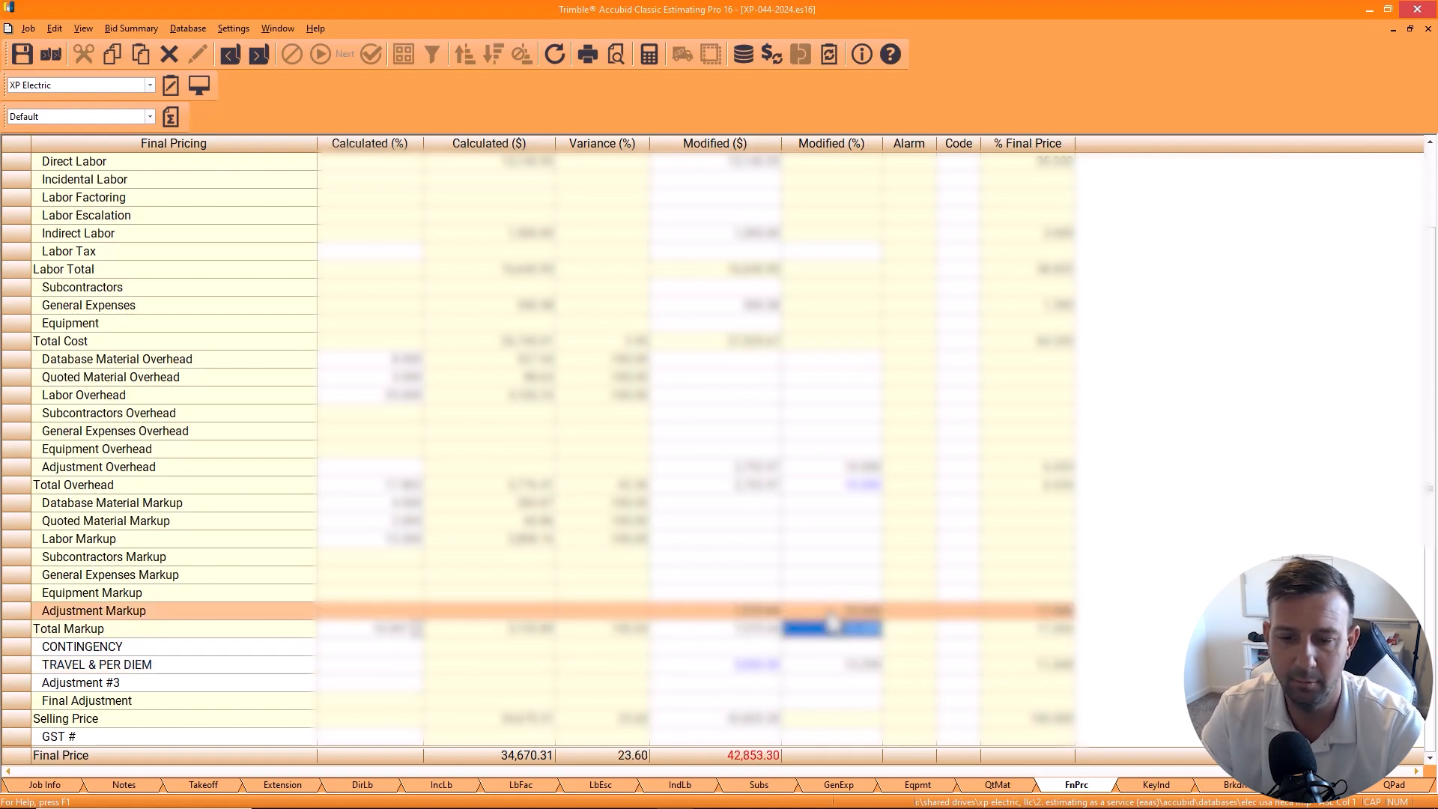
left_click(830, 613)
type("30")
key("Return")
left_click(830, 615)
type("20")
key("Return")
left_click(835, 618)
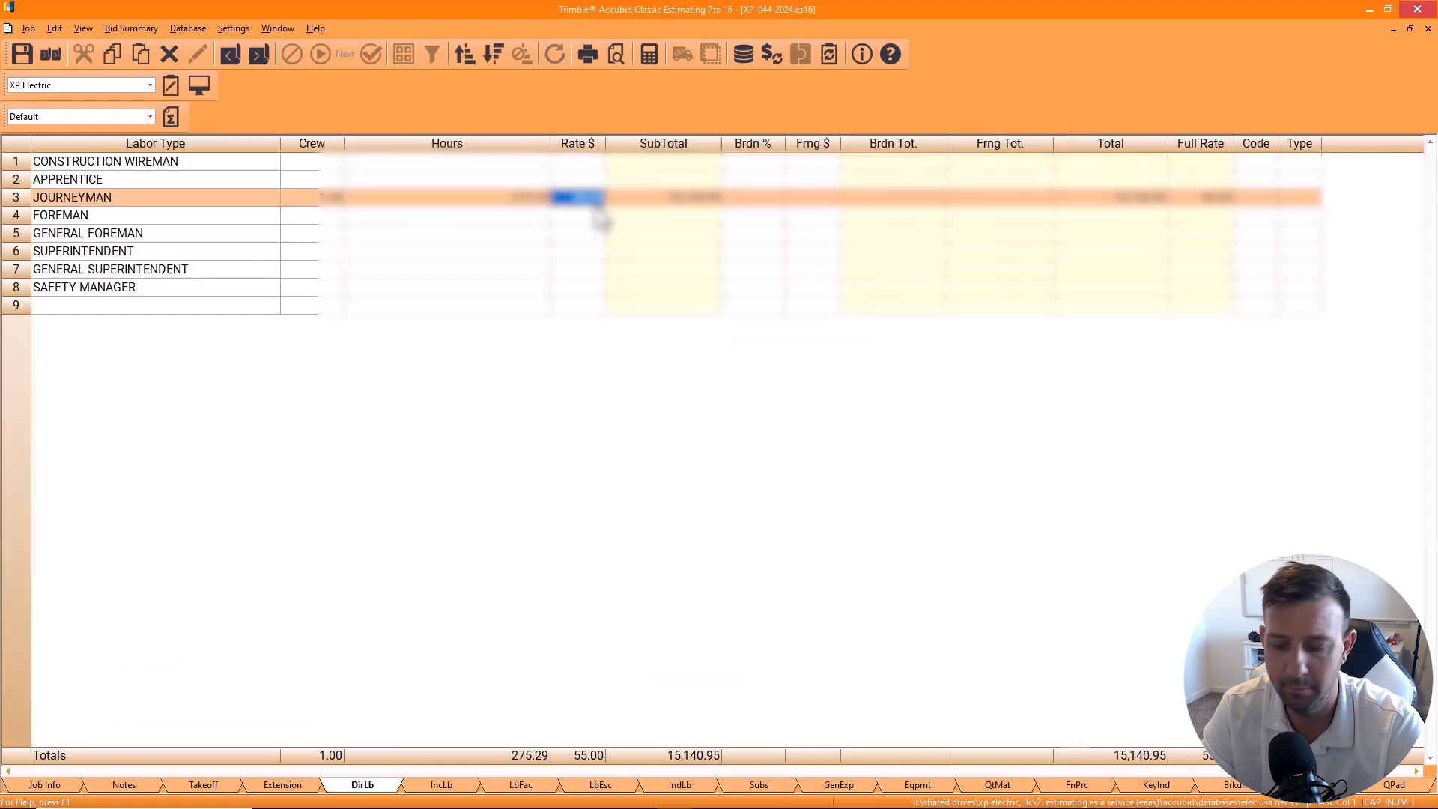
Step: Set the Journeyman's direct labor rate to 70
type("70")
key("Return")
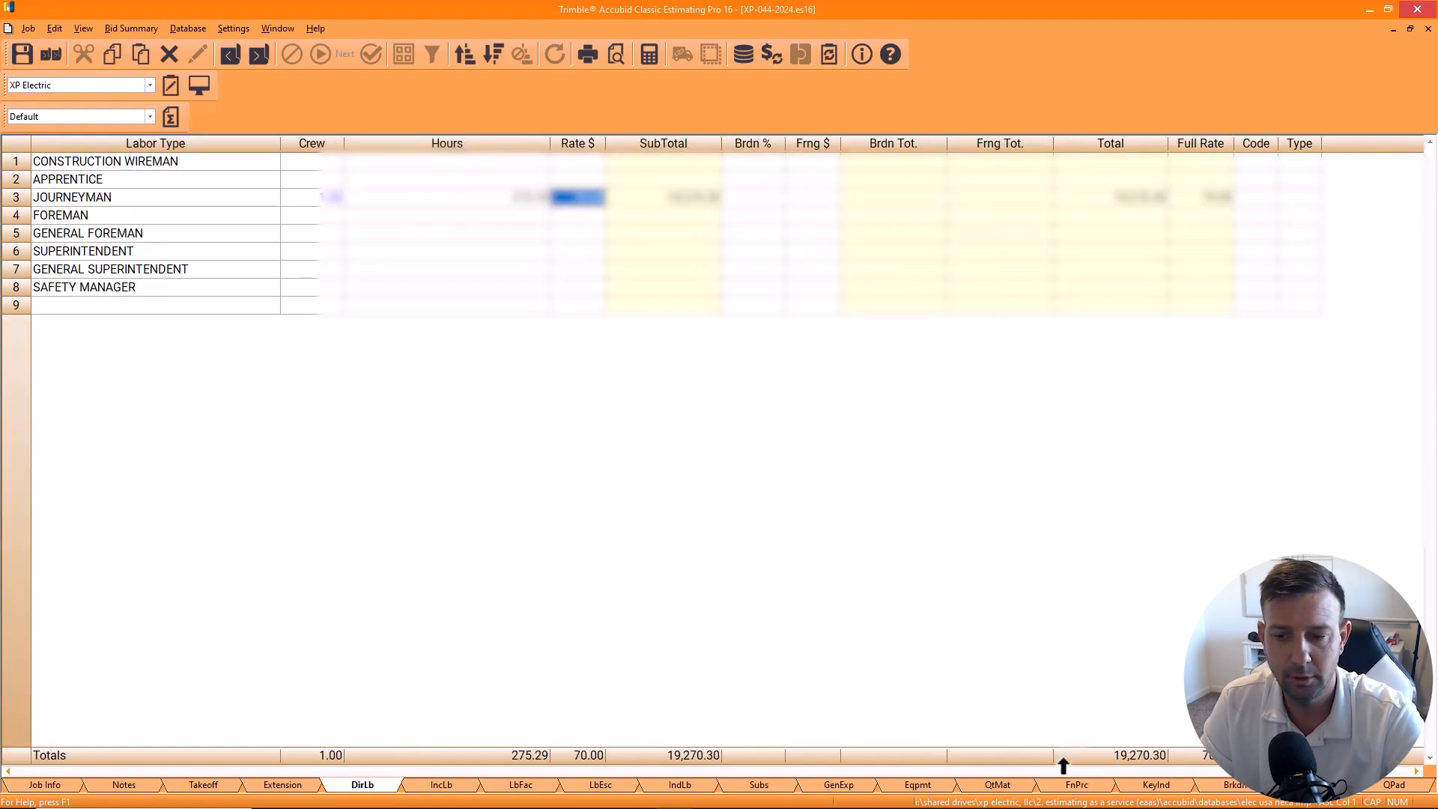
Step: Set the CONTINGENCY adjustment in the final pricing to 12 percent
left_click(1079, 786)
left_click(720, 705)
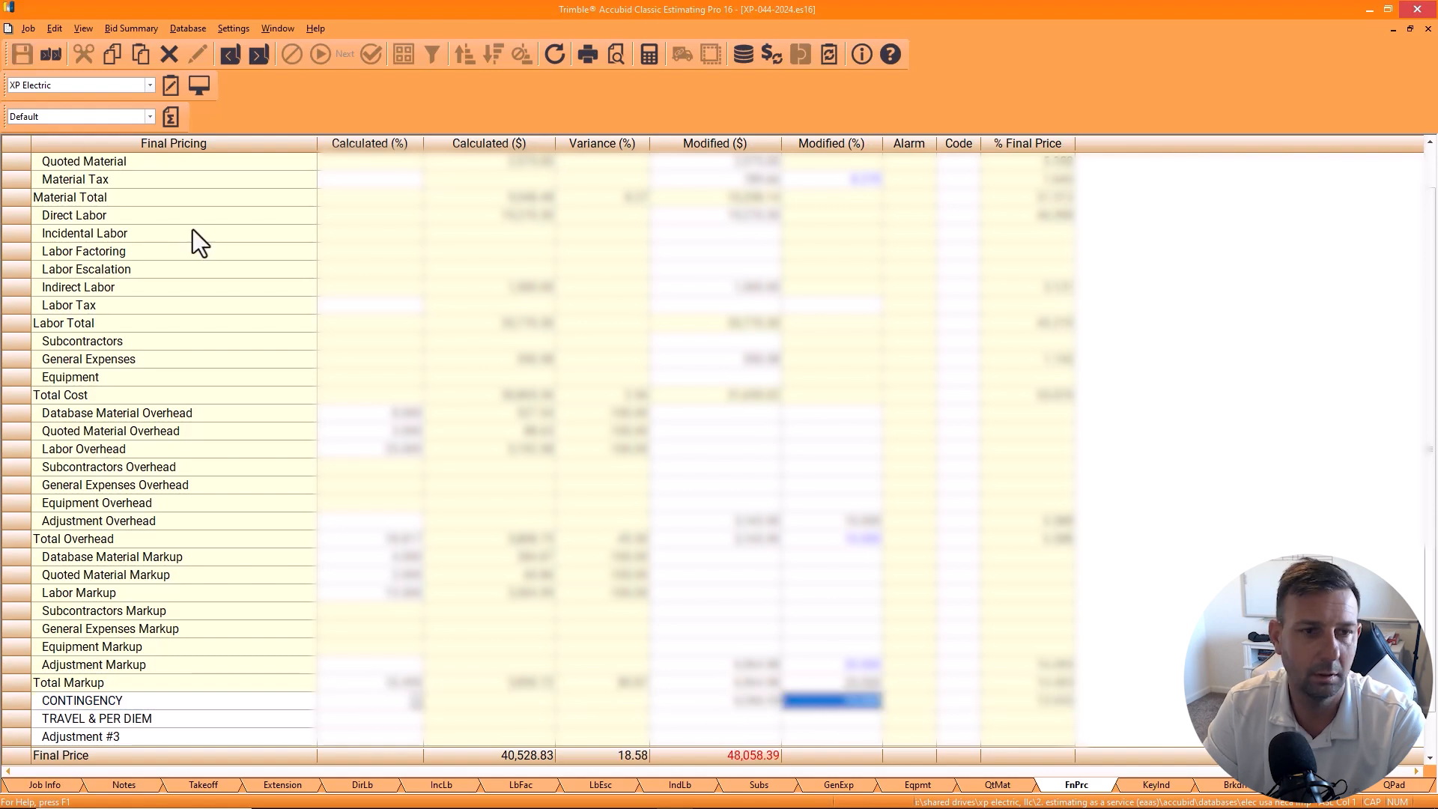
left_click(826, 669)
scroll(825, 674, "down", 1)
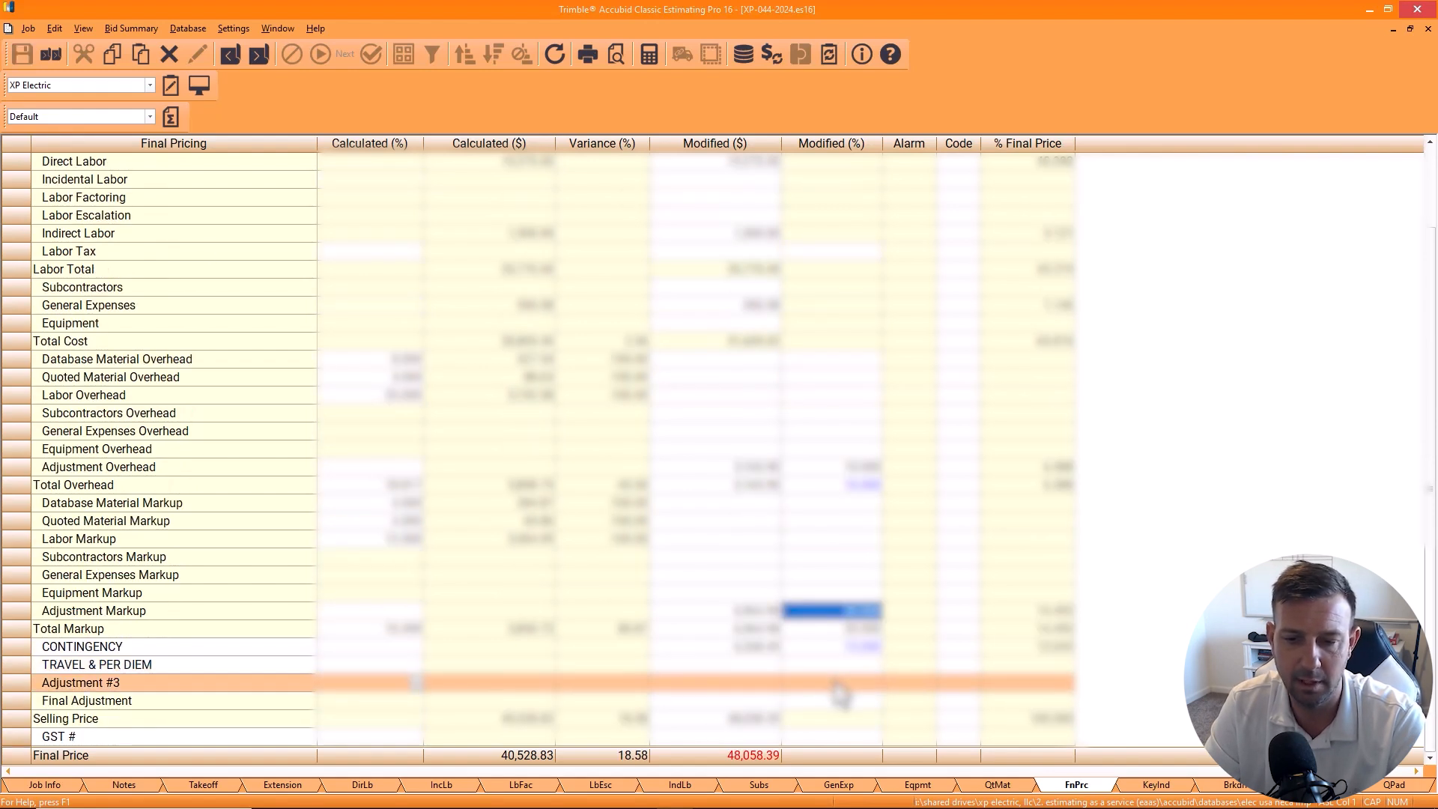
left_click(830, 649)
type("12")
key("Return")
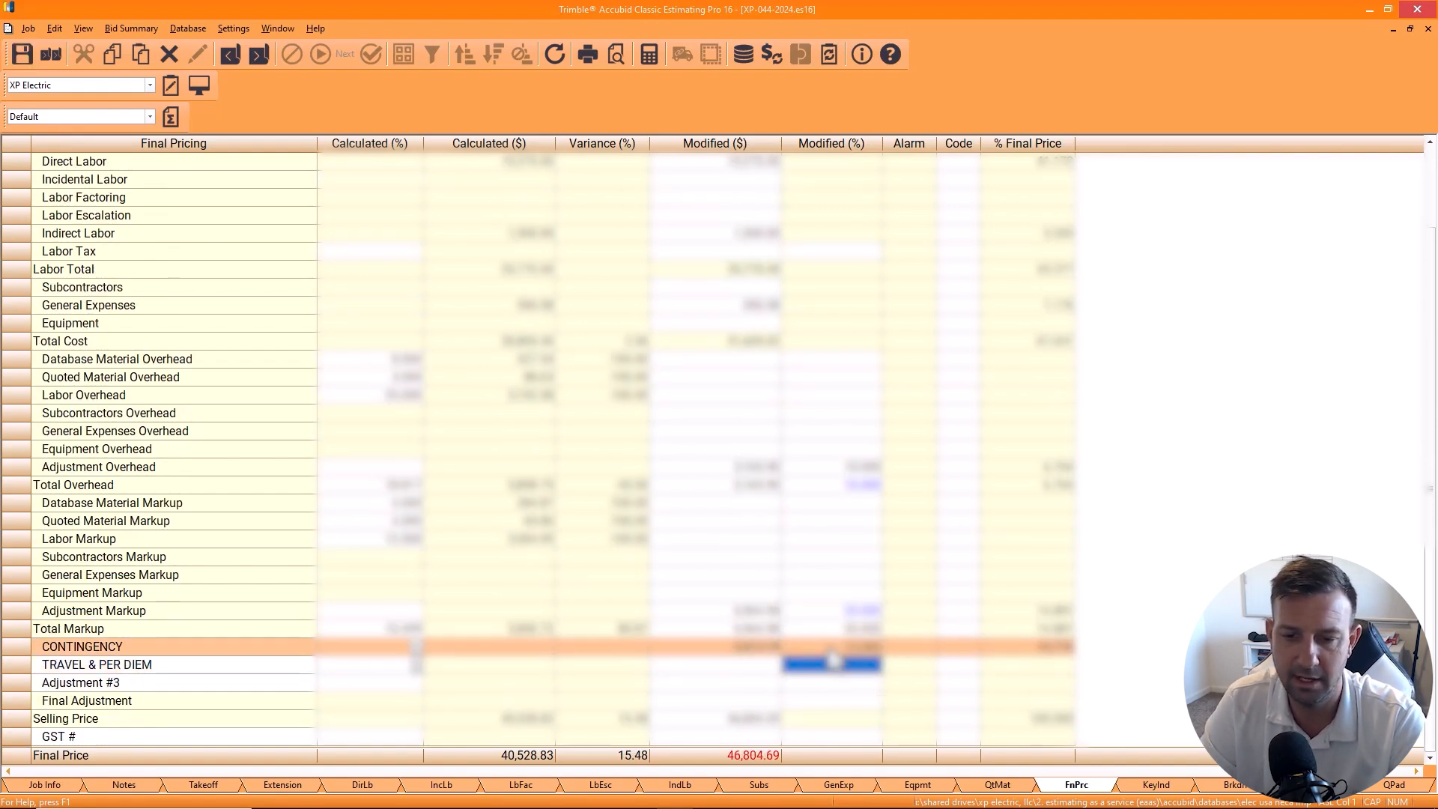
left_click(758, 665)
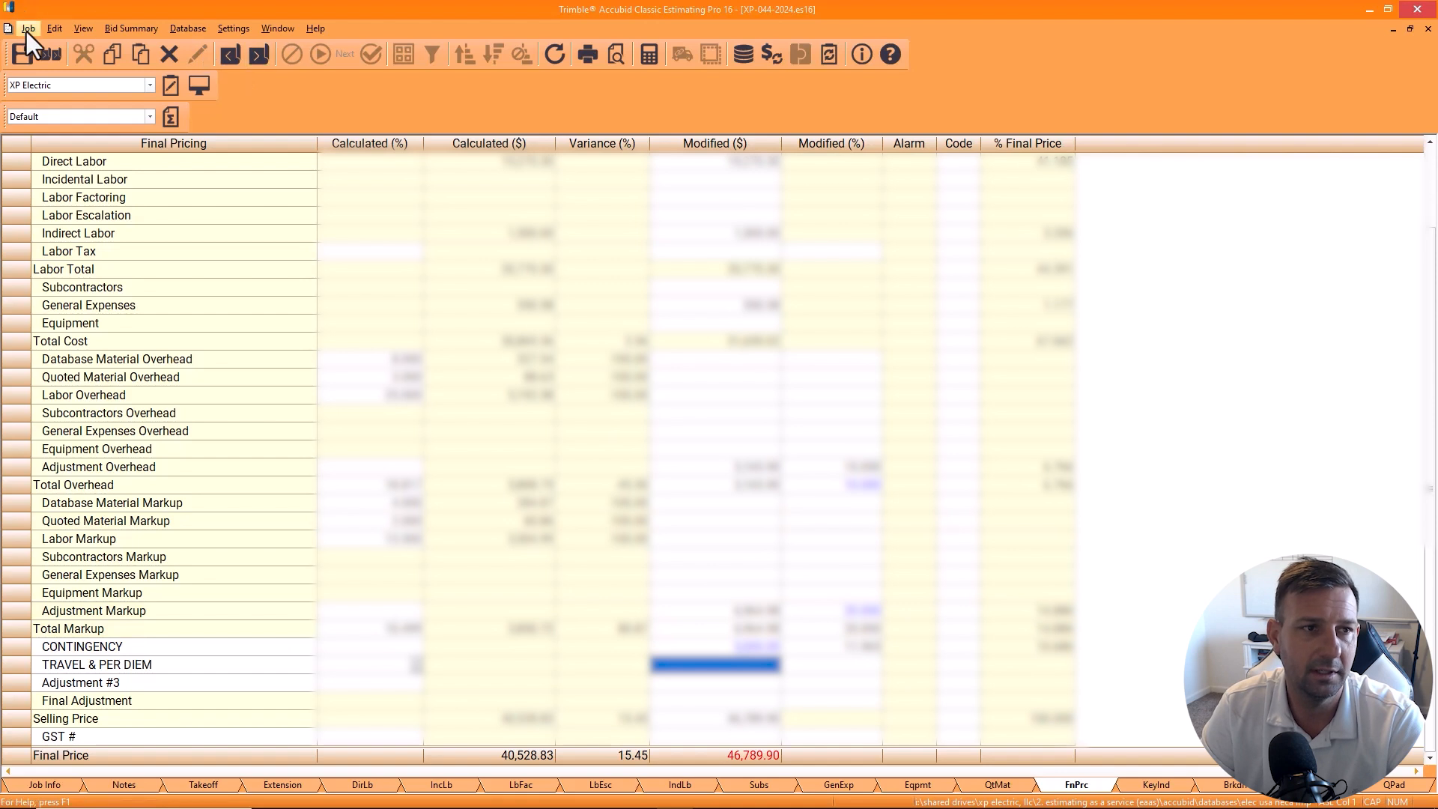
left_click(824, 664)
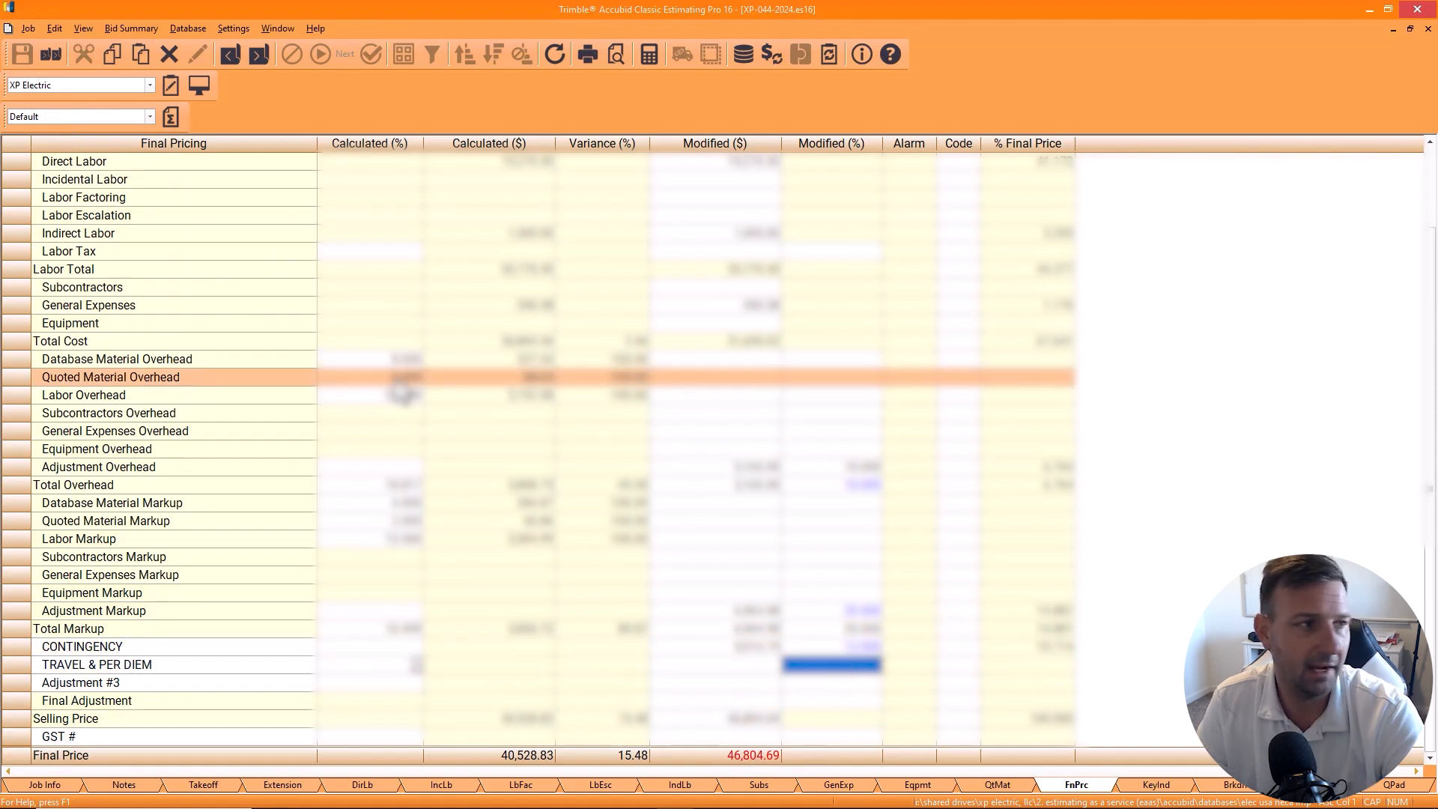
left_click(828, 467)
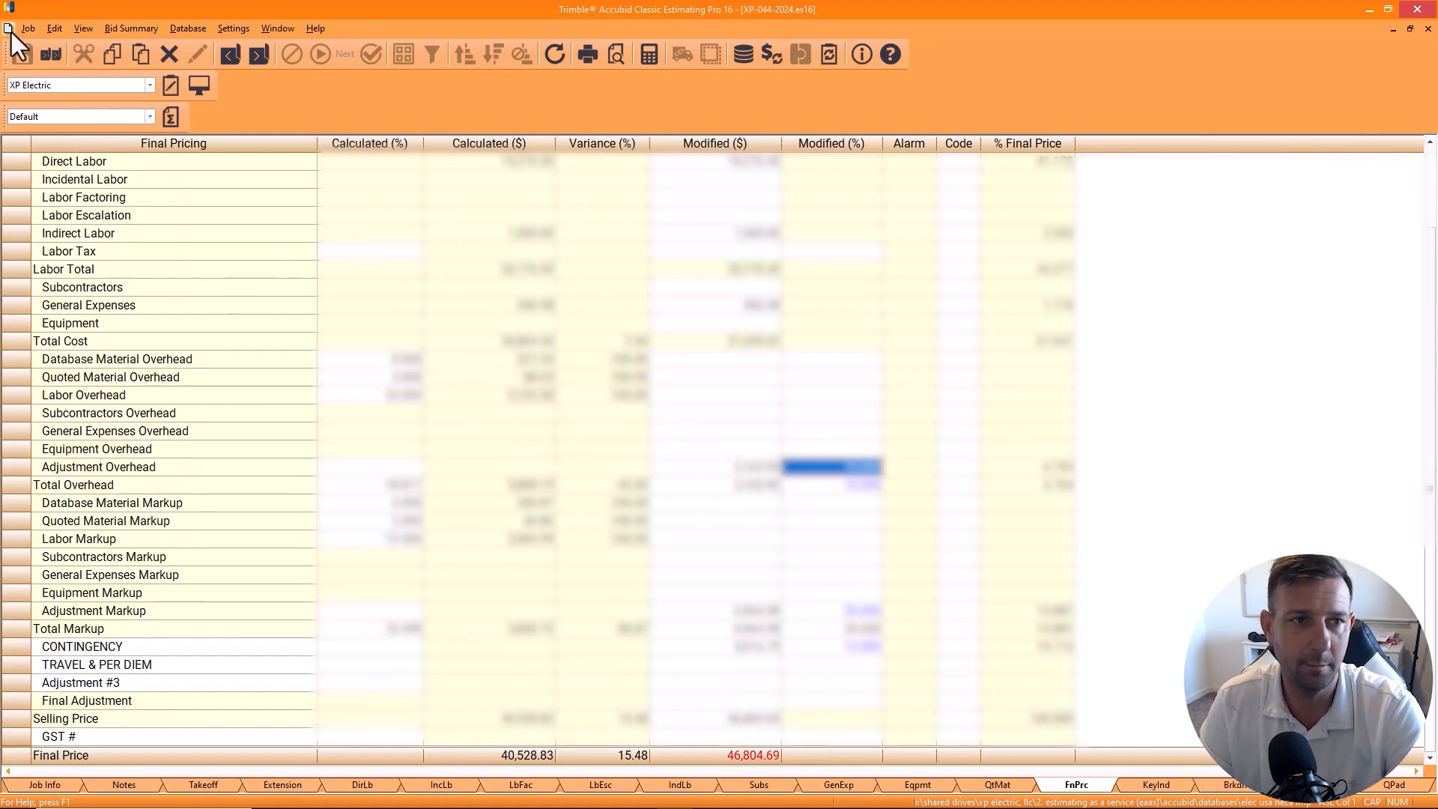
left_click(24, 28)
left_click(24, 27)
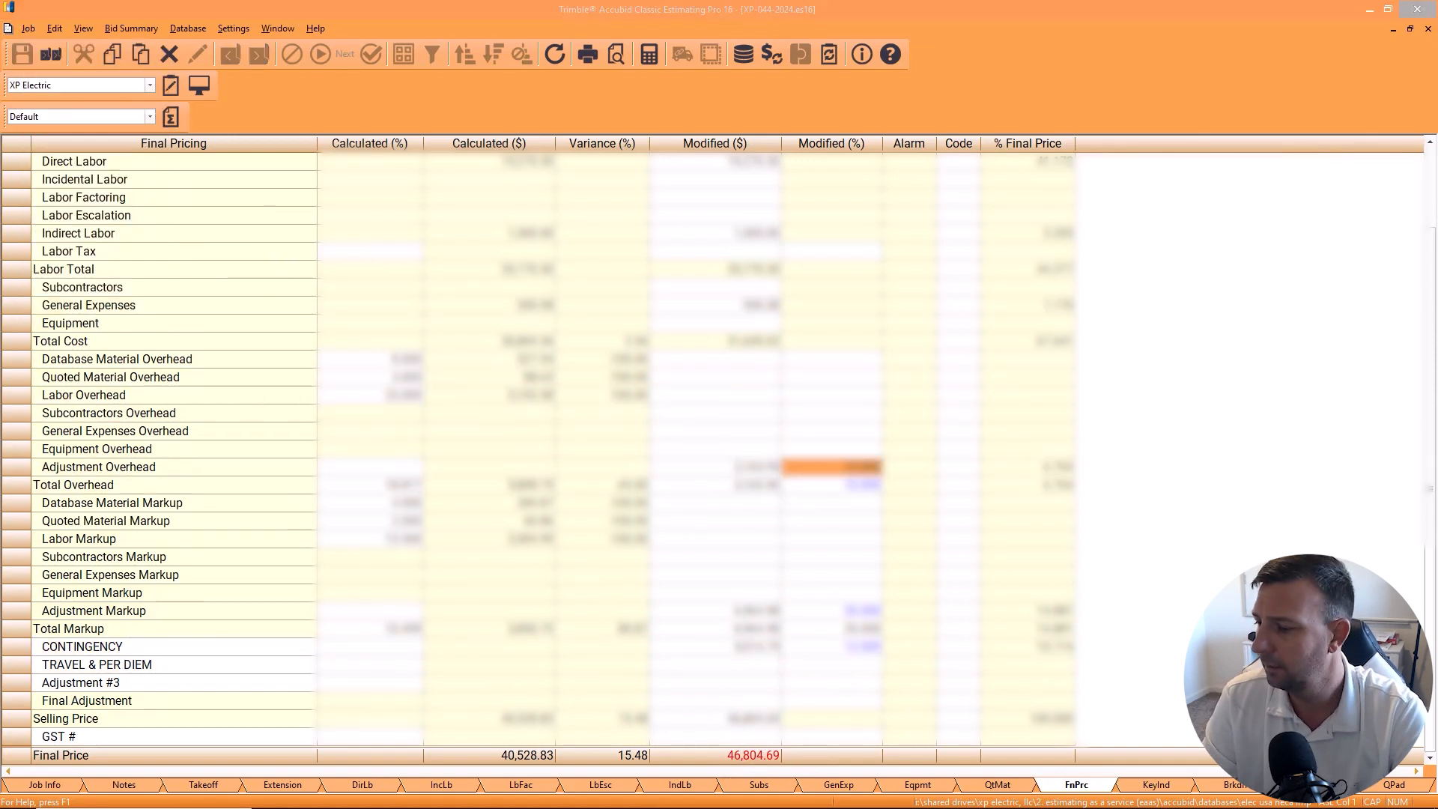
left_click(846, 233)
left_click(847, 377)
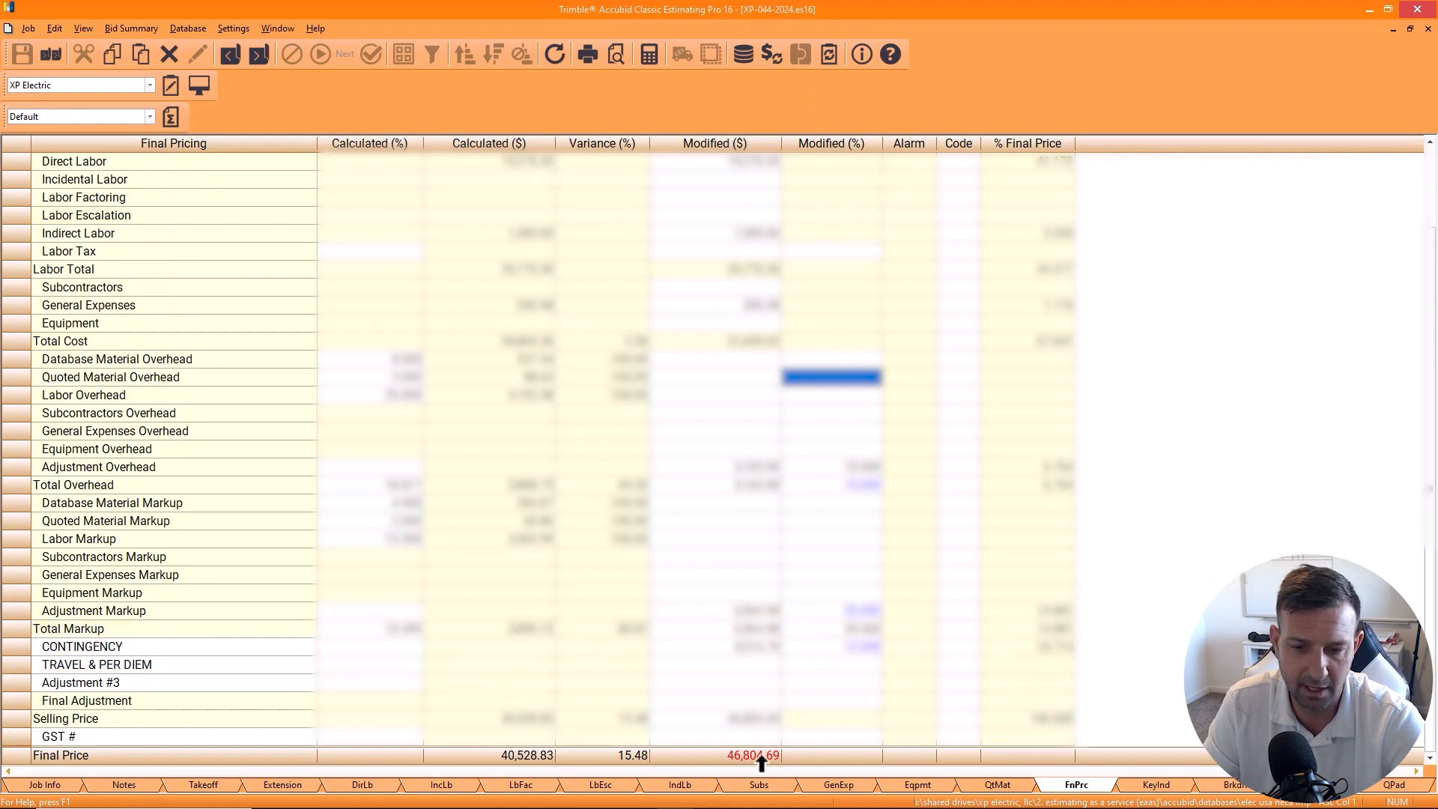
Step: Switch to the Word proposal, enter 46,804 as the BASE BID amount, and save the document
left_click_drag(45, 0, 635, 1)
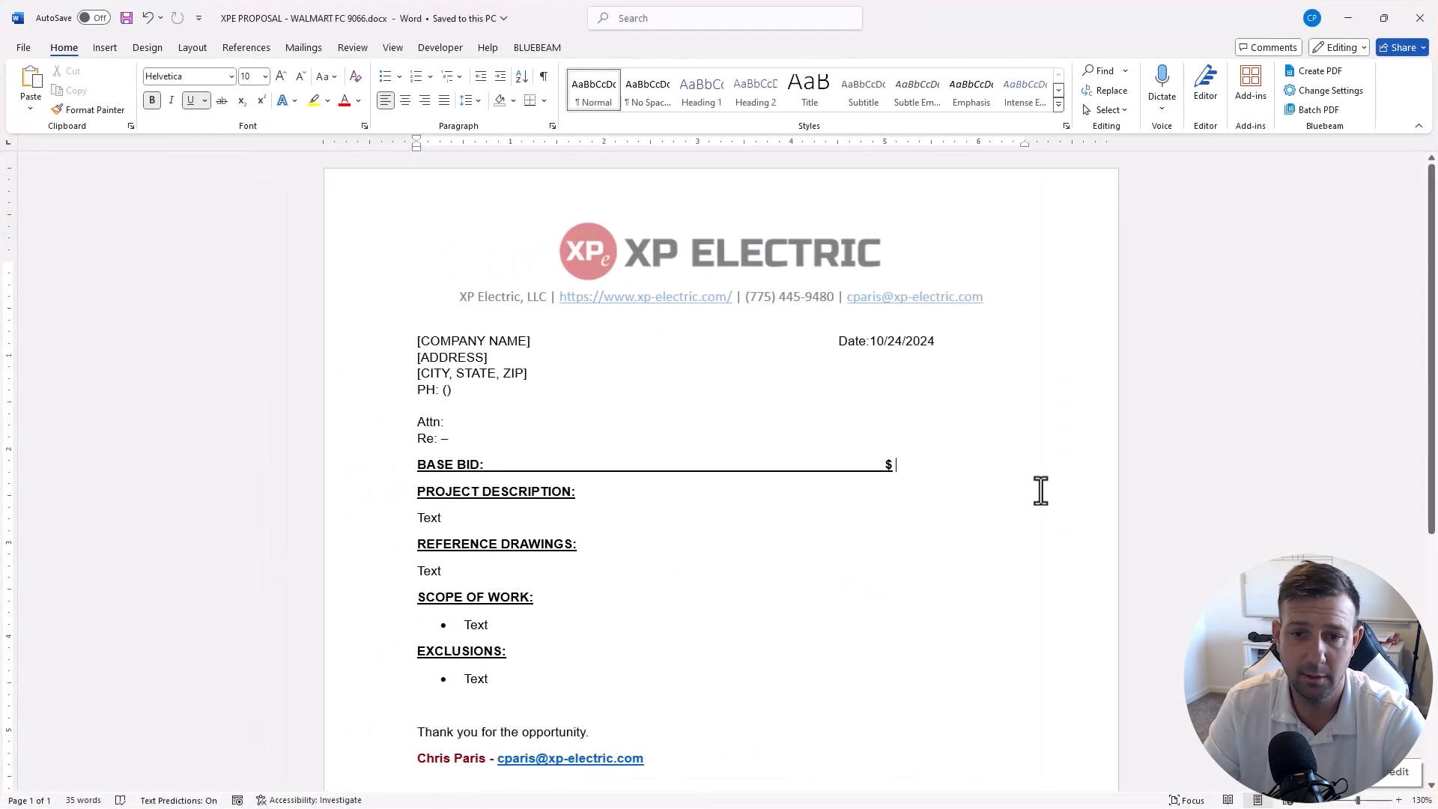
left_click(911, 471)
type("46")
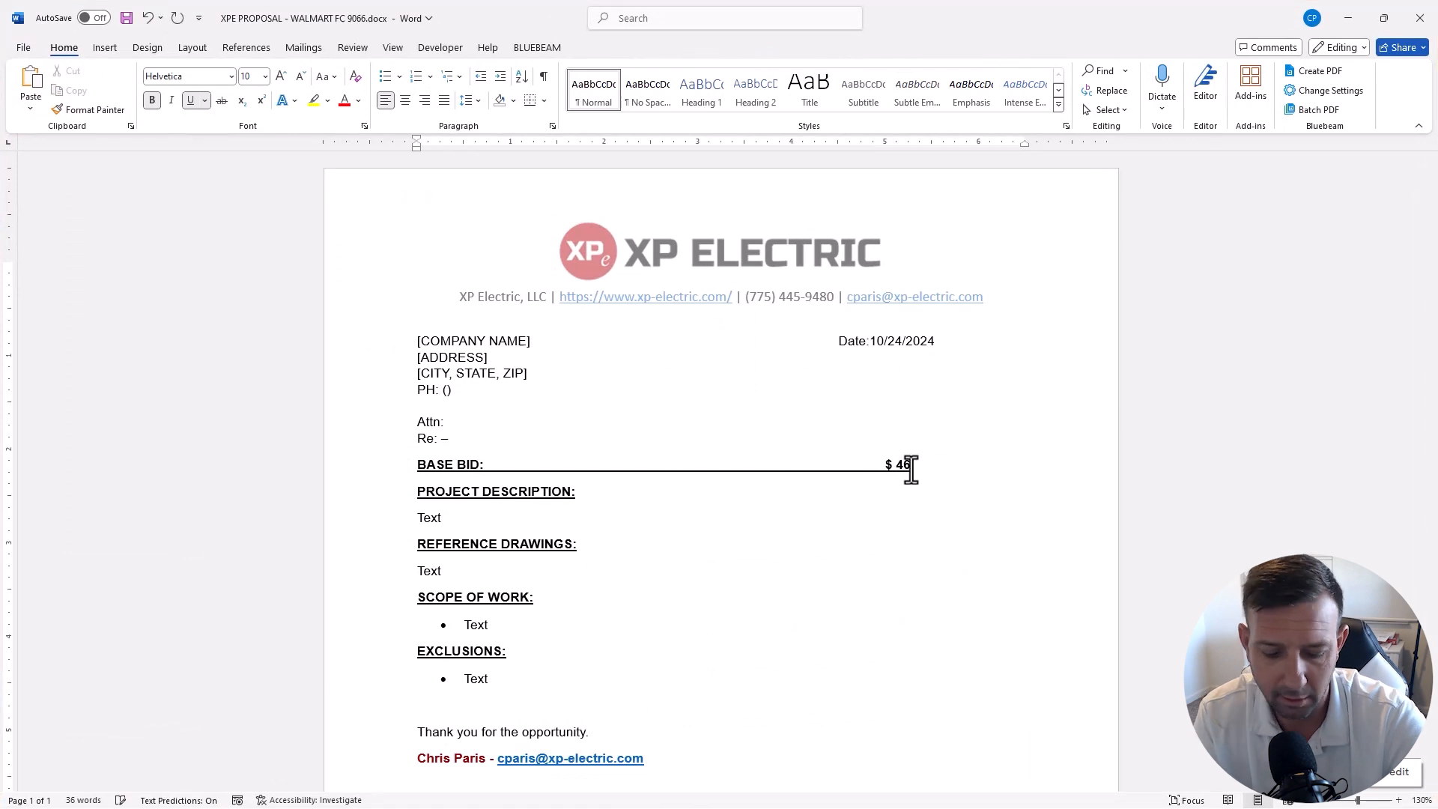
type(",804")
left_click(126, 18)
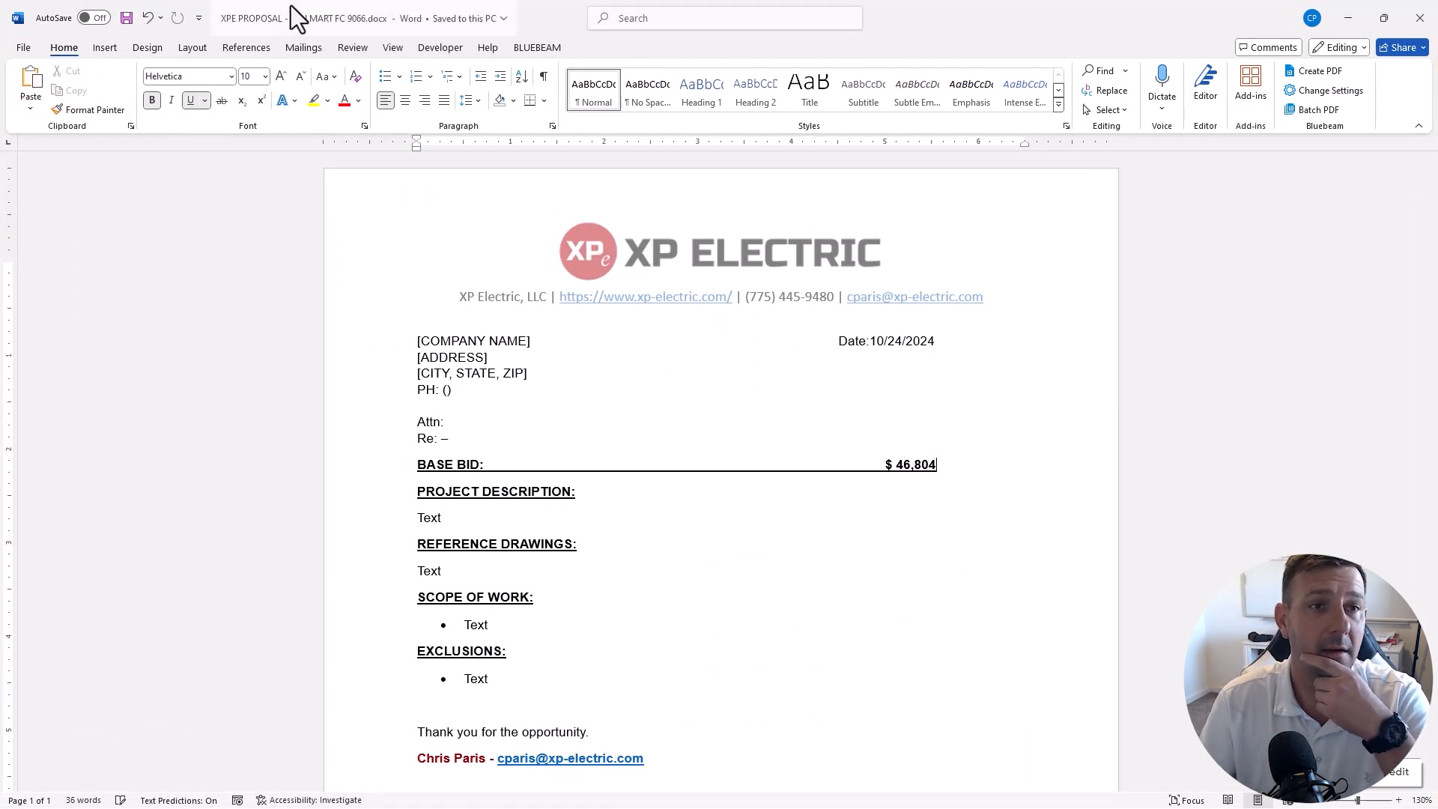
Step: Minimize the Accubid estimate and Supplier Link windows, and maximize the Word proposal
left_click_drag(292, 15, 307, 141)
left_click(614, 18)
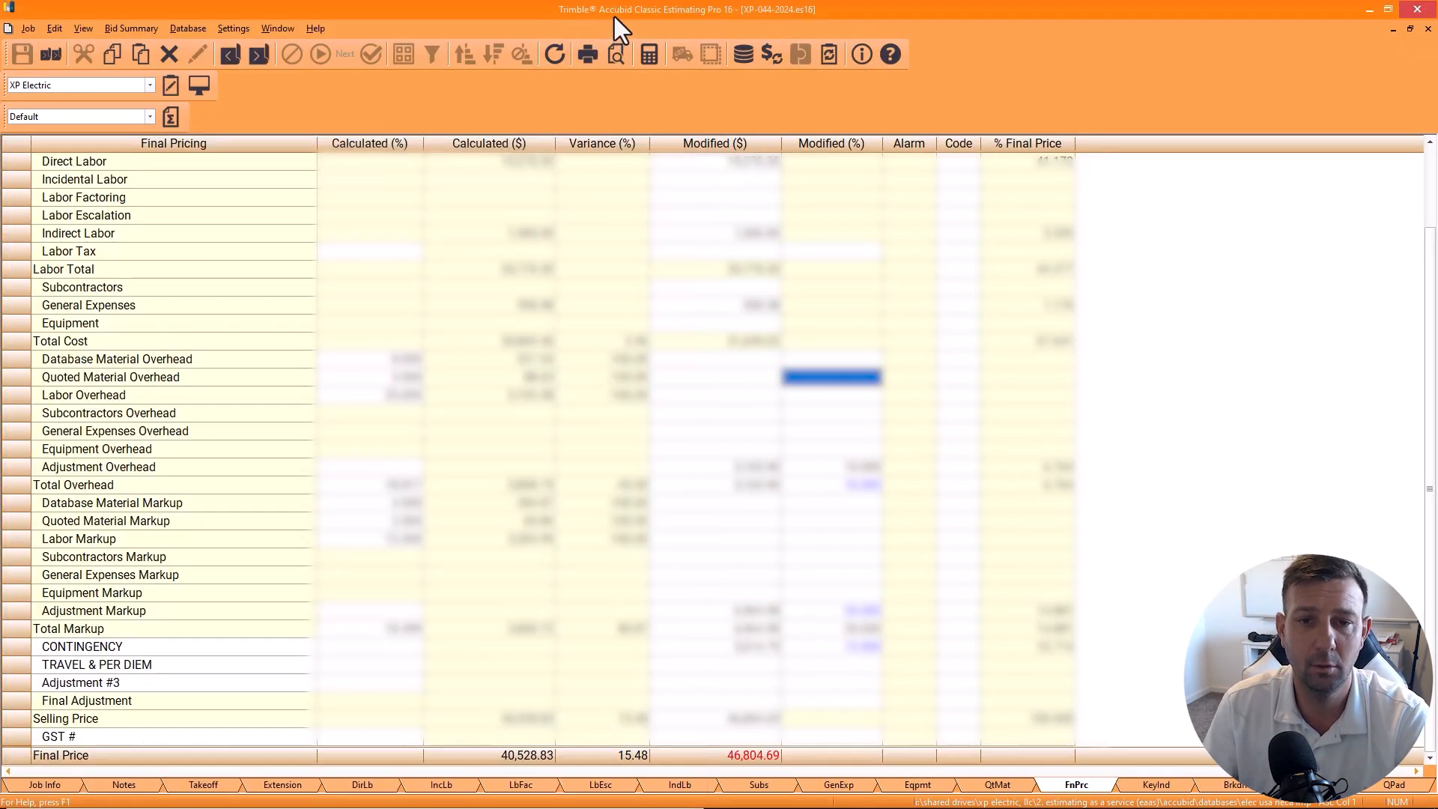
left_click(1368, 11)
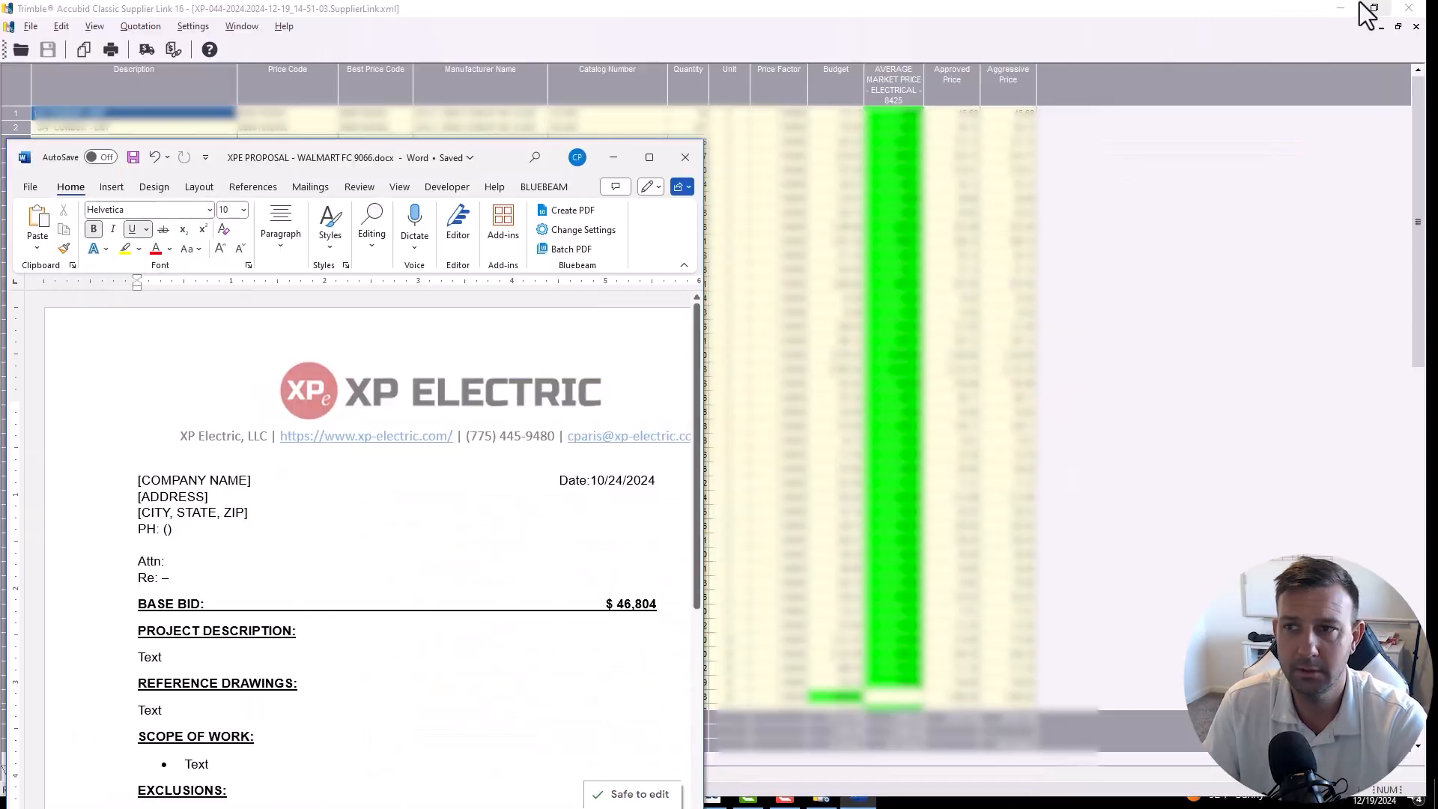
left_click(1362, 9)
left_click(711, 792)
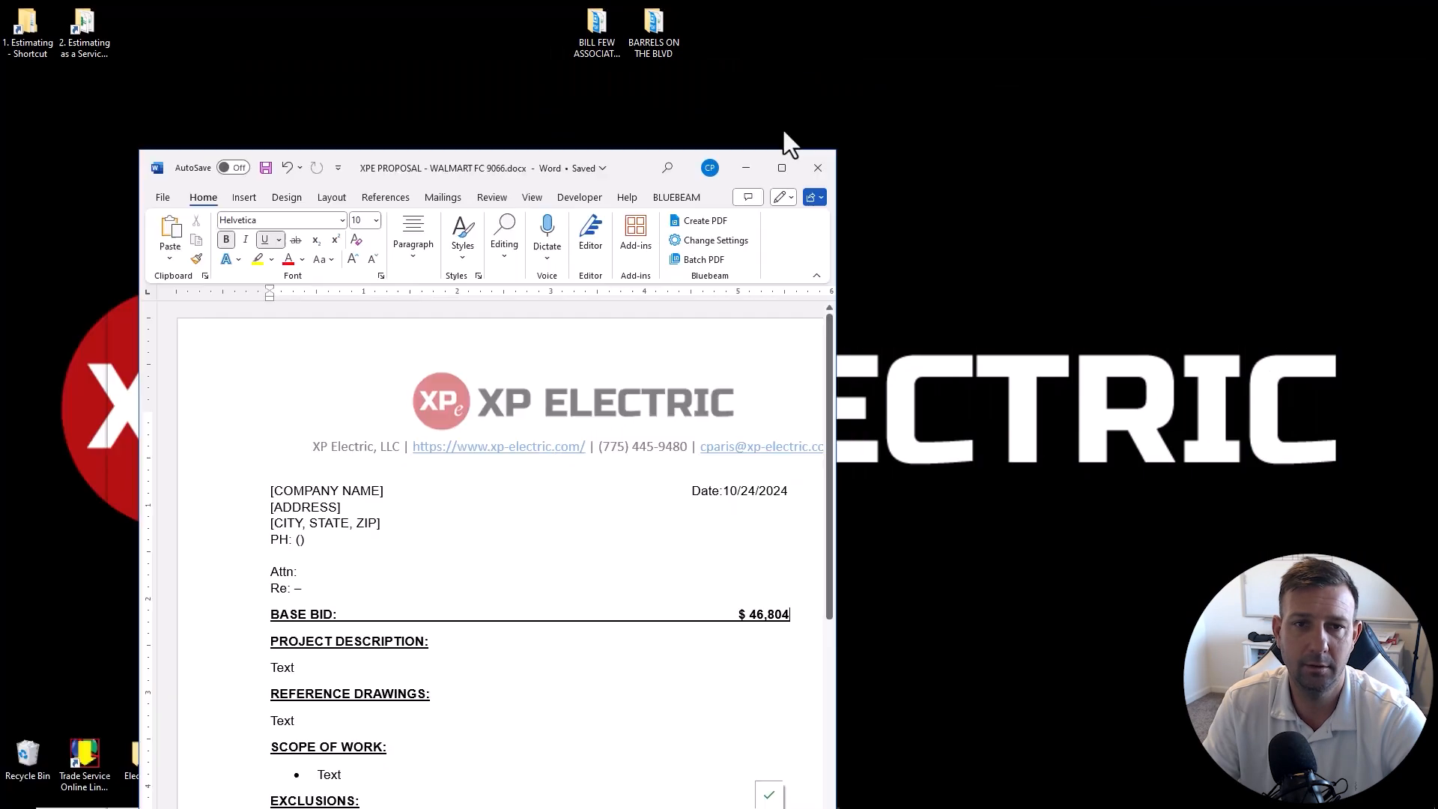
left_click(784, 145)
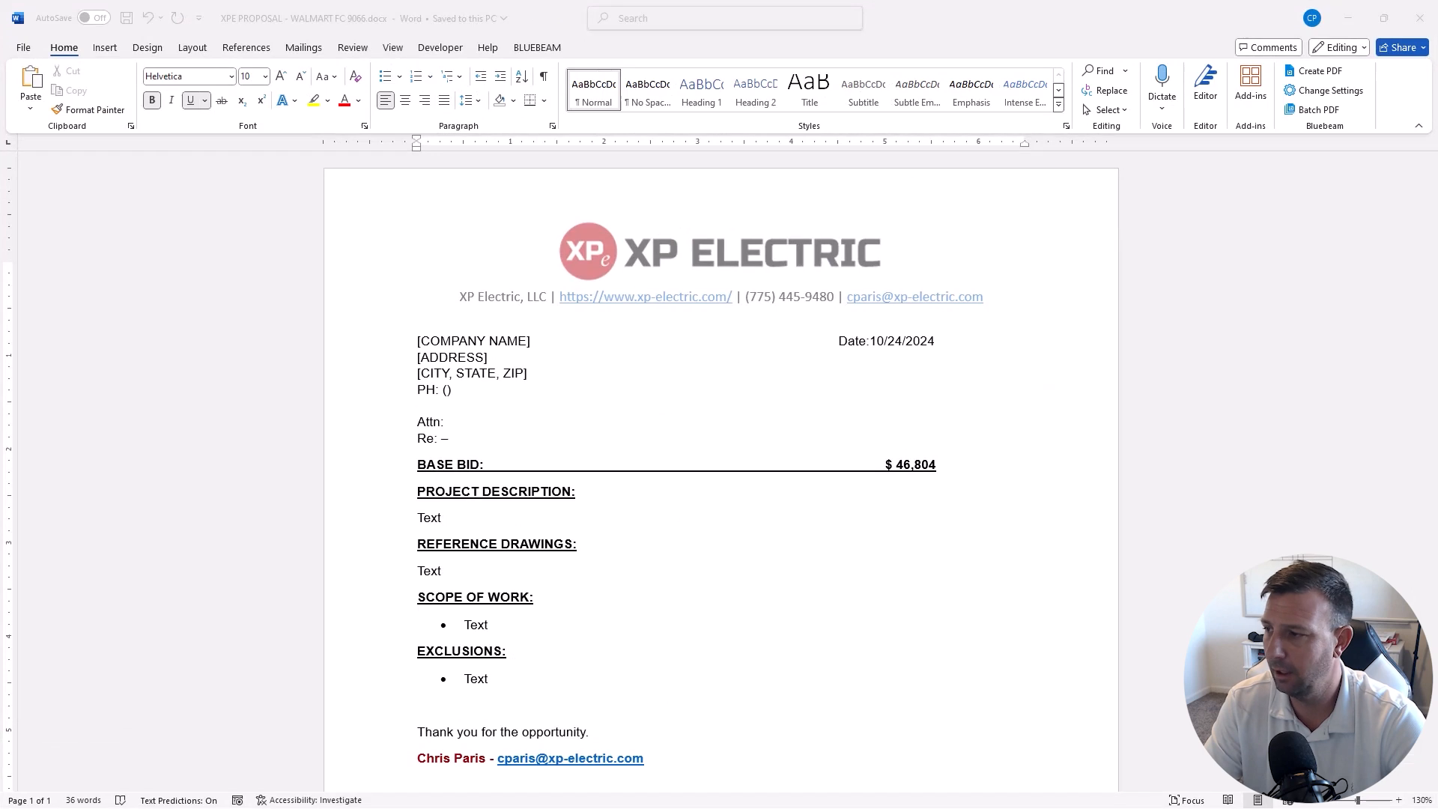
Step: Replace the placeholder under PROJECT DESCRIPTION with "Tenant improvement project"
left_click(446, 520)
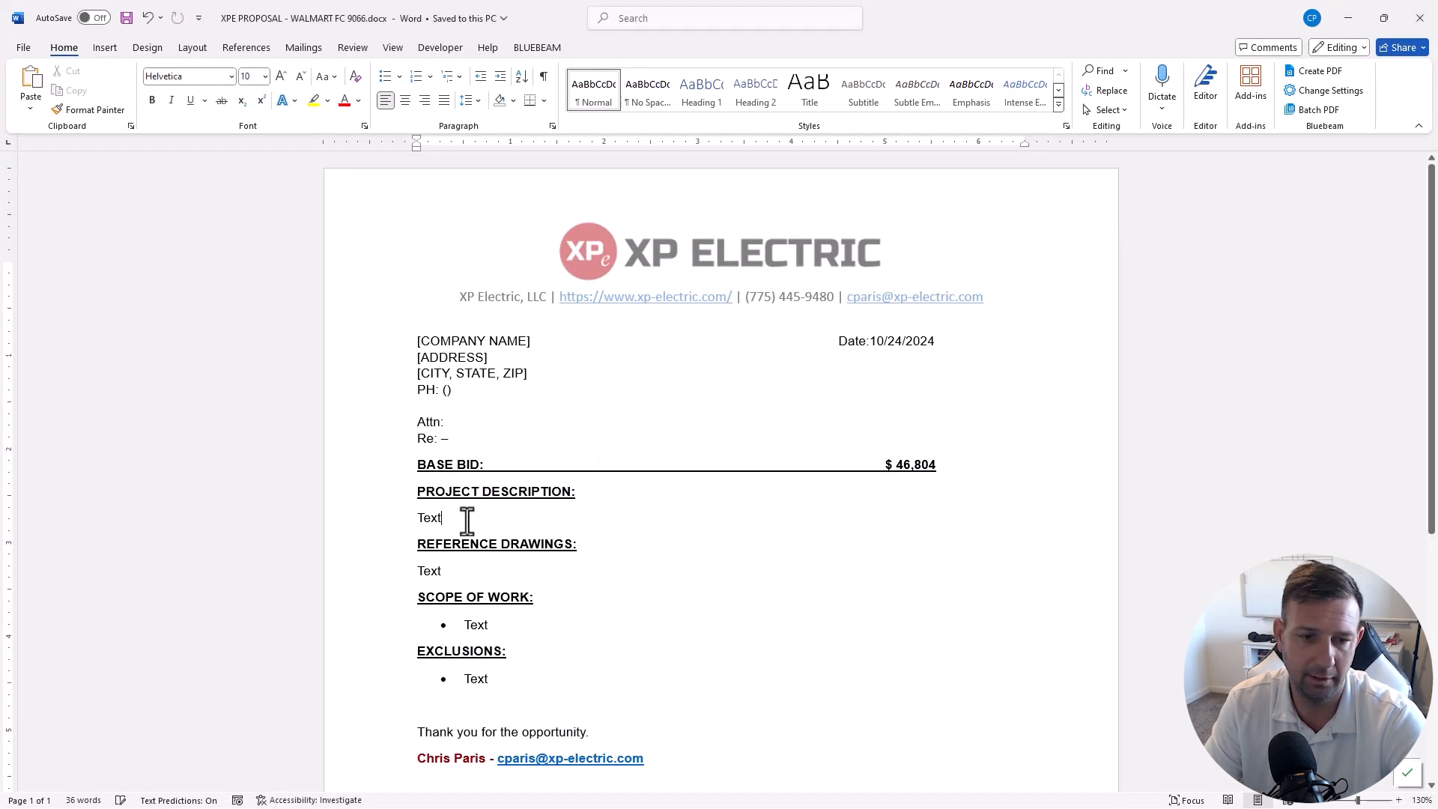
key("BackSpace")
key("BackSpace")
key("BackSpace")
key("BackSpace")
type("Tenat")
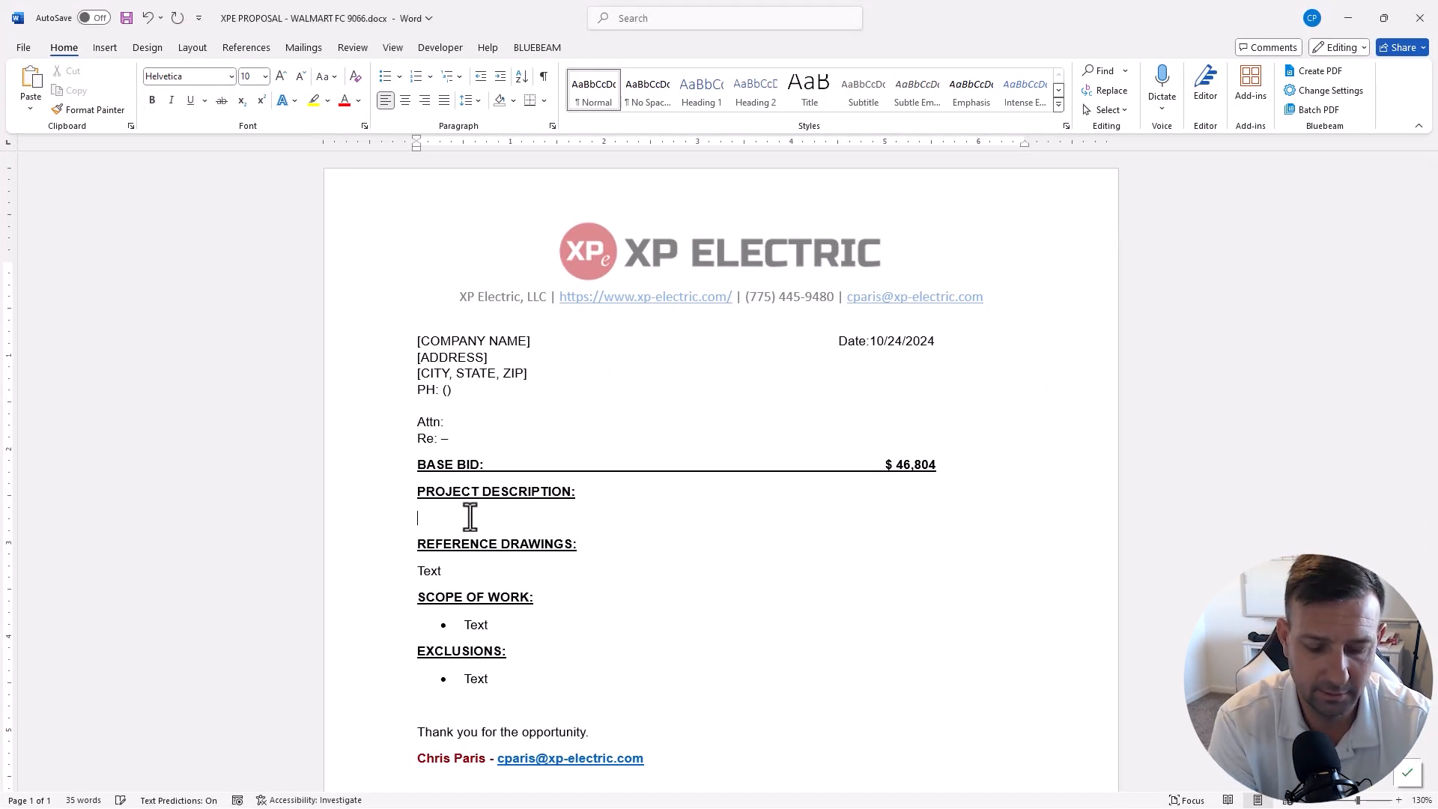
type("nt improvement project")
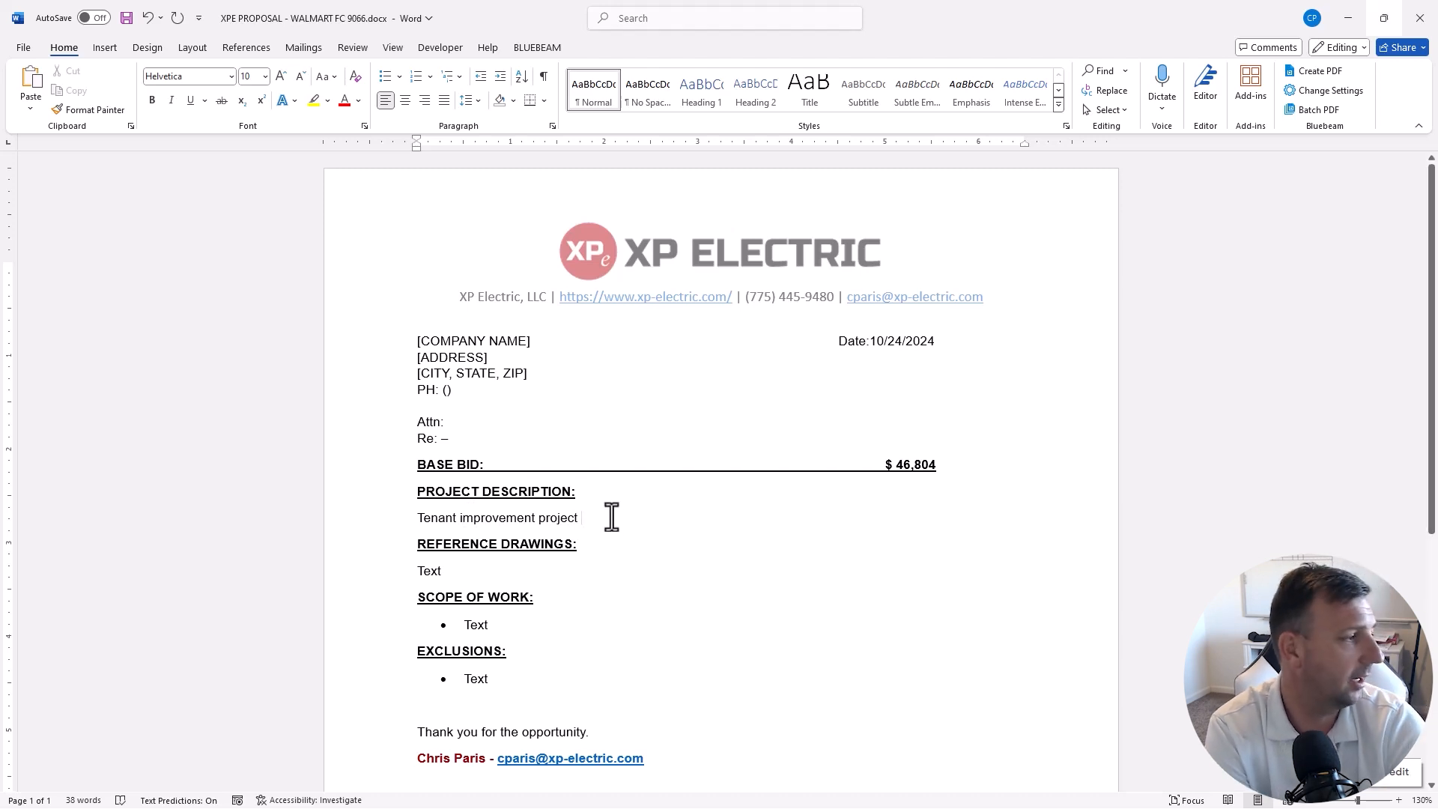
type(", type IIB con")
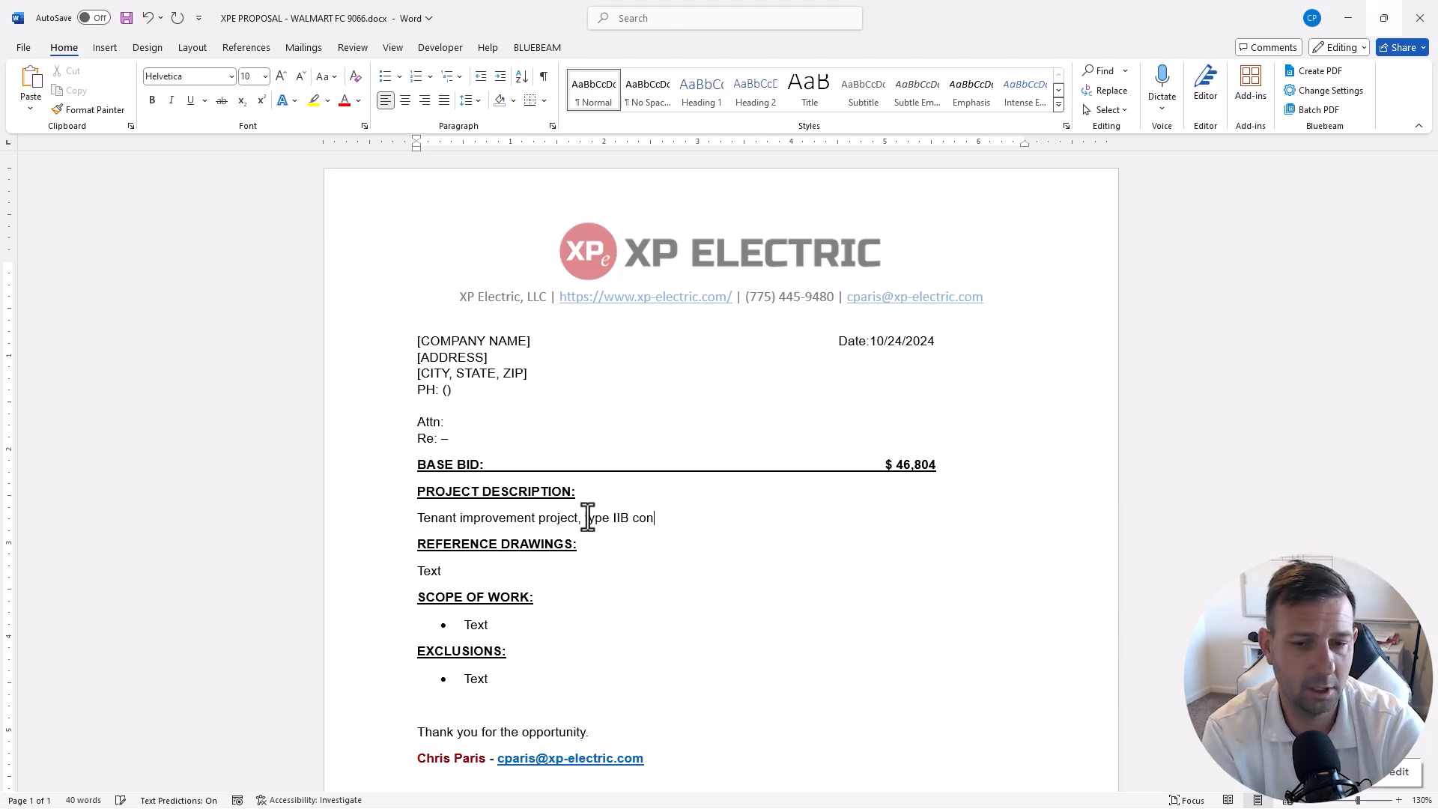
type("struction,")
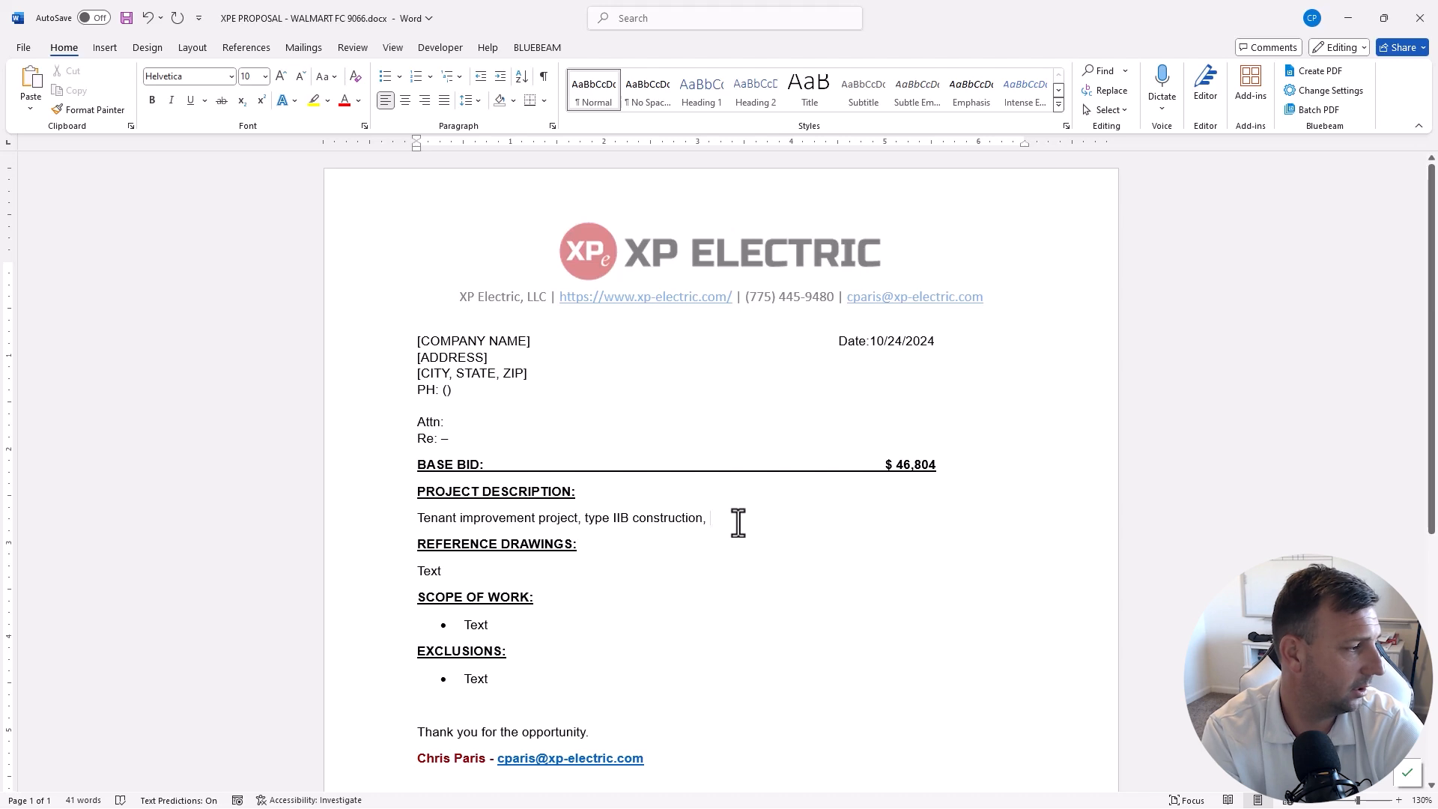
key("BackSpace")
key("BackSpace")
key("BackSpace")
key("BackSpace")
key("BackSpace")
key("BackSpace")
key("BackSpace")
key("BackSpace")
key("BackSpace")
key("BackSpace")
key("BackSpace")
key("BackSpace")
key("BackSpace")
key("BackSpace")
key("BackSpace")
key("BackSpace")
key("BackSpace")
key("BackSpace")
key("BackSpace")
key("BackSpace")
Step: Complete the project description with "for Eye Mart Express, located at" and the project's full street address, leaving no text after it
type("for Eye Mart Exp")
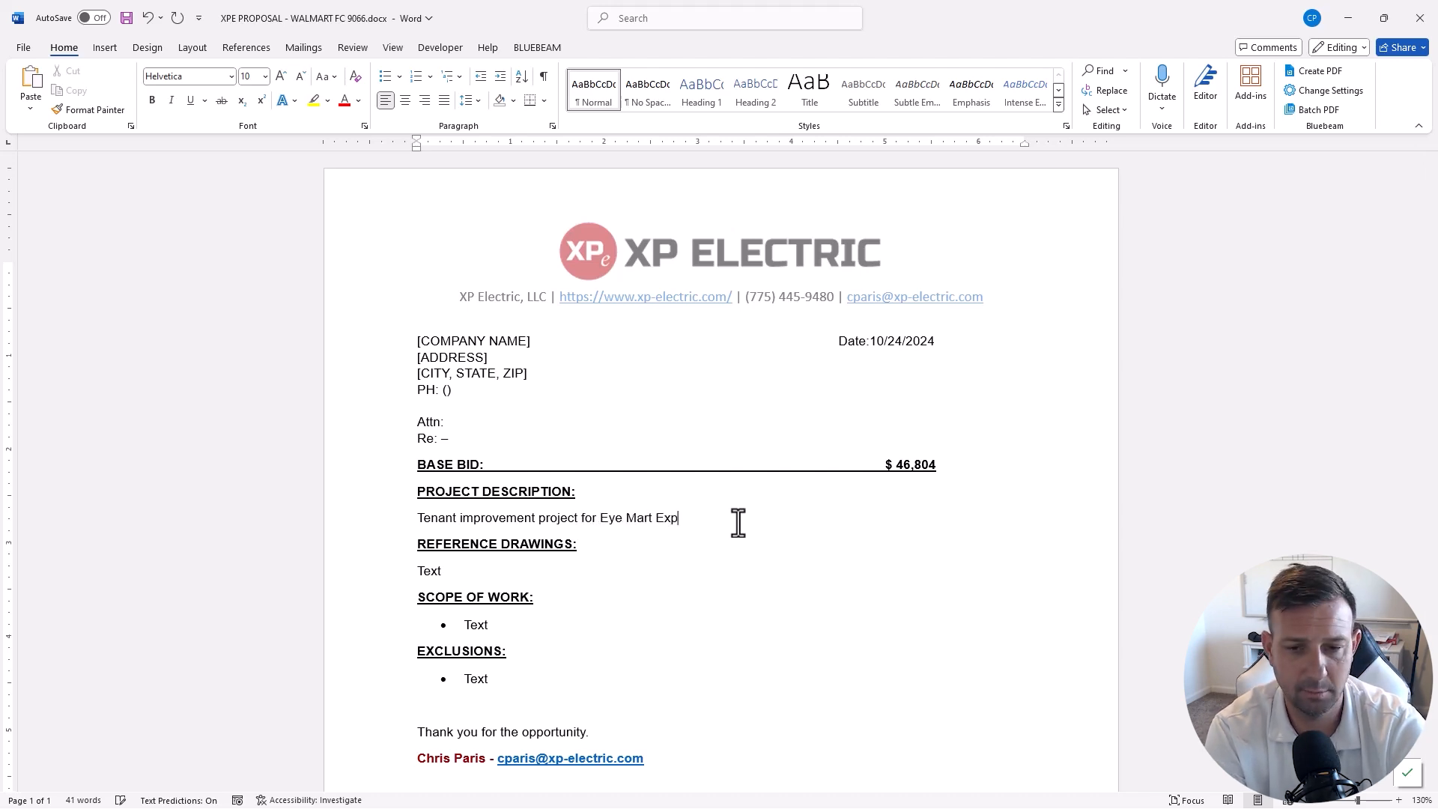
type("ress, located at 6633 South ")
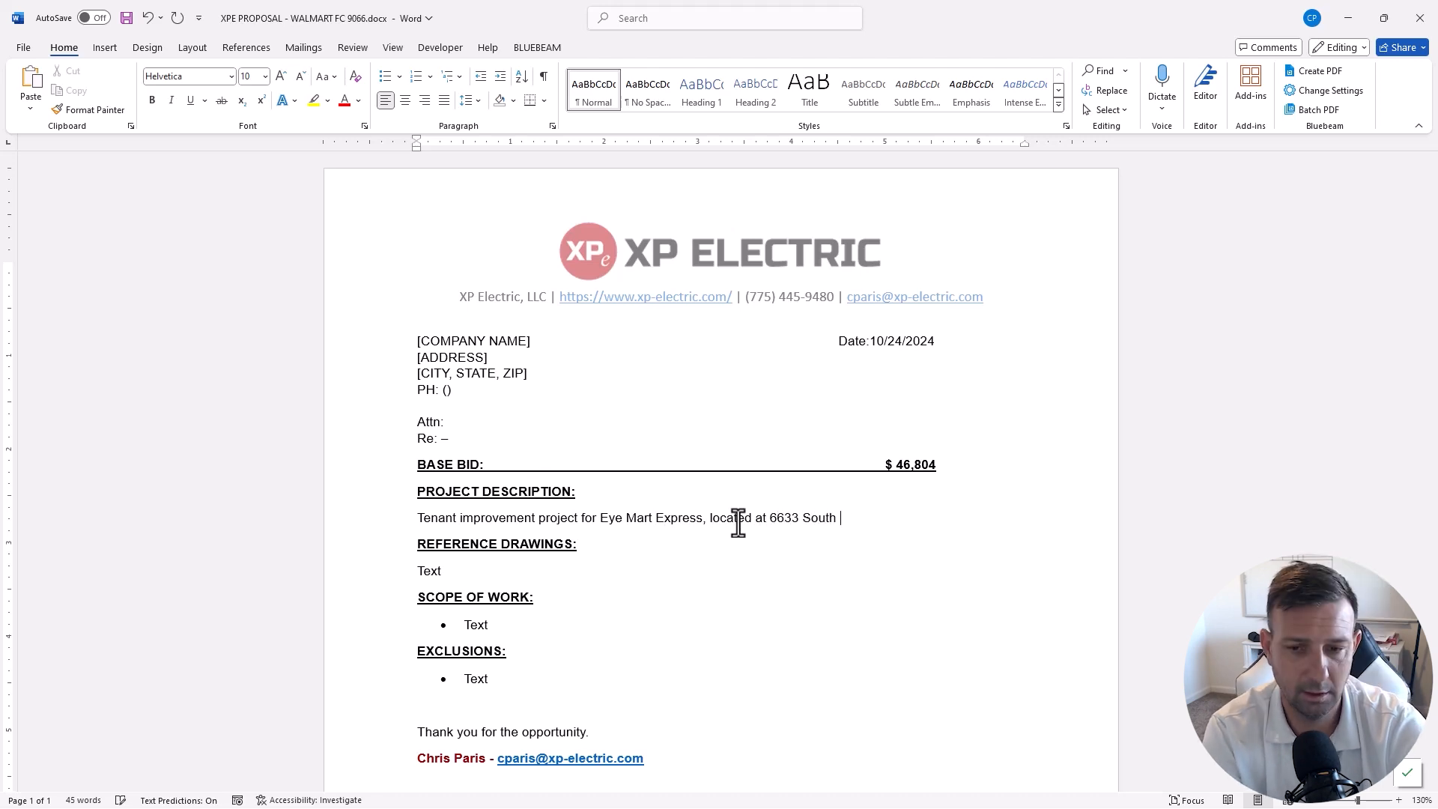
type("Virginia Street, Suite D, Reno, NV")
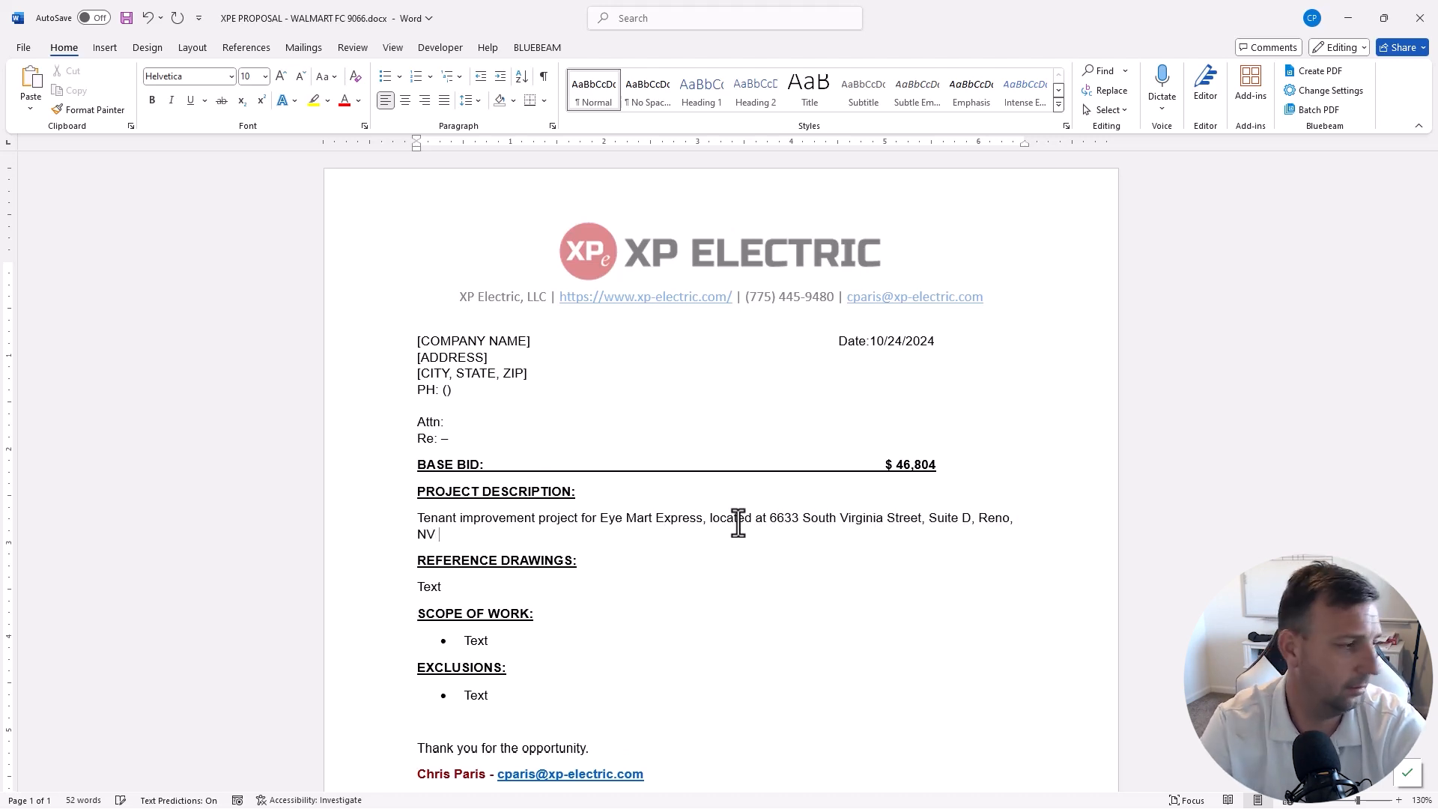
scroll(738, 524, "down", 3)
type("89511.  Work to include")
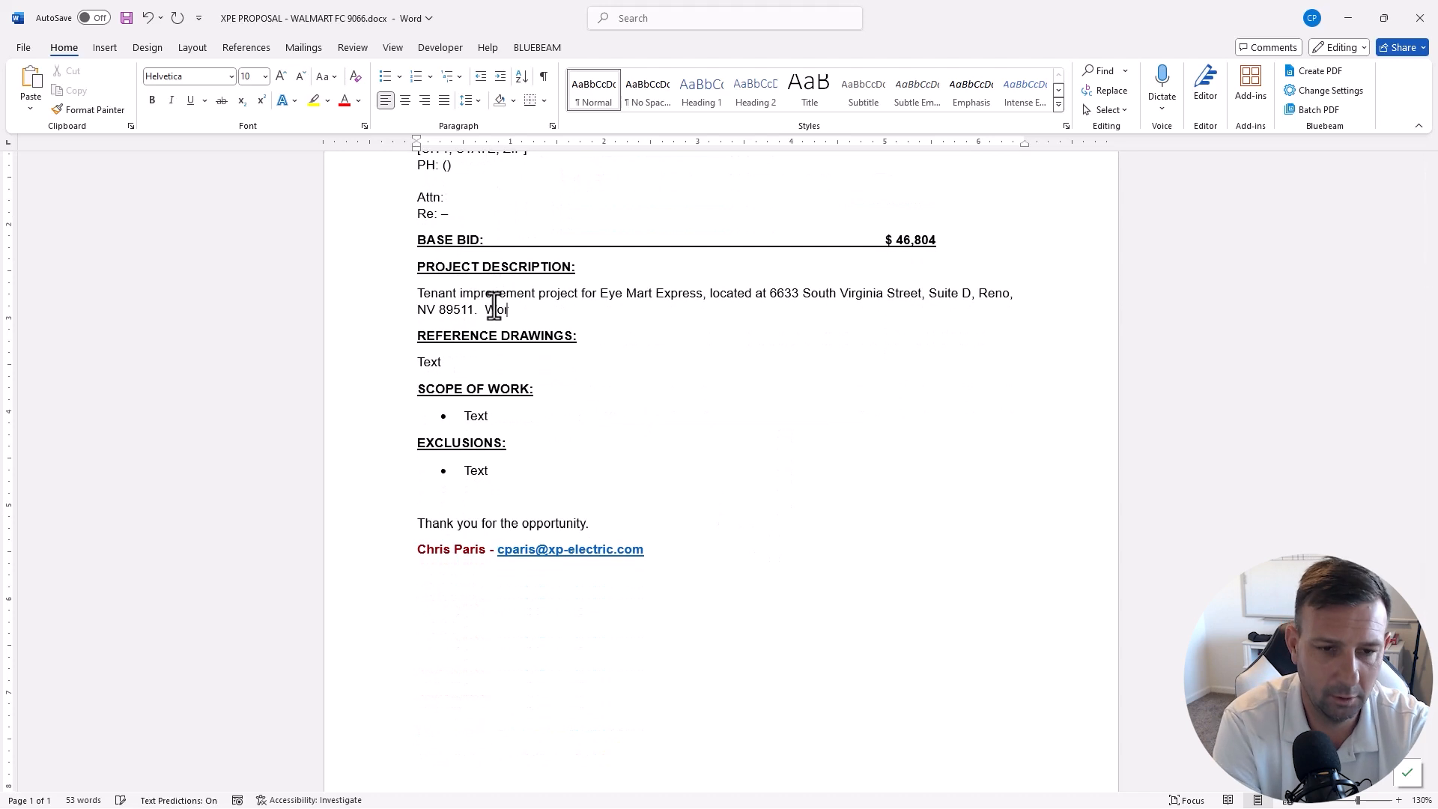
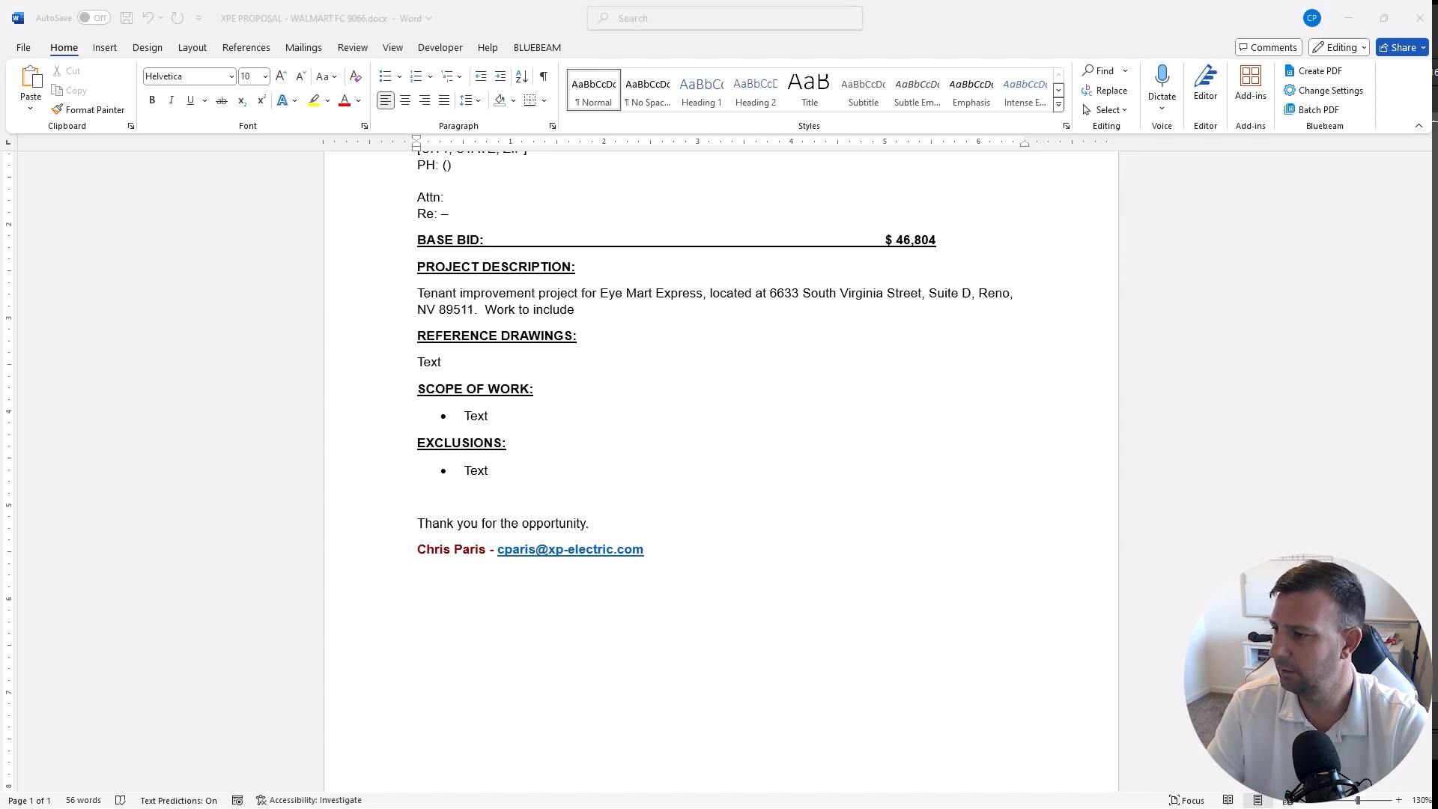
left_click_drag(559, 312, 495, 311)
key("BackSpace")
Step: Replace the REFERENCE DRAWINGS placeholder with "Tenant Improvement Remodel Commons Shopping Center, designed by Baird, Hampton & Brown building partners, dated"
double_click(457, 363)
type("Tenant Impr")
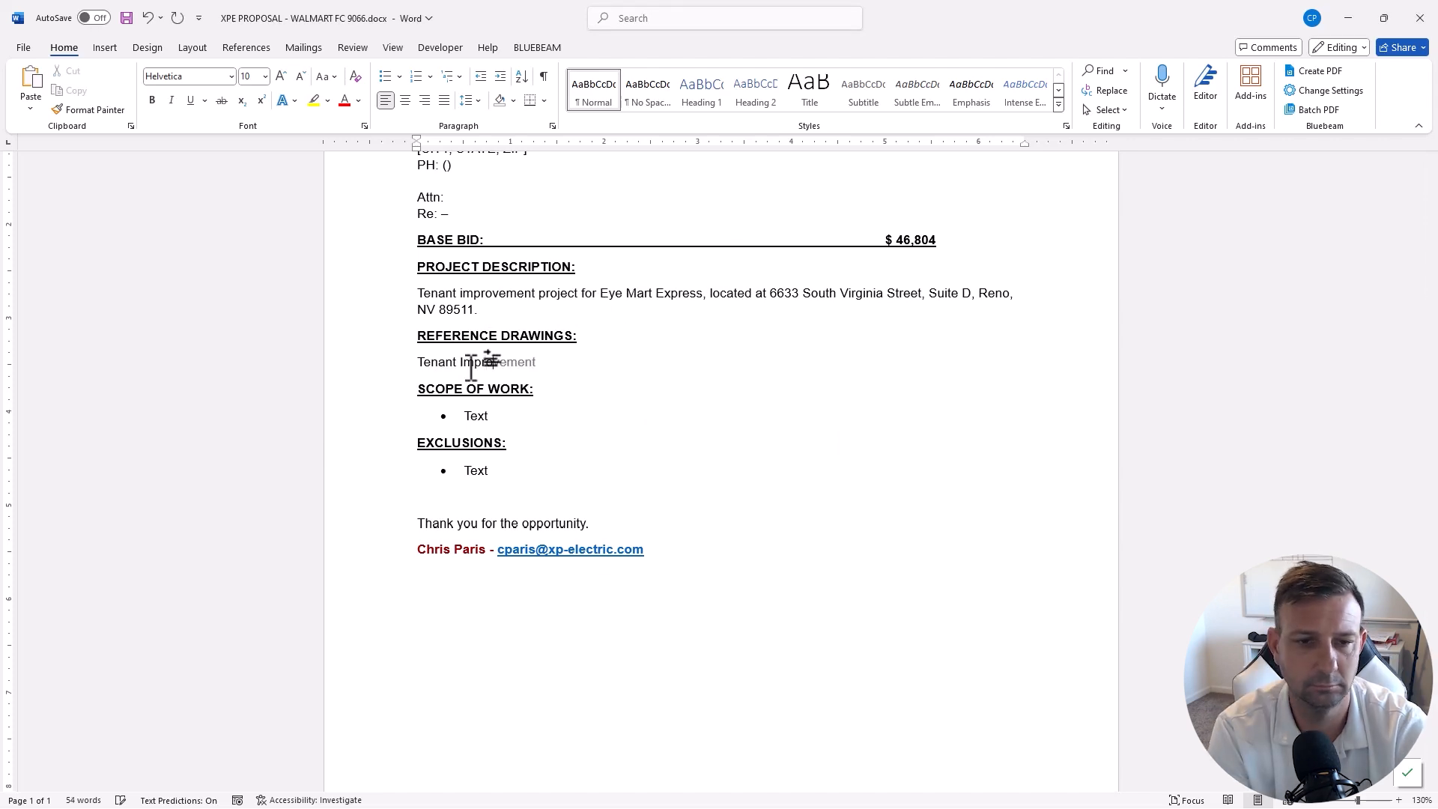
type("ovement Remodel Commons Shopping Center,")
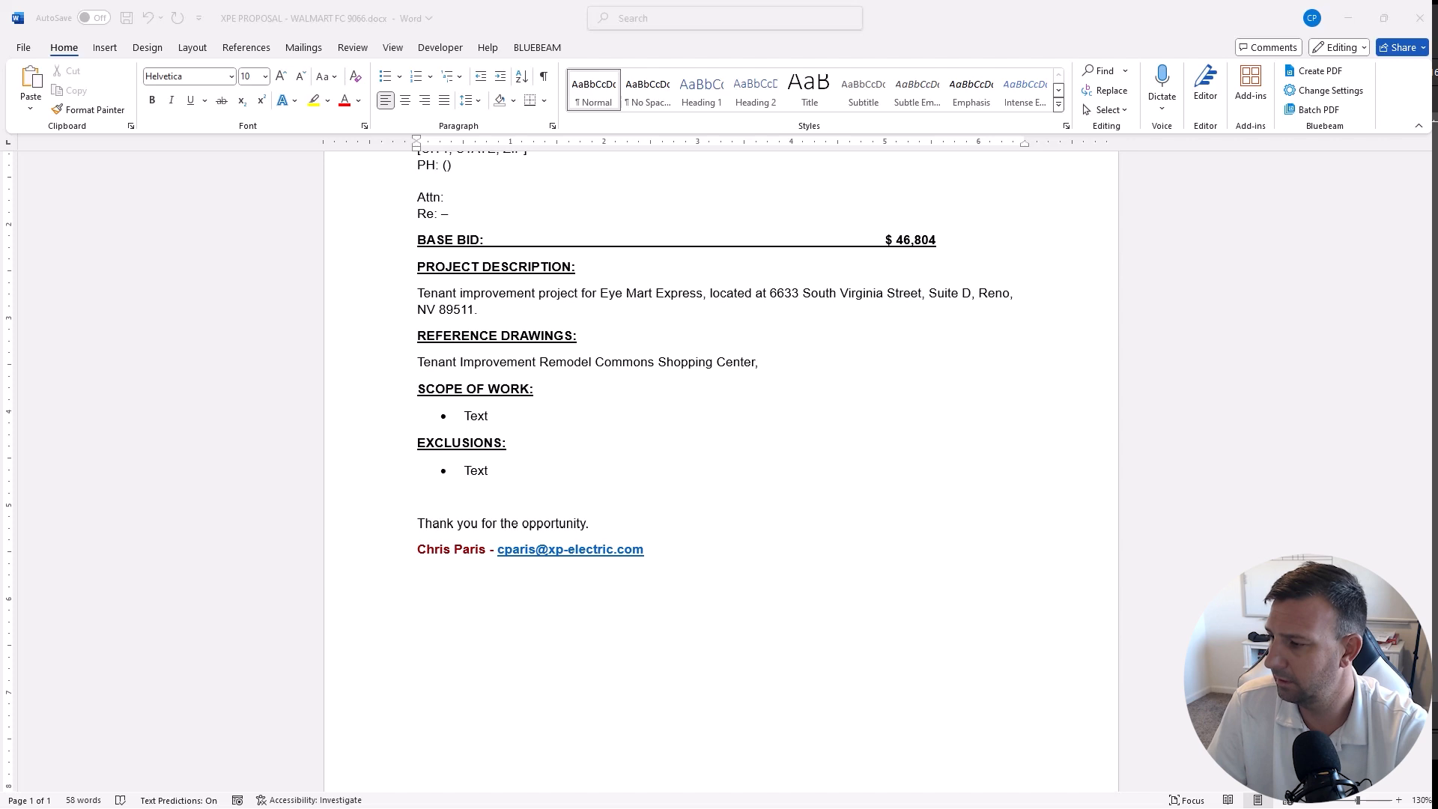
left_click(769, 369)
type("desi")
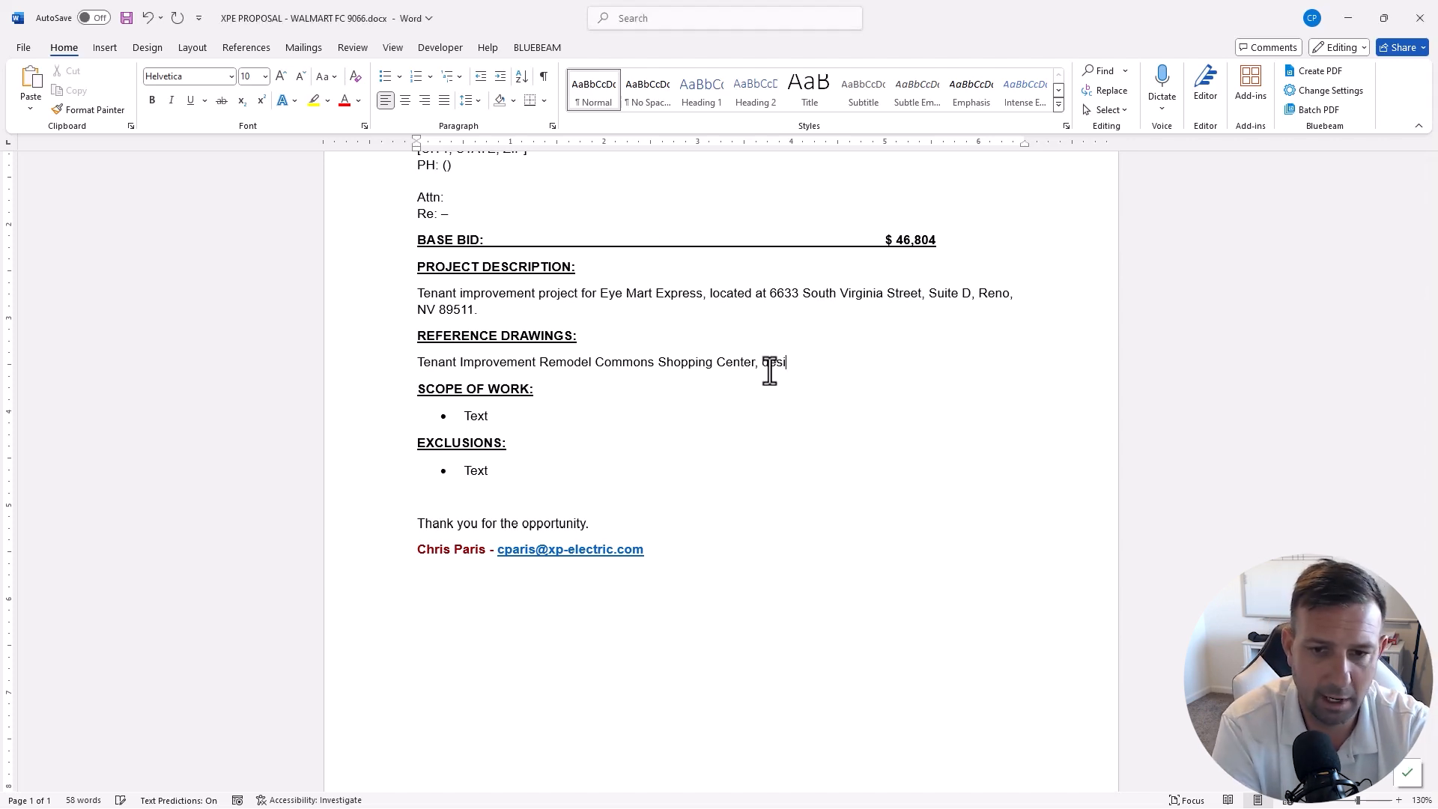
type("gned by Baird, Hampton & Brown building partners, dated")
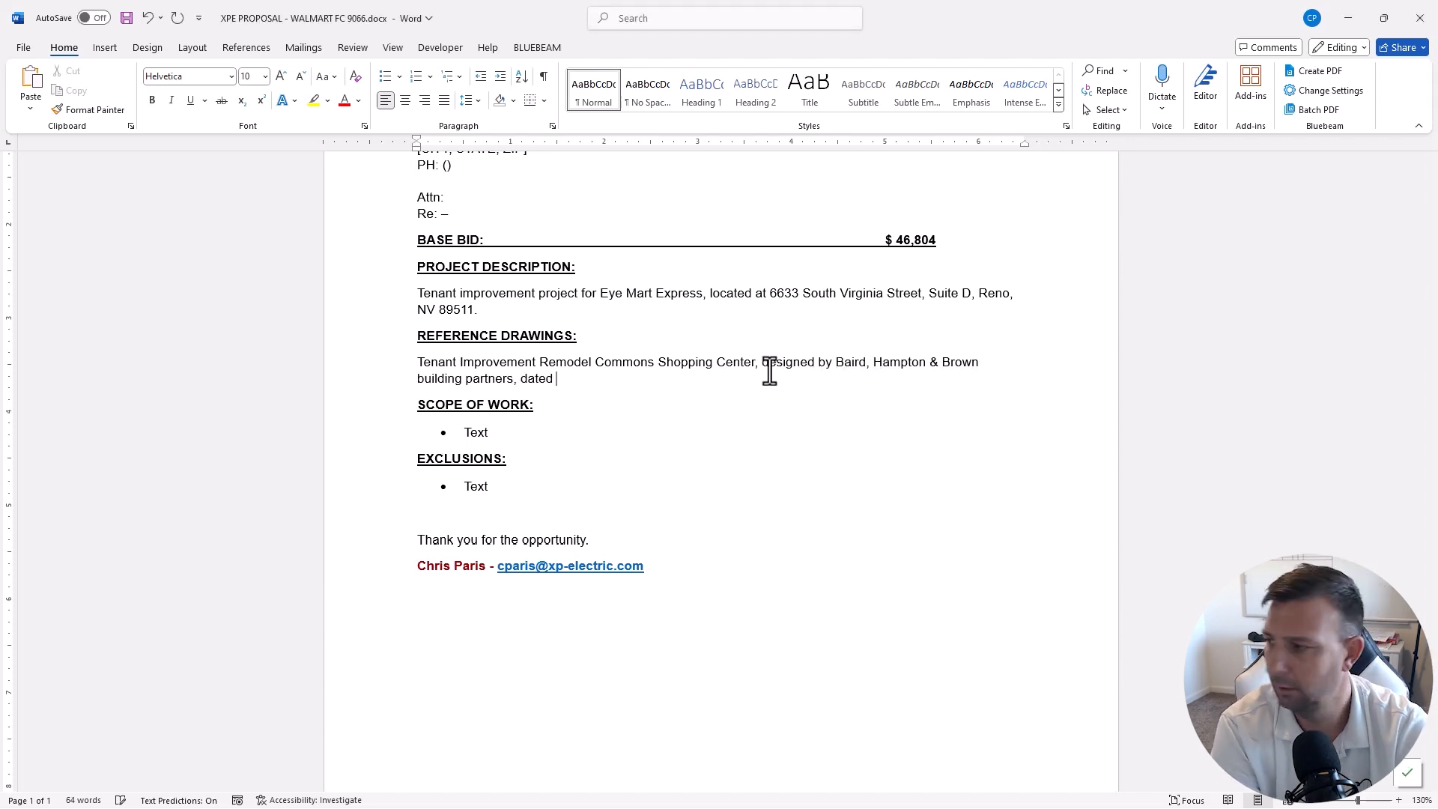
Step: Continue the REFERENCE DRAWINGS paragraph with the drawing date and lead-in "11/20/24, sheets"
left_click(1436, 288)
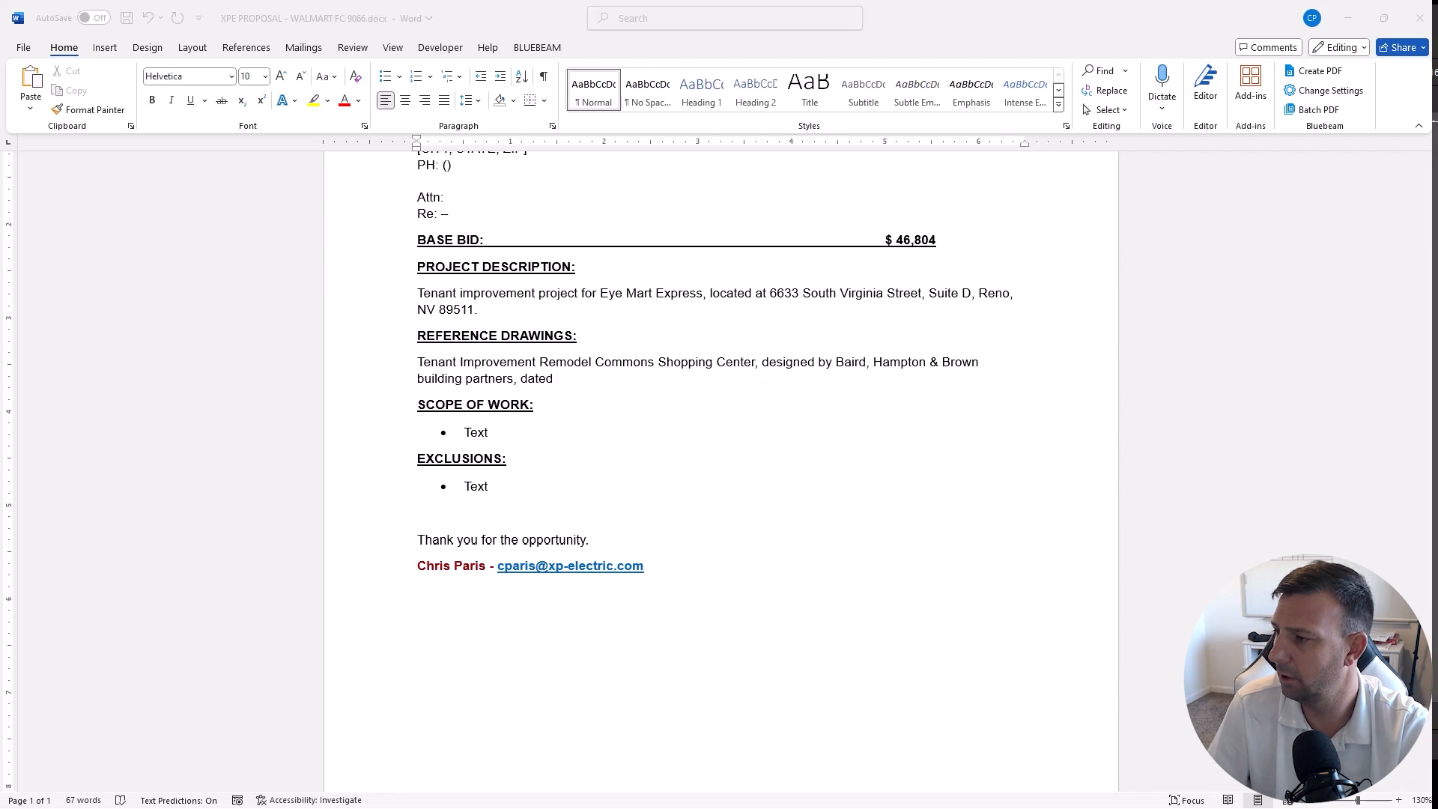
key("alt+Tab")
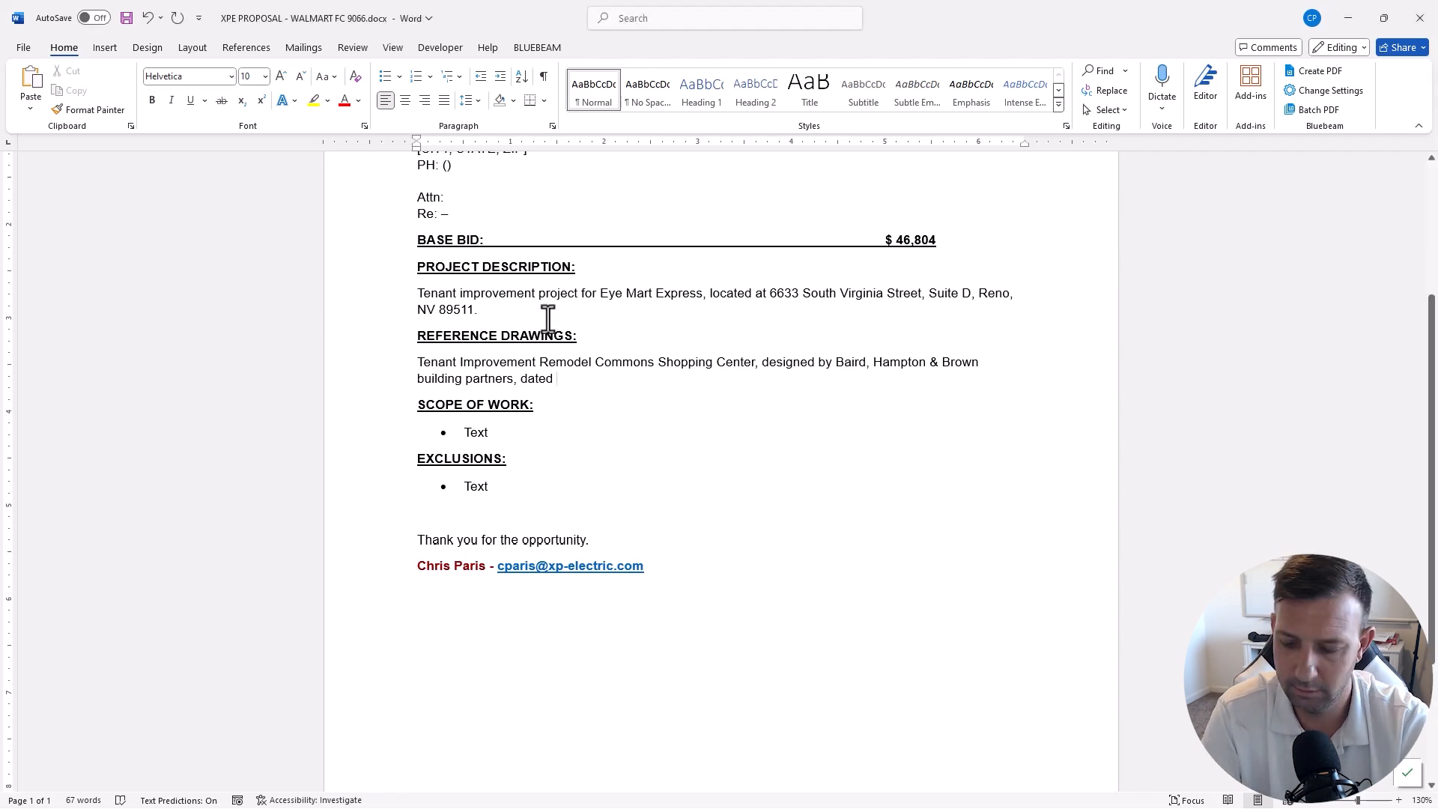
type("11/20/24, sheets")
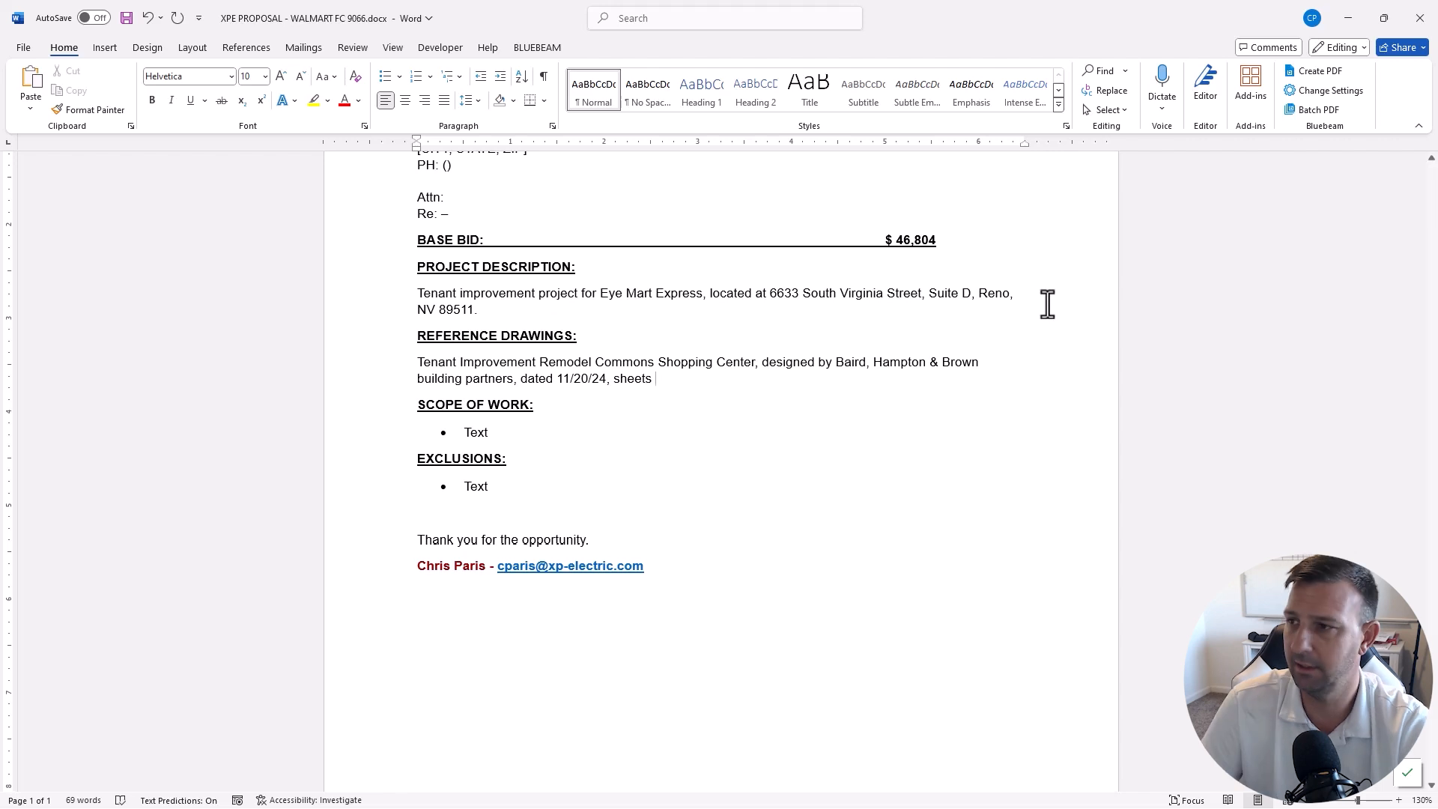
Step: Complete the REFERENCE DRAWINGS paragraph with "E0.1, E1.1, E2.1, E2.2, and E3.1, and the scope of work, clarification, and exclusions below."
key("alt+Tab")
key("alt+Tab")
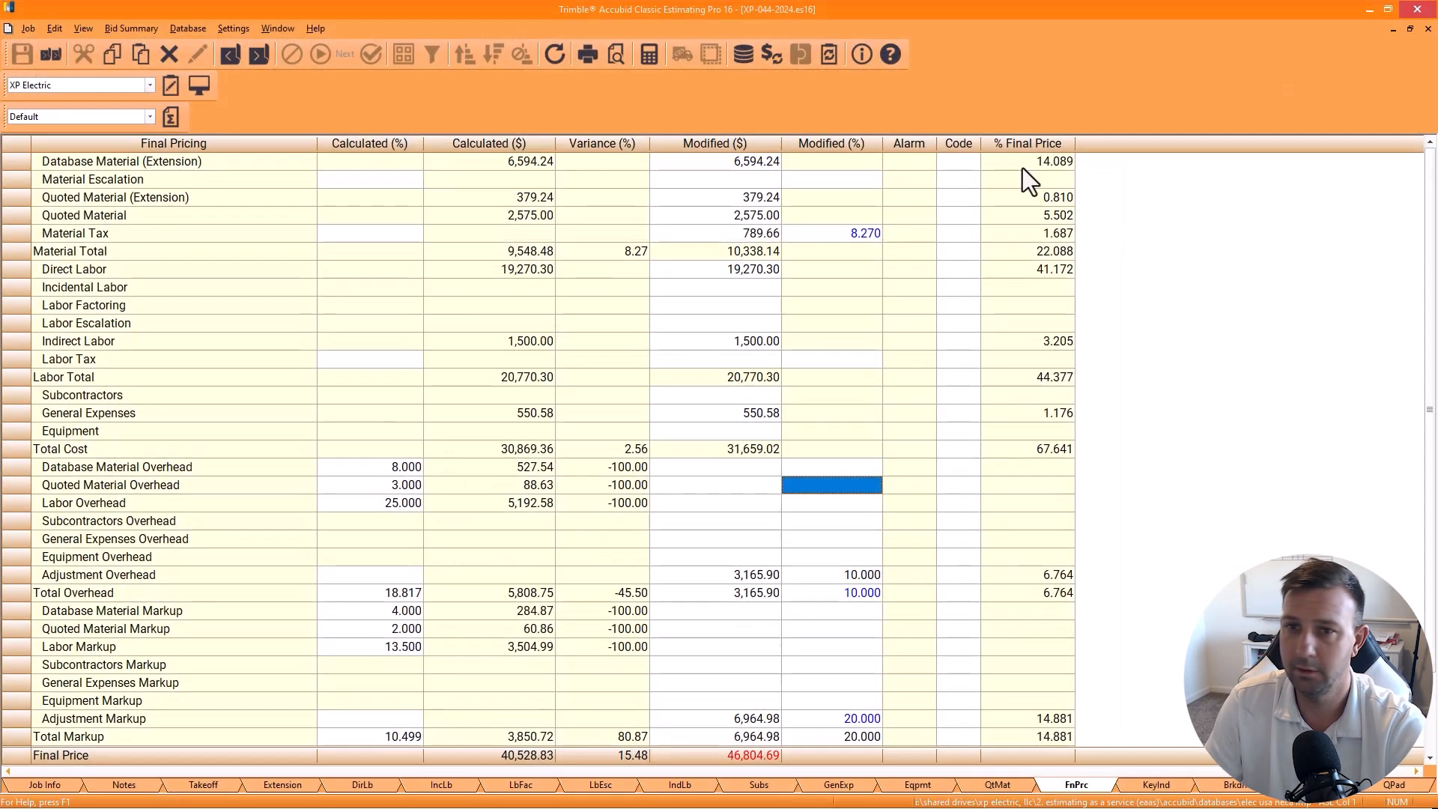
left_click(1364, 10)
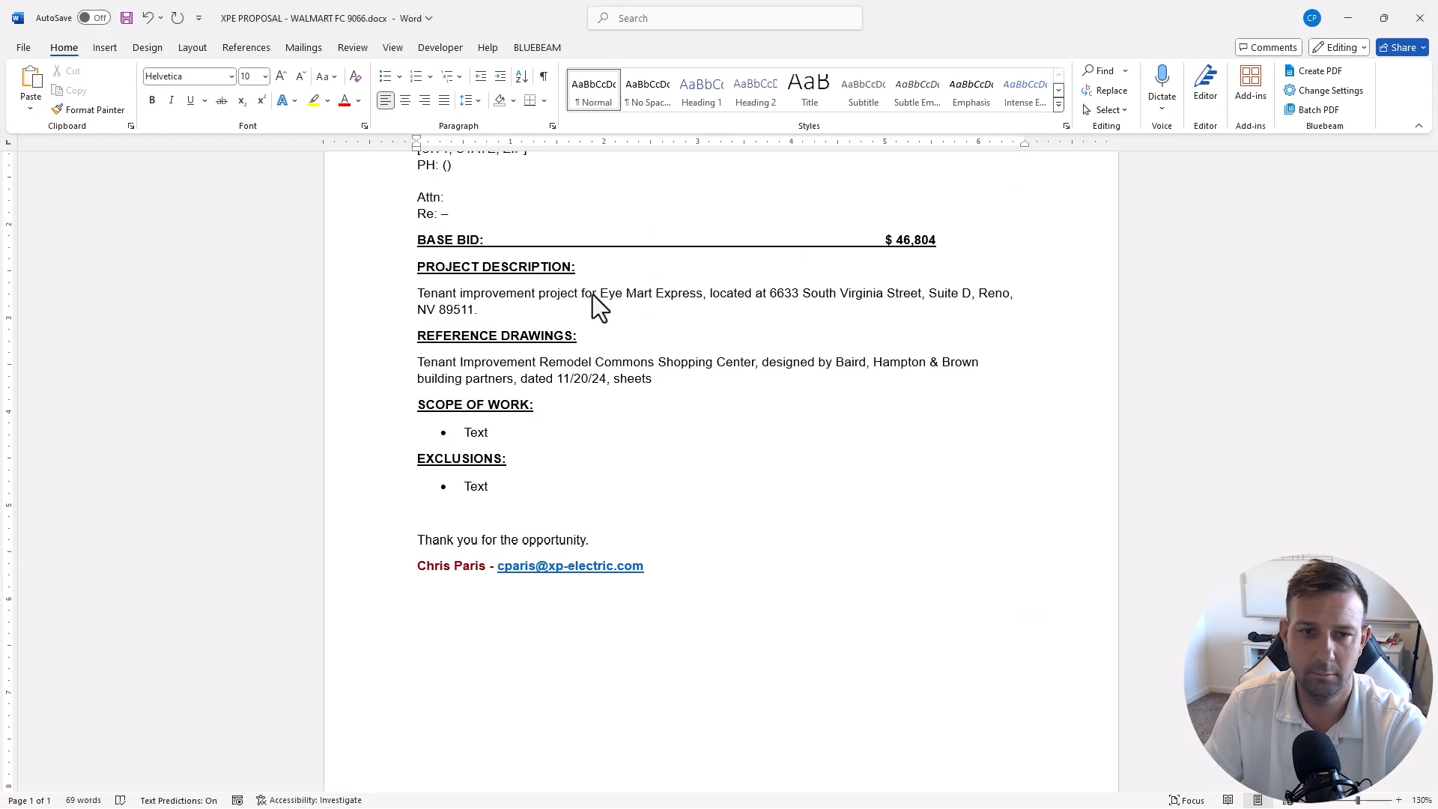
type("E0.1, E1.1, E2.1, E")
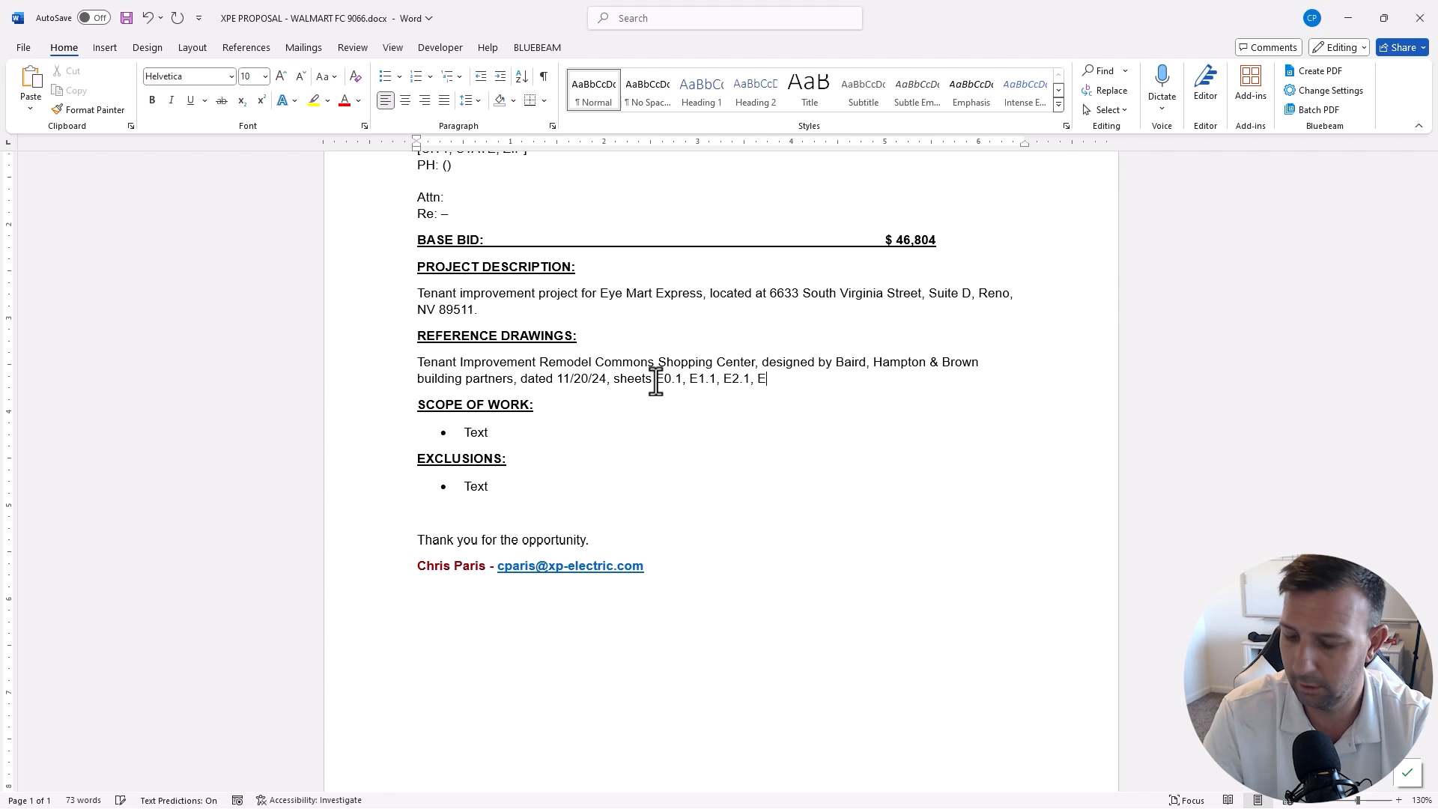
type("2.2, an")
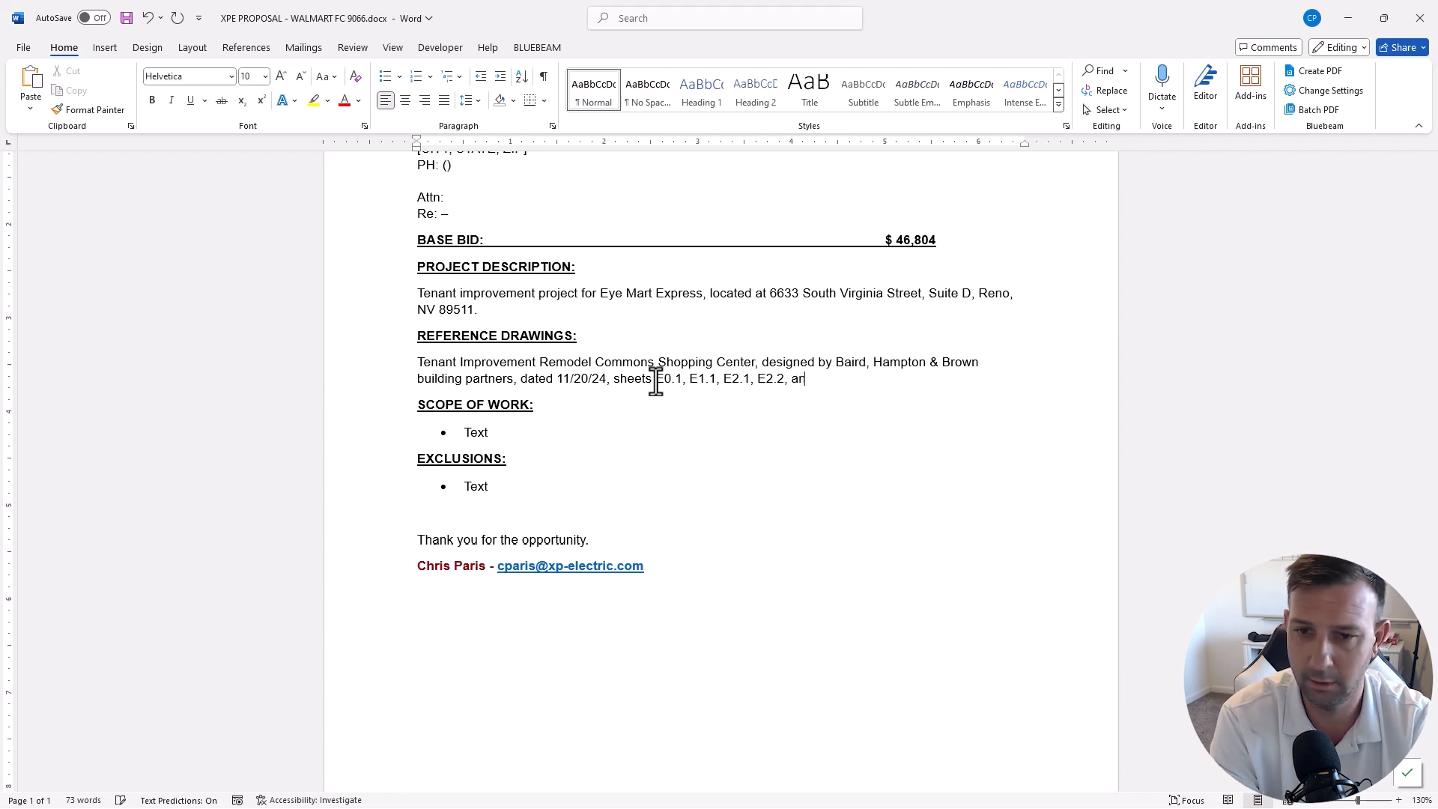
type("d E3.1, ")
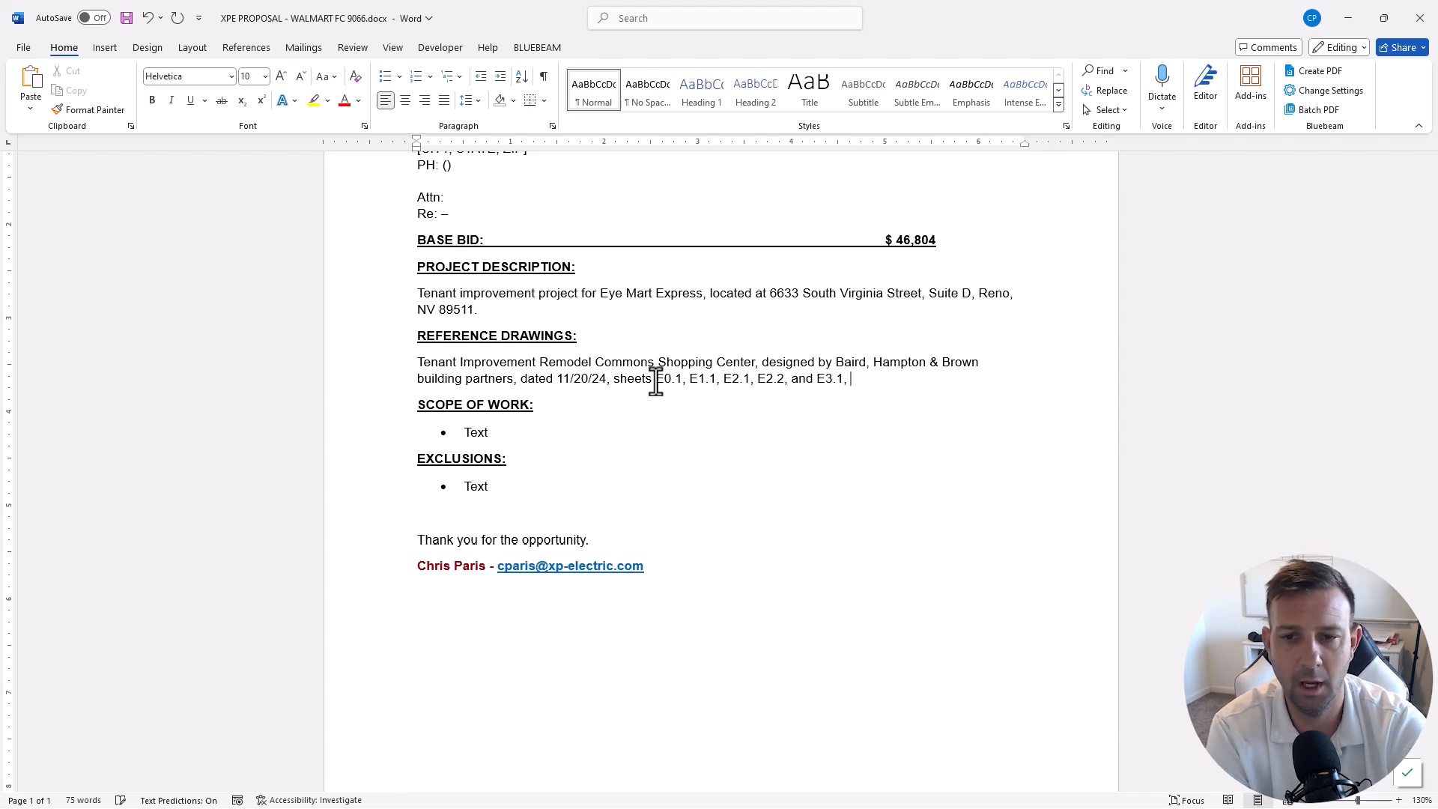
type("and the scope of work")
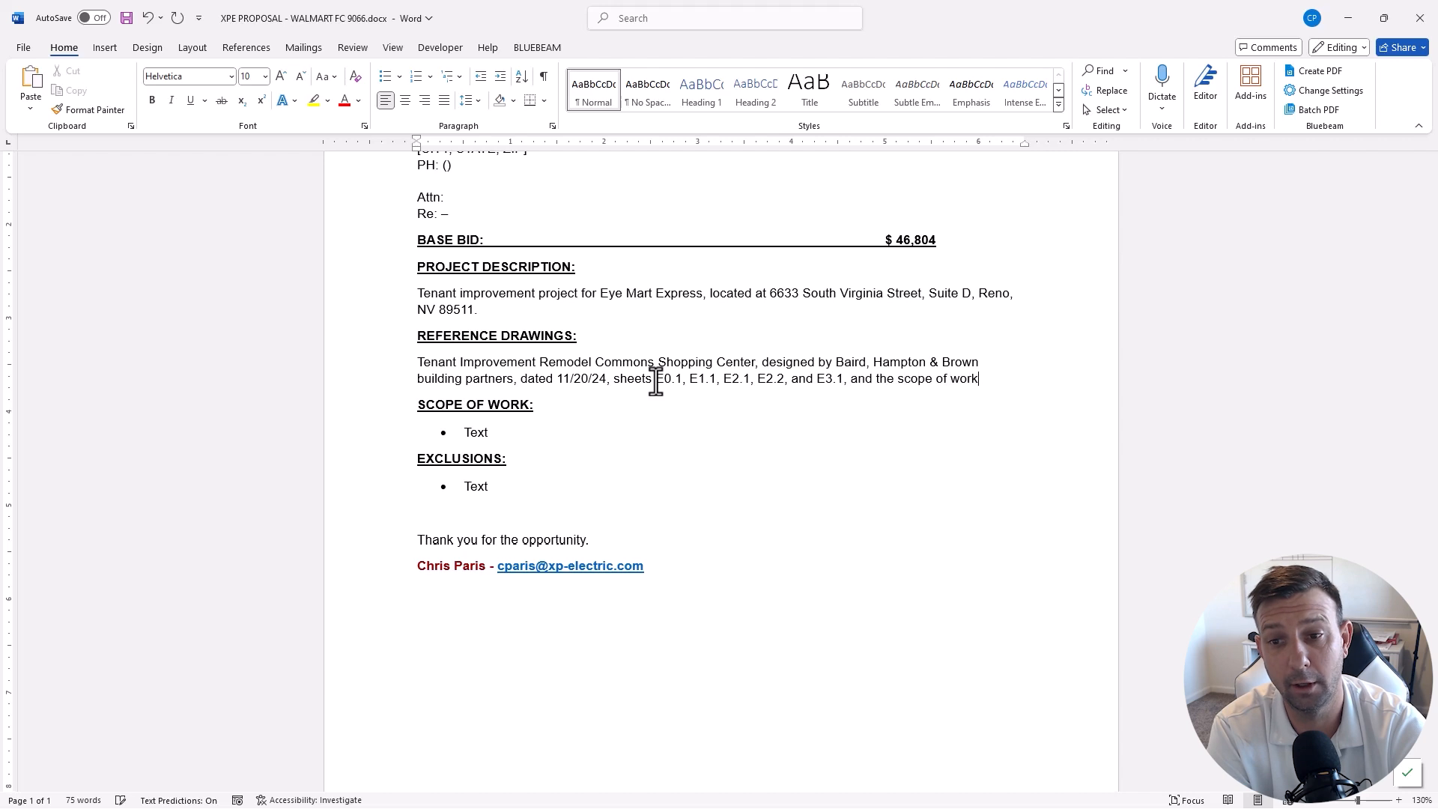
type(", clarification, and exclusions below.")
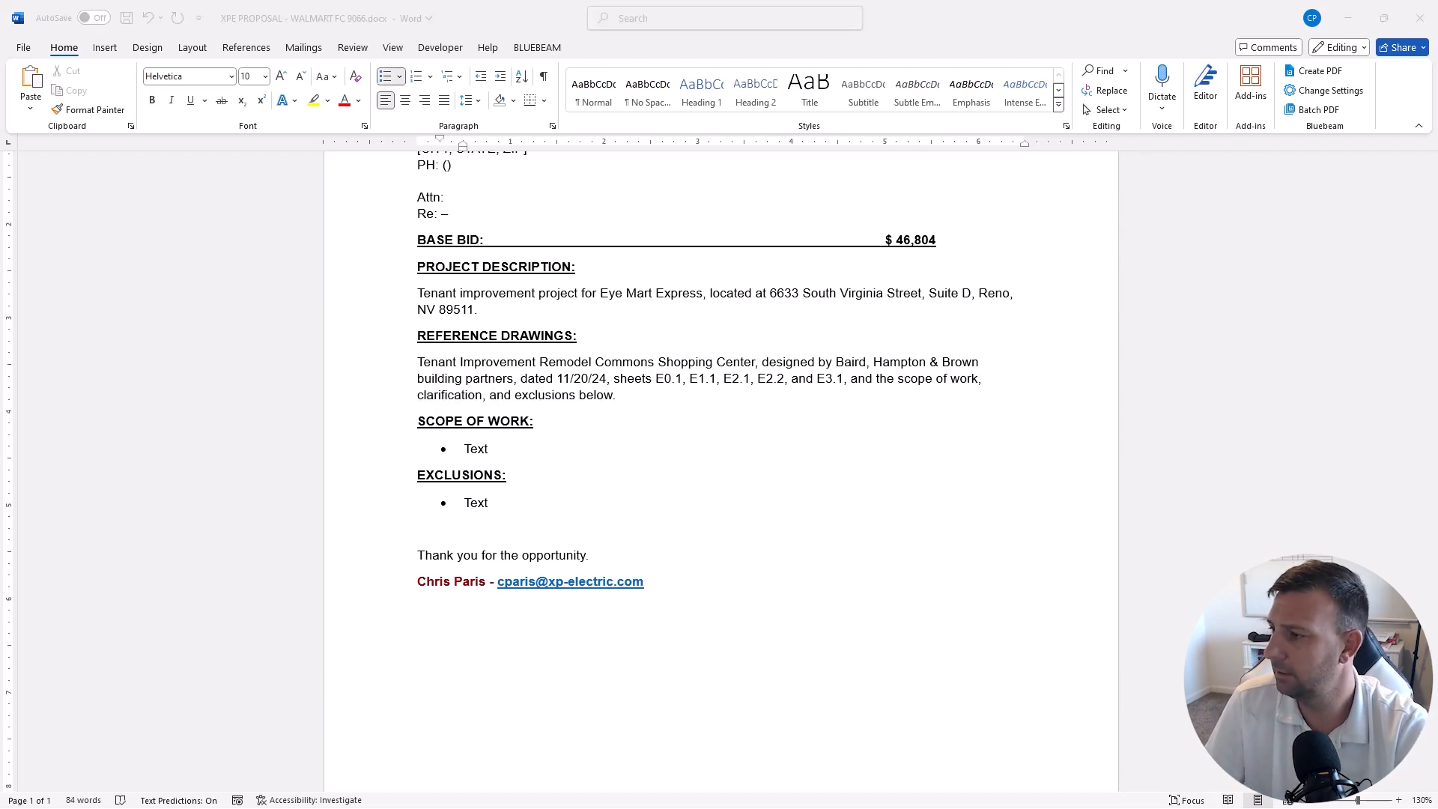
Step: Replace the bullet placeholder under SCOPE OF WORK with "Install light fixtures."
left_click(490, 460)
key("BackSpace")
key("BackSpace")
key("BackSpace")
key("BackSpace")
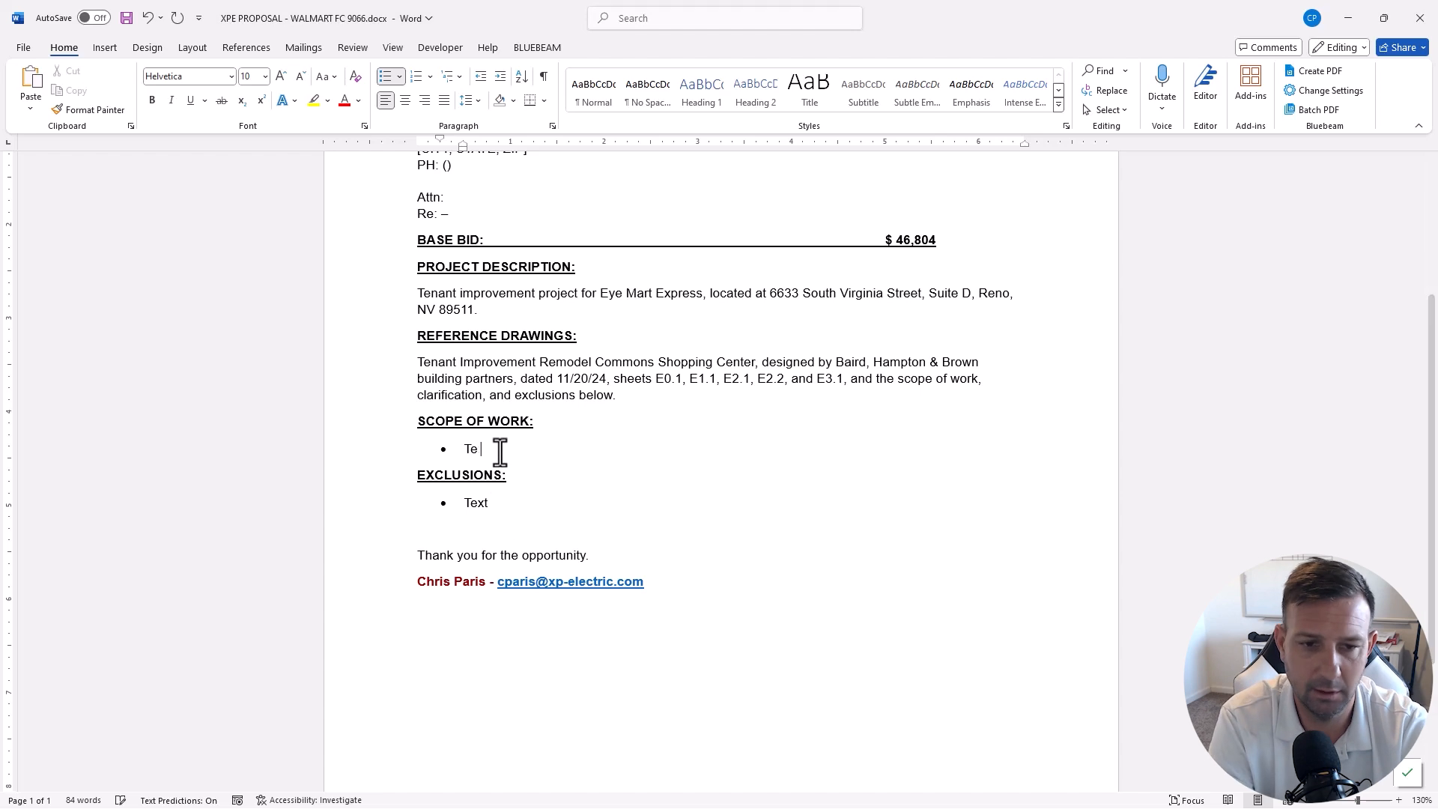
type("Install light fixtures.  ()")
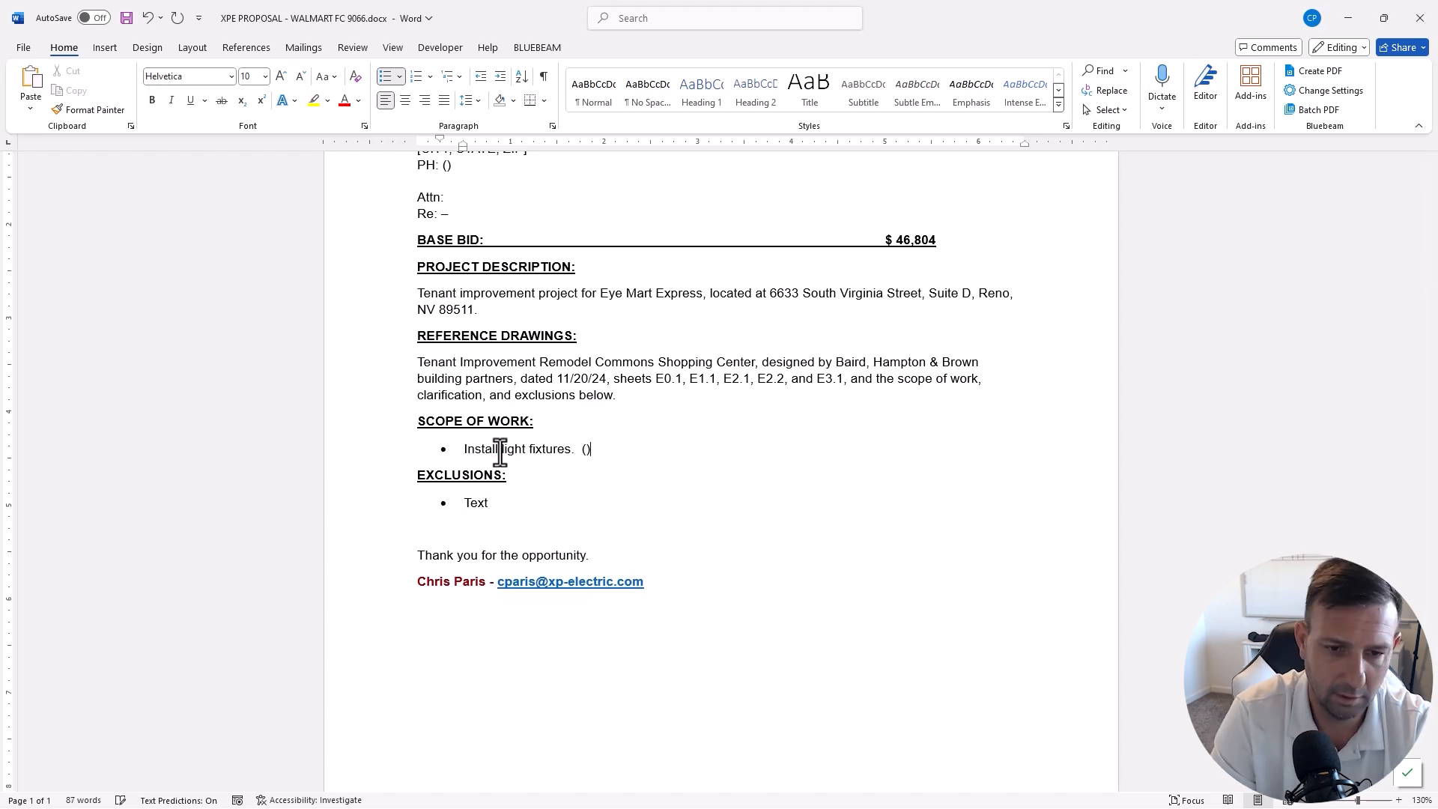
type("Light fixturs")
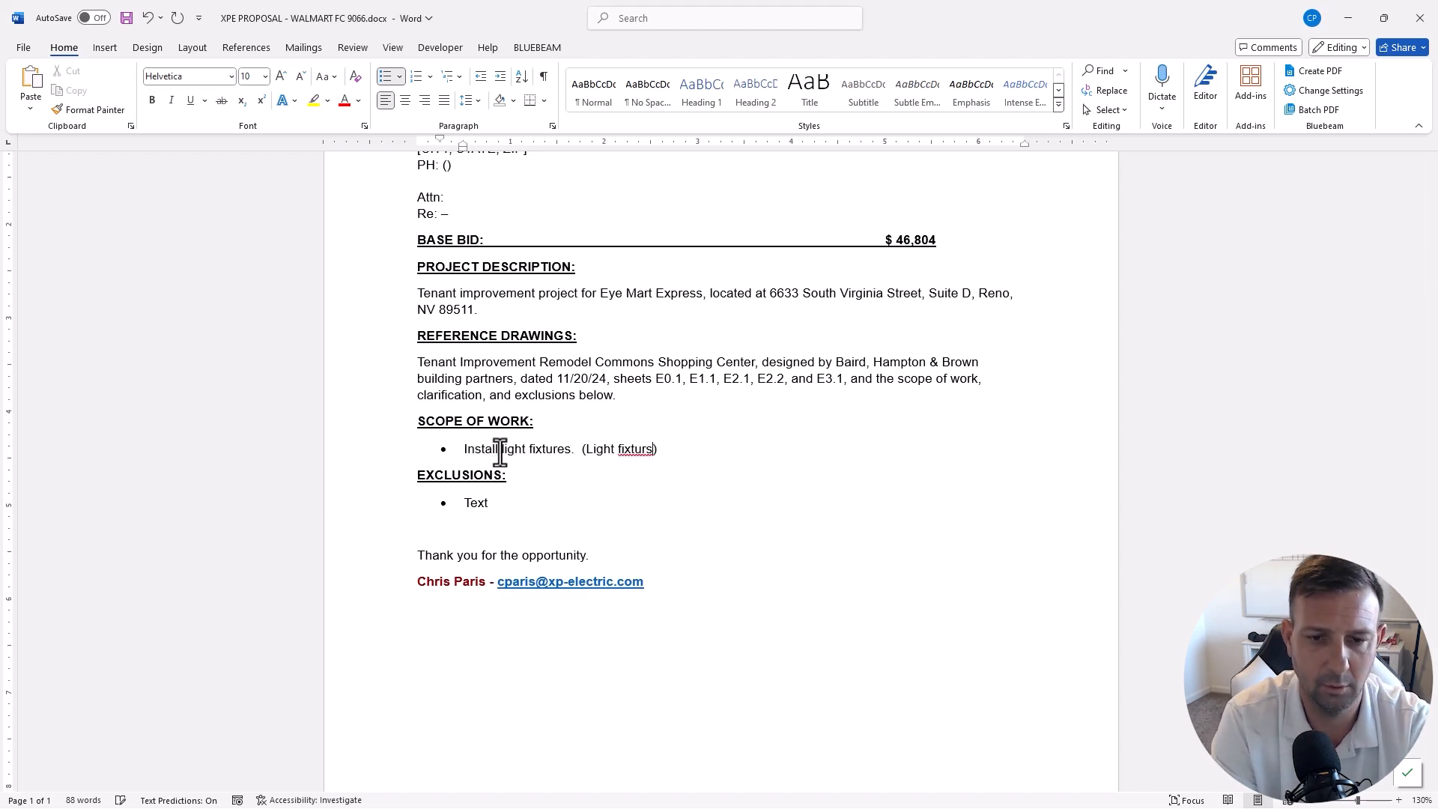
key("BackSpace")
key("BackSpace")
key("BackSpace")
key("BackSpace")
key("BackSpace")
key("BackSpace")
key("BackSpace")
key("BackSpace")
key("BackSpace")
key("BackSpace")
key("BackSpace")
key("BackSpace")
key("BackSpace")
key("BackSpace")
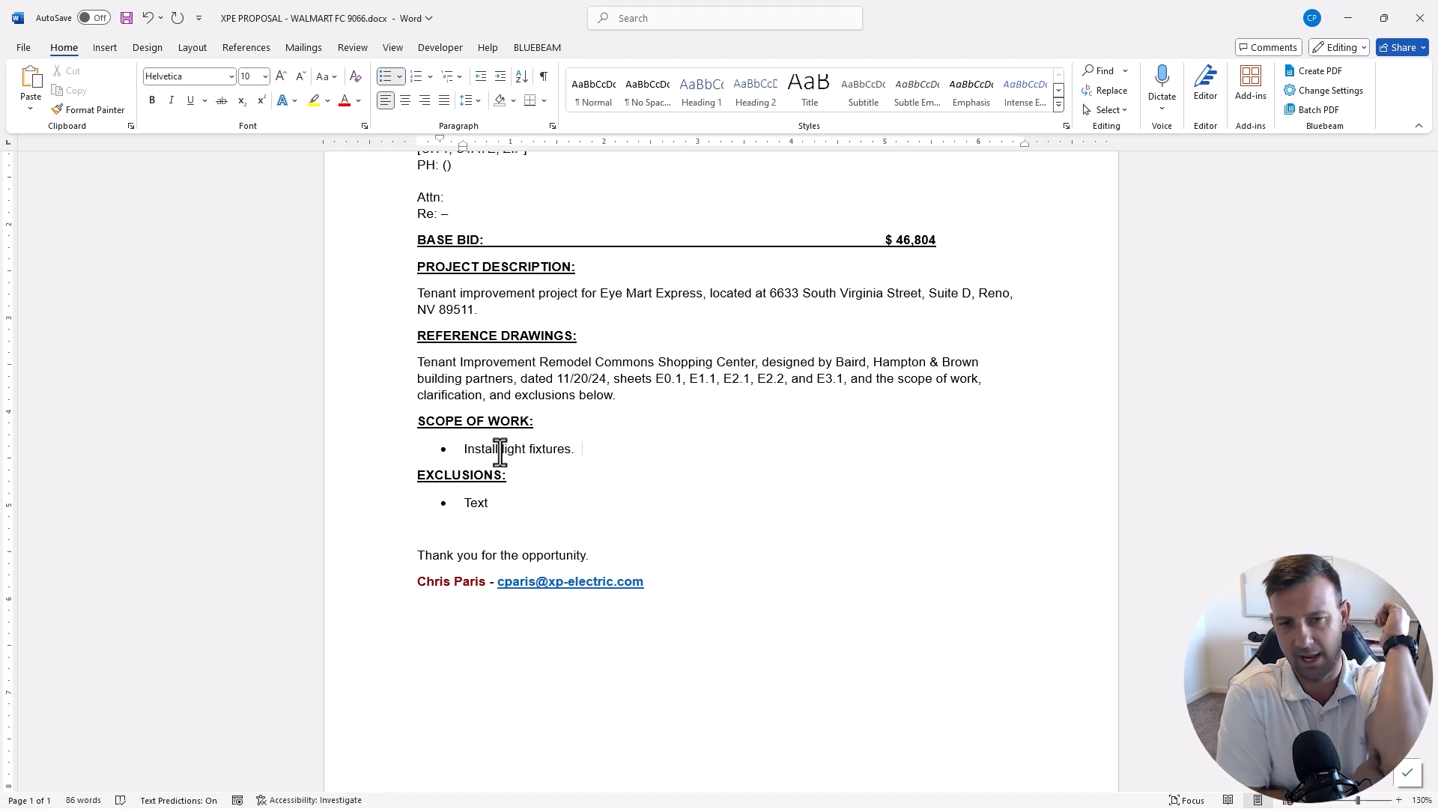
Step: Add "Light fixtures furnished by owner." to the first scope bullet and start a second bullet
type("Light fixtures furnished ")
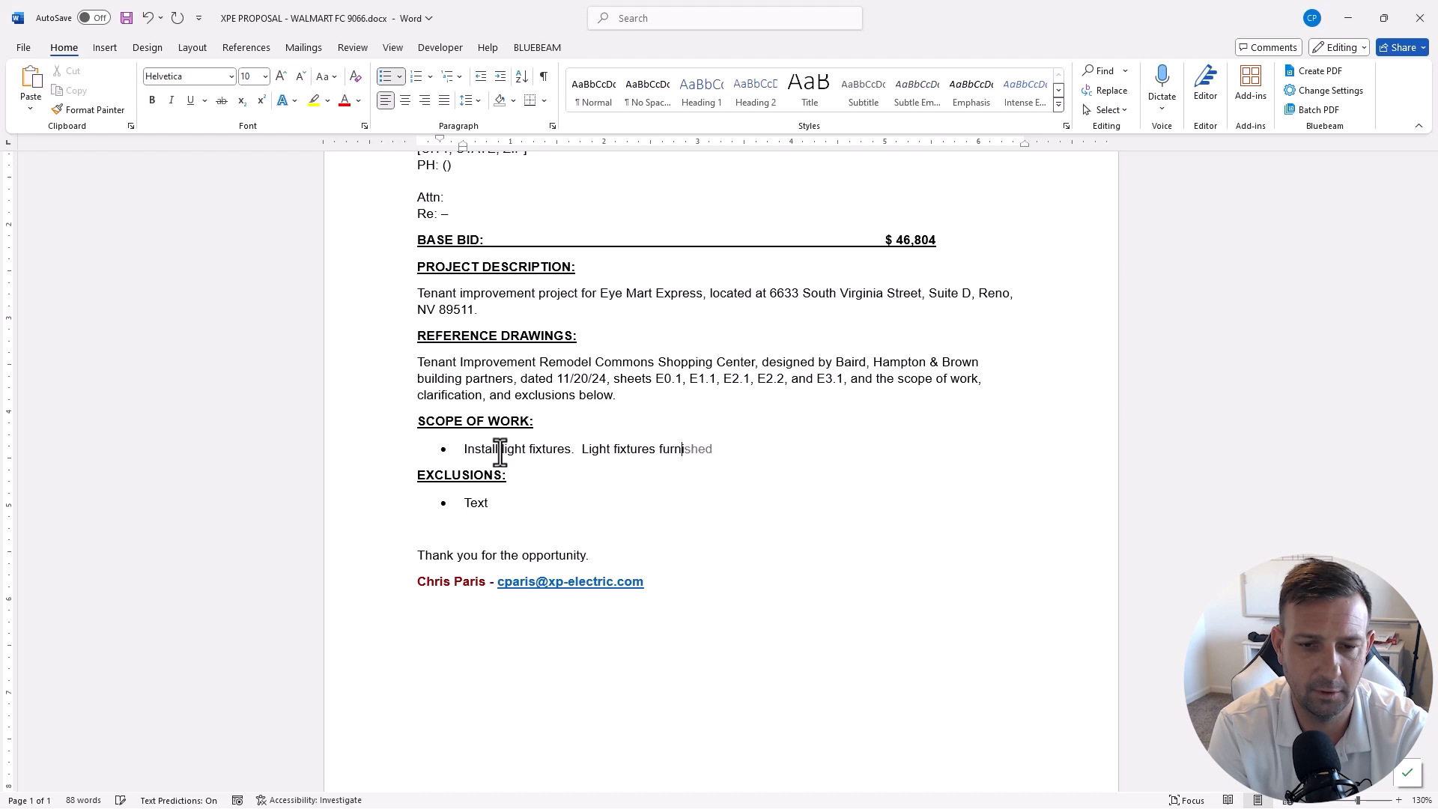
type("by owner.")
key("Return")
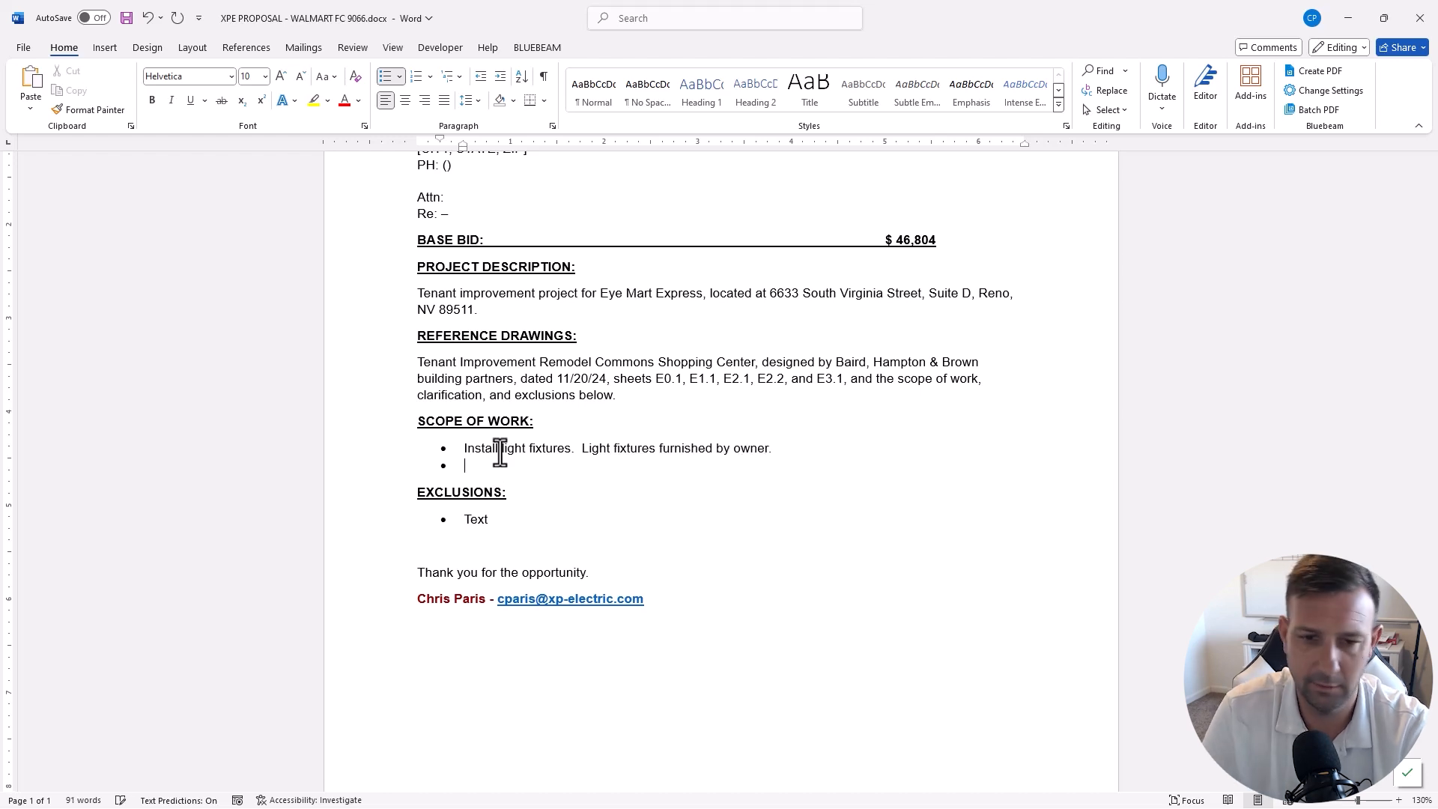
Step: Italicize "Light fixtures furnished by owner." in the first scope bullet and save the proposal
left_click_drag(582, 448, 772, 448)
left_click(171, 100)
left_click(127, 18)
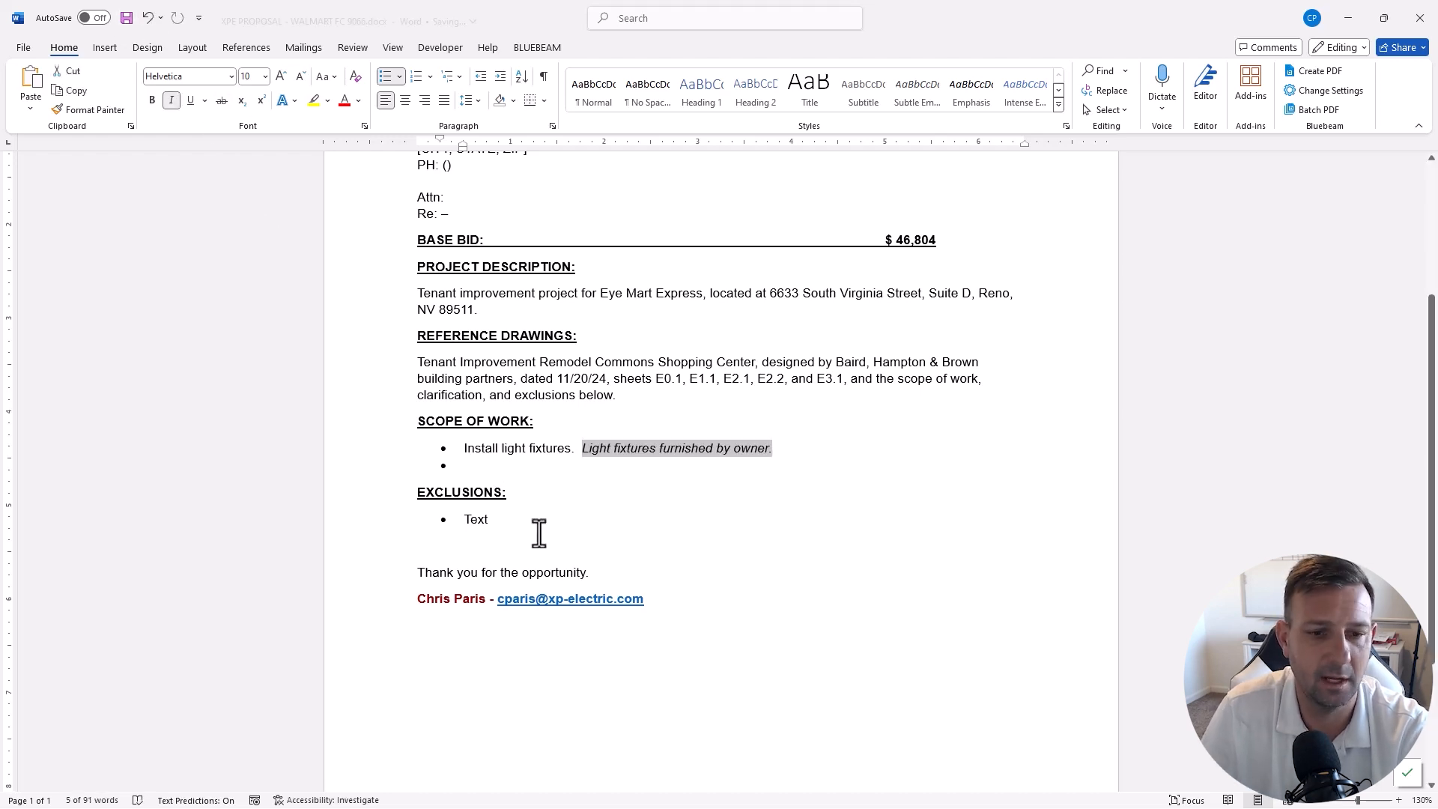
Step: Write the second scope bullet as "Install lighting control equipment and devices. Equipment and devices furnished by owner.", with its second sentence in italics
left_click(529, 522)
left_click(494, 465)
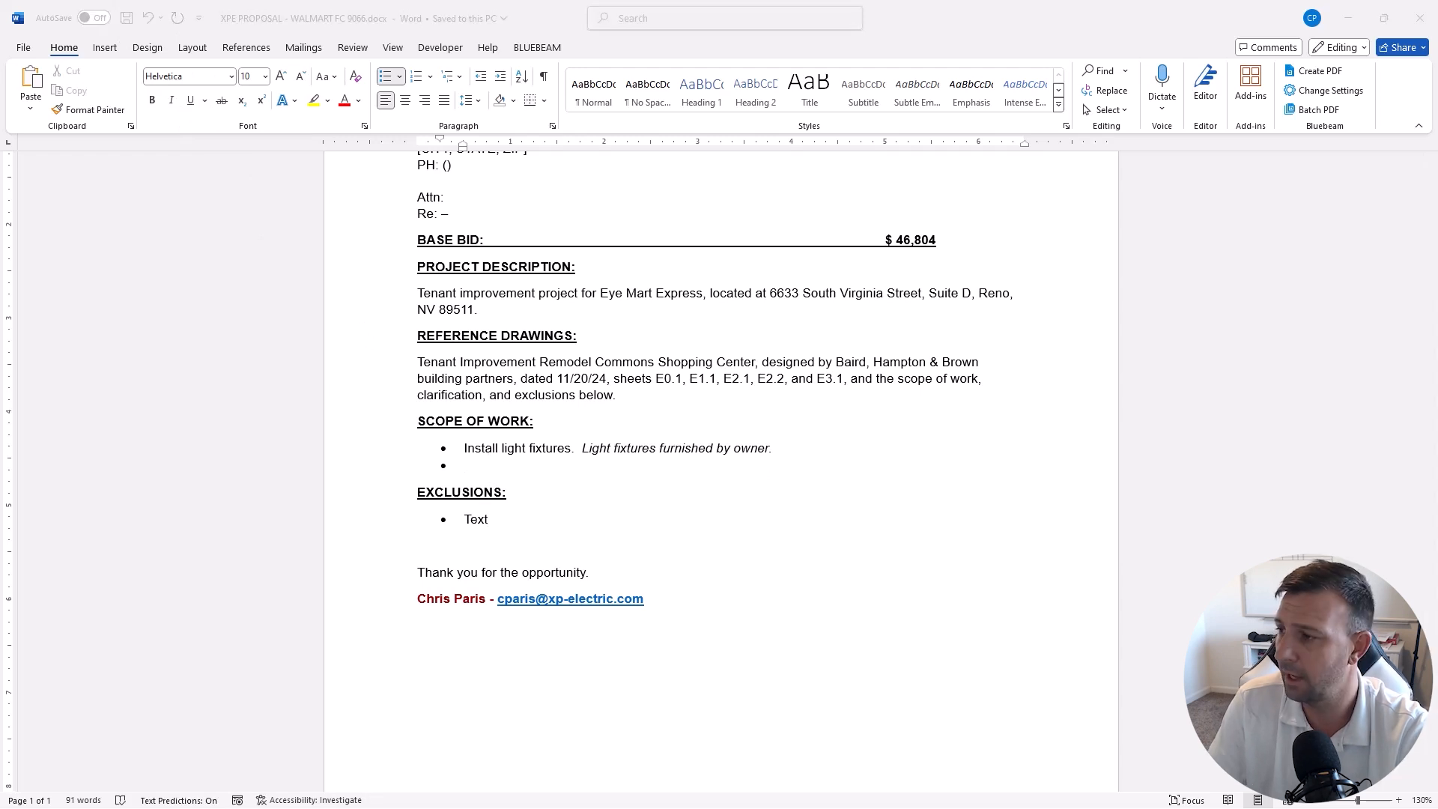
left_click(495, 469)
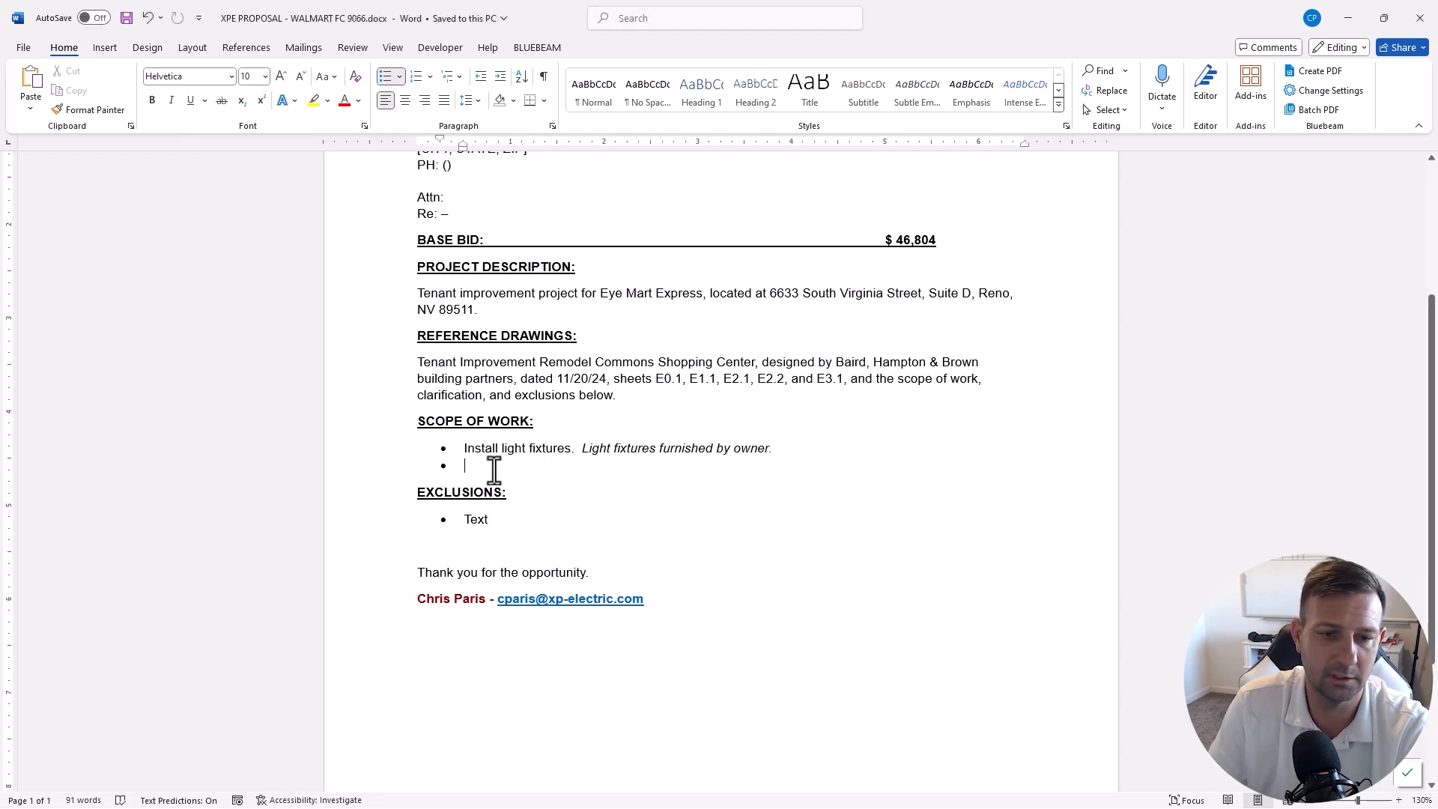
type("Install lighting cont")
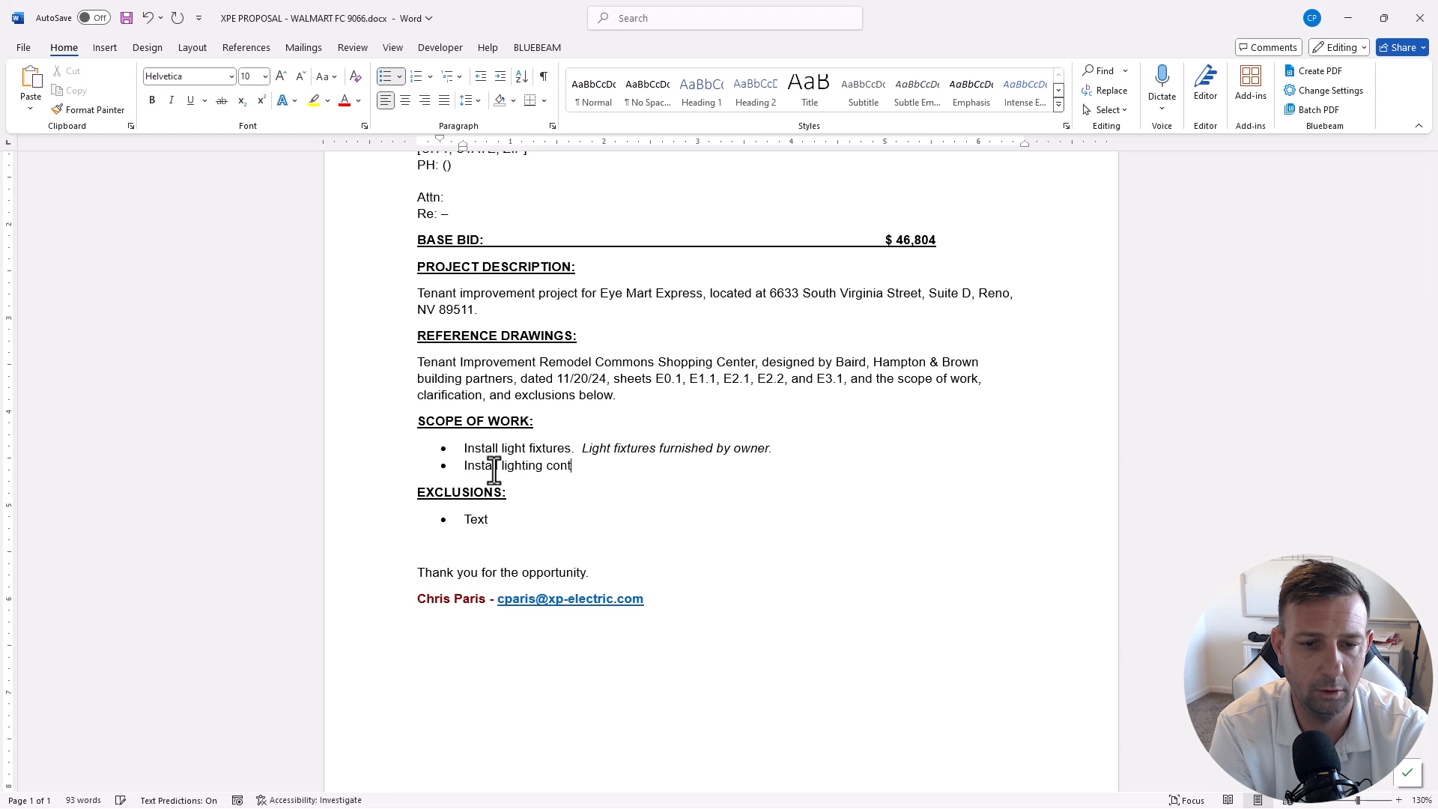
type("rol equipment and")
key("BackSpace")
key("BackSpace")
key("BackSpace")
key("BackSpace")
key("BackSpace")
key("BackSpace")
key("BackSpace")
key("BackSpace")
key("BackSpace")
type("nd devices.  Equipment and devices furnish")
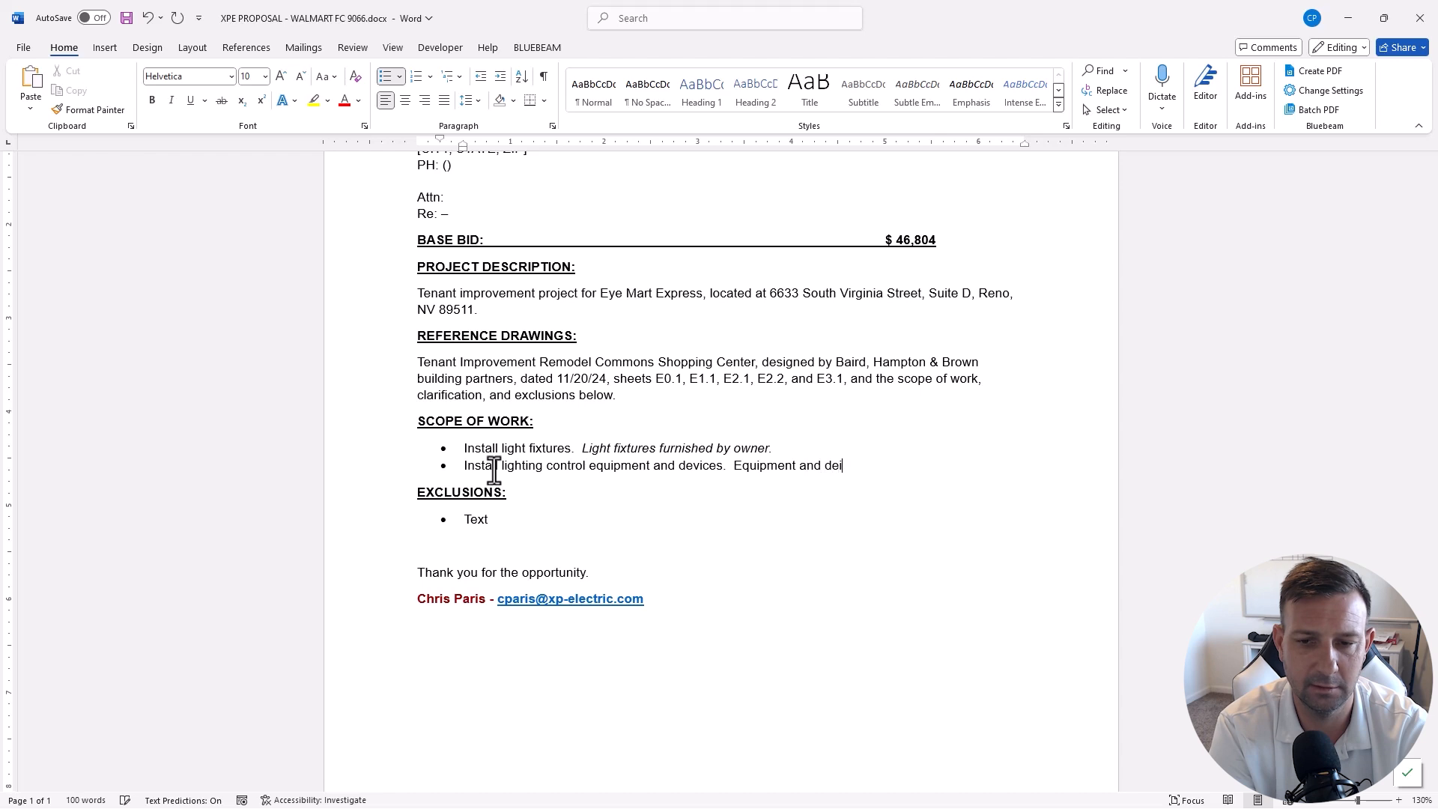
type("ed by owner.")
key("Return")
Step: Write the third scope bullet as "Furnish and install all lighting control cabling and final terminations." and add an empty bullet below it
type("Furnish and insta")
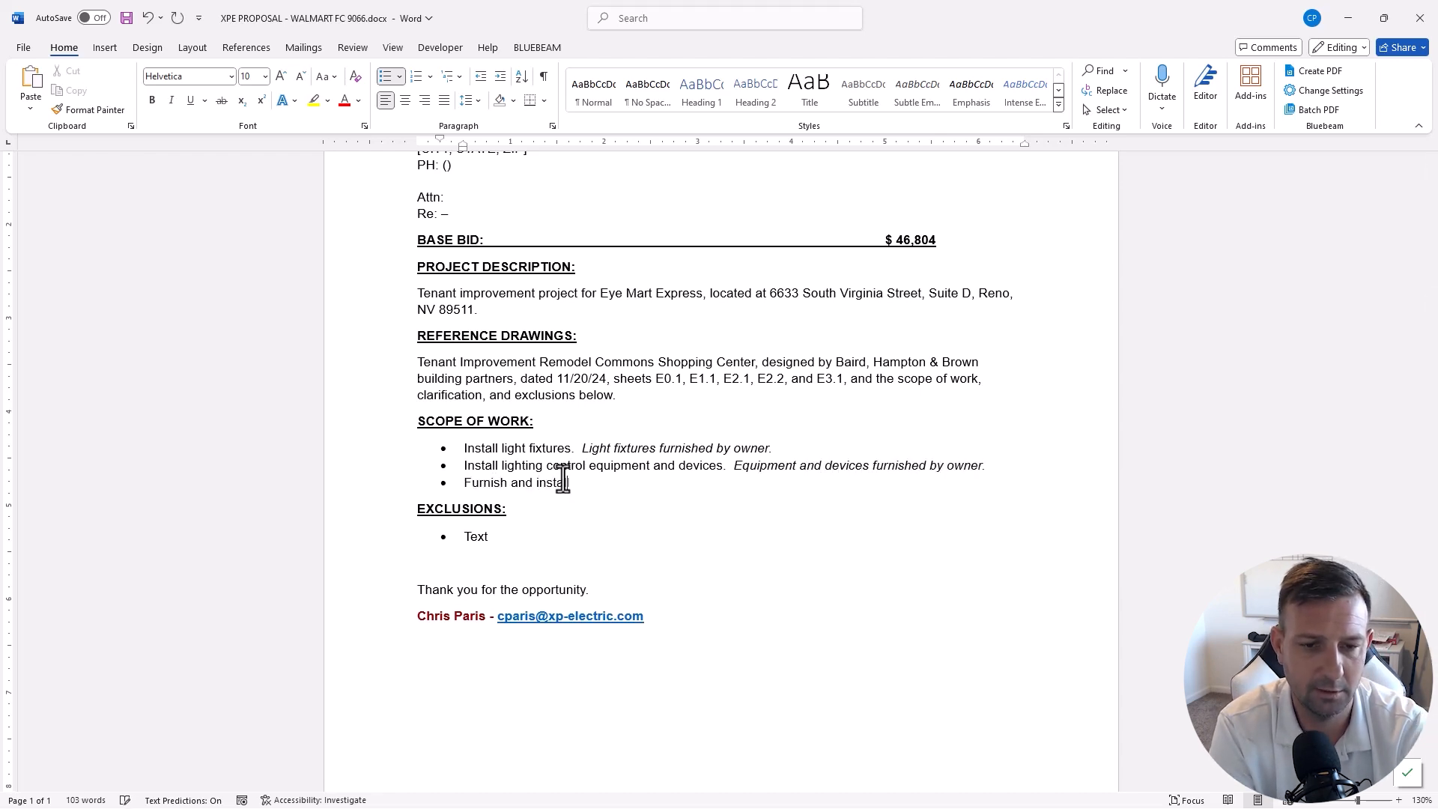
type("ll all ligh")
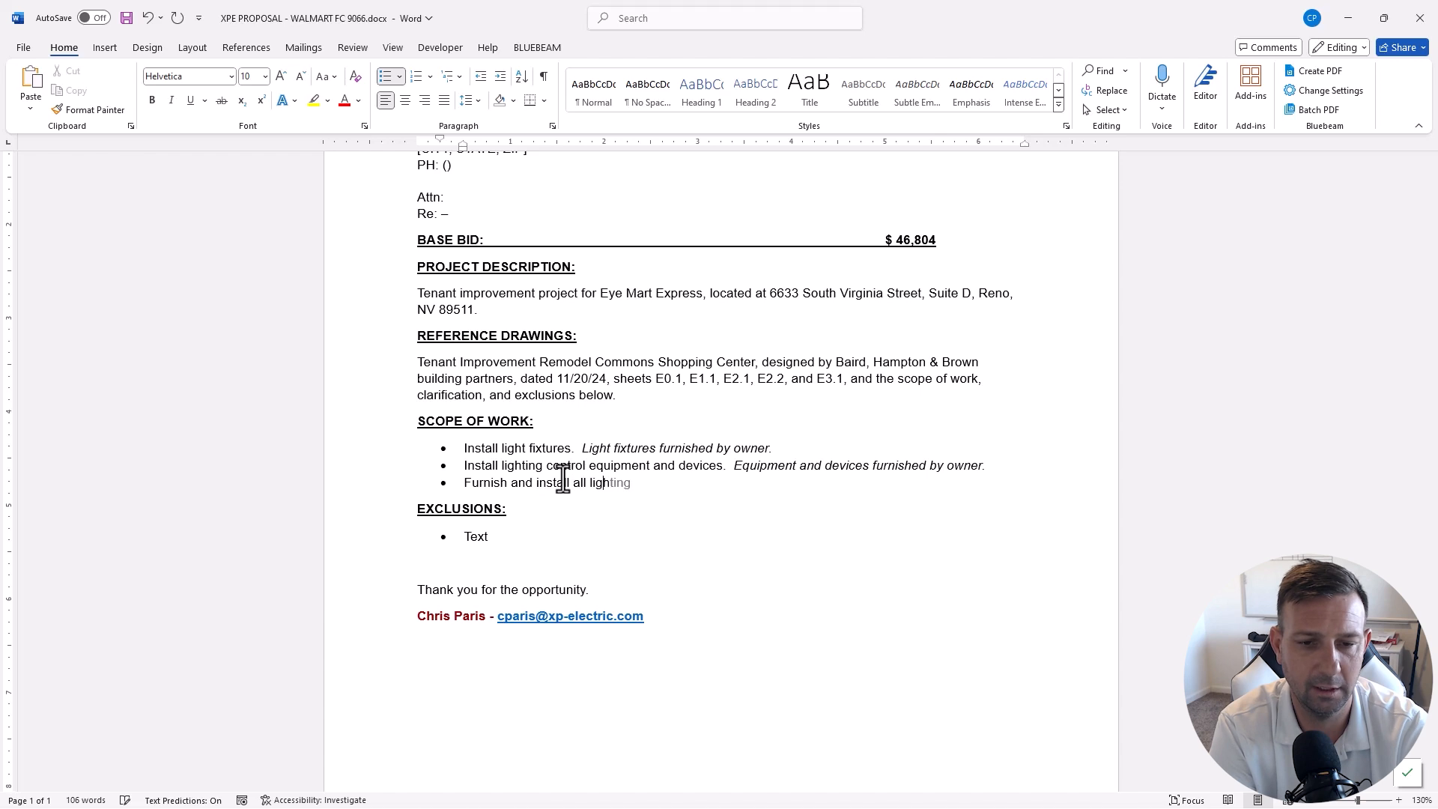
type("ting control cabling and final terminations.")
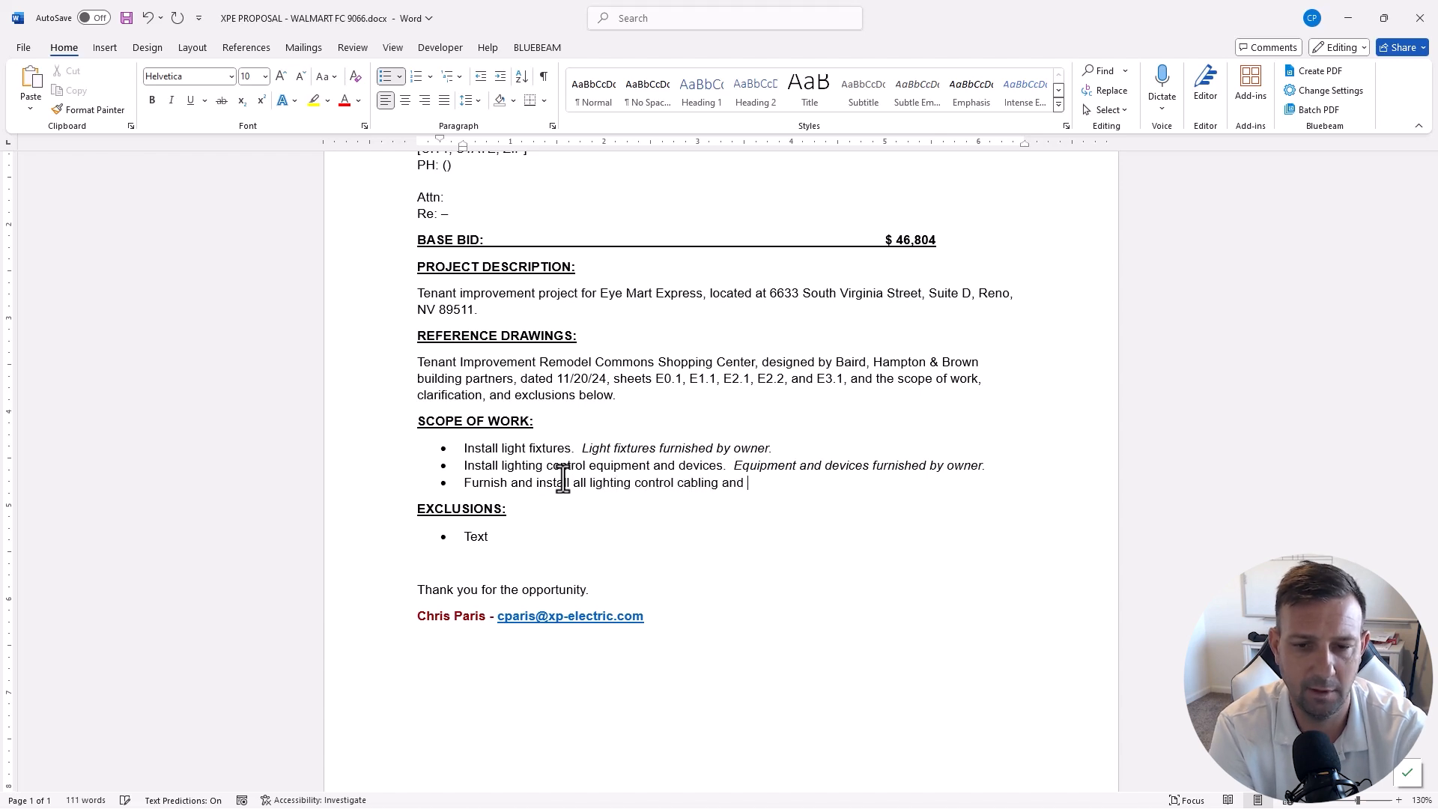
key("Return")
Step: Replace the bullet placeholder under EXCLUSIONS with "Excludes standard 1-year warranty for all"
left_click(512, 555)
key("Return")
key("Return")
key("BackSpace")
key("BackSpace")
key("BackSpace")
key("BackSpace")
key("BackSpace")
type("Eclude")
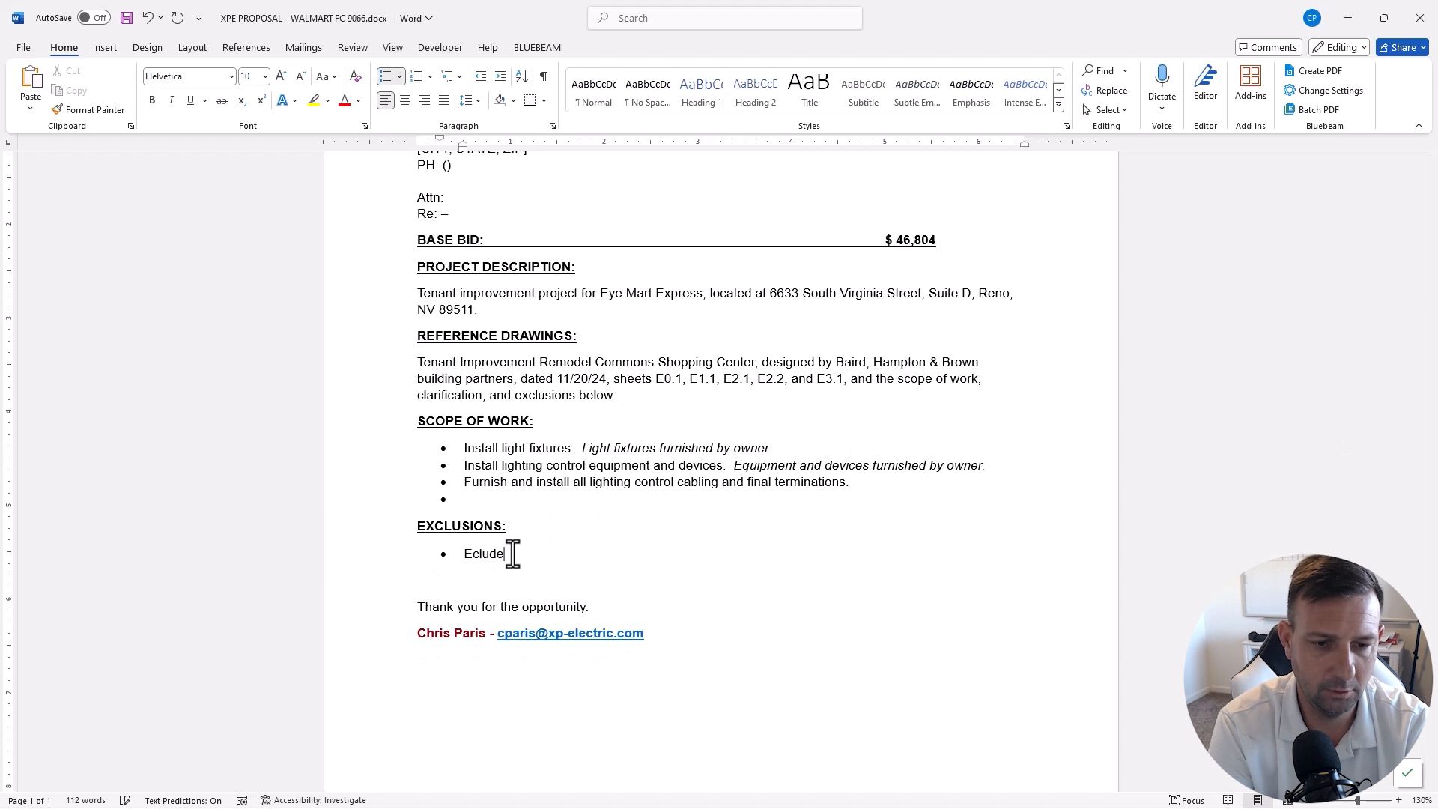
type("s standard 1-year warrantly for")
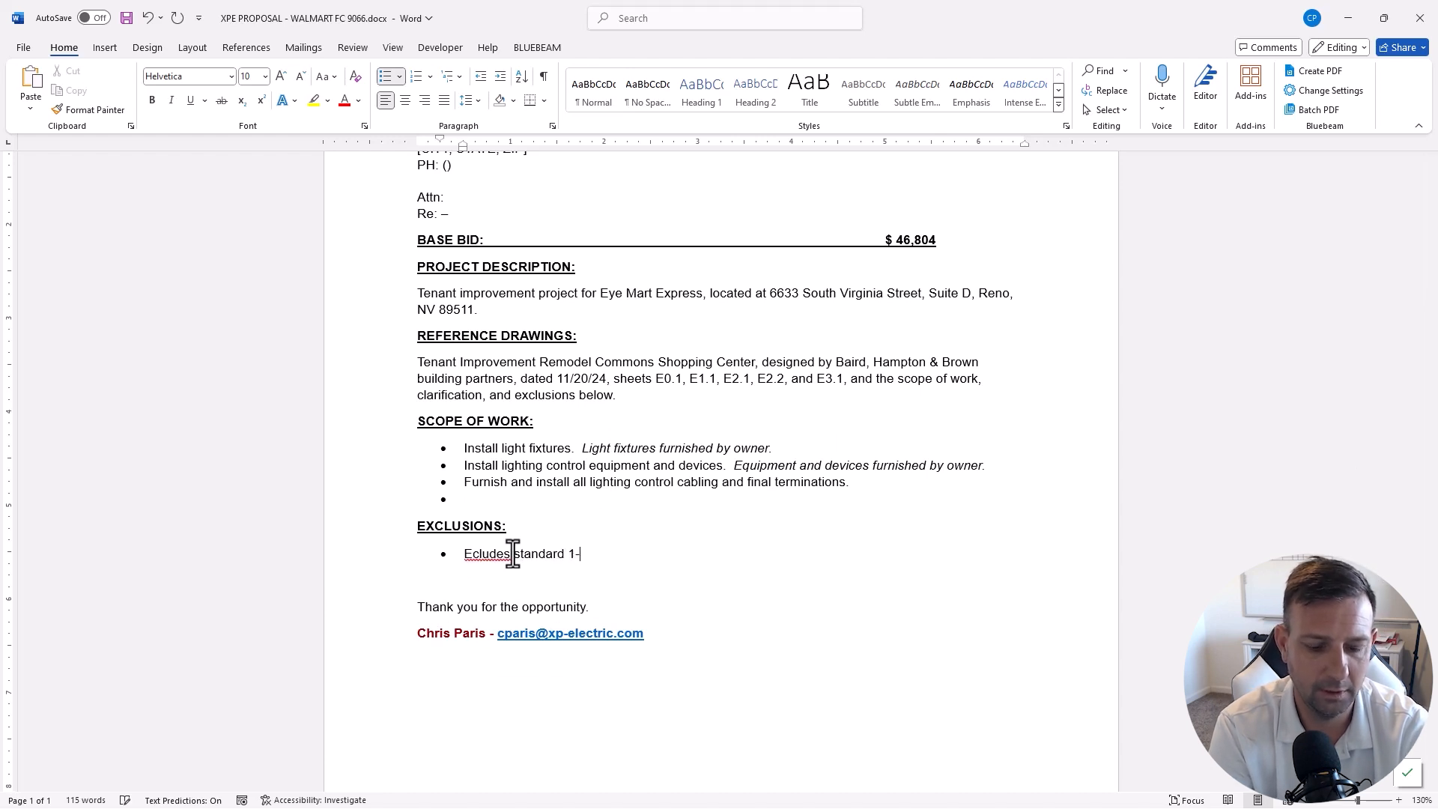
key("BackSpace")
key("BackSpace")
key("BackSpace")
type("y for all ")
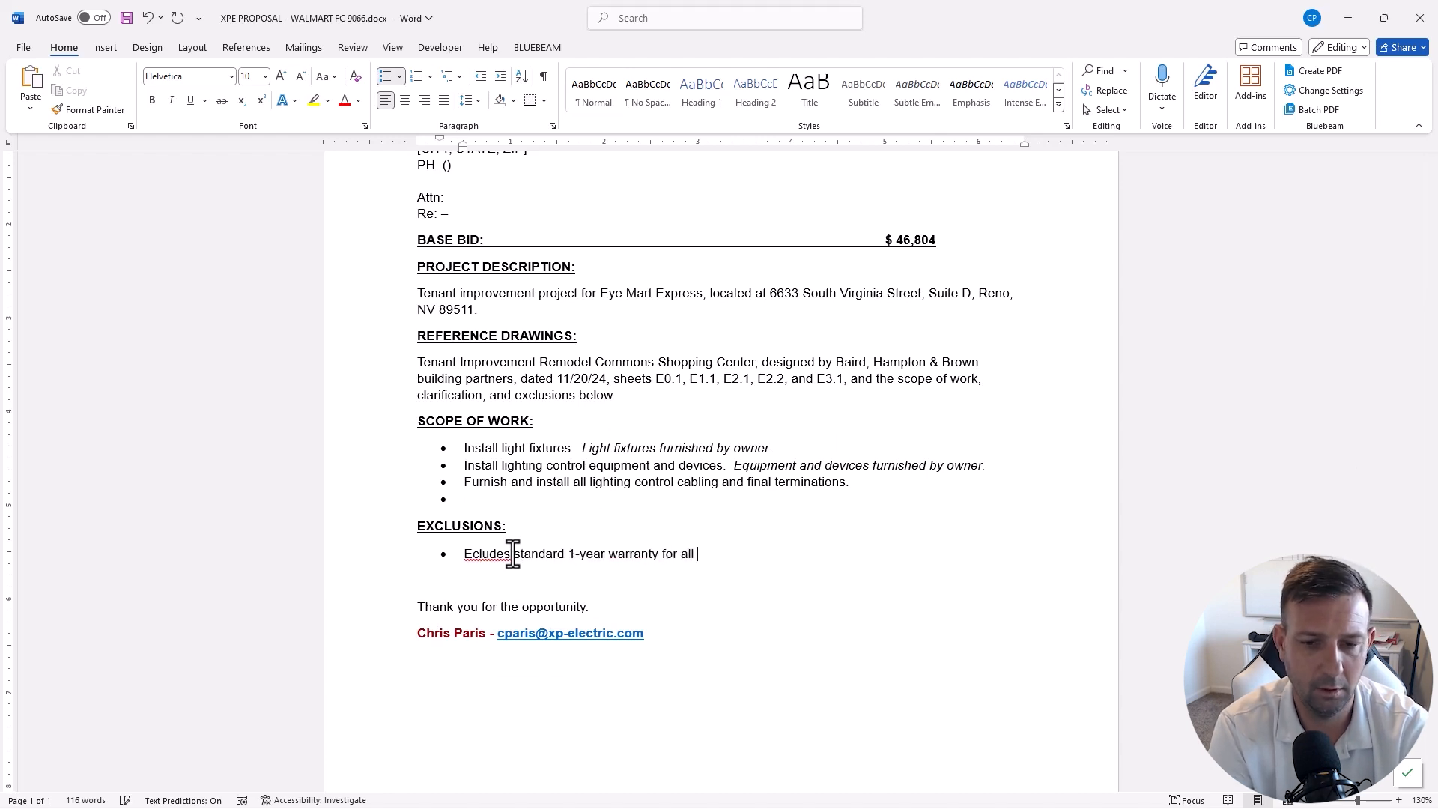
Step: Complete the exclusion bullet with "light fixtures, lighting controls, wiring devices, etc., furnished by owner."
type("light fixtures, light")
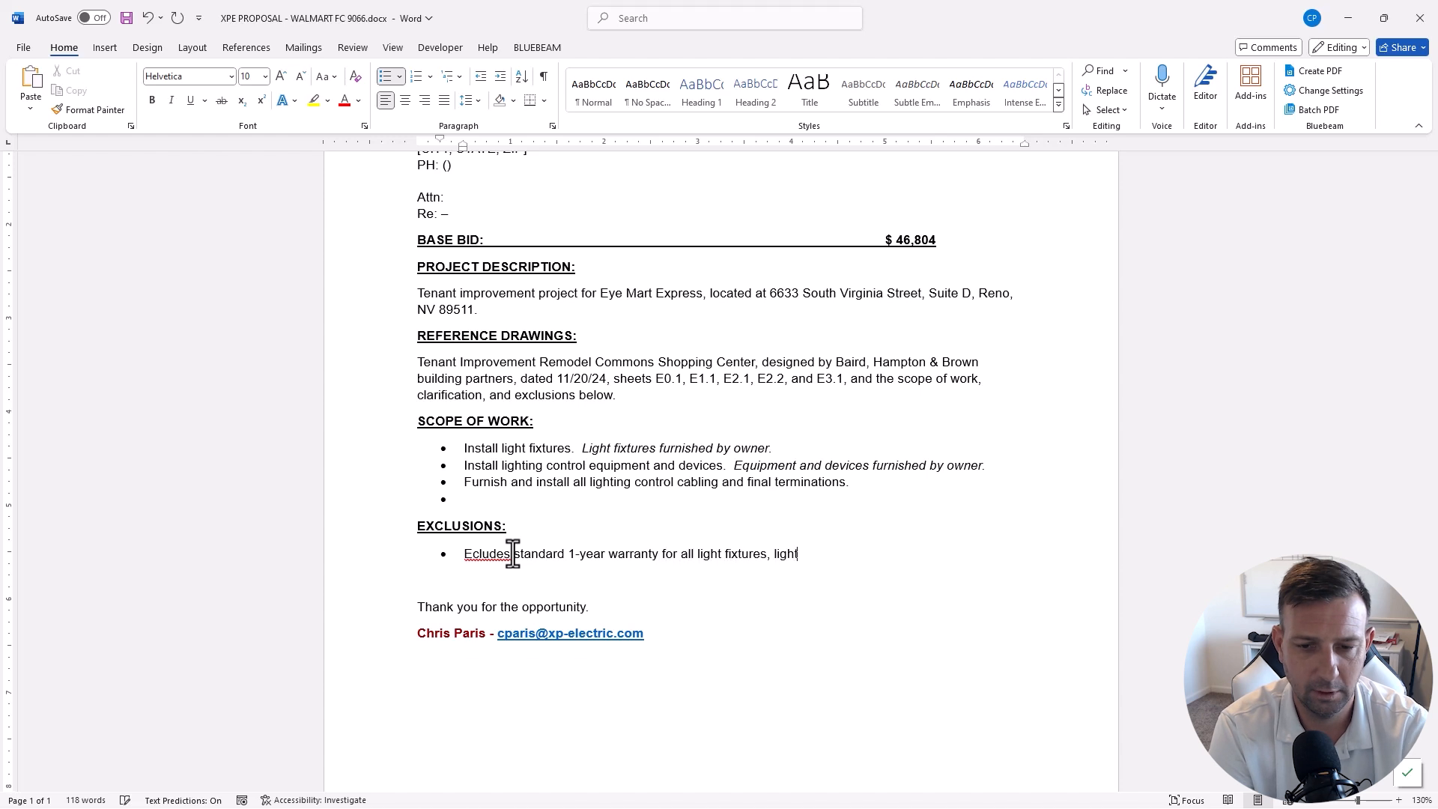
type("ing controls, wiring, ")
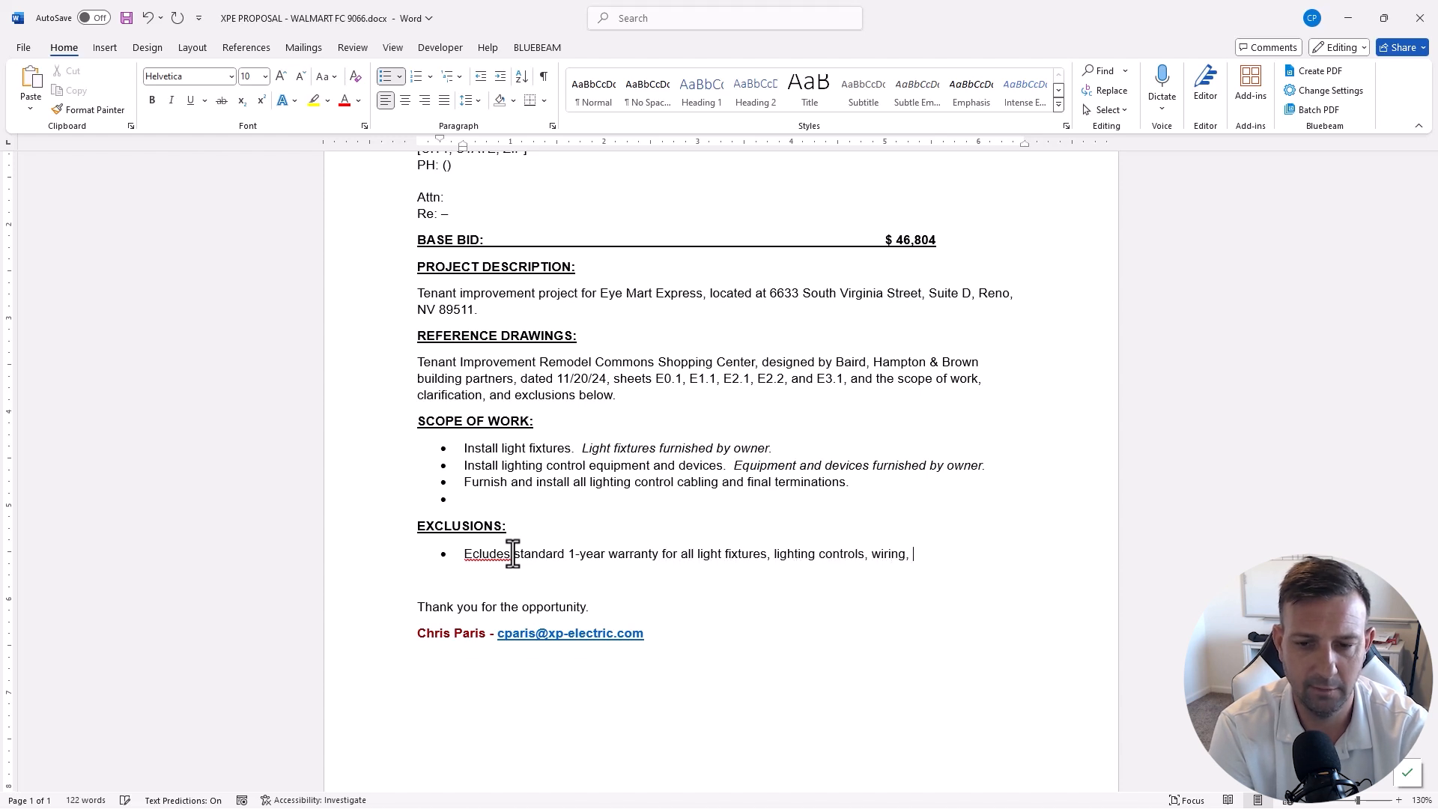
key("BackSpace")
key("BackSpace")
type(" devices, etc., furn")
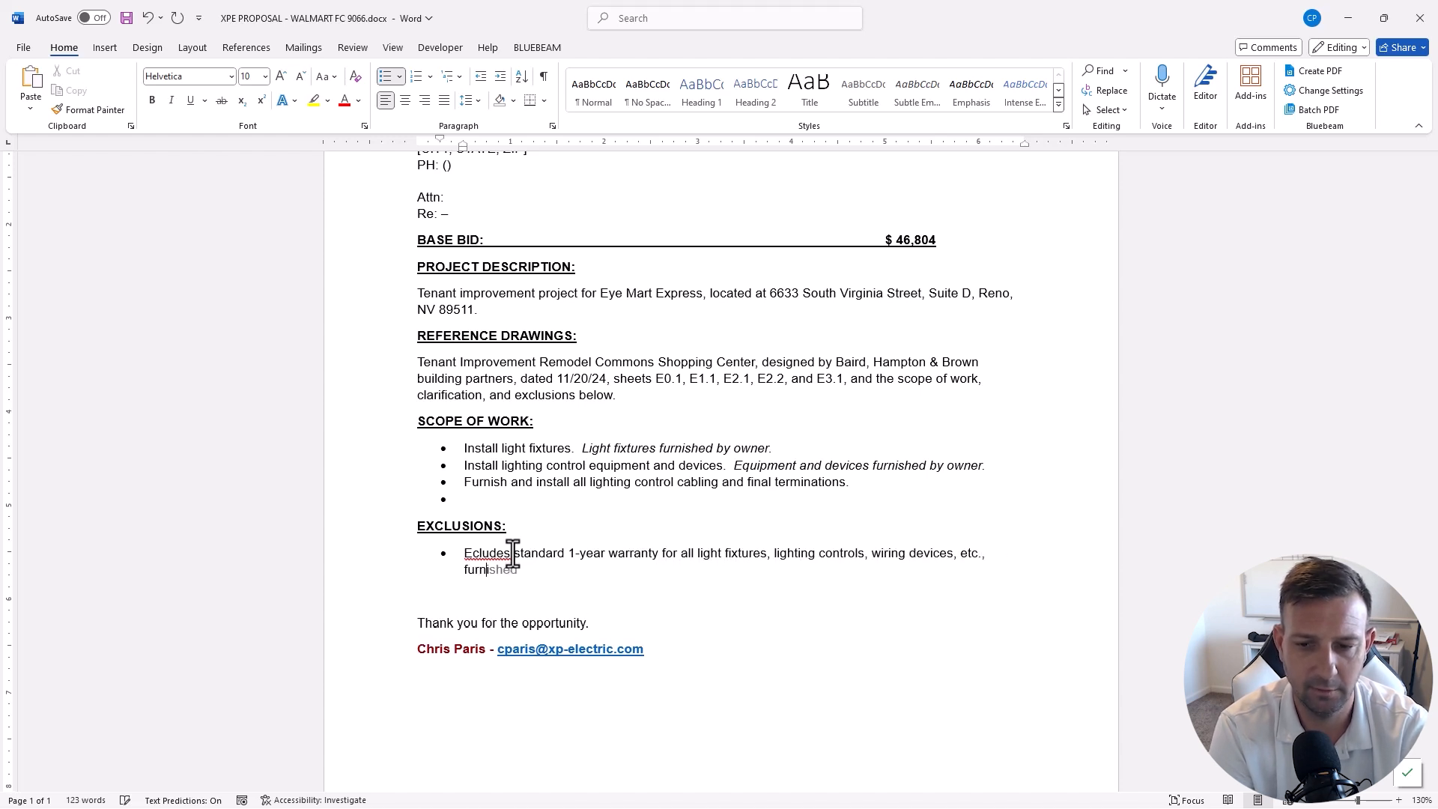
type("owner.")
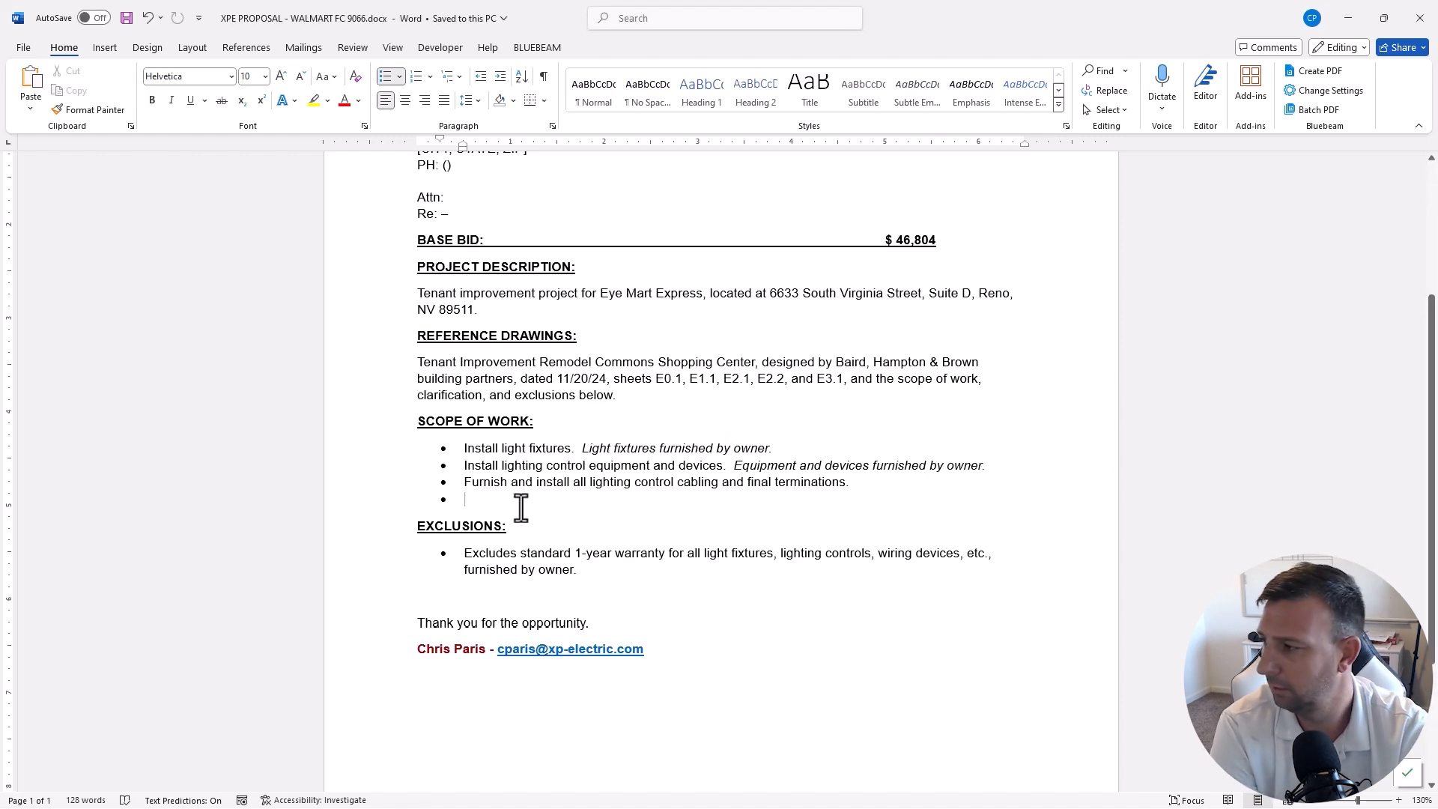
Step: Write the fourth scope bullet as "Furnish and install floor boxes as shown and specified." and start another bullet
type("Furnish and ins")
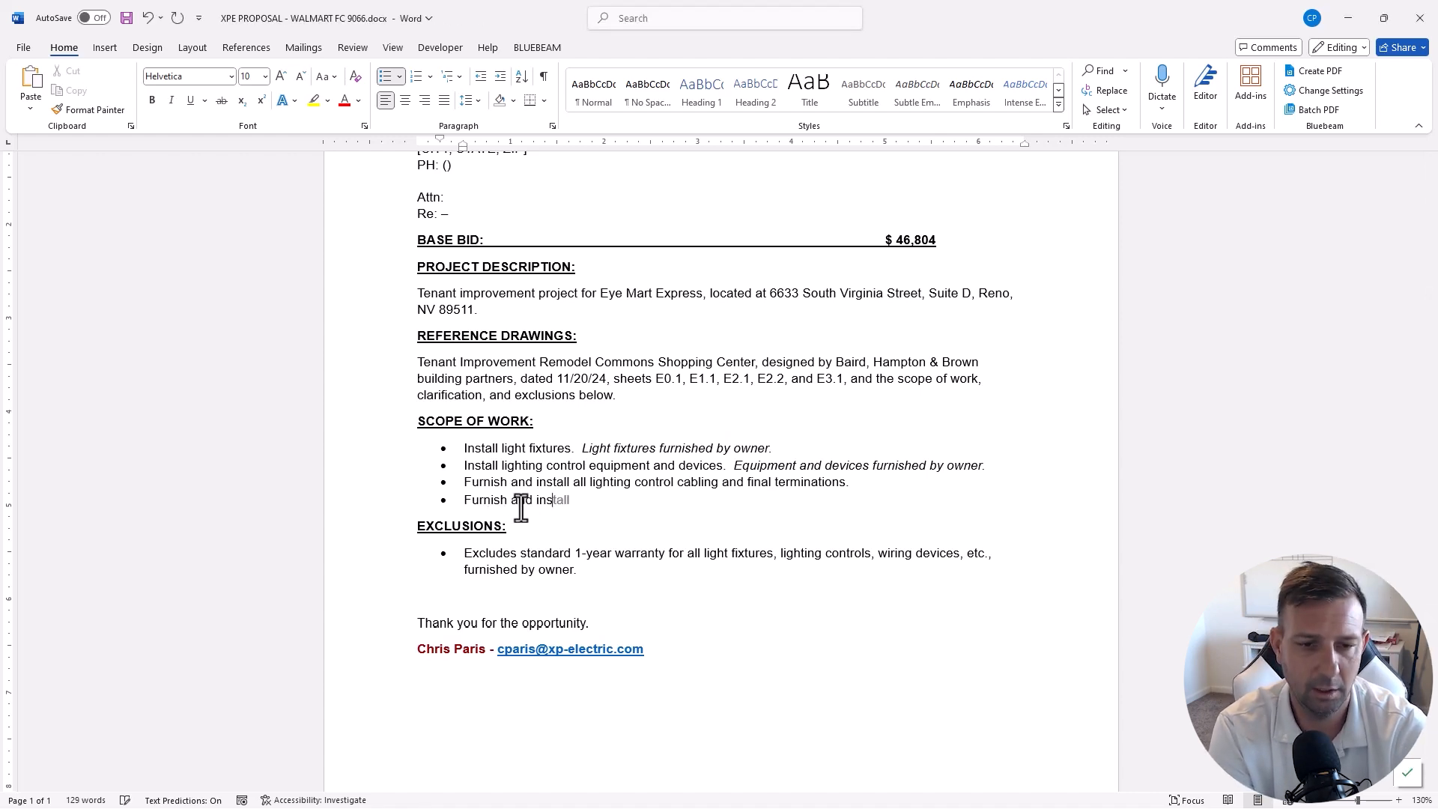
type("tall floor boxes as shown and specified.")
key("Return")
Step: Write the fifth scope bullet as "Install all wiring devices and cover plates as shown."
type("Fu")
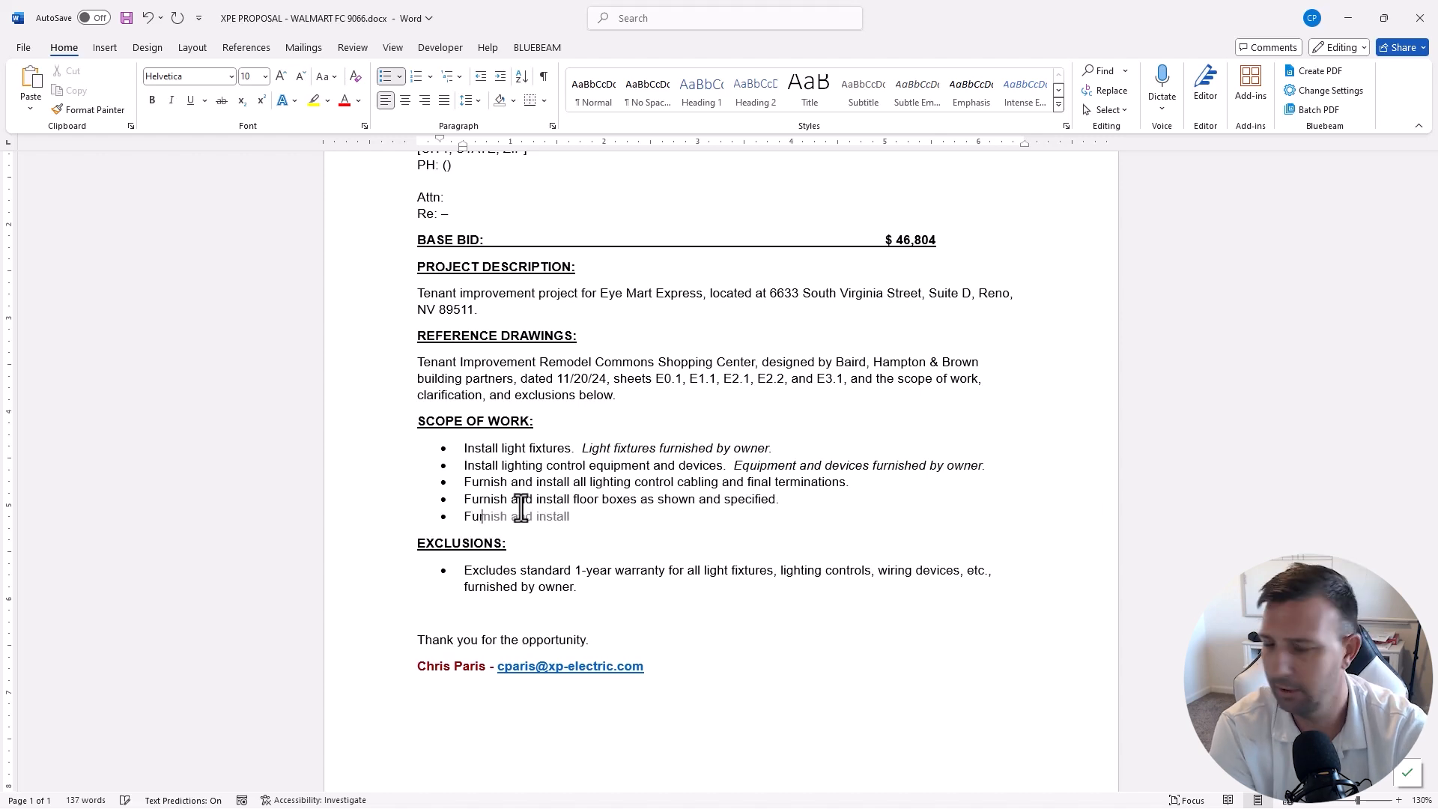
type("rni")
key("BackSpace")
key("BackSpace")
type("Insta")
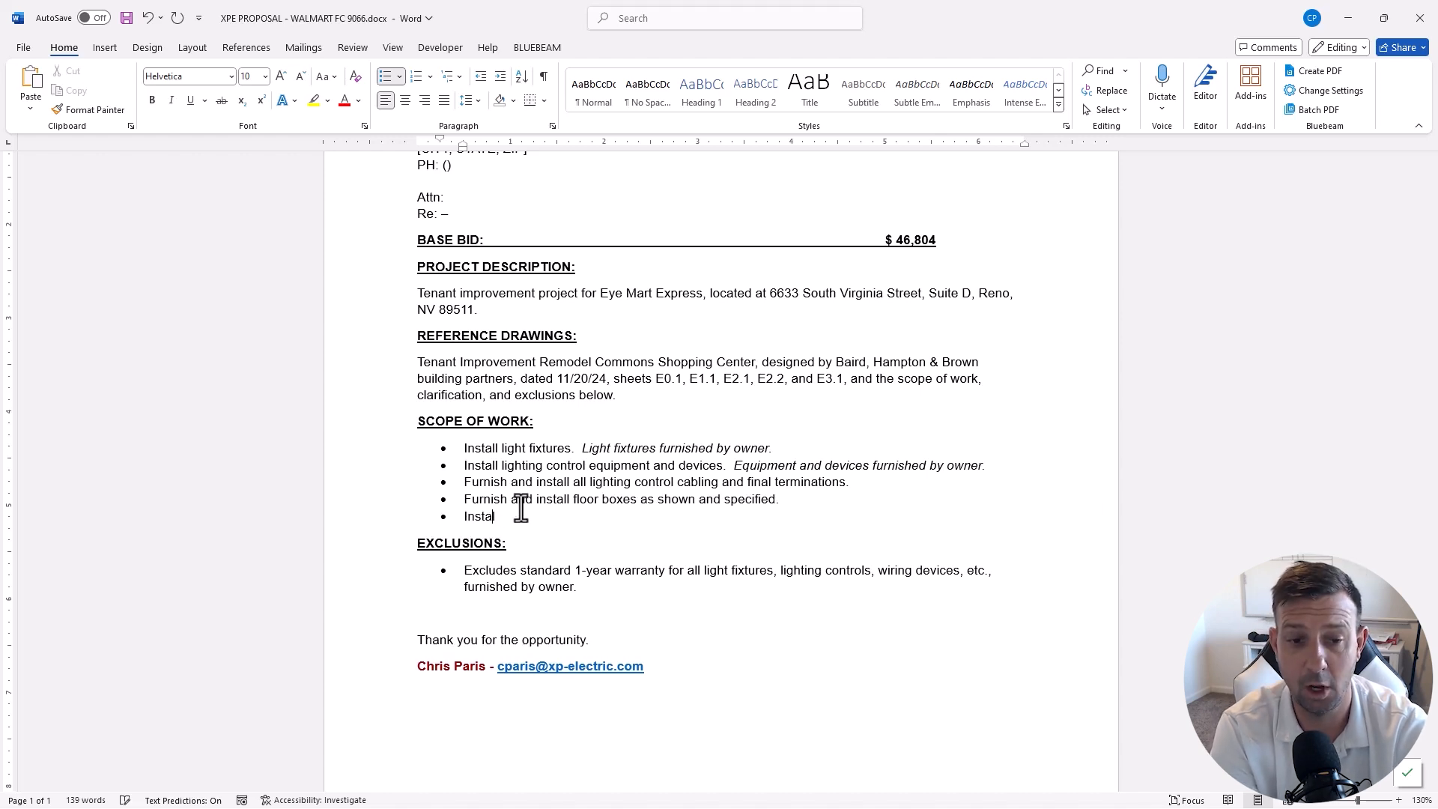
type("ll all wiring devices ar")
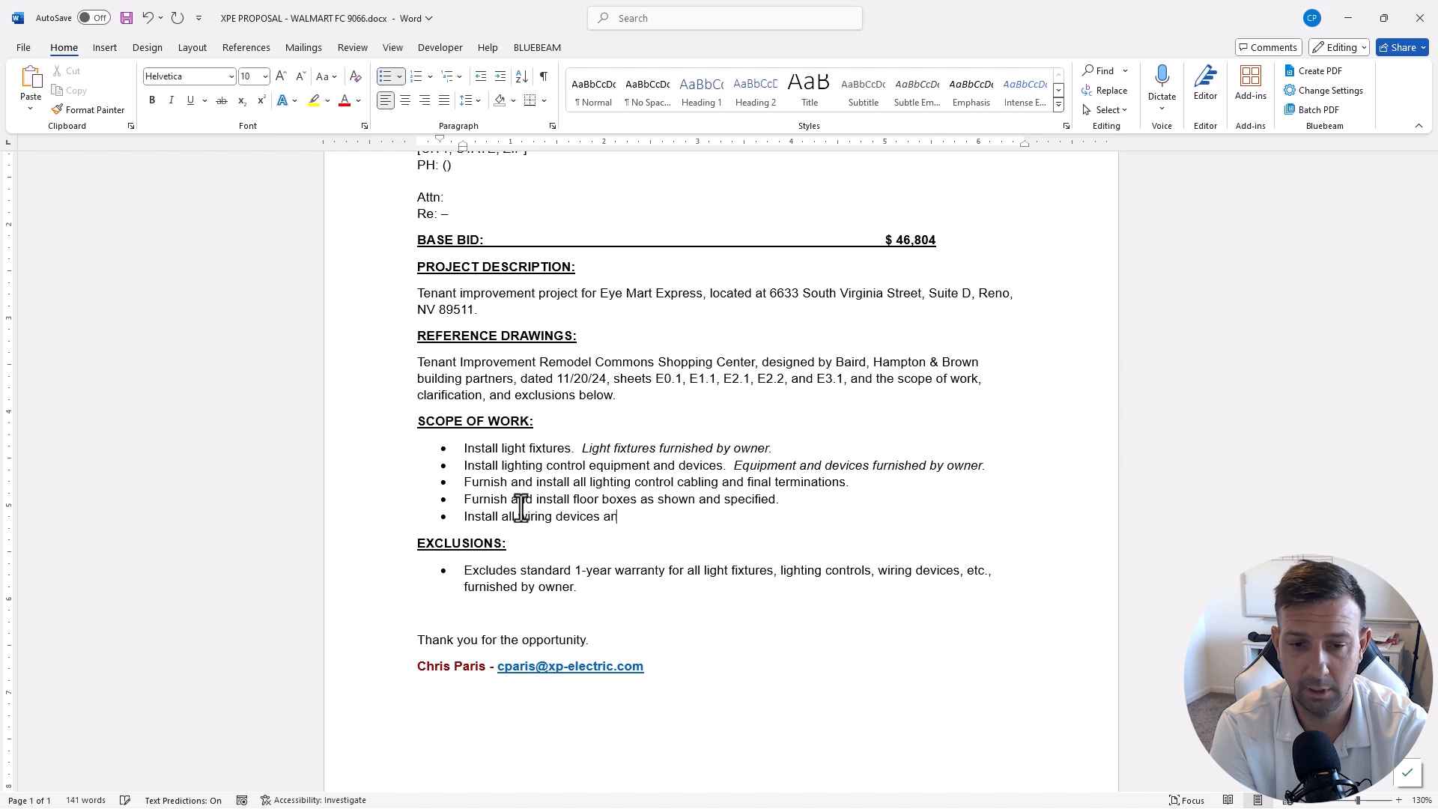
type("d cover plates as shown.")
Step: Append "Devices and plates furnished by owner." to the fifth scope bullet with the last three words italic, add an empty bullet and save
type("  Wiring")
key("BackSpace")
type("De")
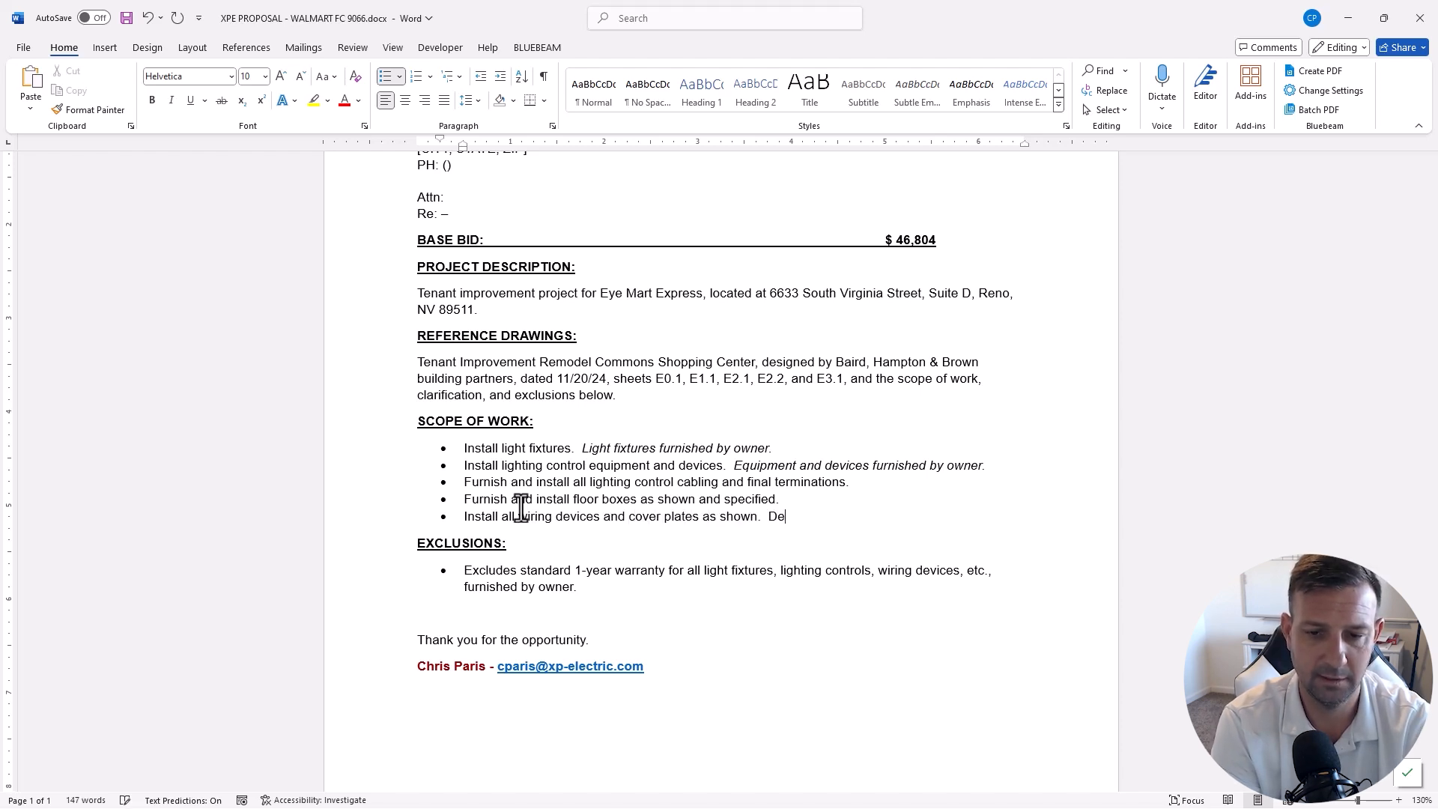
type("vices and plates furnished by owner.")
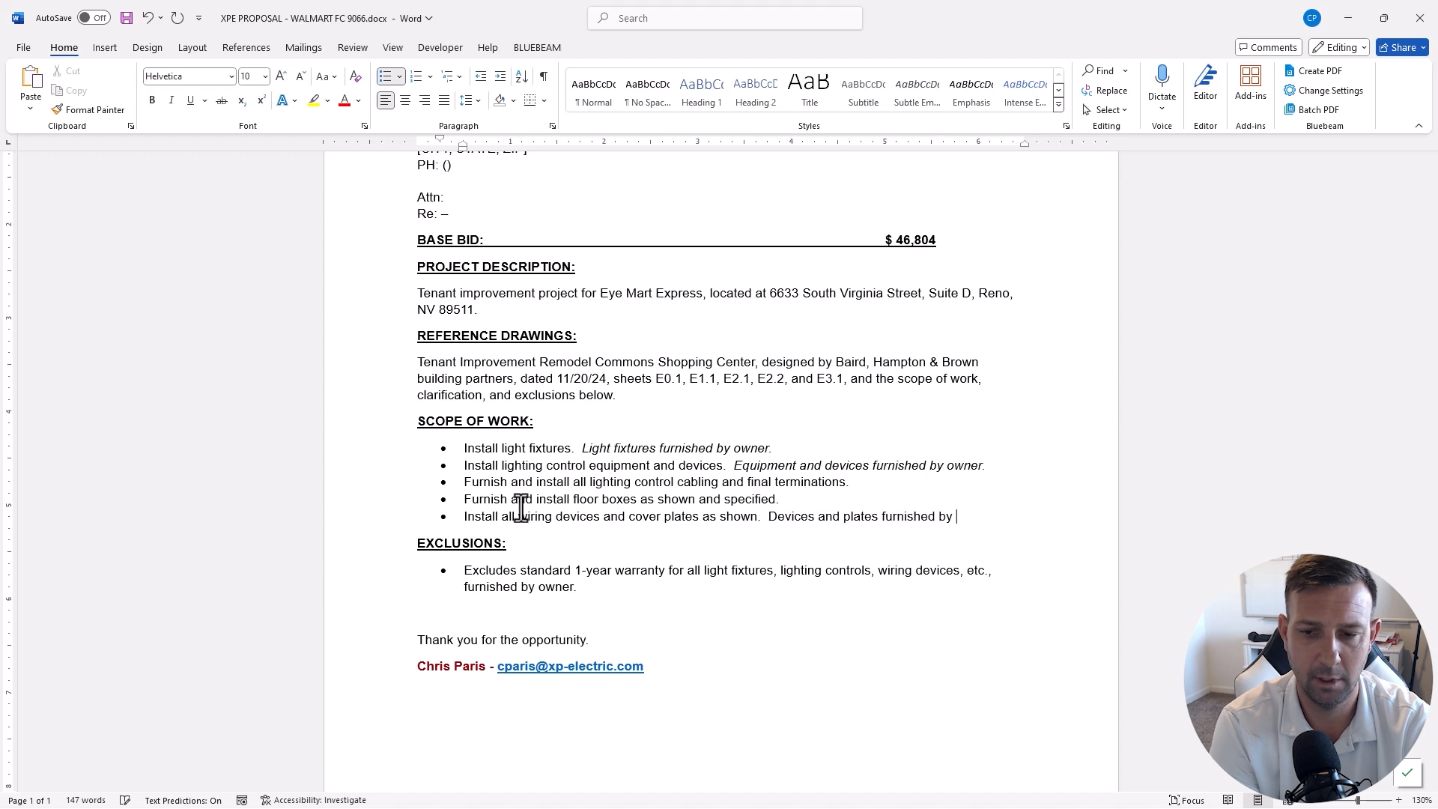
key("Return")
key("ctrl+s")
left_click_drag(514, 562, 429, 562)
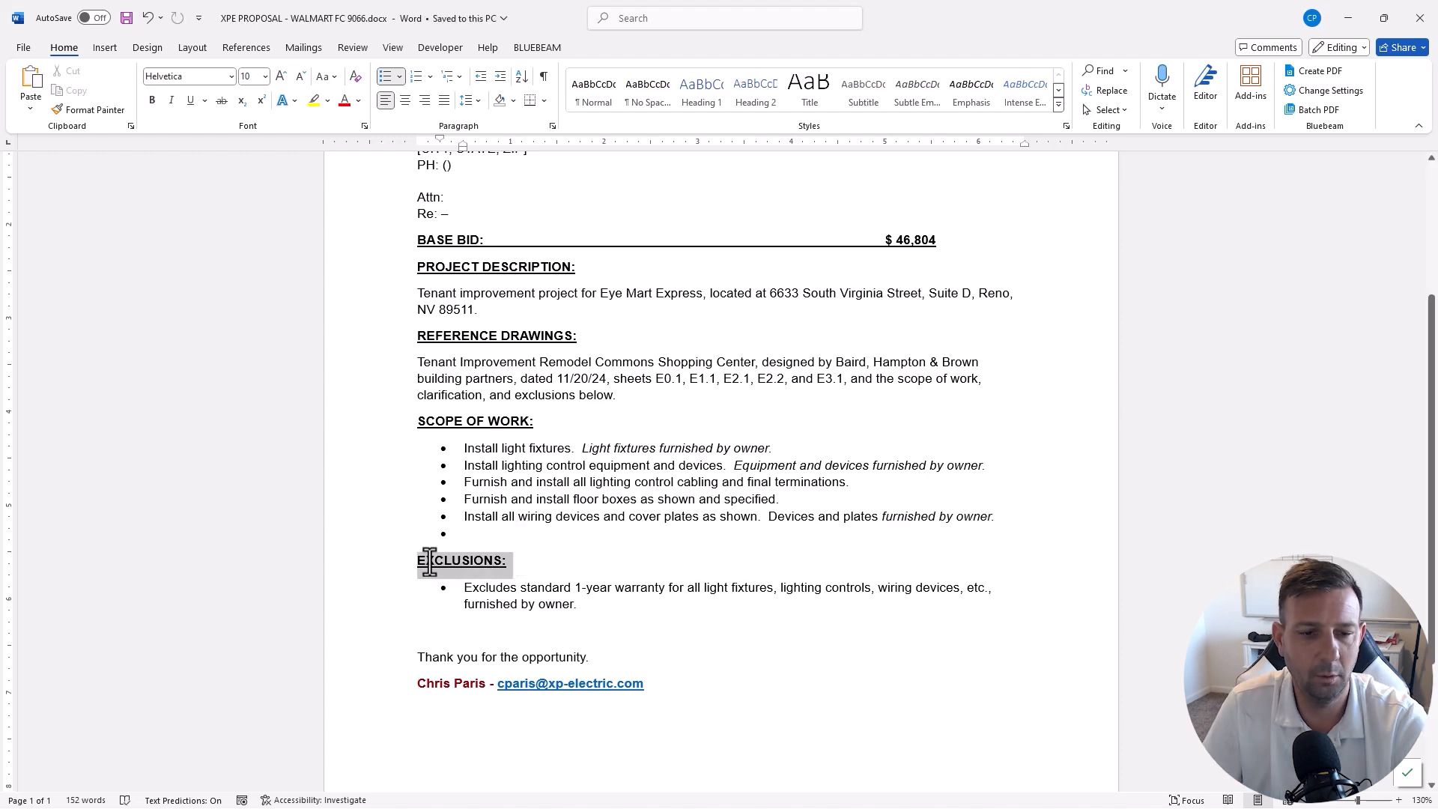
left_click(464, 628)
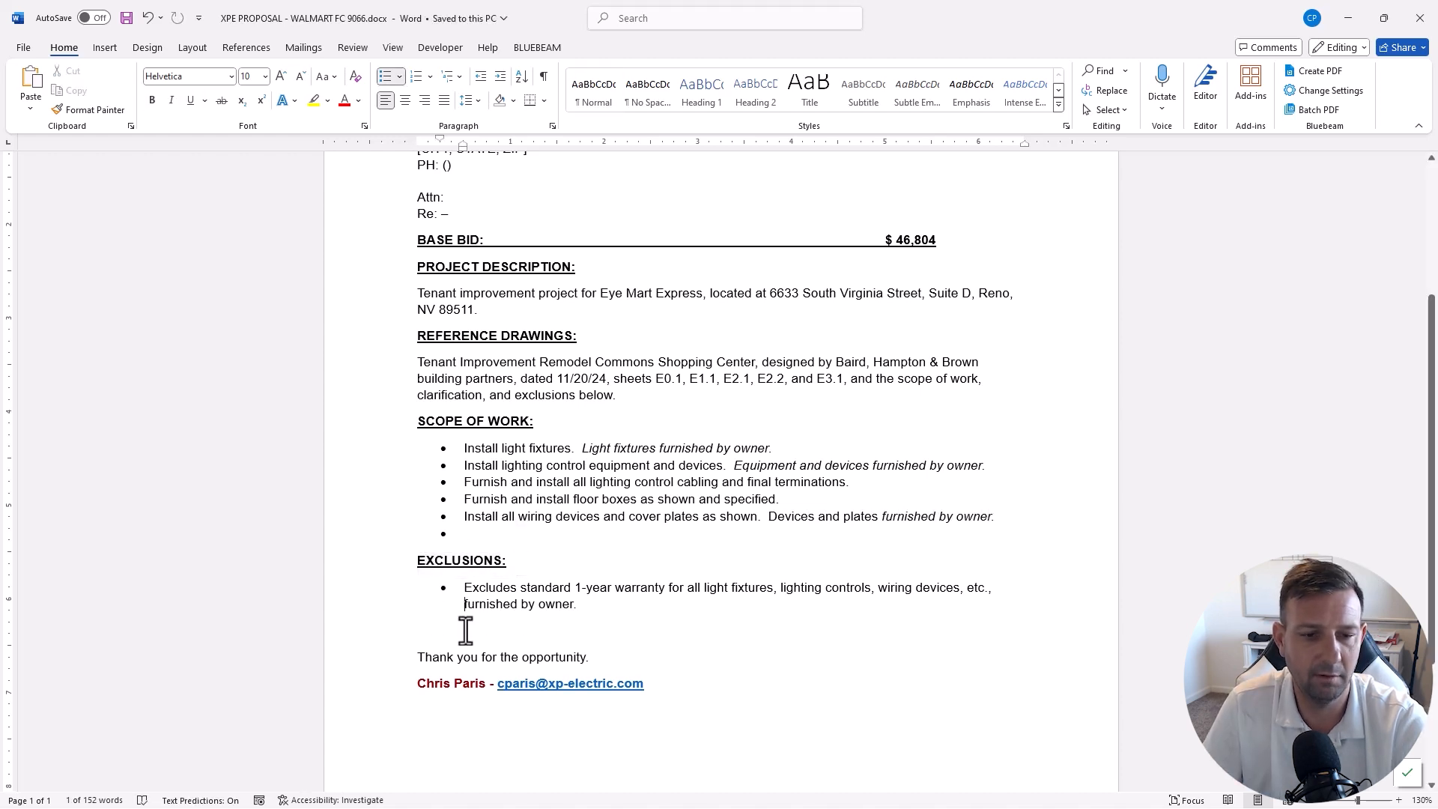
left_click(479, 534)
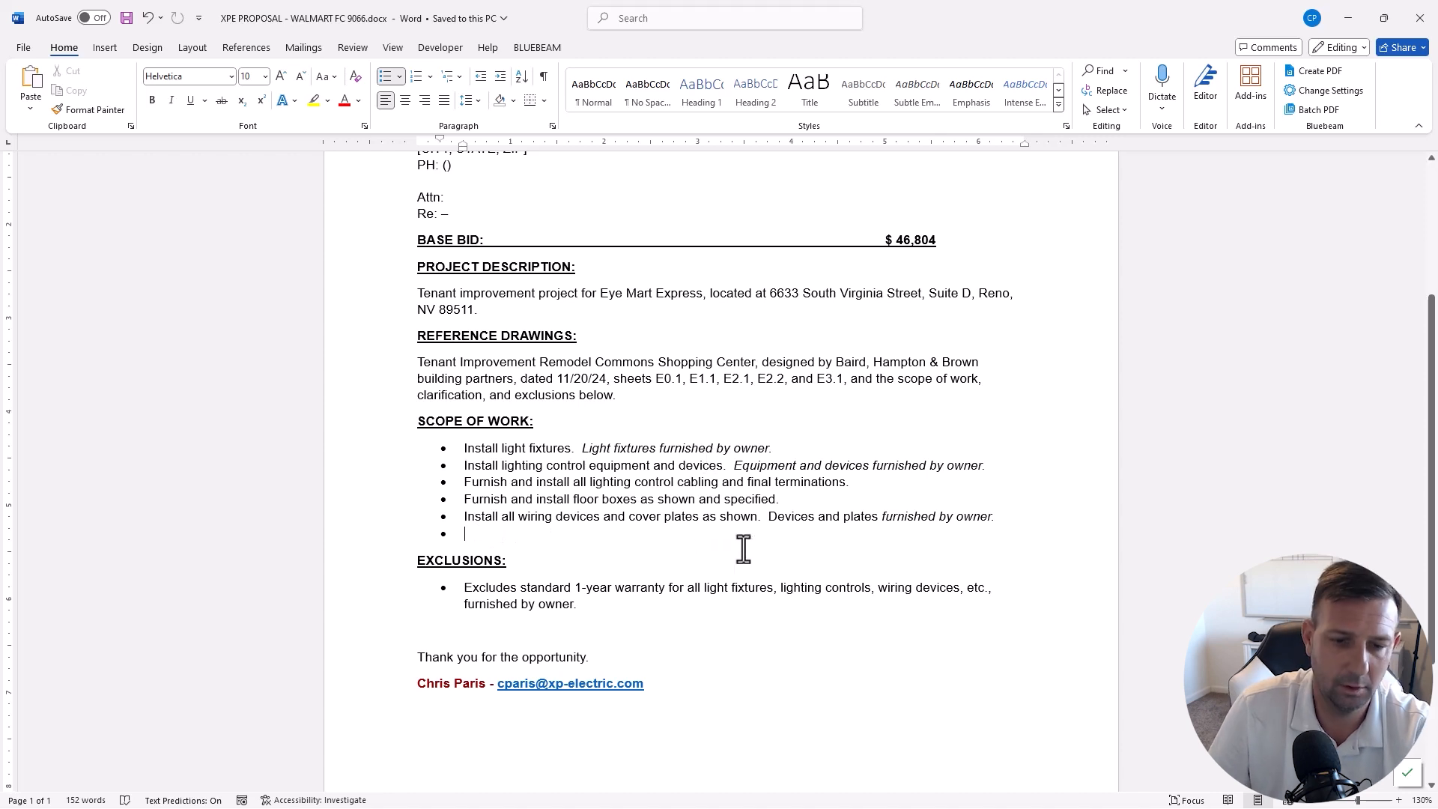
Step: Add a second exclusion bullet reading "Excludes x-ray of concrete for saw cutting"
left_click(586, 609)
key("Return")
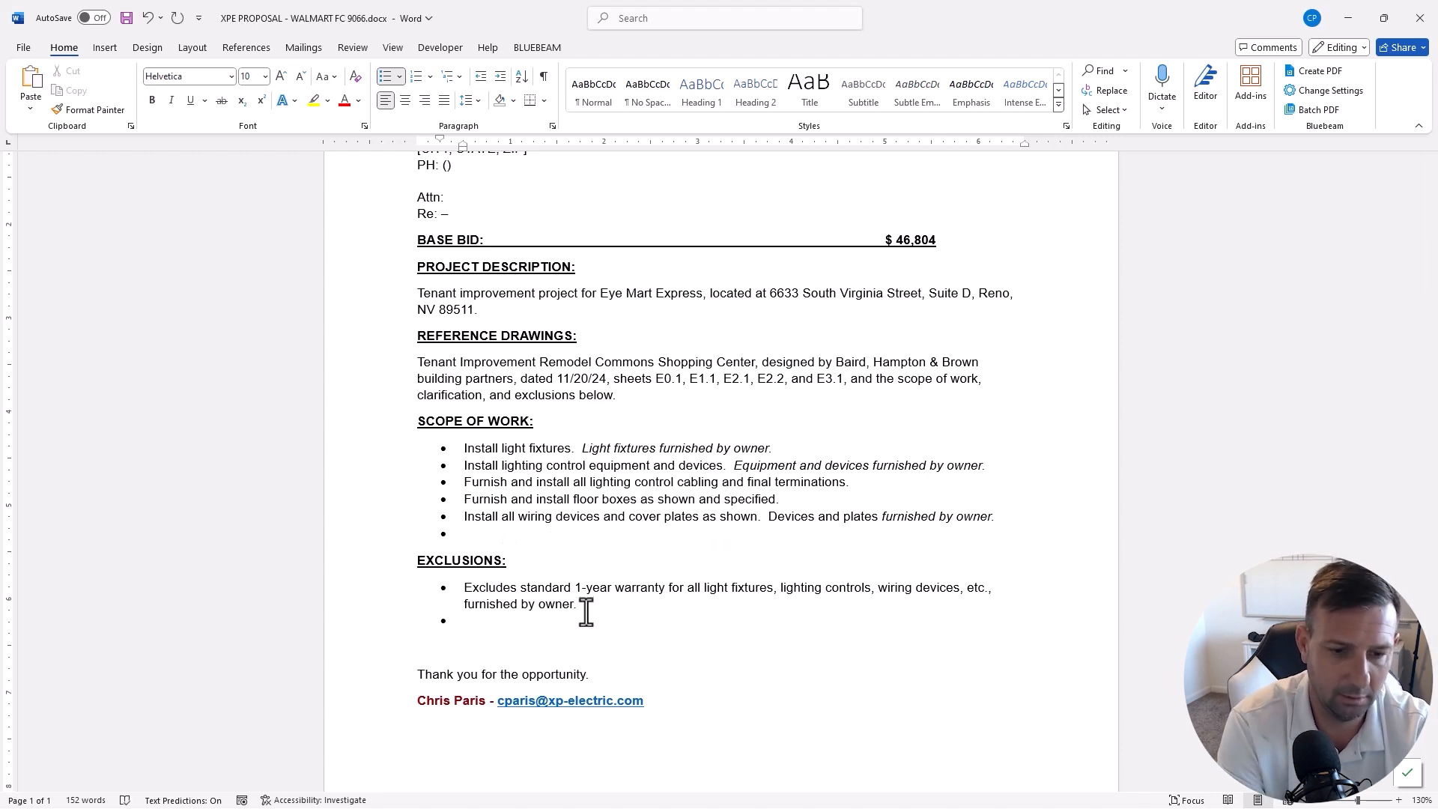
type("Exlcudes")
key("BackSpace")
key("BackSpace")
key("BackSpace")
key("BackSpace")
type("cludes x-ray of concrete for s")
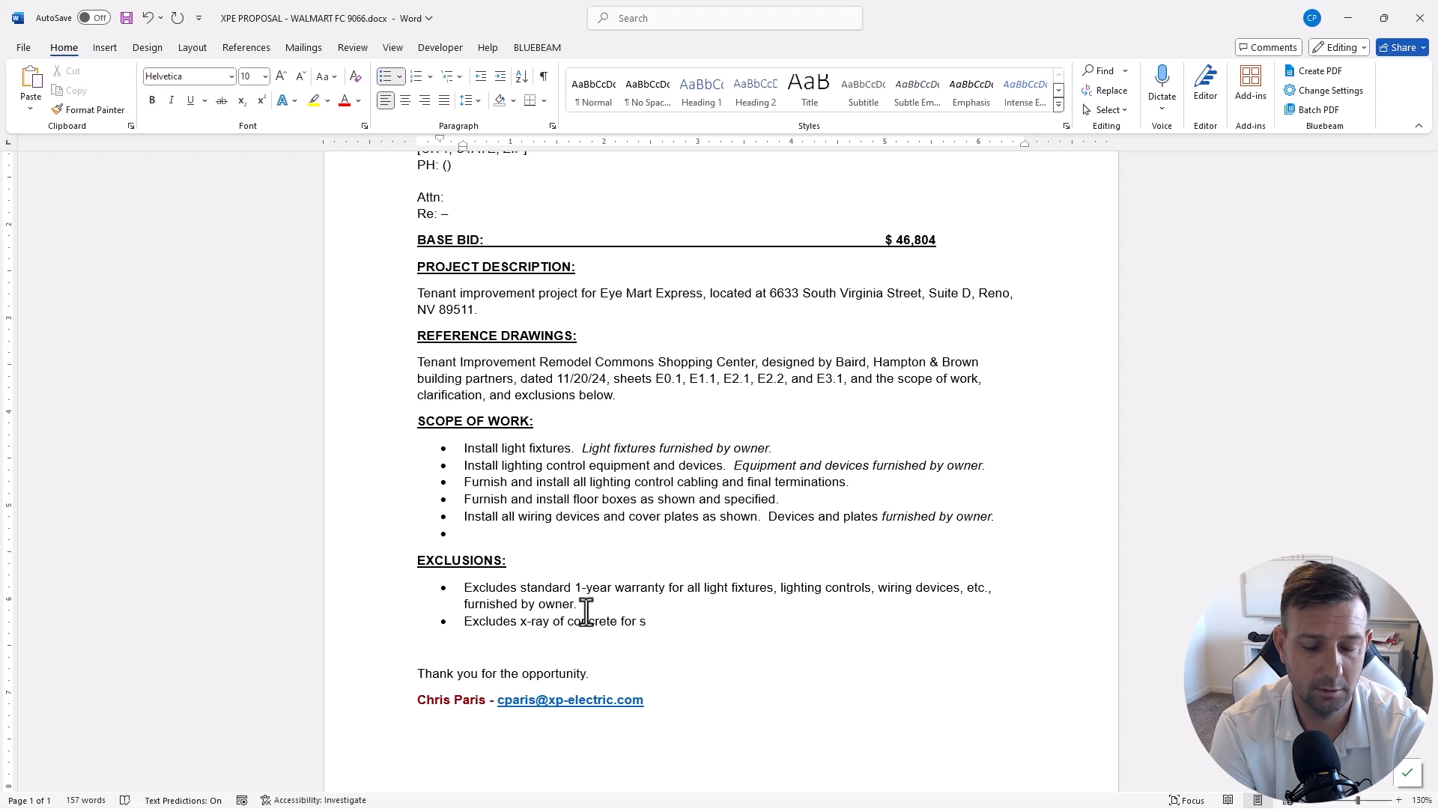
type("aw cutting")
Step: Add a third exclusion bullet reading "Excludes saw cutting, removal, and patch."
key("Return")
type("Excludes ")
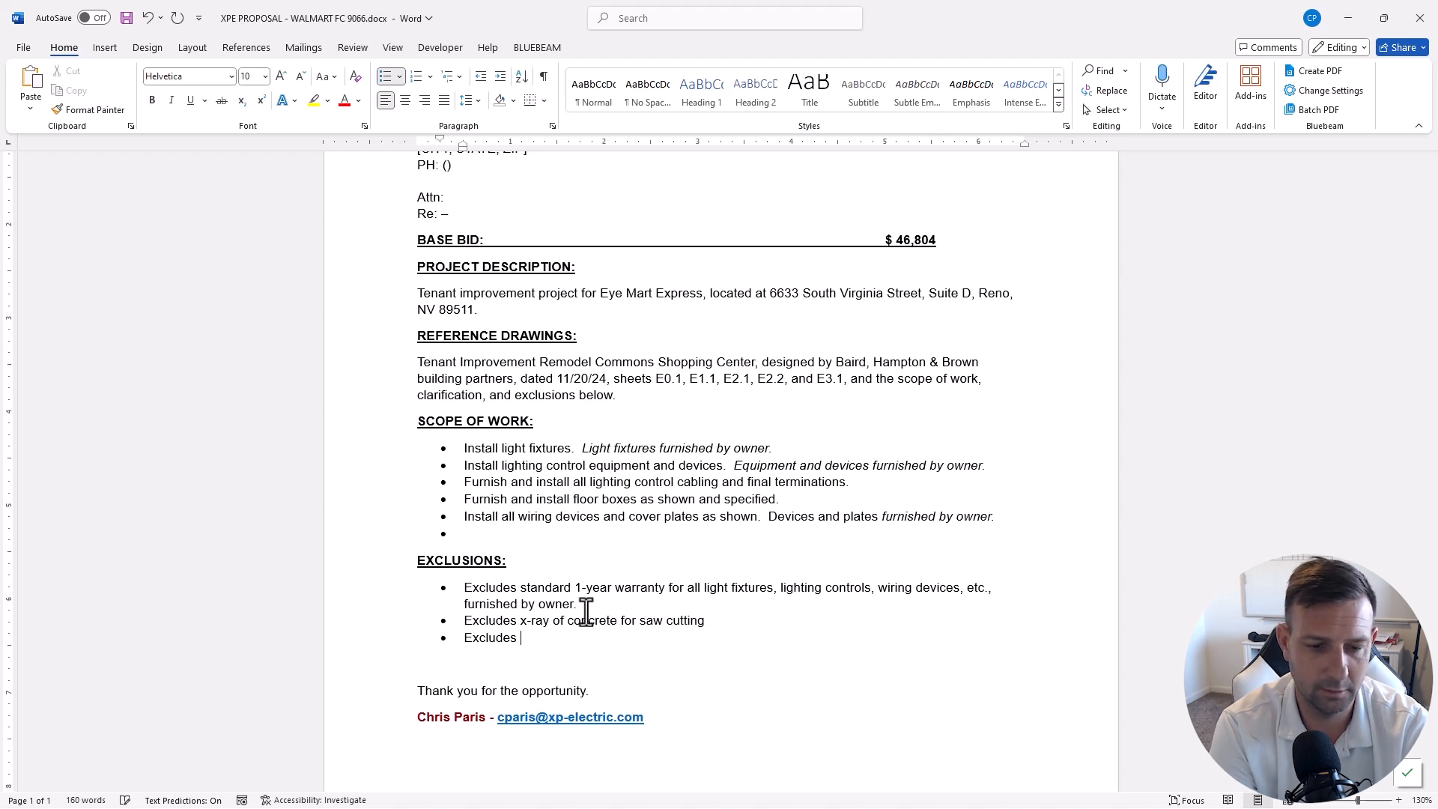
type("saw cutting, removal, and patch.")
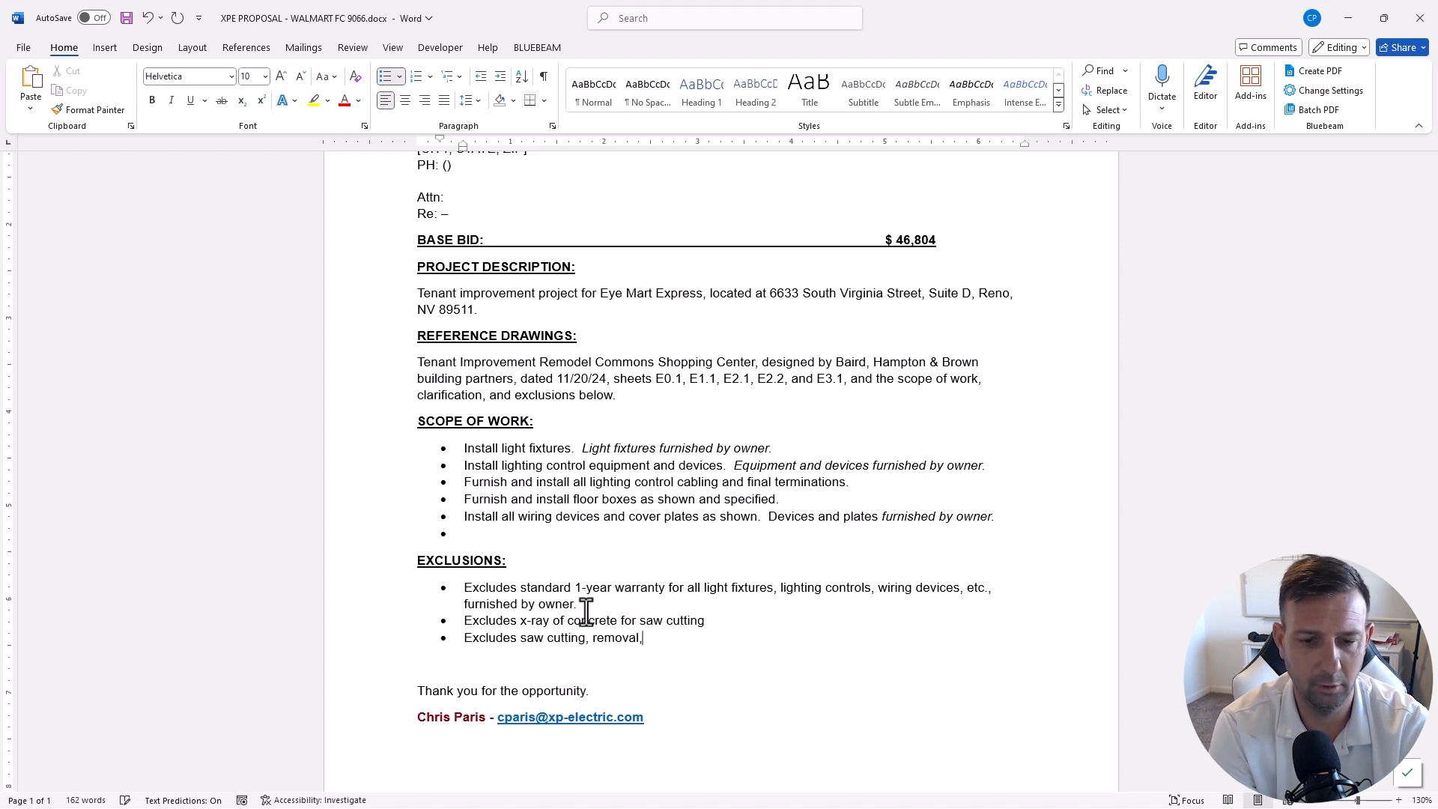
Step: Fill the empty scope bullet with "Furnish and install all new branch conduit, wire, and cable as required per NEC and as shown."
left_click(483, 536)
type("Furnish and install all new bra")
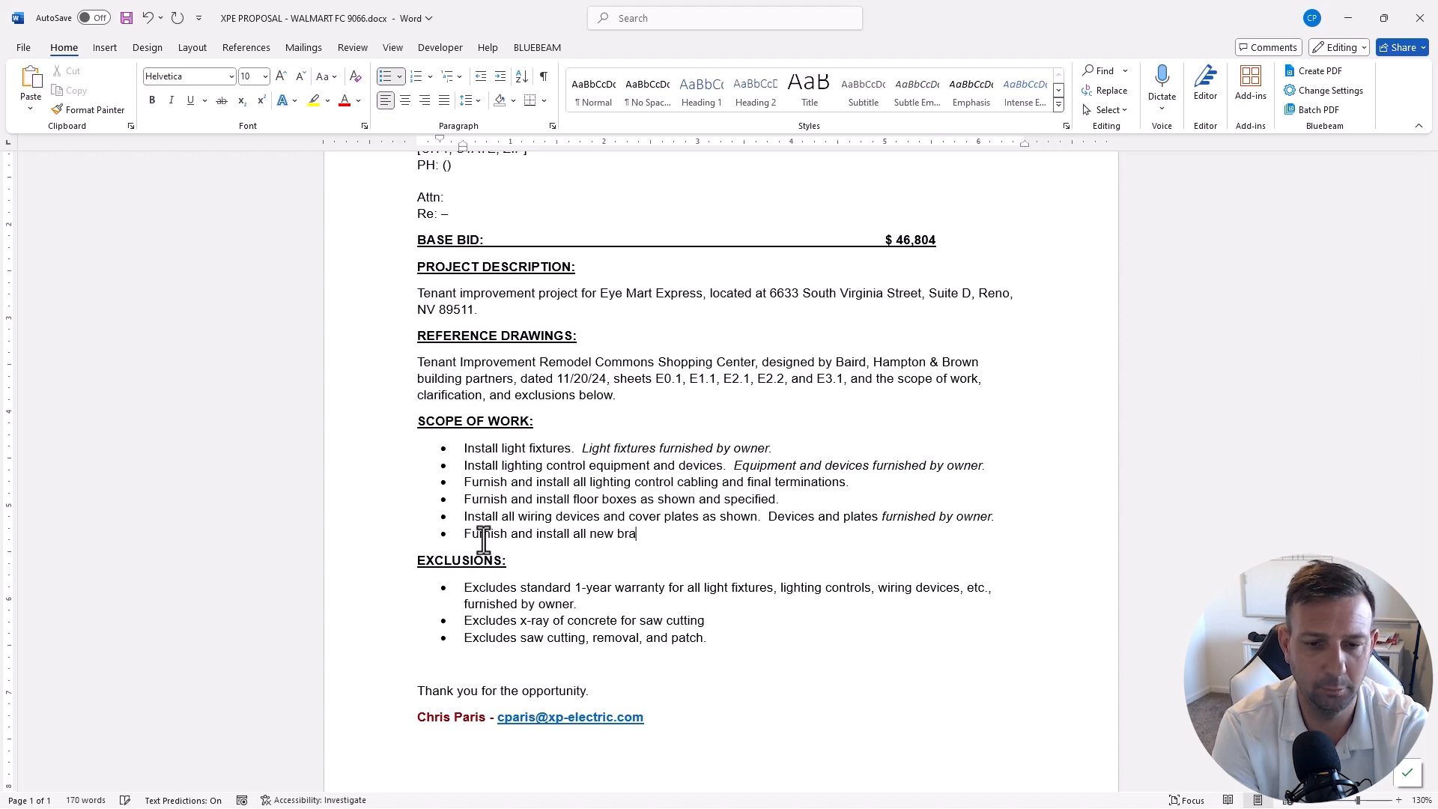
type("nch conduit, wire, and cable as re")
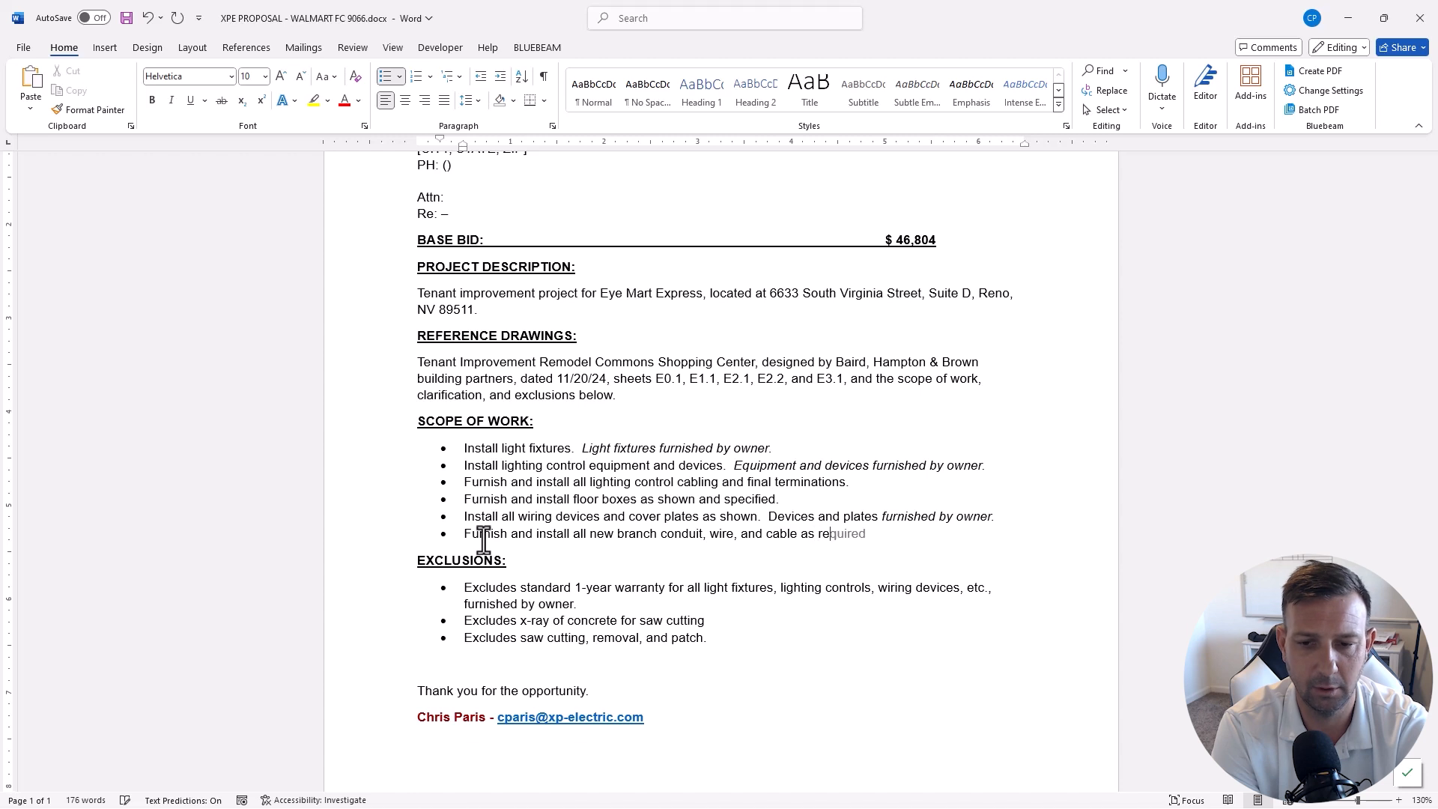
type("quired per NEC.")
key("BackSpace")
type("and ")
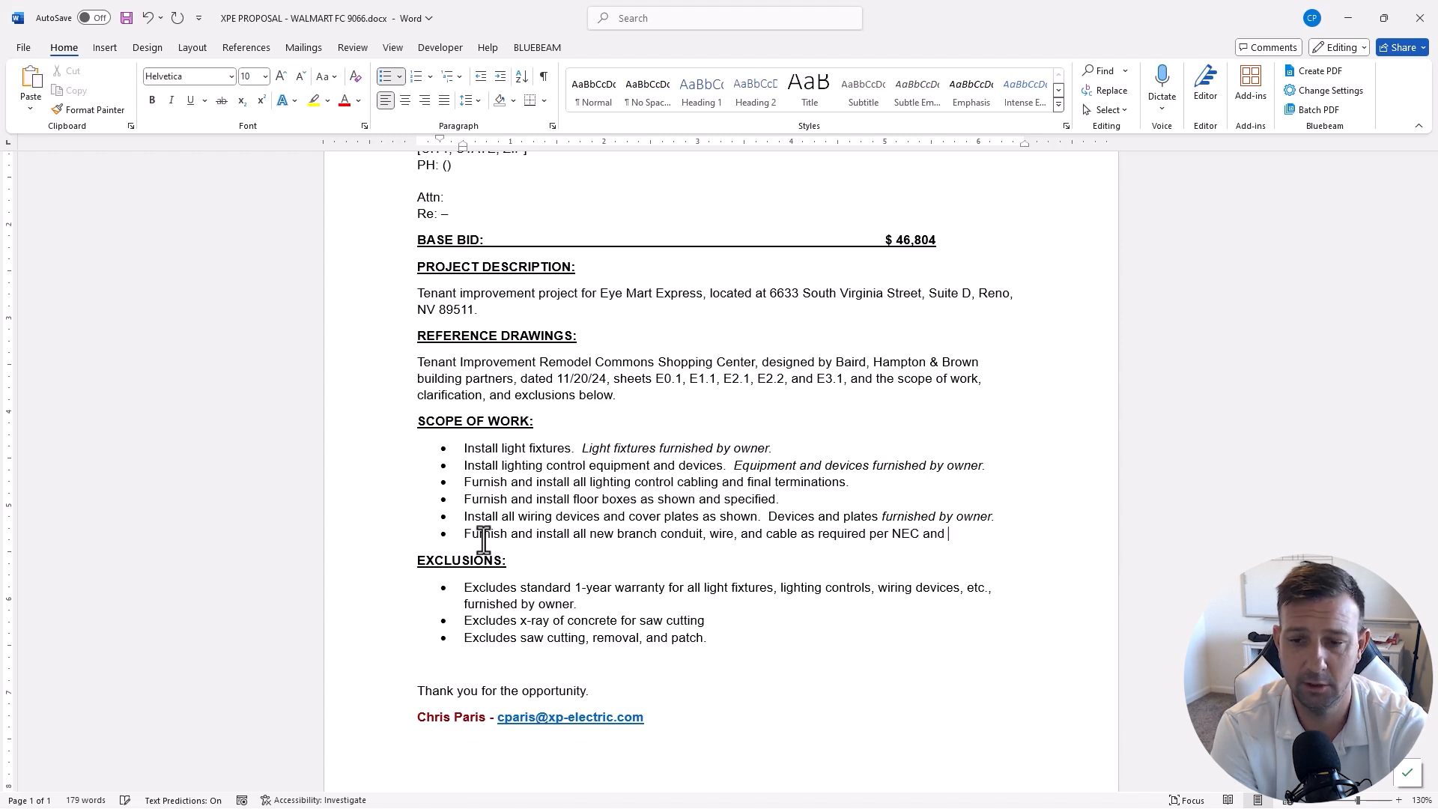
type("as shown.")
Step: Add scope bullets "Furnish and install clock receptacles." and "Furnish and install PVC junction boxes as shown."
key("Return")
type("Furnish and install clo")
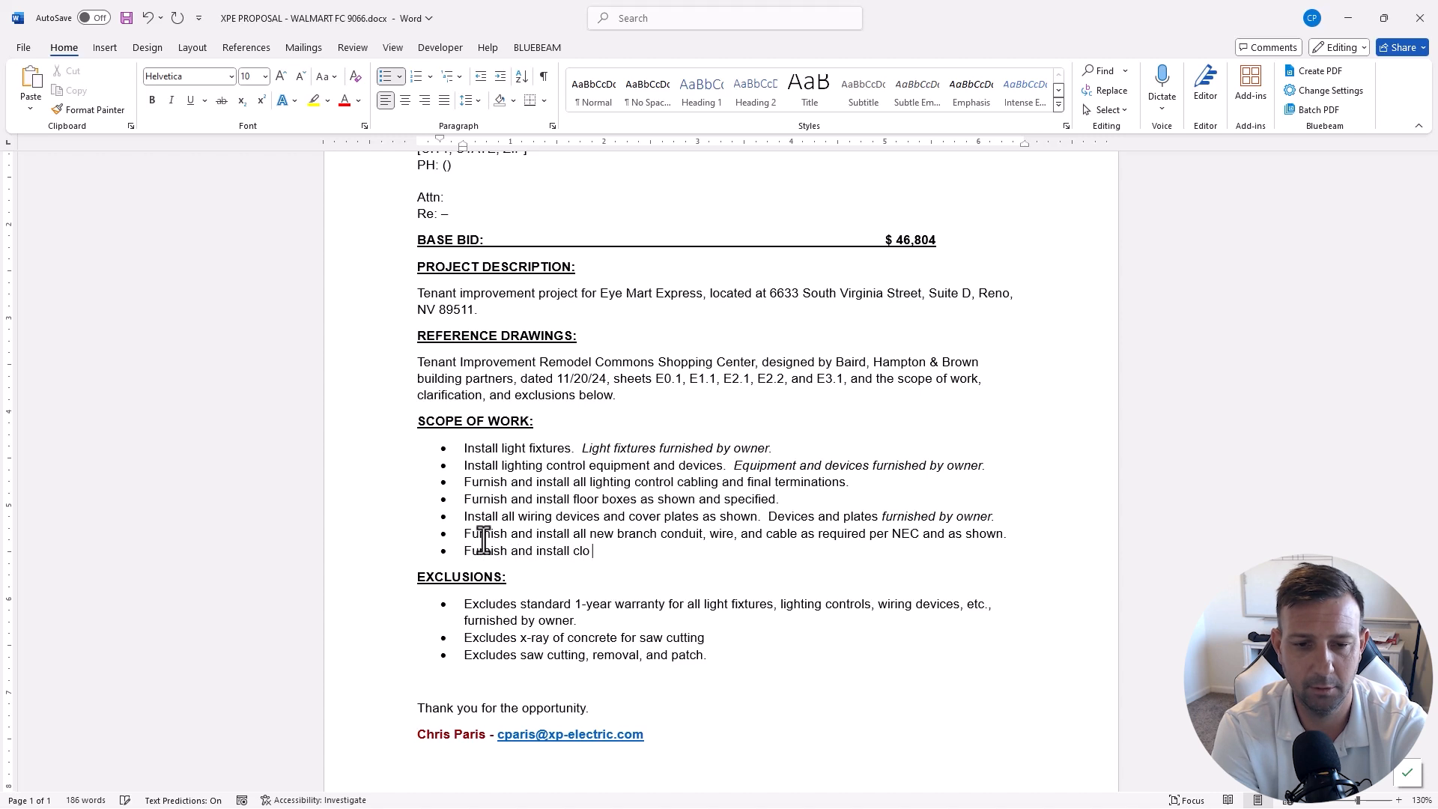
type("seck receptacles.")
key("Return")
type("Furnish and install PVC junction boxes as shown.")
Step: Add a scope bullet reading "Furnish and install timer as shown and specified."
key("Return")
type("Furnish and ins")
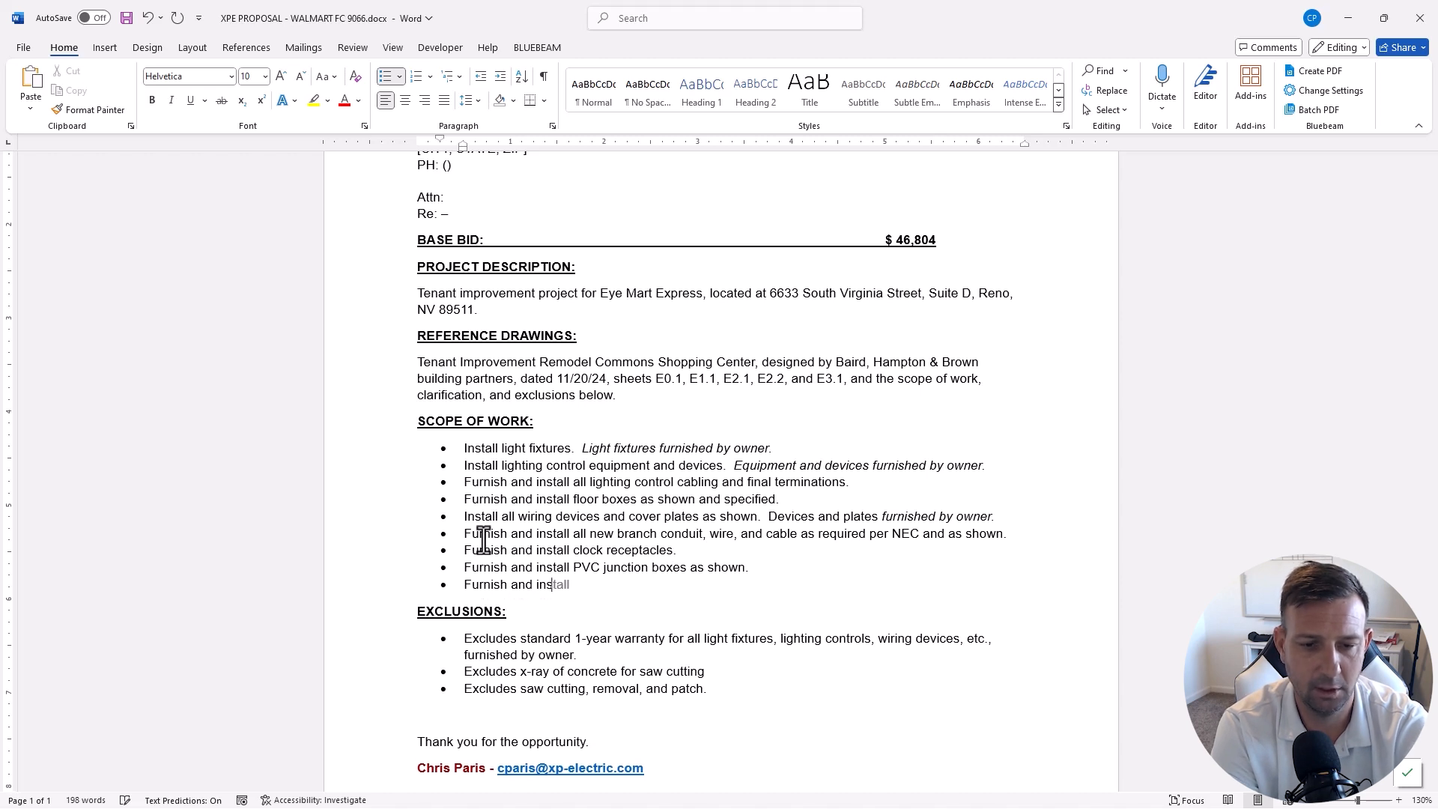
type("tall timer as shown as")
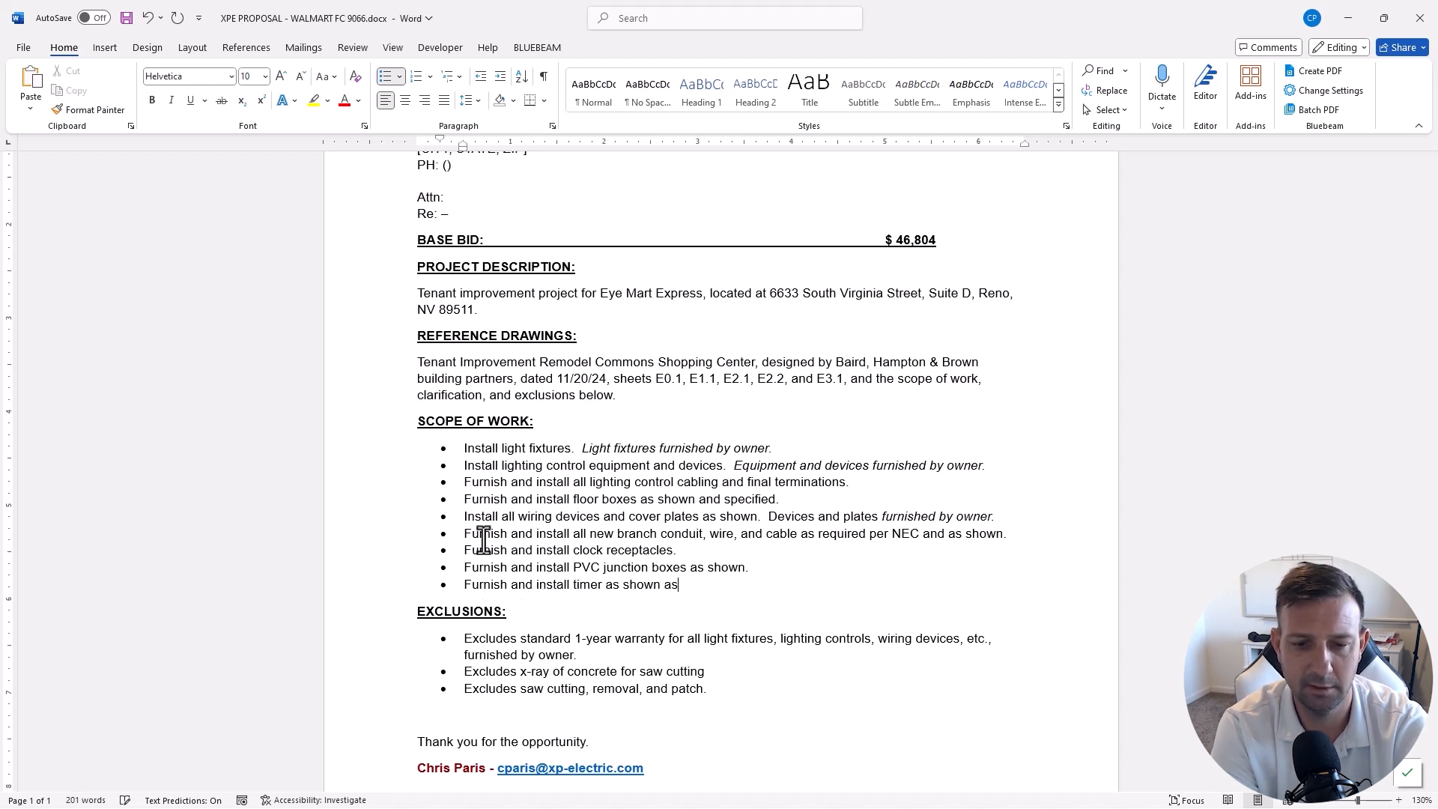
key("BackSpace")
type("nd specified.")
Step: Add a scope bullet reading "Furnish and install communications boxes and conduit stubs into accessible ceiling space."
key("Return")
type("Fu")
key("Tab")
type("communications box")
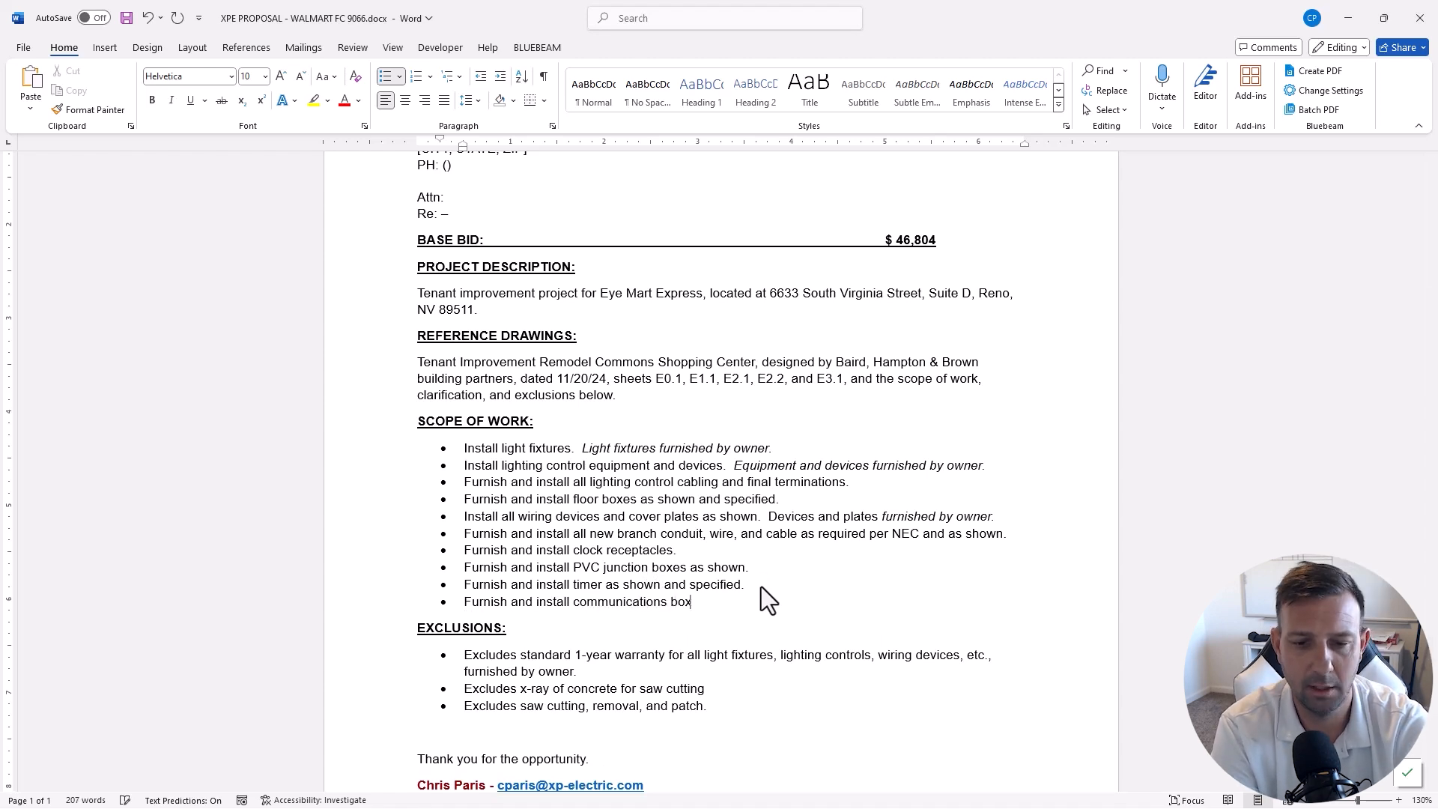
type("es and conduit ")
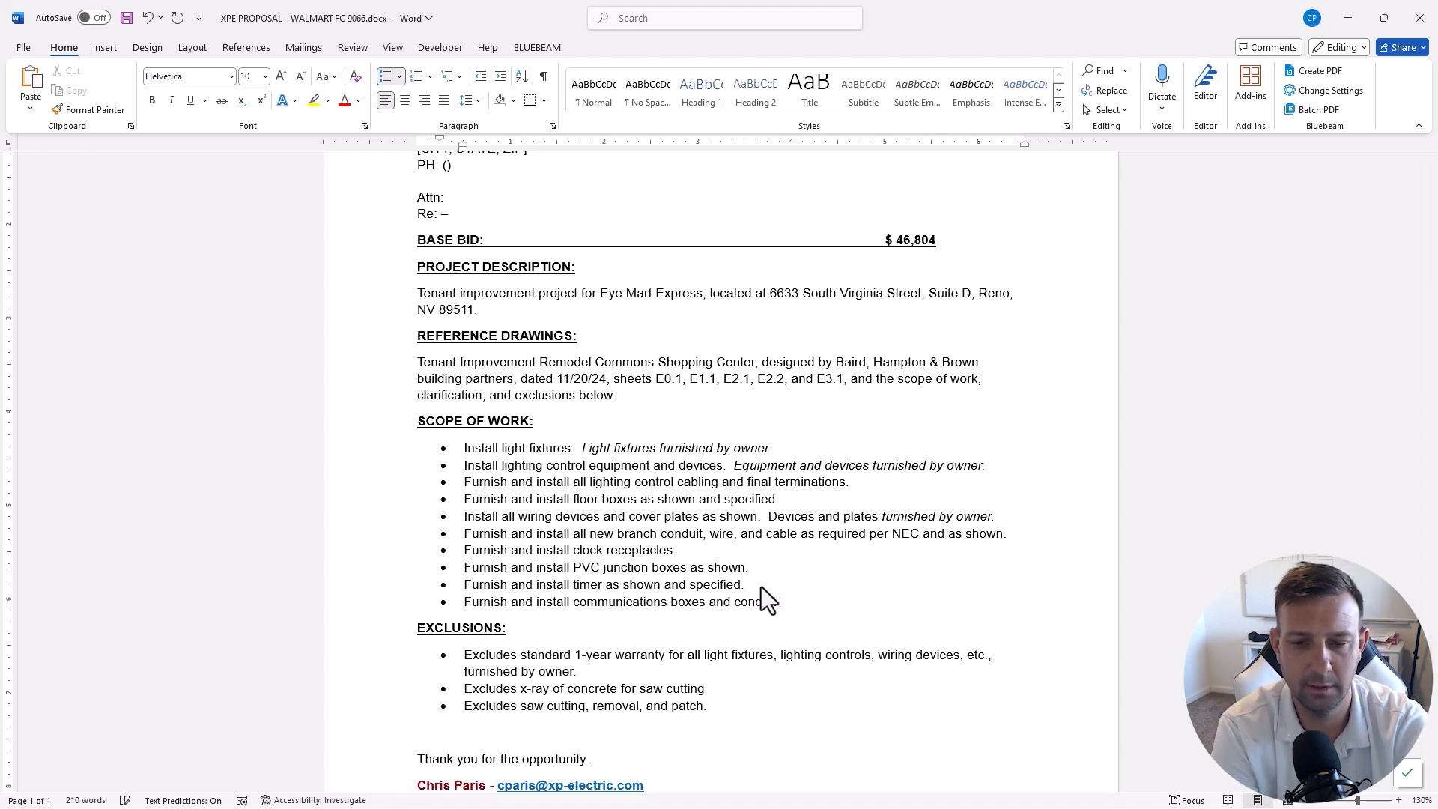
type("stubs into acces")
key("Tab")
type("ceiling space.")
Step: Add a fourth exclusion bullet reading "Excludes furnishing and installation any data communications cable, devices, terminations, etc."
scroll(533, 636, "down", 3)
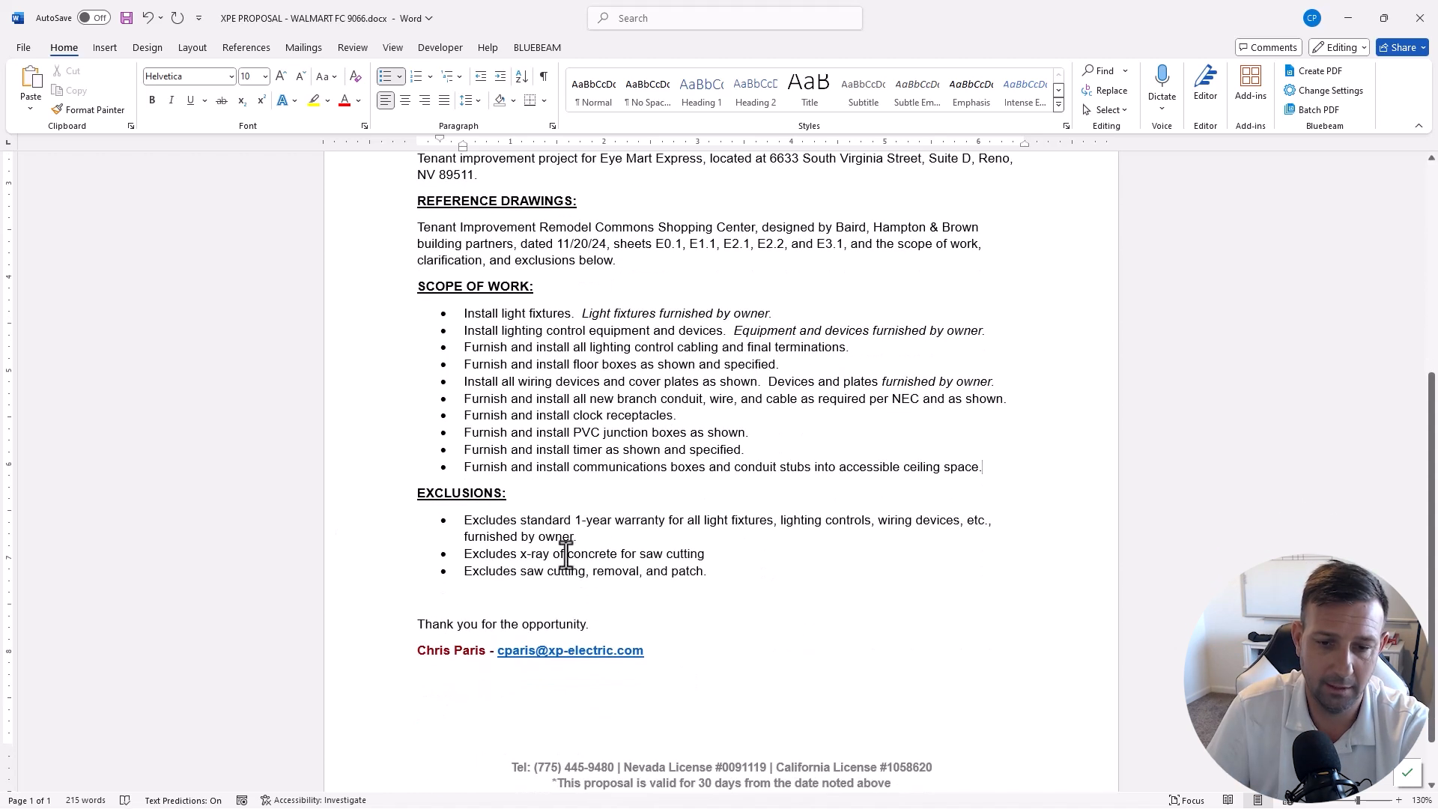
left_click(728, 572)
key("Return")
type("Exclud")
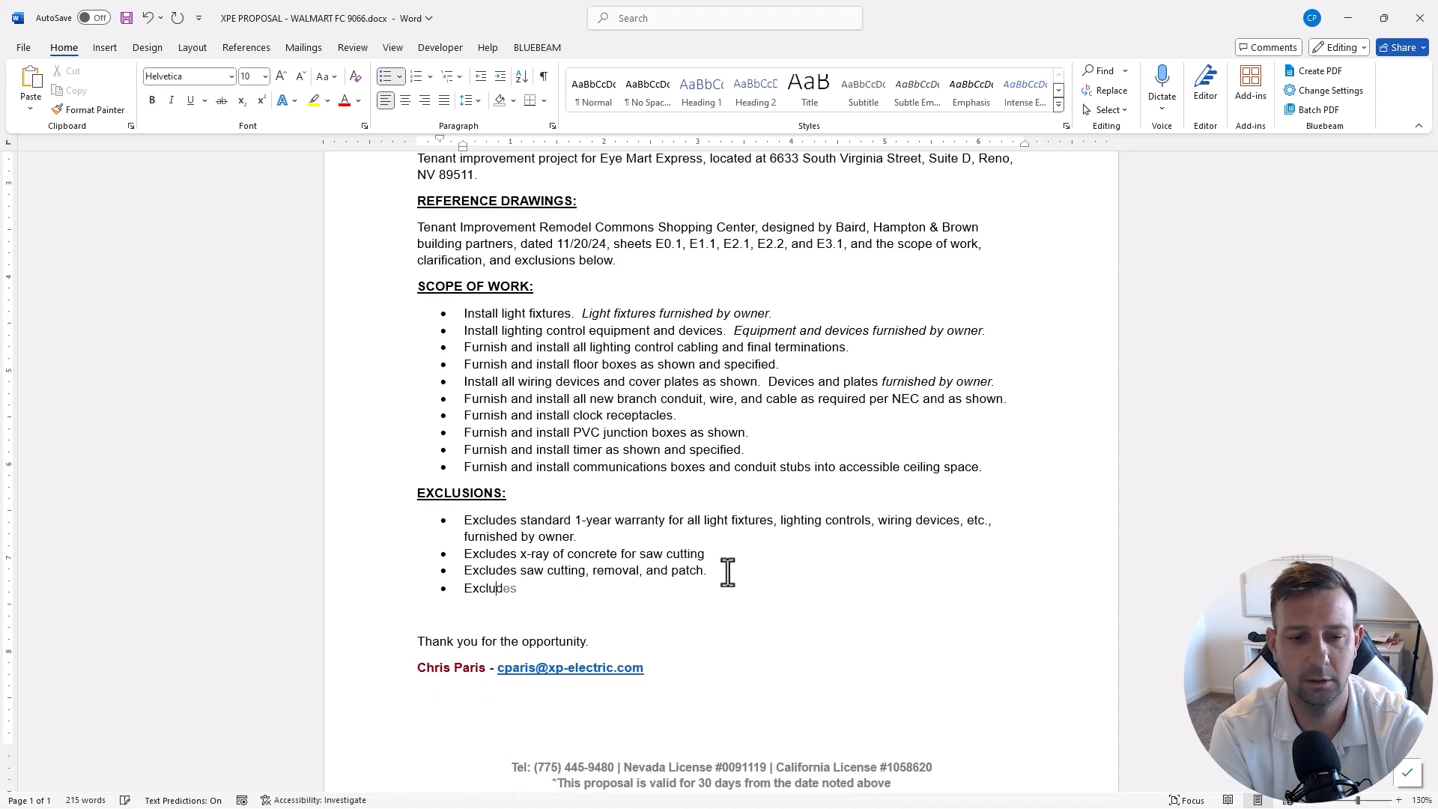
type("es furnishing and installation an")
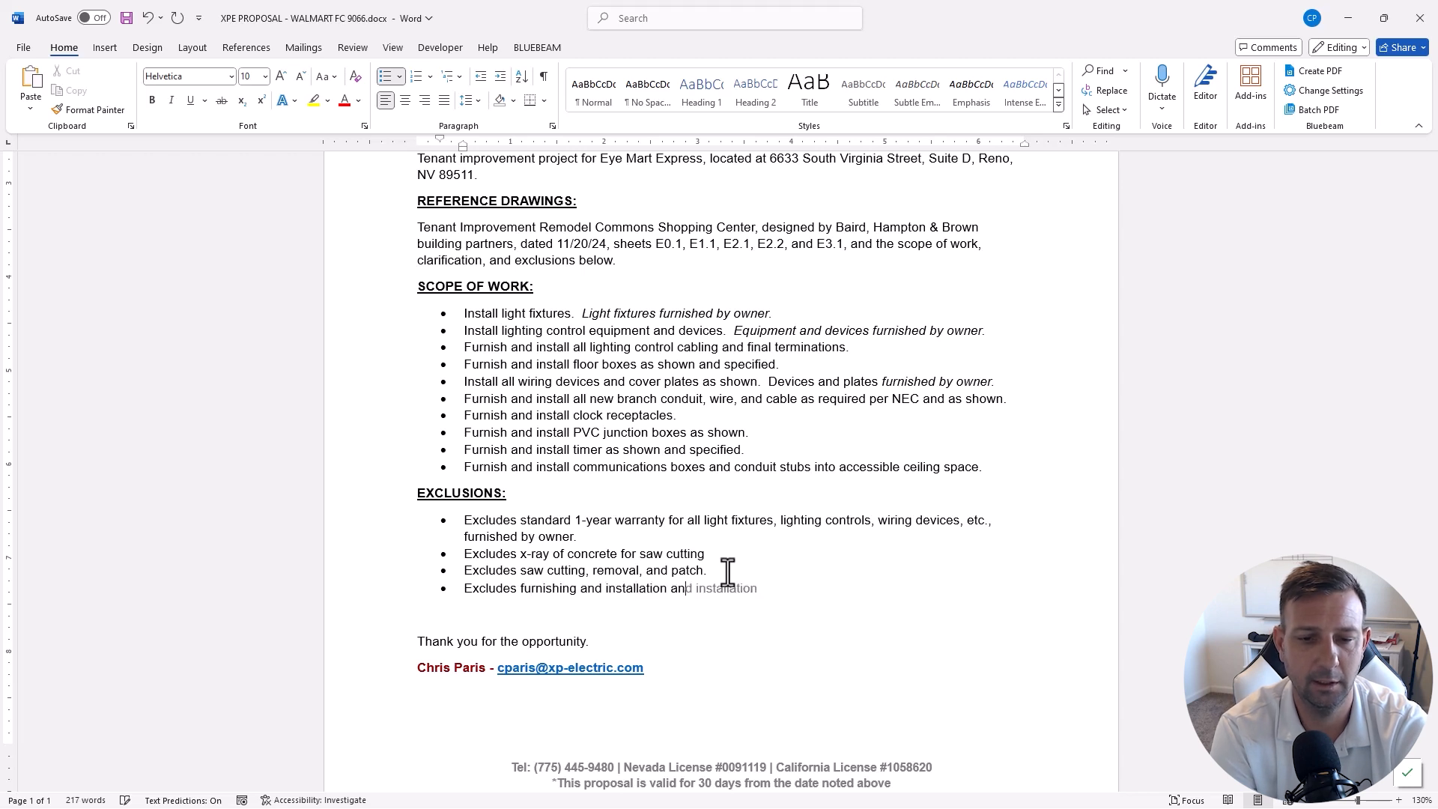
type("y data communcaitcations cable, devices, terminations, etc.")
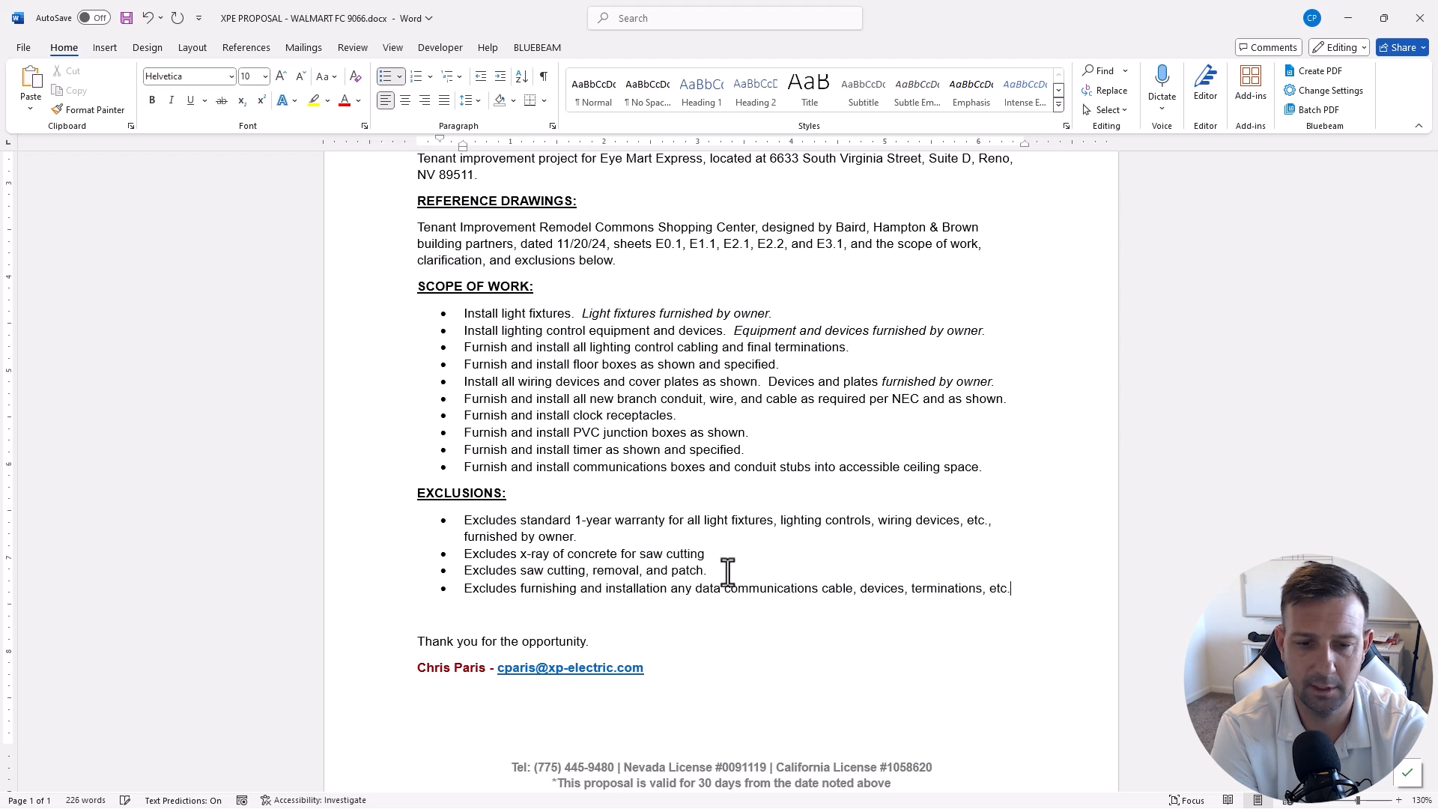
left_click(1018, 467)
key("Return")
type("(")
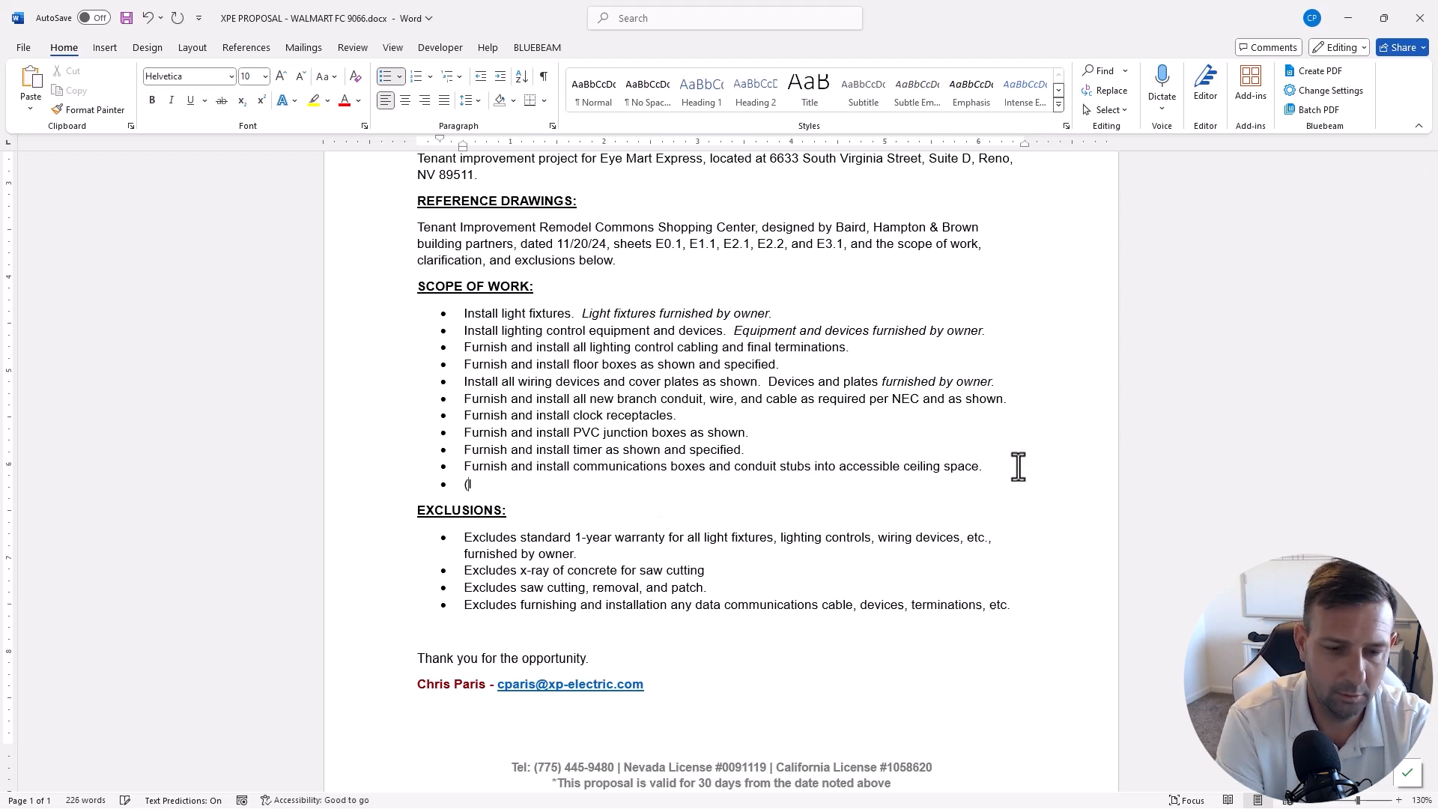
type("Inclu")
key("BackSpace")
key("BackSpace")
key("BackSpace")
key("BackSpace")
key("BackSpace")
key("BackSpace")
key("BackSpace")
key("BackSpace")
left_click(465, 313)
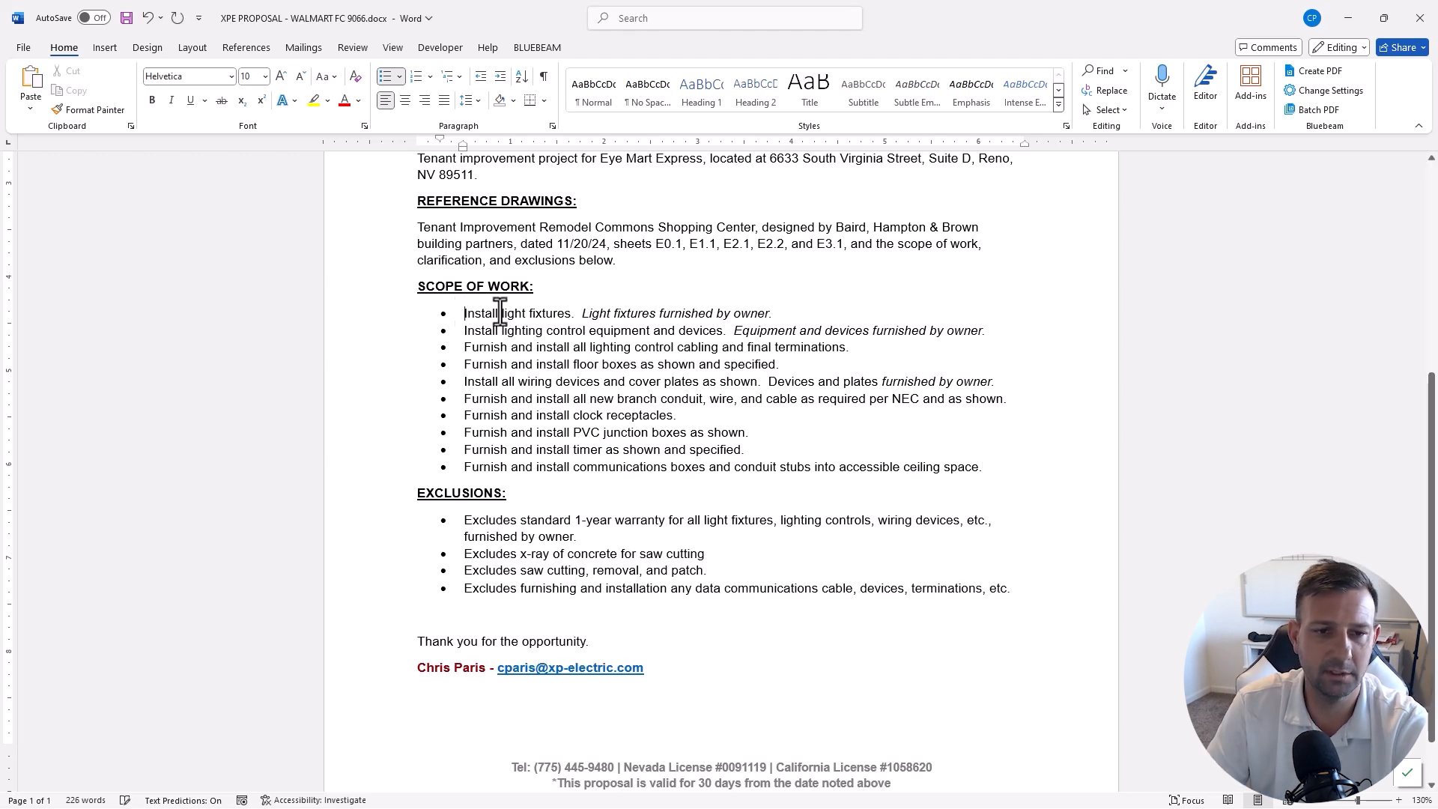
key("Return")
key("Delete")
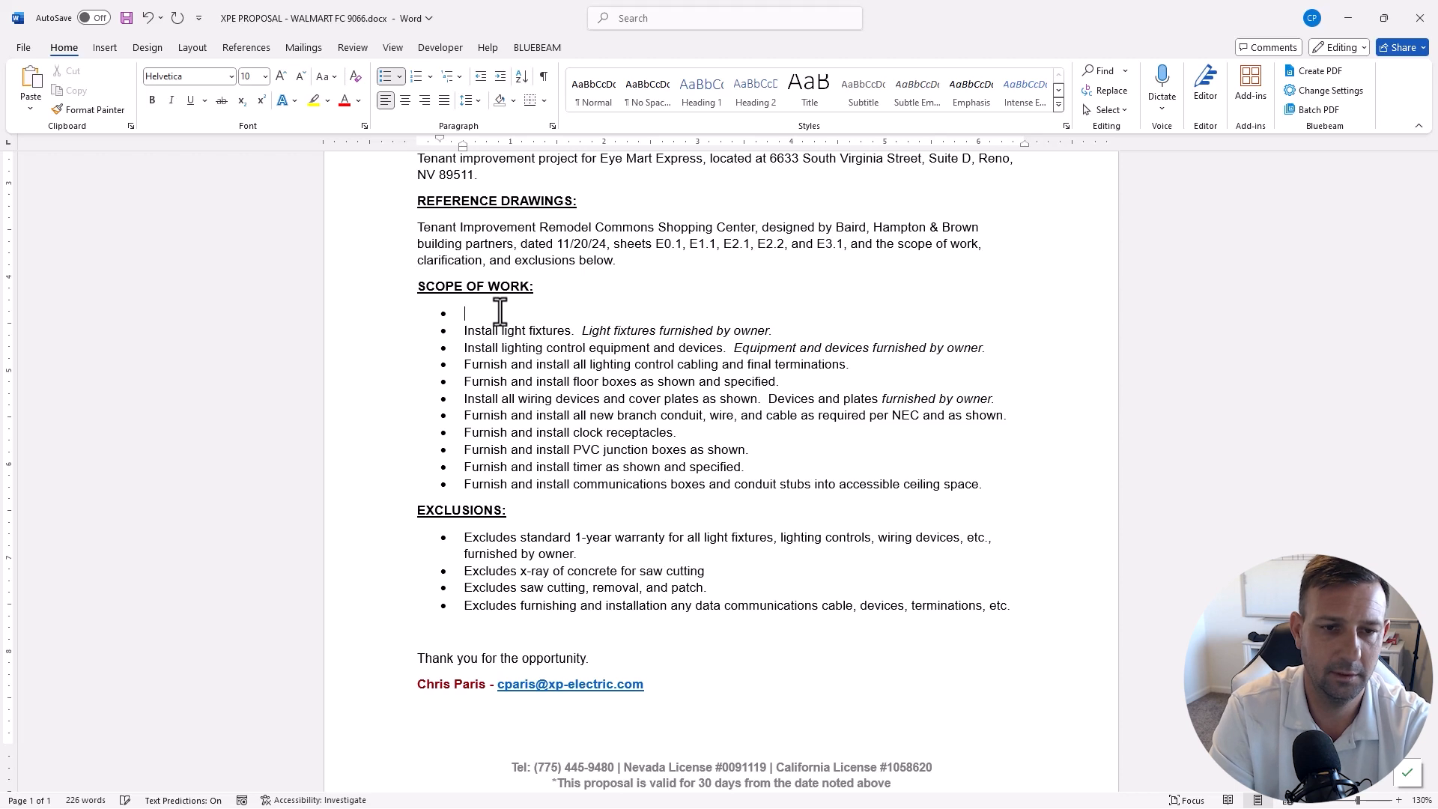
type("Demo")
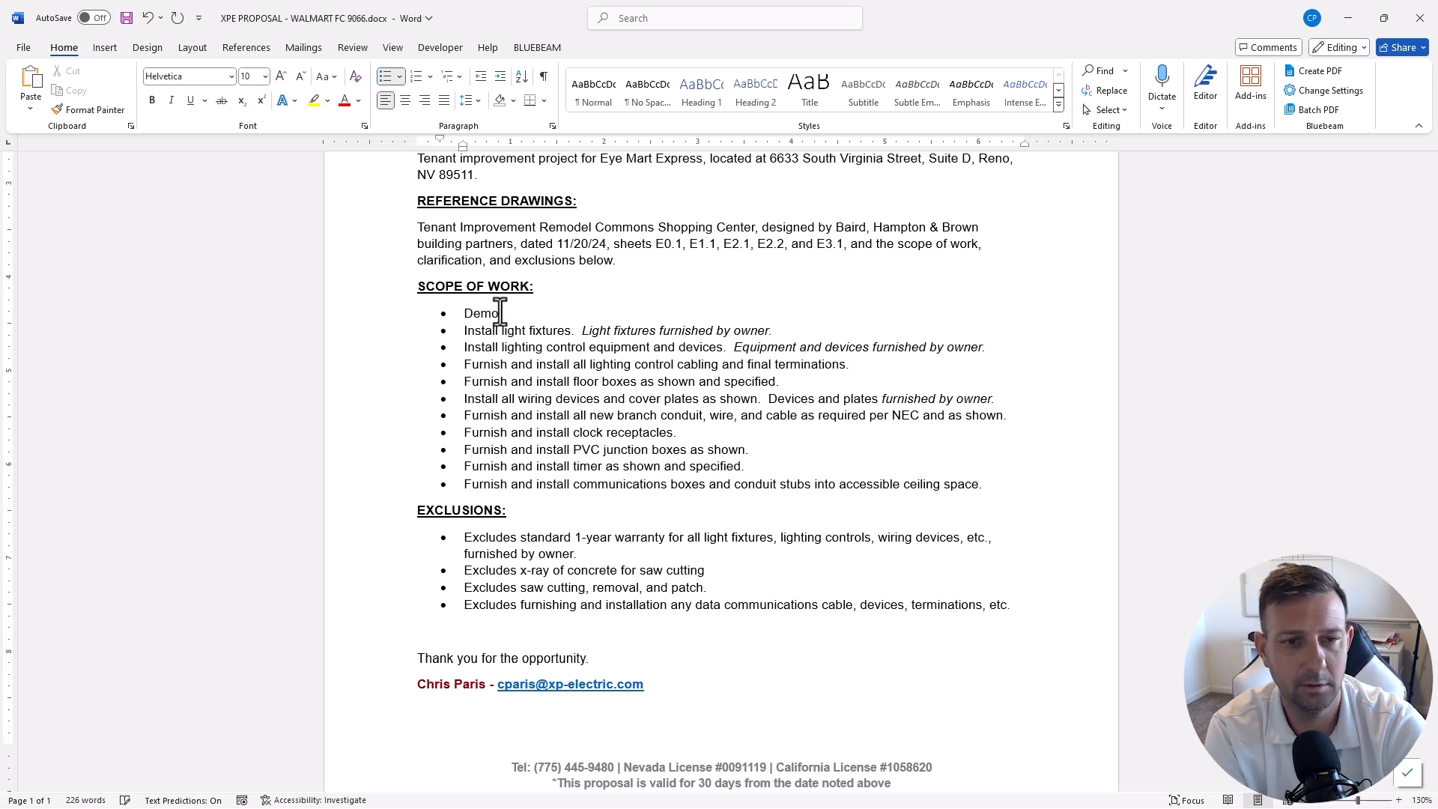
key("BackSpace")
key("BackSpace")
key("BackSpace")
key("BackSpace")
key("BackSpace")
key("BackSpace")
key("BackSpace")
key("BackSpace")
key("BackSpace")
key("BackSpace")
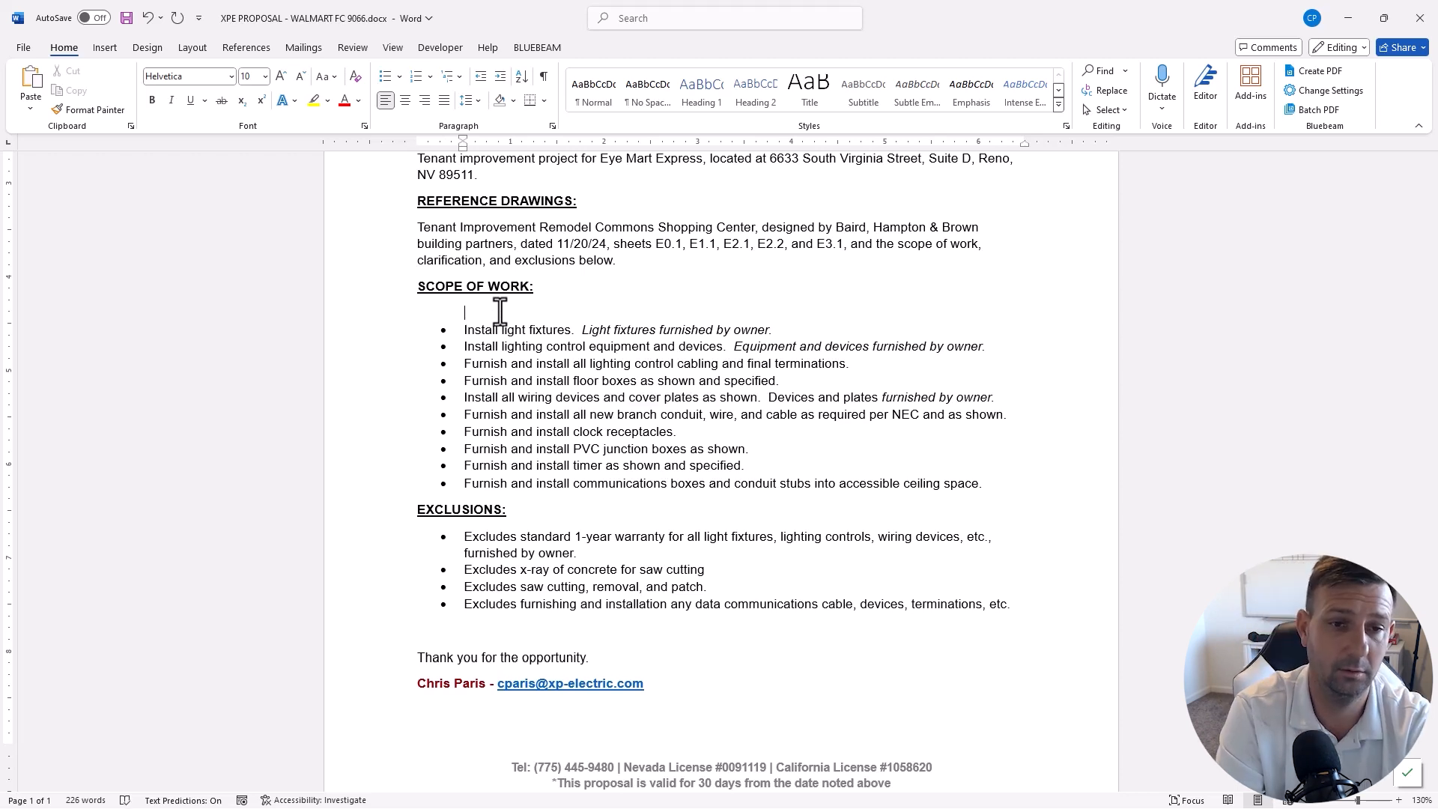
key("BackSpace")
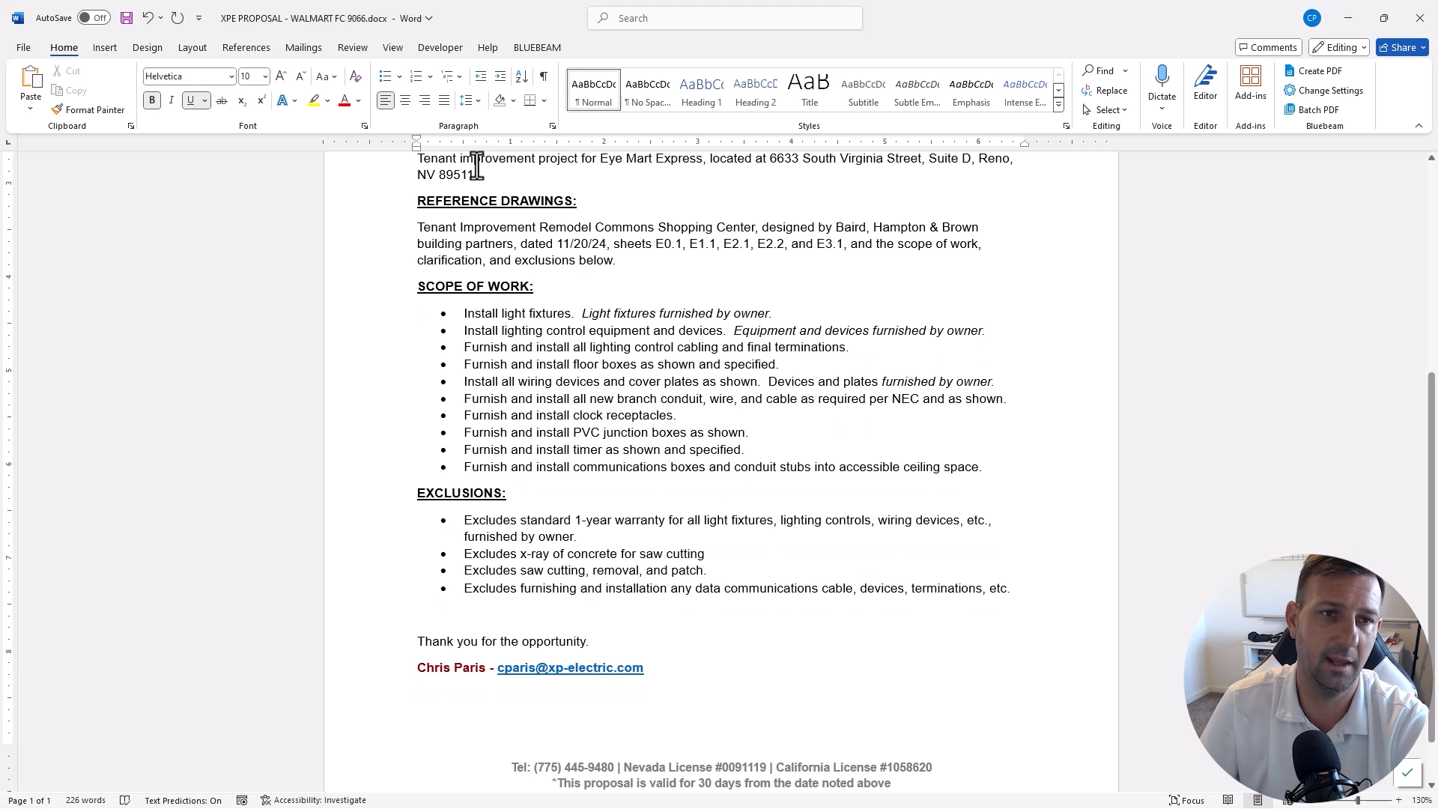
Step: Save the document and insert a new first scope bullet reading "Preparation of electrical for safe demolition, removal, and disposal by others."
left_click(126, 17)
left_click(466, 313)
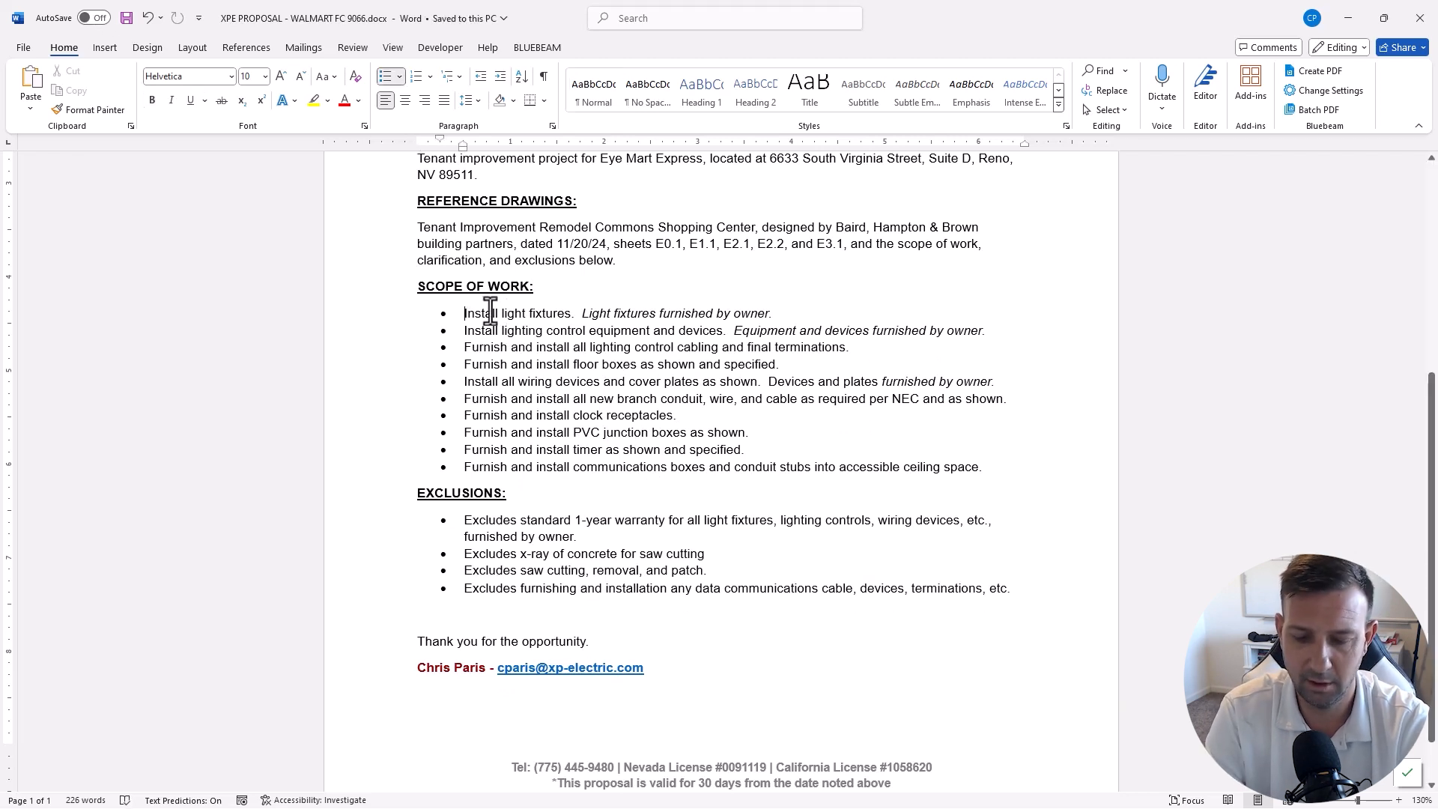
key("Return")
type("Preparation of electrical ")
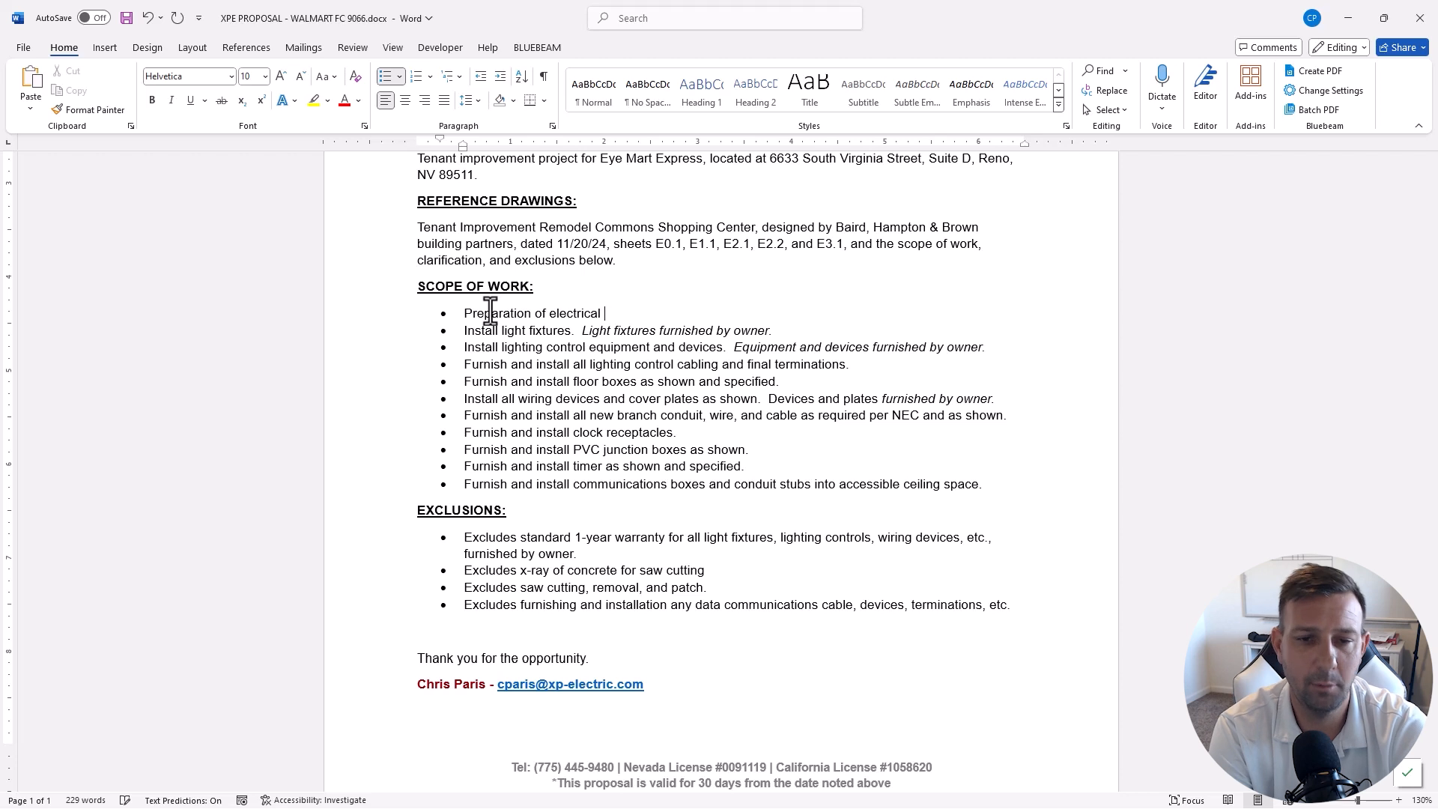
type("for demo")
key("BackSpace")
key("BackSpace")
key("BackSpace")
key("BackSpace")
type("safe demolition, removal, and disposal by others.")
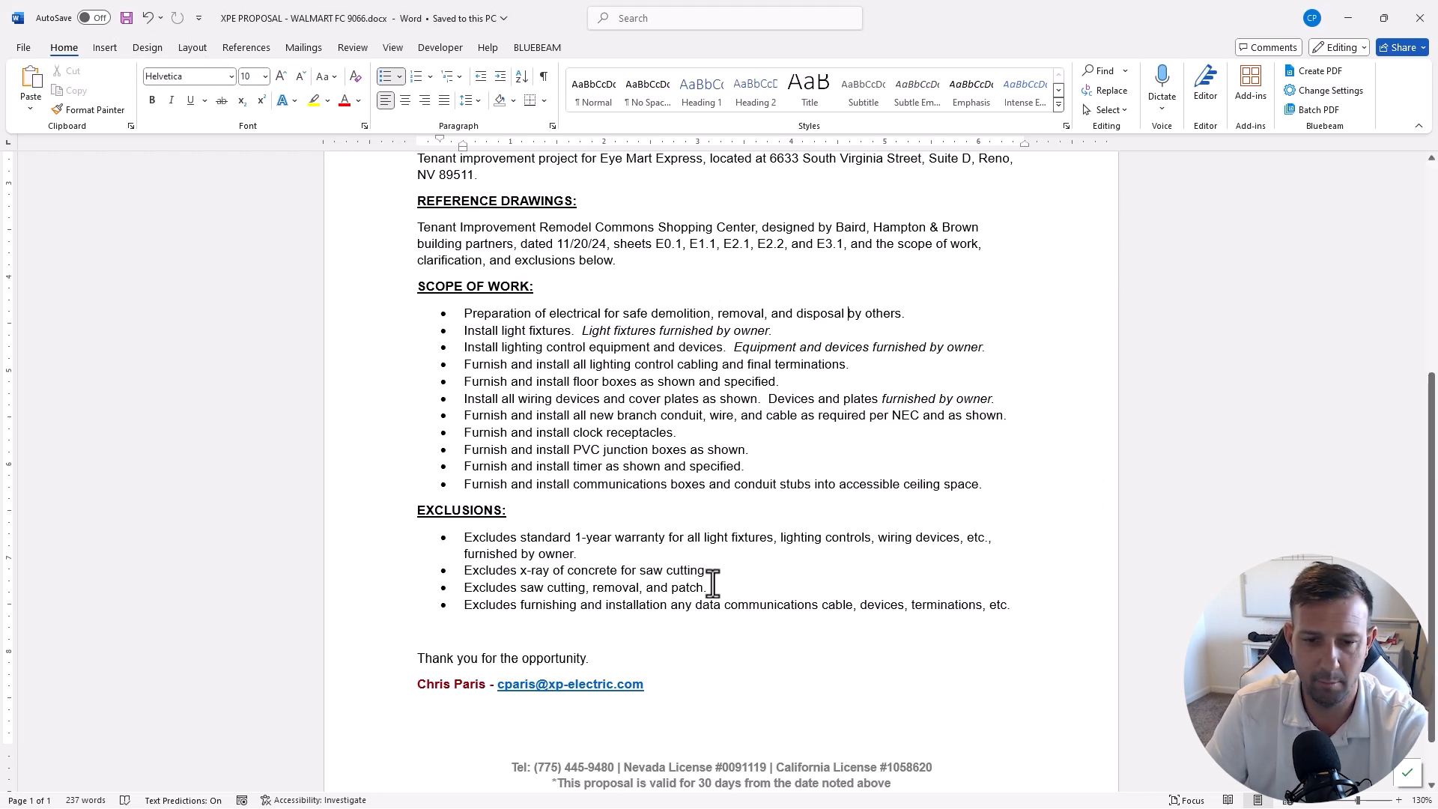
Step: Insert "concrete" before "saw cutting" in the third exclusion bullet and save the document
left_click(521, 588)
type("concrete")
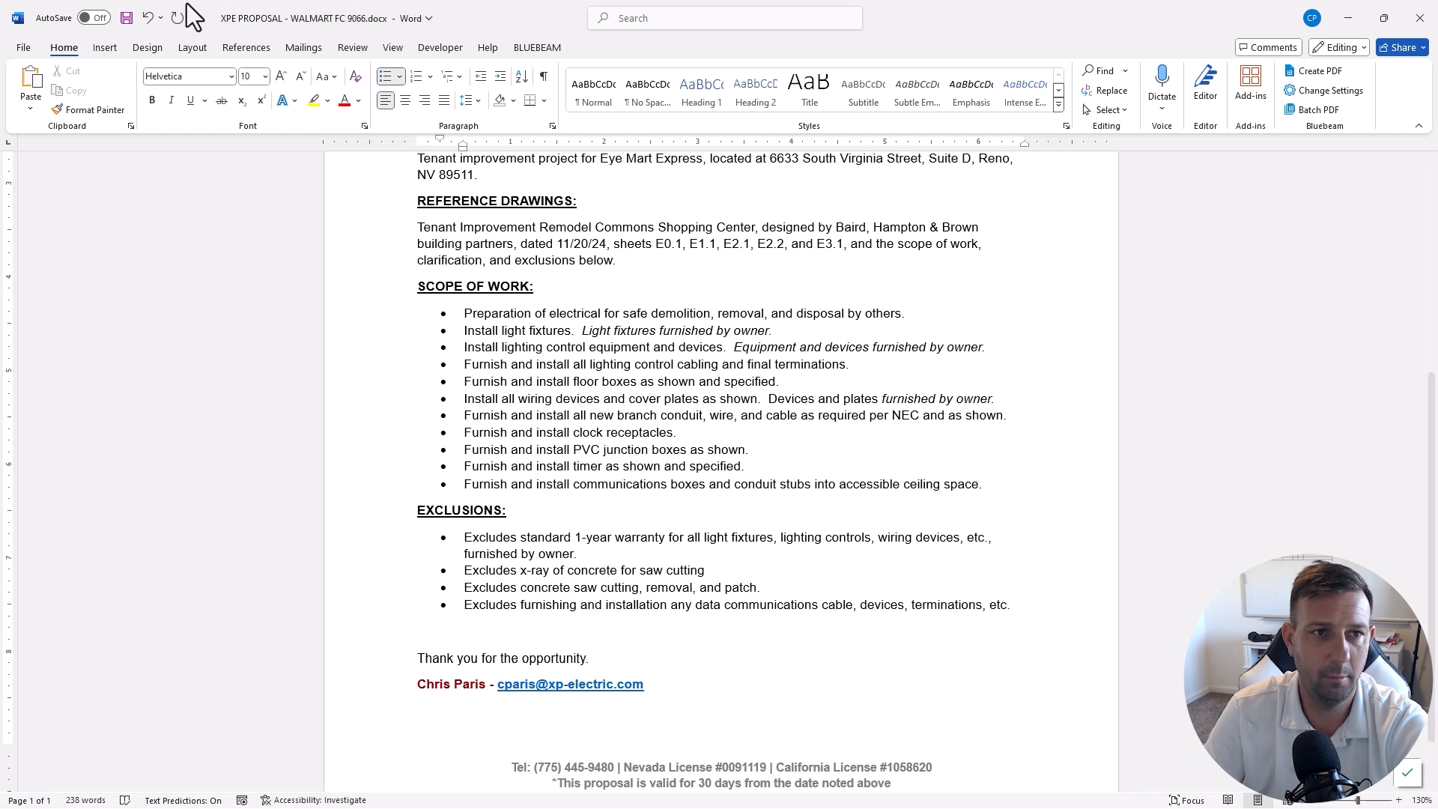
left_click(126, 18)
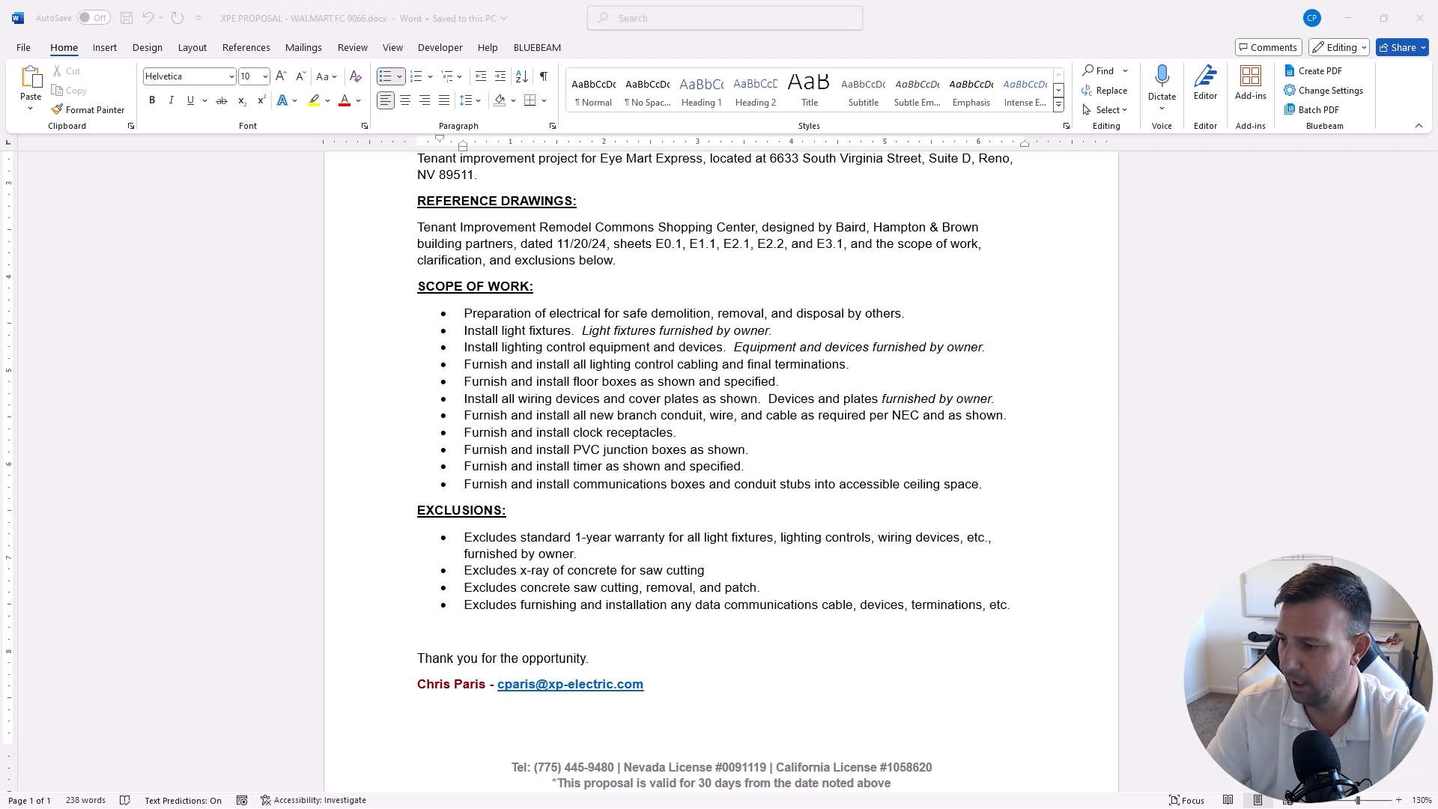
Step: Change the proposal date in the letter header to 12/20/2024 and save the document
scroll(753, 543, "down", 2)
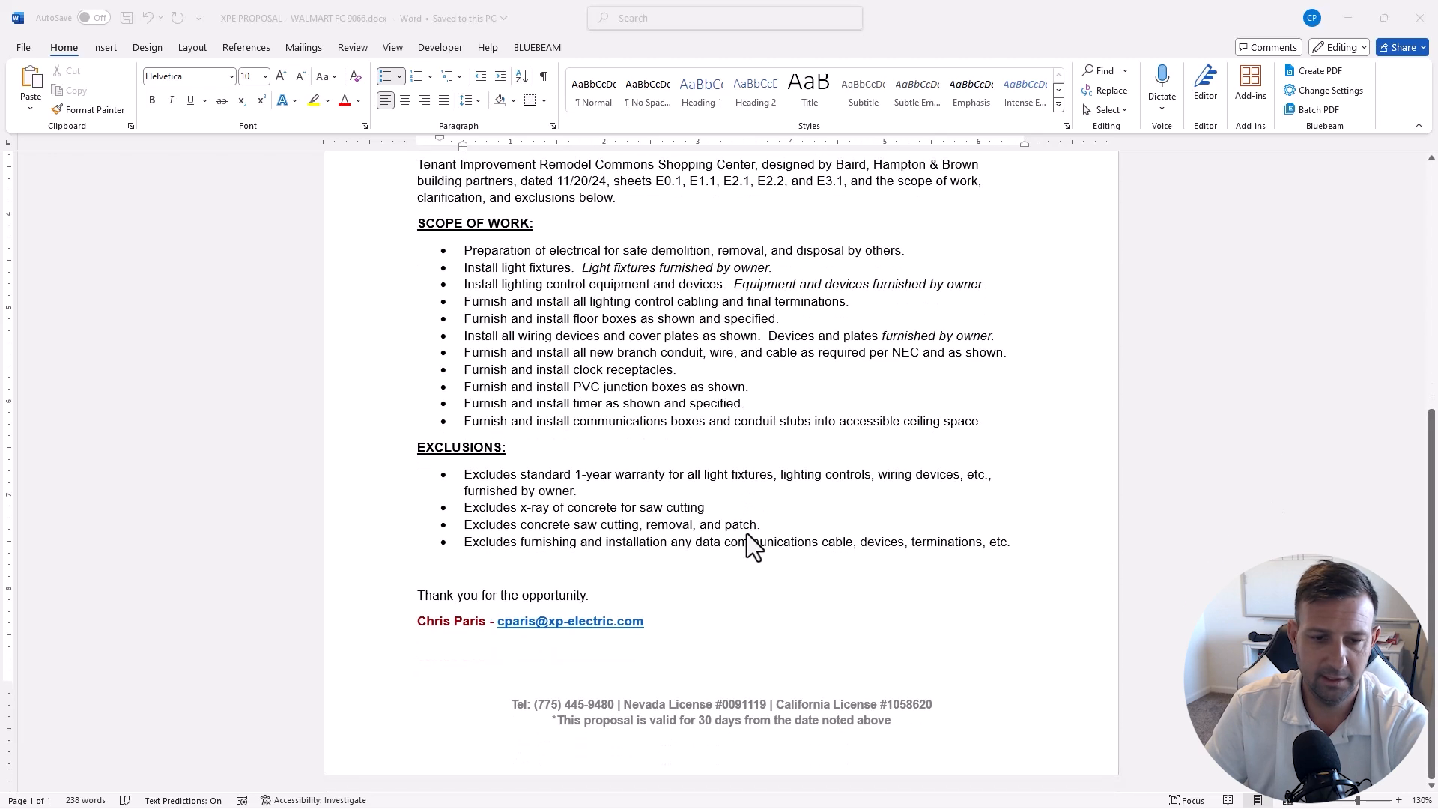
scroll(1005, 459, "up", 5)
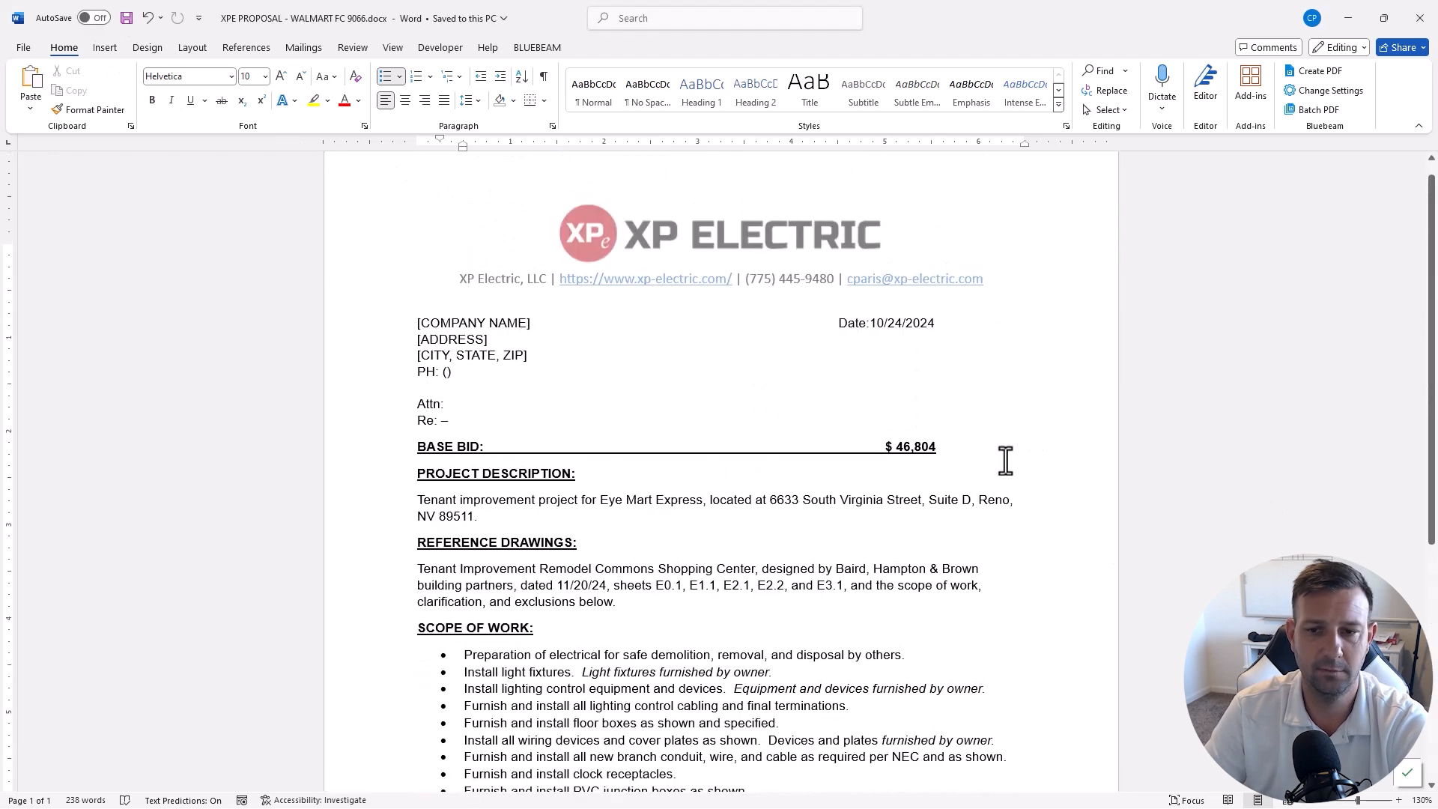
left_click(963, 450)
left_click(898, 322)
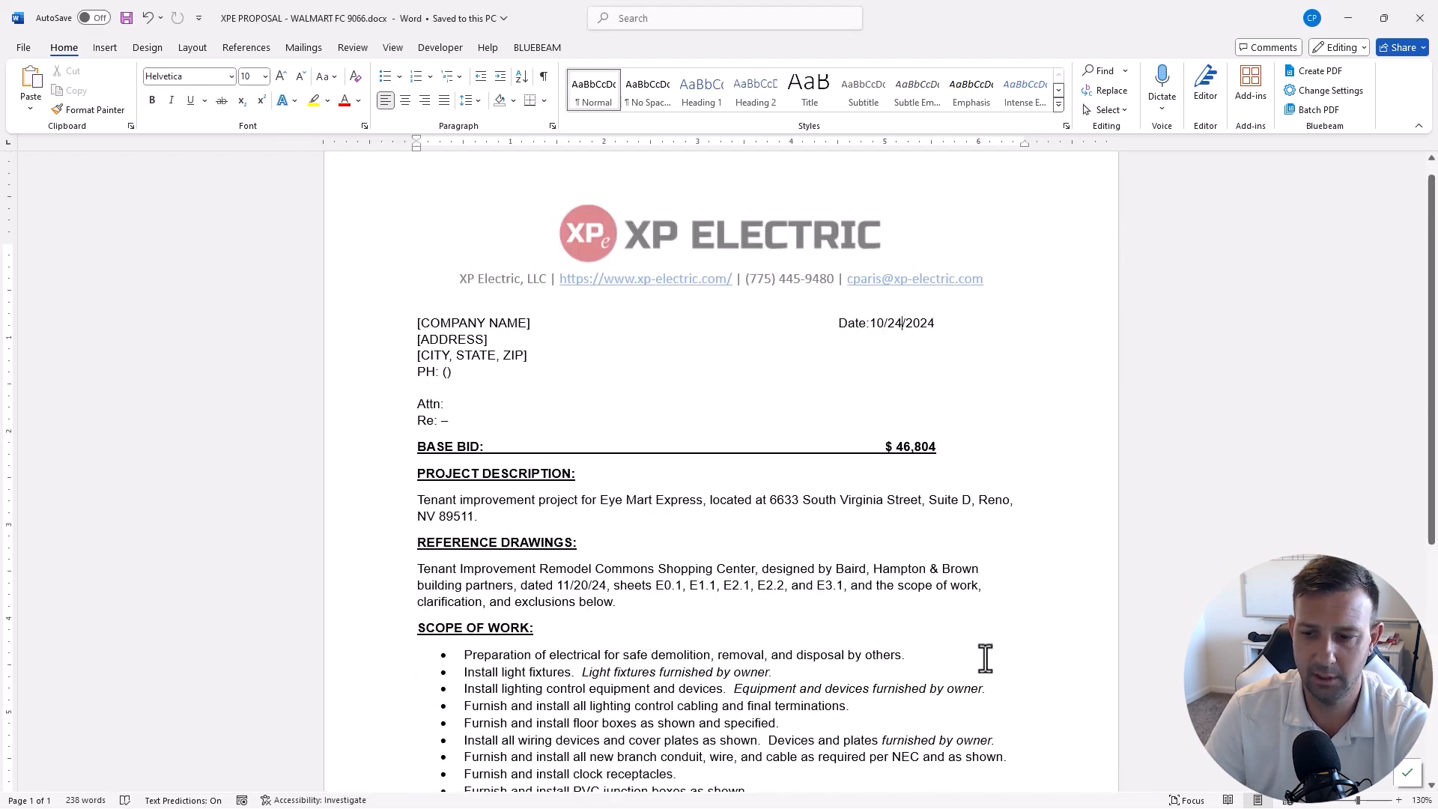
key("BackSpace")
key("BackSpace")
key("BackSpace")
key("BackSpace")
key("BackSpace")
type("12/20")
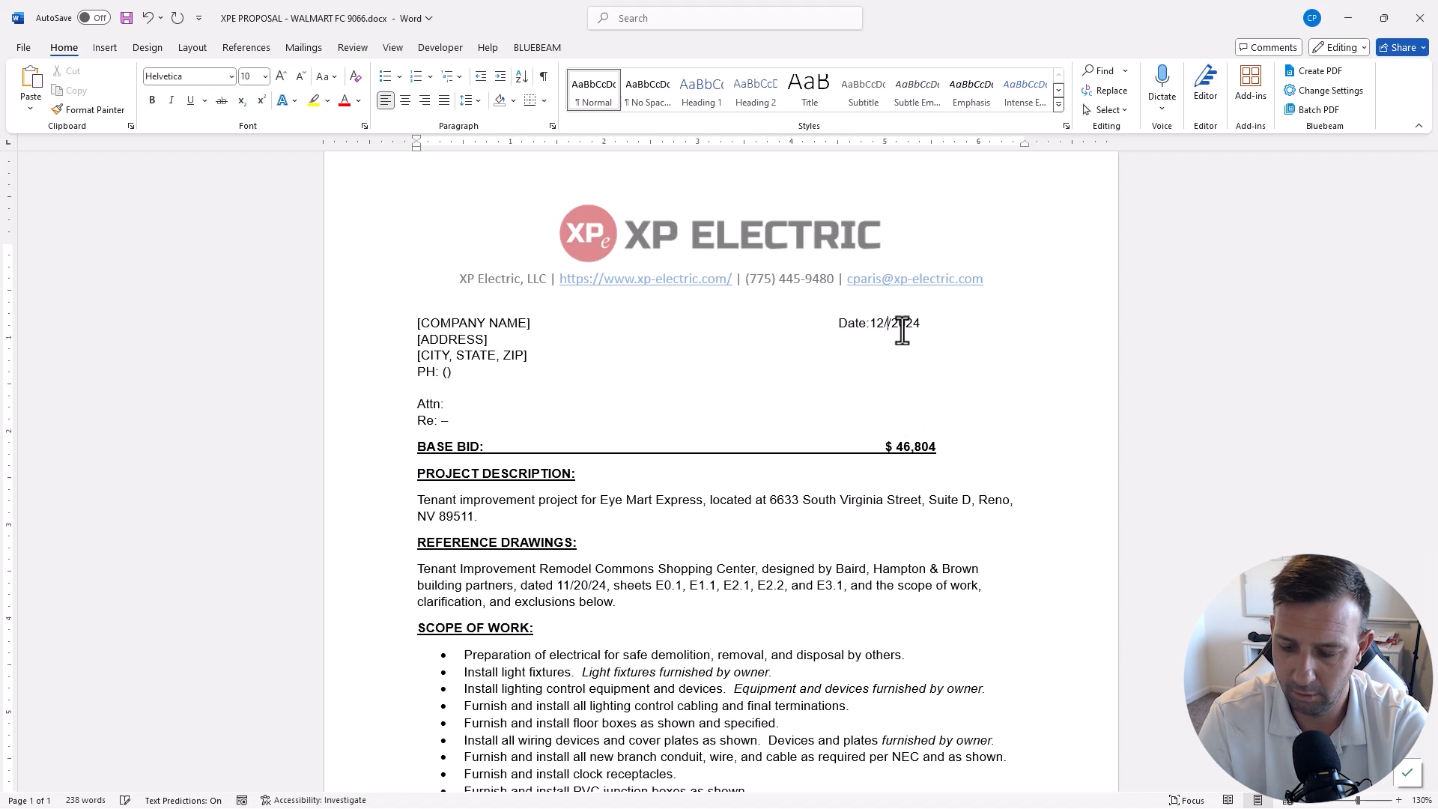
left_click(126, 18)
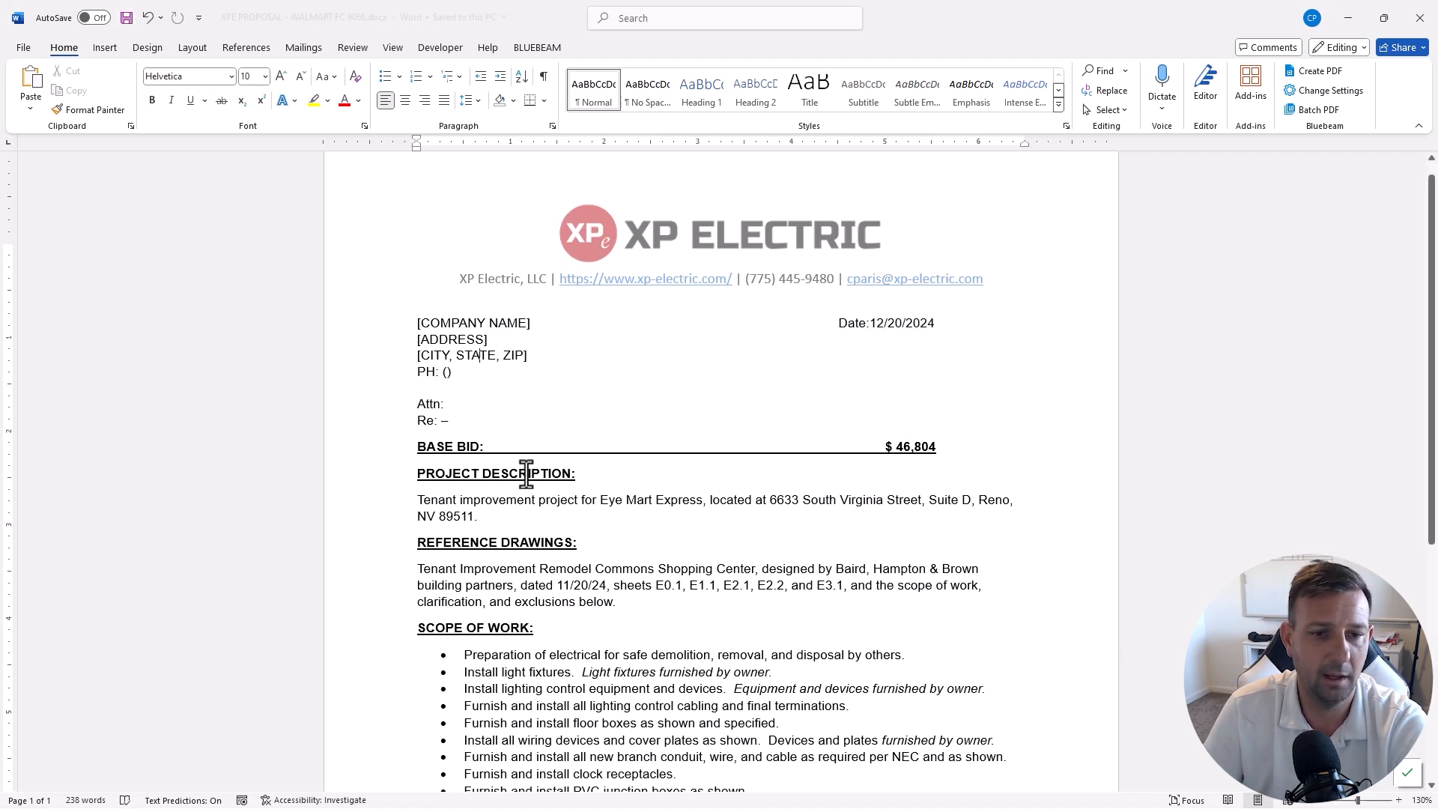